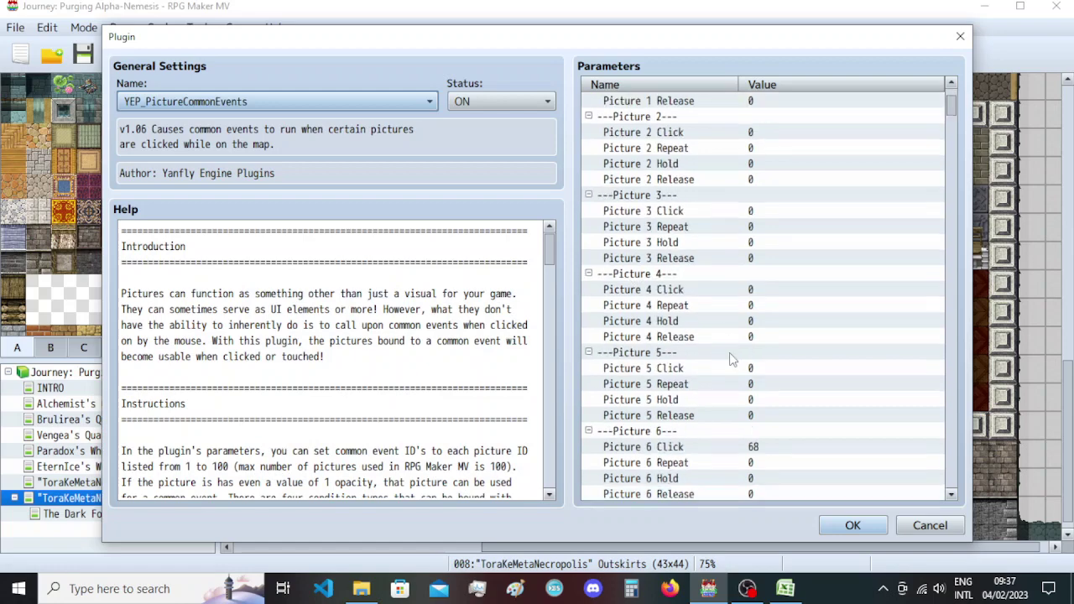
Set the Picture 39 Click parameter to common event 0305 P.B.S. AILMENT DISPLAY and save the plugin settings.
drag(956, 164, 964, 239)
scroll(823, 295, down, 3)
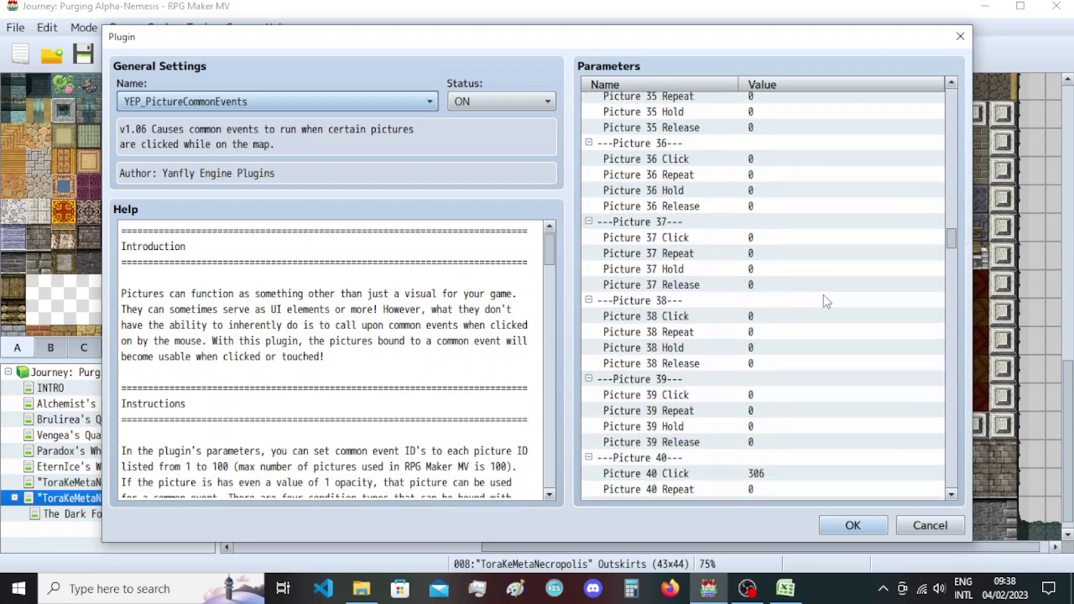
click(765, 422)
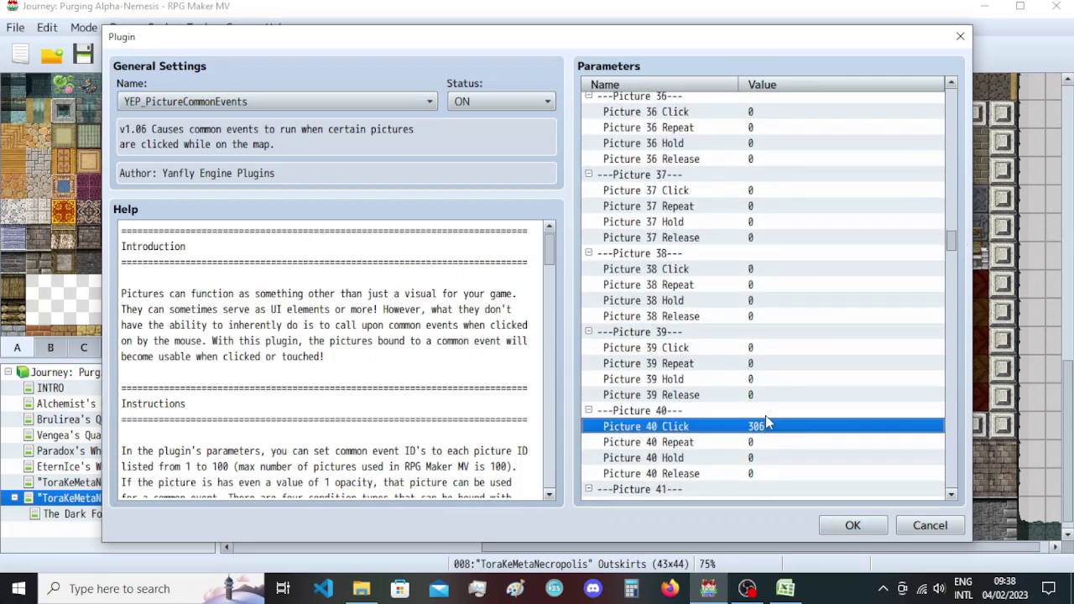
click(757, 348)
text(306)
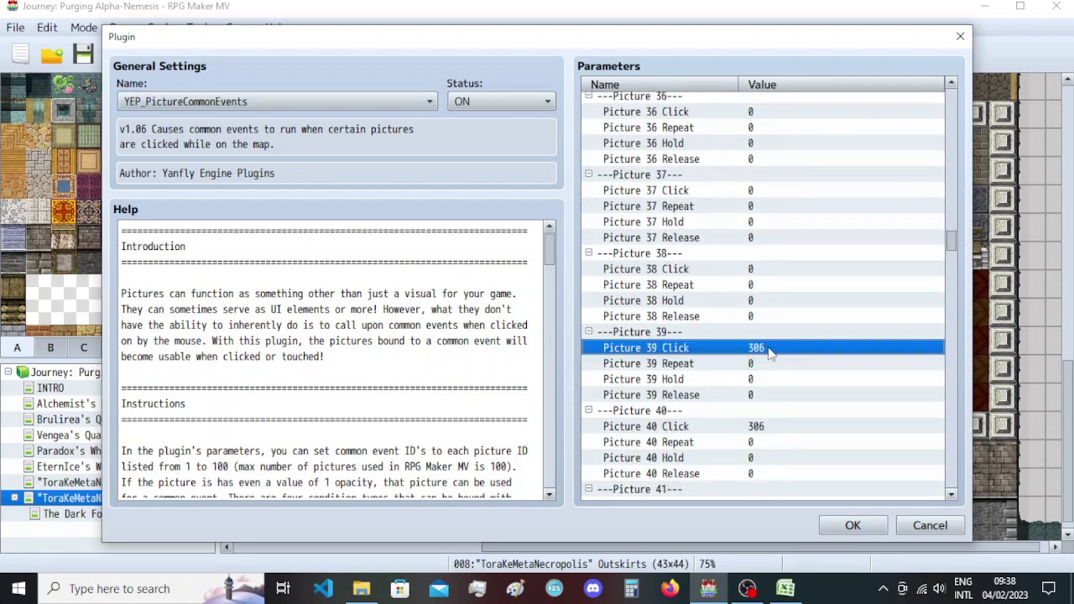
double_click(764, 352)
key(Up)
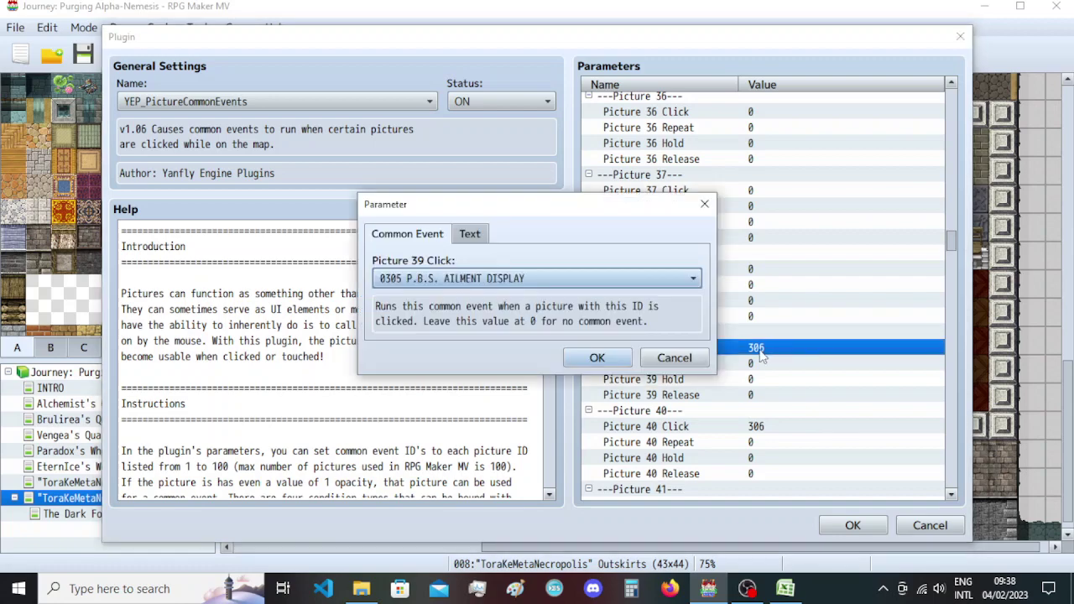
click(597, 359)
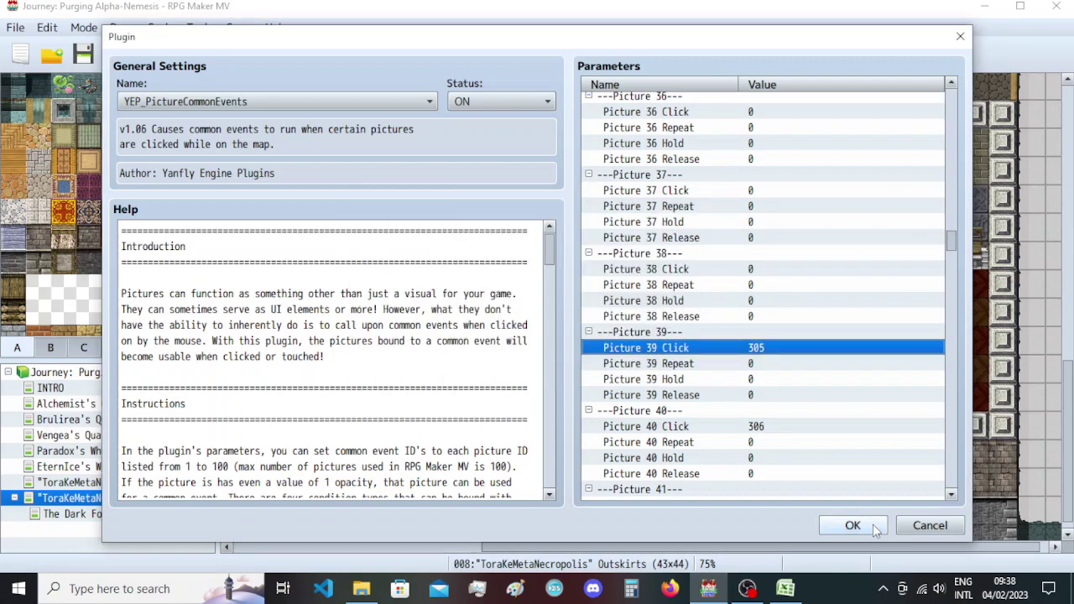
click(853, 525)
click(800, 512)
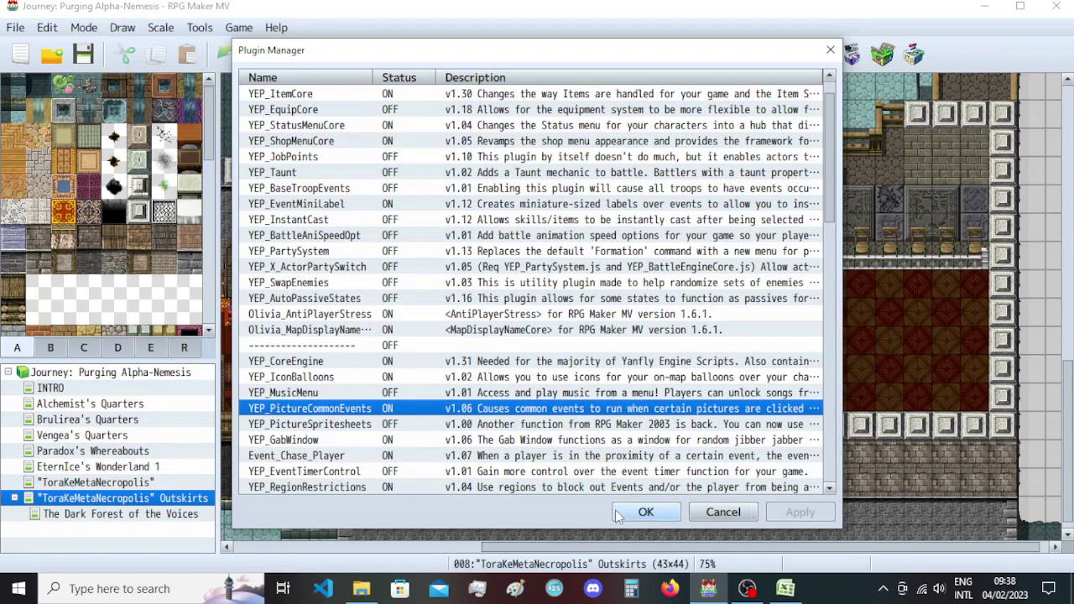
click(646, 512)
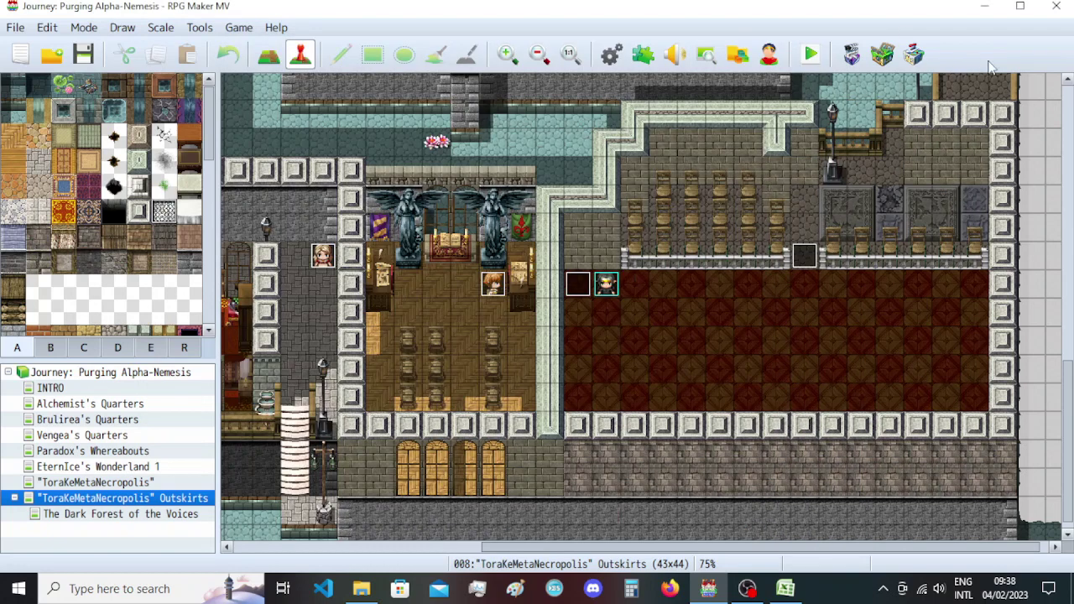
Open the database at the P.B.S. AILMENT DISPLAY common event and select its empty contents line.
key(F9)
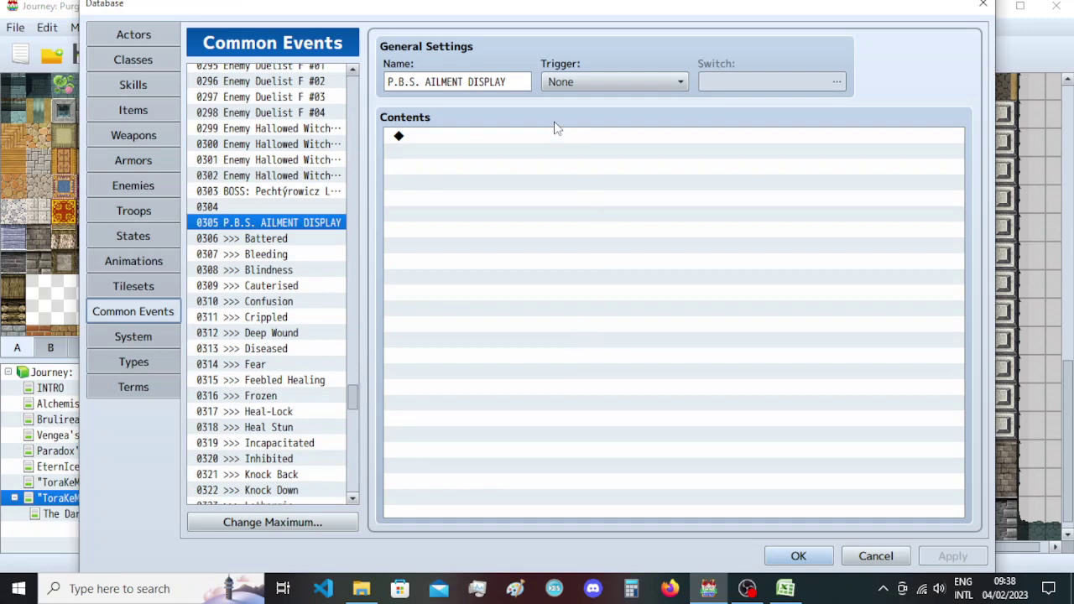
click(495, 146)
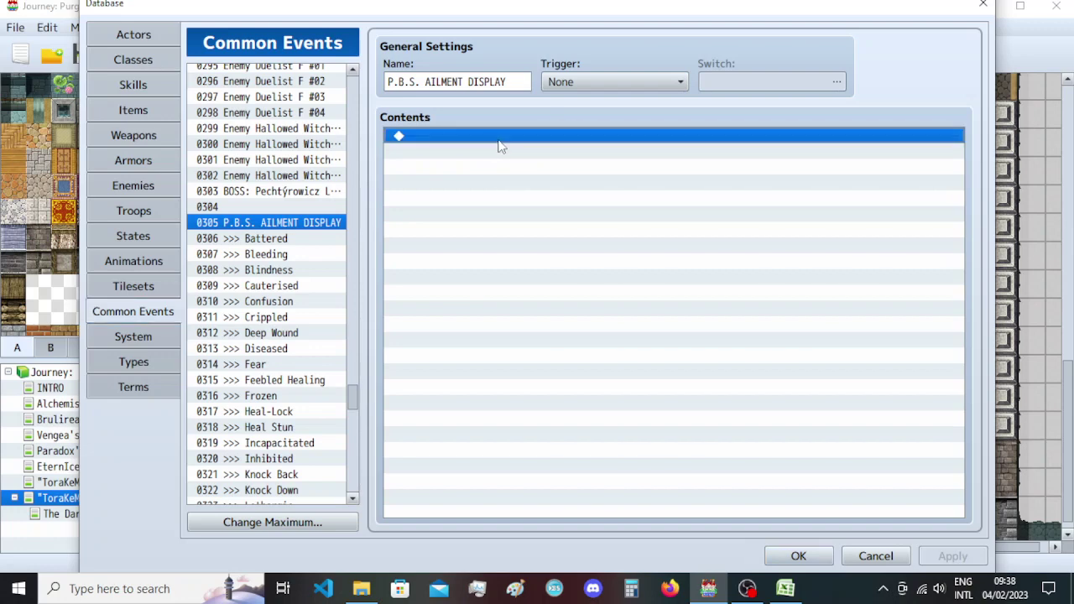
scroll(263, 318, up, 2)
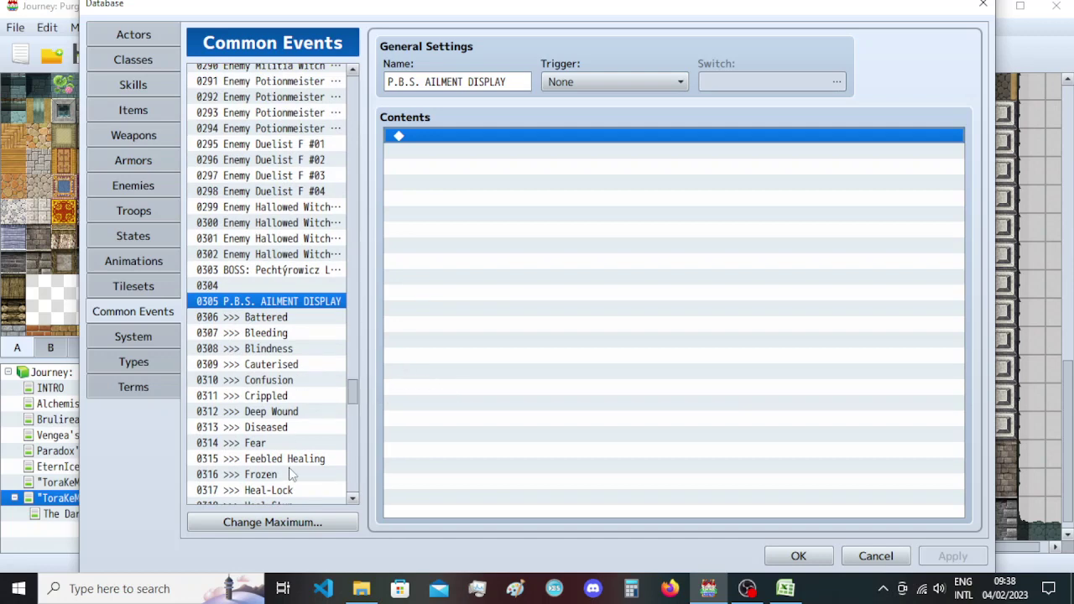
Search the project's img/pictures folder in File Explorer for "panel", then return to the RPG Maker MV database.
click(371, 590)
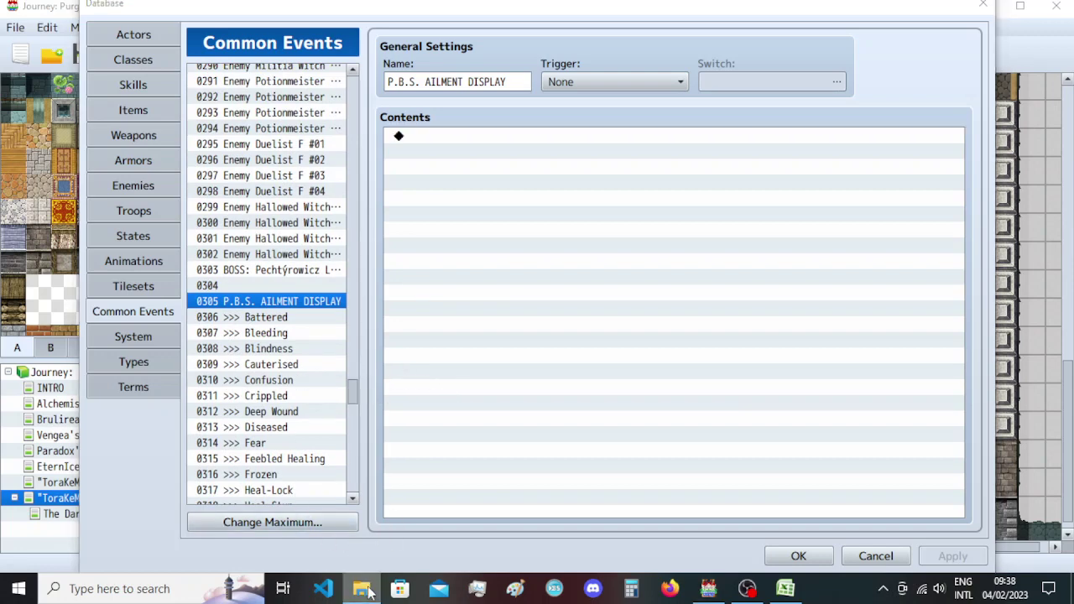
right_click(369, 590)
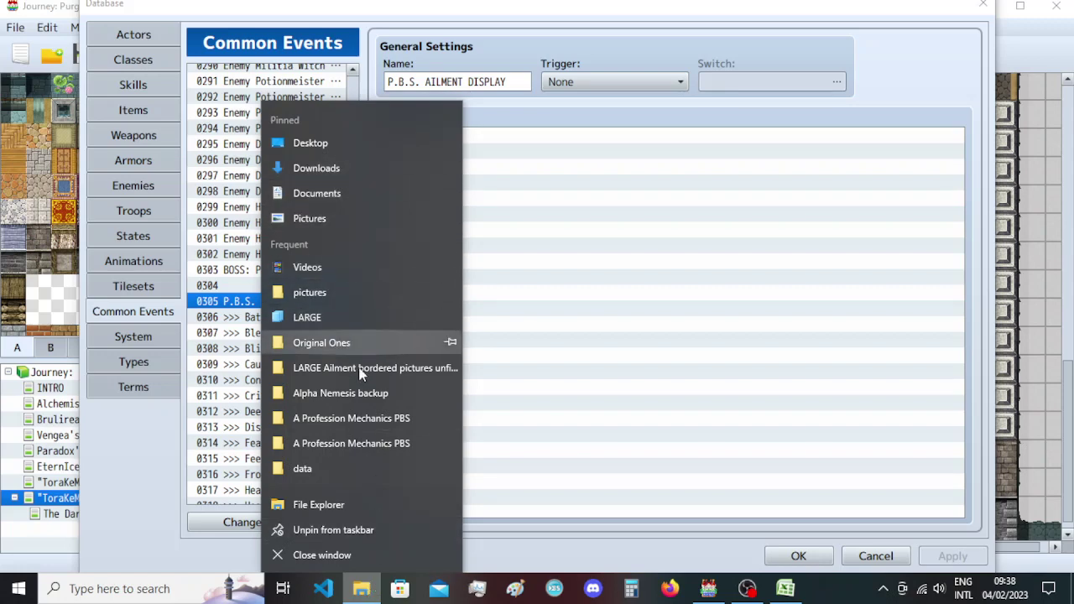
click(365, 422)
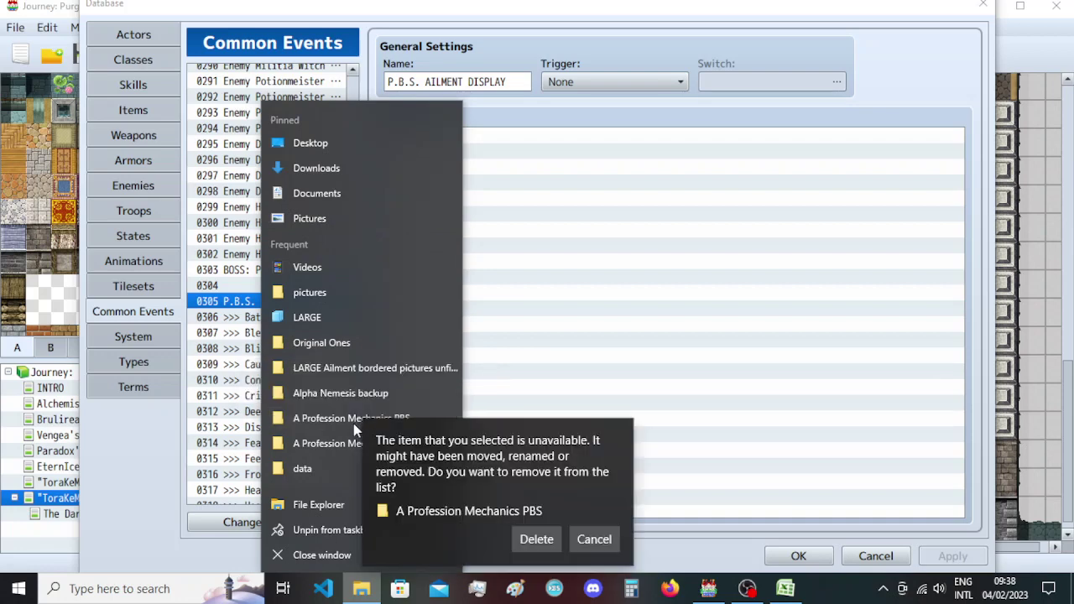
click(338, 439)
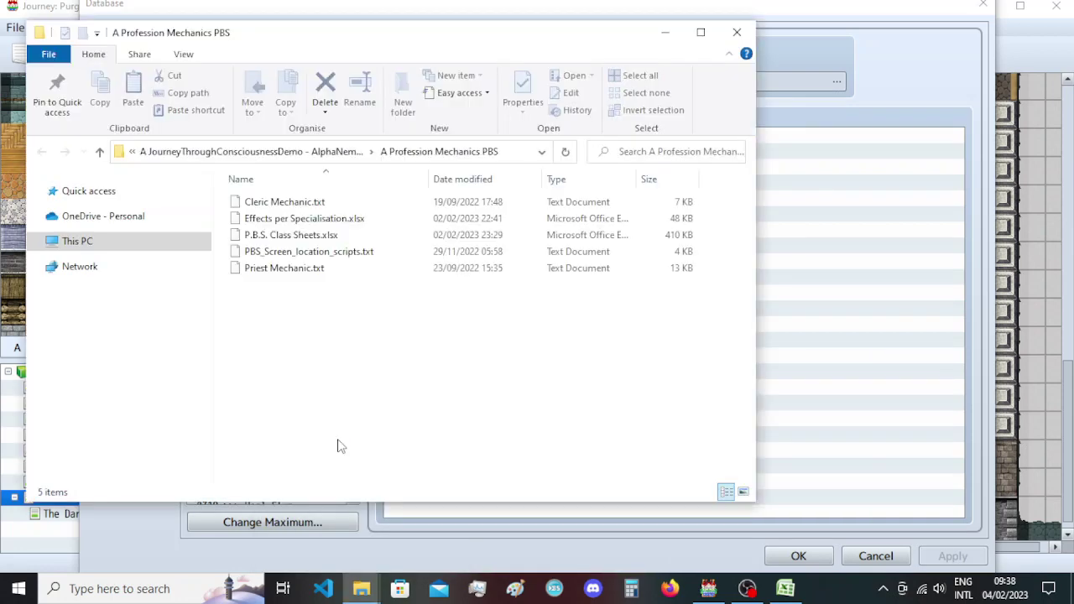
drag(386, 38, 473, 57)
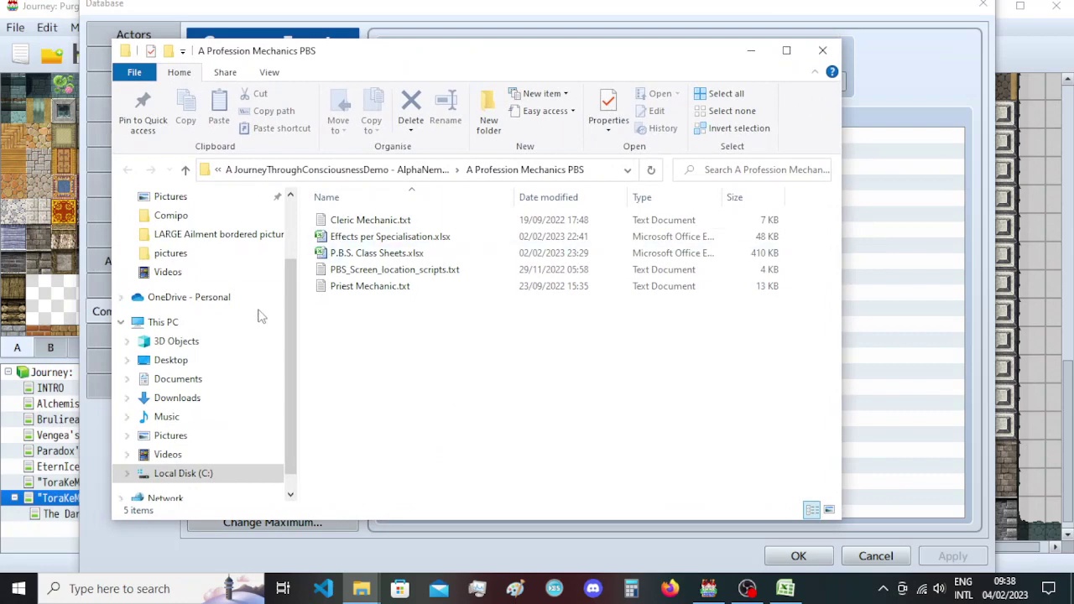
click(210, 254)
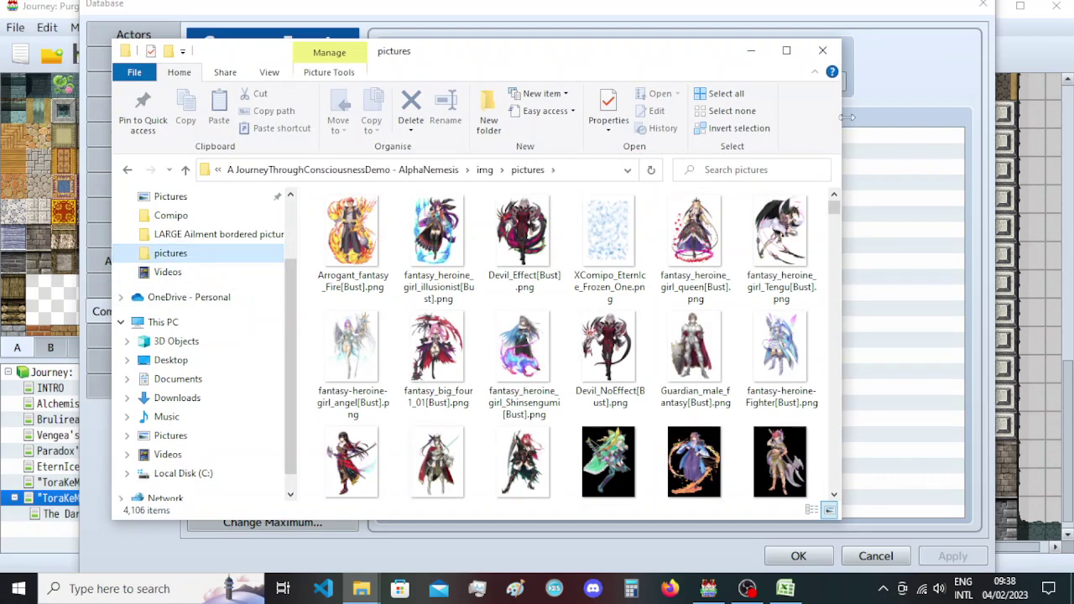
click(735, 170)
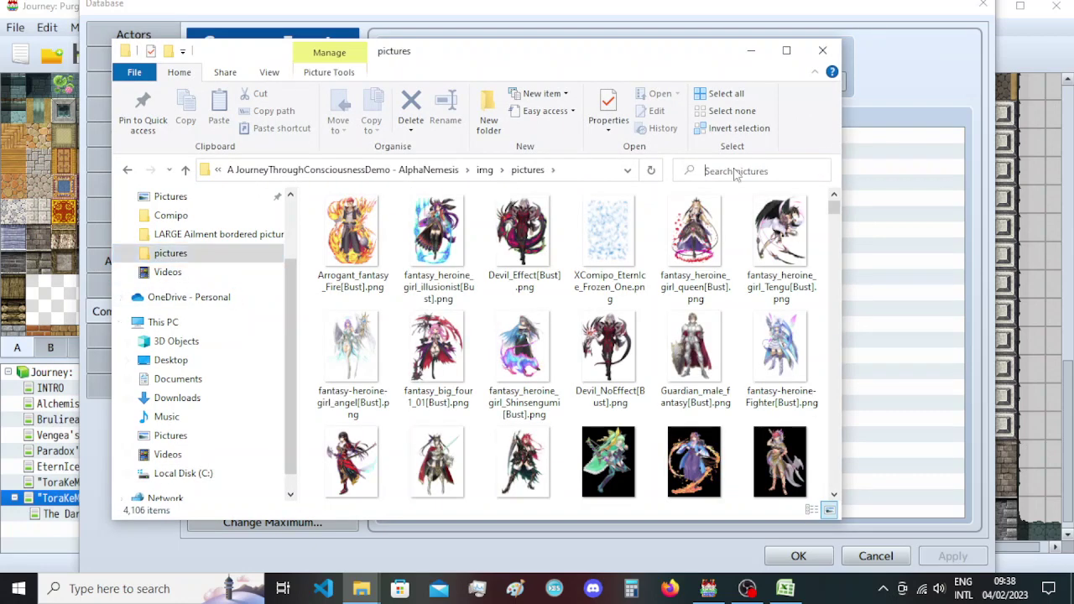
text(pa)
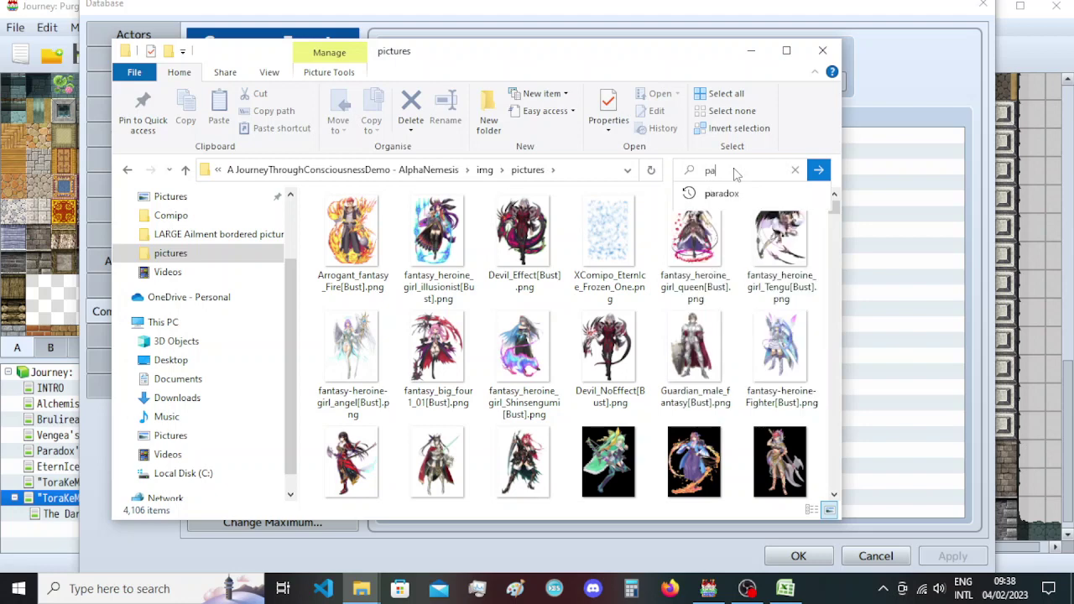
text(ne)
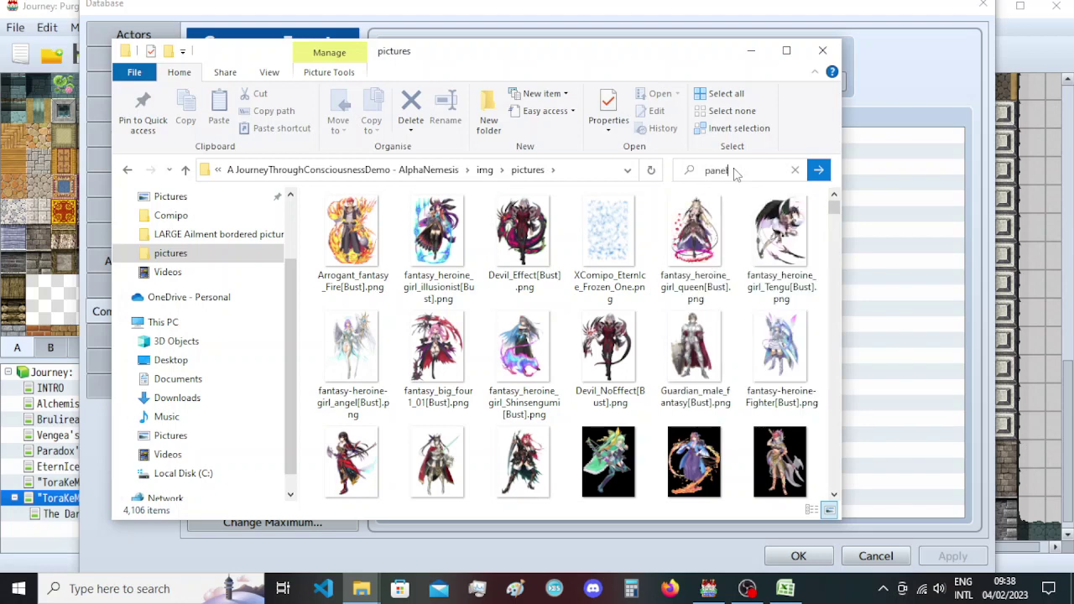
text(l)
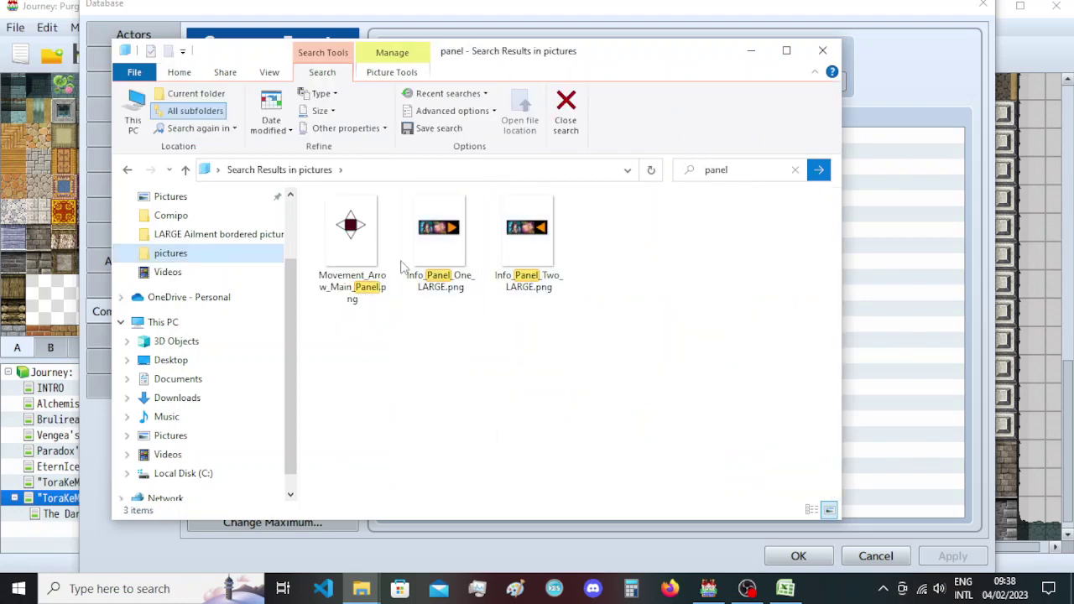
click(623, 12)
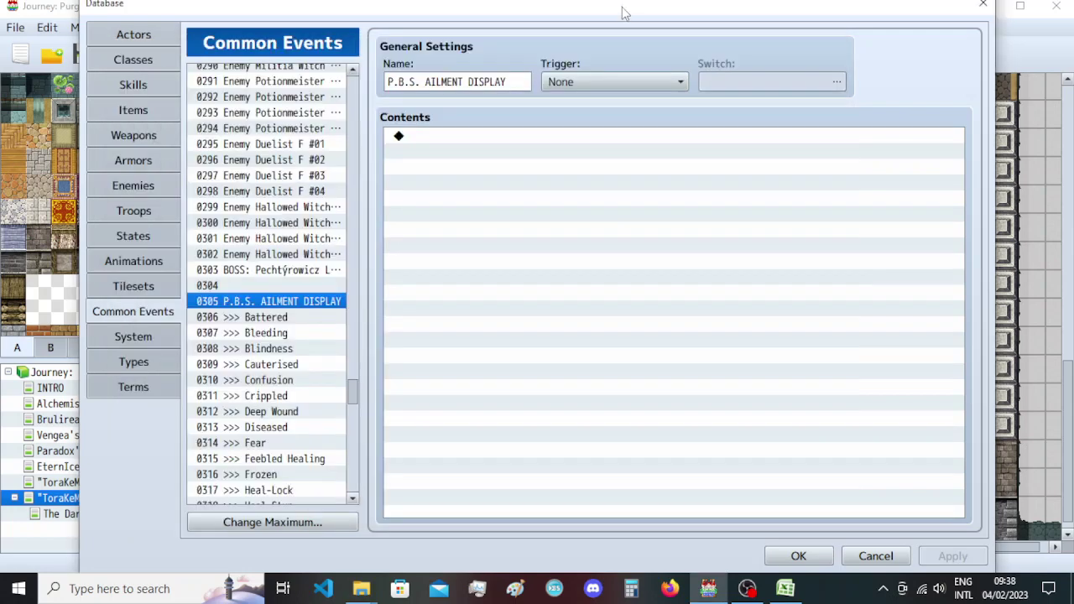
click(532, 137)
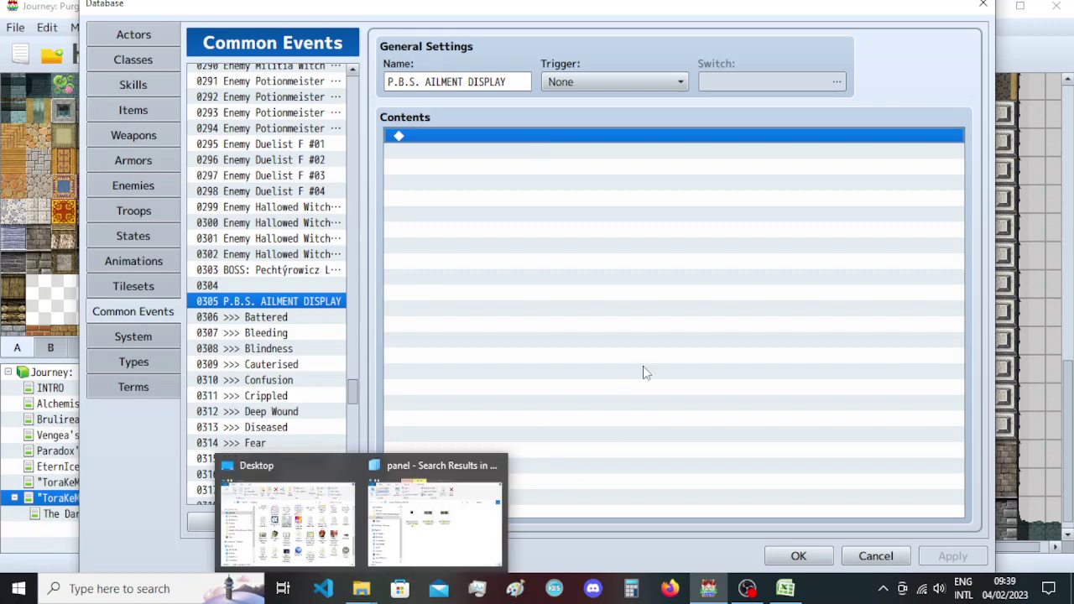
Copy the picture 39 Info_Panel_One_LARGE script with position 130, 70 and scale 30 from the Colloseum Picture Display common event.
drag(351, 394, 358, 115)
scroll(320, 299, up, 4)
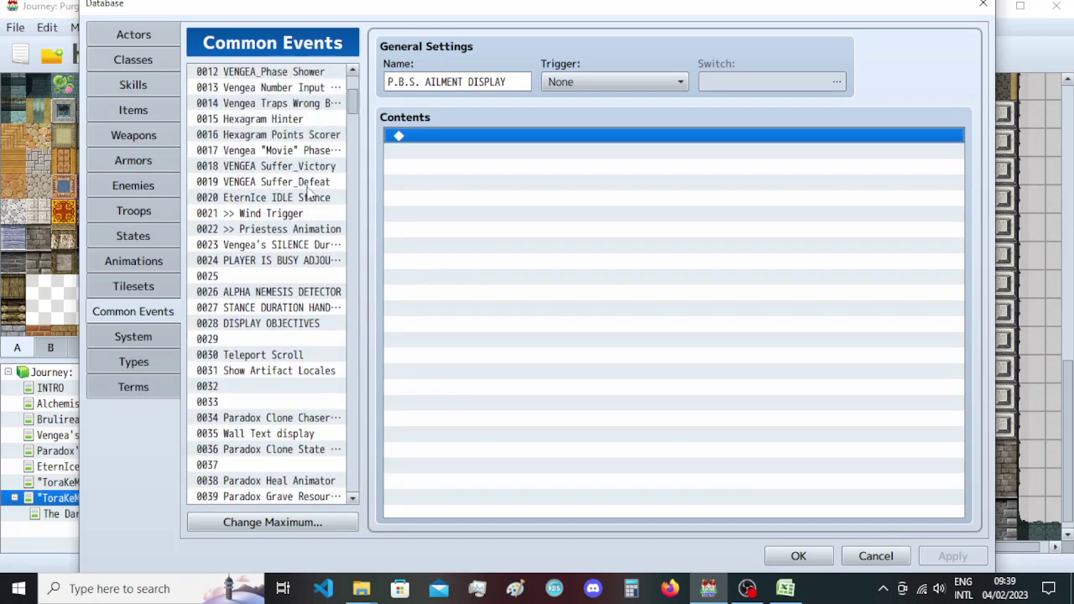
scroll(319, 298, down, 8)
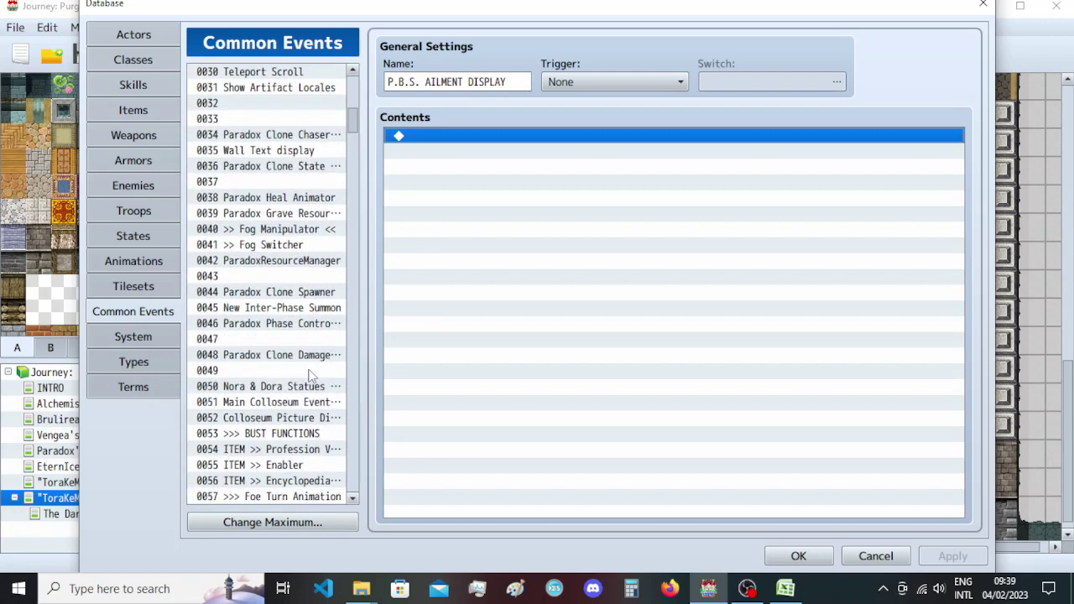
scroll(309, 374, down, 2)
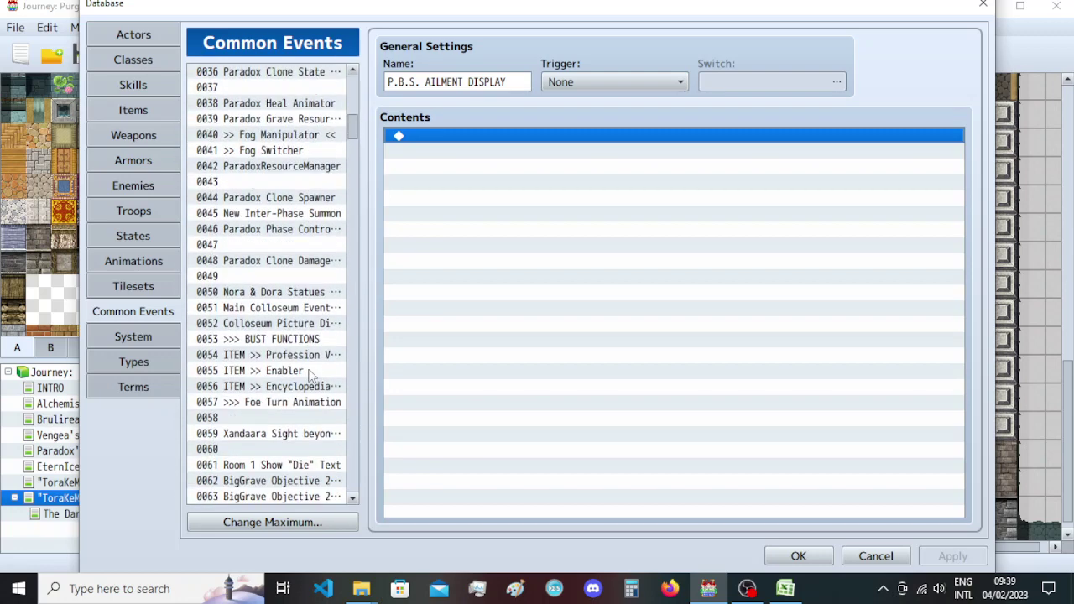
click(322, 324)
scroll(543, 313, down, 7)
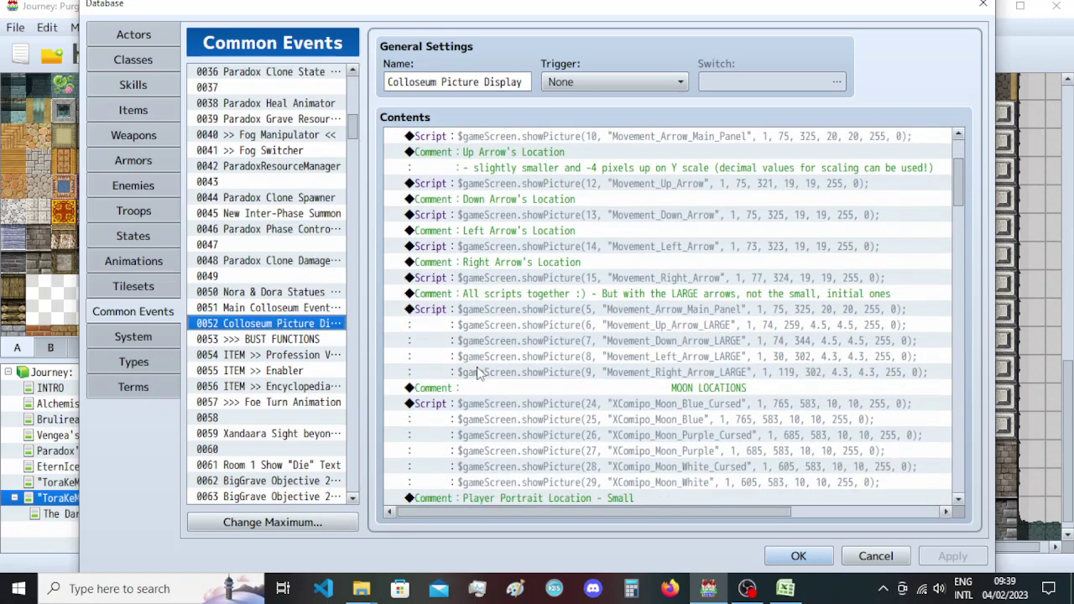
scroll(579, 314, down, 4)
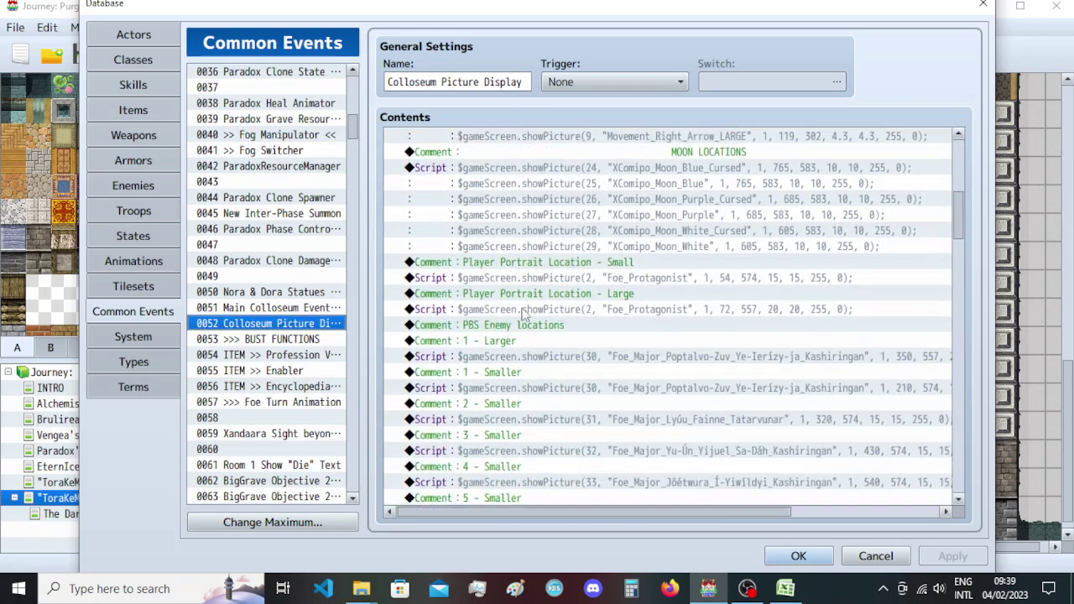
scroll(482, 342, down, 1)
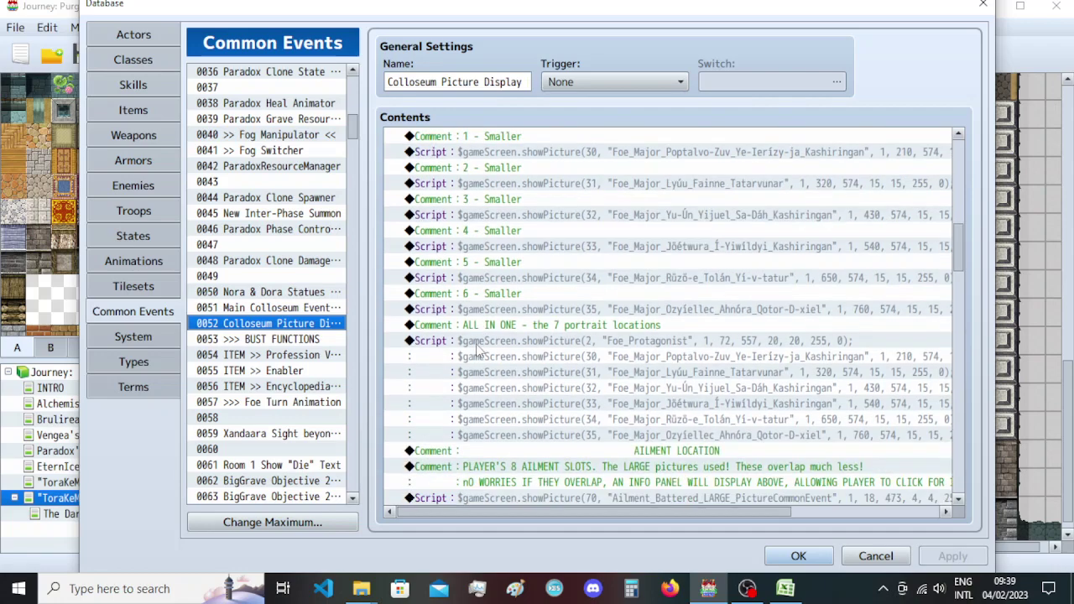
scroll(479, 350, down, 6)
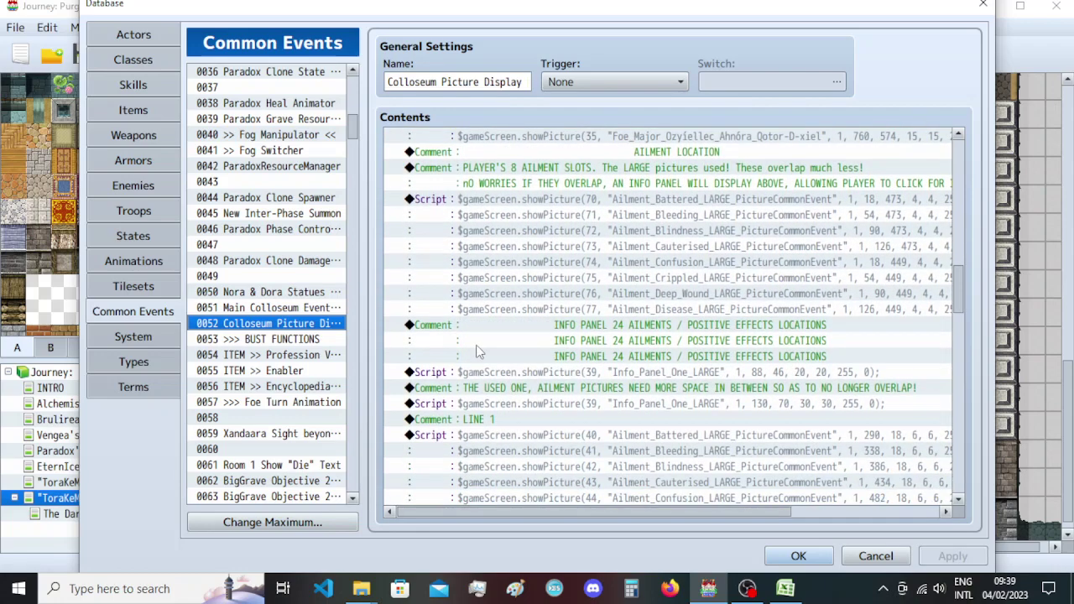
double_click(505, 404)
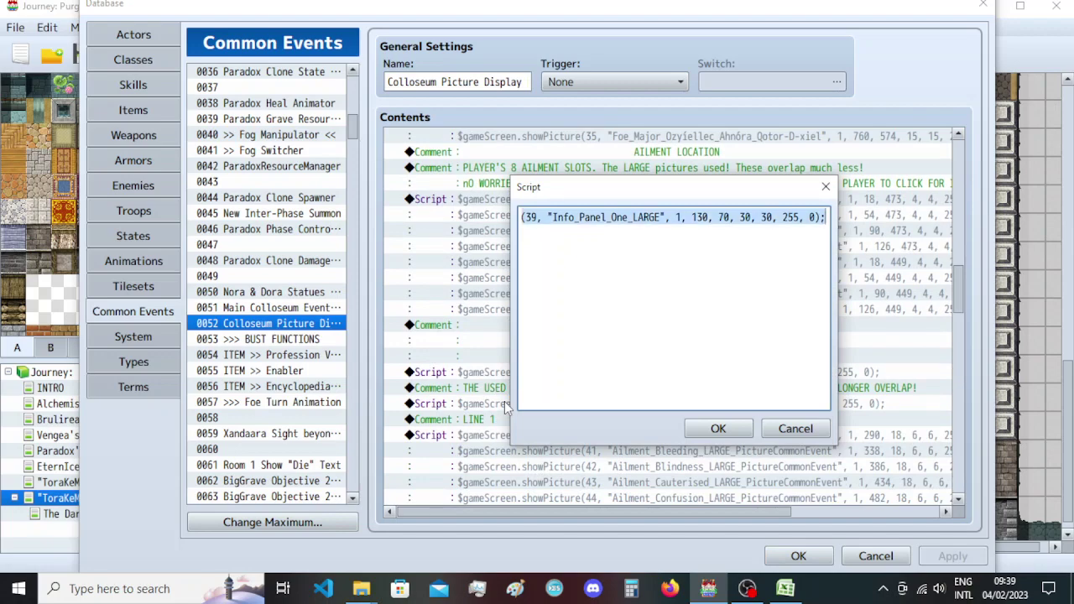
key(Escape)
Add a Script command to P.B.S. AILMENT DISPLAY containing the copied showPicture call for Info_Panel_One_LARGE as picture 39.
drag(353, 140, 356, 405)
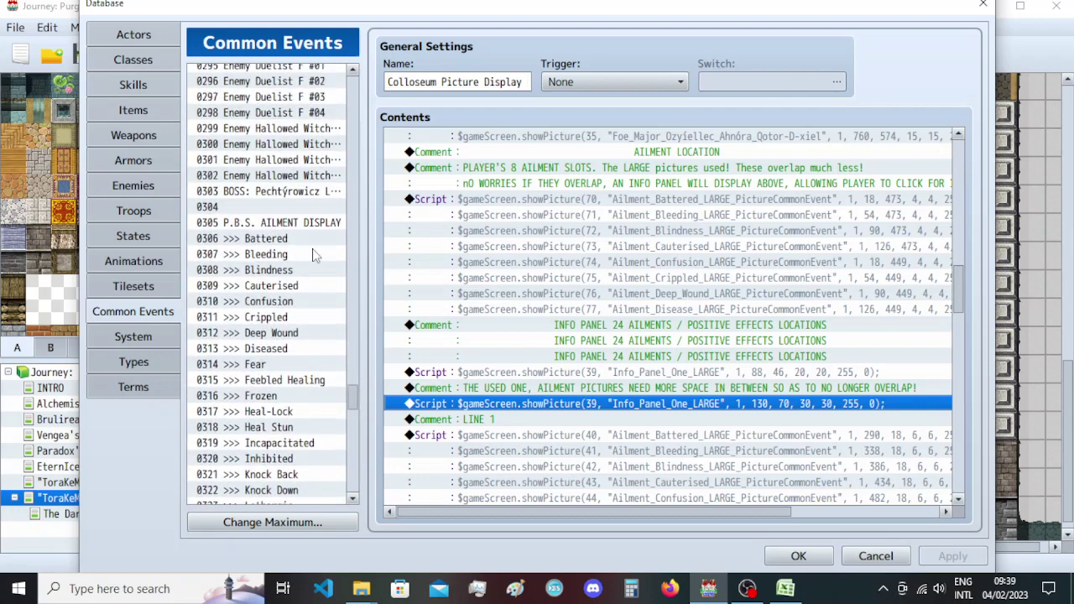
click(277, 223)
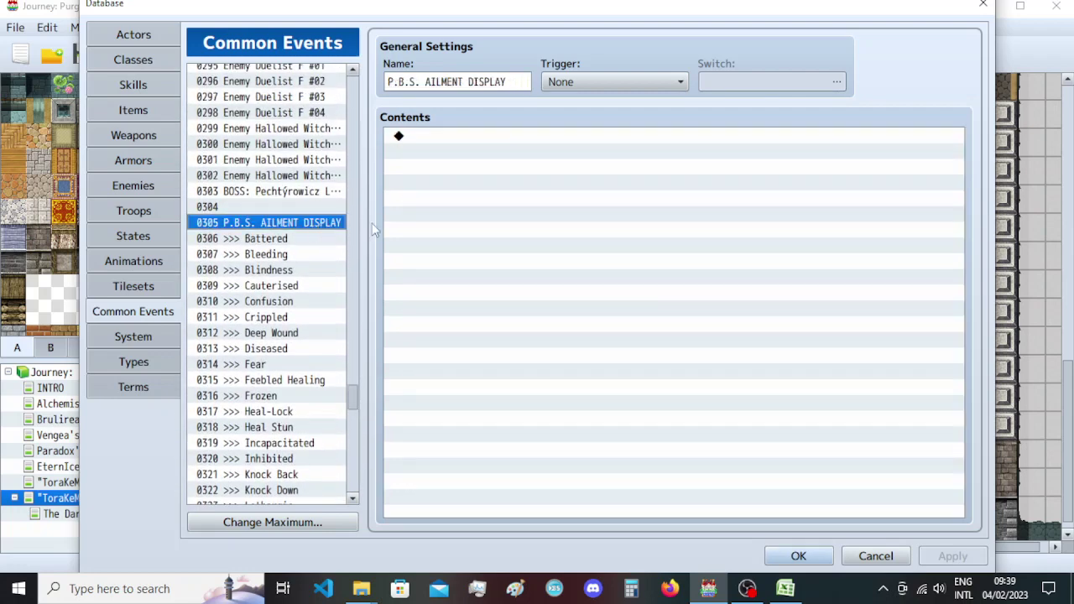
double_click(468, 141)
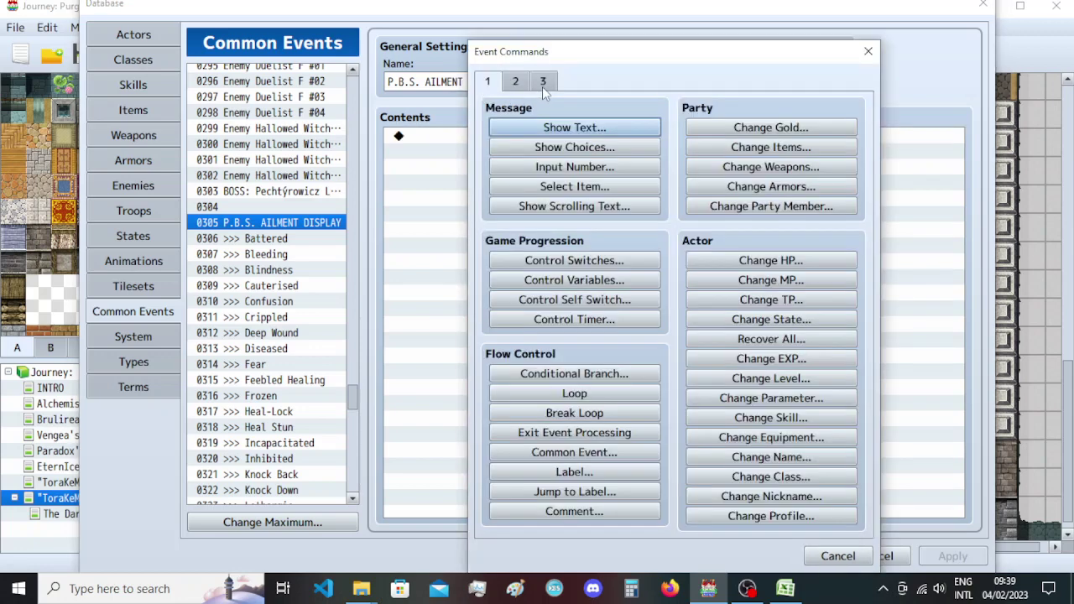
click(543, 82)
click(766, 492)
key(ctrl+v)
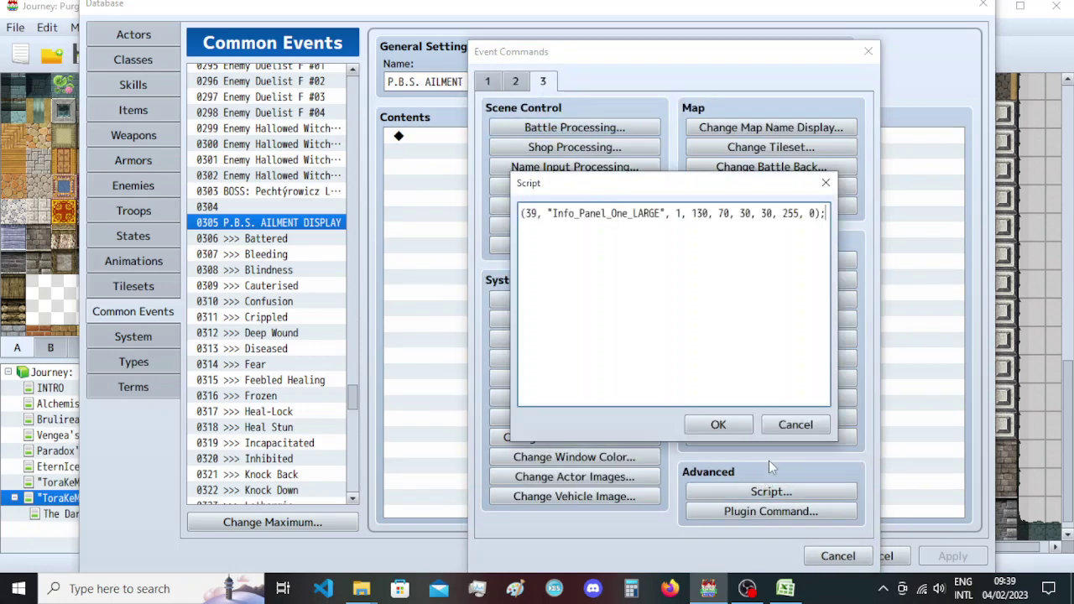
click(719, 423)
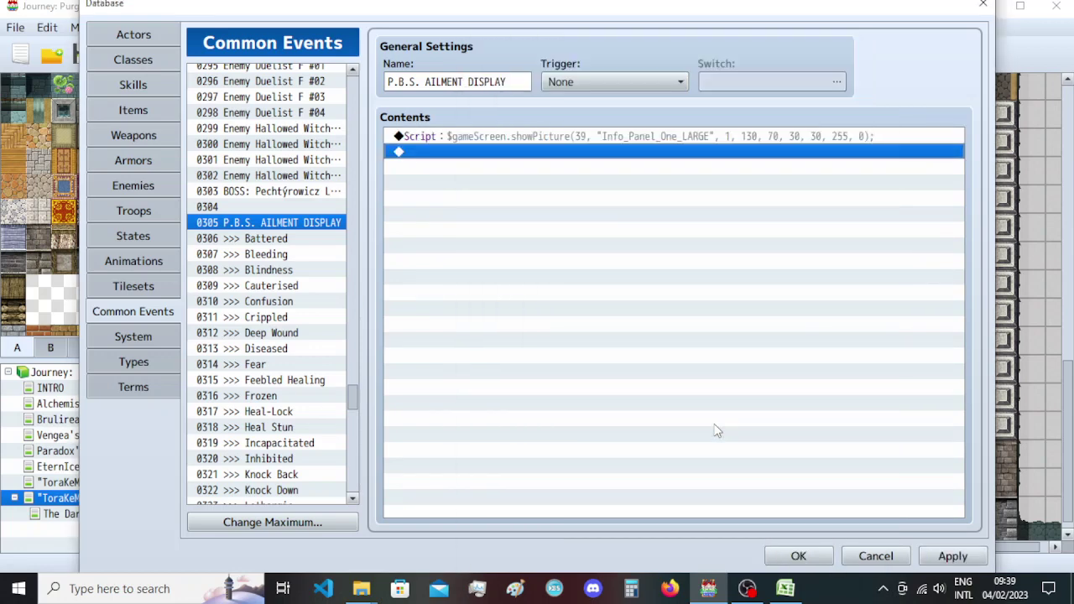
Switch to File Explorer, copy the file name Info_Panel_Two_LARGE from the panel search results, and return to the RPG Maker MV database.
click(362, 589)
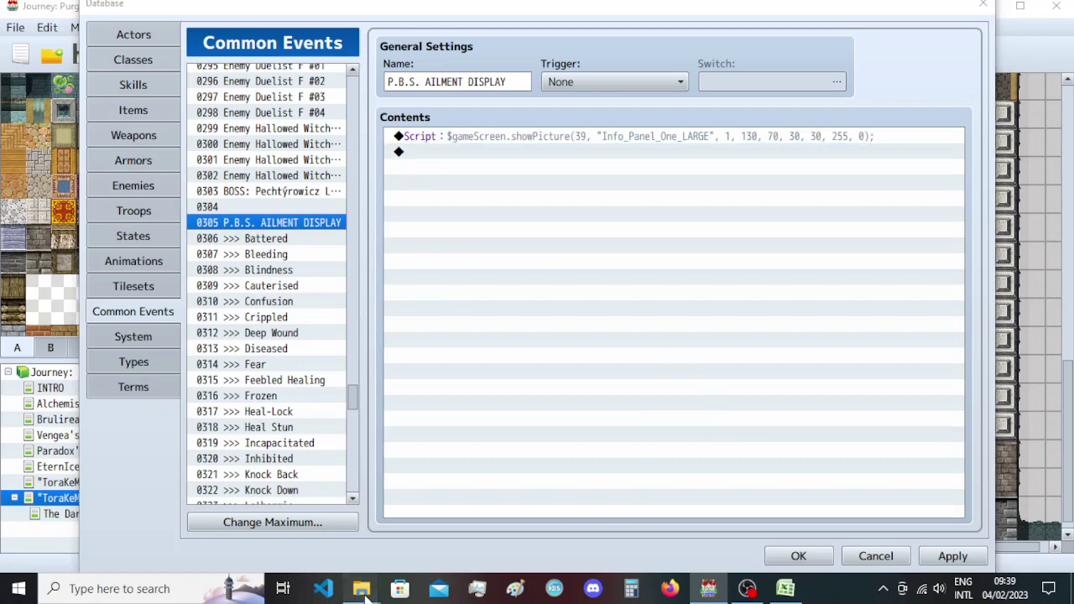
mouse_move(424, 537)
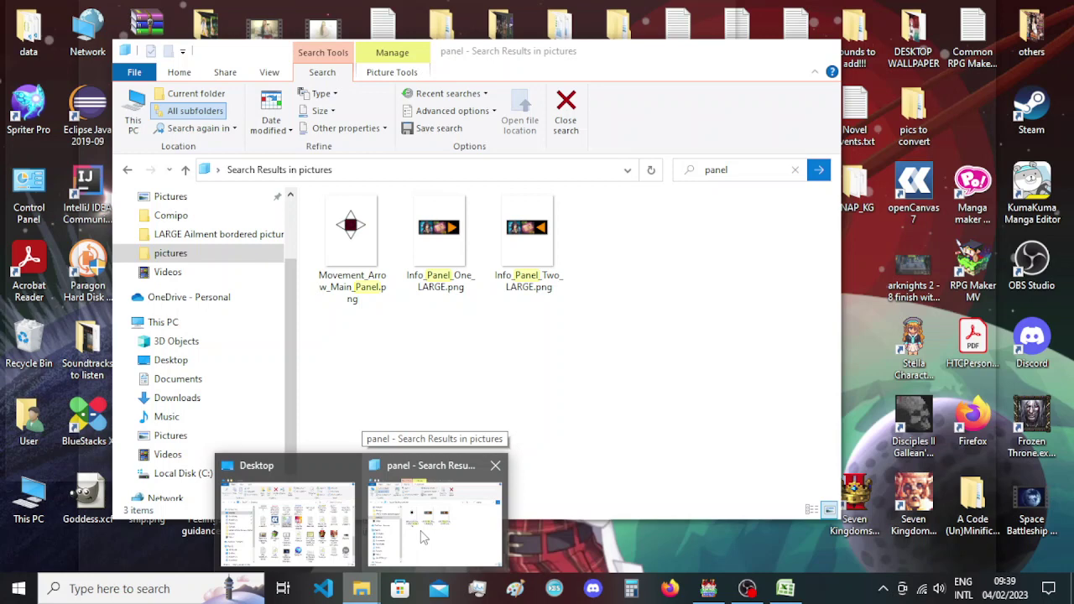
click(424, 537)
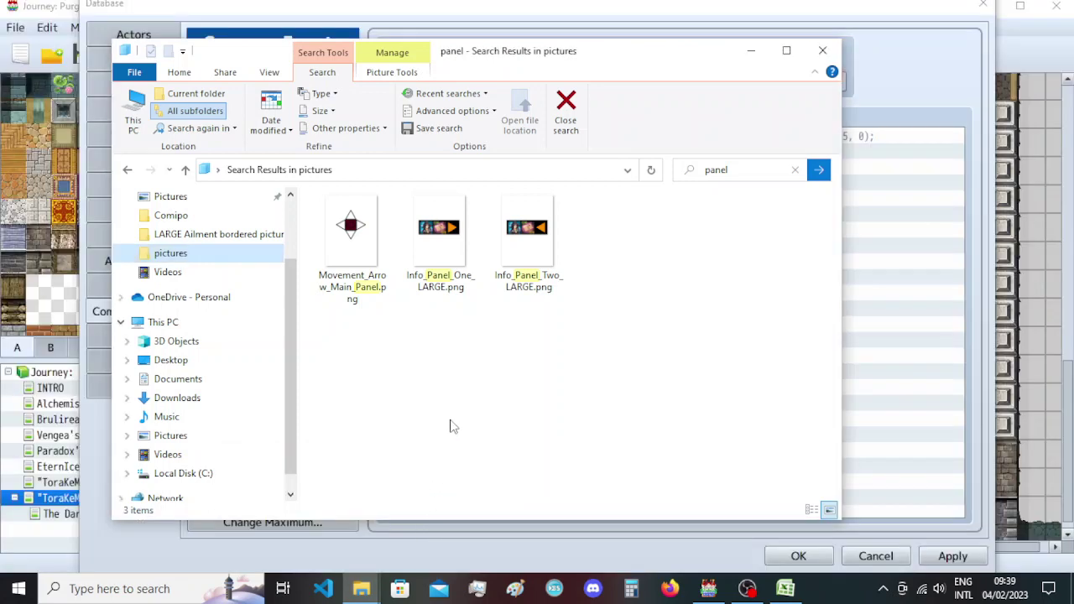
click(527, 260)
key(F2)
key(ctrl+c)
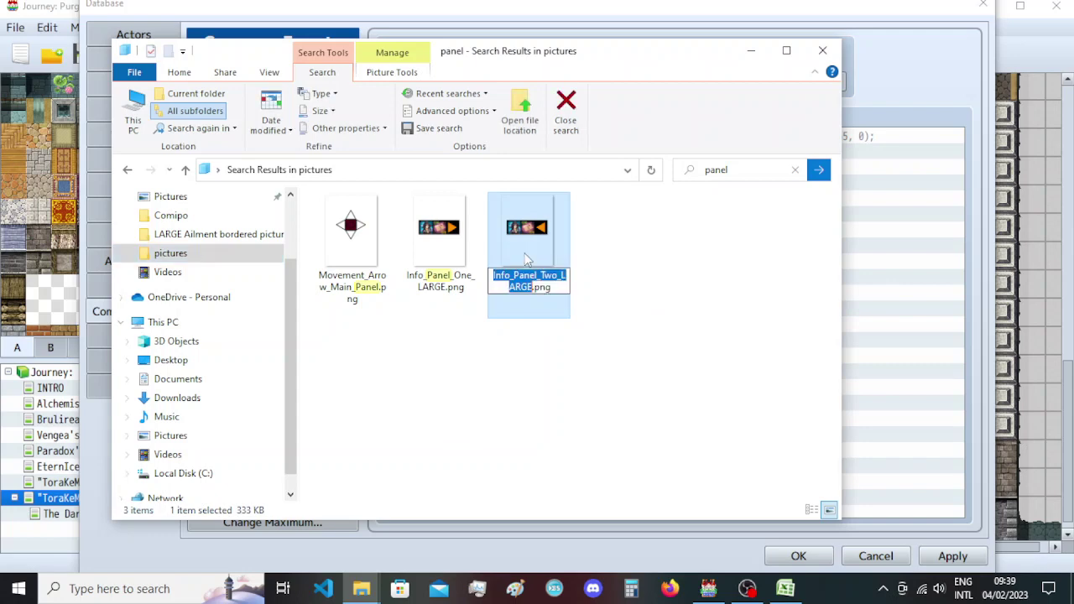
click(872, 82)
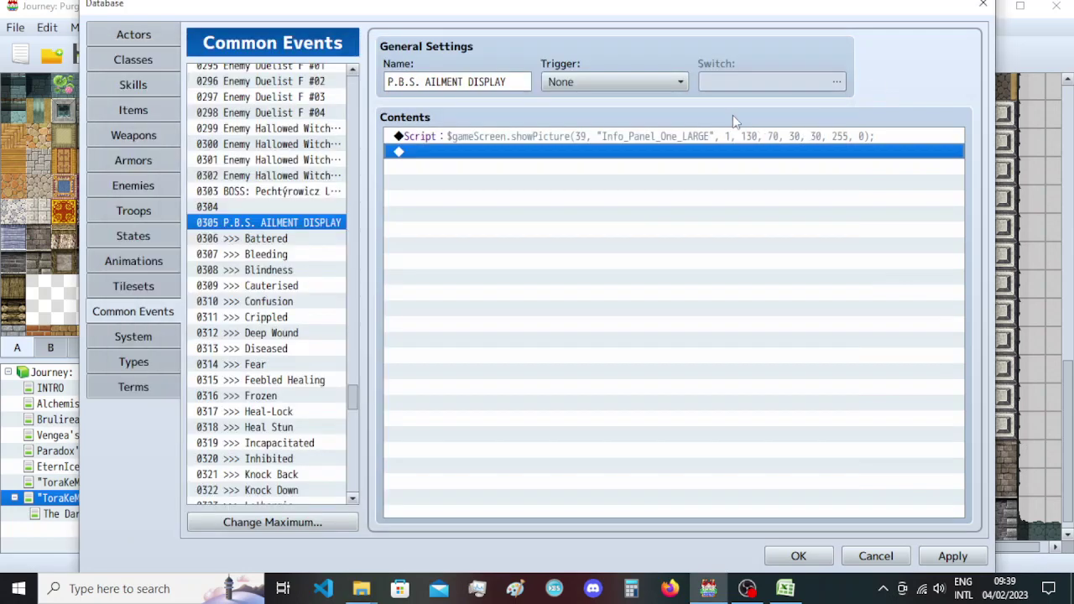
Replace the picture name in the showPicture script of P.B.S. AILMENT DISPLAY with Info_Panel_Two_LARGE.
click(636, 138)
double_click(635, 138)
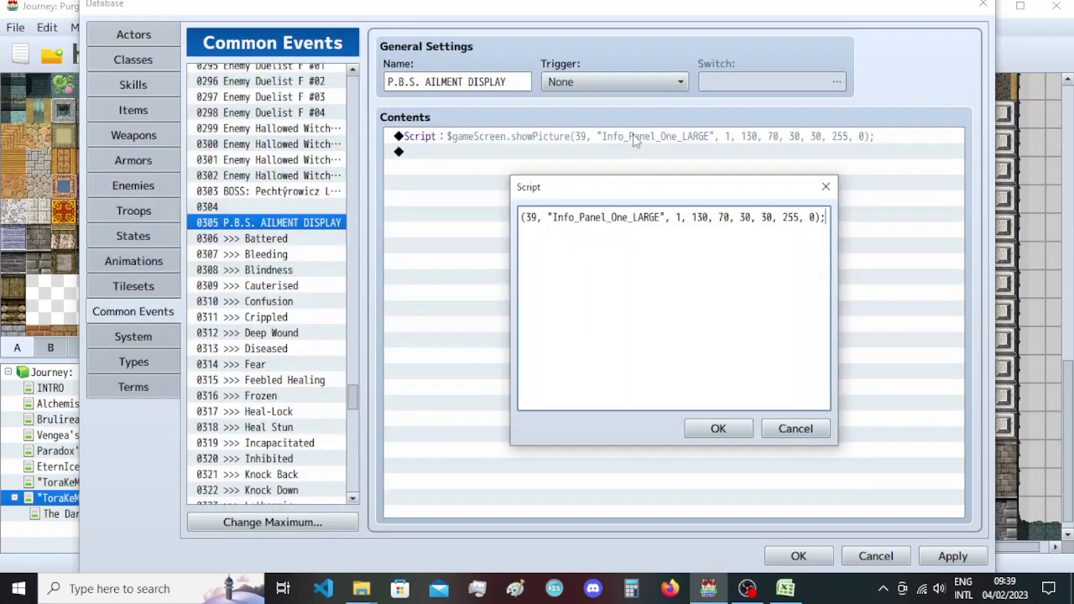
double_click(613, 218)
key(ctrl+v)
click(707, 430)
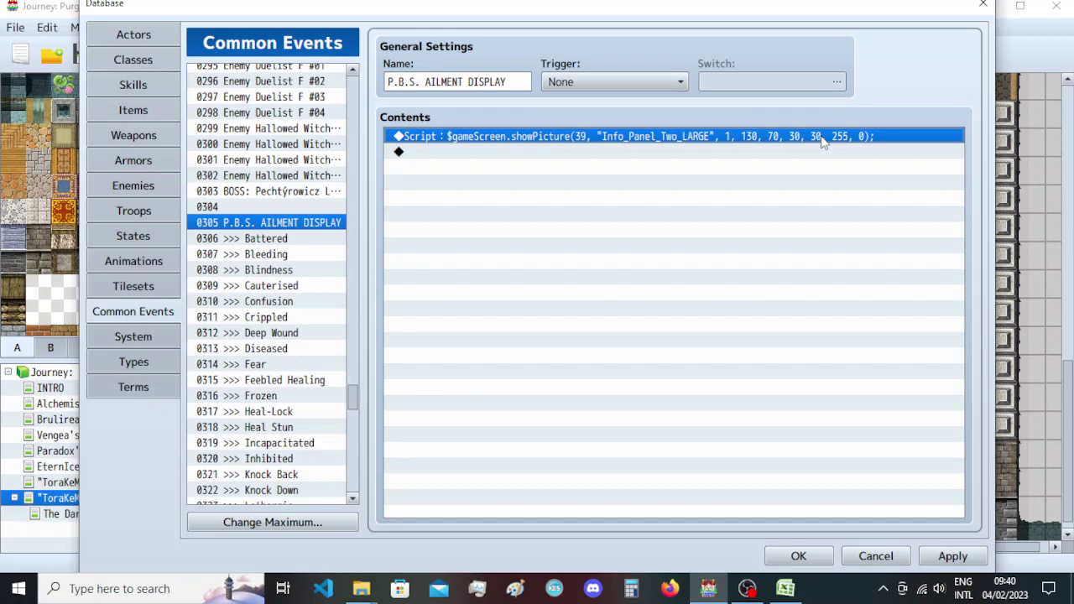
Start a Control Variables command above the showPicture script and browse the variable list to the unused slots in range 0321–0340.
double_click(497, 151)
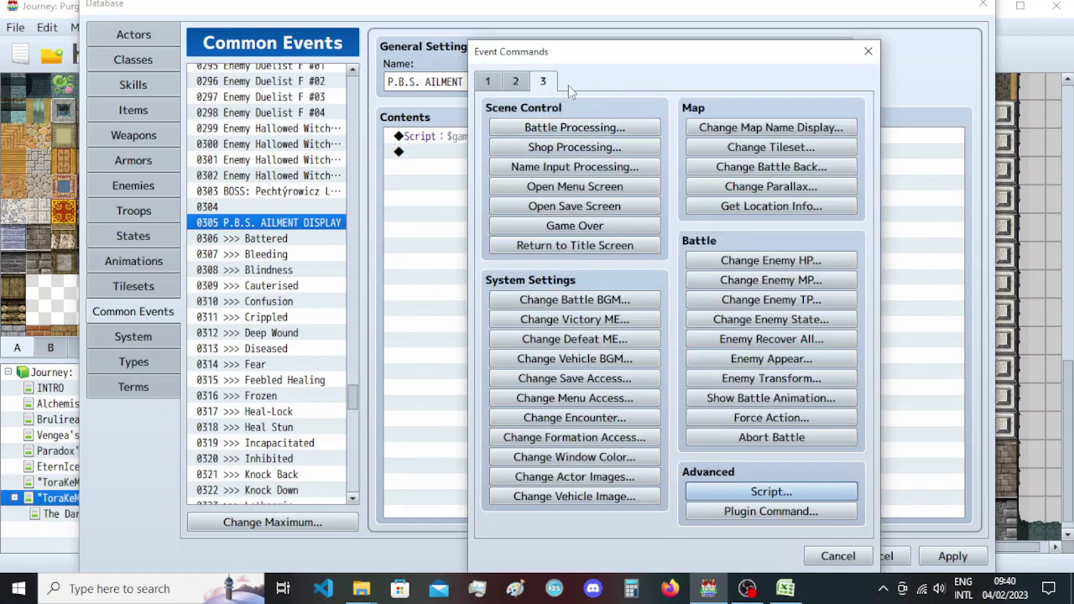
click(488, 82)
click(575, 280)
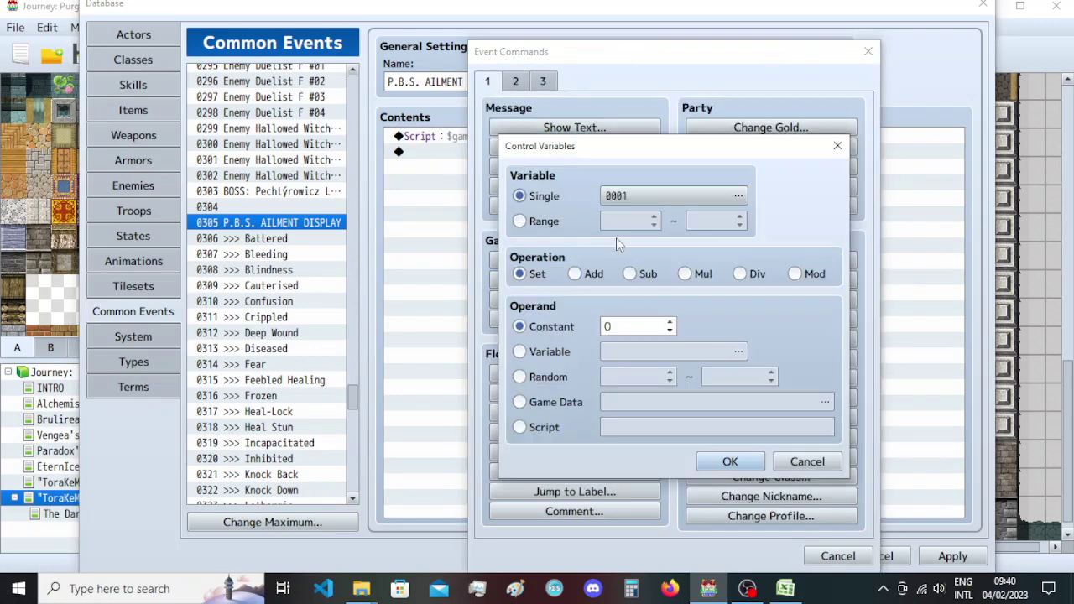
click(737, 196)
scroll(573, 332, down, 8)
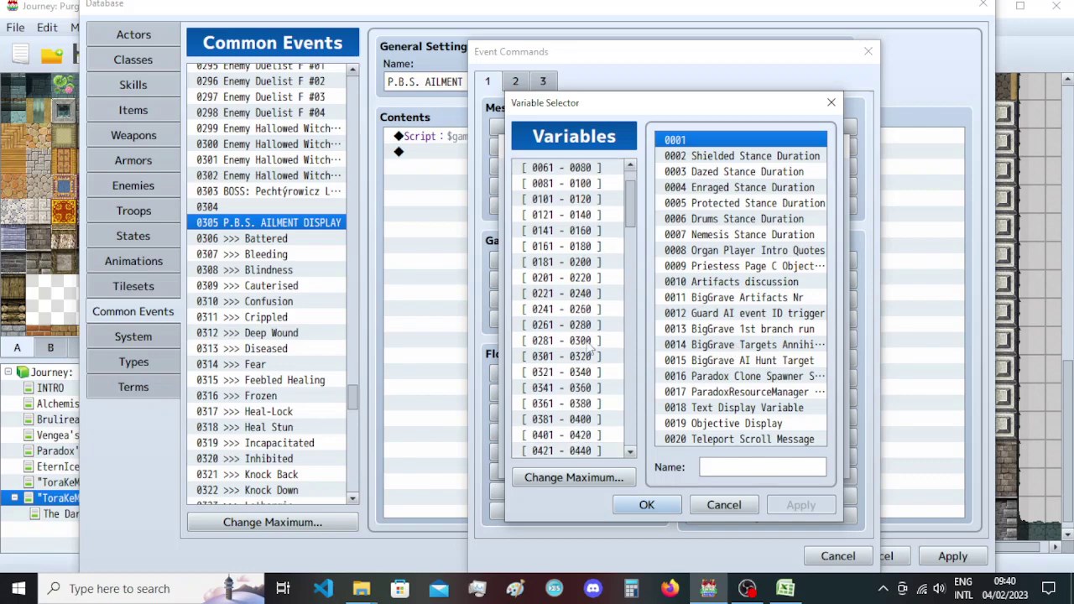
click(573, 325)
click(571, 356)
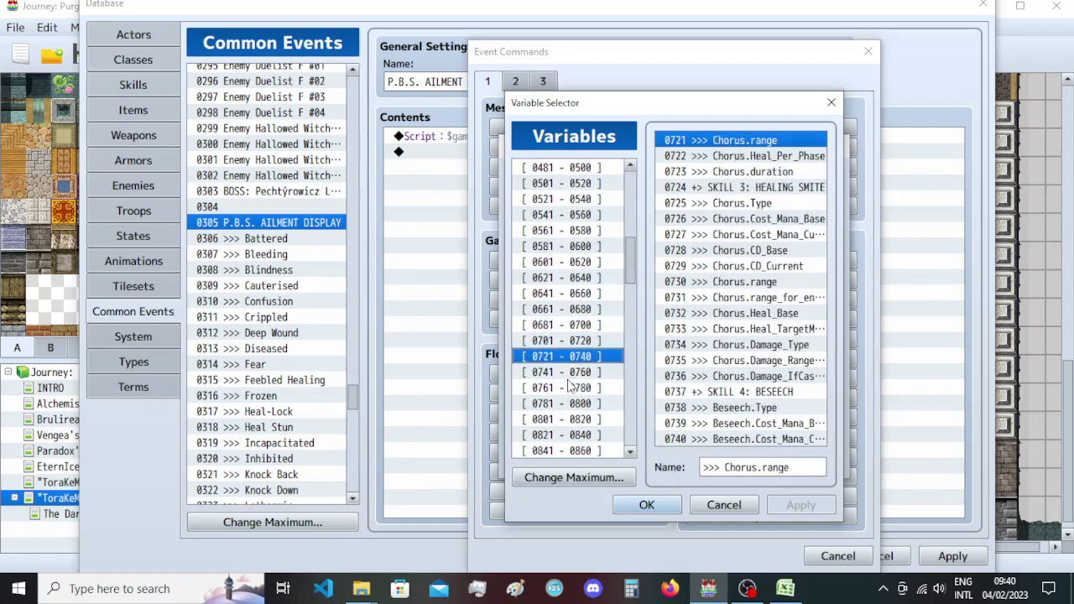
click(570, 401)
scroll(570, 394, down, 5)
click(560, 316)
key(Up)
key(Up)
key(Up)
key(Up)
key(Up)
key(Up)
key(Up)
key(Up)
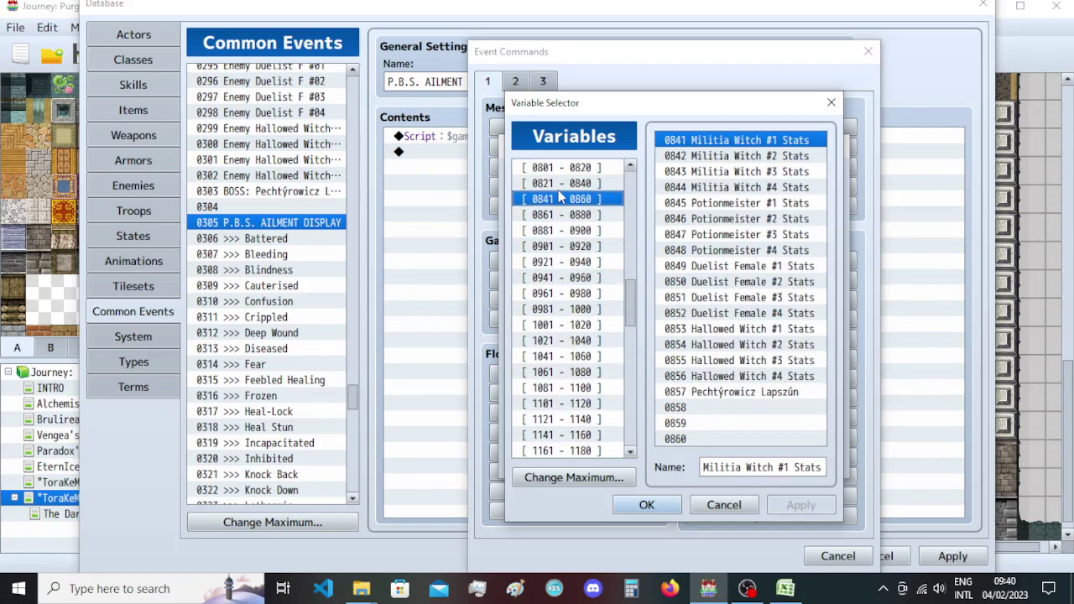
scroll(556, 317, up, 1)
click(555, 220)
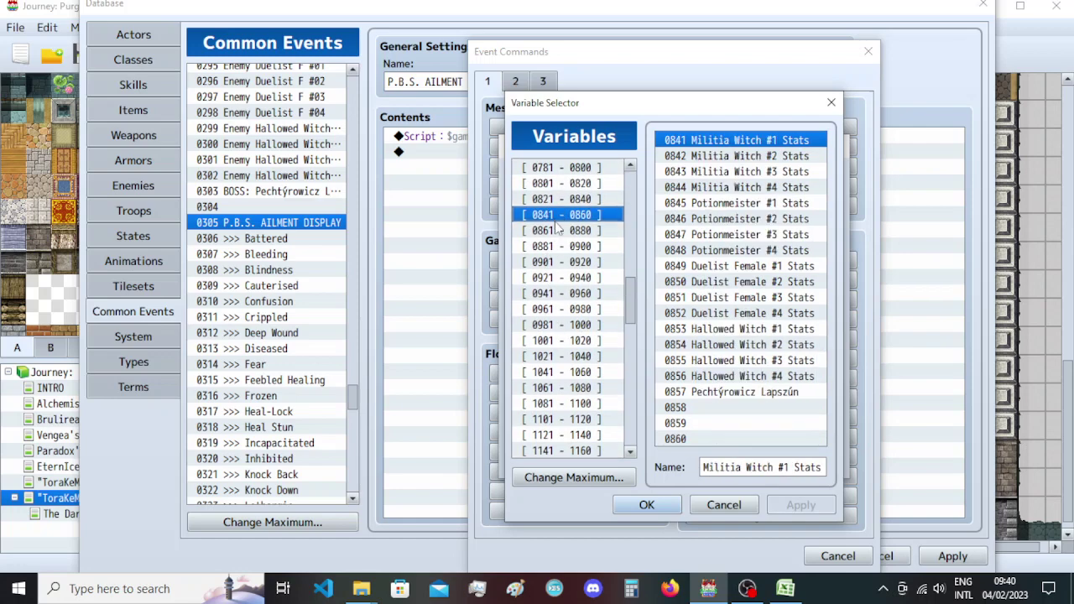
click(558, 231)
click(558, 183)
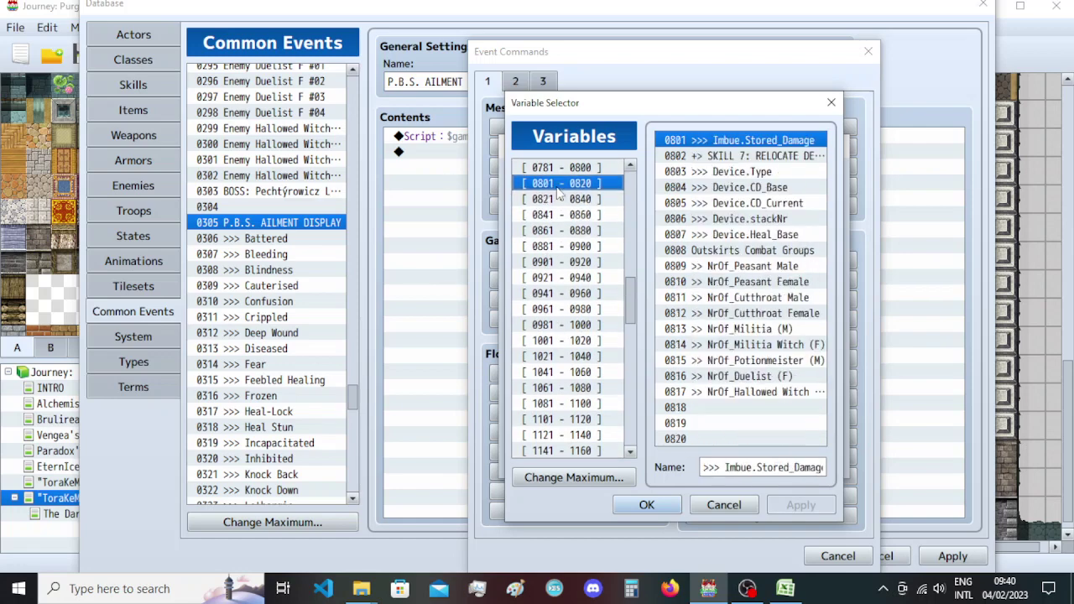
click(558, 170)
scroll(557, 235, up, 3)
click(558, 277)
key(Up)
key(Up)
key(Up)
key(Up)
key(Up)
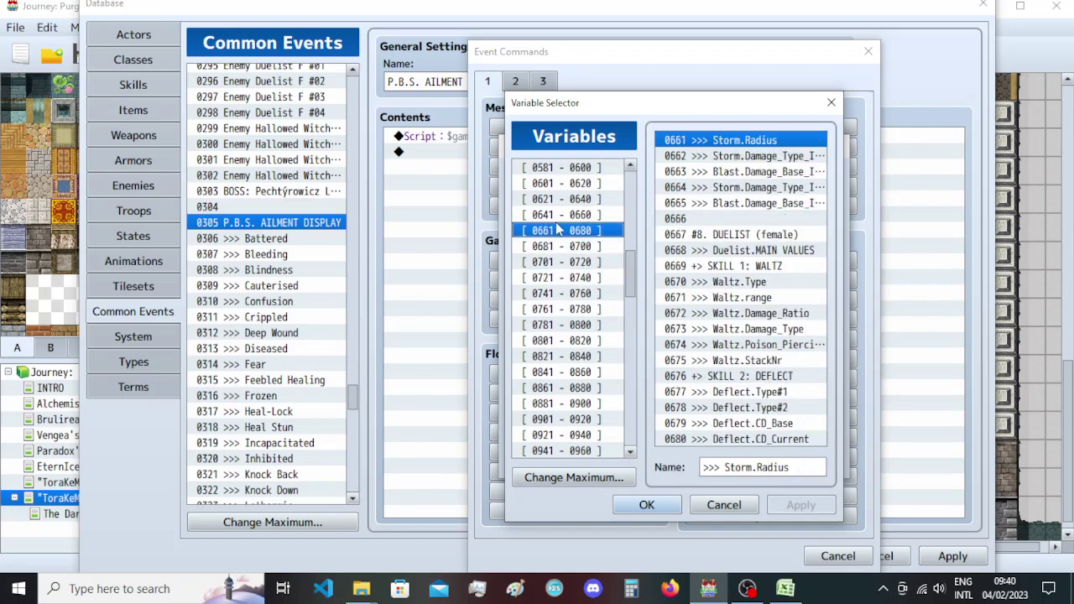
scroll(558, 277, up, 3)
click(571, 326)
click(571, 311)
click(571, 296)
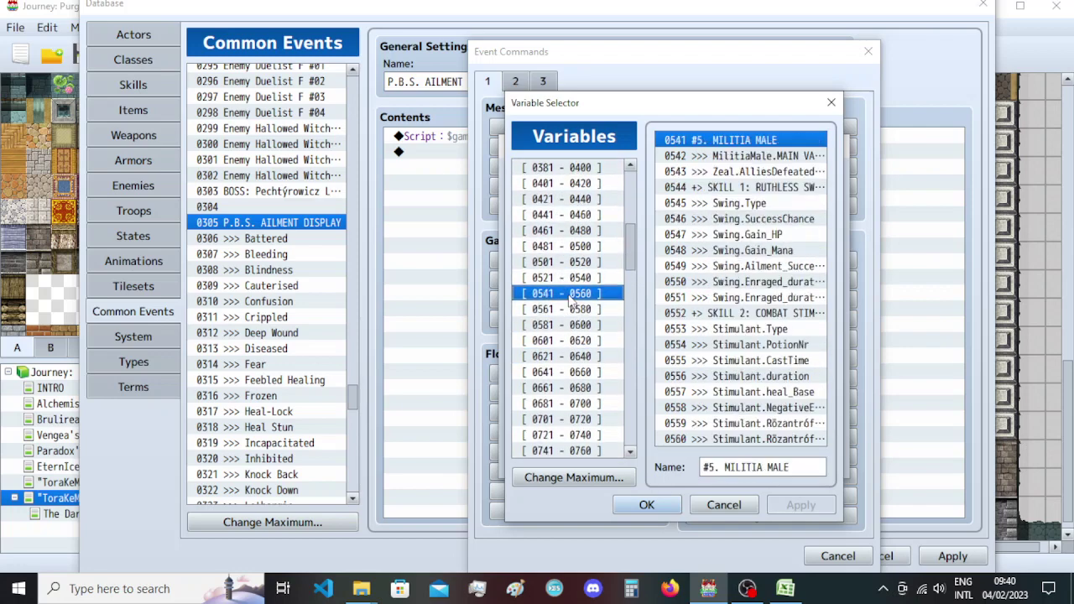
click(570, 265)
key(Up)
key(Up)
key(Up)
key(Up)
key(Up)
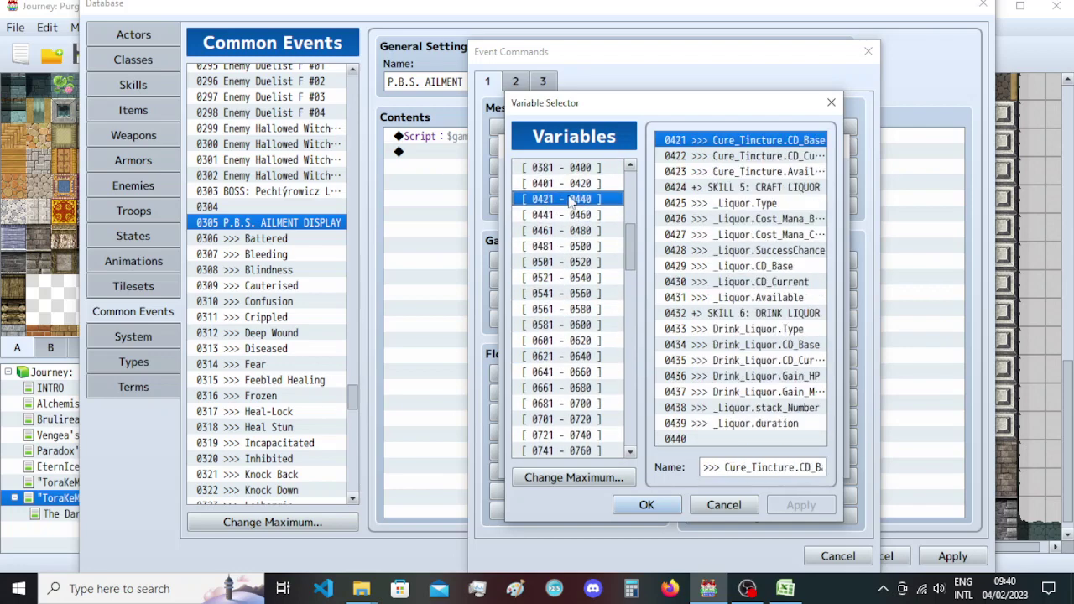
scroll(571, 302, up, 4)
key(Up)
key(Up)
click(574, 326)
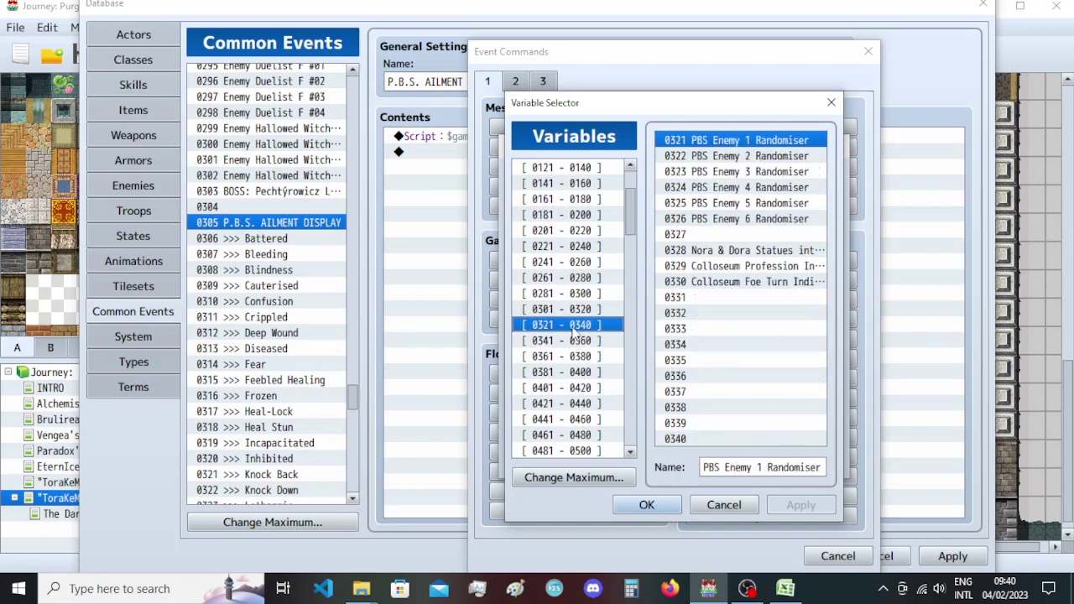
click(574, 310)
click(577, 327)
Name variable 0340 "PBS Ailment Display State C.E. 305" and have the Control Variables command set it to the constant 2.
click(759, 297)
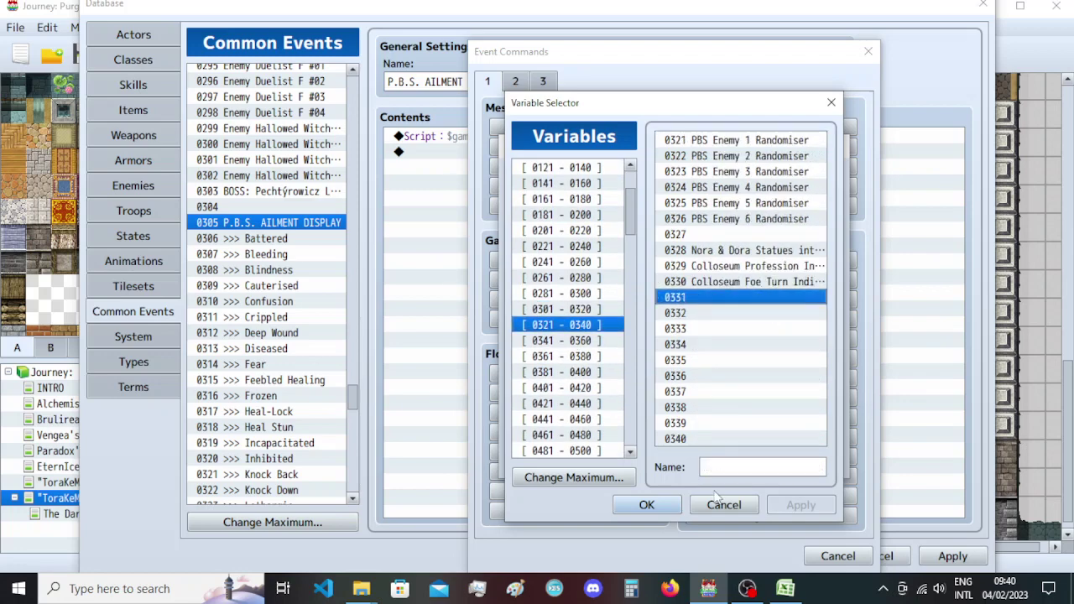
click(744, 467)
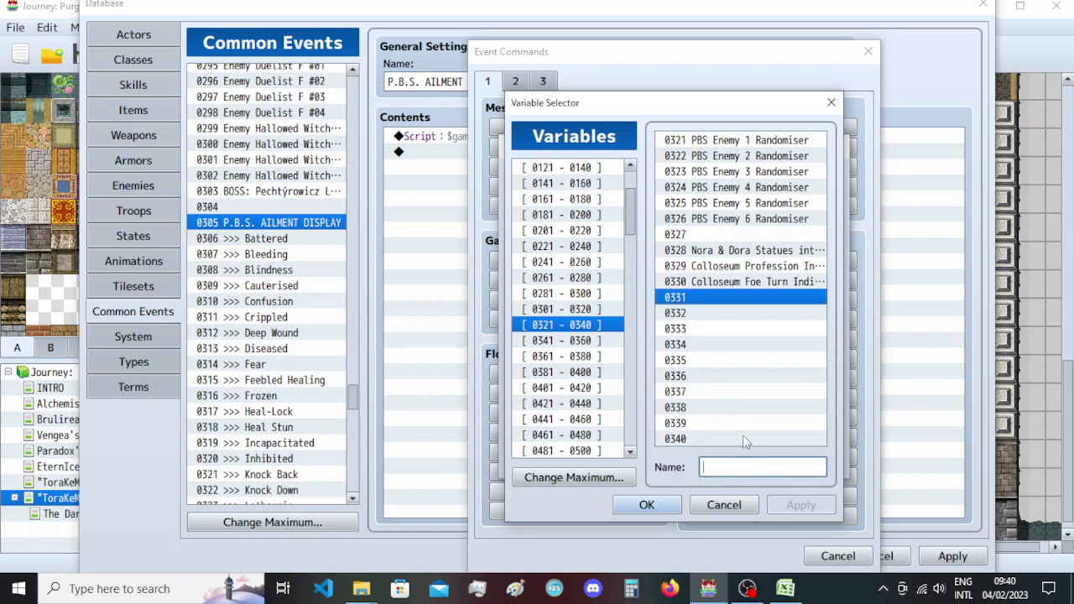
click(727, 439)
click(731, 468)
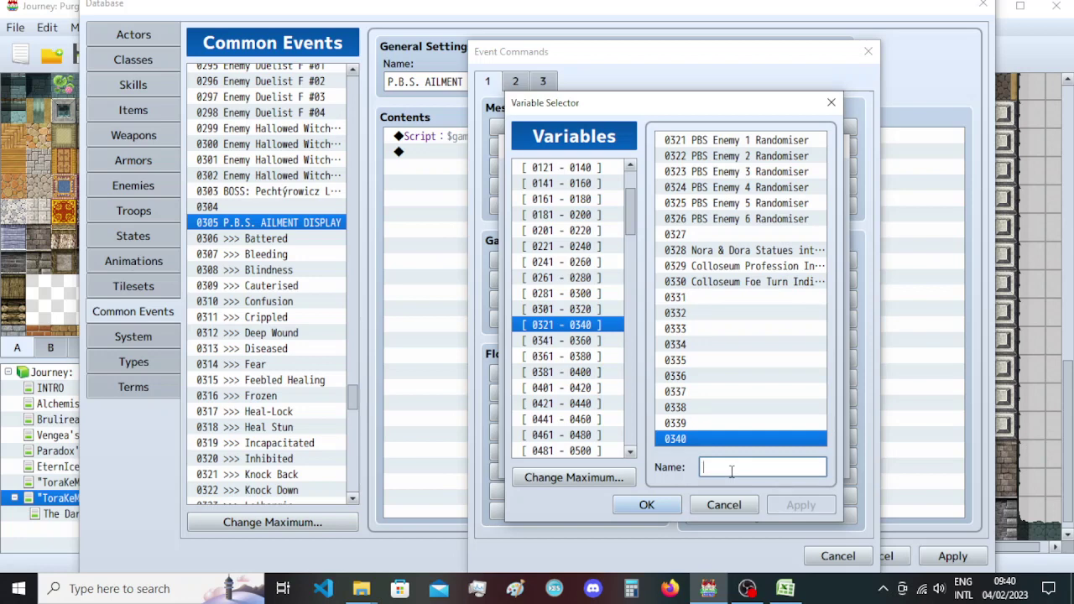
text(PBS)
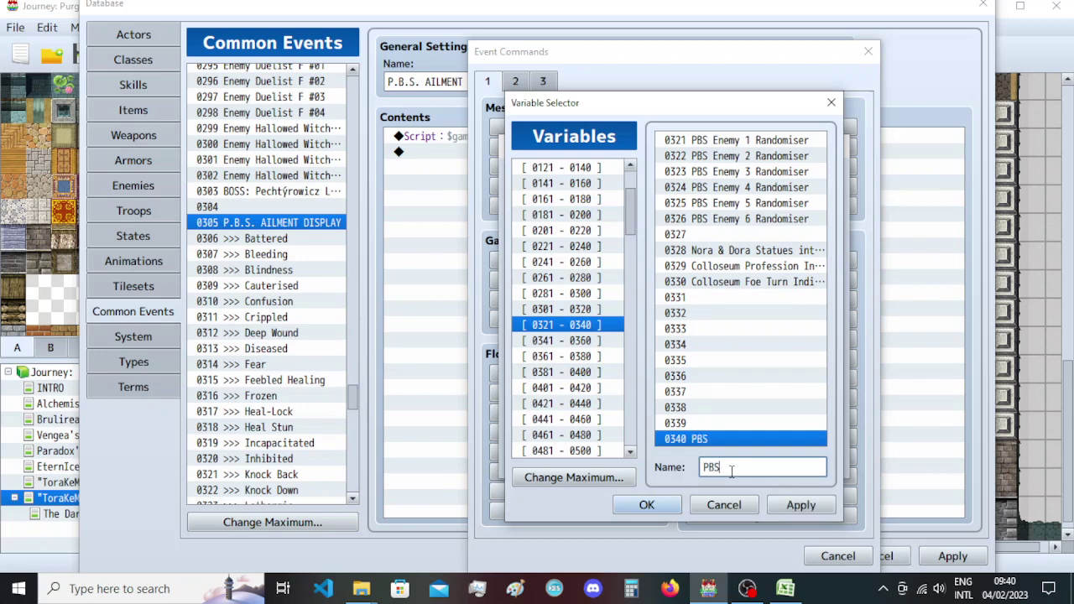
text( Ailment Display)
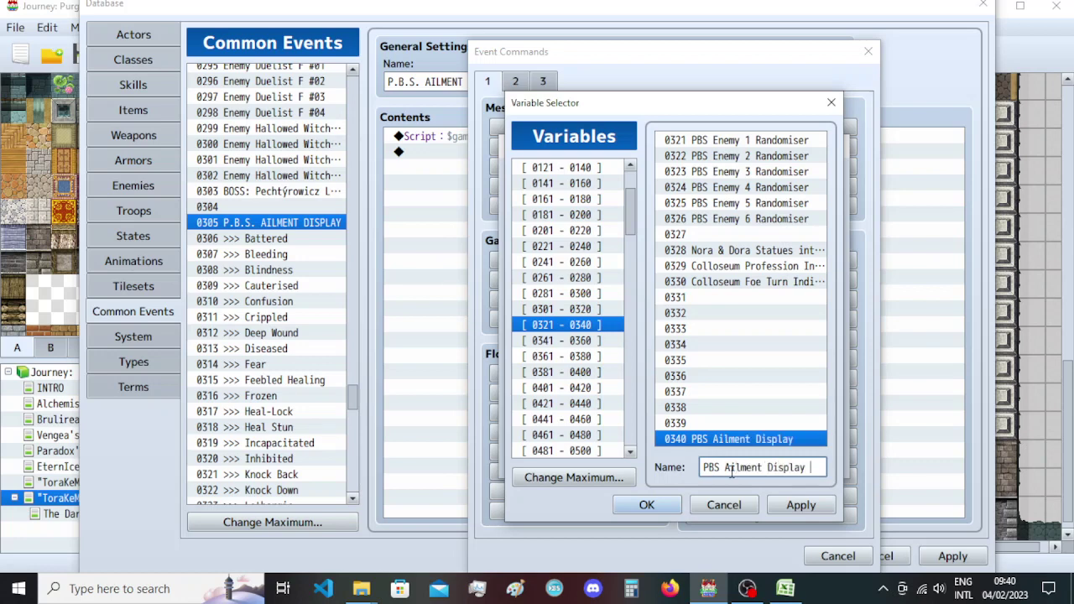
text( State)
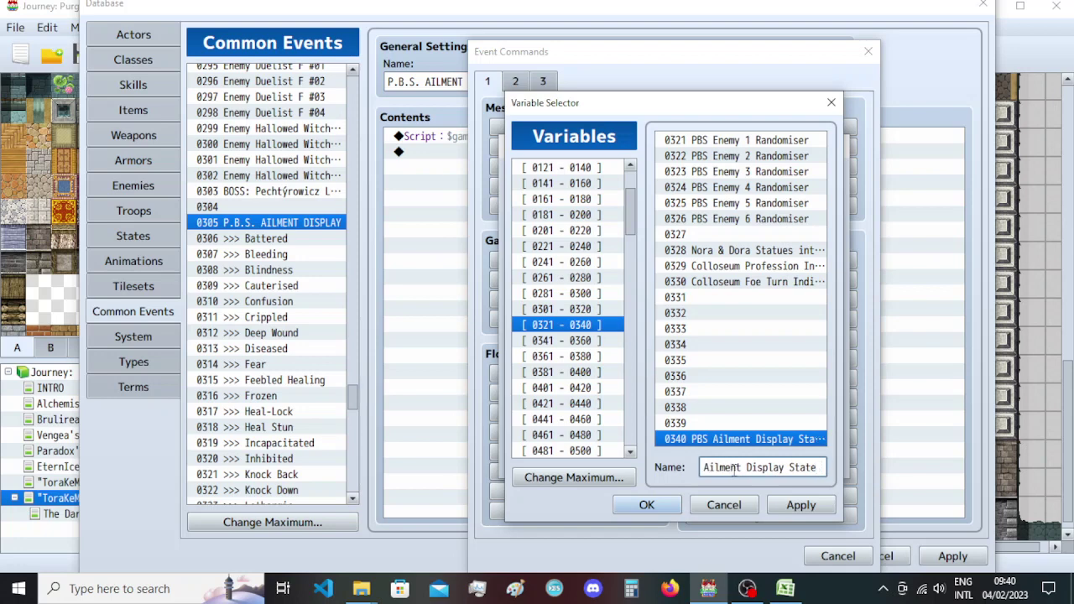
text( C.E.)
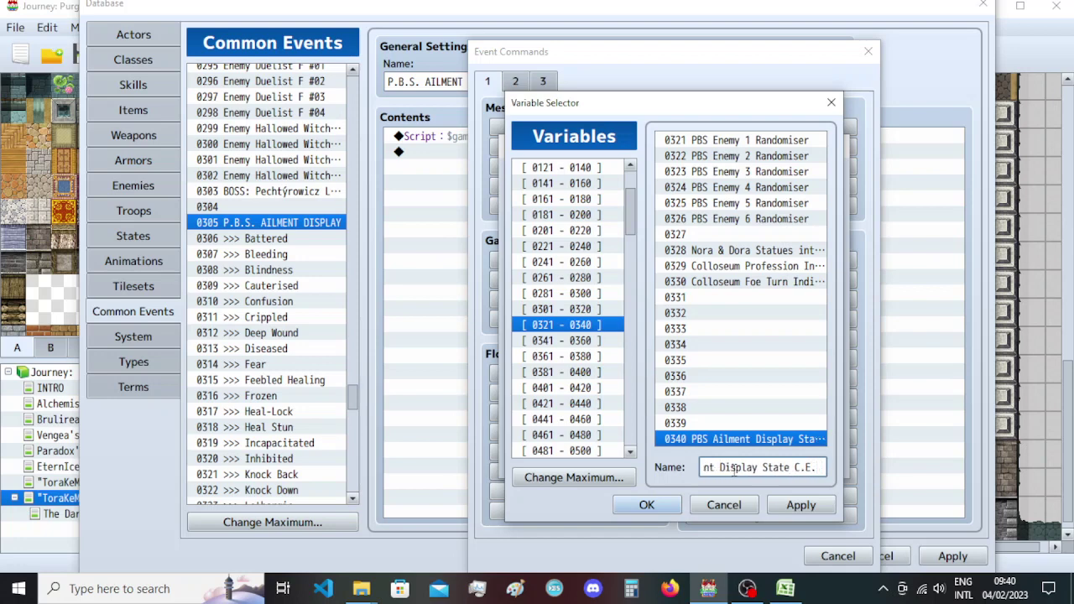
text( 305)
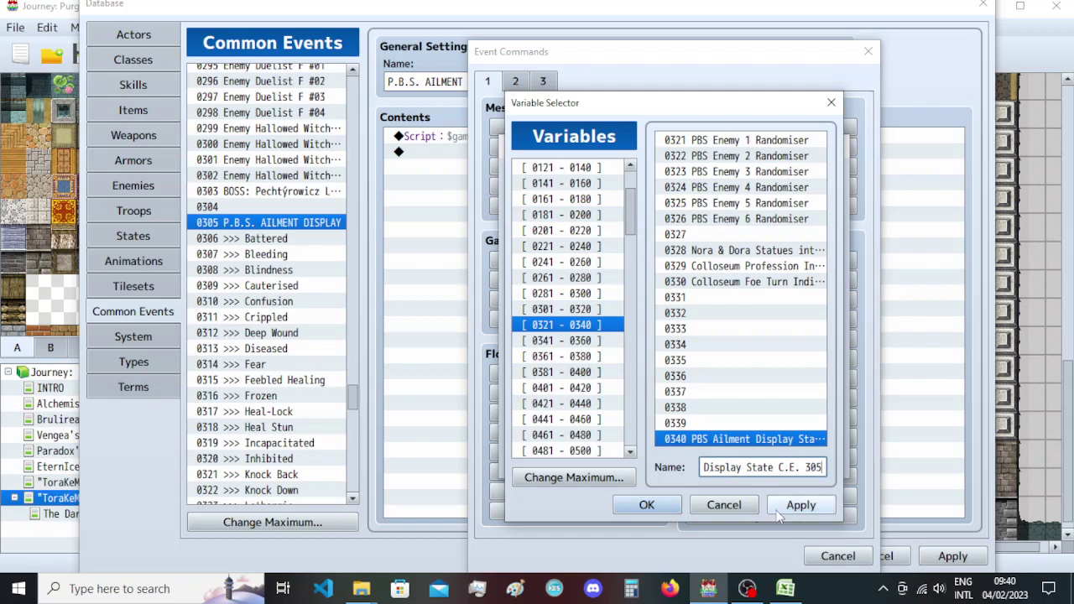
click(799, 504)
click(646, 504)
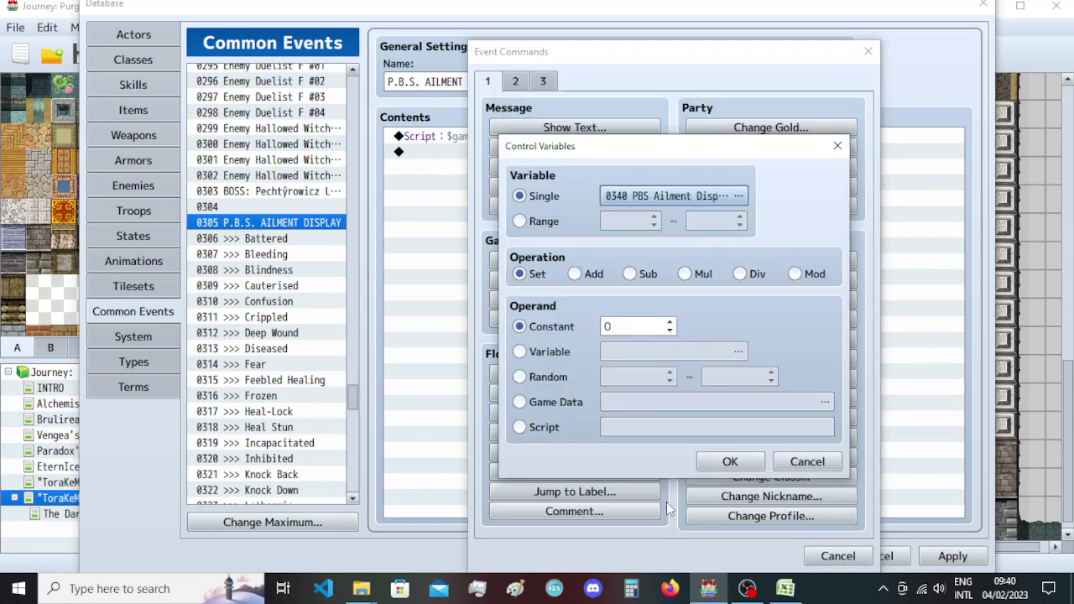
text(2)
click(727, 460)
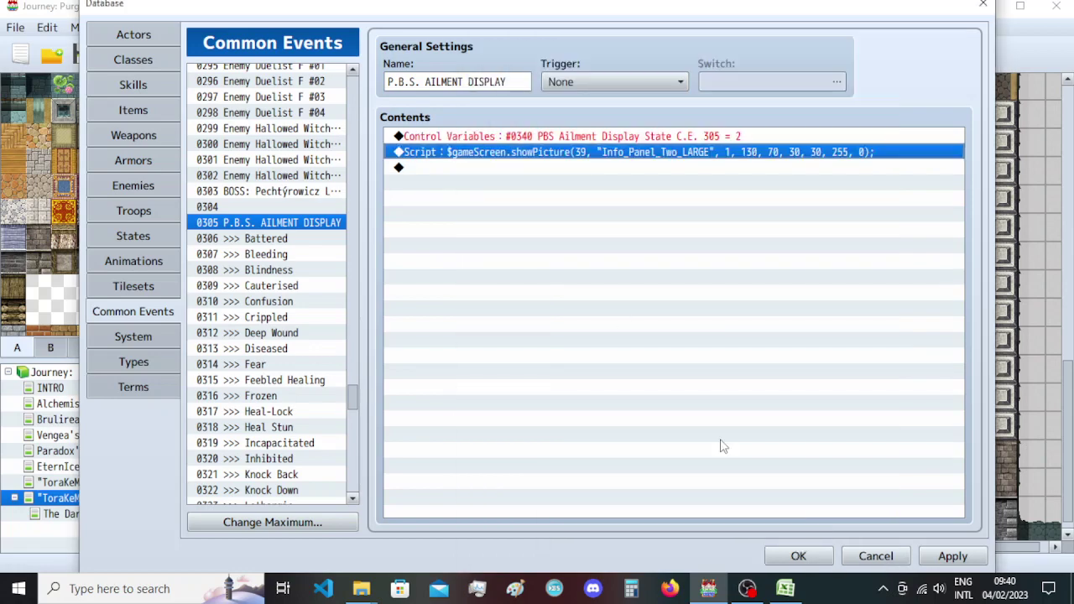
Start a comment above the Control Variables command with the first line "This will showcase the state of the panel.".
click(571, 139)
key(Insert)
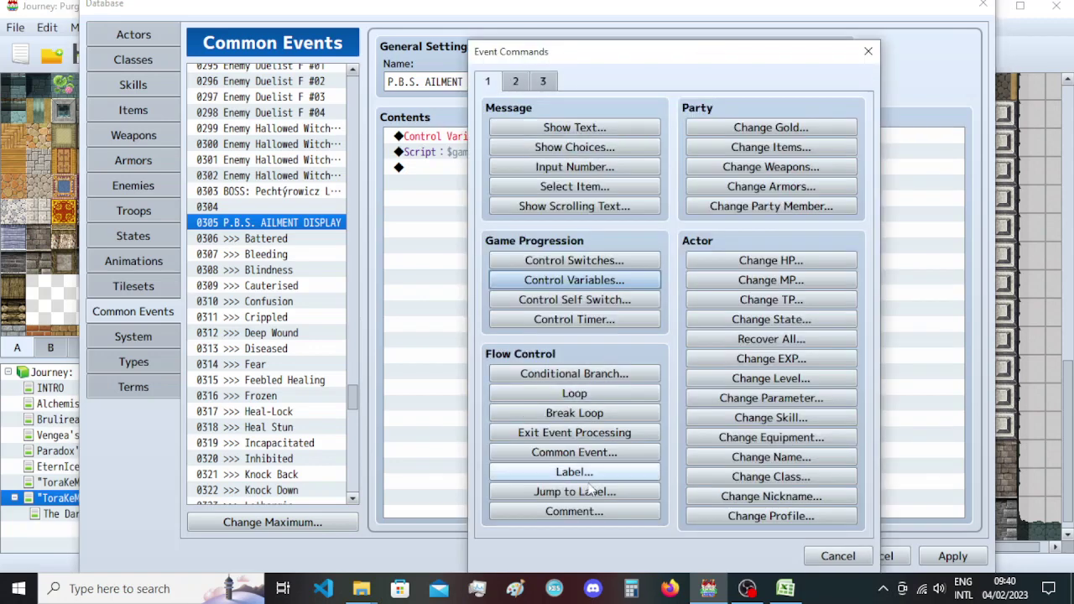
click(606, 514)
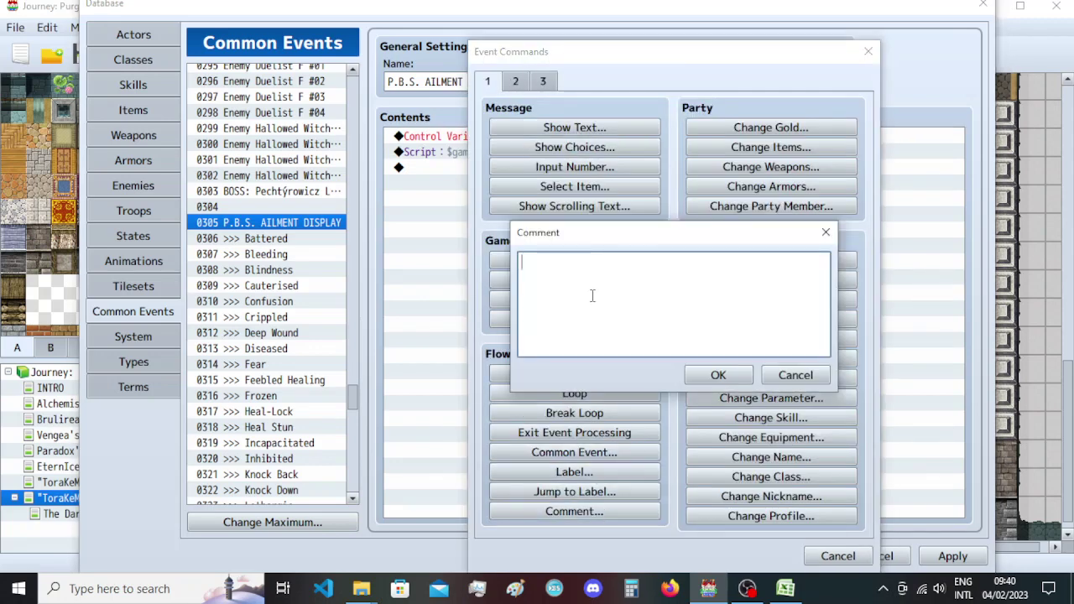
text(This will showcase the sta)
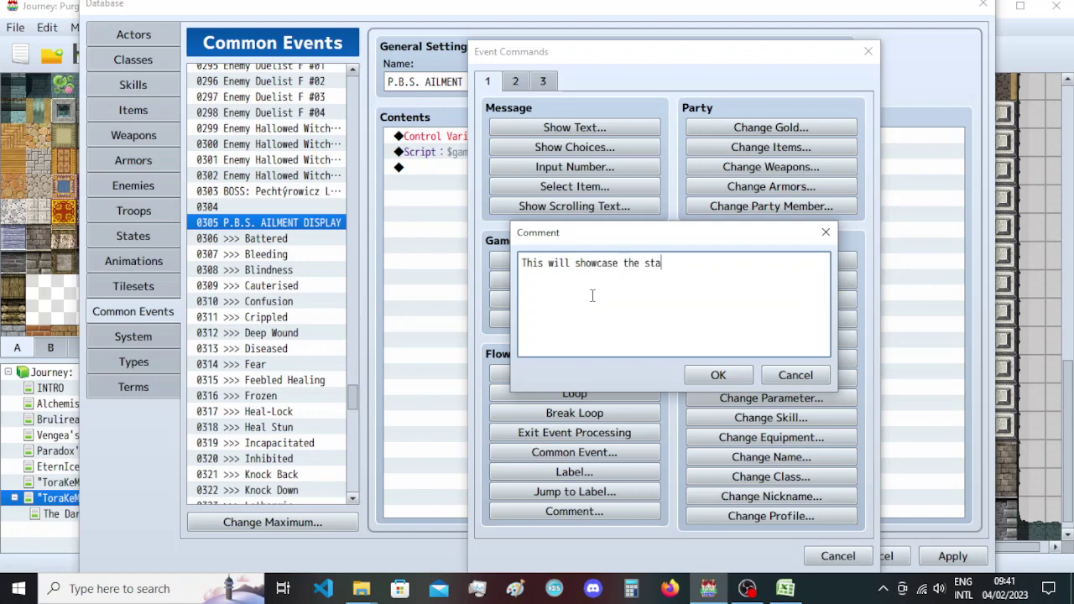
text(te of the panel.)
Add the second comment line "Part 1 will pop up the pictures, and swap to part 2.".
key(Return)
text(Part )
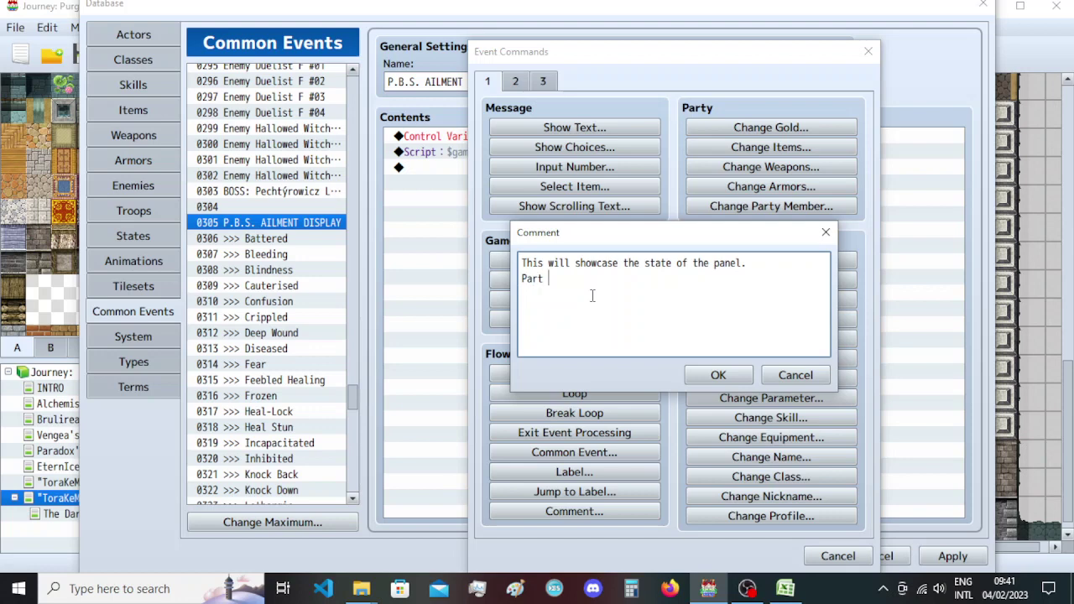
text(1 will pop up the pic)
text(tures, )
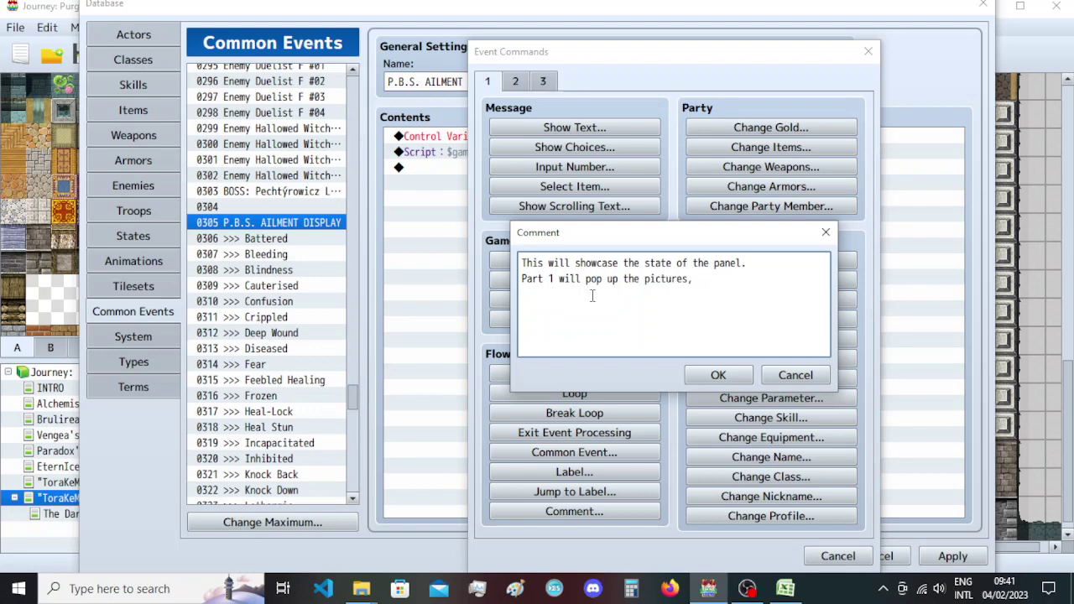
text(and swap to part 2.)
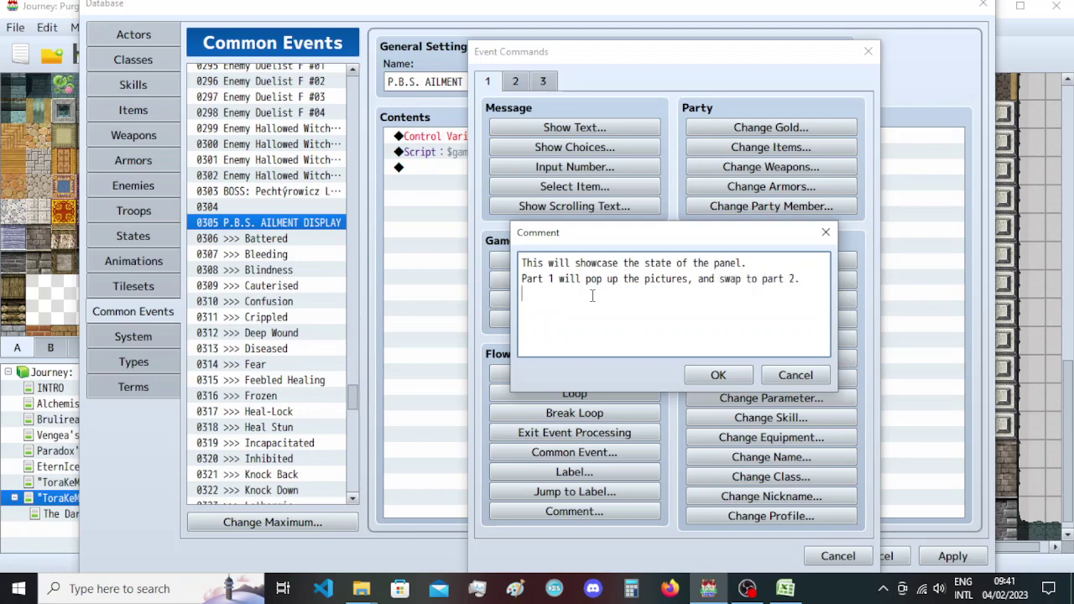
Add the third comment line "Part 2 will delete pictures and swap to part 1." and insert the comment above the Control Variables command.
text(P:)
text(art 2 wil)
text(ll )
text(delete pictures)
text( and sw)
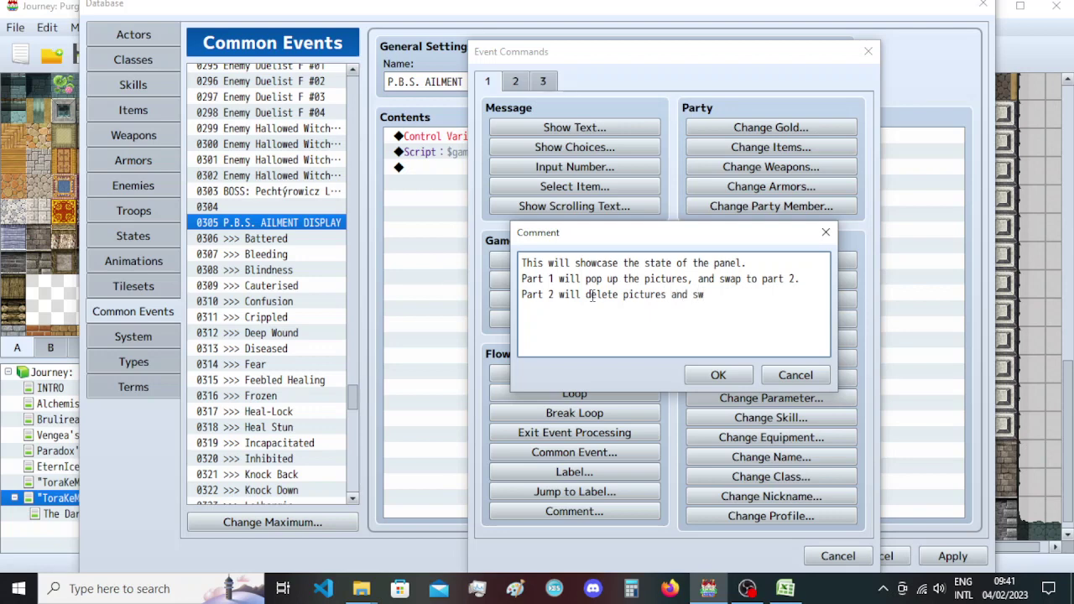
text(ap to part 1.)
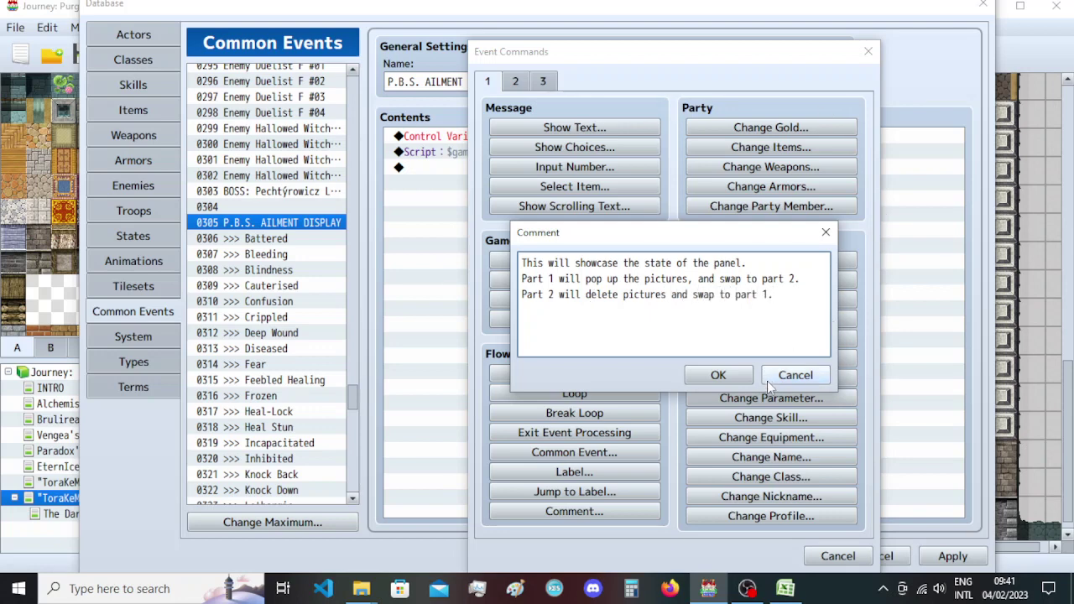
click(718, 376)
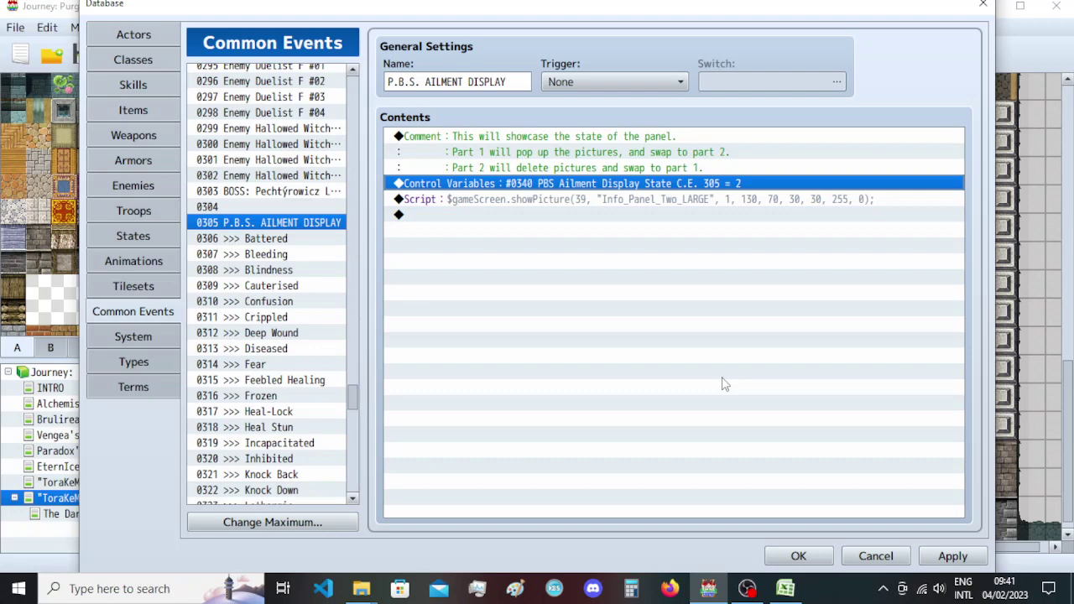
Apply the changes to the P.B.S. AILMENT DISPLAY common event and close the database.
key(Down)
key(Down)
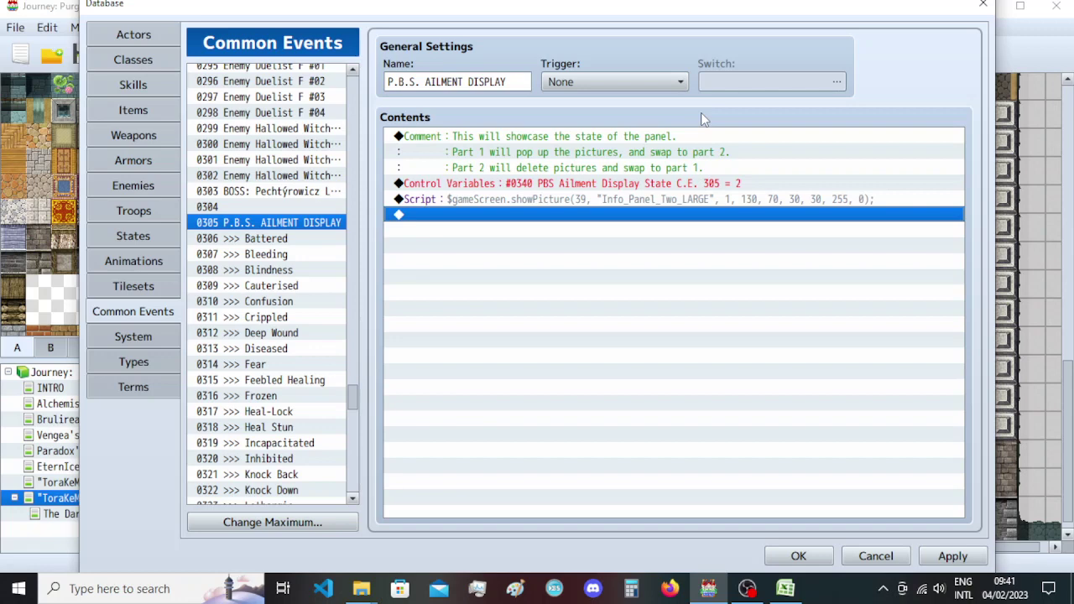
click(953, 557)
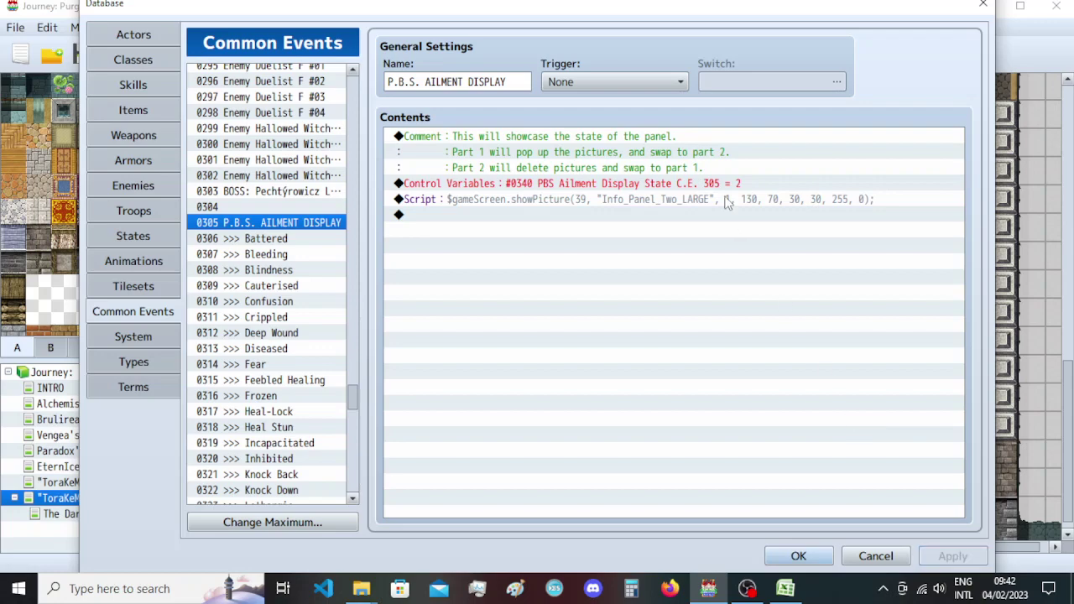
click(818, 560)
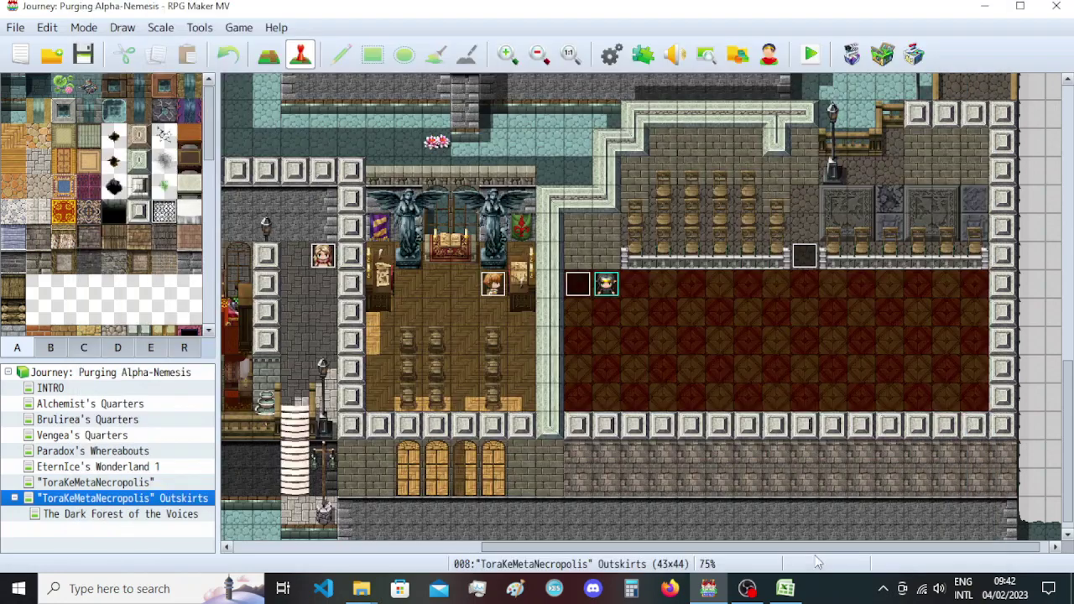
In map event EV068, insert a Control Variables command setting variable 0340 to 1 above the Outskirts Combat BEGIN common event call.
click(587, 290)
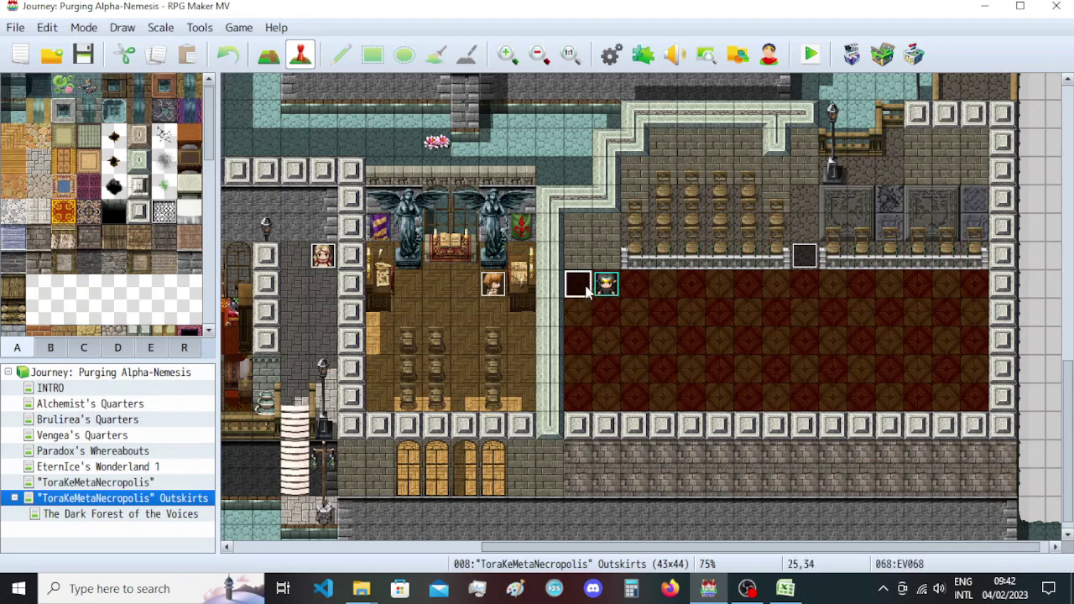
double_click(588, 290)
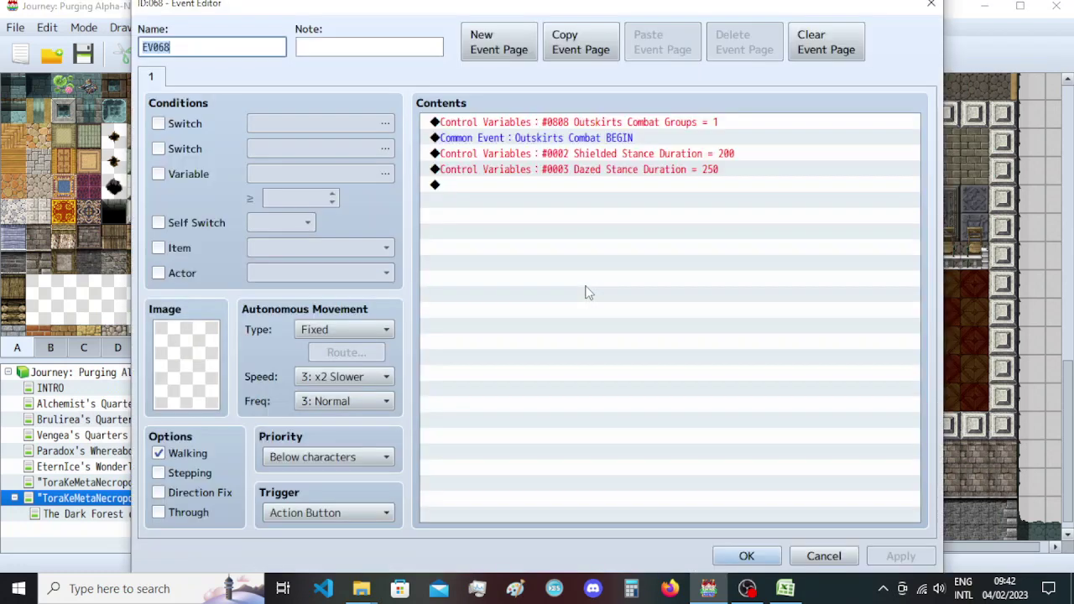
click(565, 141)
key(Insert)
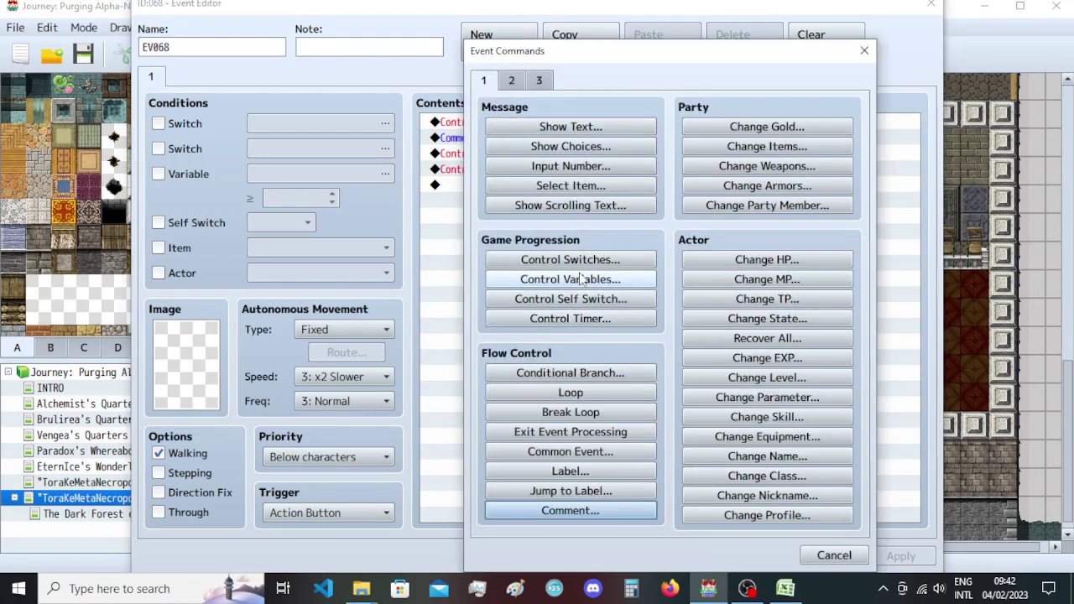
click(638, 279)
click(678, 198)
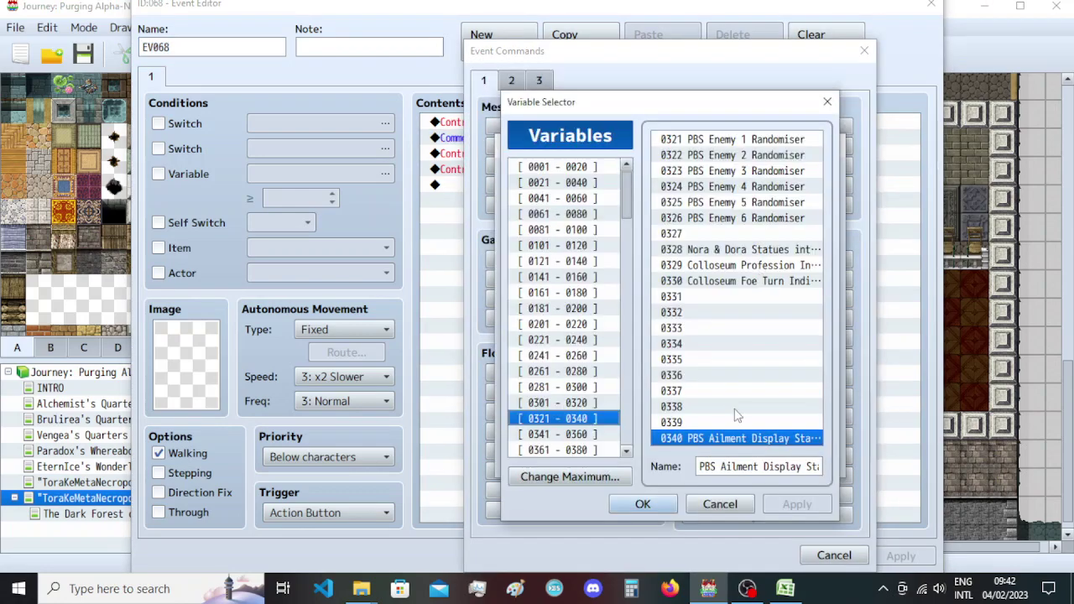
double_click(744, 438)
click(640, 317)
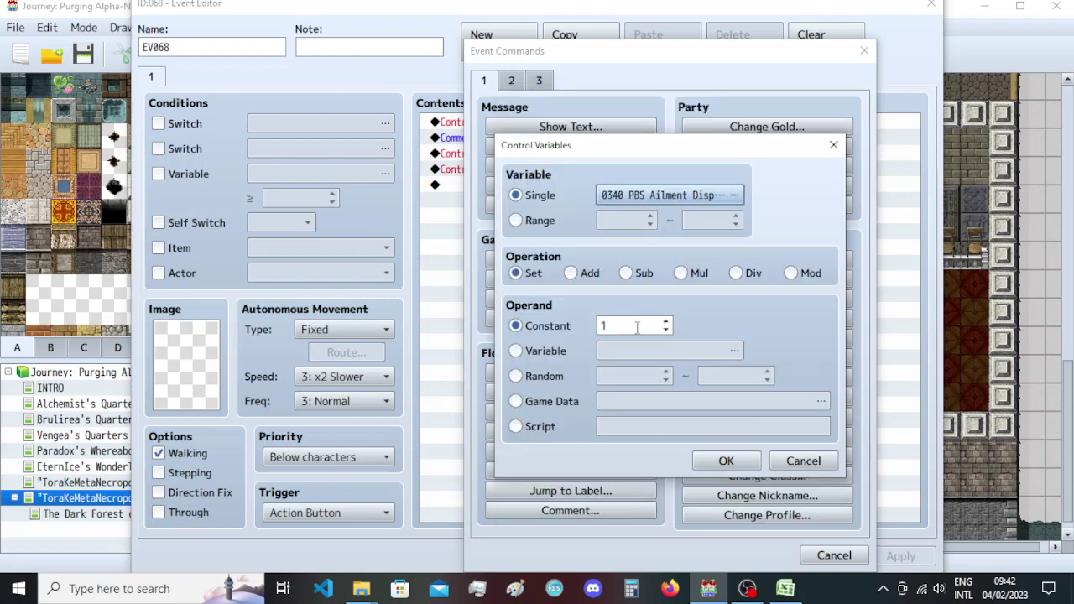
click(746, 465)
Delete the variable 0340 command from event EV068 and close the event, discarding its changes.
click(612, 142)
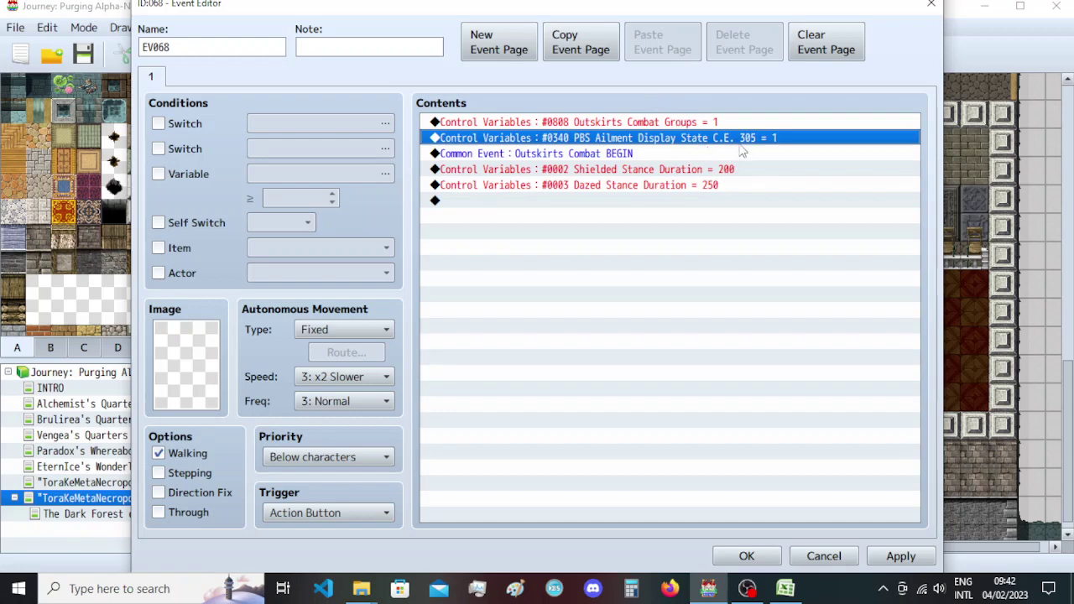
key(Delete)
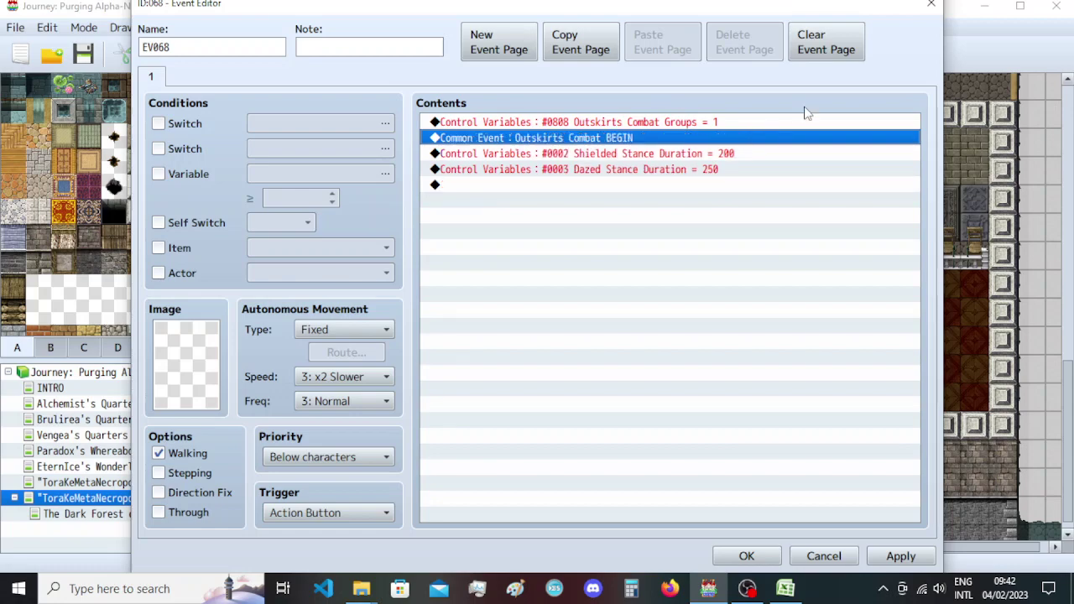
click(931, 3)
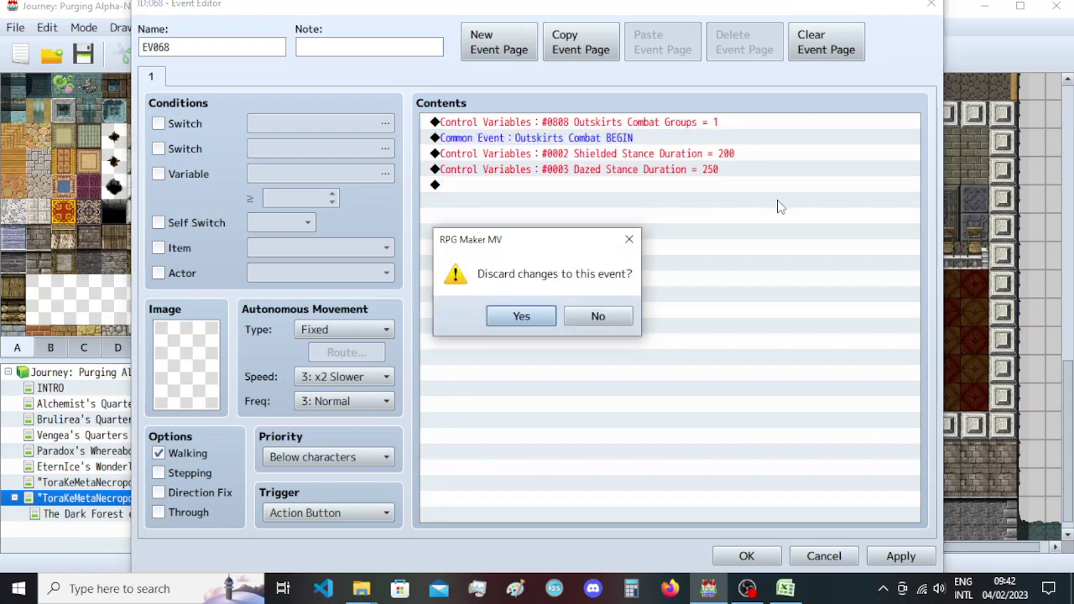
click(539, 314)
In common event 0305, insert a Conditional Branch above the Control Variables command, checking that variable 0339 equals the constant 0.
key(F9)
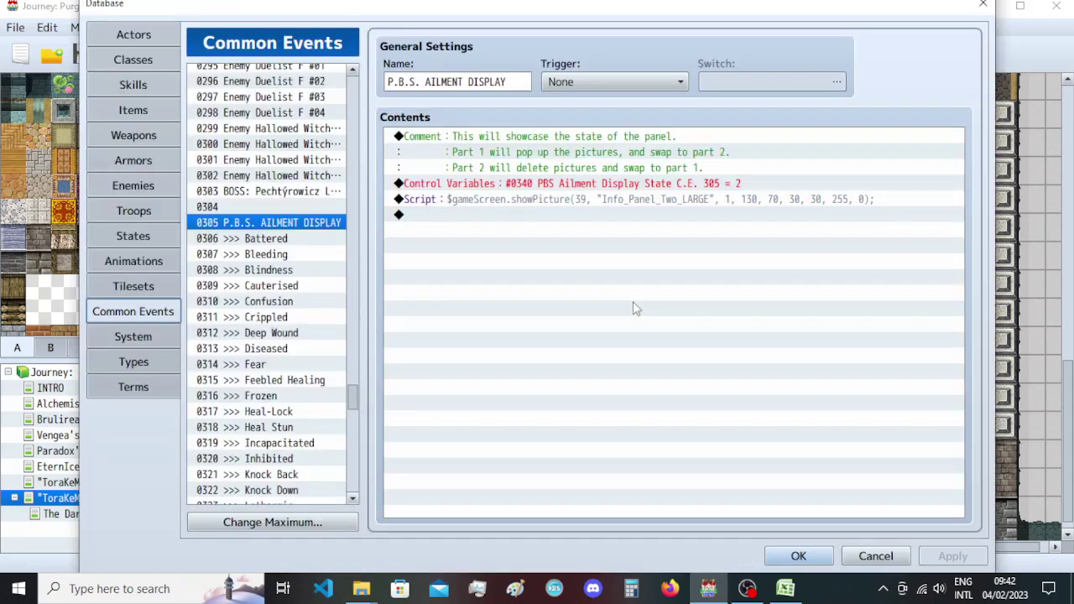
click(613, 186)
key(Insert)
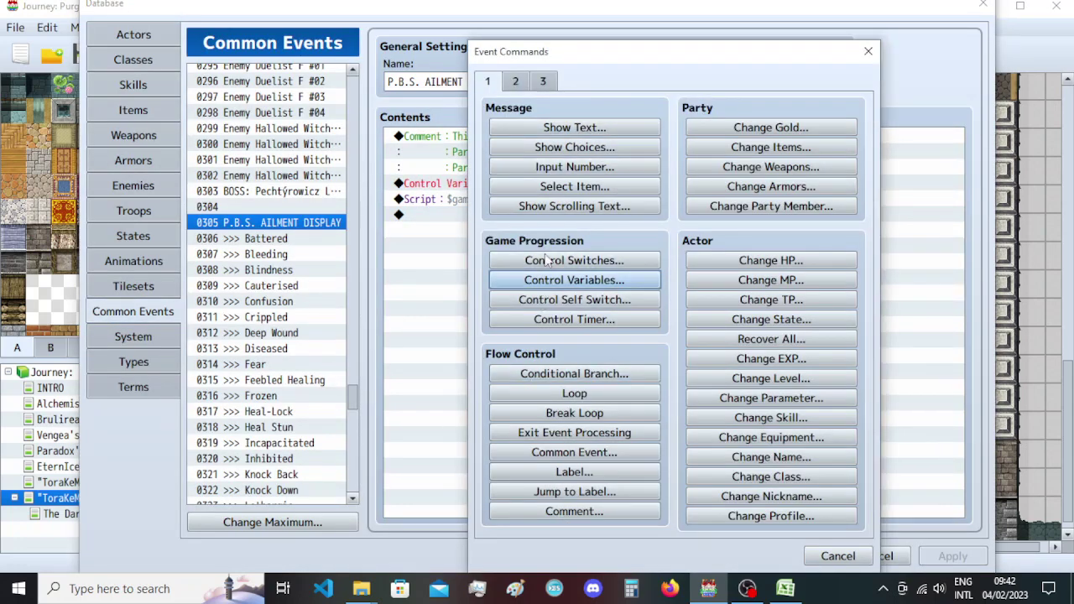
click(575, 376)
click(506, 238)
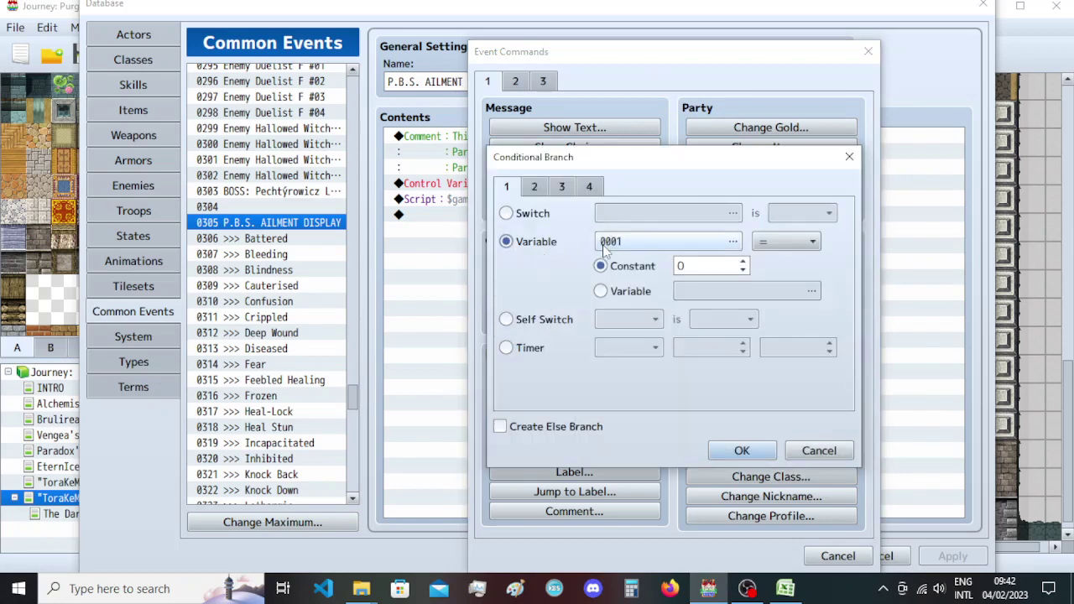
click(646, 238)
double_click(729, 423)
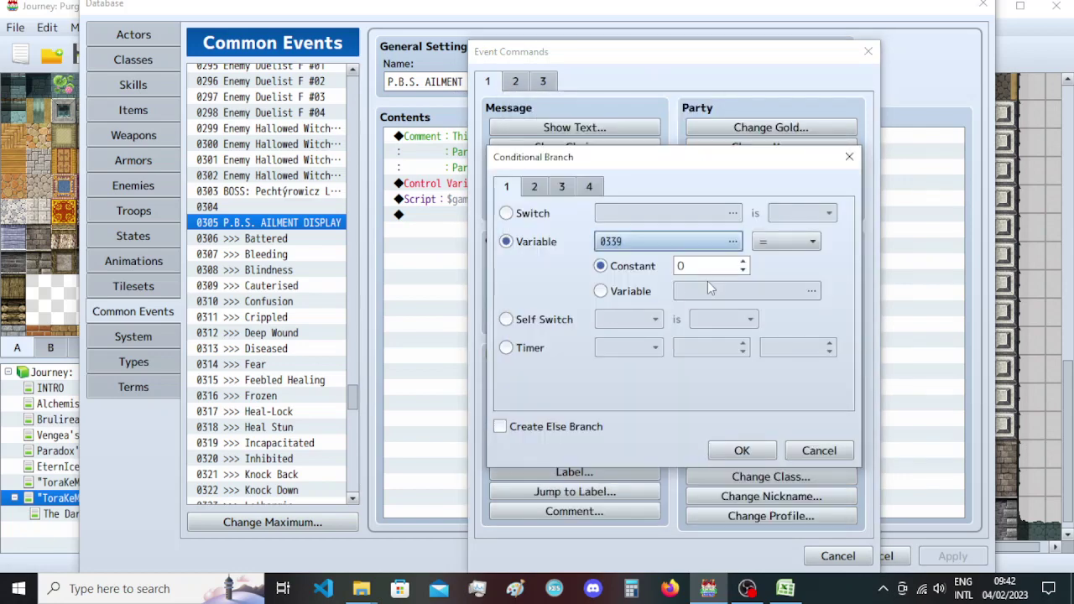
click(742, 451)
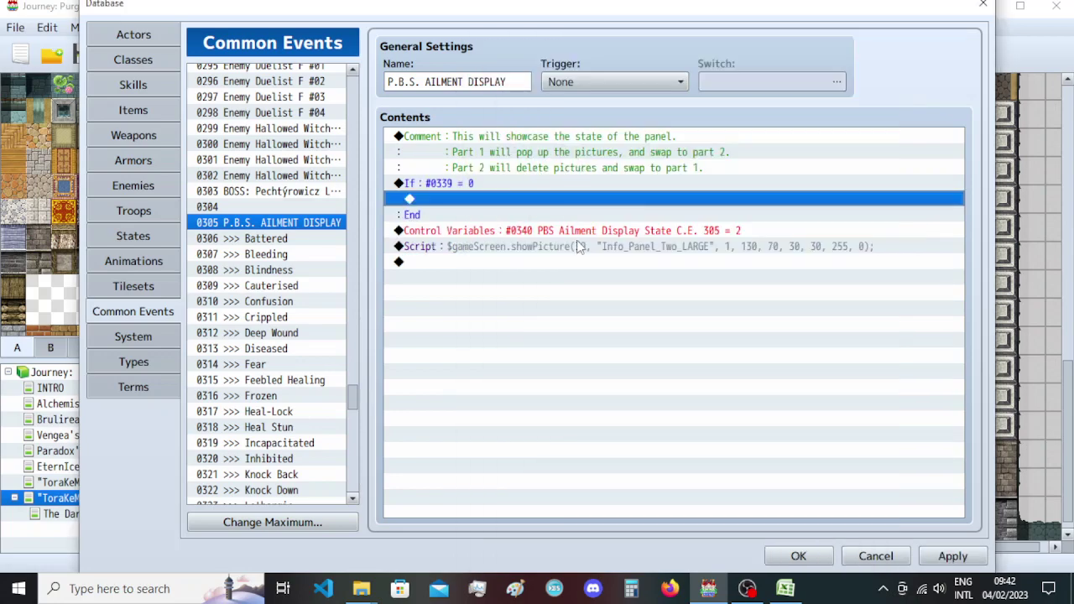
Inside the conditional branch, insert a Control Variables command that sets variable 0339 to the constant 1.
double_click(544, 206)
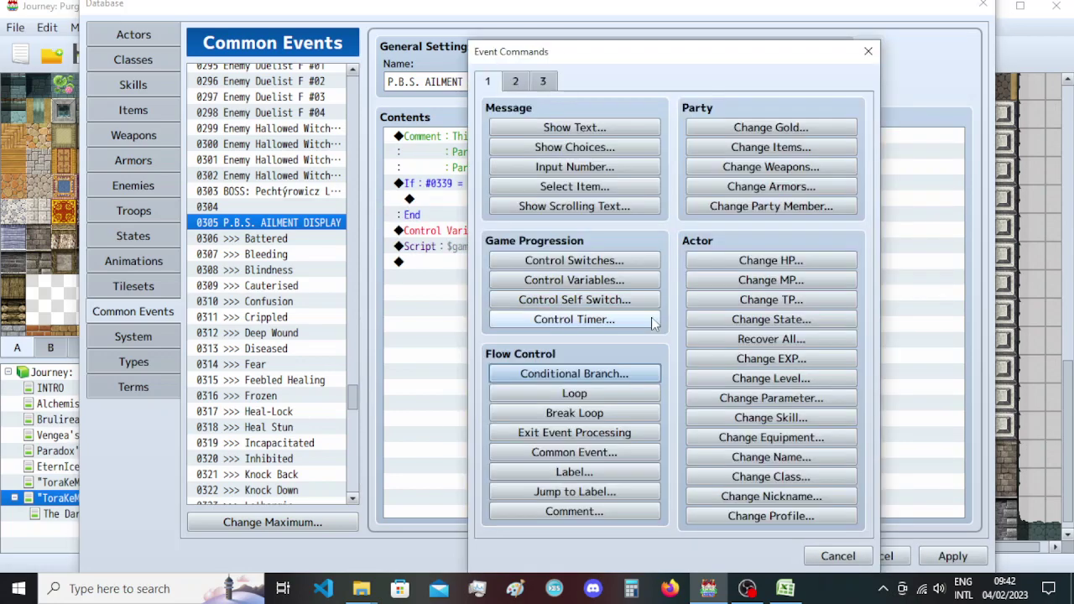
click(576, 277)
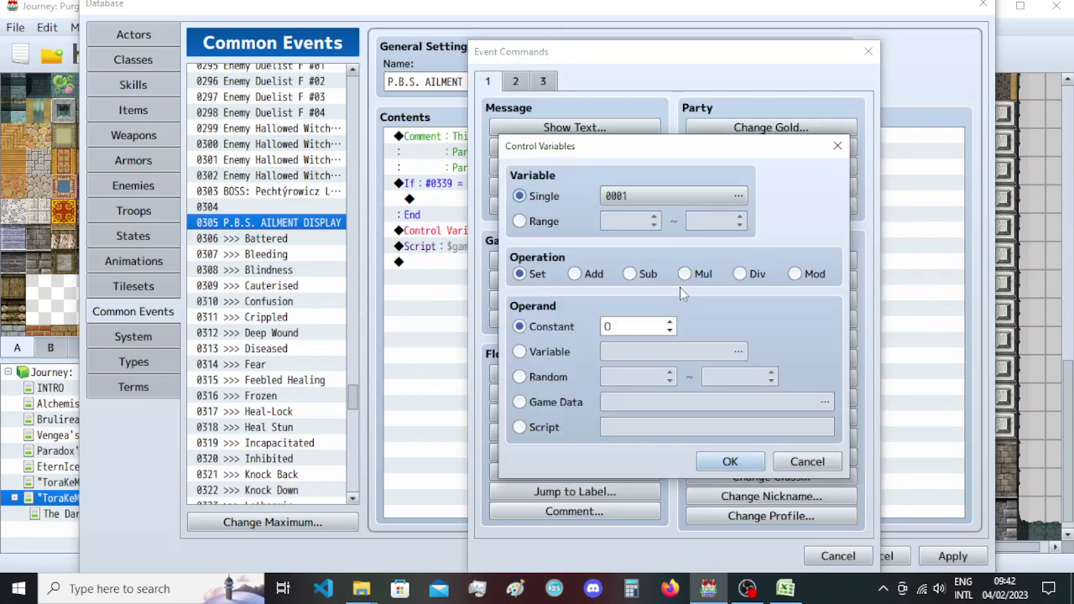
click(639, 195)
double_click(760, 420)
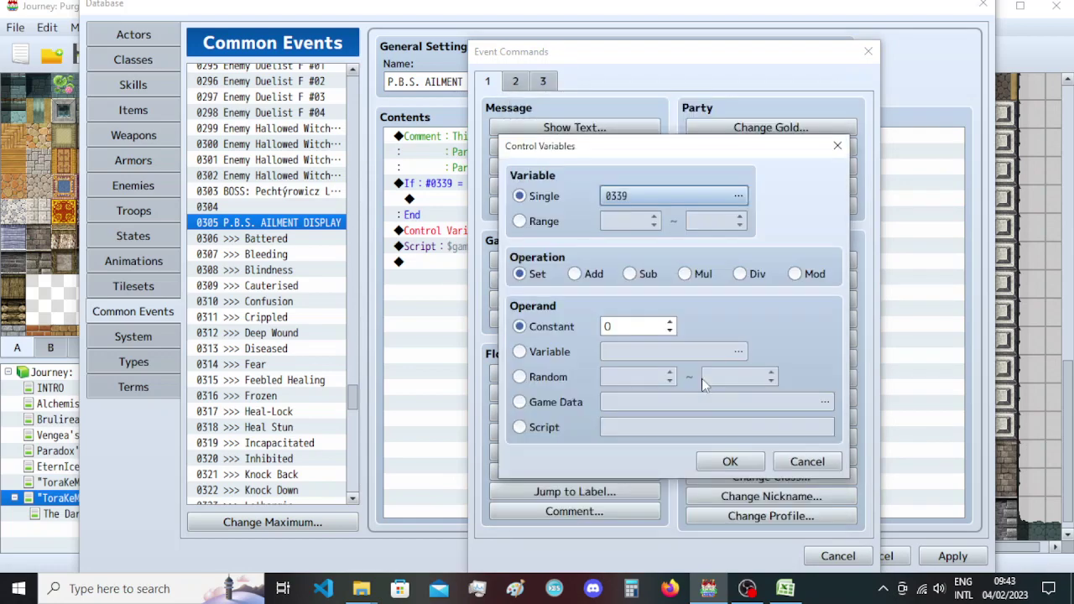
text(1)
click(731, 461)
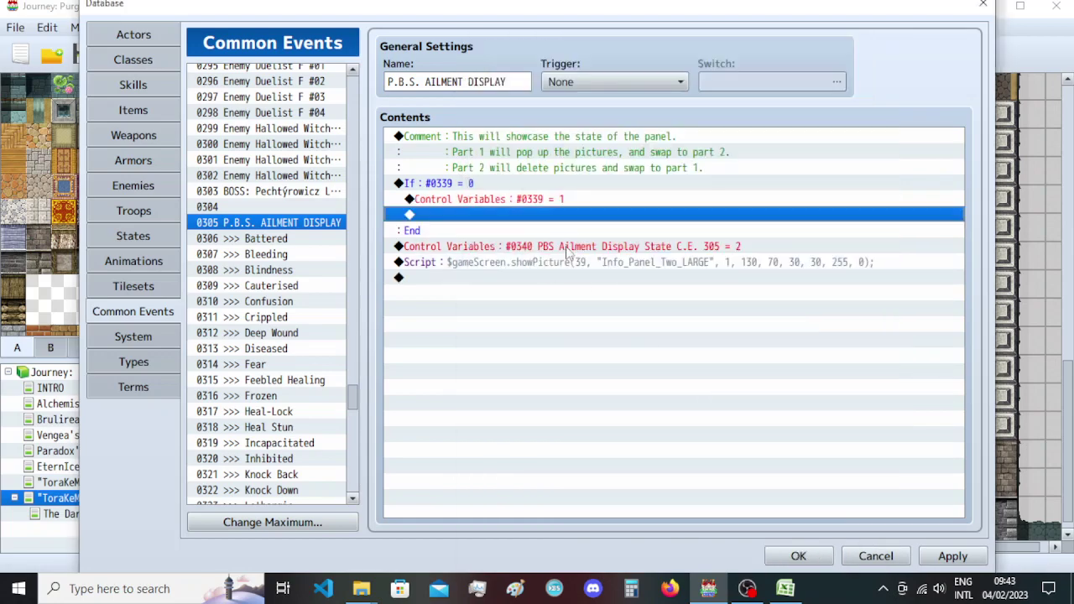
Move the command setting variable 0340 to 2 into the conditional branch, above the variable 0339 command.
click(570, 246)
key(Delete)
click(564, 202)
key(ctrl+v)
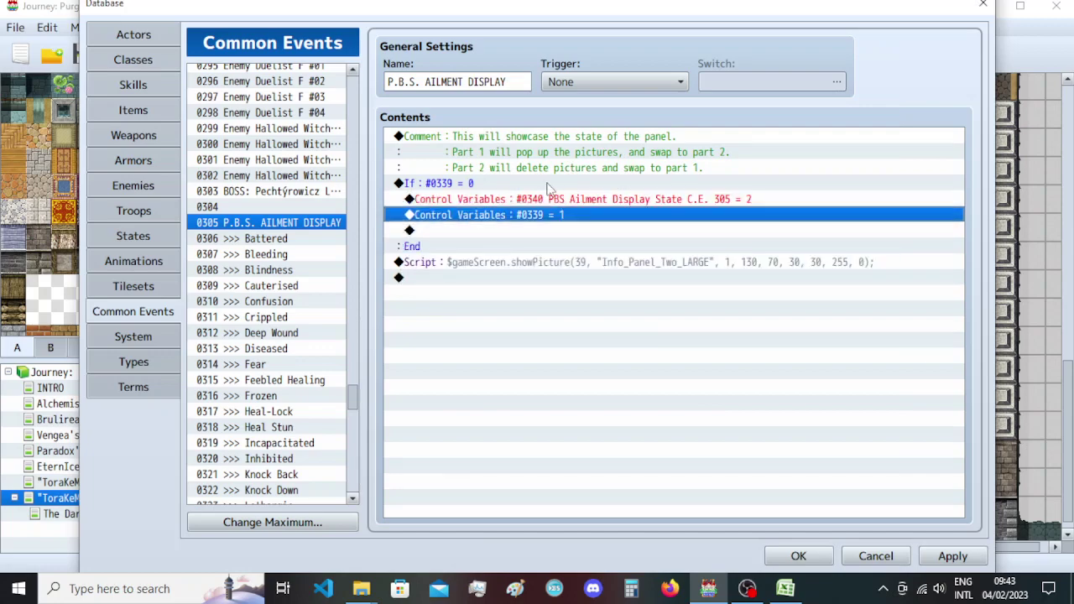
Name the conditional branch's variable 0339 "PBS Display State Change JUST ONCE!" and confirm the branch.
double_click(509, 183)
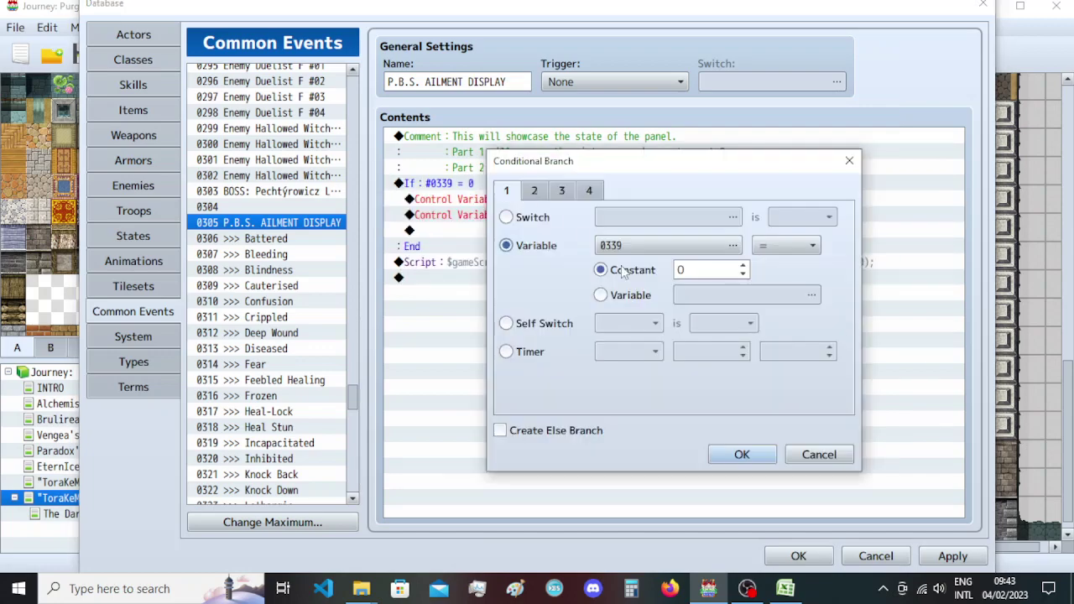
click(667, 245)
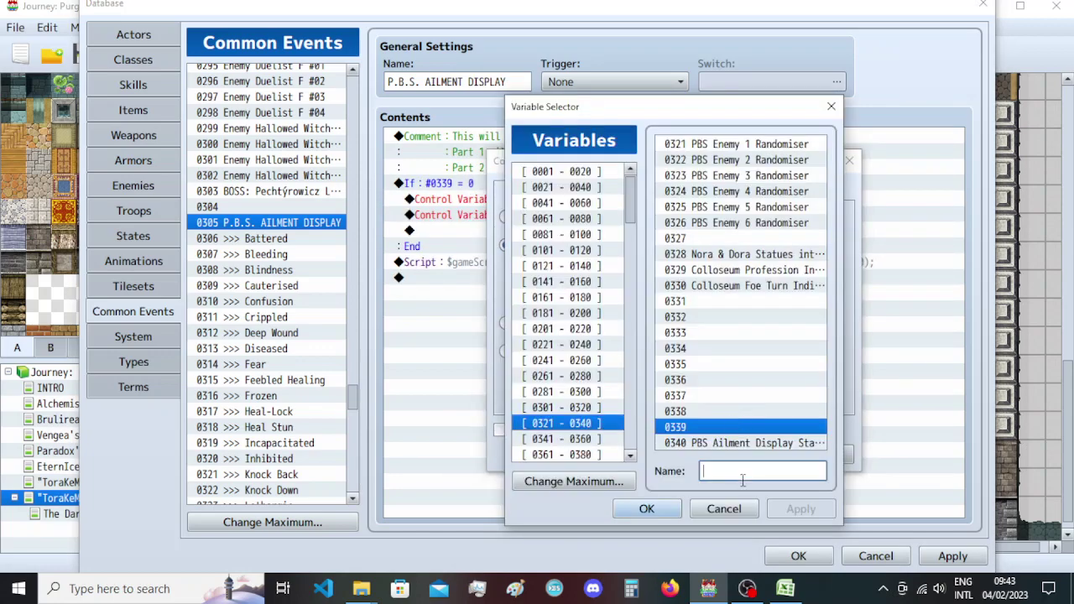
text(PBS )
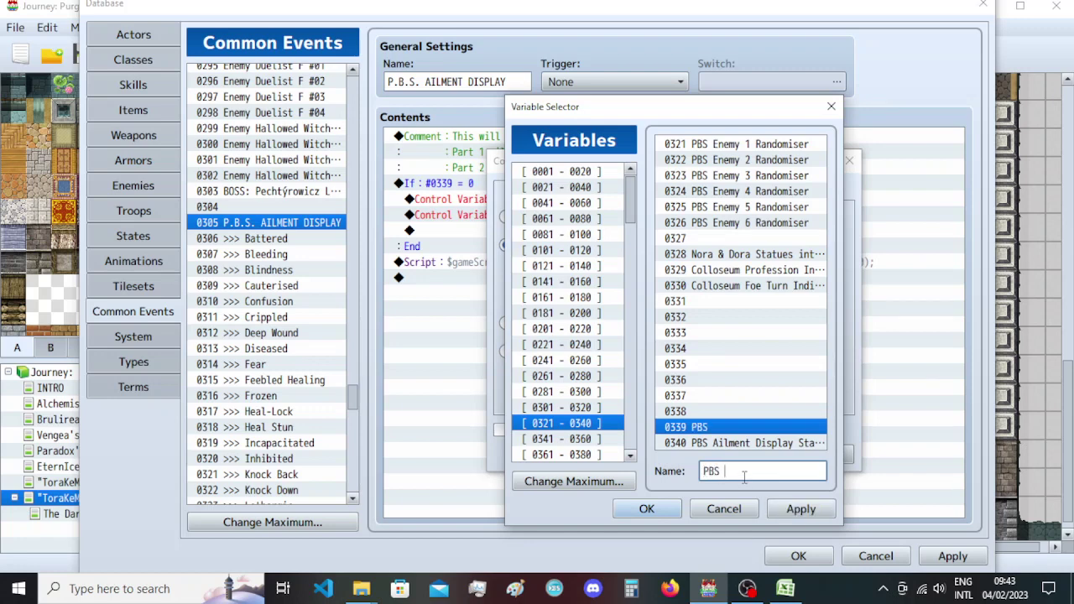
text(DIsplay State Change)
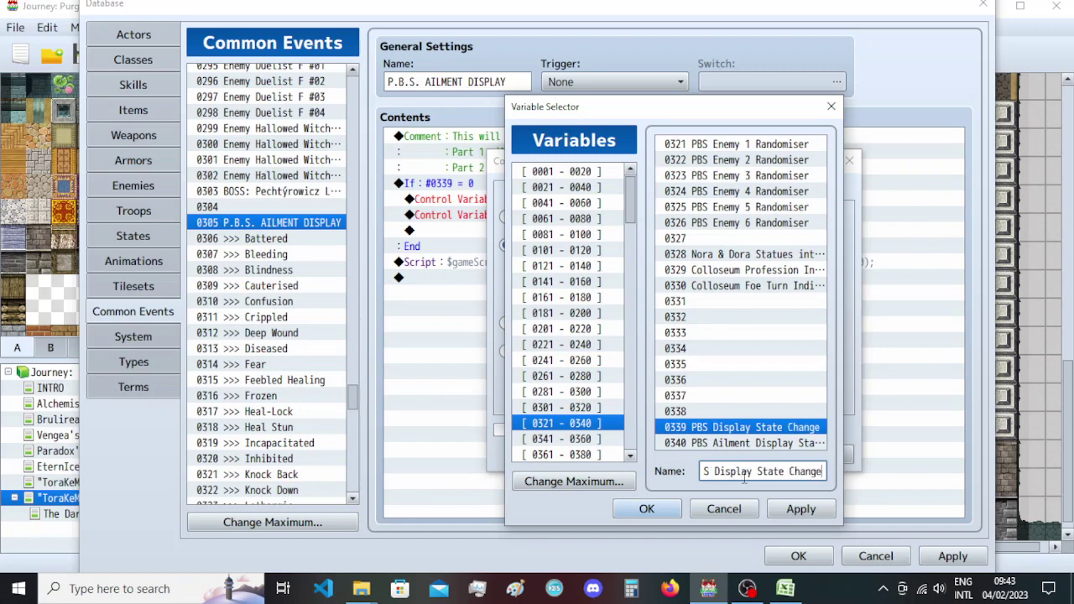
text( JUST ONCE!!)
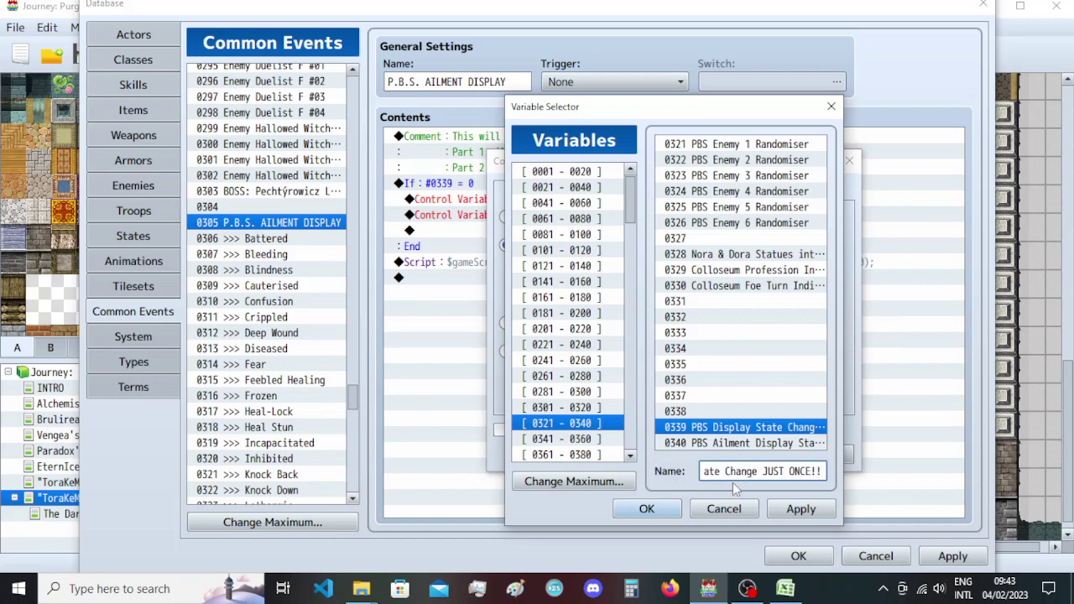
key(BackSpace)
click(674, 511)
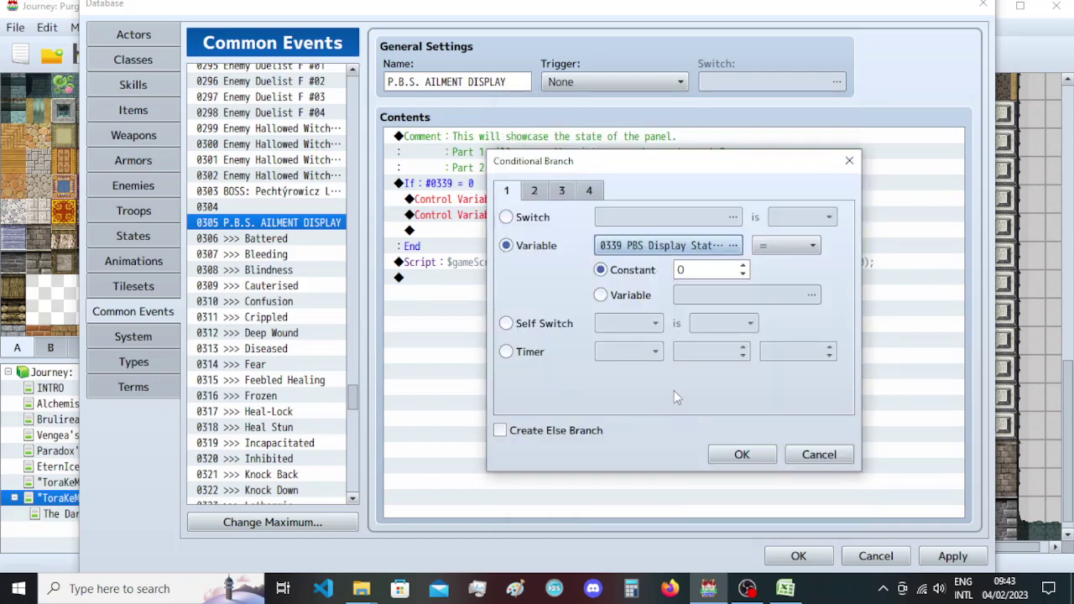
click(755, 460)
click(619, 334)
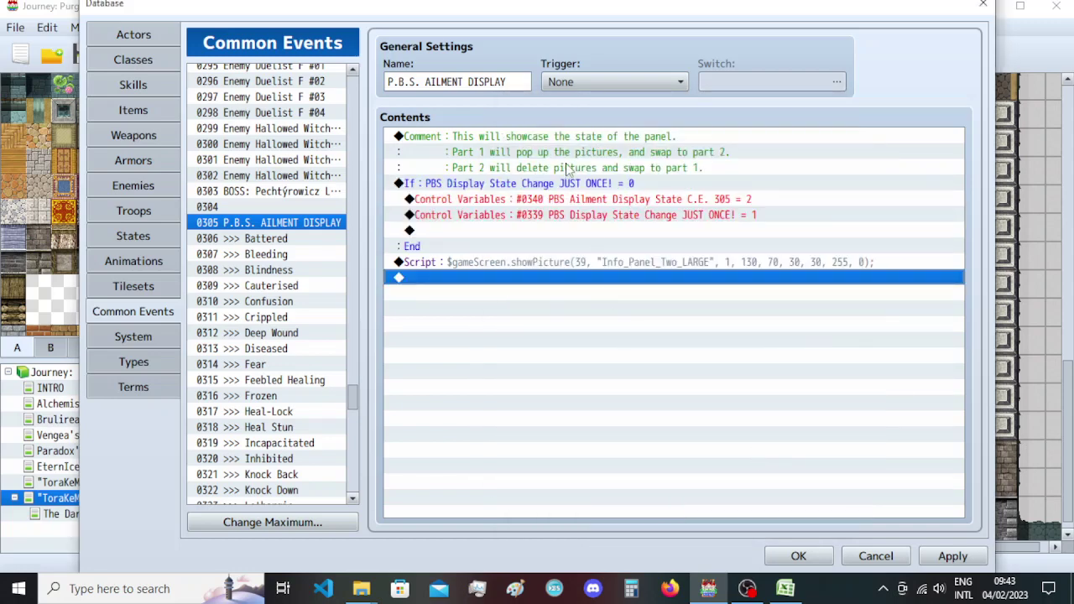
Append the line "<> This state will initially be changed just once, and it'll change by itself when clicked!" to the opening comment.
click(569, 137)
double_click(569, 136)
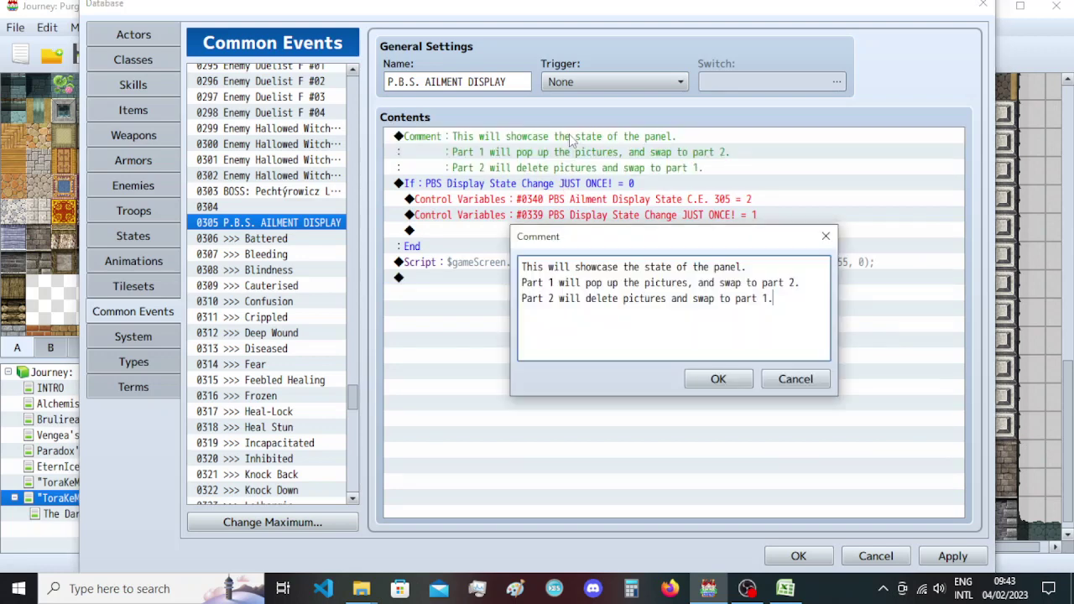
text(<> This state wil)
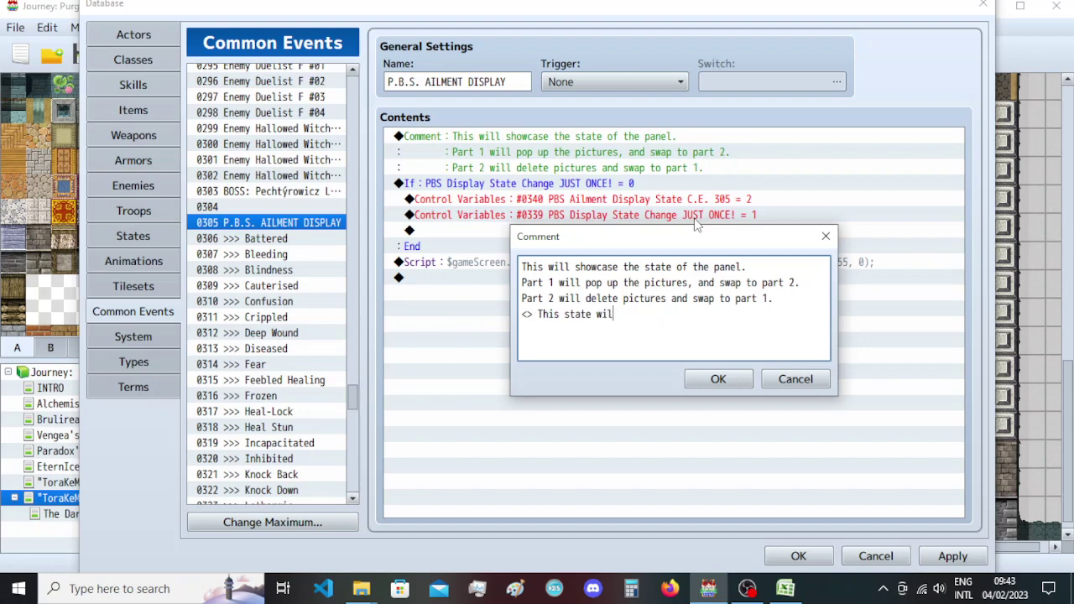
text(l initially be change)
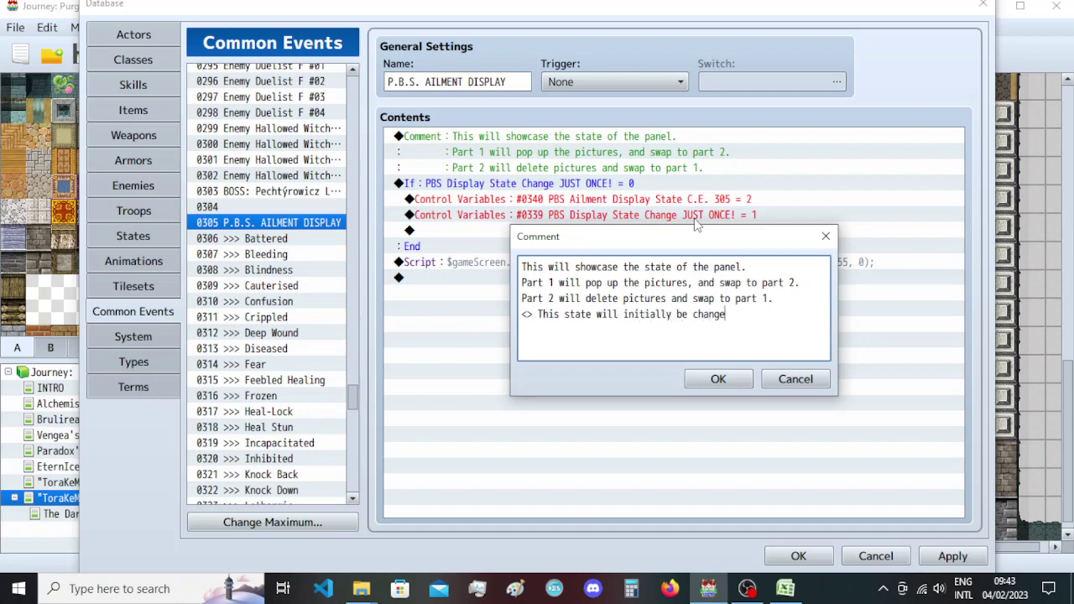
text(d just once, and it'll c)
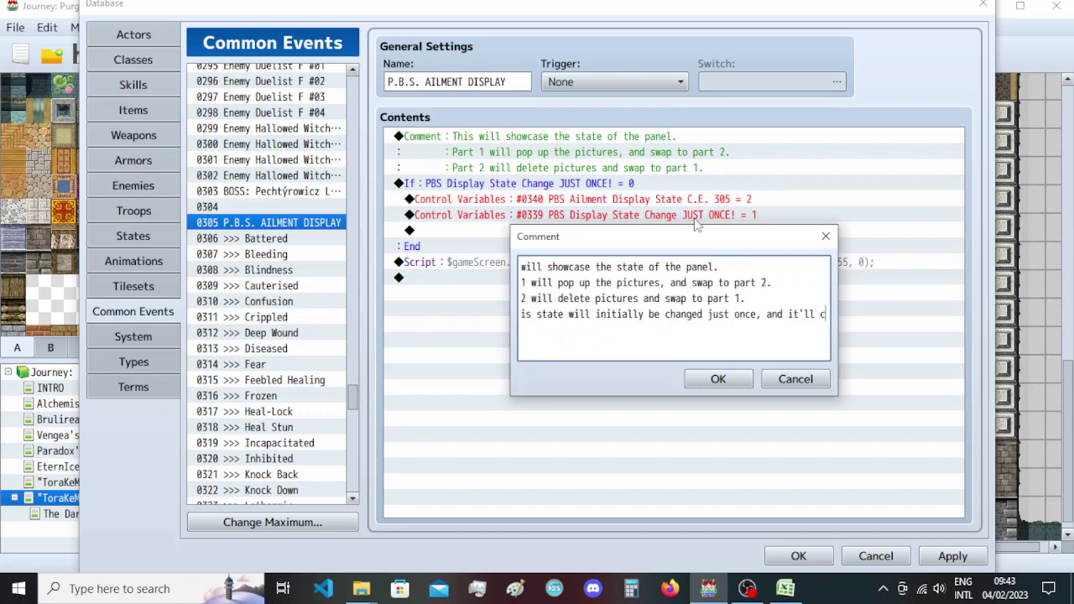
text(hange by itse)
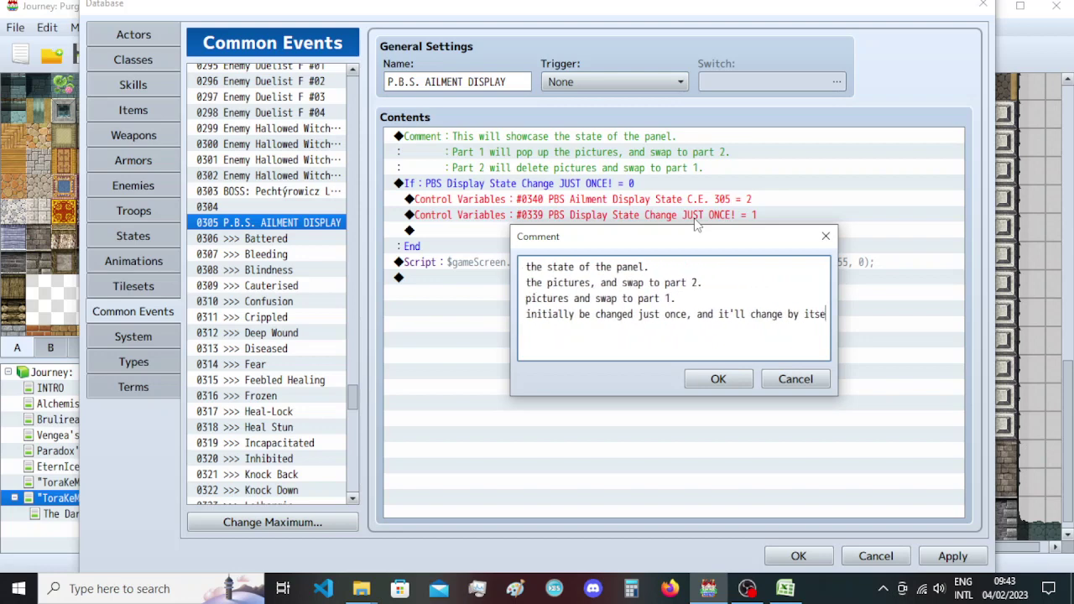
text(lf when clicked!)
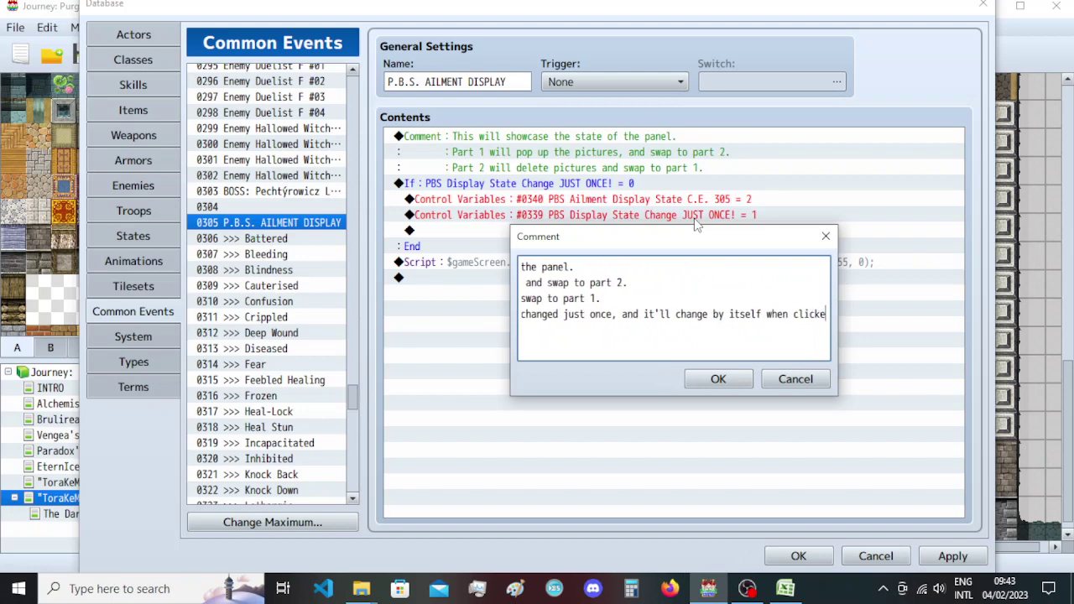
click(714, 378)
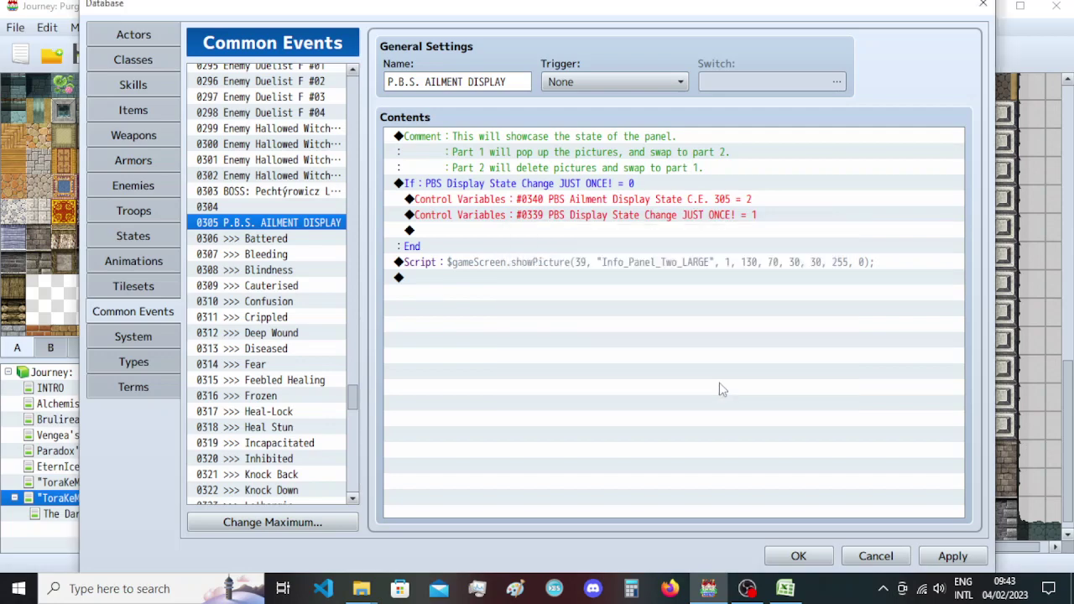
Insert a Conditional Branch above the showPicture script, checking that variable 0340 equals the constant 1.
click(530, 205)
click(482, 278)
double_click(487, 294)
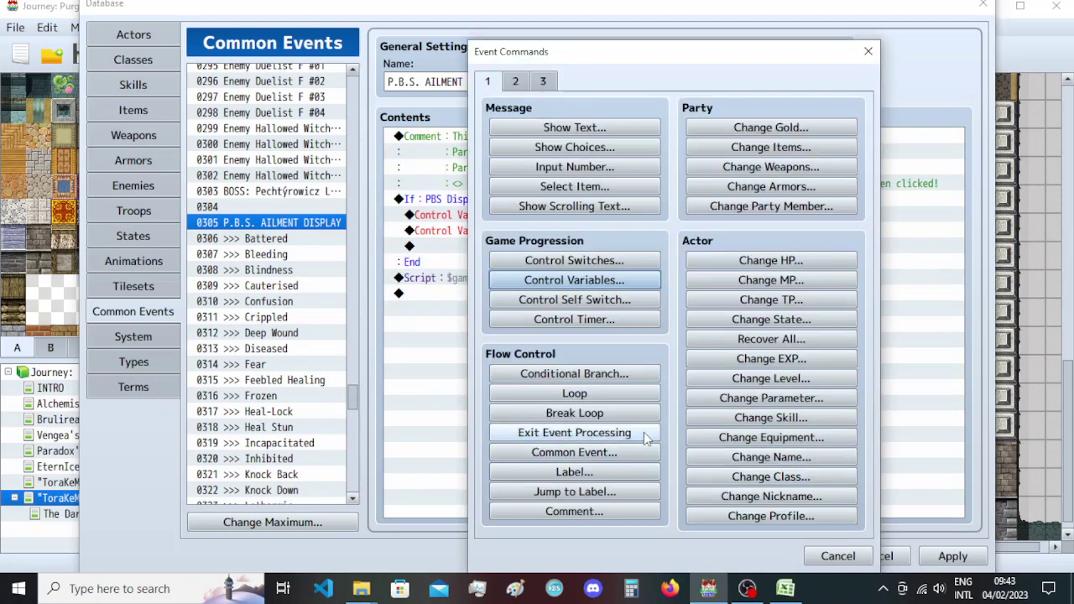
click(574, 373)
click(507, 243)
click(667, 244)
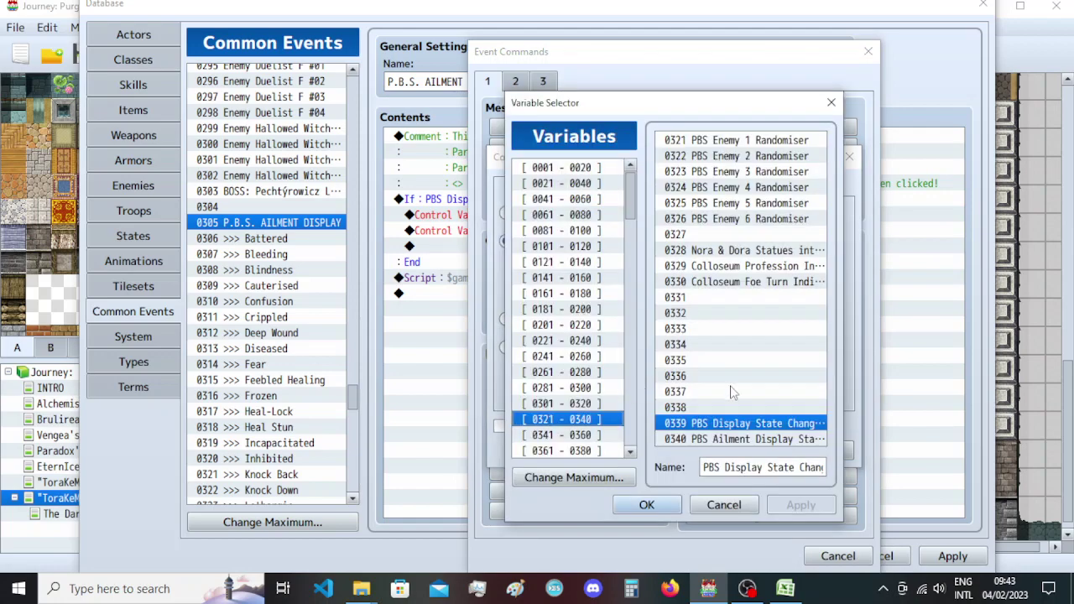
double_click(715, 440)
click(704, 266)
text(1)
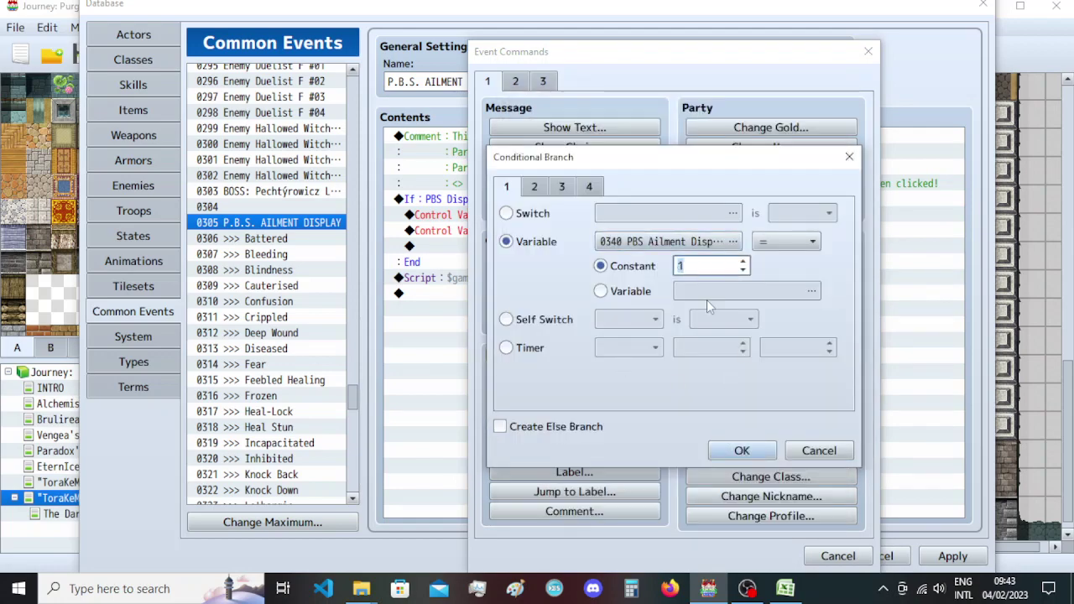
click(742, 451)
Duplicate the variable 0340 conditional branch and set the constant to 2 in one of the two copies.
click(589, 277)
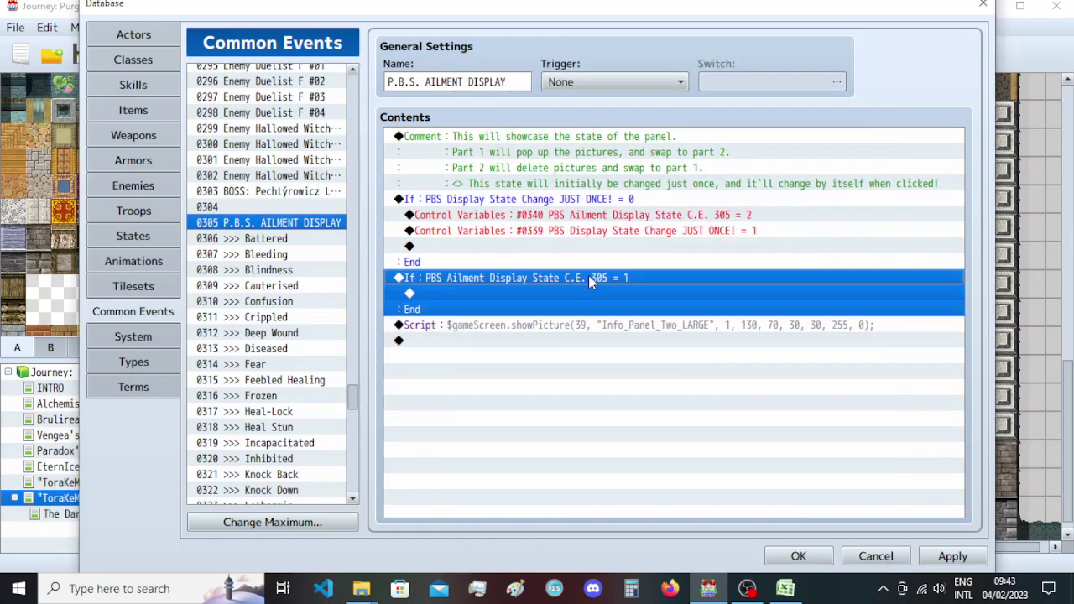
key(ctrl+c)
key(ctrl+v)
double_click(588, 278)
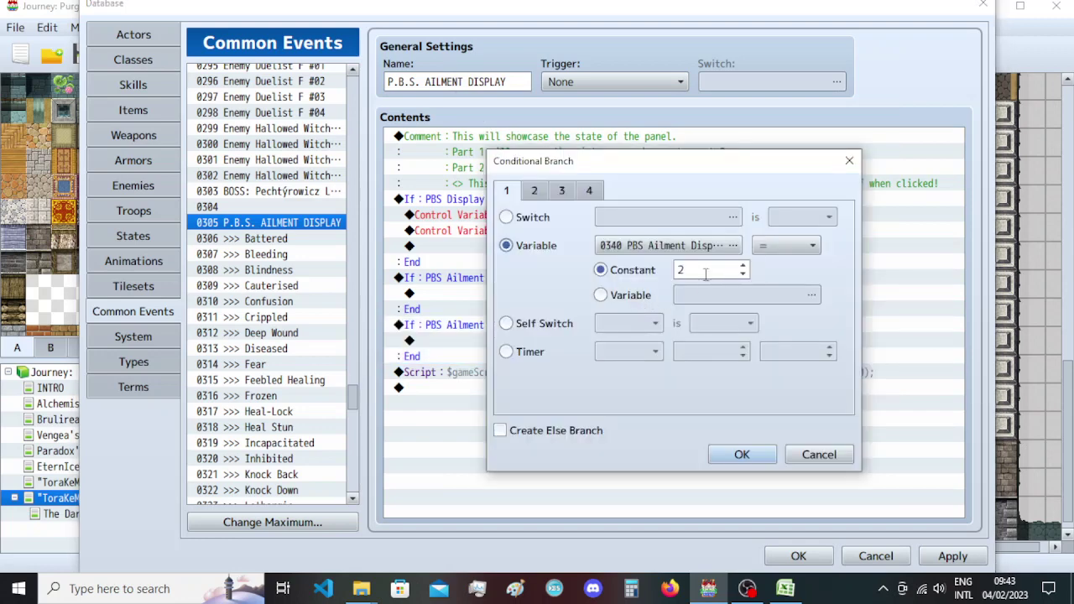
key(Return)
Move the Info_Panel_Two_LARGE showPicture script into the state 1 branch and paste a copy into the state 2 branch.
click(678, 369)
key(Delete)
click(647, 295)
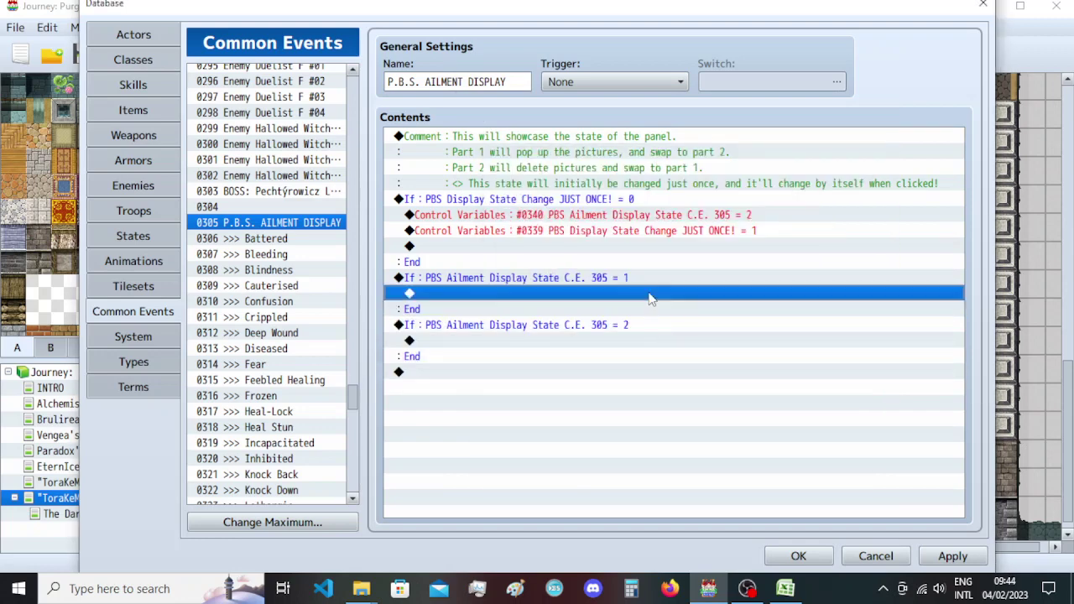
key(ctrl+v)
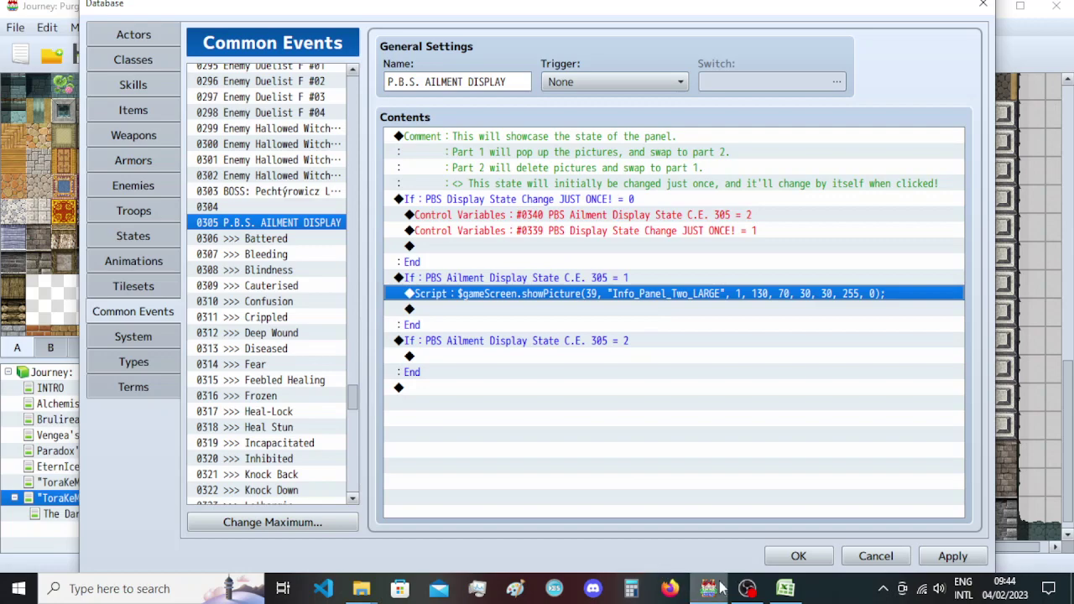
click(570, 360)
key(ctrl+v)
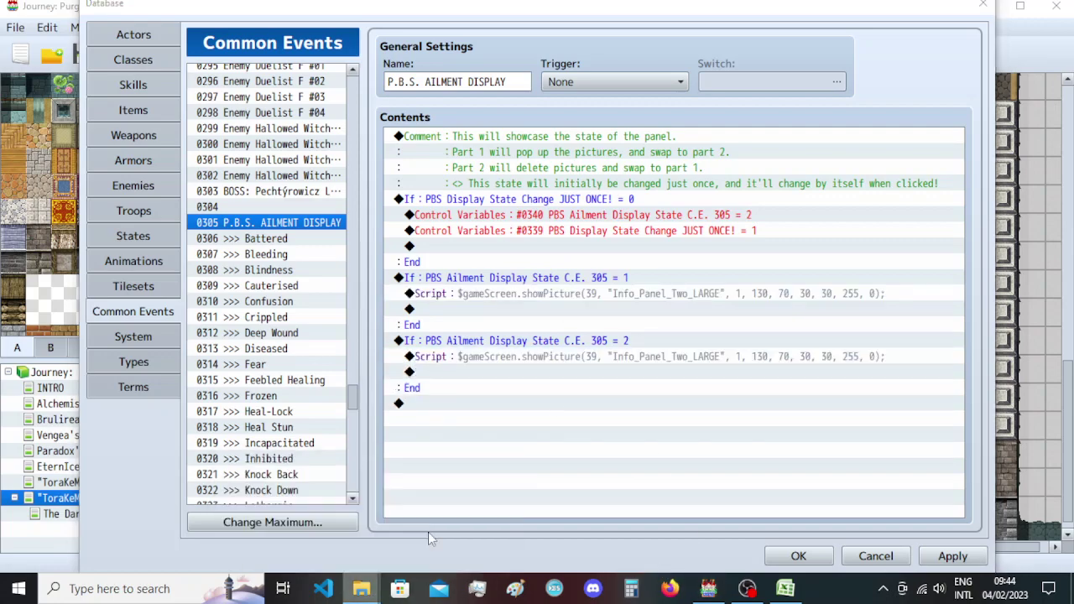
Copy the file name Info_Panel_One_LARGE from the pictures folder and use it as the picture name in the state 2 branch's script.
click(361, 588)
click(417, 261)
key(F2)
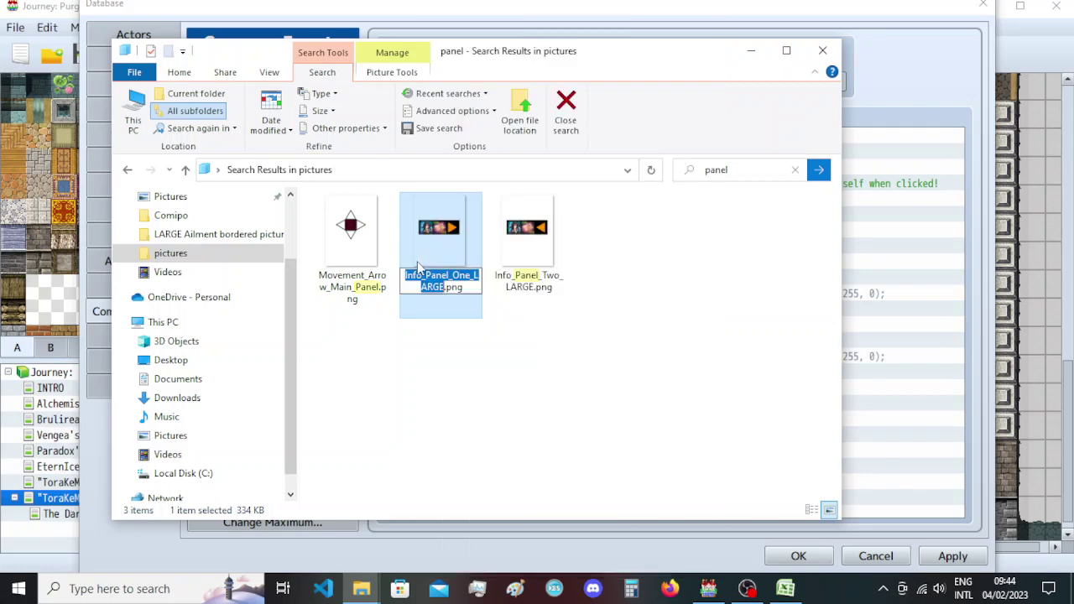
click(672, 37)
double_click(638, 356)
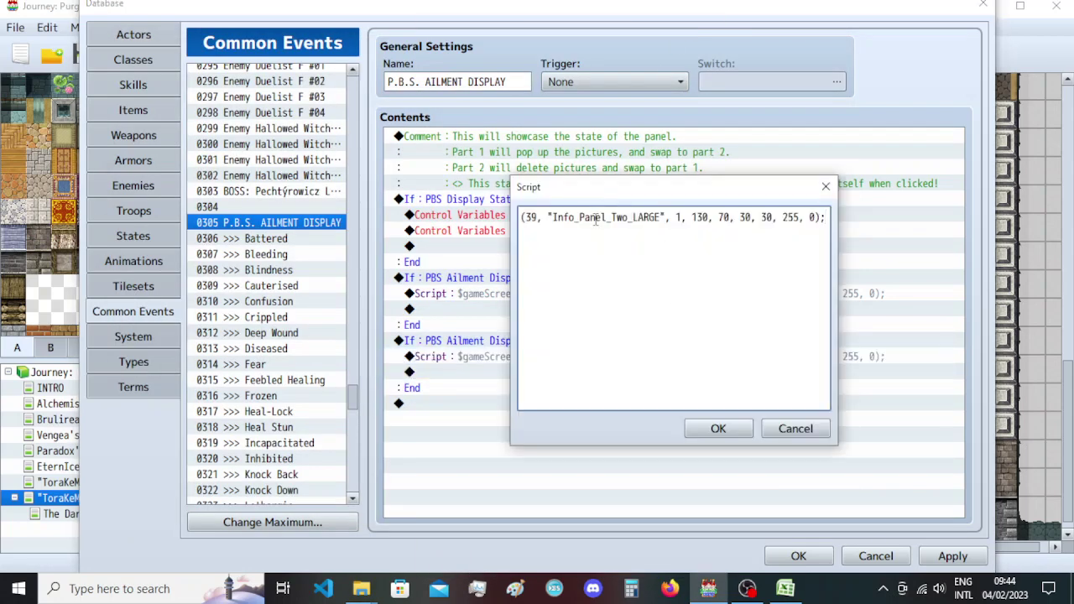
double_click(596, 219)
key(ctrl+v)
click(718, 429)
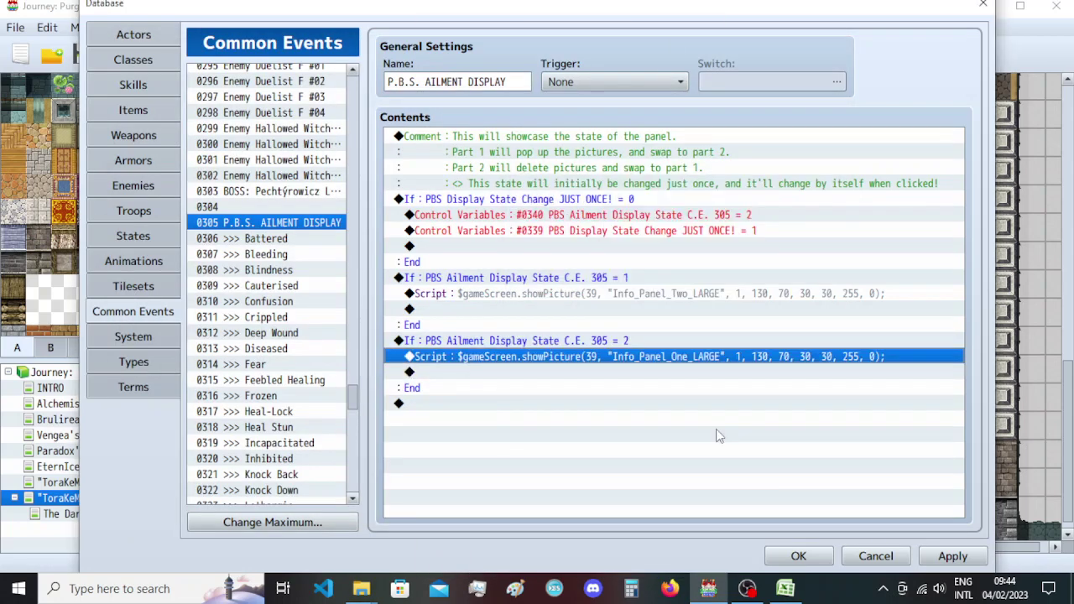
Add the comment 'delete the entire "interface"' above the state 2 conditional branch.
click(602, 340)
double_click(602, 372)
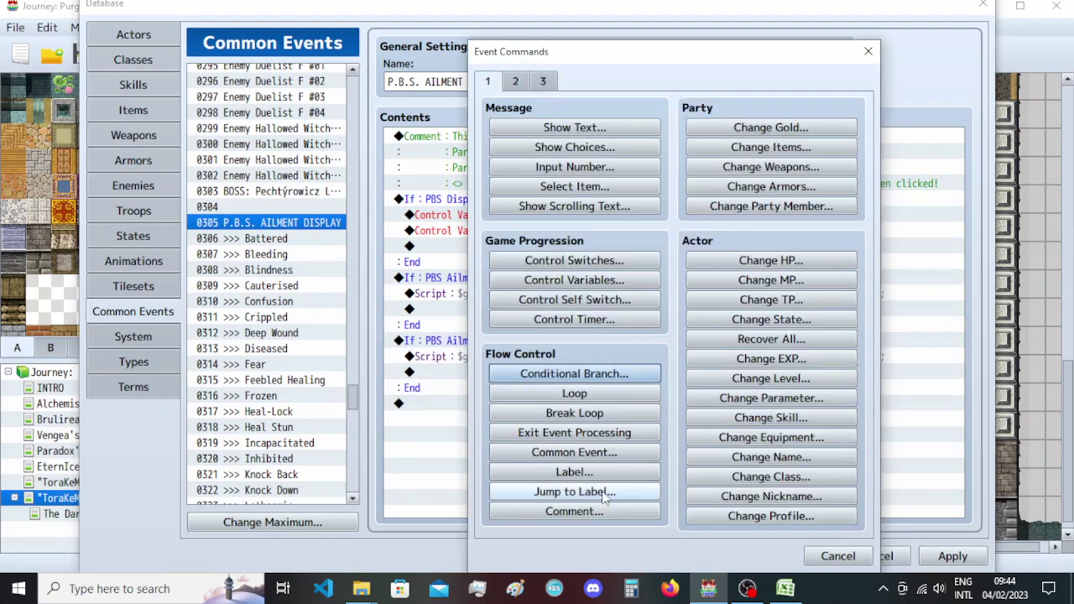
click(601, 512)
text(delete)
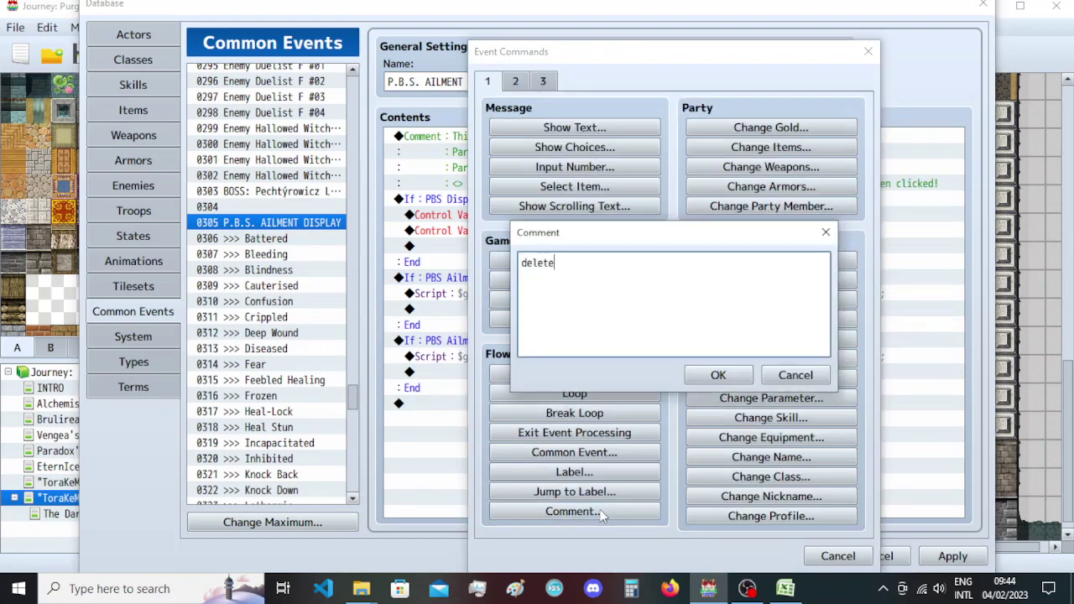
text( the entire interface)
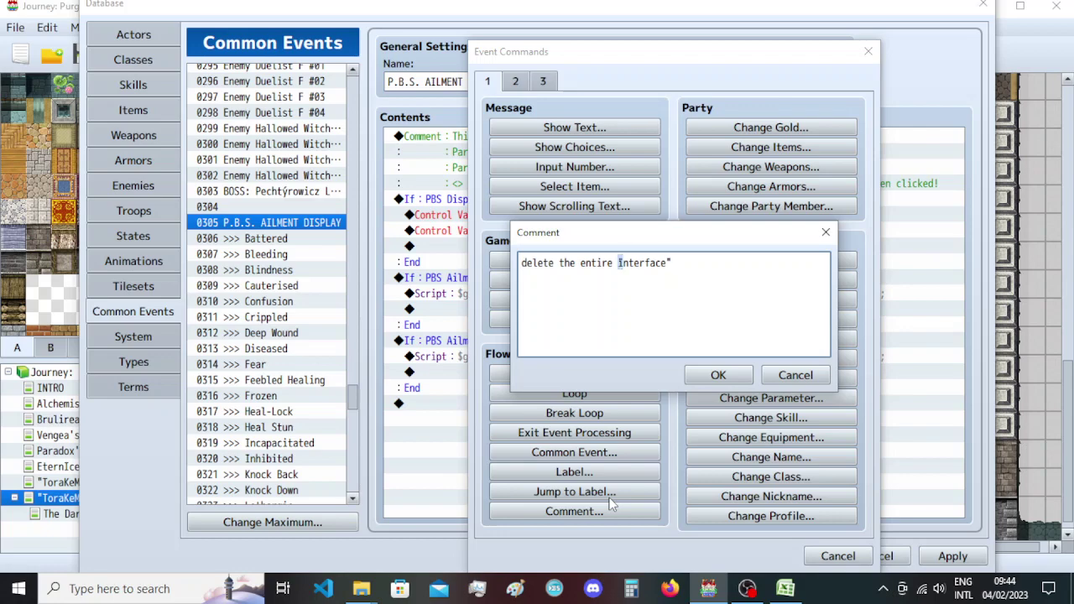
text(")
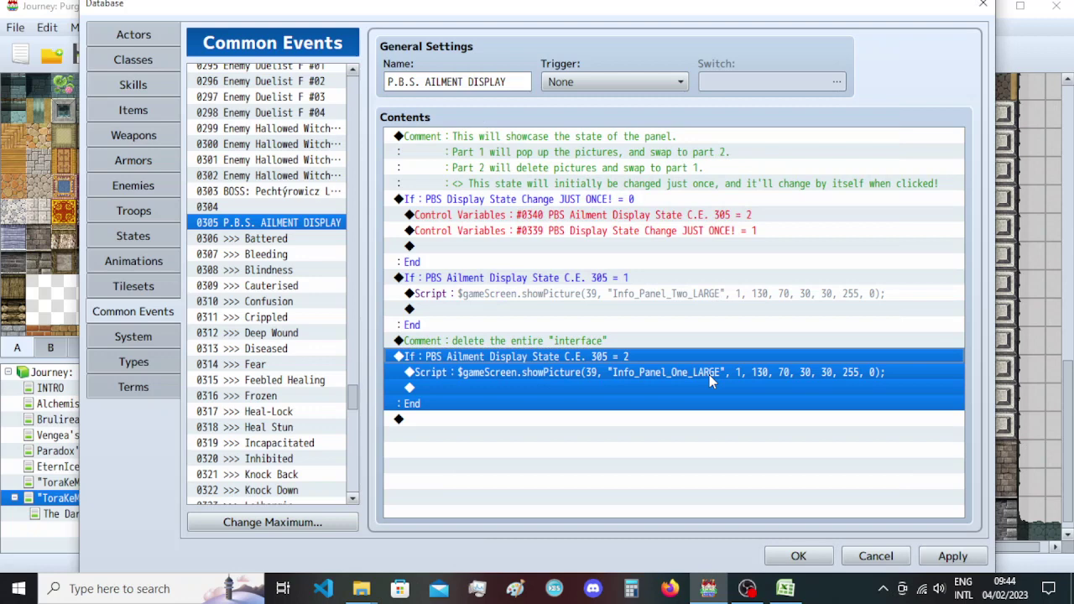
Add the comment 'showcase the "interface"' above the state 1 conditional branch.
click(578, 266)
click(578, 285)
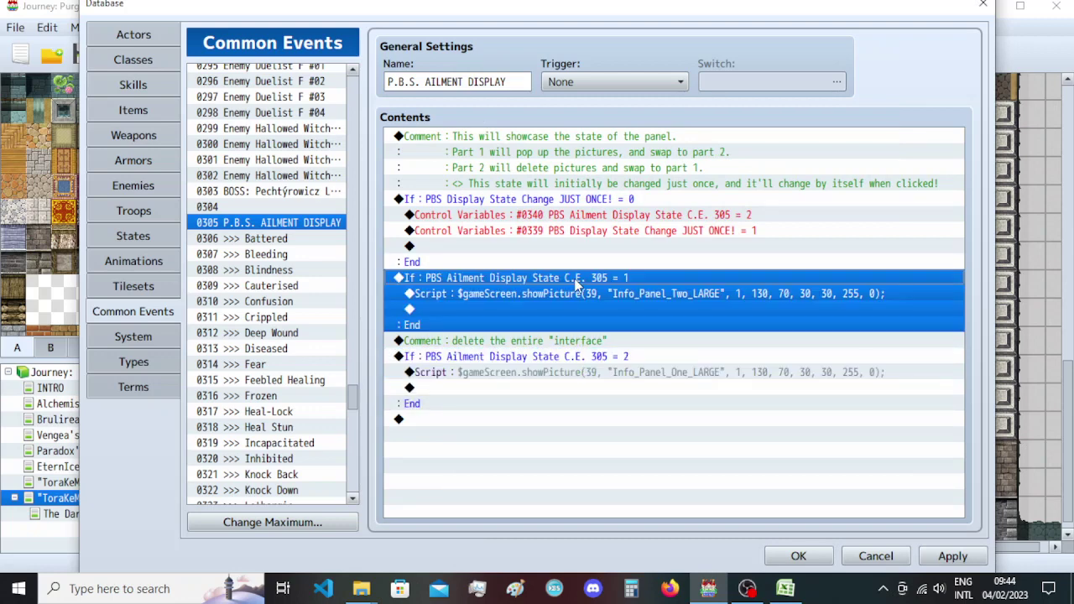
double_click(587, 309)
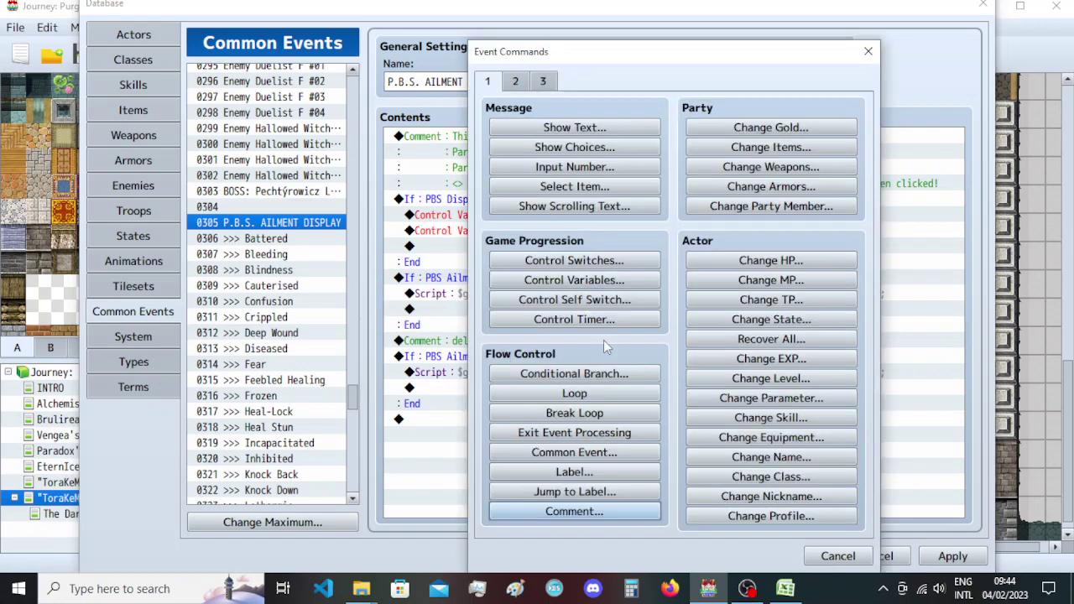
click(591, 512)
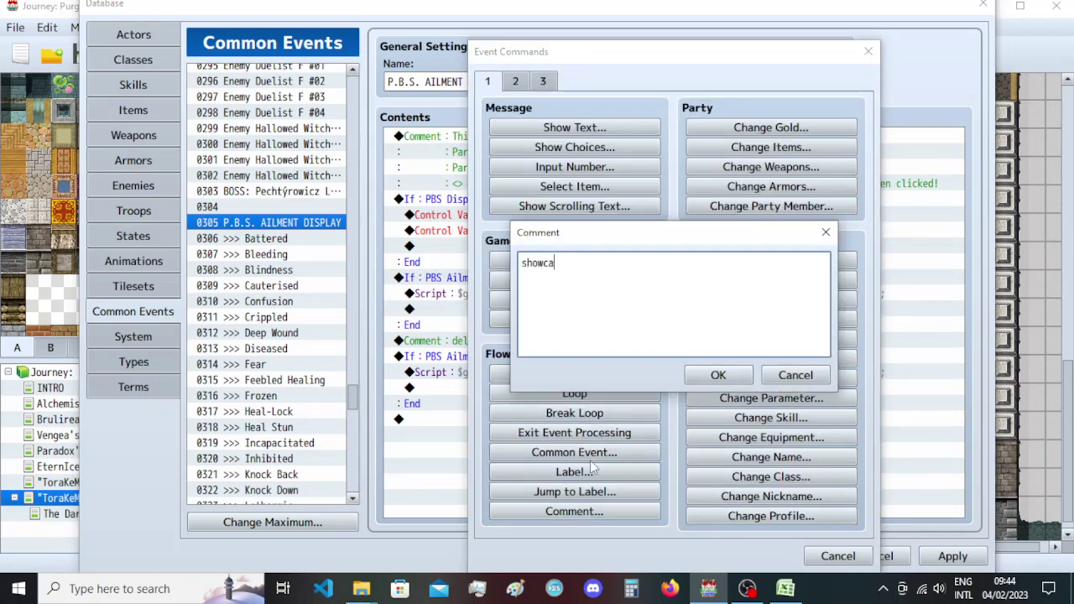
text(showcase the "Interface")
key(Left)
key(Left)
key(Left)
key(Left)
key(Left)
key(Left)
key(Left)
key(Left)
key(Left)
key(shift+Left)
text(i)
click(716, 374)
click(592, 404)
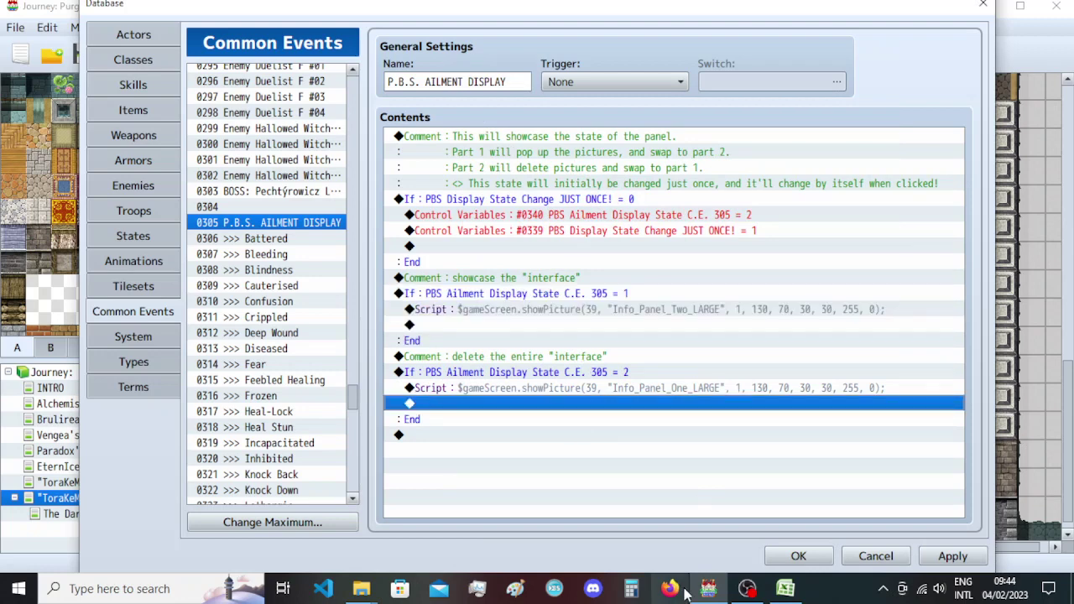
Launch Manga maker ComiPo! and open the comic file "SKILL GUI Attempts" from the Comipo folder.
click(197, 587)
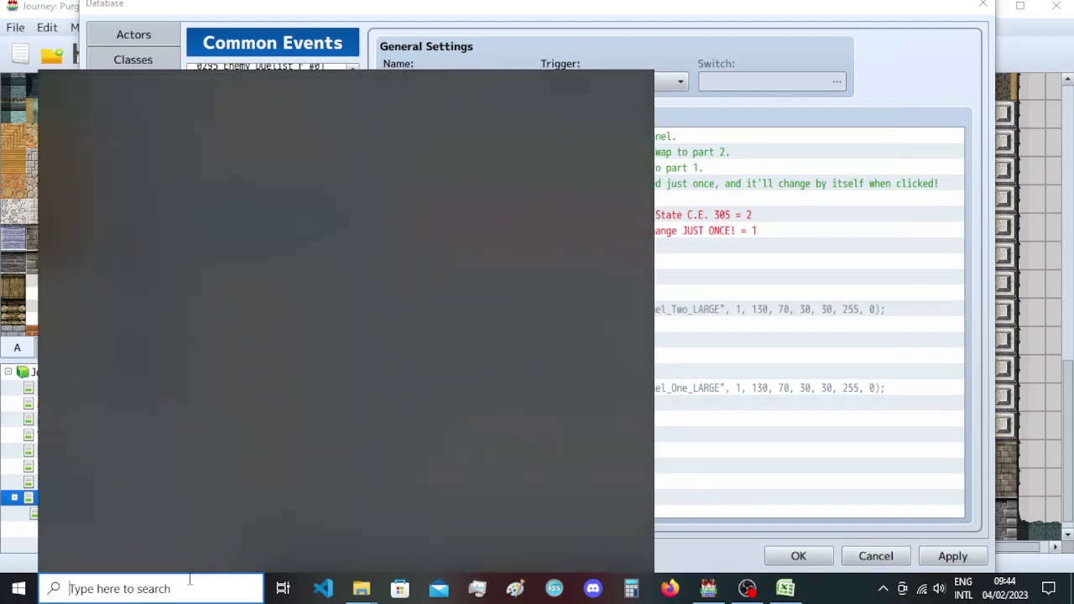
text(comiP)
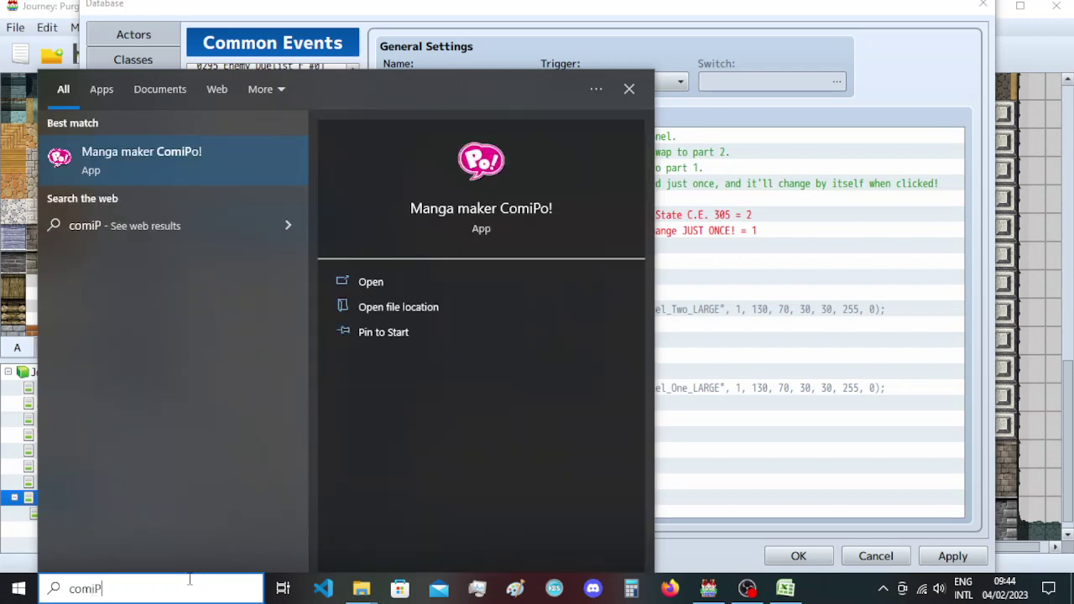
key(Escape)
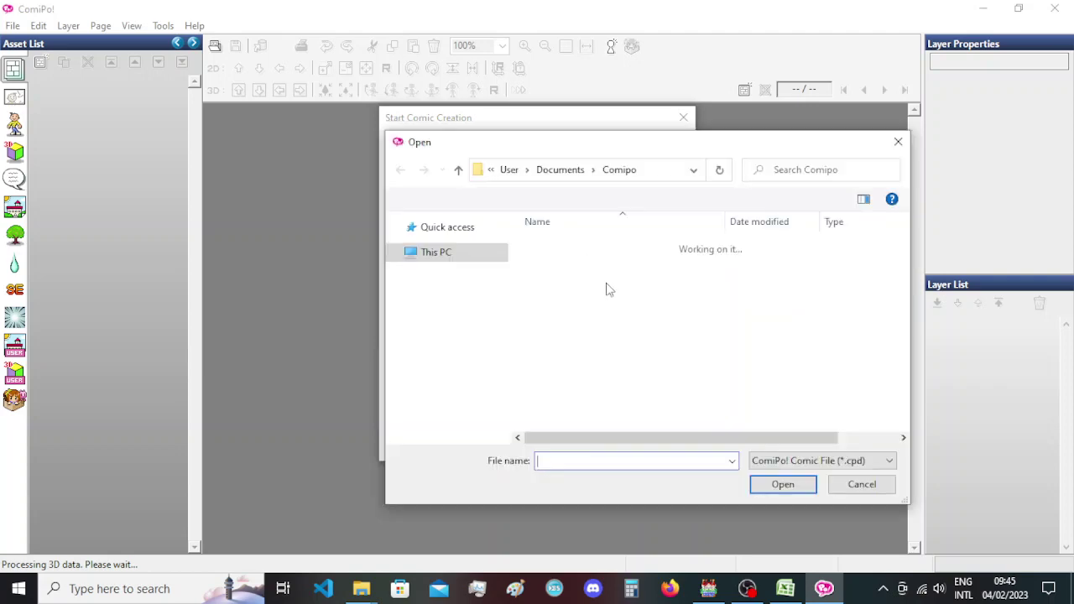
click(597, 295)
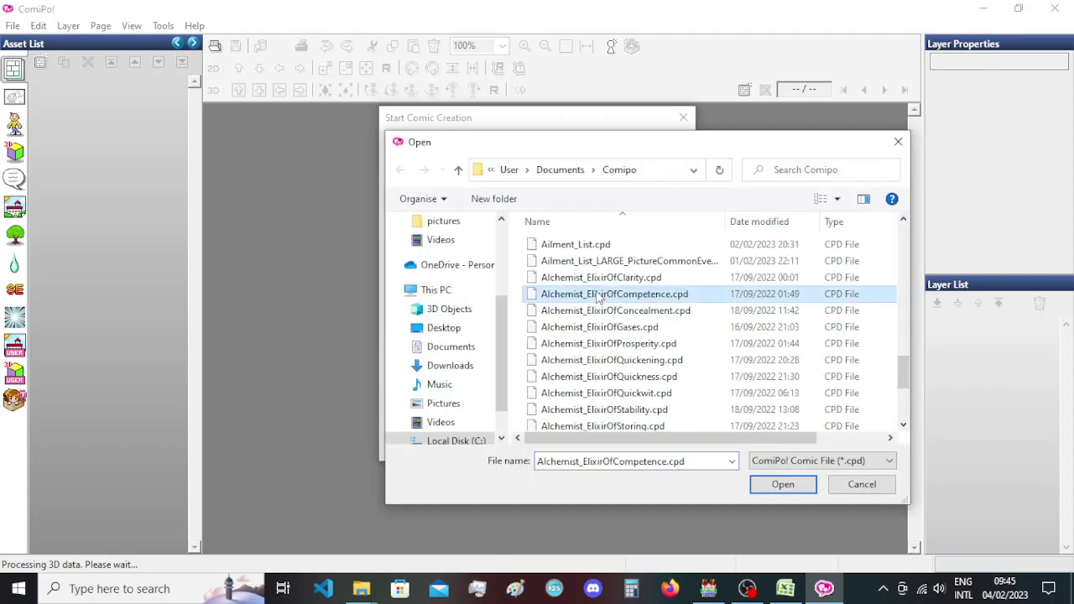
key(s)
click(606, 259)
double_click(605, 256)
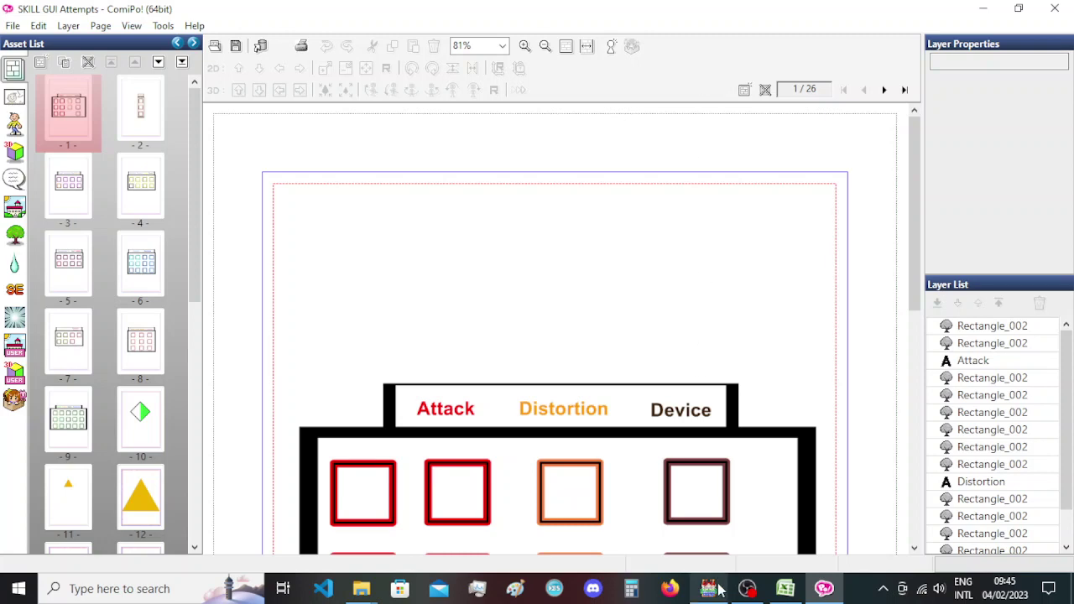
Check the common event in the RPG Maker database, then return to ComiPo! and display page 26 with the info panel.
mouse_move(718, 592)
click(709, 520)
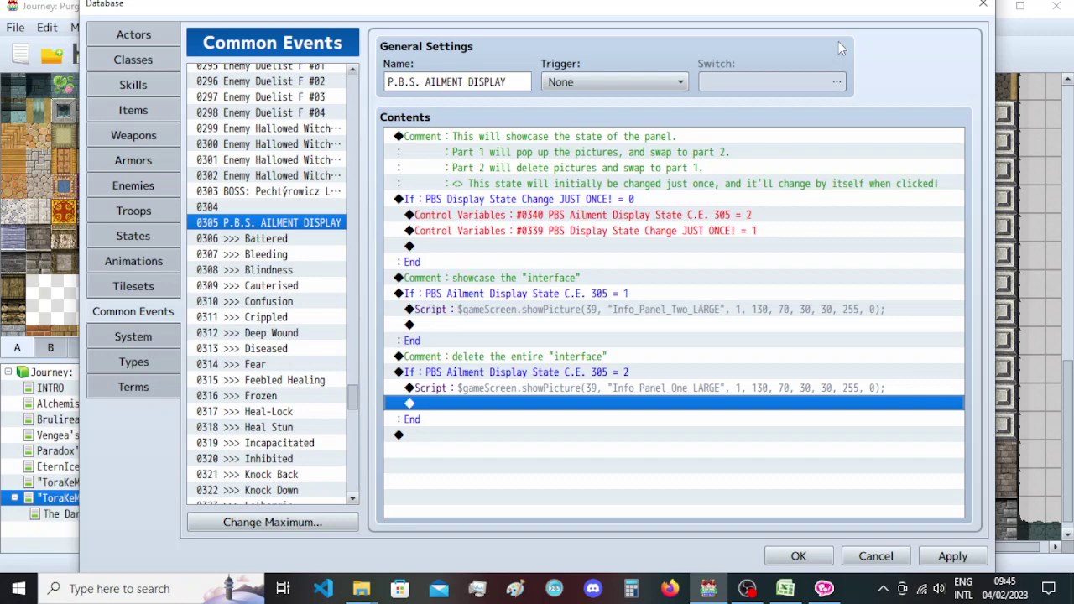
click(824, 588)
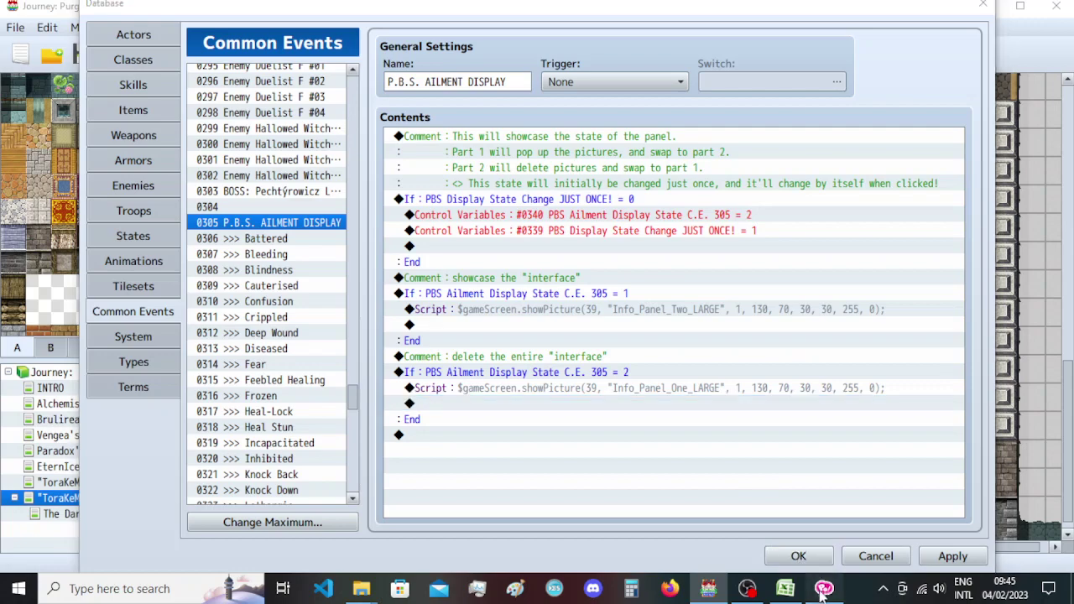
scroll(120, 335, down, 1)
click(140, 507)
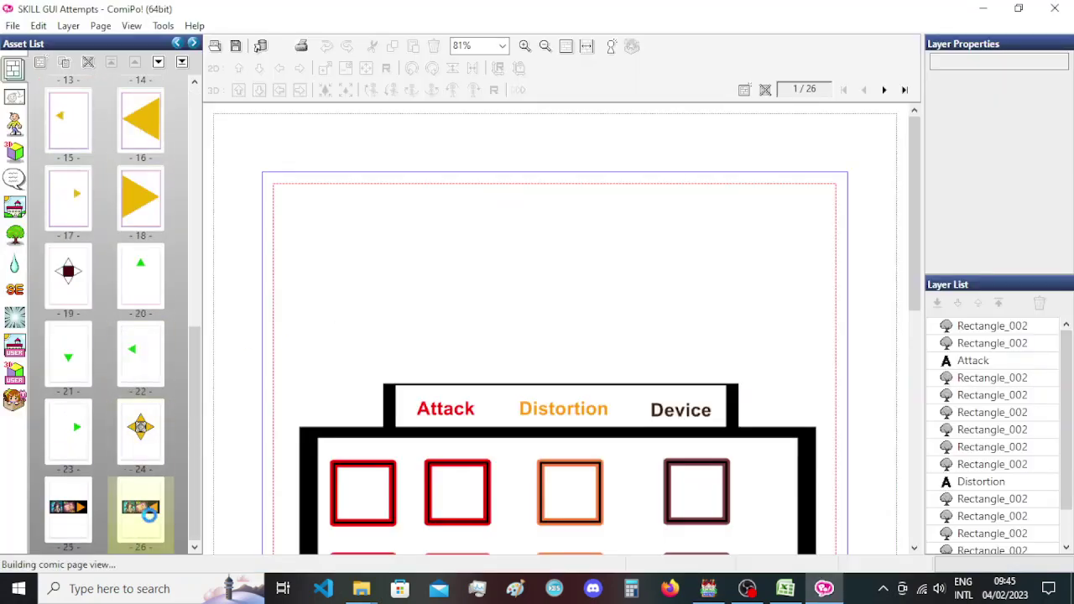
scroll(310, 344, down, 1)
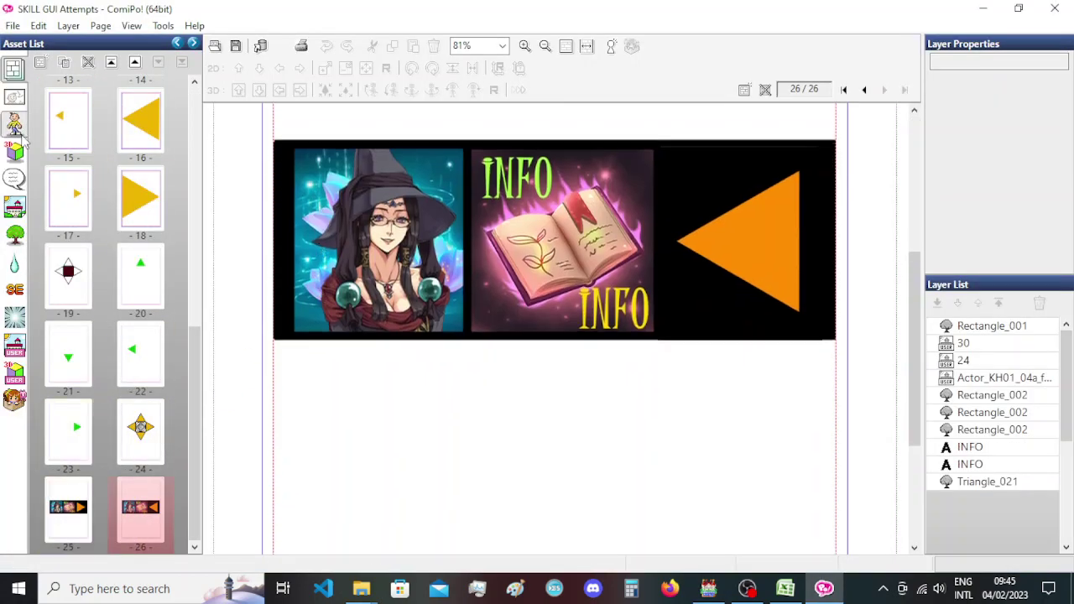
Add a new page without panels after page 26.
click(38, 61)
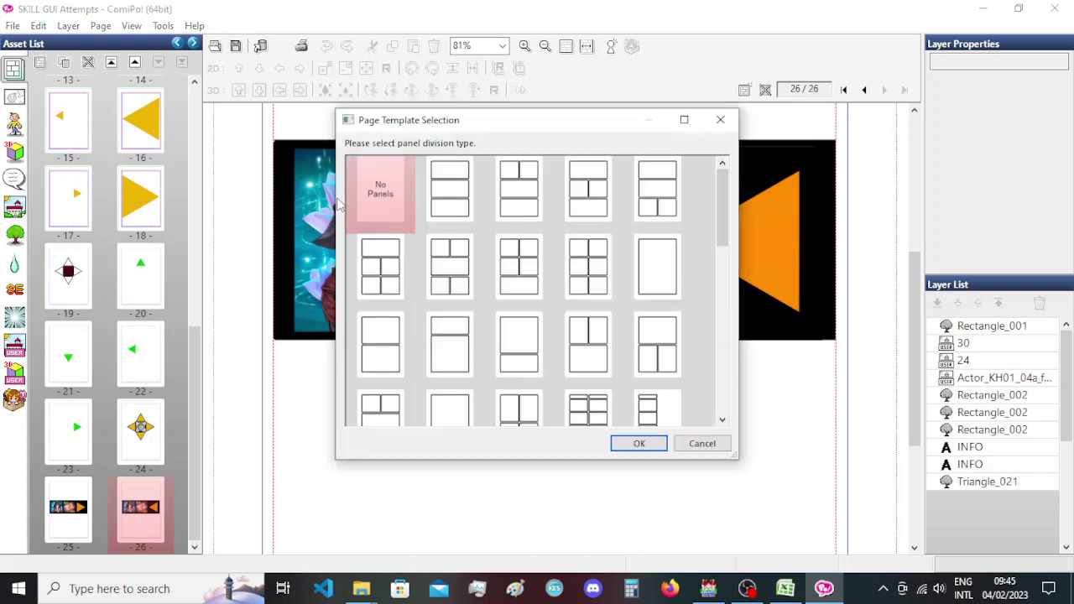
click(635, 443)
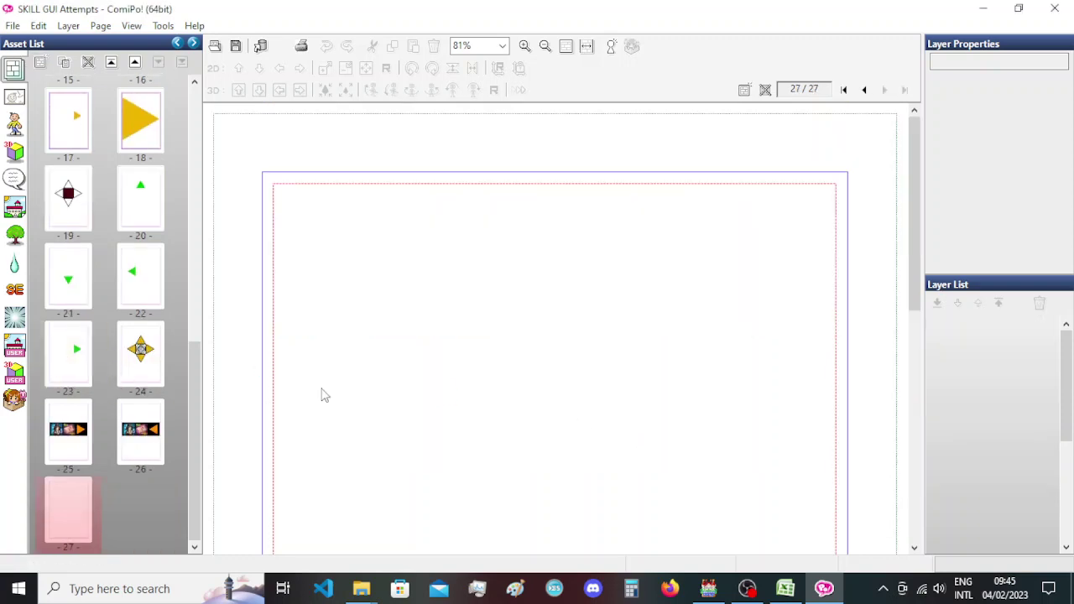
scroll(322, 393, down, 1)
Place the Rectangle_002 outline figure in the middle of the new page and stretch it into a wide frame about 936 x 296.
click(19, 237)
scroll(424, 247, down, 3)
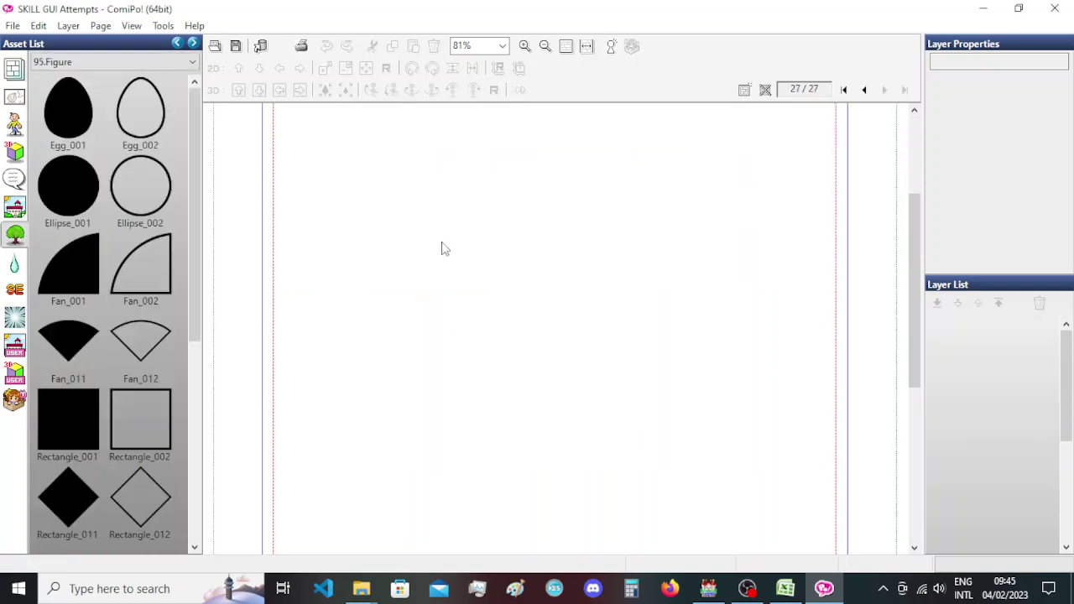
ctrl+scroll(434, 255, down, 2)
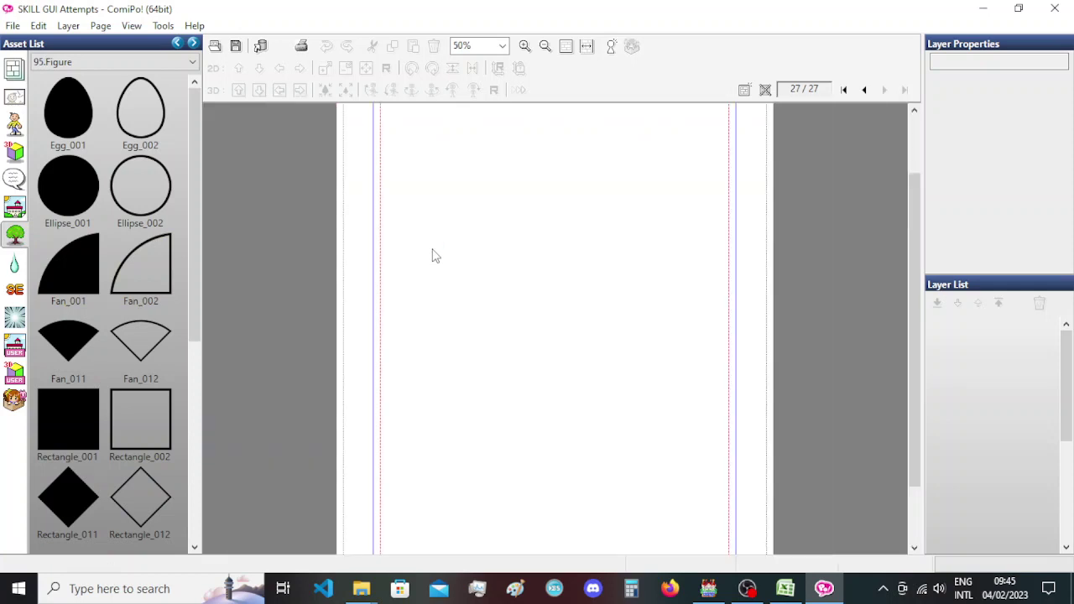
scroll(434, 254, down, 2)
scroll(434, 255, up, 3)
scroll(434, 255, down, 1)
ctrl+scroll(432, 252, down, 1)
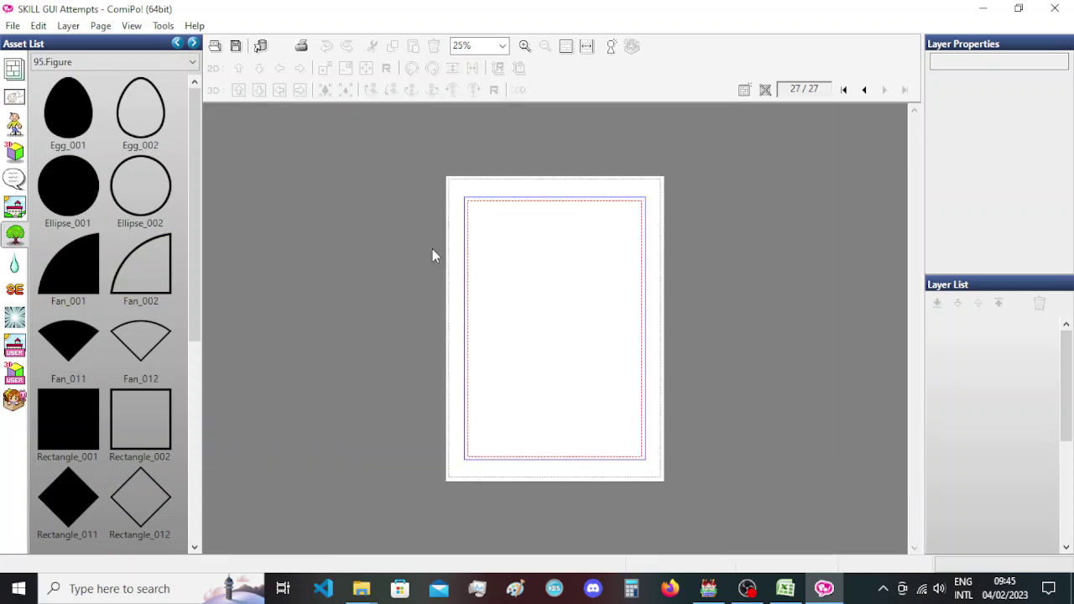
drag(151, 428, 561, 331)
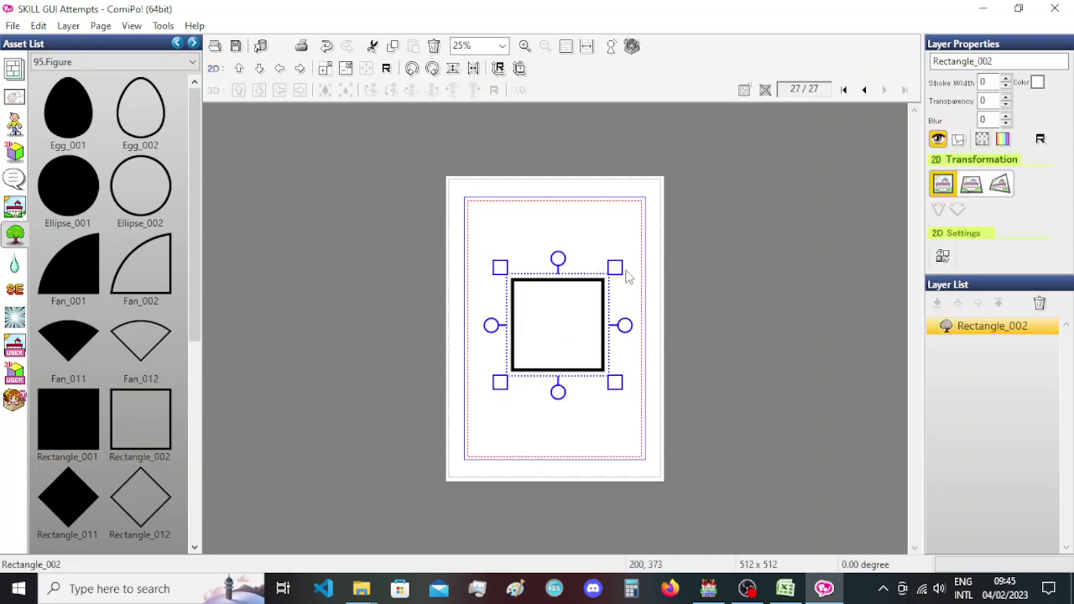
drag(617, 268, 663, 289)
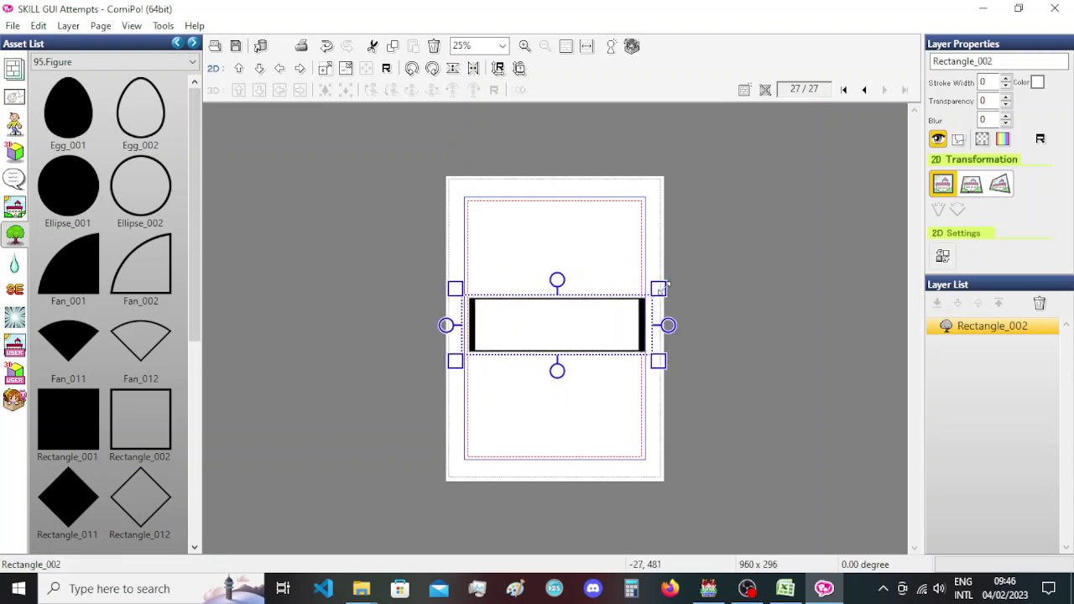
drag(659, 288, 656, 288)
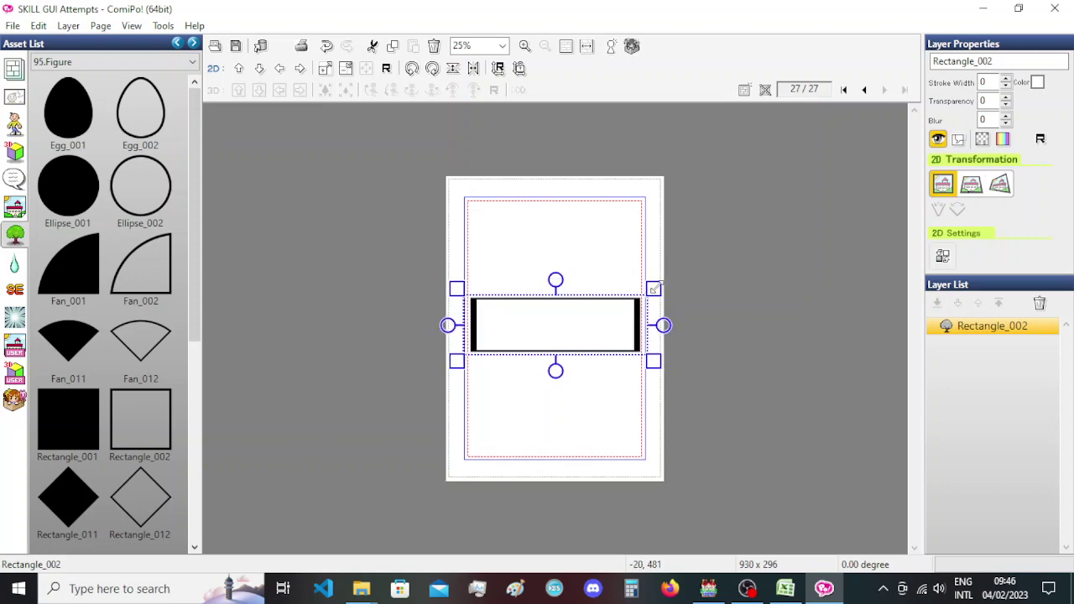
drag(655, 288, 656, 288)
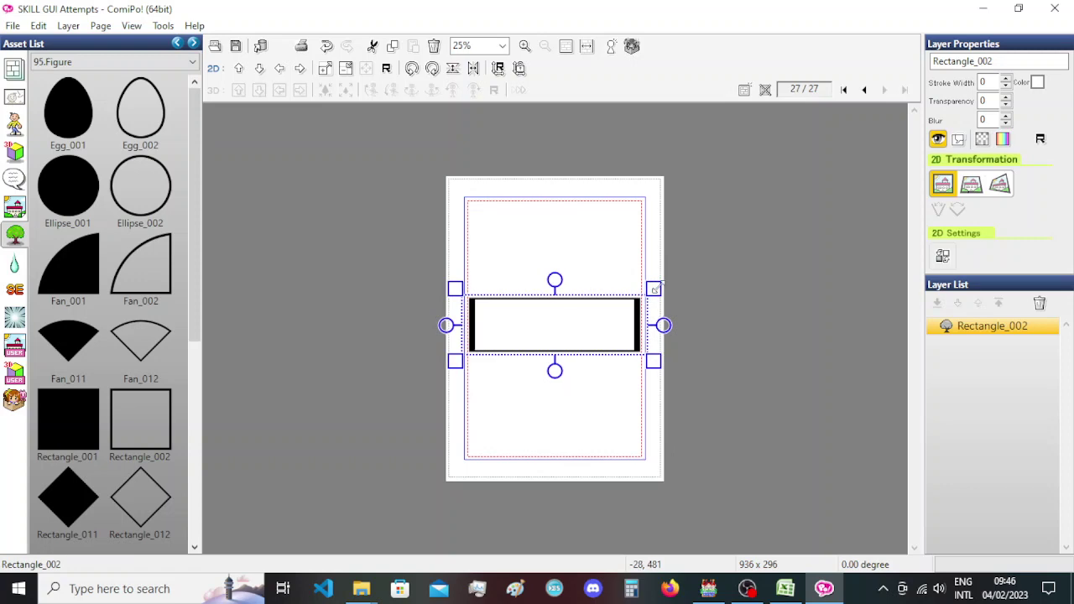
Widen the rectangular frame to about 948 x 296.
click(723, 299)
ctrl+scroll(604, 353, up, 1)
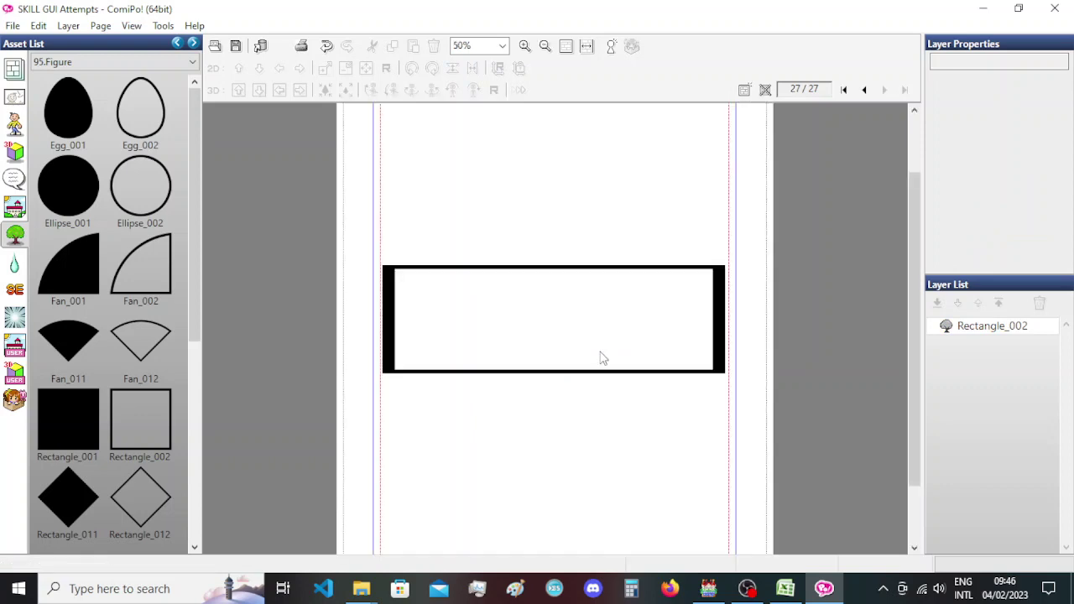
click(600, 358)
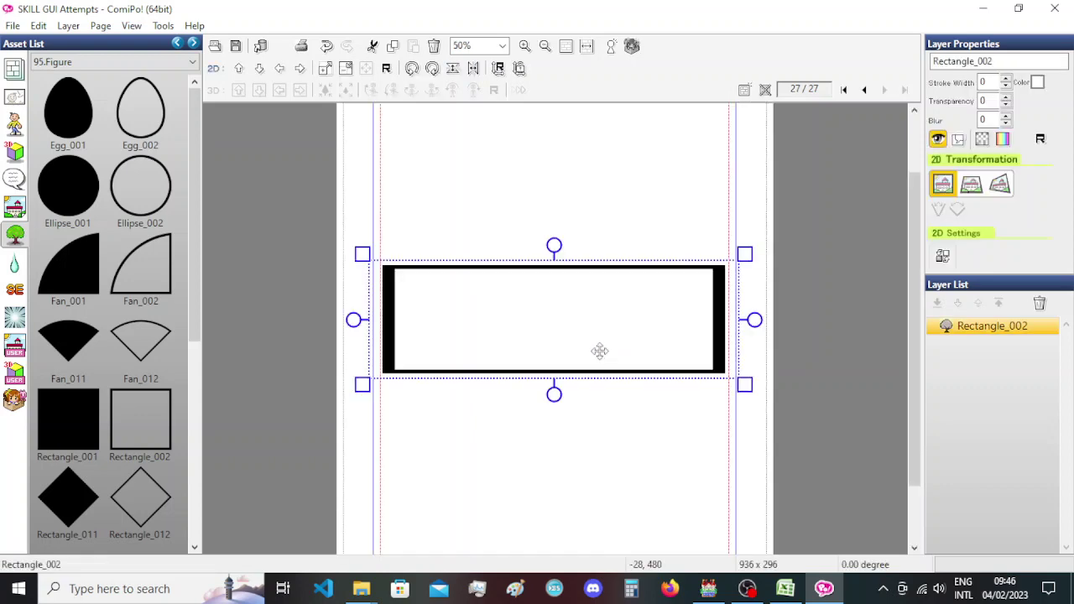
ctrl+scroll(599, 350, up, 1)
drag(835, 268, 833, 258)
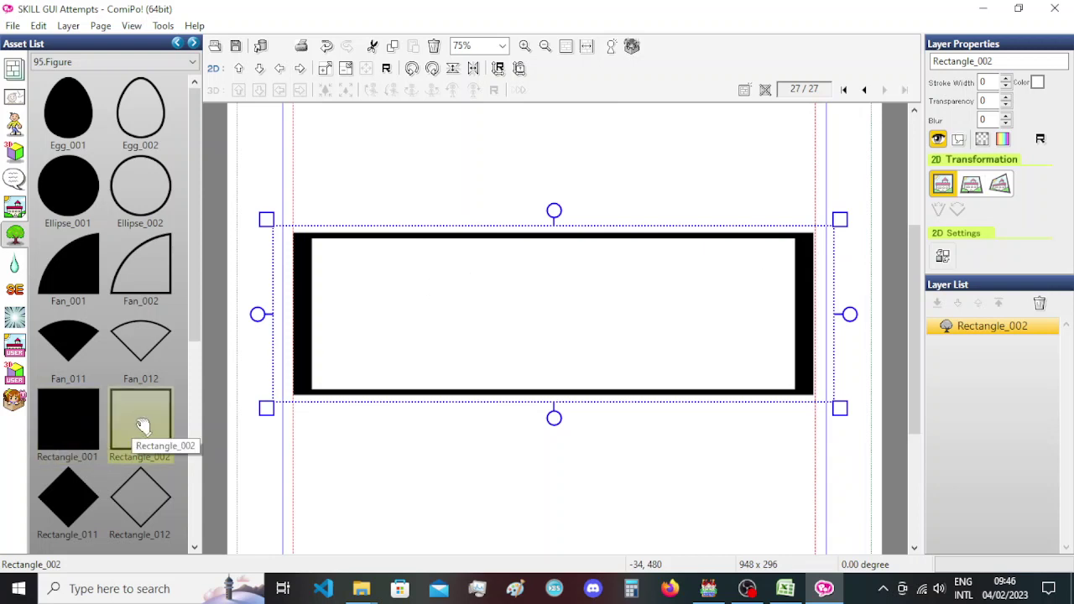
Add a second Rectangle_002 outline, resize it to about 860 x 260 and centre it inside the first frame.
drag(143, 426, 552, 307)
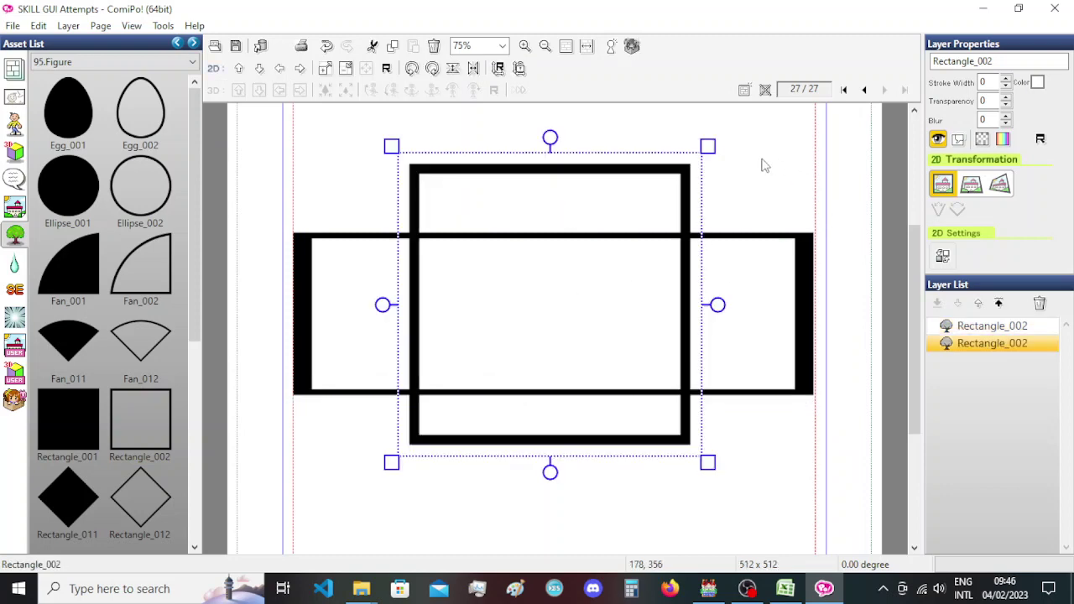
drag(708, 146, 811, 226)
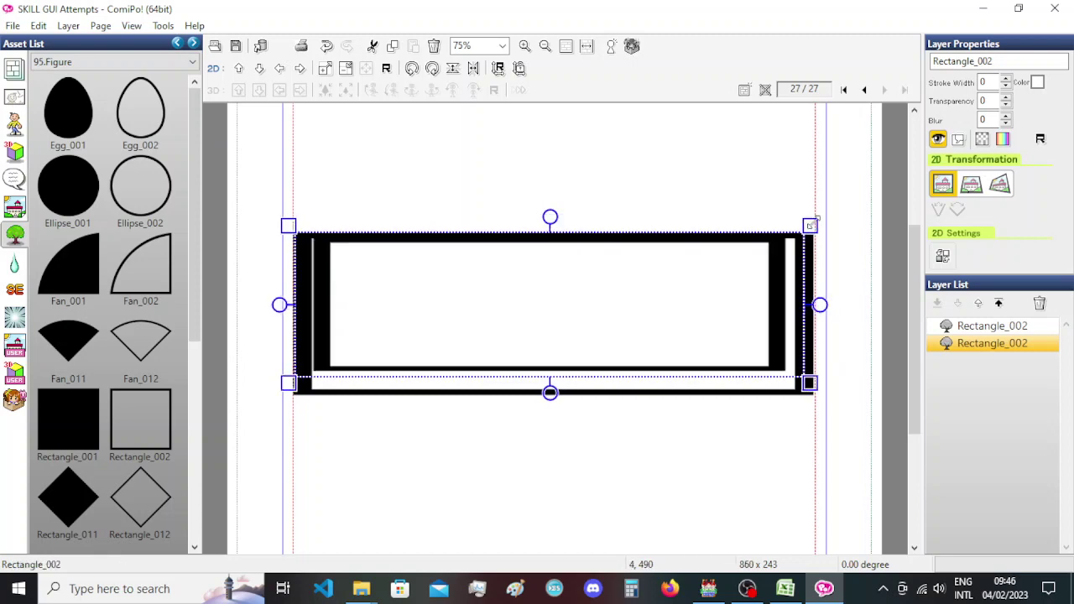
drag(628, 303, 631, 313)
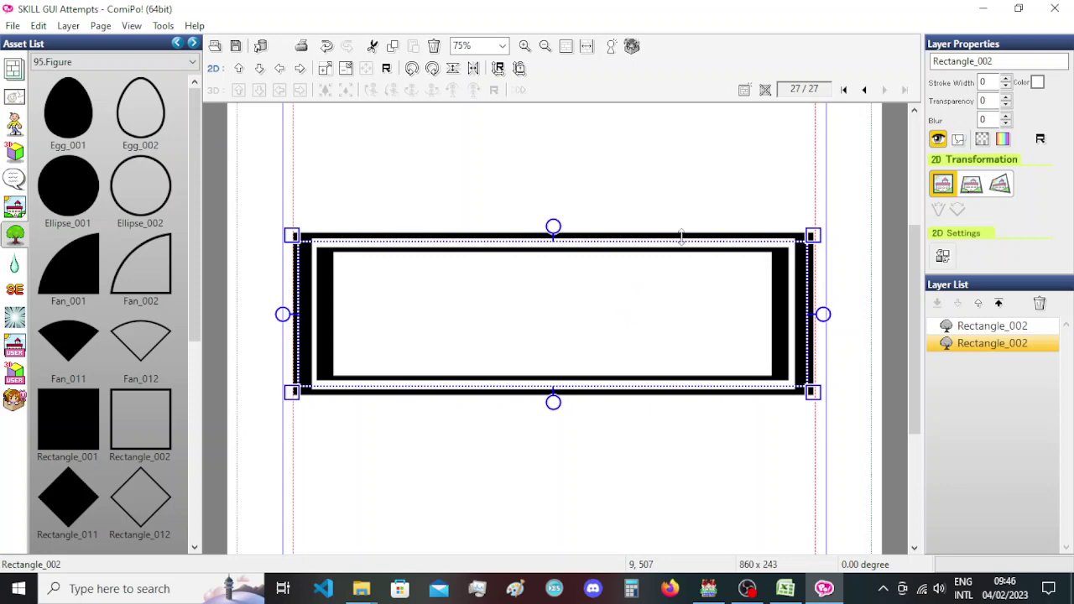
drag(682, 238, 682, 240)
key(Up)
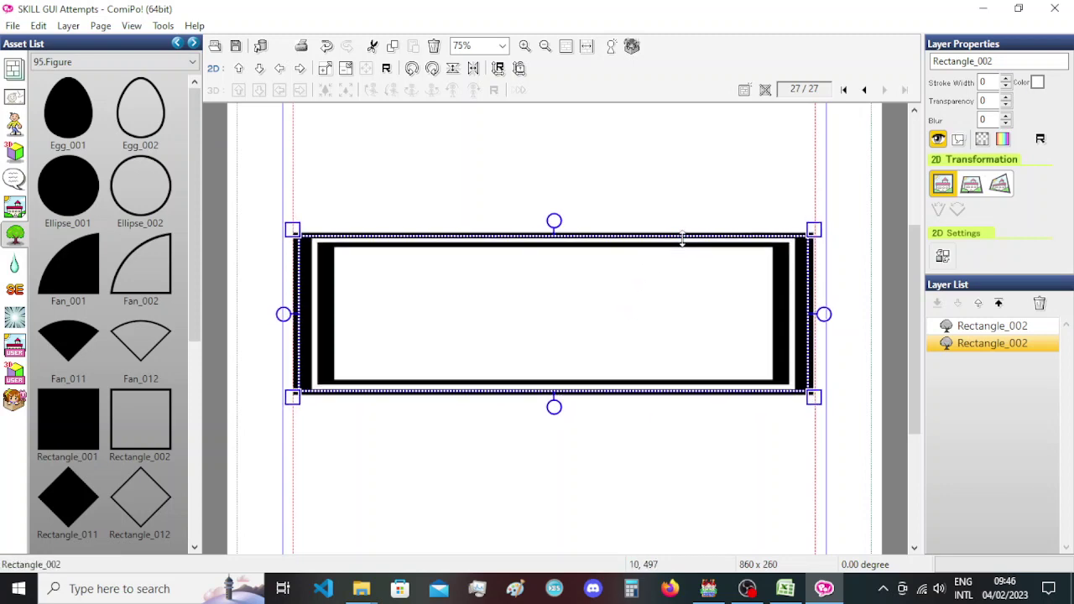
click(689, 185)
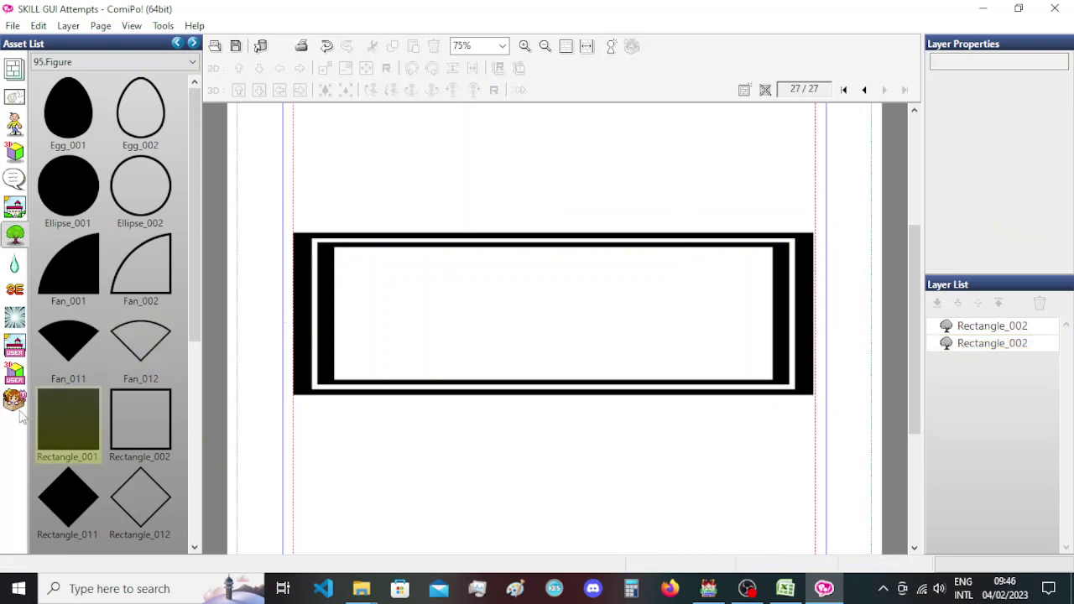
Add a filled Rectangle_001 over the two frames and stretch it to about 990 x 286.
drag(52, 423, 521, 316)
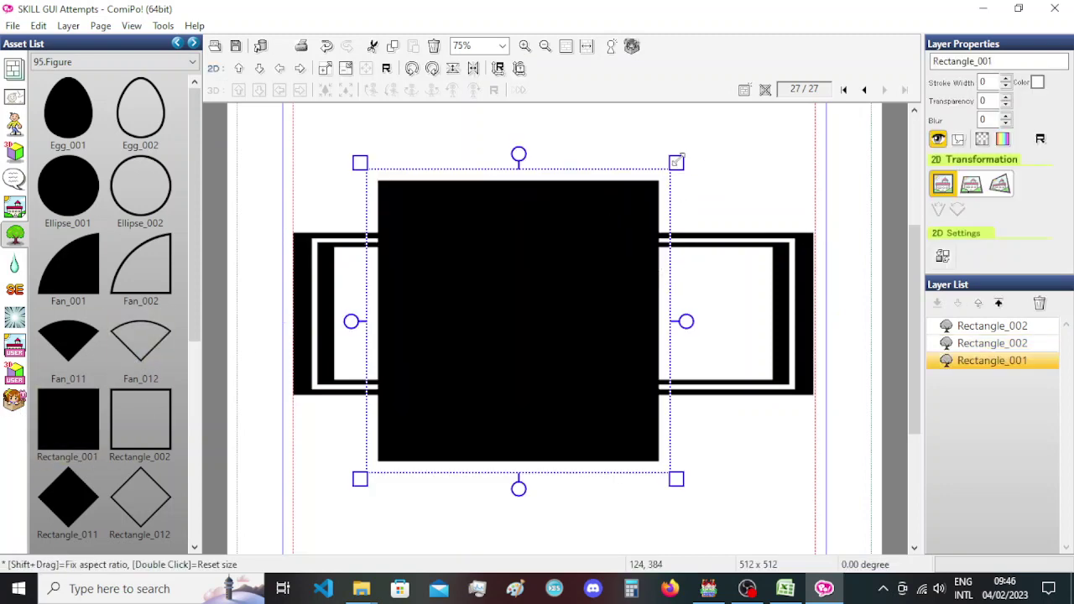
drag(677, 163, 818, 228)
drag(626, 295, 645, 289)
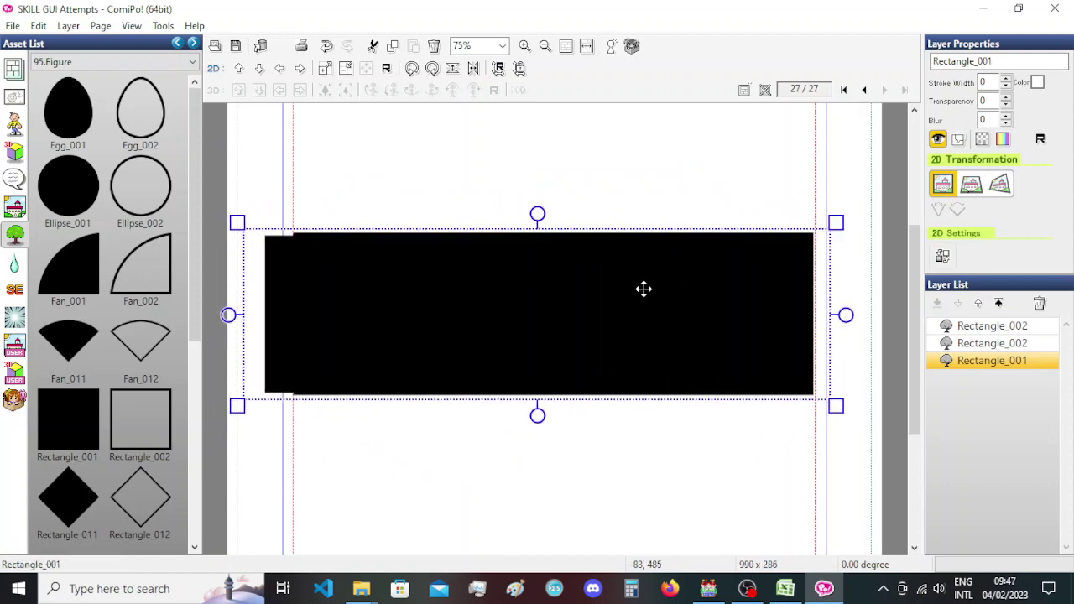
Recolour the filled rectangle with Red 255 and fit it over the outer frame at about 928 x 291.
double_click(327, 309)
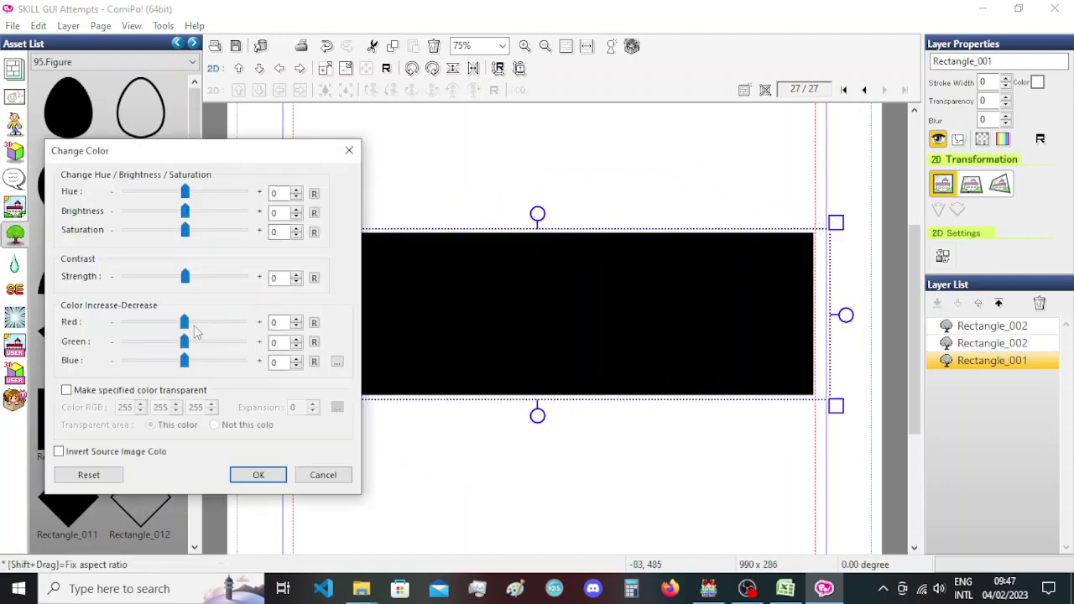
drag(197, 329, 252, 329)
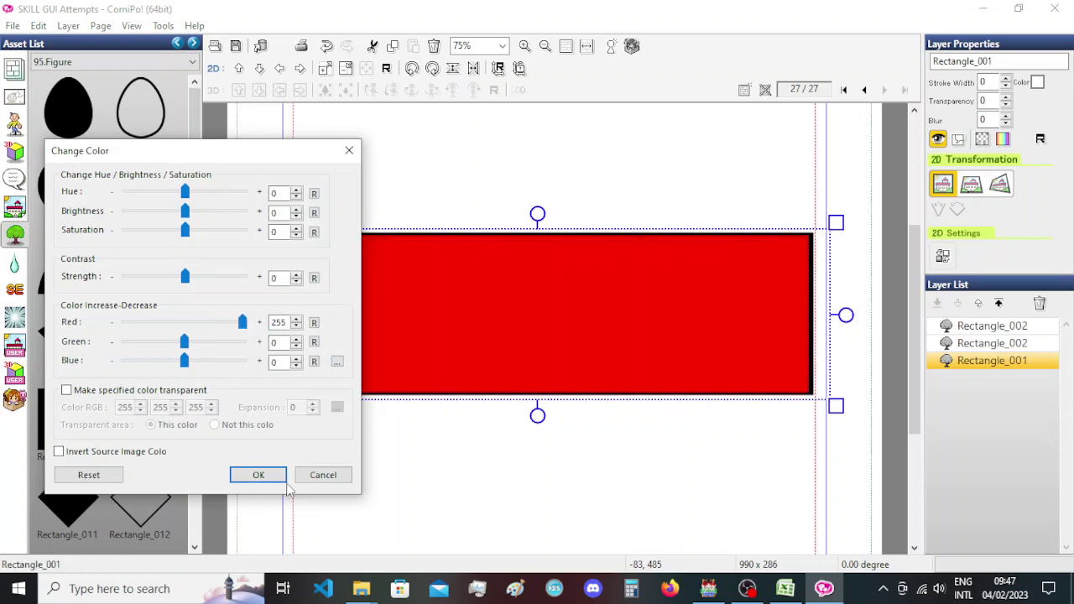
click(260, 475)
drag(846, 220, 830, 220)
drag(676, 276, 695, 276)
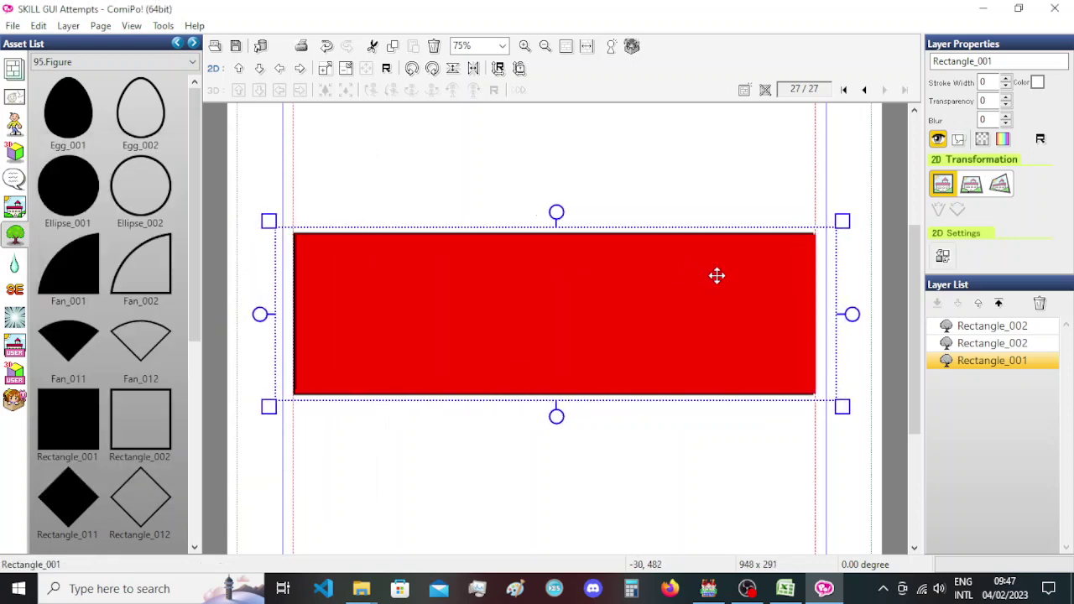
drag(830, 254, 829, 252)
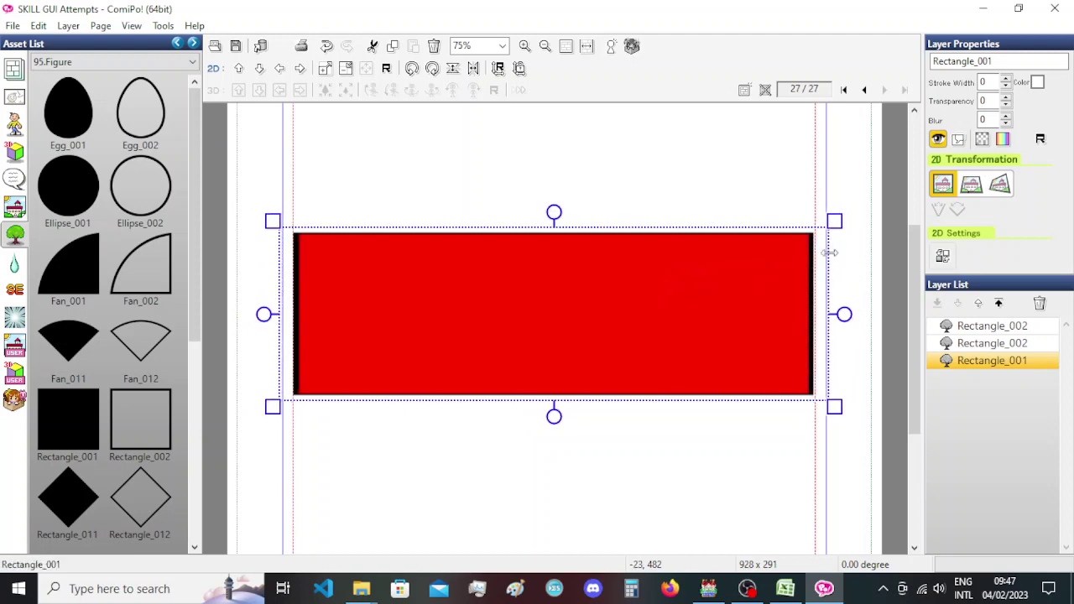
Recolour the filled rectangle orange with Green 128 and move its layer behind both outline frames.
double_click(554, 250)
drag(185, 351, 237, 324)
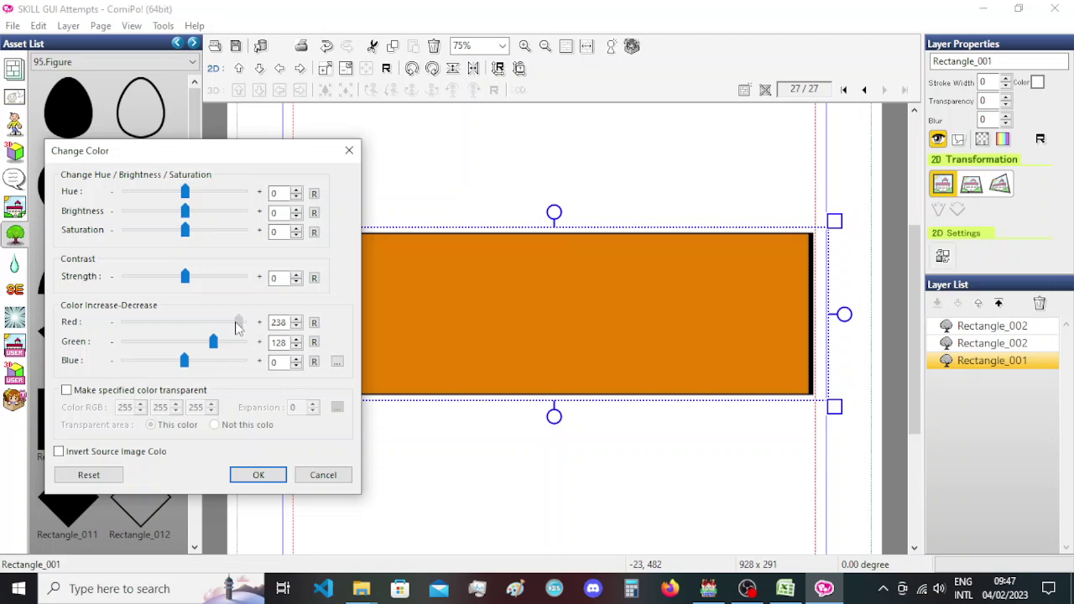
click(258, 474)
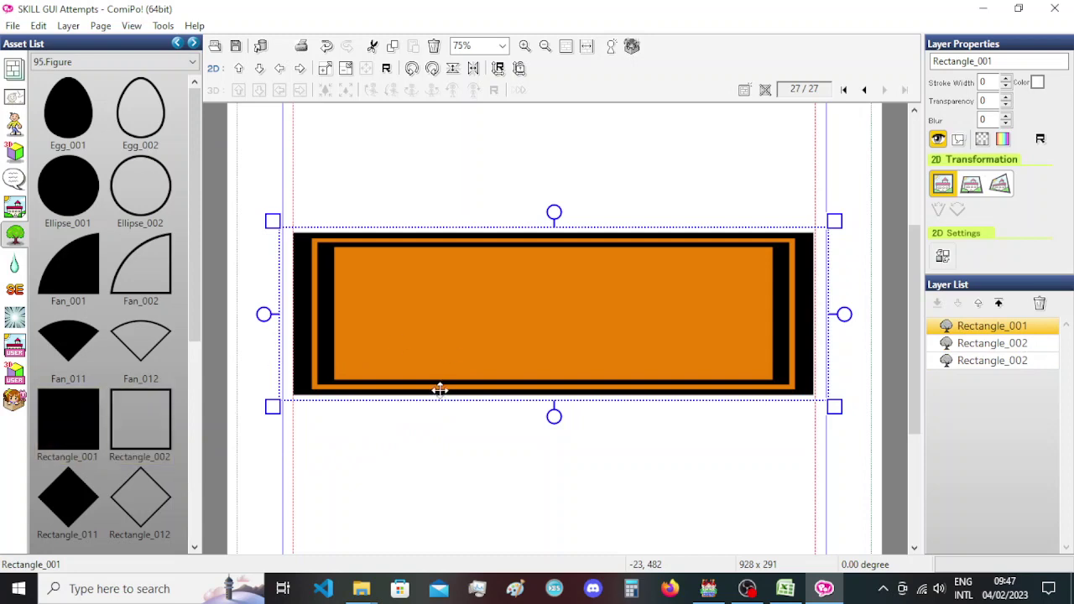
Add another filled Rectangle_001, resized to about 801 x 248 and centred inside the frame.
drag(82, 432, 555, 317)
drag(715, 160, 801, 243)
drag(690, 304, 687, 298)
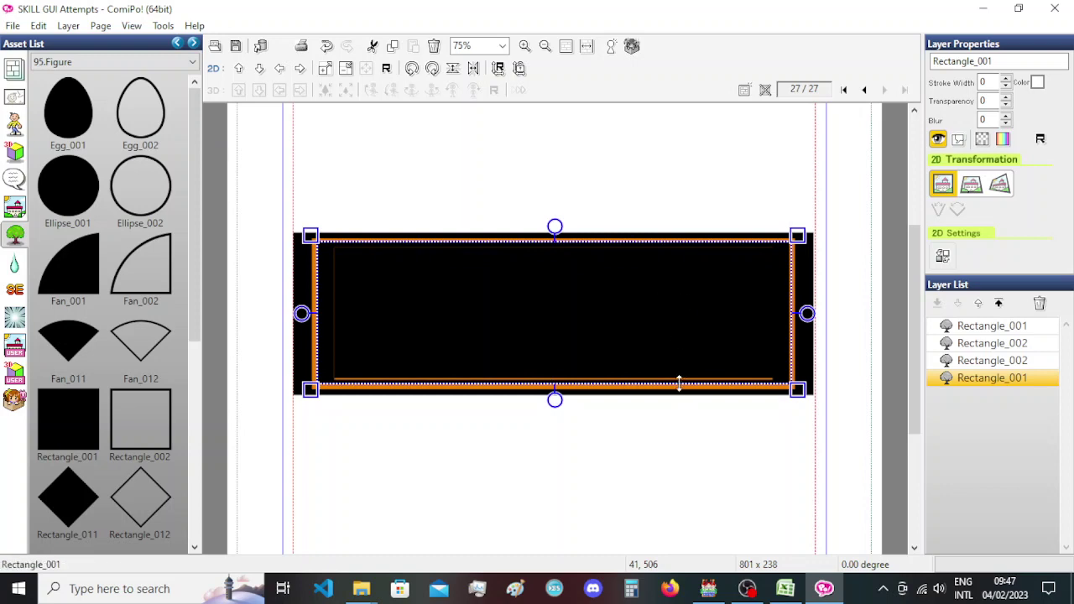
drag(679, 384, 679, 388)
drag(737, 343, 669, 331)
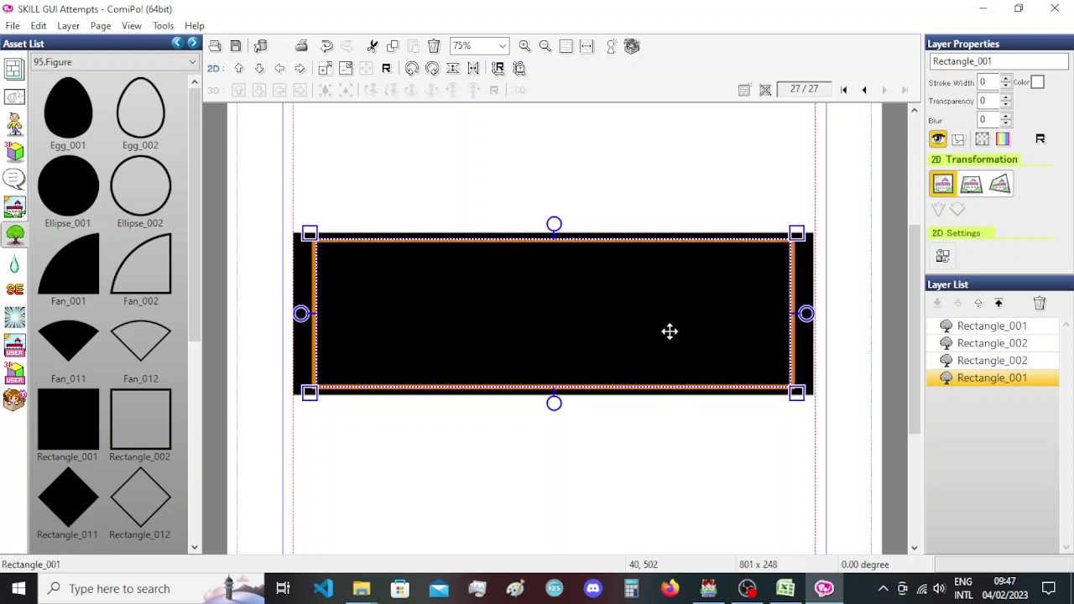
Try a redder colour on the inner black filled rectangle, and delete that rectangle from the page.
double_click(669, 331)
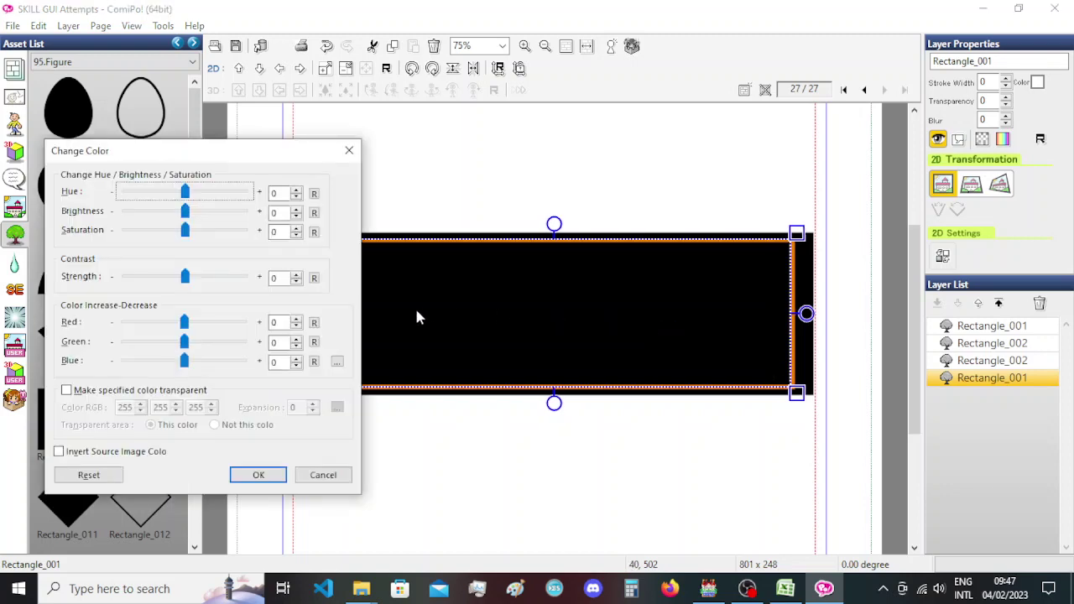
drag(185, 323, 210, 326)
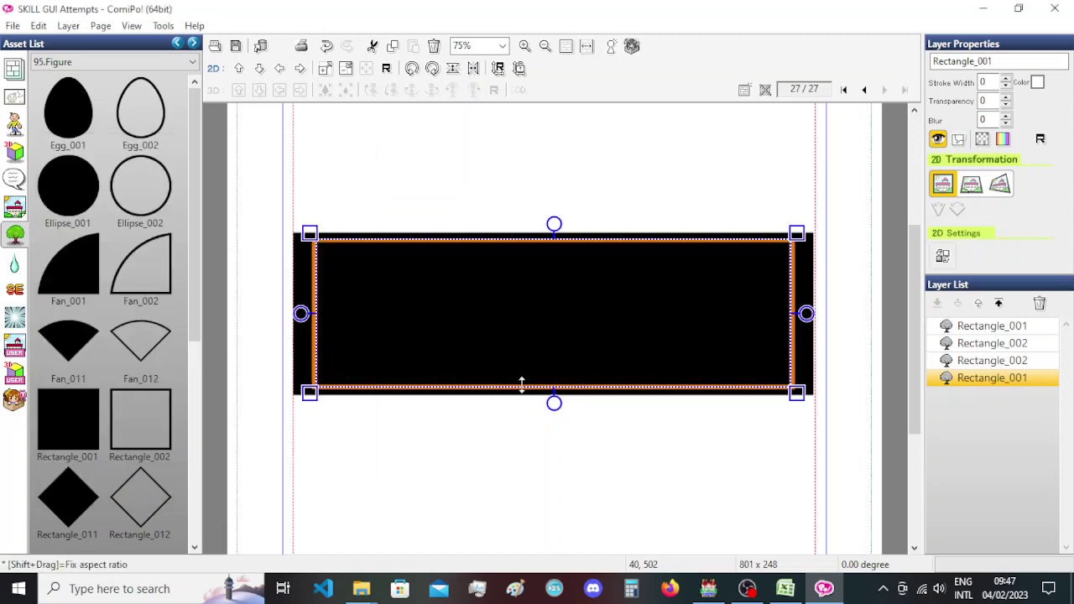
click(598, 495)
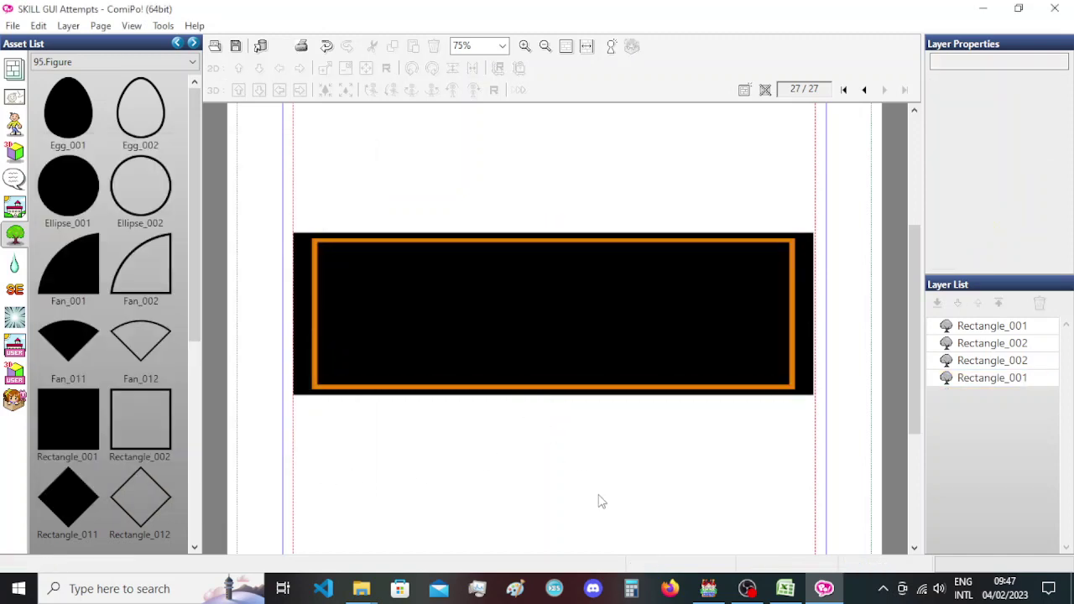
click(587, 316)
key(Delete)
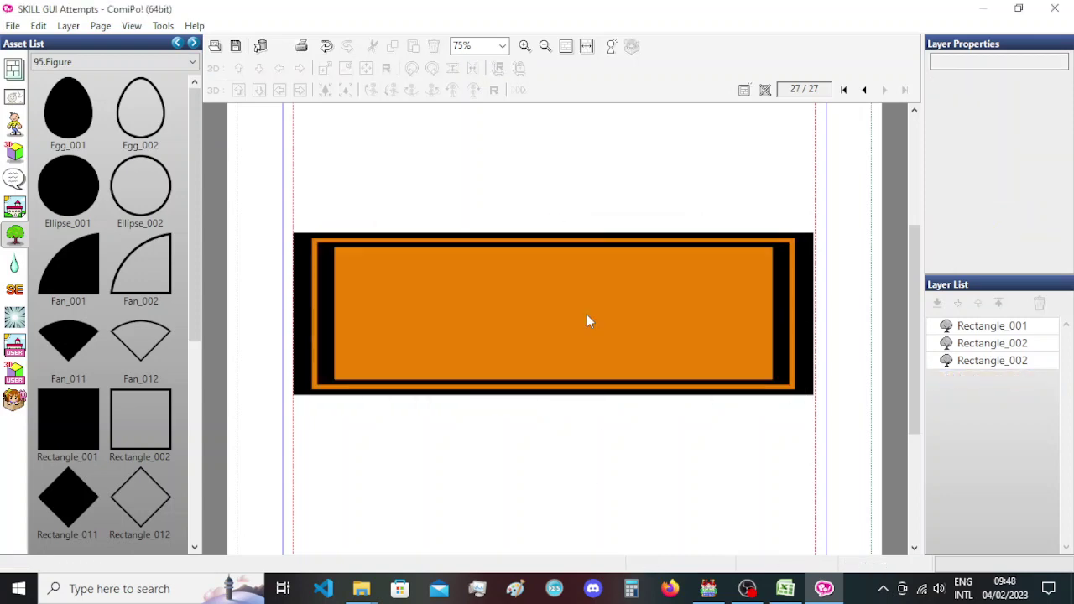
Add a plain text element over the orange panel reading "Ailment List" and make it run horizontally.
click(14, 179)
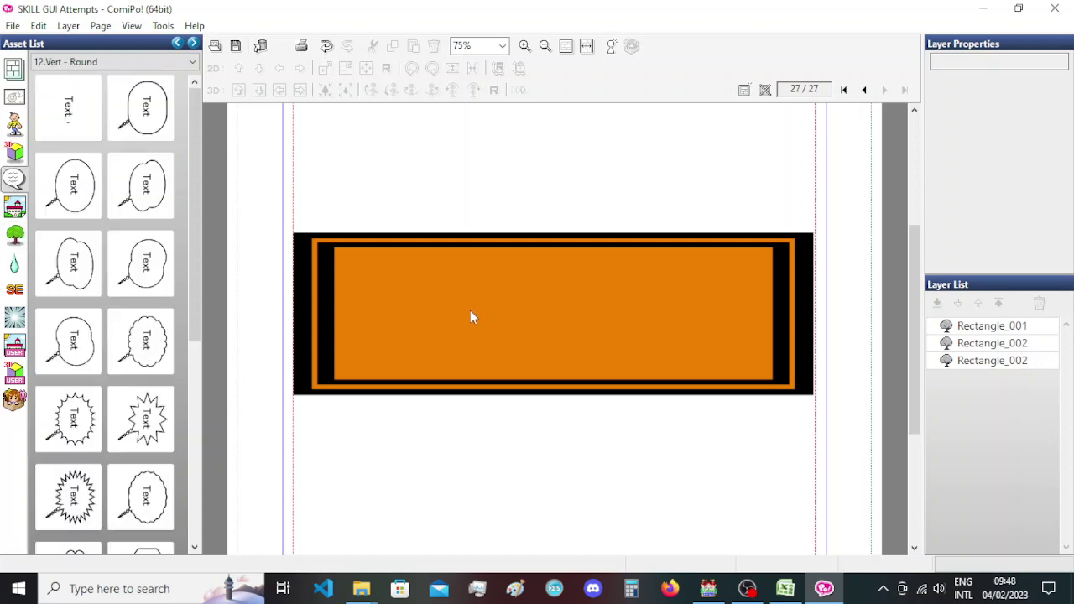
drag(69, 111, 546, 385)
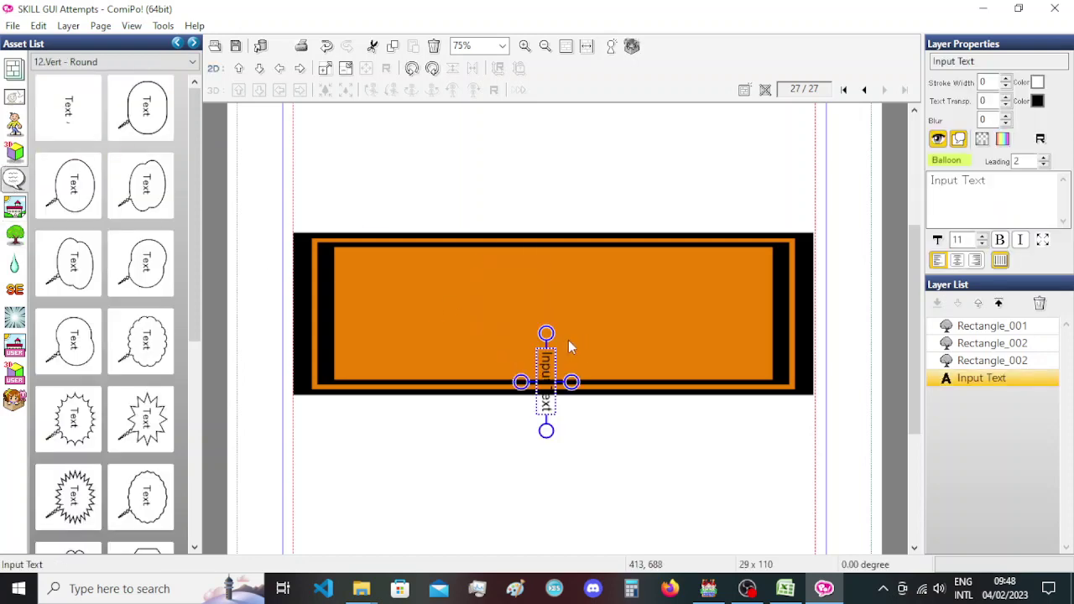
double_click(550, 384)
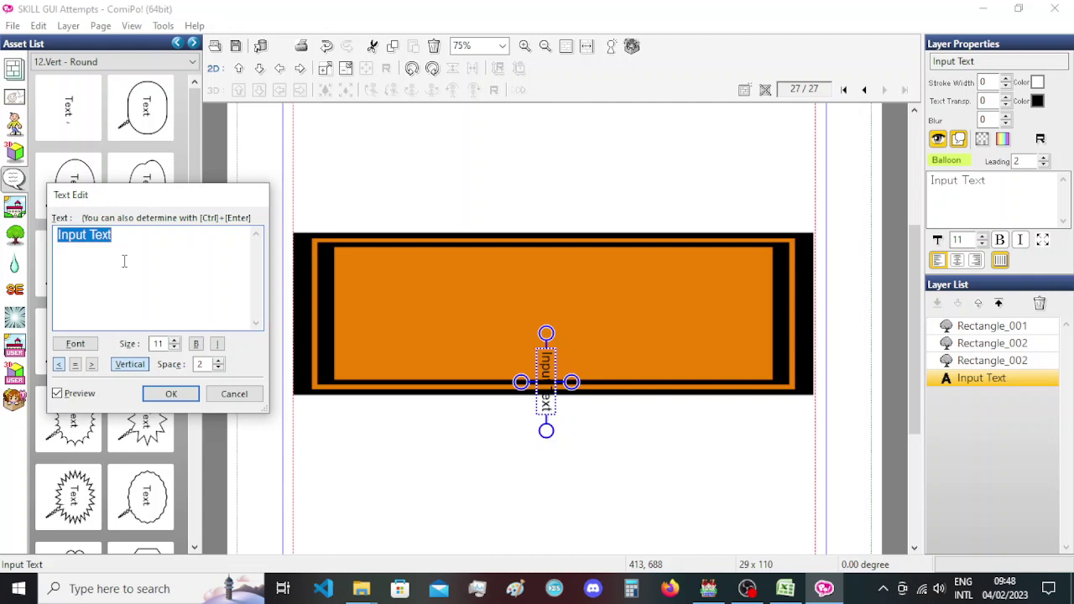
text(Ailment List)
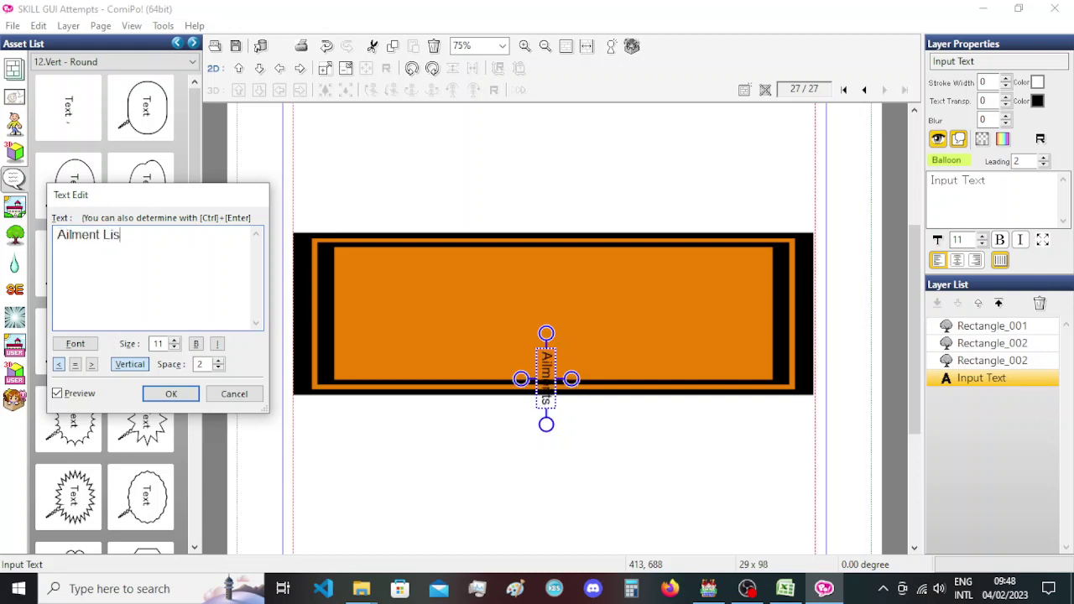
click(130, 364)
Set the "Ailment List" text to the Blackadder ITC font at size 42 and move it to the middle of the orange panel.
double_click(157, 343)
text(21)
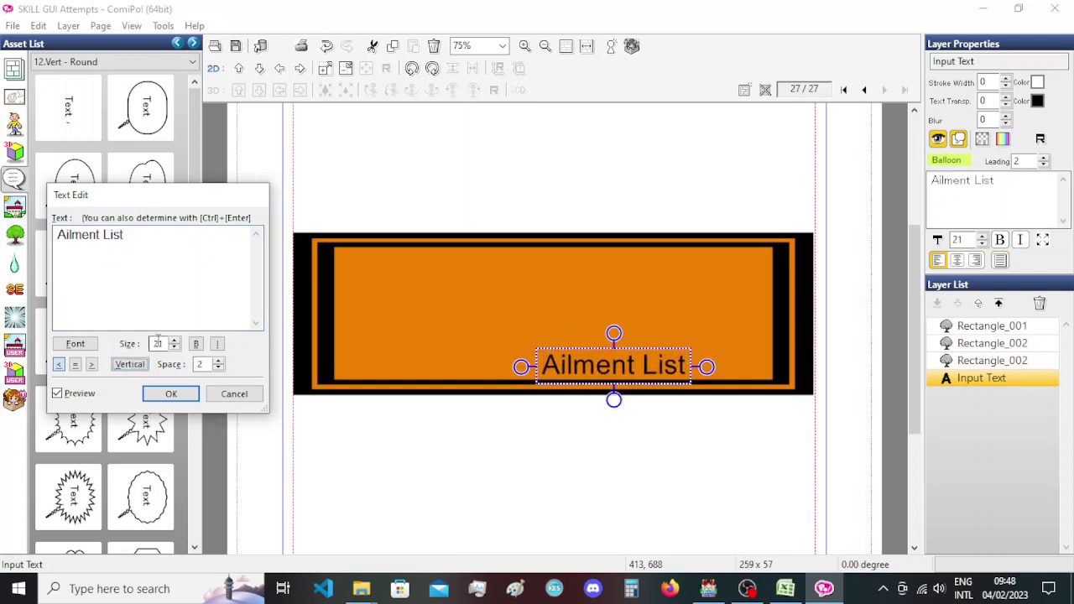
double_click(158, 343)
text(41)
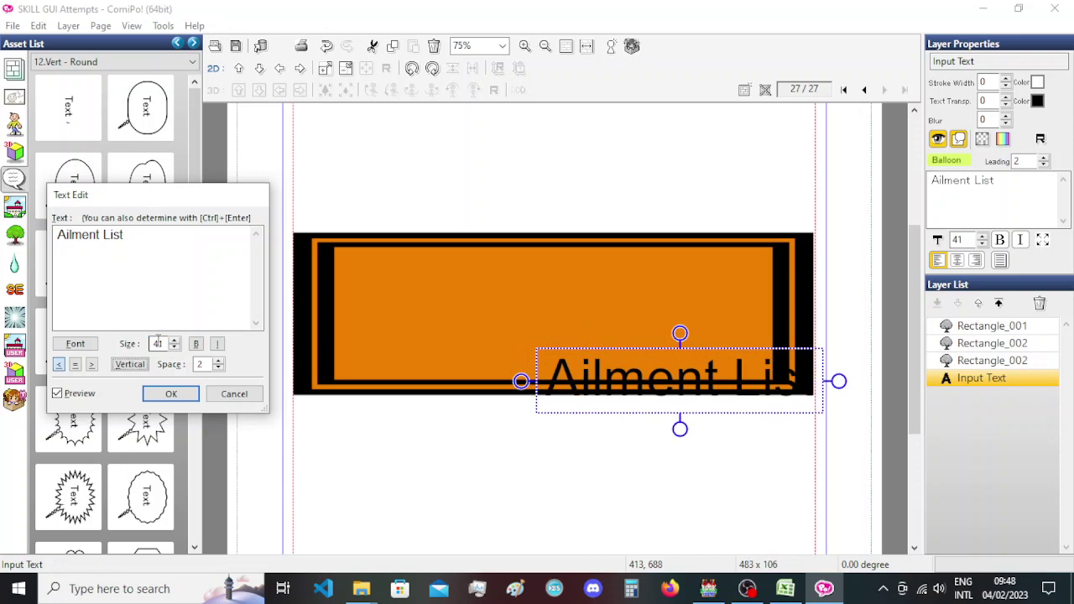
scroll(166, 347, up, 1)
click(76, 343)
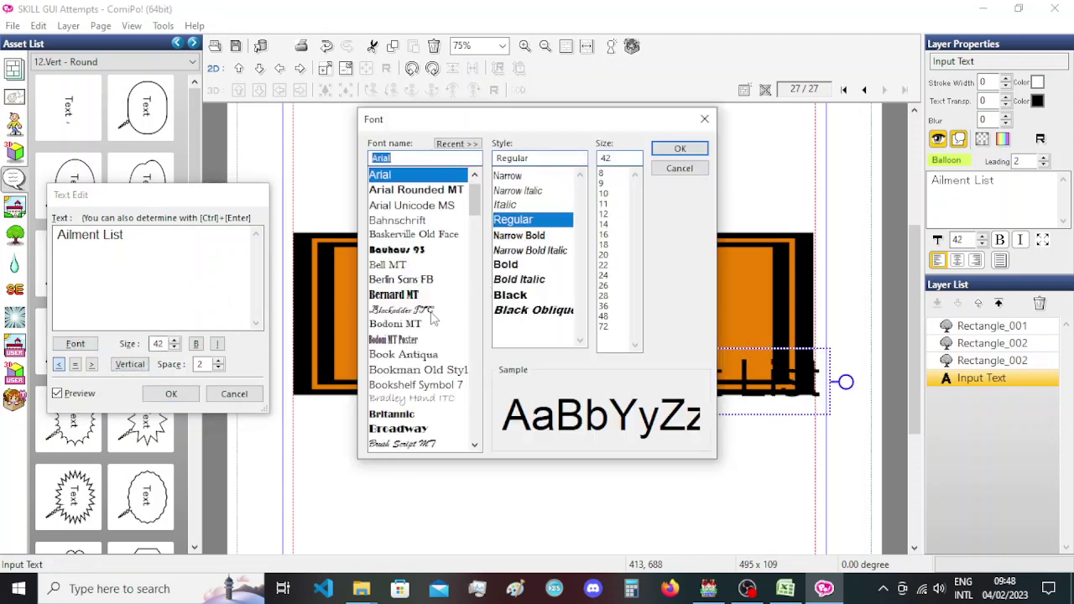
click(431, 311)
click(659, 151)
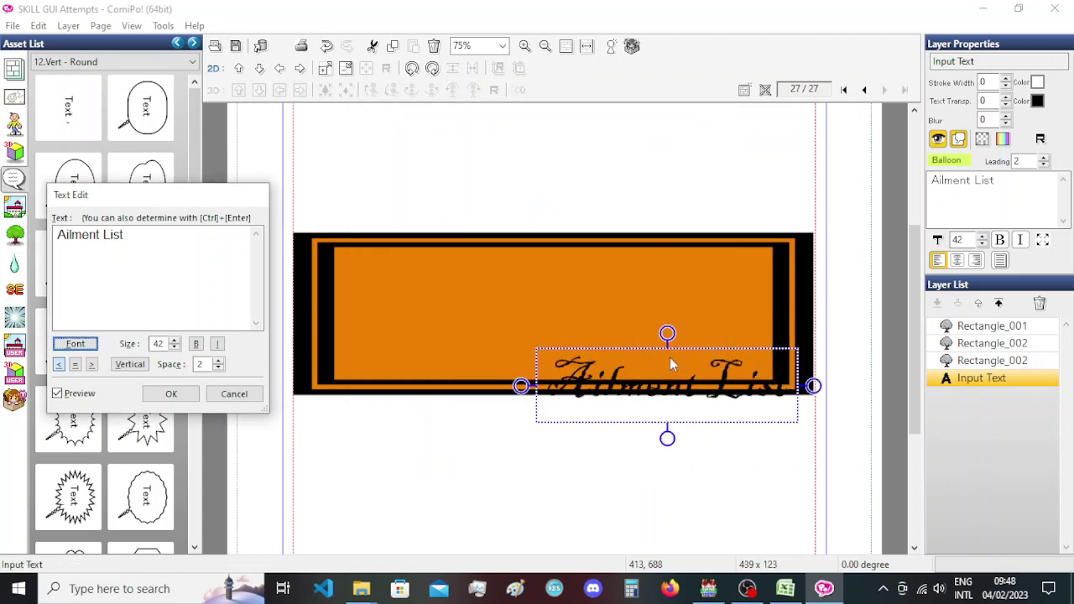
click(171, 393)
drag(698, 380, 579, 311)
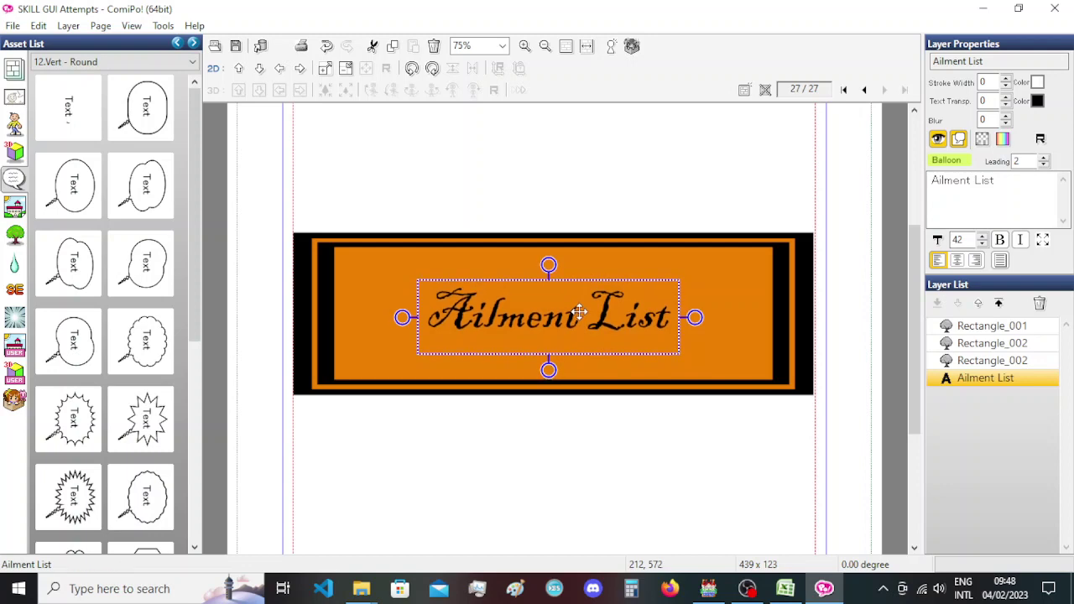
Enlarge the "Ailment List" text to size 72 and recentre it inside the inner frame.
double_click(579, 312)
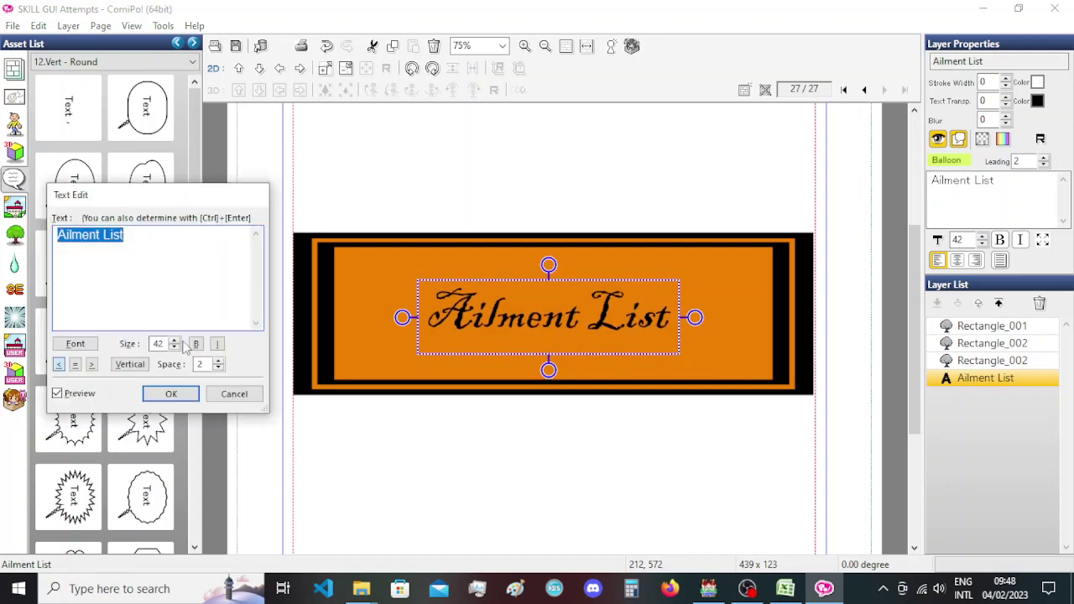
scroll(161, 344, up, 9)
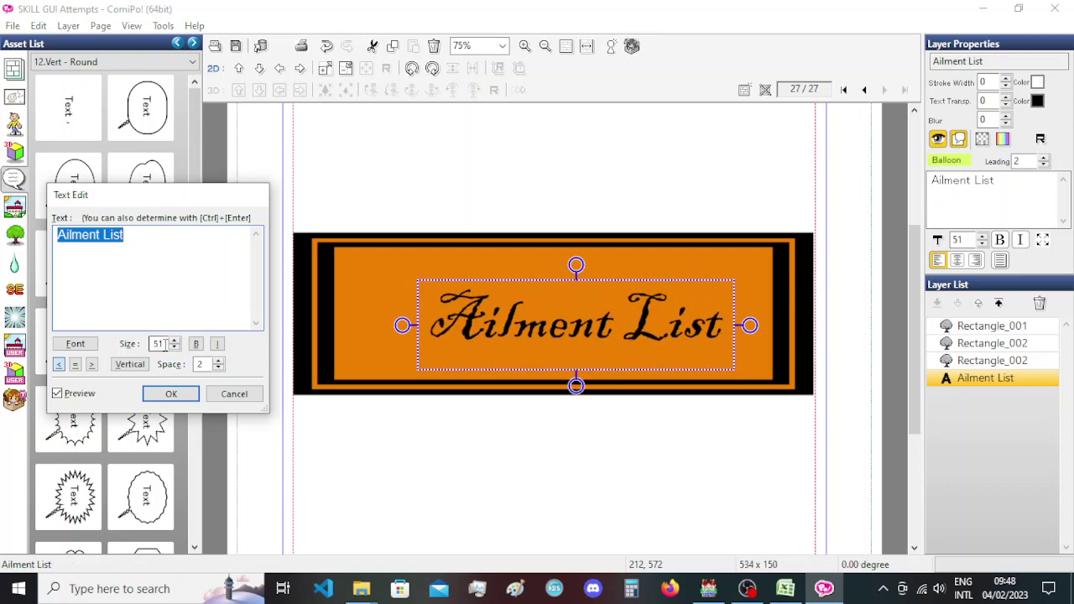
scroll(163, 345, up, 8)
scroll(166, 345, up, 1)
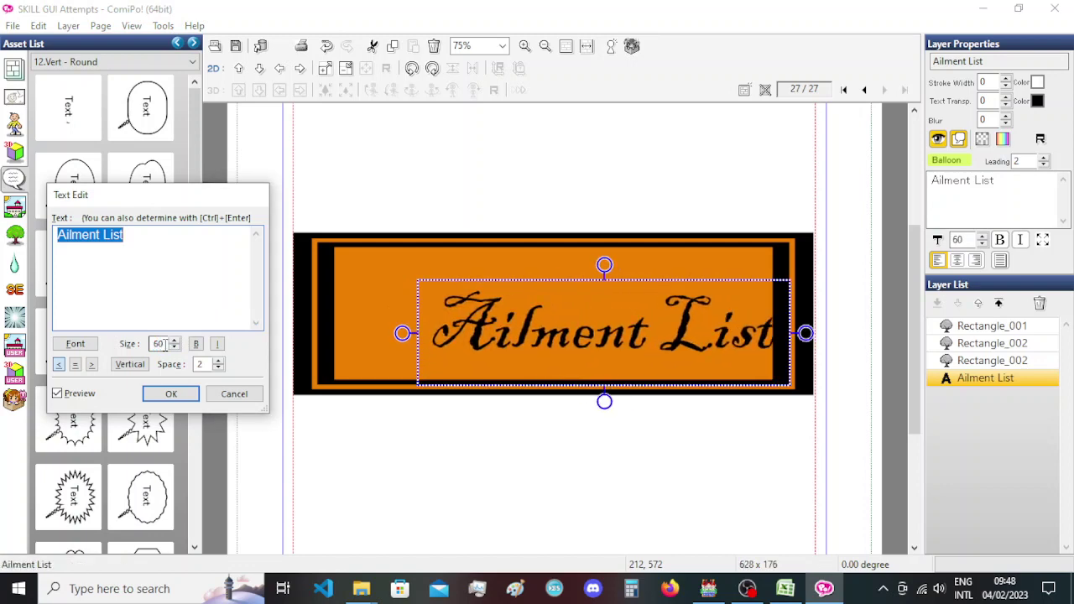
scroll(168, 344, up, 12)
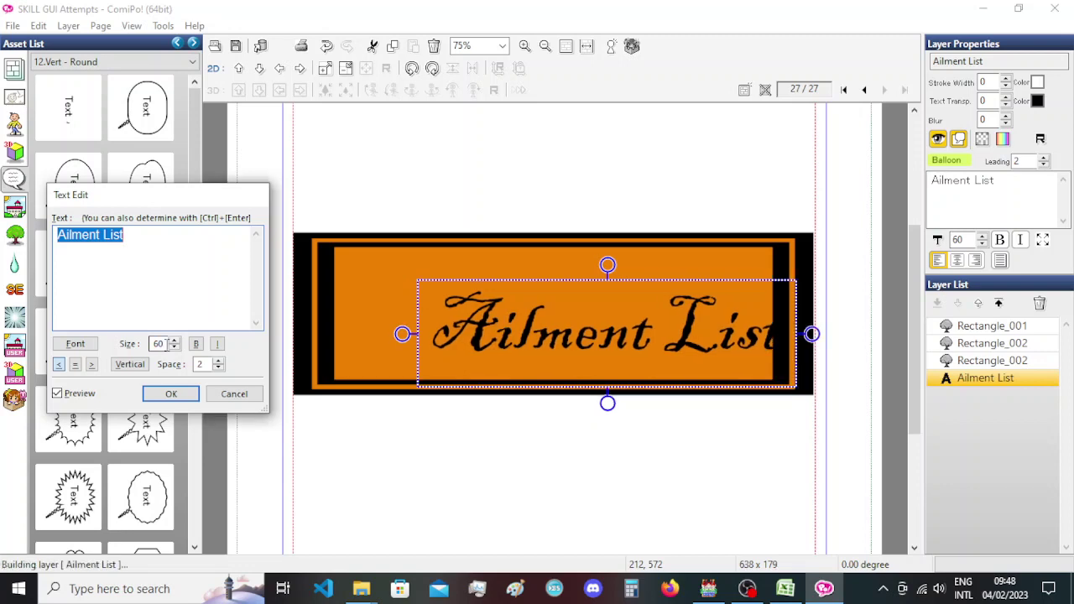
click(168, 393)
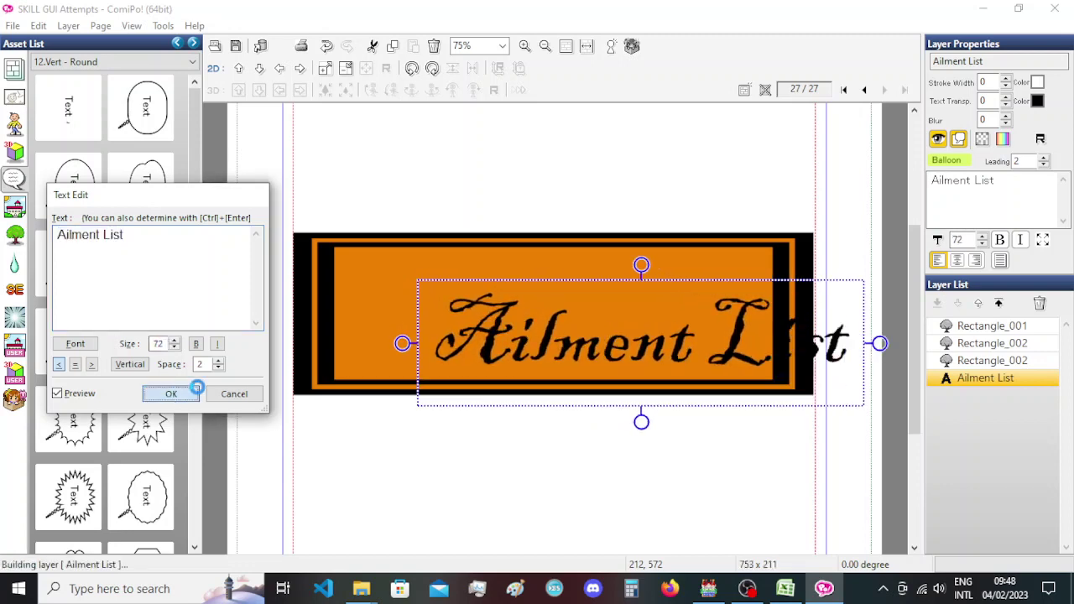
drag(611, 340, 521, 315)
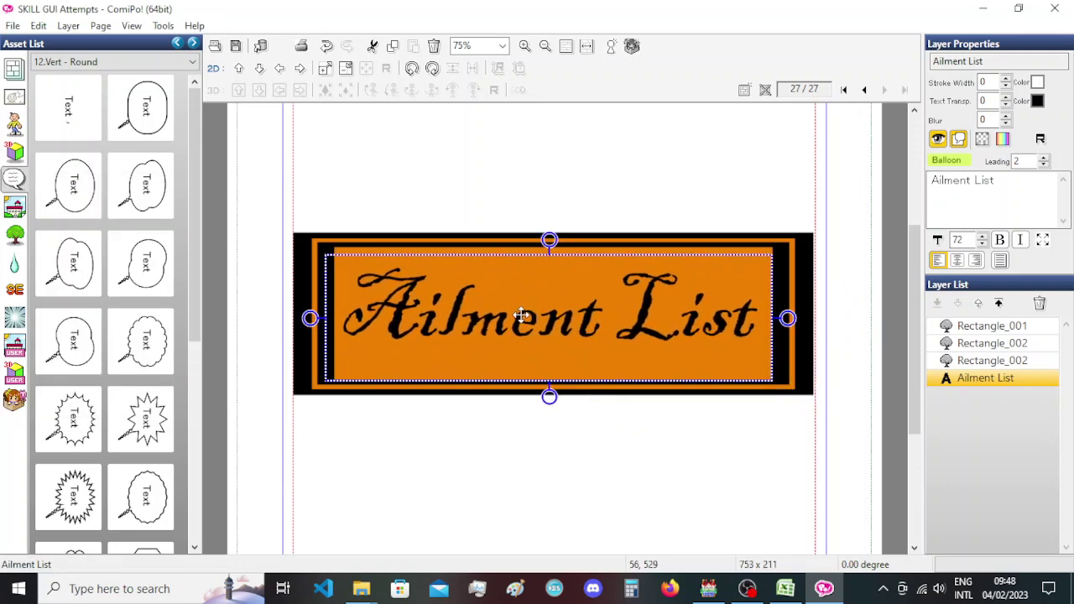
Give the "Ailment List" text a red outline with stroke width 6 and nudge the text slightly upward.
click(1037, 83)
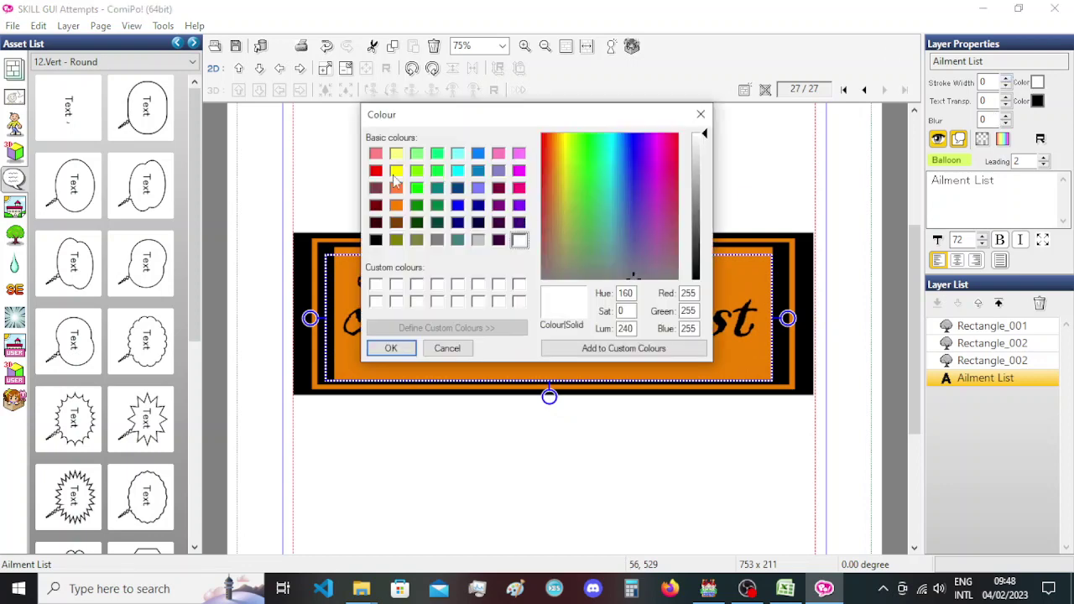
click(376, 172)
click(387, 348)
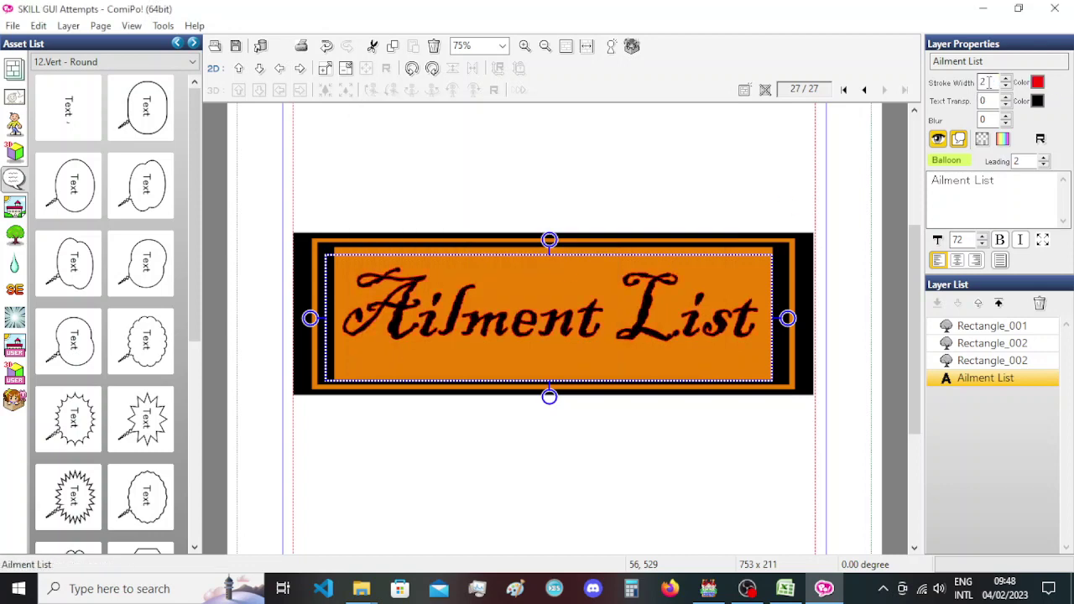
text(3)
key(BackSpace)
text(4)
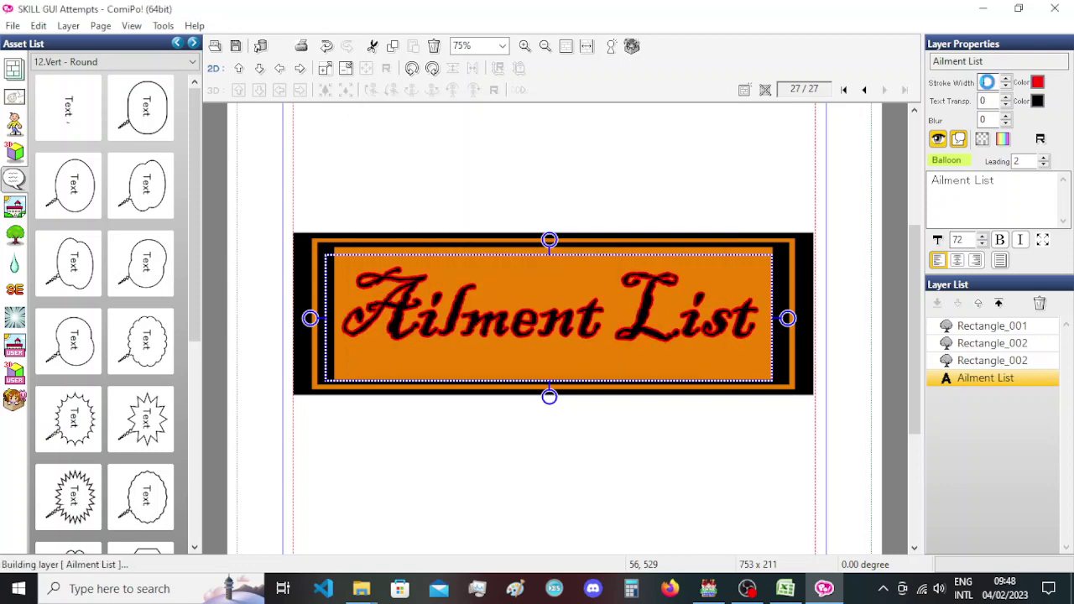
drag(652, 308, 651, 306)
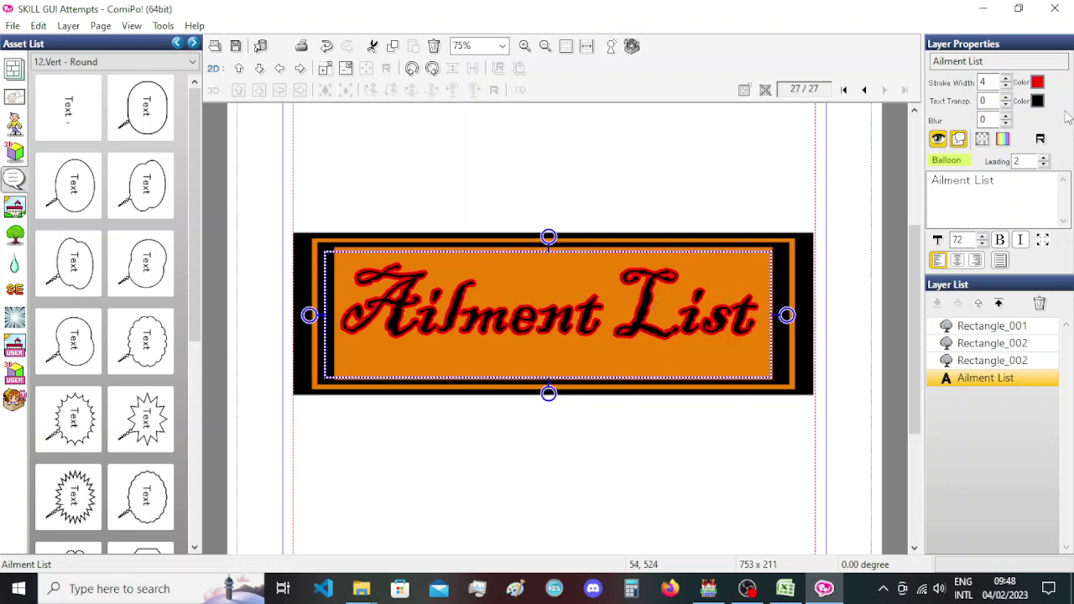
click(986, 81)
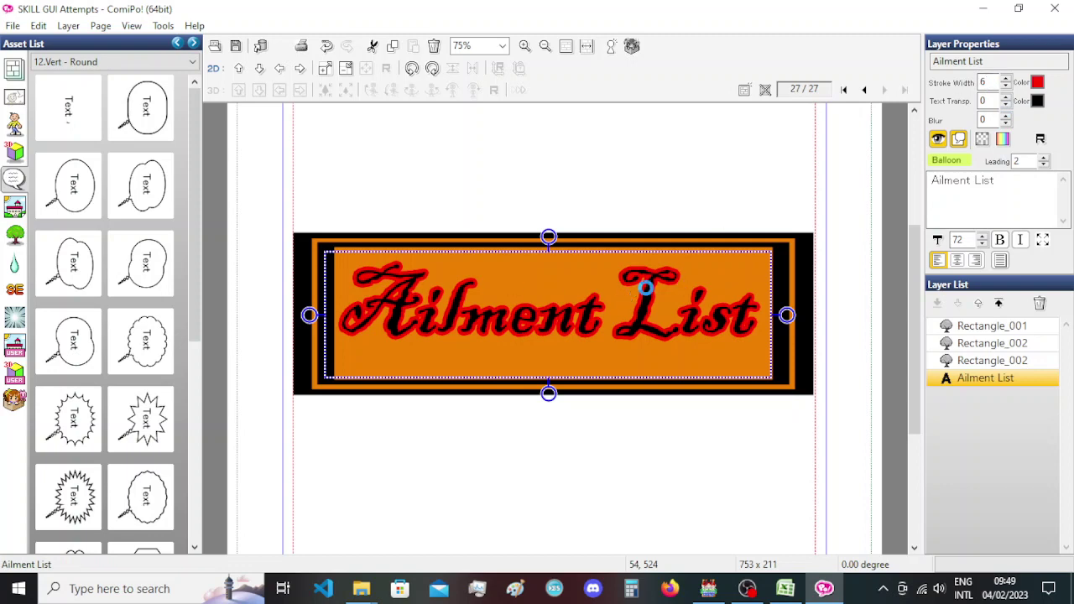
Recolour the "Ailment List" lettering yellow with Red 255 and Green 255, and deselect the text.
double_click(646, 289)
drag(184, 322, 248, 329)
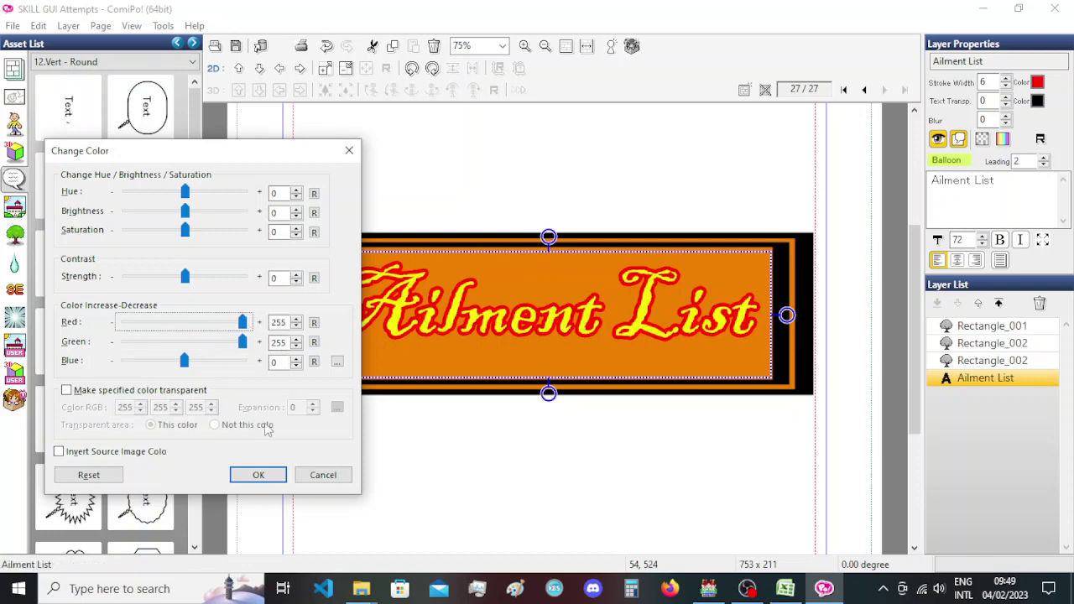
click(257, 475)
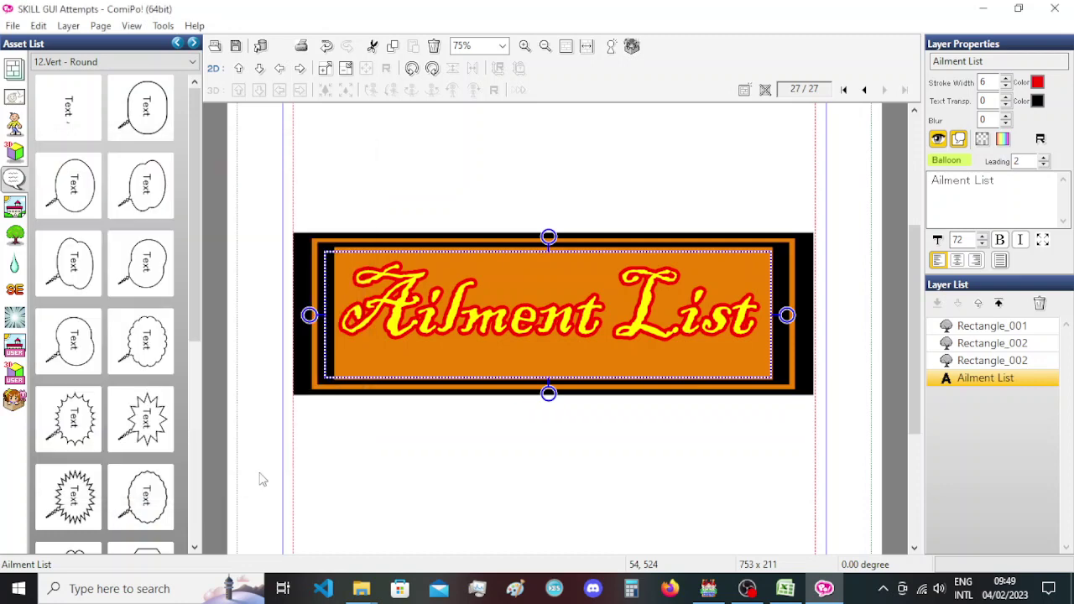
click(418, 469)
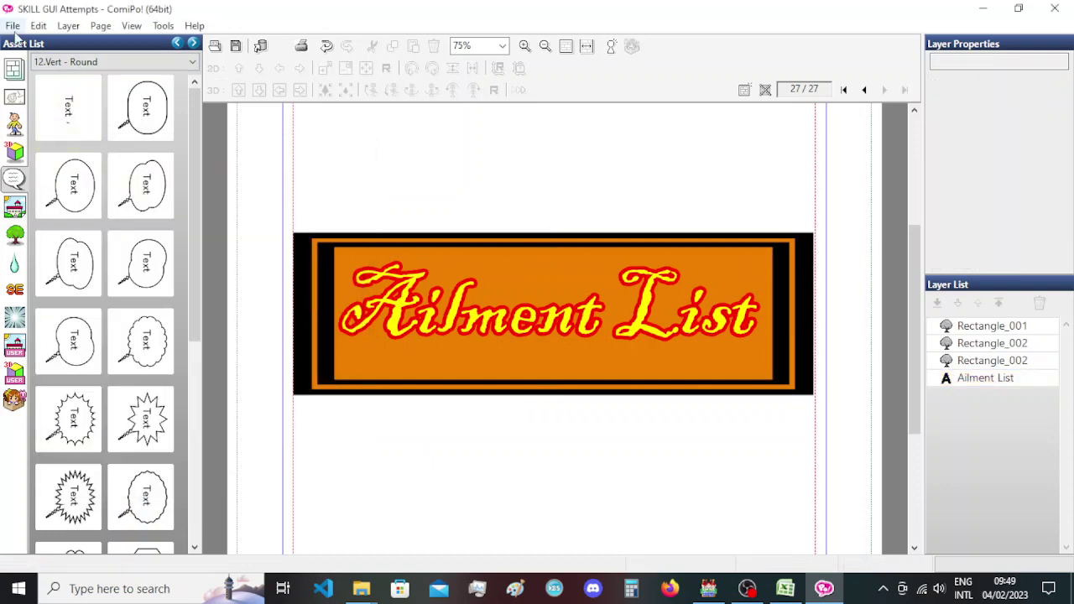
Duplicate page 27 with the finished "Ailment List" panel.
click(14, 69)
right_click(68, 508)
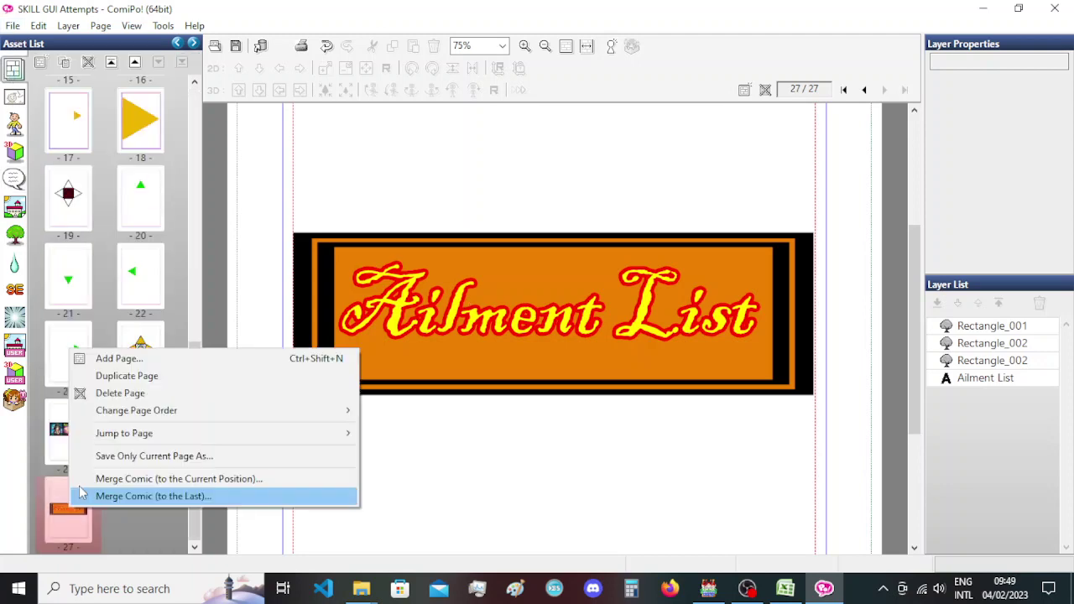
click(107, 374)
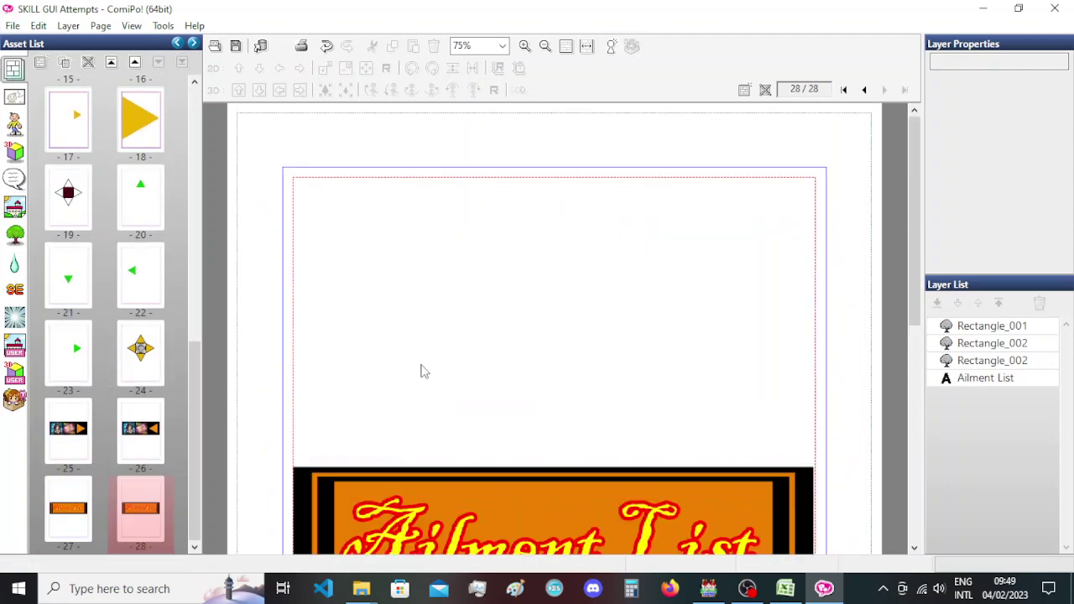
Replace the panel text on the duplicated page with "Positive Effects List".
scroll(419, 369, down, 3)
click(478, 376)
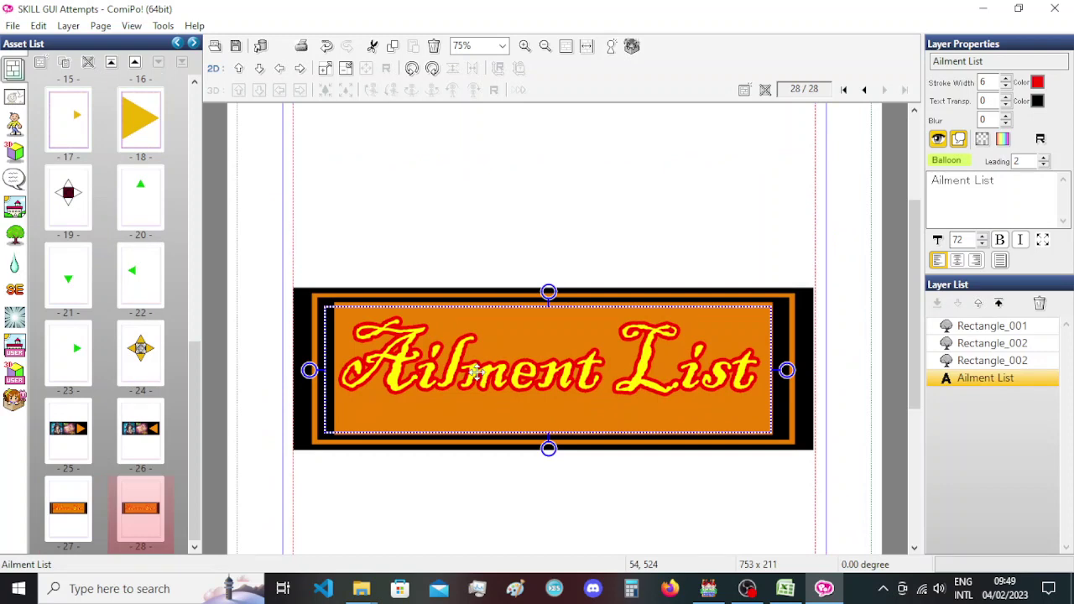
double_click(477, 373)
text(Positive Effect)
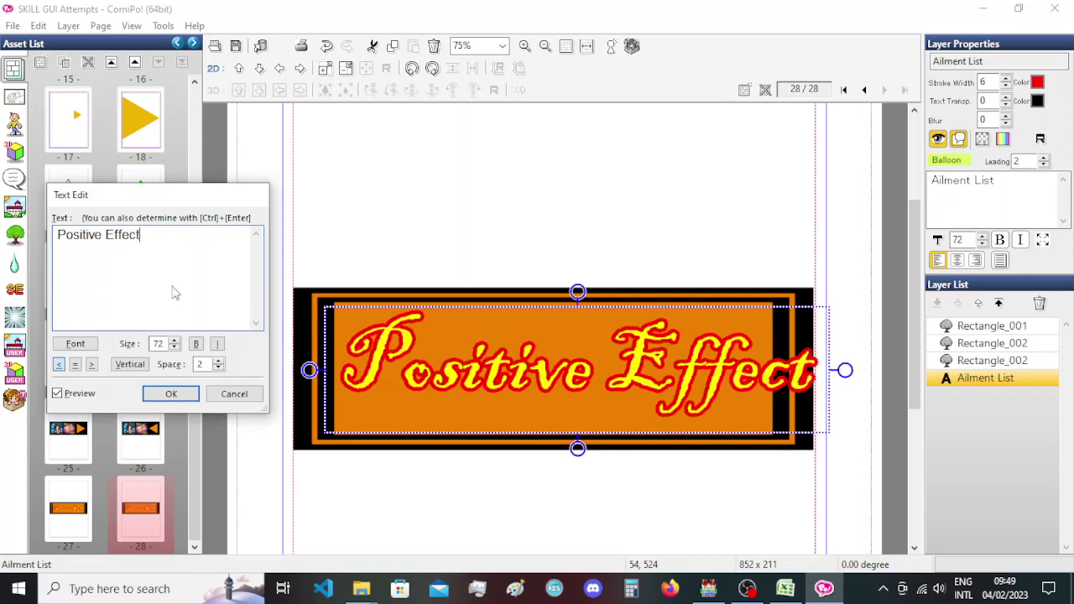
text(s List)
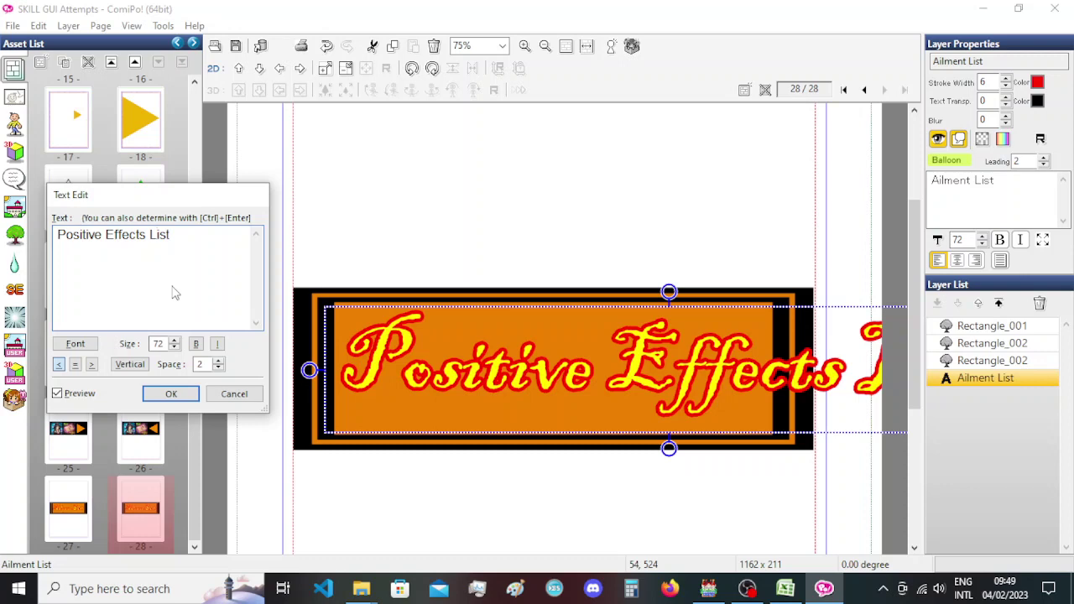
Set the "Positive Effects List" text in Brush Script MT Italic at size 57.
scroll(164, 348, down, 12)
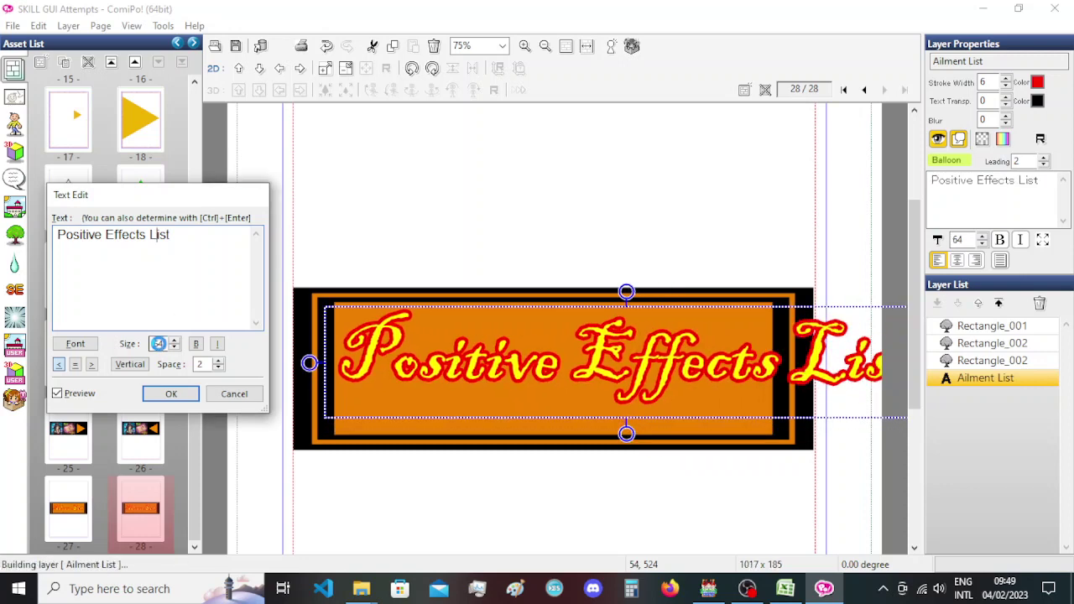
scroll(158, 344, down, 6)
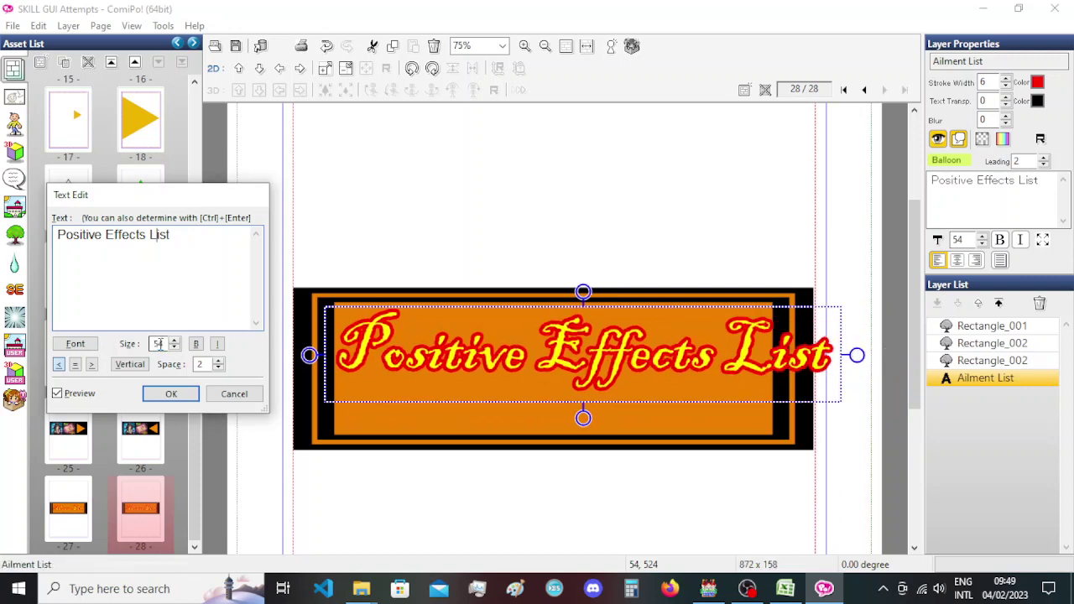
click(75, 345)
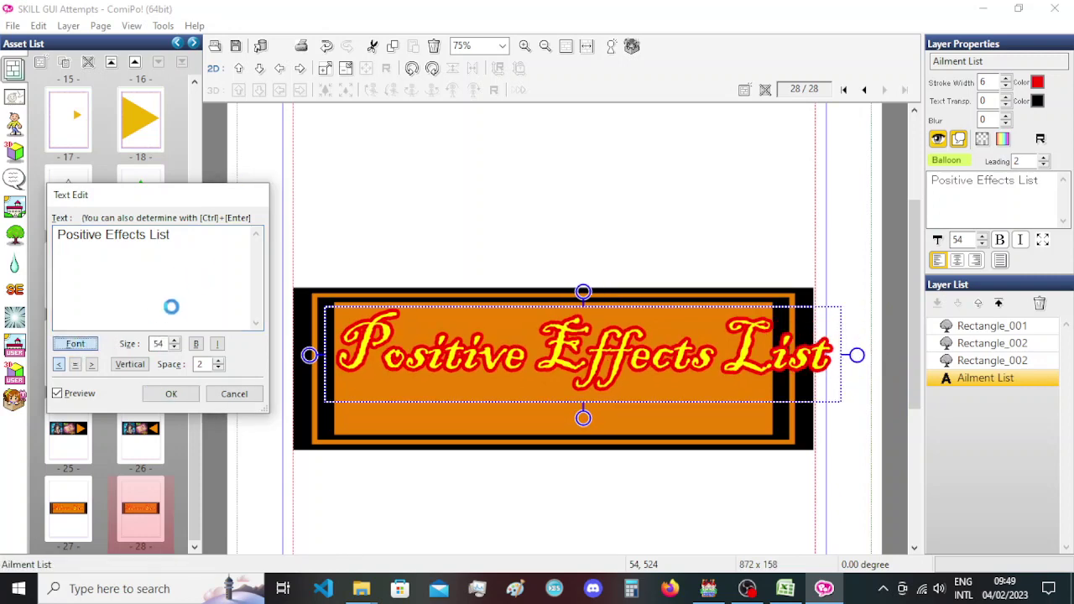
click(411, 310)
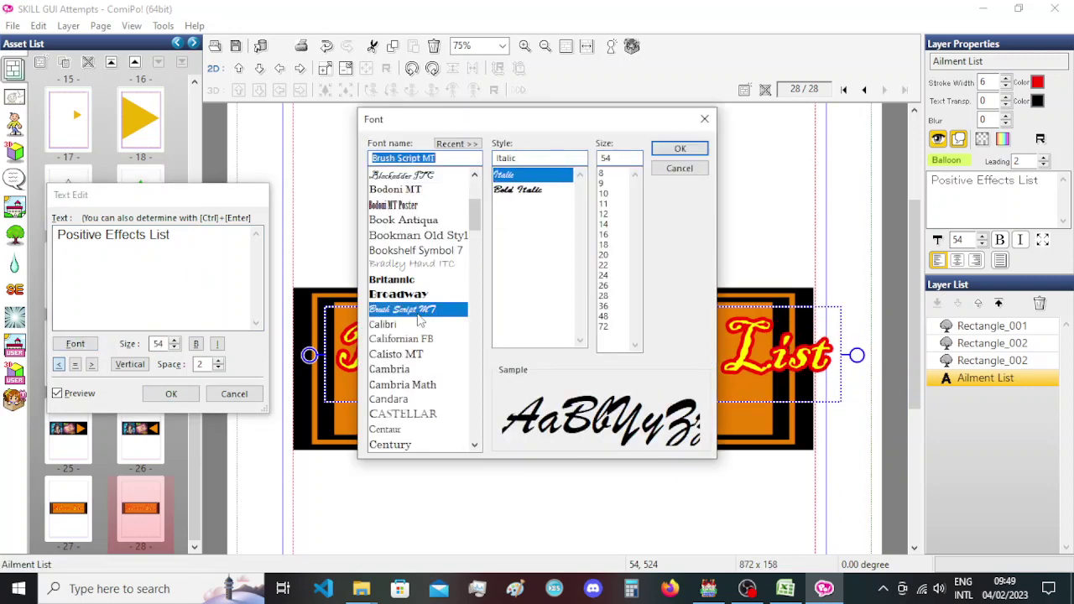
click(680, 149)
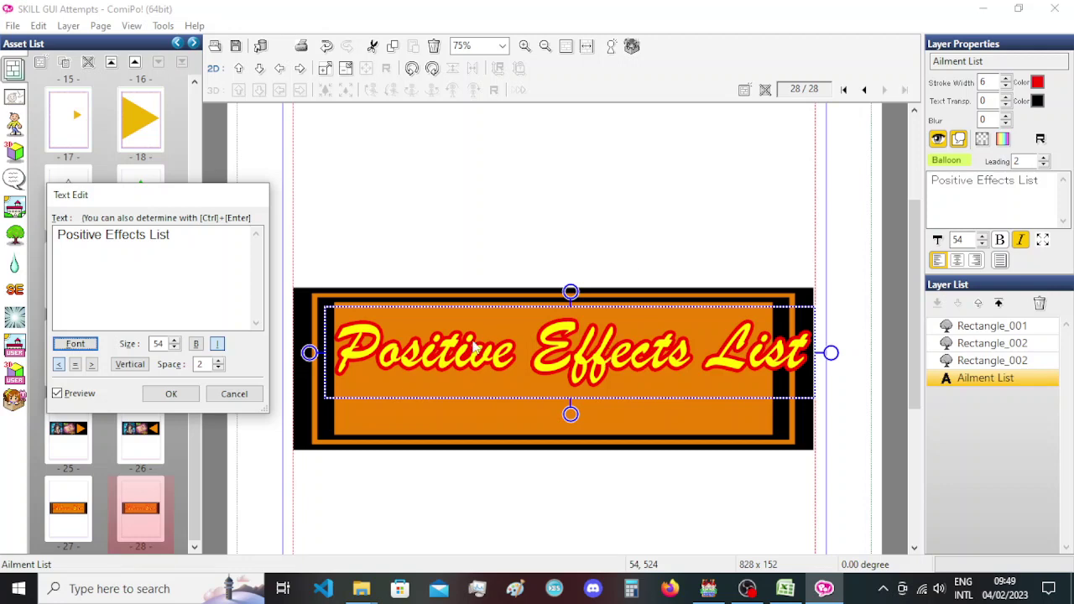
click(173, 348)
click(173, 347)
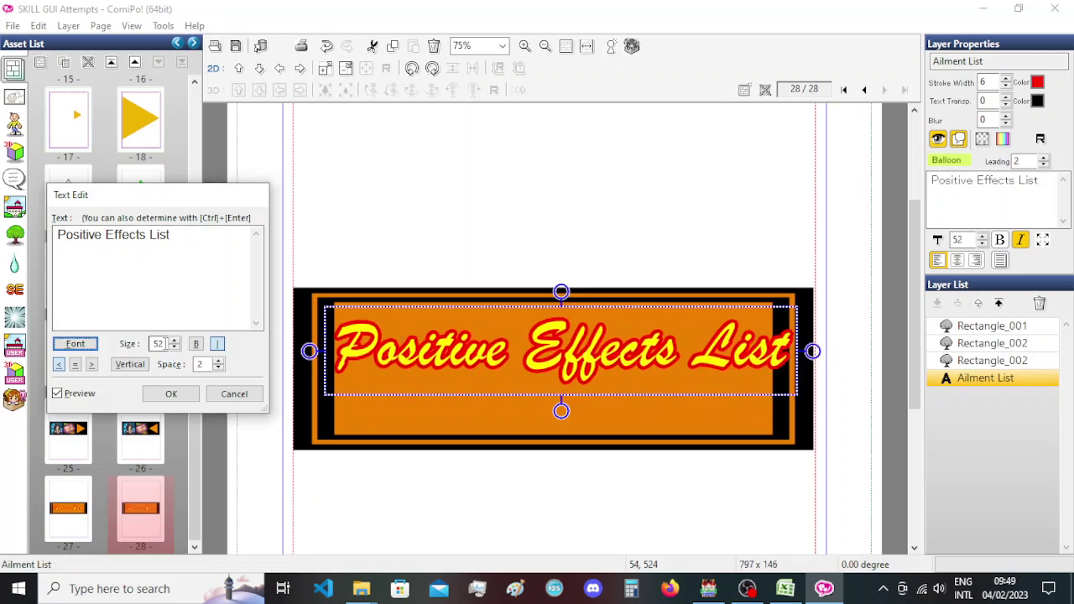
scroll(166, 344, up, 5)
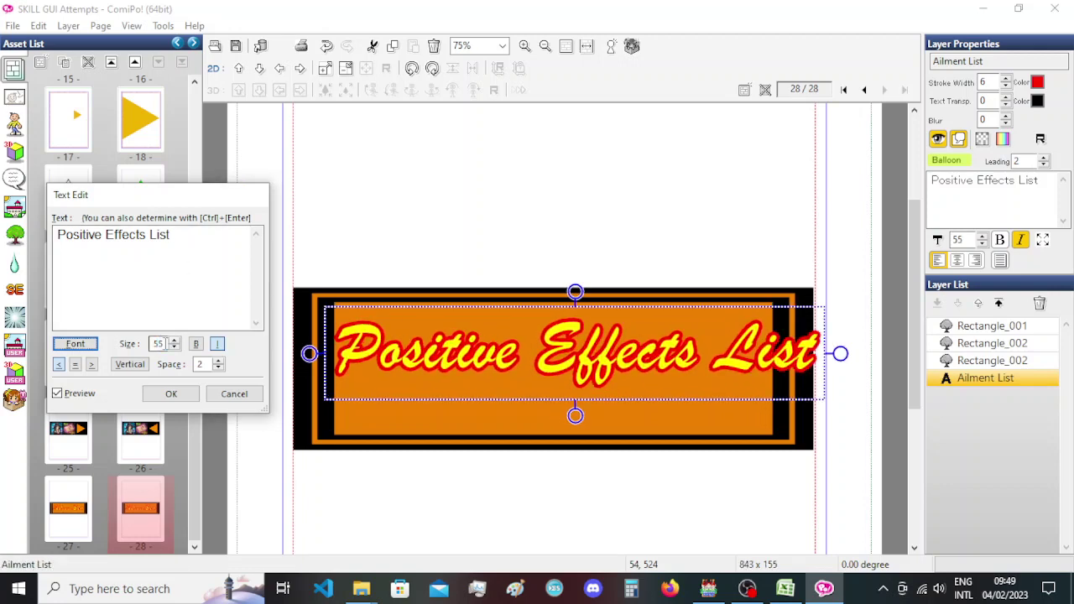
Break the text before "List" and indent that word beneath "Positive Effects".
click(152, 238)
key(Return)
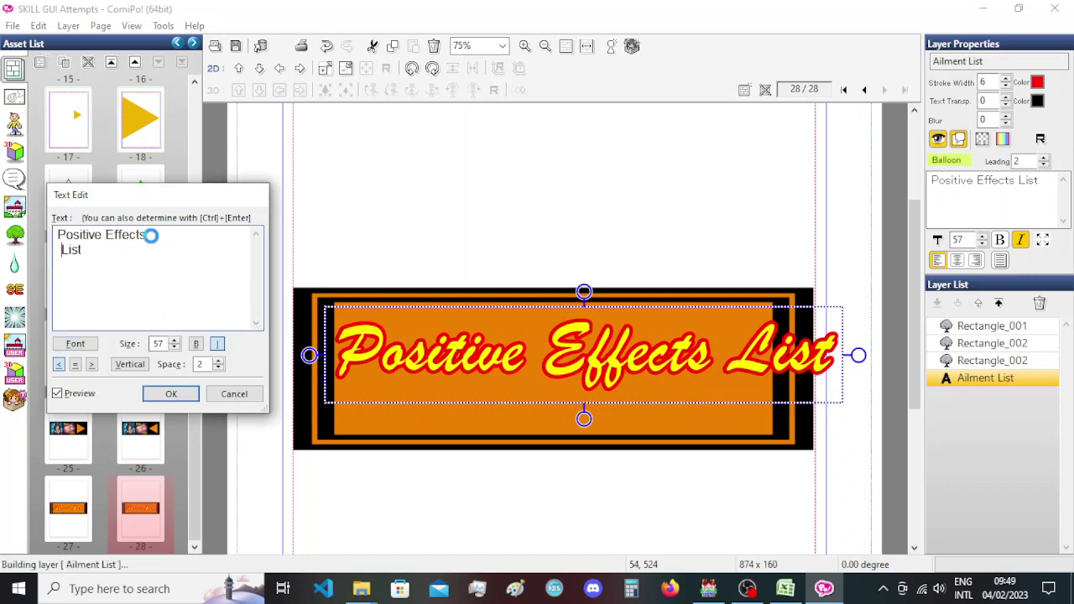
key(Tab)
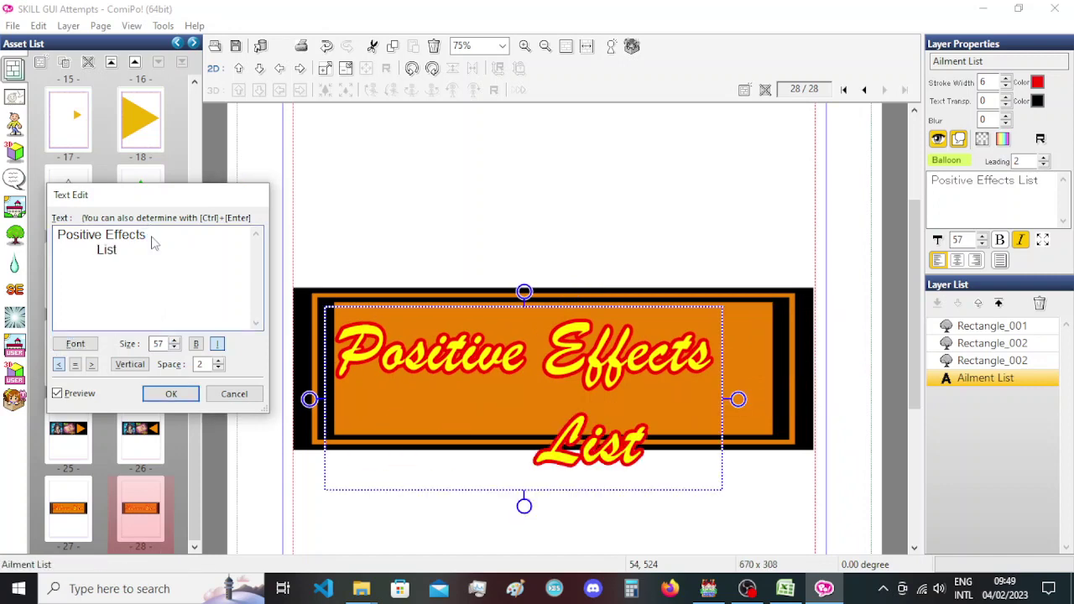
key(BackSpace)
key(BackSpace)
key(BackSpace)
Tighten the line spacing of the two-line text to -45.
scroll(201, 363, down, 4)
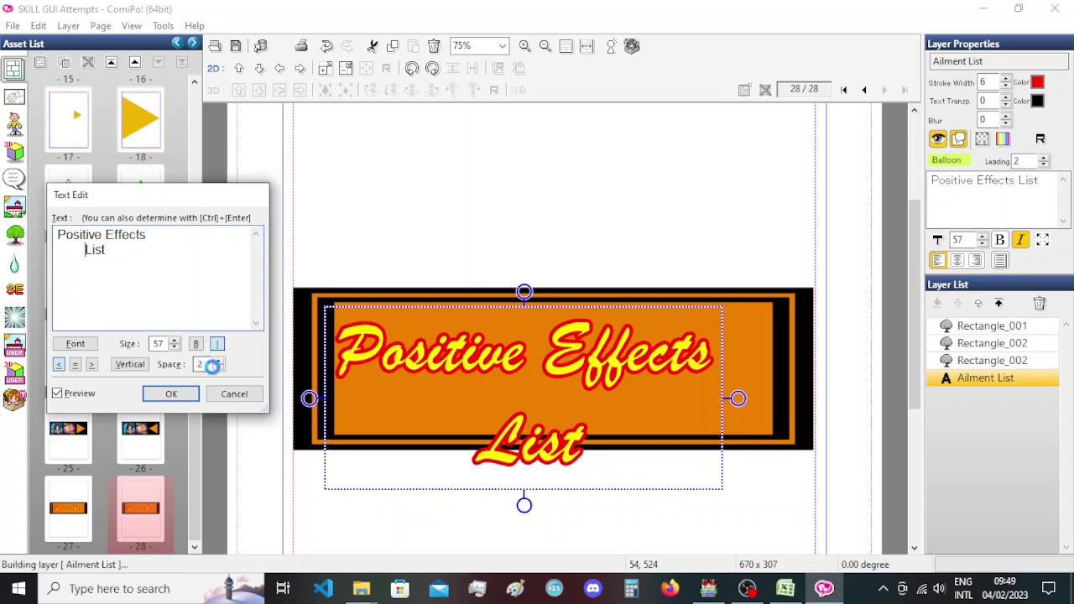
scroll(208, 363, down, 12)
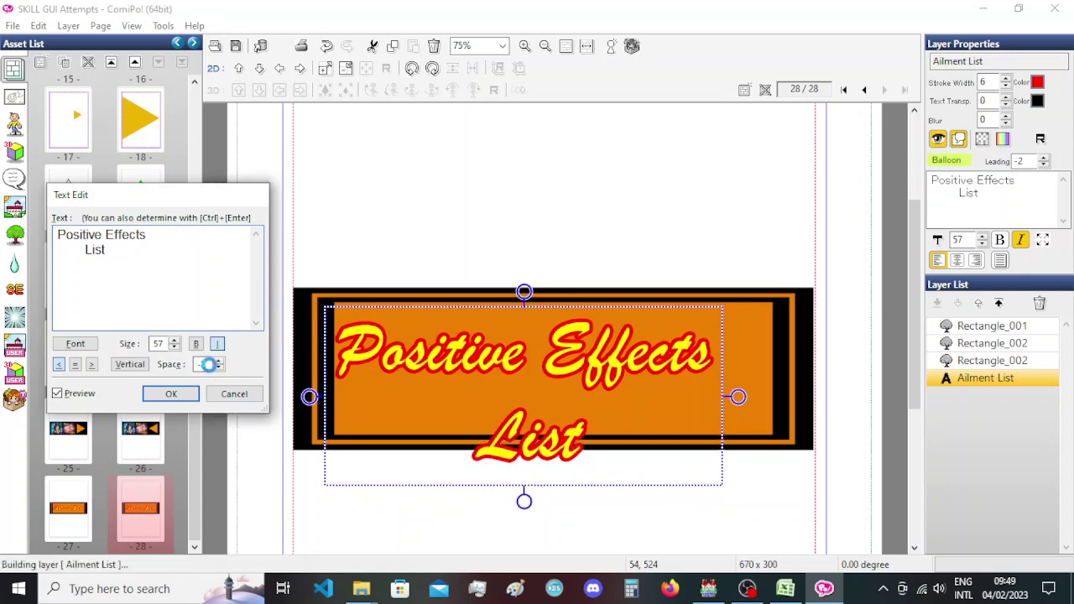
scroll(208, 364, down, 20)
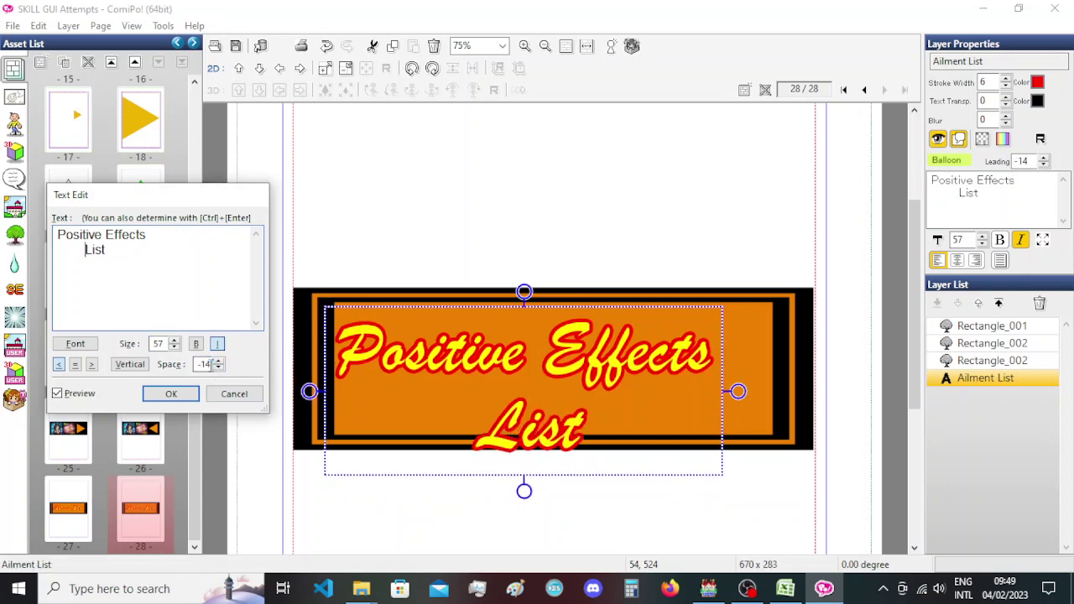
scroll(208, 364, down, 4)
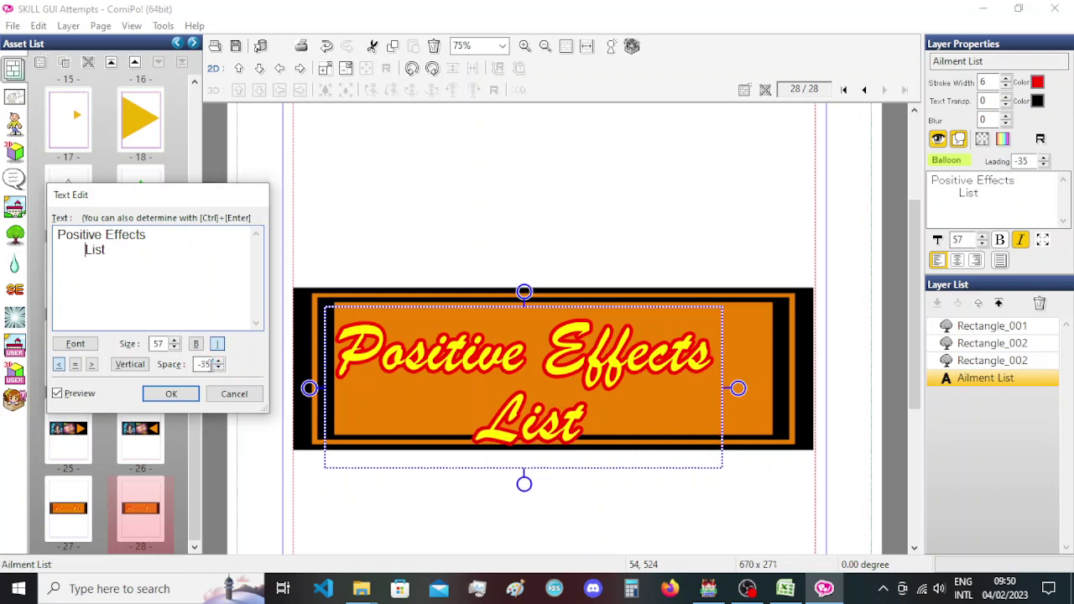
scroll(208, 363, down, 4)
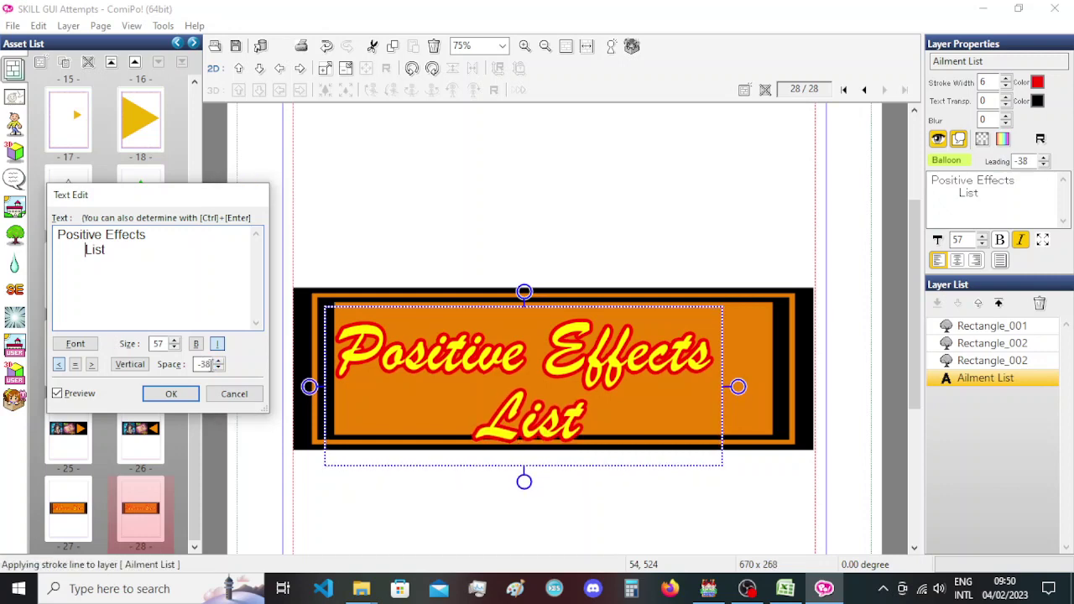
scroll(208, 363, down, 3)
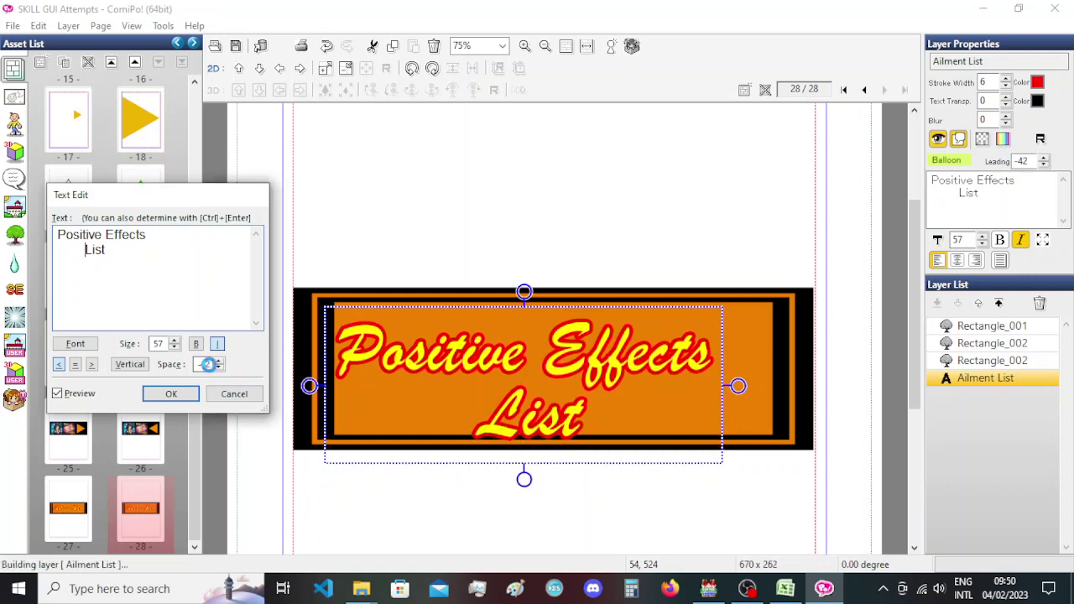
Reduce the indent before "List", accept the text and centre it on the panel's inner rectangle.
key(BackSpace)
key(BackSpace)
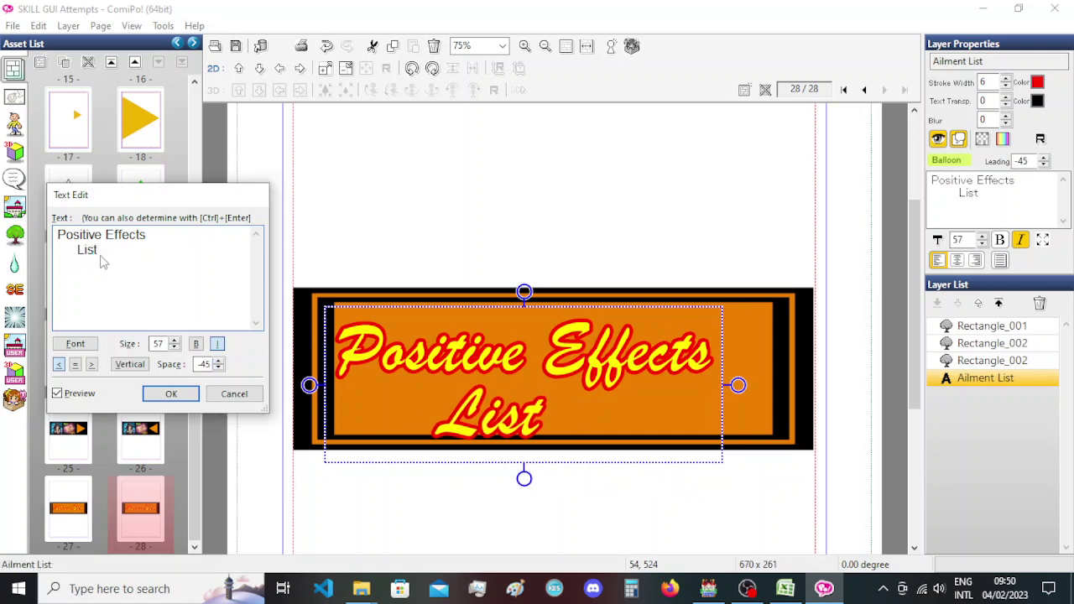
click(170, 394)
drag(543, 367, 571, 356)
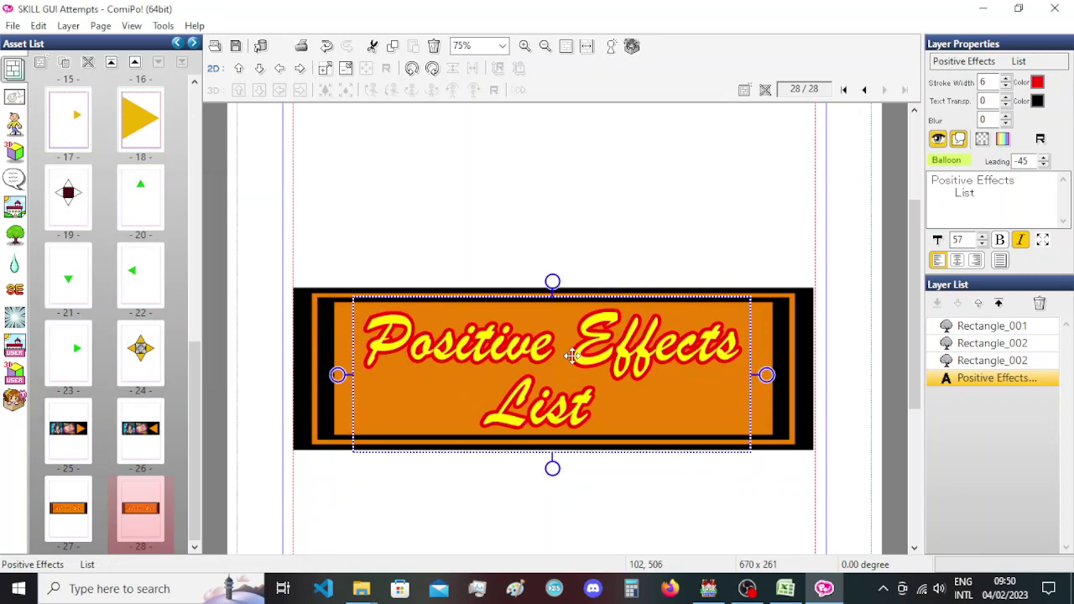
click(991, 360)
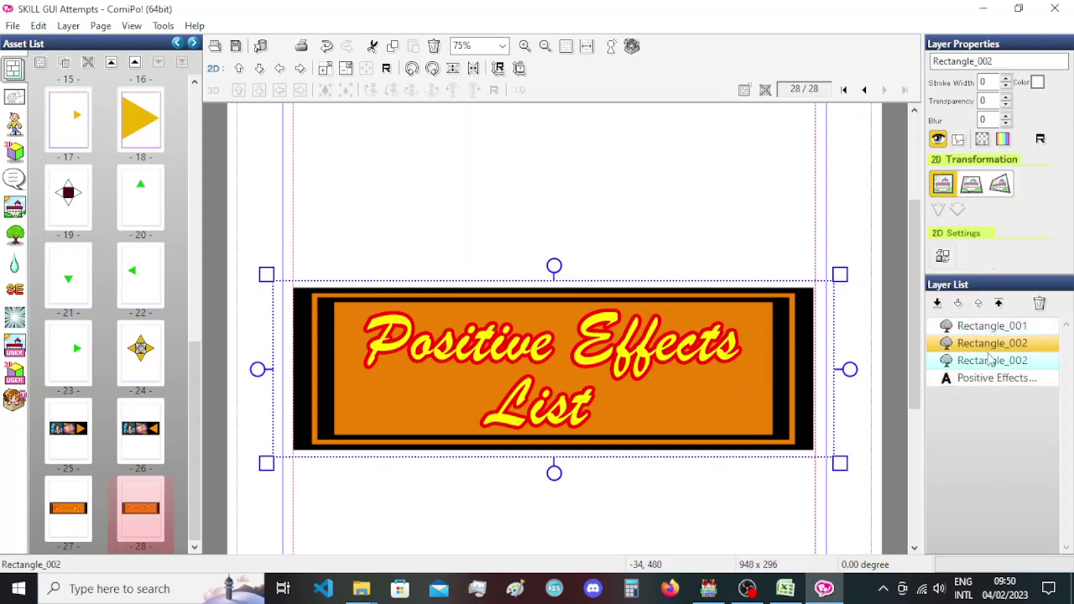
double_click(990, 360)
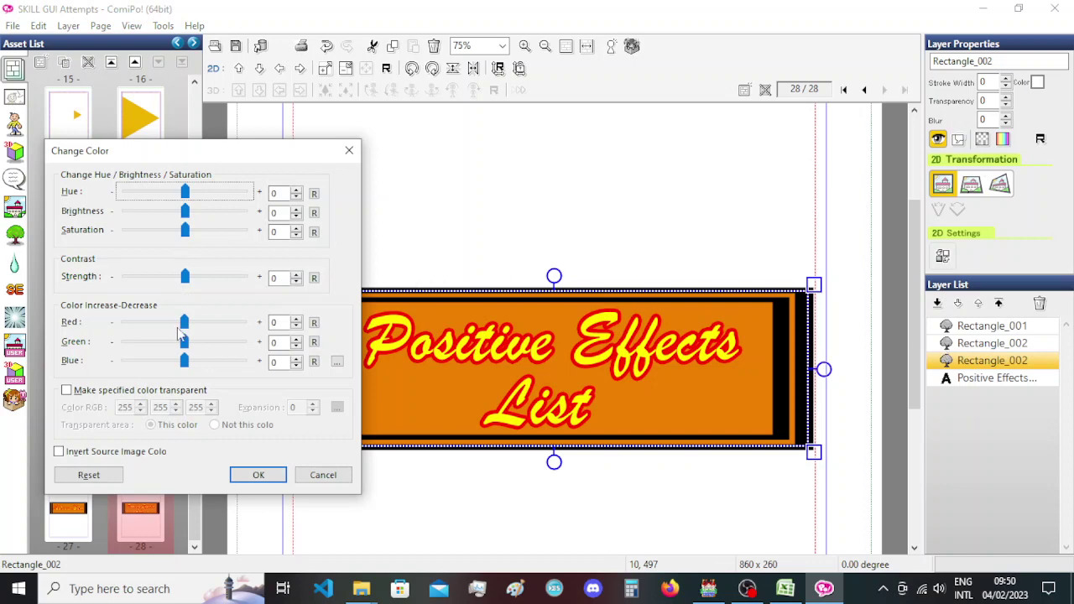
key(Return)
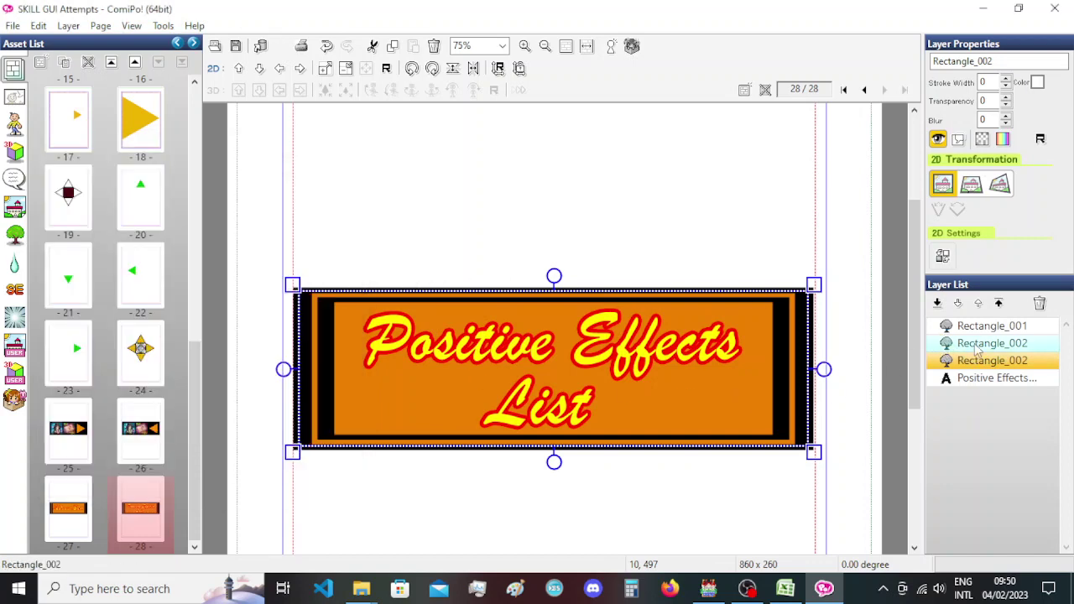
Recolour the Rectangle_001 layer bright green with Red 104 and Green 255.
click(990, 326)
double_click(990, 326)
drag(238, 322, 210, 332)
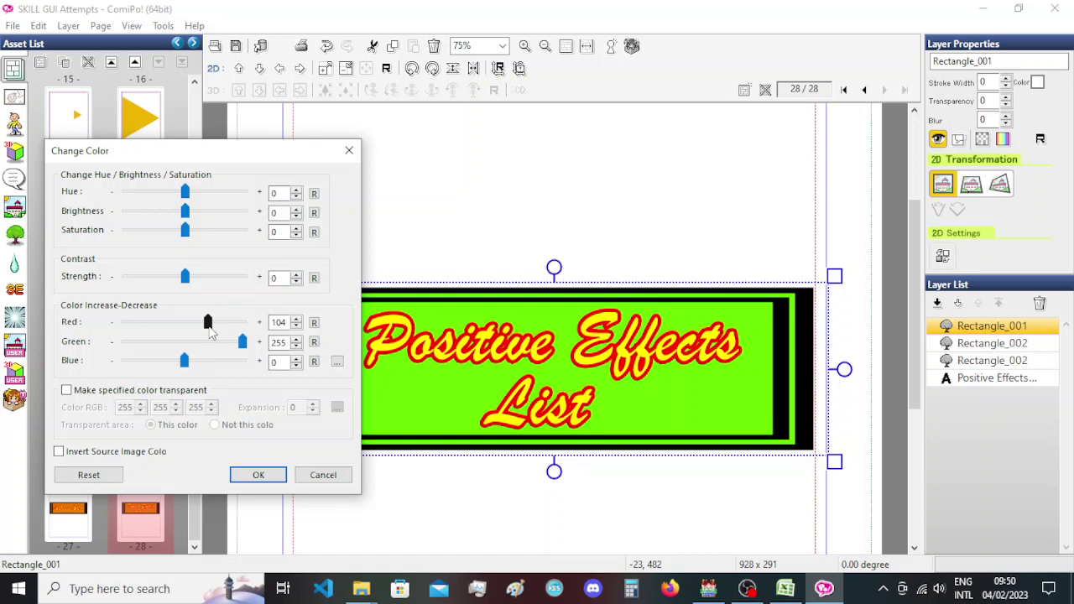
click(257, 475)
Recolour the "Positive Effects List" lettering light blue with Red 125, Green 204 and Blue 255, and deselect it.
click(511, 354)
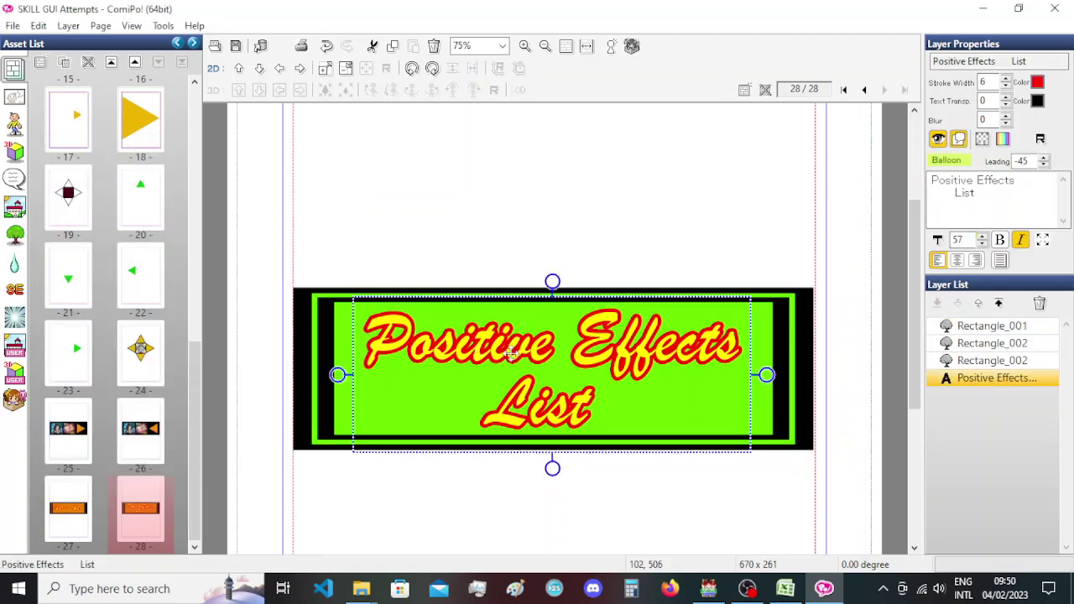
double_click(510, 354)
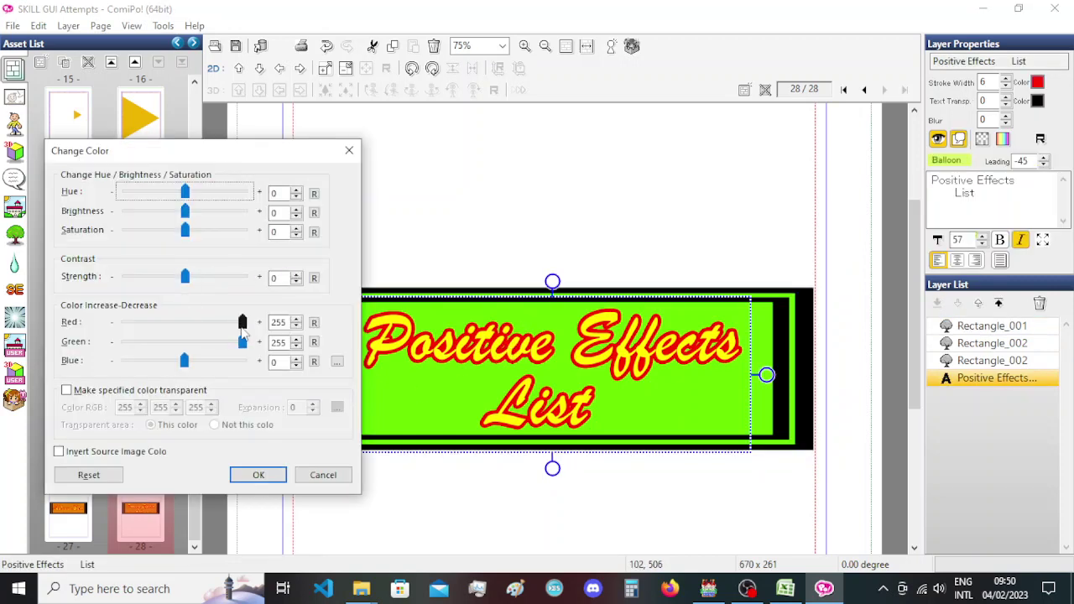
drag(185, 360, 215, 360)
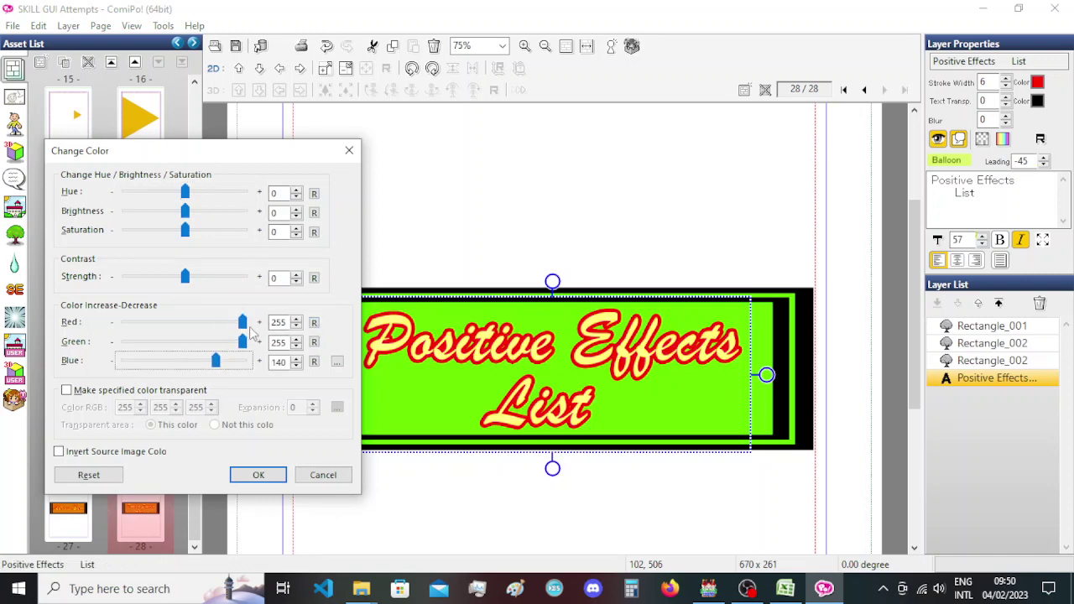
drag(243, 323, 213, 328)
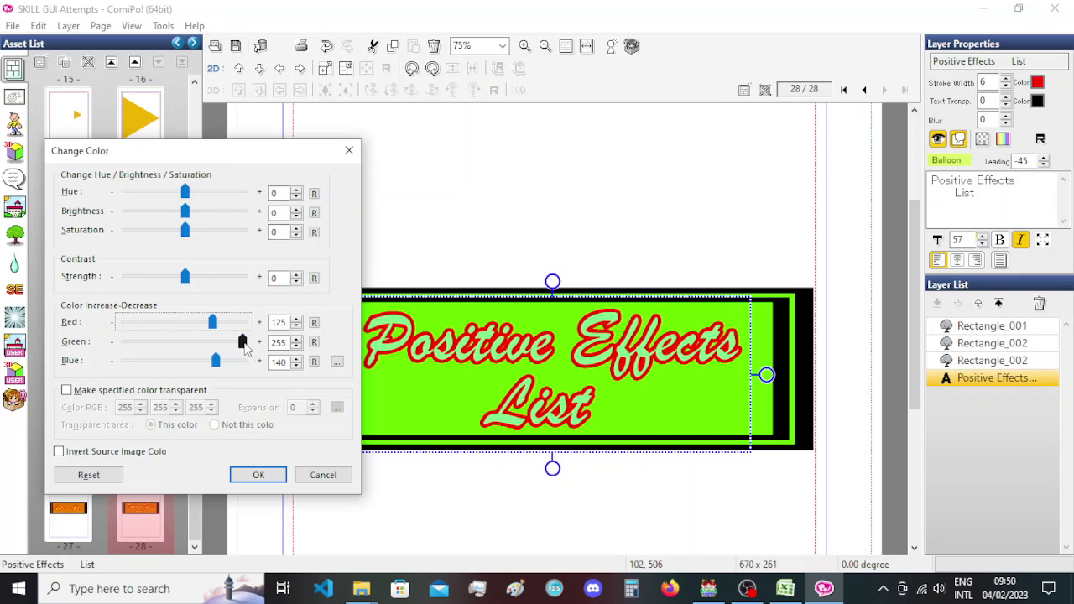
mouse_move(243, 342)
mouse_down()
mouse_move(210, 359)
mouse_move(248, 363)
mouse_up()
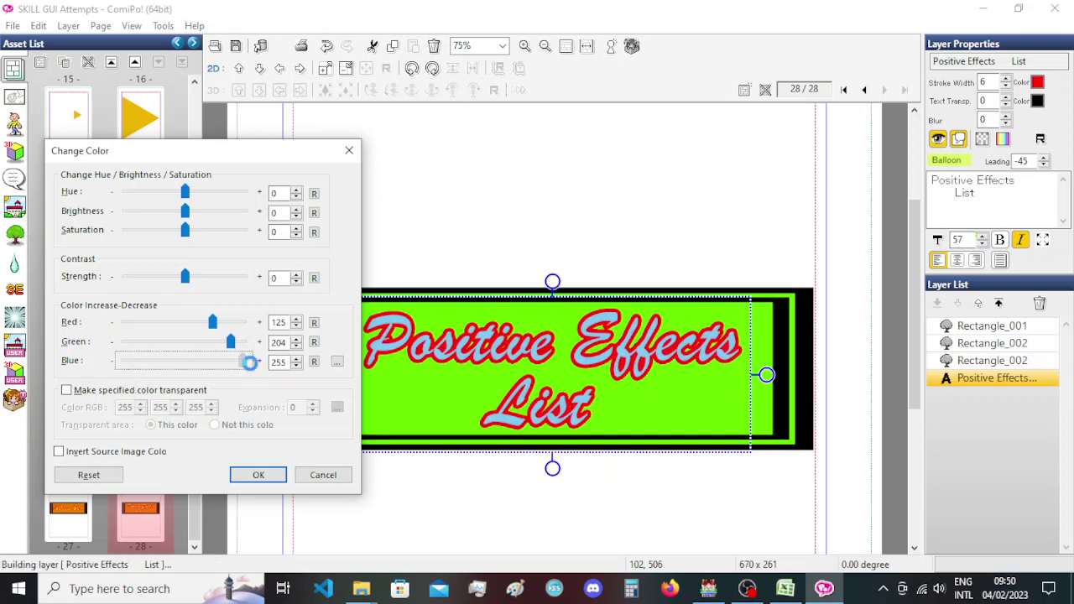
click(258, 475)
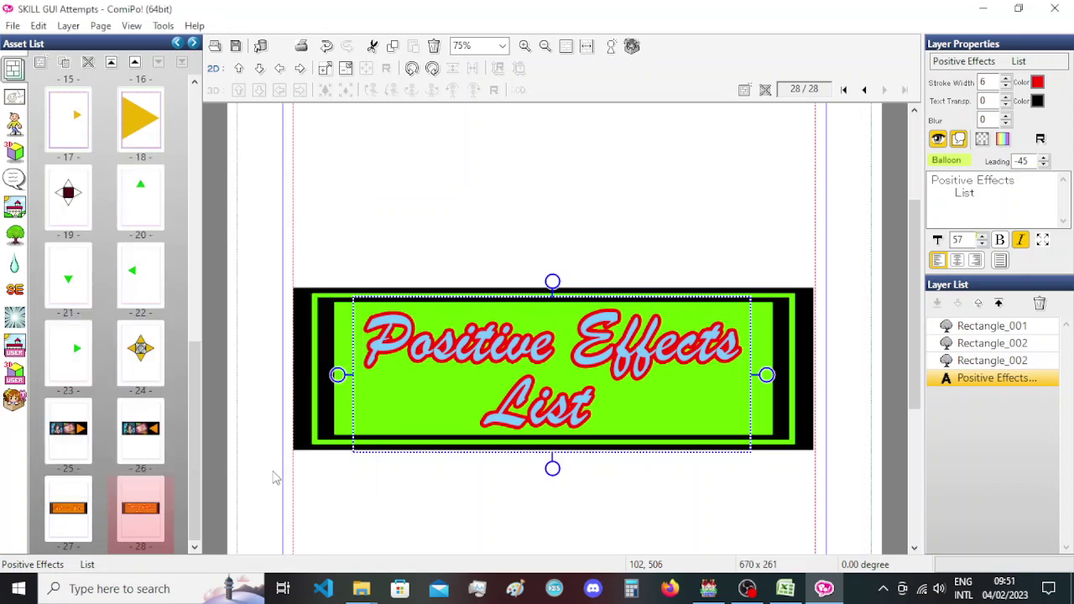
click(365, 239)
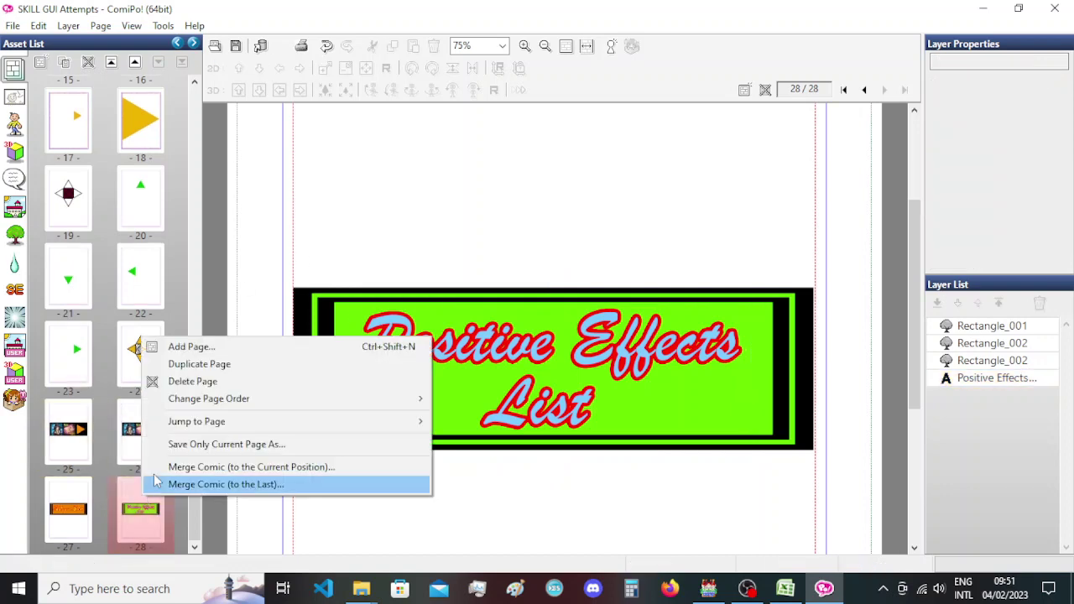
Duplicate page 28 with the green "Positive Effects List" panel.
right_click(143, 495)
click(189, 366)
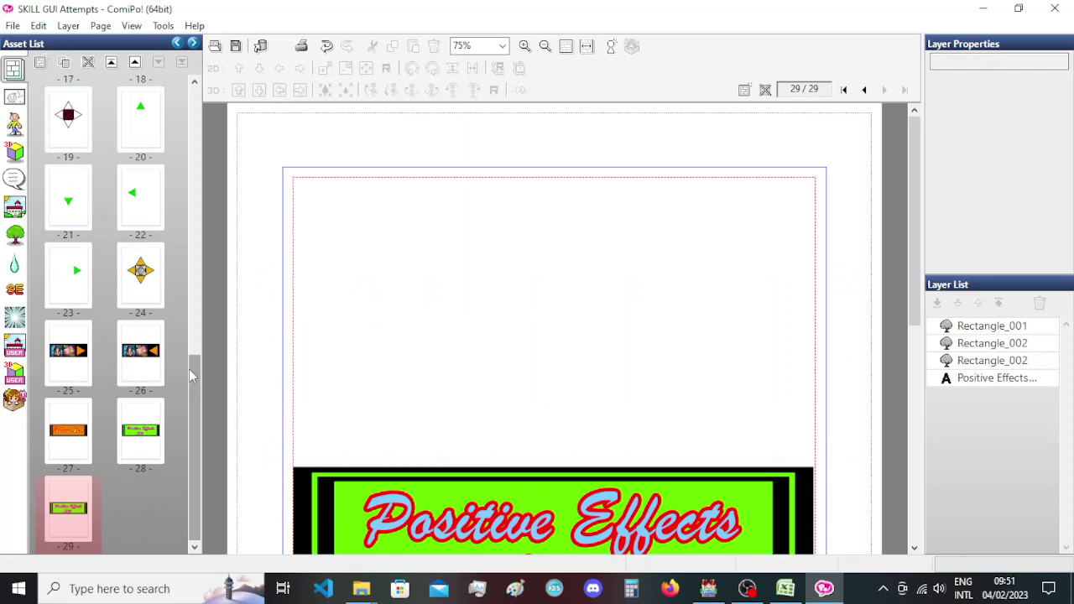
scroll(309, 349, down, 3)
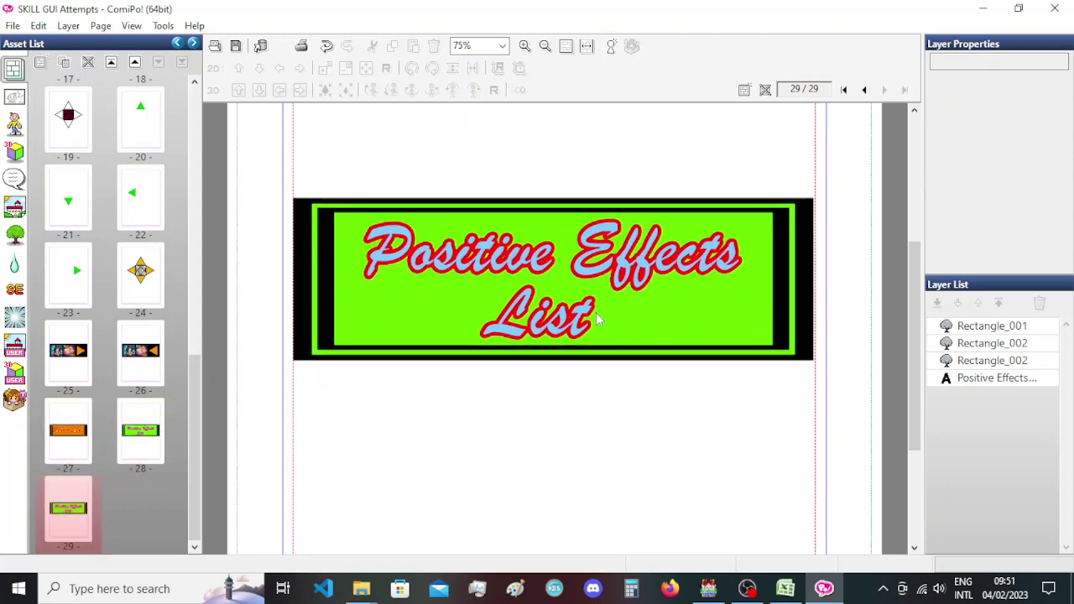
Replace the page 29 panel's lettering with "Hex List" and enlarge the text to size 66.
click(518, 252)
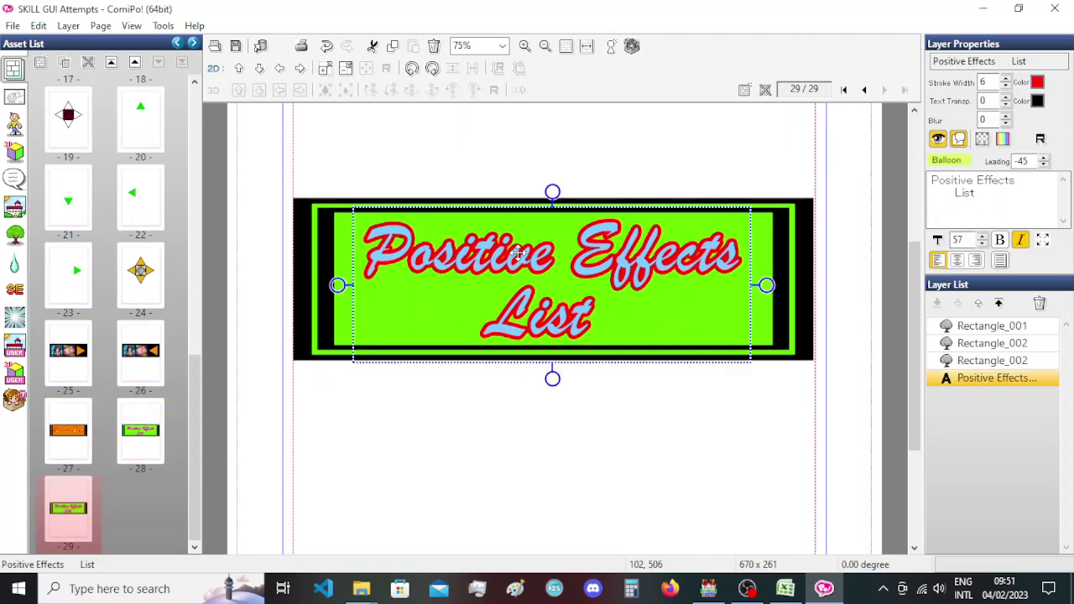
double_click(518, 252)
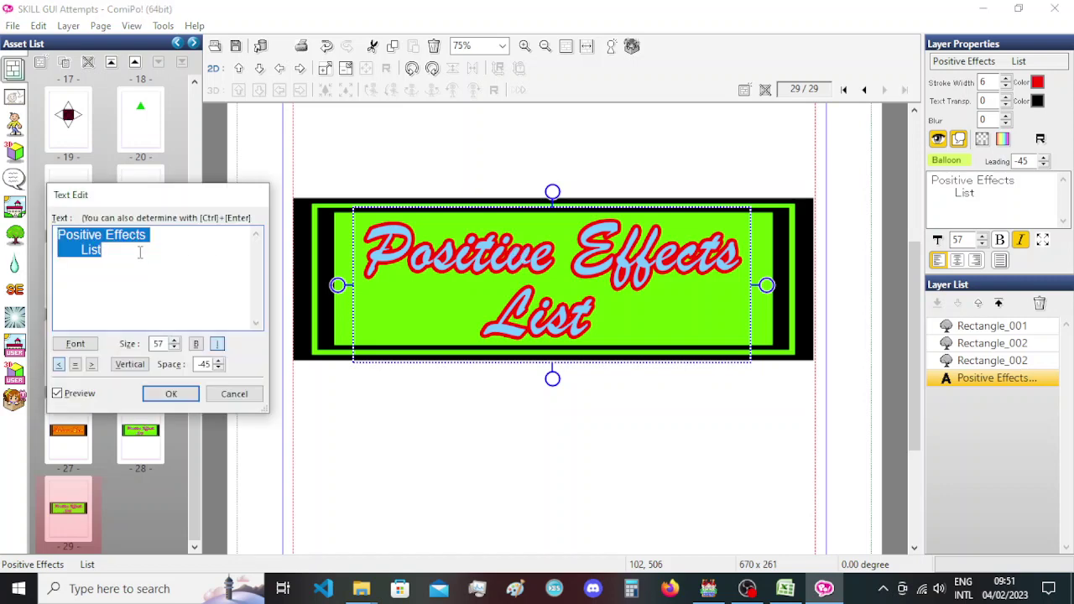
text(Hex L)
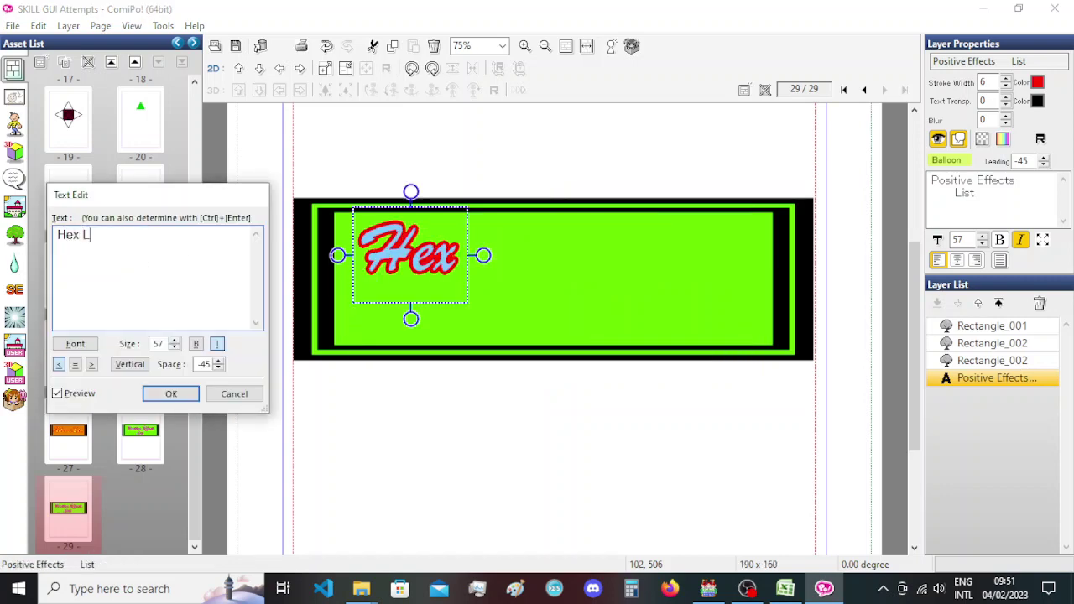
text(ist)
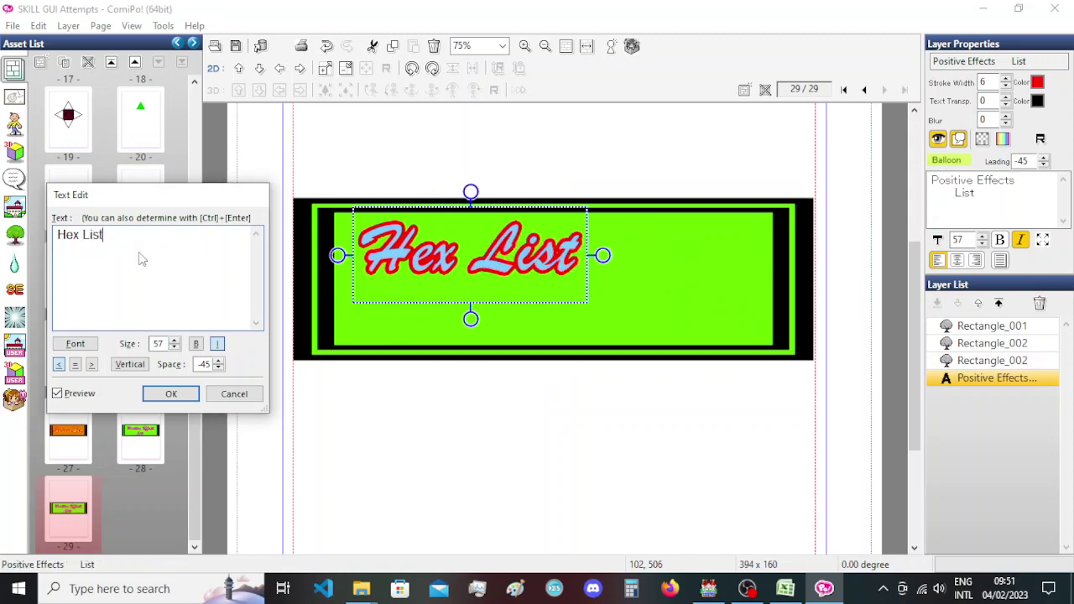
scroll(165, 344, up, 8)
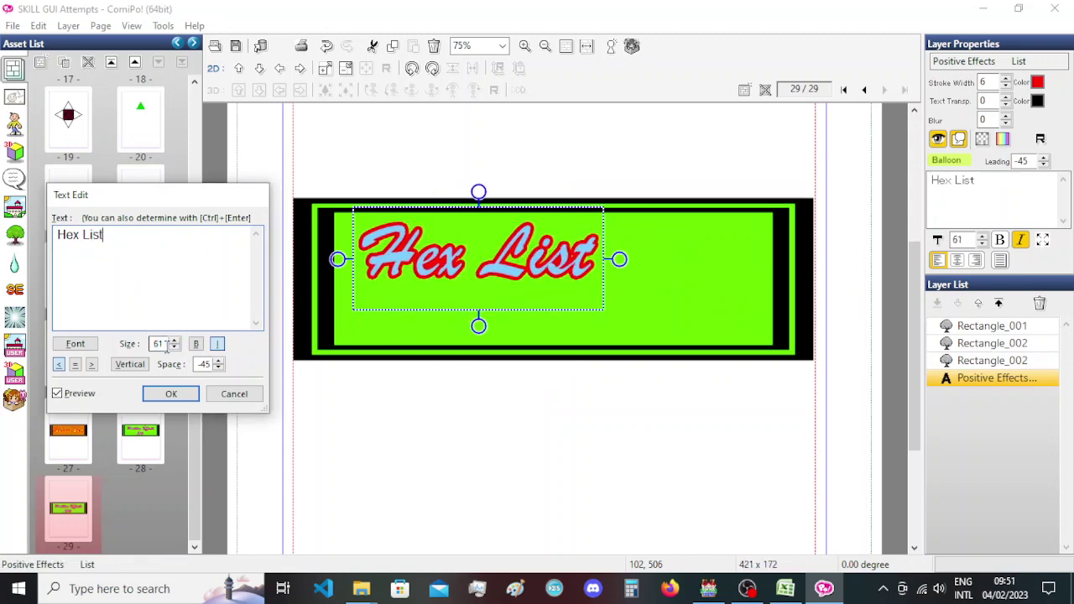
scroll(165, 344, up, 3)
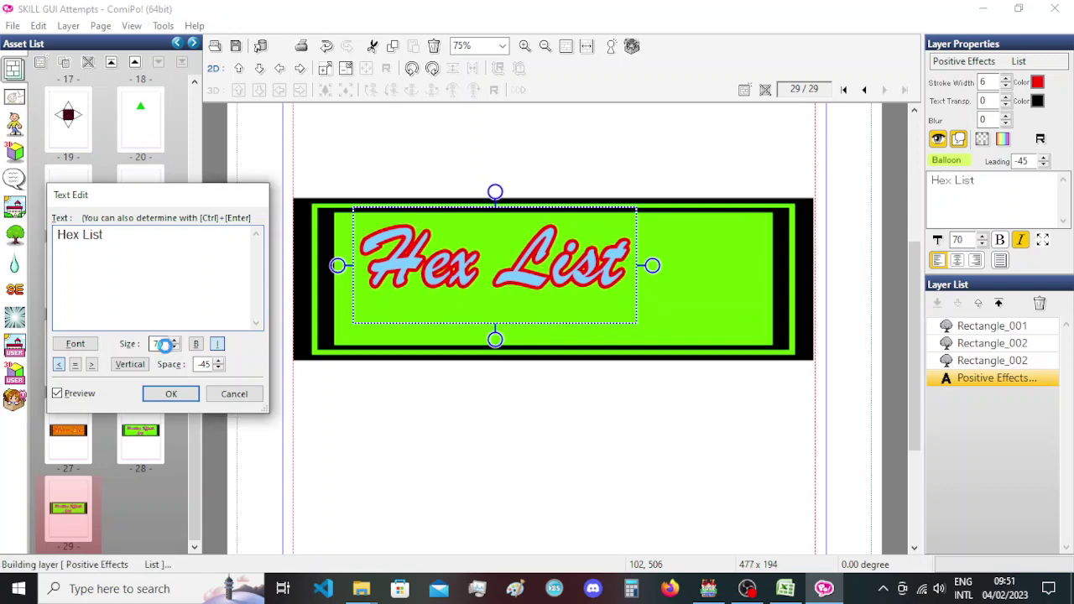
scroll(165, 345, down, 3)
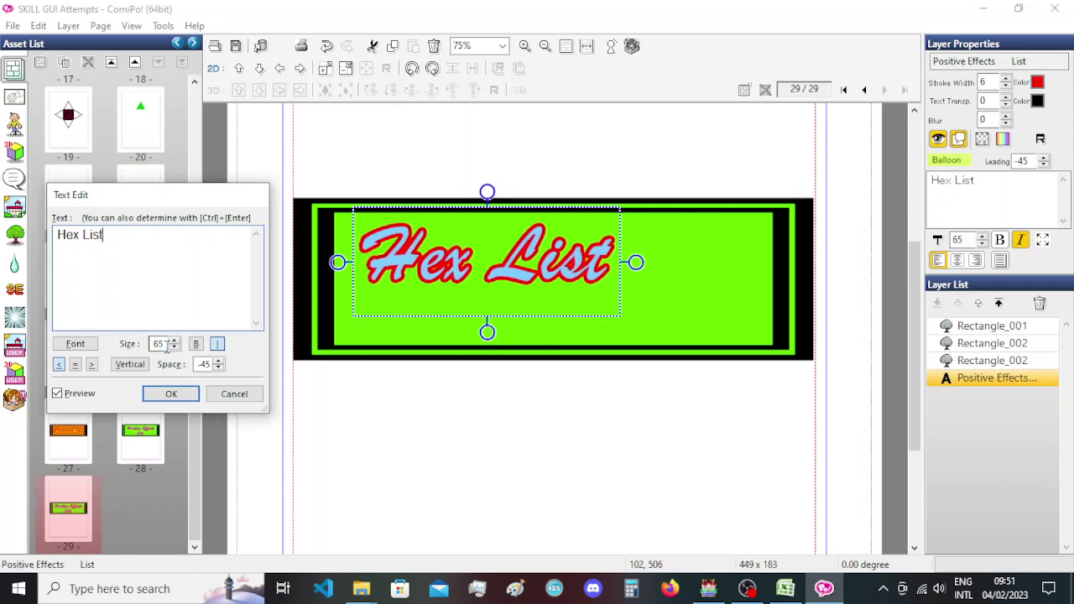
scroll(171, 343, up, 1)
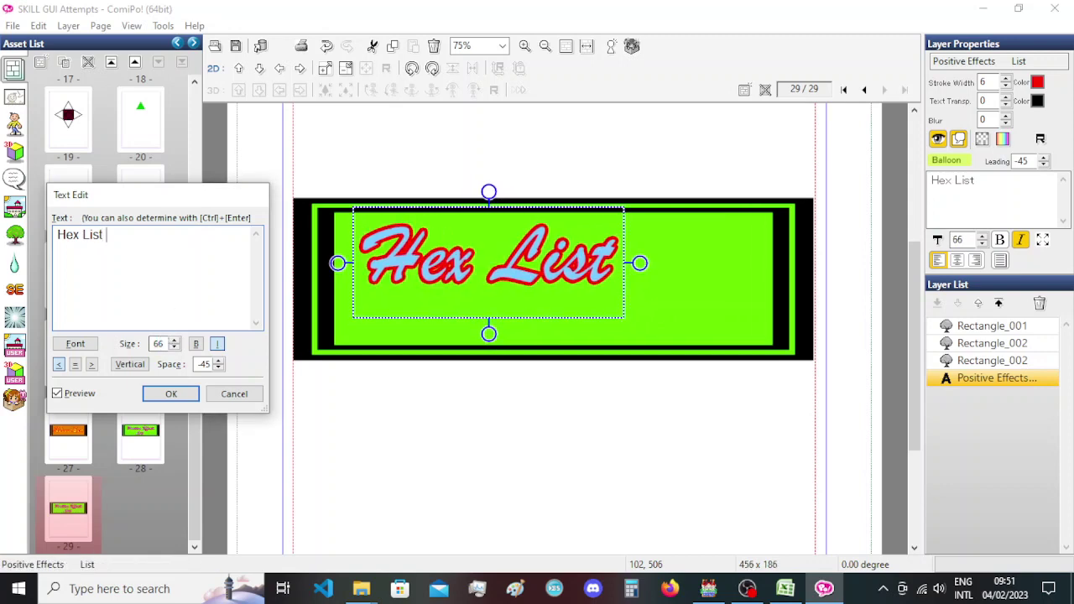
Add "- Part 1 -" as a second line below "Hex List".
text(Part 1)
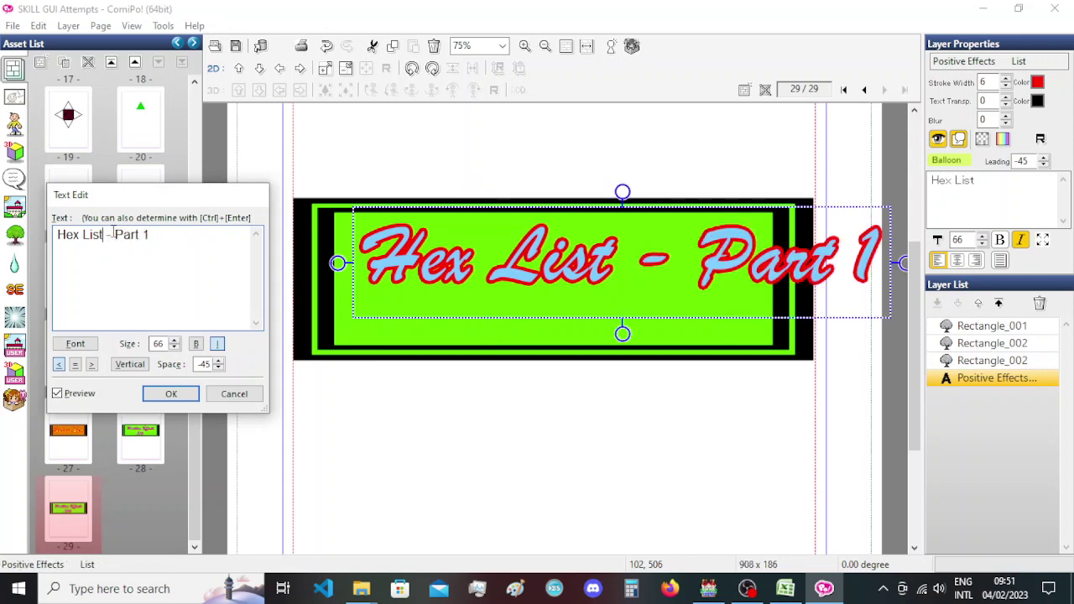
click(108, 235)
key(Return)
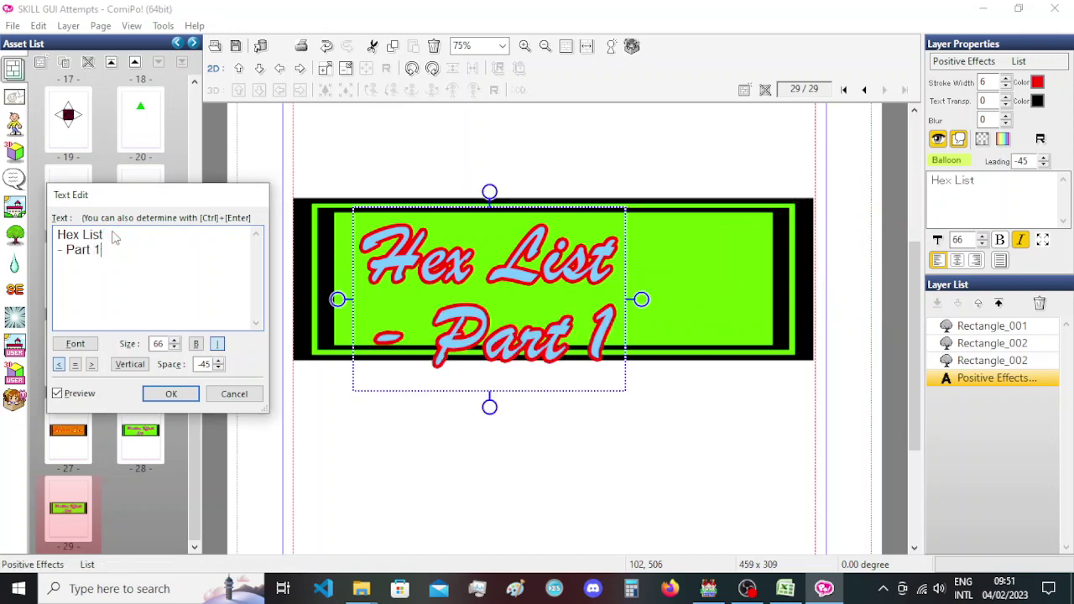
text(-)
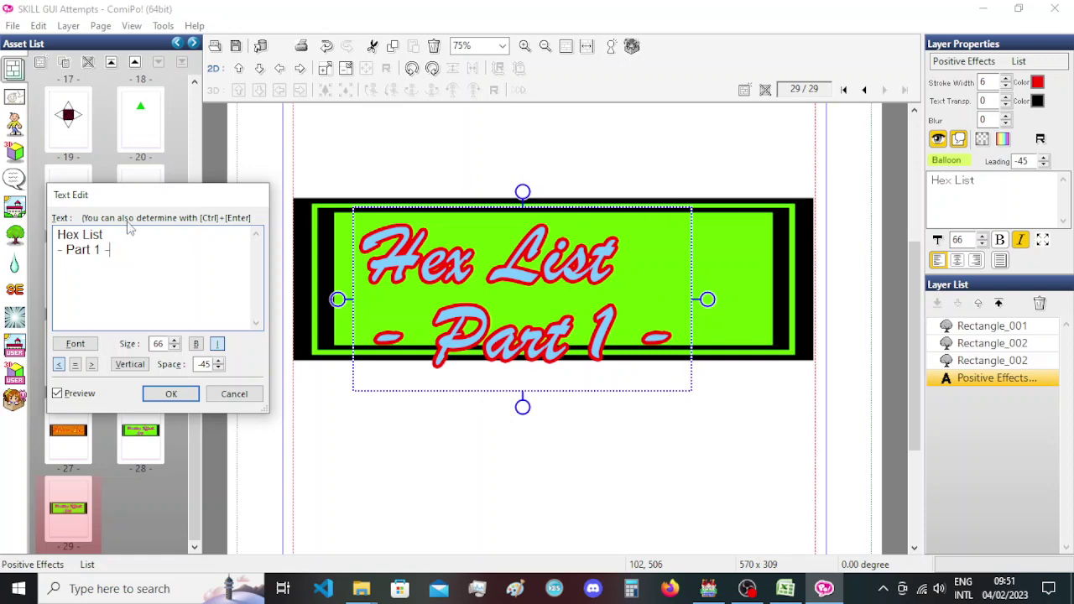
Set the text size to 60 with "Hex List" indented above "- Part 1 -", and centre the lettering on the panel's inner rectangle.
scroll(167, 344, down, 7)
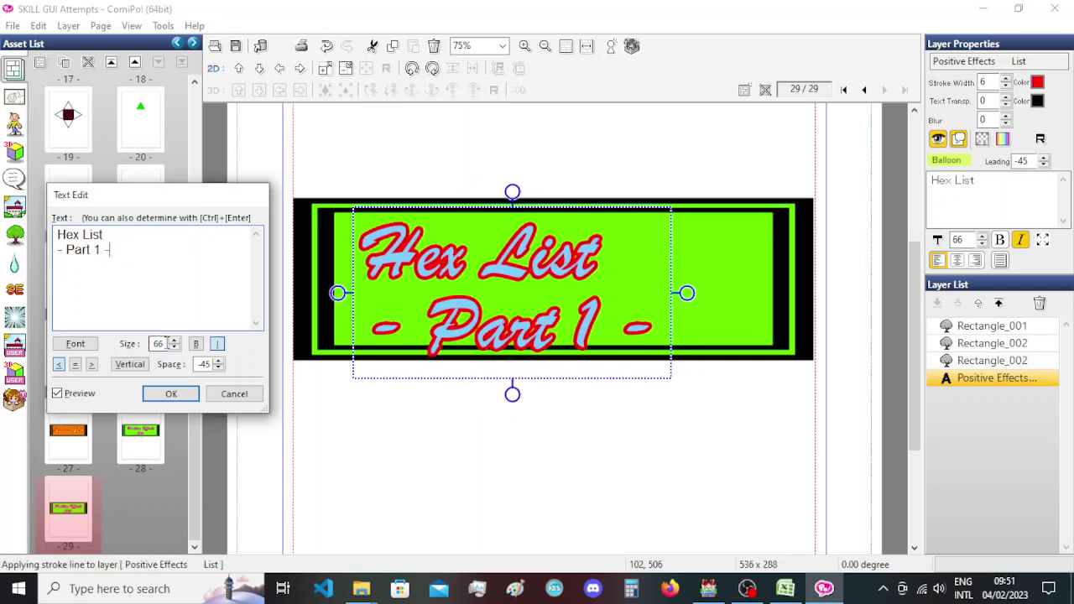
scroll(168, 344, down, 2)
scroll(167, 344, up, 3)
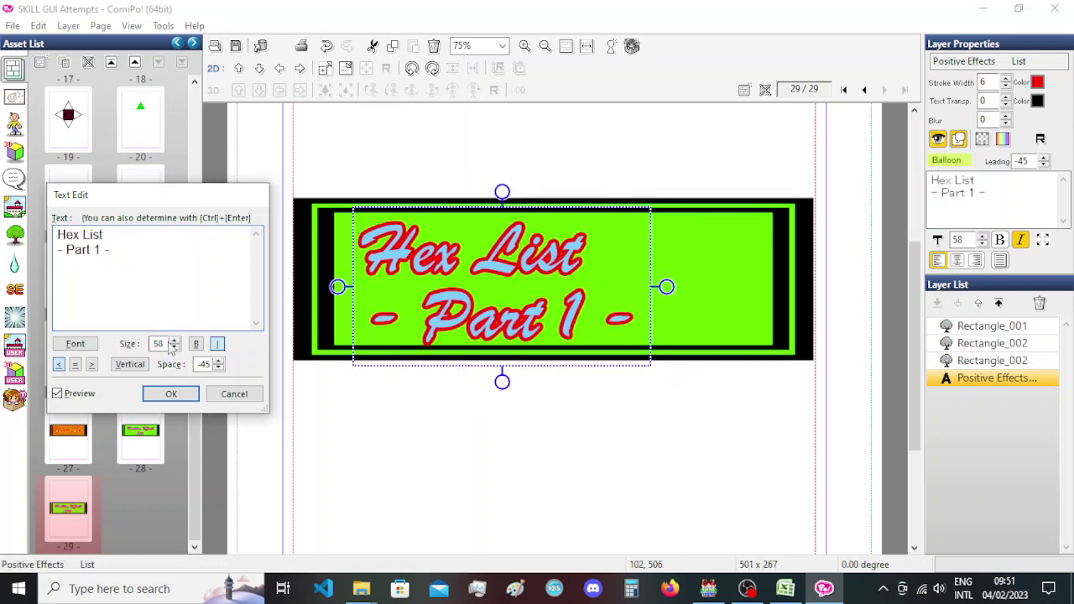
scroll(167, 344, down, 1)
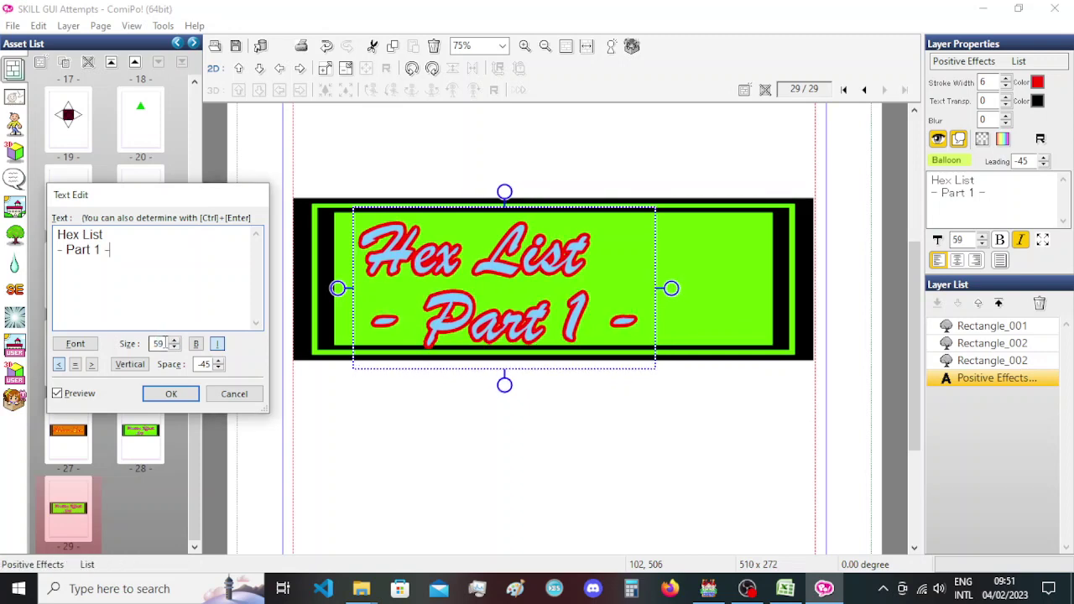
scroll(169, 344, up, 1)
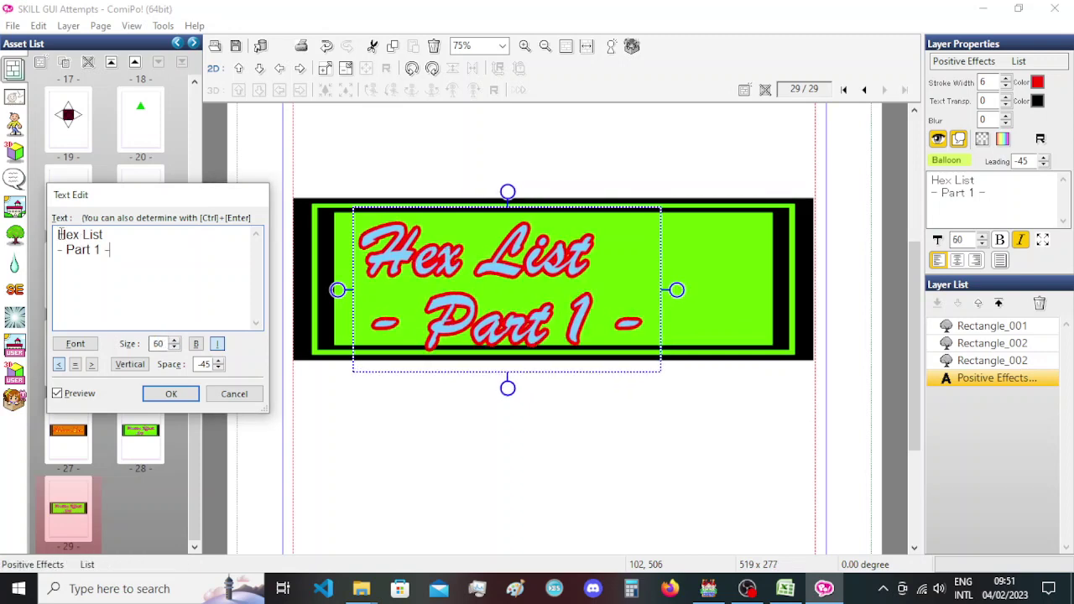
click(171, 394)
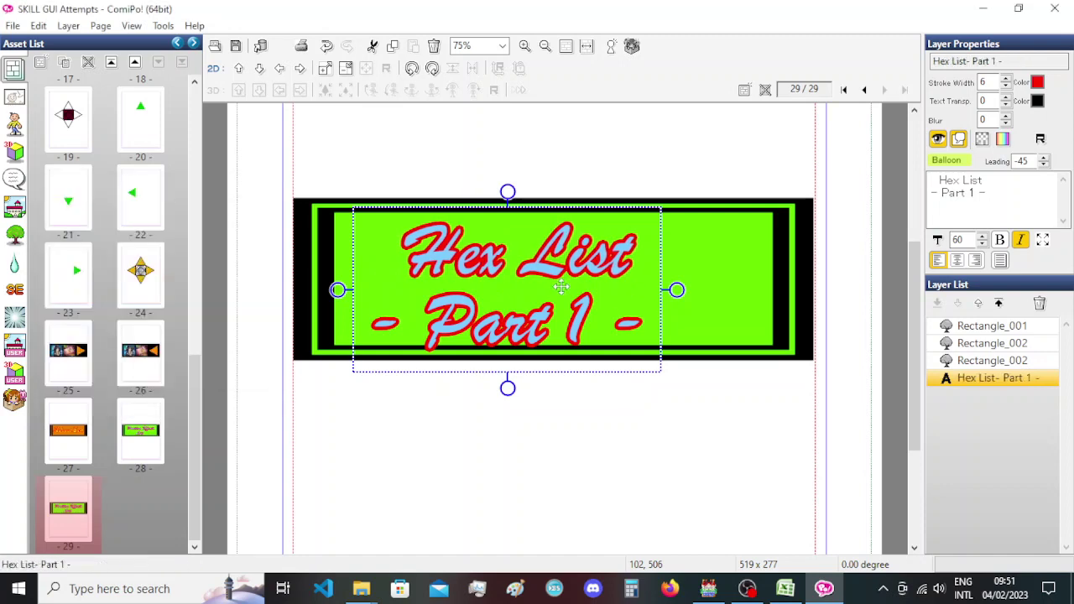
drag(561, 287, 592, 280)
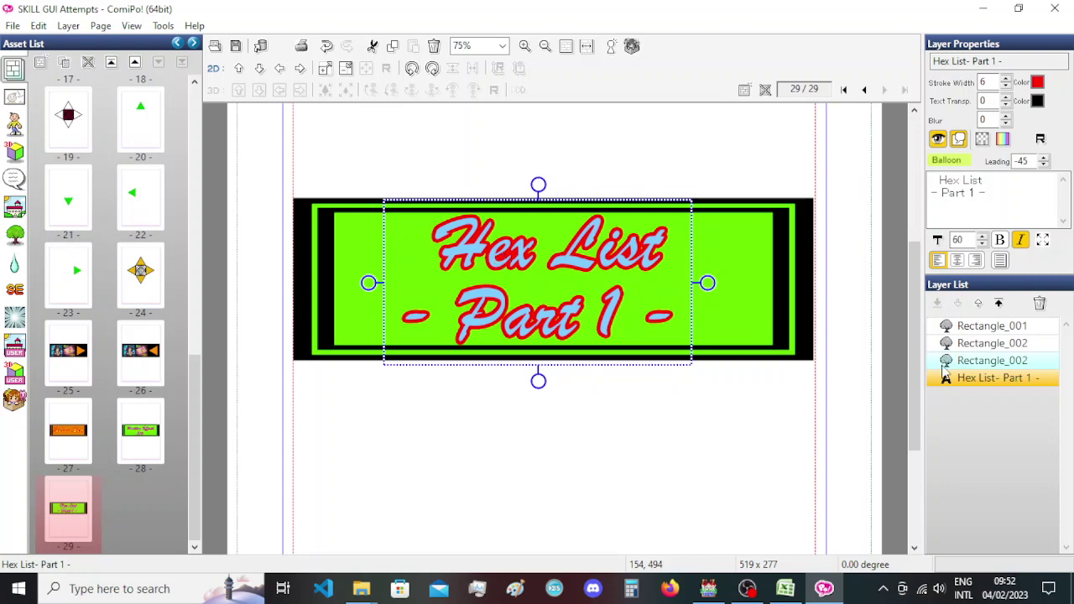
Recolour the Rectangle_001 layer dark maroon with Red 104, Green 0 and Blue 50.
double_click(990, 326)
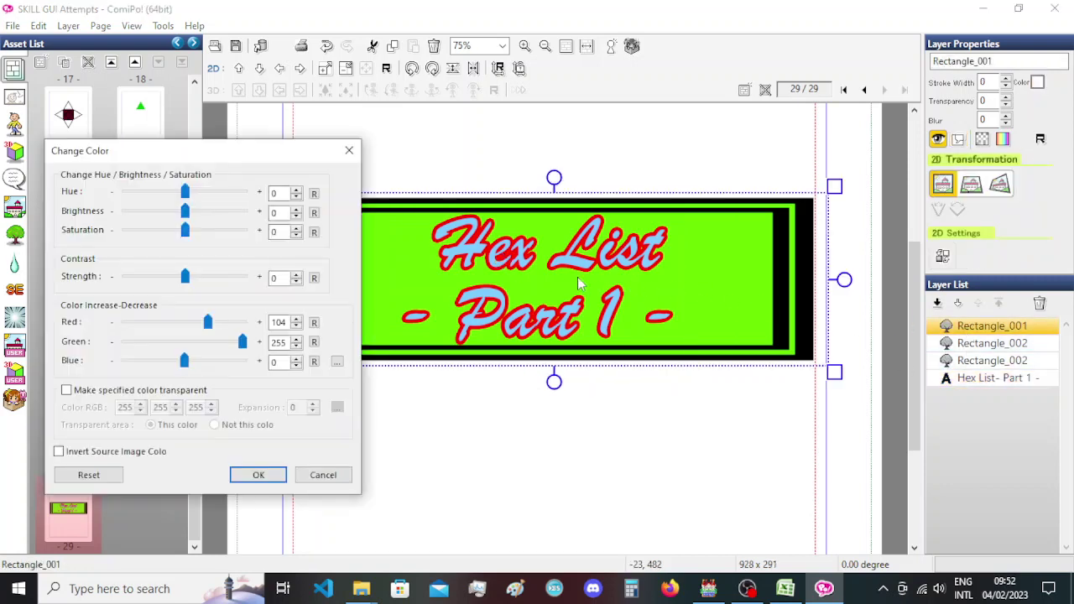
click(314, 342)
mouse_move(185, 362)
mouse_down()
mouse_move(209, 369)
mouse_move(195, 361)
mouse_up()
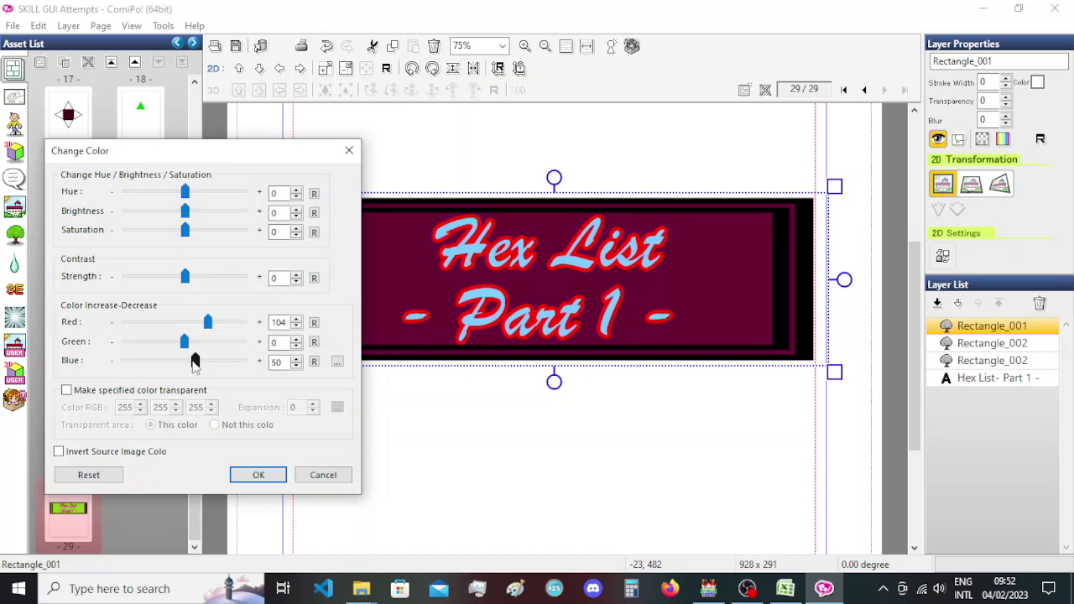
click(253, 475)
Change the stroke colour of the "Positive Effects List" lettering on page 28 to the light cyan basic colour.
click(162, 445)
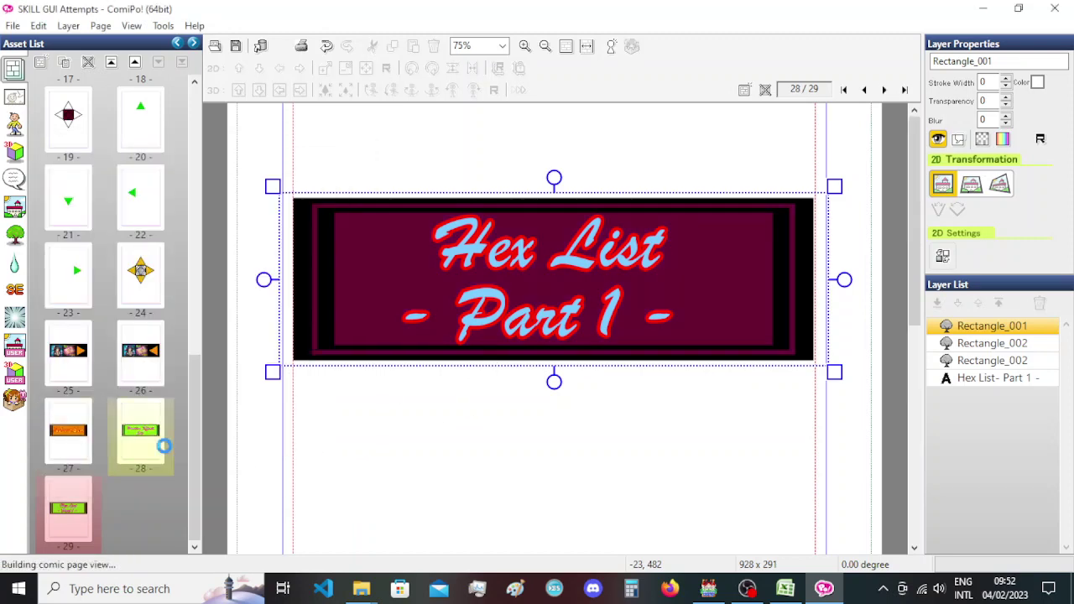
click(682, 304)
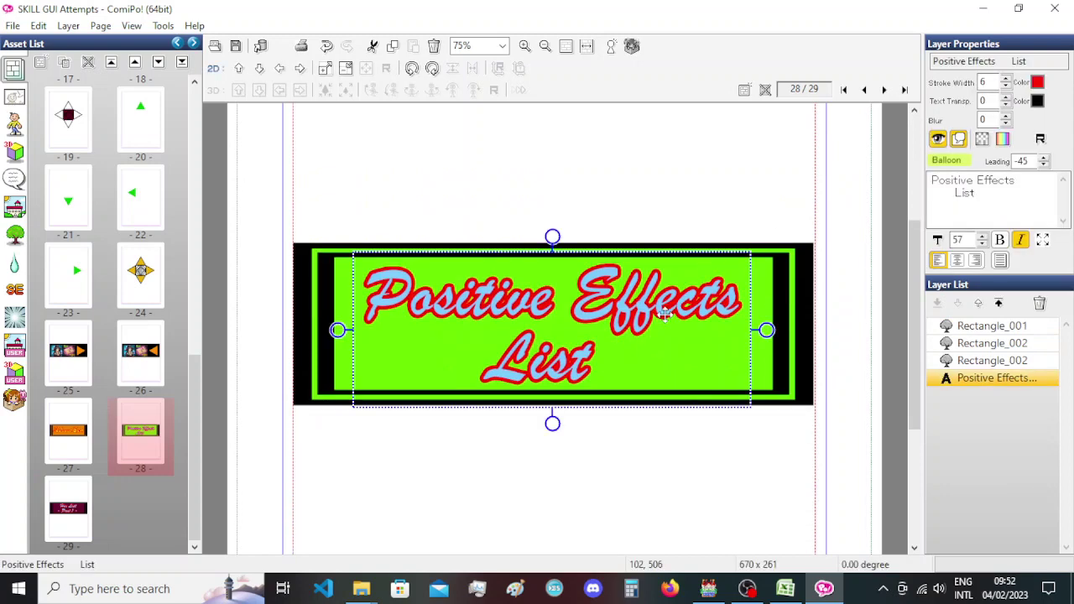
click(1037, 83)
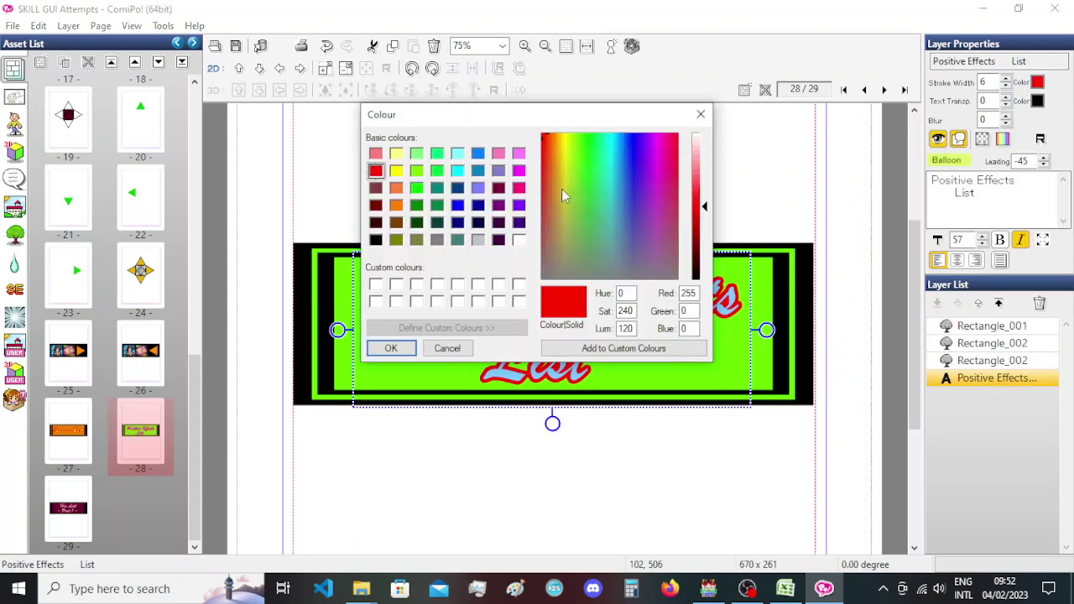
click(458, 156)
click(391, 348)
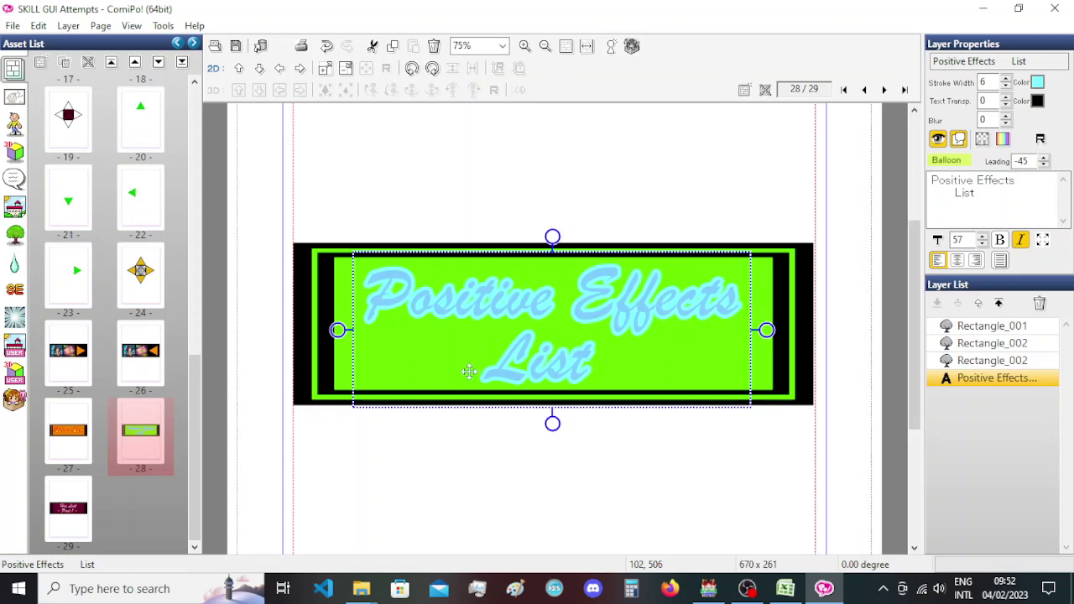
Recolour the "Hex List - Part 1 -" lettering on page 29 magenta, with Green 0, Blue 255 and Red raised close to its maximum.
click(84, 508)
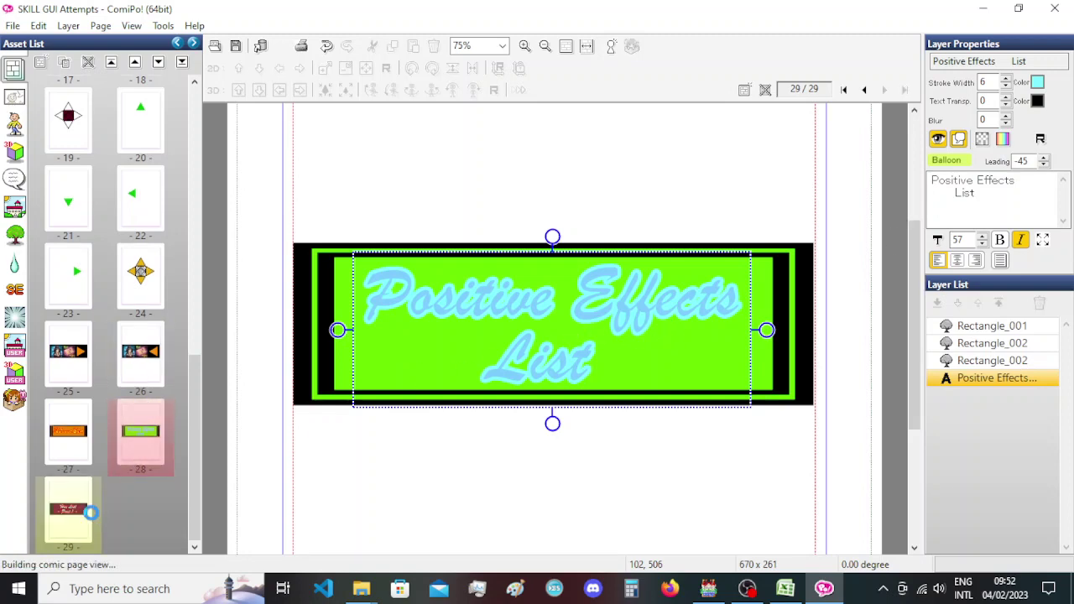
scroll(642, 352, down, 3)
click(568, 361)
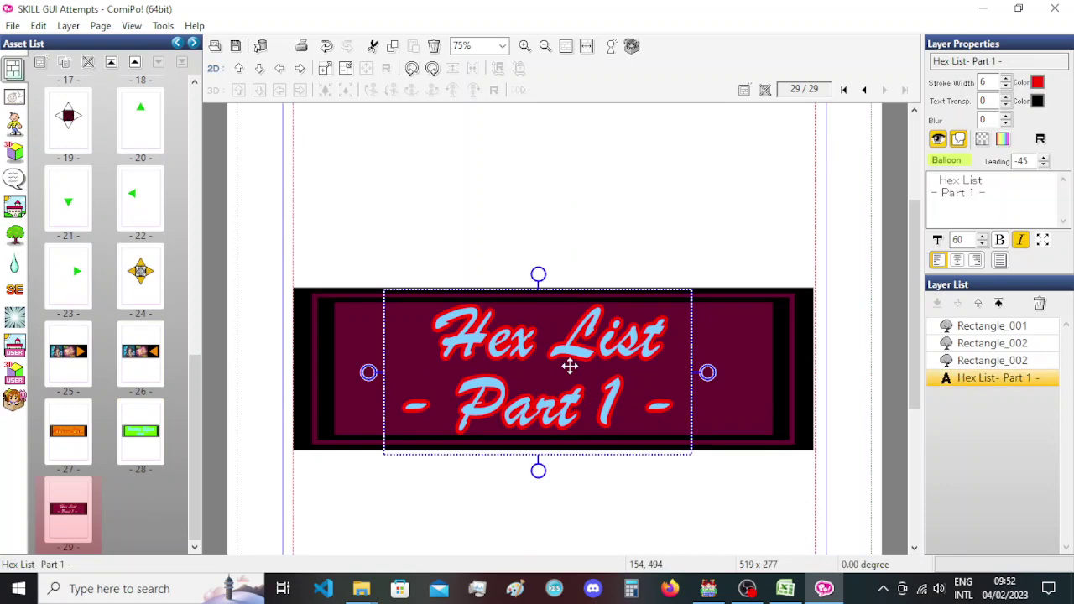
double_click(596, 365)
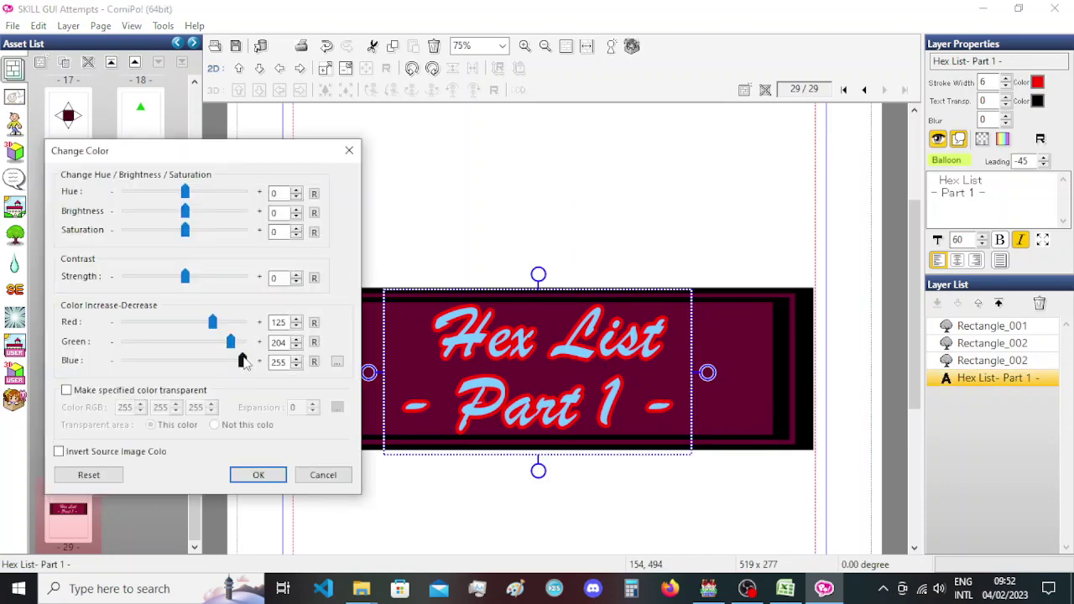
drag(243, 362, 202, 362)
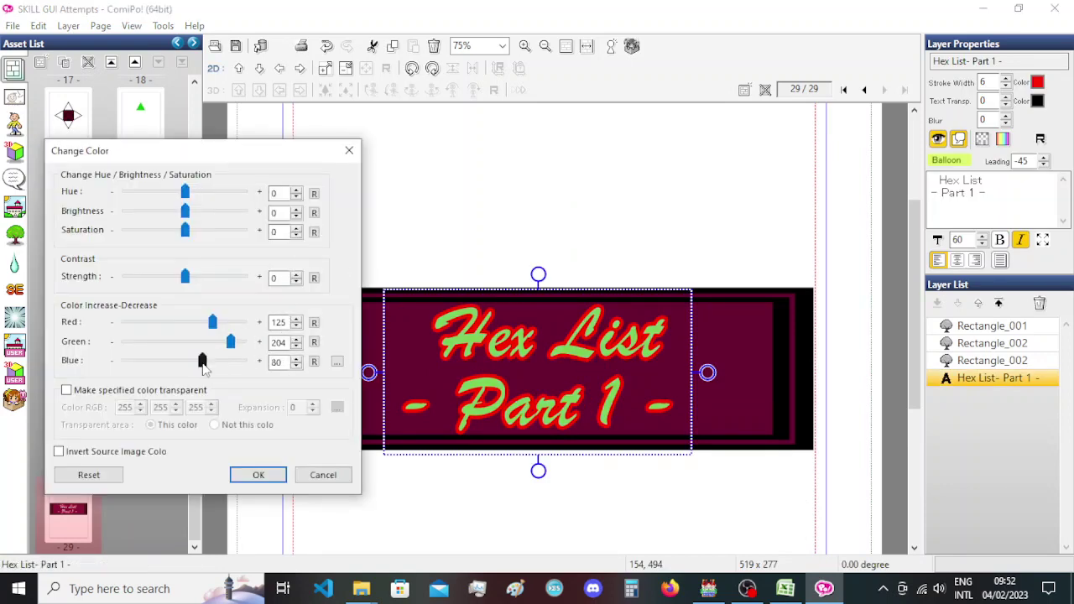
click(314, 341)
mouse_move(211, 323)
mouse_down()
mouse_move(223, 322)
mouse_move(210, 323)
mouse_up()
drag(202, 361, 238, 364)
drag(211, 324, 240, 327)
drag(240, 367, 243, 362)
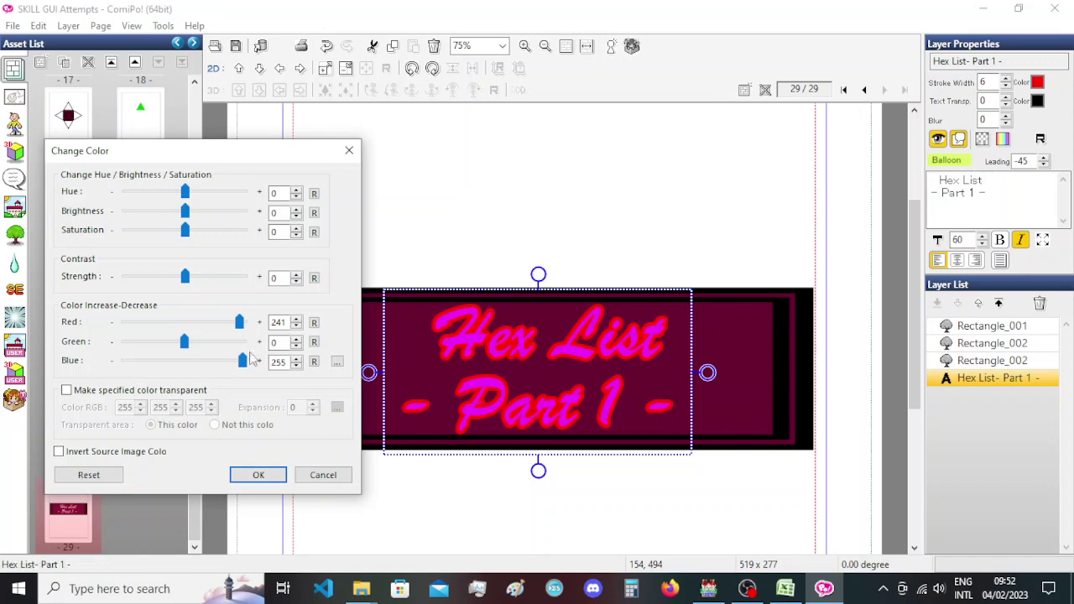
drag(239, 324, 244, 328)
click(260, 476)
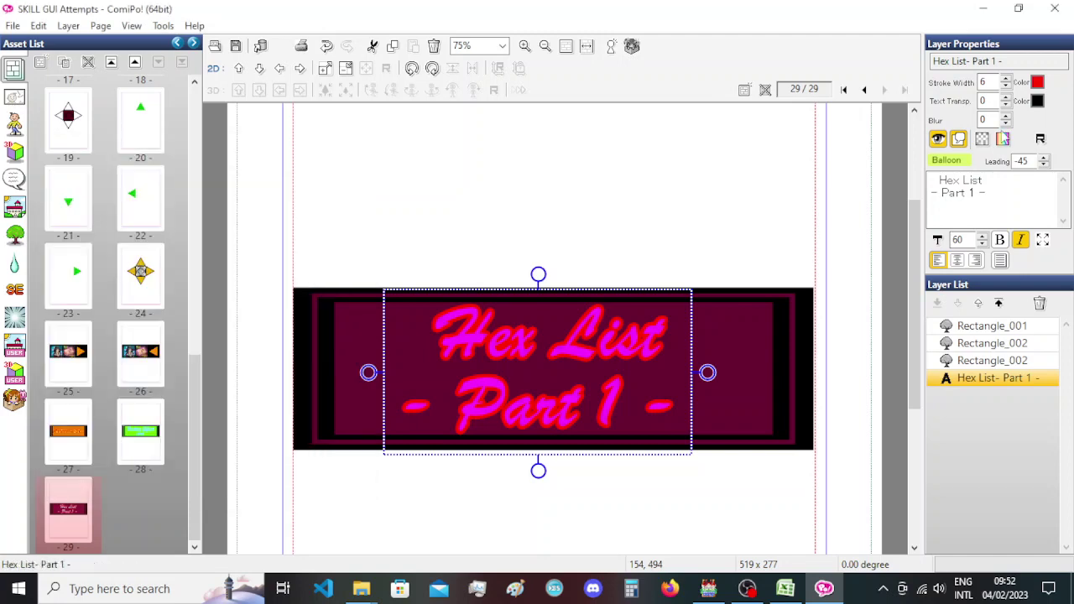
Set the stroke colour of the "Hex List - Part 1 -" lettering to pink with Red 255, Green 0 and Blue 128.
click(1037, 81)
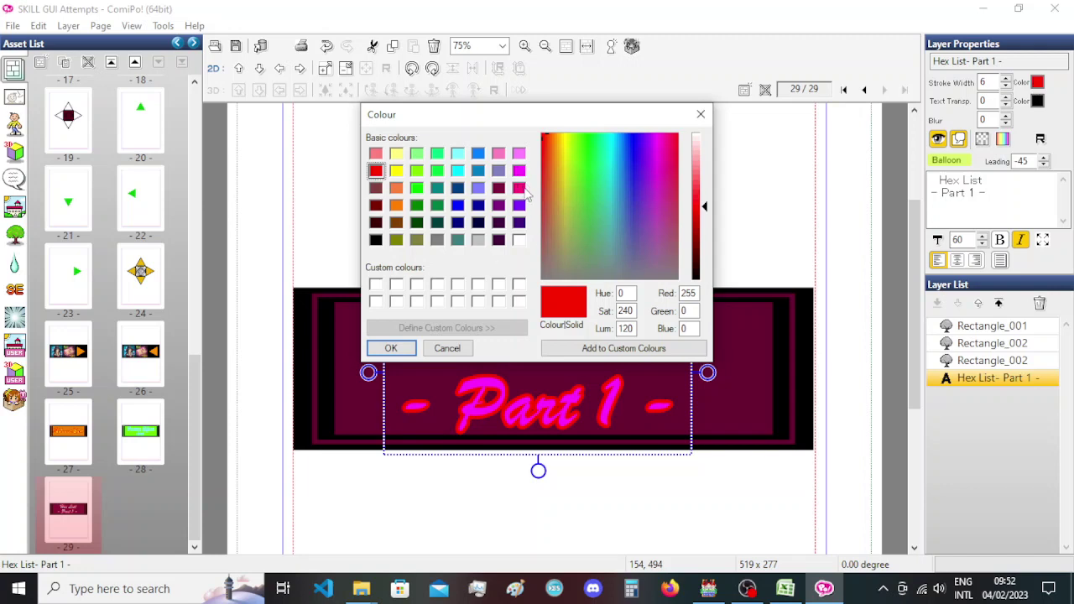
drag(537, 118, 365, 100)
click(346, 170)
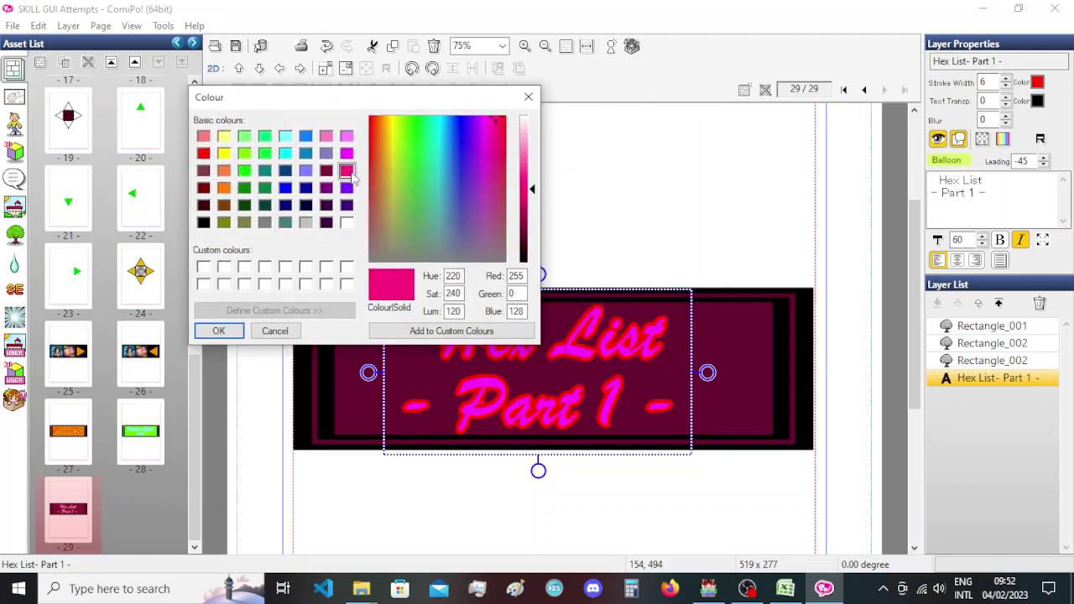
click(218, 330)
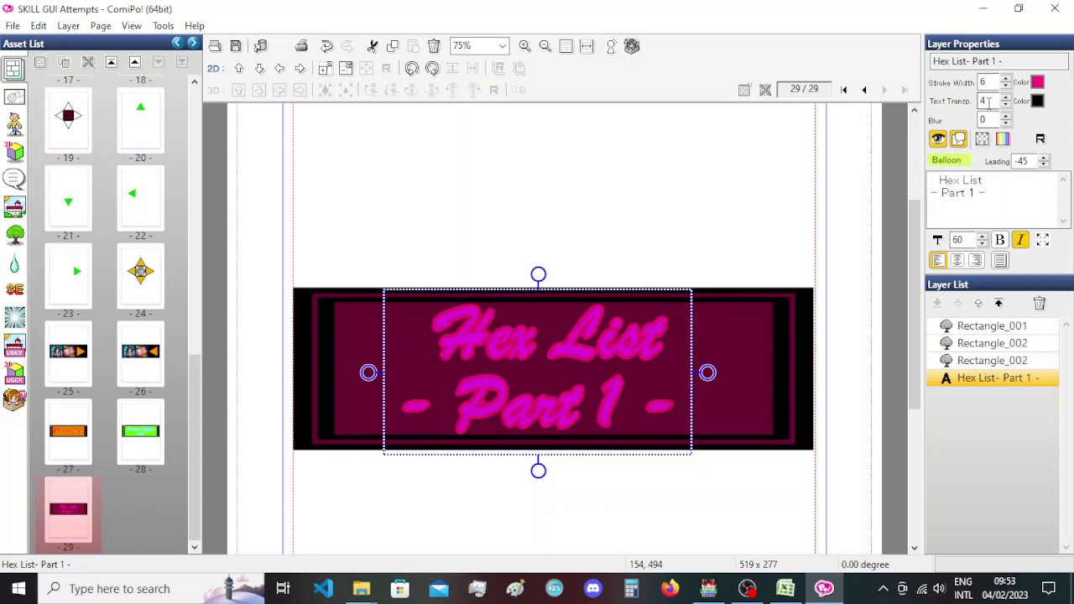
Set the lettering's text transparency to 2 and try a blur of 3, then return the blur to 0.
scroll(989, 101, down, 1)
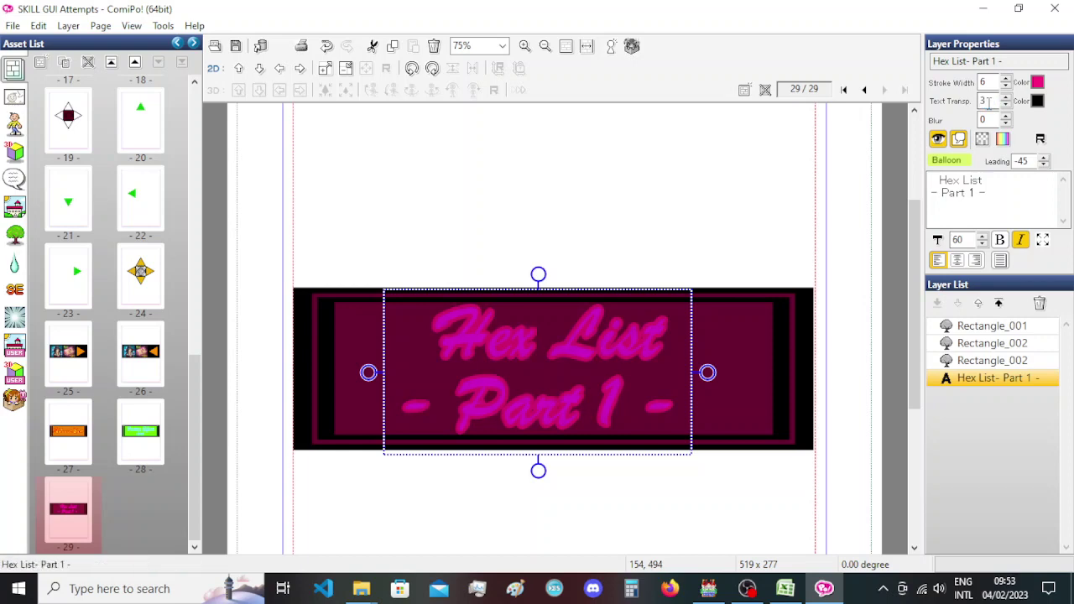
scroll(989, 102, down, 1)
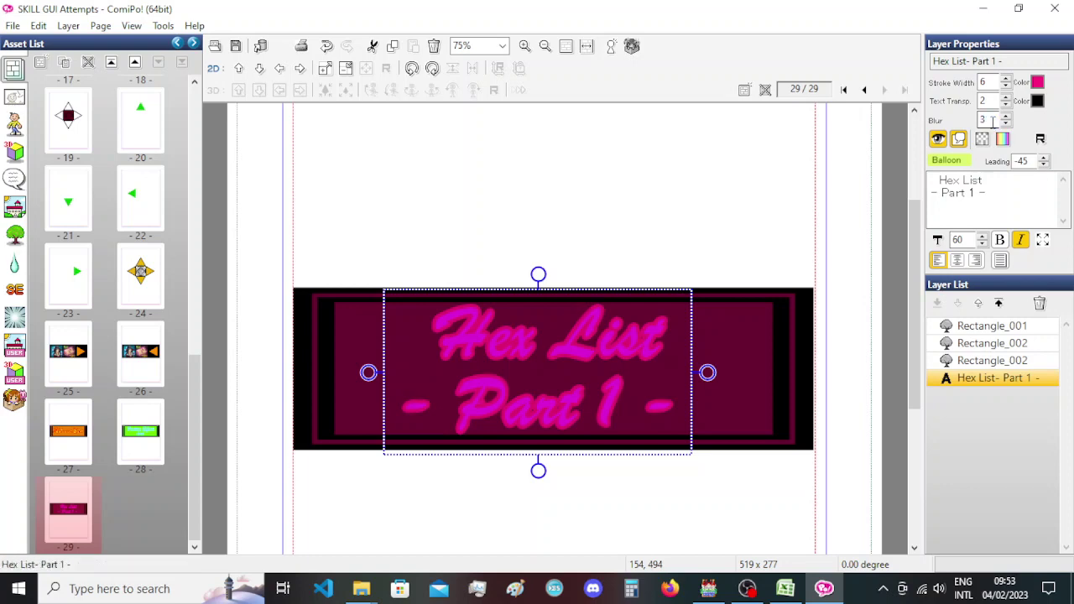
scroll(992, 122, up, 1)
scroll(992, 122, down, 1)
scroll(992, 122, up, 1)
Try light red (Red 255, Green 128, Blue 128) and magenta (Red 255, Green 0, Blue 255) as the "Hex List - Part 1 -" stroke colour.
click(1038, 82)
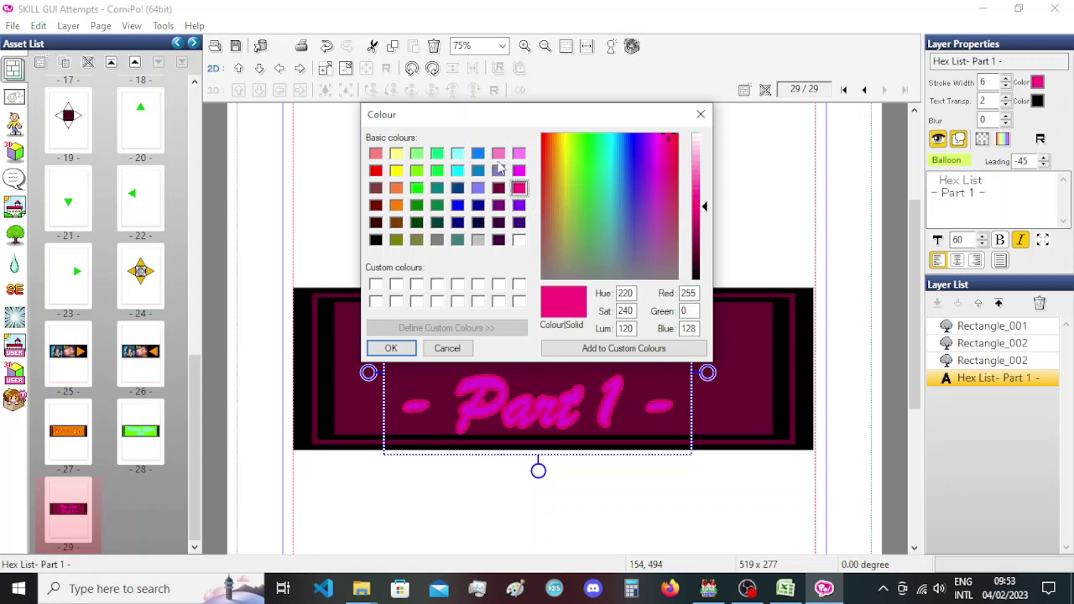
click(375, 153)
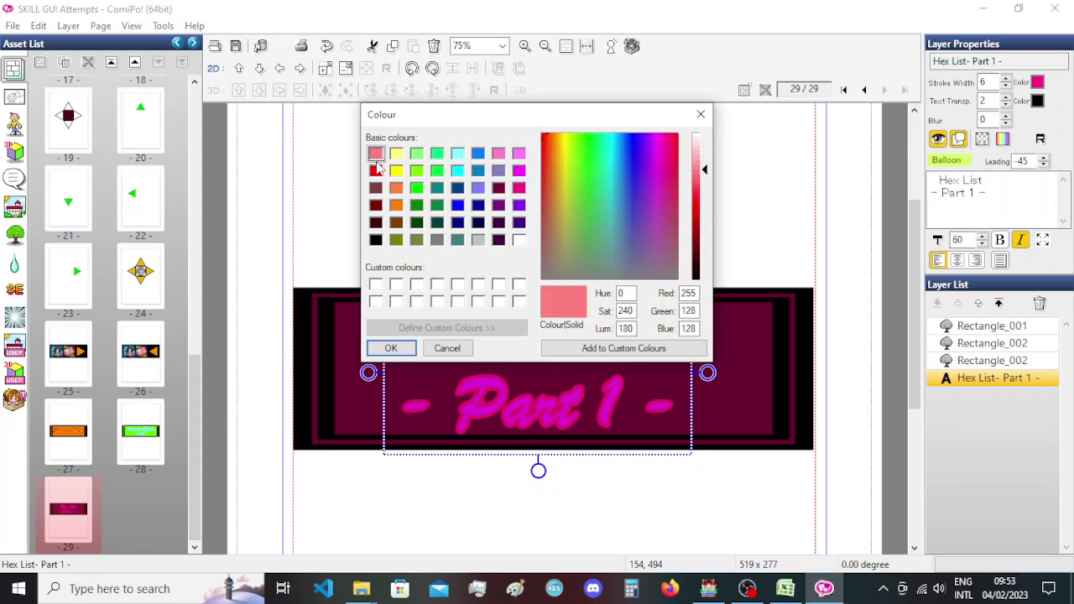
click(386, 347)
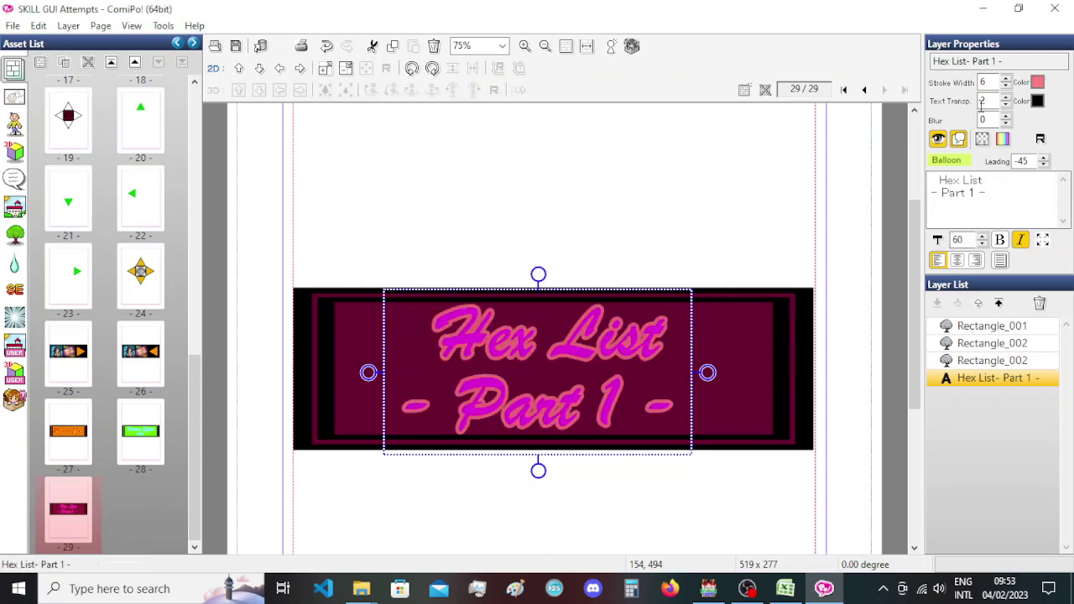
click(1038, 101)
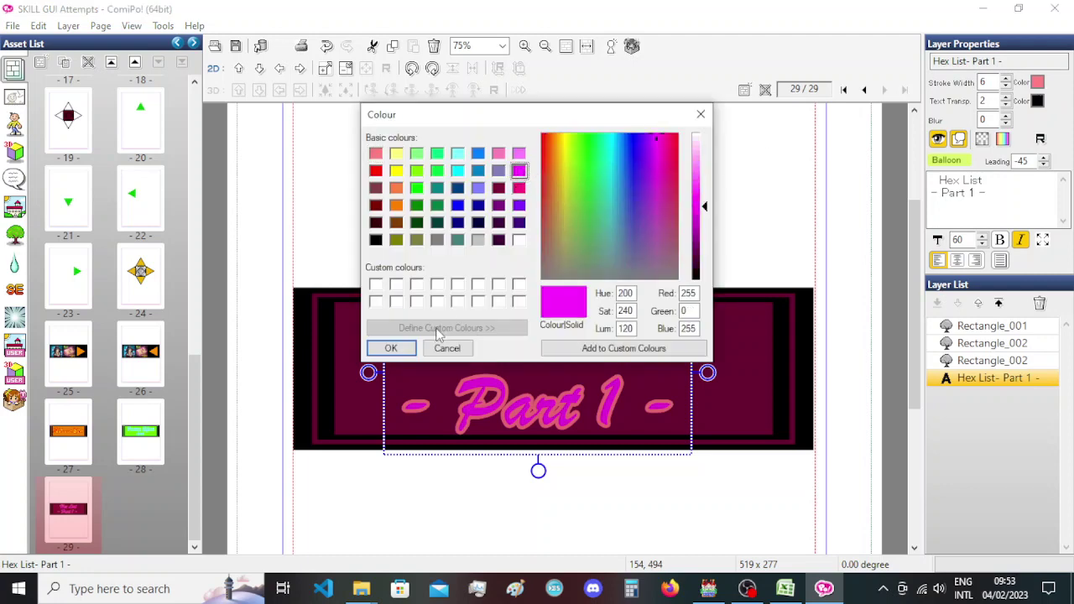
click(389, 347)
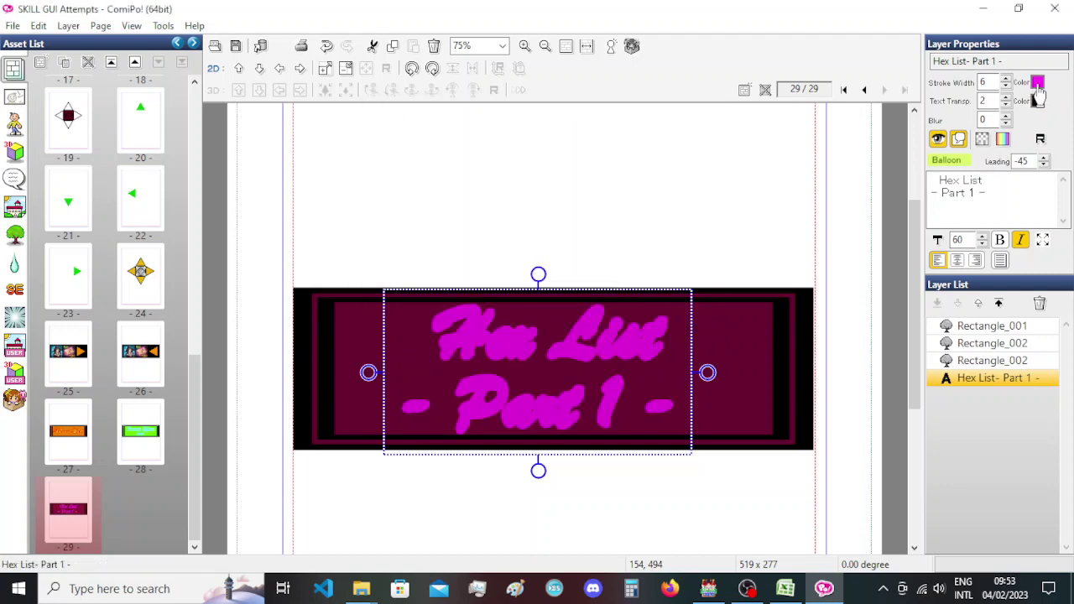
Set the stroke colour of the "Hex List - Part 1 -" lettering to light pink with Red 255, Green 128 and Blue 192.
click(1038, 83)
click(499, 154)
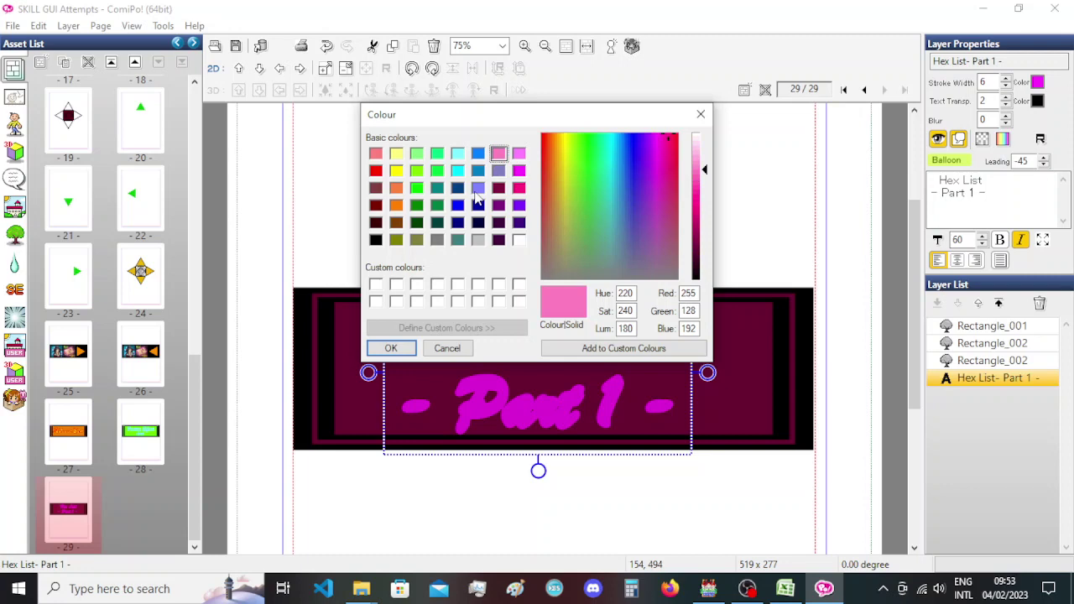
click(391, 348)
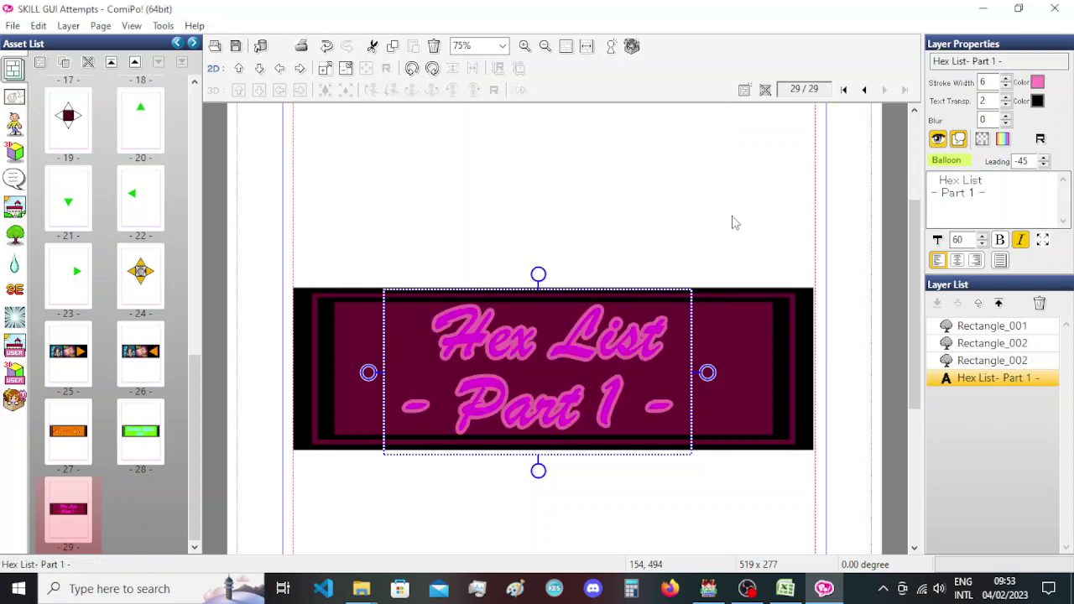
Duplicate page 29 and change the lettering on the new page 30 to "Hex List - Part 2 -".
right_click(69, 509)
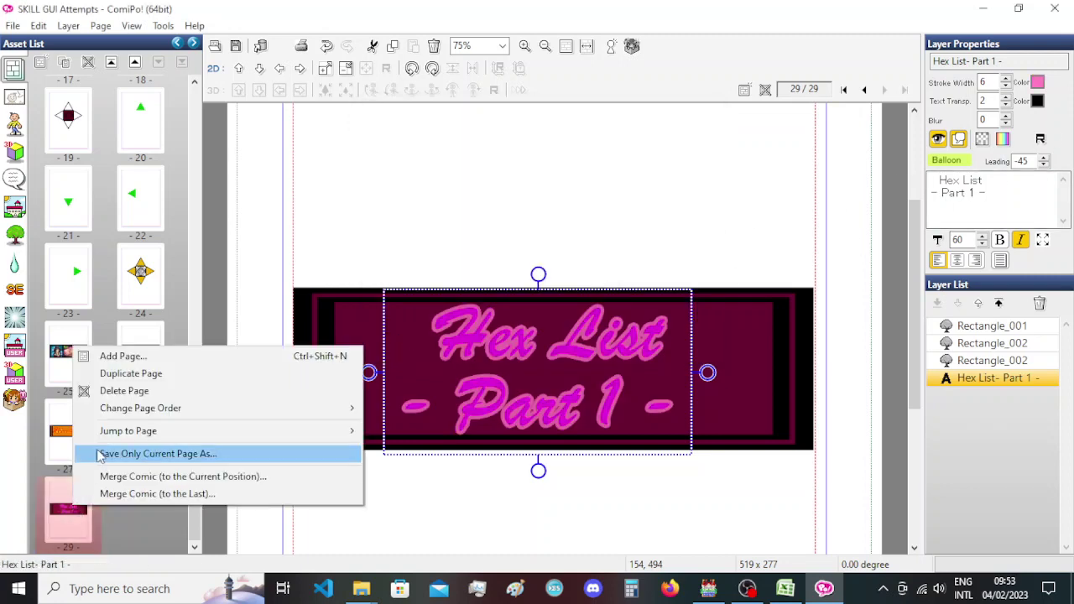
click(115, 373)
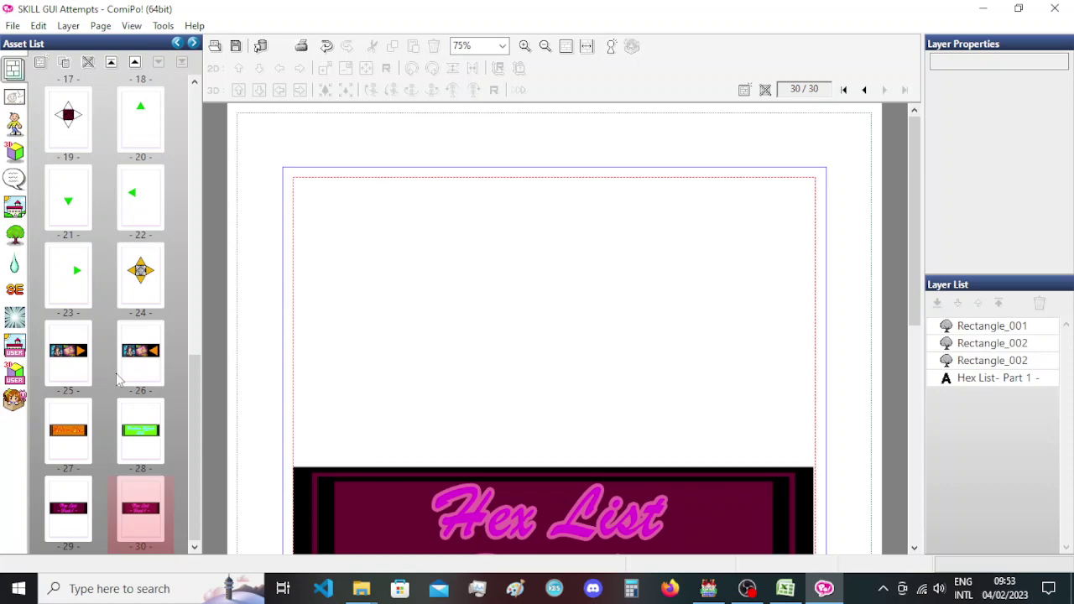
scroll(351, 489, down, 4)
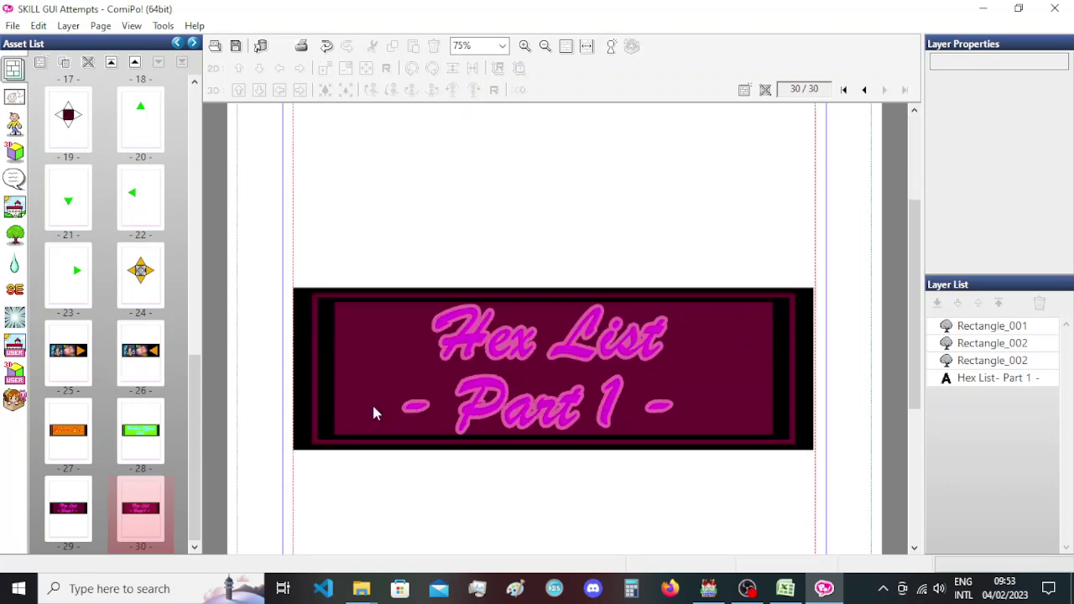
click(519, 400)
double_click(518, 393)
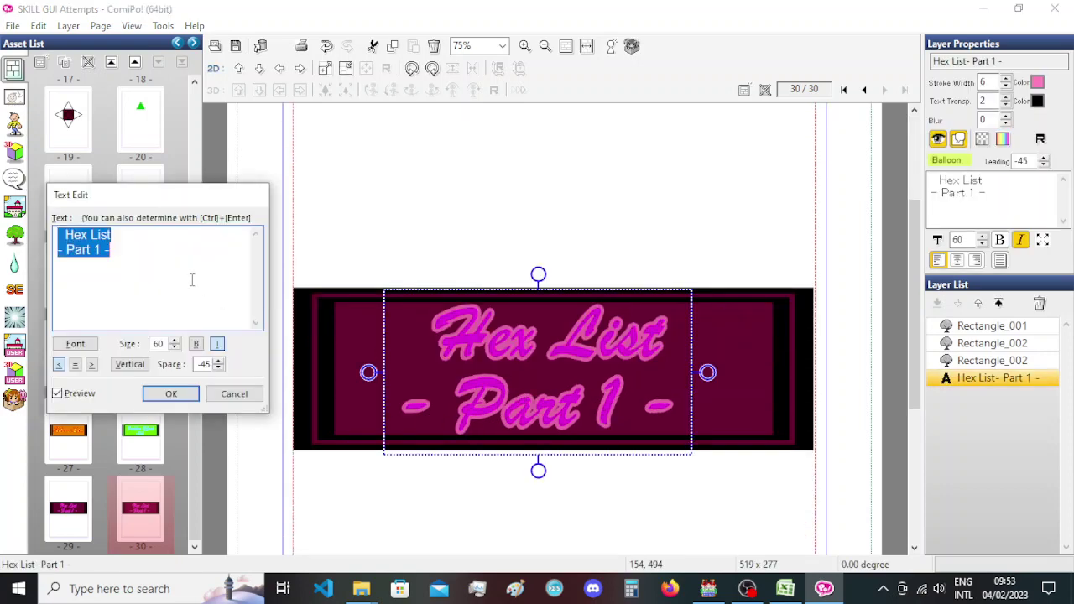
click(96, 250)
text(2)
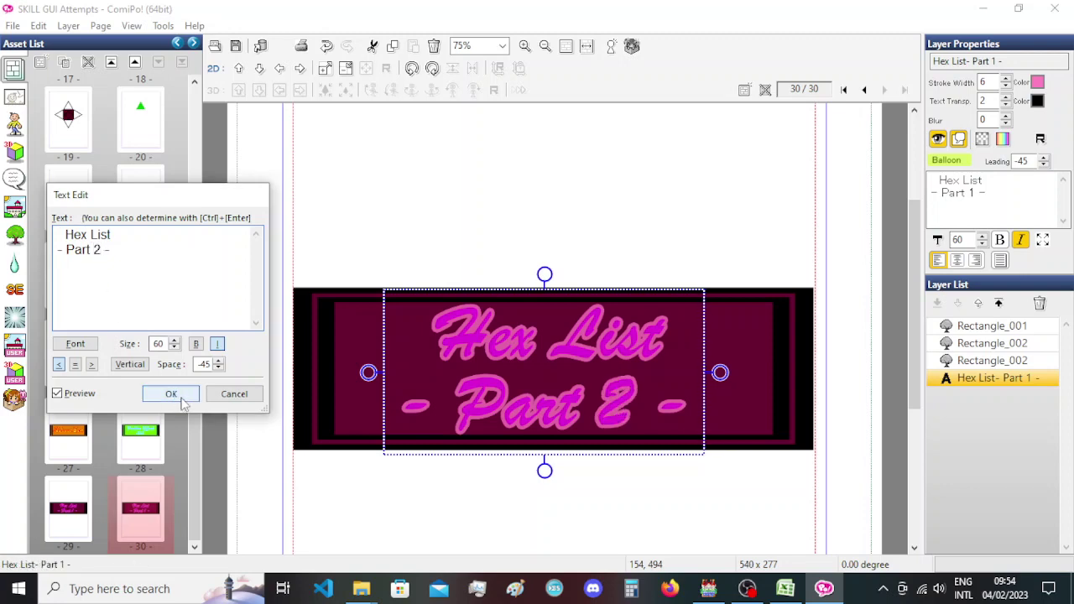
click(183, 399)
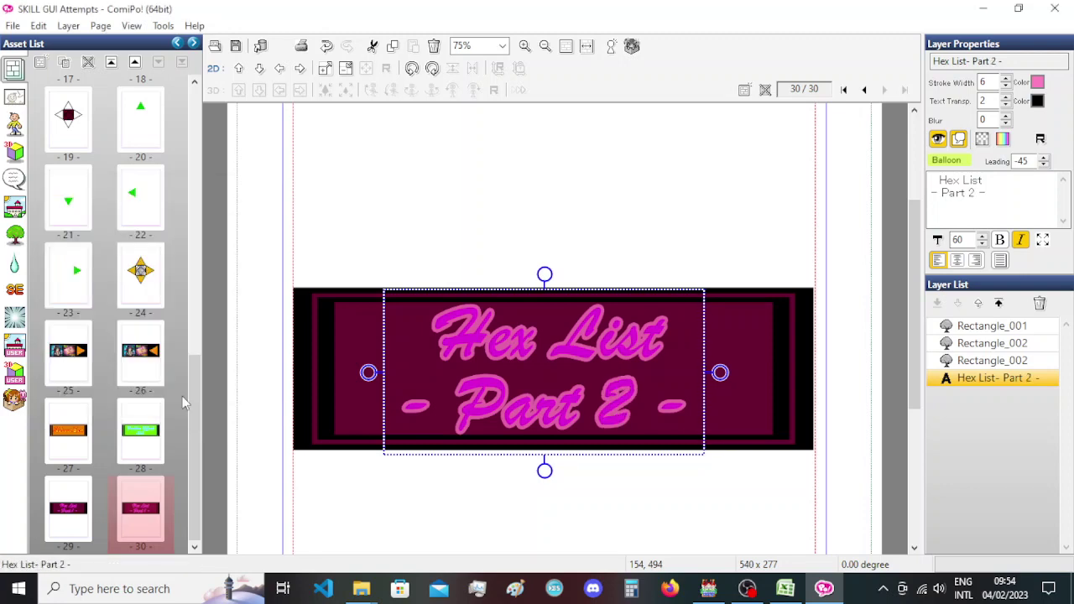
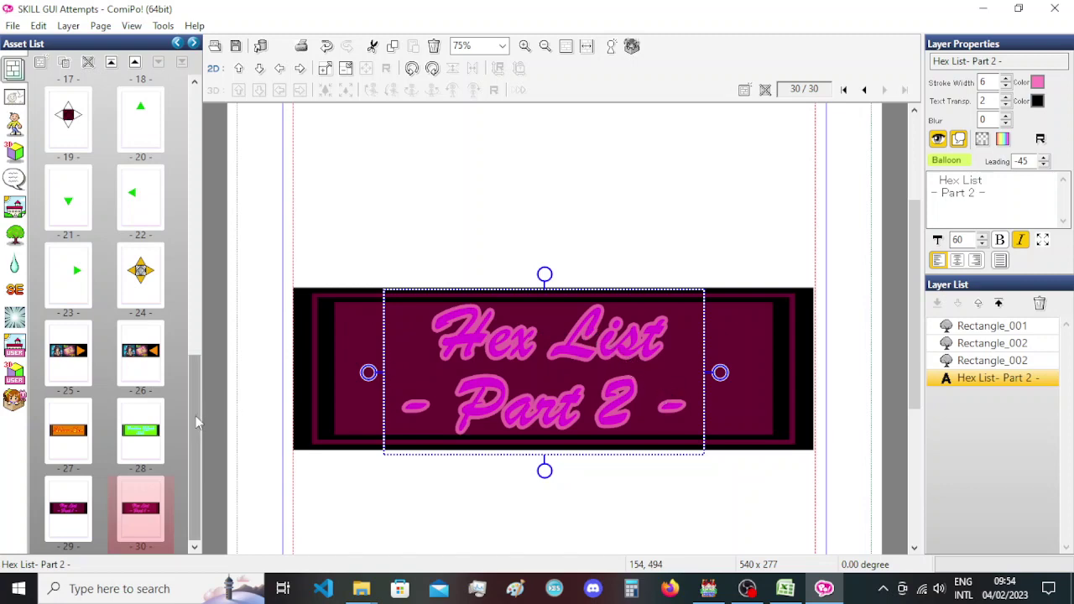
Duplicate the "Hex List - Part 2 -" page 30 as the new page 31.
click(88, 509)
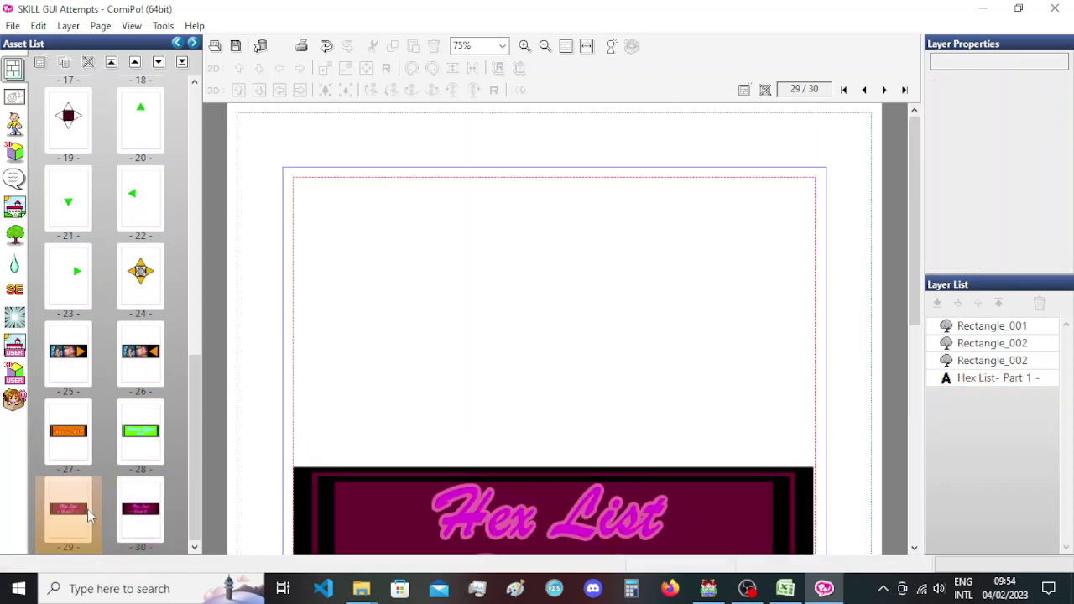
right_click(139, 520)
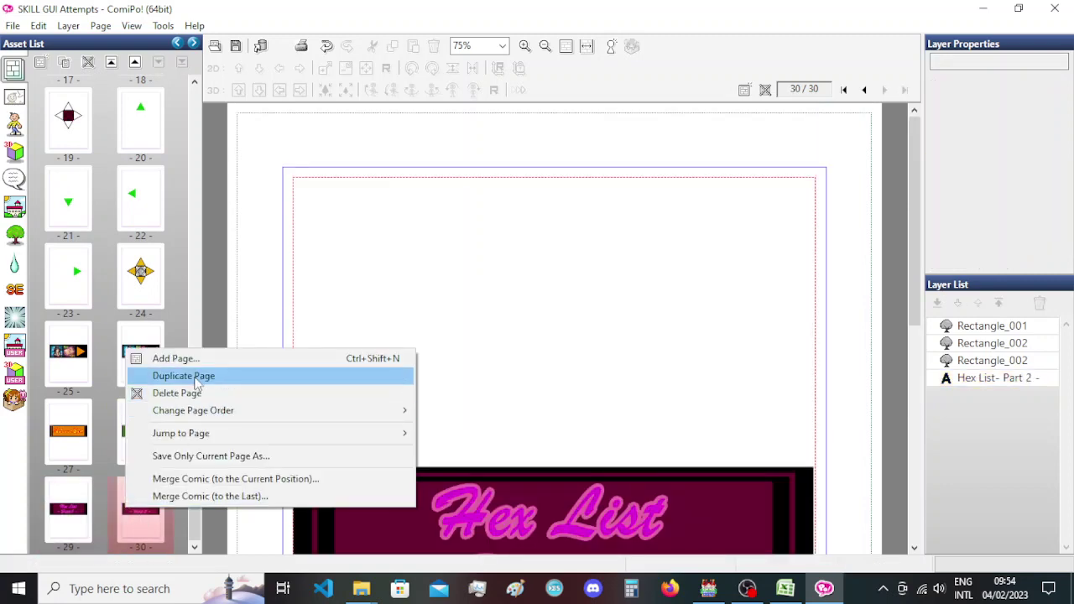
click(143, 376)
scroll(350, 364, down, 3)
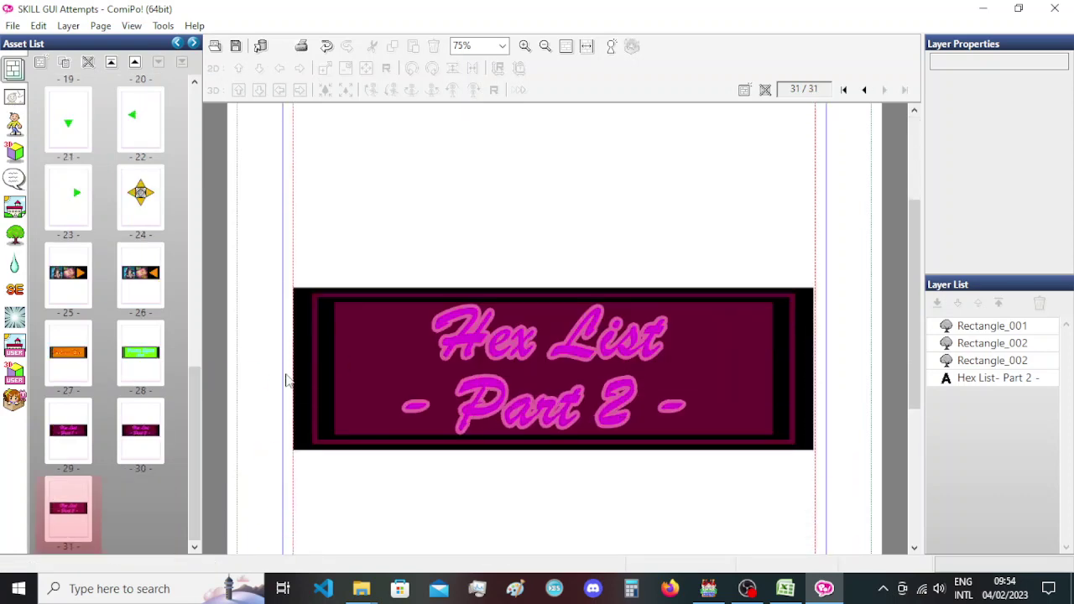
Change the lettering on page 31 to "Curse List - Part 1 -" and remove the leading spaces before "Curse List".
click(531, 366)
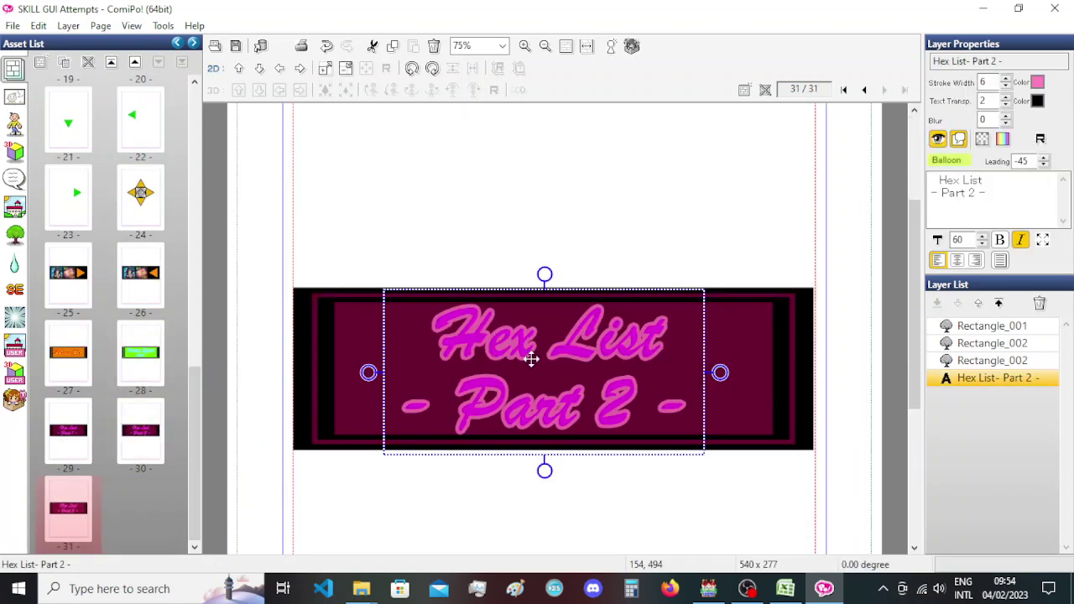
double_click(532, 359)
double_click(77, 235)
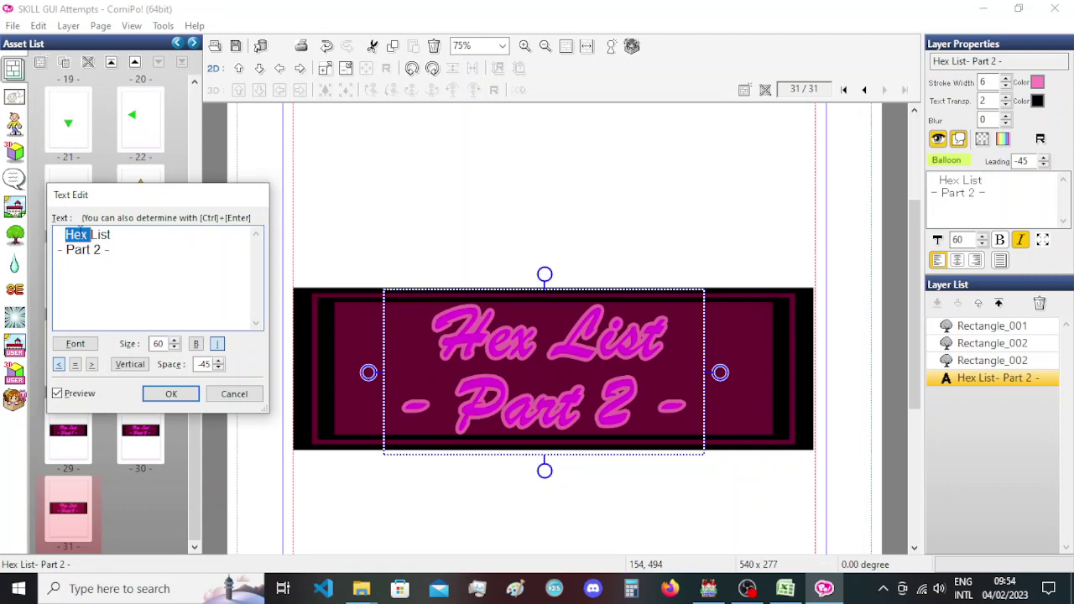
text(Curse)
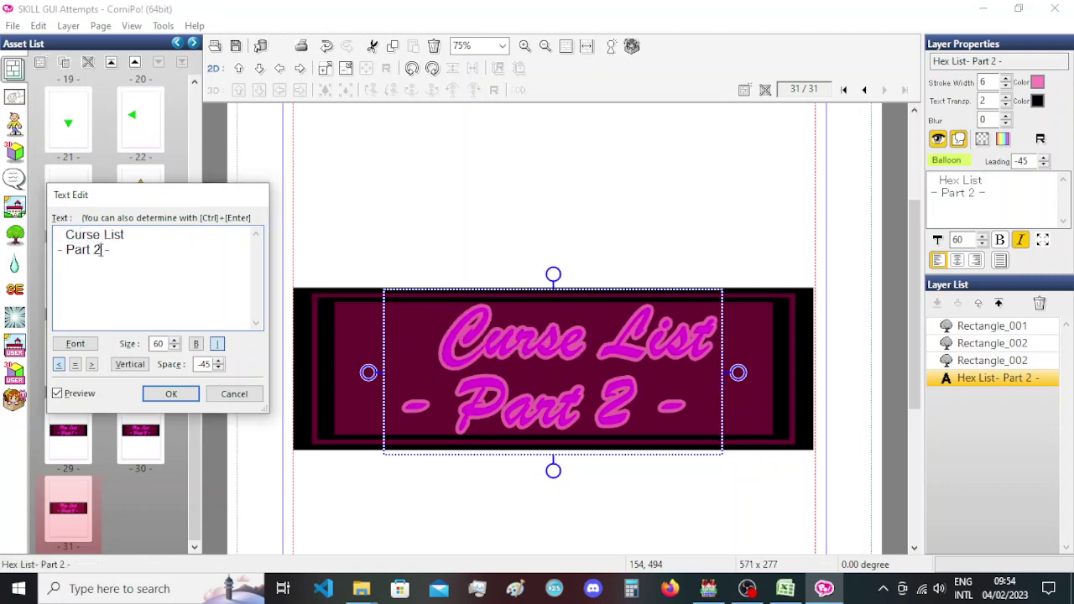
text(1)
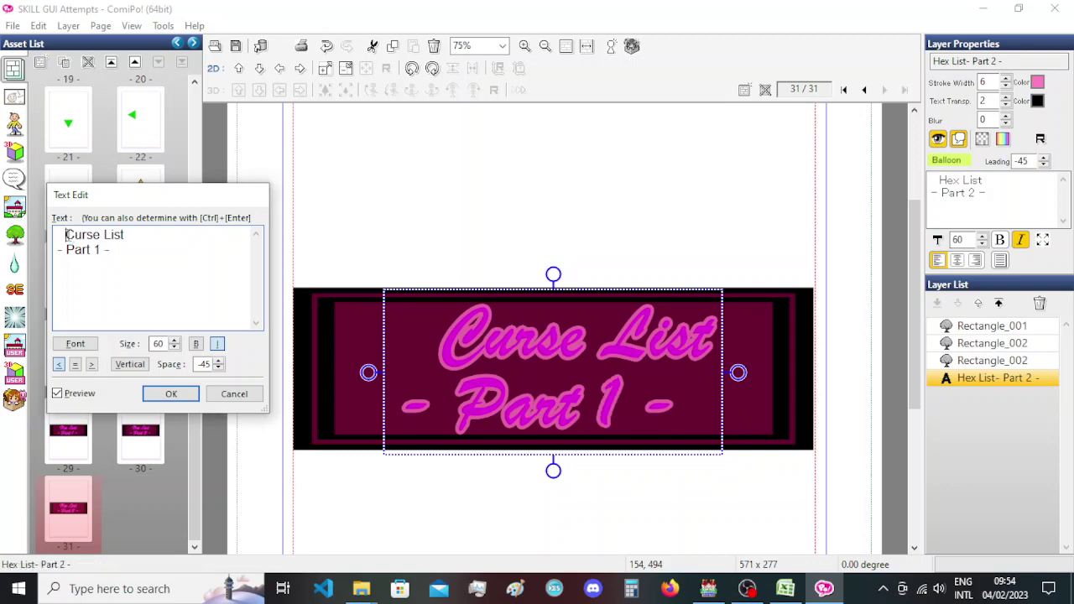
click(67, 235)
key(BackSpace)
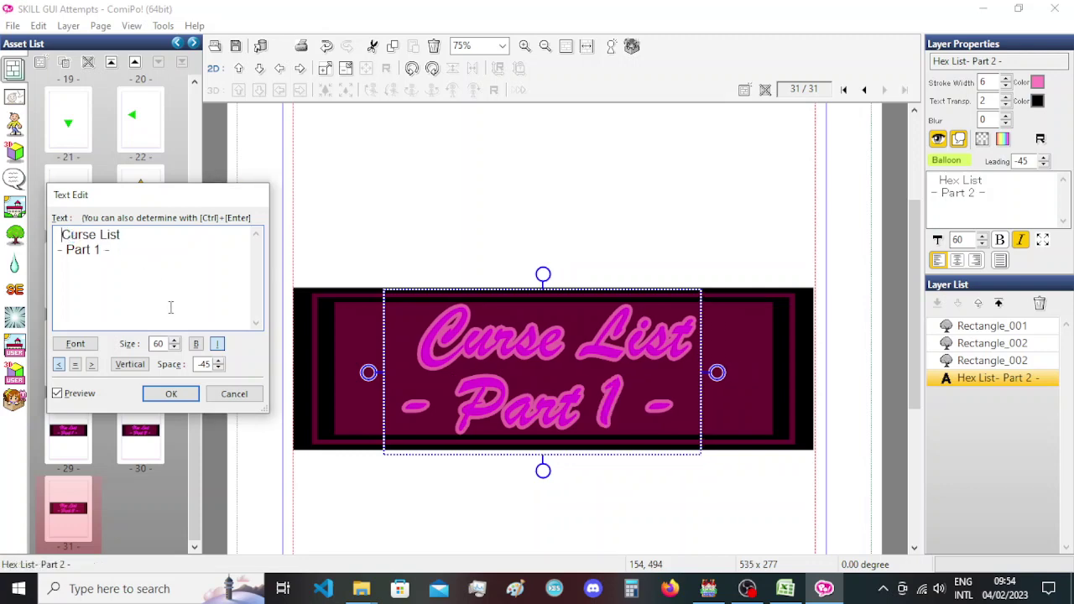
key(BackSpace)
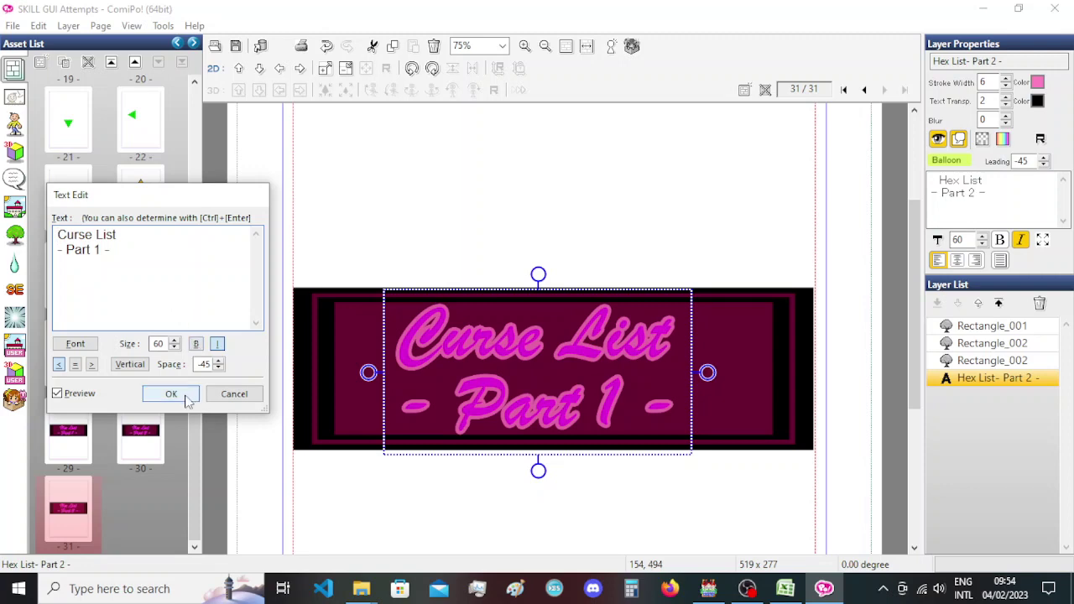
Change the "Curse List - Part 1 -" font to Edwardian Script ITC and move the lettering to position 180, 508 on the panel.
click(75, 344)
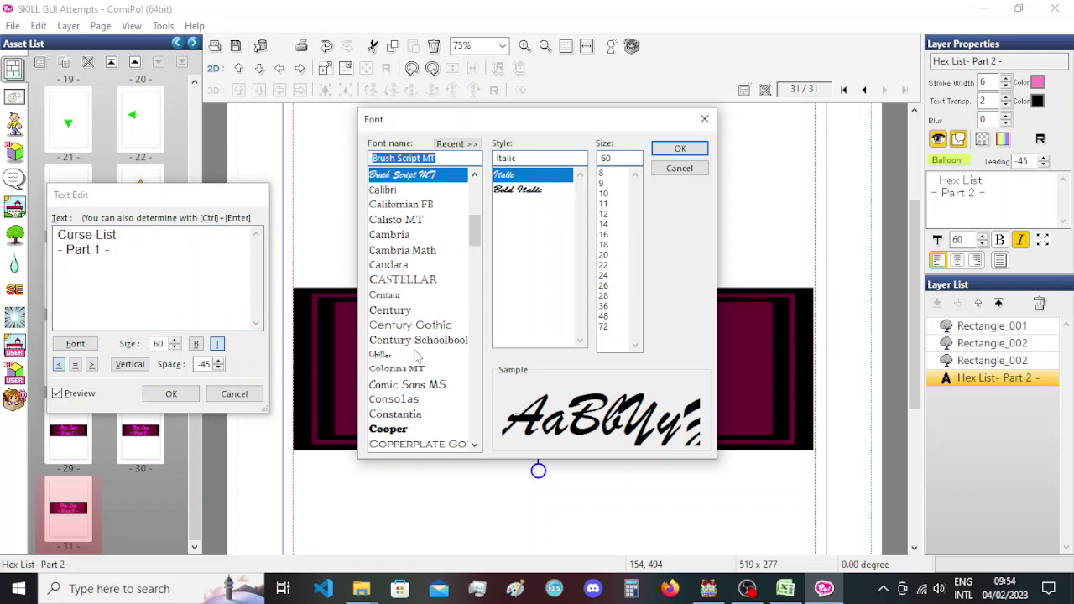
scroll(424, 356, down, 2)
scroll(427, 356, down, 1)
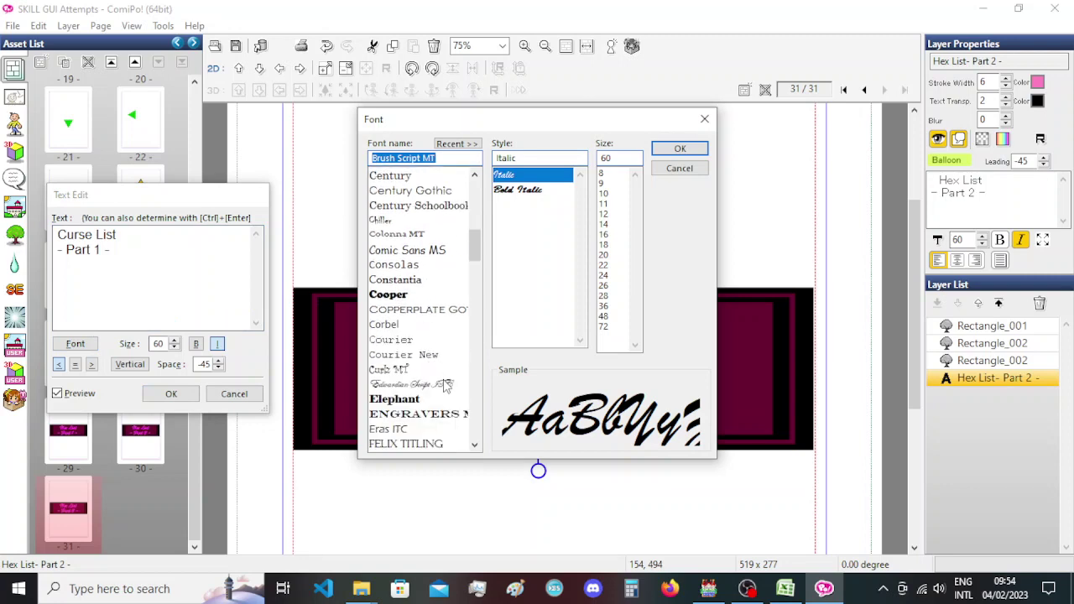
click(452, 159)
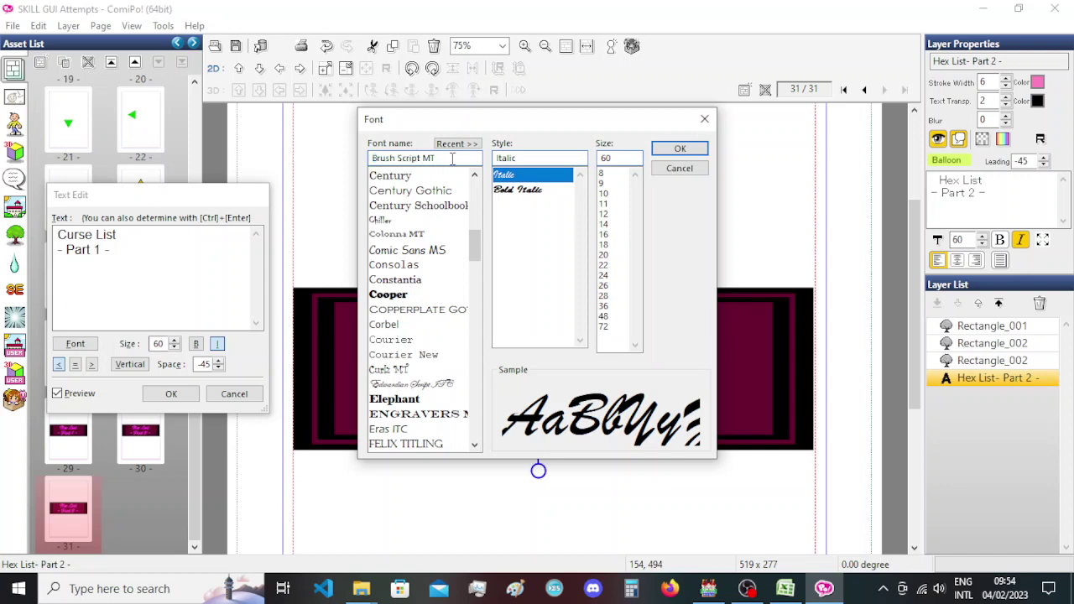
drag(452, 159, 346, 158)
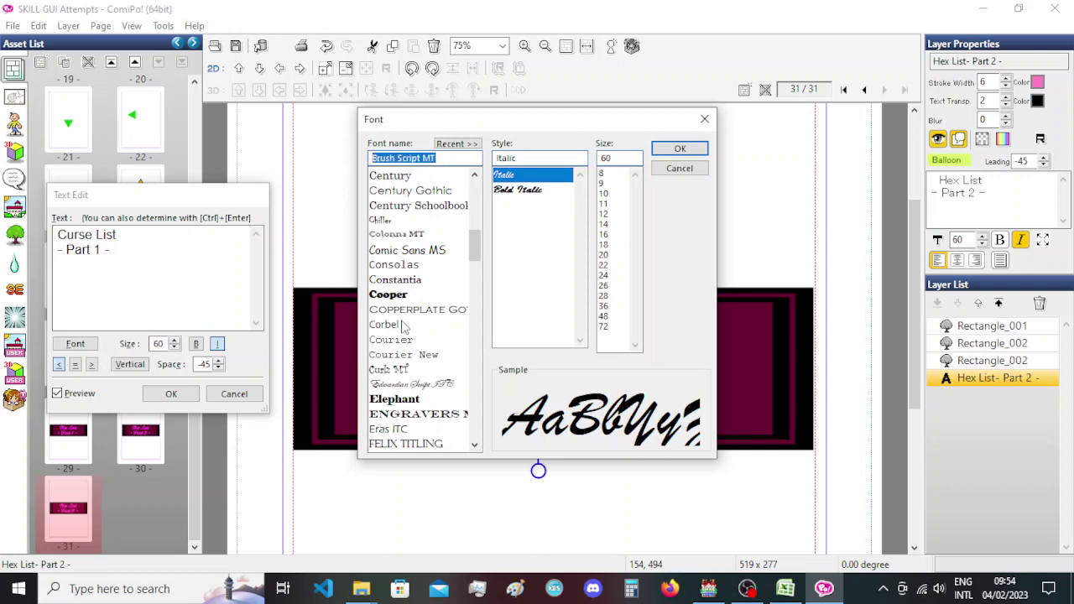
click(426, 383)
click(695, 151)
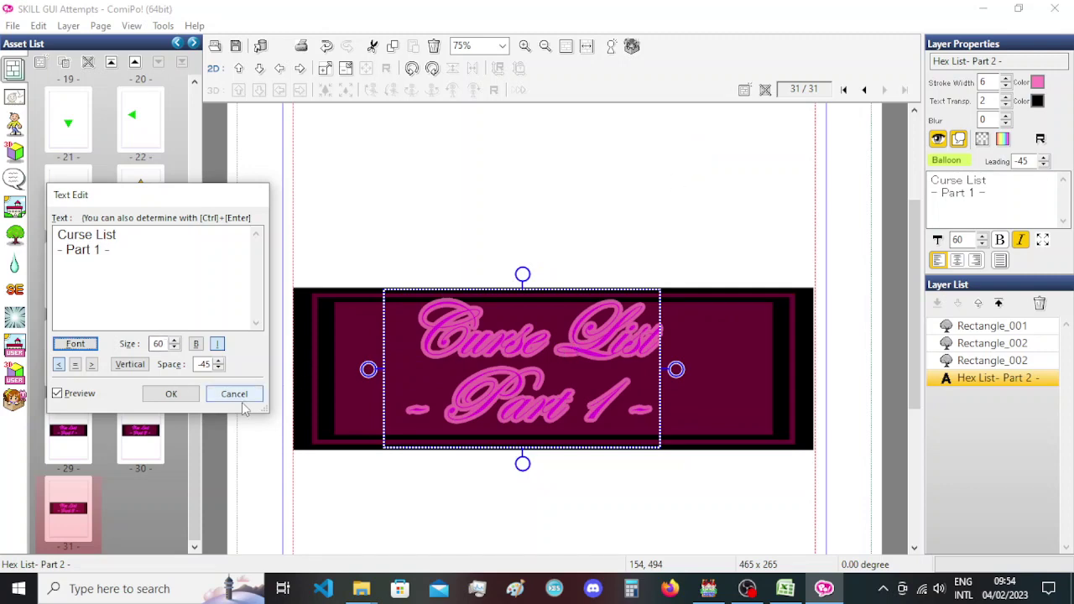
click(178, 395)
drag(555, 372, 569, 380)
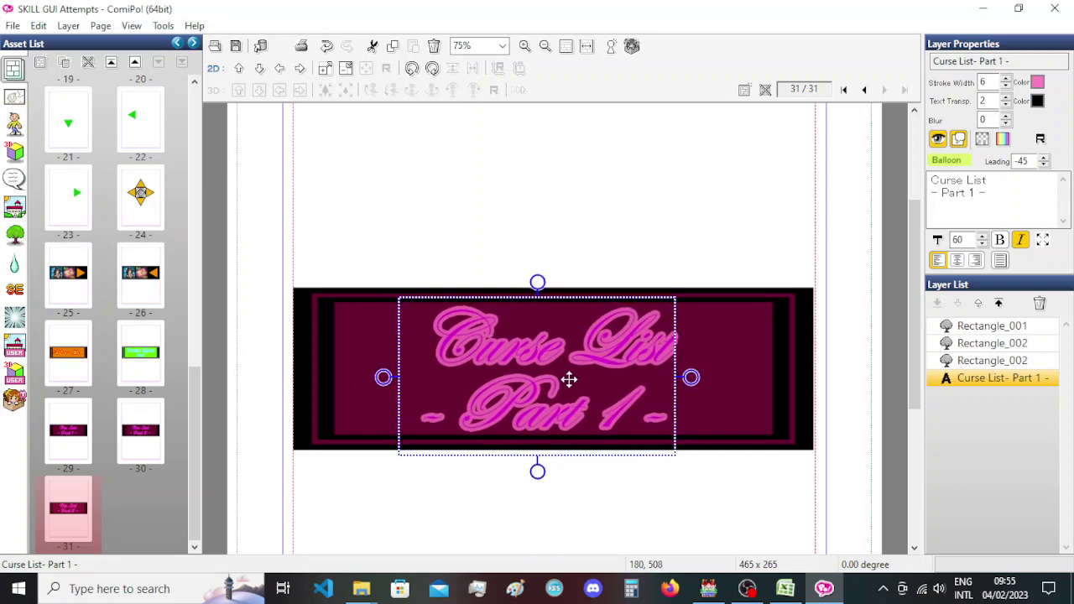
Set the "Curse List - Part 1 -" stroke to light red (Red 255, Green 128, Blue 128) and reset the lettering's Blue adjustment to 0.
click(1036, 84)
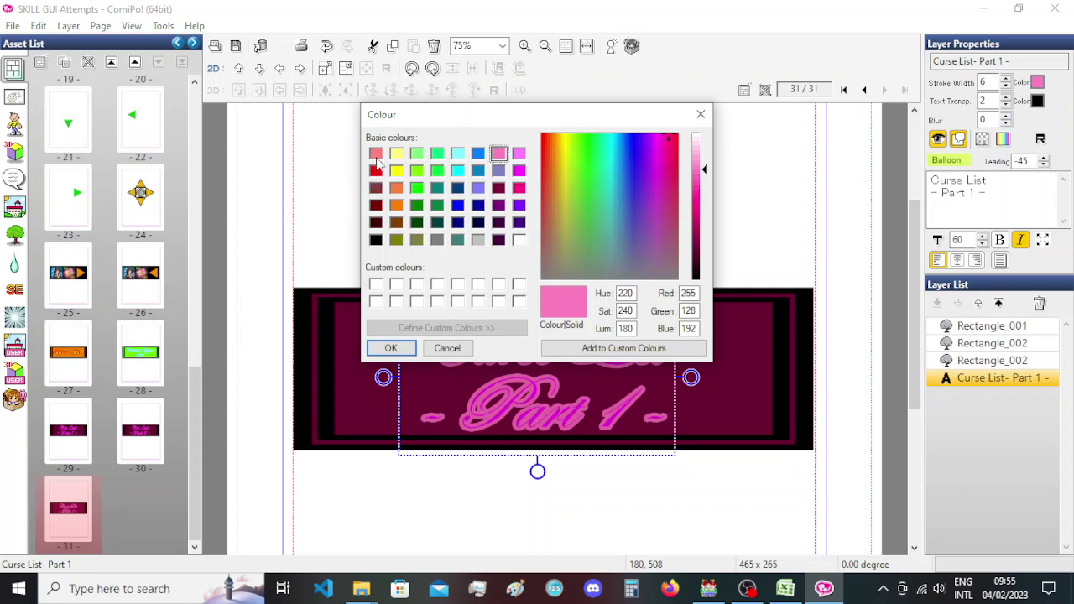
click(376, 153)
click(391, 348)
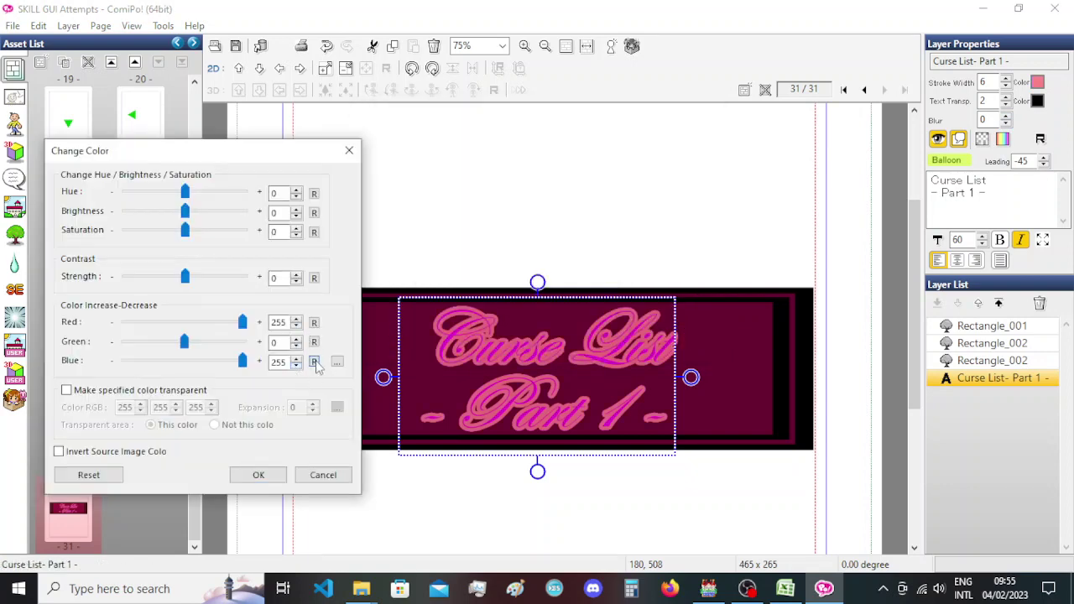
click(314, 362)
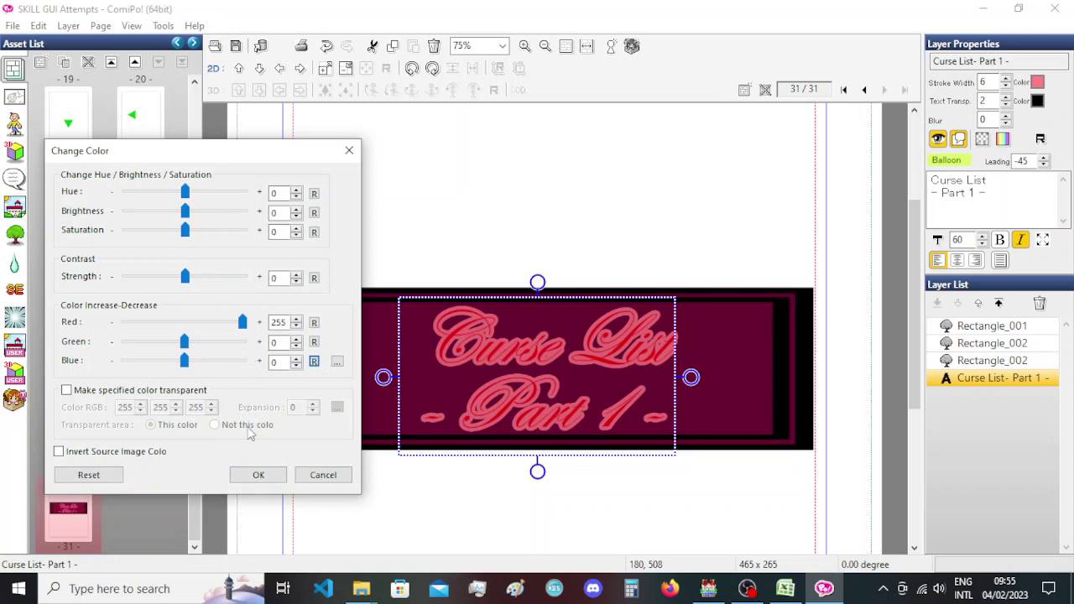
click(258, 475)
Recolor the background rectangle (Rectangle_001) on page 31 to dark red with Red 128, Green 0 and Blue 0.
click(348, 329)
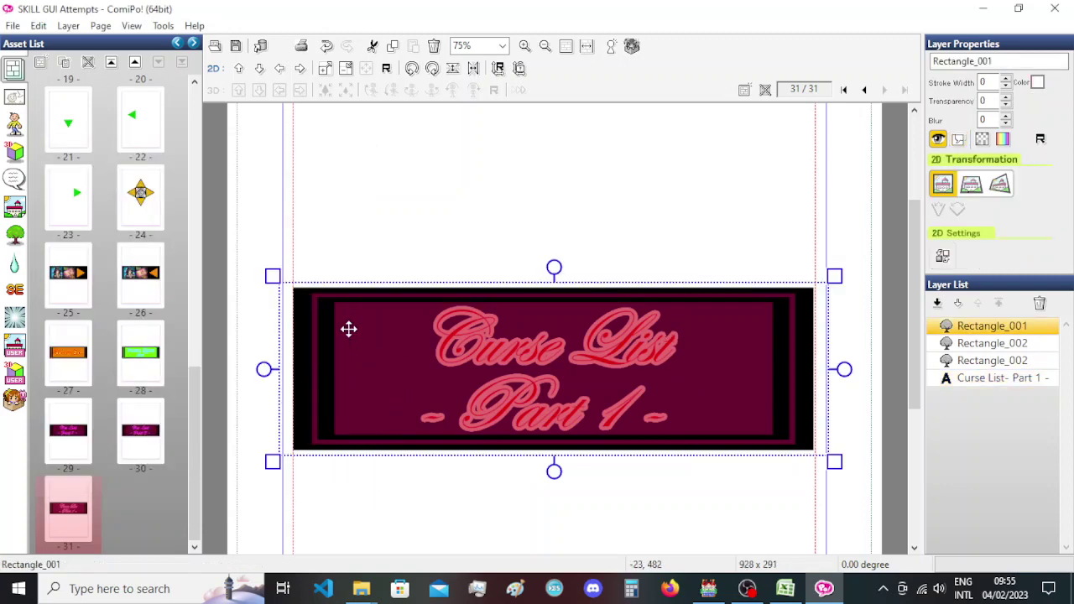
double_click(348, 329)
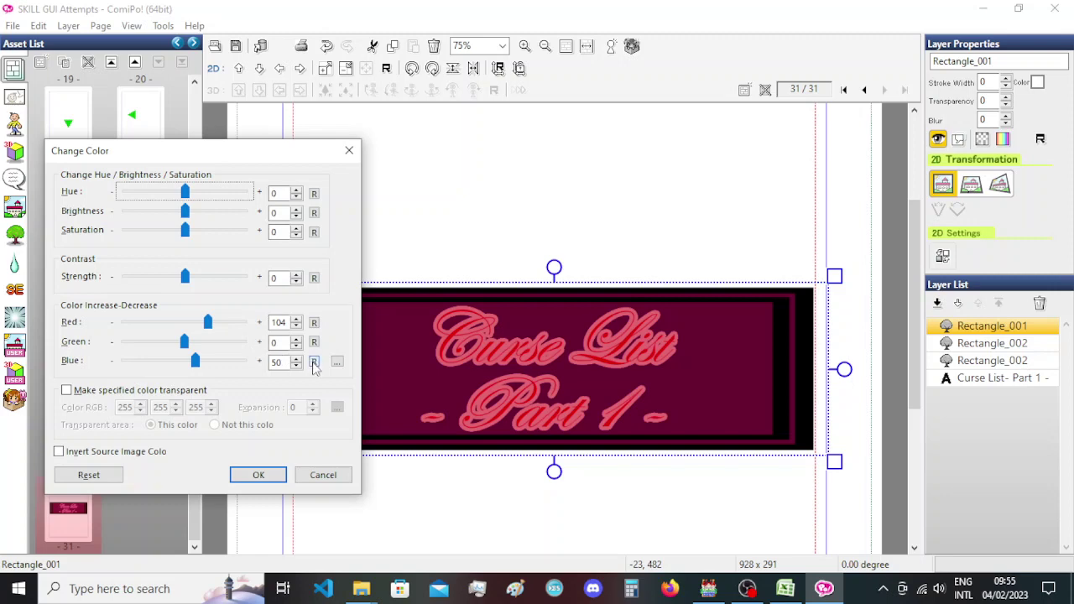
drag(209, 324, 214, 326)
mouse_move(184, 361)
mouse_down()
mouse_move(195, 366)
mouse_move(149, 361)
mouse_move(178, 344)
mouse_move(169, 346)
mouse_up()
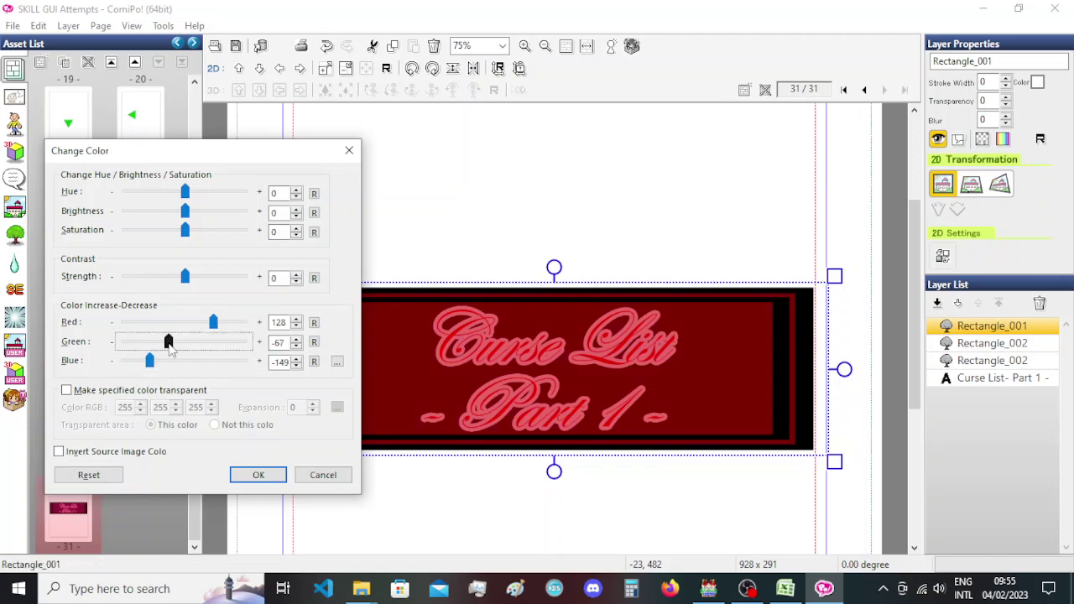
click(313, 342)
click(314, 361)
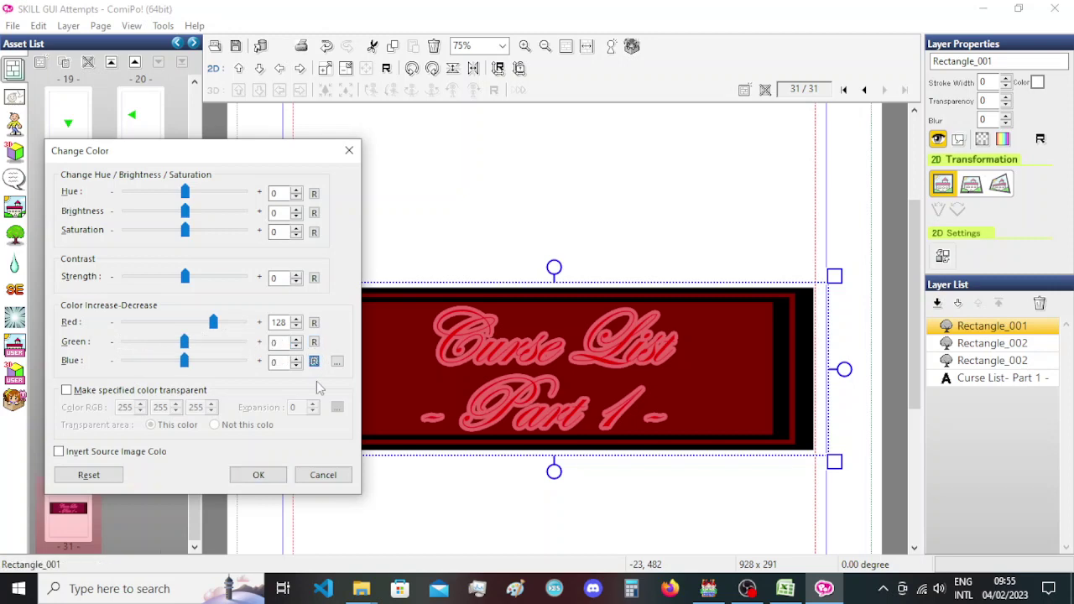
click(275, 476)
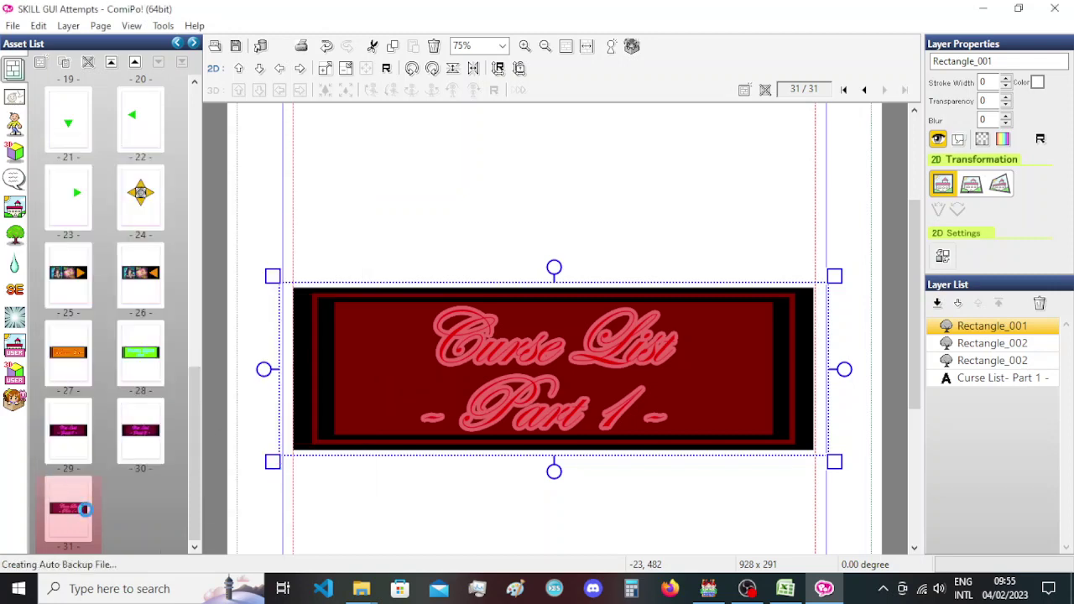
Duplicate the "Curse List - Part 1 -" page 31 as the new page 32.
right_click(84, 509)
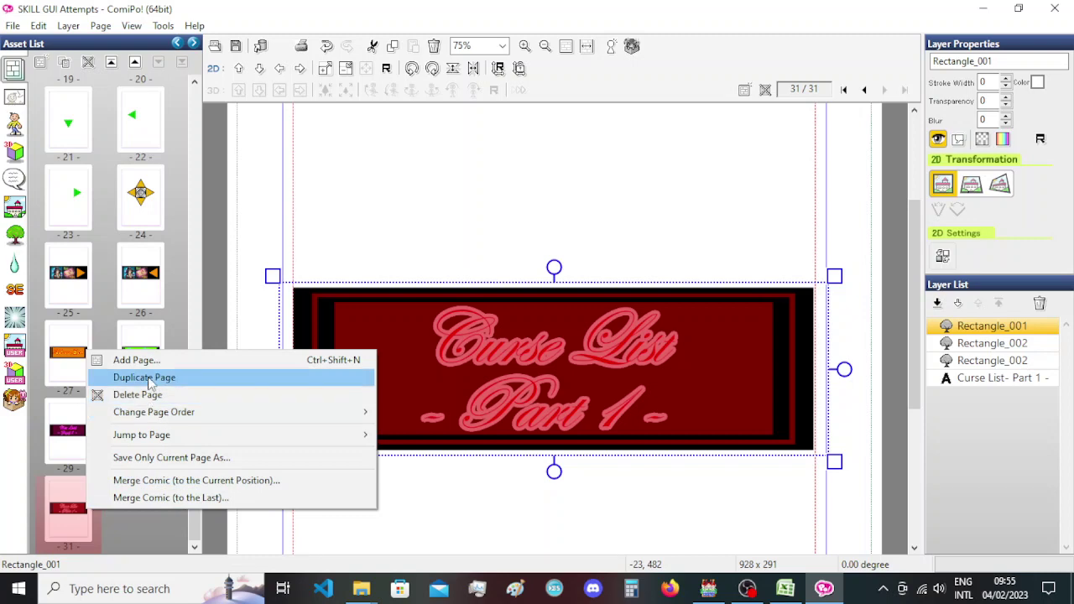
click(147, 377)
scroll(481, 310, down, 3)
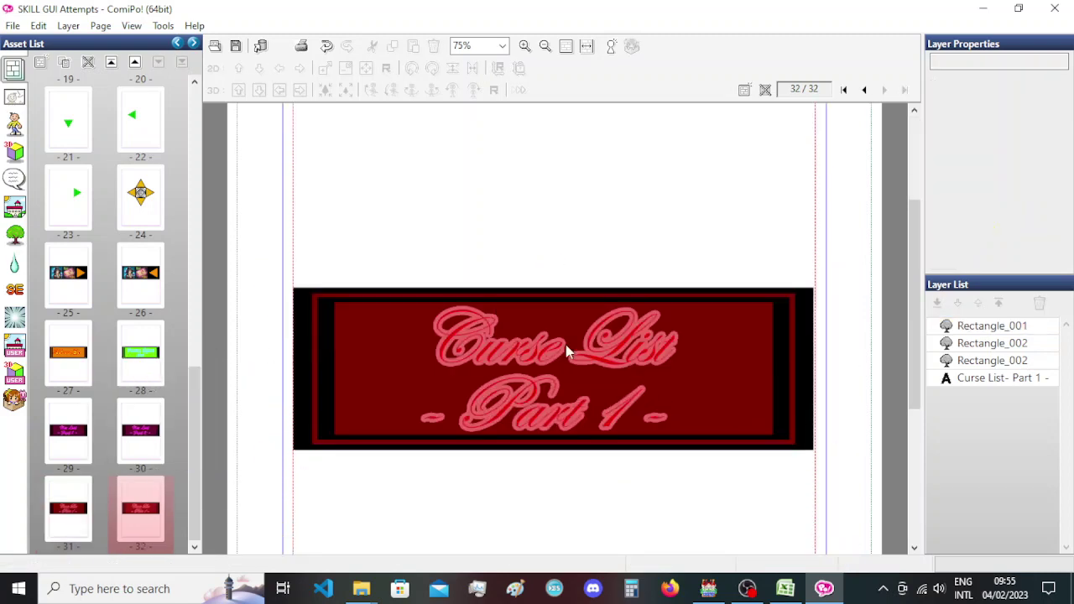
Change the lettering on page 32 to "Curse List - Part 2 -" and save the comic file.
click(566, 345)
double_click(554, 348)
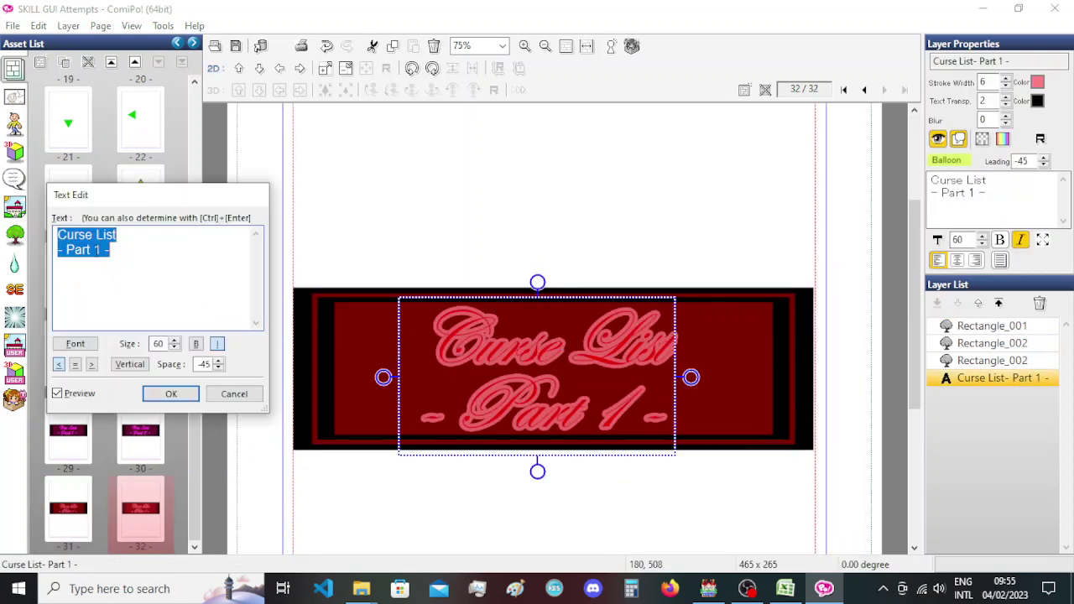
double_click(99, 249)
click(97, 250)
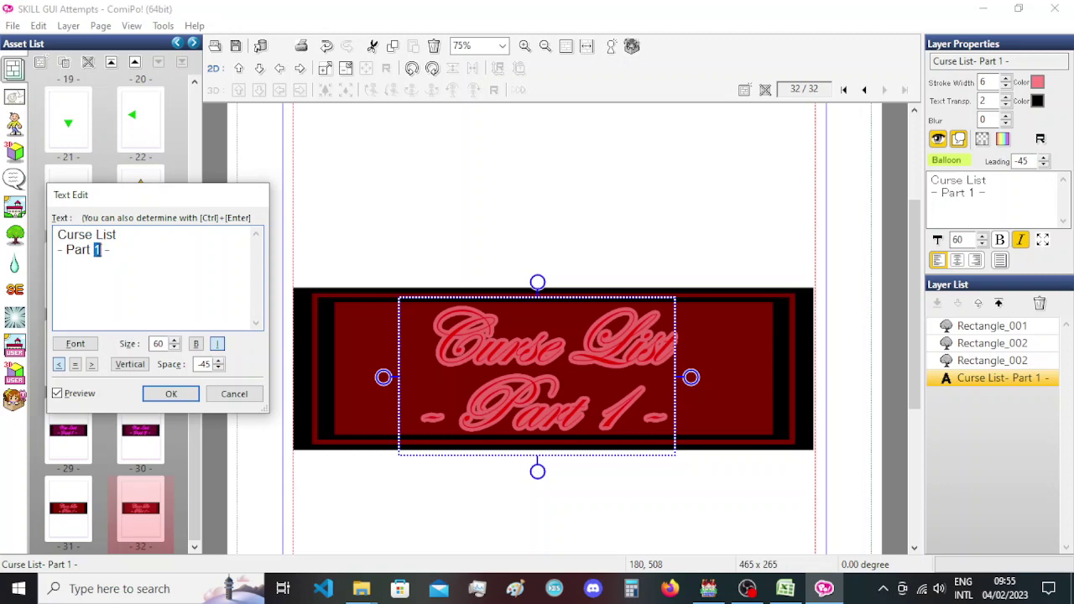
text(2)
click(171, 394)
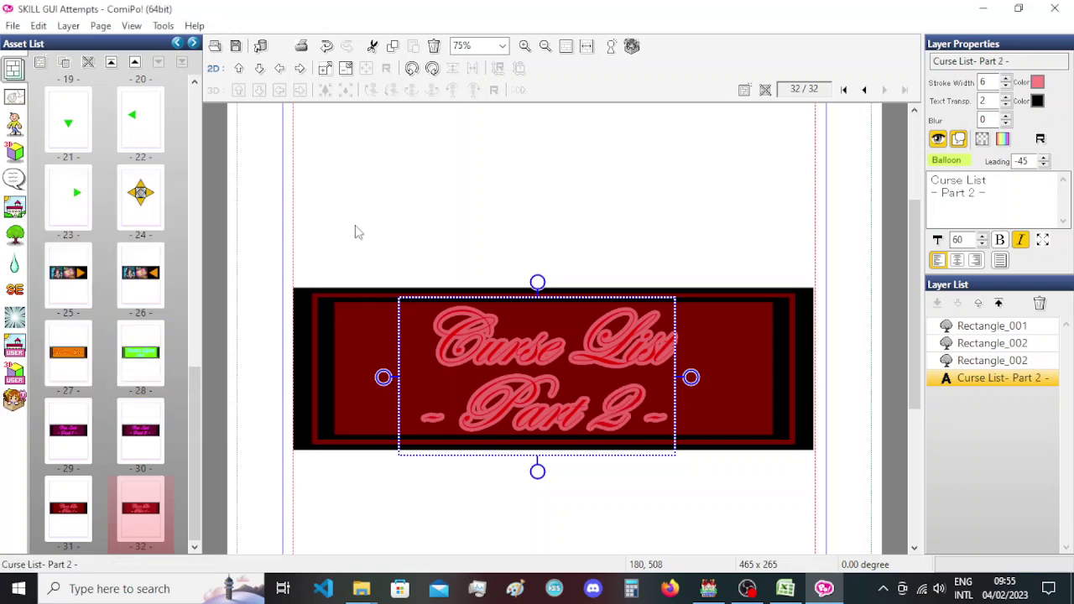
key(ctrl+s)
Nudge the "Ailment List" lettering on page 27 down to position 54, 533 so it sits more centrally on its panel.
click(72, 348)
scroll(297, 280, down, 3)
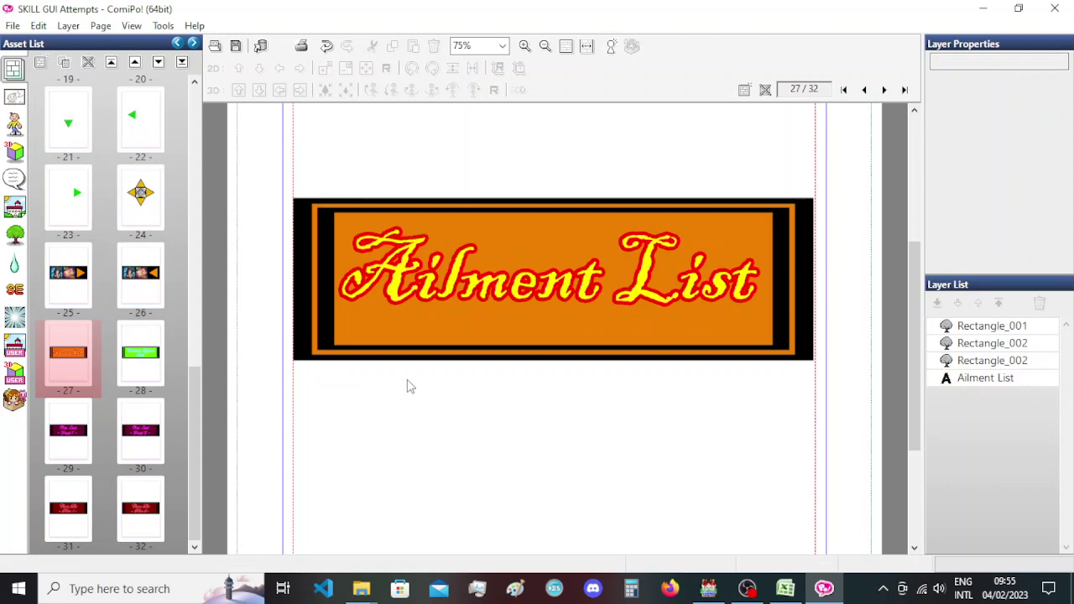
click(438, 289)
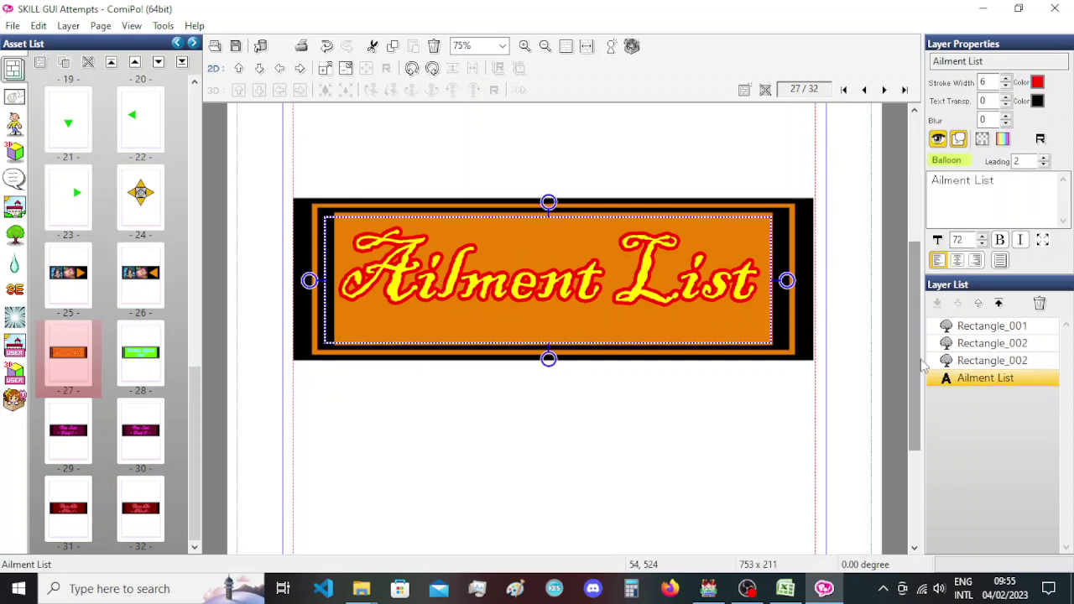
key(Down)
key(Down)
key(Down)
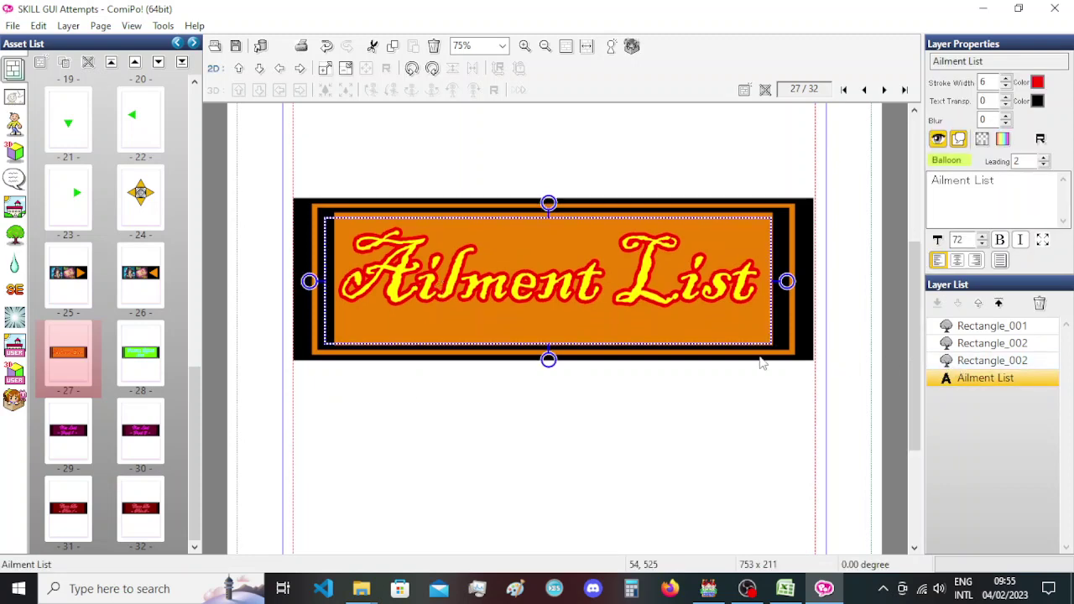
click(564, 445)
click(528, 290)
key(Down)
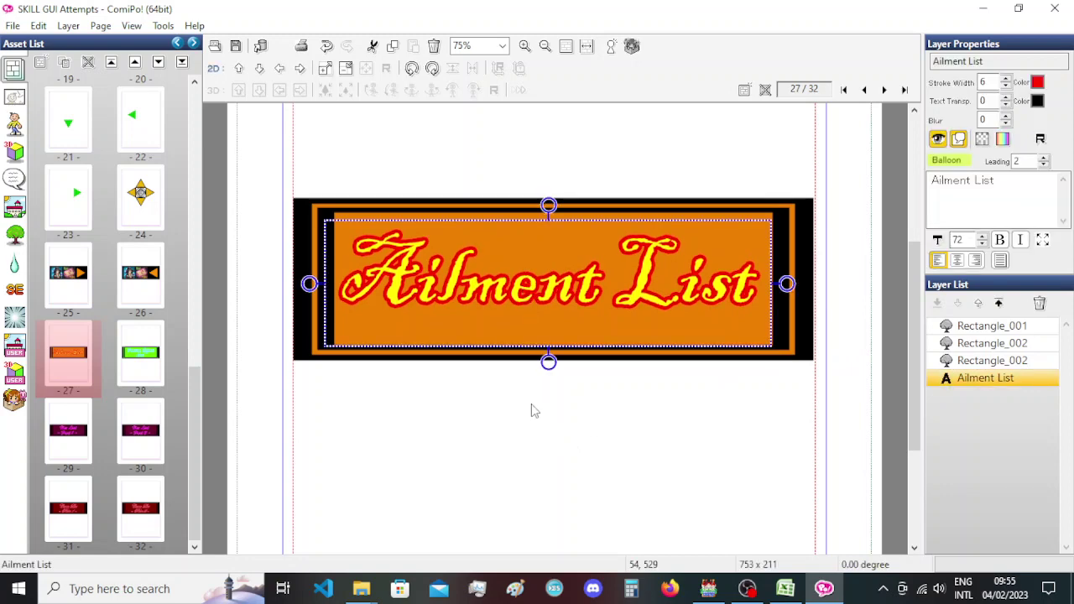
click(531, 408)
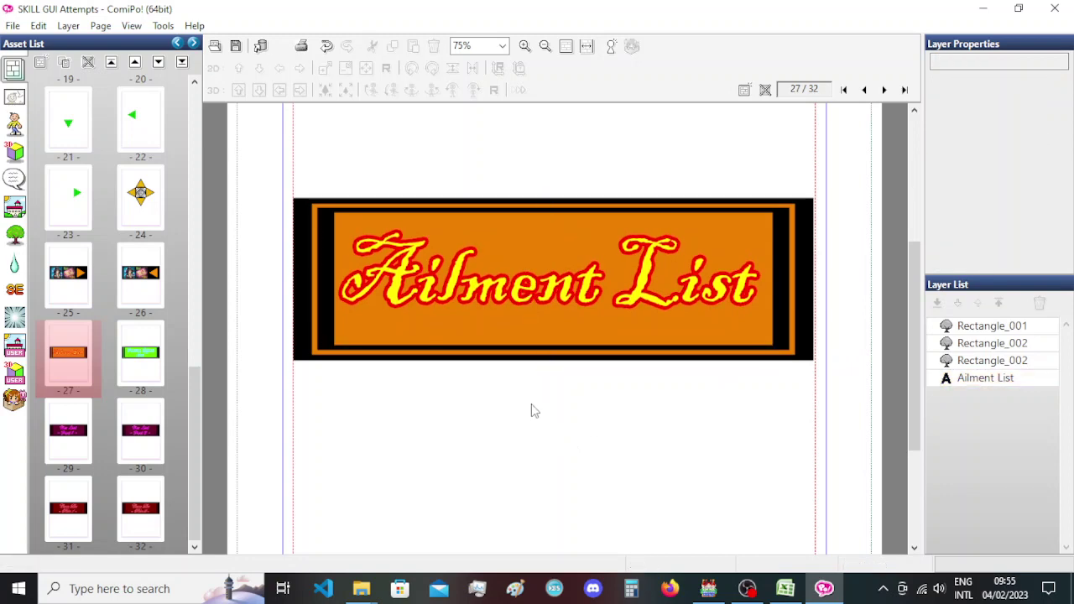
click(527, 294)
key(Down)
key(Down)
key(Down)
key(Down)
key(Down)
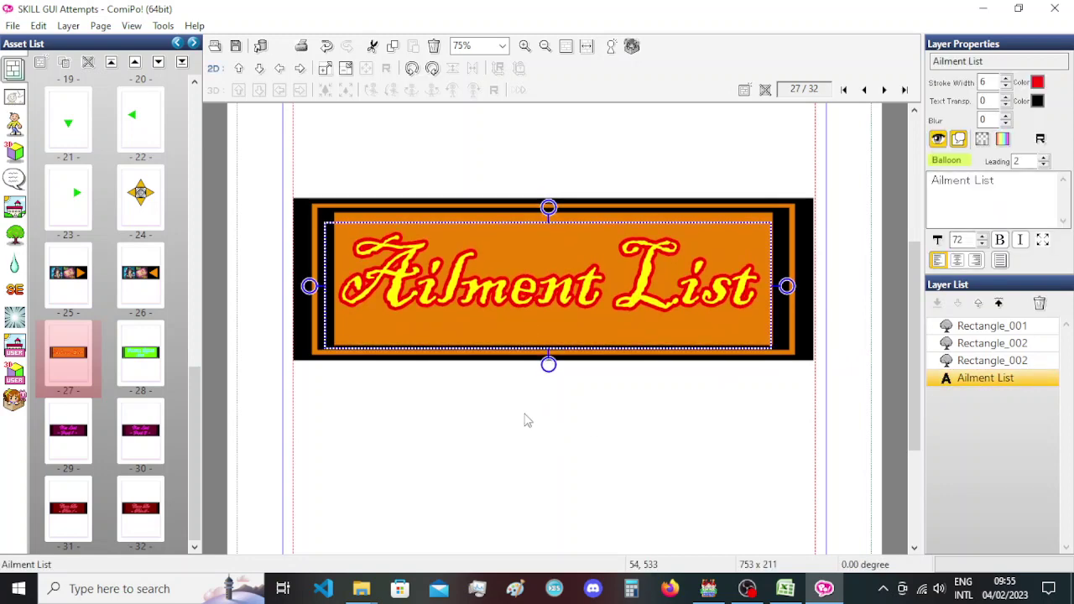
click(527, 422)
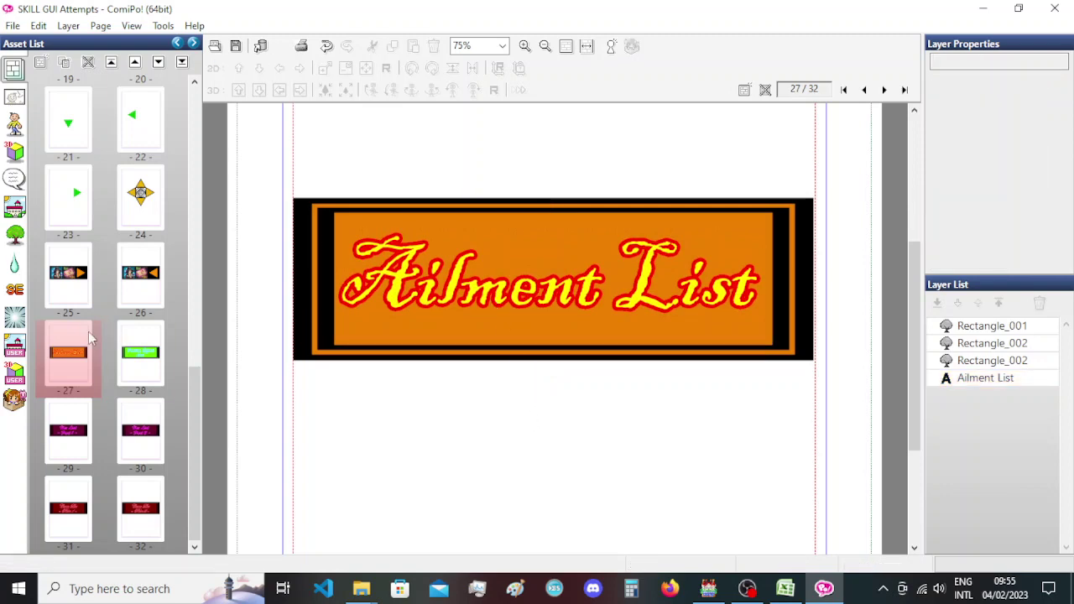
Review the lettering placement on the Positive Effects, Hex and Curse List panels on pages 28 to 32.
click(140, 353)
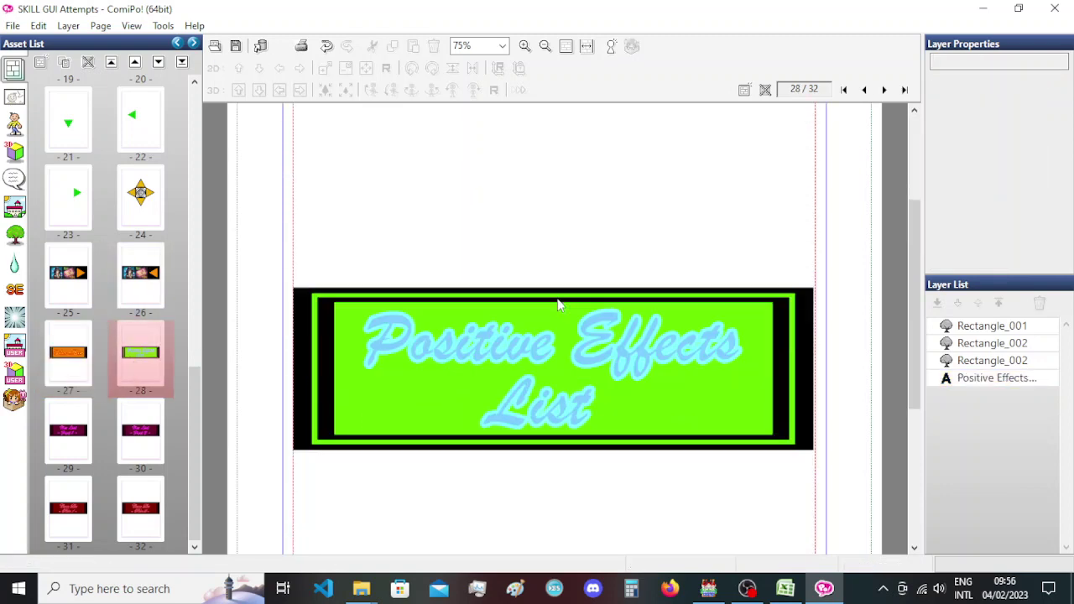
click(558, 304)
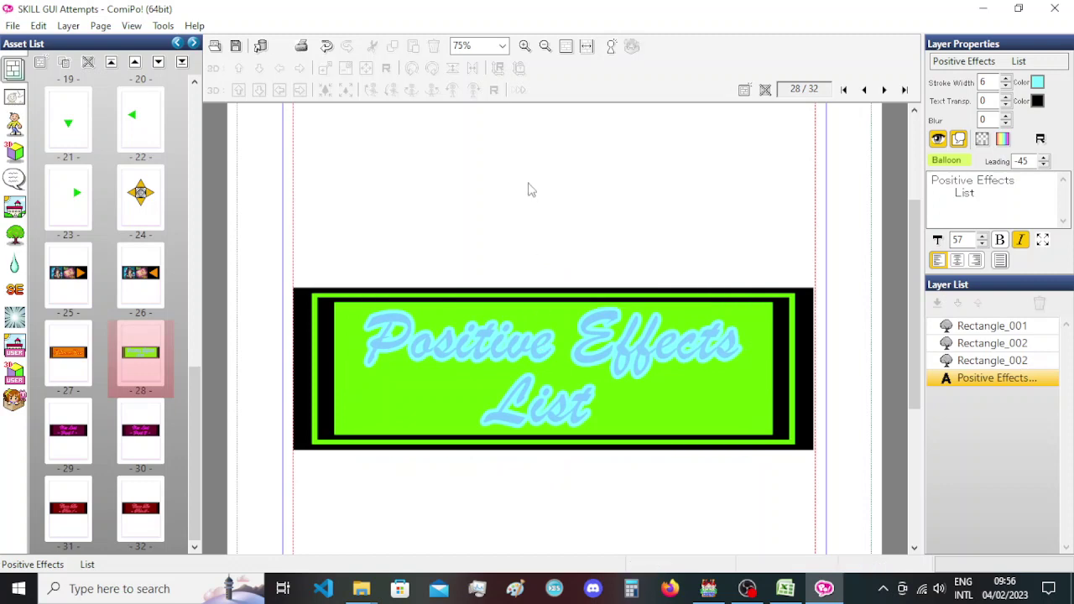
click(528, 189)
click(68, 430)
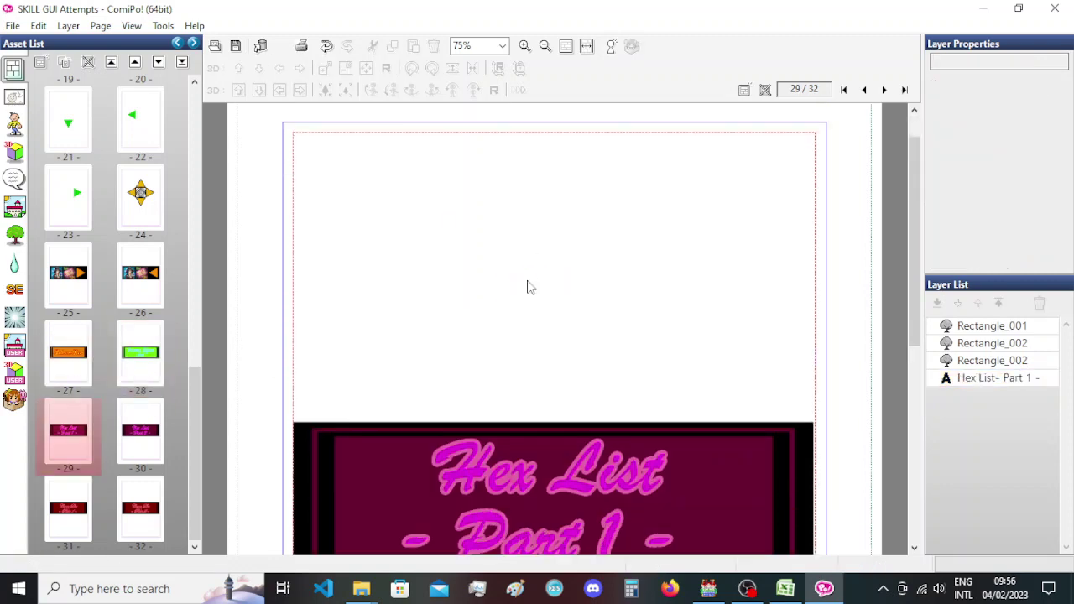
scroll(529, 288, down, 3)
click(126, 453)
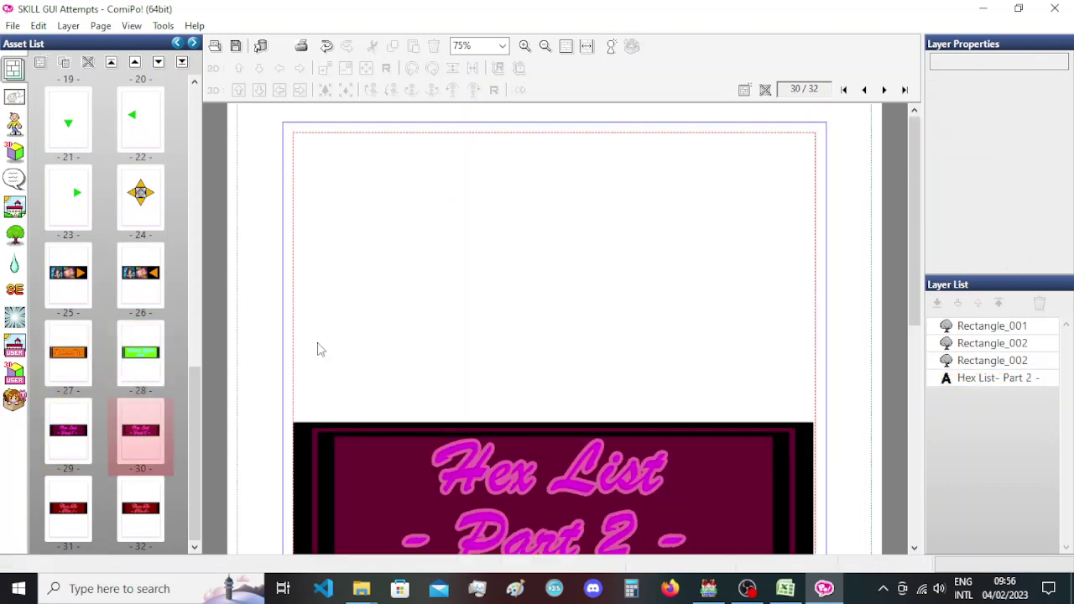
scroll(316, 348, down, 3)
click(68, 508)
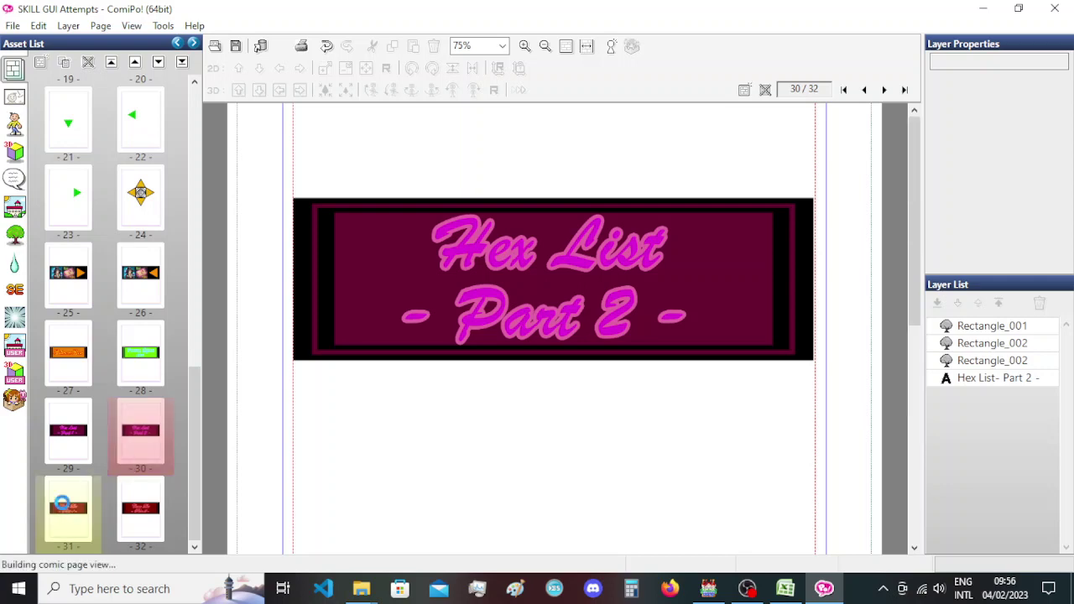
scroll(354, 320, down, 3)
click(157, 520)
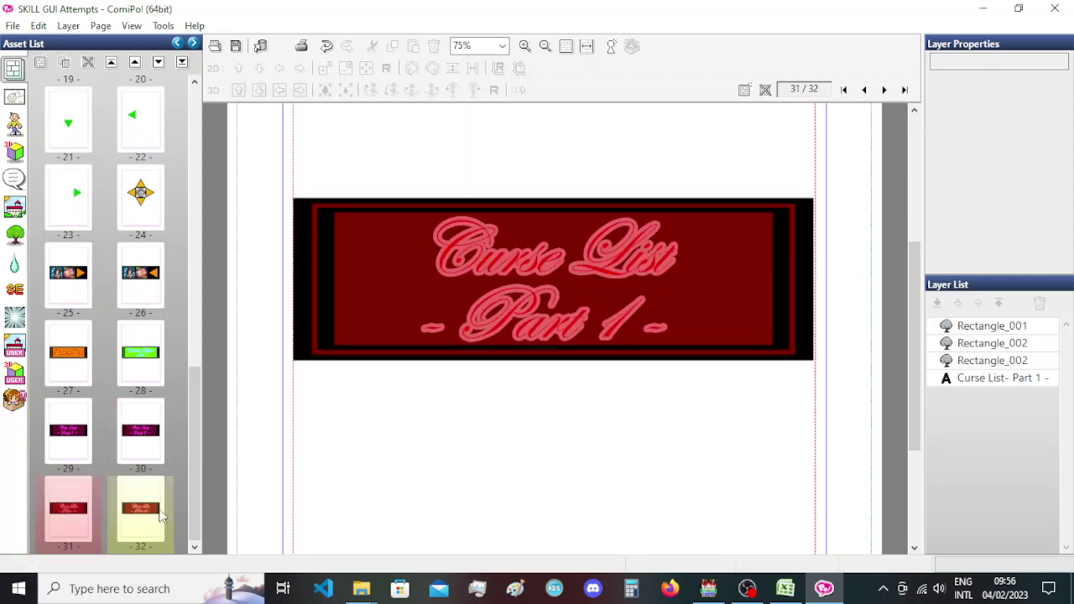
scroll(268, 386, down, 3)
Export the "Ailment List" page 27 as a PNG image with the base file name "Info_Panel_Ailments_List_Indicator".
click(80, 375)
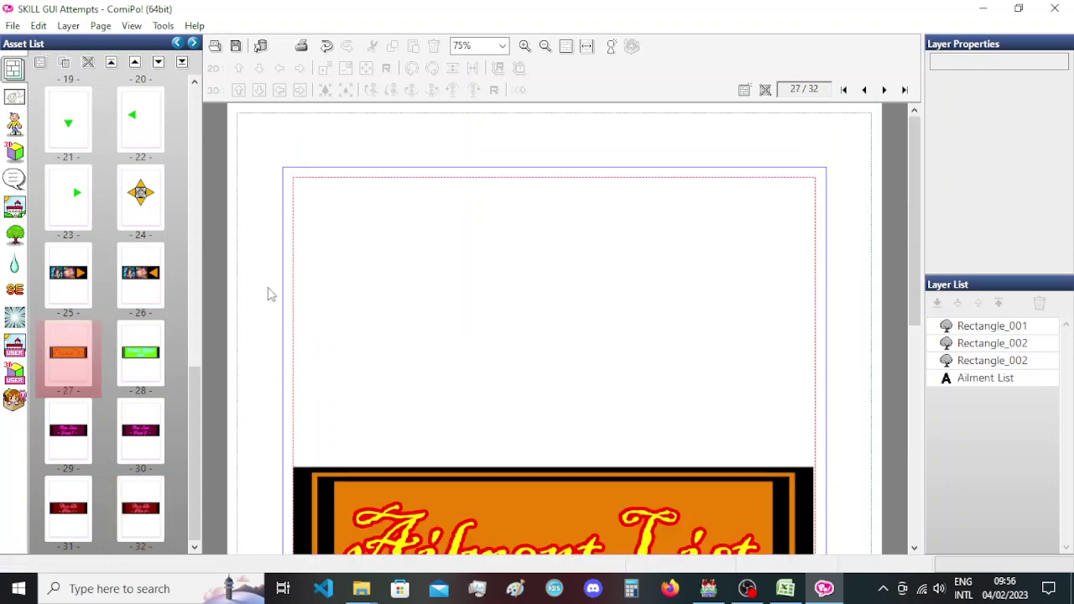
scroll(339, 302, down, 3)
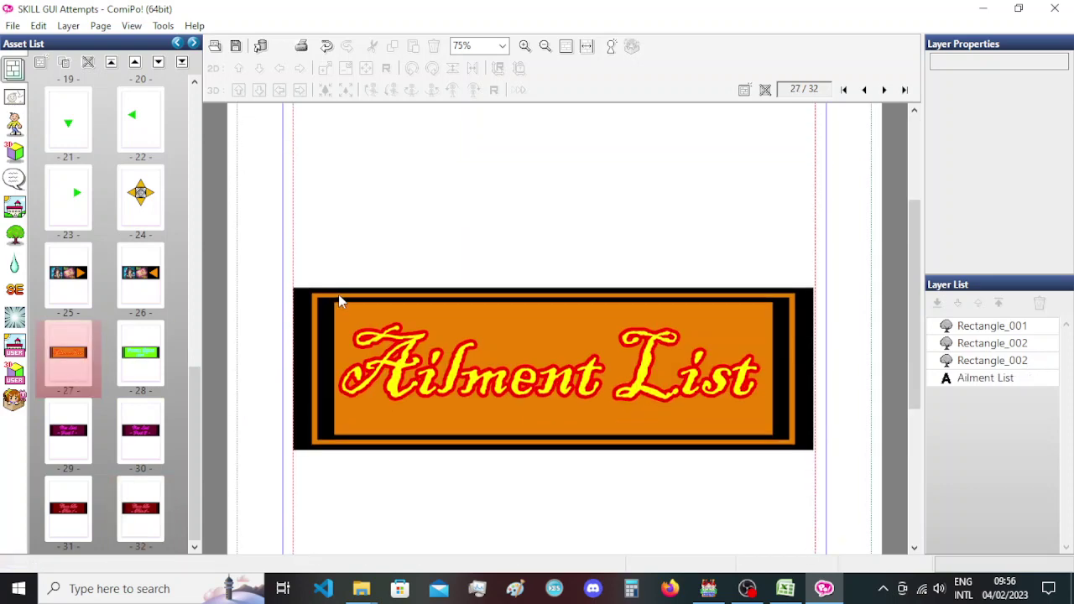
key(ctrl+e)
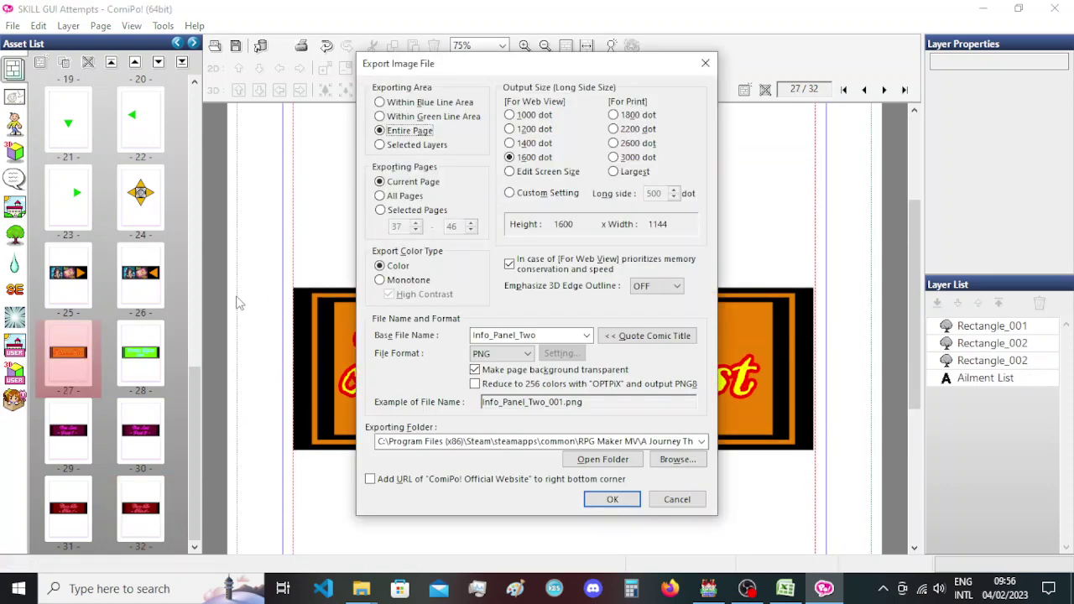
click(522, 333)
click(531, 334)
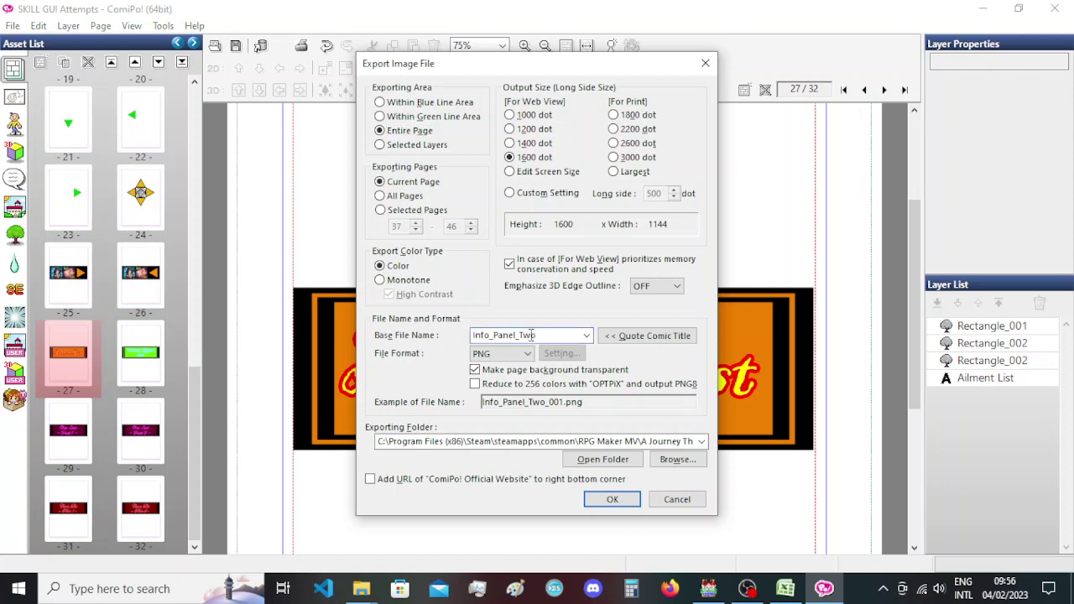
drag(522, 336, 538, 336)
text(Ailments)
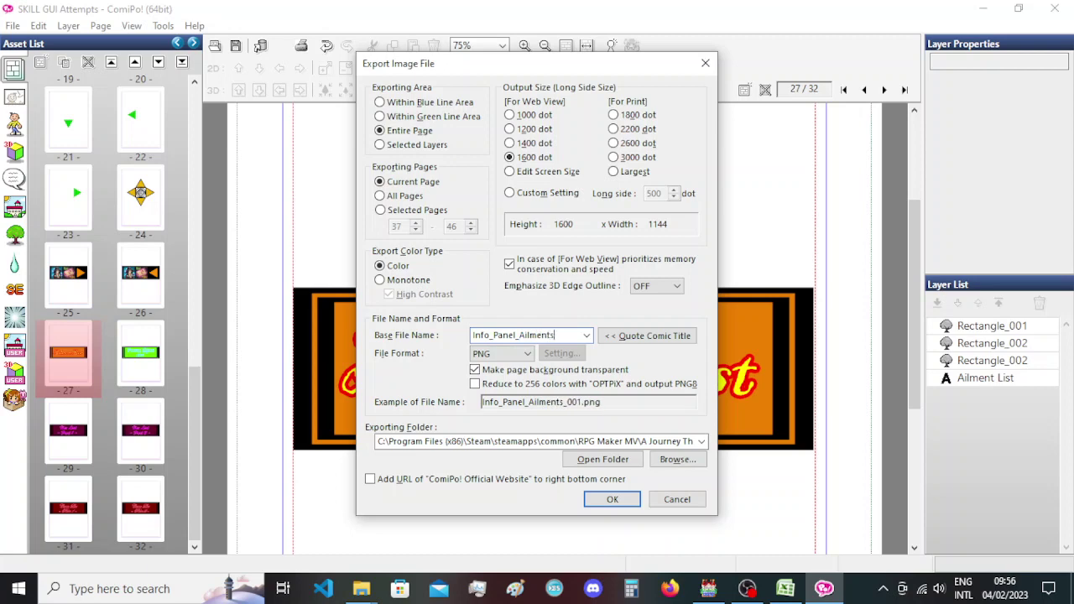
text(_List)
text(_Indicator)
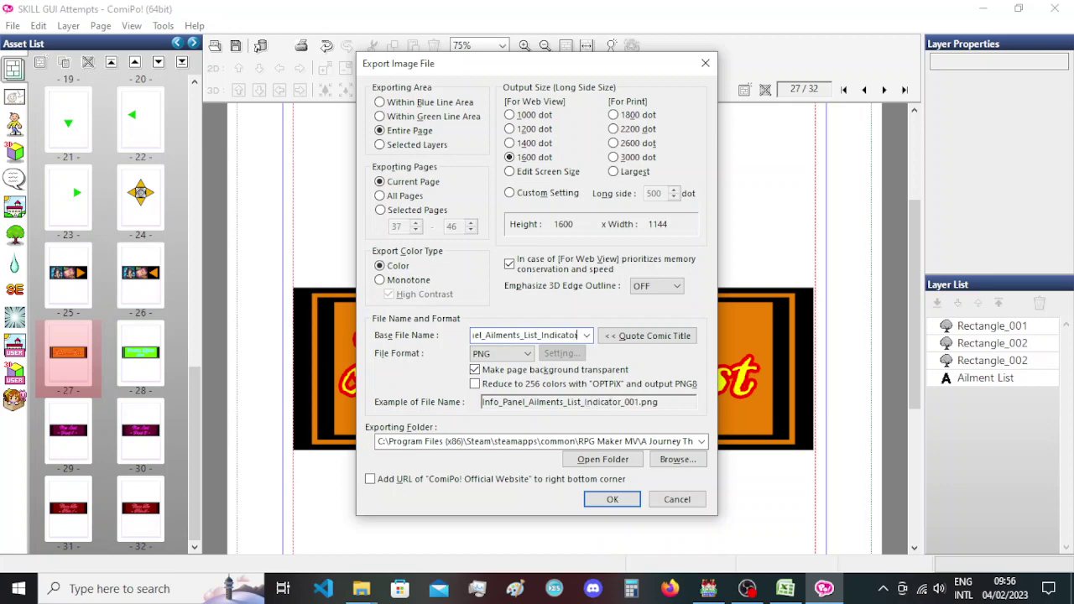
click(612, 500)
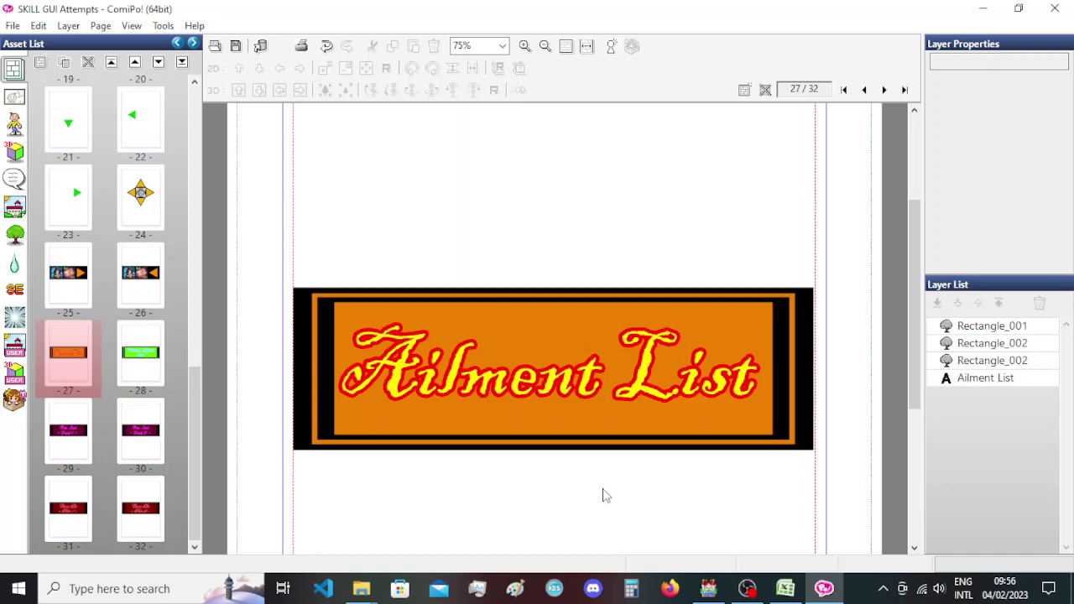
Export the "Positive Effects List" page 28 as a PNG image with the base file name "Info_Panel_Positive_Effects_List_Indicator".
click(155, 356)
key(ctrl+e)
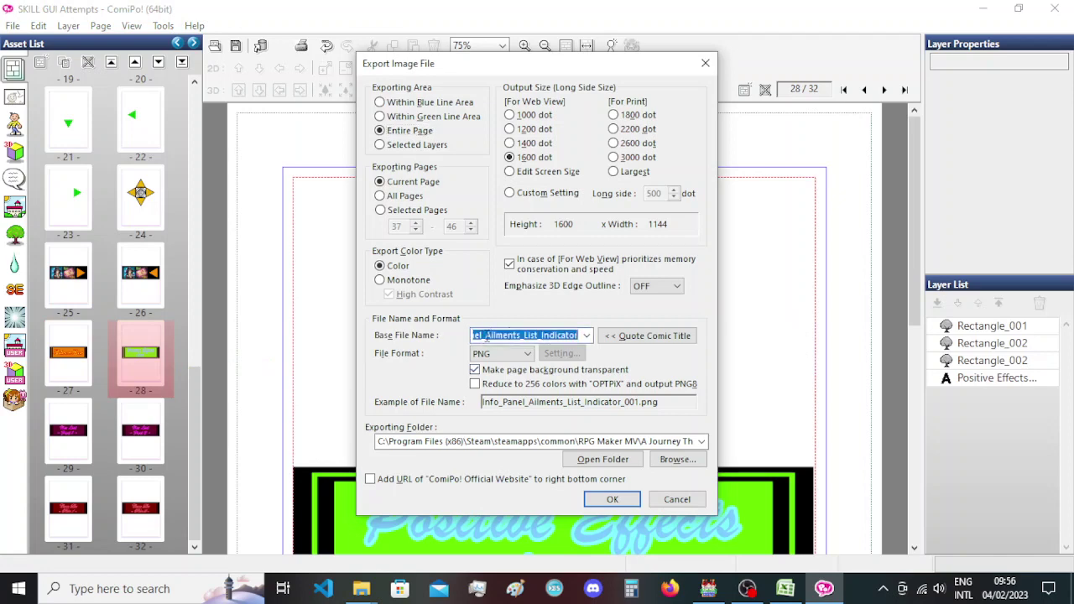
drag(485, 336, 520, 337)
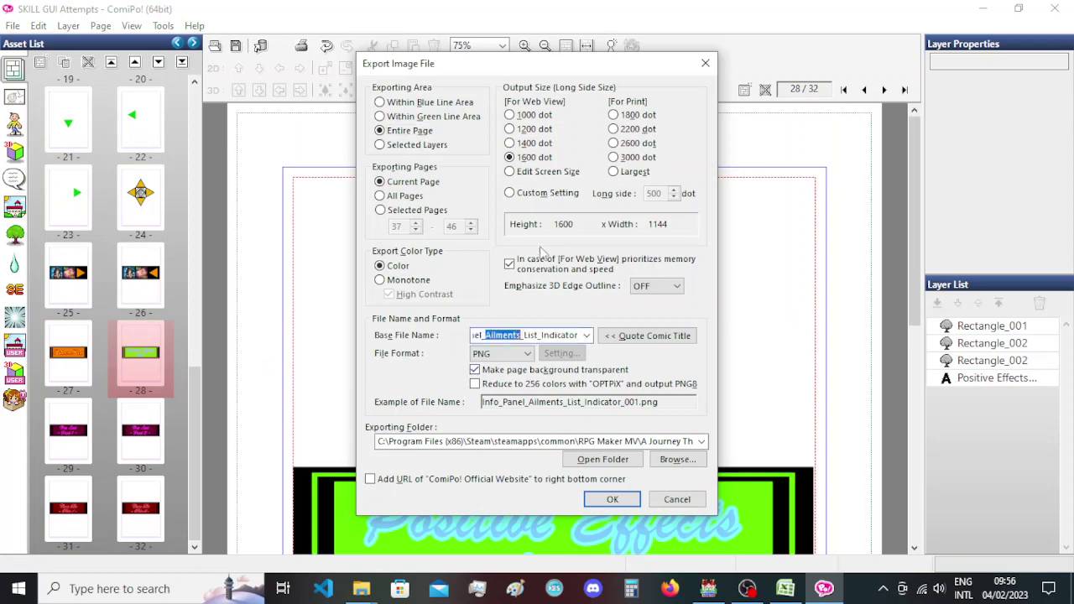
text(Positive_)
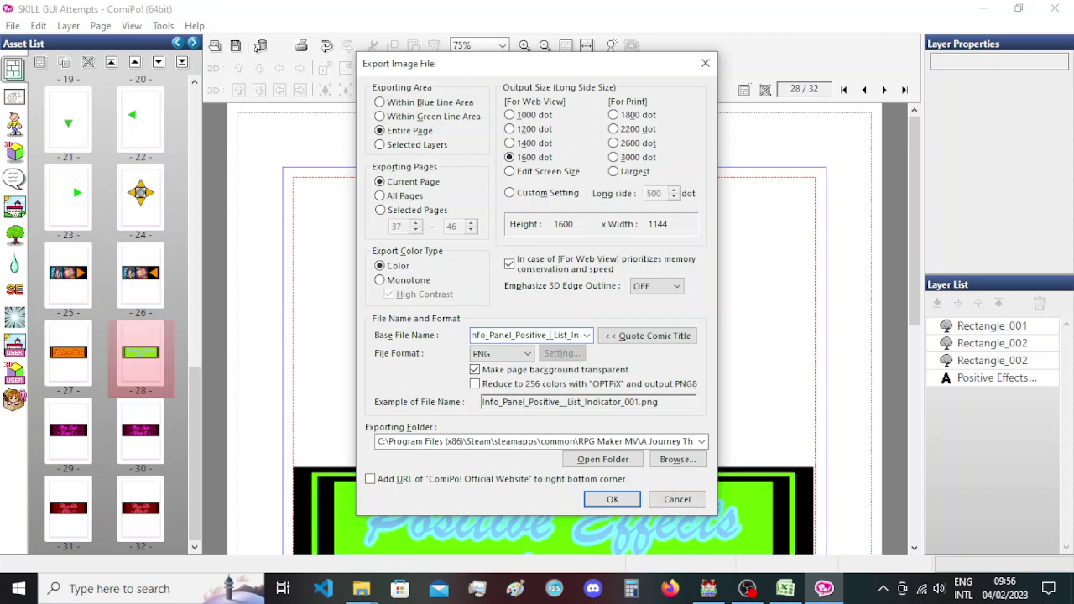
text(Effects)
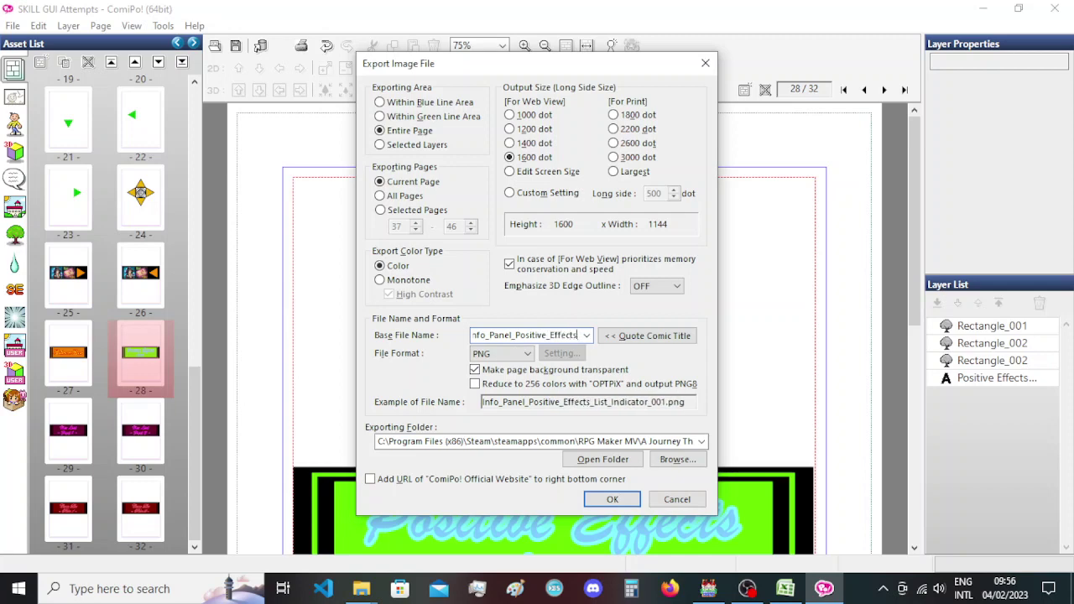
key(Return)
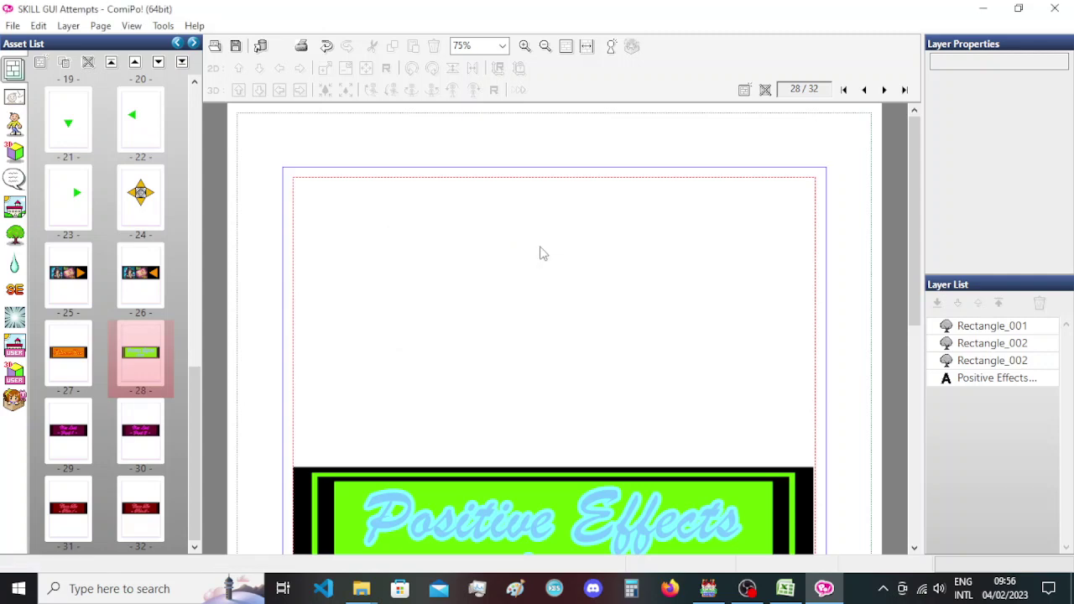
Export the "Hex List - Part 1" page 29 as a PNG image with the base file name "Info_Panel_Hex_List_Part_One_Indicator".
scroll(541, 253, down, 3)
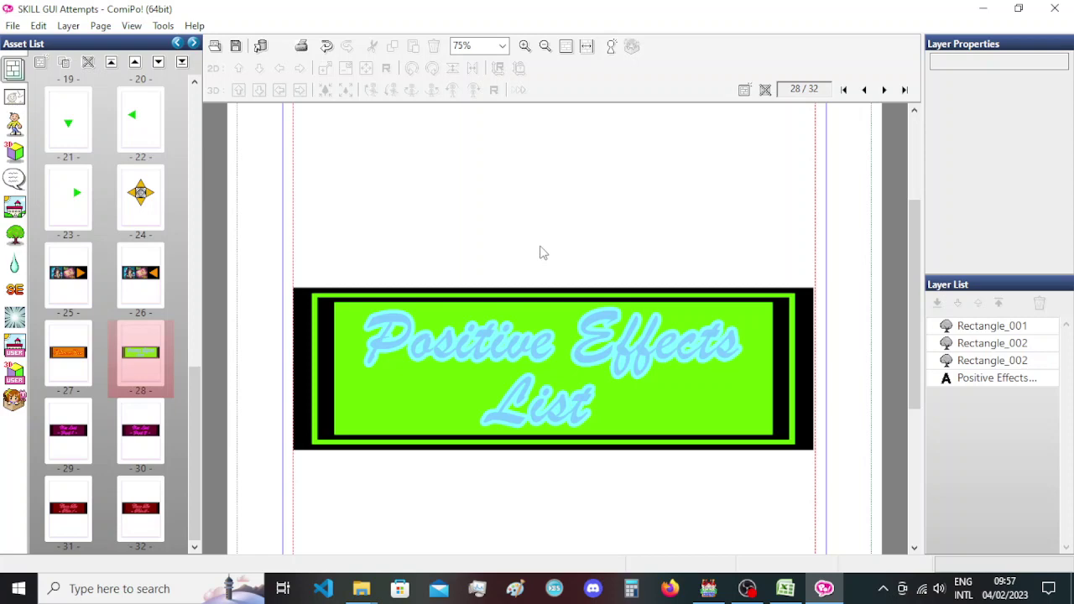
click(68, 430)
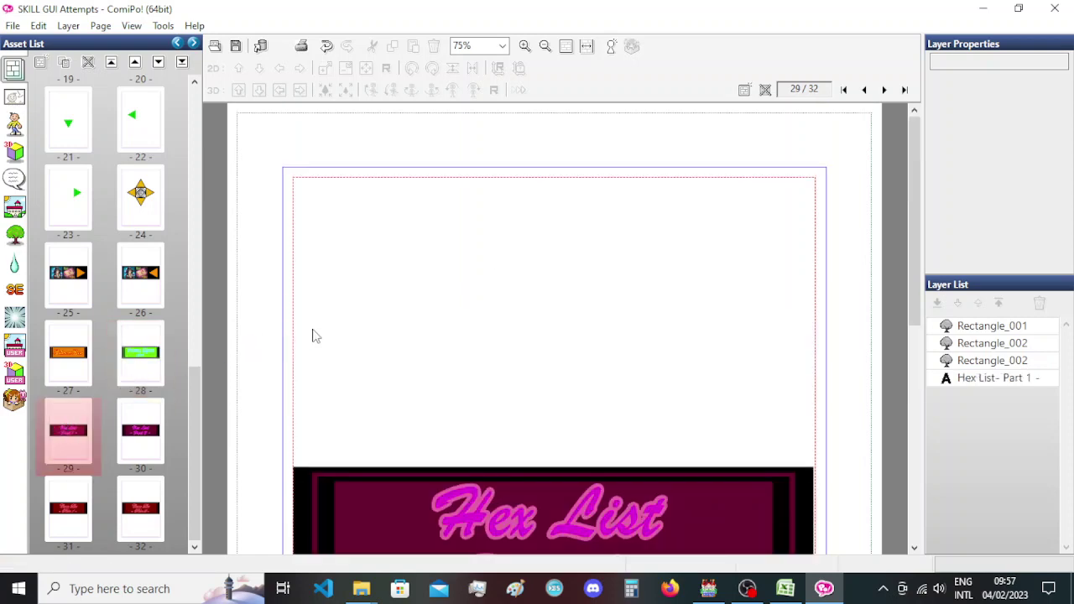
scroll(312, 336, down, 3)
key(ctrl+e)
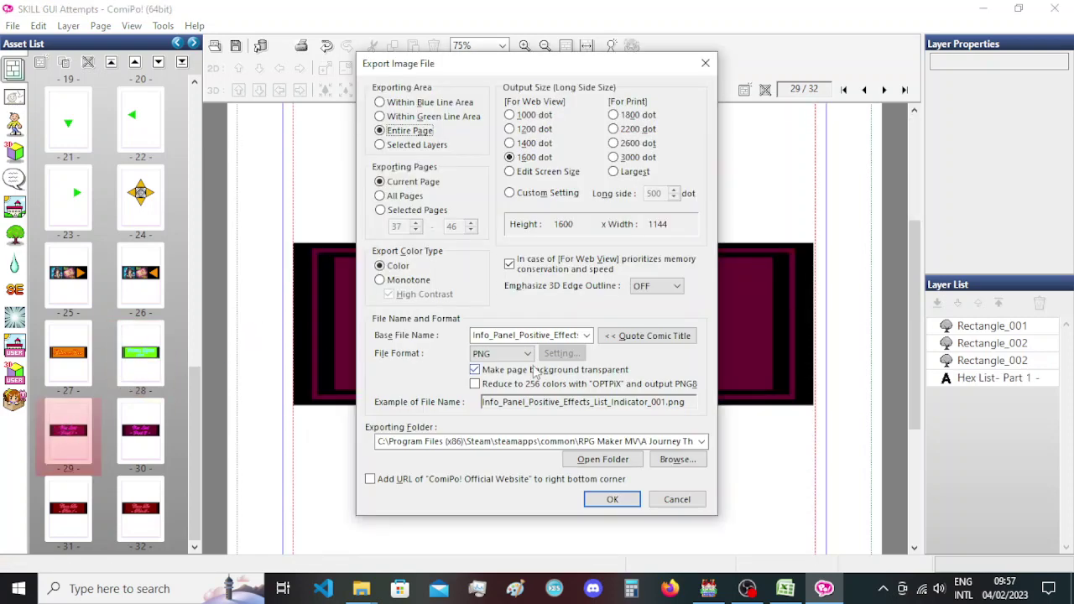
click(542, 335)
drag(541, 335, 579, 338)
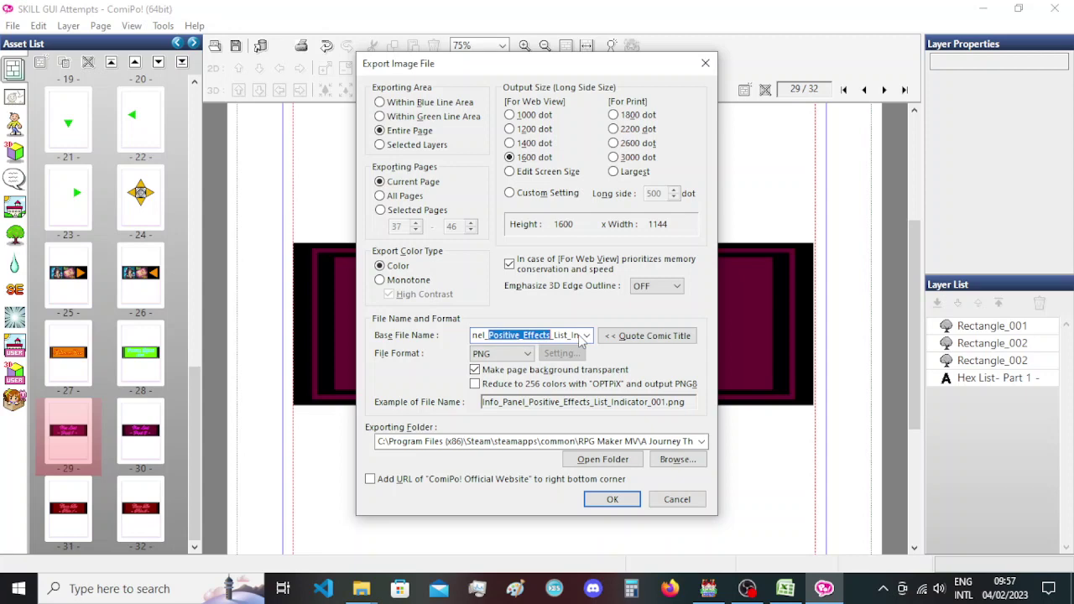
key(BackSpace)
text(Hex)
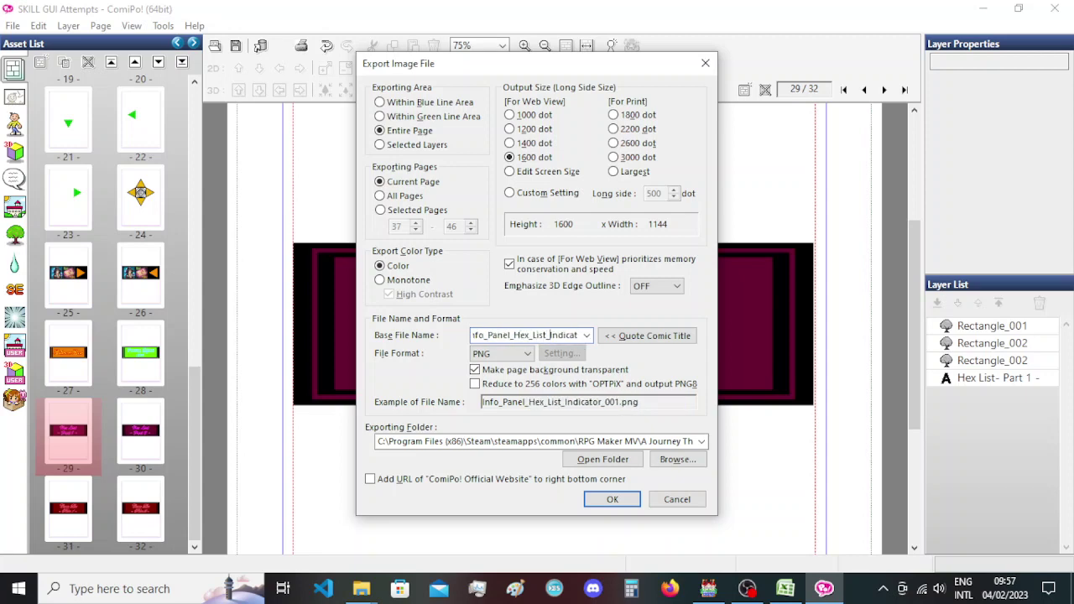
text(_List_)
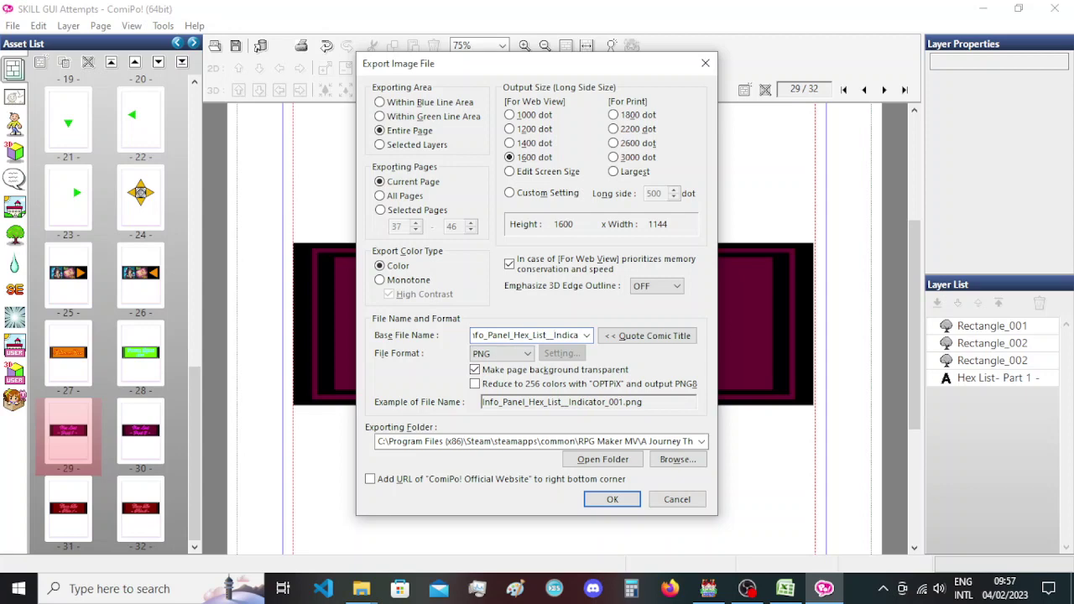
text(Part_)
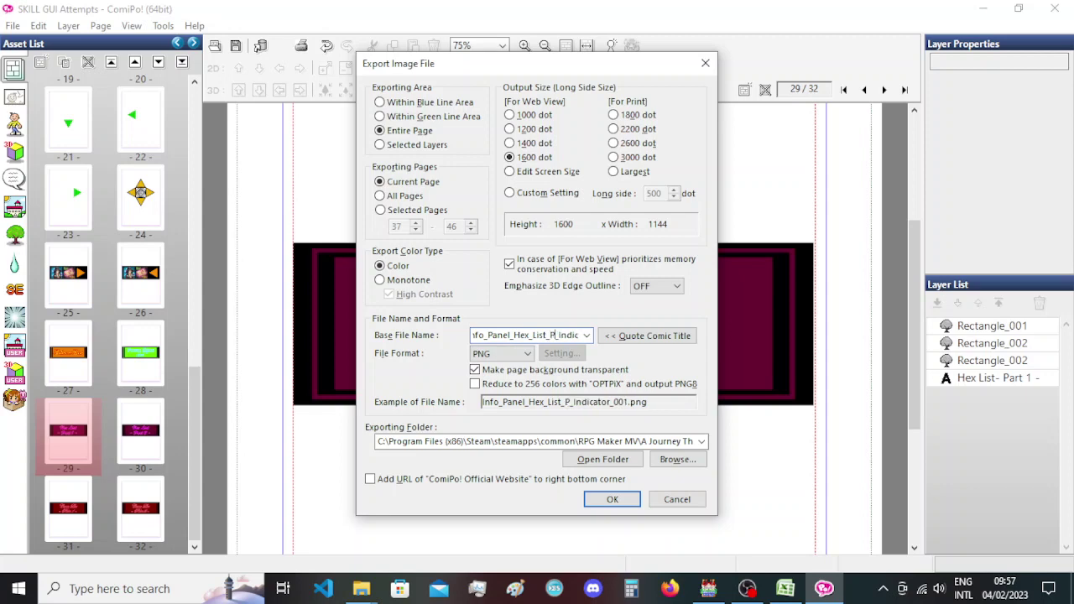
text(One)
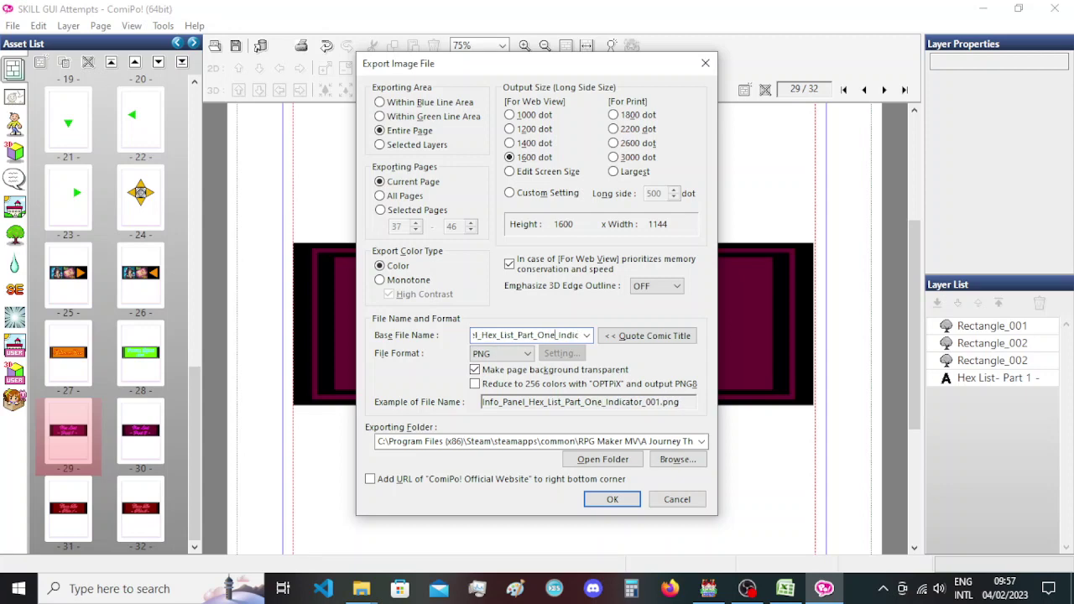
key(Return)
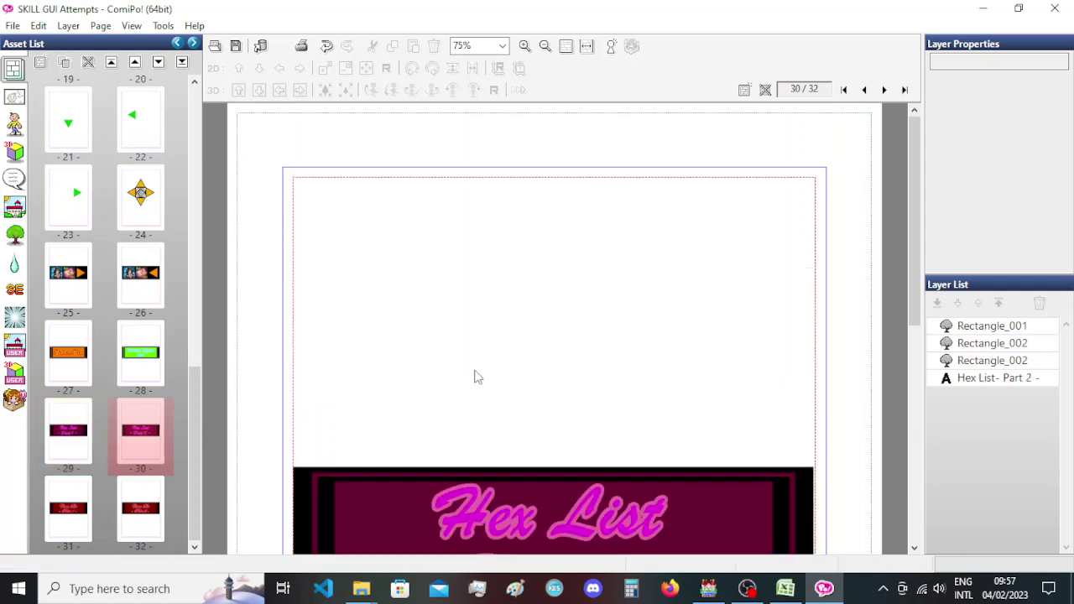
Export the "Hex List - Part 2" page 30 as a PNG image with the base file name "Info_Panel_Hex_List_Part_Two_Indicator".
scroll(414, 359, down, 2)
key(ctrl+e)
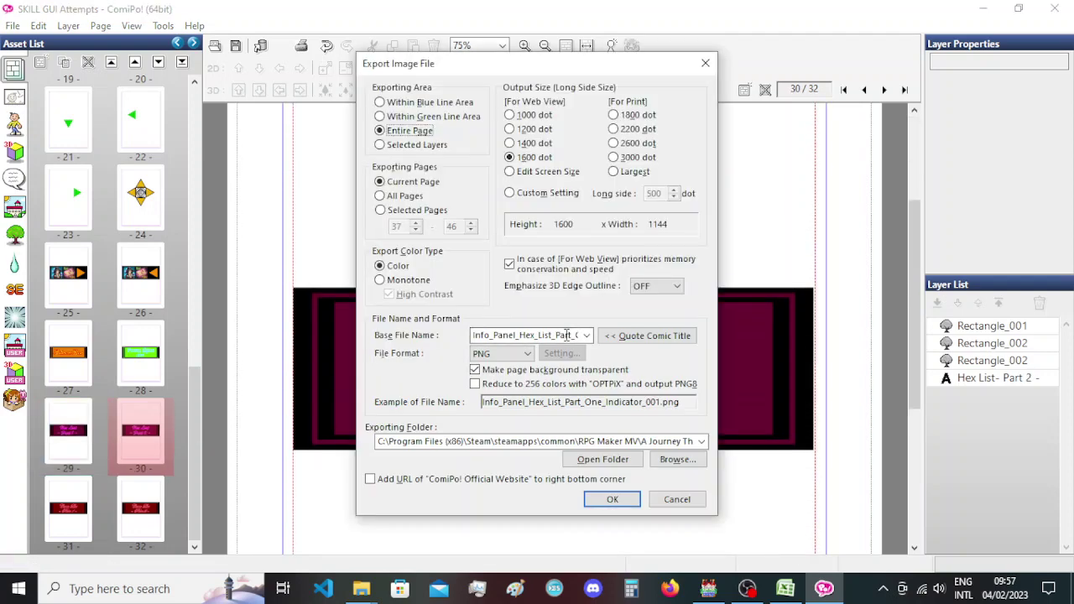
double_click(577, 335)
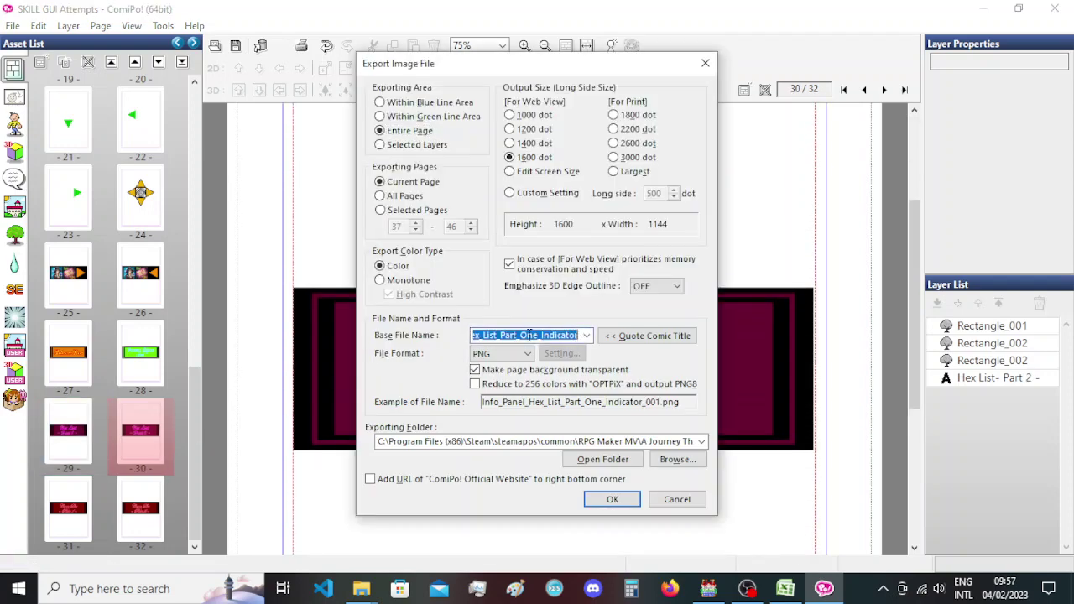
double_click(528, 335)
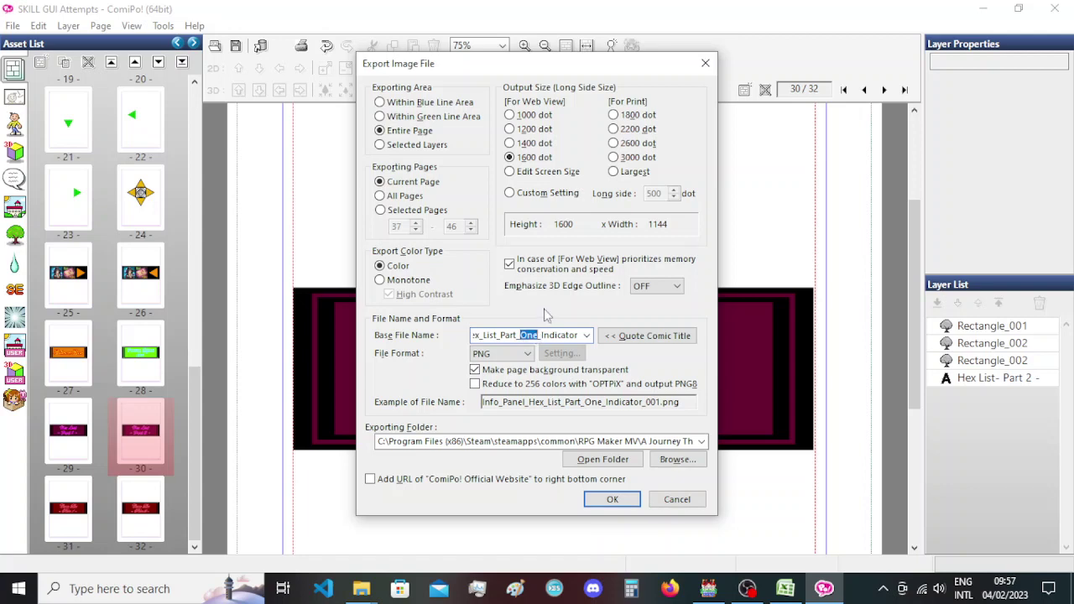
text(Two)
key(Return)
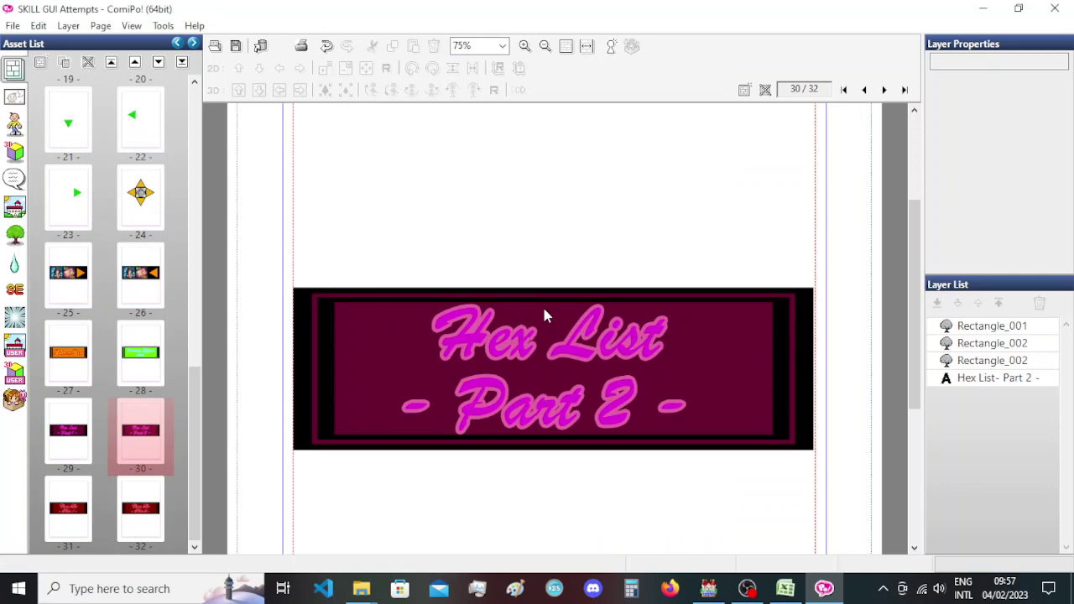
Export the "Curse List - Part 1" page 31 as a PNG image with the base file name "Info_Panel_Curse_List_Part_Two_Indicator".
click(71, 509)
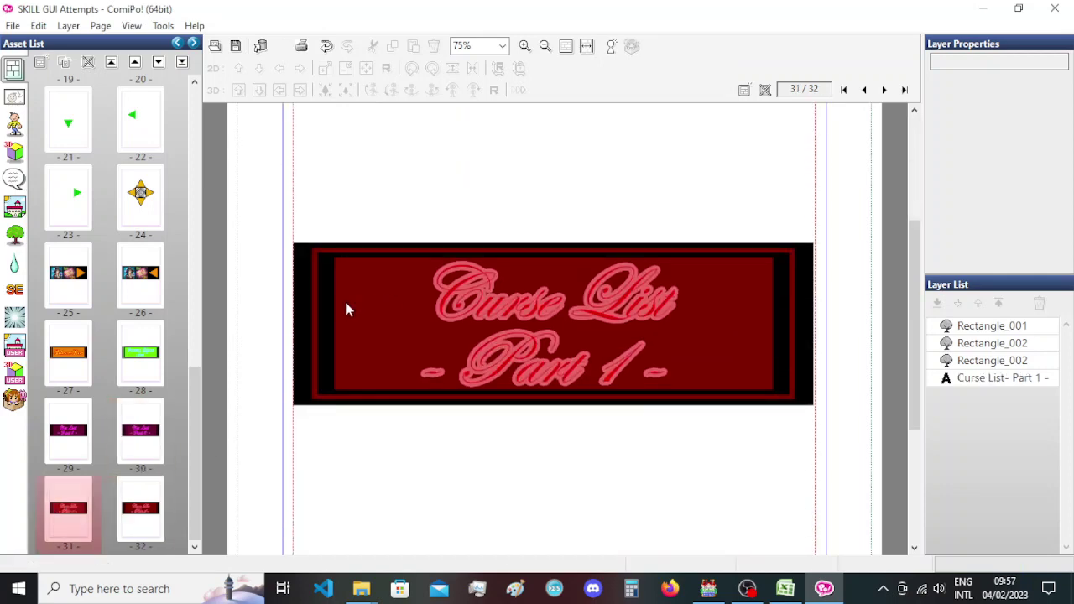
key(ctrl+e)
mouse_move(518, 332)
mouse_down()
mouse_move(481, 340)
mouse_move(534, 336)
mouse_up()
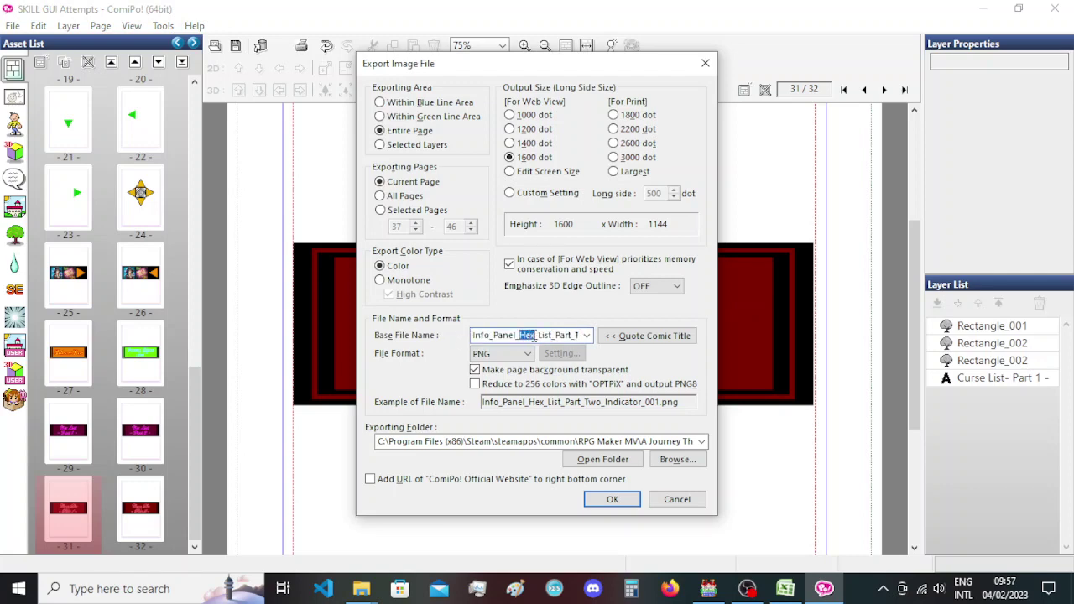
text(Curse)
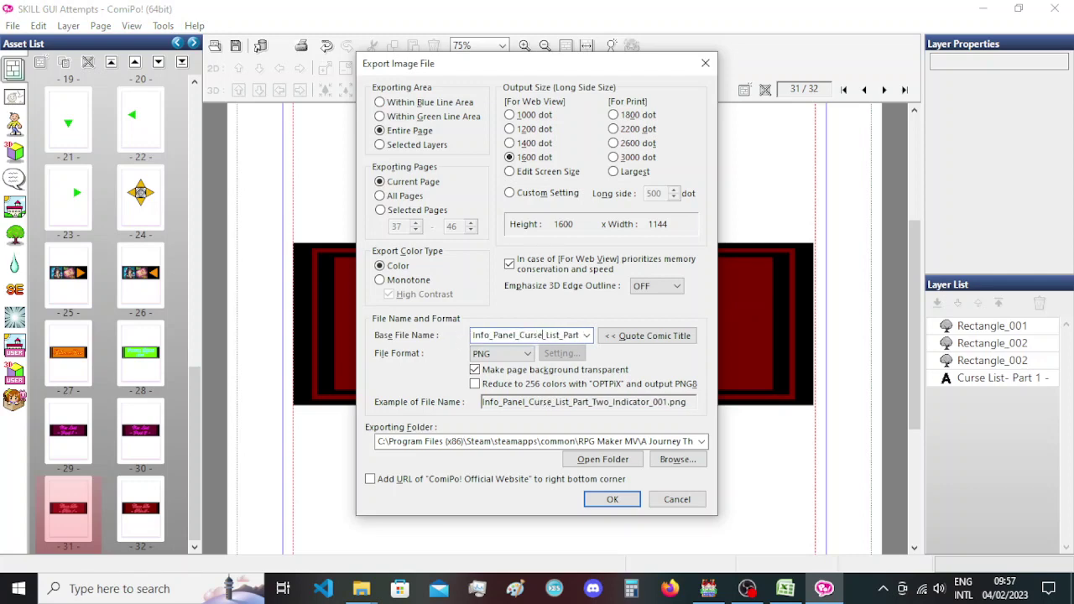
click(612, 500)
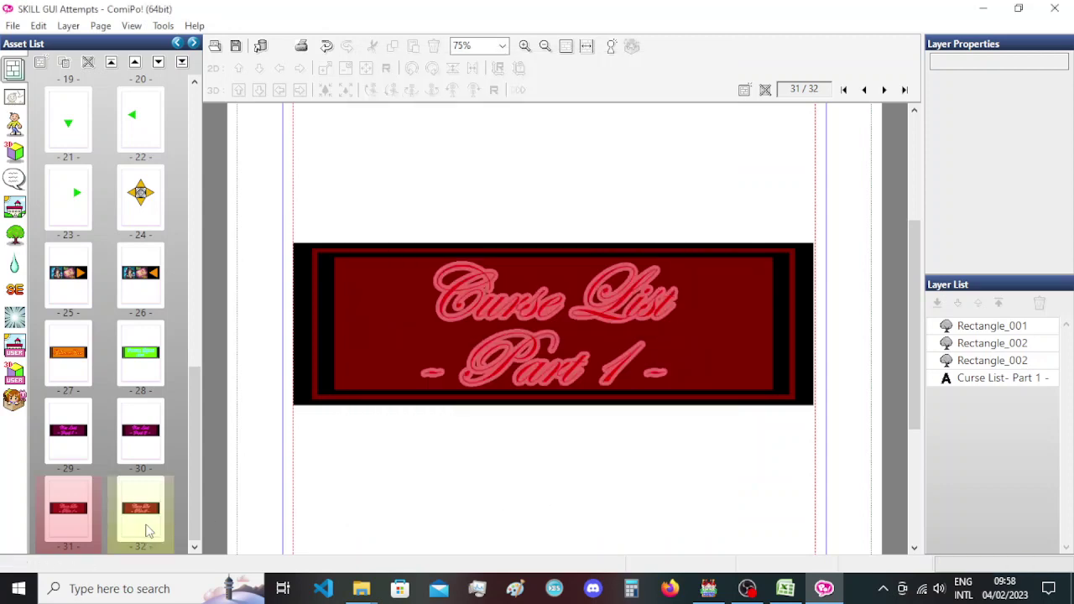
Export the "Curse List - Part 2" page 32 as a PNG image, keeping the base file name "Info_Panel_Curse_List_Part_Two_Indicator".
key(ctrl+e)
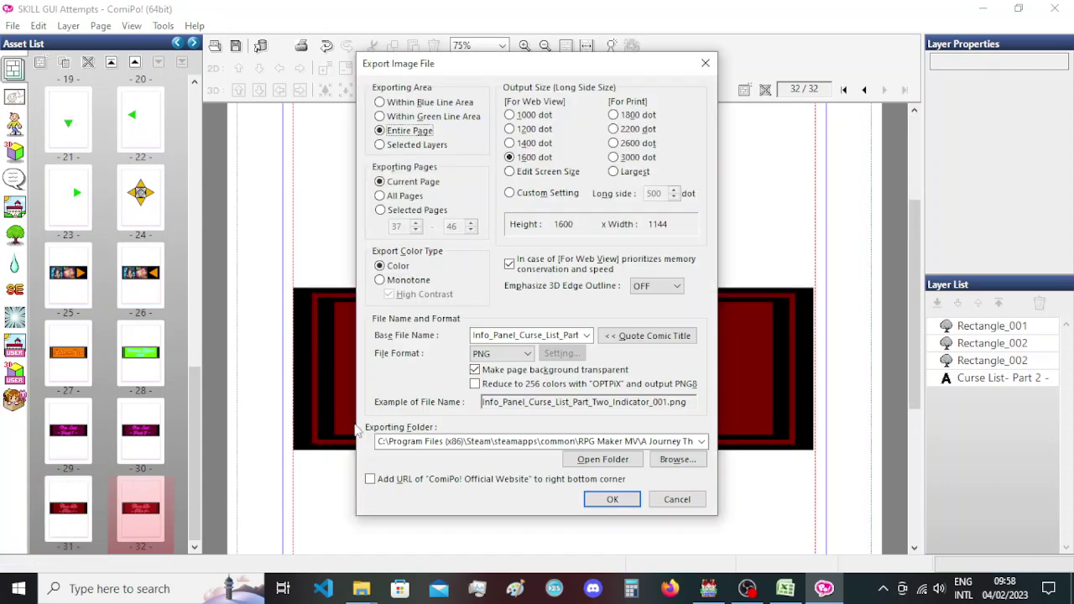
double_click(568, 334)
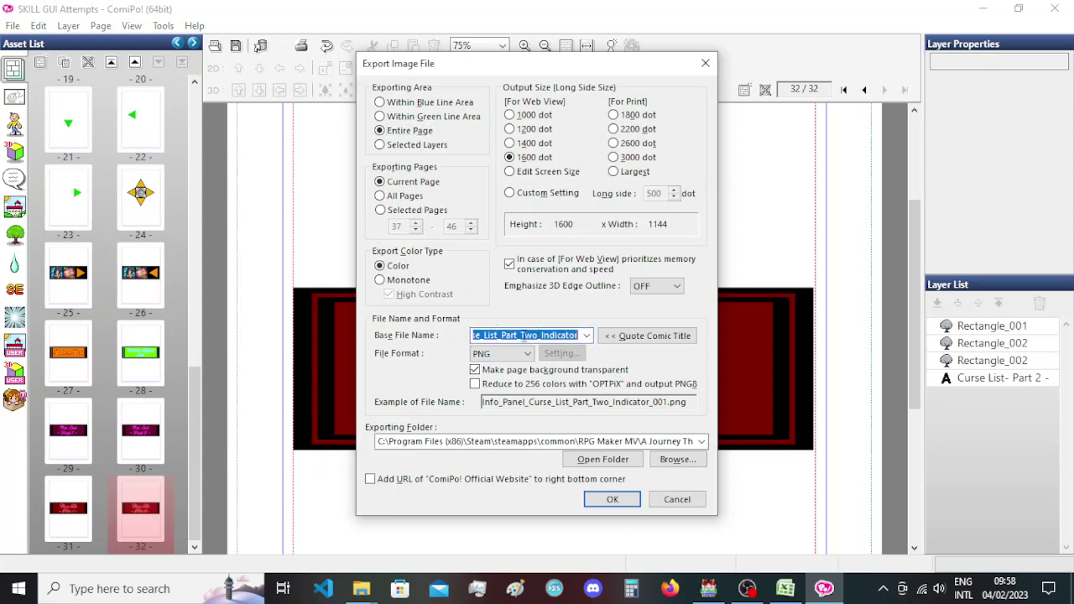
drag(525, 335, 461, 335)
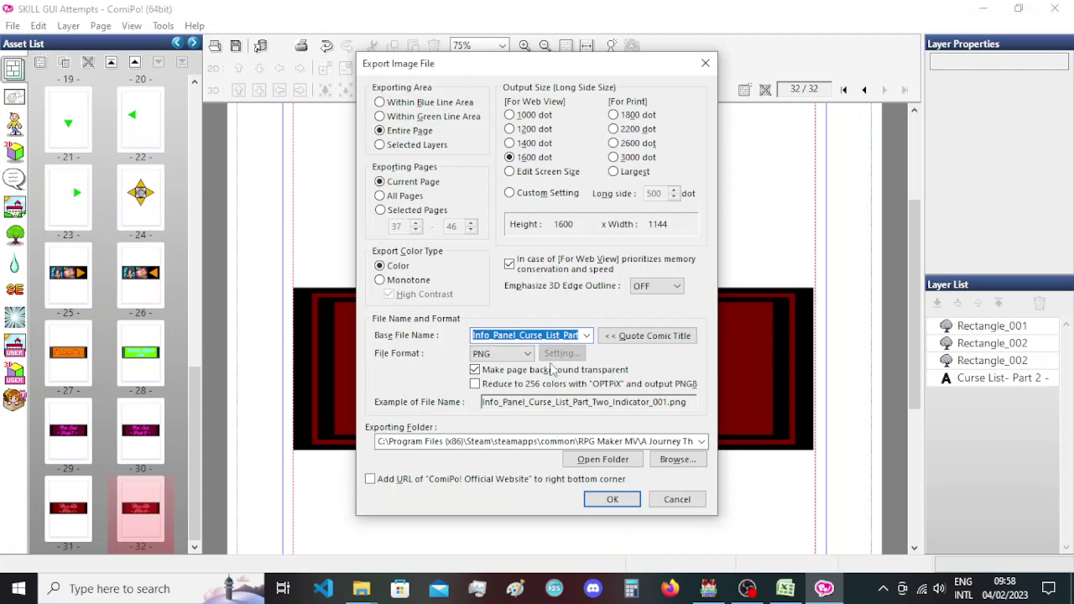
click(562, 334)
key(shift+End)
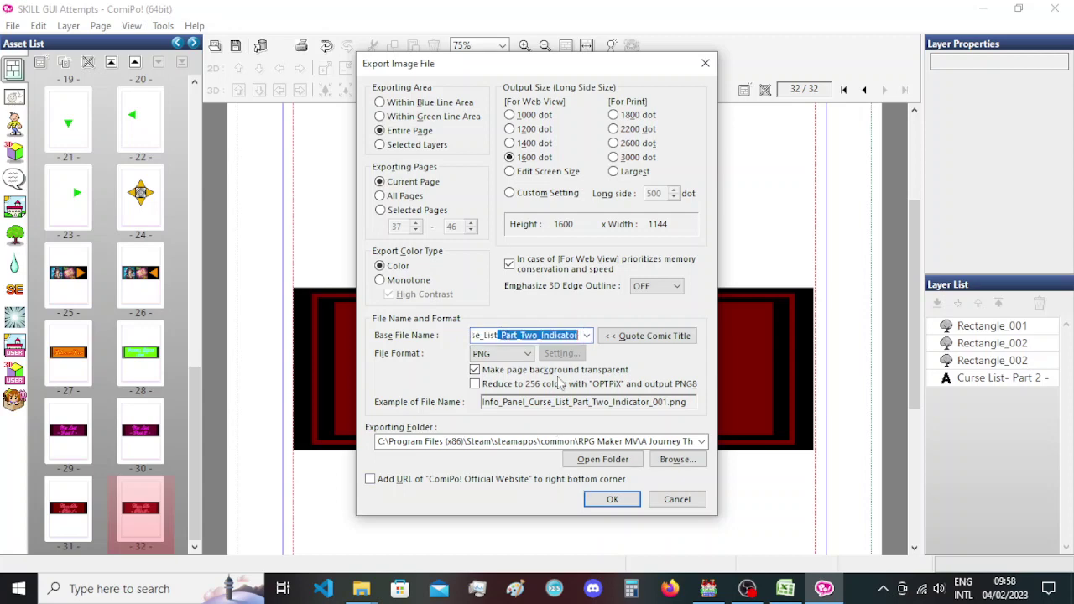
click(606, 499)
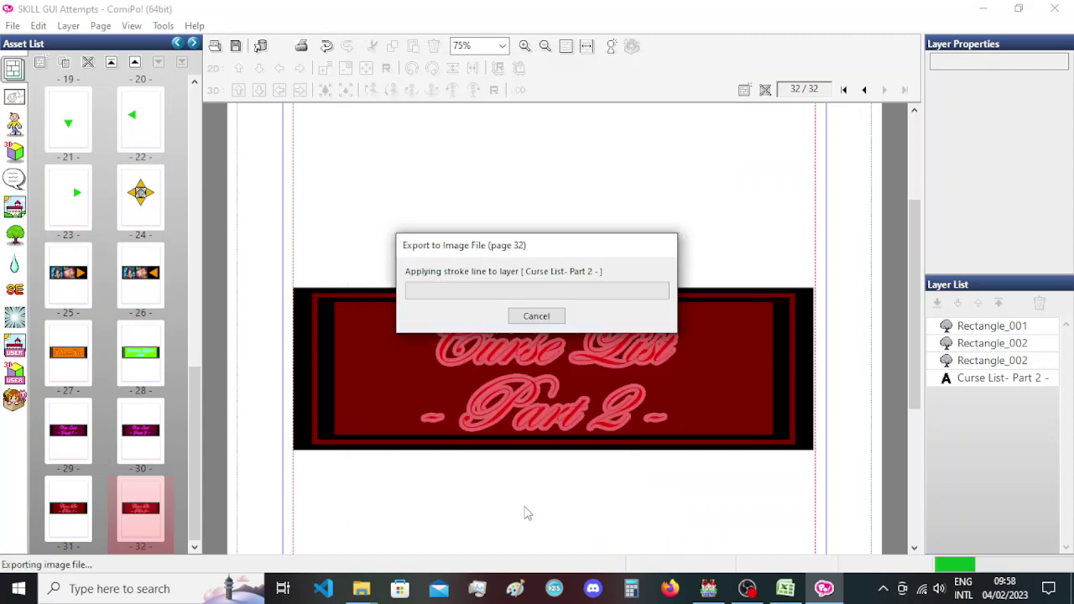
Switch to File Explorer and search the project's pictures folder for "list".
mouse_move(361, 588)
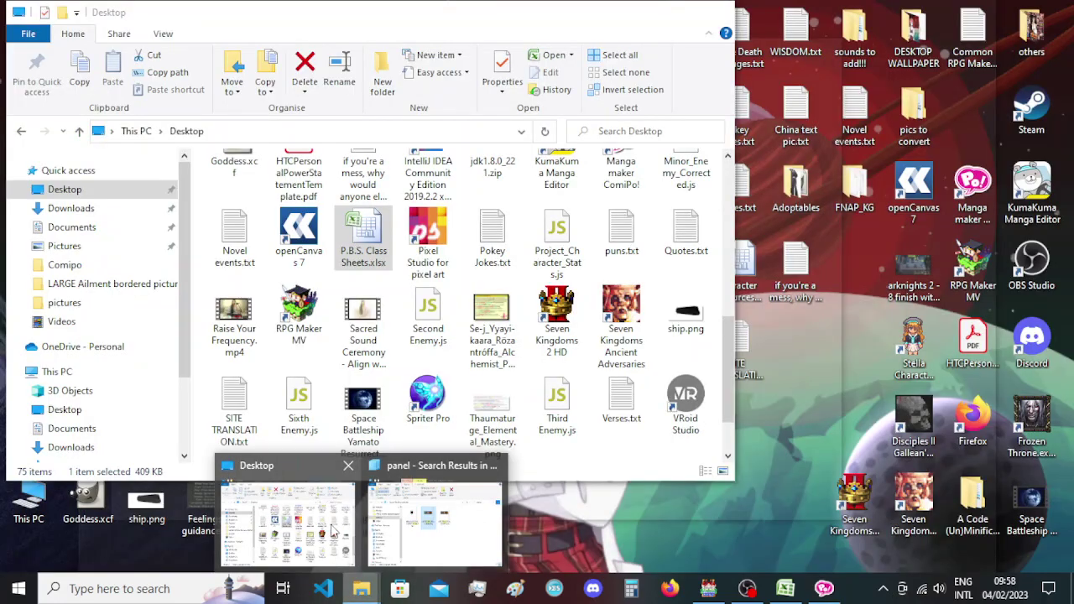
click(333, 532)
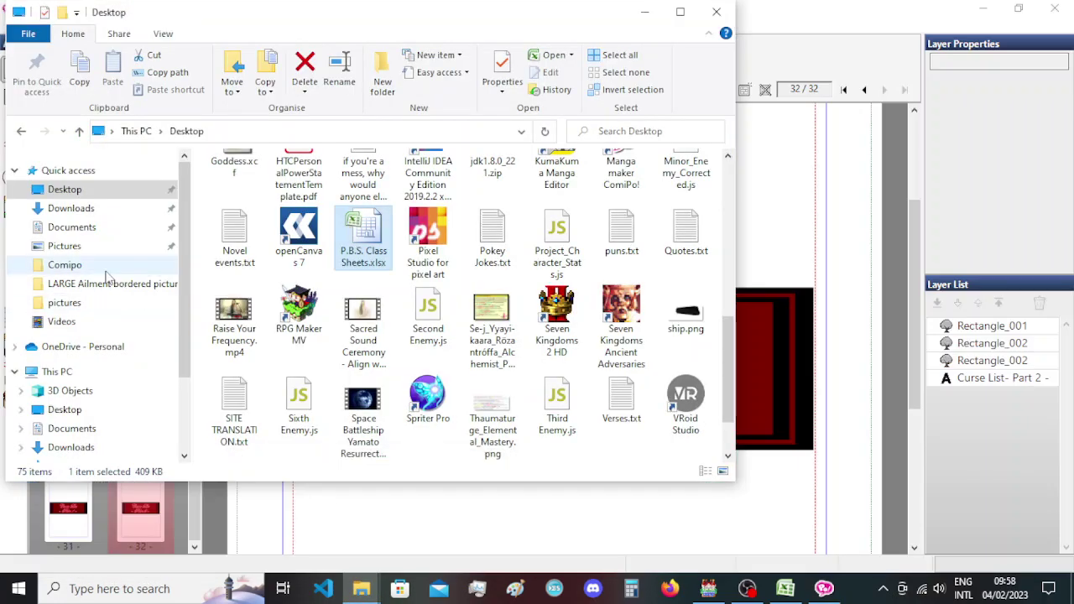
click(99, 305)
drag(468, 19, 558, 48)
click(704, 162)
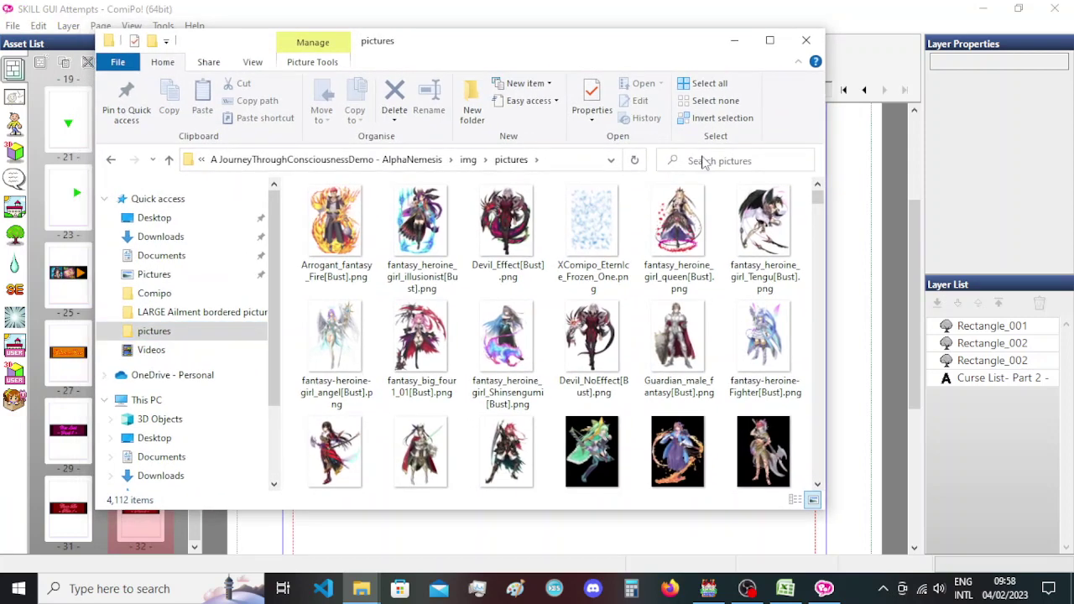
text(list)
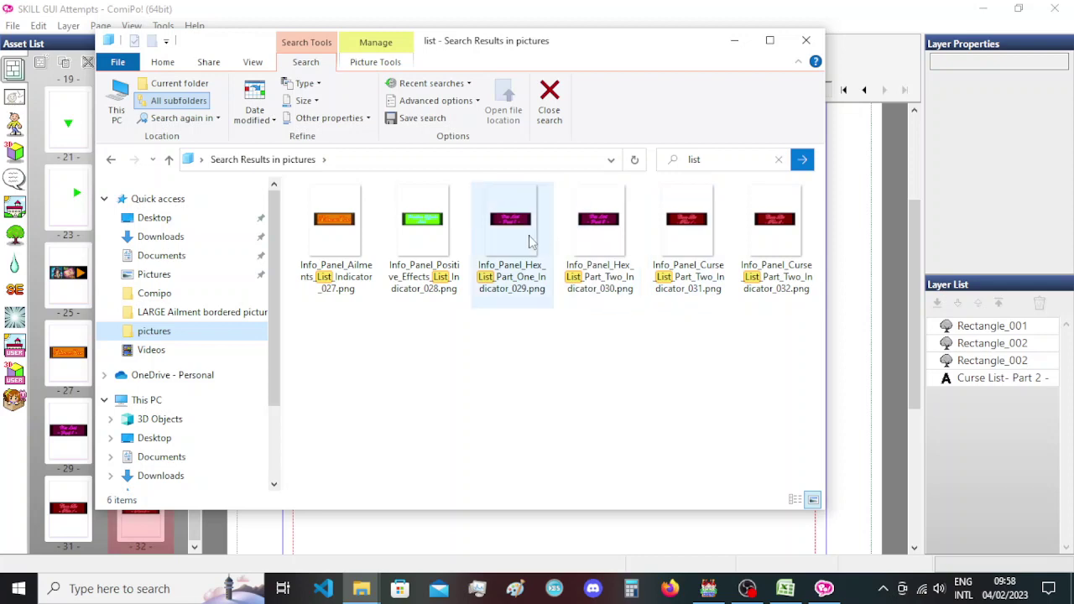
Rename the exported Ailments panel image to "Info_Panel_Ailments_List_Indicator.png", removing its page-number suffix.
click(353, 241)
click(355, 288)
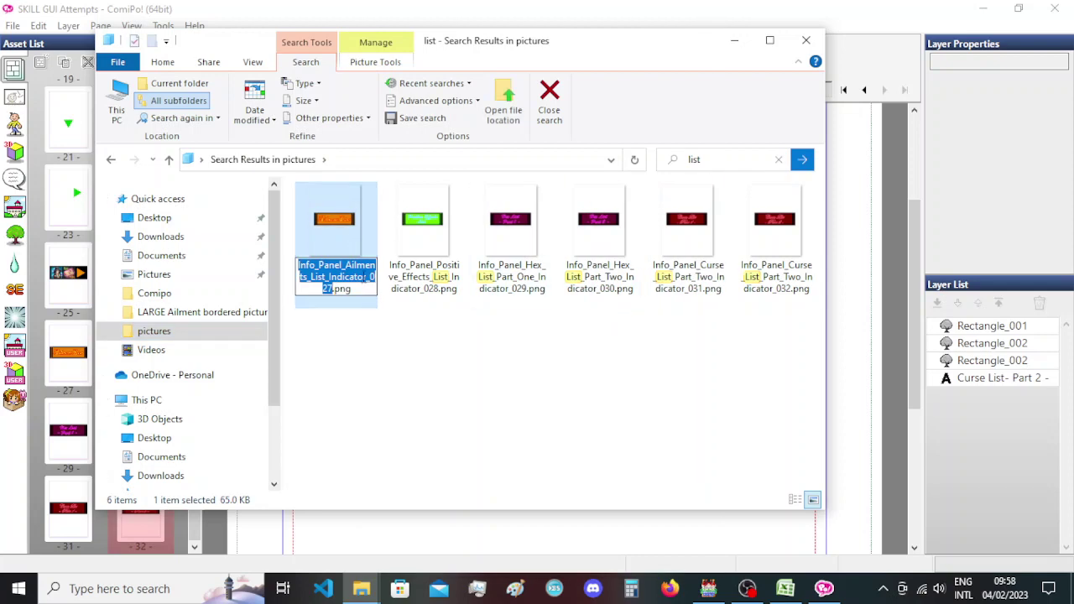
drag(367, 277, 339, 288)
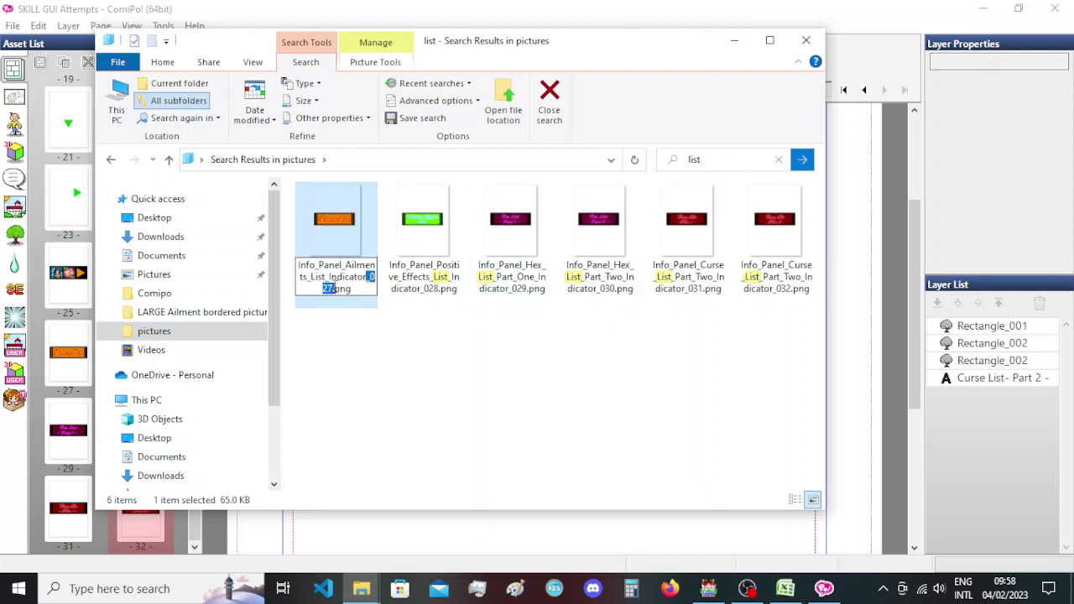
key(BackSpace)
Rename the exported Positive Effects panel image to "Info_Panel_Positive_Effects_List_Indicator.png", removing its page-number suffix.
click(413, 237)
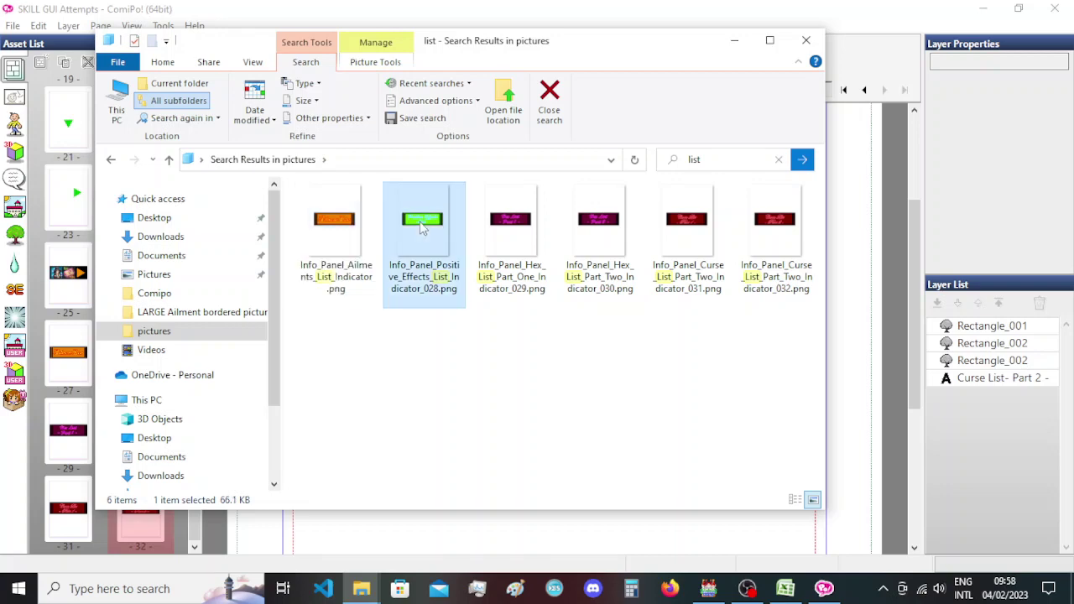
key(F2)
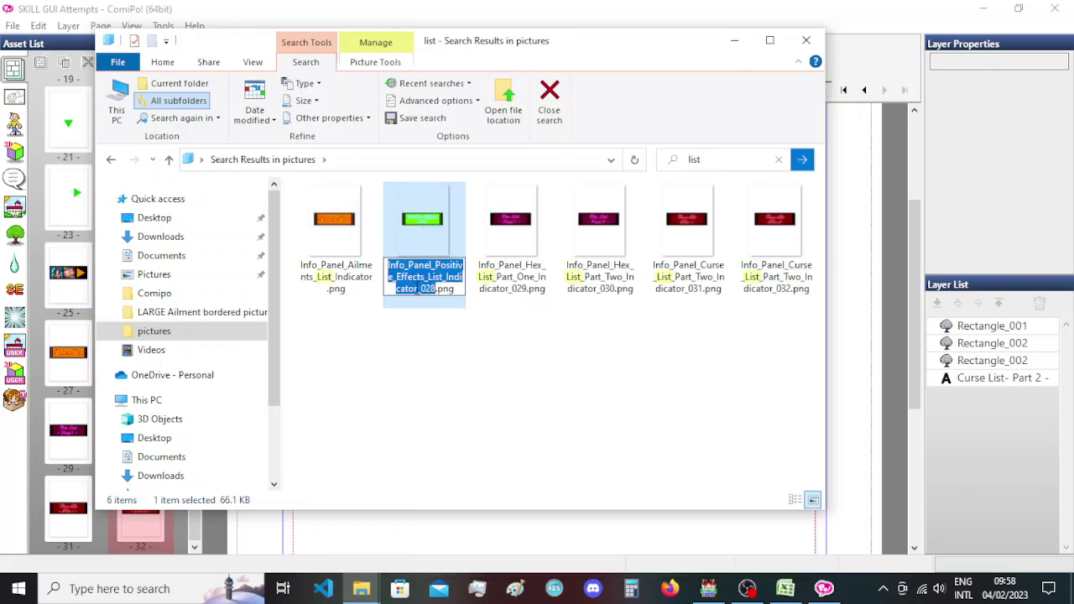
drag(418, 288, 434, 289)
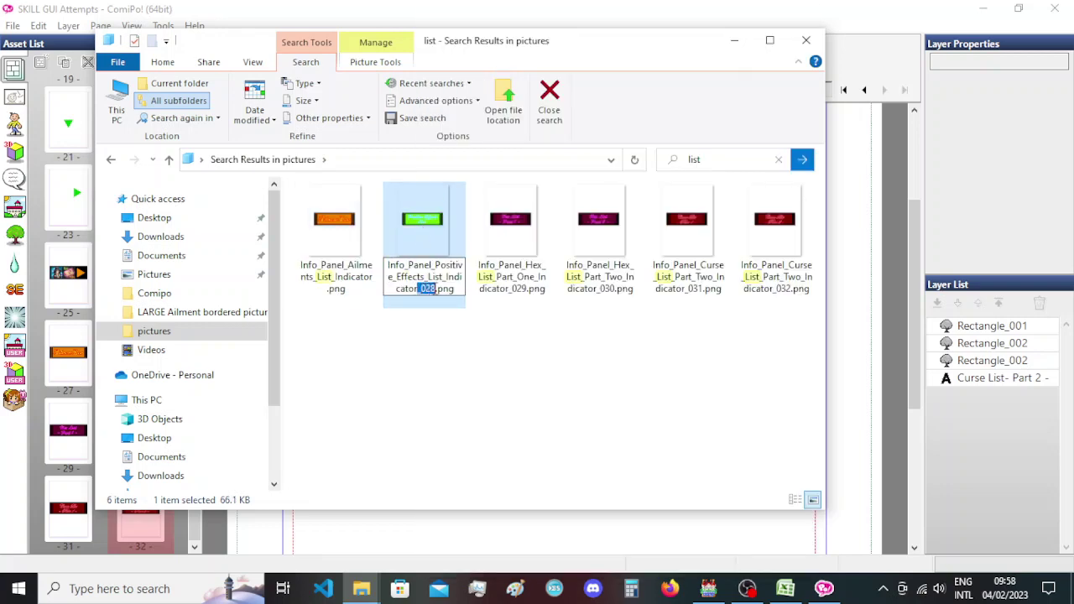
key(BackSpace)
Rename the first Hex List panel image to "Info_Panel_Hex_List_Part_One_Indicator.png", removing its page-number suffix.
click(506, 238)
right_click(507, 238)
click(545, 515)
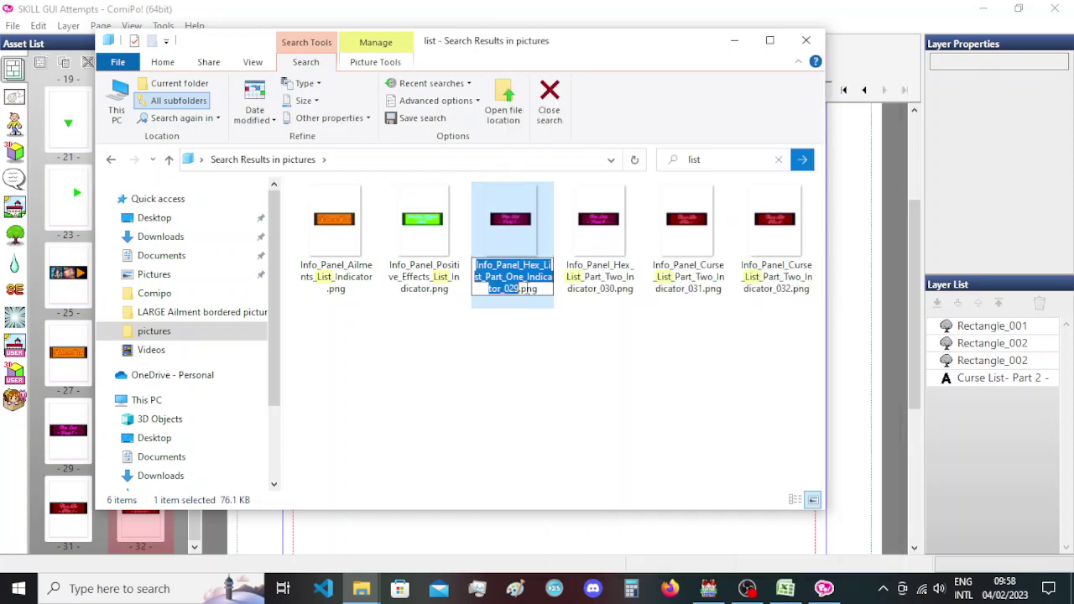
drag(503, 287, 516, 287)
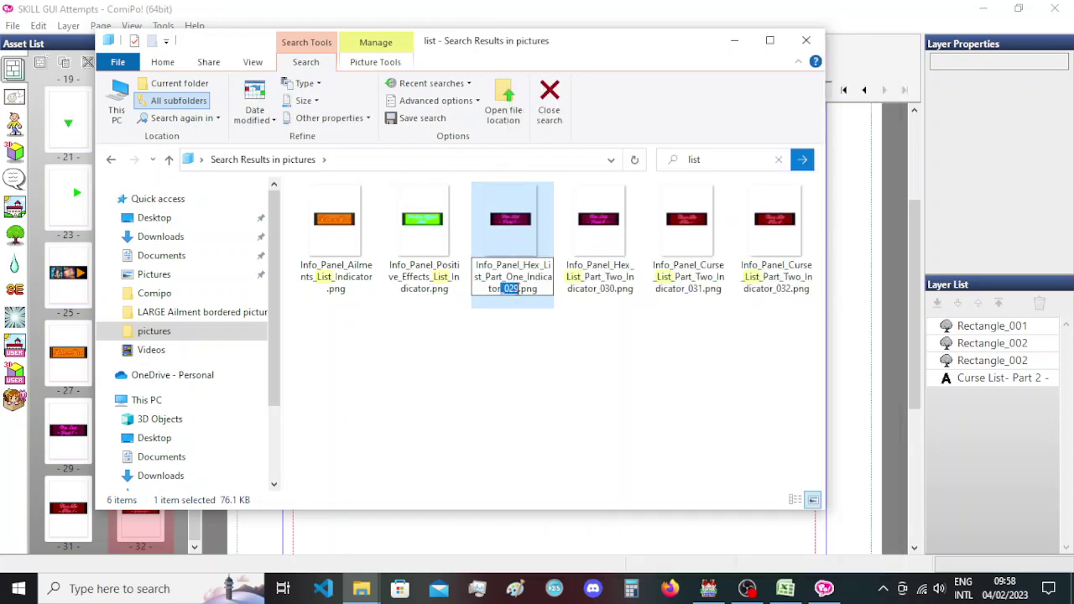
key(BackSpace)
key(BackSpace)
Rename the second Hex List panel image to "Info_Panel_Hex_List_Part_Two_Indicator.png", removing its page-number suffix.
click(605, 240)
right_click(605, 239)
key(m)
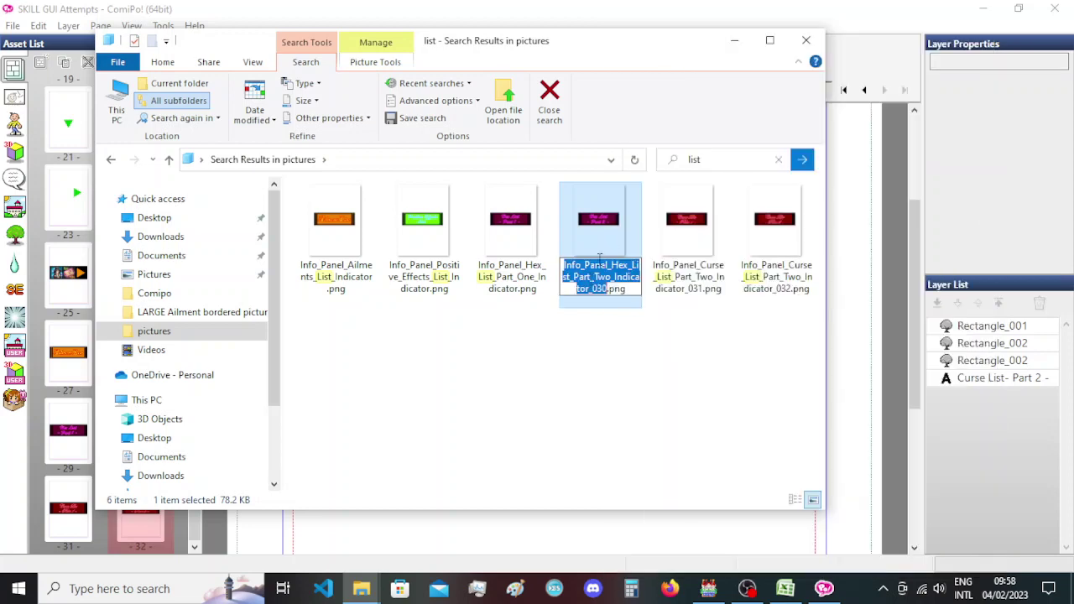
drag(591, 288, 604, 290)
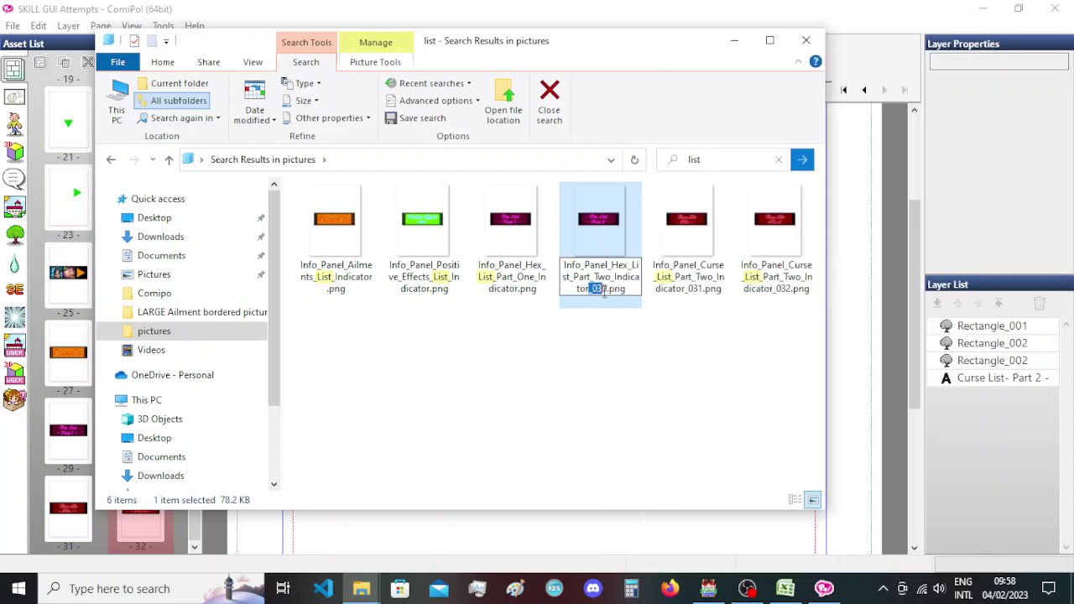
key(BackSpace)
key(BackSpace)
Rename the first Curse List panel image to "Info_Panel_Curse_List_Part_One_Indicator.png", correcting the part number and removing its page-number suffix.
click(684, 235)
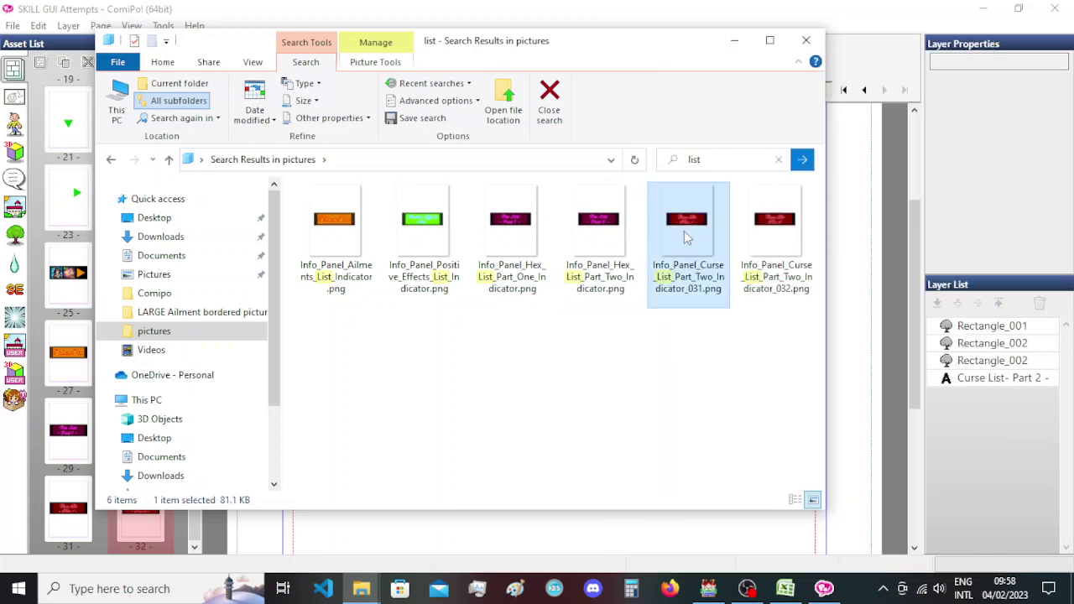
right_click(683, 231)
key(m)
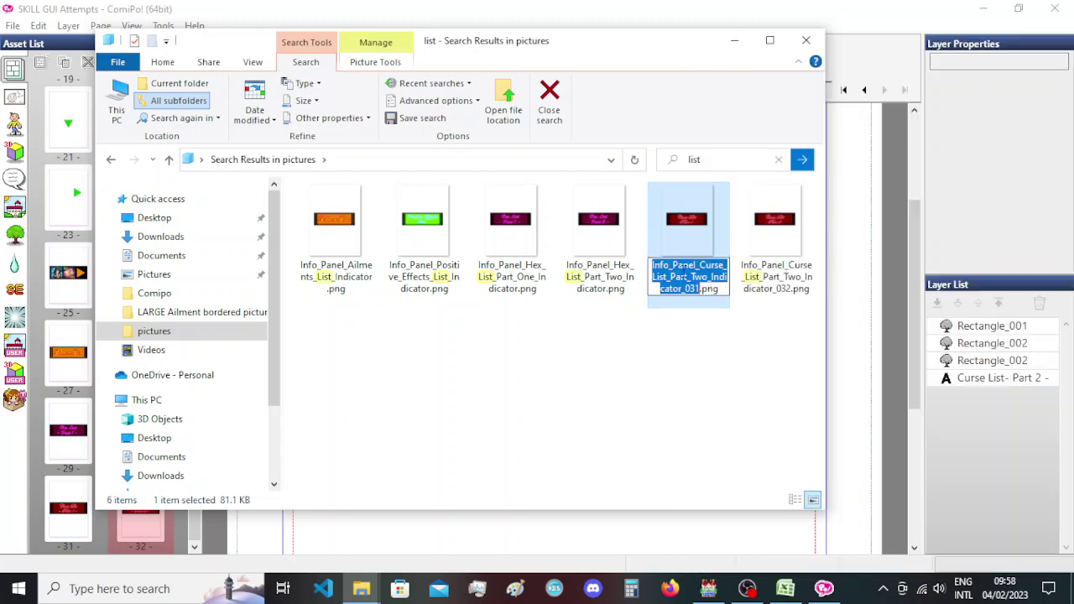
drag(683, 288, 706, 282)
key(BackSpace)
key(BackSpace)
key(BackSpace)
key(BackSpace)
text(O)
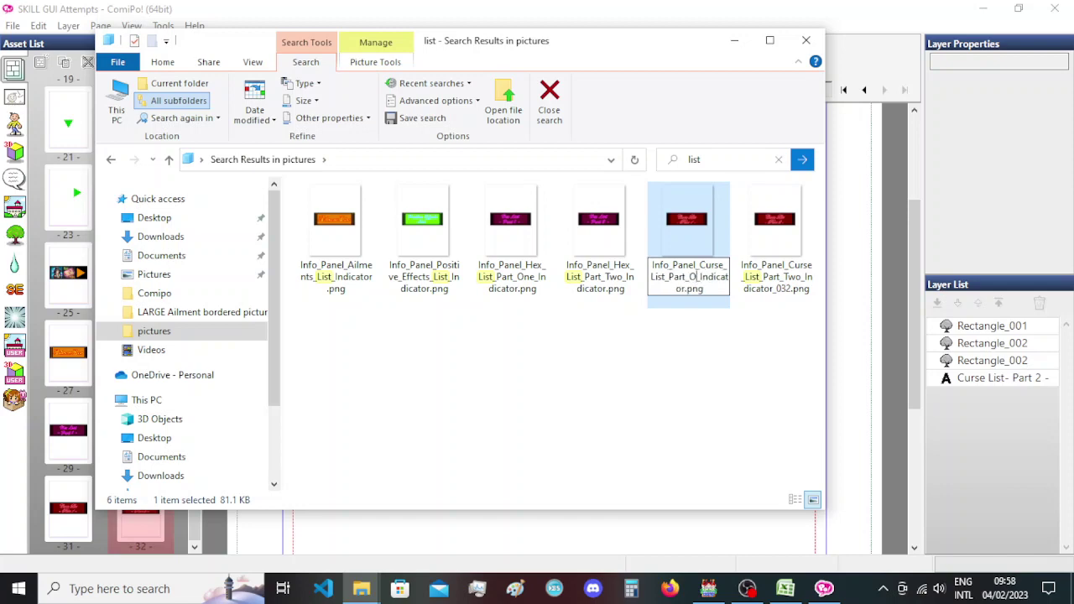
text(ne_)
Rename the second Curse List panel image to "Info_Panel_Curse_List_Part_Two_Indicator.png", removing its page-number suffix.
click(784, 245)
key(F2)
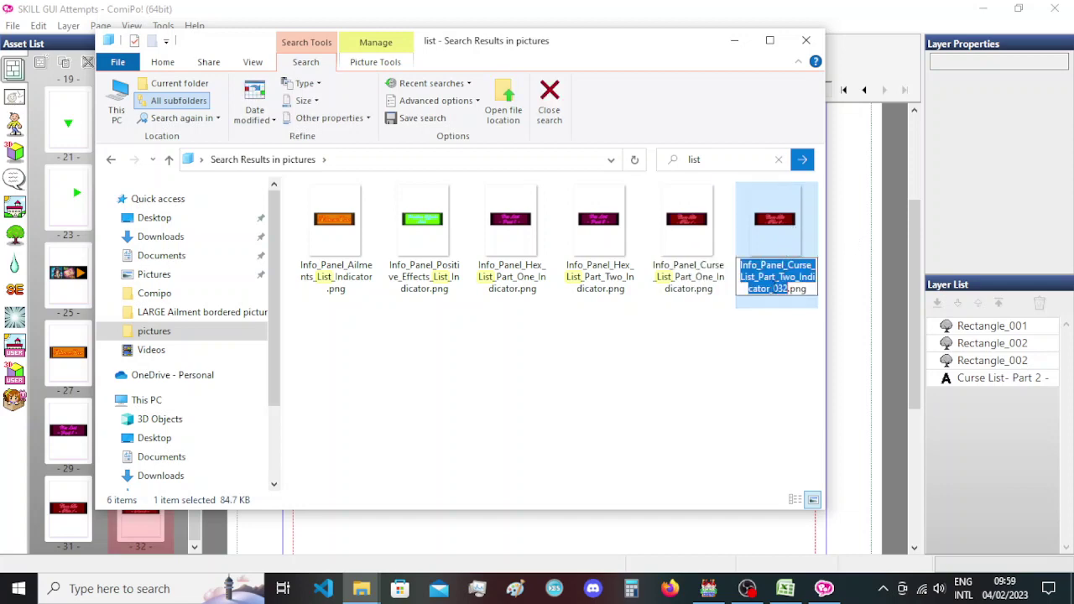
drag(771, 287, 785, 288)
key(BackSpace)
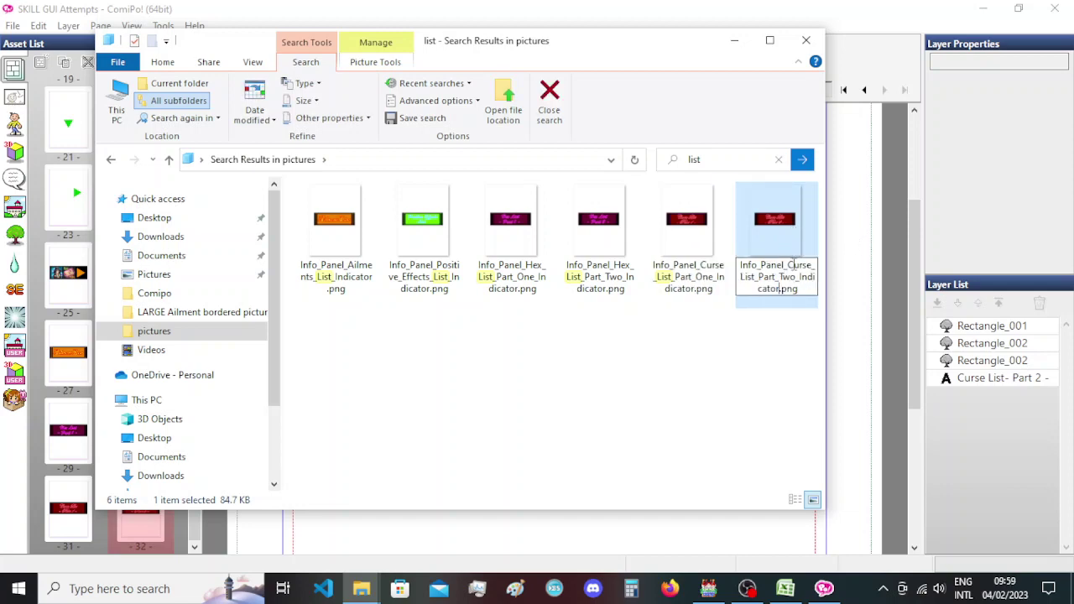
click(770, 233)
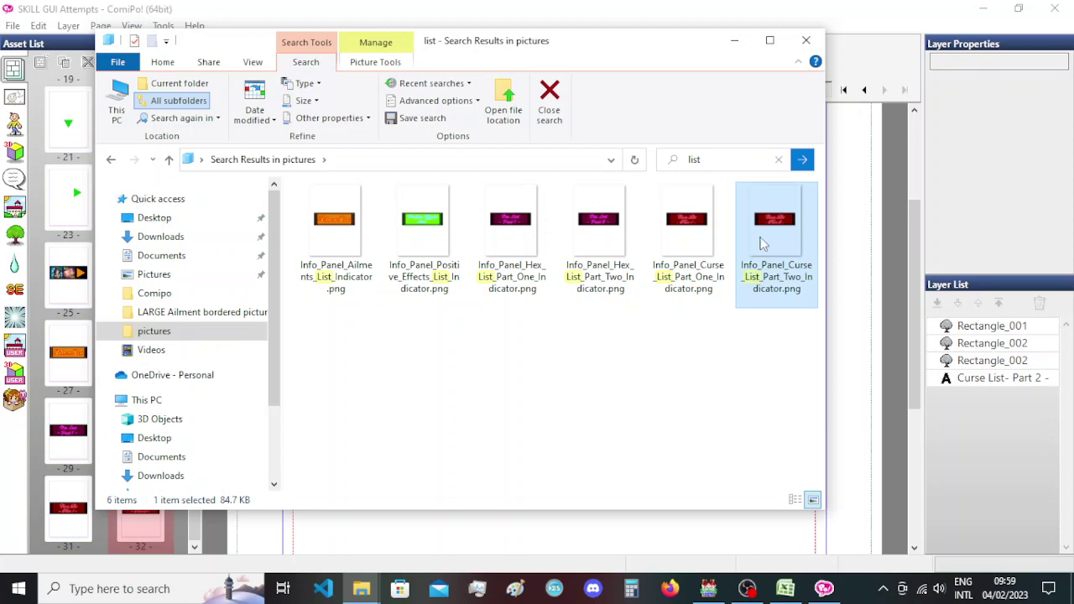
click(201, 587)
text(gimop)
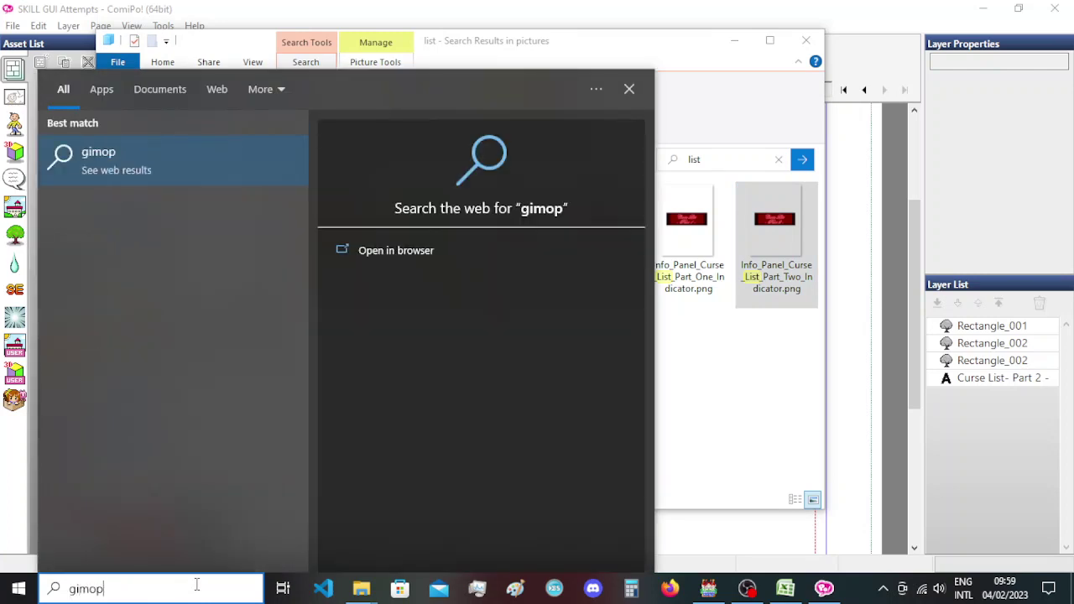
key(BackSpace)
key(BackSpace)
text(p2)
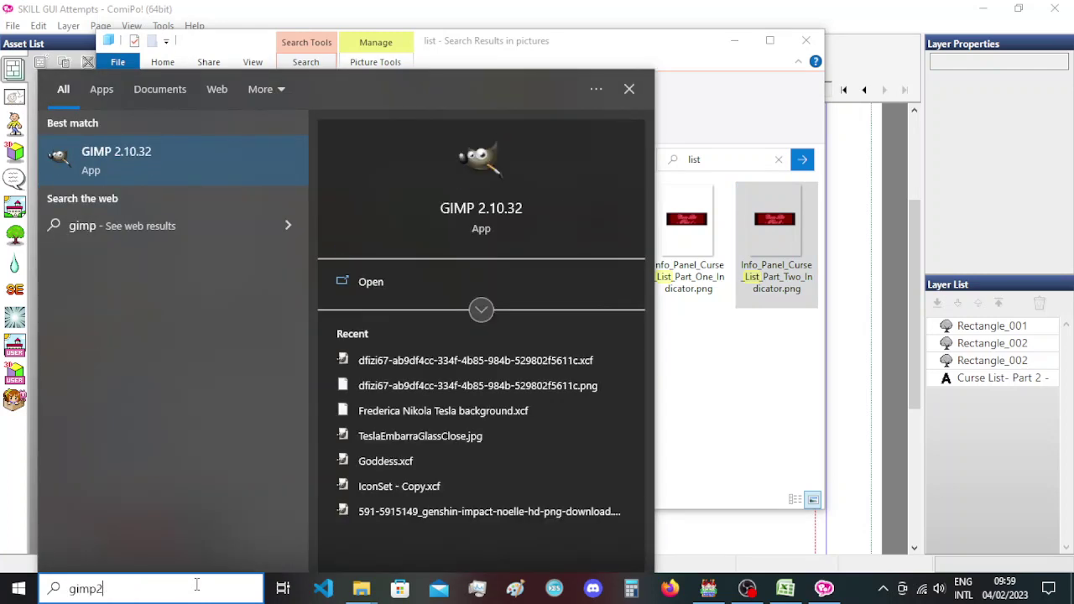
key(Escape)
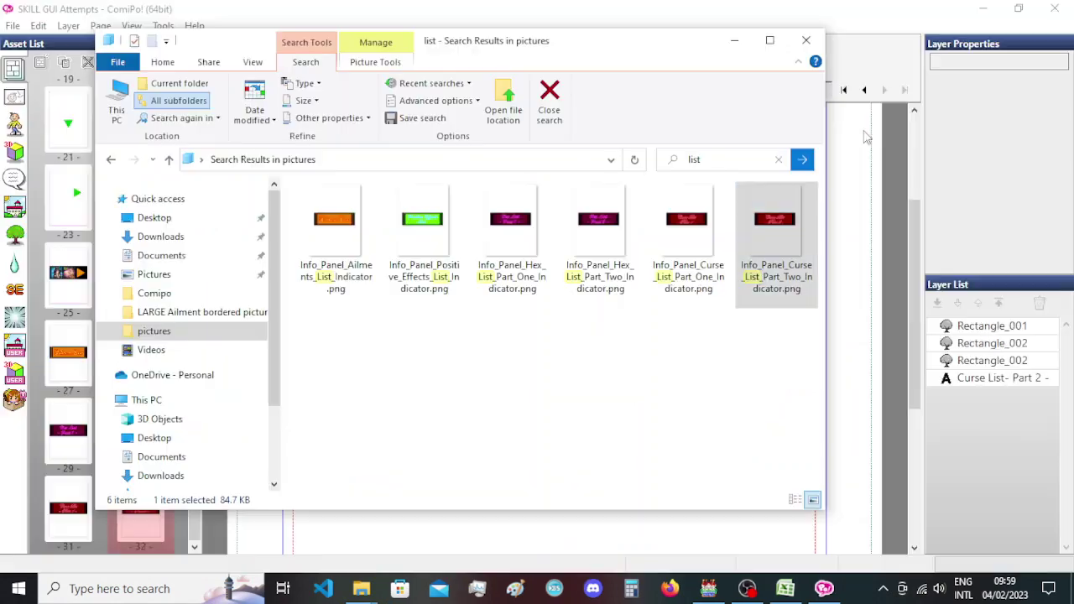
click(1056, 13)
Search Windows for "gimp", launch GIMP 2.10.32 and switch to its window.
click(177, 588)
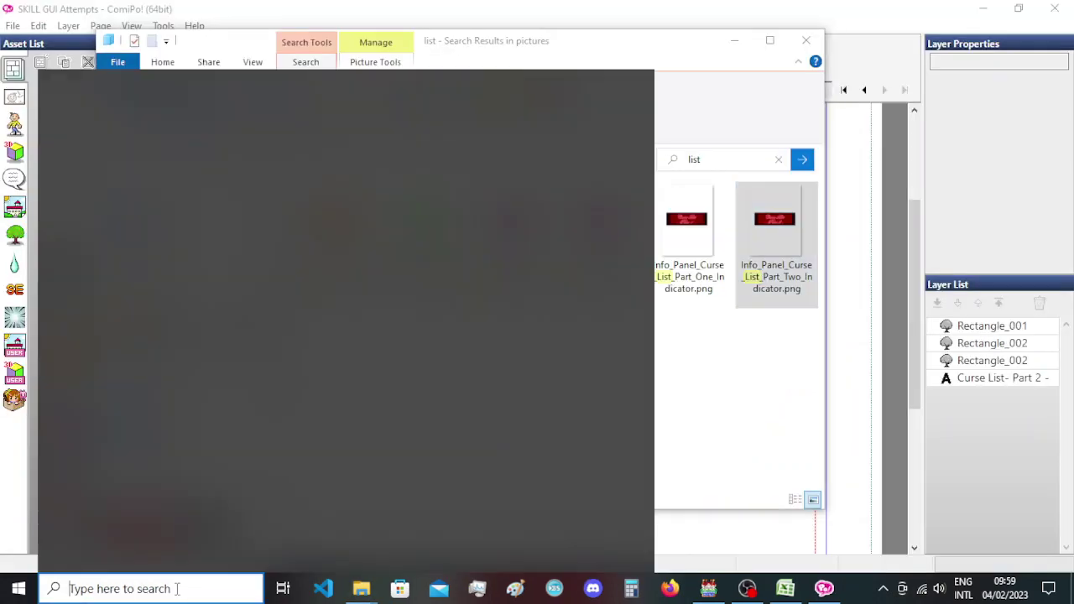
text(gimp)
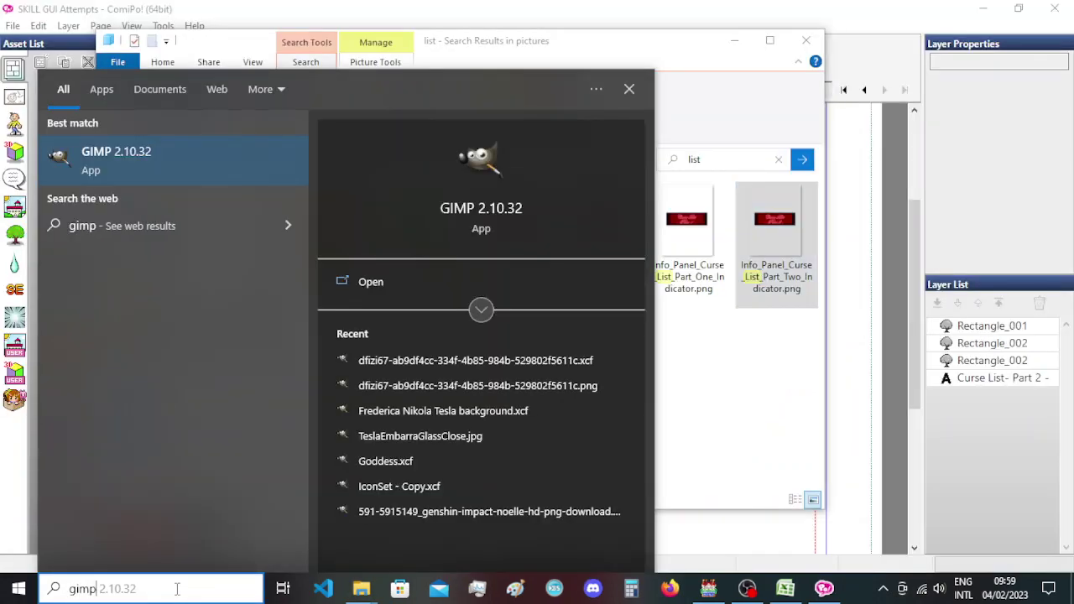
click(113, 172)
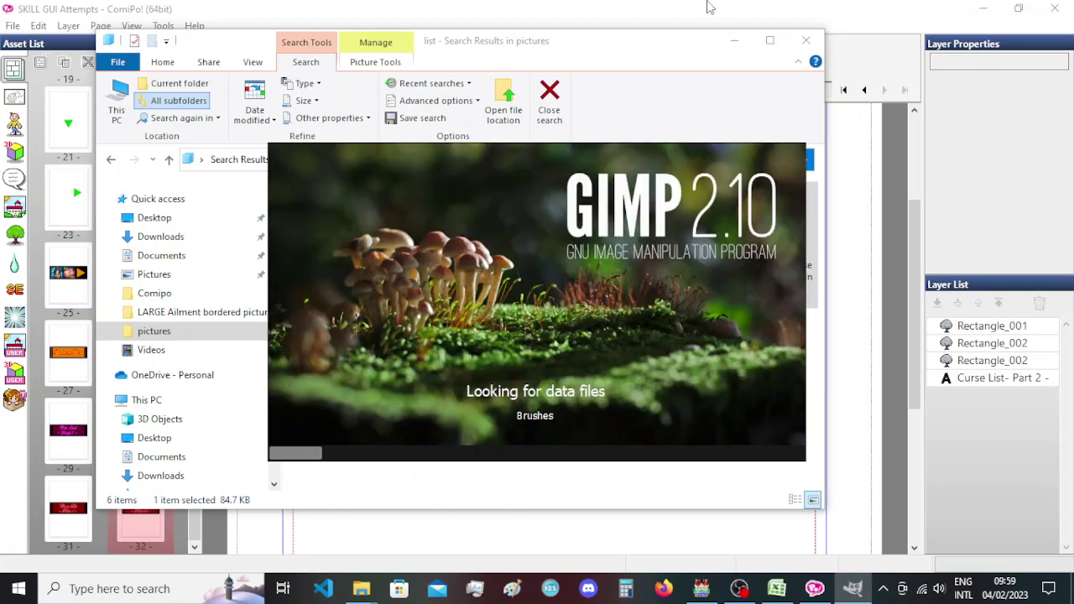
mouse_move(361, 588)
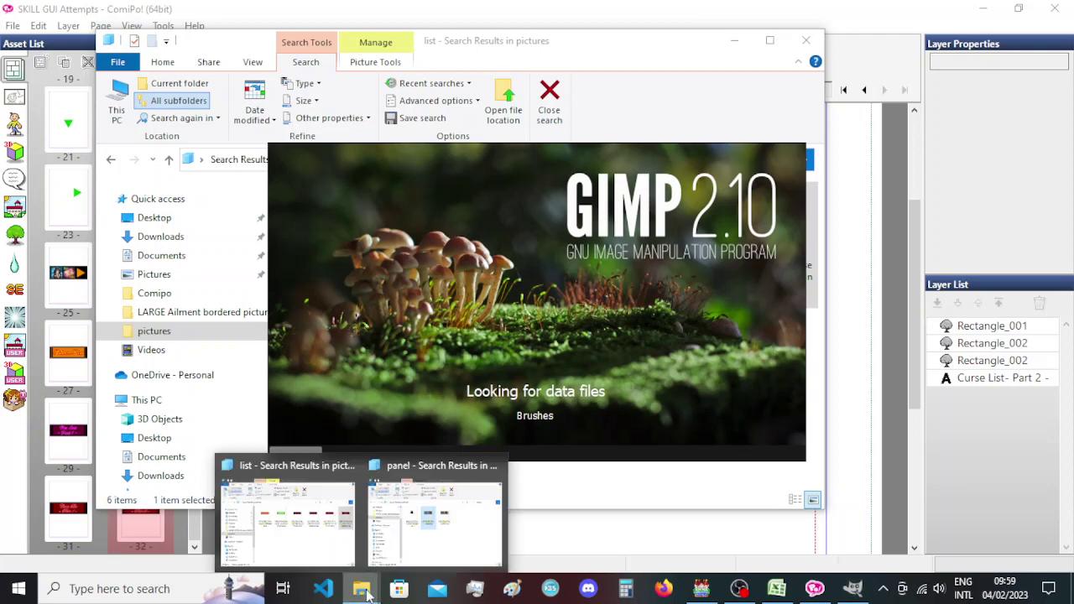
click(330, 539)
click(526, 426)
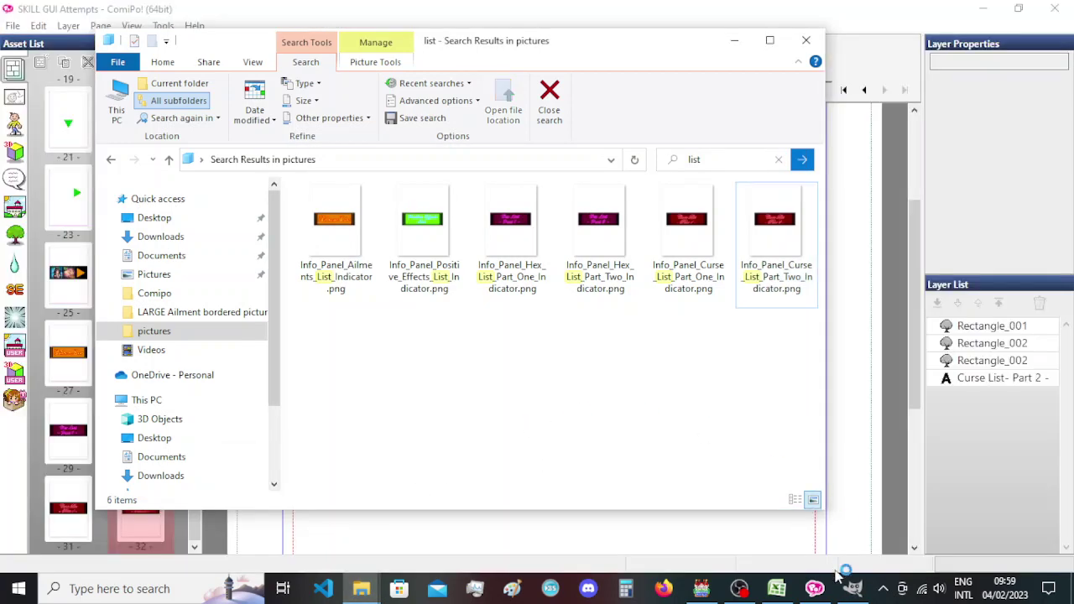
click(852, 589)
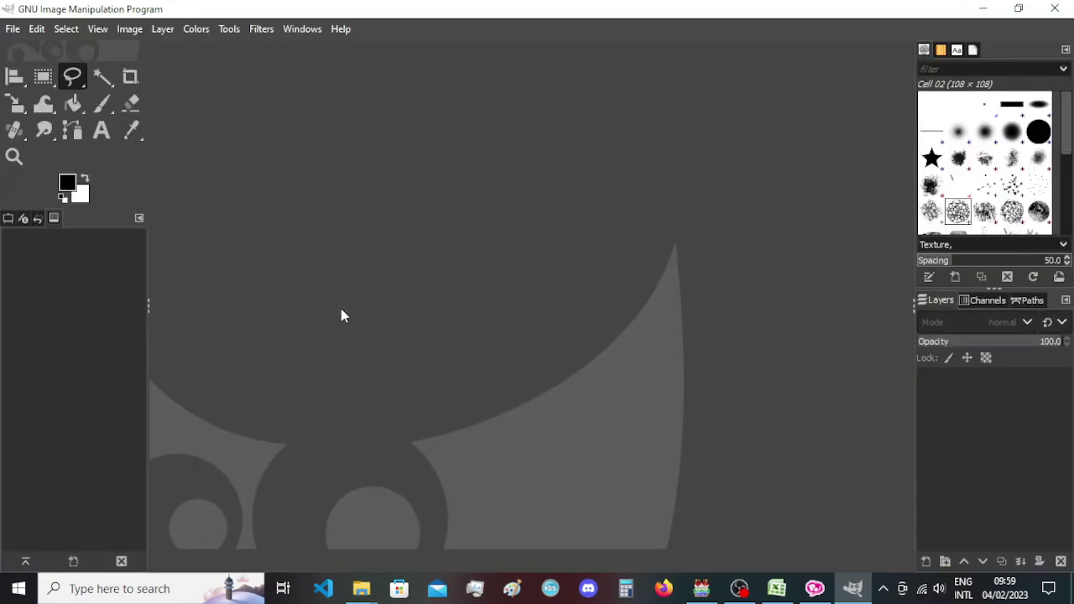
Select all six list panel images in the File Explorer search results and open them in GIMP.
mouse_move(359, 589)
click(352, 542)
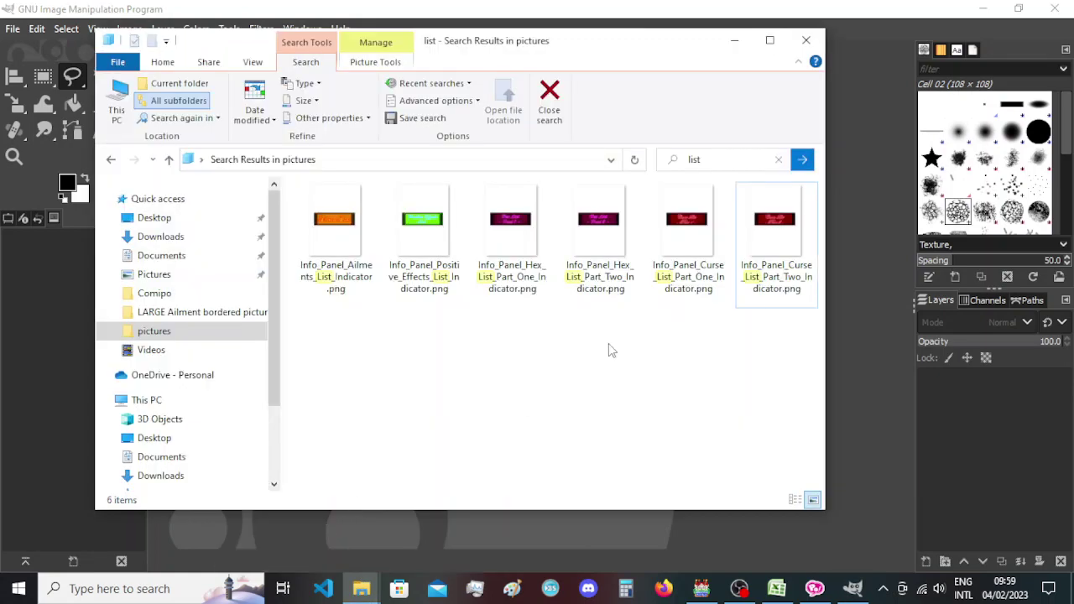
drag(785, 362, 322, 239)
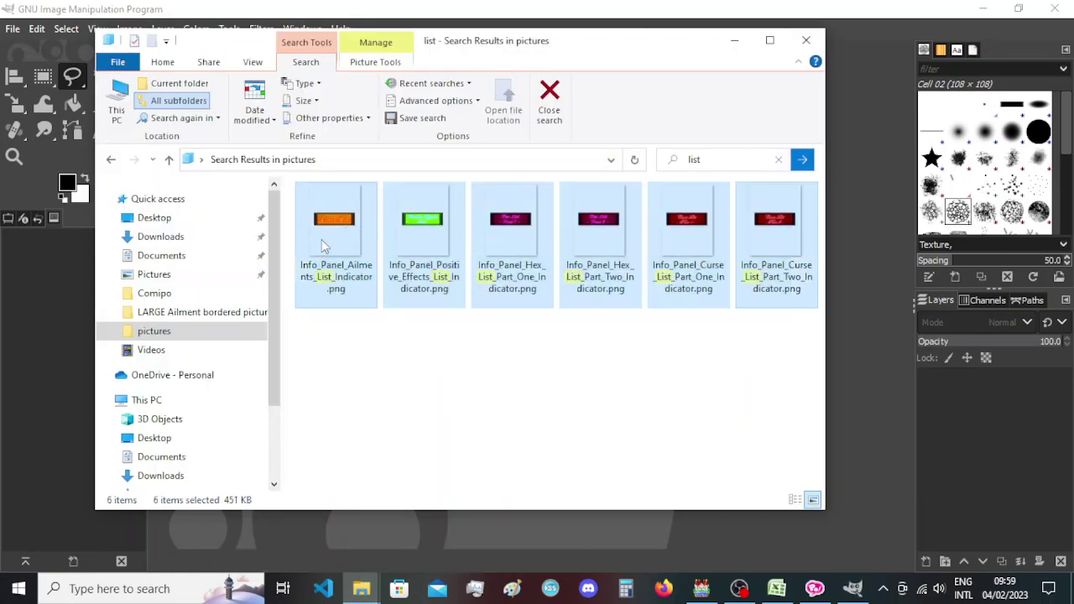
drag(455, 42, 829, 89)
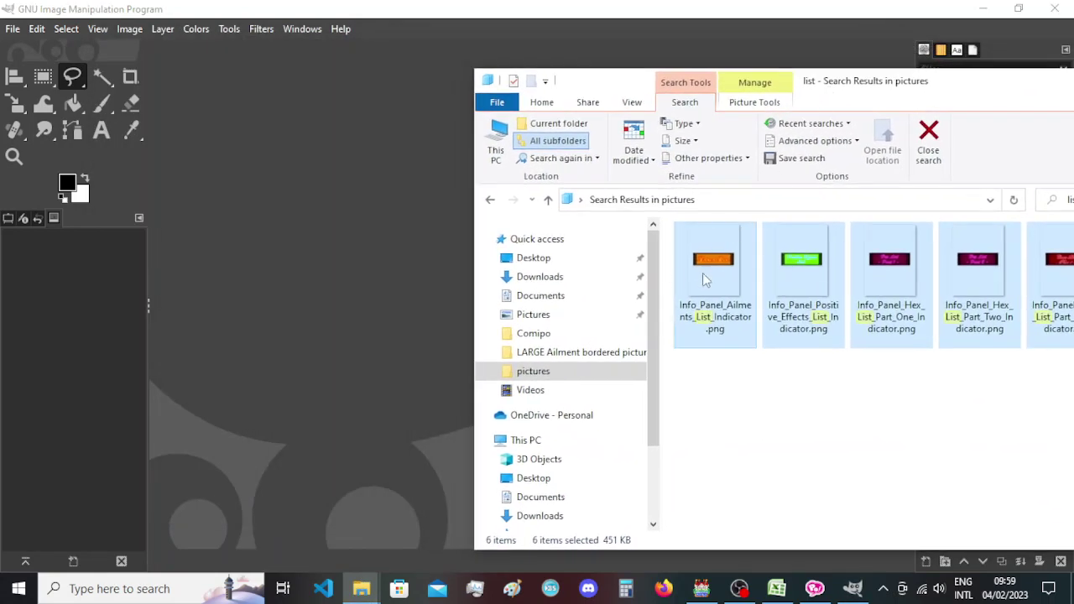
drag(380, 285, 380, 285)
drag(811, 89, 570, 96)
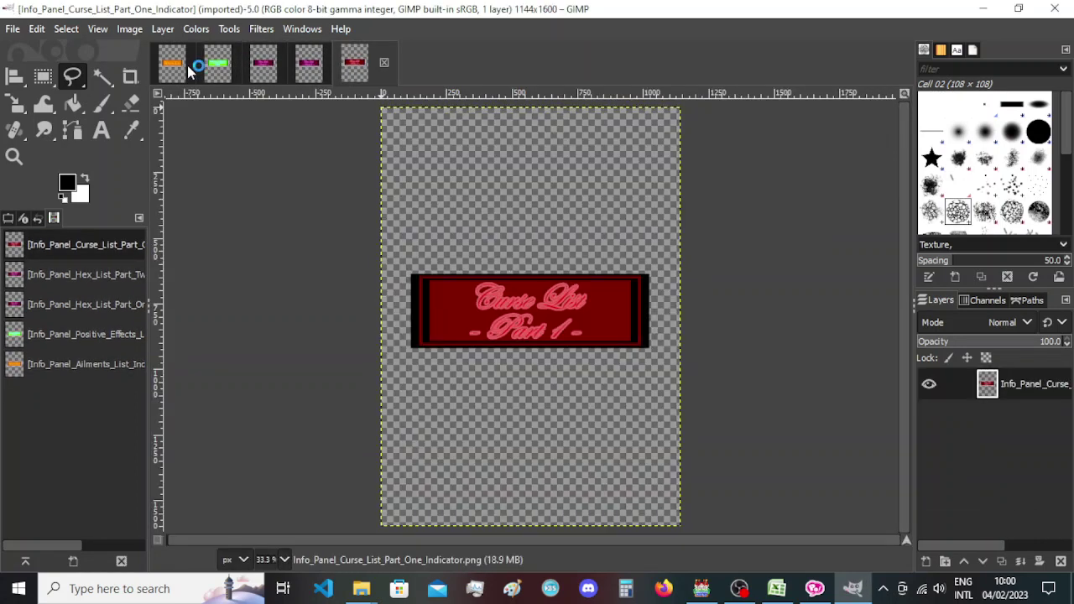
Open the canvas size settings for the Ailment List image and move the dialog clear of the artwork.
click(187, 70)
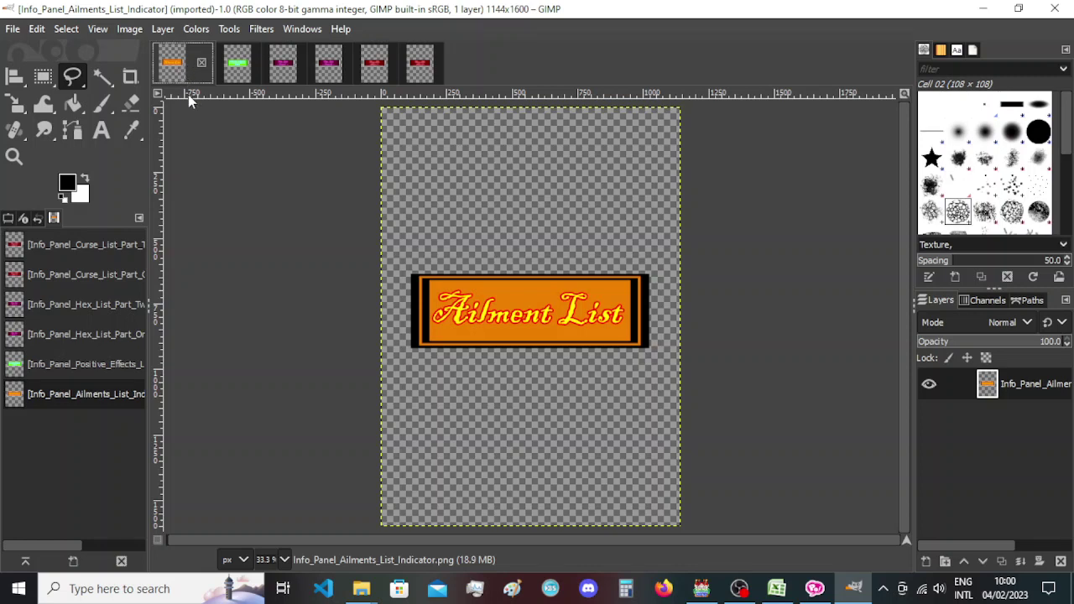
click(129, 28)
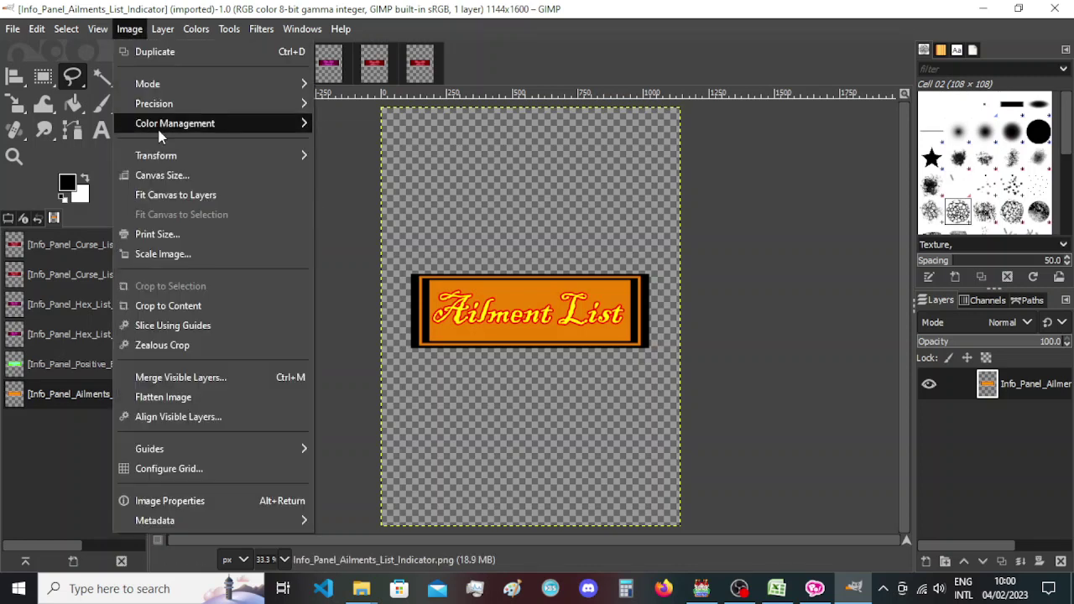
click(162, 174)
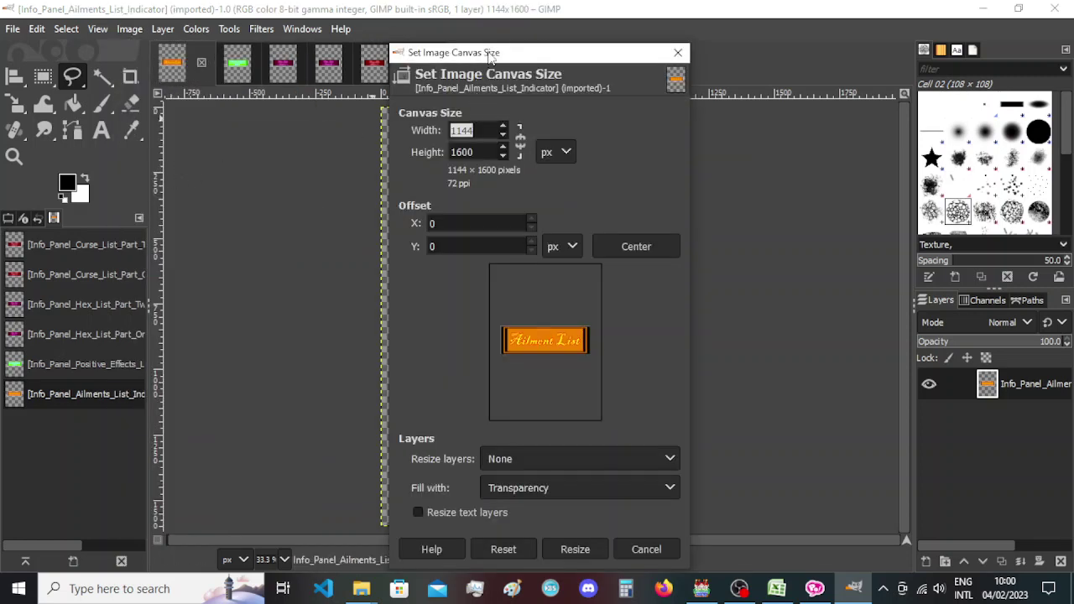
drag(491, 56, 167, 53)
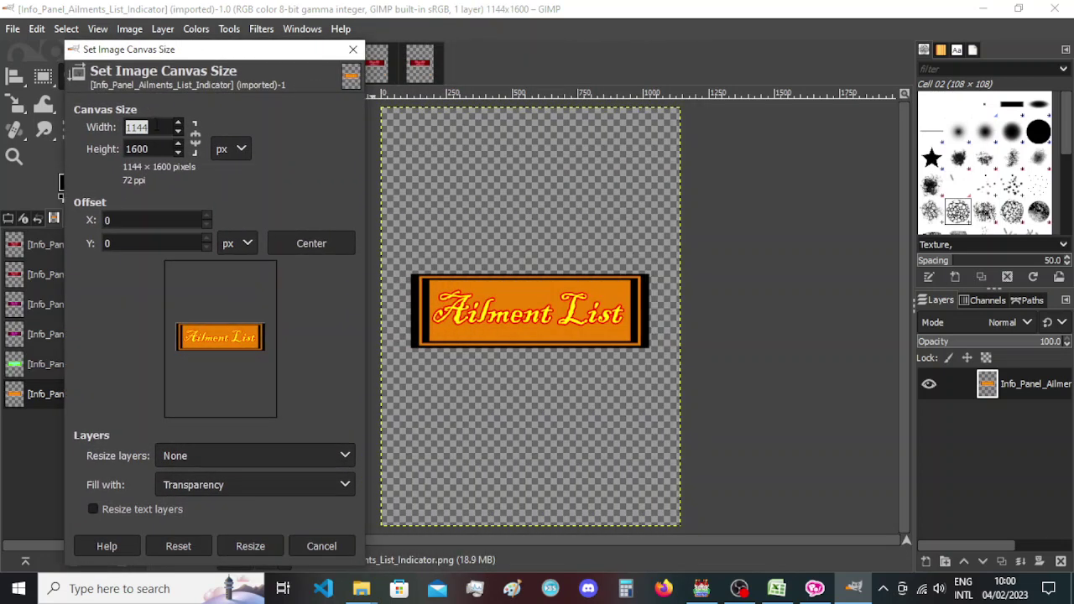
Set the Ailment List canvas to 550 px wide and 300 px high.
text(550)
key(Tab)
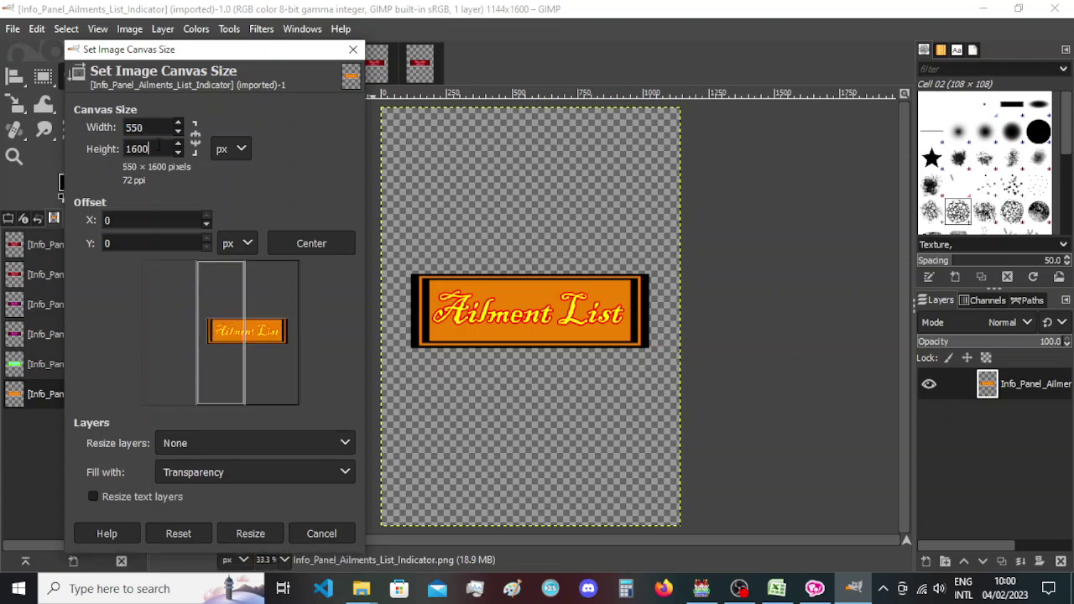
text(300)
key(Return)
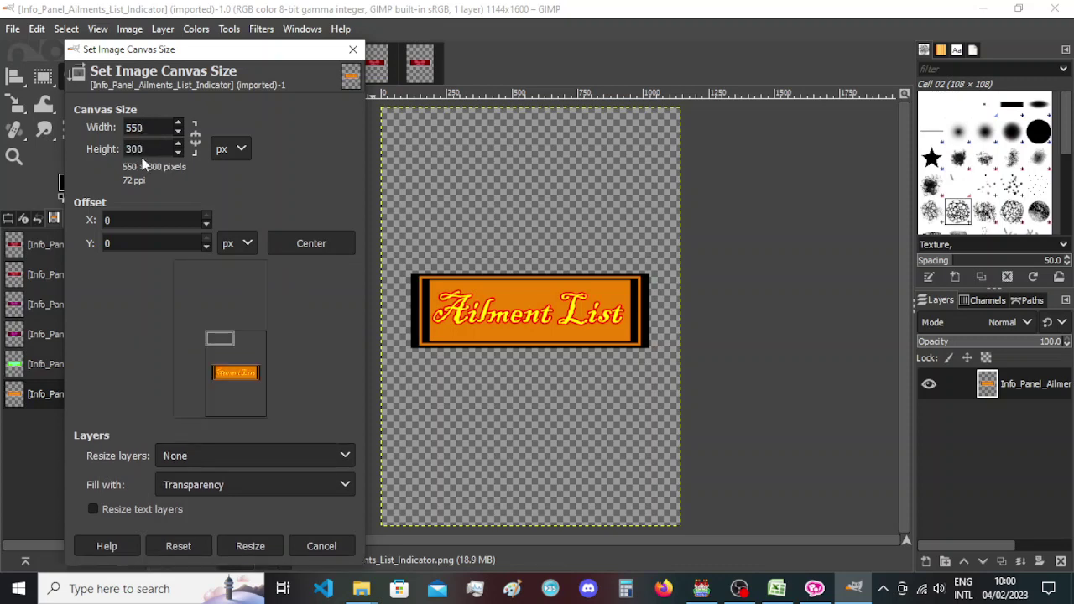
Set the Ailment List canvas to 700 px wide and 400 px high.
double_click(142, 127)
text(700)
key(Return)
double_click(151, 147)
text(400)
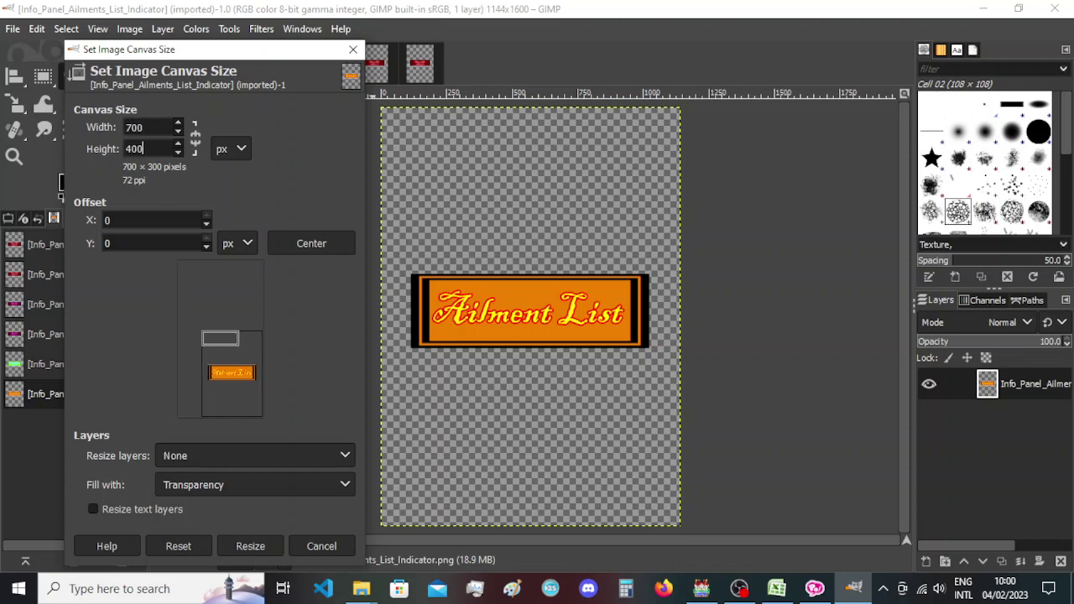
Try a canvas size of 800 × 380 px with the Ailment List image offset by about -224, -588.
key(Return)
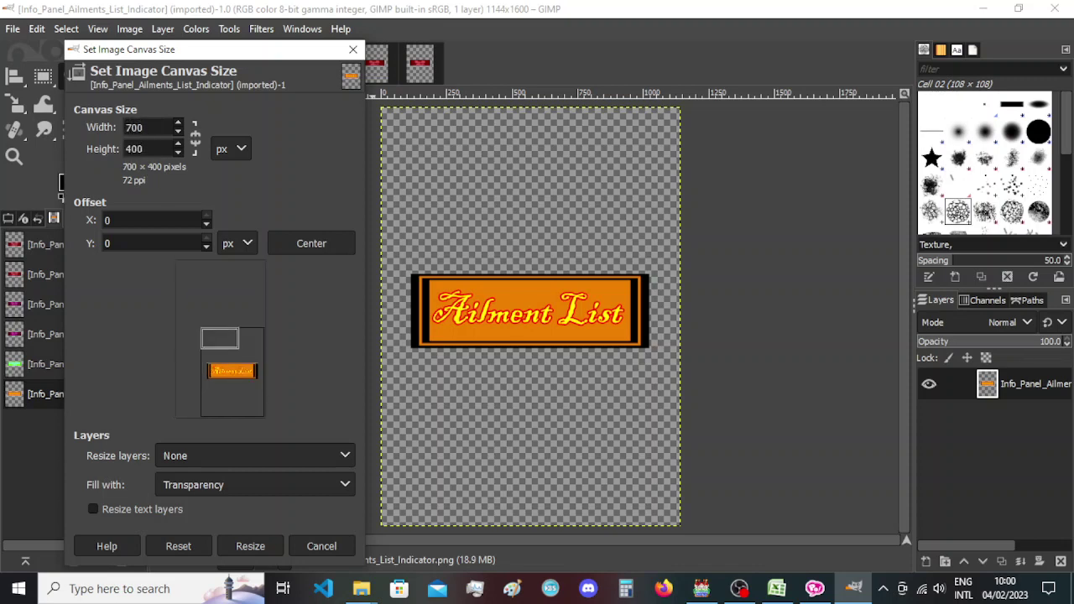
drag(233, 374, 221, 347)
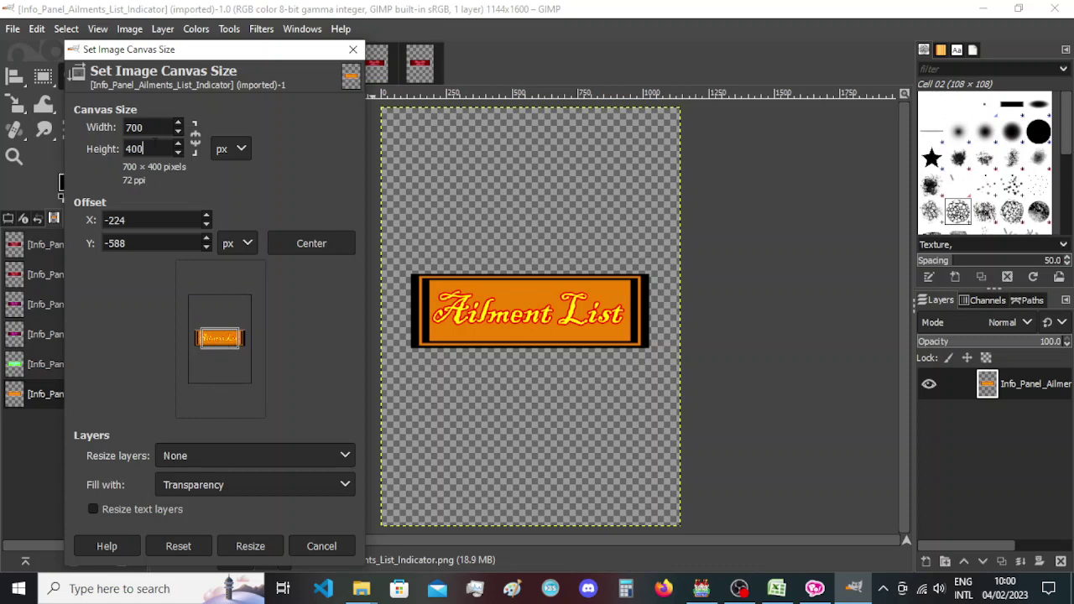
click(130, 126)
text(8)
click(130, 148)
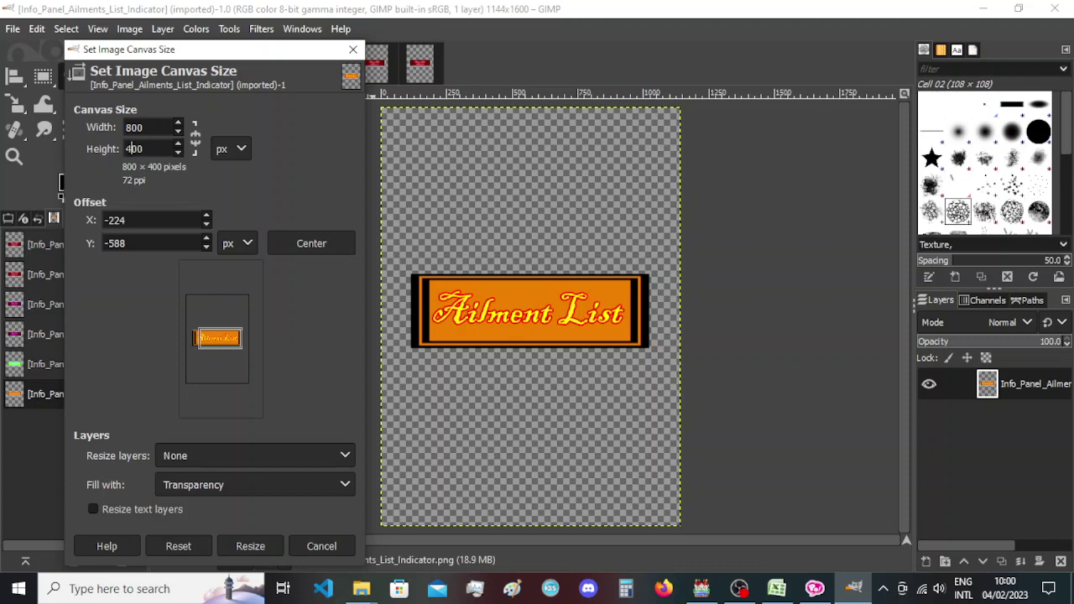
drag(129, 148, 125, 148)
text(380)
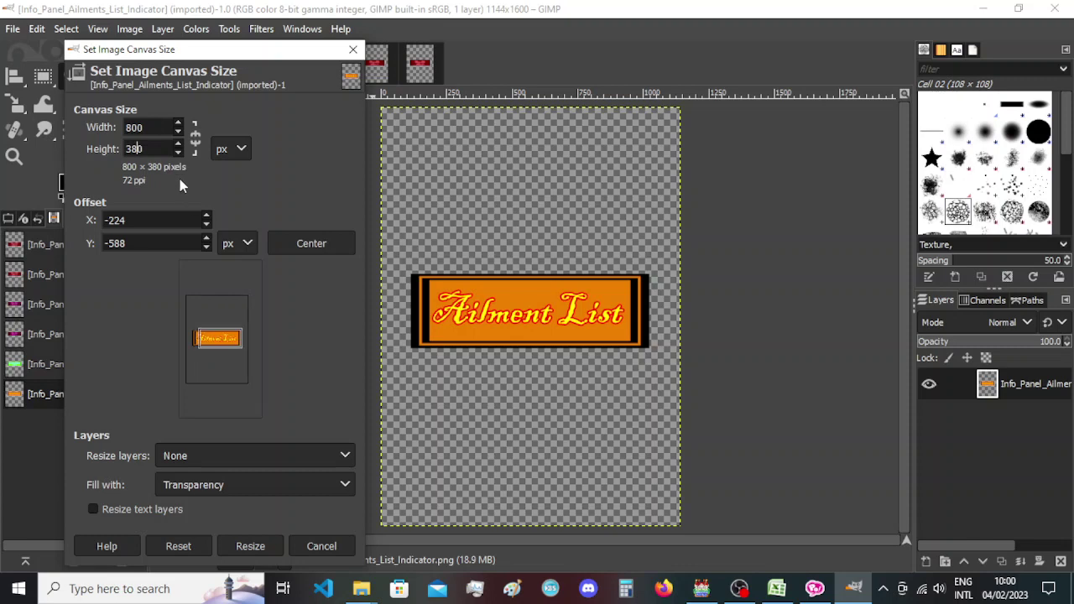
Try resizing the canvas to 920 × 400 px with an image offset of about -124, -574, and undo it.
text(9)
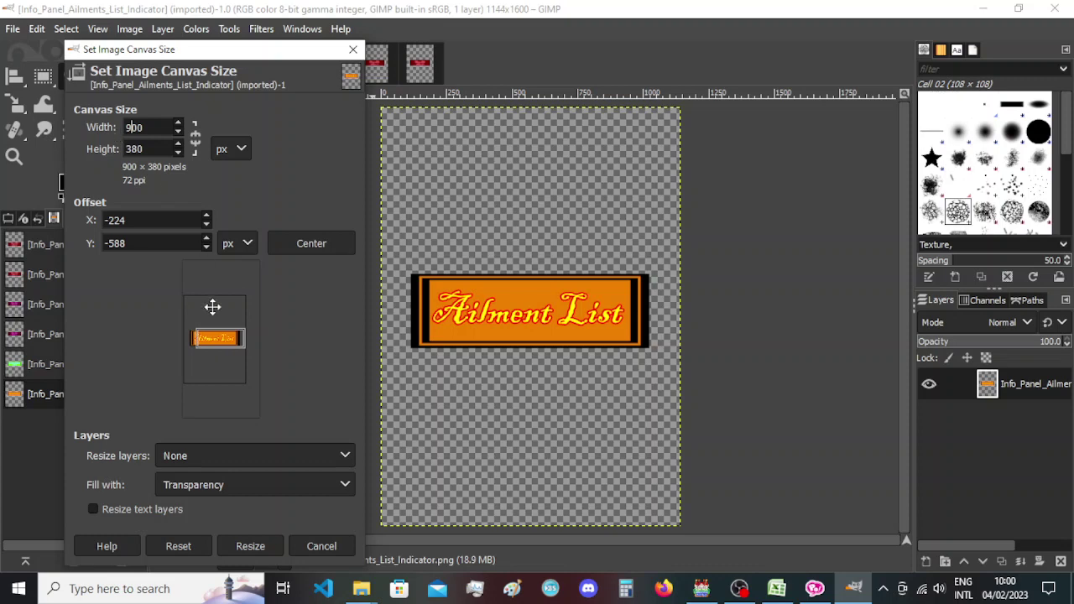
drag(210, 304, 224, 313)
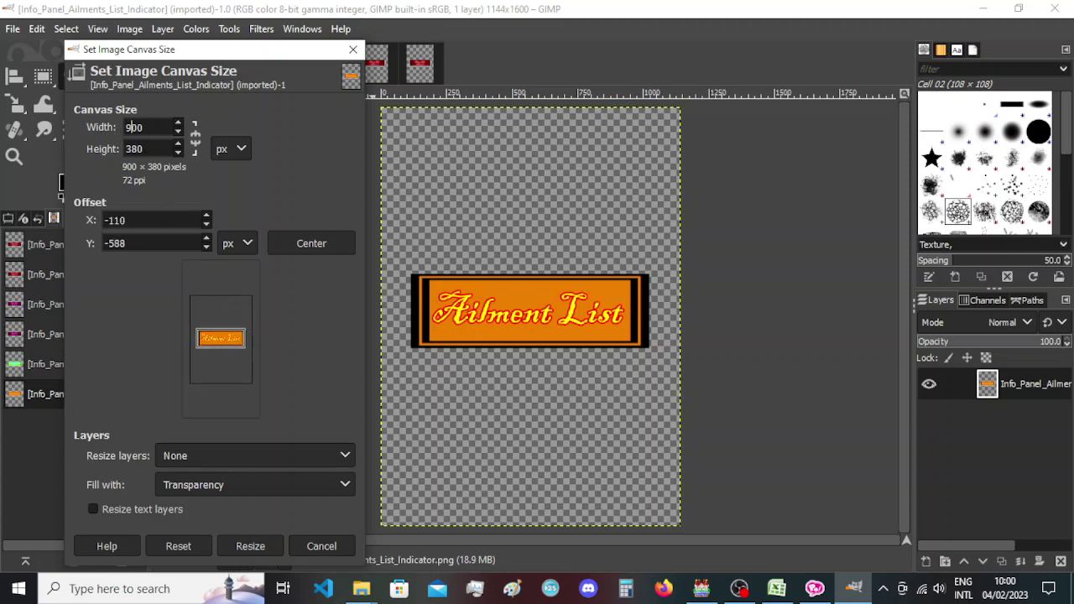
drag(124, 149, 135, 149)
text(400)
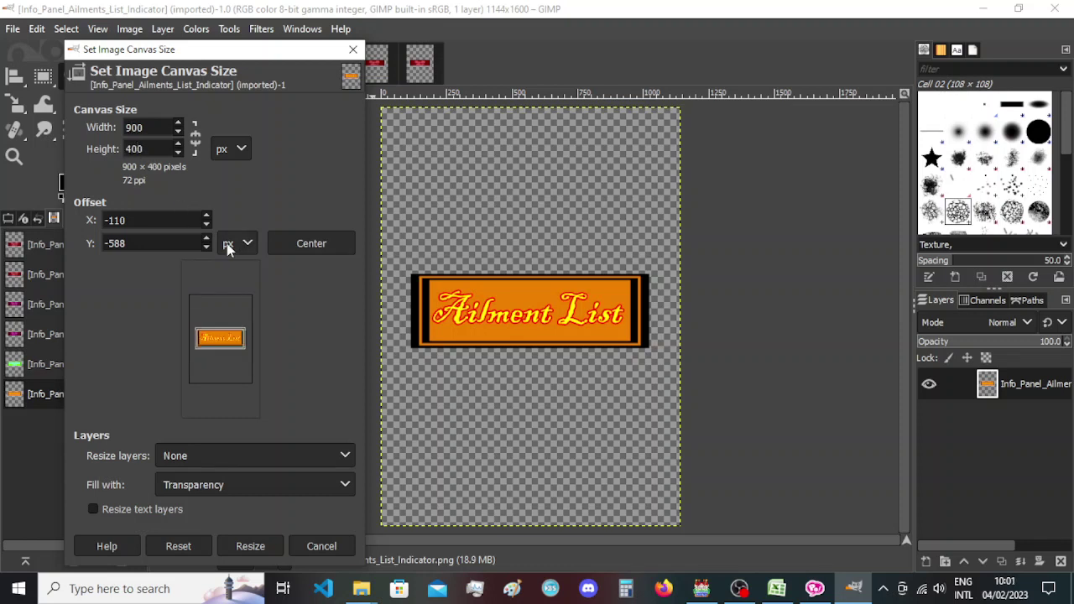
drag(235, 299, 235, 300)
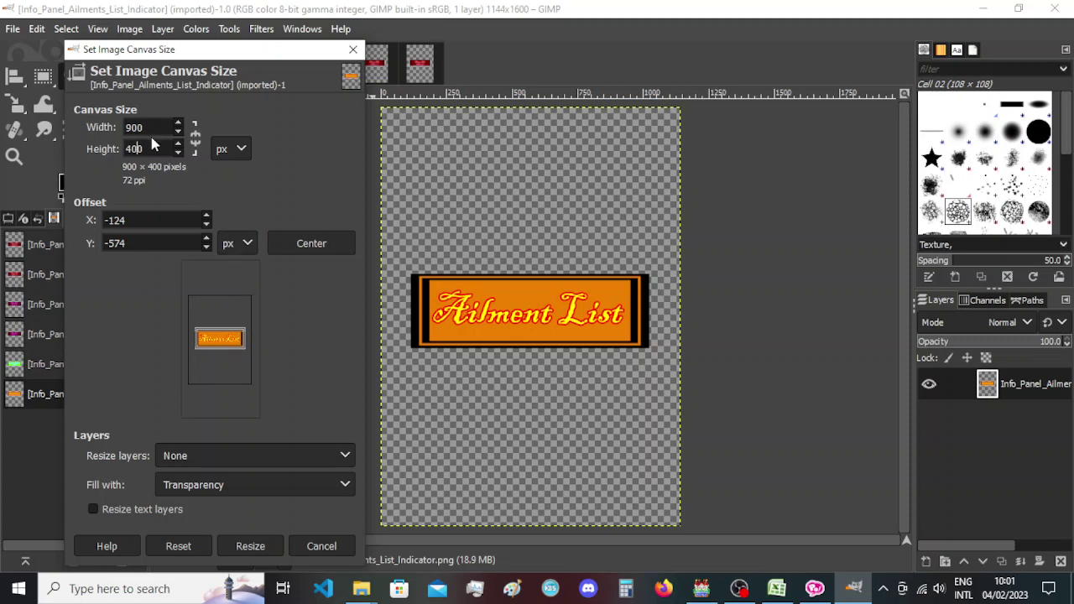
drag(130, 126, 136, 127)
click(249, 546)
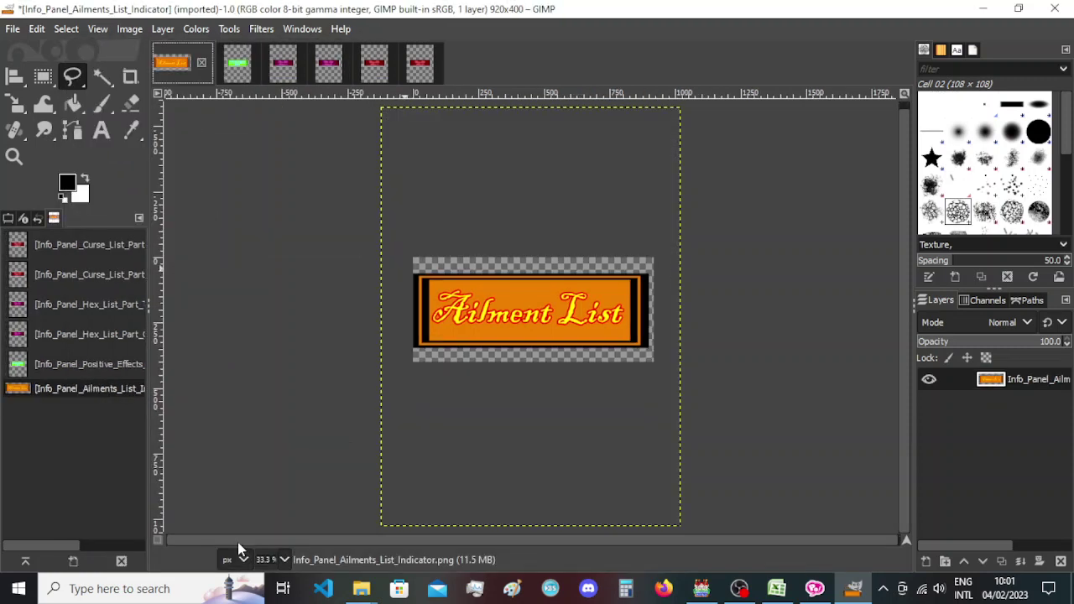
key(ctrl+z)
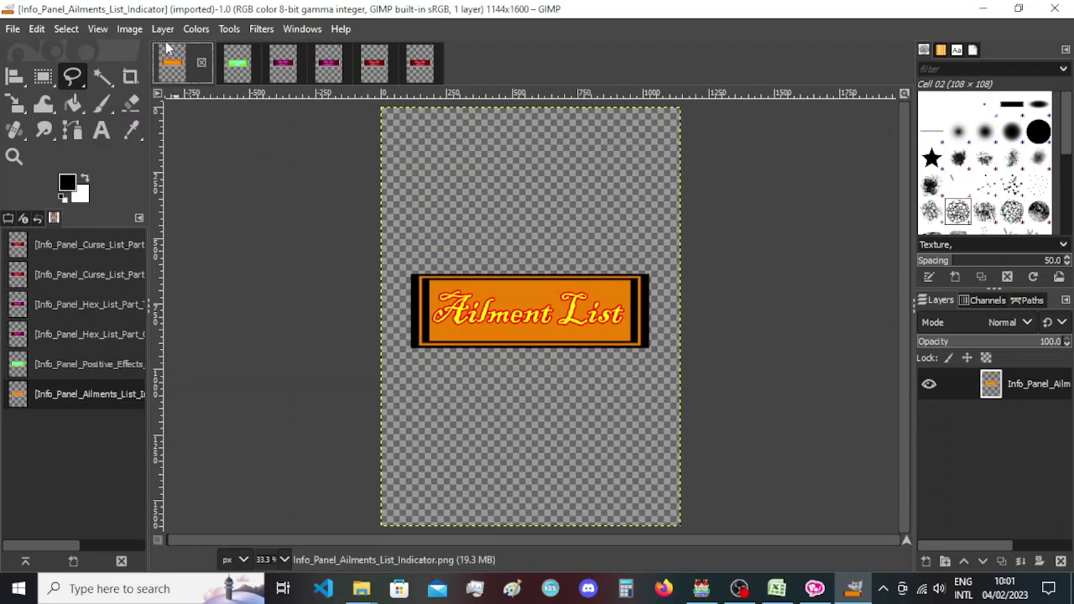
Set up a 900 × 400 px canvas with the Ailment List image offset by about -126, -574.
click(132, 30)
click(182, 179)
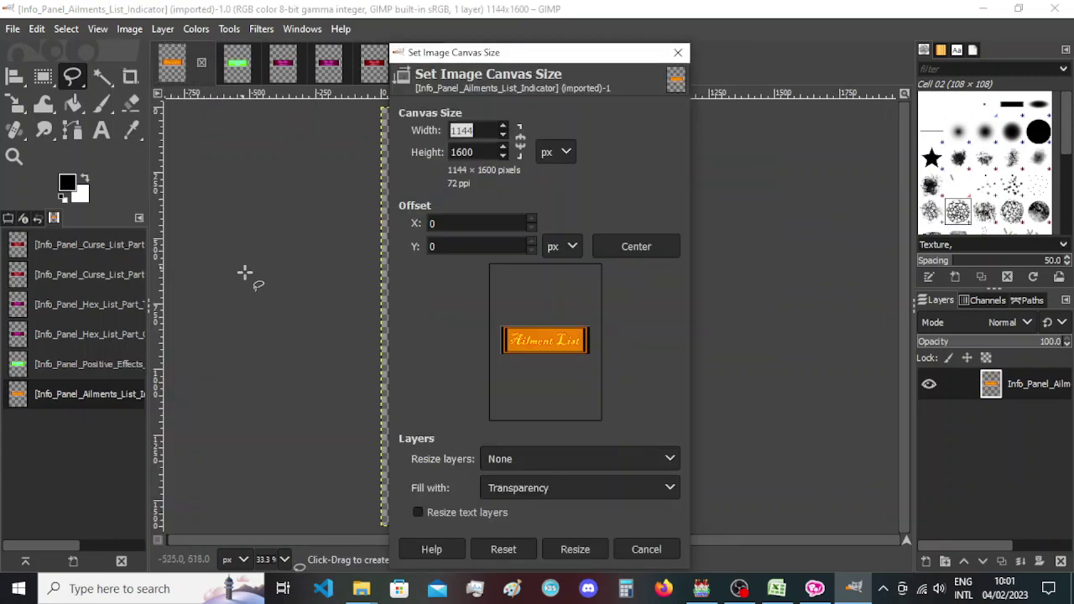
drag(504, 55, 196, 60)
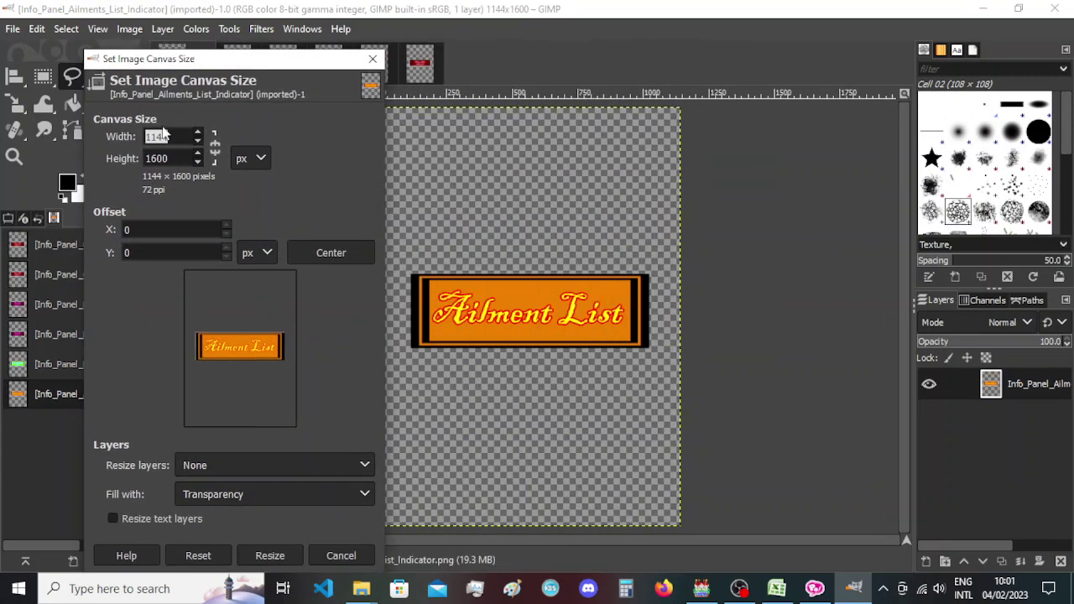
text(900)
key(Tab)
text(4)
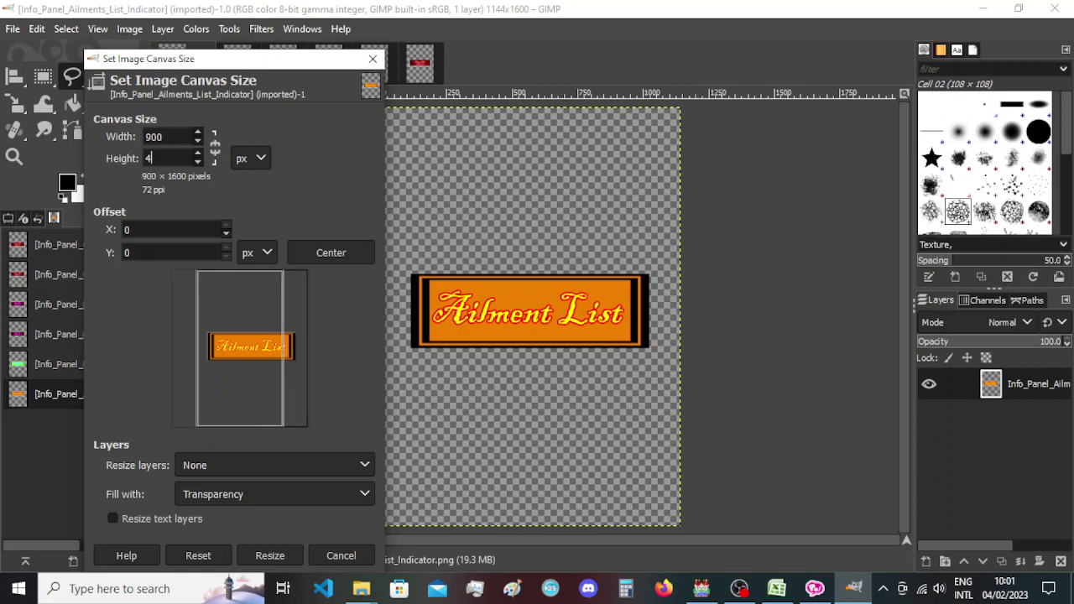
text(00)
drag(250, 381, 249, 353)
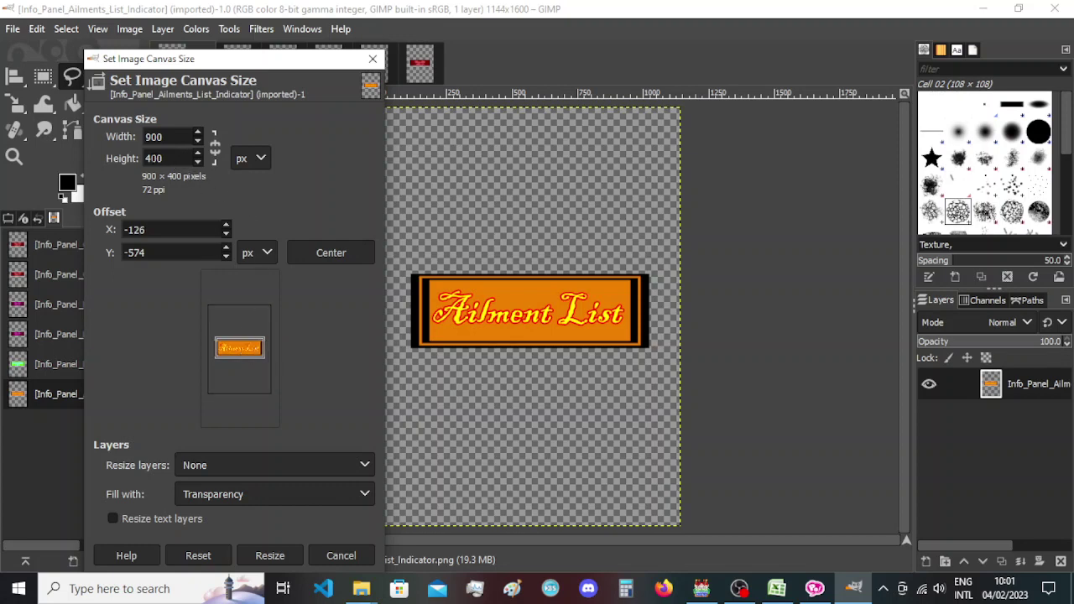
Try resizing the canvas with a height of 375 px and a vertical offset of about -588, and undo it.
double_click(151, 158)
text(375)
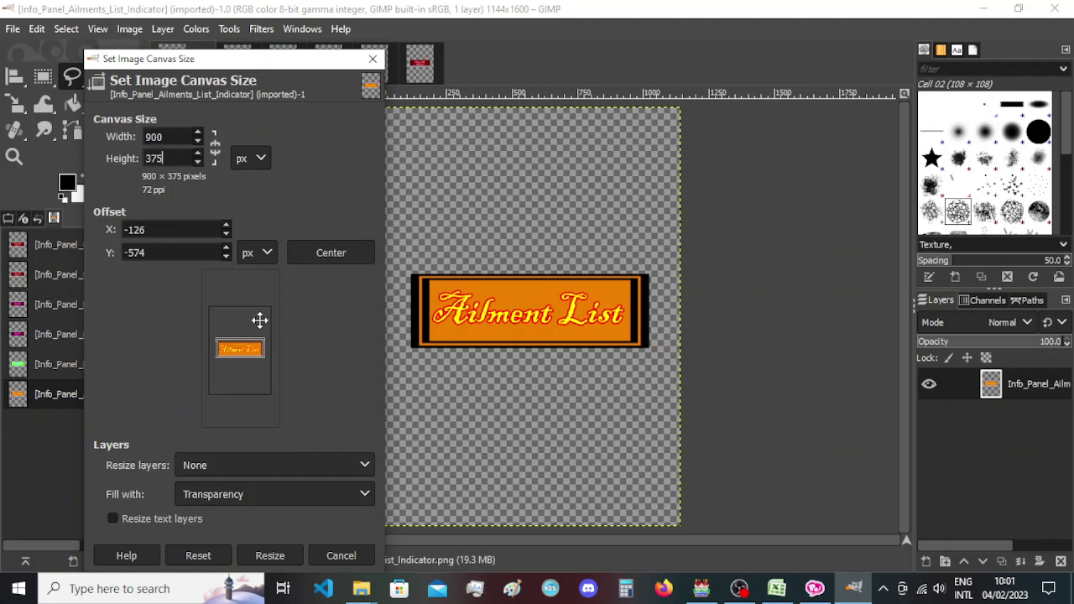
drag(259, 321, 259, 320)
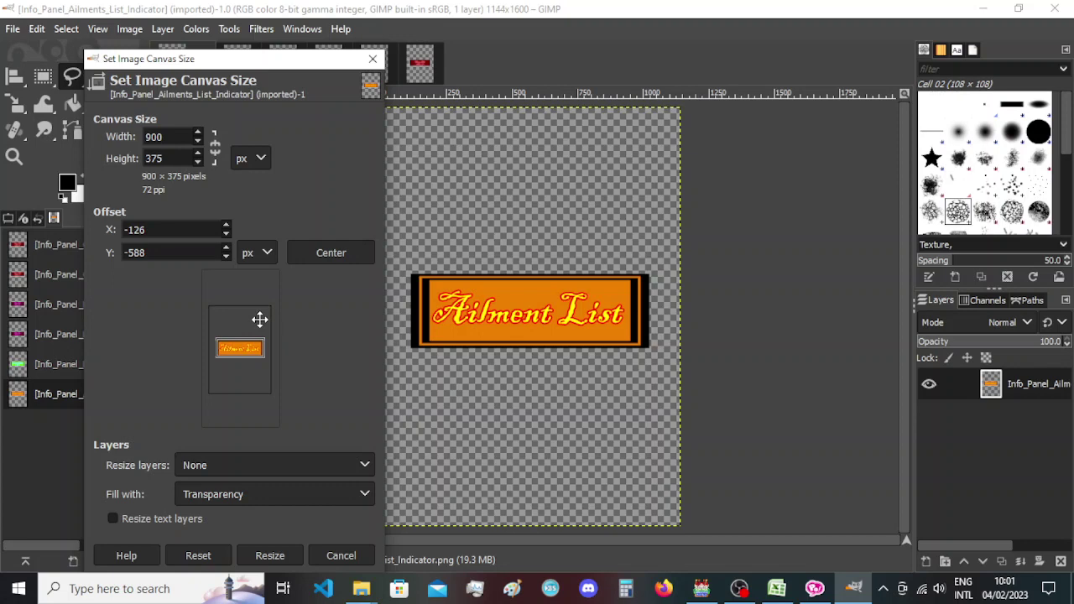
click(270, 556)
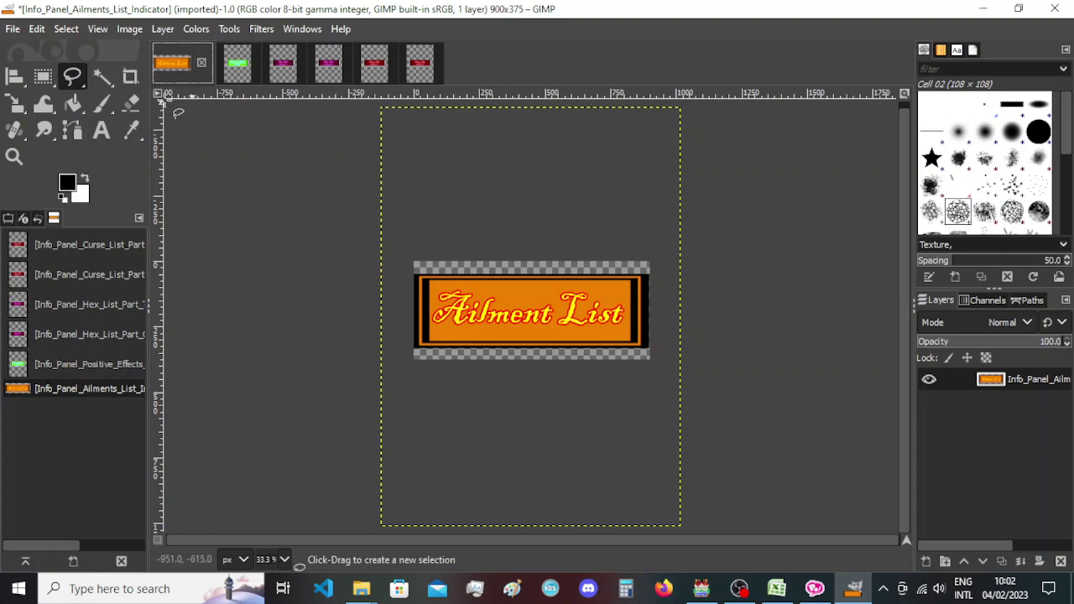
key(ctrl+z)
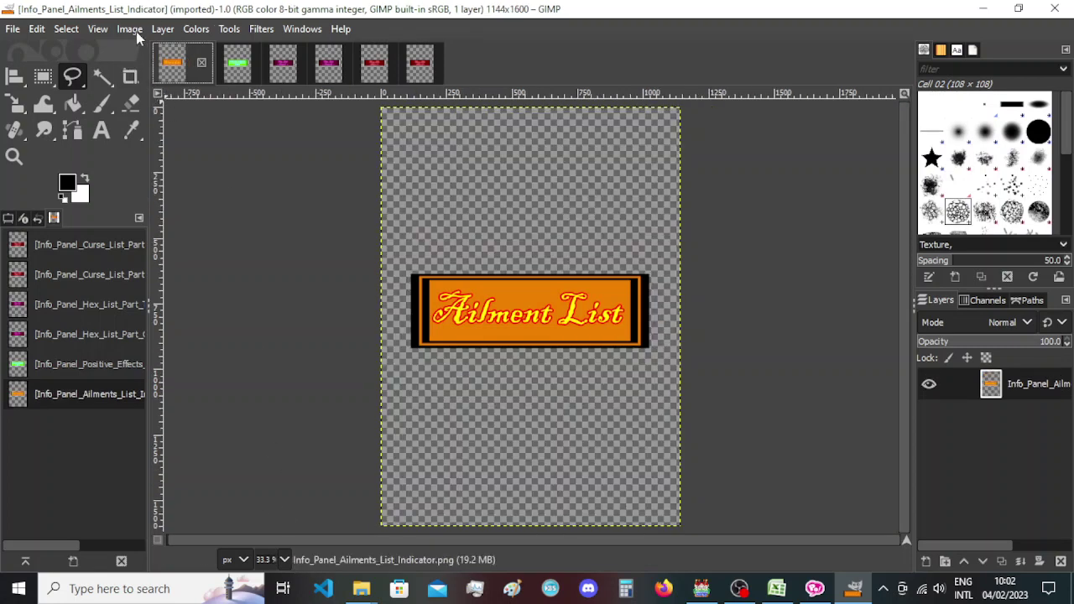
Set the canvas size of the Ailment List image to 900 × 350 px.
click(122, 29)
click(167, 175)
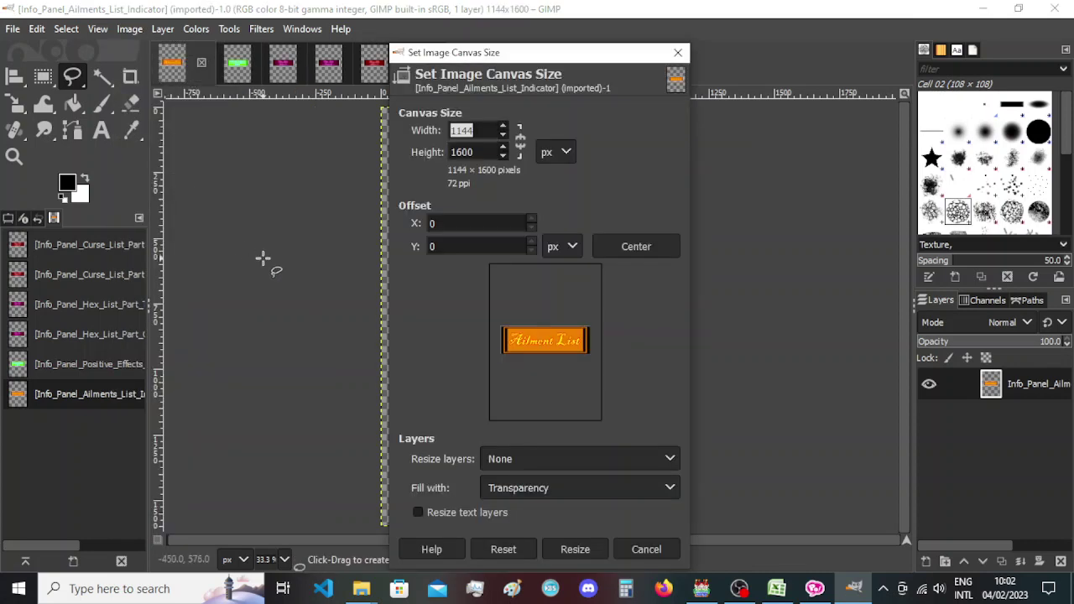
text(900)
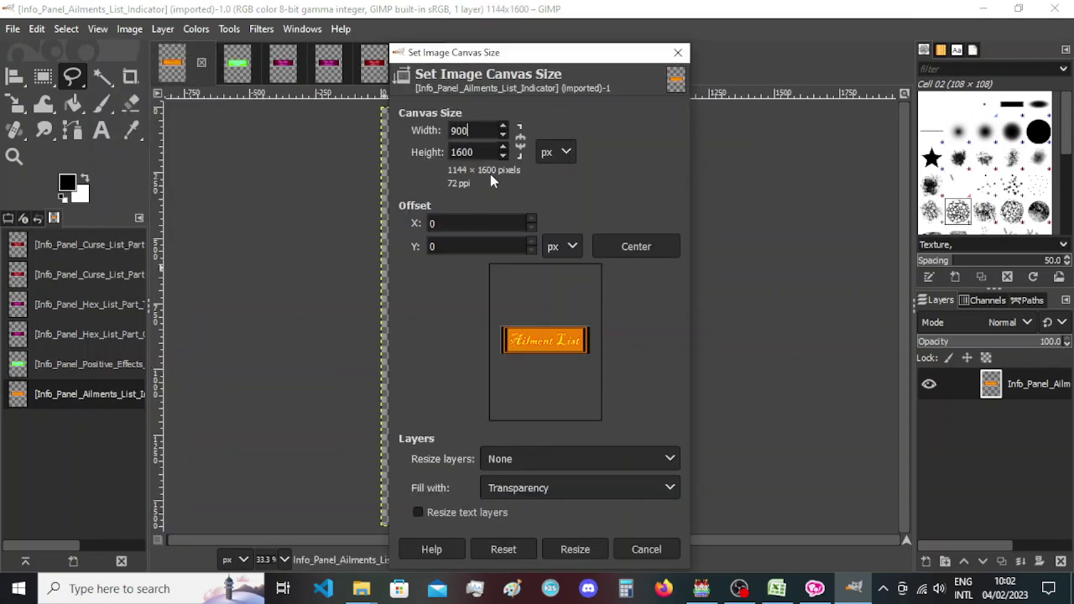
key(Tab)
text(350)
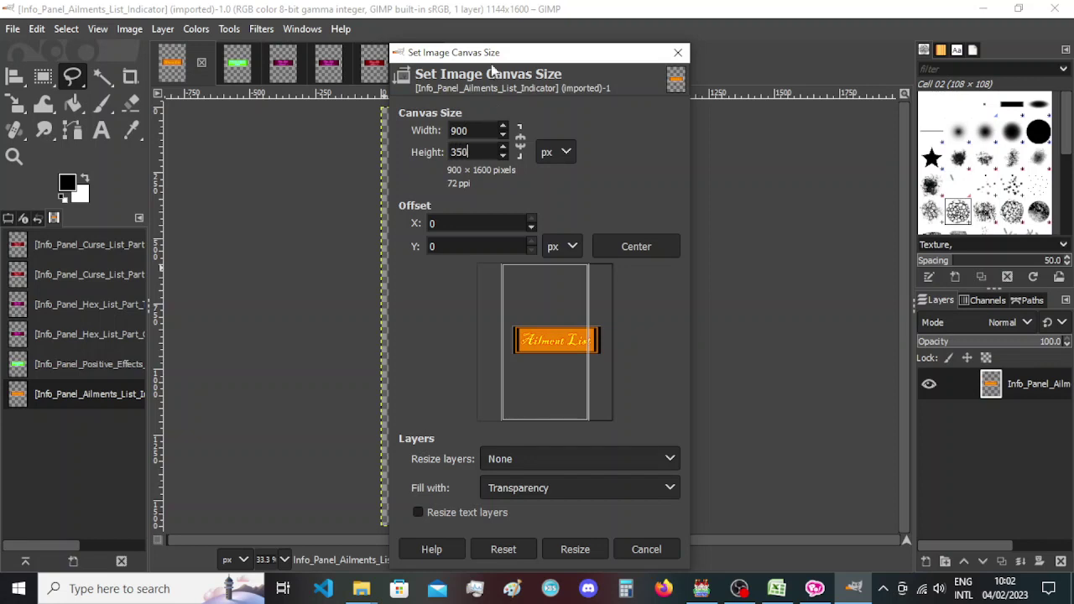
drag(493, 55, 194, 58)
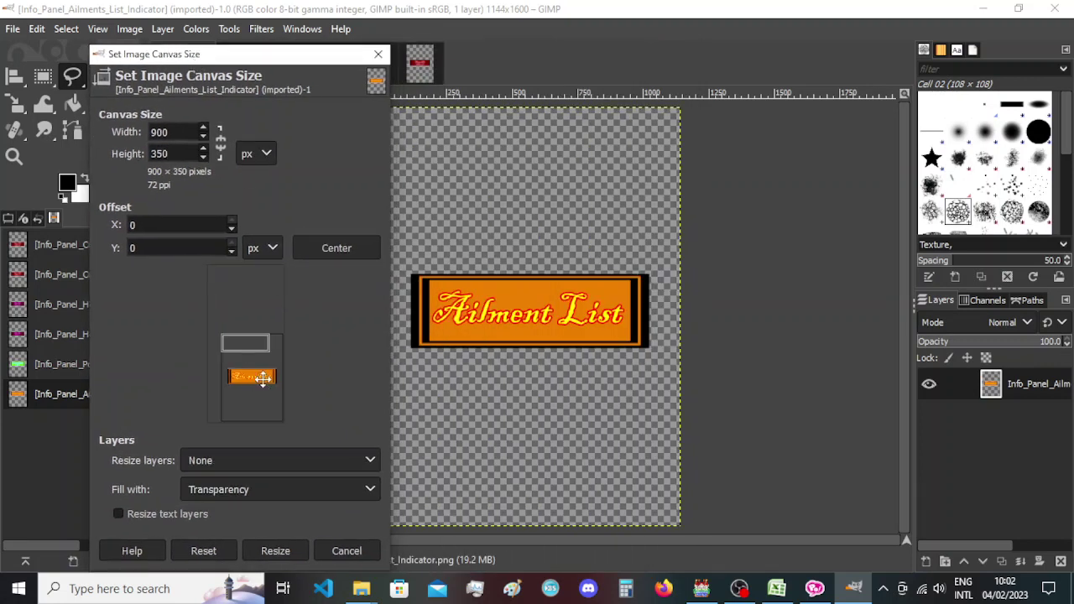
Offset the image by about -128, -598, lower the canvas height to 348 px and apply the resize.
drag(259, 379, 252, 345)
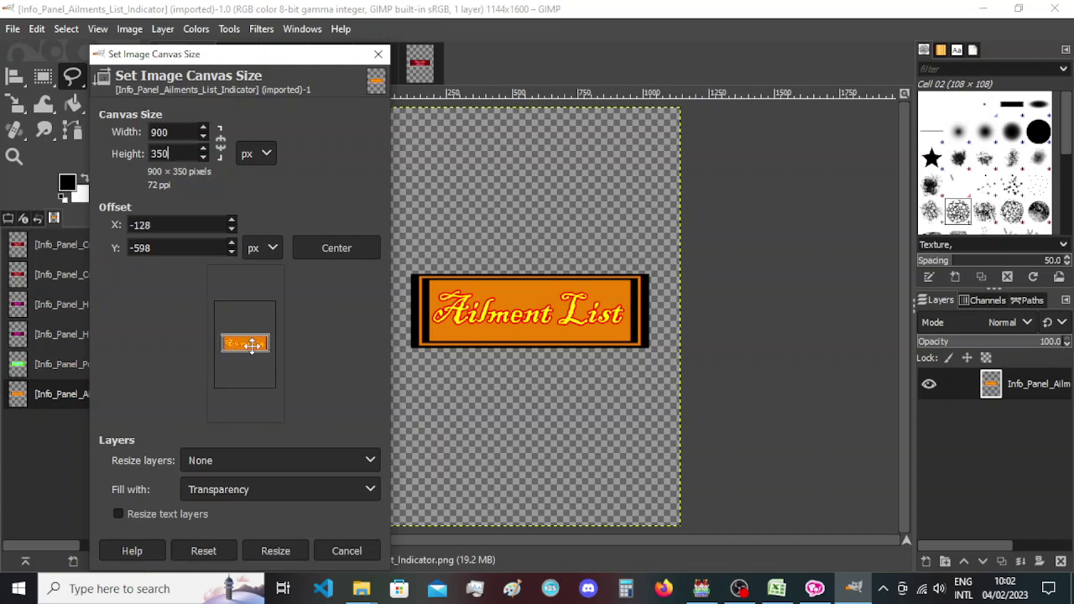
key(Down)
key(Down)
click(277, 557)
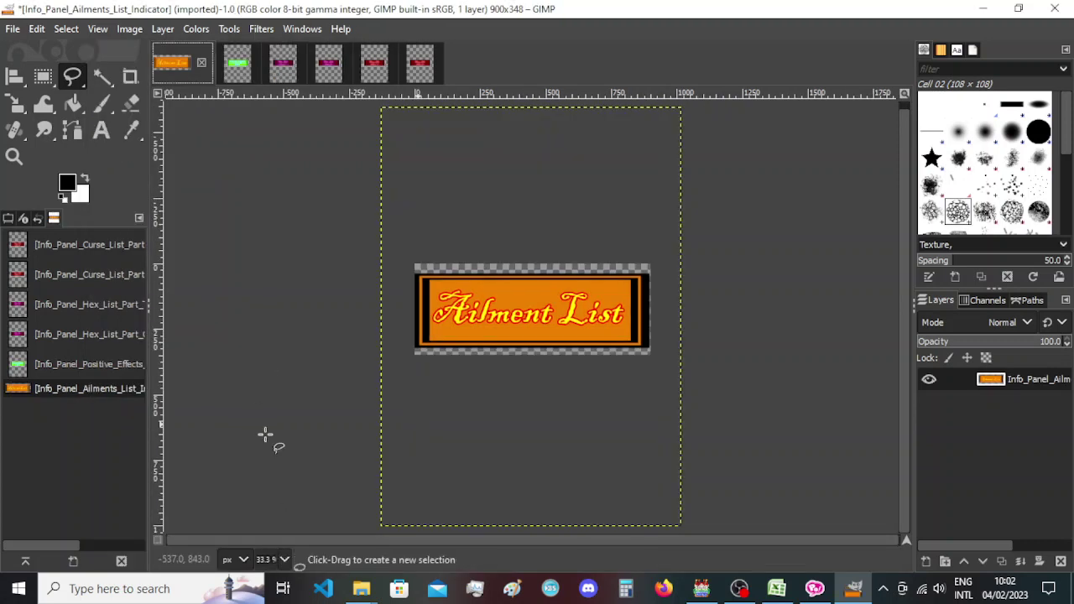
click(130, 30)
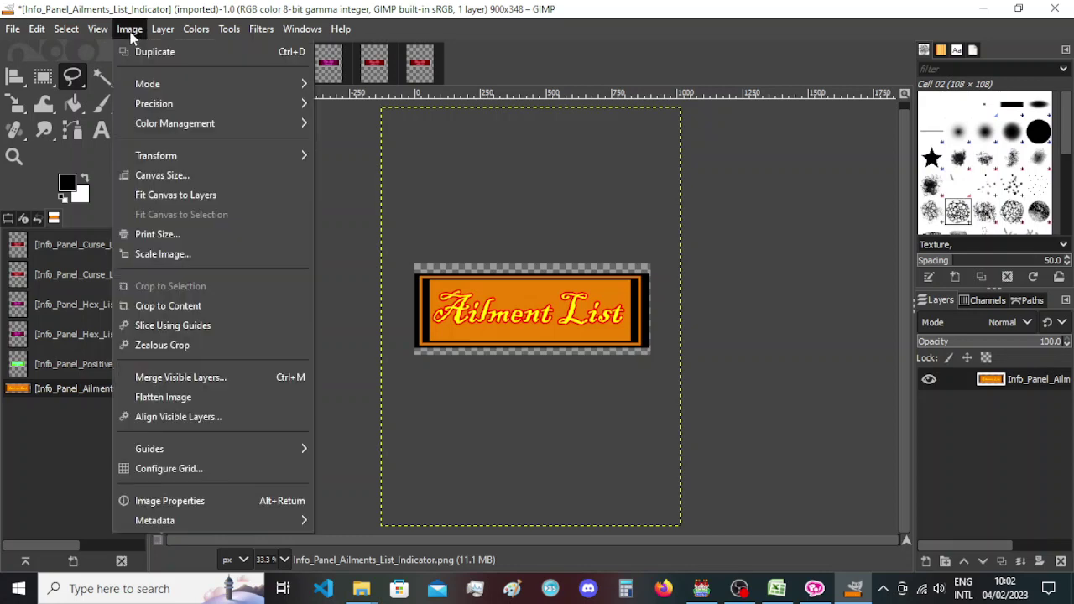
click(145, 176)
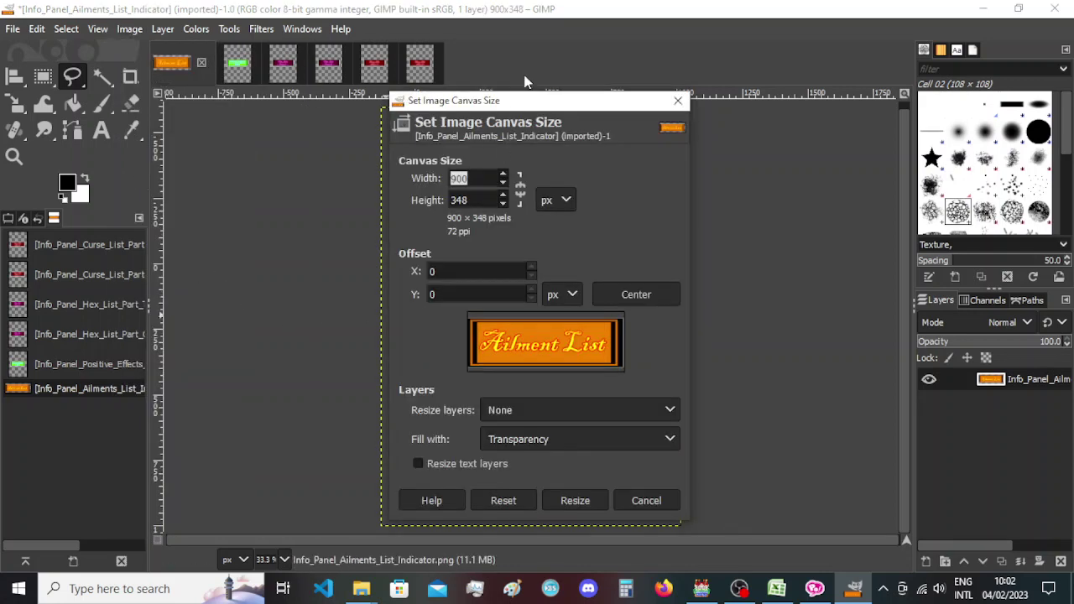
drag(524, 109, 213, 110)
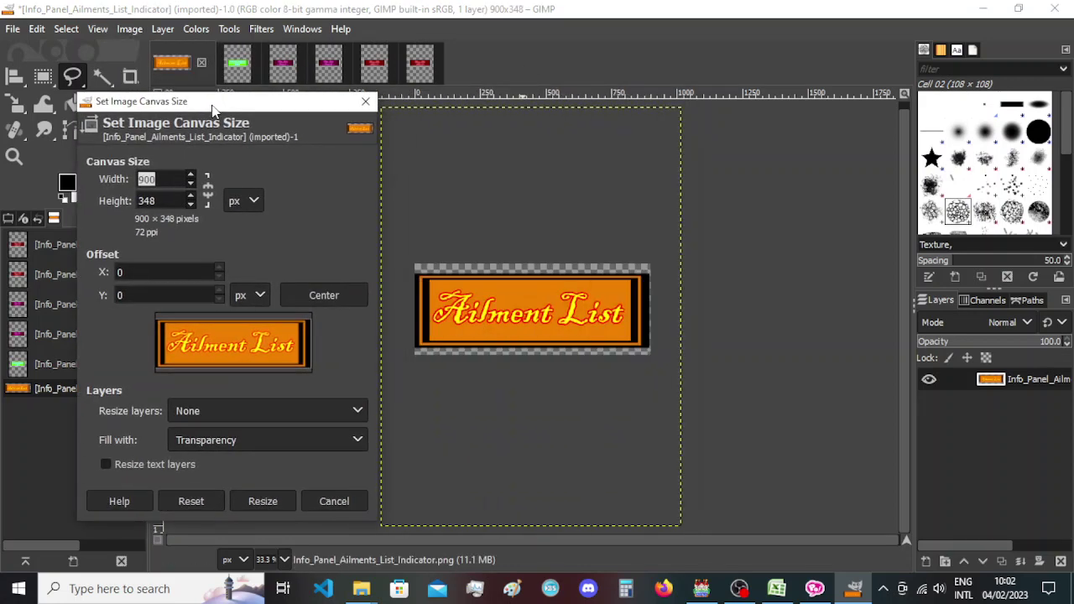
click(262, 501)
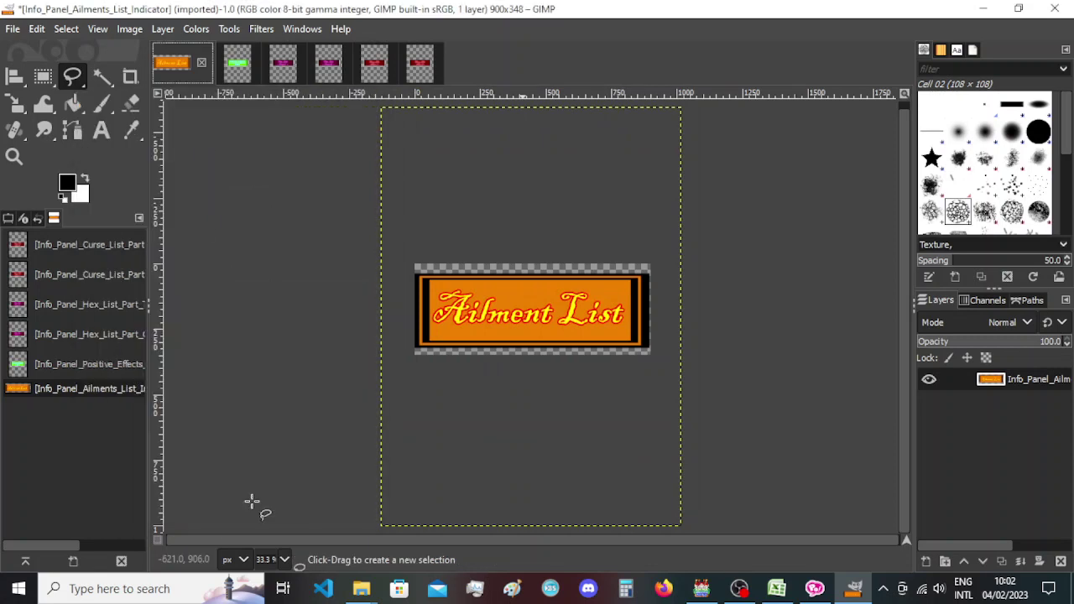
Reduce the canvas height to 325 px to trim the transparent strip below the Ailment List banner.
click(130, 28)
click(162, 175)
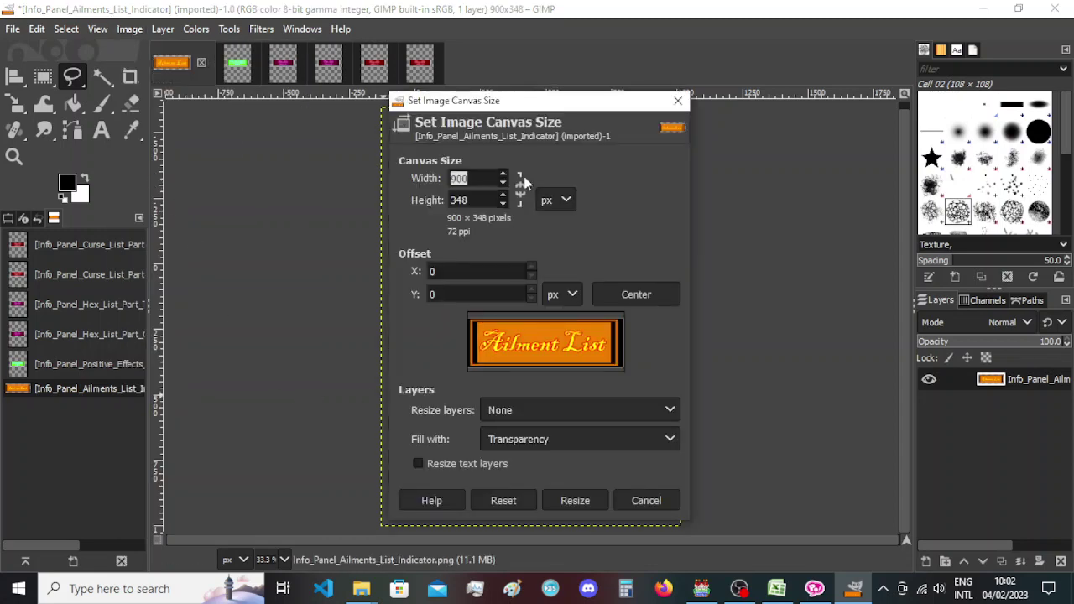
drag(539, 104, 217, 112)
click(146, 208)
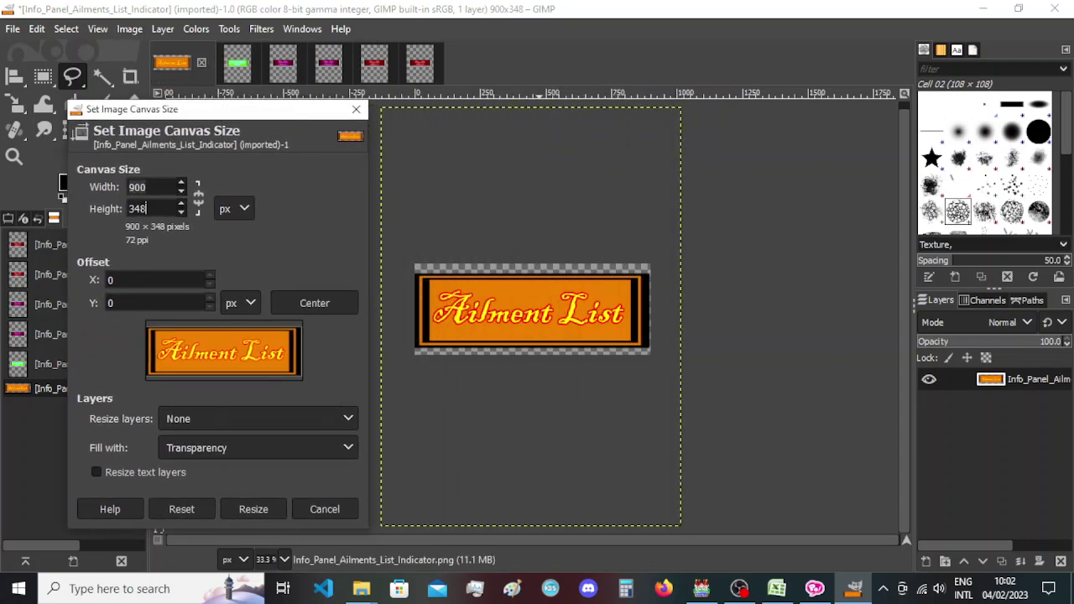
scroll(145, 208, down, 13)
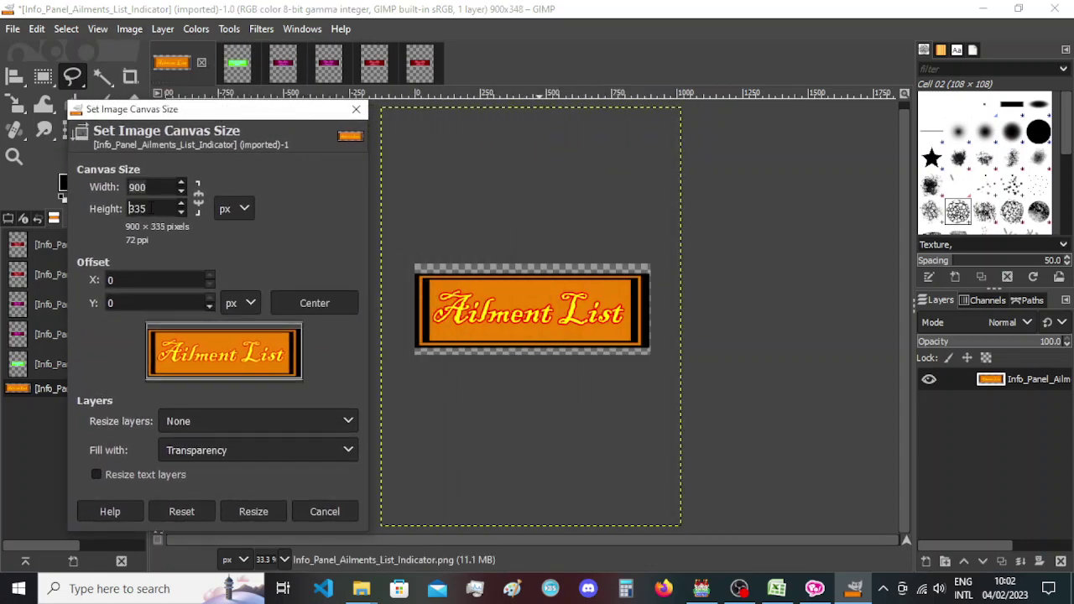
scroll(151, 208, down, 9)
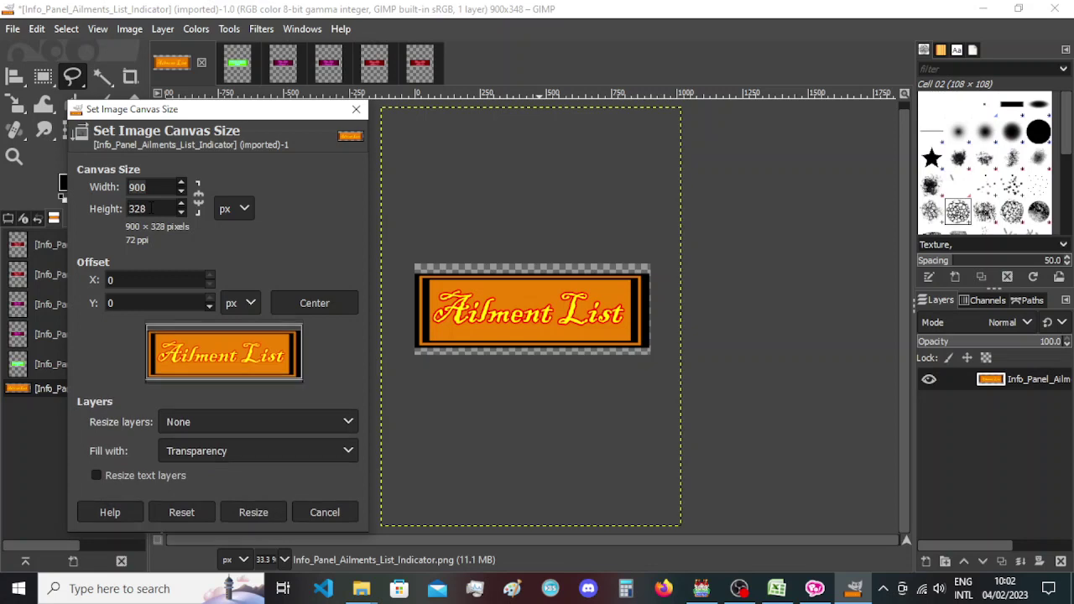
scroll(150, 208, down, 1)
click(254, 513)
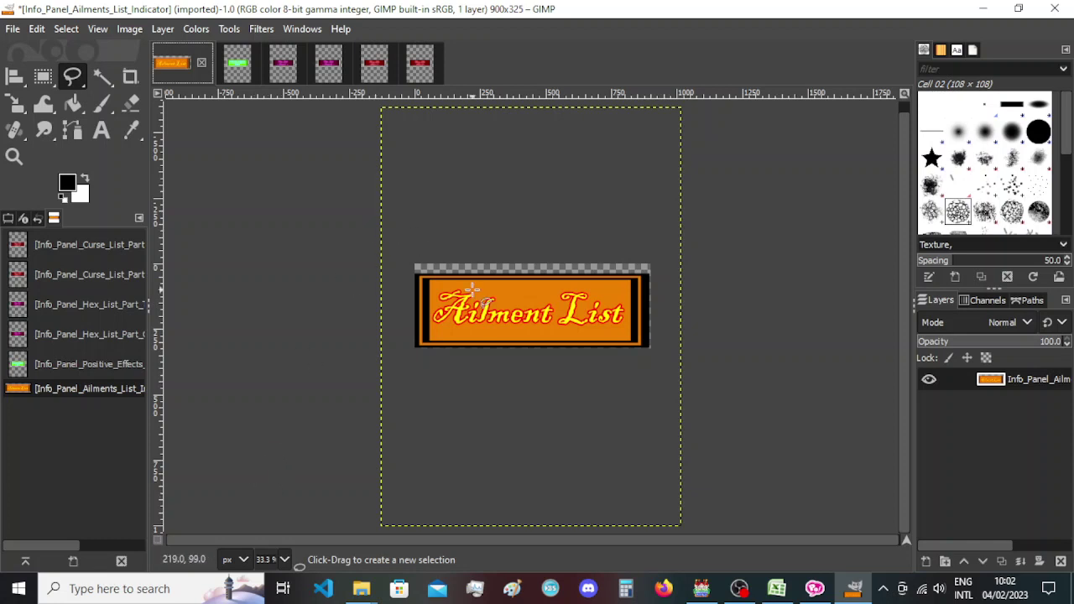
Leave the canvas size settings without changes and undo the last canvas height reduction on the Ailment List image.
click(480, 292)
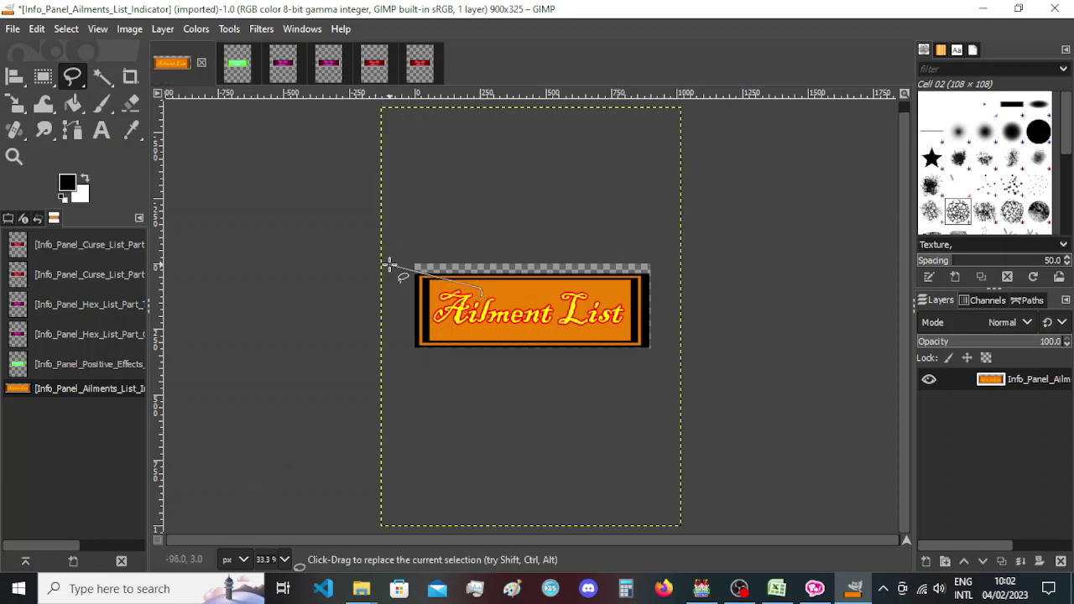
click(129, 28)
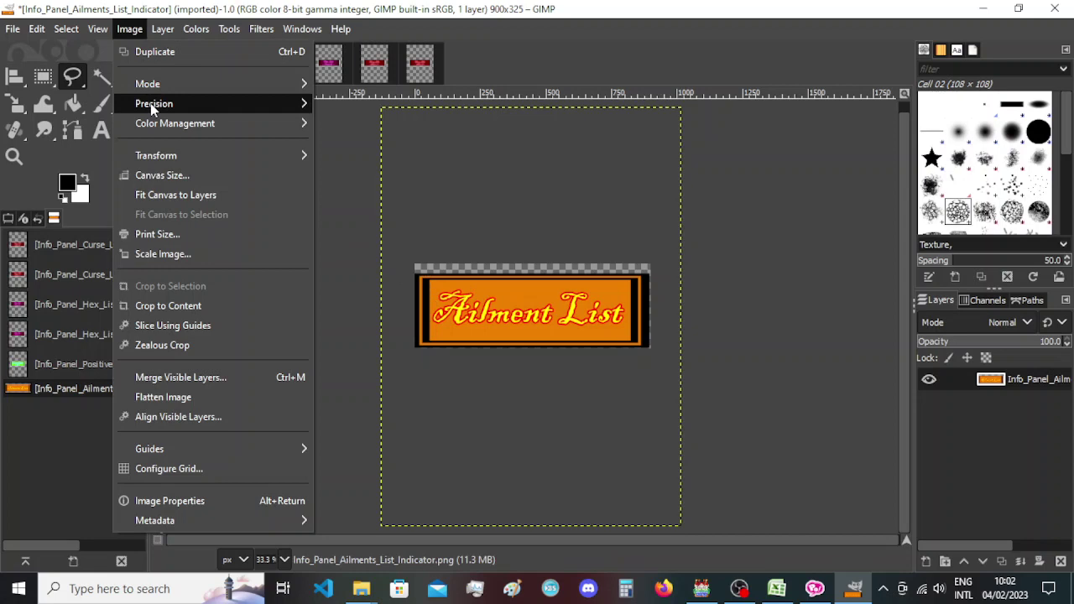
click(180, 173)
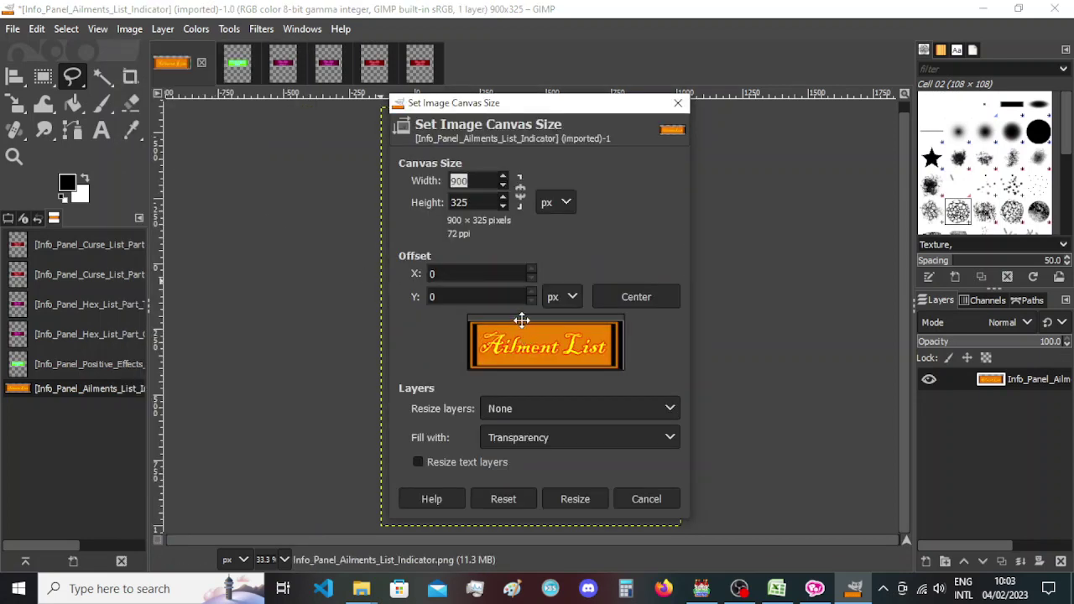
key(Escape)
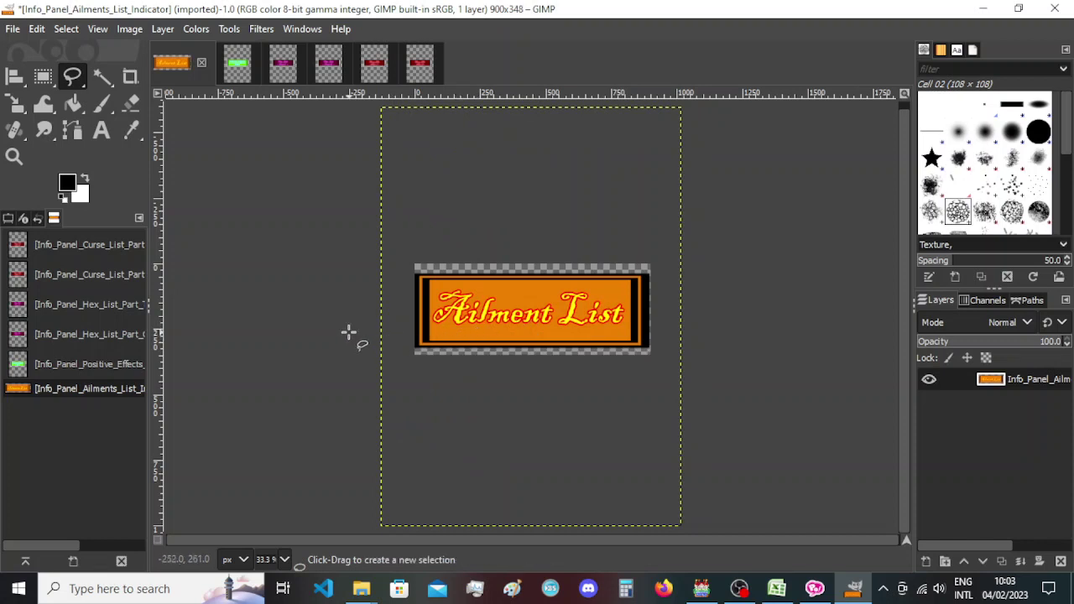
Resize the Ailment List canvas to a height of 300 px with a vertical offset of about -18.
click(131, 31)
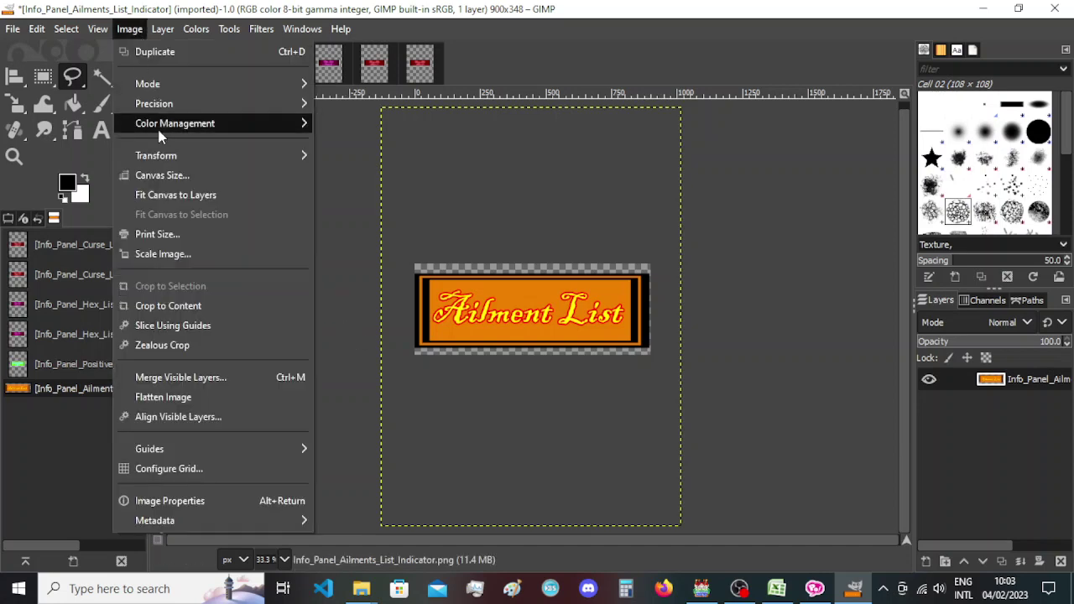
click(162, 175)
drag(518, 108, 196, 113)
click(150, 206)
scroll(151, 206, down, 18)
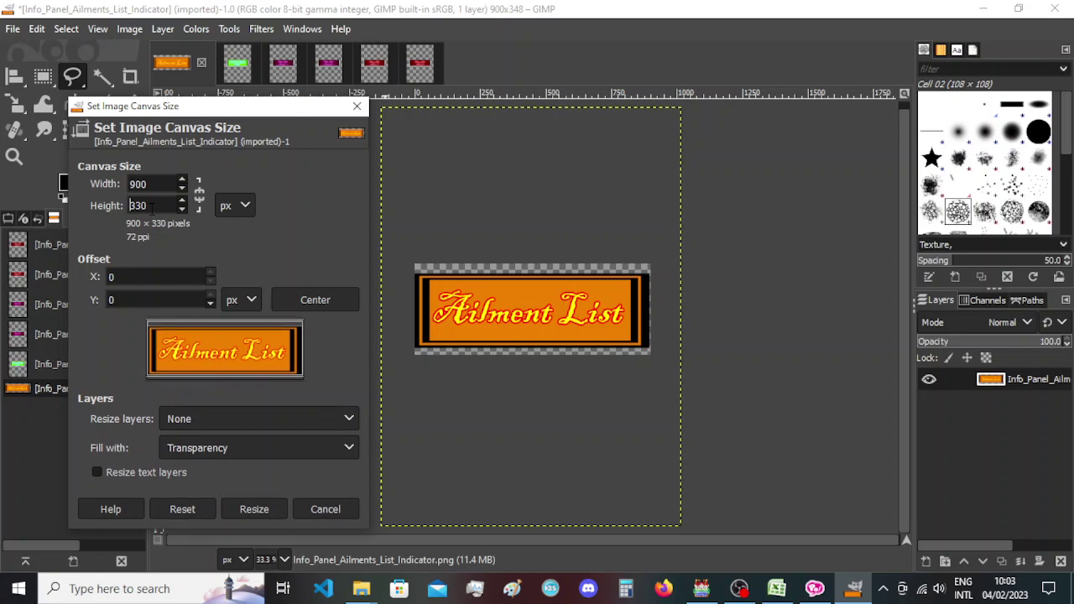
drag(260, 328, 260, 324)
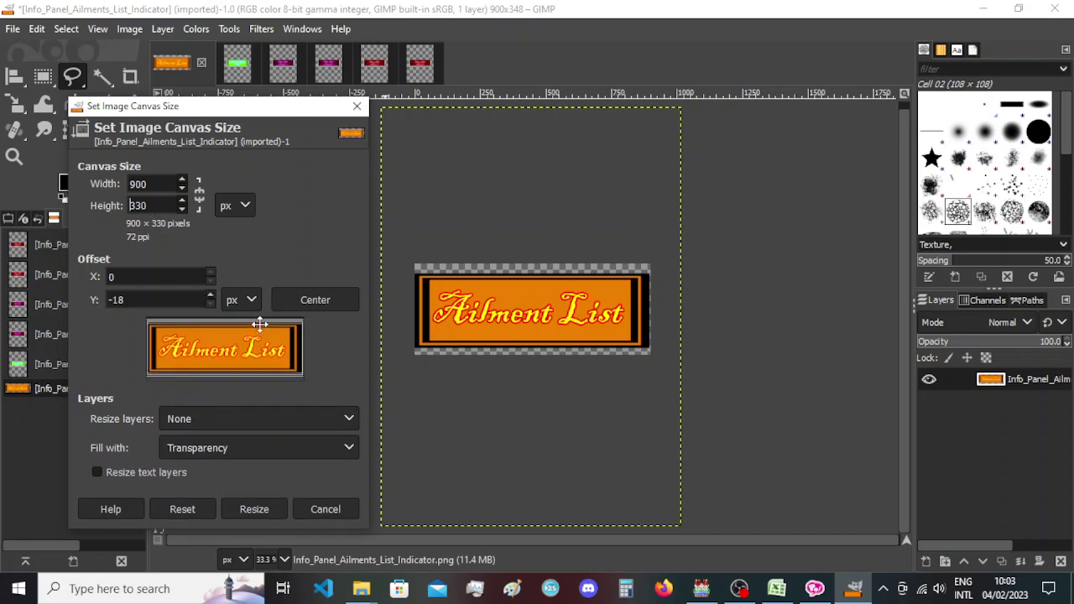
scroll(163, 205, down, 9)
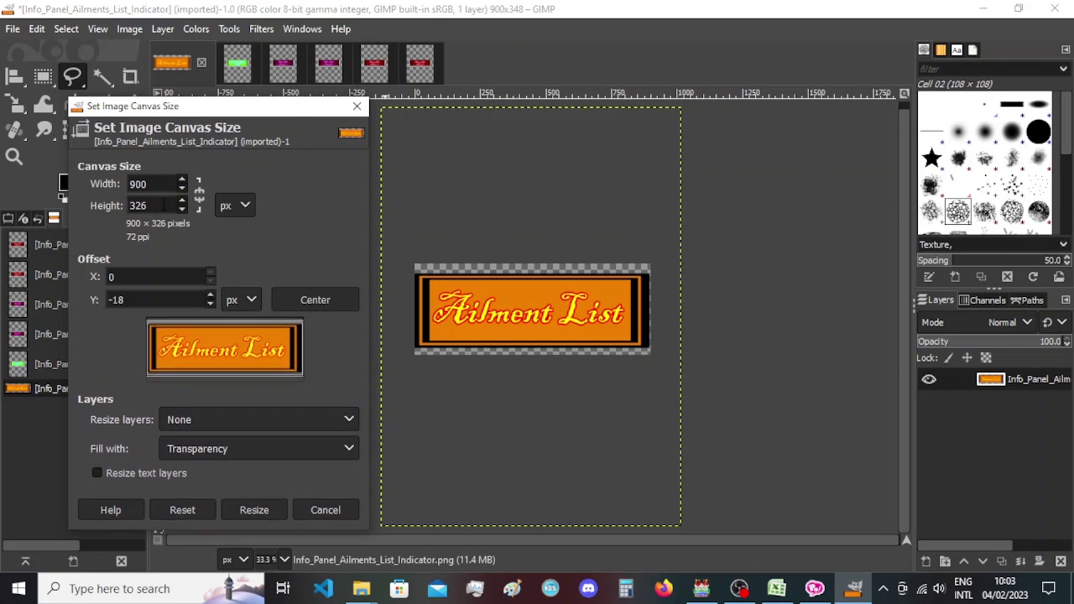
scroll(163, 205, down, 11)
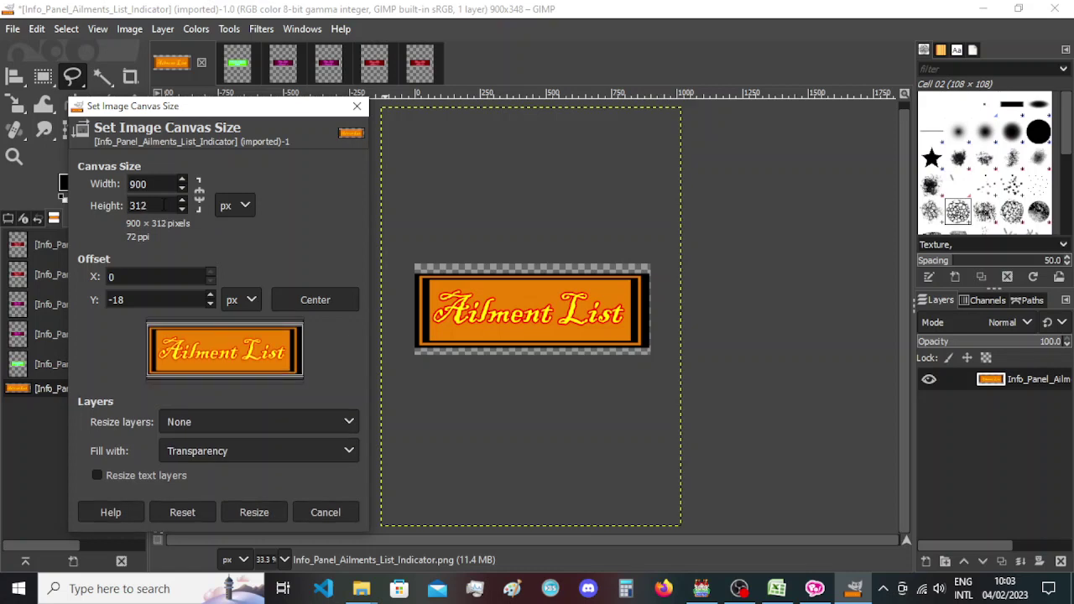
scroll(163, 205, down, 8)
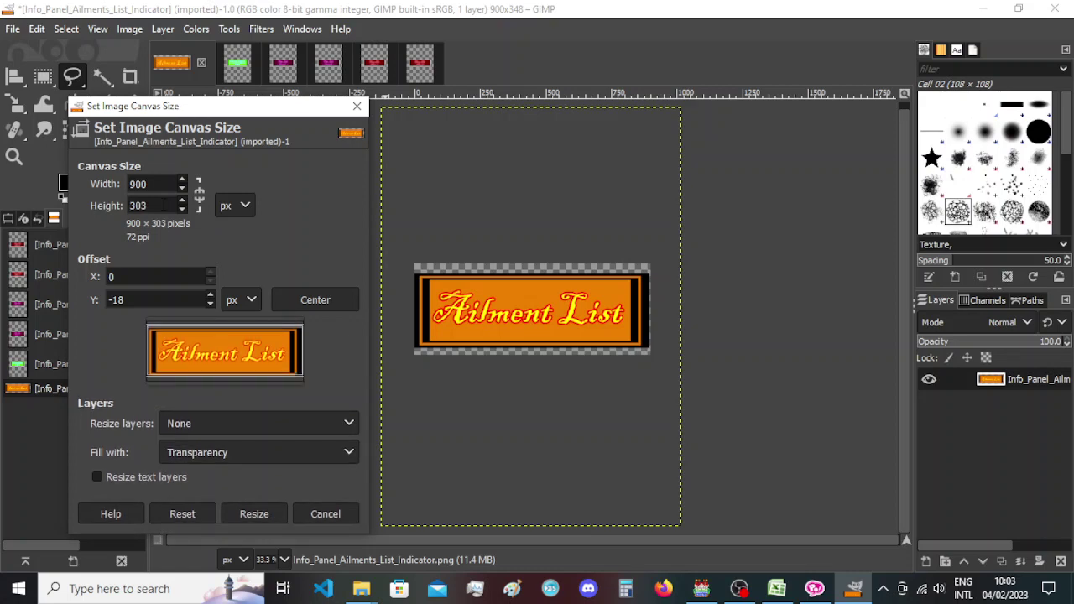
scroll(164, 205, down, 1)
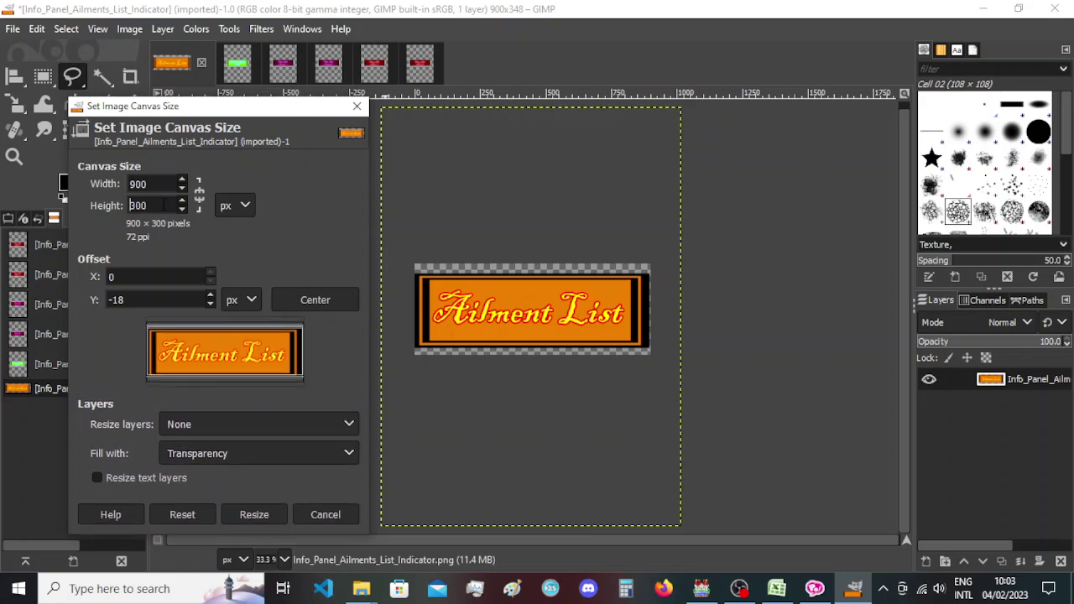
click(269, 511)
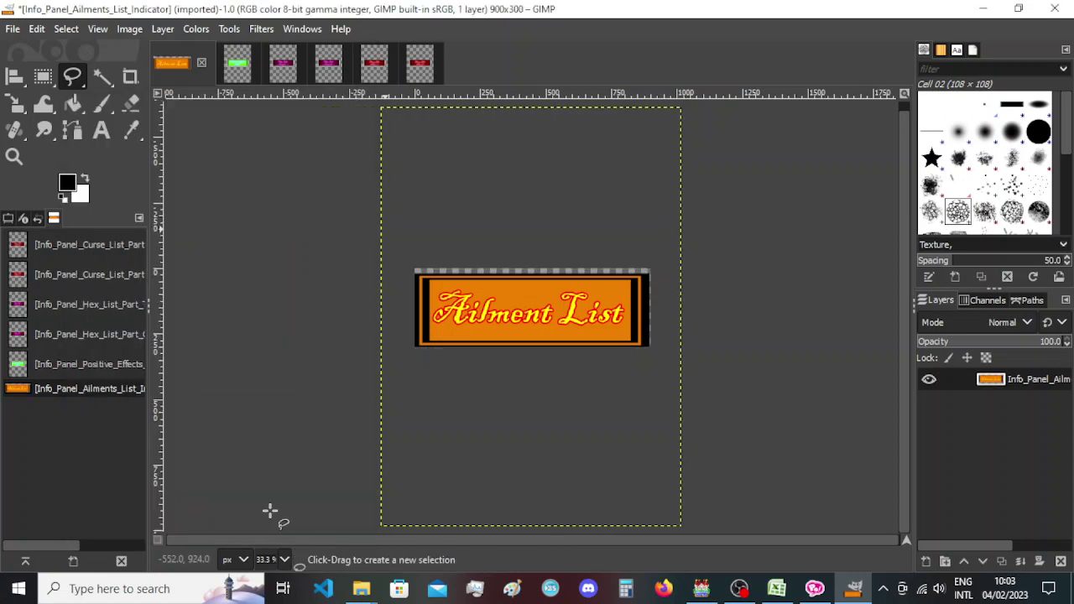
click(130, 29)
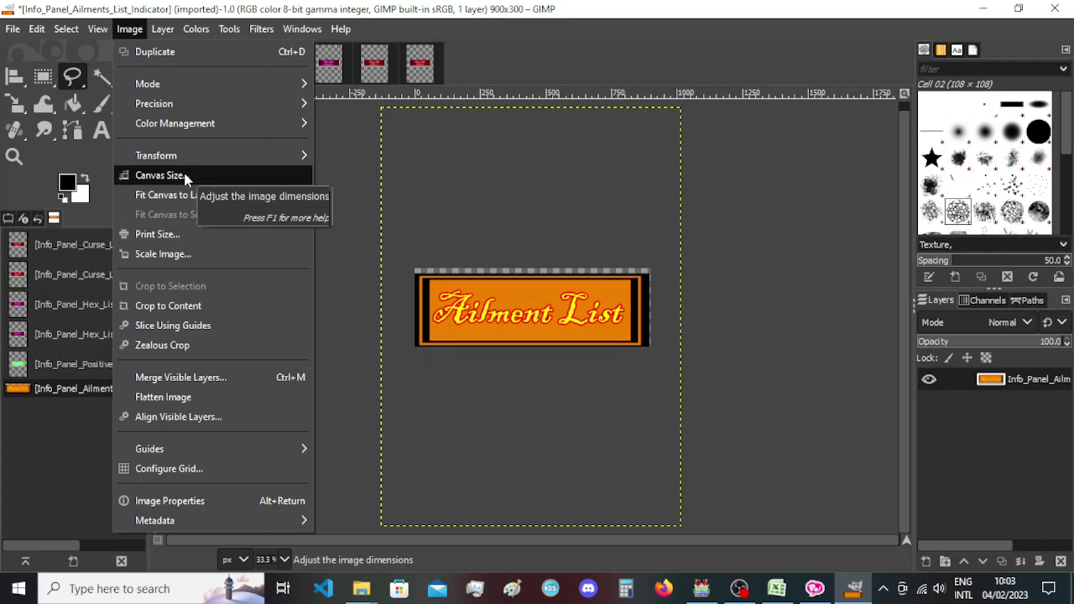
click(160, 175)
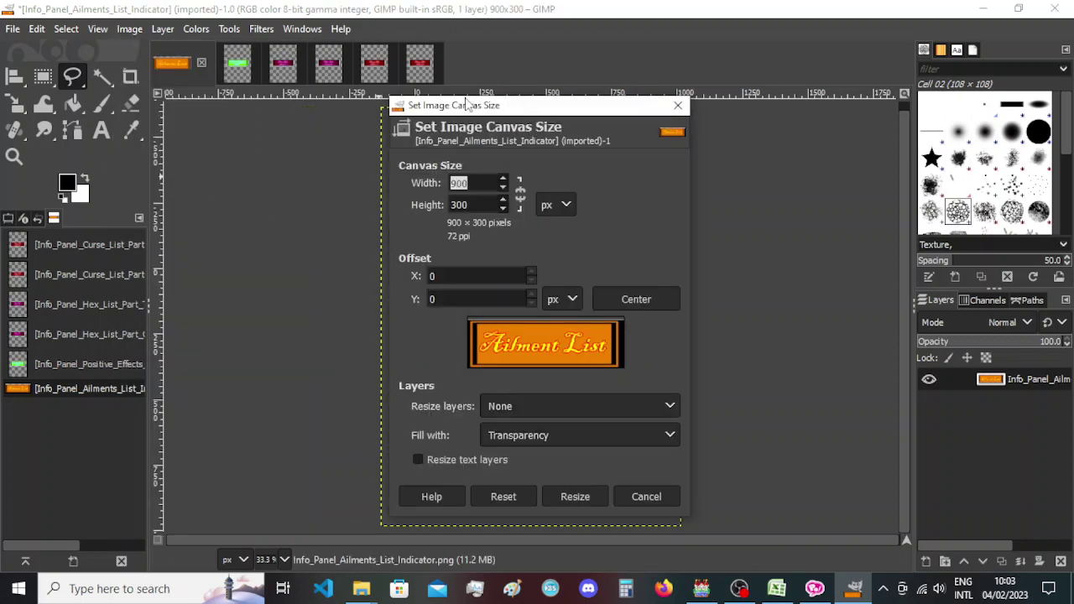
drag(467, 105, 158, 80)
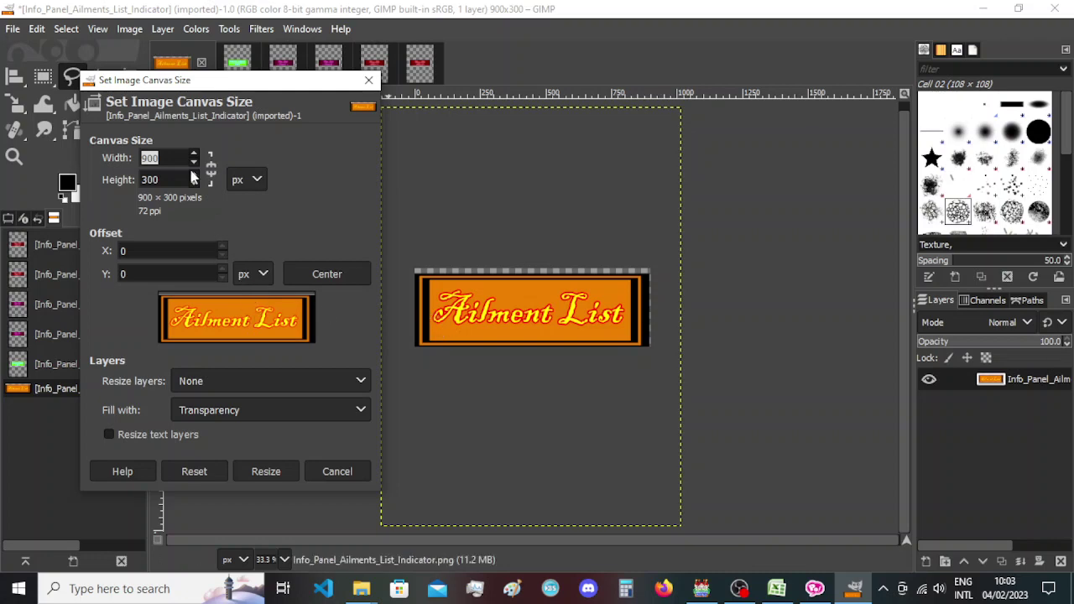
click(369, 80)
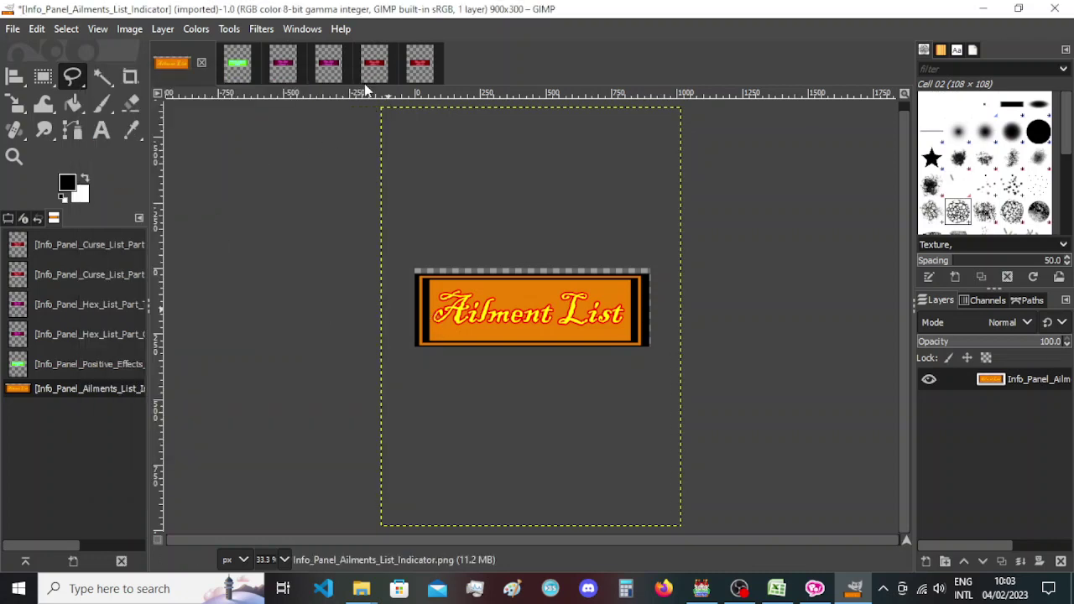
Try fitting the canvas to the layers, and undo it.
click(130, 30)
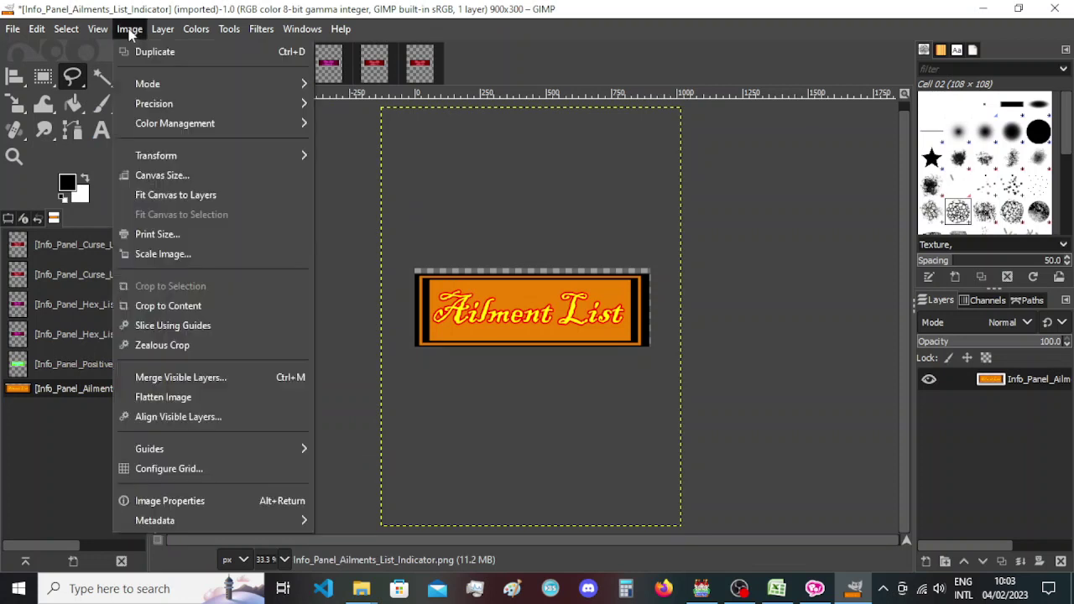
click(188, 194)
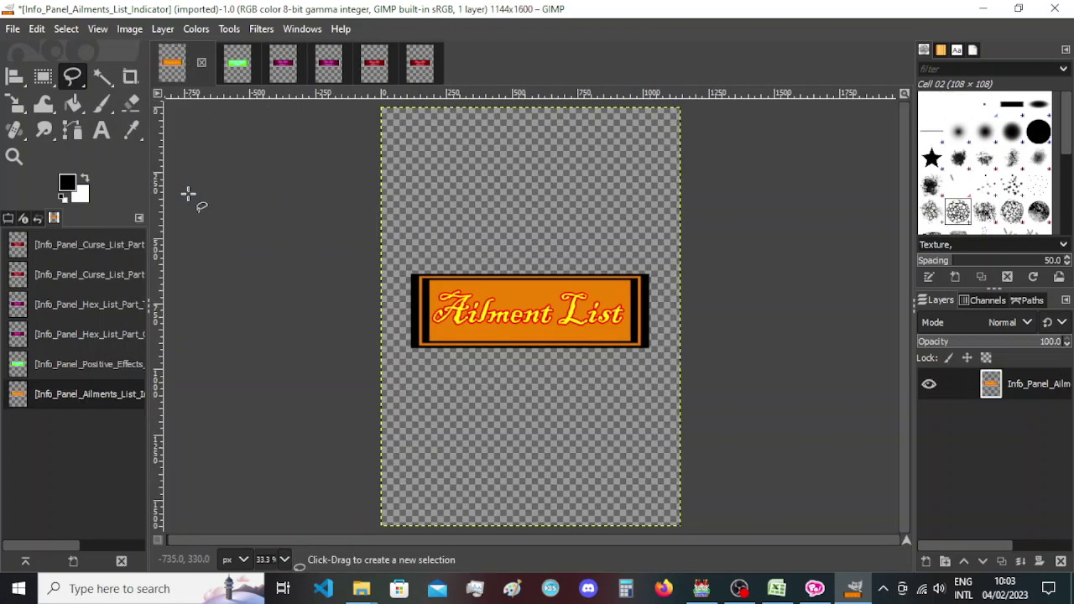
key(ctrl+z)
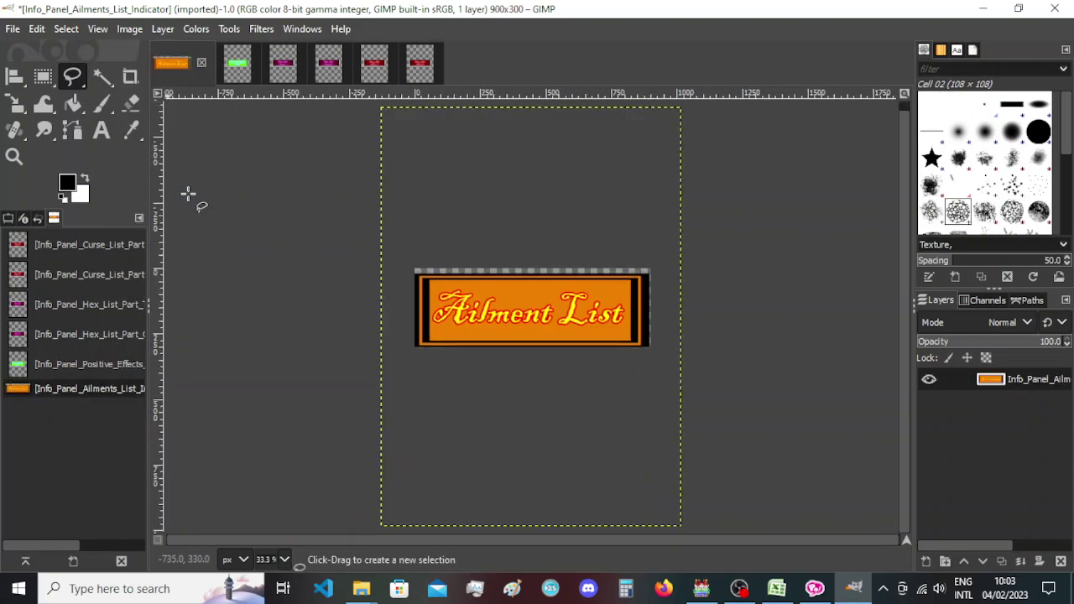
Resize the canvas to a height of 275 px with a vertical offset of about -22 to trim the transparent strip above the banner.
click(121, 30)
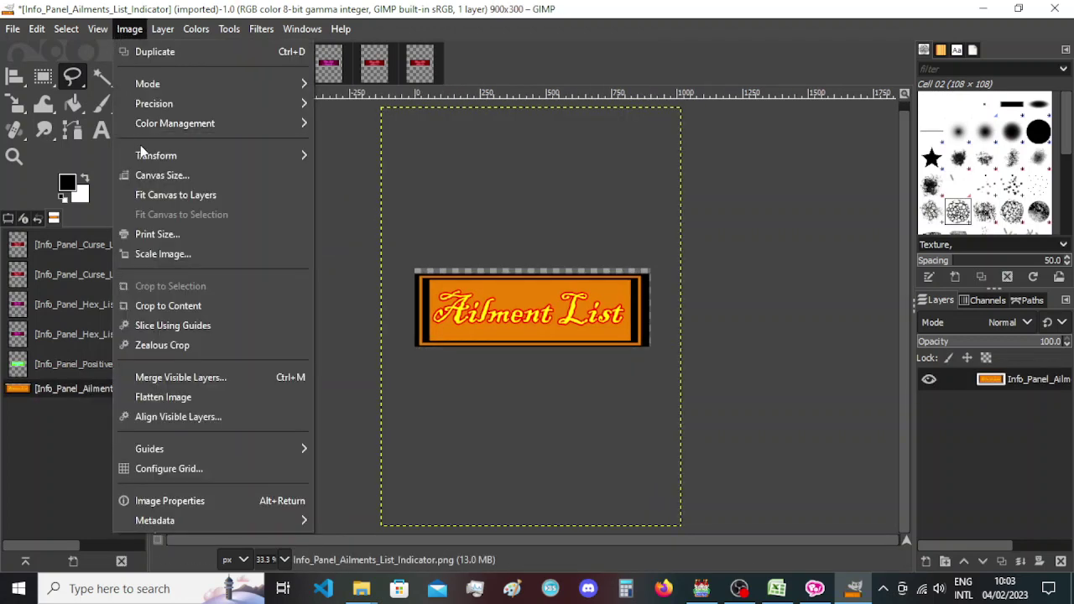
click(159, 175)
drag(475, 109, 164, 75)
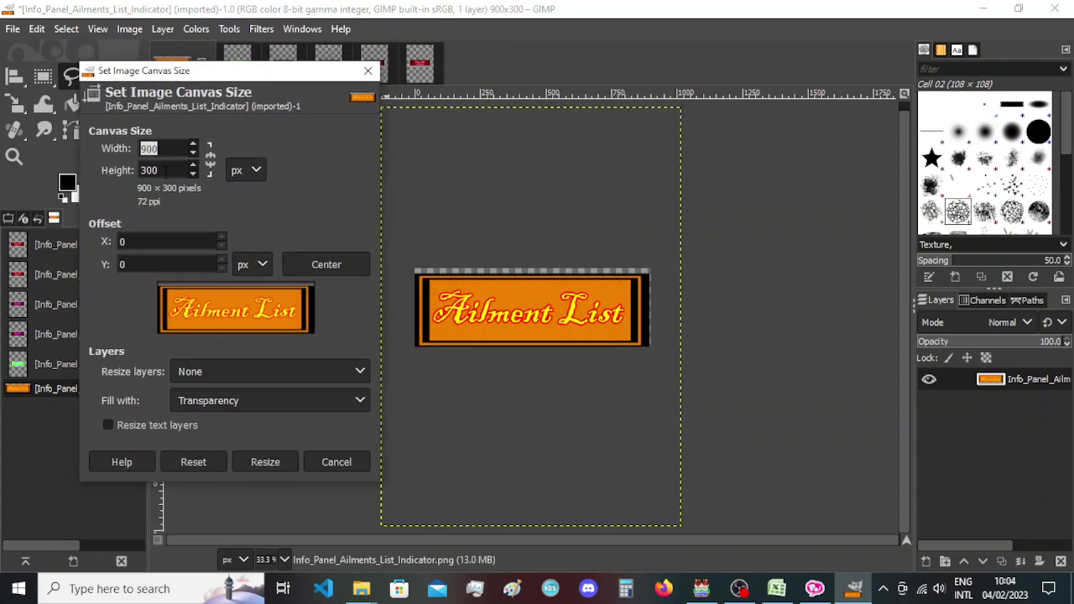
scroll(165, 170, down, 20)
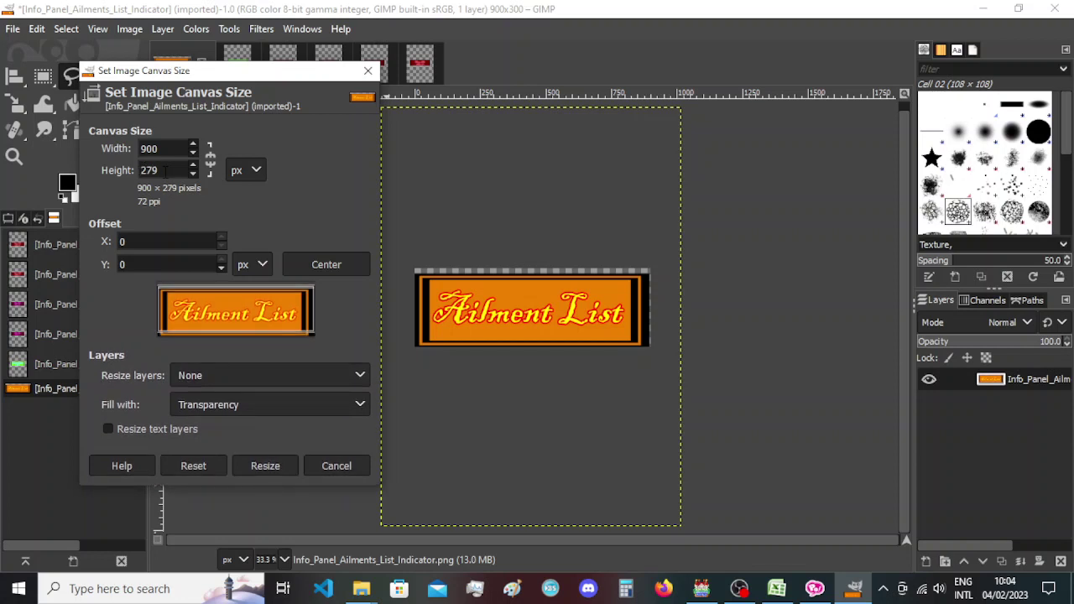
drag(253, 319, 253, 307)
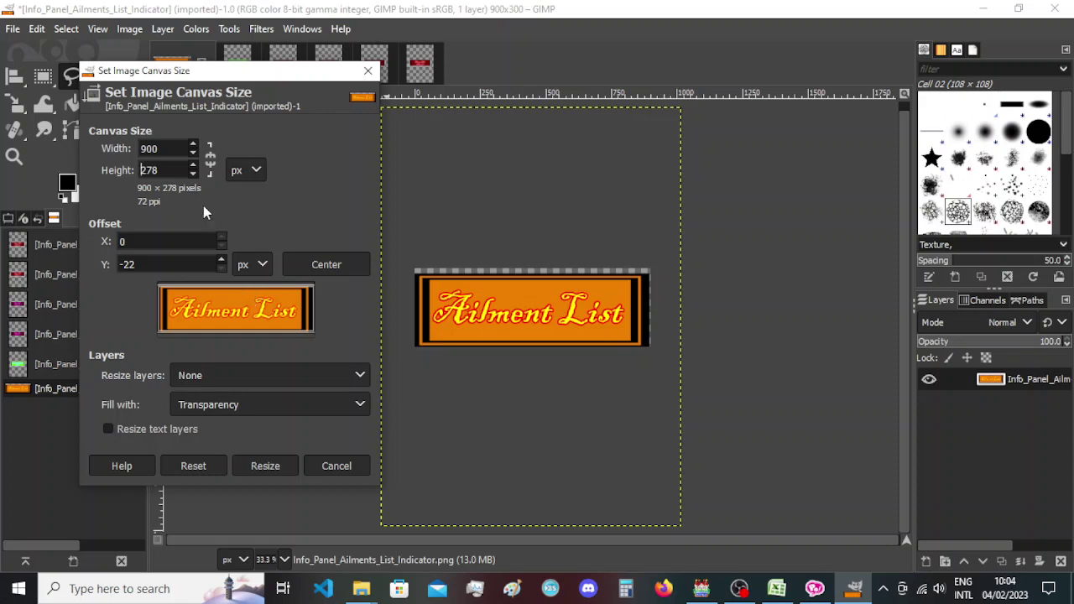
scroll(176, 169, down, 3)
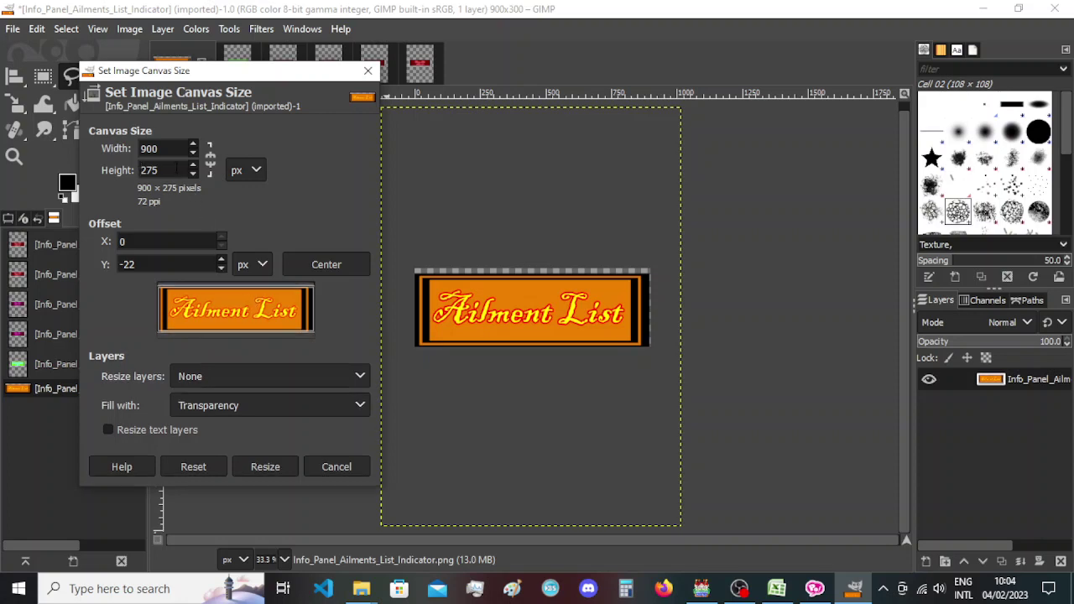
click(265, 467)
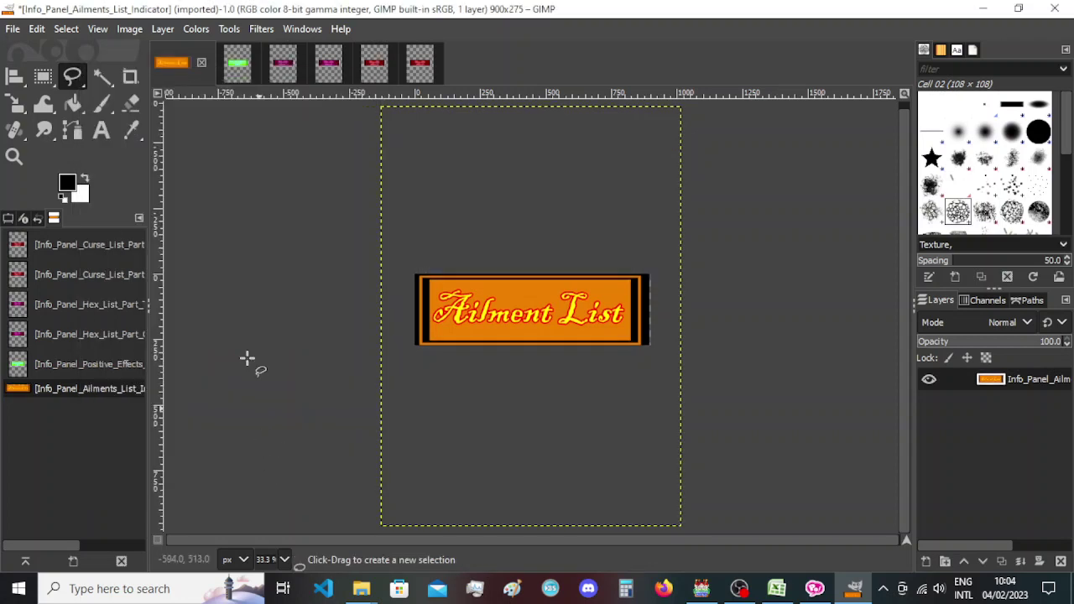
Increase the canvas height to 280 px, keeping the offset at 0.
click(130, 29)
click(174, 175)
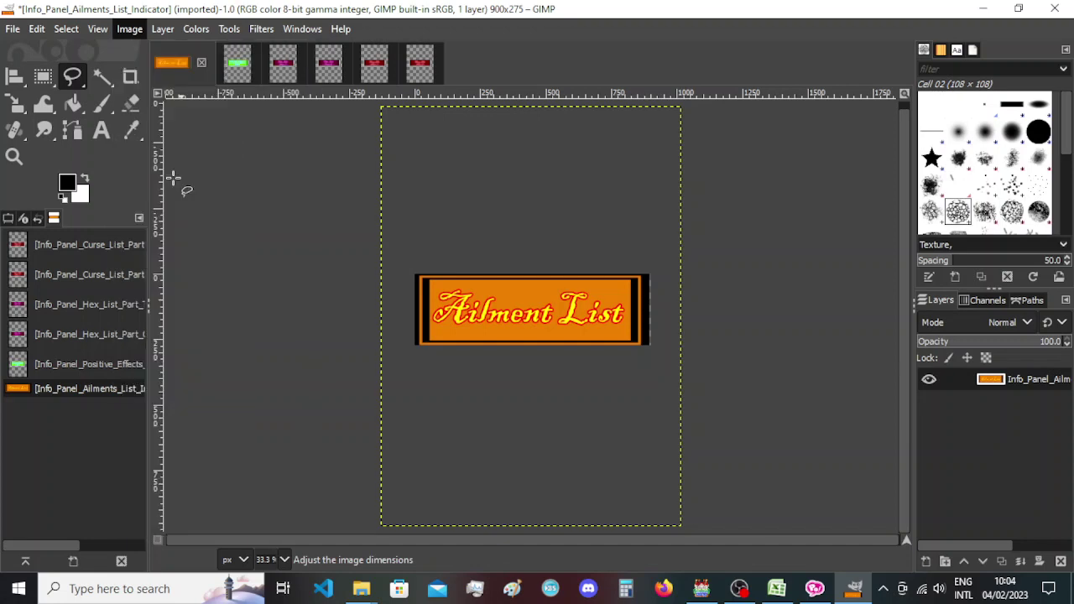
drag(469, 111, 140, 115)
click(130, 208)
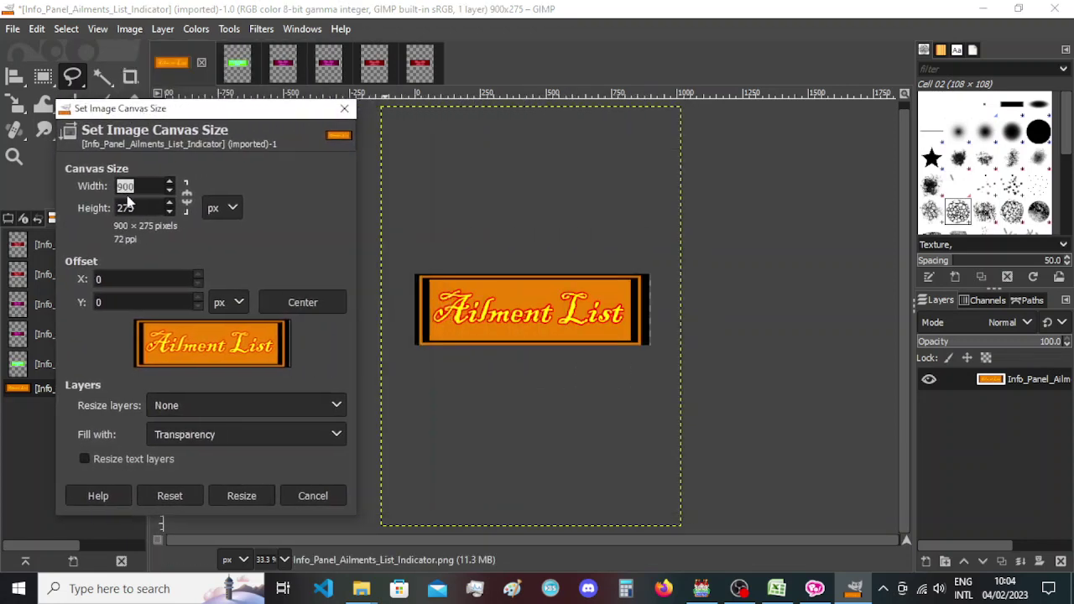
scroll(135, 208, up, 5)
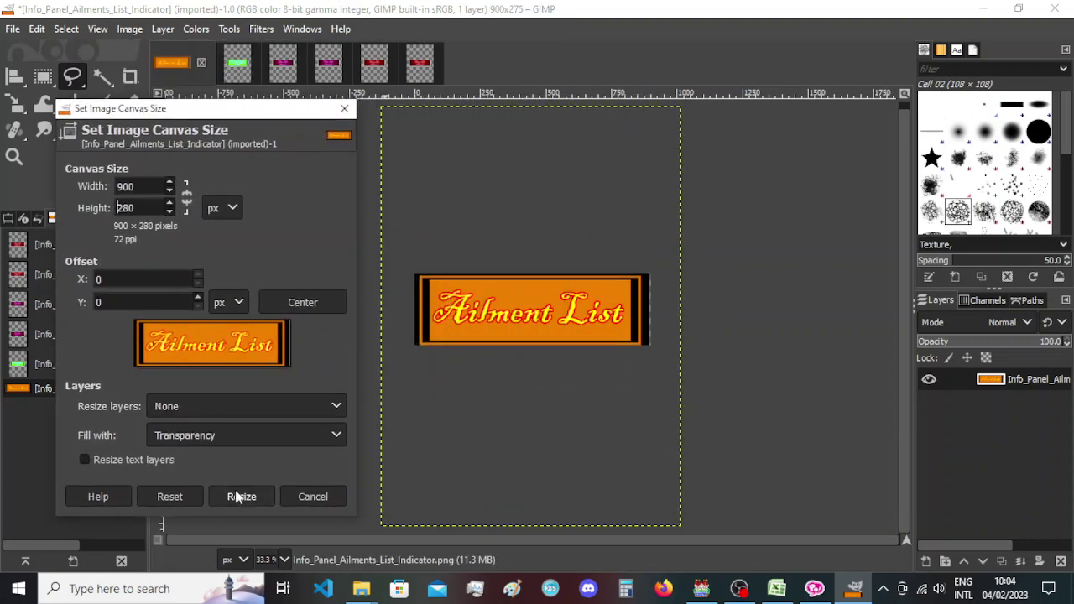
click(241, 497)
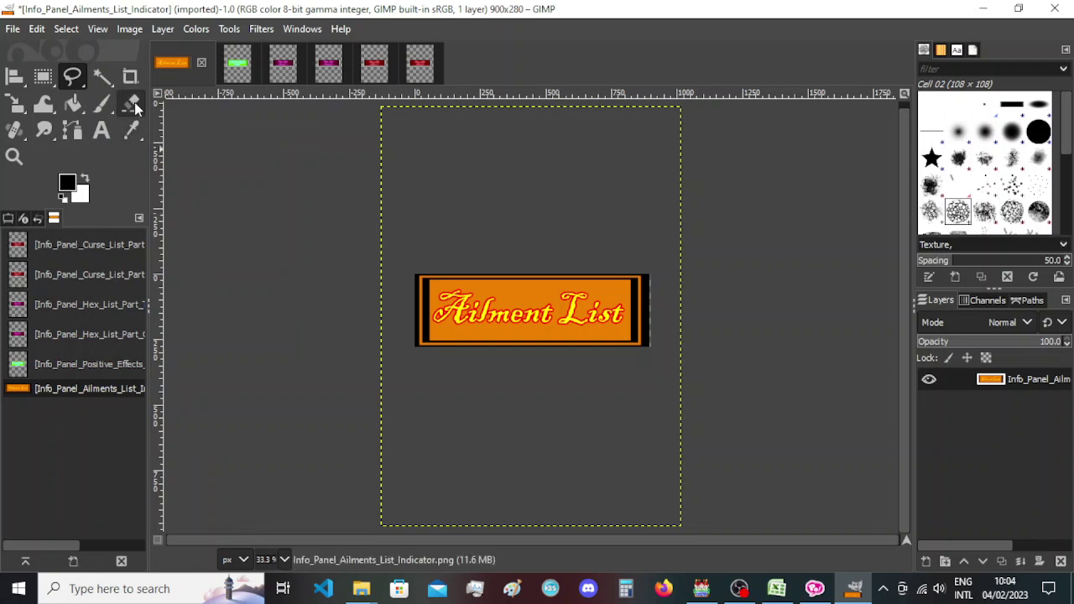
Reduce the canvas width to 890 px and apply the resize.
click(127, 32)
click(197, 176)
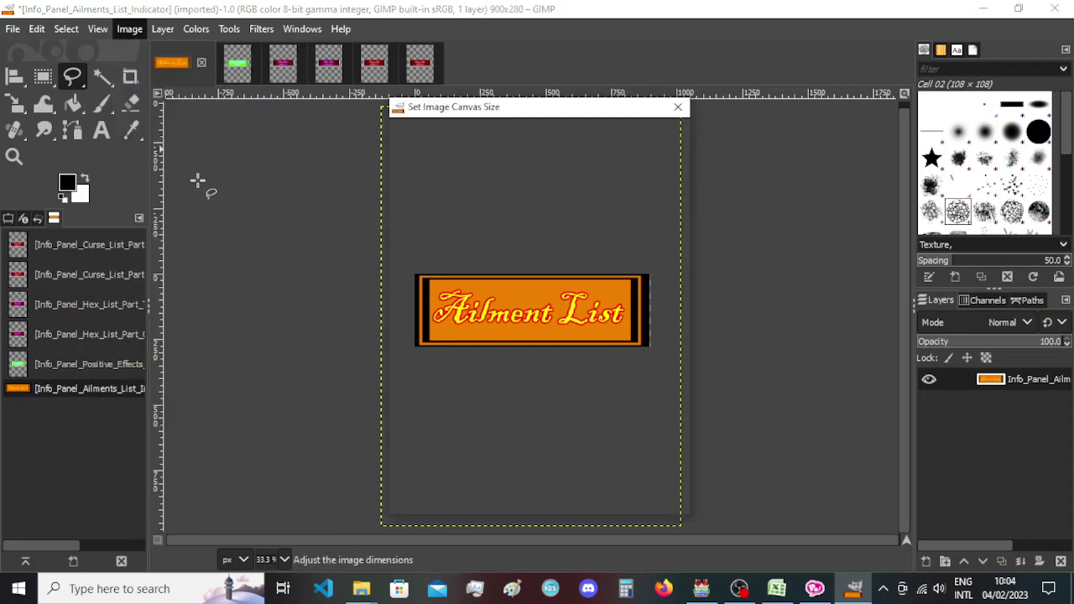
drag(495, 108, 178, 109)
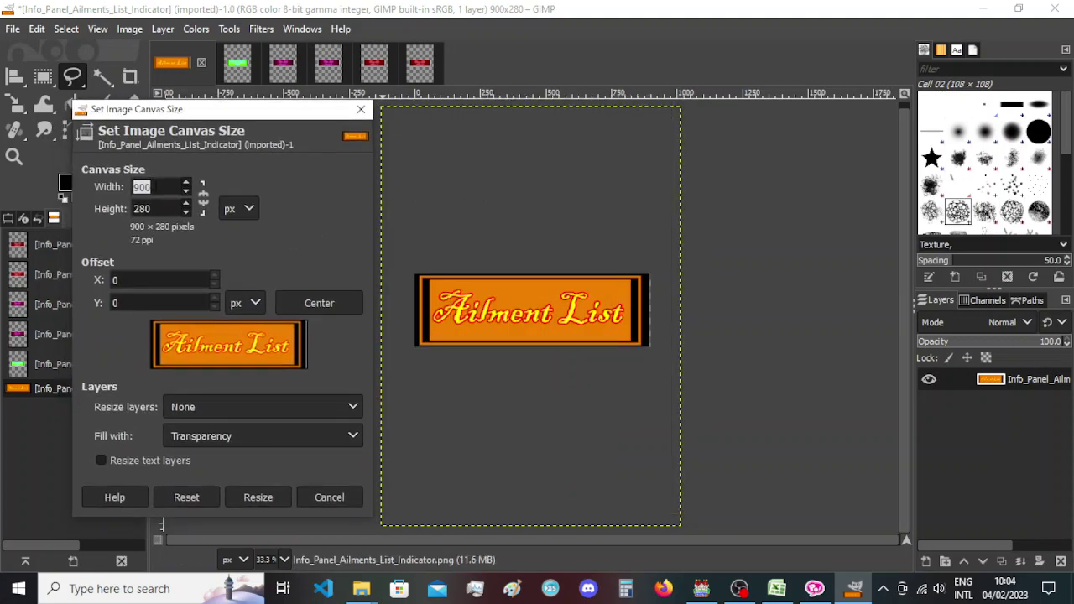
text(890)
click(274, 500)
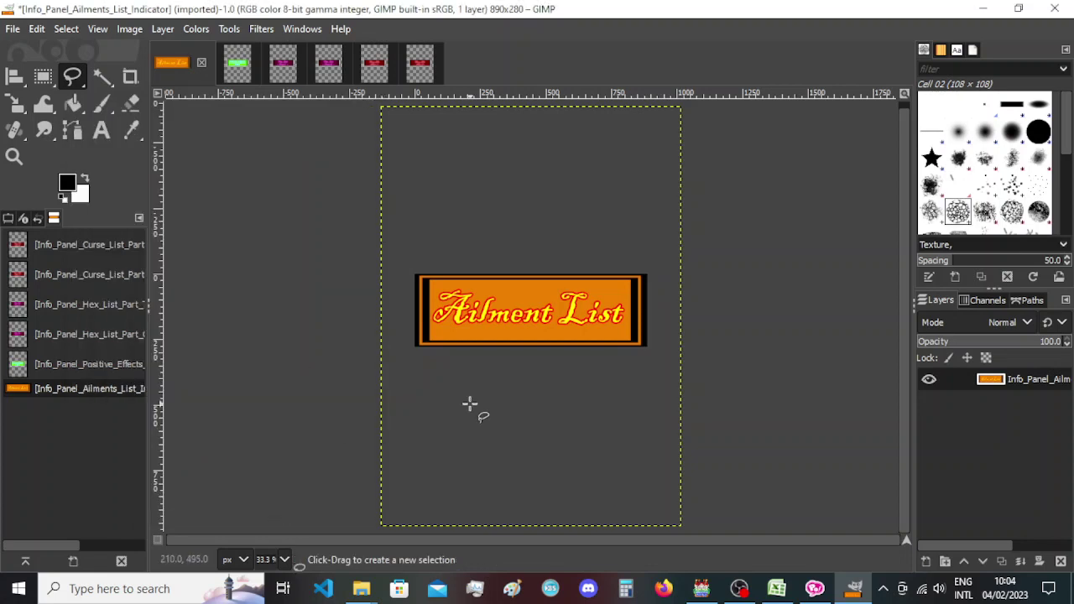
Set the canvas width to 880 px to trim the banner's outer right edge.
click(130, 30)
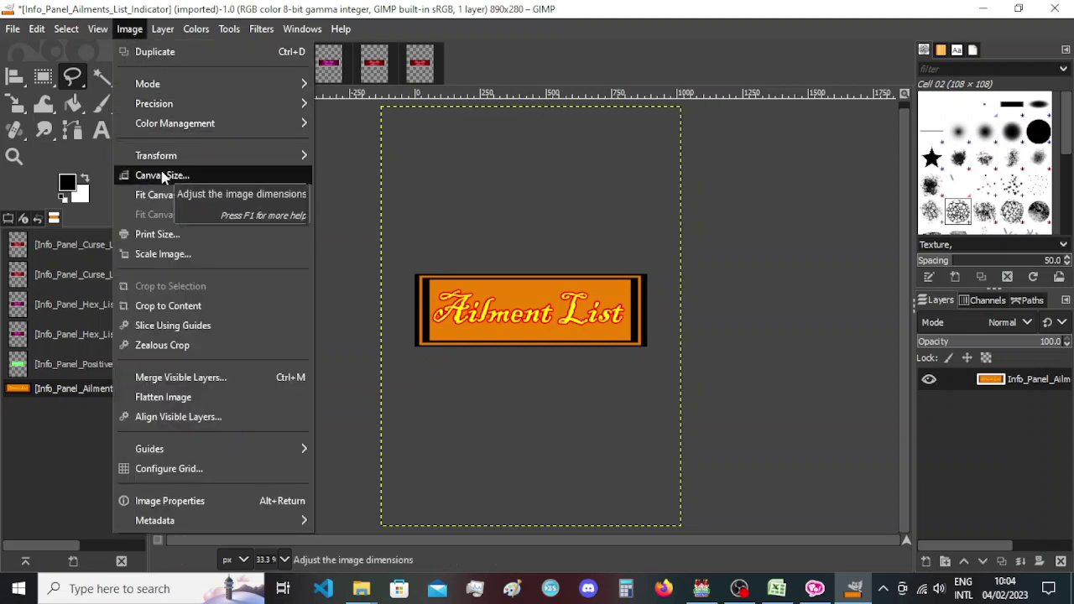
click(162, 175)
click(471, 187)
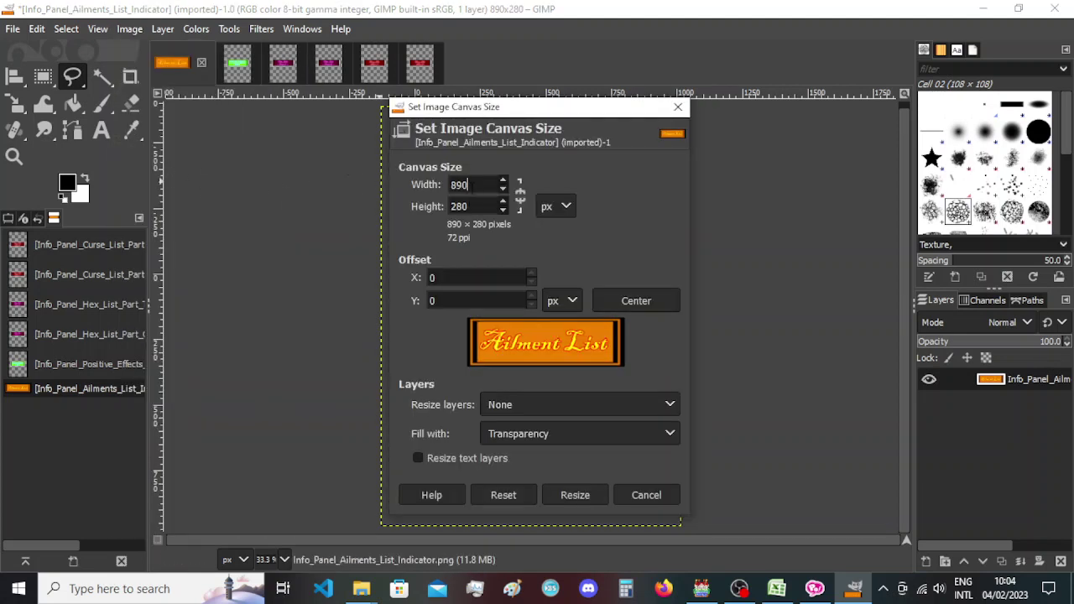
double_click(471, 186)
text(880)
drag(517, 109, 202, 109)
click(276, 493)
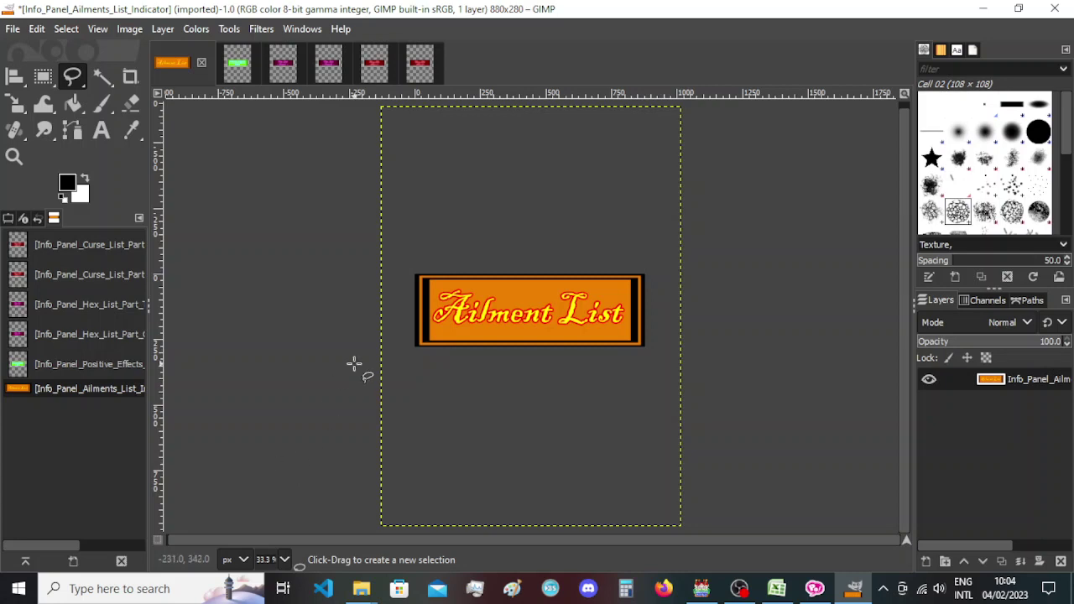
Widen the Ailment List image's canvas to 883 px and apply the resize.
click(129, 29)
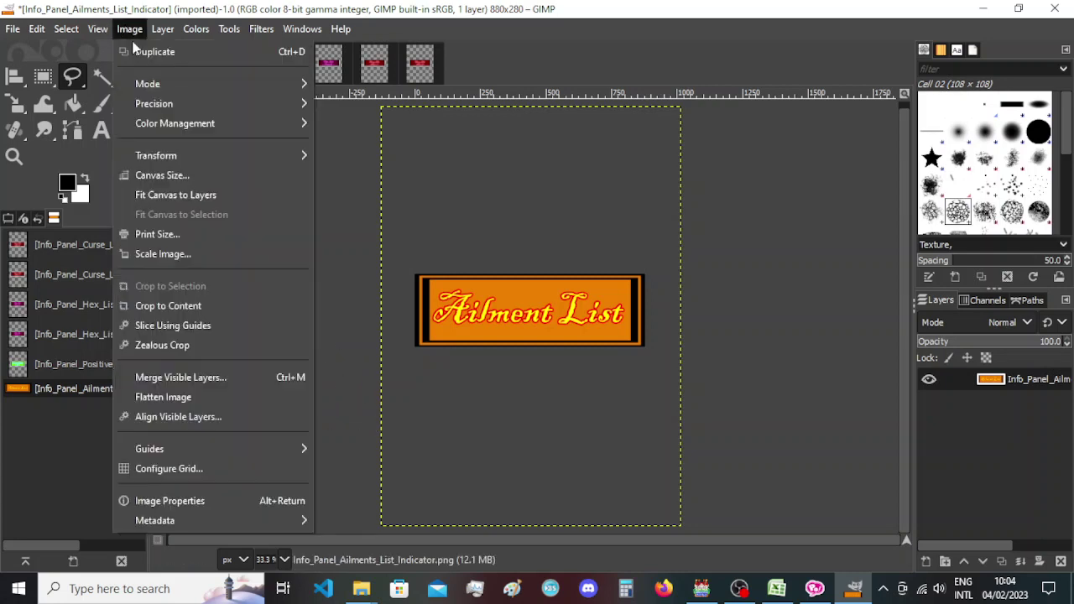
click(180, 175)
drag(512, 116, 196, 106)
scroll(162, 175, up, 1)
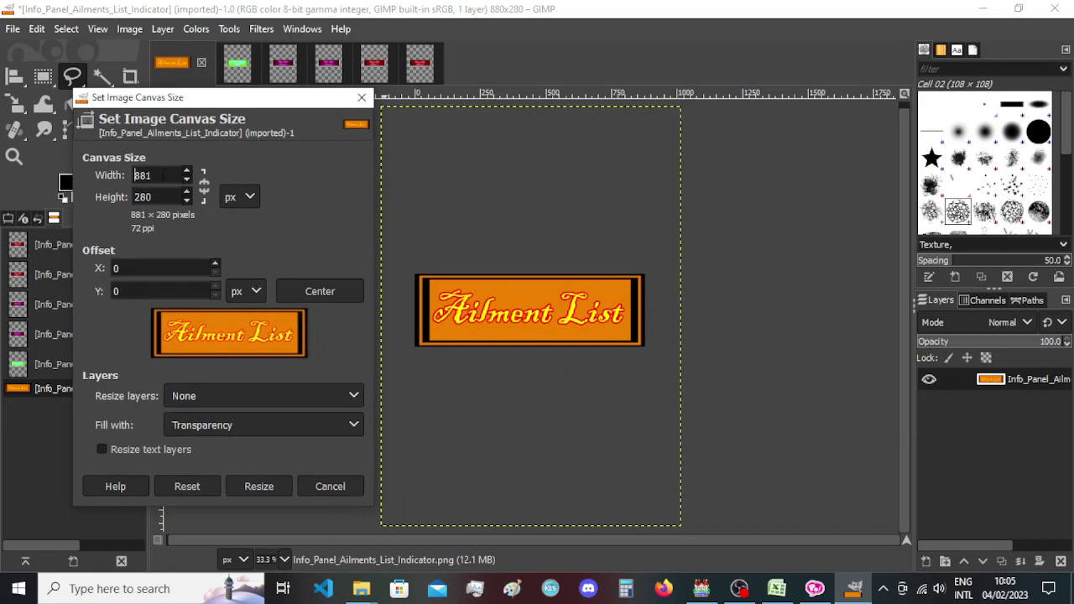
click(255, 487)
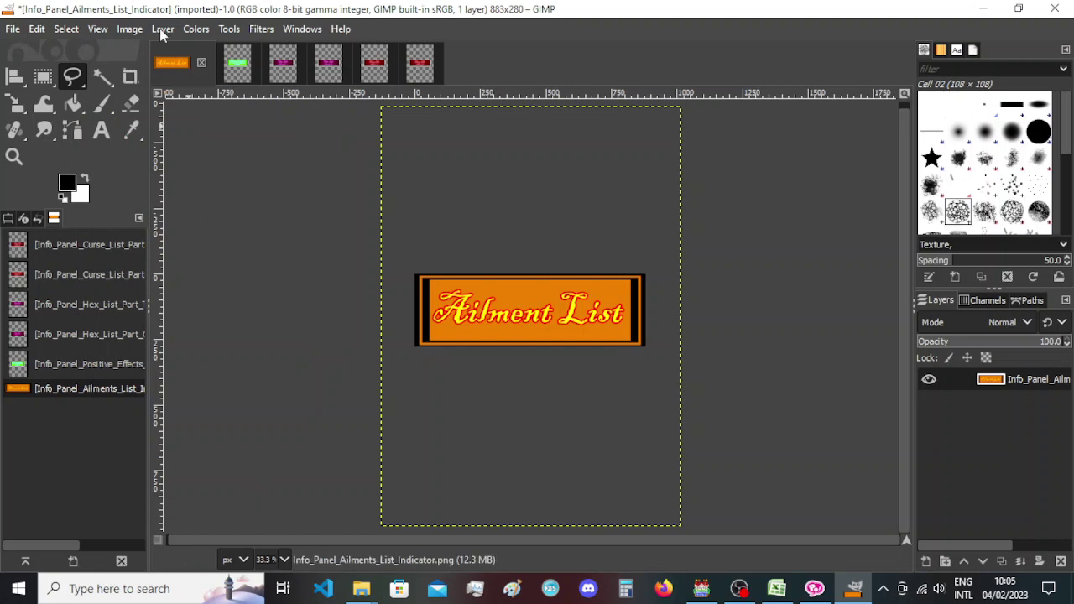
Check the Ailment List image's current canvas dimensions without changing them.
click(129, 29)
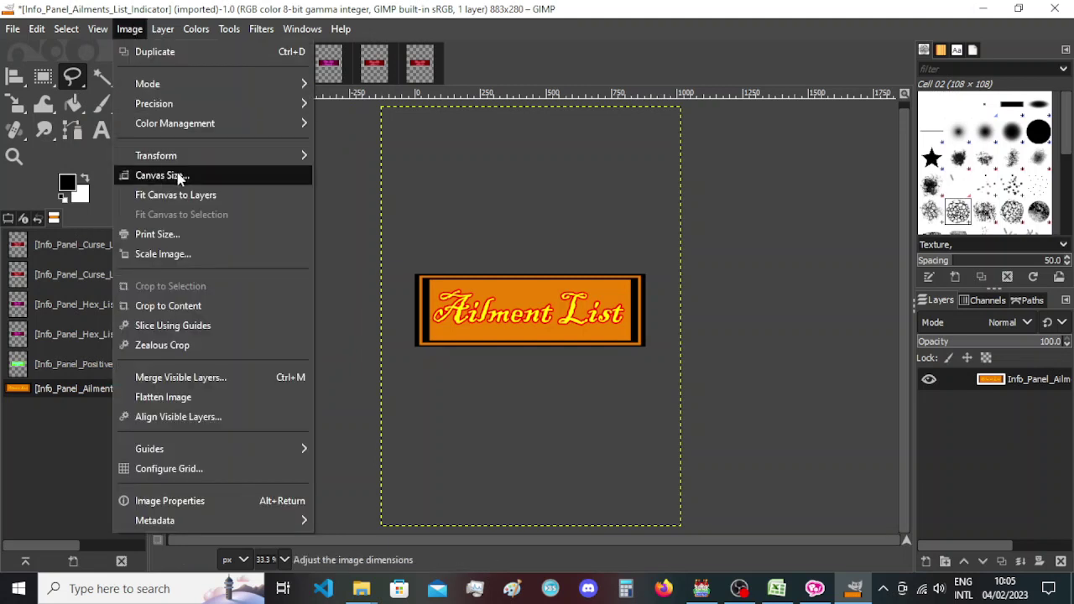
click(176, 175)
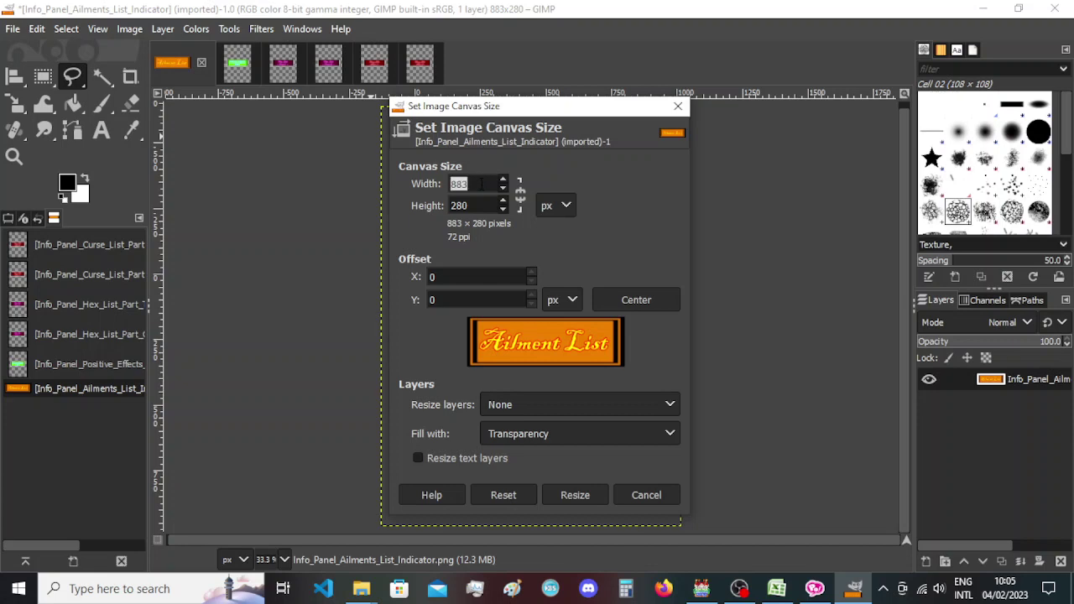
drag(511, 106, 307, 96)
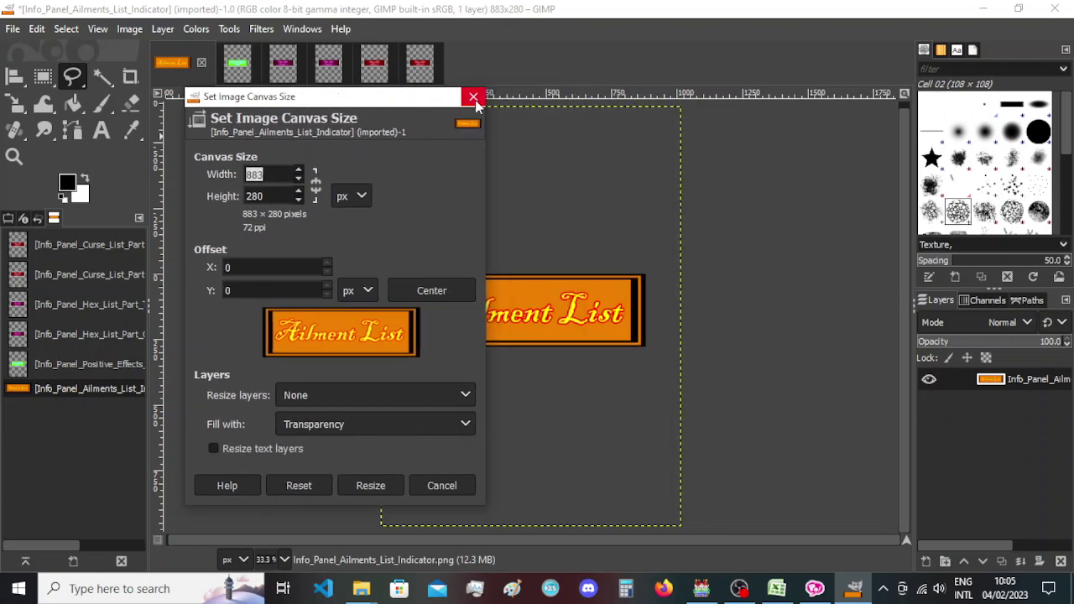
click(474, 98)
Resize the Positive Effects List image's canvas to 883 × 290 px, offset about -131 horizontally and -625 vertically around the banner.
click(235, 60)
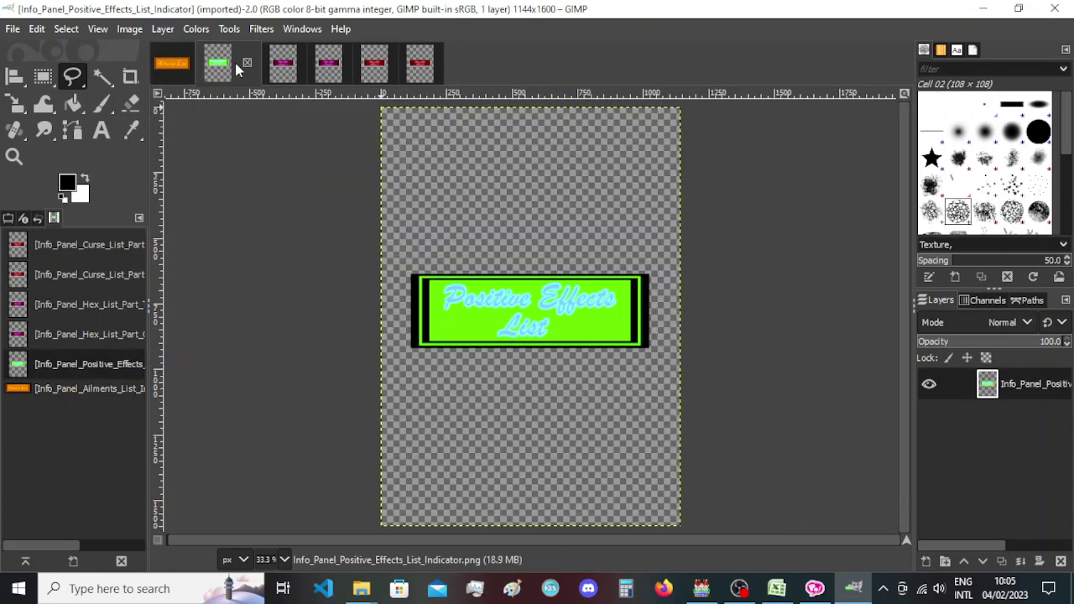
click(130, 29)
click(184, 175)
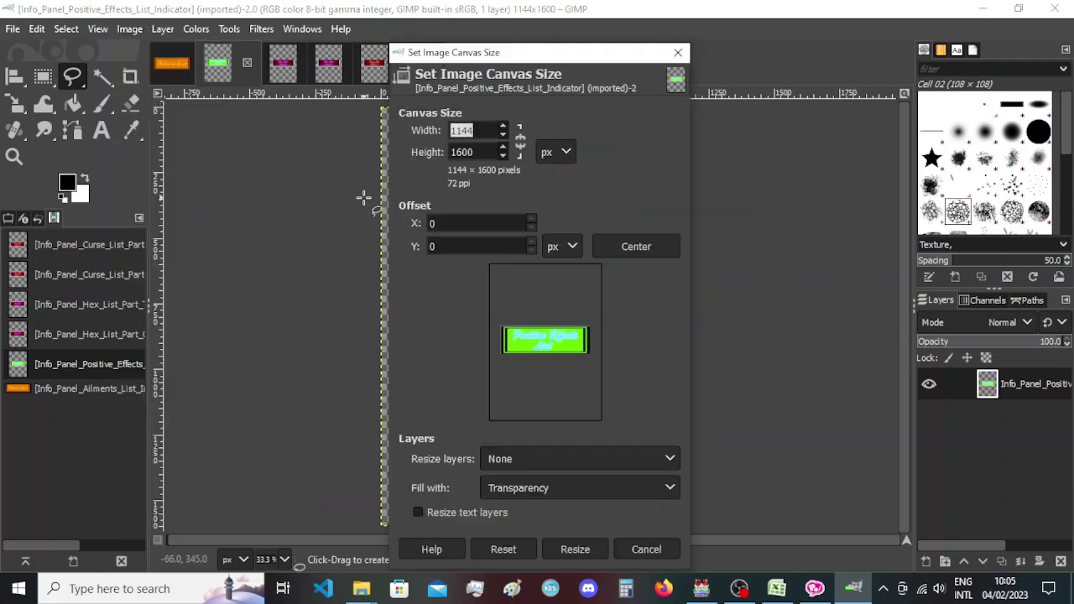
text(883)
key(Tab)
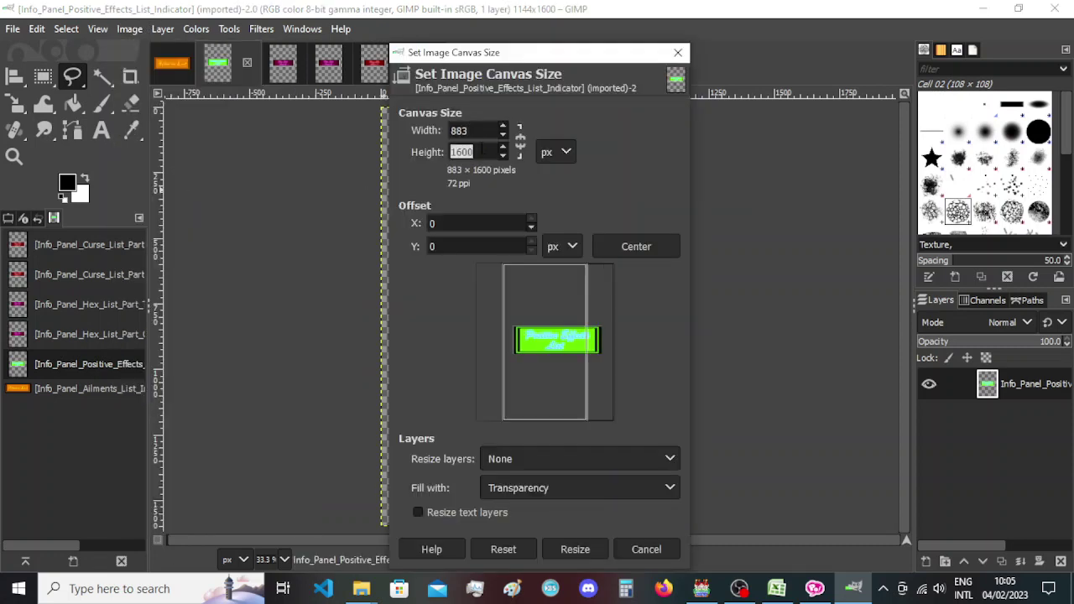
text(290)
drag(526, 61, 212, 56)
drag(238, 373, 232, 343)
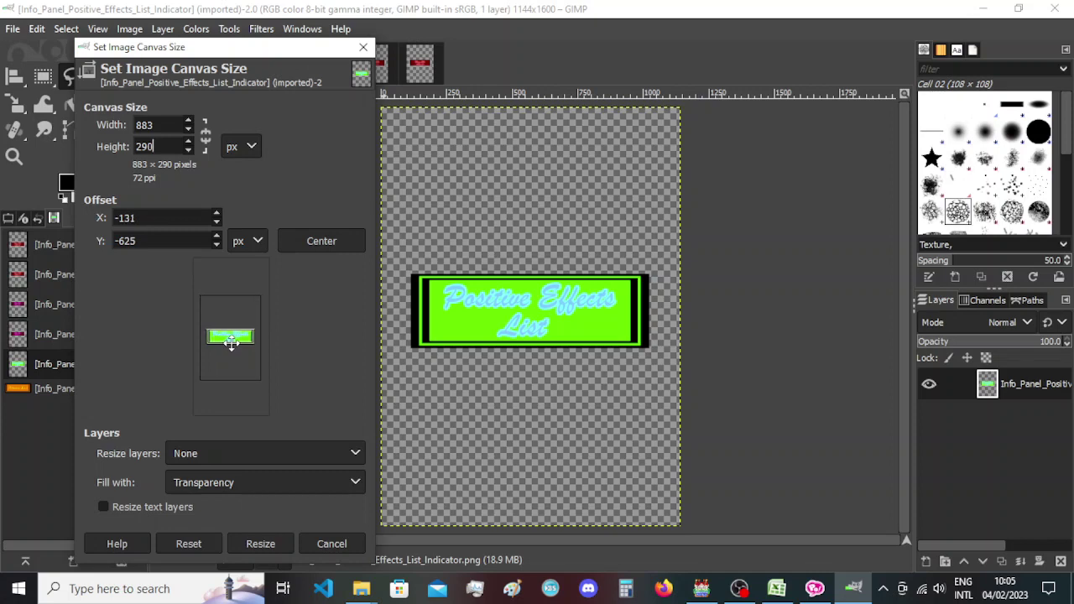
click(268, 544)
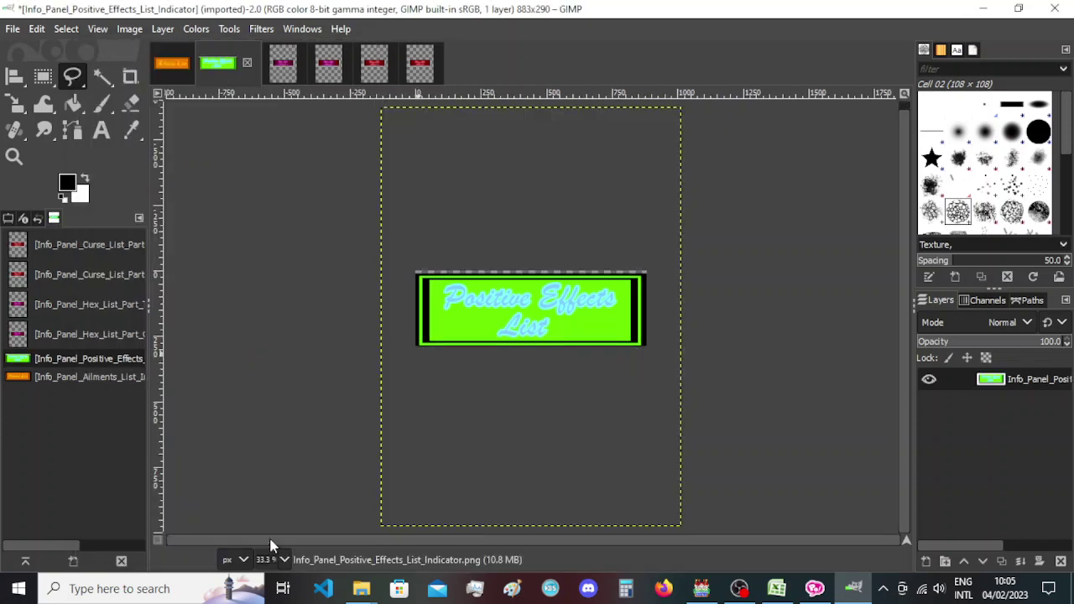
Set the Positive Effects List canvas height to 291 px and apply the resize.
click(123, 32)
click(160, 173)
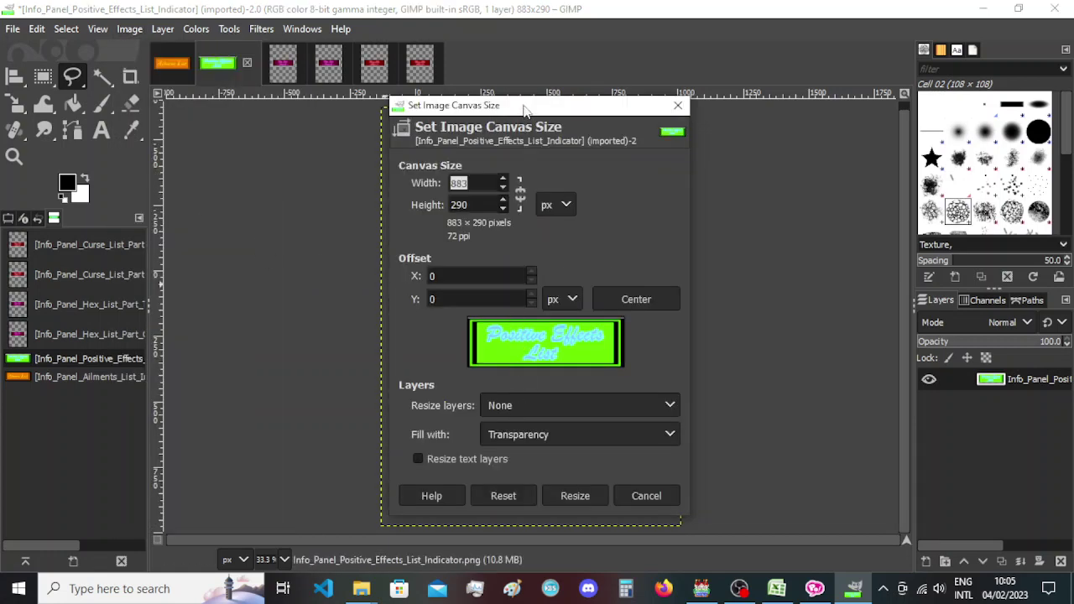
drag(523, 110, 317, 118)
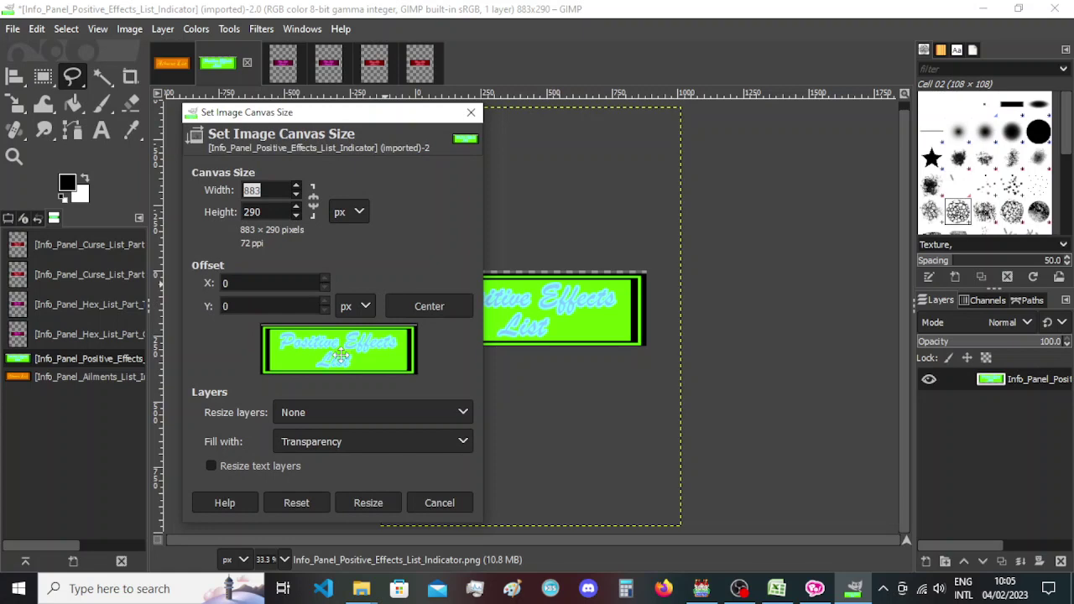
key(Tab)
key(Up)
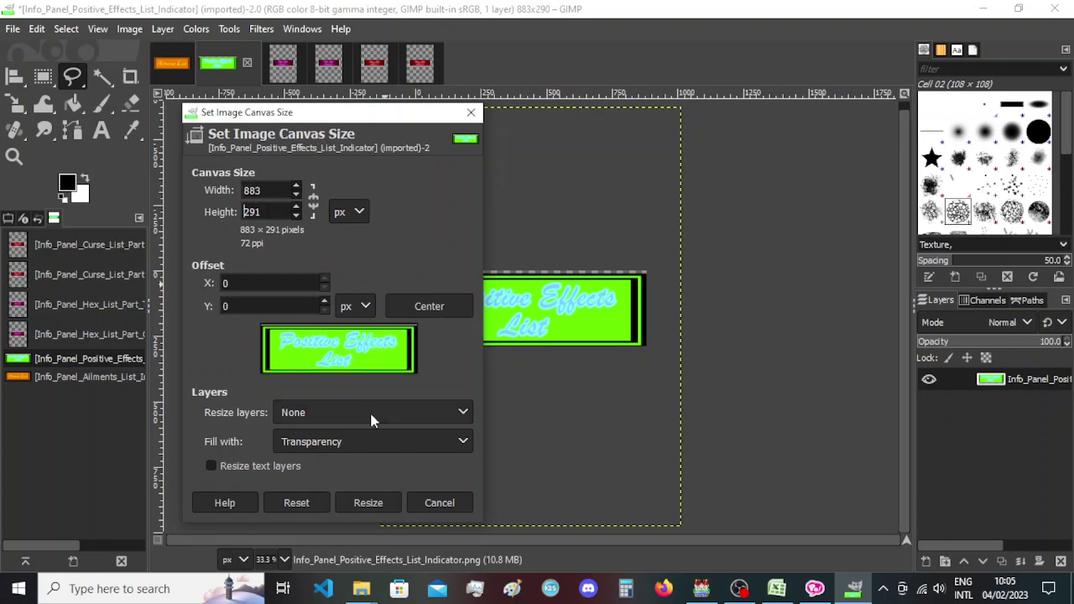
mouse_move(336, 348)
mouse_down()
mouse_move(336, 363)
mouse_move(328, 333)
mouse_up()
click(352, 503)
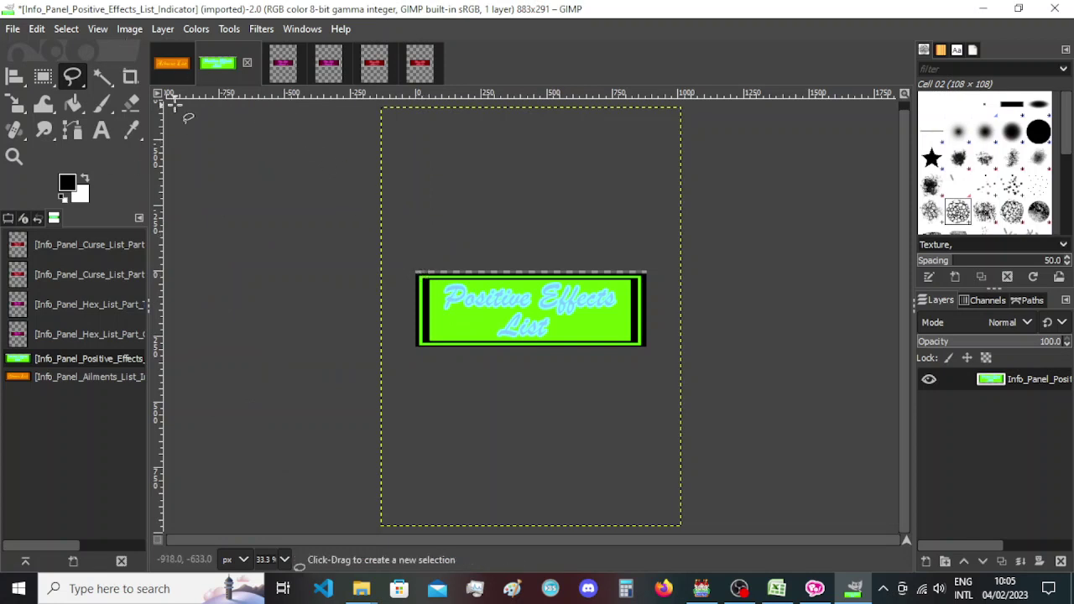
Reduce the Positive Effects List canvas height to 290 px and apply the resize.
click(172, 74)
click(224, 69)
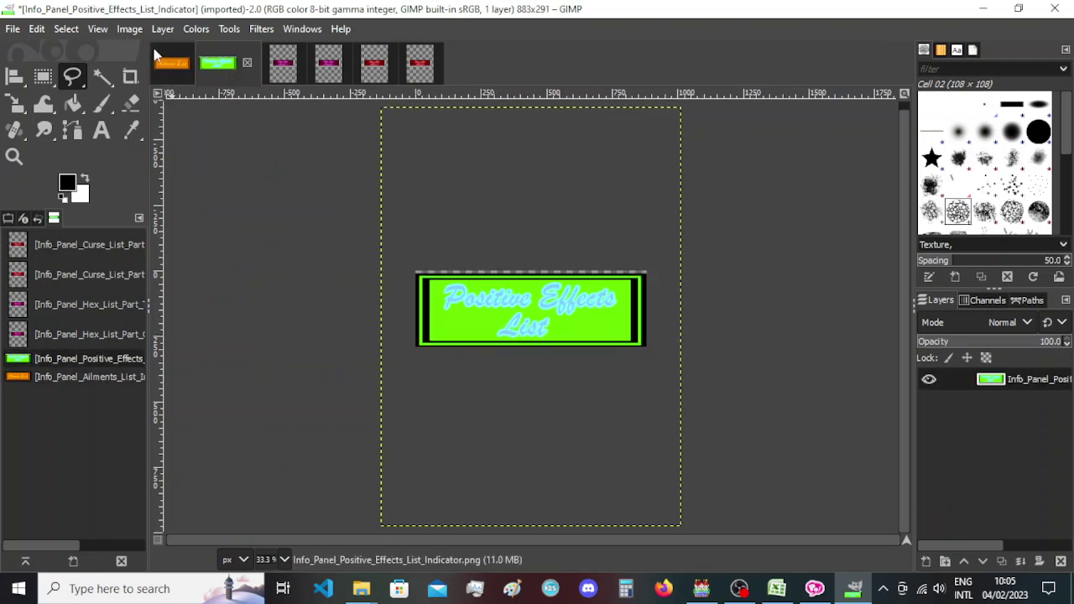
click(129, 28)
click(170, 172)
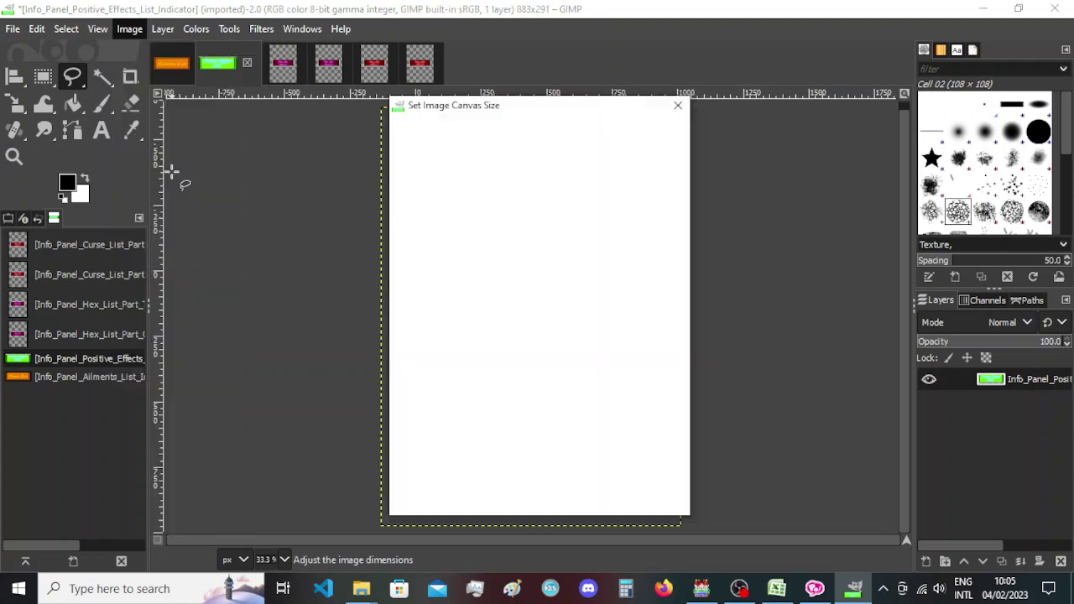
drag(552, 114, 391, 114)
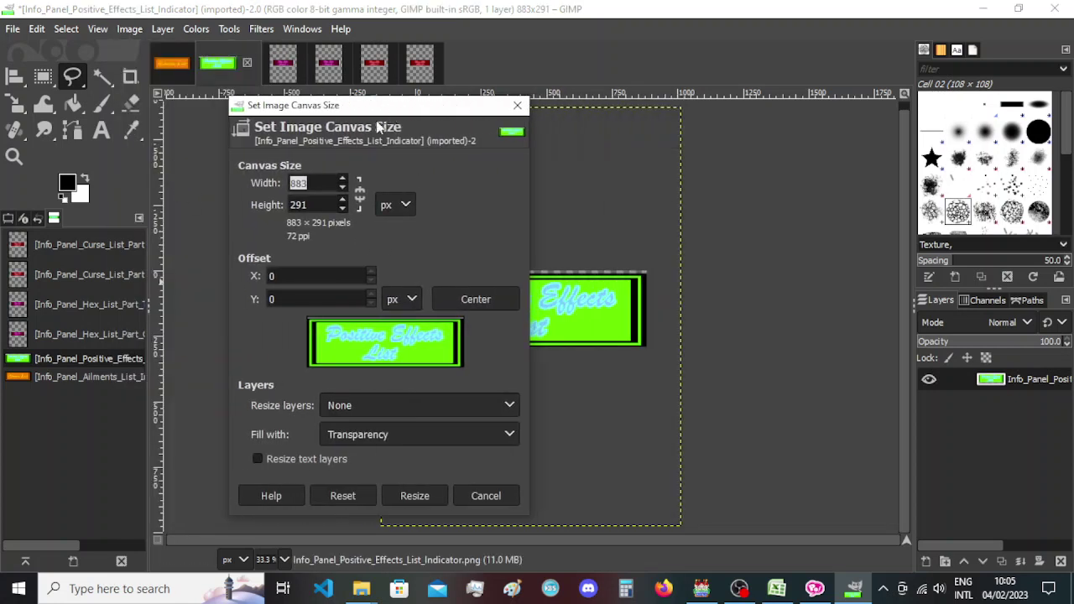
click(315, 204)
scroll(315, 205, down, 1)
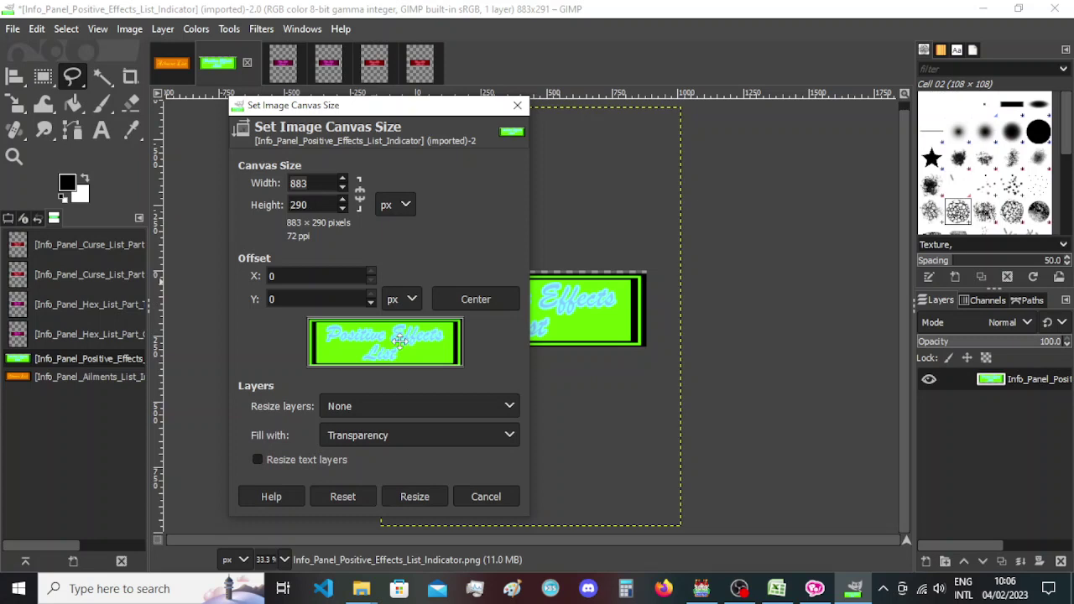
click(412, 496)
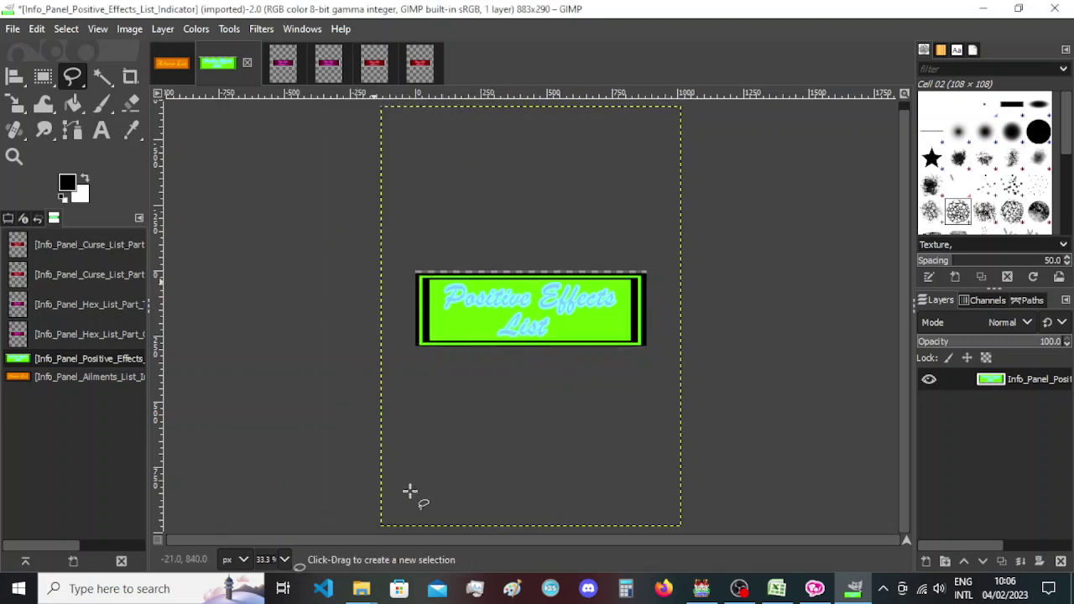
click(181, 67)
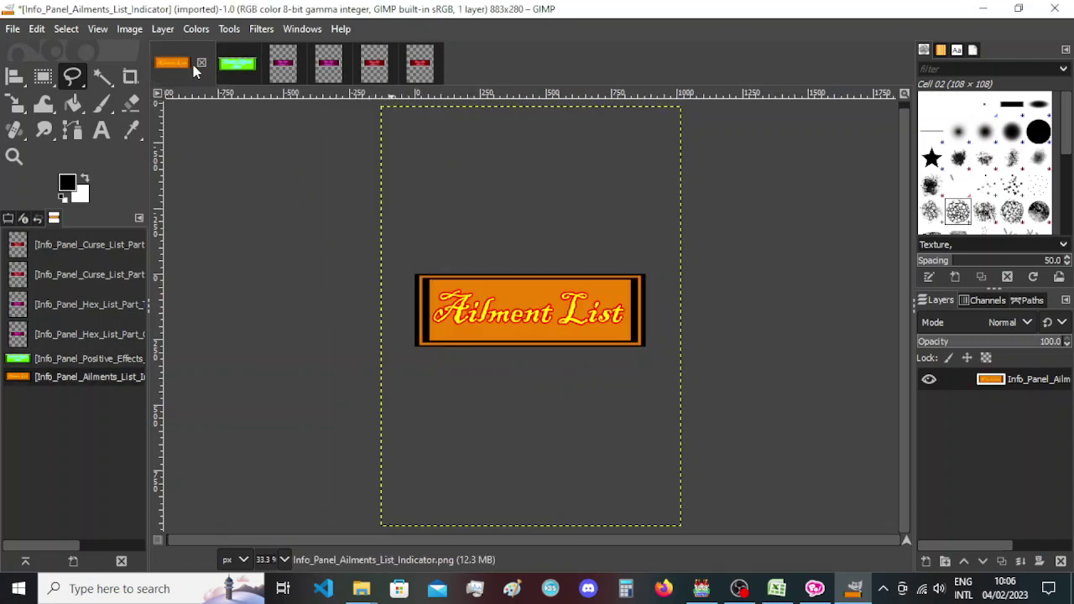
click(201, 64)
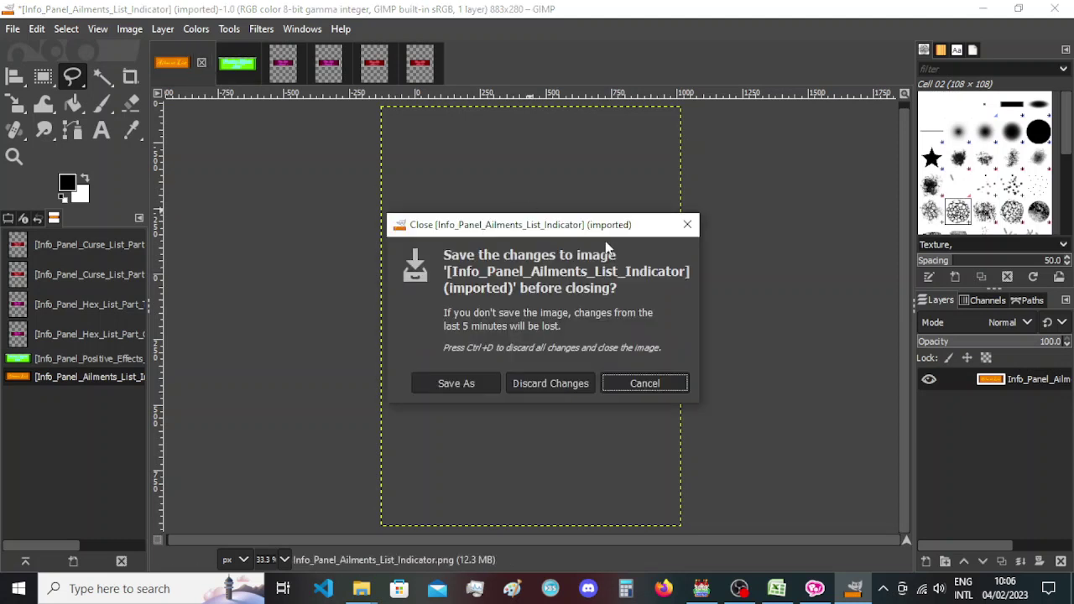
click(646, 385)
Undo all canvas resizes of the Positive Effects List image back to its original 1144 × 1600 px canvas.
click(238, 65)
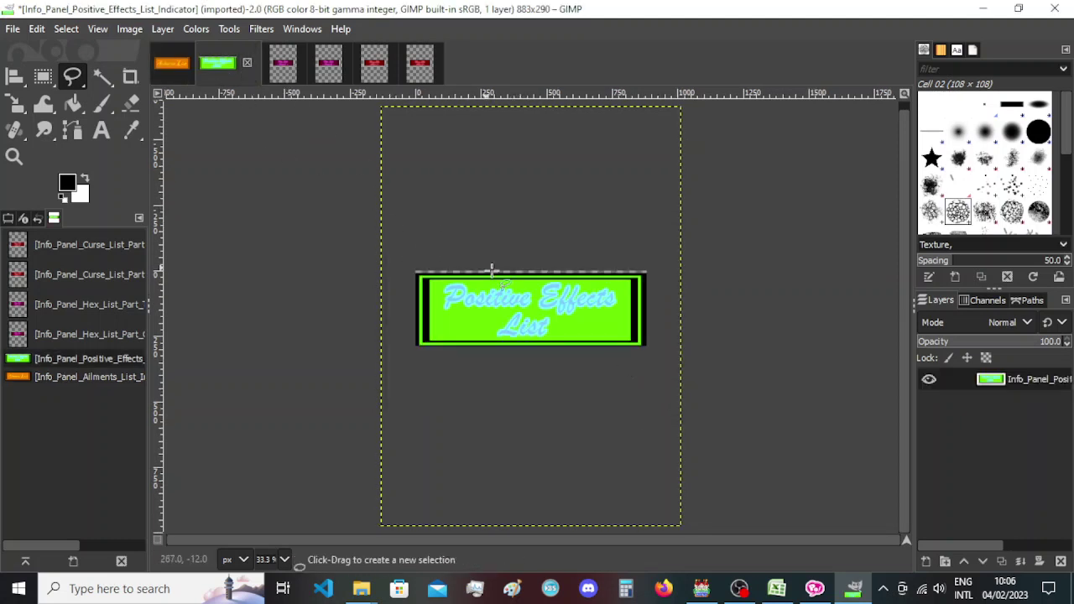
click(172, 64)
click(217, 63)
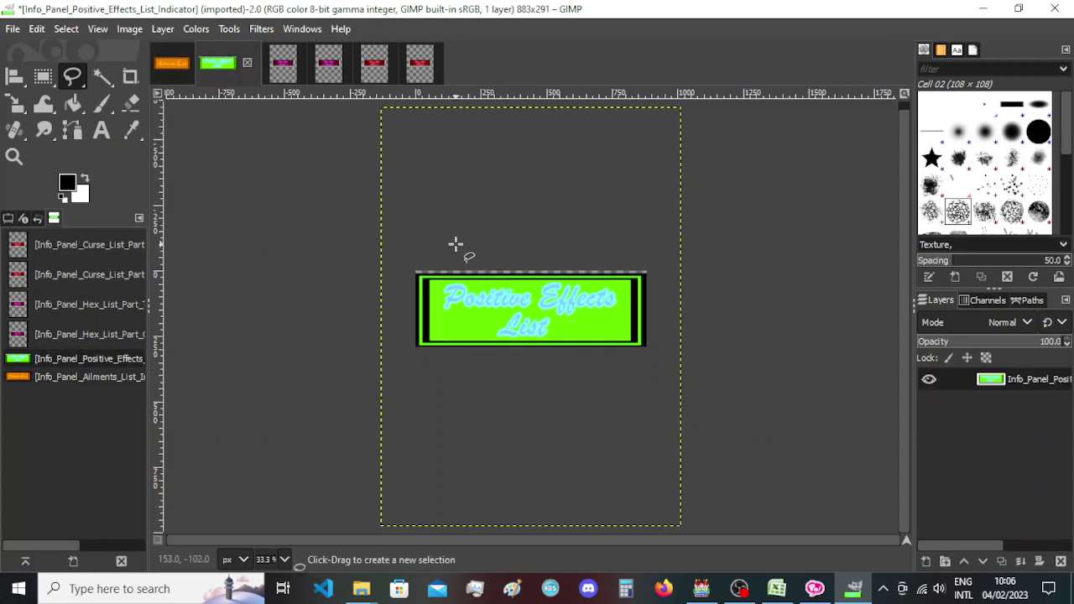
key(ctrl+z)
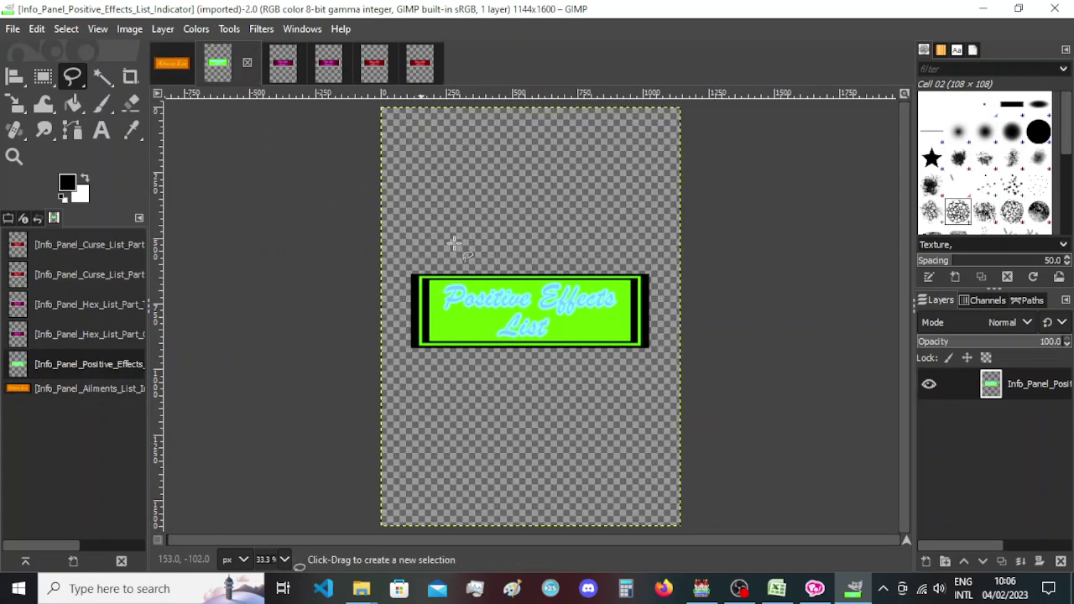
Resize the Positive Effects List canvas to 883 × 290 px with an offset of about -131 horizontally and -640 vertically.
click(130, 29)
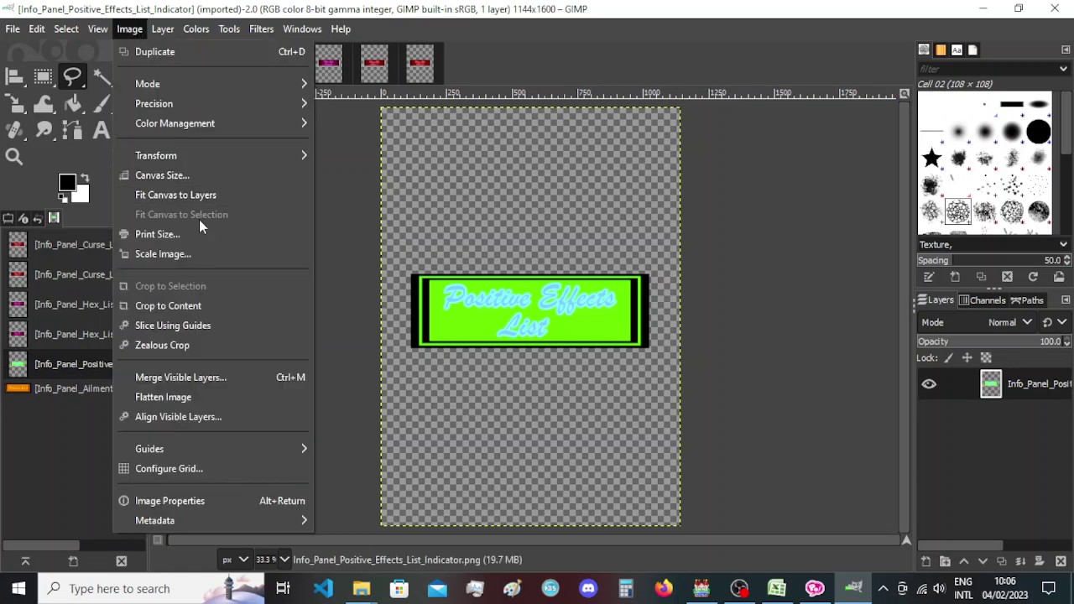
click(162, 175)
text(883)
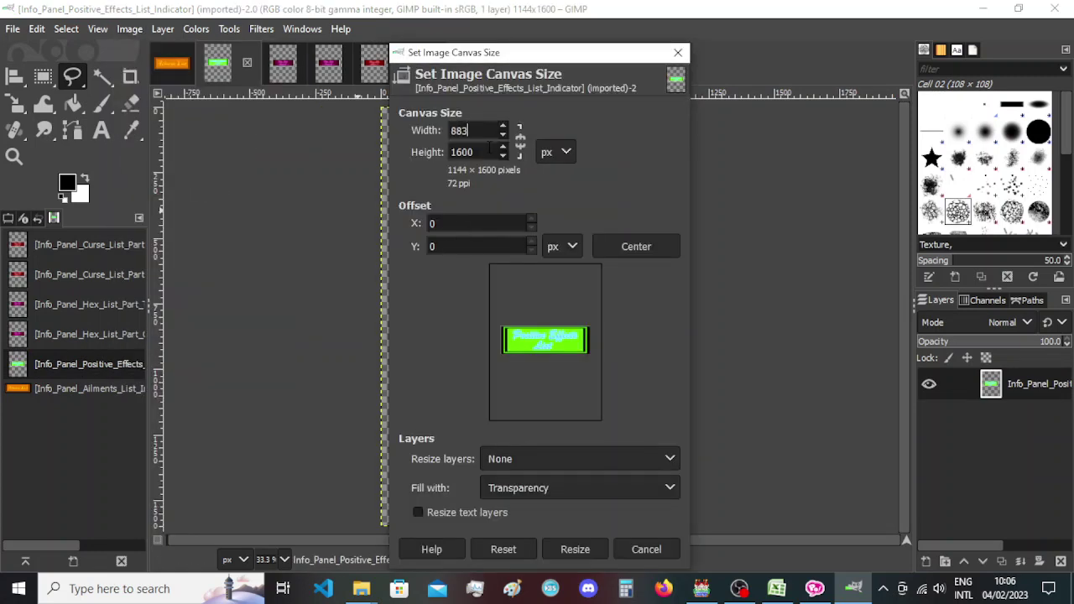
key(Tab)
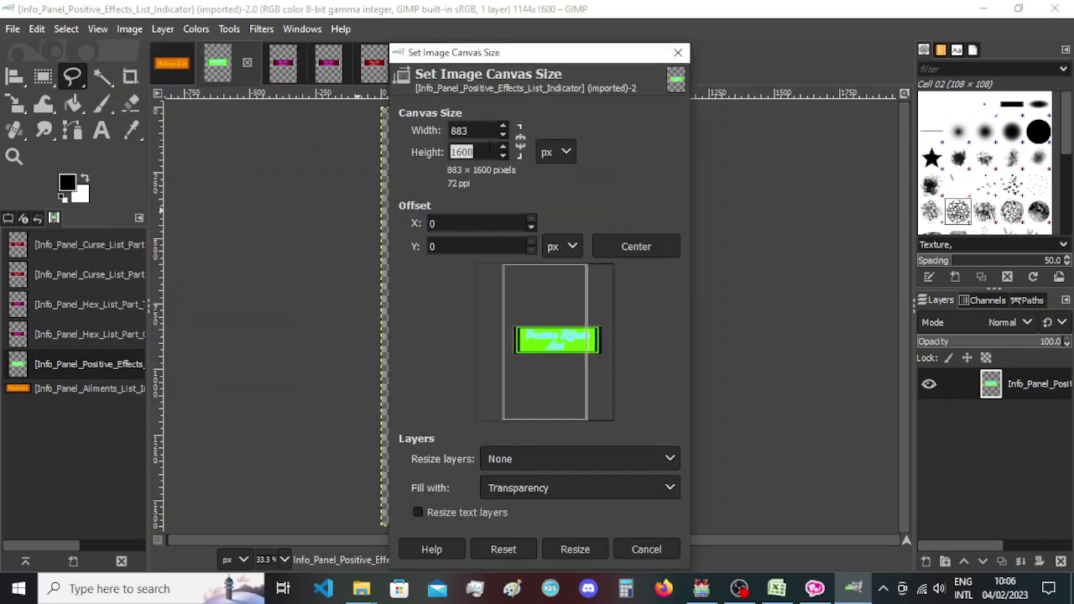
drag(541, 56, 451, 57)
text(290)
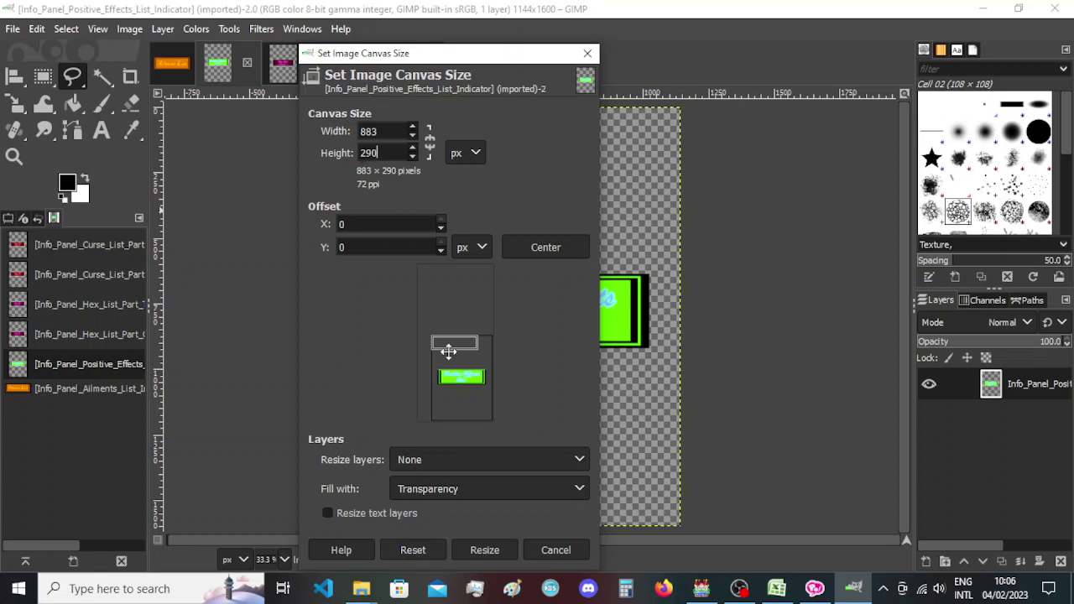
drag(482, 379, 466, 351)
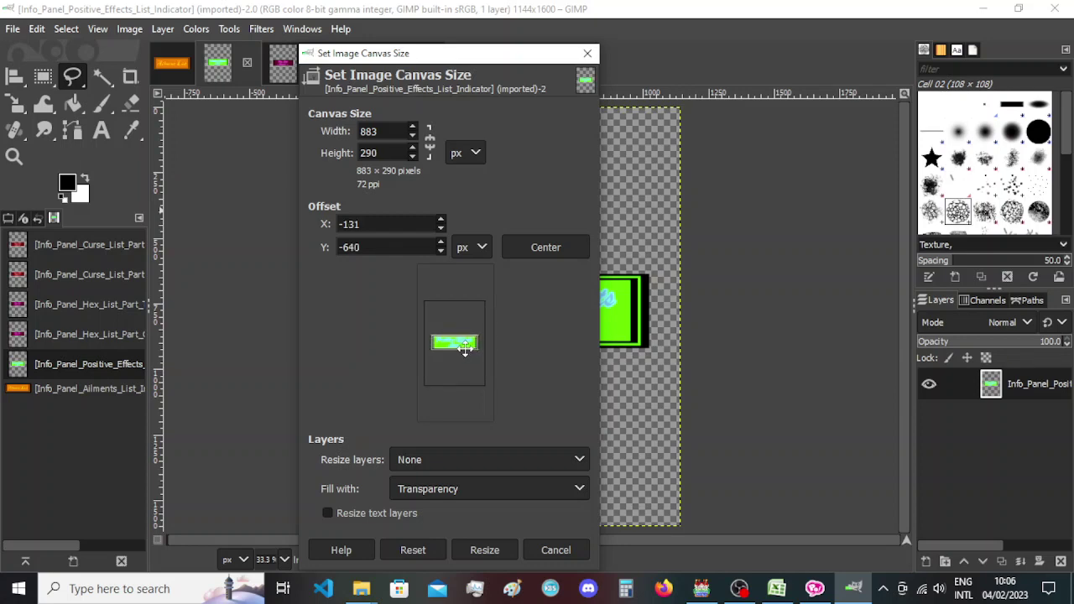
click(490, 550)
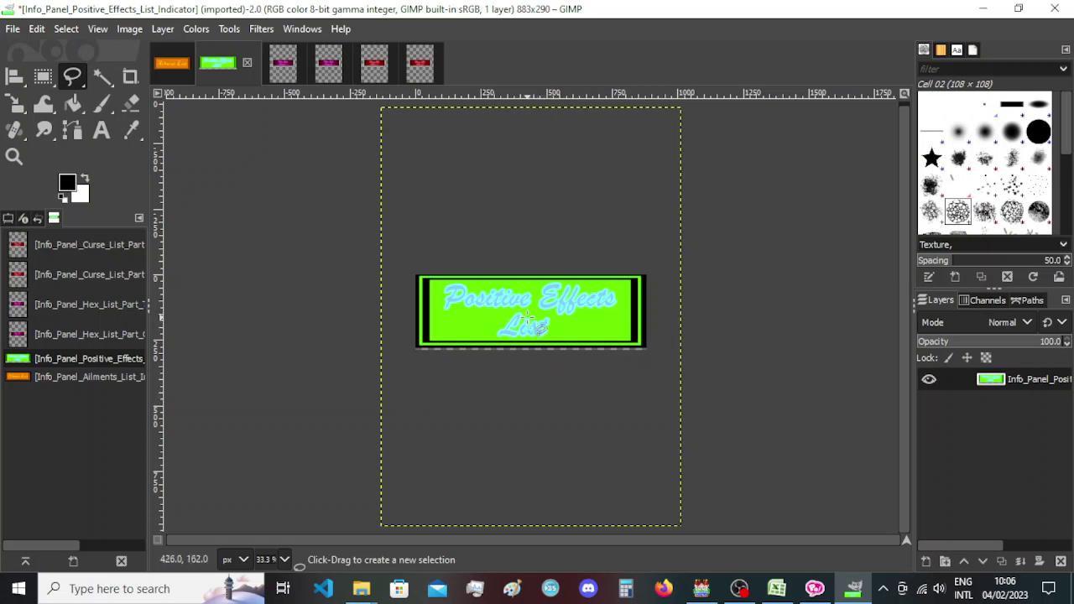
Compare the cropped Ailment List and Positive Effects List images by switching between them.
click(163, 76)
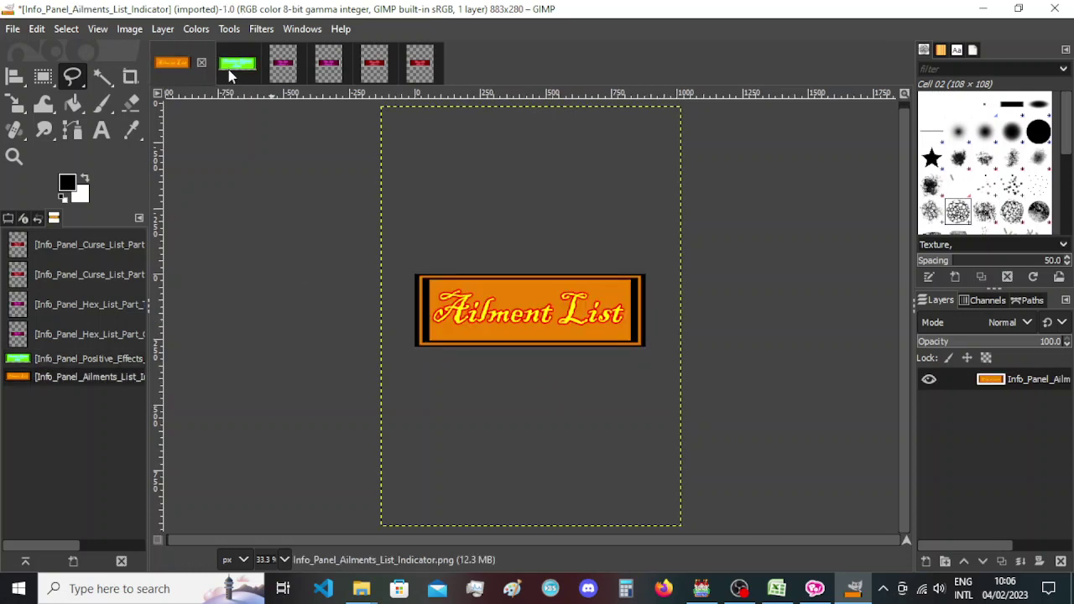
click(232, 75)
click(189, 67)
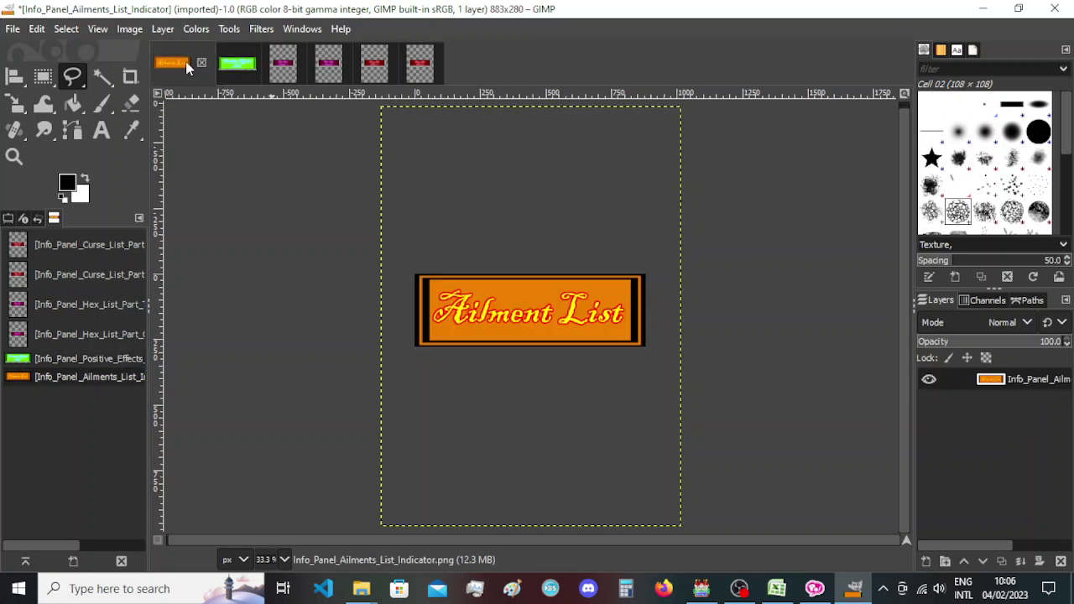
click(231, 68)
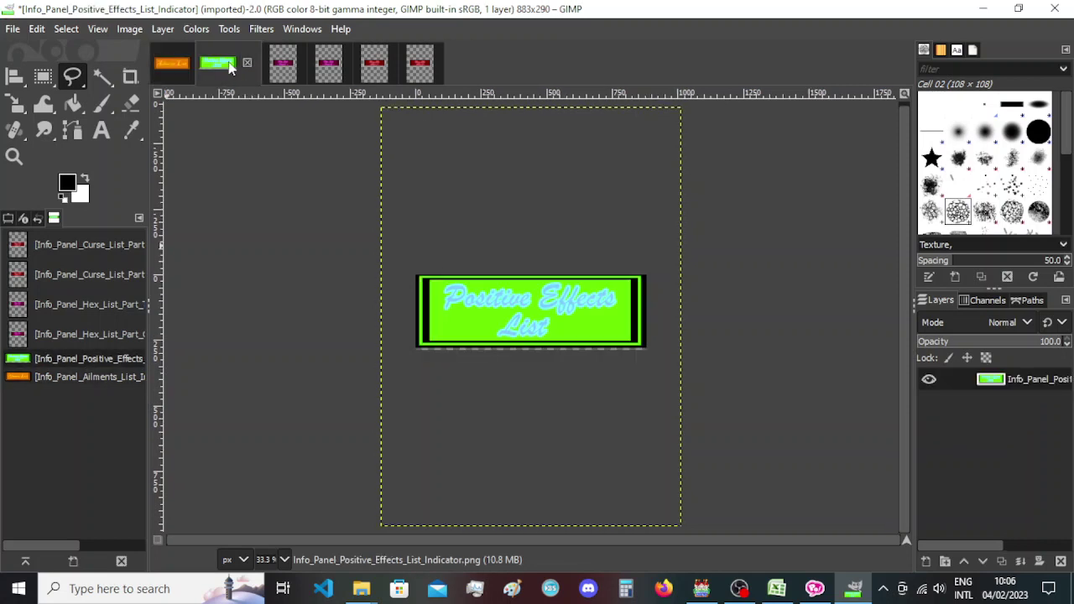
Check the Positive Effects List canvas size, dismiss the dialog and undo the canvas resize.
click(128, 28)
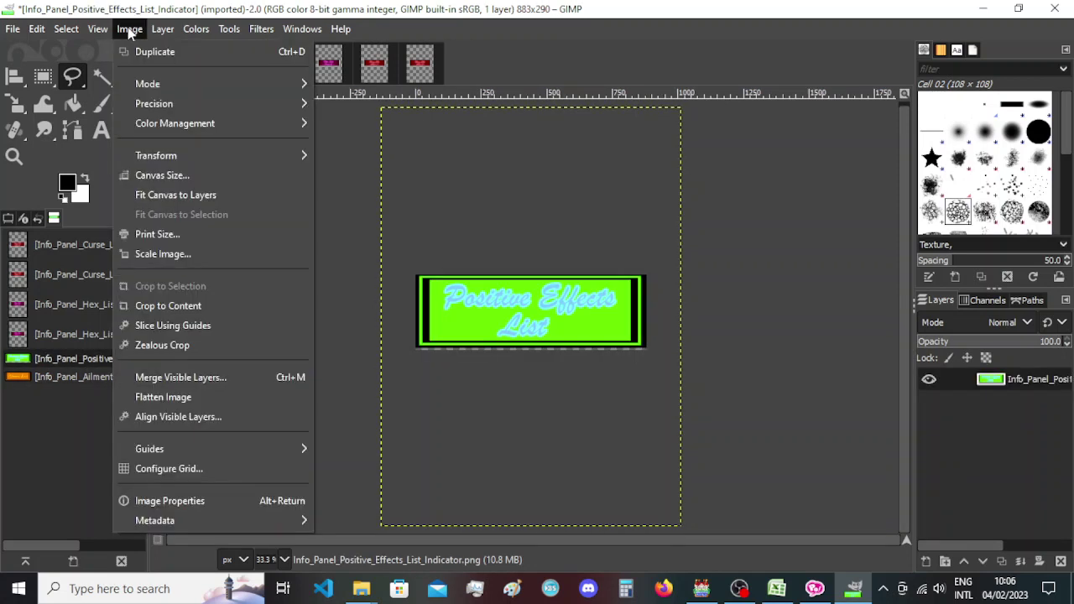
click(162, 175)
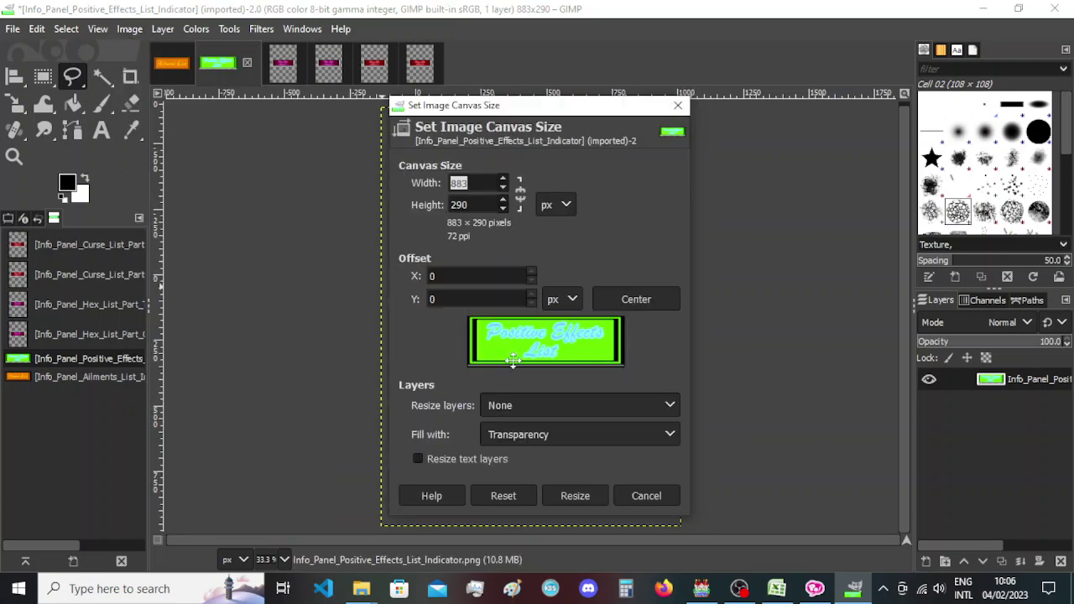
click(678, 107)
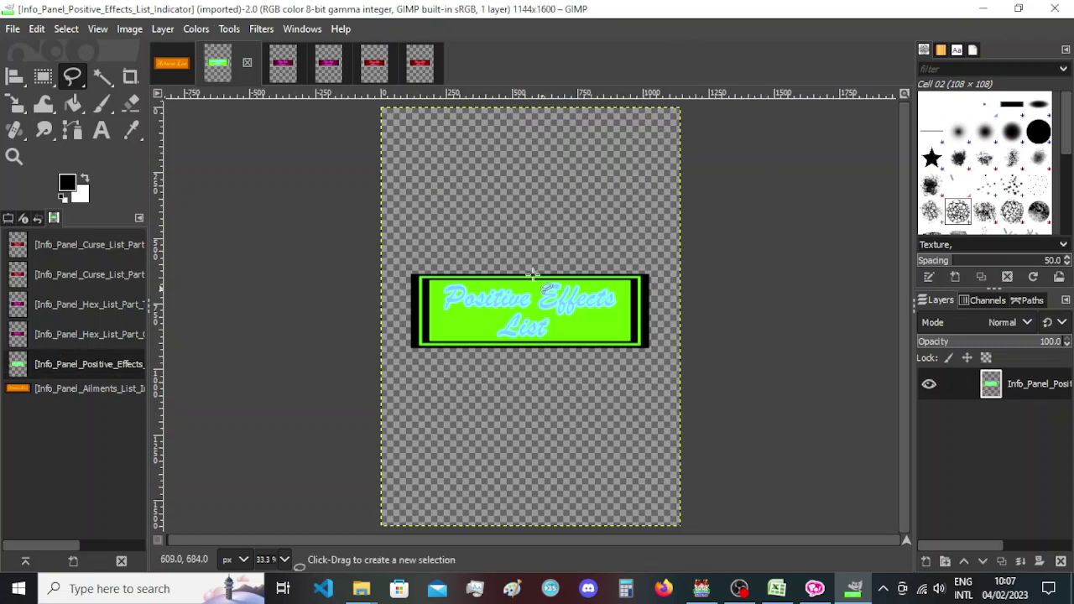
click(129, 28)
click(177, 176)
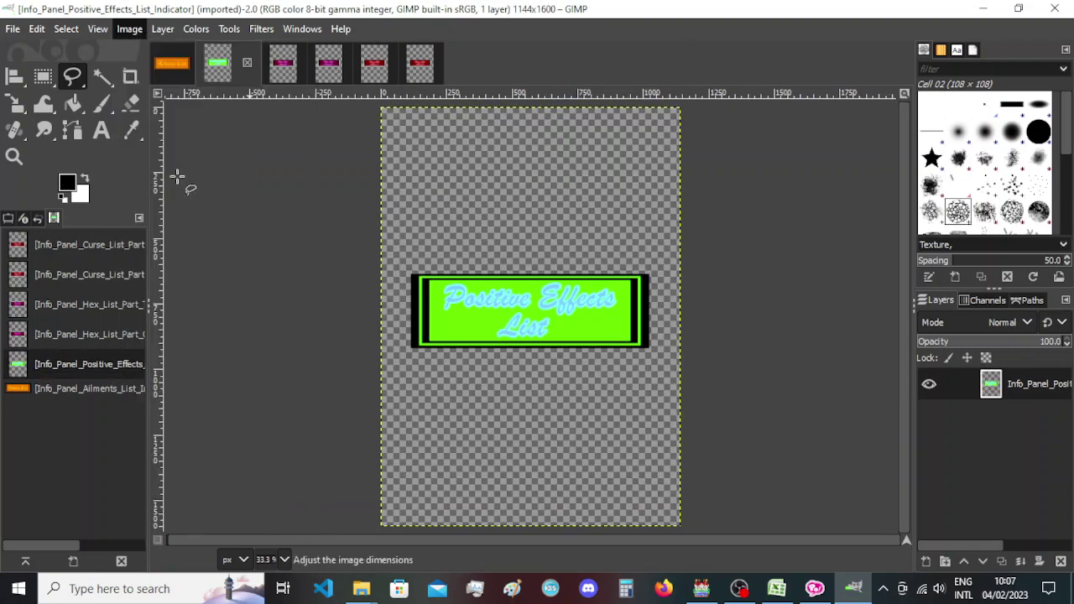
drag(549, 51, 327, 53)
text(883)
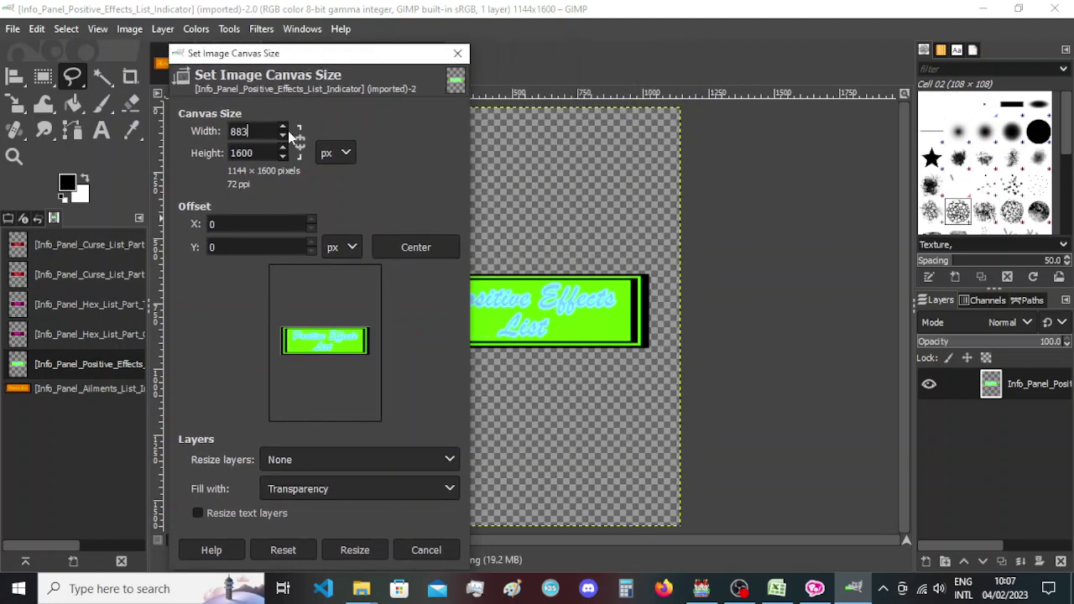
click(266, 153)
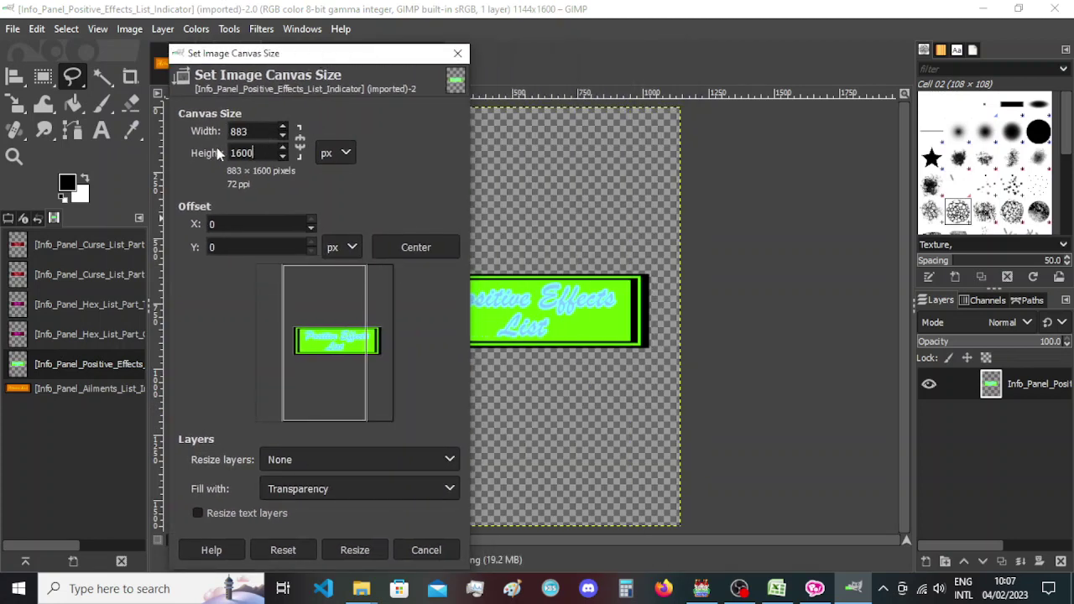
key(Return)
click(71, 389)
click(130, 28)
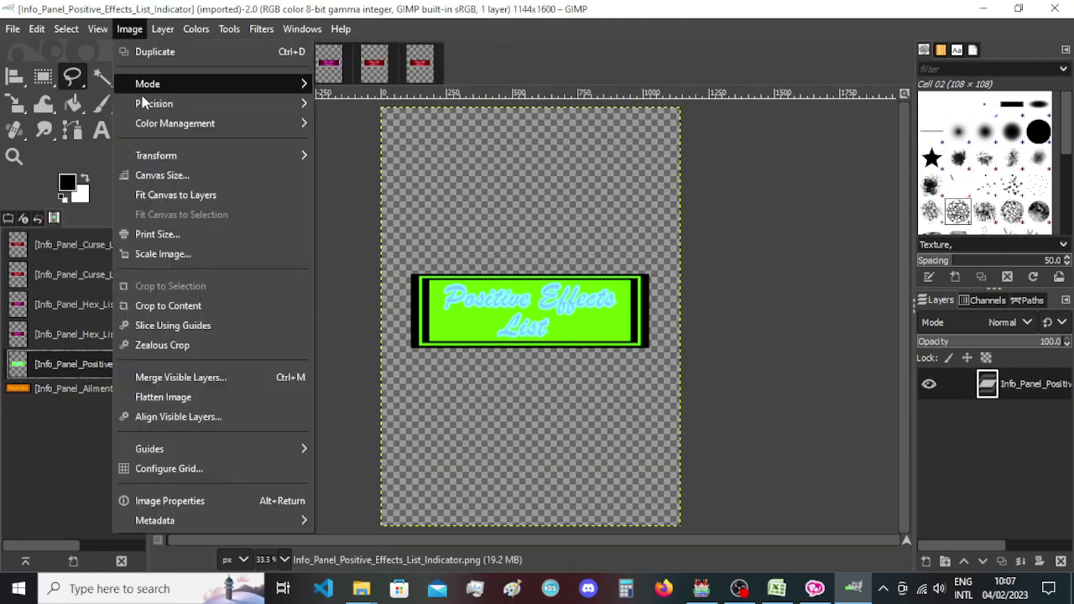
click(189, 175)
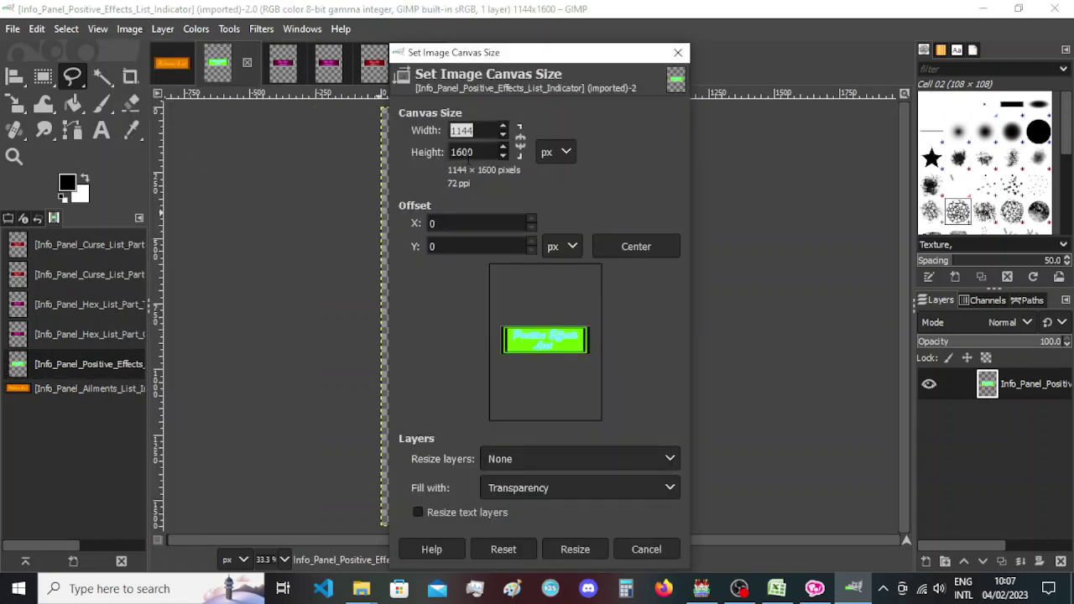
key(Escape)
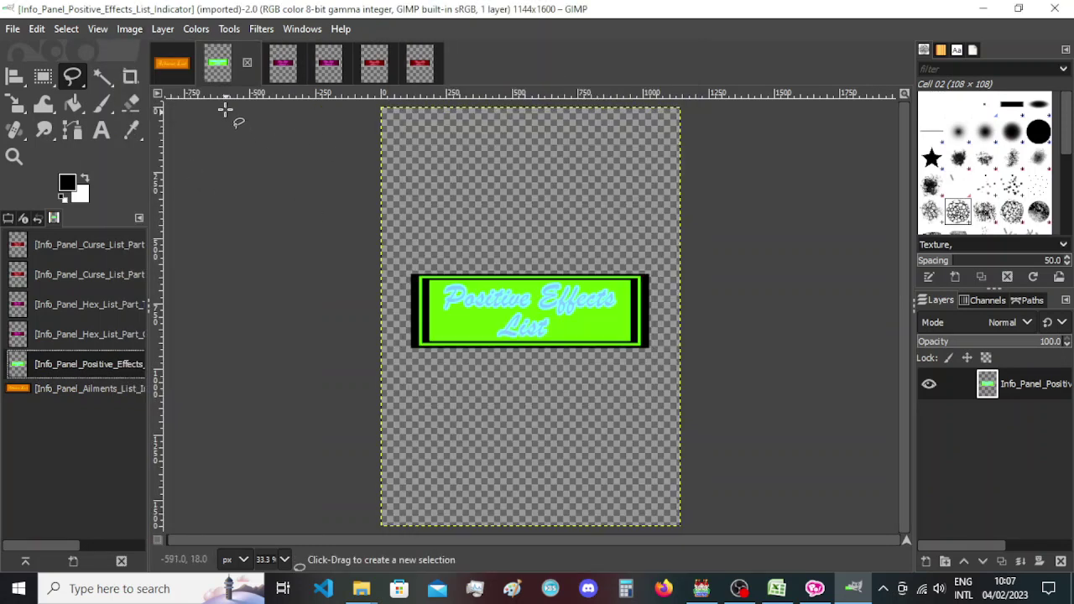
Check the canvas width and height of the Ailment List image without changing them.
click(107, 391)
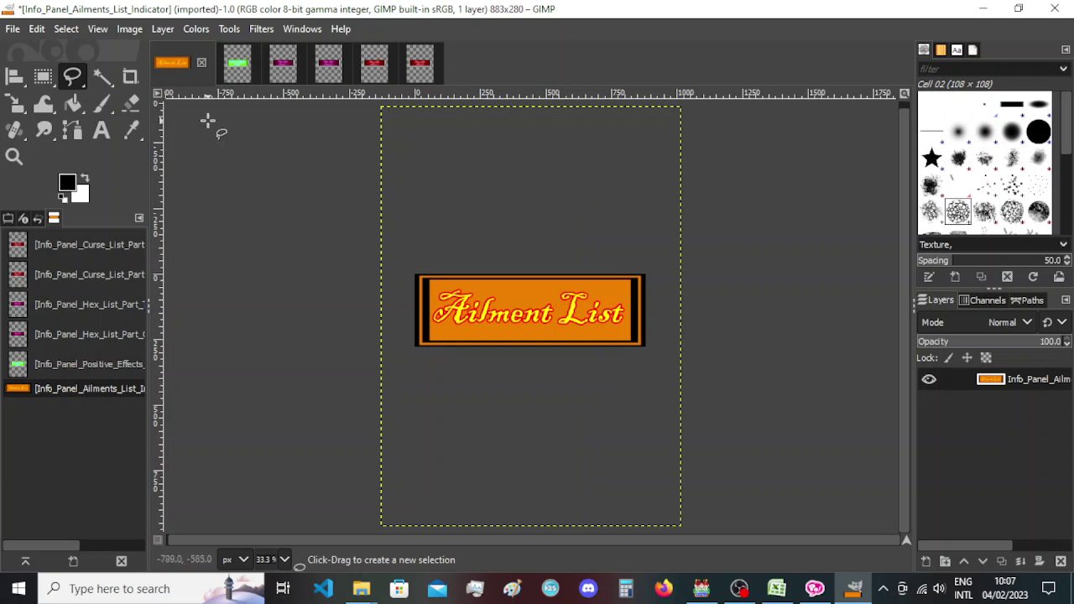
click(130, 28)
click(197, 174)
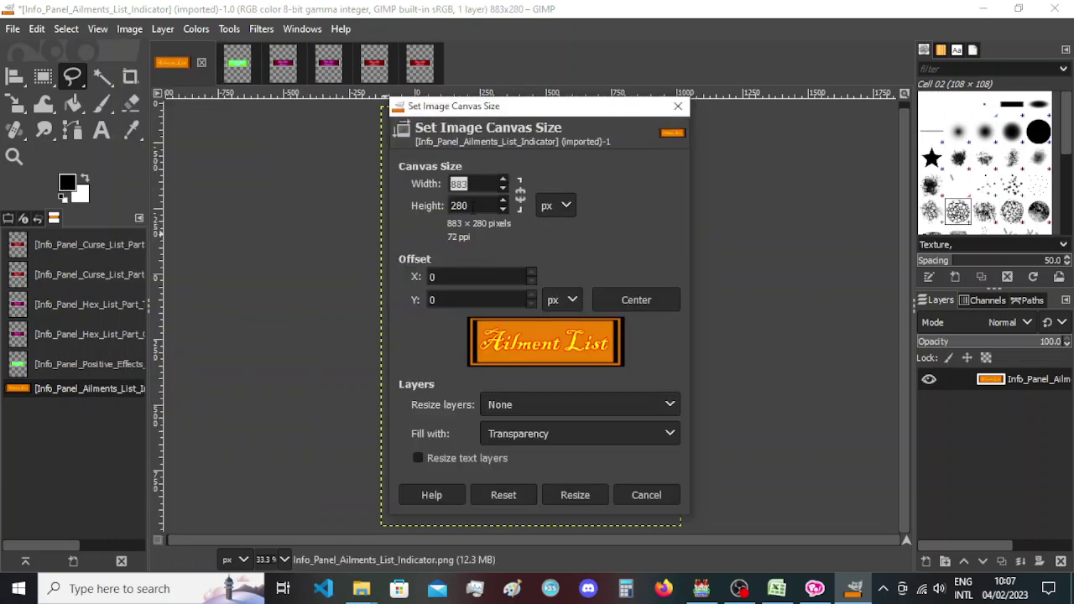
key(Escape)
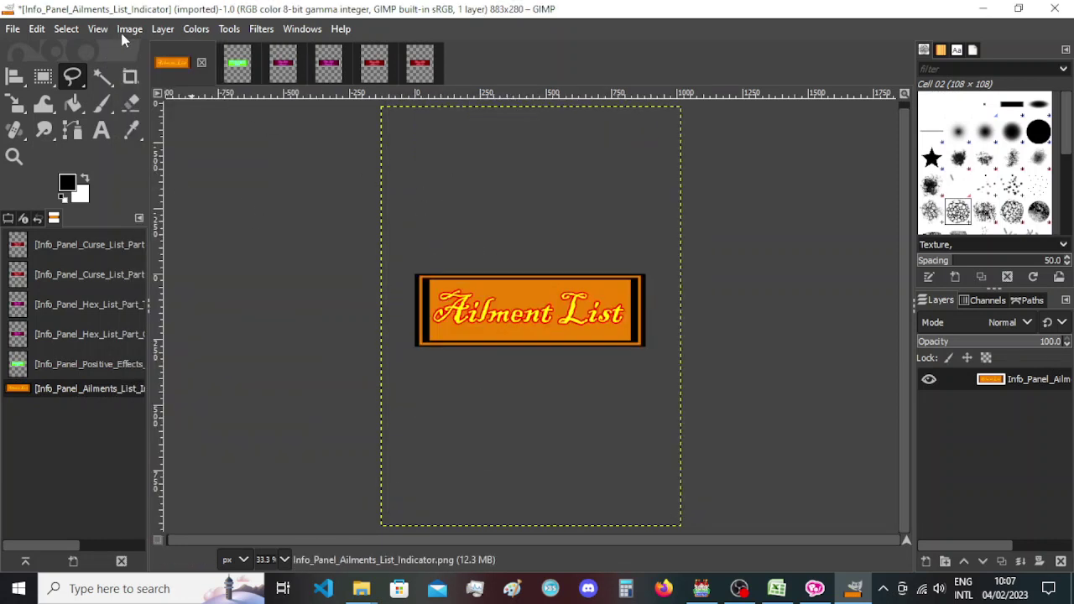
Resize the Positive Effects List canvas to 883 × 280 px with an offset of about -131 horizontally and -627 vertically.
click(88, 366)
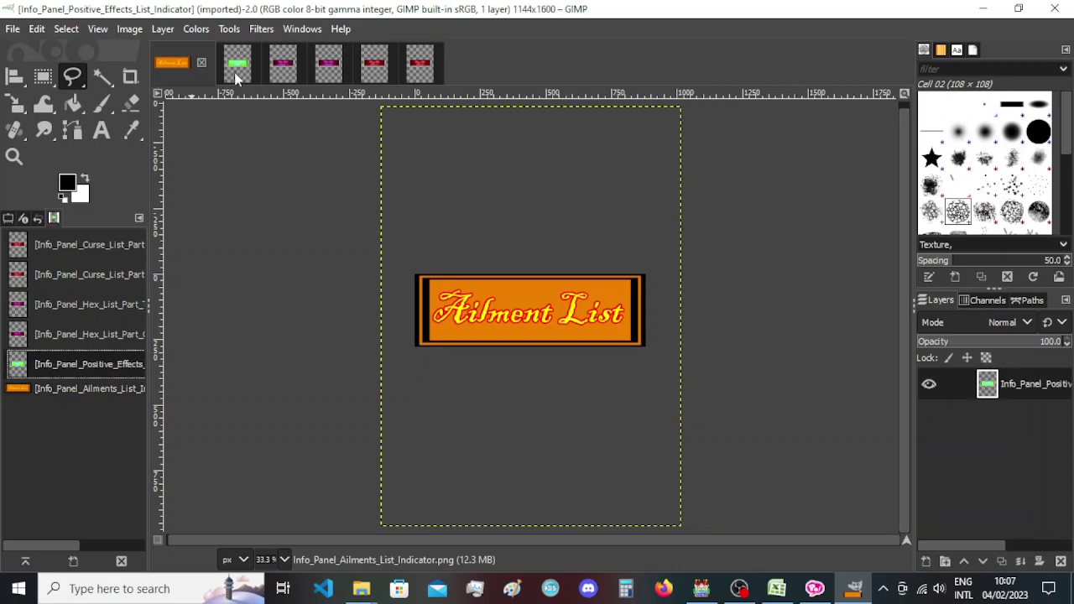
click(130, 29)
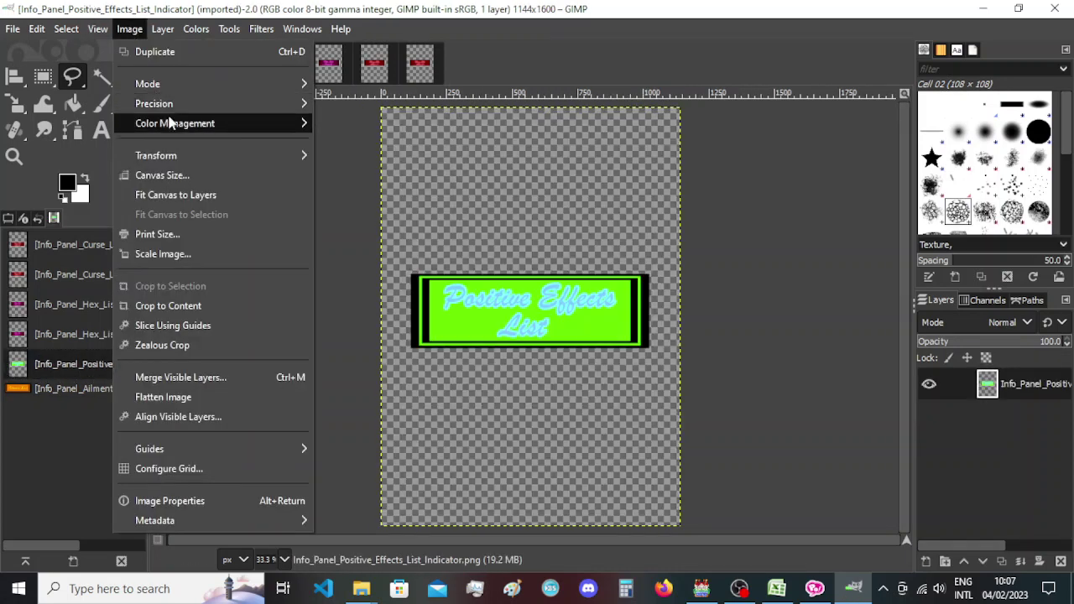
click(162, 174)
text(883)
key(Tab)
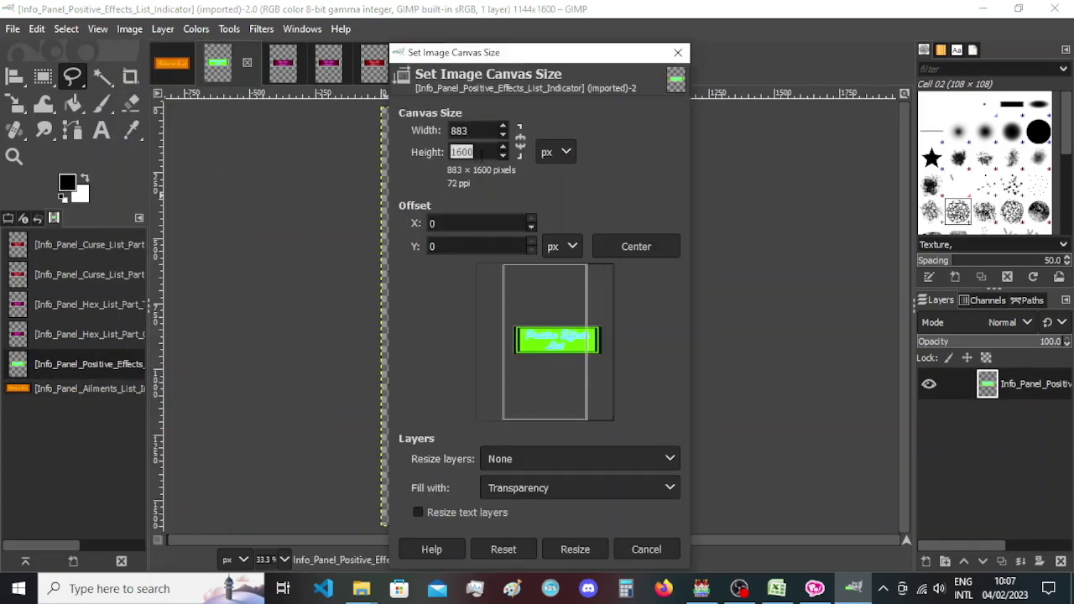
text(280)
drag(551, 375, 541, 340)
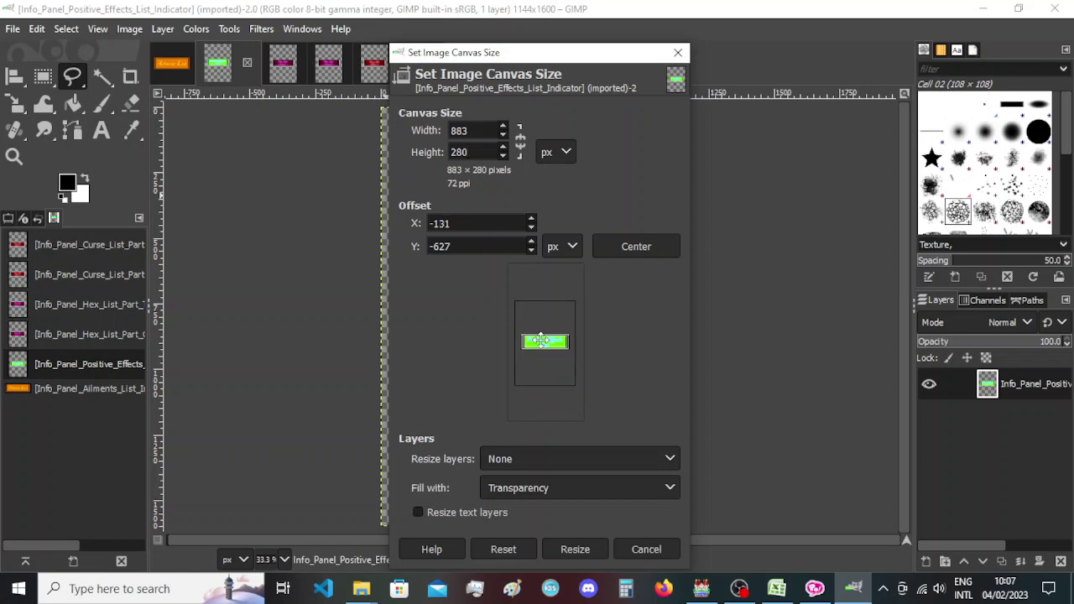
click(565, 549)
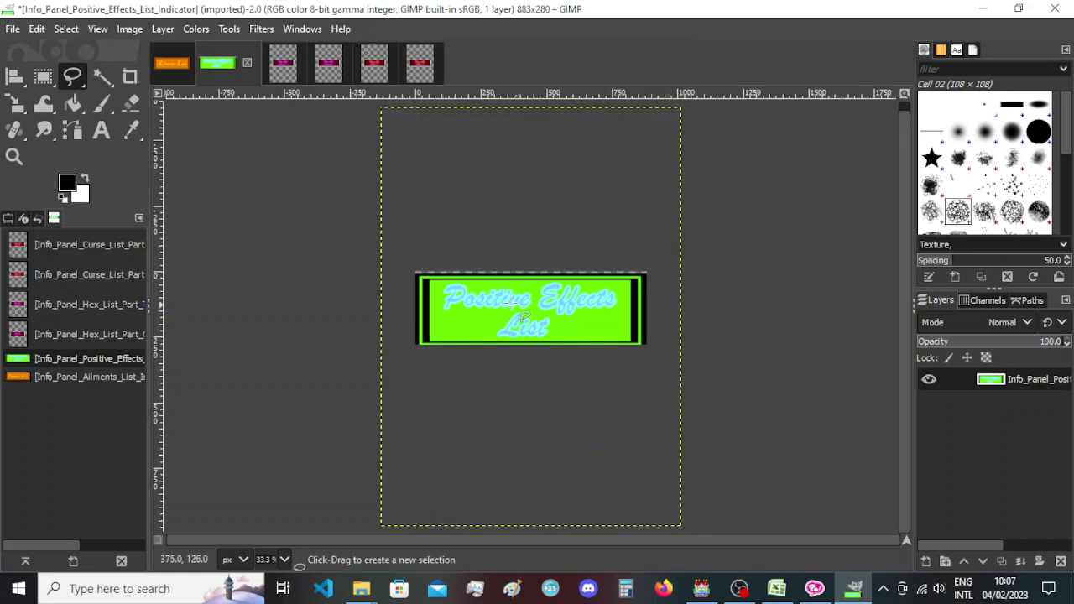
Check the canvas fit of the Positive Effects List image in the canvas size dialog, then undo its resize.
click(129, 28)
click(160, 175)
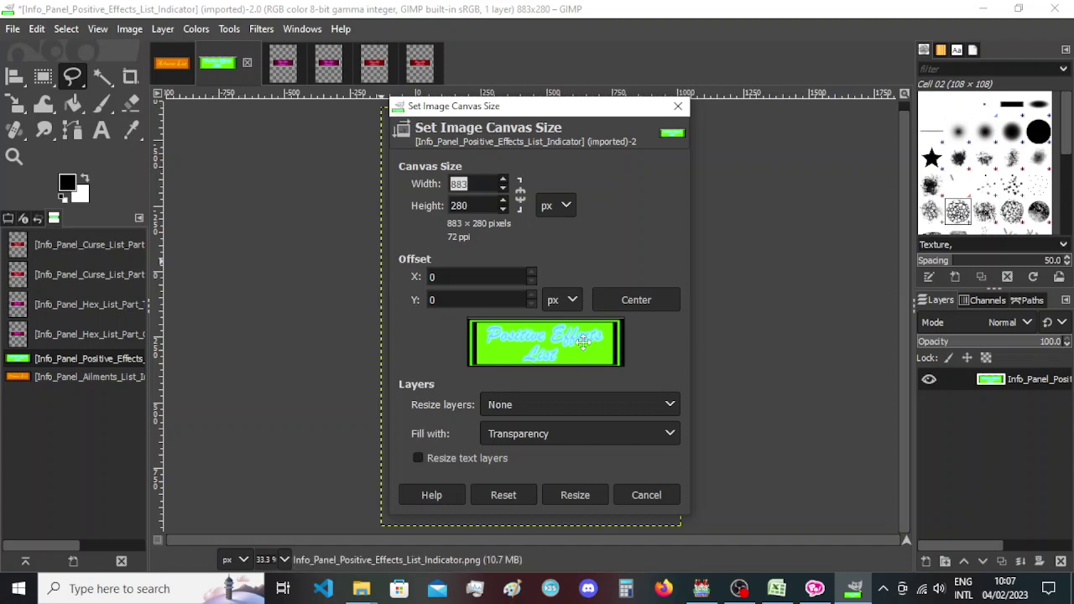
click(465, 302)
click(677, 106)
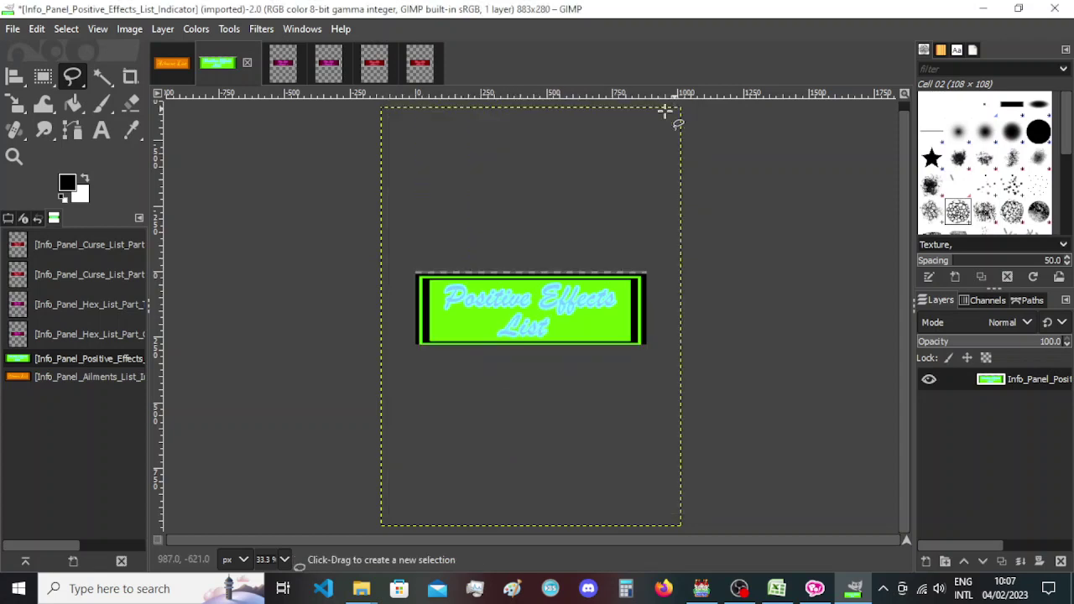
click(582, 110)
key(Escape)
key(ctrl+z)
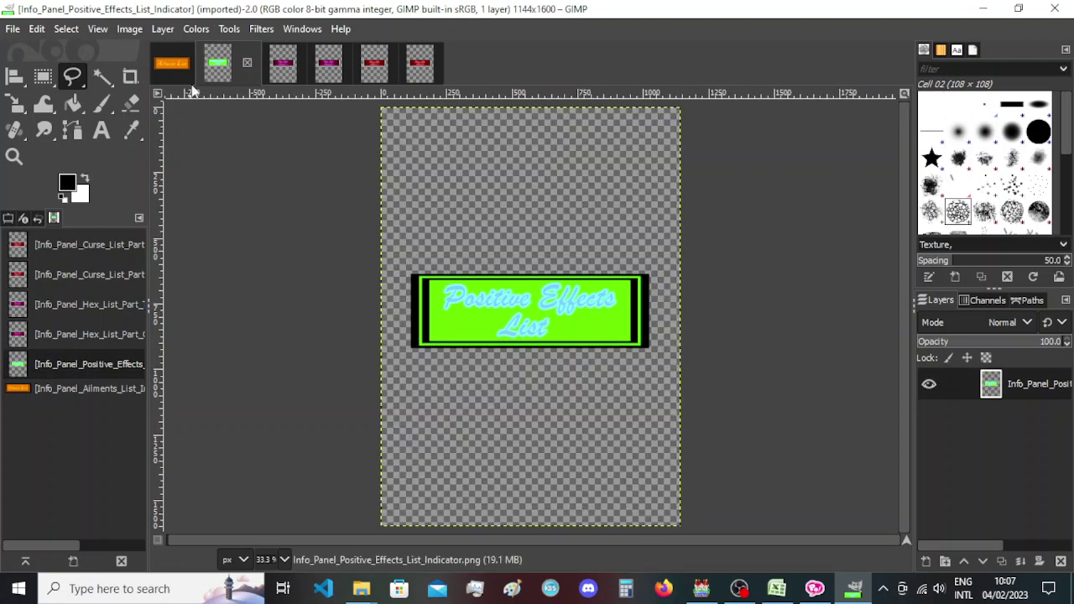
click(130, 28)
click(162, 176)
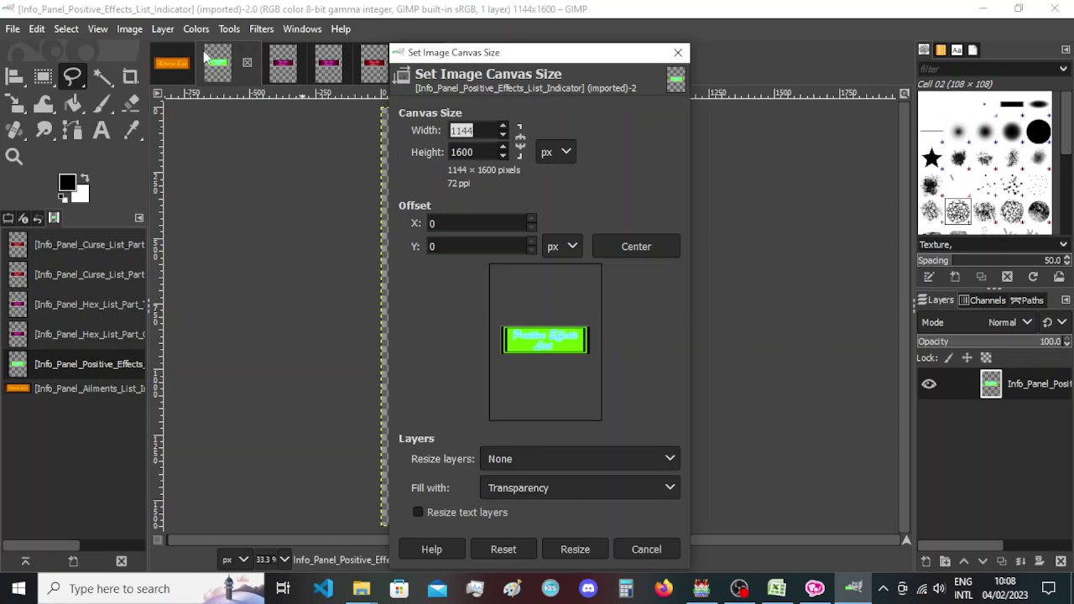
click(225, 74)
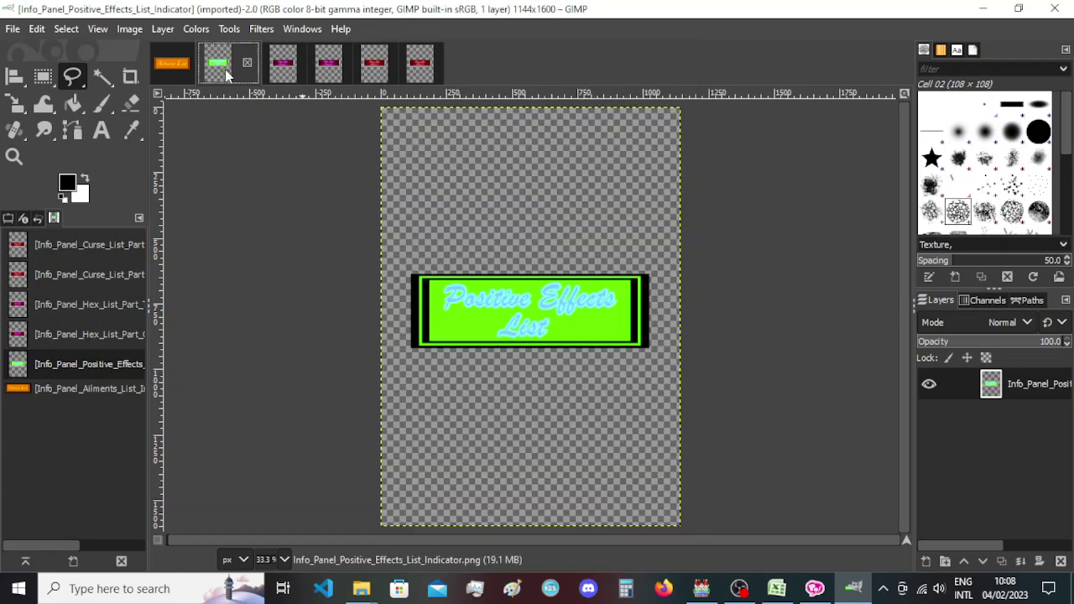
Resize the Positive Effects List canvas width to 883 px with a horizontal offset of about -128 px.
click(130, 28)
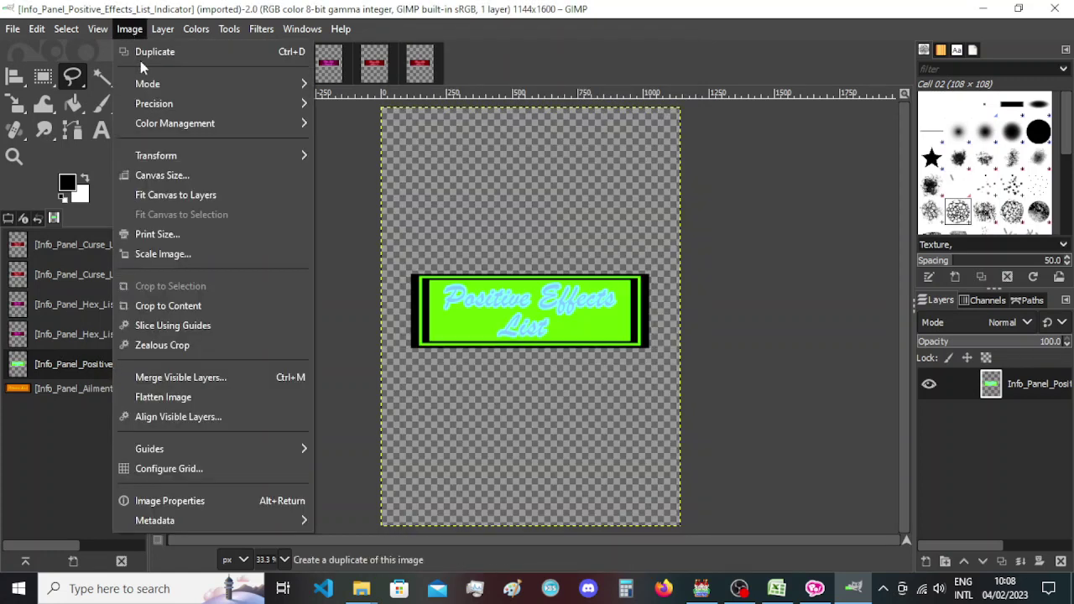
click(168, 173)
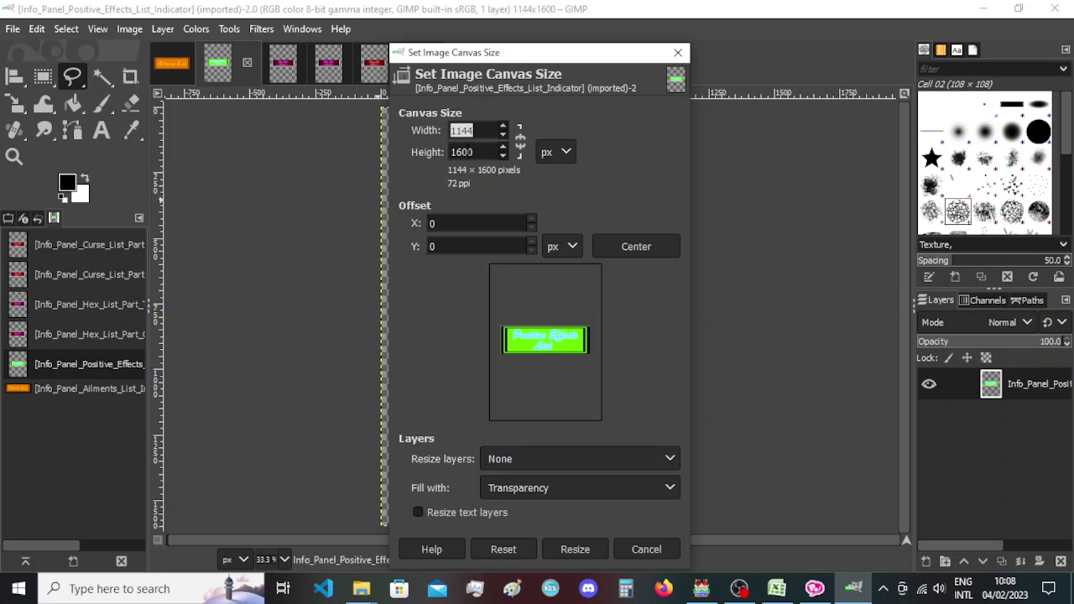
text(883)
key(Return)
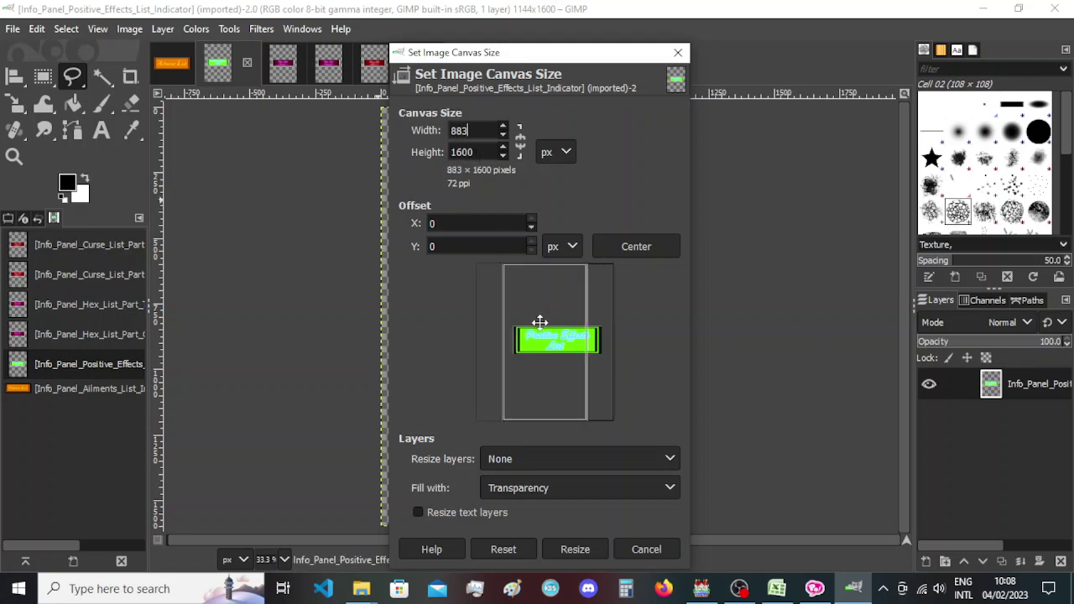
drag(539, 319, 527, 323)
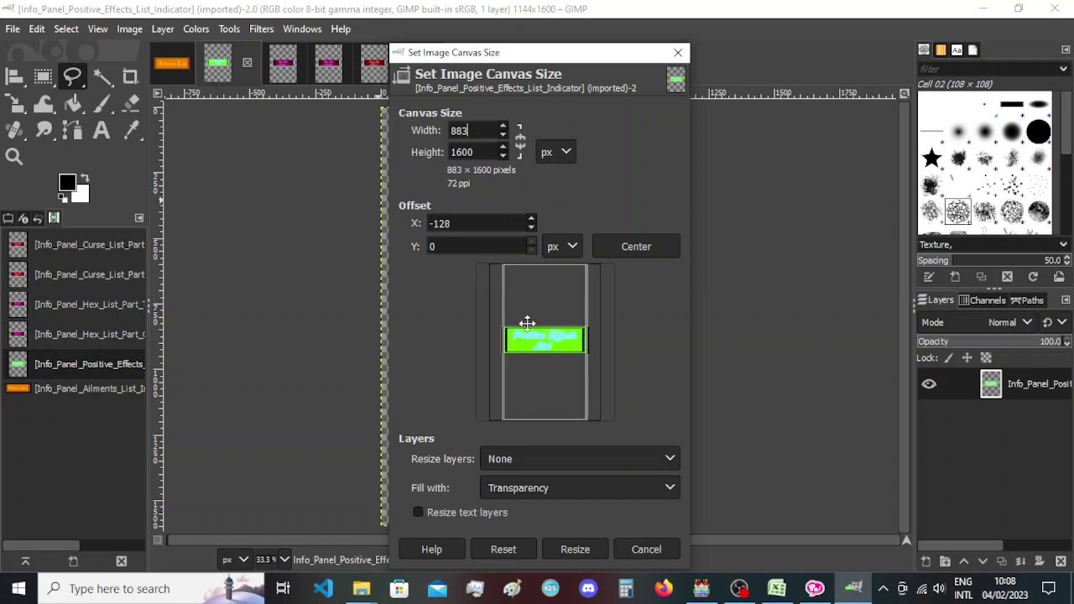
click(575, 548)
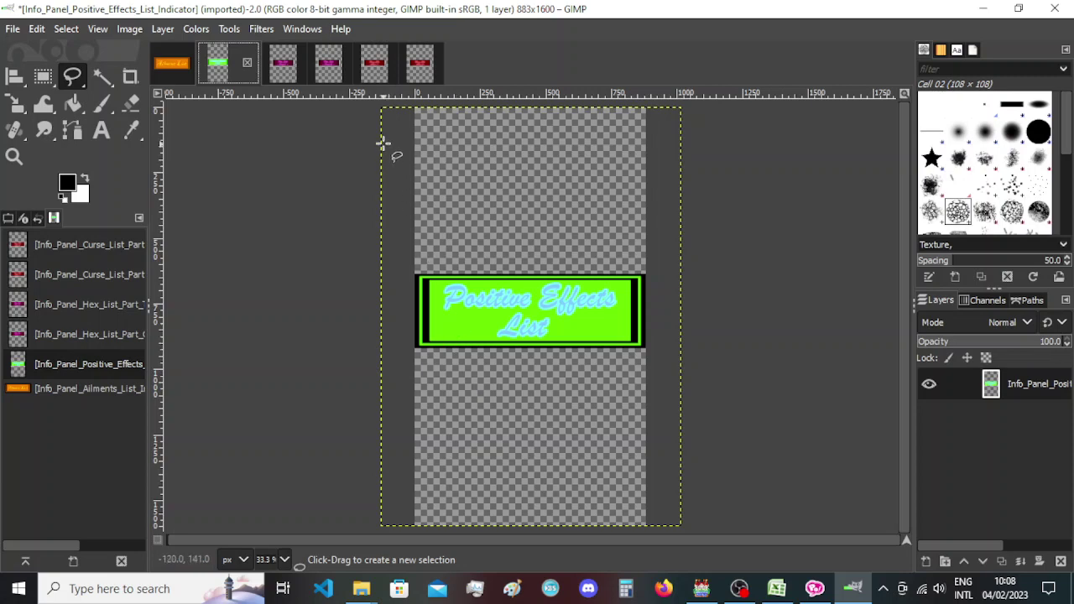
Set the Positive Effects List canvas height to 300 px, shift the banner vertically into the canvas area and apply the resize.
click(128, 29)
click(168, 171)
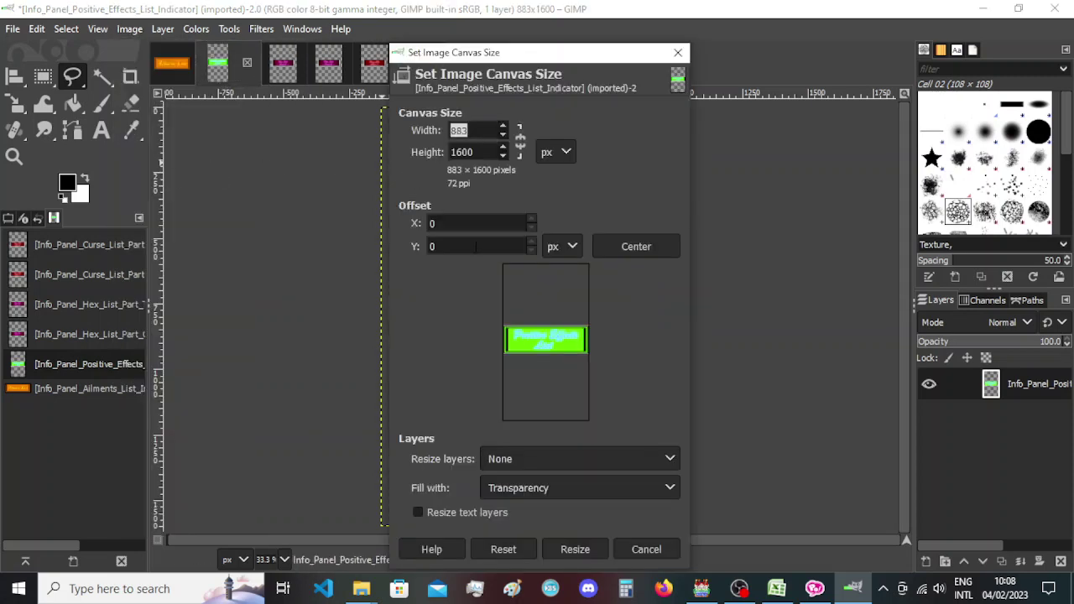
click(480, 152)
double_click(480, 152)
text(300)
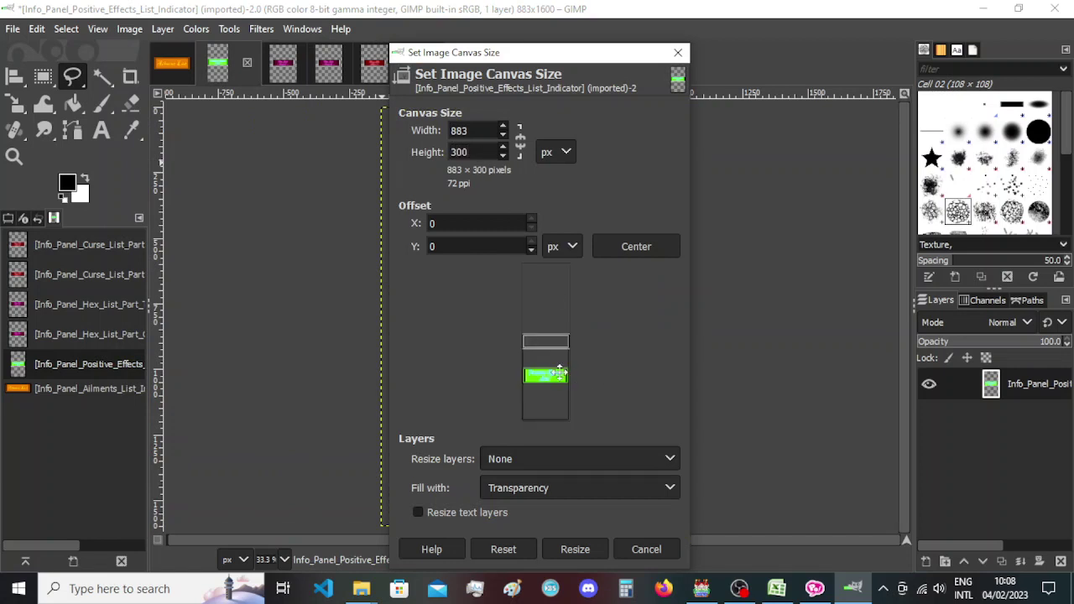
drag(559, 372, 557, 339)
click(576, 549)
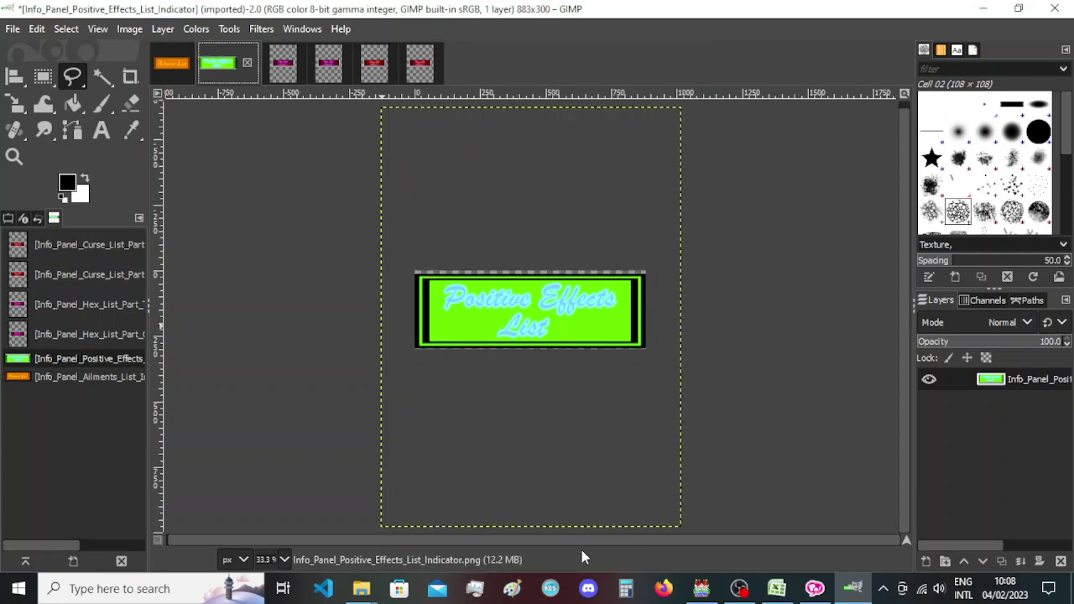
Set the Positive Effects List canvas height to 280 px with a vertical offset of about -13 px.
click(128, 29)
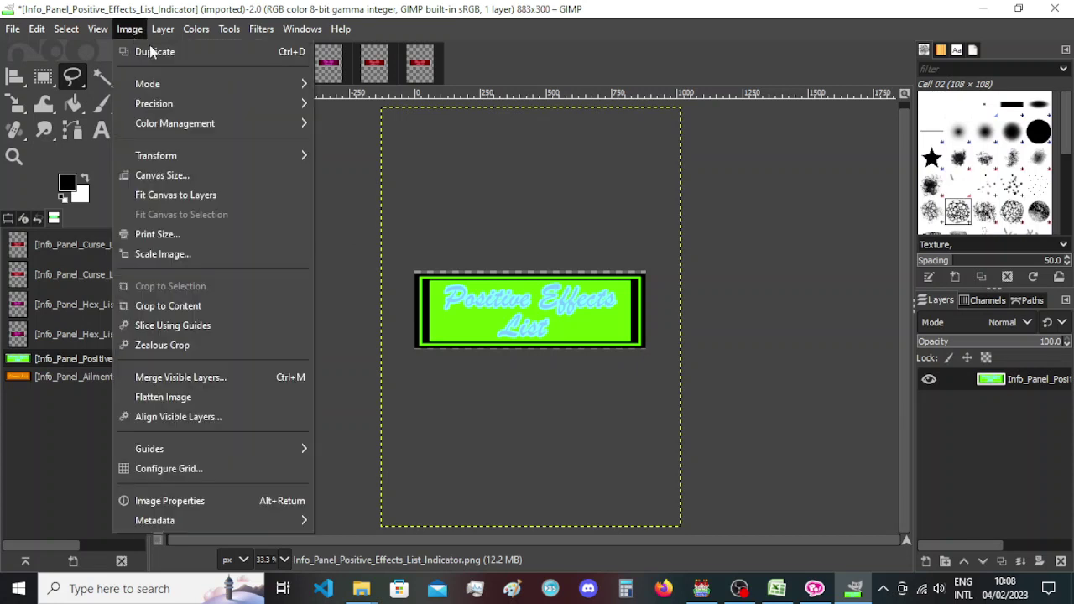
click(162, 175)
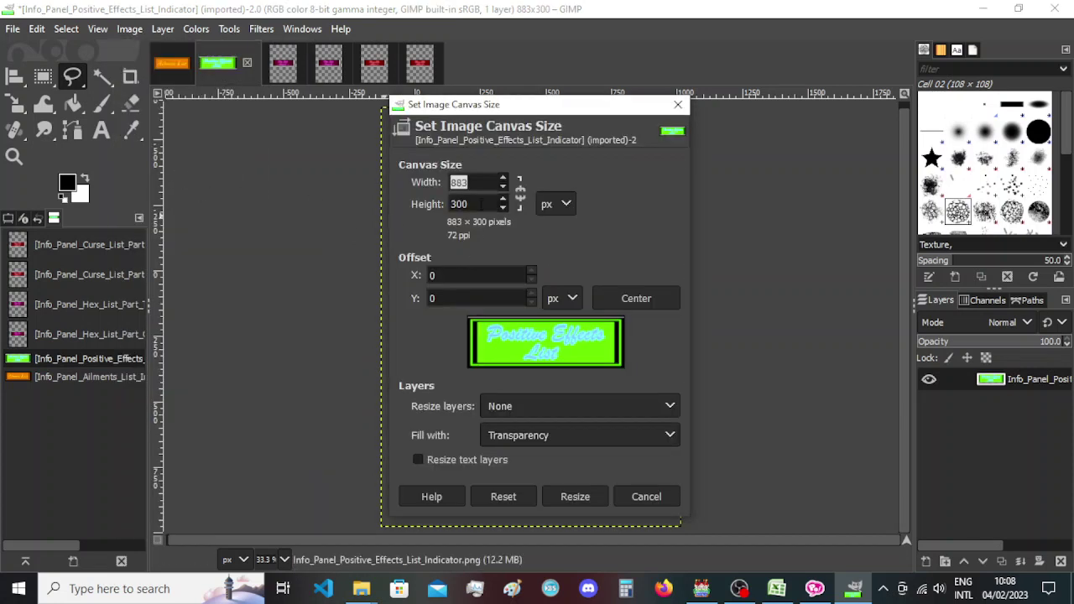
click(481, 204)
scroll(481, 204, down, 18)
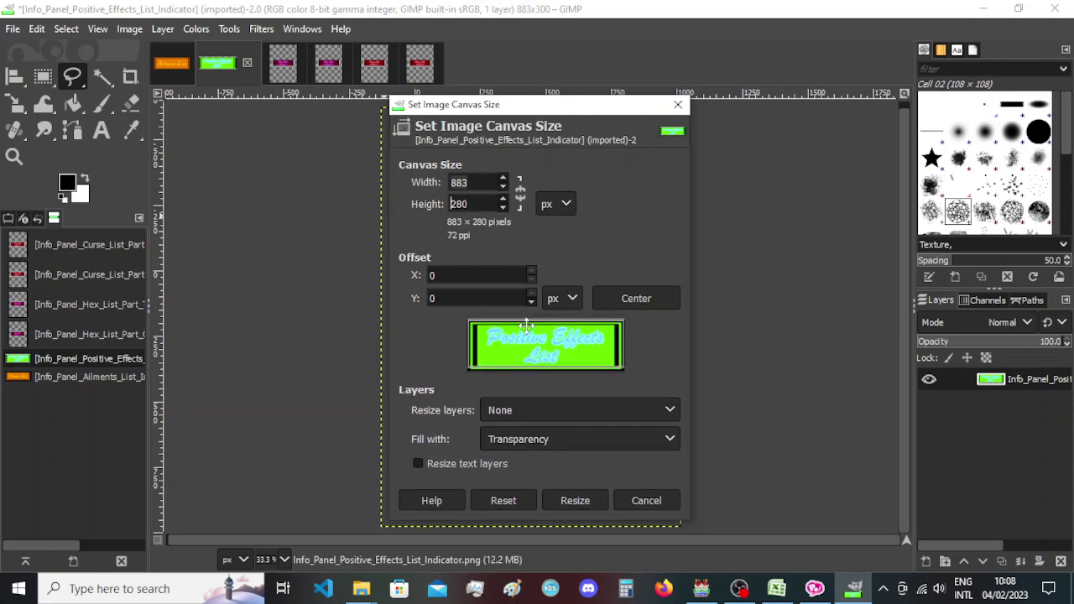
drag(529, 342, 528, 339)
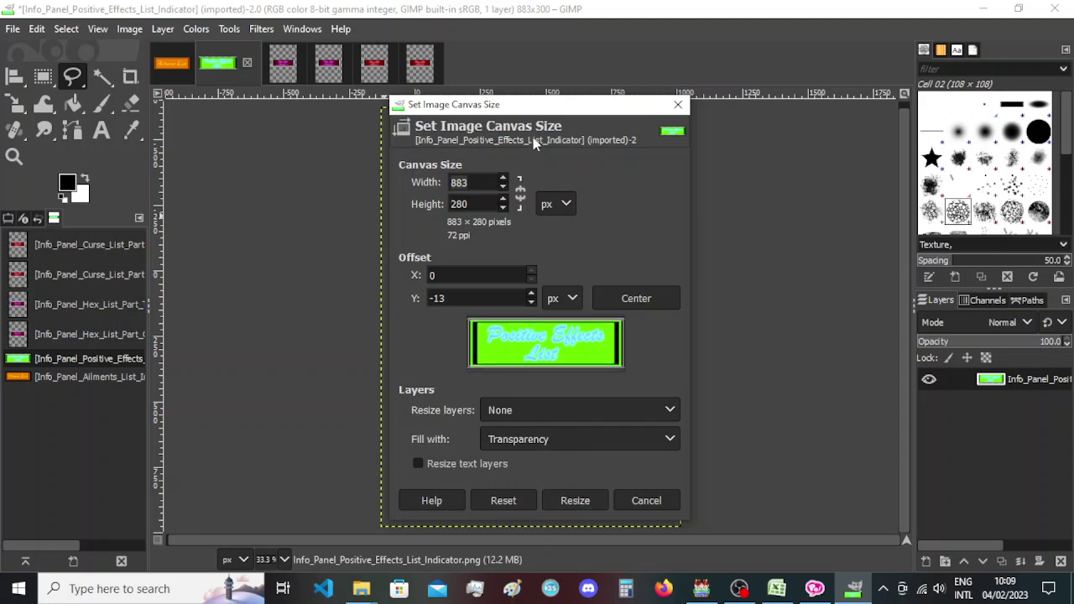
Apply the Positive Effects List canvas resize and compare the banner with the Ailments List image.
drag(537, 104, 807, 125)
click(170, 71)
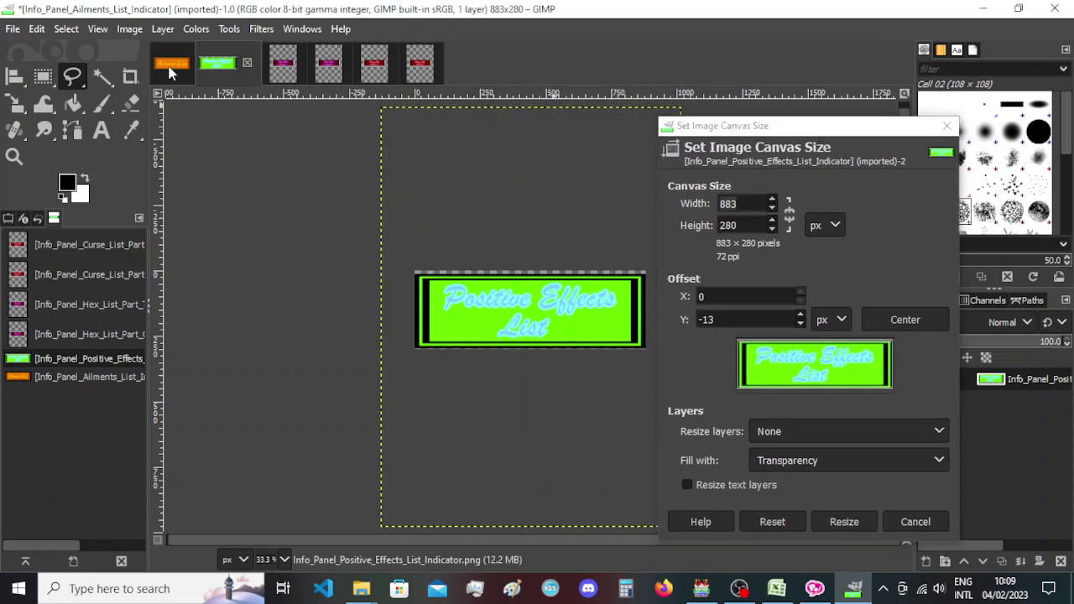
click(220, 66)
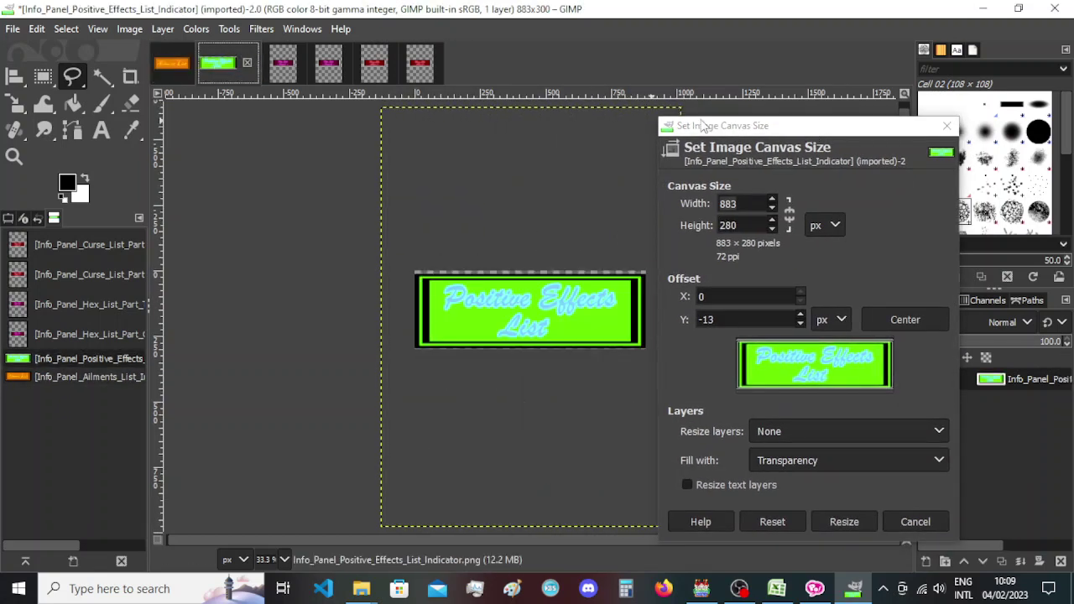
drag(768, 126, 505, 100)
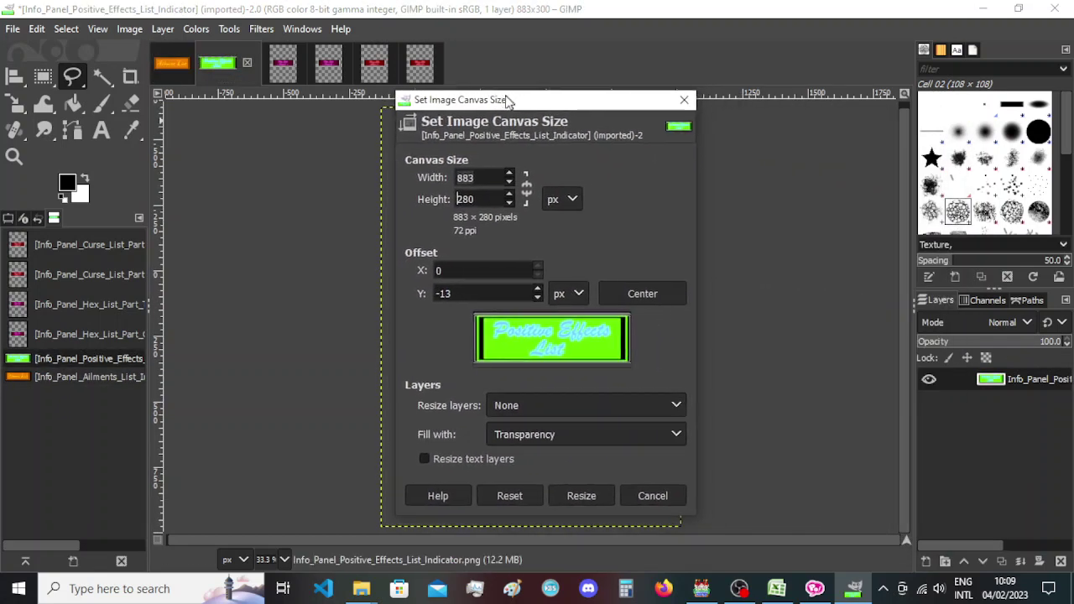
click(595, 496)
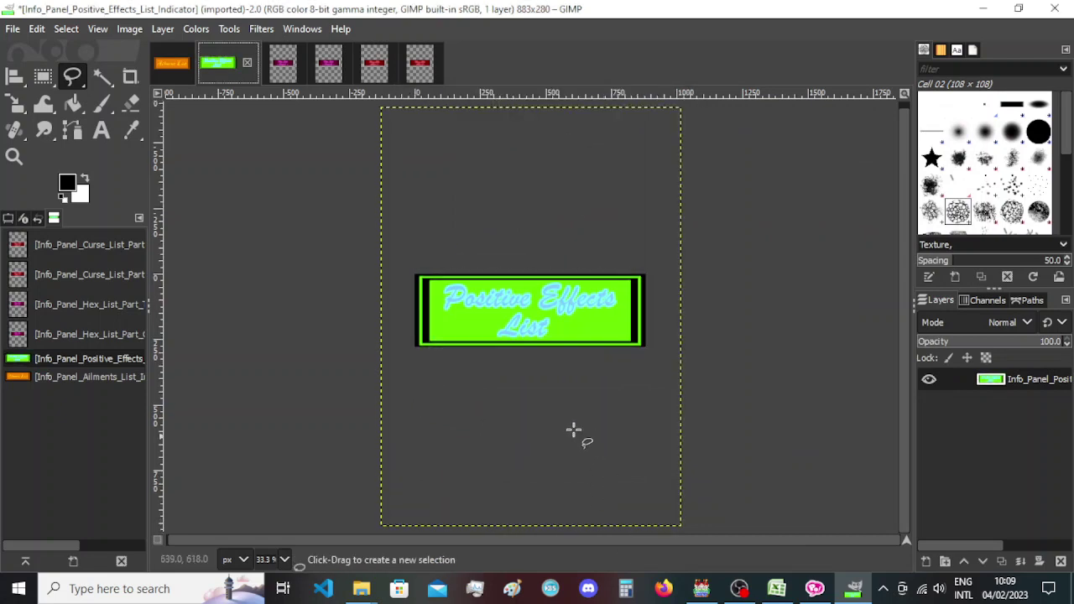
click(184, 61)
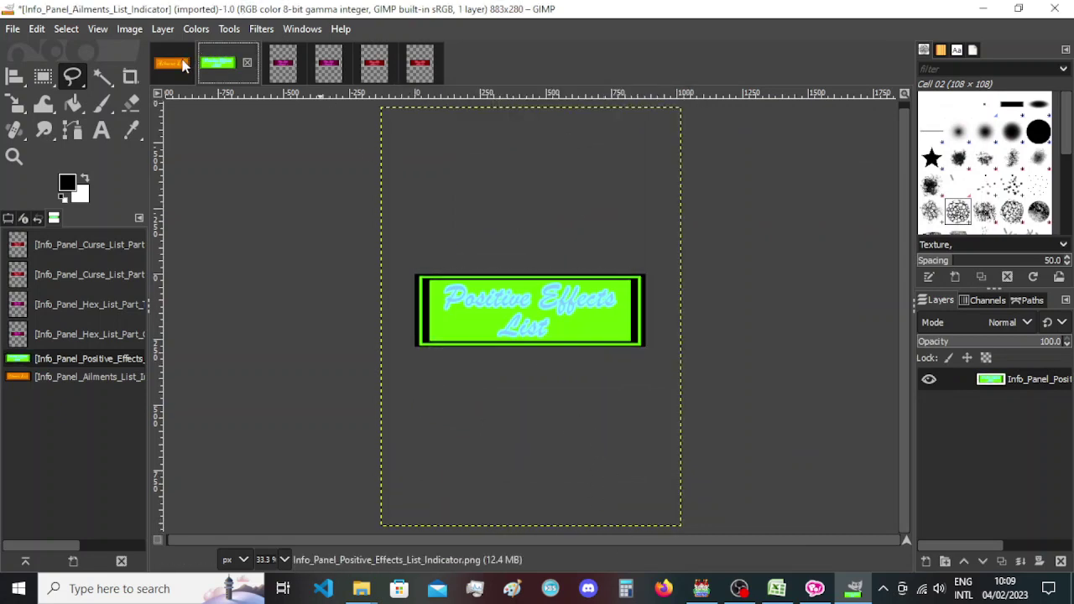
click(224, 67)
click(185, 64)
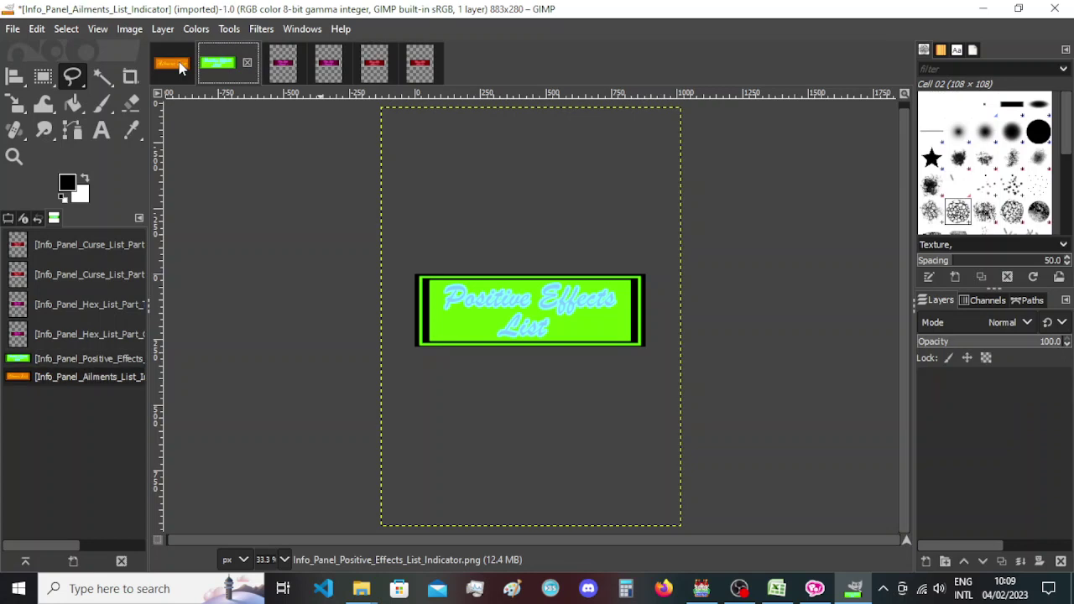
click(236, 67)
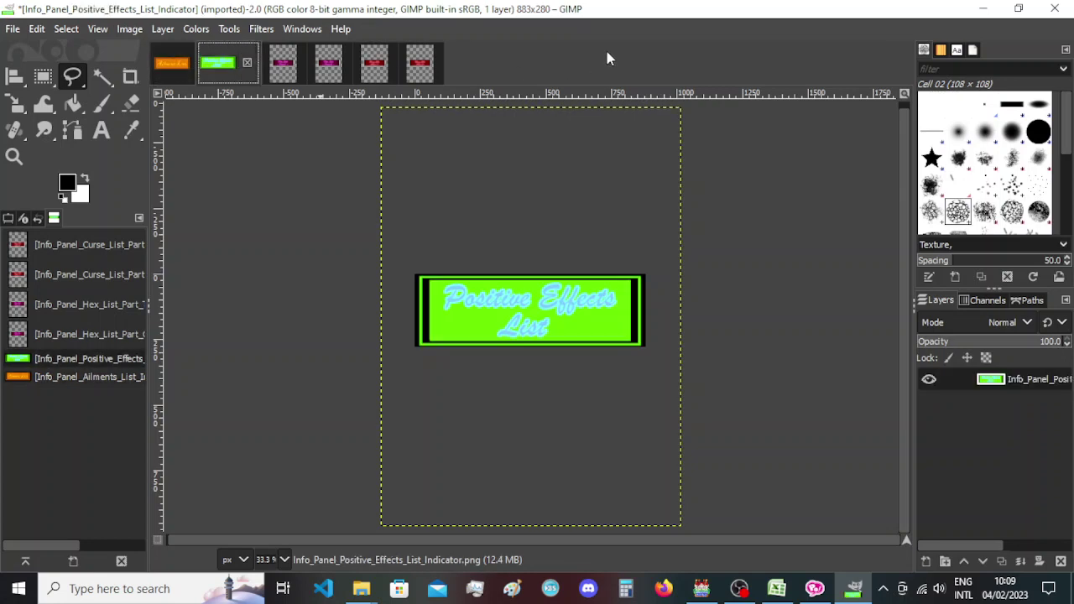
Resize the Hex List Part One canvas width to 883 px with a horizontal offset of about -128 px and compare it with the Positive Effects List image.
click(293, 70)
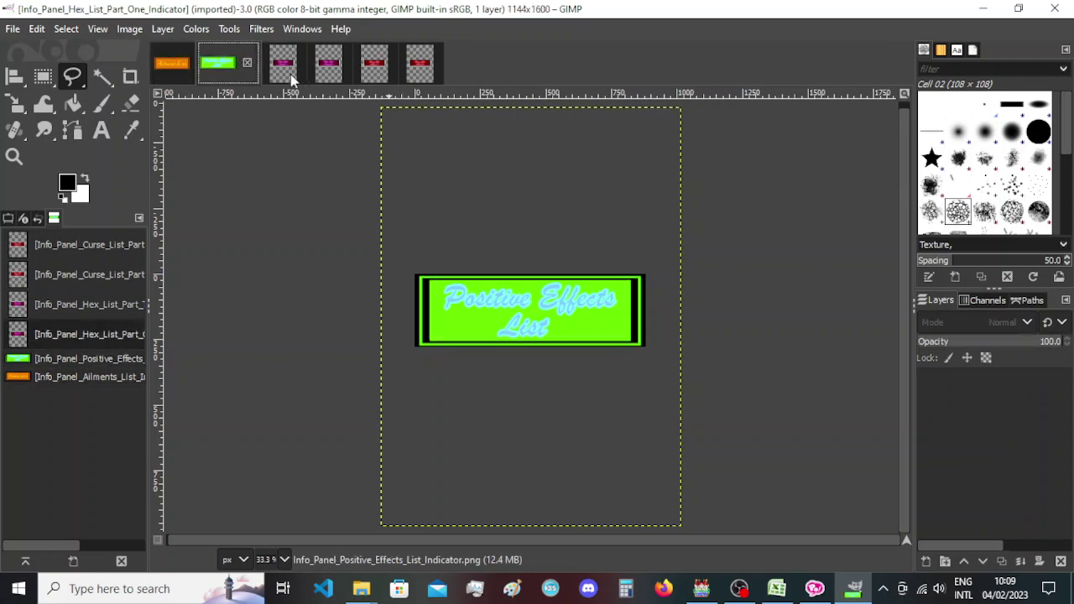
click(130, 30)
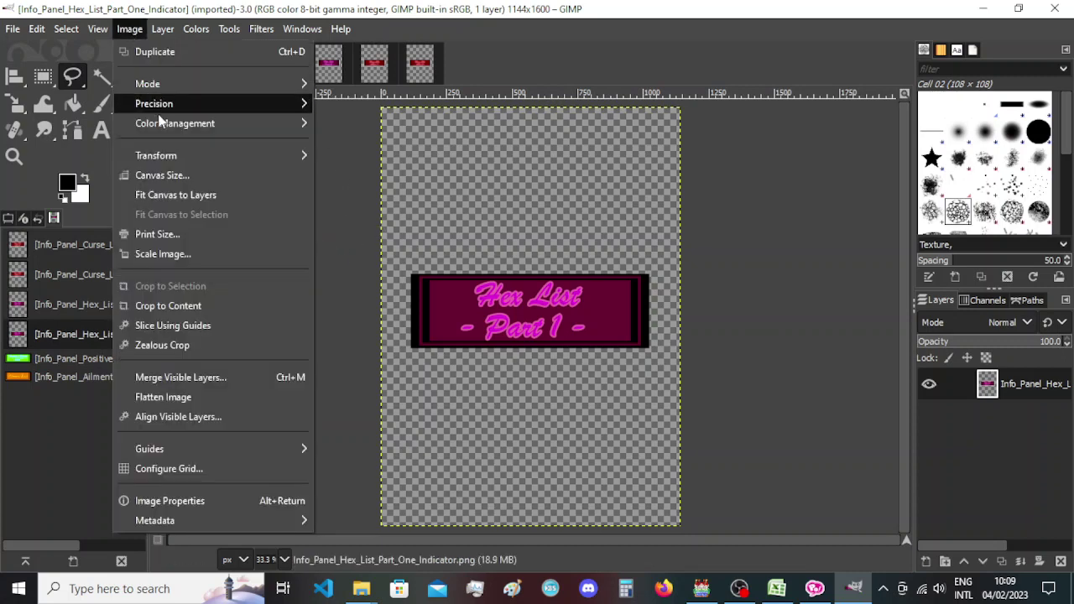
click(172, 175)
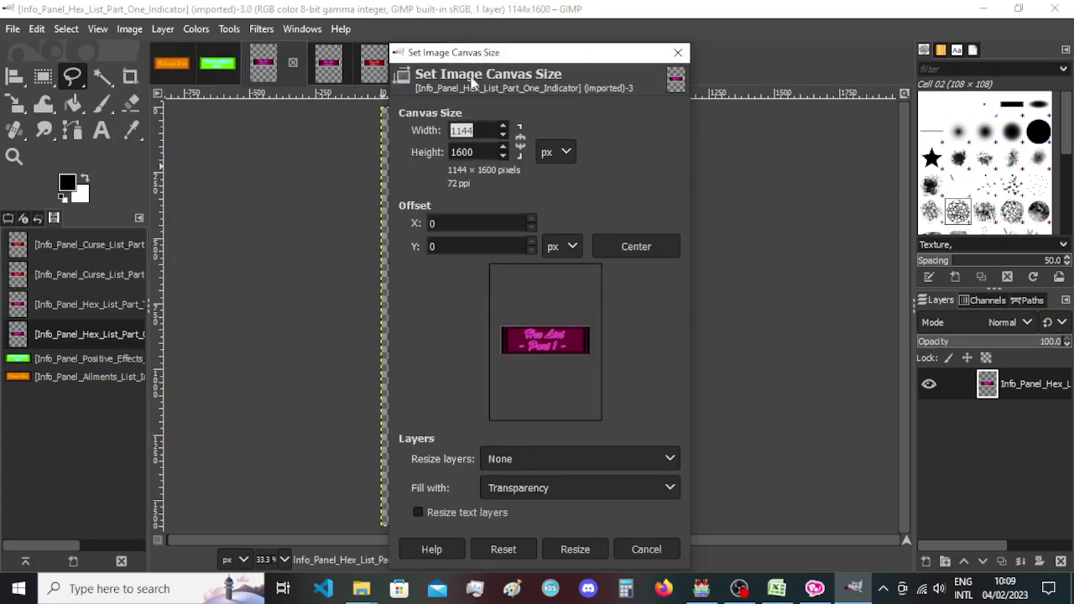
text(883)
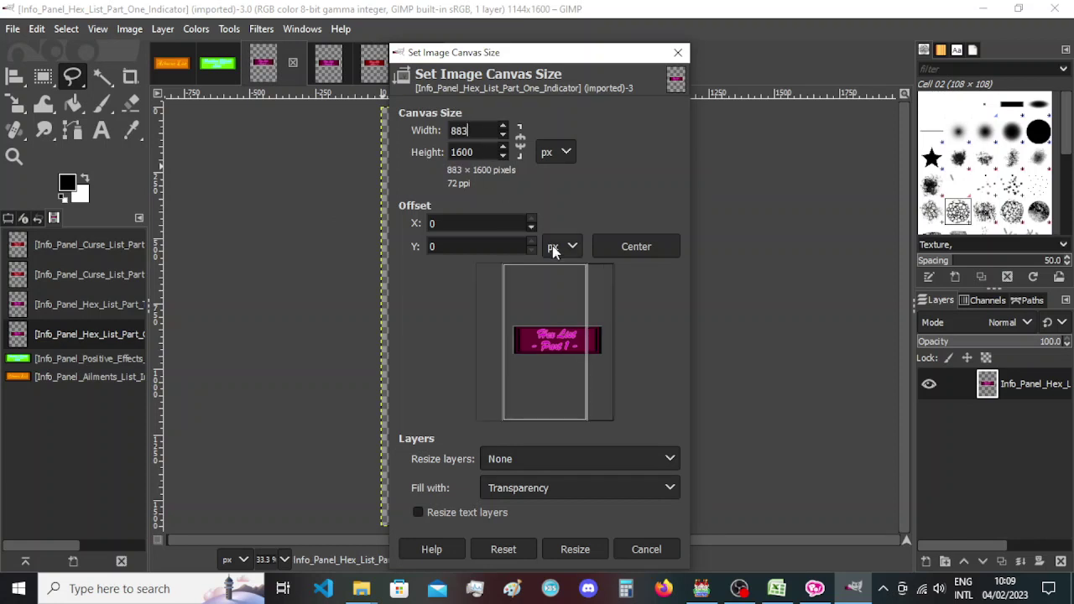
drag(568, 352, 556, 355)
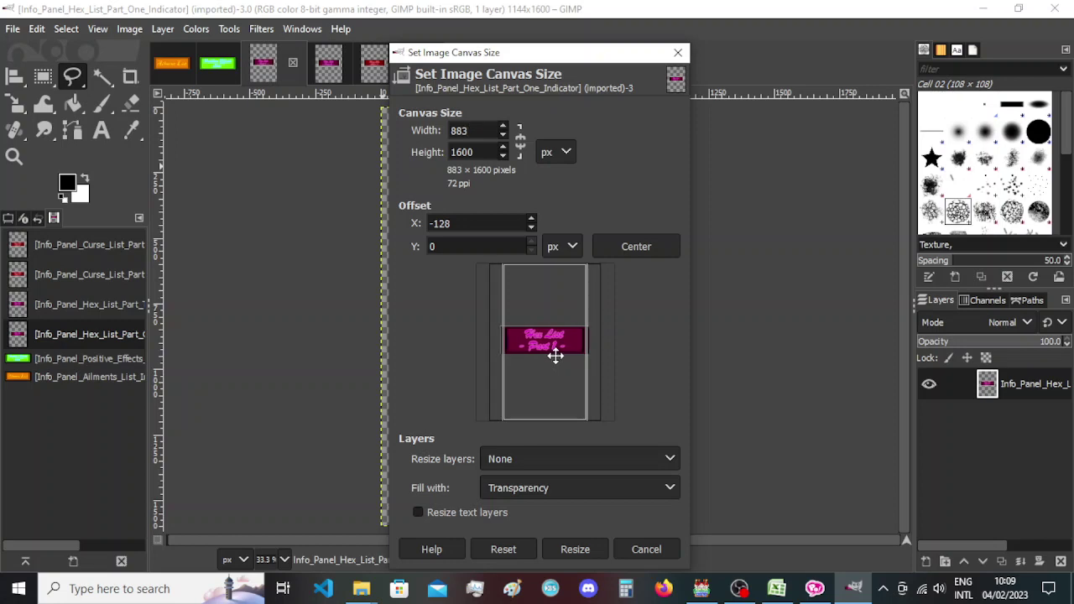
click(585, 544)
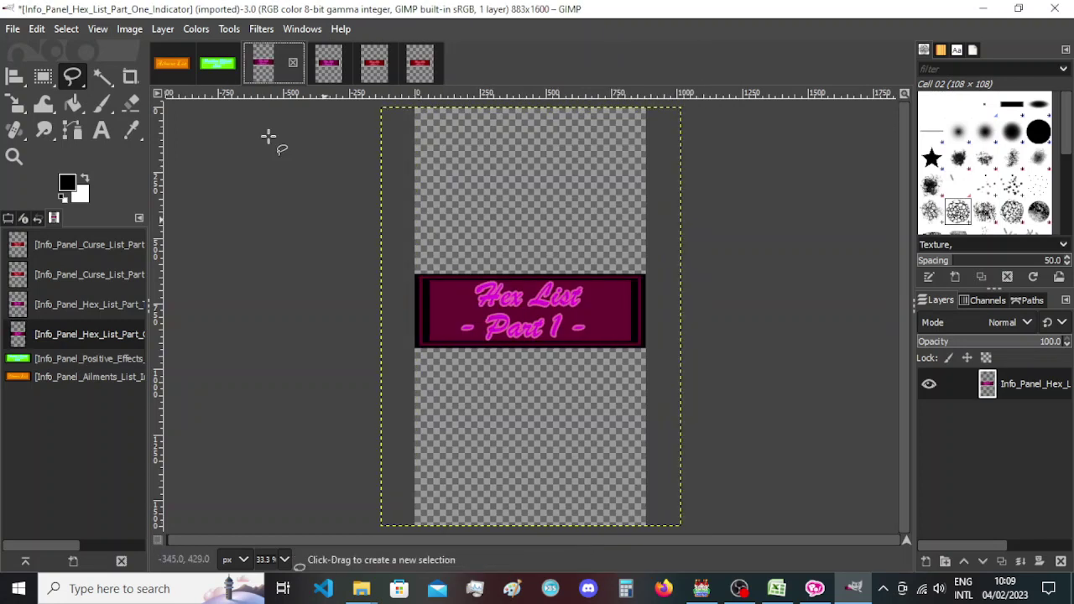
click(220, 72)
click(285, 74)
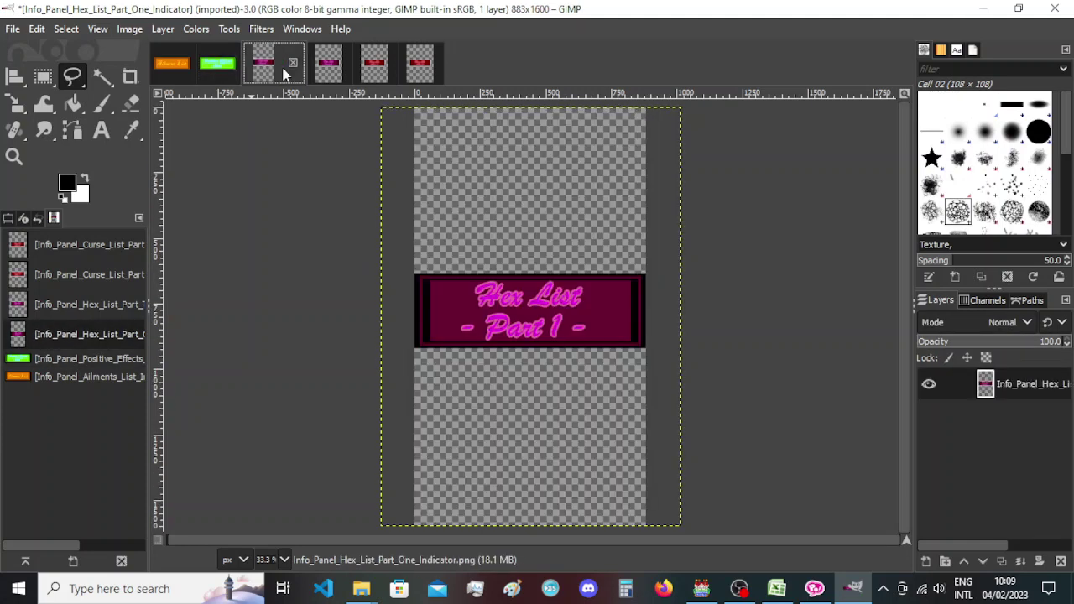
Resize the Hex List Part One canvas height to 300 px with a vertical offset of about -638 px.
click(124, 30)
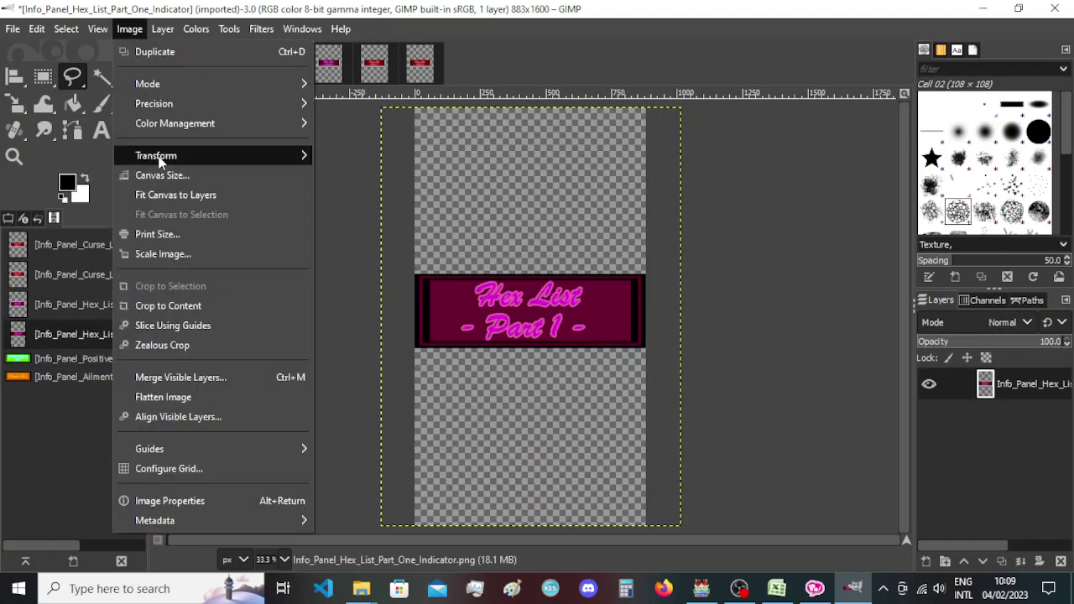
click(166, 175)
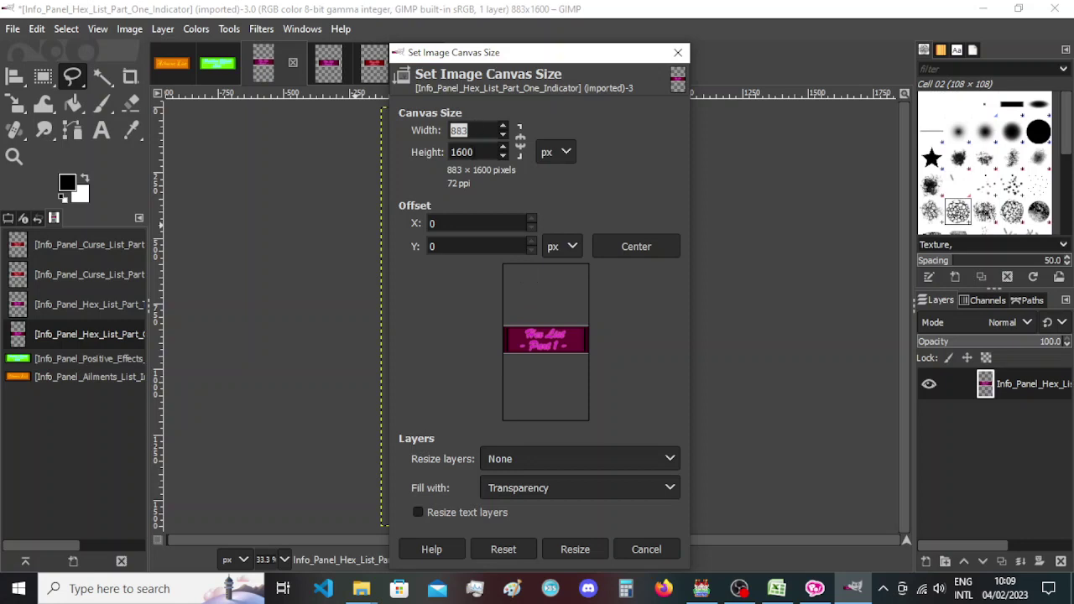
key(Tab)
text(300)
drag(556, 383, 549, 346)
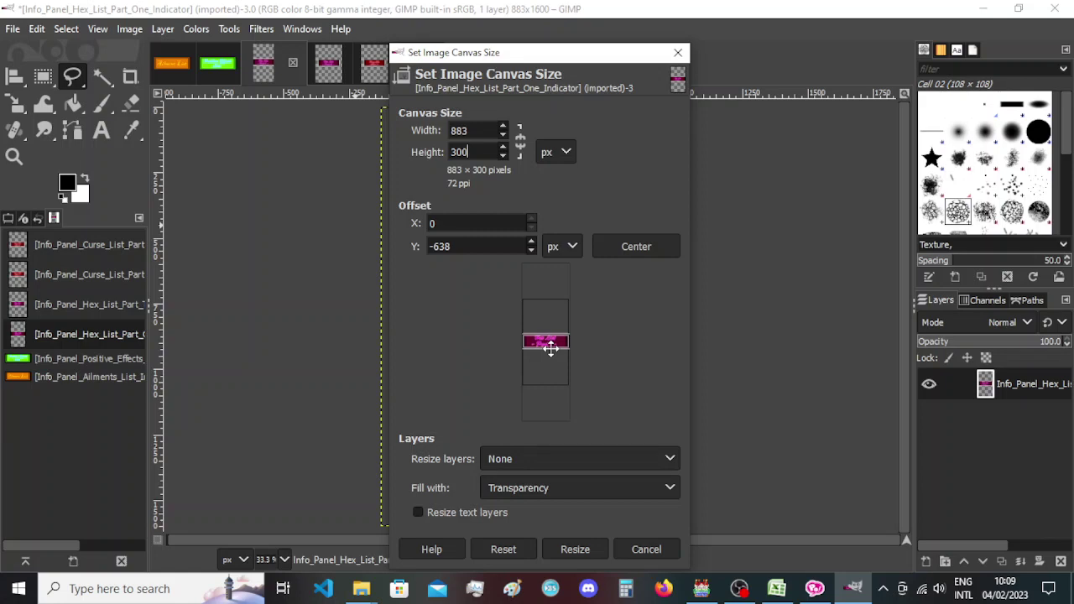
click(575, 550)
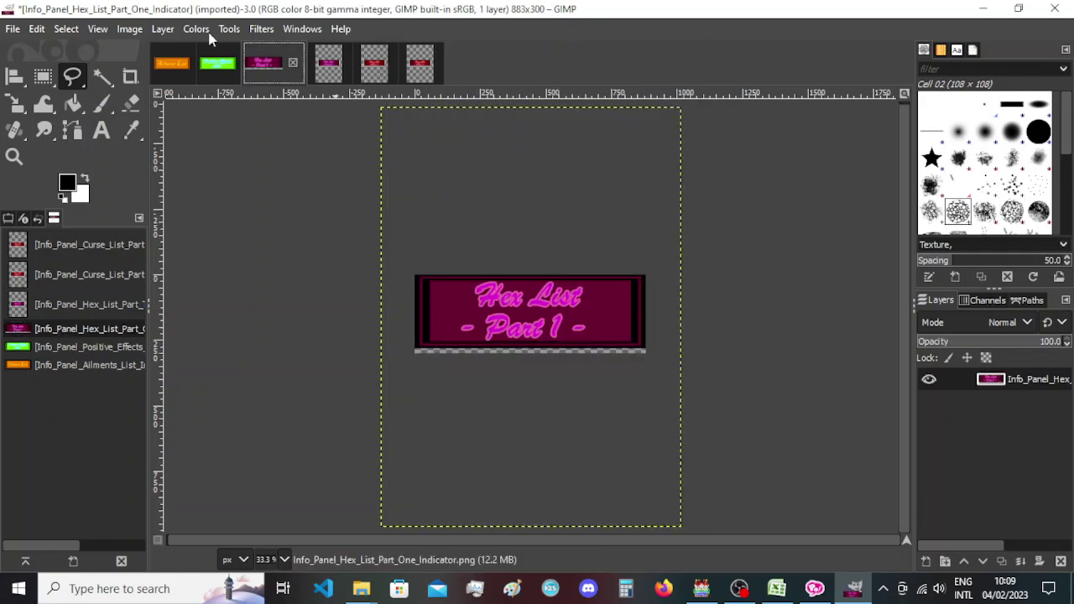
Trim the Hex List Part One canvas height to 280 px, keeping both offsets at 0.
click(129, 28)
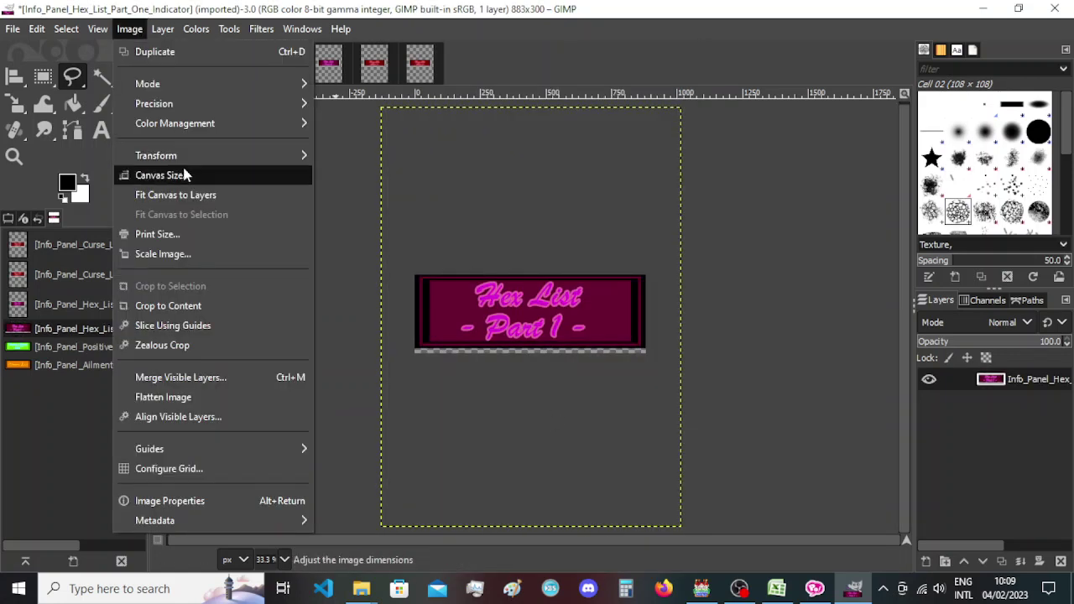
click(151, 173)
double_click(470, 204)
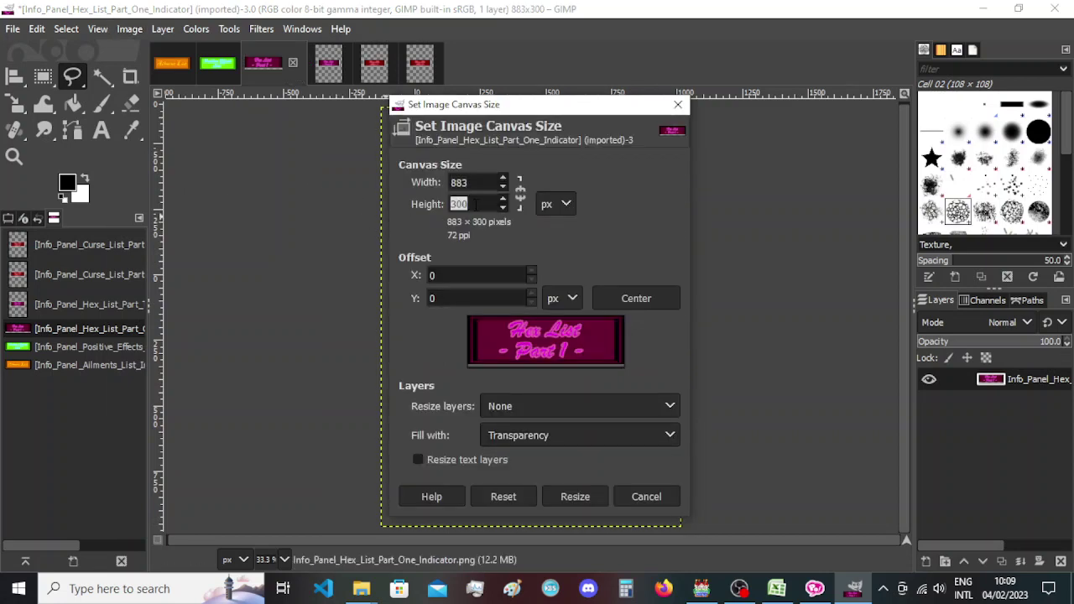
text(280)
click(576, 496)
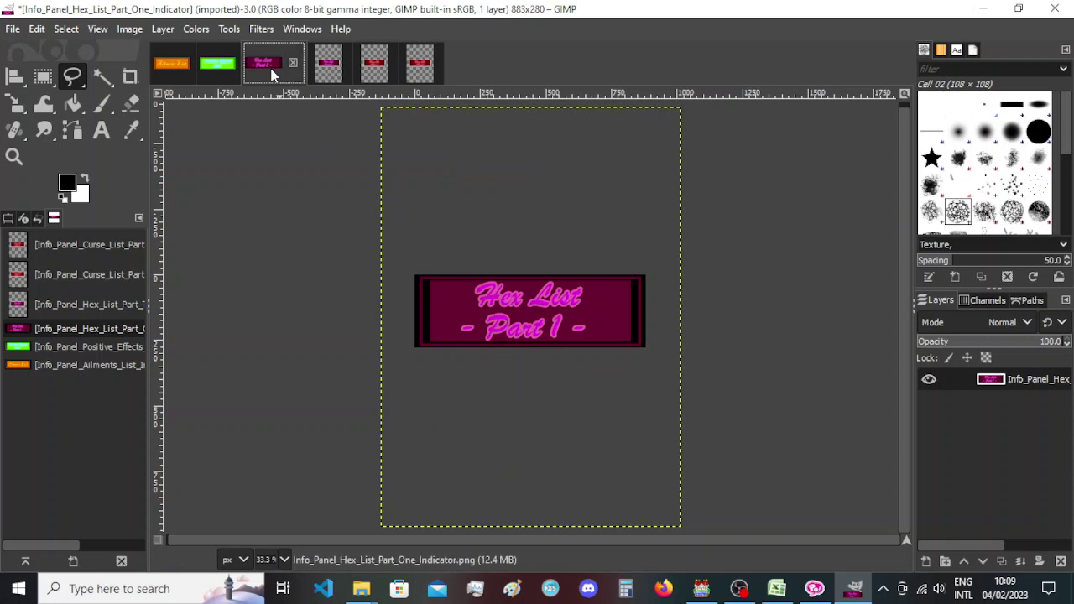
Resize the Hex List Part Two canvas width to 883 px with a horizontal offset of about -128 px and compare it with Part One.
click(326, 65)
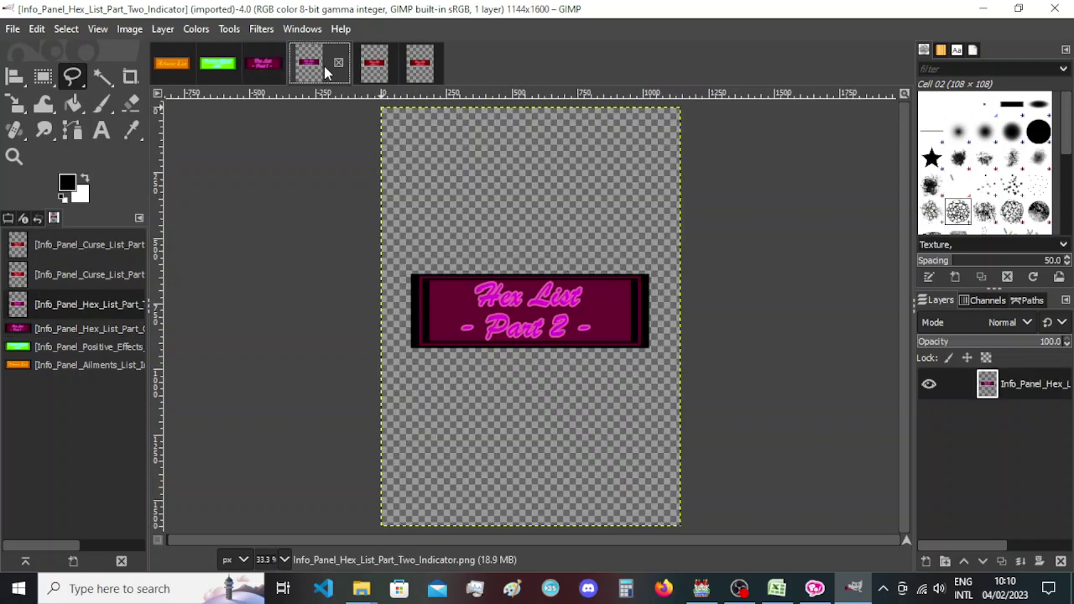
click(128, 29)
click(159, 177)
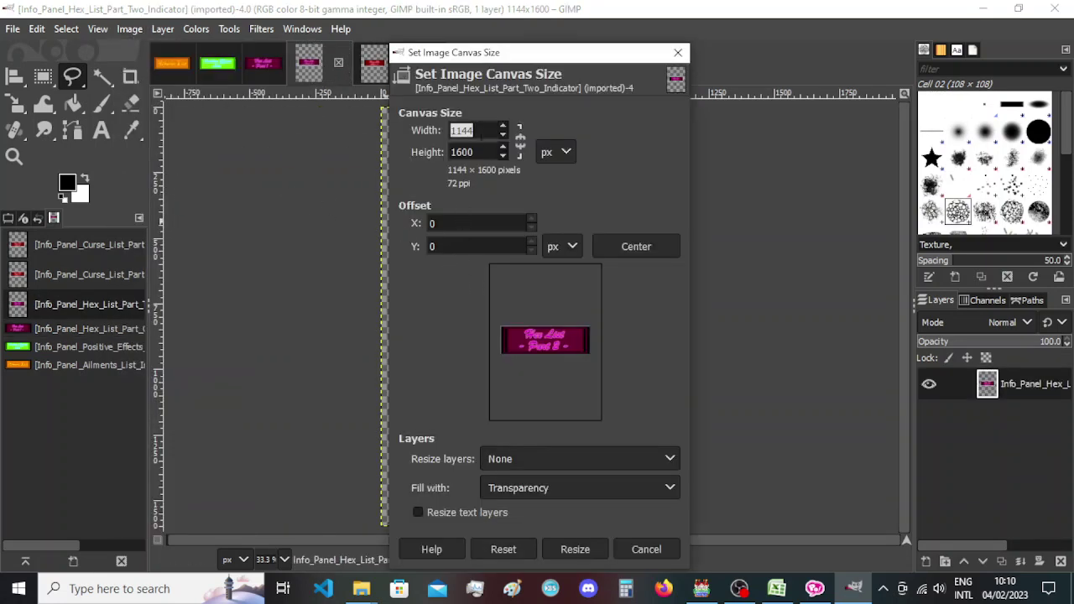
text(883)
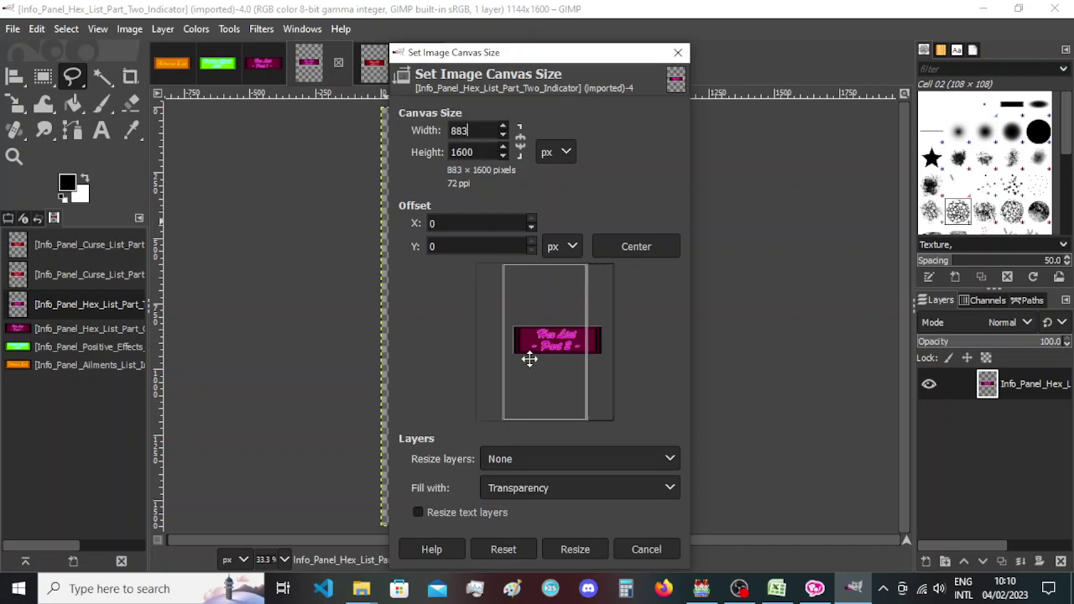
drag(530, 360, 527, 359)
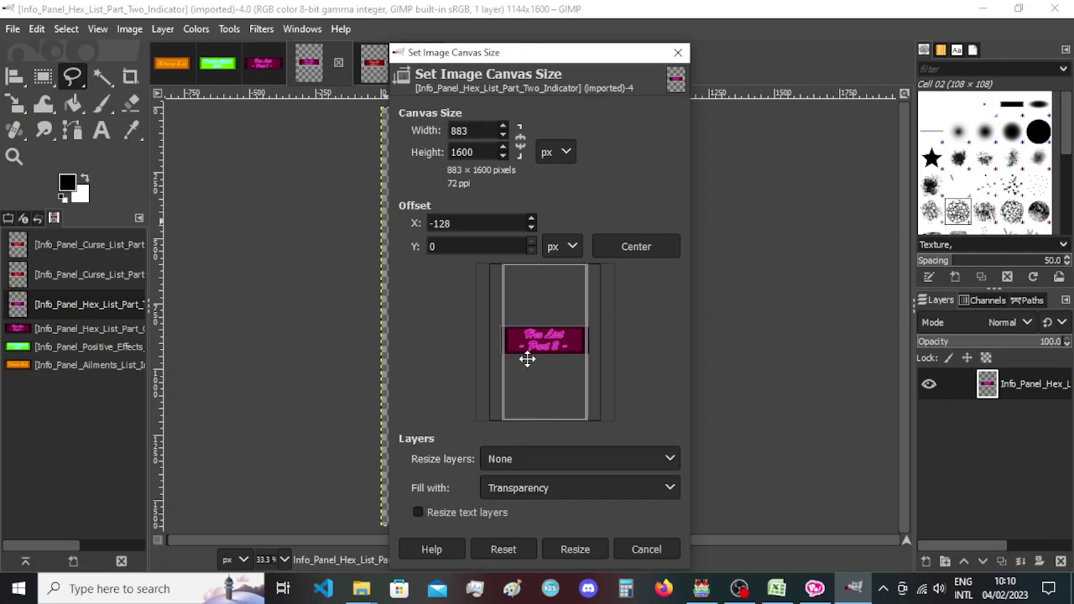
click(575, 549)
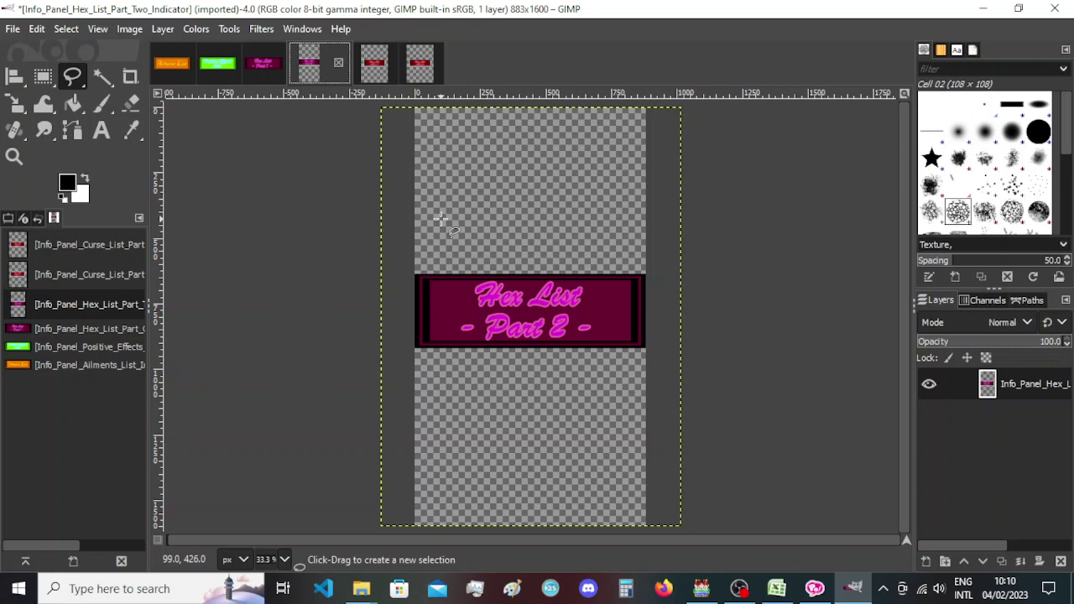
click(265, 65)
click(326, 67)
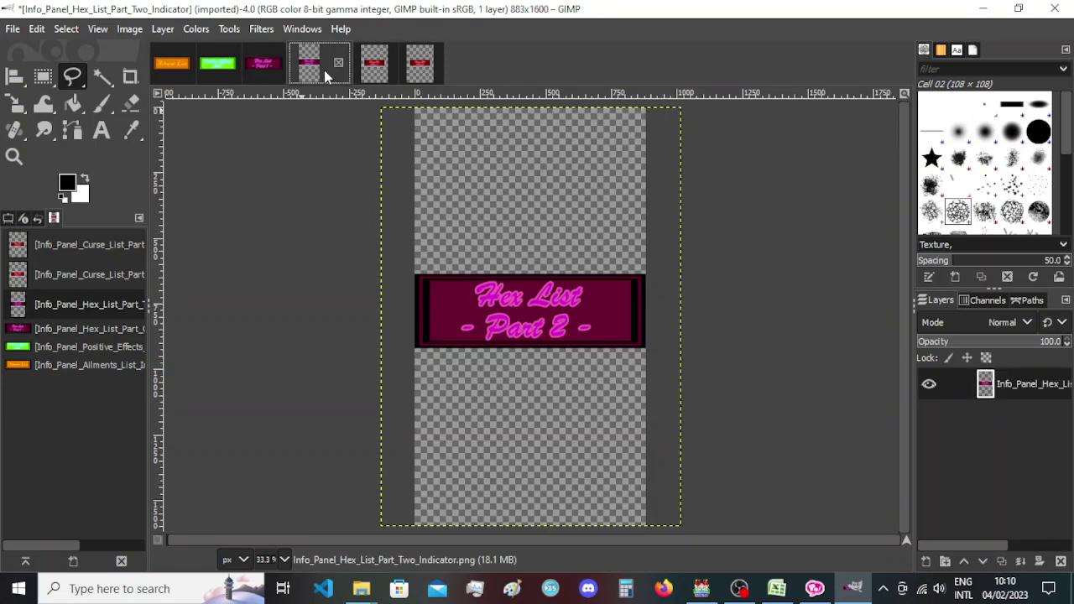
Set the Hex List Part Two canvas height to 300 px, shift the banner vertically into the canvas area and apply the resize.
click(129, 29)
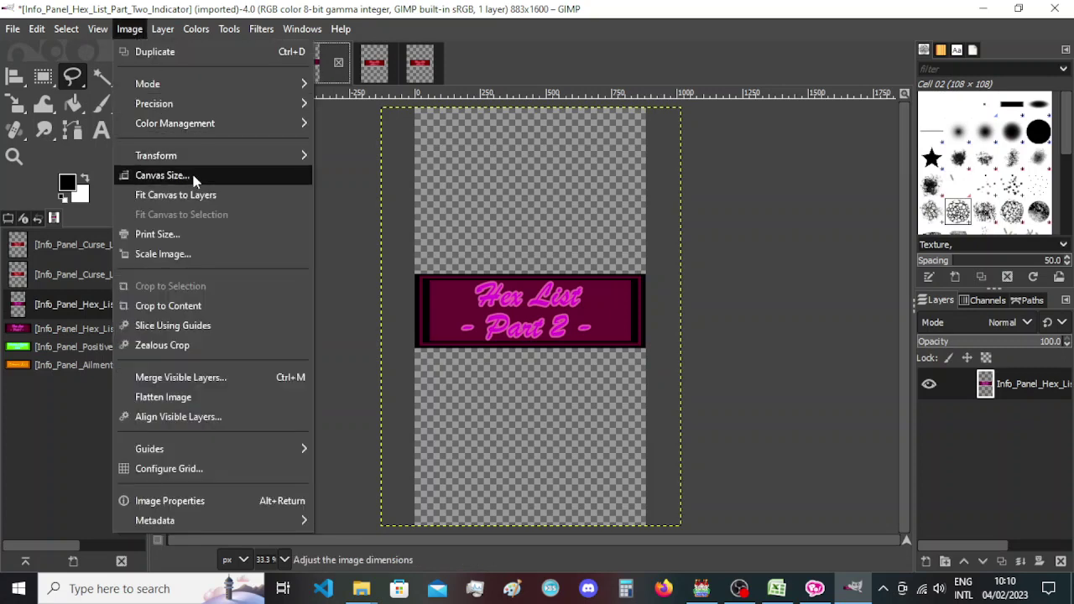
click(197, 175)
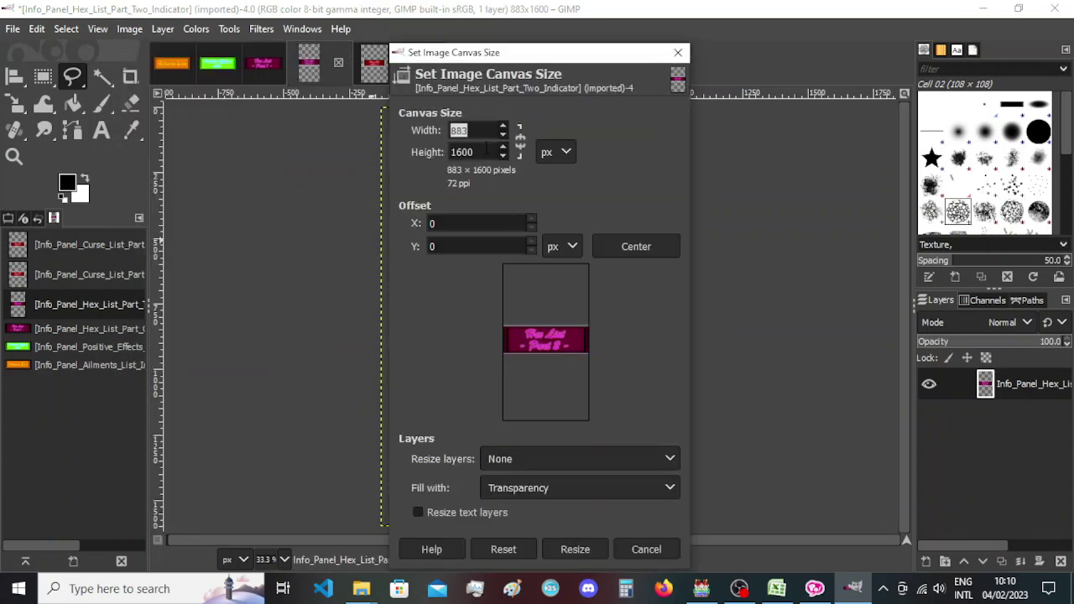
key(Tab)
text(300)
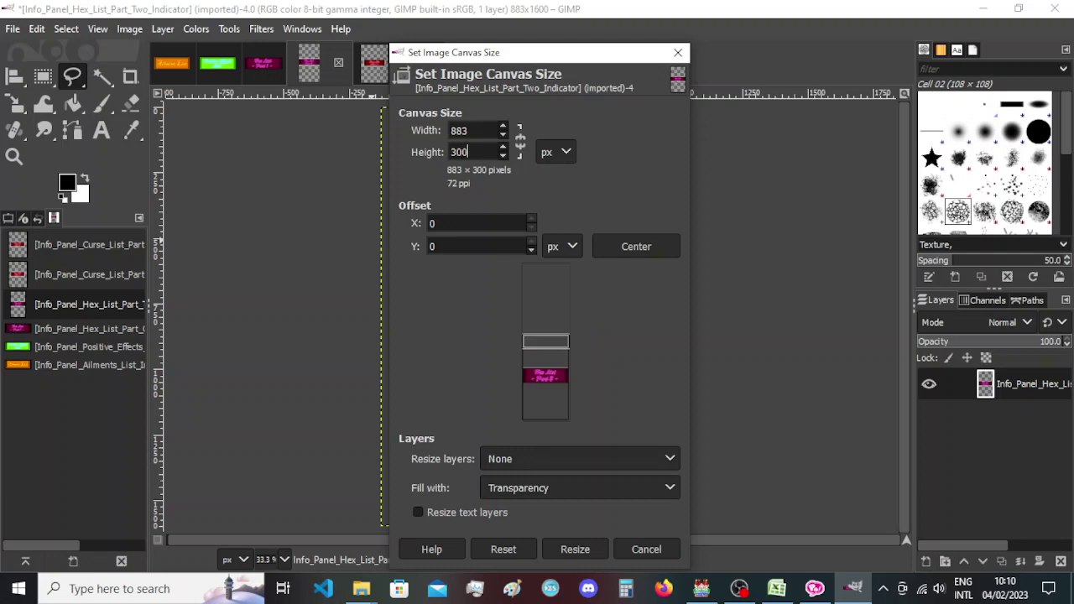
drag(558, 397, 554, 363)
click(576, 548)
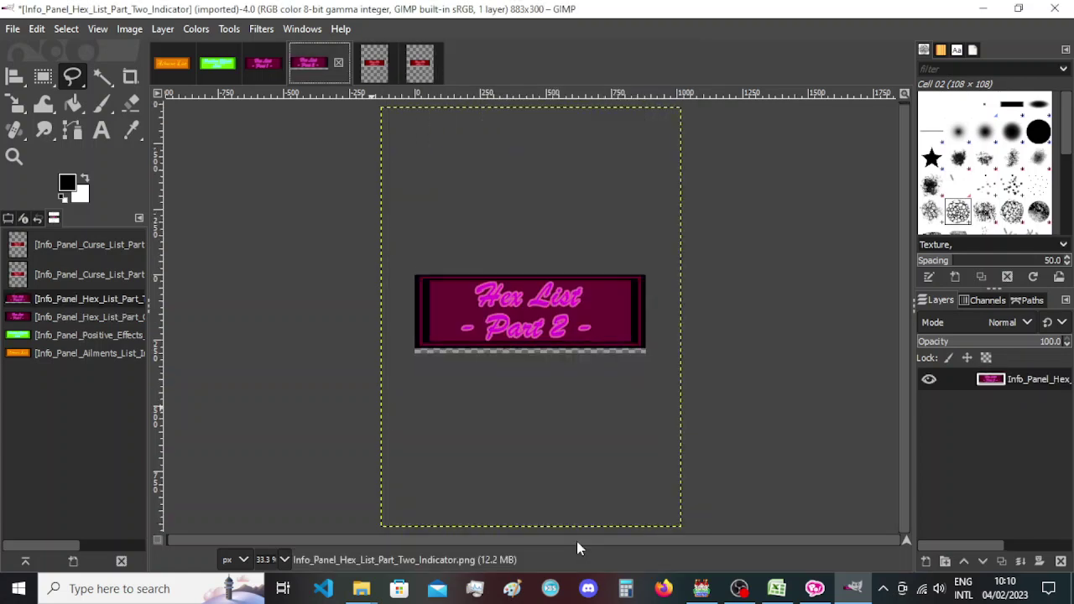
Compare Hex List Part Two with Part One and trim Part Two's canvas height to 280 px, keeping both offsets at 0.
click(262, 63)
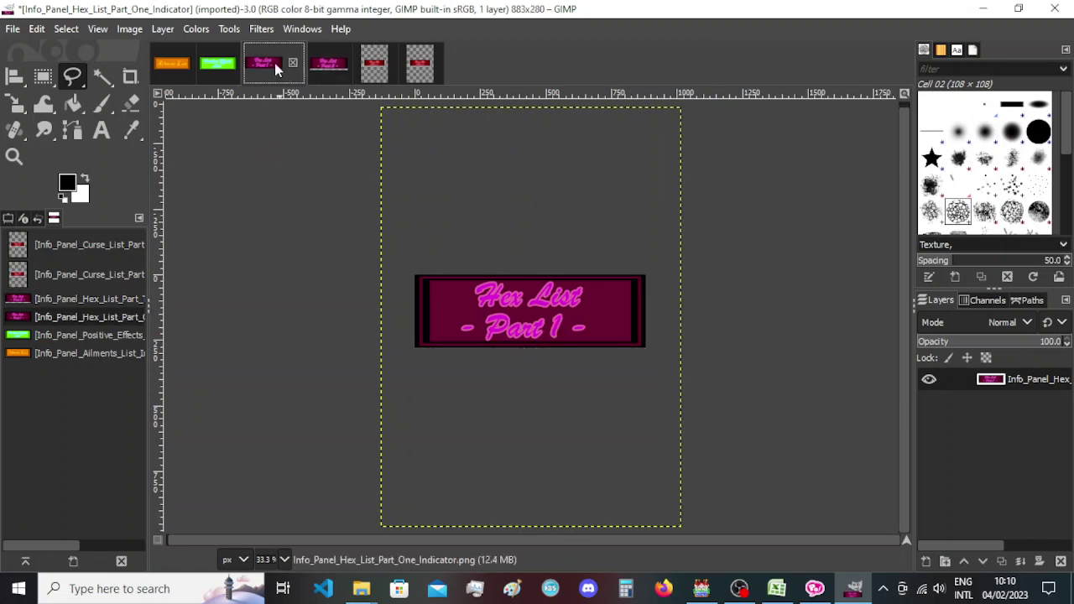
click(293, 63)
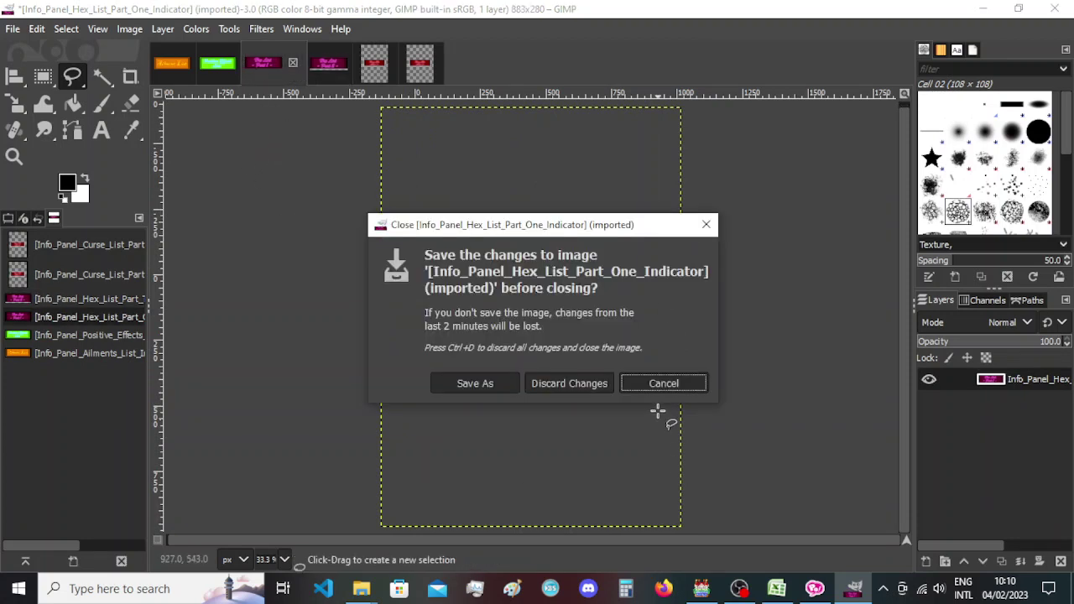
click(653, 383)
click(331, 66)
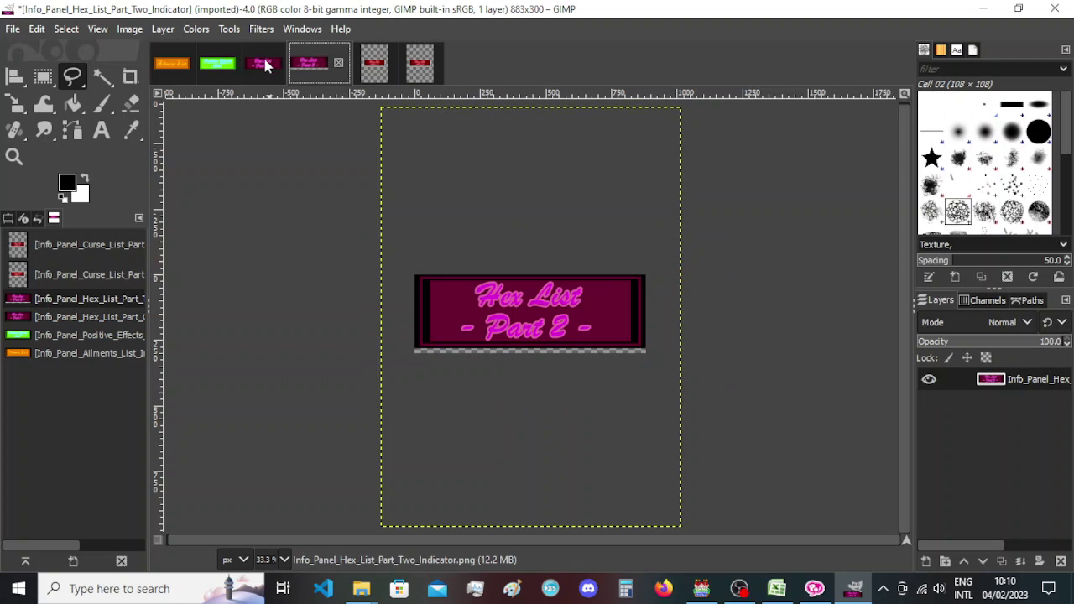
click(263, 64)
click(326, 67)
click(131, 29)
click(206, 176)
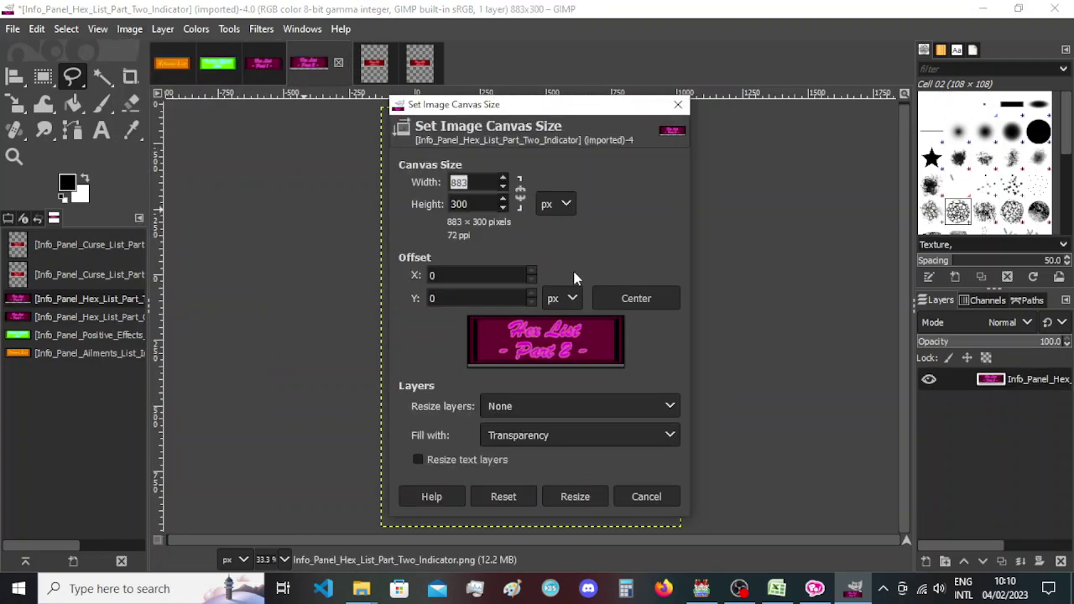
key(Tab)
text(280)
click(575, 497)
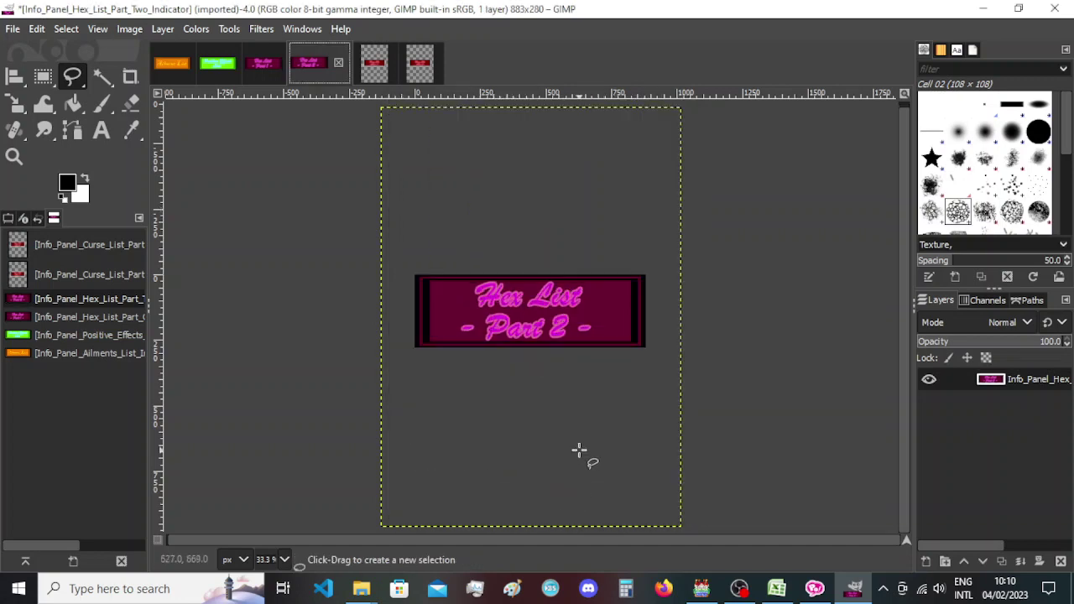
Resize the Curse List Part One canvas width to 883 px with a horizontal offset of about -128 px and compare it with Hex List Part Two.
click(376, 72)
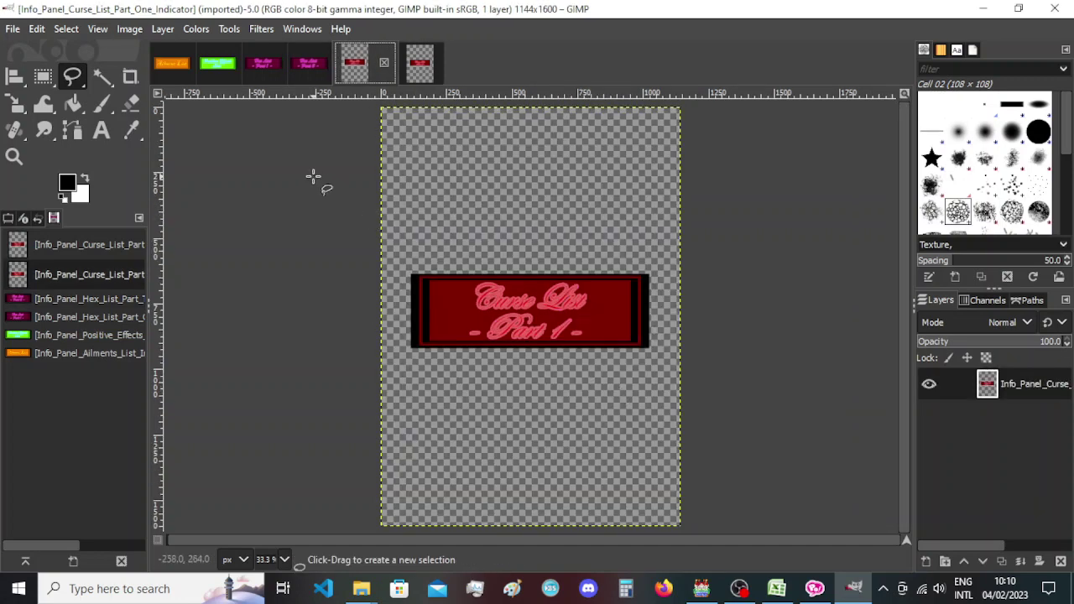
click(128, 29)
click(210, 170)
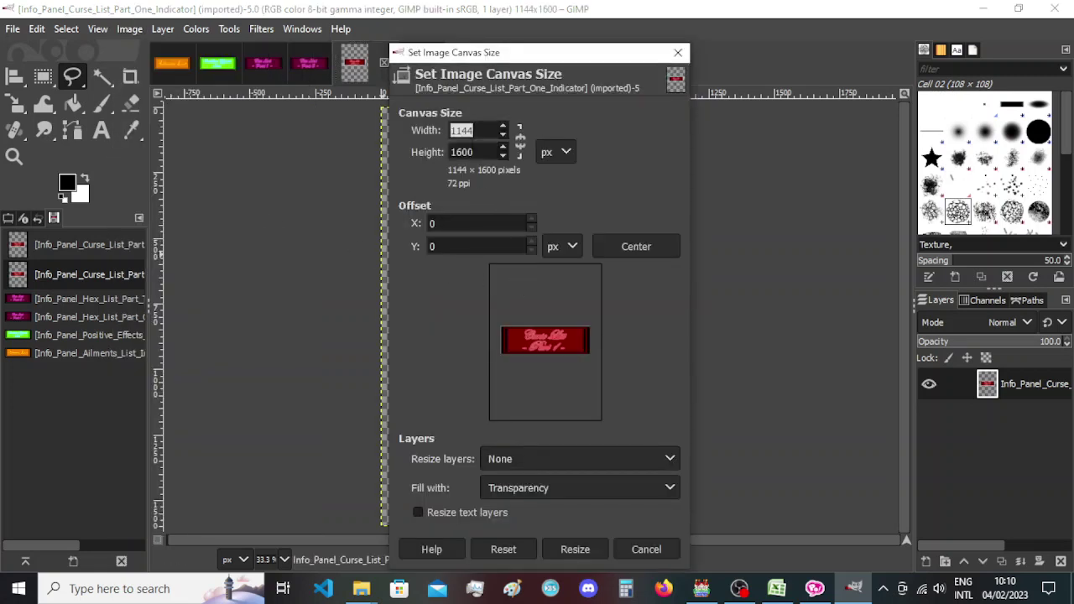
text(883)
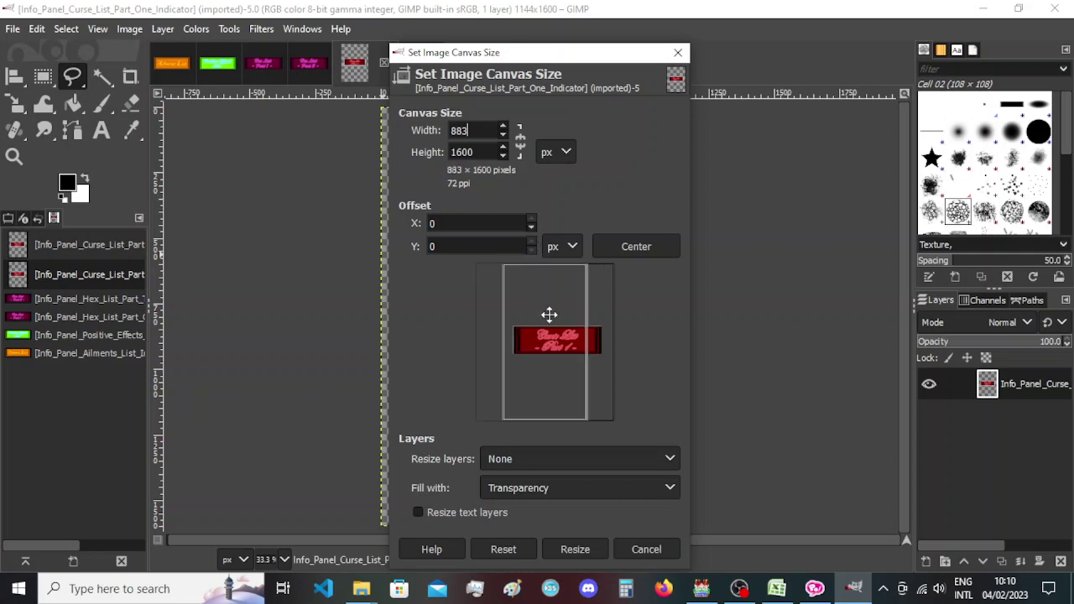
drag(574, 364, 561, 364)
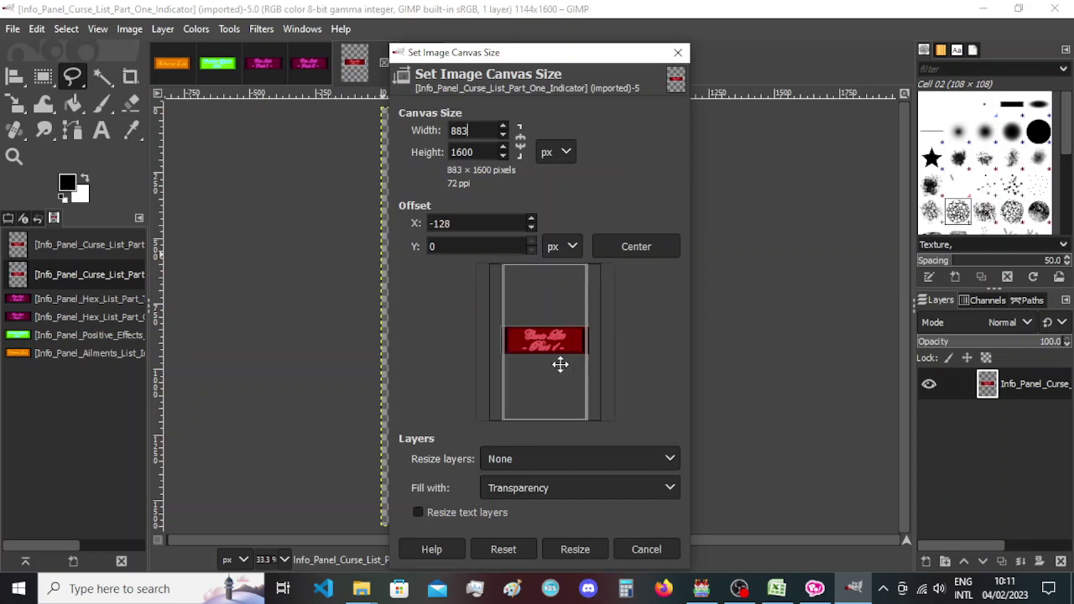
click(585, 552)
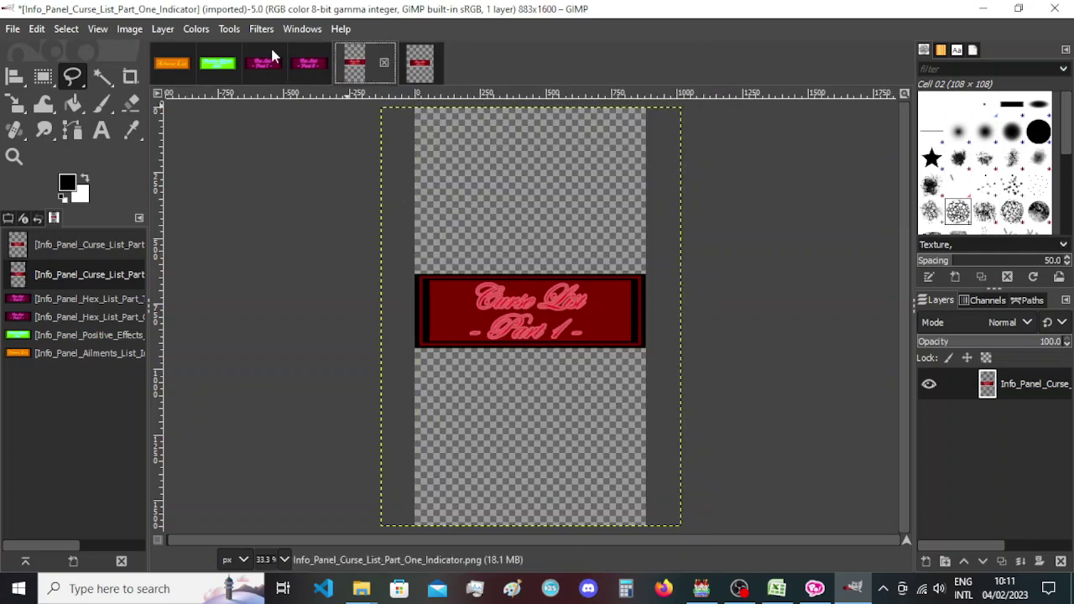
click(309, 64)
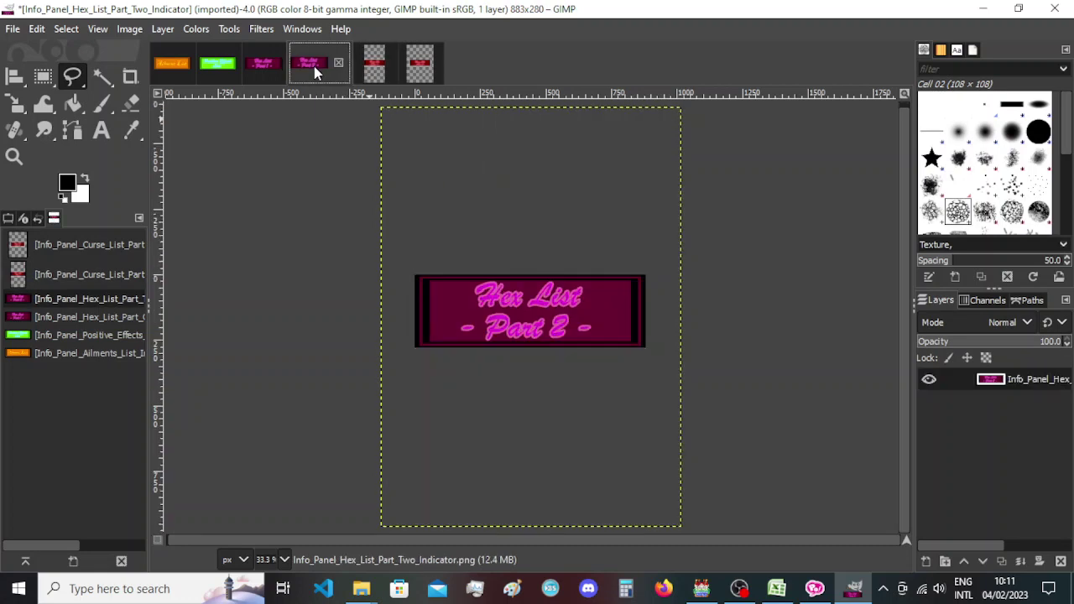
click(374, 65)
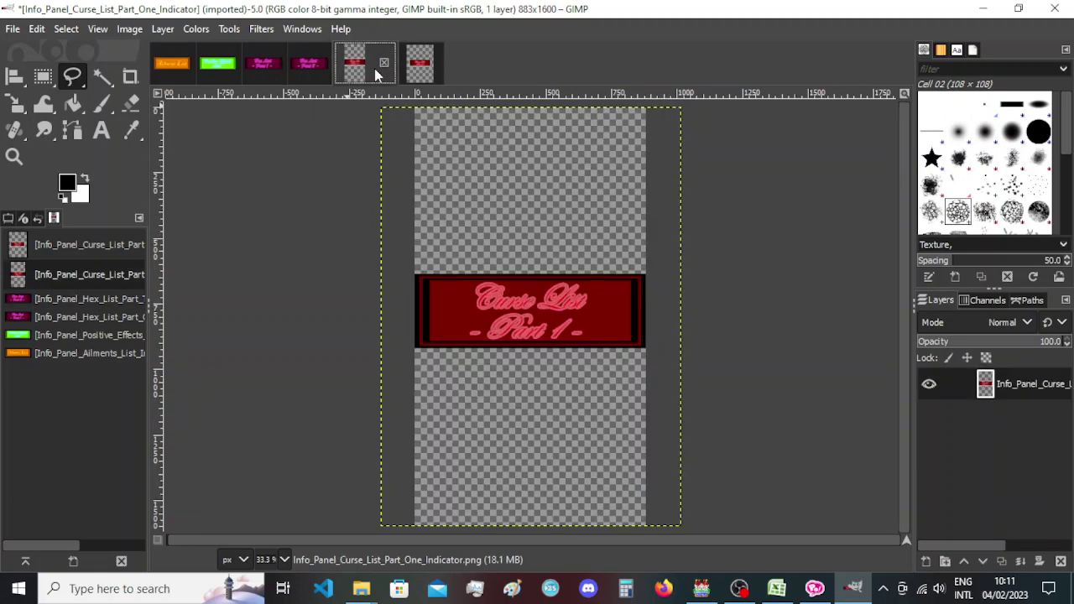
click(310, 65)
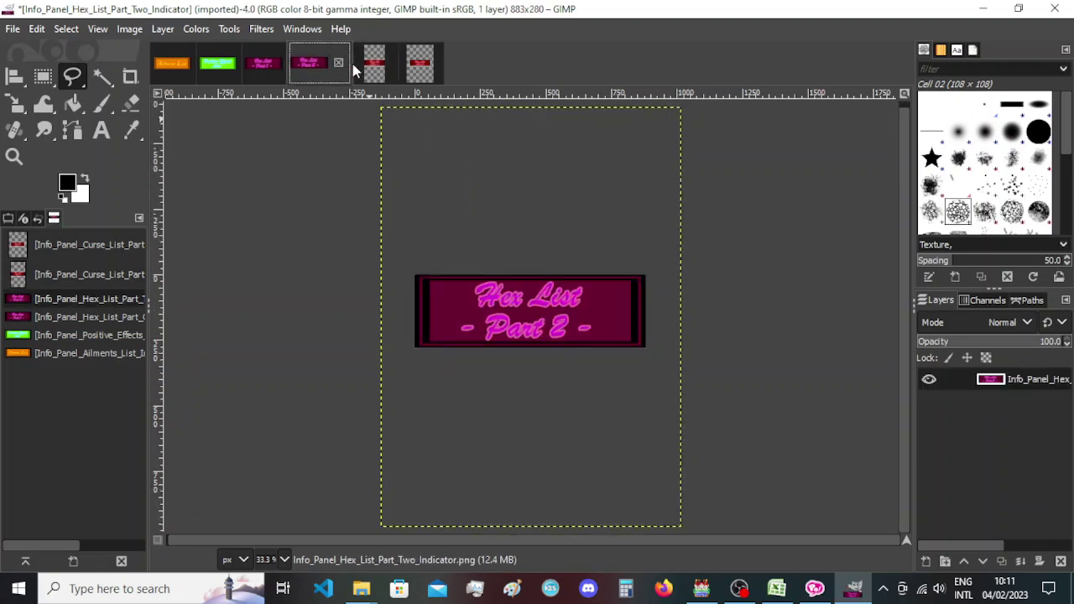
click(371, 71)
click(329, 65)
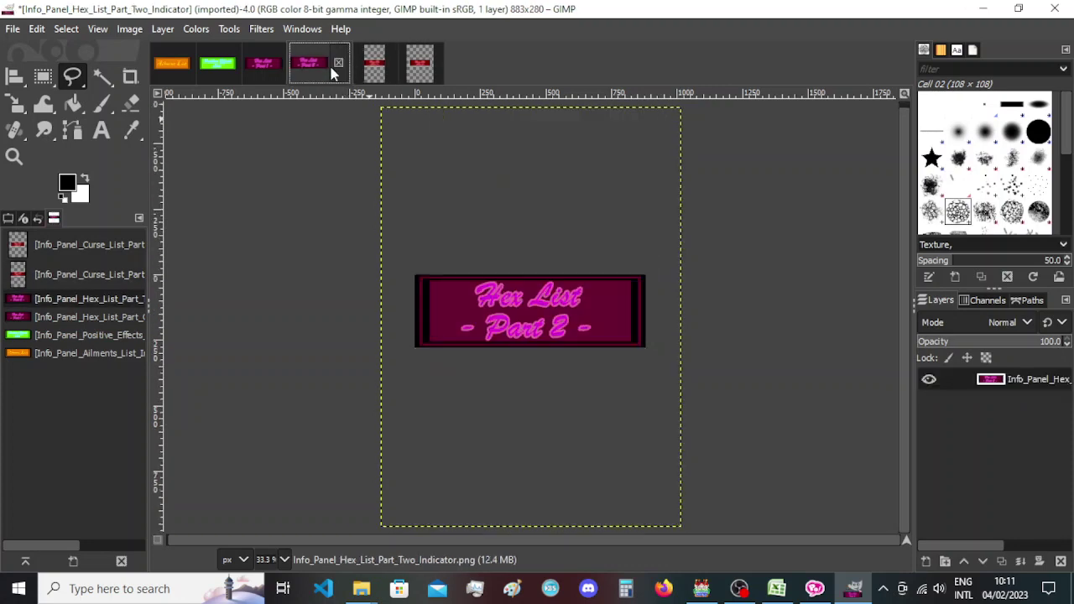
click(374, 73)
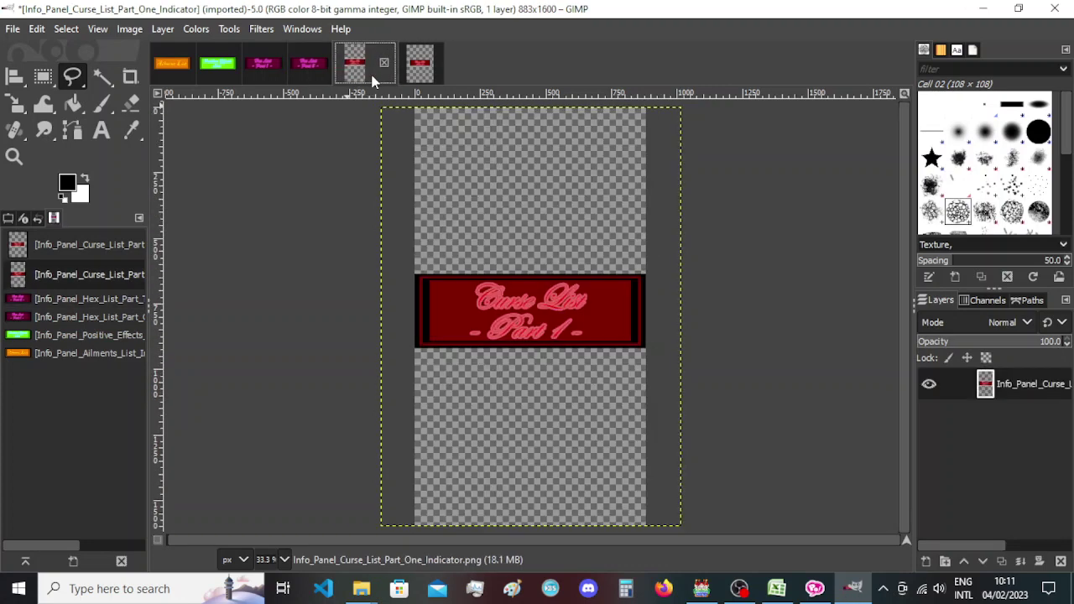
Try resizing the Curse List Part One canvas height to 300 px with a vertical offset of about -652 px and compare it with Hex List Part Two.
click(422, 77)
click(129, 29)
click(168, 172)
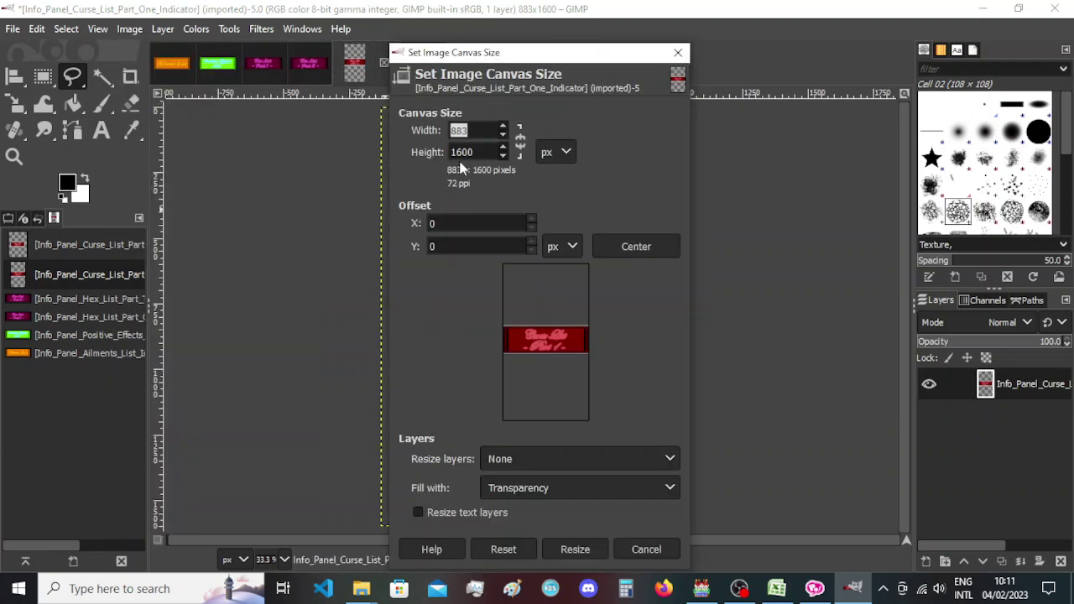
key(Tab)
text(30)
drag(556, 405, 552, 364)
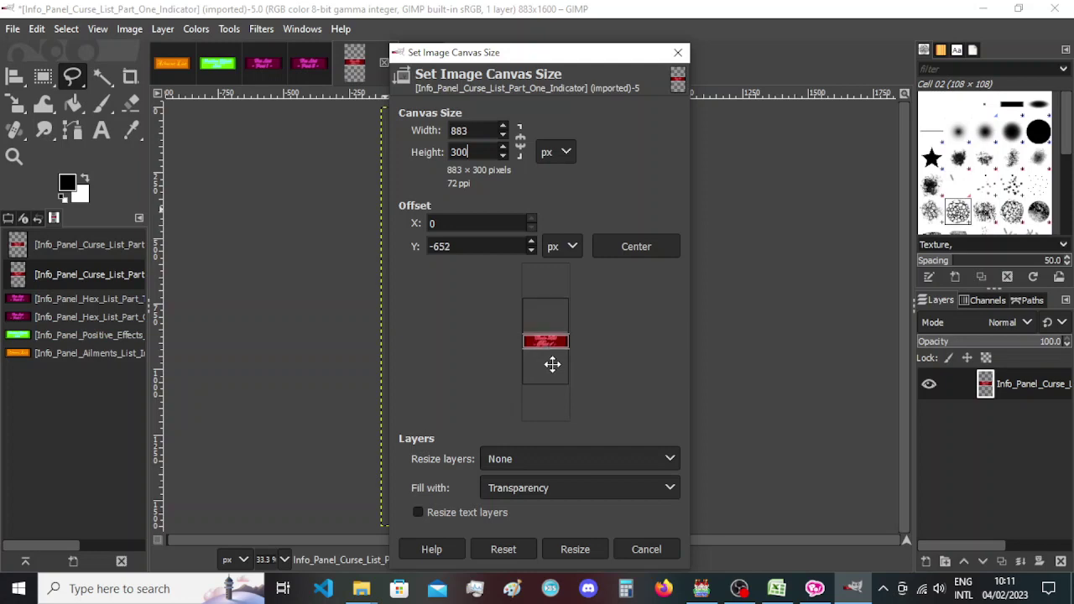
click(575, 549)
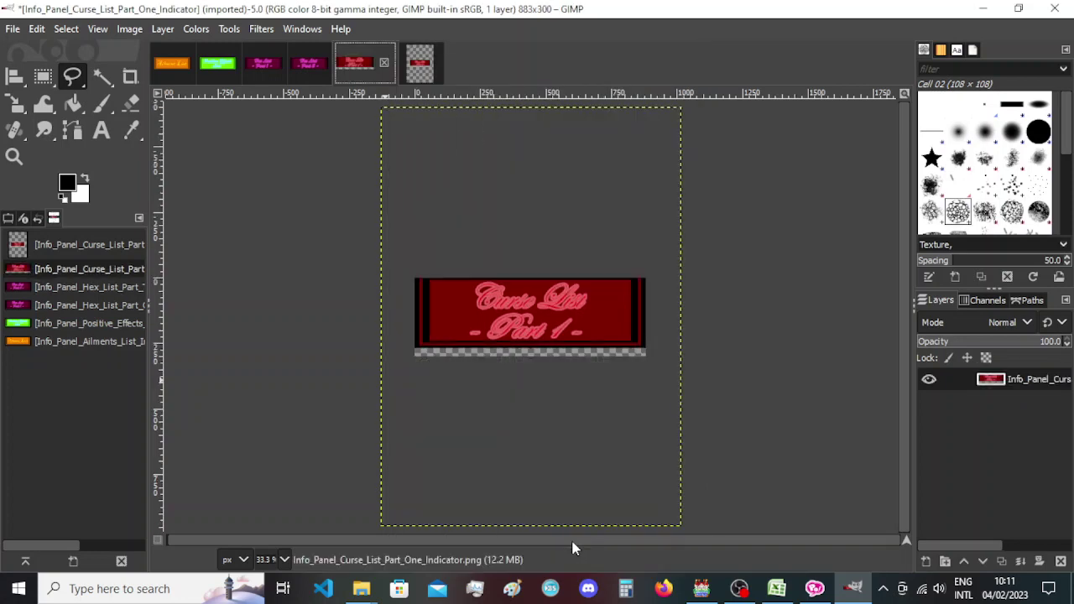
click(307, 67)
click(366, 64)
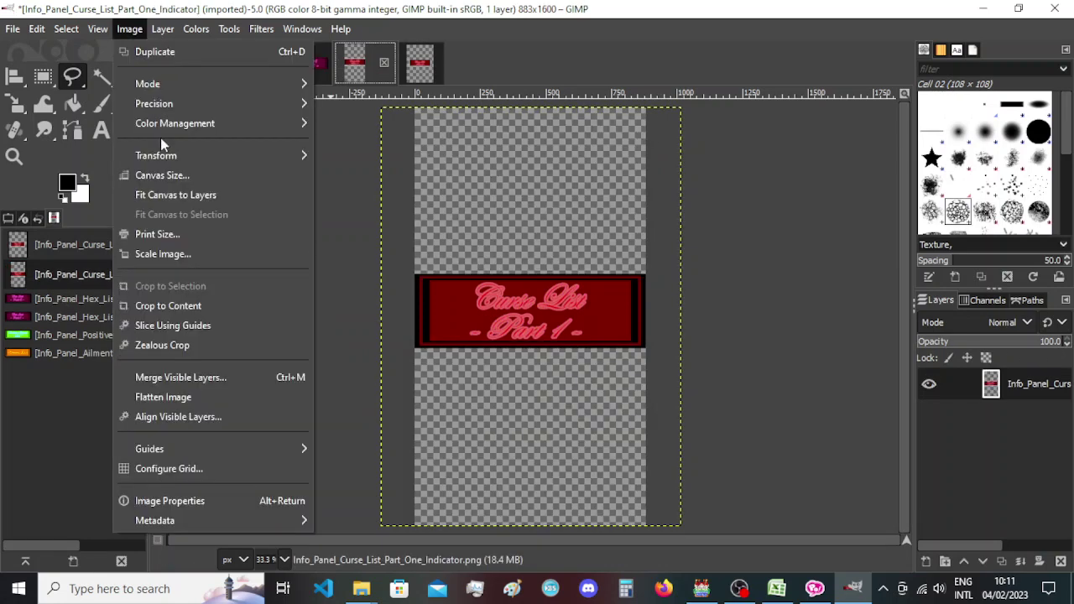
Try a Curse List Part One canvas height of 300 px with a vertical offset of about -609 px.
click(132, 29)
click(168, 175)
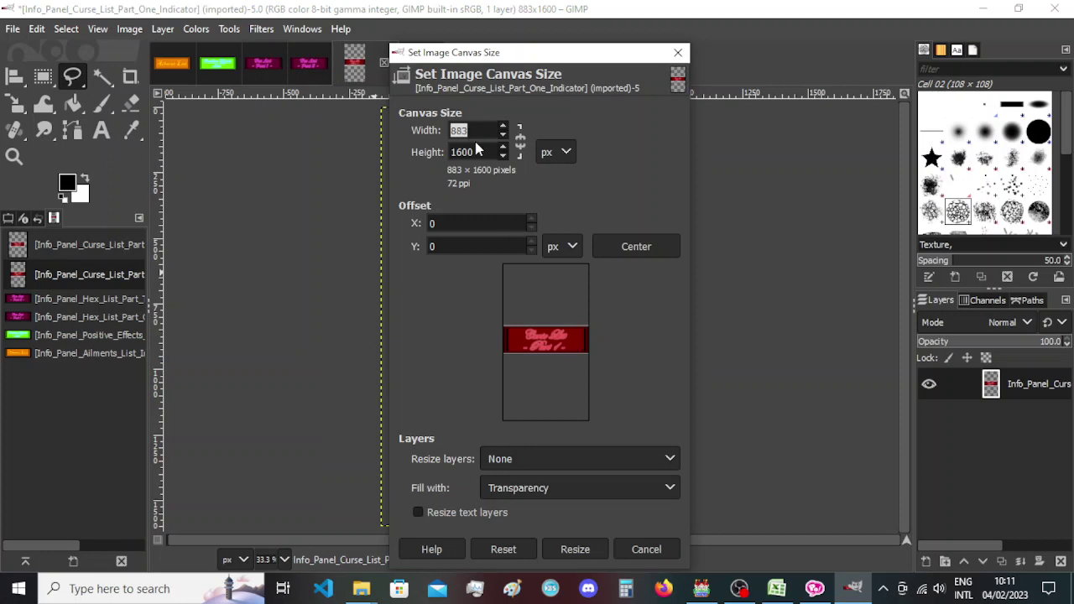
double_click(467, 152)
text(300)
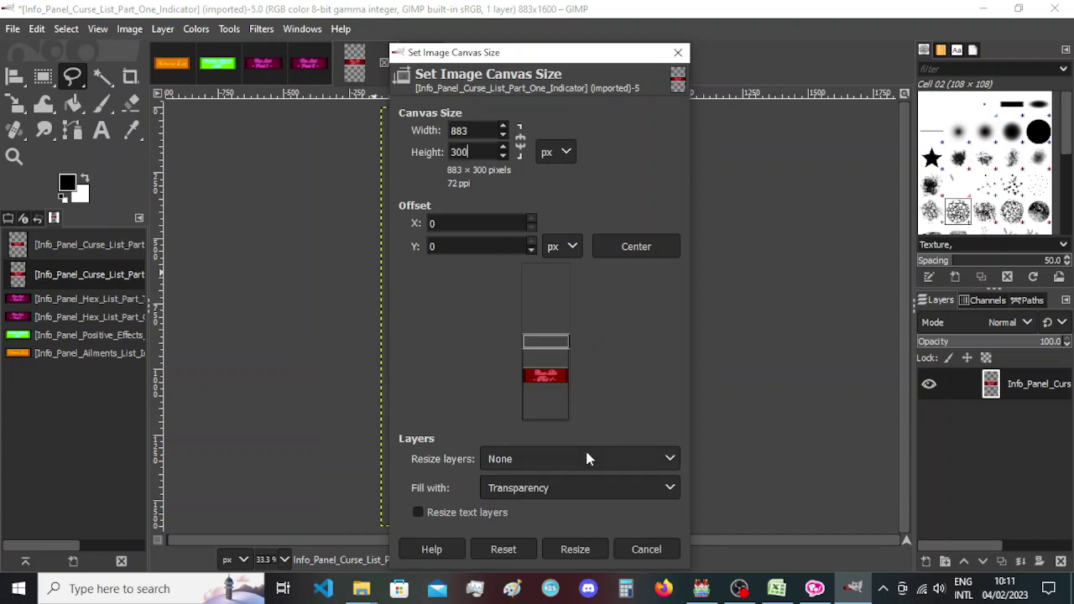
drag(547, 369, 546, 335)
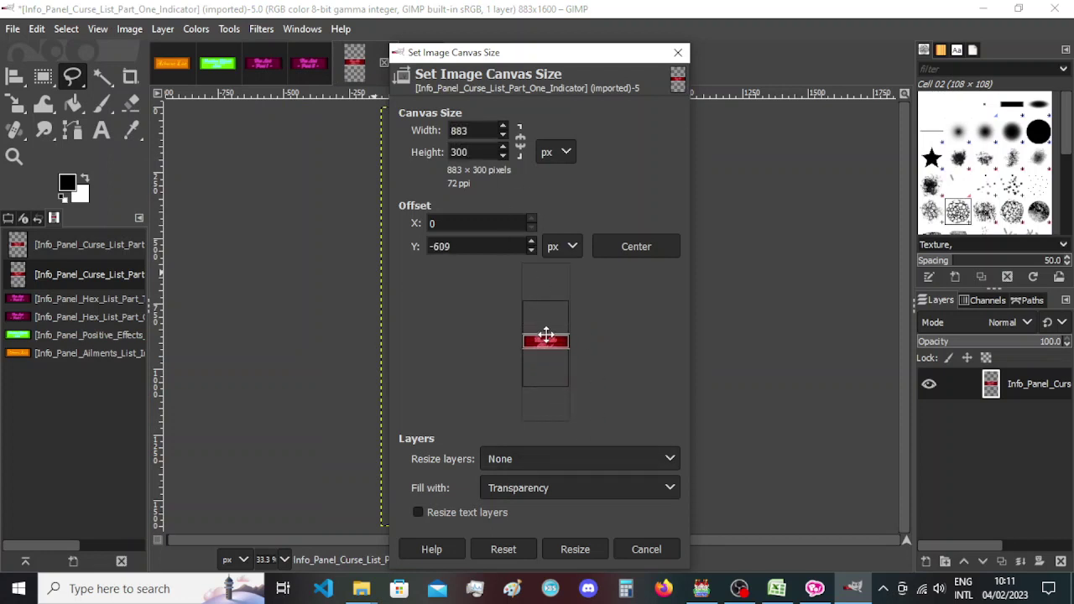
click(585, 549)
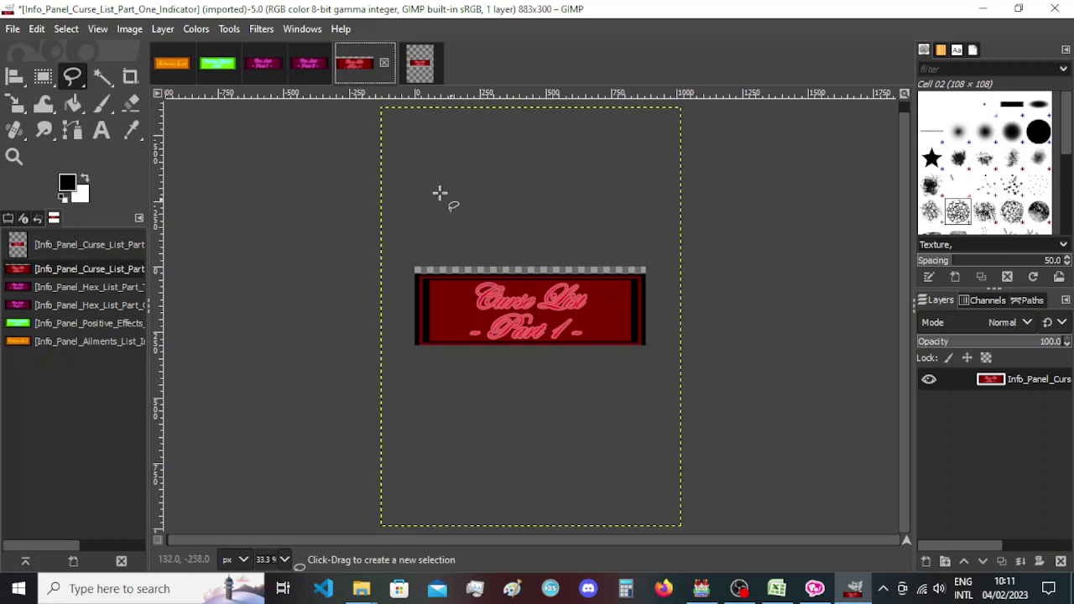
Lower the Curse List Part One canvas height to 290 px with a vertical offset of -10 px in the canvas size settings.
click(129, 28)
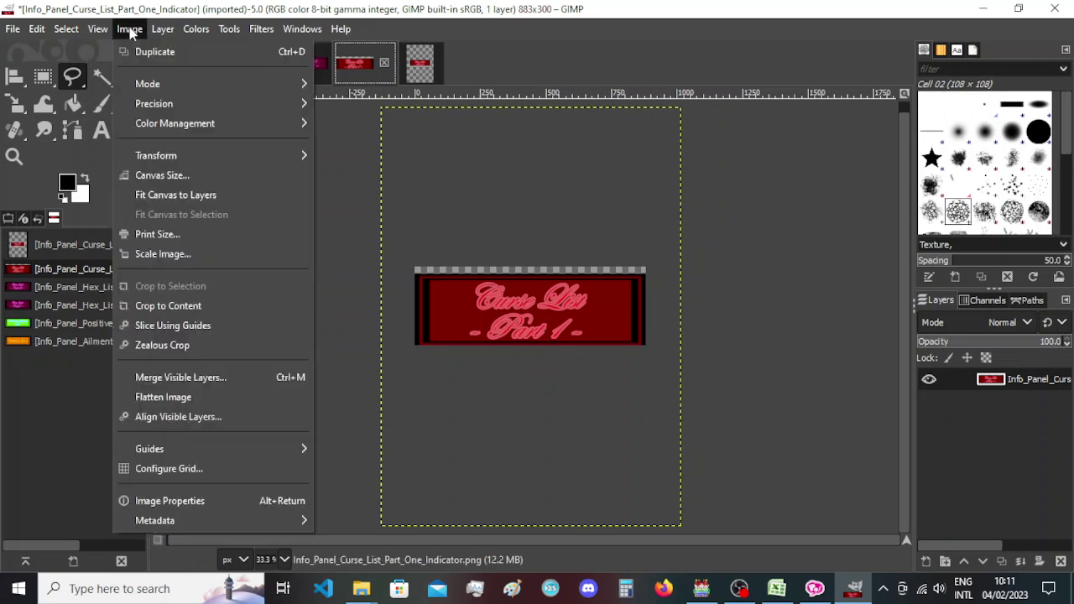
click(159, 175)
double_click(458, 204)
text(2)
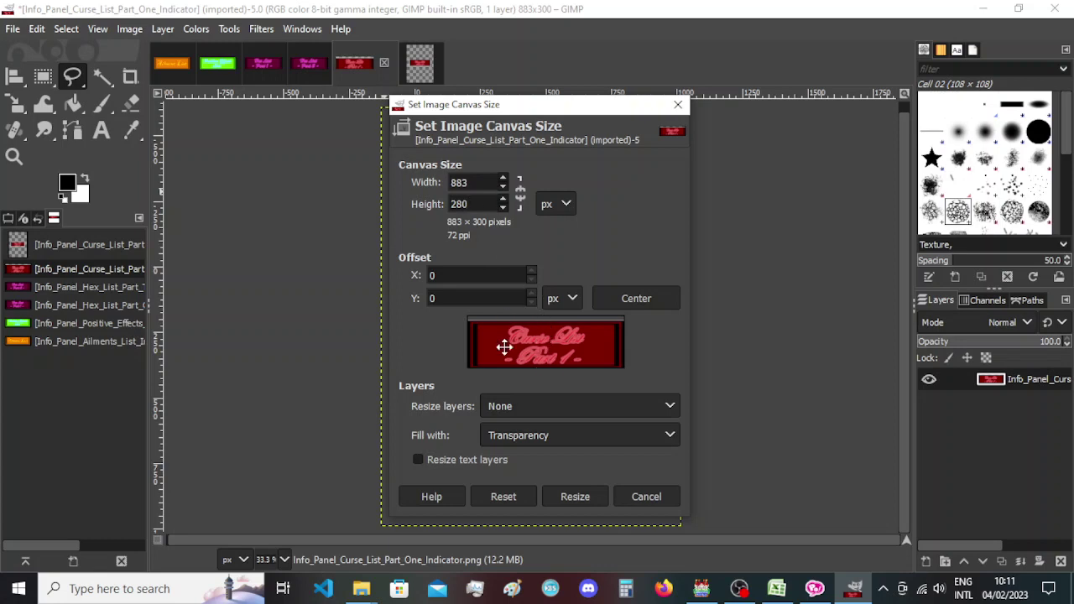
text(80)
key(BackSpace)
key(BackSpace)
key(BackSpace)
text(300)
scroll(484, 204, down, 7)
scroll(485, 203, down, 3)
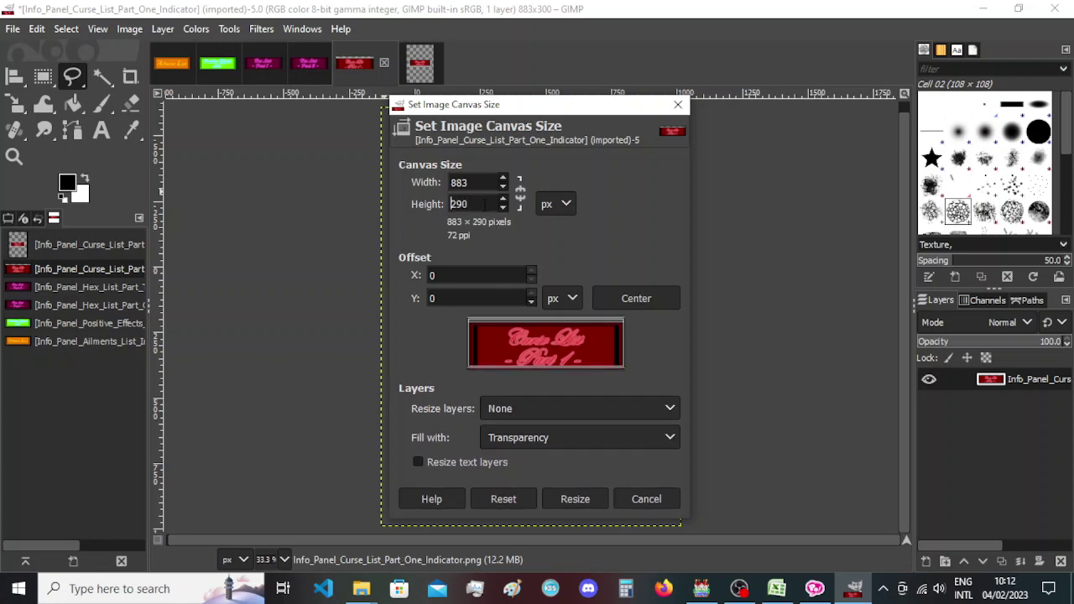
drag(551, 321, 552, 319)
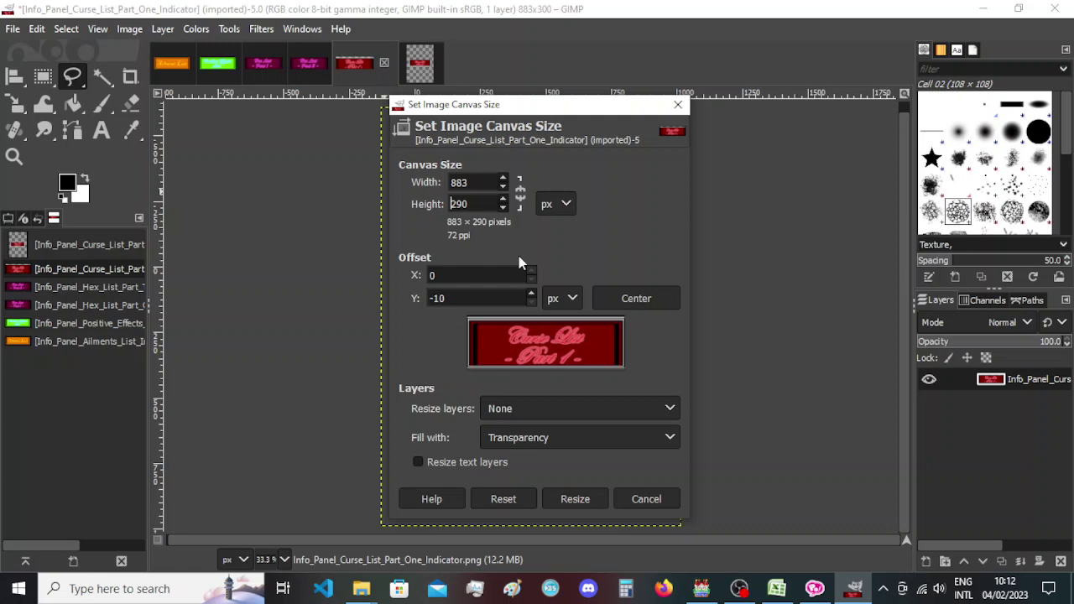
Try a 280 px canvas height with the Curse List Part One banner shifted further up, and undo the last two canvas resizes.
scroll(480, 204, down, 9)
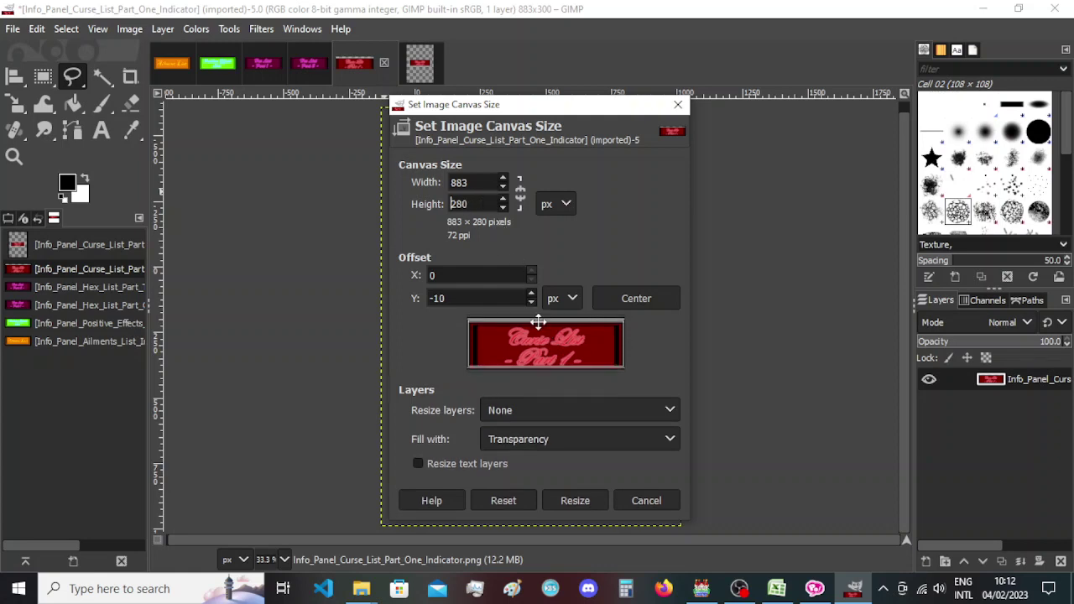
drag(537, 322, 529, 297)
click(574, 500)
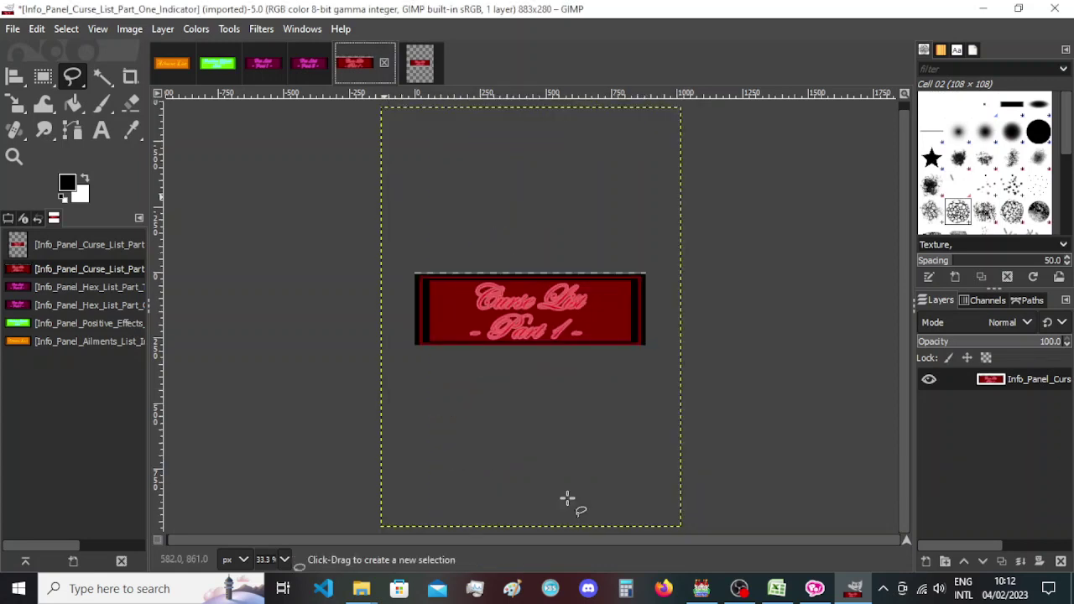
key(ctrl+z)
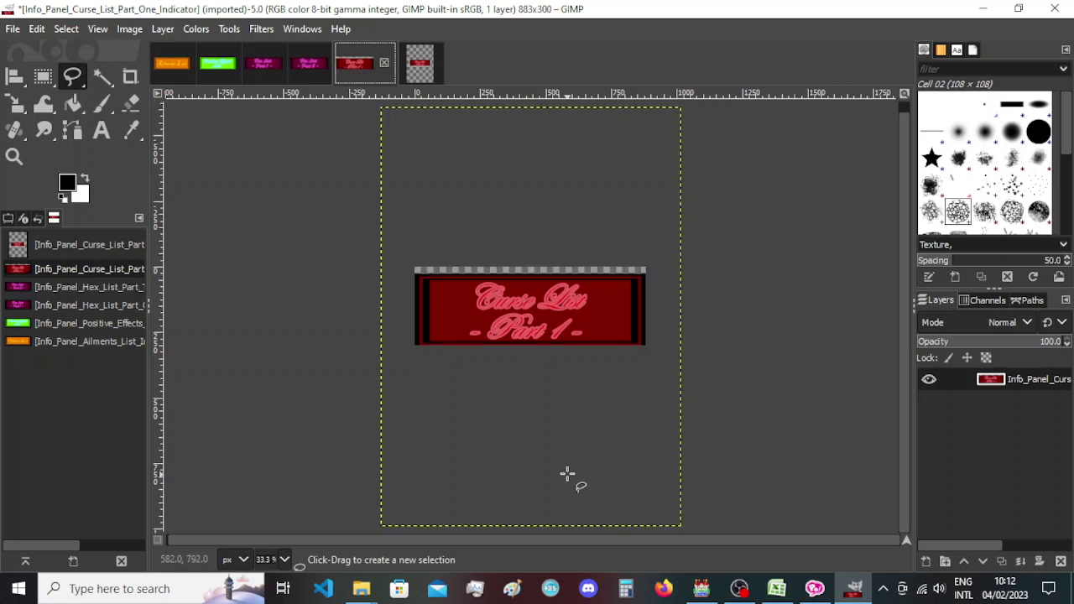
key(ctrl+z)
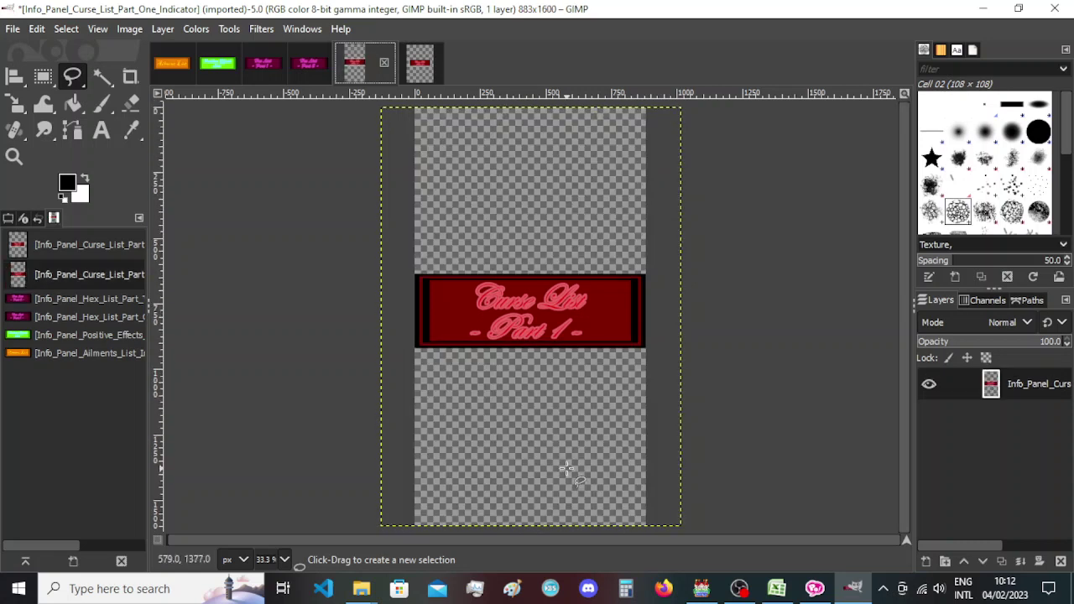
Resize the Curse List Part One canvas height to 300 px with the whole banner shifted inside it and compare it with Hex List Part Two.
click(128, 29)
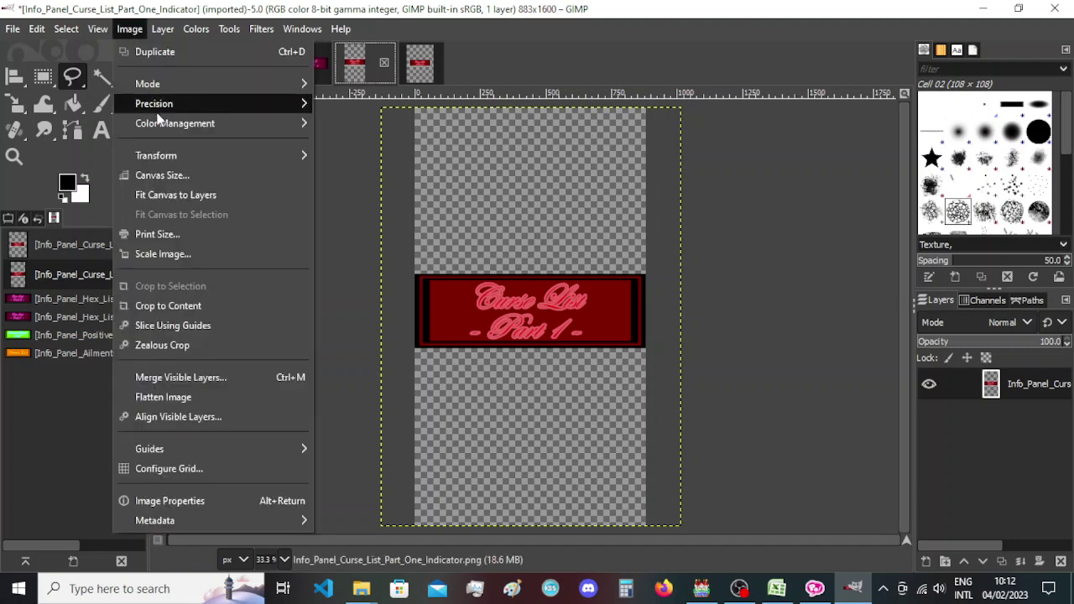
click(173, 174)
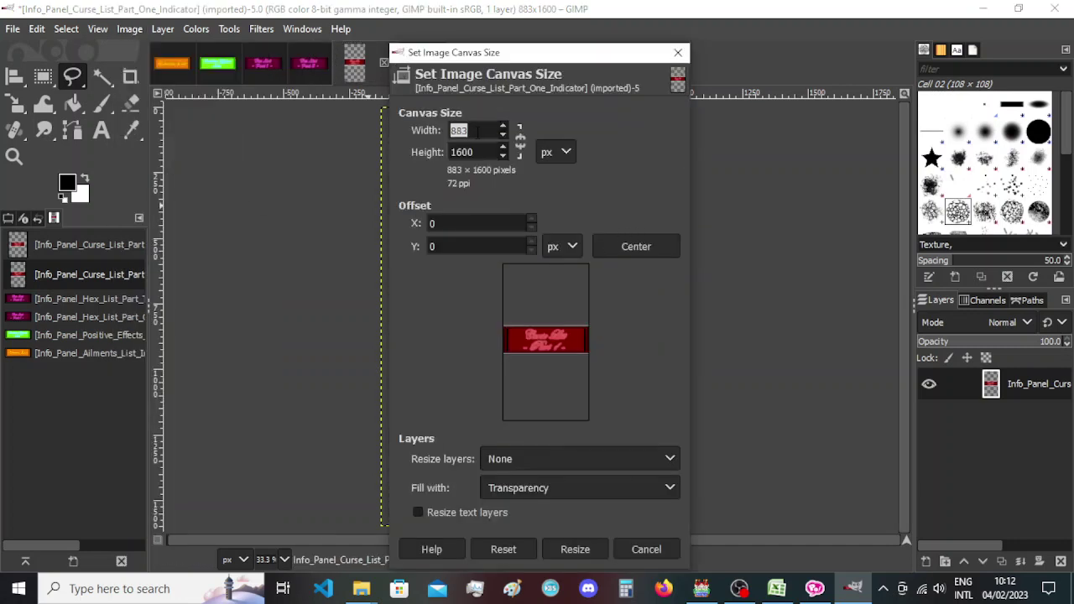
key(Tab)
text(300)
drag(547, 387, 541, 359)
click(576, 545)
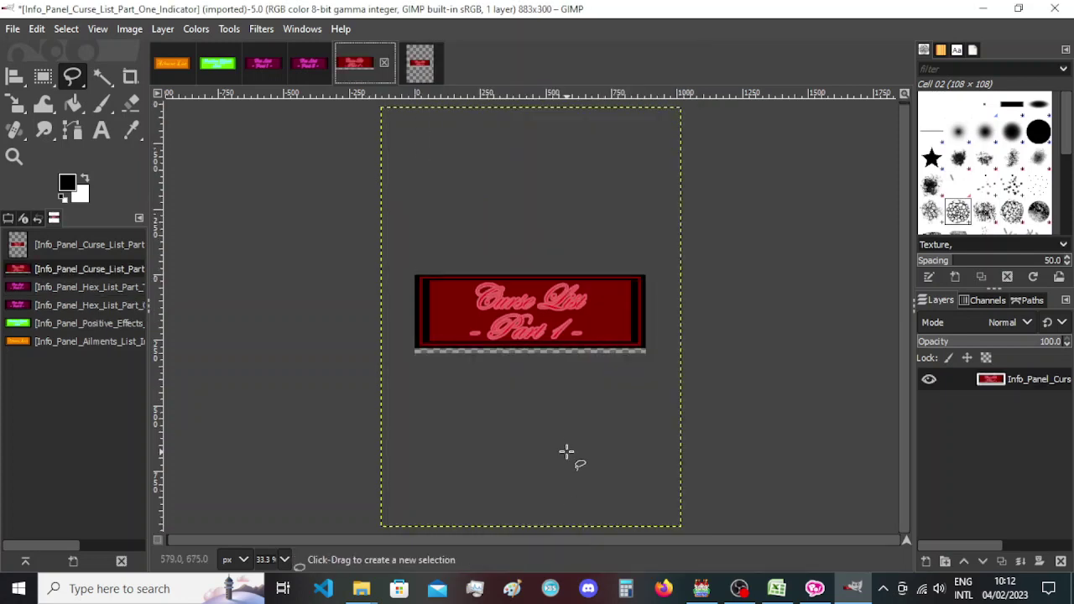
click(300, 72)
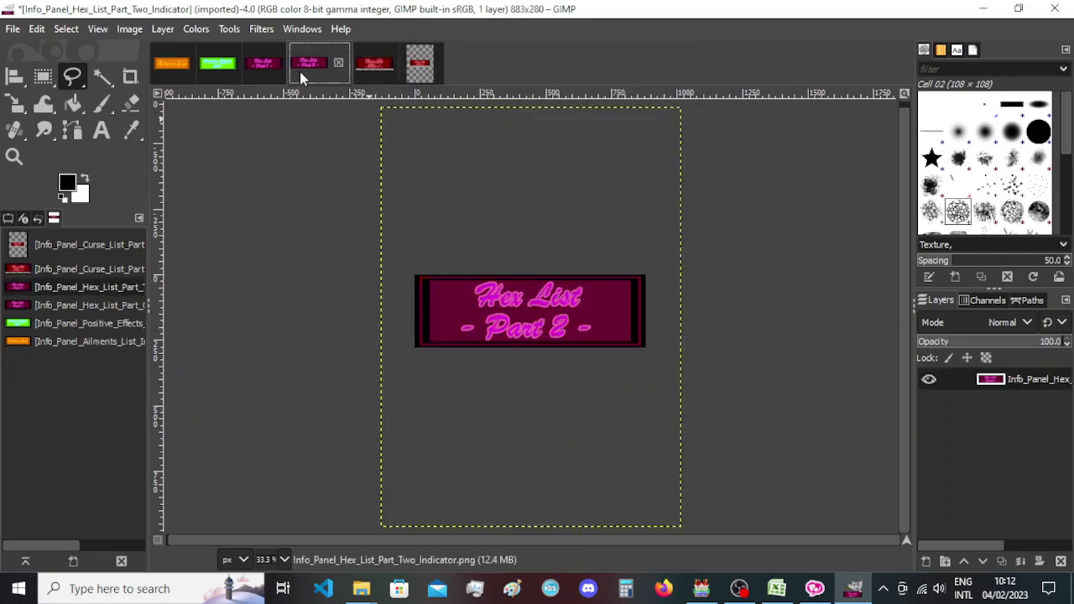
Resize the Curse List Part One canvas height to 280 px with no offset and compare it with Hex List Part Two.
click(375, 71)
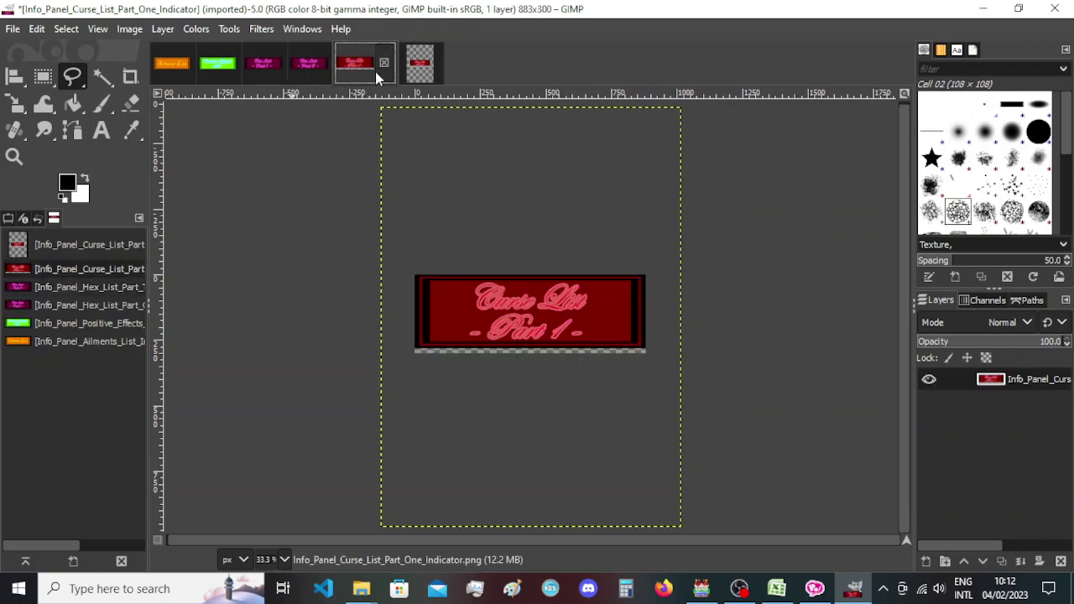
click(129, 28)
click(179, 174)
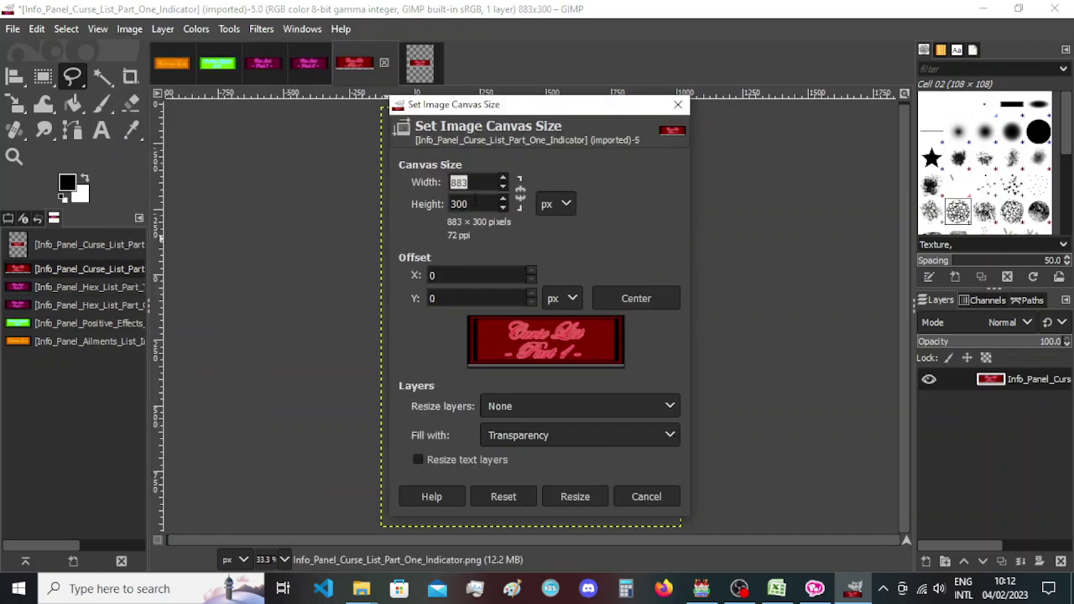
click(475, 203)
double_click(477, 204)
text(280)
click(578, 497)
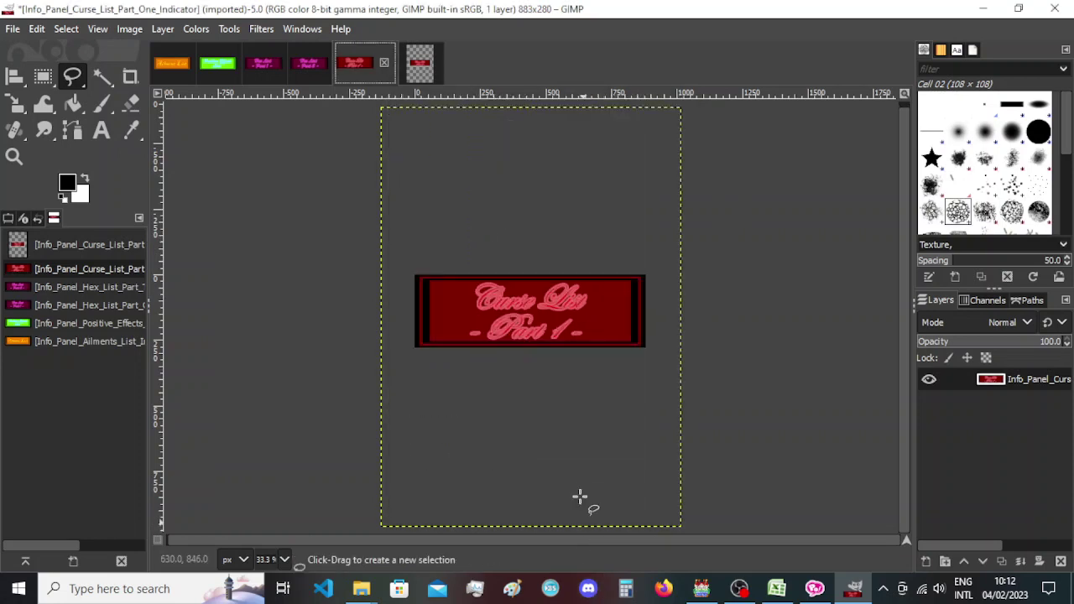
click(303, 63)
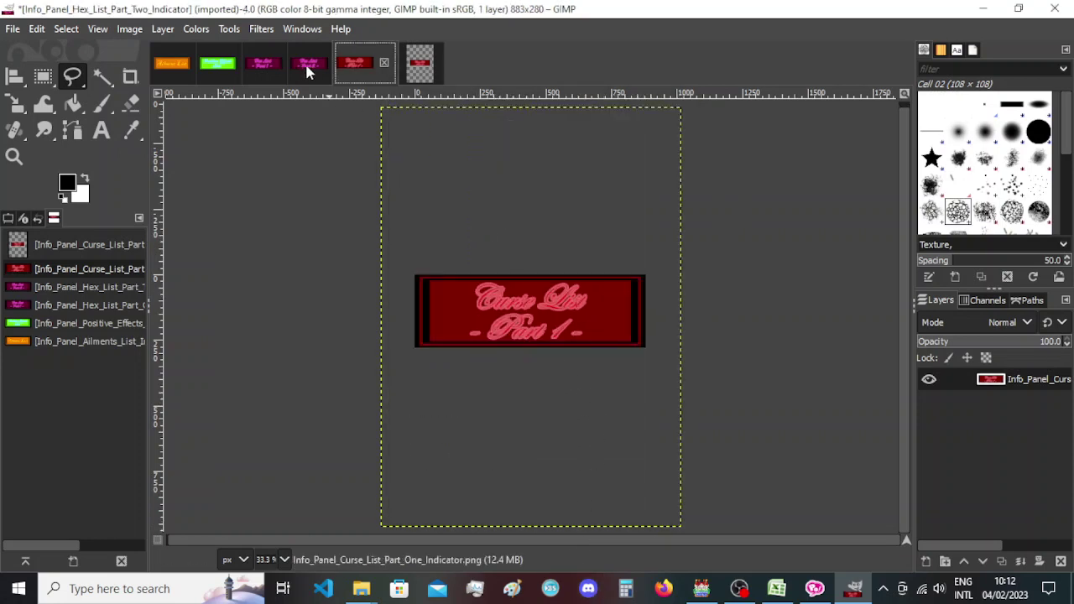
click(363, 69)
Resize the Curse List Part Two canvas width to 883 px, shifting the image horizontally so the banner fills the width.
click(416, 67)
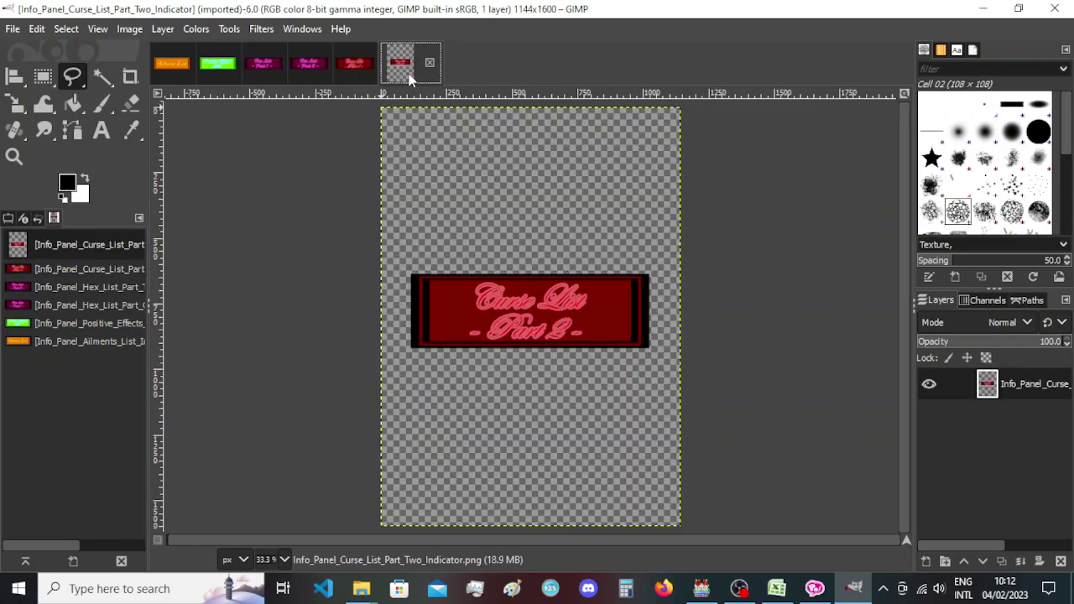
click(130, 29)
click(156, 173)
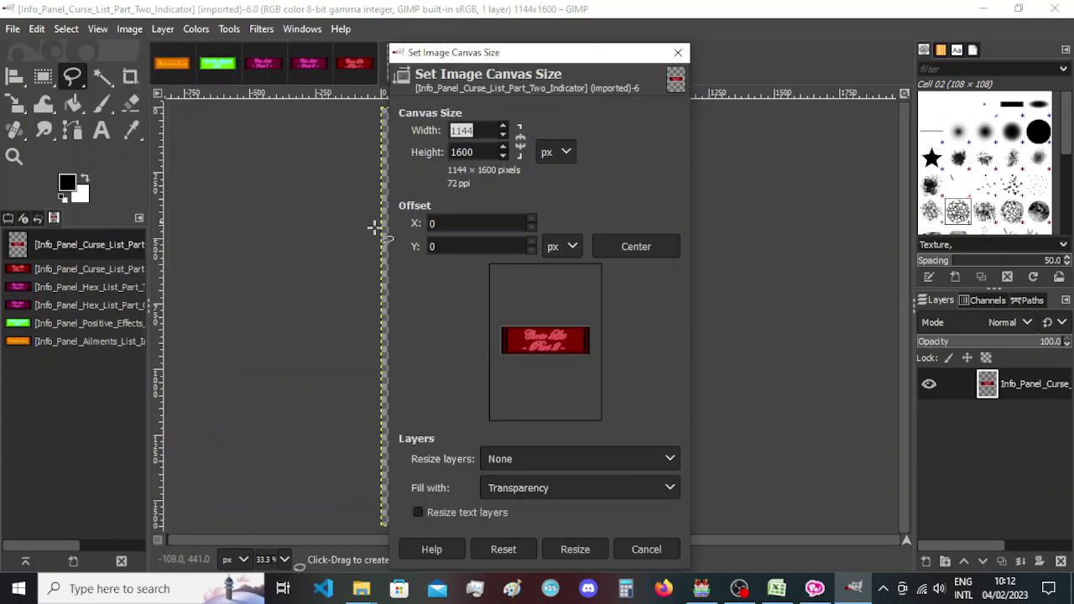
text(883)
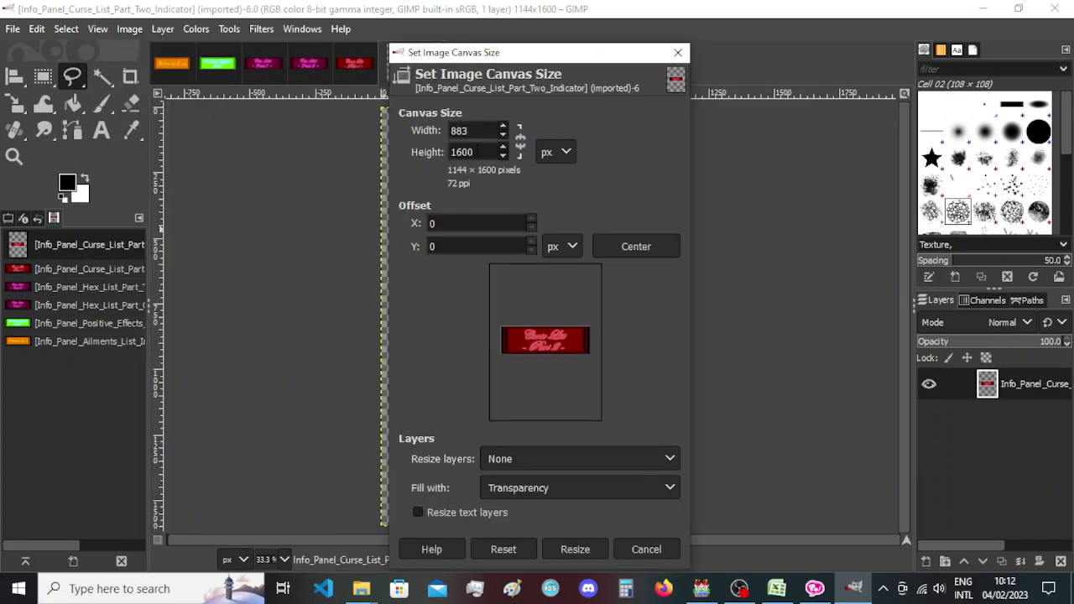
drag(537, 358, 539, 355)
click(575, 549)
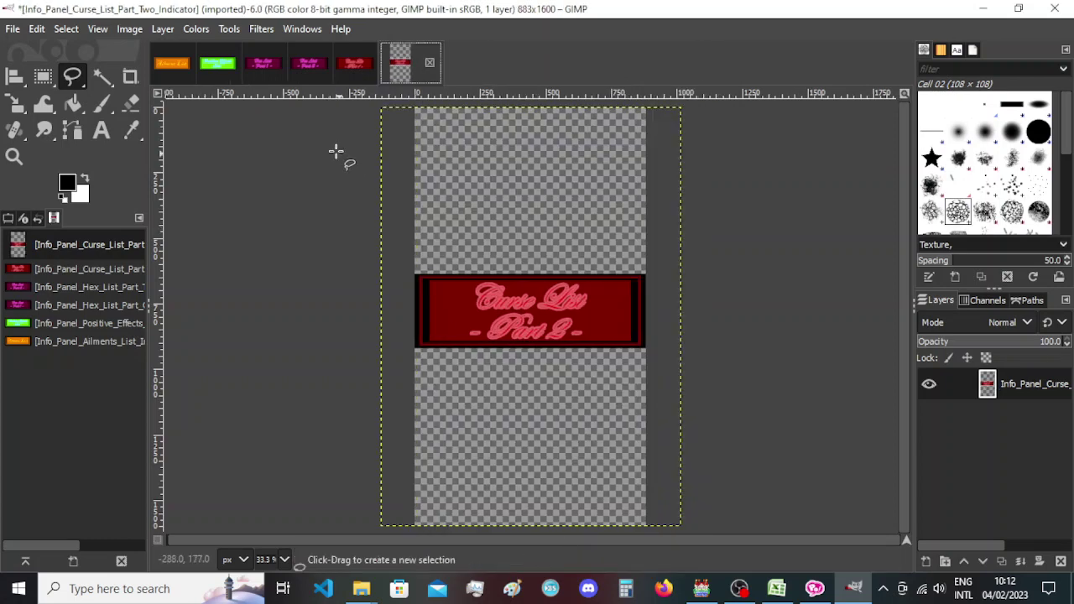
Compare the banner's side edges and position in Curse List Part One and Curse List Part Two.
click(350, 71)
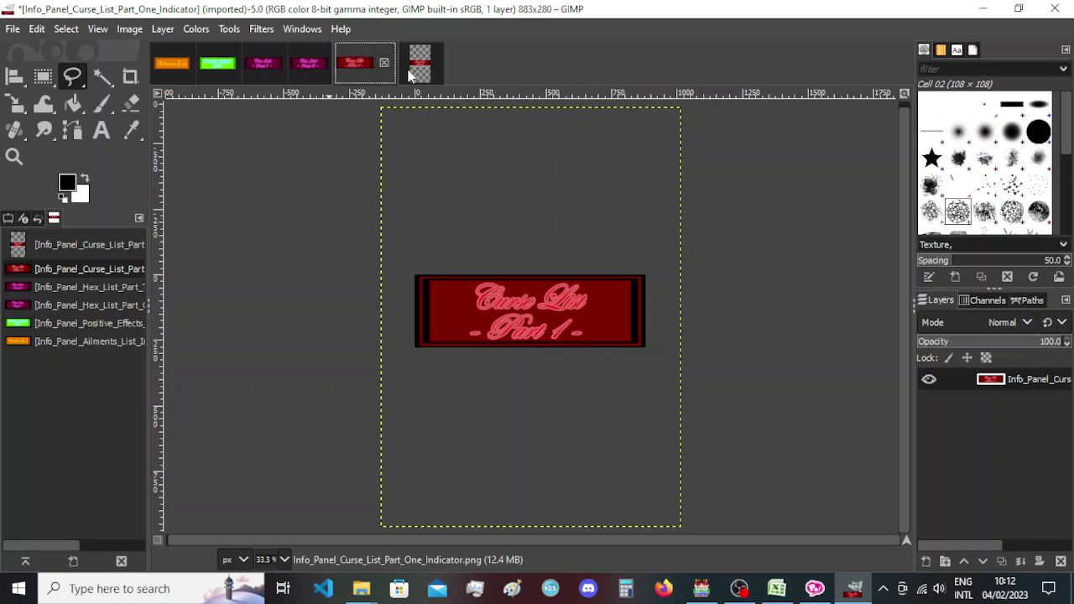
click(417, 73)
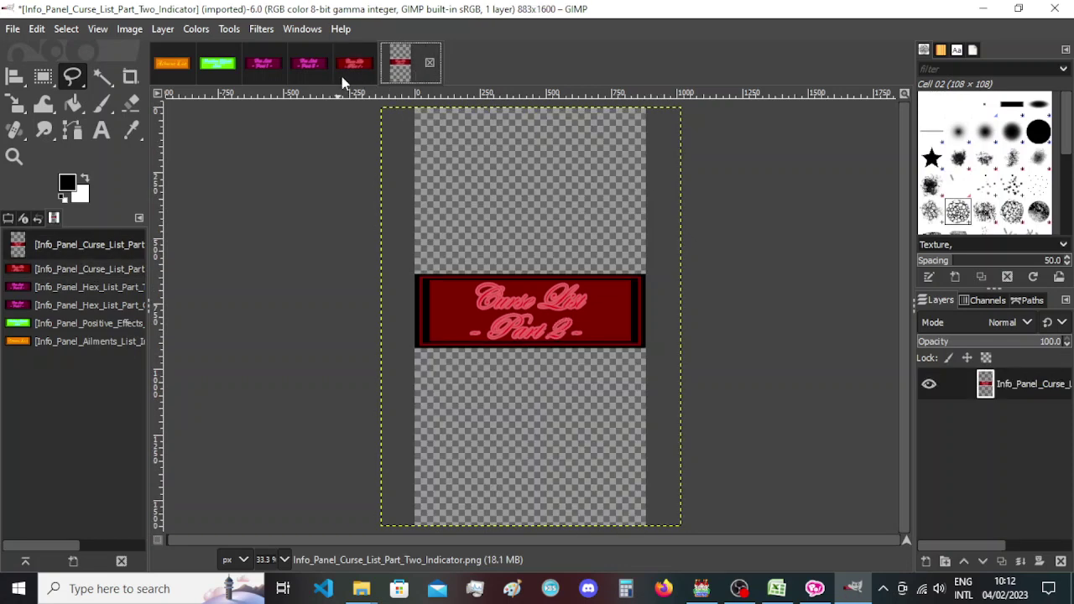
click(360, 78)
click(417, 74)
click(355, 74)
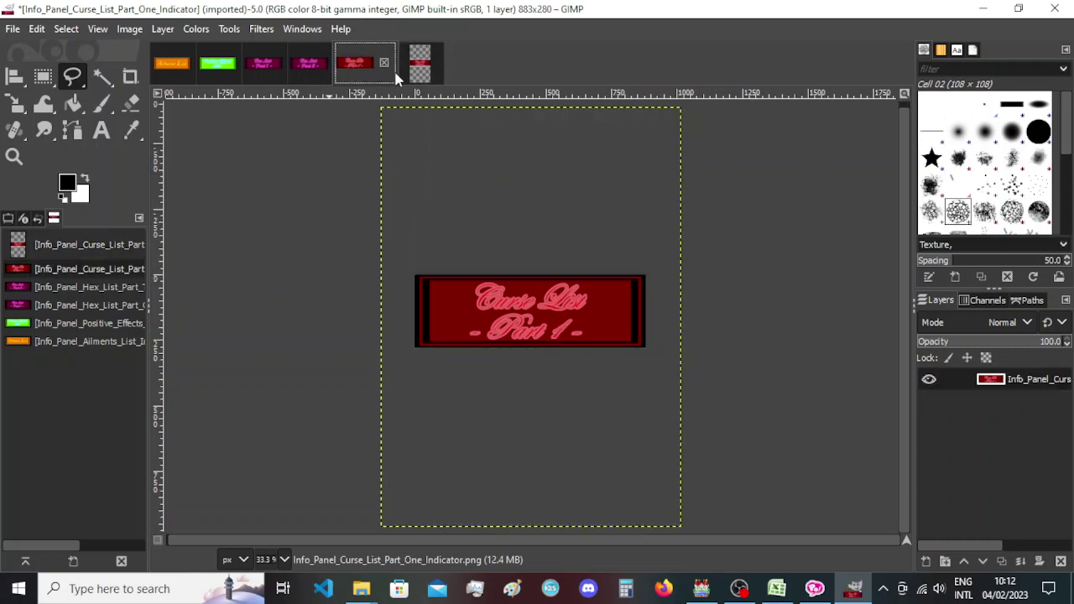
click(417, 74)
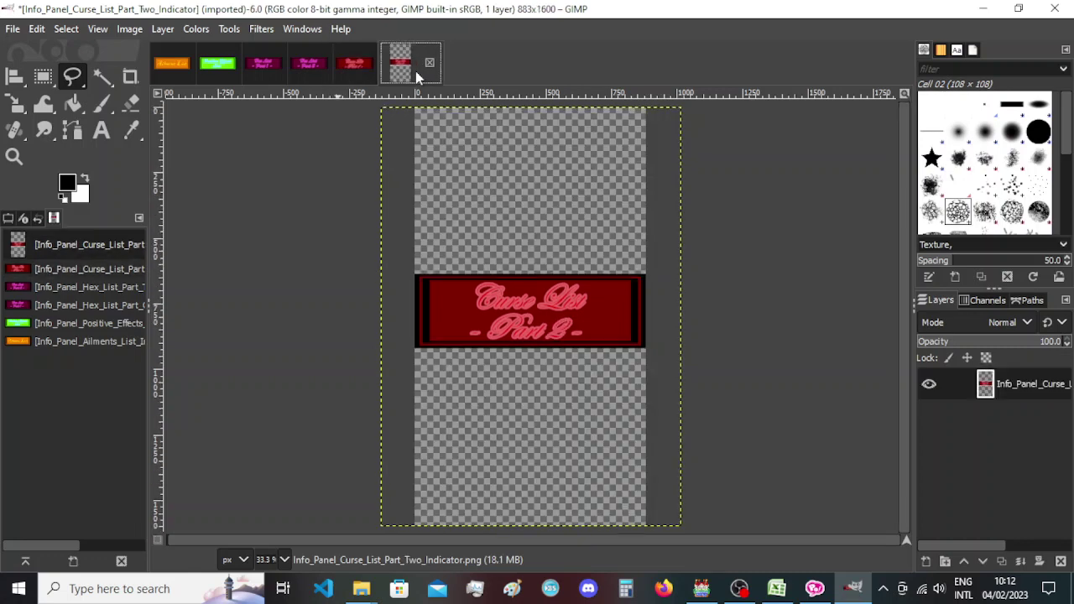
click(353, 74)
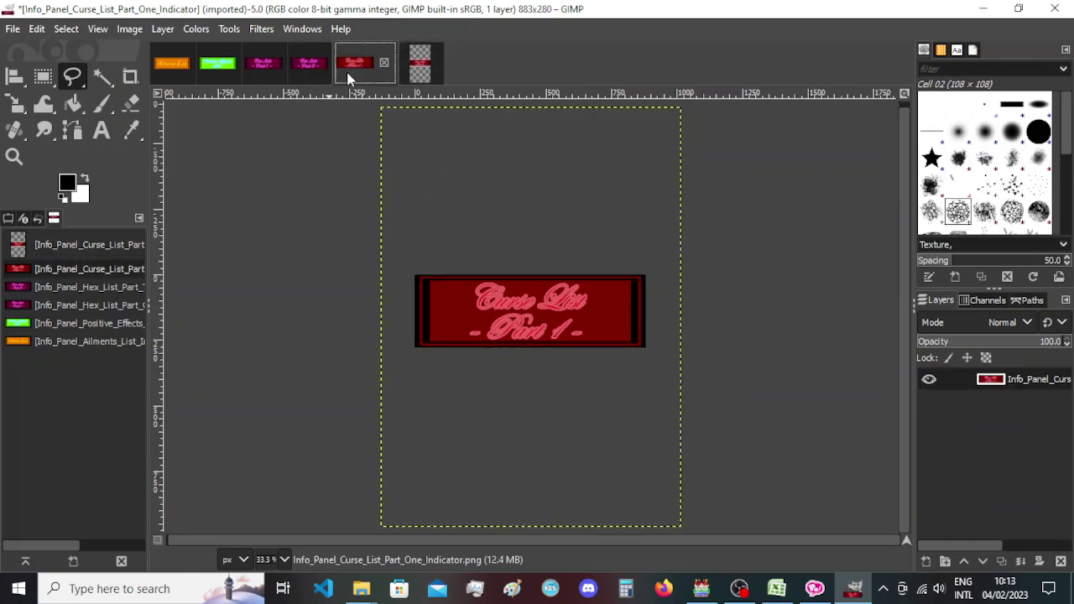
click(408, 73)
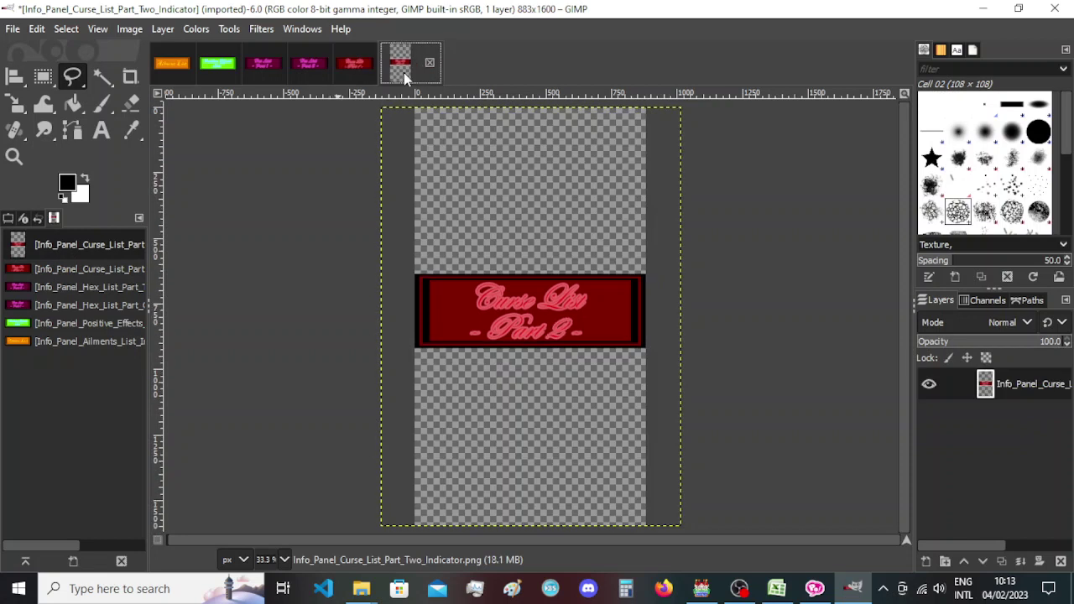
click(355, 67)
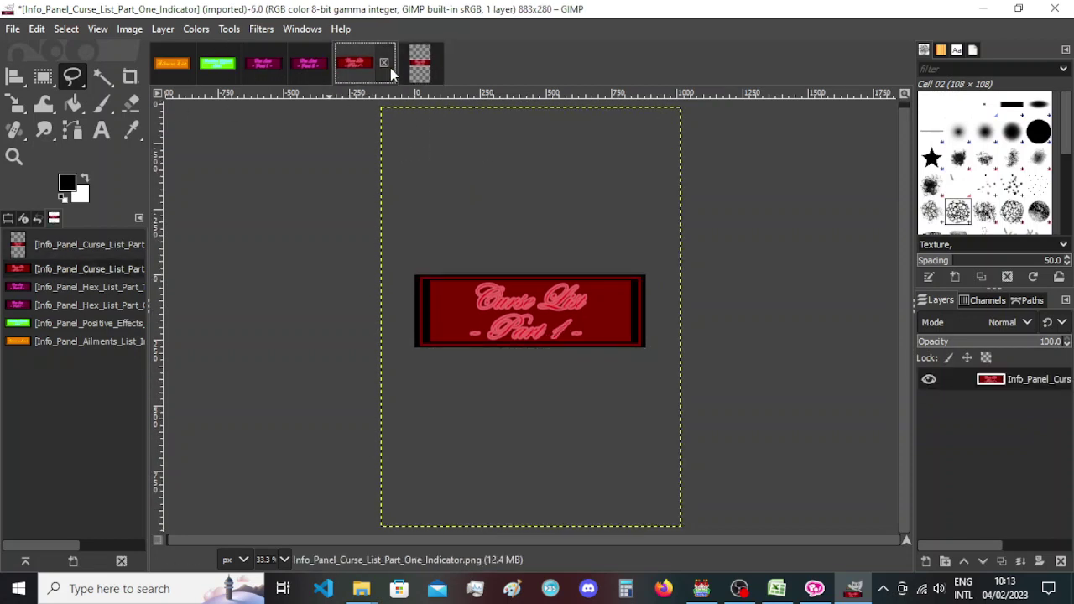
click(389, 69)
click(667, 379)
click(421, 65)
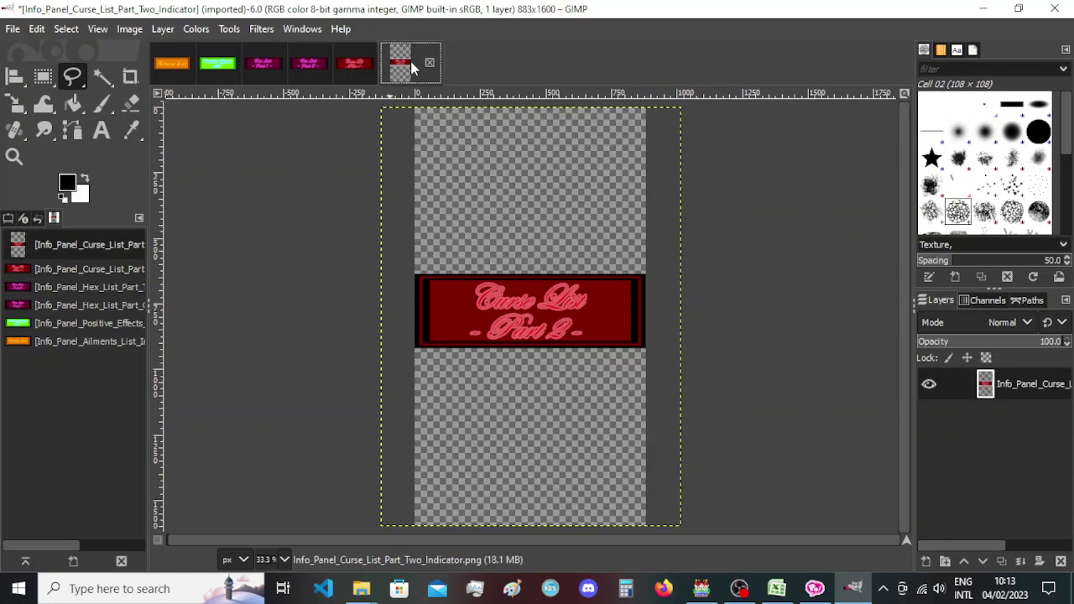
click(341, 66)
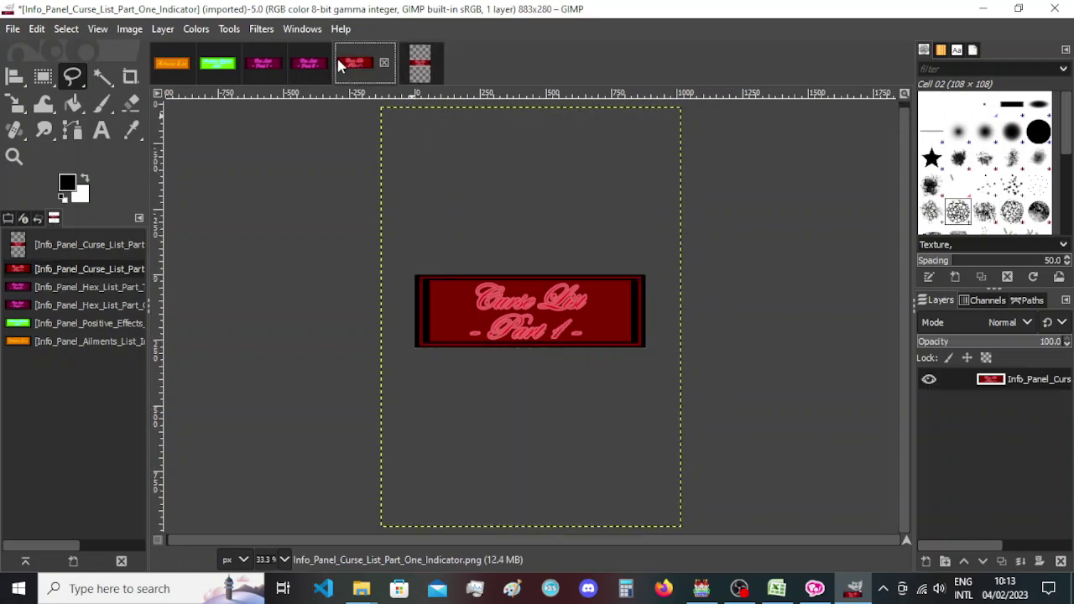
click(411, 68)
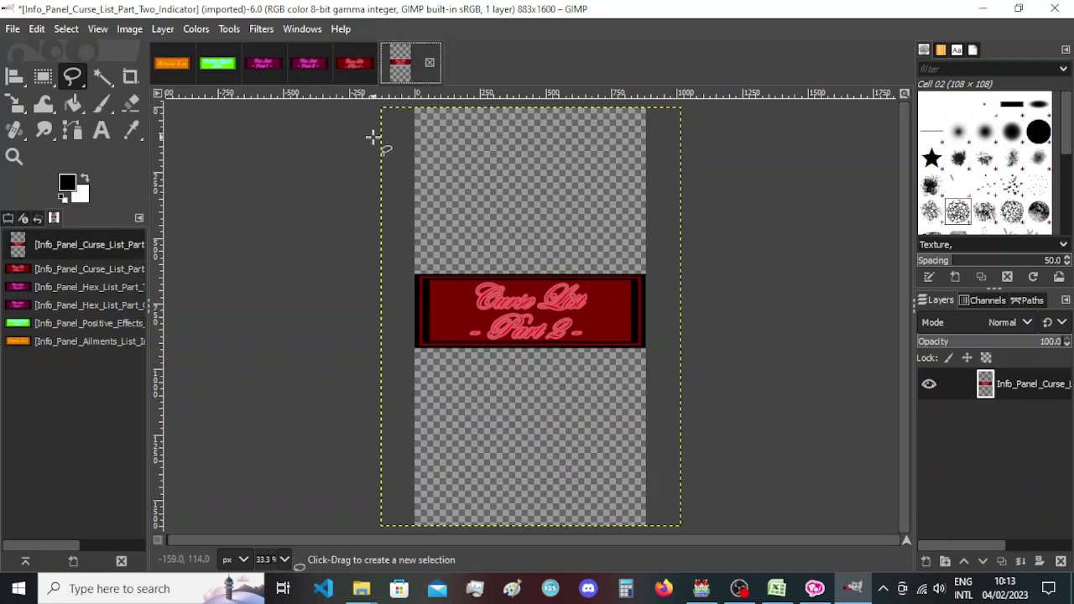
Try a Curse List Part Two canvas height of 300 px with a vertical offset of about -623 px, and undo it.
click(129, 28)
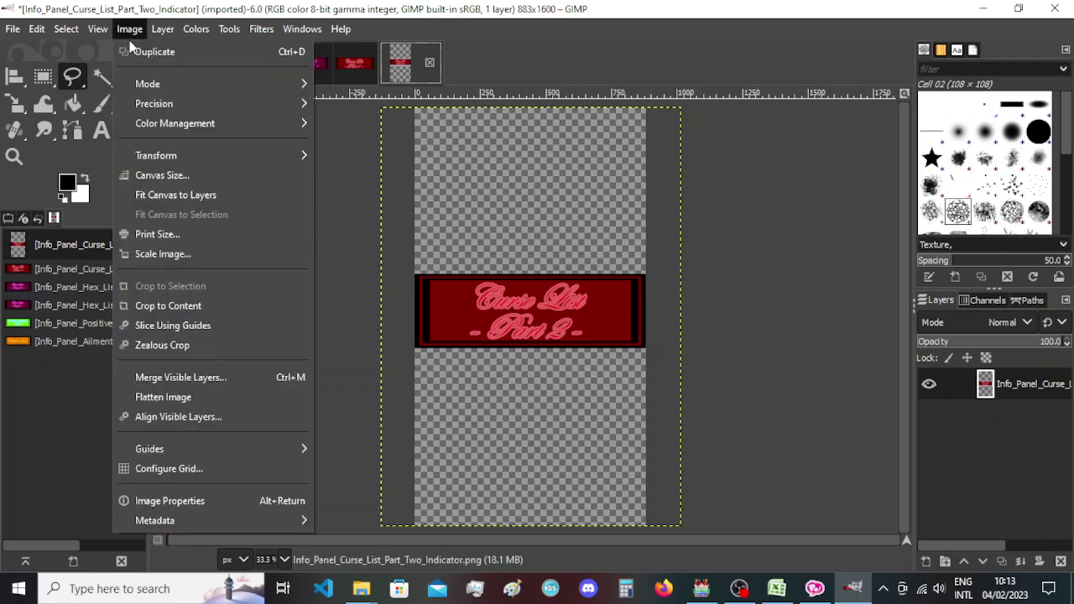
click(168, 175)
key(Tab)
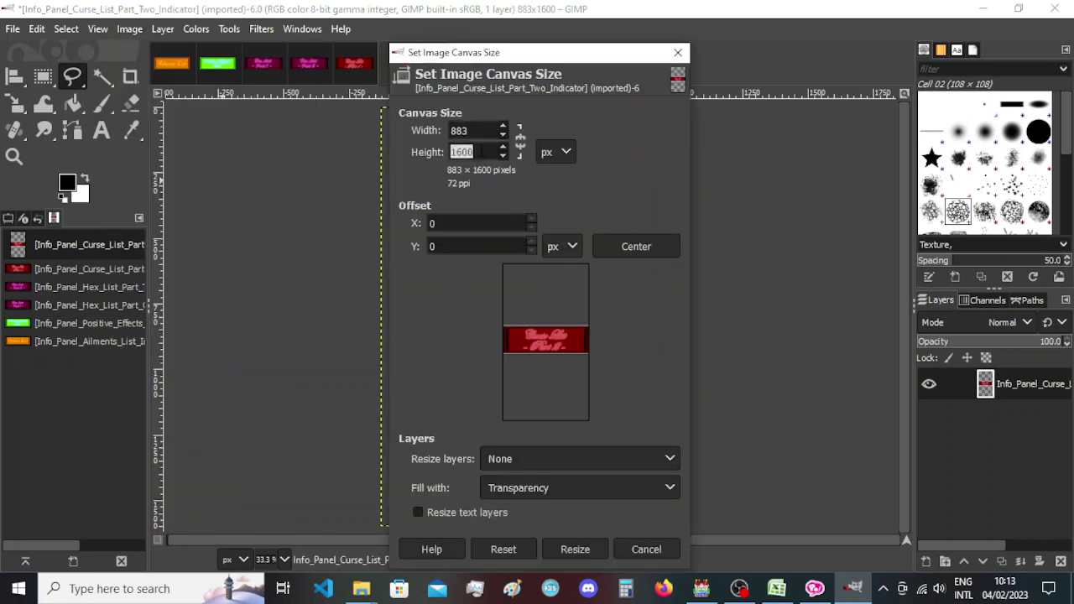
text(300)
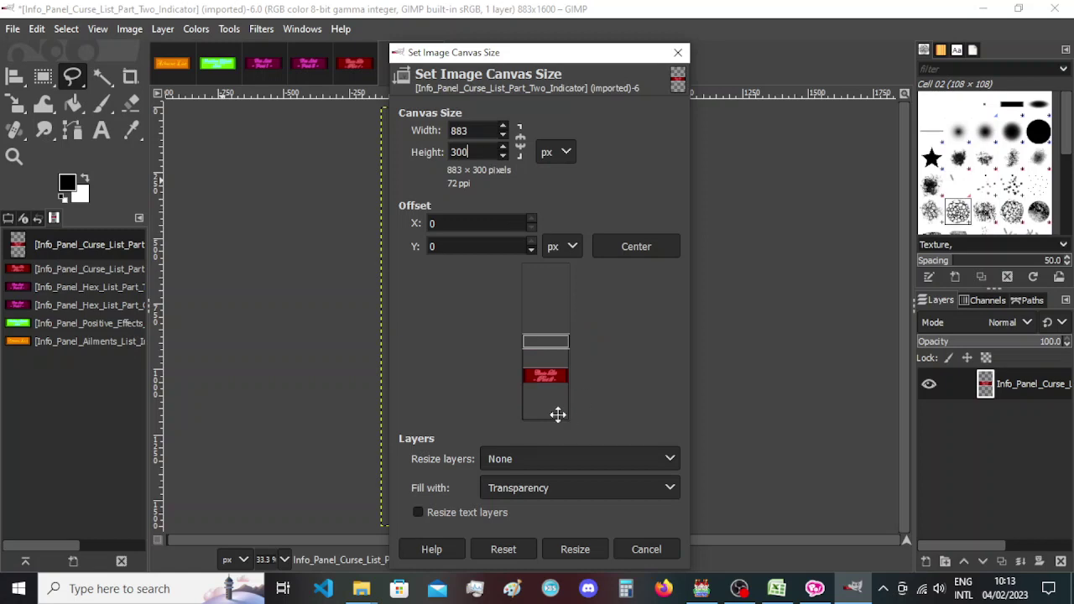
drag(556, 415, 541, 366)
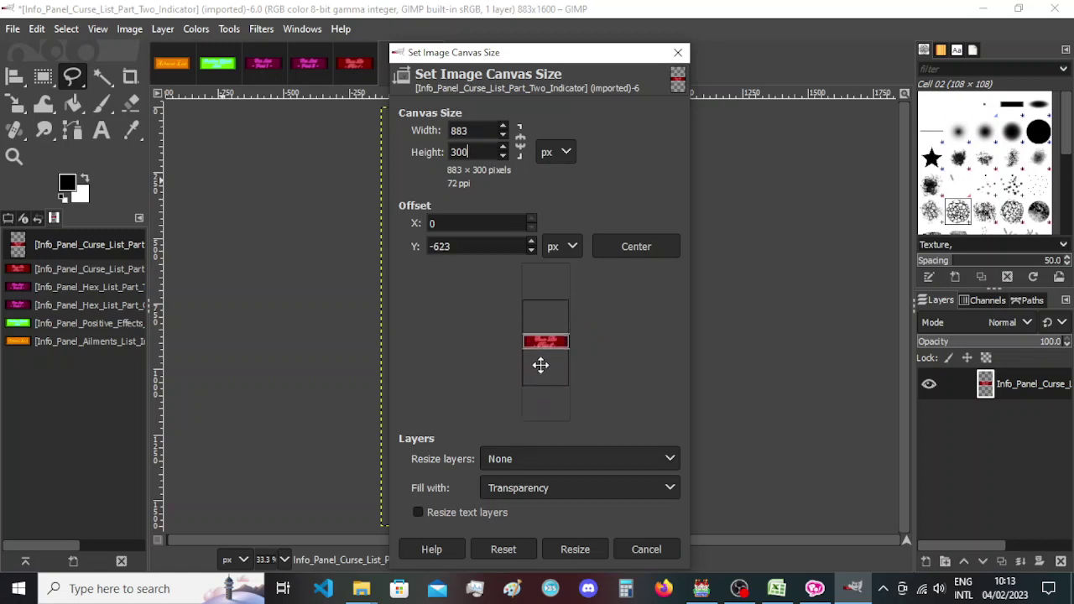
click(576, 550)
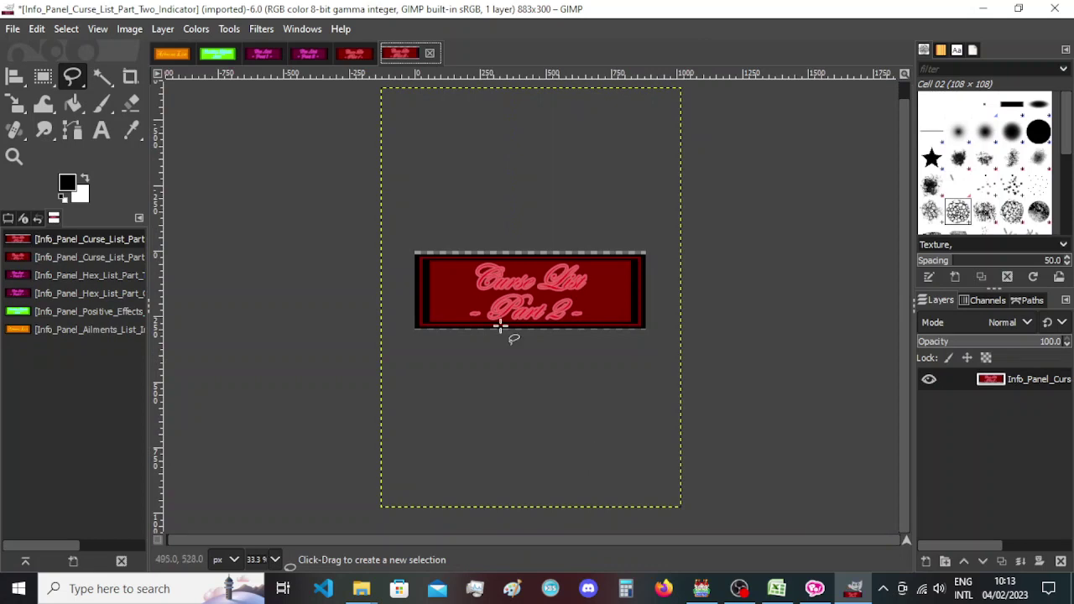
key(ctrl+z)
Resize the Curse List Part Two canvas height to 300 px with a vertical offset of about -638 px.
click(130, 28)
click(160, 176)
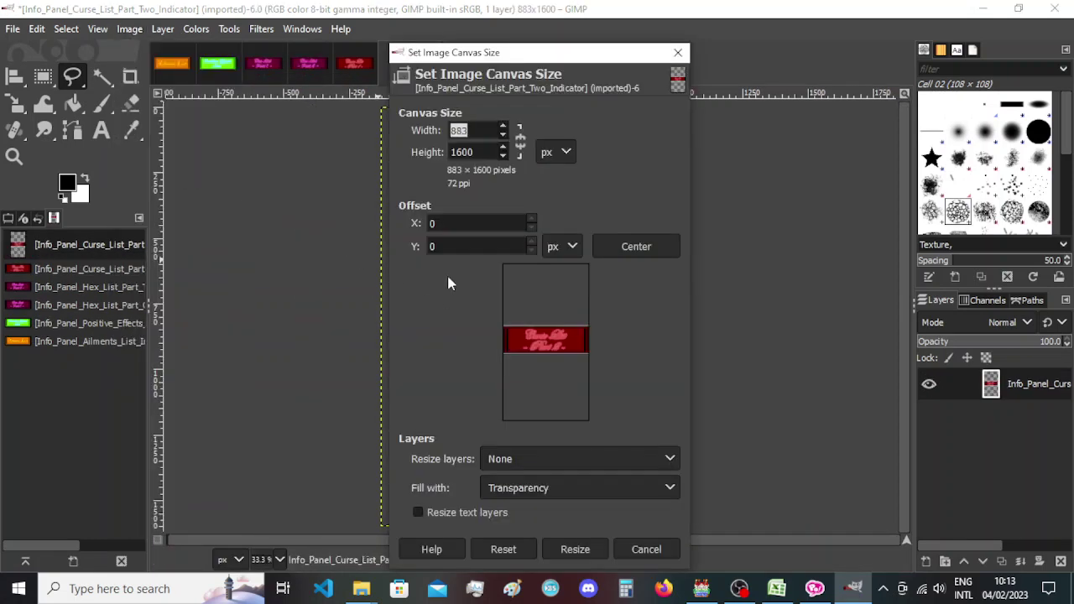
key(Tab)
text(300)
drag(537, 399, 523, 366)
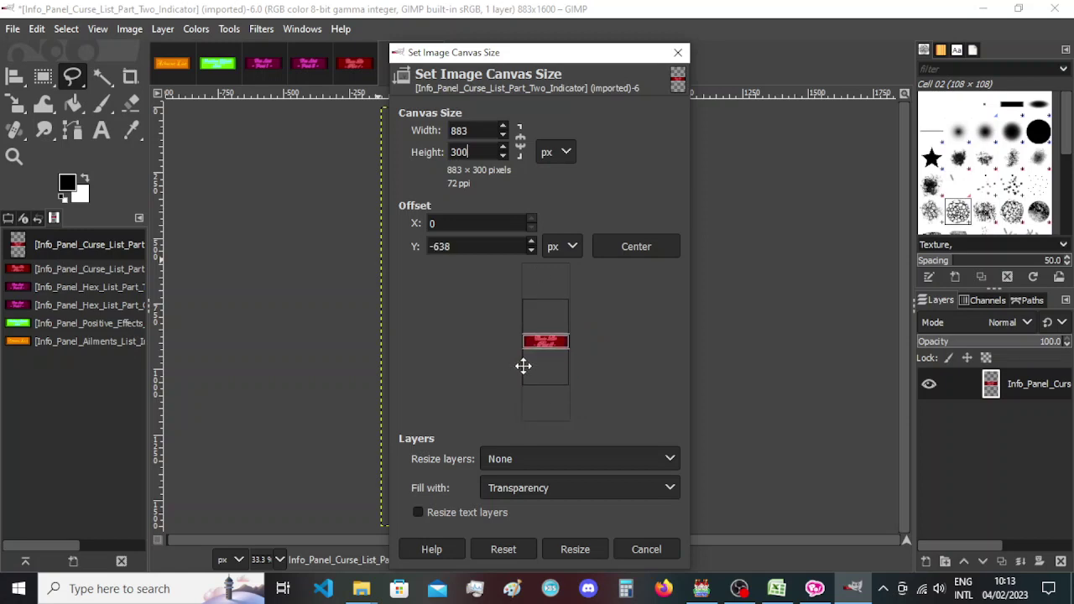
click(601, 549)
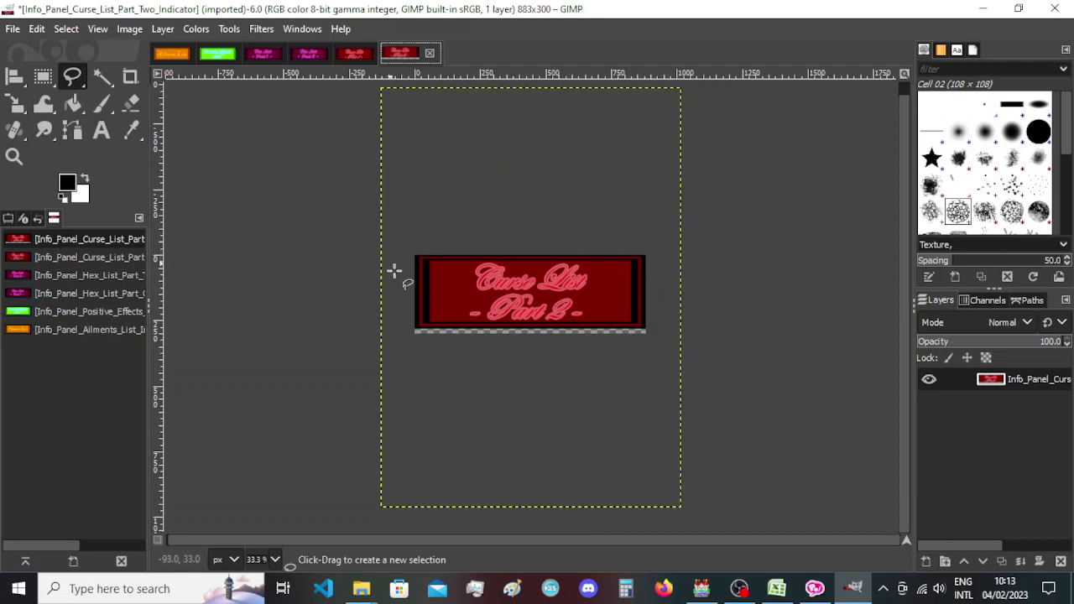
Check Curse List Part Two against Part One and reduce its canvas height to 280 px with no offset.
click(354, 54)
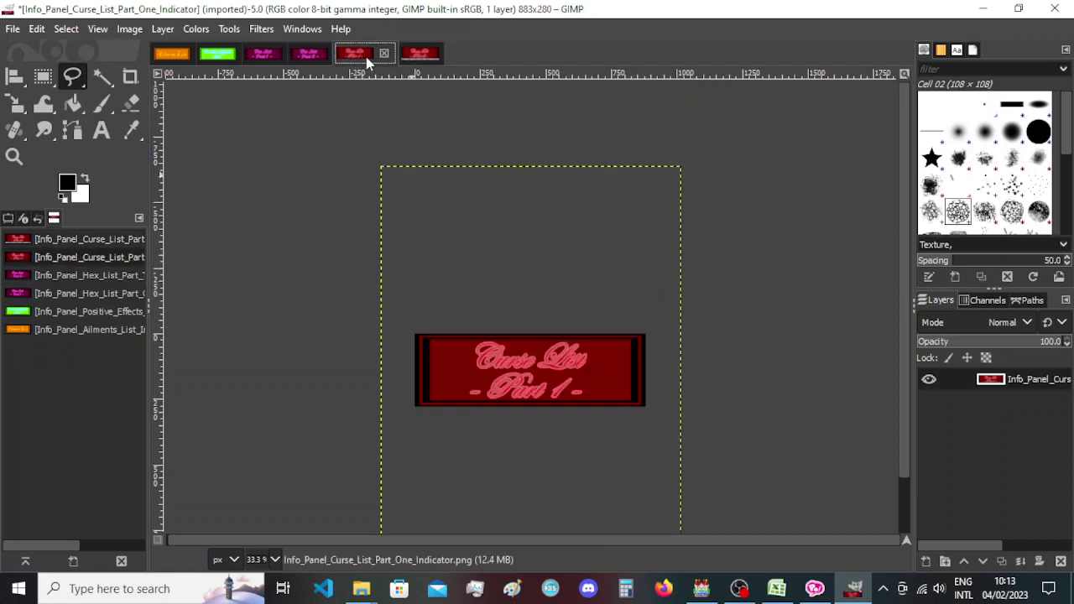
click(411, 56)
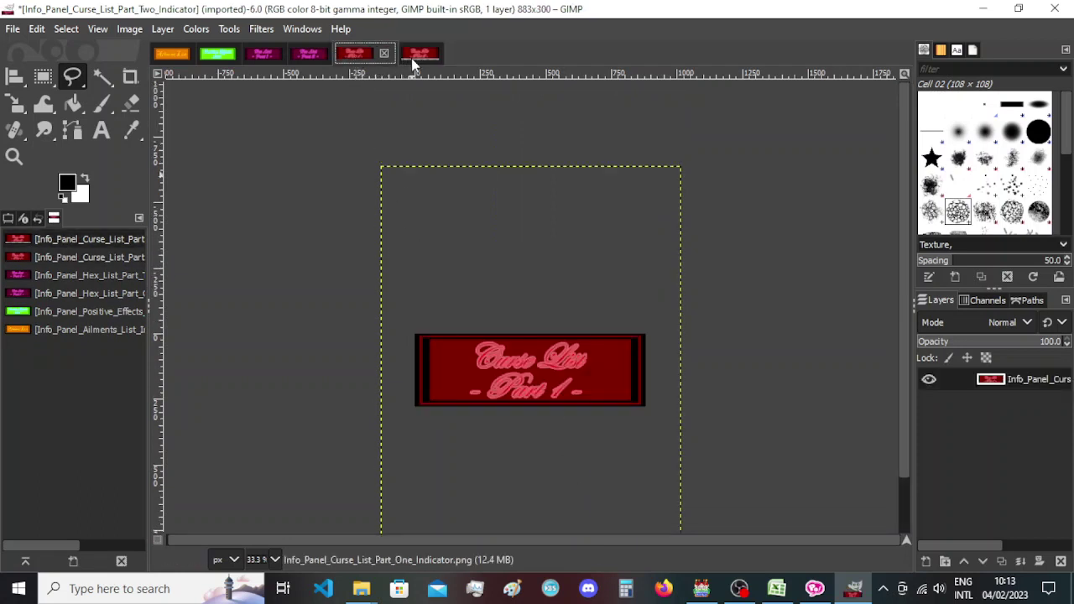
click(130, 29)
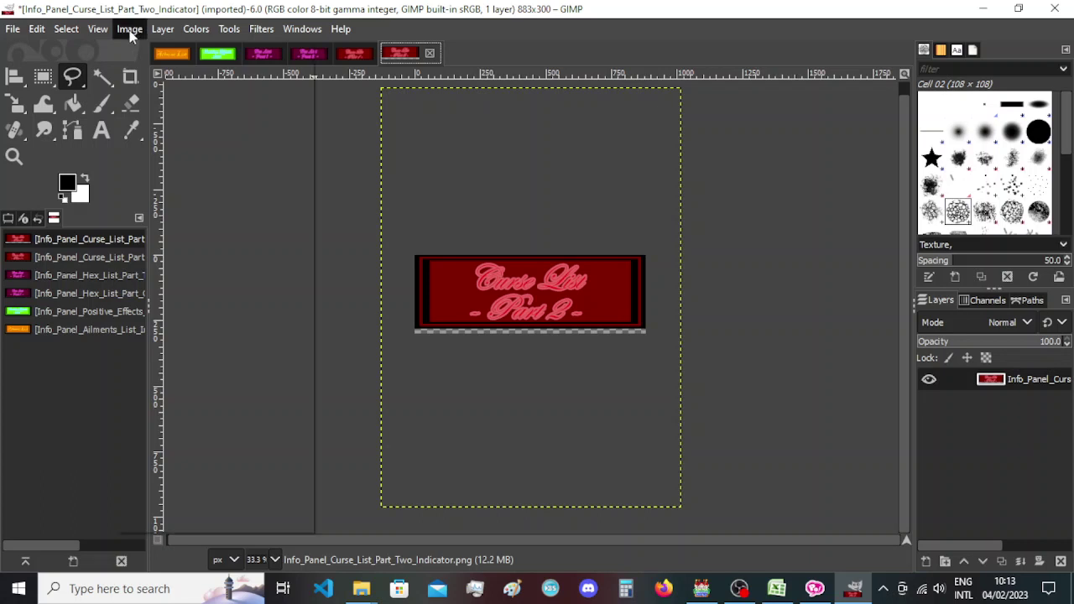
click(164, 173)
double_click(474, 205)
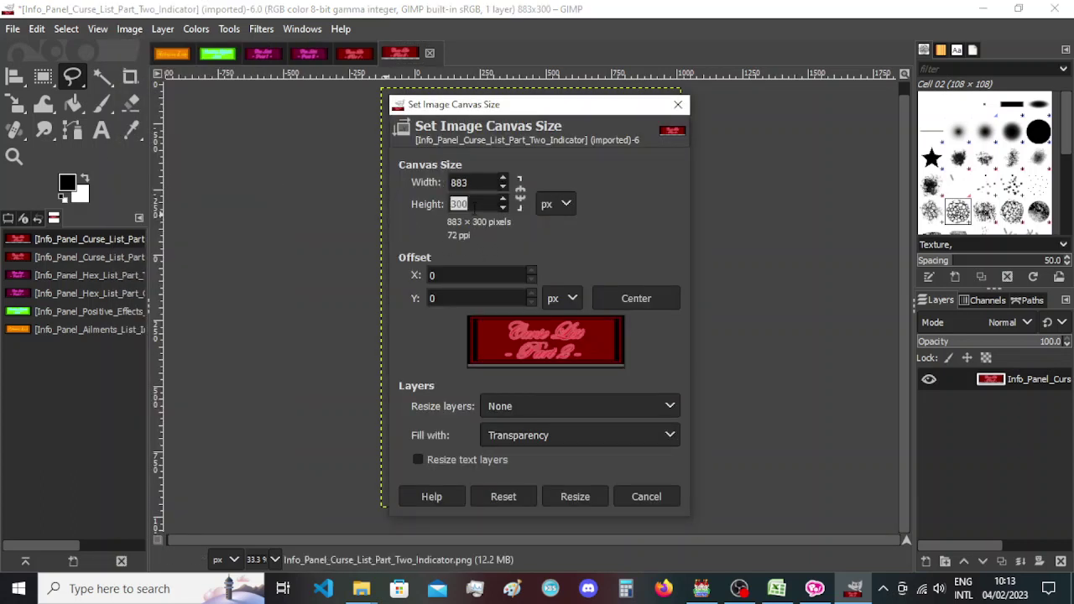
text(280)
click(577, 496)
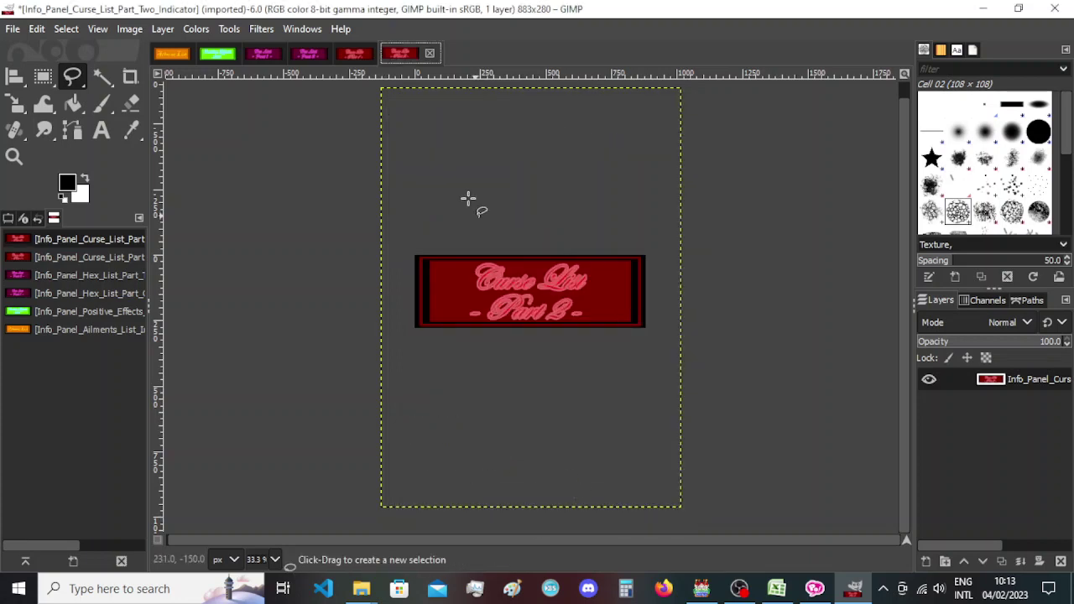
Compare the cropped Curse List Part One and Part Two banners with each other and with Hex List Part Two.
click(354, 55)
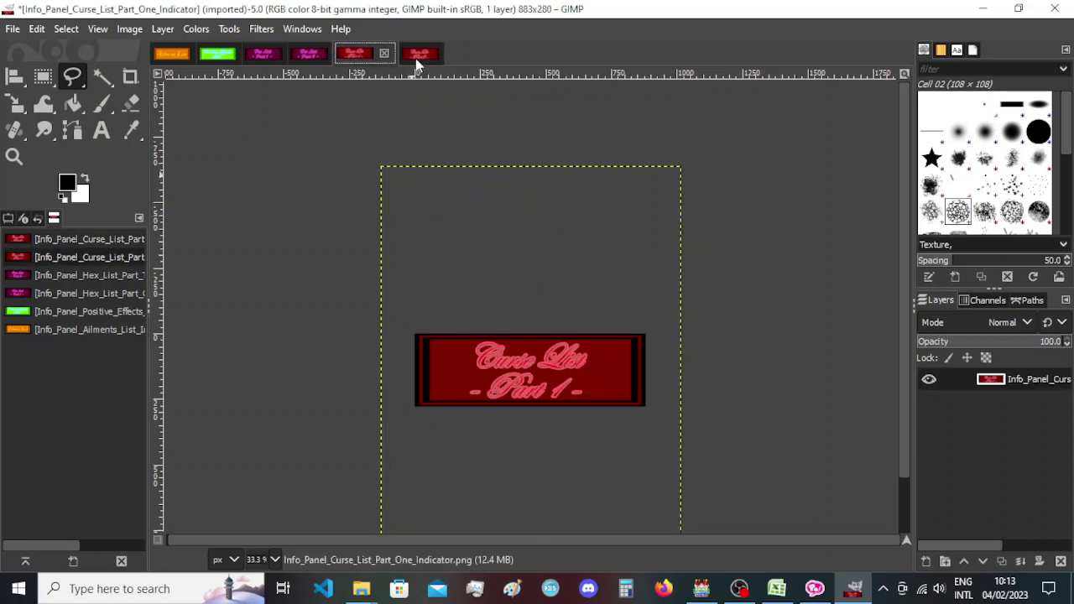
click(417, 55)
click(357, 55)
click(412, 56)
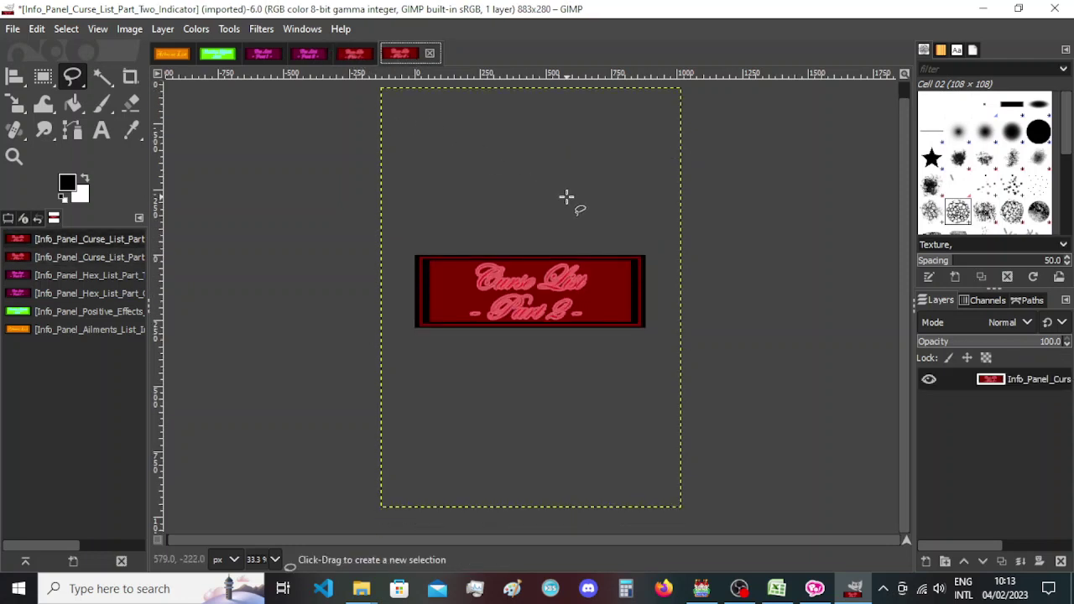
click(348, 54)
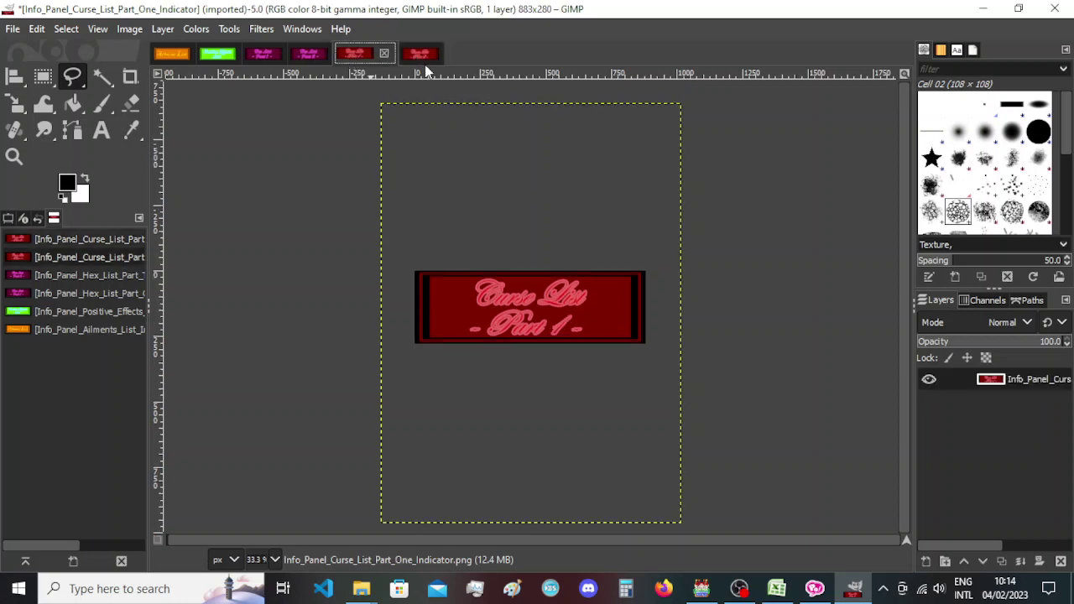
click(422, 58)
click(308, 55)
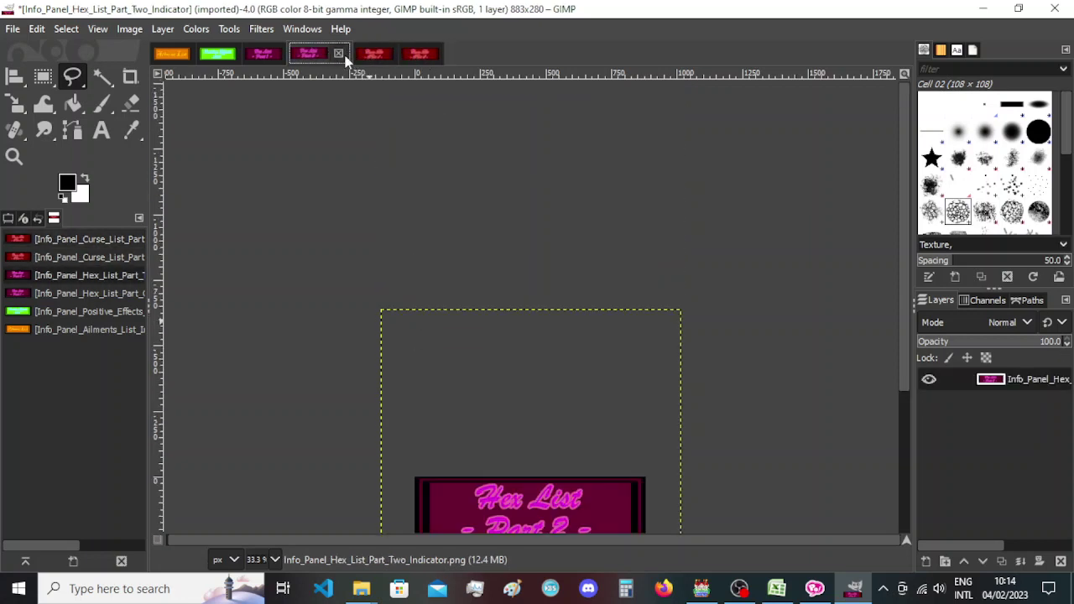
Compare the cropped Hex List and Curse List banners with each other and check Curse List Part Two's canvas size.
click(374, 58)
click(261, 56)
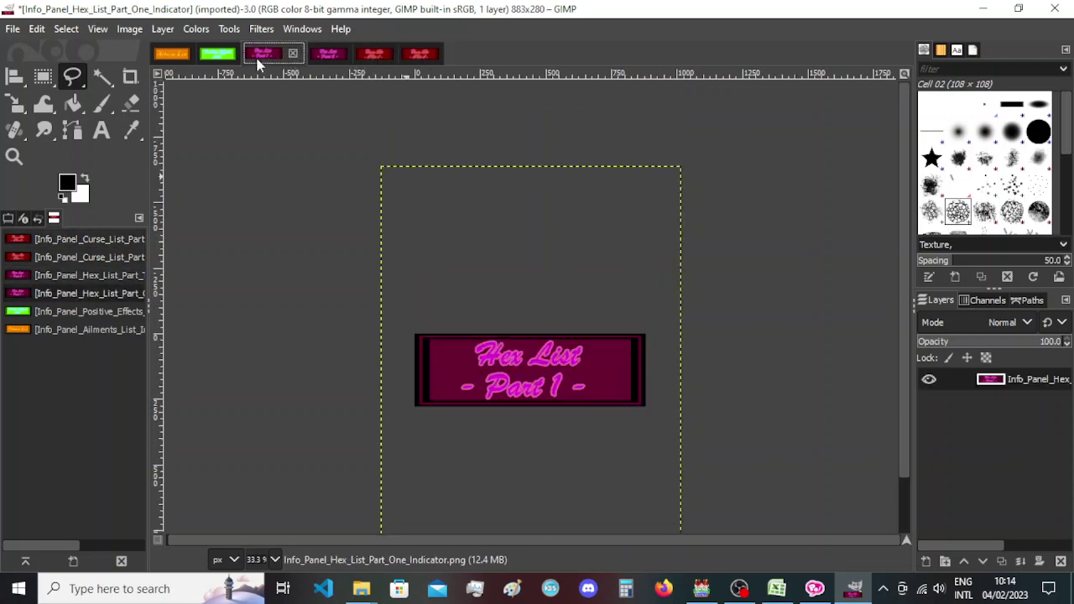
click(310, 56)
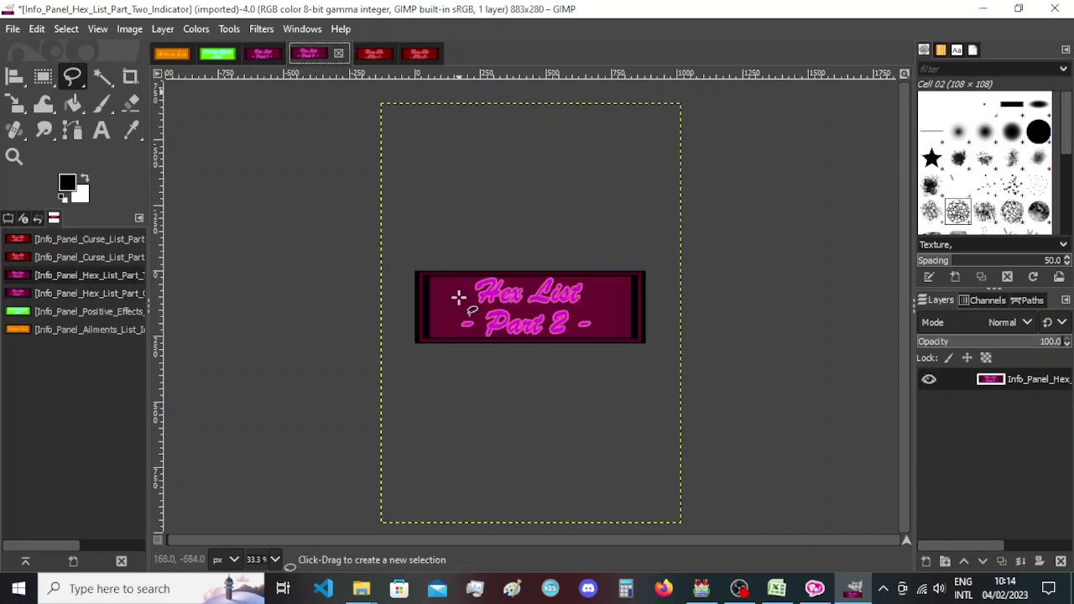
click(258, 57)
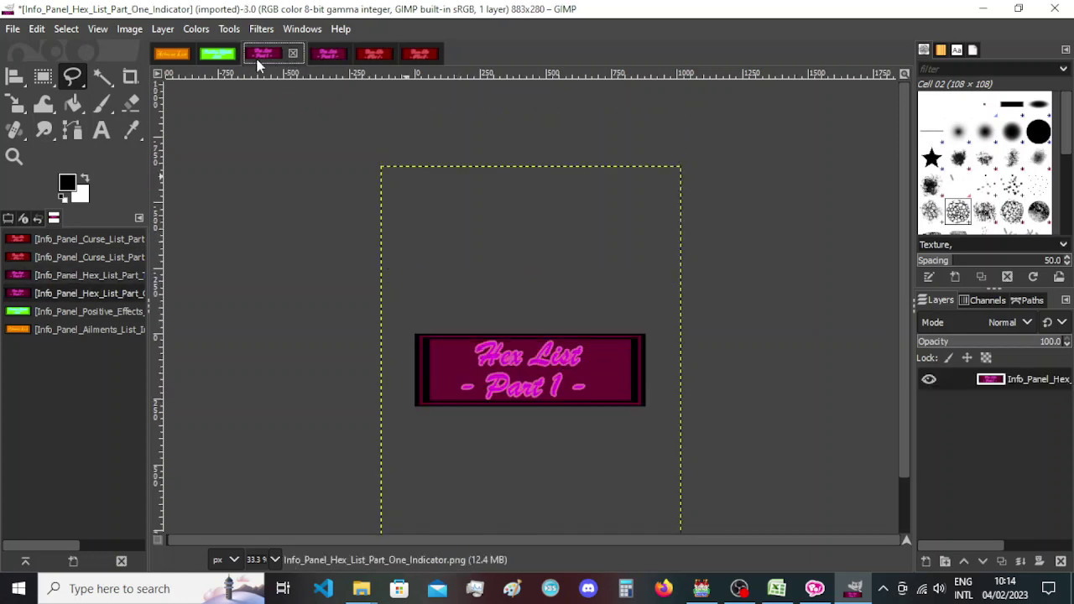
click(327, 57)
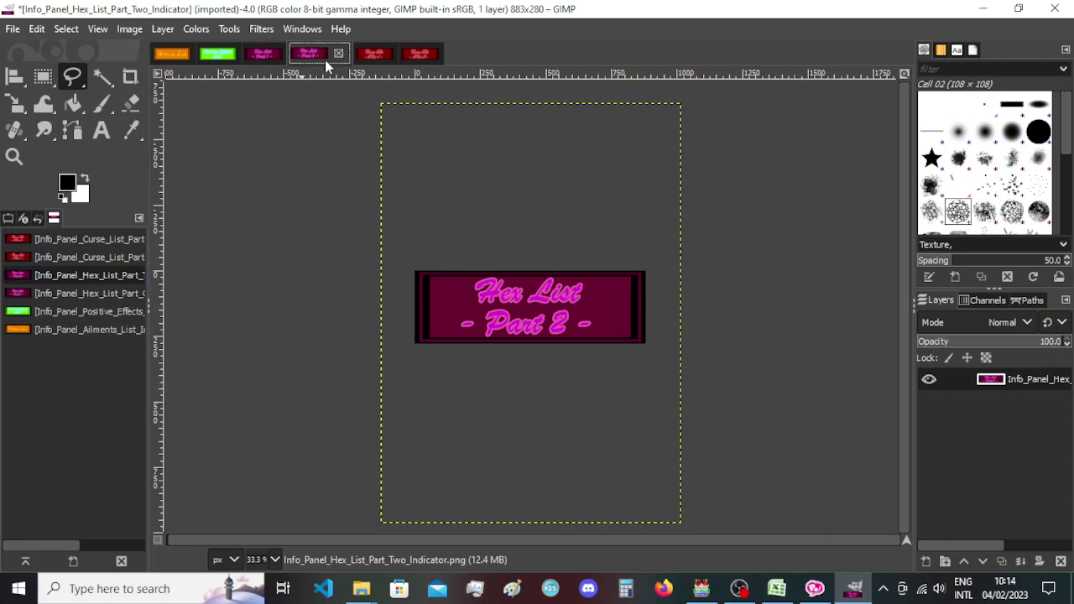
click(367, 64)
click(418, 59)
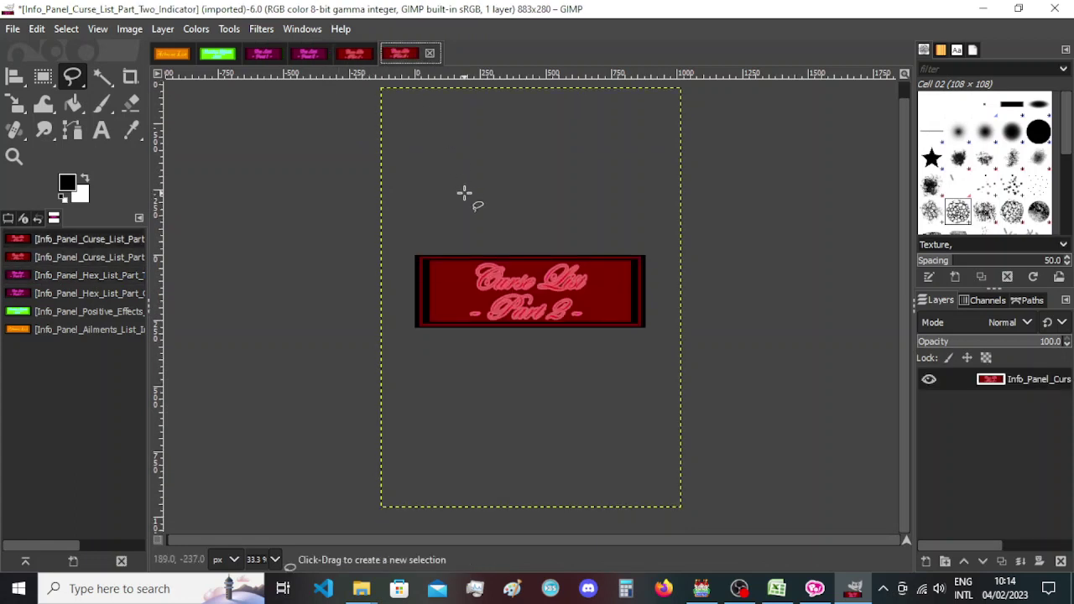
click(129, 30)
click(162, 175)
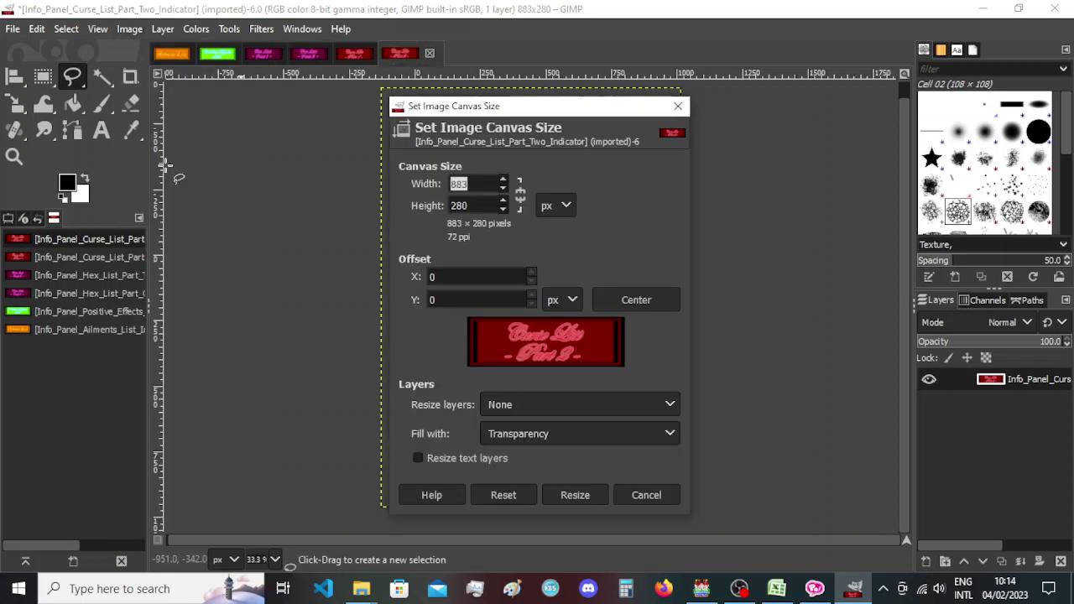
click(678, 106)
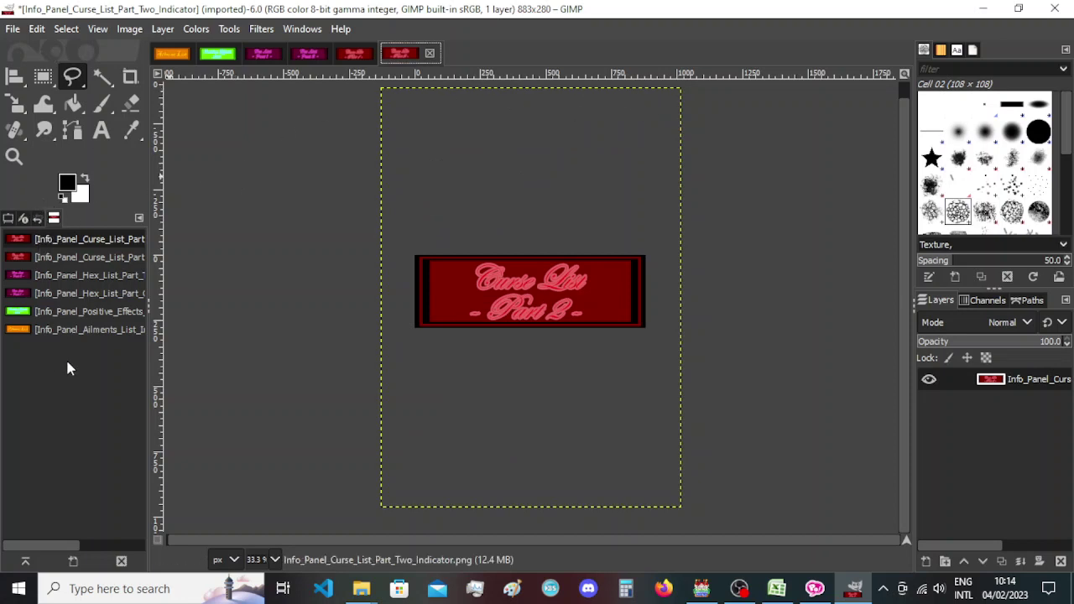
click(70, 336)
right_click(71, 336)
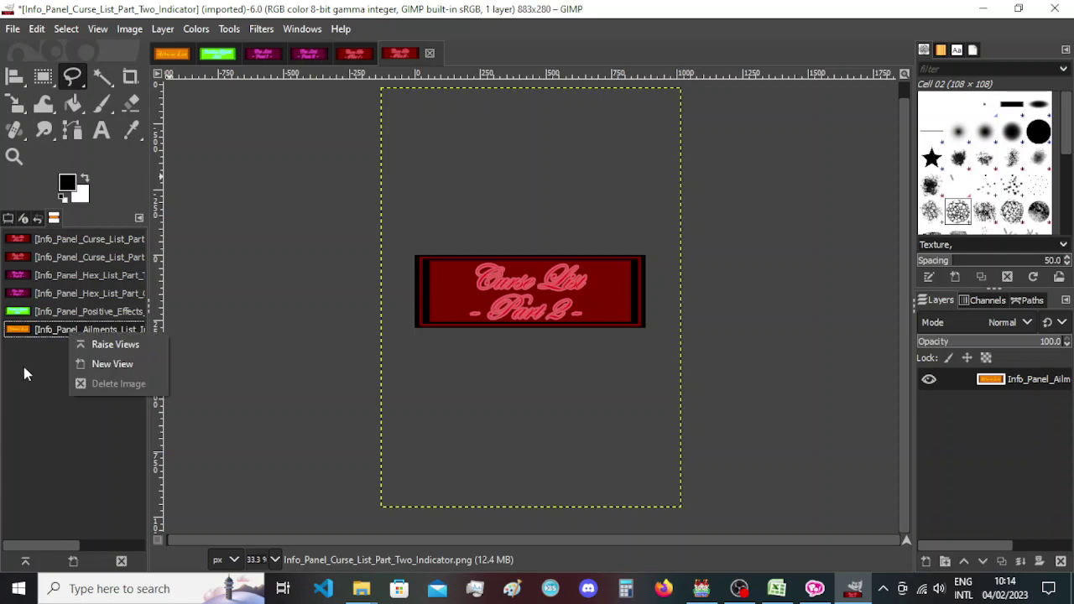
click(13, 28)
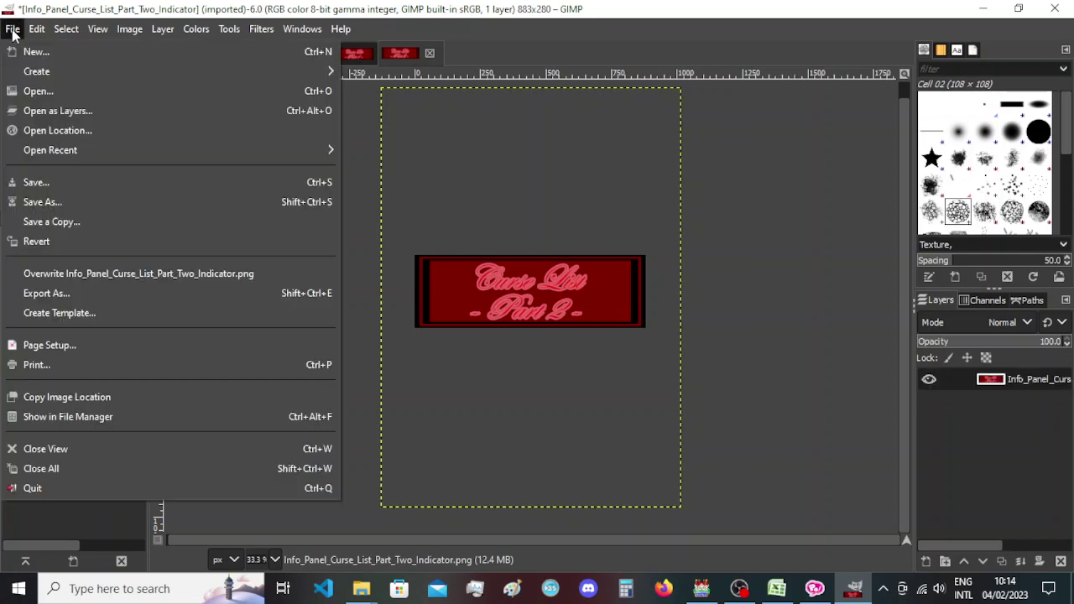
click(13, 28)
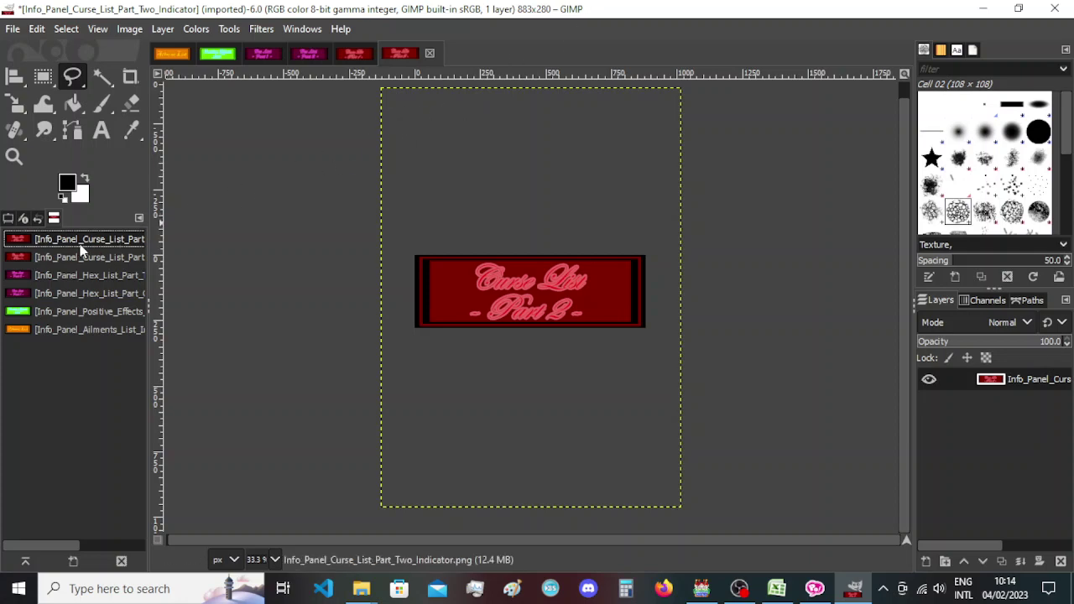
click(5, 29)
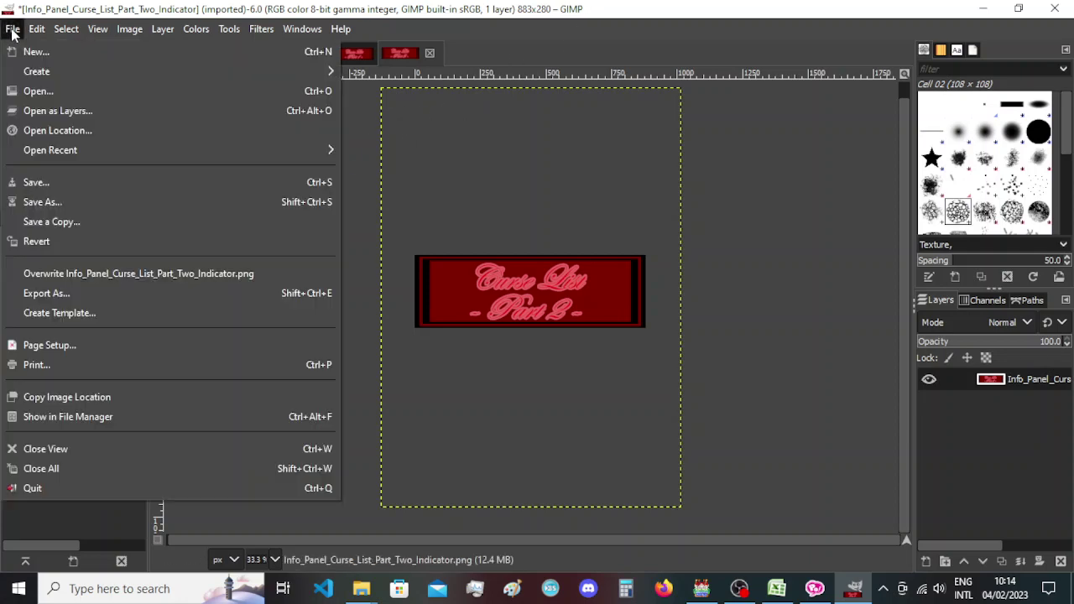
click(50, 209)
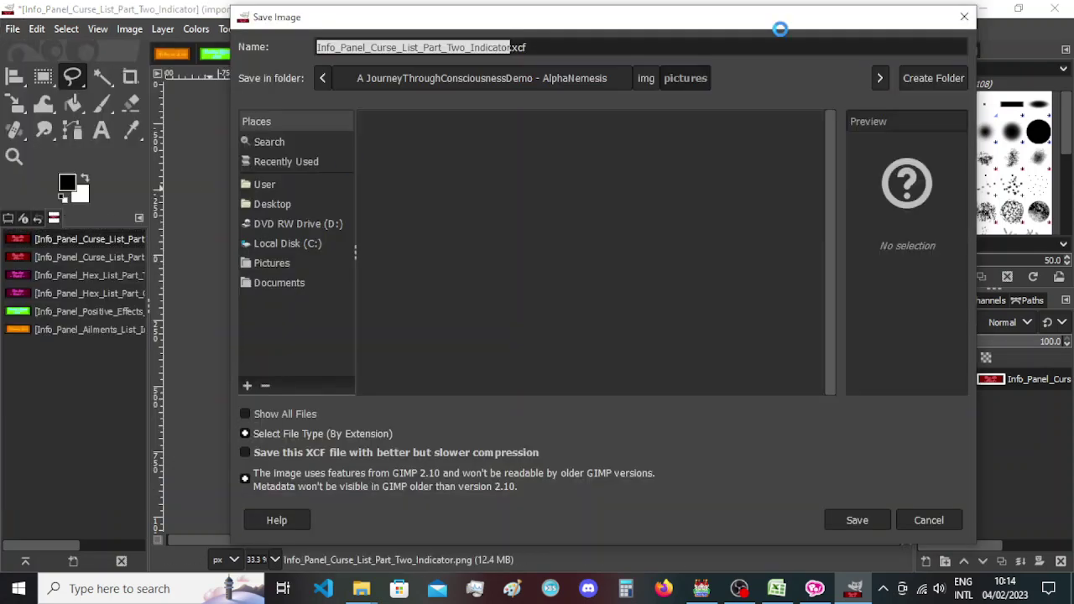
click(966, 17)
Export Curse List Part Two as Info_Panel_Curse_List_Part_Two_Indicator.png in the pictures folder, replacing the existing file and keeping the PNG options.
click(13, 30)
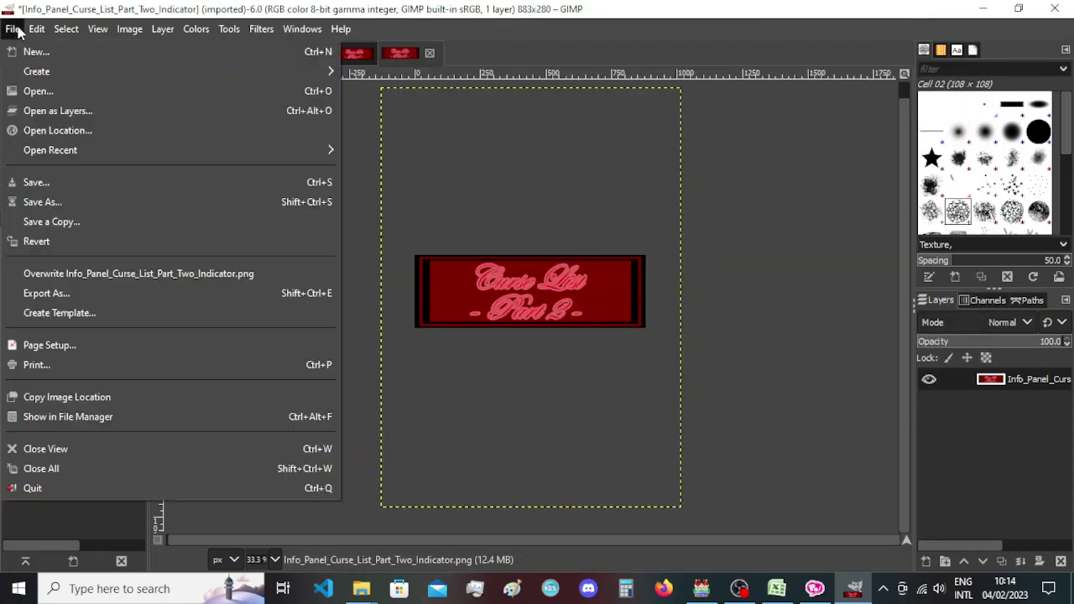
click(117, 294)
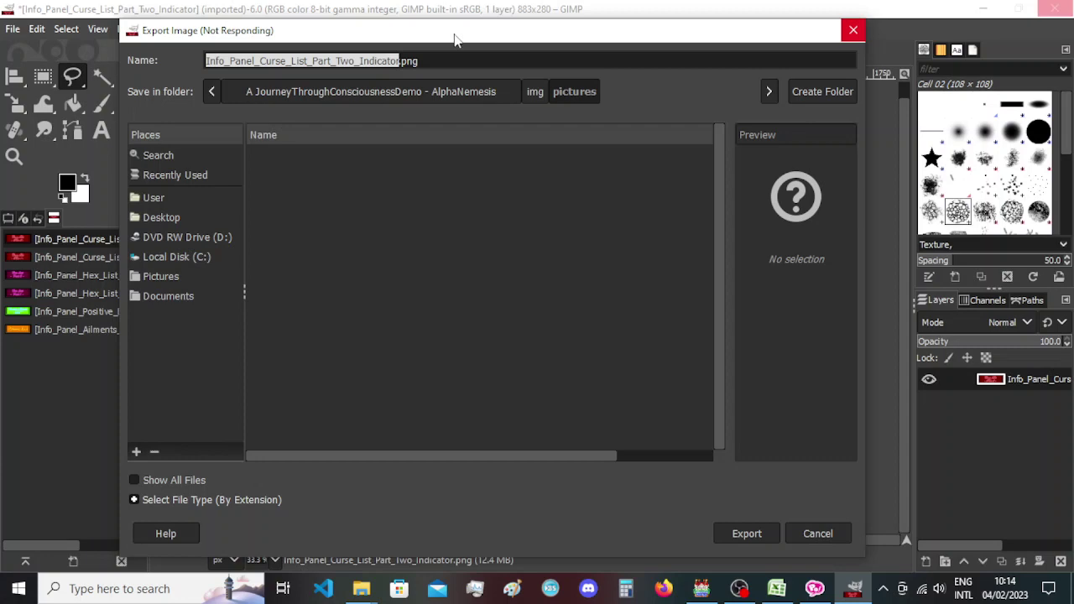
drag(463, 31, 485, 55)
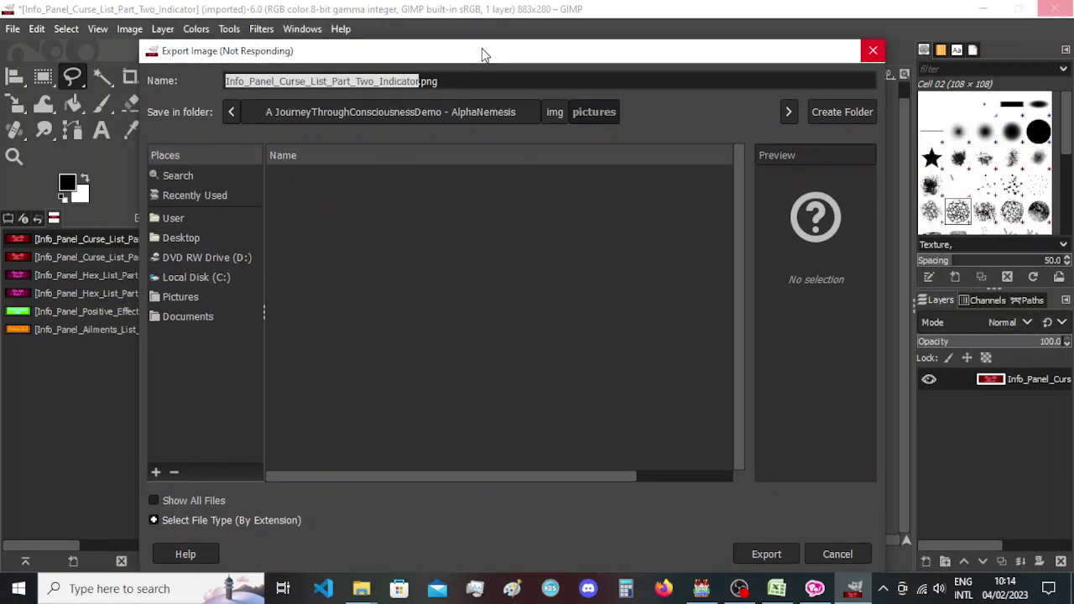
click(759, 552)
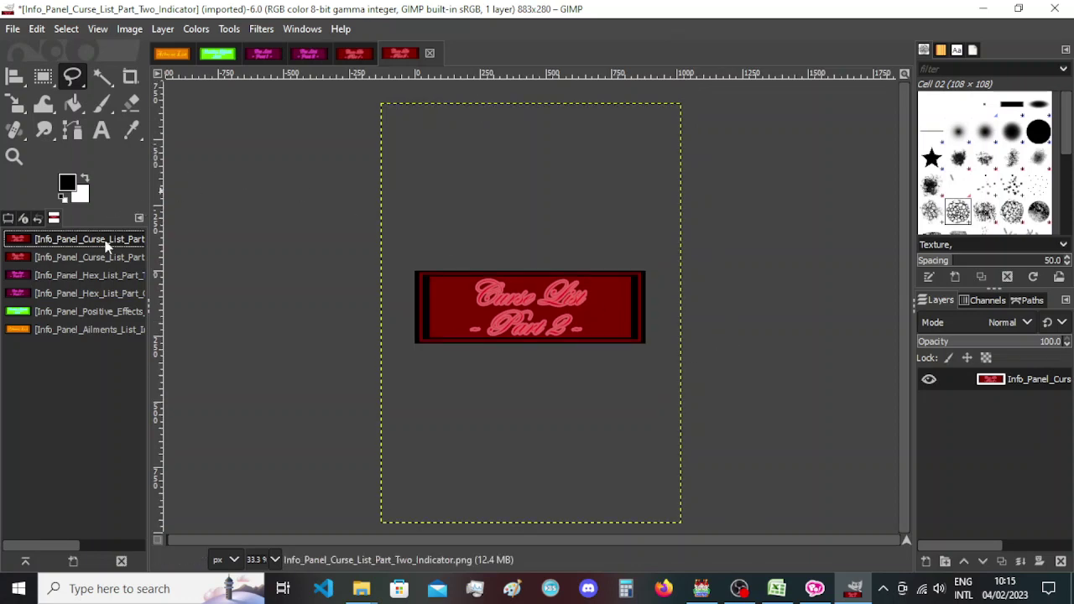
click(12, 29)
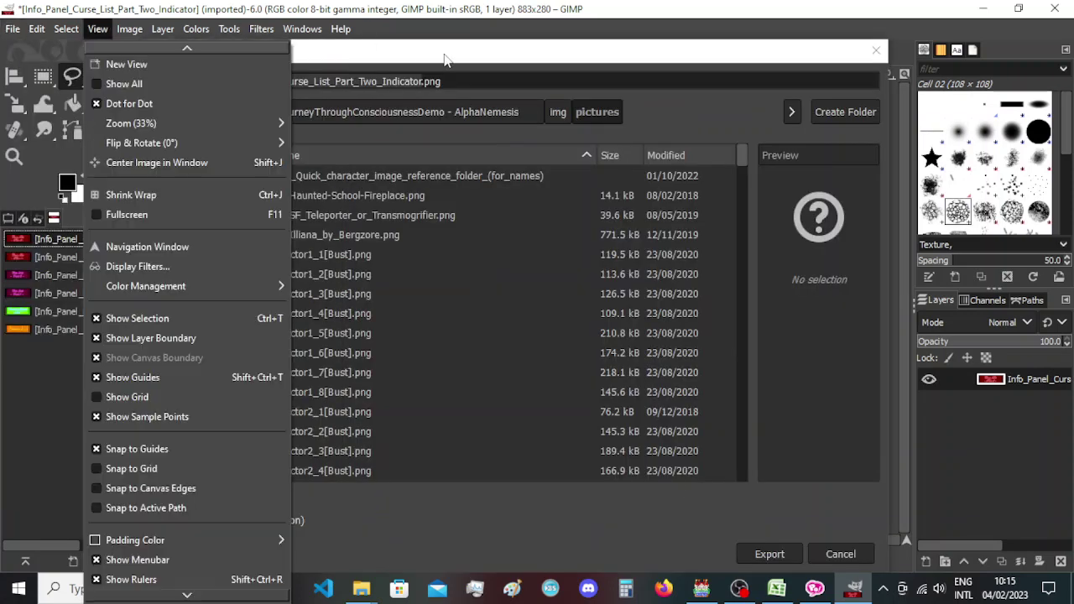
key(Escape)
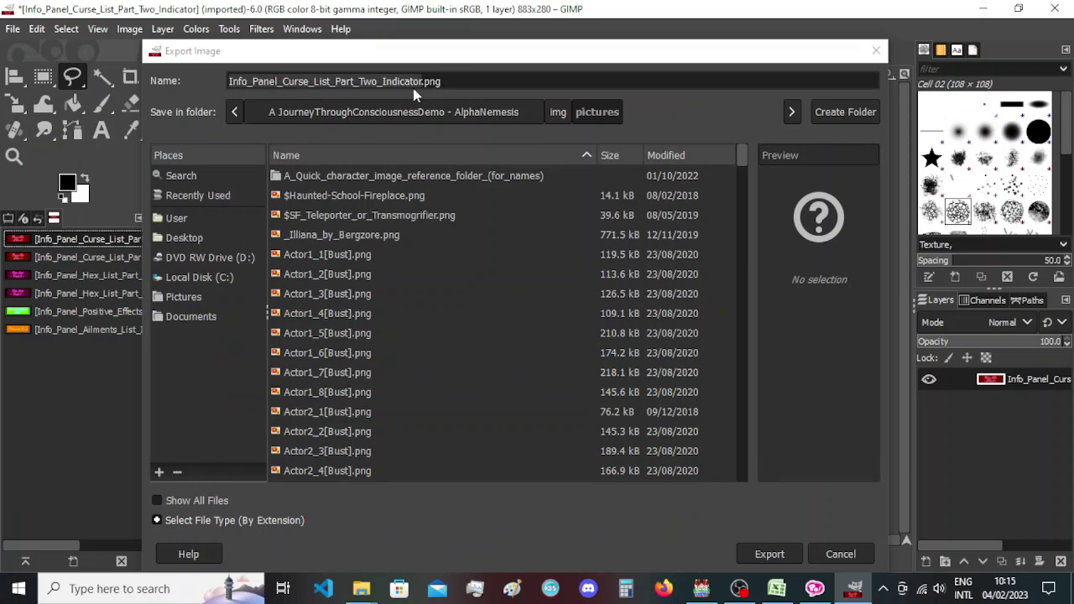
click(516, 66)
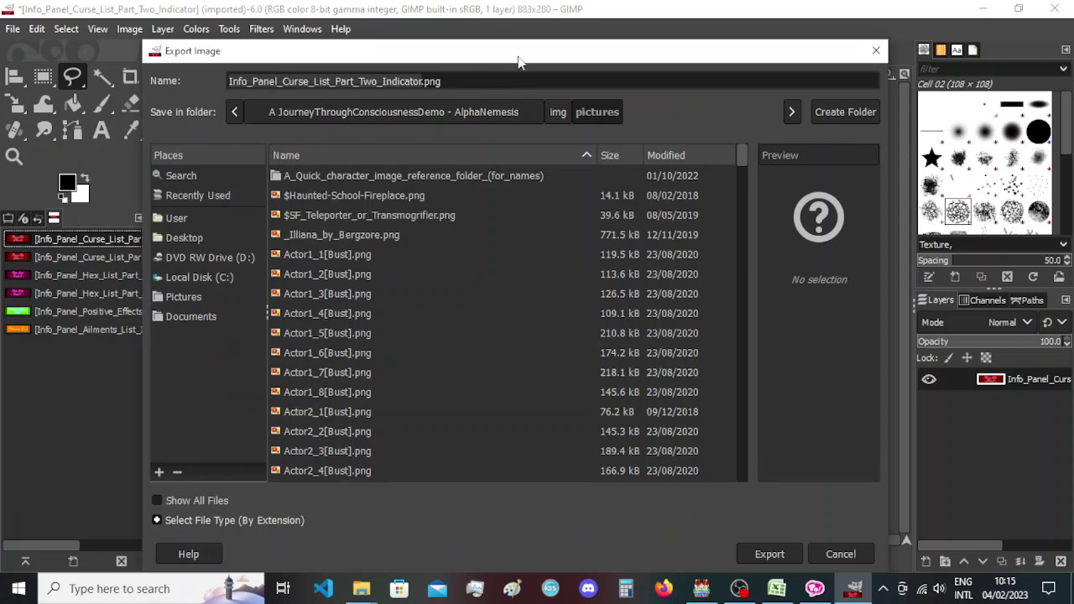
click(769, 555)
click(769, 556)
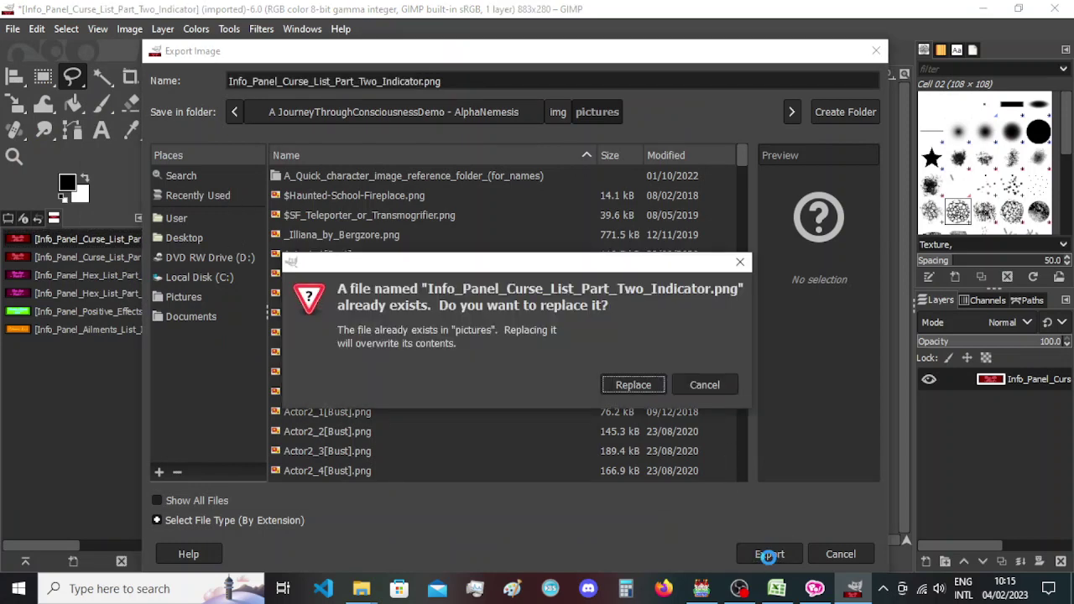
click(632, 386)
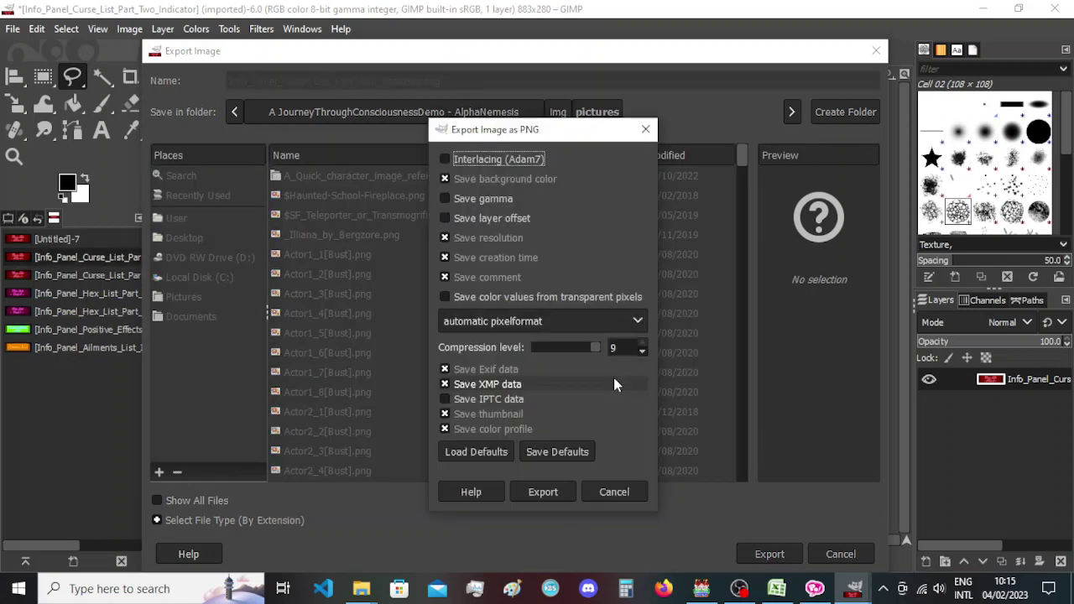
click(543, 492)
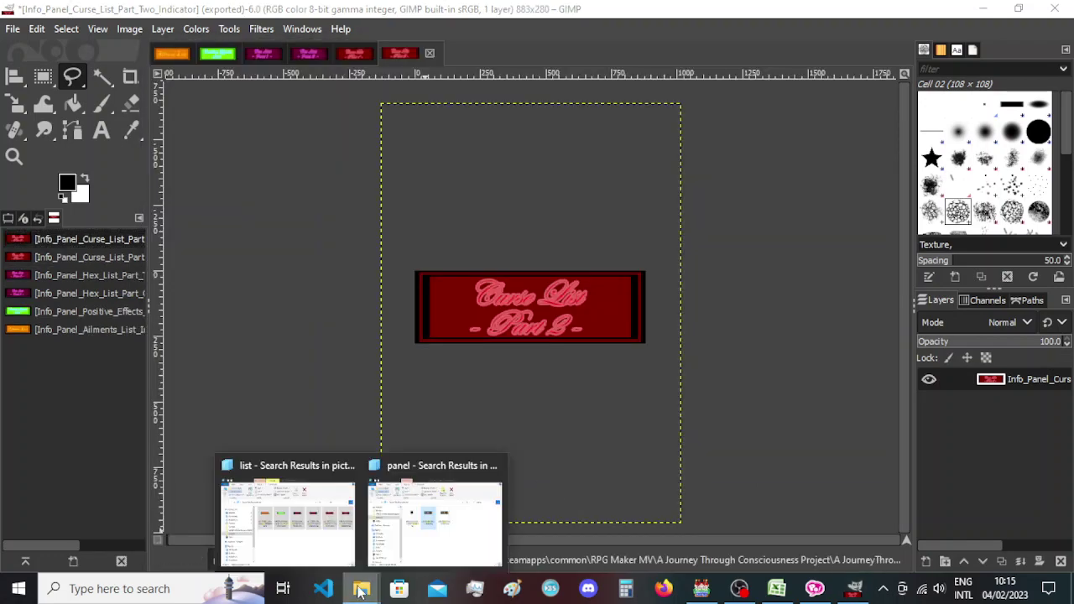
Switch to File Explorer and view the exported Curse List Part Two image against the Part One image.
mouse_move(361, 588)
click(312, 544)
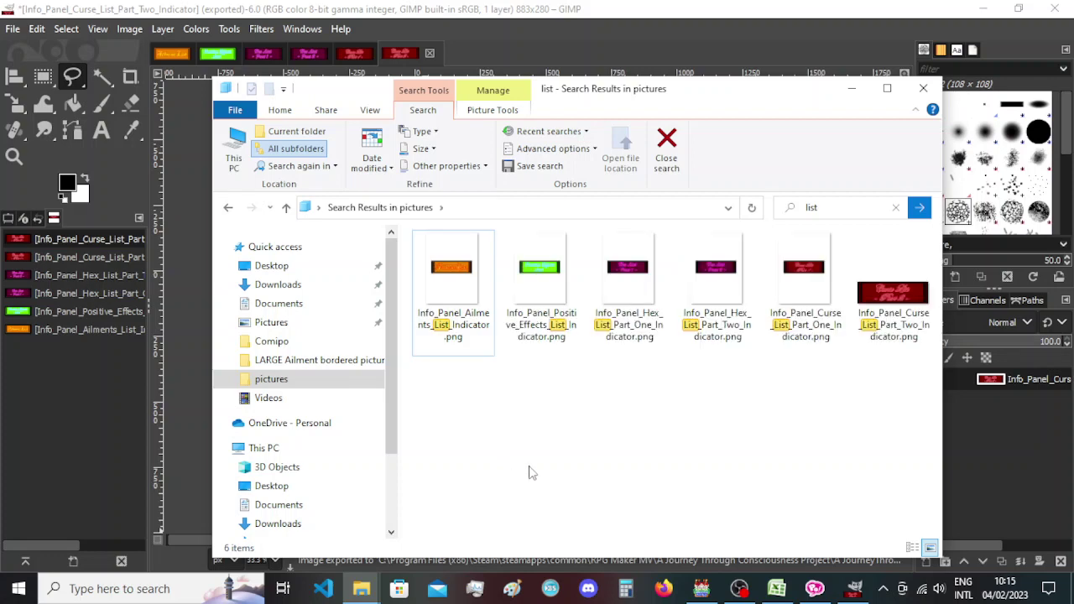
click(876, 303)
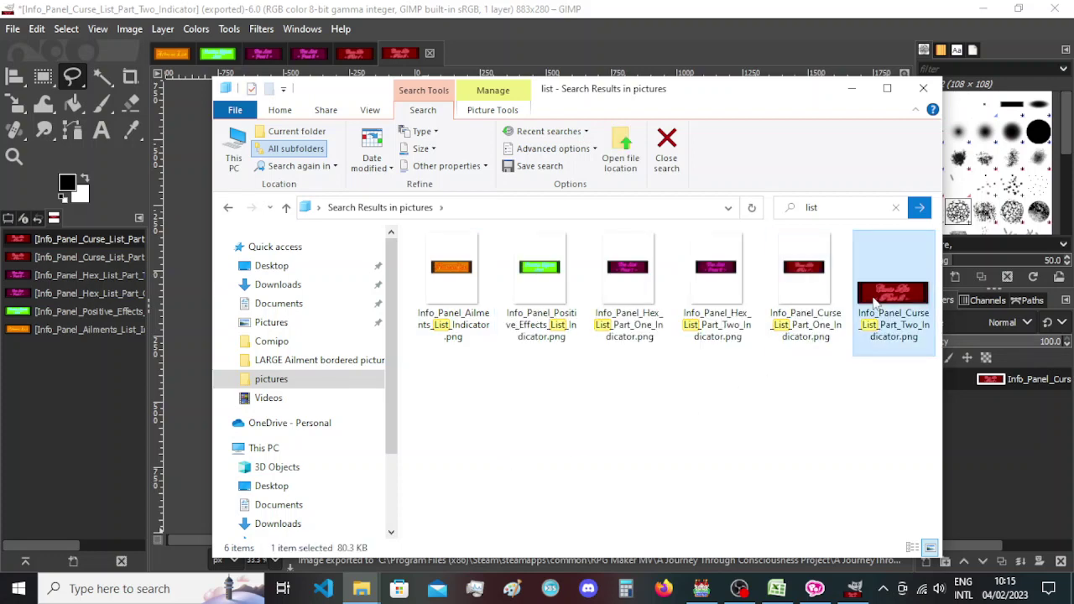
click(850, 354)
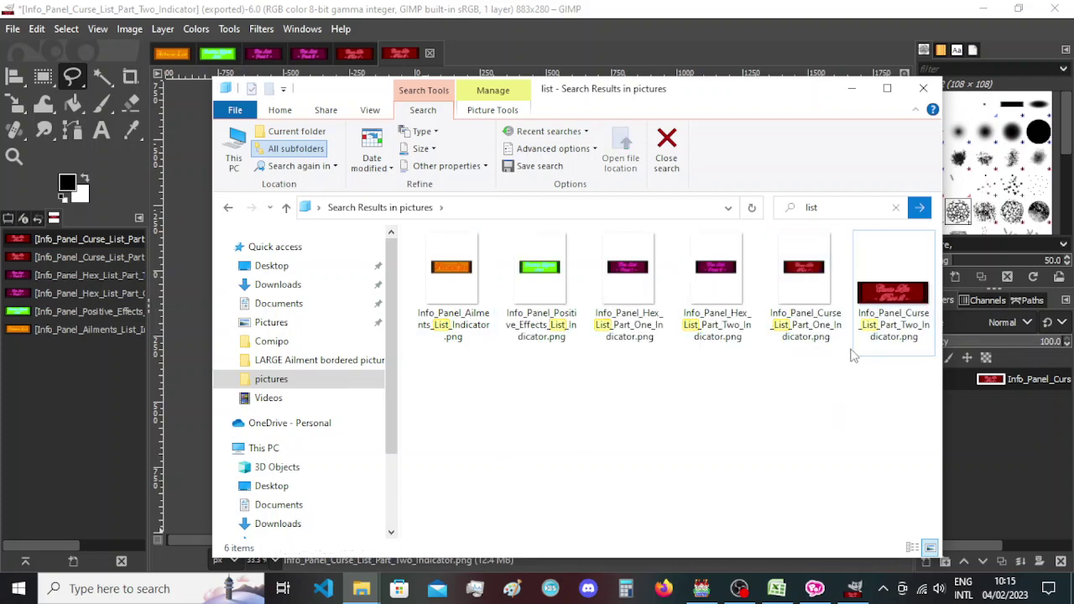
double_click(876, 296)
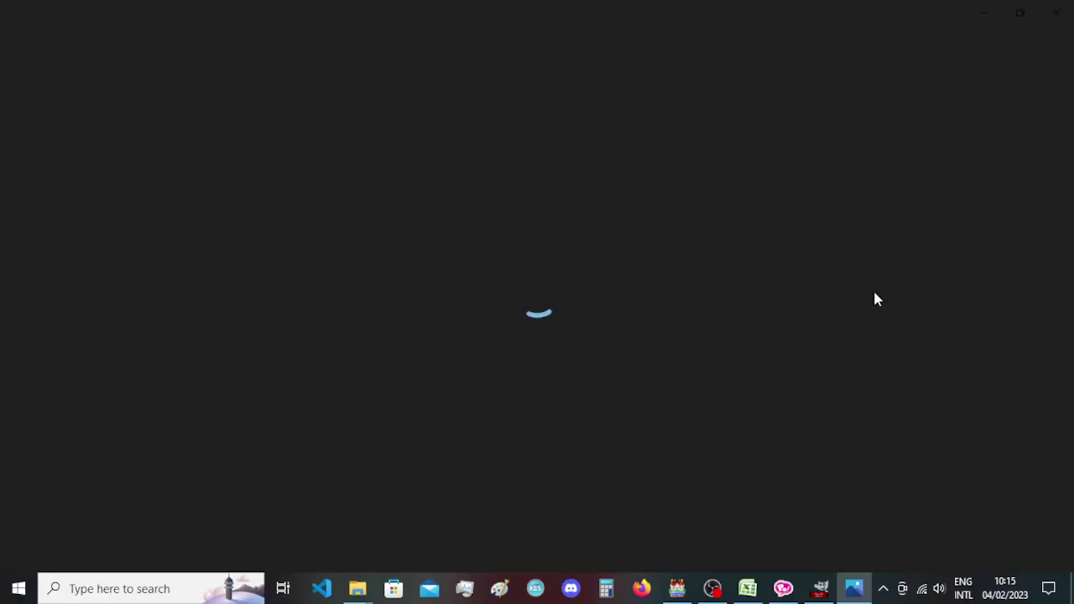
click(1055, 12)
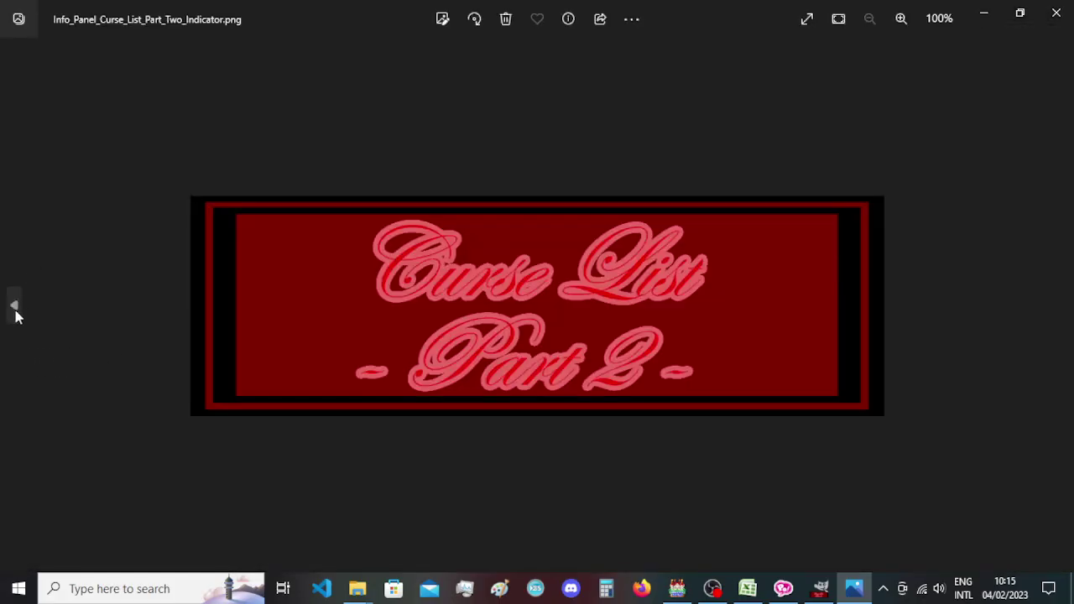
click(15, 311)
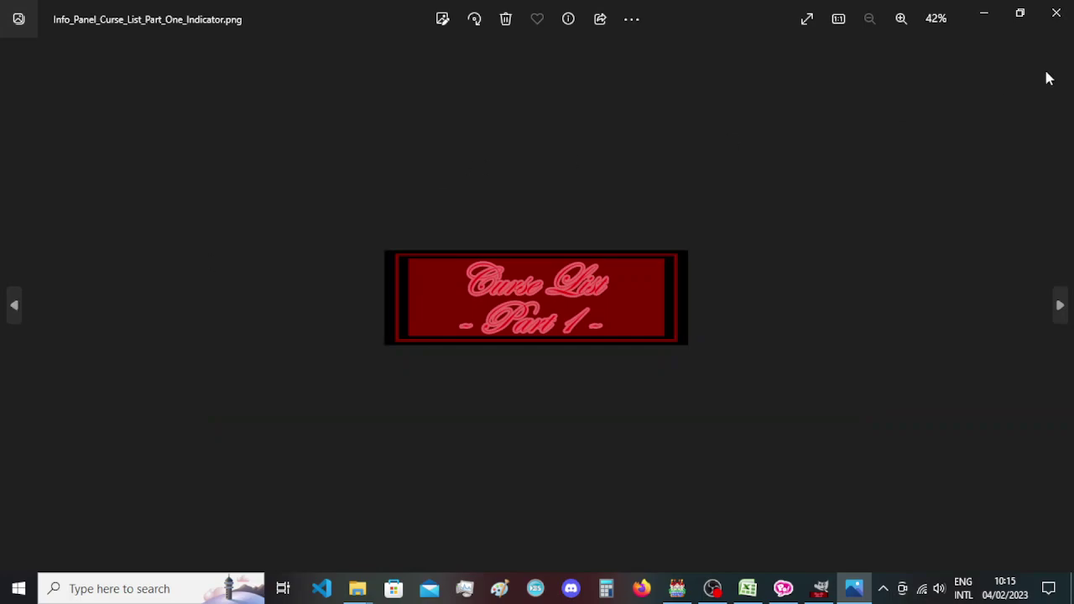
click(1054, 14)
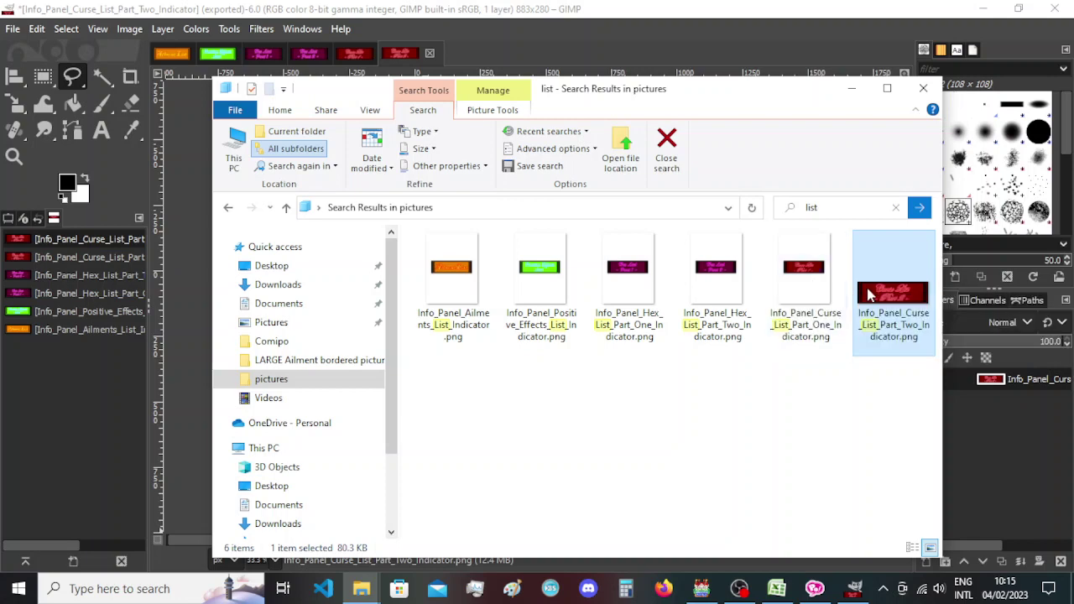
click(689, 443)
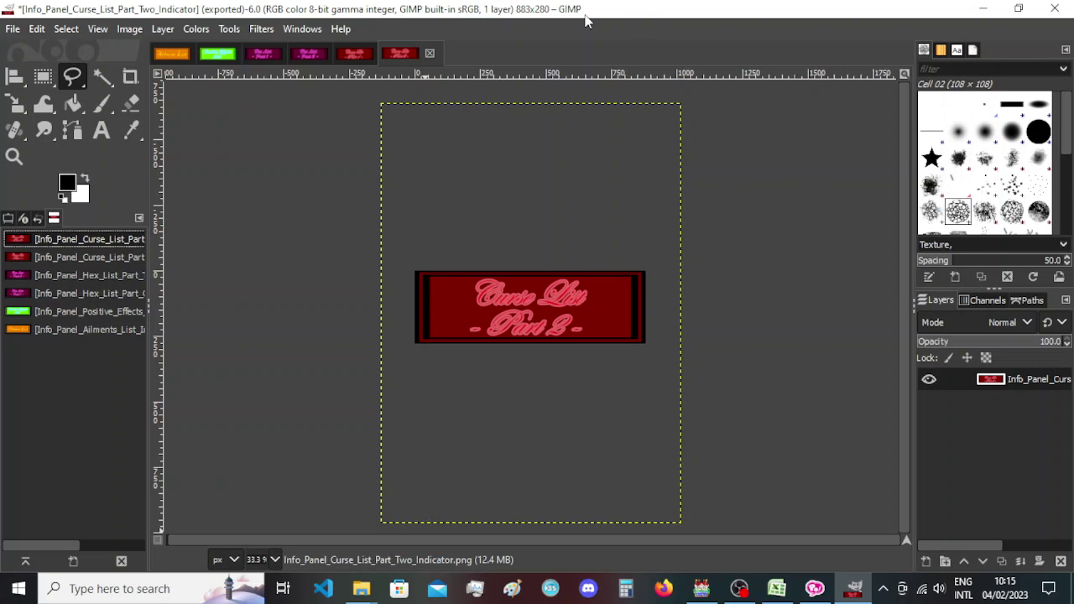
Export the Curse List Part One image as Info_Panel_Curse_List_Part_One_Indicator.png in the pictures folder, replacing the existing file and keeping the PNG options.
click(639, 10)
click(76, 262)
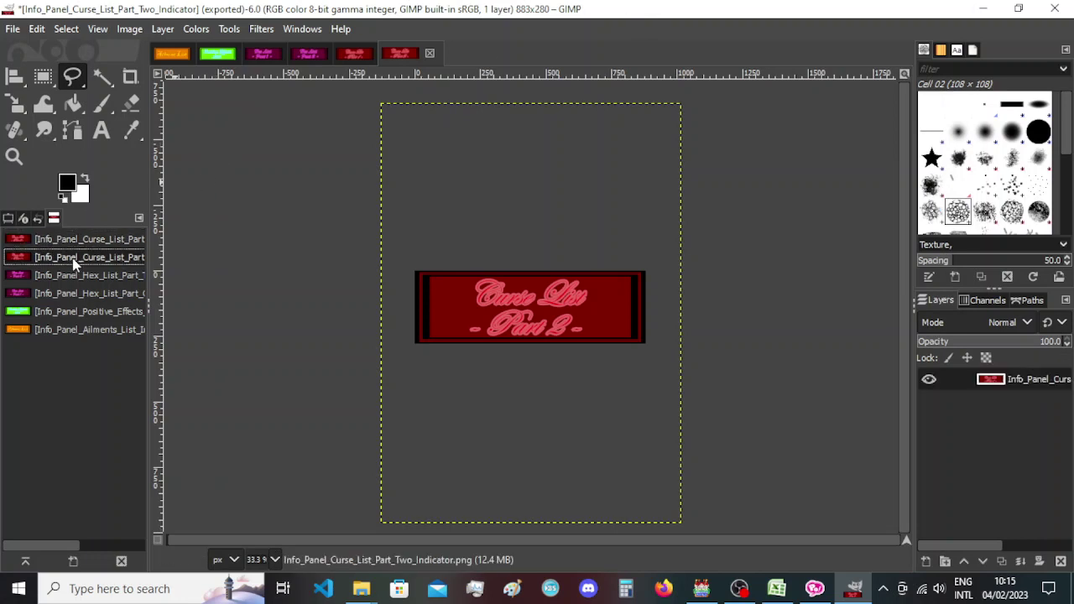
click(357, 54)
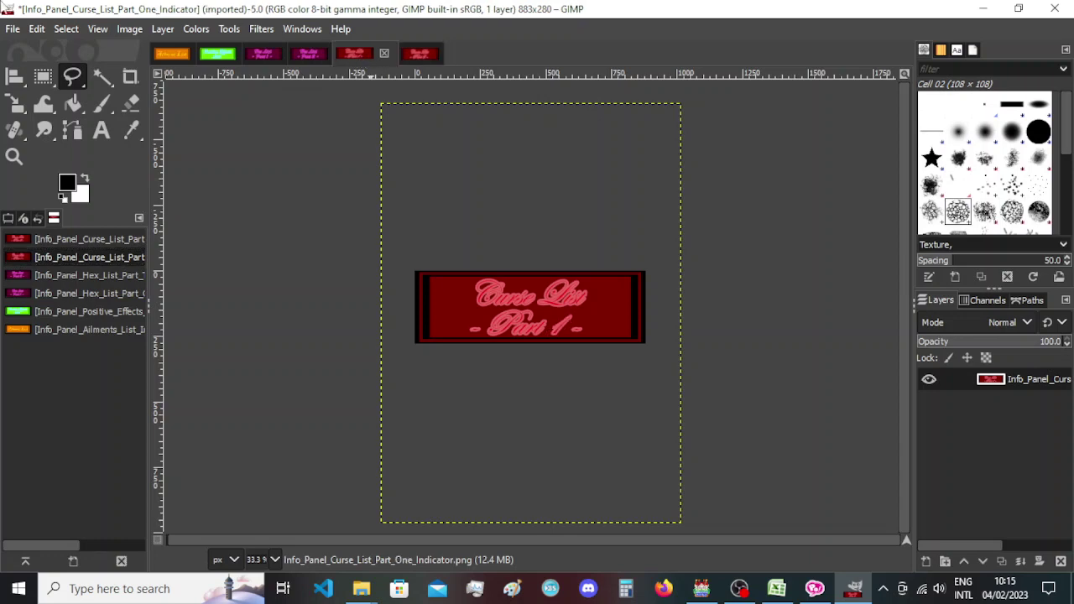
click(13, 29)
click(108, 294)
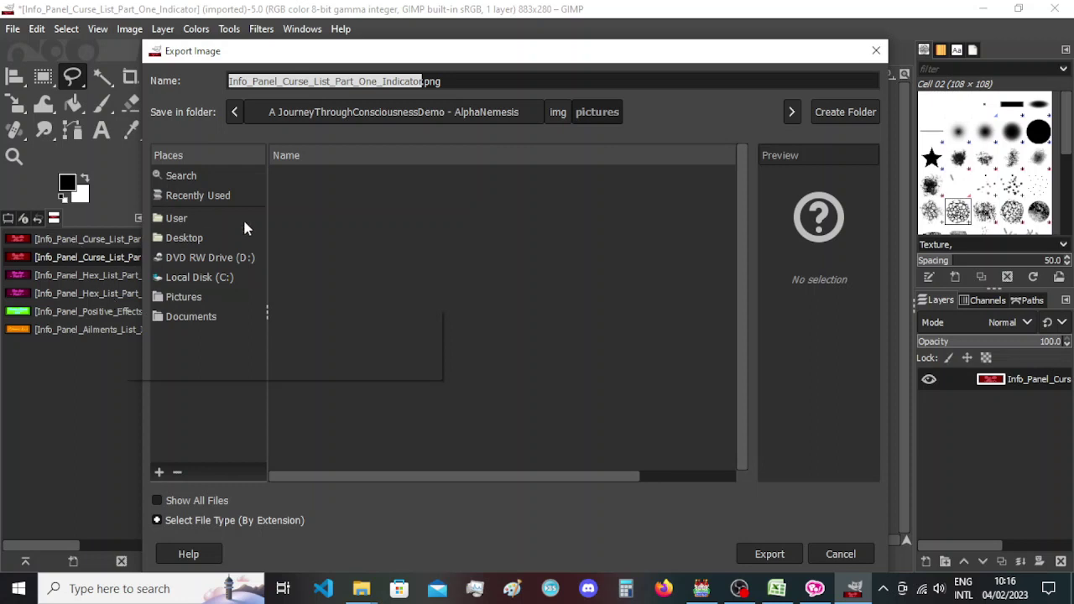
click(769, 554)
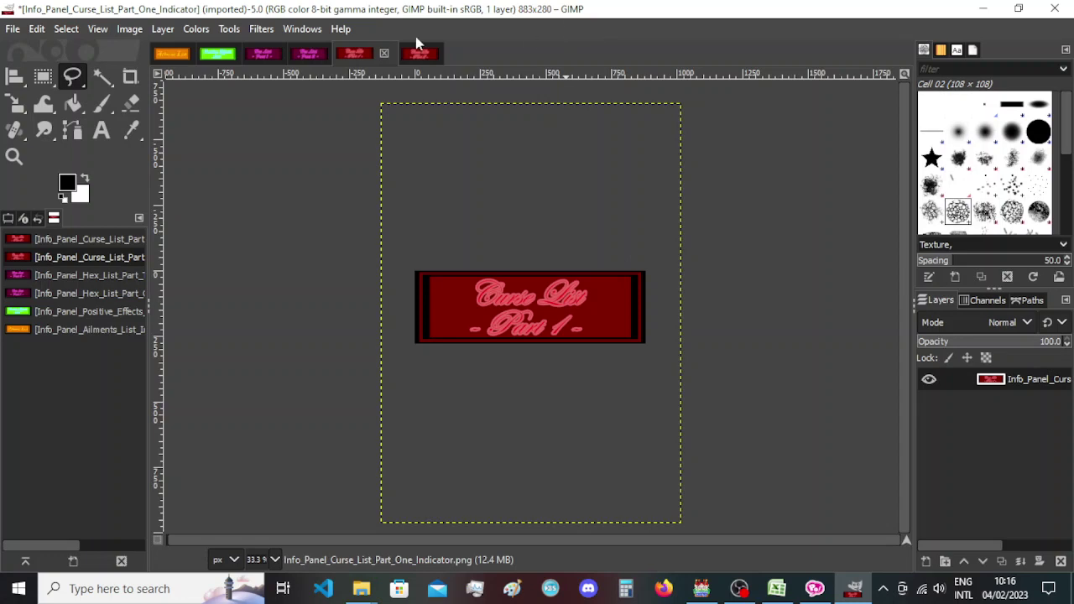
key(ctrl+shift+e)
click(12, 29)
click(293, 116)
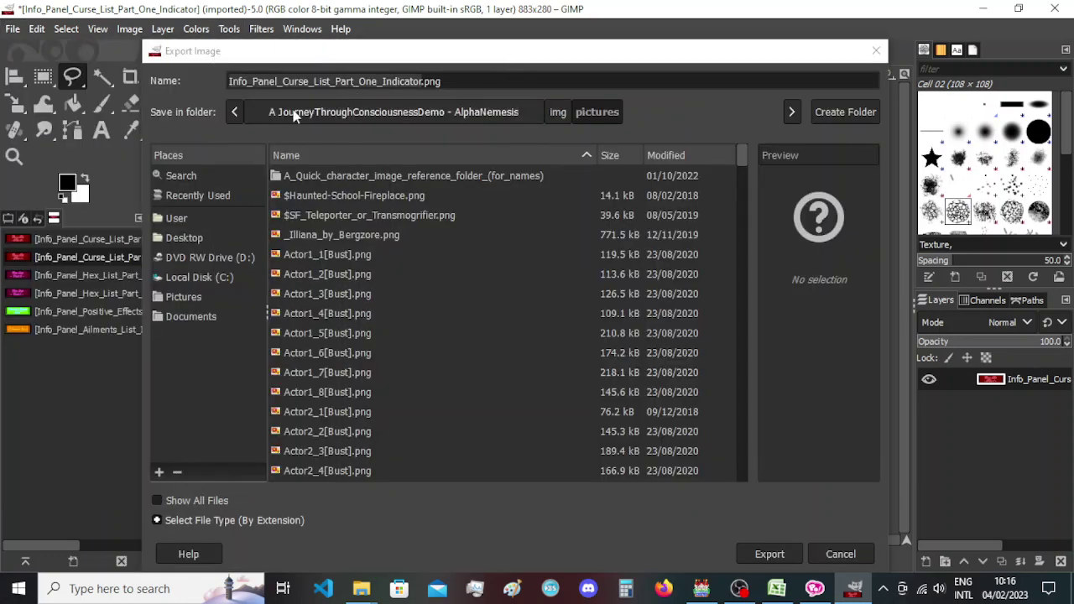
click(754, 556)
click(647, 388)
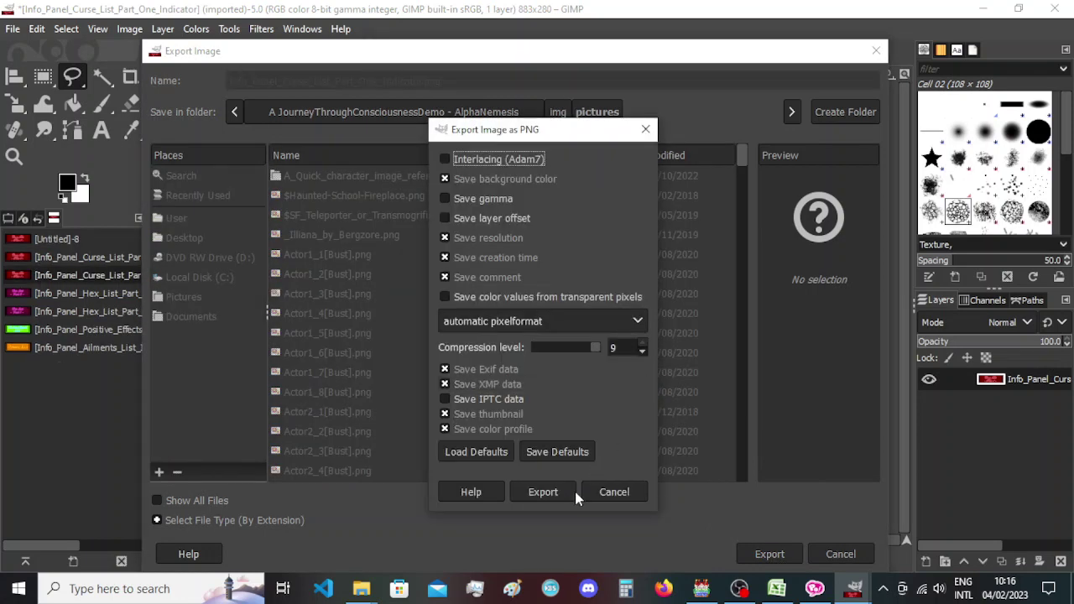
click(561, 496)
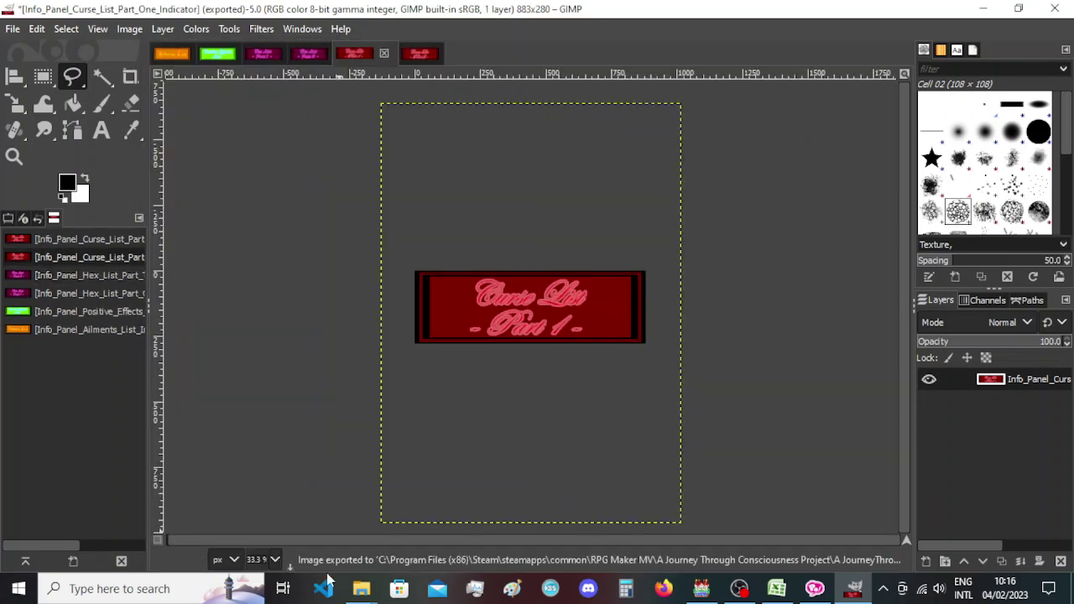
Check the exported Curse List Part One thumbnail in File Explorer's "list" search results, then return to GIMP.
mouse_move(369, 593)
click(312, 537)
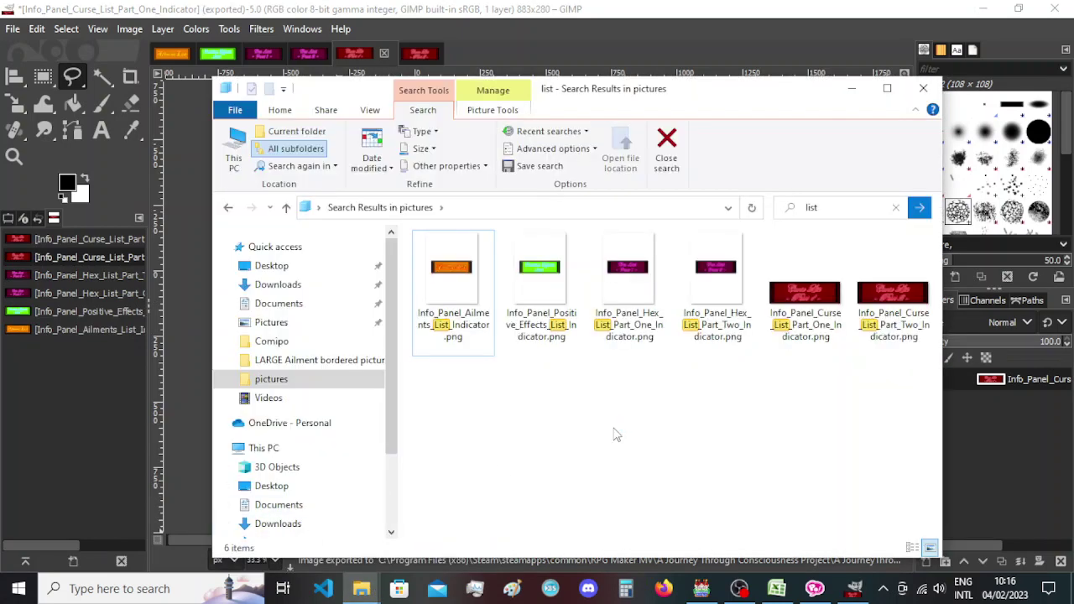
click(686, 7)
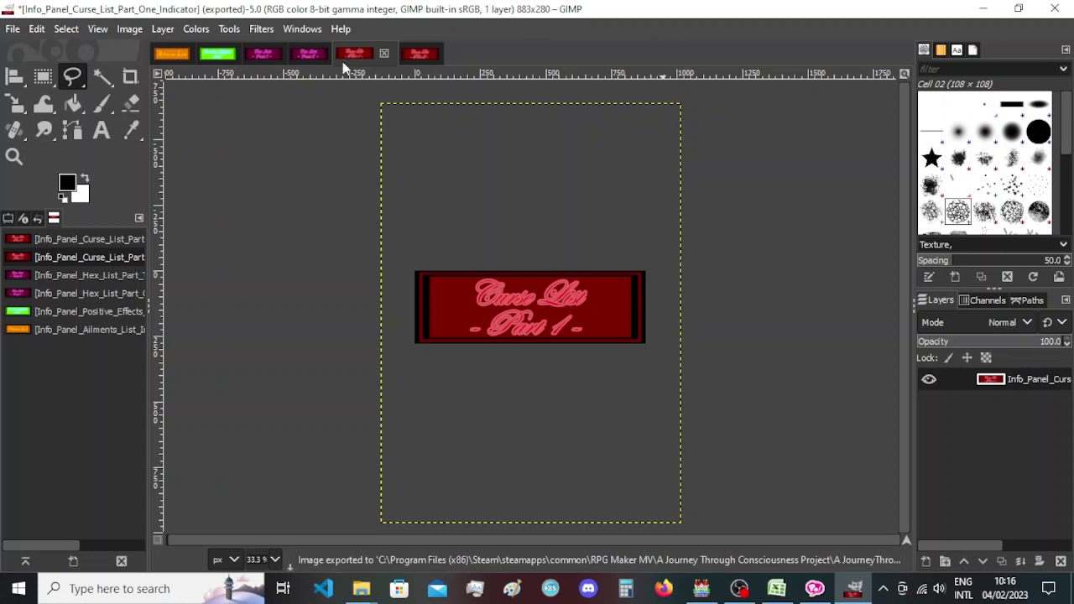
Export the Hex List Part Two image as Info_Panel_Hex_List_Part_Two_Indicator.png in the pictures folder, replacing the existing file and keeping the PNG options.
click(308, 56)
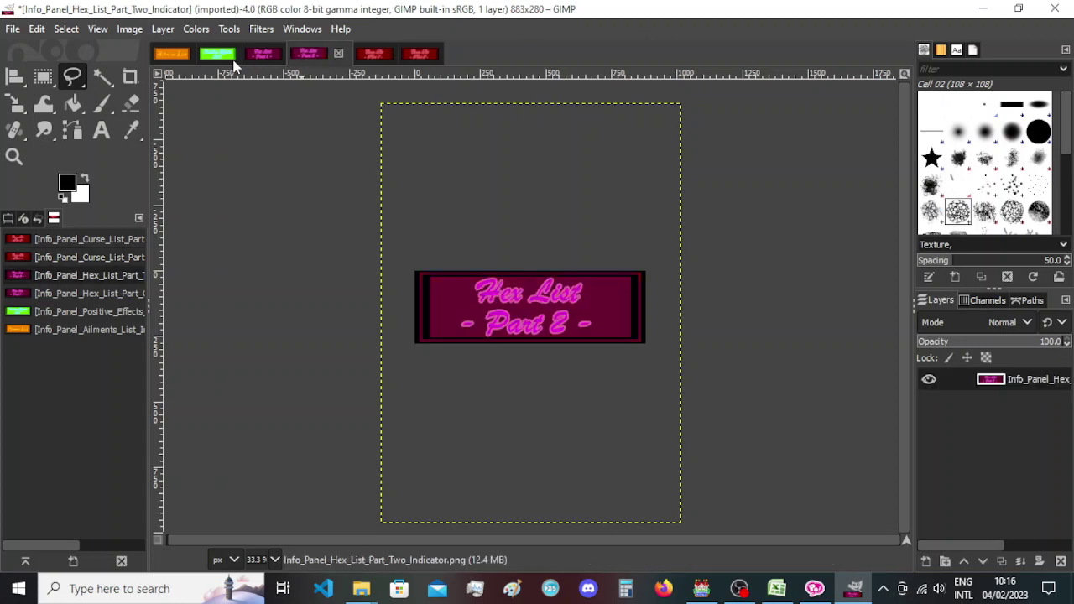
key(ctrl+shift+e)
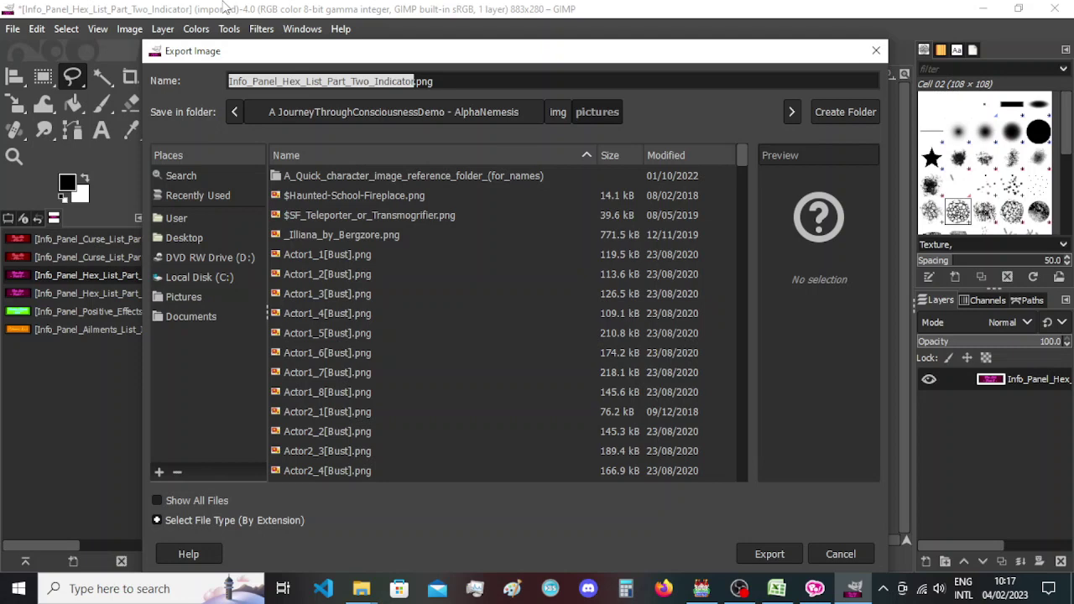
click(765, 554)
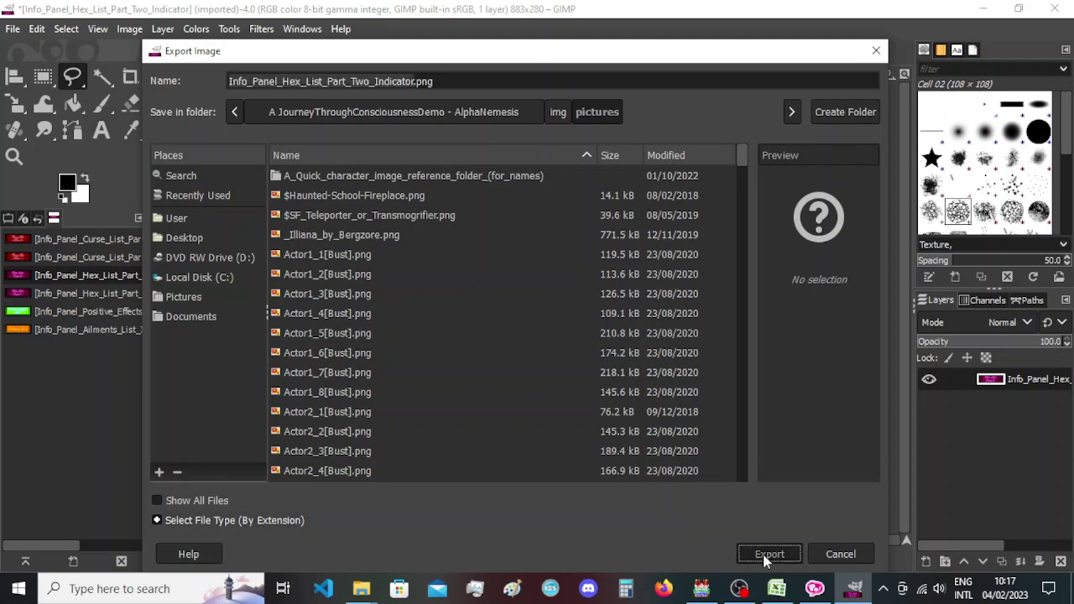
click(631, 384)
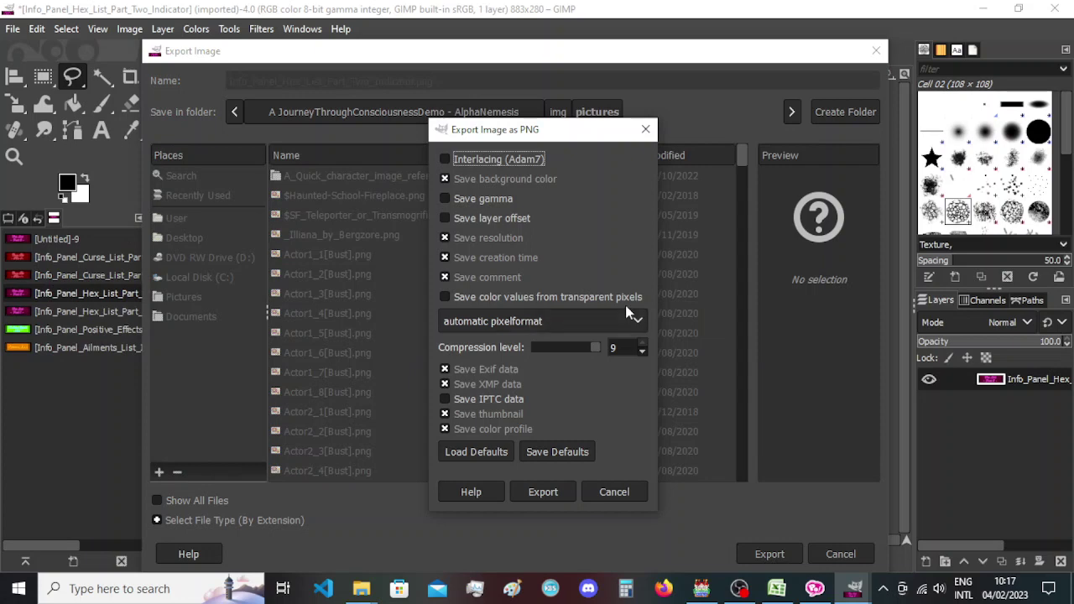
click(543, 492)
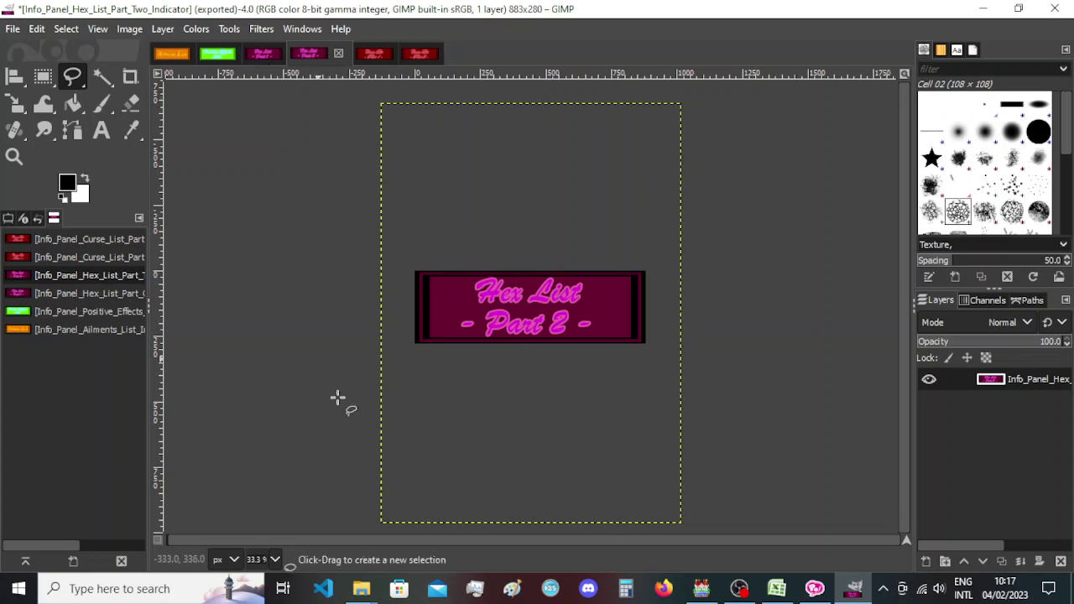
Check the exported Hex List Part Two thumbnail in File Explorer's "list" search results and return to GIMP.
mouse_move(361, 588)
click(329, 557)
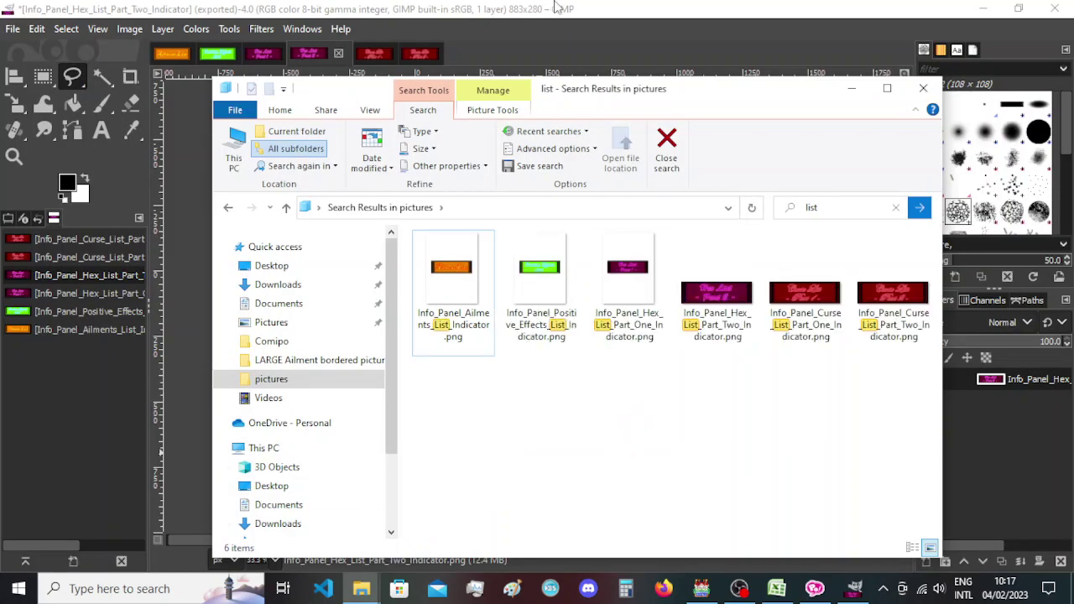
click(375, 37)
Export the Hex List Part One image as Info_Panel_Hex_List_Part_One_Indicator.png in the pictures folder, replacing the existing file and keeping the PNG options.
click(259, 57)
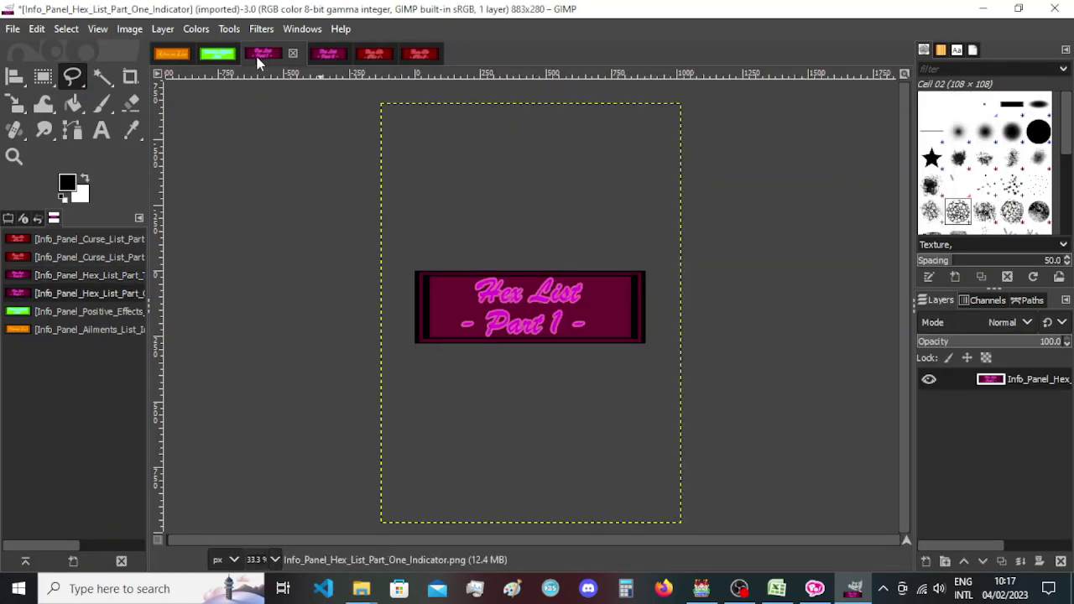
key(ctrl+shift+e)
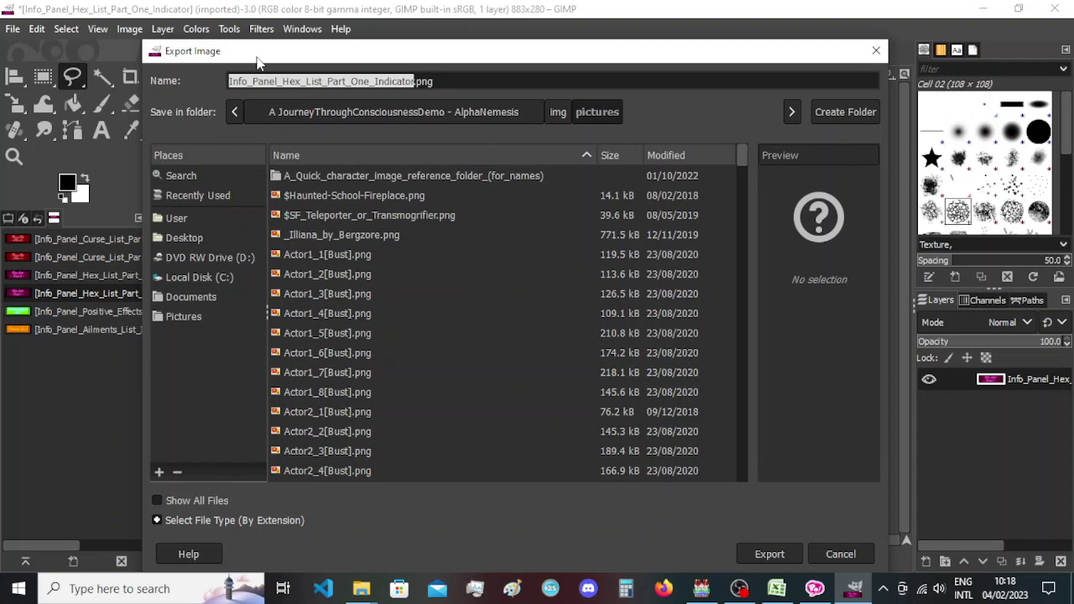
click(784, 556)
click(629, 384)
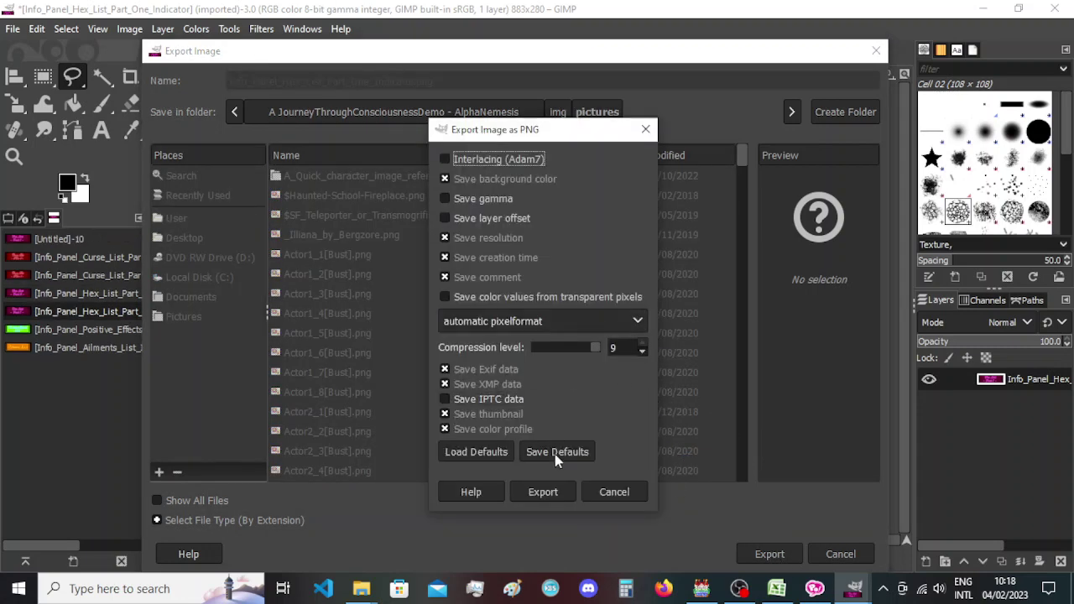
click(544, 495)
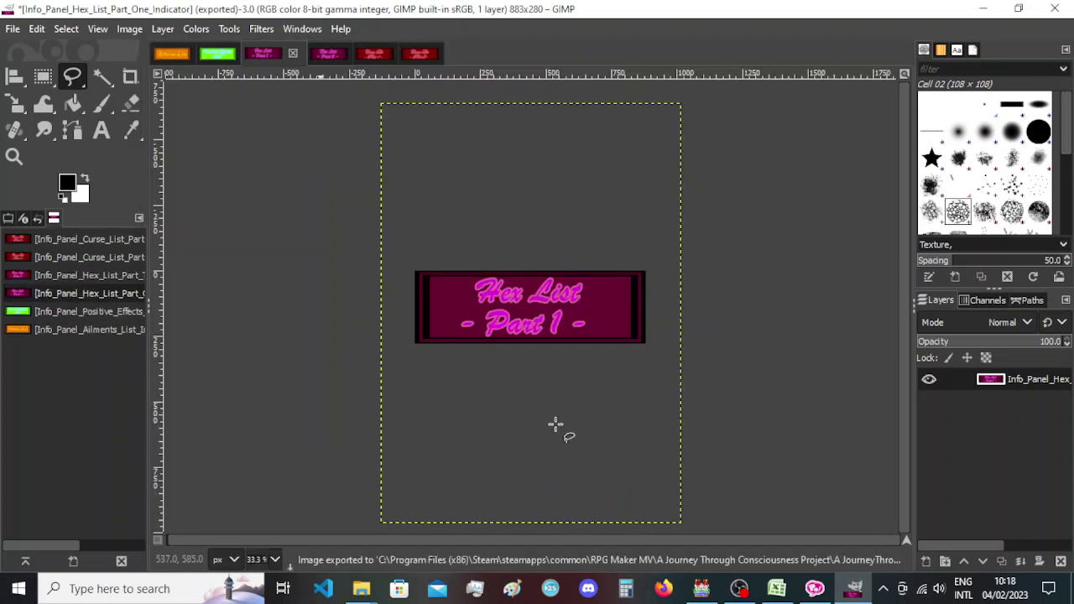
Check the exported Hex List Part One thumbnail in File Explorer's "list" search results and return to GIMP.
mouse_move(360, 588)
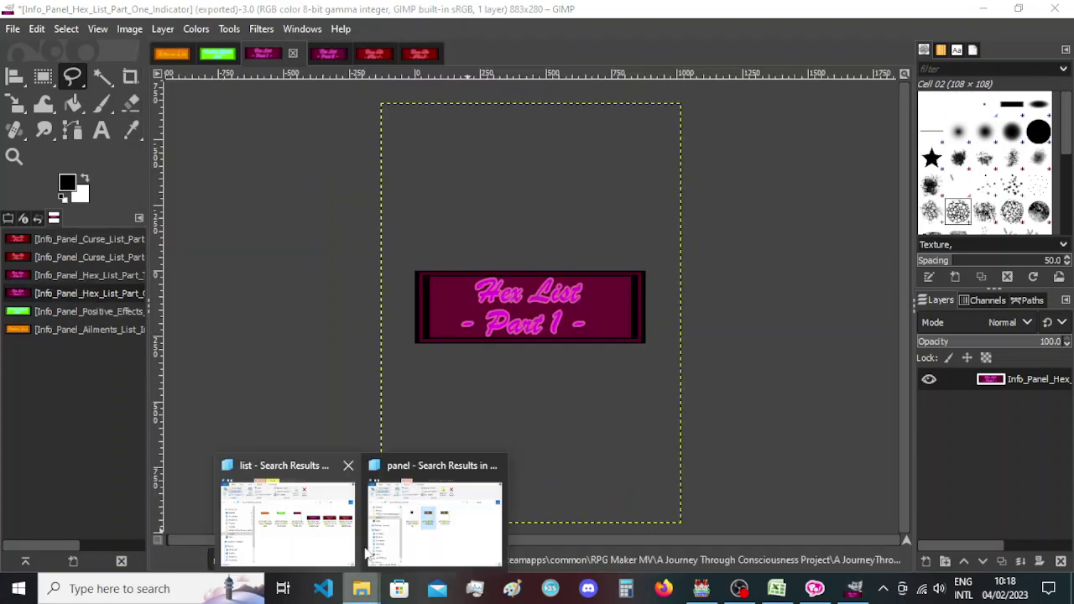
click(317, 527)
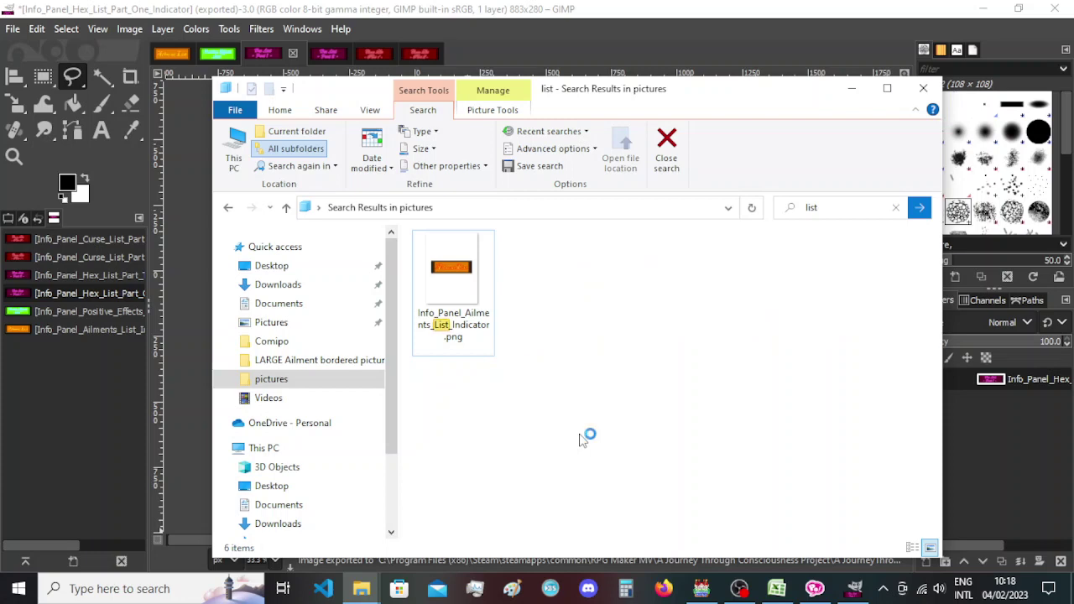
key(alt+Tab)
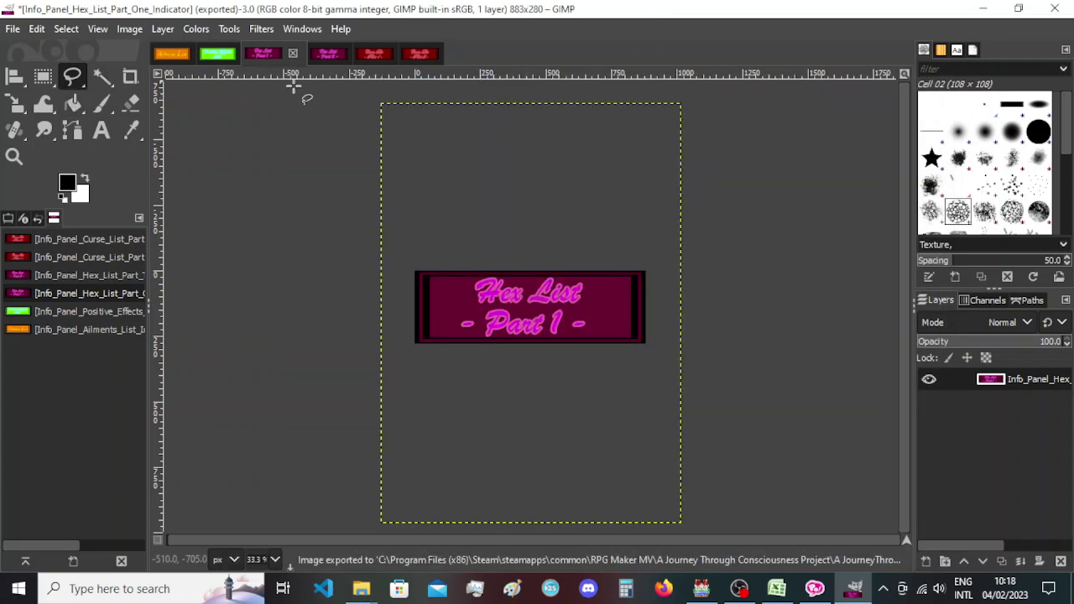
Export the Positive Effects List image as Info_Panel_Positive_Effects_List_Indicator.png in the pictures folder, replacing the existing file and keeping the PNG options.
click(217, 55)
key(ctrl+shift+e)
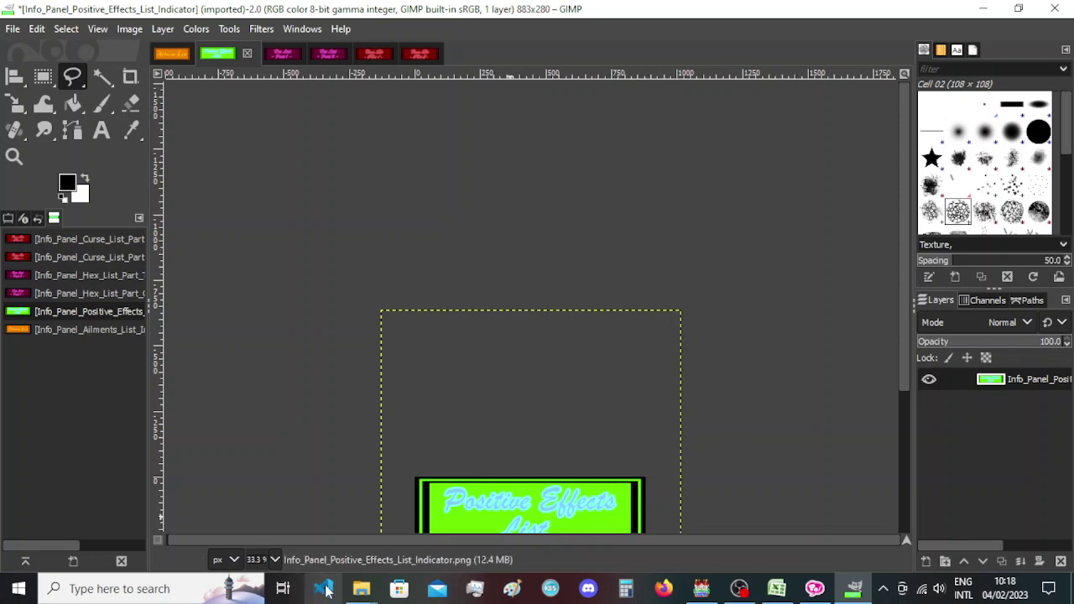
click(361, 589)
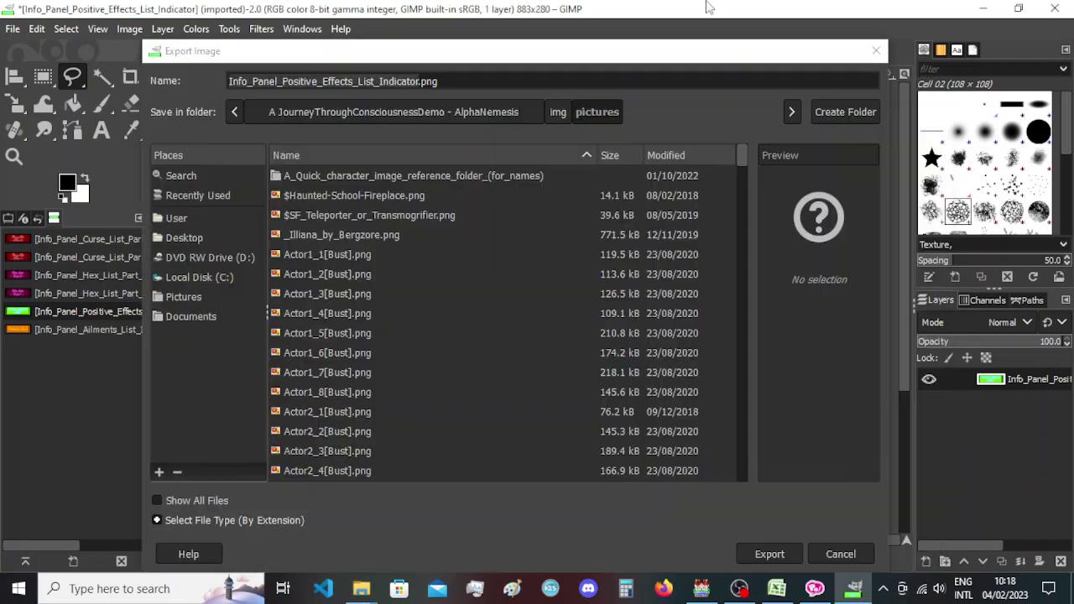
click(789, 553)
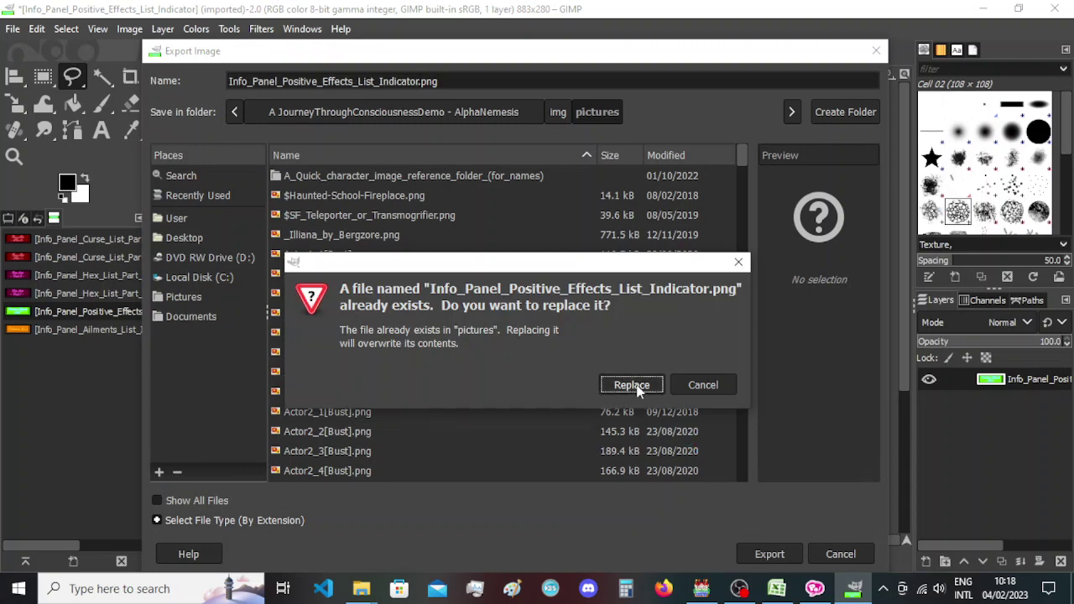
click(631, 385)
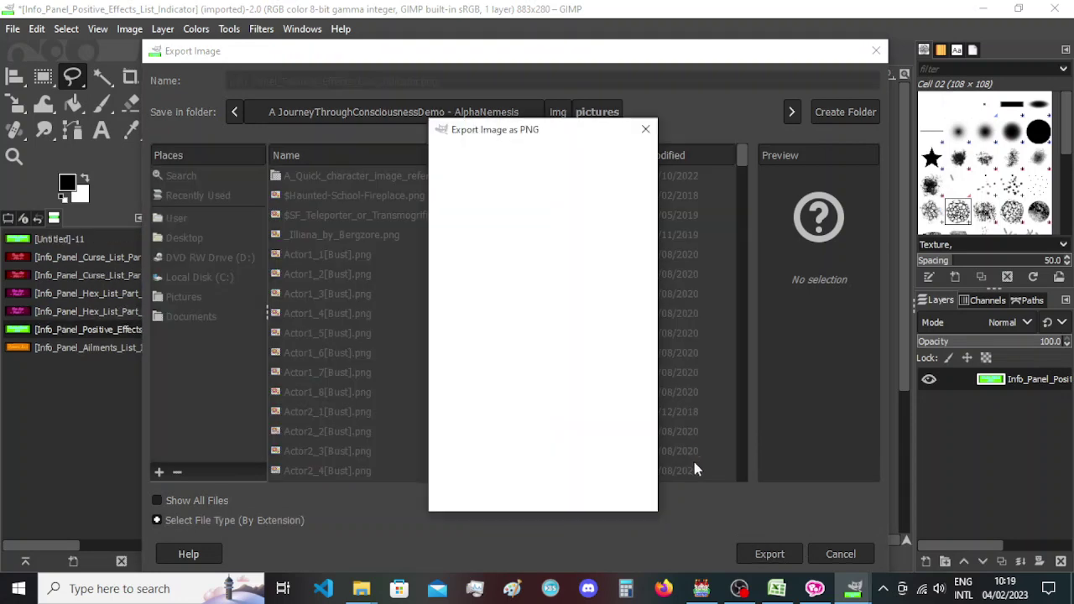
click(562, 502)
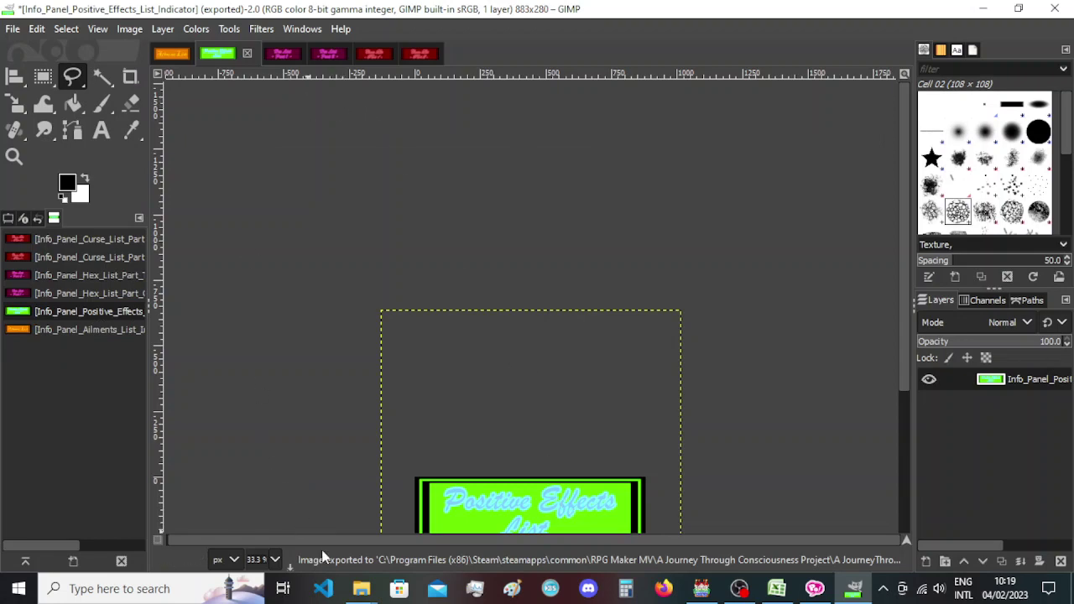
Check the exported Positive Effects List thumbnail in File Explorer's "list" search results and return to GIMP.
mouse_move(361, 588)
click(285, 529)
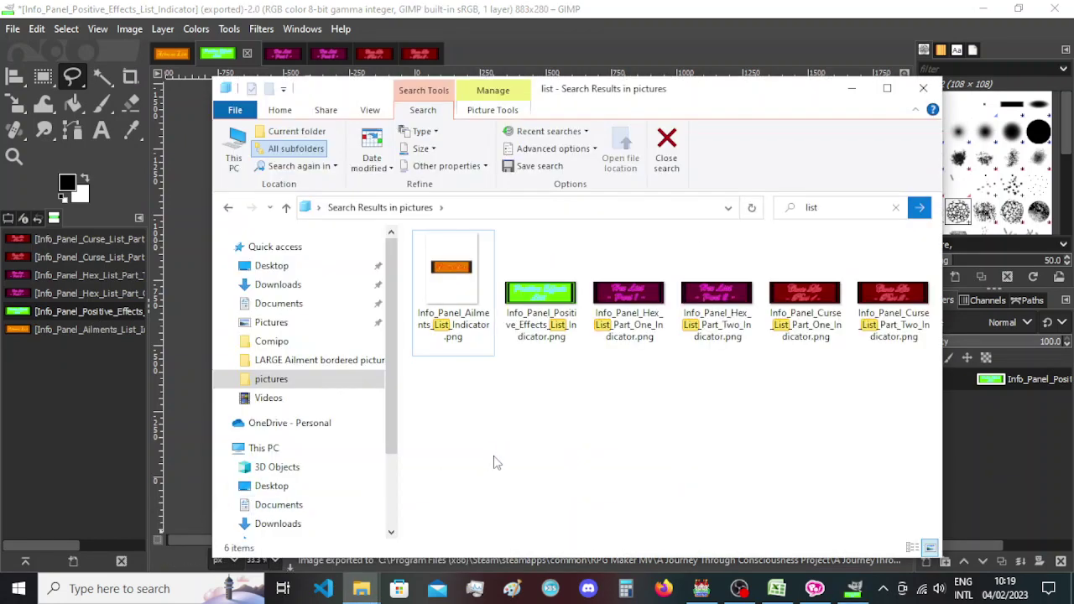
key(alt+Tab)
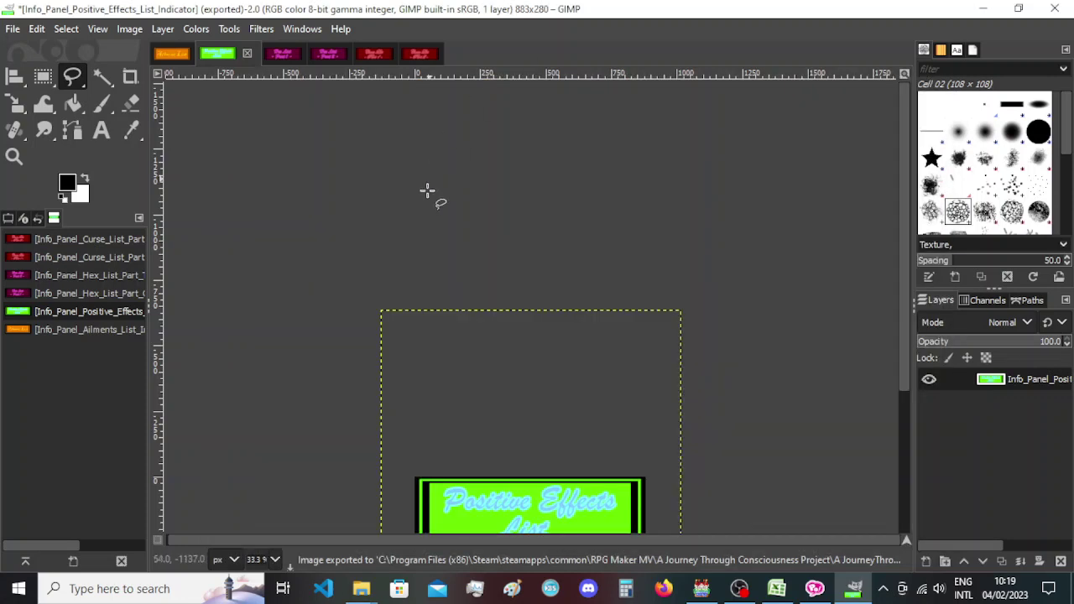
Export the Ailments List image as Info_Panel_Ailments_List_Indicator.png in the pictures folder, replacing the existing file and keeping the PNG options.
click(172, 55)
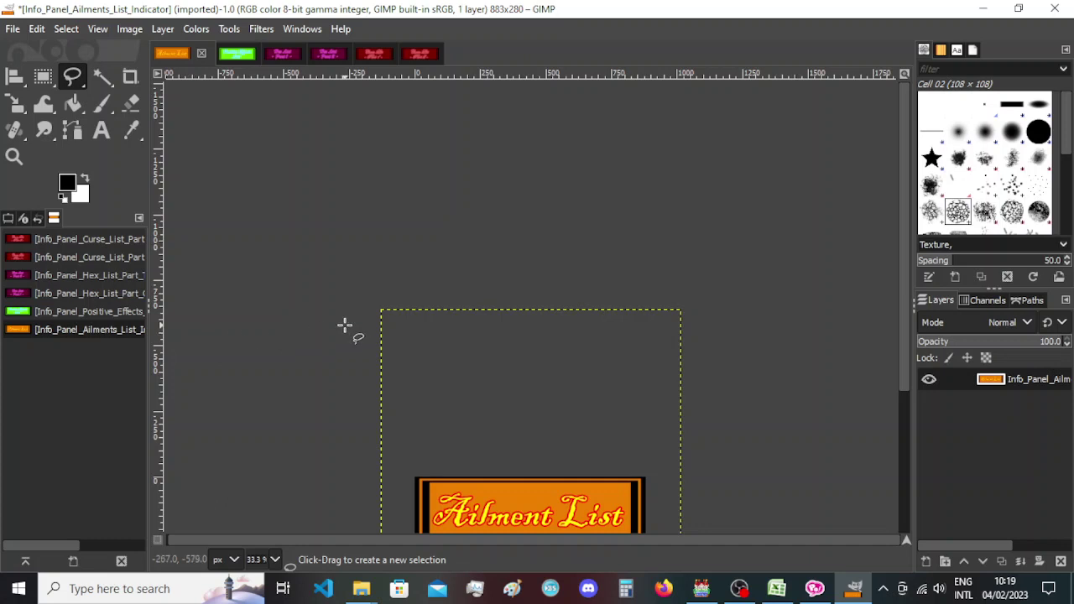
key(ctrl+shift+e)
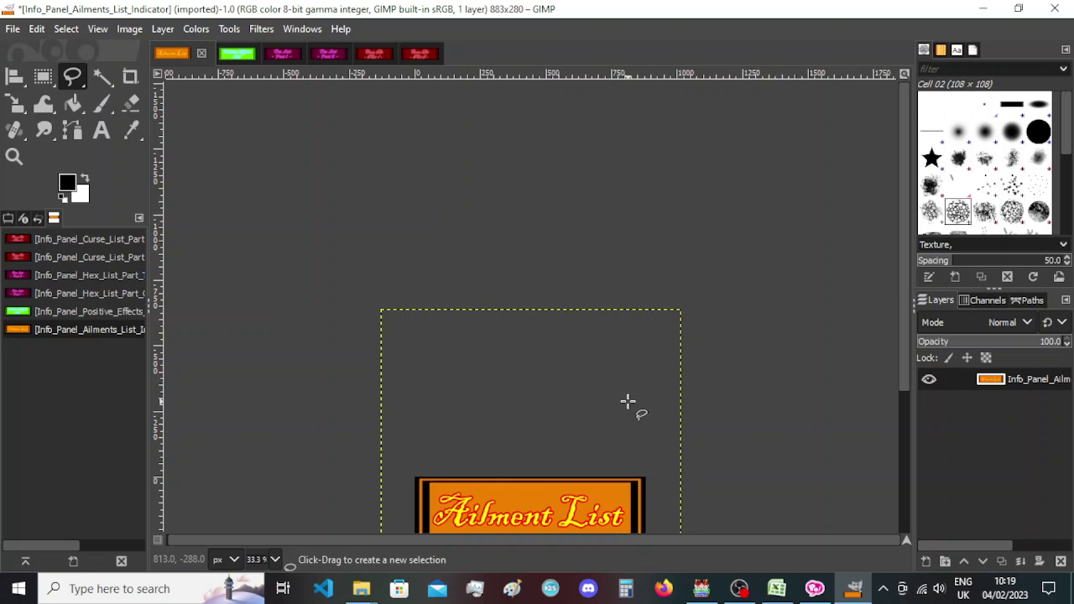
scroll(688, 328, down, 5)
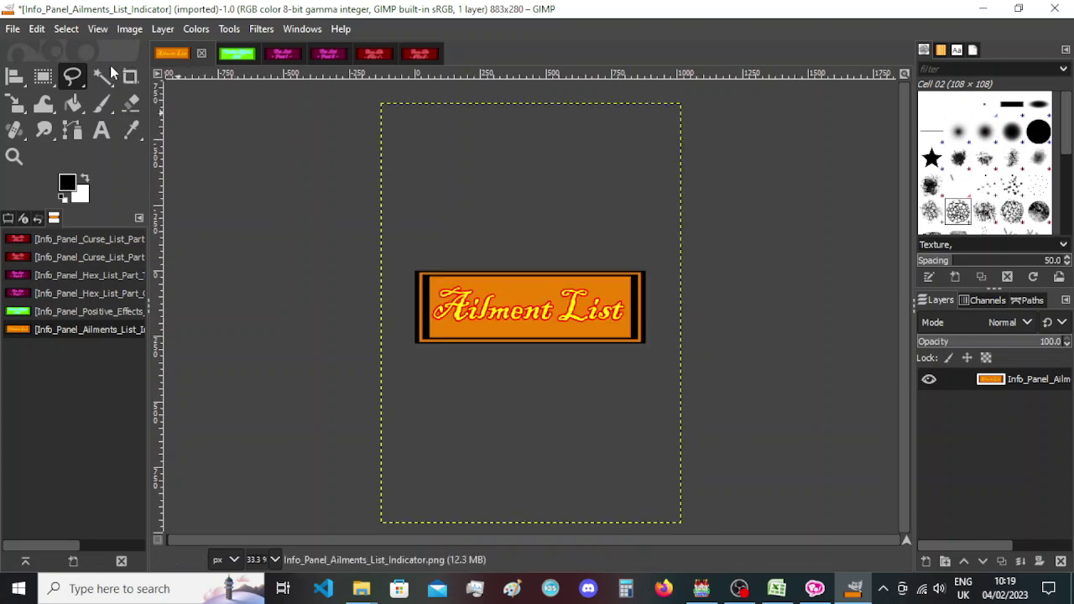
click(237, 55)
click(172, 52)
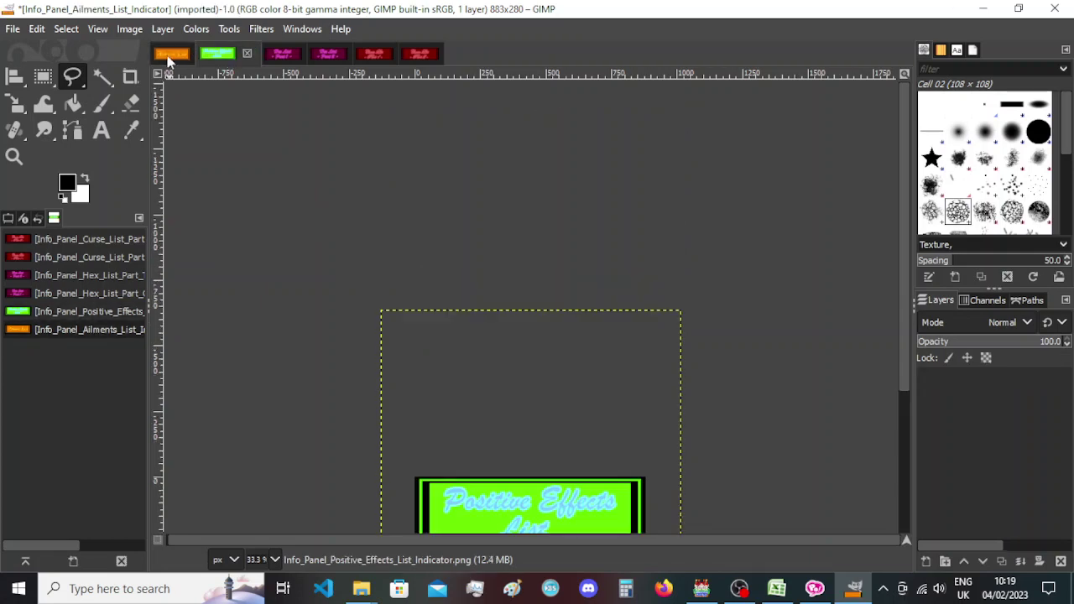
key(shift+ctrl+e)
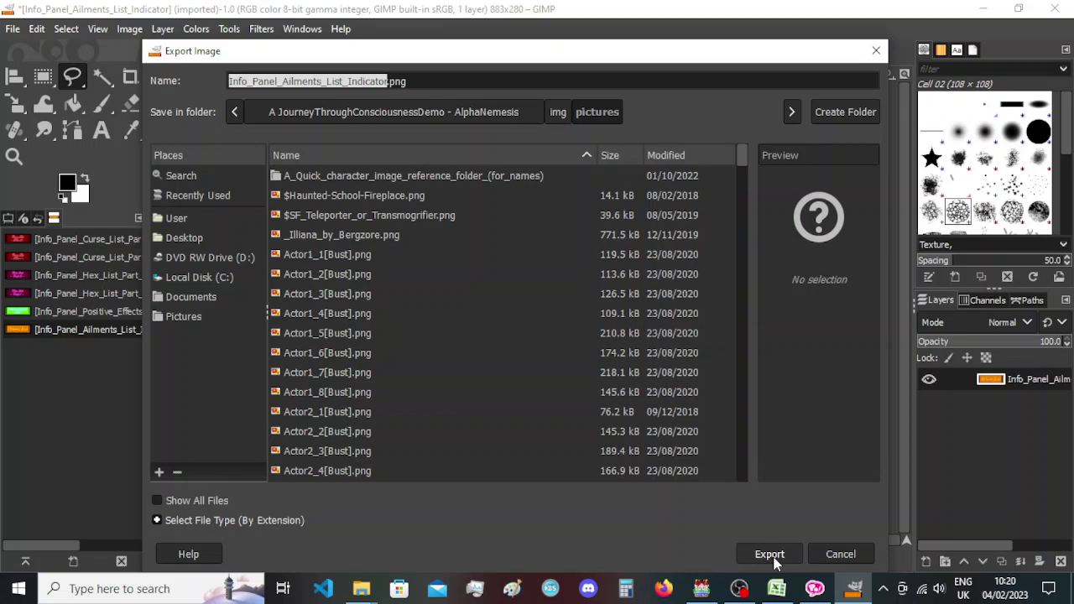
click(759, 551)
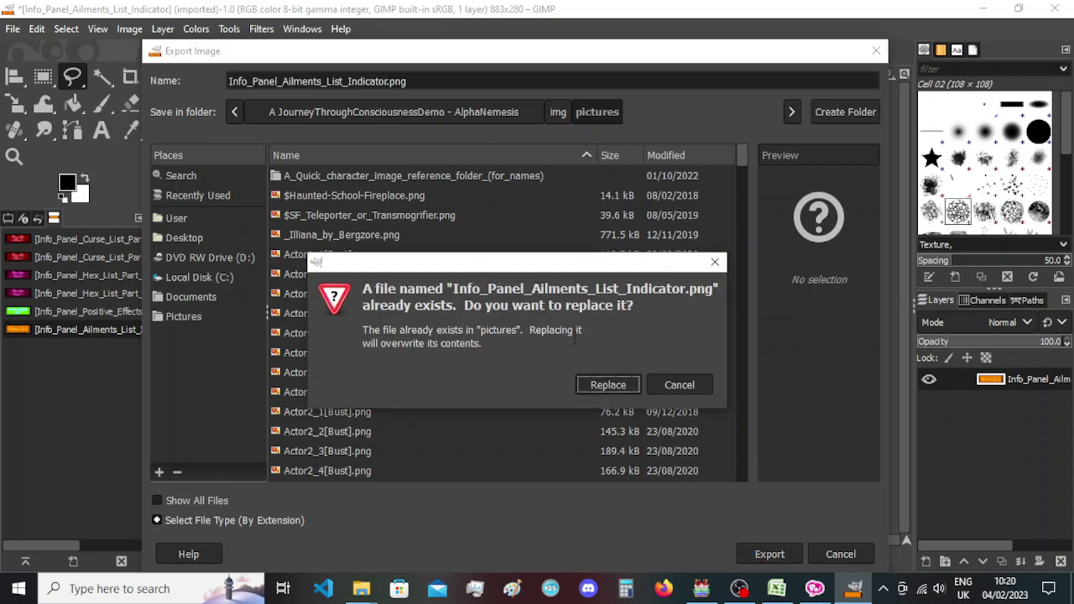
click(608, 386)
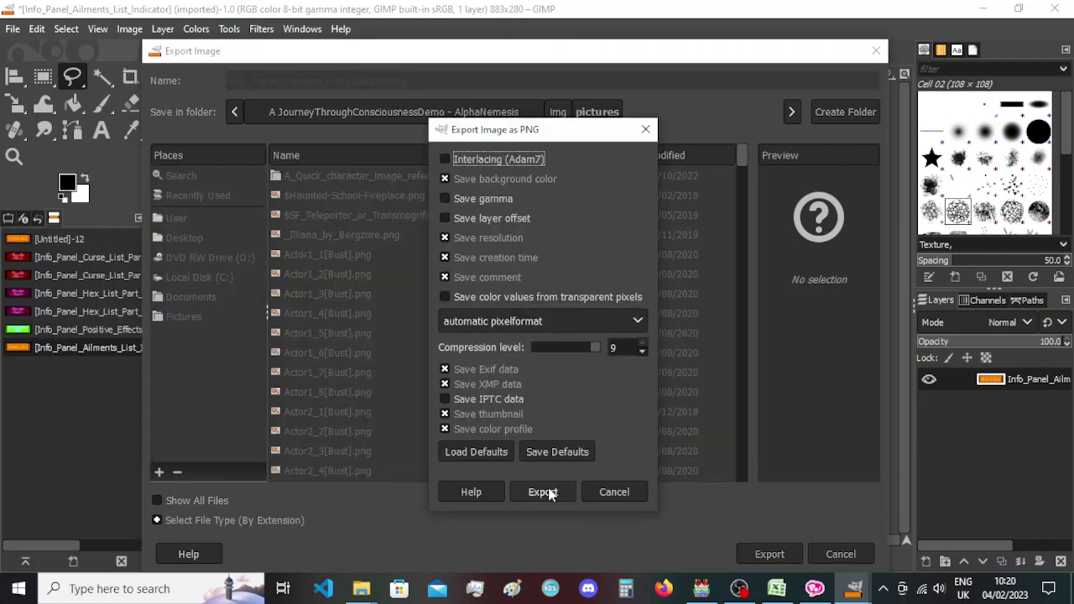
click(543, 492)
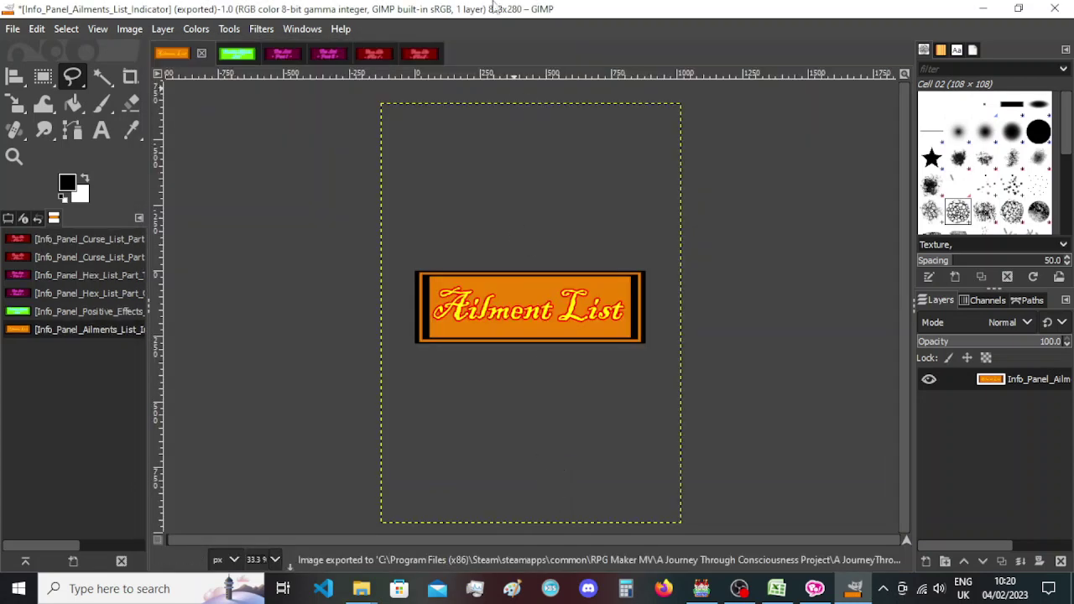
Check the exported Ailments List thumbnail in File Explorer's "list" search results.
mouse_move(361, 588)
click(309, 542)
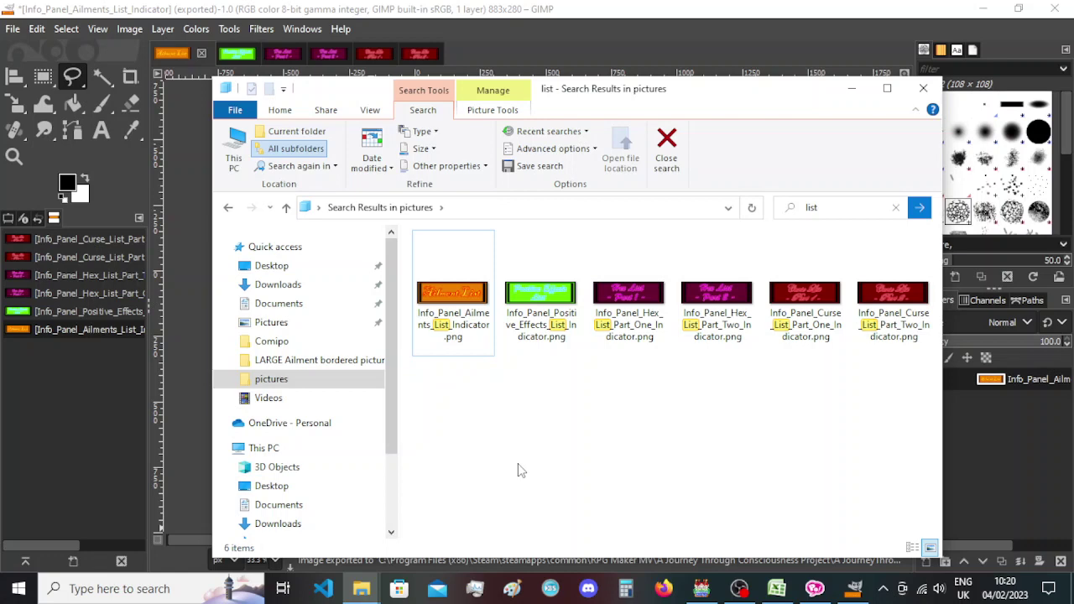
Switch to RPG Maker MV, apply the pending database changes and close the database.
click(701, 588)
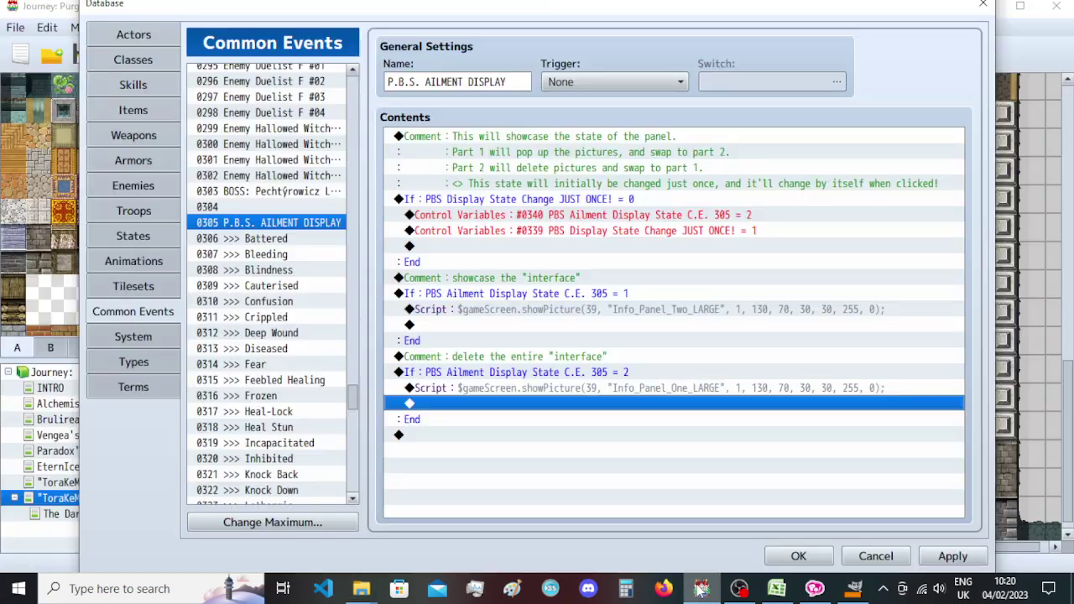
click(953, 556)
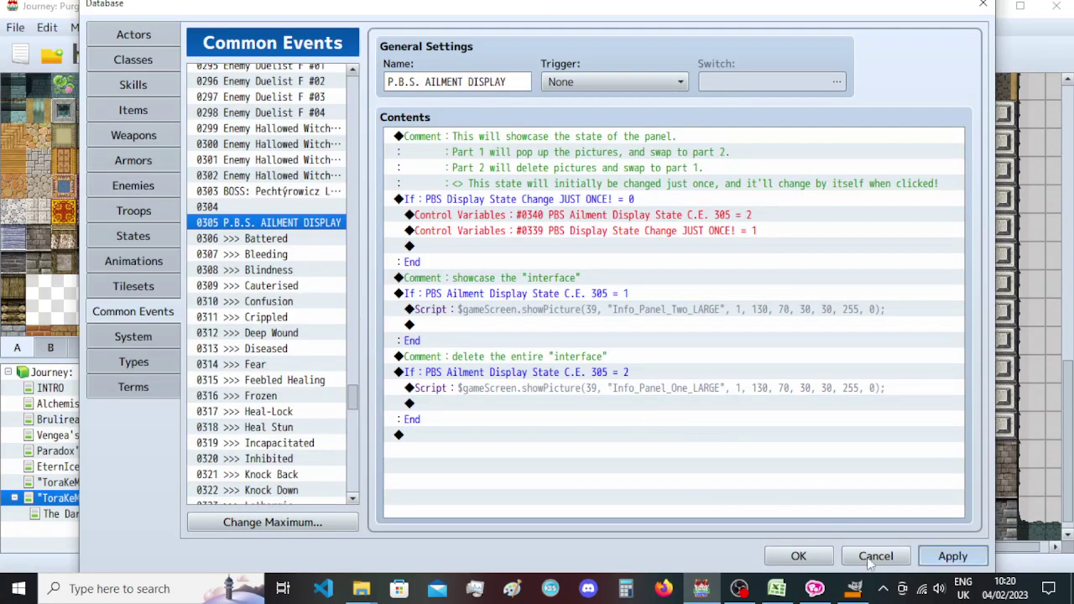
click(795, 554)
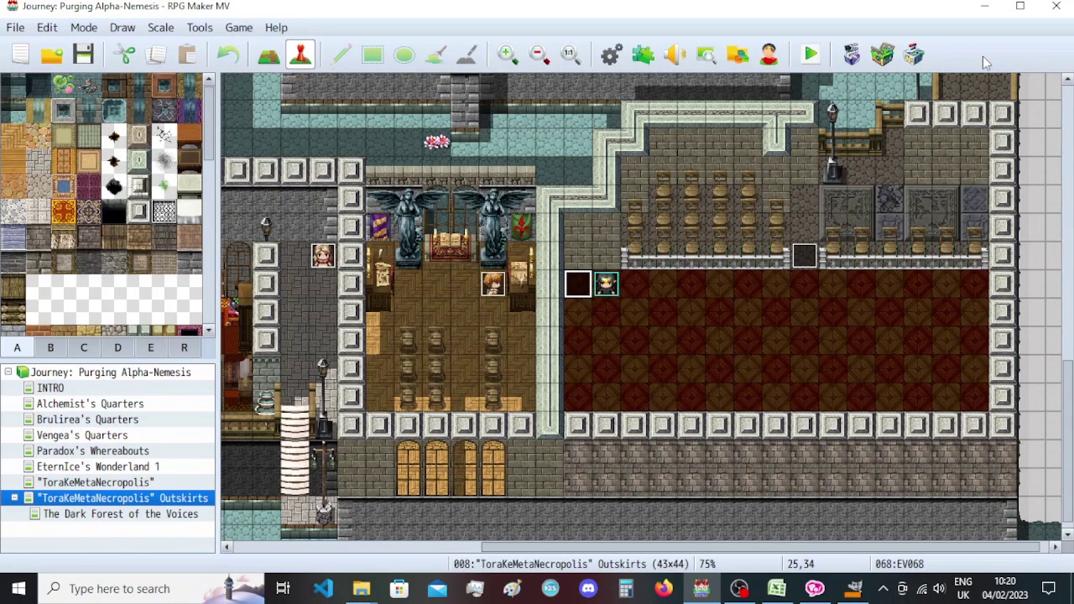
Start a playtest with the game changes saved, and begin a new game.
click(812, 55)
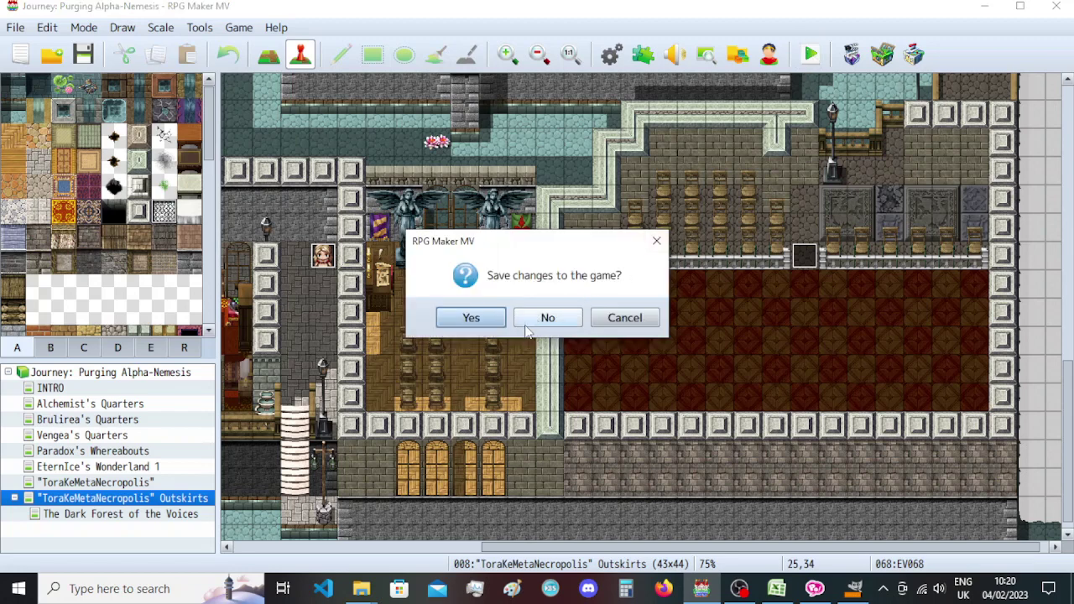
click(477, 319)
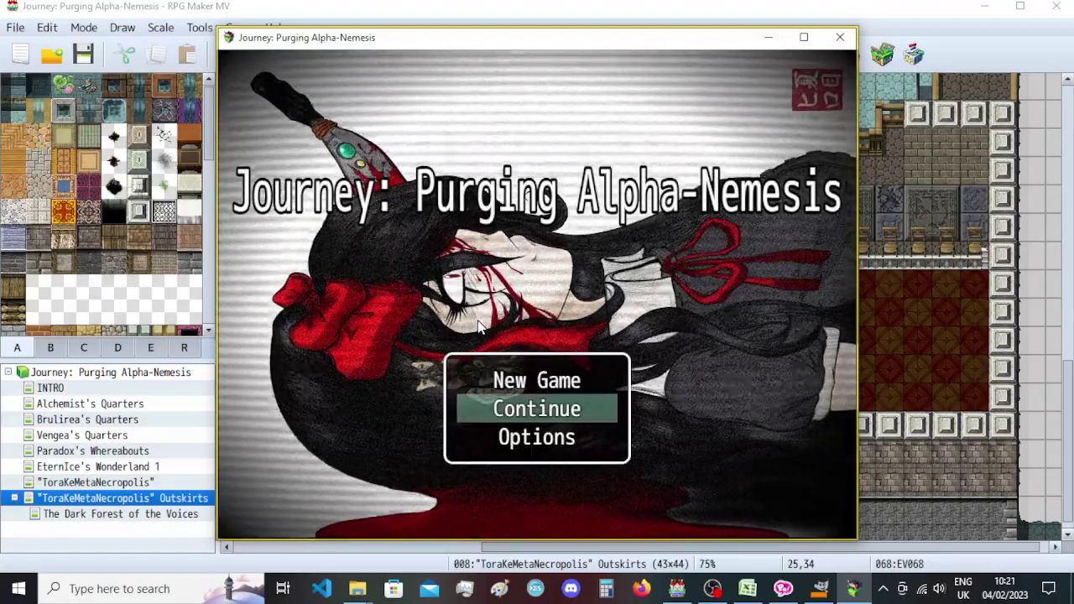
key(Up)
key(Return)
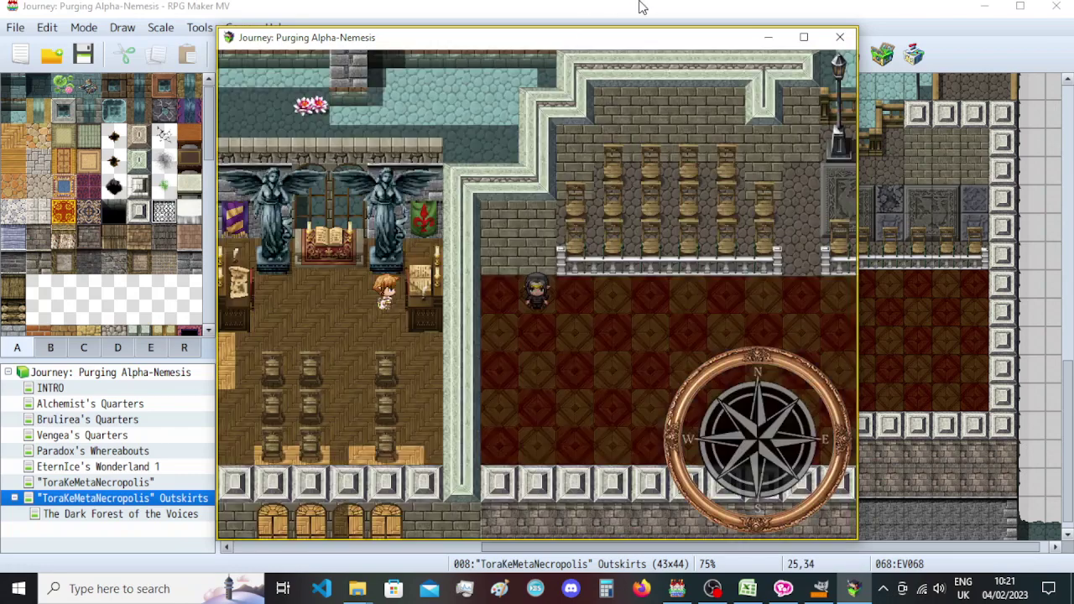
Return to the database and copy the "ALL IN ONE - the 7 portrait locations" script from common event 0052, Colloseum Picture Display.
key(alt+F4)
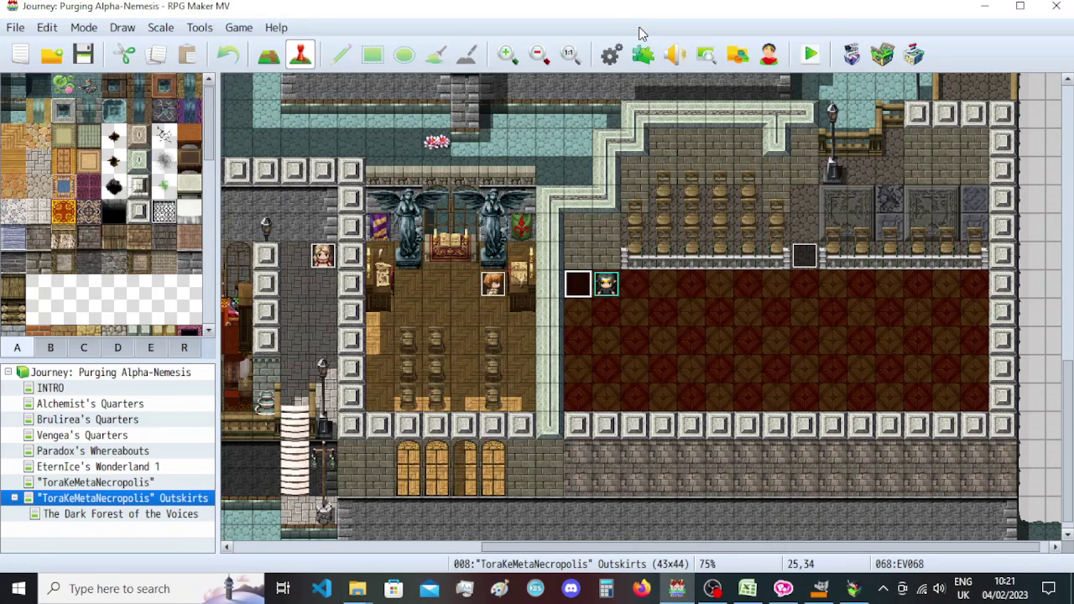
key(F9)
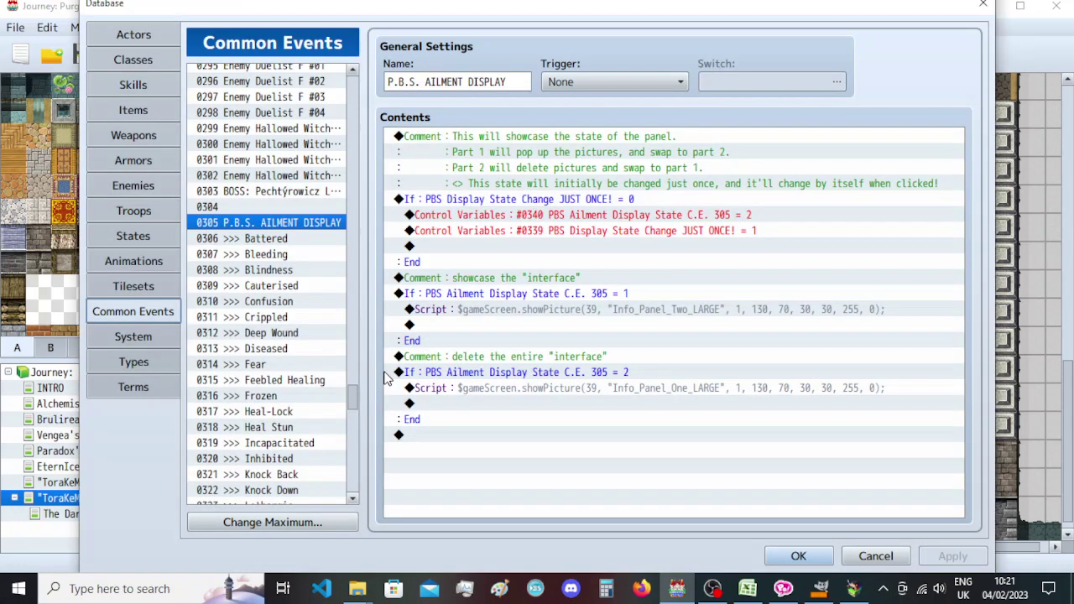
drag(352, 401, 362, 130)
scroll(363, 126, up, 2)
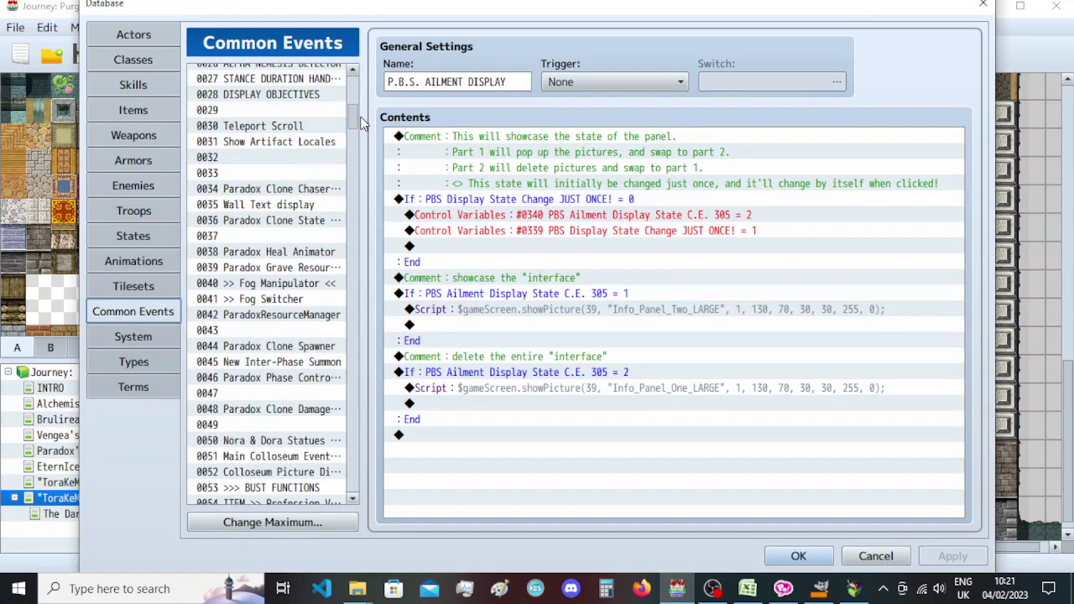
scroll(331, 257, down, 1)
click(293, 442)
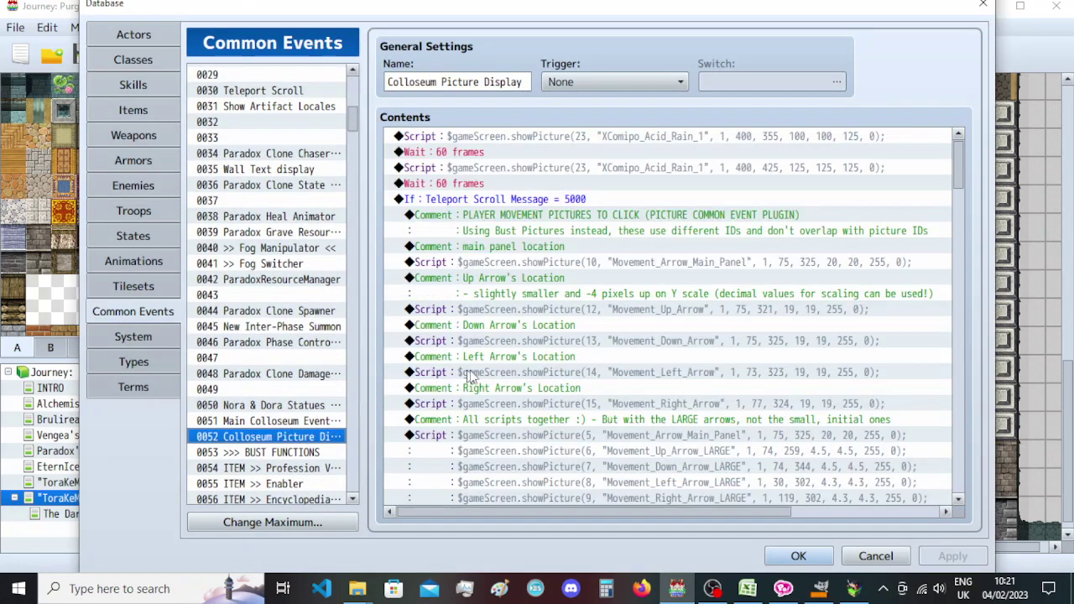
scroll(505, 375, down, 7)
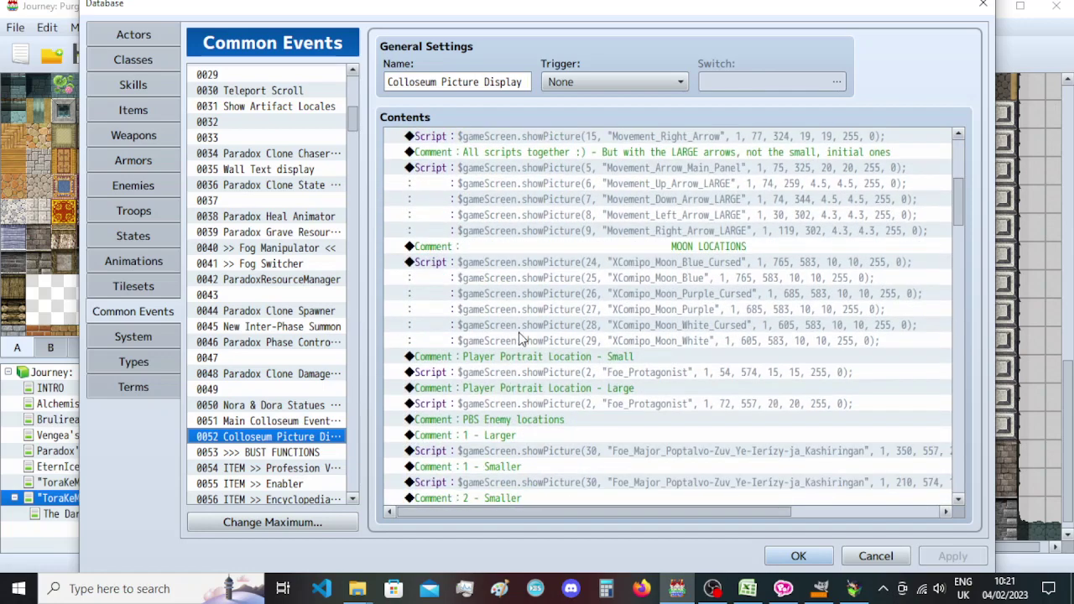
scroll(518, 333, down, 8)
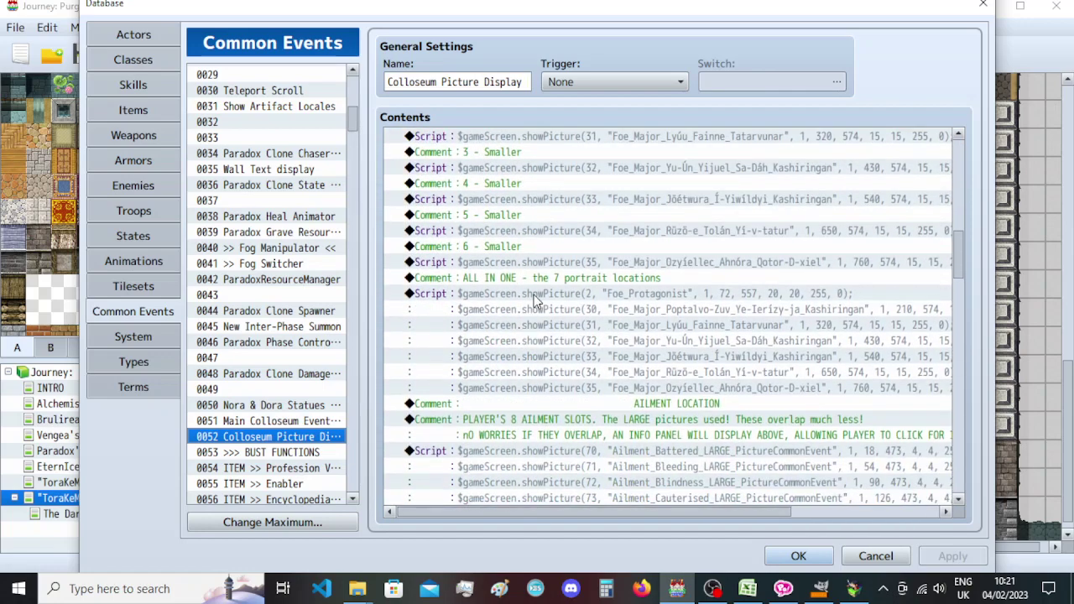
double_click(534, 295)
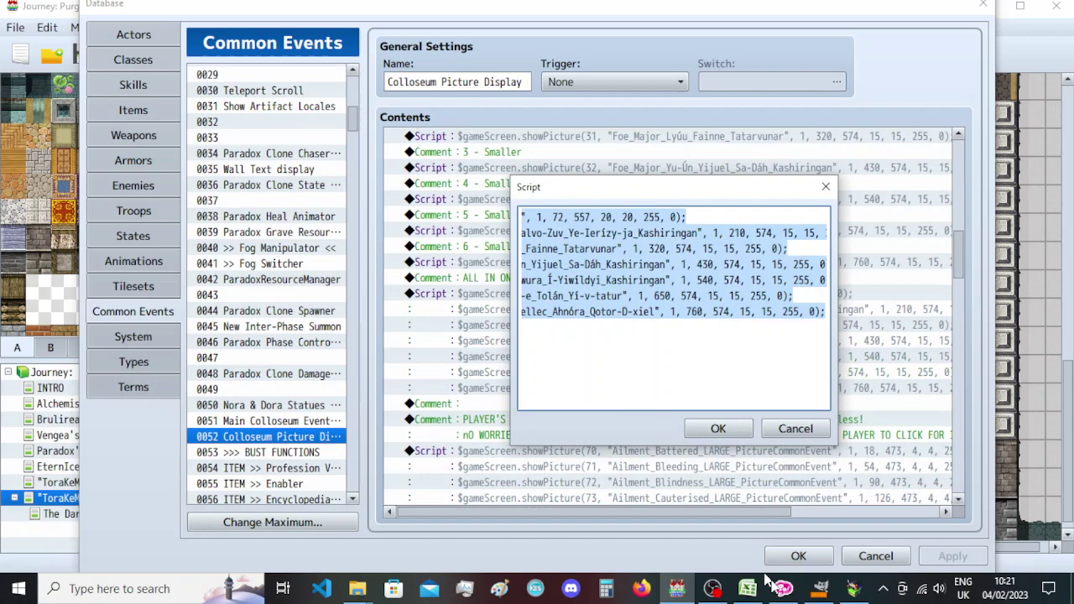
Maximize the playtest window, open its developer console and run the copied script for portrait pictures 2 and 30 to 35.
click(855, 588)
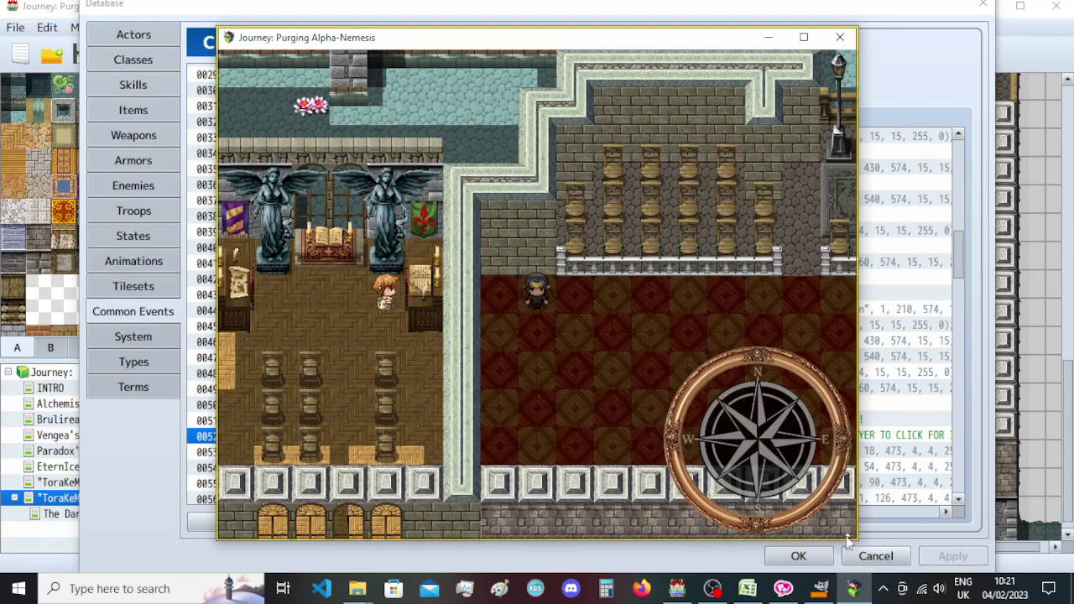
double_click(642, 42)
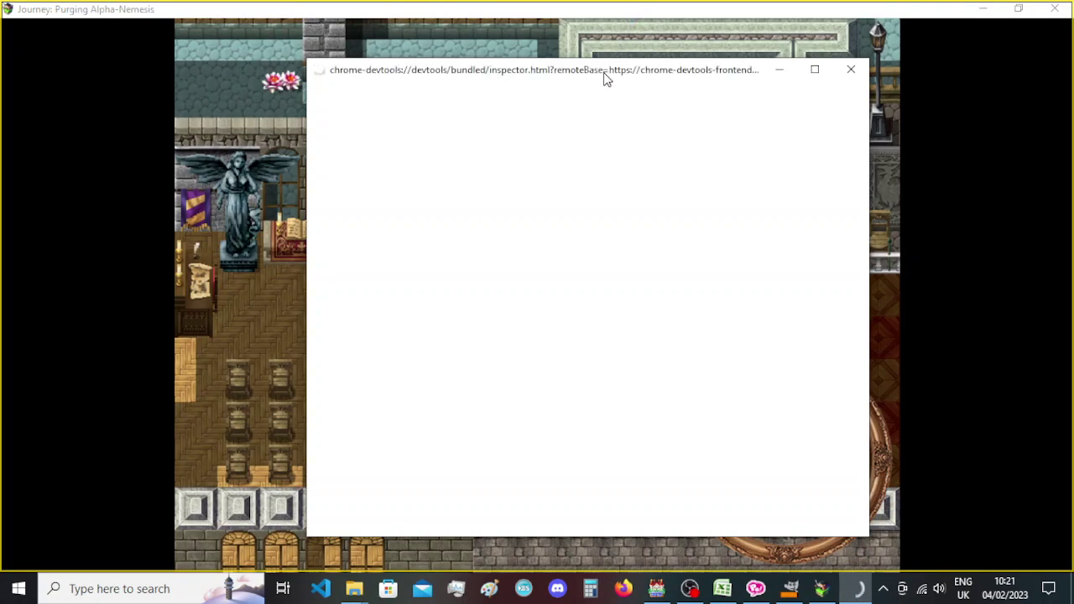
drag(604, 71, 766, 60)
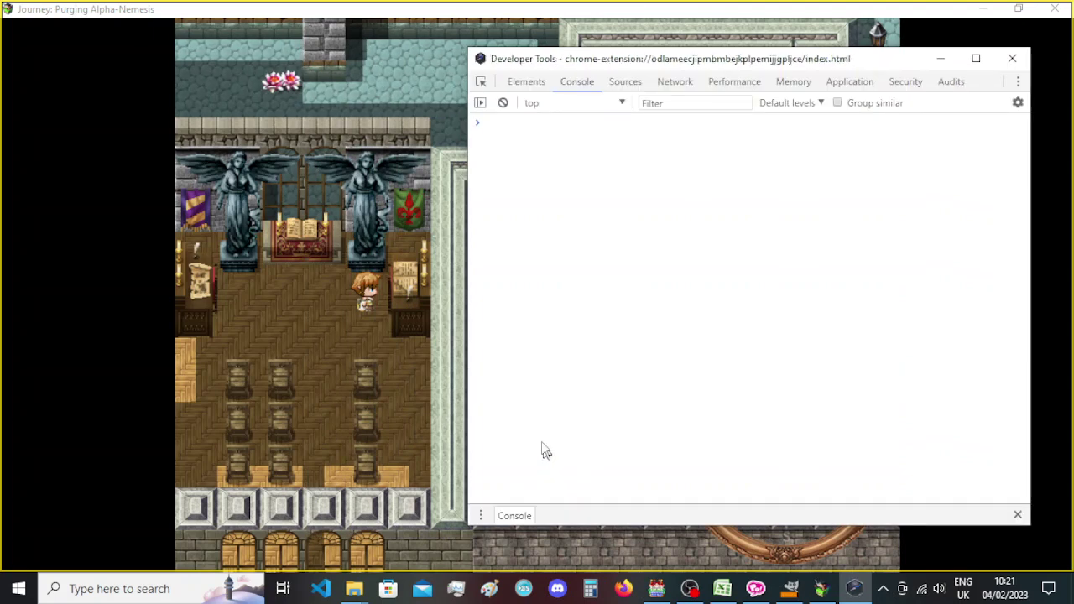
text($gameScreen.showPicture(2, "Foe_Protagonist", 1, 72, 557, 20, 20, 255, 0); $gameScreen.showPicture(30, "Foe_Major_Poptalvo-Zuv_Ye-Ierízy-ja_Kashiringan", 1, 210, 574, 15, 15, 255, 0); $gameScreen.showPicture(31, "Foe_Major_Lyúu_Fainne_Tatarvunar", 1, 320, 574, 15, 15, 255, 0); $gameScreen.showPicture(32, "Foe_Major_Yu-Ün_Yijuel_Sa-Dáh_Kashiringan", 1, 430, 574, 15, 15, 255, 0); $gameScreen.showPicture(33, "Foe_Major_Jöétwura_Í-Yiwíldyi_Kashiringan", 1, 540, 574, 15, 15, 255, 0); $gameScreen.showPicture(34, "Foe_Major_Rüzö-e_Tolán_Yí-v-tatur", 1, 650, 574, 15, 15, 255, 0); $gameScreen.showPicture(35, "Foe_Major_Ozyíellec_Ahnóra_Qotor-D-xiel", 1, 760, 574, 15, 15, 255, 0);)
key(Return)
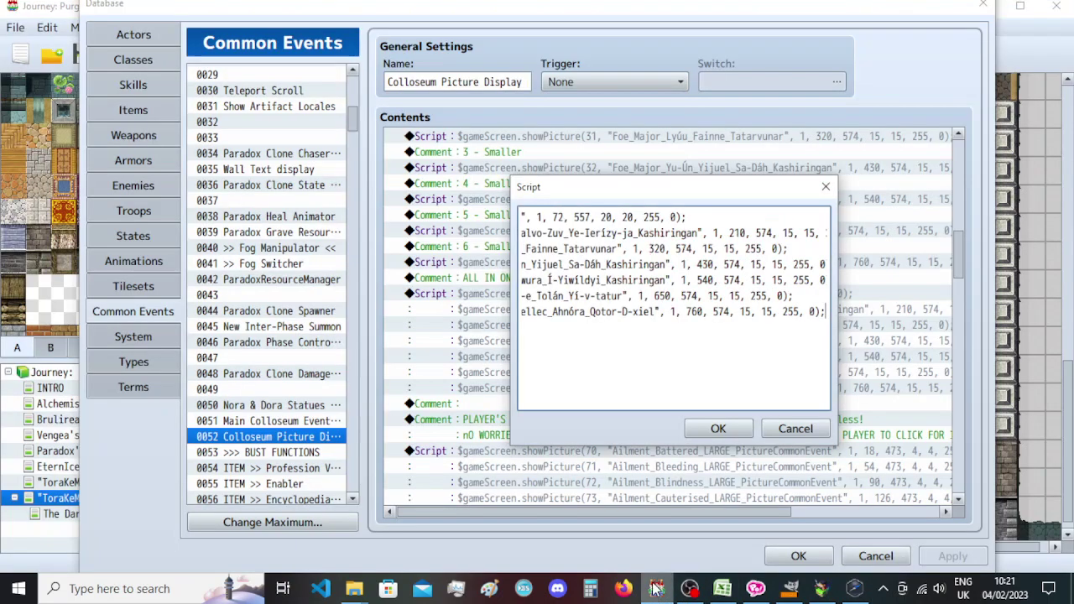
Copy the player's 8 ailment slots script (pictures 70 to 77) from the common event and run it in the game console.
click(656, 588)
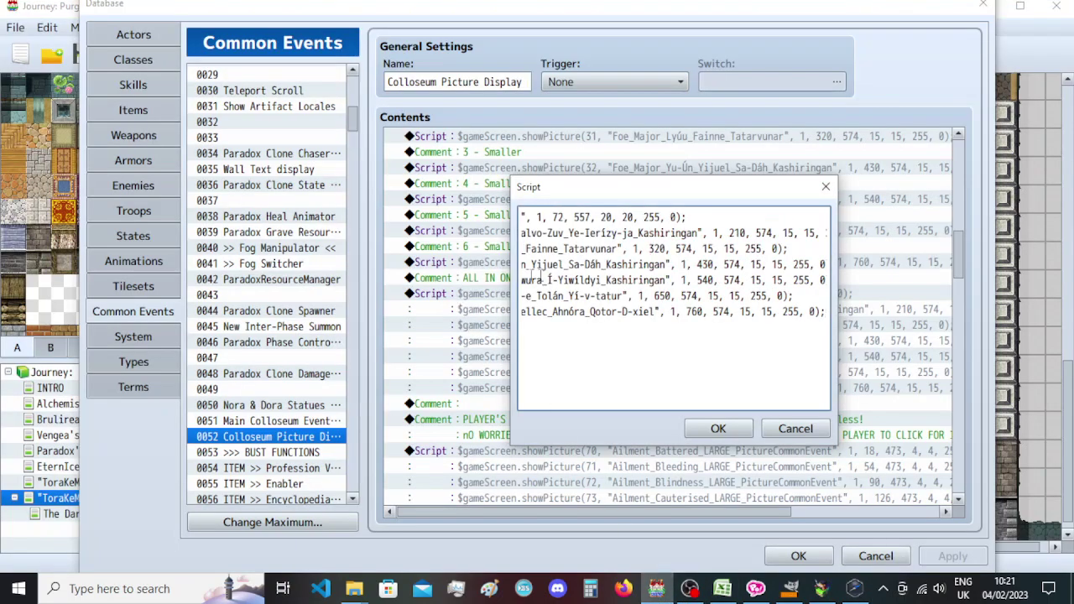
click(820, 187)
scroll(622, 279, down, 4)
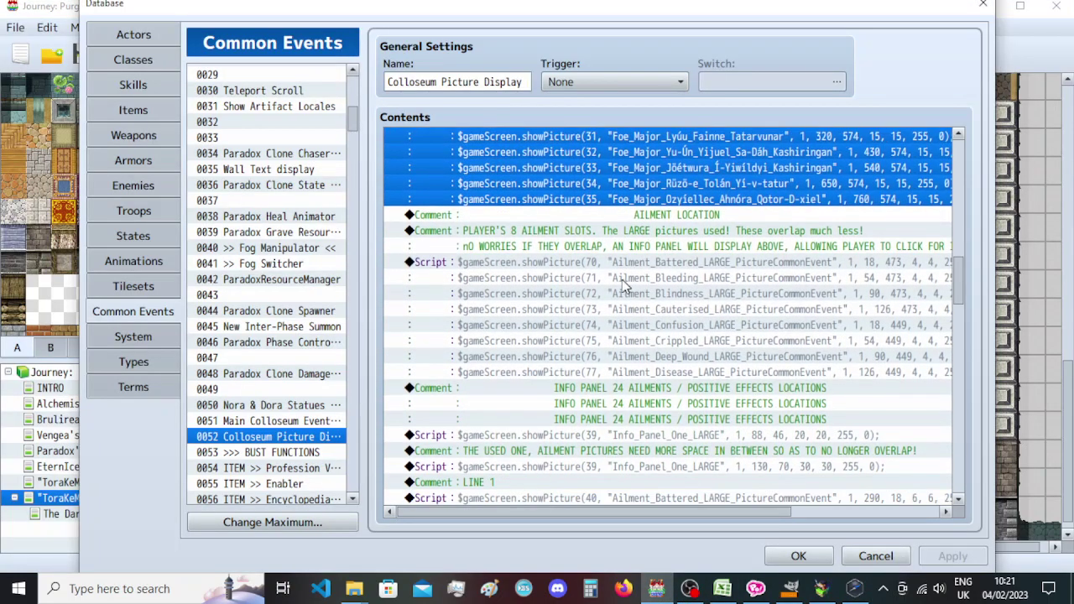
double_click(605, 277)
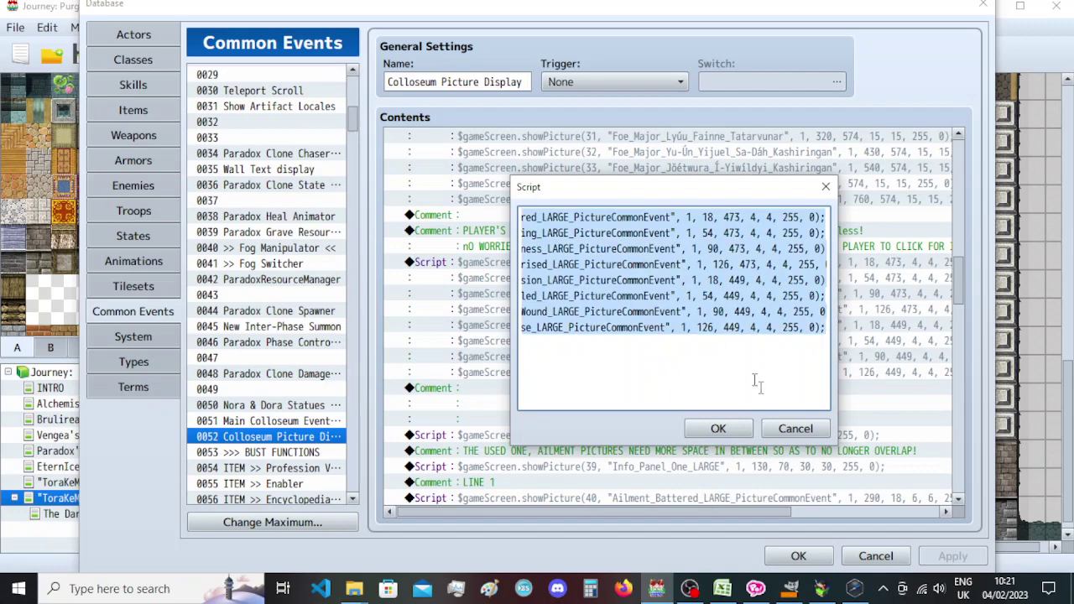
click(793, 428)
click(854, 588)
text($gameScreen.showPicture(70, "Ailment_Battered_LARGE_PictureCommonEvent", 1, 18, 473, 4, 4, 255, 0); $gameScreen.showPicture(71, "Ailment_Bleeding_LARGE_PictureCommonEvent", 1, 54, 473, 4, 4, 255, 0); $gameScreen.showPicture(72, "Ailment_Blindness_LARGE_PictureCommonEvent", 1, 90, 473, 4, 4, 255, 0); $gameScreen.showPicture(73, "Ailment_Cauterised_LARGE_PictureCommonEvent", 1, 126, 473, 4, 4, 255, 0); $gameScreen.showPicture(74, "Ailment_Confusion_LARGE_PictureCommonEvent", 1, 18, 449, 4, 4, 255, 0); $gameScreen.showPicture(75, "Ailment_Crippled_LARGE_PictureCommonEvent", 1, 54, 449, 4, 4, 255, 0); $gameScreen.showPicture(76, "Ailment_Deep_Wound_LARGE_PictureCommonEvent", 1, 90, 449, 4, 4, 255, 0); $gameScreen.showPicture(77, "Ailment_Disease_LARGE_PictureCommonEvent", 1, 126, 449, 4, 4, 255, 0);)
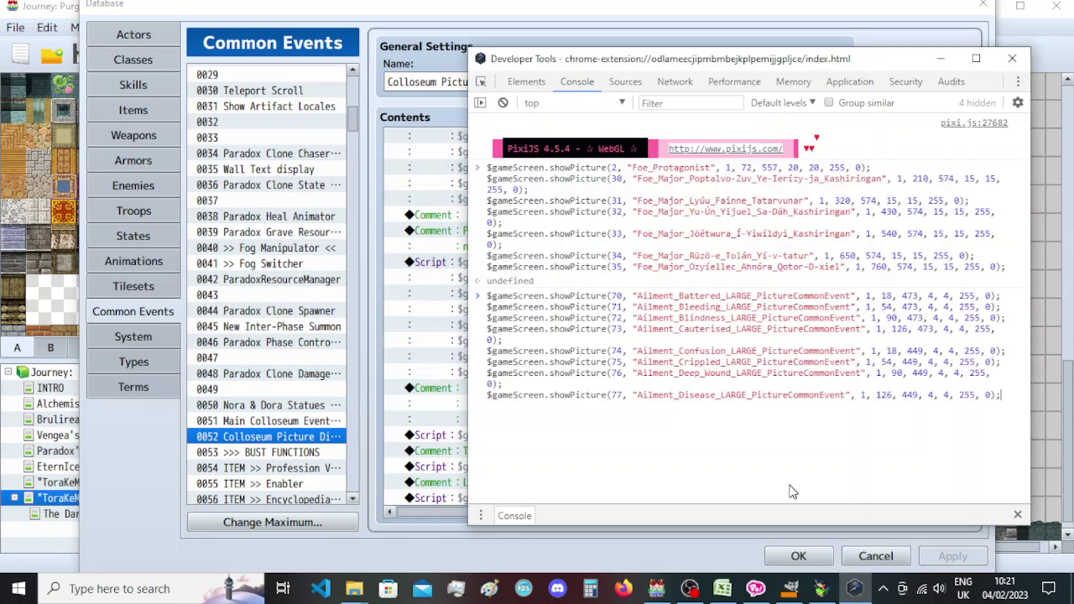
Copy the info panel's LINE 1 ailment script (pictures 40 to 47) from the common event and run it in the game console.
click(656, 589)
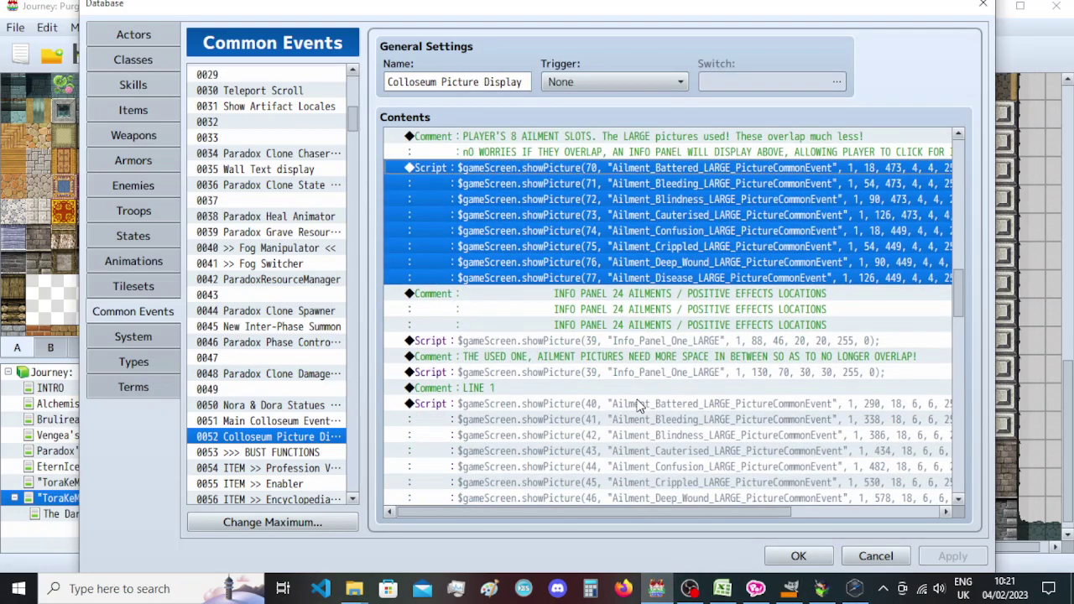
scroll(638, 407, down, 3)
double_click(621, 239)
key(ctrl+a)
key(ctrl+c)
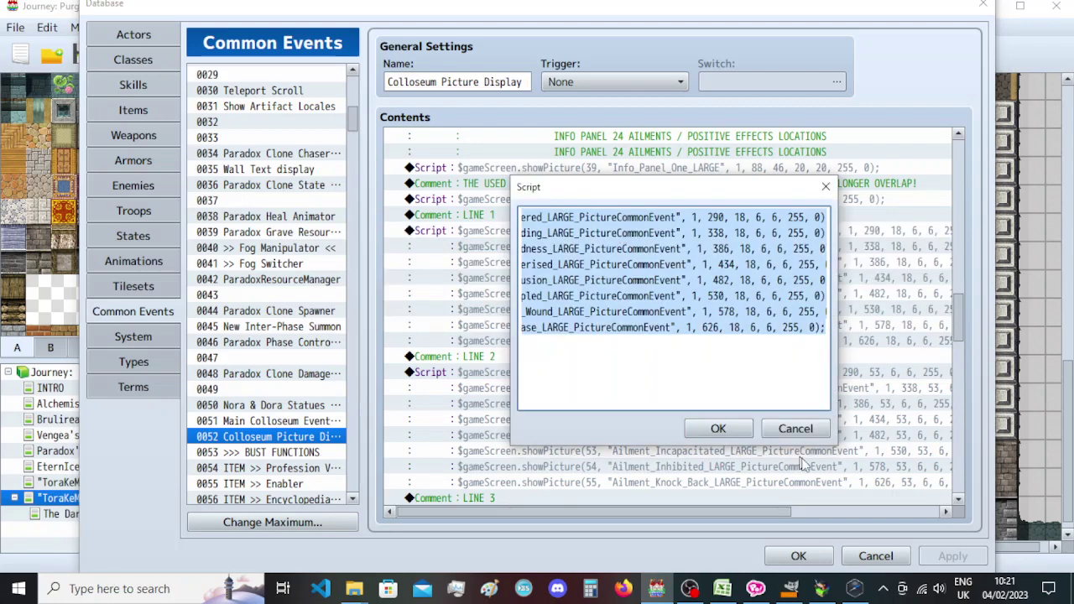
key(Escape)
click(855, 588)
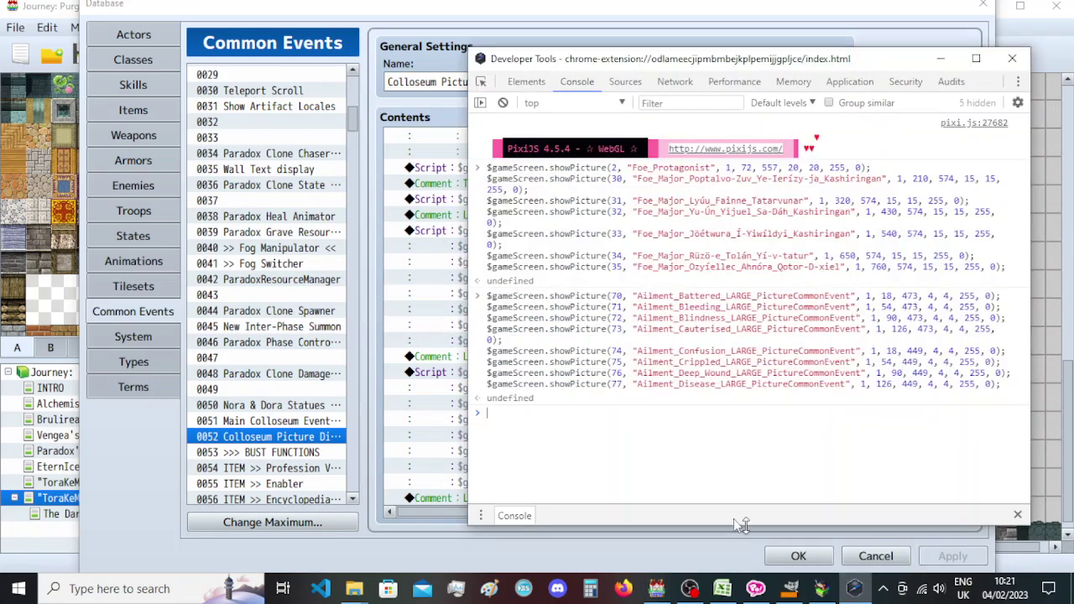
key(ctrl+v)
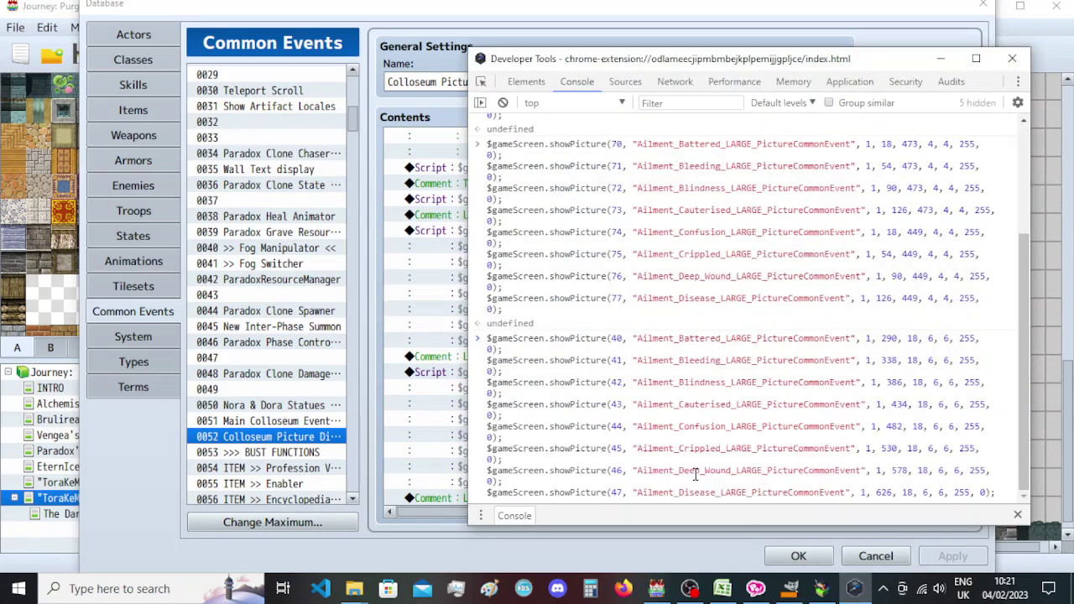
key(Return)
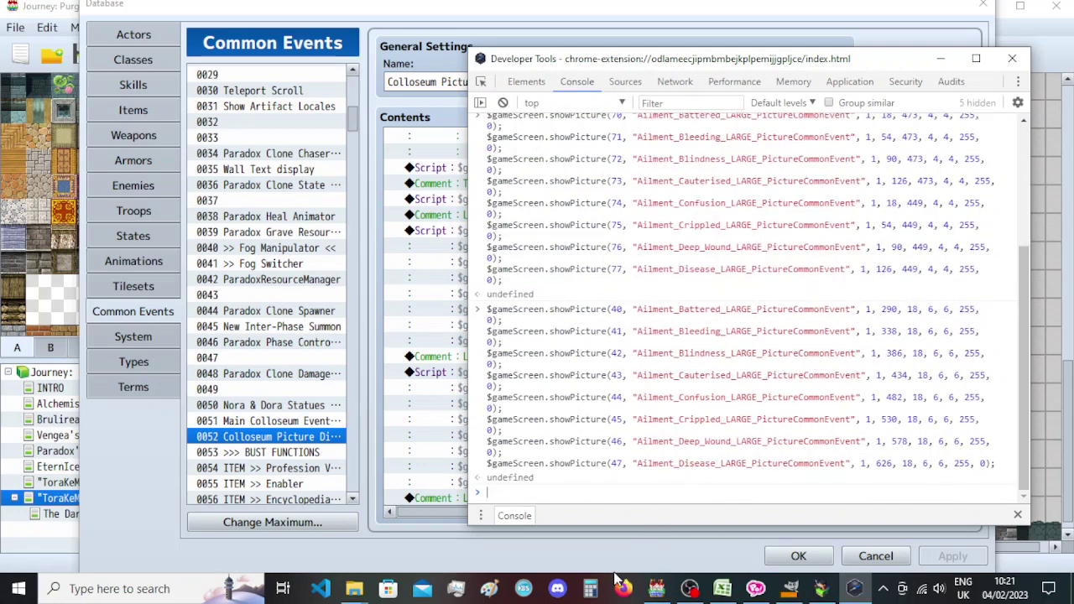
Return to the Colloseum Picture Display common event and copy the Info_Panel_One_LARGE script positioned at 130, 70 with 30% scale.
click(656, 588)
scroll(575, 315, down, 4)
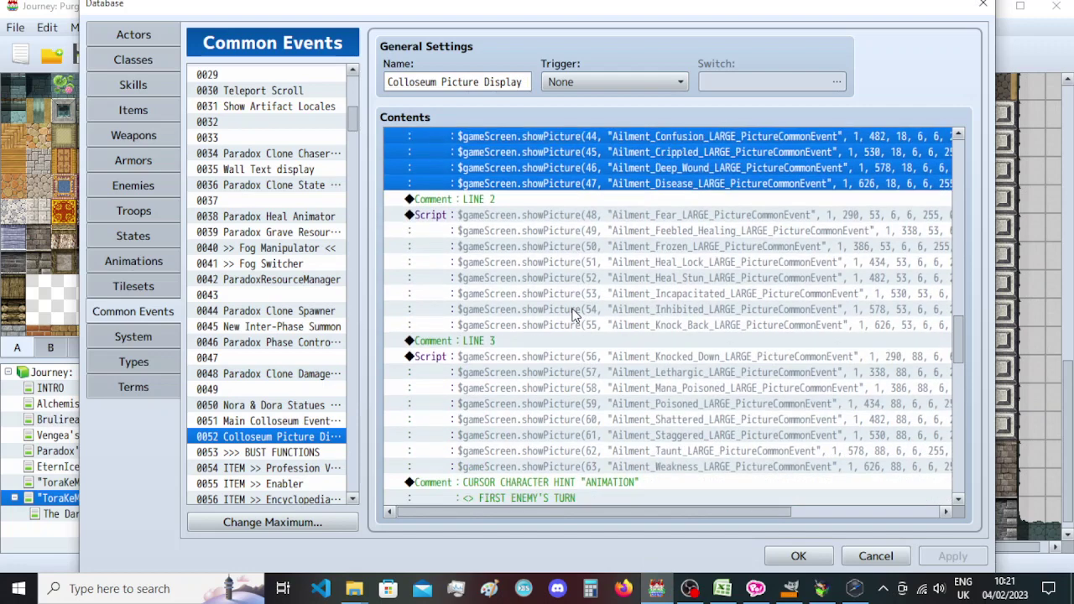
scroll(575, 315, down, 2)
scroll(575, 365, up, 6)
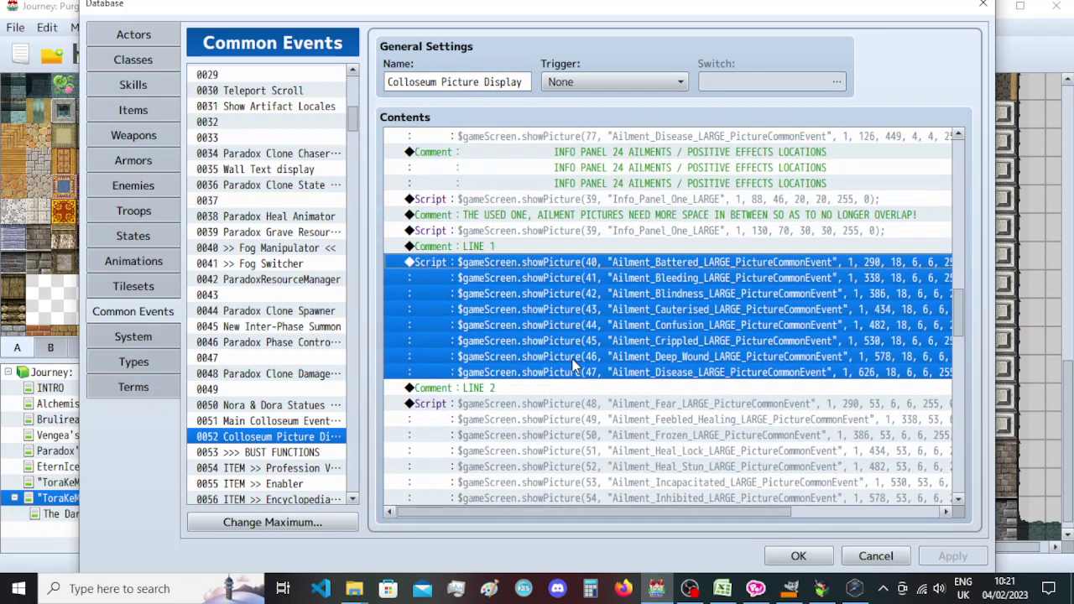
double_click(623, 230)
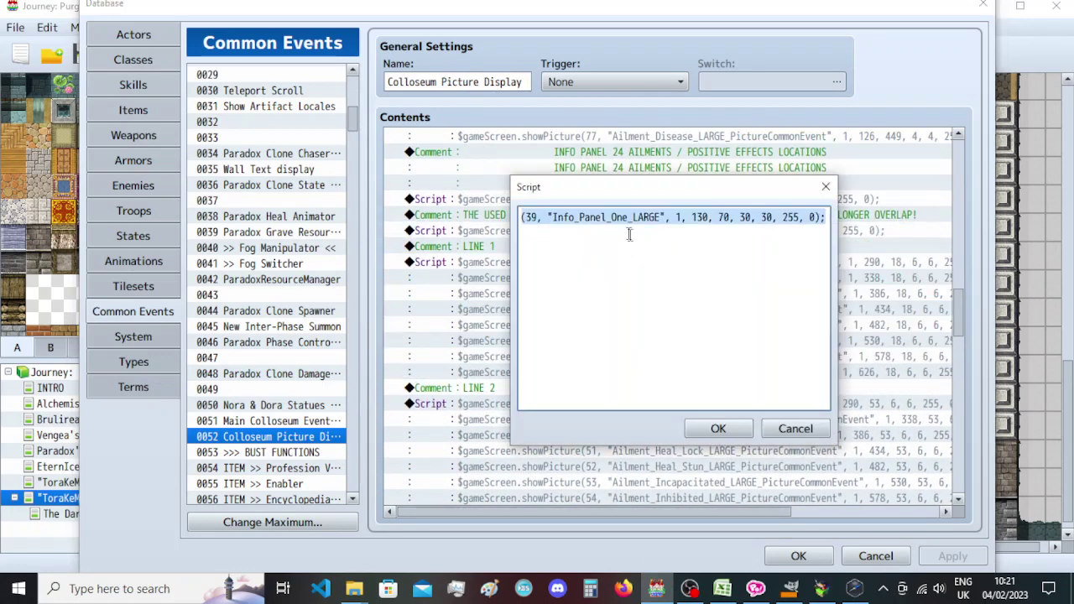
key(Escape)
Run the copied Info_Panel_One_LARGE script for picture 39 in the game console and check the panel in the playtest.
click(822, 588)
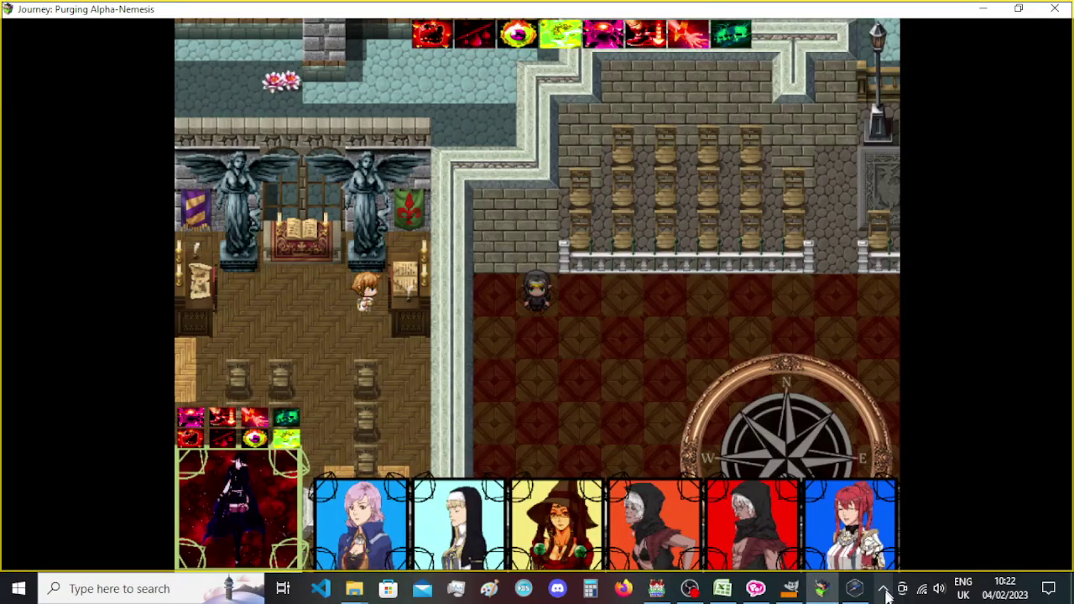
click(854, 588)
text($gameScreen.showPicture(39, "Info_Panel_One_LARGE", 1, 130, 70, 30, 30, 255, 0);)
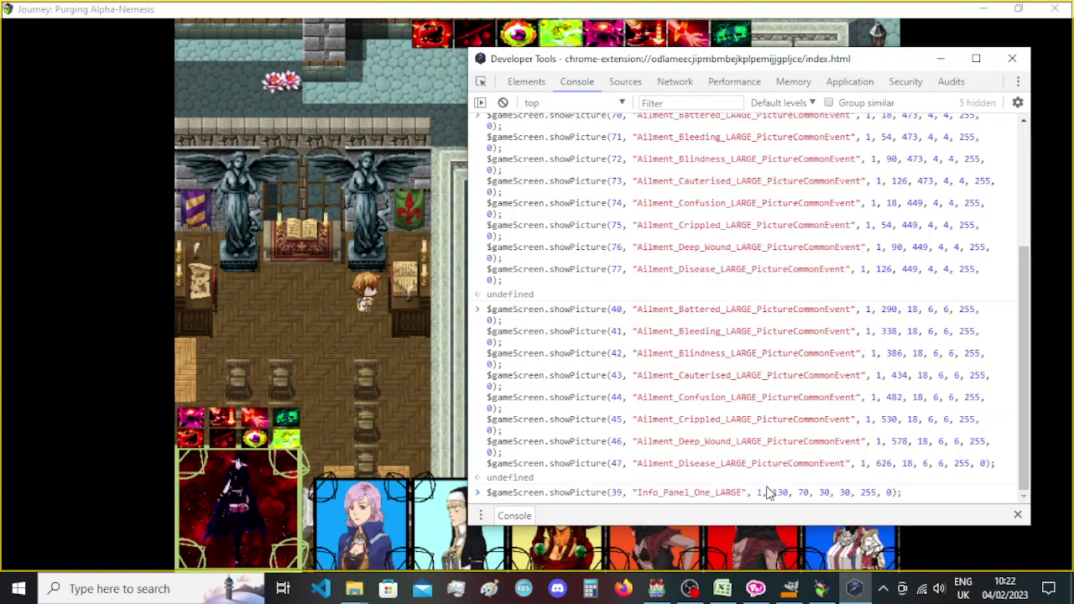
key(Return)
click(587, 12)
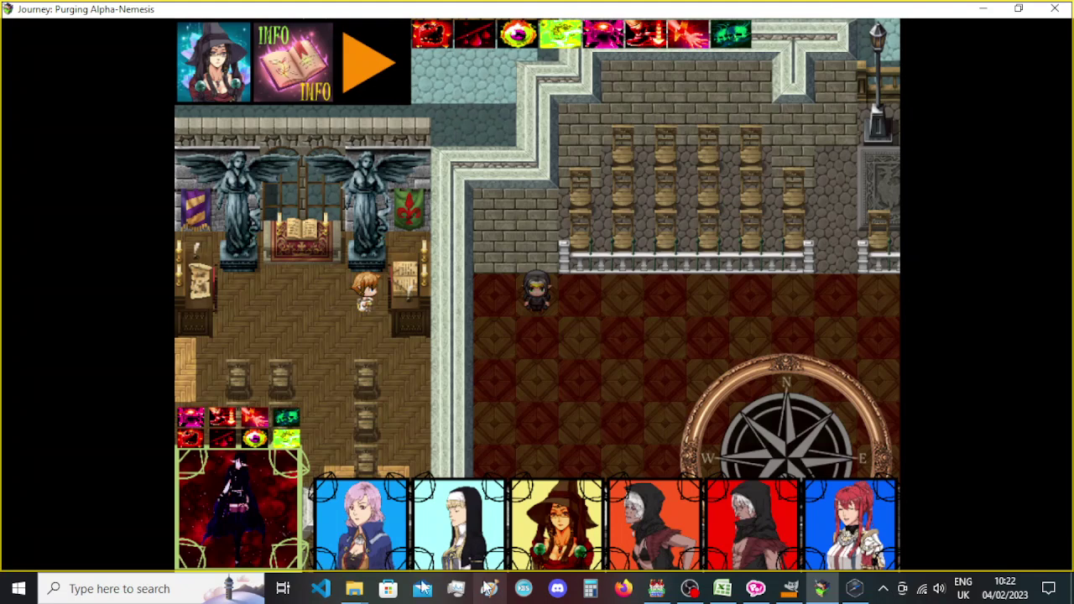
click(854, 588)
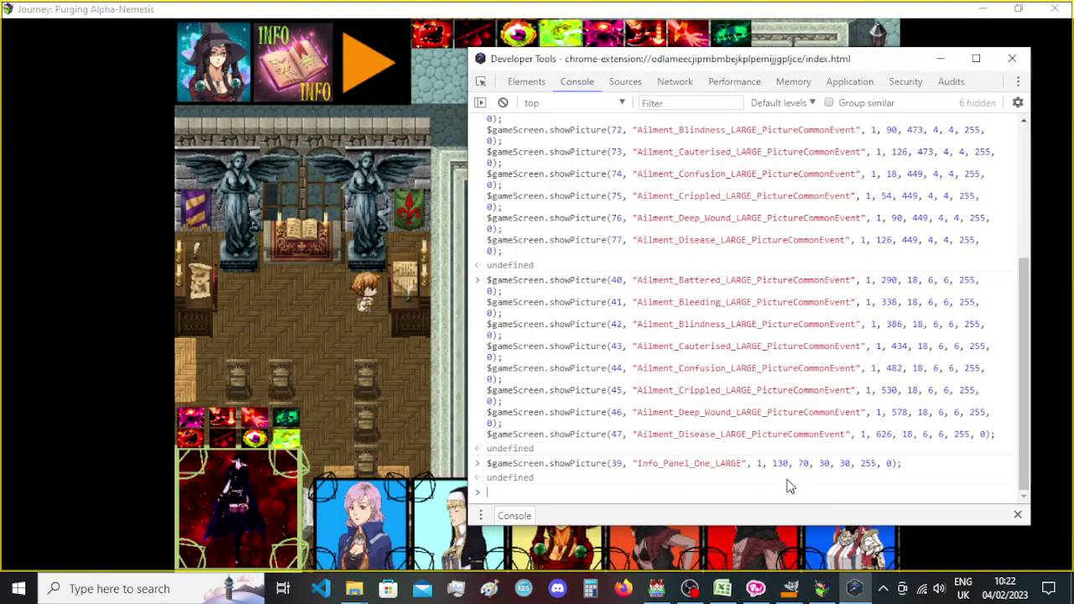
Switch to the P.B.S. Class Sheets workbook and copy the INFO PANEL LOCATION label into the row for picture ID 38.
click(723, 588)
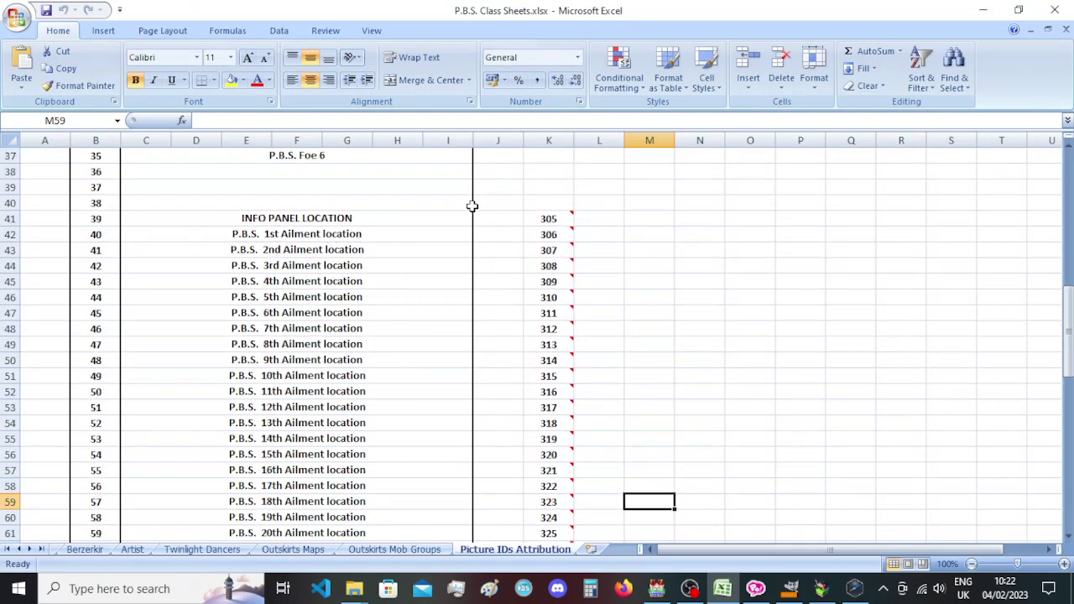
click(294, 198)
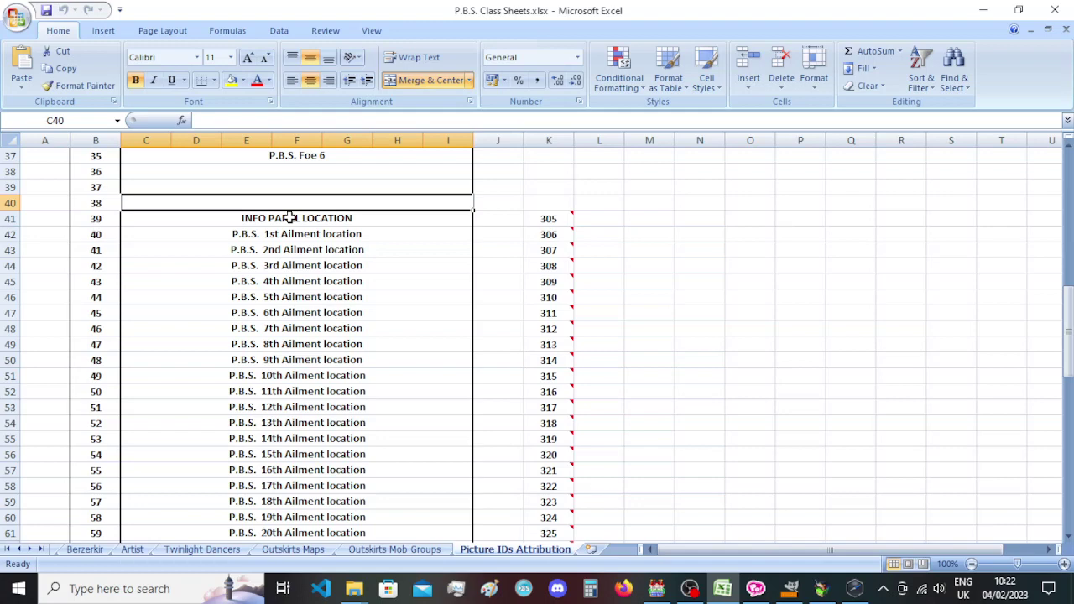
click(292, 217)
key(ctrl+c)
click(308, 208)
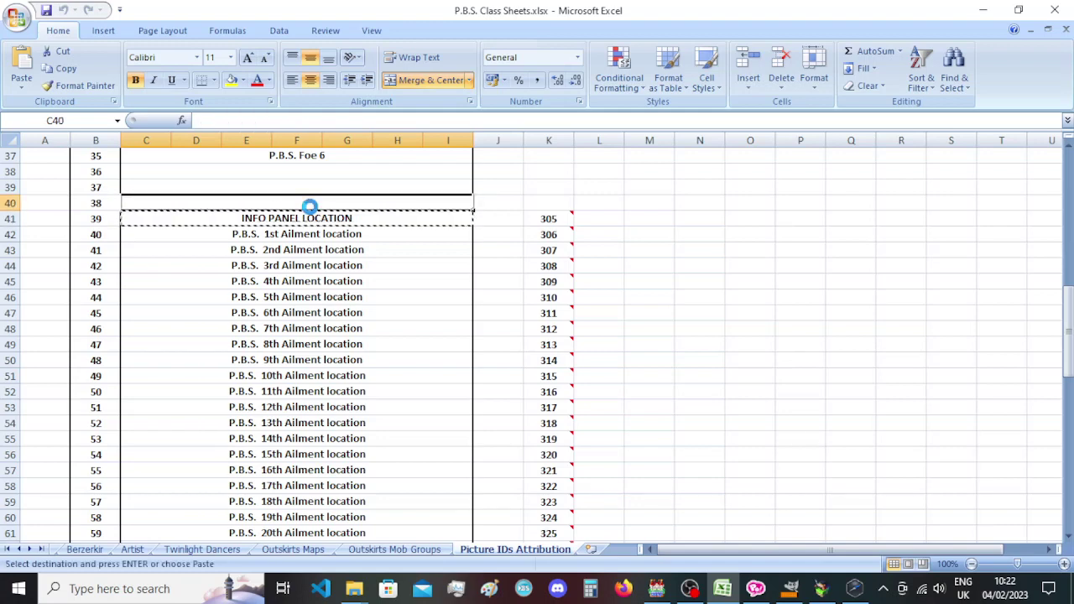
key(ctrl+v)
Copy the commented plugin ID cell K41 to K40 and change the new cell's value to 304.
click(558, 220)
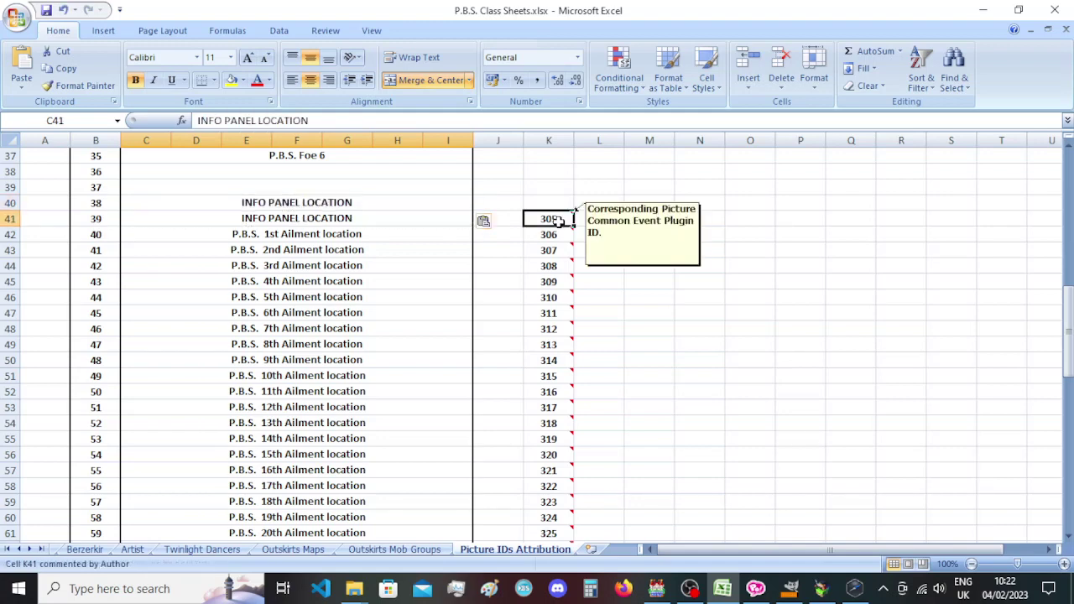
key(ctrl+c)
click(558, 203)
key(ctrl+v)
double_click(555, 203)
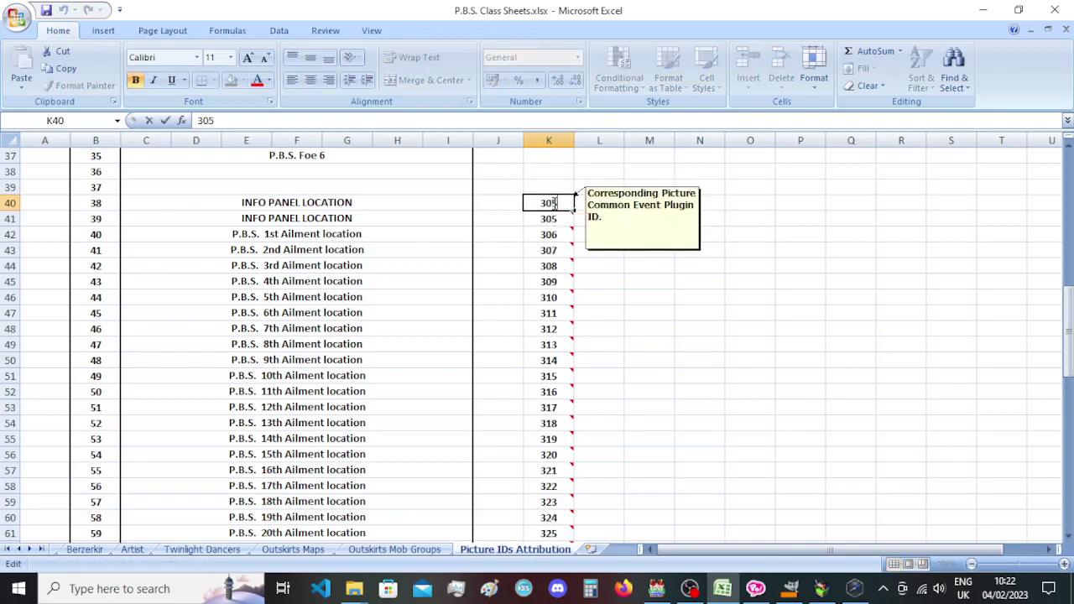
key(BackSpace)
text(4)
click(682, 218)
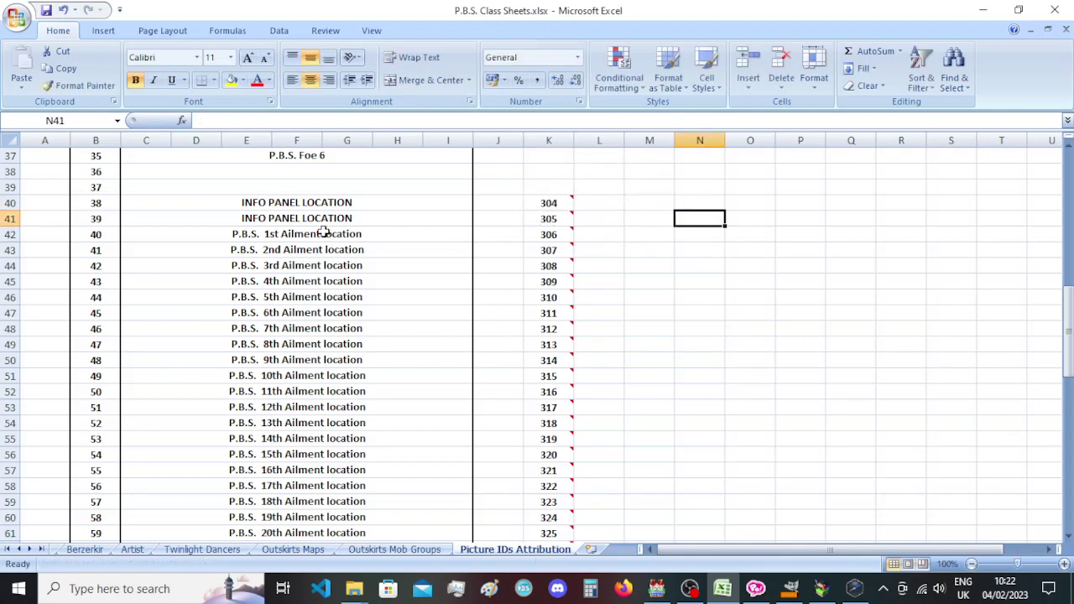
Rename the label for picture ID 39 to INFO PANEL CHOICE and save the workbook.
click(340, 220)
double_click(274, 218)
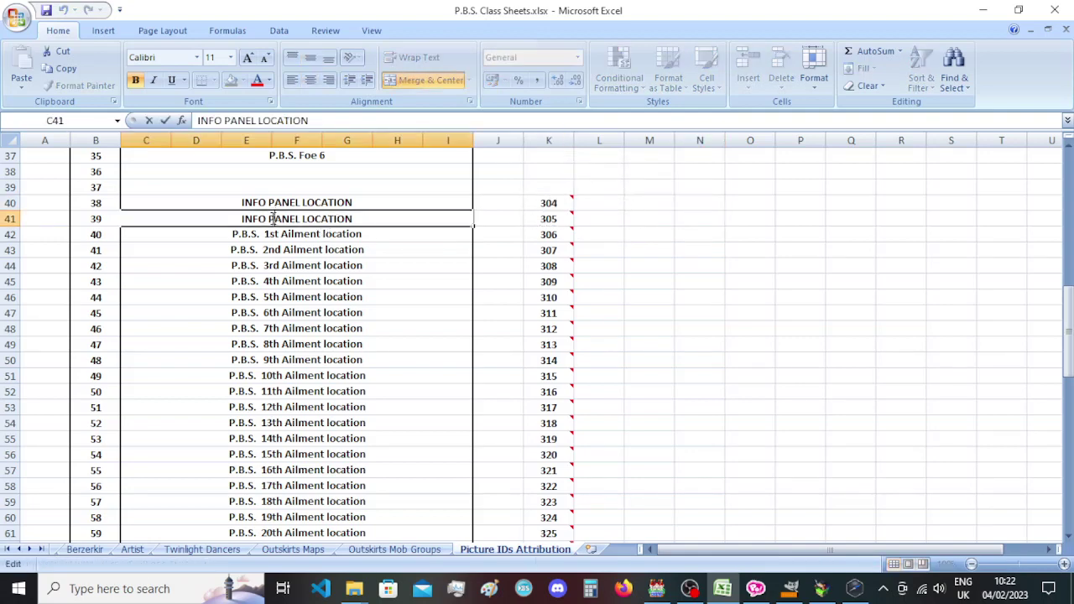
double_click(311, 220)
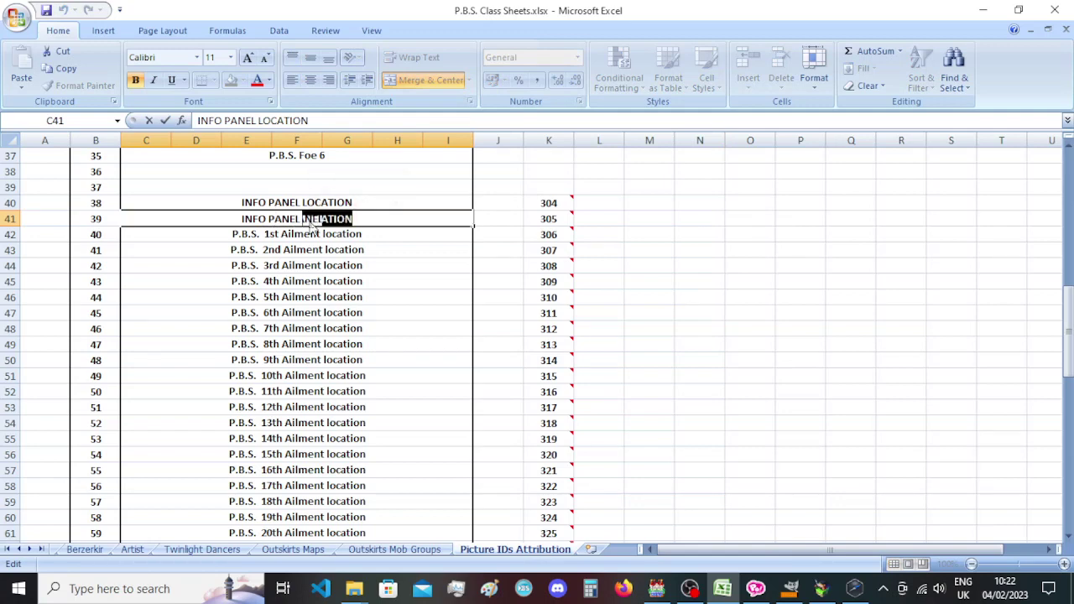
key(BackSpace)
text(CHOICE)
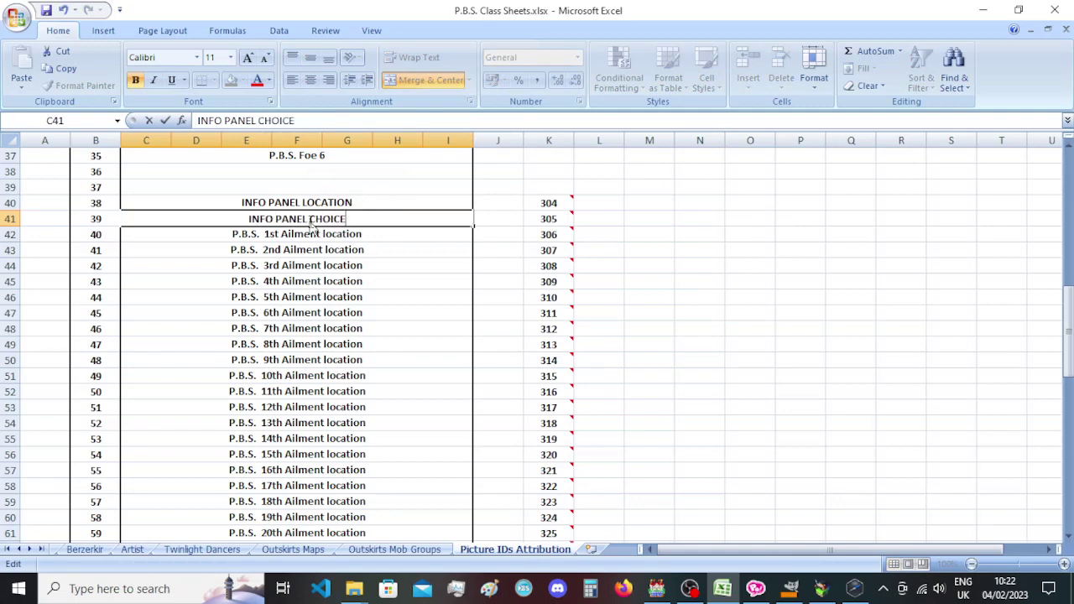
click(682, 215)
key(ctrl+s)
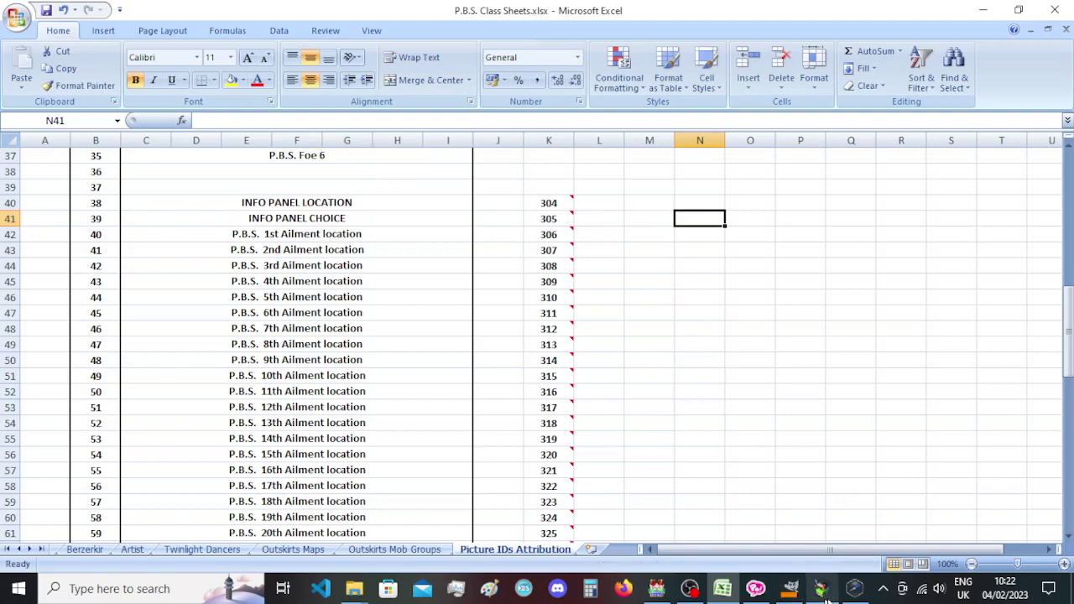
Reuse the last Info_Panel_One_LARGE command in the game console with its picture ID changed to 38 and run it.
click(854, 589)
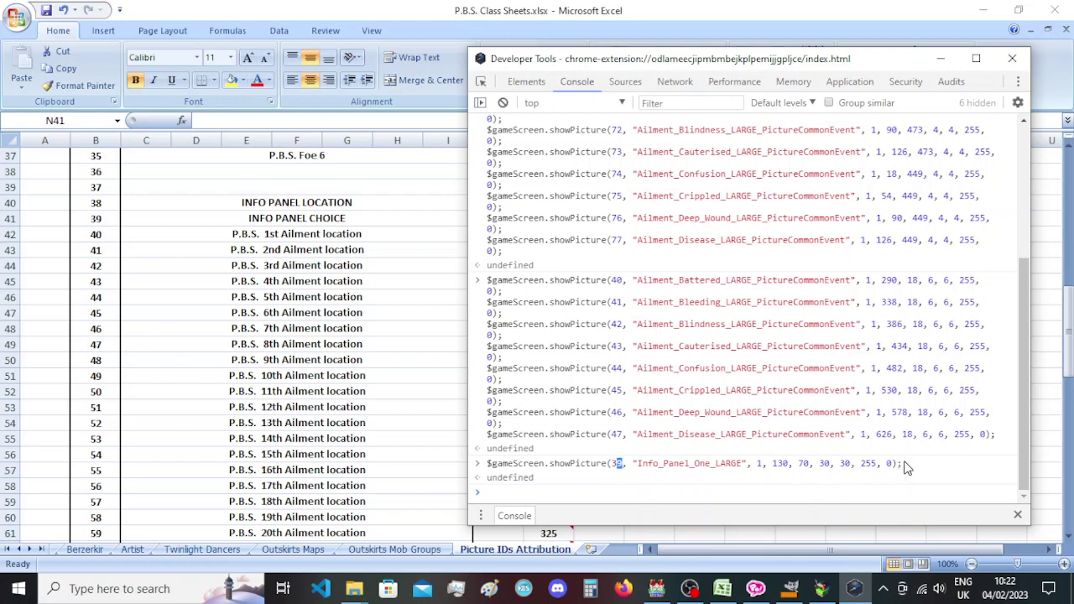
drag(905, 465, 460, 470)
click(571, 493)
key(ctrl+v)
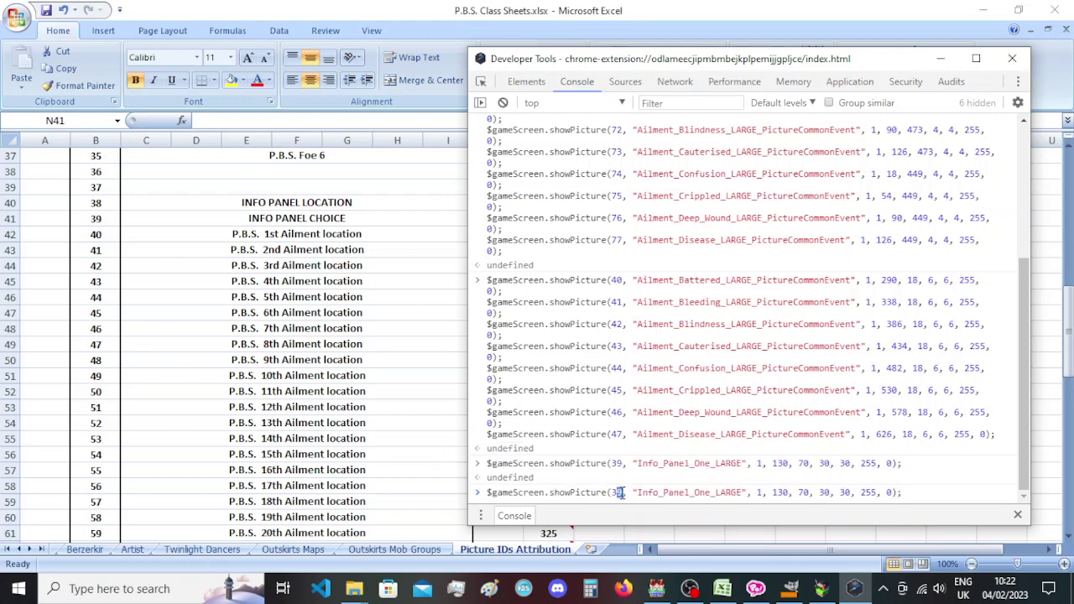
drag(905, 493, 448, 497)
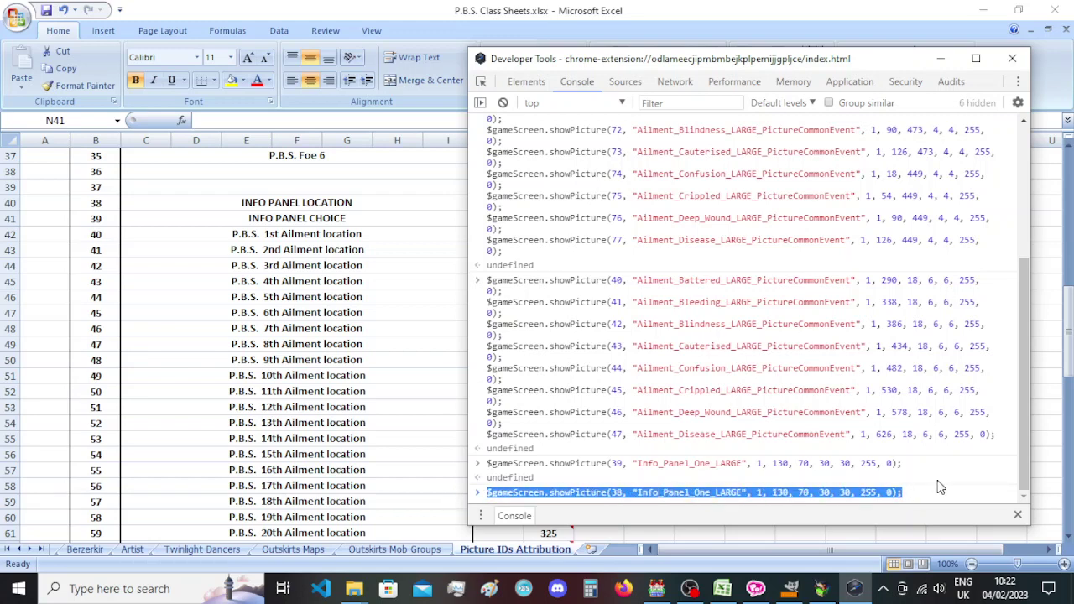
key(Return)
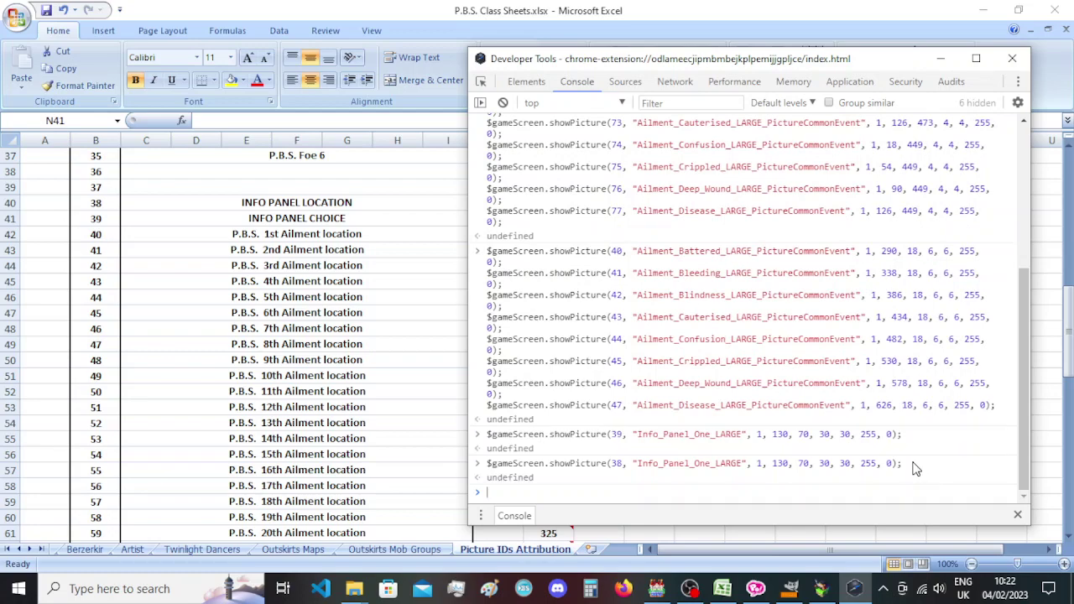
Set the picture ID to 38 in both Info_Panel_One_LARGE scripts of the Colloseum Picture Display common event.
click(656, 588)
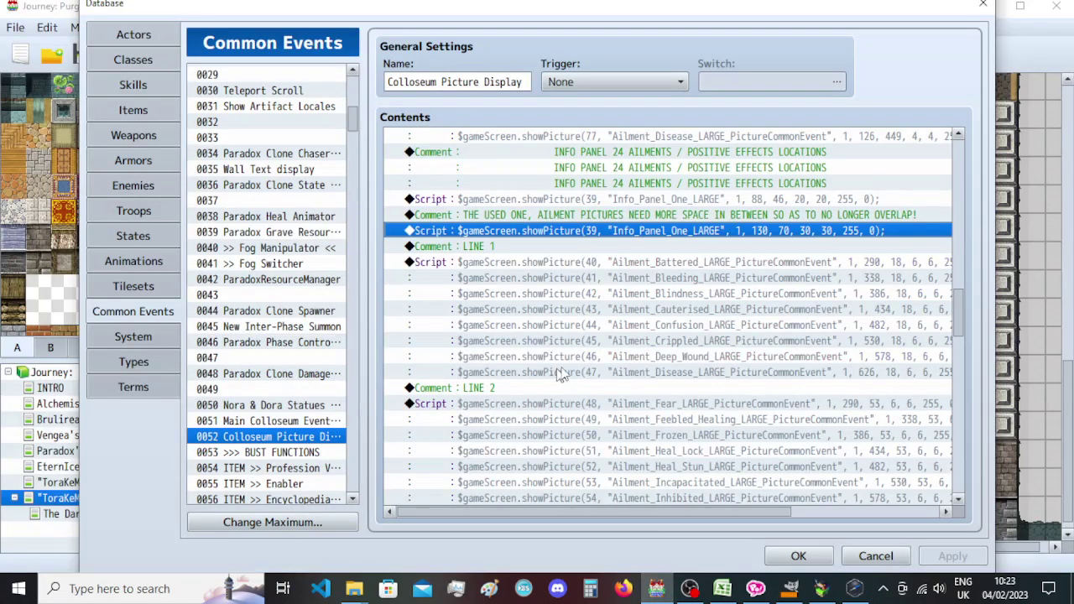
key(Return)
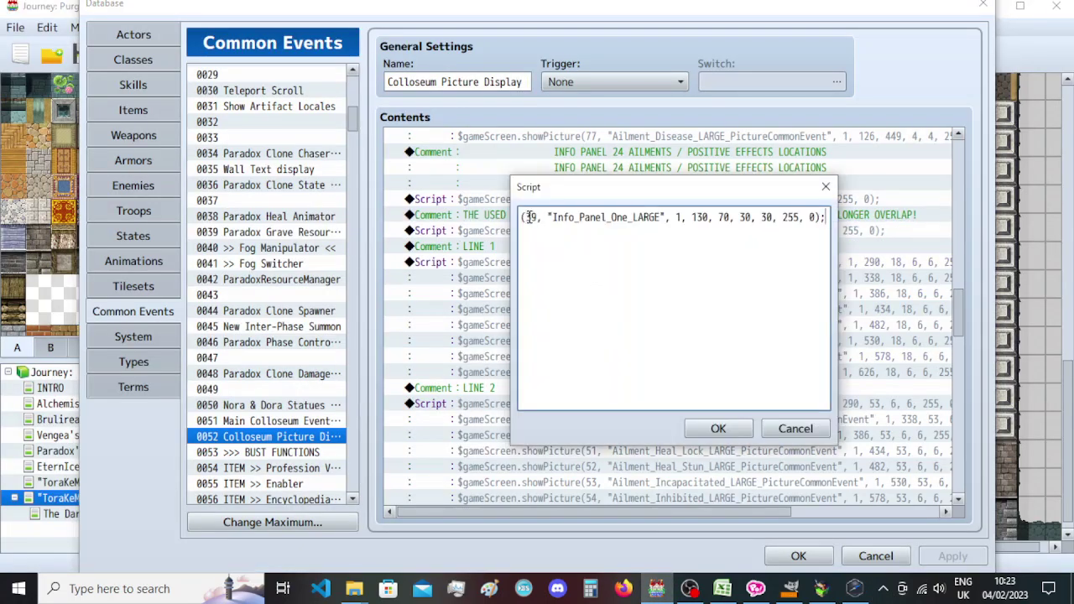
click(705, 432)
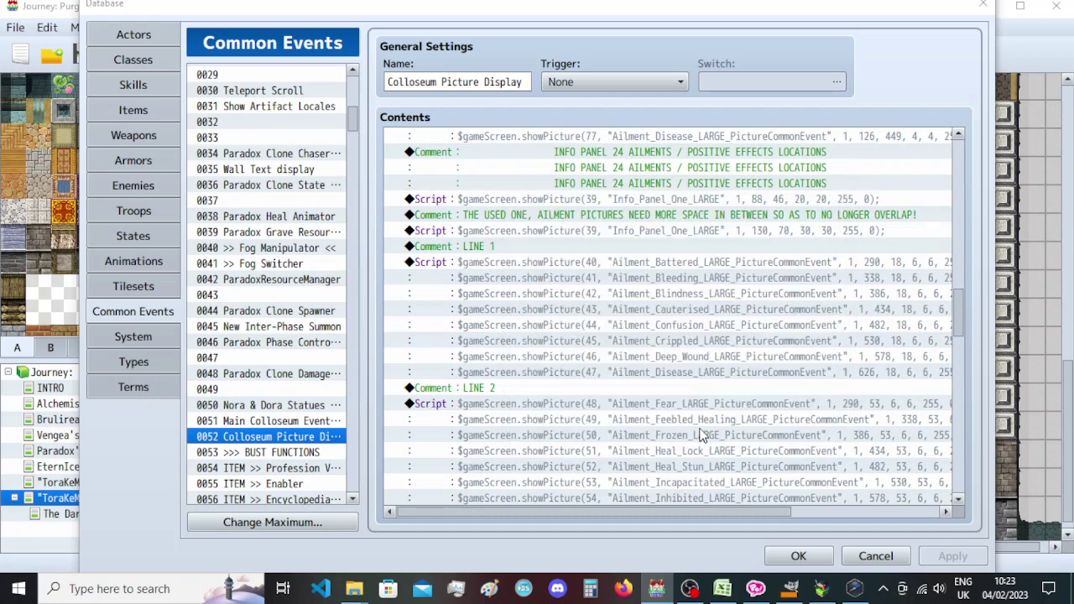
double_click(613, 201)
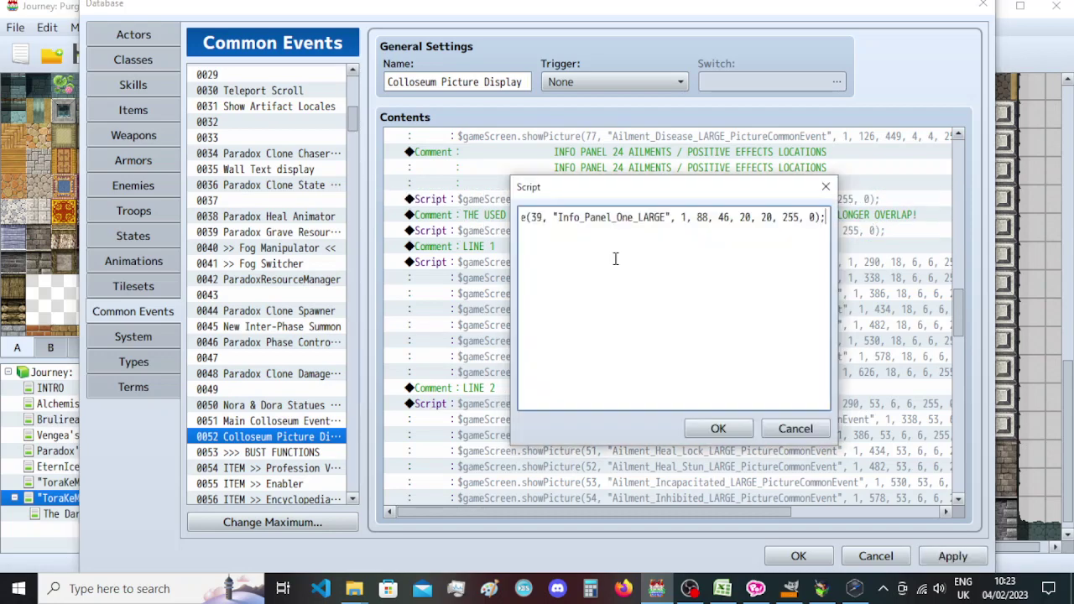
double_click(534, 217)
text(38)
click(718, 429)
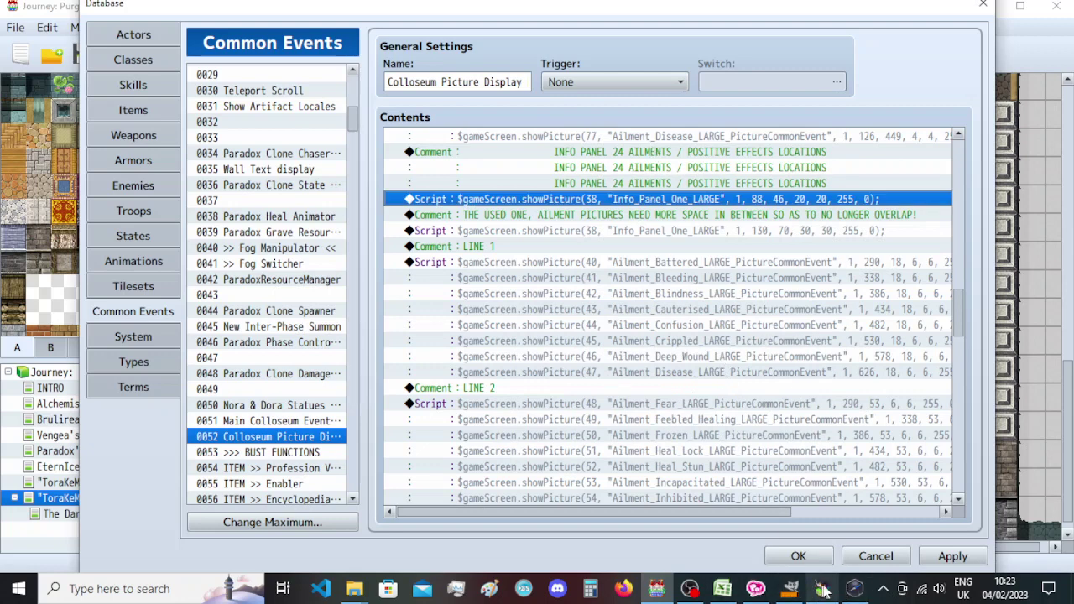
Return to the playtest console and copy the earlier picture 39 Info_Panel_One_LARGE command onto the prompt line without running it.
click(822, 590)
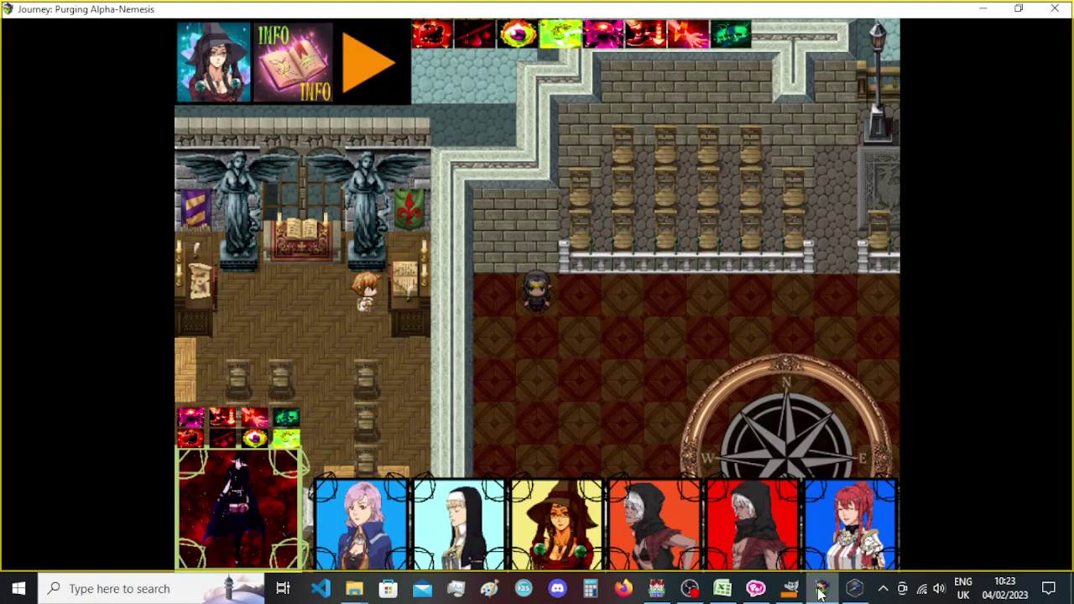
click(849, 591)
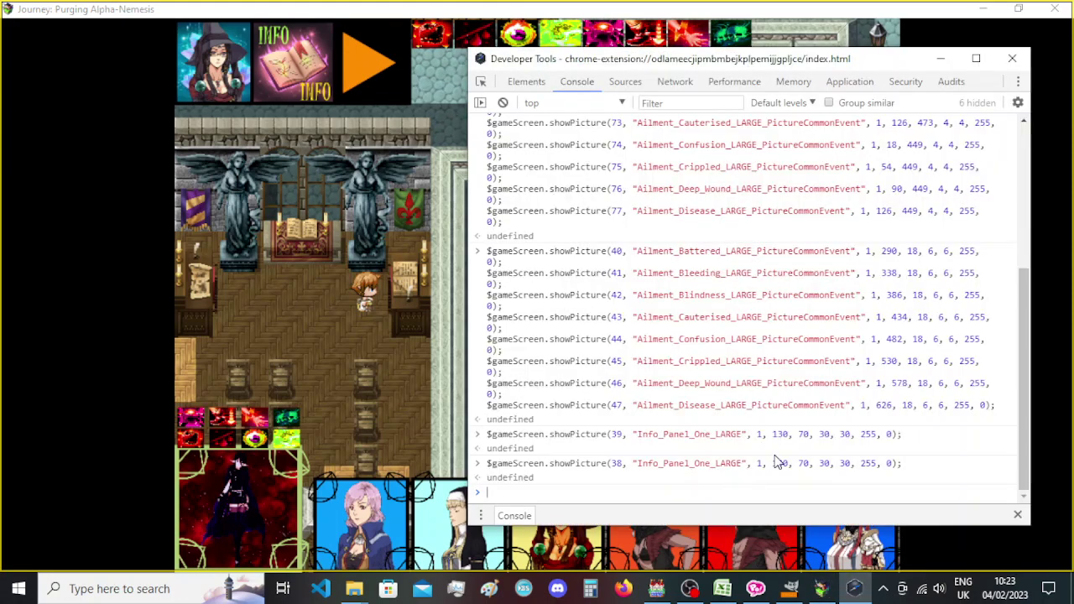
drag(905, 436, 472, 443)
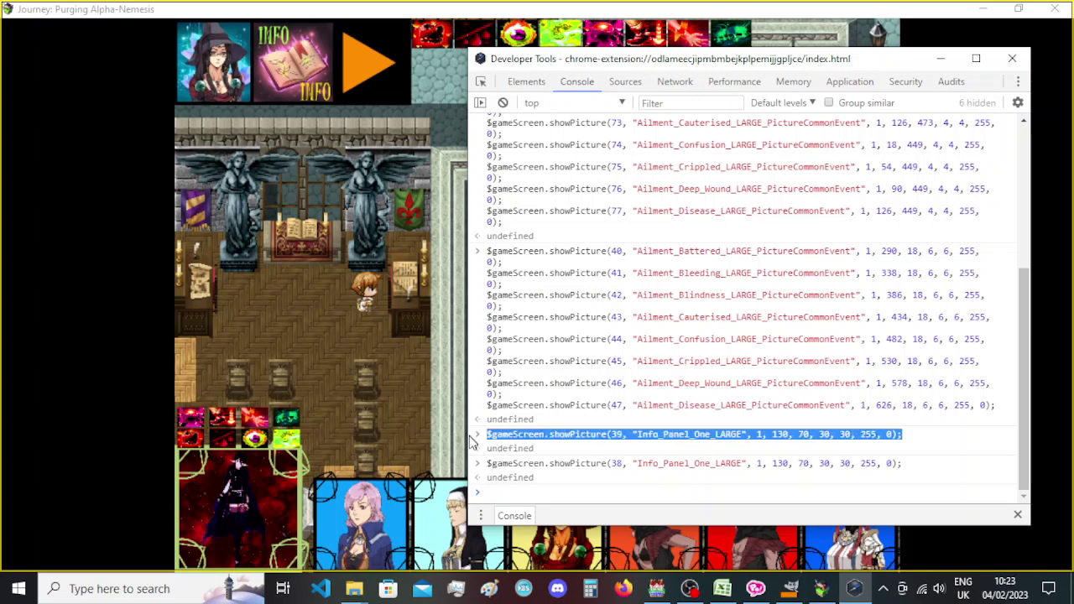
key(ctrl+c)
click(523, 490)
key(ctrl+v)
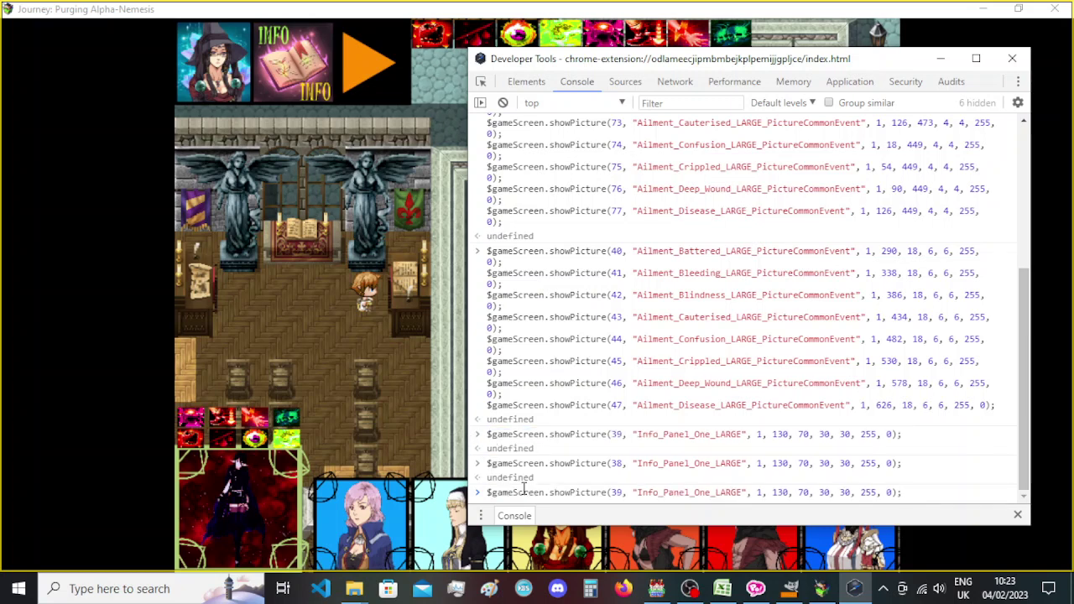
Open the "list" search results in the pictures folder and copy the file name Info_Panel_Ailments_List_Indicator.
mouse_move(352, 593)
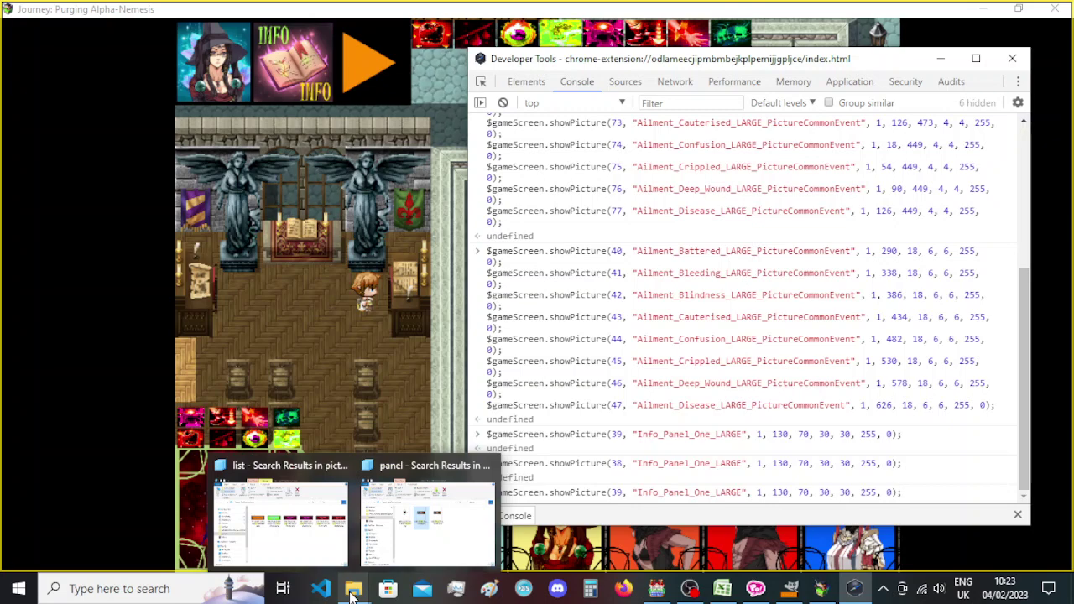
click(353, 593)
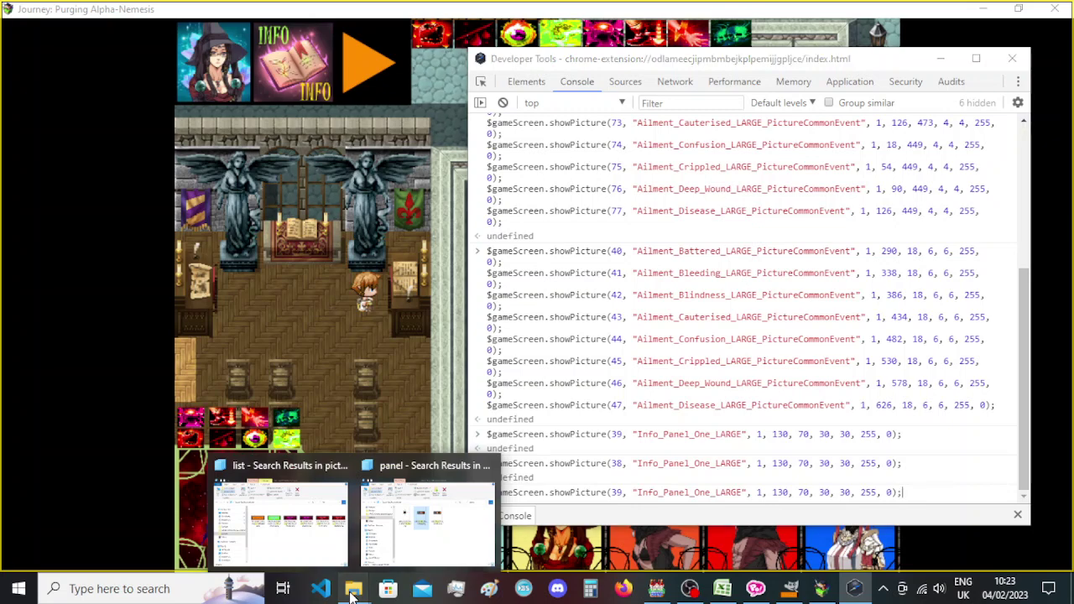
click(319, 512)
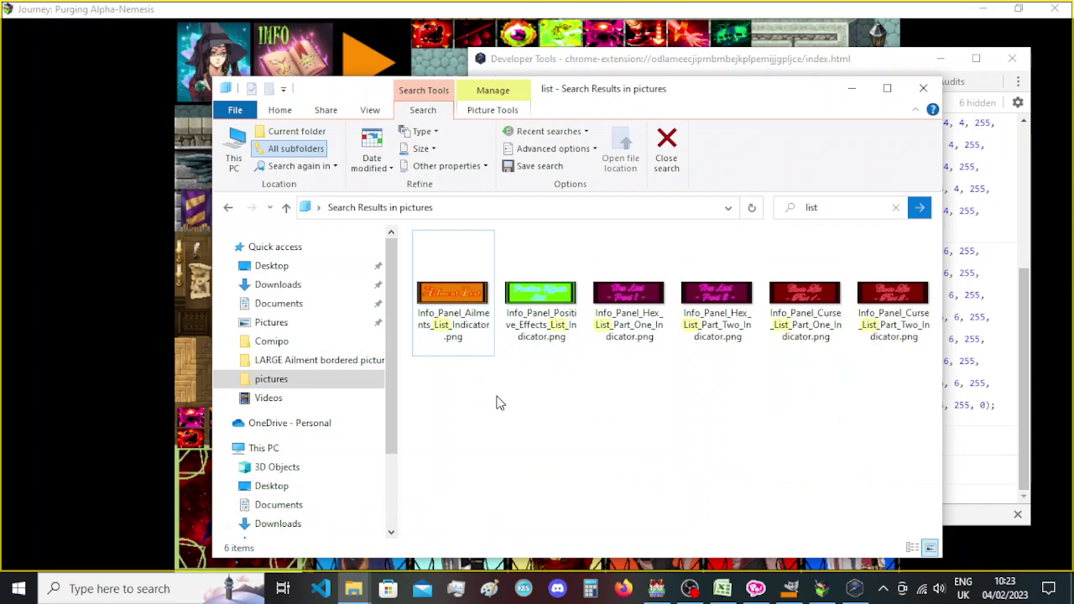
click(454, 303)
click(444, 315)
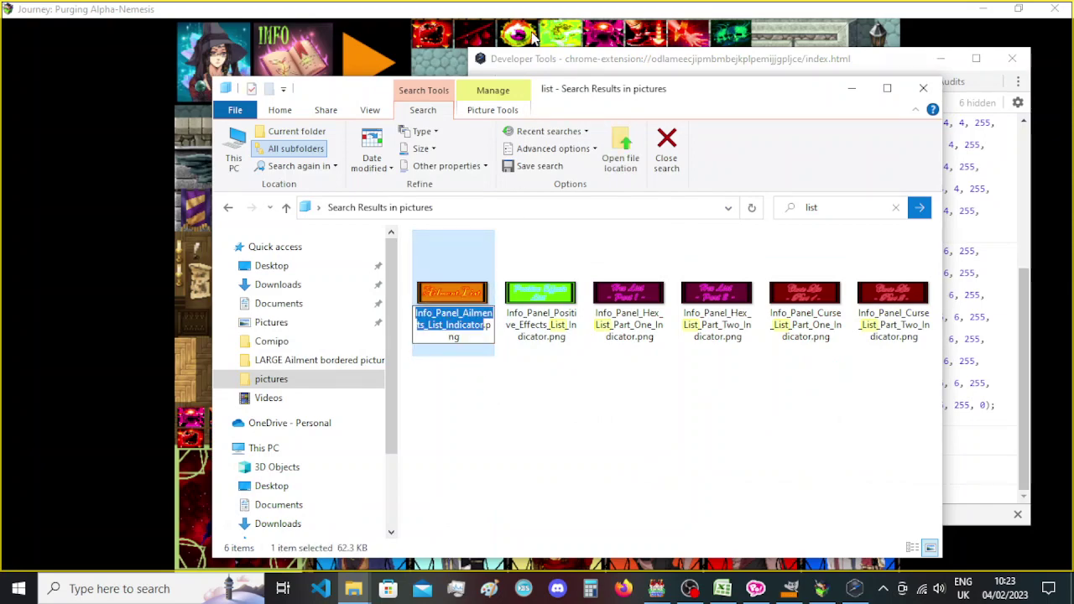
click(569, 62)
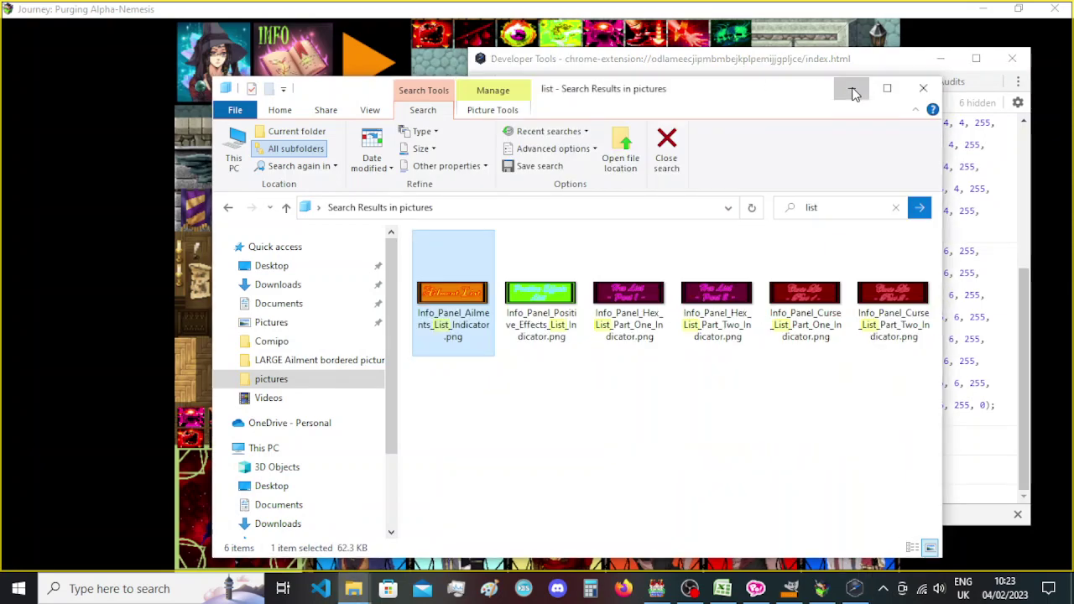
In the game console, change the waiting command's picture name to Info_Panel_Ailments_List_Indicator and its position to 250, 90, and run it.
click(853, 93)
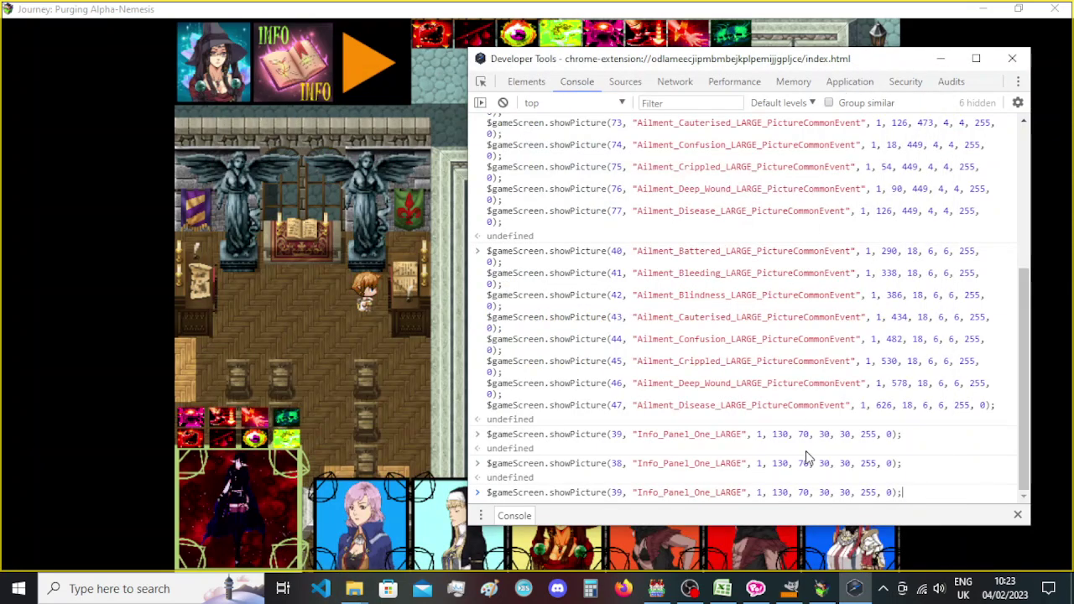
double_click(680, 493)
key(ctrl+v)
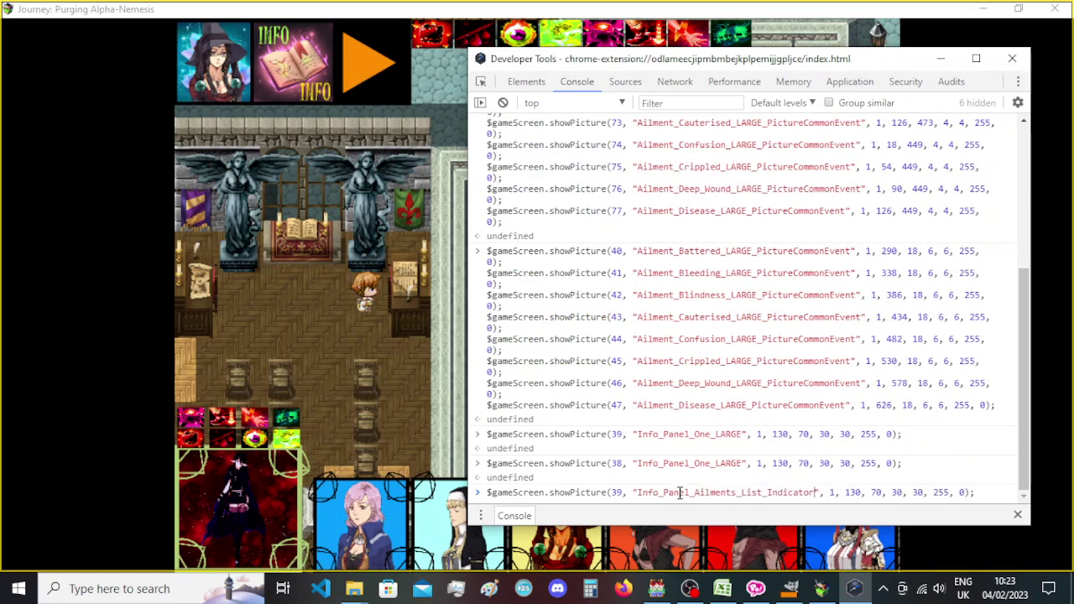
double_click(850, 492)
text(2)
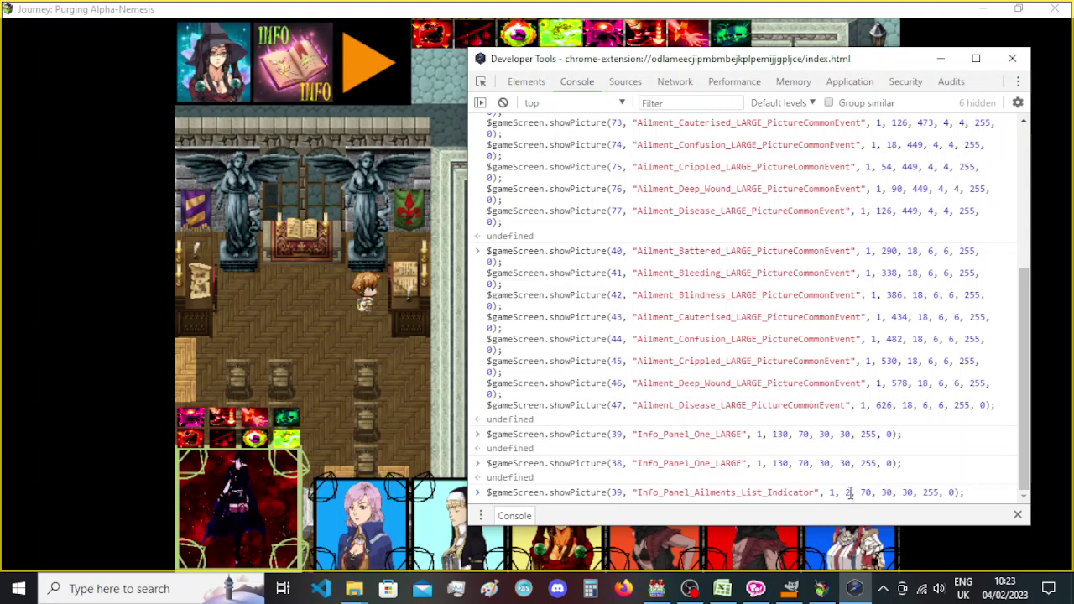
text(50)
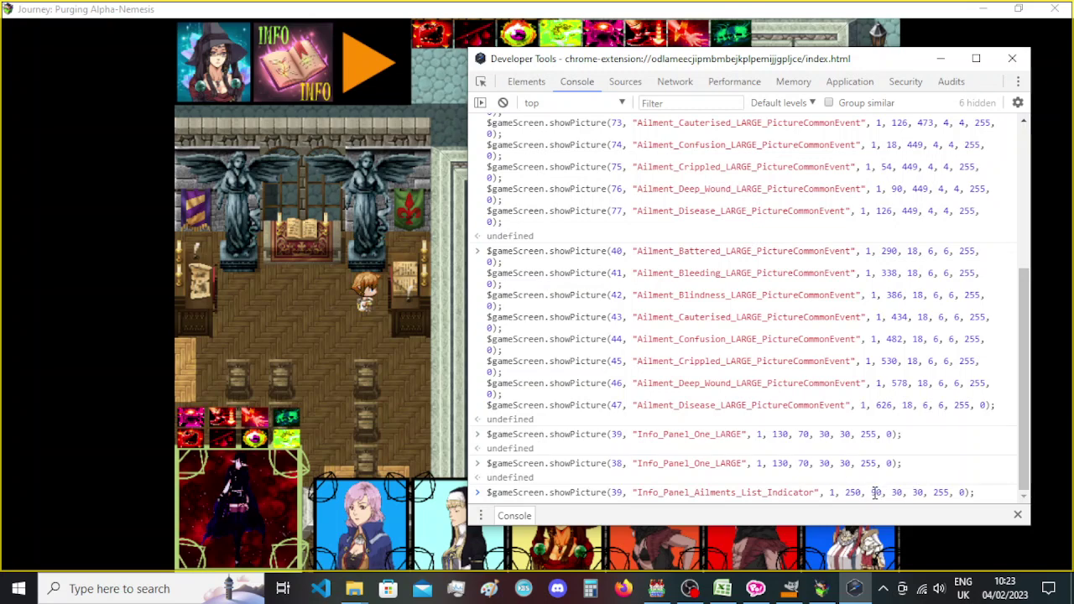
key(Return)
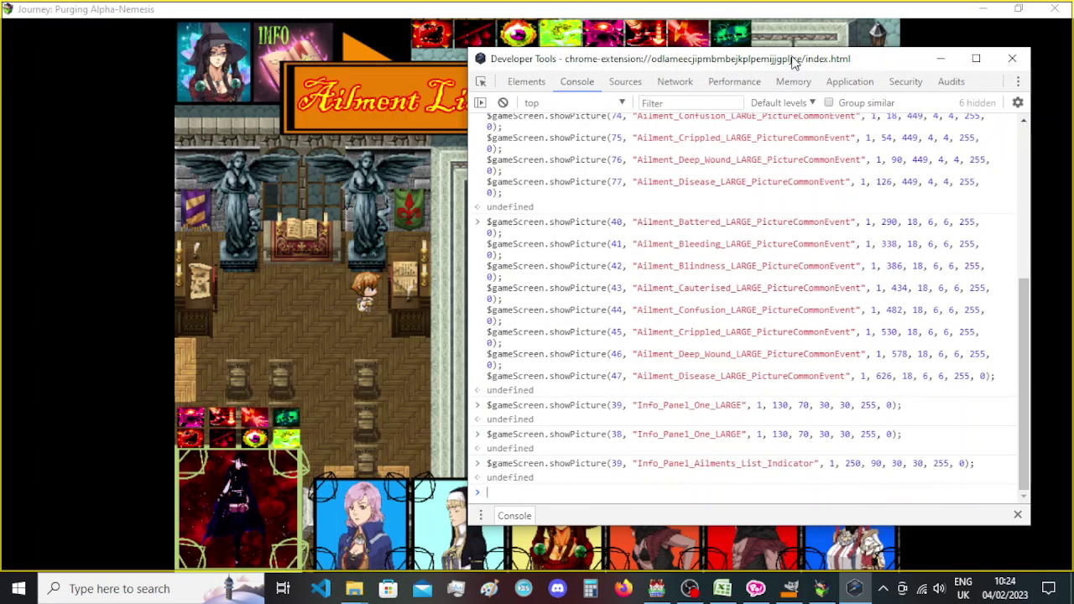
Try the Info_Panel_Ailments_List_Indicator command with its scale set to 20, 20 and view the picture unobstructed.
drag(976, 466, 493, 482)
key(ctrl+c)
click(497, 492)
key(ctrl+v)
drag(665, 67, 567, 89)
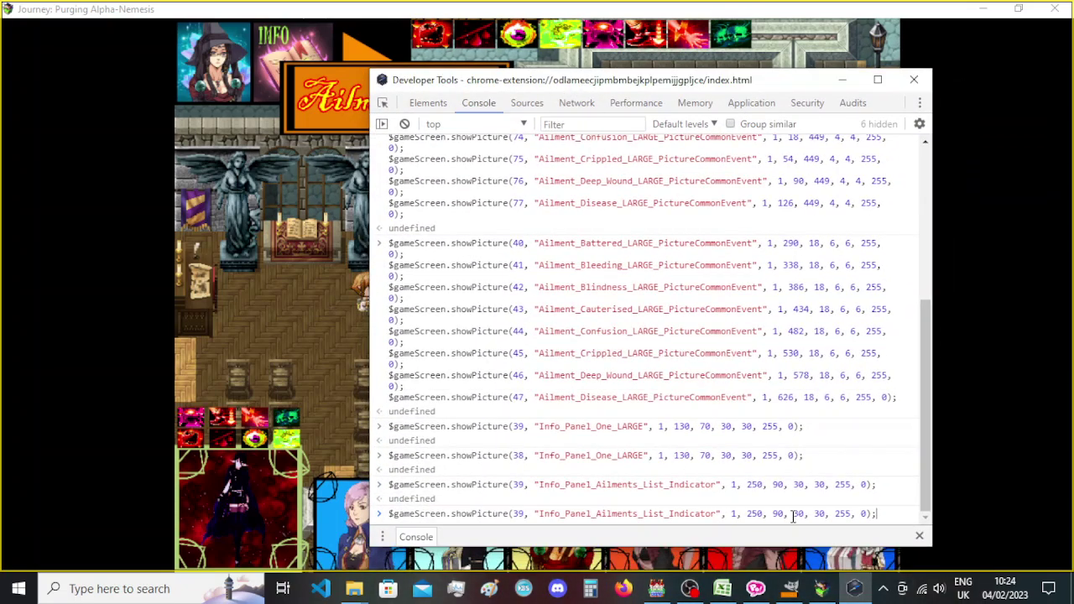
text(20, 2)
key(Return)
drag(767, 84, 762, 225)
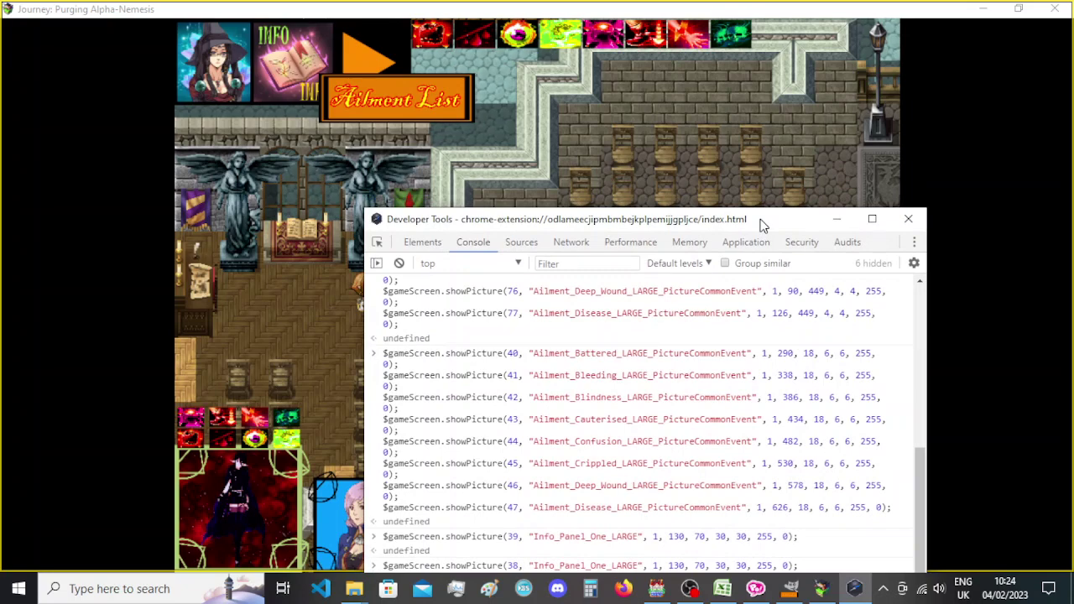
Try the Info_Panel_Ailments_List_Indicator command at position 250, 90 with its scale set to 15, 15.
drag(762, 225, 875, 64)
key(Up)
key(Up)
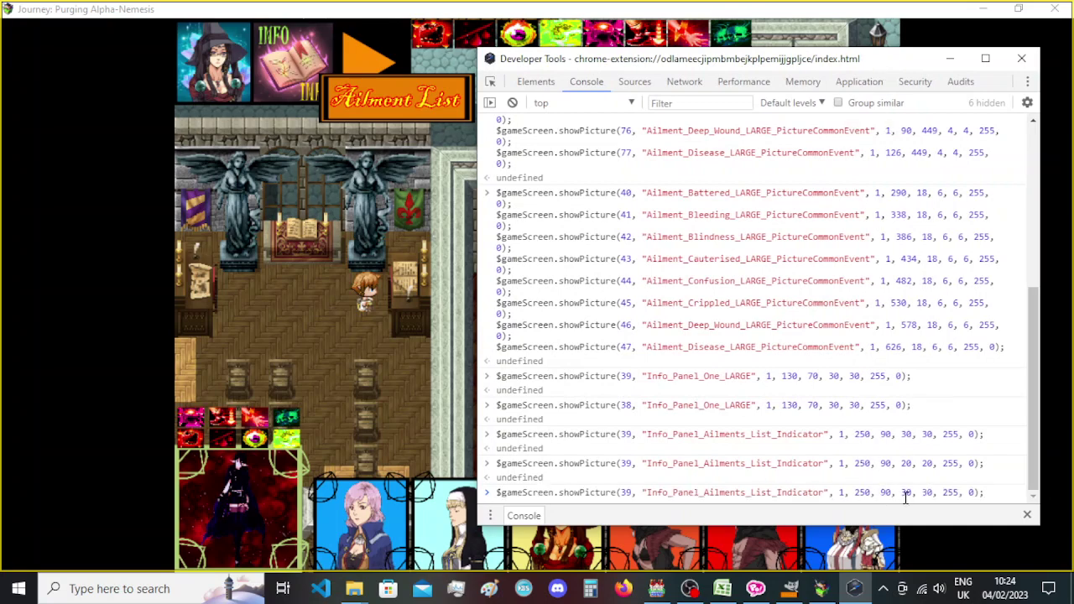
text(15)
double_click(928, 493)
text(15)
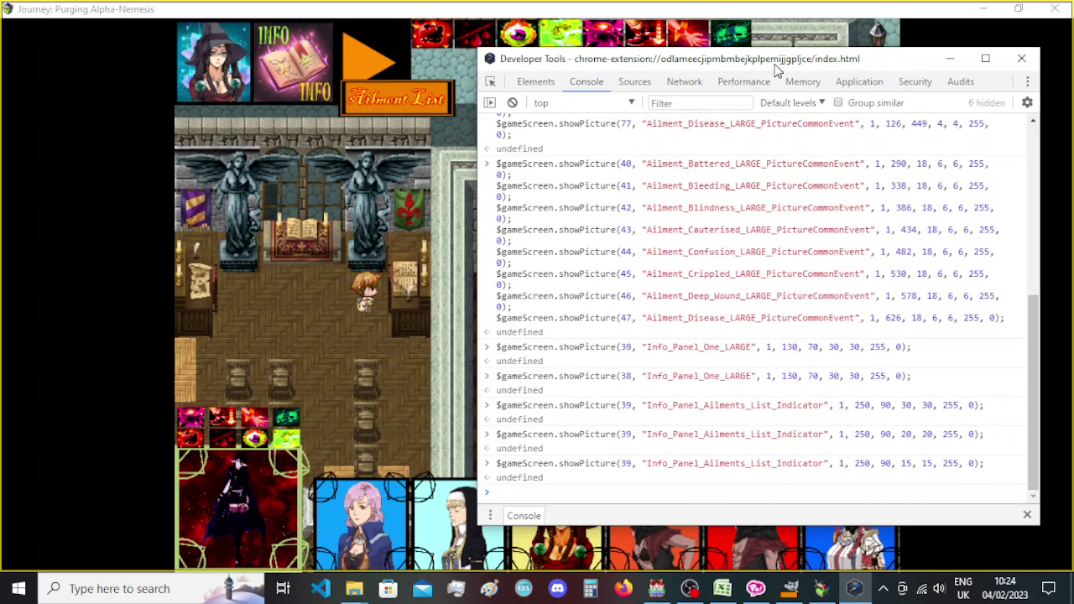
drag(781, 66, 764, 83)
Recall the Info_Panel_Ailments_List_Indicator command, set its scale to 18, 18 and run it.
key(Up)
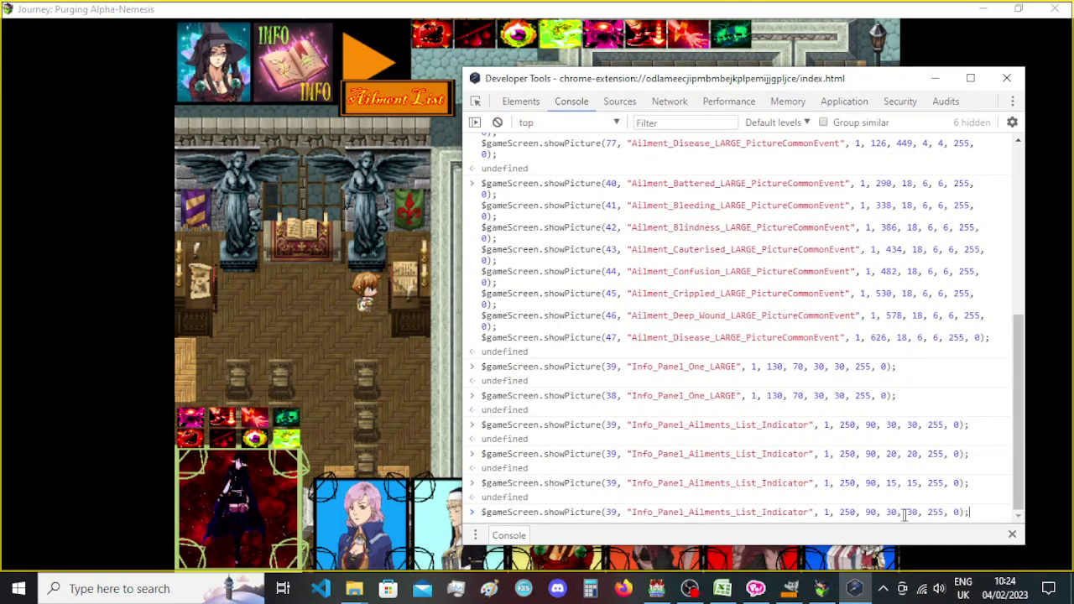
click(895, 512)
key(BackSpace)
text(8)
click(912, 512)
key(BackSpace)
text(8)
key(Return)
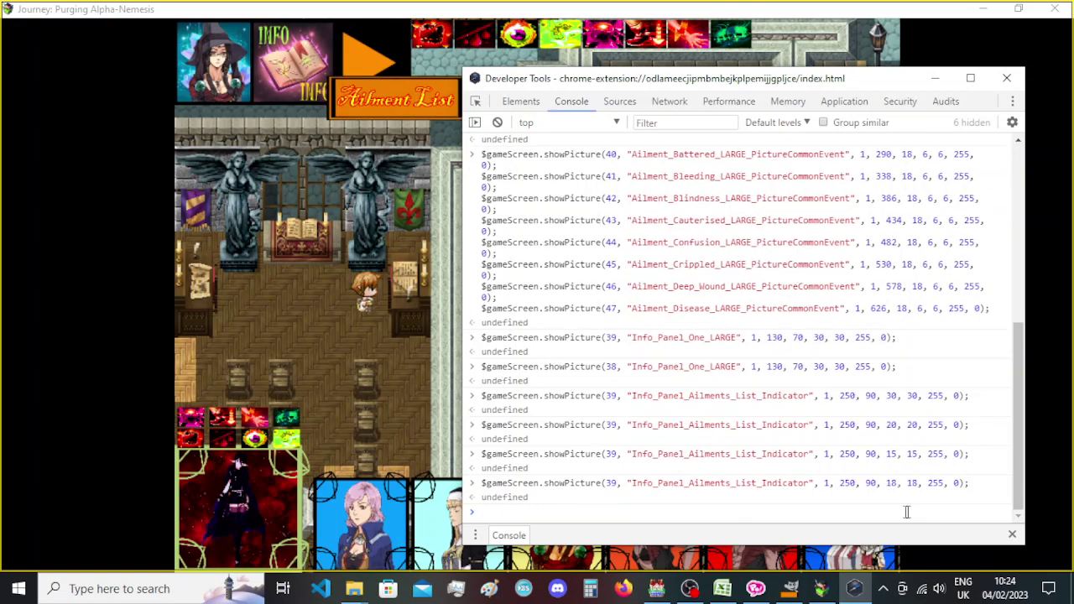
Reuse the 18-scale Info_Panel_Ailments_List_Indicator command with its position changed to 350, 50 and run it.
drag(971, 485, 487, 491)
key(ctrl+c)
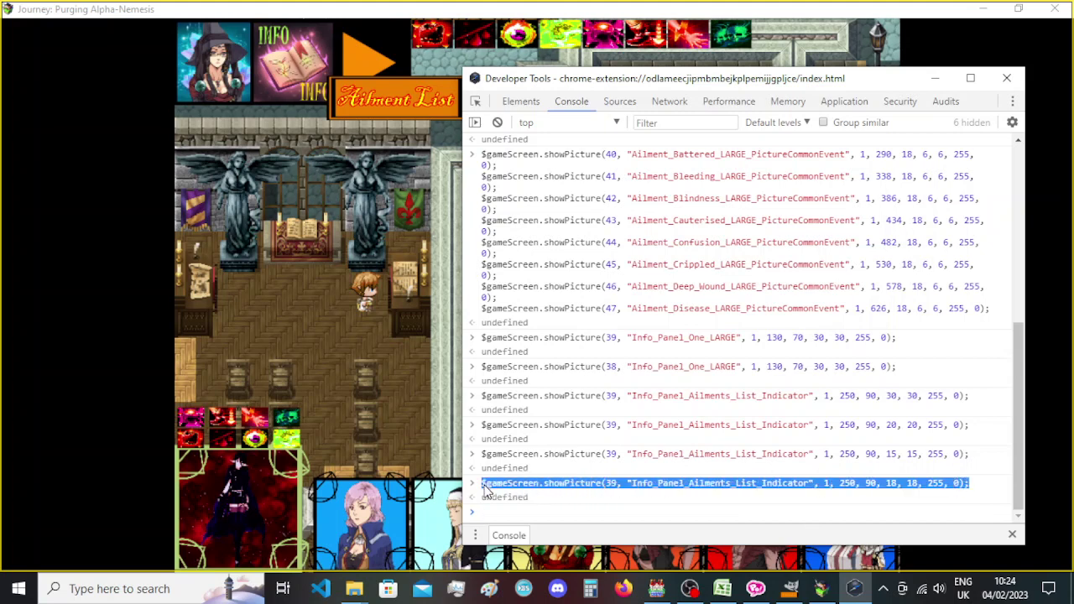
click(494, 511)
key(ctrl+v)
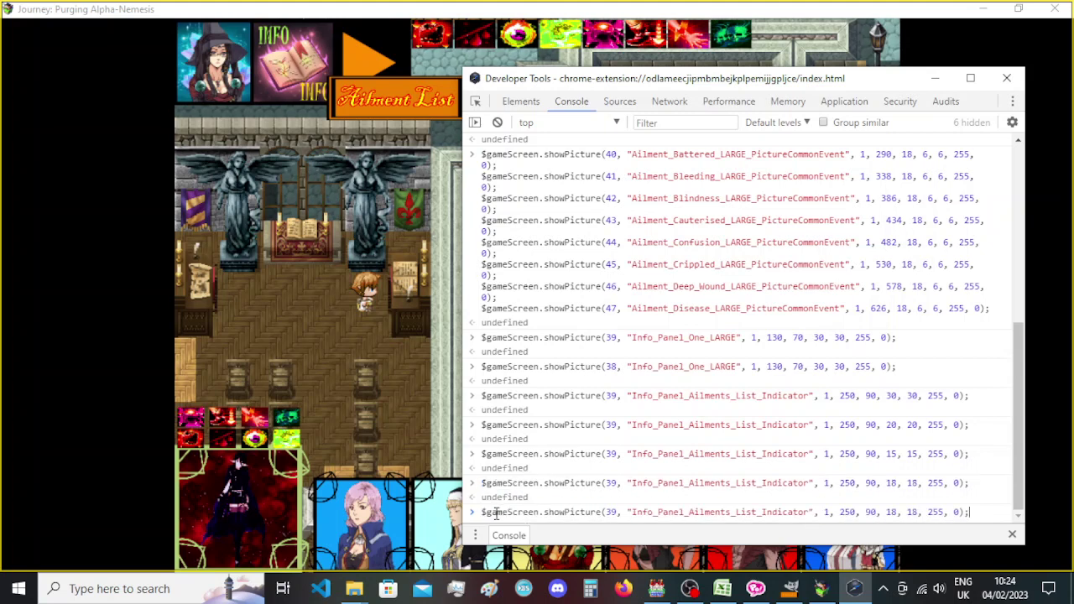
double_click(847, 512)
text(350)
double_click(871, 512)
text(50)
key(Return)
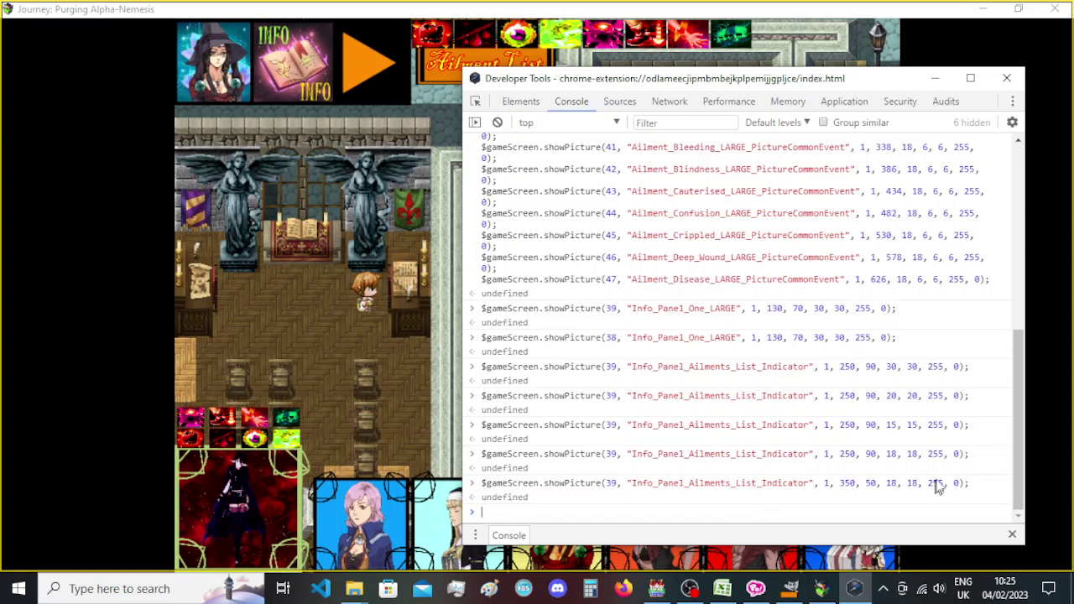
Copy the final Info_Panel_Ailments_List_Indicator command into a new Script entry above the LINE 1 comment in the Colloseum Picture Display common event.
drag(971, 484, 480, 485)
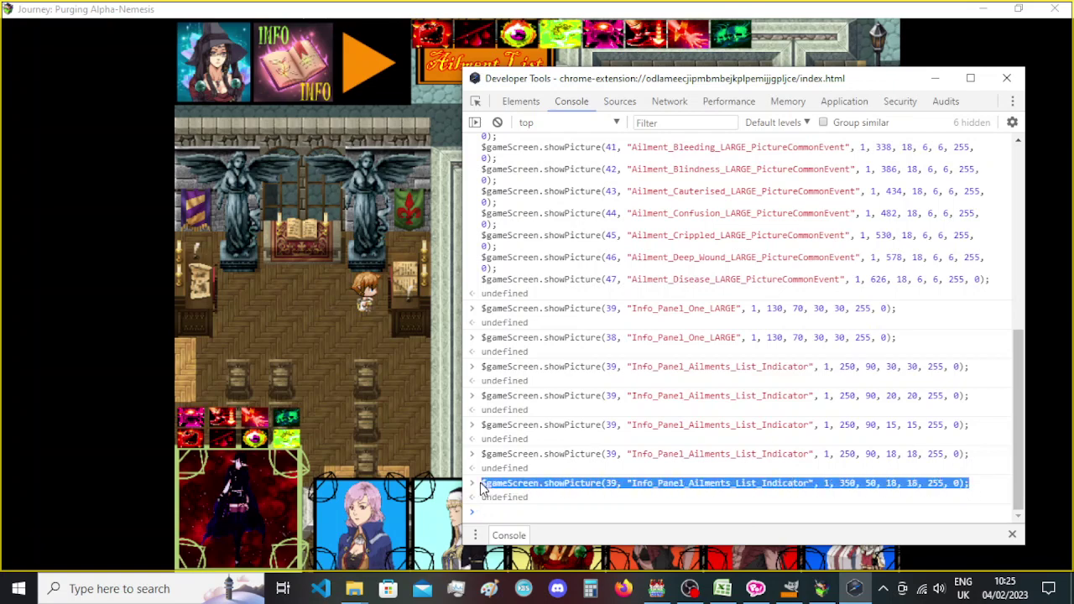
click(663, 597)
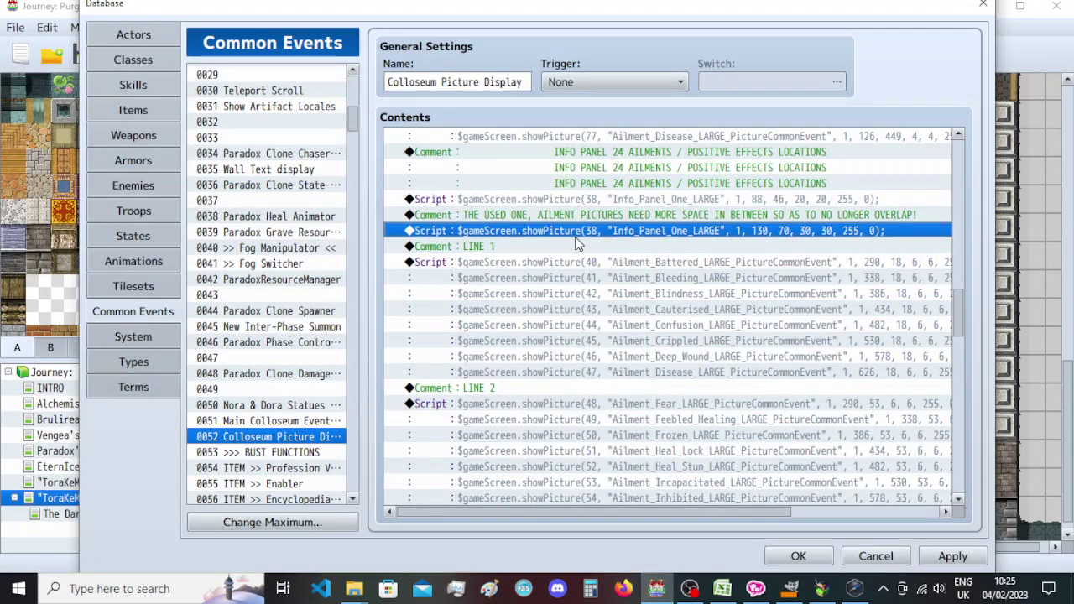
click(572, 246)
key(Insert)
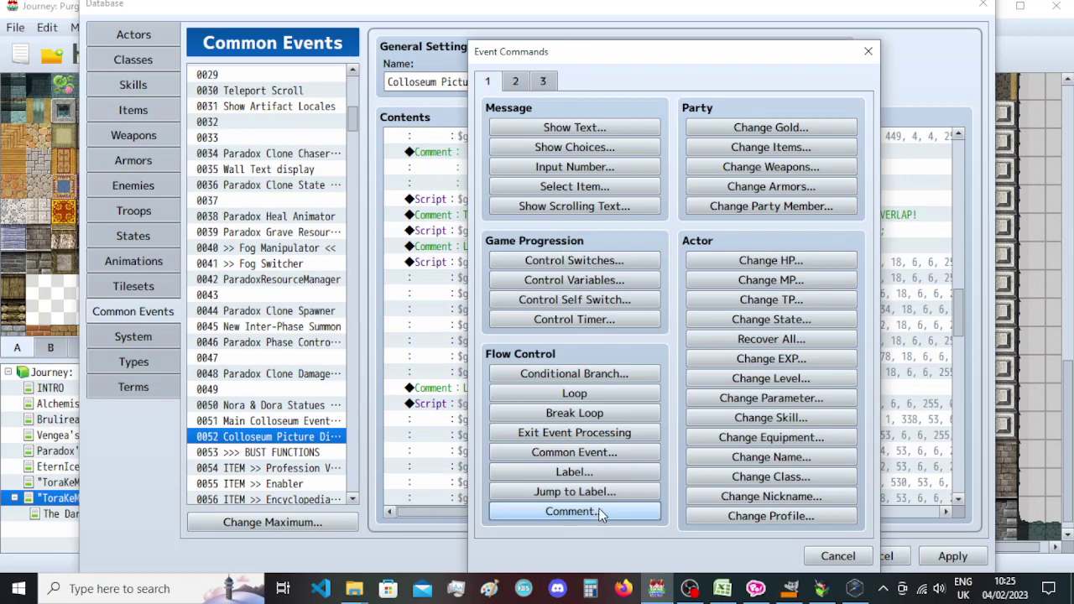
click(543, 82)
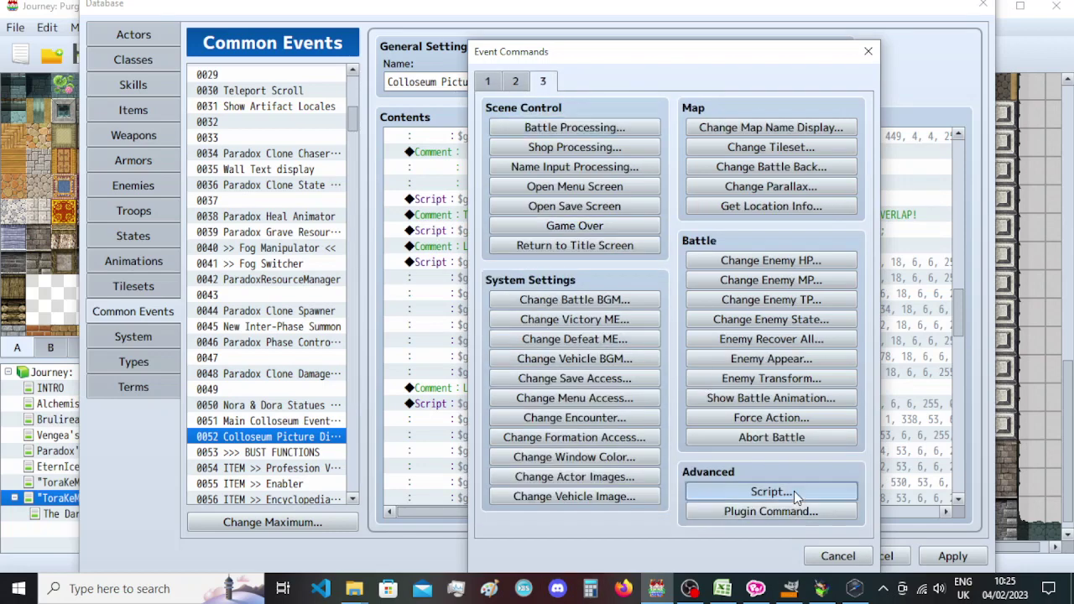
click(794, 491)
key(ctrl+v)
click(713, 425)
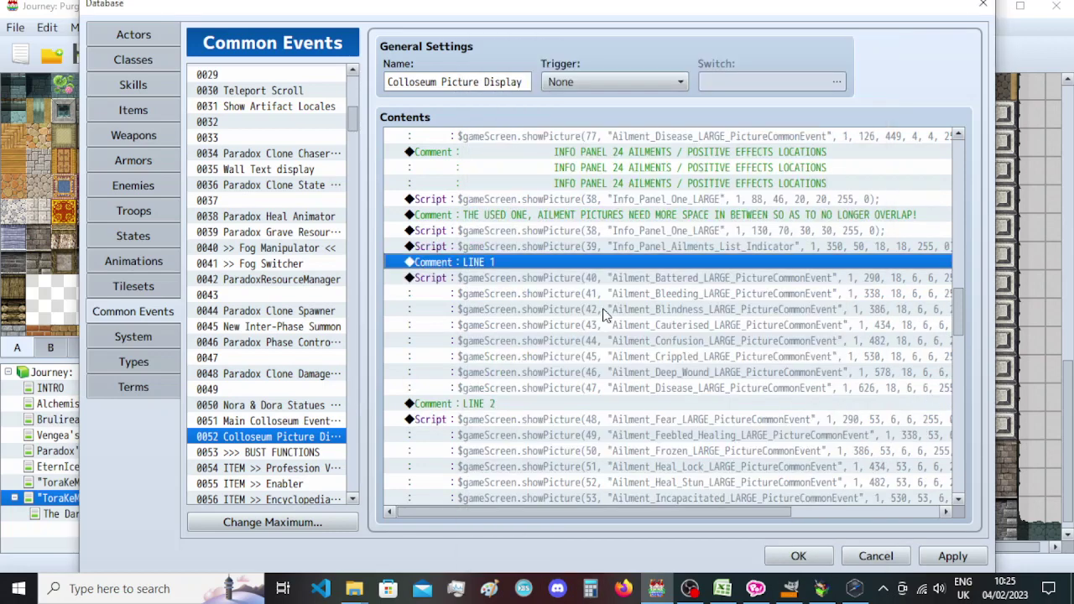
Open the first page of event commands for an insertion directly above the Info_Panel_Ailments_List_Indicator script.
click(551, 248)
key(Insert)
click(491, 82)
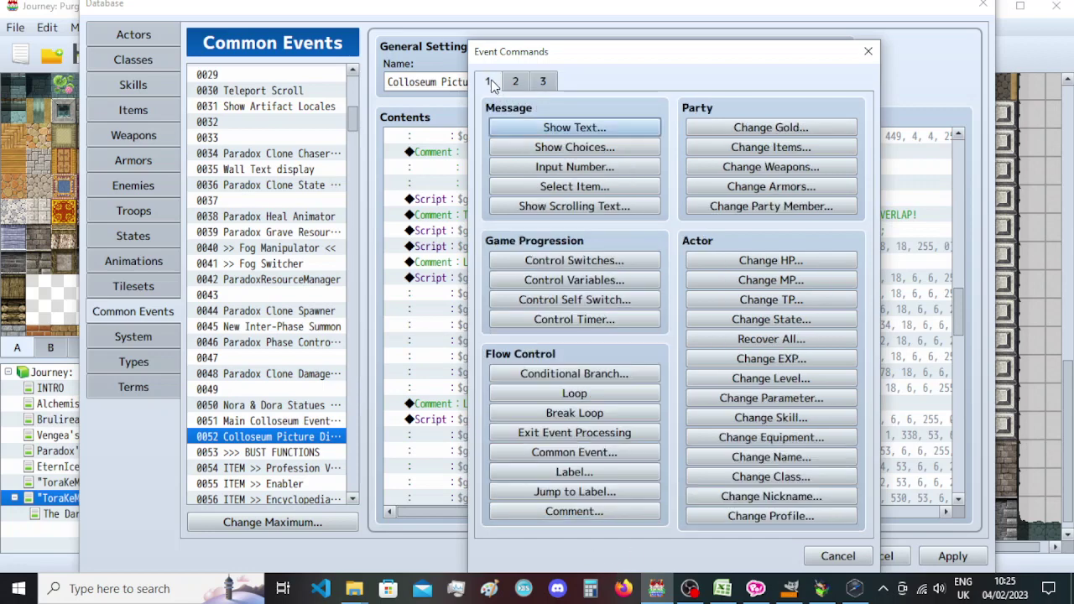
Add the comment "Player Choice Panel" directly above the Info_Panel_Ailments_List_Indicator script line.
click(569, 514)
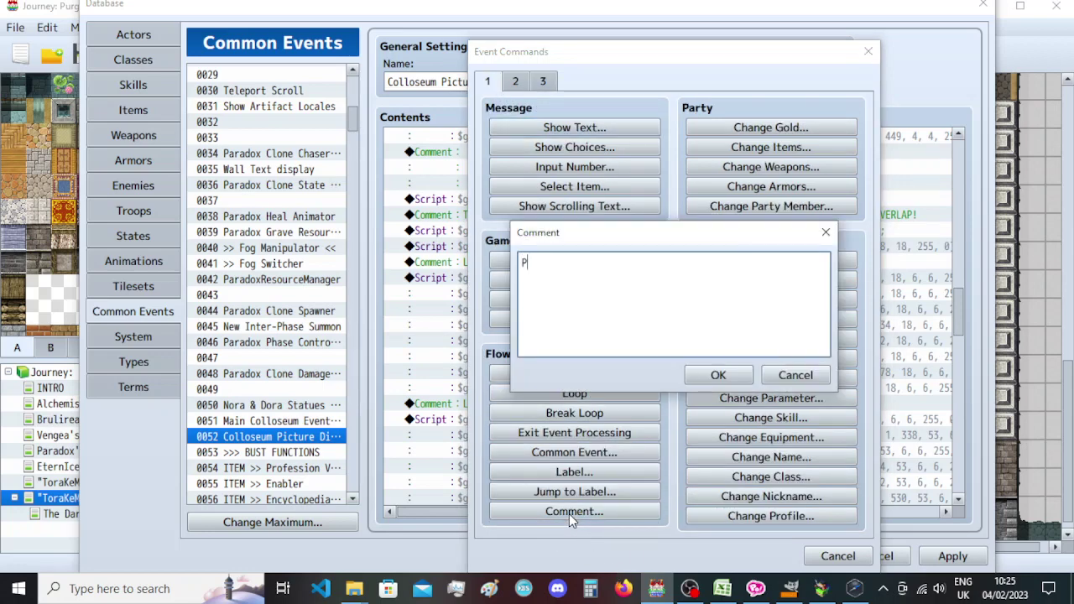
text(Player Choice Panel)
click(687, 382)
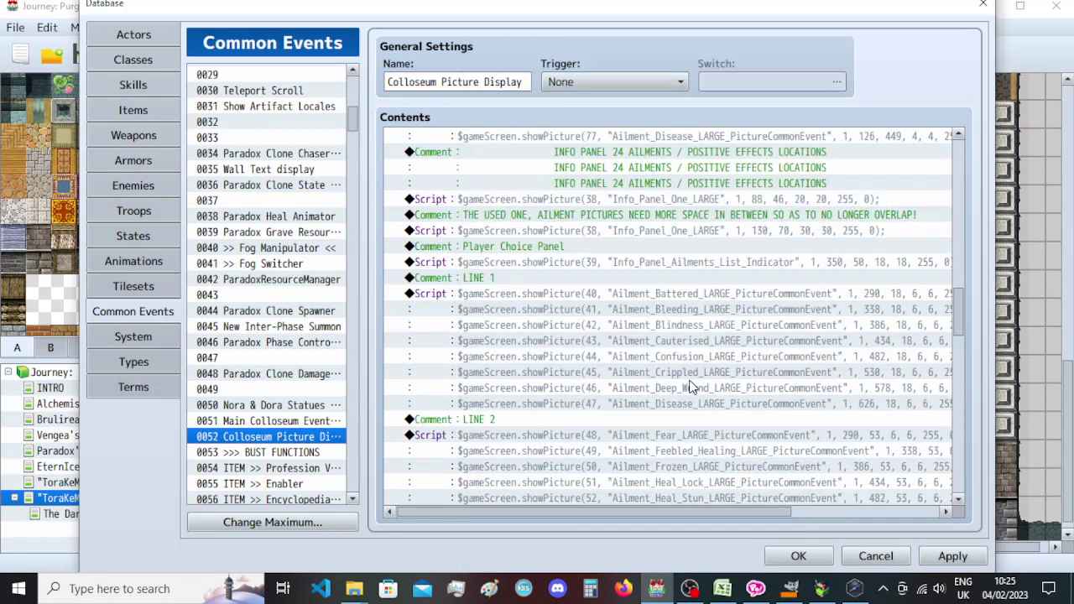
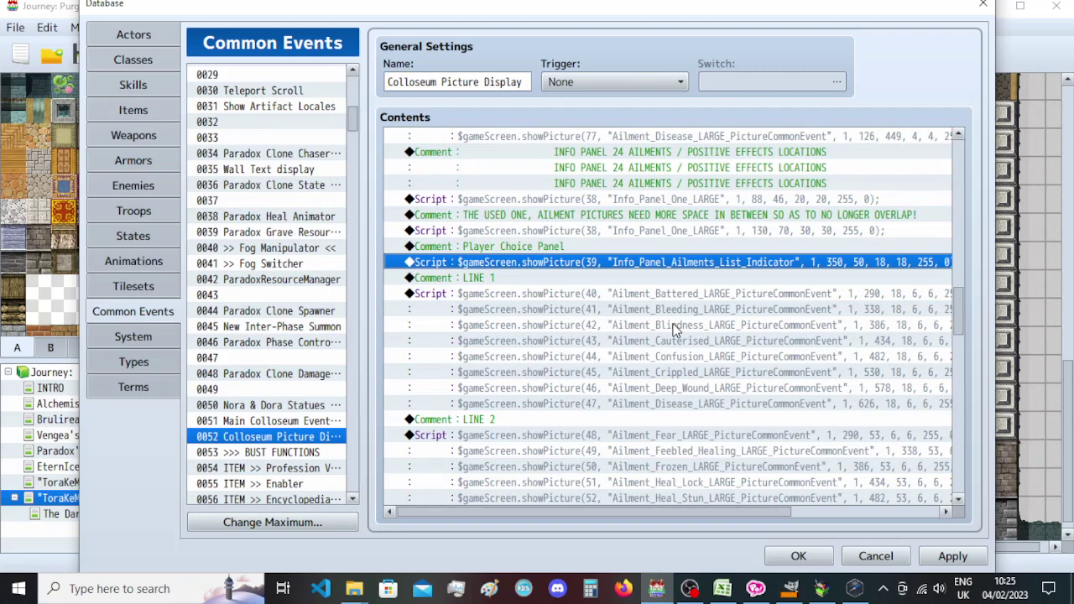
Switch to the game's developer console and re-enter the existing block of showPicture commands for ailment pictures 40 to 47.
mouse_move(710, 589)
click(855, 588)
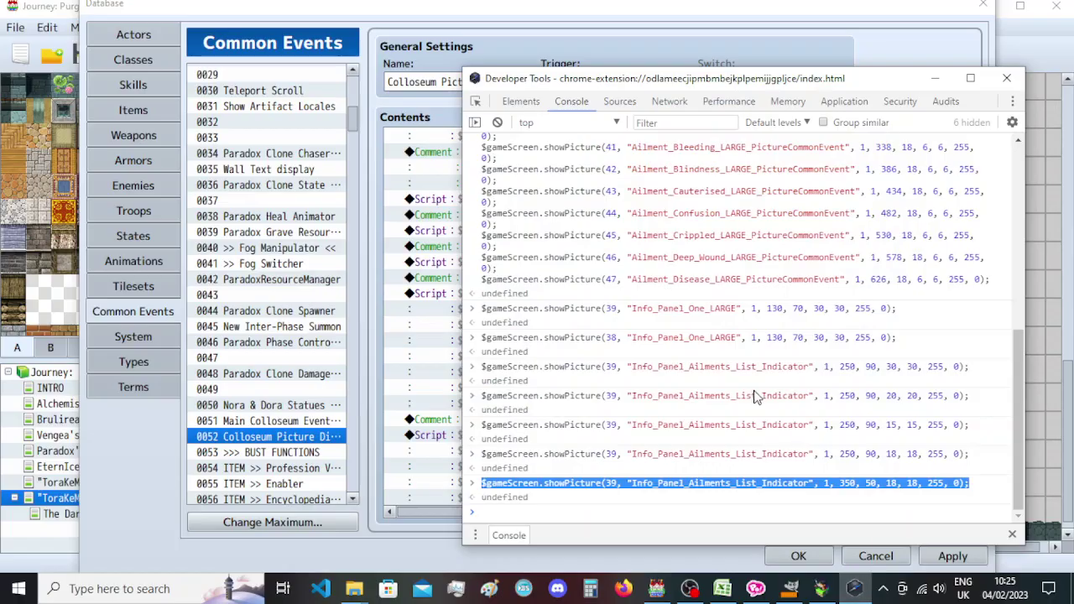
click(816, 590)
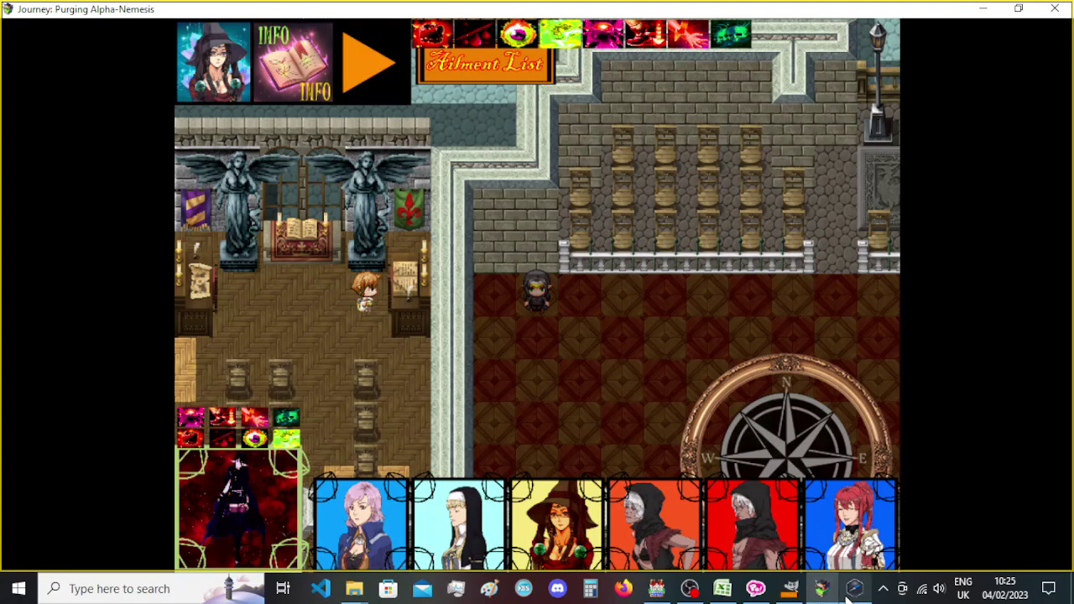
mouse_move(844, 593)
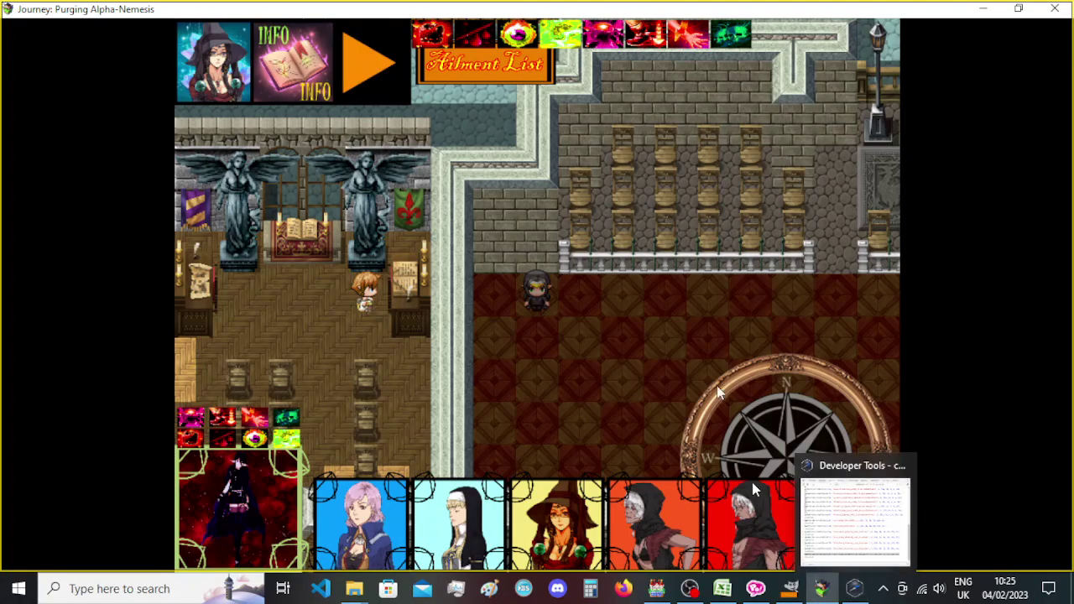
click(855, 588)
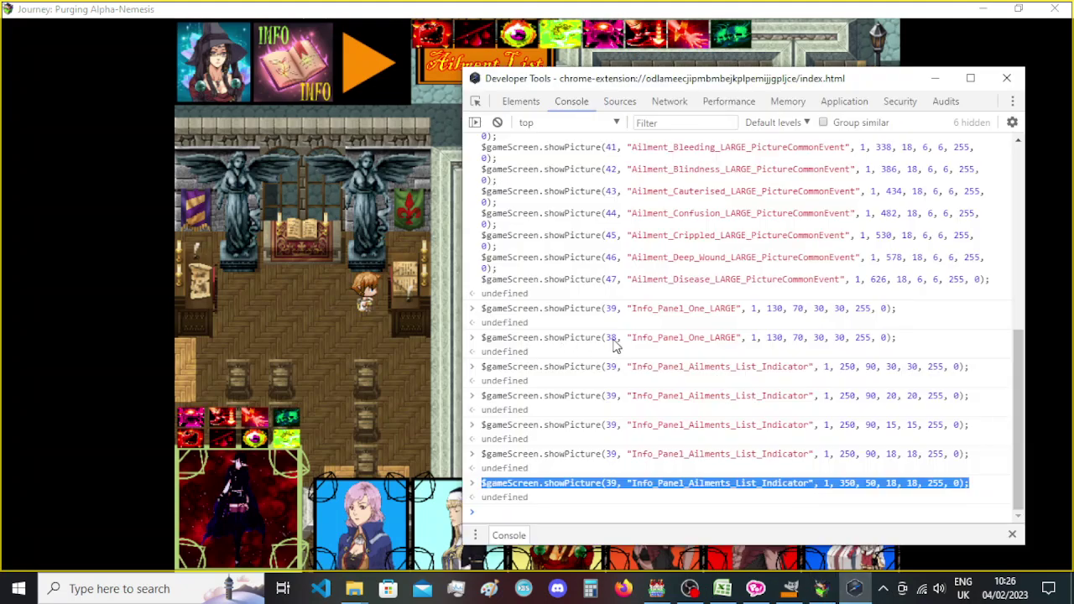
scroll(613, 344, up, 2)
drag(481, 205, 1006, 367)
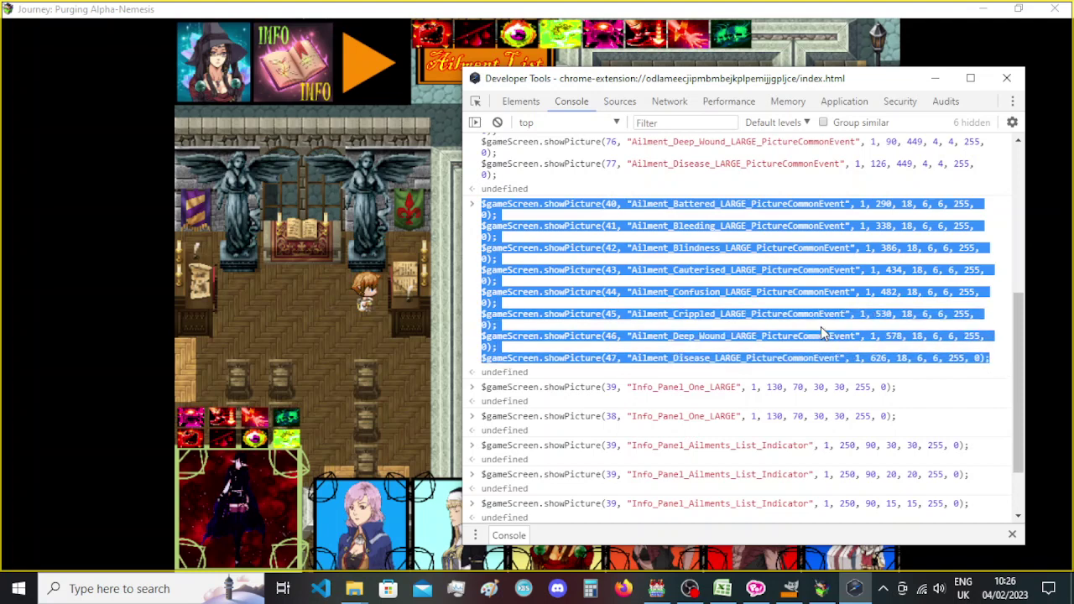
scroll(785, 362, down, 2)
click(564, 512)
text($gameScreen.showPicture(40, "Ailment_Battered_LARGE_PictureCommonEvent", 1, 290, 18, 6, 6, 255, 0); $gameScreen.showPicture(41, "Ailment_Bleeding_LARGE_PictureCommonEvent", 1, 338, 18, 6, 6, 255, 0); $gameScreen.showPicture(42, "Ailment_Blindness_LARGE_PictureCommonEvent", 1, 386, 18, 6, 6, 255, 0); $gameScreen.showPicture(43, "Ailment_Cauterised_LARGE_PictureCommonEvent", 1, 434, 18, 6, 6, 255, 0); $gameScreen.showPicture(44, "Ailment_Confusion_LARGE_PictureCommonEvent", 1, 482, 18, 6, 6, 255, 0); $gameScreen.showPicture(45, "Ailment_Crippled_LARGE_PictureCommonEvent", 1, 530, 18, 6, 6, 255, 0); $gameScreen.showPicture(46, "Ailment_Deep_Wound_LARGE_PictureCommonEvent", 1, 578, 18, 6, 6, 255, 0); $gameScreen.showPicture(47, "Ailment_Disease_LARGE_PictureCommonEvent", 1, 626, 18, 6, 6, 255, 0);)
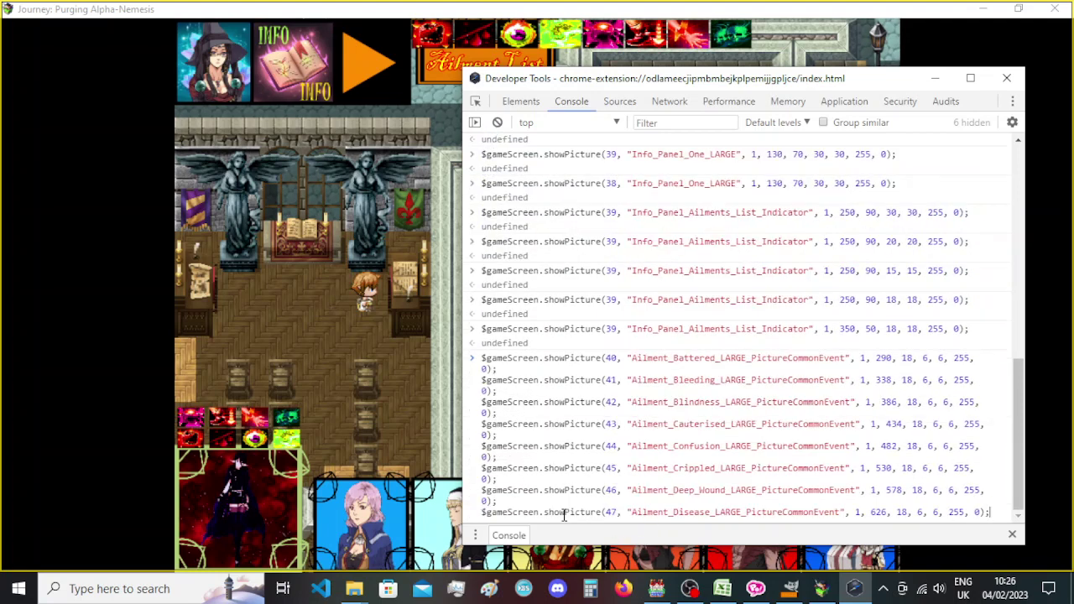
Run the ailment commands with X positions 390, 438, 486, 534, 582, 630, 778 and 826 for pictures 40 to 47.
drag(876, 359, 880, 358)
text(39)
key(BackSpace)
drag(878, 379, 886, 402)
text(43)
text(4)
drag(886, 424, 887, 446)
text(5)
text(5)
text(6)
drag(887, 493, 893, 493)
text(78)
key(Return)
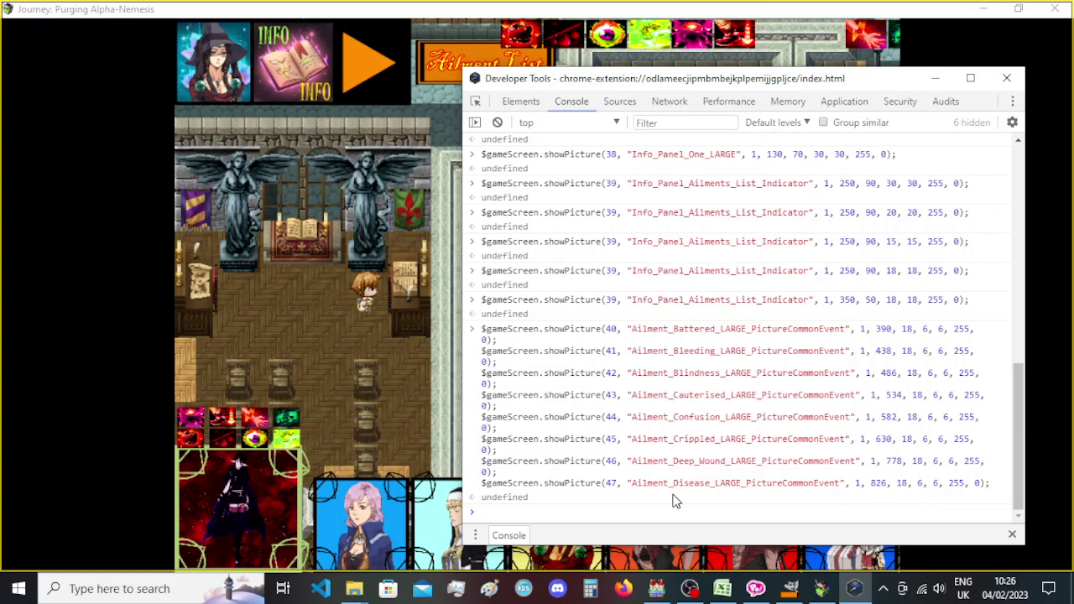
Rerun the ailment block with the Deep Wound picture's X set to 678 and the Disease picture's X set to 726.
drag(994, 487, 480, 329)
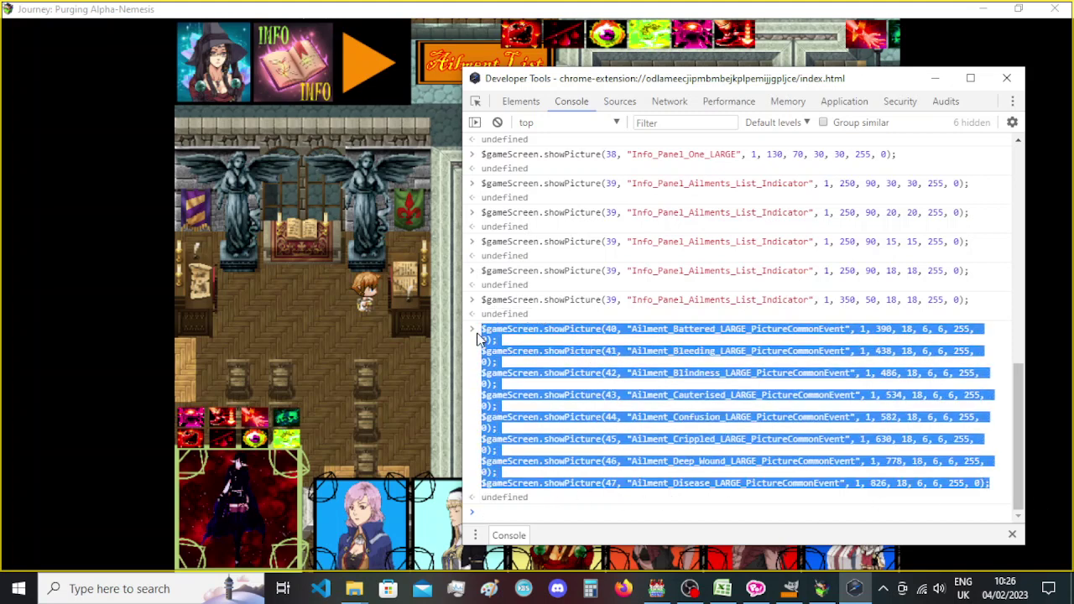
click(544, 514)
text($gameScreen.showPicture(40, "Ailment_Battered_LARGE_PictureCommonEvent", 1, 390, 18, 6, 6, 255, 0); $gameScreen.showPicture(41, "Ailment_Bleeding_LARGE_PictureCommonEvent", 1, 438, 18, 6, 6, 255, 0); $gameScreen.showPicture(42, "Ailment_Blindness_LARGE_PictureCommonEvent", 1, 486, 18, 6, 6, 255, 0); $gameScreen.showPicture(43, "Ailment_Cauterised_LARGE_PictureCommonEvent", 1, 534, 18, 6, 6, 255, 0); $gameScreen.showPicture(44, "Ailment_Confusion_LARGE_PictureCommonEvent", 1, 582, 18, 6, 6, 255, 0); $gameScreen.showPicture(45, "Ailment_Crippled_LARGE_PictureCommonEvent", 1, 630, 18, 6, 6, 255, 0); $gameScreen.showPicture(46, "Ailment_Deep_Wound_LARGE_PictureCommonEvent", 1, 778, 18, 6, 6, 255, 0); $gameScreen.showPicture(47, "Ailment_Disease_LARGE_PictureCommonEvent", 1, 826, 18, 6, 6, 255, 0);)
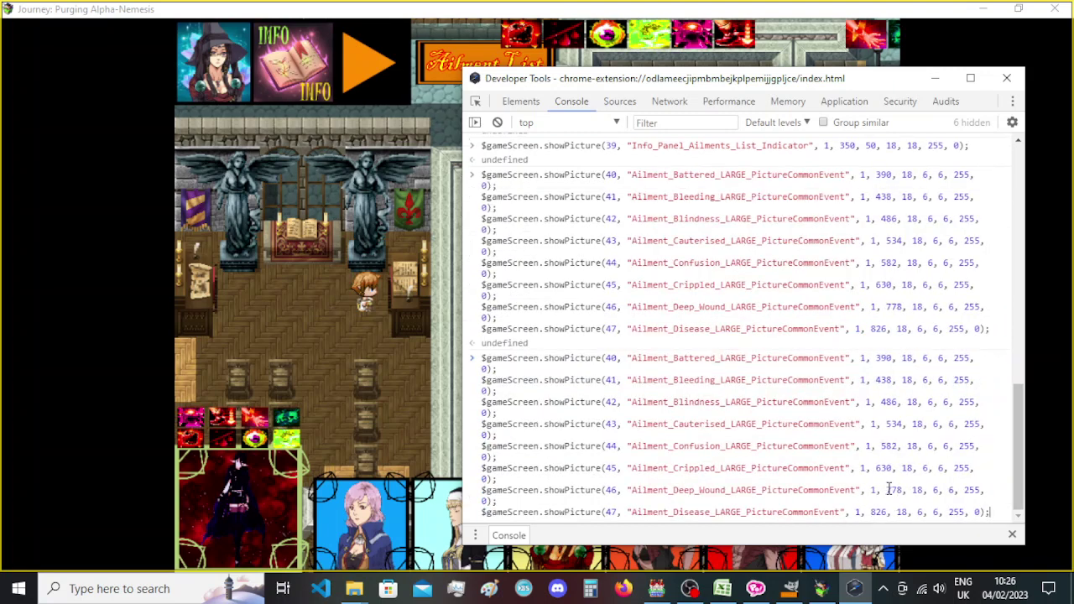
click(888, 490)
text(6)
text(7)
key(Return)
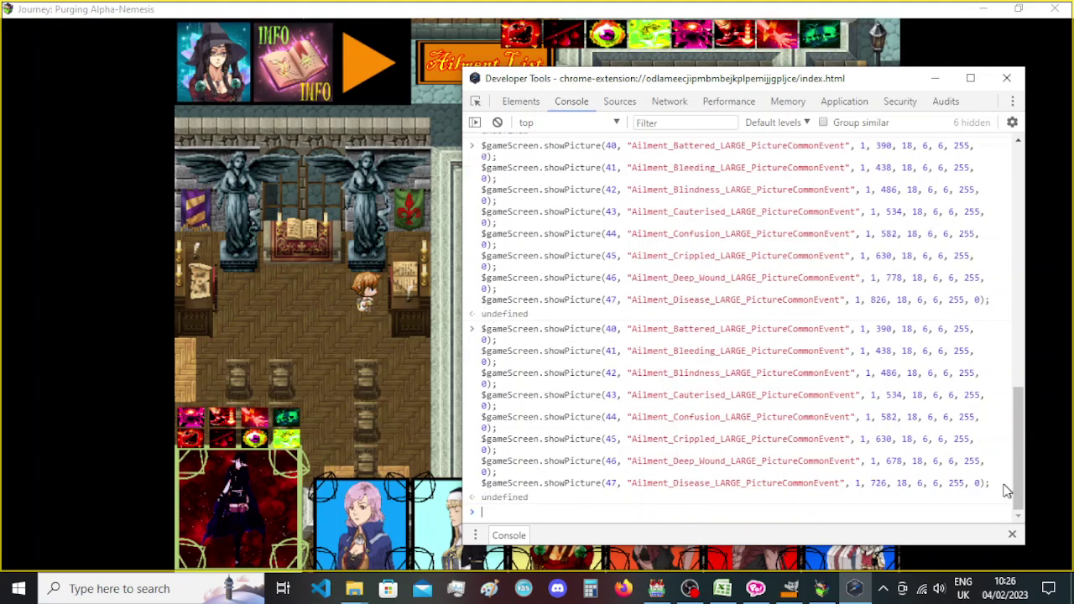
Re-enter the ailment block in the console and set the X of pictures 40, 41 and 42 to 440, 488 and 536.
drag(990, 487, 476, 334)
key(ctrl+c)
click(506, 512)
key(ctrl+v)
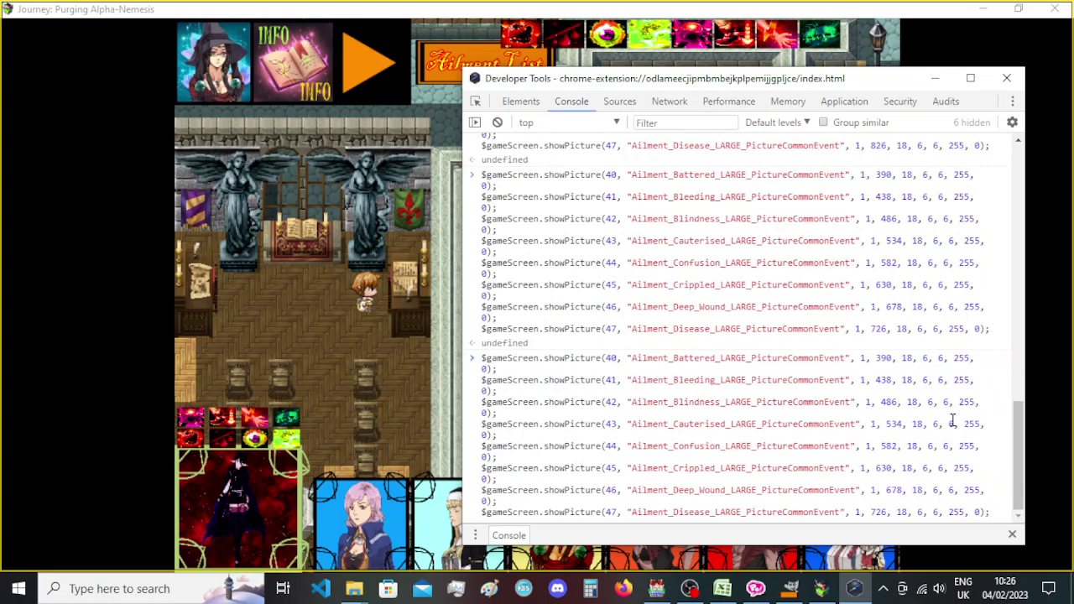
double_click(883, 359)
text(44)
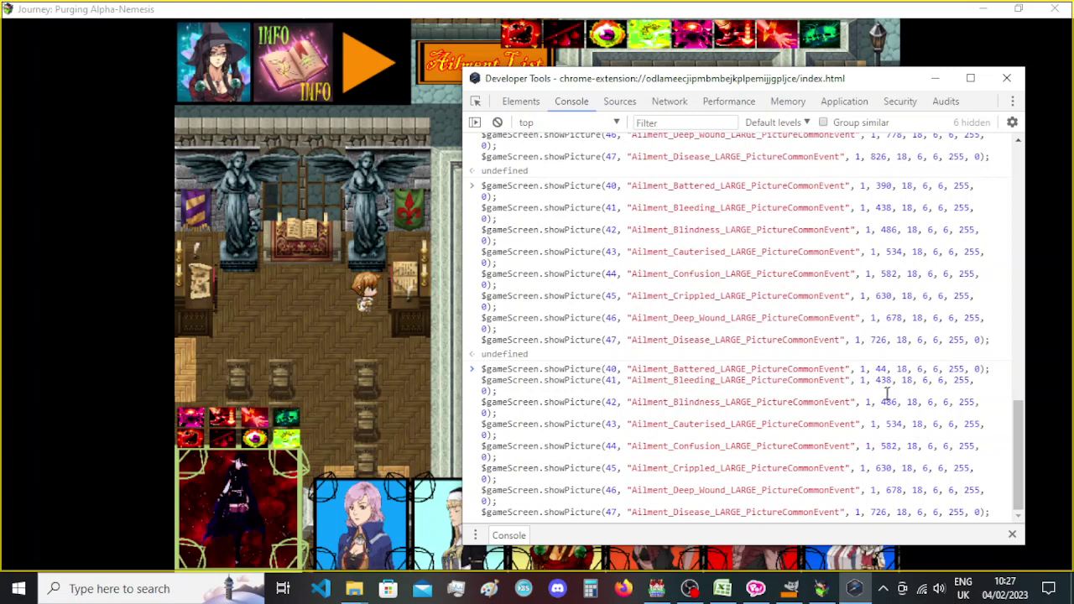
text(0)
double_click(883, 380)
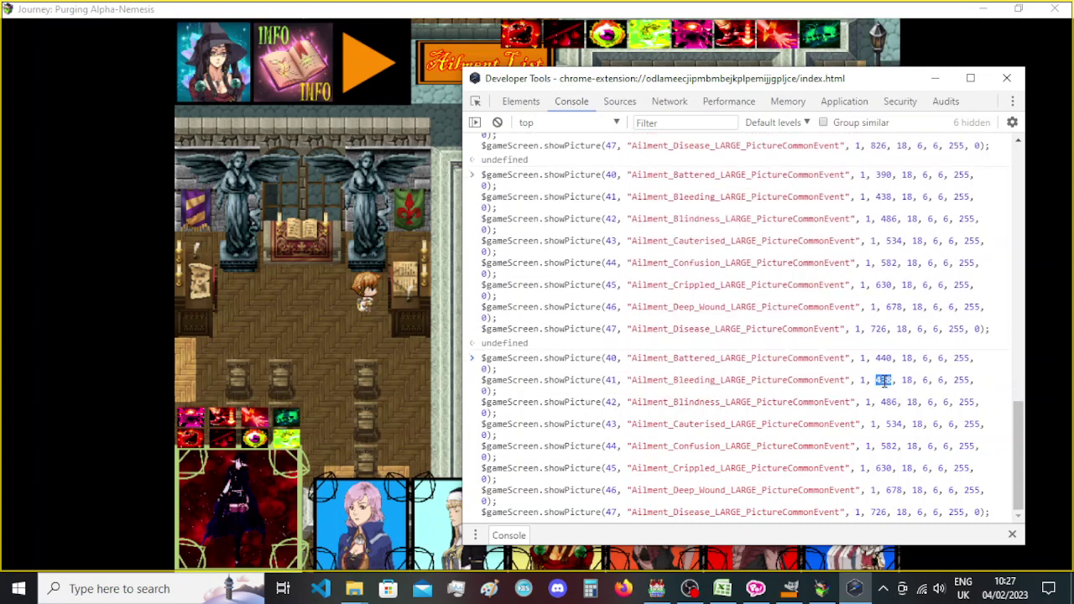
text(488)
double_click(889, 402)
text(536)
Set the X of pictures 43 to 47 to 584, 632, 680, 728 and 786, and run the block.
double_click(892, 423)
text(584)
double_click(886, 446)
text(632)
double_click(885, 467)
text(680)
double_click(893, 490)
text(728)
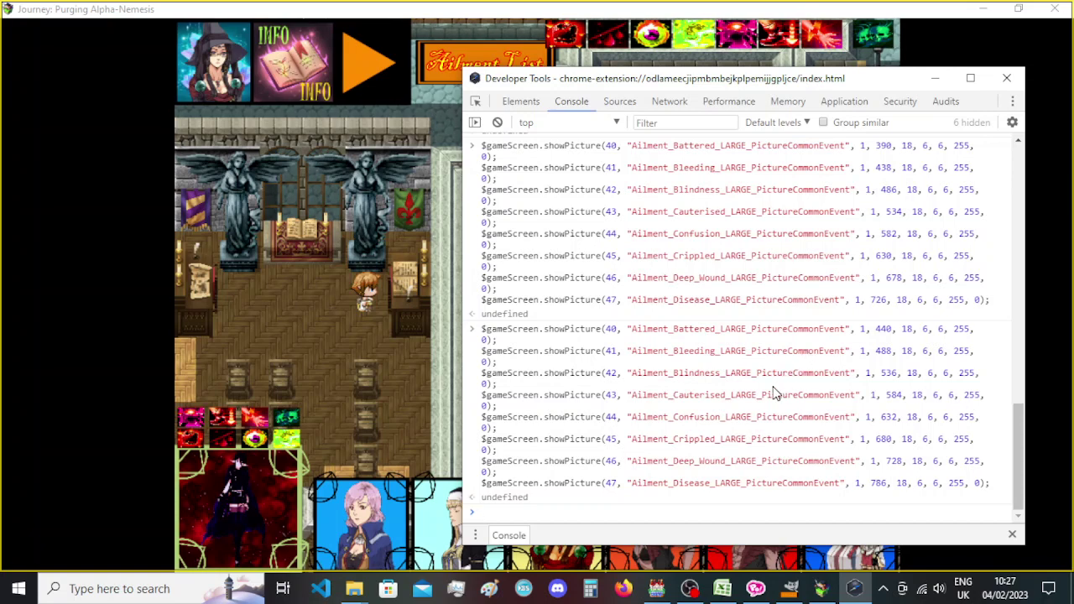
Rerun the Info_Panel_Ailments_List_Indicator command at position 350, 50 with its vertical scale set to 25.
scroll(774, 393, up, 2)
scroll(773, 393, up, 5)
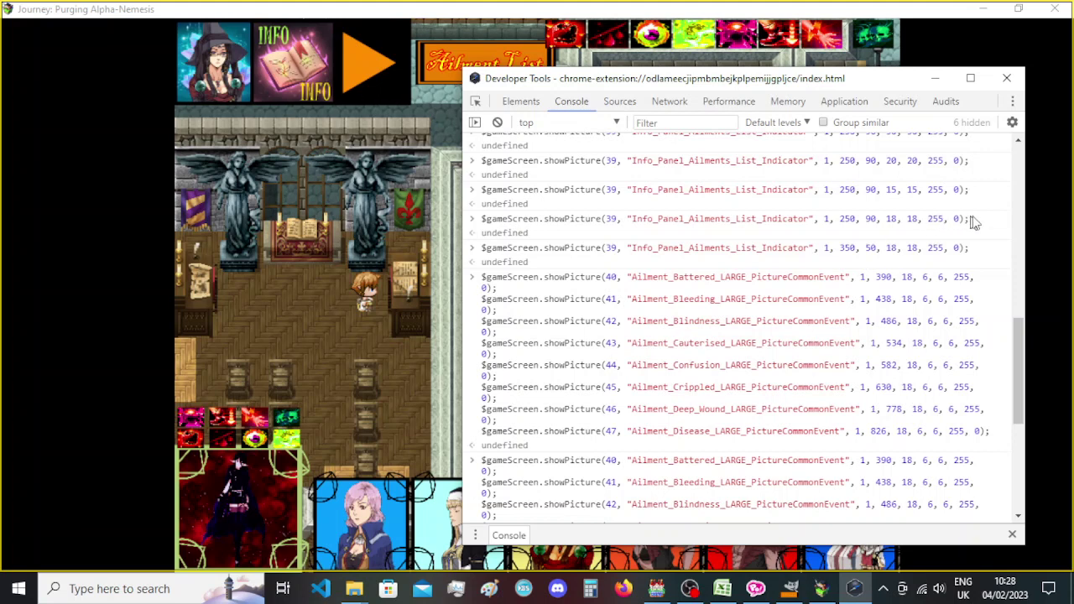
drag(971, 220, 855, 220)
drag(753, 225, 474, 223)
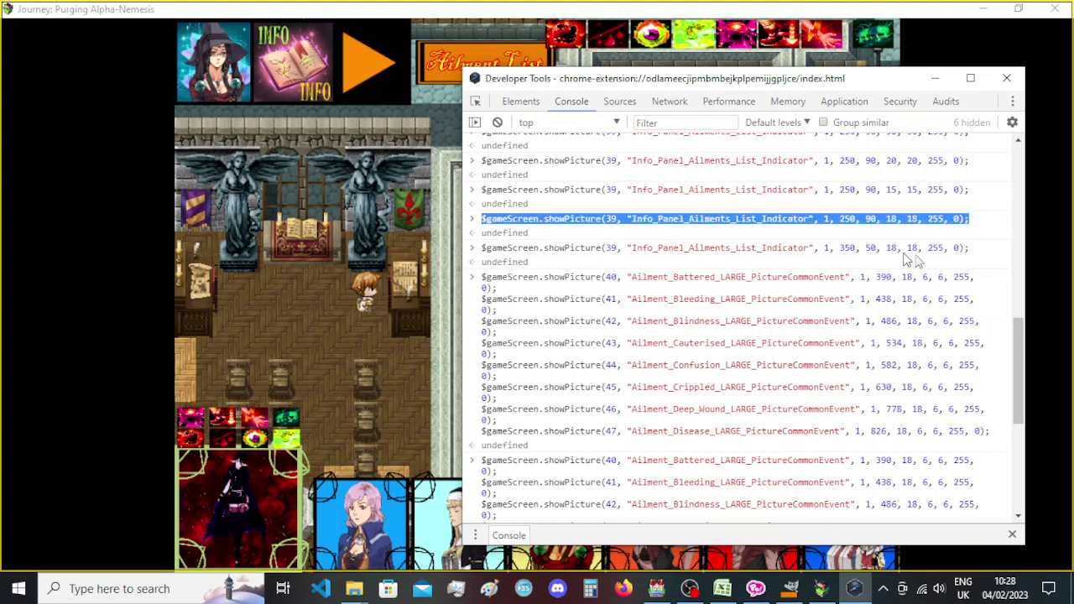
drag(968, 249, 467, 257)
key(ctrl+c)
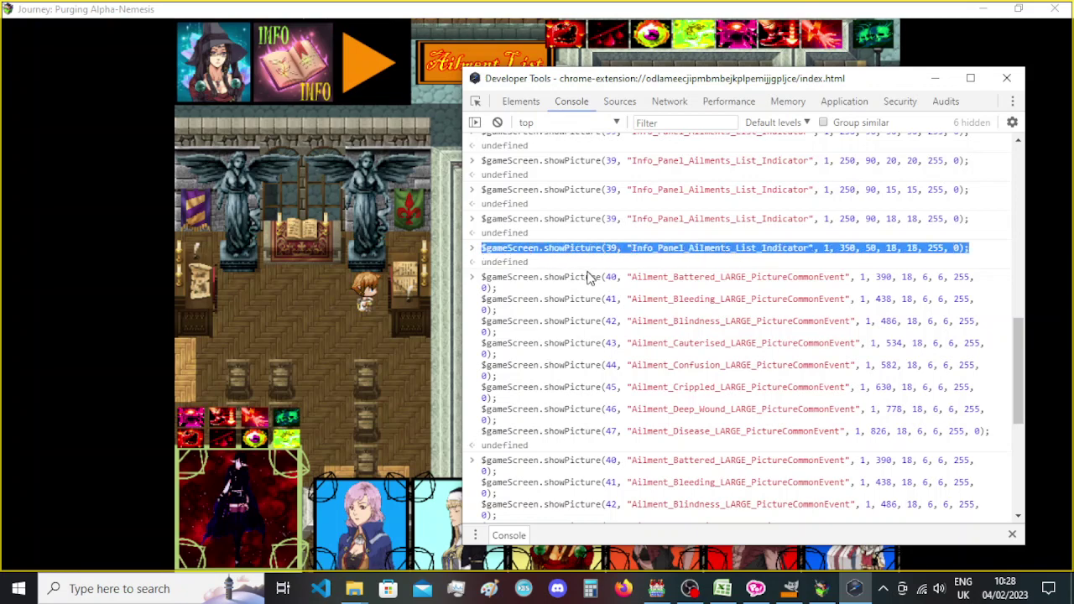
scroll(592, 318, down, 5)
click(501, 513)
key(ctrl+v)
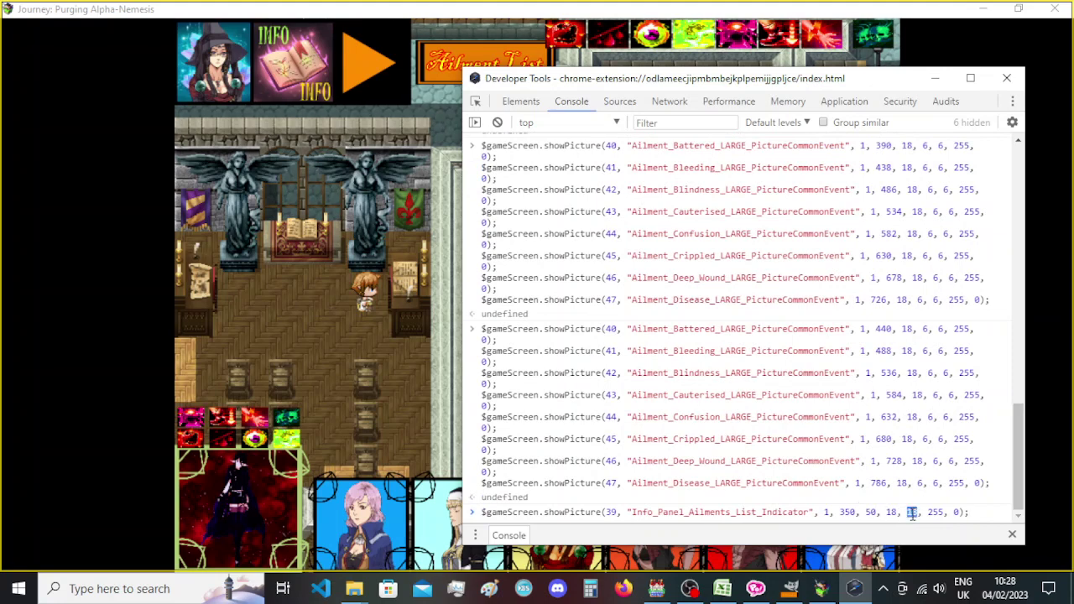
key(Return)
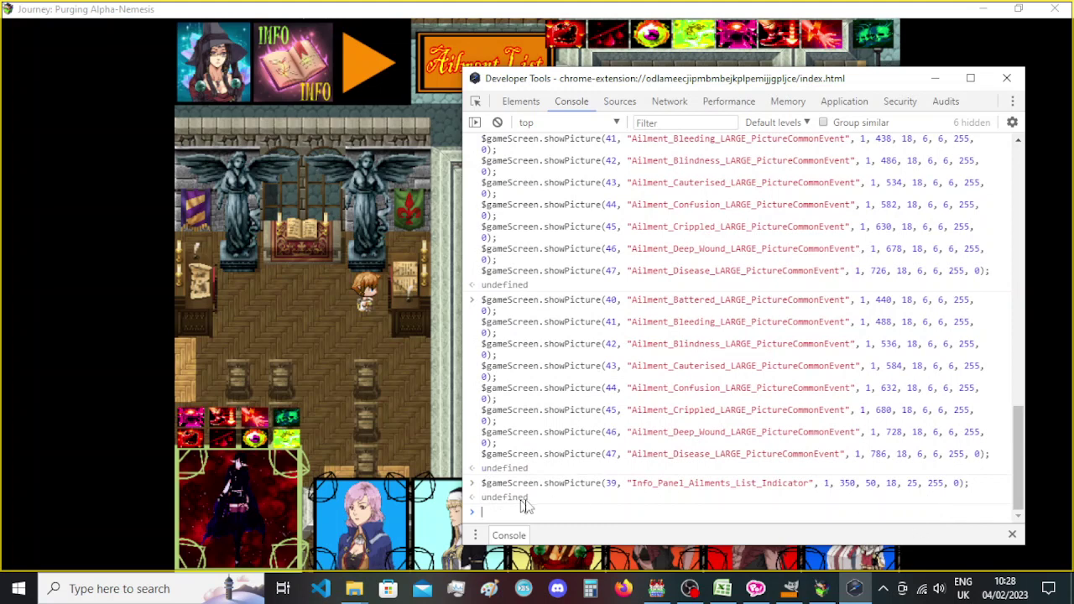
Rerun the Ailments List Indicator command with its horizontal scale set to 16.
drag(969, 487, 459, 497)
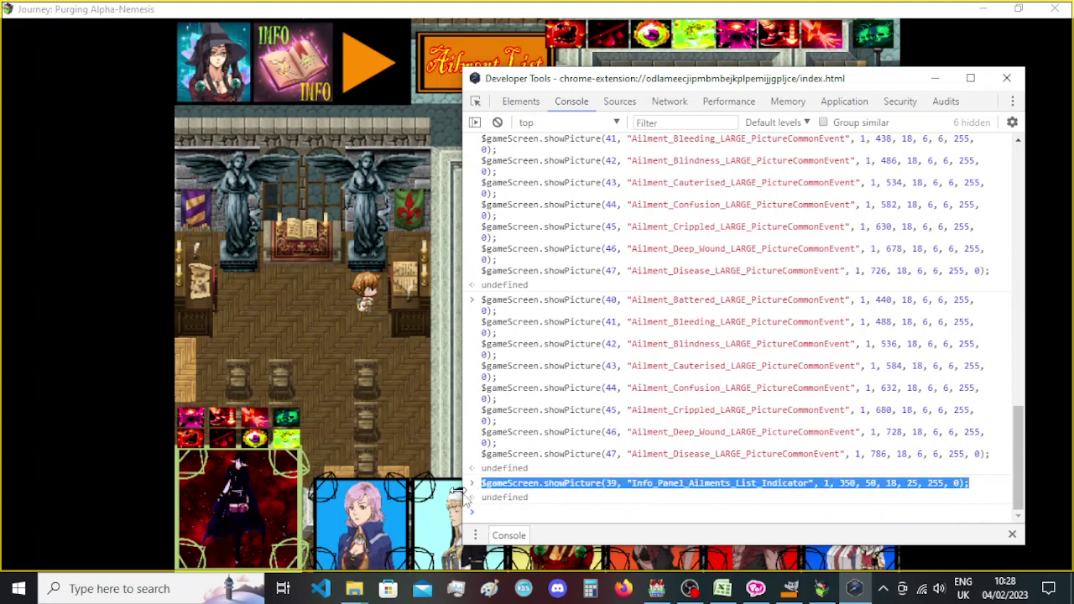
click(513, 514)
key(ctrl+v)
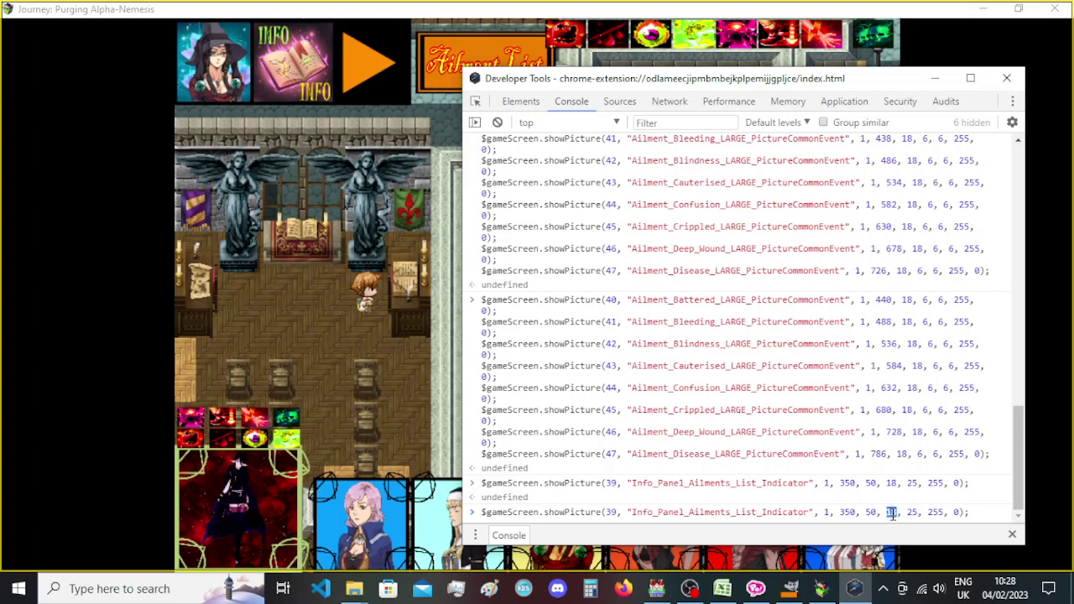
text(6)
key(Return)
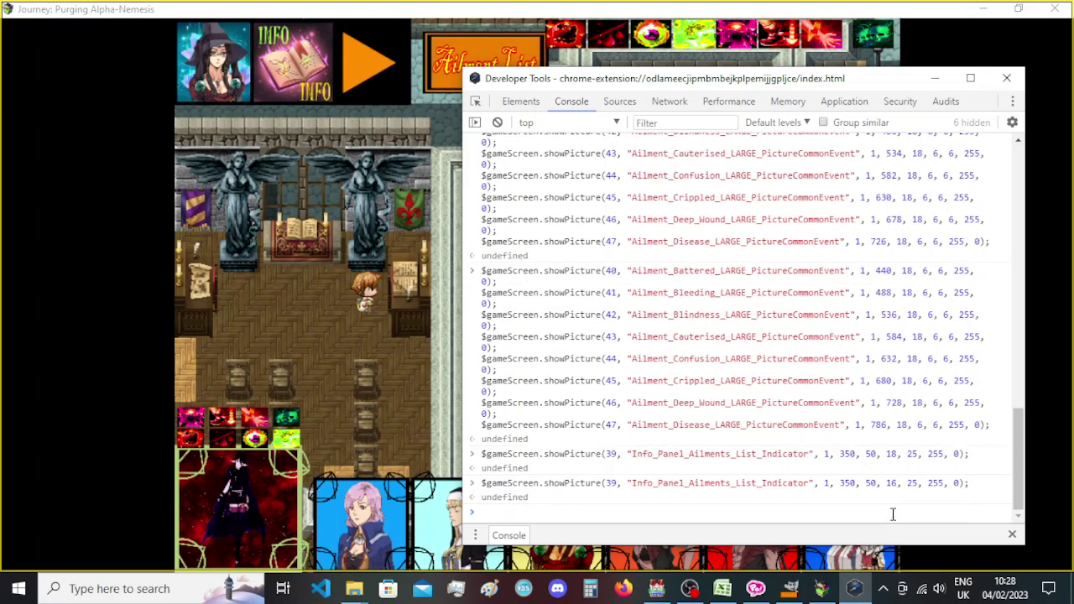
Shift the Ailment List picture left by rerunning its command with X at 345 and again at 340.
drag(971, 485, 483, 487)
key(ctrl+c)
click(502, 513)
key(ctrl+v)
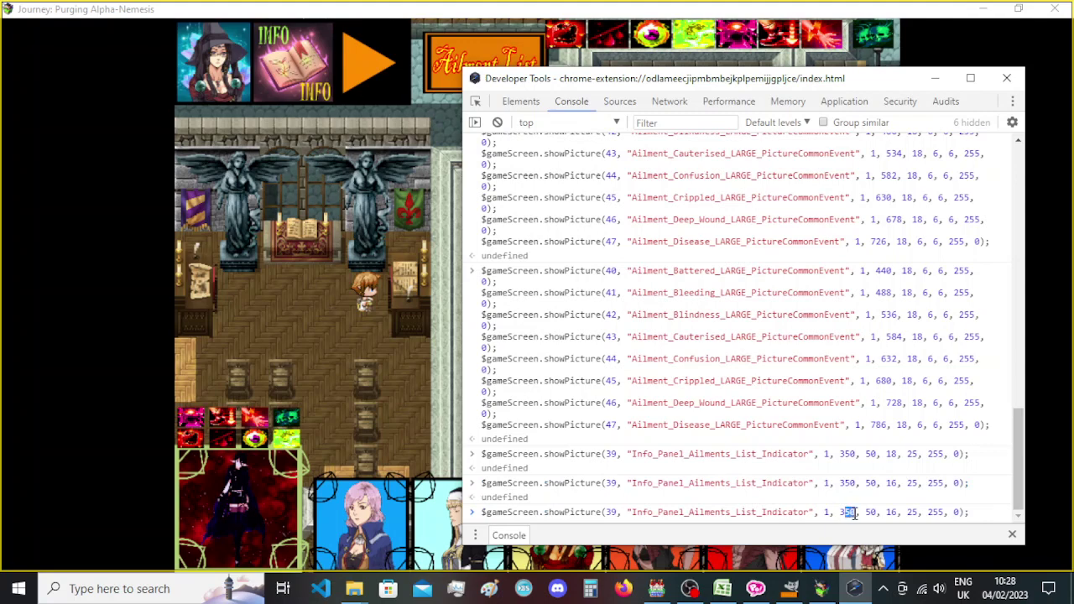
text(45)
key(Return)
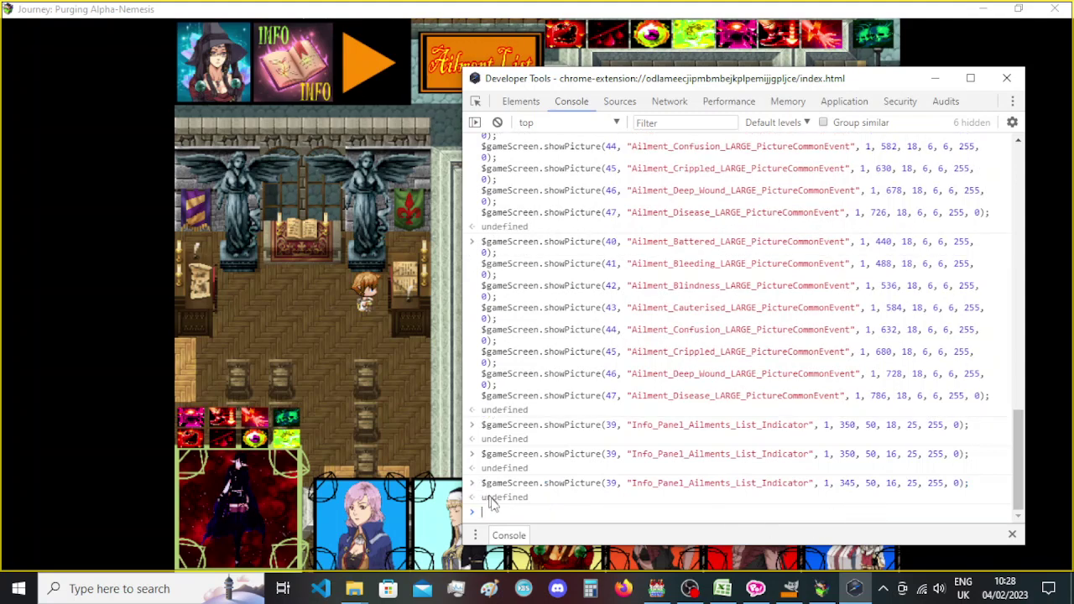
key(ctrl+v)
click(850, 511)
key(BackSpace)
text(4)
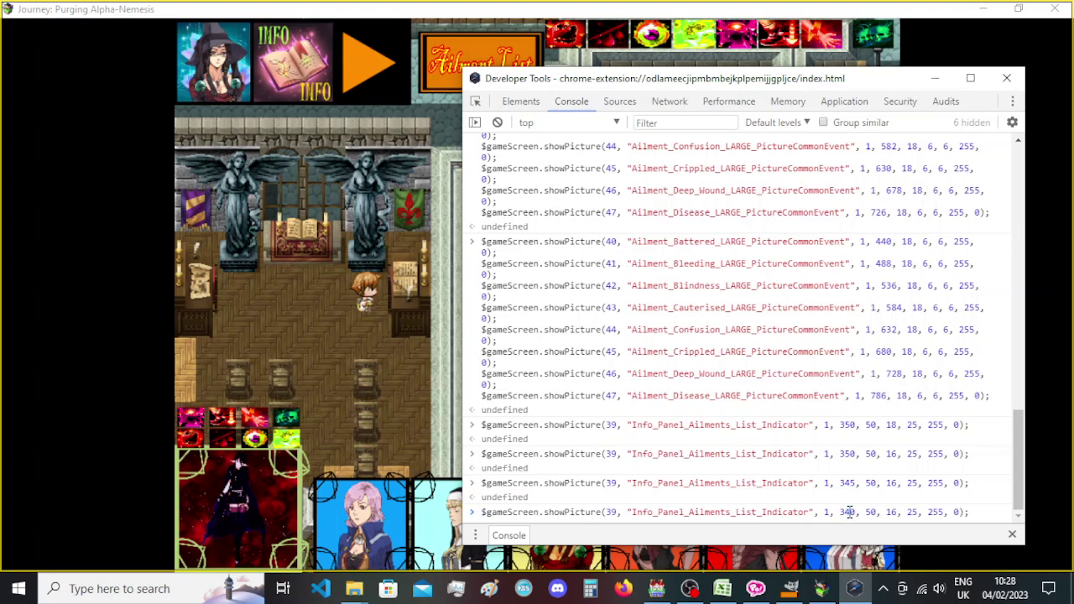
key(Return)
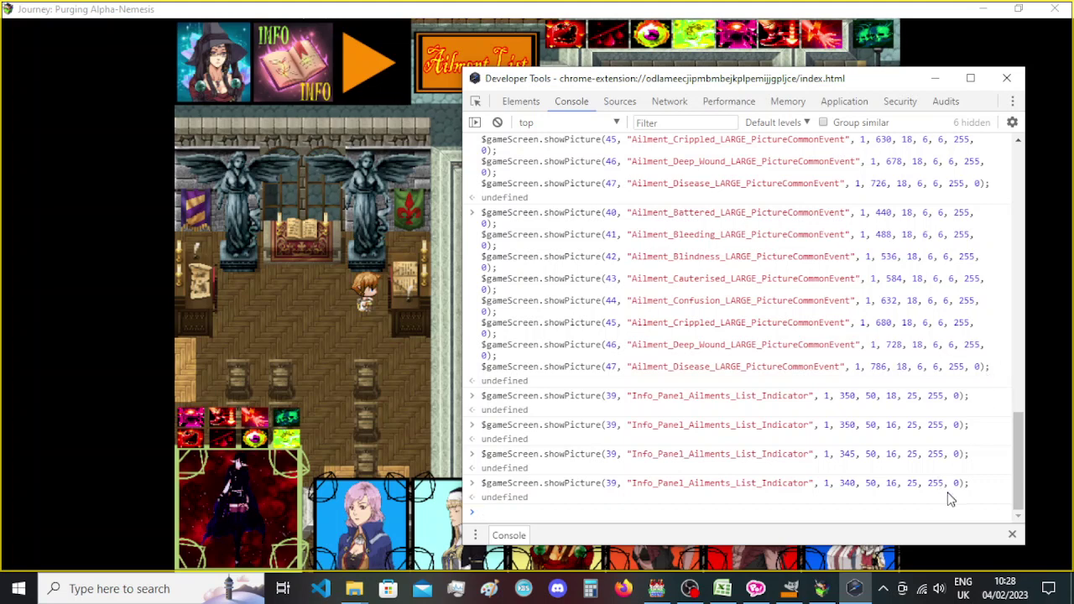
Switch to RPG Maker and replace the Ailments List Indicator script with the console command using 340, 50, 16, 25.
drag(973, 491, 480, 484)
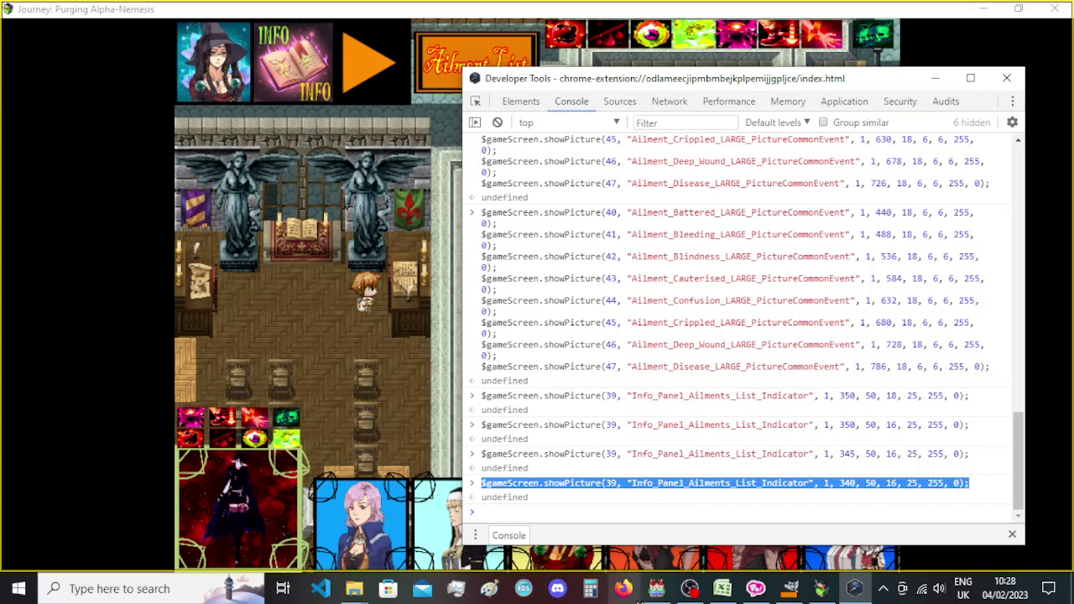
click(657, 589)
key(Return)
key(ctrl+v)
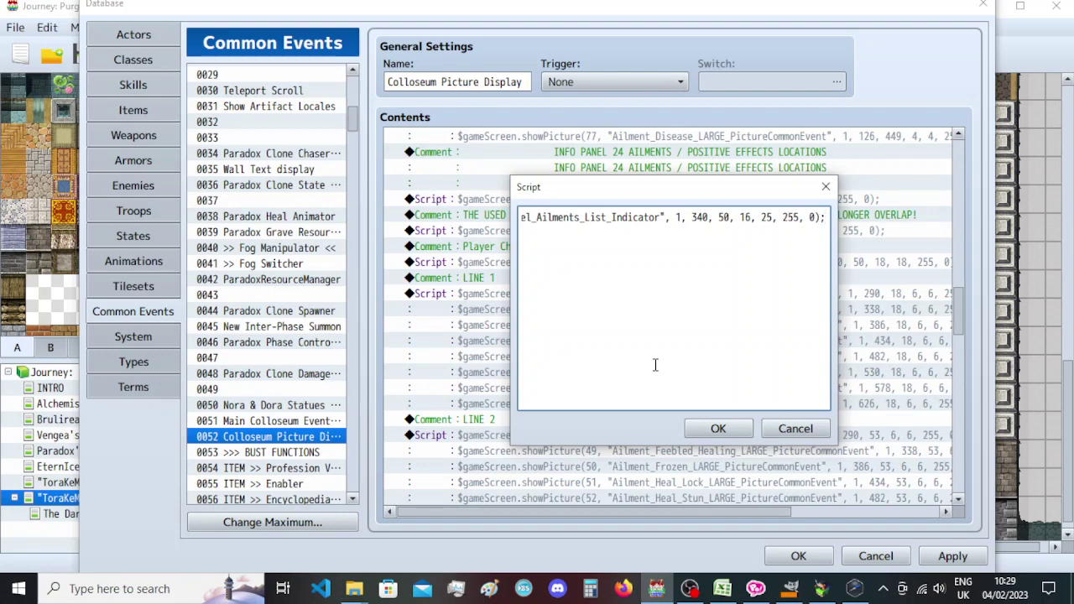
click(720, 430)
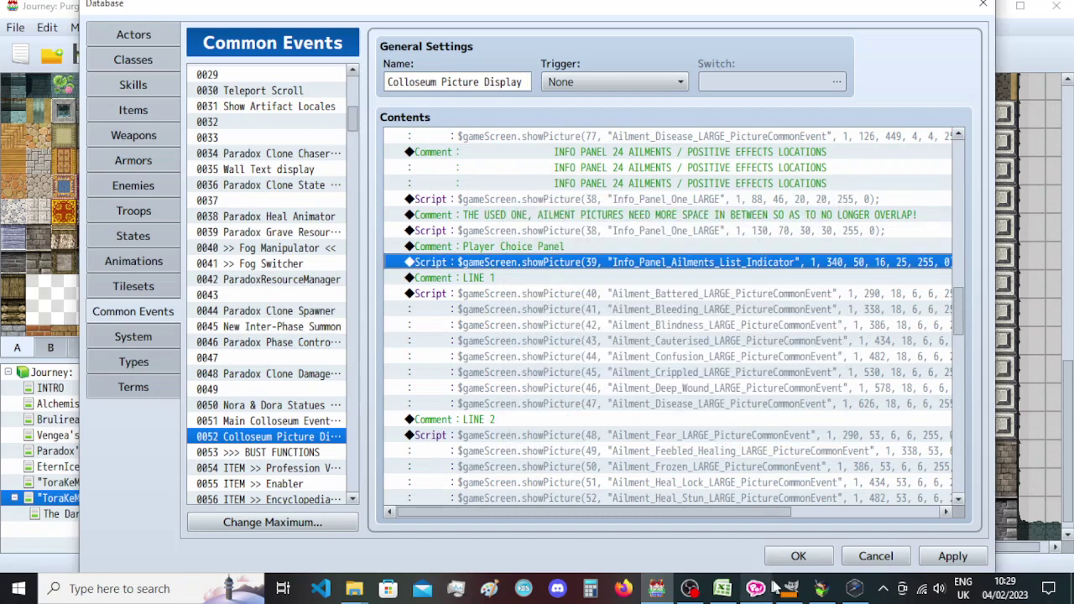
Switch to the game's console and rerun the showPicture commands for pictures 40 to 47 with the Disease icon's X at 776.
click(824, 590)
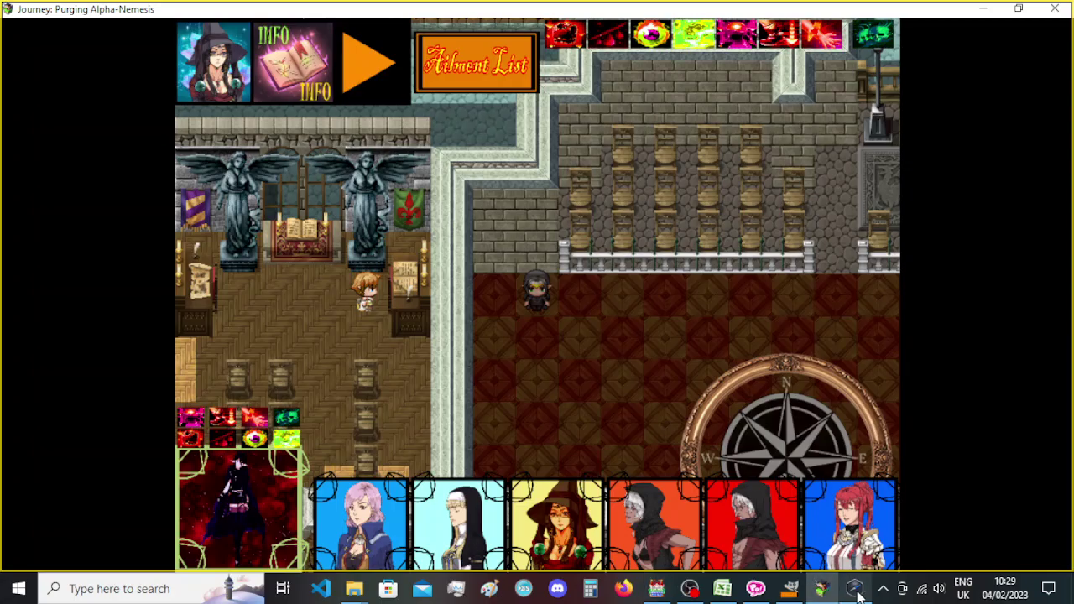
click(851, 591)
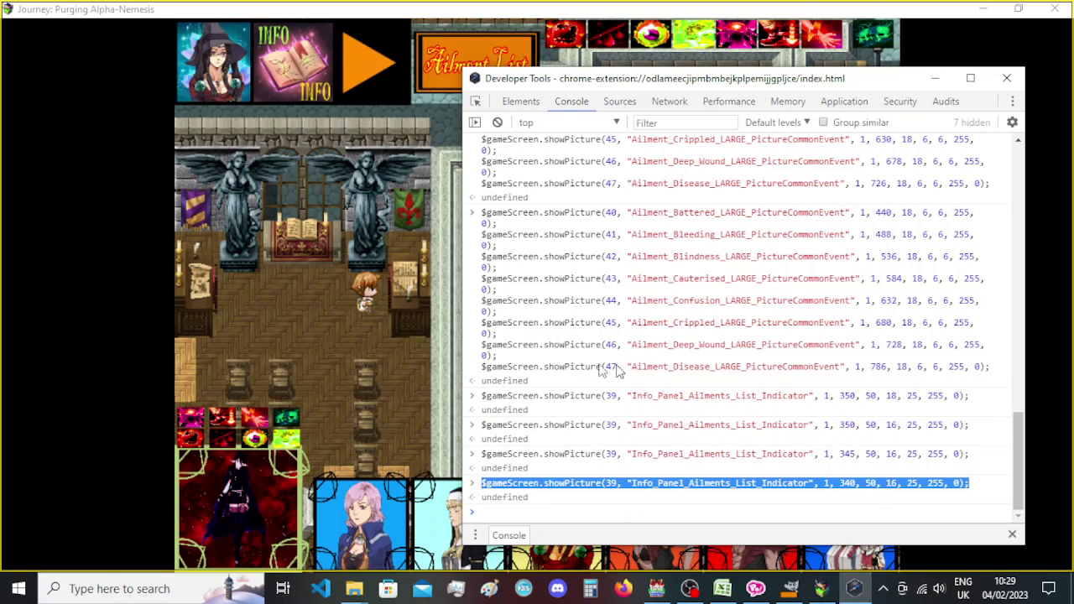
drag(990, 374, 482, 216)
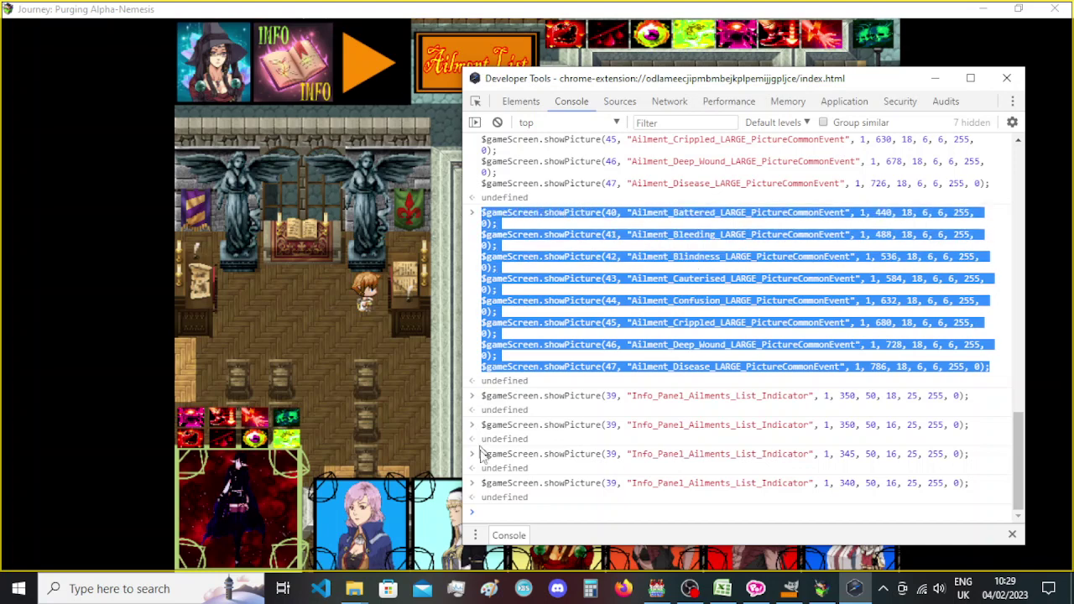
click(496, 510)
key(ctrl+v)
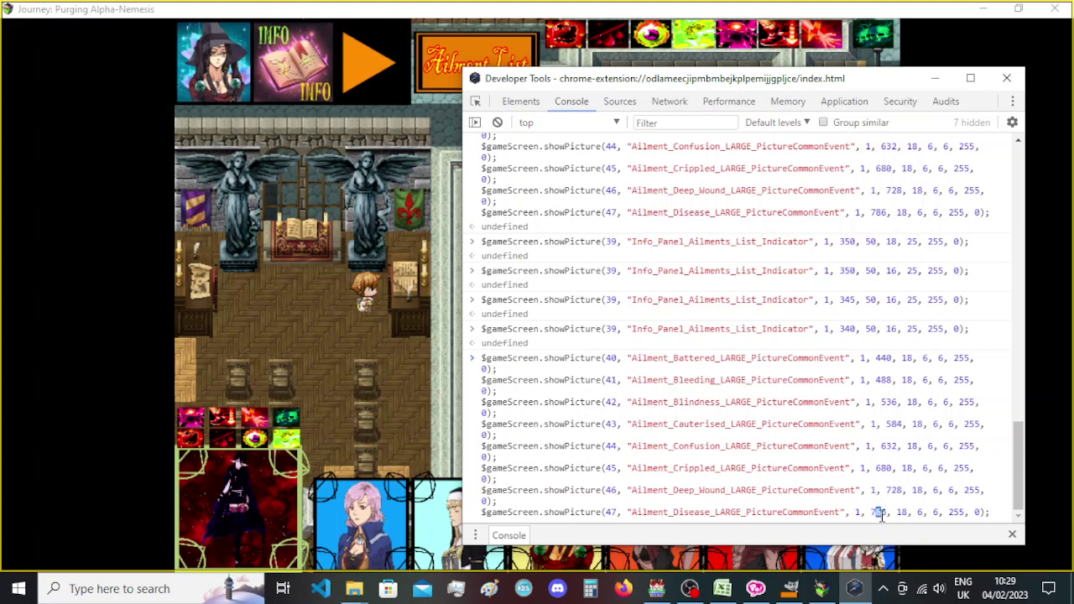
text(76)
key(Return)
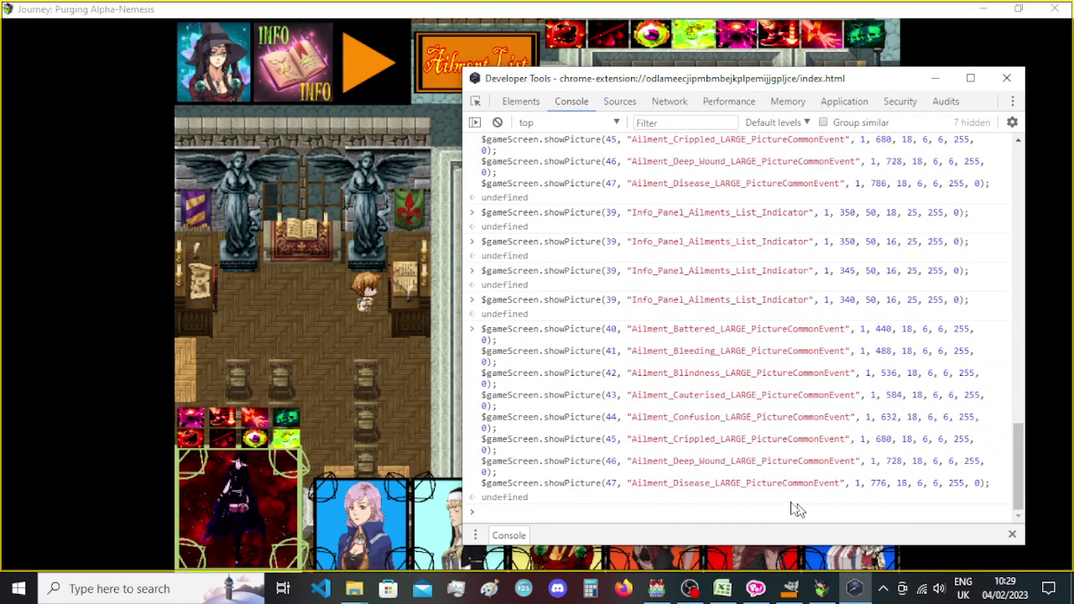
Rerun the commands for pictures 40 to 47, and in RPG Maker replace the LINE 1 script with them, using X 440 to 776.
drag(794, 82, 764, 92)
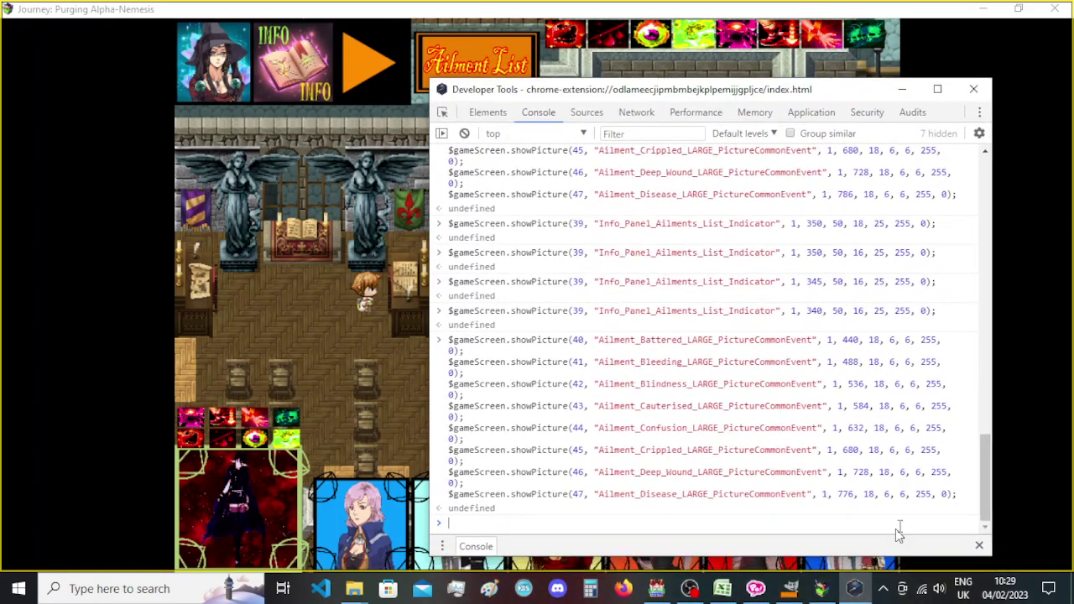
drag(956, 497, 444, 340)
key(ctrl+c)
click(462, 522)
key(ctrl+v)
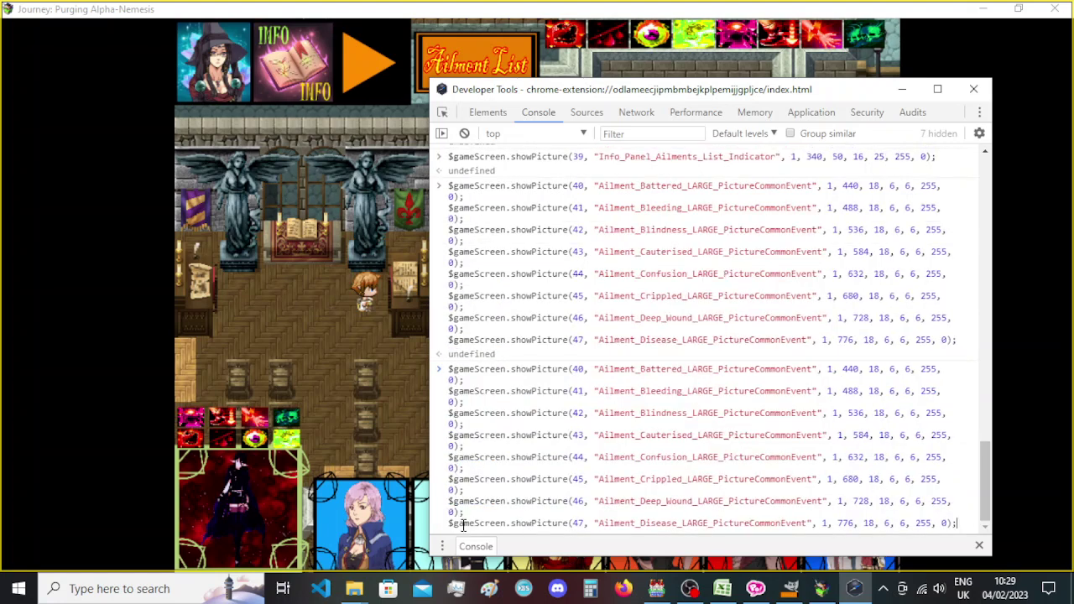
key(Return)
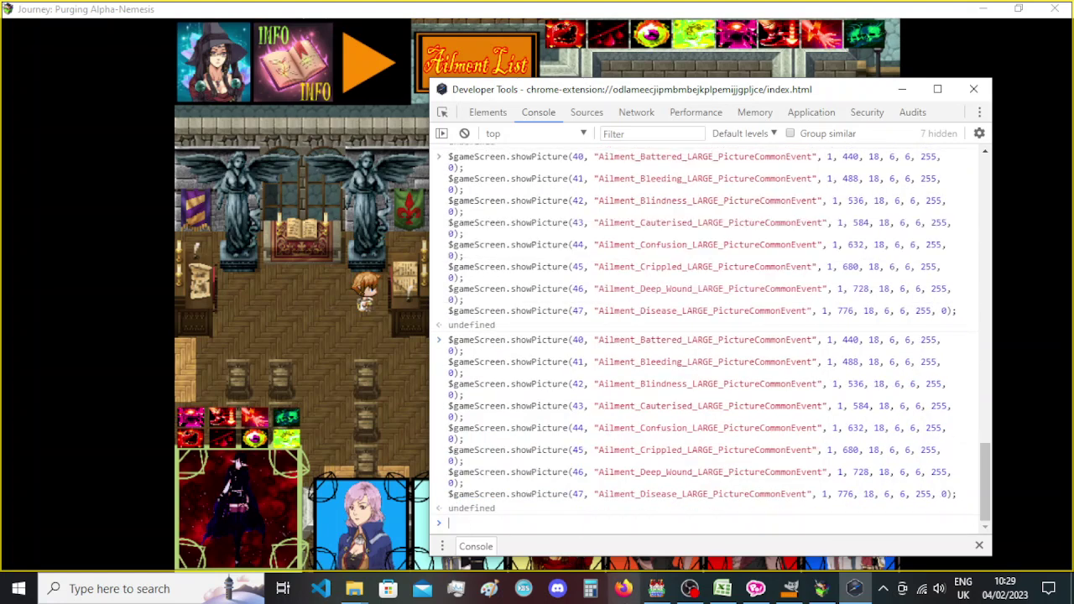
click(656, 589)
double_click(615, 304)
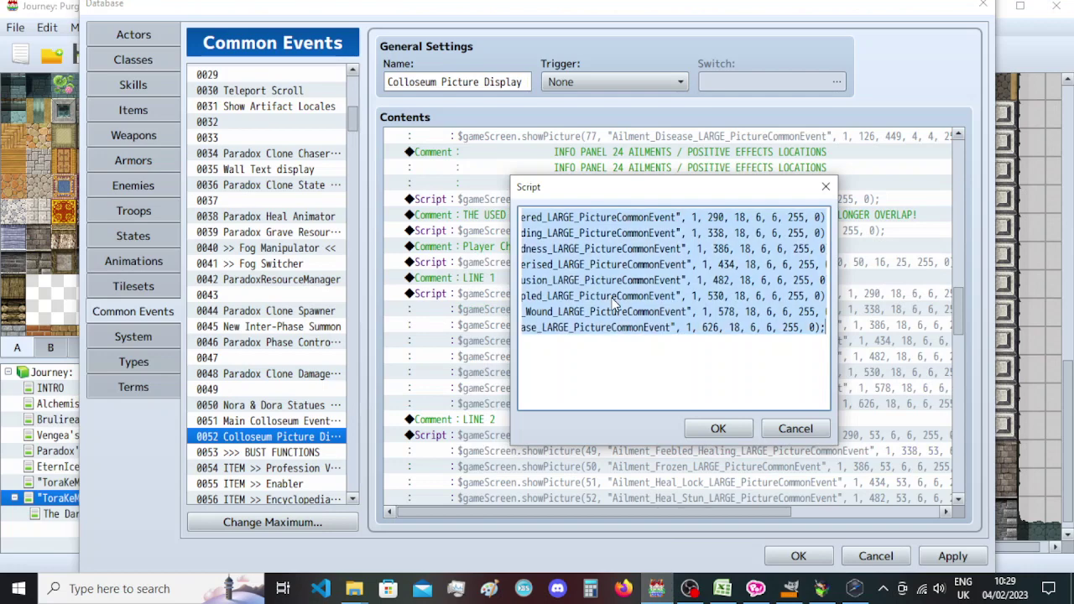
click(709, 428)
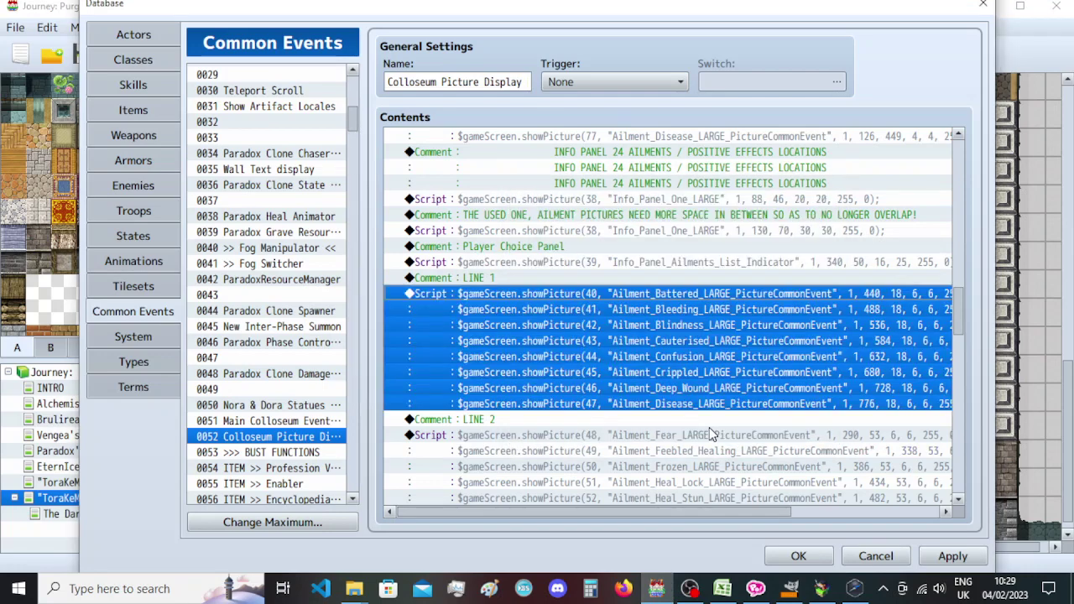
Copy the LINE 2 script for pictures 48 to 55 into the game console without changing the event.
scroll(709, 427, down, 3)
scroll(709, 434, down, 1)
click(706, 295)
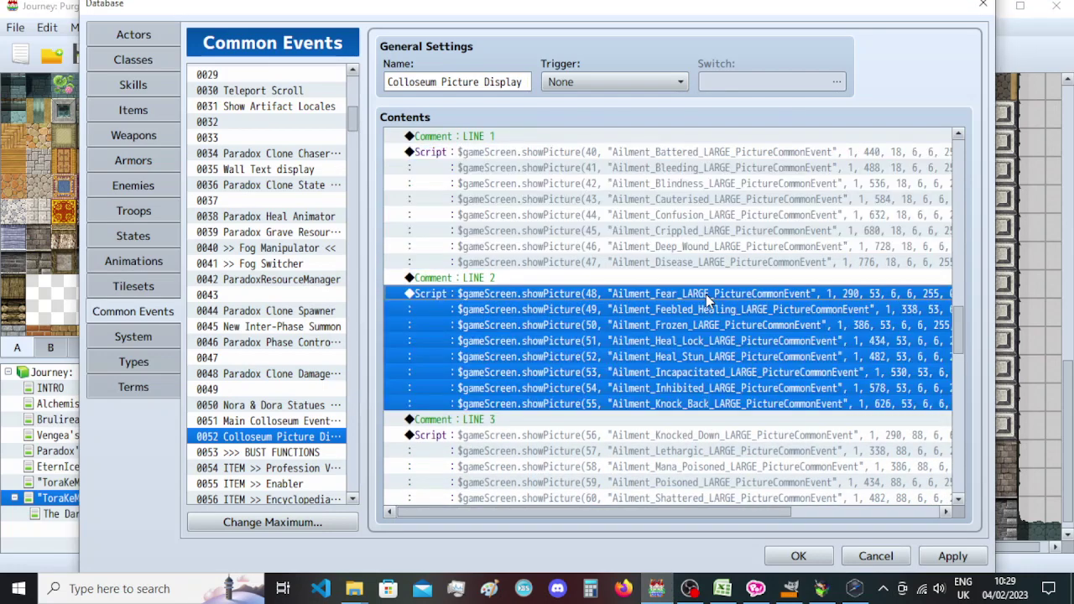
double_click(706, 295)
key(Escape)
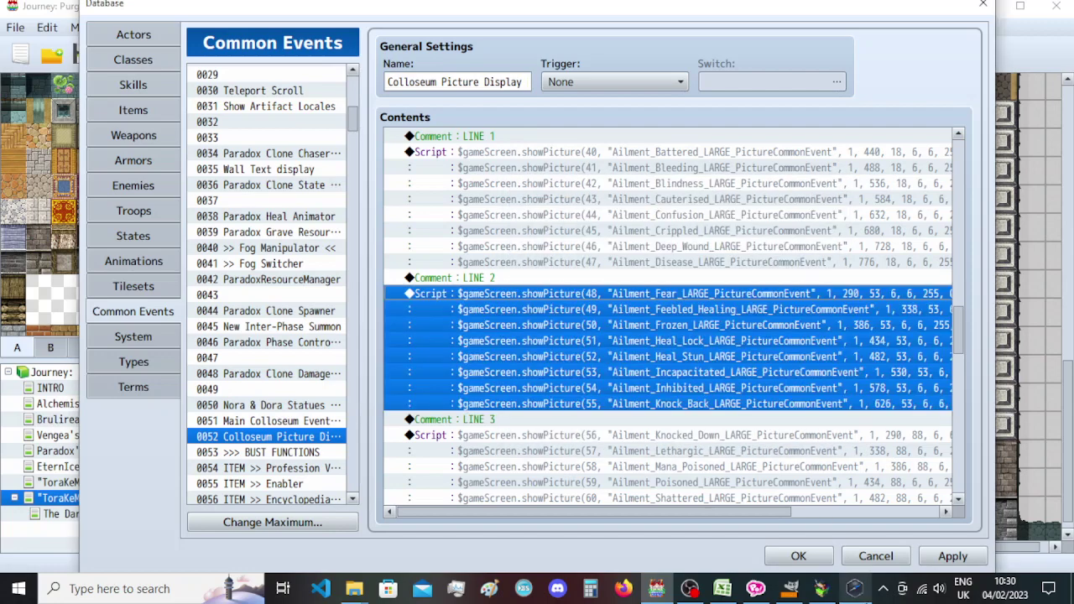
click(854, 588)
key(ctrl+v)
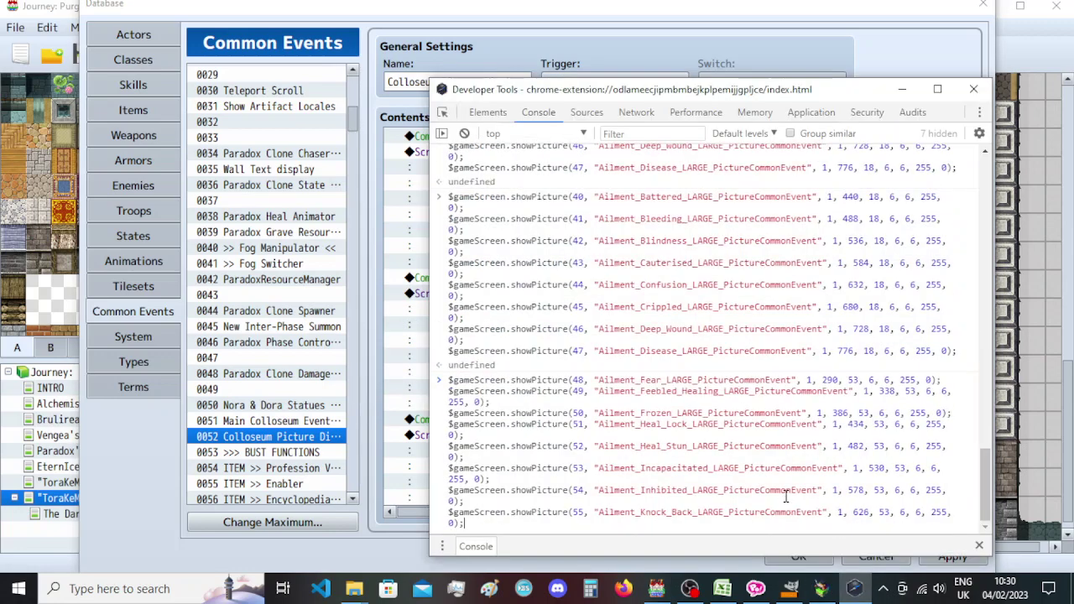
In the pasted console commands, set the X of Fear to 440, Feebled Healing to 488 and Frozen to 536.
double_click(851, 199)
double_click(831, 379)
key(ctrl+v)
double_click(850, 219)
double_click(886, 391)
key(ctrl+v)
double_click(854, 241)
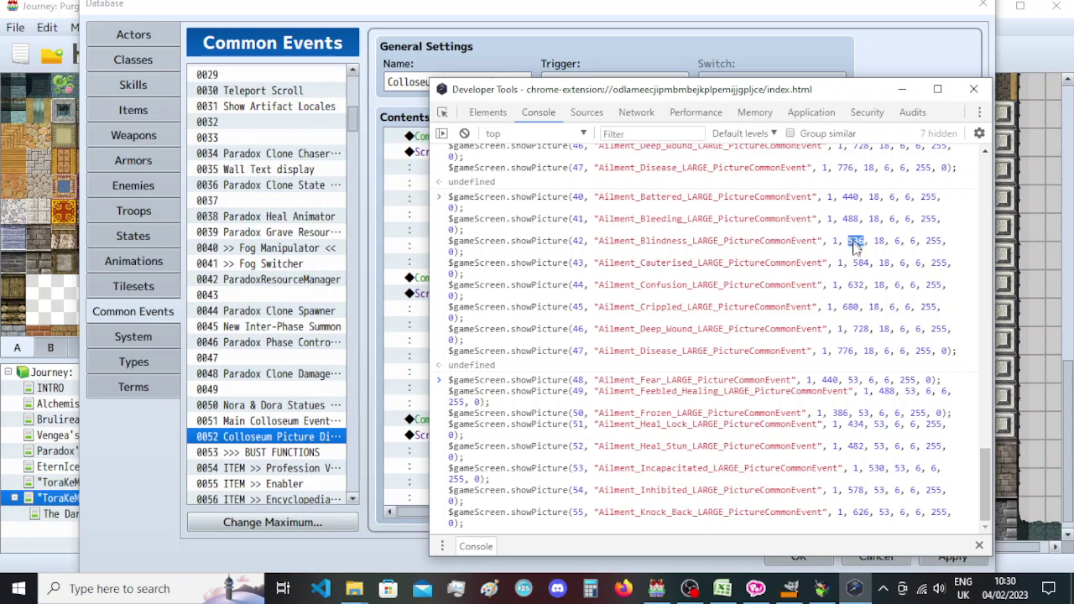
double_click(839, 412)
key(ctrl+v)
Set the X of Heal Lock to 584, Heal Stun to 632 and Incapacitated to 680 in the console commands.
double_click(860, 264)
double_click(856, 424)
key(ctrl+v)
double_click(855, 445)
key(ctrl+v)
double_click(851, 307)
double_click(876, 468)
key(ctrl+v)
Set the X of Inhibited to 728 and Knock Back to 776, and run the second row's commands with the game in view.
double_click(861, 329)
key(ctrl+c)
double_click(856, 490)
key(ctrl+v)
double_click(845, 352)
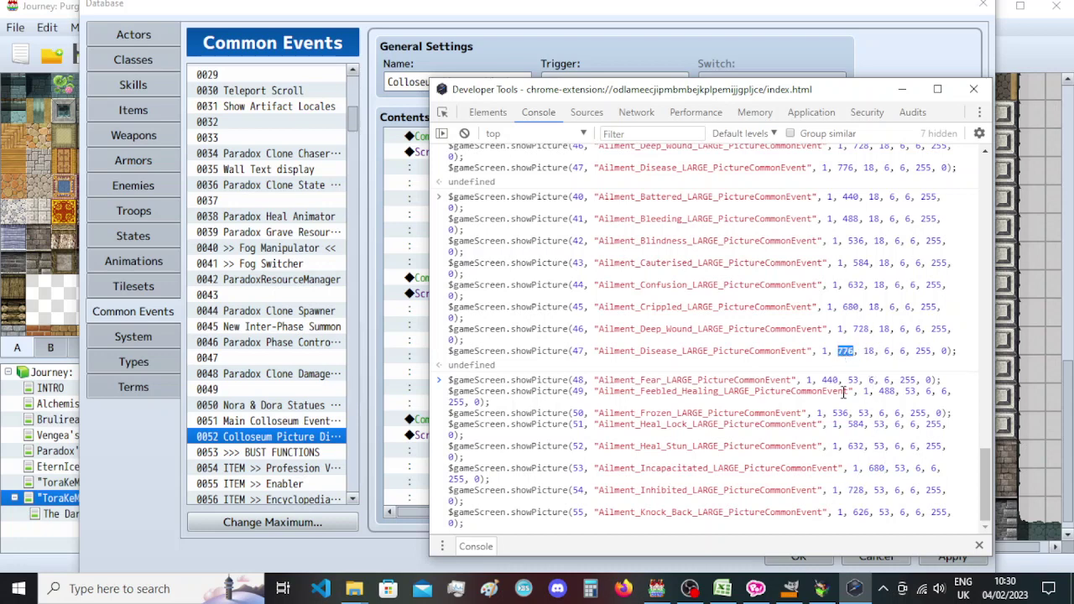
key(ctrl+c)
double_click(861, 512)
key(ctrl+v)
click(822, 589)
click(853, 588)
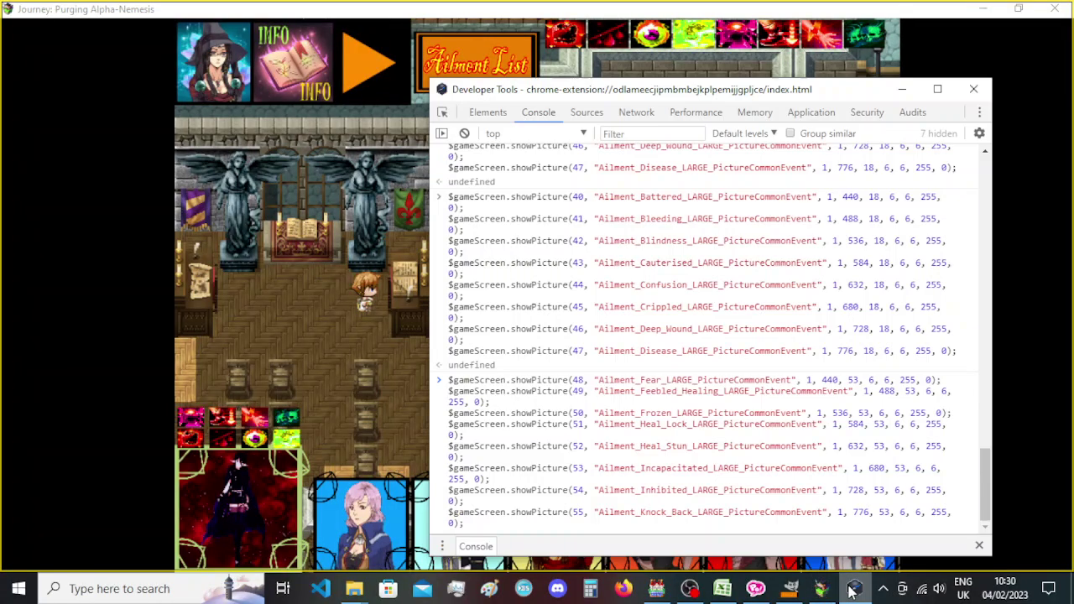
key(Return)
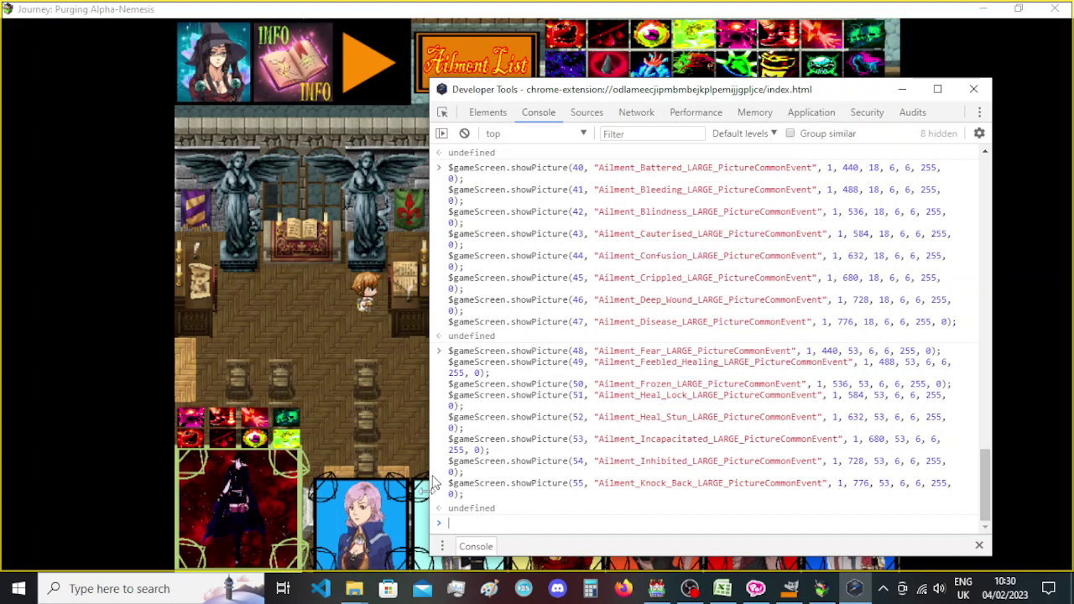
Replace the LINE 2 script in RPG Maker's Colloseum Picture Display event with the executed console commands for pictures 48 to 55.
drag(467, 495, 445, 356)
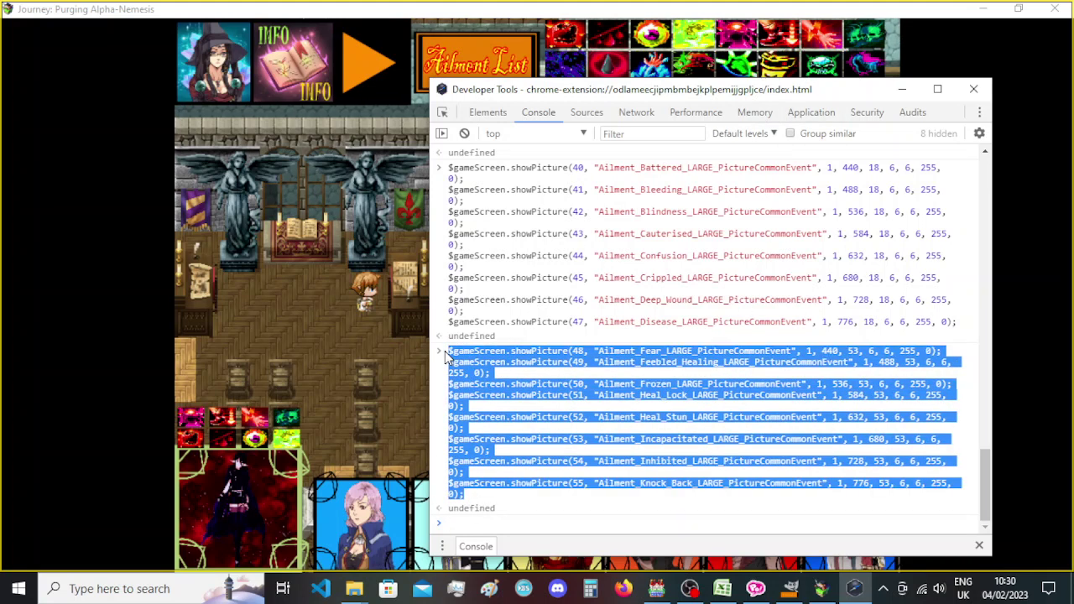
click(656, 589)
double_click(615, 332)
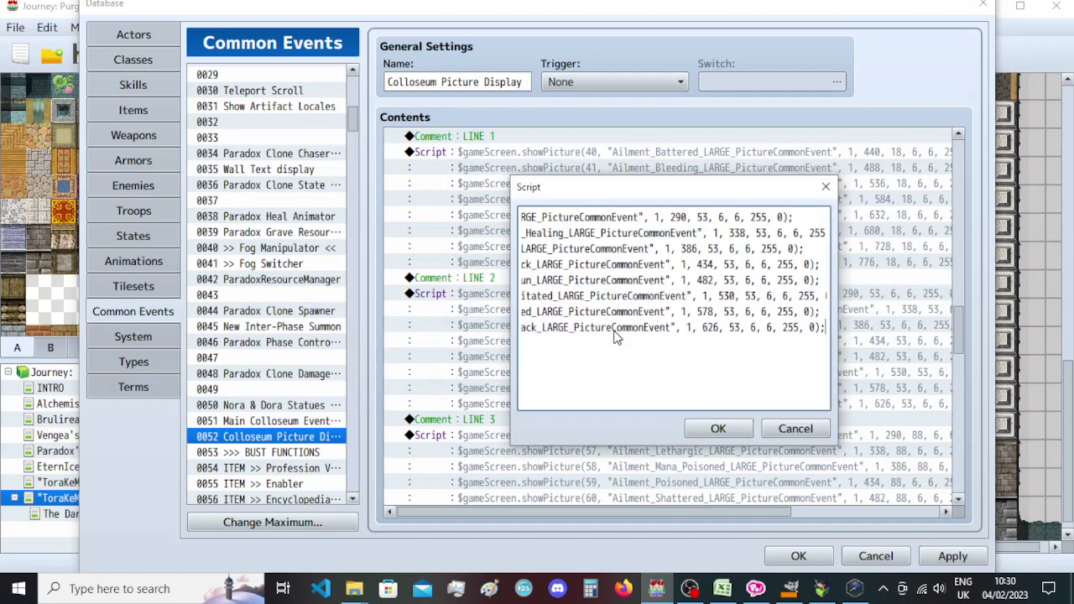
key(ctrl+a)
key(ctrl+v)
click(715, 430)
Copy the LINE 3 script for pictures 56 to 63 into the game console without changing the event.
scroll(703, 369, down, 2)
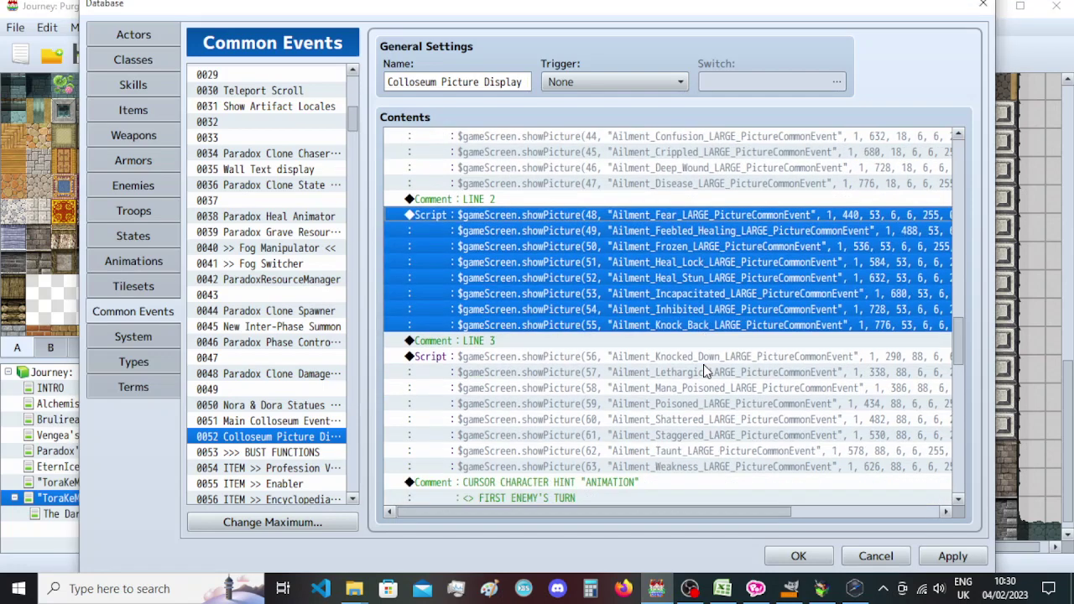
scroll(703, 370, down, 2)
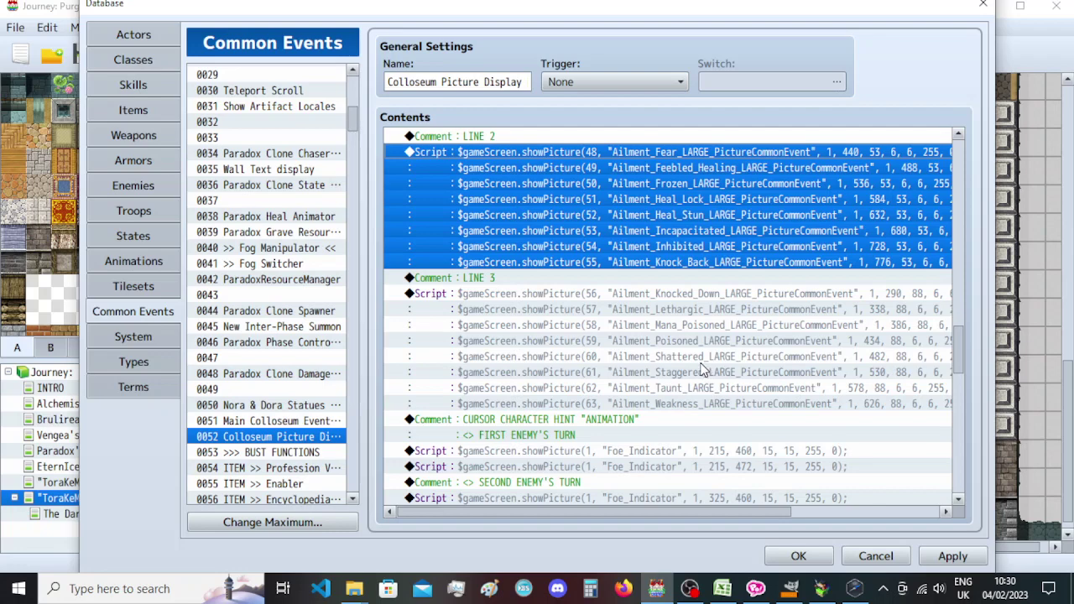
double_click(728, 302)
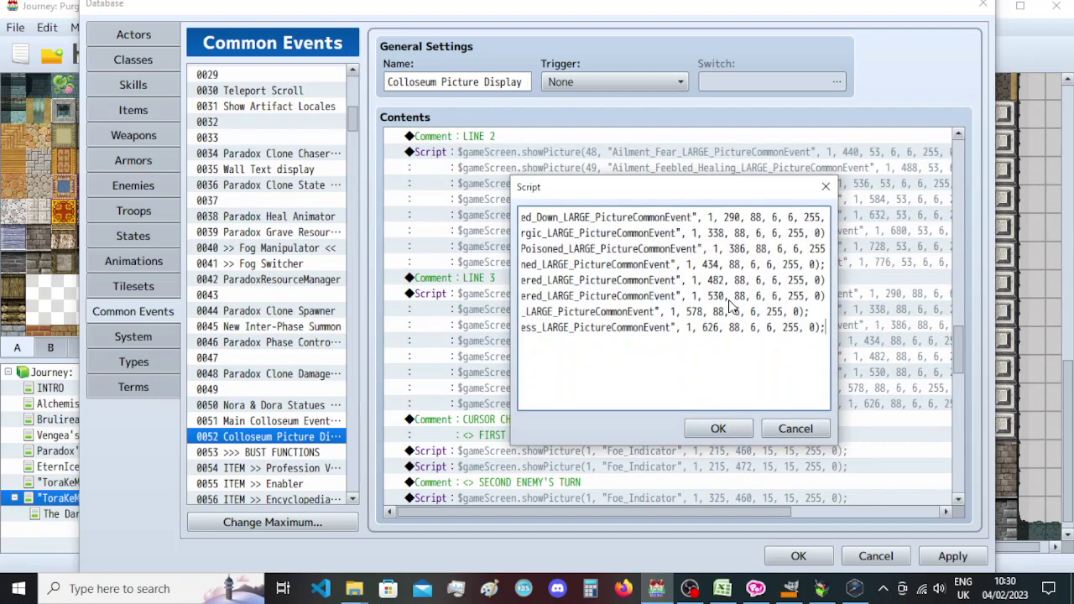
key(ctrl+a)
key(Escape)
click(854, 588)
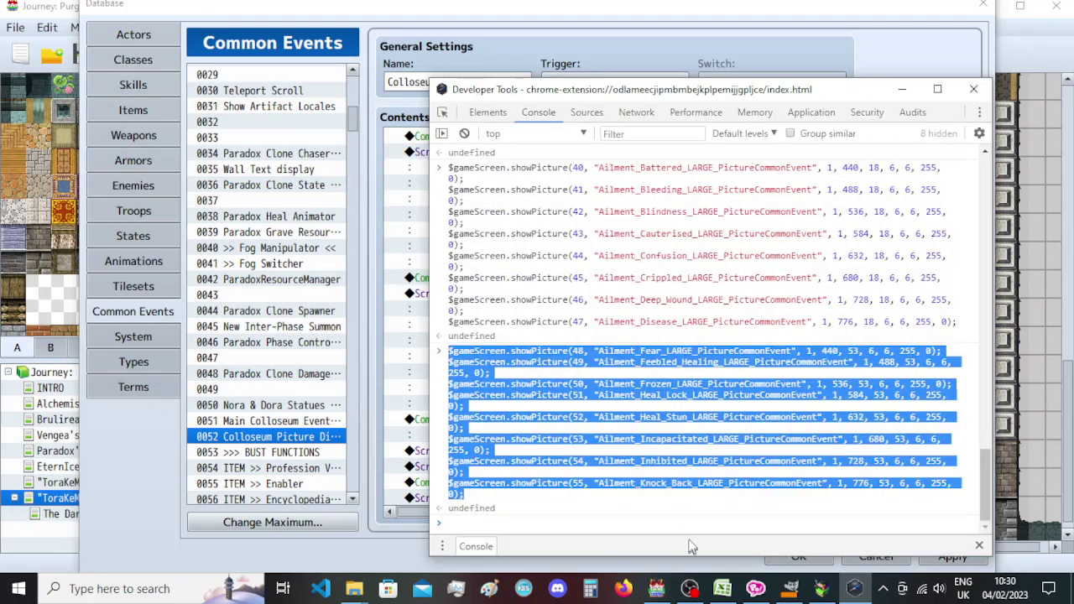
click(690, 524)
key(ctrl+v)
key(Return)
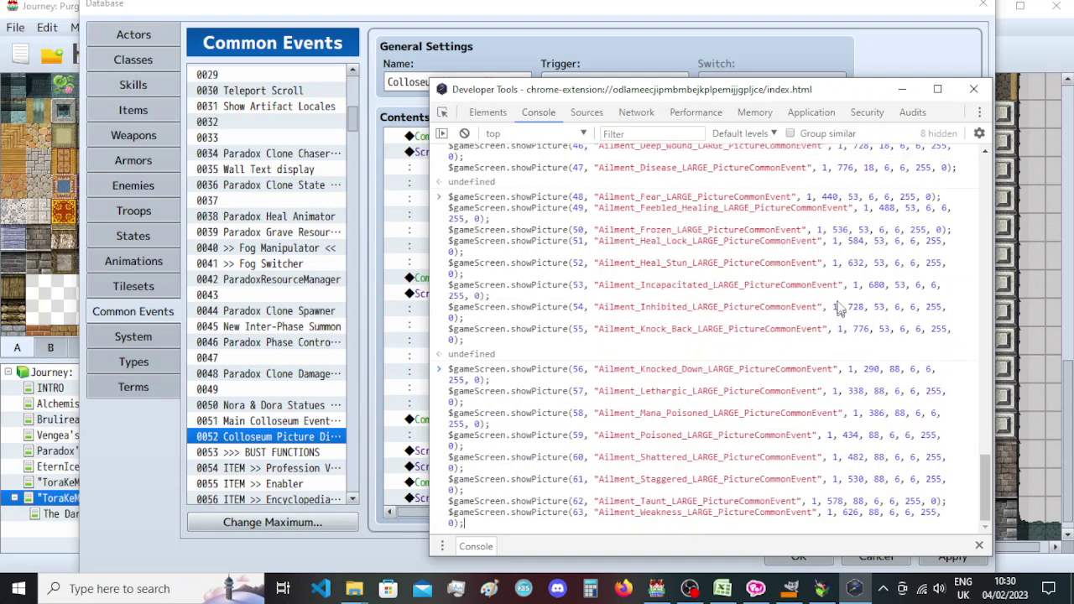
In the pasted console commands, set the X of Knocked Down to 440, Lethargic to 488 and Mana Poisoned to 536.
double_click(829, 197)
key(ctrl+c)
double_click(871, 369)
key(ctrl+v)
double_click(886, 207)
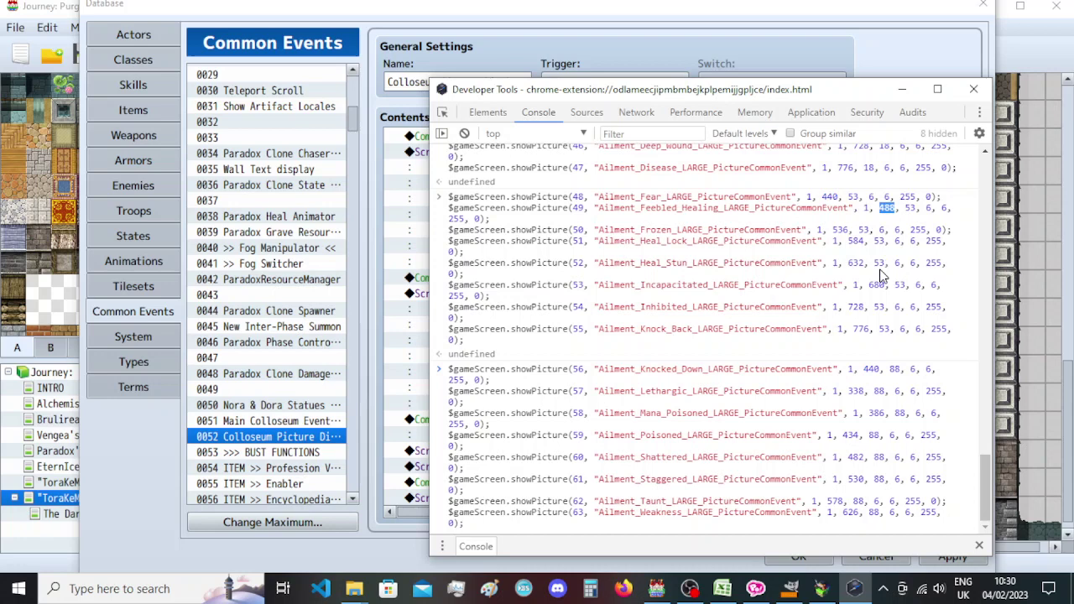
double_click(856, 391)
key(ctrl+v)
double_click(840, 229)
key(ctrl+c)
double_click(877, 413)
key(ctrl+v)
Set the X of Poisoned to 584, Shattered to 632 and Staggered to 680 in the console commands.
double_click(856, 241)
key(ctrl+c)
double_click(850, 435)
key(ctrl+v)
double_click(856, 262)
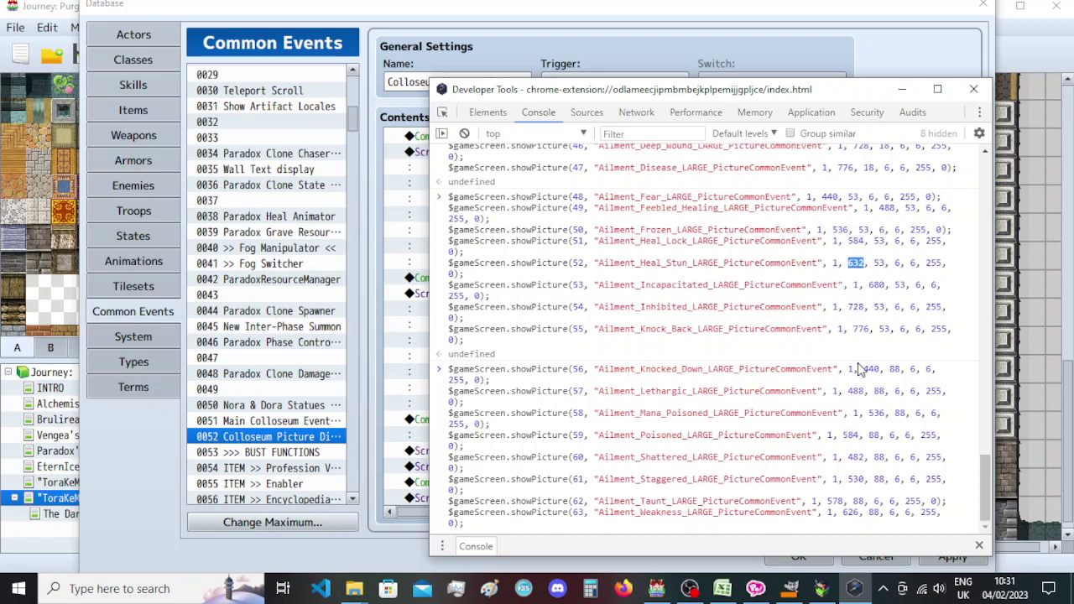
key(ctrl+c)
double_click(856, 456)
key(ctrl+v)
double_click(877, 285)
key(ctrl+c)
double_click(853, 479)
key(ctrl+v)
Set the X of Taunt to 728 and Weakness to 776, and run the third row's commands with the game in view.
double_click(856, 307)
key(ctrl+c)
double_click(835, 501)
key(ctrl+v)
double_click(861, 329)
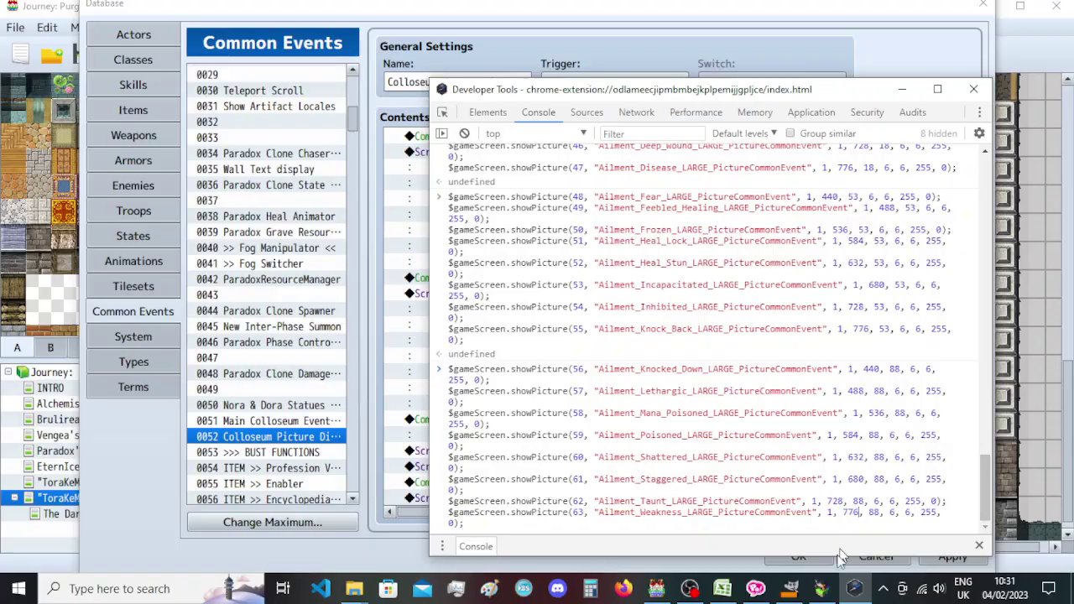
click(826, 588)
click(854, 587)
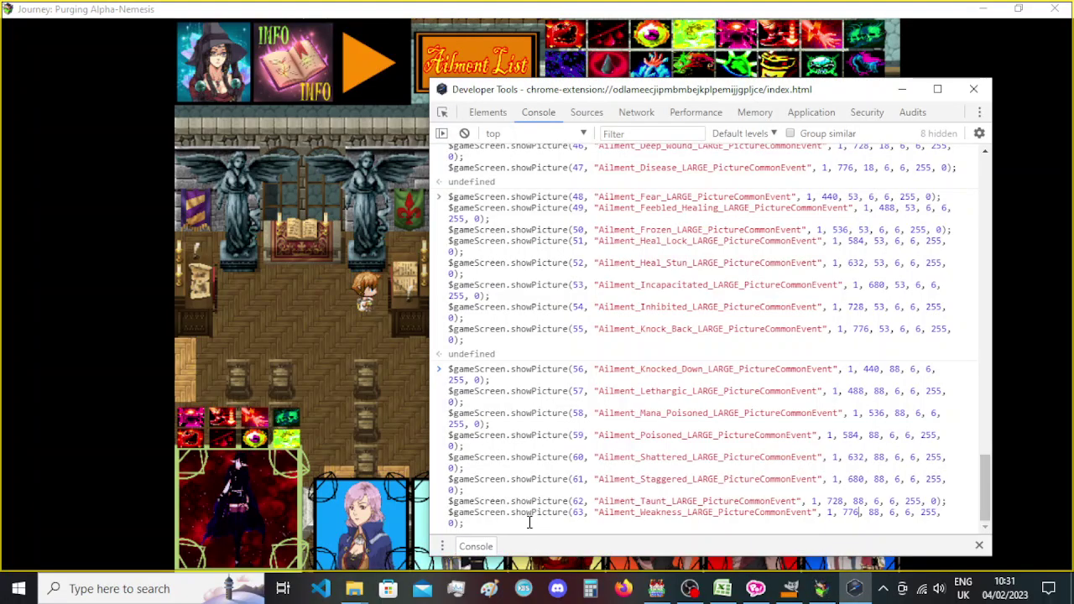
key(Return)
Minimize the console, open the Incapacitated icon's info panel in the game, and continue past it.
drag(687, 81, 711, 89)
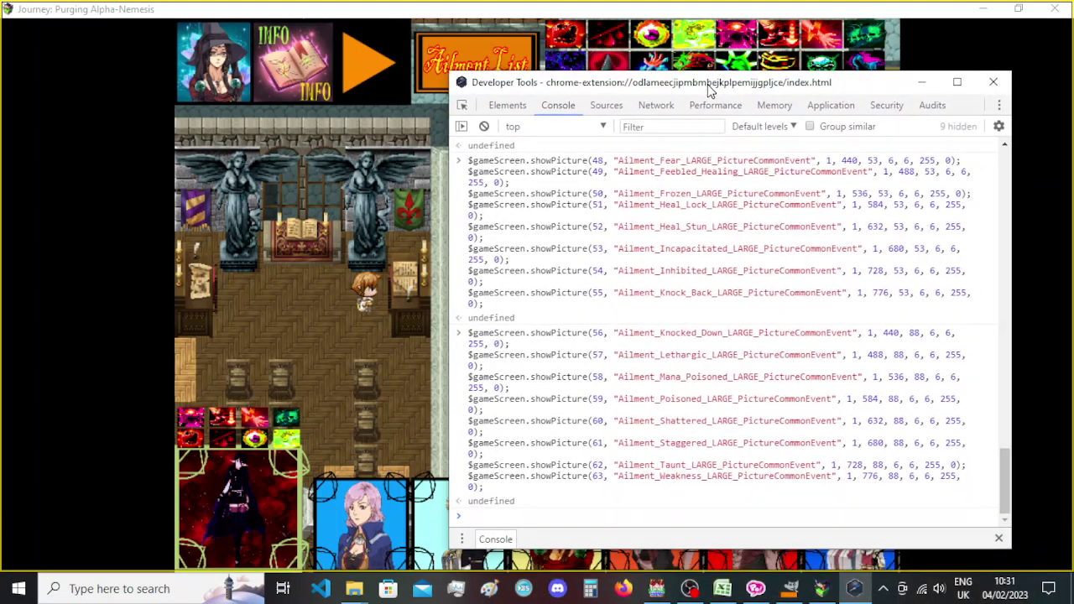
click(922, 89)
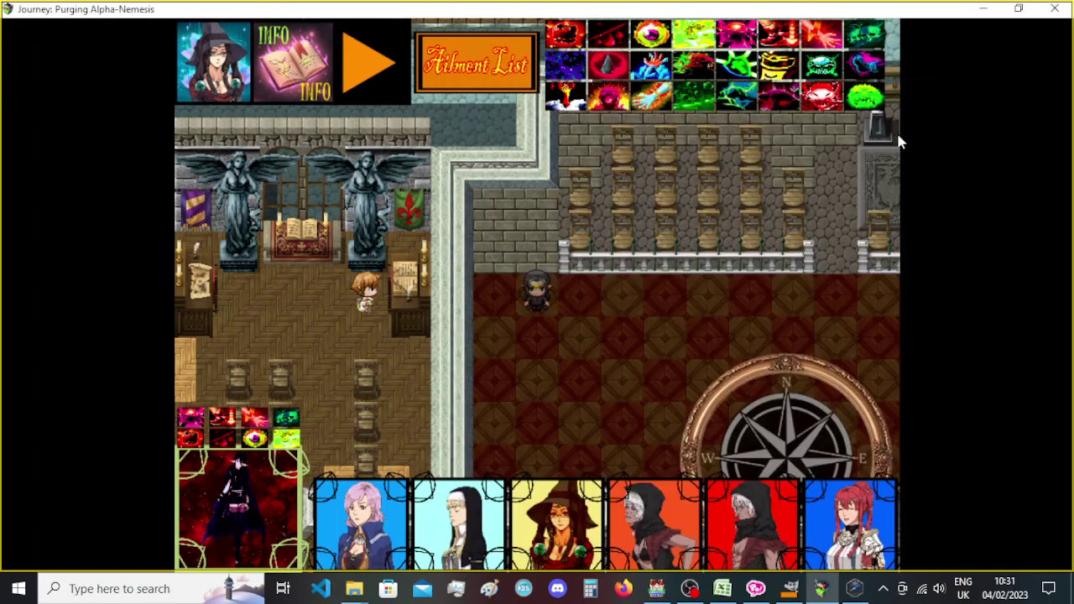
click(776, 74)
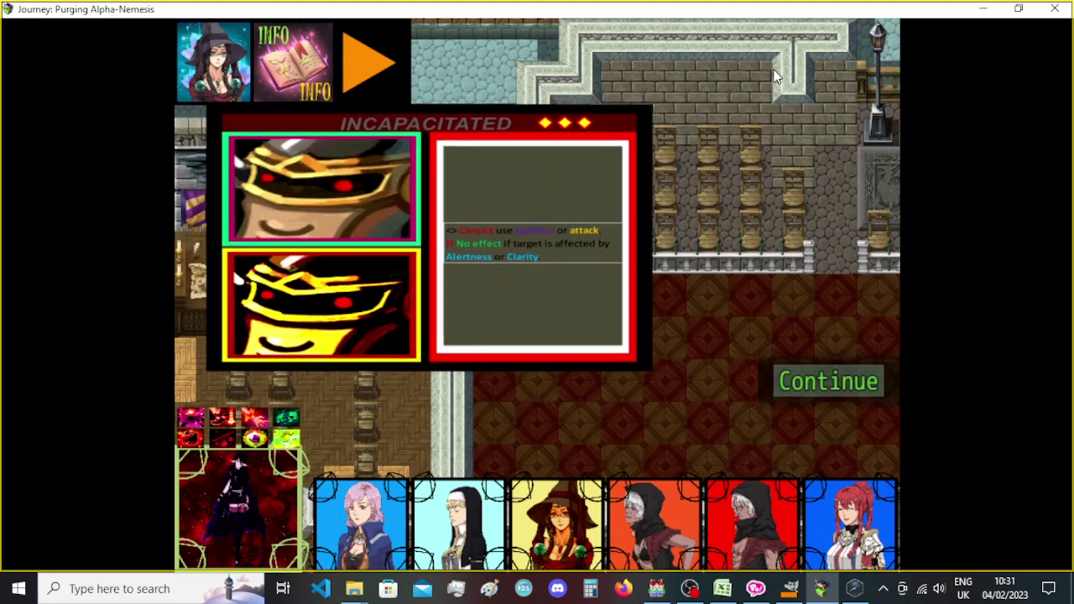
click(826, 380)
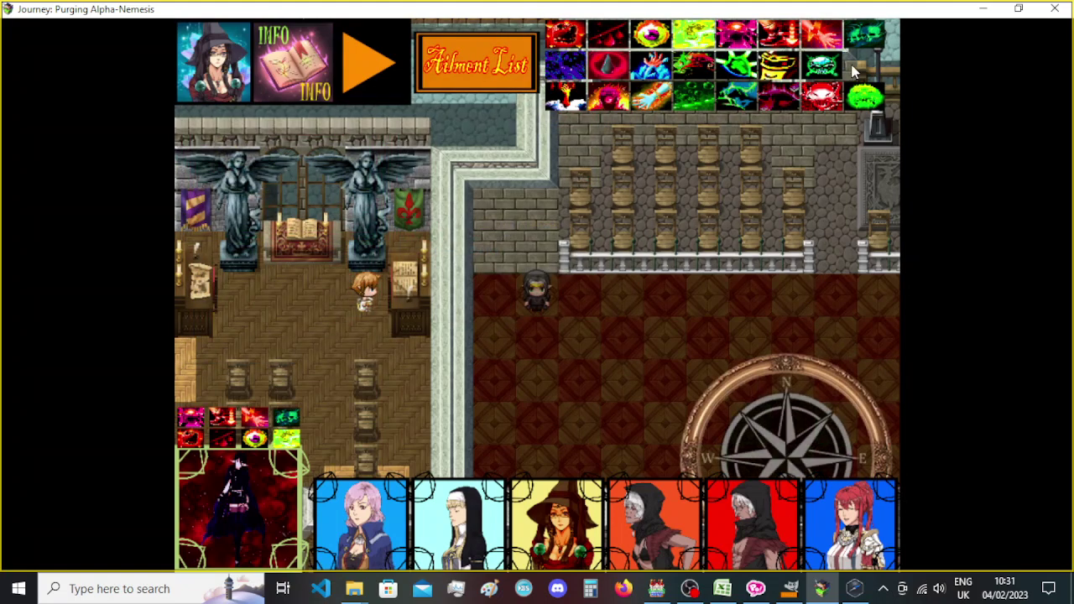
Walk the character across the hall and test the Weakness and Feebled Healing icons by opening their info panels.
click(499, 320)
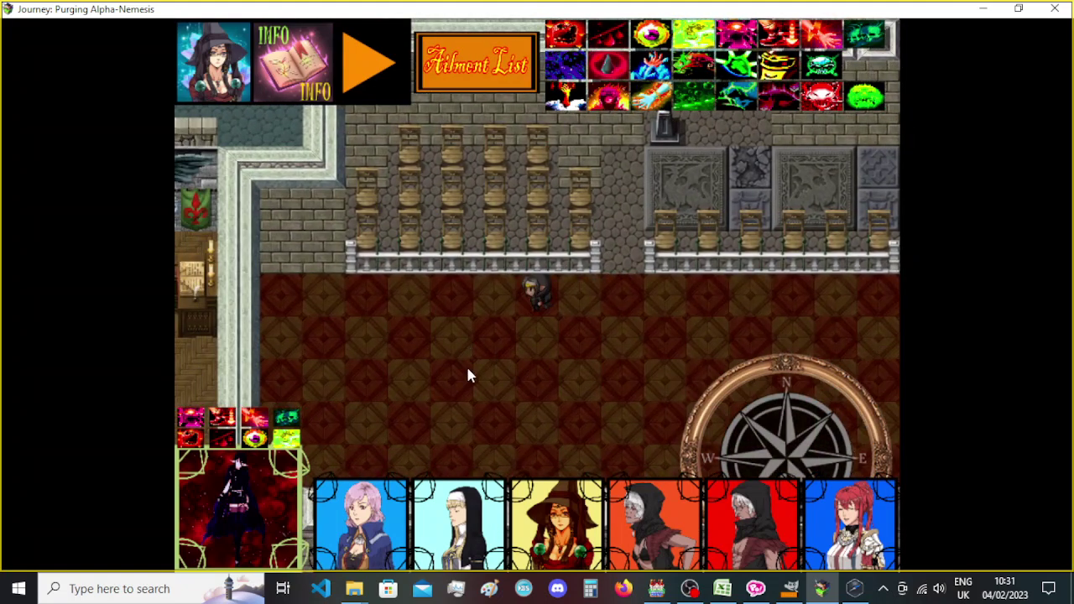
click(470, 374)
click(866, 90)
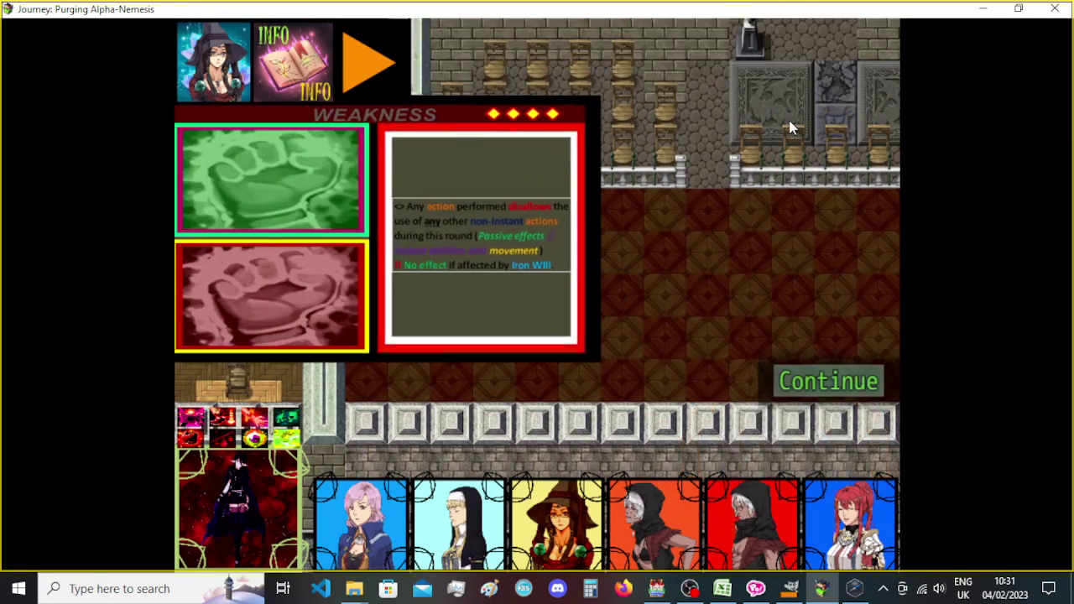
click(805, 378)
click(701, 99)
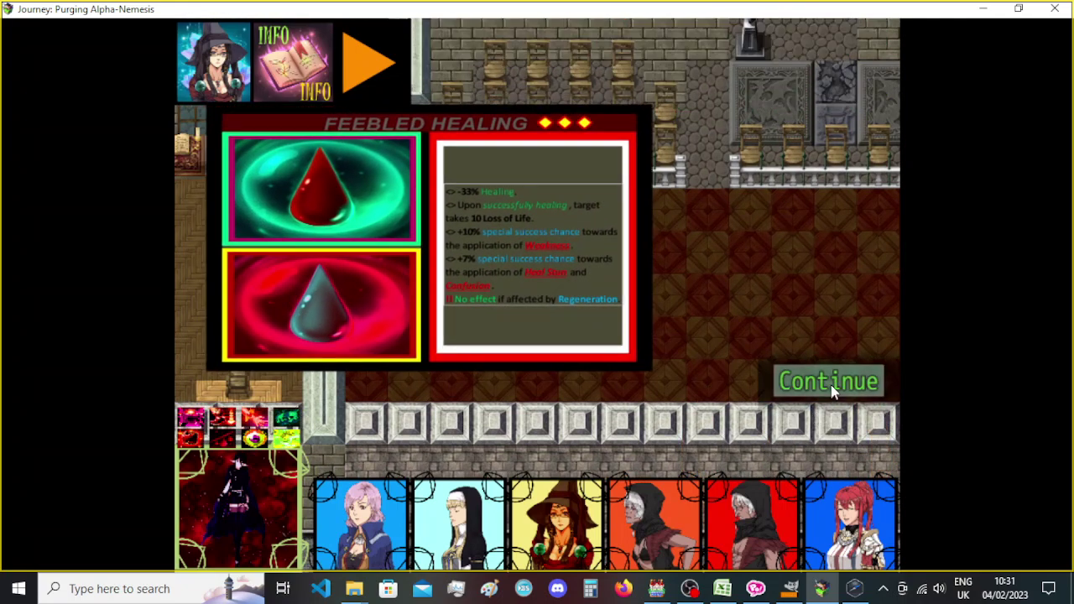
Test the Battered and Feebled Healing icons again by opening their info panels in the game and continuing past each one.
click(827, 381)
click(567, 35)
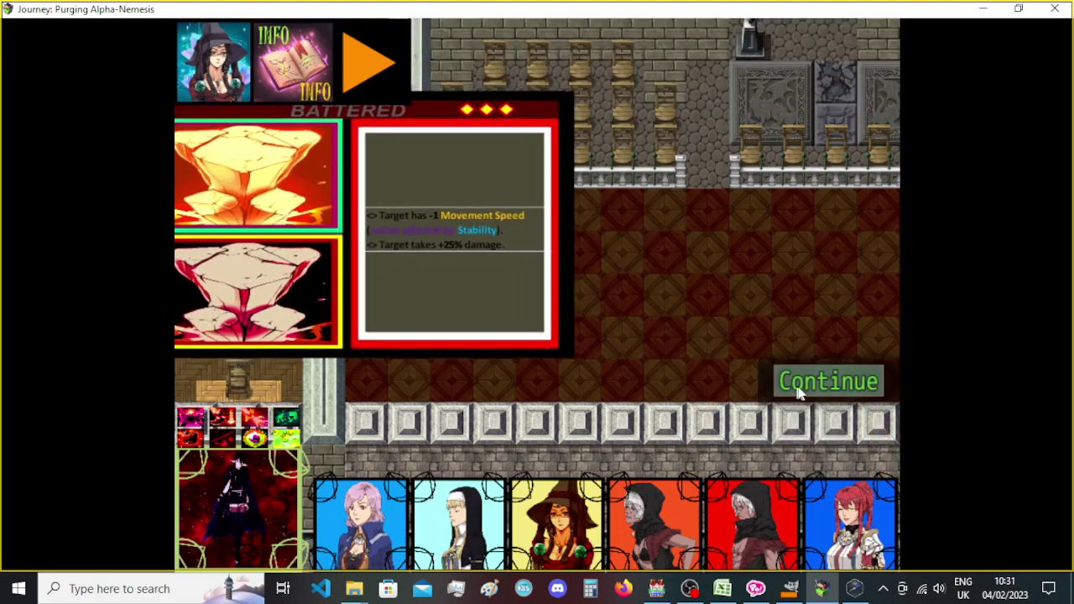
click(818, 384)
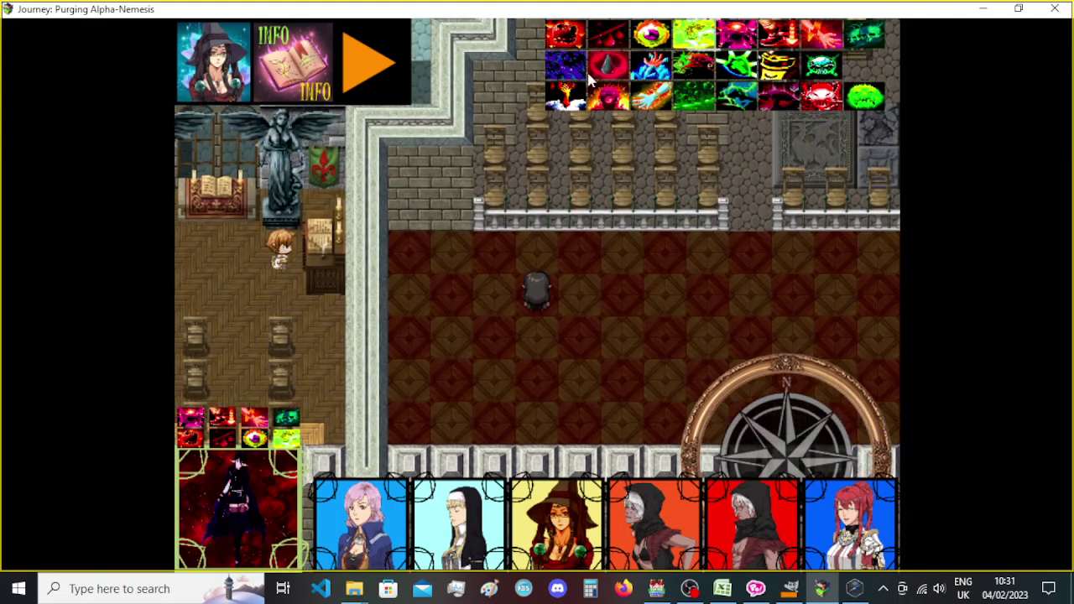
click(598, 73)
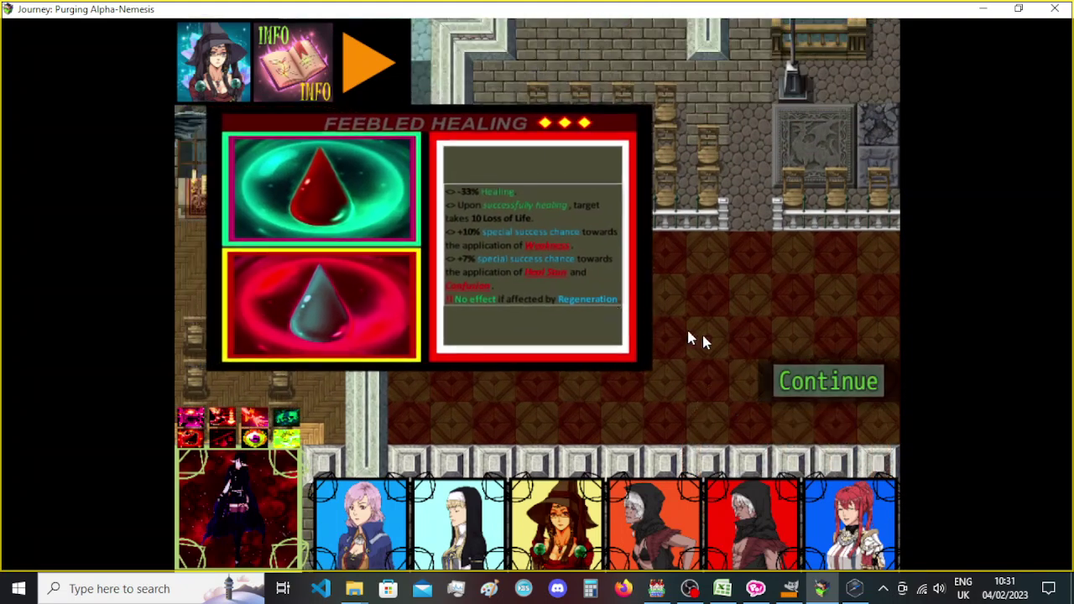
click(816, 382)
click(567, 27)
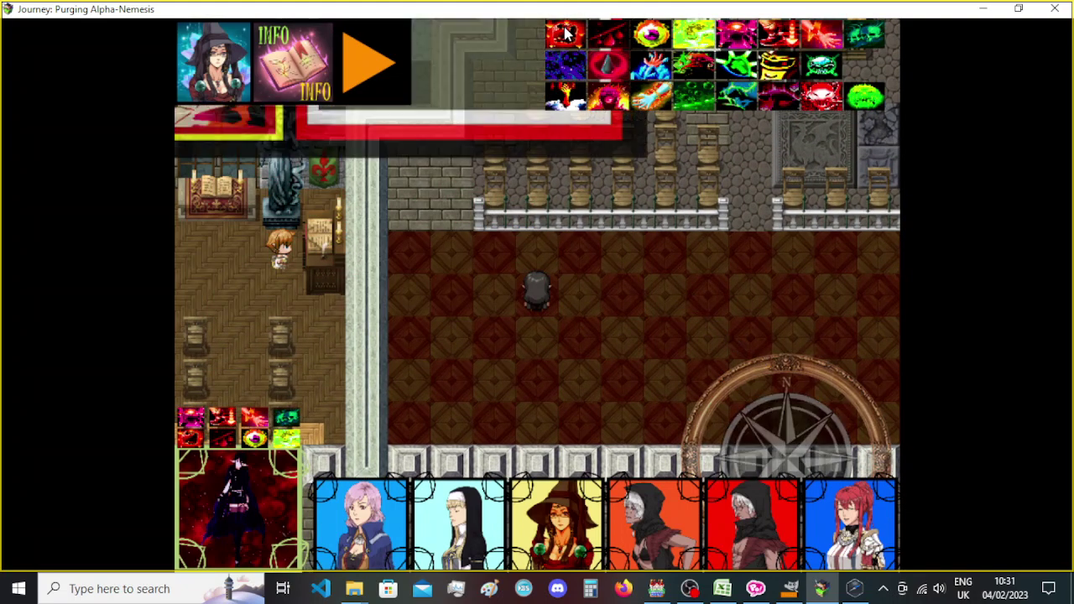
click(826, 383)
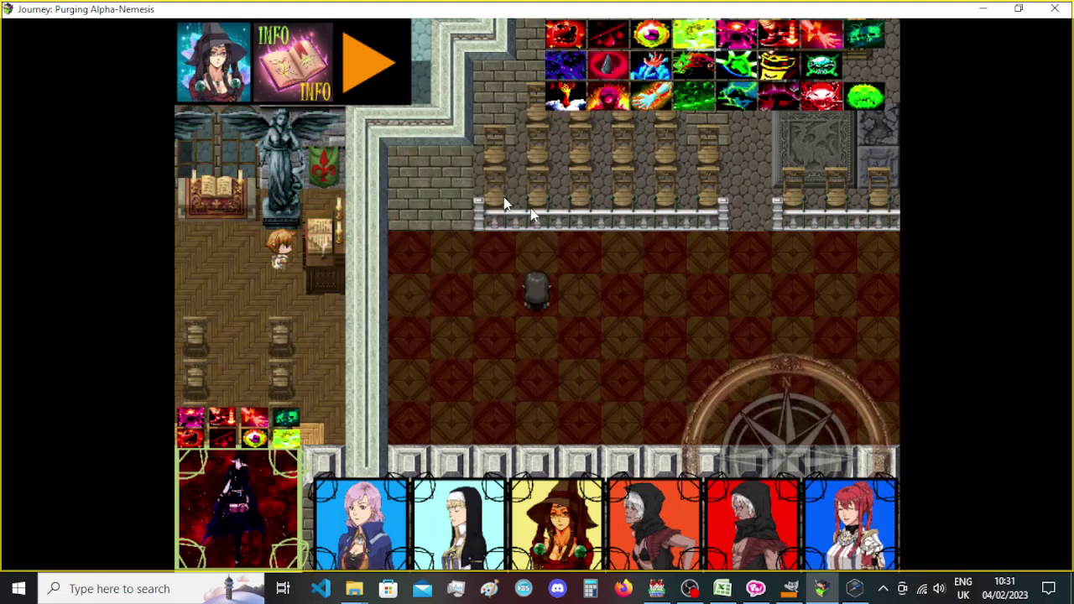
Close the test game, apply the database changes to the common events and close the database.
click(507, 295)
click(1054, 8)
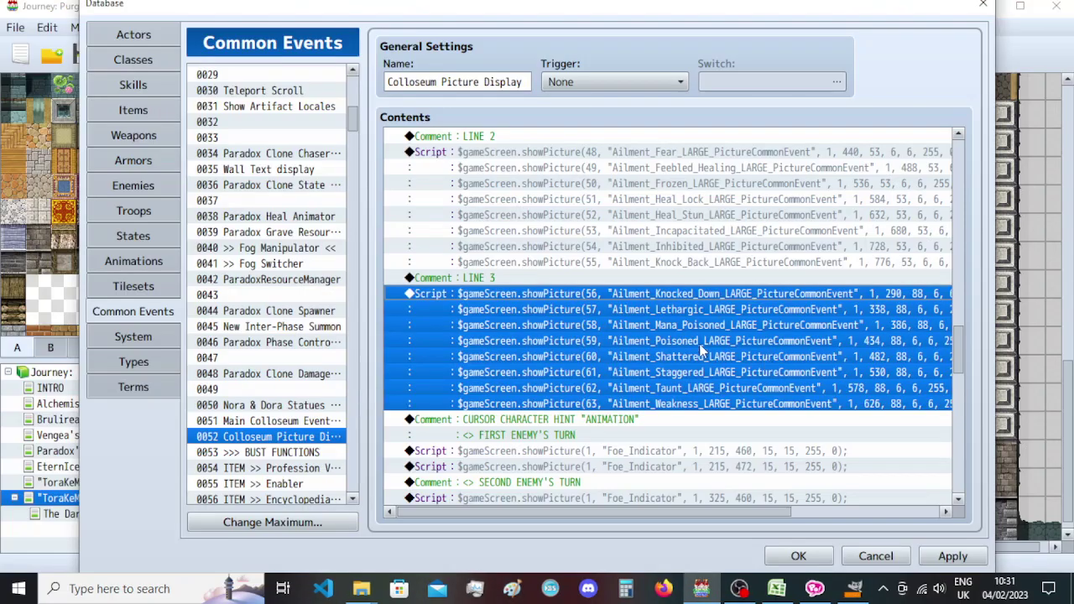
click(930, 558)
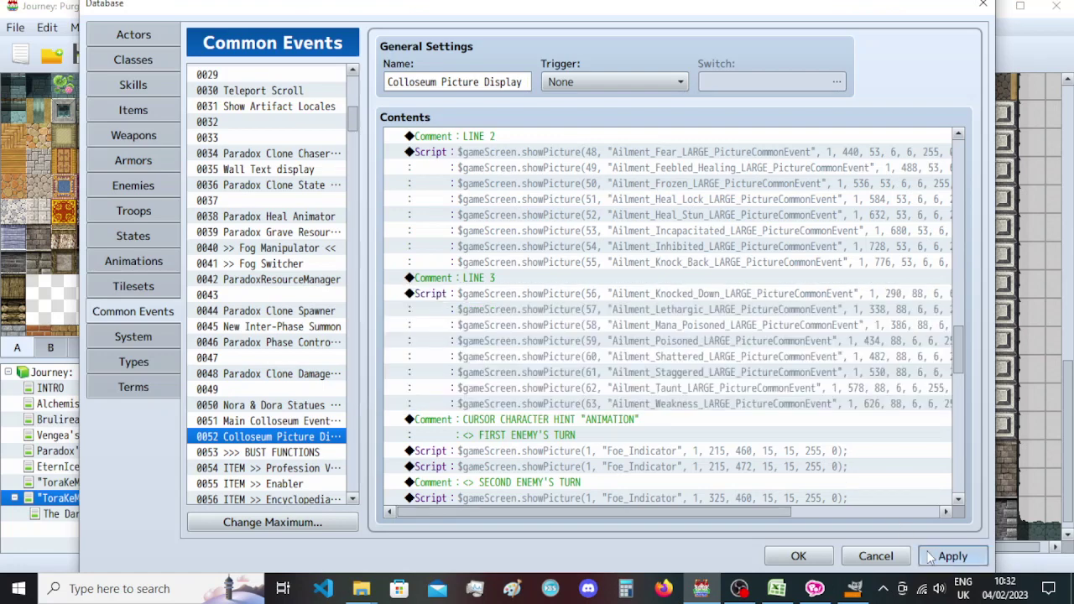
click(797, 556)
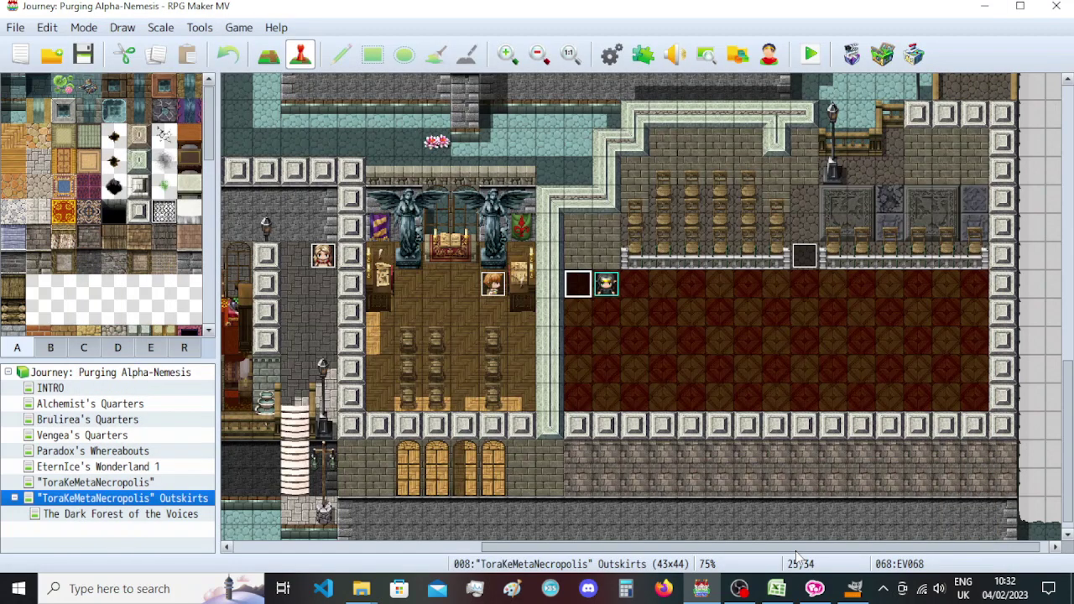
Switch to GIMP and quit it, and quit ComiPo! as well to get back to the RPG Maker MV map.
click(851, 591)
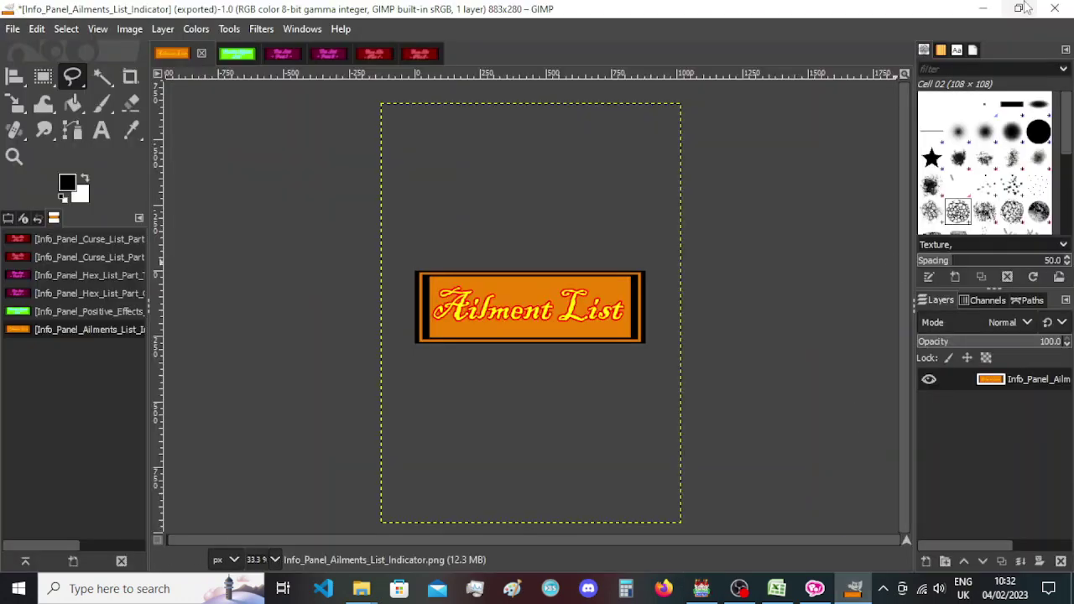
click(1054, 8)
click(280, 365)
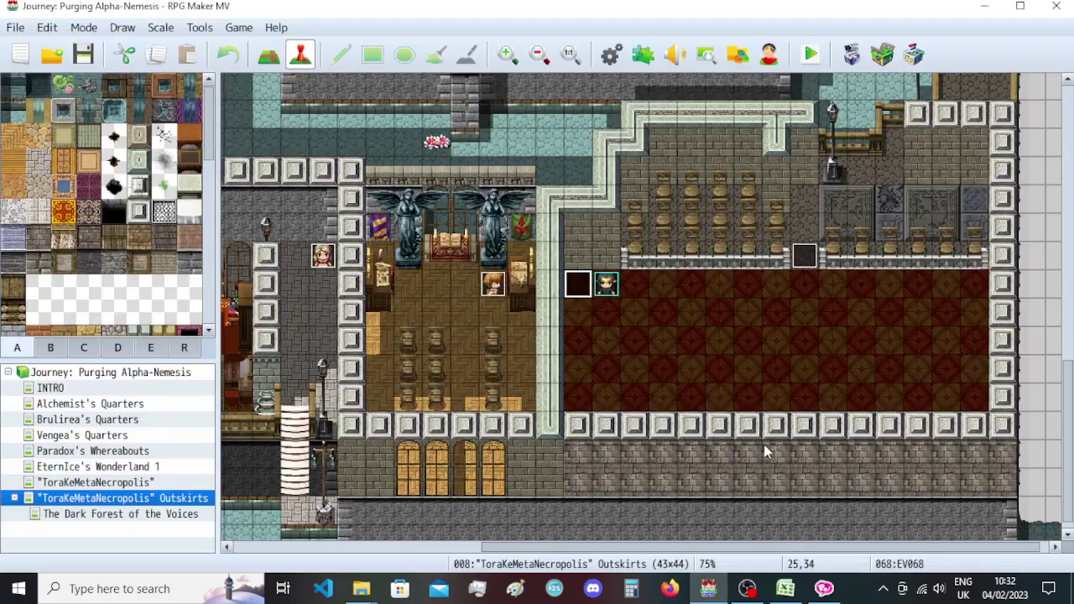
click(824, 588)
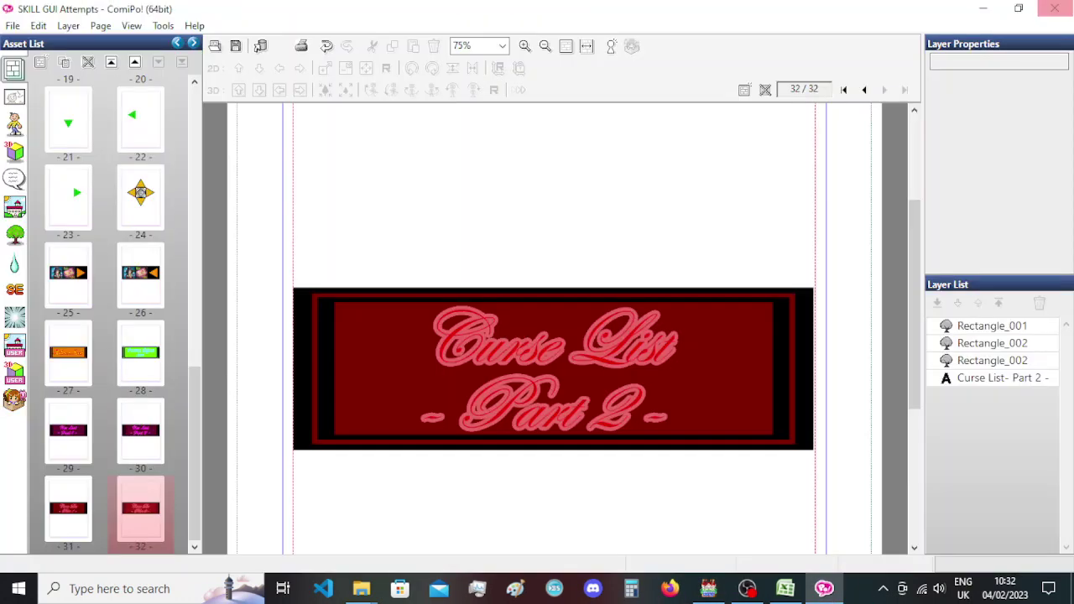
click(1055, 9)
click(525, 351)
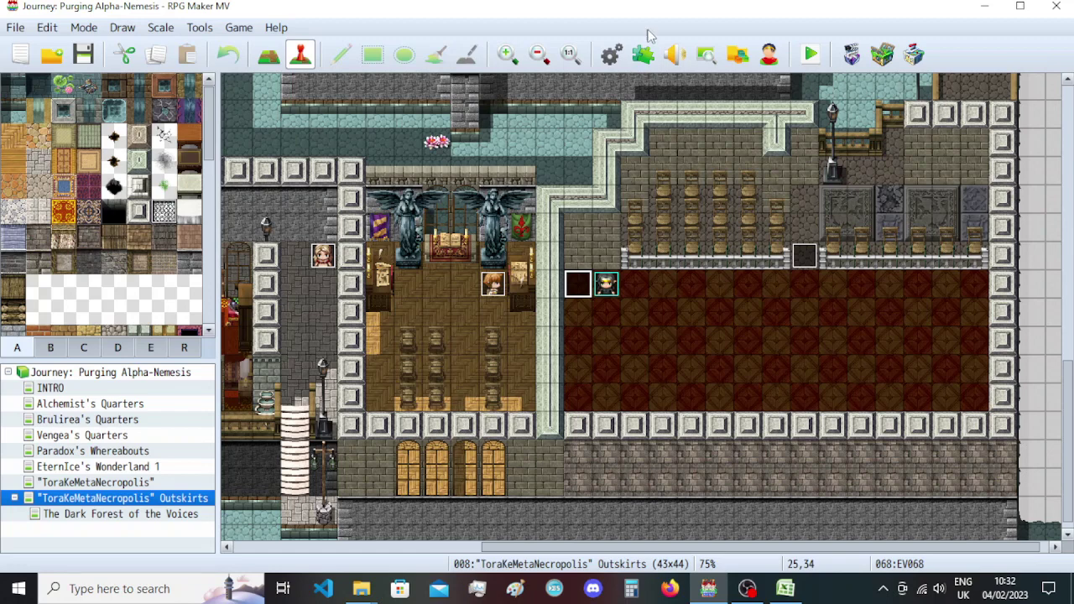
Open the settings of the YEP_PictureCommonEvents plugin at the parameters for pictures 38 and 39.
click(643, 55)
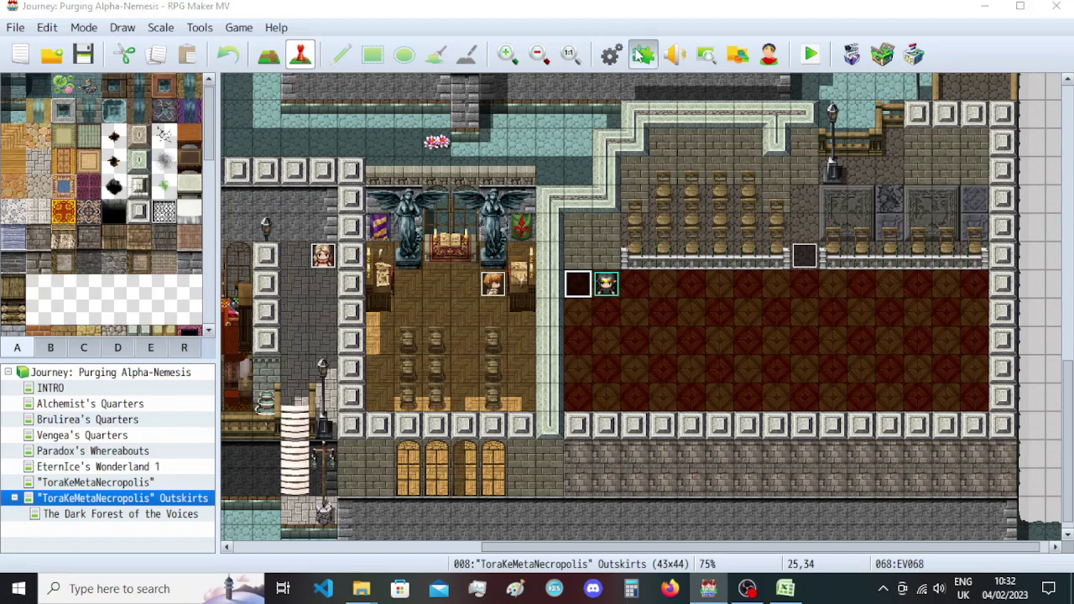
click(330, 440)
double_click(330, 440)
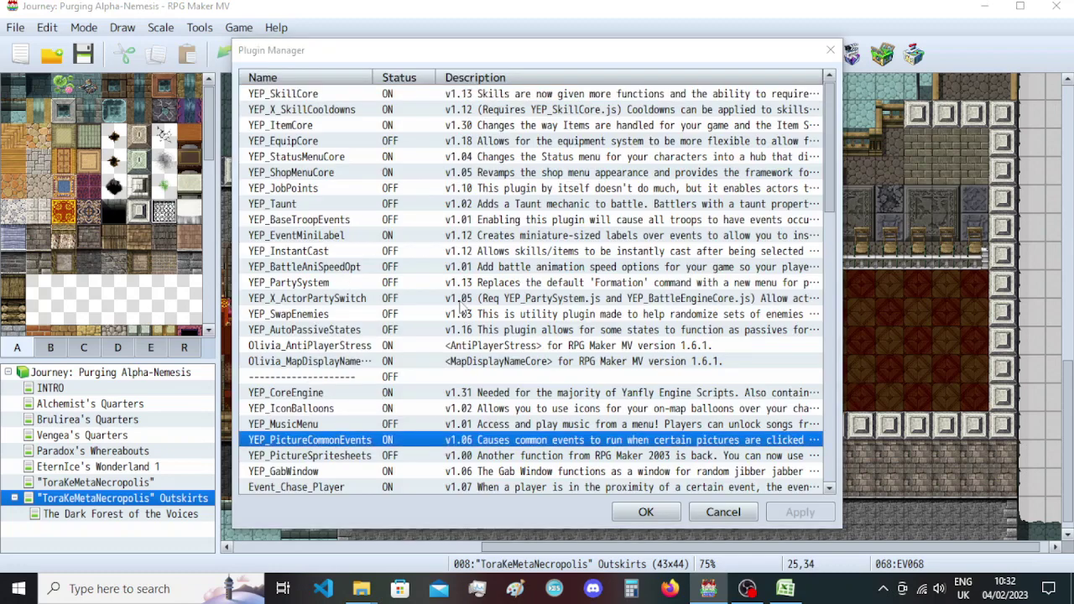
drag(948, 101, 958, 245)
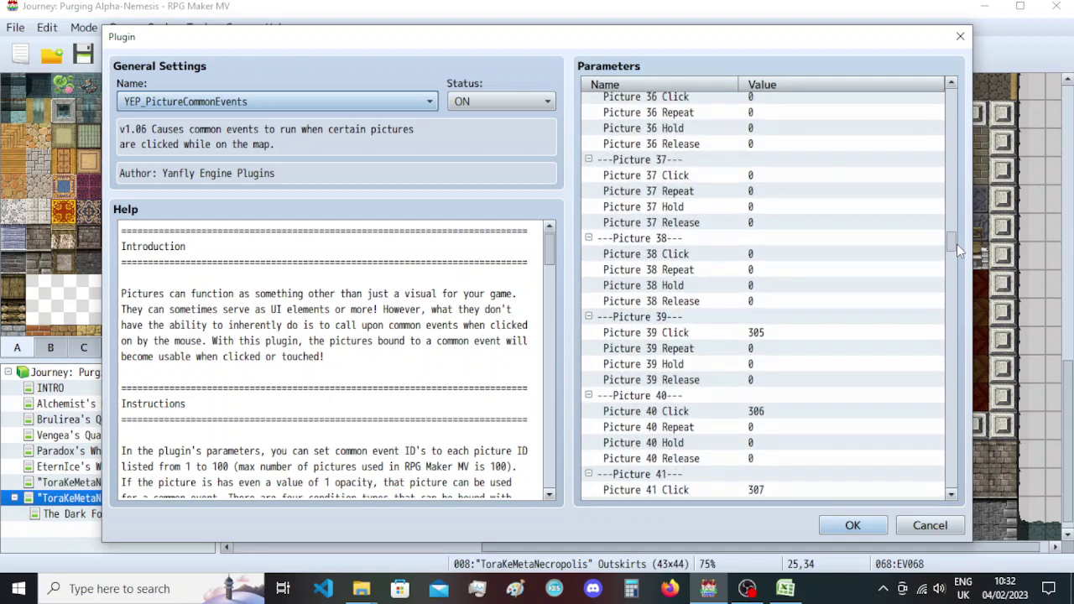
Copy the Picture 39 Click parameter to Picture 38 Click, set it to common event 304, and apply the plugin changes.
click(766, 340)
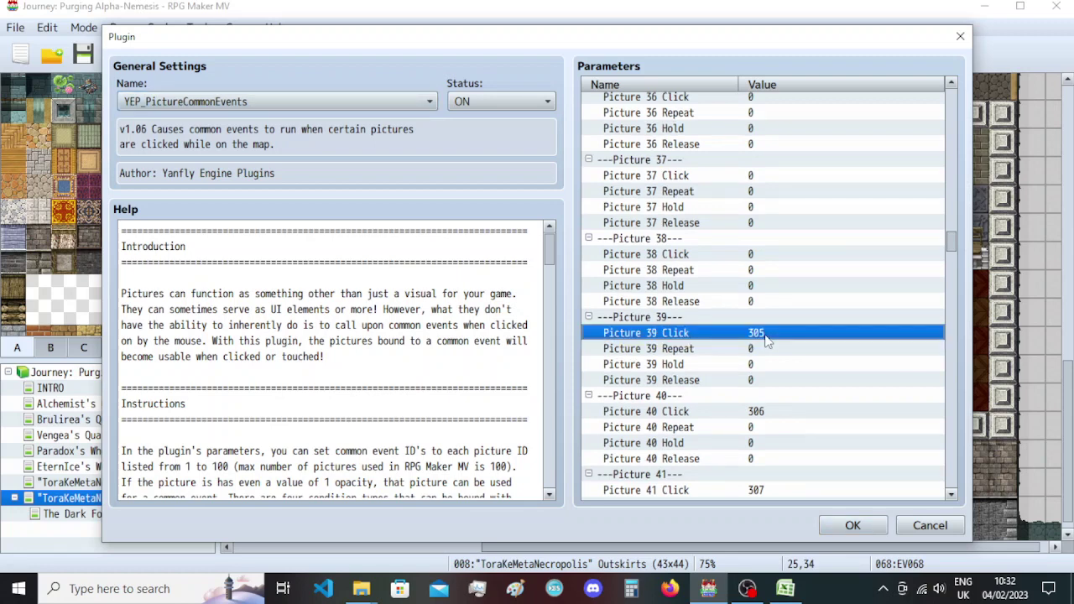
click(762, 254)
text(305)
click(765, 339)
double_click(762, 254)
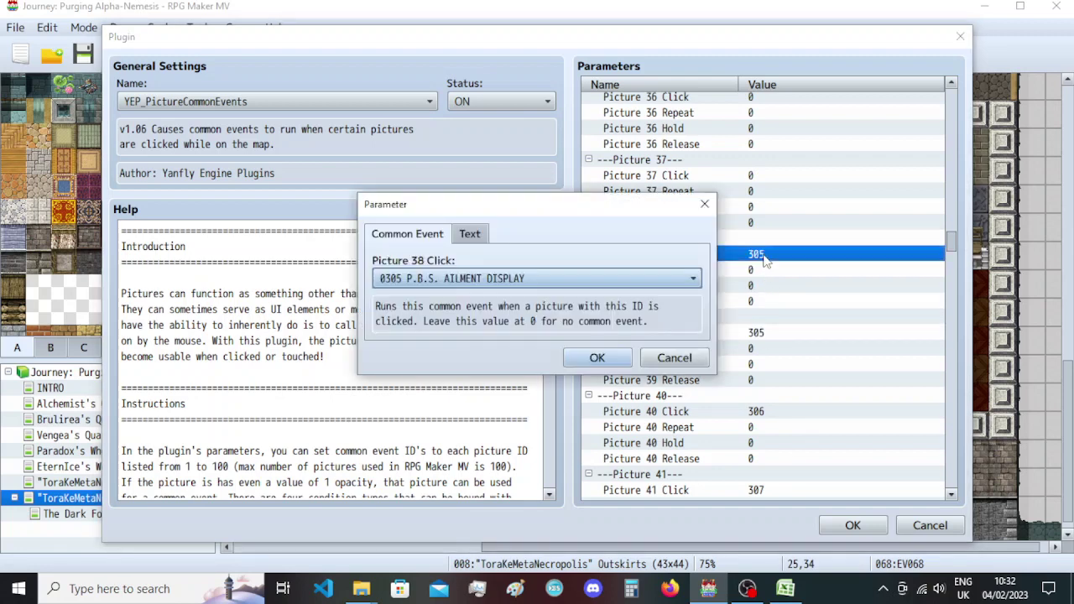
scroll(633, 276, up, 1)
key(Return)
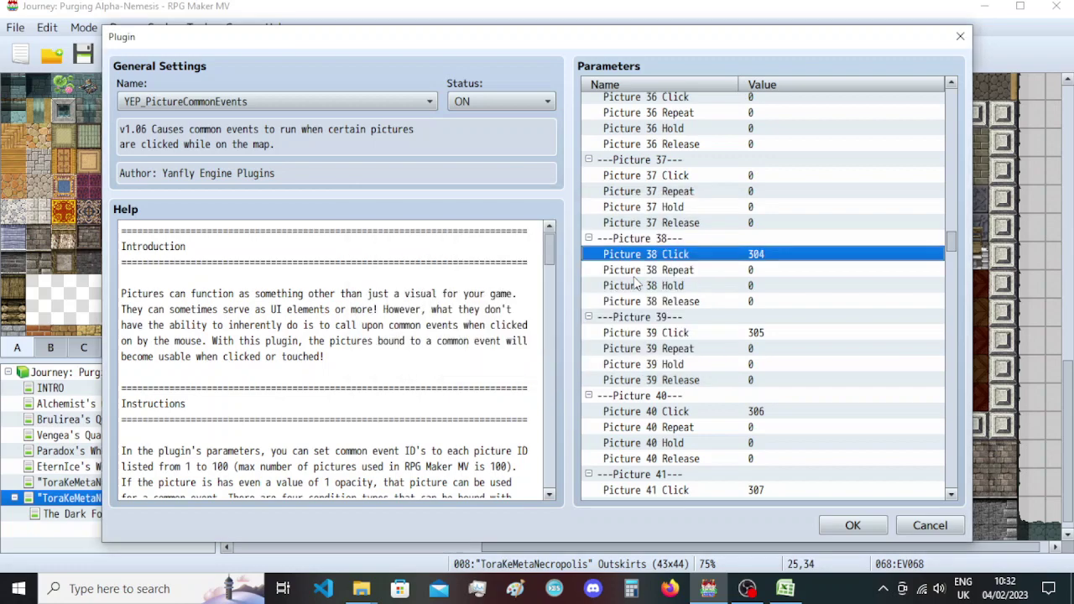
click(873, 520)
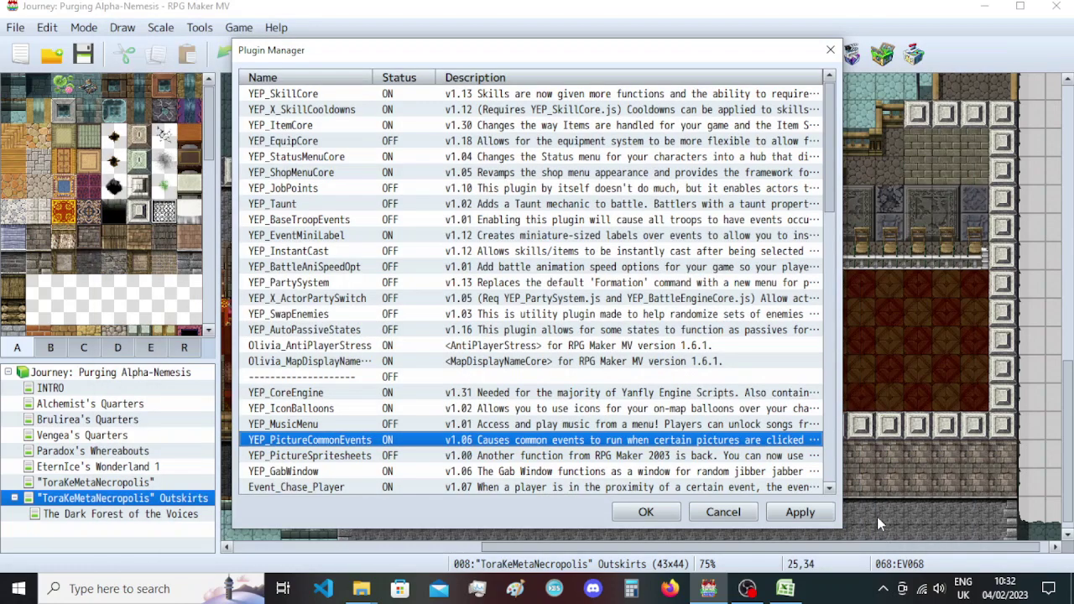
click(800, 511)
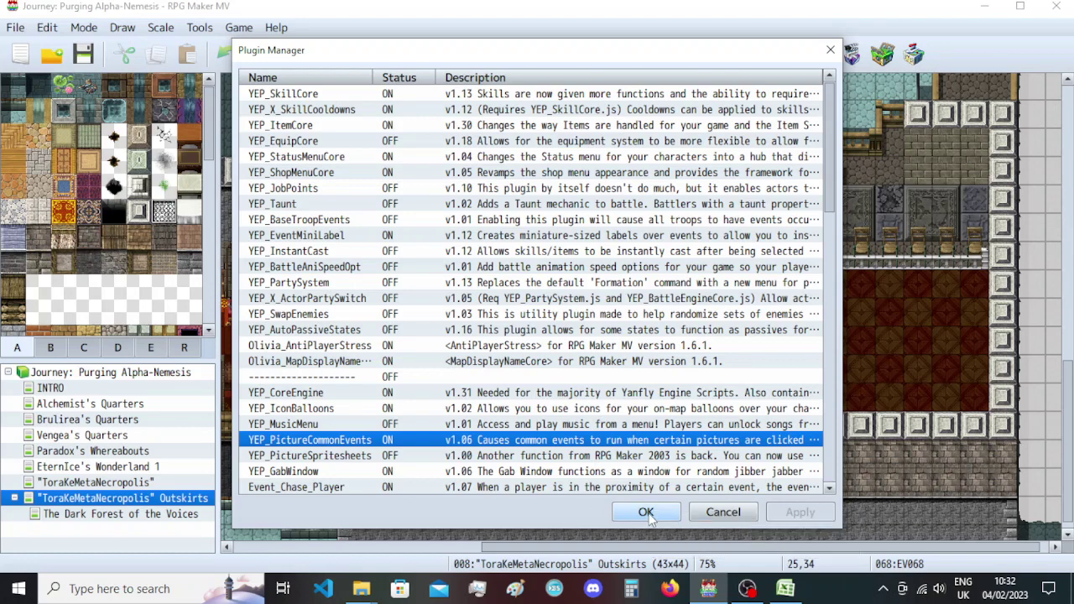
click(646, 513)
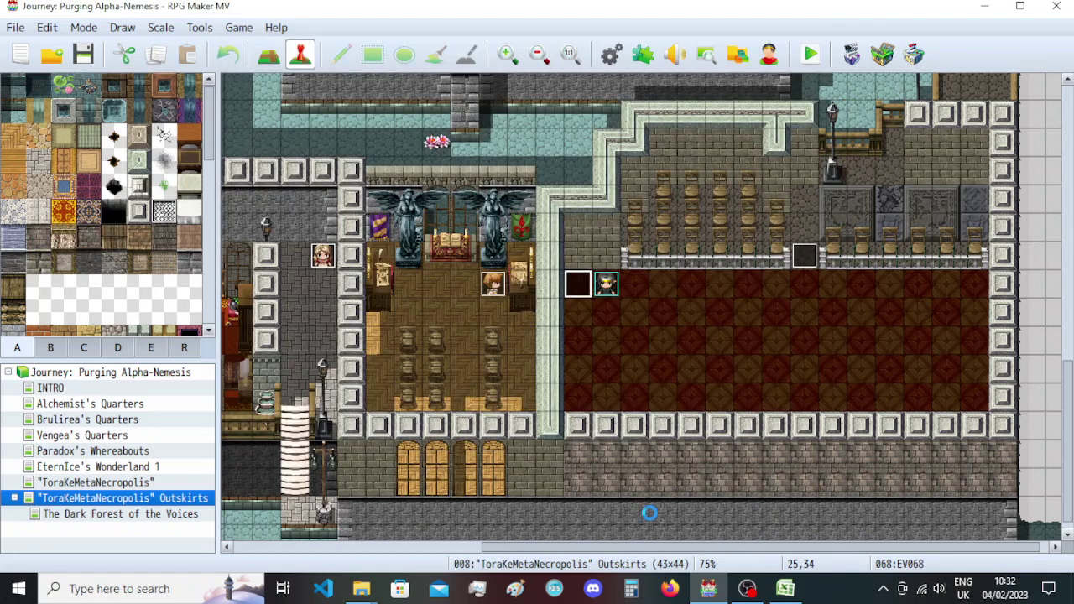
Copy common event 0305 P.B.S. AILMENT DISPLAY into the empty slot 0304.
key(F9)
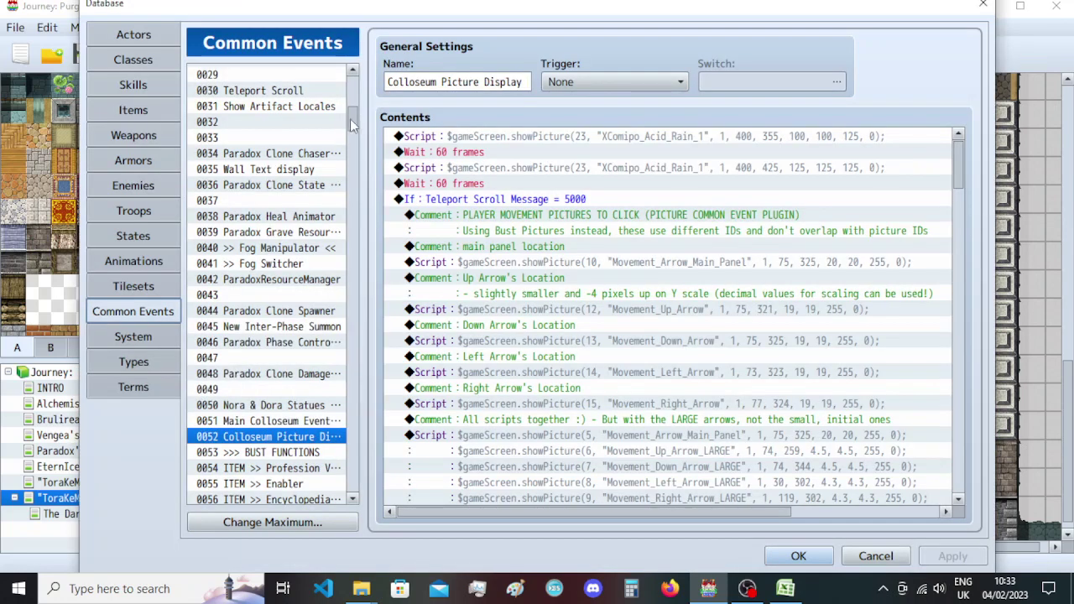
drag(351, 120, 366, 399)
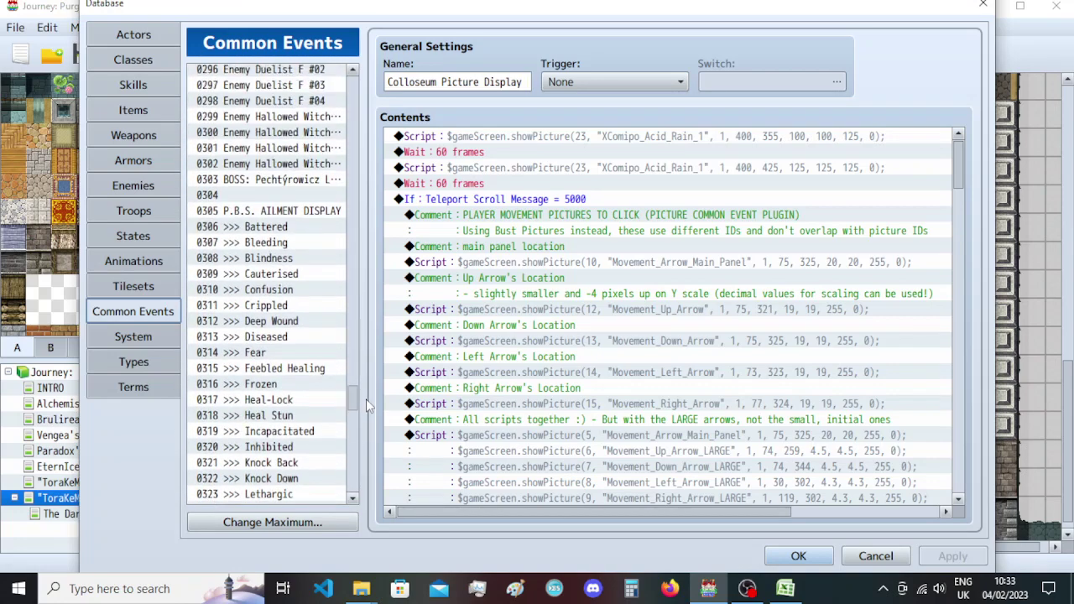
click(322, 212)
scroll(320, 277, up, 1)
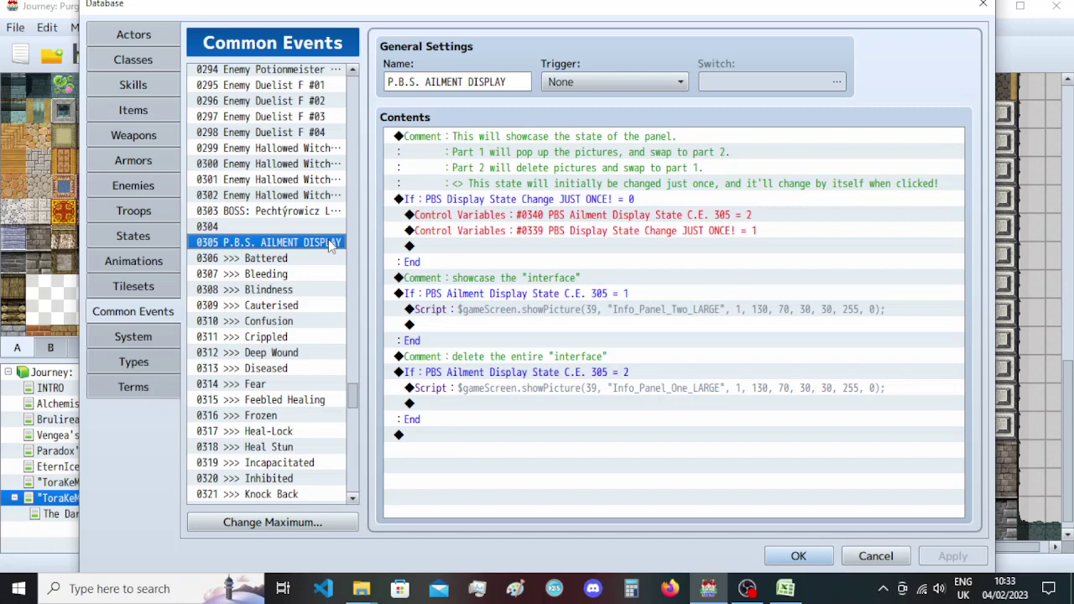
key(Up)
key(ctrl+v)
key(Down)
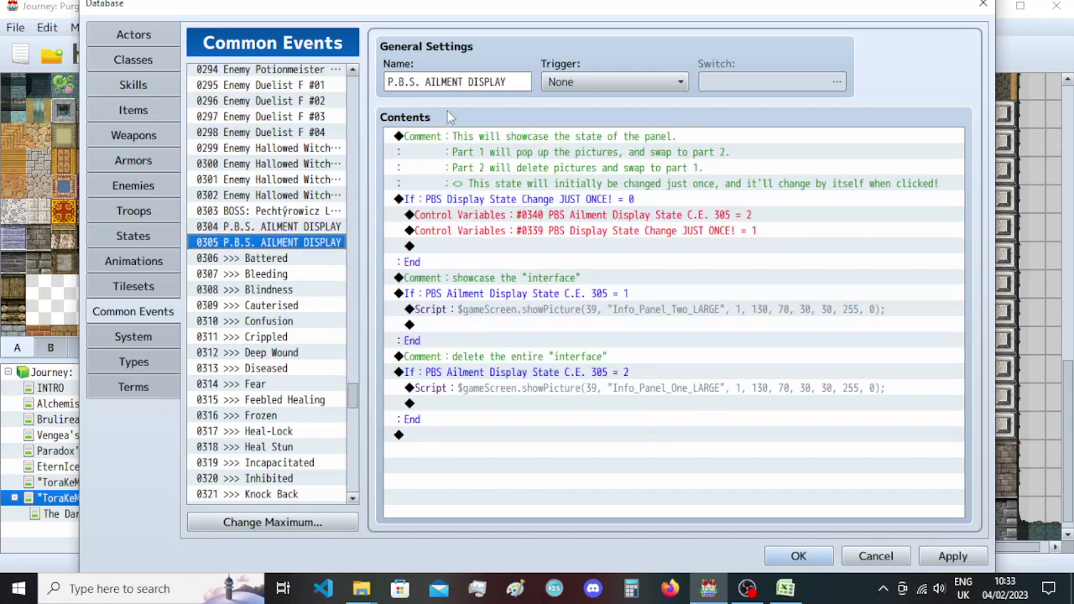
Rename common event 0305 to P.B.S. CHOICE DISPLAY.
double_click(450, 82)
shift+click(507, 84)
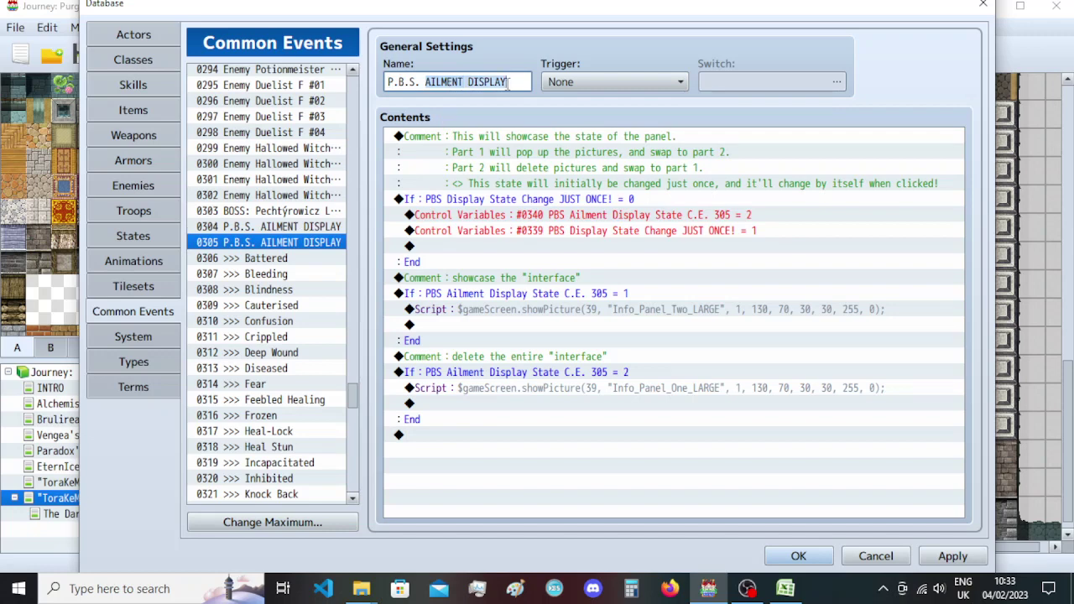
text(CHOIC)
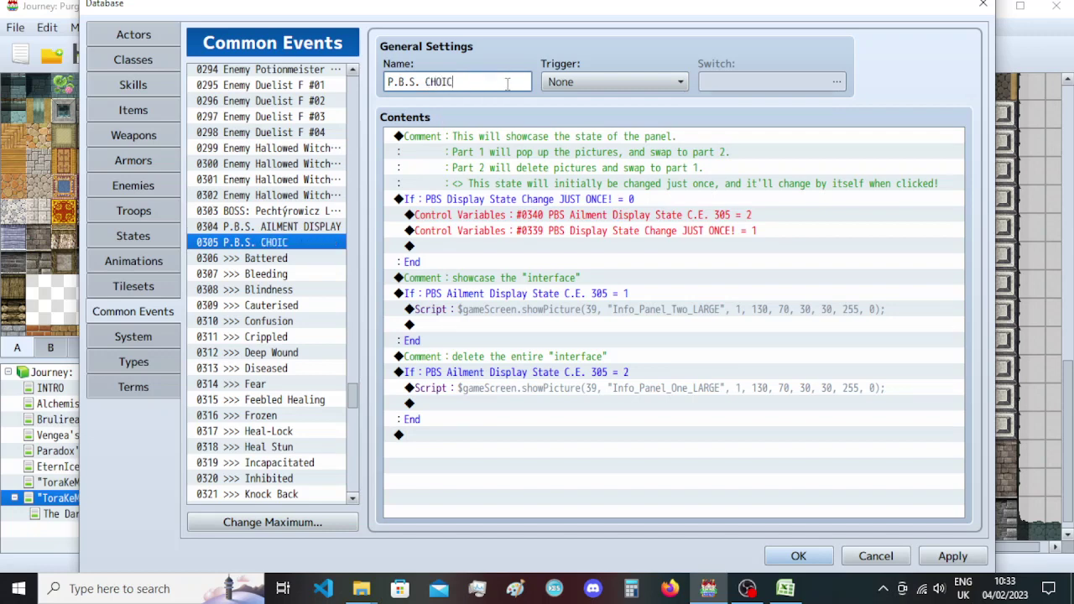
text(E DISPLAY)
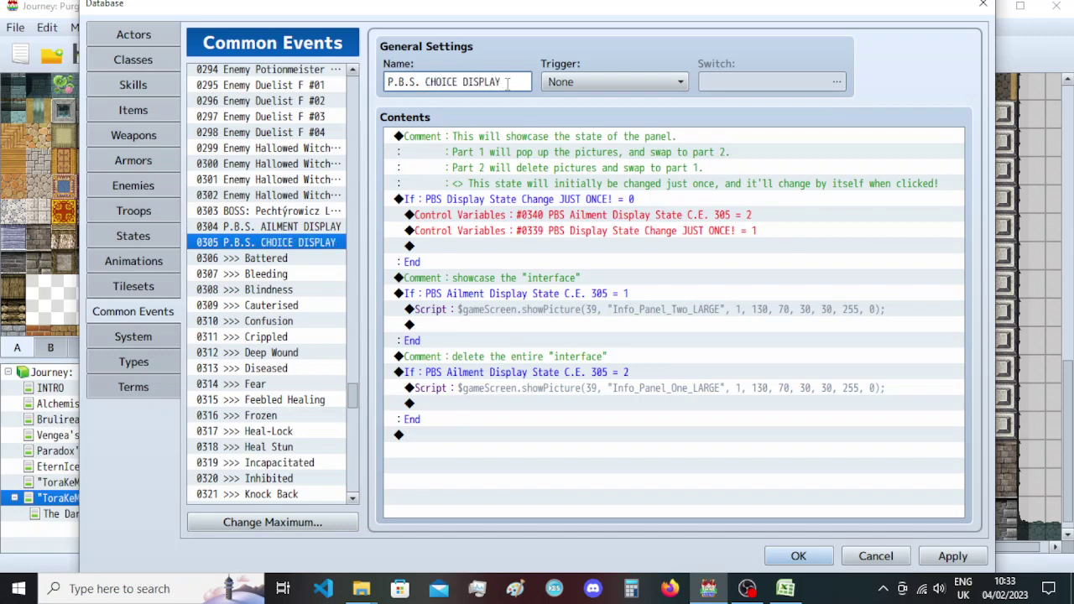
Delete all the commands in the contents of P.B.S. CHOICE DISPLAY after viewing the copied event 0304.
click(300, 229)
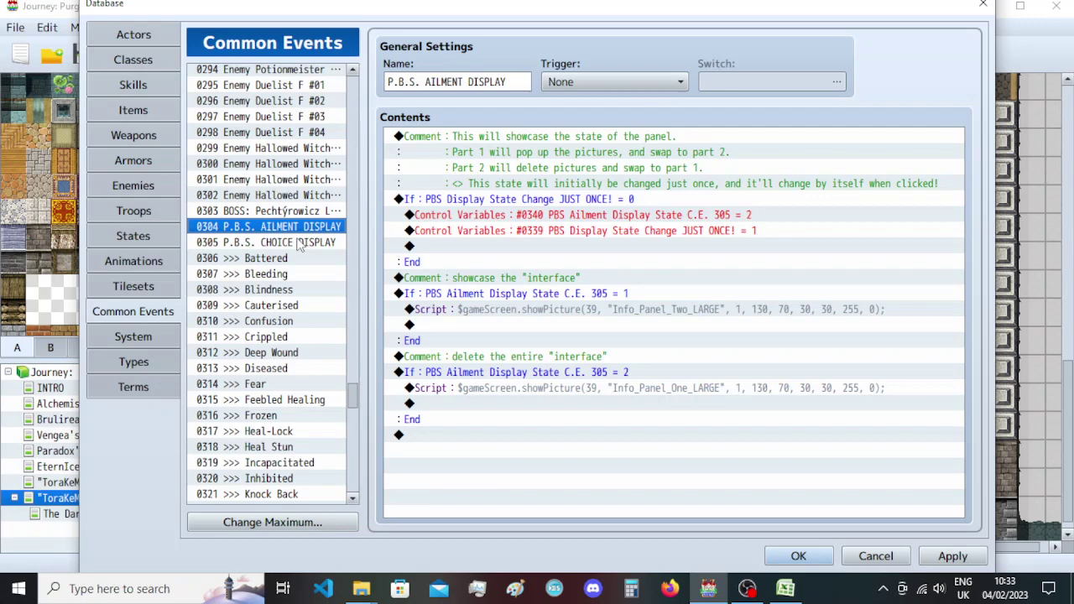
click(300, 242)
click(467, 202)
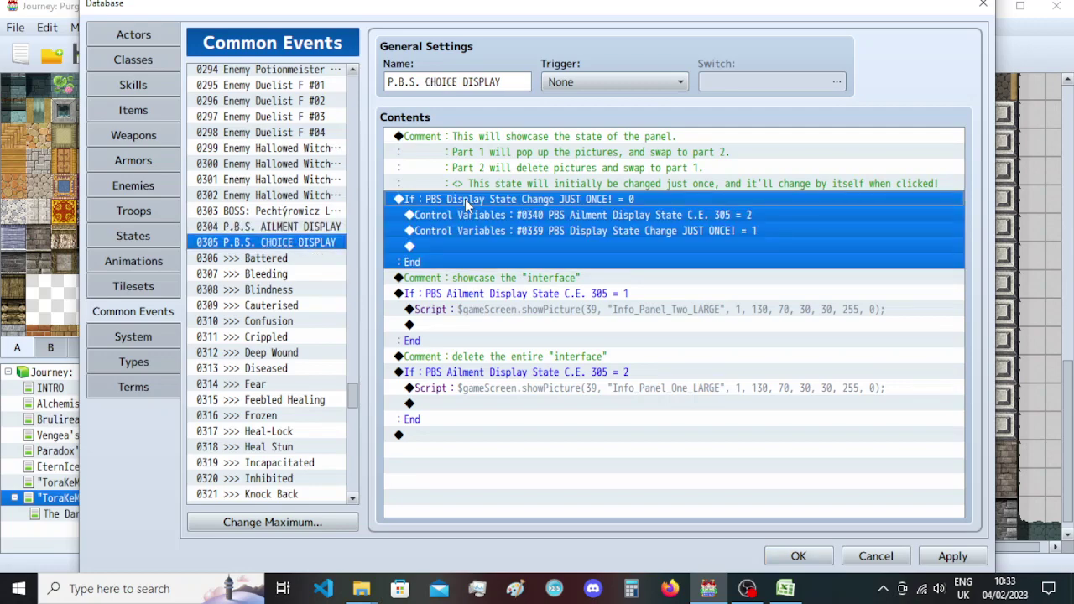
key(ctrl+a)
key(Delete)
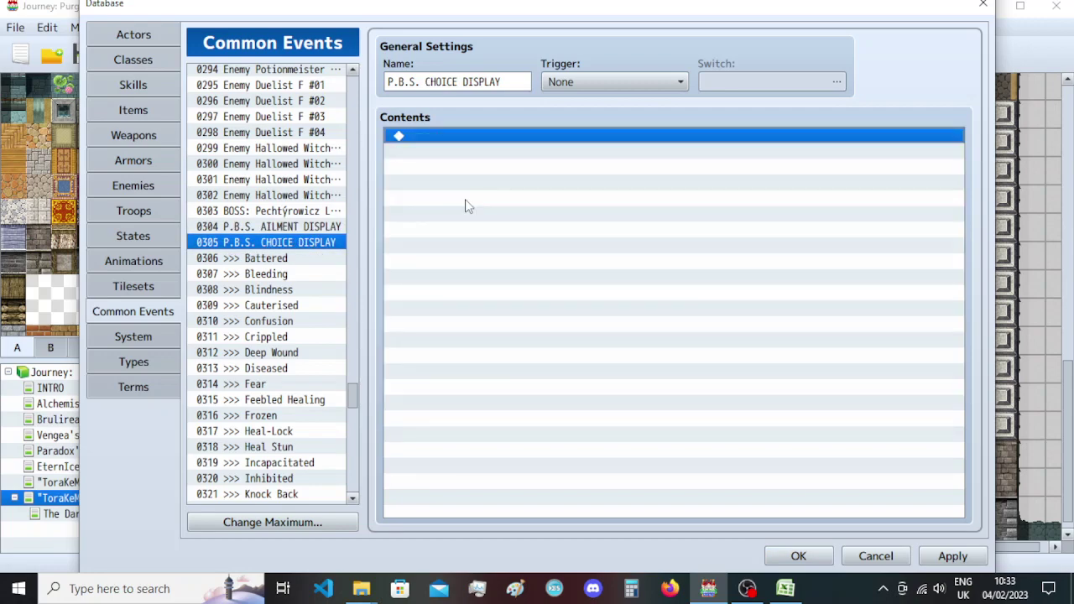
double_click(465, 137)
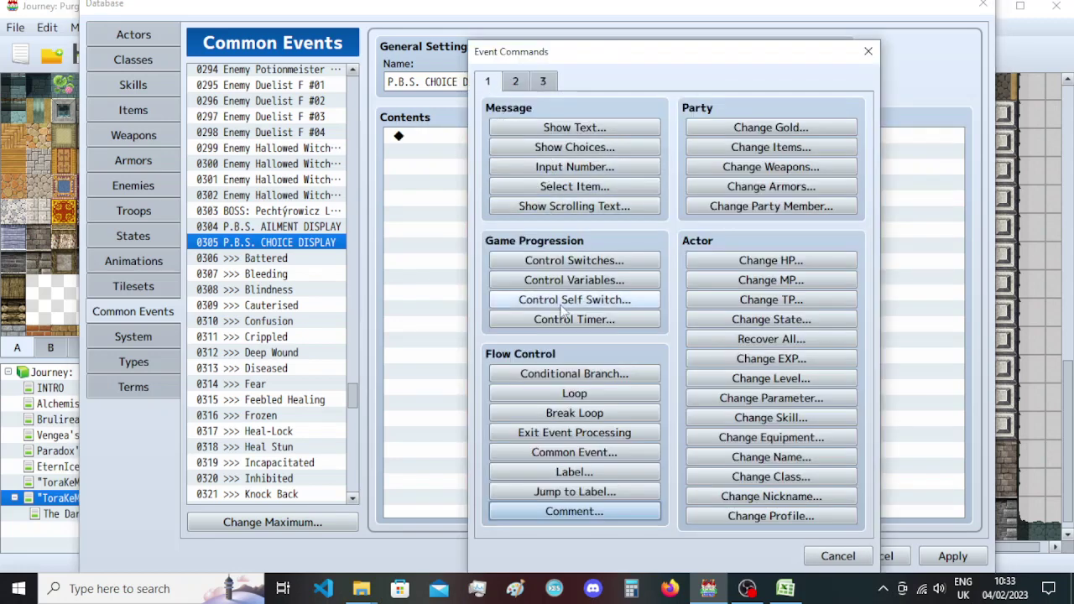
click(554, 147)
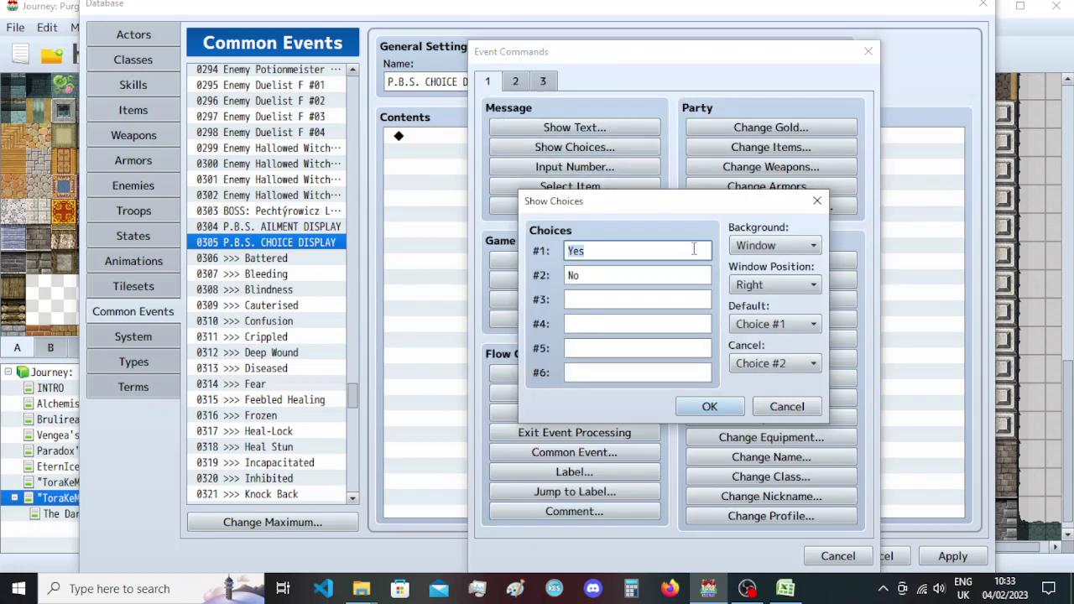
click(775, 287)
click(778, 290)
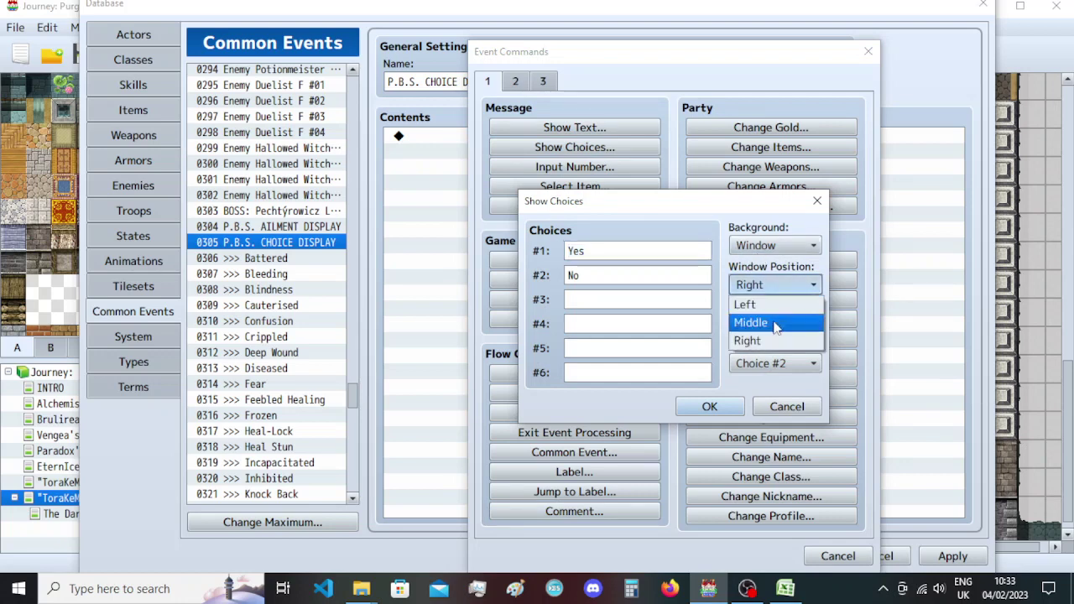
click(760, 322)
click(774, 245)
click(777, 283)
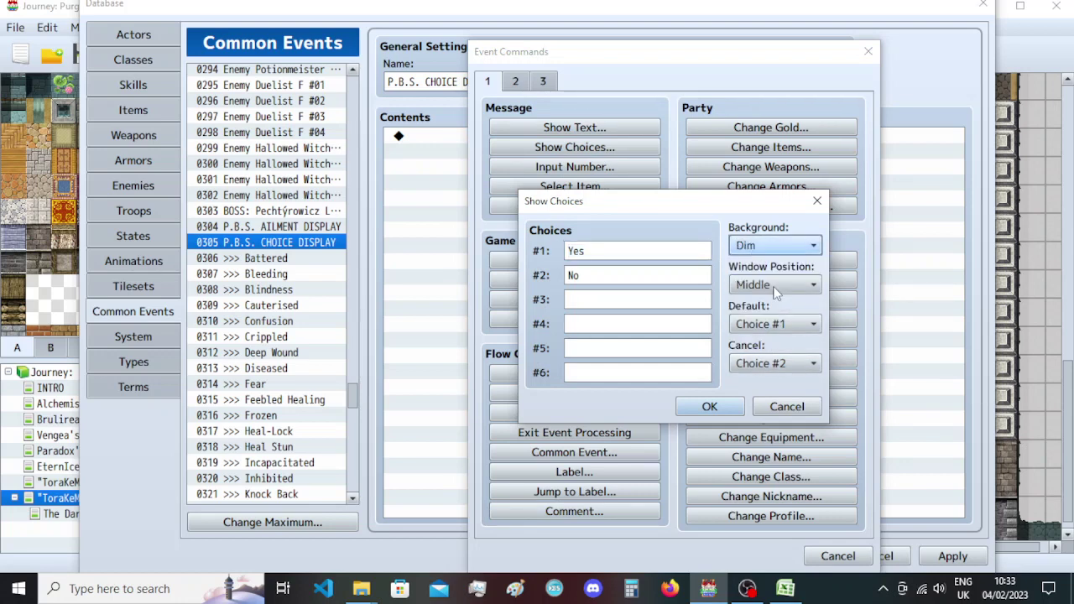
click(775, 364)
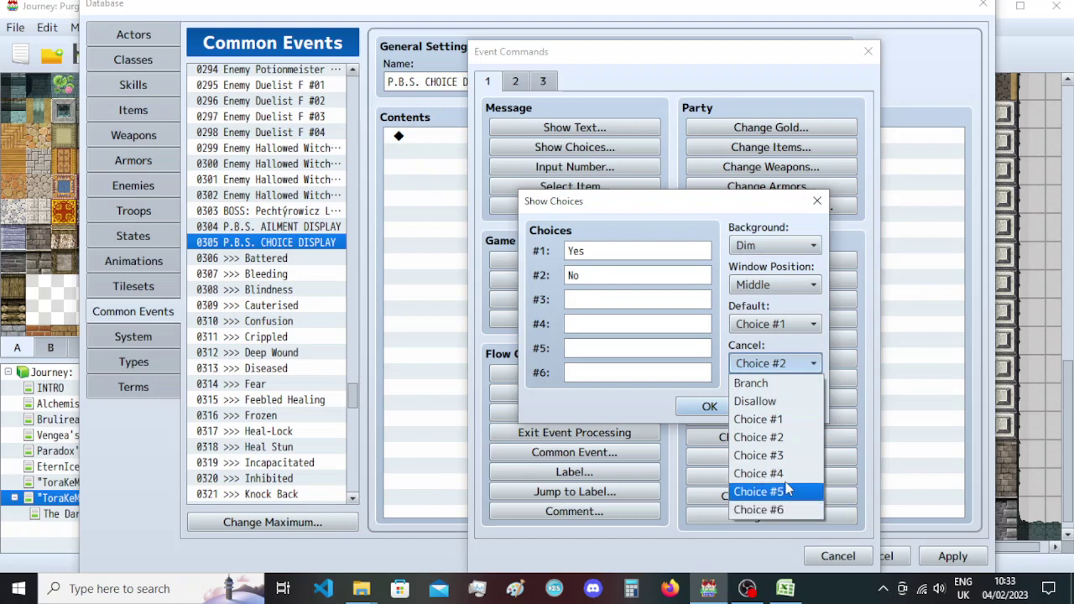
click(758, 402)
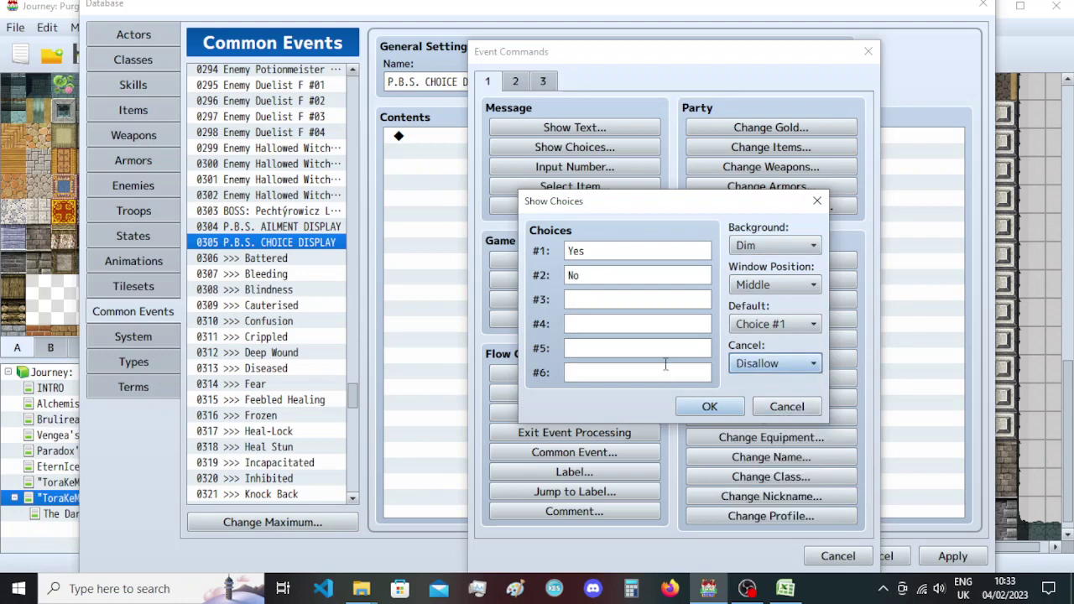
click(770, 285)
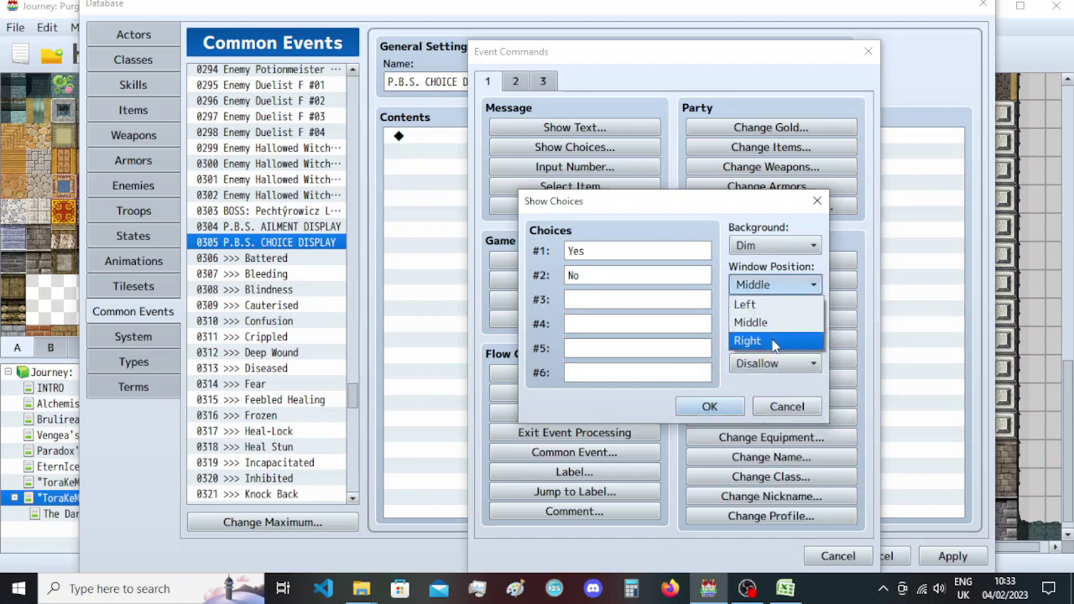
click(774, 340)
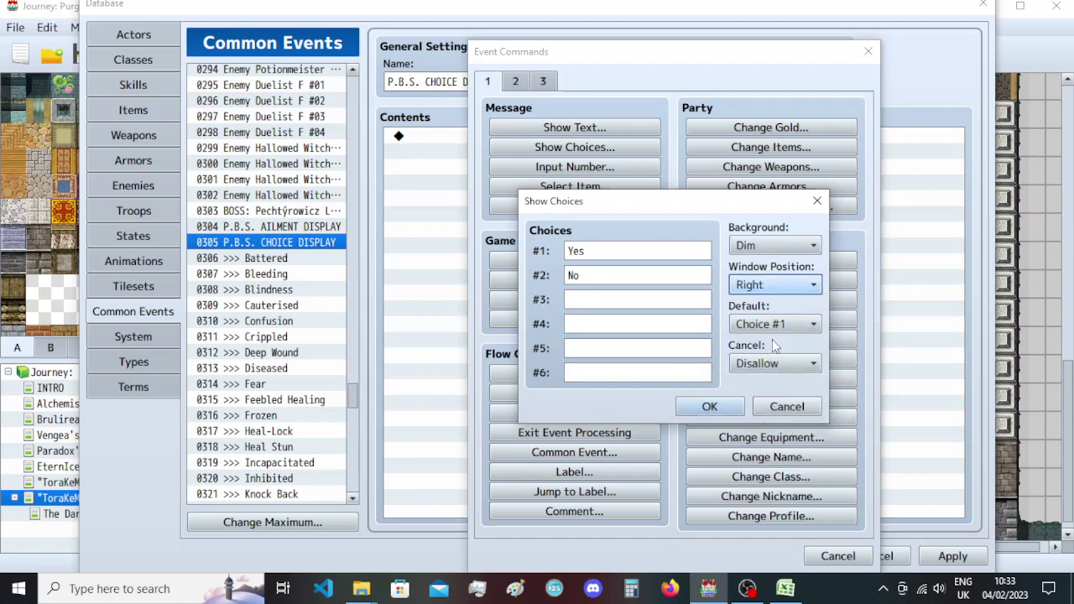
double_click(623, 251)
text(#C)
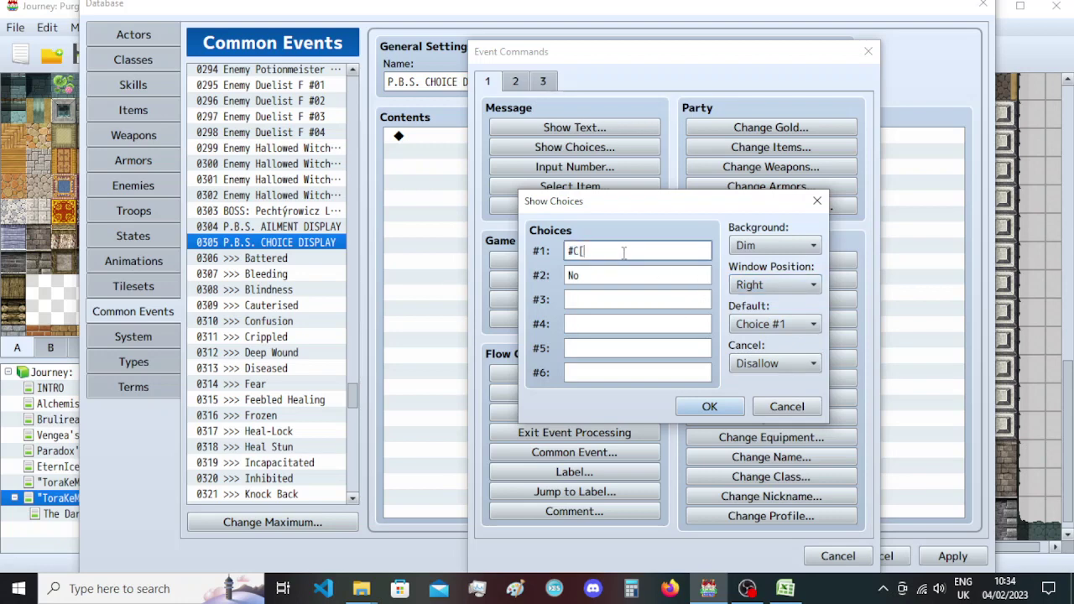
key(alt+shift)
key(BackSpace)
key(BackSpace)
key(BackSpace)
text(\)
text(C[)
text(10)
text(]A)
text(ilment)
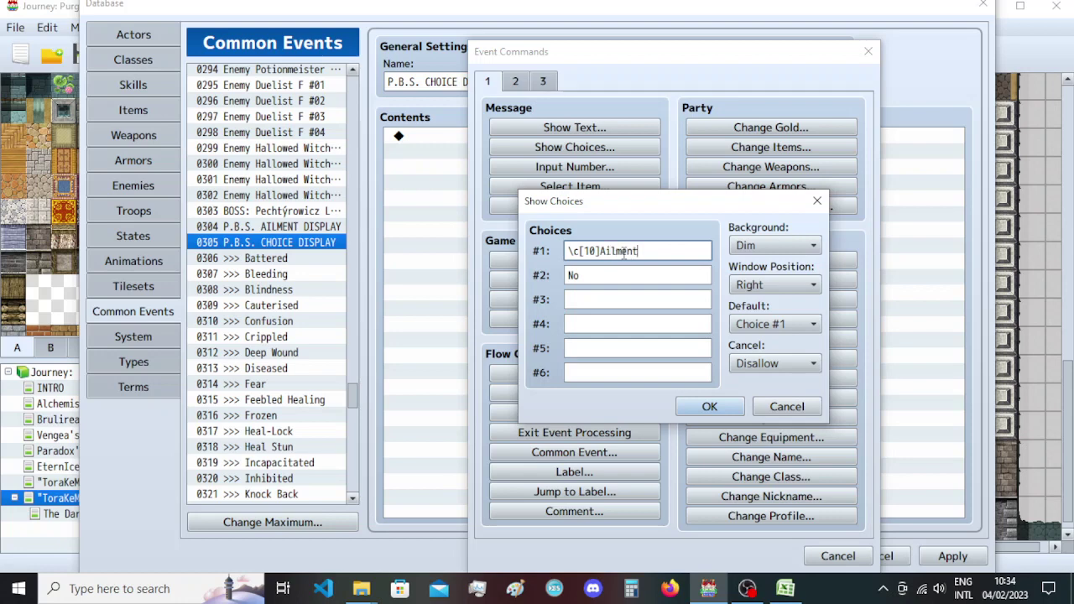
text( List)
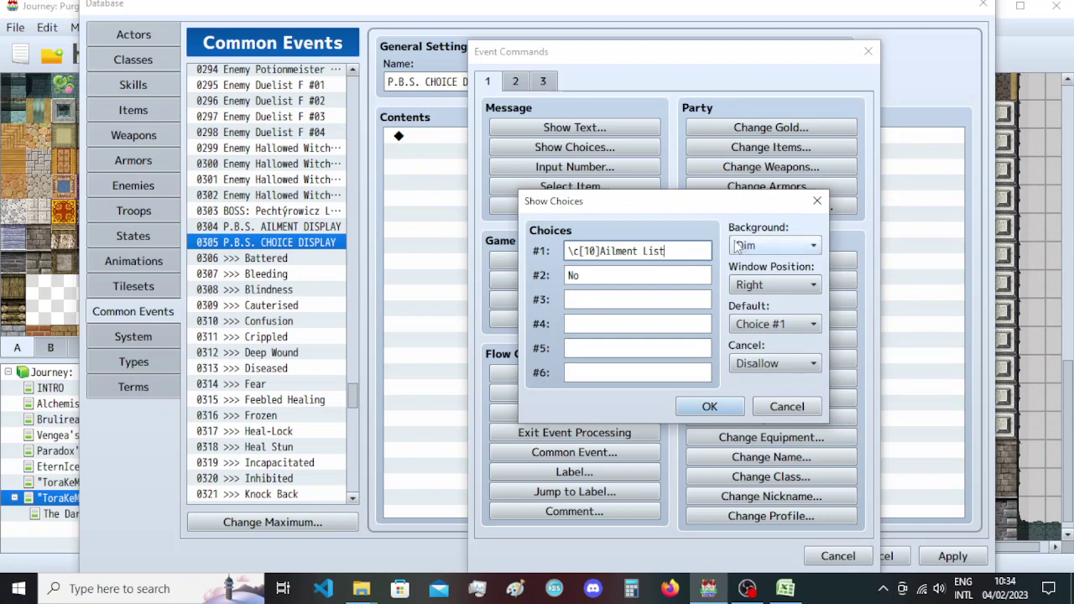
key(Escape)
key(Escape)
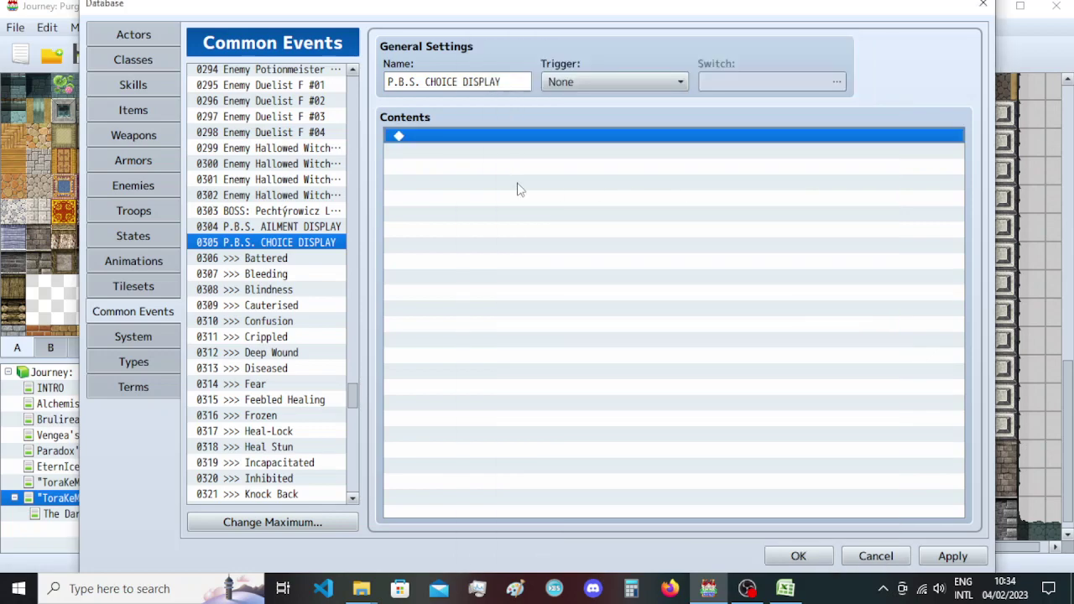
Review the P.B.S. AILMENT DISPLAY commands against the Picture IDs Attribution sheet and the P.B.S. CHOICE DISPLAY event.
key(Up)
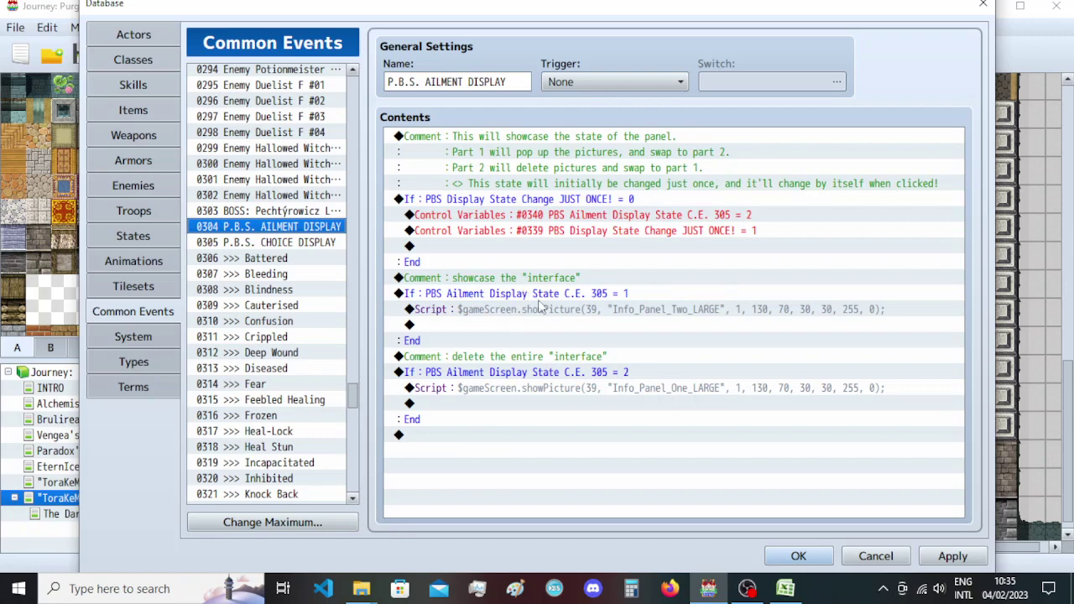
click(577, 310)
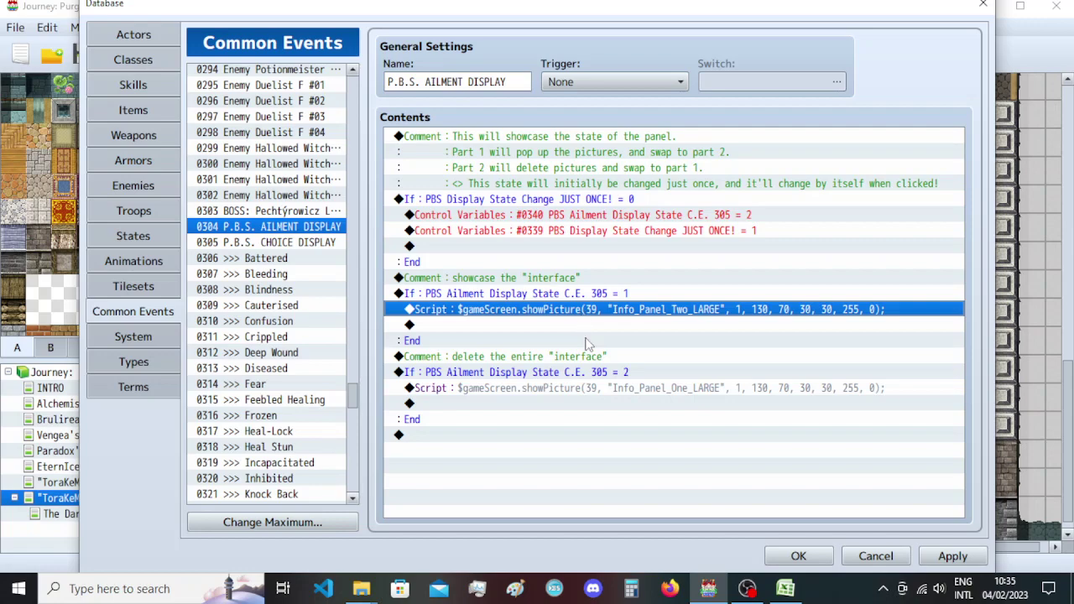
key(alt+Tab)
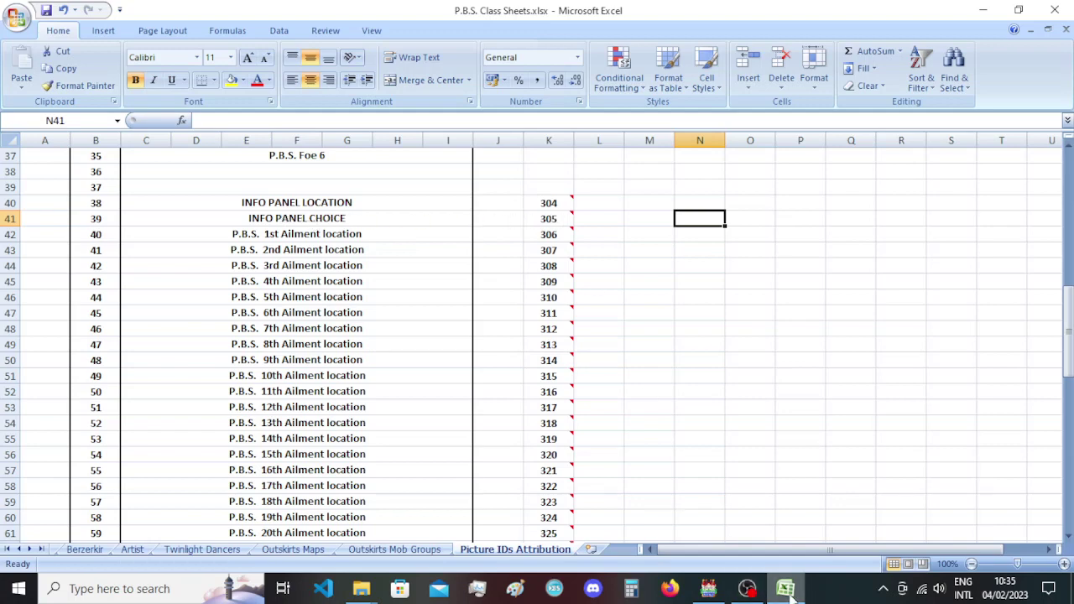
key(alt+Tab)
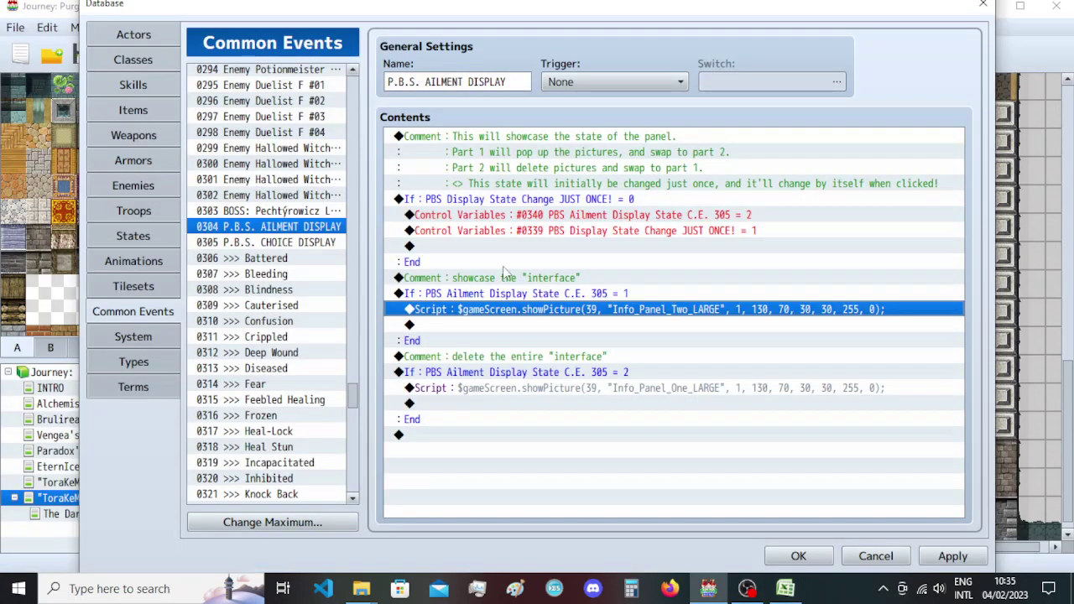
click(295, 245)
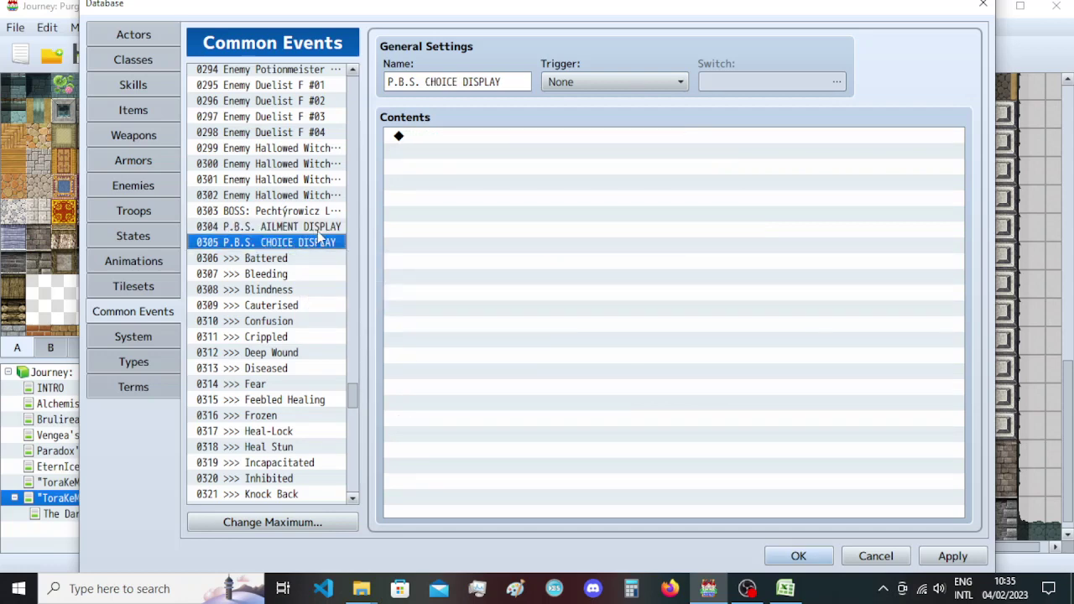
click(318, 229)
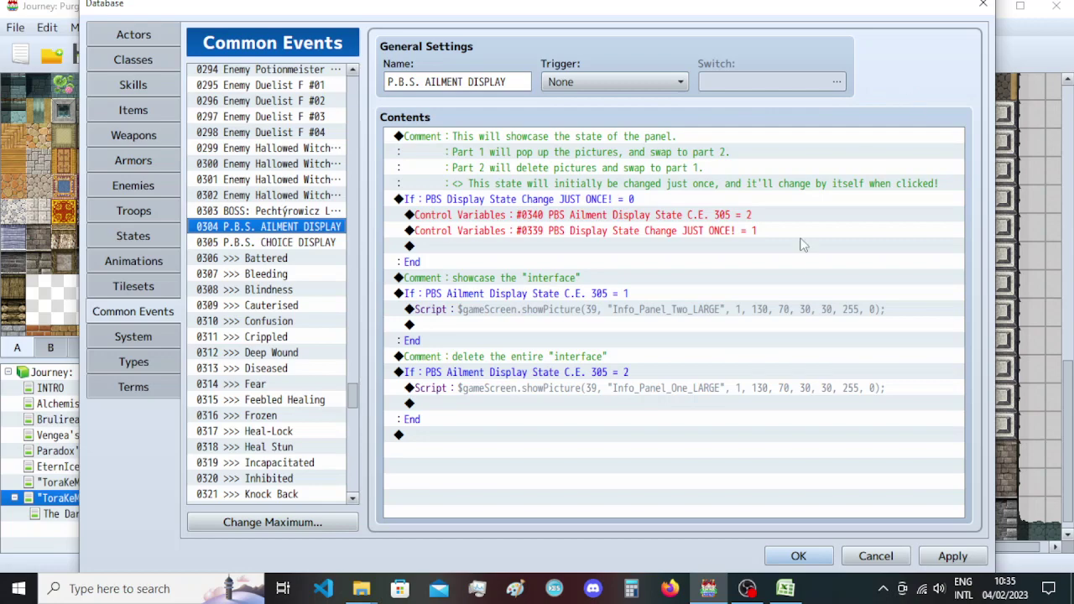
click(651, 327)
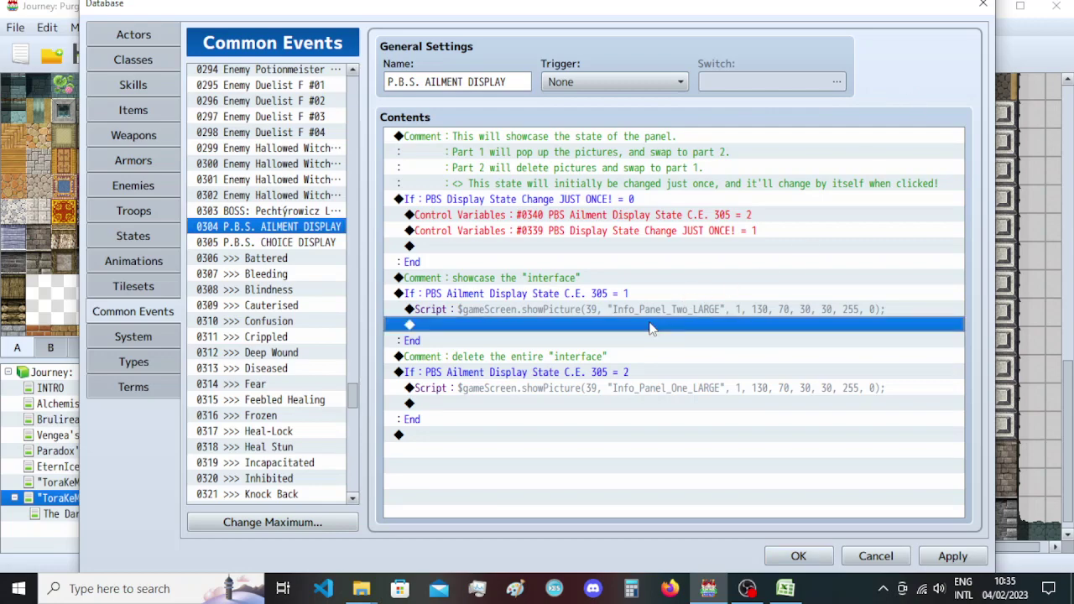
double_click(651, 328)
click(566, 281)
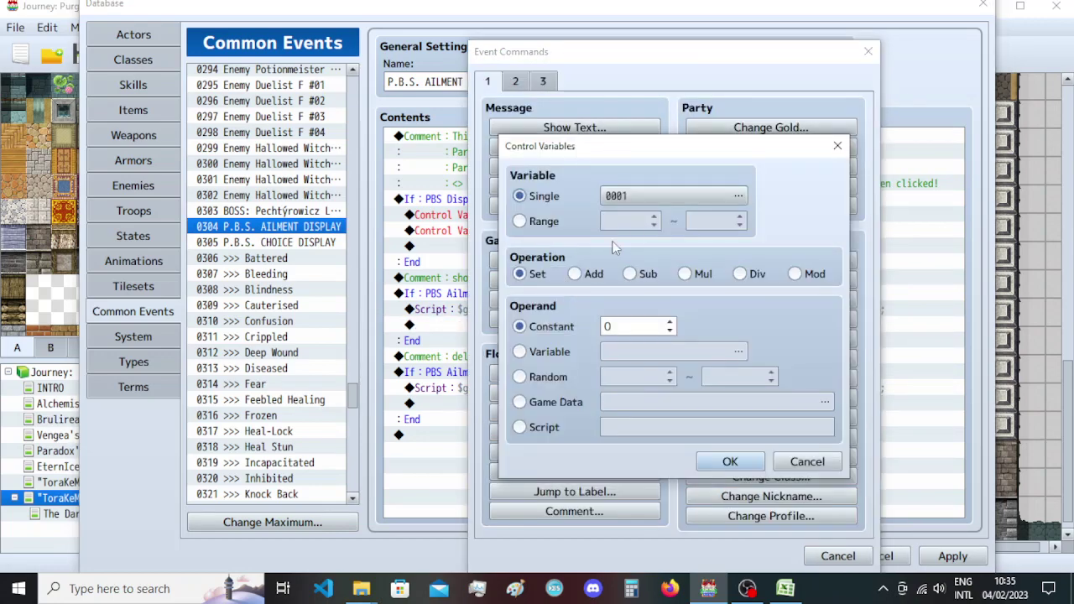
click(671, 196)
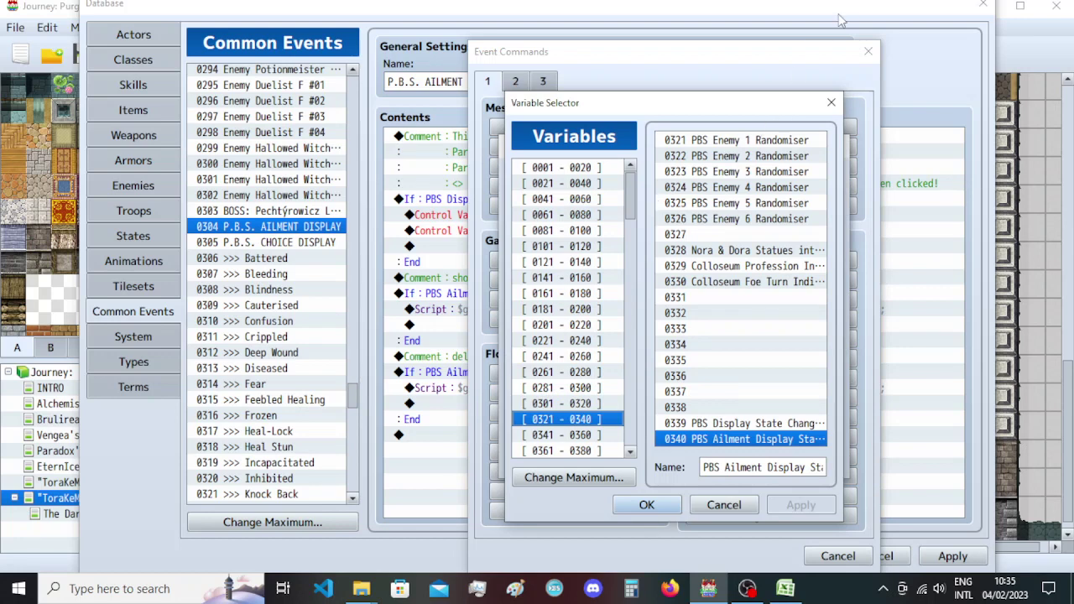
click(831, 102)
click(837, 145)
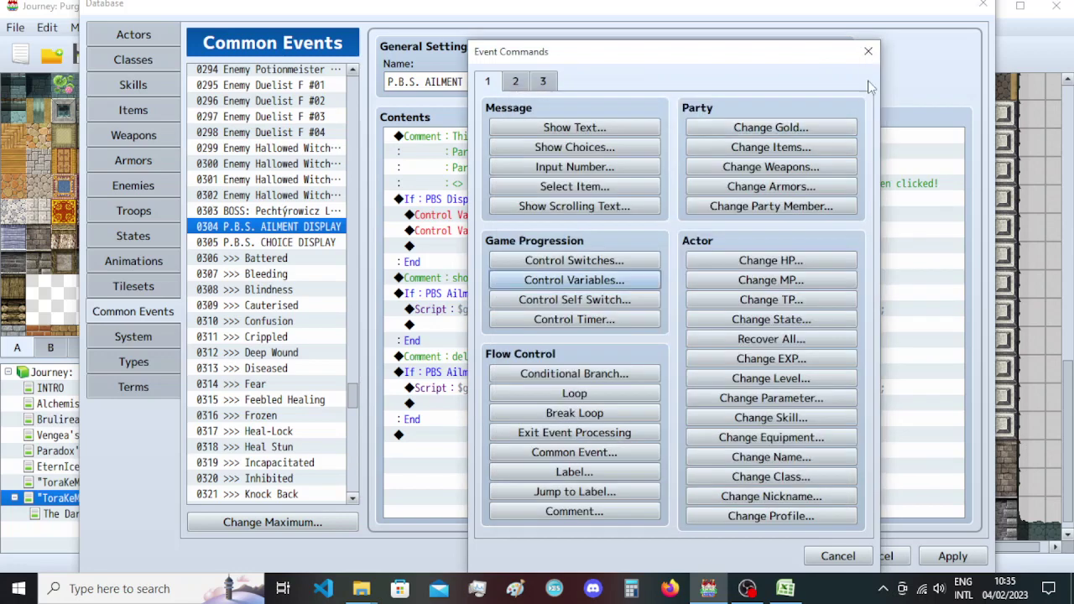
click(869, 51)
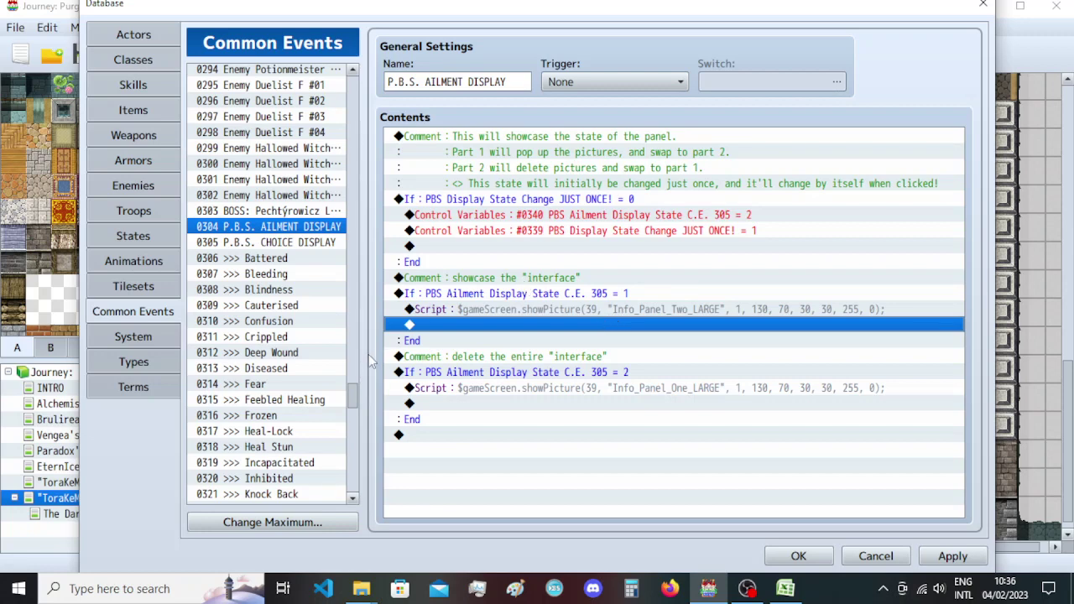
Copy the picture 39 Info_Panel_Ailments_List_Indicator script line from the Player Choice Panel section of common event 0052 Colloseum Picture Display.
drag(354, 404, 347, 136)
scroll(265, 413, down, 2)
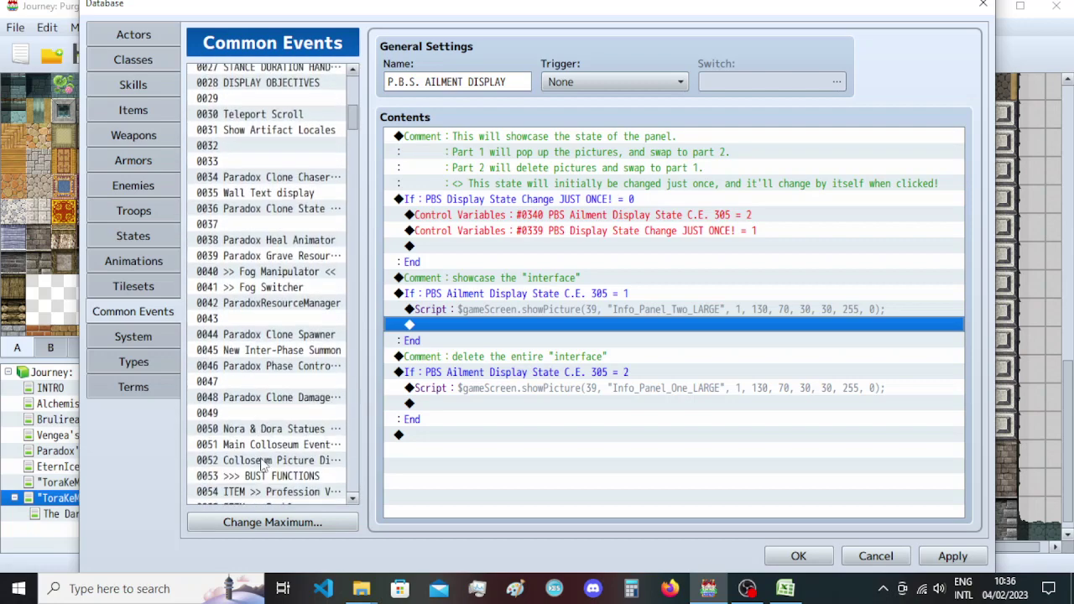
click(265, 460)
scroll(552, 402, down, 15)
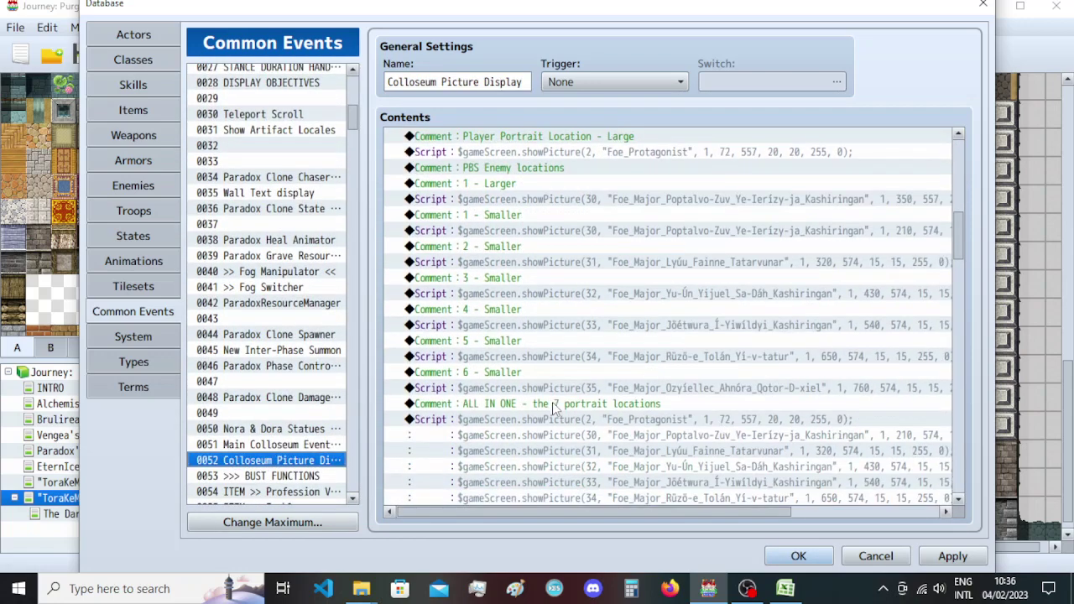
scroll(552, 402, down, 4)
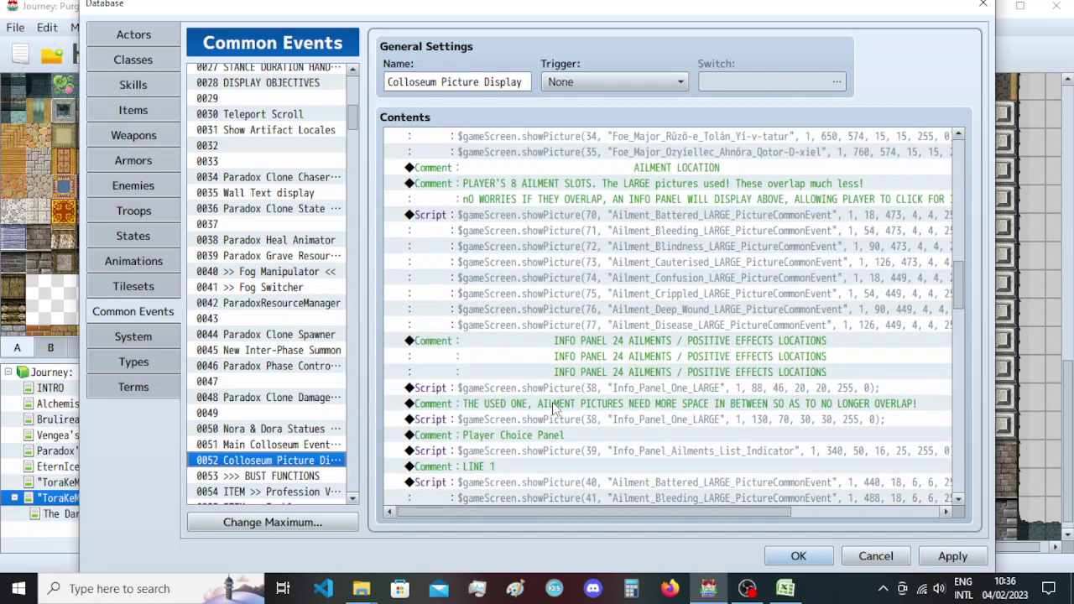
scroll(552, 407, down, 4)
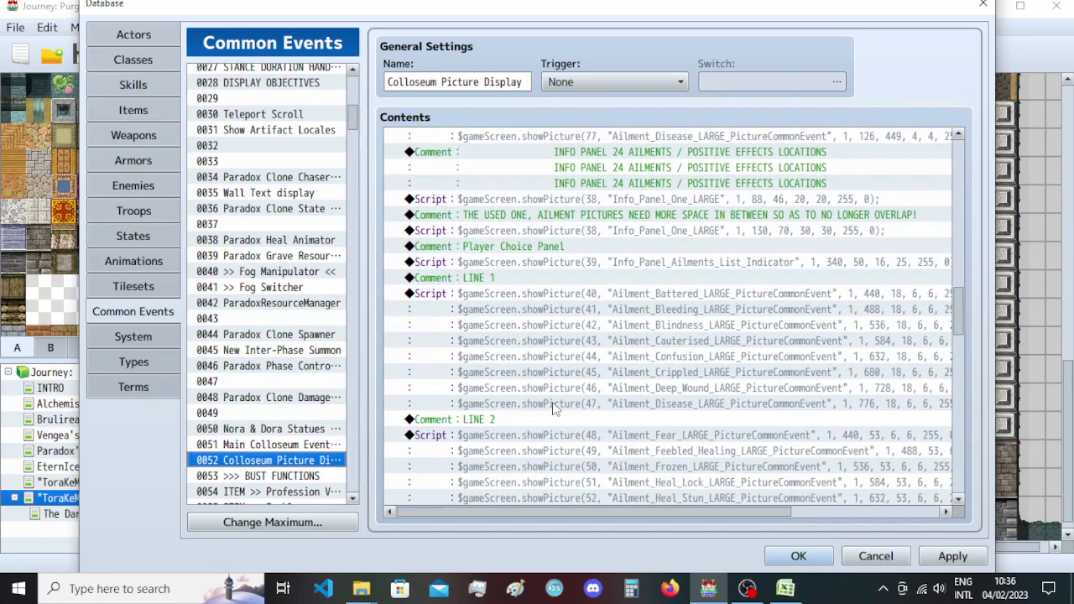
click(615, 266)
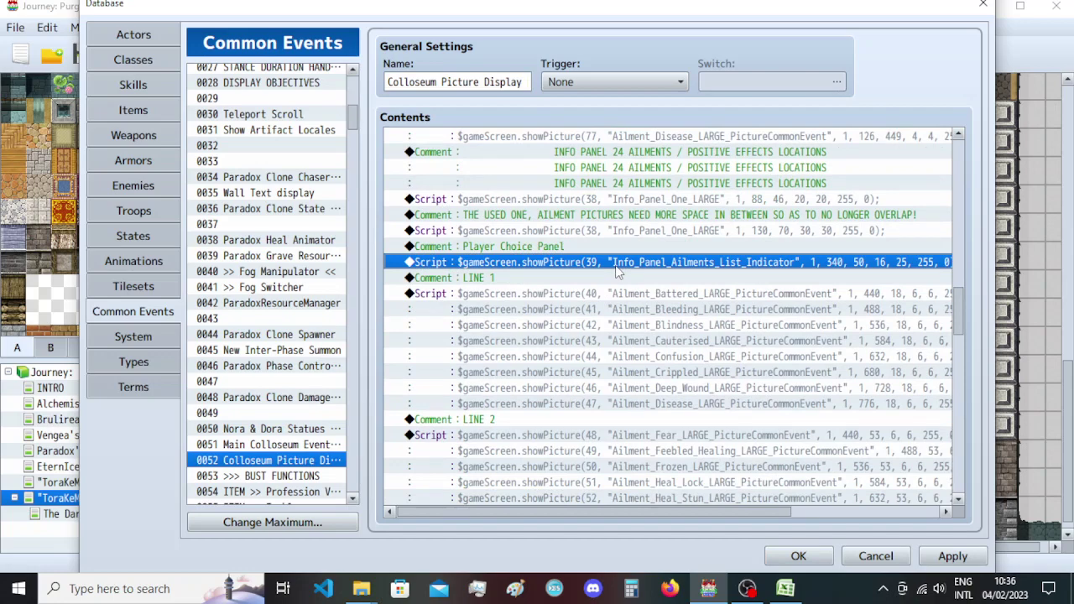
double_click(616, 266)
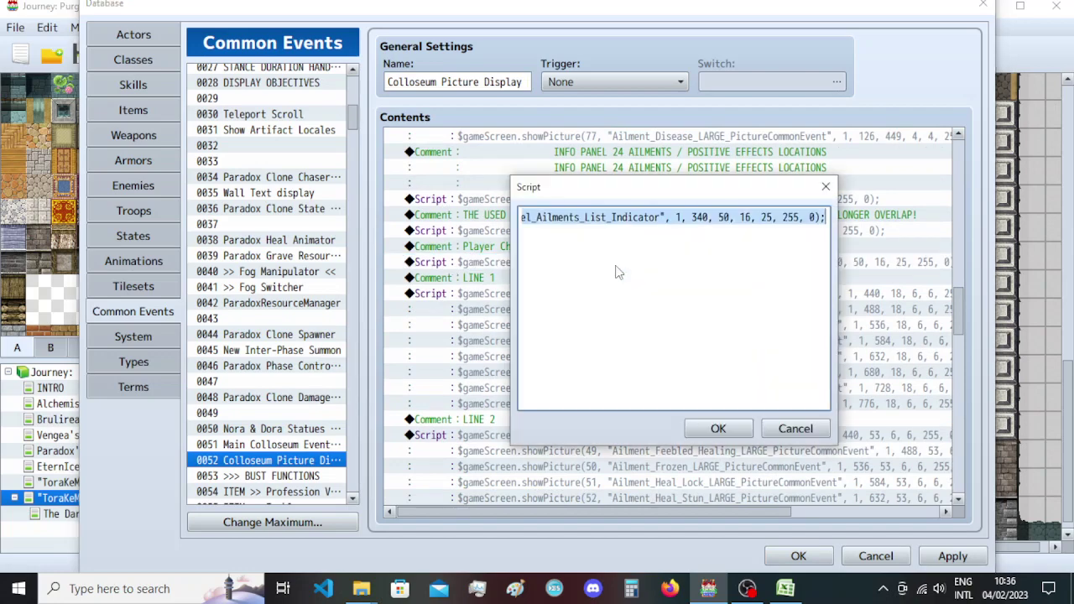
key(Escape)
Add the copied picture 39 Info_Panel_Ailments_List_Indicator script below the Info_Panel_Two_LARGE script in the state 1 branch of P.B.S. AILMENT DISPLAY.
drag(356, 116, 364, 360)
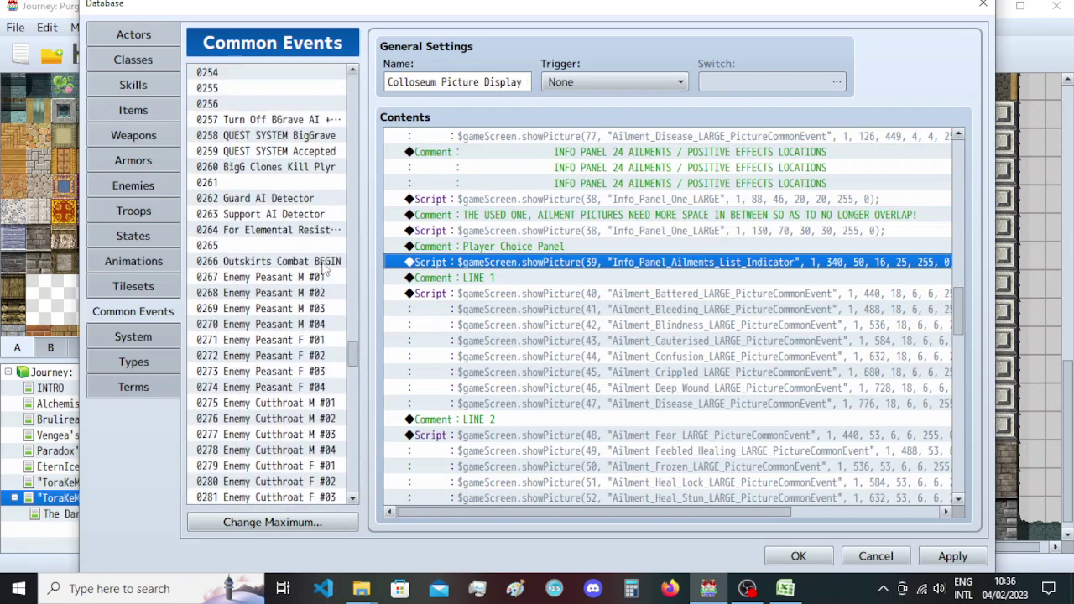
scroll(323, 267, down, 13)
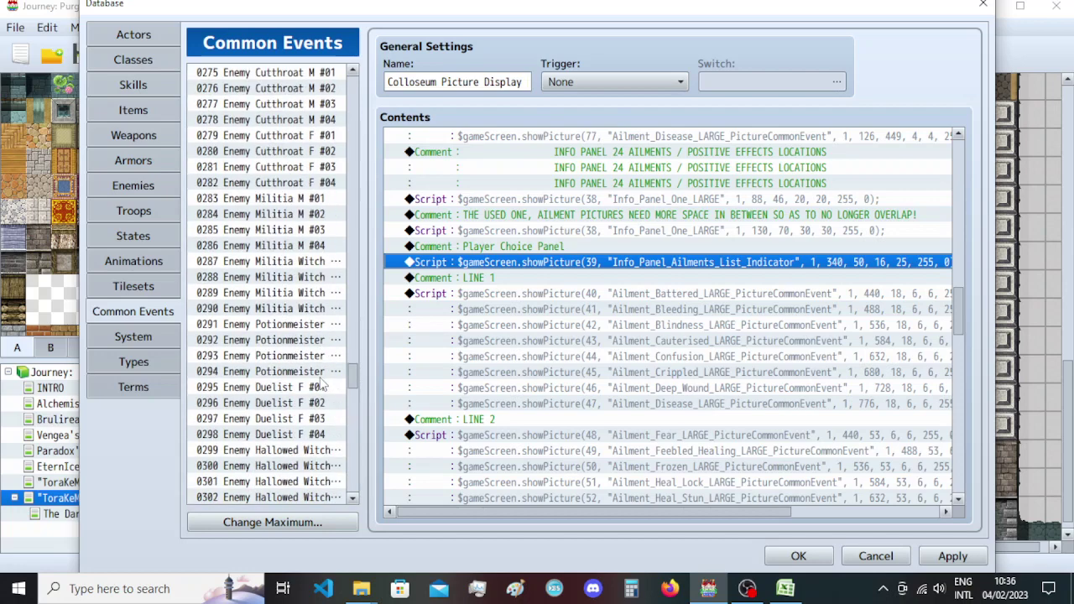
scroll(319, 387, down, 1)
click(304, 261)
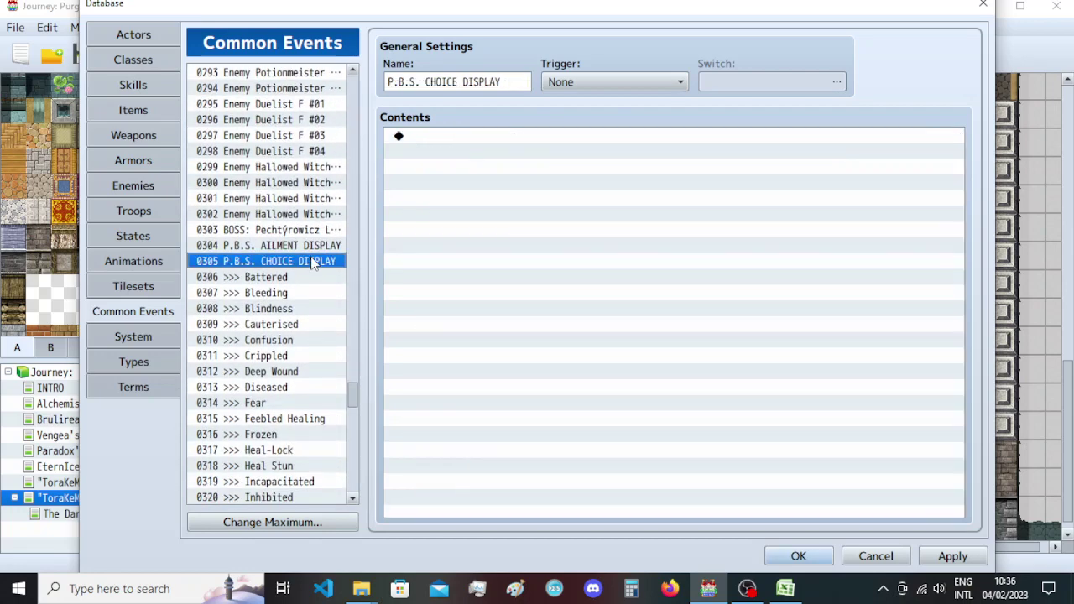
click(294, 245)
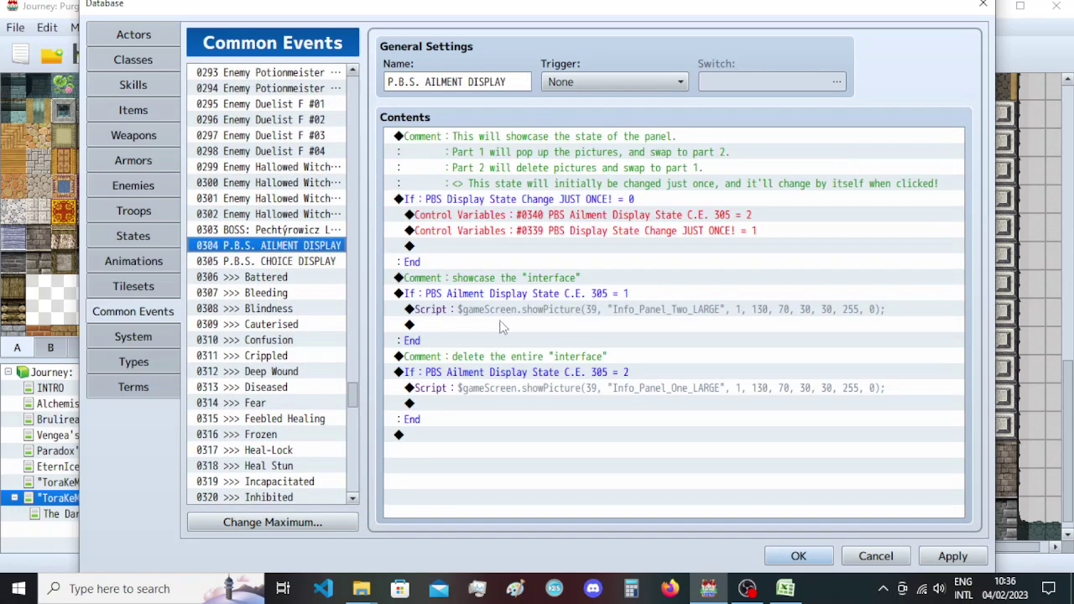
click(506, 325)
double_click(514, 333)
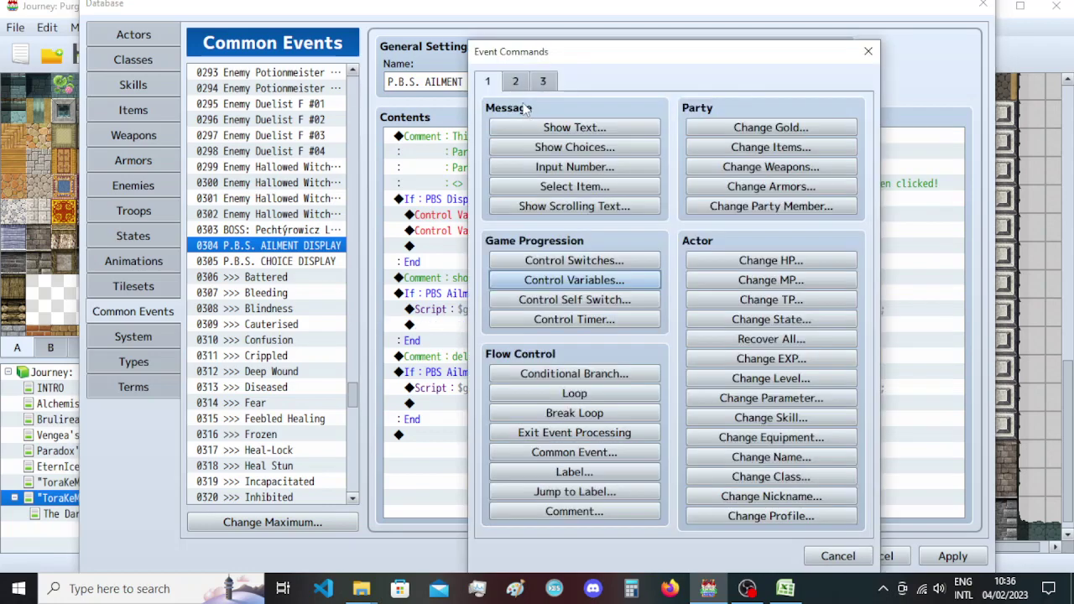
click(543, 80)
click(746, 491)
text($gameScreen.showPicture(39, "Info_Panel_Ailments_List_Indicator", 1, 340, 50, 16, 25, 255, 0);)
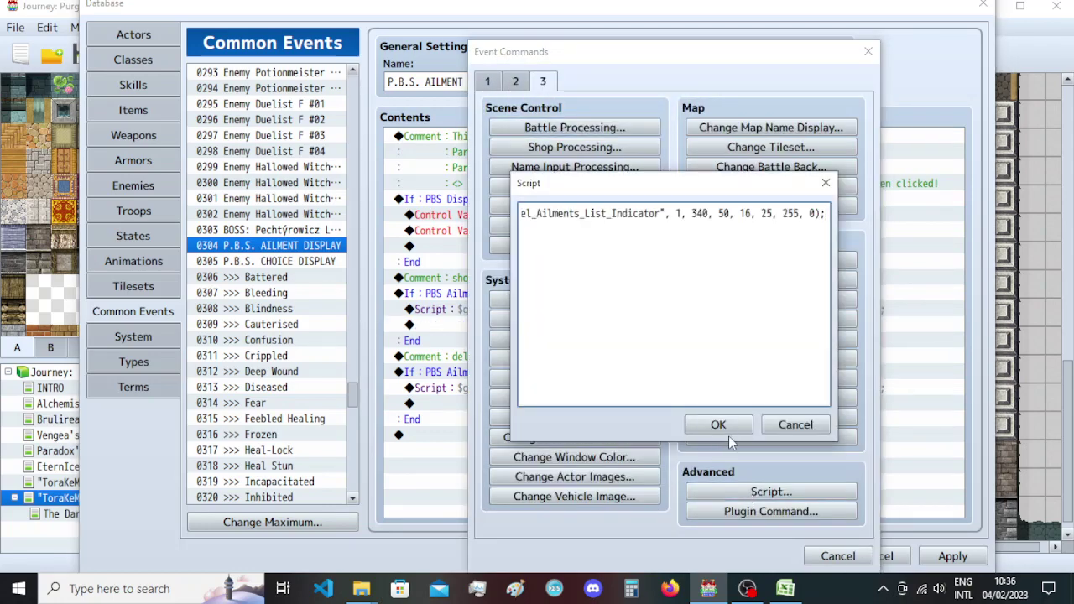
click(722, 428)
click(598, 329)
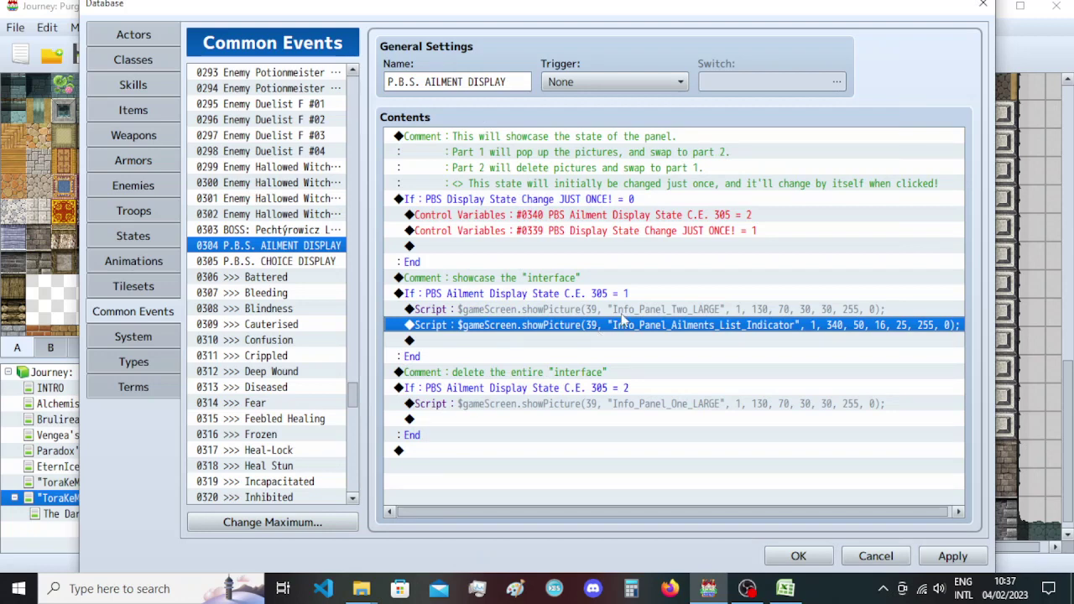
Set the picture ID in the Info_Panel_Two_LARGE script to 38.
double_click(625, 310)
double_click(530, 217)
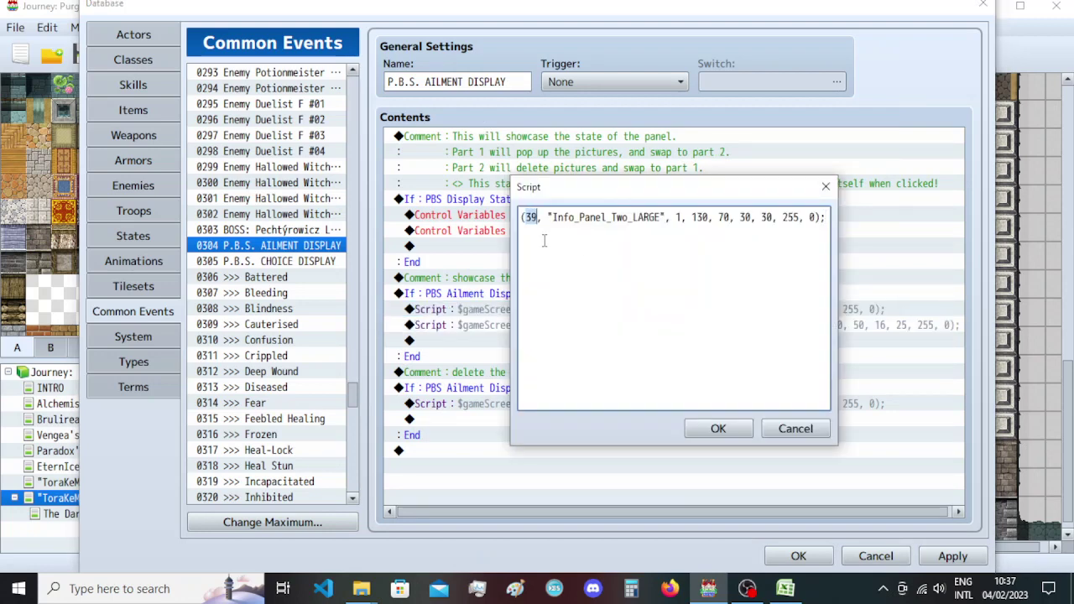
text(38)
click(715, 428)
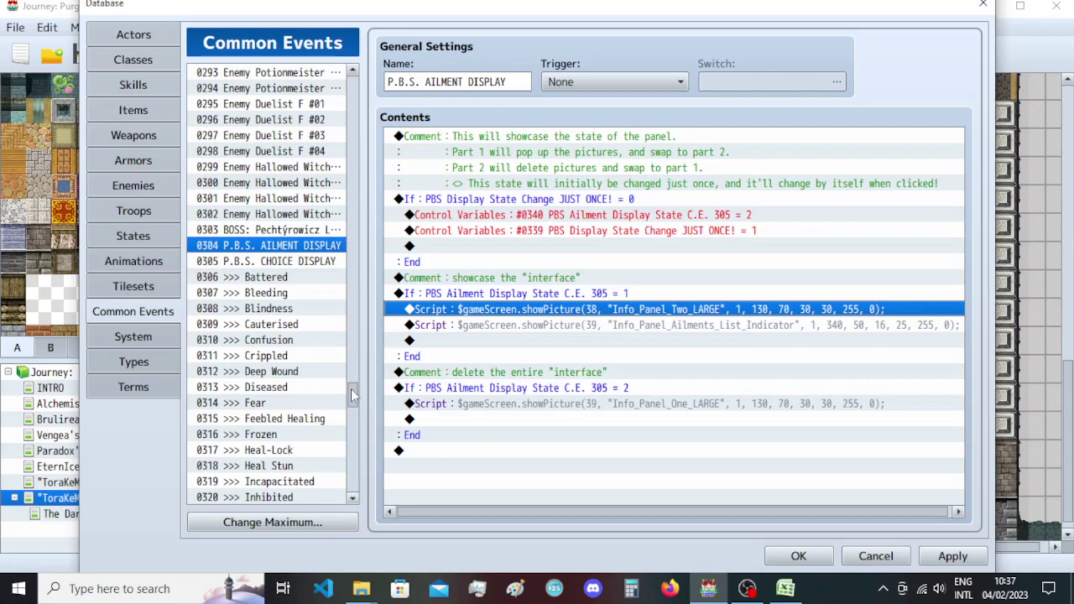
Examine the info panel and Player Choice Panel picture scripts in common event 0052 Colloseum Picture Display, and check P.B.S. CHOICE DISPLAY.
drag(351, 388, 351, 122)
click(269, 391)
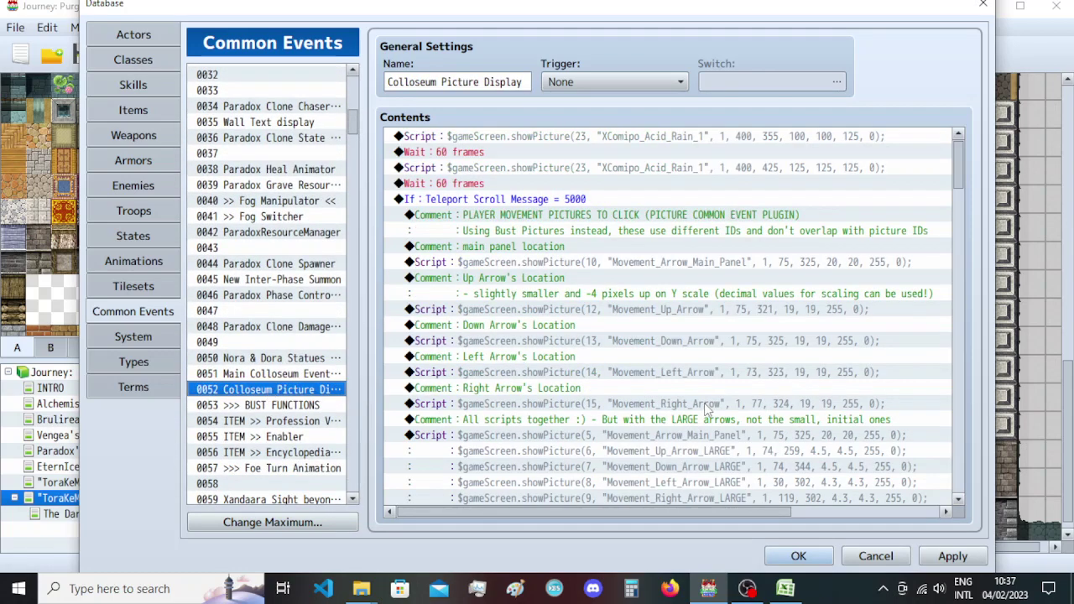
scroll(705, 405, down, 10)
scroll(704, 411, down, 4)
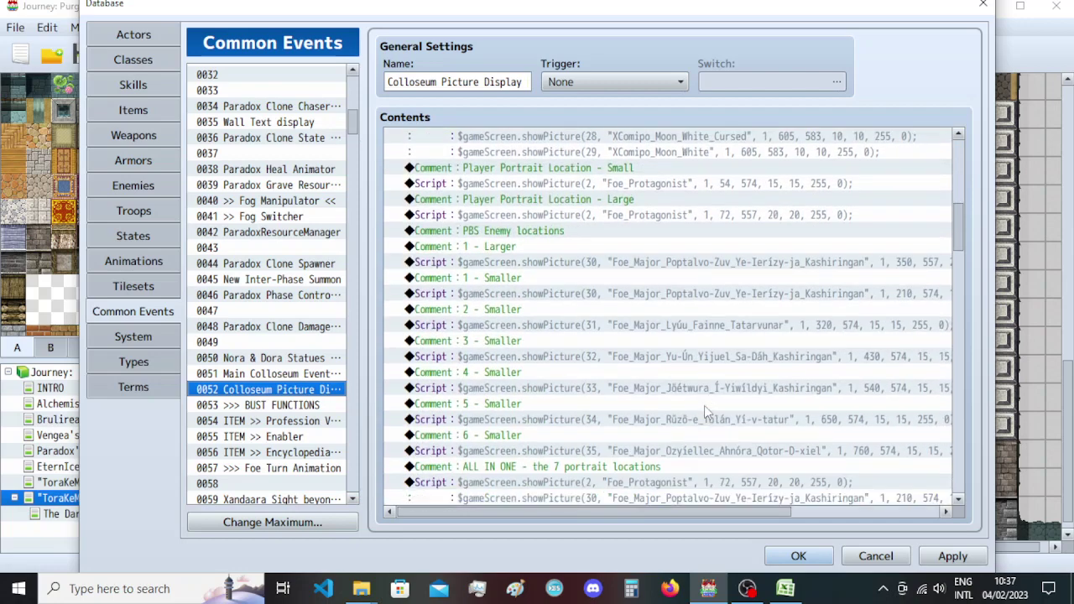
scroll(706, 413, down, 7)
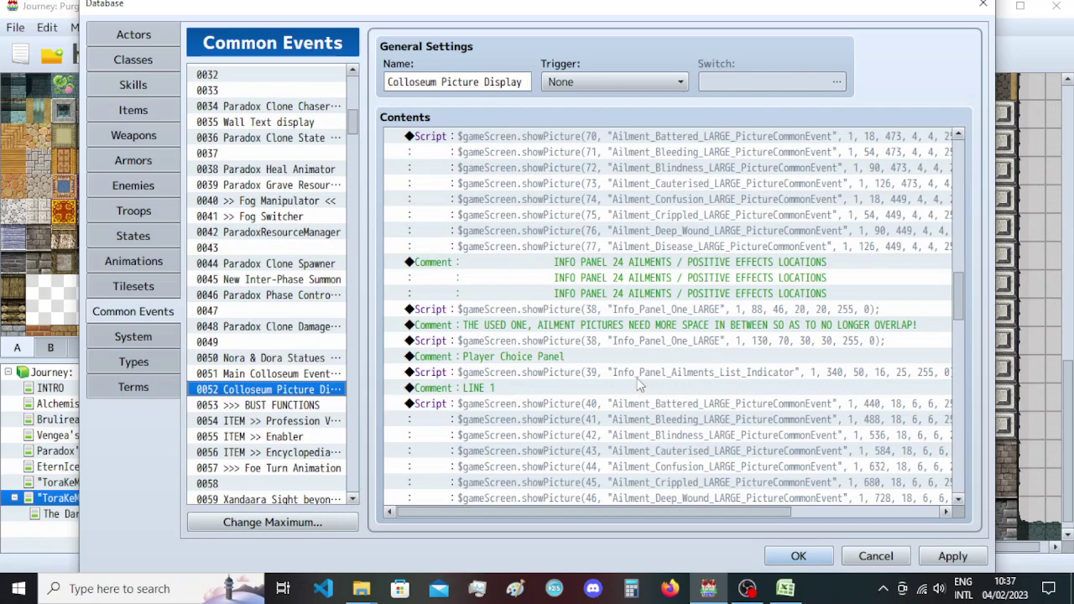
drag(357, 126, 362, 390)
scroll(274, 388, down, 2)
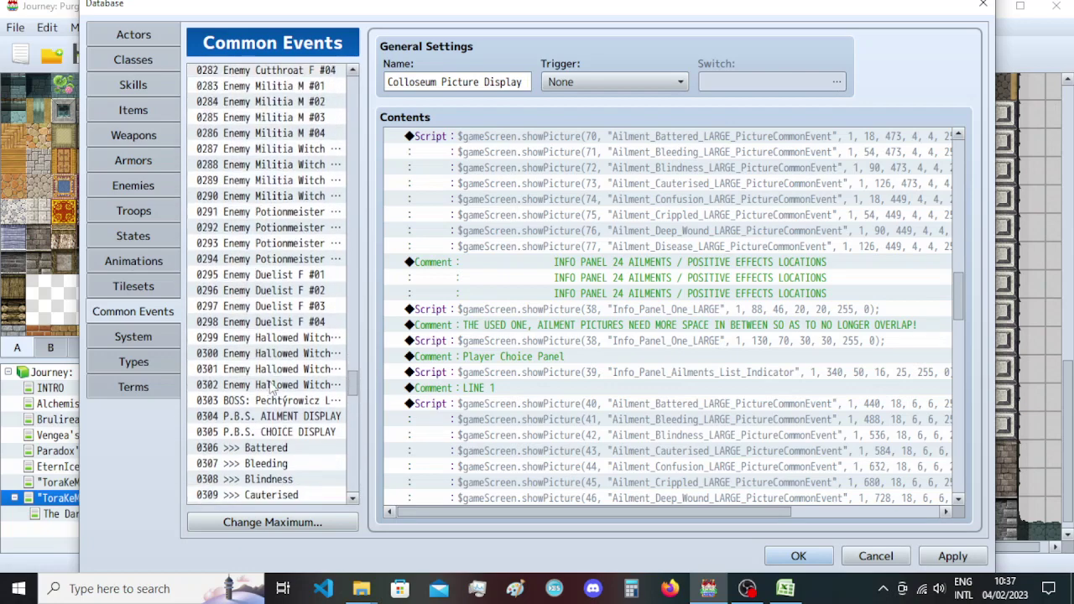
click(300, 416)
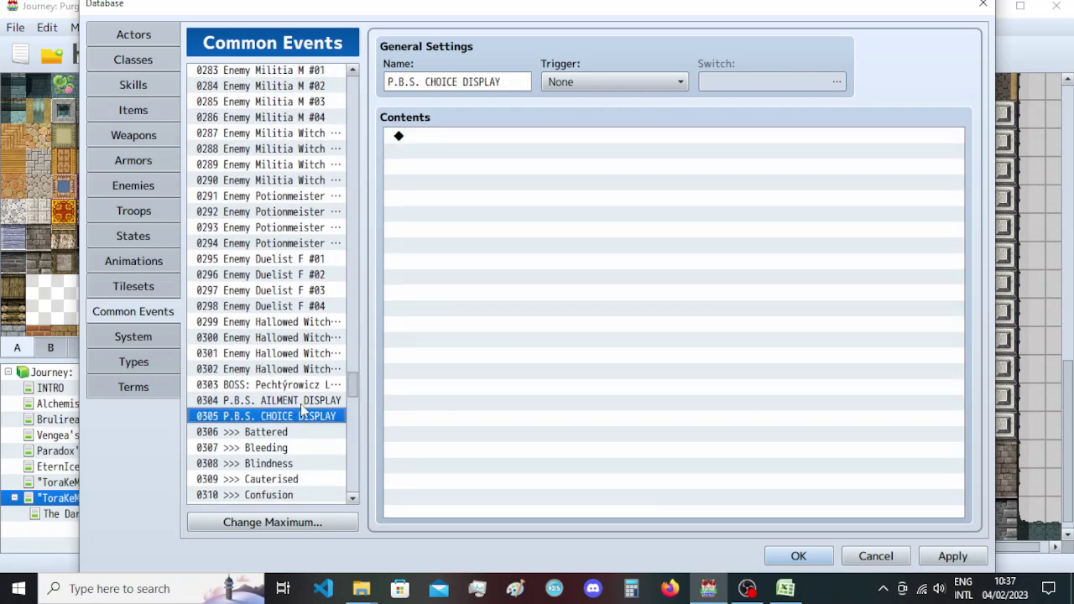
Set the picture ID to 38 in the Info_Panel_One_LARGE script of P.B.S. AILMENT DISPLAY's state 2 branch.
click(300, 402)
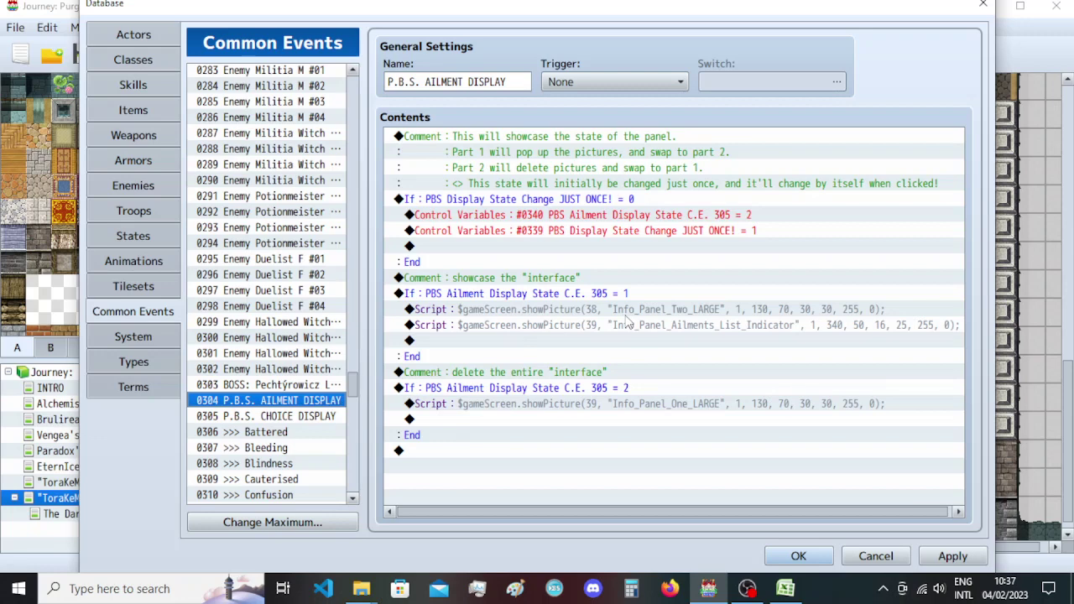
click(636, 404)
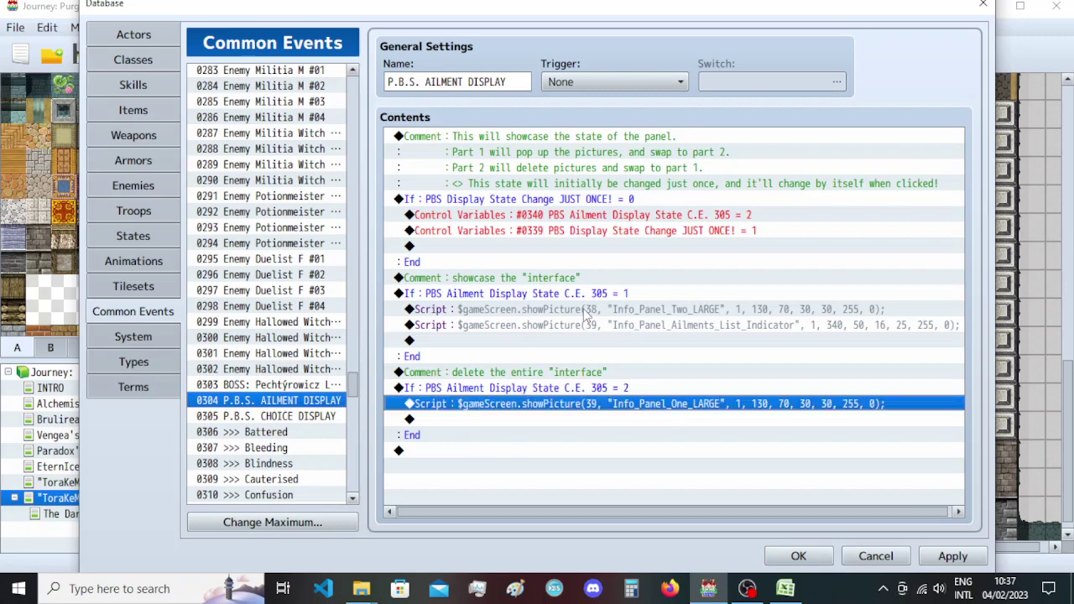
key(Return)
click(532, 216)
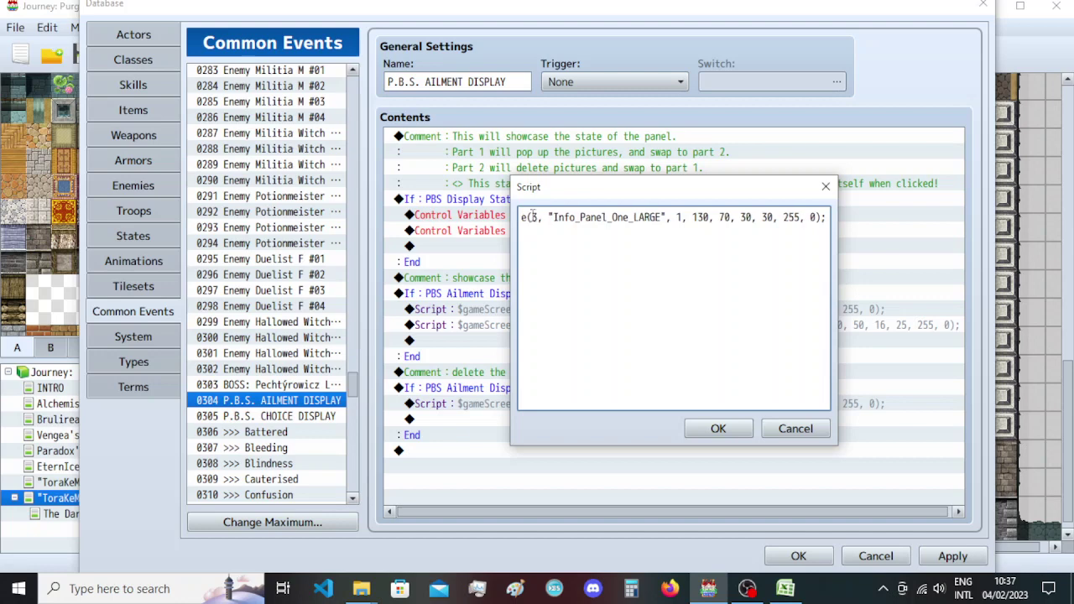
text(8)
click(713, 430)
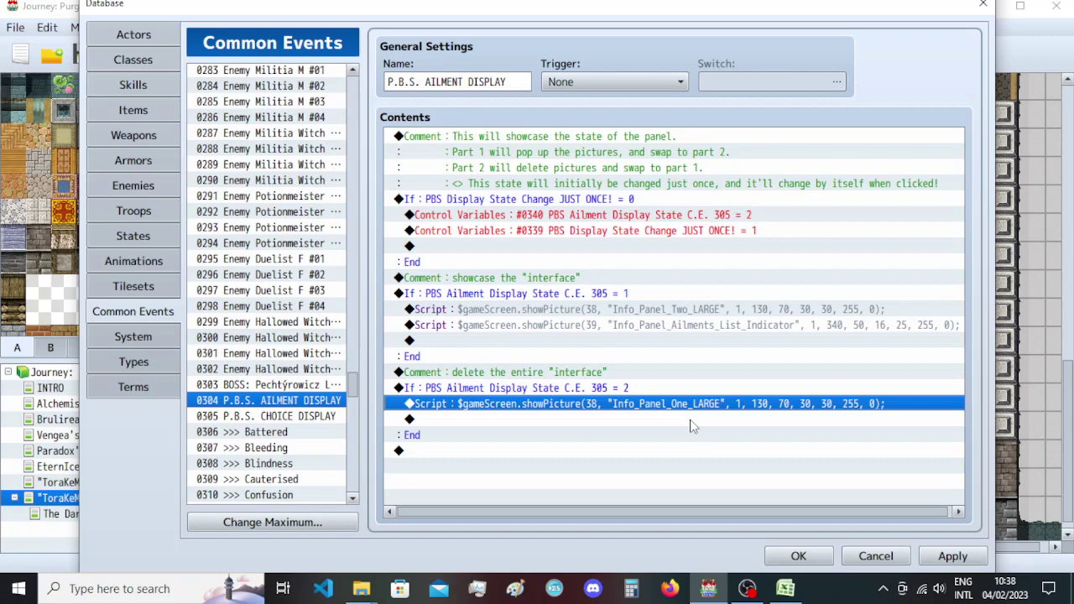
Add an Erase Picture command for picture 38 below the Info_Panel_One_LARGE script.
click(692, 420)
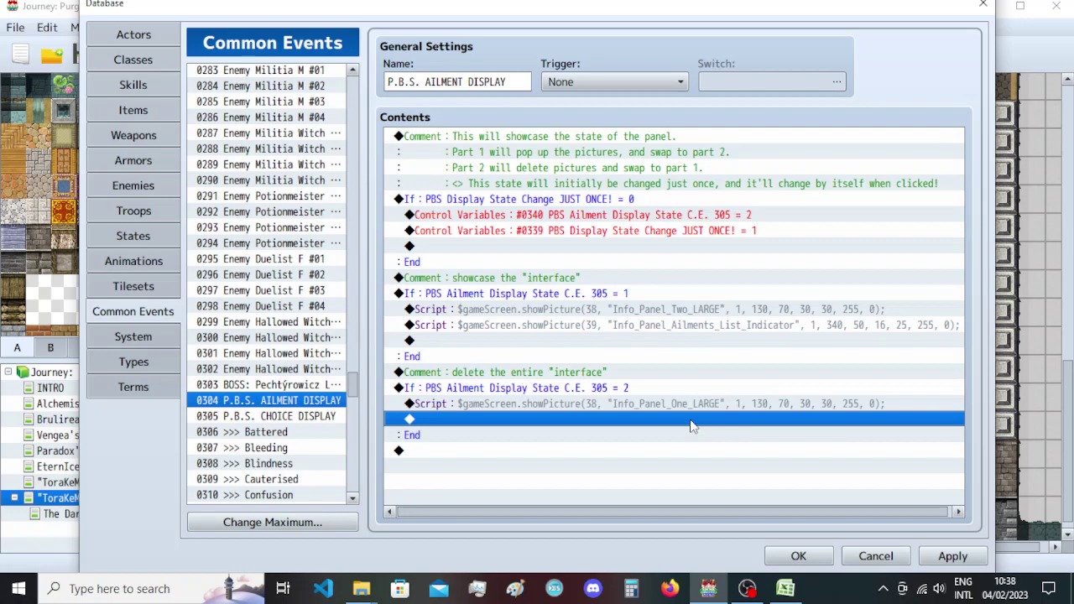
double_click(692, 425)
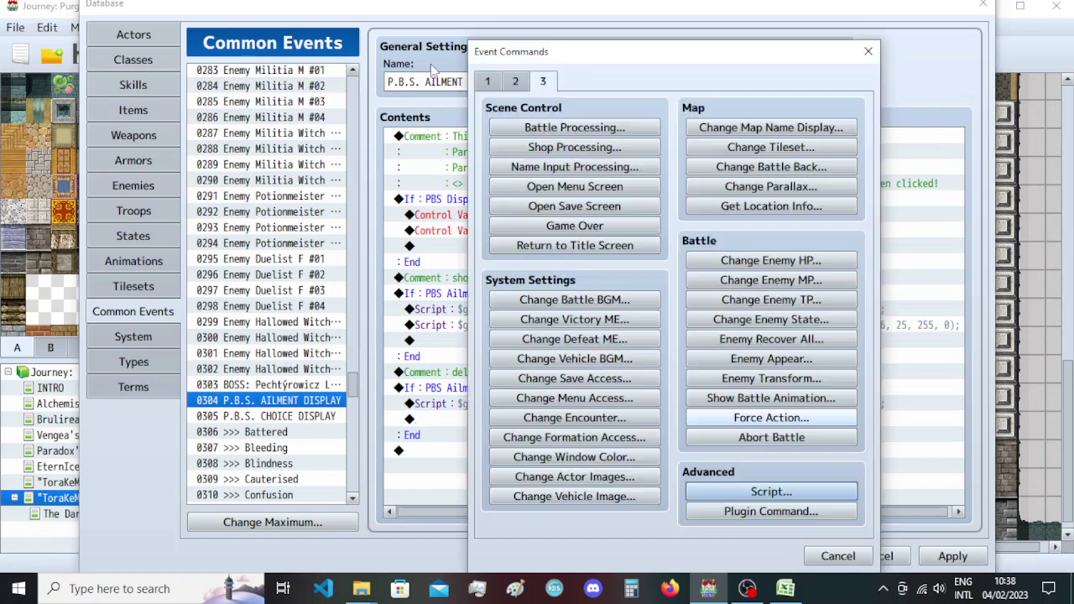
click(517, 84)
click(537, 511)
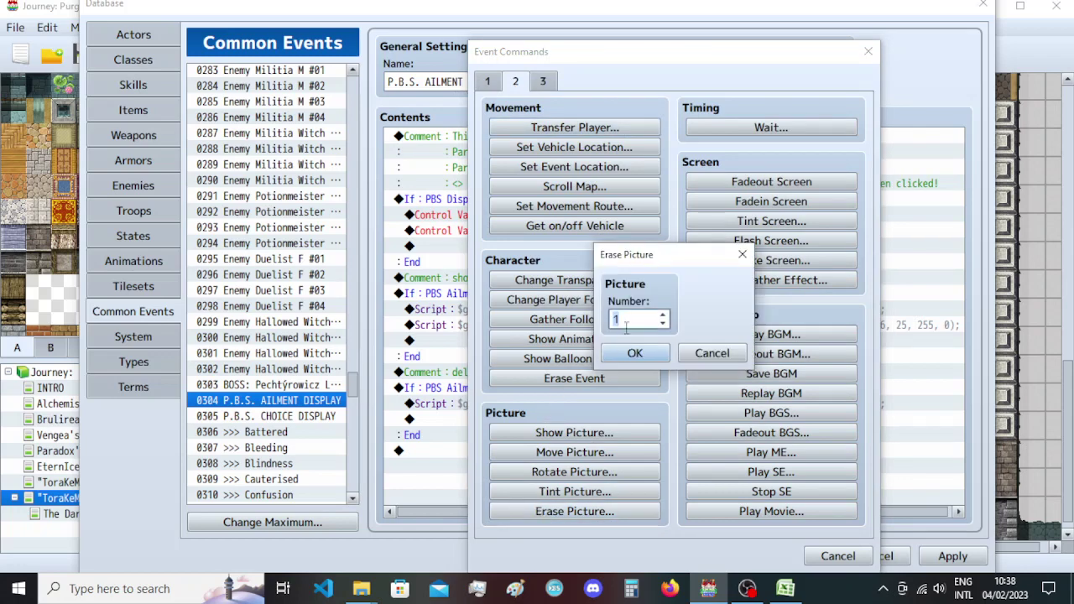
text(38)
key(Return)
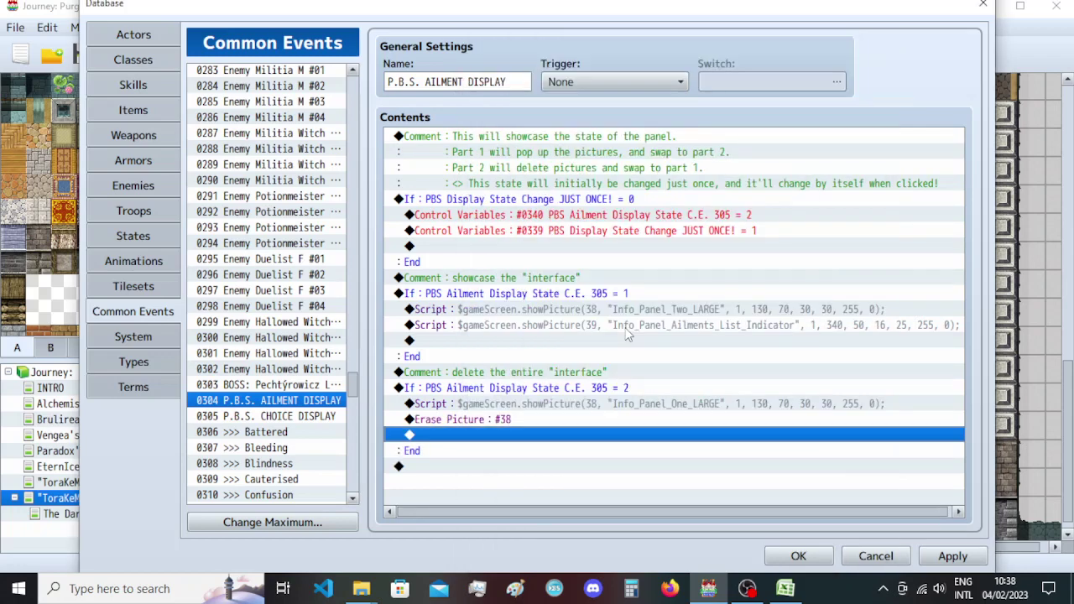
Change the Erase Picture command in the state 2 branch to picture 39.
double_click(576, 419)
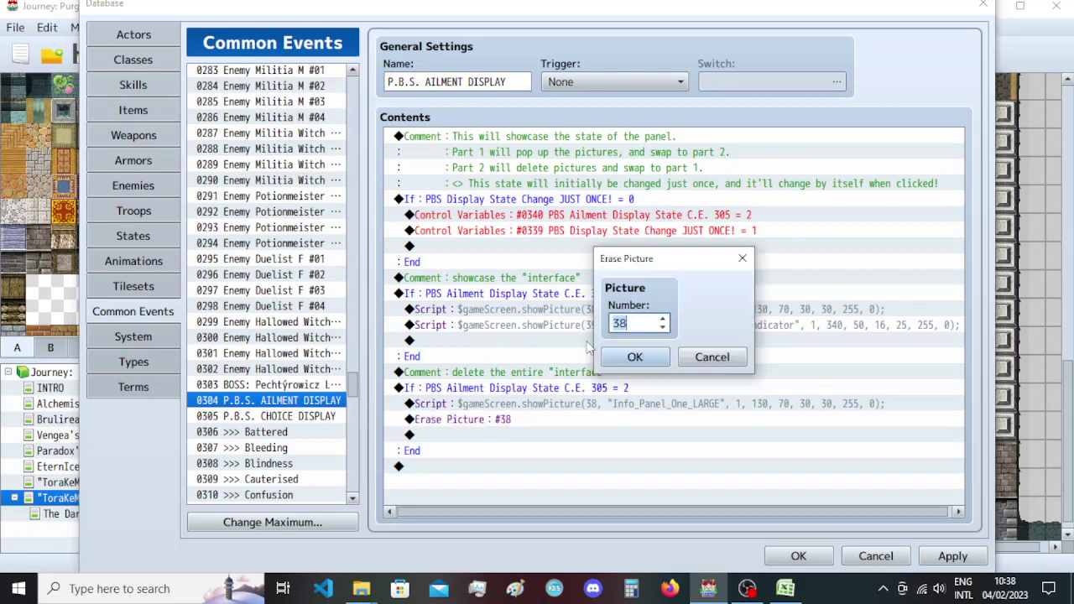
scroll(631, 324, up, 1)
key(Return)
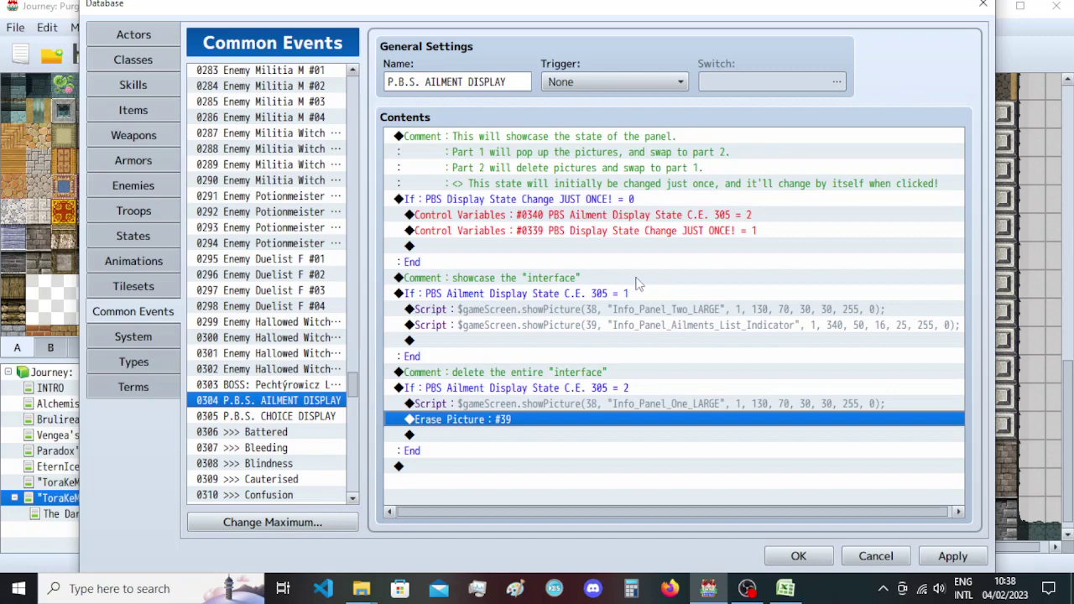
Start a Control Variables command at the end of the state 1 branch and name variable 0338 "PBS Choice 1 - 6".
click(606, 340)
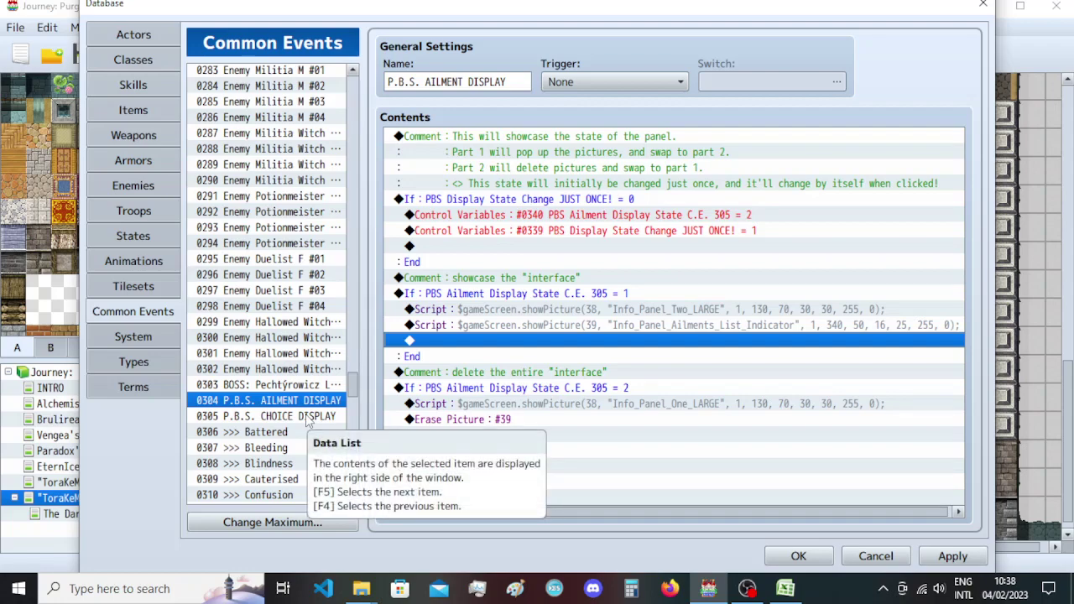
double_click(527, 340)
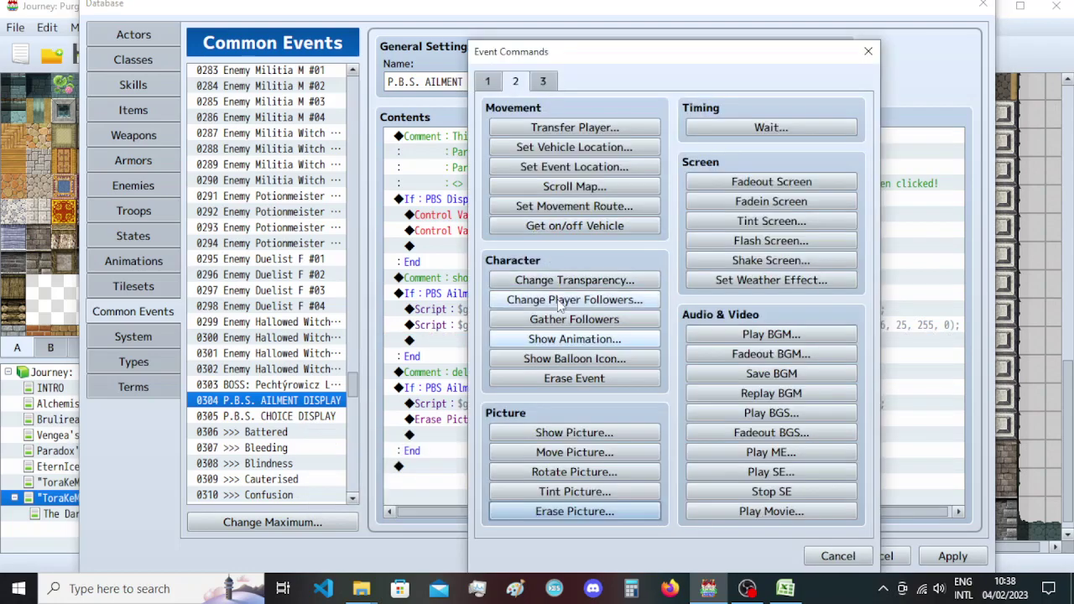
click(487, 80)
click(560, 300)
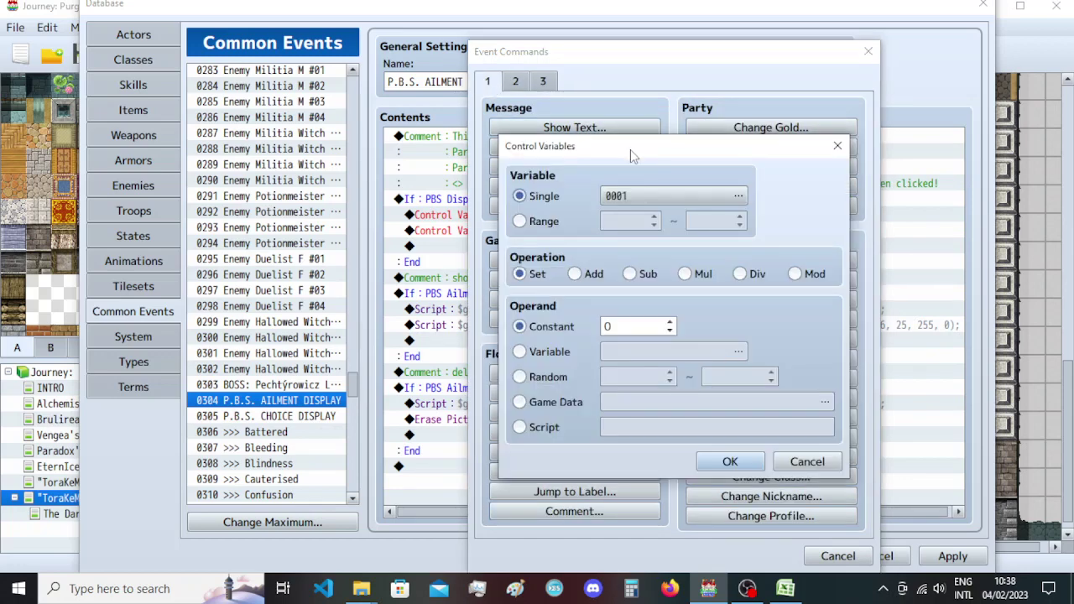
drag(630, 150, 610, 147)
click(630, 188)
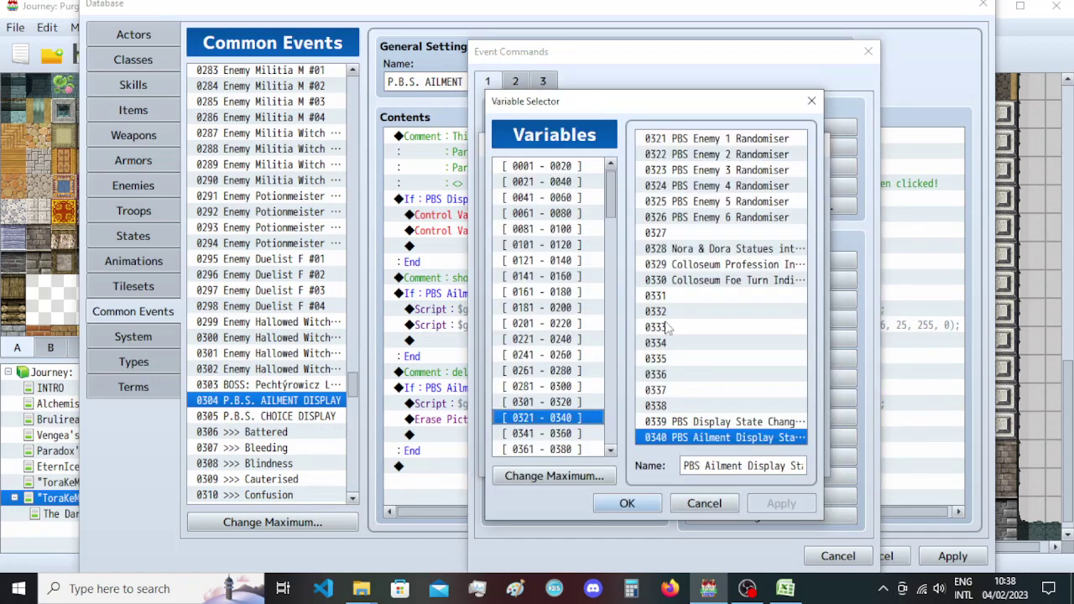
click(691, 405)
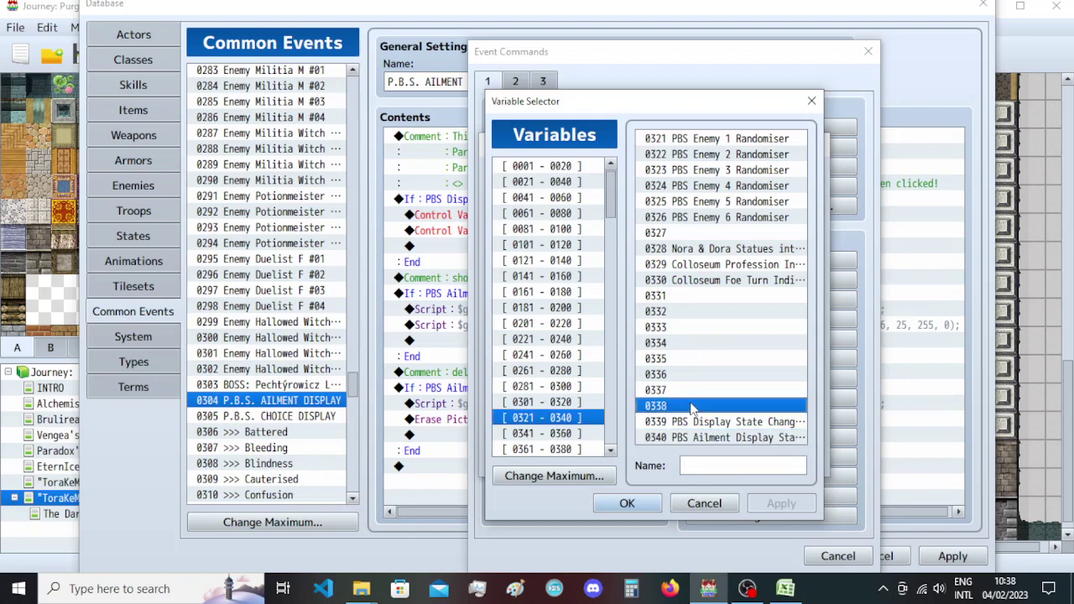
click(705, 469)
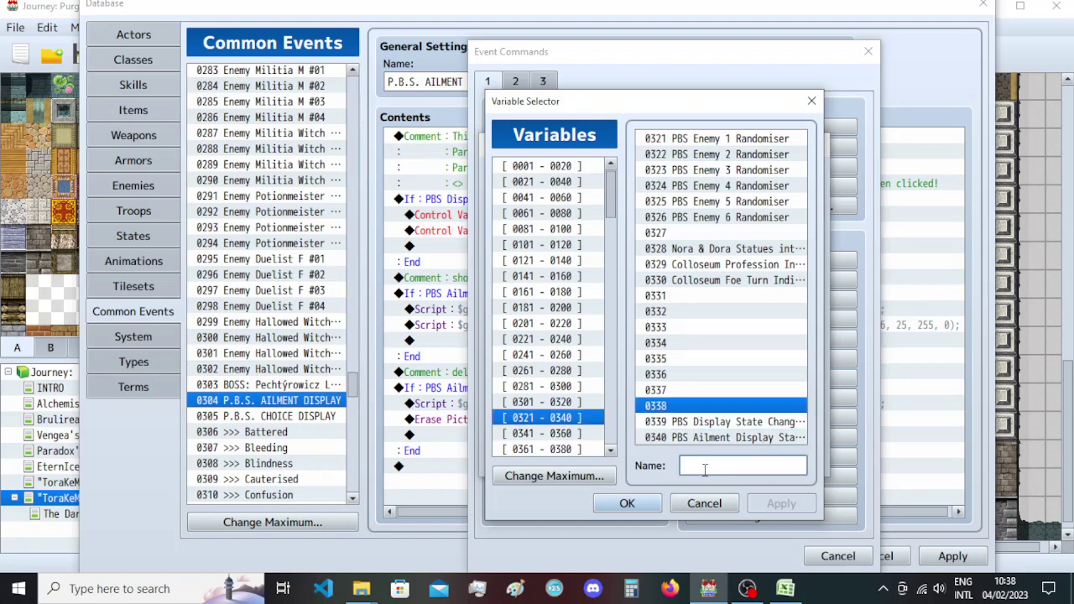
text(PBS)
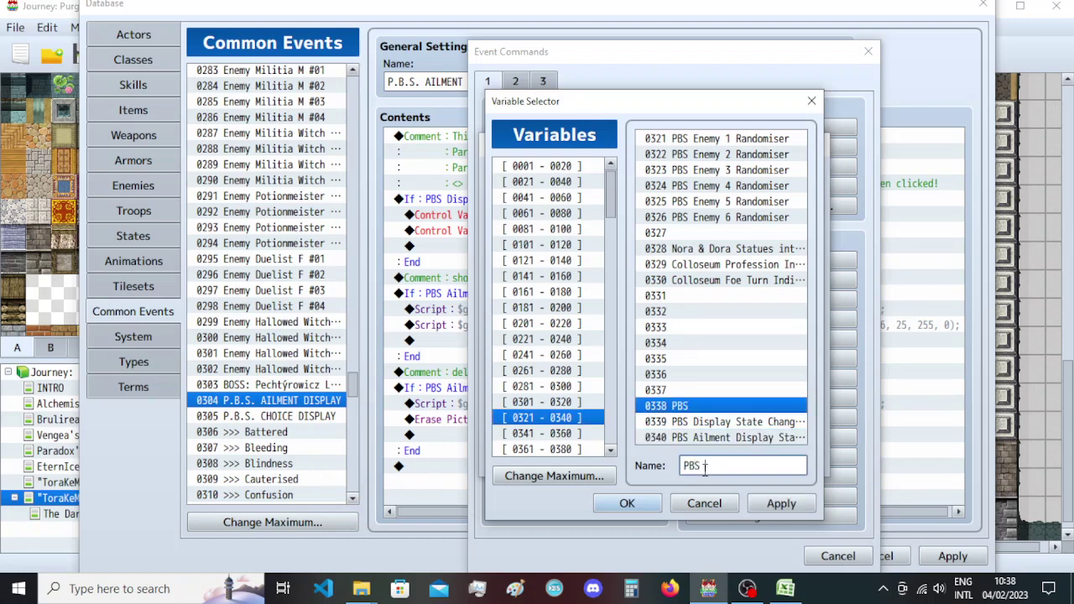
text( Choice)
text(1 - 6)
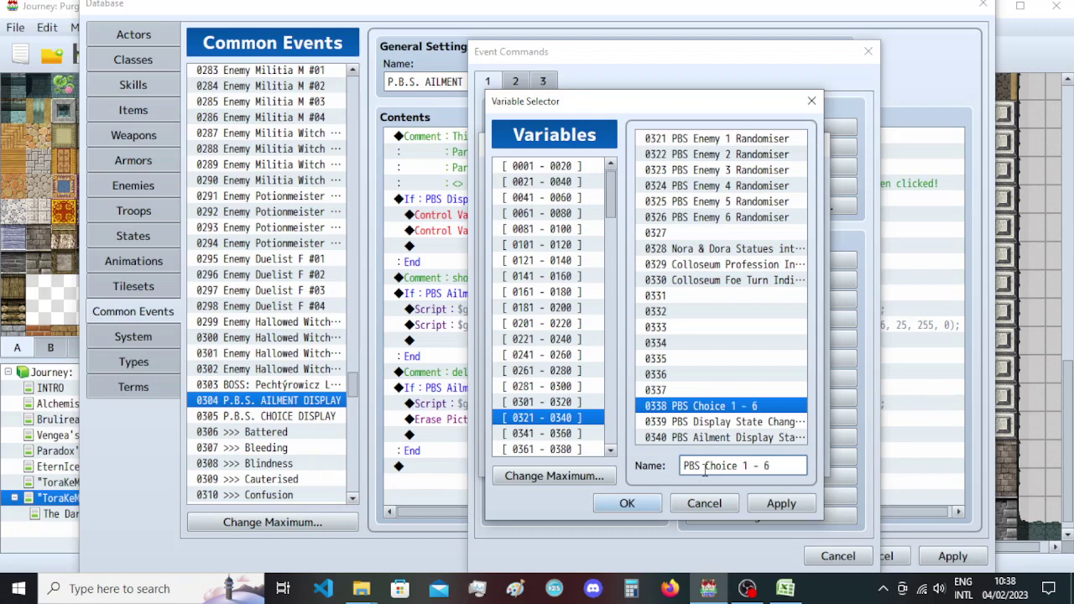
click(780, 504)
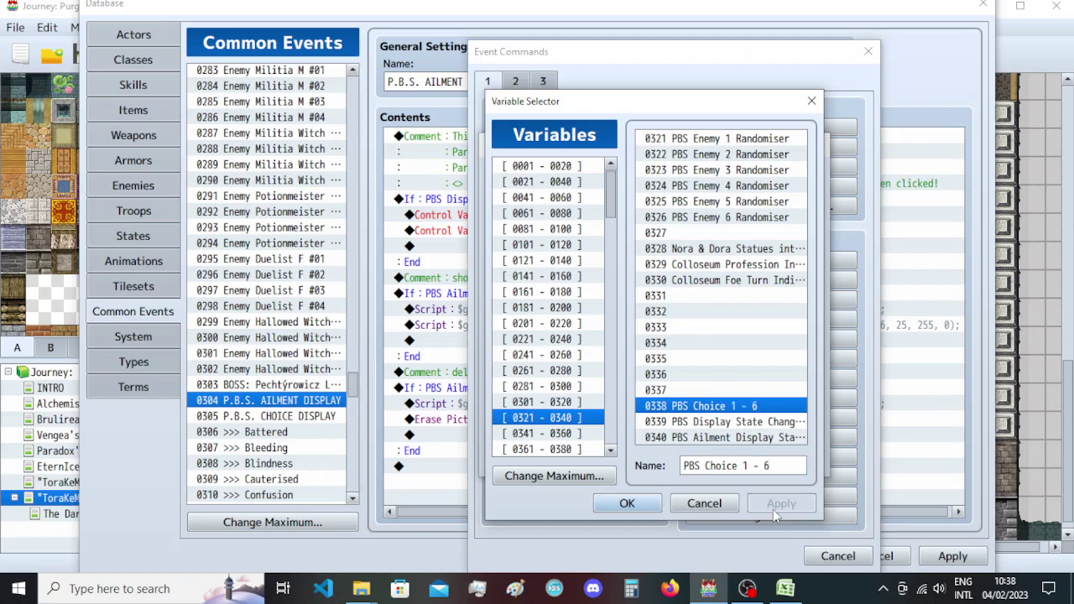
Complete the Control Variables command so that variable 0338 PBS Choice 1 - 6 is set to 1.
click(628, 504)
click(703, 460)
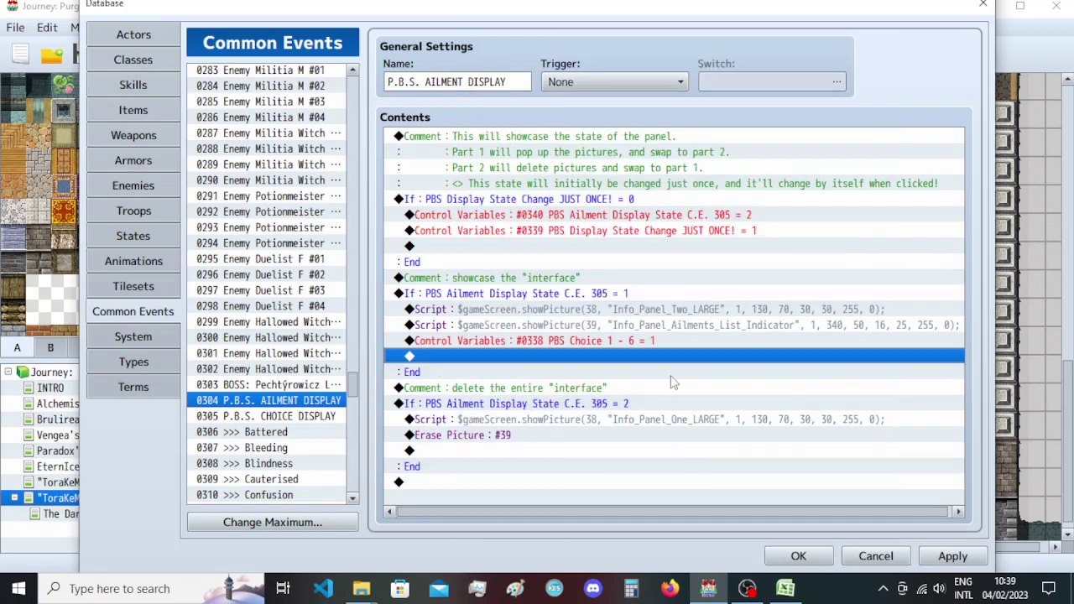
click(669, 343)
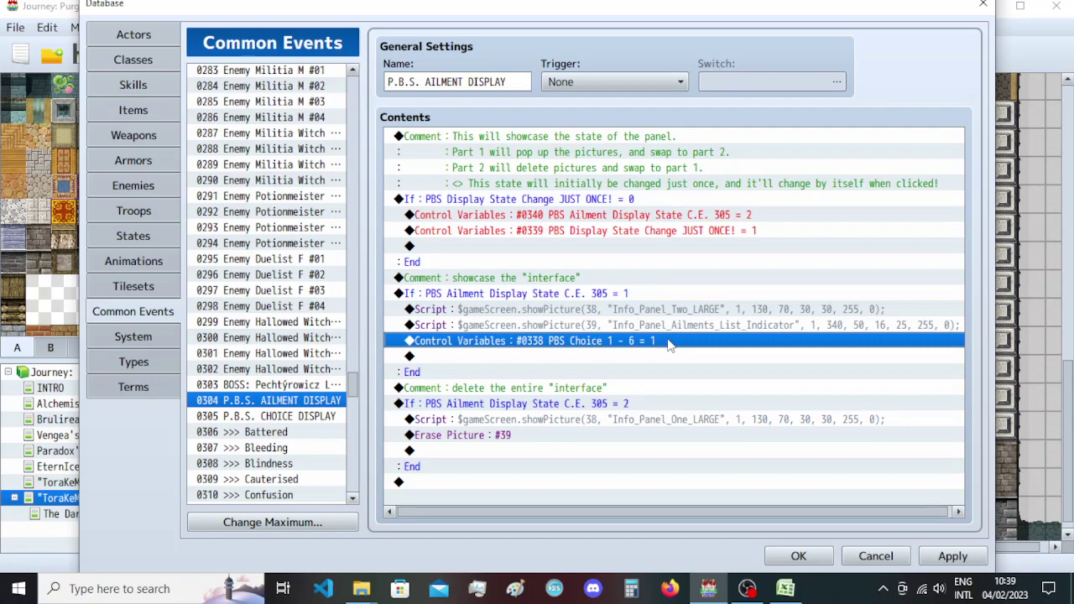
Rename variable 0338 to "PBS Choice 1 --> 6" through the Control Variables command in the state 1 branch.
double_click(668, 342)
click(785, 465)
double_click(600, 342)
click(761, 271)
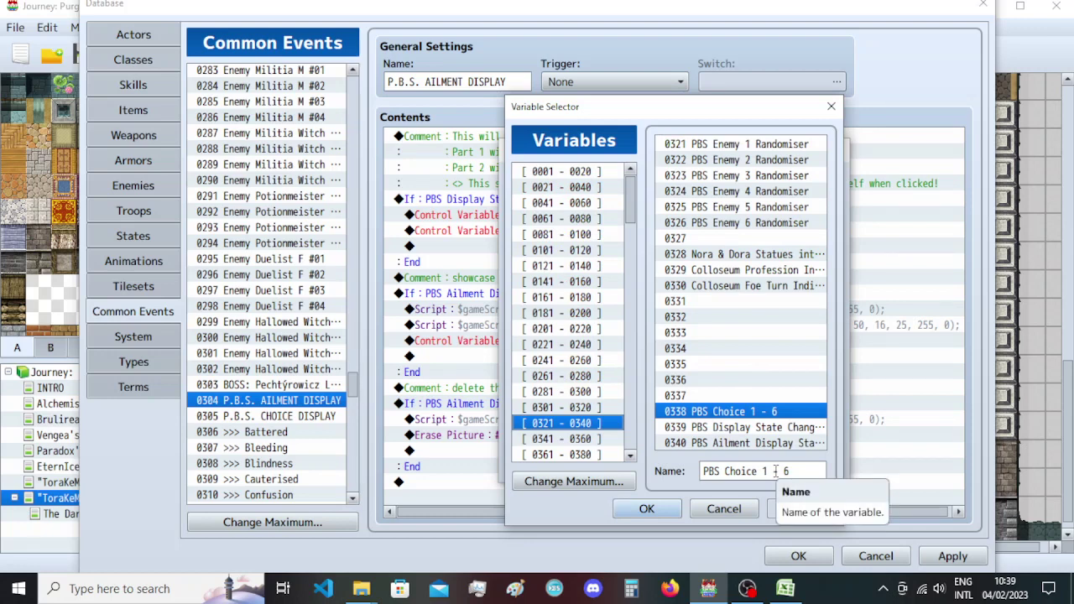
drag(777, 471, 703, 470)
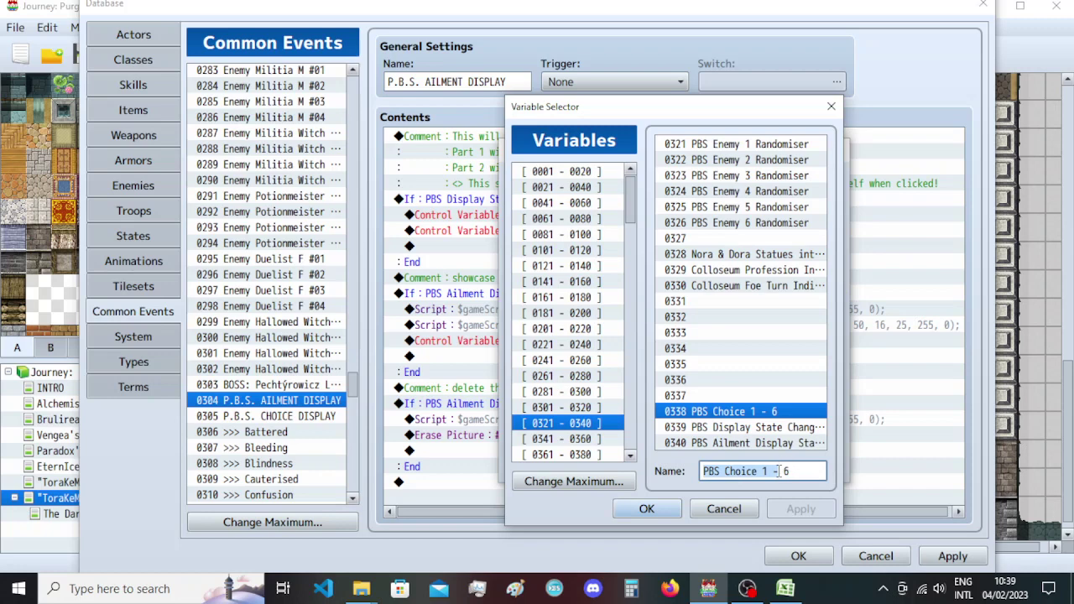
click(778, 471)
text(-)
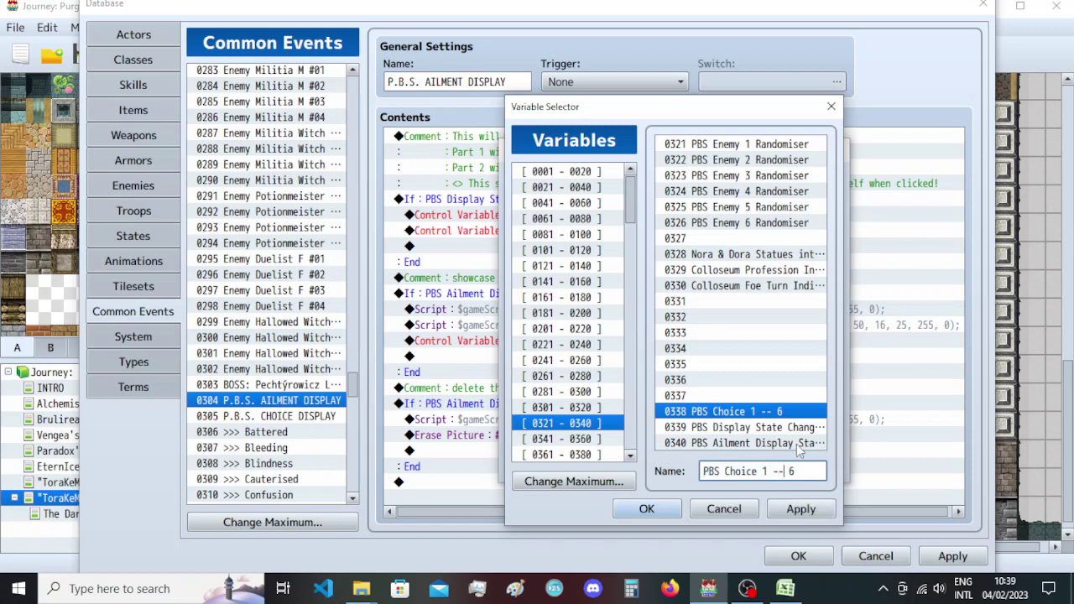
text(>)
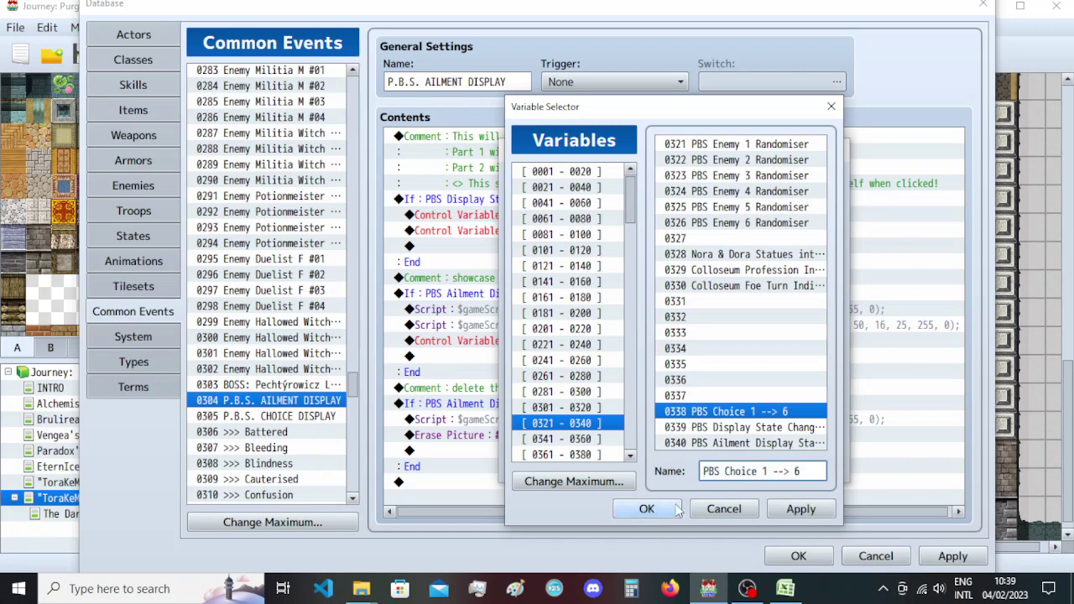
click(781, 509)
click(646, 509)
click(727, 464)
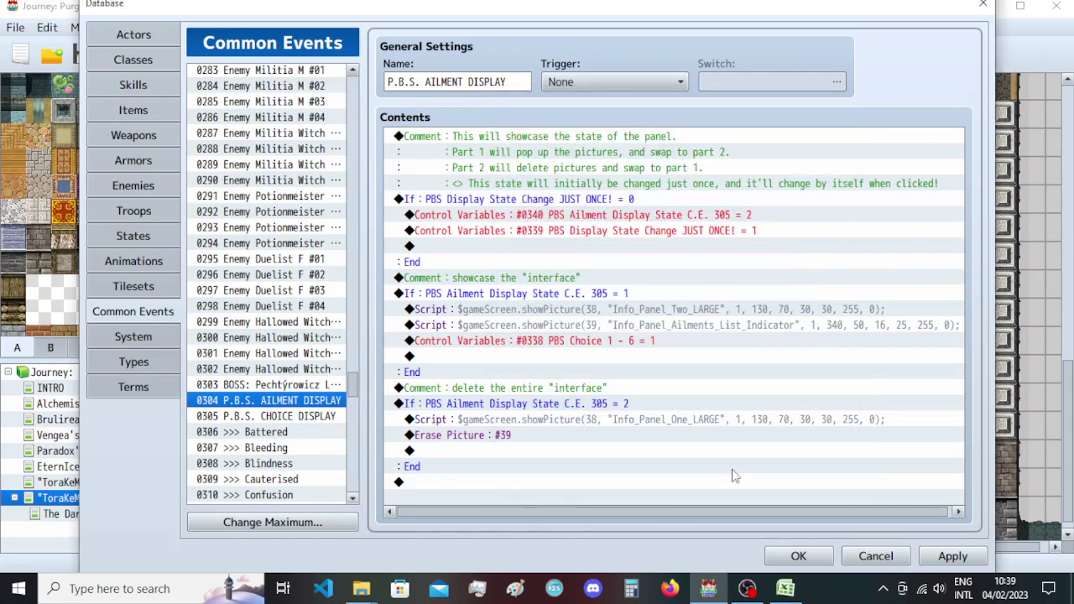
Start a comment in the state 1 branch reading "Initial Choice Shower is picked here: 1 for Ailments," and "2 for Positive Effects".
double_click(638, 356)
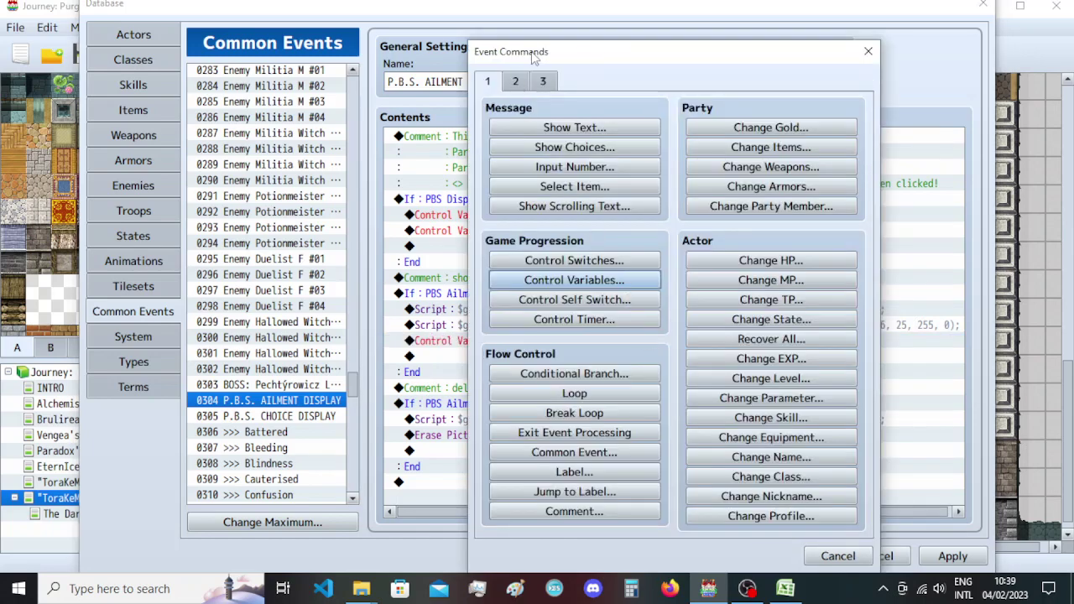
drag(617, 25, 123, 25)
click(142, 481)
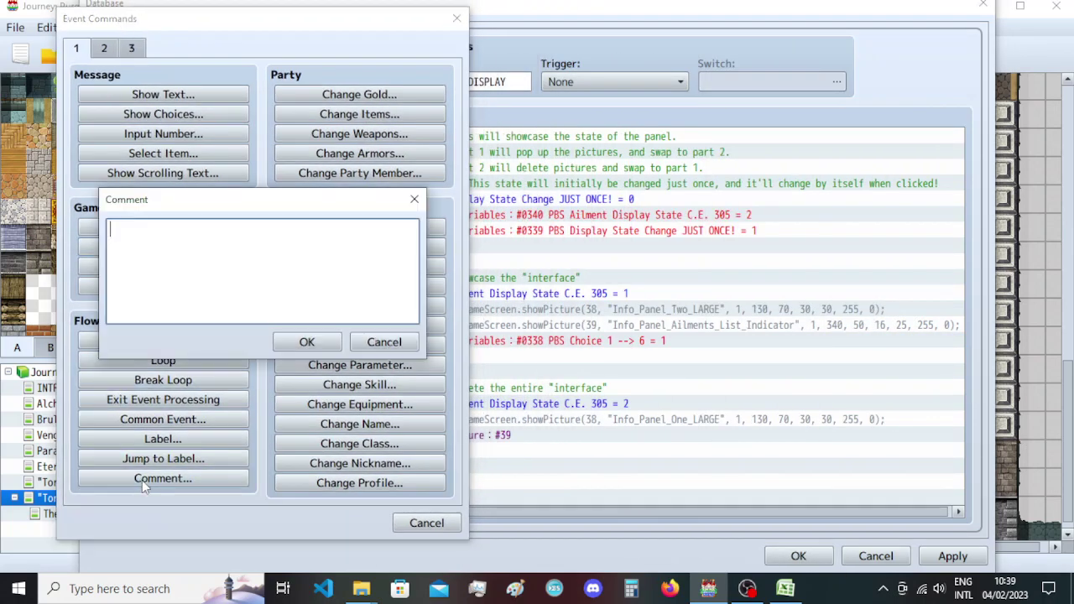
text(Initi)
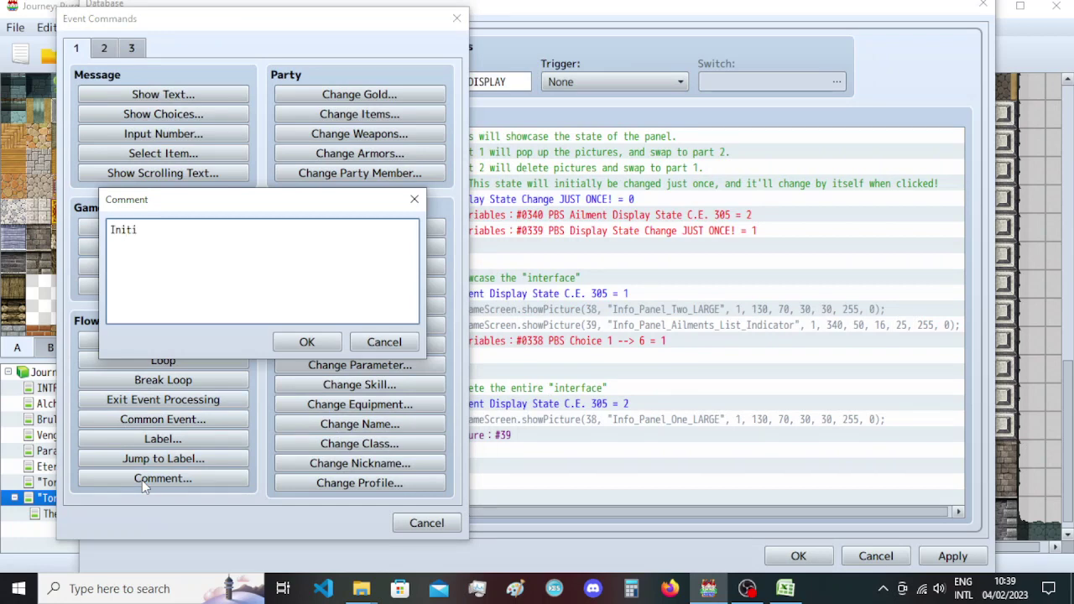
text(al Choice Shower is p)
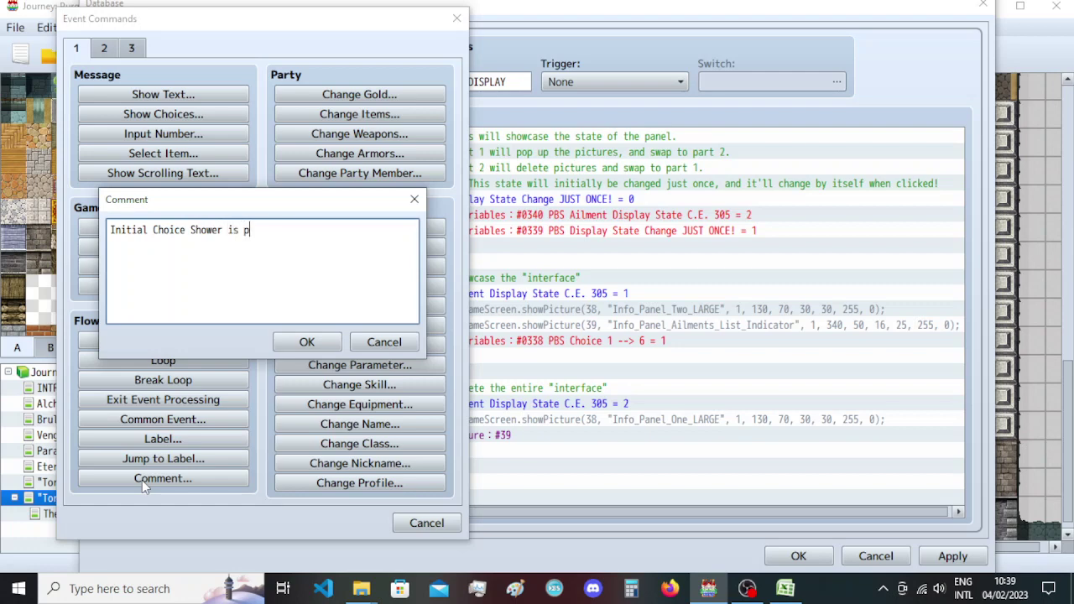
text(icked here: 1 for Ail)
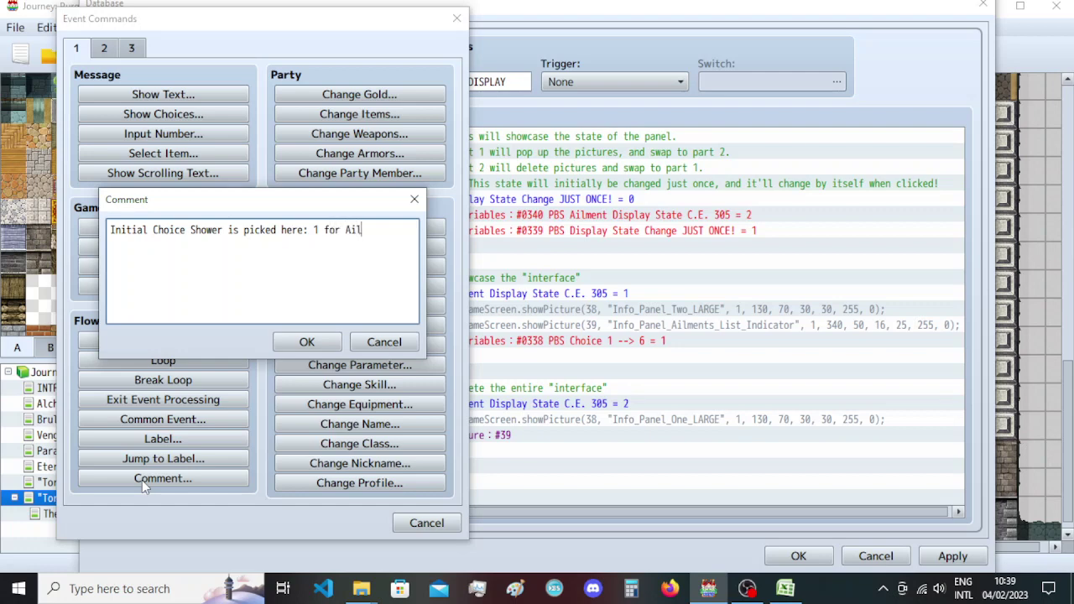
text(ments,)
key(Return)
text(2 for Positive Effects)
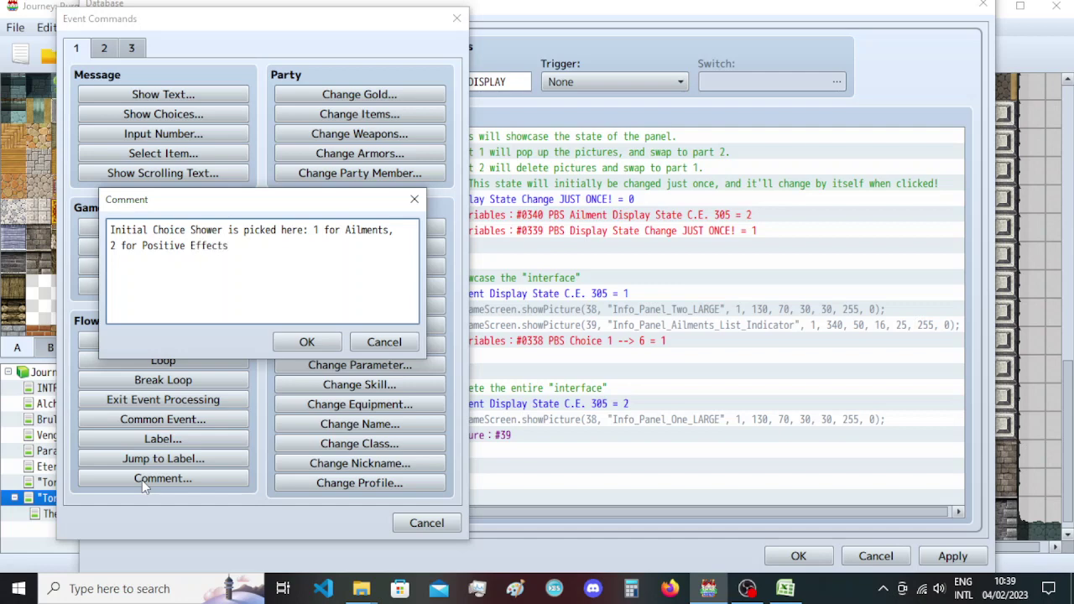
Complete the comment with the lines "3 for Hexes Part 1", "4 for Hexes Part 2", "5 for Curses Part 1" and "6 for Curses Part 2".
key(Return)
text(3 for)
text(Hexes Part)
text(4 for h)
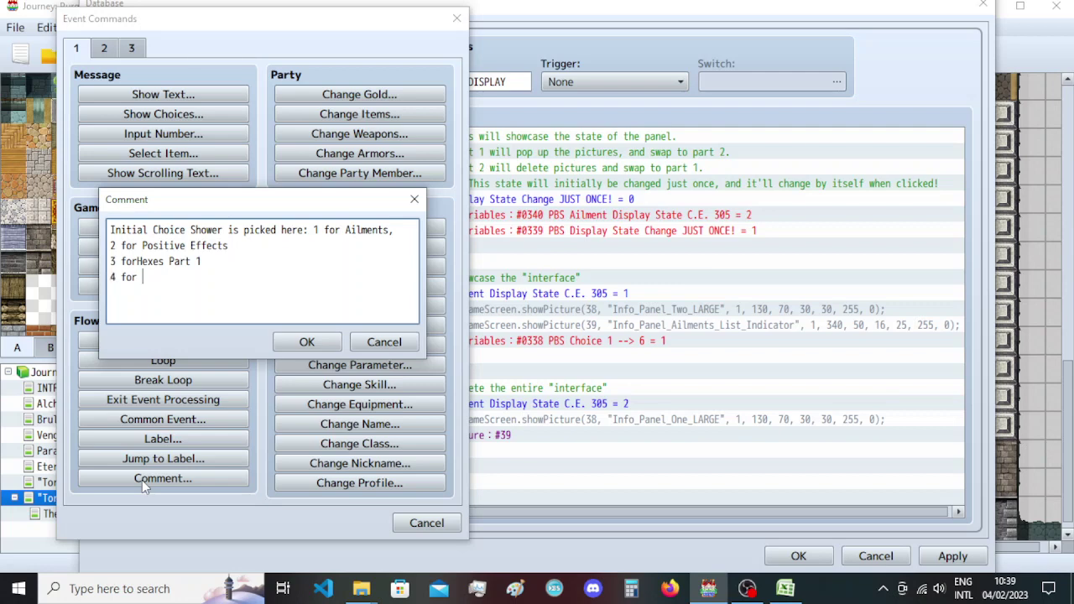
text(ex)
key(BackSpace)
key(BackSpace)
key(BackSpace)
text(Hexes Part 2)
key(Return)
text(5 for Curses)
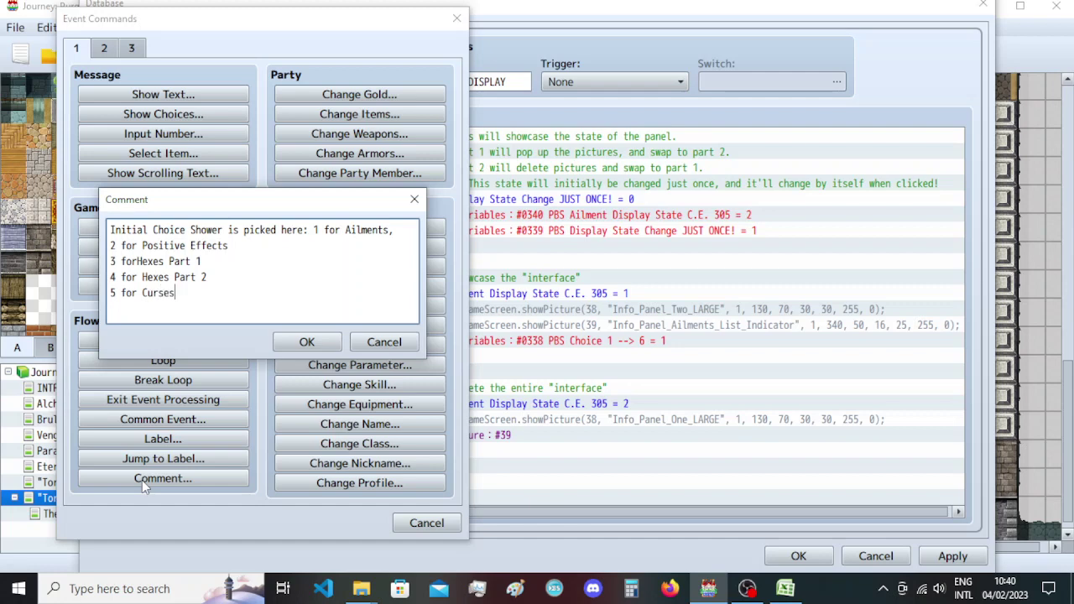
text( Part 1)
key(Return)
text(6 for Curses Part 2)
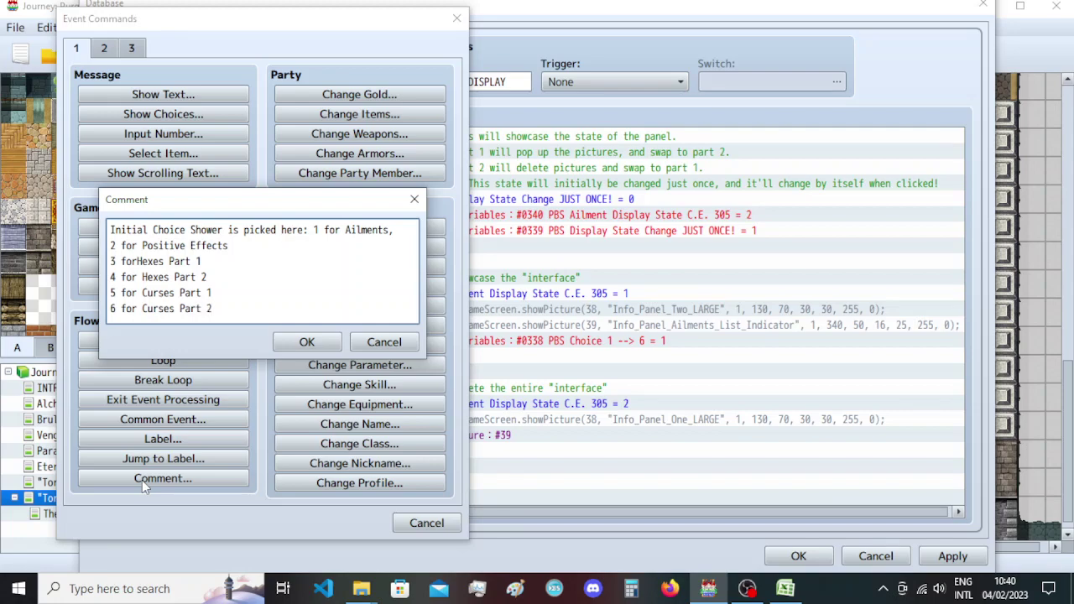
click(139, 261)
click(308, 342)
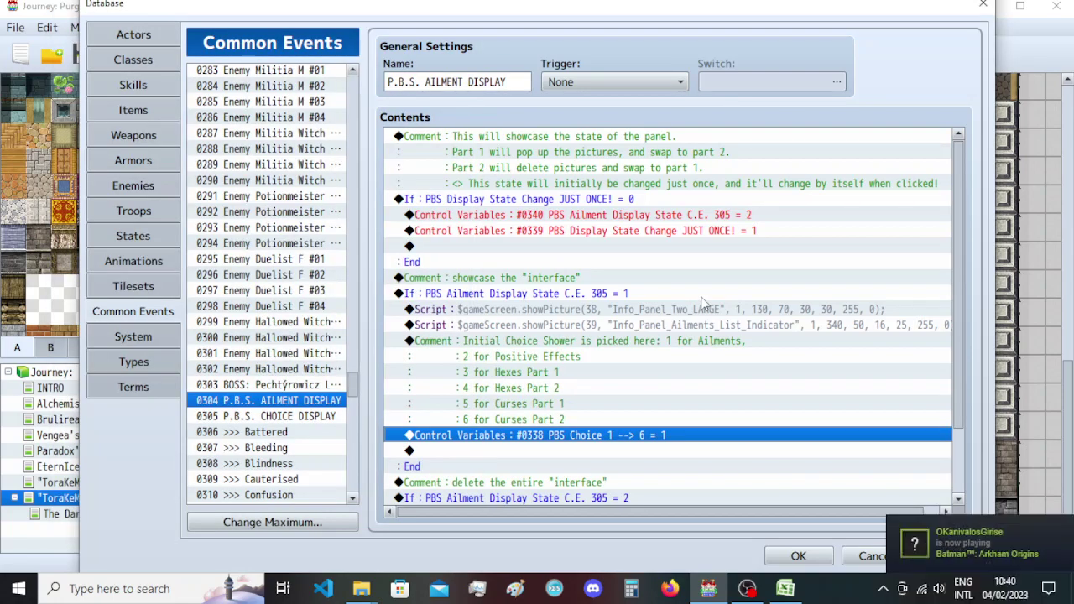
scroll(704, 302, down, 2)
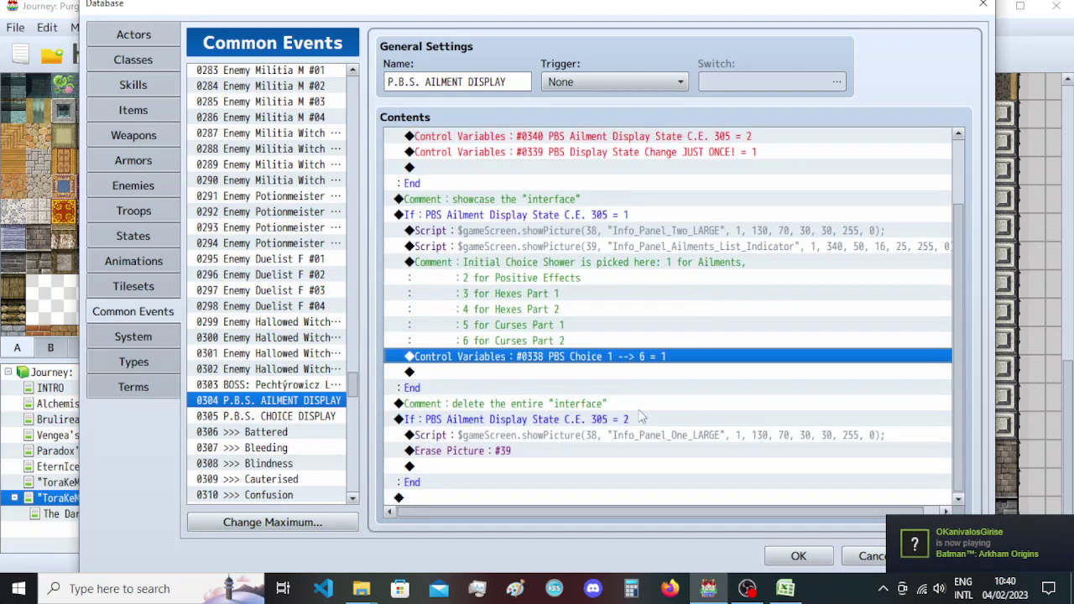
click(621, 388)
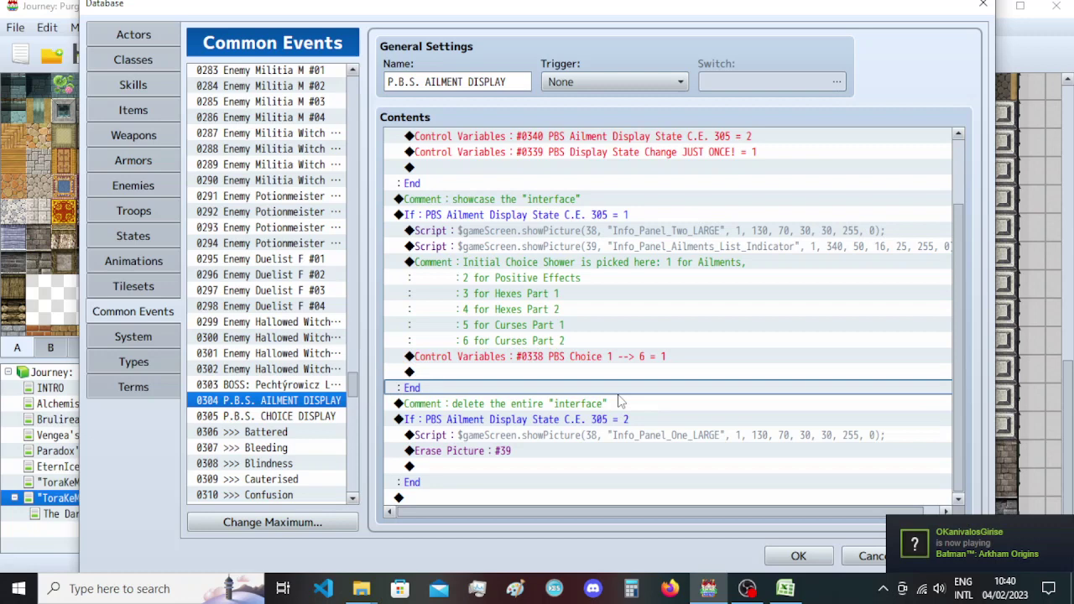
click(628, 360)
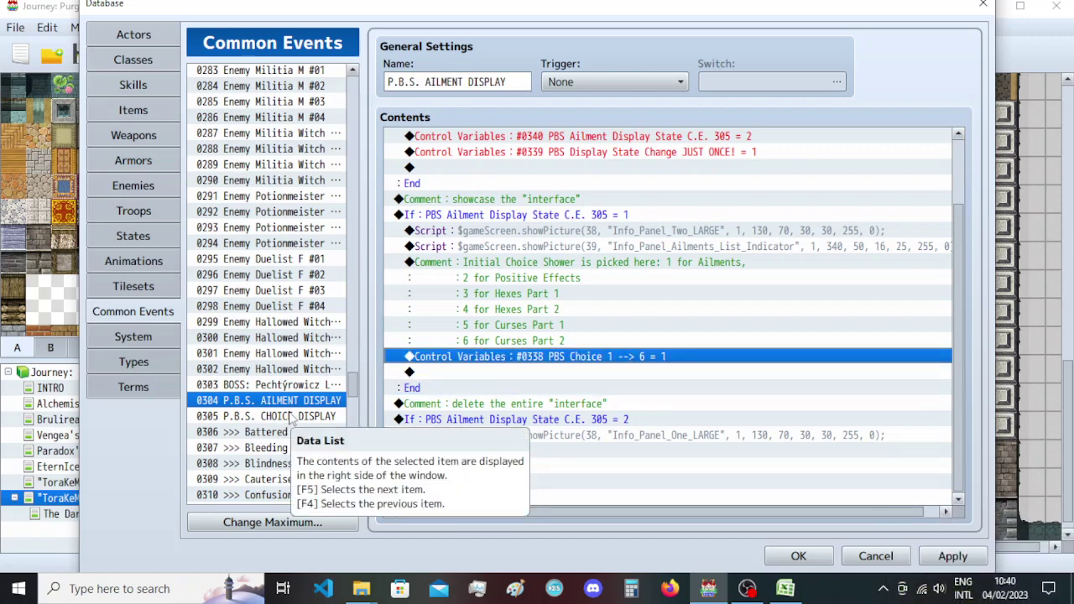
click(688, 247)
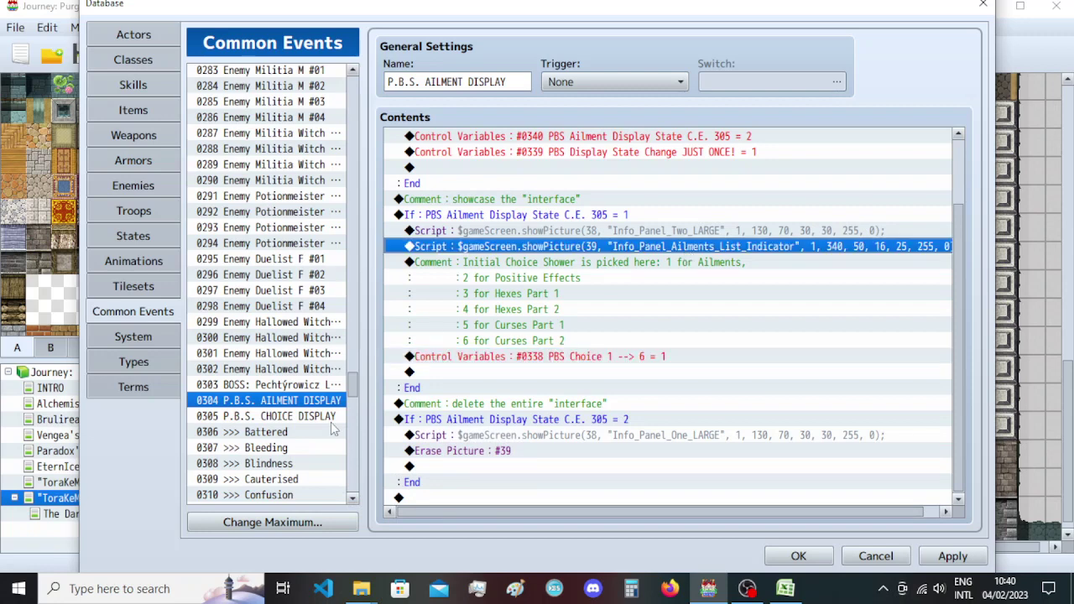
click(508, 357)
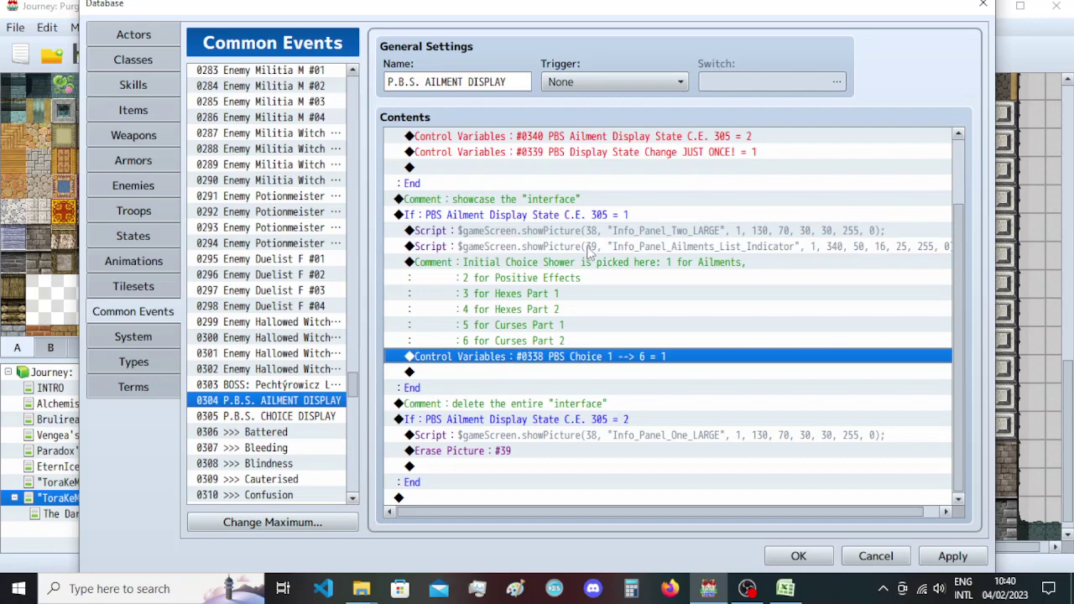
Add a conditional branch to the P.B.S. CHOICE DISPLAY common event that checks whether variable 0338 PBS Choice 1 --> 6 equals 1.
click(262, 416)
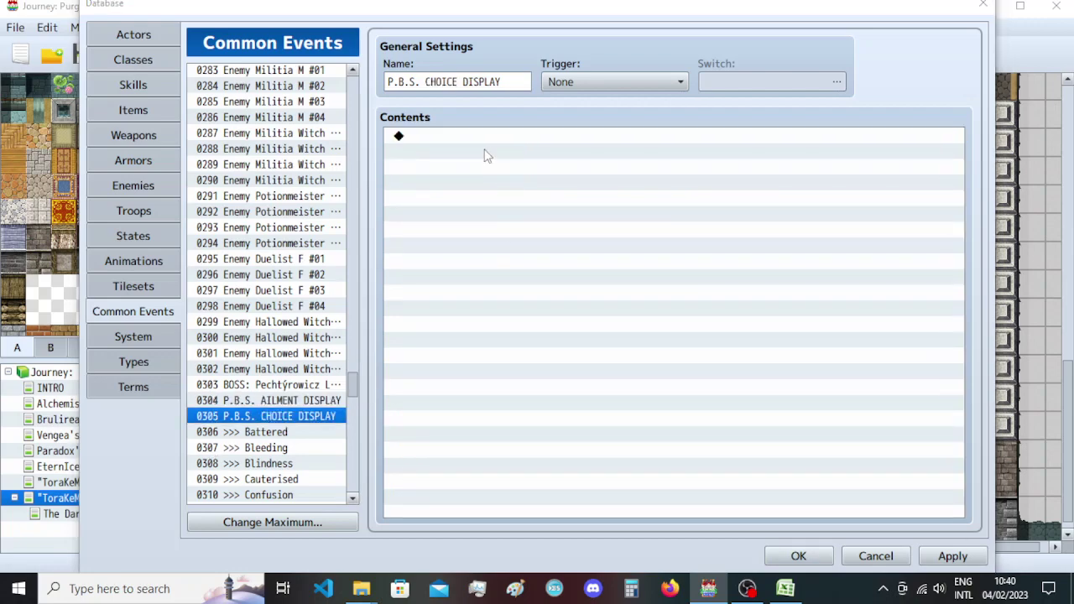
double_click(486, 156)
click(574, 439)
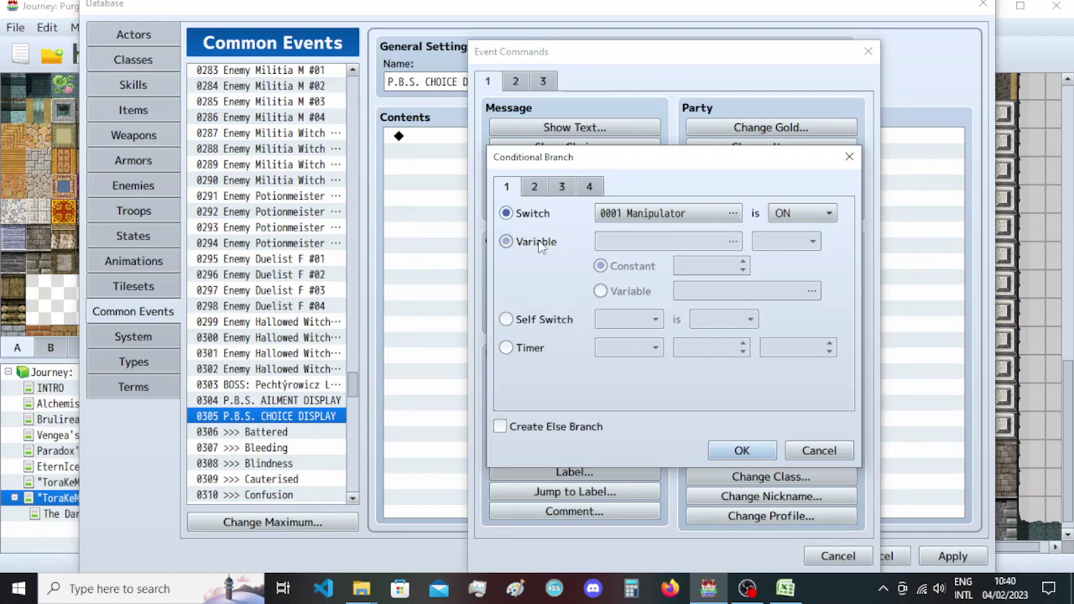
click(541, 246)
click(733, 242)
double_click(735, 411)
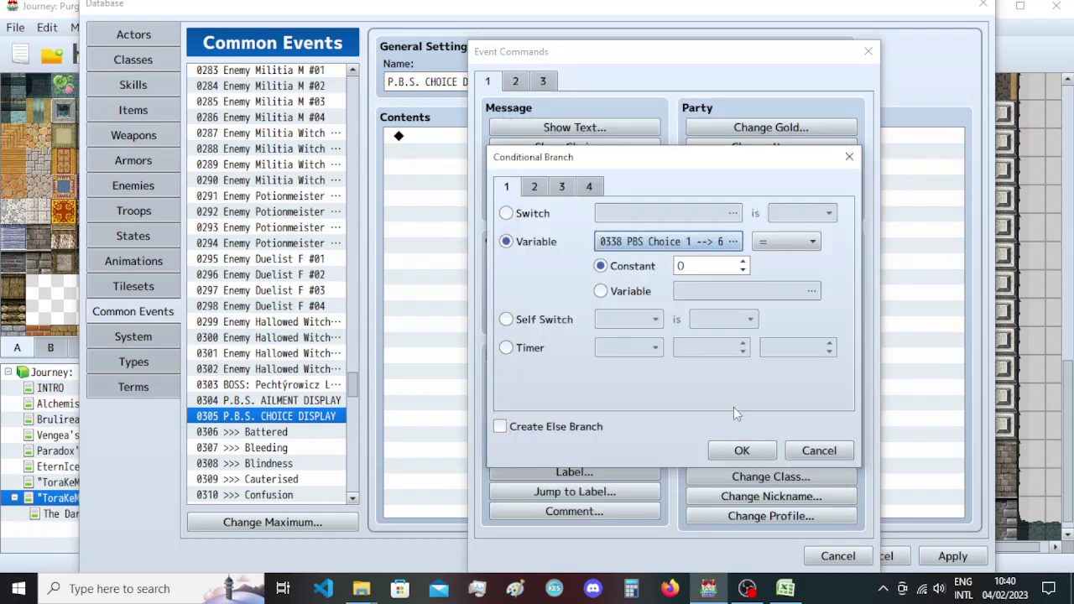
text(1)
key(Return)
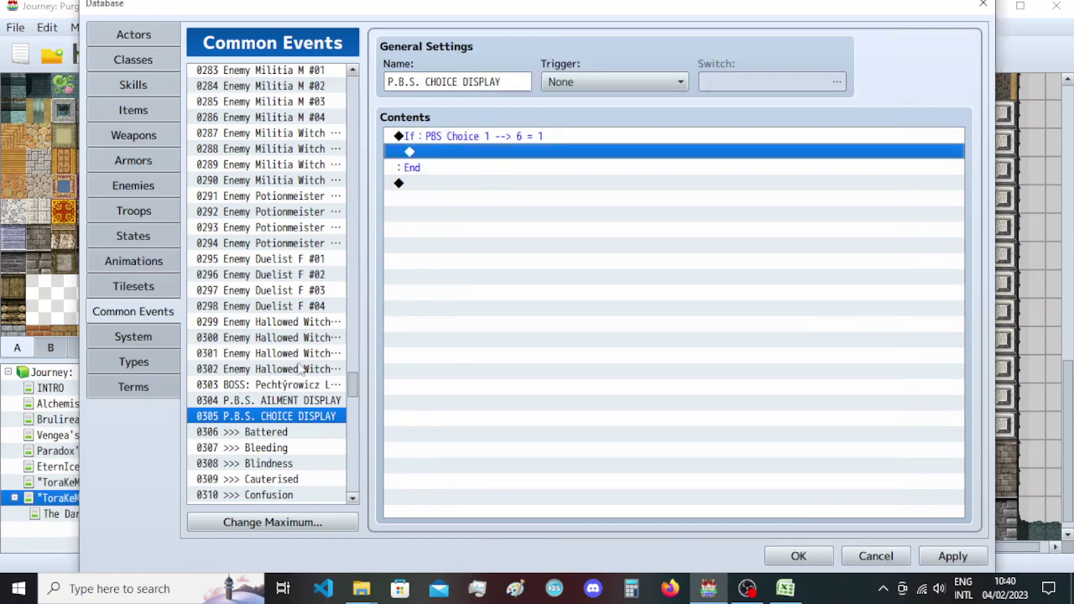
Copy the picture 39 Info_Panel_Ailments_List_Indicator script from P.B.S. AILMENT DISPLAY into the choice 1 branch of P.B.S. CHOICE DISPLAY.
click(306, 404)
click(676, 327)
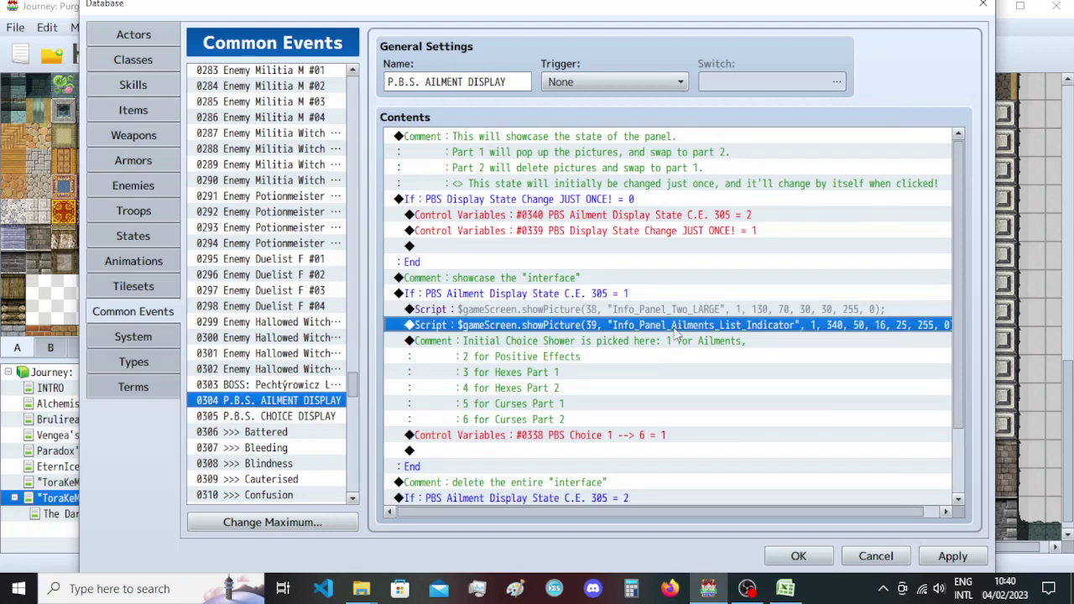
click(285, 417)
click(468, 153)
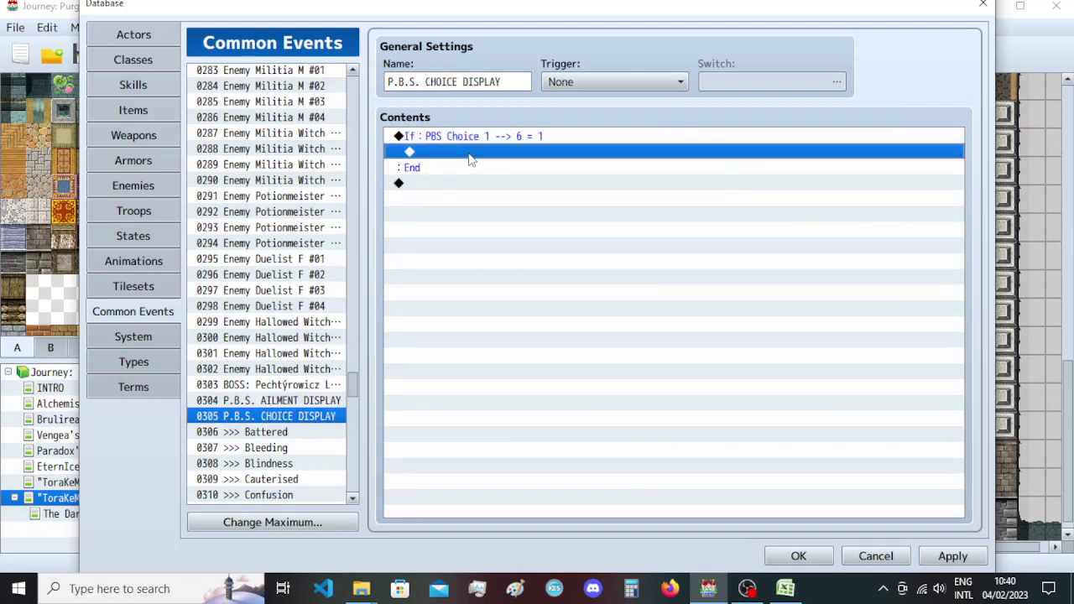
key(ctrl+v)
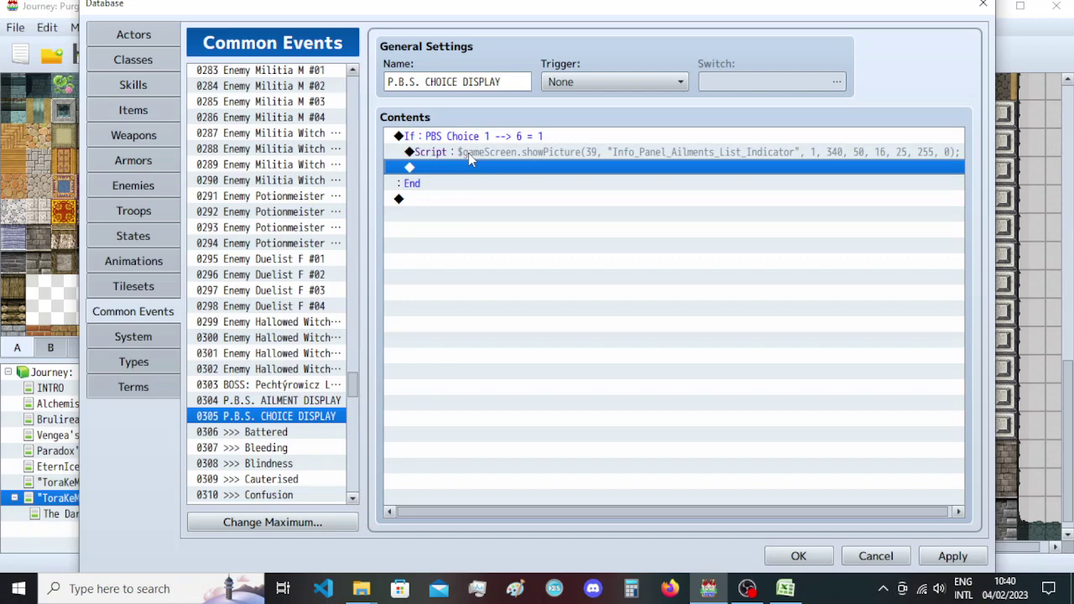
Add the comment "Also show all the interactible Ailments" above the choice 1 branch in P.B.S. CHOICE DISPLAY.
click(337, 402)
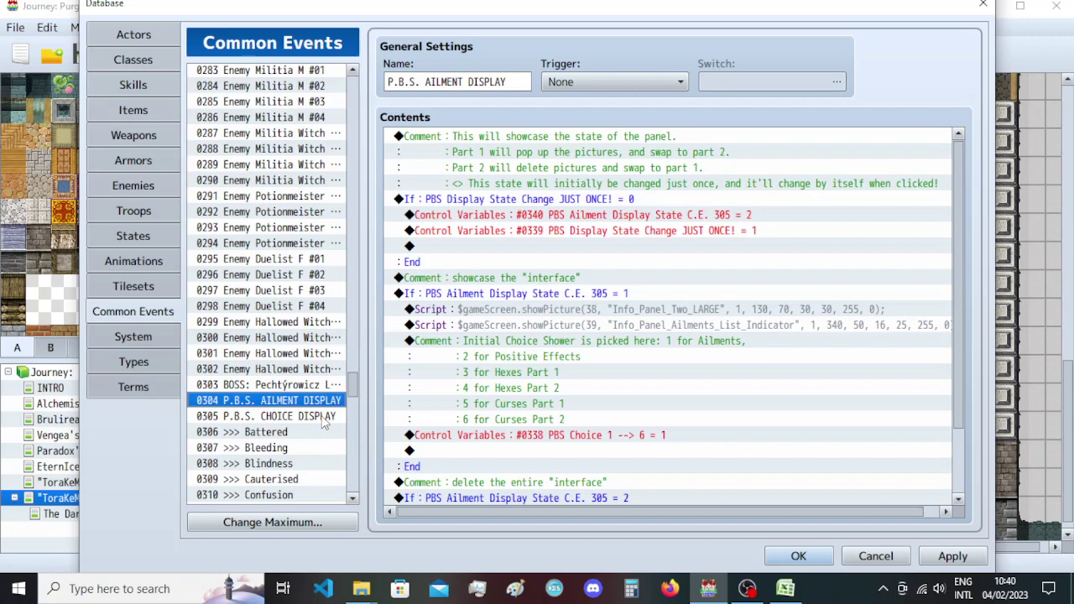
click(325, 418)
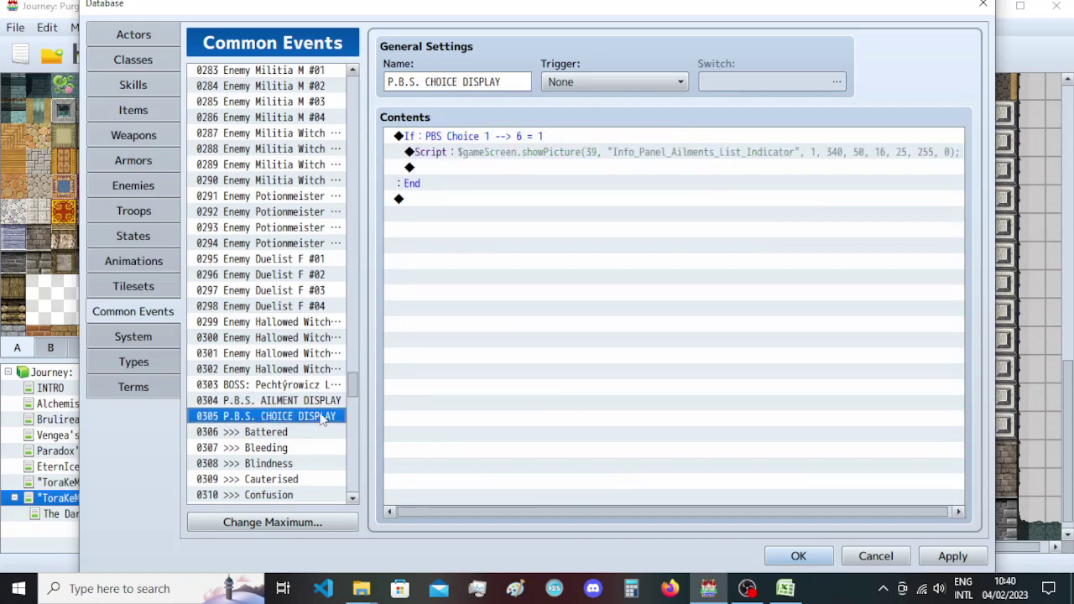
click(454, 139)
key(Insert)
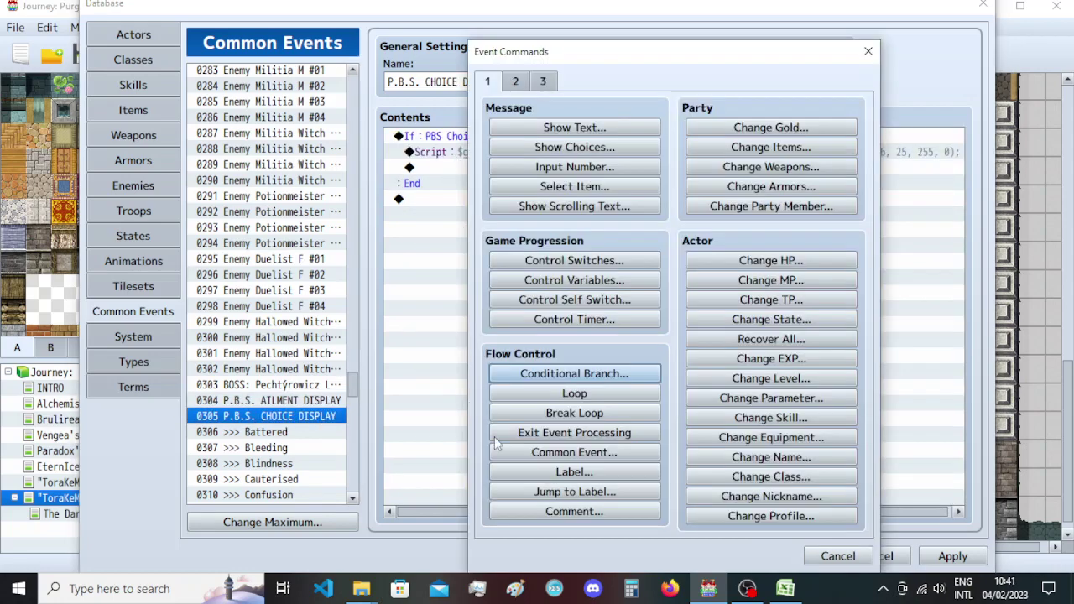
click(541, 514)
text(Also S)
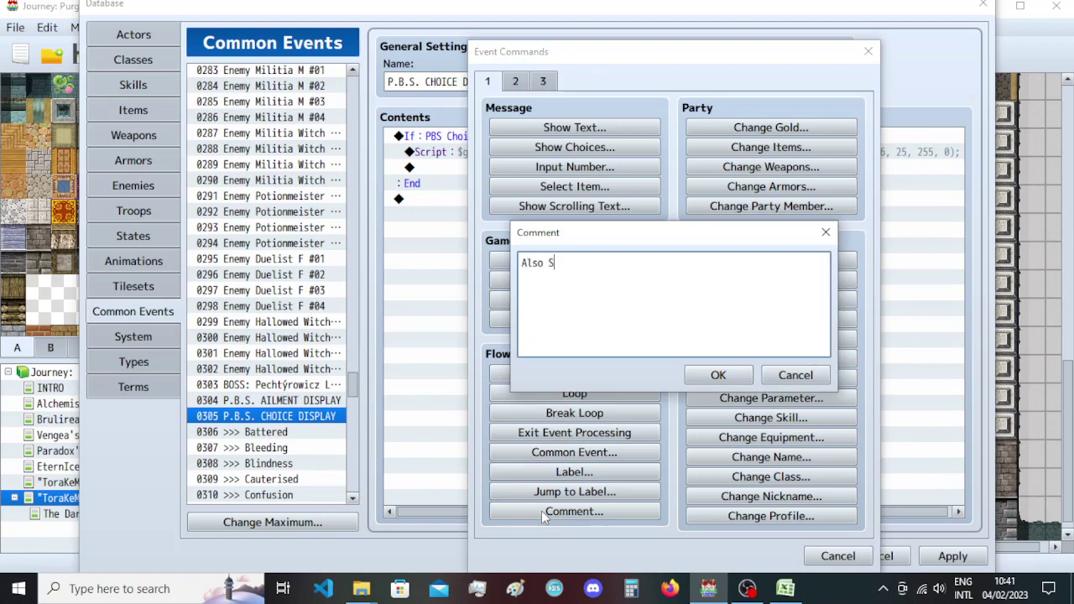
key(BackSpace)
text(show all the interactibv)
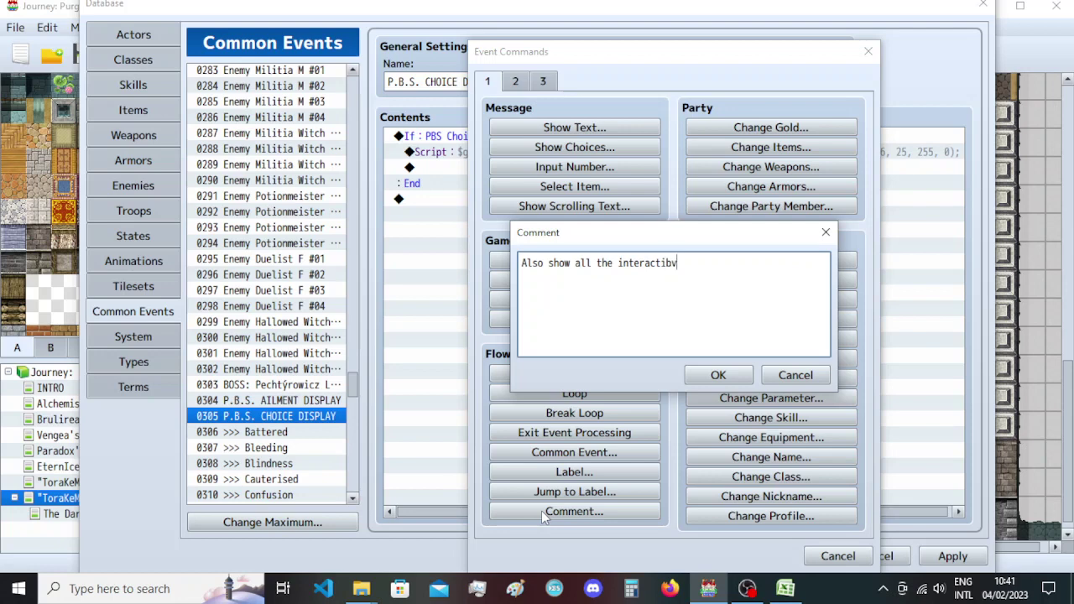
key(BackSpace)
text(le Ailments)
click(711, 375)
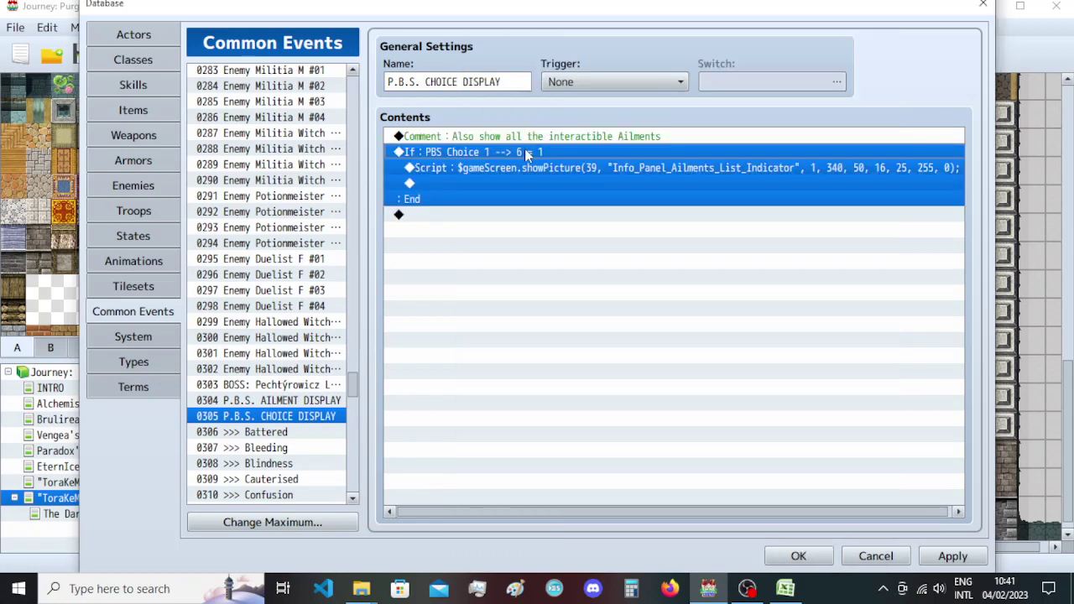
Duplicate the choice 1 branch and set the copy's condition to PBS Choice 1 --> 6 = 2.
key(ctrl+c)
key(ctrl+v)
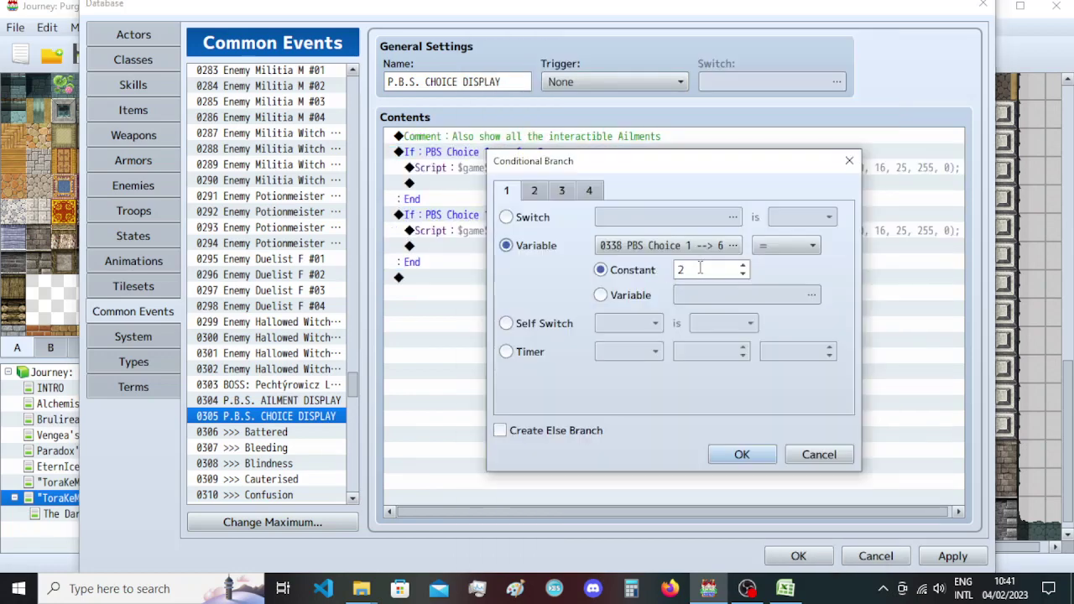
double_click(701, 269)
text(2)
key(Return)
Duplicate the choice 2 branch in P.B.S. CHOICE DISPLAY and set the copy's condition to PBS Choice 1 --> 6 = 3.
key(ctrl+c)
key(ctrl+v)
double_click(564, 218)
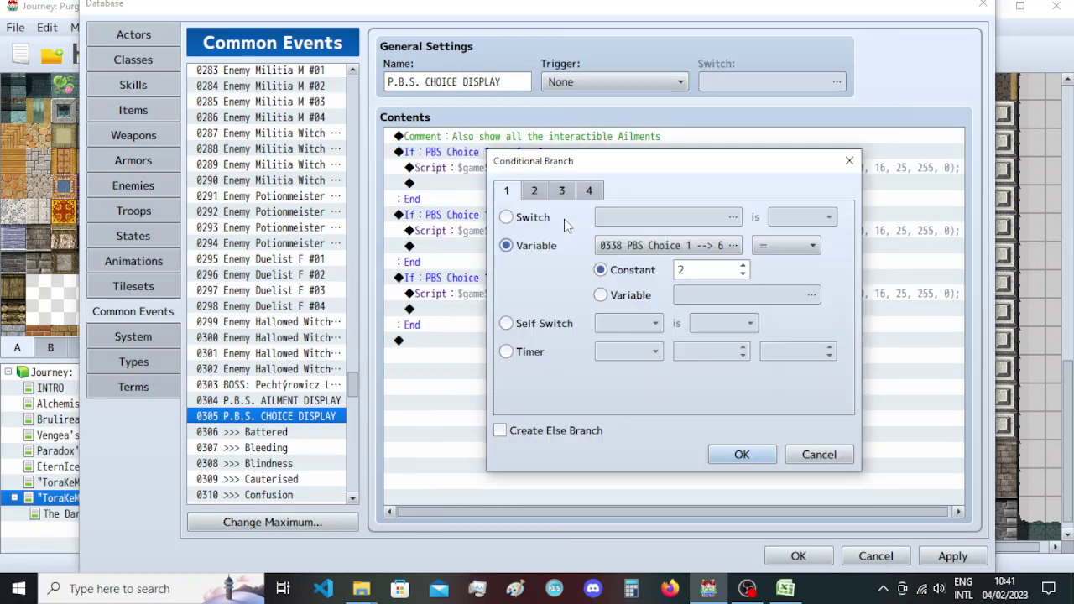
double_click(692, 266)
text(3)
key(Return)
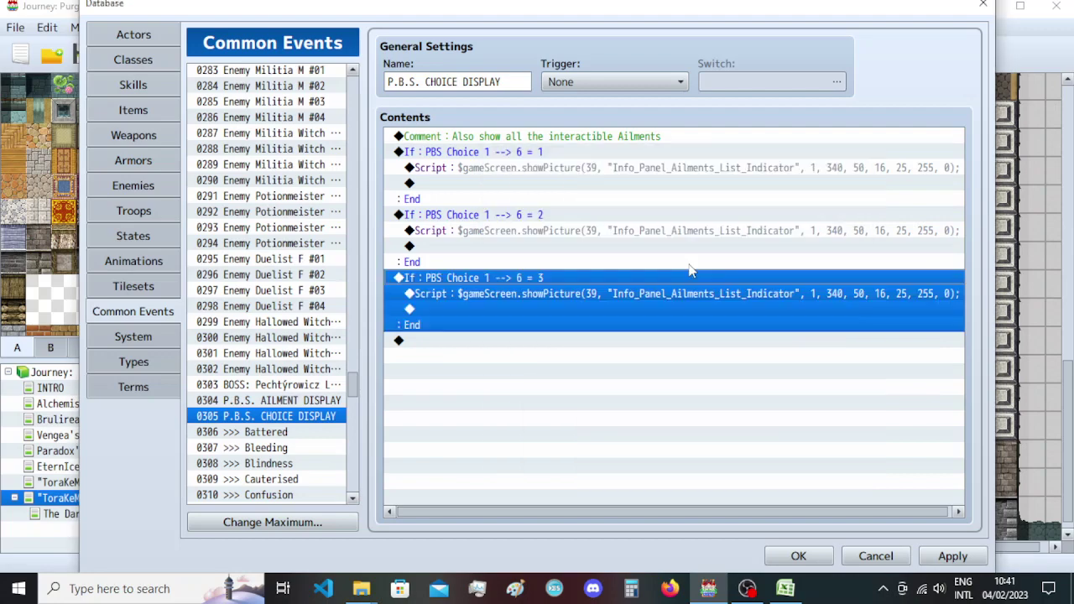
Duplicate the choice 3 branch and set the copy's condition to PBS Choice 1 --> 6 = 4.
key(ctrl+c)
key(ctrl+v)
double_click(690, 269)
key(BackSpace)
text(4)
key(Return)
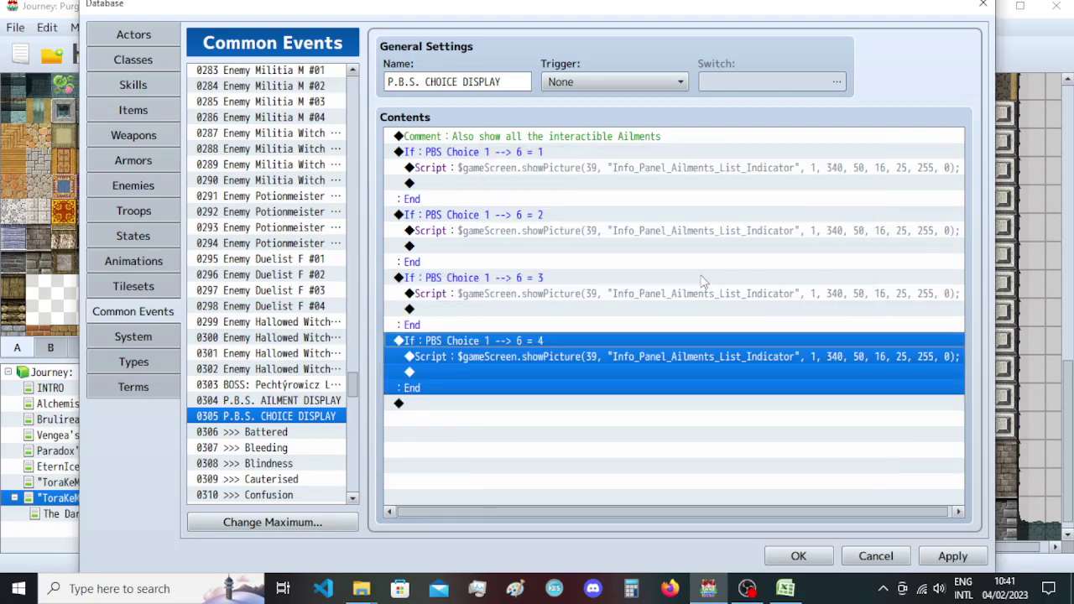
Duplicate the choice 4 branch and set the copy's condition to PBS Choice 1 --> 6 = 5.
key(ctrl+c)
key(ctrl+v)
key(Return)
key(BackSpace)
text(5)
key(Return)
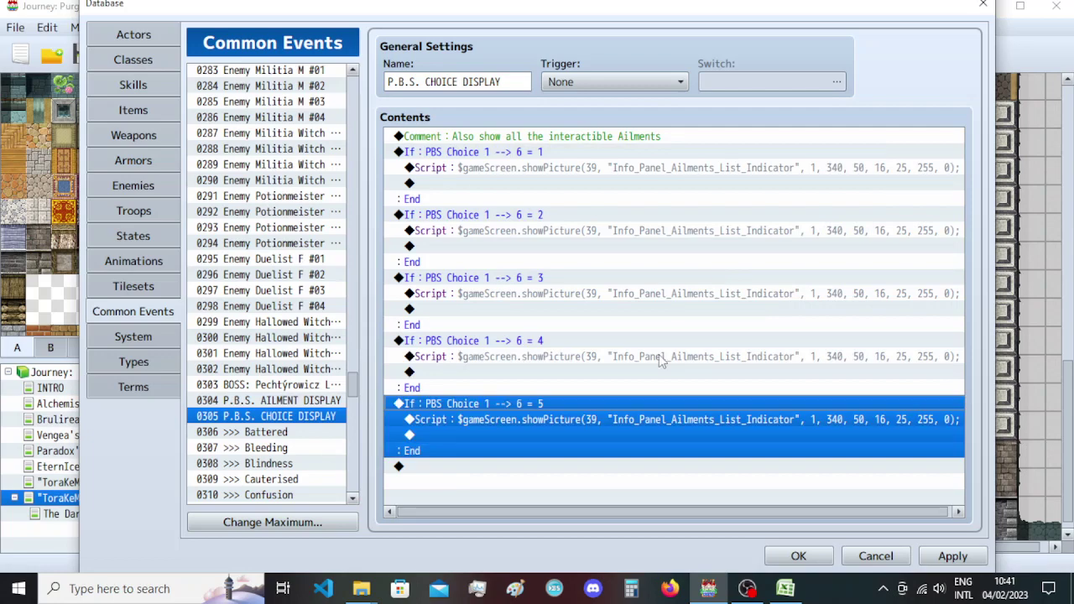
Duplicate the choice 5 branch and set the copy's condition to PBS Choice 1 --> 6 = 6.
key(ctrl+c)
key(ctrl+v)
key(Return)
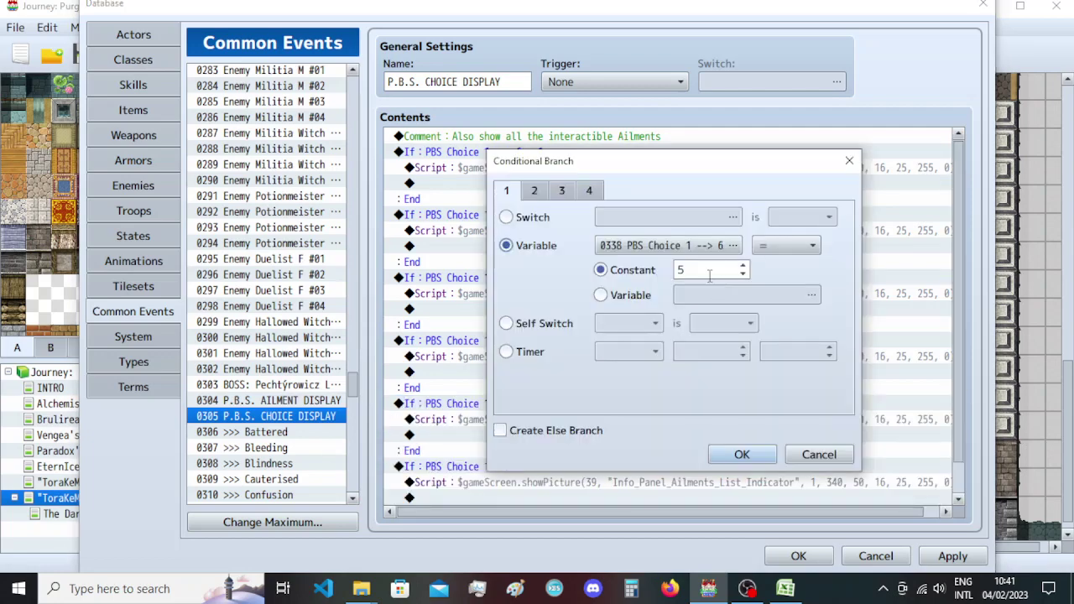
text(6)
key(Return)
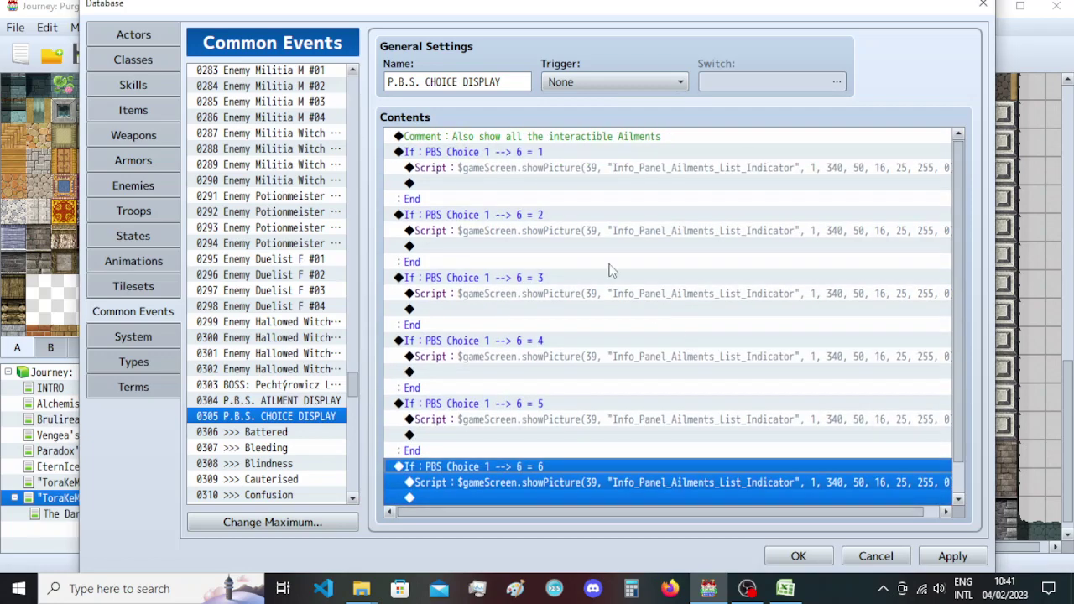
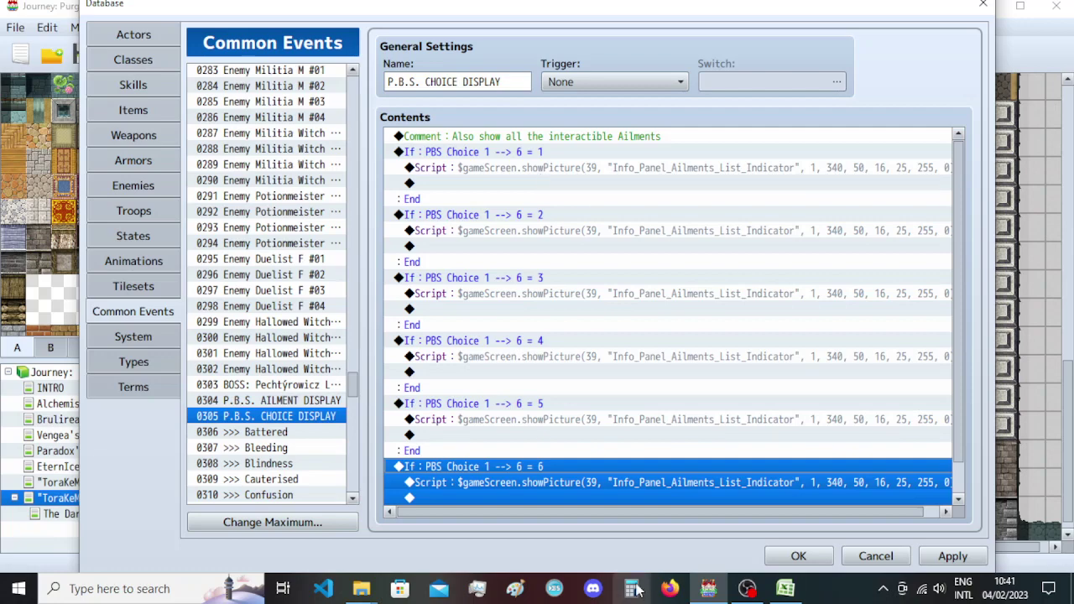
Select and copy the LINE 1 to LINE 3 comments and ailment picture scripts (pictures 40 to 63) in the Colloseum Picture Display common event.
drag(354, 387, 362, 128)
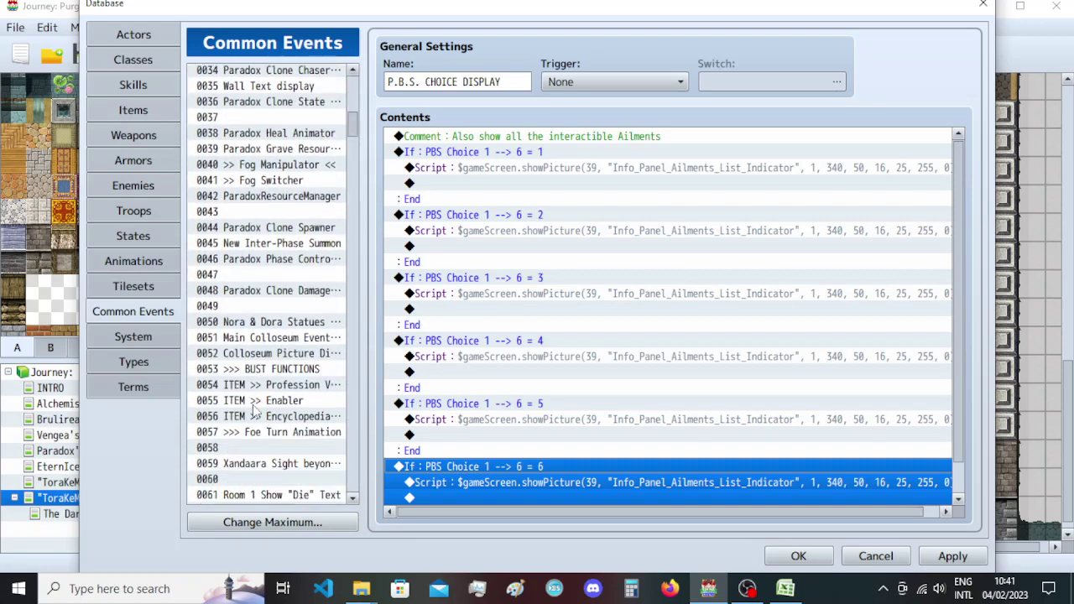
click(260, 353)
scroll(590, 363, down, 6)
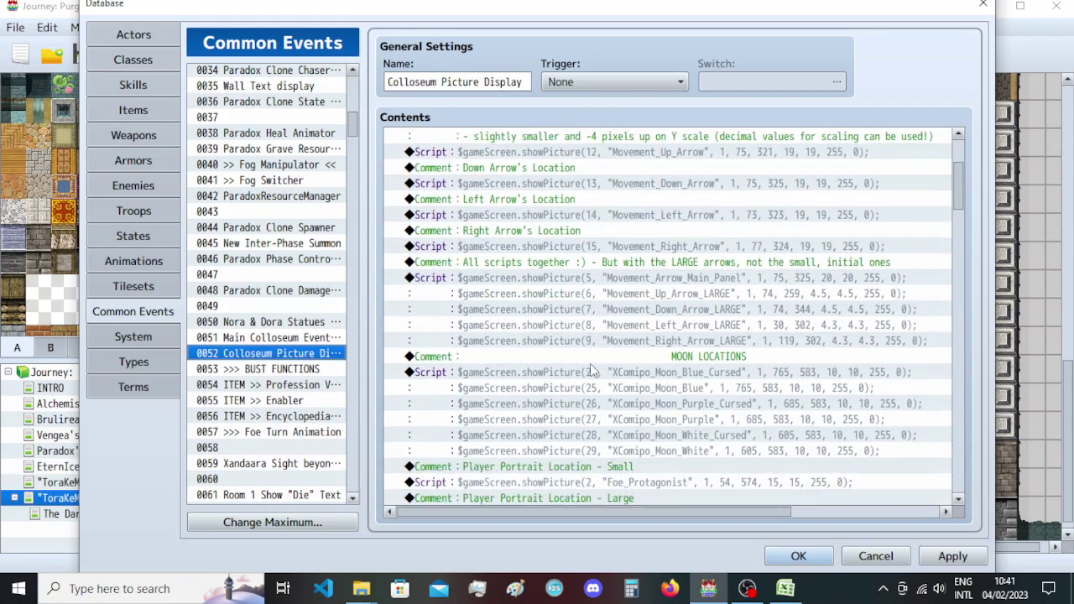
scroll(590, 369, down, 10)
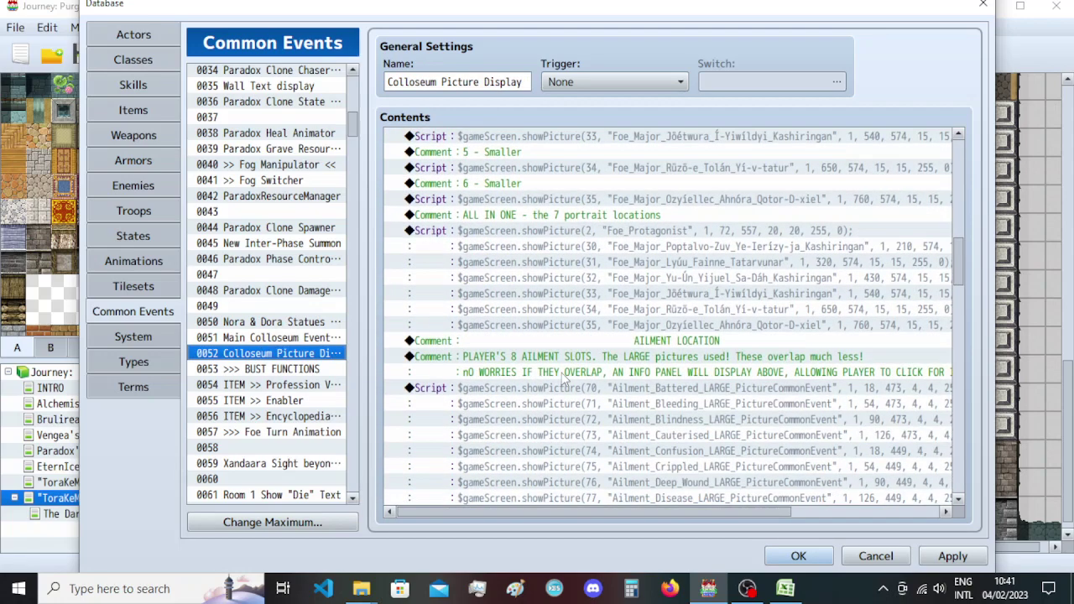
scroll(564, 379, down, 1)
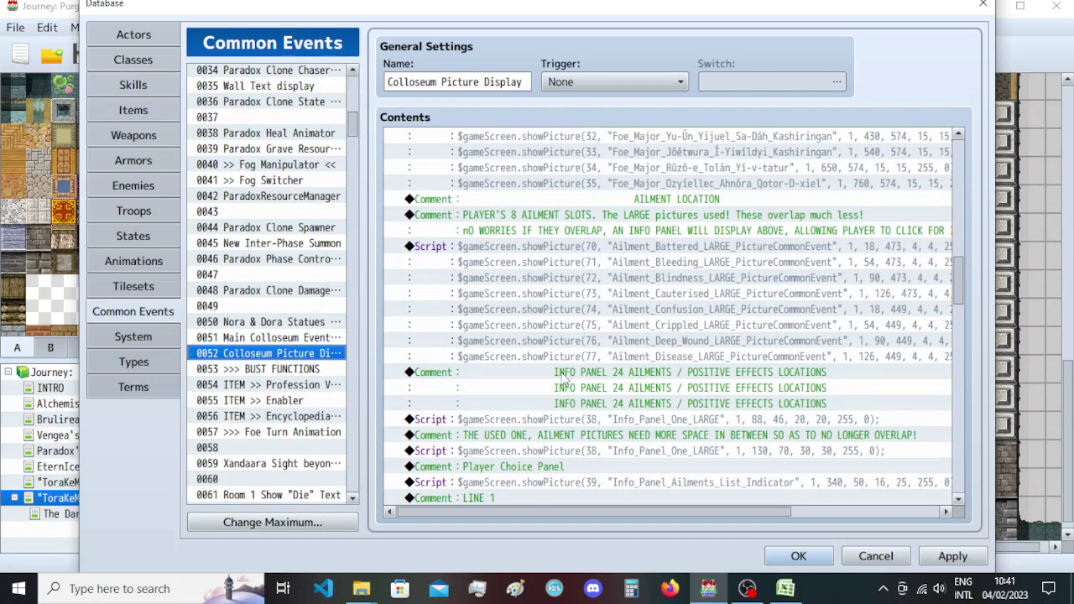
scroll(562, 323, down, 6)
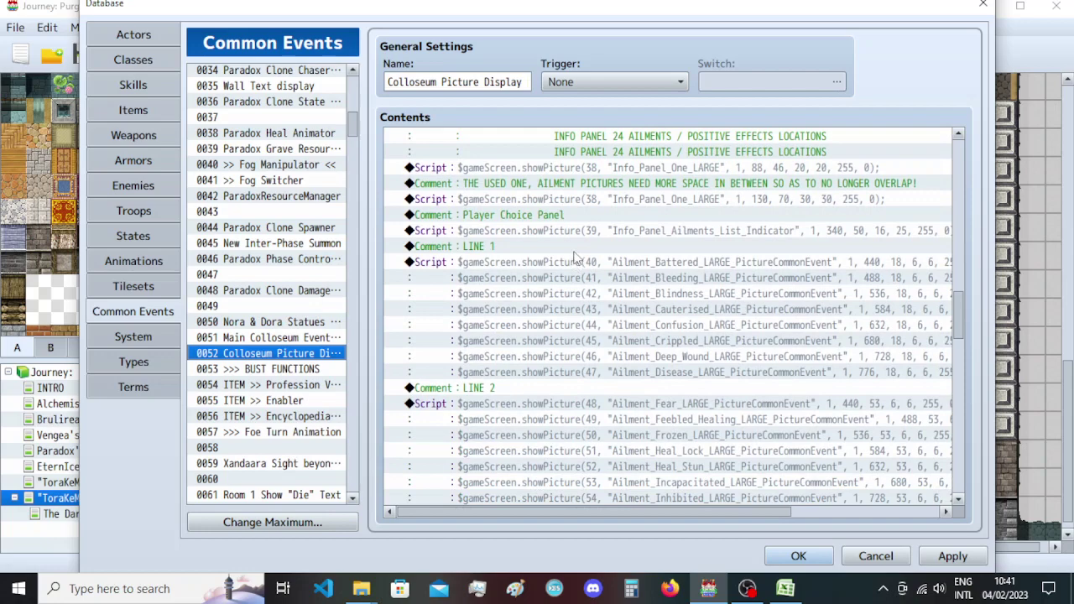
scroll(561, 378, down, 3)
scroll(556, 378, down, 2)
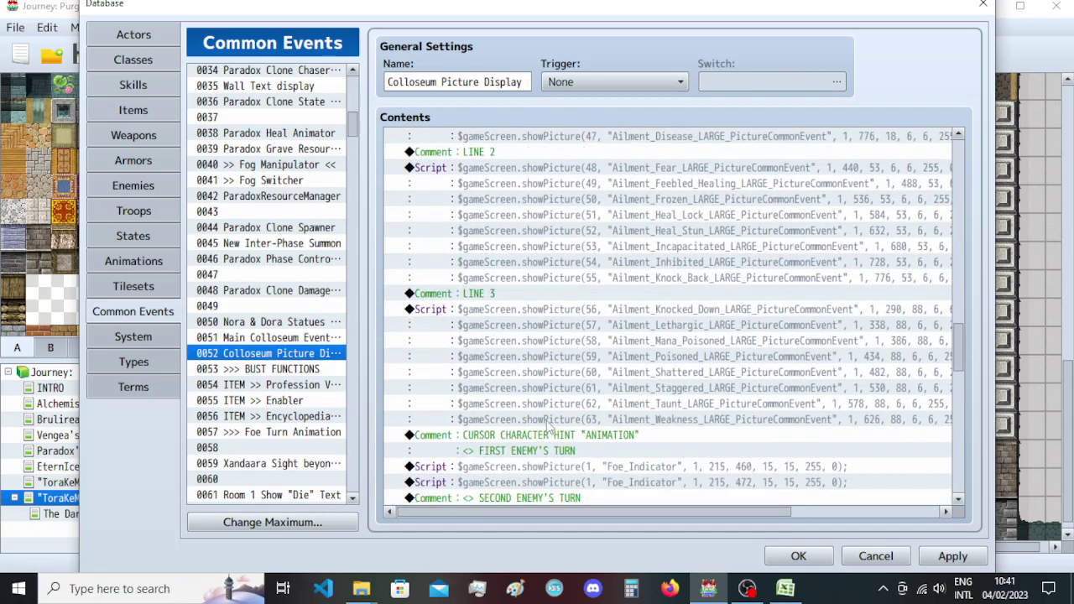
shift+click(548, 420)
Paste the copied LINE 1 to LINE 3 ailment scripts below the picture 39 script in P.B.S. CHOICE DISPLAY's choice 1 branch and review them.
drag(355, 129, 356, 389)
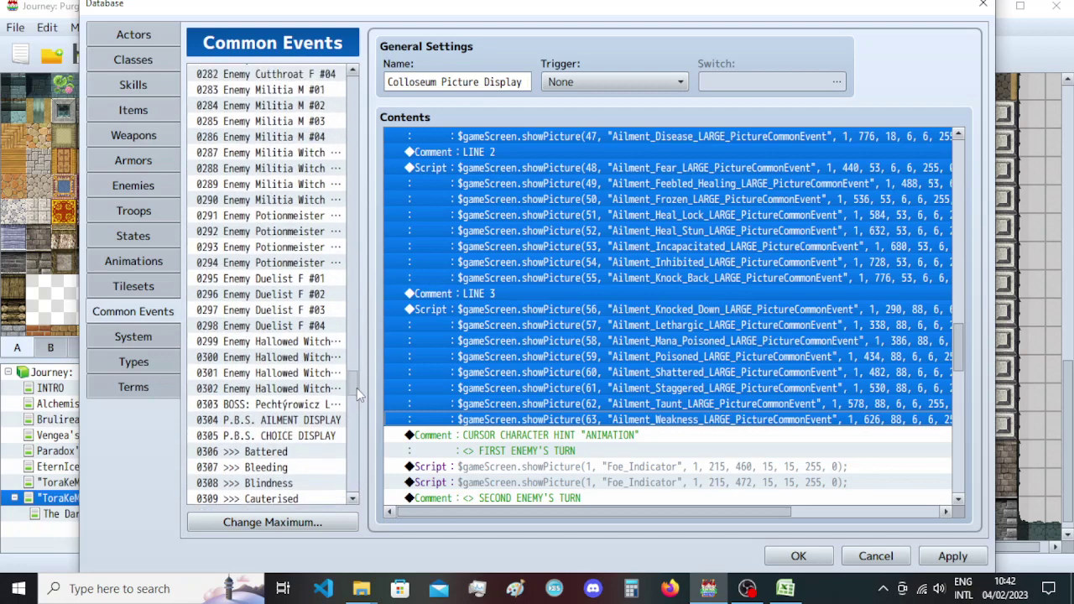
click(327, 435)
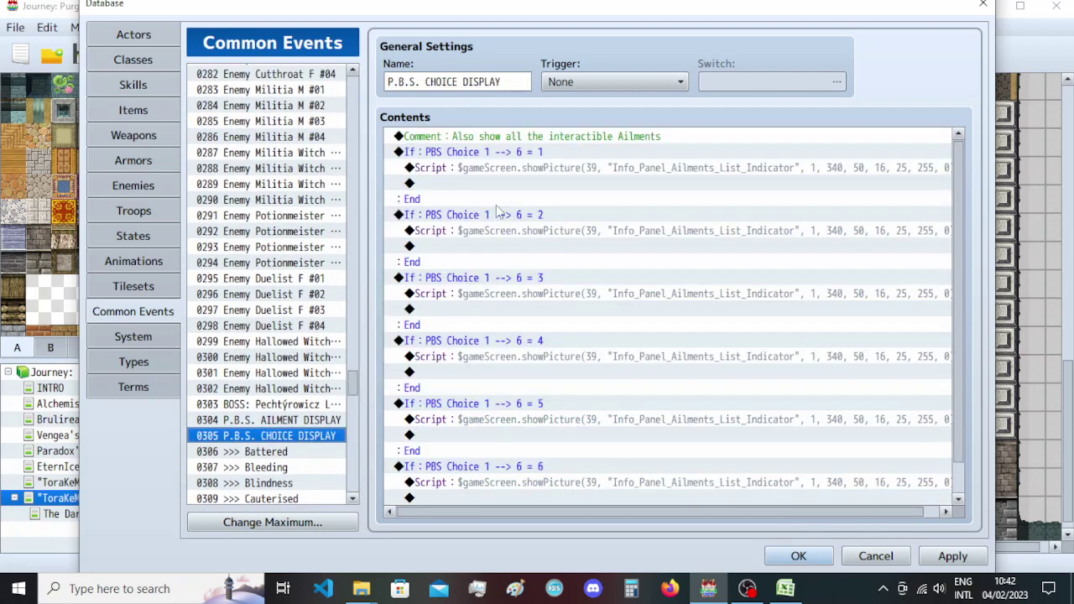
click(518, 184)
key(ctrl+v)
scroll(529, 268, up, 8)
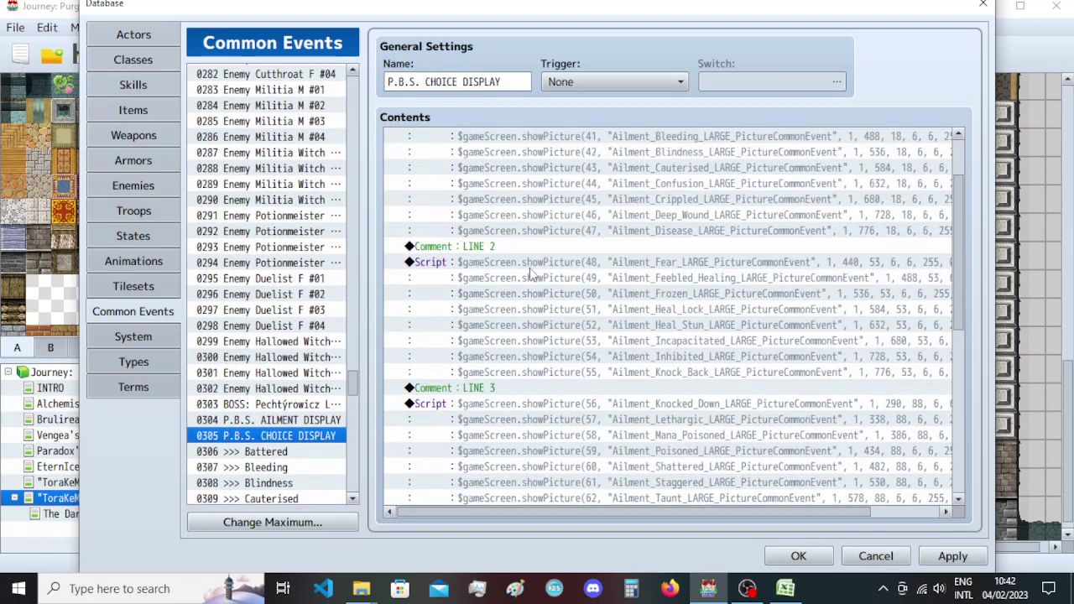
scroll(554, 251, down, 8)
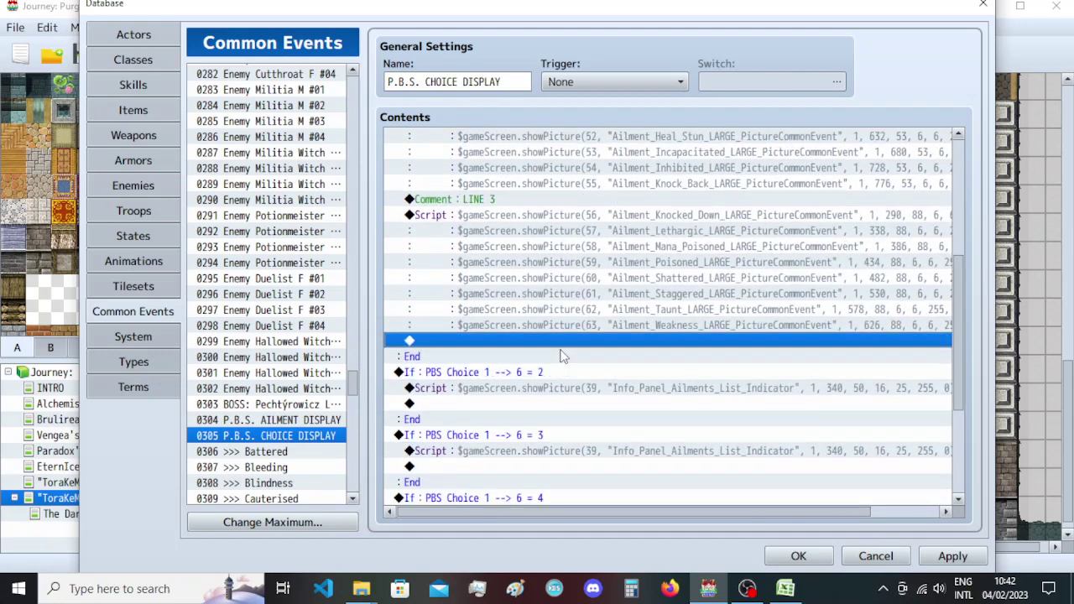
scroll(560, 322, up, 5)
scroll(560, 322, up, 4)
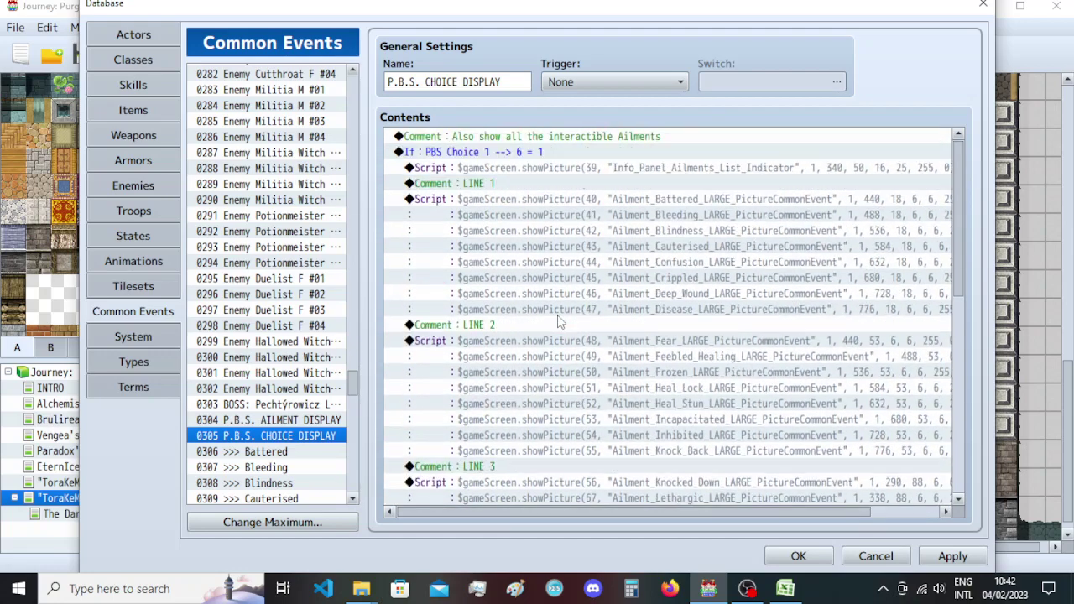
Copy the ailments comment above the choice 2 branch and reword it to "Also show all the interactible Positive Effects".
click(589, 140)
scroll(564, 369, down, 4)
scroll(554, 352, down, 4)
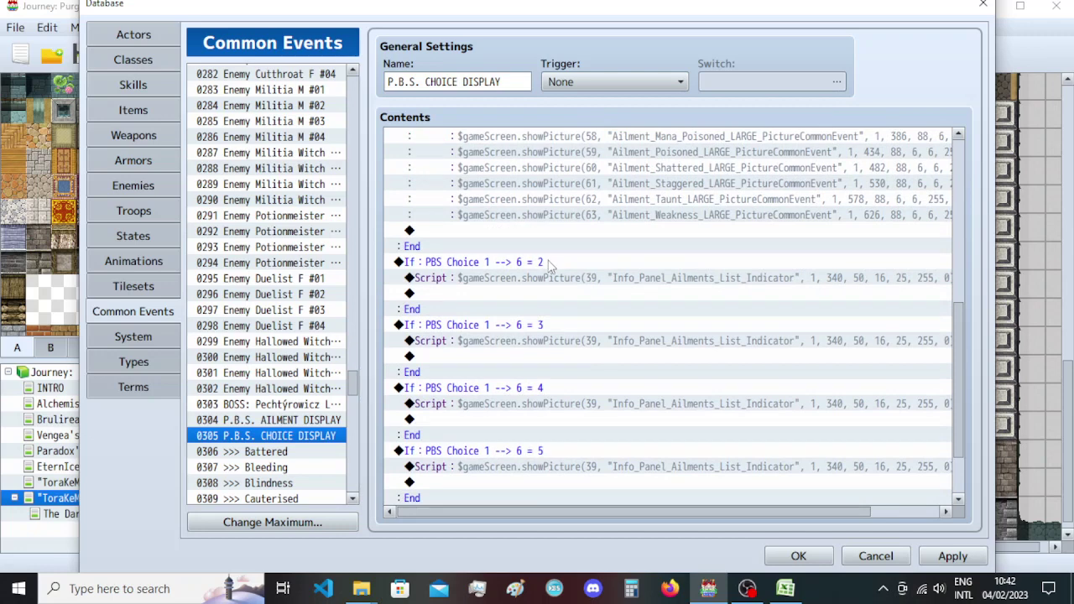
click(550, 265)
key(ctrl+v)
double_click(700, 260)
double_click(707, 267)
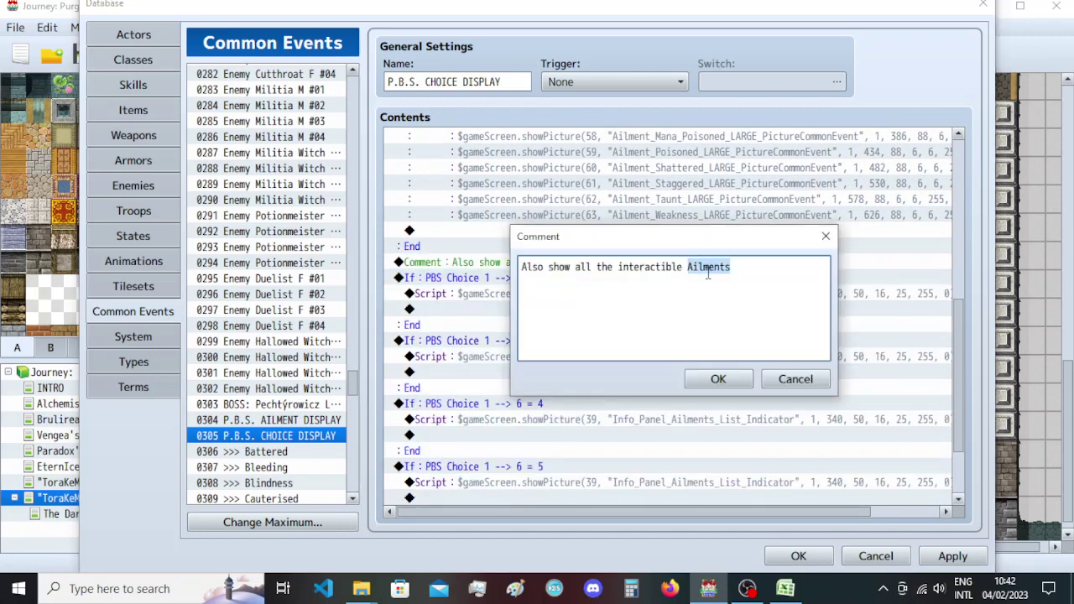
text(Positive Effec)
click(718, 378)
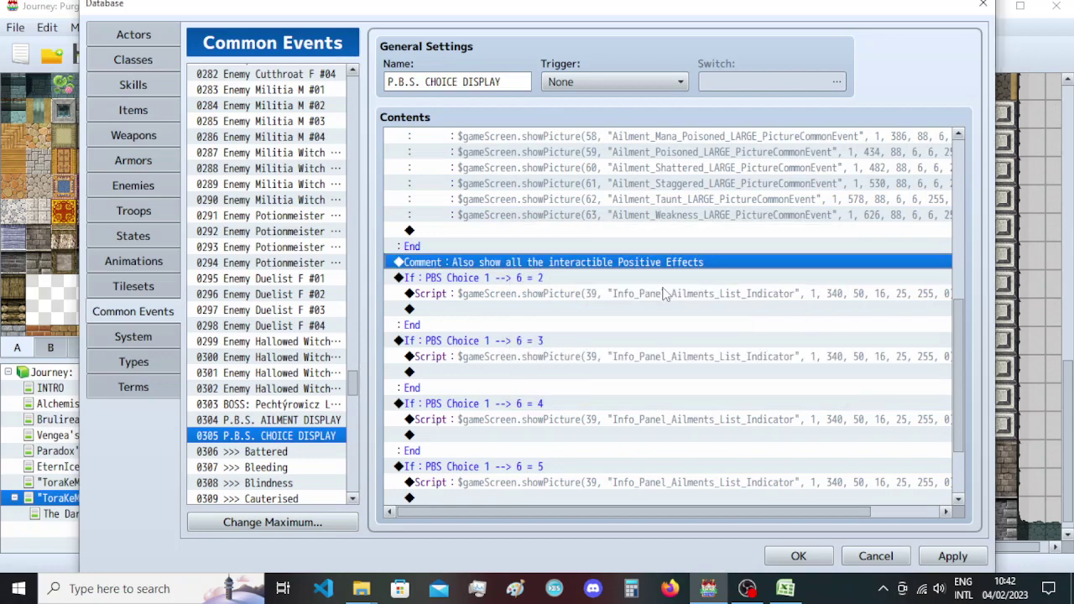
Add the comment "Also show all the interactible Hexes (Part 1)" above the choice 3 branch, reusing a copied comment.
click(577, 341)
key(ctrl+v)
double_click(630, 339)
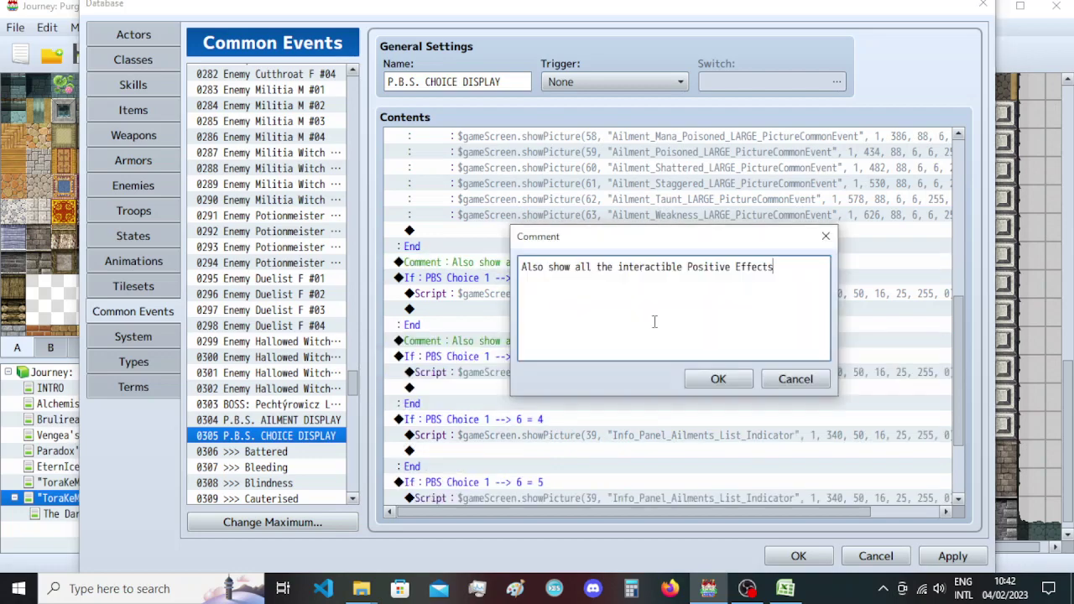
drag(688, 269, 813, 283)
text(Hexes (Par)
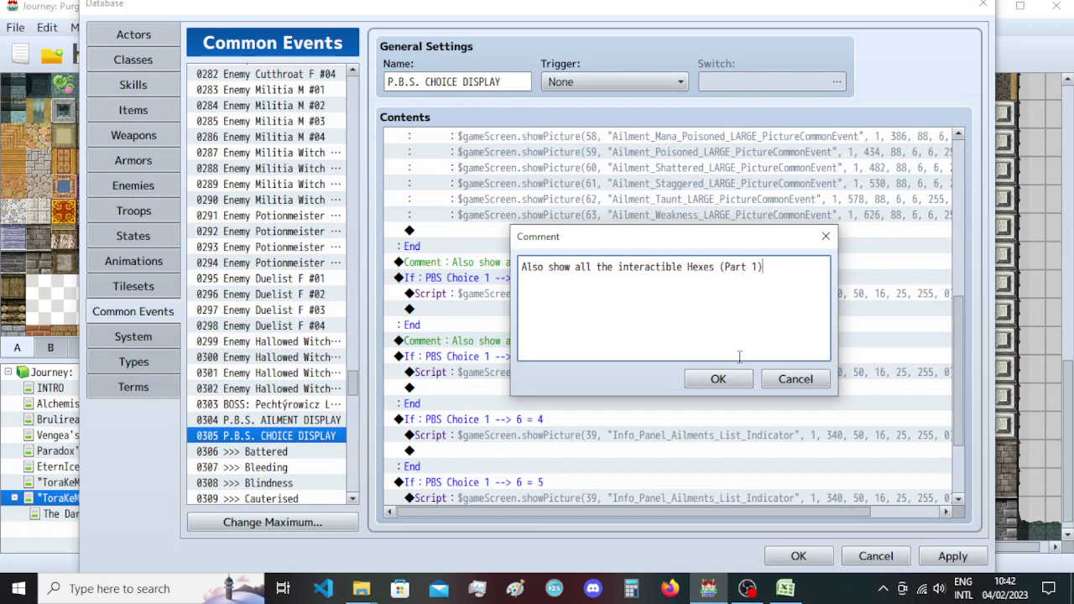
click(730, 379)
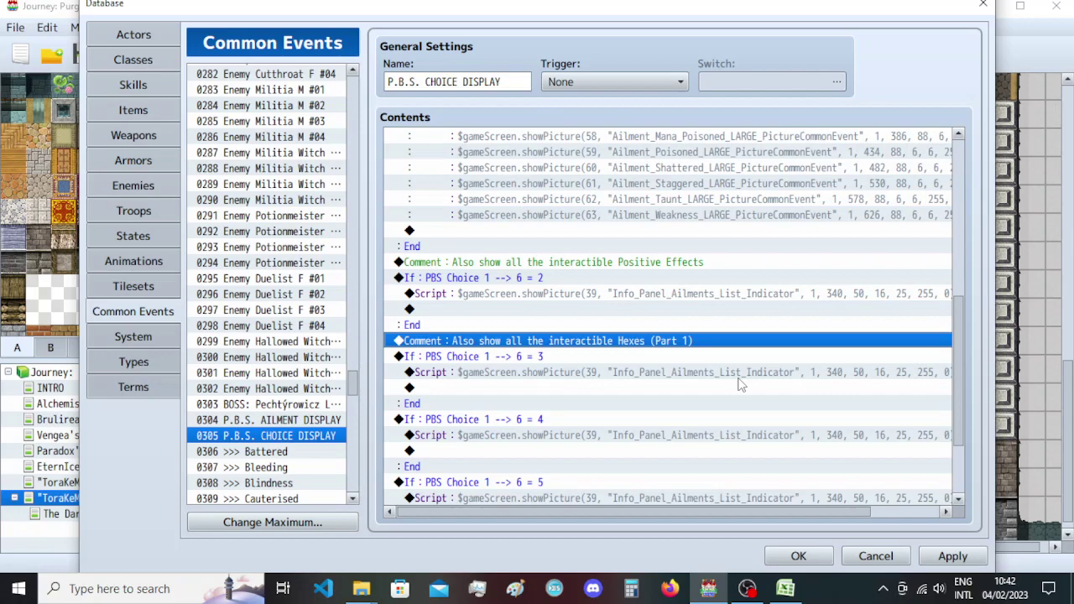
Copy the Hexes comment above the choice 4 branch and change it to "Also show all the interactible Hexes (Part 2)".
click(630, 420)
text(Also show all the interactible Hexes (Part 1))
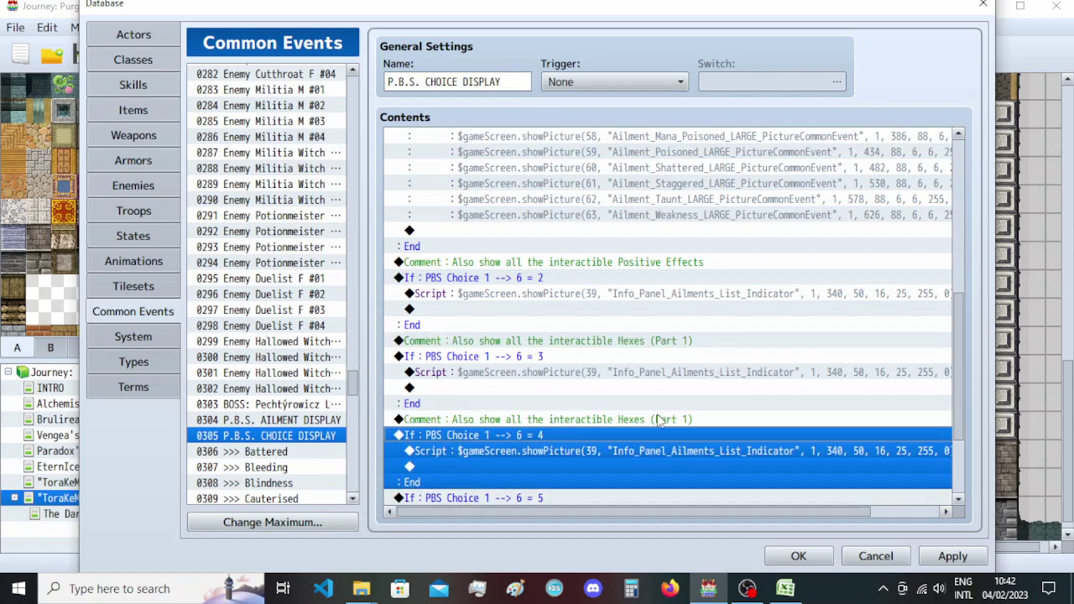
double_click(722, 342)
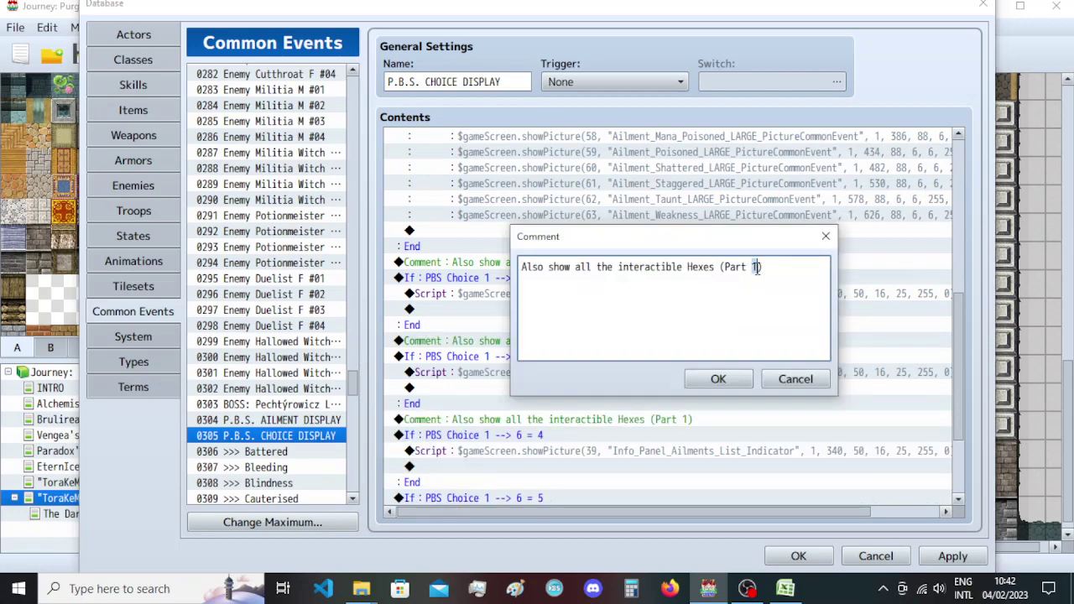
text(2)
click(718, 380)
scroll(638, 393, down, 3)
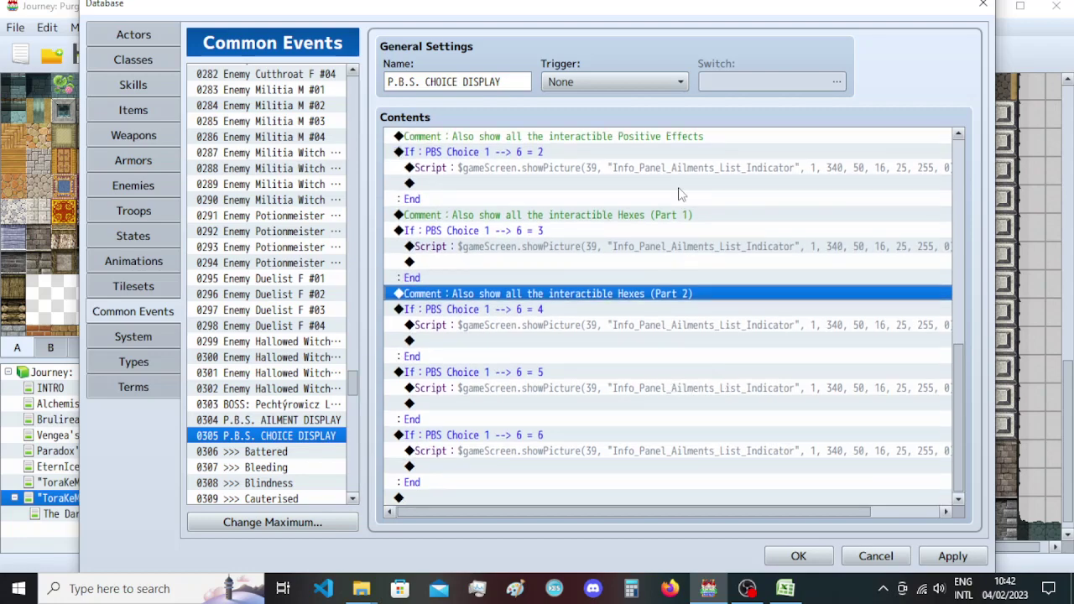
Copy the Hexes (Part 1) comment above the choice 5 branch and reword it to "Also show all the interactible Curses (Part 1)".
click(682, 217)
key(ctrl+c)
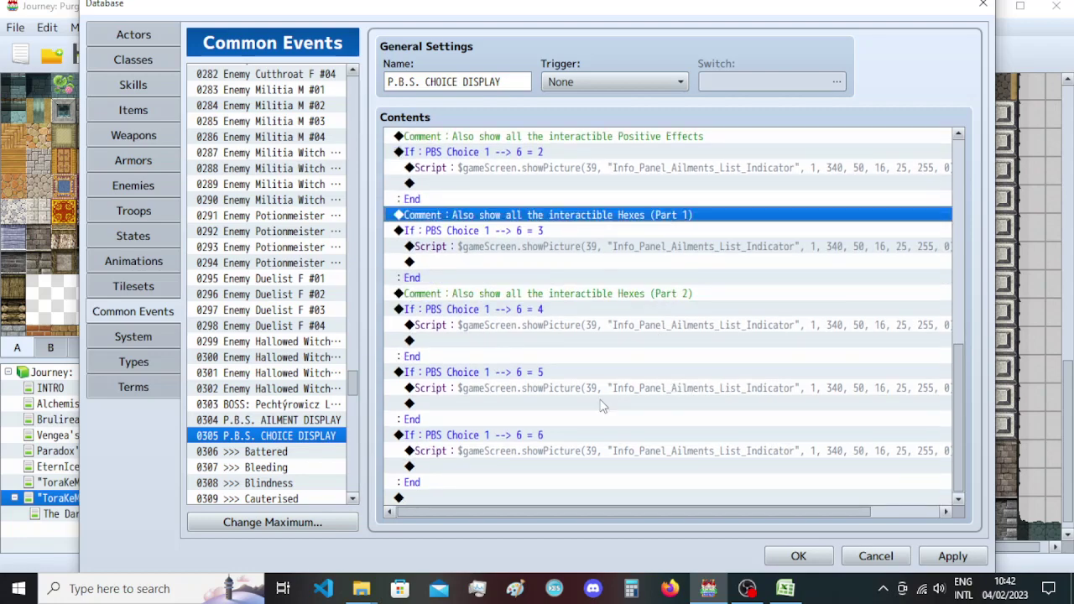
click(591, 375)
key(ctrl+v)
click(663, 376)
key(Return)
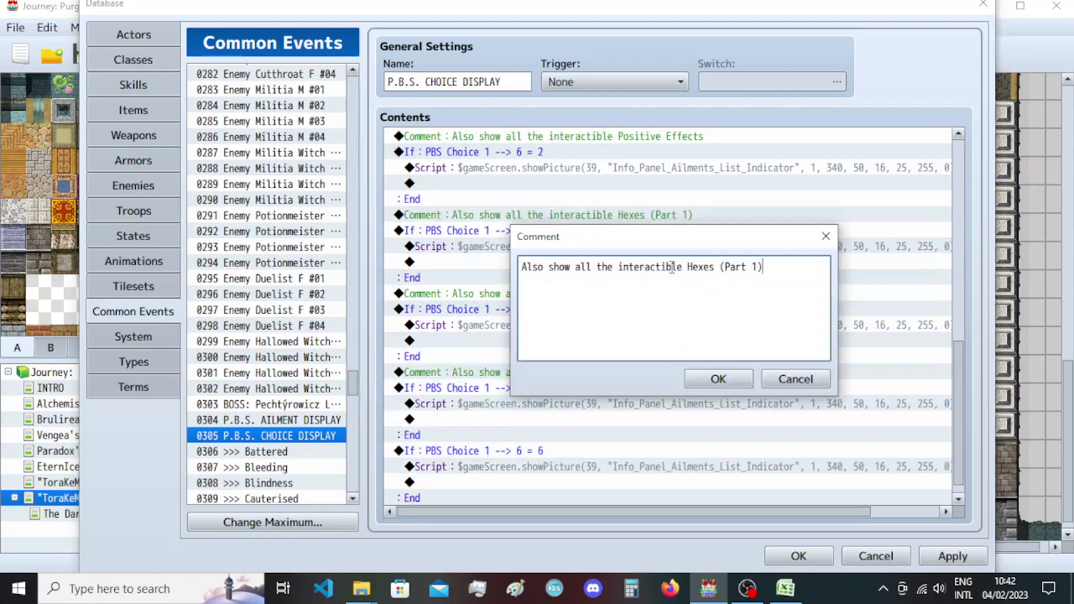
double_click(701, 267)
key(BackSpace)
text(Curses)
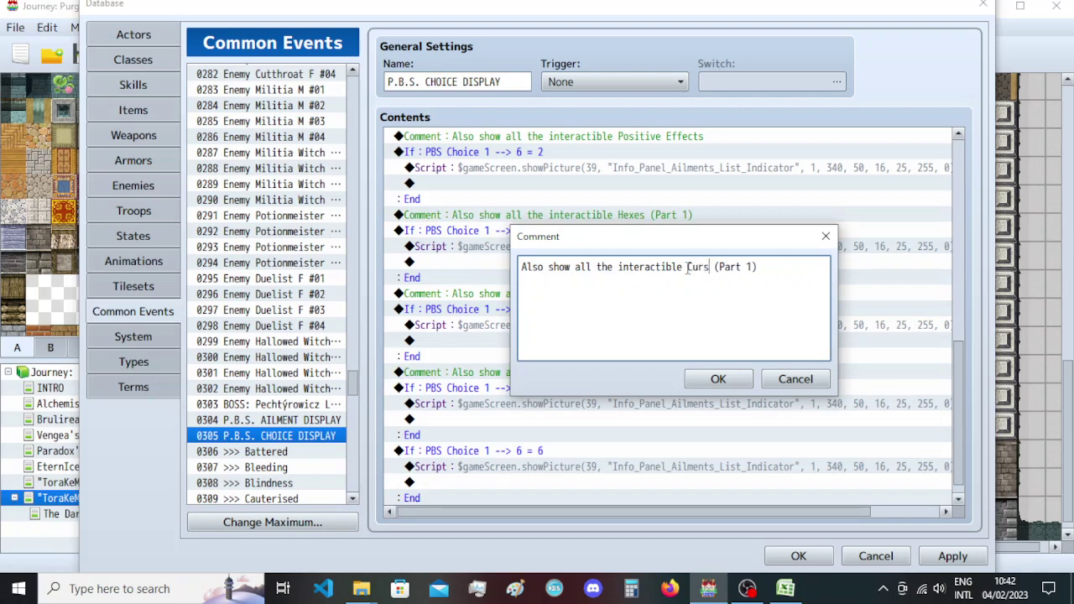
click(718, 379)
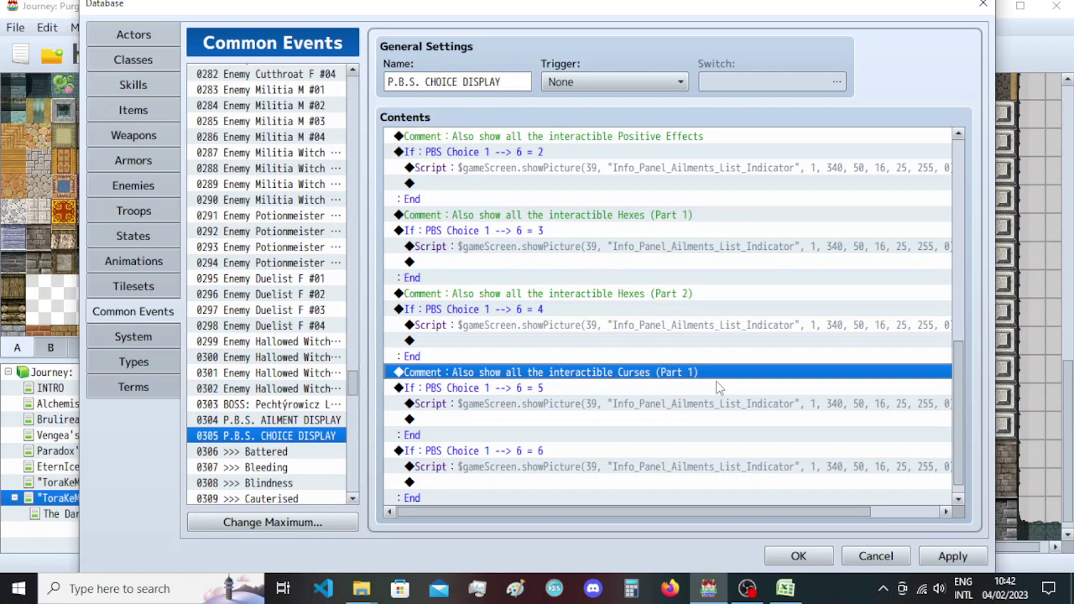
Copy the Hexes (Part 2) comment above the choice 6 branch and reword it to "Also show all the interactible Curses (Part 2)".
click(667, 299)
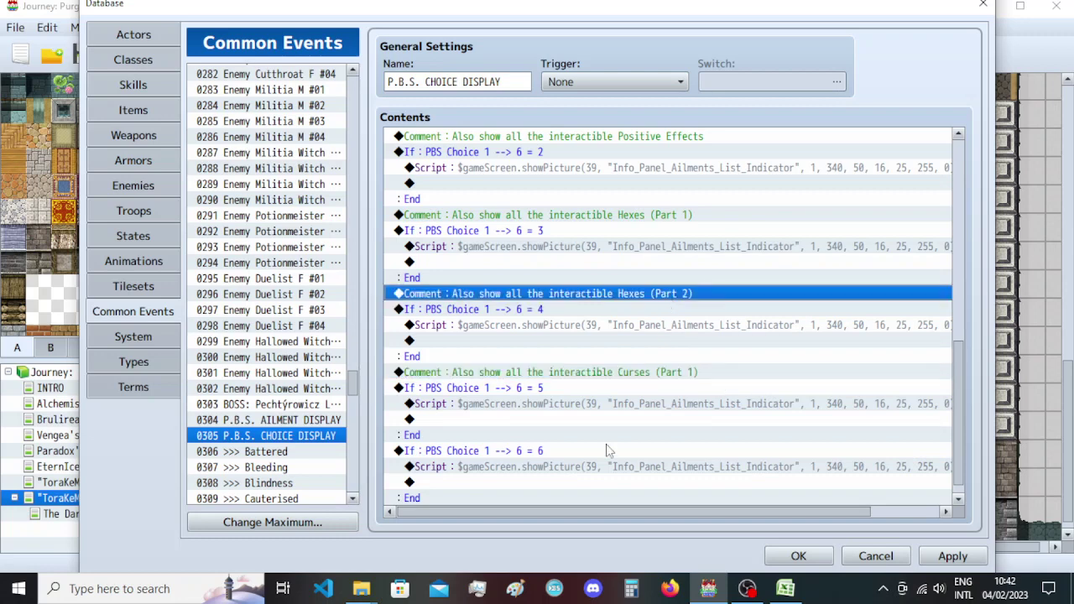
click(608, 450)
key(ctrl+v)
double_click(608, 451)
double_click(701, 267)
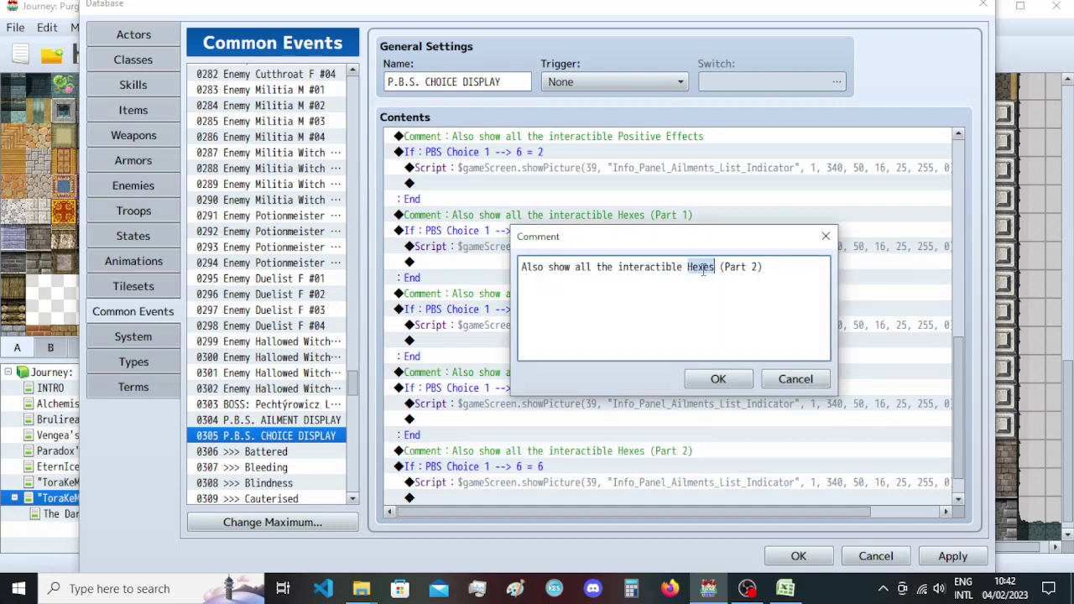
text(Curses)
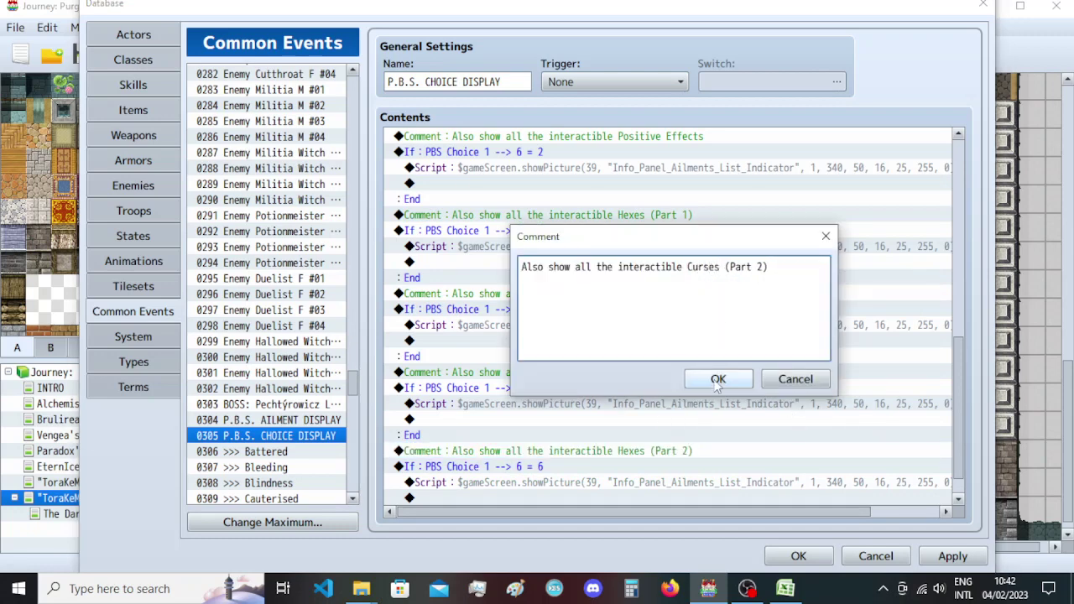
click(719, 379)
scroll(567, 369, up, 2)
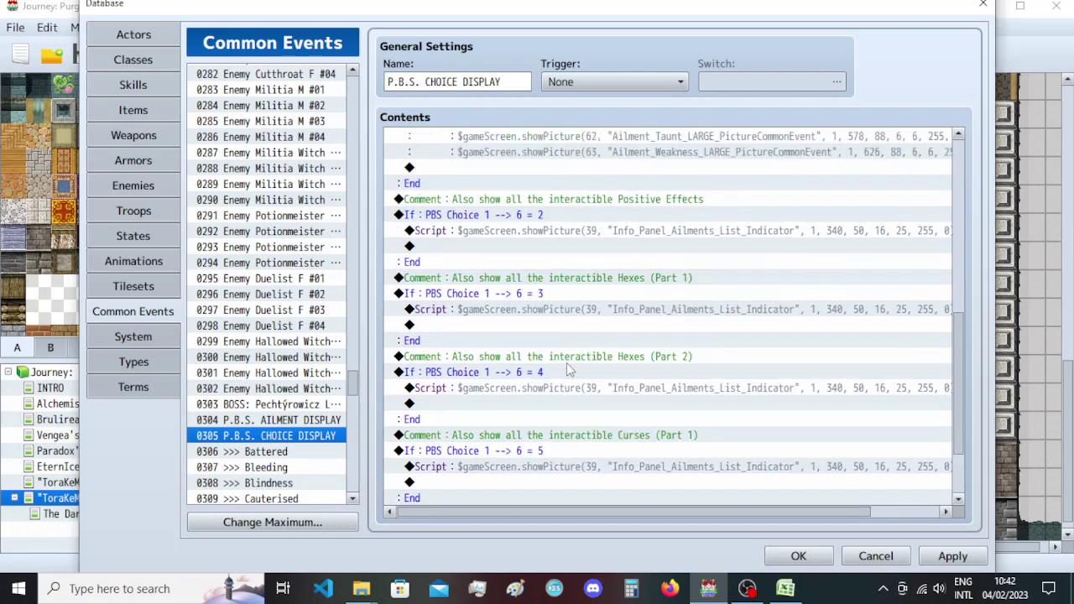
In File Explorer, copy the file name Info_Panel_Positive_Effects_List_Indicator from the "list" picture search results.
scroll(567, 369, up, 7)
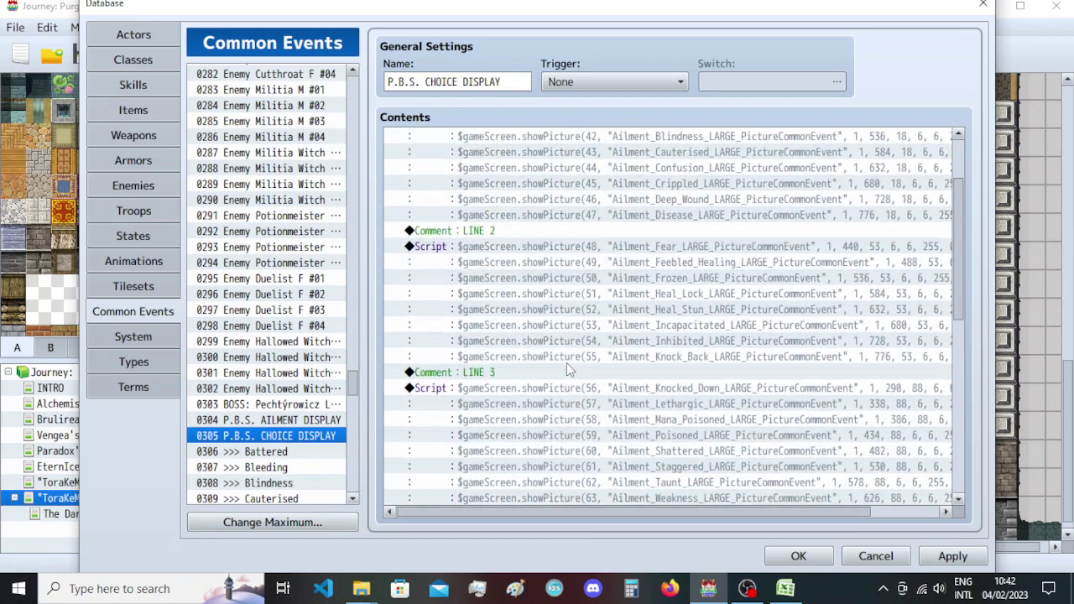
scroll(567, 367, down, 7)
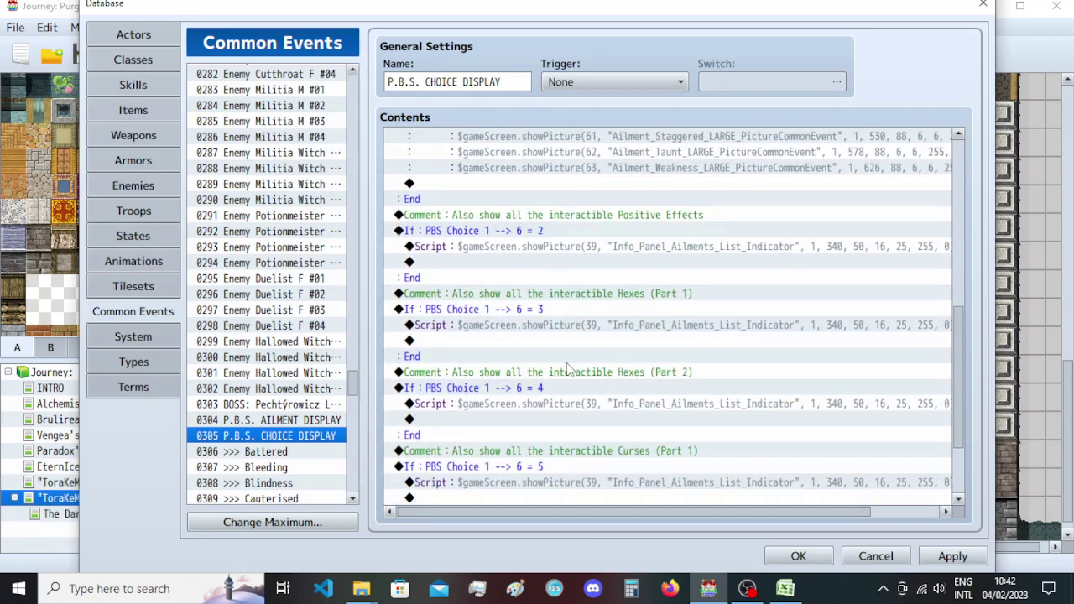
mouse_move(361, 588)
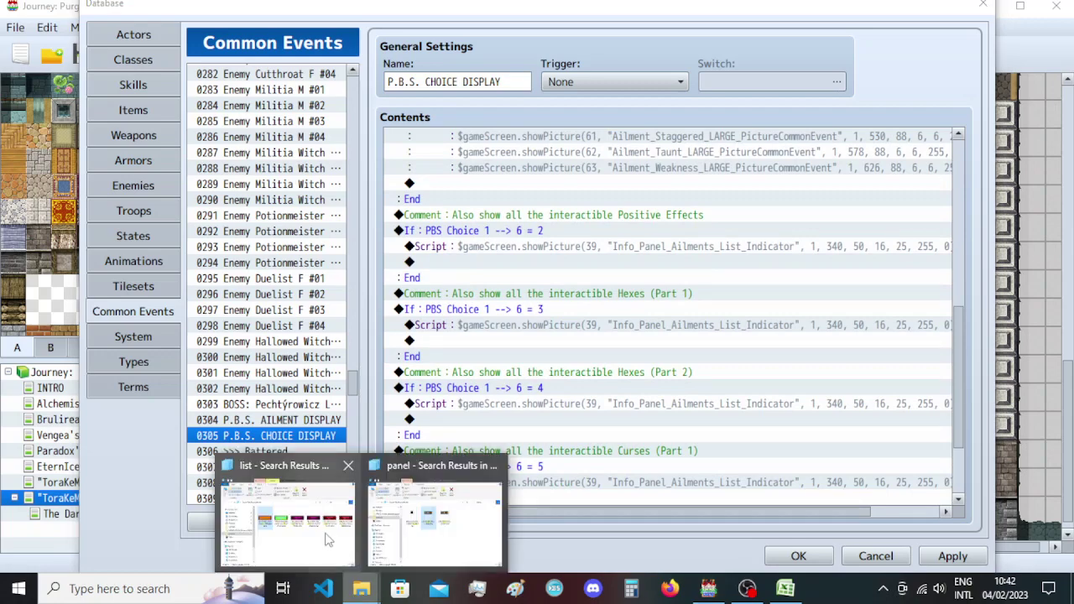
click(311, 516)
click(574, 319)
click(574, 319)
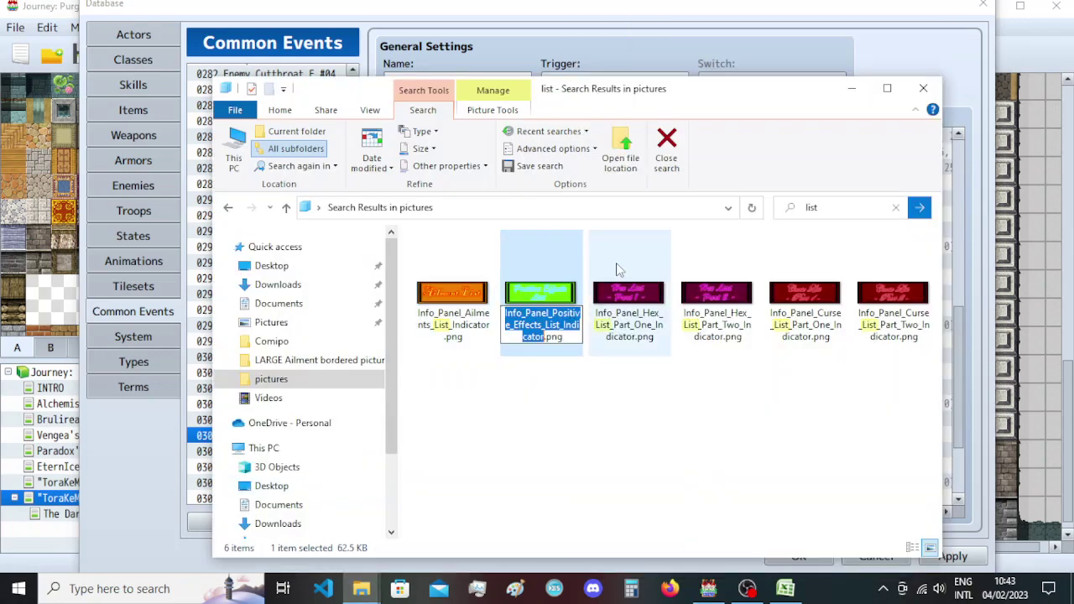
Back in RPG Maker MV, replace the picture name in the choice 2 branch's script with Info_Panel_Positive_Effects_List_Indicator.
click(685, 26)
double_click(635, 246)
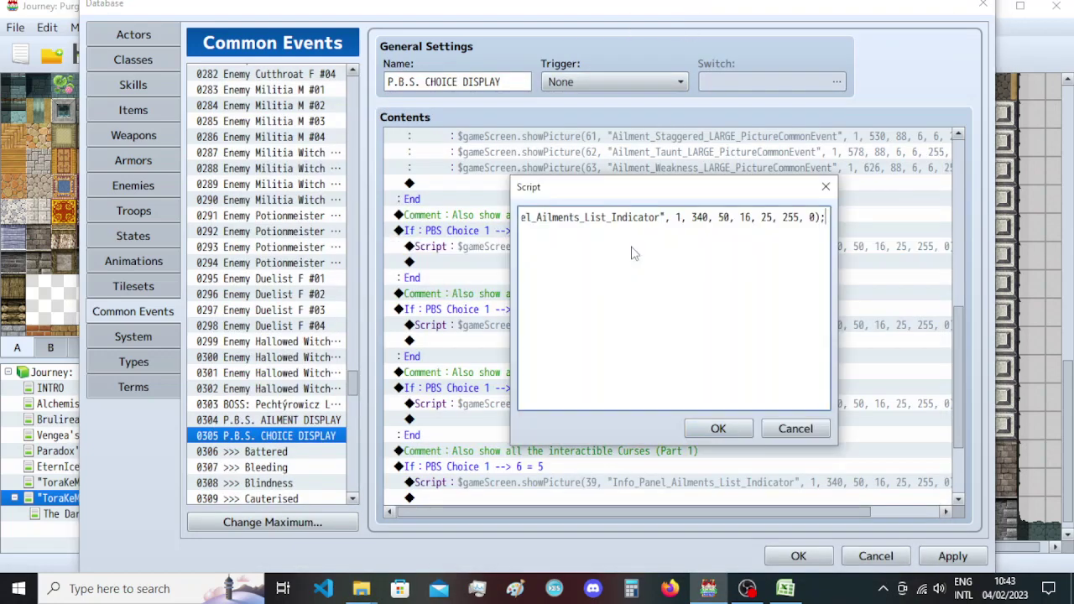
key(ctrl+a)
key(ctrl+v)
key(ctrl+z)
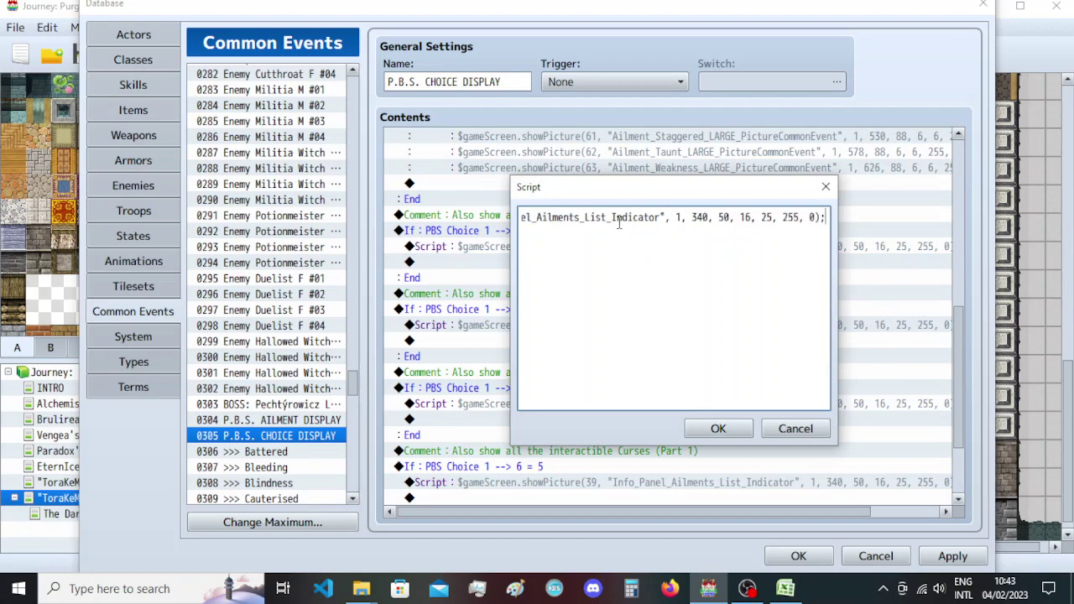
double_click(620, 222)
key(ctrl+v)
click(711, 428)
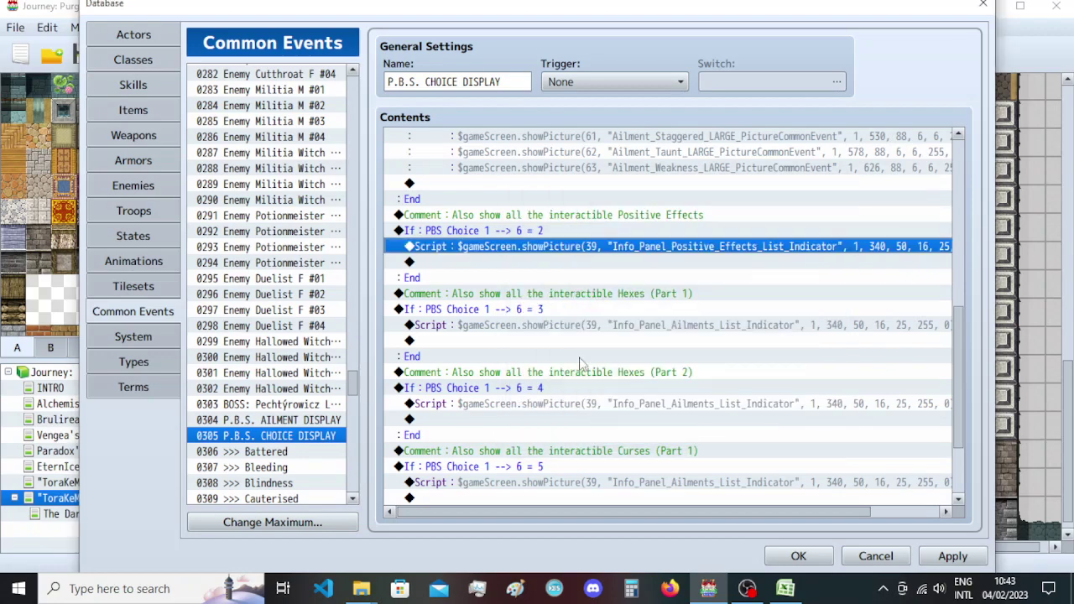
In File Explorer, copy the file name Info_Panel_Hex_List_Part_One_Indicator from the "list" picture search results.
mouse_move(362, 589)
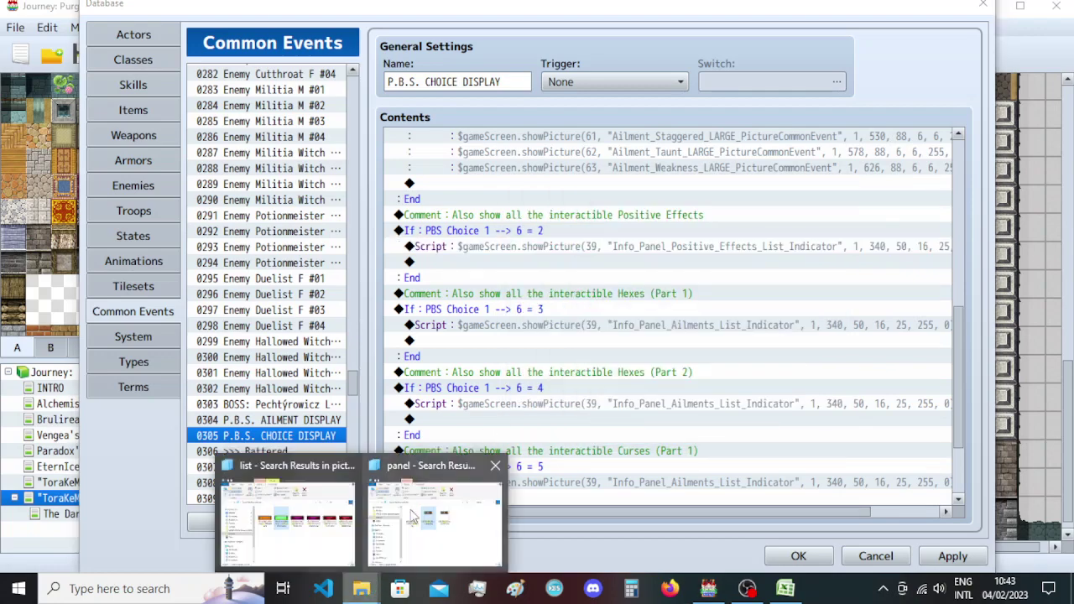
click(307, 530)
click(608, 331)
click(608, 332)
key(ctrl+c)
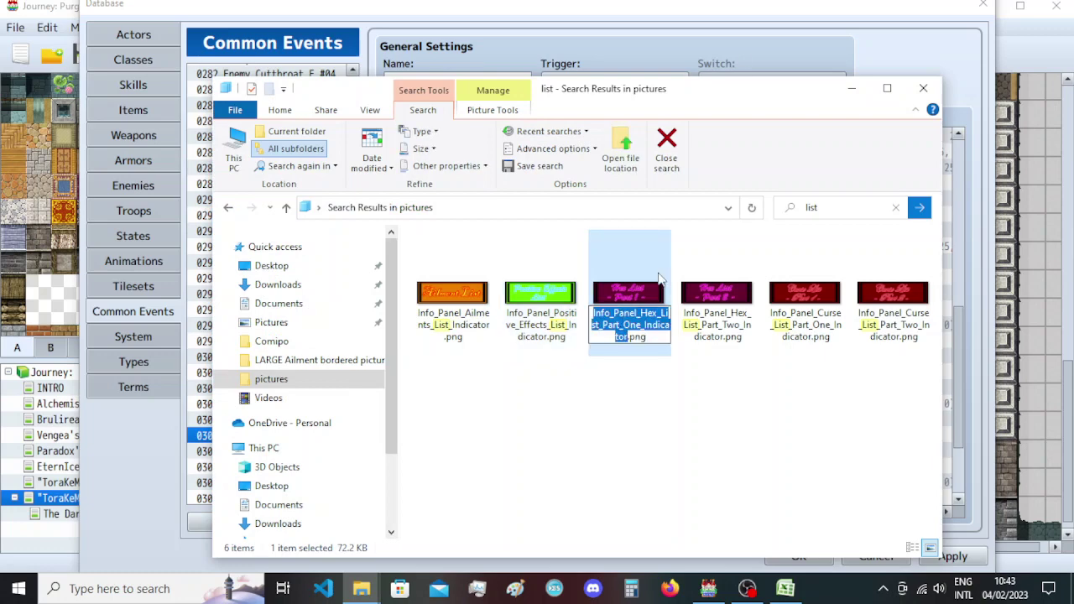
Back in RPG Maker MV, replace the picture name in the choice 3 branch's script with Info_Panel_Hex_List_Part_One_Indicator.
click(766, 7)
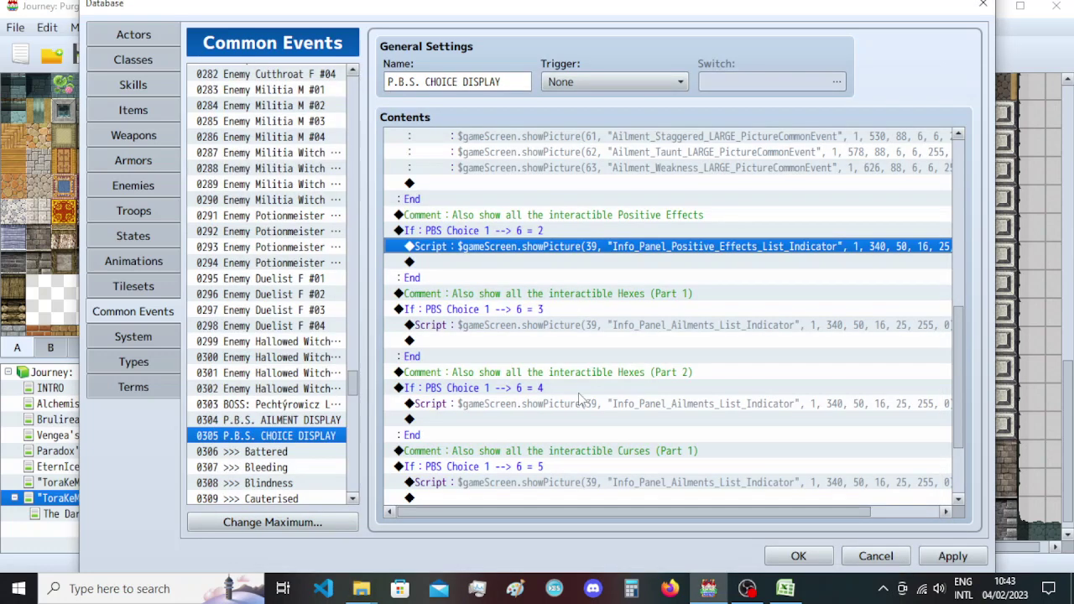
double_click(622, 325)
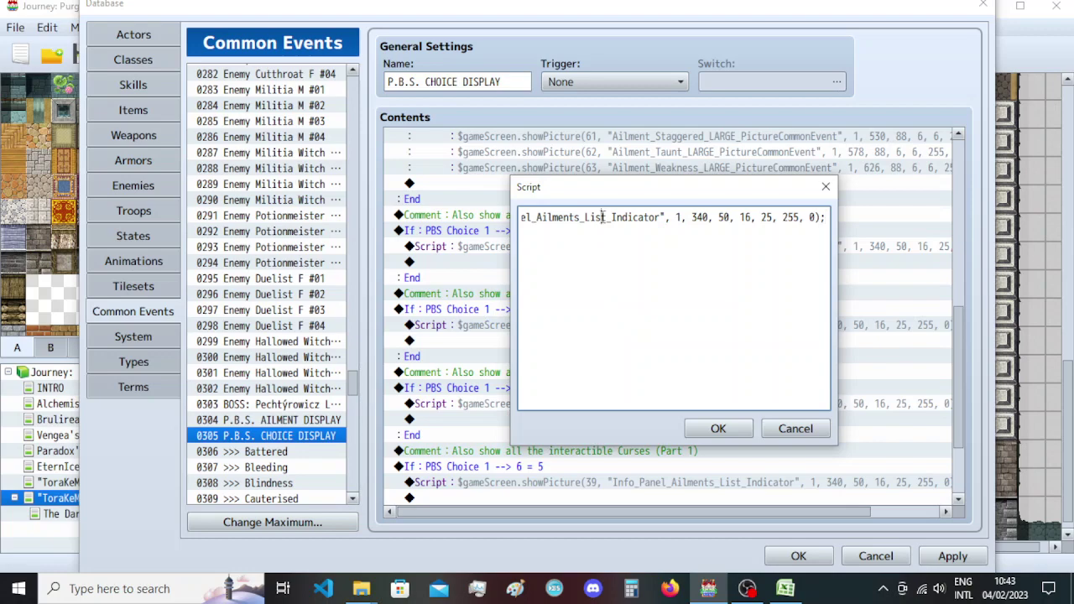
double_click(601, 218)
key(ctrl+v)
click(718, 429)
In File Explorer, copy the file name Info_Panel_Hex_List_Part_Two_Indicator from the "list" picture search results.
scroll(640, 393, down, 1)
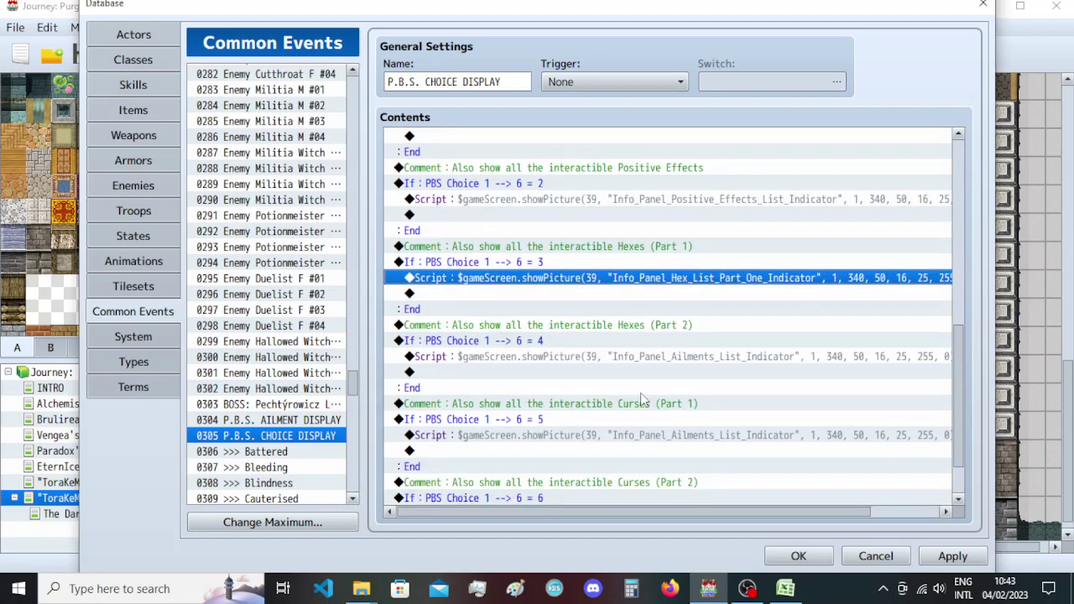
scroll(640, 392, down, 1)
click(361, 588)
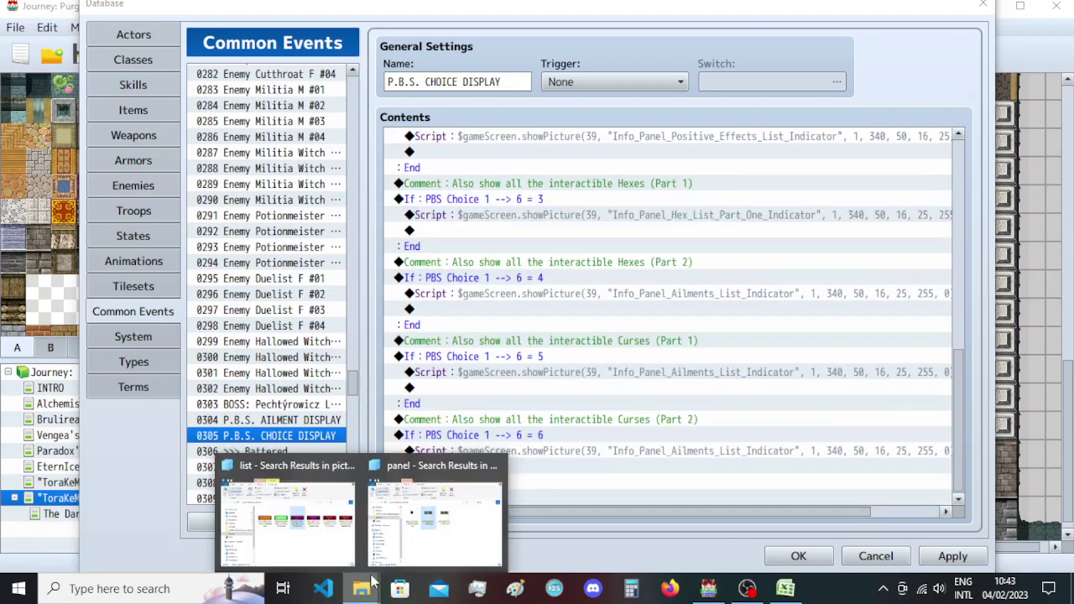
click(333, 527)
click(697, 296)
key(F2)
key(ctrl+c)
Back in RPG Maker MV, replace the picture name in the choice 4 branch's script with Info_Panel_Hex_List_Part_Two_Indicator.
click(719, 7)
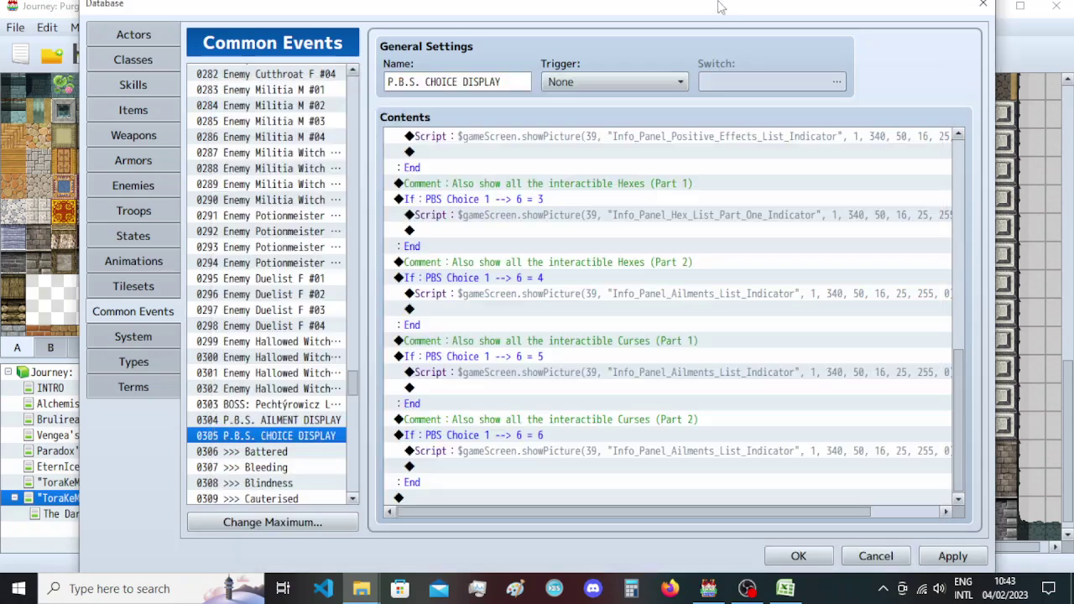
click(683, 215)
double_click(699, 296)
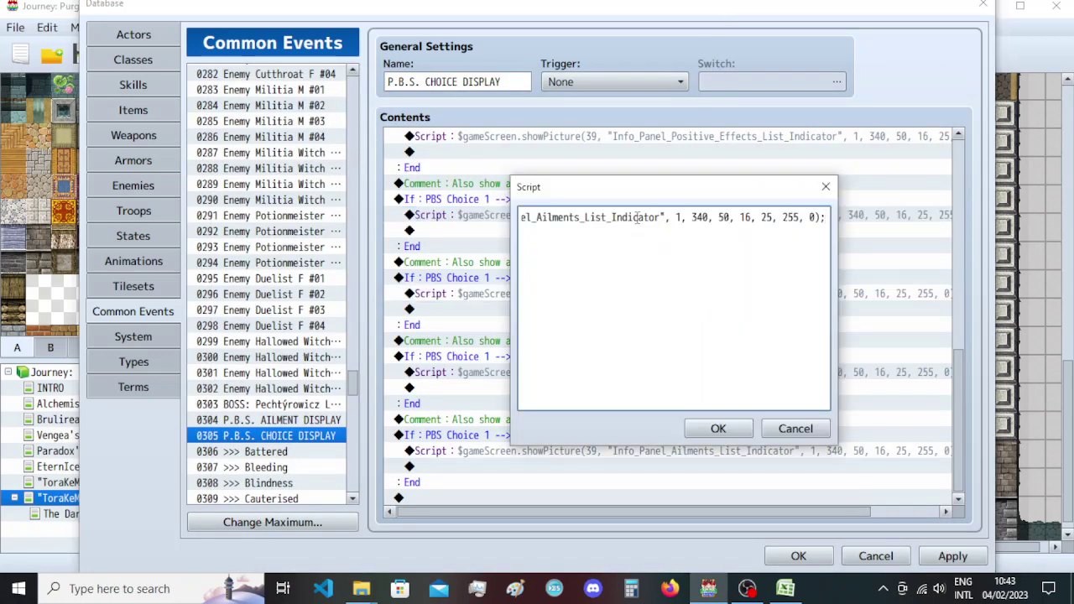
double_click(637, 217)
key(ctrl+v)
click(718, 428)
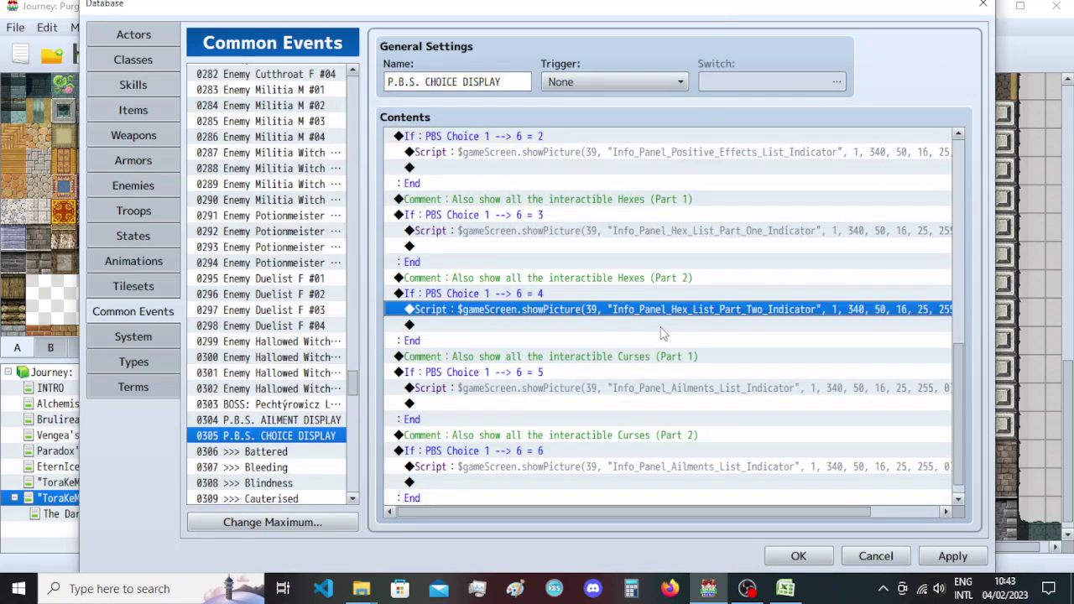
In File Explorer, copy the file name Info_Panel_Curse_List_Part_One_Indicator from the "list" picture search results.
scroll(661, 333, down, 1)
click(648, 373)
mouse_move(362, 579)
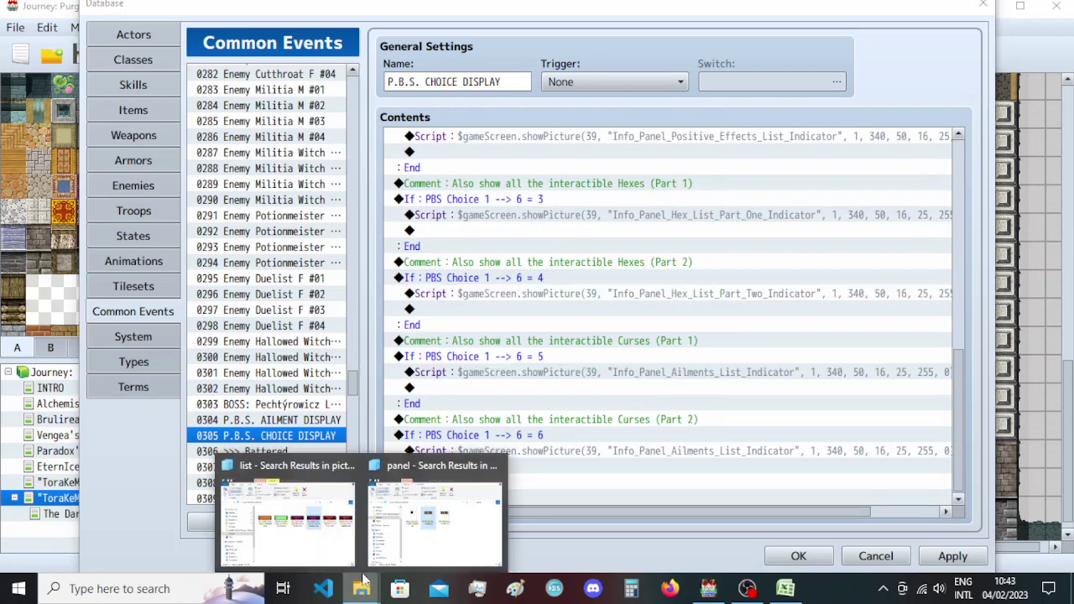
click(287, 516)
click(801, 294)
key(F2)
key(ctrl+c)
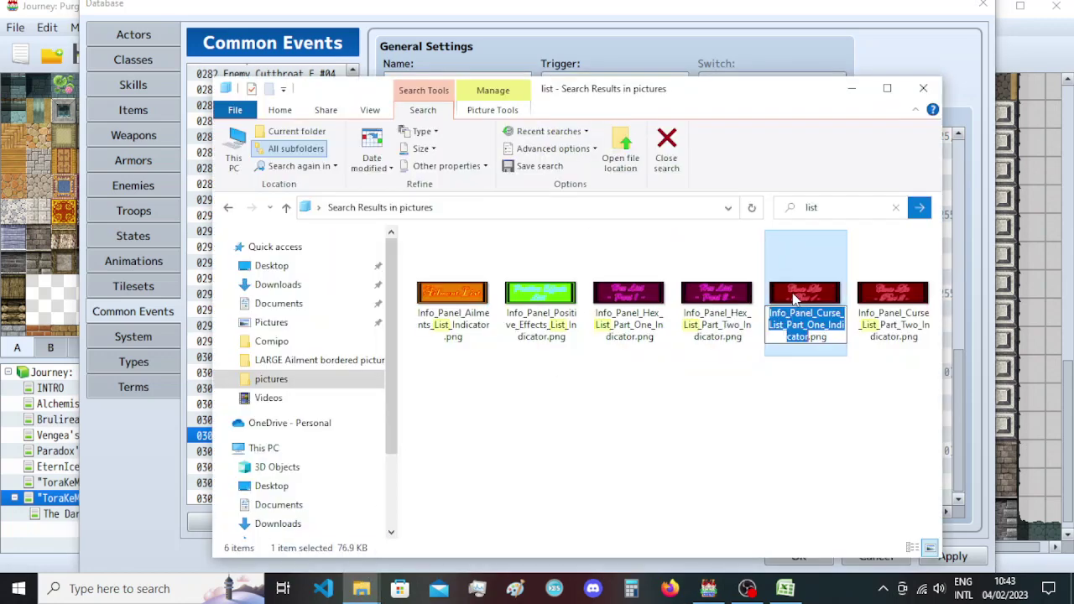
Back in RPG Maker MV, replace the picture name in the choice 5 branch's script with Info_Panel_Curse_List_Part_One_Indicator.
click(749, 7)
double_click(658, 428)
double_click(651, 220)
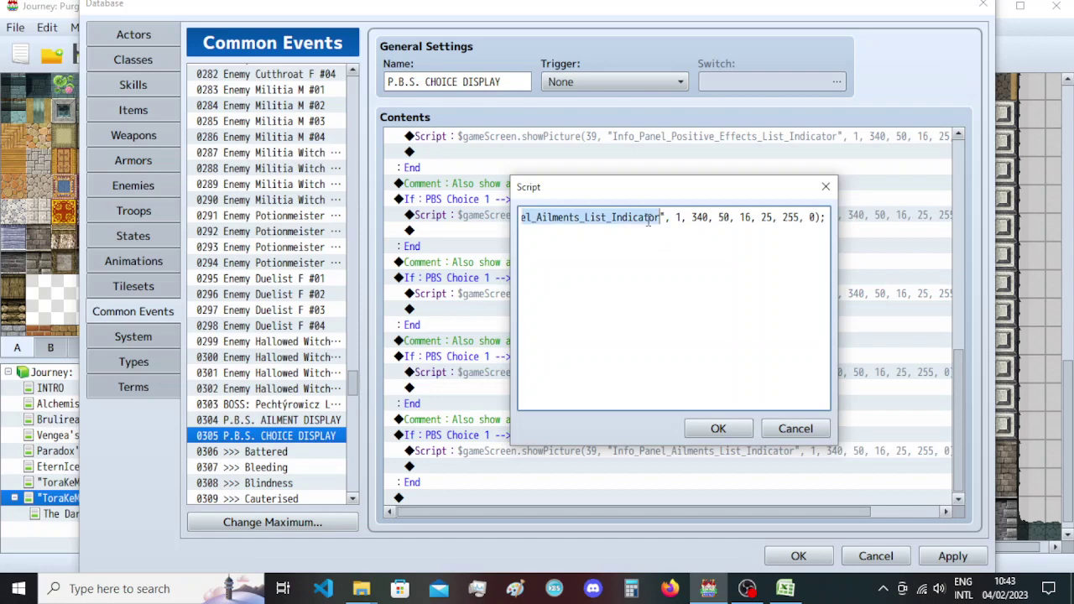
key(ctrl+v)
click(718, 429)
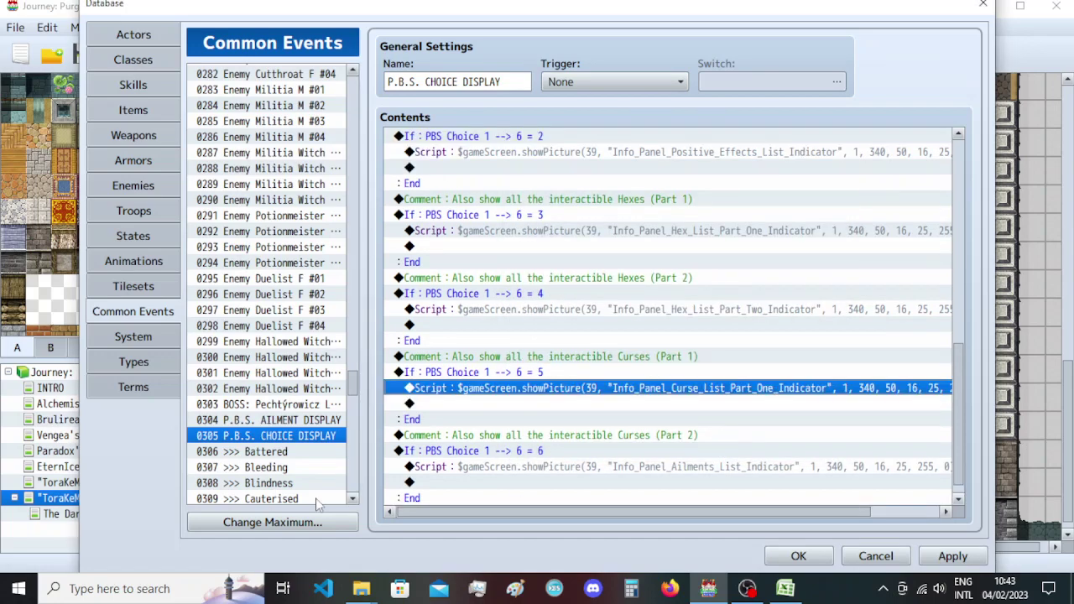
In File Explorer, copy the file name Info_Panel_Curse_List_Part_Two_Indicator from the "list" picture search results.
mouse_move(361, 589)
click(285, 516)
click(877, 289)
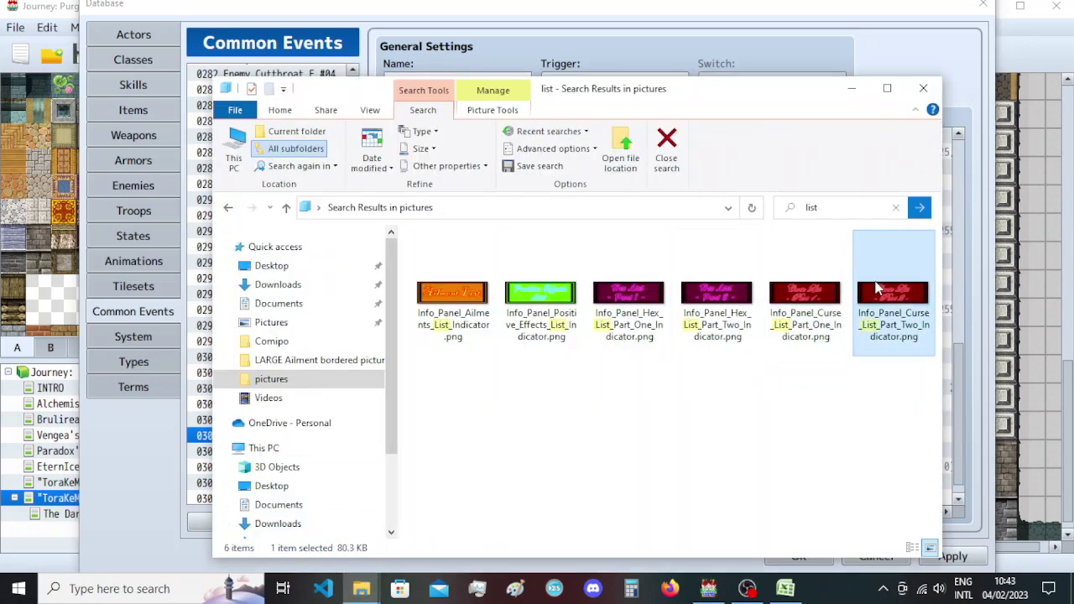
key(F2)
key(ctrl+c)
Back in RPG Maker MV, set the choice 6 script's picture name to Info_Panel_Curse_List_Part_Two_Indicator and apply the database changes.
key(alt+Tab)
click(666, 467)
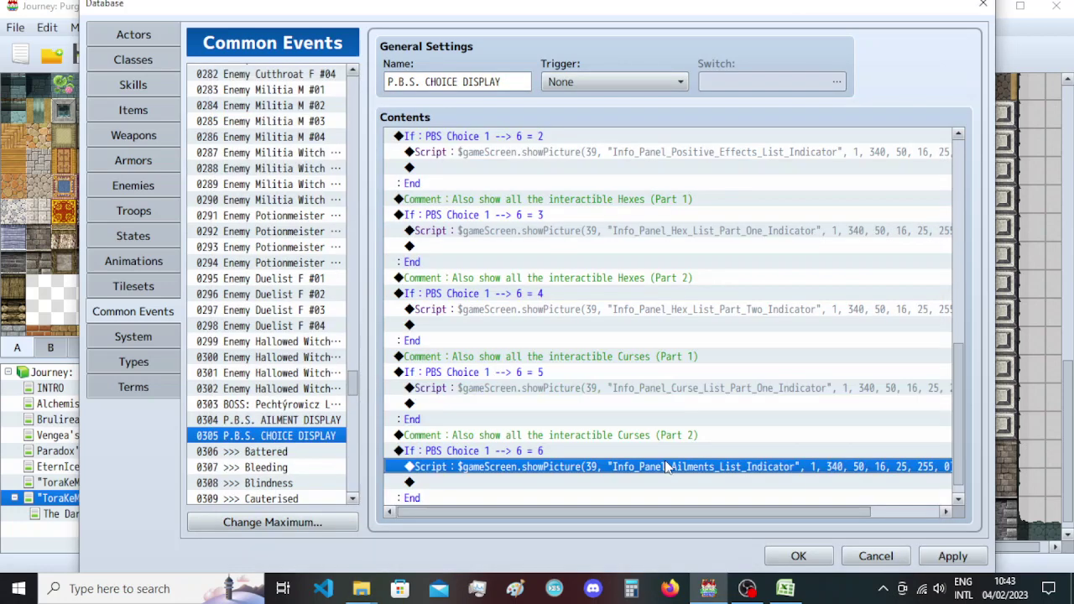
double_click(666, 466)
double_click(606, 218)
key(ctrl+v)
click(719, 429)
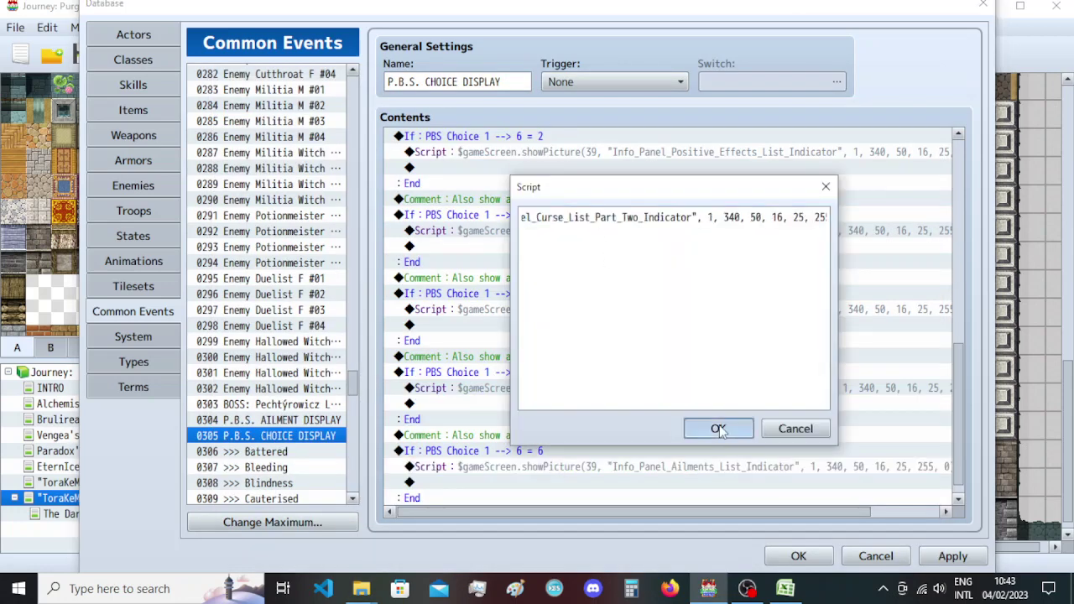
click(955, 556)
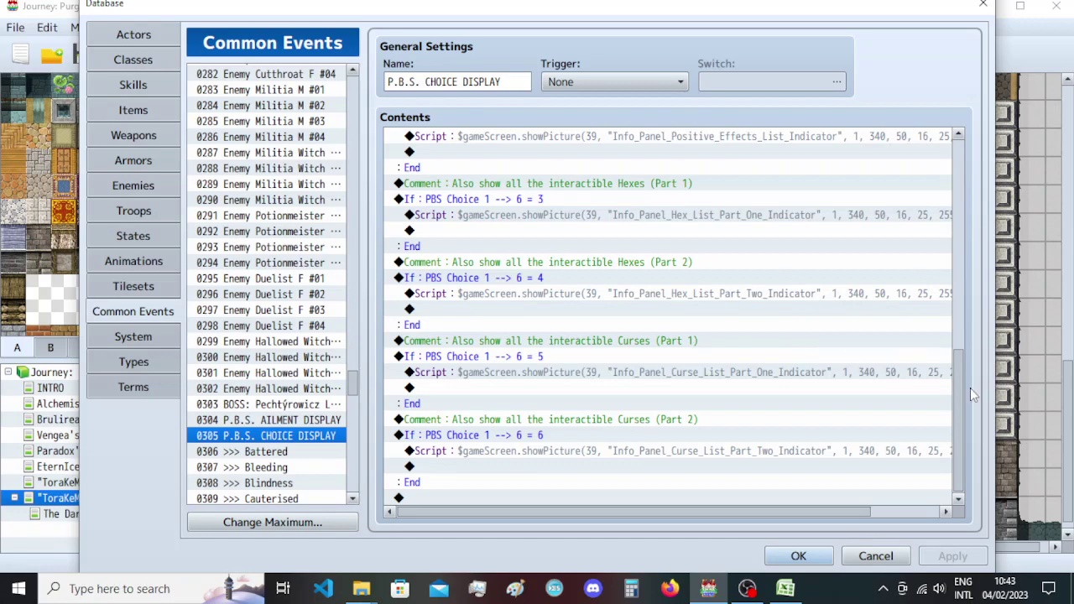
In File Explorer, search the game's pictures folder for "positive".
drag(960, 397, 961, 179)
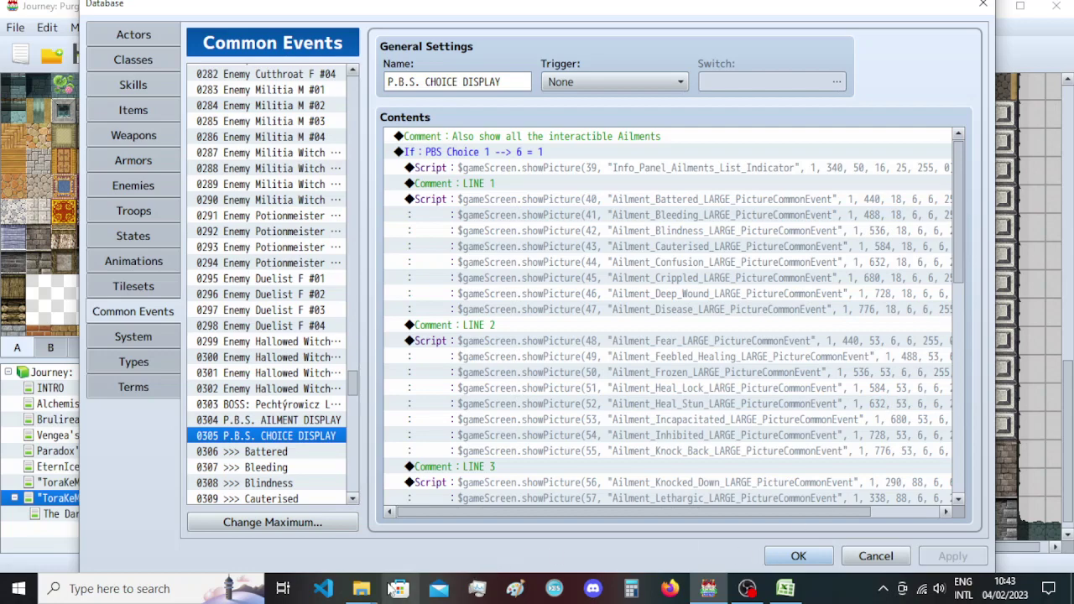
mouse_move(361, 588)
click(325, 508)
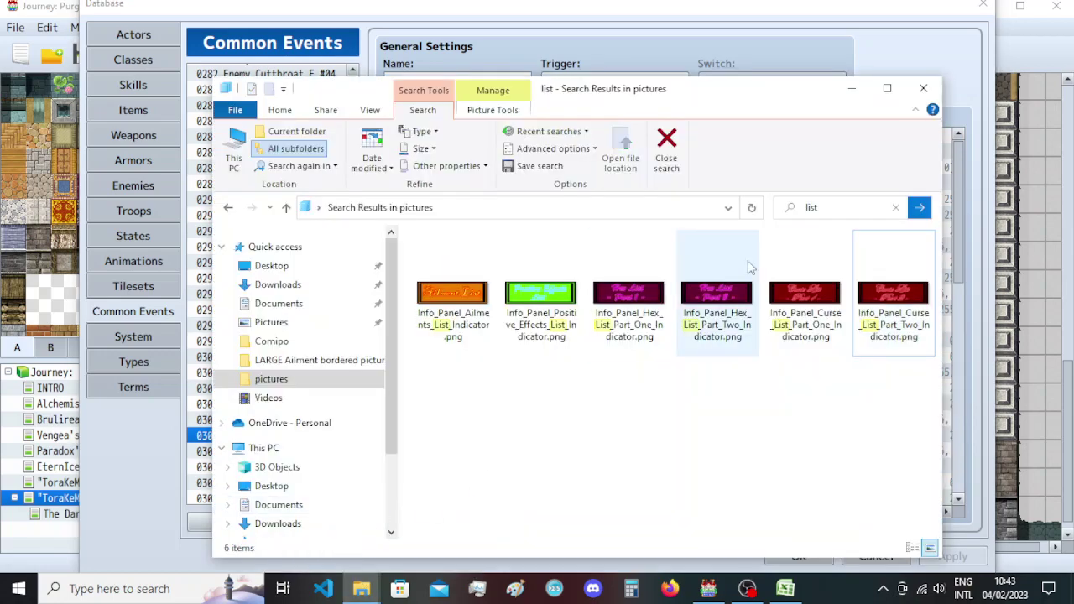
click(833, 209)
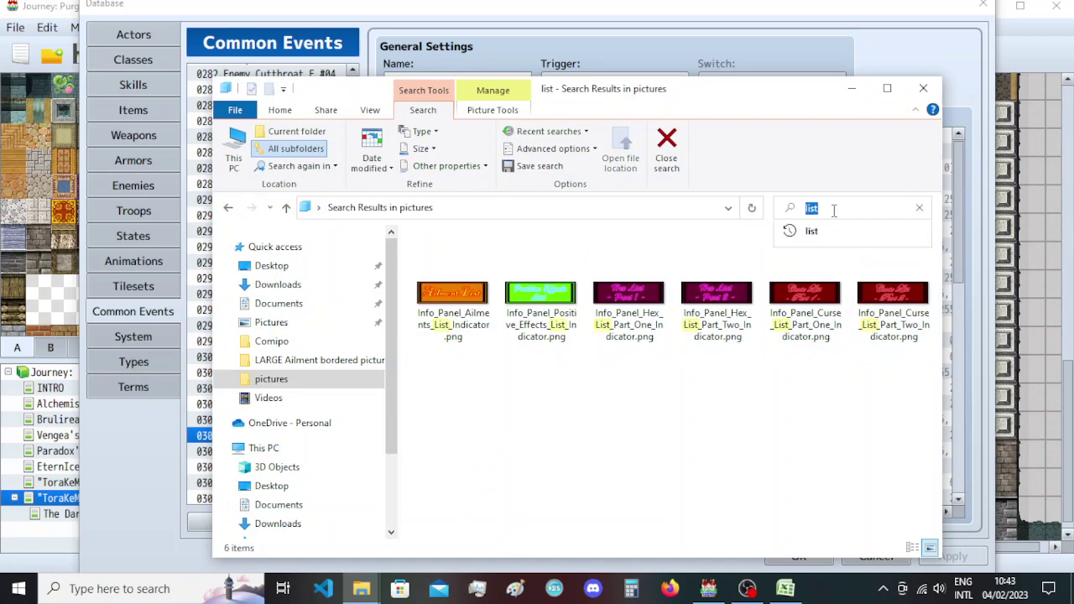
text(positive ef)
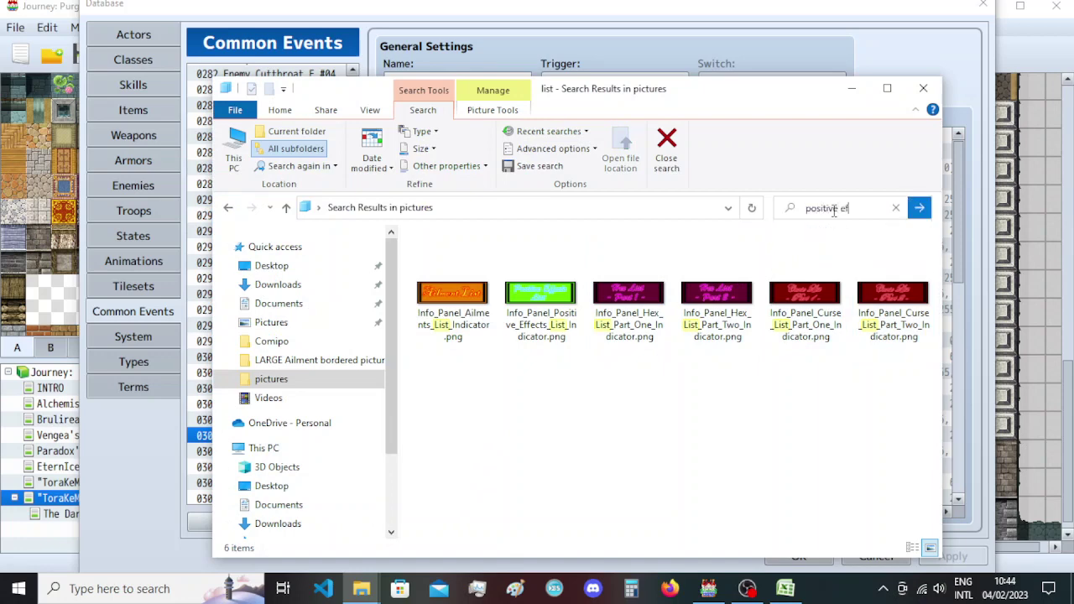
key(BackSpace)
key(BackSpace)
key(BackSpace)
key(Return)
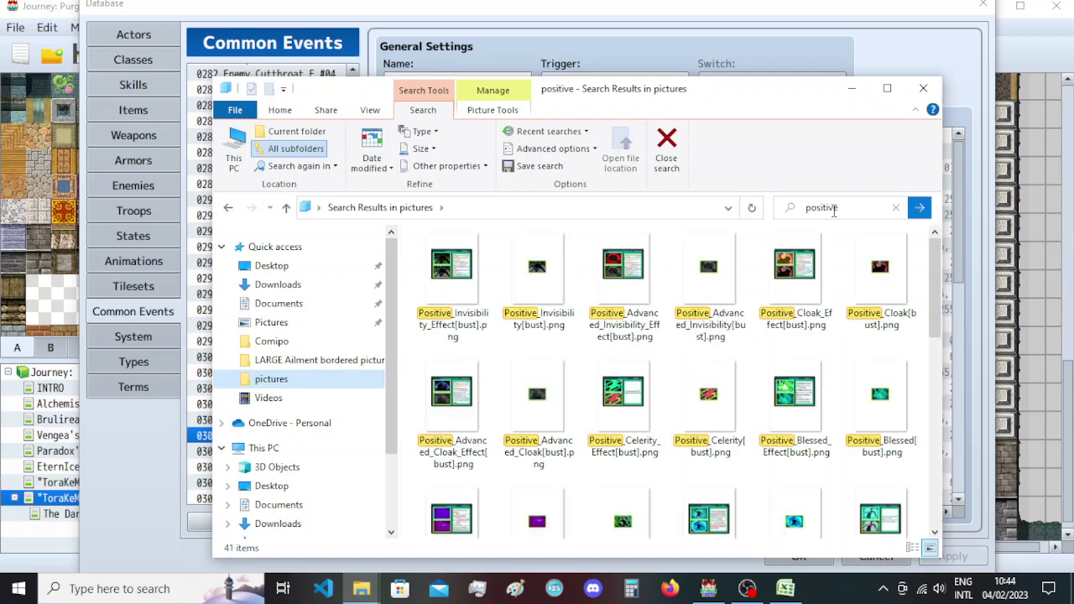
Launch GIMP 2.10.32 from the Windows search.
click(138, 588)
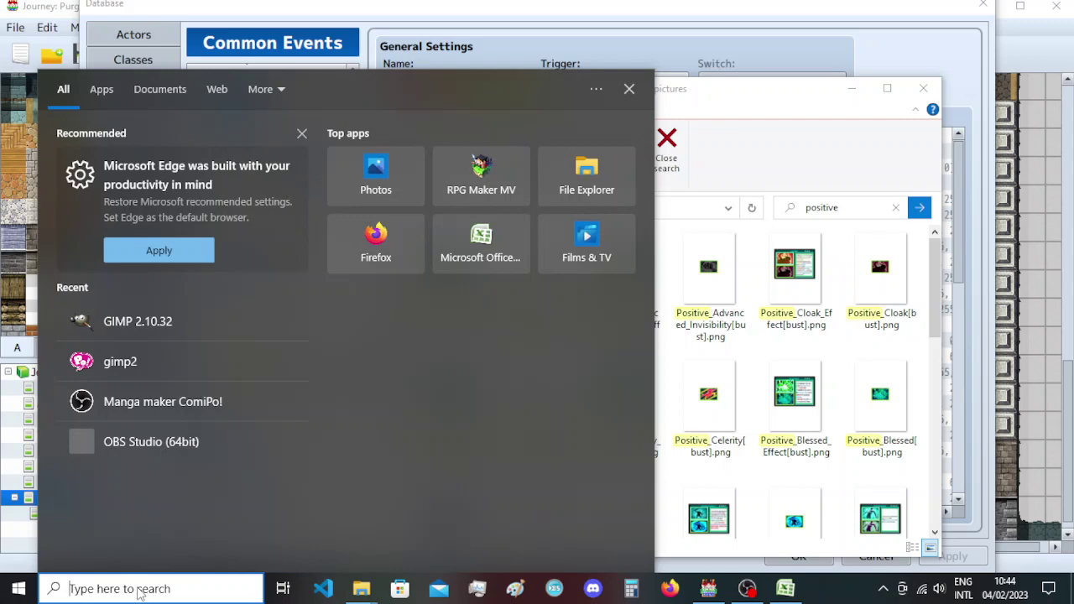
text(gimp)
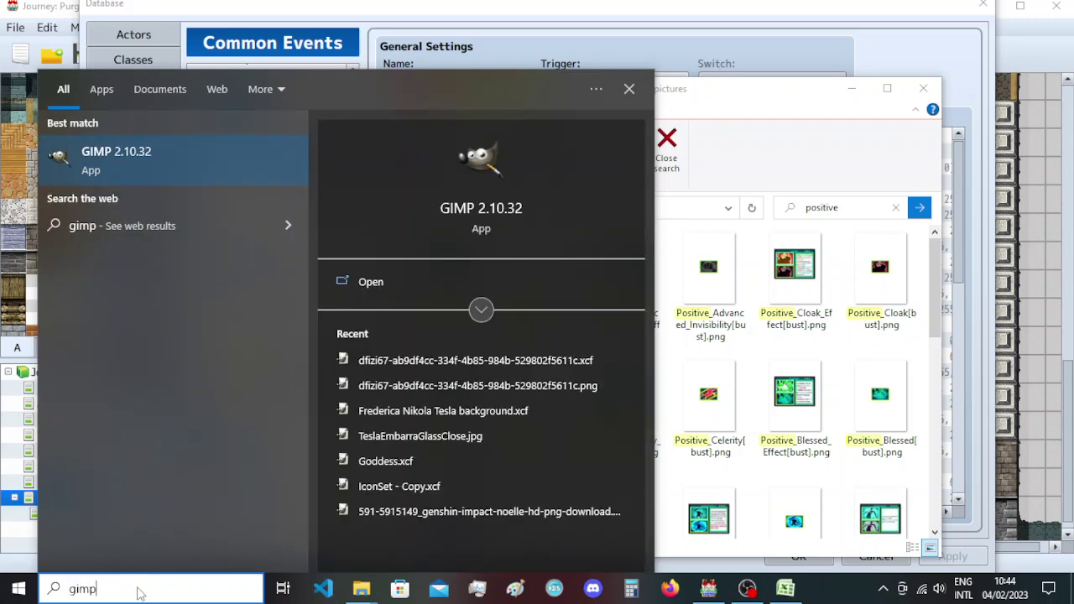
key(Return)
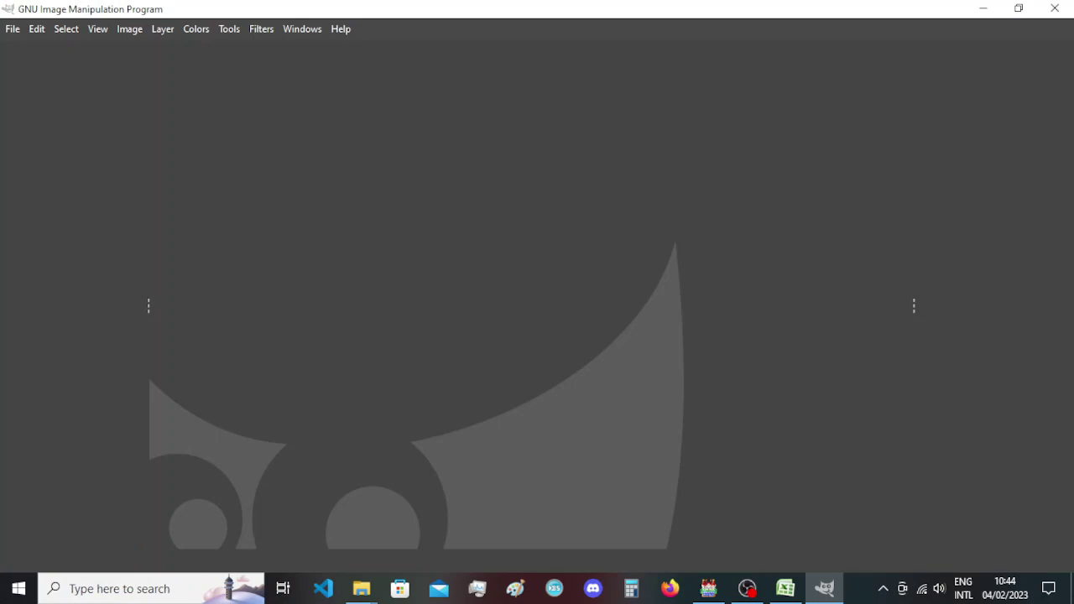
Switch to File Explorer and look through the positive effect pictures in the "positive" search results.
mouse_move(362, 588)
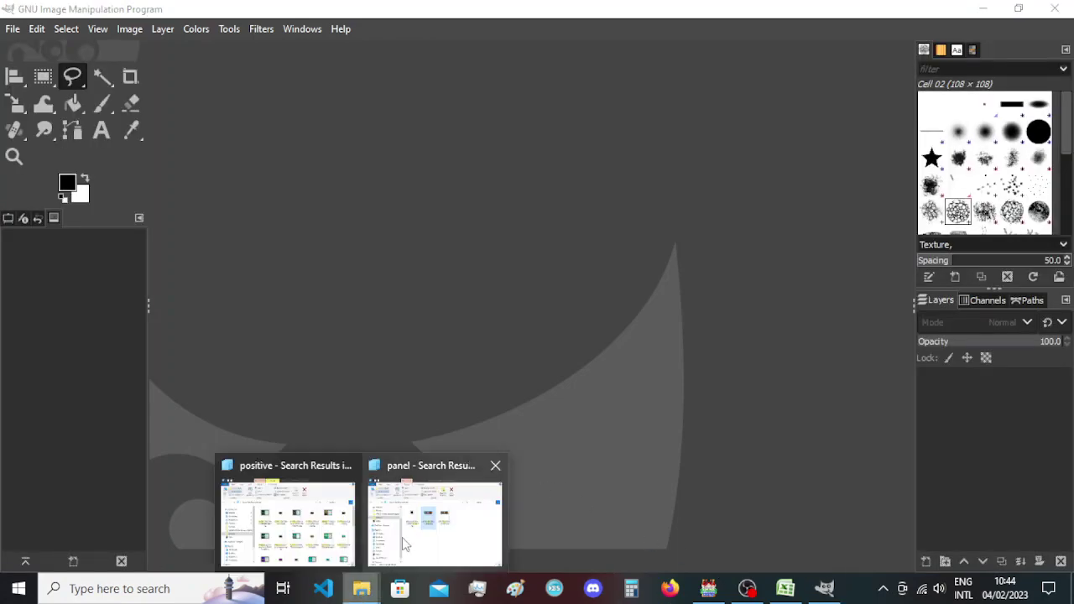
click(340, 527)
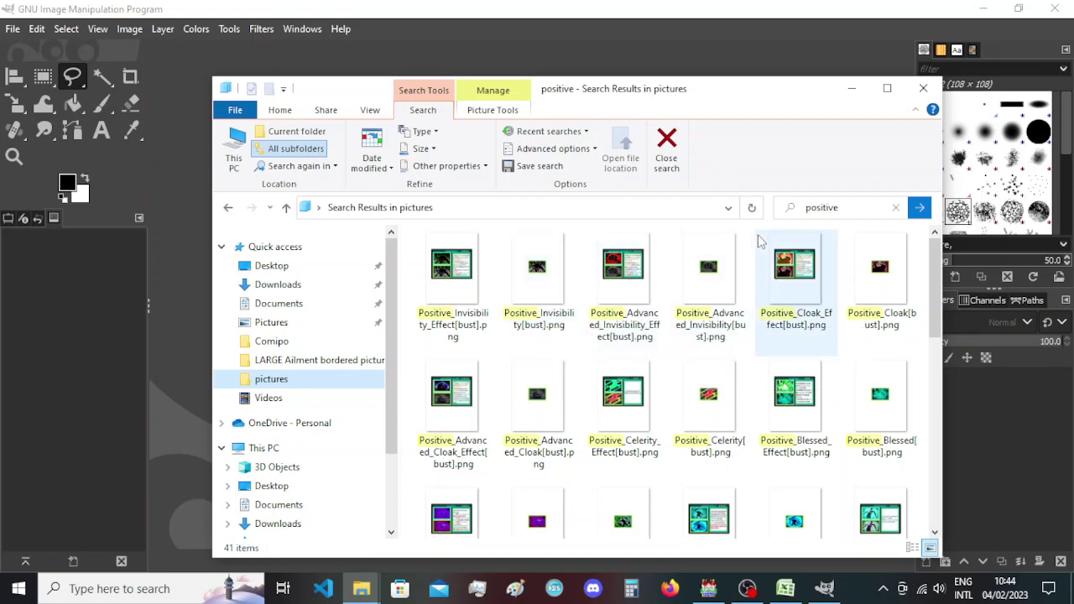
scroll(681, 342, down, 3)
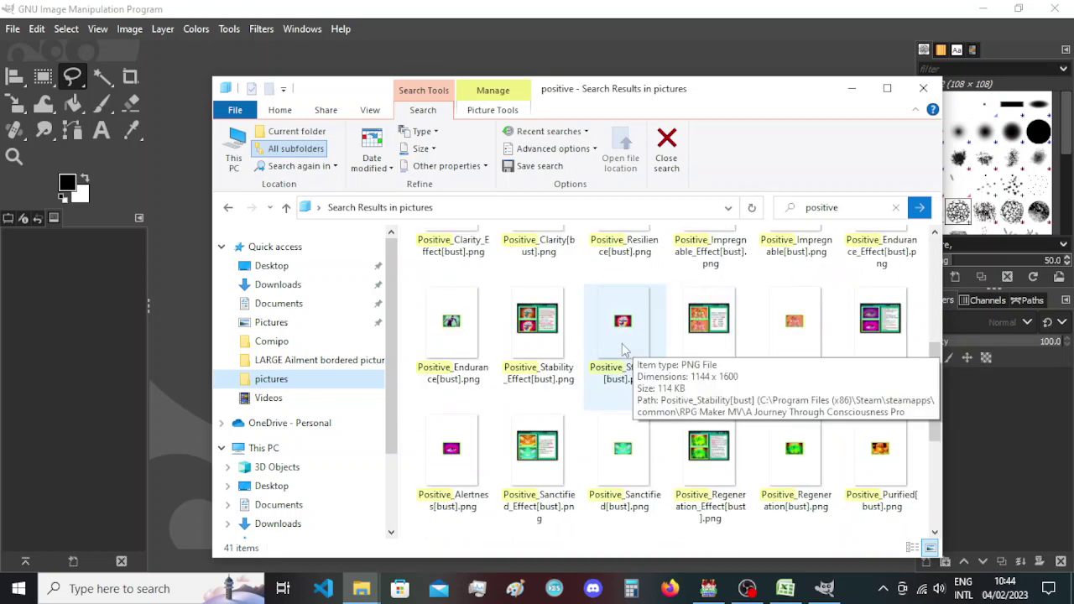
scroll(622, 344, down, 3)
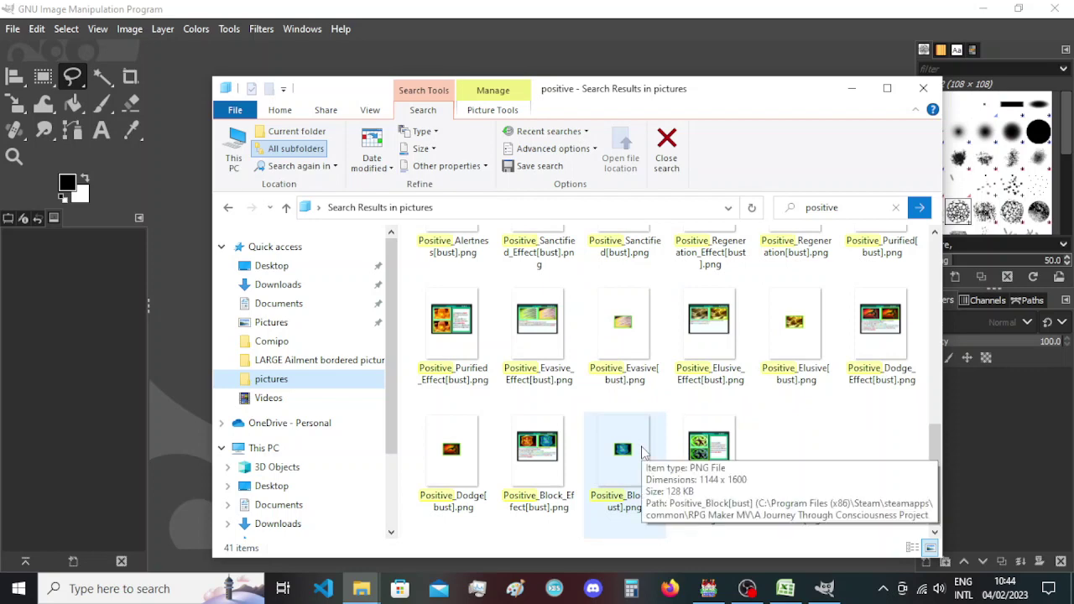
scroll(642, 451, up, 5)
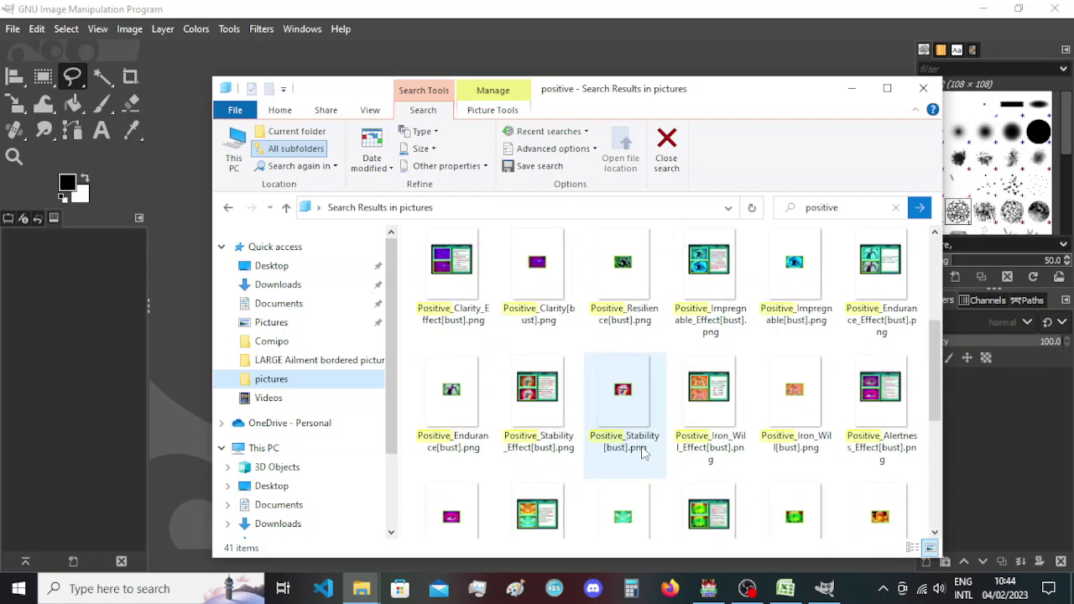
Launch Manga maker ComiPo! from the Windows search.
click(252, 588)
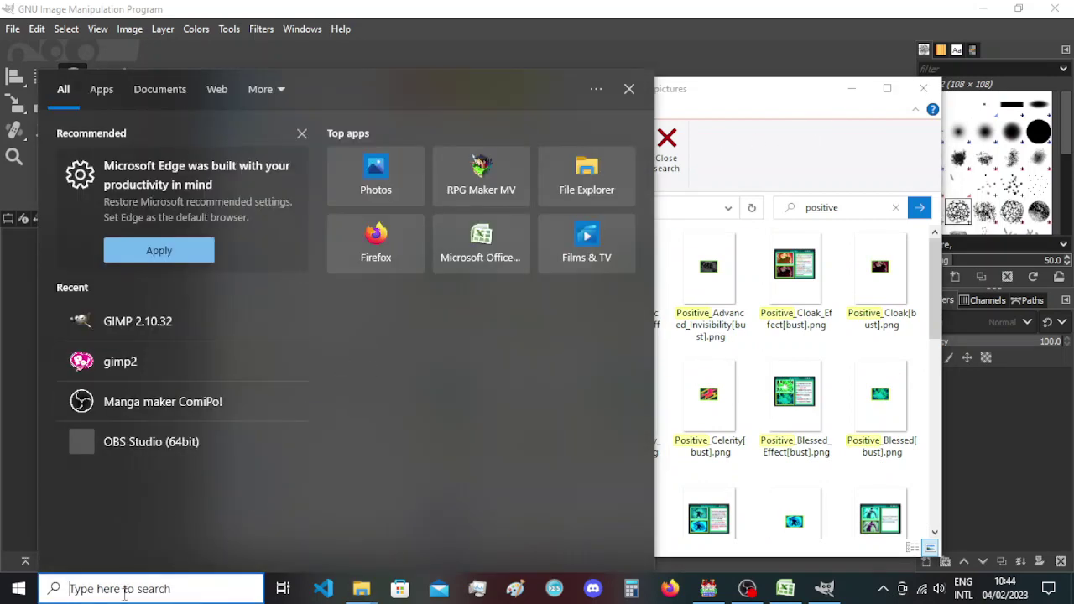
text(comip)
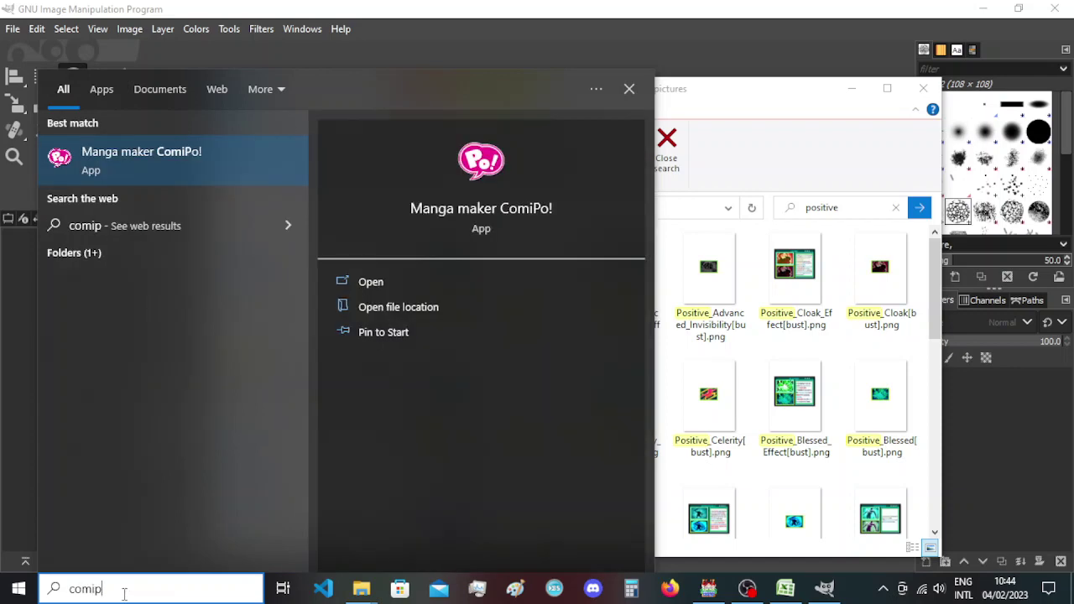
click(148, 155)
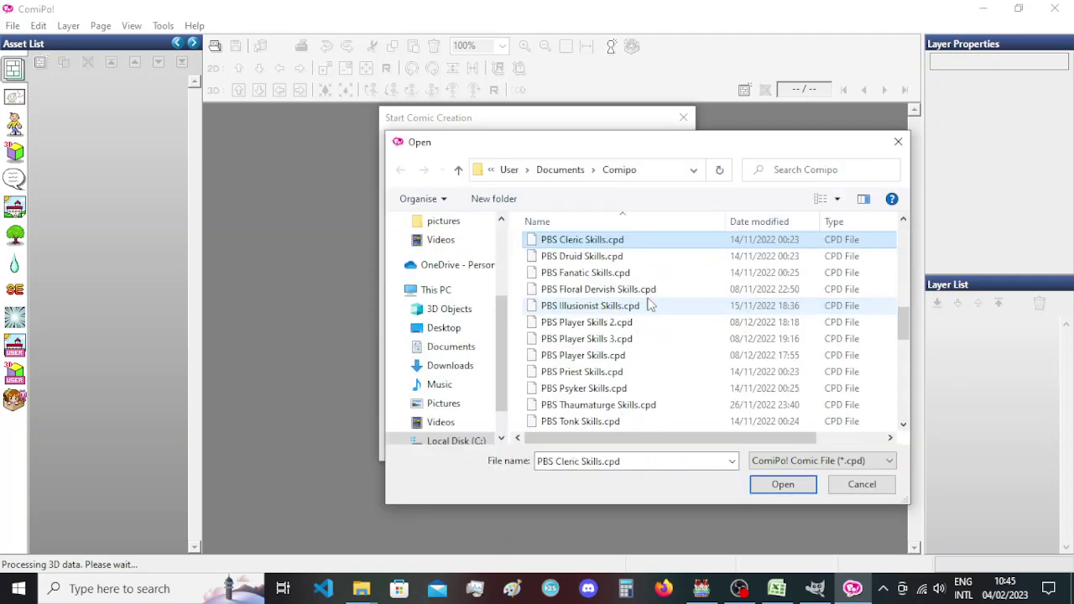
Open the Positive_Effect_List comic file from the Comipo folder and look through its page thumbnails.
scroll(649, 304, down, 1)
double_click(620, 422)
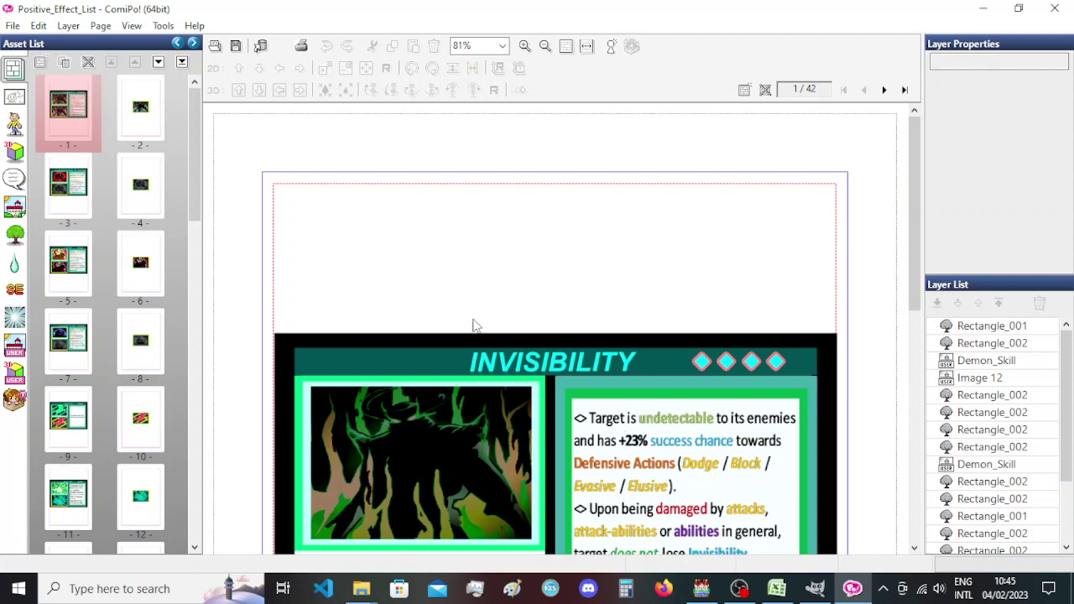
scroll(91, 194, down, 5)
scroll(91, 194, down, 3)
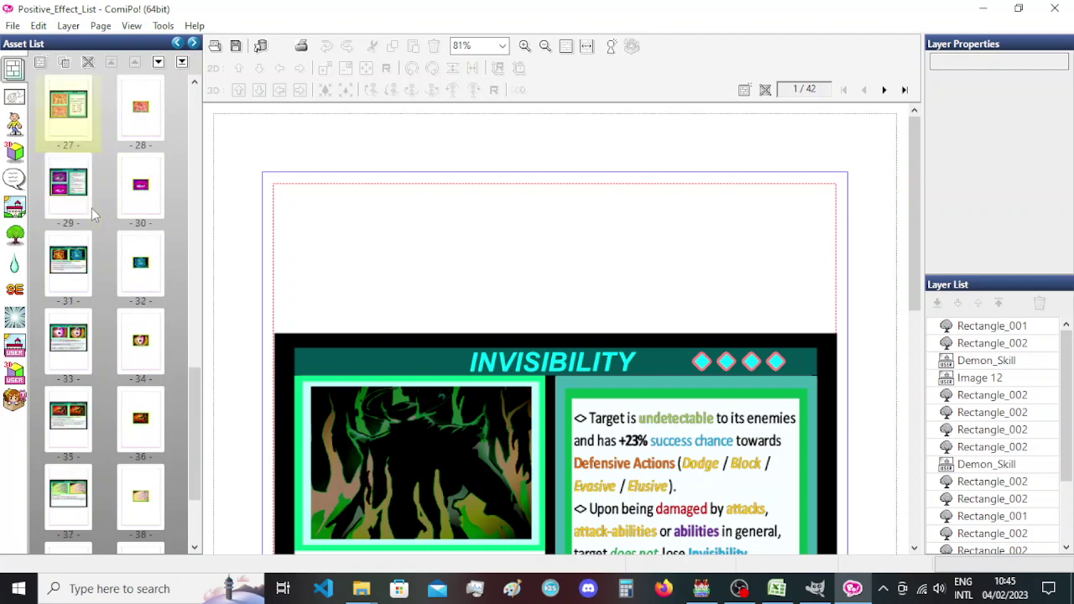
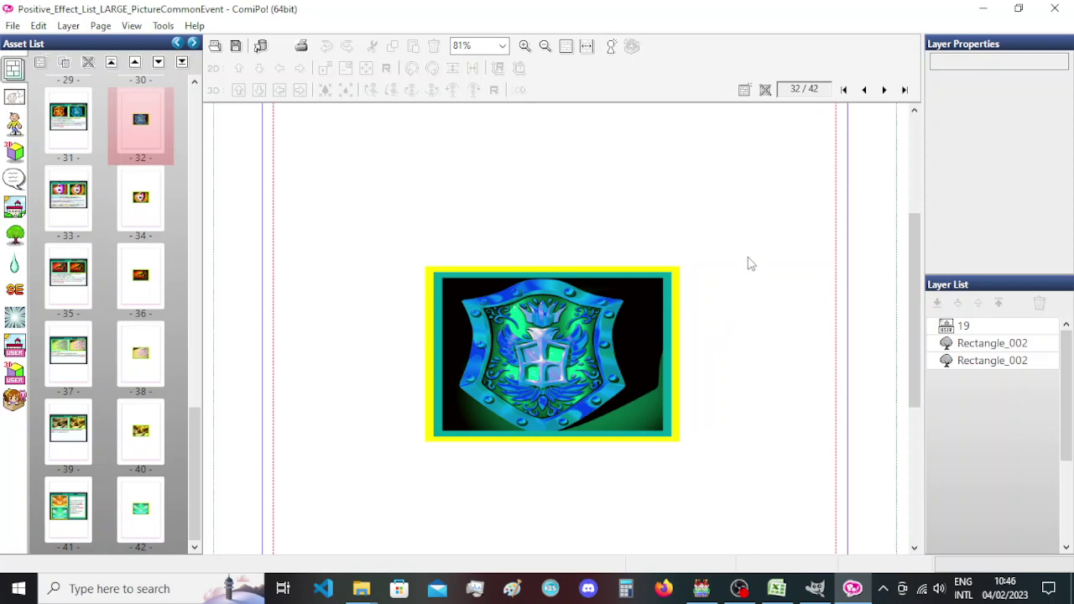
Select the shield picture with both frame rectangles on page 32 and enlarge the group to about 760 x 525, roughly centred.
drag(748, 243, 356, 478)
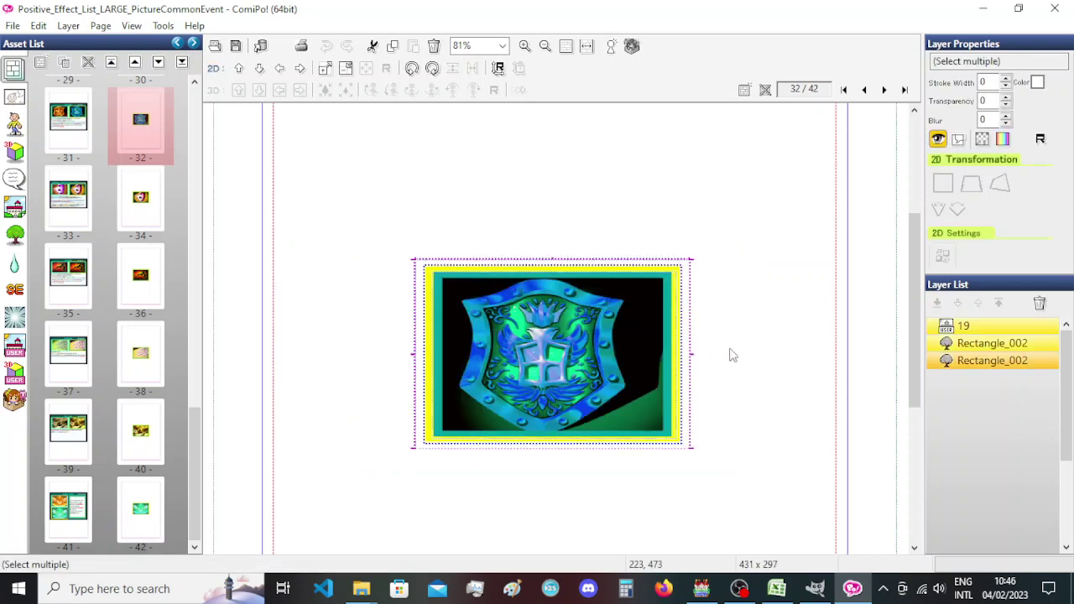
scroll(741, 350, down, 4)
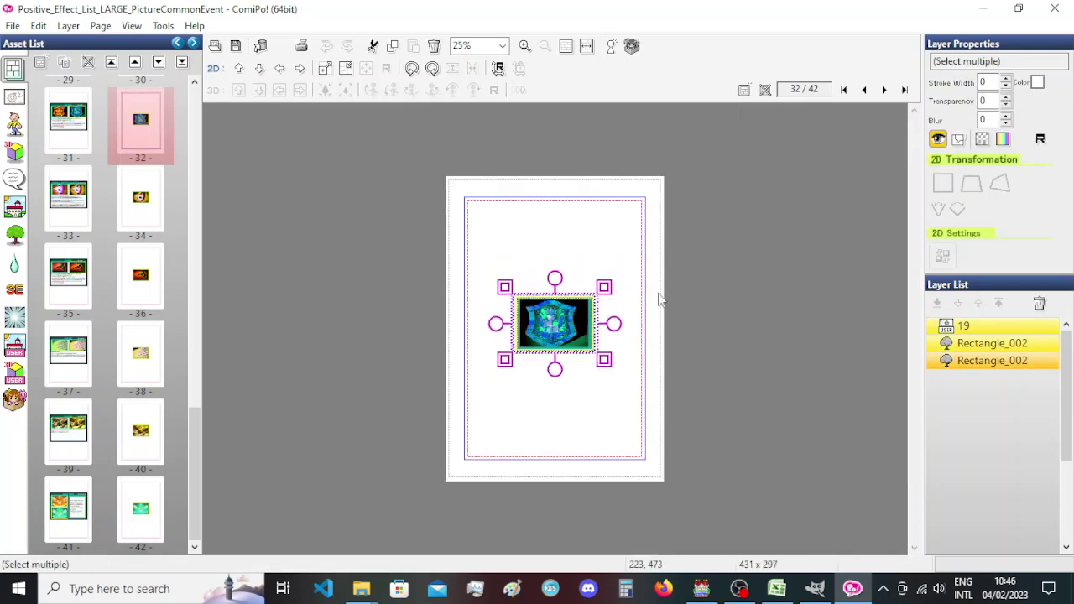
scroll(658, 301, up, 2)
drag(646, 252, 775, 162)
drag(585, 283, 521, 302)
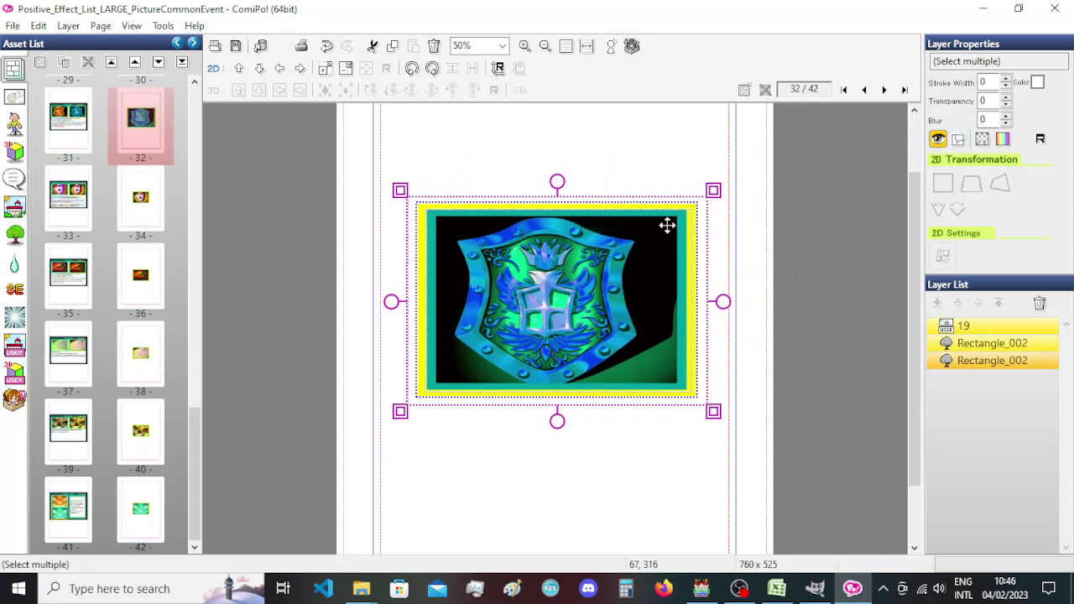
drag(606, 286, 609, 298)
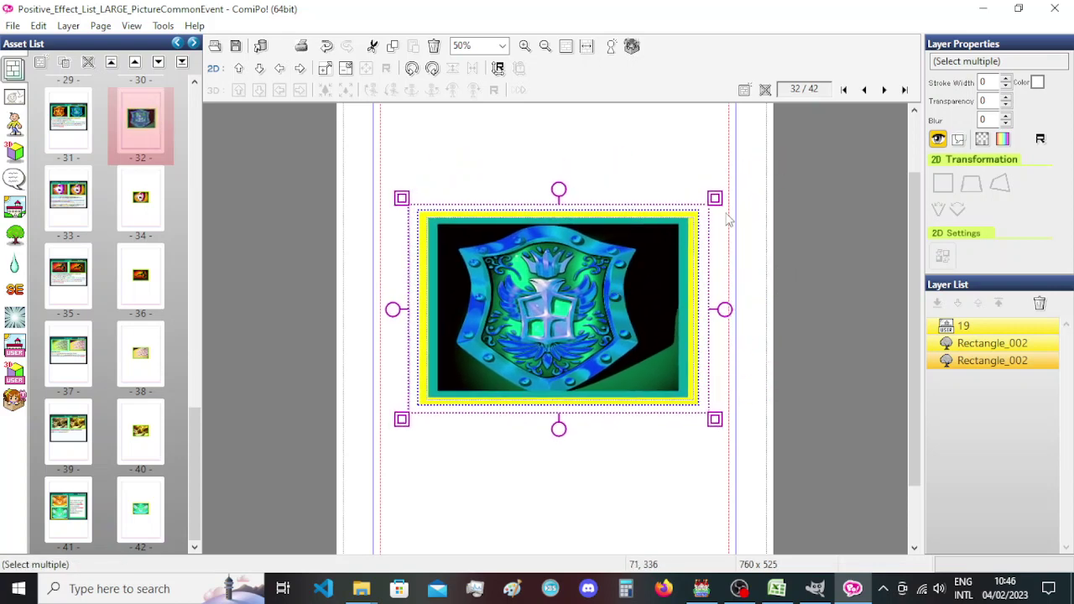
Enlarge the framed shield picture further to a group size of about 938 x 648, keeping it centred between the page margins.
drag(715, 198, 761, 165)
drag(598, 277, 574, 285)
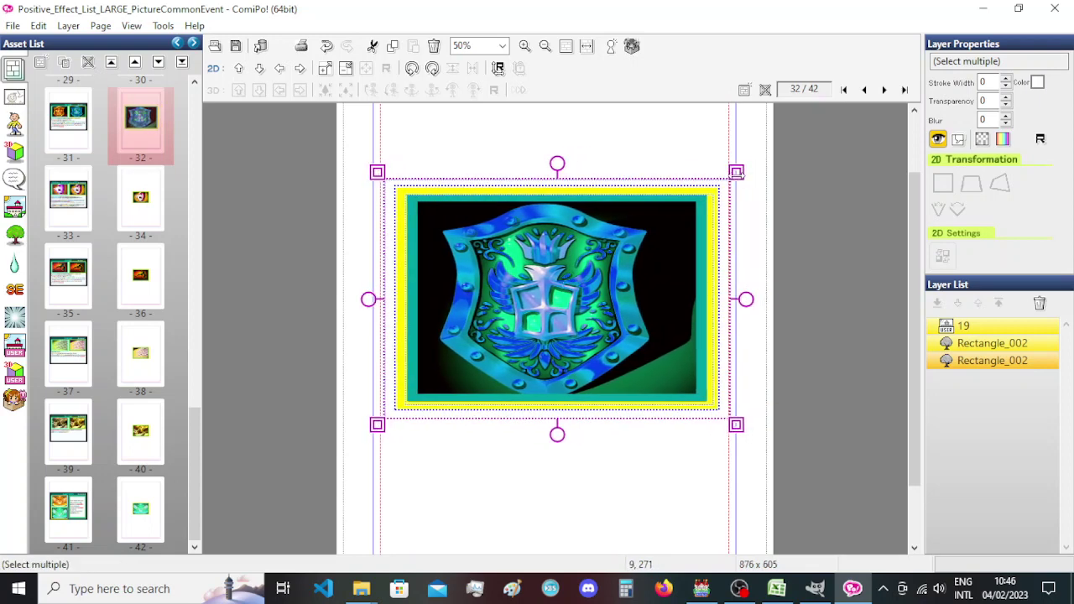
drag(741, 172, 752, 166)
drag(598, 283, 587, 283)
drag(742, 165, 749, 163)
drag(709, 267, 707, 267)
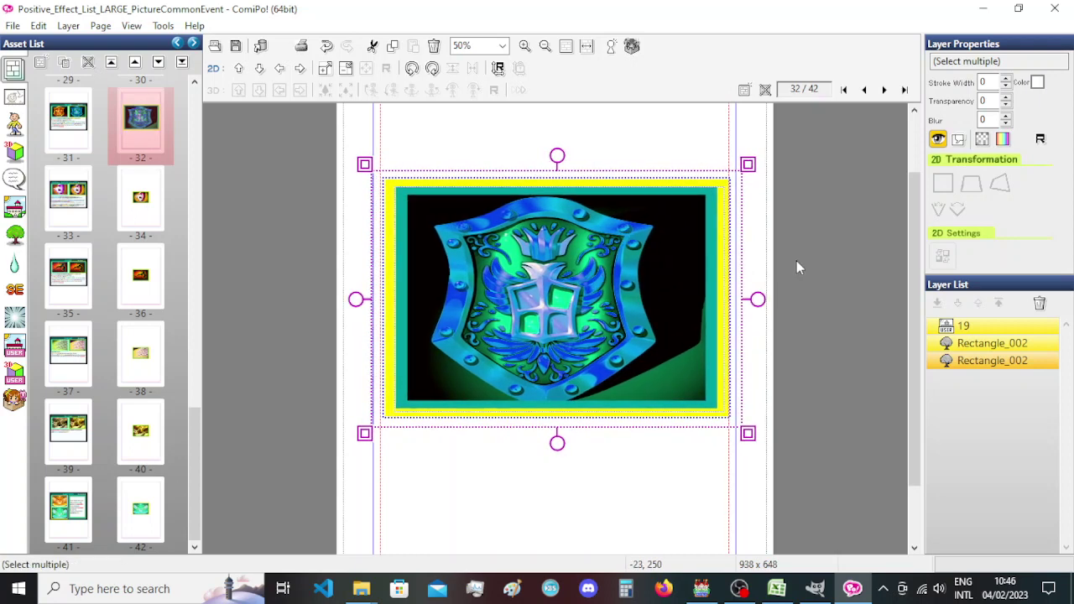
Nudge the framed shield picture slightly left and stretch the group to 944 x 652 to reach the inner margin lines.
key(Left)
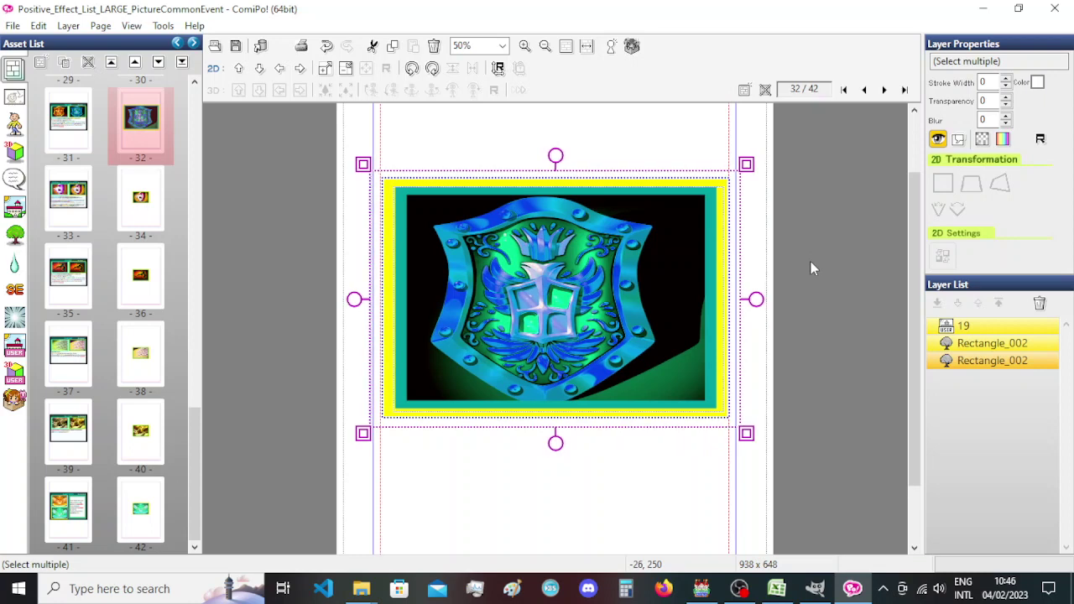
key(Left)
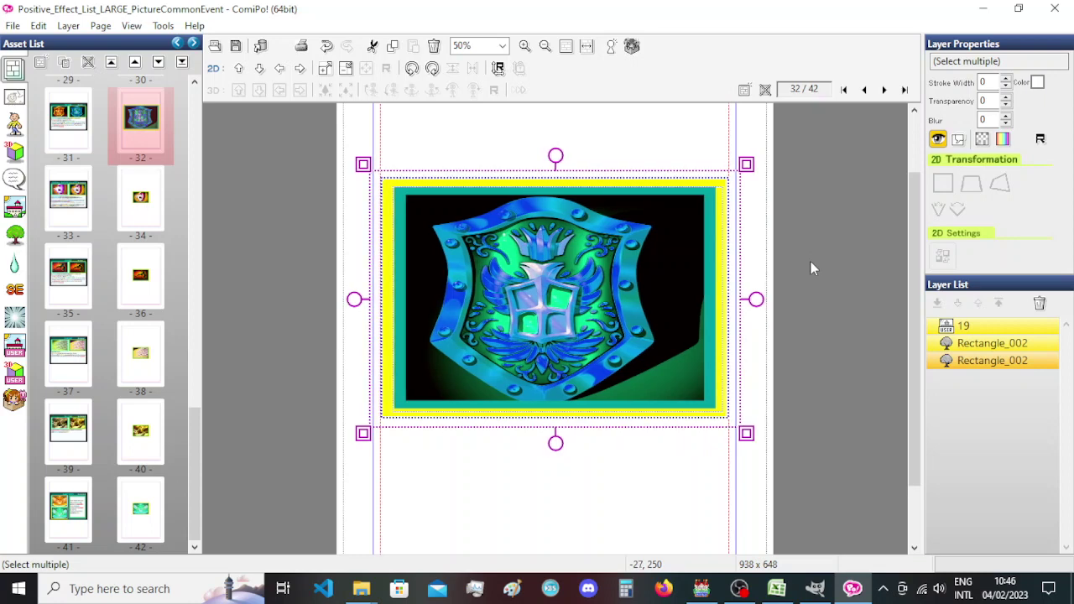
click(812, 269)
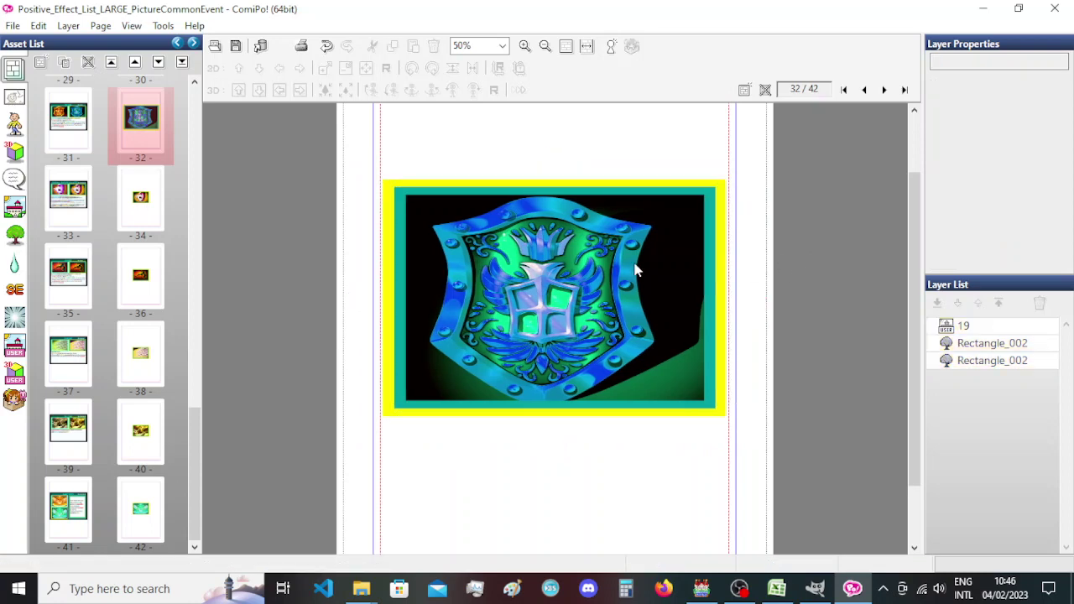
click(964, 327)
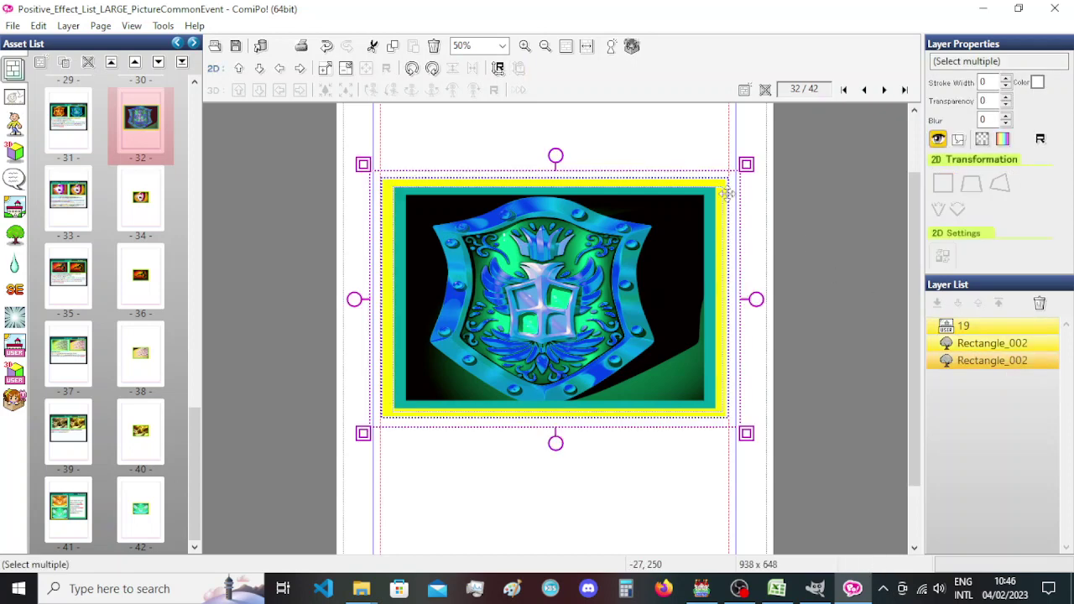
drag(746, 164, 749, 162)
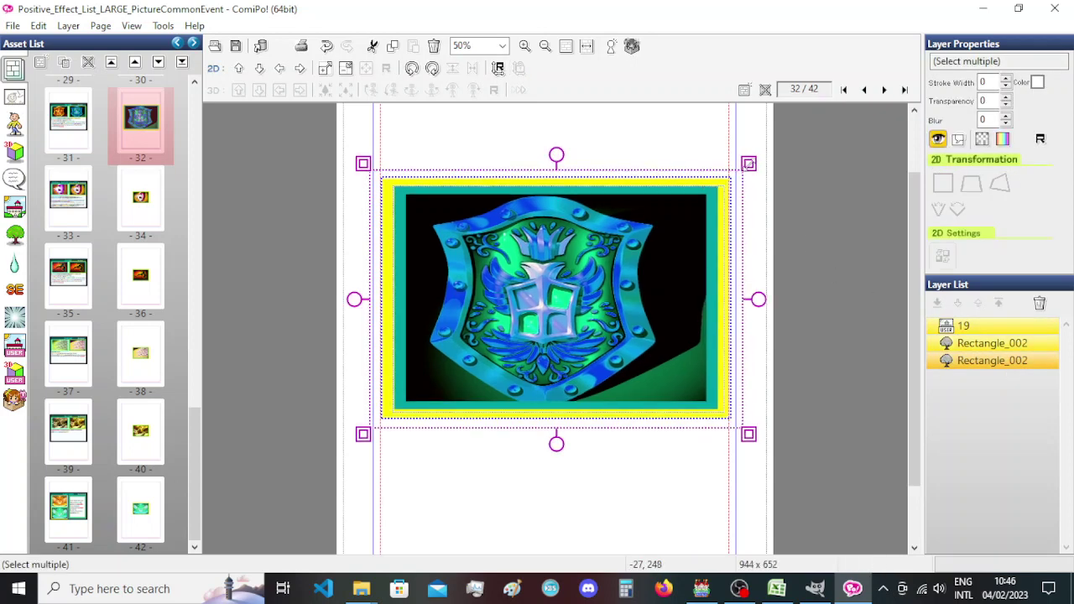
click(818, 206)
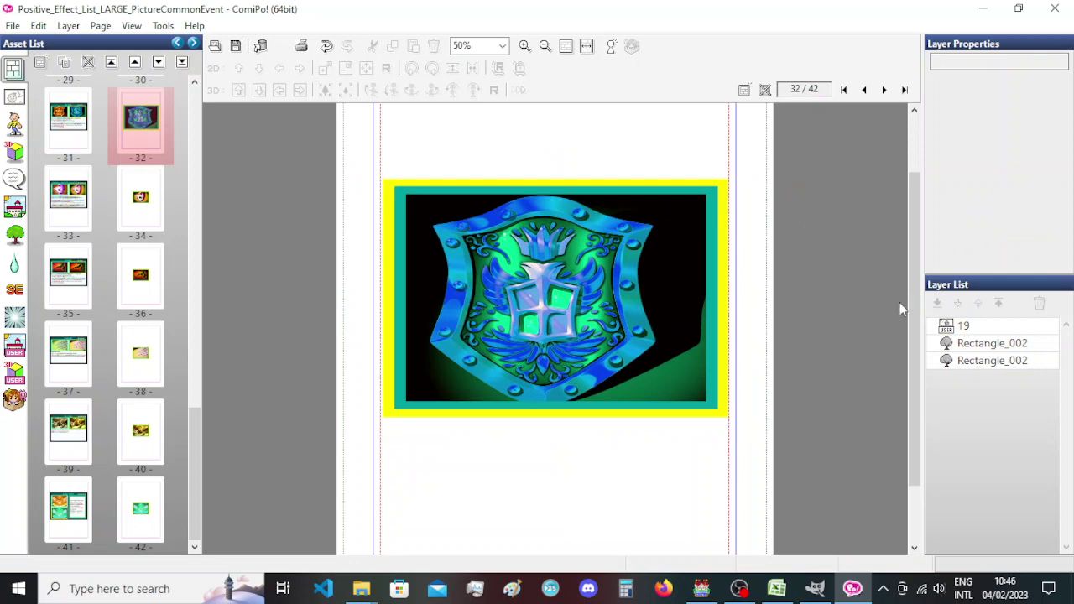
Shift the shield picture and its frame a few pixels further left on page 32 and check the alignment.
click(968, 334)
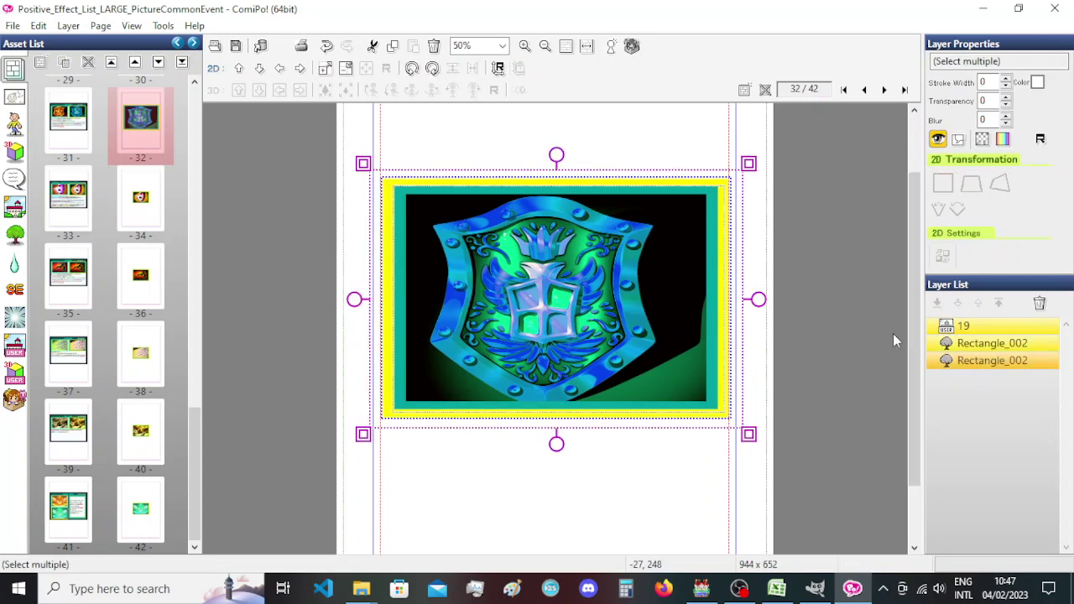
click(866, 318)
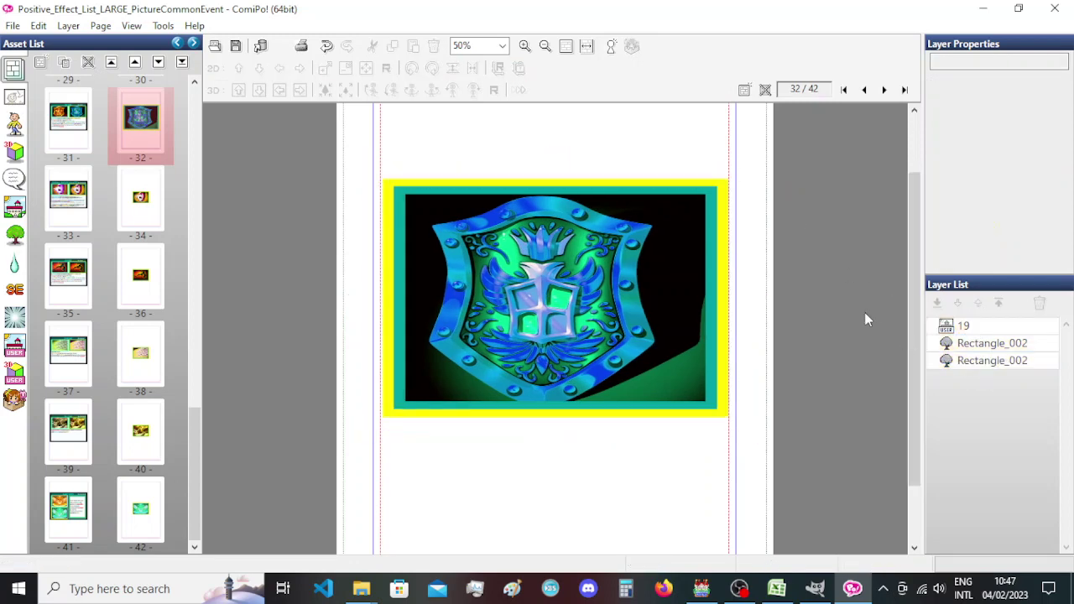
click(948, 327)
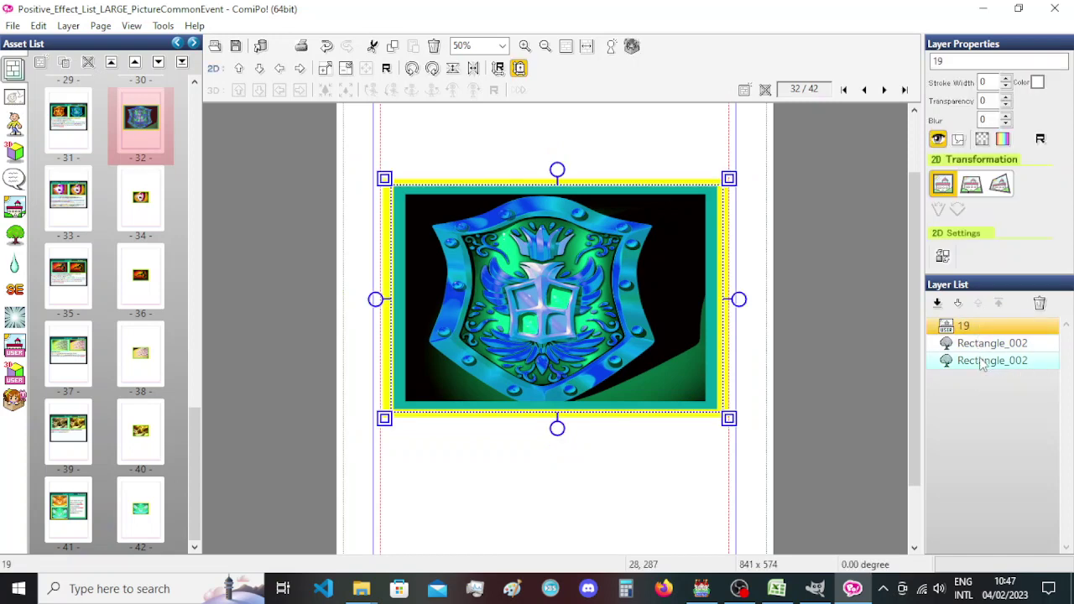
click(866, 329)
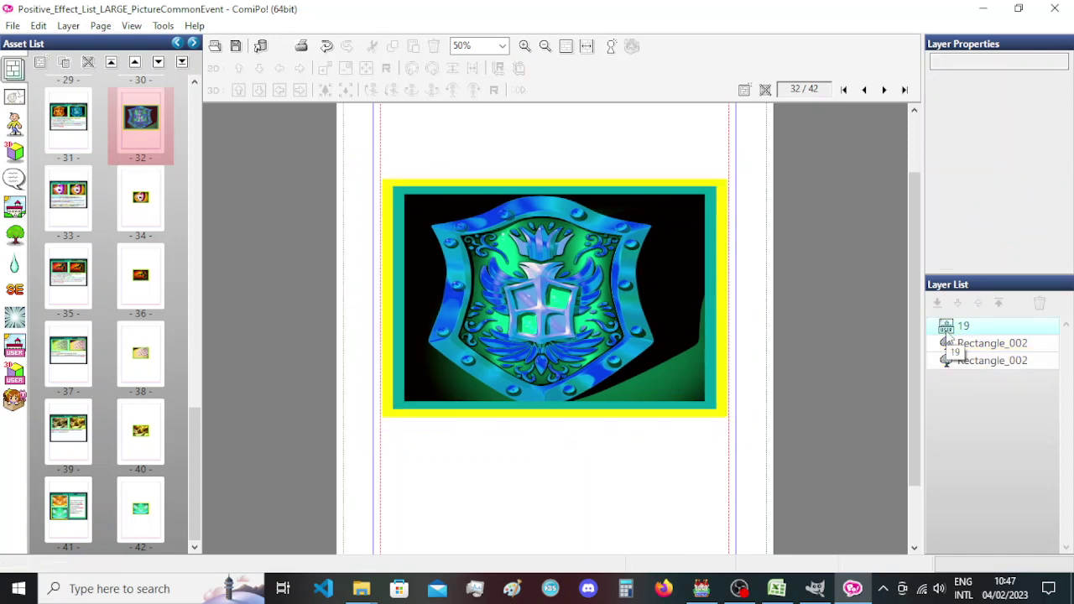
Copy the two enlarged frame rectangles from page 32 and paste them onto page 34.
click(980, 365)
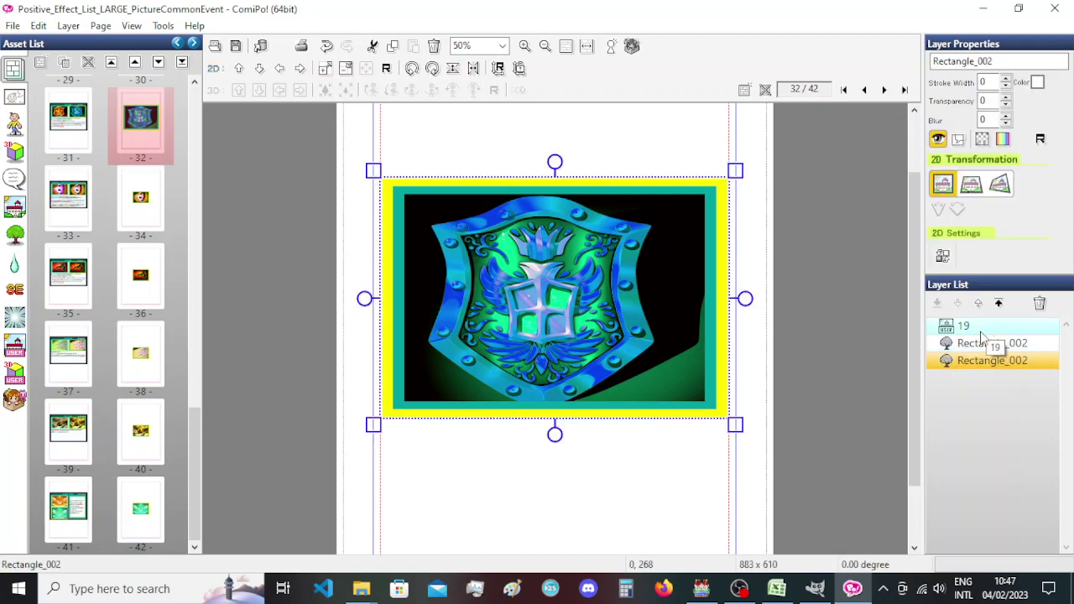
shift+click(971, 331)
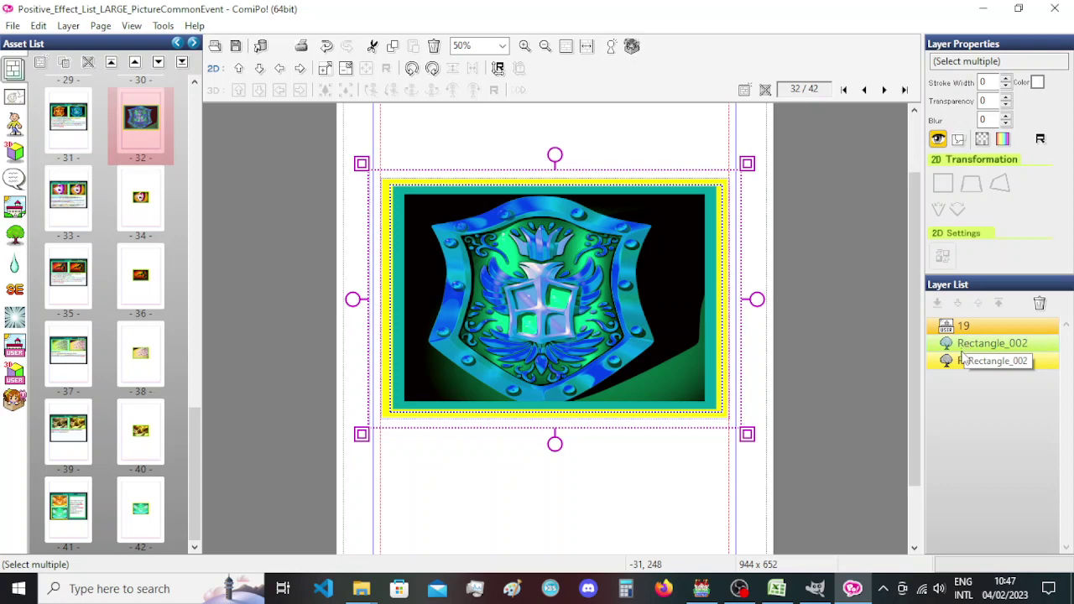
click(962, 360)
shift+click(973, 343)
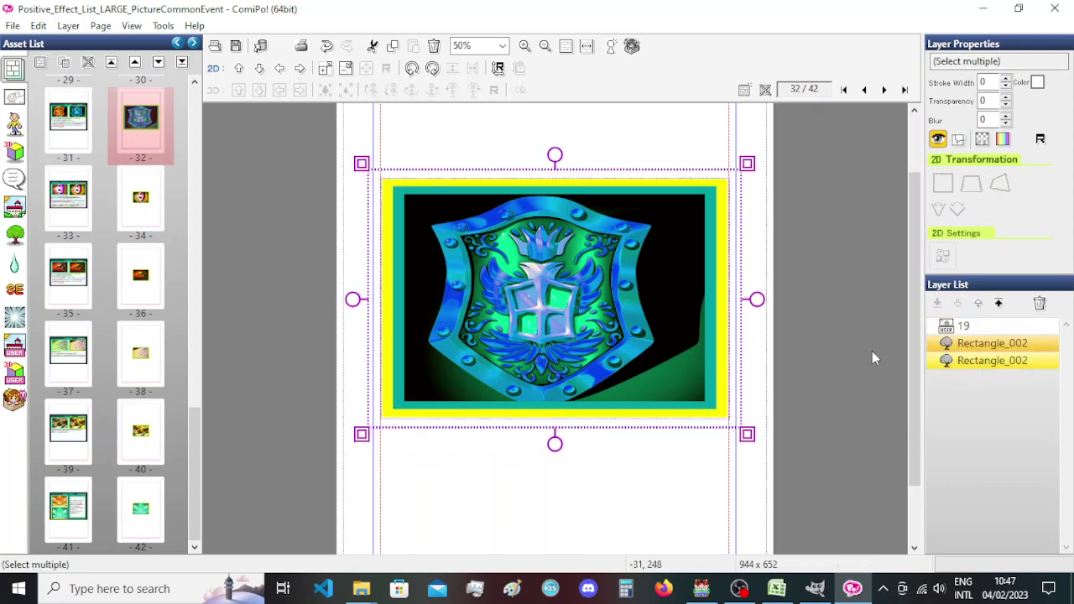
click(155, 208)
scroll(743, 285, down, 1)
key(ctrl+v)
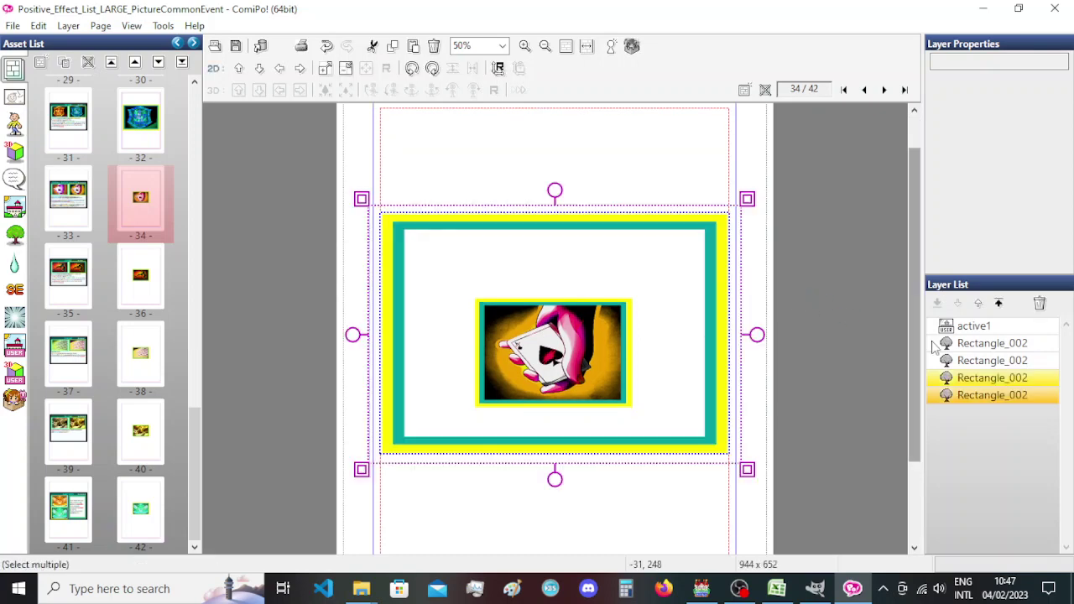
Delete the two small original frame rectangles around the playing-card picture on page 34.
click(991, 343)
shift+click(997, 361)
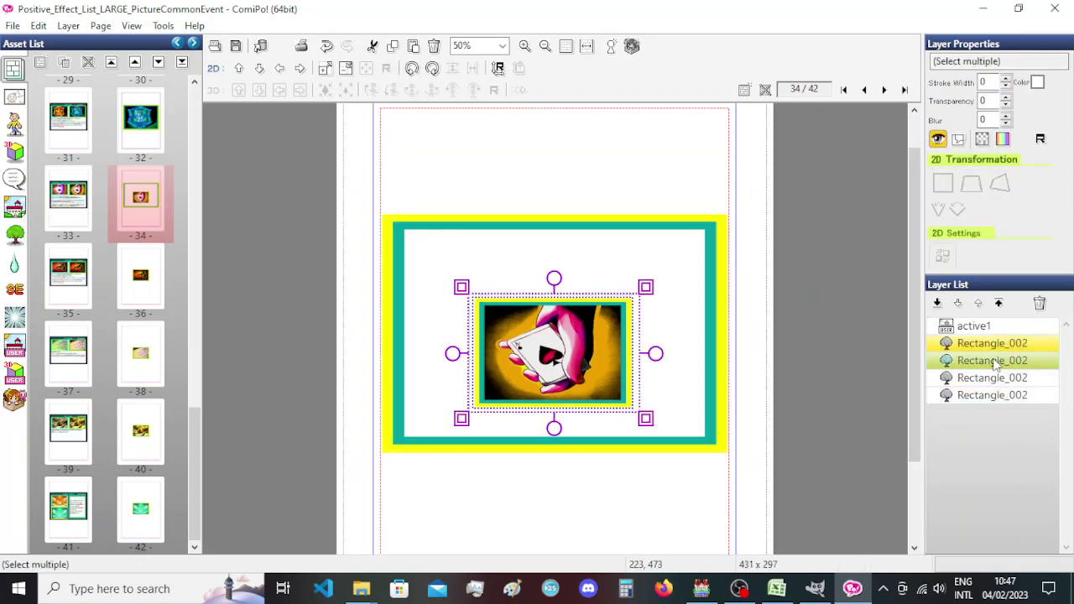
key(Delete)
key(Return)
Enlarge the active1 playing-card picture to about 774 x 540 so it fills the inside of the large frame.
click(998, 326)
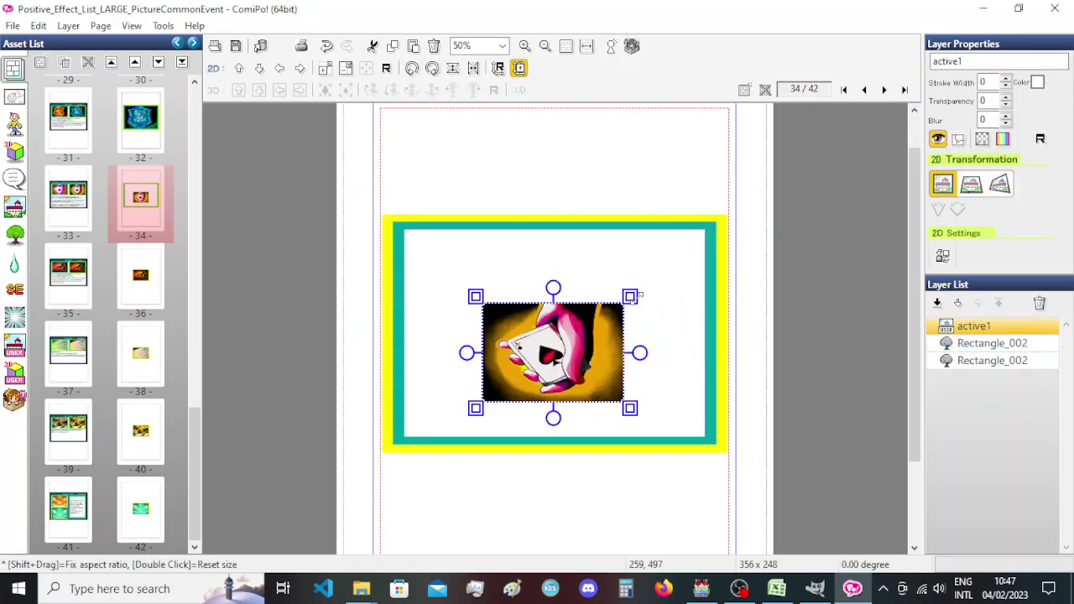
mouse_move(629, 295)
mouse_down()
mouse_move(712, 235)
mouse_move(616, 305)
mouse_move(616, 293)
mouse_up()
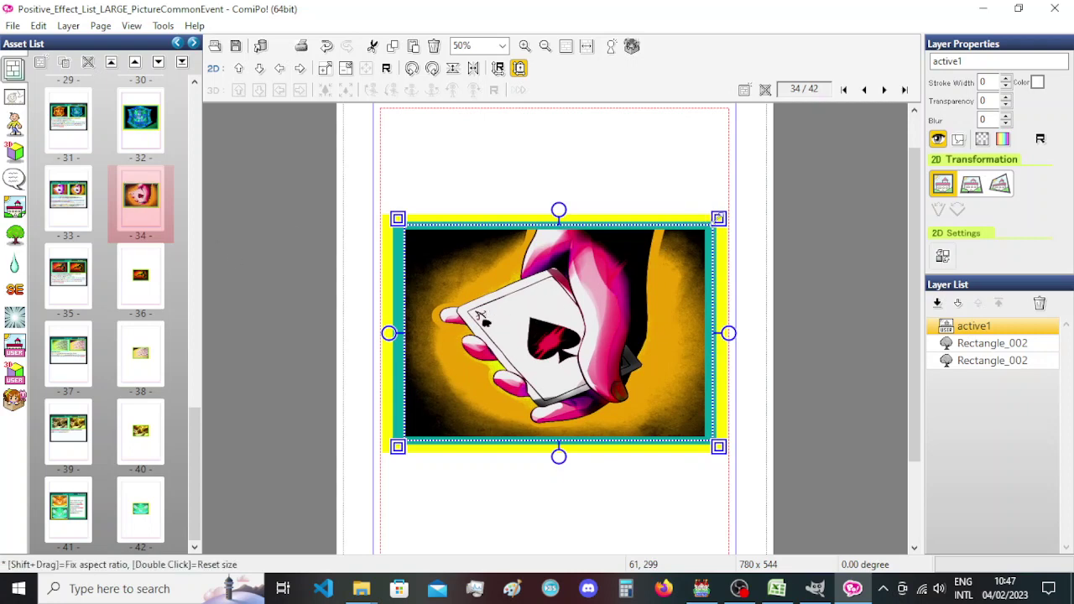
drag(718, 219, 719, 218)
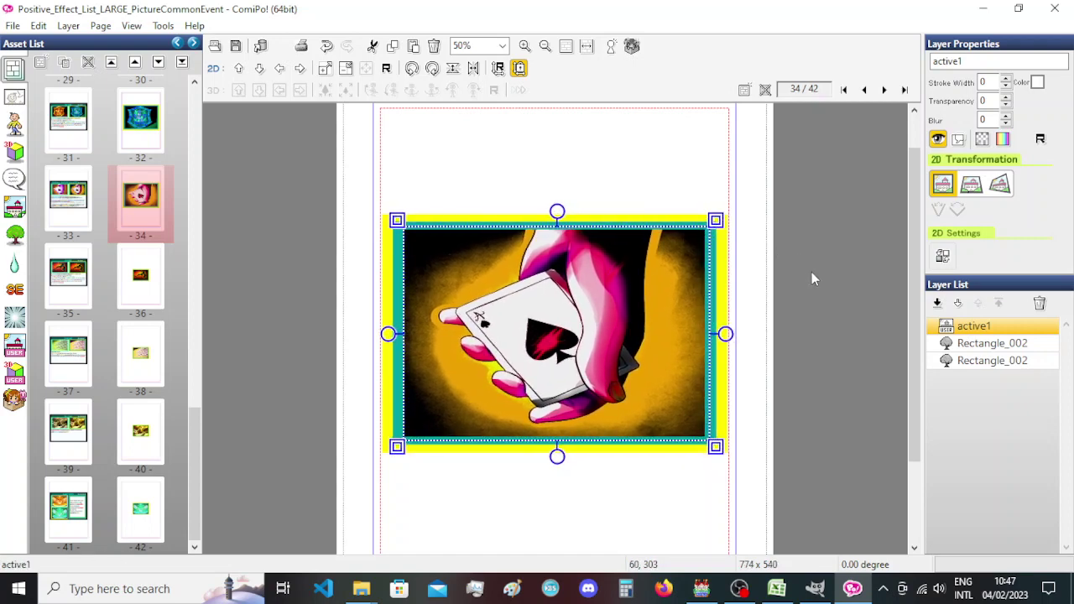
Nudge the playing-card picture a few pixels left on page 34 and check its alignment inside the large frame.
key(Left)
key(Left)
key(Left)
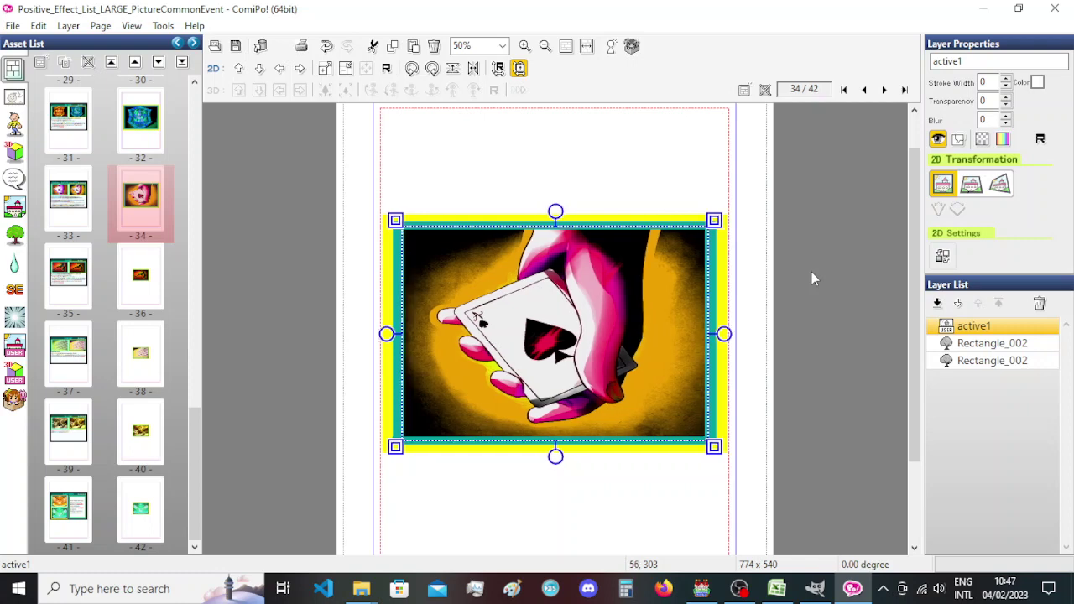
click(811, 279)
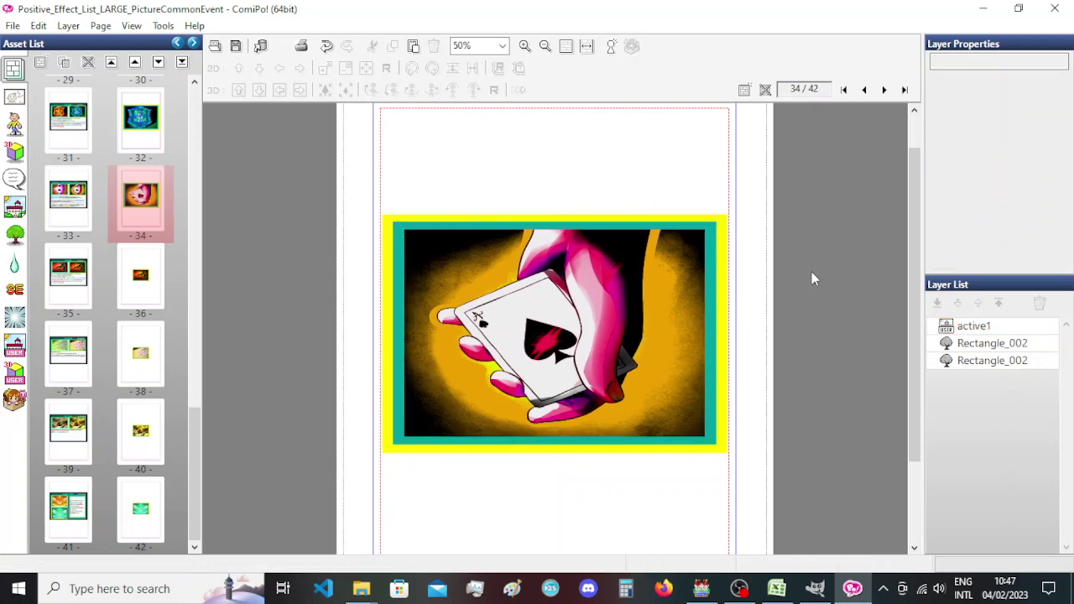
click(642, 317)
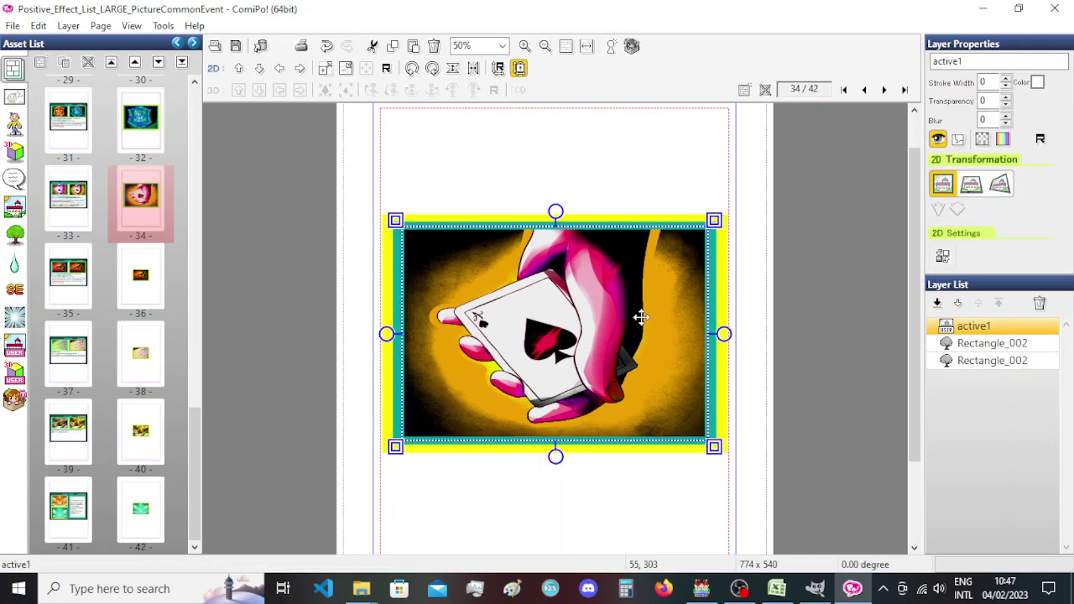
click(802, 319)
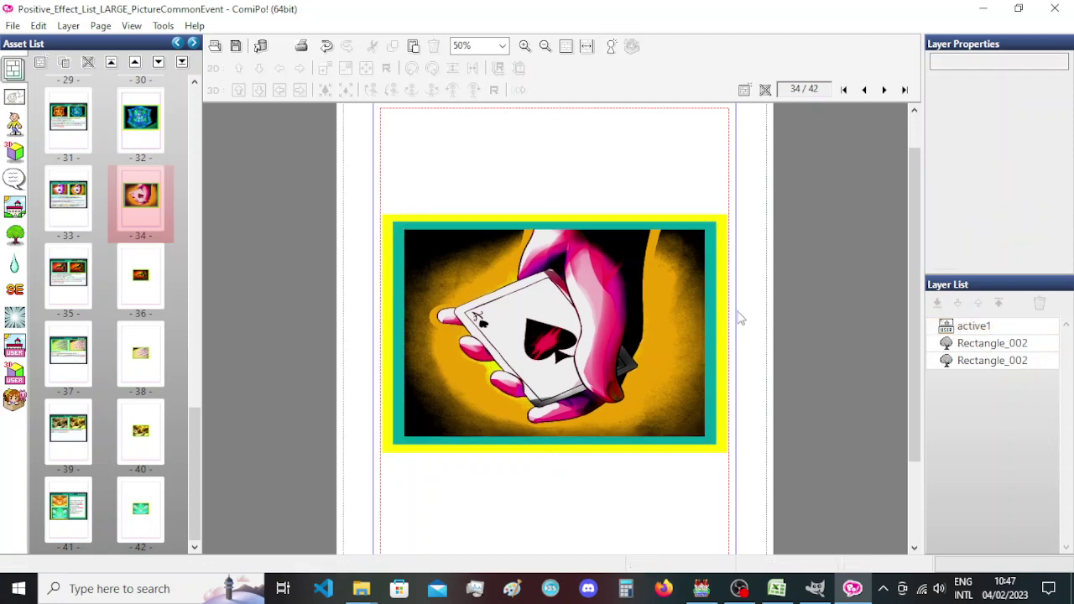
Replace the small frame on page 36 with the copied large one and enlarge the active1_001 picture to about 779 x 543 to fill it.
click(140, 283)
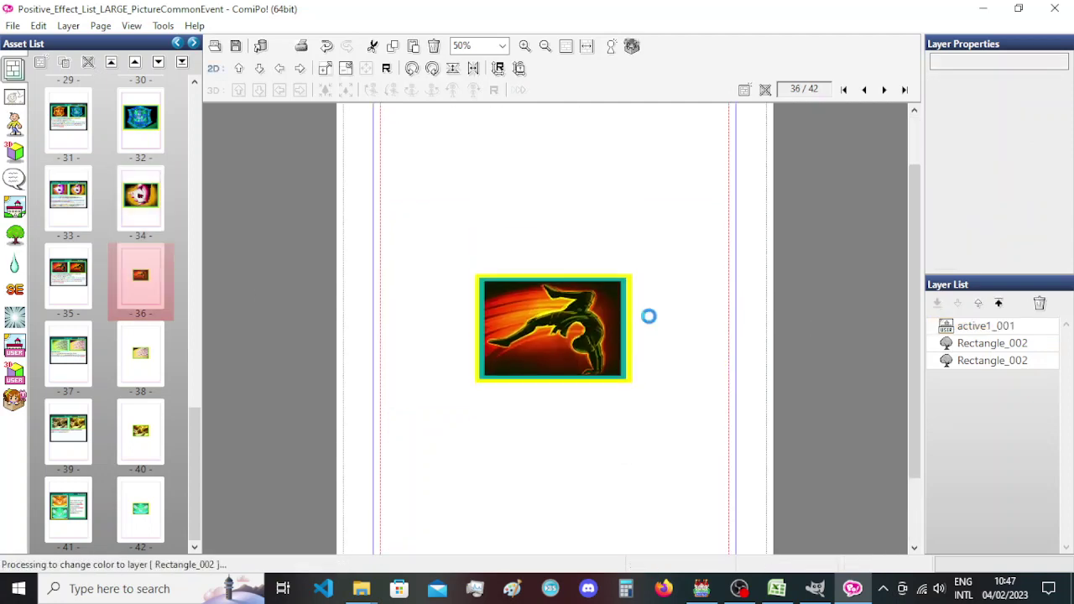
click(1017, 344)
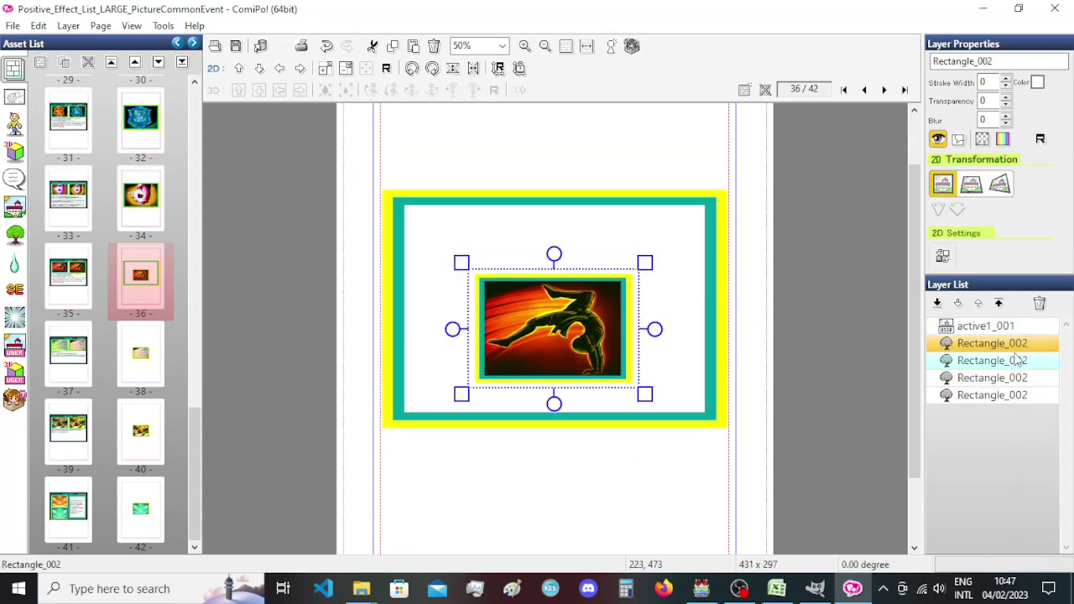
ctrl+click(1017, 360)
key(Delete)
key(Return)
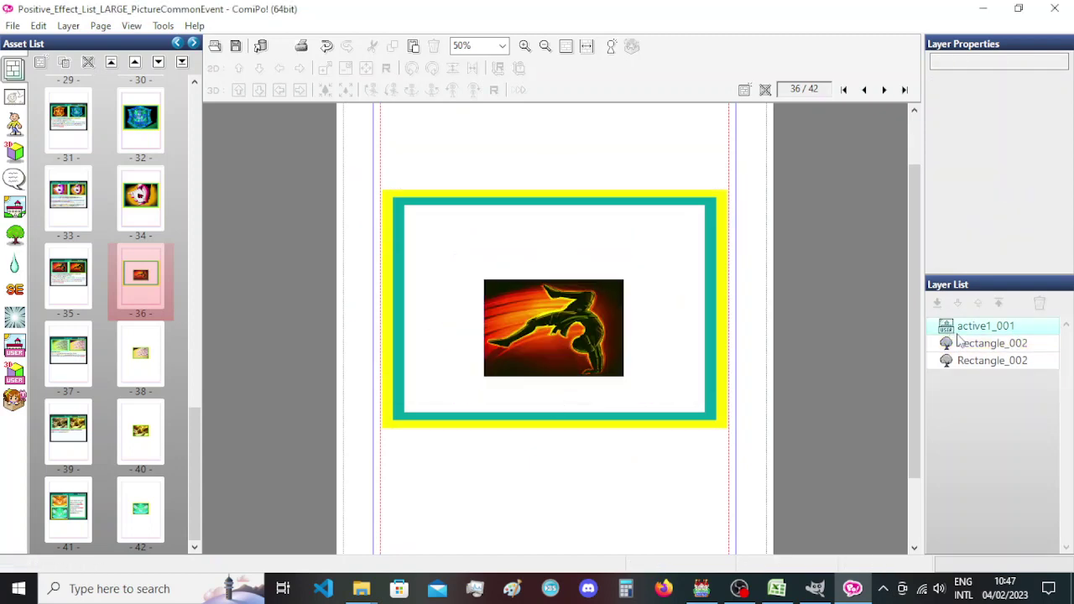
drag(630, 270, 690, 212)
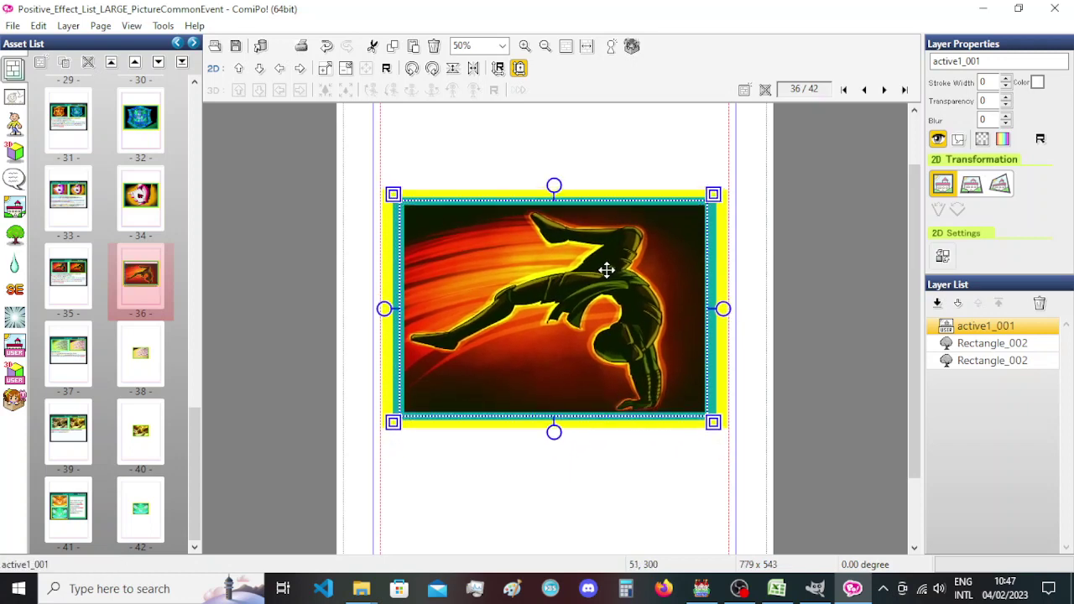
drag(606, 270, 605, 271)
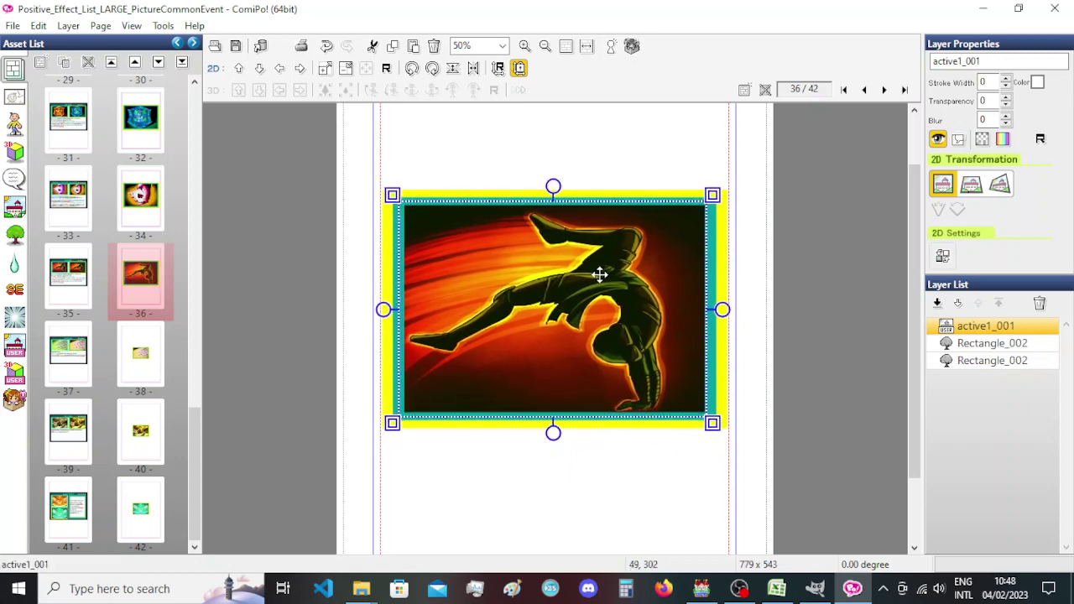
Paste the large frame rectangles onto page 38 and delete the two small original ones around the active4 picture.
click(140, 354)
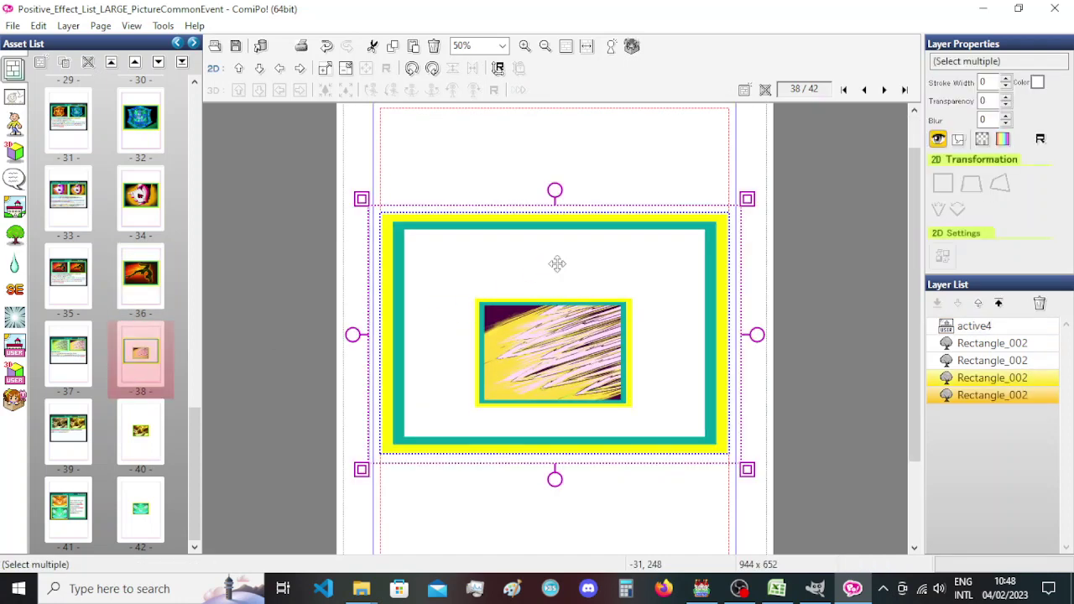
click(990, 344)
ctrl+click(998, 360)
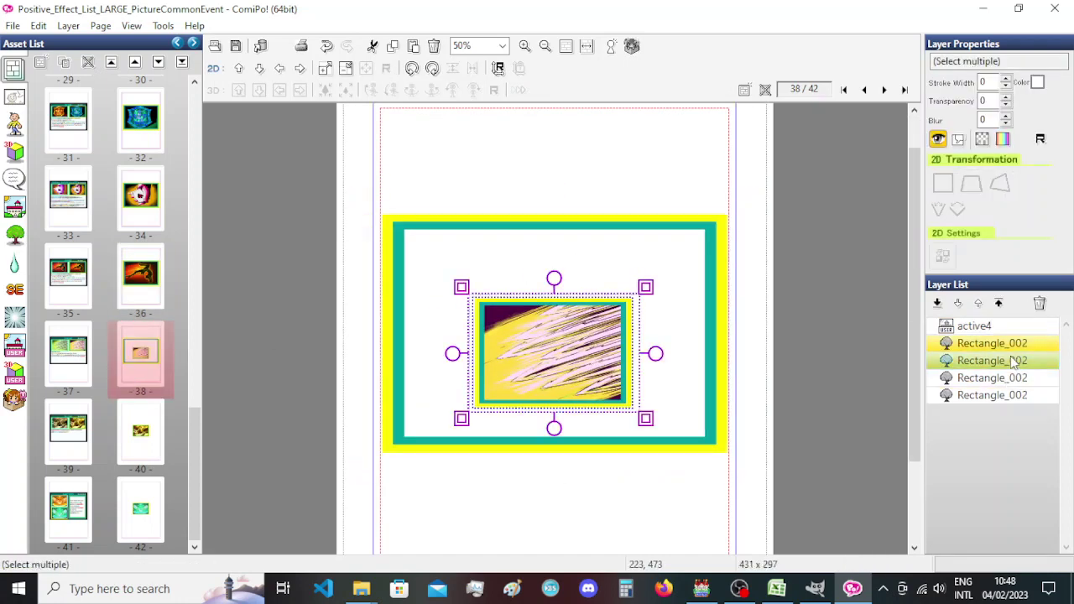
key(Delete)
key(Return)
Enlarge the active4 picture on page 38 to about 771 x 538 so it fills the inside of the large frame.
click(978, 326)
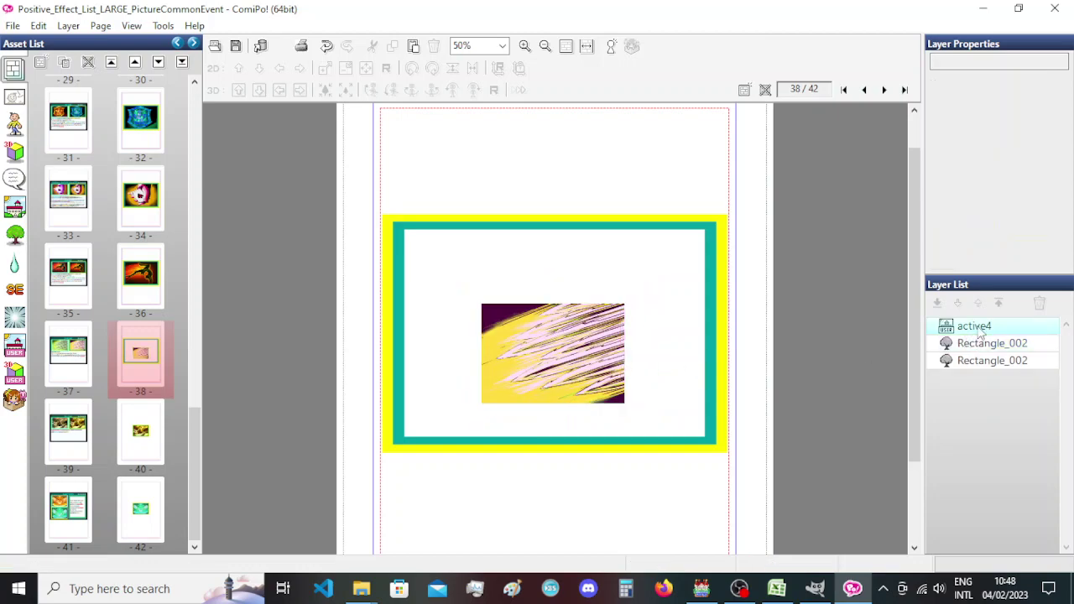
drag(631, 296, 694, 242)
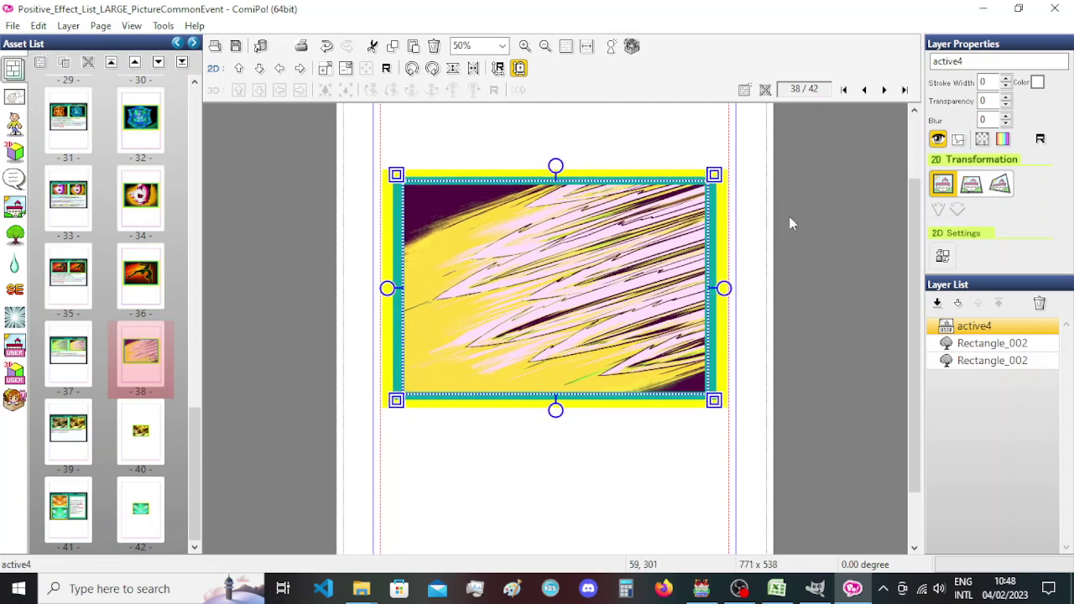
click(762, 225)
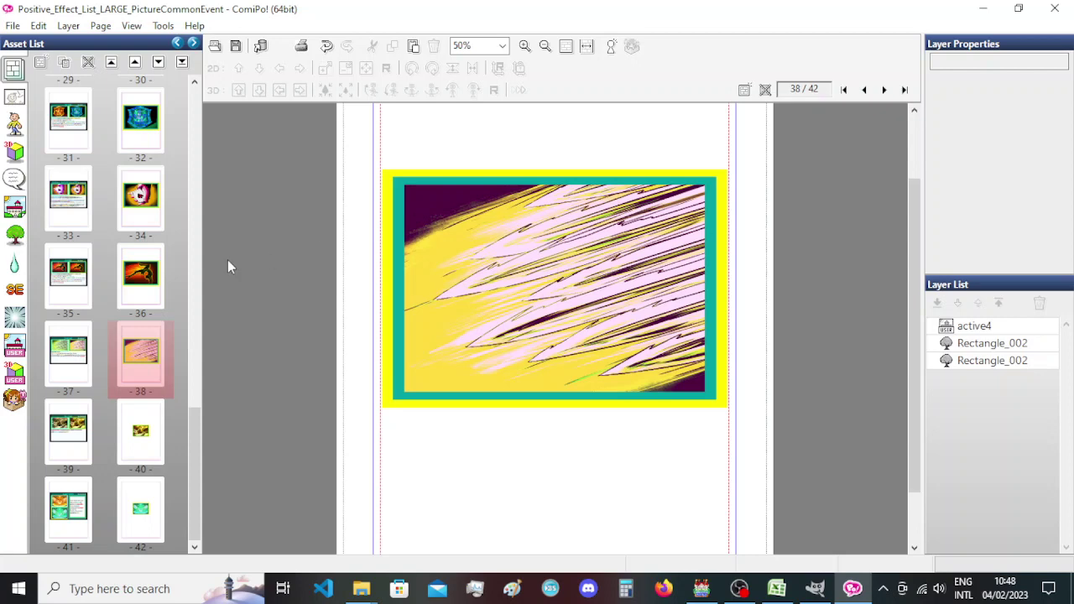
Paste the large frame rectangles onto page 40 and delete the two small ones around the Fighter_Skill picture.
click(139, 430)
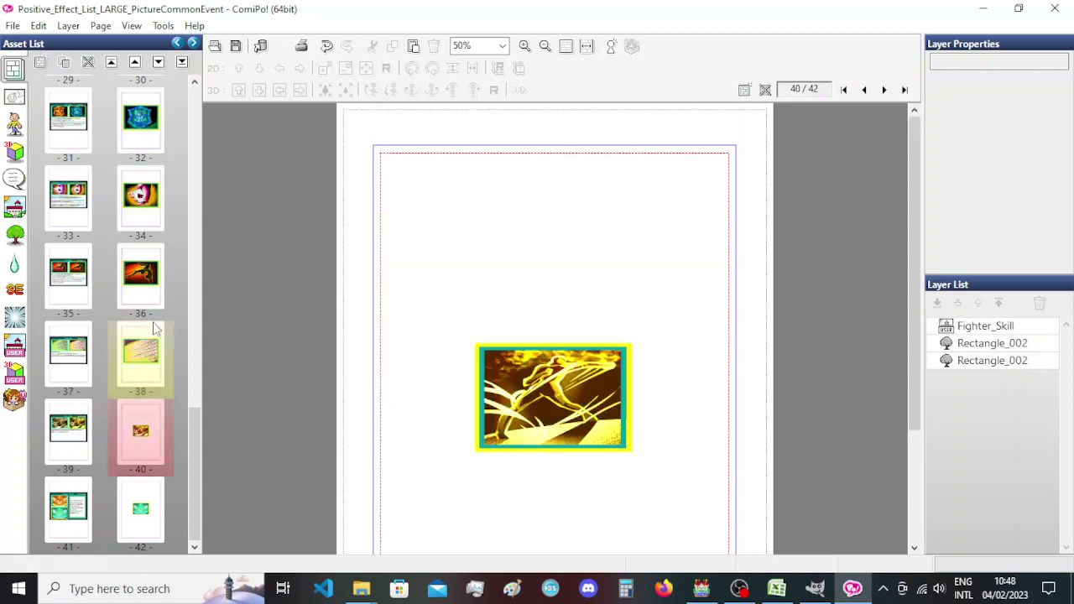
scroll(154, 329, up, 3)
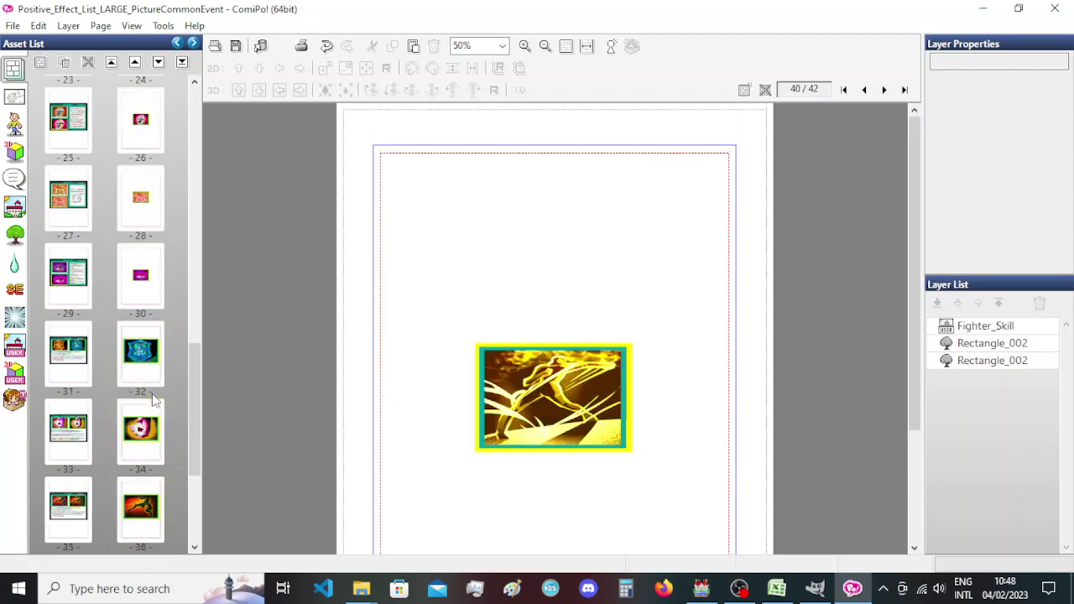
scroll(154, 401, down, 3)
key(ctrl+v)
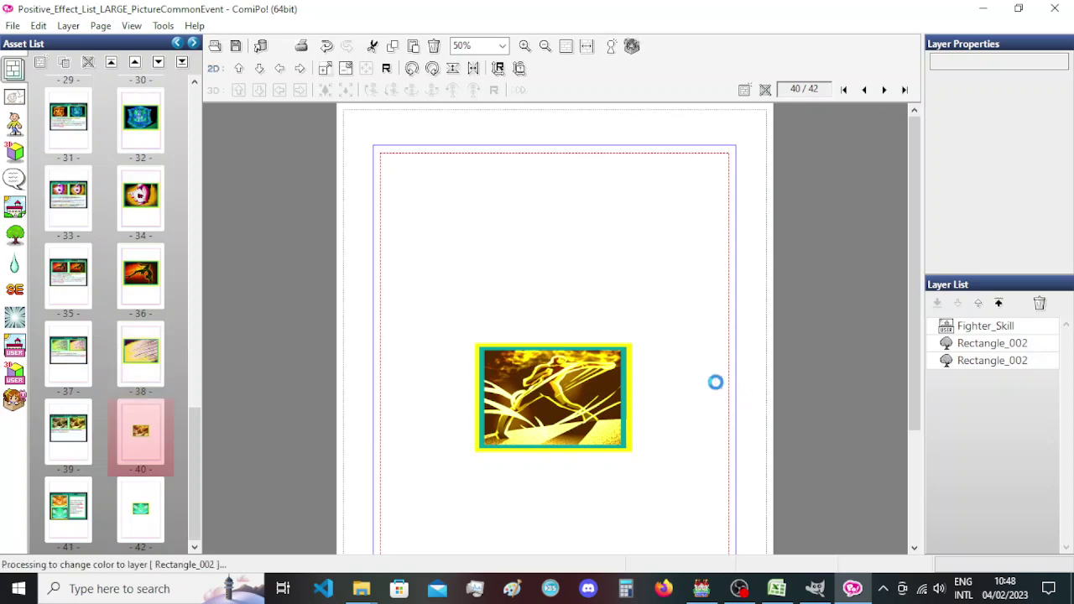
click(995, 360)
ctrl+click(992, 343)
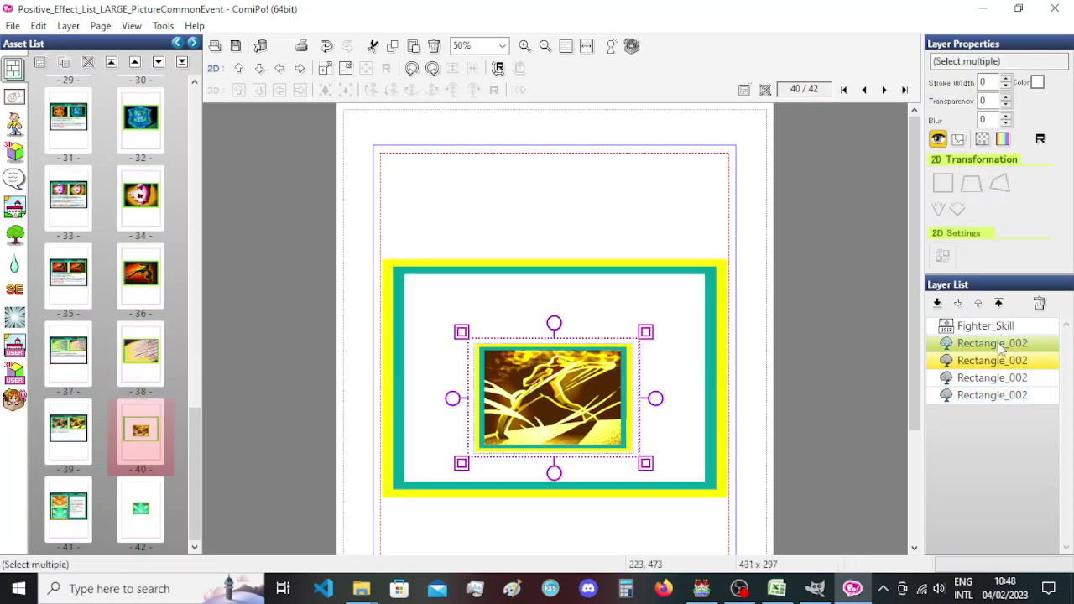
key(Delete)
key(Return)
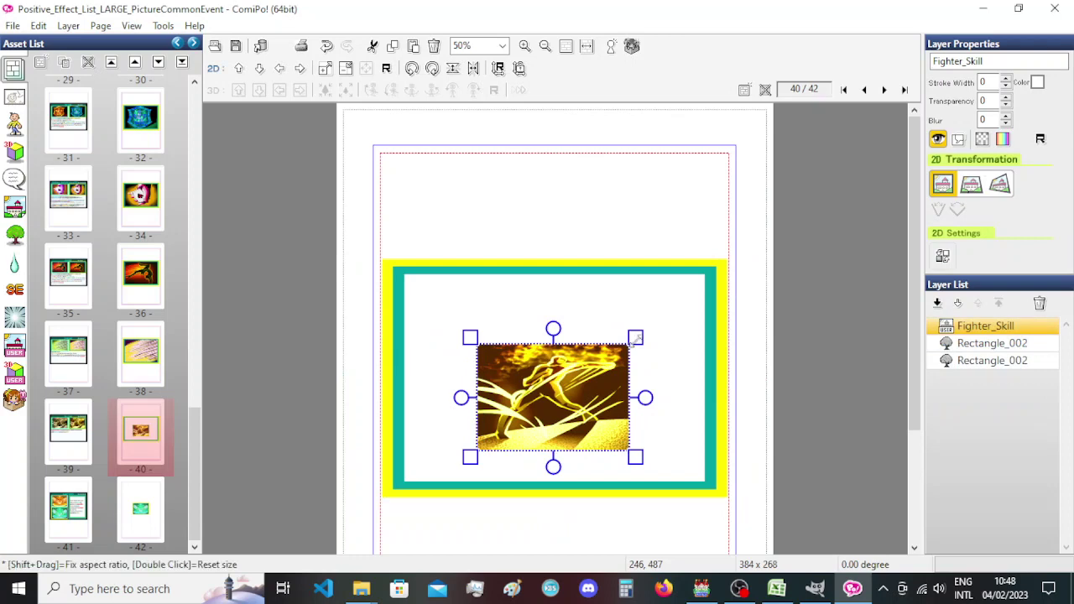
Enlarge the Fighter_Skill picture to about 770 x 537 and shift it vertically to fit inside the large frame on page 40.
drag(635, 338, 712, 284)
key(Up)
key(Up)
key(Up)
key(Up)
key(Up)
key(Up)
key(Up)
key(Up)
key(Up)
key(Up)
key(Up)
key(Up)
key(Up)
key(Up)
key(Up)
key(Up)
key(Up)
key(Up)
key(Up)
key(Up)
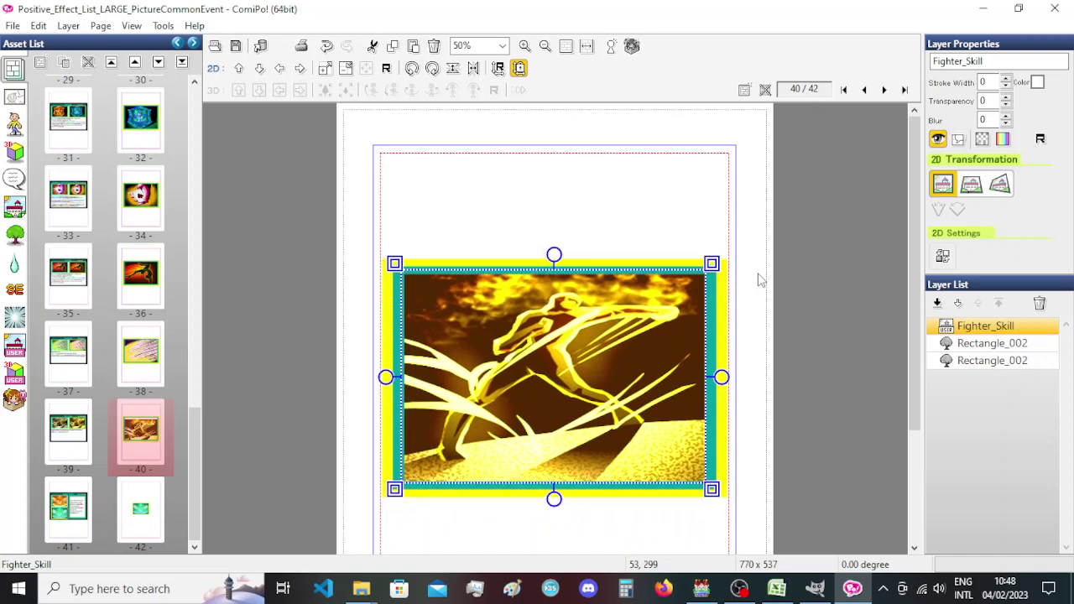
key(Down)
key(Down)
click(758, 290)
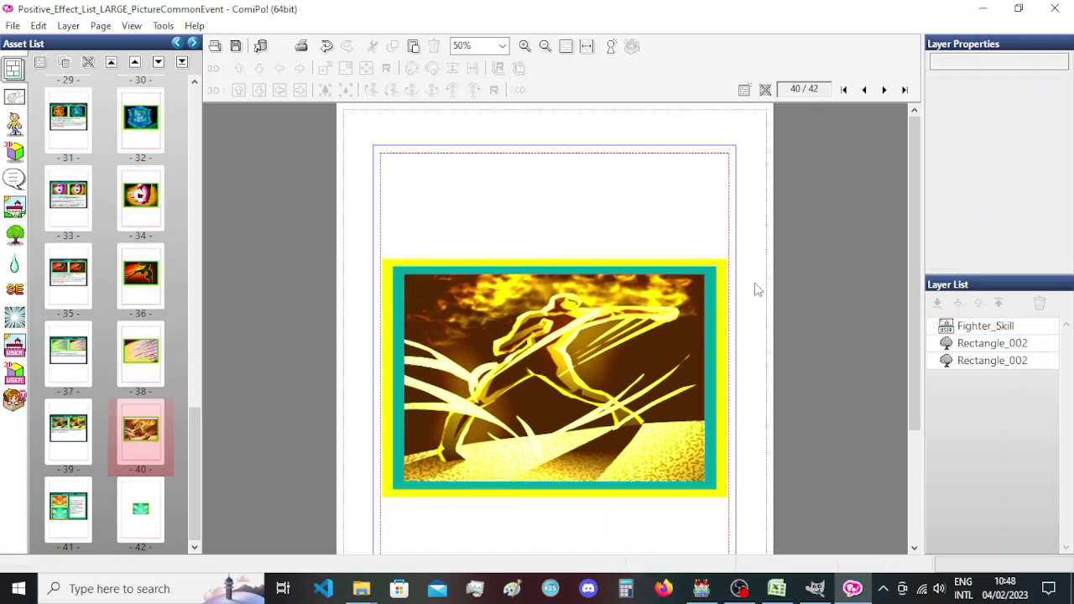
Paste the large frame rectangles onto page 42 and delete the two small ones around the green wings picture.
click(140, 510)
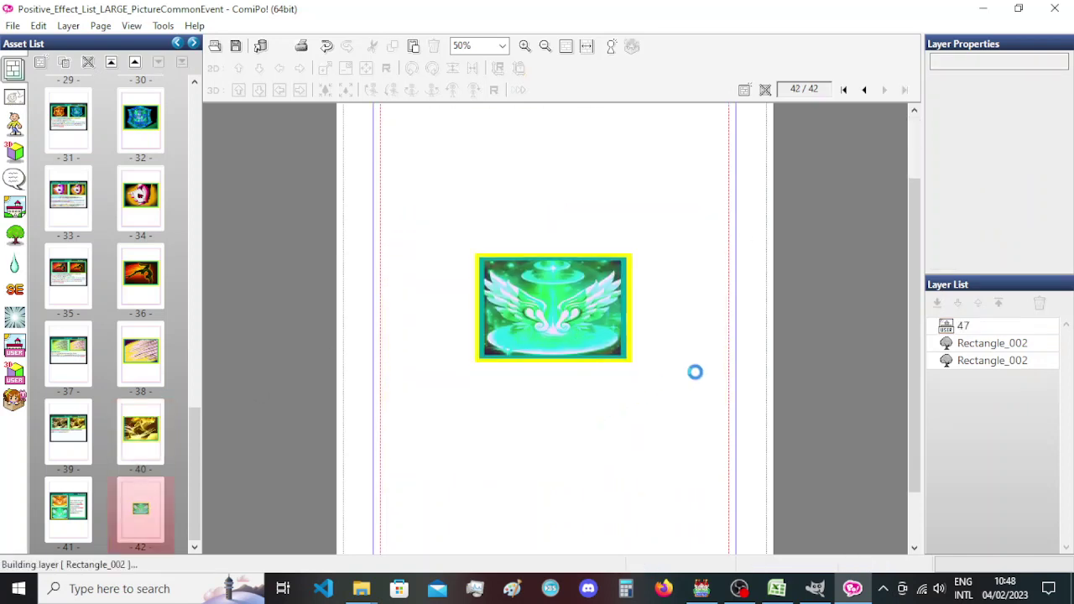
click(1021, 362)
shift+click(1021, 344)
key(Delete)
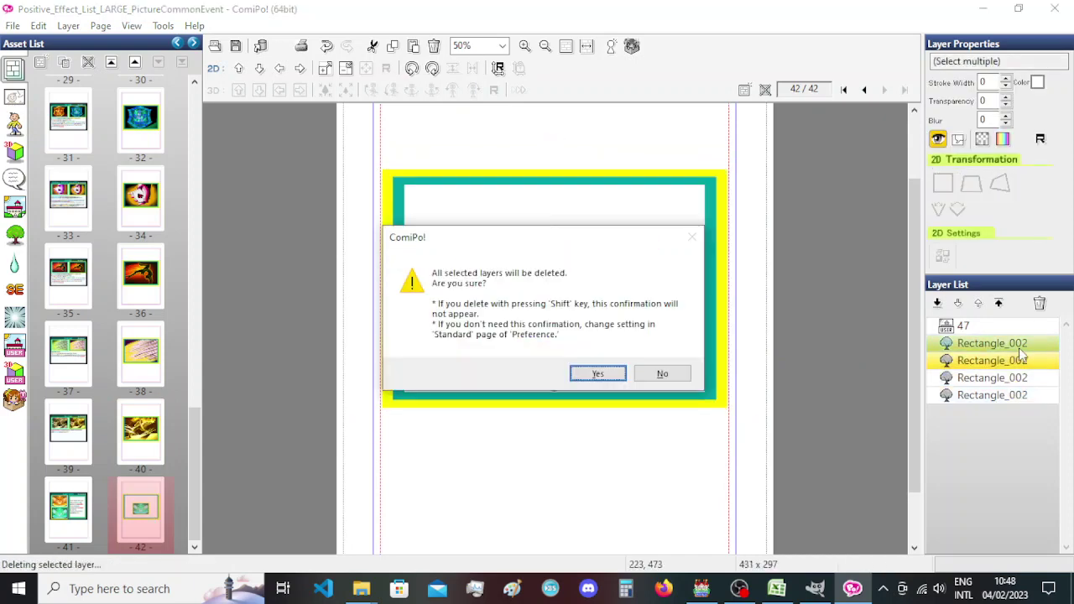
key(Return)
Enlarge the green wings picture on page 42 to about 766 x 534 and move it up into the large frame.
click(602, 307)
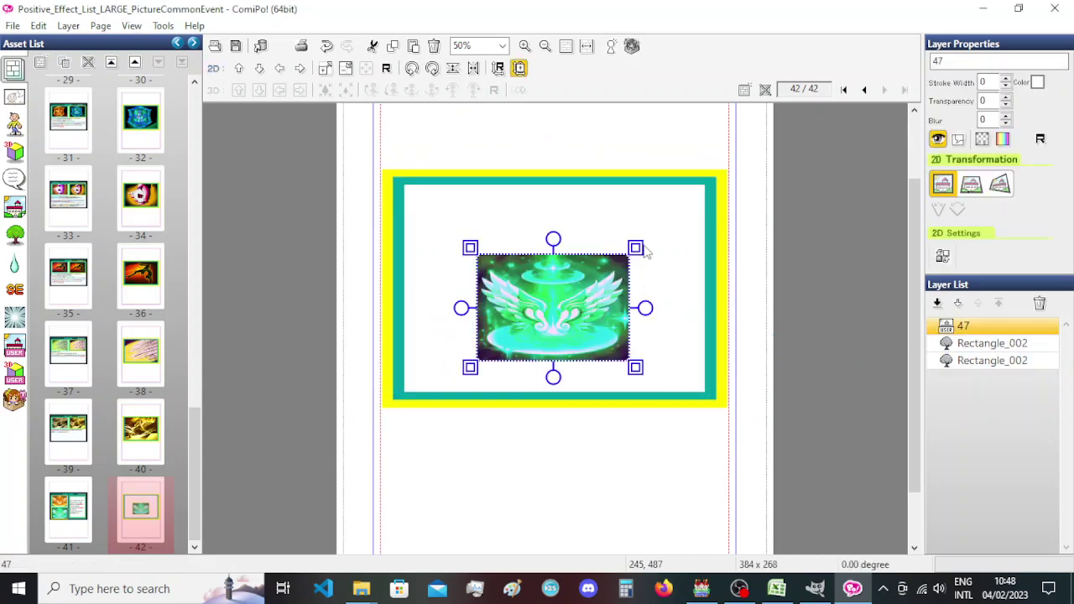
drag(637, 248, 710, 196)
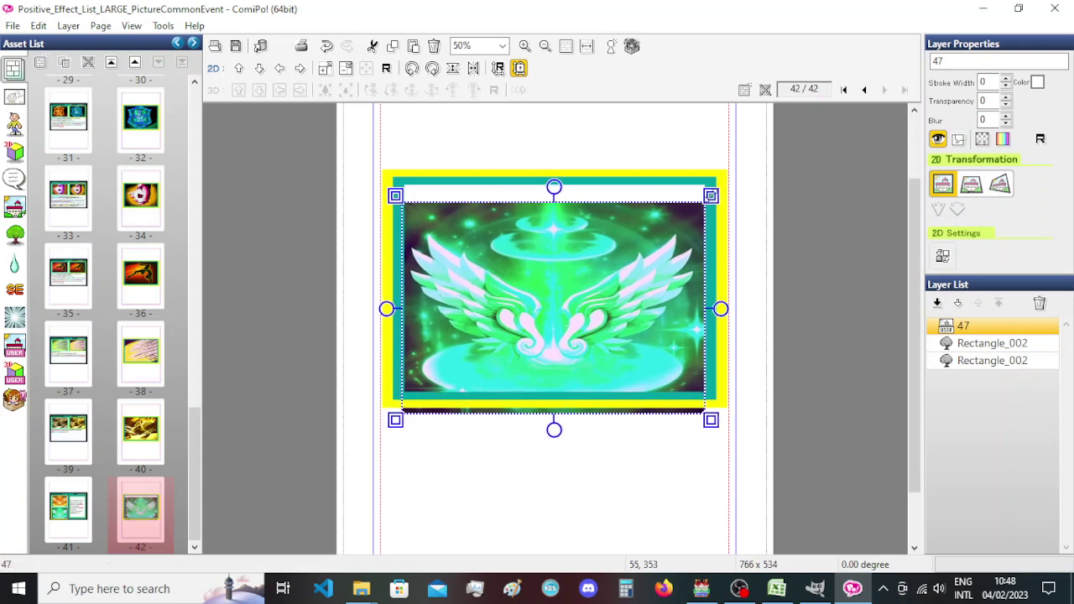
key(Up)
key(Up)
key(Up)
key(Up)
key(Up)
key(Up)
key(Up)
key(Up)
key(Up)
key(Up)
key(Up)
key(Up)
key(Up)
key(Up)
key(Up)
key(Up)
key(Up)
key(Up)
key(Up)
key(Up)
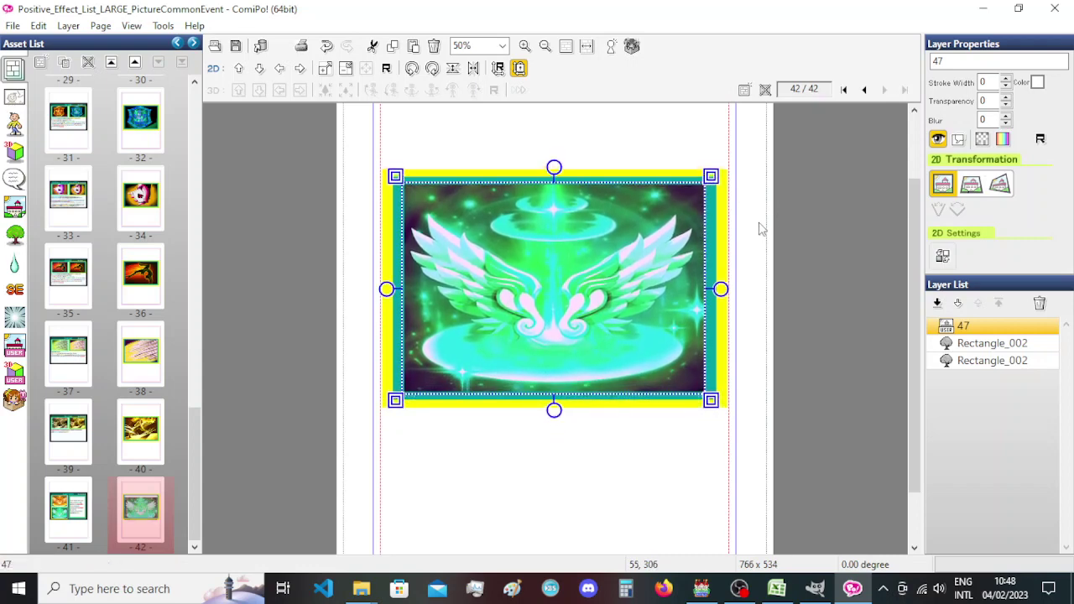
Nudge the green wings picture slightly right within its frame on page 42 and check the alignment.
click(753, 244)
click(634, 263)
key(Right)
key(Right)
click(766, 270)
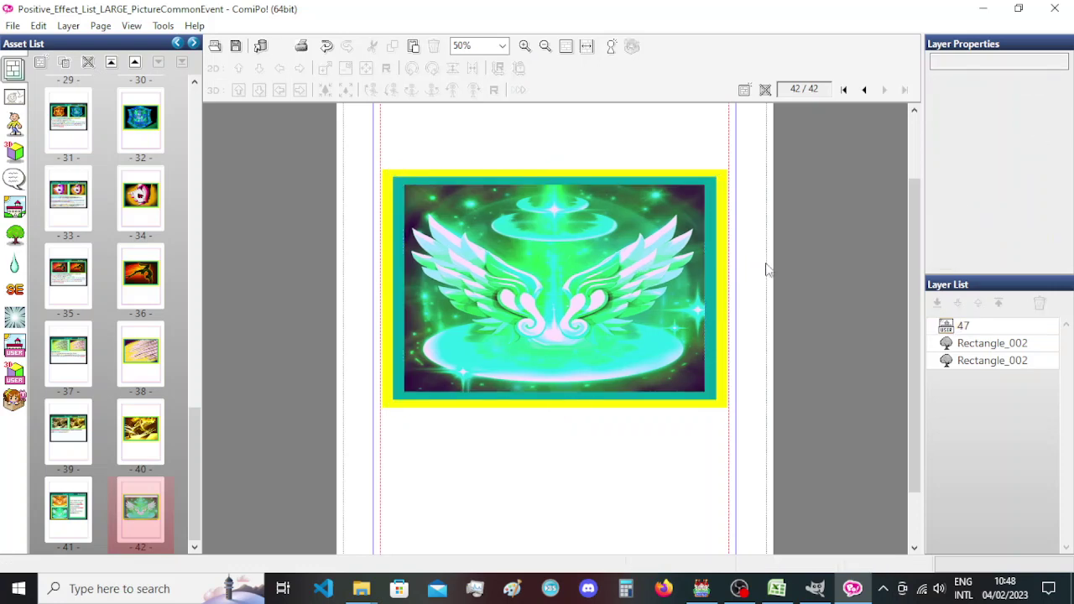
click(615, 272)
click(753, 289)
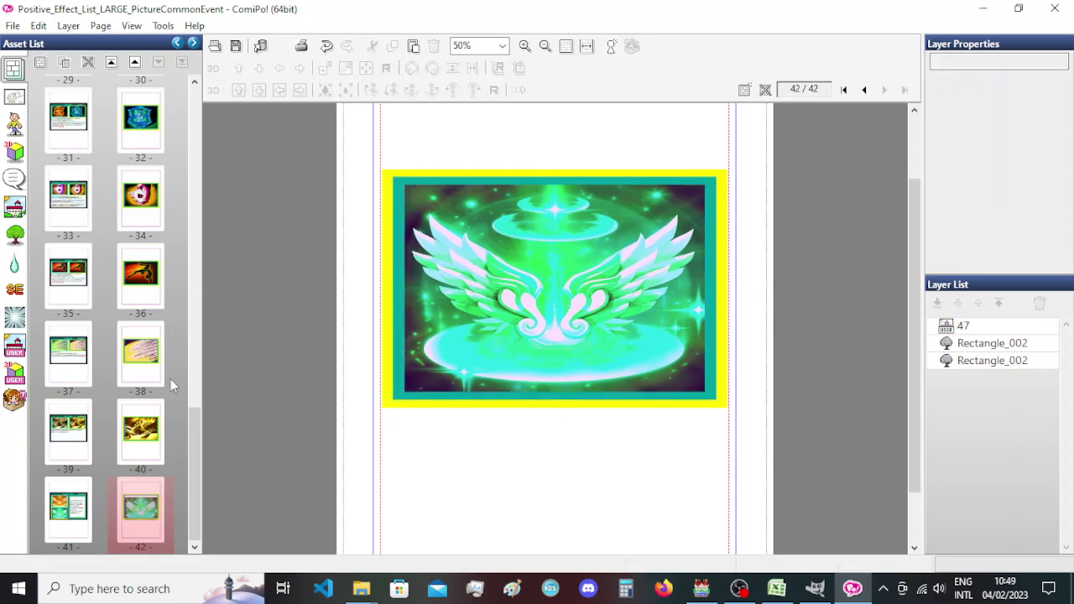
Paste the large frame rectangles onto page 30 and delete the two small ones around the eye picture.
scroll(180, 421, up, 2)
click(141, 198)
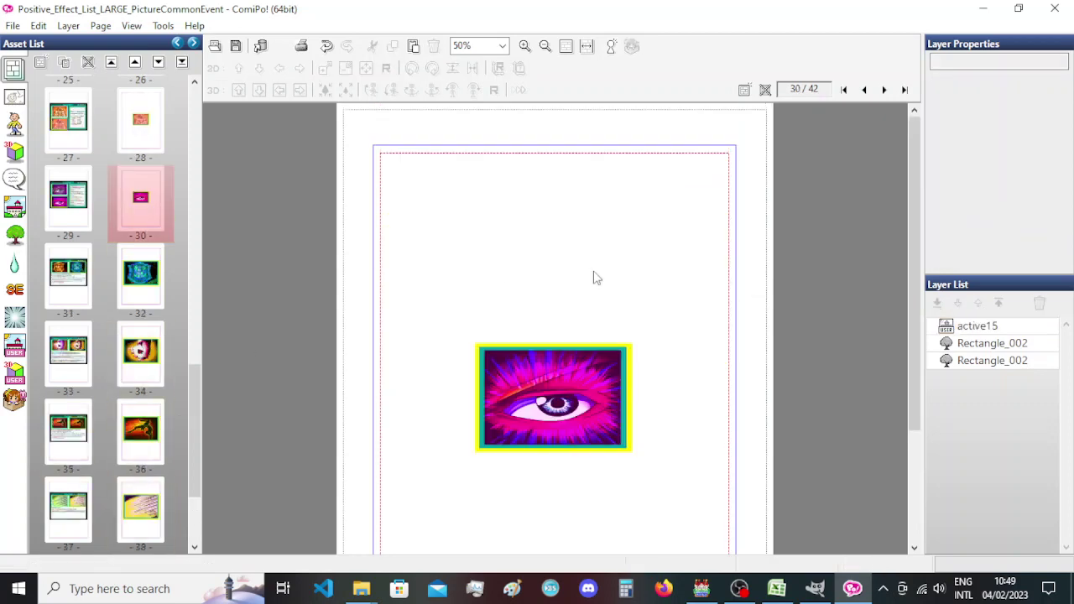
click(1027, 361)
shift+click(1019, 343)
key(Delete)
key(Return)
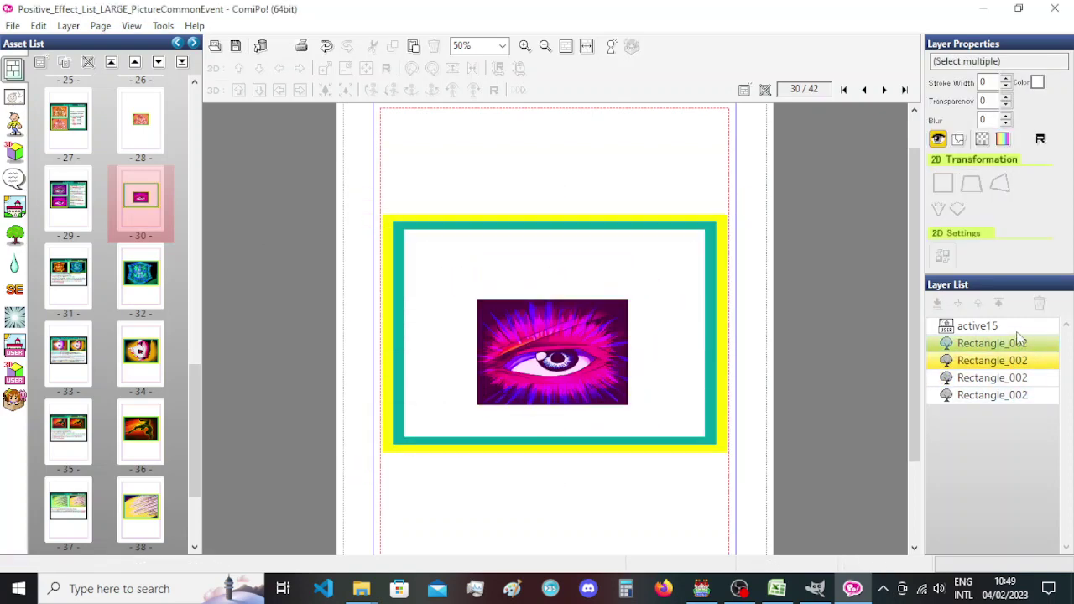
Enlarge the active15 eye picture on page 30 to about 773 x 539 and move it up to fill the large frame.
click(946, 326)
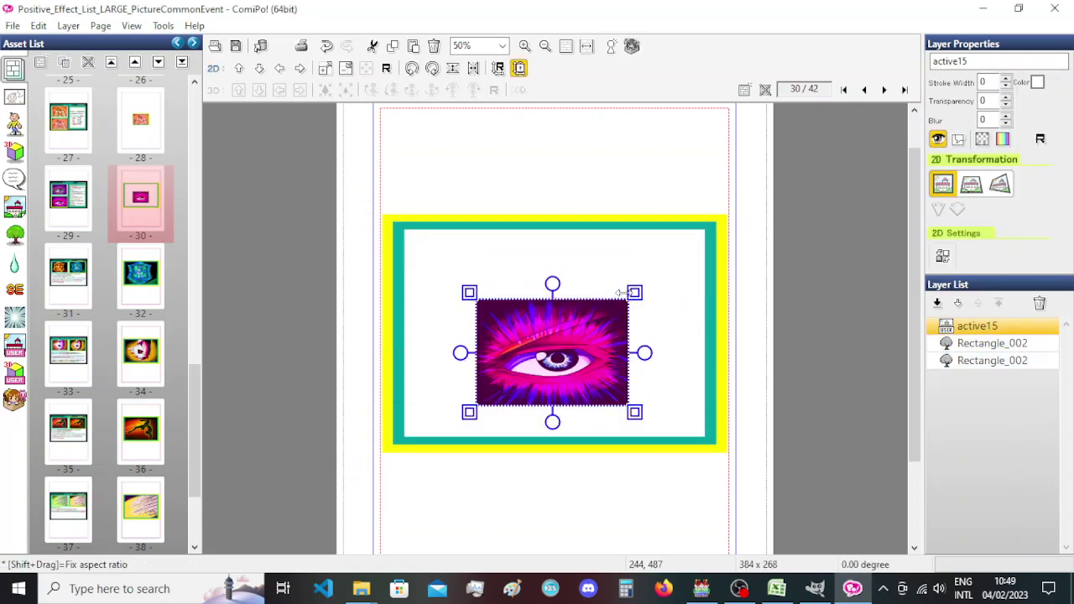
drag(638, 293, 686, 238)
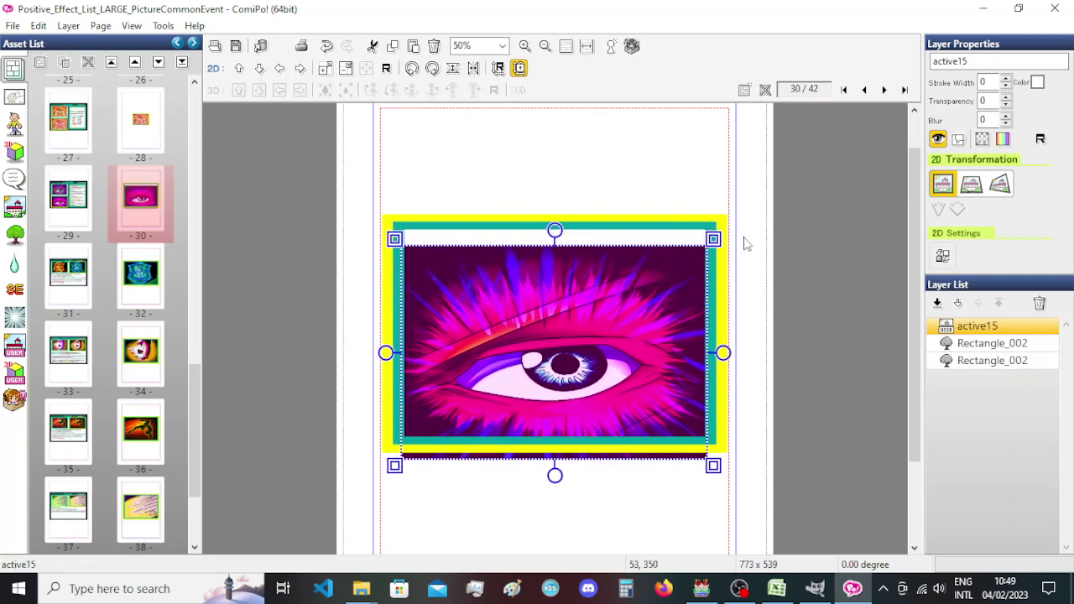
key(Up)
key(Up)
key(Up)
key(Up)
key(Up)
key(Up)
key(Up)
key(Up)
key(Up)
key(Up)
key(Up)
key(Up)
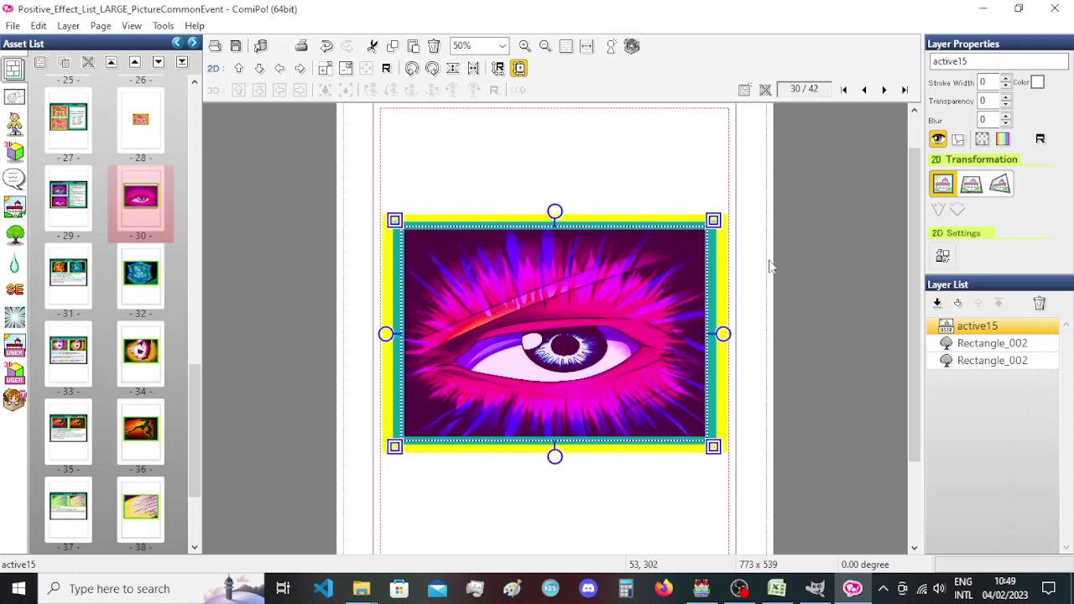
click(770, 266)
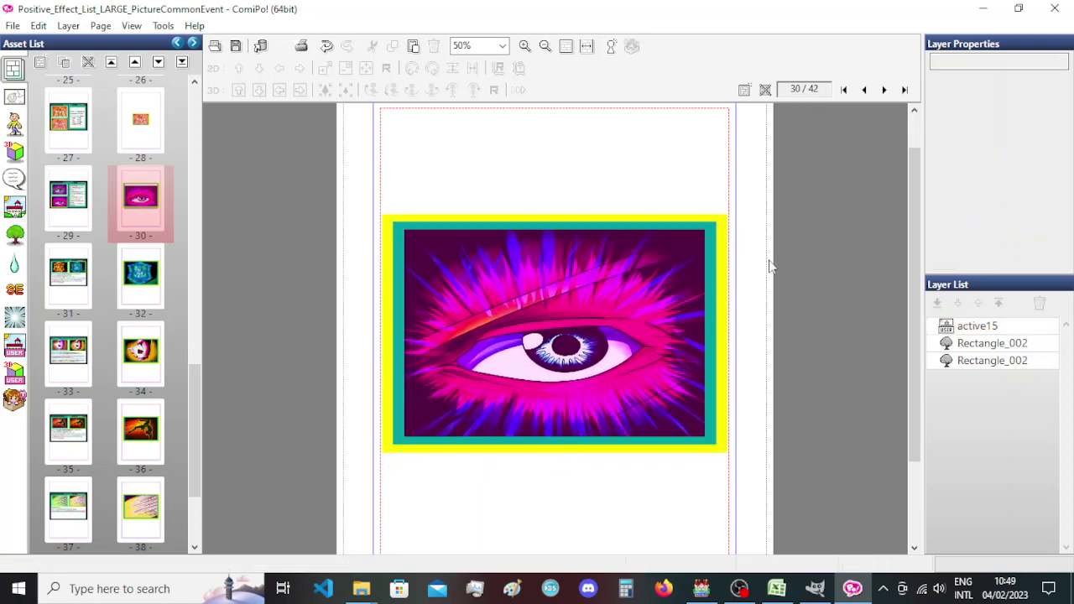
Paste the large frame rectangles onto page 28 and delete the two small ones around the armoured knight picture.
scroll(139, 277, up, 1)
click(141, 197)
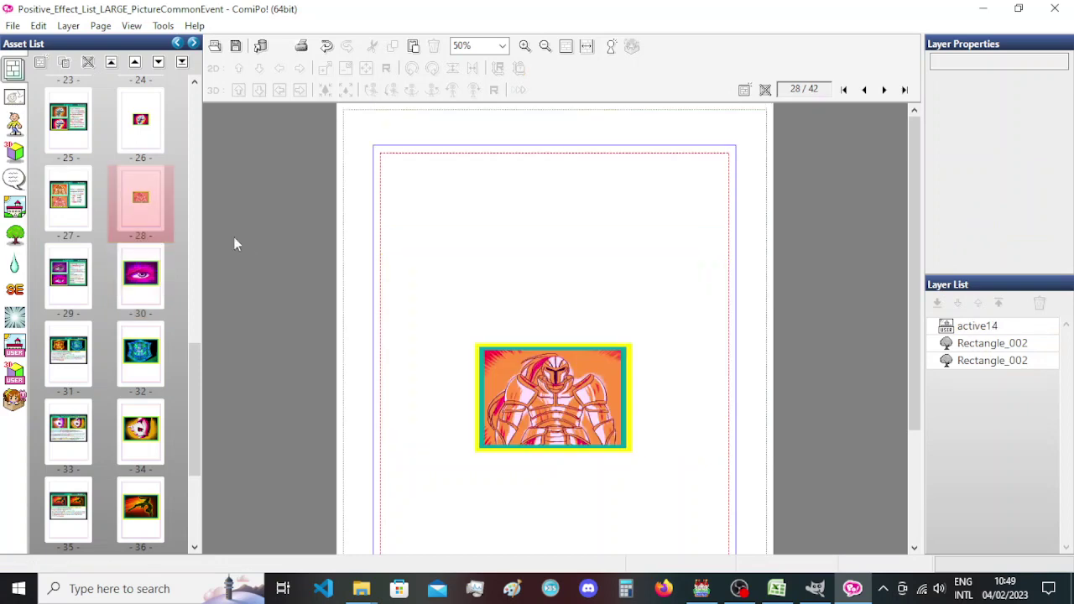
click(993, 343)
ctrl+click(993, 360)
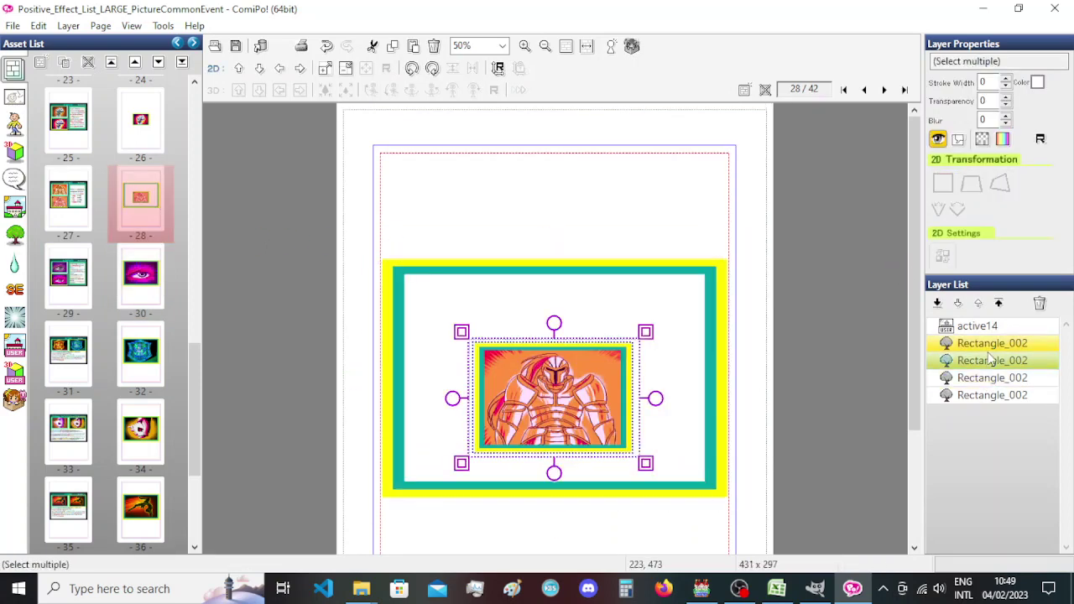
key(Delete)
key(Return)
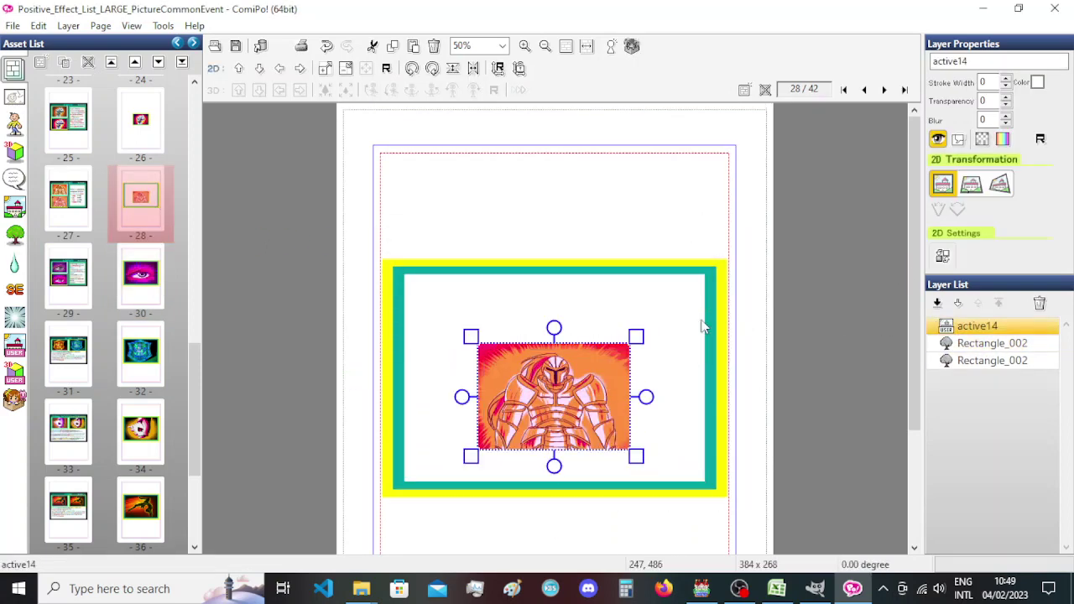
Enlarge the active14 knight picture on page 28 to about 770 x 538 and move it up and slightly right to fill the large frame.
shift+drag(637, 337, 699, 282)
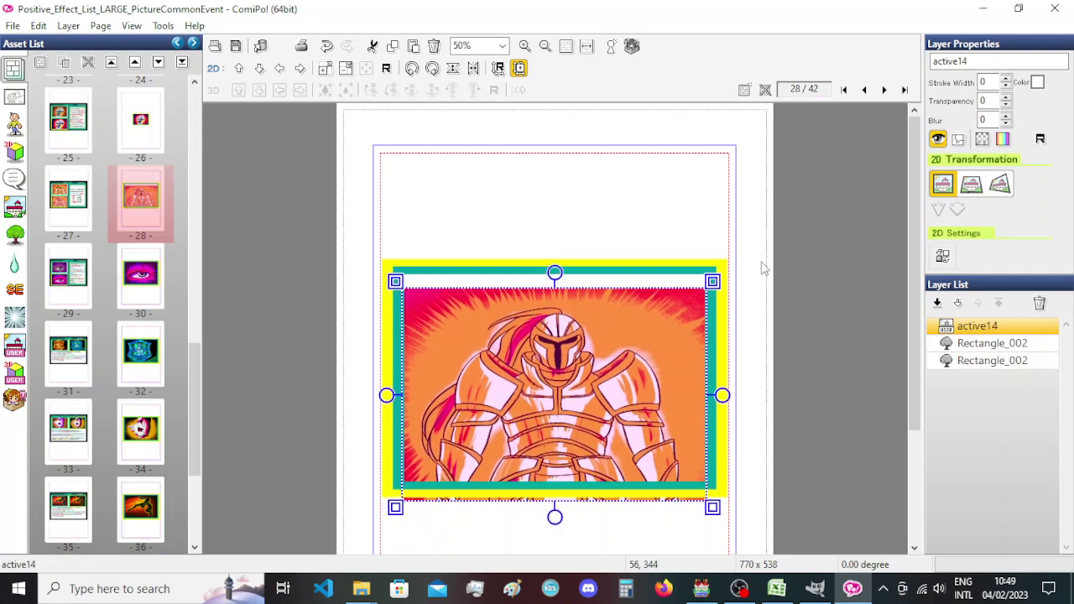
key(Up)
key(Up)
key(Up)
key(Up)
key(Up)
key(Up)
key(Up)
key(Up)
key(Up)
key(Up)
key(Up)
key(Up)
key(Up)
key(Up)
key(Up)
key(Up)
key(Up)
key(Up)
key(Up)
key(Up)
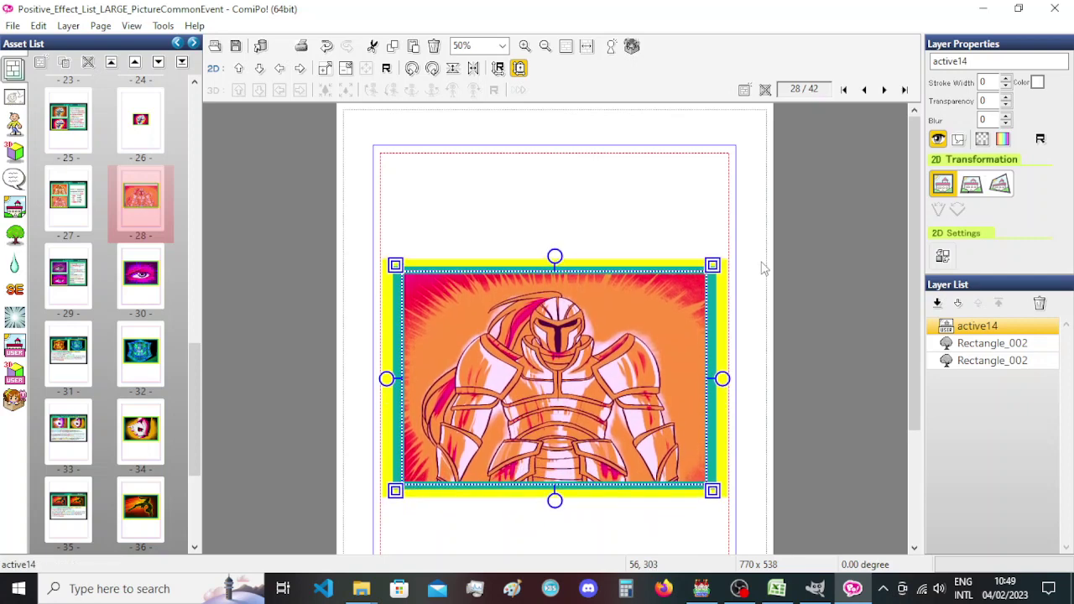
key(Right)
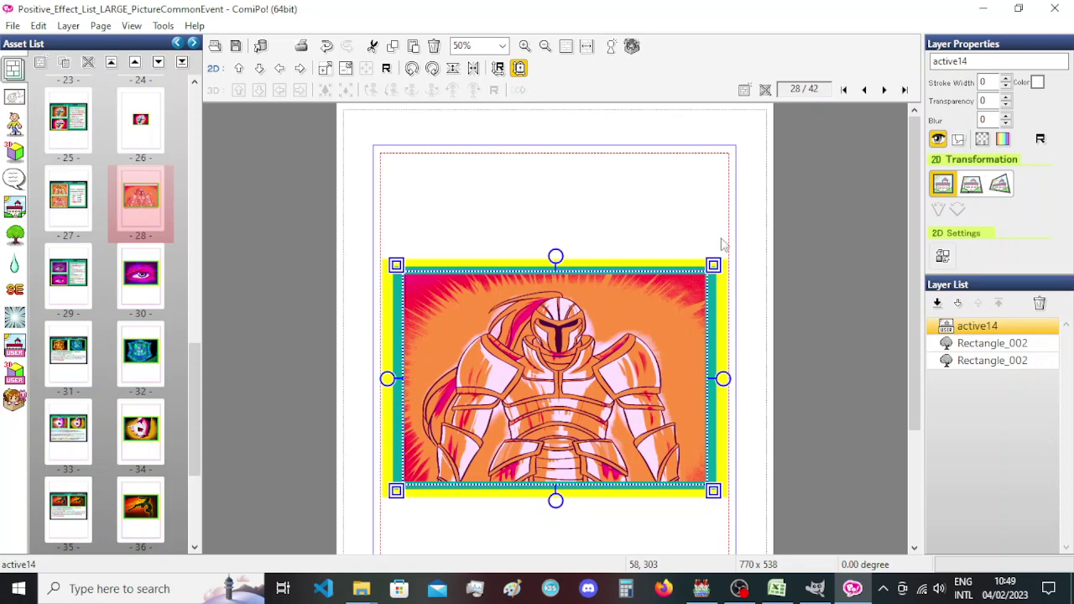
Paste the large frame rectangles onto page 26 and delete the two small ones around the fist picture.
click(140, 119)
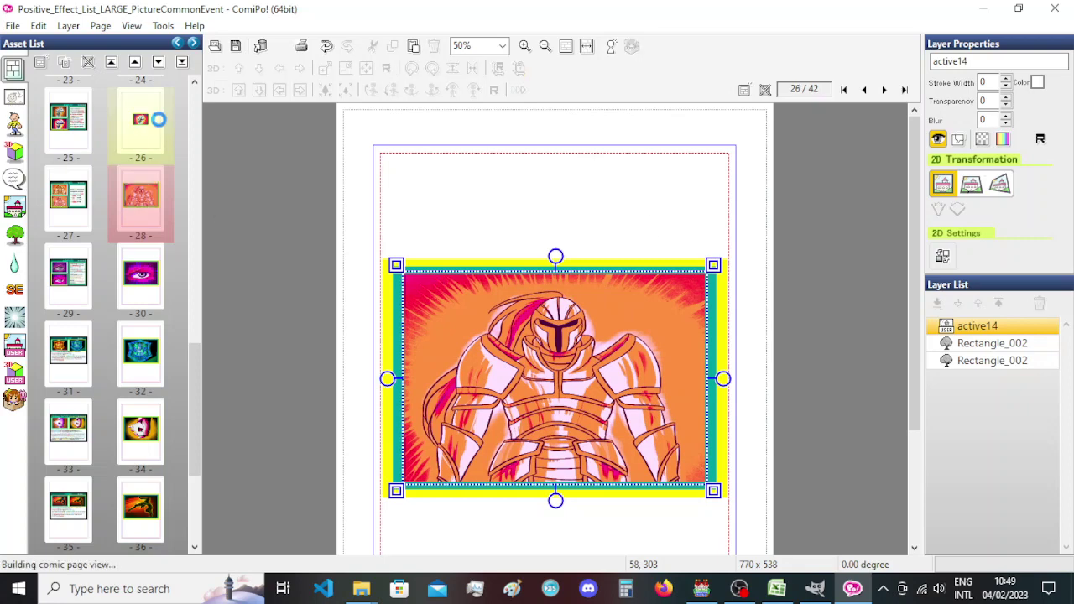
click(1025, 345)
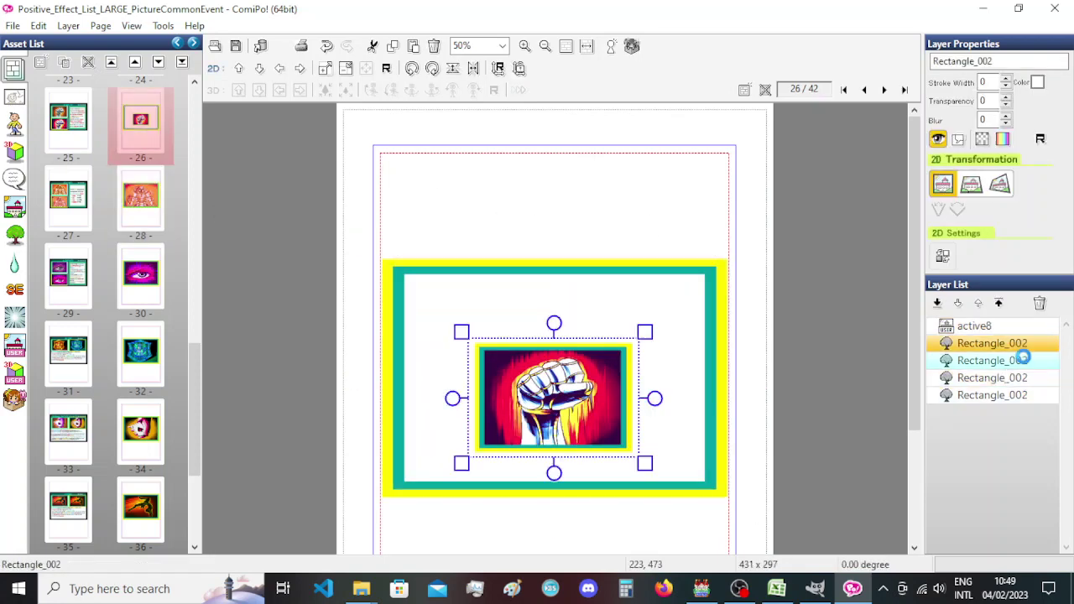
ctrl+click(1026, 360)
key(Delete)
key(Return)
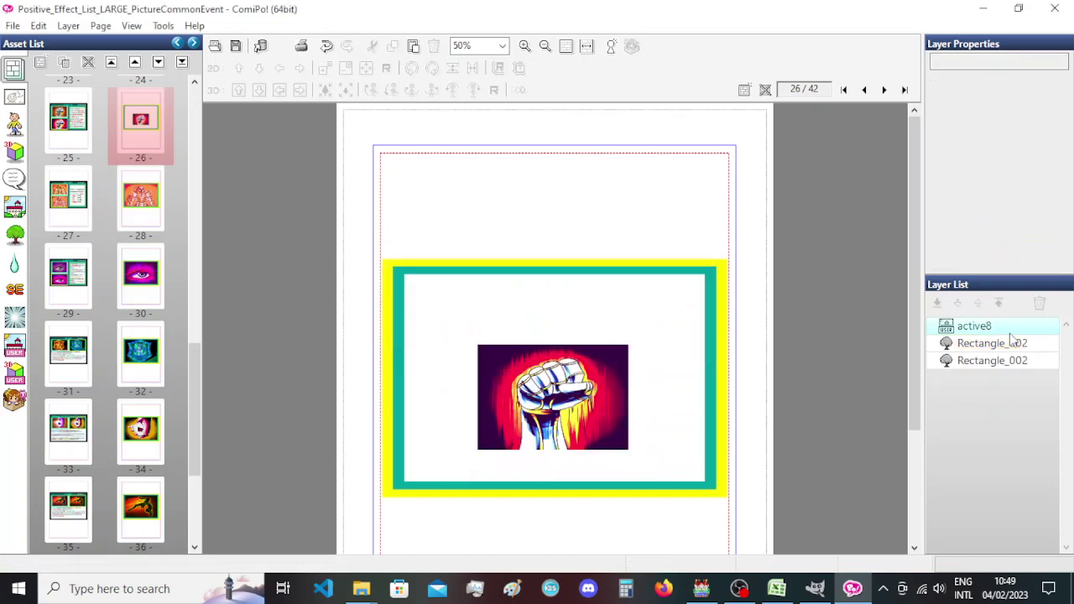
Enlarge the active8 fist picture on page 26, move it up into the large frame and fine-tune its size to fill the opening.
click(625, 346)
shift+drag(638, 338, 712, 283)
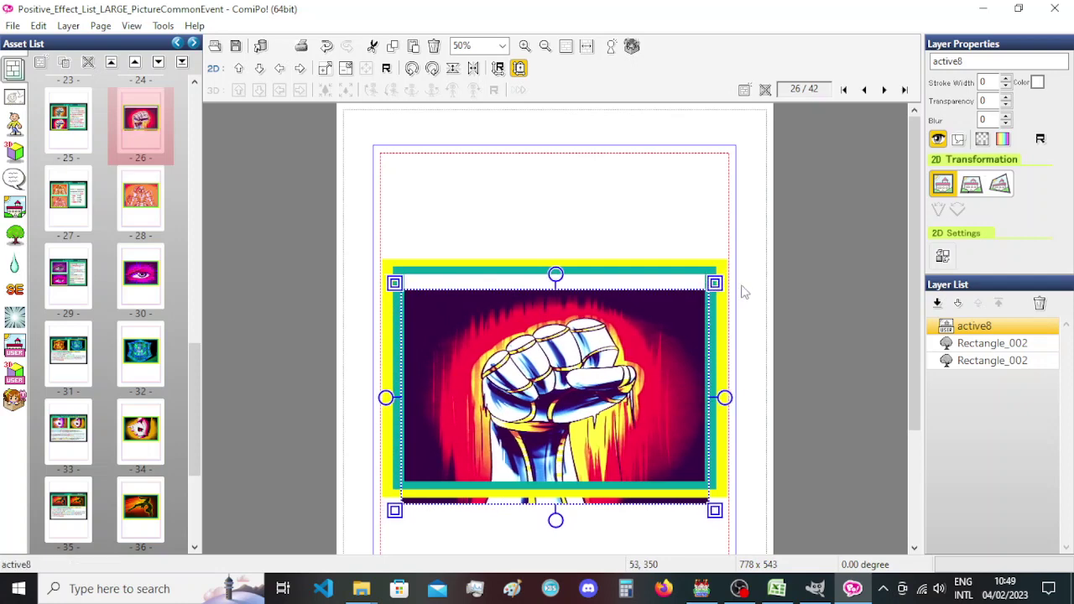
key(Up)
key(Up)
key(Up)
key(Up)
key(Up)
key(Up)
key(Up)
key(Up)
key(Up)
key(Up)
key(Up)
key(Up)
key(Up)
key(Up)
key(Up)
key(Up)
key(Up)
key(Up)
key(Up)
key(Up)
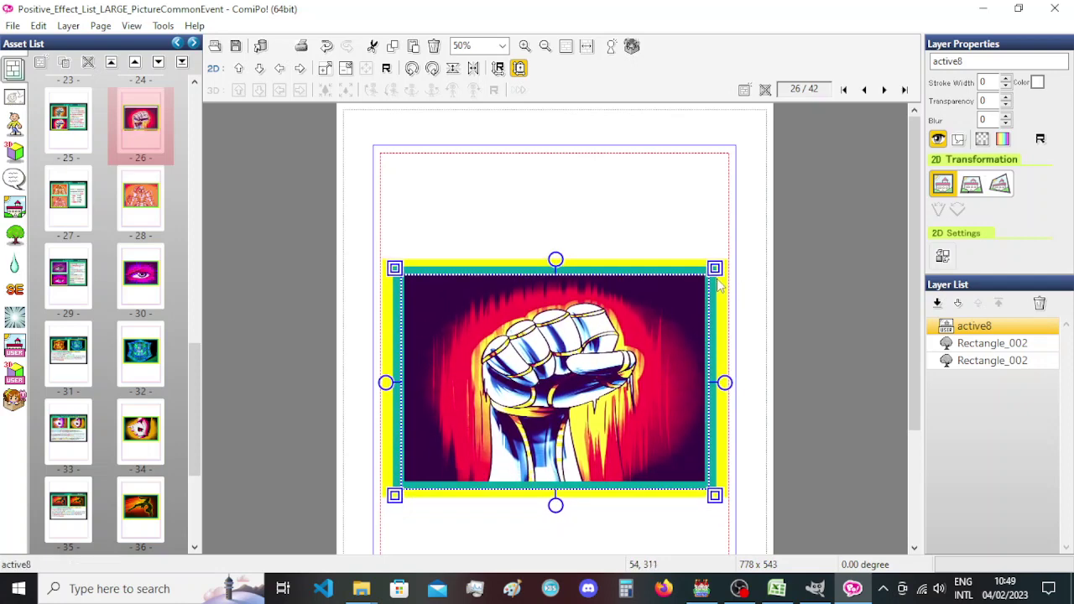
shift+drag(714, 263, 712, 266)
click(727, 202)
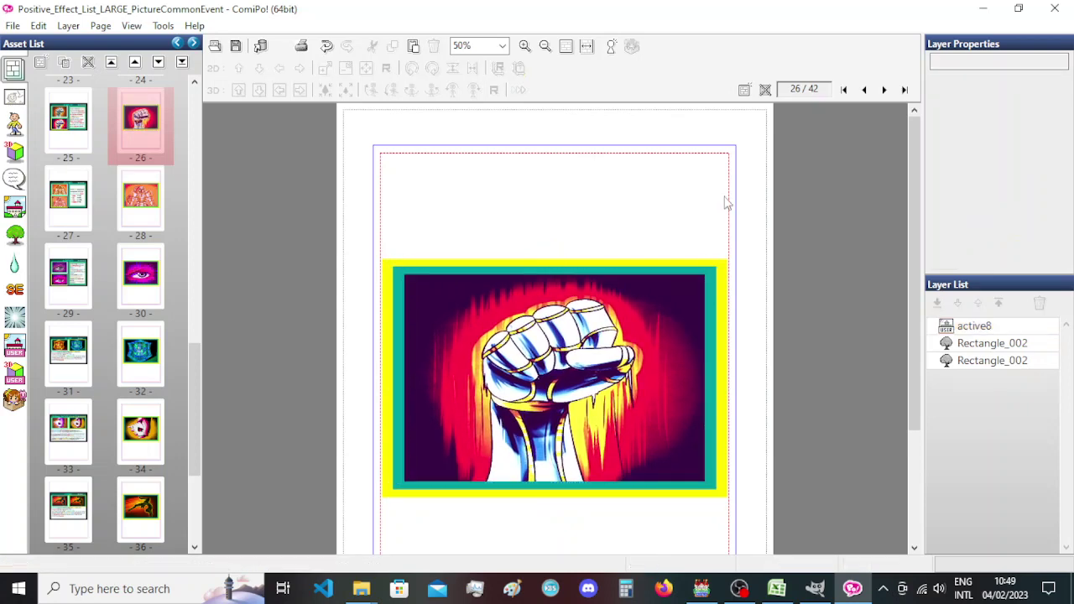
On page 24, replace the small frame rectangles with the pasted large ones and enlarge the skill_icon_283 figure to about 844 x 589.
scroll(155, 312, up, 3)
click(141, 277)
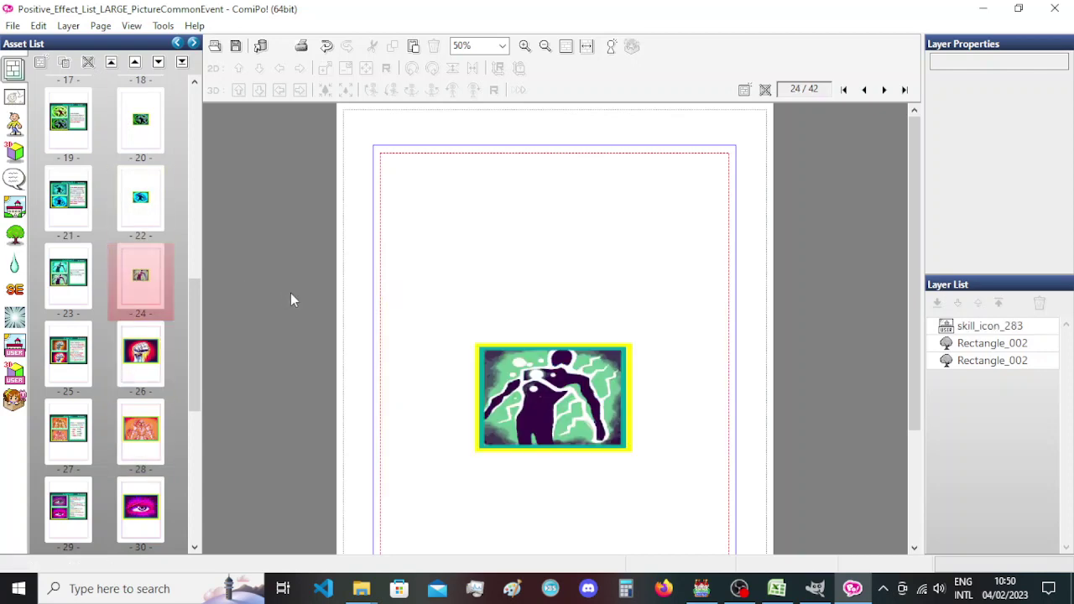
key(ctrl+v)
click(994, 343)
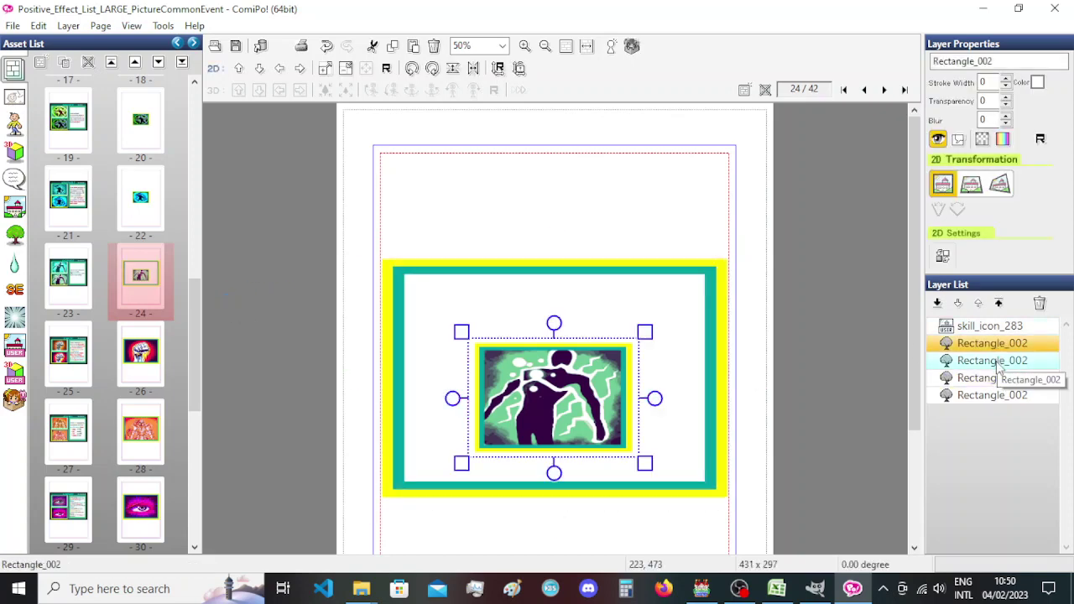
ctrl+click(999, 361)
key(Delete)
key(Return)
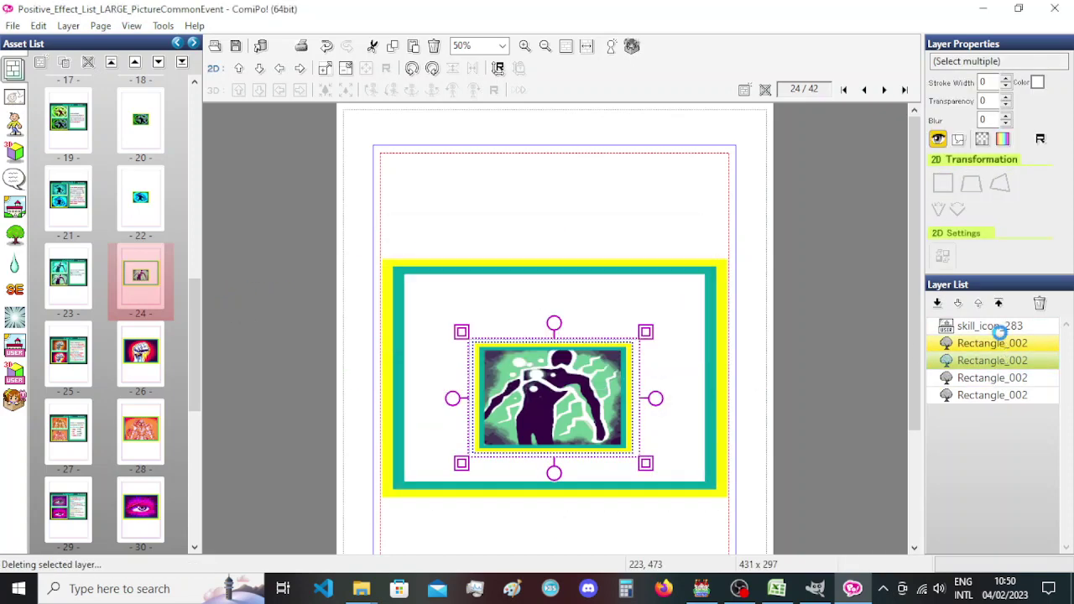
drag(637, 332, 693, 262)
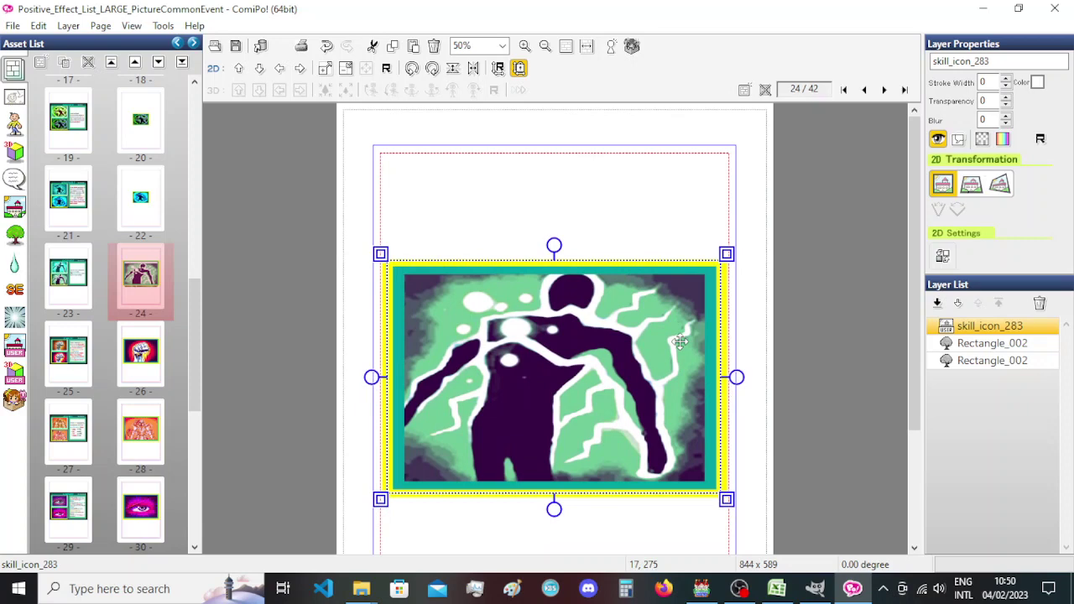
click(794, 264)
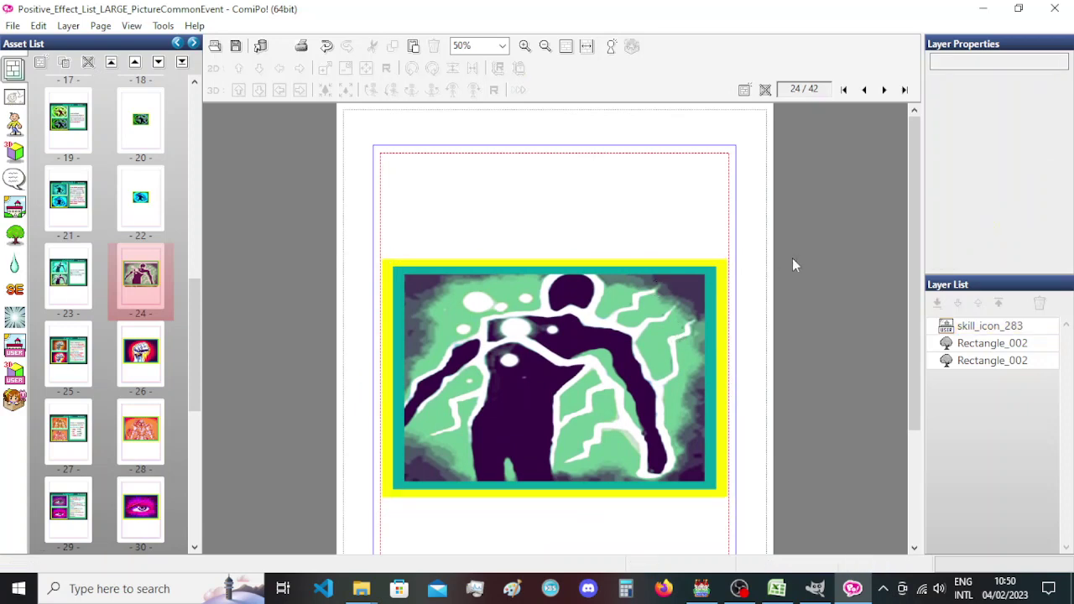
Paste the large frame rectangles onto page 22 and delete the two small ones around the blue warrior picture.
click(145, 220)
click(949, 362)
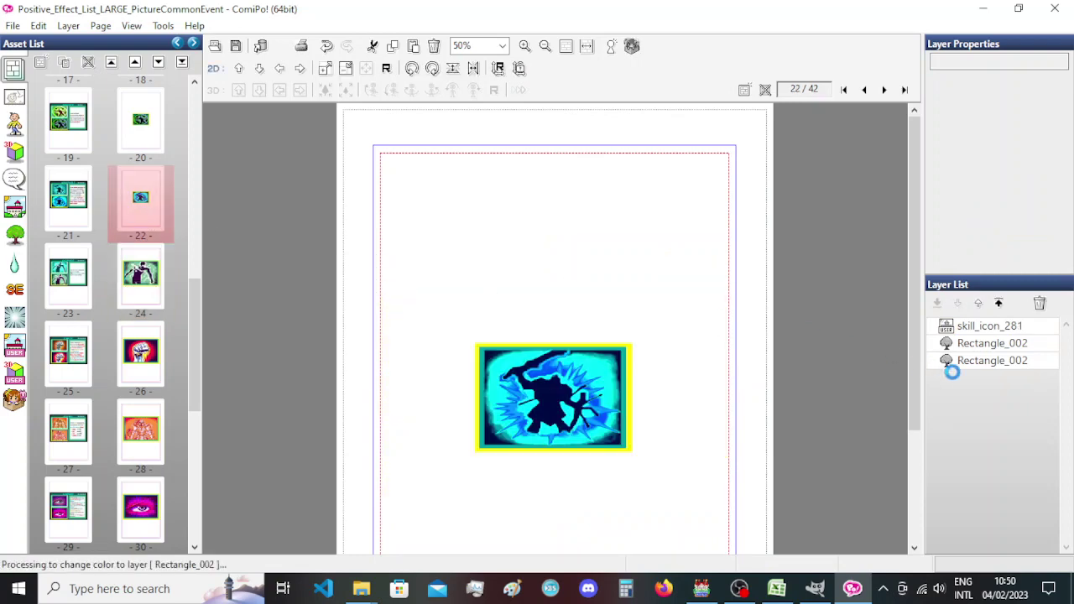
click(1016, 362)
ctrl+click(1007, 357)
key(Delete)
key(Return)
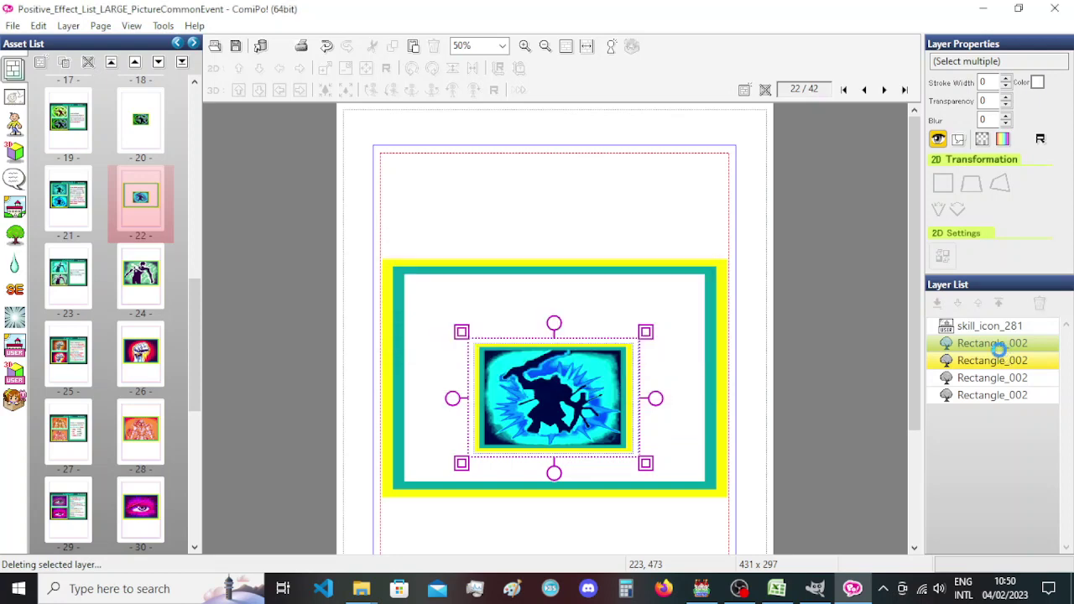
Enlarge the skill_icon_281 warrior picture on page 22 to about 818 x 571 and move it up into the large frame.
drag(636, 338, 709, 277)
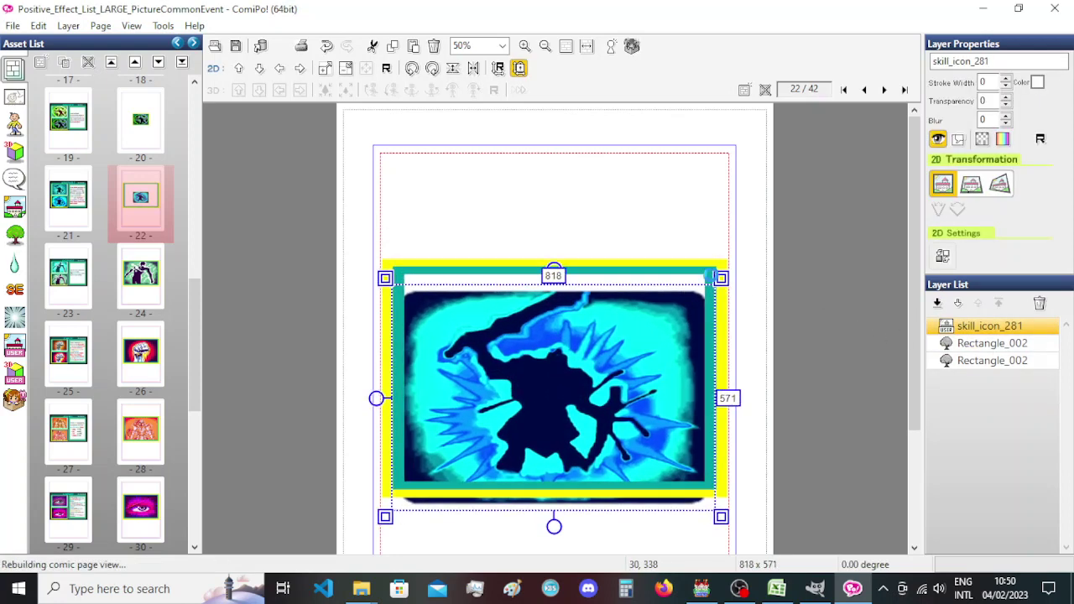
key(Up)
key(Up)
key(Up)
key(Up)
key(Up)
key(Up)
key(Up)
key(Up)
key(Up)
key(Up)
key(Up)
key(Up)
key(Up)
key(Up)
key(Up)
key(Up)
key(Up)
key(Up)
key(Up)
key(Up)
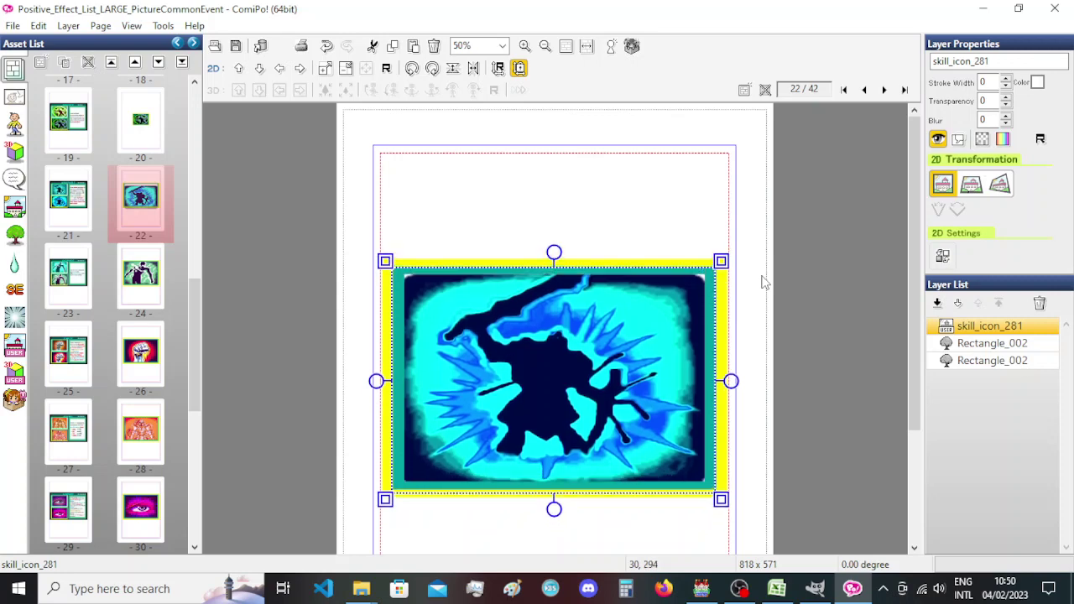
key(Up)
key(Up)
key(Up)
key(Up)
key(Up)
key(Up)
key(Up)
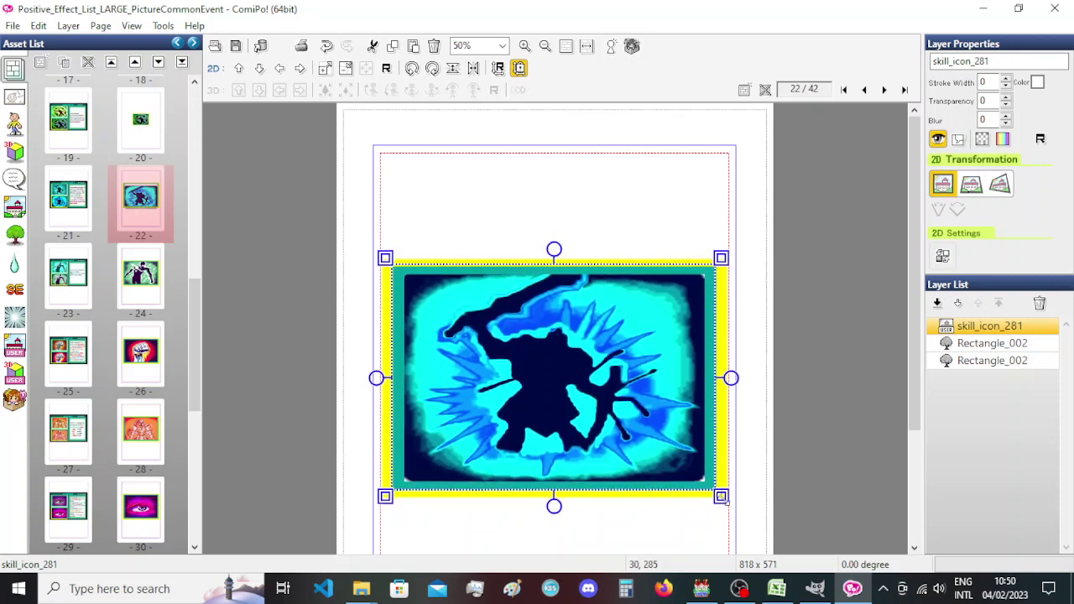
Enlarge the blue warrior picture on page 22 slightly to about 838 x 585 and nudge it right and down to cover the frame opening.
drag(722, 495, 729, 500)
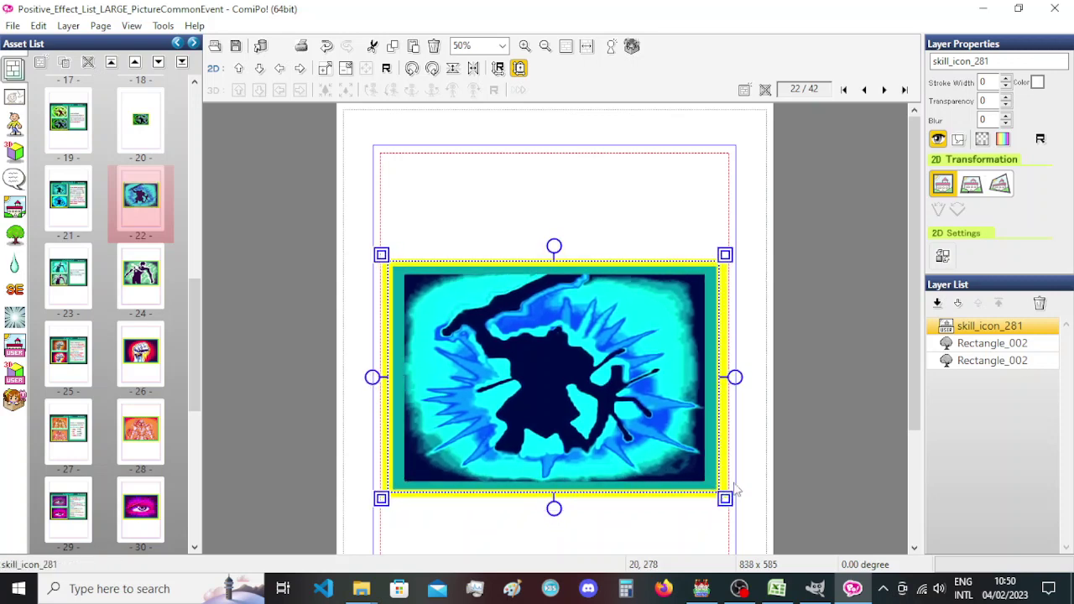
key(Right)
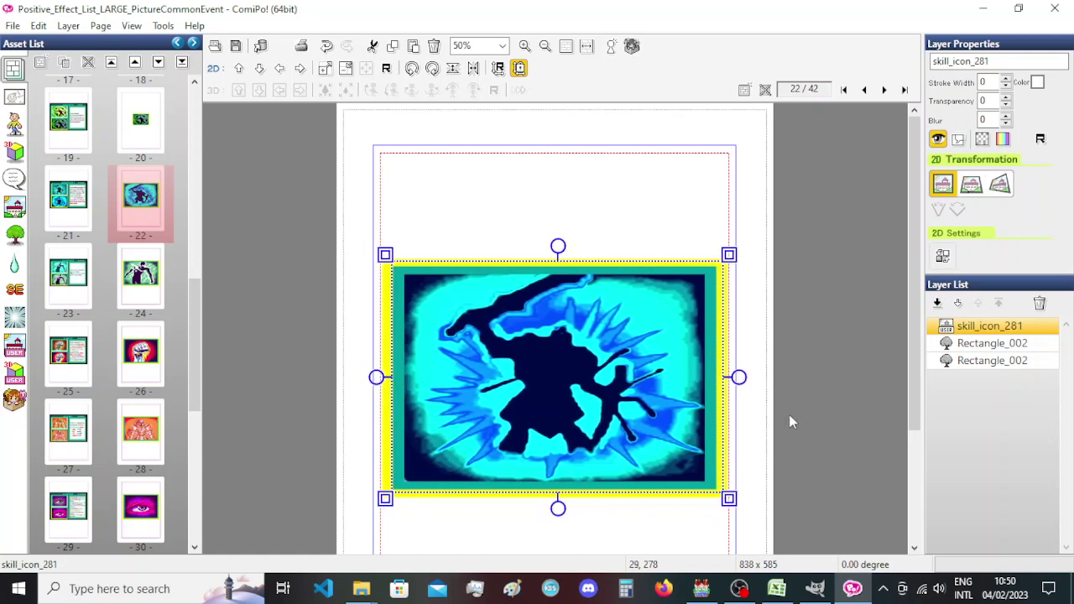
click(773, 417)
click(625, 412)
key(Down)
key(Down)
key(Down)
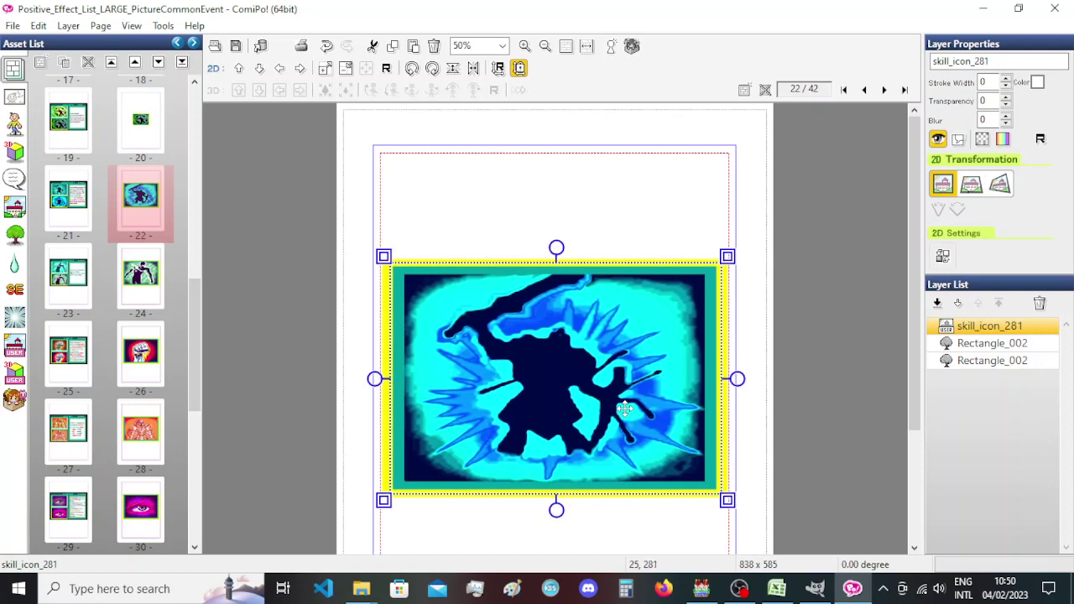
click(766, 409)
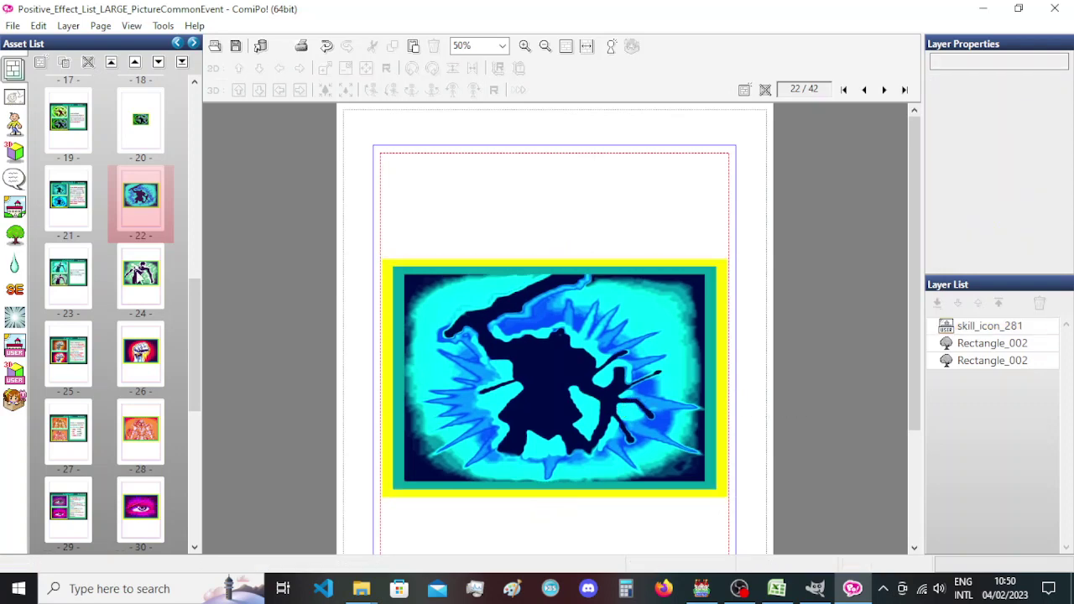
Paste the large frame rectangles onto page 20 and delete the two small ones around the green figure picture.
double_click(156, 124)
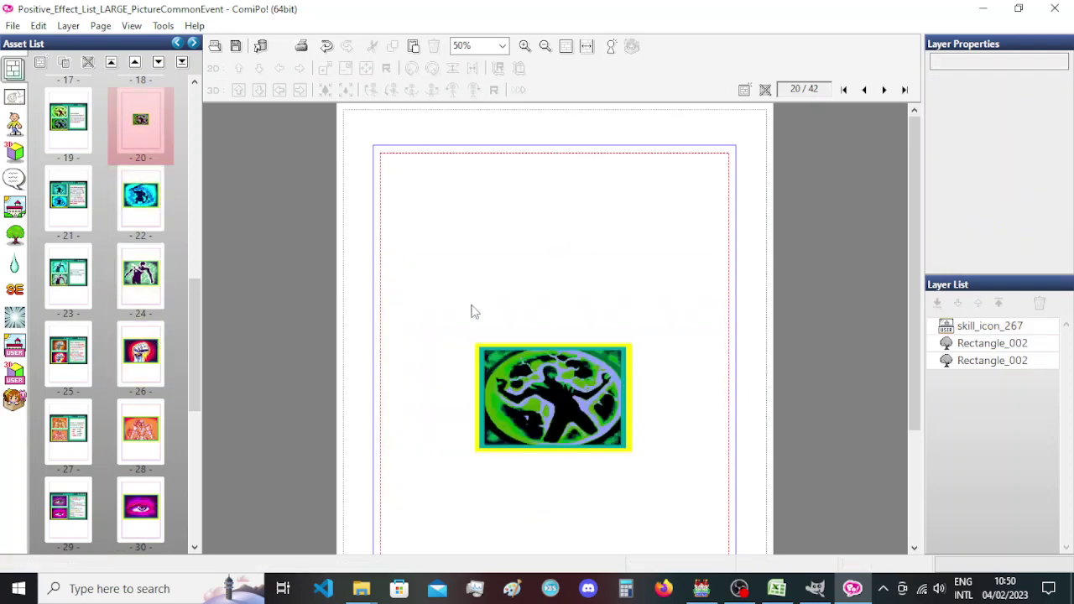
click(664, 341)
click(1011, 361)
ctrl+click(1010, 346)
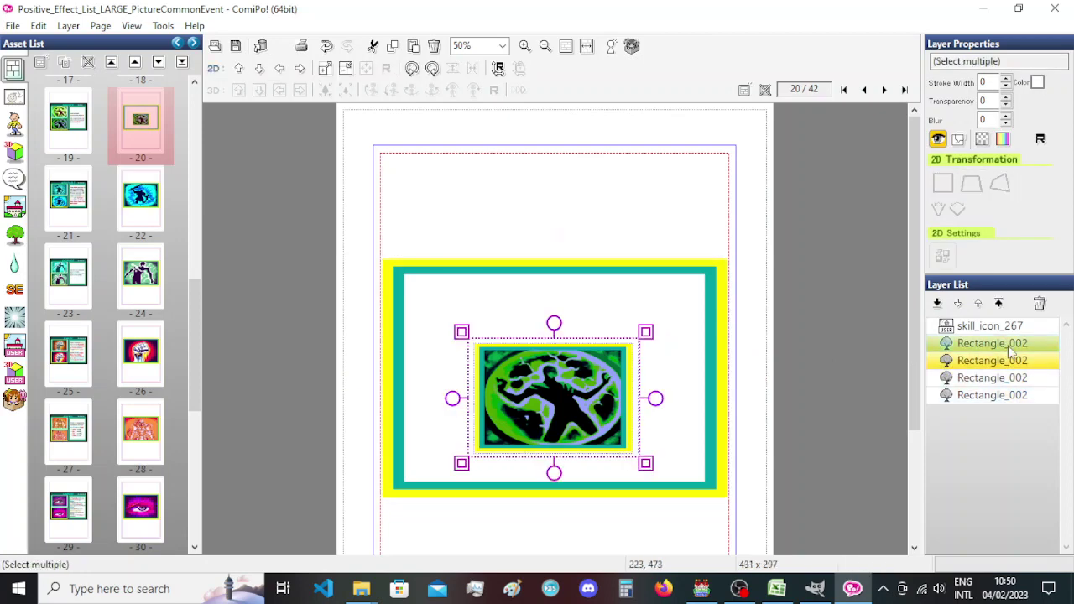
key(Delete)
Enlarge the skill_icon_267 green figure picture on page 20 to about 849 x 592 and move it up to fill the large frame.
click(1014, 326)
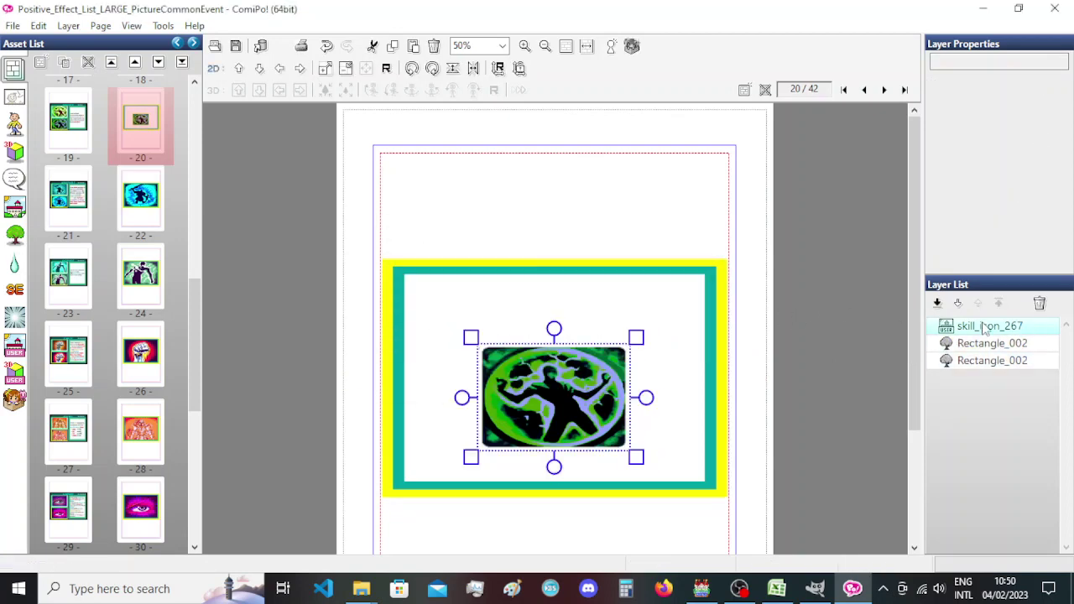
shift+drag(636, 337, 727, 273)
key(Up)
key(Up)
key(Up)
key(Up)
key(Up)
key(Up)
key(Up)
key(Up)
key(Up)
key(Up)
key(Up)
key(Up)
key(Up)
key(Up)
key(Up)
key(Up)
key(Up)
key(Up)
key(Up)
key(Up)
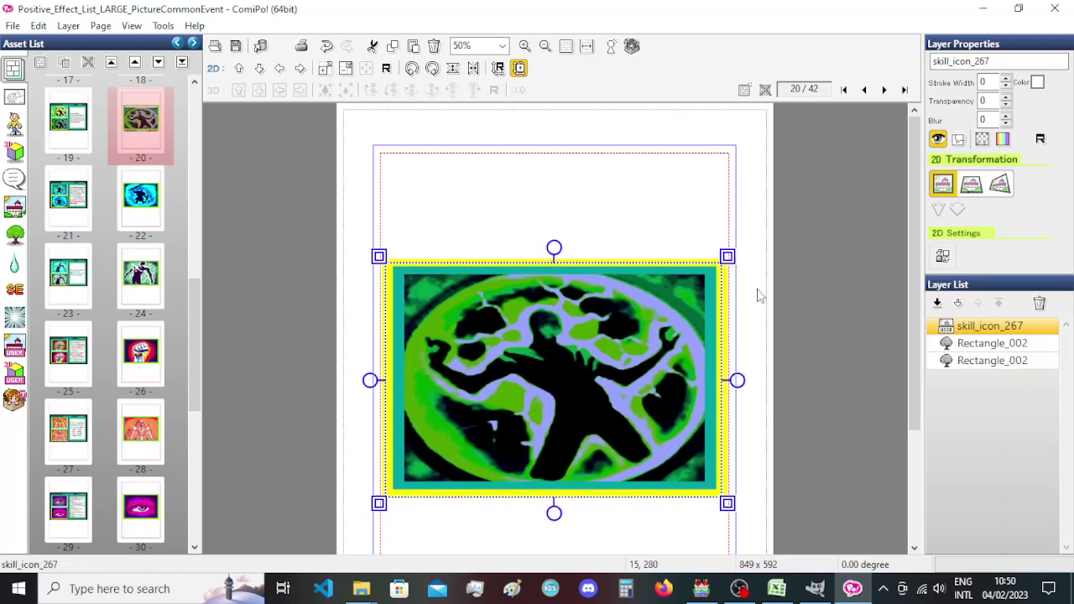
click(758, 295)
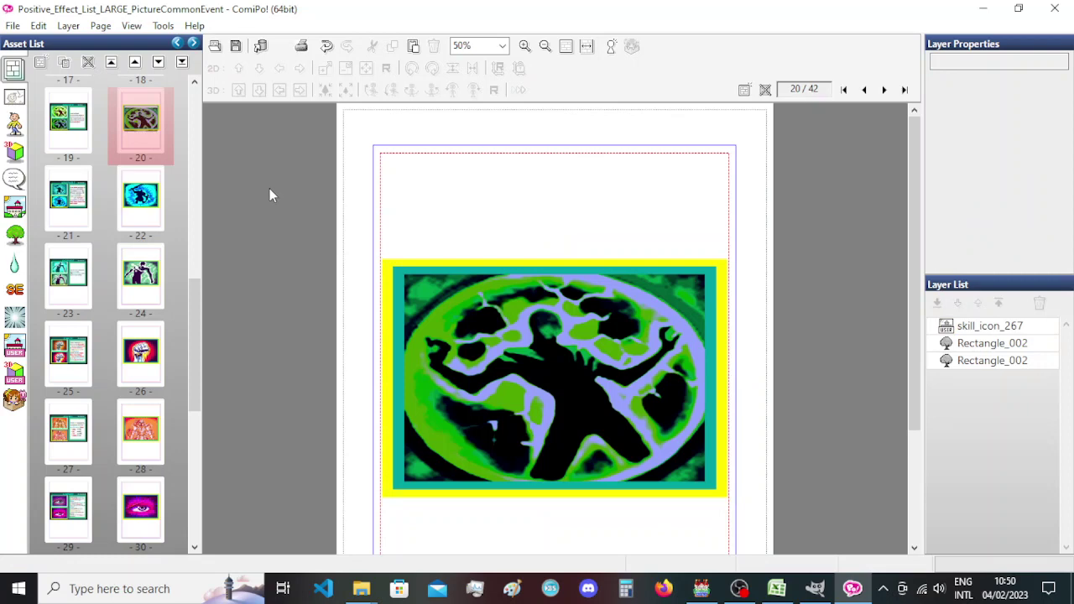
Paste the large frame rectangles onto page 18 and delete the two small ones around the purple slit-pupil eye picture.
scroll(198, 162, up, 3)
click(140, 276)
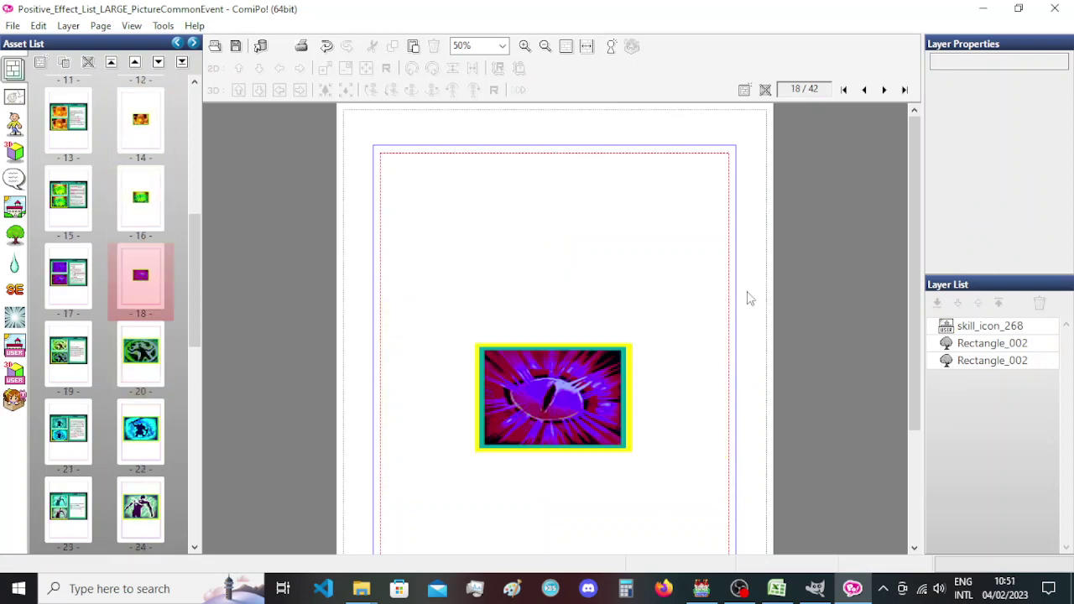
click(987, 347)
click(979, 343)
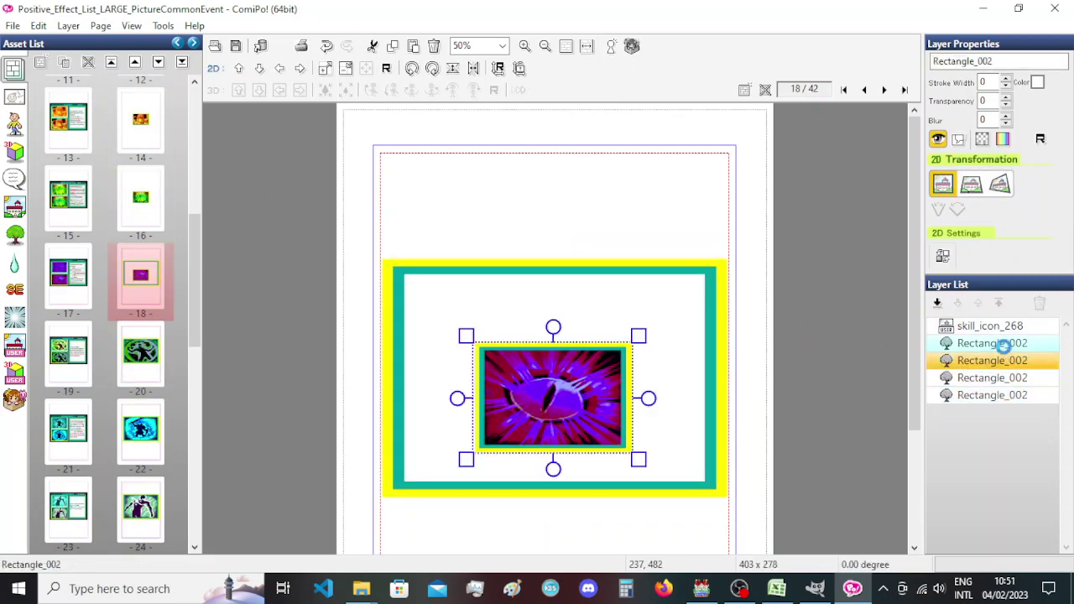
ctrl+click(1007, 360)
key(Delete)
key(Return)
Enlarge the skill_icon_268 purple eye picture on page 18 to about 853 x 595 and move it up to fill the large frame.
click(636, 337)
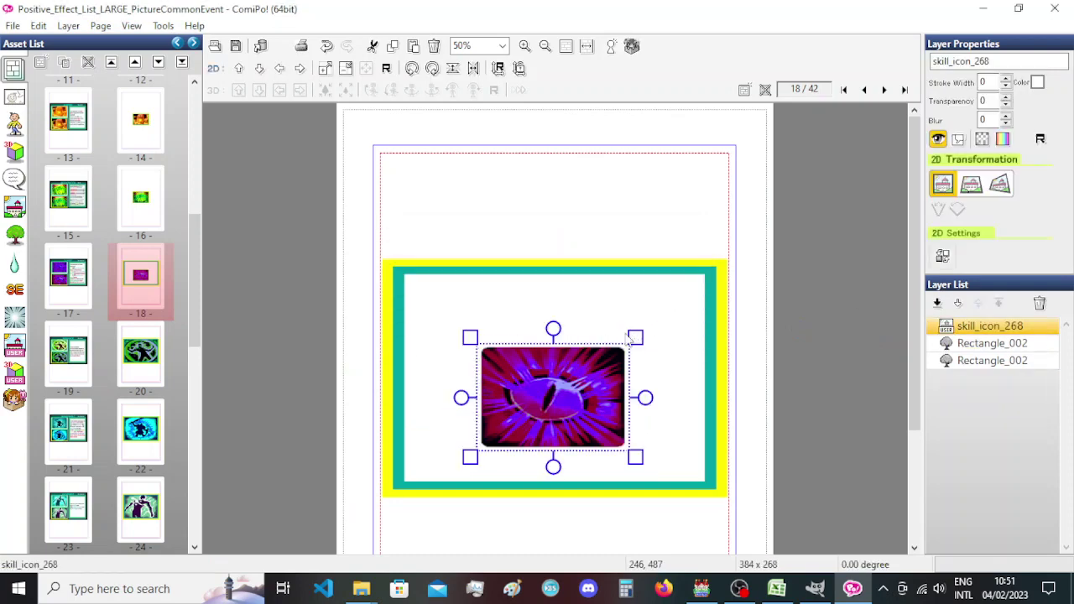
drag(636, 338, 707, 267)
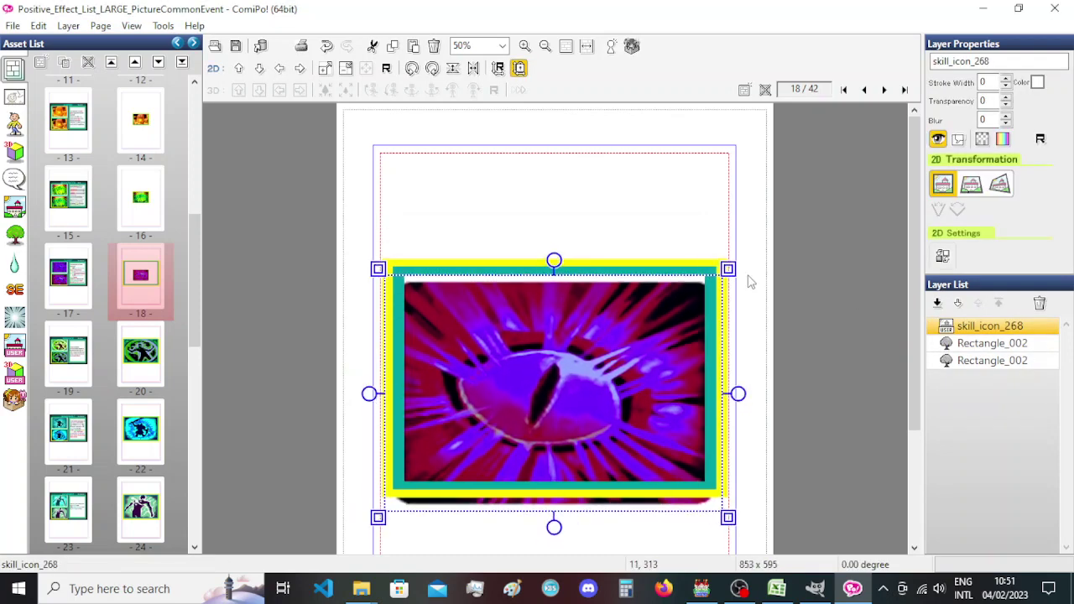
key(Up)
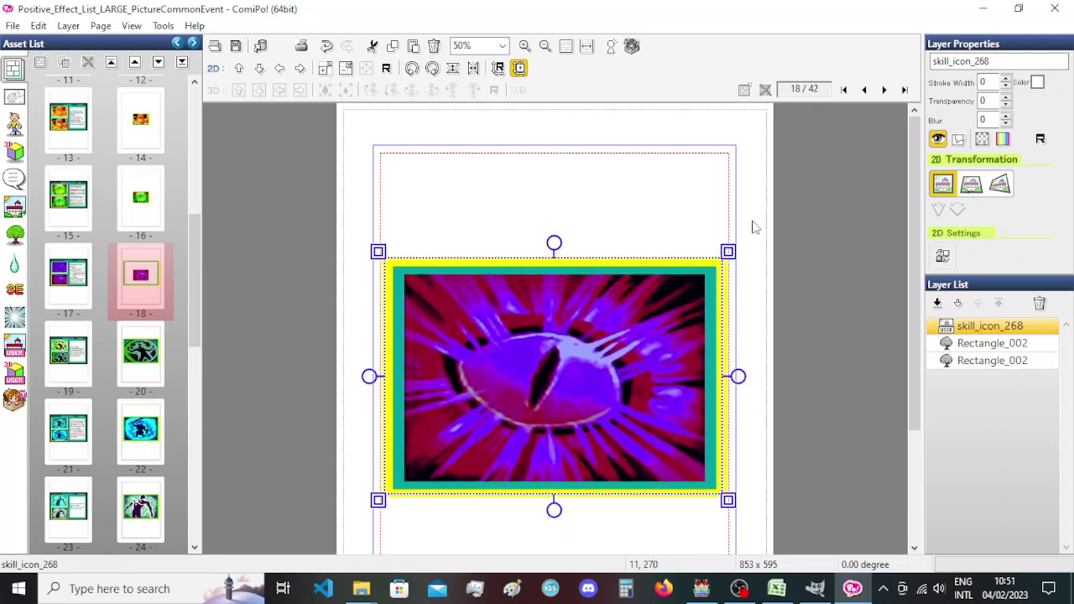
click(739, 219)
Paste the large frame rectangles onto page 16 and delete the two small ones around the green plant picture.
scroll(165, 171, up, 4)
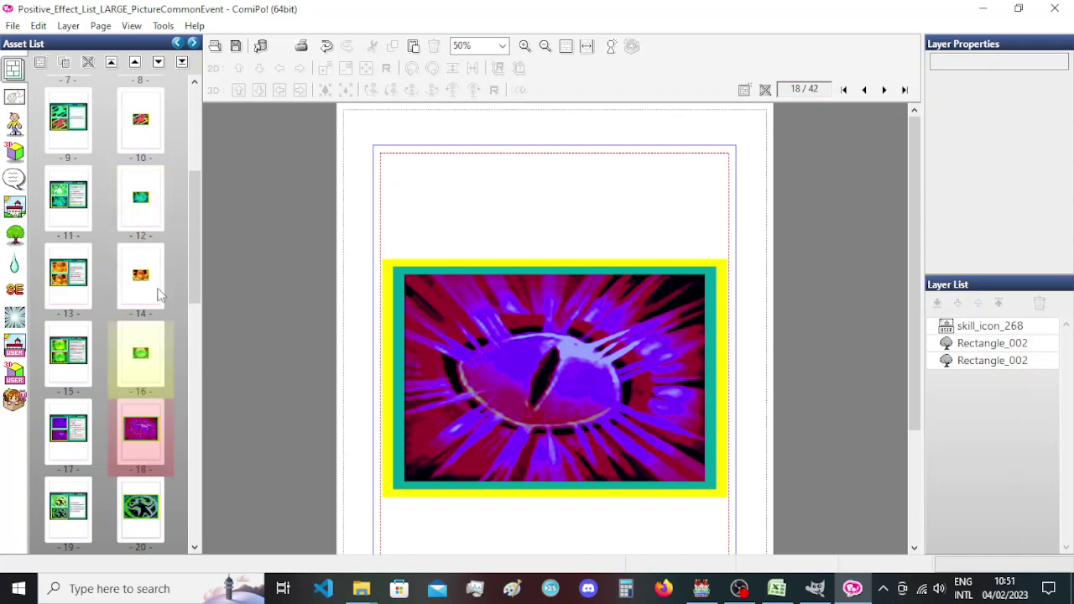
scroll(156, 343, down, 1)
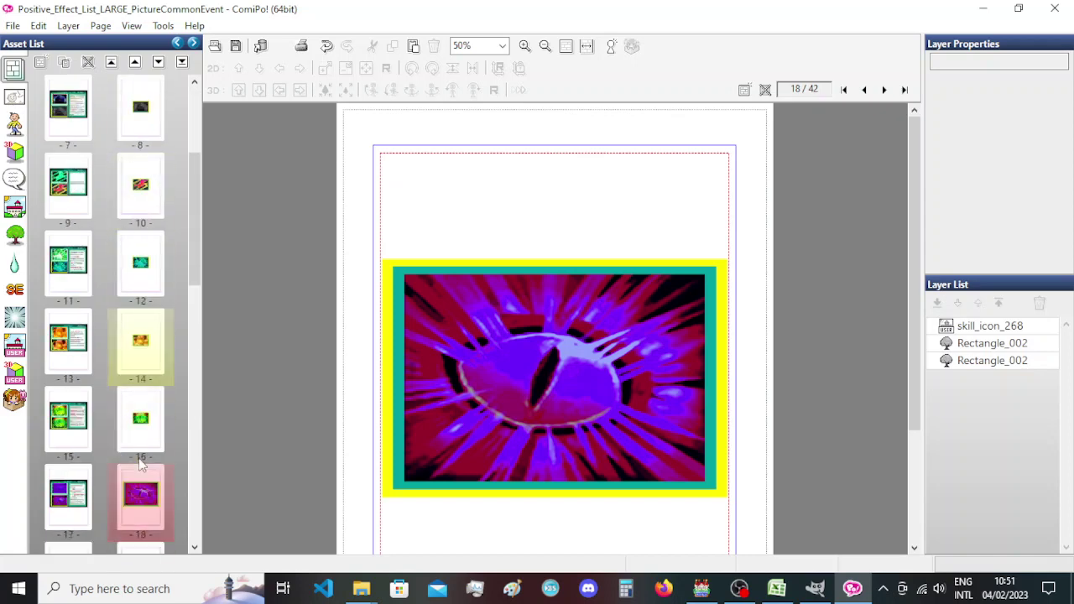
click(145, 428)
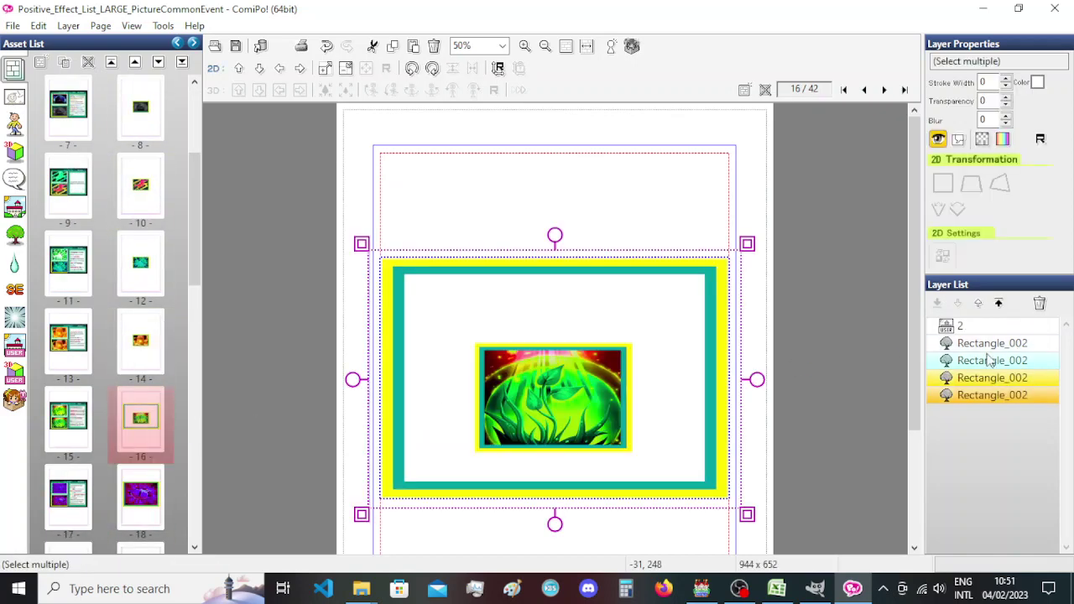
Enlarge the green plant picture on page 16 to about 774 x 540 and move it up to fill the large frame.
click(570, 393)
drag(638, 340, 707, 283)
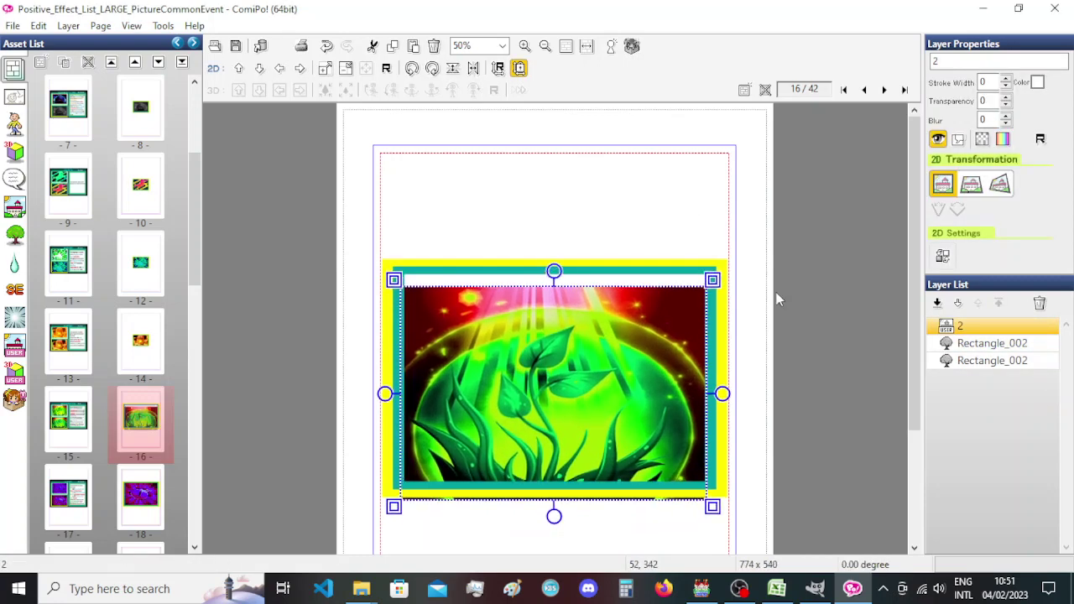
click(724, 239)
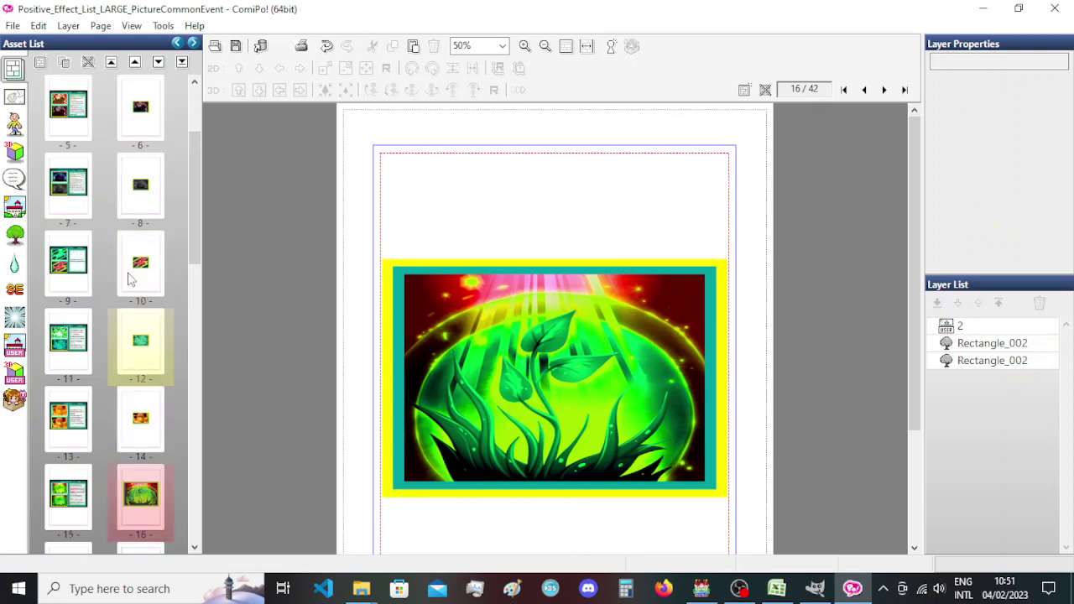
Paste the large frame rectangles onto page 14 and delete the two small ones around the glowing orange hand picture.
click(156, 357)
key(ctrl+v)
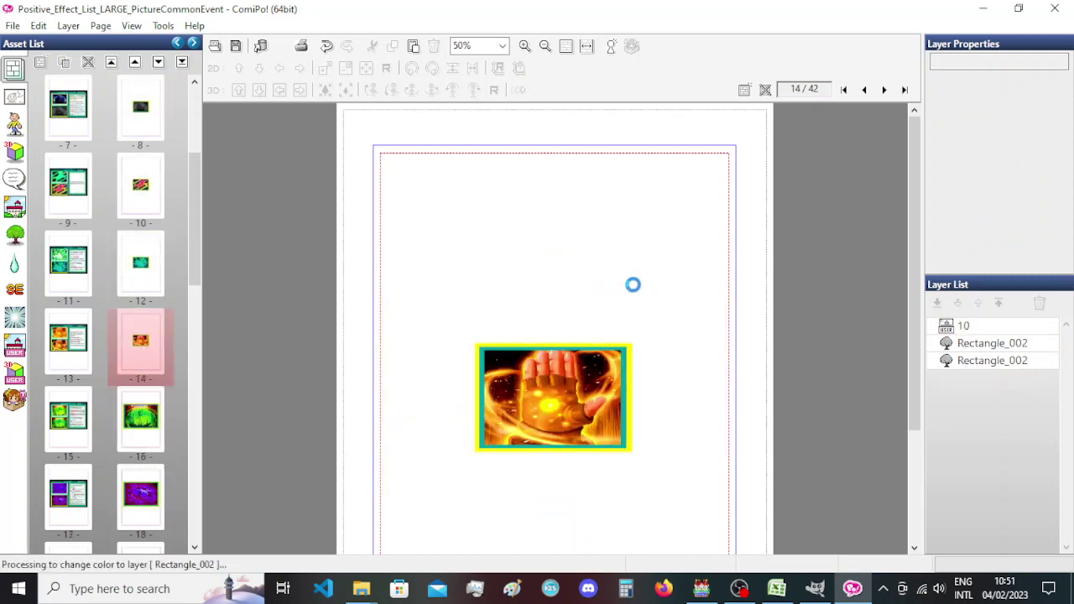
click(976, 361)
ctrl+click(982, 343)
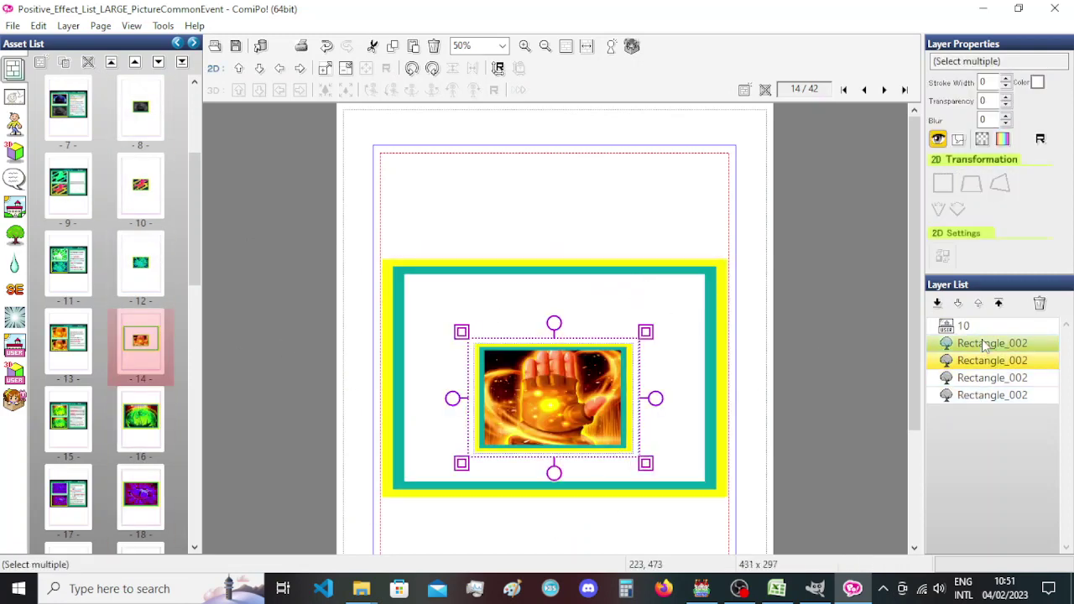
key(Delete)
Enlarge the orange hand picture on page 14 to about 767 x 535 and move it up to fill the large frame.
click(611, 369)
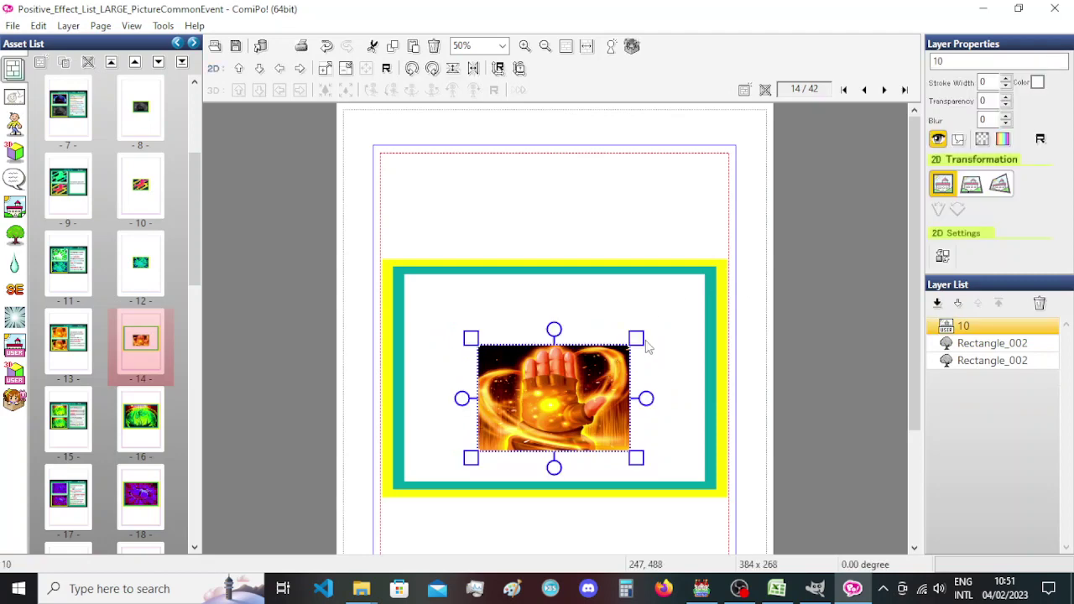
drag(640, 334, 718, 283)
key(Up)
key(Up)
key(Up)
key(Up)
key(Up)
key(Up)
key(Up)
key(Up)
key(Up)
key(Up)
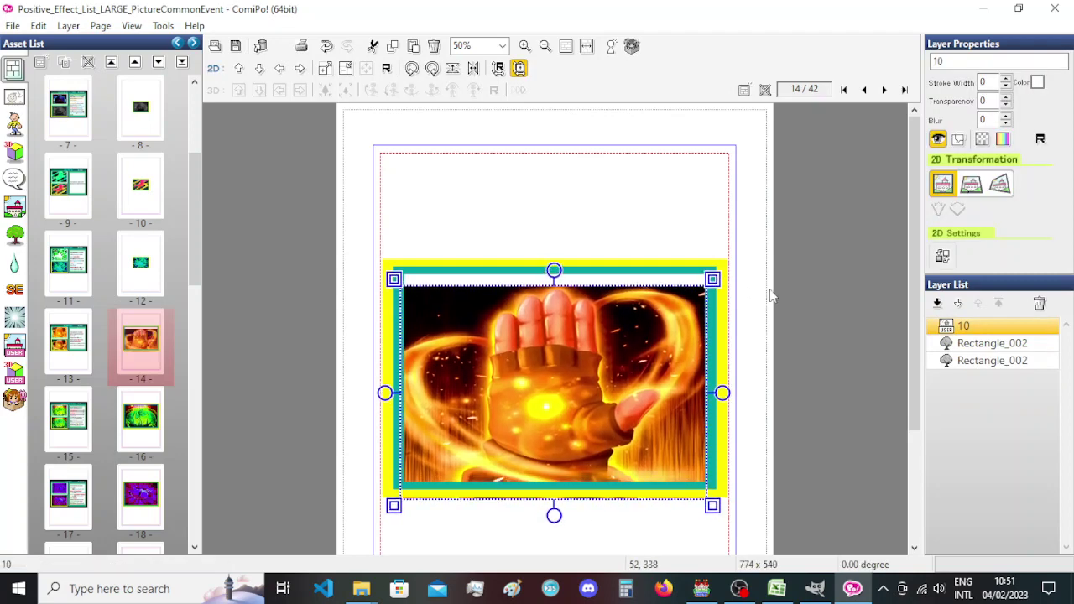
key(Up)
key(Up)
key(Up)
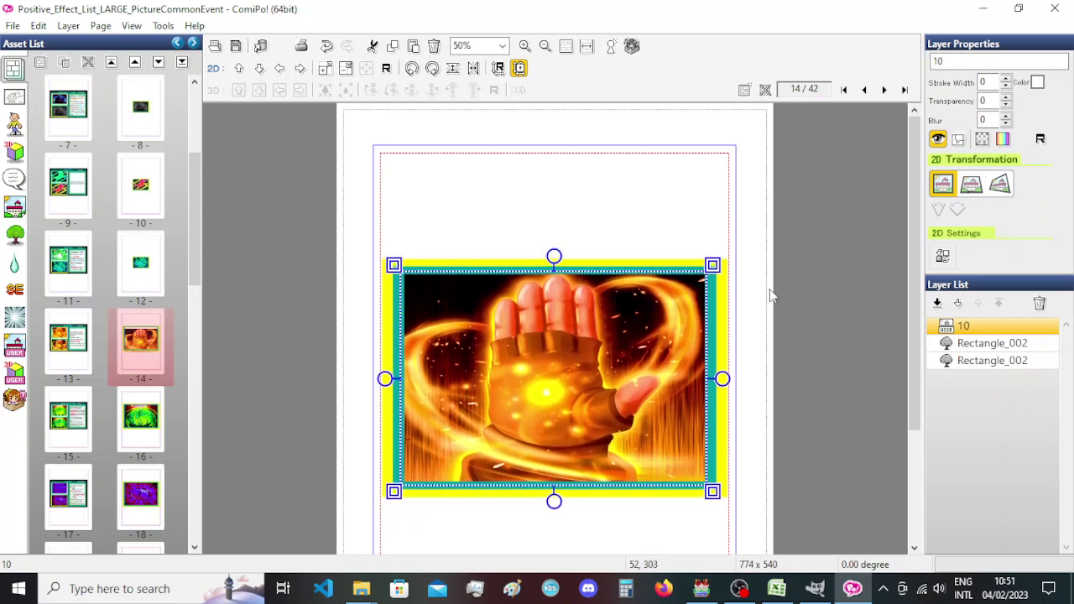
key(Right)
key(Right)
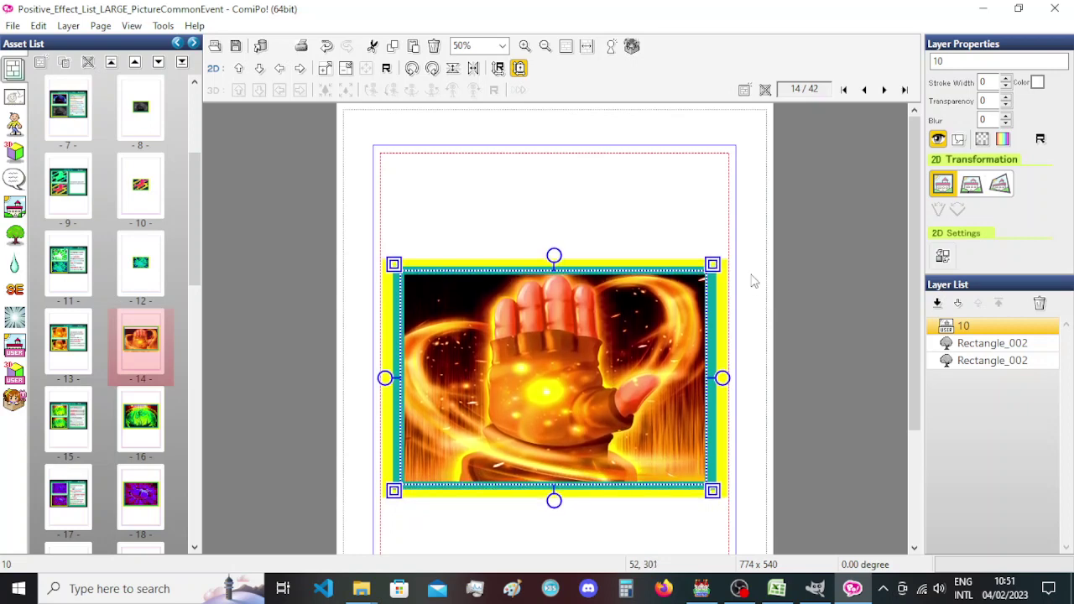
mouse_move(721, 259)
mouse_down()
mouse_move(712, 270)
mouse_move(717, 262)
mouse_up()
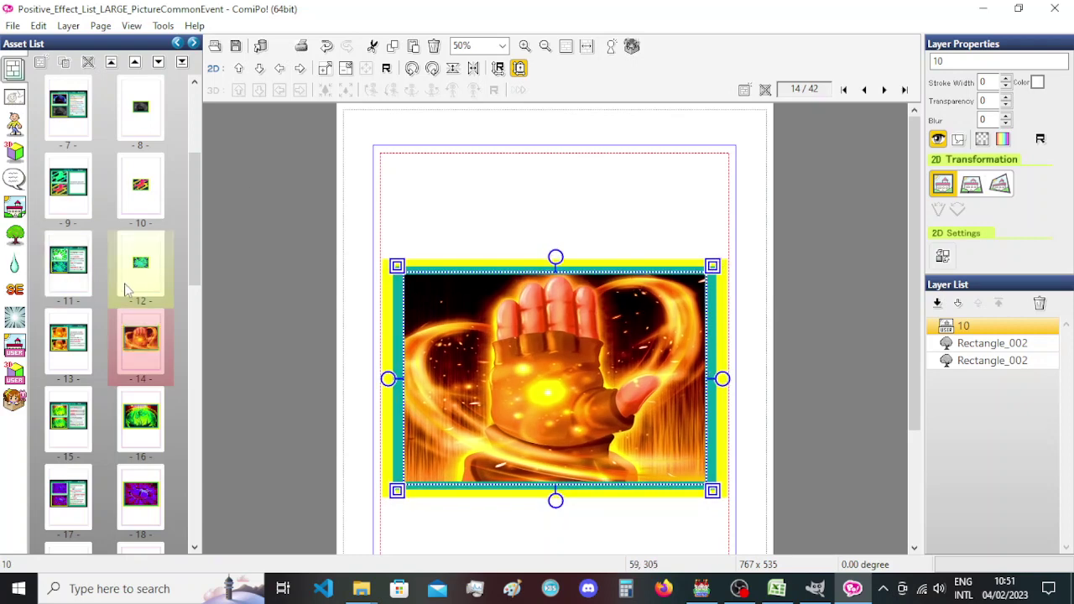
Paste the large frame rectangles onto page 12 and delete the two small ones around the teal splash picture.
click(140, 262)
click(546, 271)
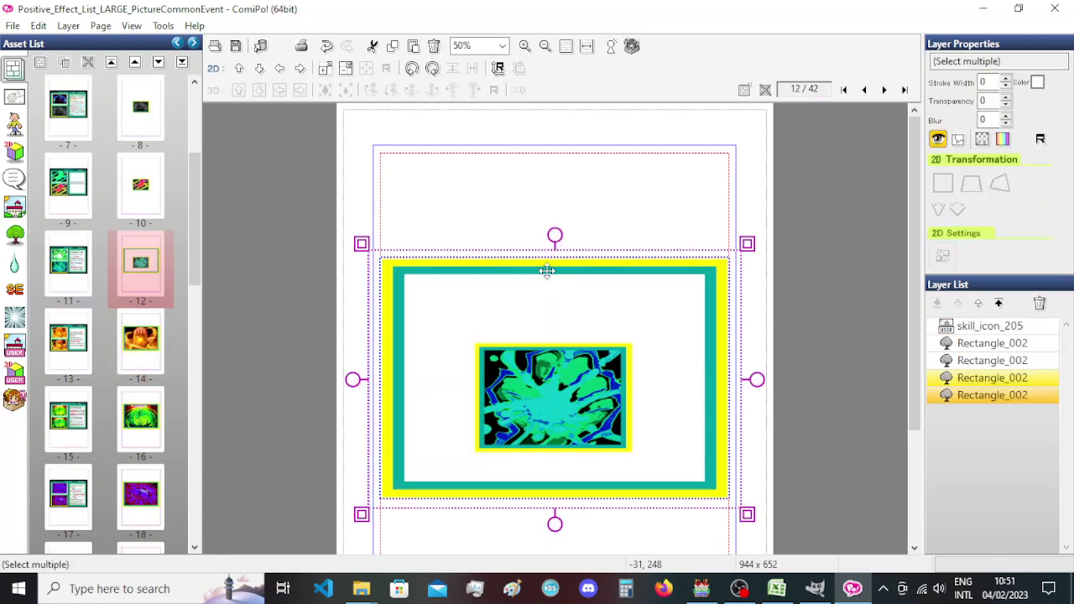
click(965, 343)
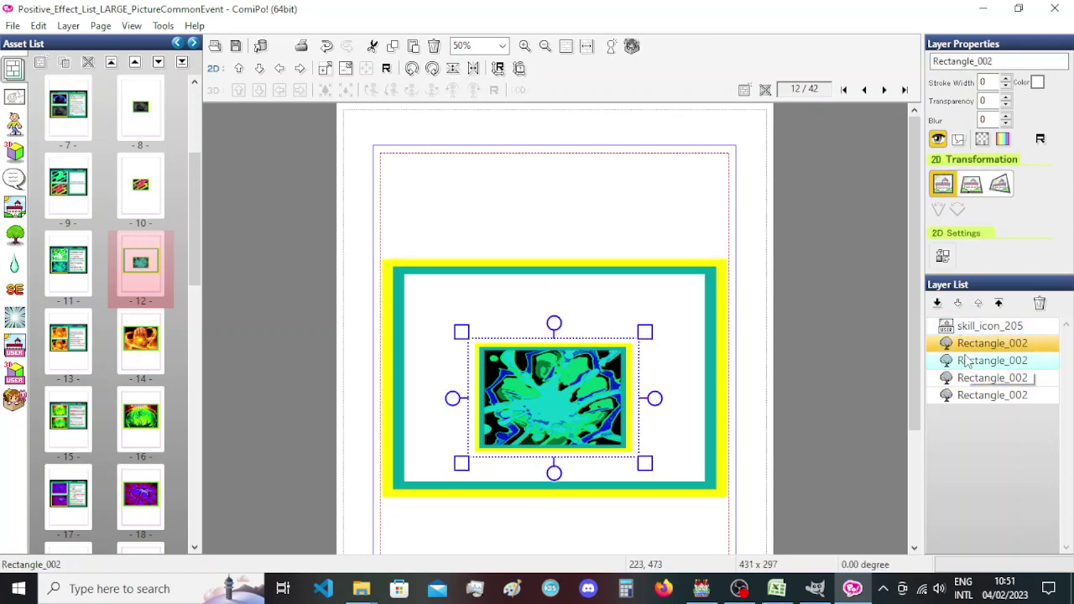
ctrl+click(965, 360)
key(Delete)
key(Return)
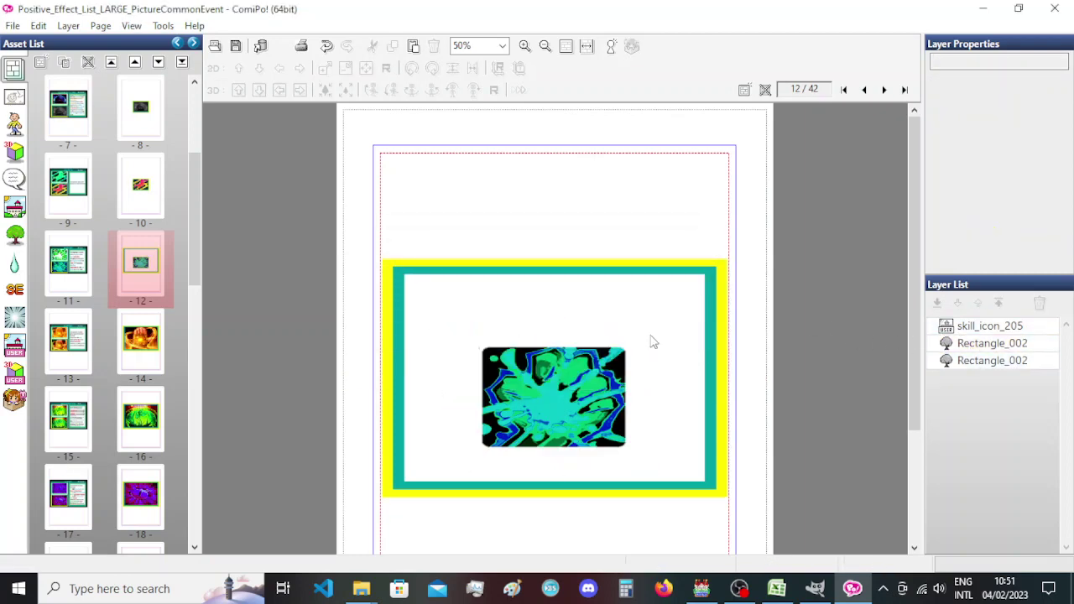
Enlarge the skill_icon_205 teal splash picture on page 12 to about 835 x 583 and position it to fill the large frame.
click(625, 351)
shift+drag(635, 337, 712, 280)
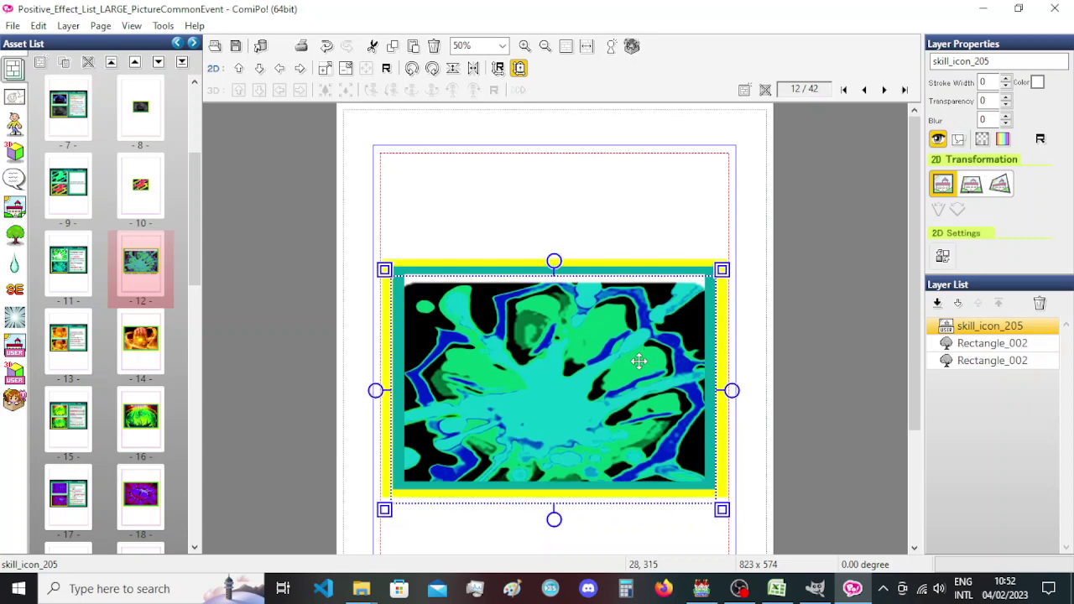
key(Up)
key(Up)
key(Up)
key(Up)
key(Up)
key(Up)
key(Right)
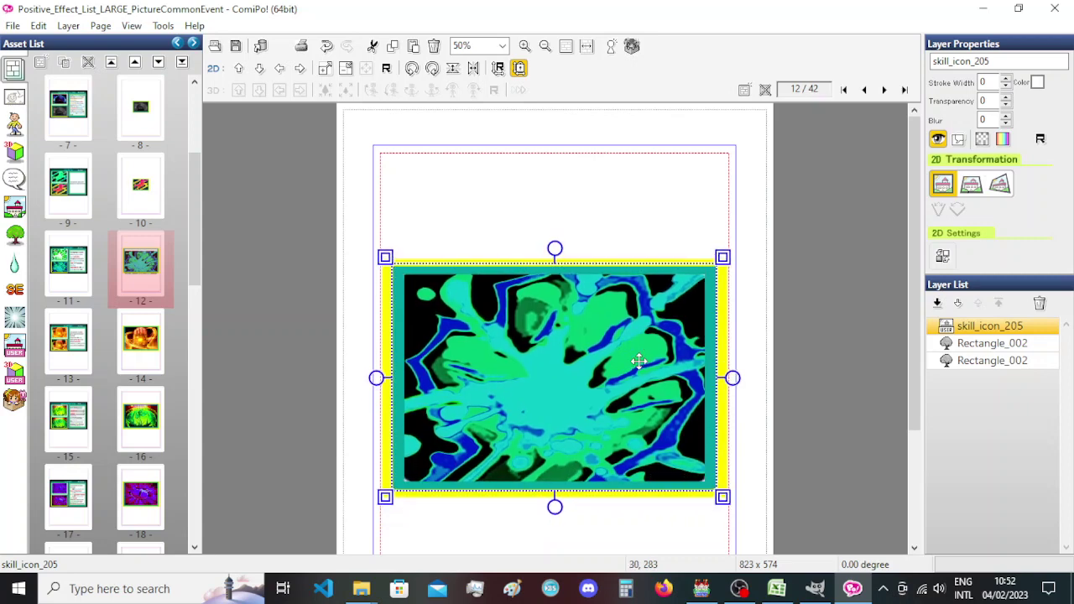
drag(723, 497, 727, 501)
key(Down)
key(Down)
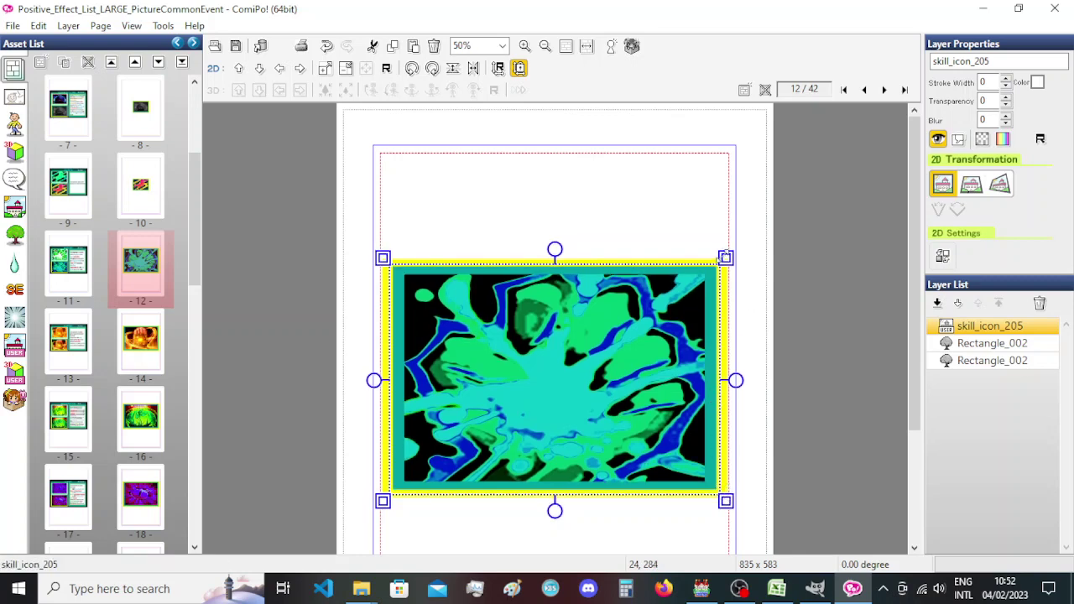
Resize the skill_icon_205 image on page 12 to about 833 × 581 and nudge it up to fit the frame.
drag(726, 258, 723, 259)
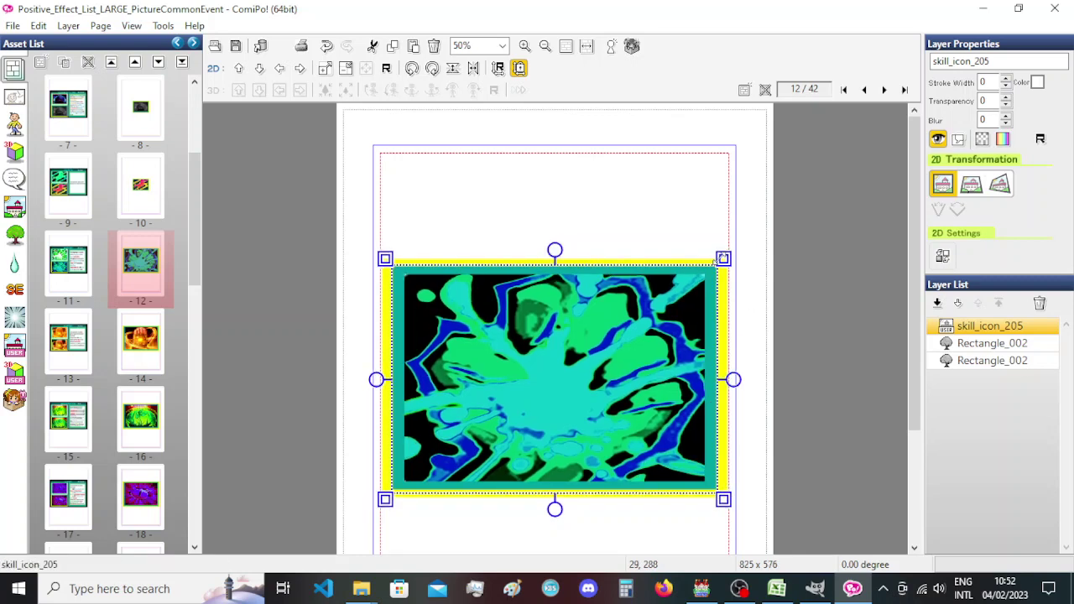
key(Up)
key(Up)
key(Up)
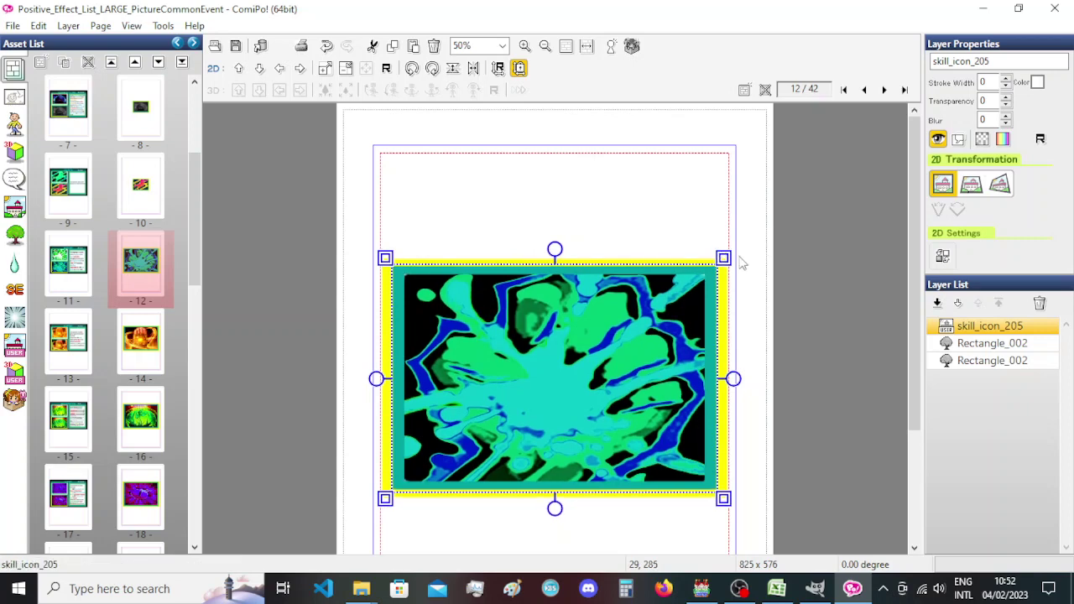
drag(725, 257, 730, 250)
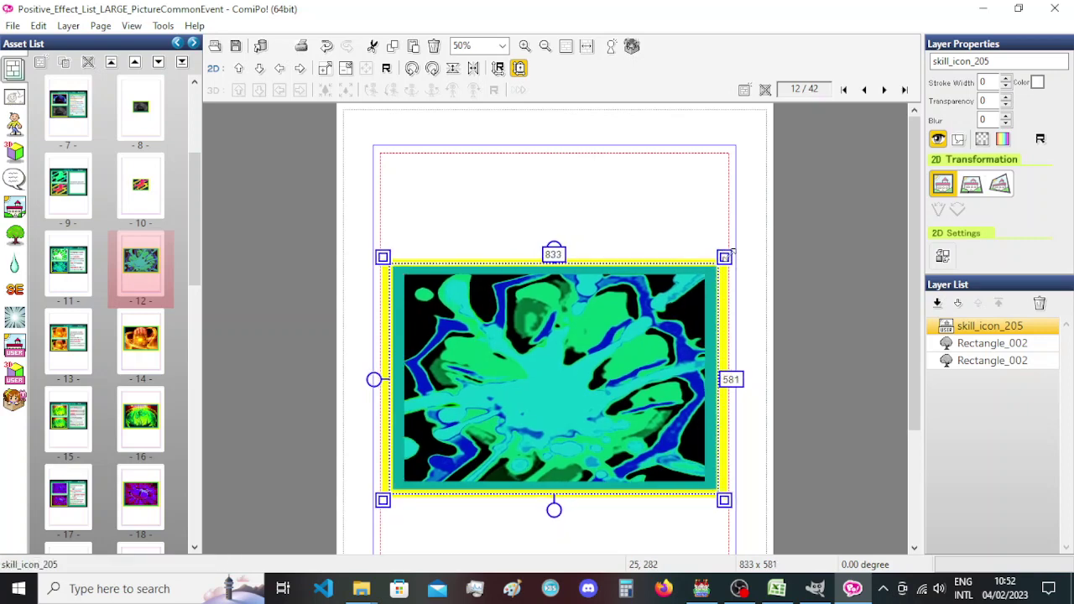
click(229, 272)
Paste the large yellow and teal frame onto page 10 and delete the two small frame rectangles around the horse image.
click(163, 198)
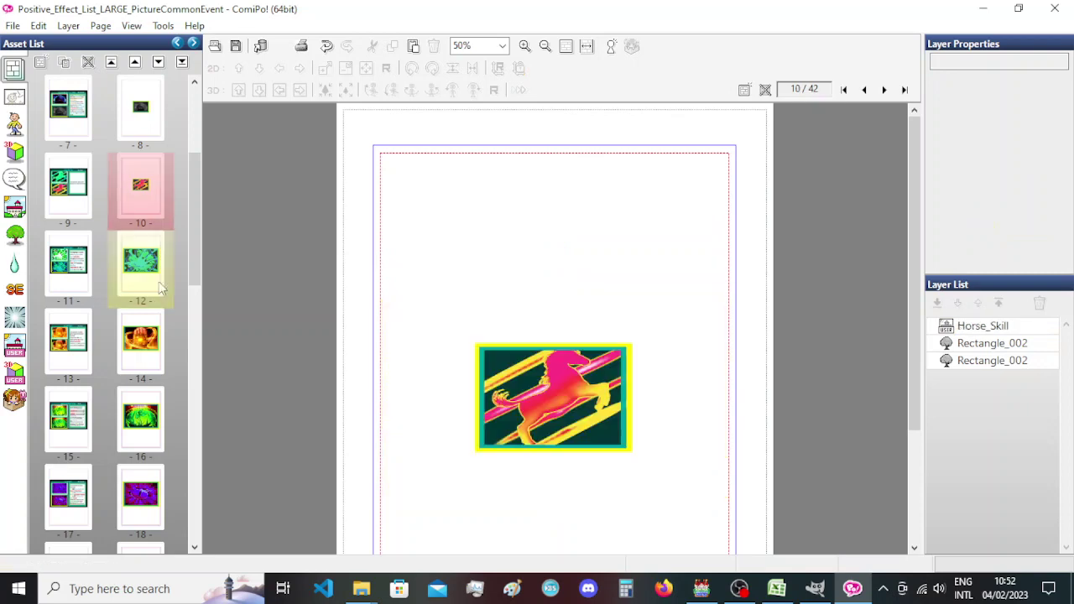
scroll(162, 289, up, 3)
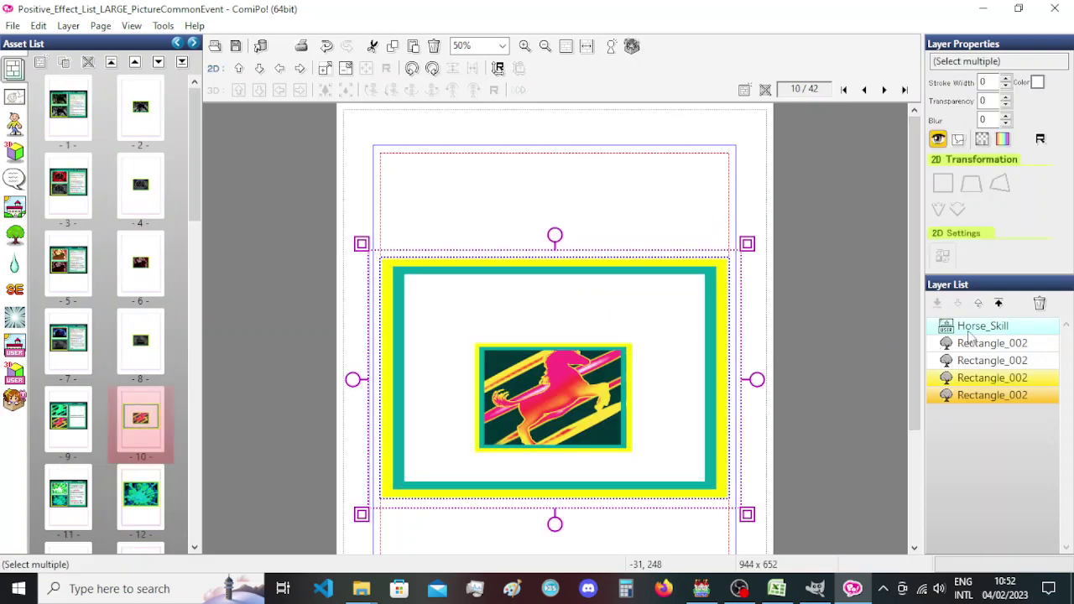
click(995, 344)
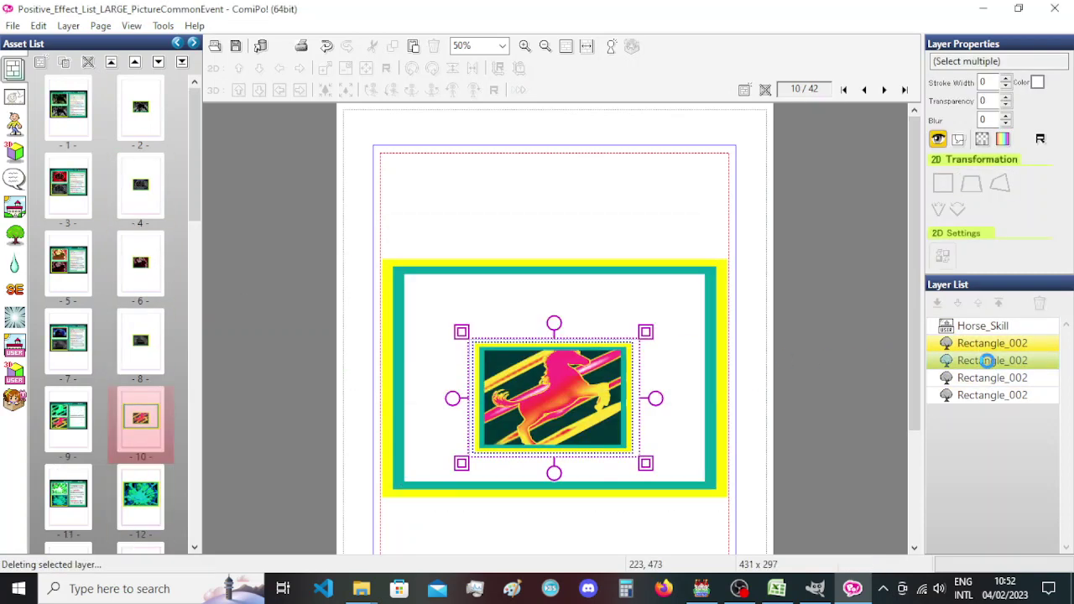
key(Delete)
Enlarge the Horse_Skill image to about 782 × 546 and move it up to fill the large frame.
click(978, 327)
drag(636, 338, 687, 282)
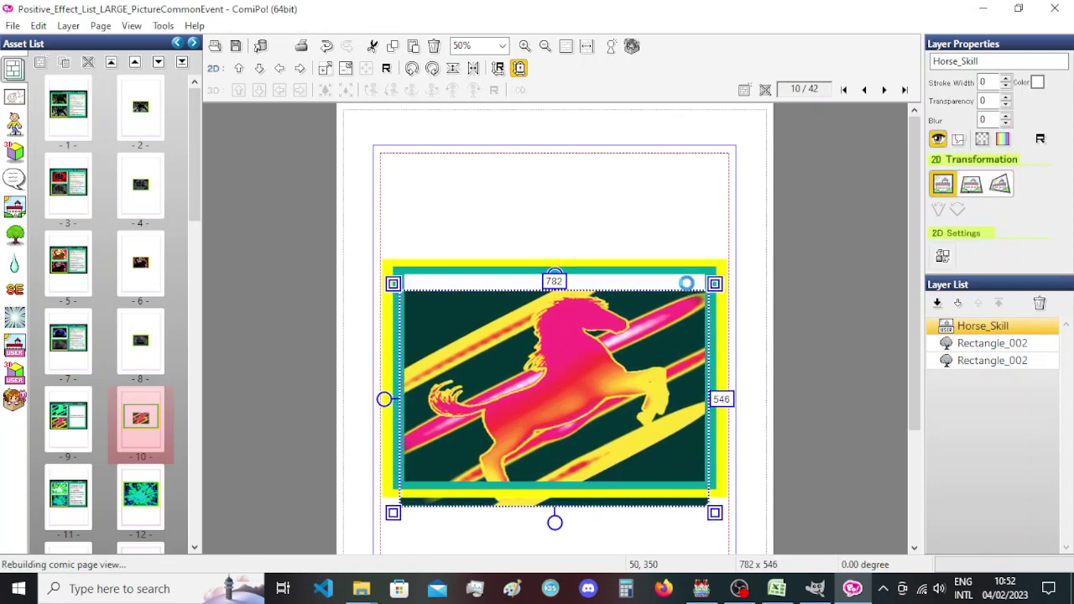
click(753, 290)
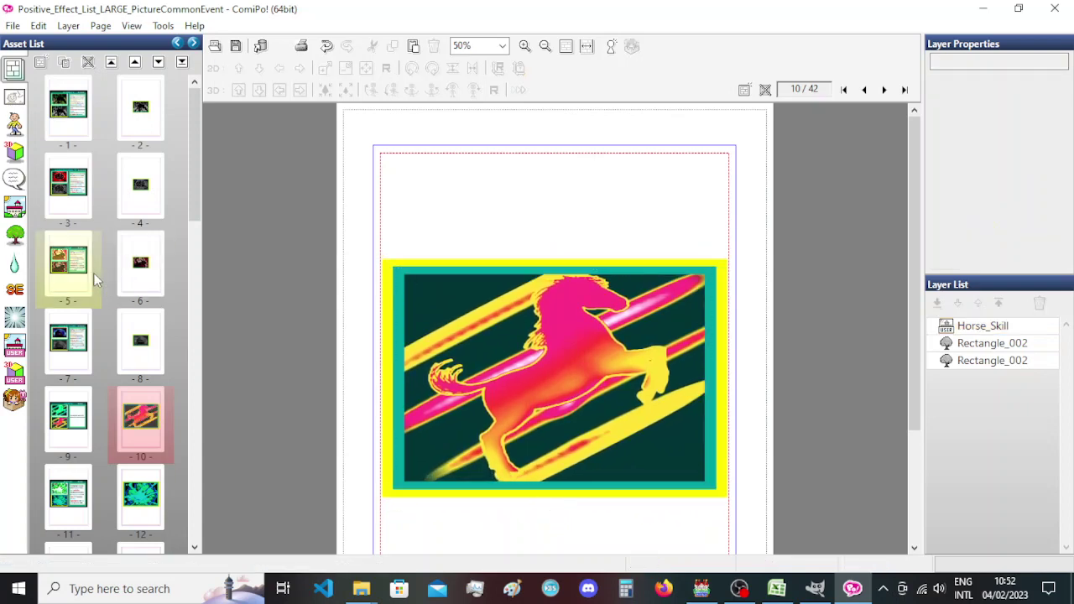
Paste the large yellow and teal frame onto page 8 and delete the two small frame rectangles around the hooded figure.
click(141, 340)
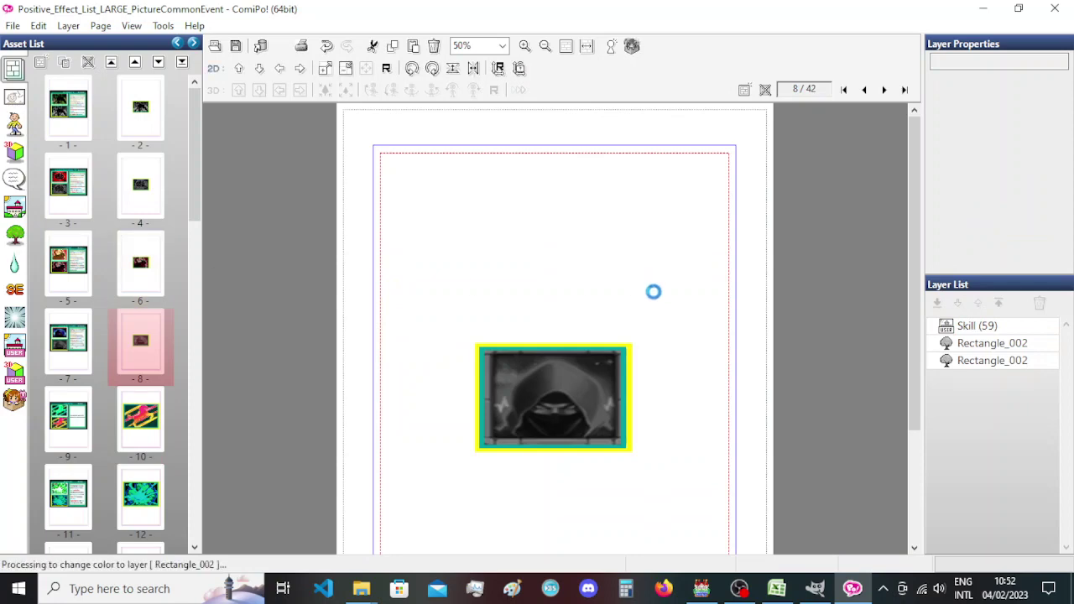
shift+click(987, 360)
key(Delete)
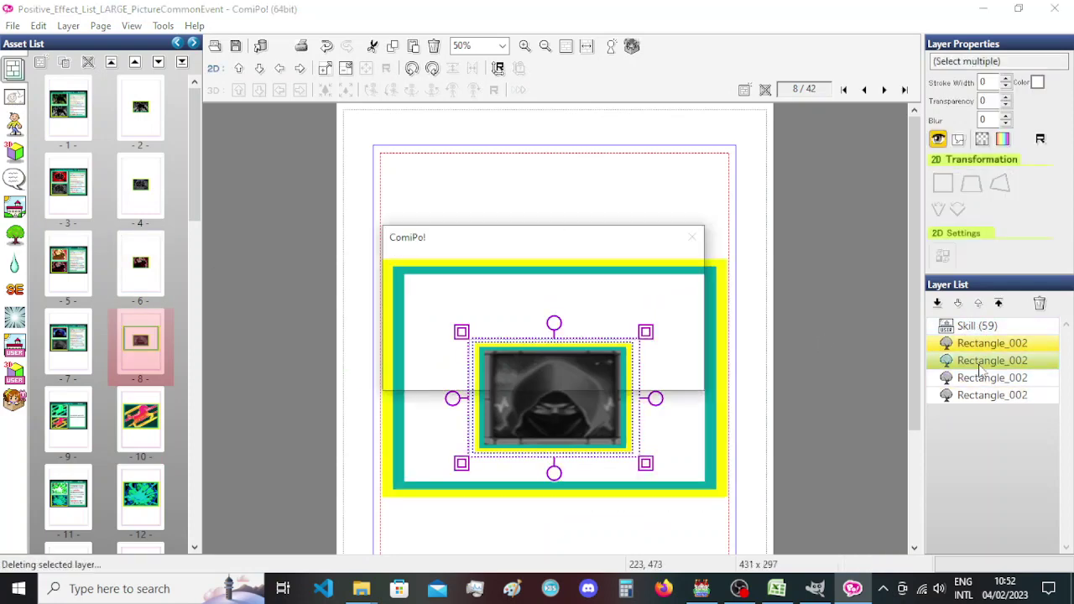
Enlarge the Skill (59) image to about 876 × 611 and move it up over the large frame.
click(594, 386)
drag(635, 339, 732, 258)
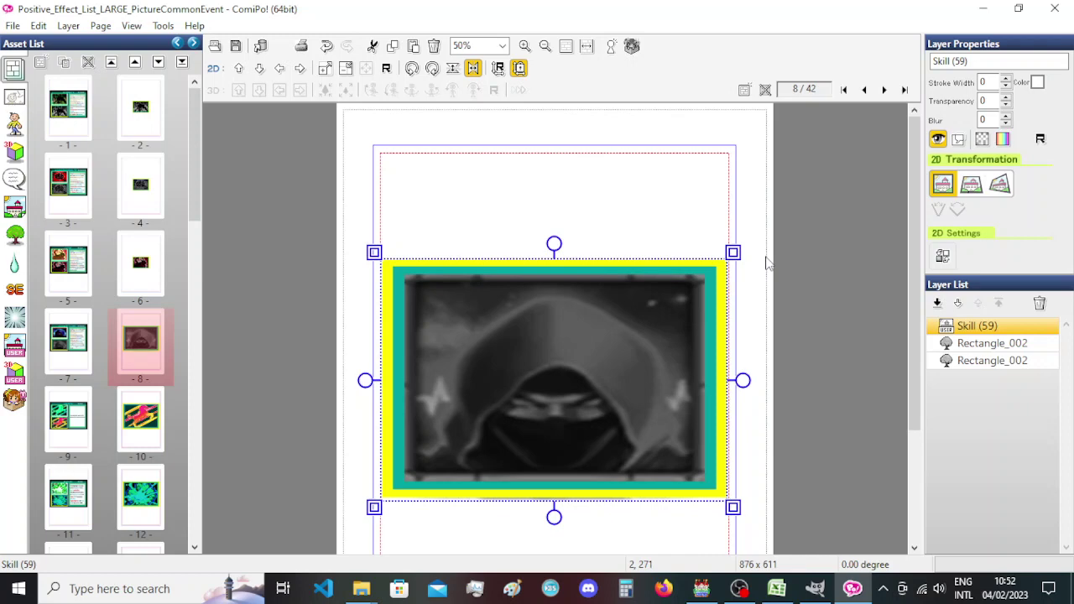
key(Up)
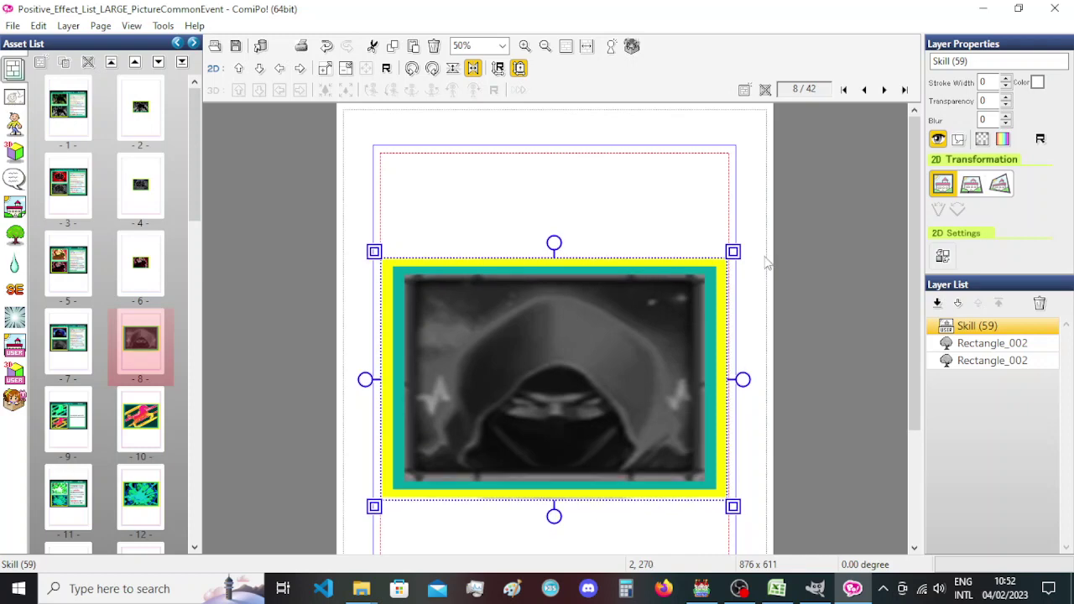
click(736, 217)
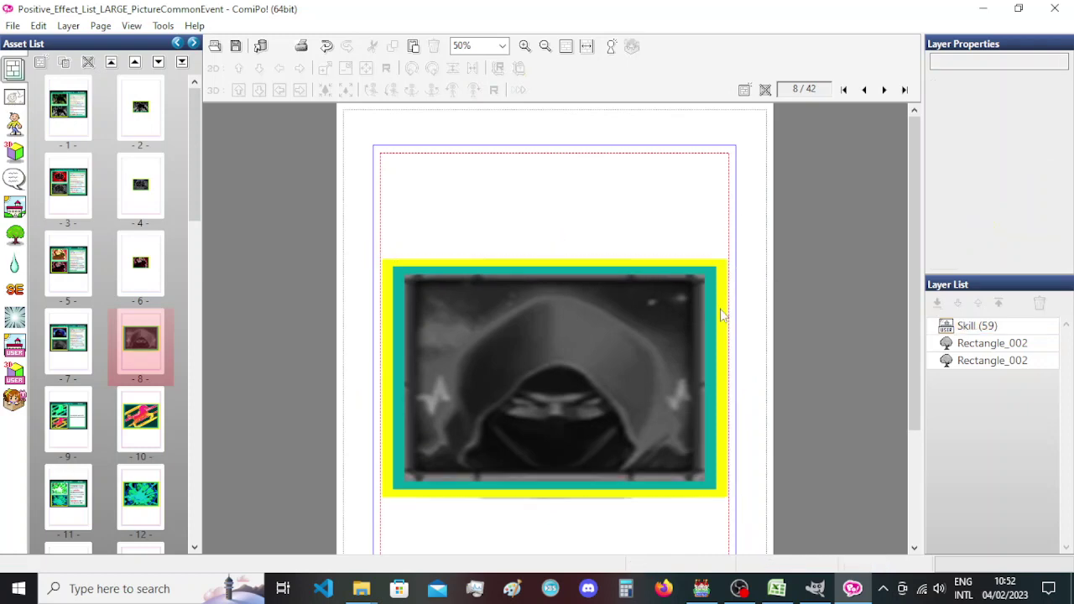
Shift the Skill (59) image slightly up and reduce it to about 867 × 605 so it stays within the frame.
drag(623, 366, 621, 359)
click(639, 174)
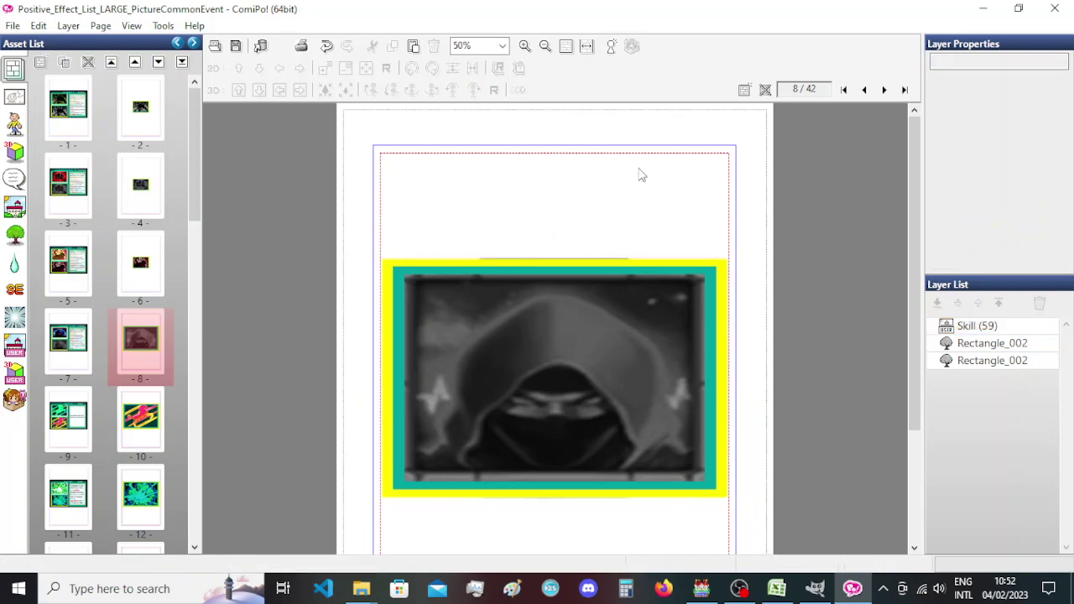
click(699, 300)
drag(733, 250, 731, 250)
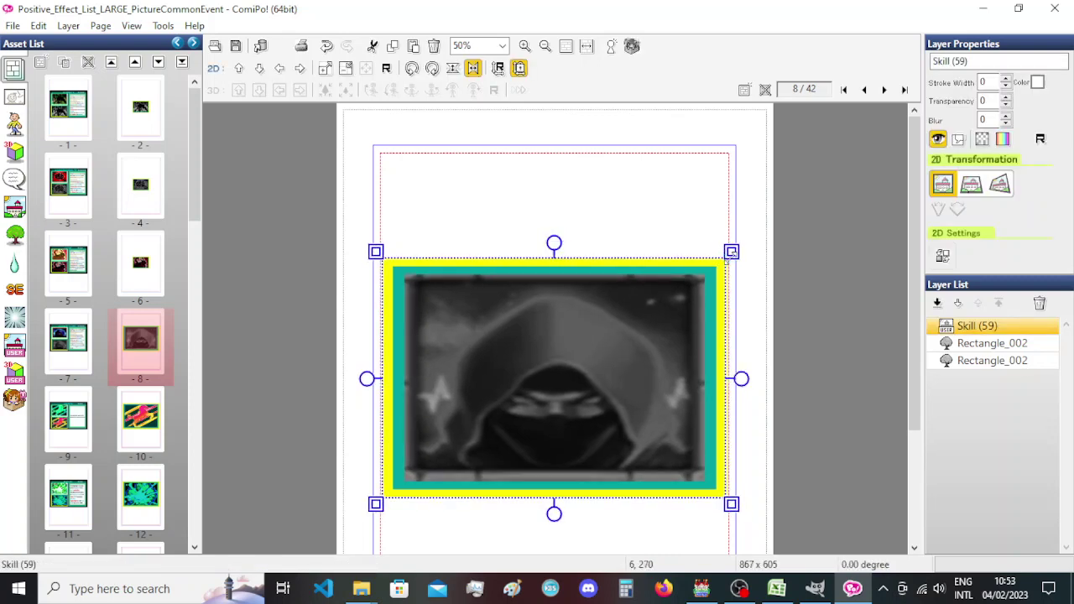
click(716, 248)
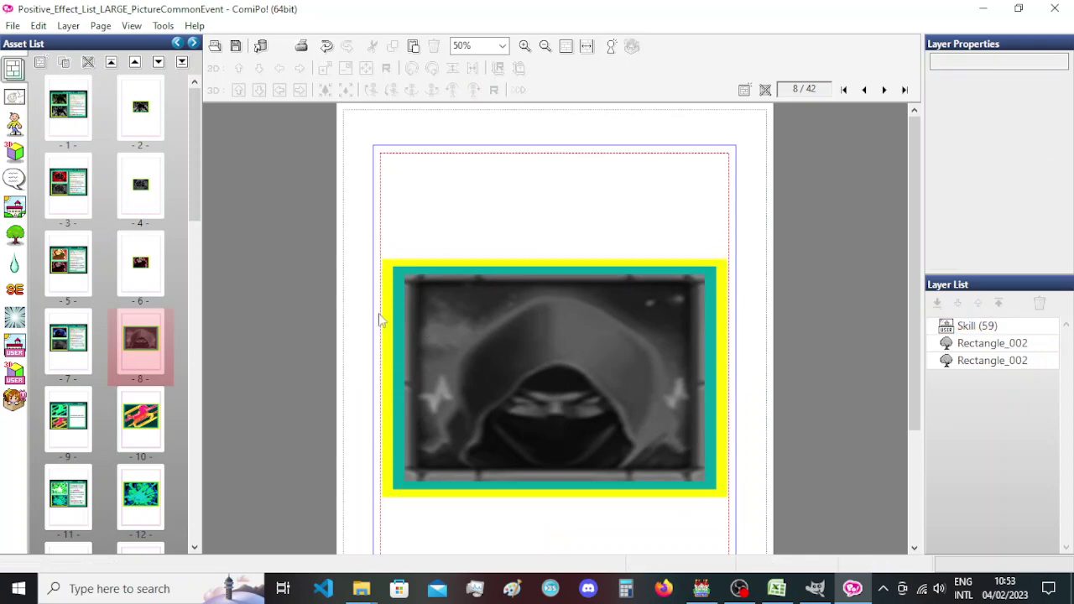
Paste the large yellow and teal frame onto page 6 and delete the two small frame rectangles around the skill icon.
click(169, 289)
click(692, 370)
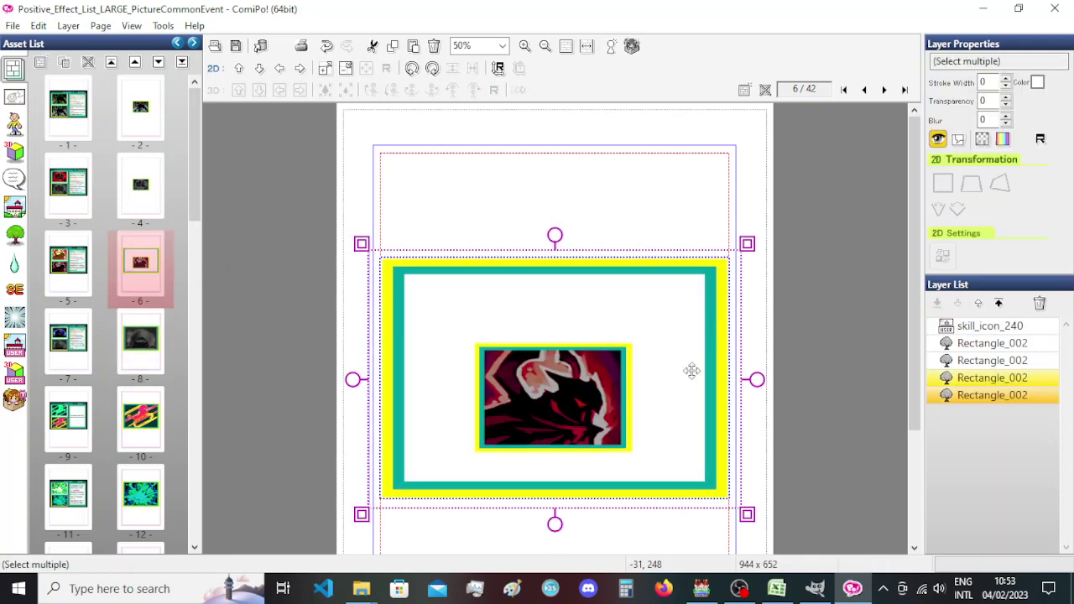
click(1004, 346)
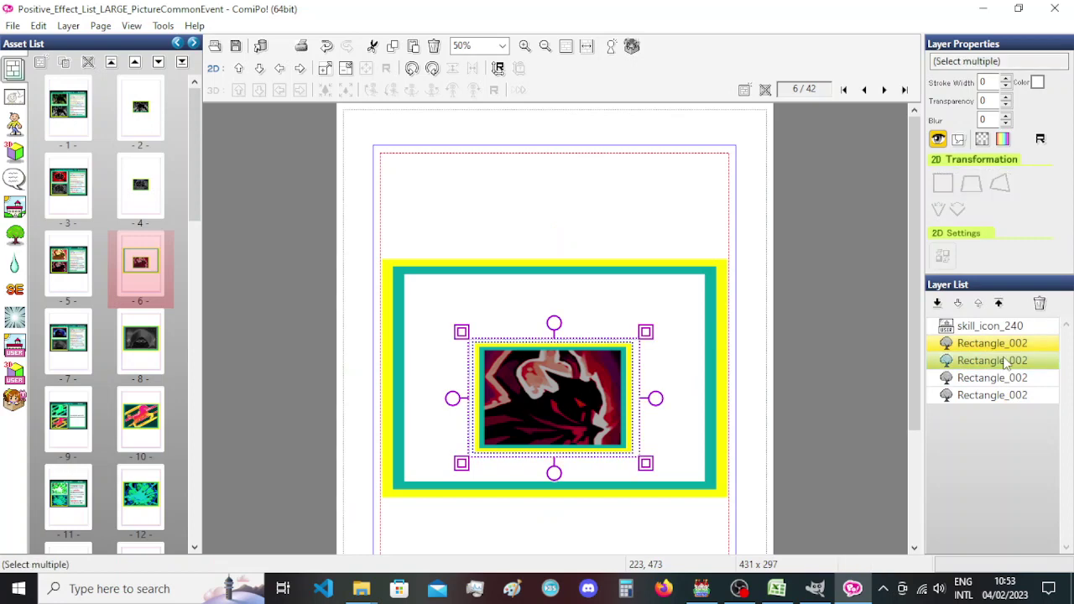
key(Delete)
Enlarge the skill_icon_240 image to about 831 × 580 and move it up to fill the large frame.
click(944, 326)
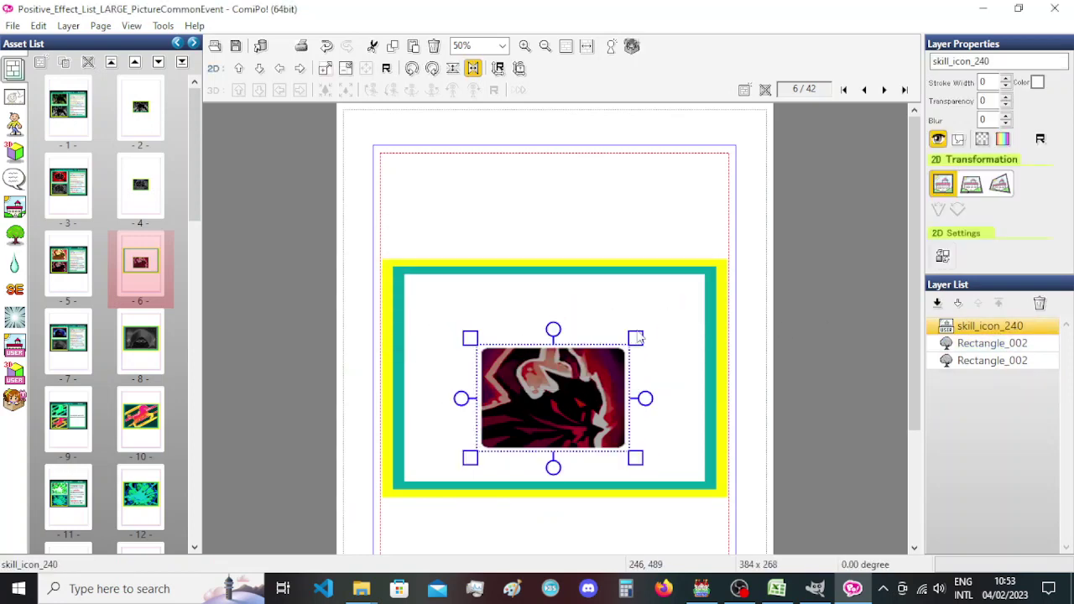
drag(635, 338, 709, 283)
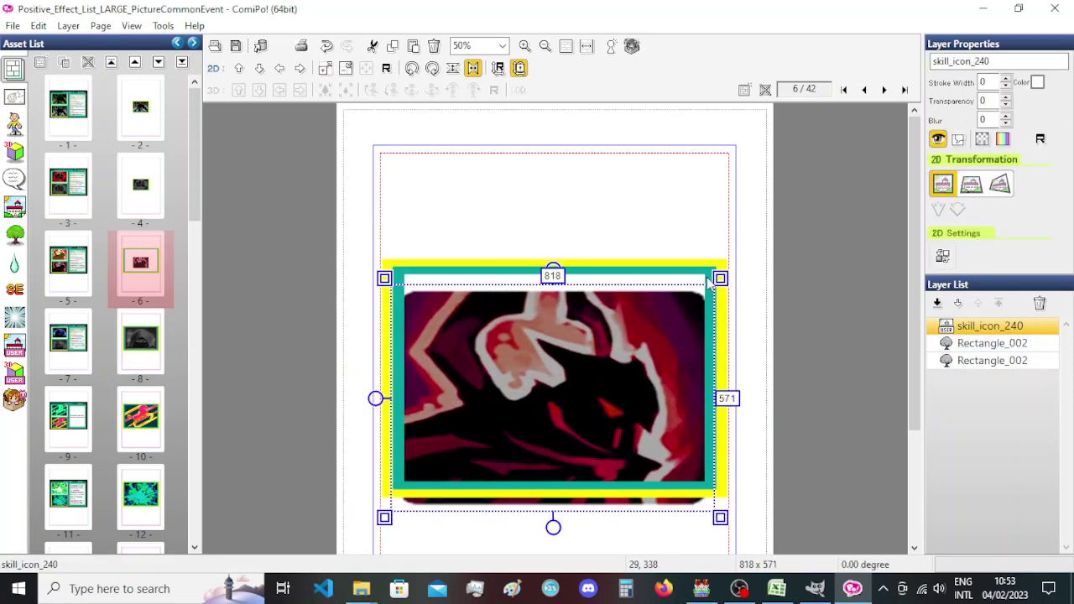
key(Up)
key(Up)
key(Up)
key(Up)
key(Up)
key(Up)
key(Up)
key(Up)
key(Up)
key(Up)
key(Up)
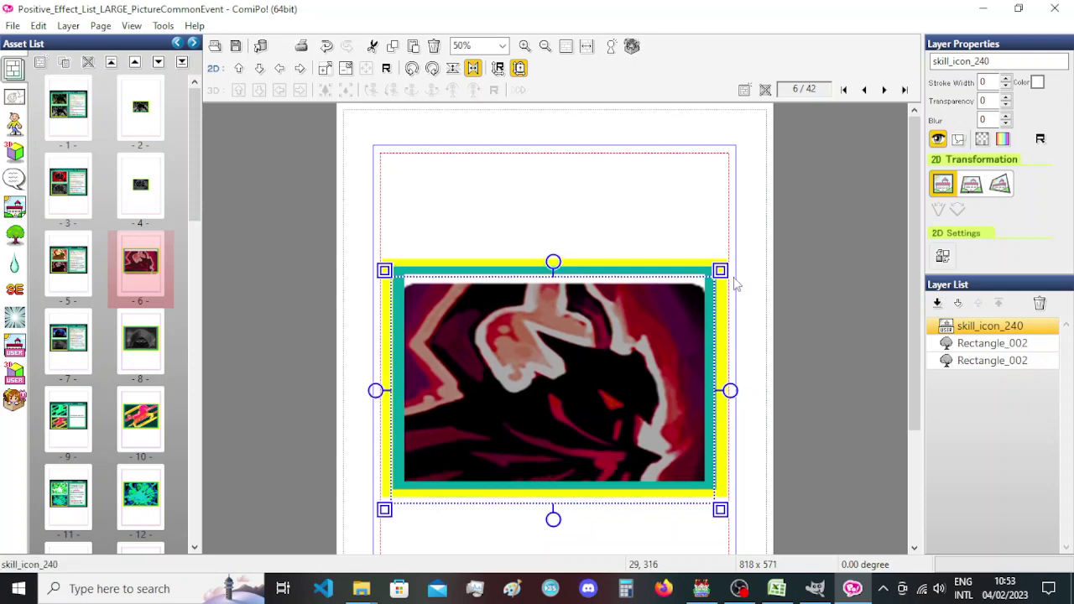
drag(723, 259, 726, 258)
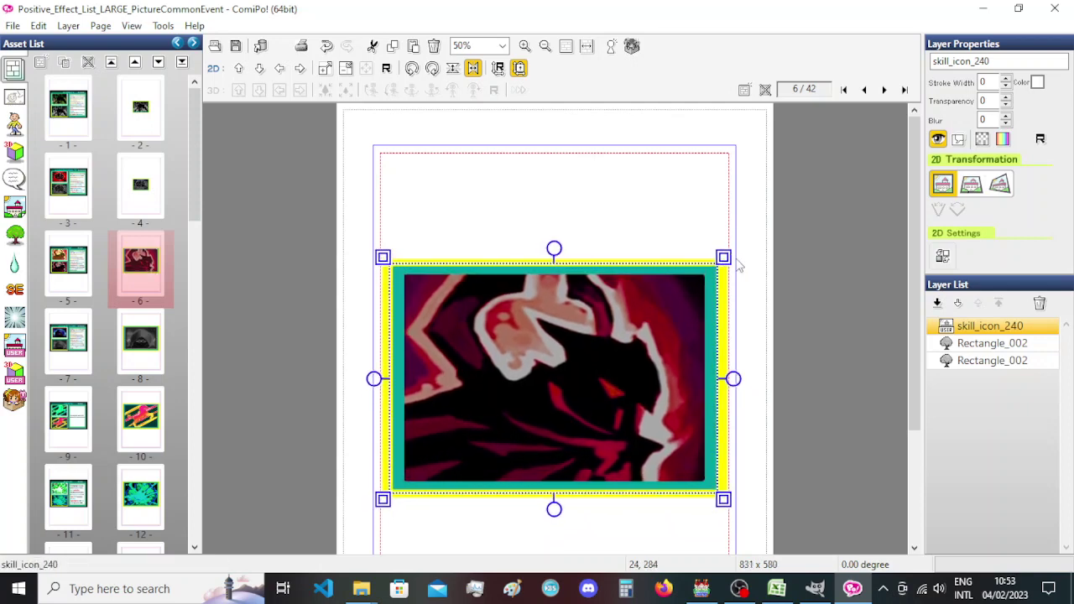
click(690, 212)
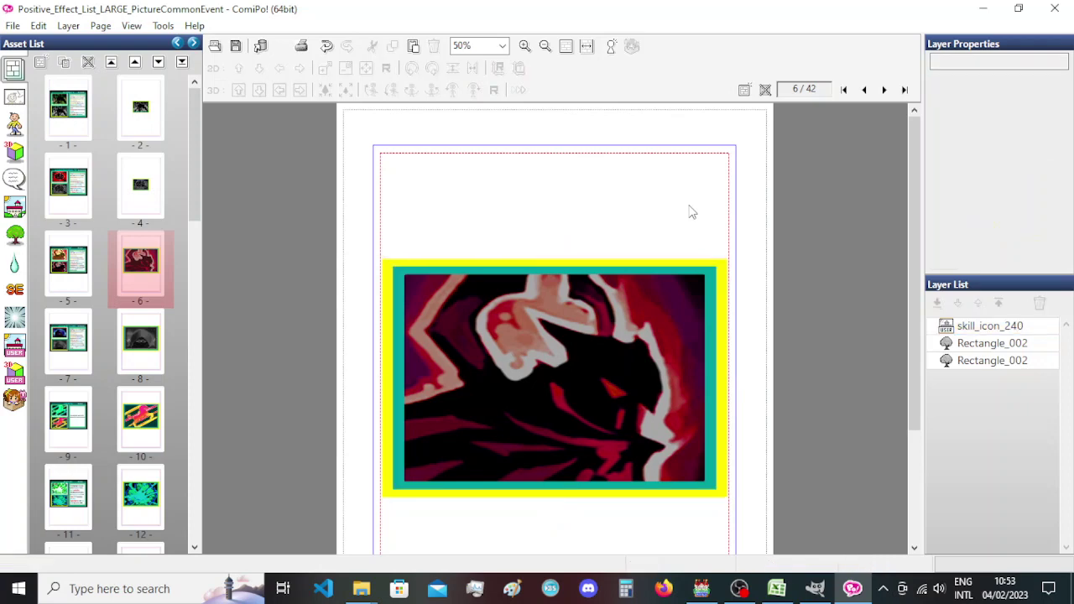
Paste the large yellow and teal frame onto page 4 and delete the two small frame rectangles around the eclipse image.
click(166, 178)
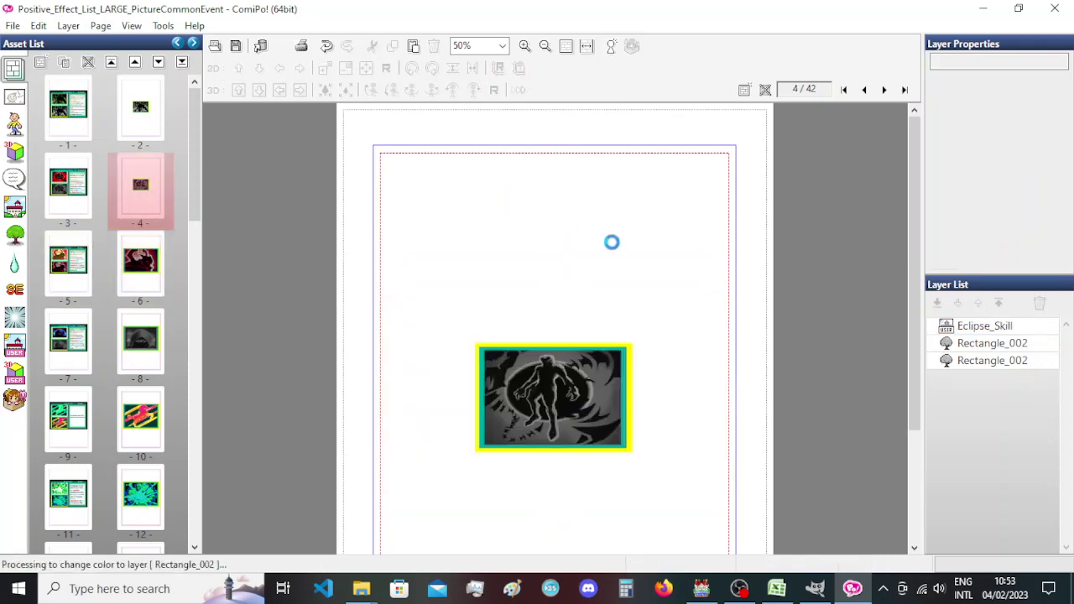
click(993, 343)
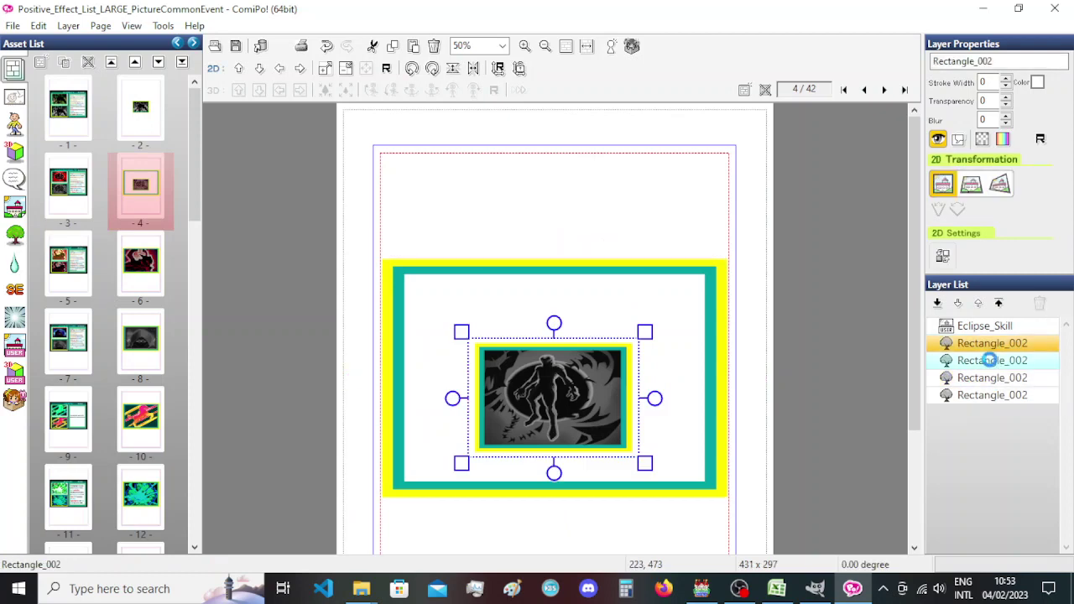
ctrl+click(990, 360)
key(Delete)
key(Return)
Enlarge the Eclipse_Skill image to about 822 × 574 and move it up to fill the large frame.
click(642, 367)
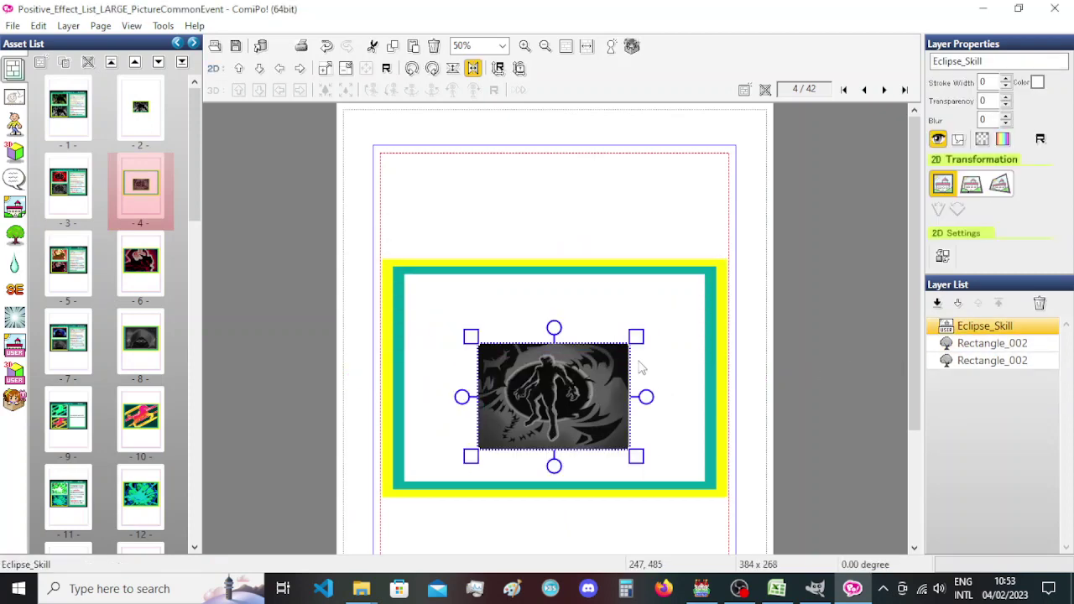
drag(636, 337, 679, 283)
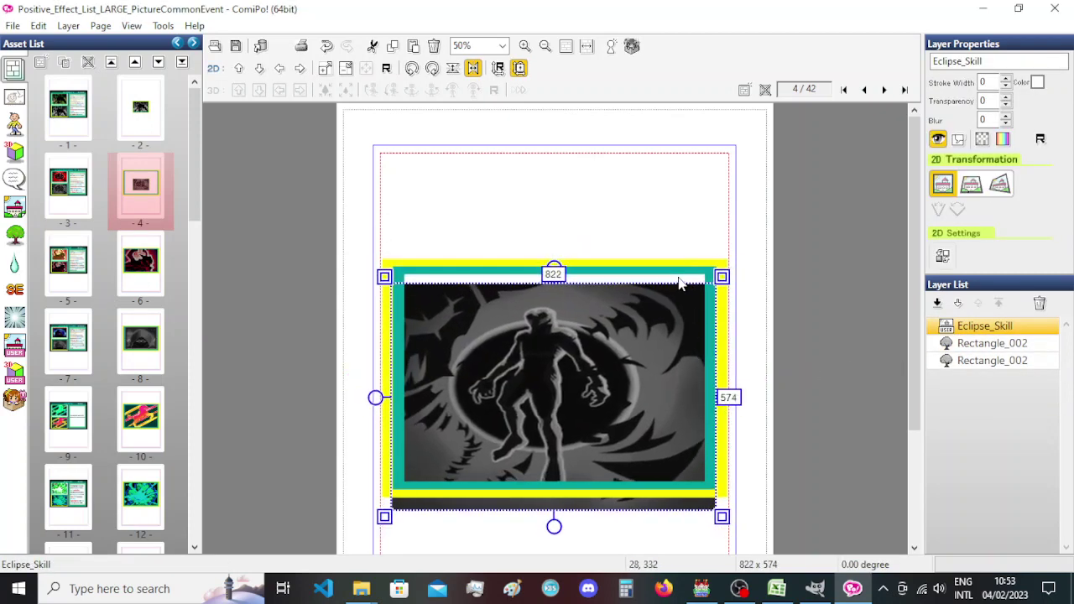
key(Up)
key(Up)
key(Up)
key(Up)
key(Up)
key(Up)
key(Up)
key(Up)
key(Up)
key(Up)
key(Up)
key(Up)
key(Up)
key(Up)
key(Up)
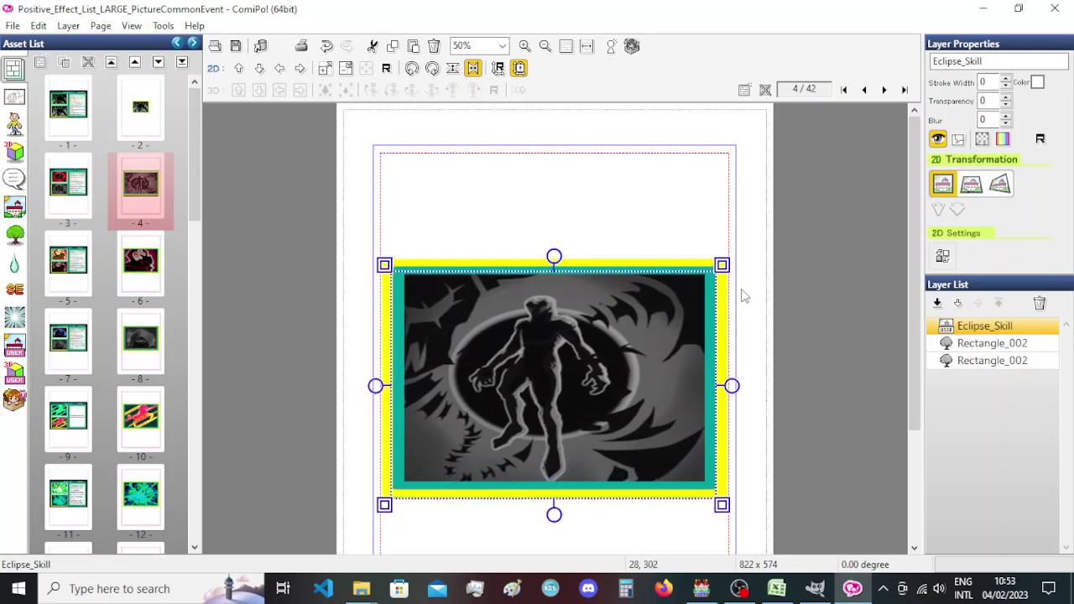
key(Up)
key(Up)
key(Up)
key(Up)
key(Up)
key(Up)
key(Up)
key(Up)
key(Up)
key(Up)
key(Up)
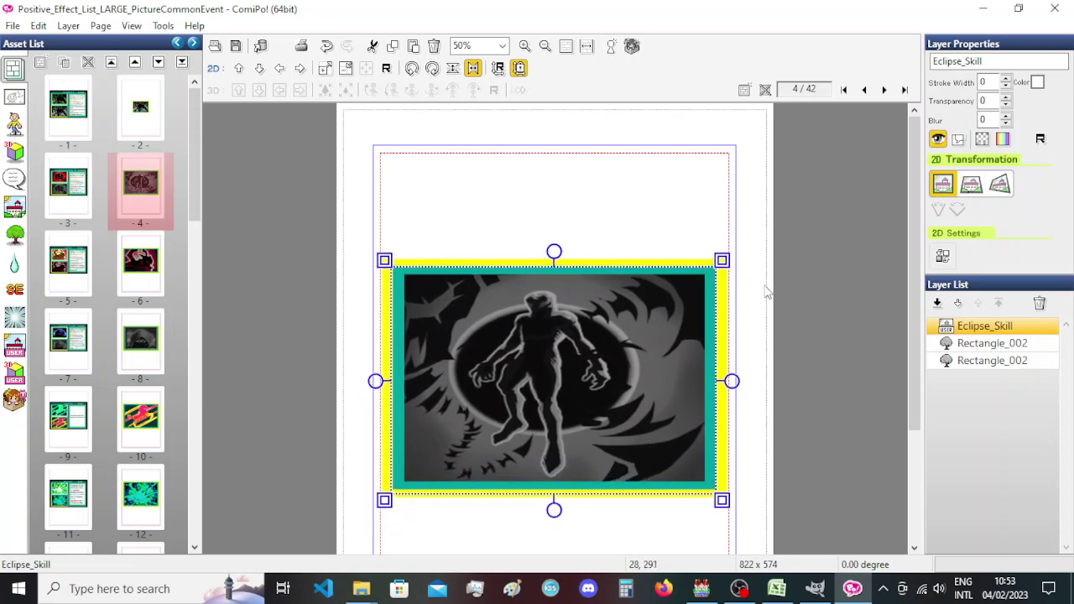
click(764, 290)
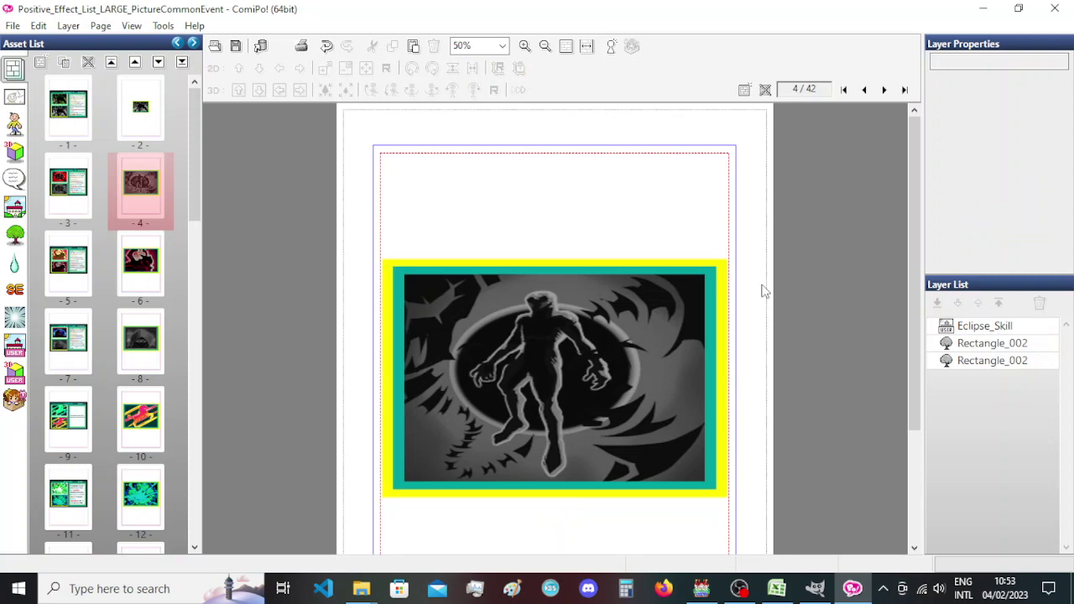
Paste the large yellow and teal frame onto page 2 and delete the two small frame rectangles around the demon image.
click(149, 107)
click(671, 378)
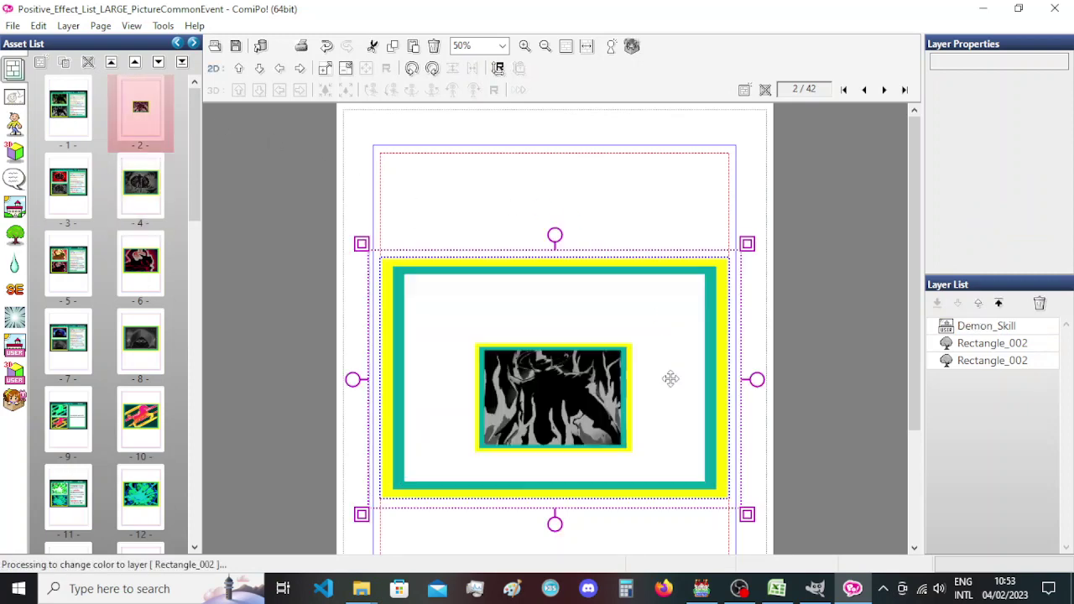
click(986, 325)
click(992, 343)
ctrl+click(1017, 362)
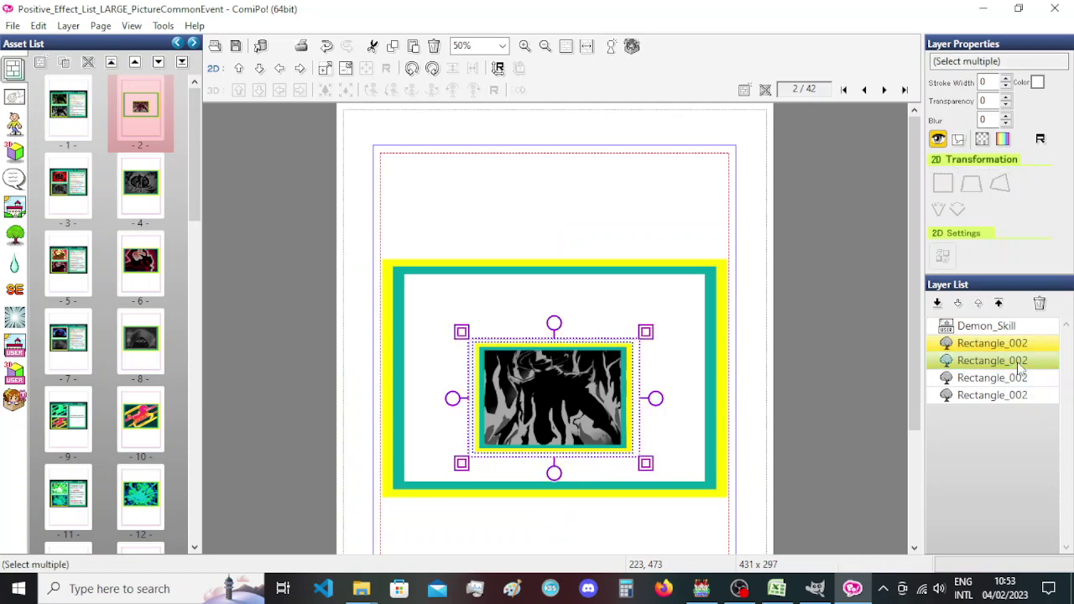
key(Delete)
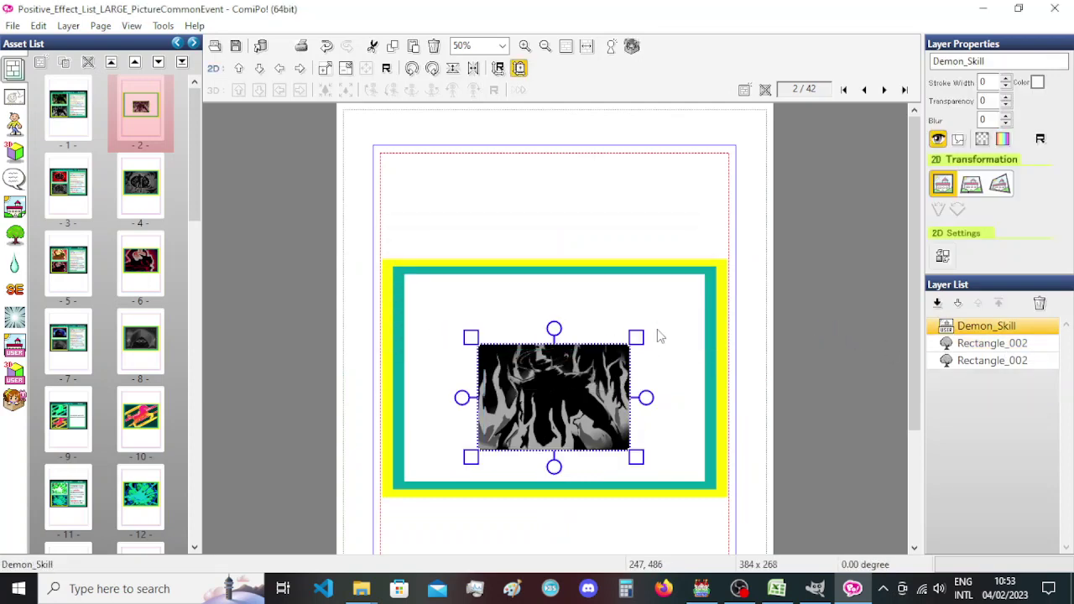
Enlarge the Demon_Skill image to about 792 × 553 and move it up to fill the large frame.
drag(637, 338, 701, 281)
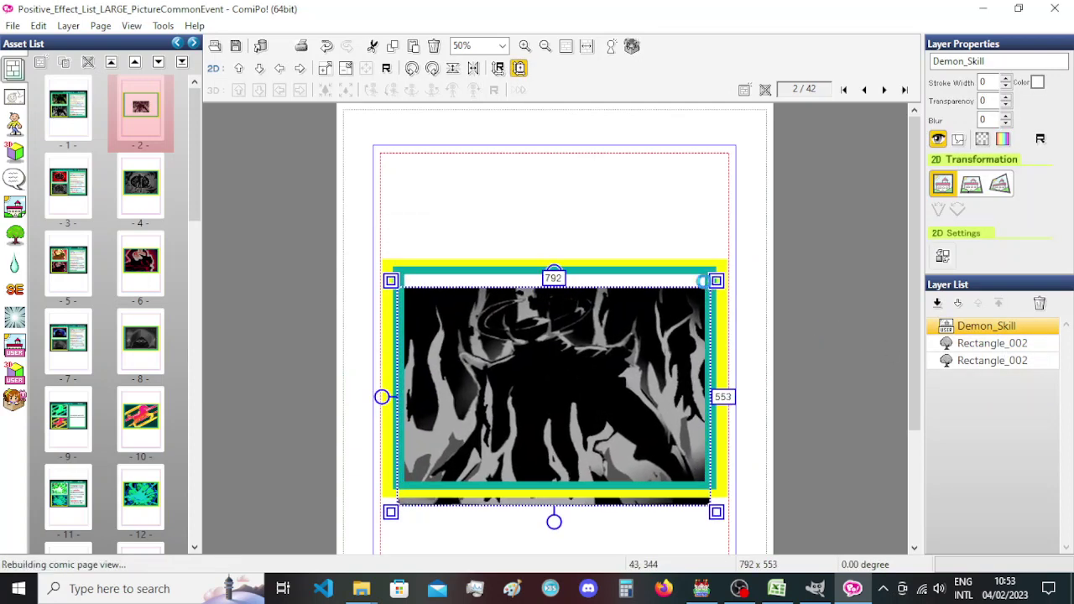
key(Up)
key(Up)
key(Up)
key(Up)
key(Up)
key(Up)
key(Up)
key(Up)
key(Up)
key(Up)
key(Up)
key(Up)
key(Up)
key(Up)
key(Up)
key(Up)
key(Up)
key(Up)
key(Up)
key(Up)
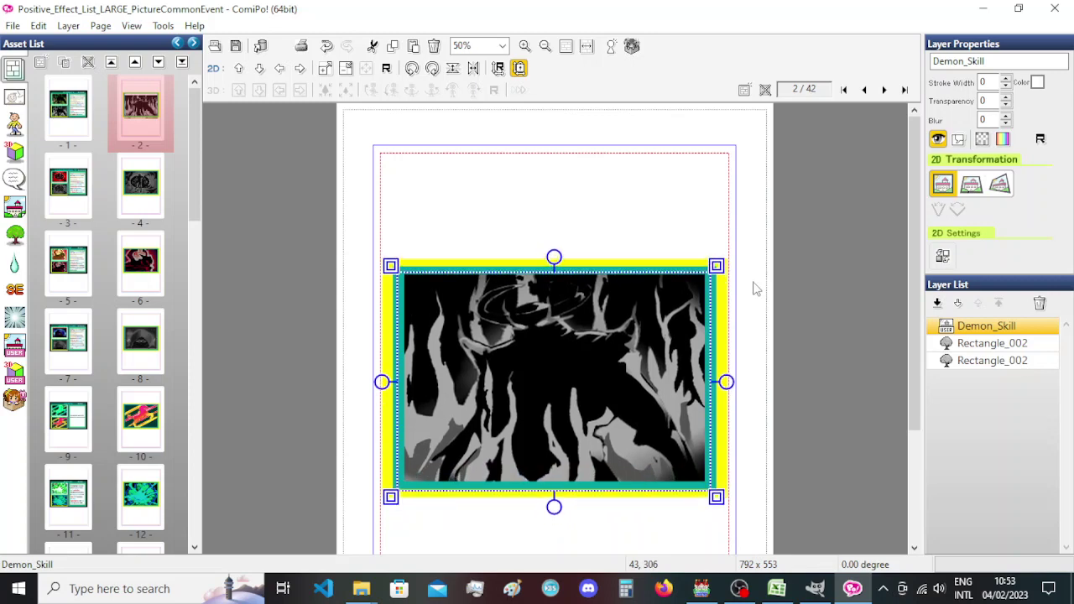
Nudge the Demon_Skill image up and shrink it to about 787 × 549 inside its frame, and save the project.
key(Up)
key(Up)
key(Up)
key(Up)
key(Up)
key(Up)
key(Up)
key(Up)
key(Up)
key(Up)
key(Up)
key(Up)
key(Up)
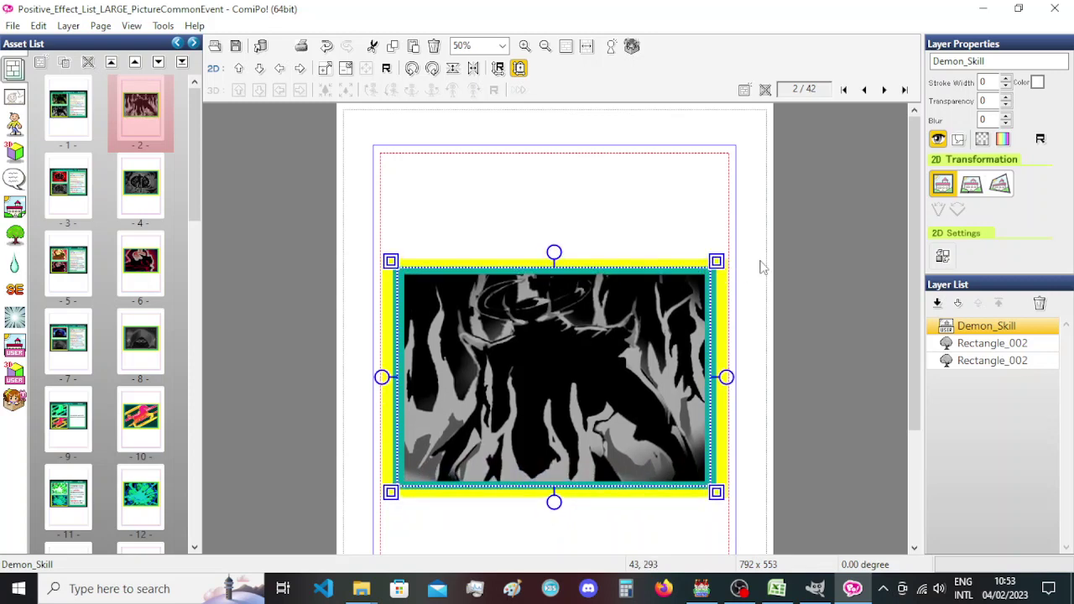
drag(726, 377, 723, 376)
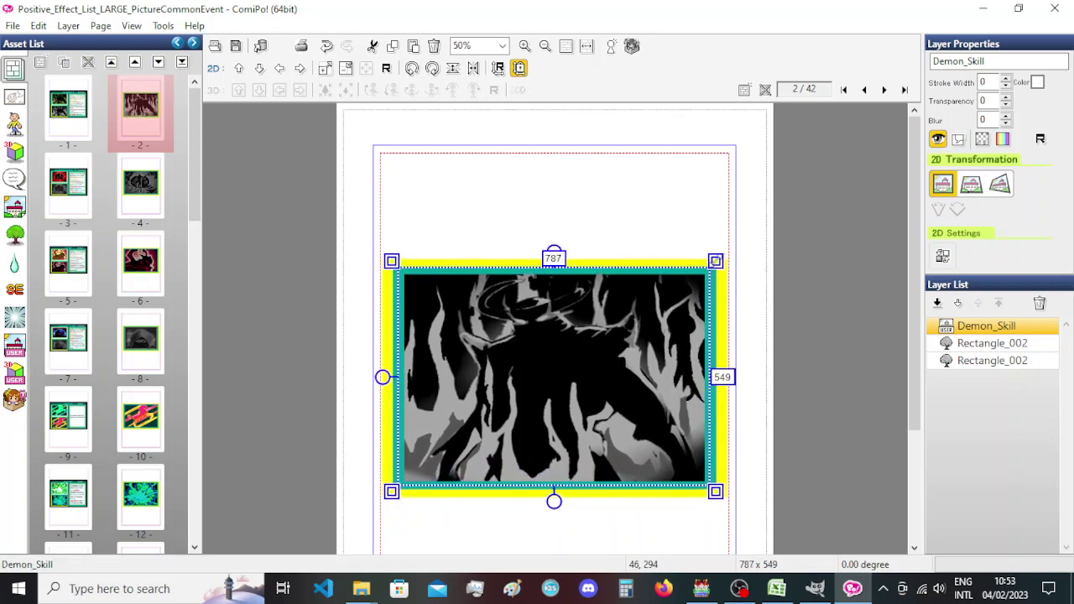
click(774, 283)
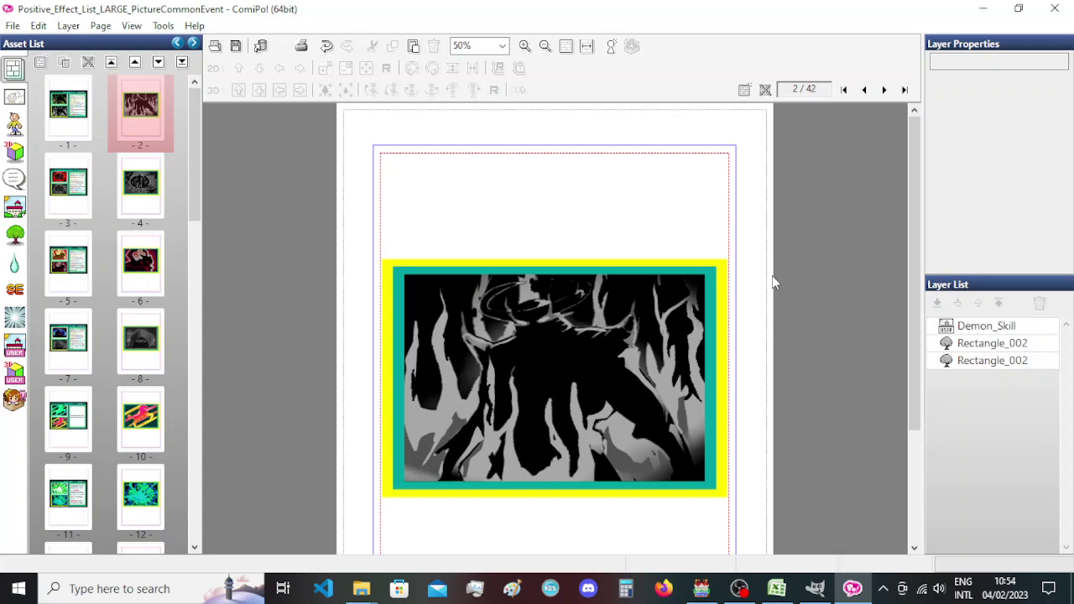
key(ctrl+s)
Export page 2 with the demon image as a PNG with the base file name Positive_Effect_Invisibility_LARGE.
scroll(139, 365, down, 5)
scroll(137, 369, up, 5)
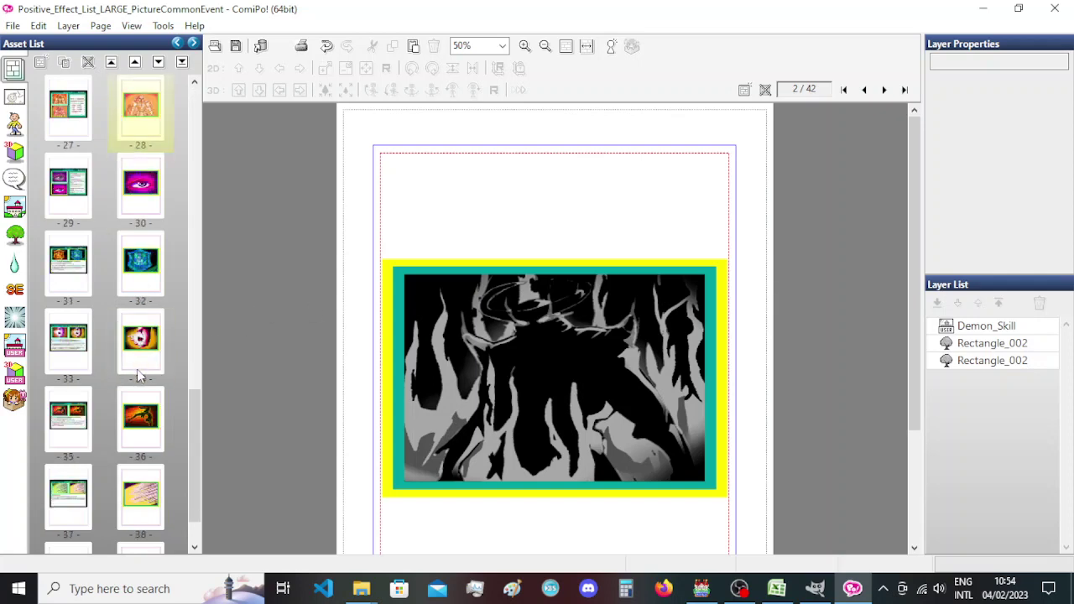
click(59, 102)
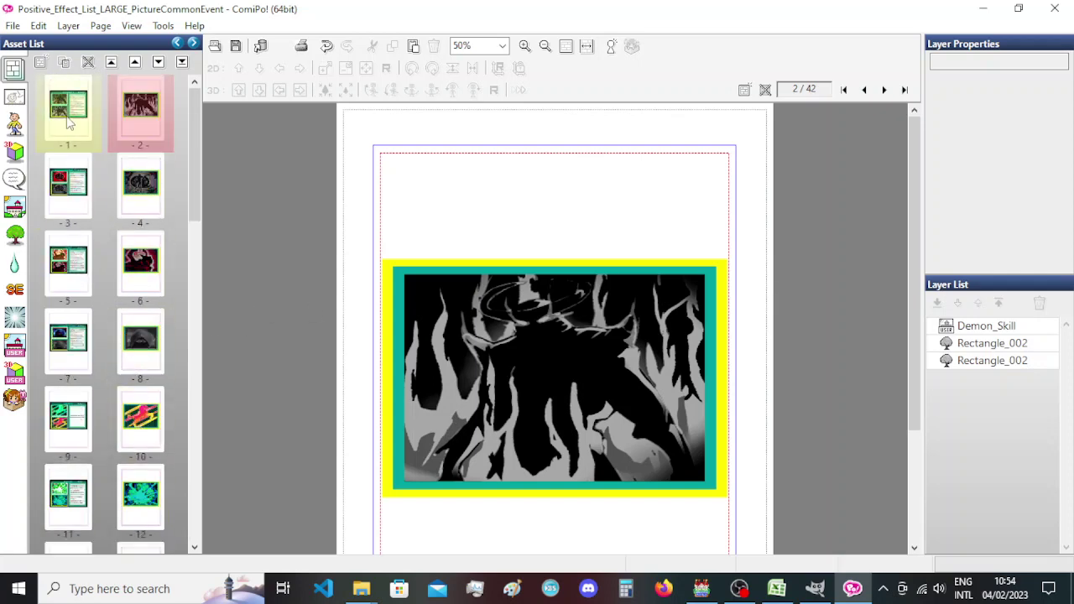
click(143, 120)
key(ctrl+e)
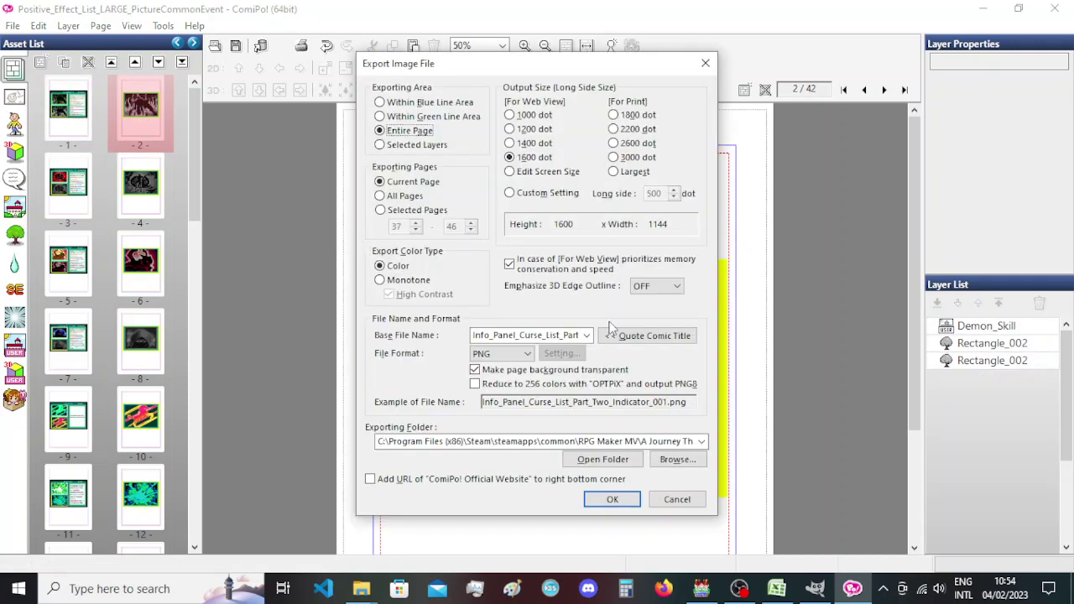
double_click(527, 336)
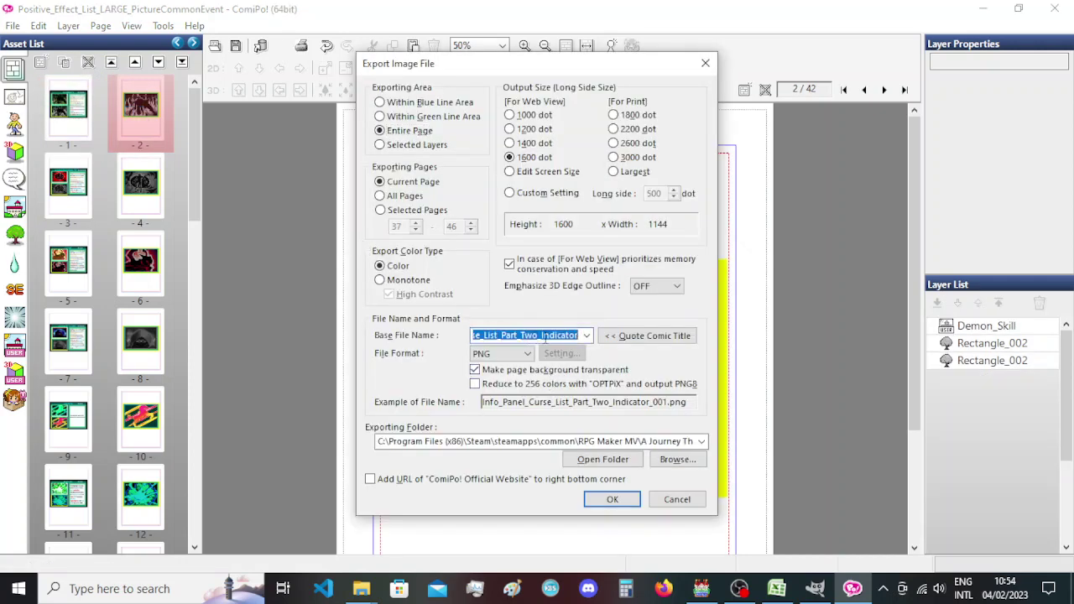
text(Pos)
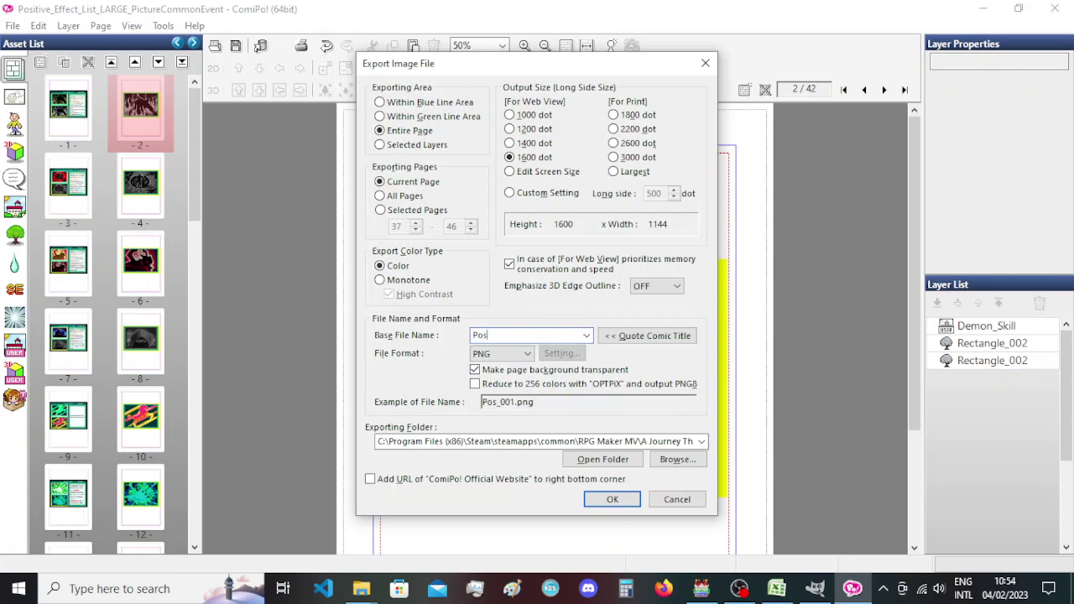
text(itive_Effect_)
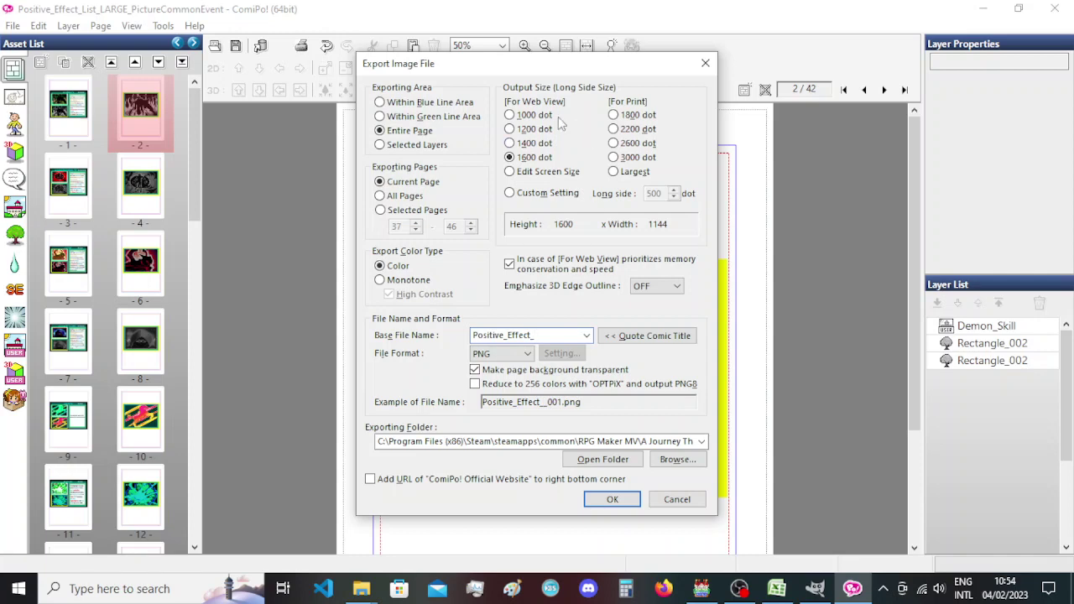
text(Invisibi)
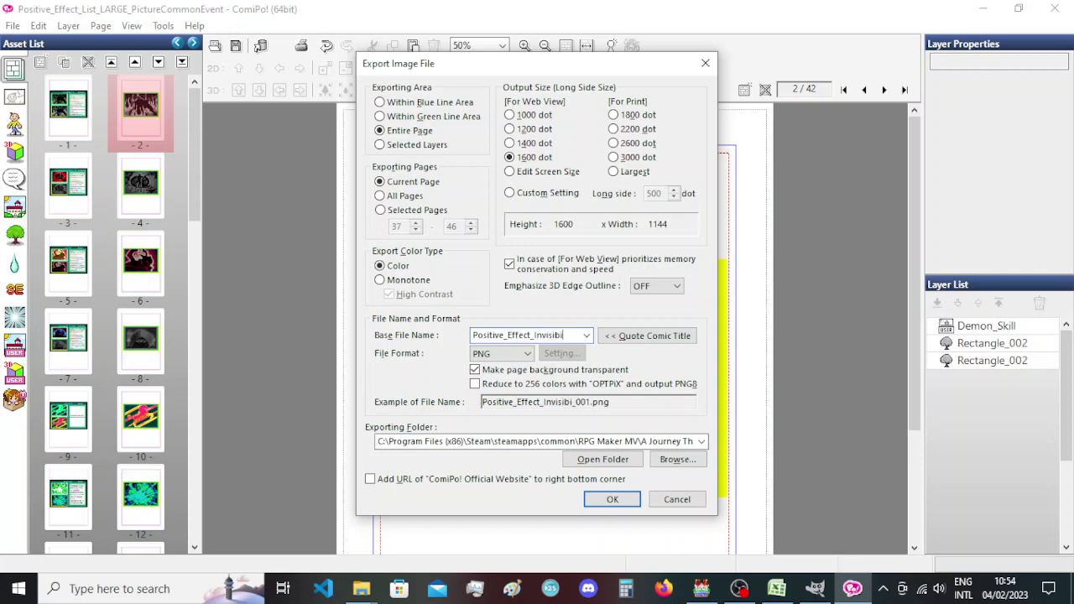
text(lity)
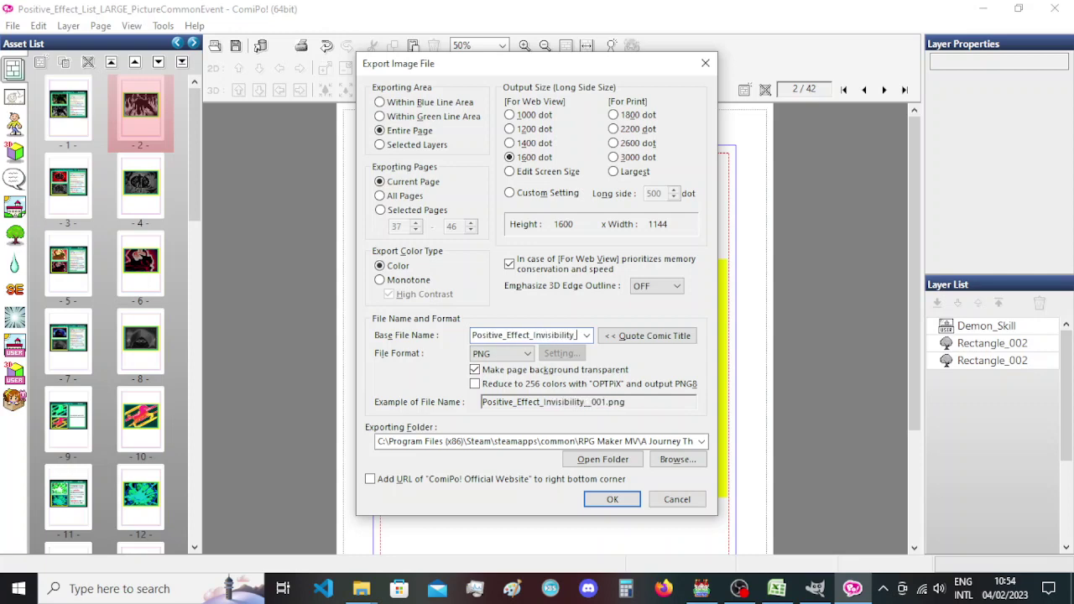
text(_LARGE)
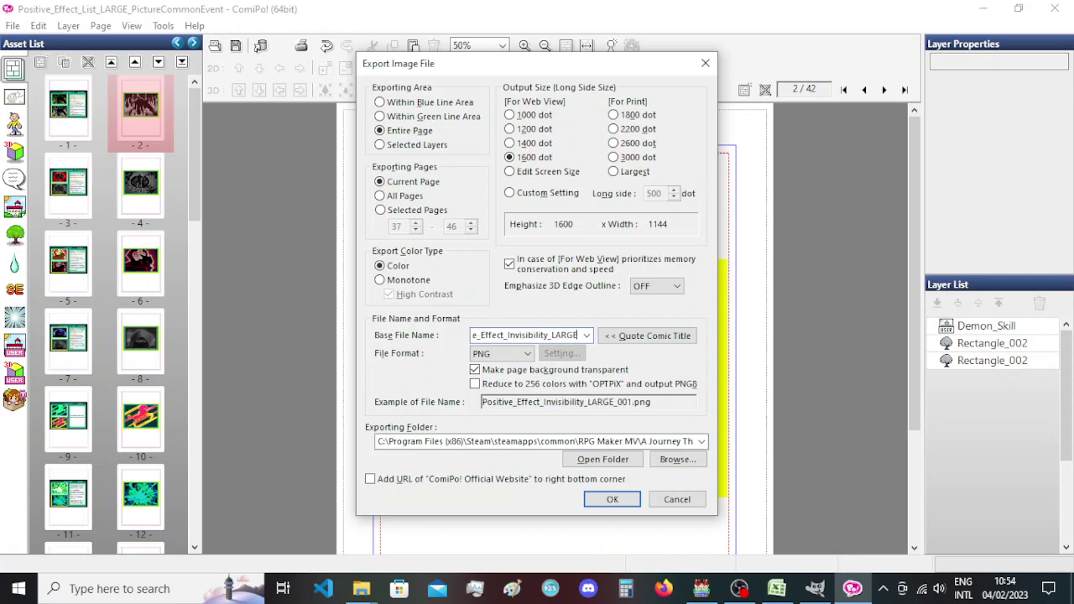
click(610, 502)
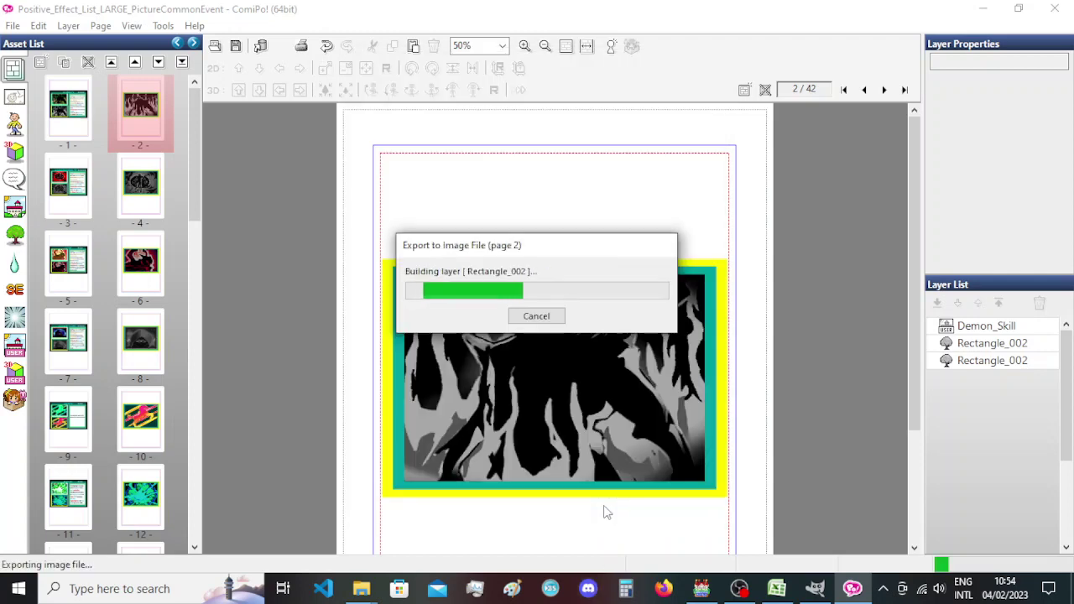
Export page 4 with the eclipse image as a PNG with the base file name Positive_Effect_Advanced_Invisibility_LARGE.
click(96, 125)
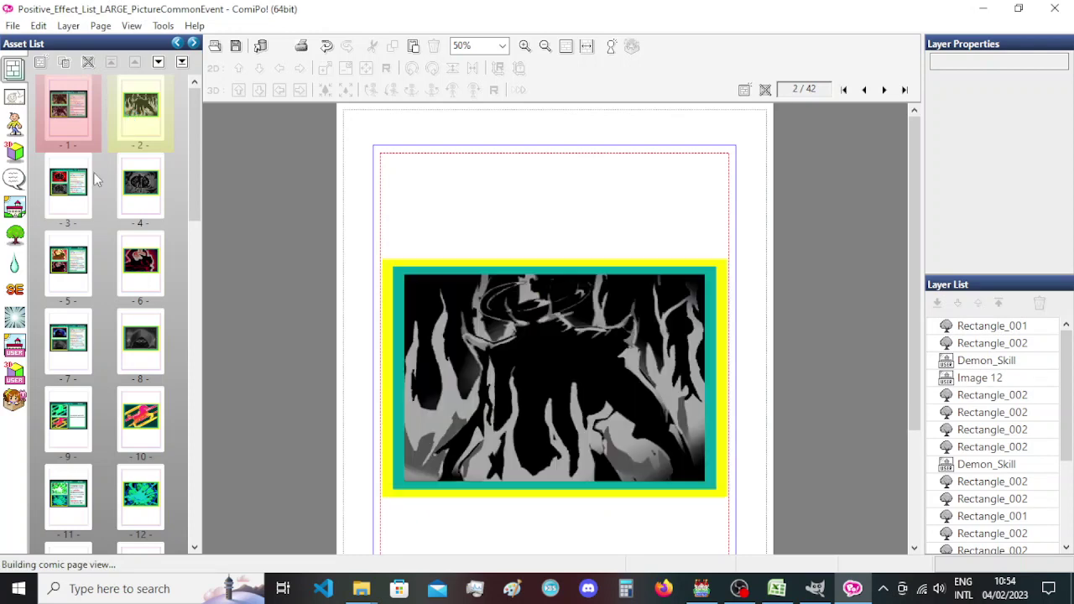
click(65, 186)
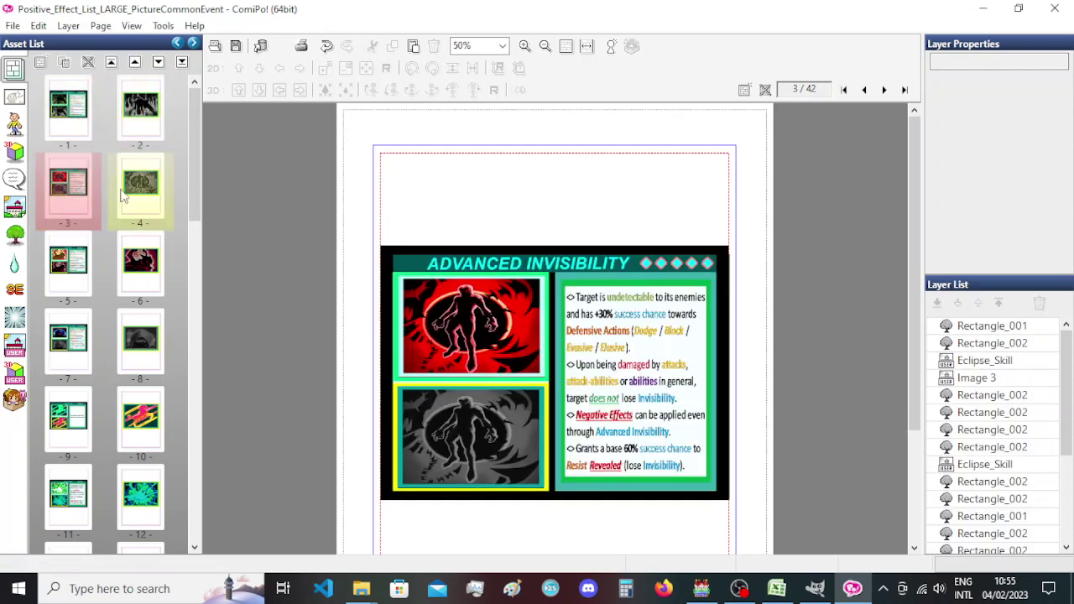
click(128, 192)
key(ctrl+e)
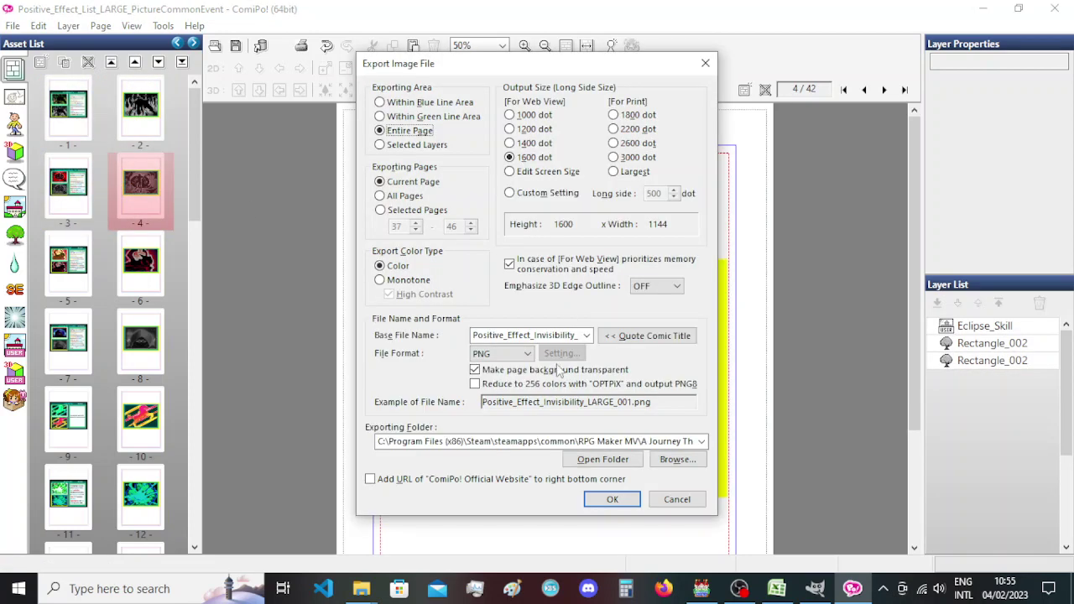
click(509, 335)
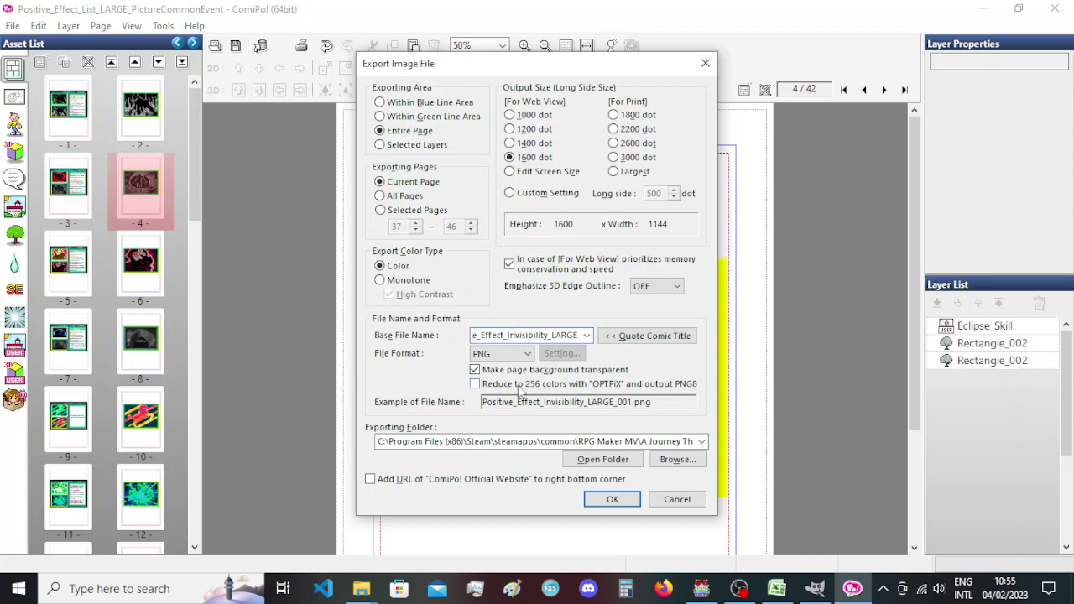
text(Advanced_)
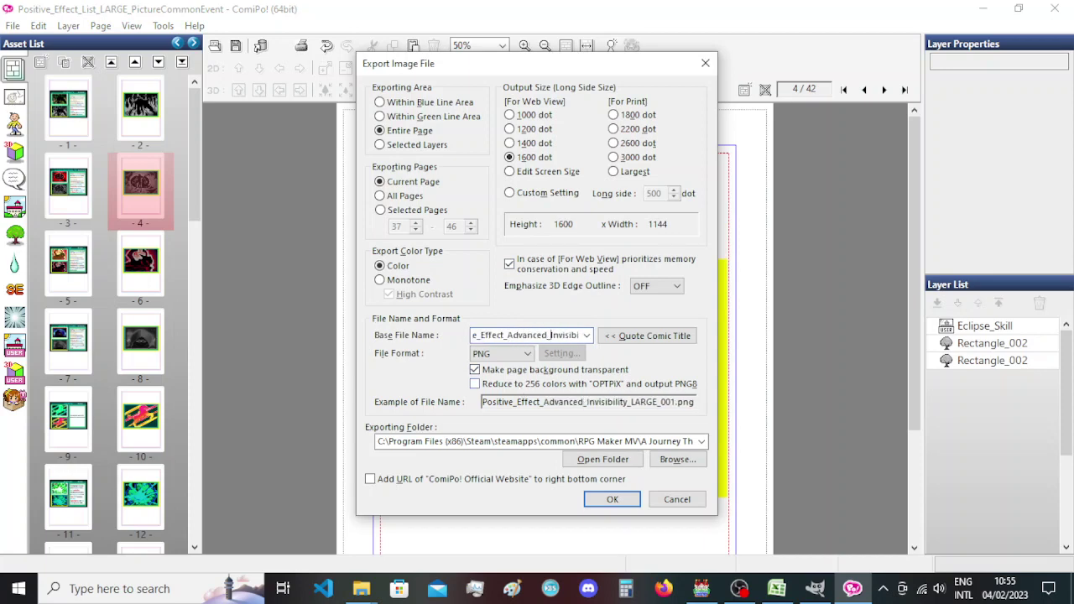
click(612, 499)
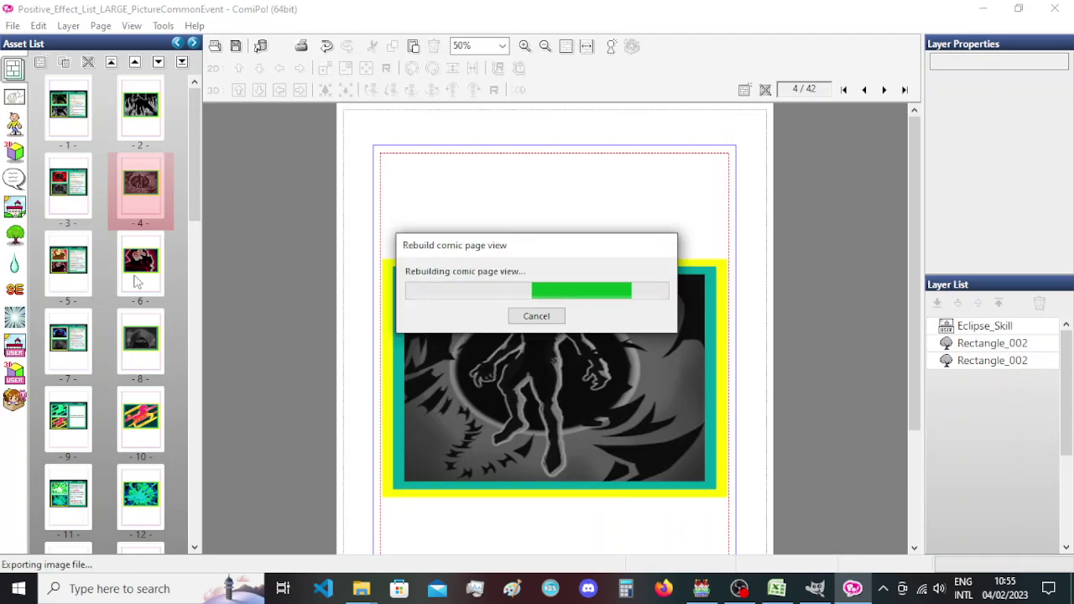
Export page 6 with the red and black skill image as a PNG with the base file name Positive_Effect_Cloak_LARGE.
click(67, 269)
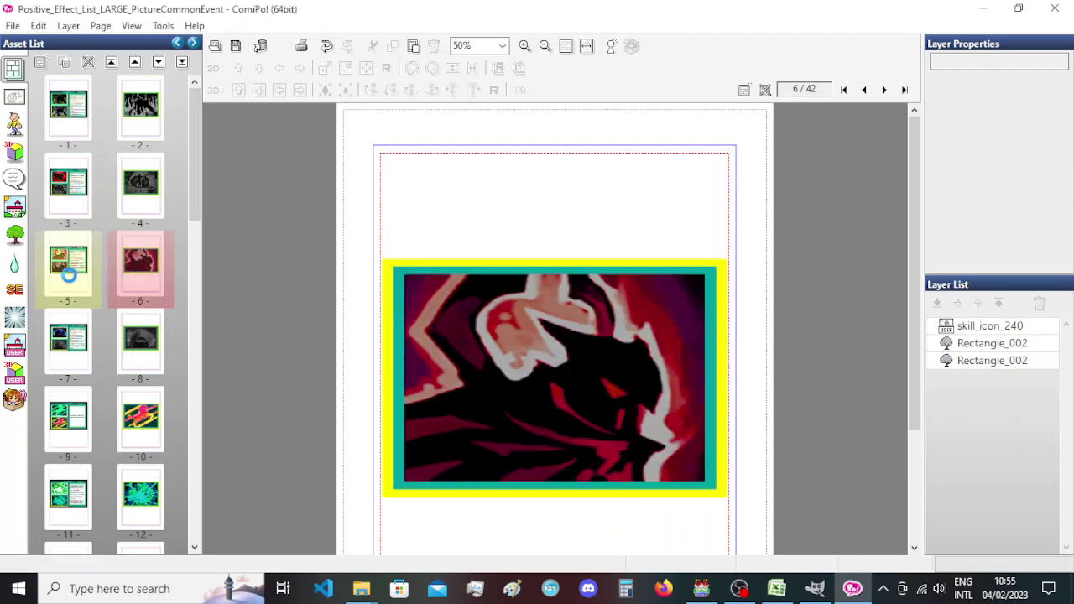
click(140, 283)
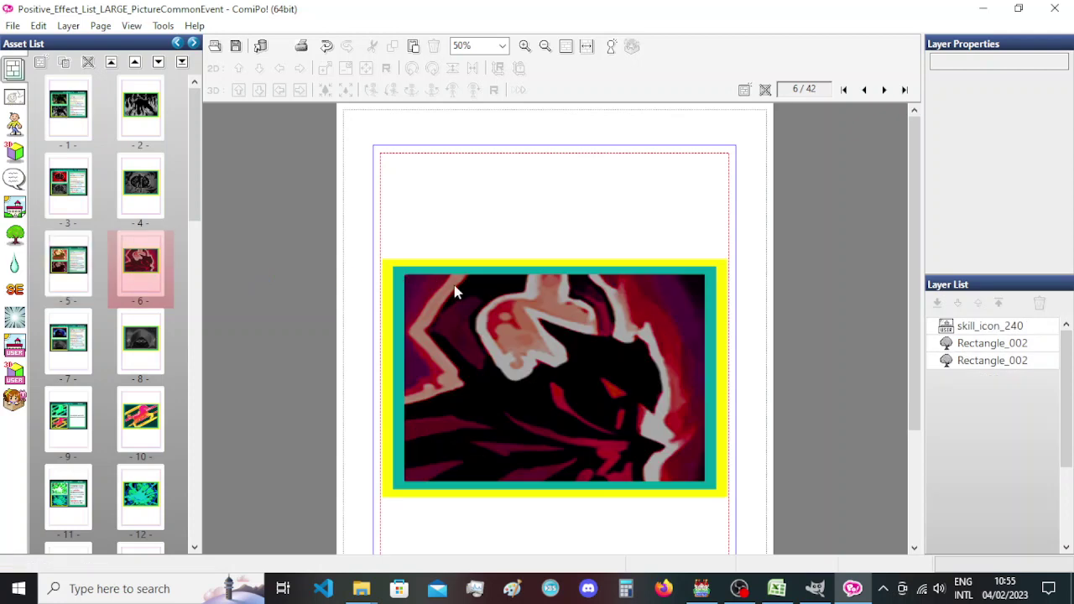
key(ctrl+e)
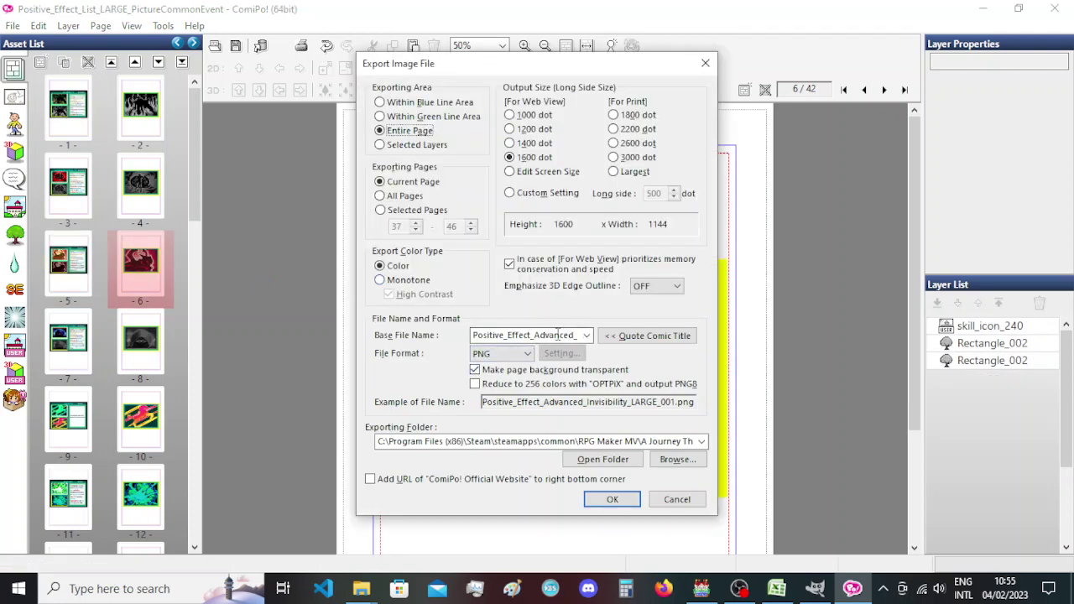
double_click(535, 335)
mouse_move(550, 335)
mouse_down()
mouse_move(471, 335)
mouse_move(536, 334)
mouse_up()
text(Cloak)
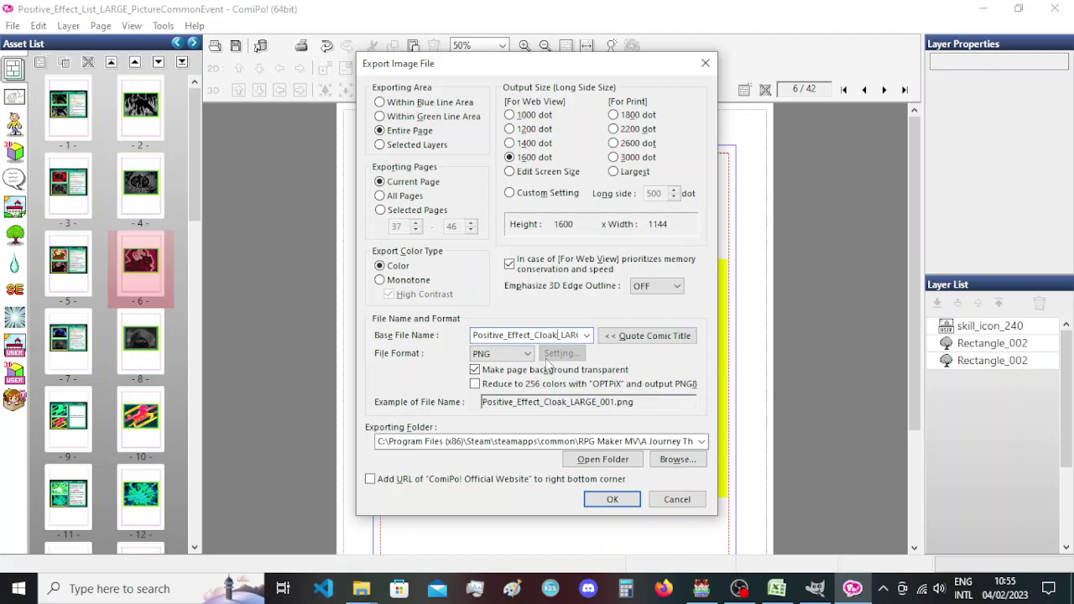
click(613, 499)
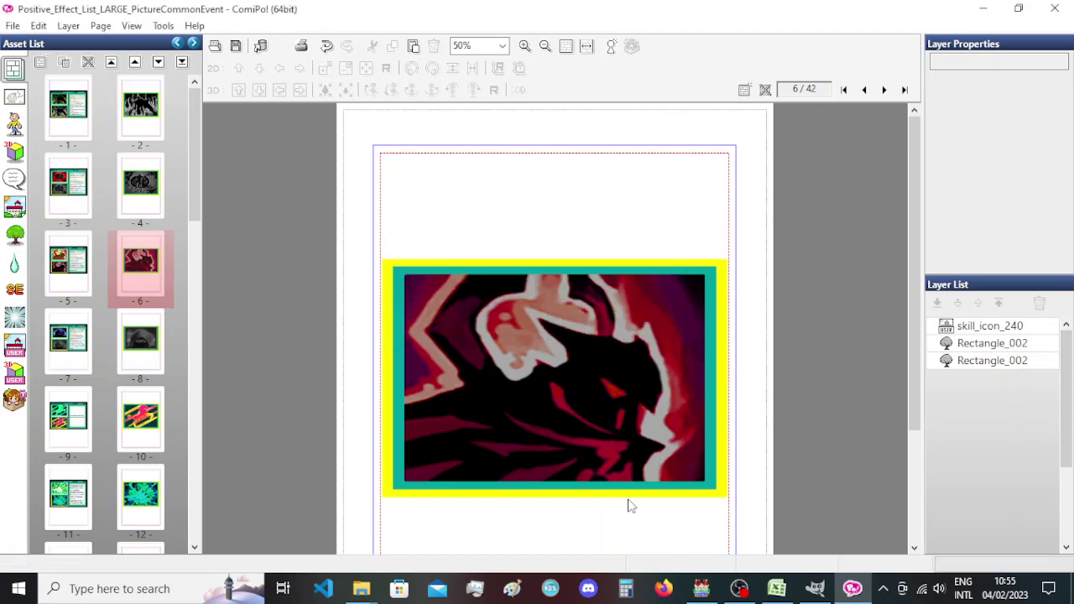
Export page 8 with the hooded figure as a PNG with the base file name Positive_Effect_Advanced_Cloak_LARGE.
click(134, 344)
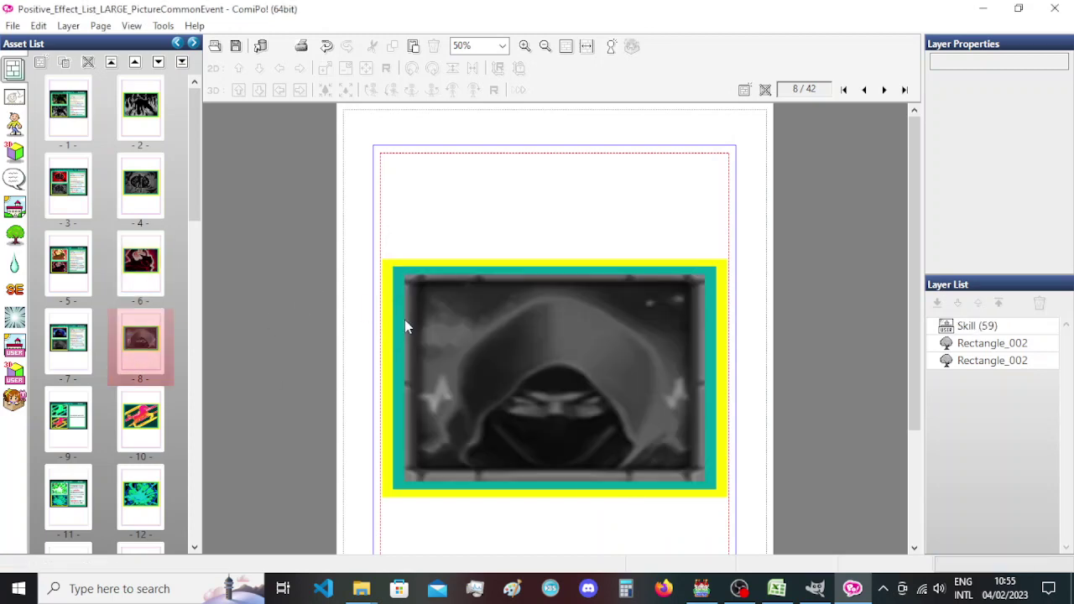
scroll(362, 356, down, 1)
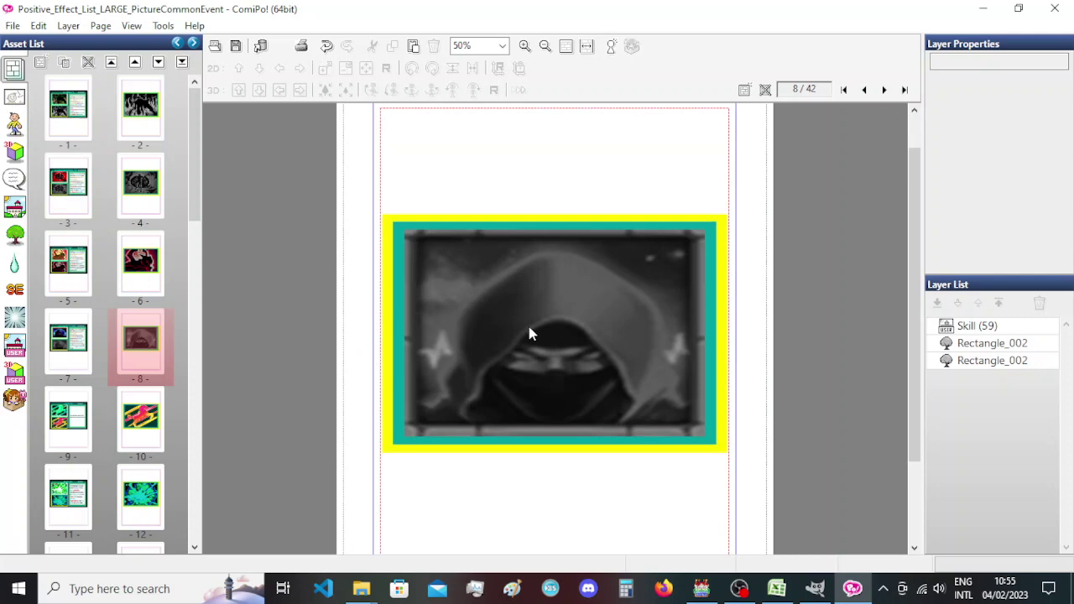
key(ctrl+e)
double_click(504, 335)
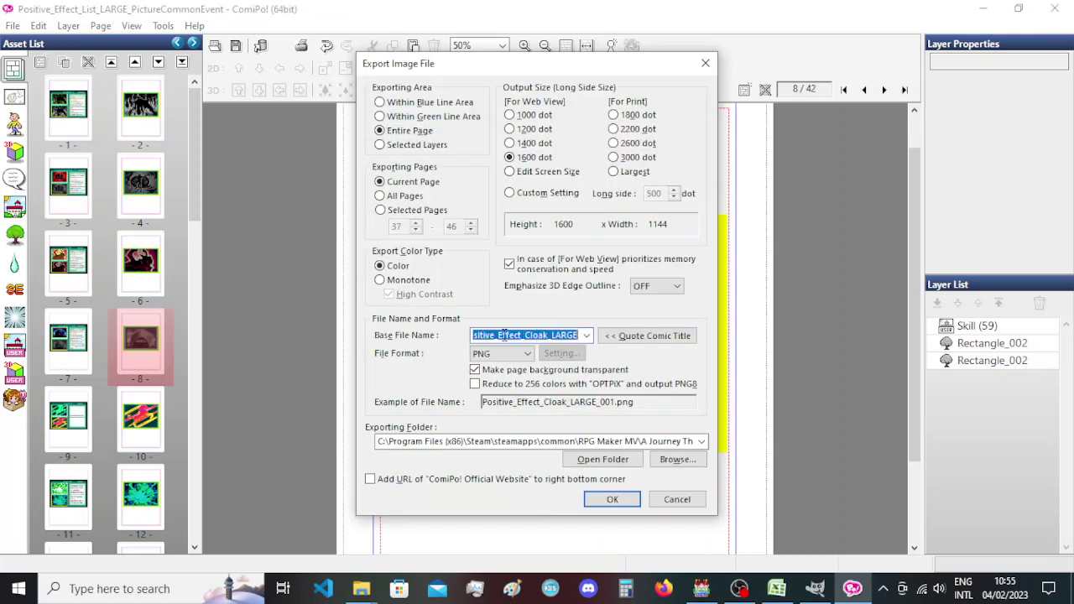
click(525, 335)
text(Advanced)
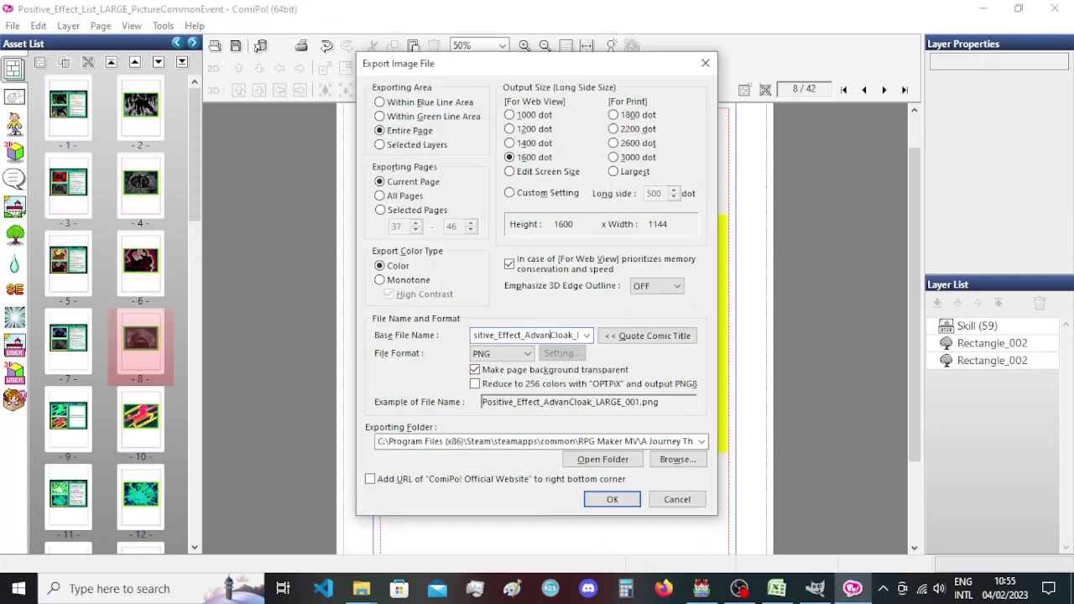
text(_)
key(Return)
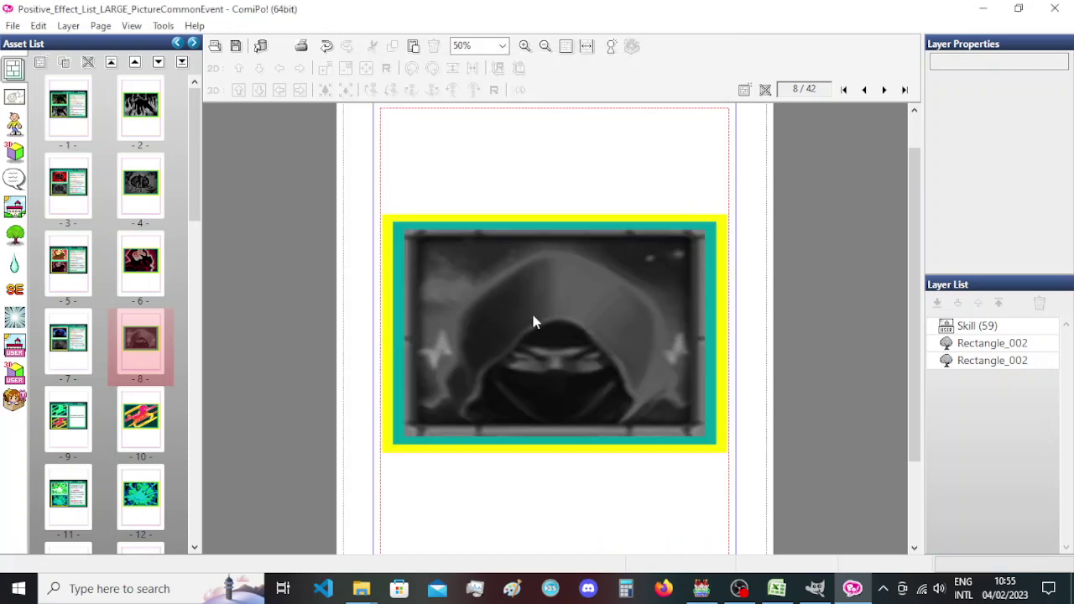
Export page 10 with the horse image as a PNG with the base file name Positive_Effect_Celerity_LARGE.
scroll(534, 321, down, 2)
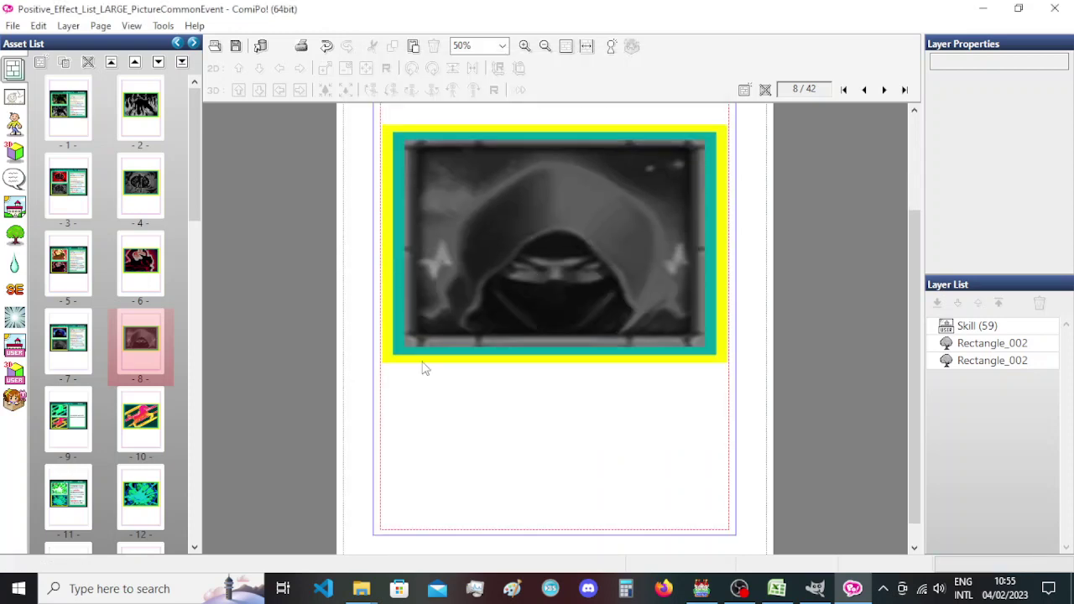
click(84, 420)
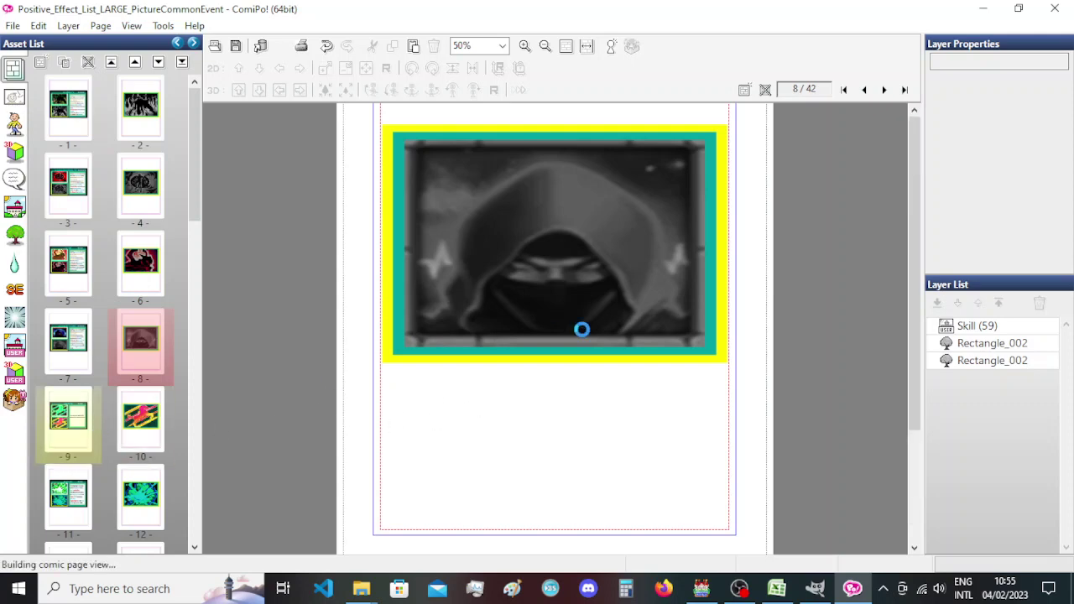
click(141, 420)
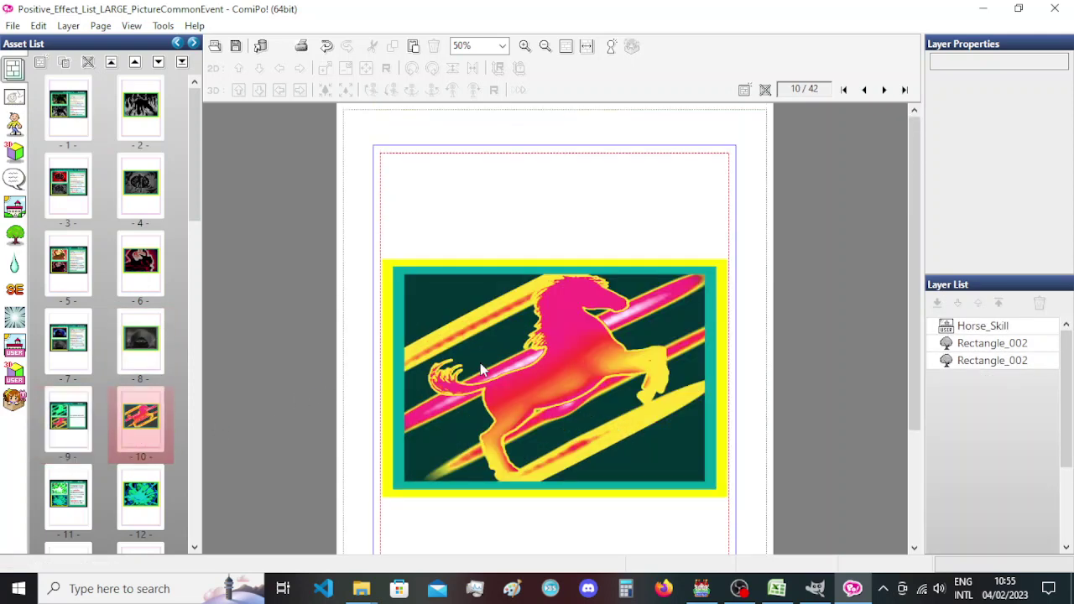
key(ctrl+e)
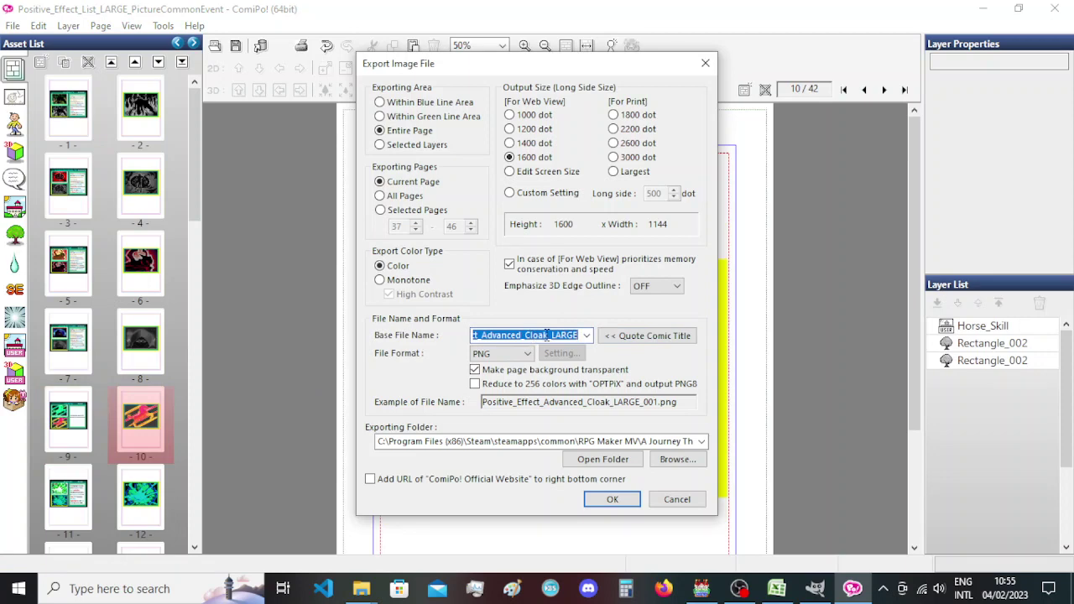
drag(550, 335, 486, 335)
text(Celerity_LAR)
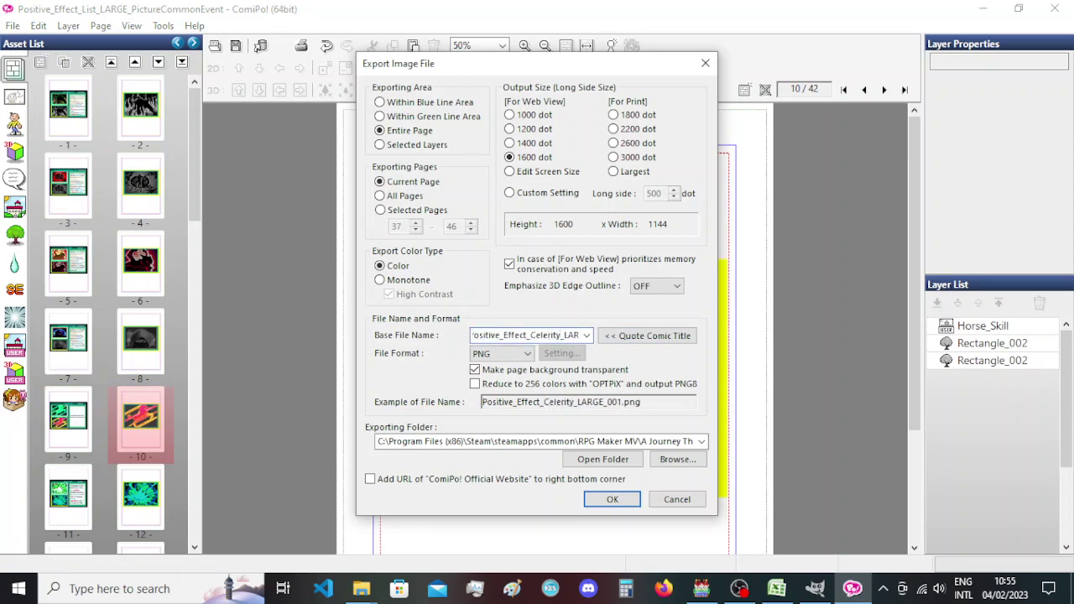
click(612, 500)
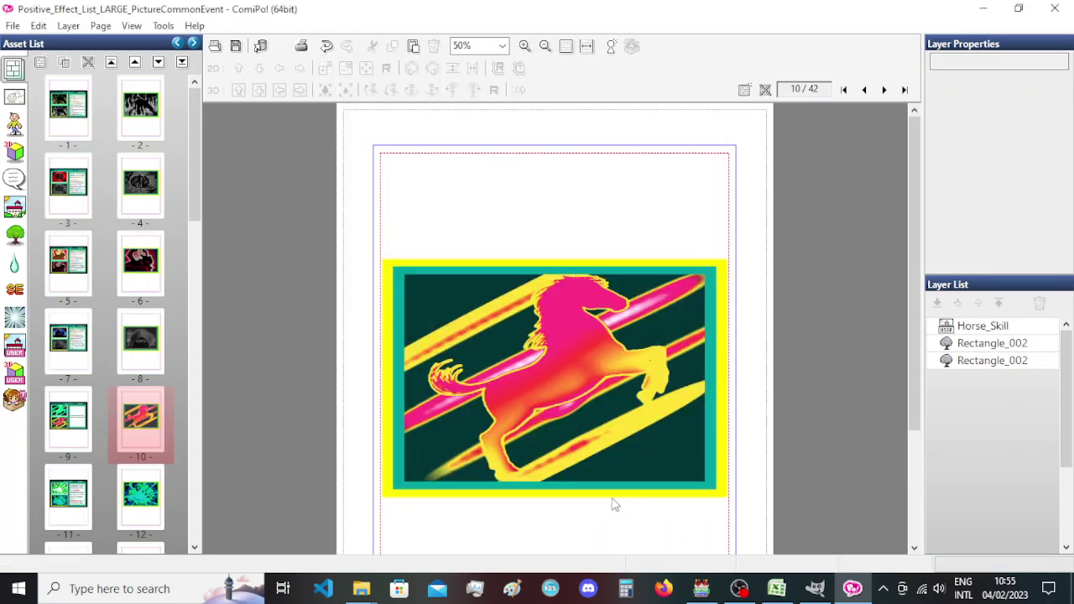
Export page 12 with the turquoise splash image as a PNG with the base file name Positive_Effect_Blessed_LARGE.
scroll(420, 419, down, 2)
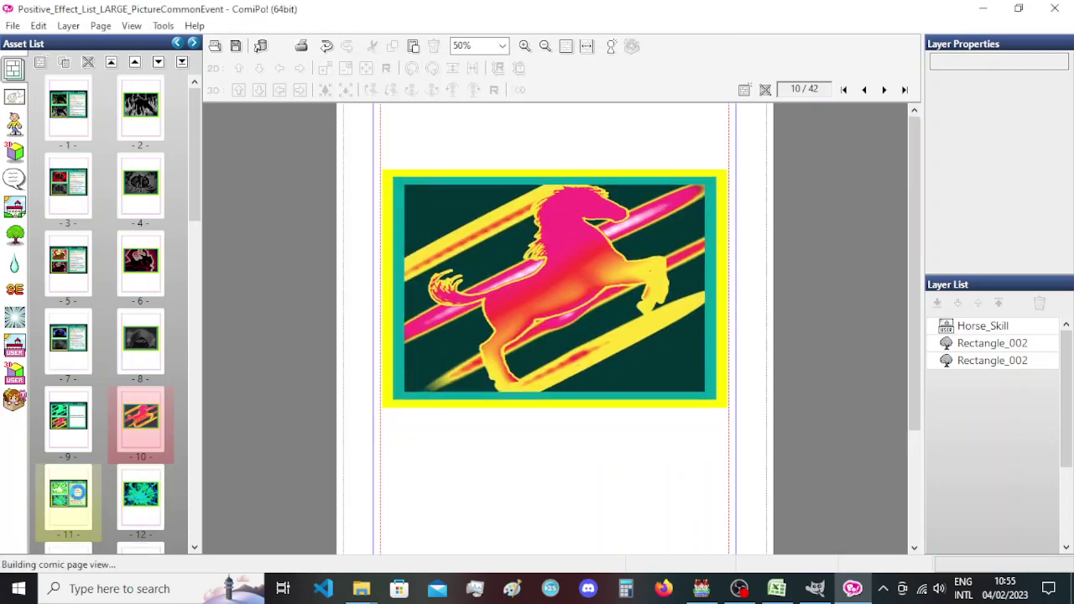
click(67, 495)
click(140, 495)
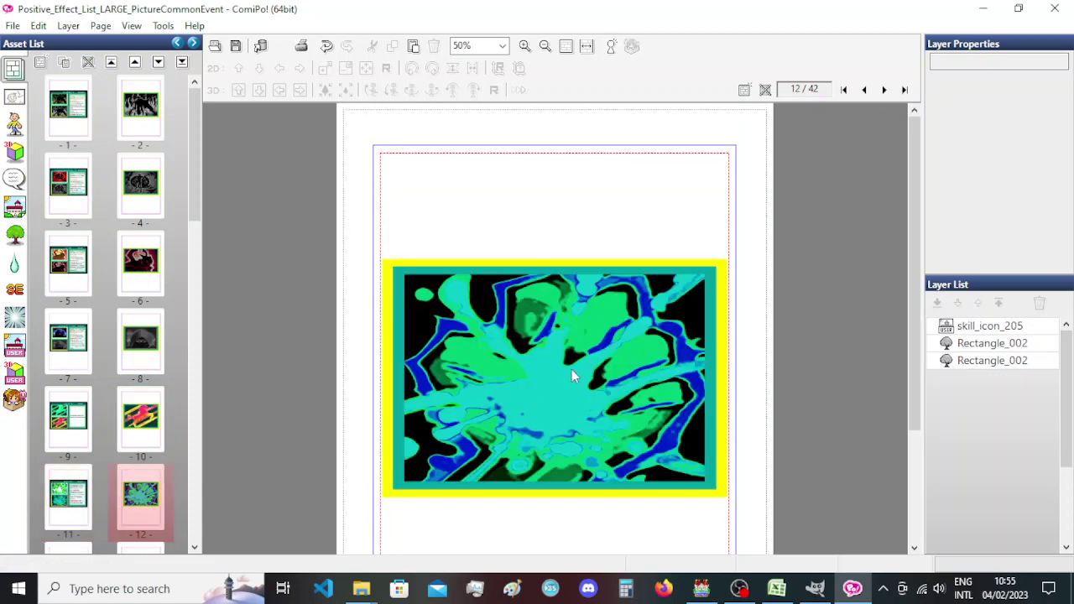
key(ctrl+e)
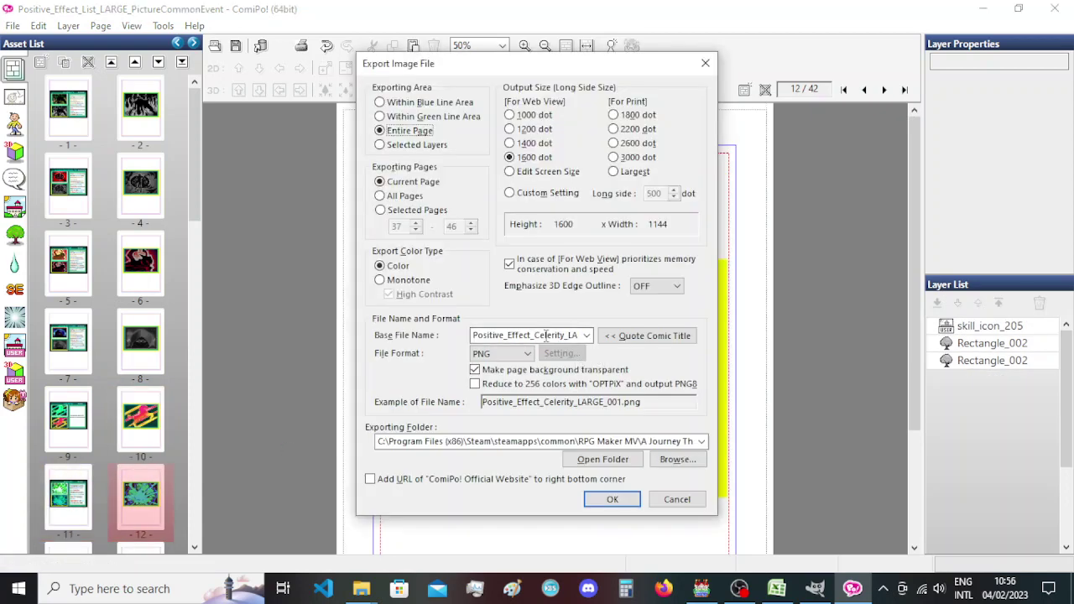
drag(518, 337, 539, 337)
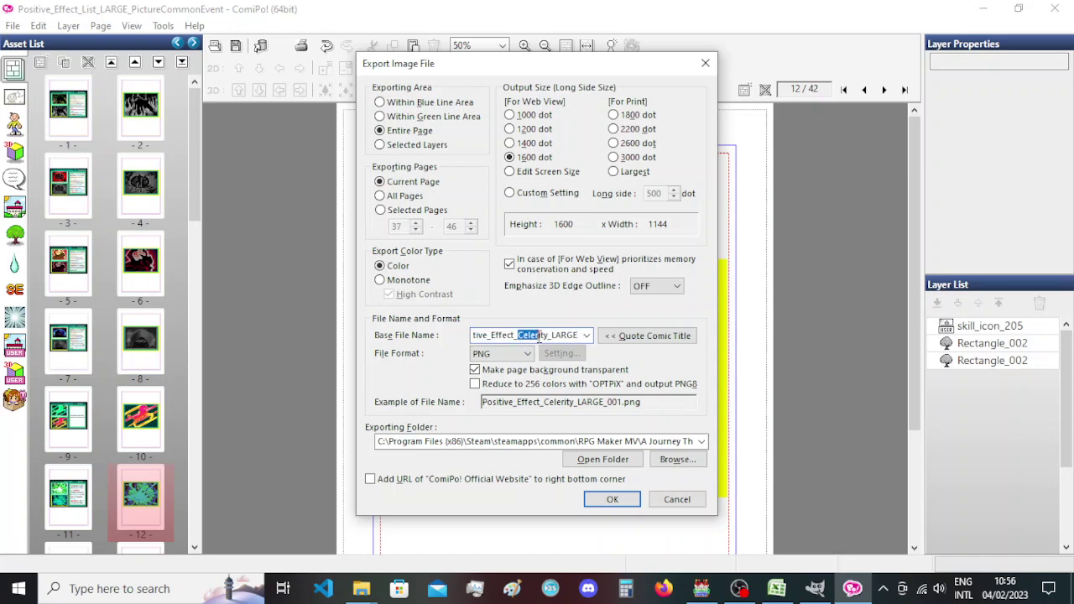
text(Blessed)
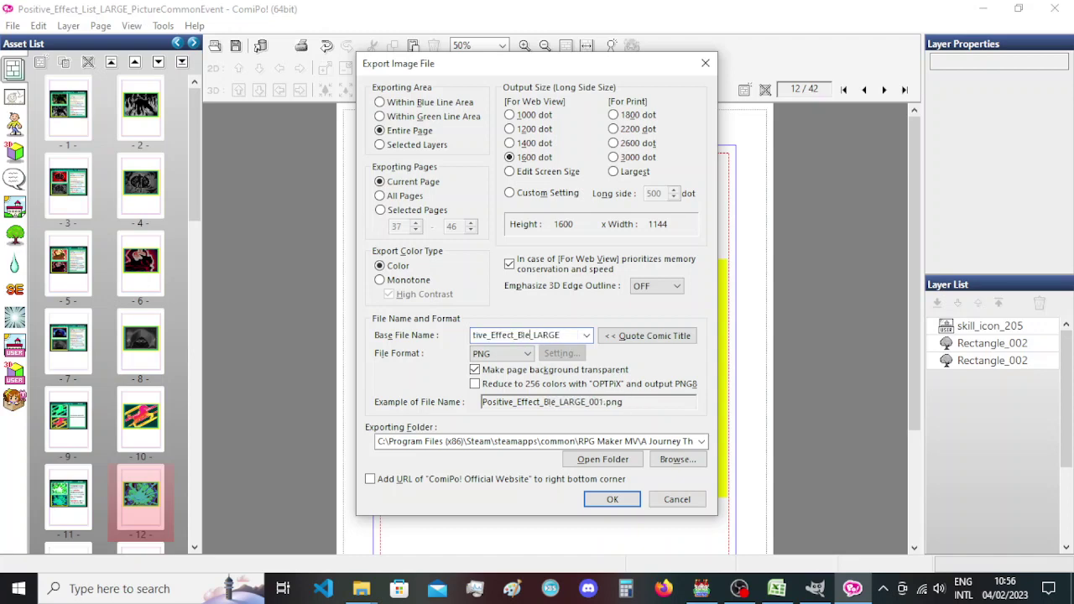
key(Return)
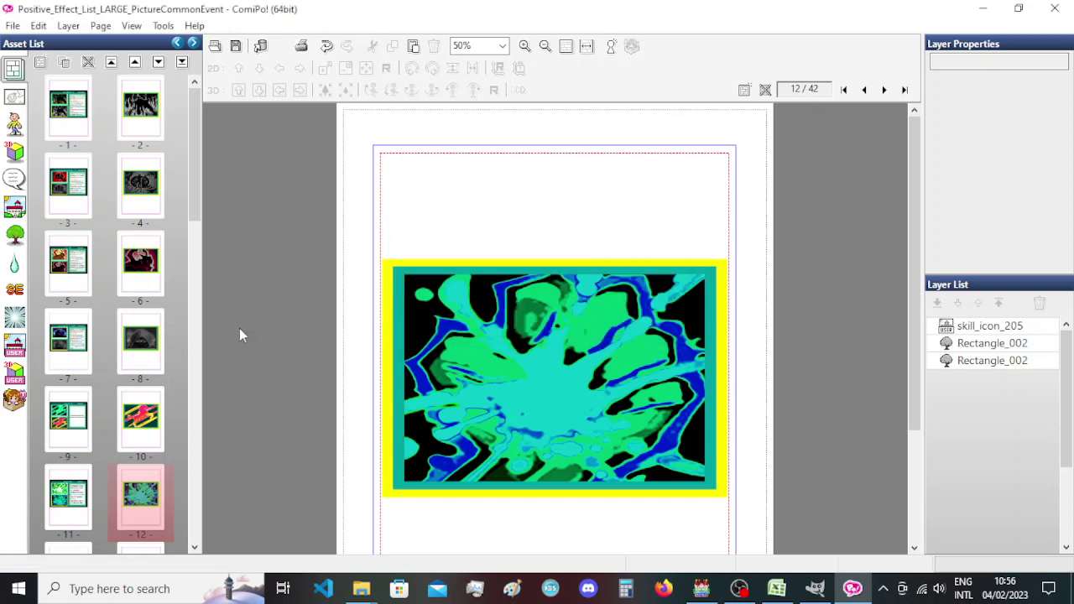
Export page 14 with the glowing gloved hand as a PNG with the base file name Positive_Effect_Purified_LARGE.
scroll(113, 355, down, 2)
click(97, 428)
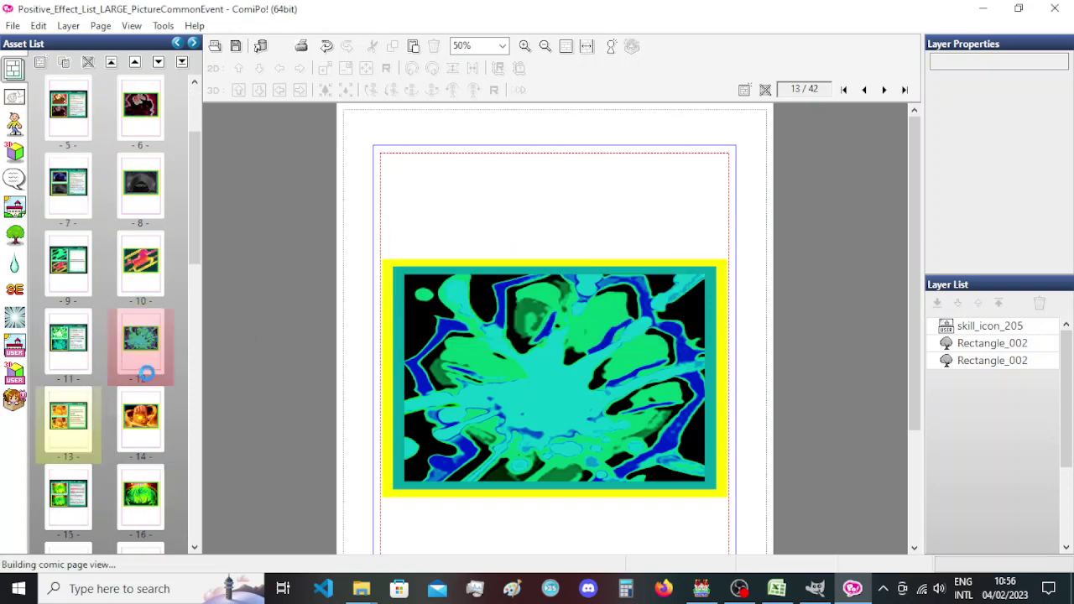
click(147, 424)
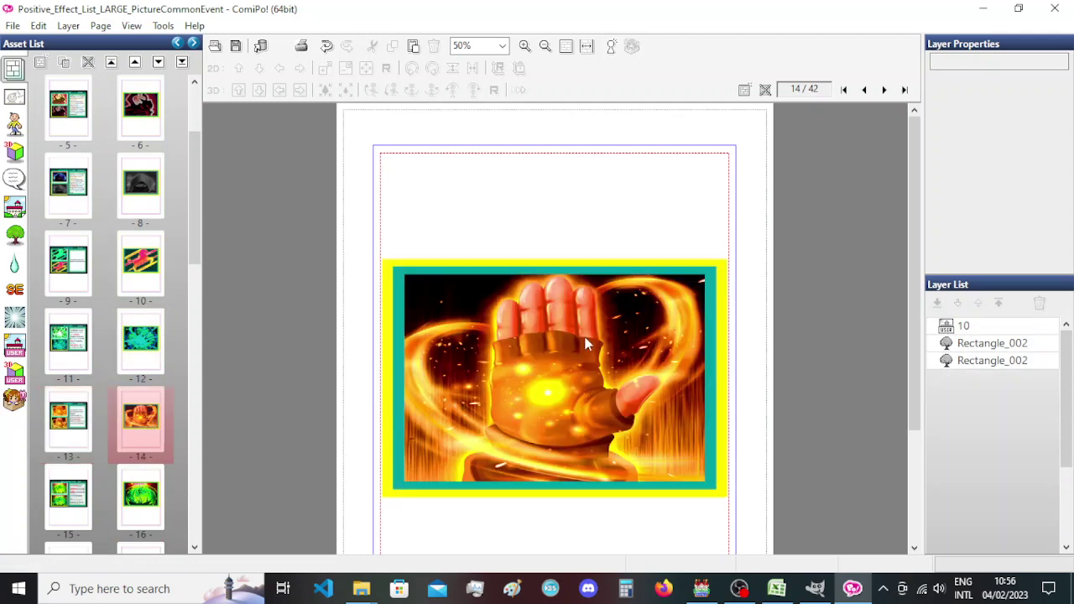
key(ctrl+e)
double_click(495, 336)
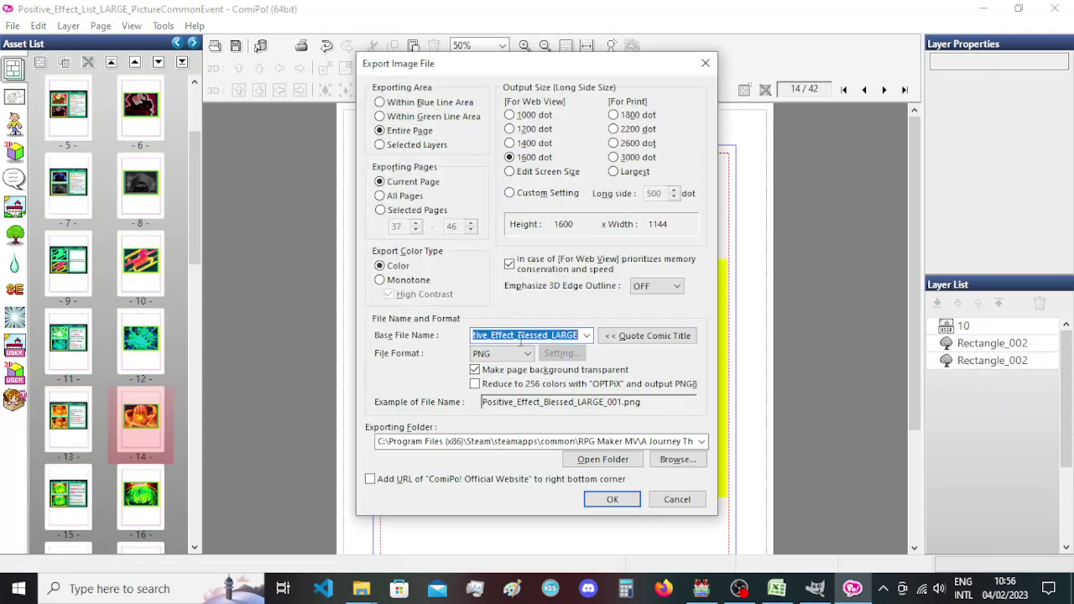
drag(518, 335, 540, 336)
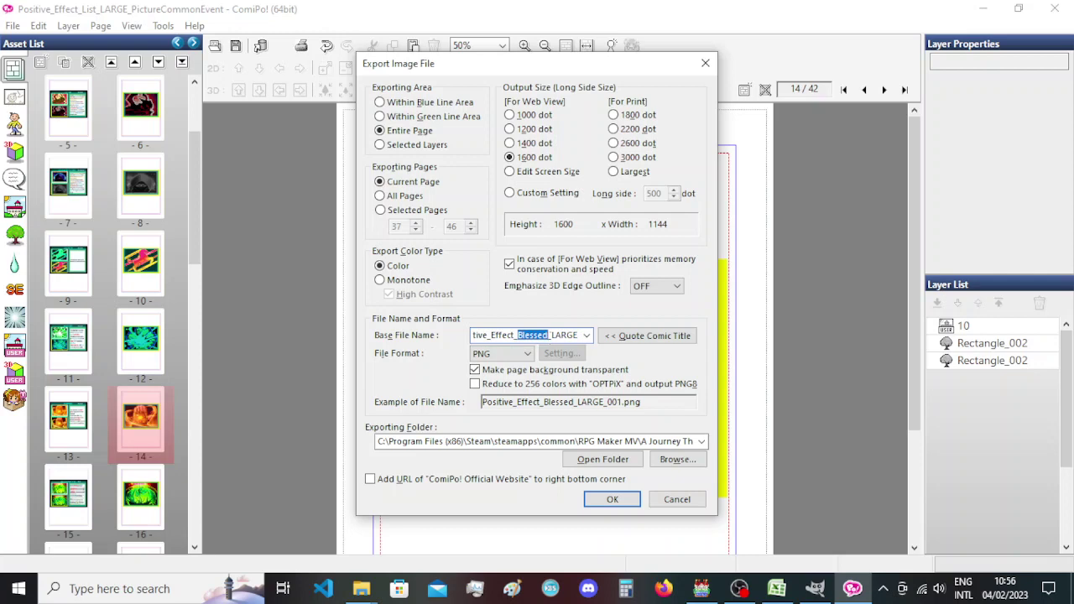
text(Purified)
key(Return)
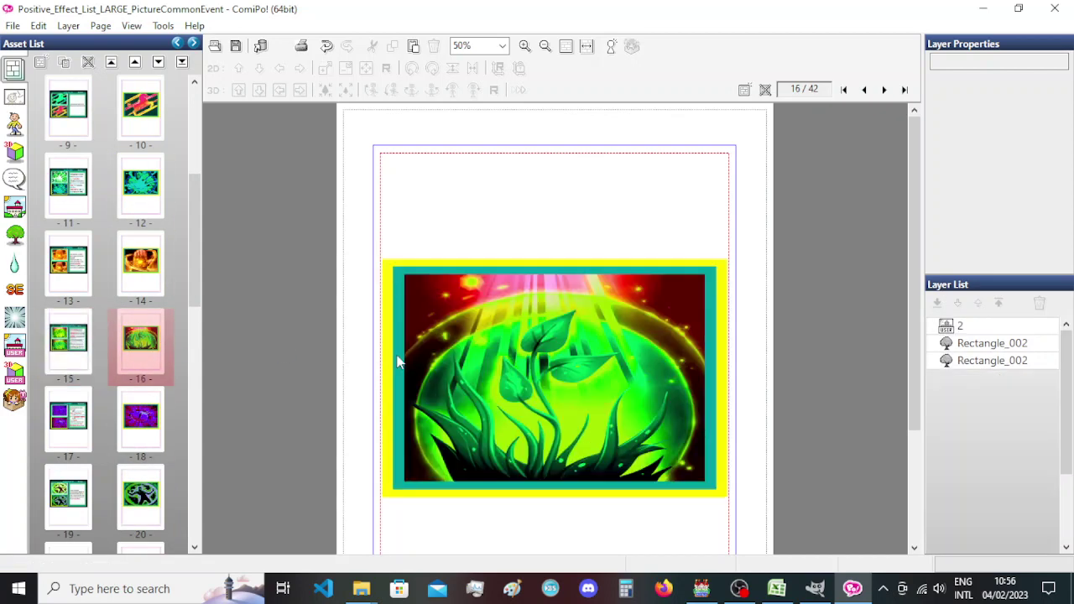
Export page 16 with the green plant image as a PNG with the base file name Positive_Effect_Regeneration_LARGE.
key(ctrl+e)
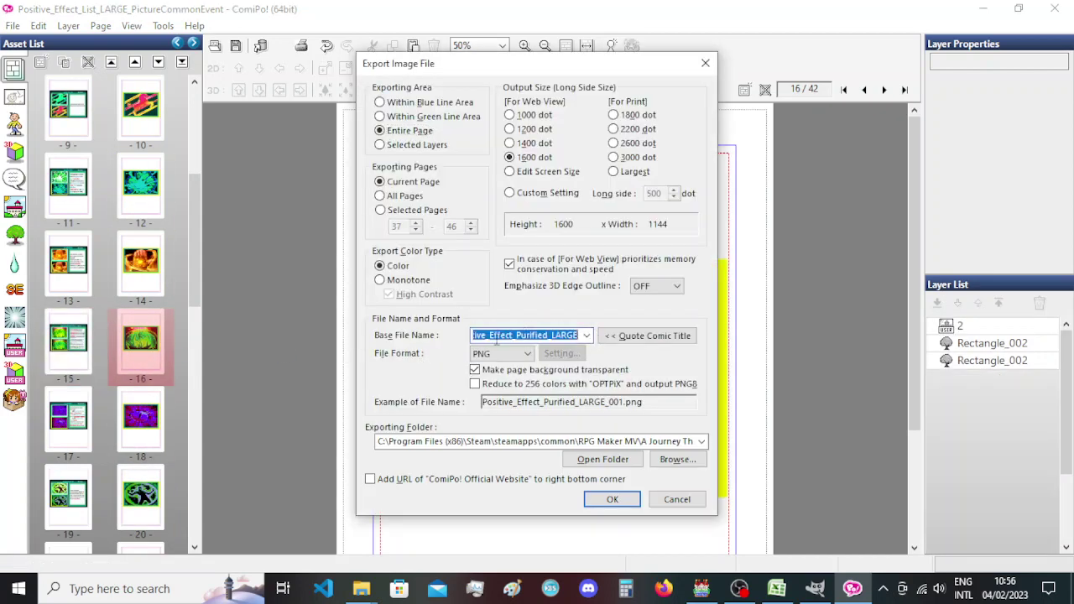
drag(516, 336, 537, 336)
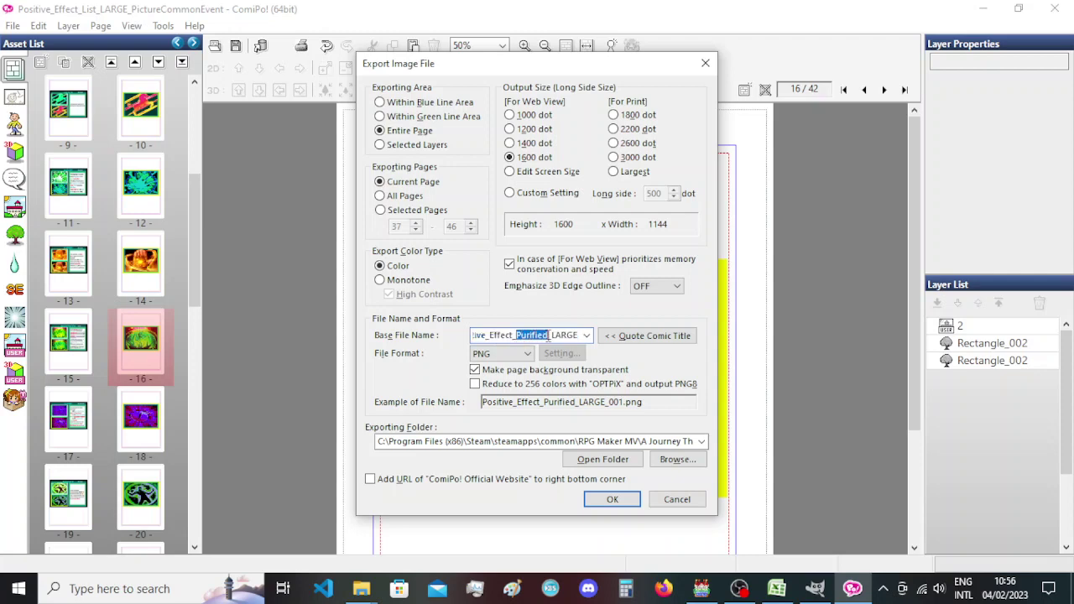
text(Regenerat)
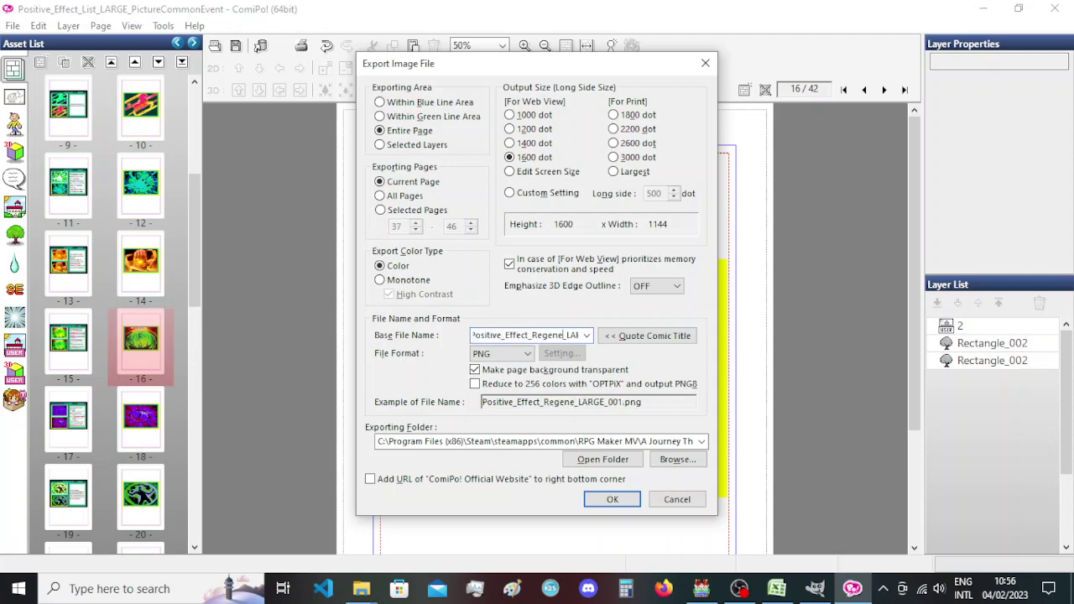
text(io)
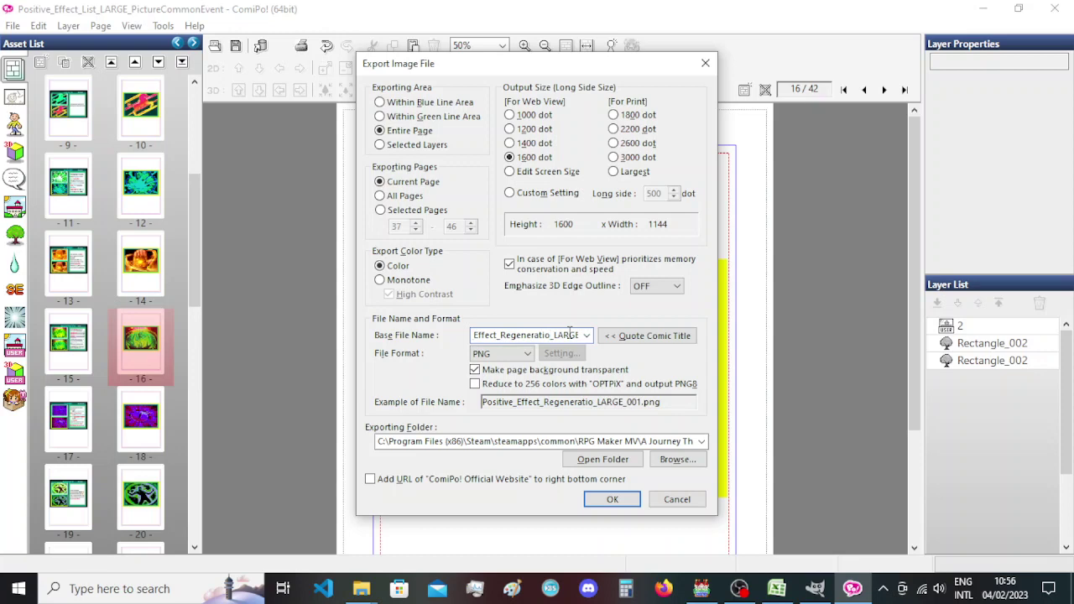
text(n)
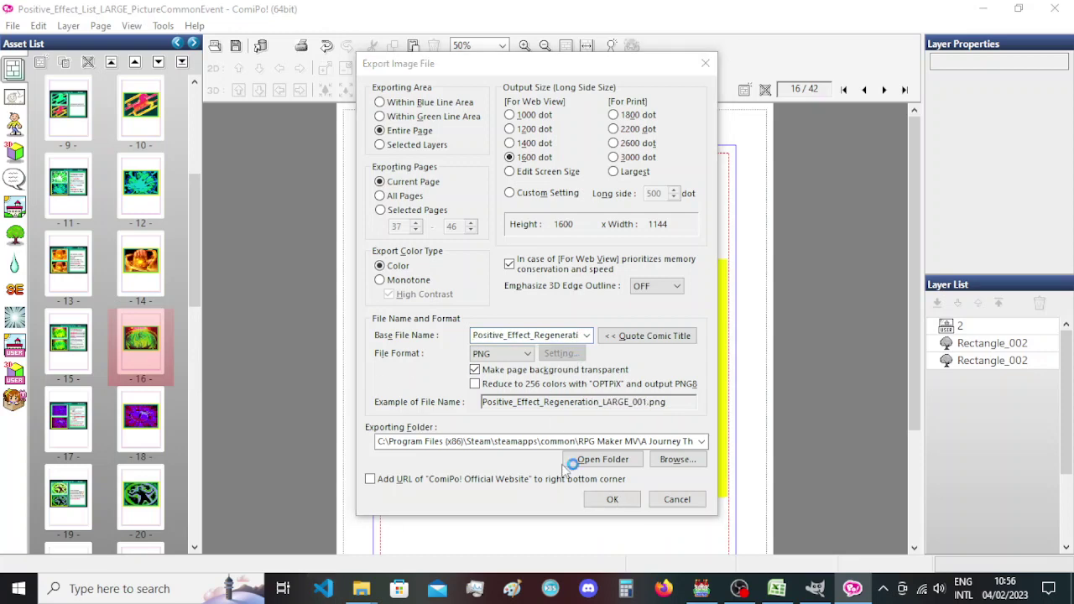
click(604, 501)
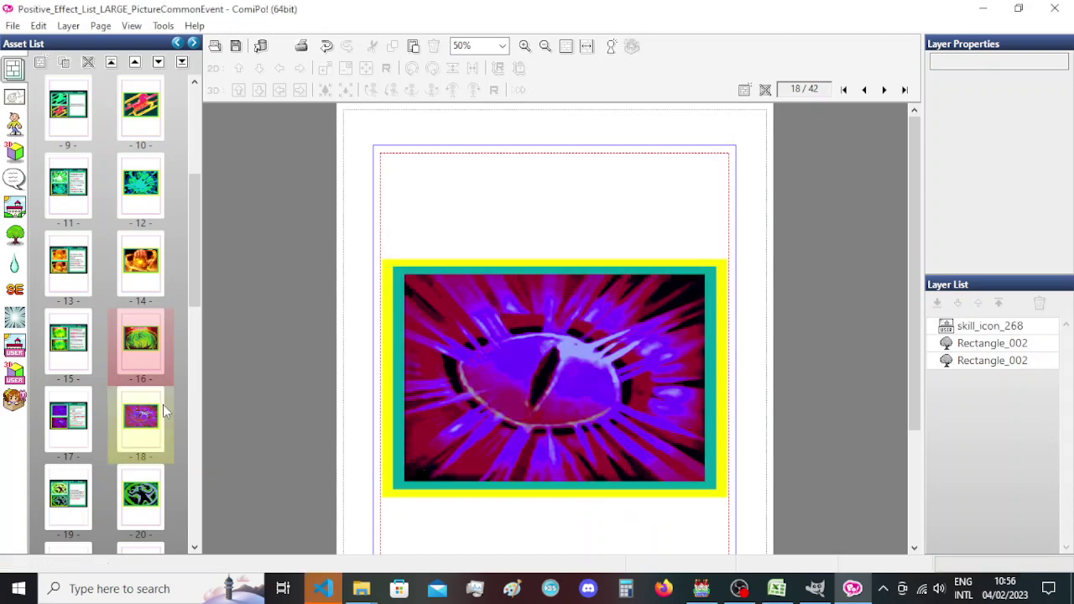
Switch to Visual Studio Code, look through the enemyOnePositiveEffect list in Enemy 1.js, and return to the comic pages.
scroll(163, 405, down, 2)
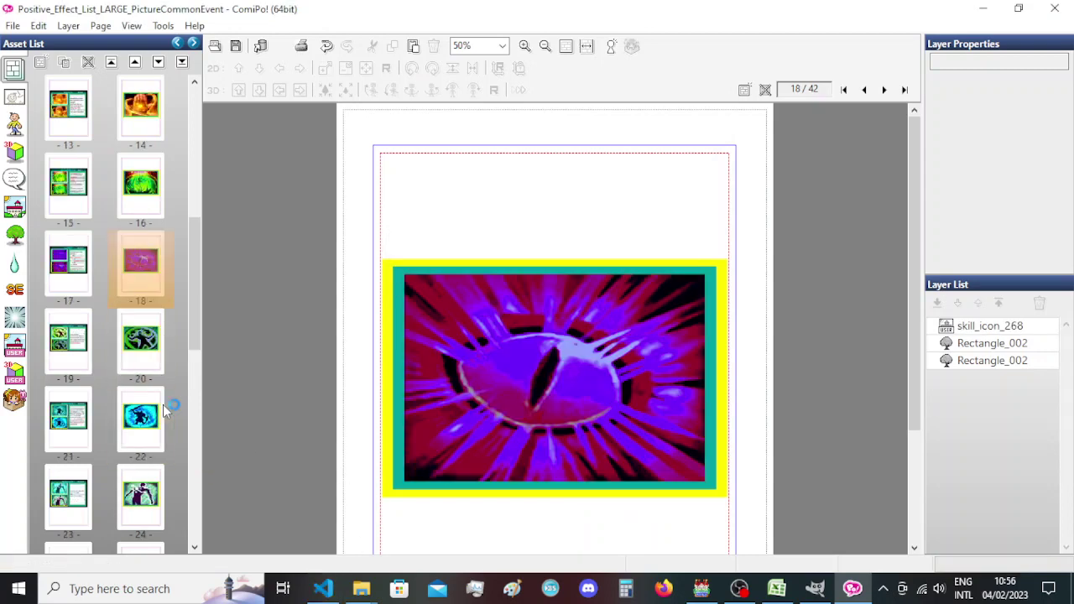
click(322, 589)
scroll(344, 252, up, 2)
scroll(352, 223, up, 8)
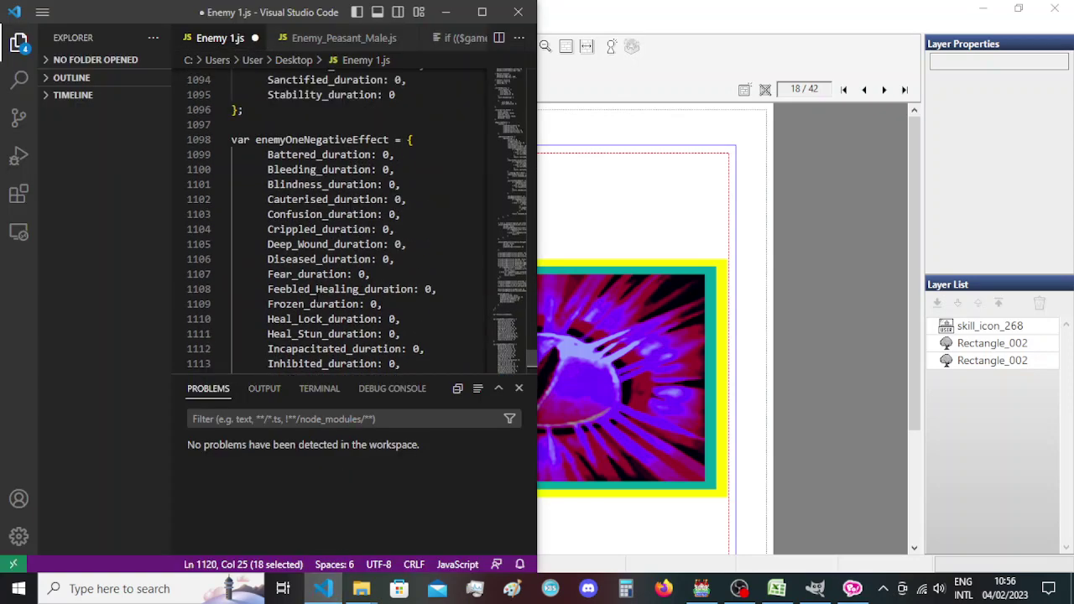
scroll(319, 301, down, 1)
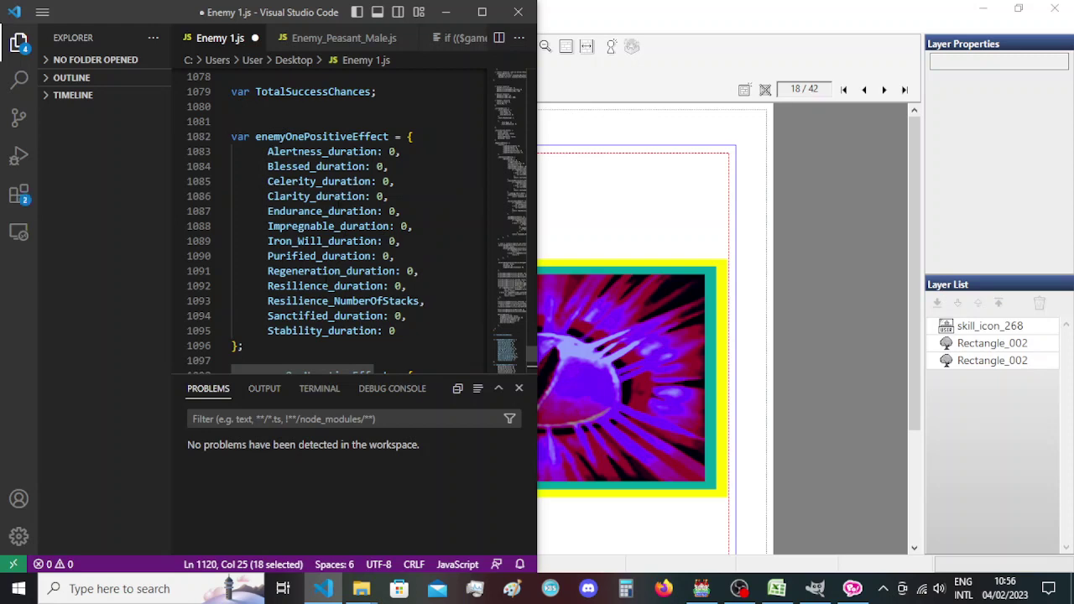
click(518, 12)
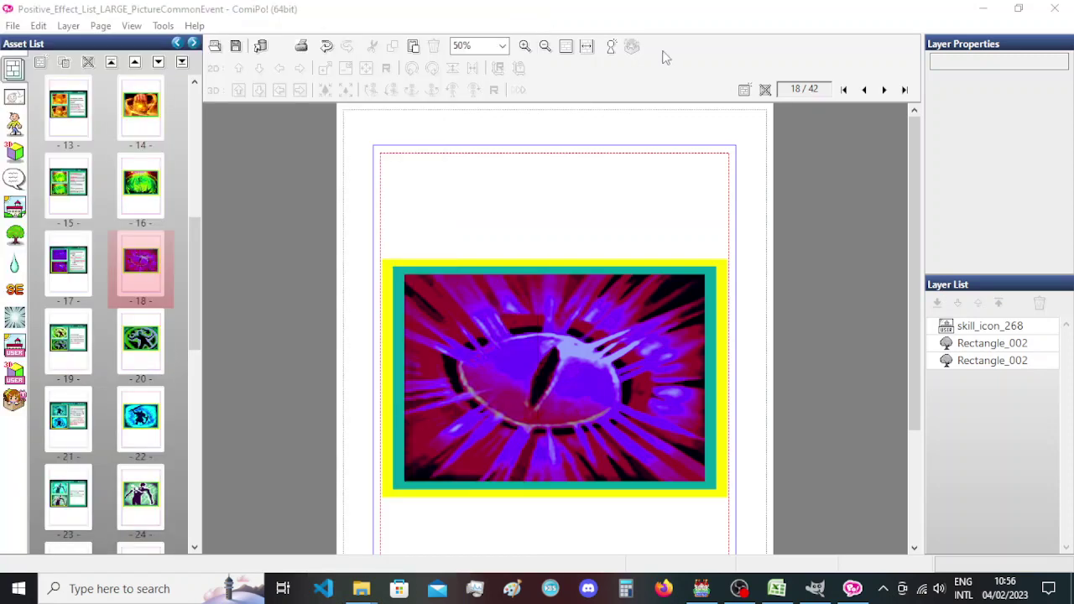
Check the effect title on page 17 and export page 18 with the purple eye as a PNG named Positive_Effect_Clarity_LARGE.
click(71, 348)
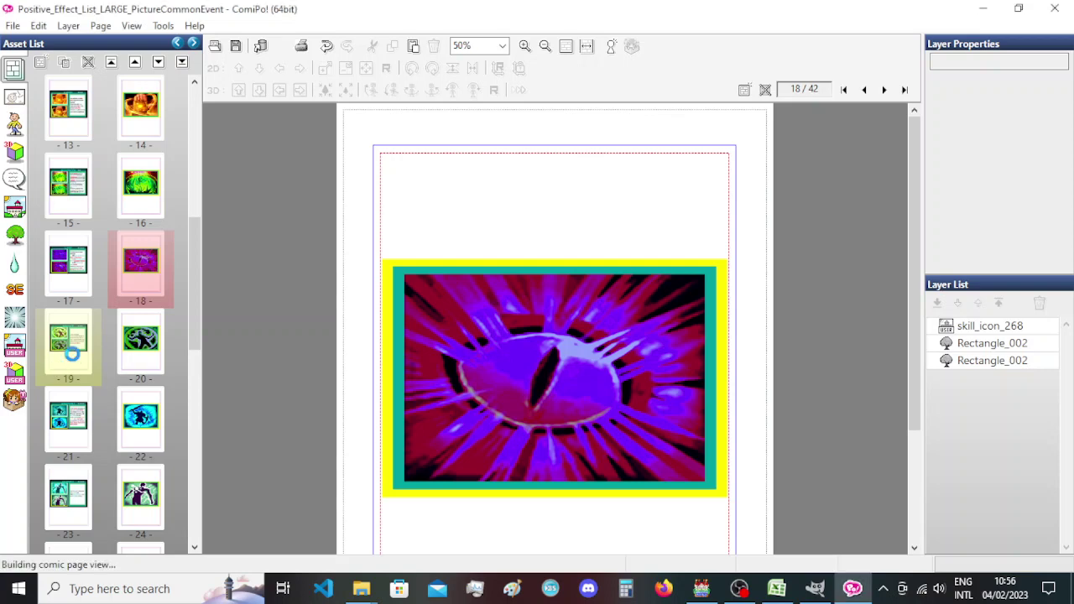
click(70, 275)
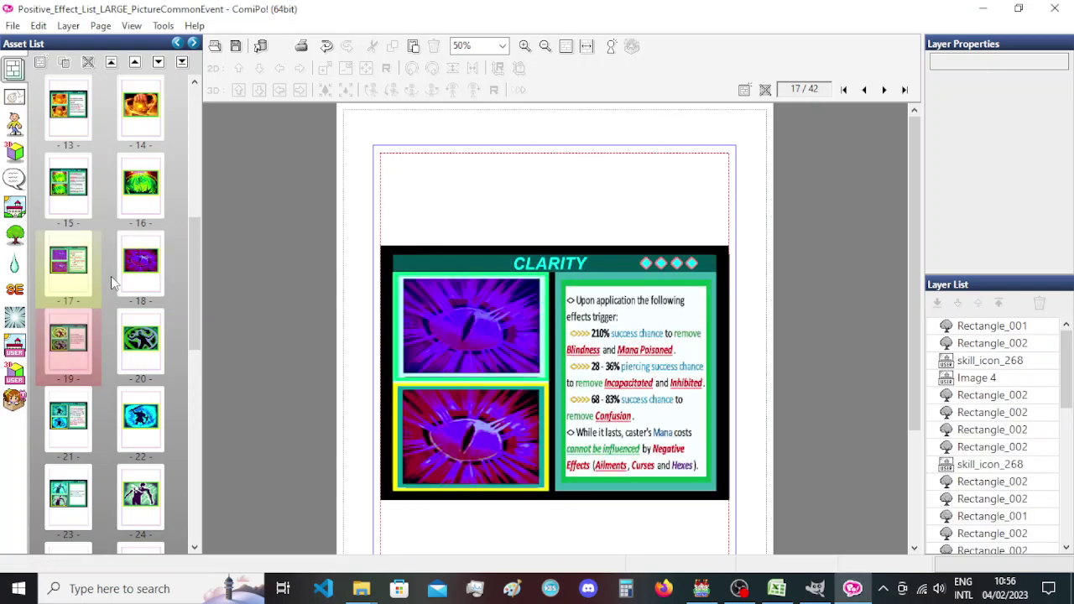
click(120, 279)
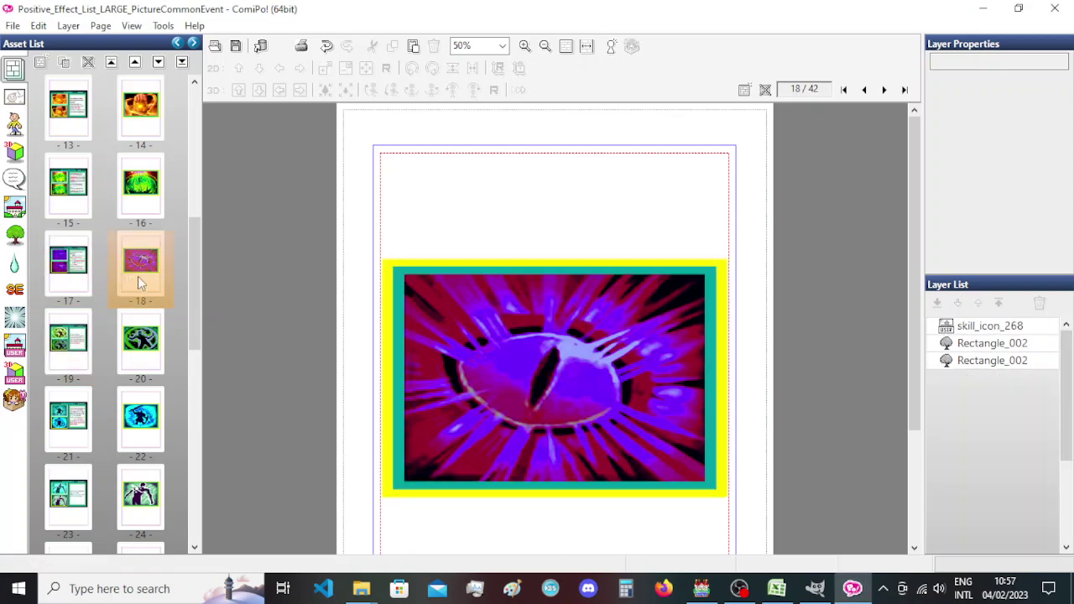
key(ctrl+e)
drag(493, 335, 527, 336)
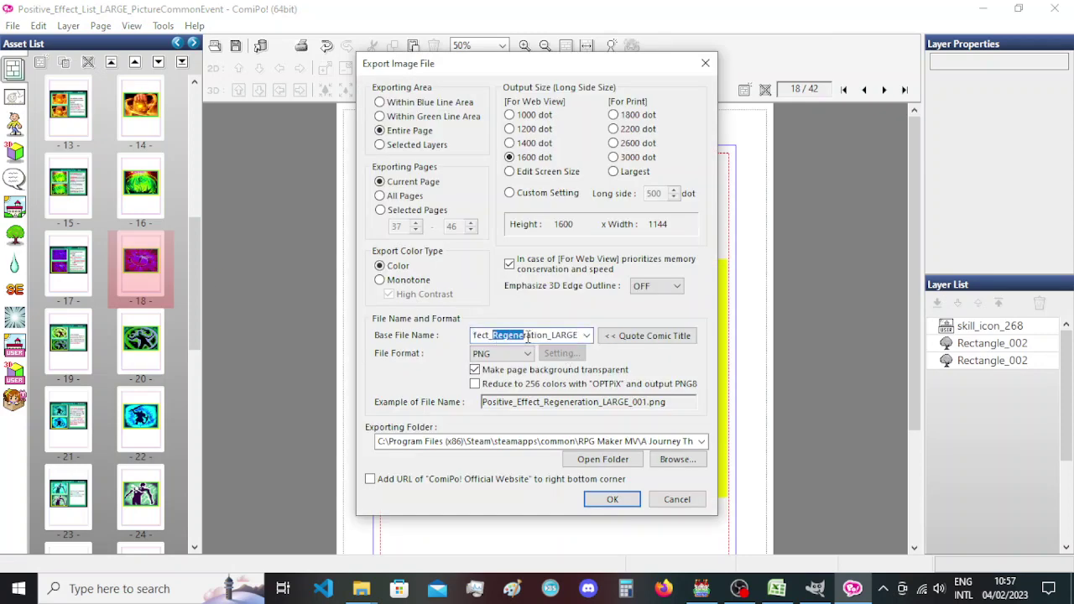
text(Clarity)
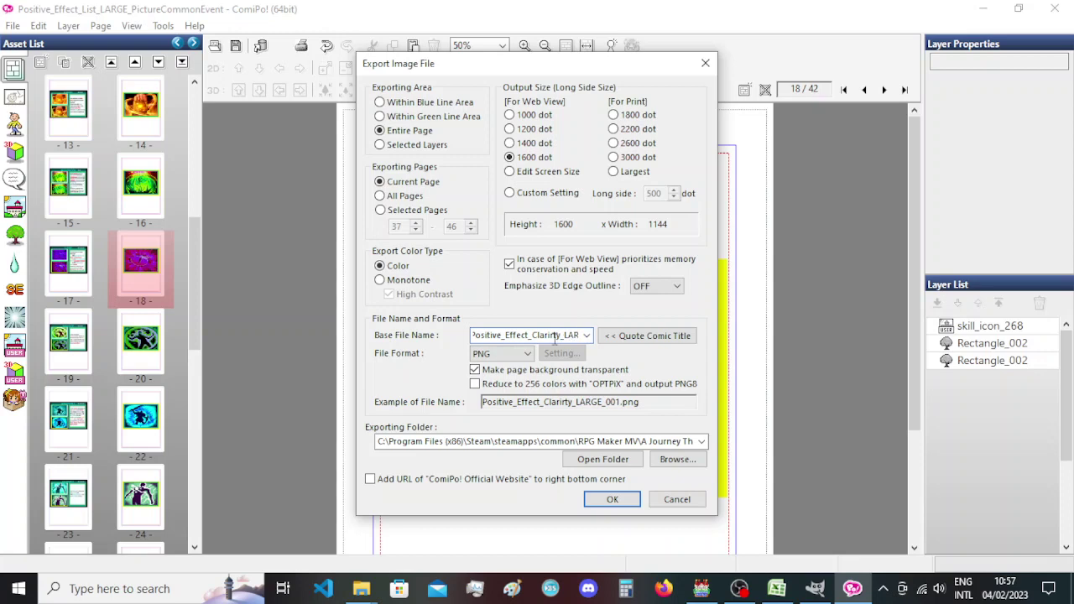
click(615, 501)
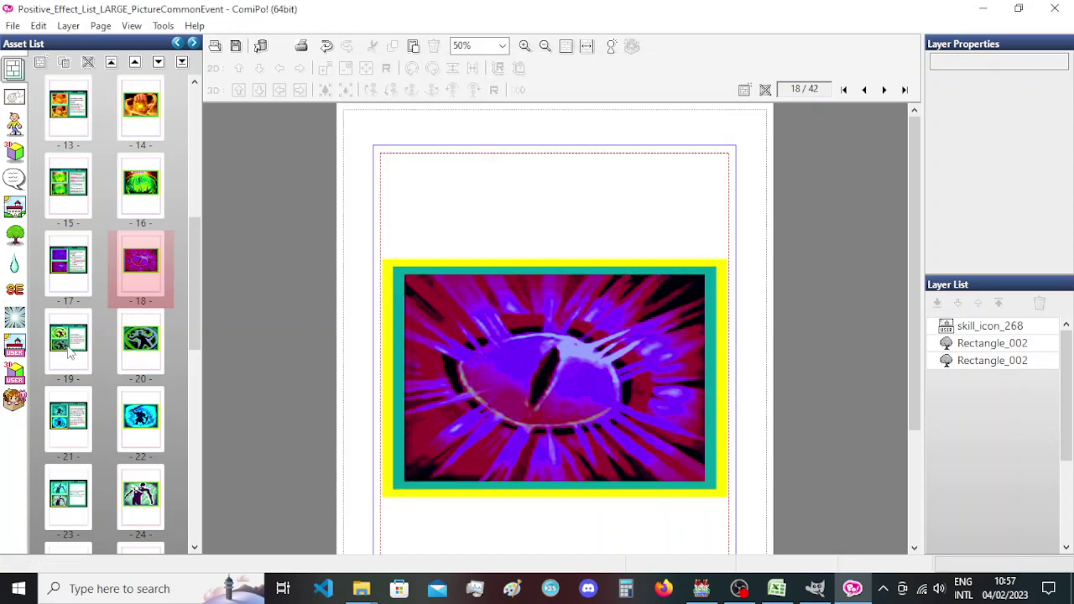
Export page 20 with the green and black figure as a PNG with the base file name Positive_Effect_Resilience_LARGE.
click(140, 340)
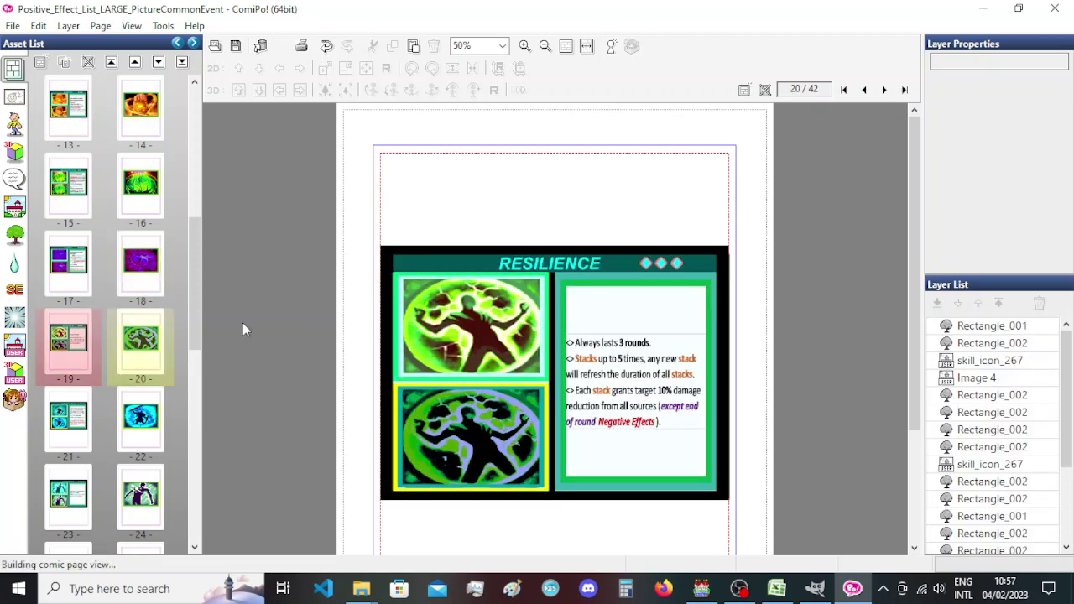
key(ctrl+e)
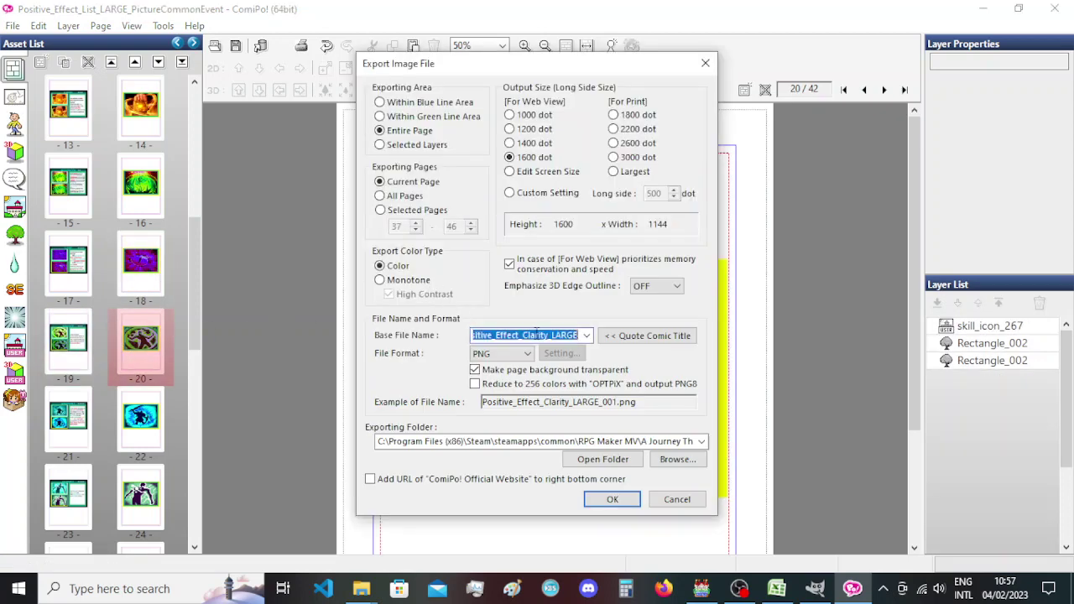
drag(523, 334, 547, 335)
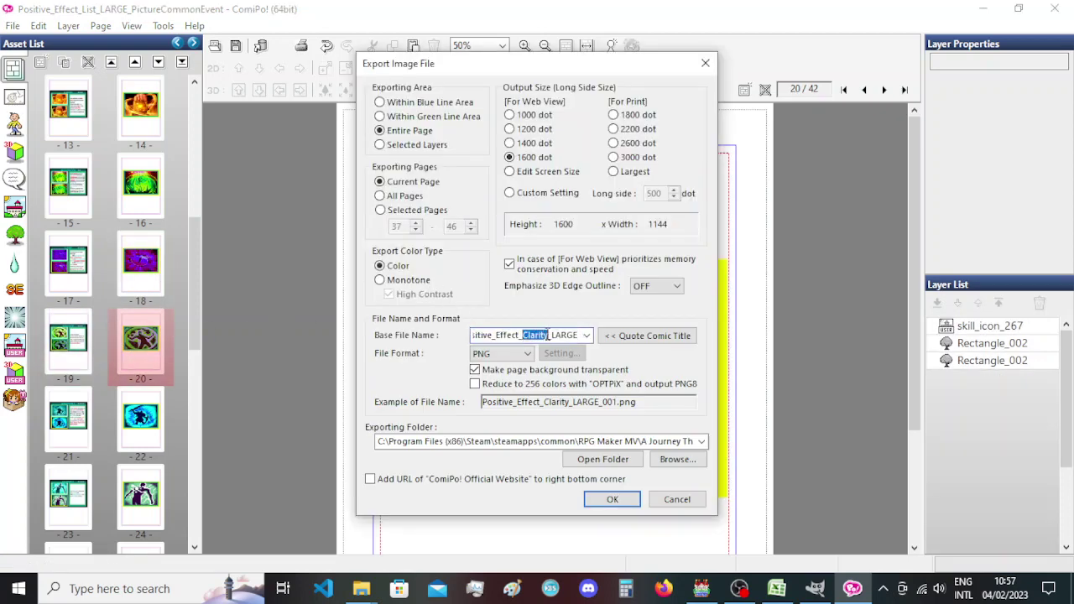
text(Resilie)
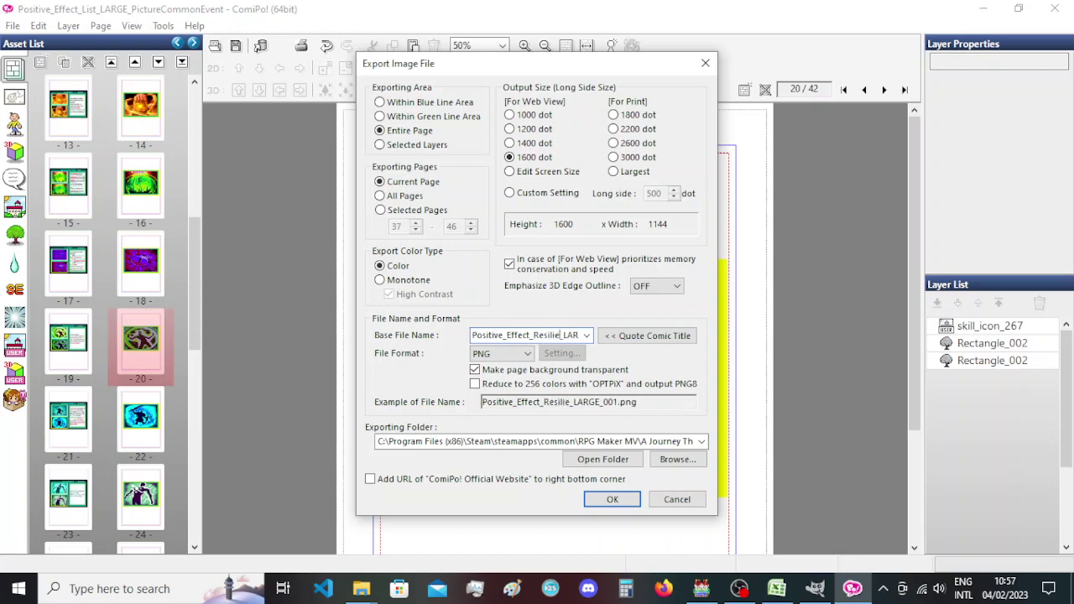
text(nce)
click(613, 500)
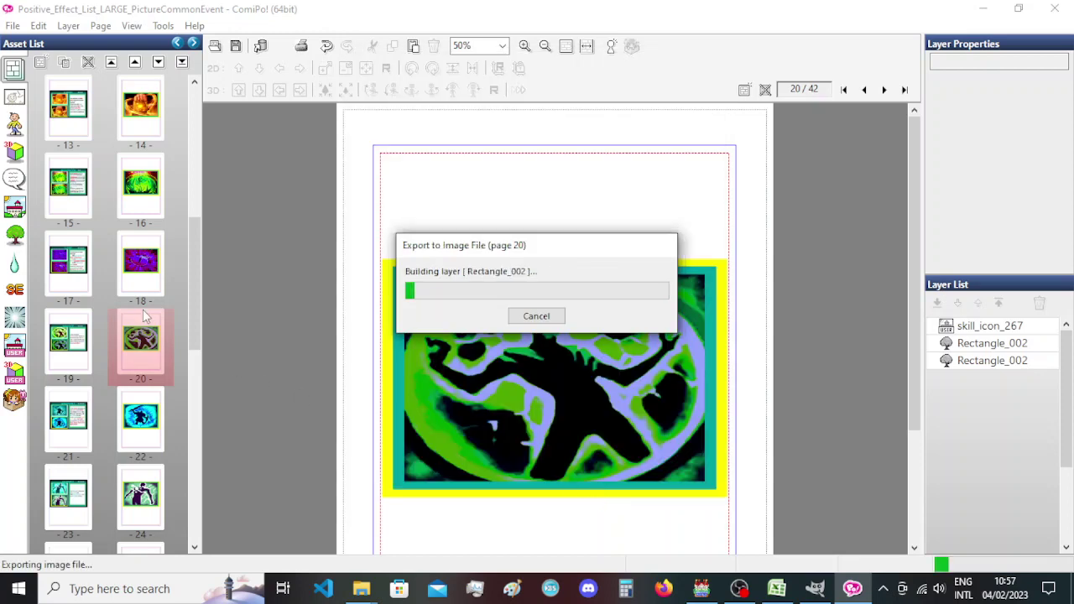
Check the effect title on page 21 and export page 22 with the blue figure as a PNG named Positive_Effect_Impregnable_LARGE.
click(116, 347)
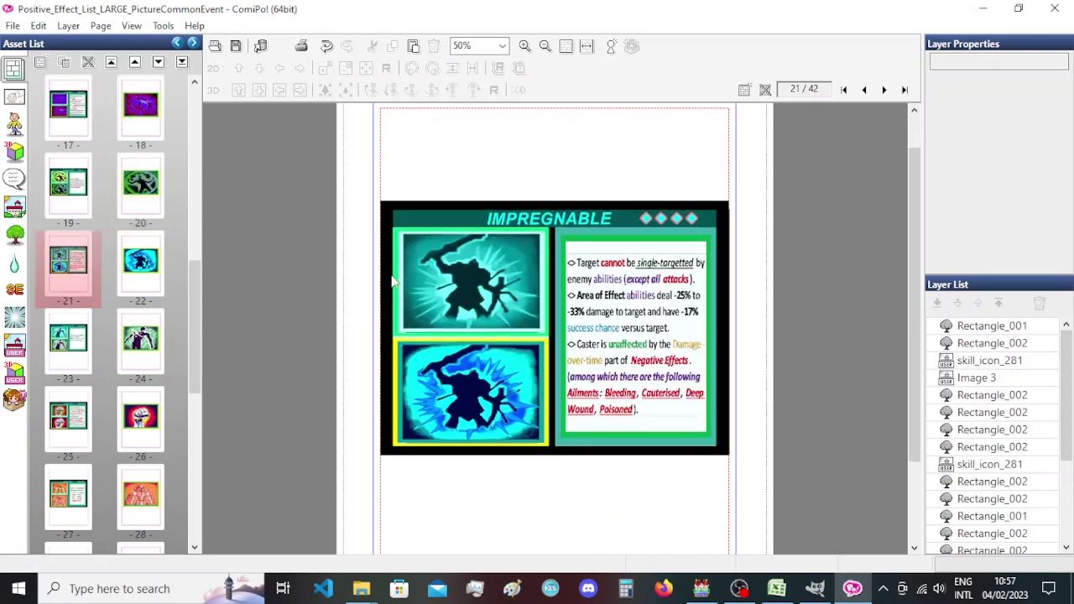
click(140, 261)
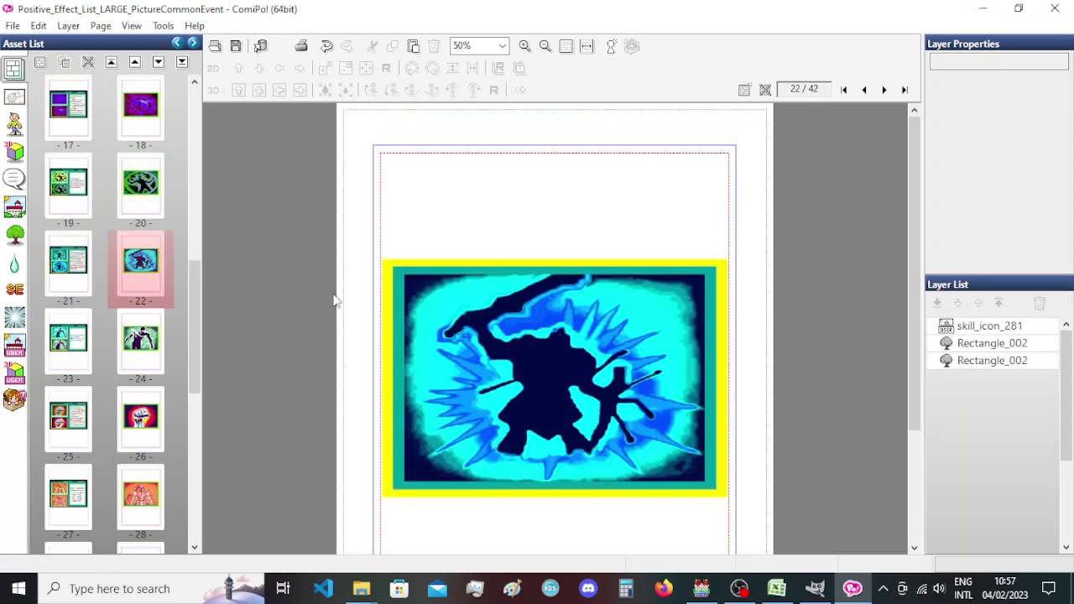
key(ctrl+e)
double_click(499, 335)
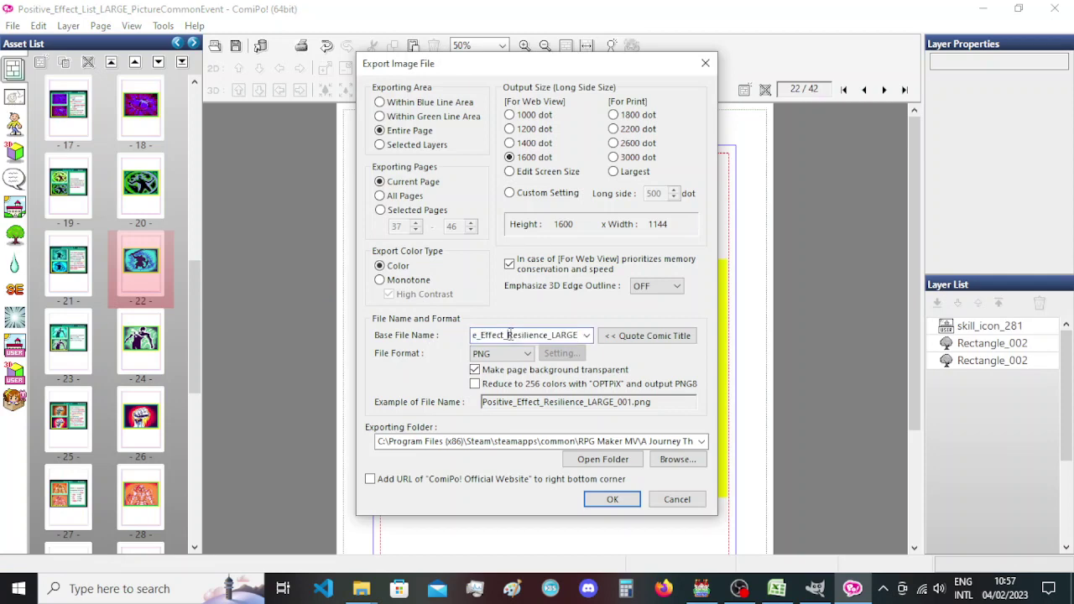
drag(507, 335, 551, 334)
text(Impregnable)
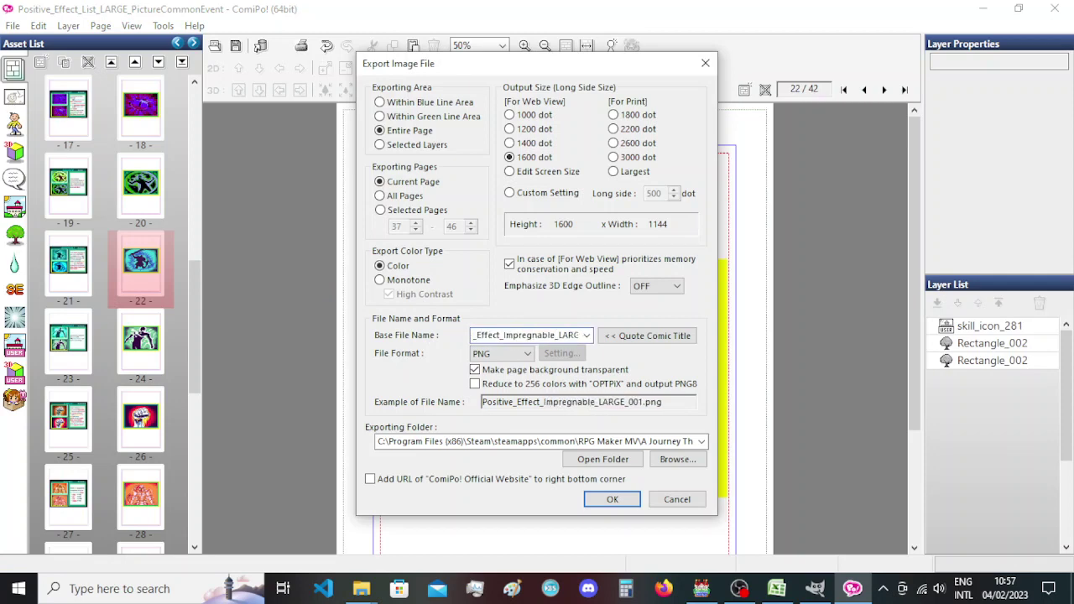
key(Return)
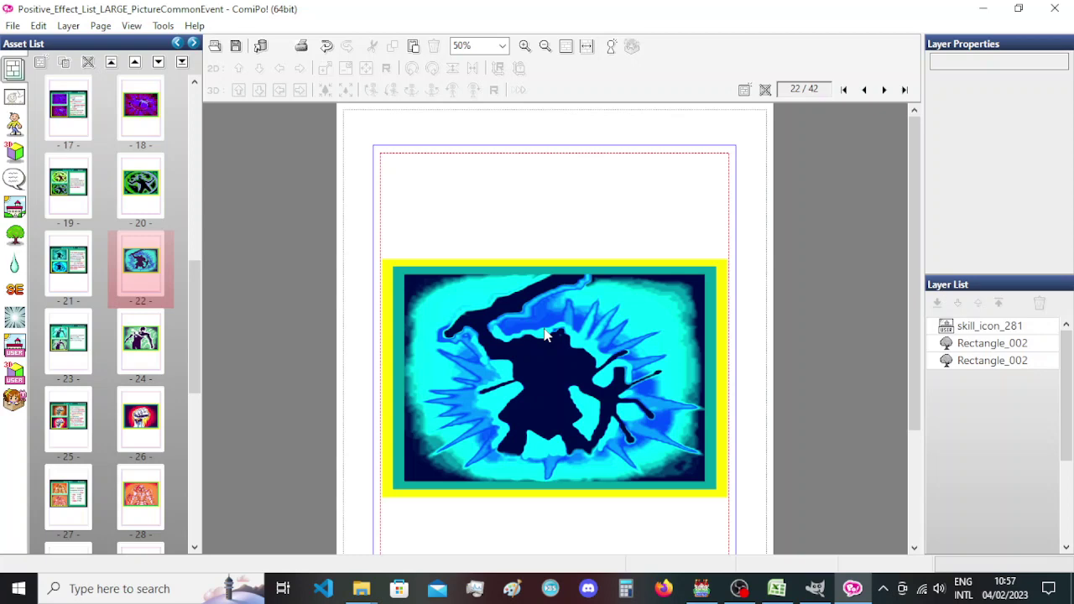
Export page 24 with the dark figure on green as a PNG with the base file name Positive_Effect_Endurance_LARGE.
click(126, 344)
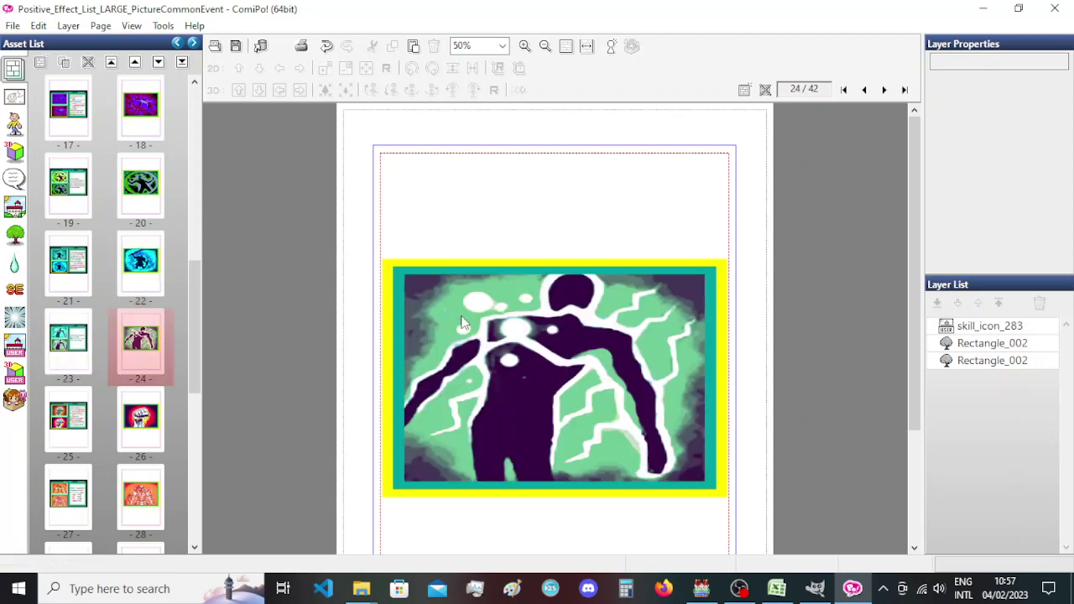
click(141, 351)
key(ctrl+e)
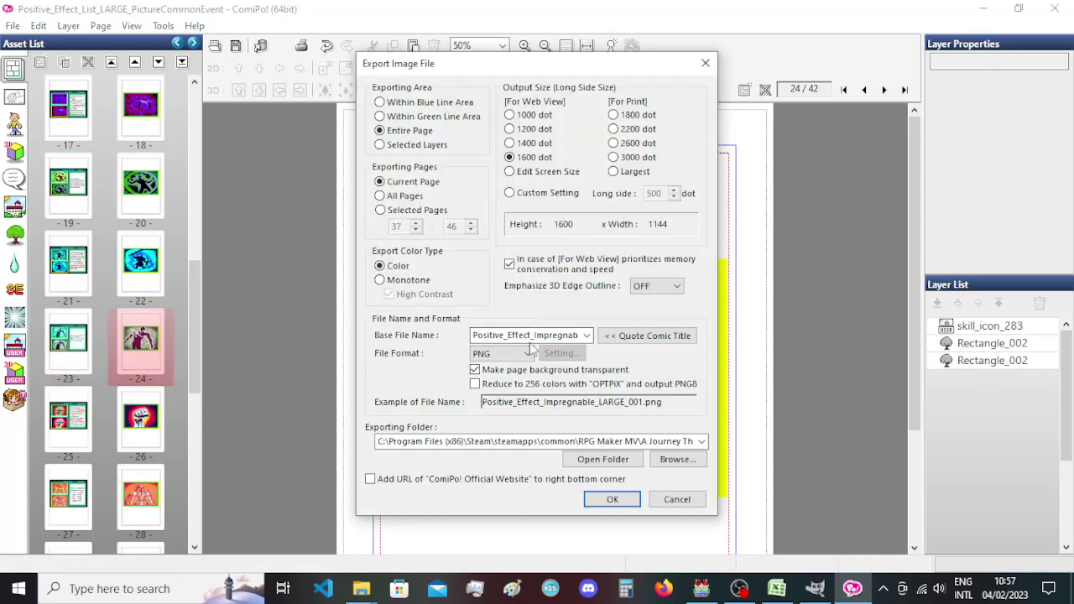
double_click(508, 337)
drag(497, 336, 538, 338)
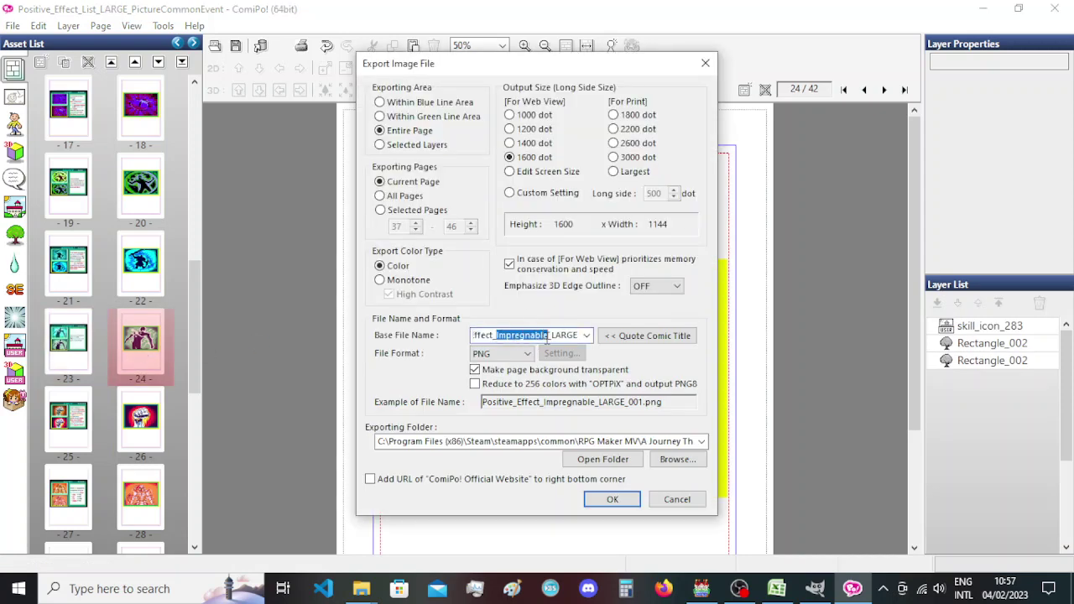
text(Endr)
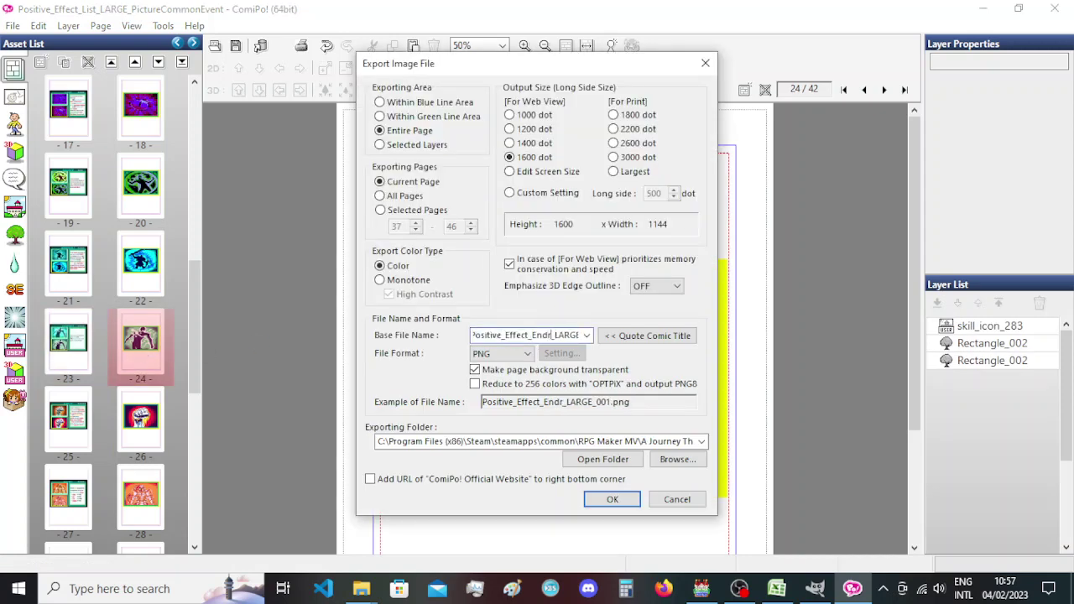
key(BackSpace)
text(ur)
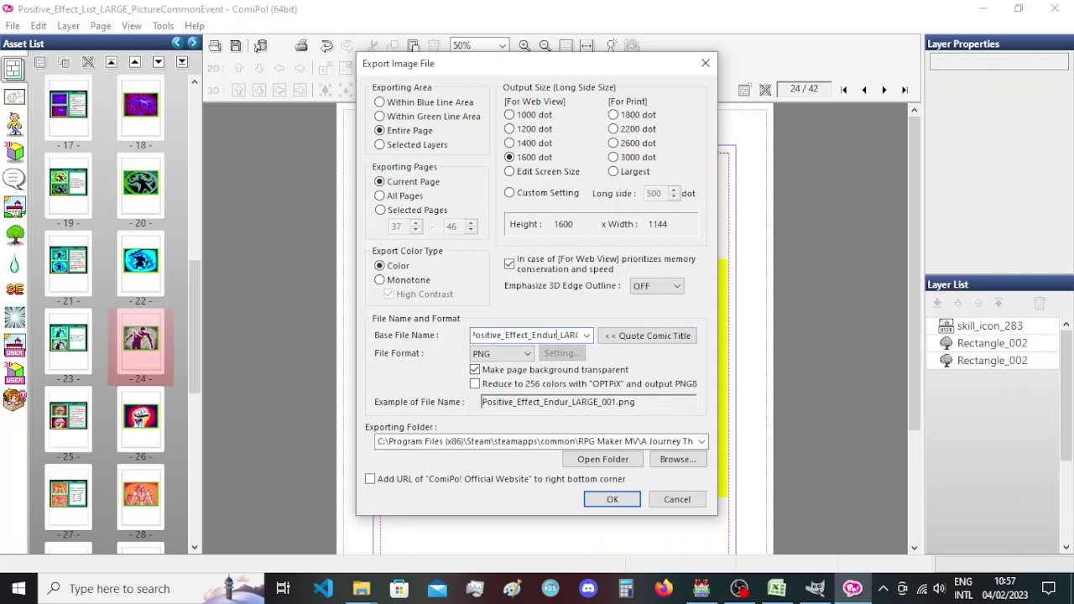
text(ance)
key(Return)
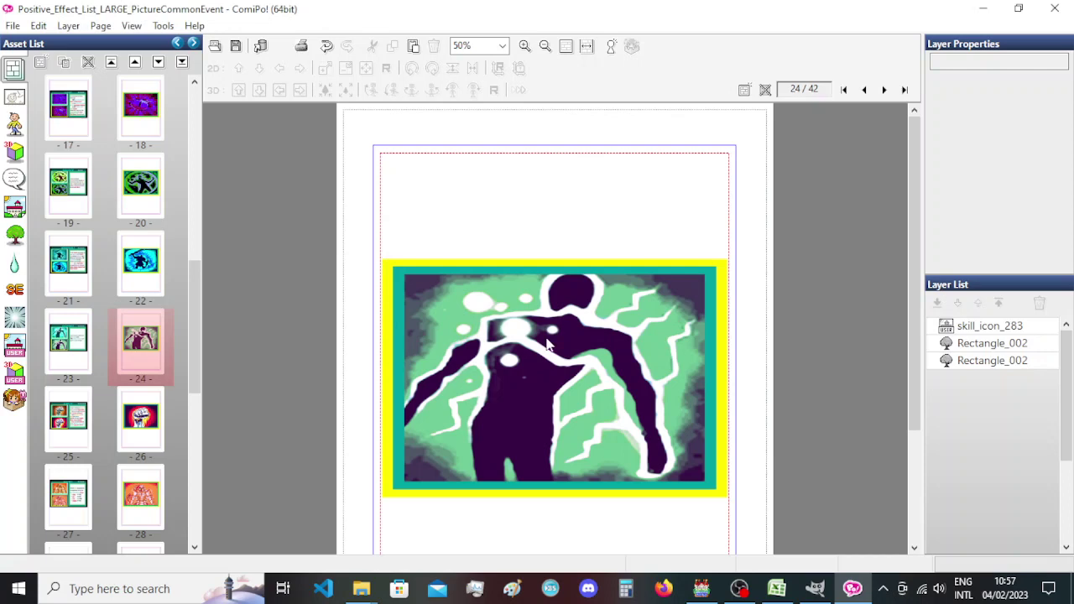
Check the effect title on page 25 and open page 26 with the clenched fist.
scroll(134, 348, down, 4)
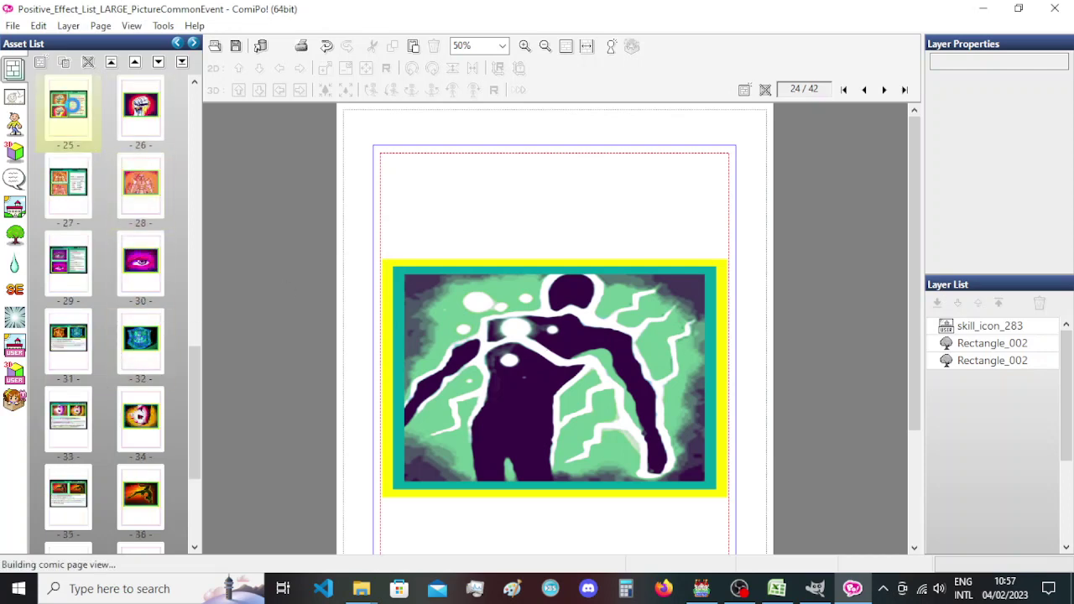
click(73, 111)
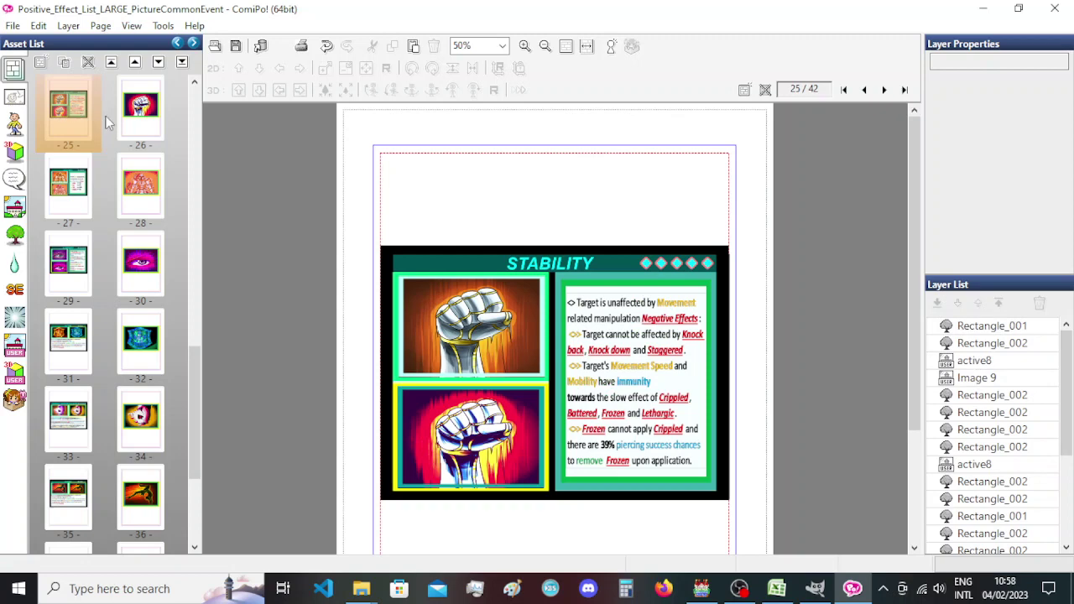
click(140, 105)
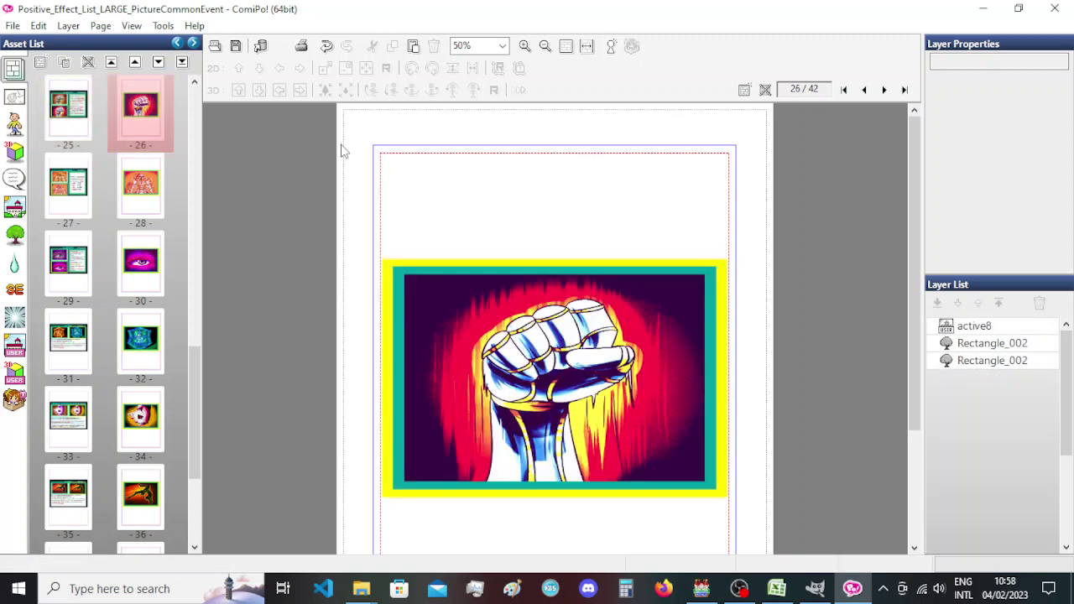
key(ctrl+e)
double_click(547, 335)
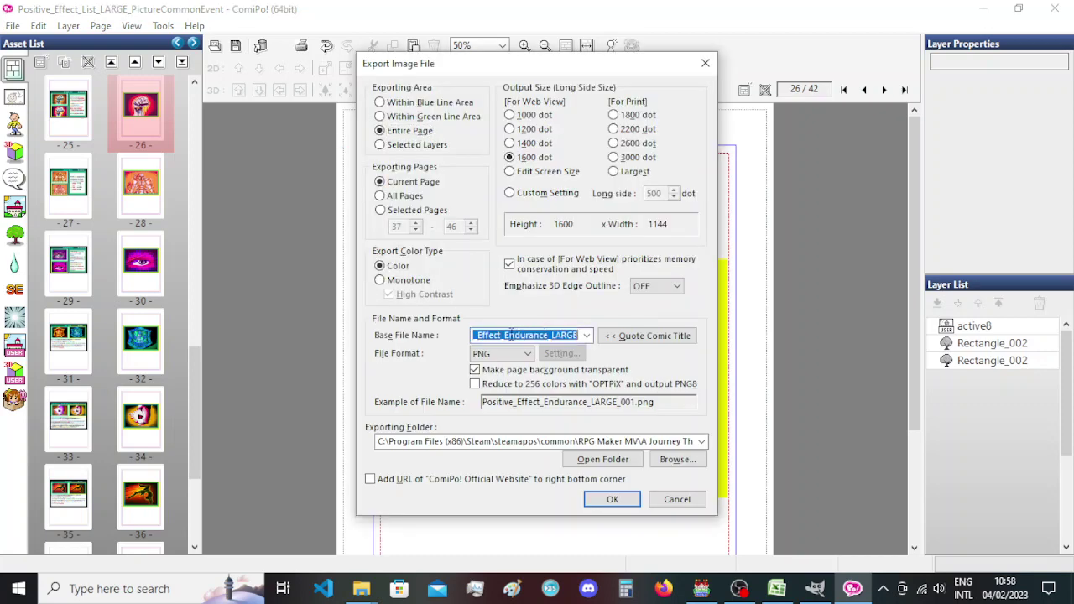
drag(504, 336, 541, 339)
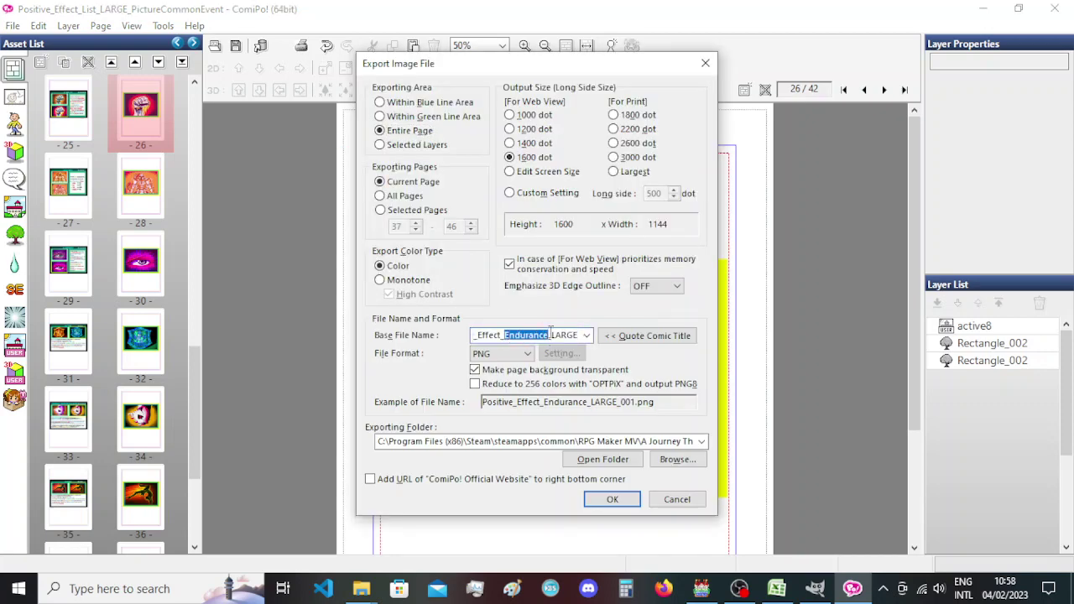
key(Return)
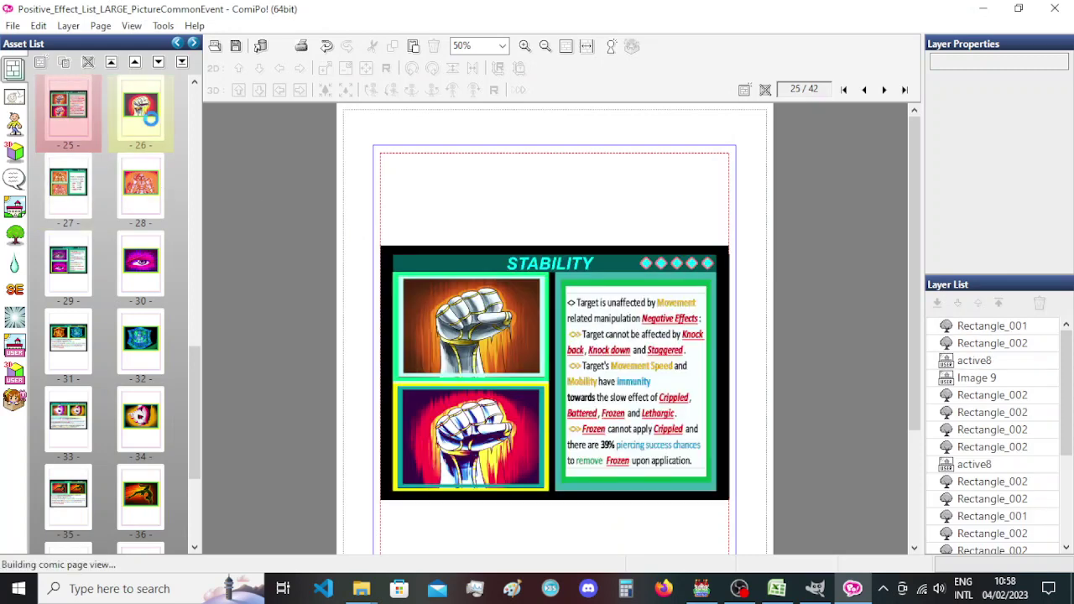
Export page 26 with the clenched fist as a PNG with the base file name Positive_Effect_Stability_LARGE.
key(ctrl+e)
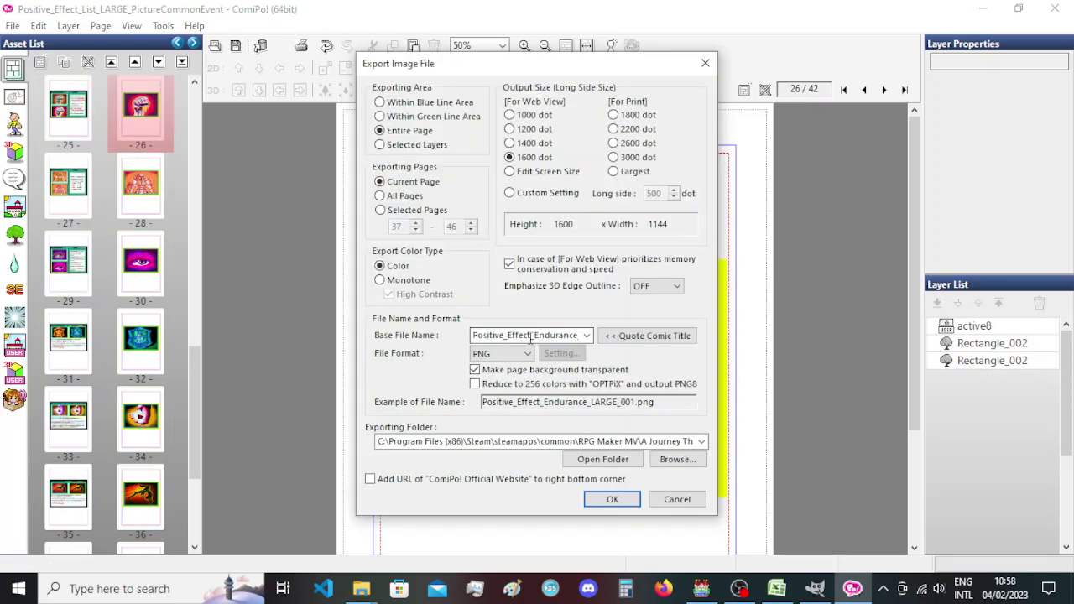
double_click(529, 336)
drag(506, 335, 546, 335)
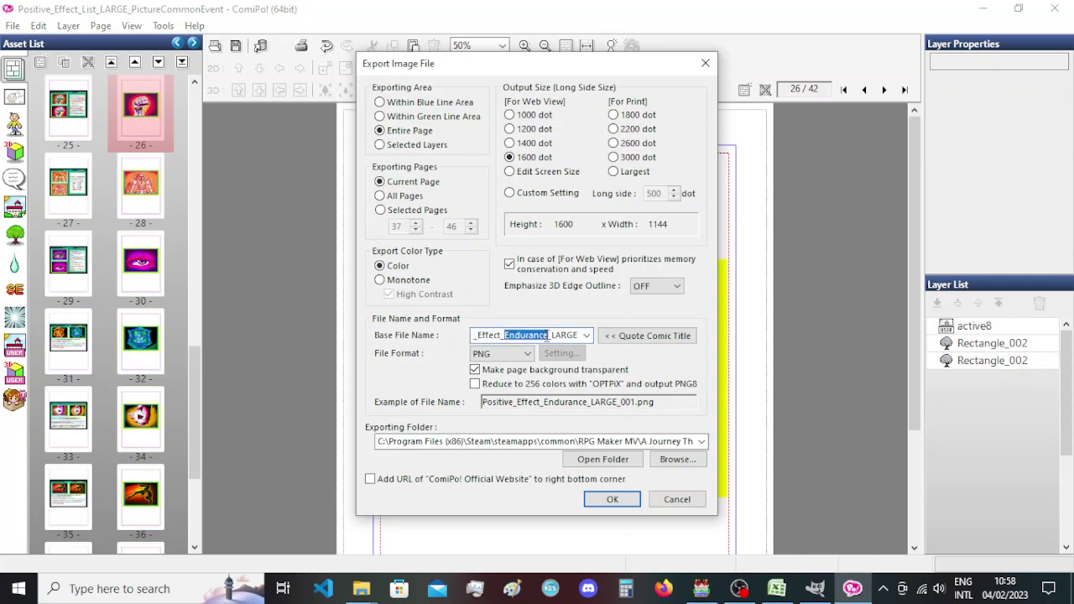
text(Stability)
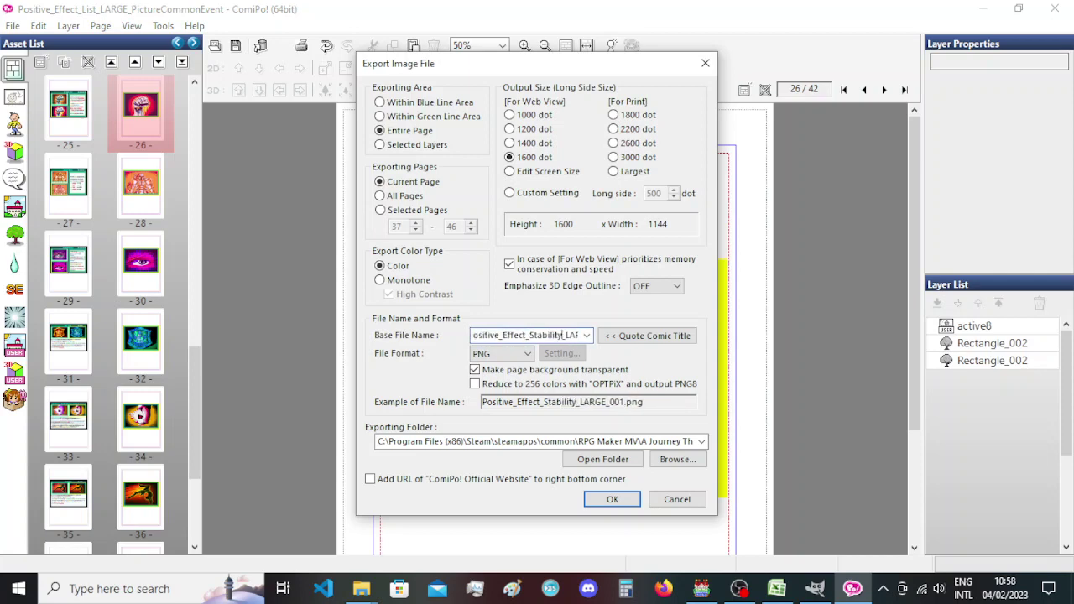
click(612, 499)
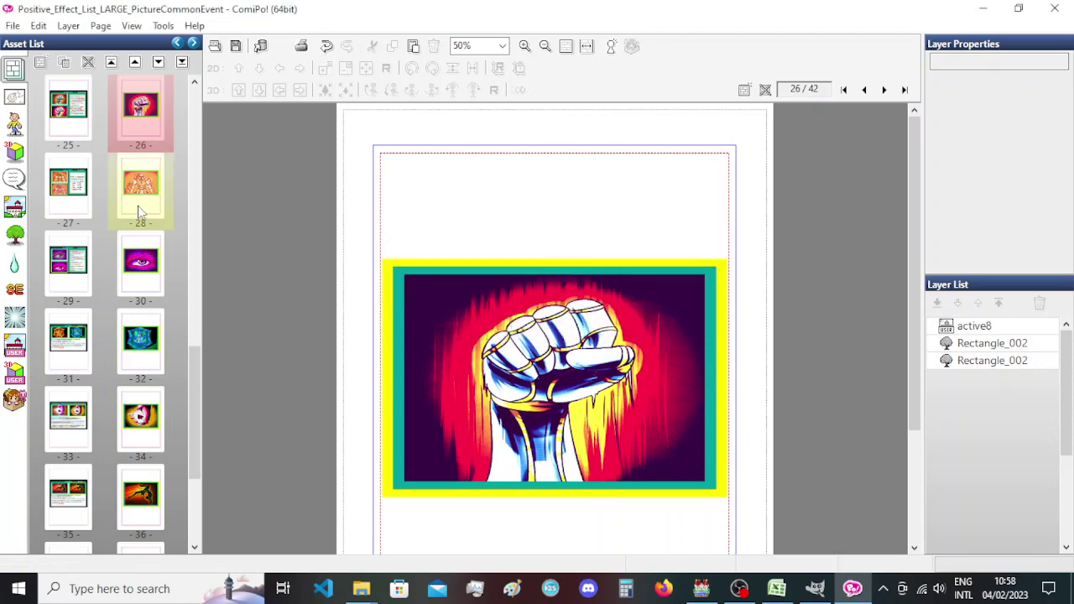
Export page 28 with the orange armoured figure as a PNG with the base file name Positive_Effect_Iron_Will_LARGE.
scroll(147, 231, up, 1)
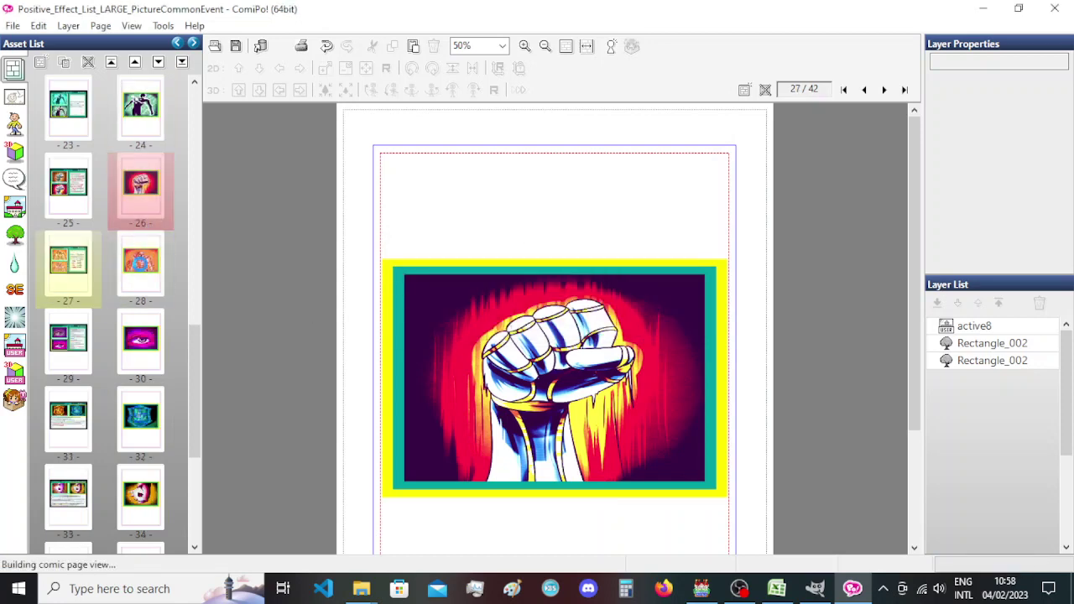
click(140, 262)
key(ctrl+e)
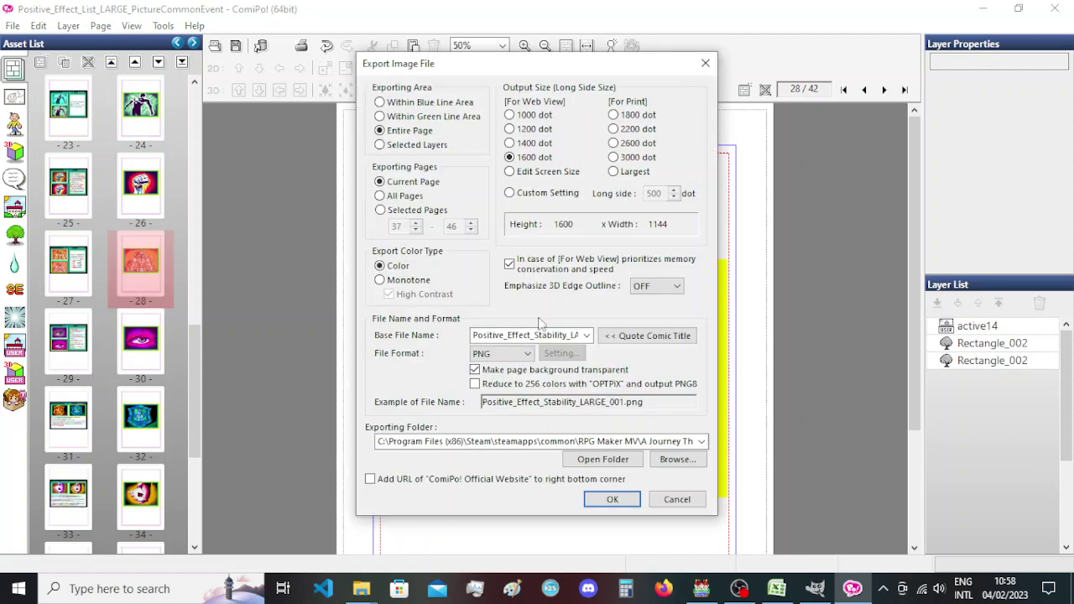
double_click(540, 334)
drag(516, 335, 522, 334)
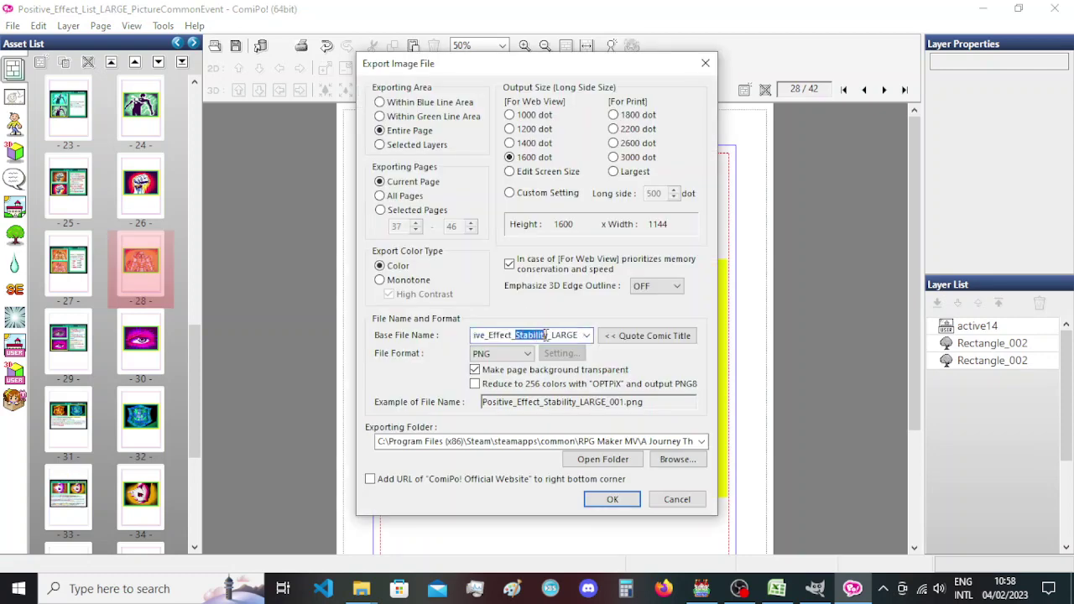
key(BackSpace)
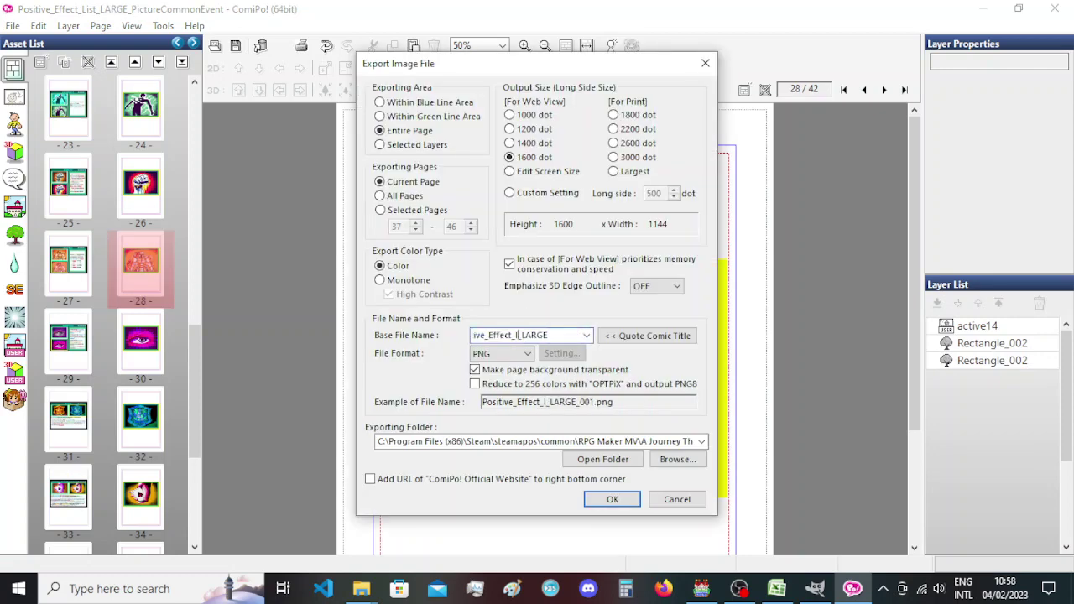
text(Iron_)
text(Will)
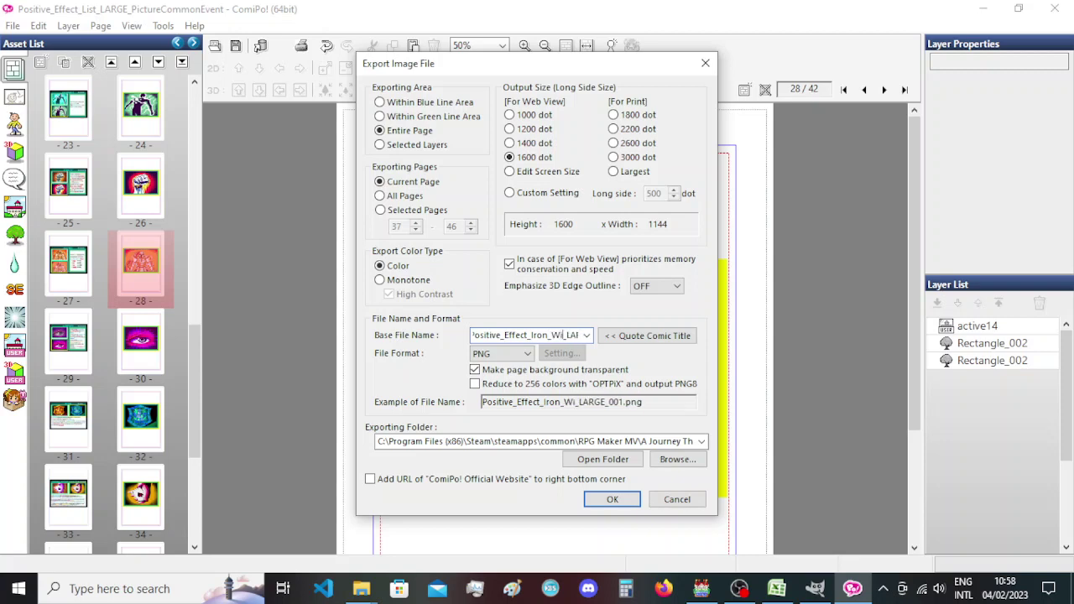
key(Return)
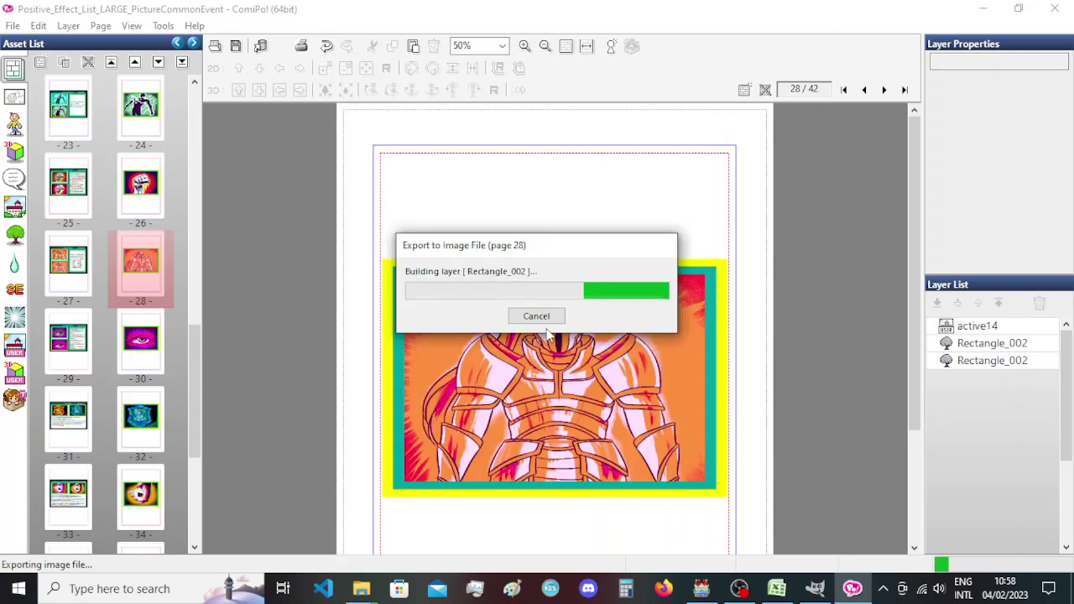
Check the effect title on page 29 and export page 30 with the pink eye as a PNG named Positive_Effect_Alertness_LARGE.
click(134, 353)
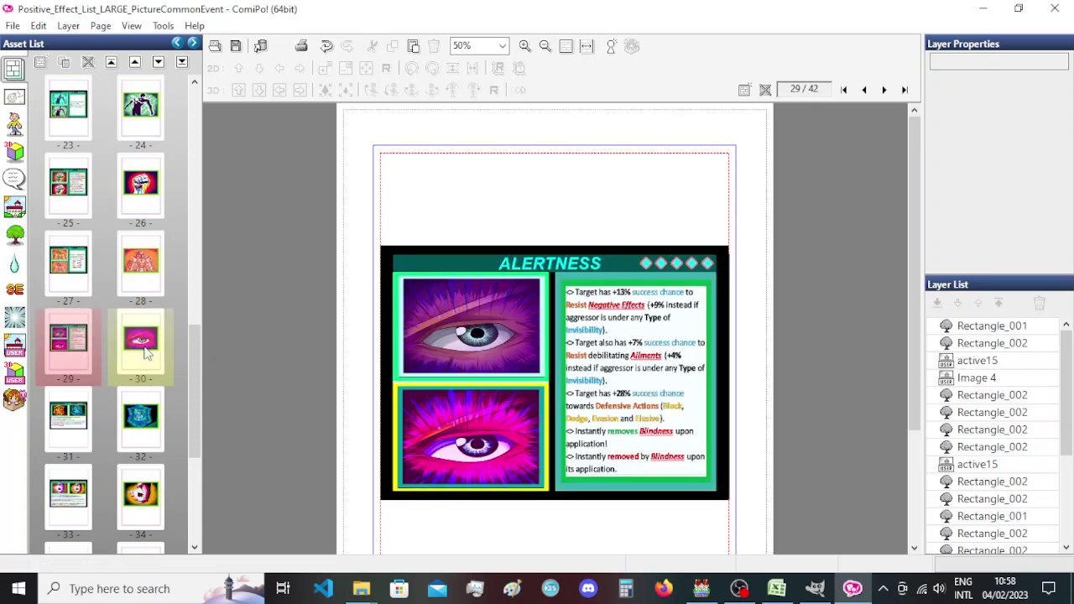
key(ctrl+e)
double_click(533, 336)
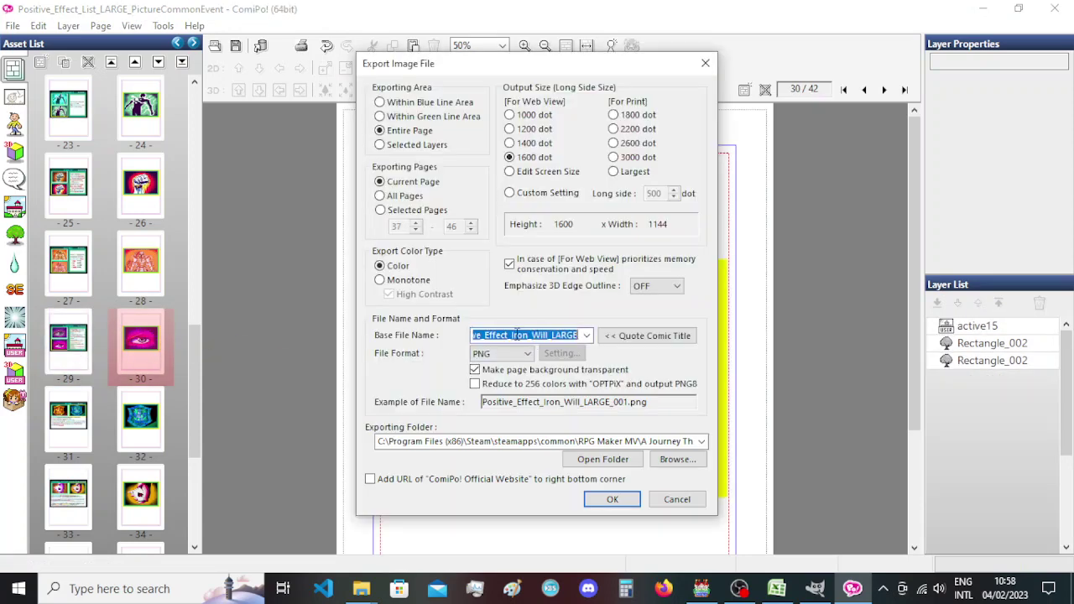
drag(513, 336, 519, 338)
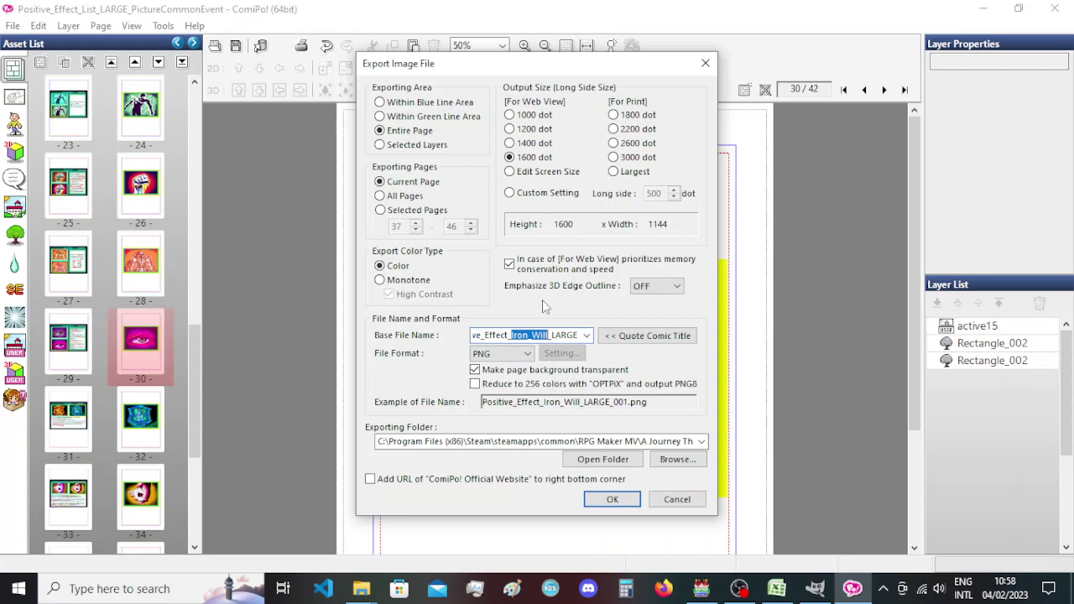
text(A)
text(wareness)
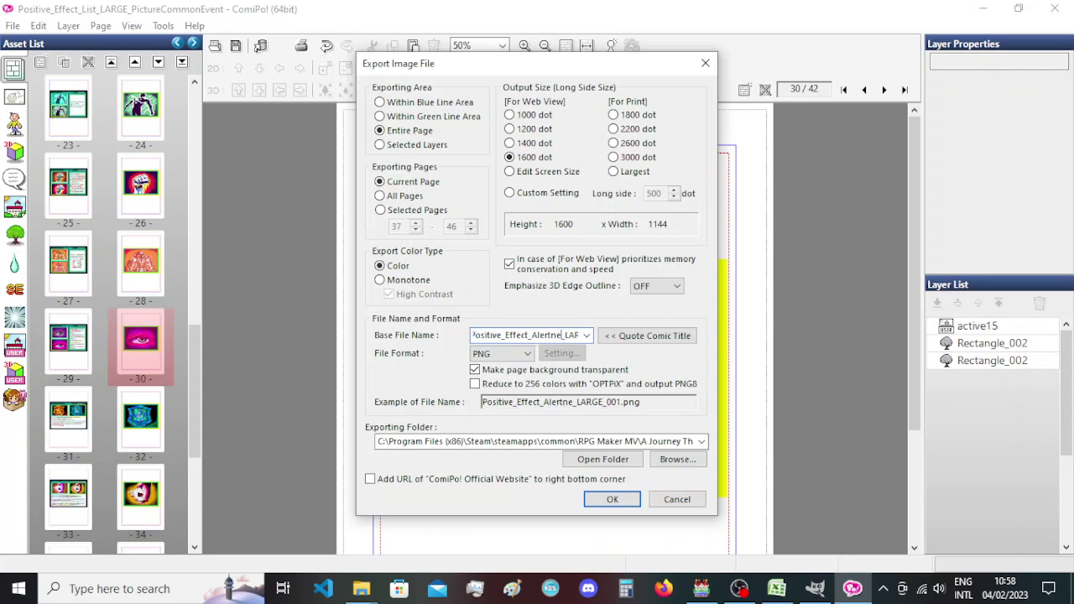
key(Return)
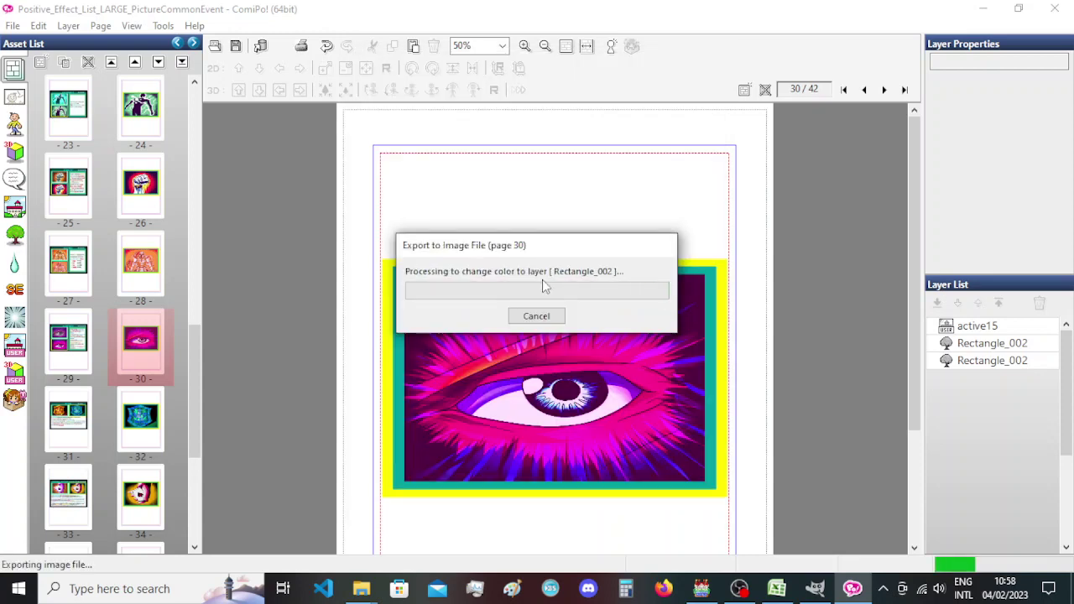
Check the effect title on page 31 and export page 32 with the blue shield as a PNG named Positive_Effect_Block_LARGE.
click(68, 416)
scroll(153, 356, down, 5)
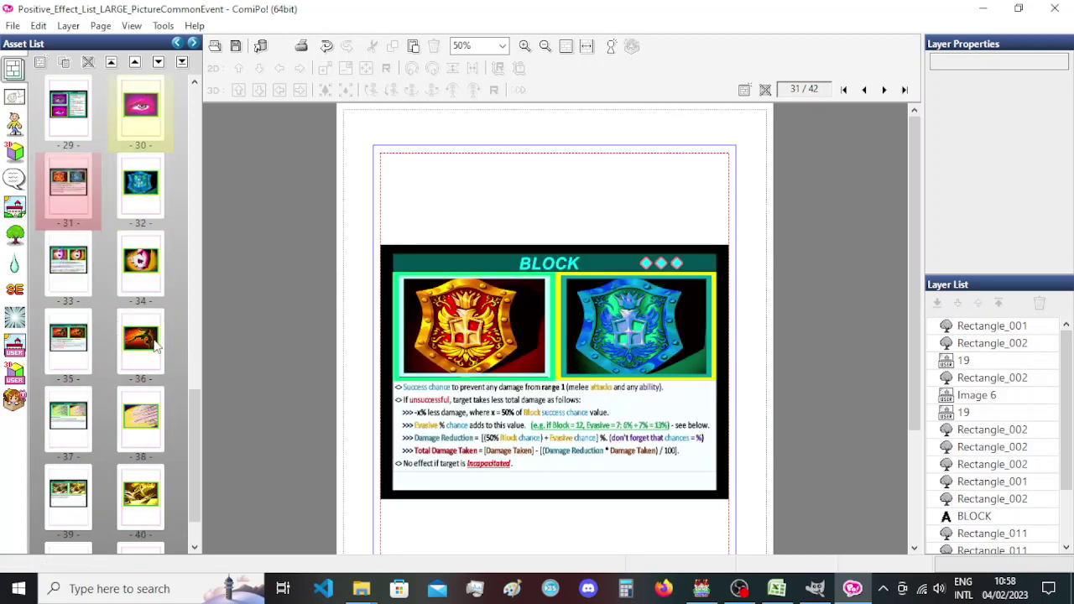
click(157, 131)
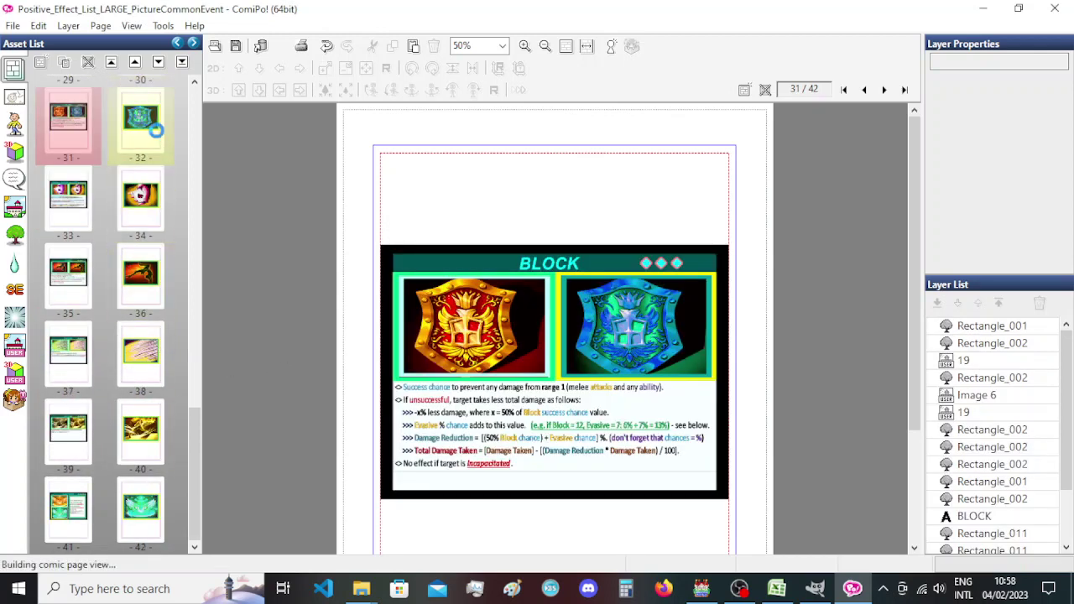
key(ctrl+e)
double_click(538, 334)
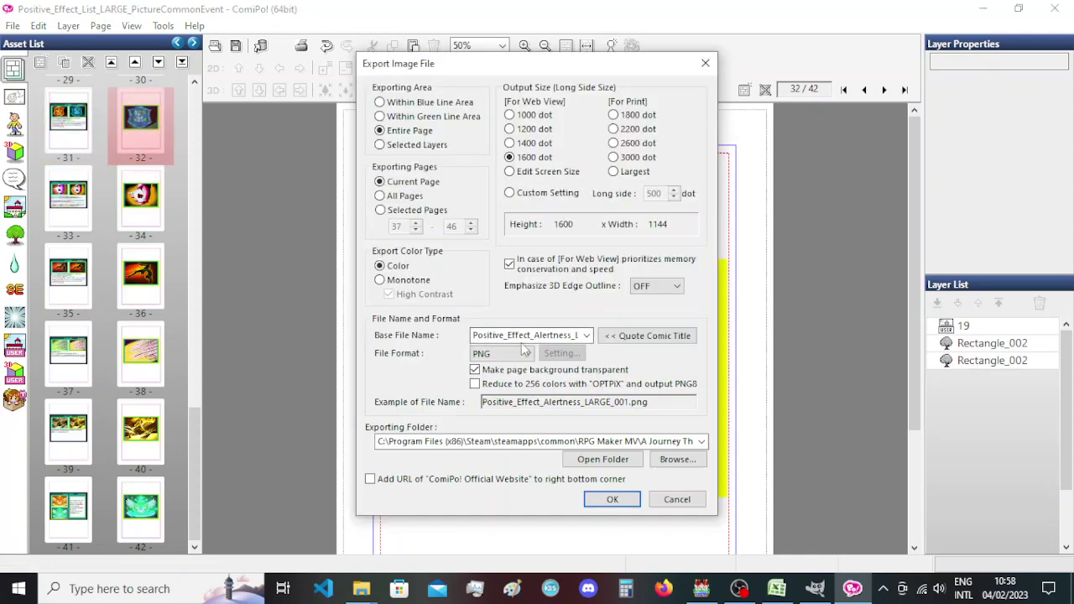
drag(511, 336, 549, 335)
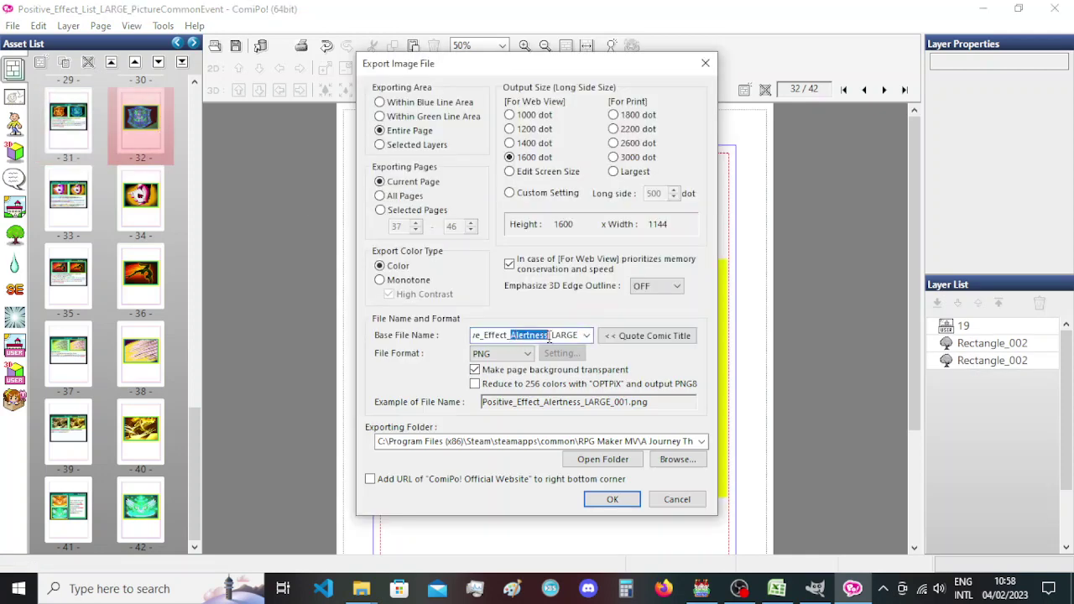
text(Block)
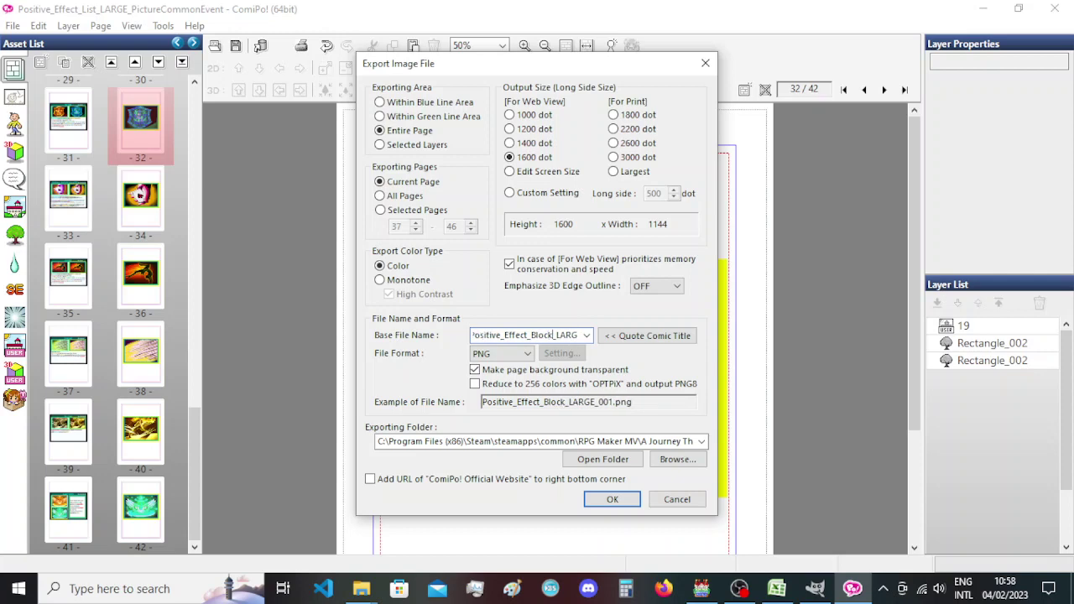
key(Return)
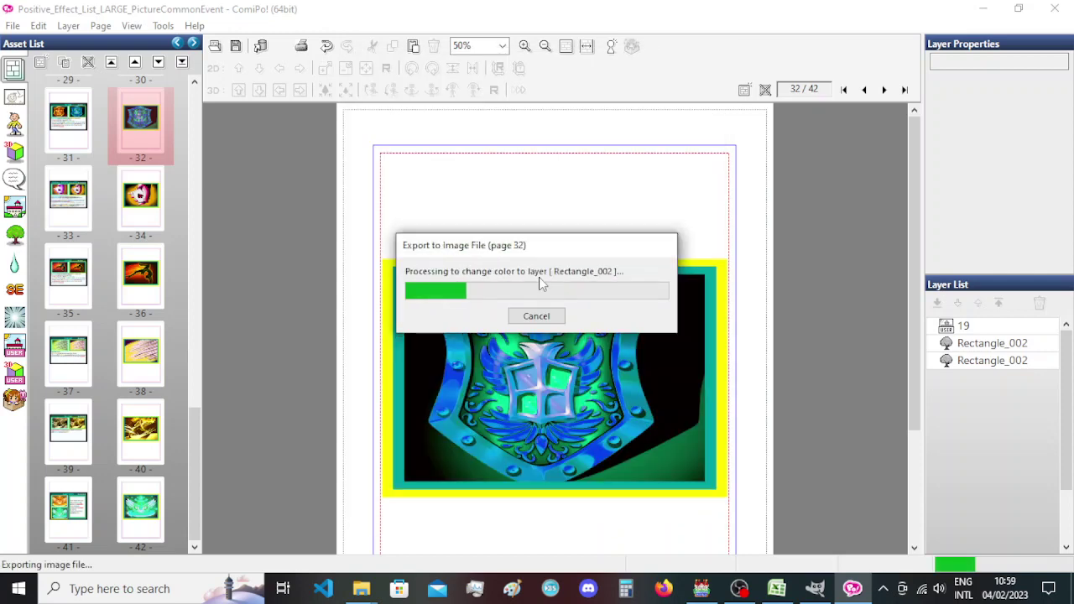
Check the effect titles on pages 33, 31 and 35, and export page 36 with the acrobat as a PNG named Positive_Effect_Dodge_LARGE.
click(57, 209)
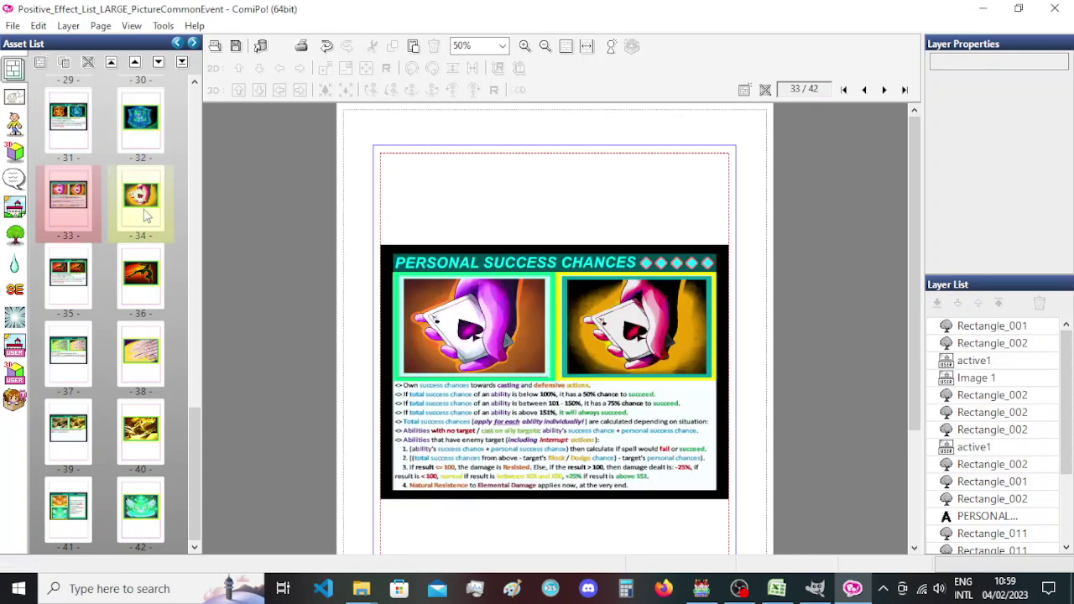
click(78, 130)
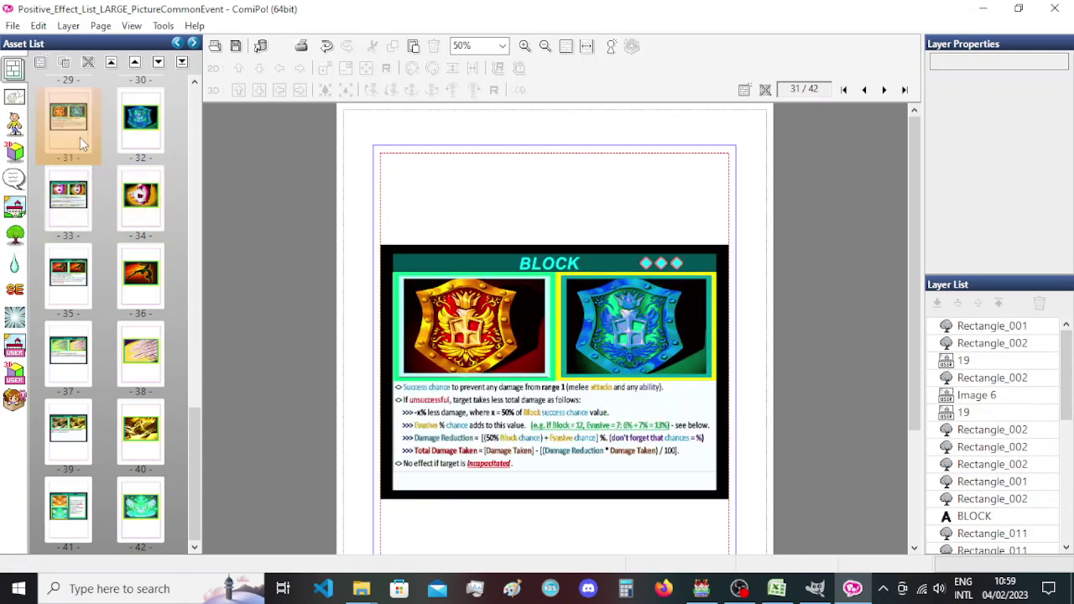
click(88, 272)
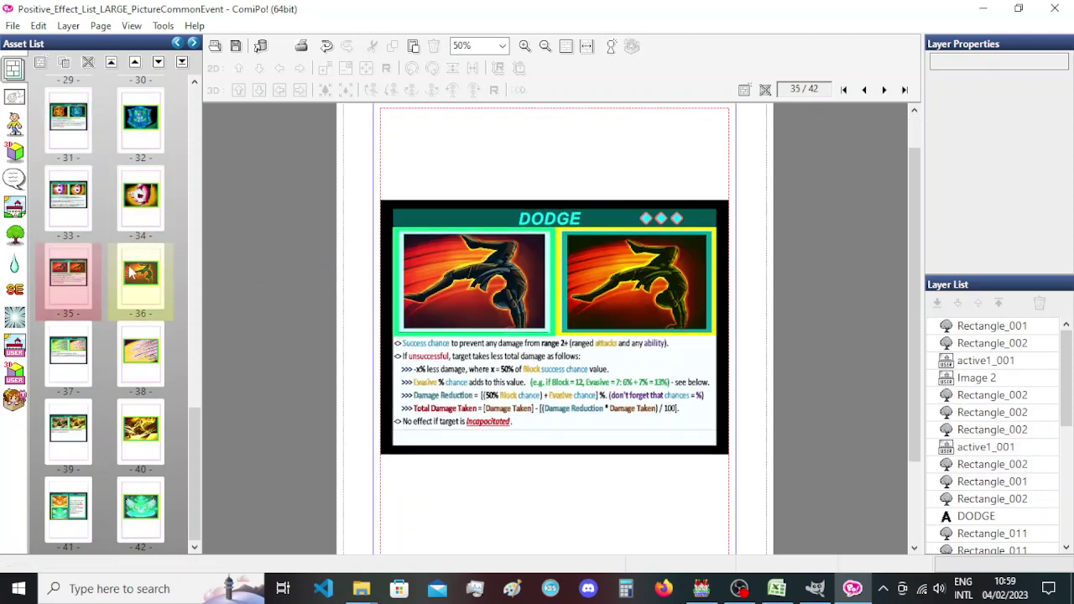
click(136, 276)
key(ctrl+e)
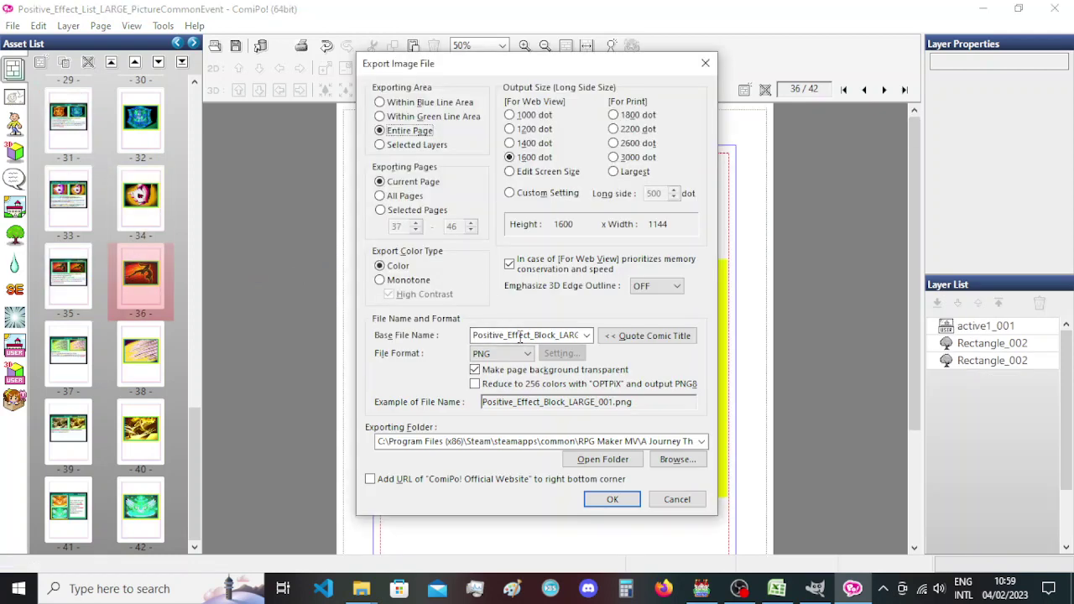
double_click(525, 336)
drag(525, 336, 547, 335)
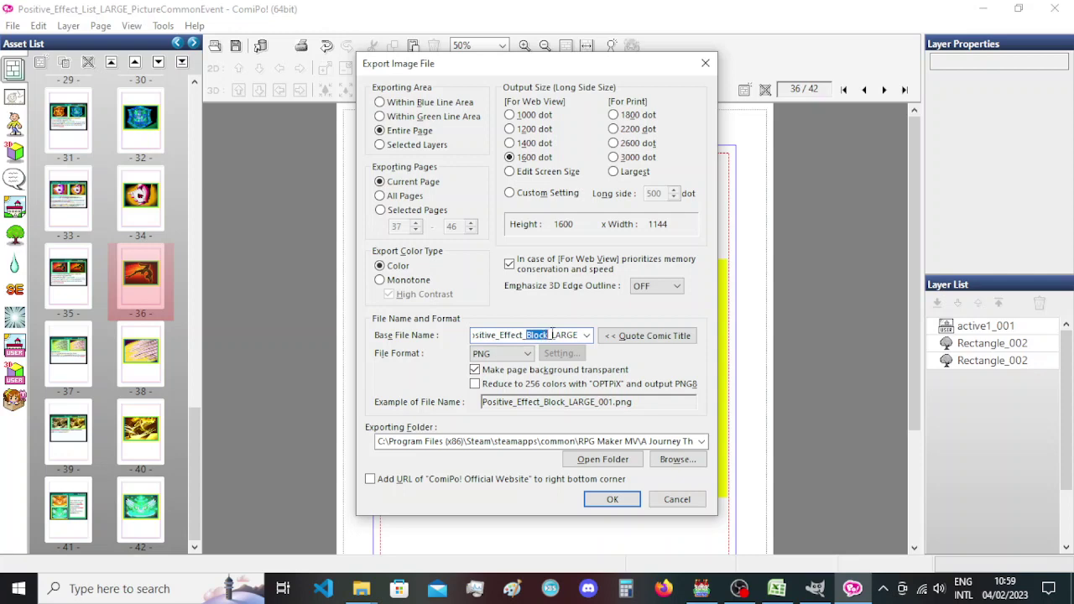
text(Dodge)
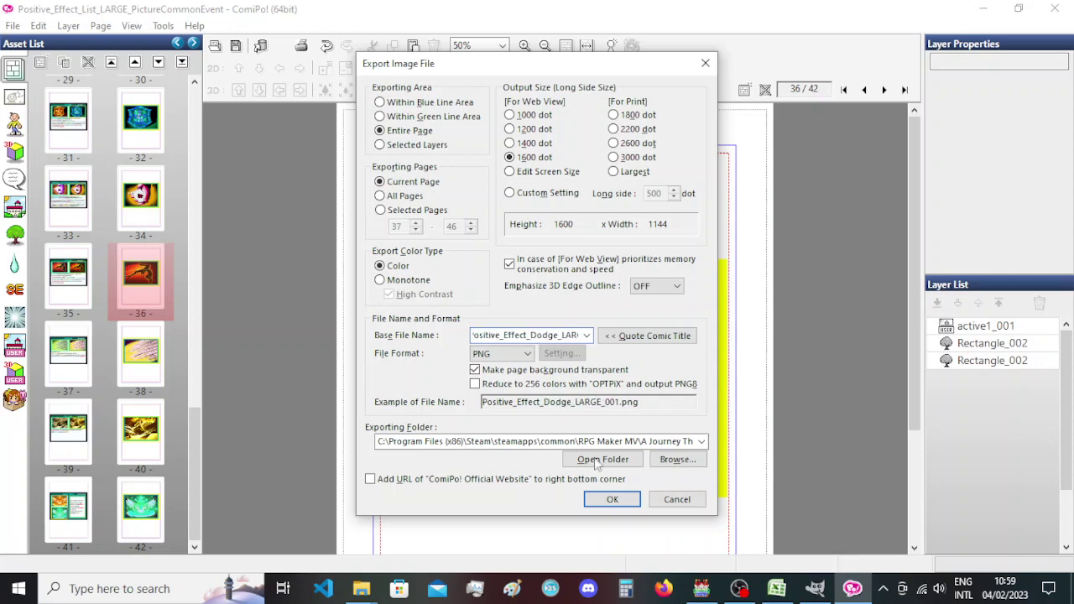
click(615, 500)
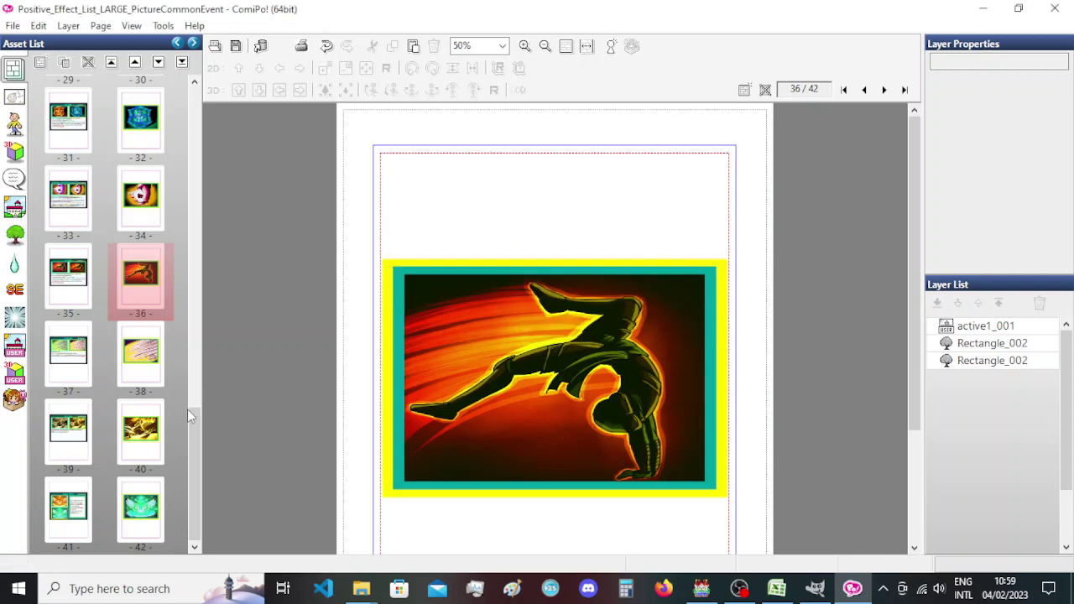
Check the effect title on page 39 and export page 40 with the golden runner as a PNG named Positive_Effect_Elusive_LARGE.
click(78, 433)
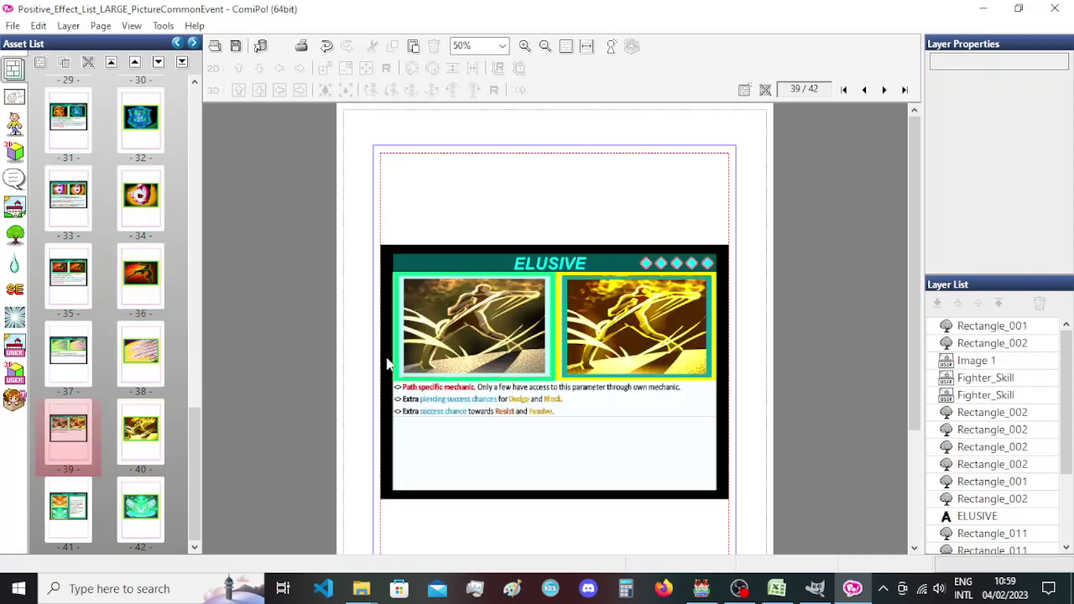
click(151, 429)
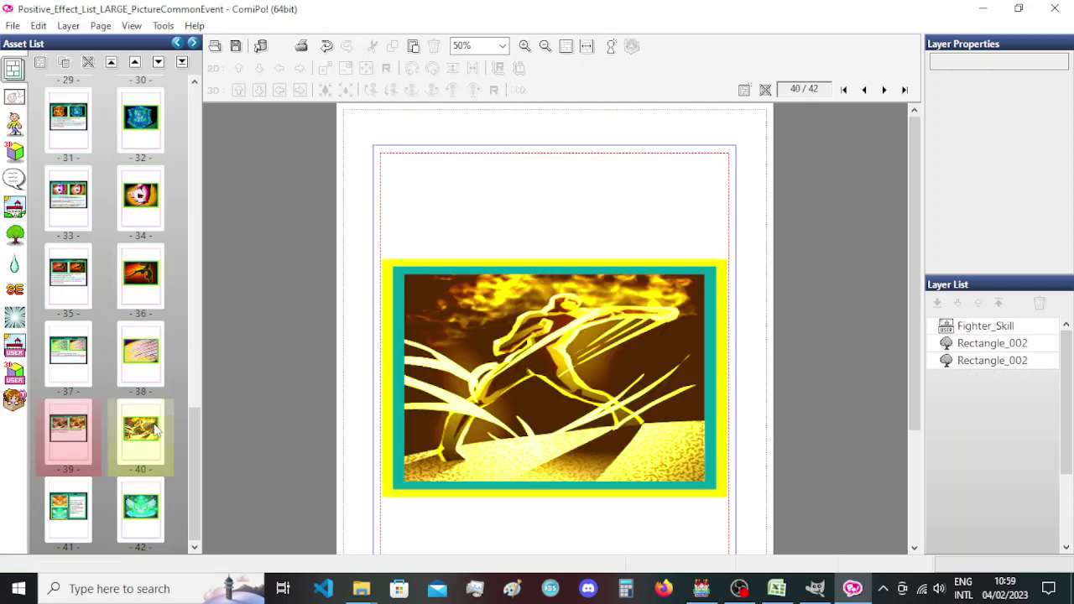
key(ctrl+e)
double_click(521, 335)
drag(521, 335, 537, 334)
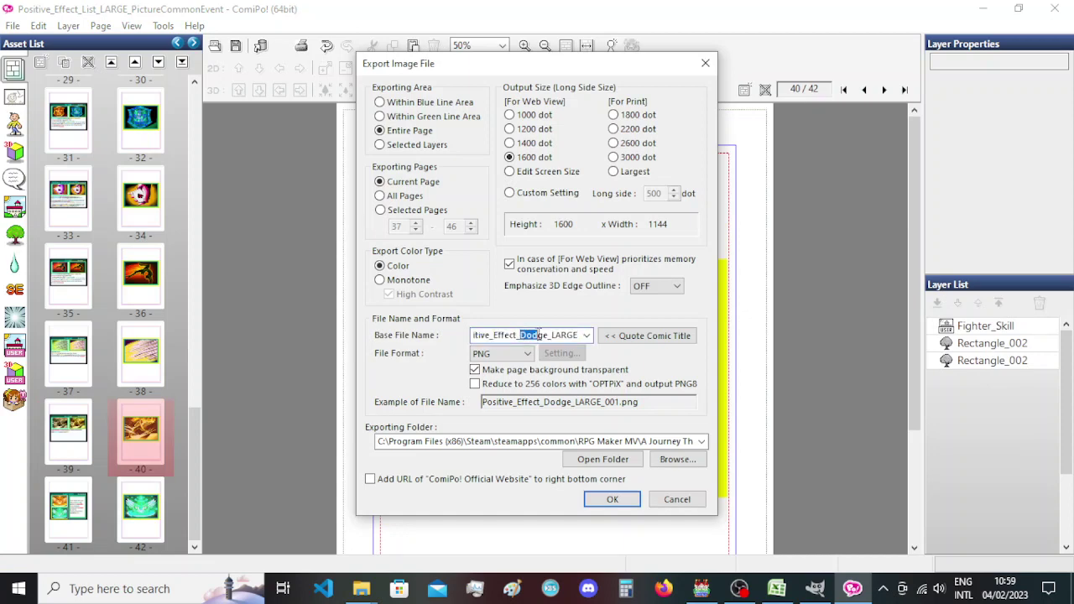
text(Crit)
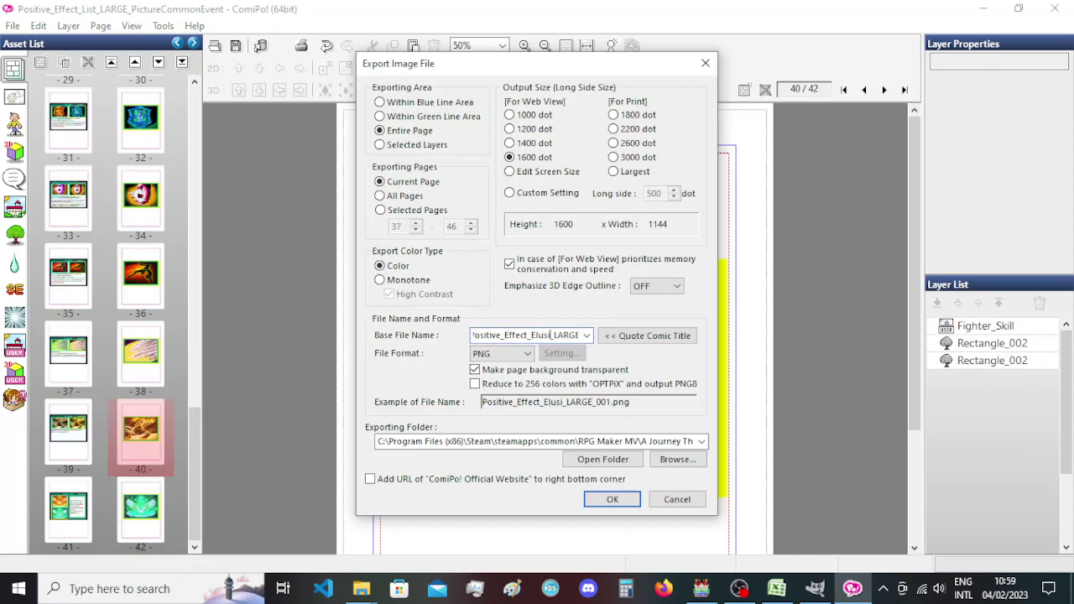
key(Return)
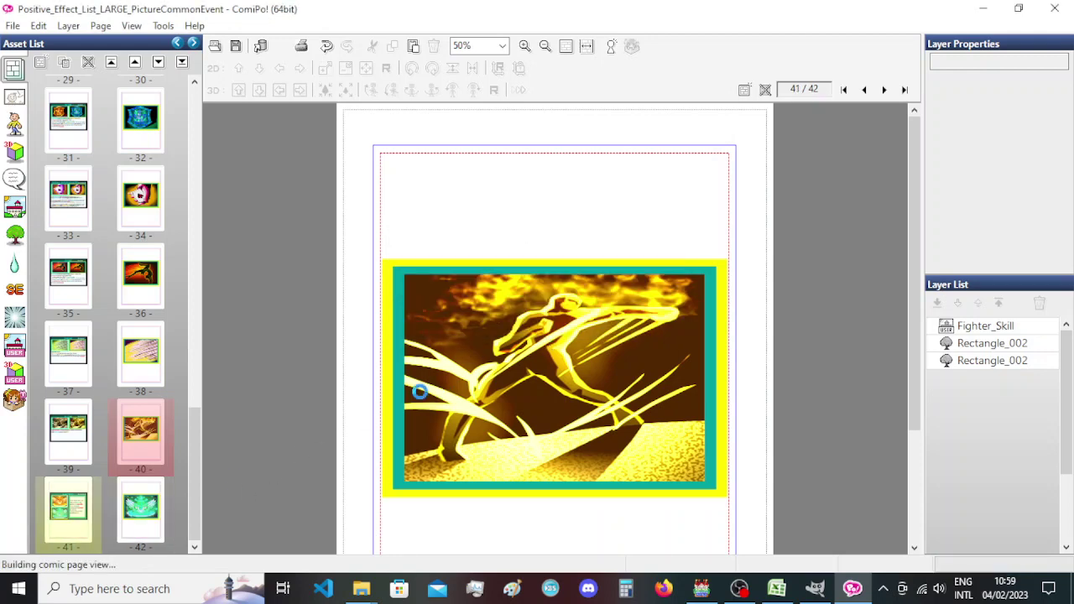
Check the effect title on page 41 and export page 42 with the green wings as a PNG named Positive_Effect_Sanctified_LARGE.
key(Page_Down)
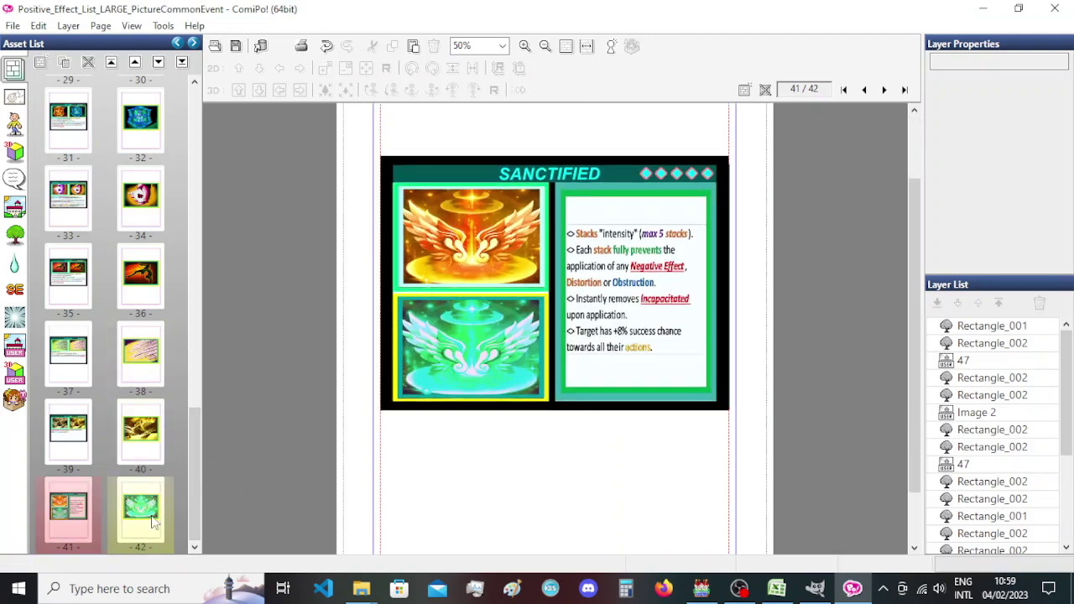
key(ctrl+e)
double_click(517, 336)
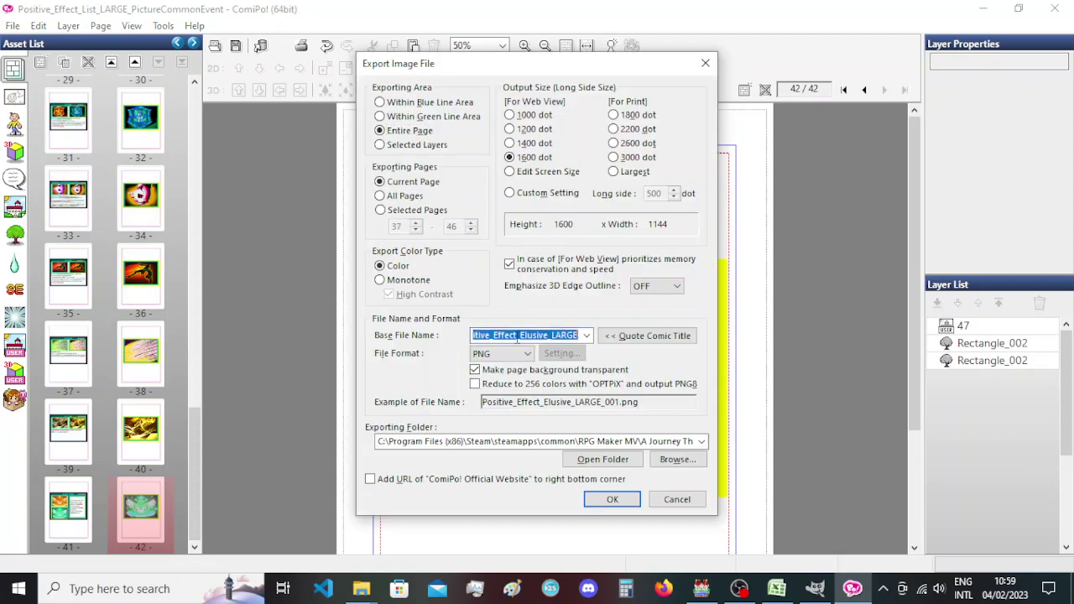
drag(521, 336, 550, 336)
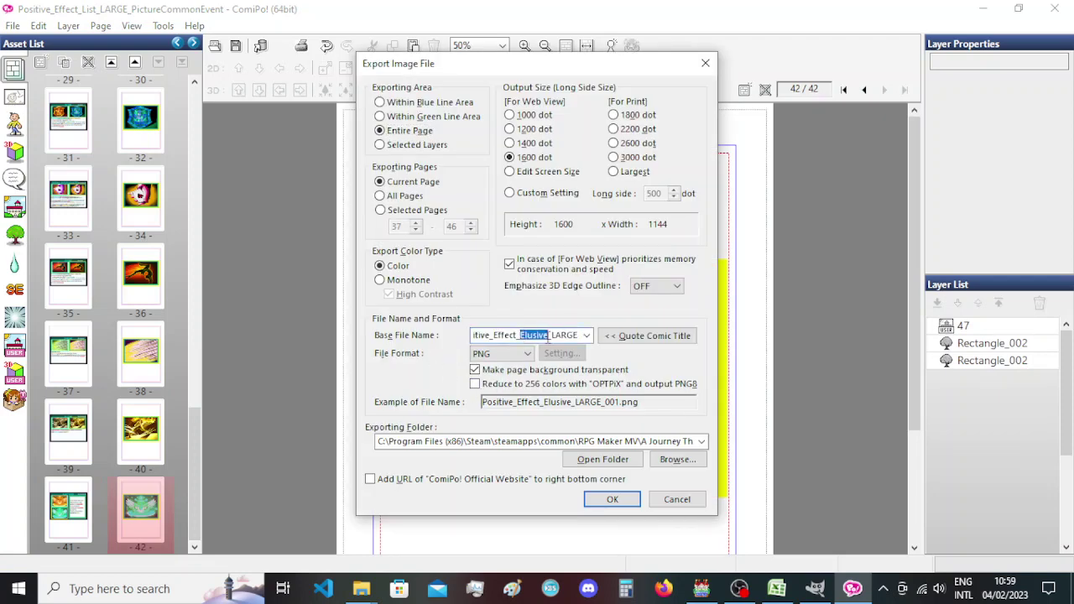
text(Sancti)
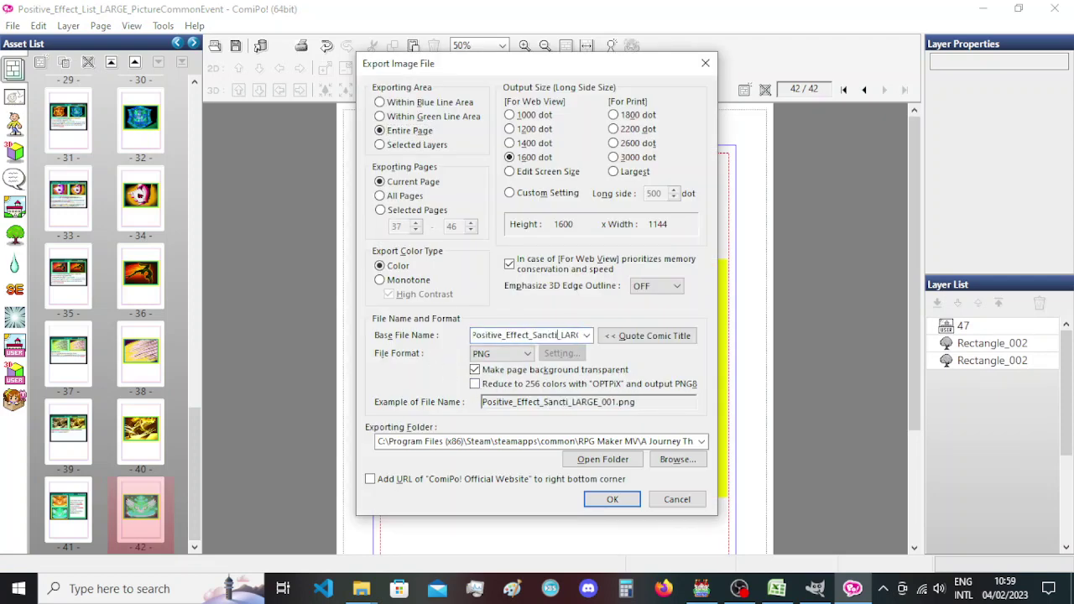
text(fied)
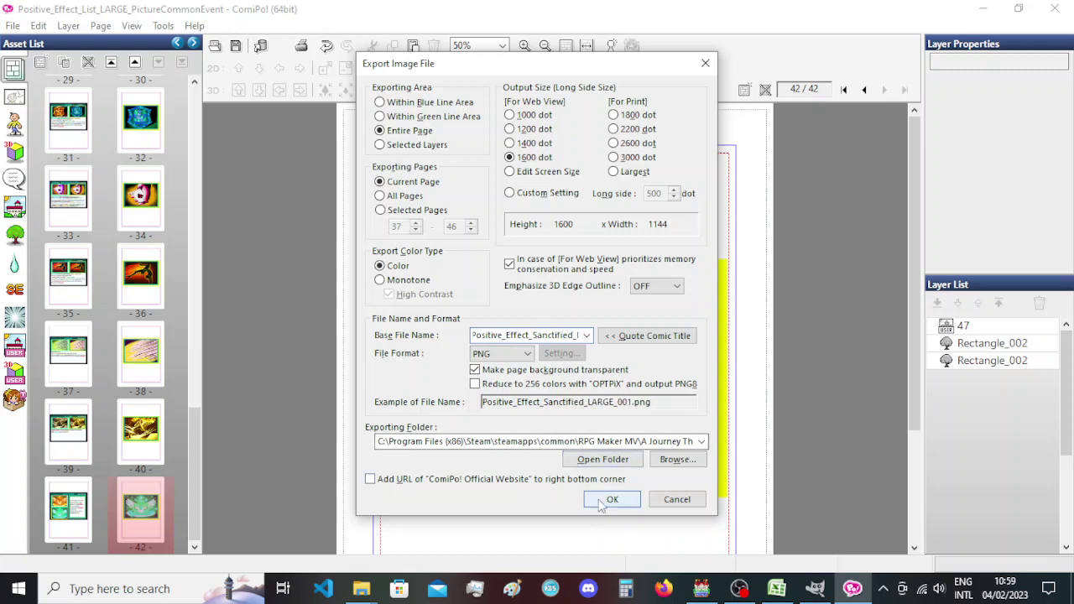
click(611, 500)
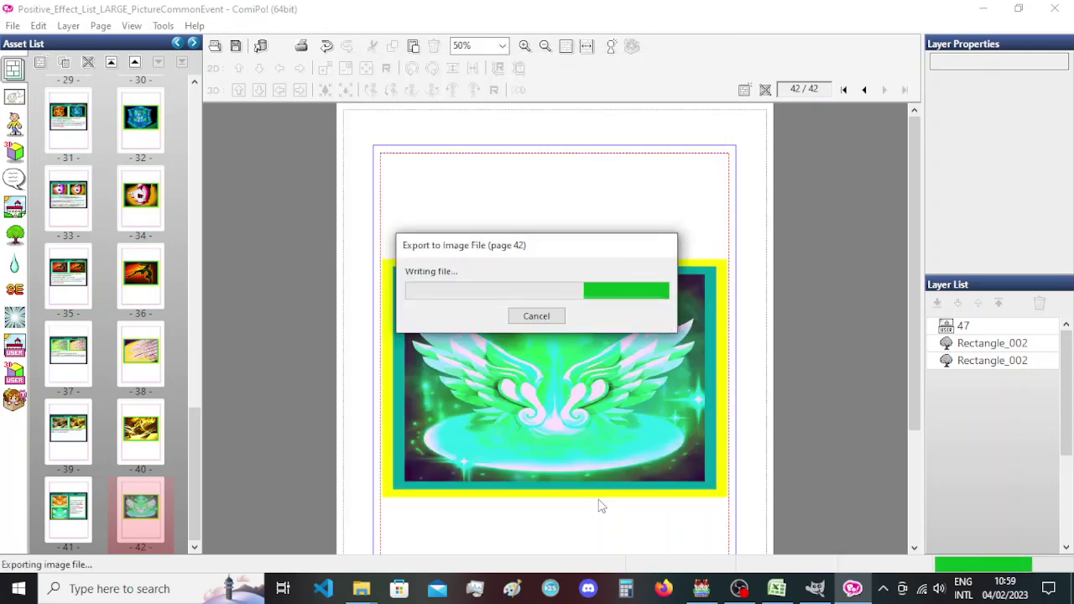
Save the Positive_Effect_List_LARGE_PictureCommonEvent comic file and close the program.
scroll(553, 333, up, 2)
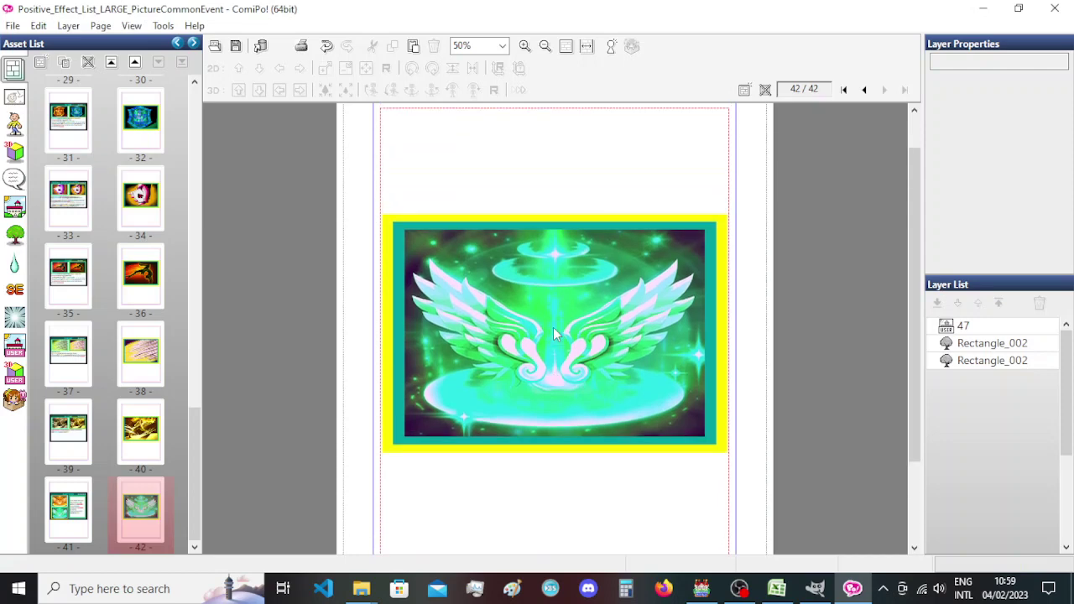
key(ctrl+s)
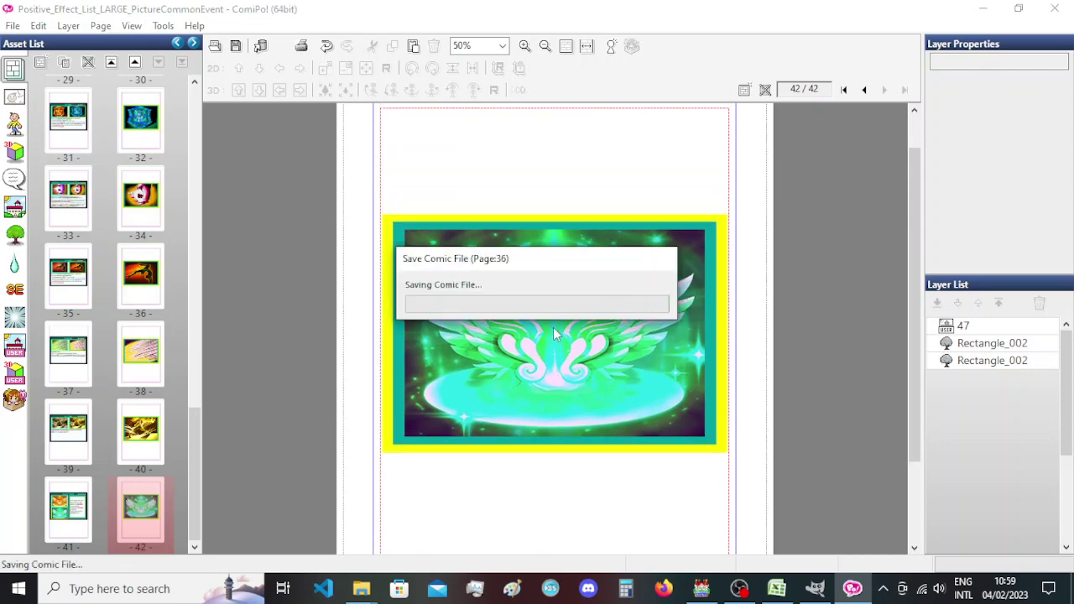
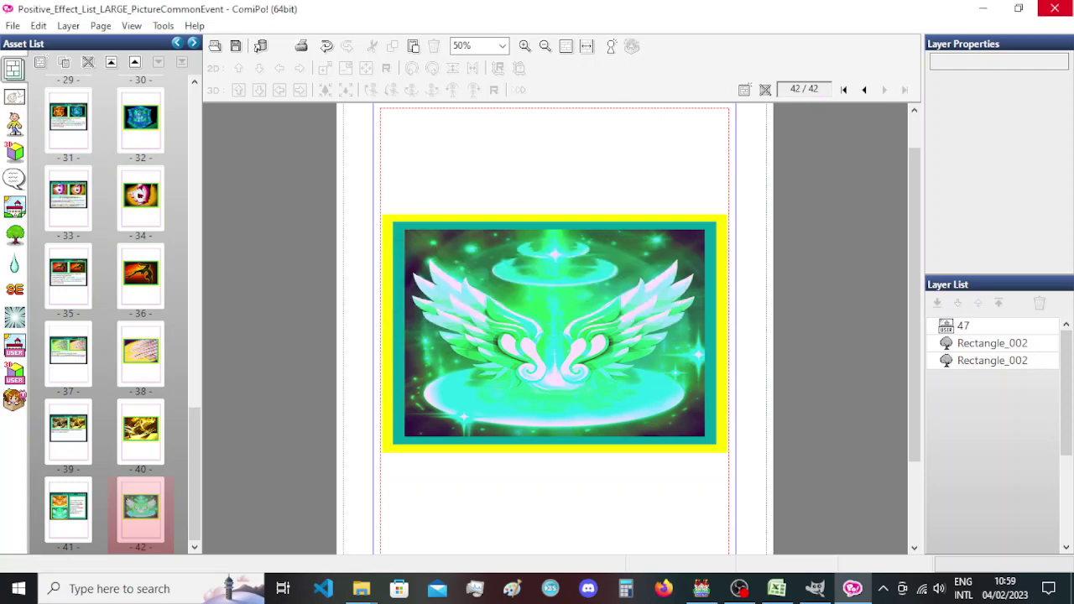
click(1055, 8)
Switch to File Explorer, search the pictures folder for LARGE and find the exported Positive_Effect images.
mouse_move(367, 595)
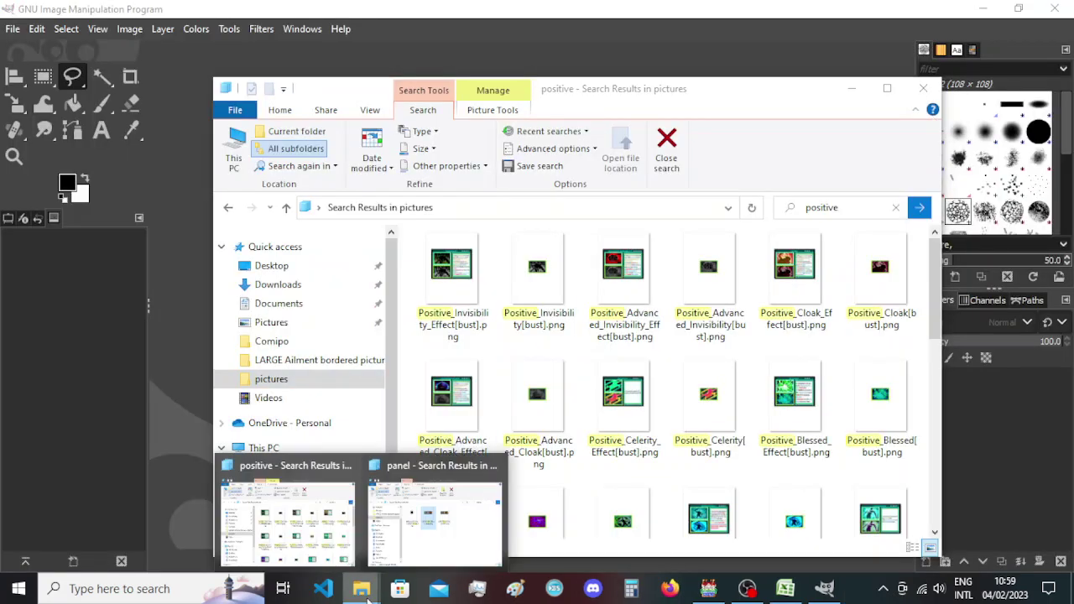
click(829, 208)
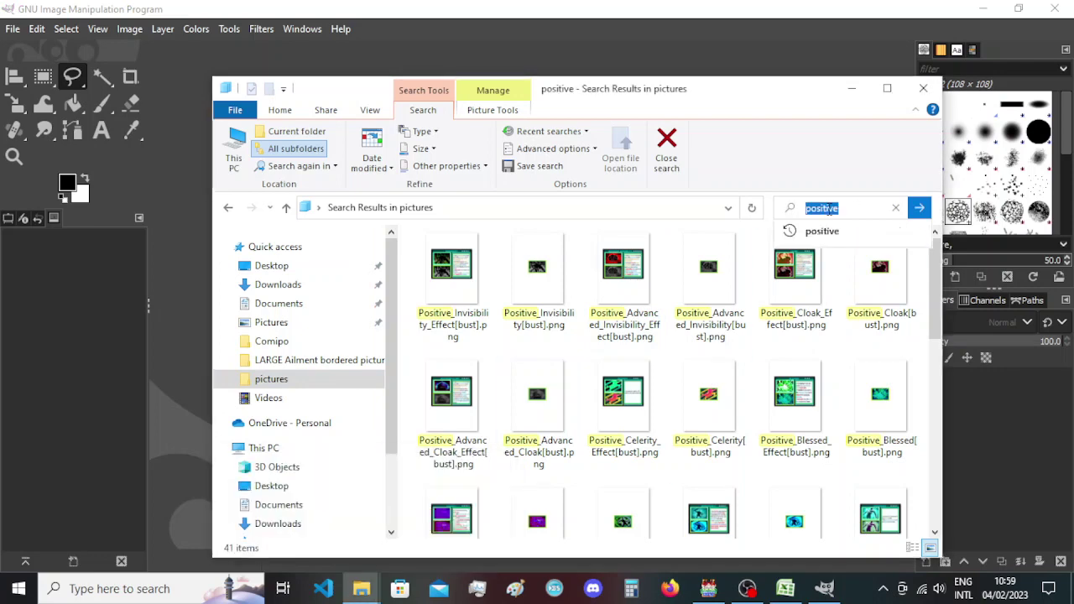
text(LARGE)
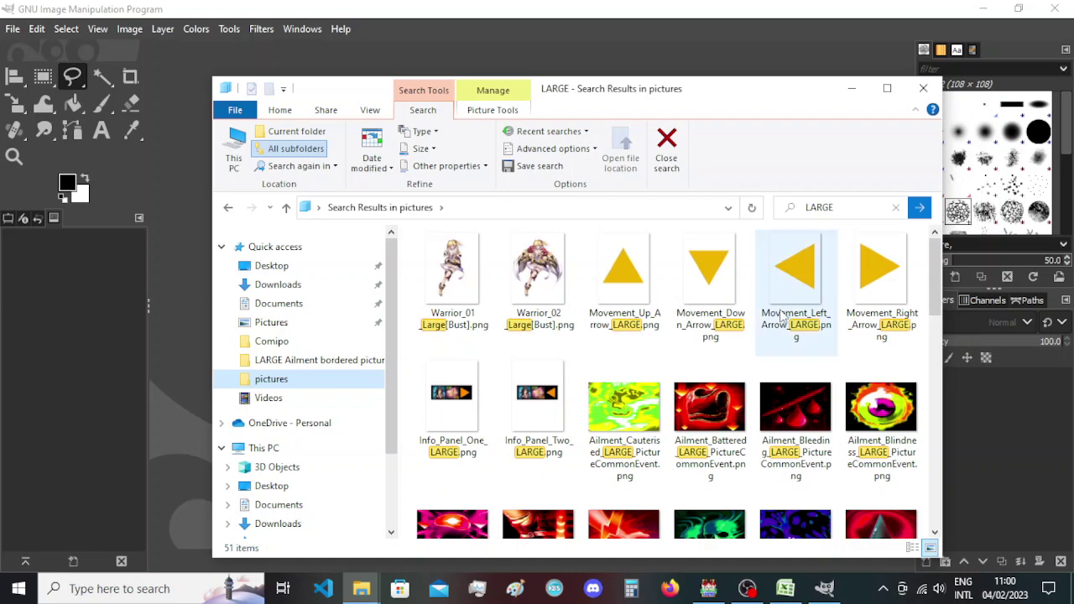
scroll(767, 319, down, 1)
scroll(766, 319, down, 7)
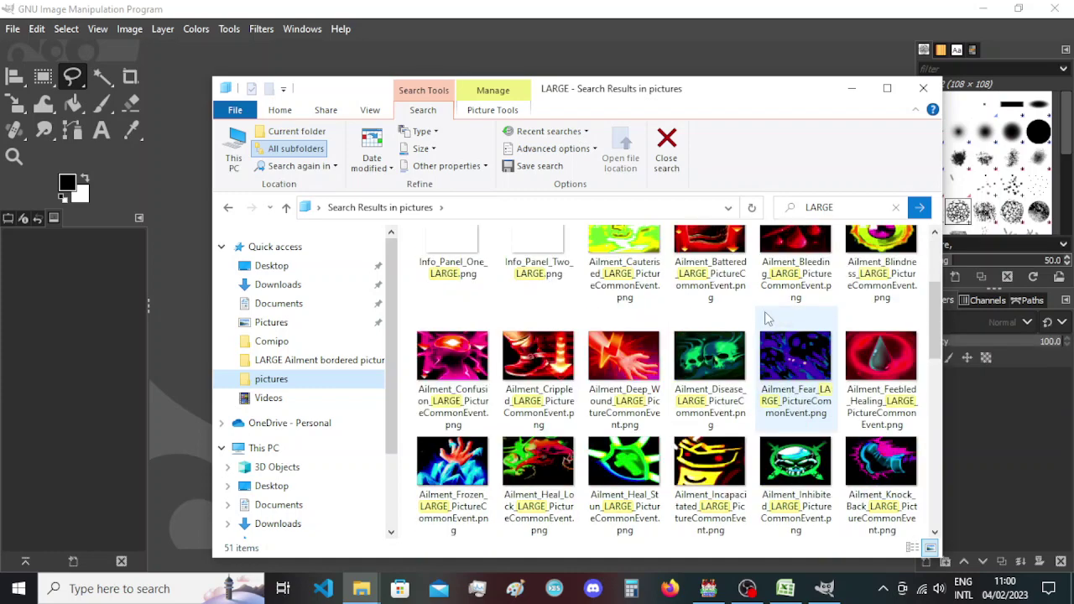
scroll(766, 319, down, 2)
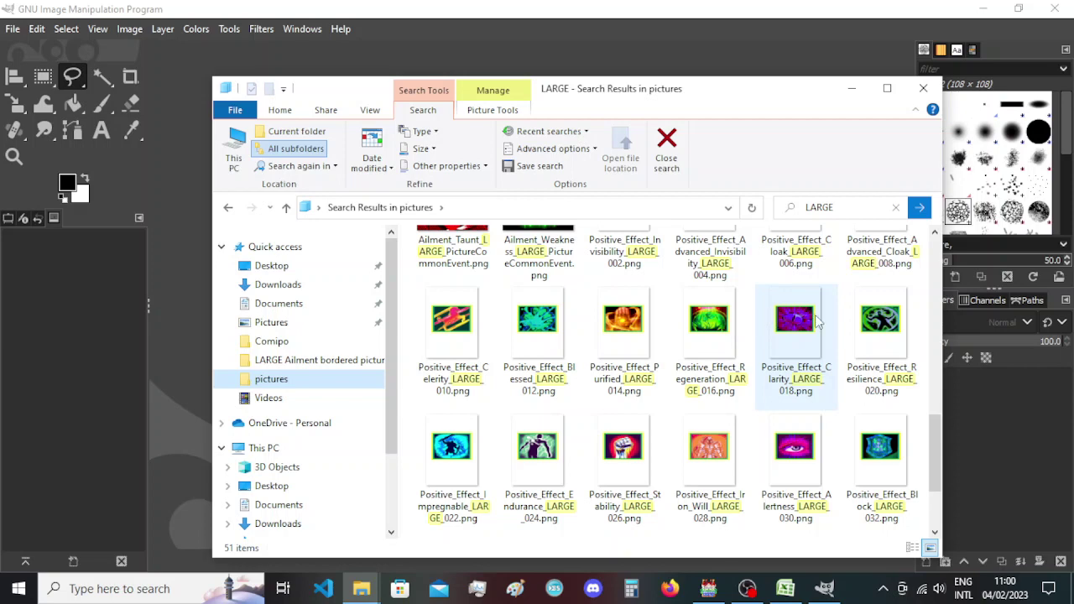
scroll(793, 324, up, 1)
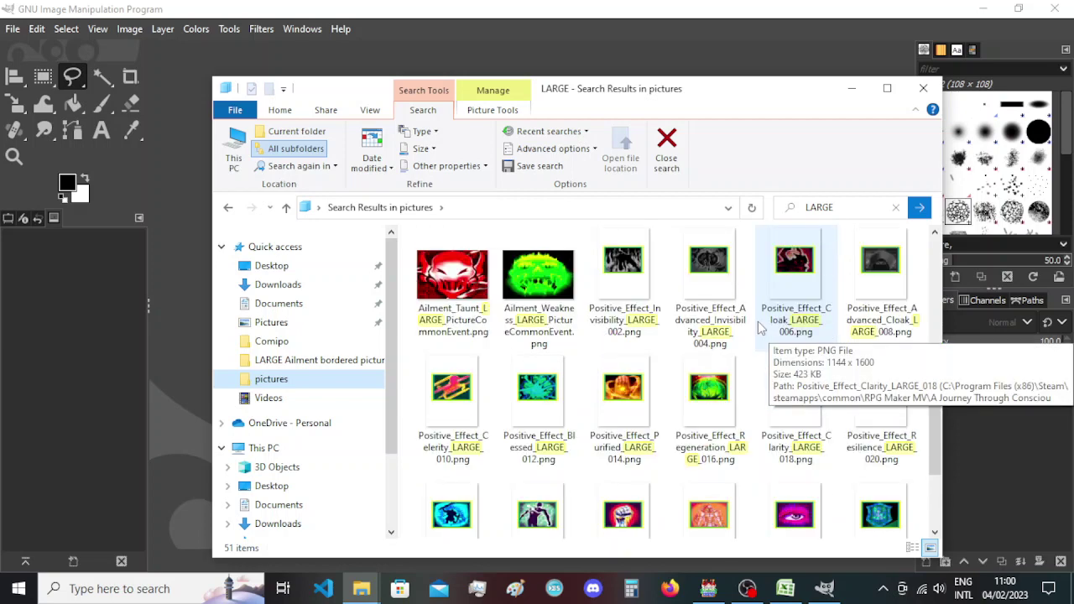
Remove the number suffix from the Invisibility image's file name, making it Positive_Effect_Invisibility_LARGE.png.
click(646, 328)
click(649, 332)
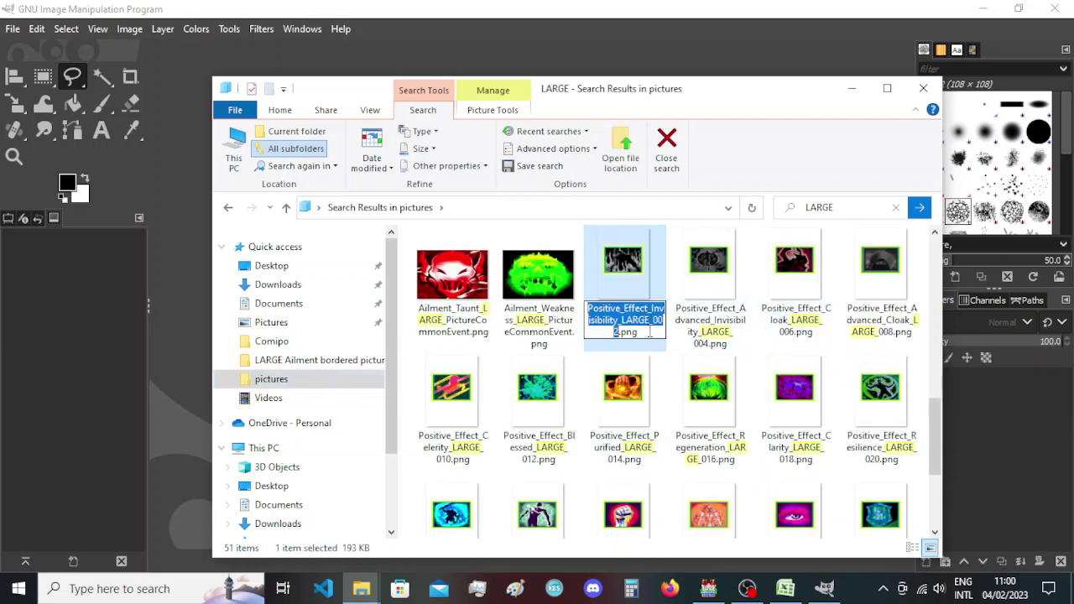
drag(649, 328, 625, 334)
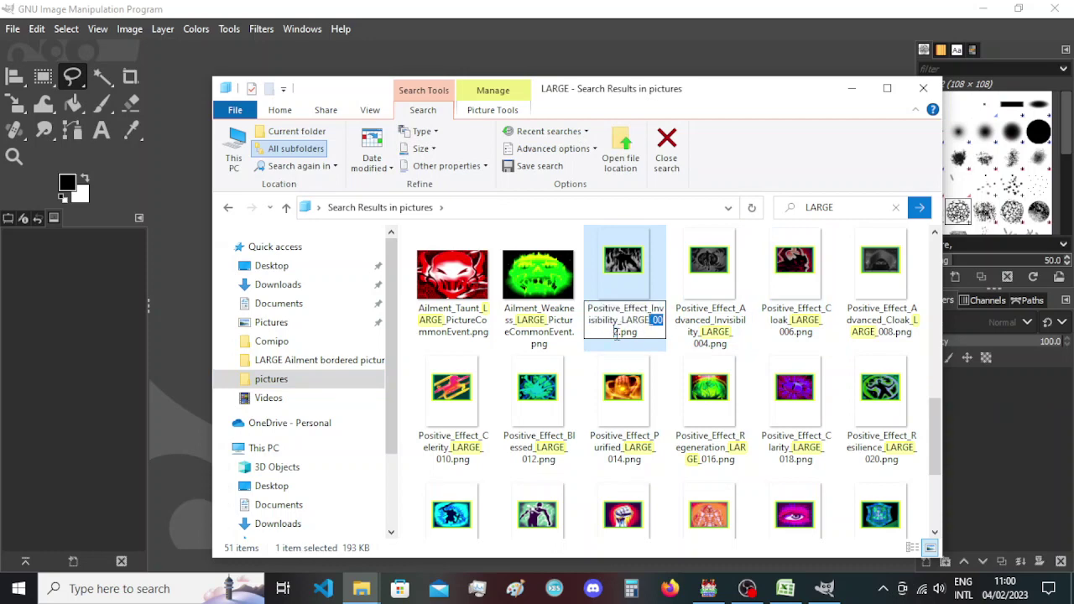
key(BackSpace)
Rename the Advanced Invisibility image as Positive_Effect_Advanced_Invisibility_LARGE.png by removing its number suffix.
click(709, 303)
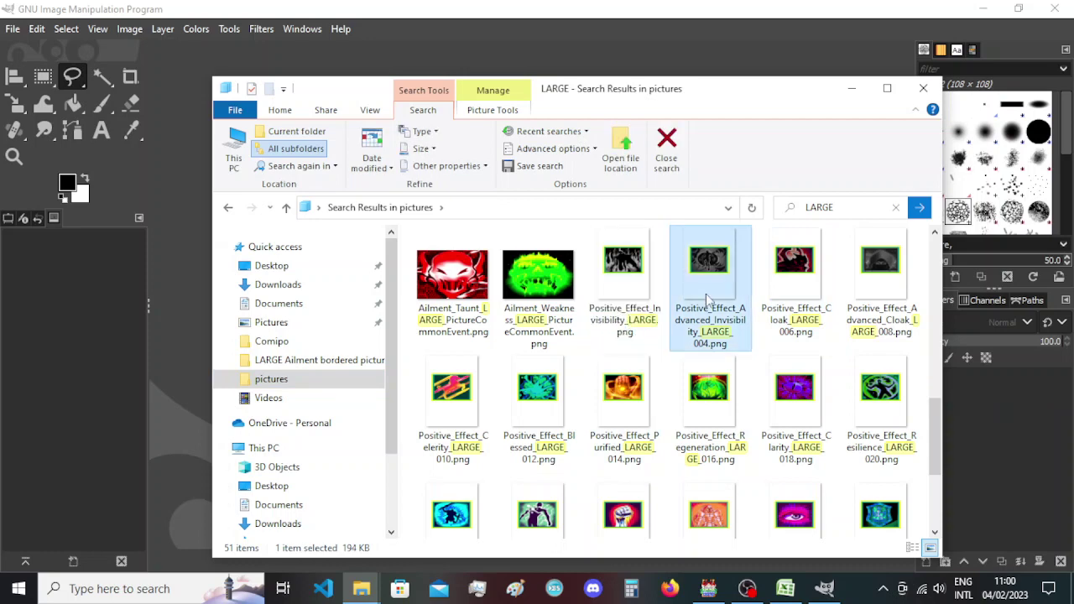
right_click(709, 302)
key(m)
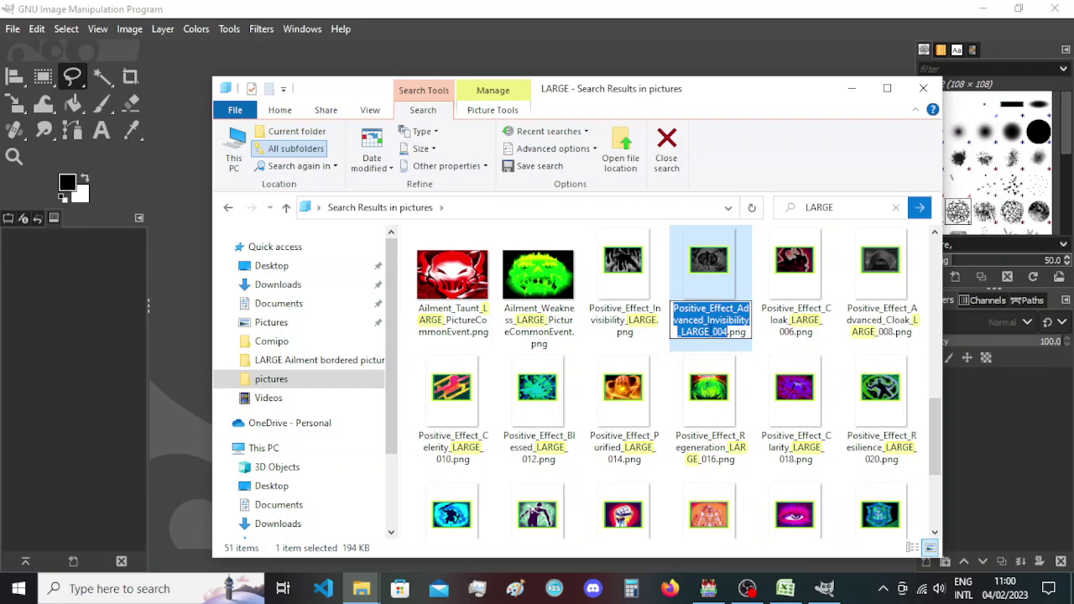
click(712, 332)
key(BackSpace)
key(Tab)
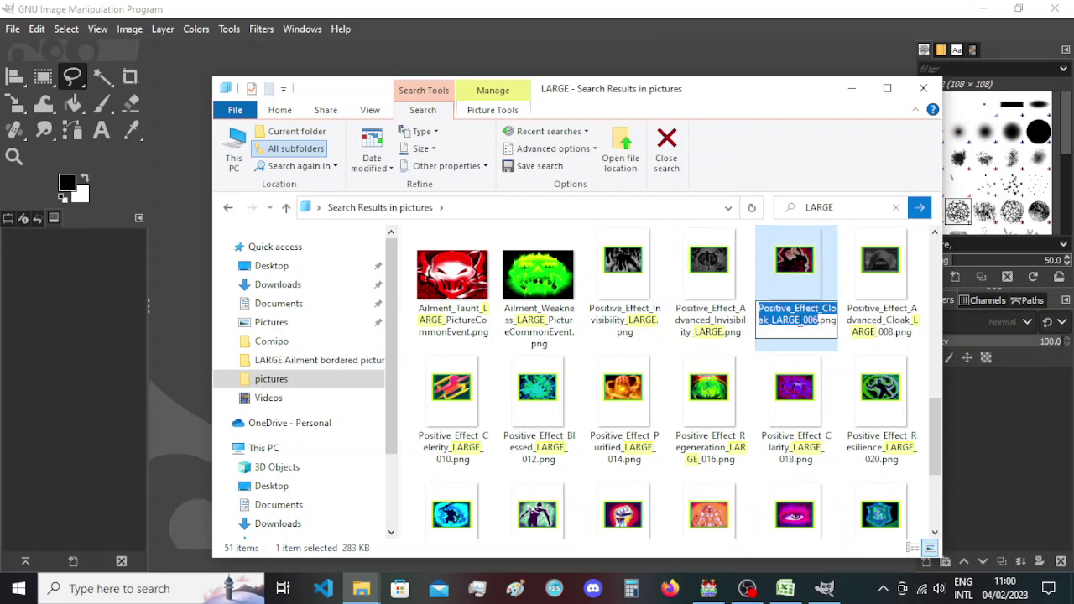
Strip the number suffixes from the Cloak images, naming them Positive_Effect_Cloak_LARGE.png and Positive_Effect_Advanced_Cloak_LARGE.png.
drag(802, 321, 816, 323)
key(BackSpace)
key(Tab)
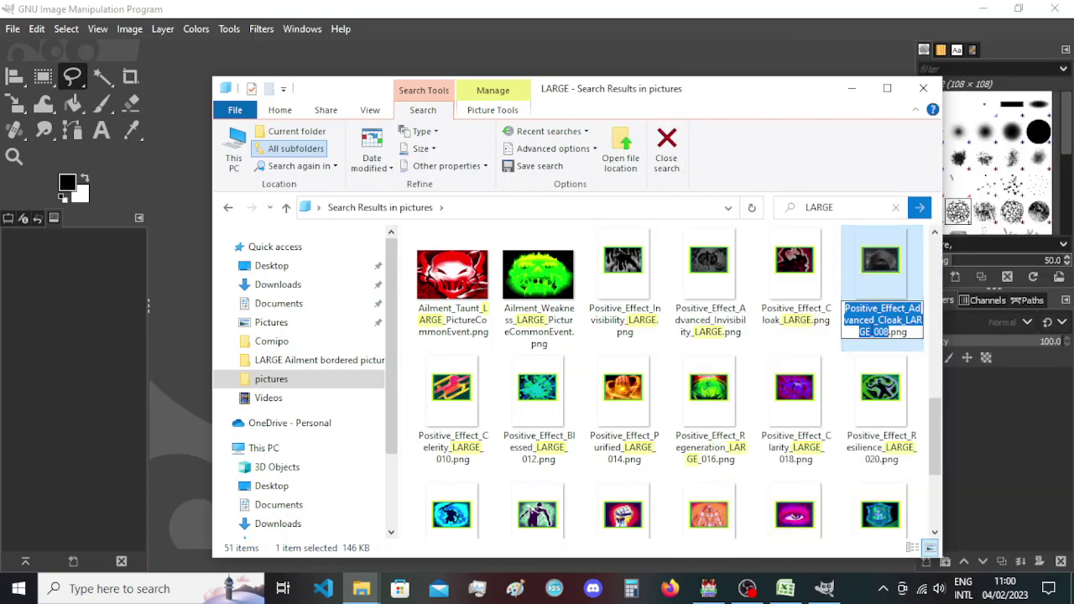
drag(870, 332, 890, 333)
key(BackSpace)
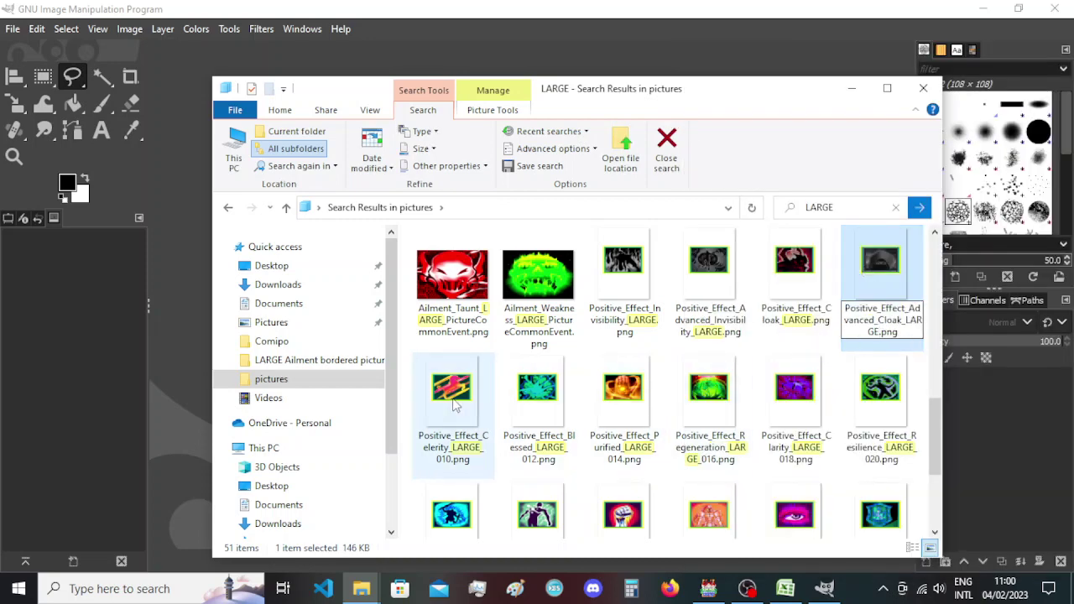
key(Tab)
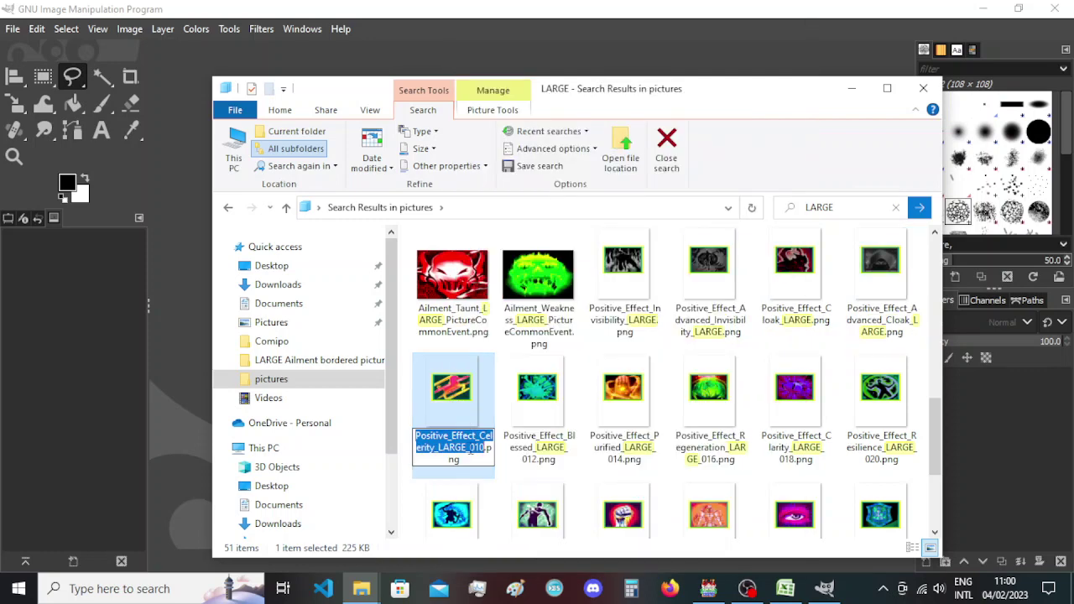
Strip the number suffixes from the next two images, naming them Positive_Effect_Celerity_LARGE.png and Positive_Effect_Blessed_LARGE.png.
drag(465, 447, 474, 448)
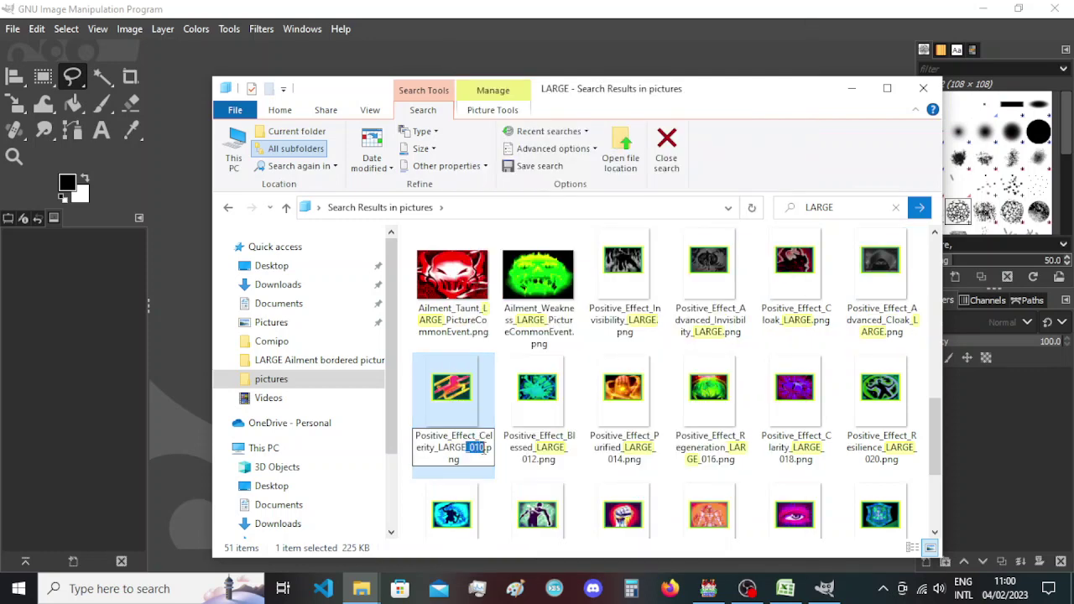
key(BackSpace)
key(Tab)
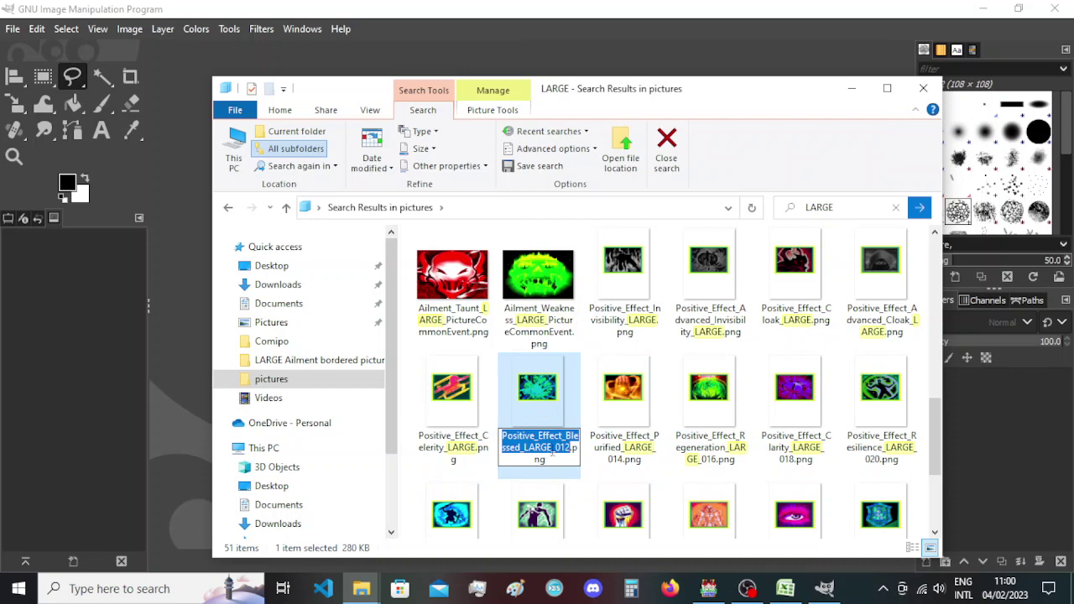
click(553, 449)
key(BackSpace)
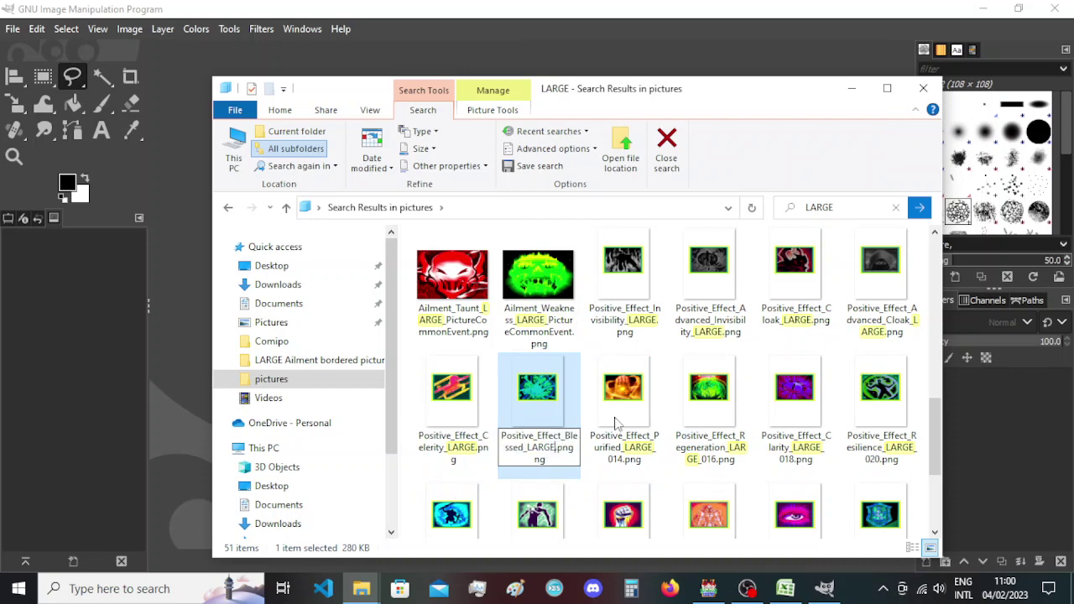
key(Return)
Rename the Purified image as Positive_Effect_Purified_LARGE.png by removing its number suffix.
right_click(622, 408)
click(652, 515)
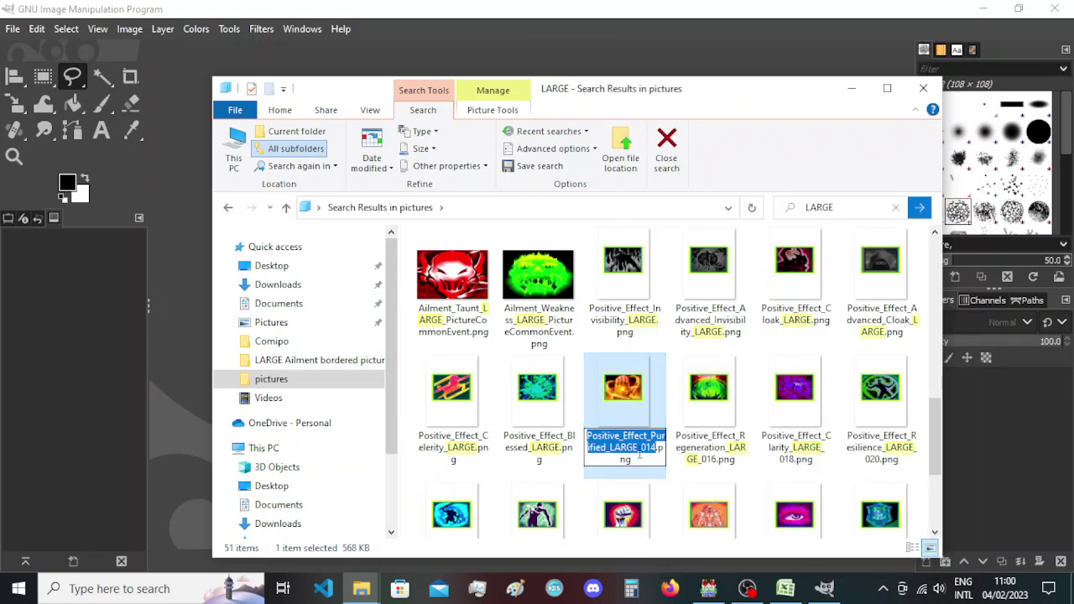
drag(640, 453, 652, 453)
key(BackSpace)
key(Return)
Rename the Regeneration image as Positive_Effect_Regeneration_LARGE.png by removing its number suffix.
right_click(705, 394)
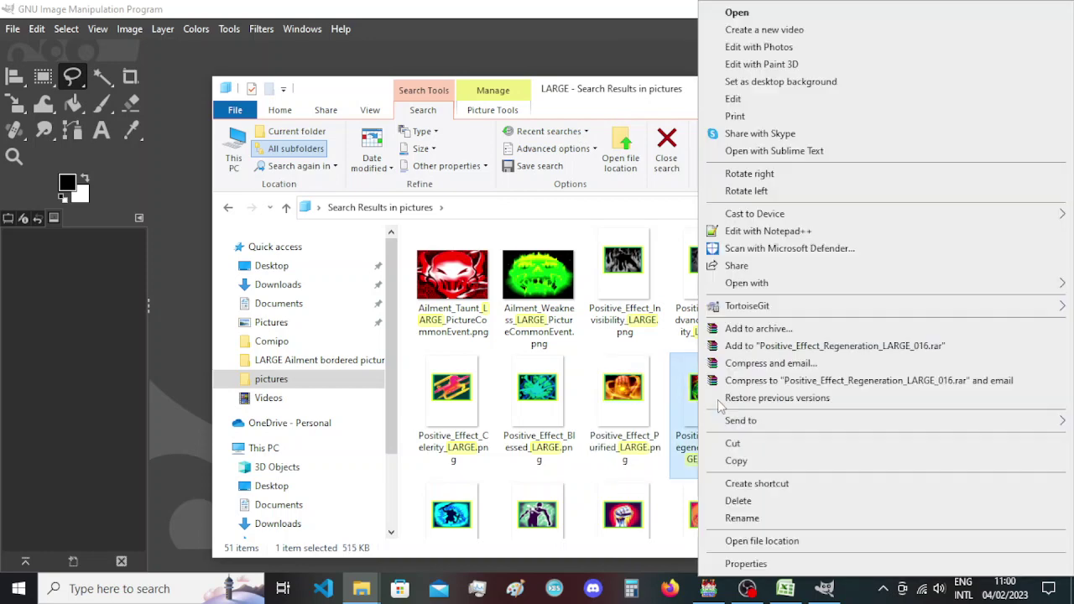
click(739, 515)
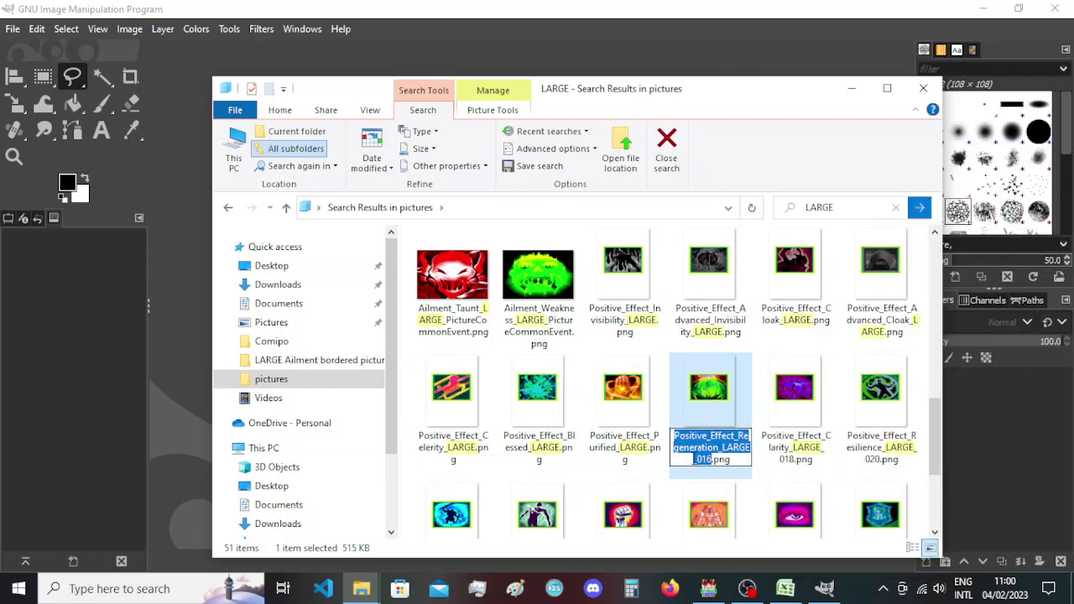
drag(694, 459, 710, 459)
key(BackSpace)
key(Return)
Rename the Clarity image as Positive_Effect_Clarity_LARGE.png by removing its number suffix.
right_click(795, 411)
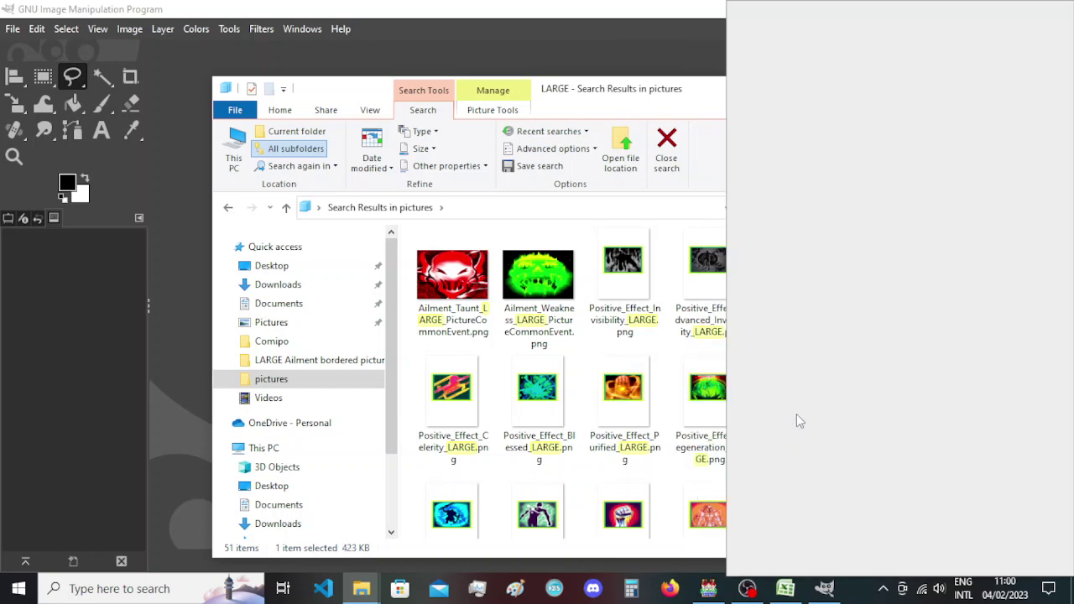
click(848, 418)
drag(804, 447, 825, 447)
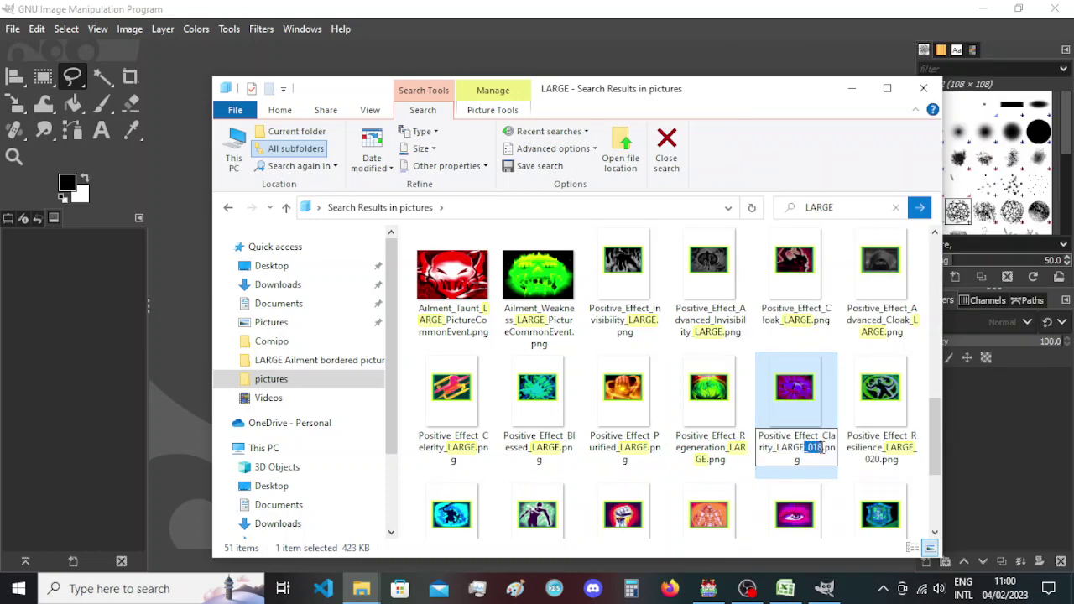
key(BackSpace)
key(Return)
Rename the Resilience image as Positive_Effect_Resilience_LARGE.png by removing its number suffix.
click(867, 417)
key(F2)
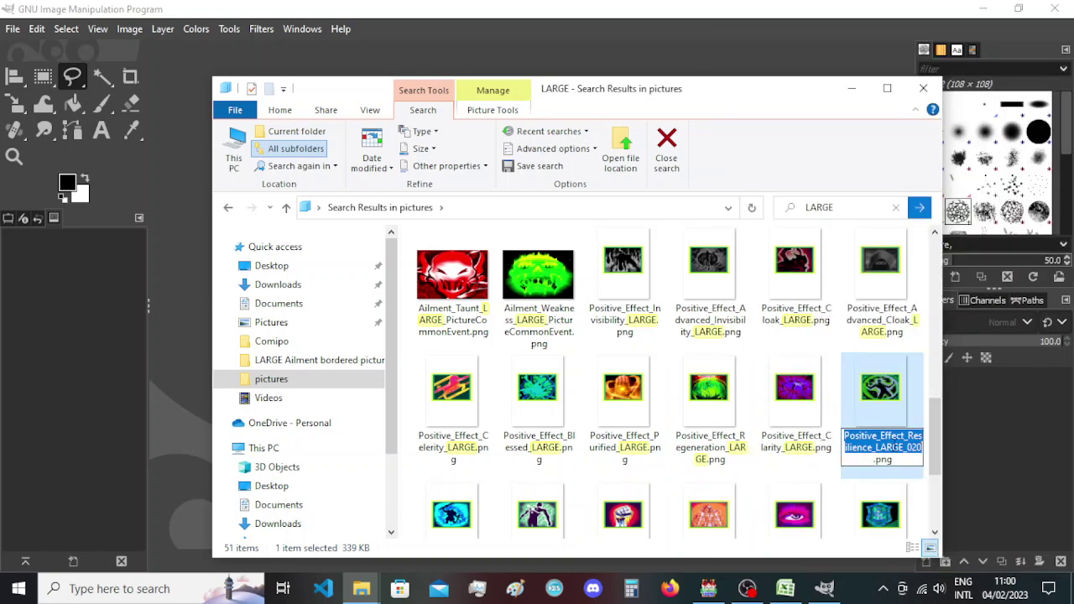
drag(903, 447, 923, 447)
key(BackSpace)
key(Return)
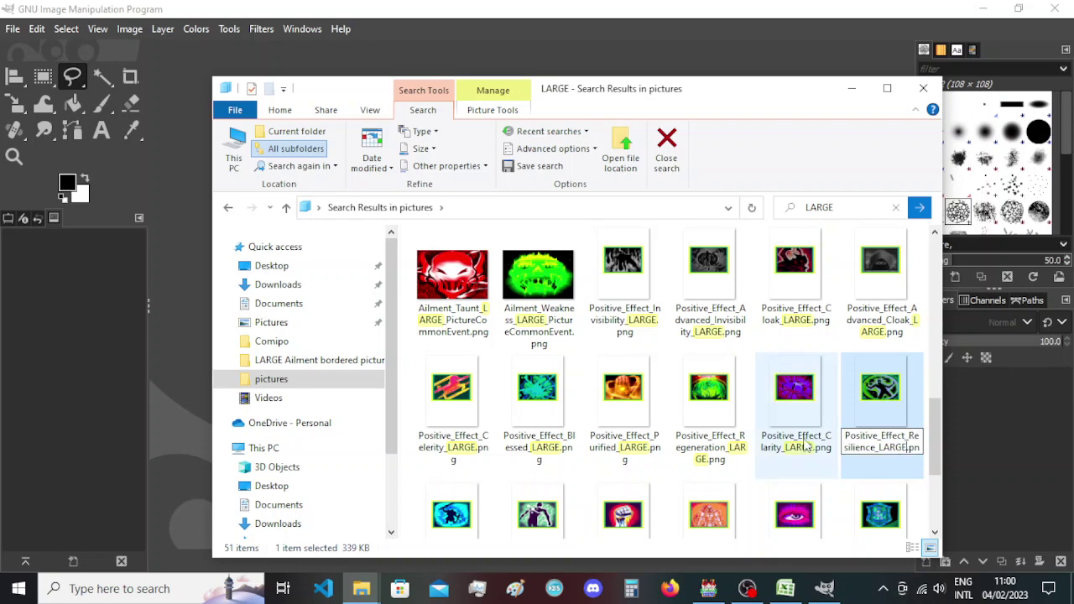
click(781, 449)
Rename the Impregnable image as Positive_Effect_Impregnable_LARGE.png by removing its number suffix.
scroll(784, 448, down, 1)
scroll(782, 444, down, 2)
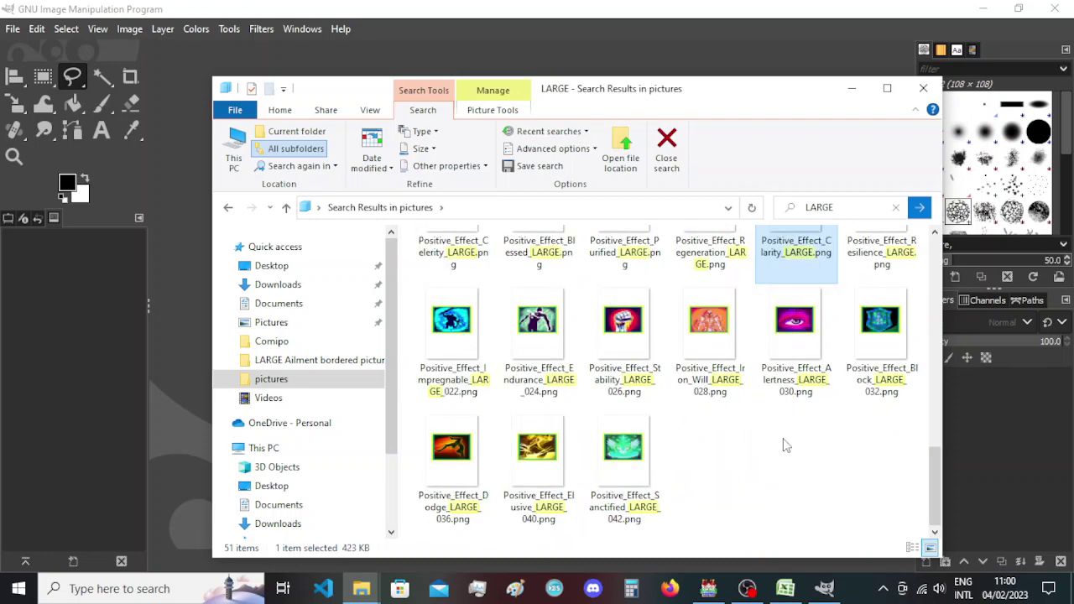
click(441, 351)
key(F2)
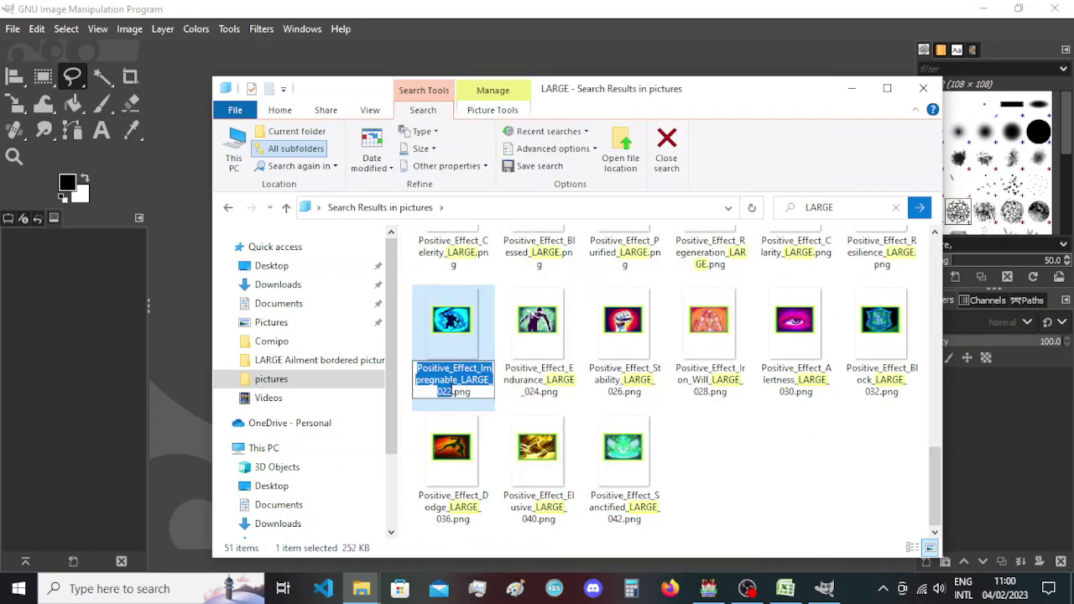
click(488, 385)
key(Delete)
key(Delete)
key(Delete)
key(Delete)
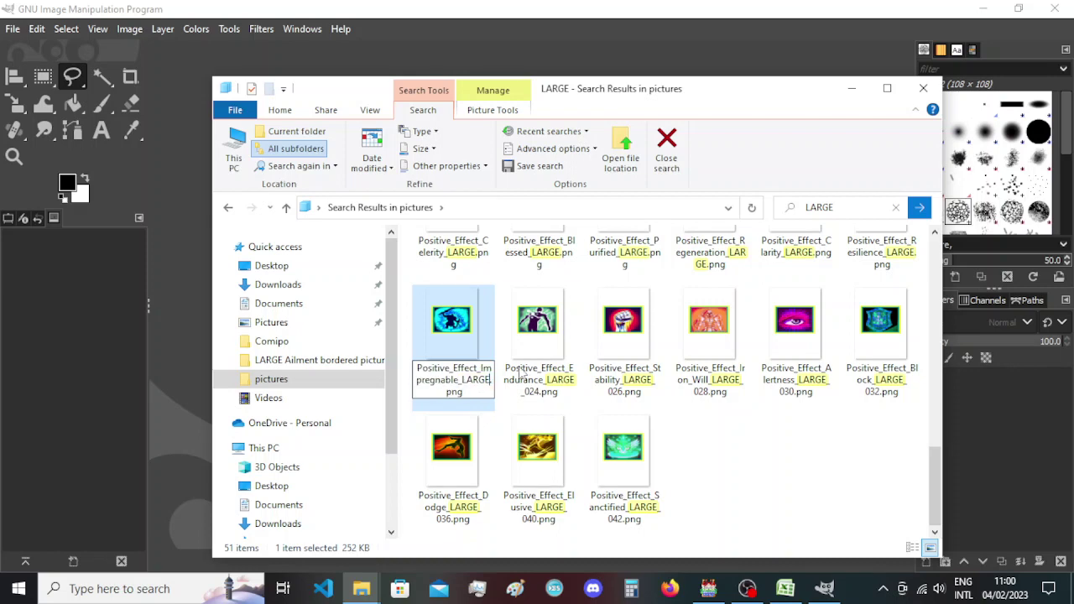
Rename the Endurance image as Positive_Effect_Endurance_LARGE.png by removing its number suffix.
click(532, 359)
key(F2)
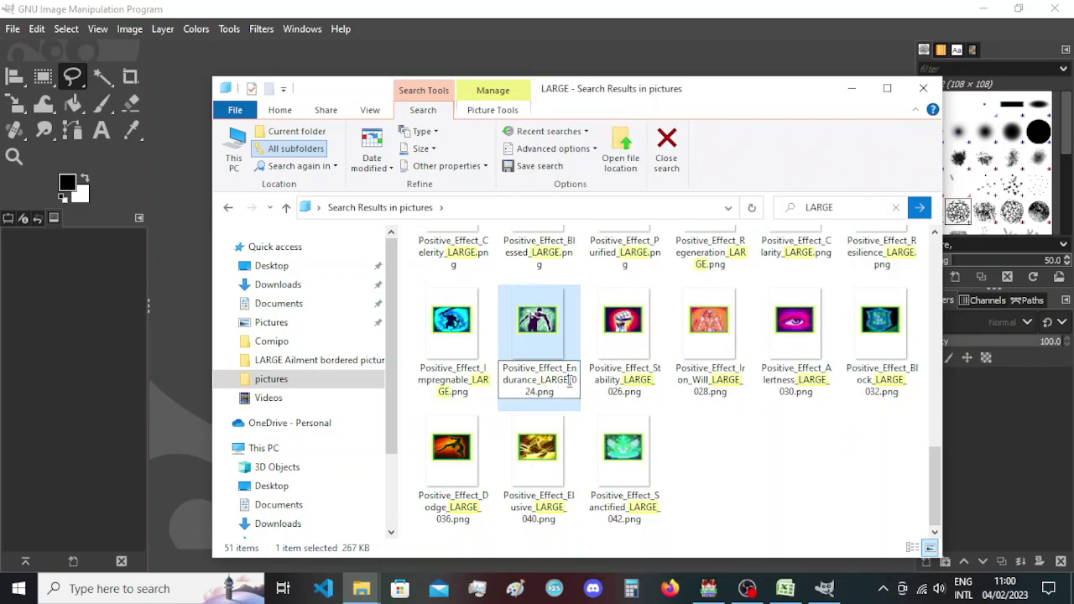
drag(568, 380, 554, 391)
key(Delete)
Rename the Stability image as Positive_Effect_Stability_LARGE.png by removing its number suffix.
right_click(646, 338)
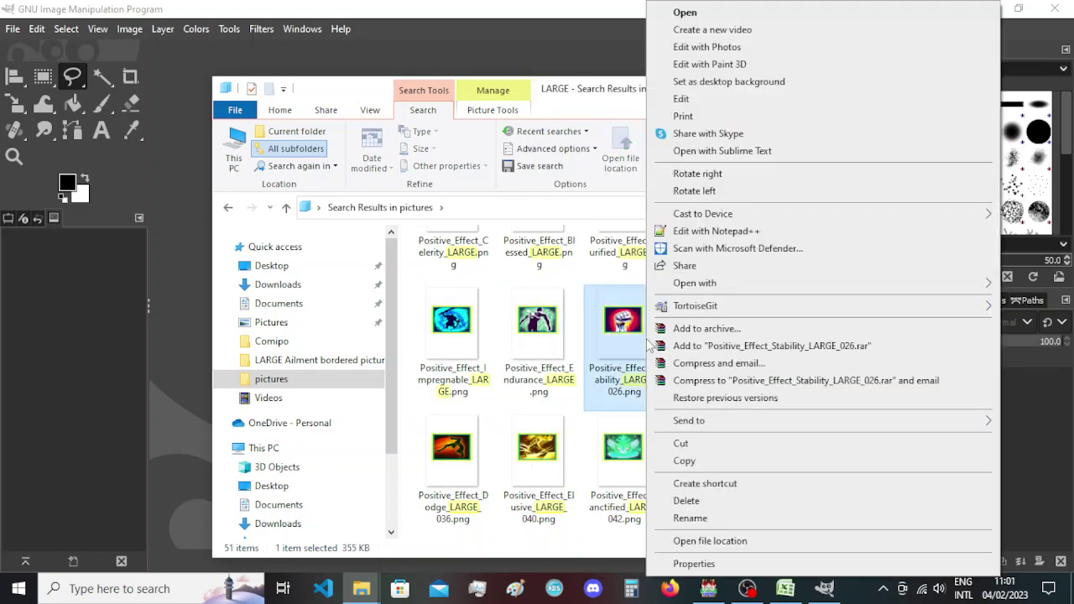
click(697, 516)
drag(642, 382, 654, 382)
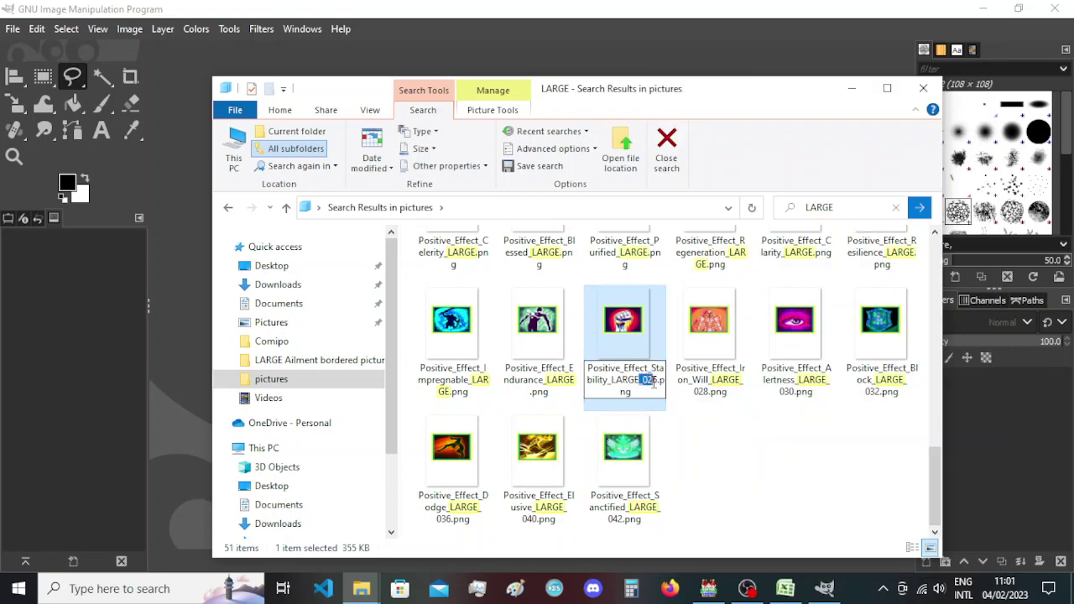
key(Delete)
key(Tab)
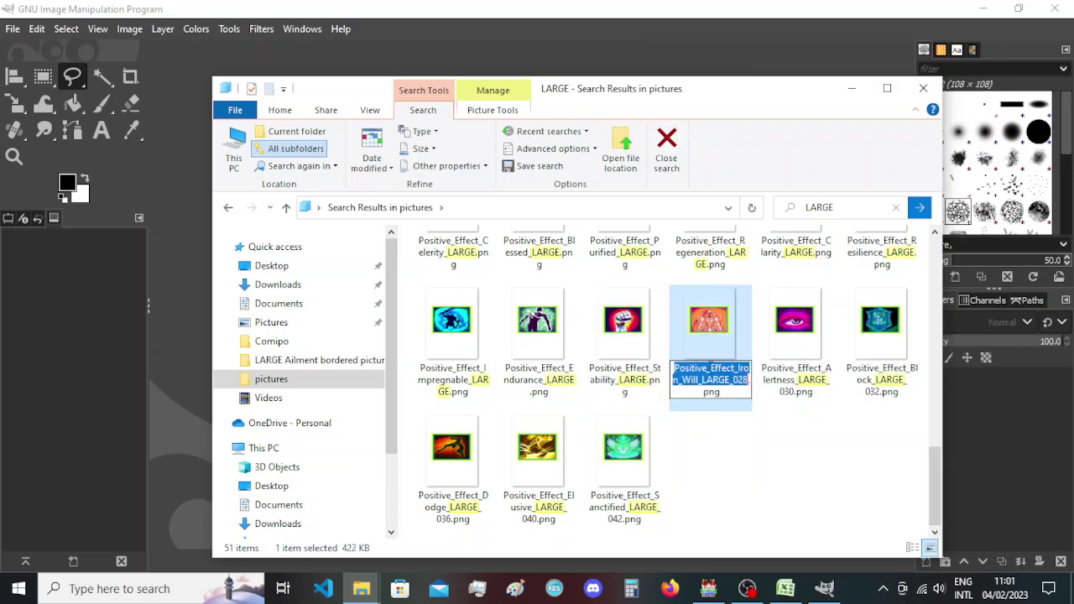
Strip the number suffixes from the next two images, naming them Positive_Effect_Iron_Will_LARGE.png and Positive_Effect_Alertness_LARGE.png.
drag(749, 380, 731, 380)
key(Delete)
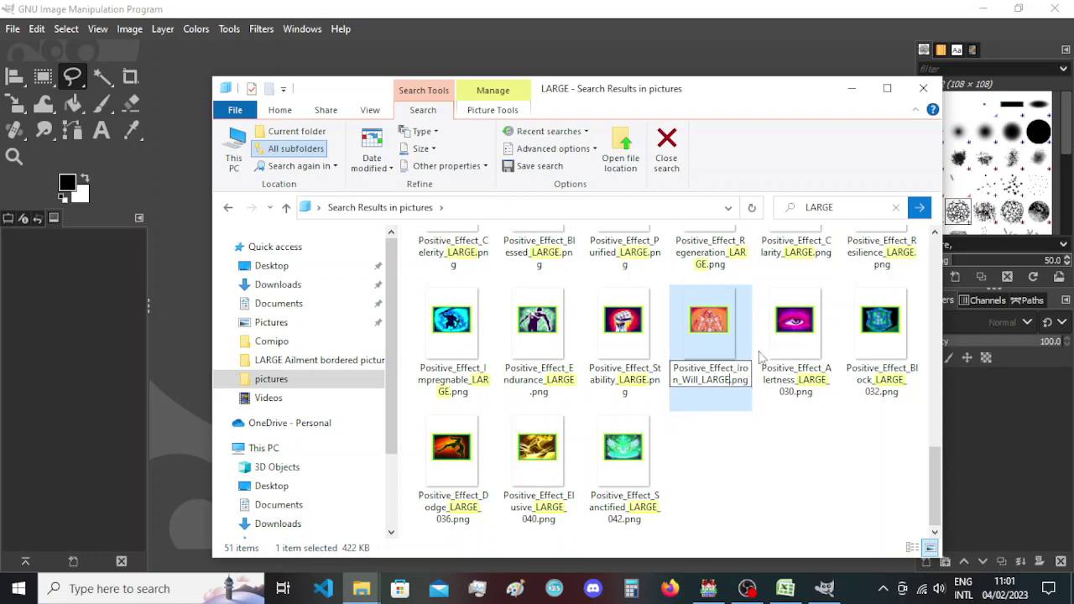
click(783, 322)
key(F2)
drag(815, 380, 891, 381)
key(Delete)
key(Tab)
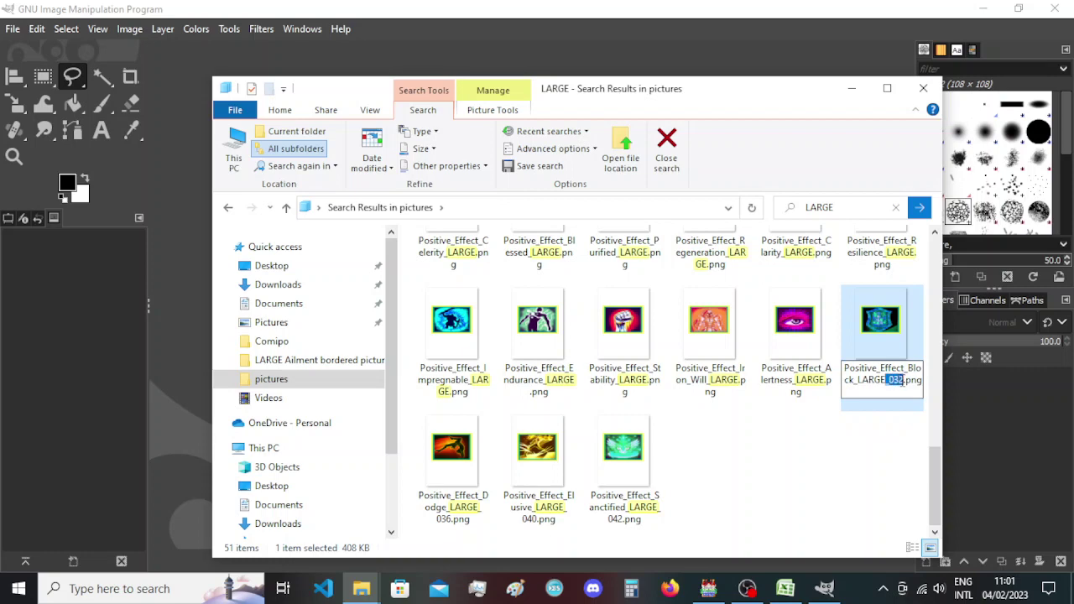
Strip the number suffixes from the Block and Dodge images, naming them Positive_Effect_Block_LARGE.png and Positive_Effect_Dodge_LARGE.png.
key(Delete)
key(Return)
right_click(451, 460)
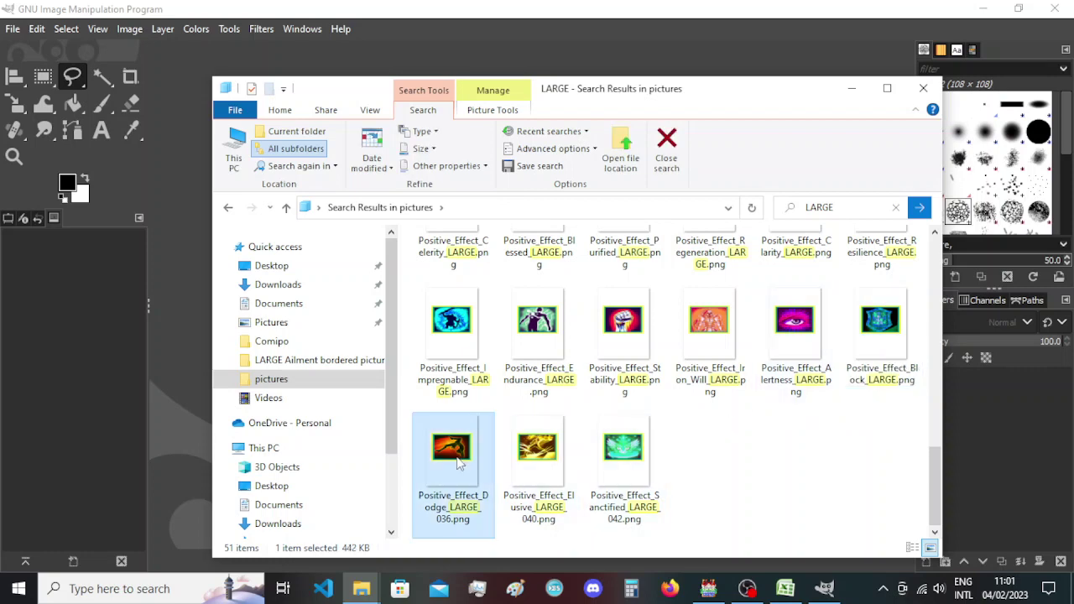
key(m)
drag(465, 508, 487, 508)
key(Delete)
Rename the Elusive image as Positive_Effect_Elusive_LARGE.png by removing its number suffix.
click(545, 516)
click(547, 520)
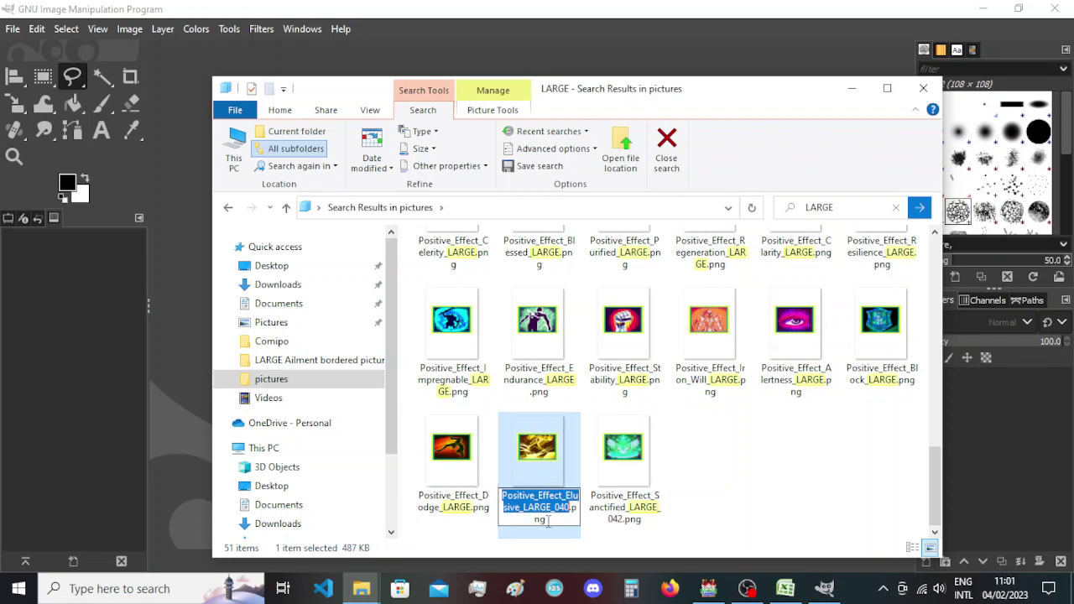
drag(551, 508, 569, 508)
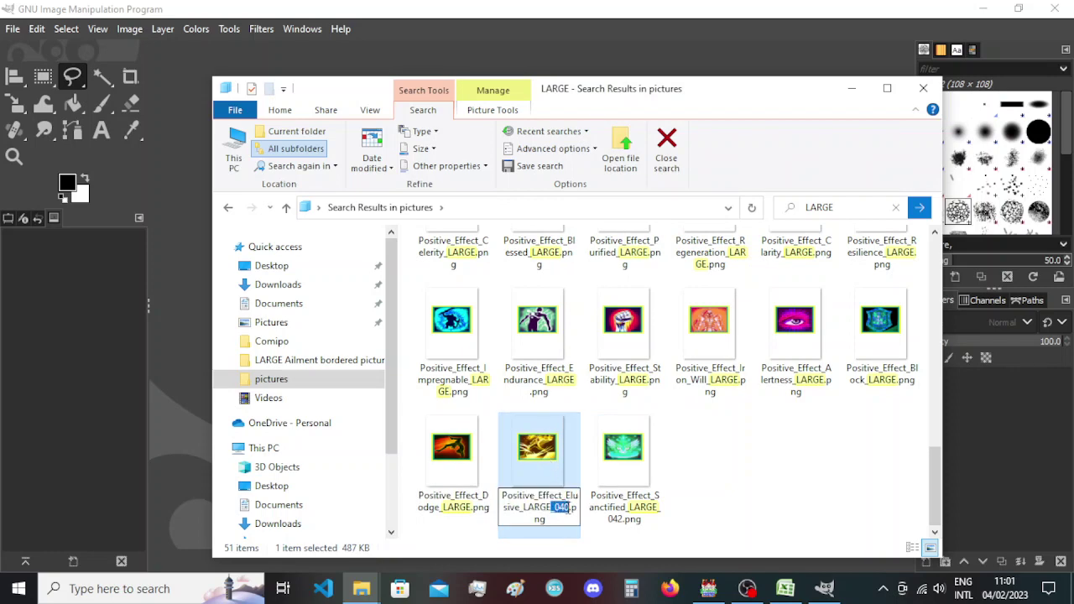
key(Delete)
Rename the Sanctified image as Positive_Effect_Sanctified_LARGE.png by removing its number suffix.
right_click(625, 461)
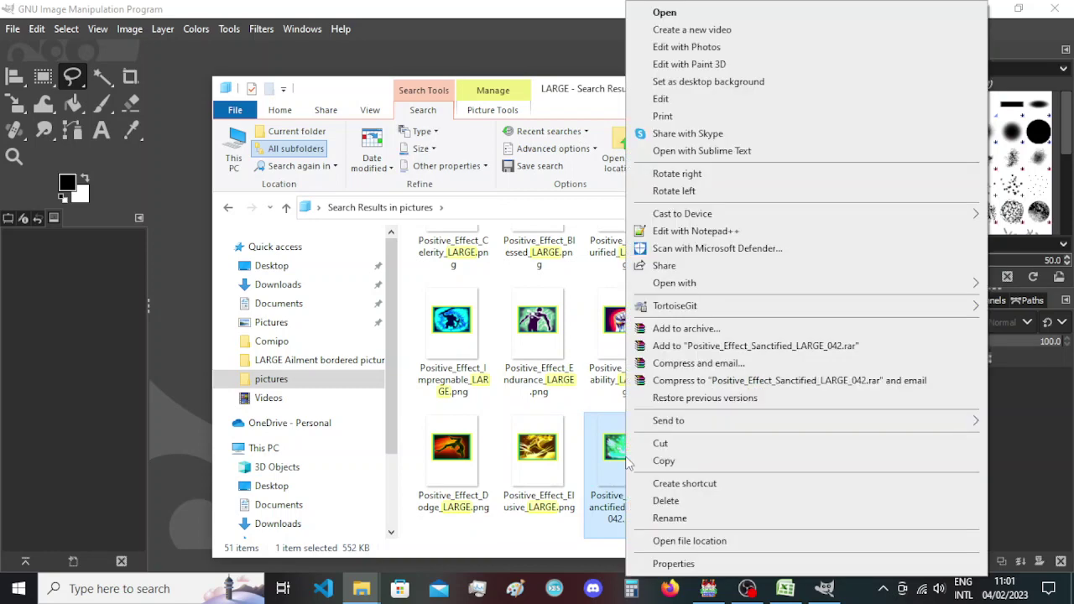
click(622, 518)
click(615, 519)
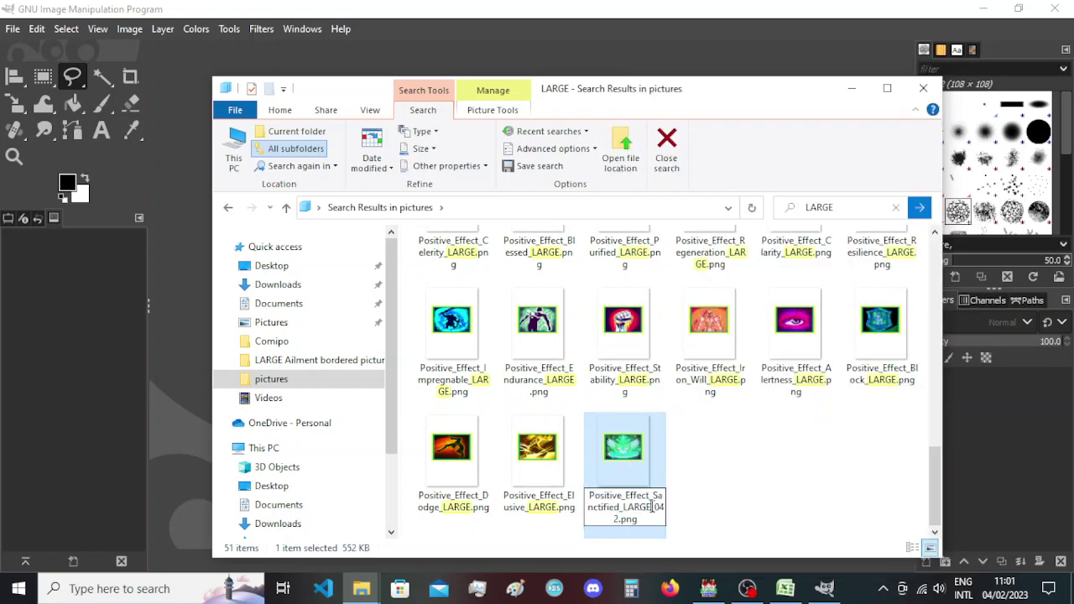
drag(652, 507, 618, 518)
key(Delete)
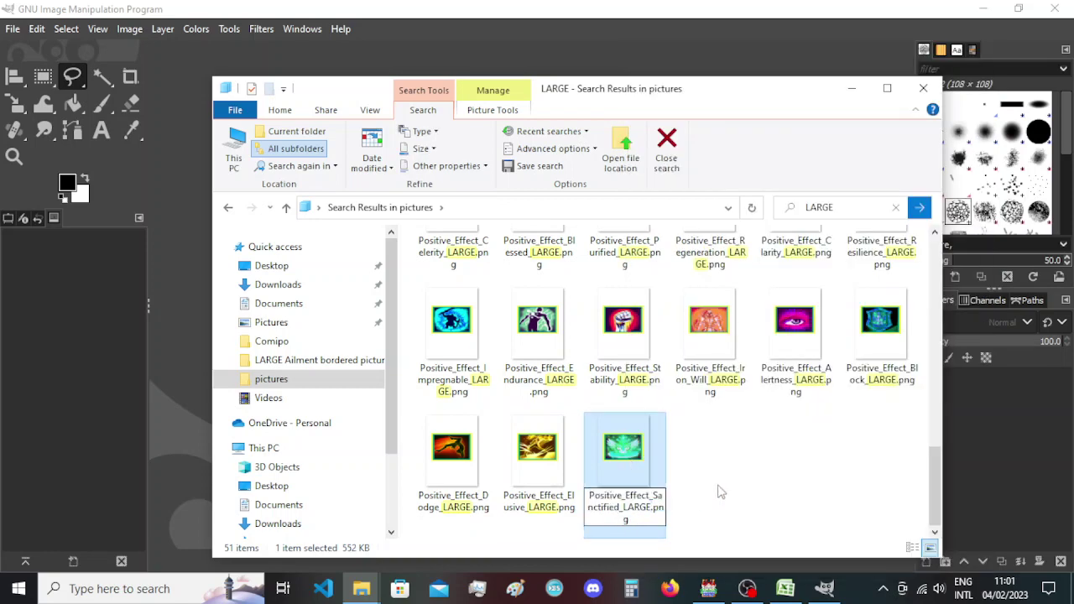
click(719, 493)
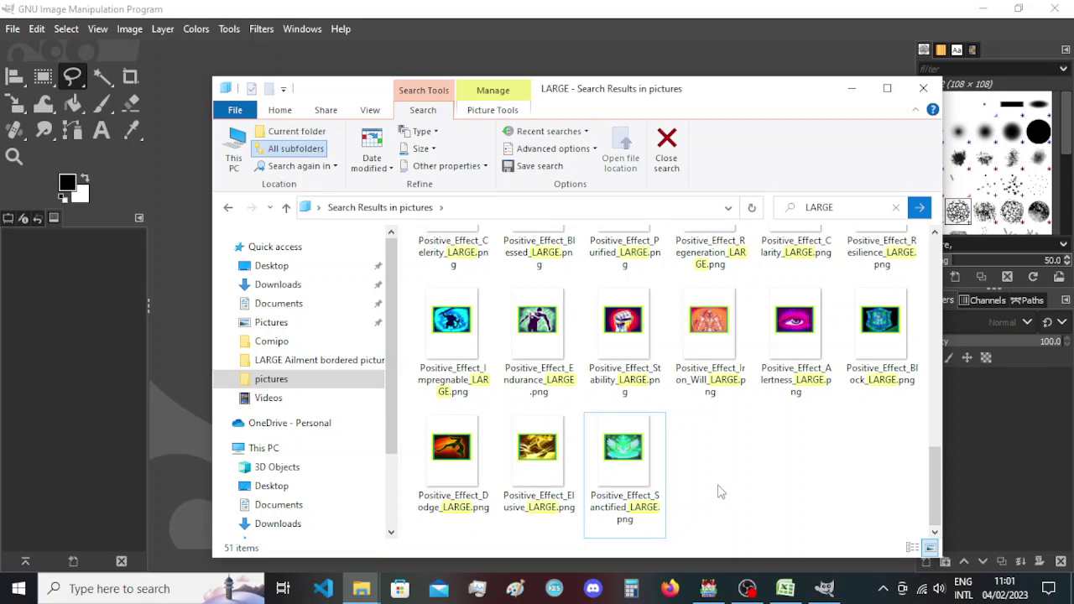
click(660, 479)
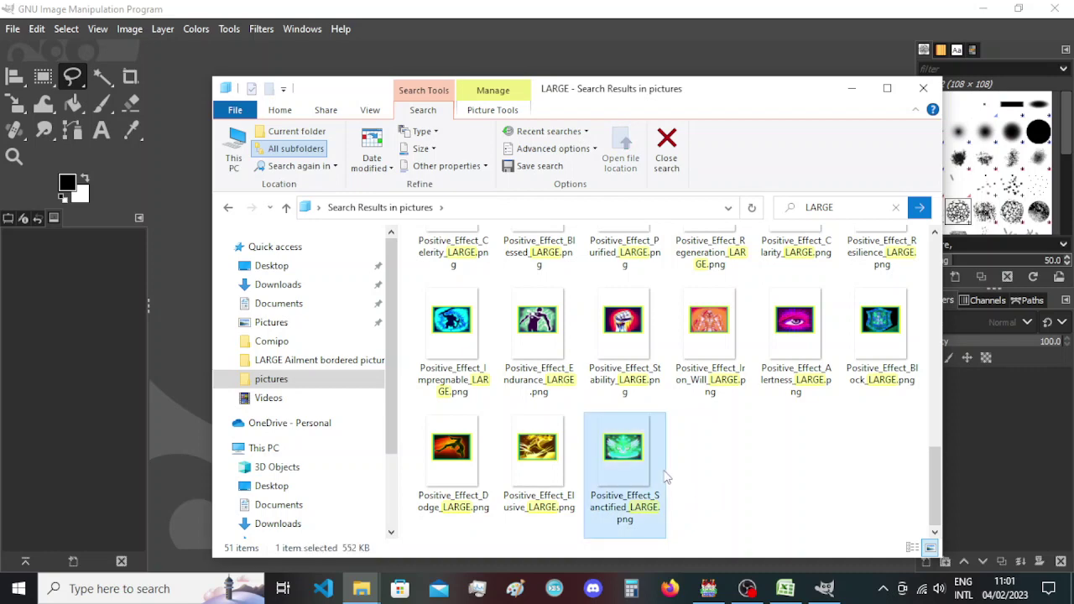
Copy all the Positive_Effect LARGE images and open the LARGE Ailment bordered pictures unfinished folder in the Desktop's Alpha Nemesis backup.
scroll(671, 470, up, 3)
shift+click(634, 286)
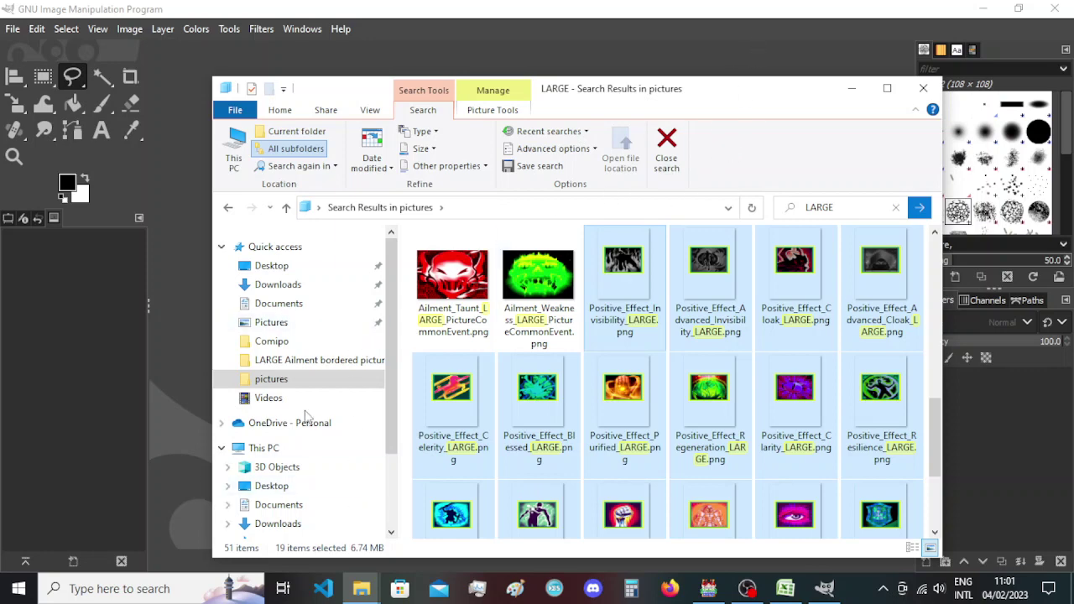
mouse_move(361, 588)
click(428, 544)
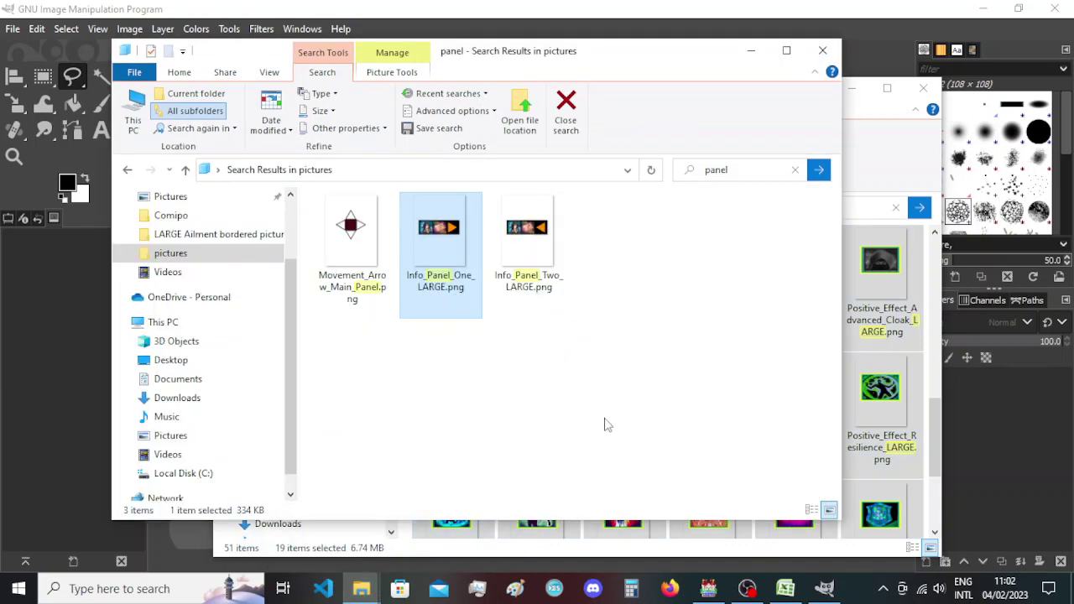
click(377, 336)
scroll(227, 267, up, 1)
scroll(227, 266, up, 1)
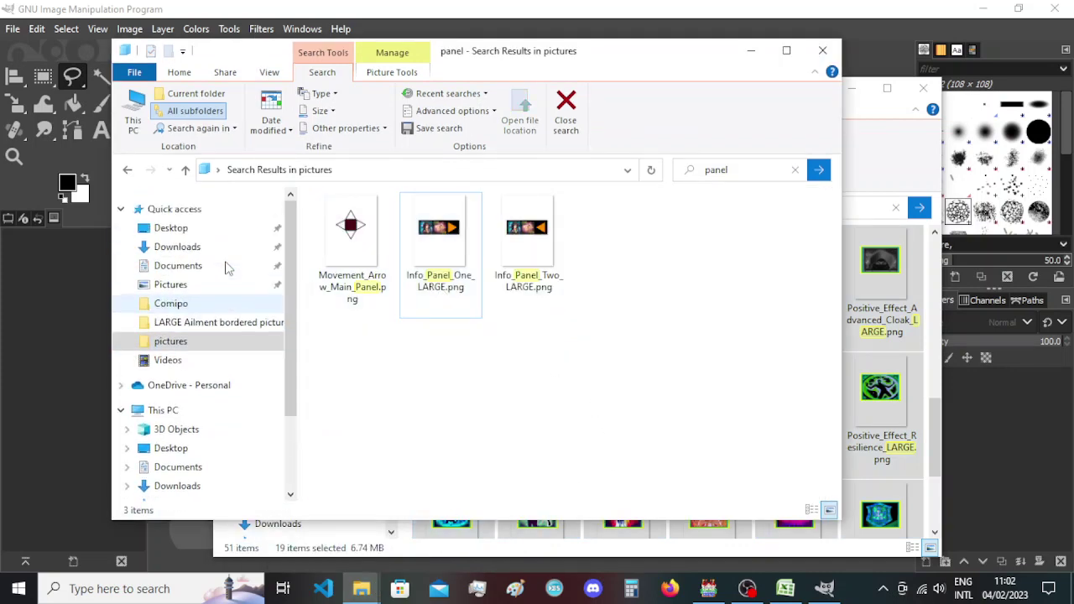
click(212, 228)
double_click(472, 231)
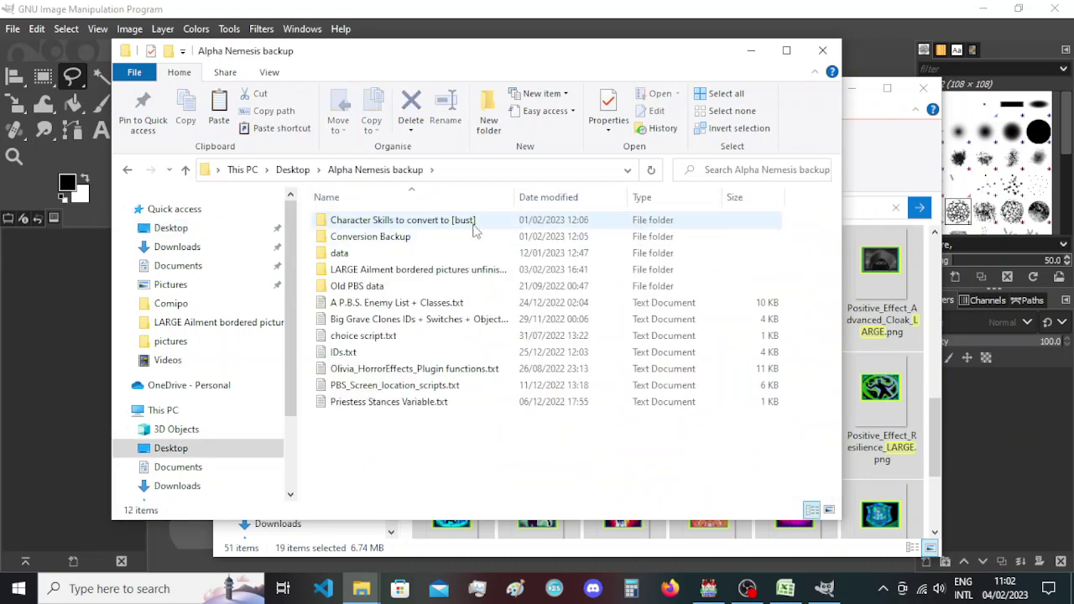
double_click(424, 278)
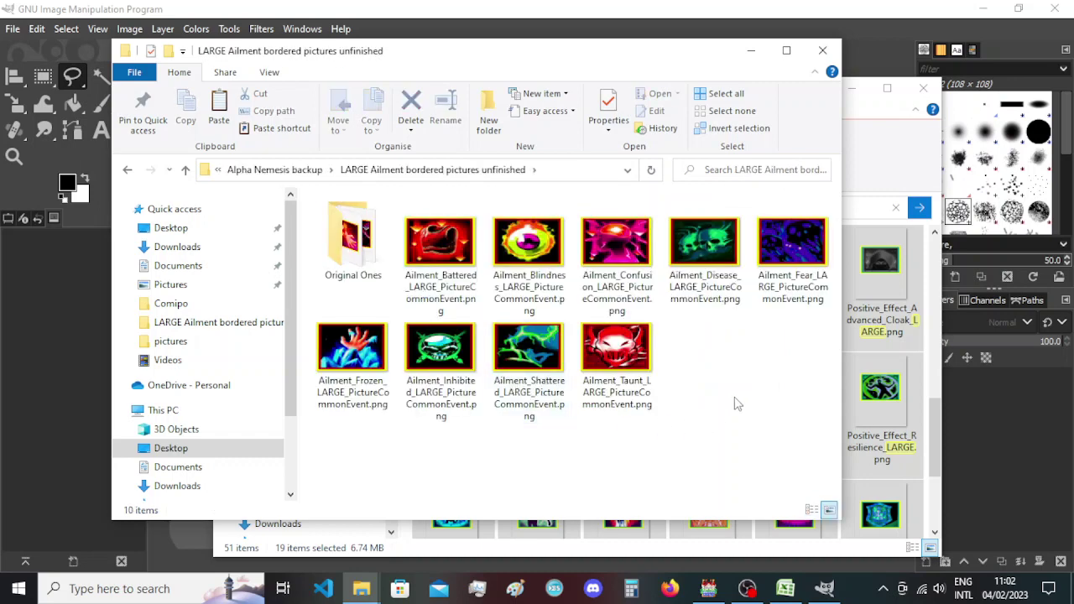
Create a folder named Positive Effects, open it and paste the copied images into it.
right_click(695, 371)
mouse_move(753, 333)
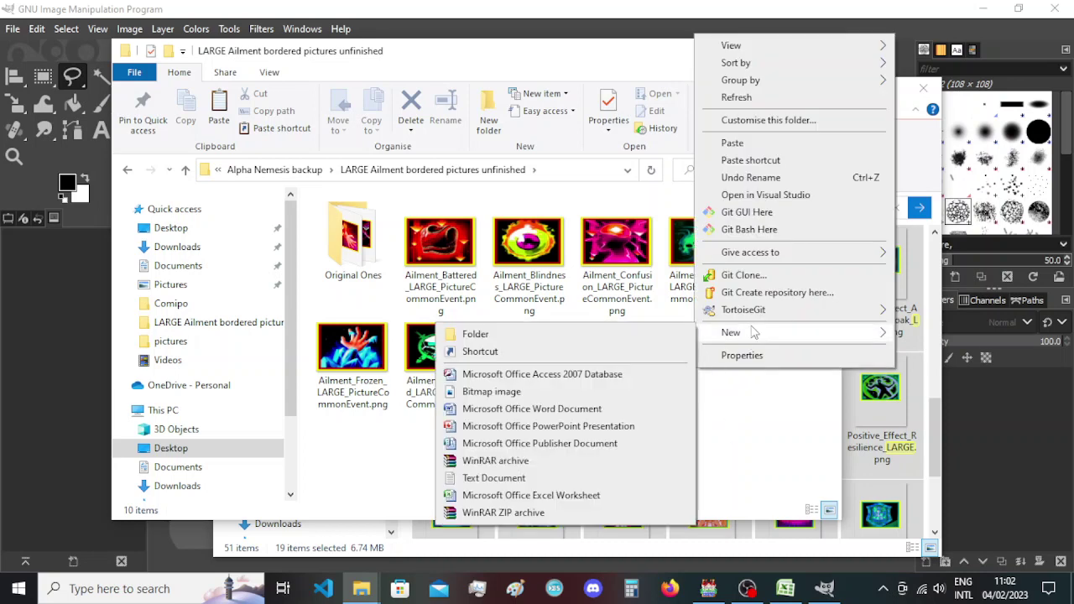
click(607, 336)
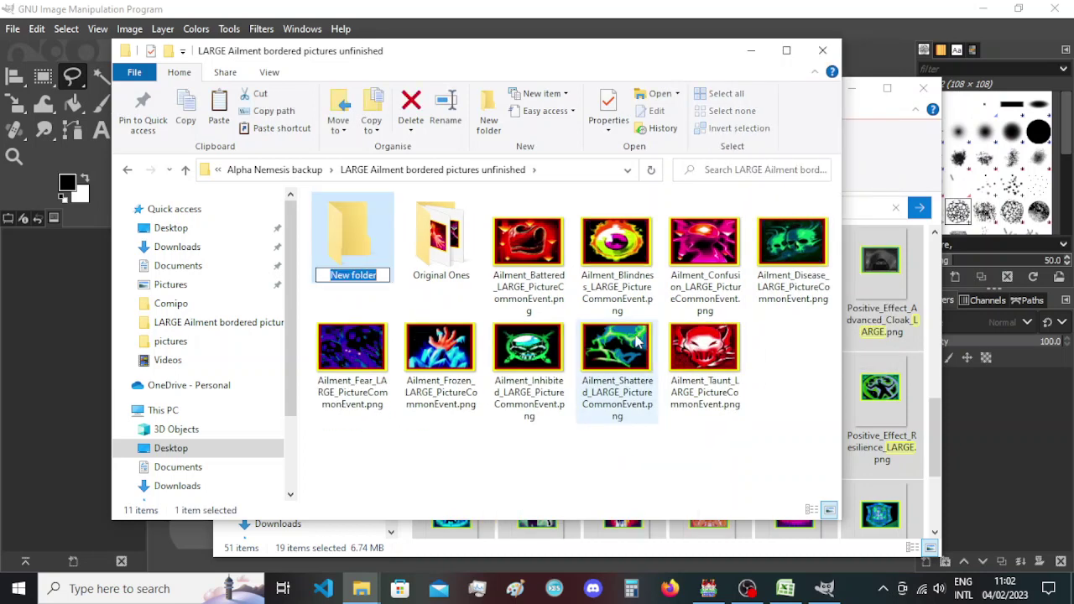
text(Positive E)
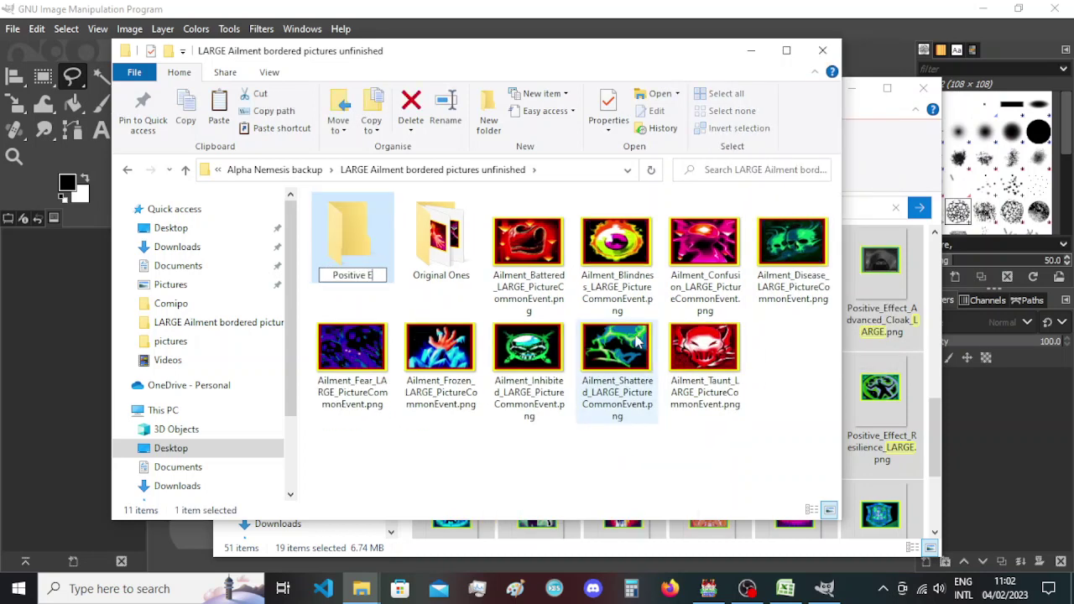
text(ffects)
key(Return)
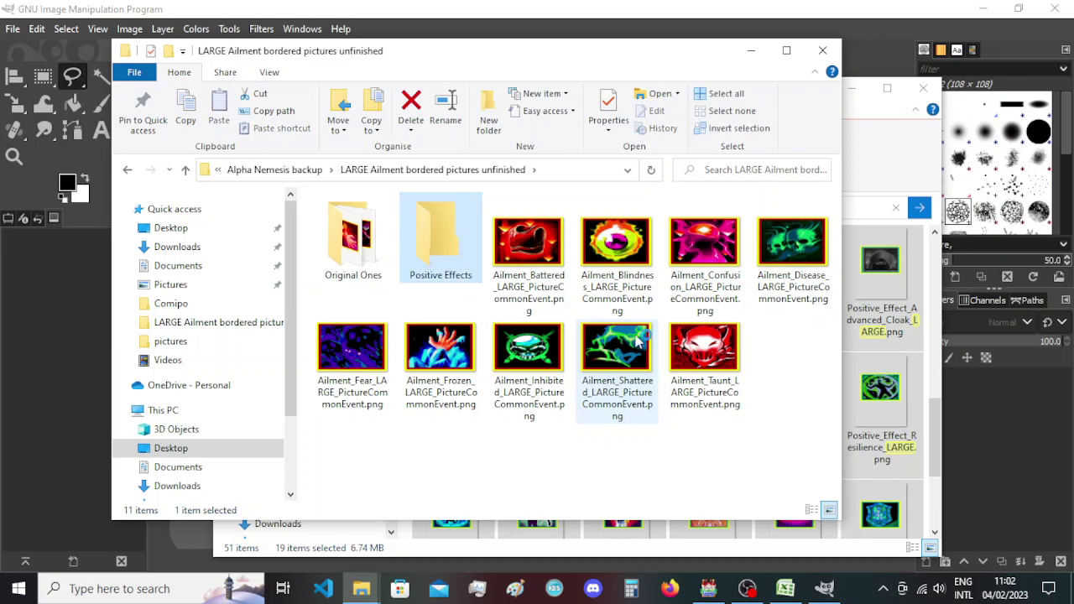
key(Return)
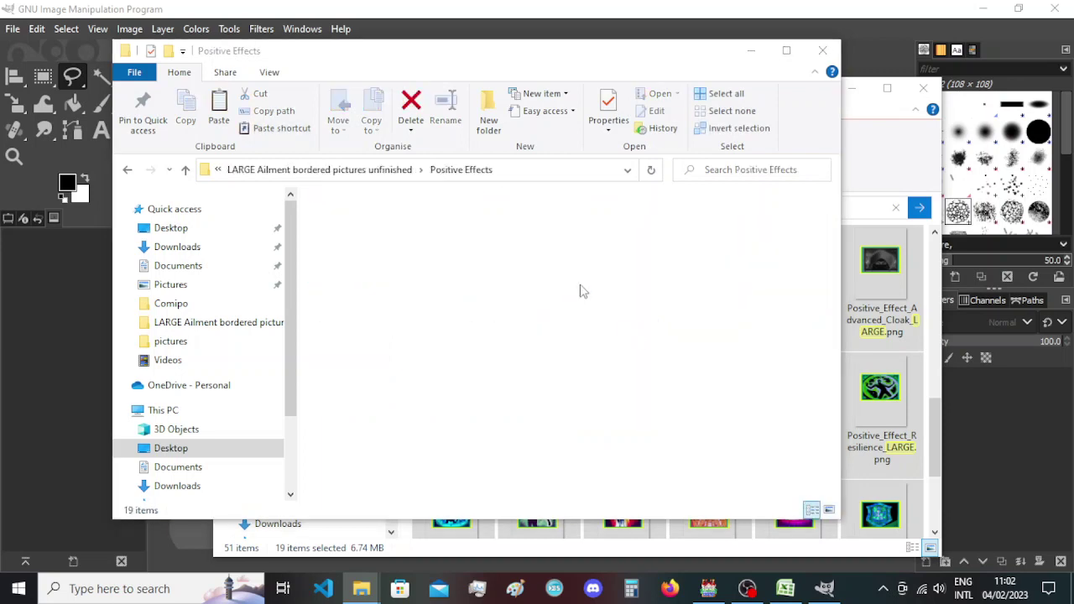
key(ctrl+v)
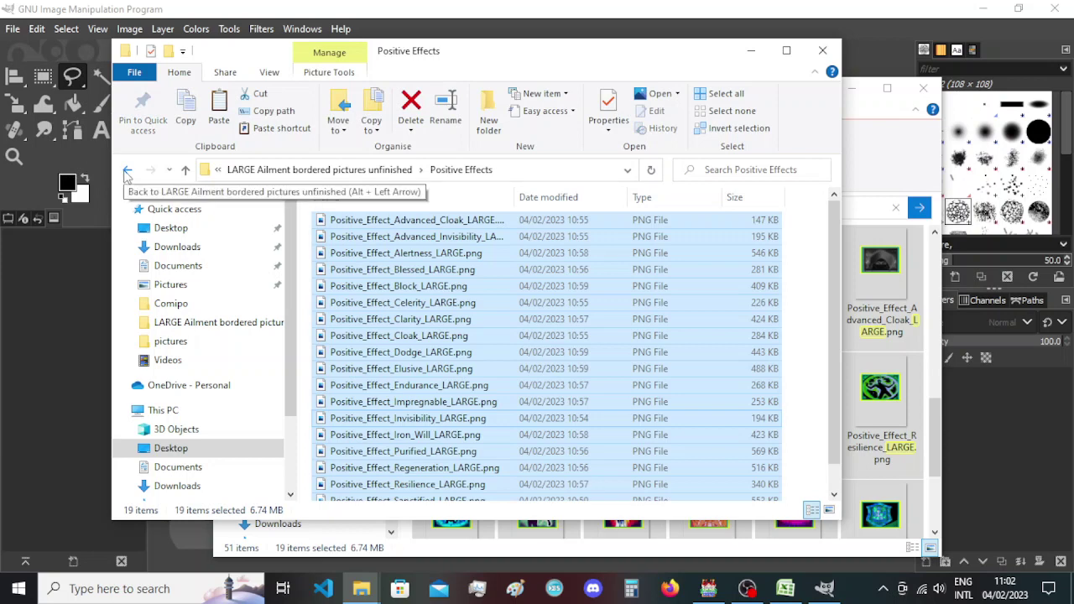
Open all the images from the Positive Effects folder in GIMP.
click(812, 245)
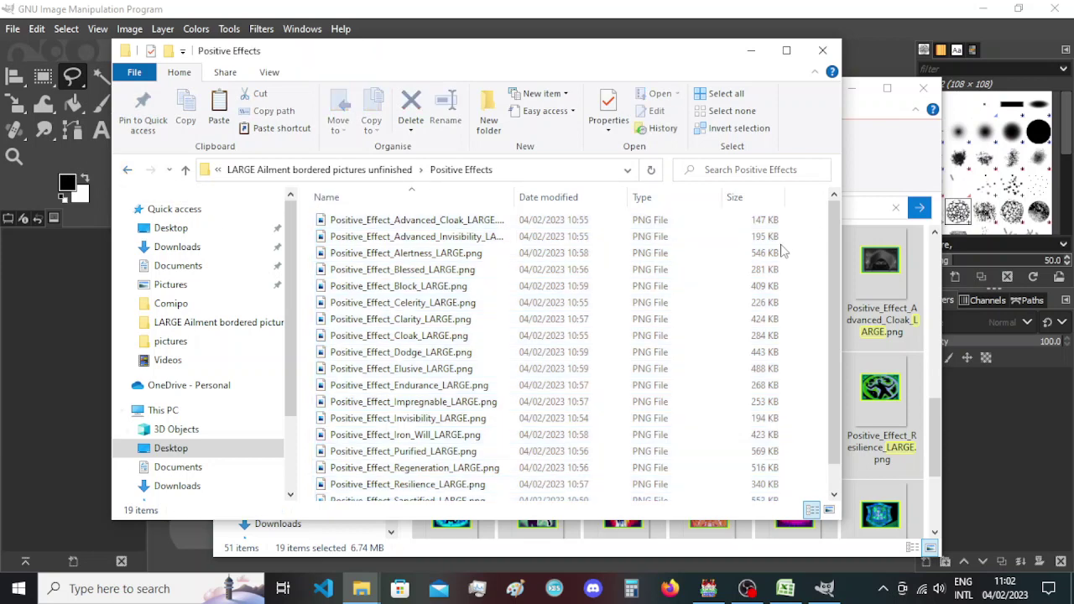
click(384, 255)
key(ctrl+a)
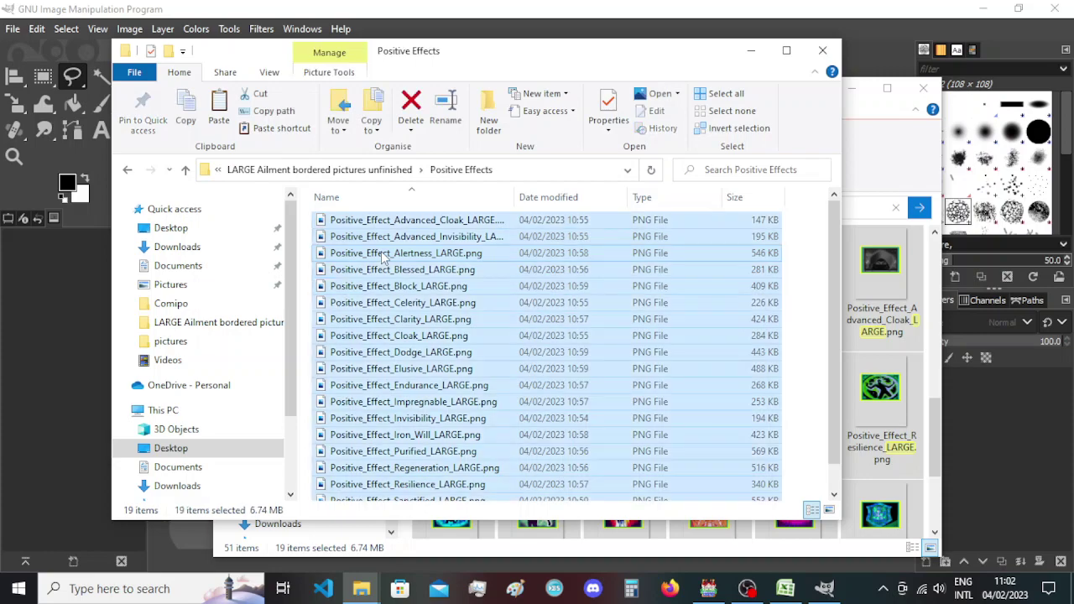
click(673, 6)
mouse_move(367, 594)
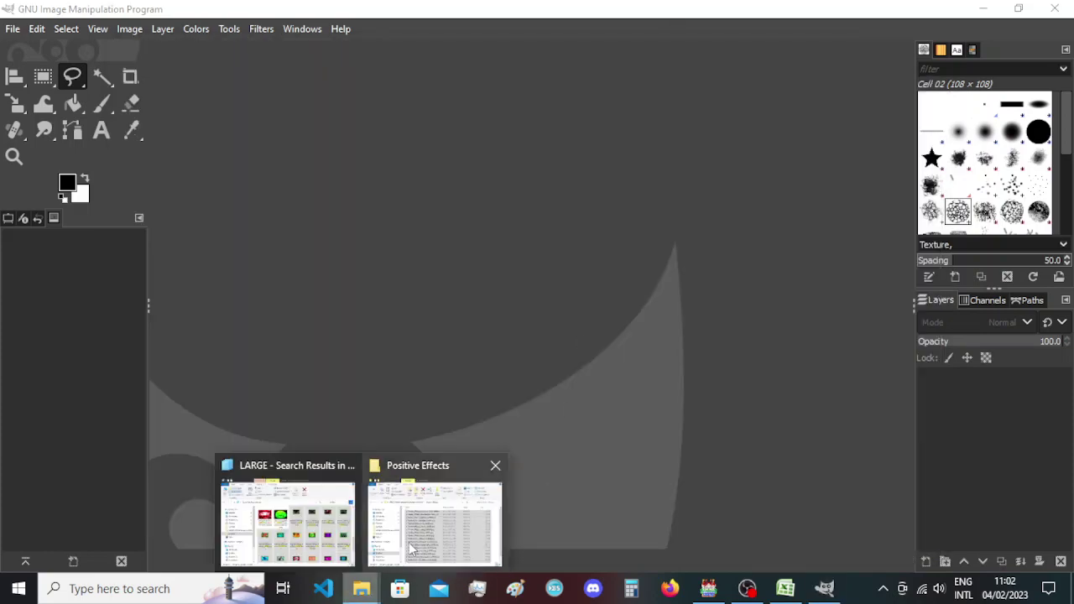
click(437, 512)
drag(499, 53, 787, 91)
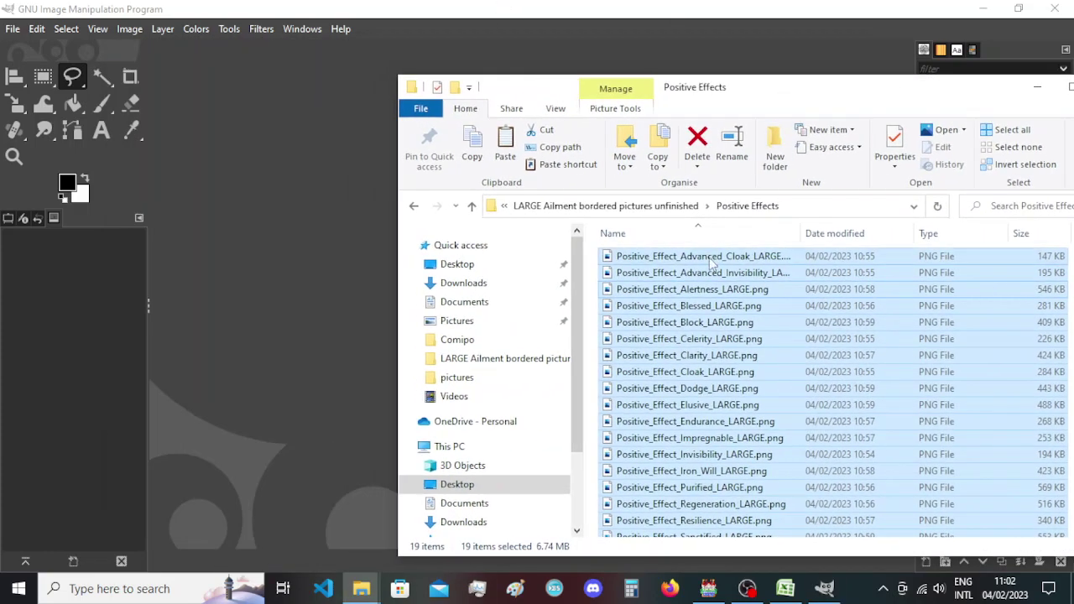
drag(707, 261, 306, 197)
drag(846, 84, 645, 79)
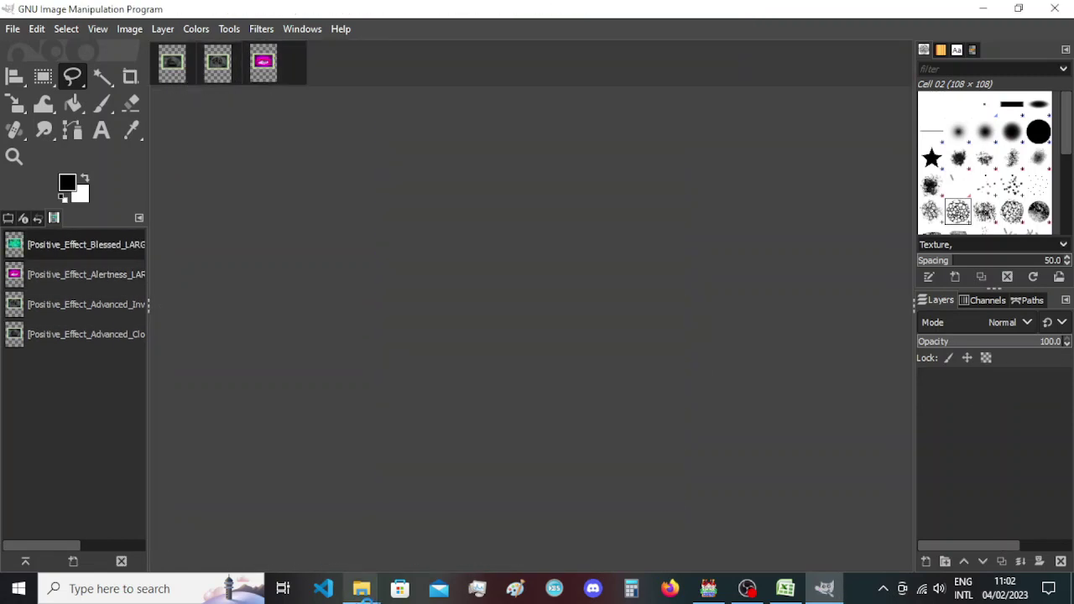
Search the pictures folder for LARGE again to find the Ailment reference images, and return to GIMP.
mouse_move(361, 588)
click(350, 544)
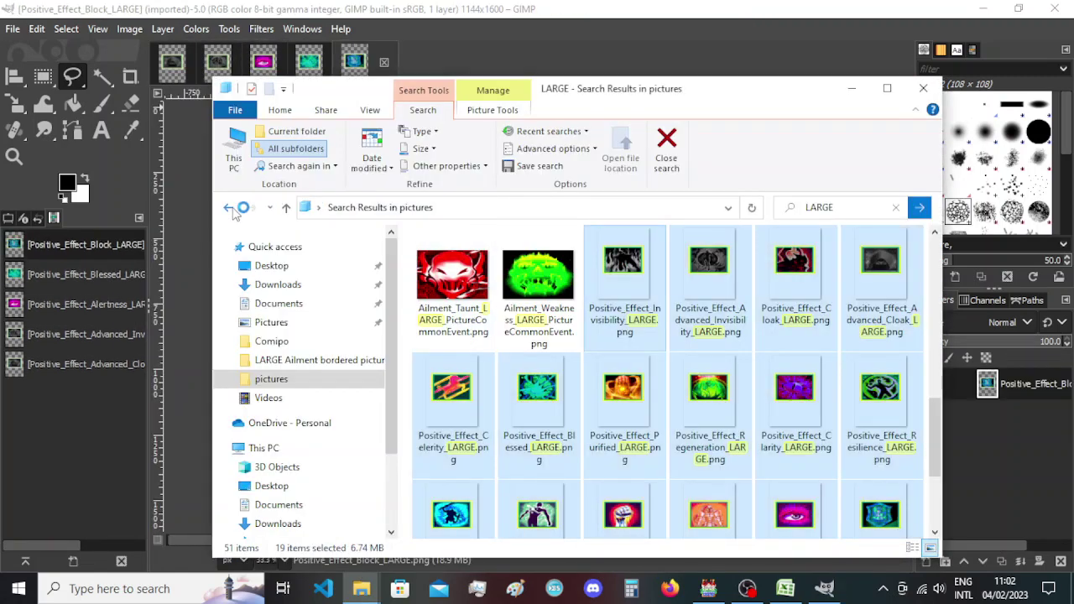
click(229, 207)
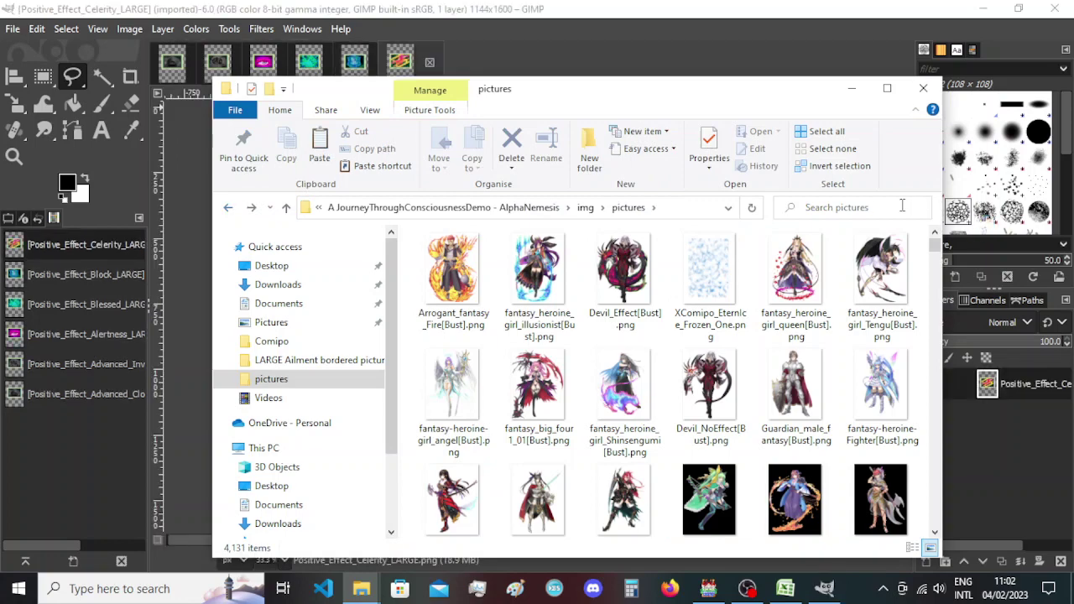
click(868, 209)
text(LARGE)
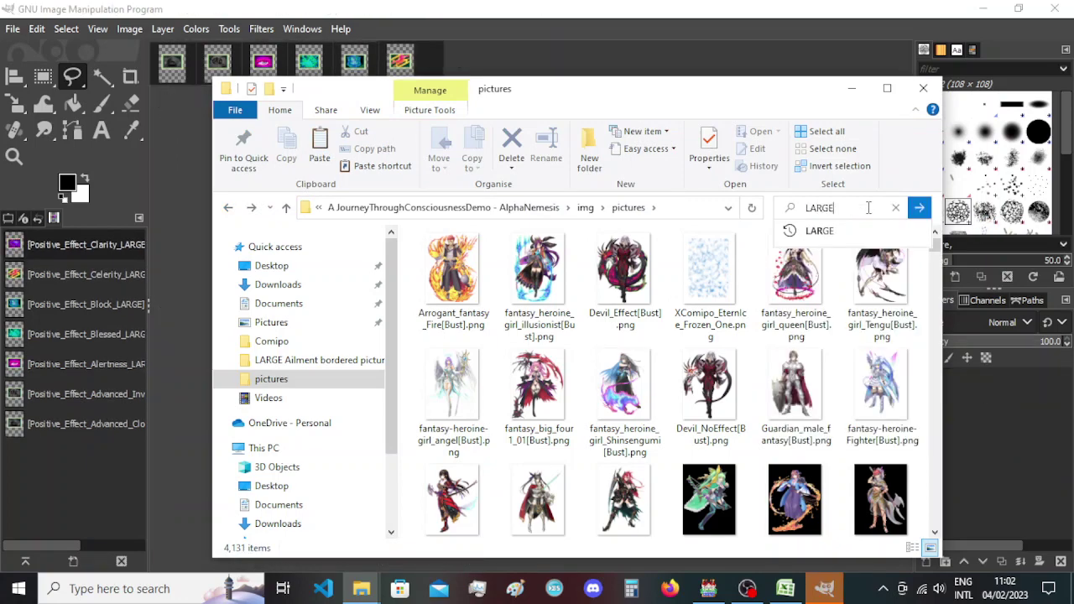
key(Return)
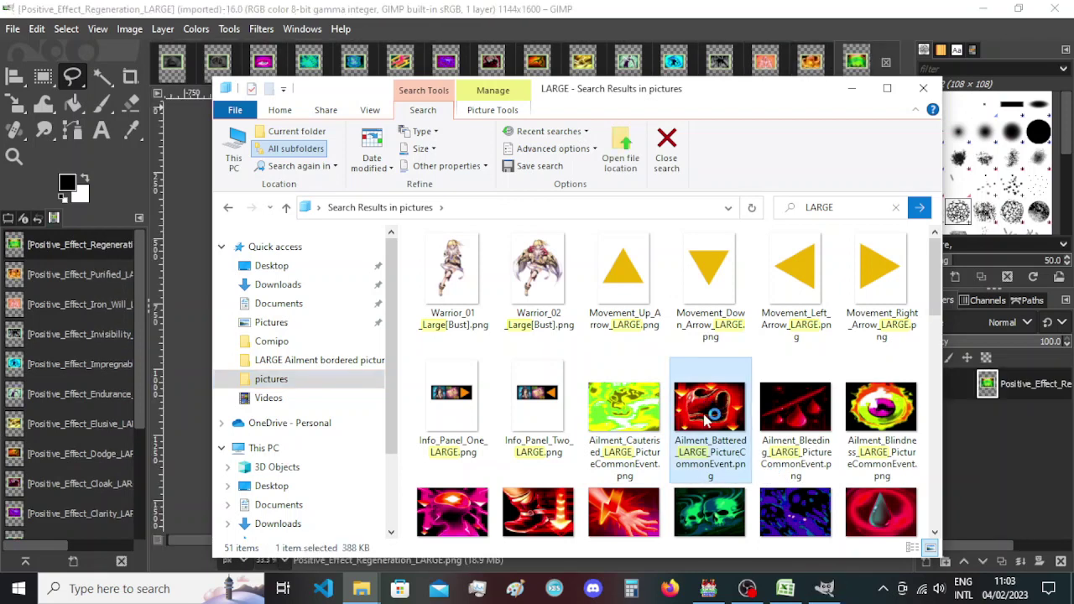
scroll(709, 419, down, 1)
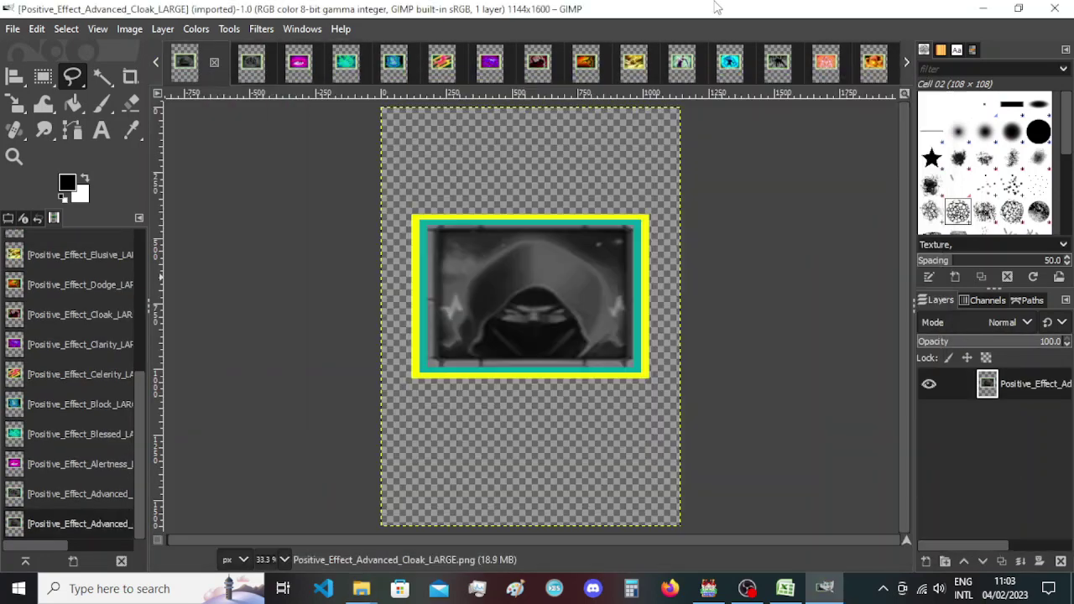
click(717, 6)
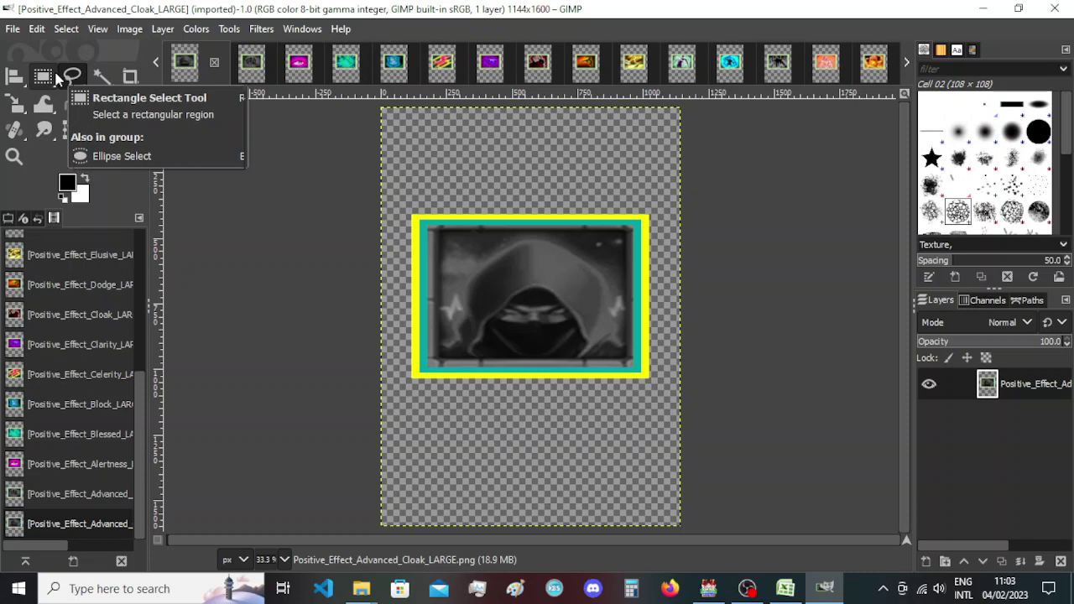
Set the Advanced Cloak image's canvas width to 763 px, matching the Ailment_Battered image, with an X offset of -184.
click(128, 30)
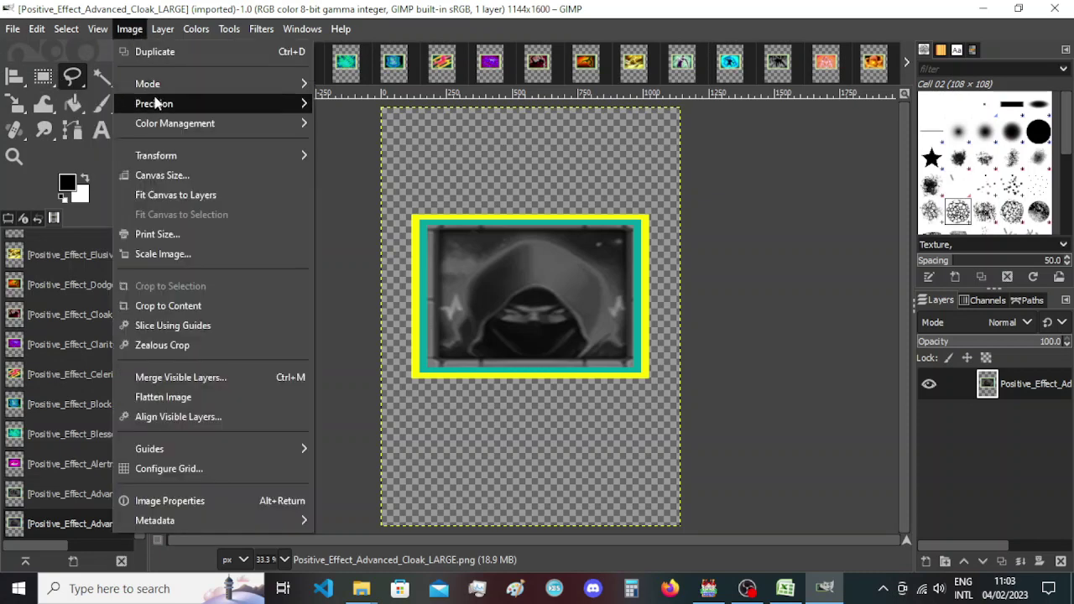
click(168, 176)
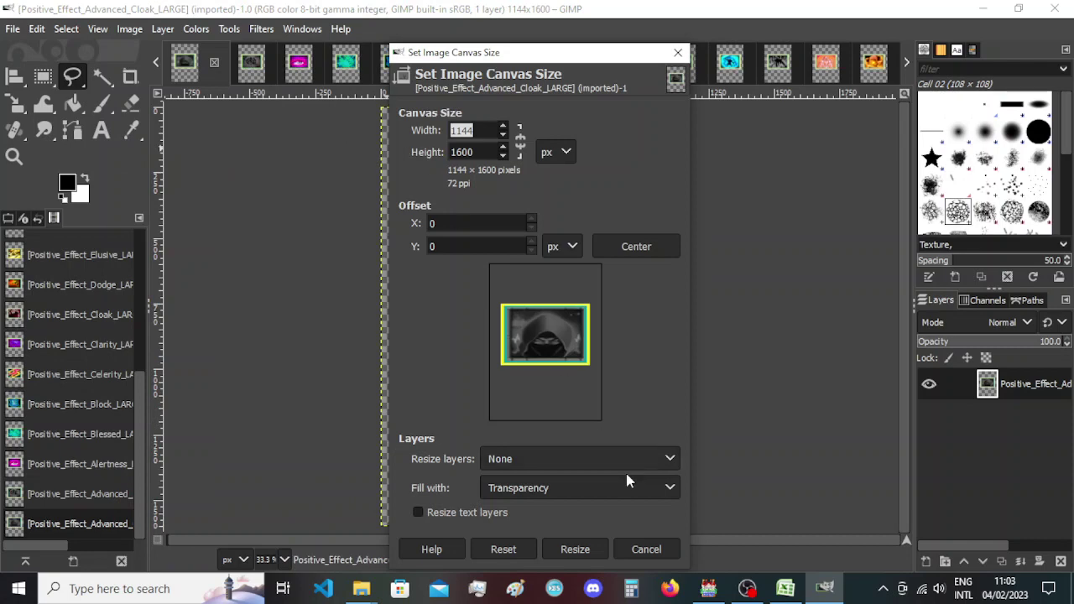
mouse_move(360, 589)
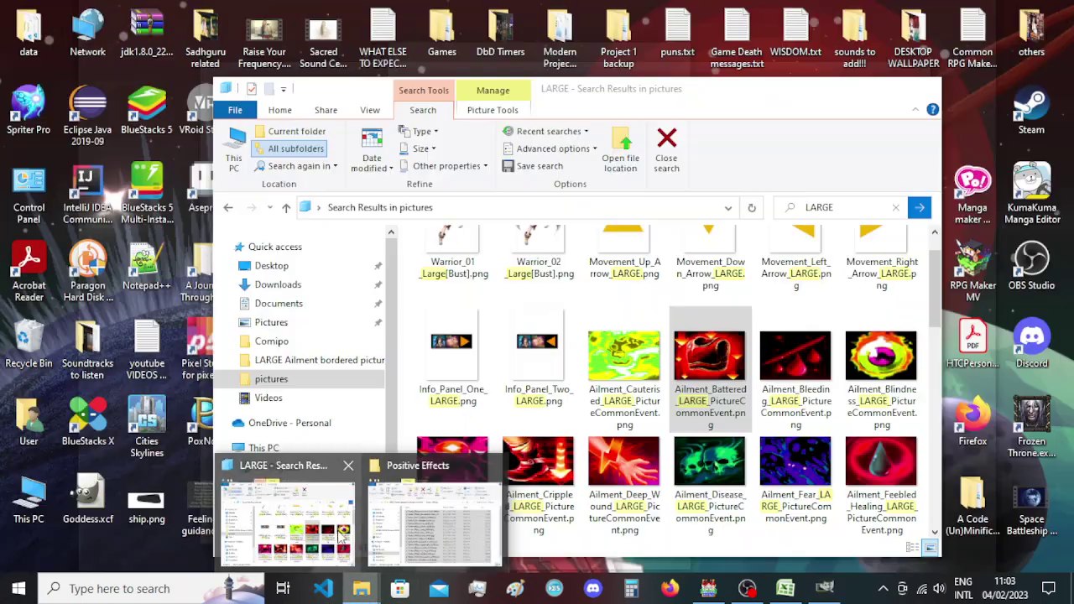
click(288, 522)
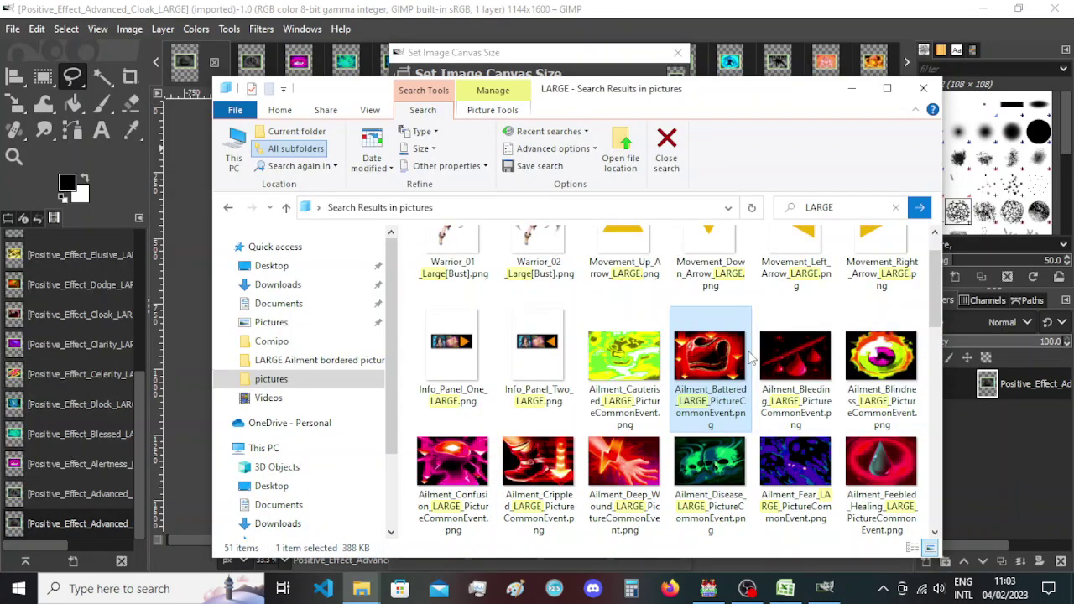
mouse_move(738, 359)
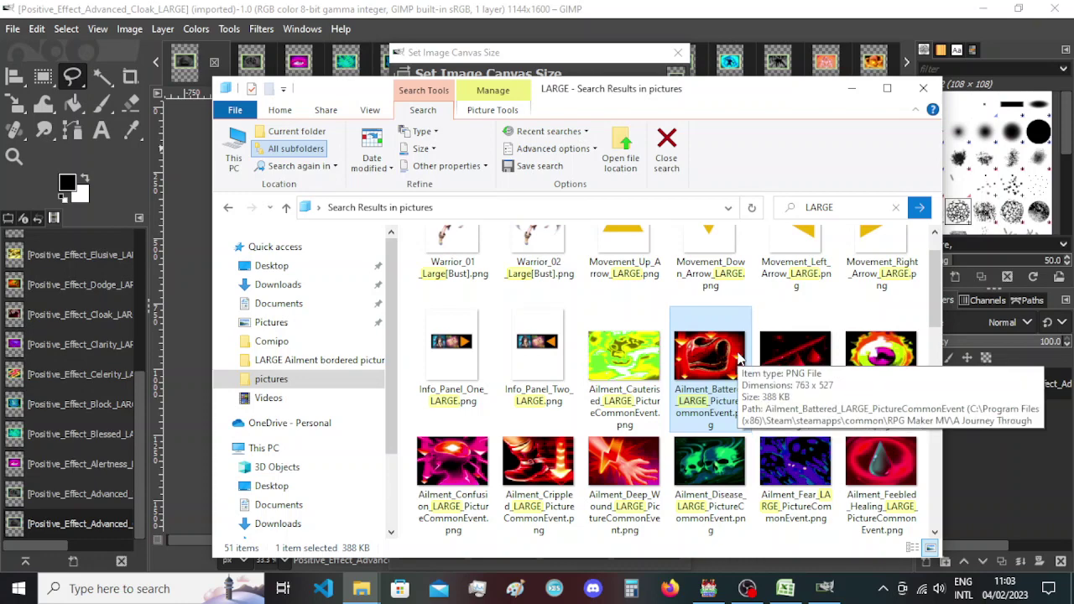
click(657, 56)
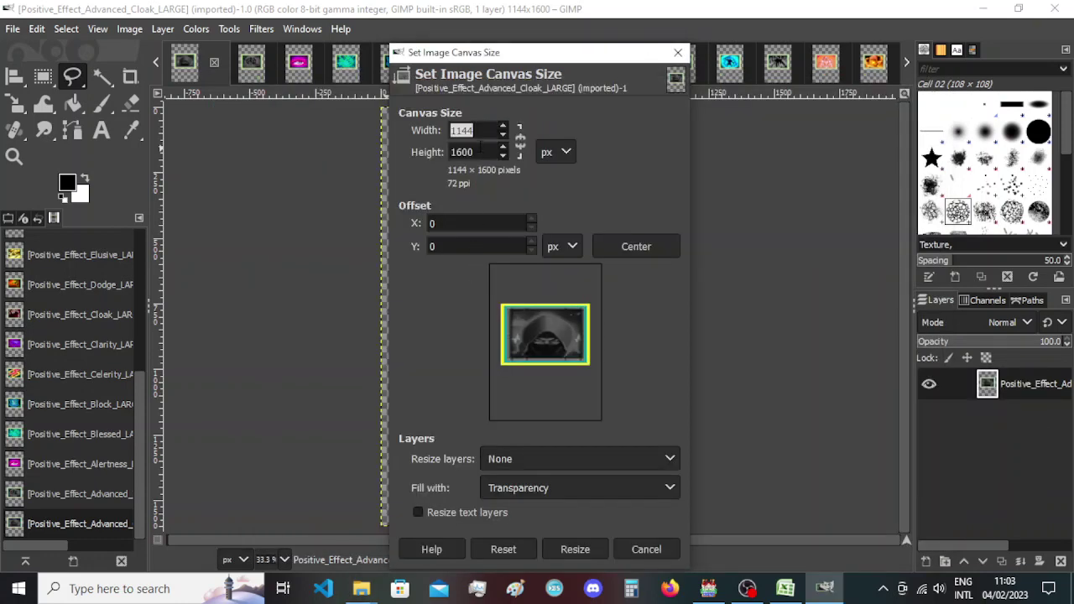
text(763)
drag(576, 355, 557, 356)
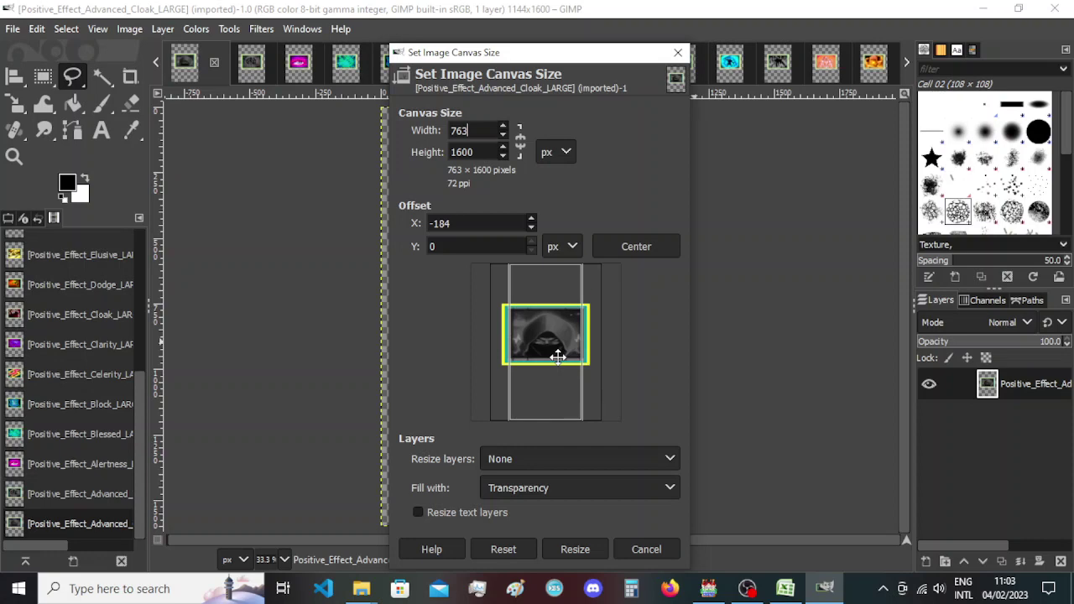
Set the Advanced Cloak canvas height to 527 px with a Y offset of -454, and apply the resize.
click(376, 580)
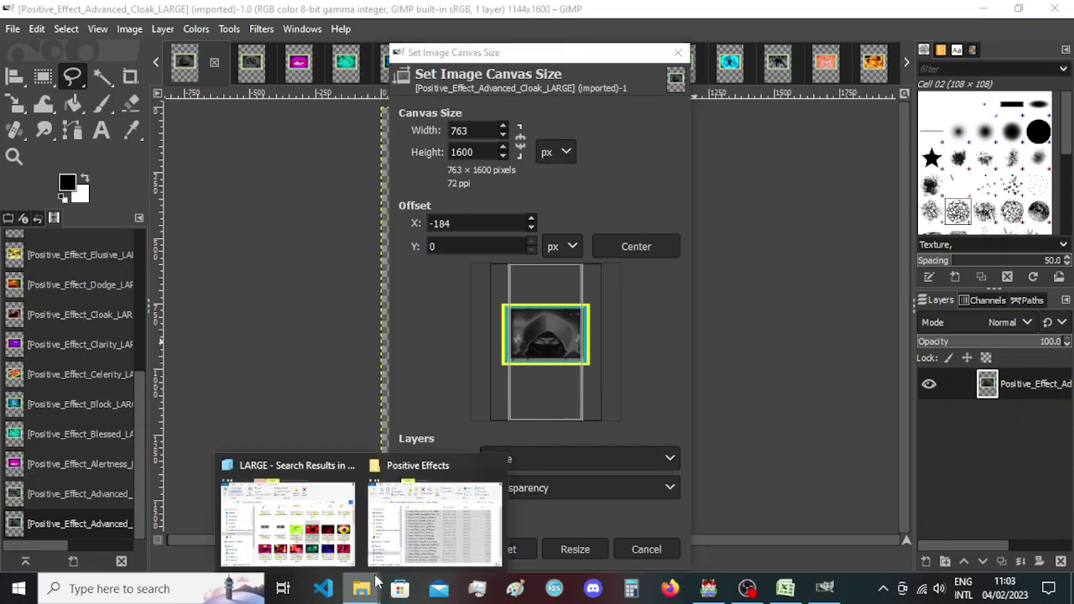
click(287, 520)
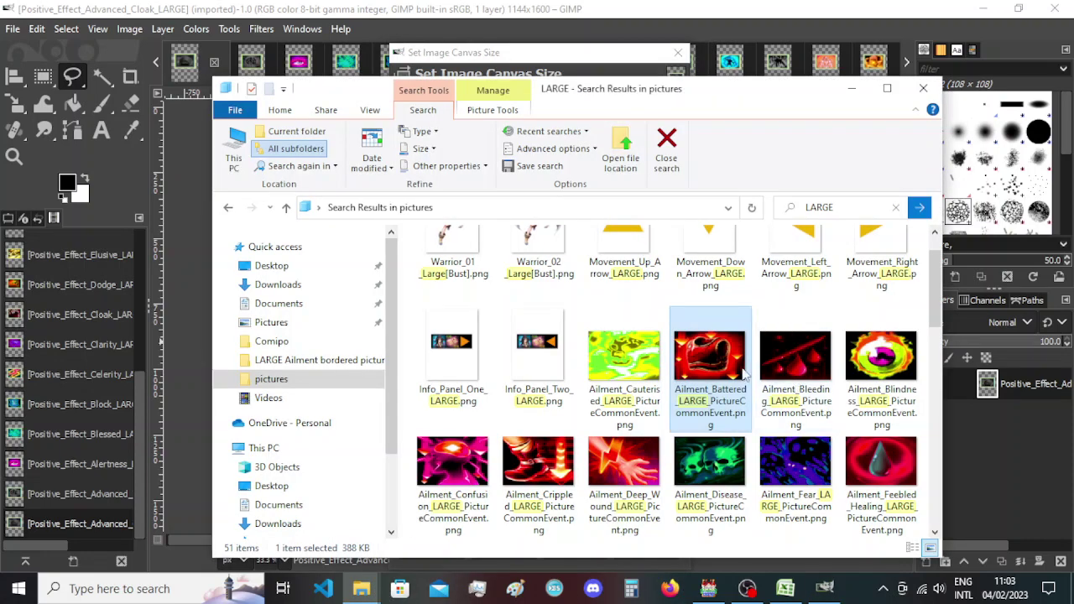
click(600, 61)
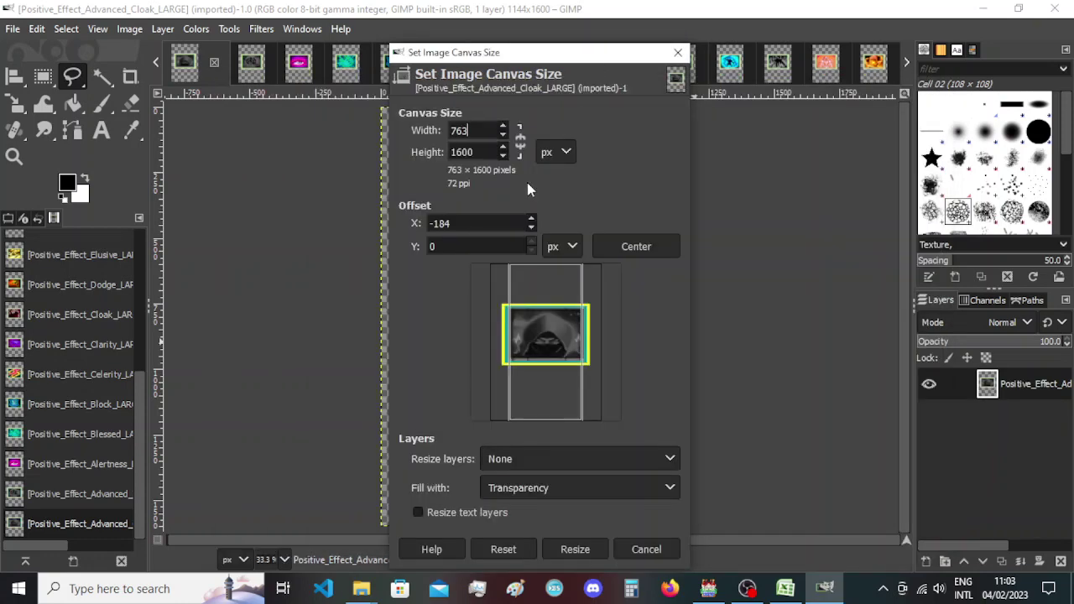
key(Tab)
text(527)
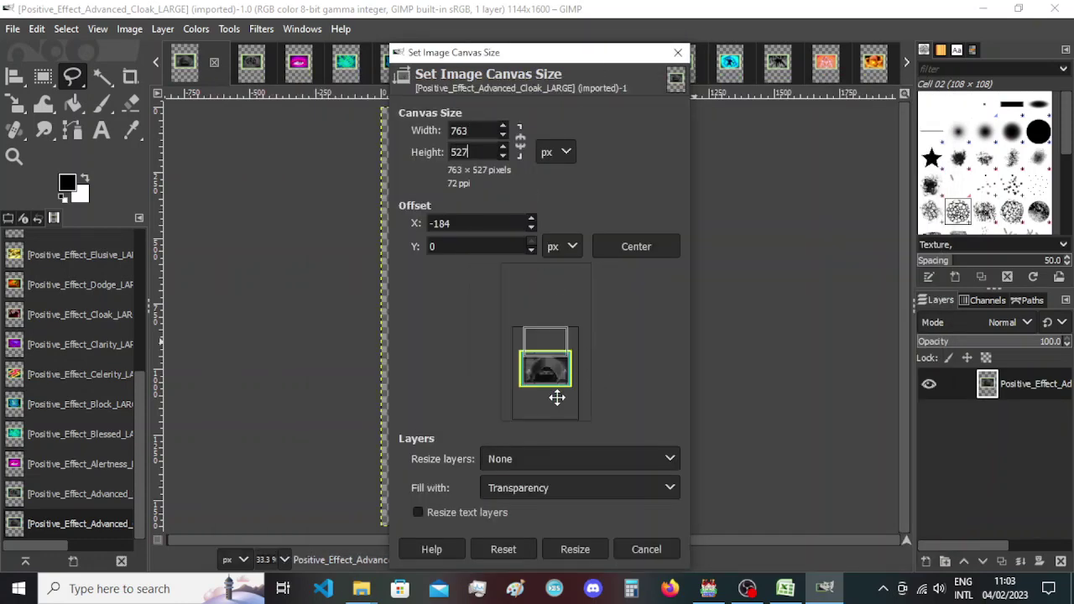
drag(557, 395, 557, 370)
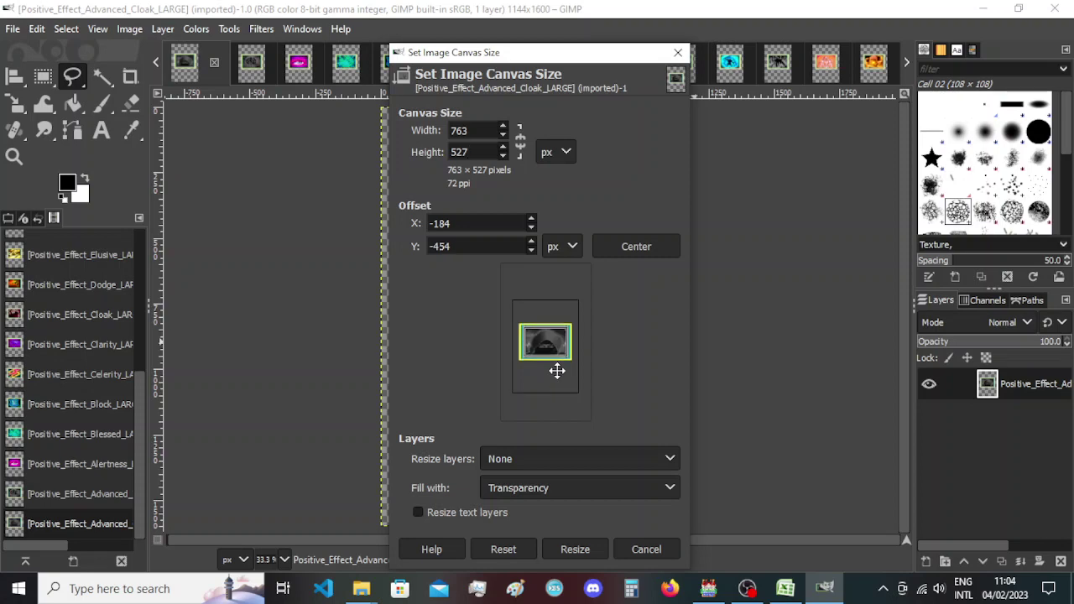
click(576, 550)
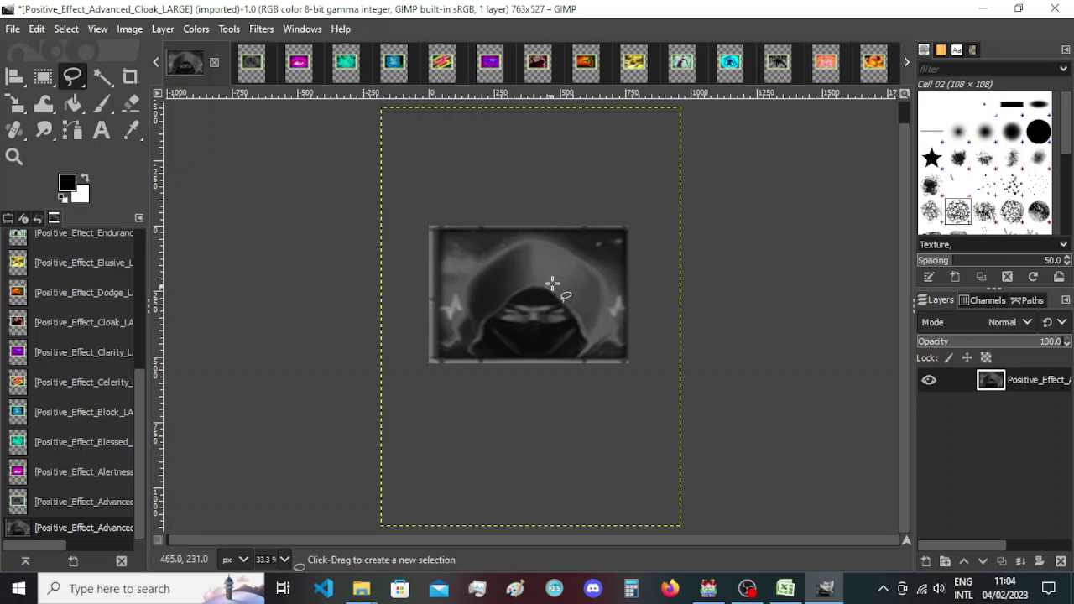
Undo the canvas resizing of the Advanced Cloak image.
key(ctrl+z)
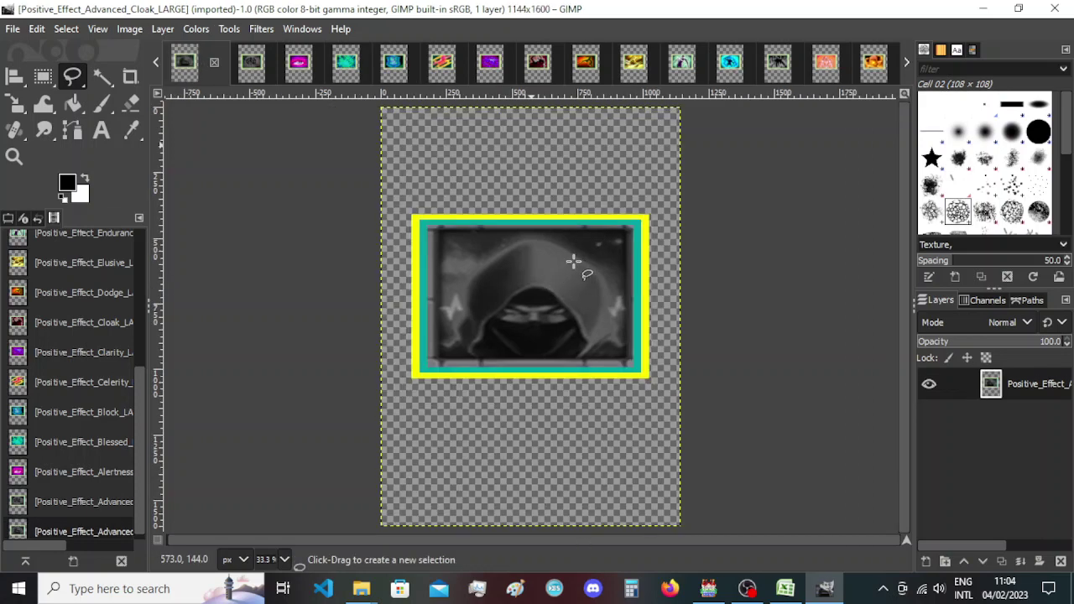
Try resizing the Advanced Cloak canvas to 763 px wide with an X offset of -184, and undo that resize.
click(134, 30)
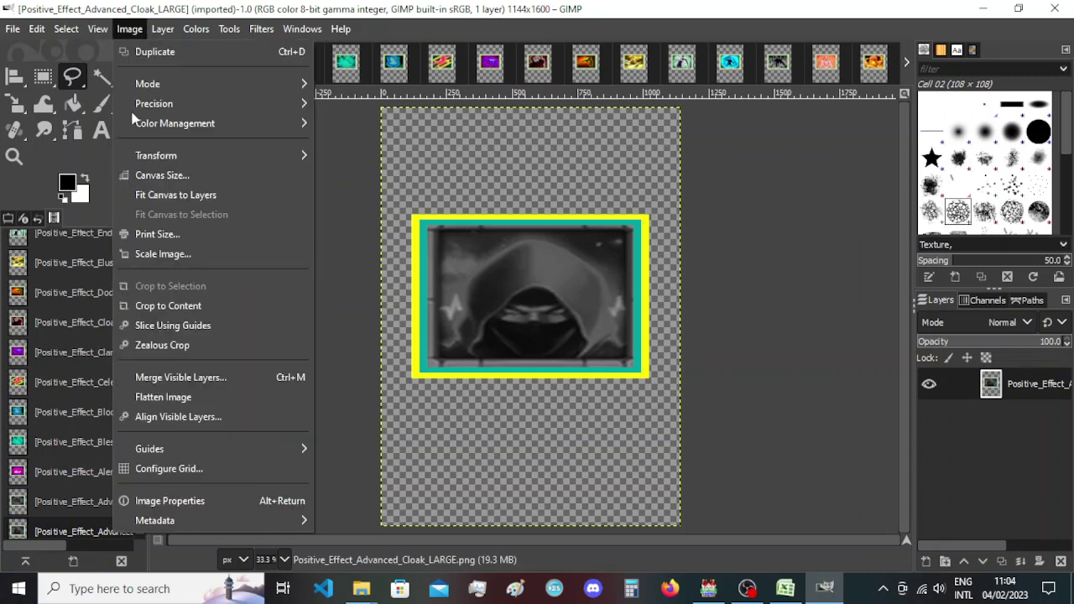
click(159, 175)
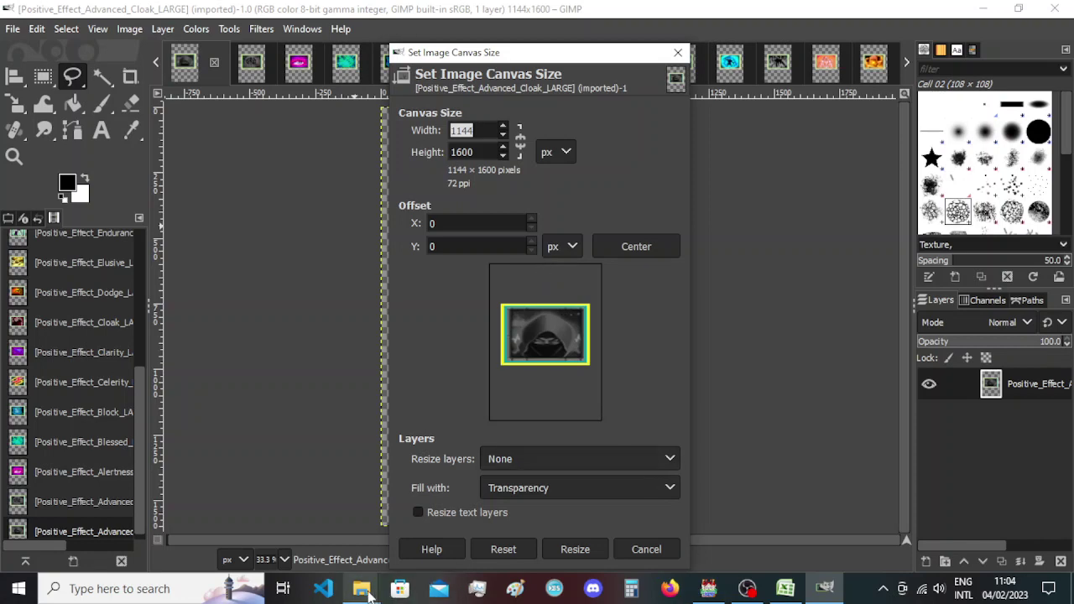
mouse_move(361, 588)
click(286, 520)
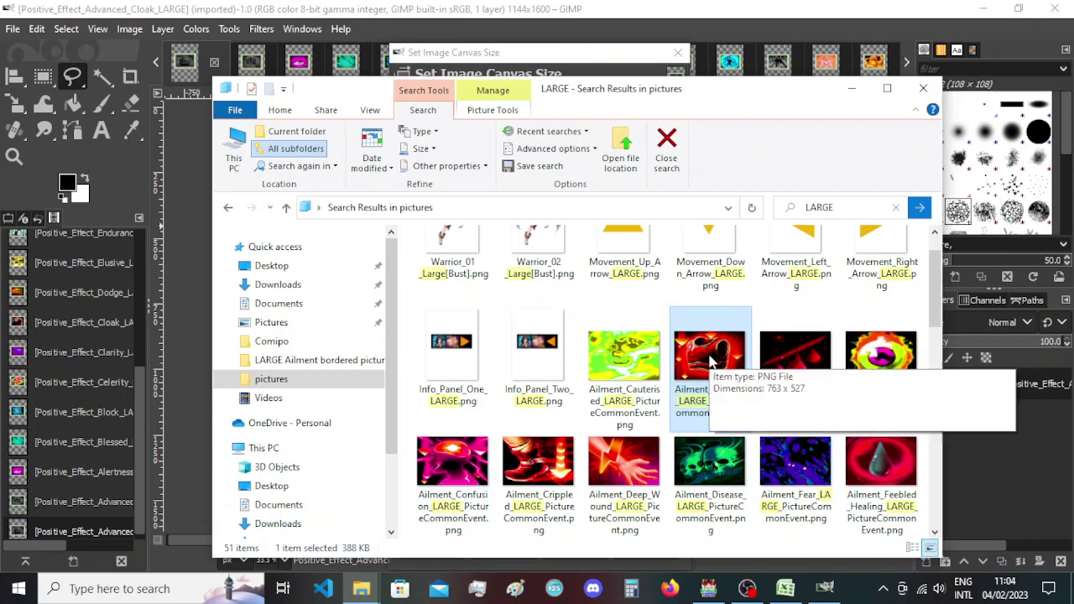
click(550, 54)
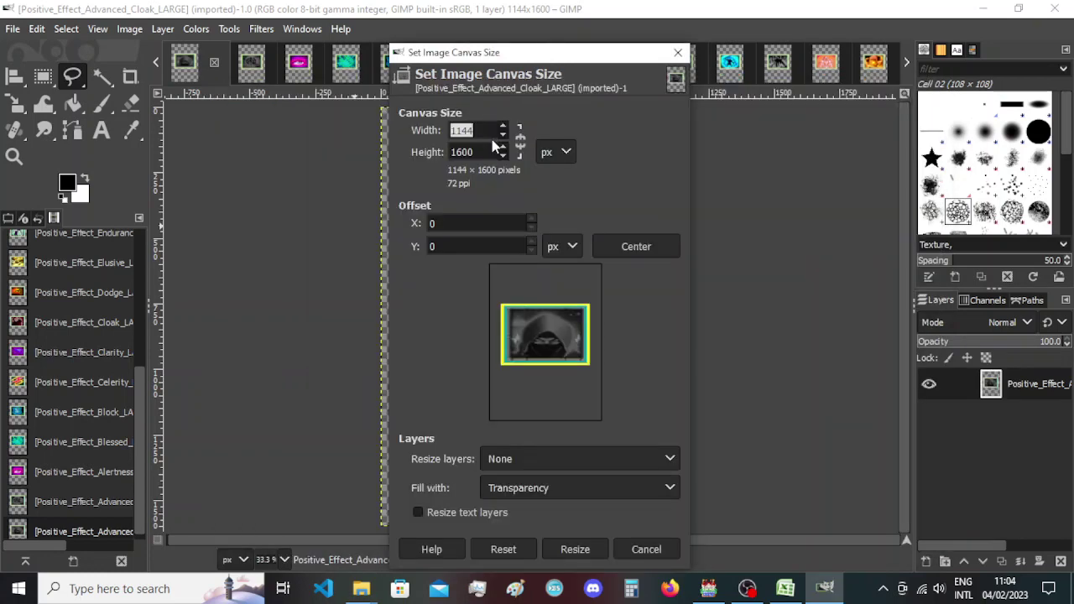
text(763)
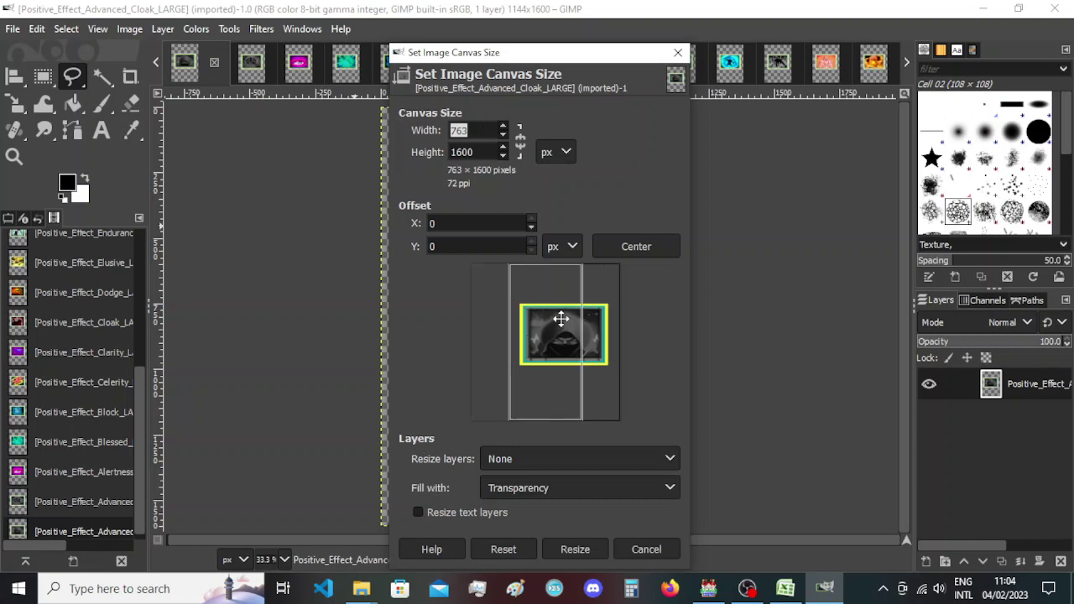
drag(549, 367, 531, 365)
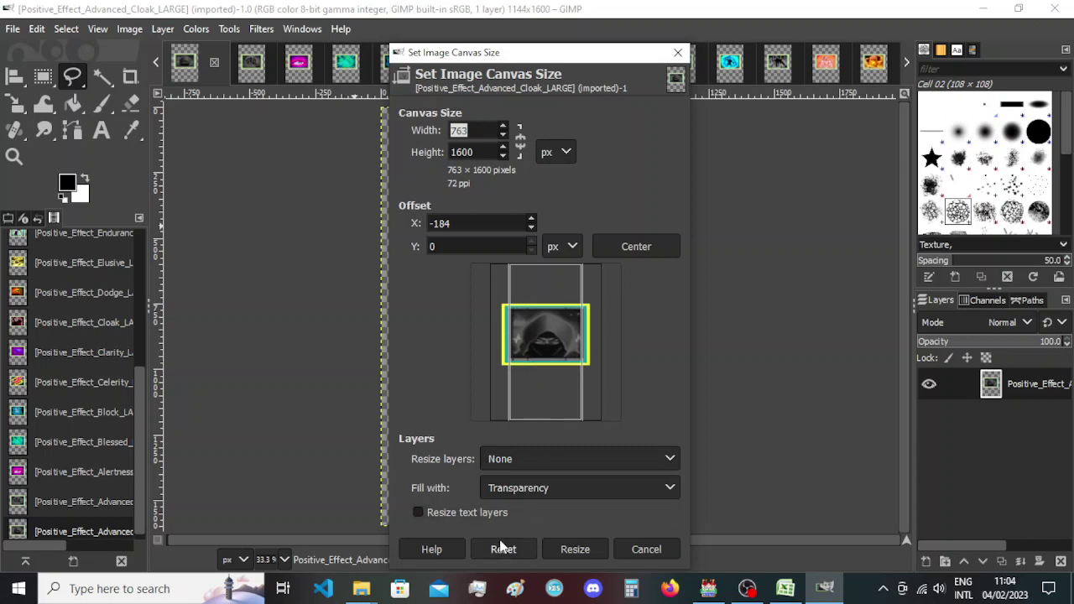
click(571, 549)
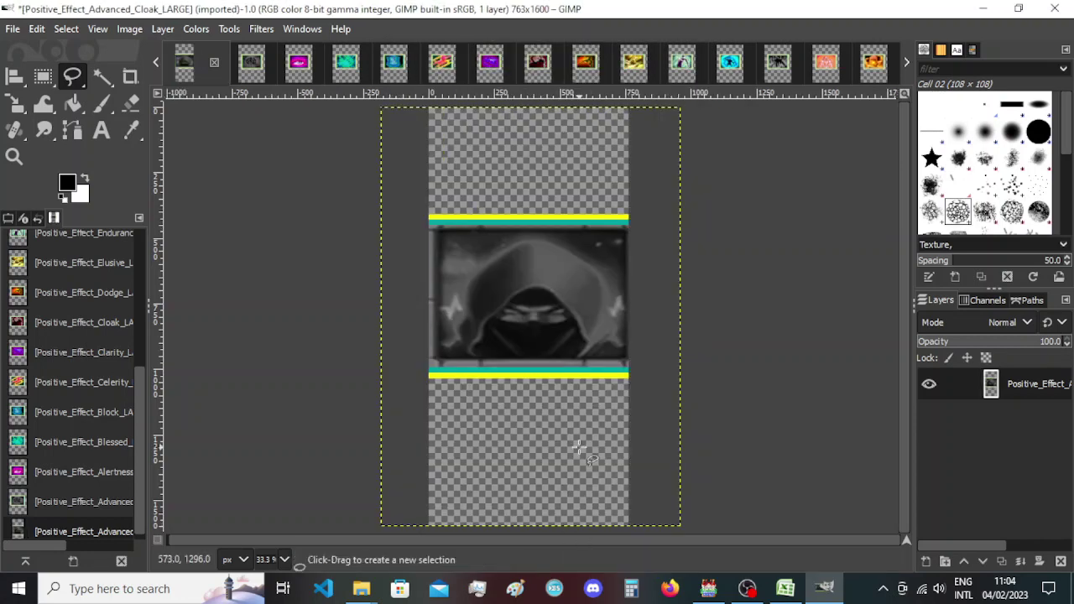
key(ctrl+z)
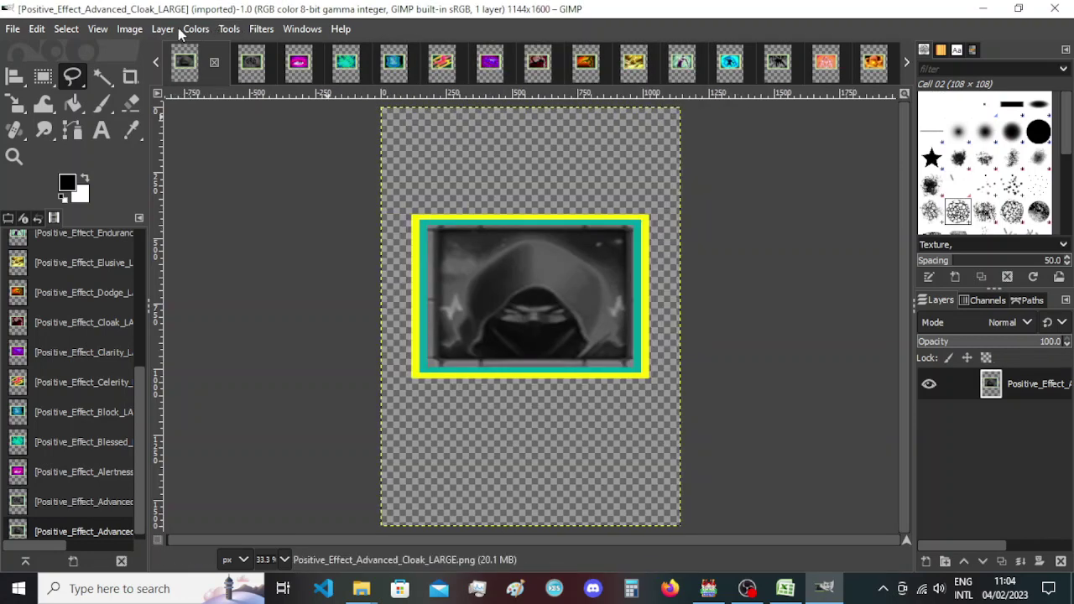
Resize the Advanced Cloak image's canvas to 763 px wide with an X offset of -200.
click(130, 29)
click(185, 172)
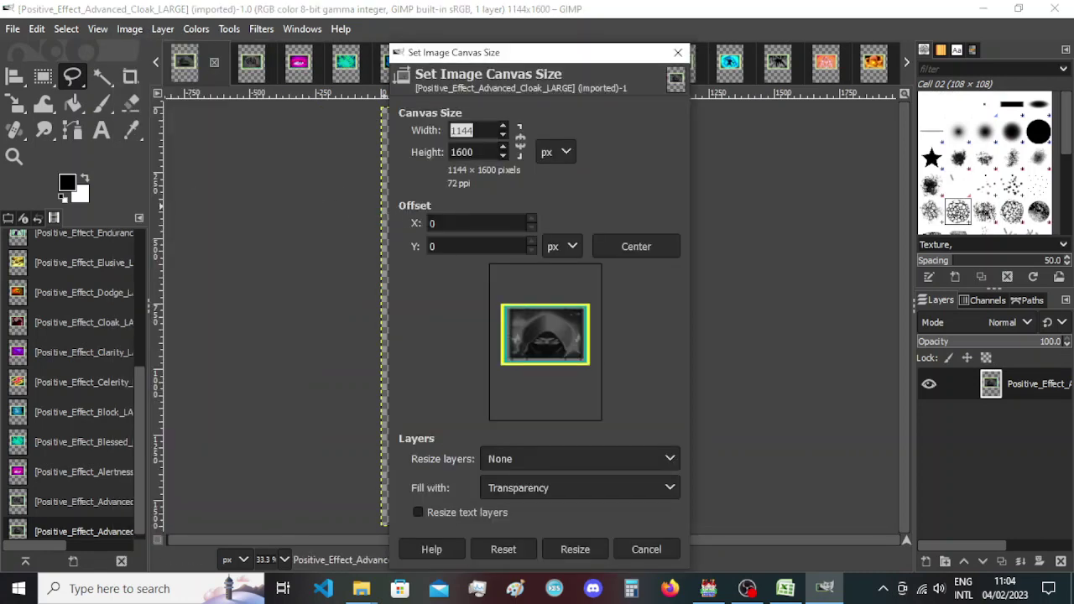
text(763)
key(Return)
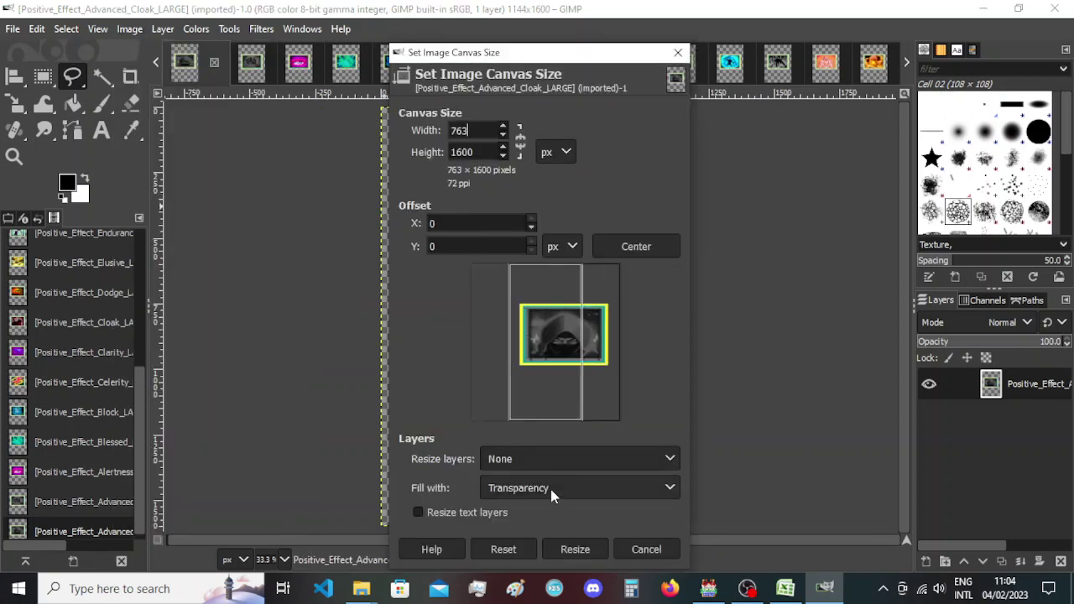
drag(537, 372, 517, 354)
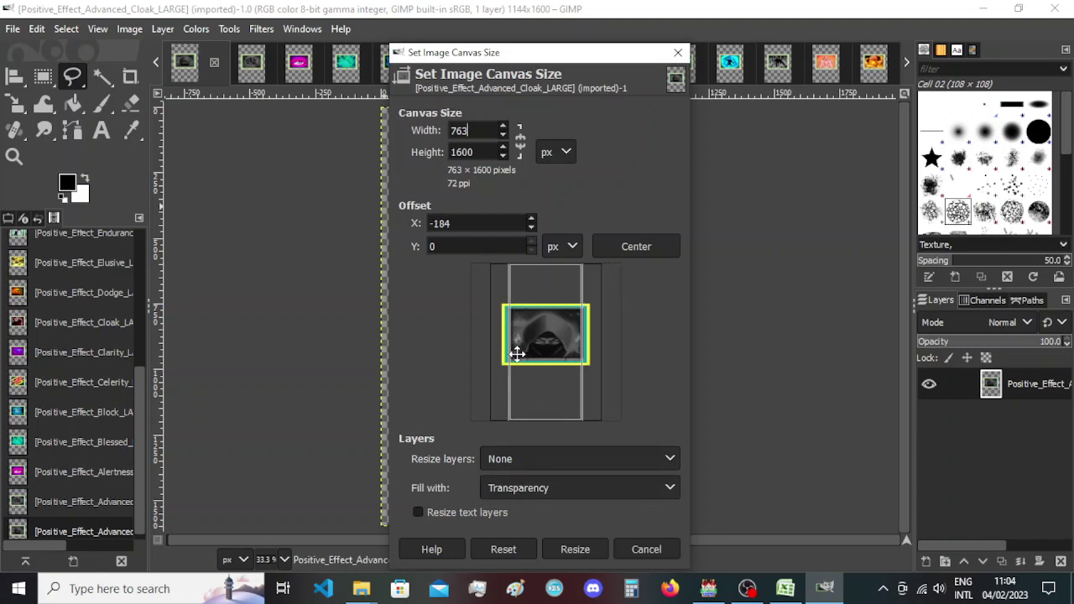
drag(517, 353, 515, 353)
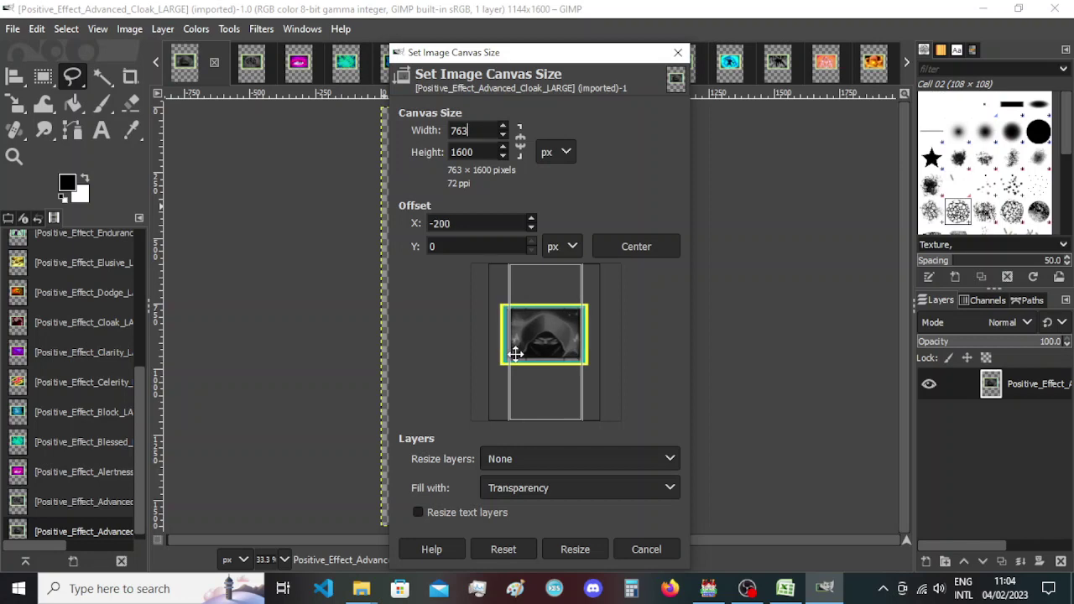
click(560, 550)
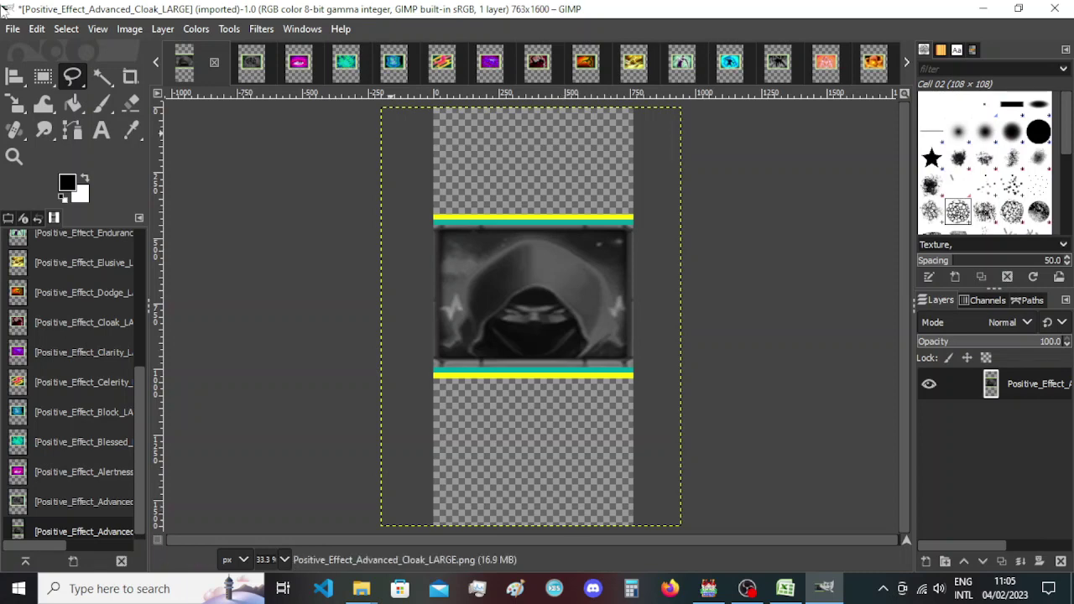
Resize the Advanced Cloak canvas to 527 px high with a Y offset of -454, checking the Ailment reference images.
click(137, 32)
click(169, 177)
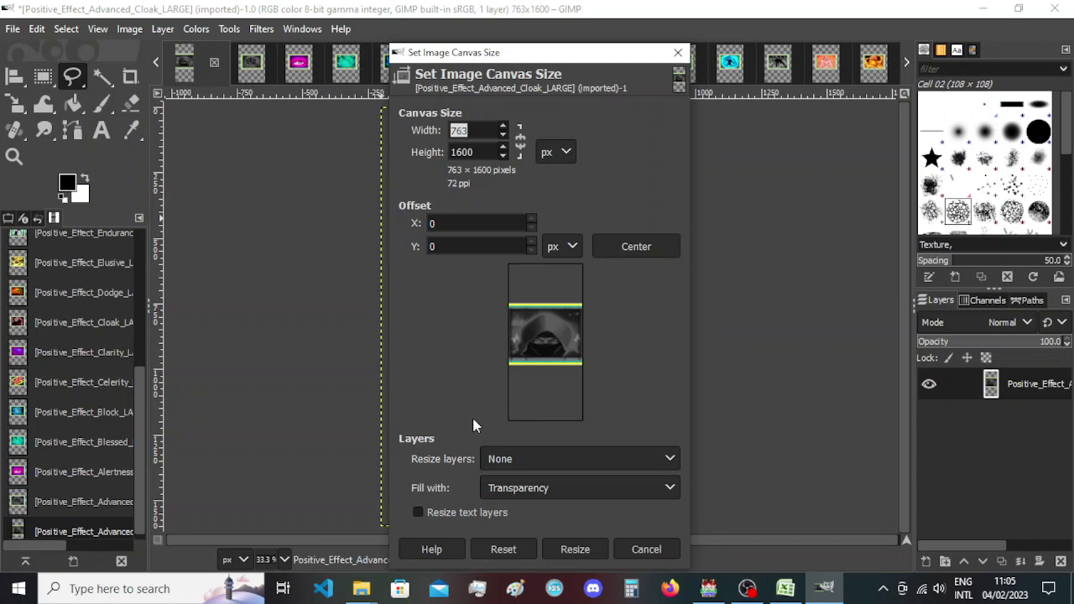
click(365, 592)
click(288, 521)
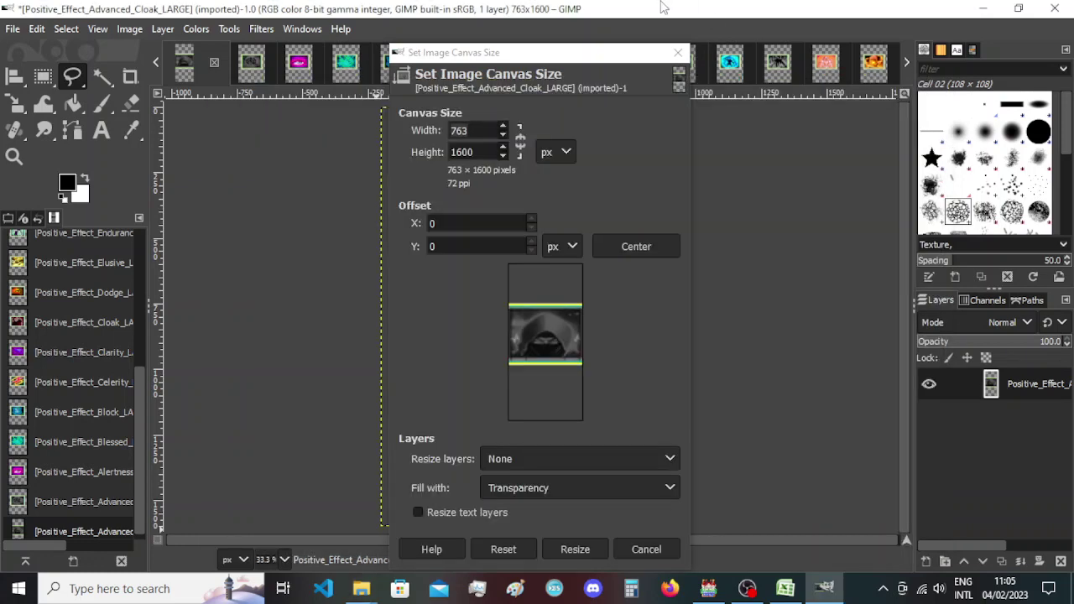
click(667, 8)
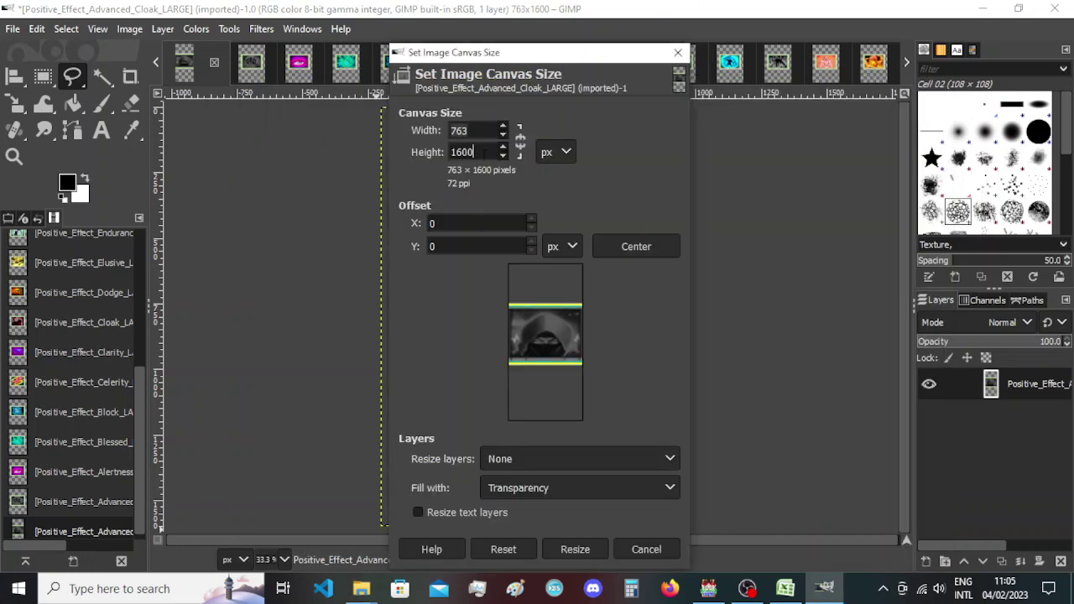
double_click(485, 152)
text(527)
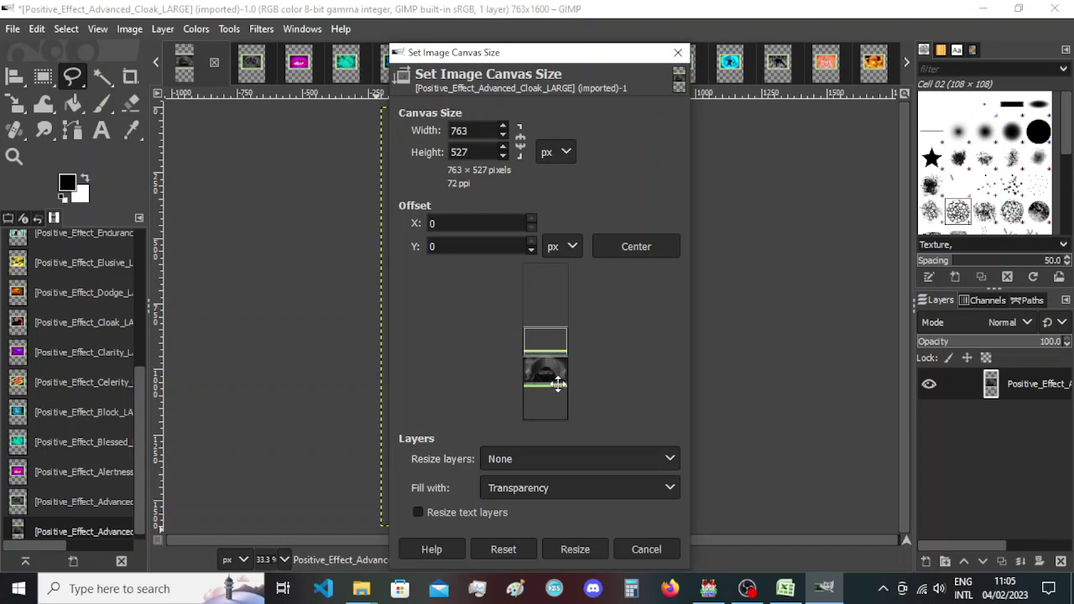
drag(556, 384, 555, 360)
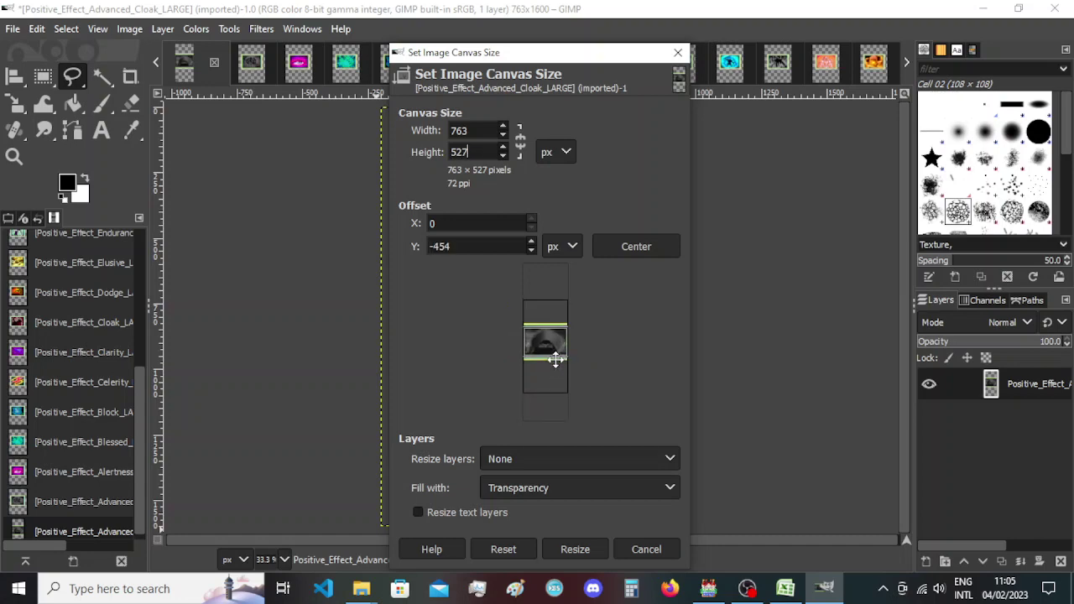
click(576, 549)
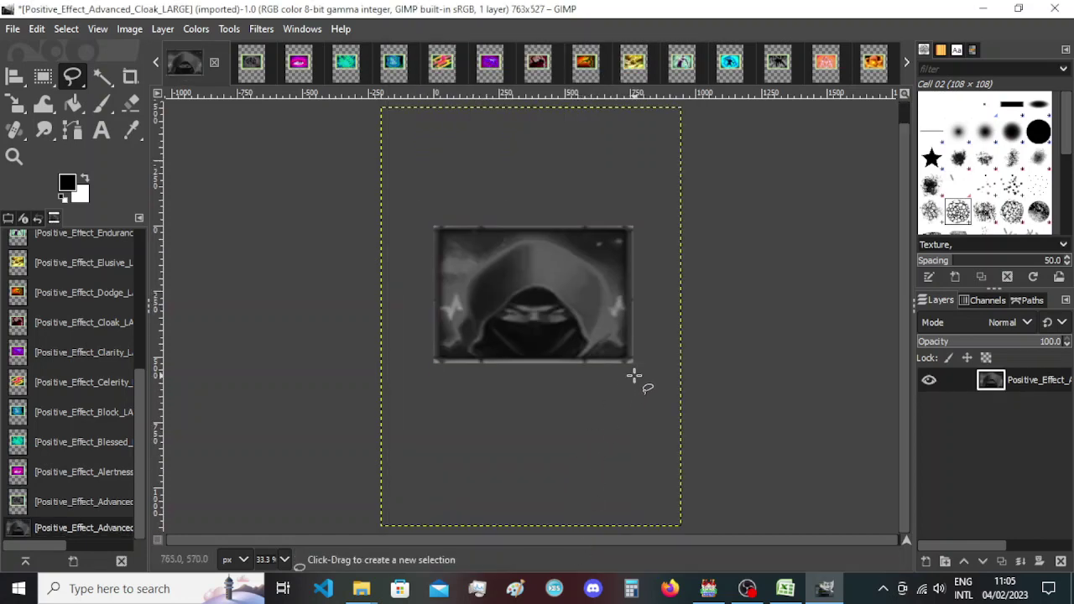
Resize the Advanced Invisibility image's canvas to 763 px wide with an X offset of -192.
click(251, 62)
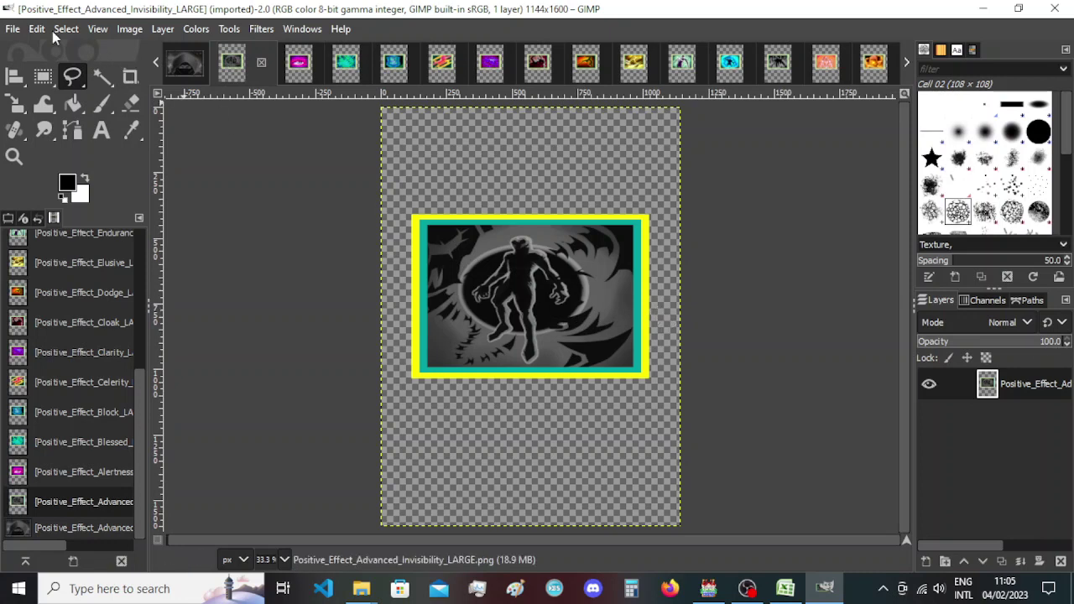
click(122, 30)
click(173, 176)
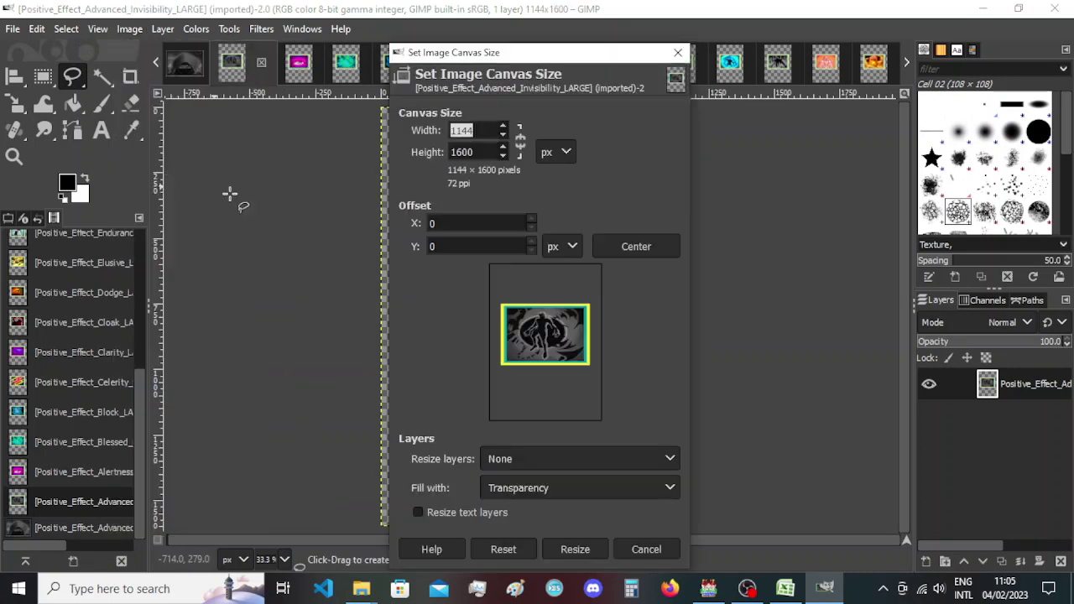
text(763)
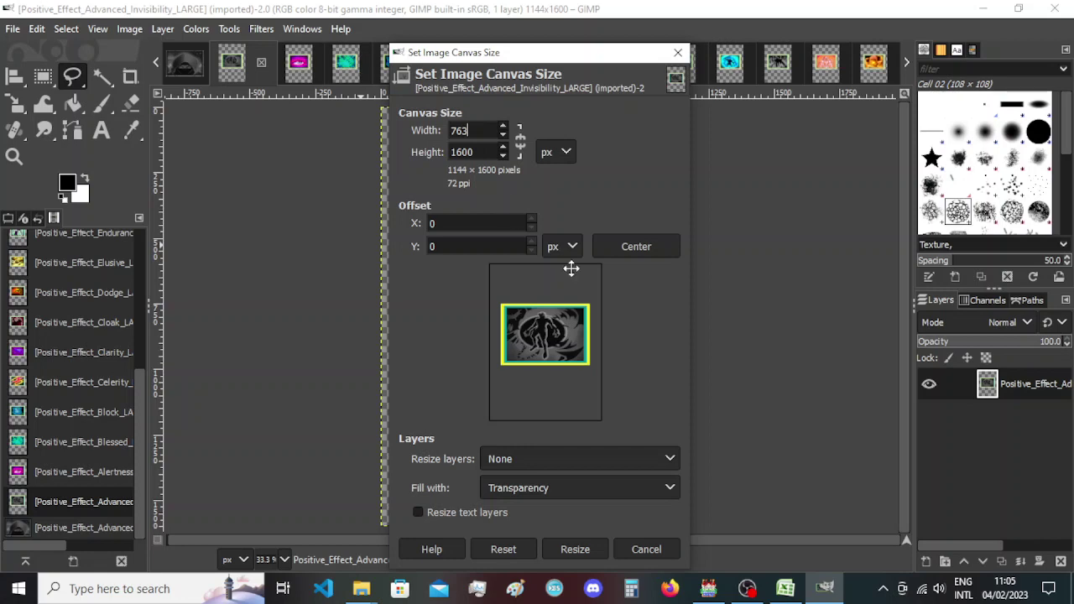
drag(566, 381, 547, 377)
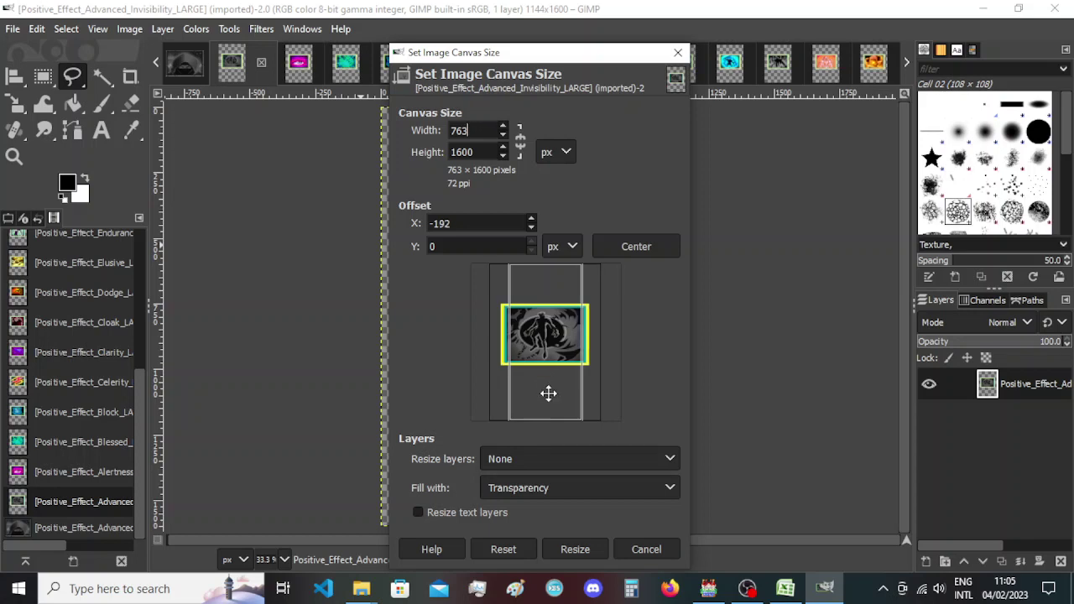
click(566, 544)
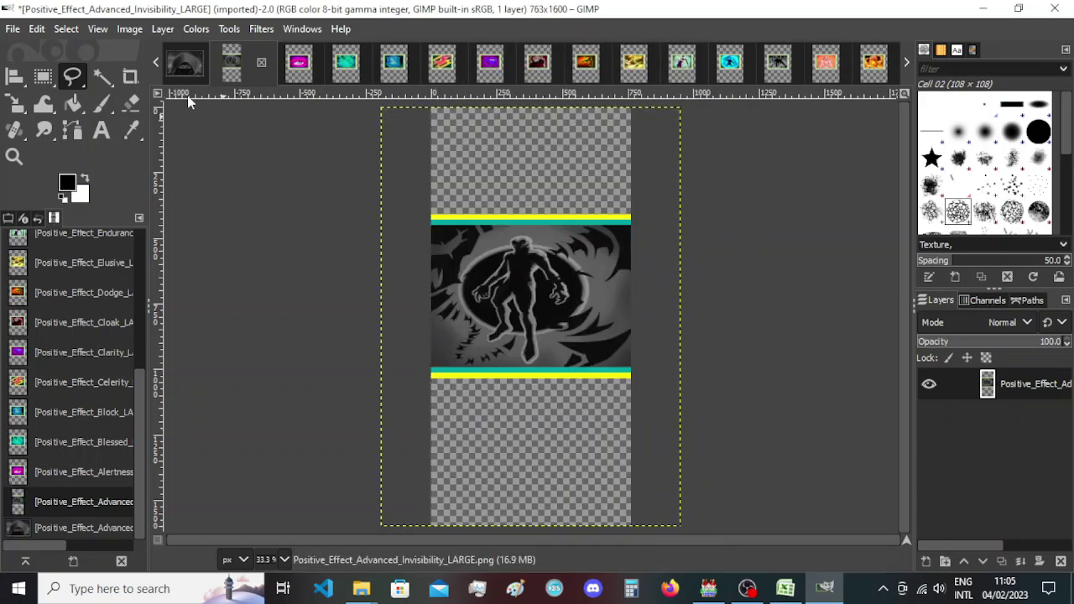
Resize the Advanced Invisibility canvas to 527 px high with a Y offset of -454.
click(139, 29)
click(168, 175)
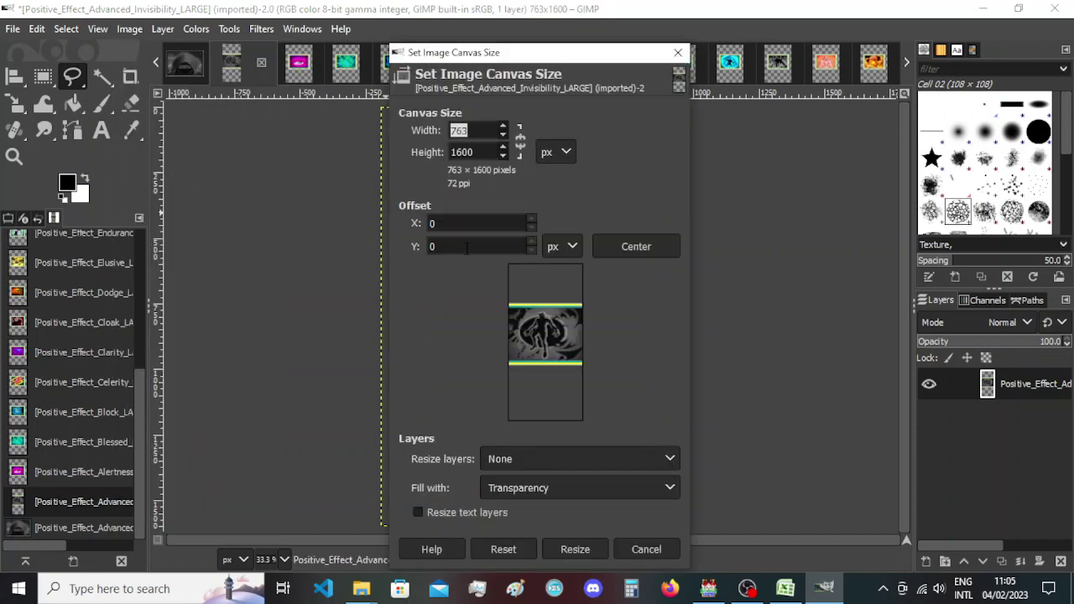
double_click(470, 153)
text(527)
drag(541, 389, 540, 363)
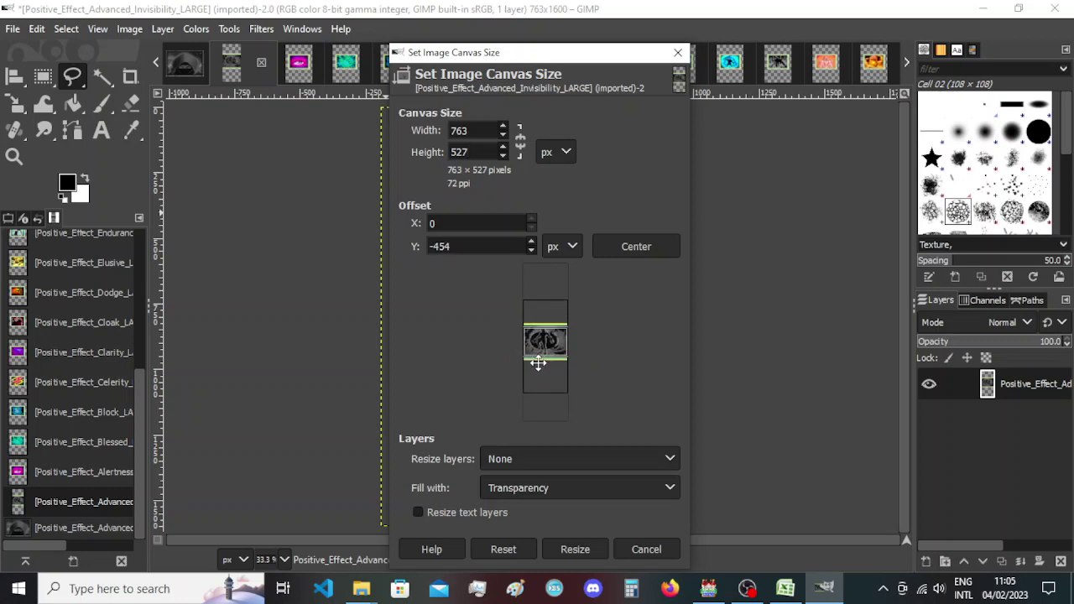
click(587, 549)
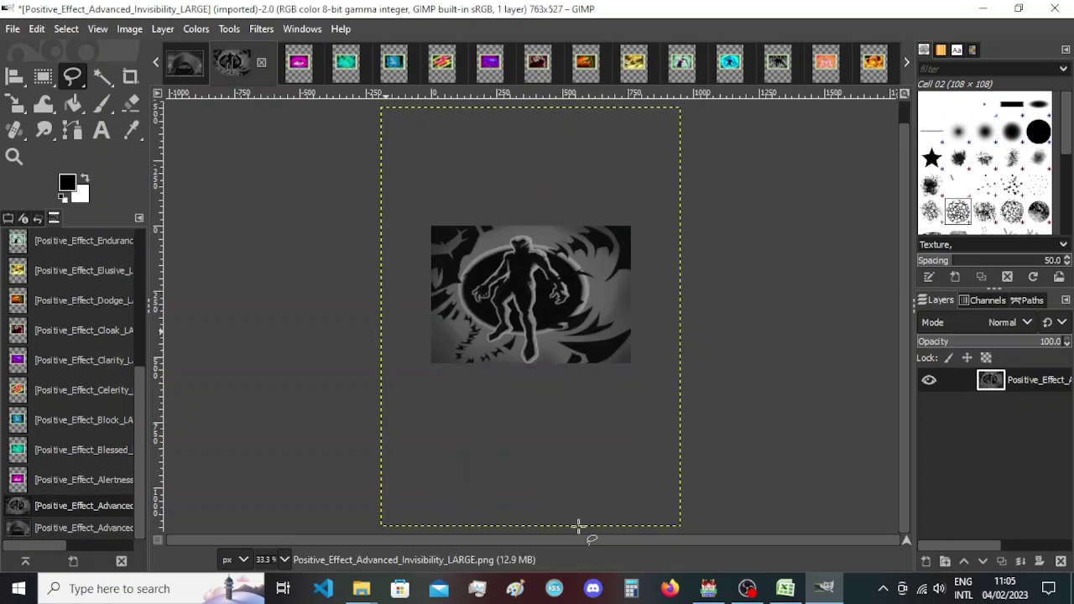
Set the Alertness image's canvas width to 763 px with an X offset of -184.
click(295, 67)
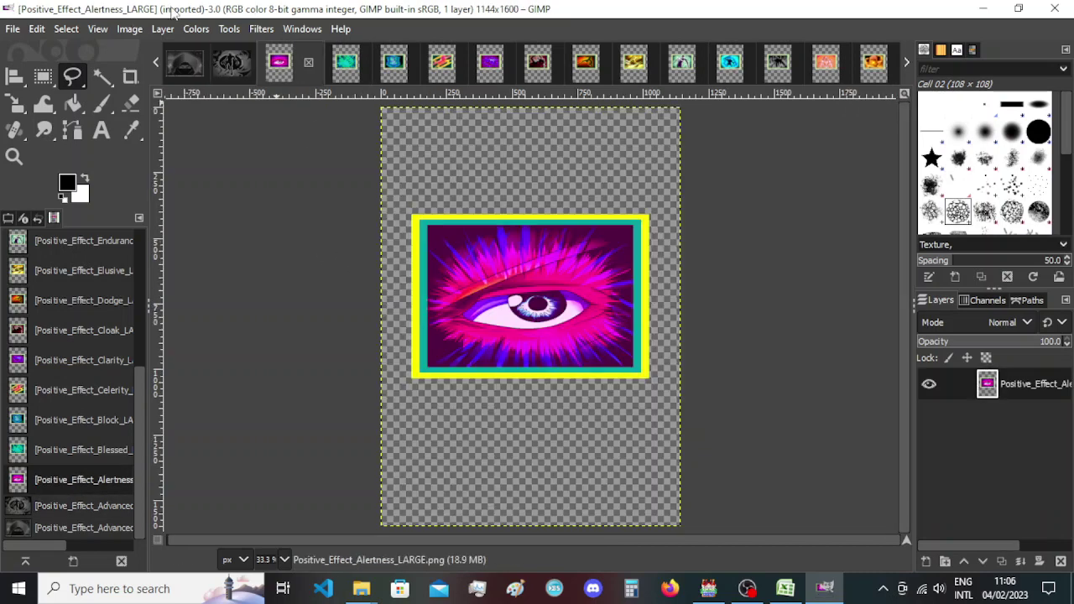
click(130, 28)
click(164, 175)
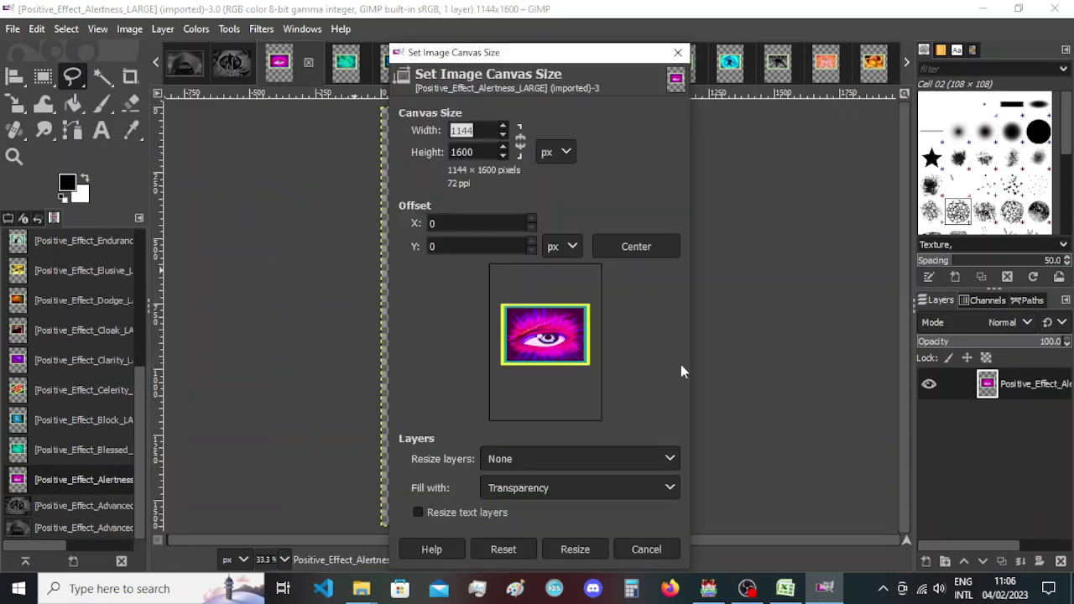
text(763)
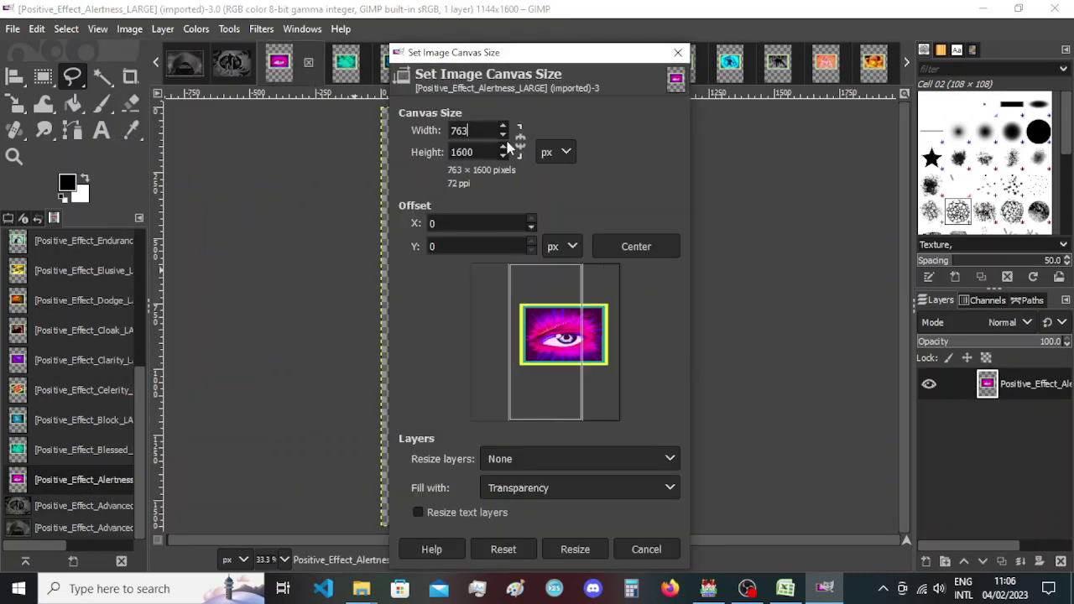
drag(551, 352, 535, 352)
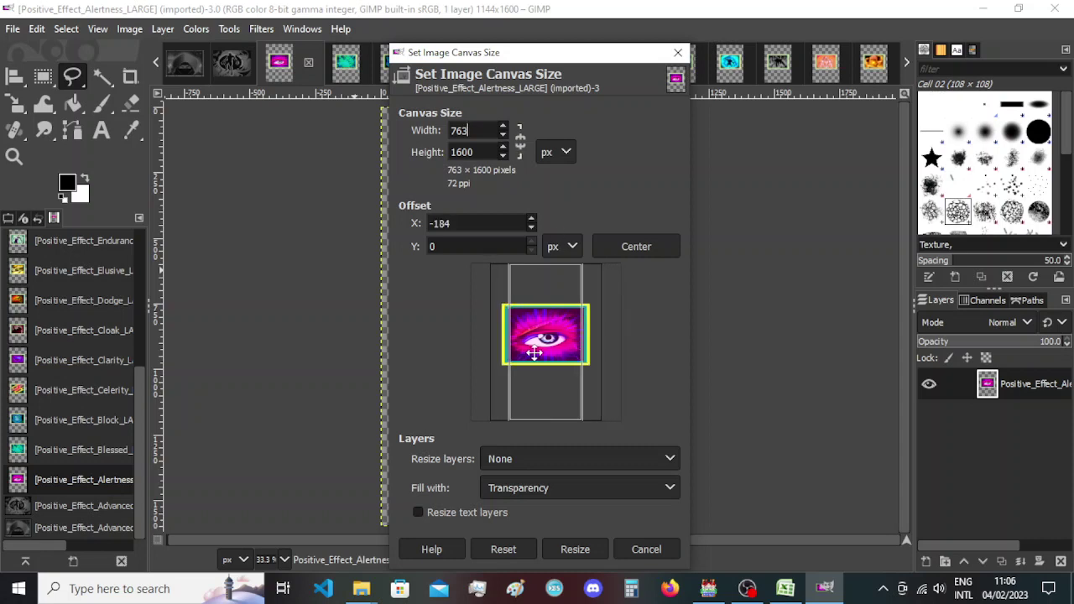
Set the Alertness canvas height to 527 px with a Y offset of -454, and apply the resize.
double_click(474, 152)
text(527)
drag(554, 405, 553, 377)
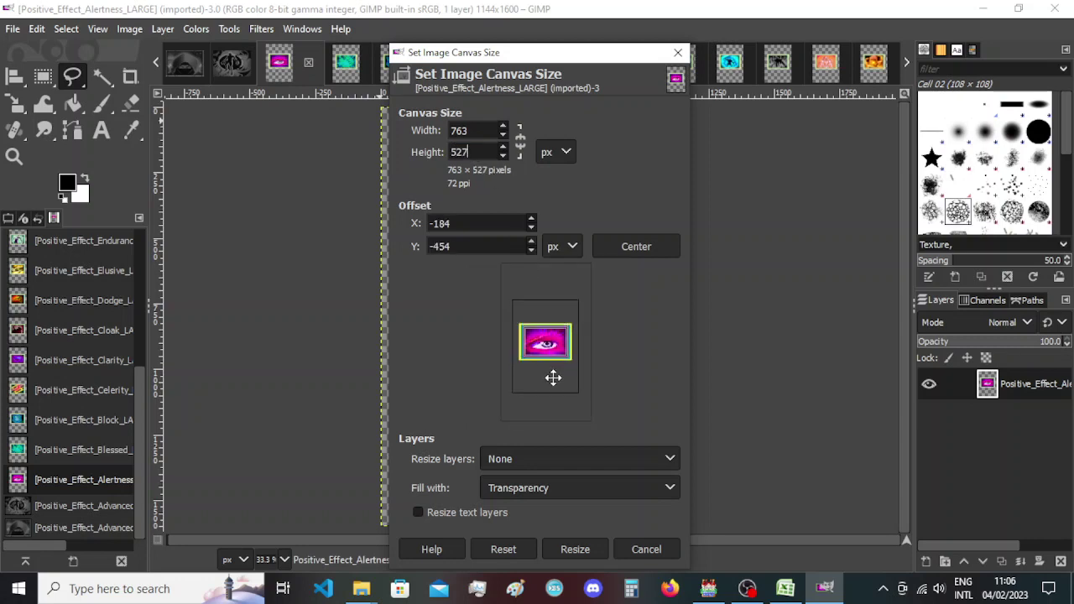
click(568, 545)
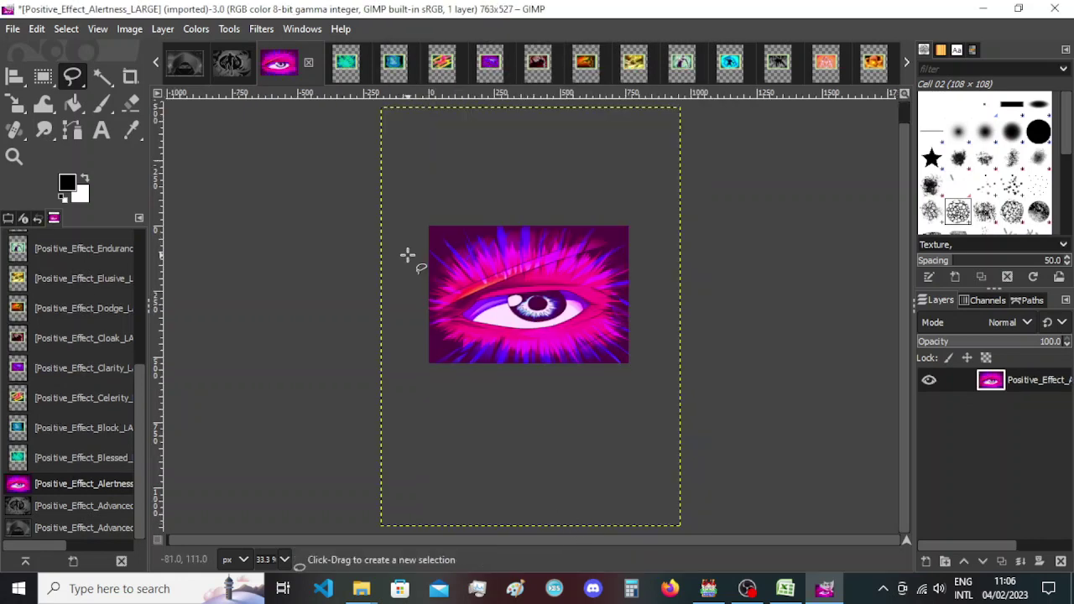
Resize the Blessed image's canvas to 763 × 527 px with an X offset of -184 and a Y offset of -454.
click(351, 72)
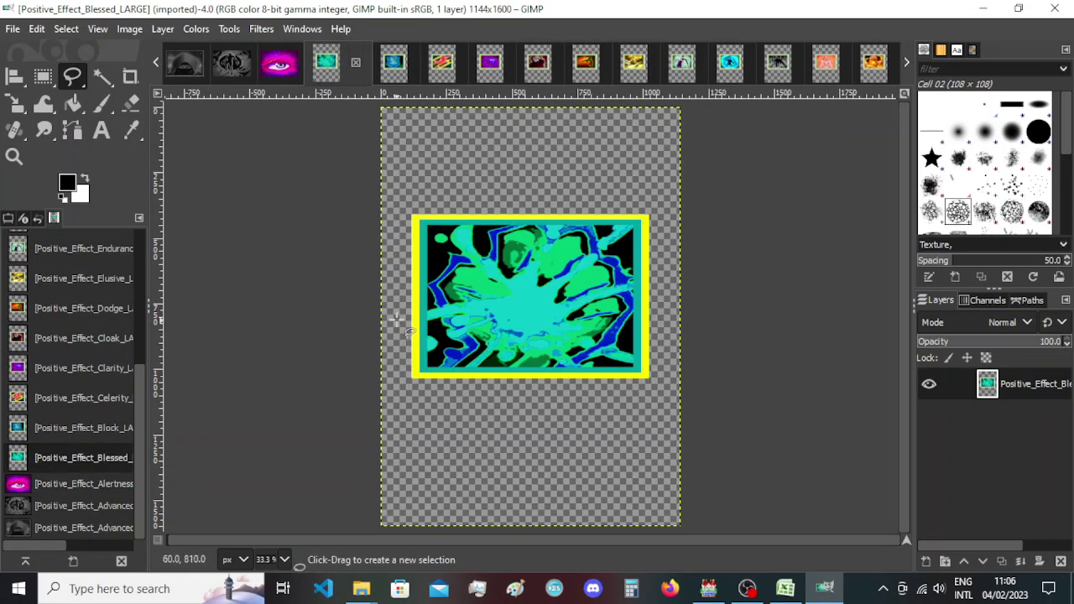
click(128, 28)
click(161, 177)
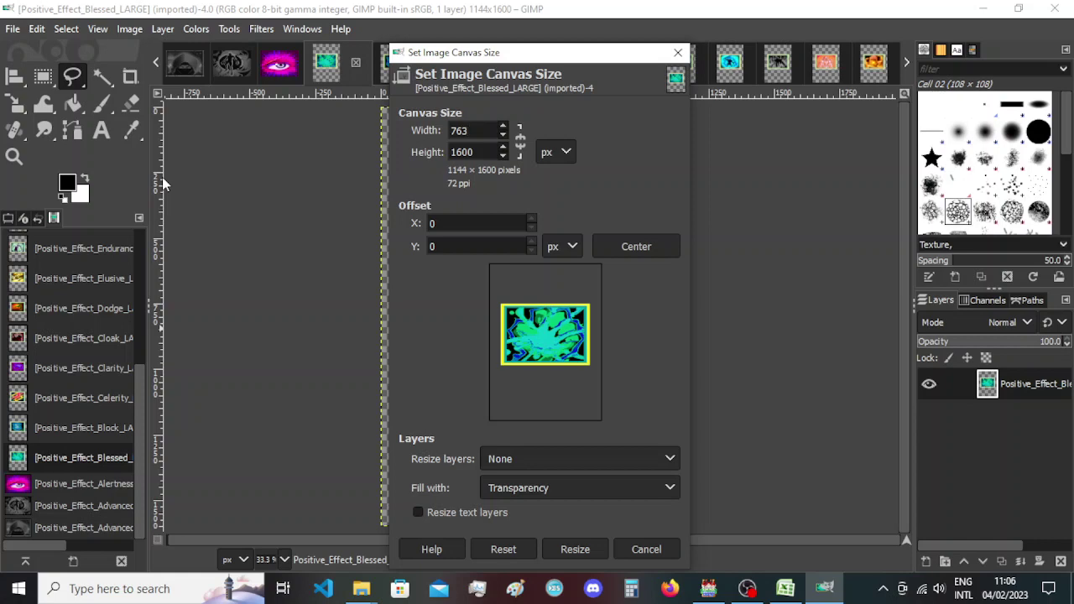
drag(451, 152, 487, 152)
text(5)
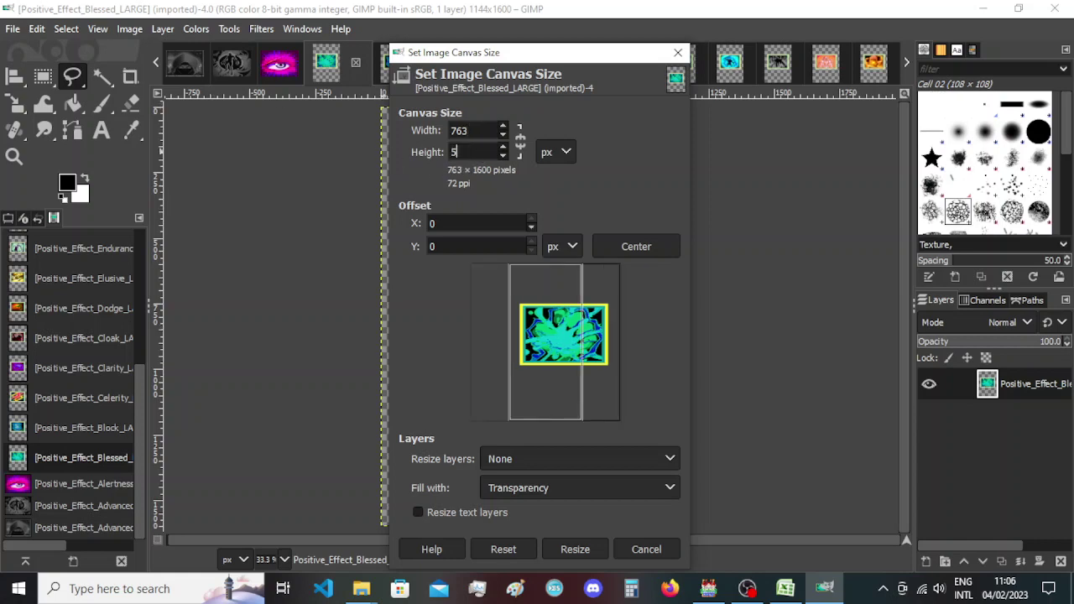
text(27)
drag(562, 364, 543, 359)
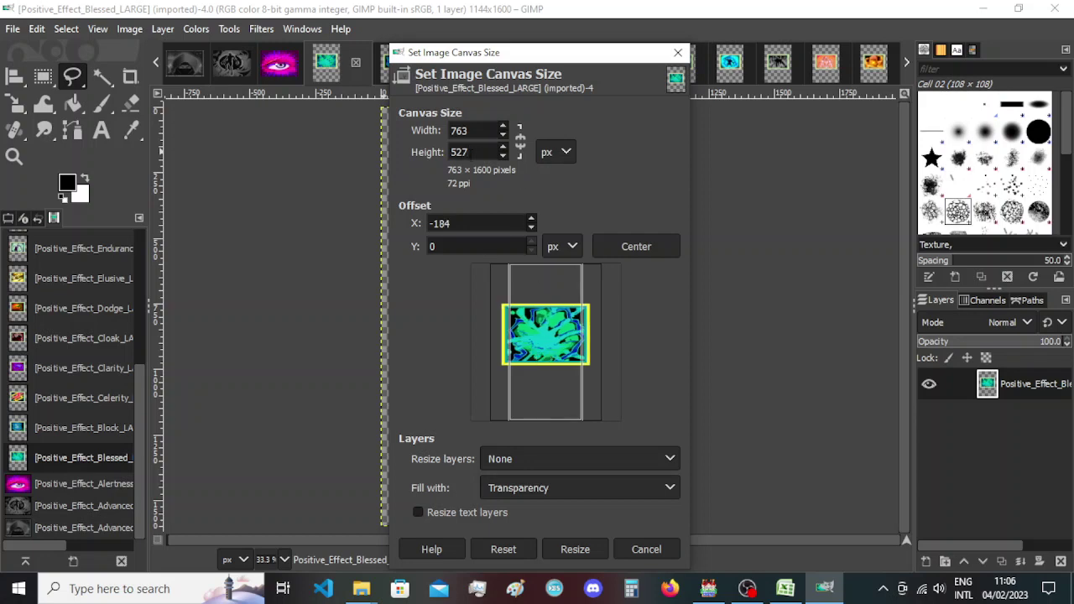
key(Return)
drag(562, 415, 562, 390)
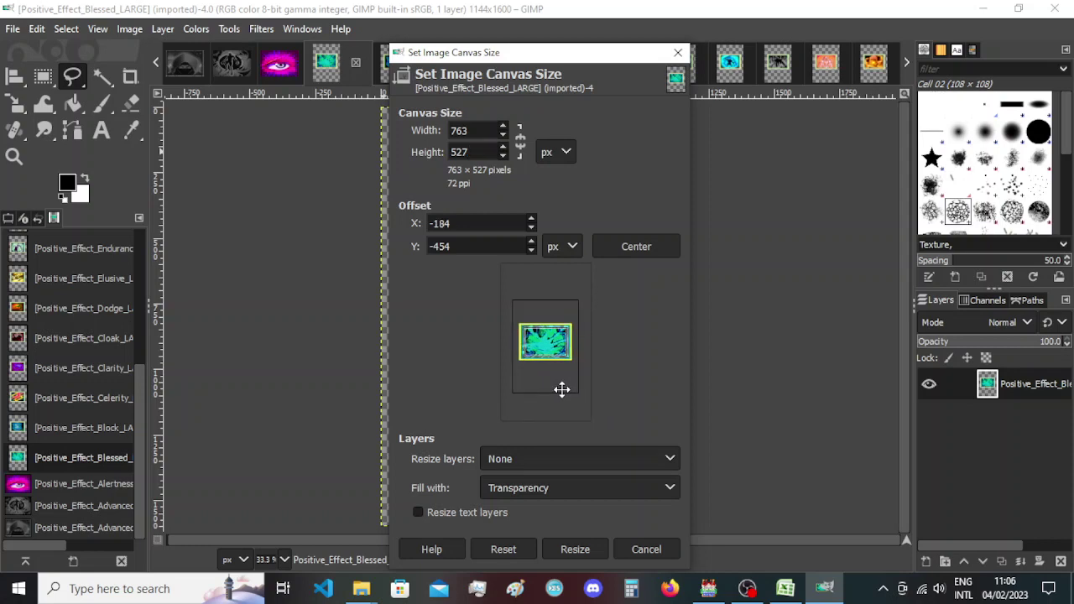
click(575, 548)
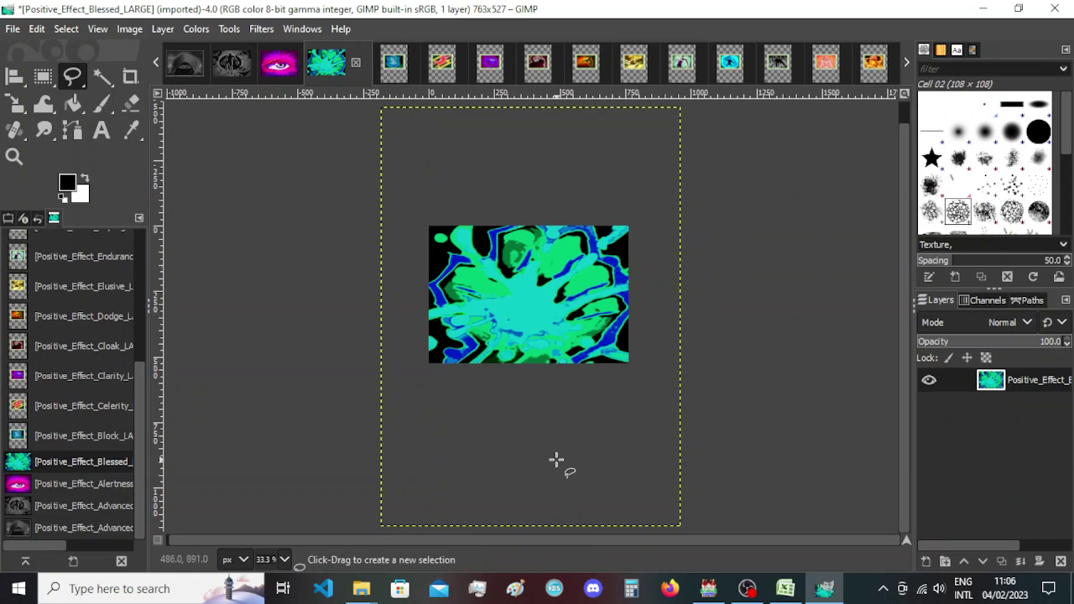
Resize the Block image's canvas to 763 × 527 px with offsets X -187 and Y -454, and bring up the Celerity image.
click(394, 76)
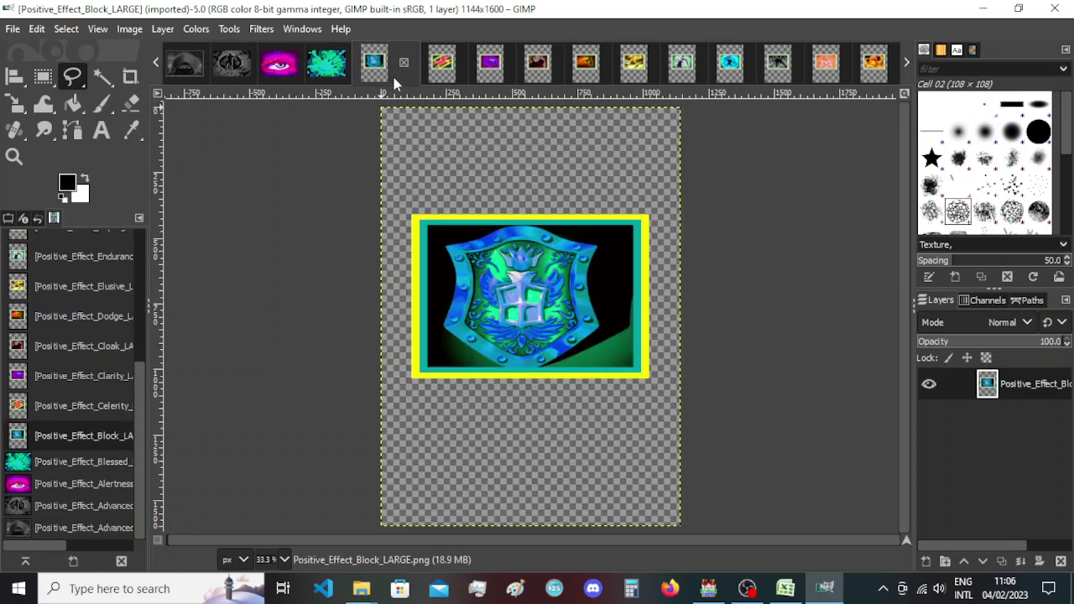
click(328, 74)
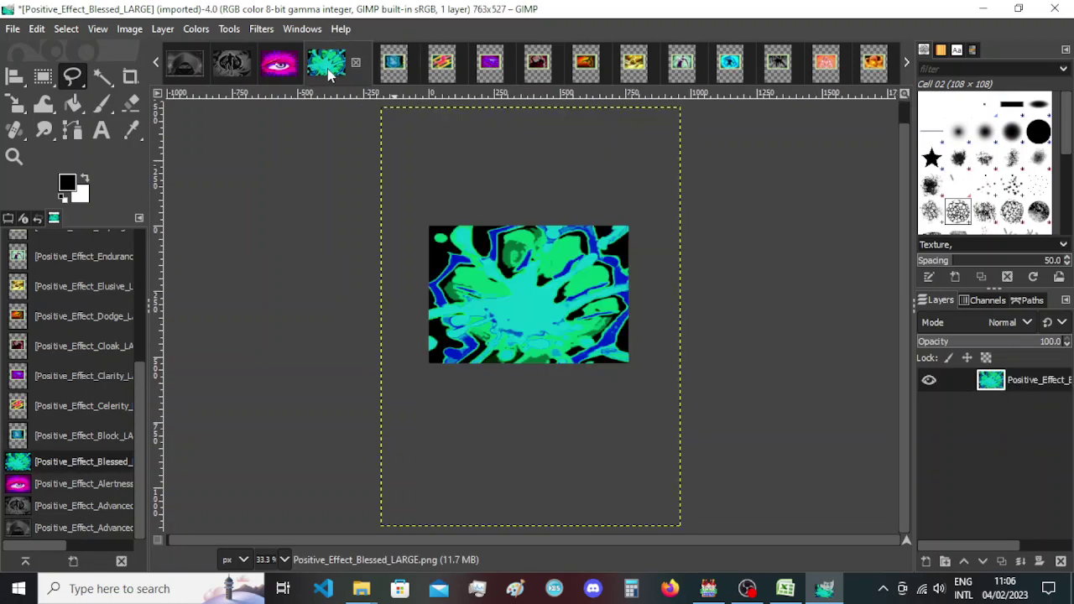
click(391, 74)
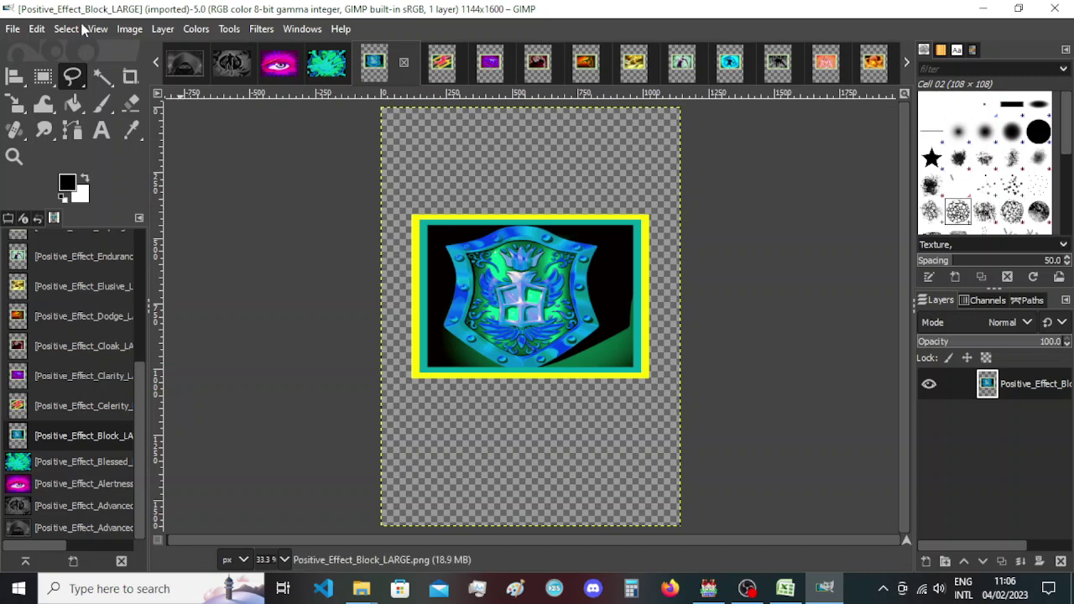
click(128, 28)
click(152, 183)
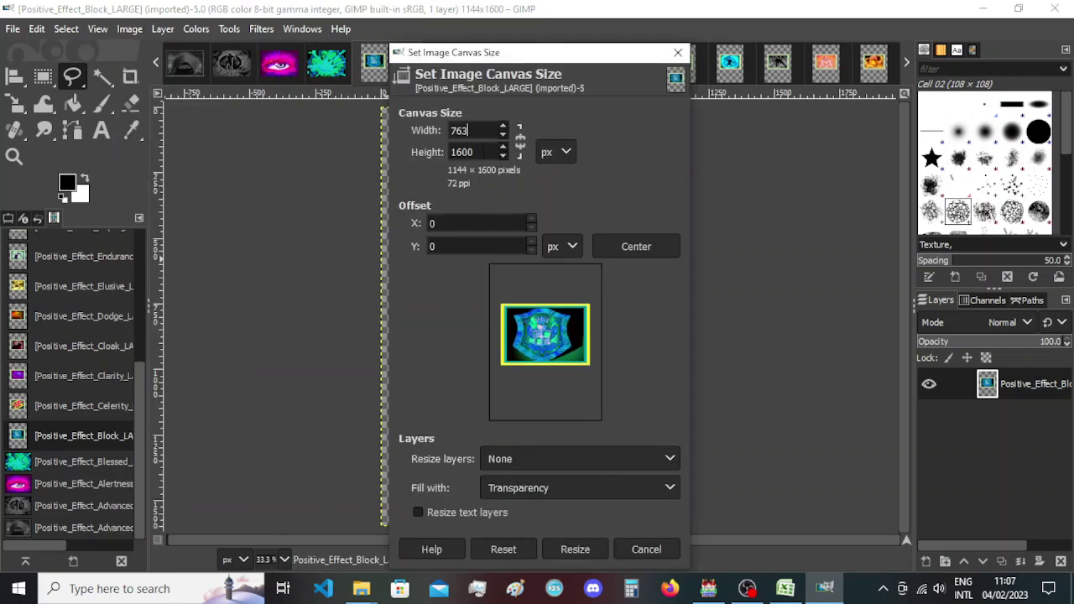
key(Tab)
text(52)
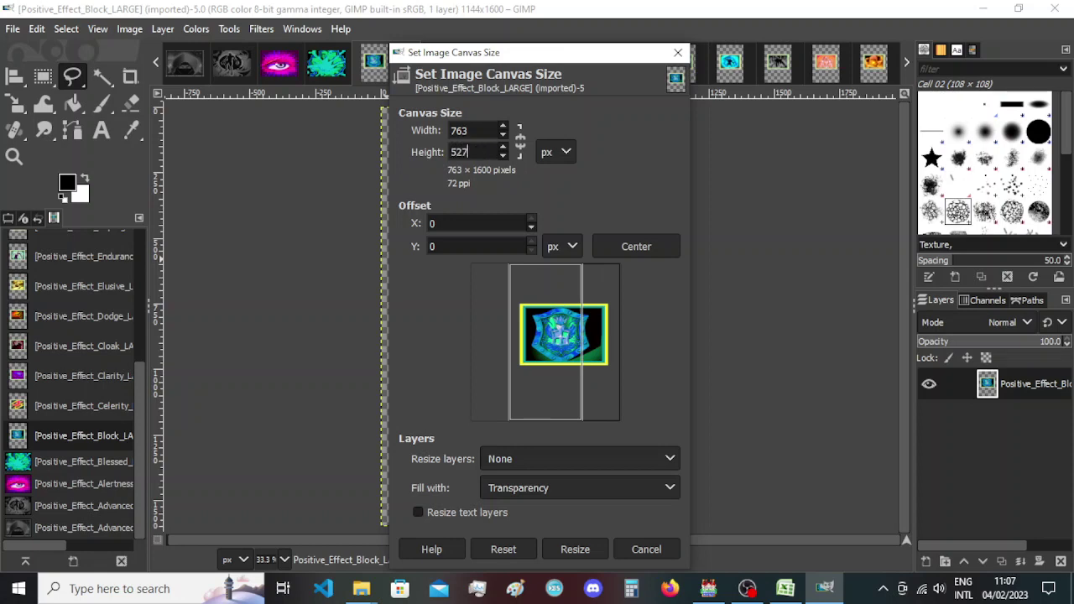
drag(546, 316, 549, 358)
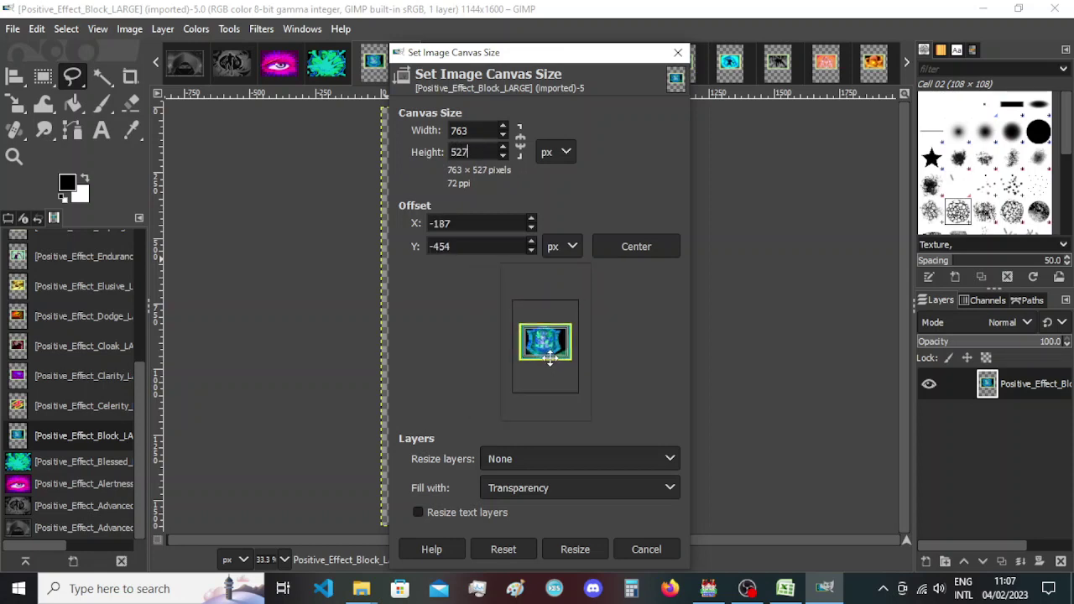
click(574, 549)
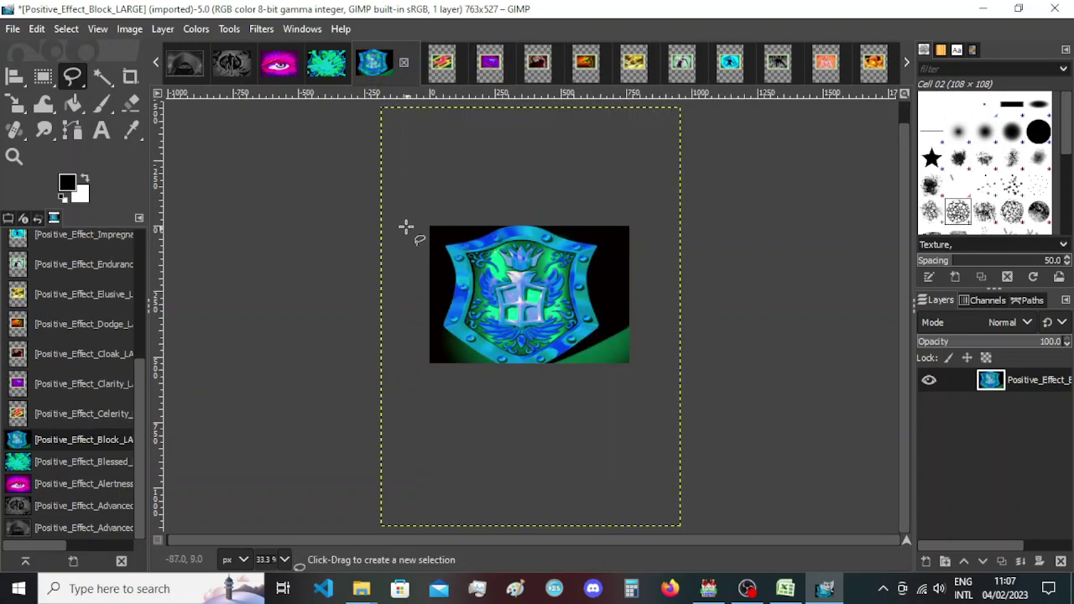
click(438, 73)
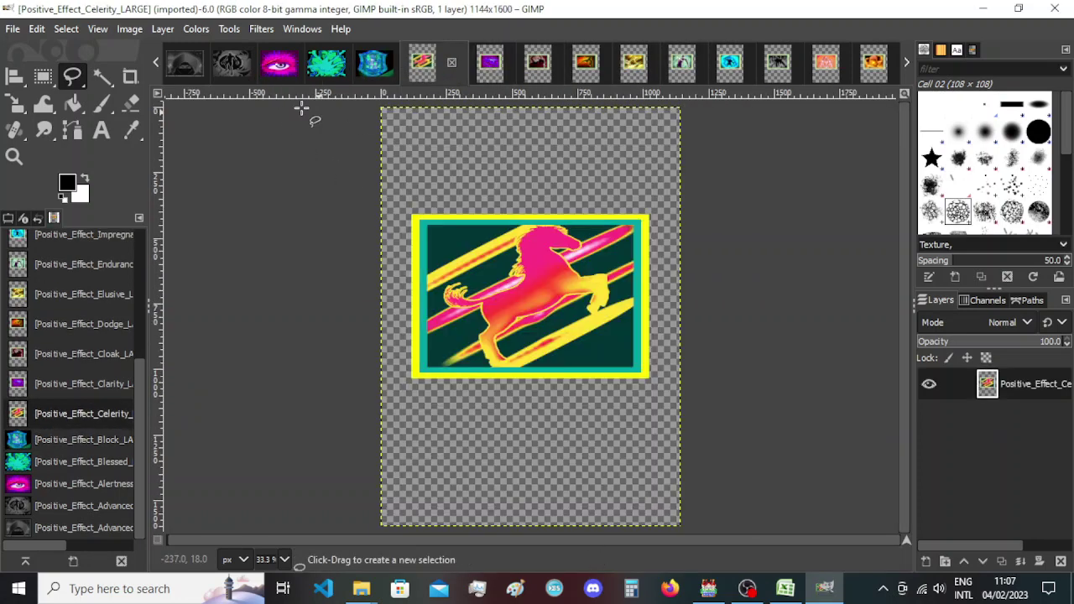
Try to resize the Celerity image's canvas to 763 × 527 px around the artwork, and undo the resize.
click(140, 30)
click(164, 176)
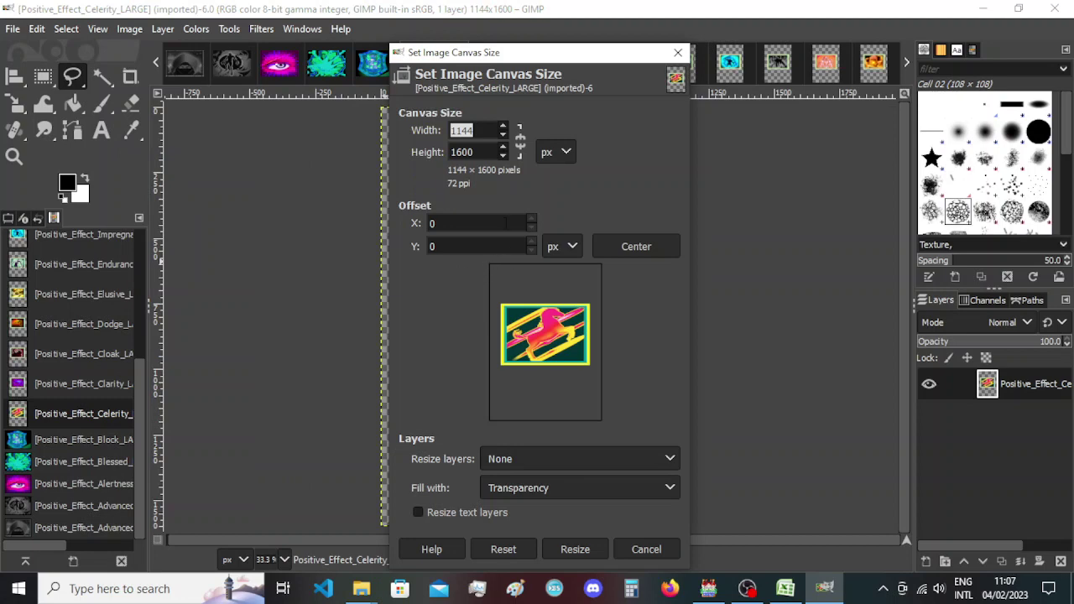
text(763)
key(Tab)
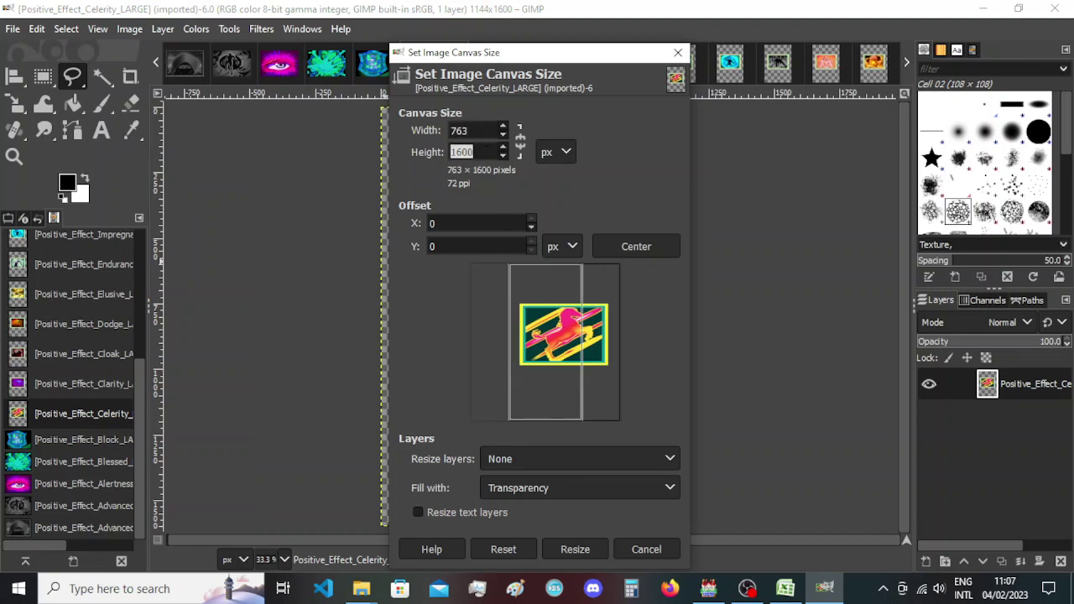
text(527)
drag(557, 393, 547, 370)
click(594, 549)
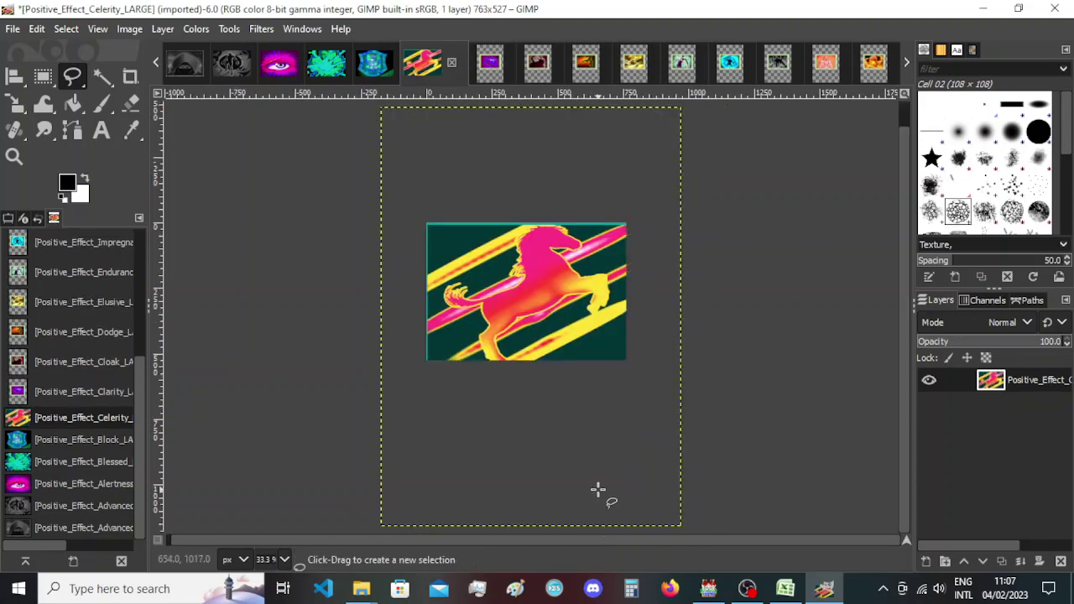
key(ctrl+z)
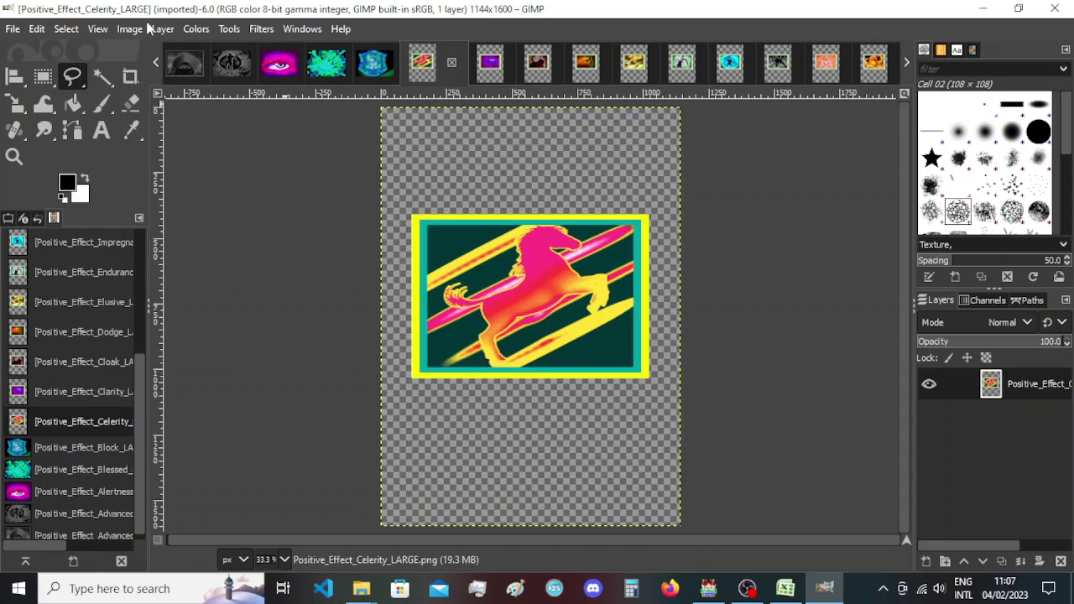
Resize the Celerity image's canvas to 763 × 527 px with an X offset of -187 and a Y offset of -467.
click(135, 28)
click(160, 175)
text(763)
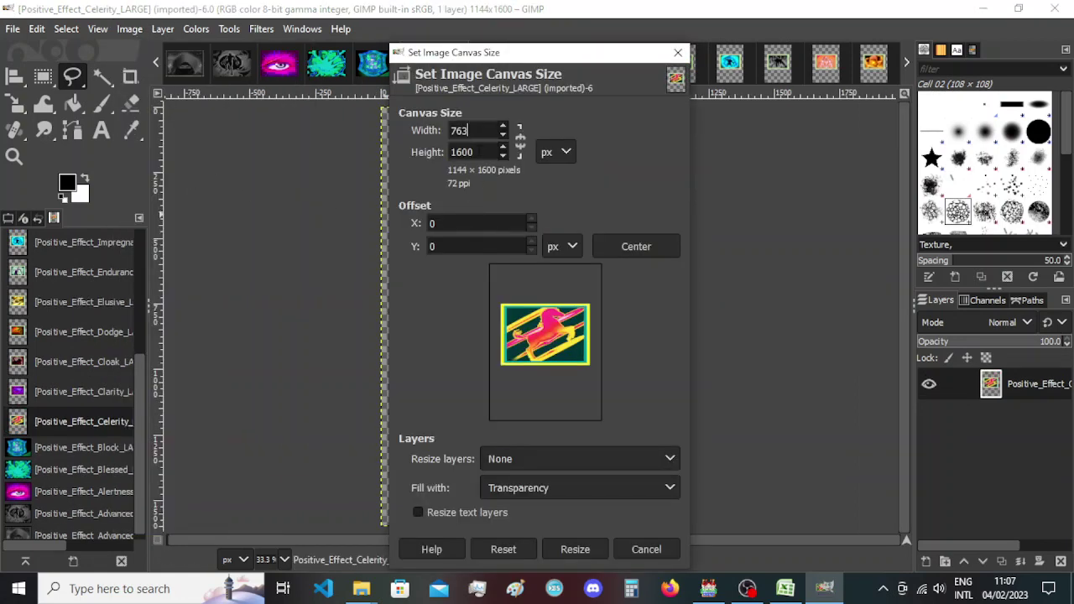
key(Tab)
text(52)
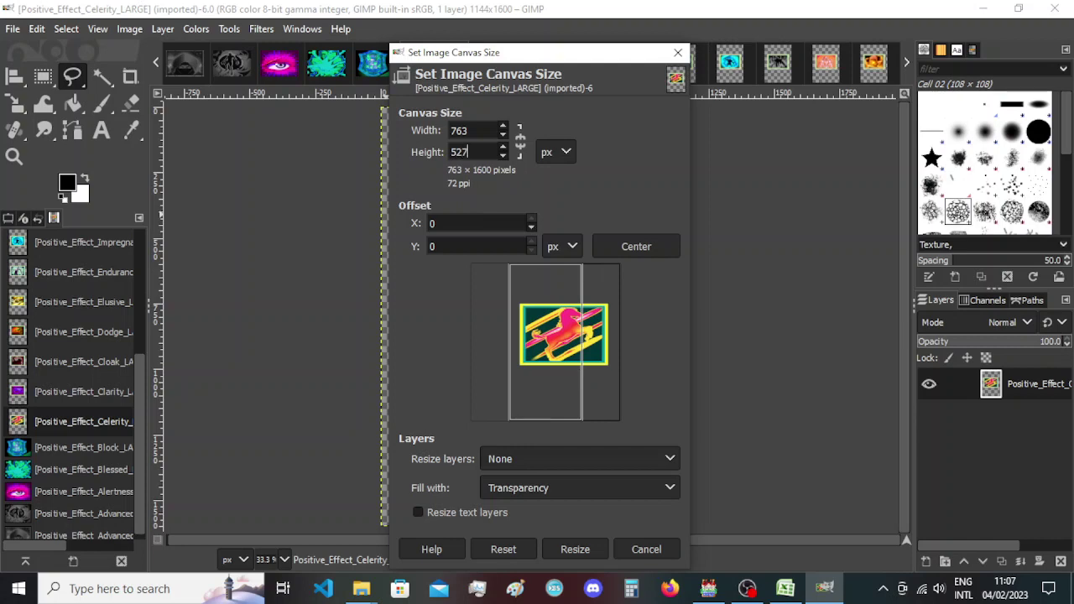
key(Return)
drag(534, 380, 530, 361)
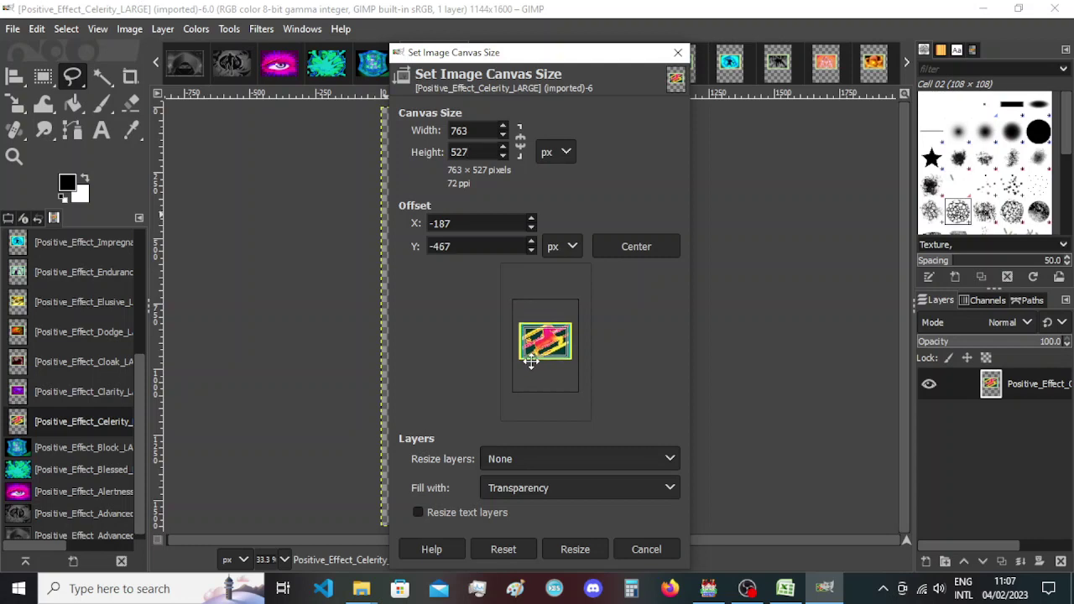
click(594, 548)
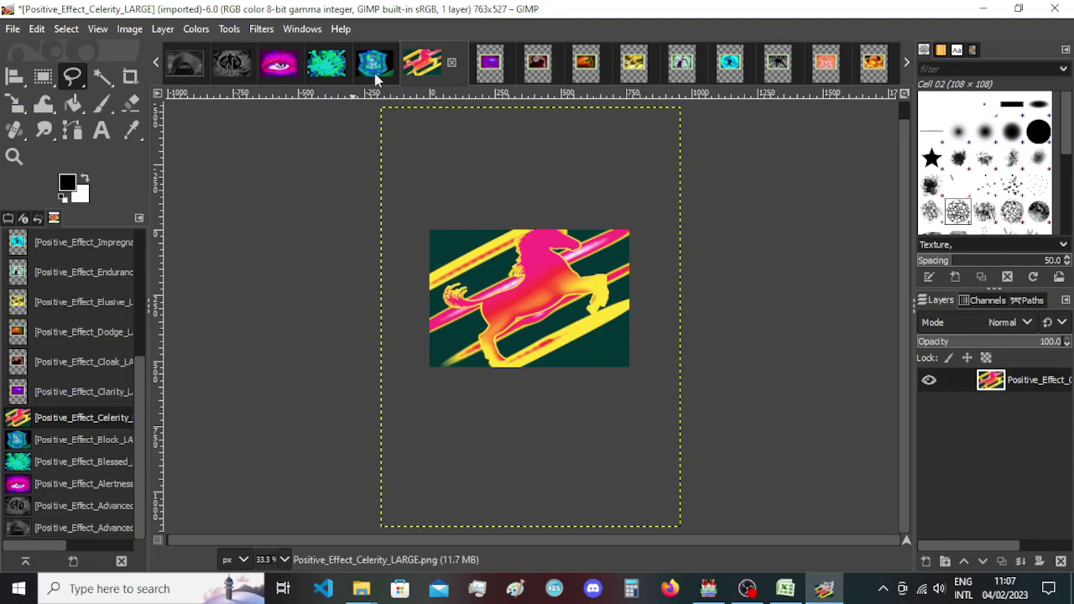
Resize the Clarity image's canvas to 763 × 527 px, positioning it so the yellow and teal borders are cropped off.
click(492, 62)
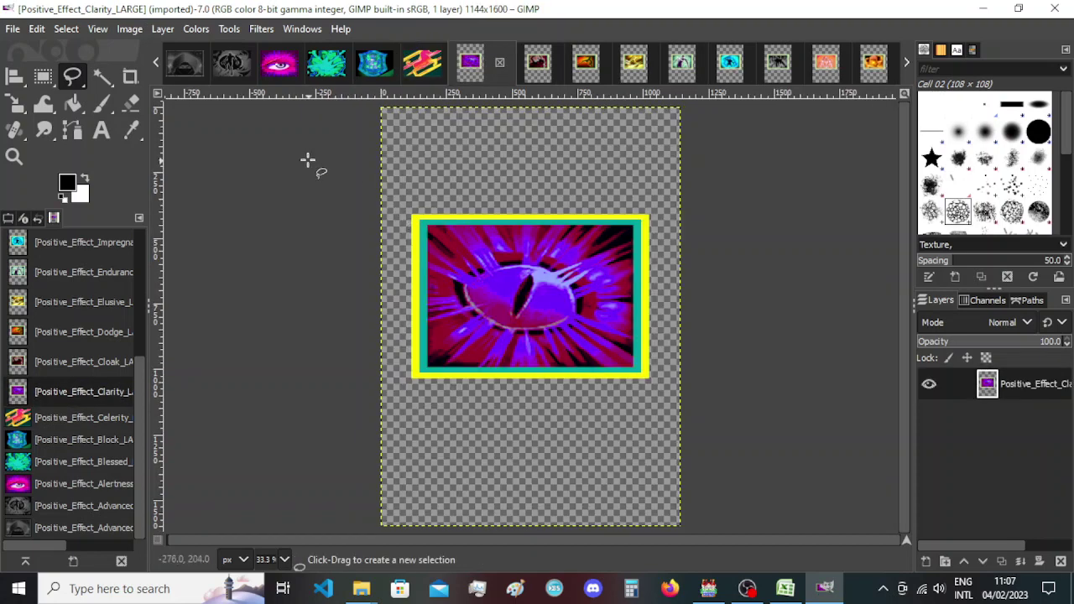
click(130, 28)
click(159, 173)
text(763)
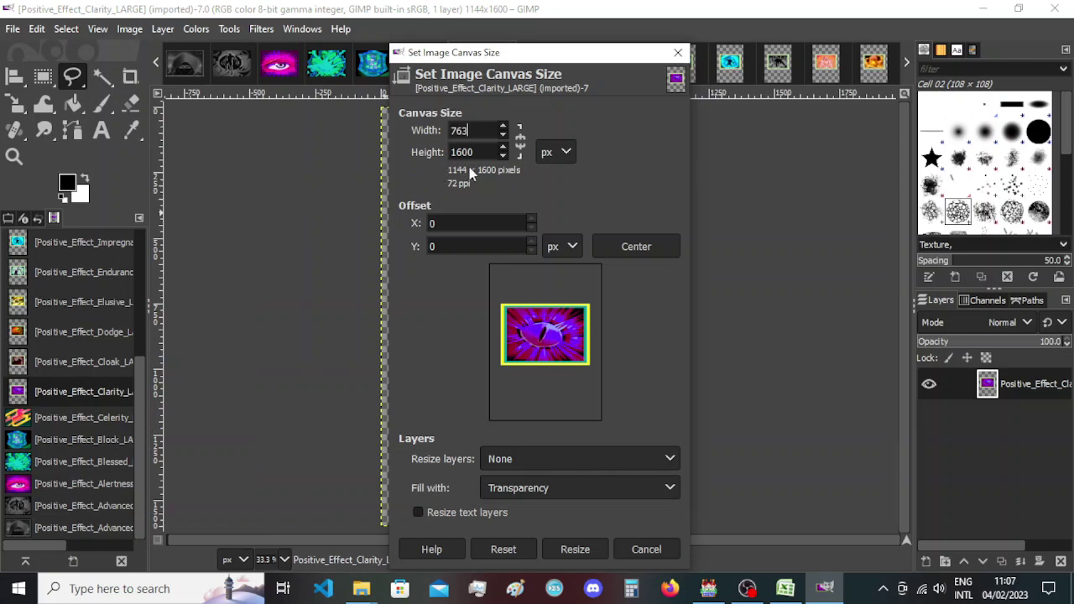
key(Tab)
text(5)
key(Tab)
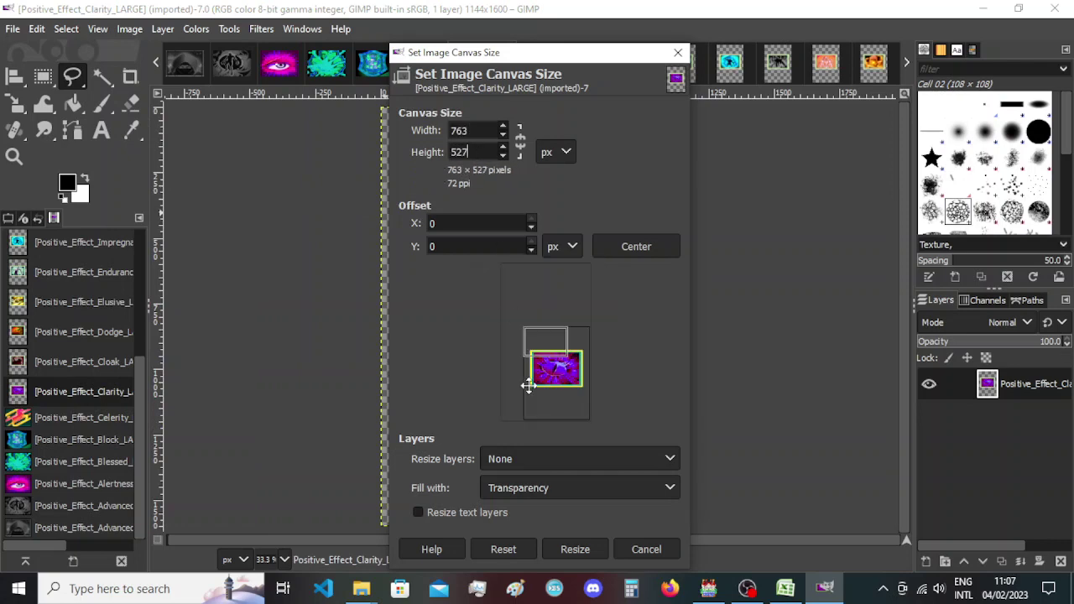
mouse_move(530, 379)
mouse_down()
mouse_move(554, 391)
mouse_move(541, 379)
mouse_up()
click(563, 550)
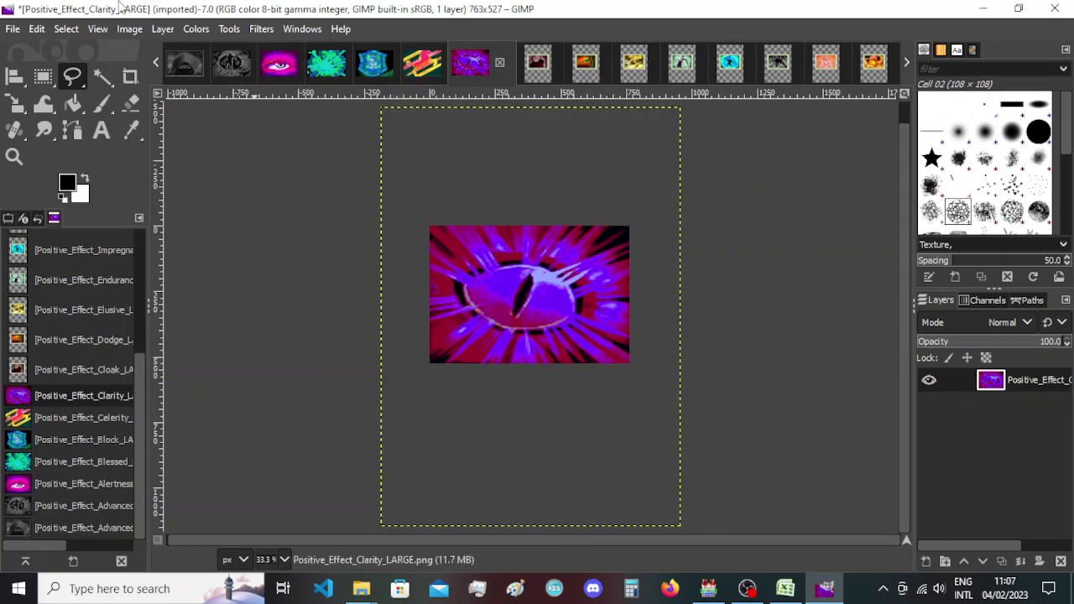
Resize the Cloak image's canvas to 763 × 527 px with an X offset of -187 and a Y offset of -454.
click(537, 61)
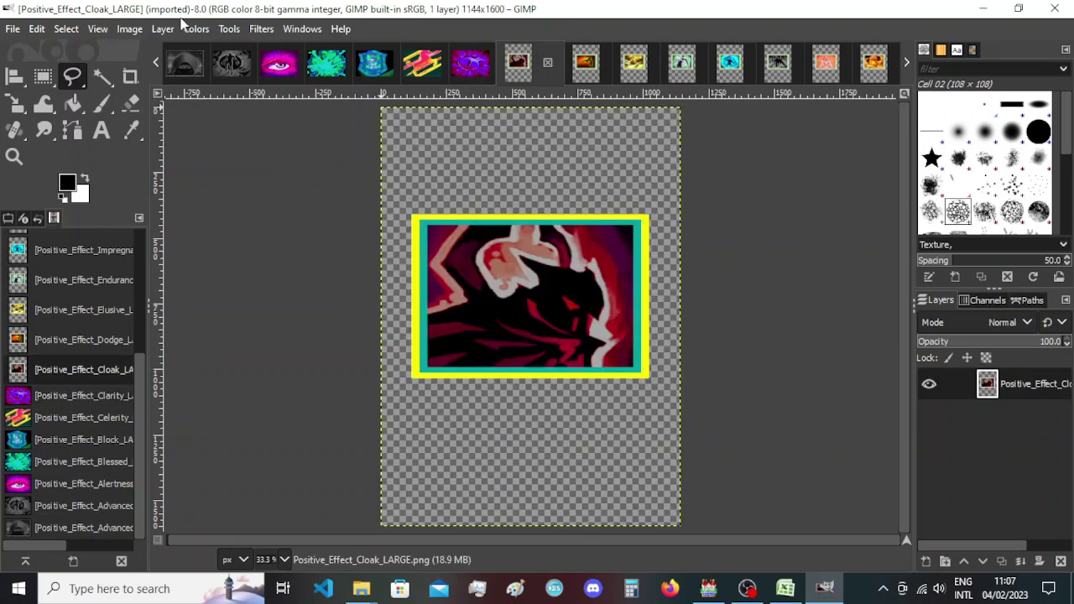
click(130, 28)
click(158, 175)
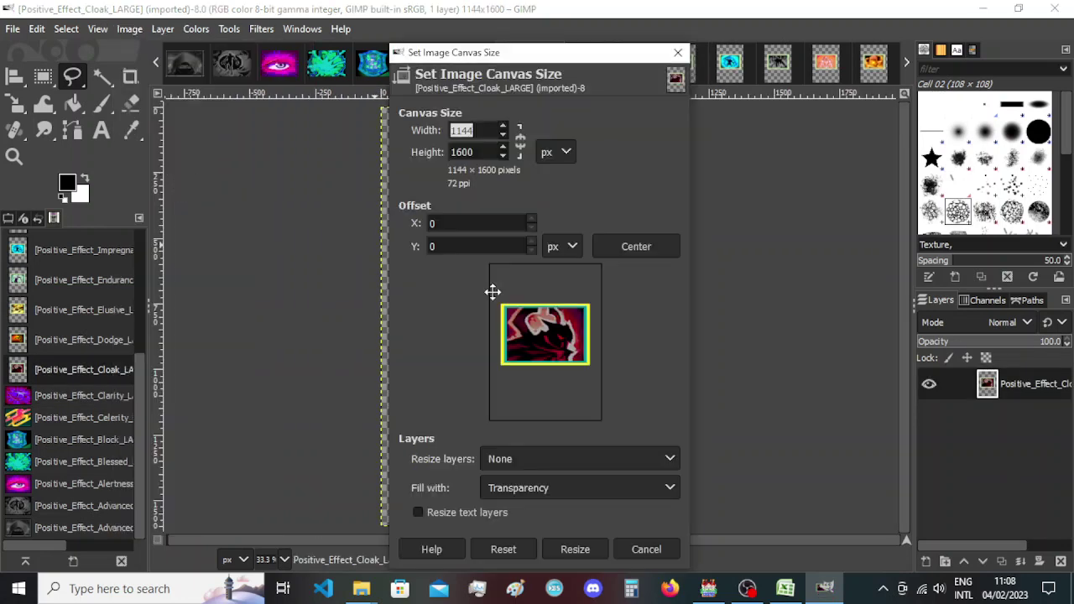
text(763)
key(Tab)
text(52)
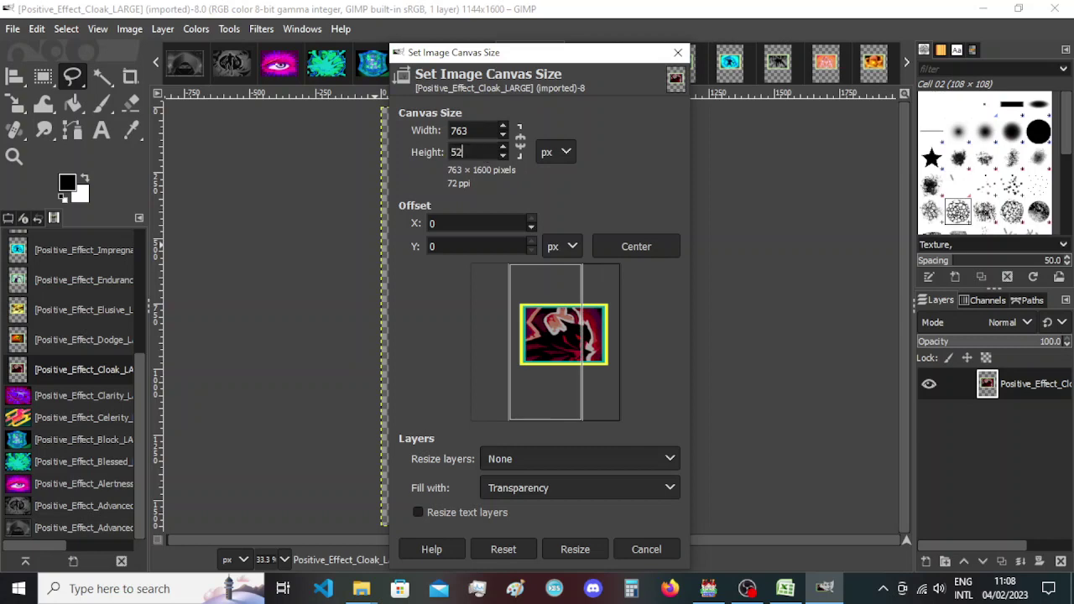
text(7)
mouse_move(574, 347)
mouse_down()
mouse_move(569, 376)
mouse_move(562, 359)
mouse_up()
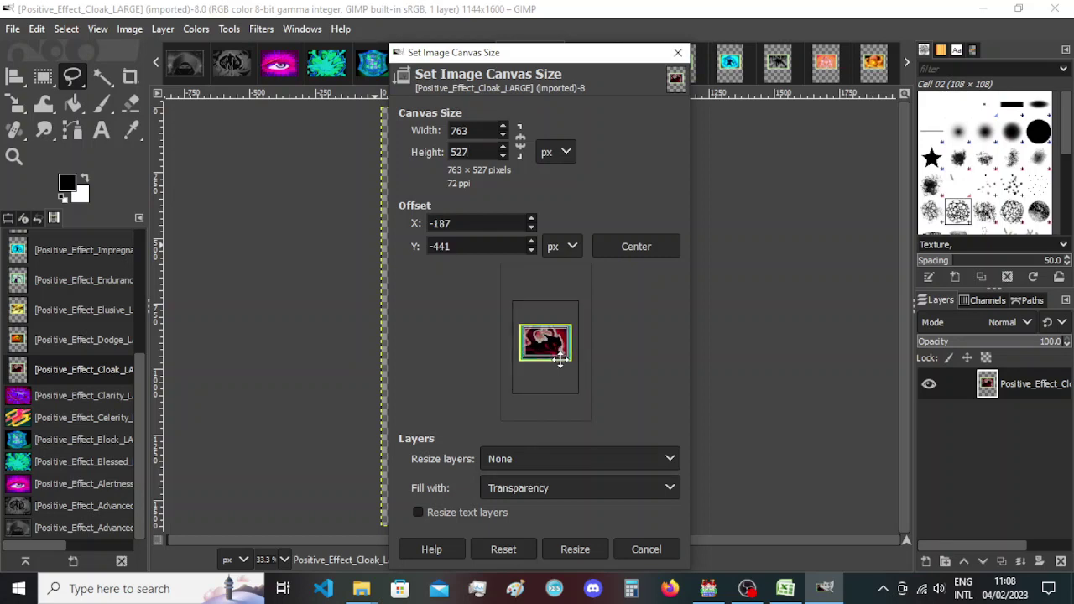
drag(560, 360, 560, 359)
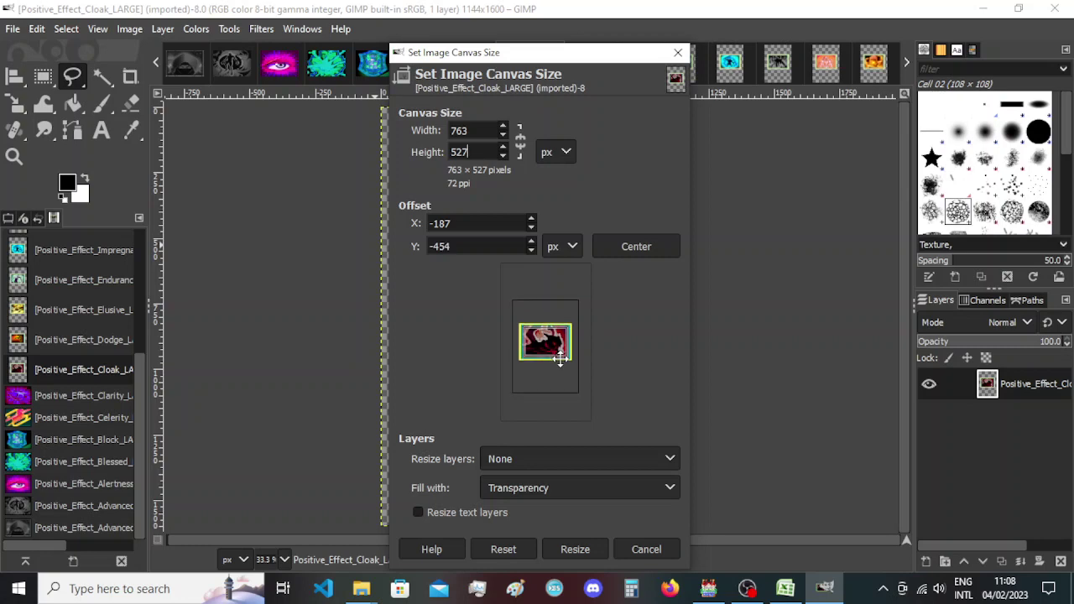
click(575, 549)
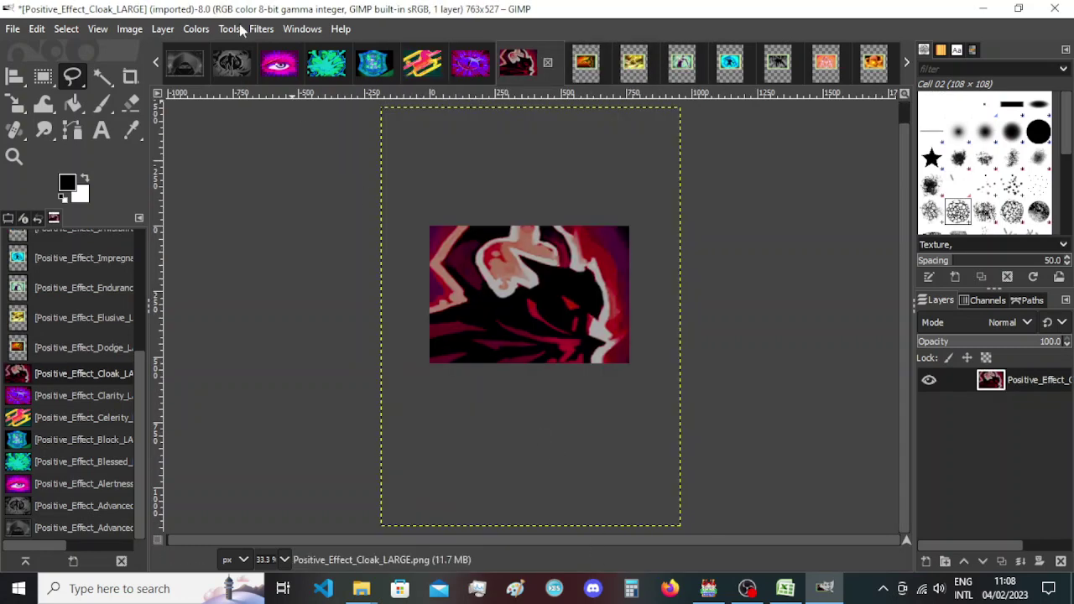
click(126, 29)
click(145, 178)
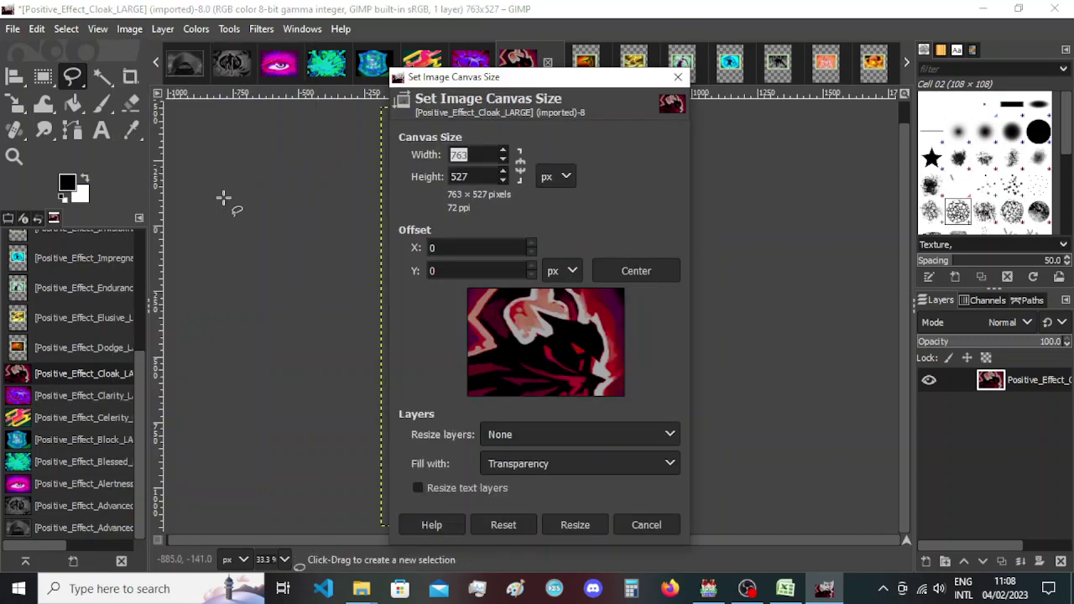
key(Escape)
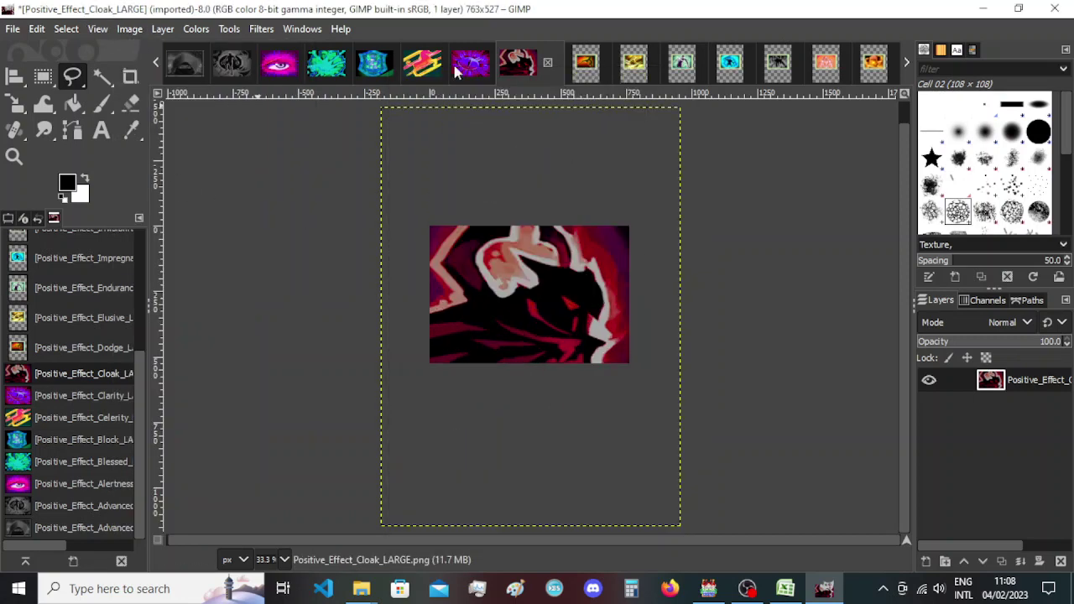
Resize the Dodge image's canvas to 763 × 527 px with an X offset of -187 and a Y offset of -454.
click(588, 70)
click(128, 28)
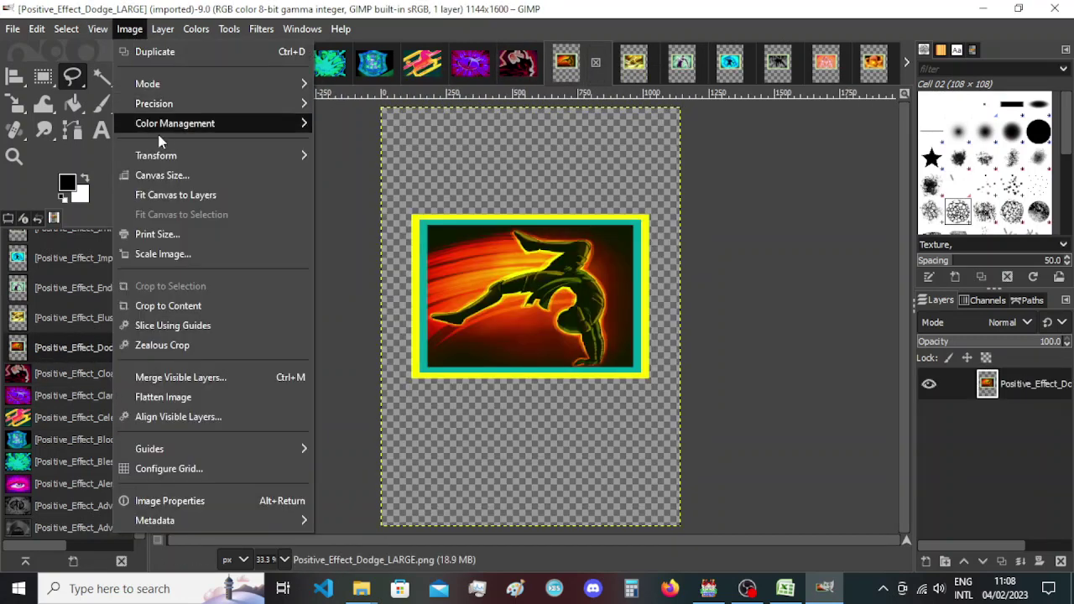
click(155, 174)
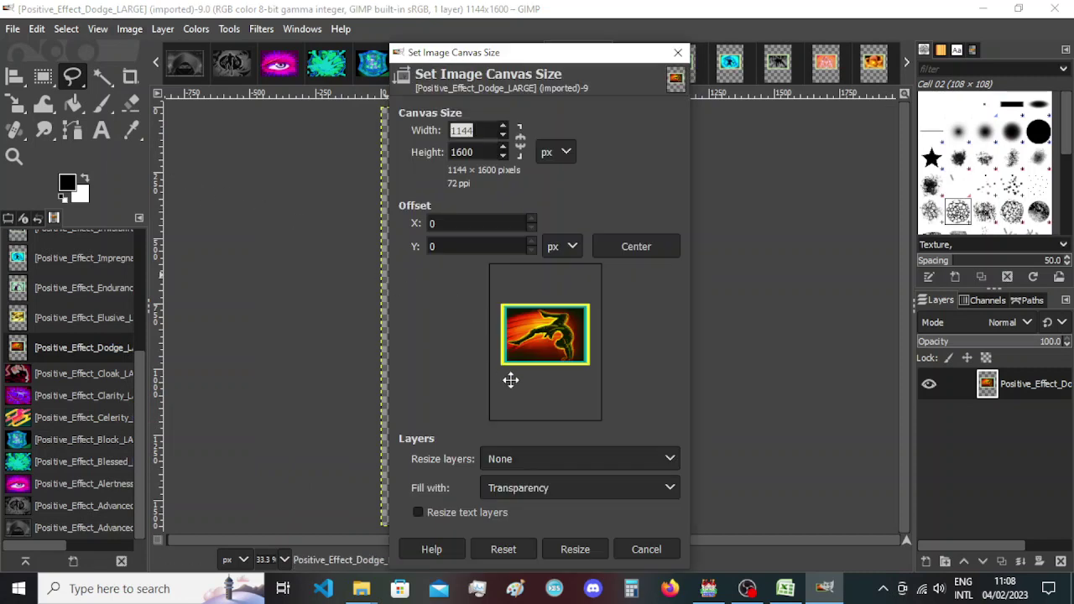
text(763)
key(Tab)
text(5)
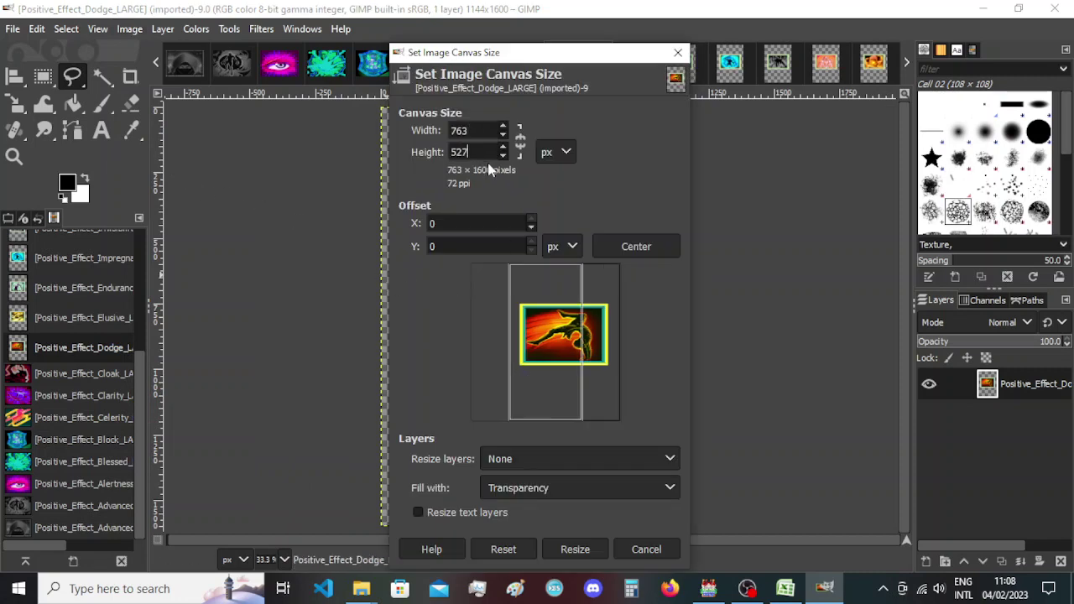
drag(567, 373, 558, 363)
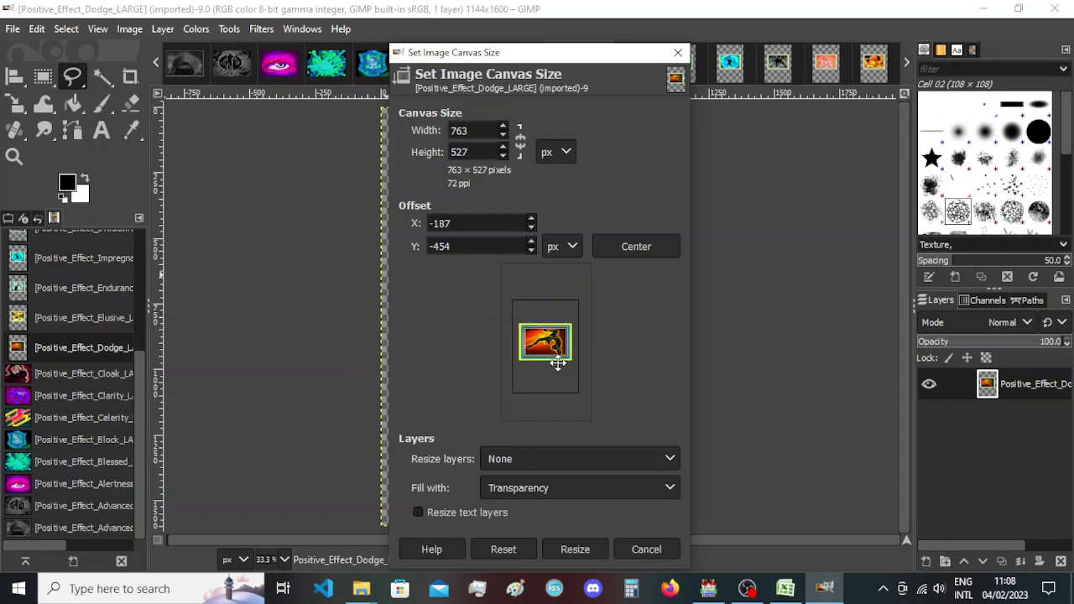
click(594, 549)
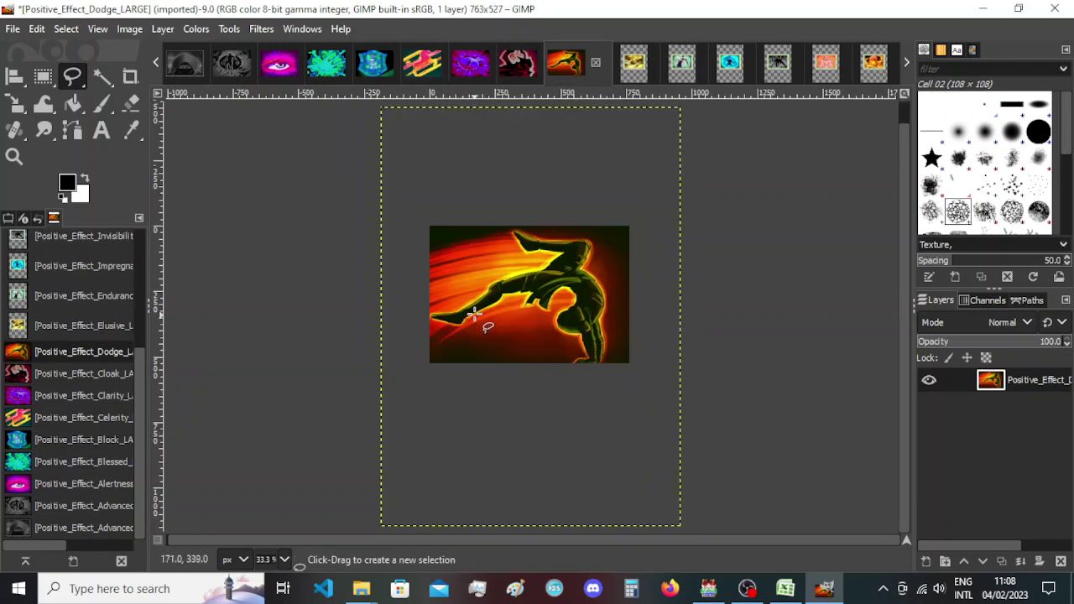
Try to resize the Elusive image's canvas to 763 × 527 px around the artwork, and undo the resize.
click(618, 74)
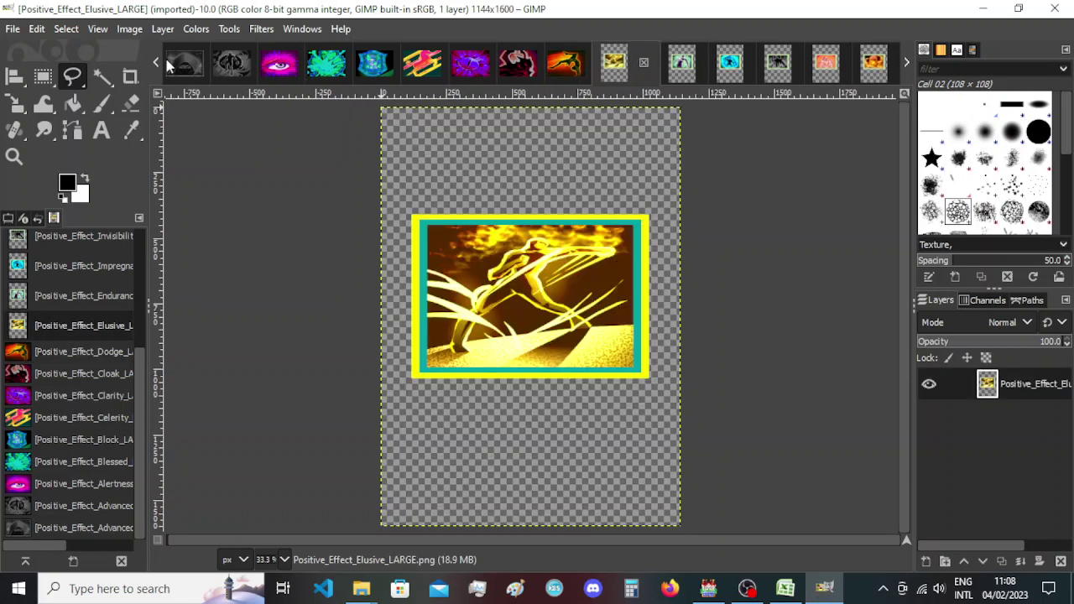
click(130, 29)
click(171, 178)
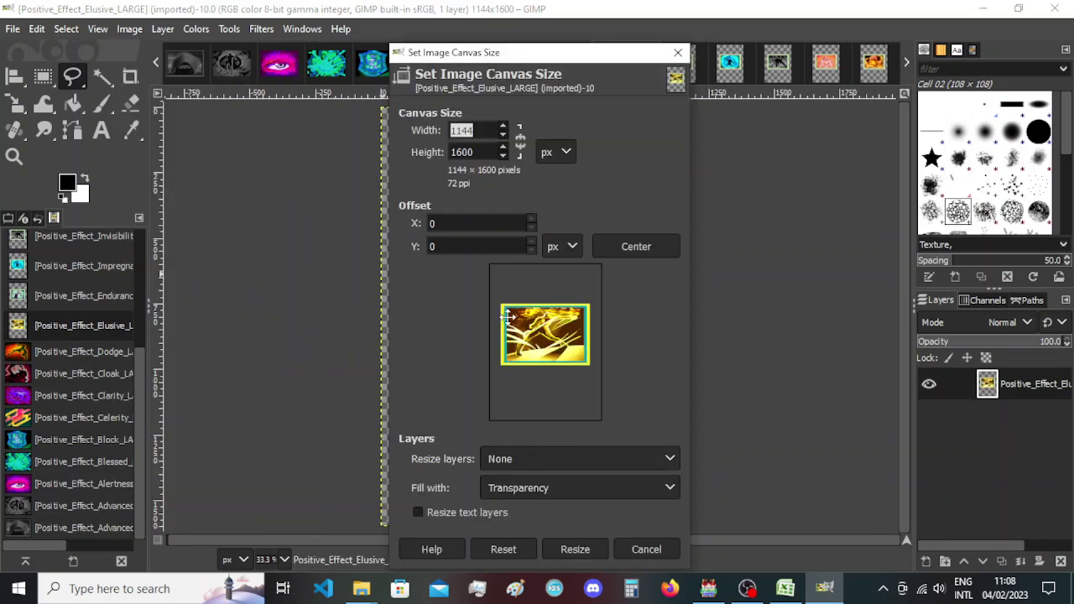
text(763)
key(Tab)
text(5)
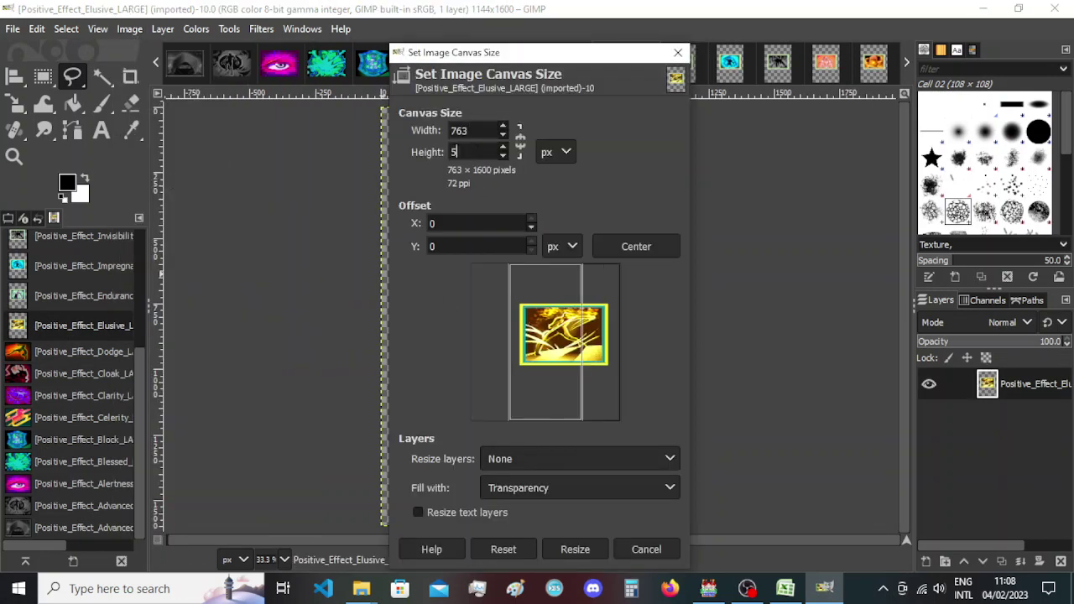
drag(553, 382, 547, 361)
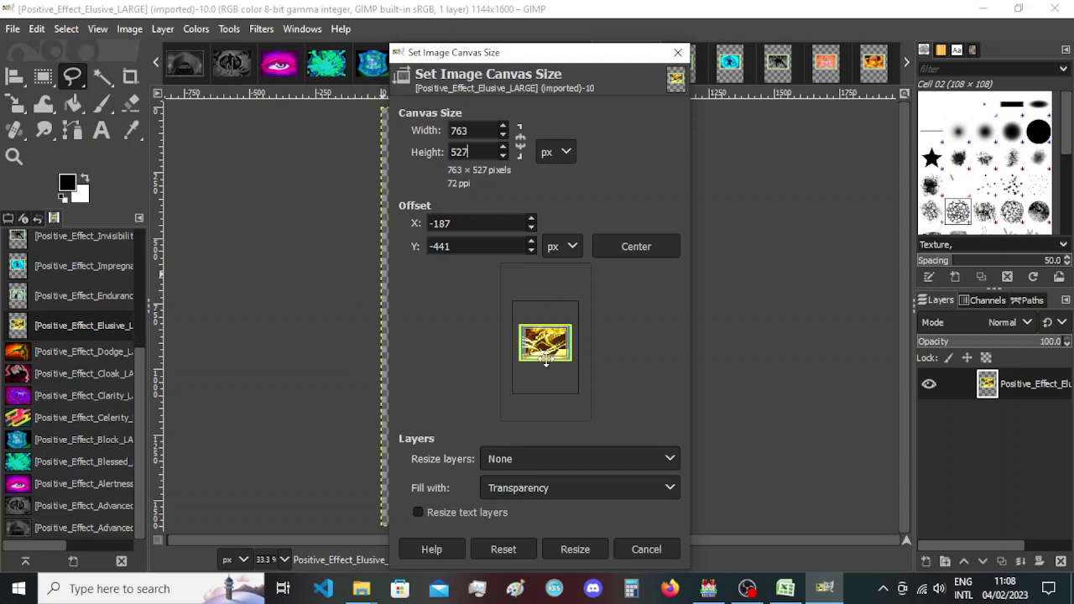
drag(546, 361, 548, 362)
click(580, 549)
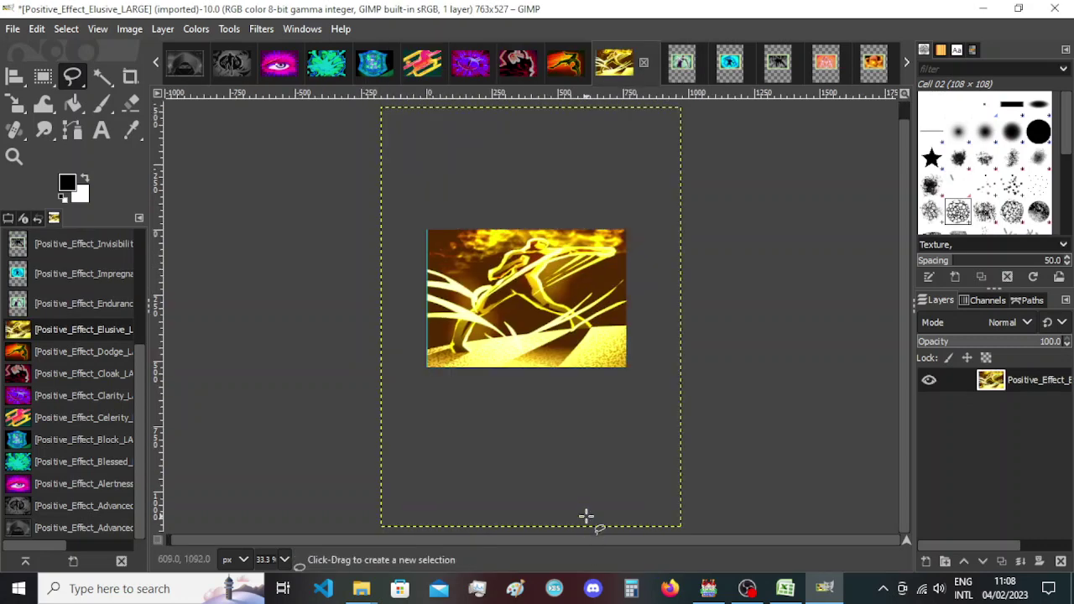
key(ctrl+z)
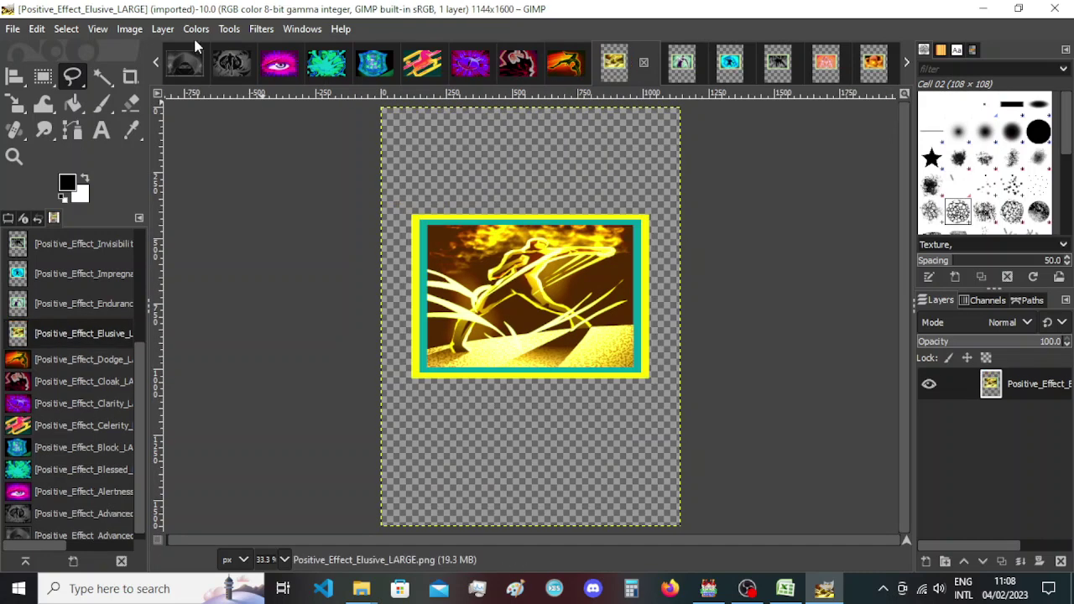
Resize the Elusive image's canvas to 763 × 527 px with an X offset of -187 and a Y offset of -453.
click(129, 29)
click(173, 179)
text(763)
key(Tab)
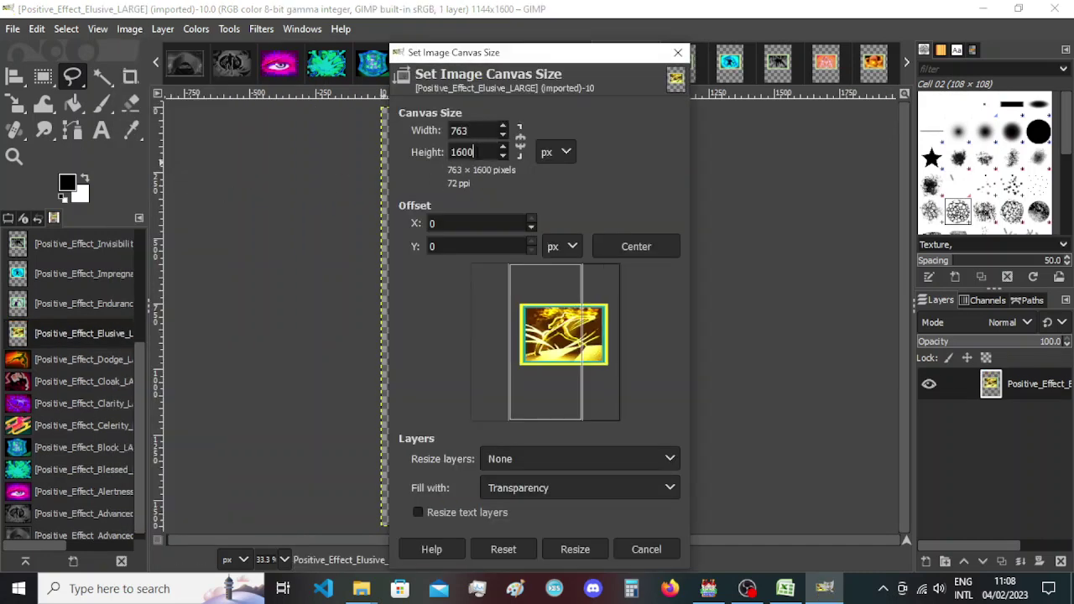
key(ctrl+a)
text(527)
drag(556, 388, 548, 373)
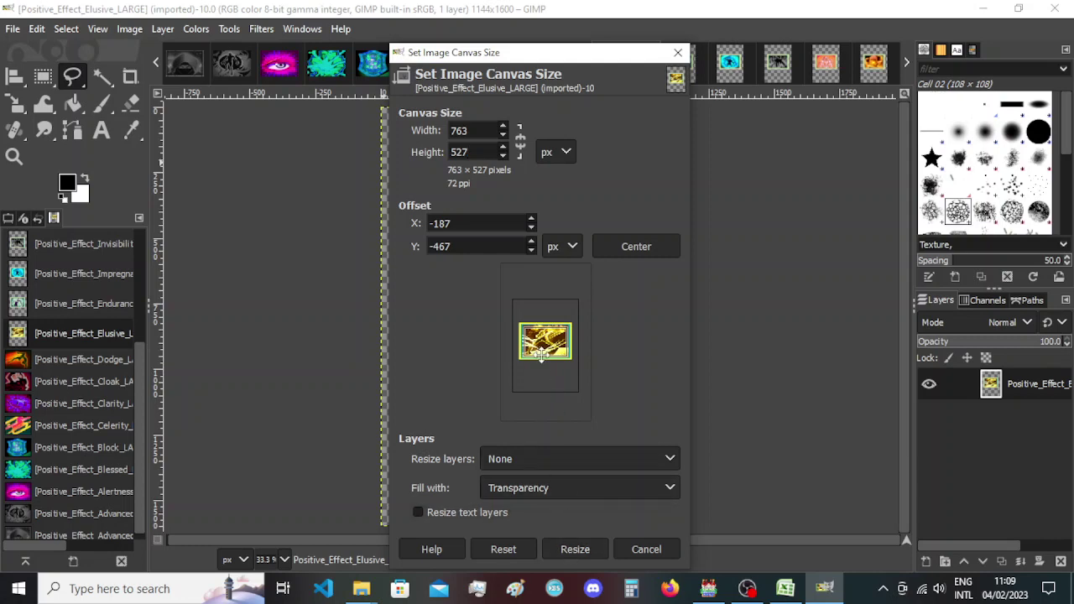
drag(542, 355, 543, 356)
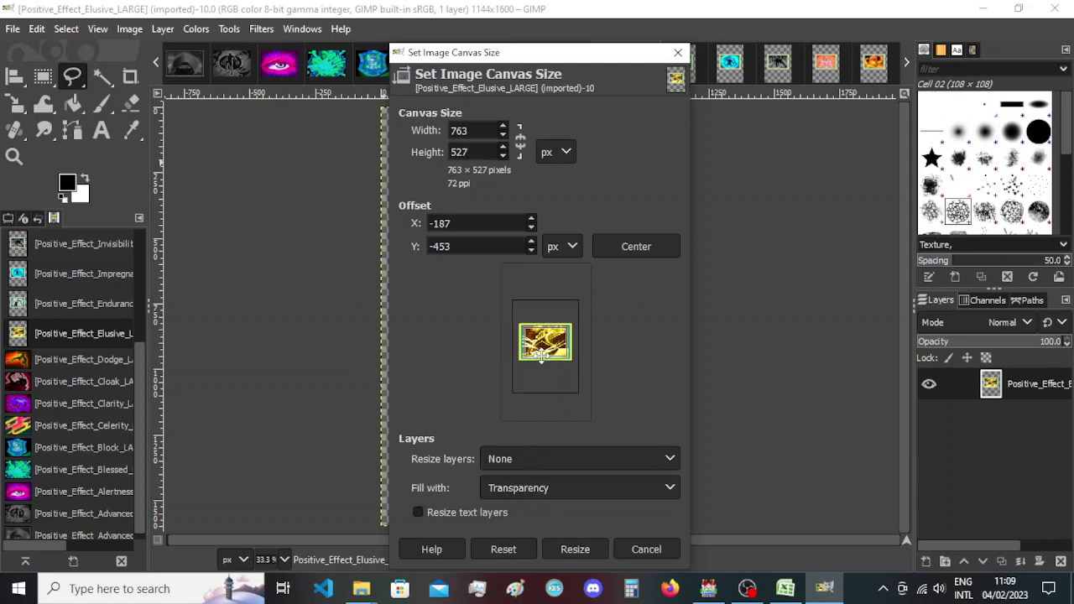
click(578, 549)
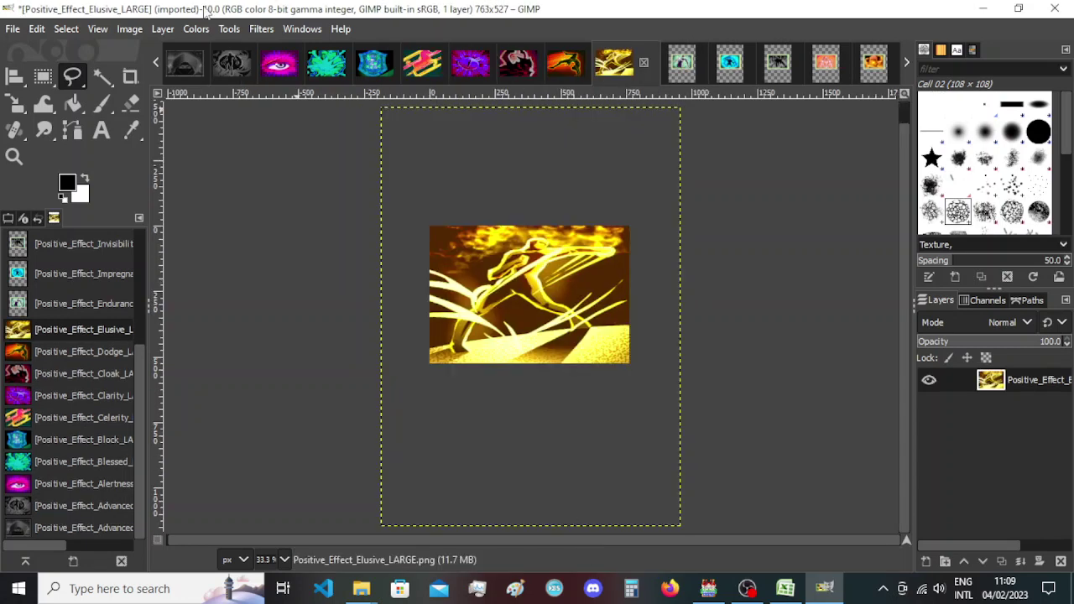
Try to resize the Endurance image's canvas to 763 × 527 px around the artwork, and undo the resize.
click(682, 64)
click(129, 29)
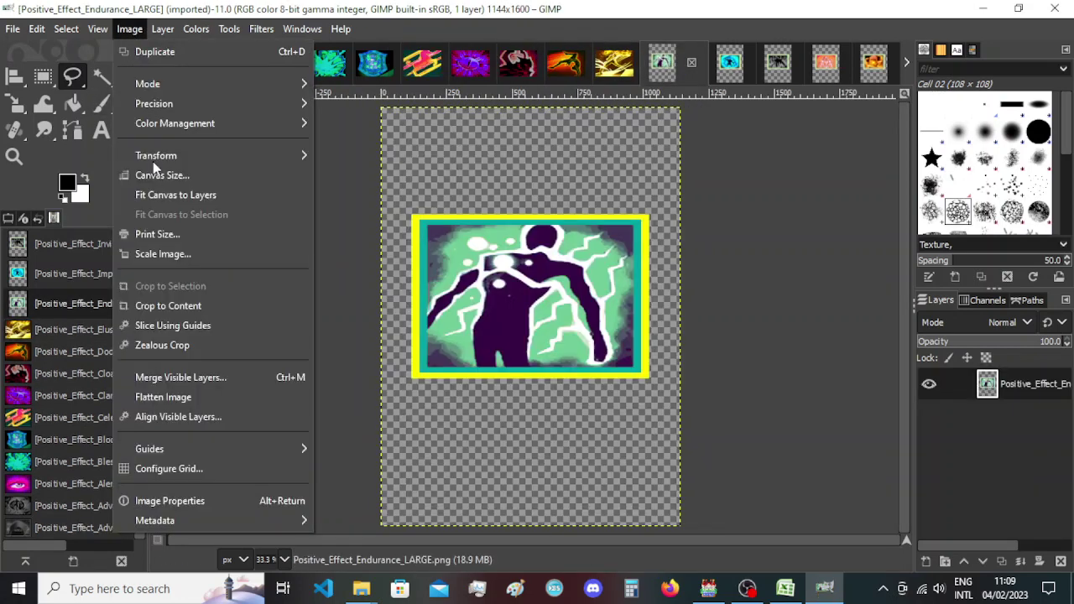
click(156, 173)
text(763)
key(Tab)
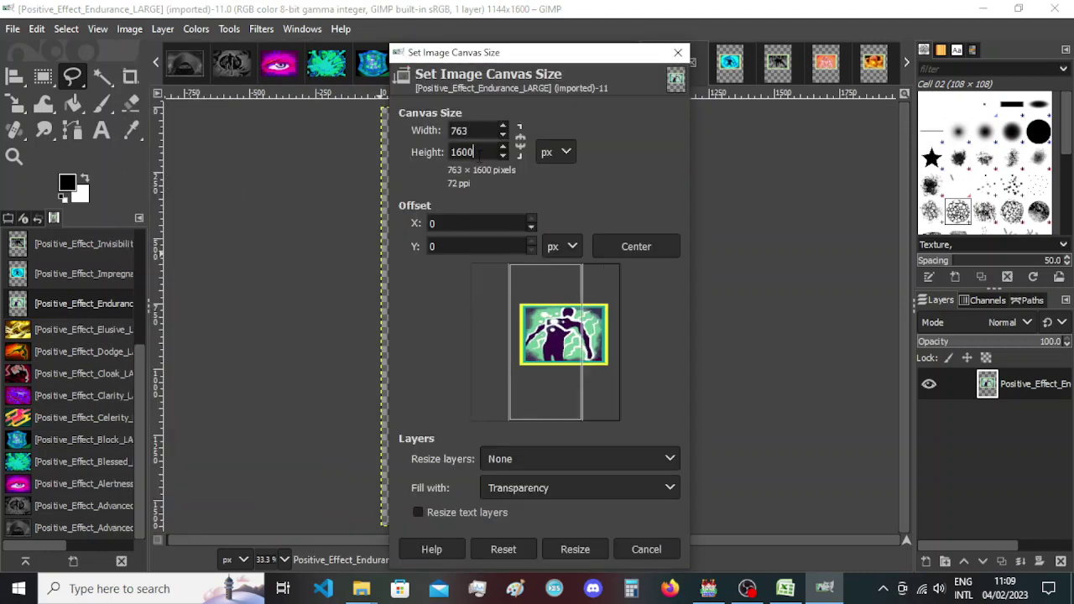
text(527)
drag(565, 401, 557, 377)
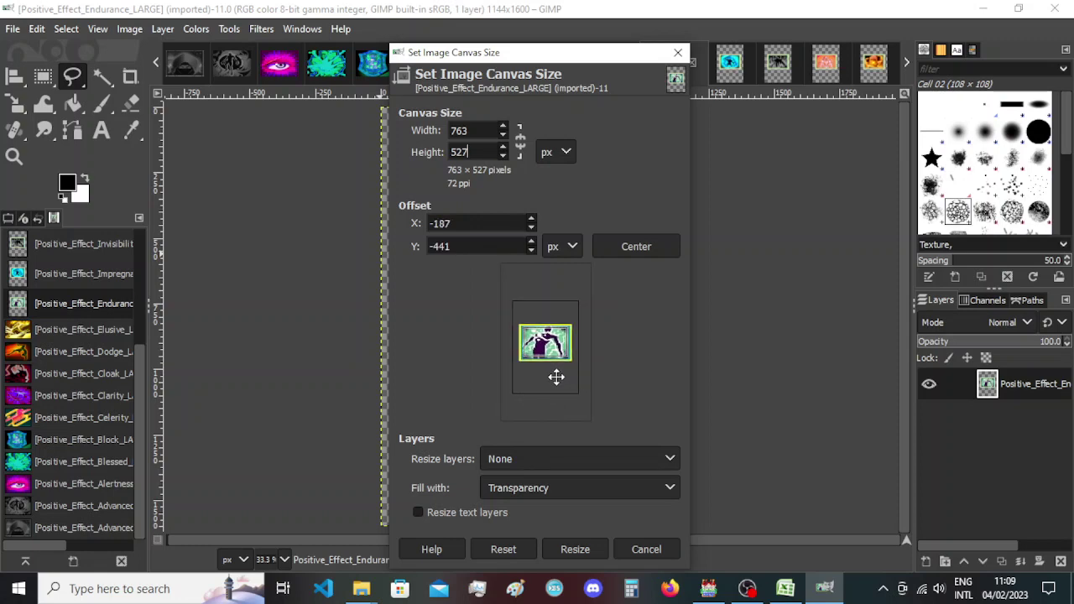
drag(557, 377, 557, 376)
click(575, 549)
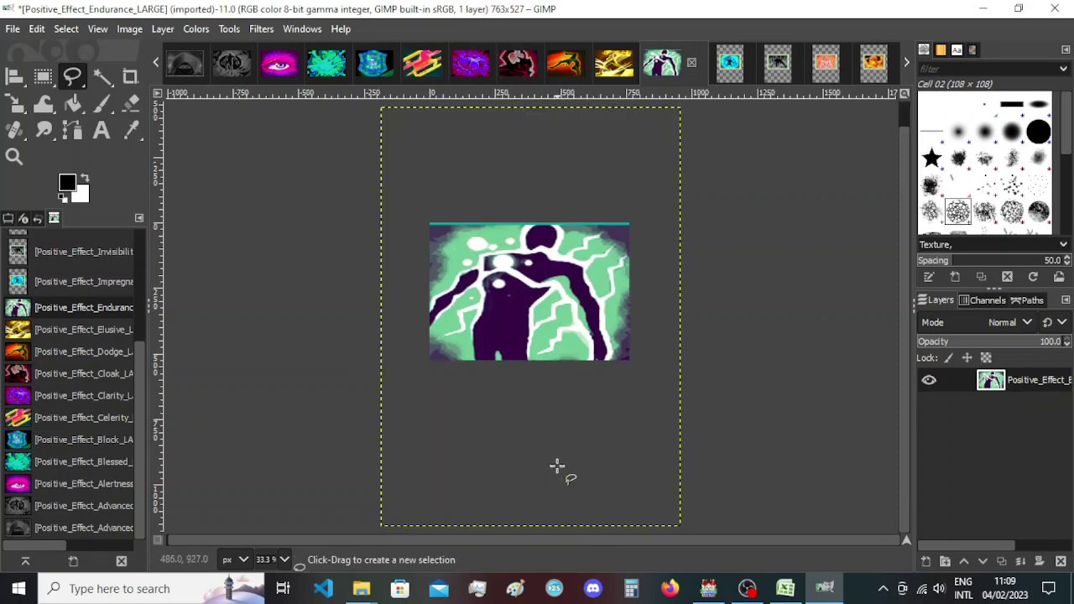
key(ctrl+z)
Try resizing the Endurance image's canvas to 763 × 527 px with offsets of X -173 and Y -454, and undo it.
click(127, 29)
click(162, 174)
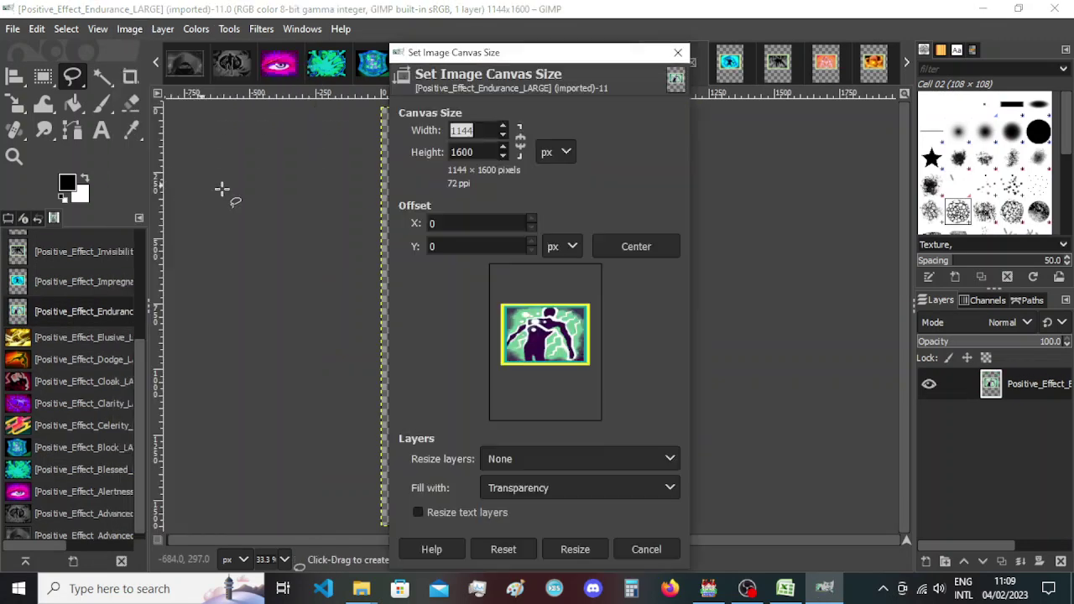
text(763)
click(476, 151)
key(ctrl+a)
text(52)
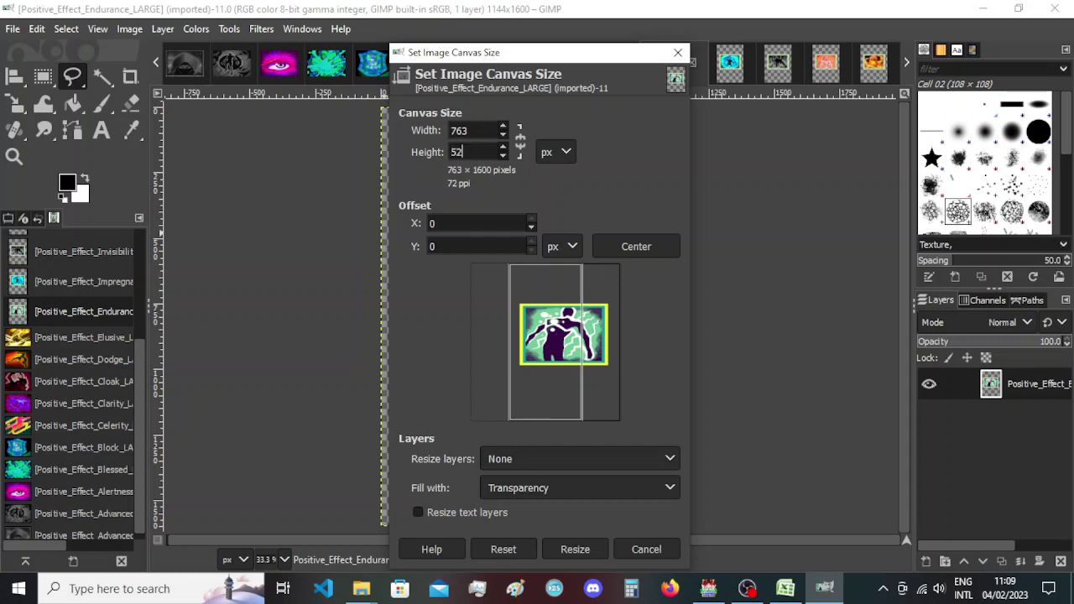
drag(545, 371, 538, 350)
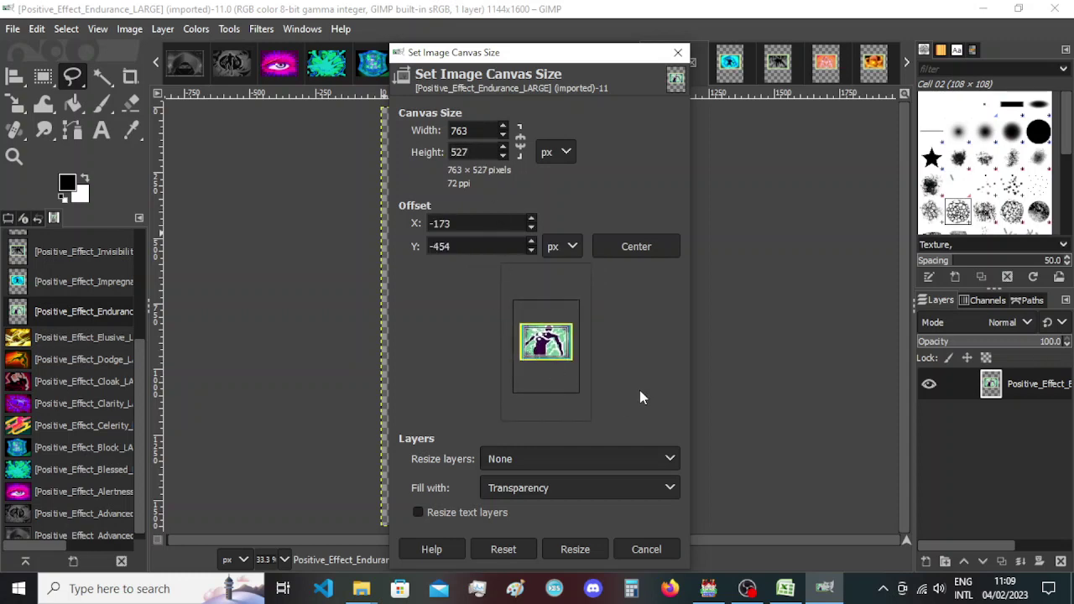
click(575, 549)
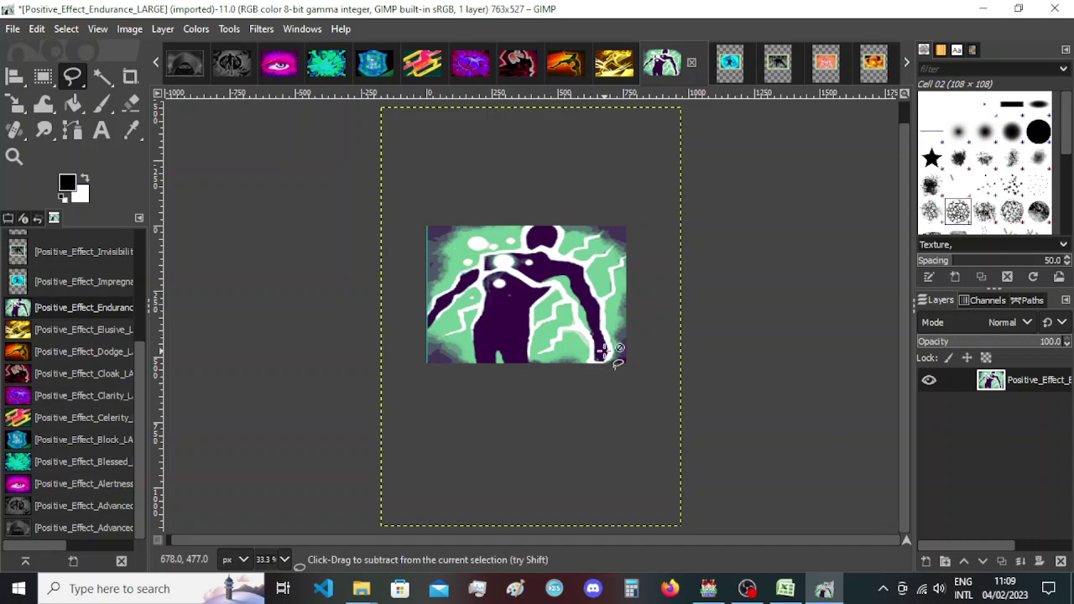
key(ctrl+z)
Try resizing the Endurance image's canvas to 763 × 527 px with offsets of X -187 and Y -467, and undo it.
click(172, 174)
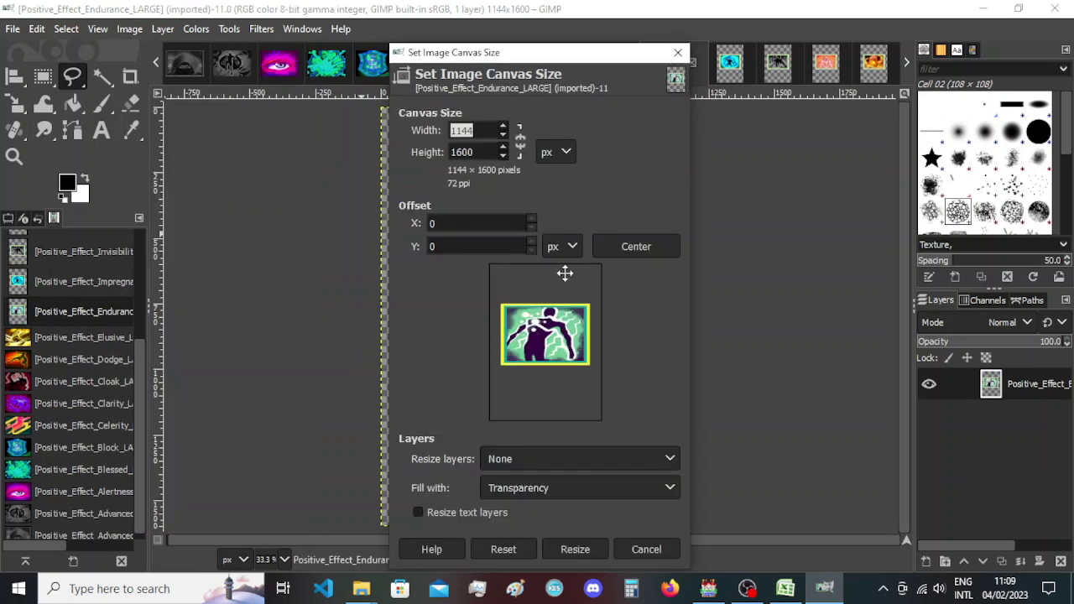
text(763)
key(Tab)
text(527)
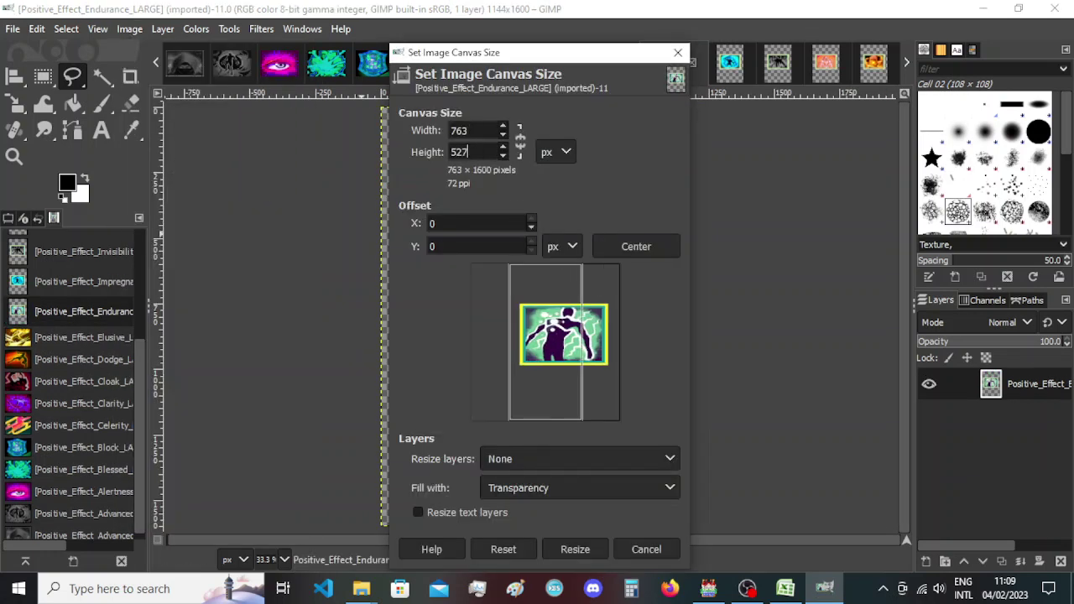
drag(567, 402, 555, 375)
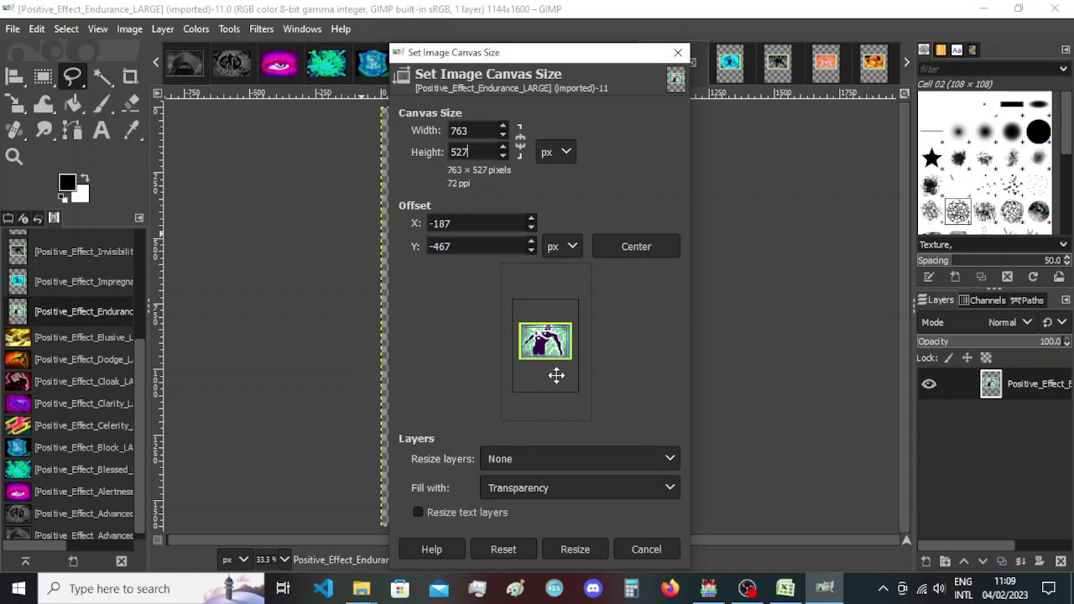
click(561, 550)
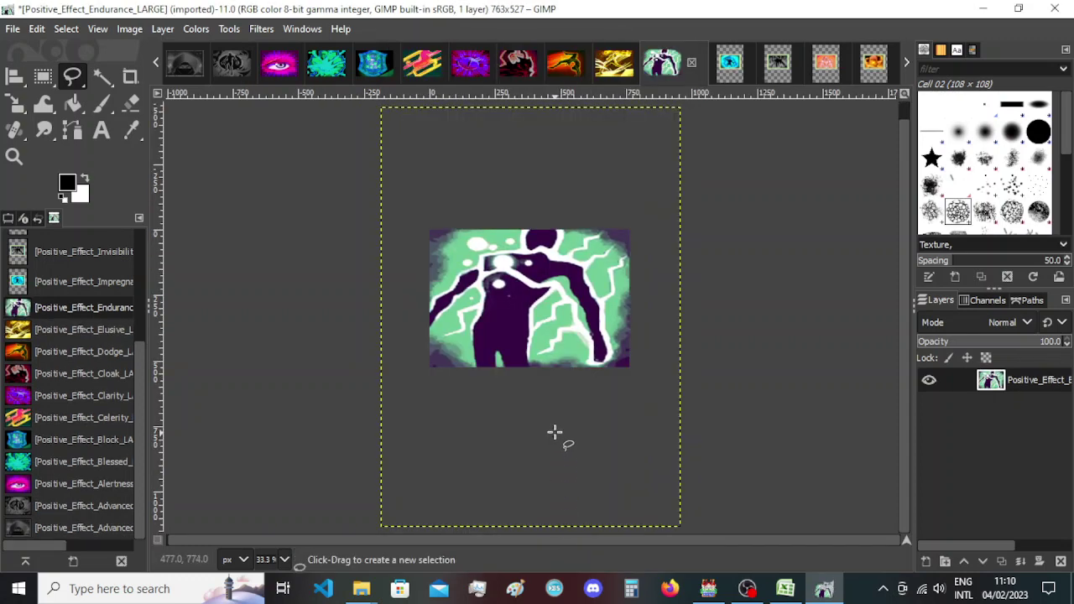
key(ctrl+z)
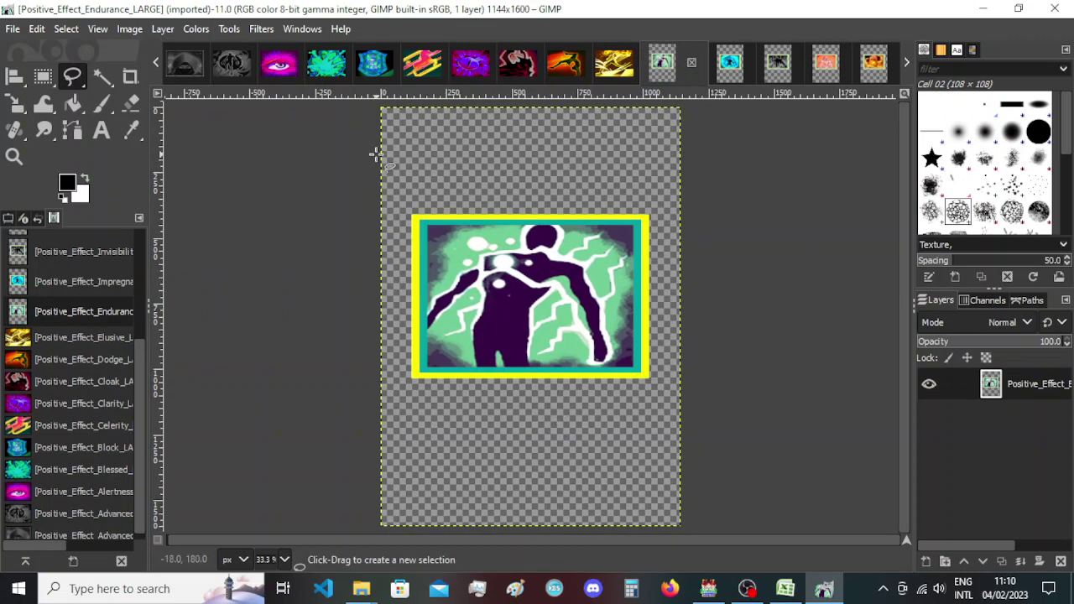
Try resizing the Endurance image's canvas to 763 × 527 px with offsets of X -173 and Y -454, and undo it.
click(128, 30)
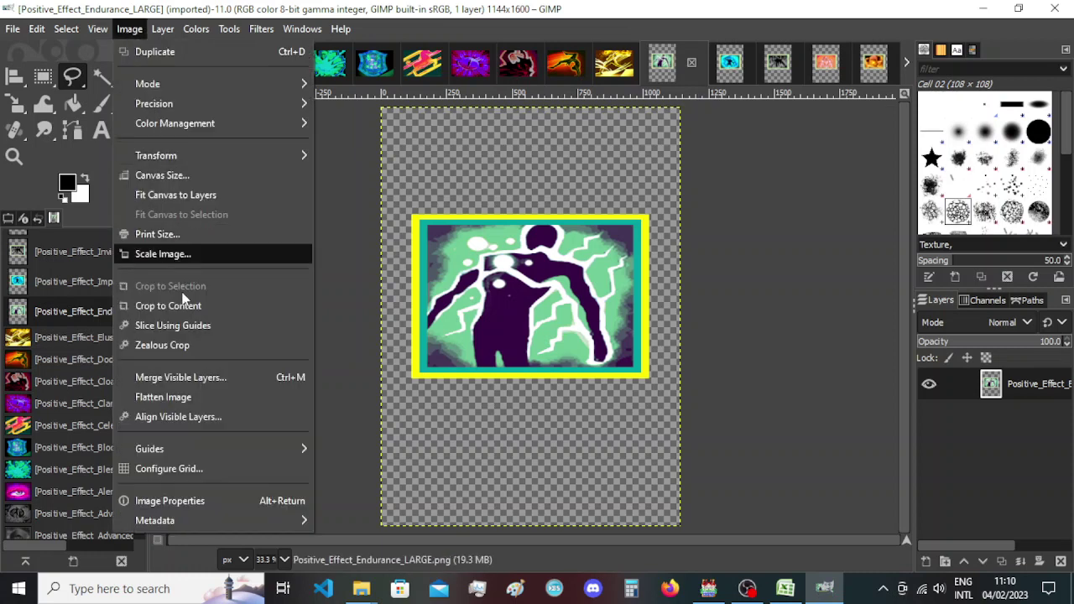
click(173, 176)
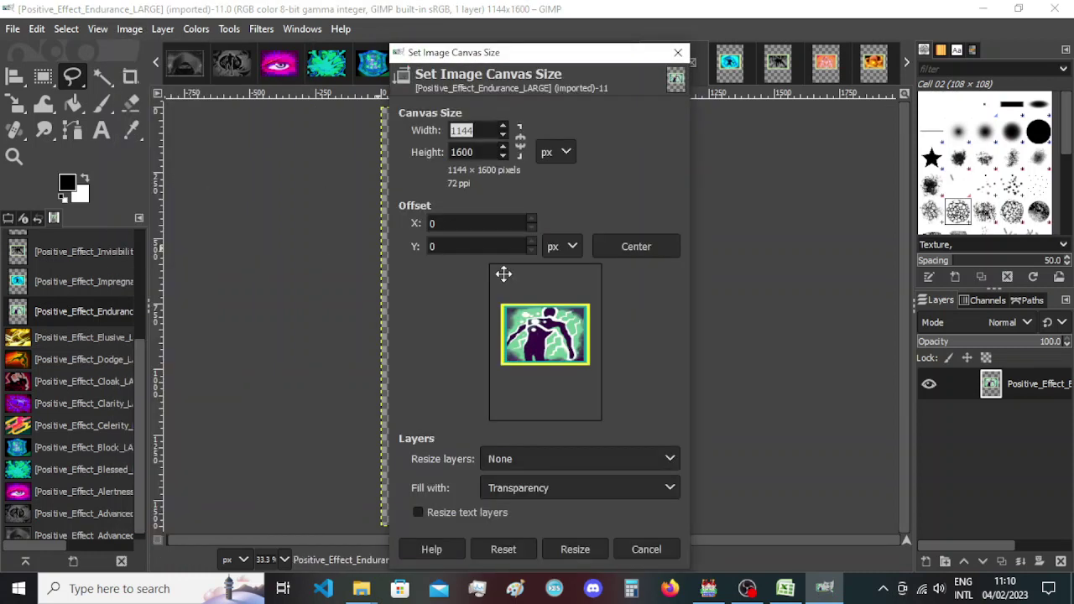
text(763)
key(Tab)
text(527)
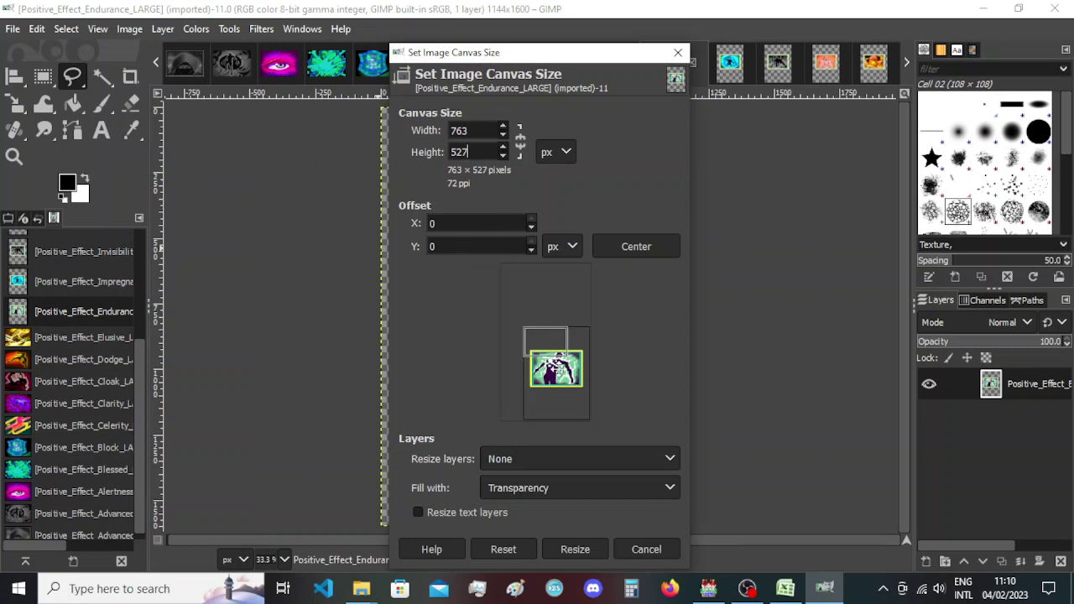
drag(557, 369, 548, 375)
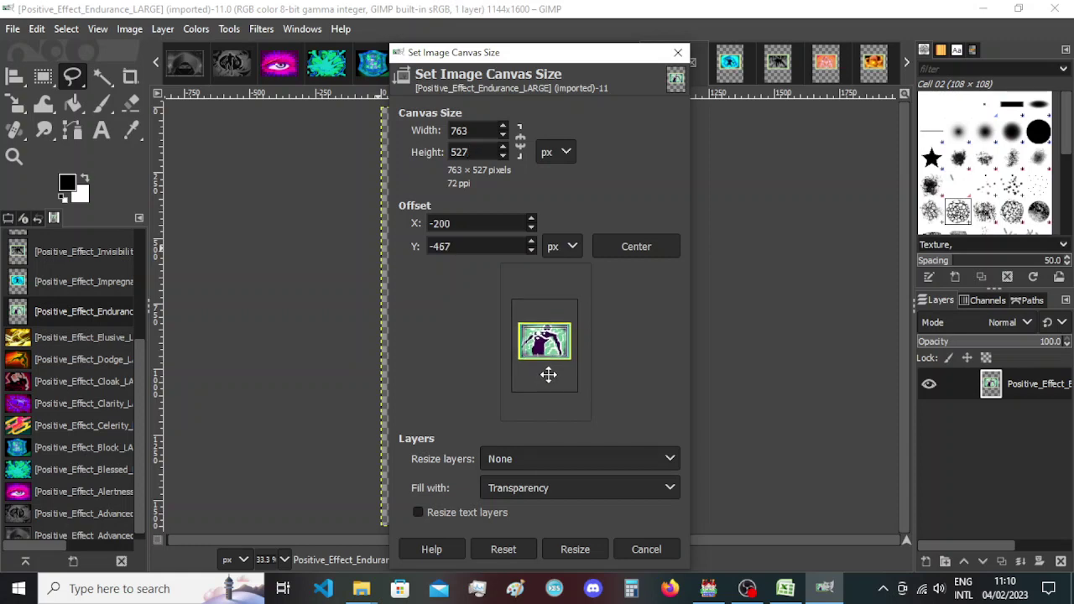
drag(548, 375, 549, 376)
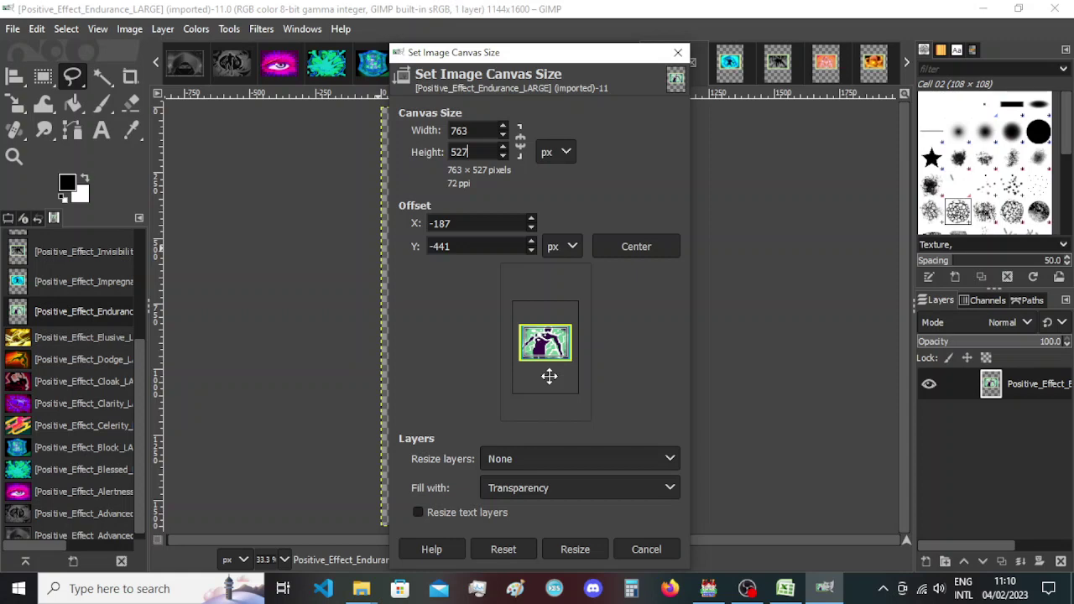
drag(548, 376, 550, 376)
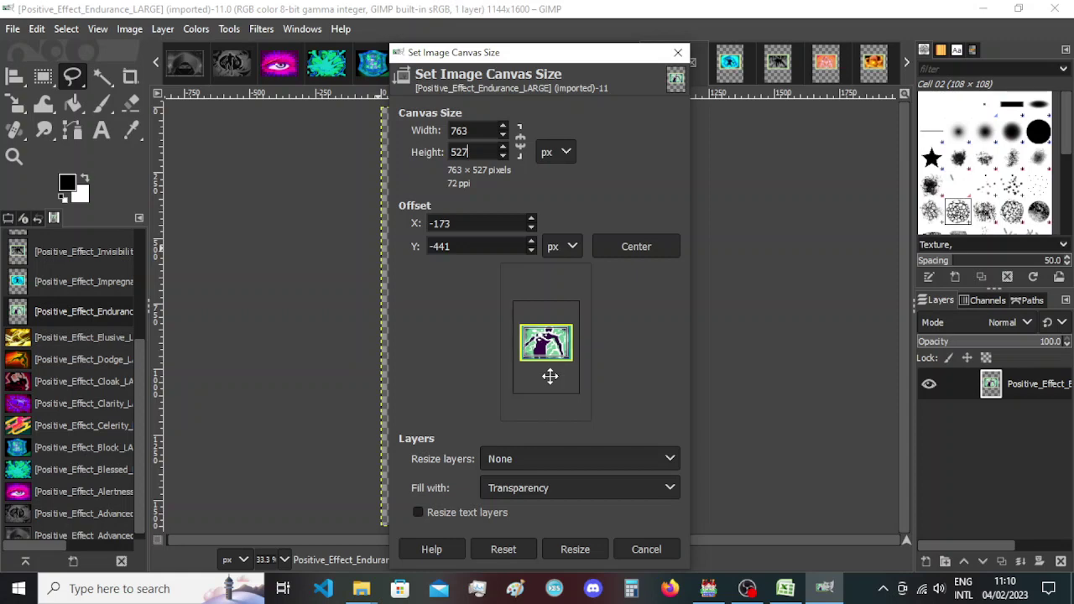
drag(550, 376, 550, 375)
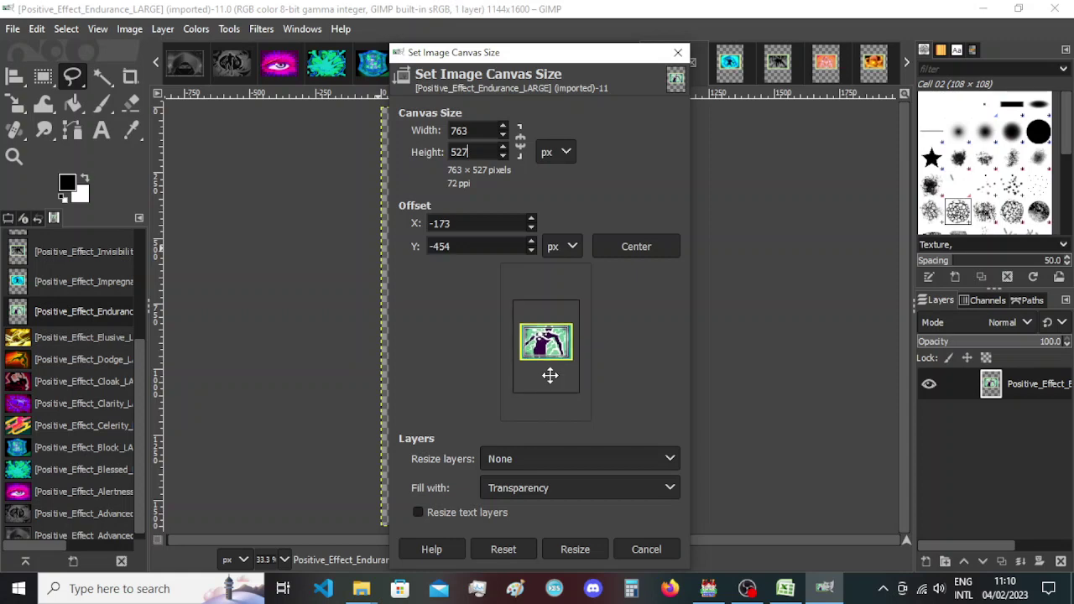
click(583, 550)
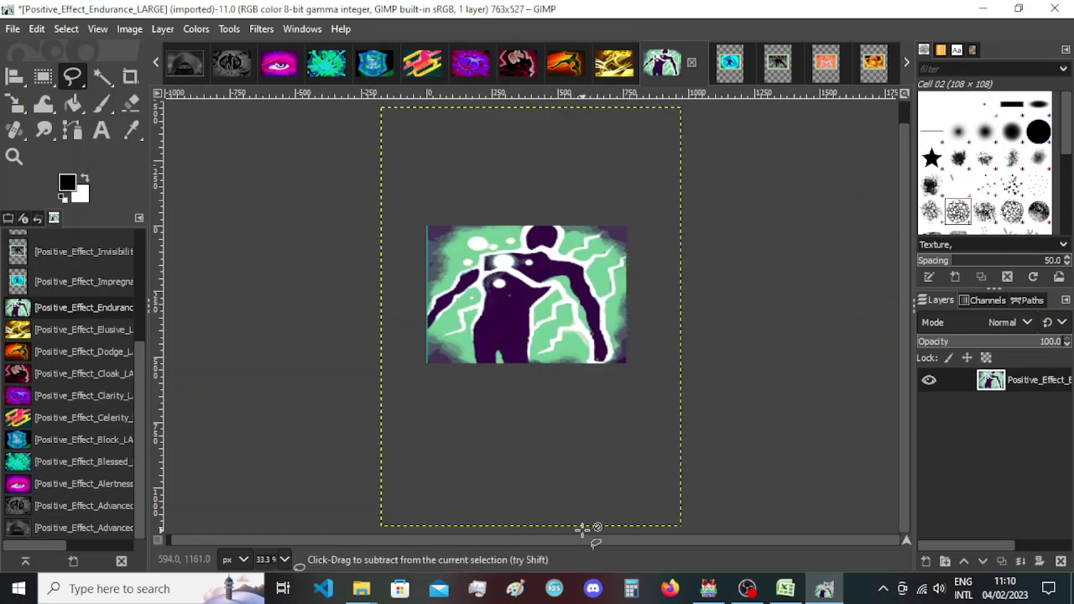
key(ctrl+z)
Resize the Endurance image's canvas to 763 × 527 px with an X offset of -187 and a Y offset of -454.
click(129, 28)
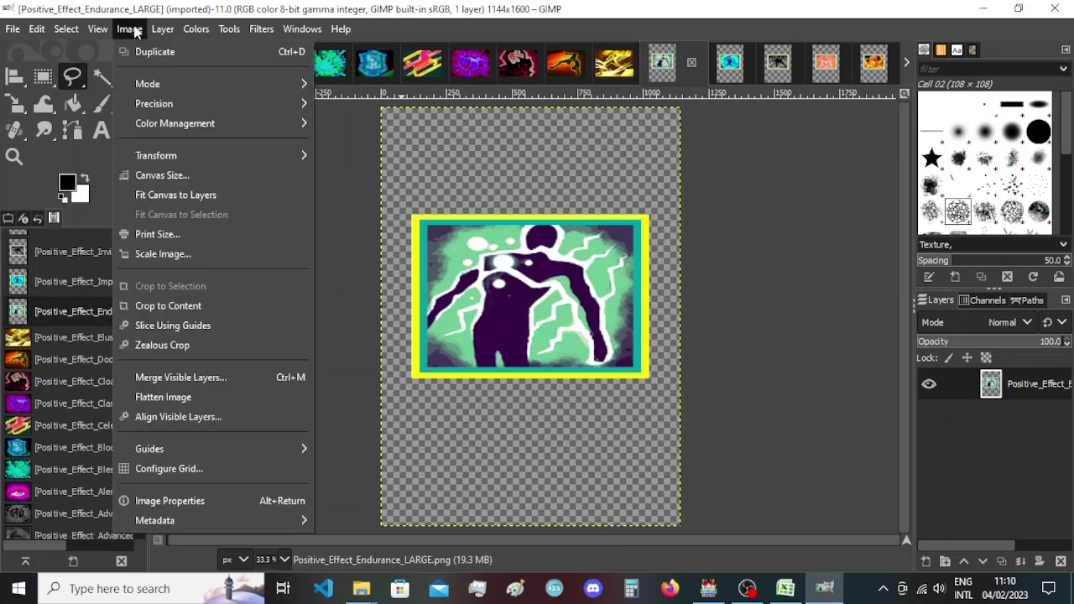
click(168, 174)
text(763)
key(Tab)
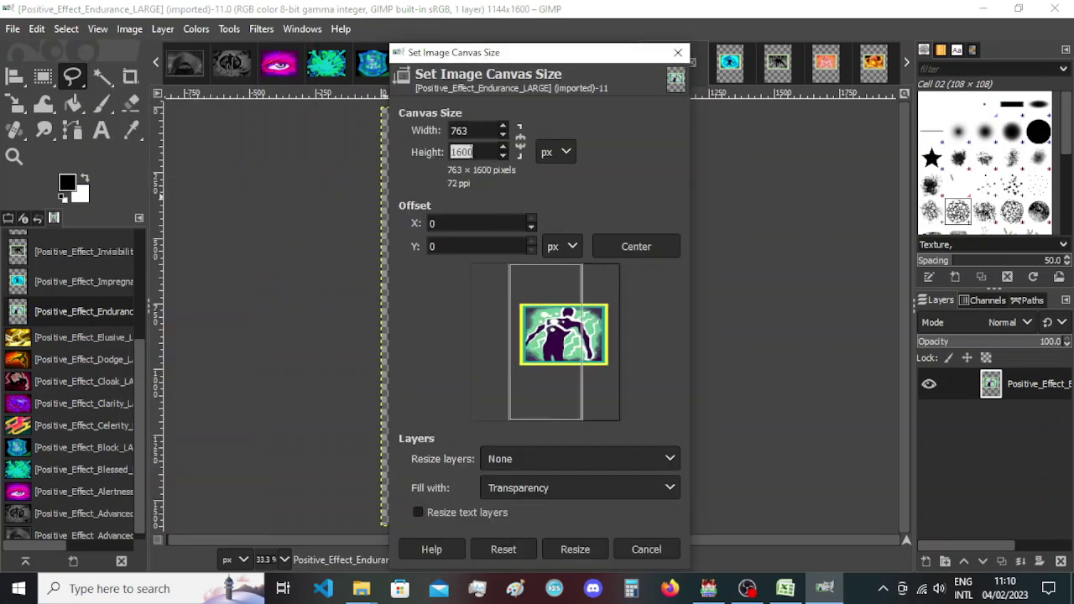
text(527)
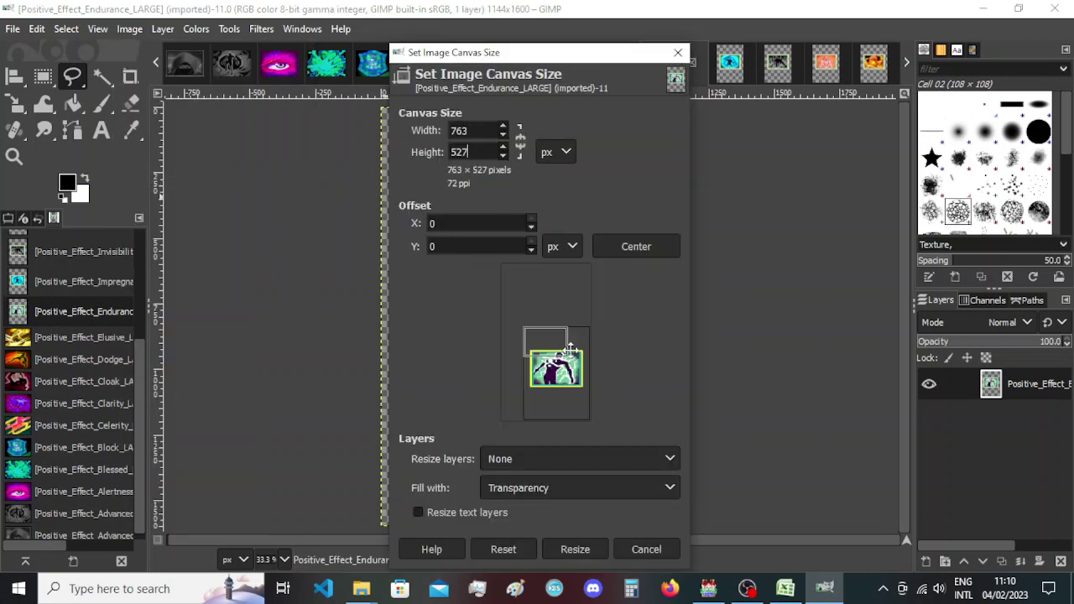
drag(574, 379, 562, 353)
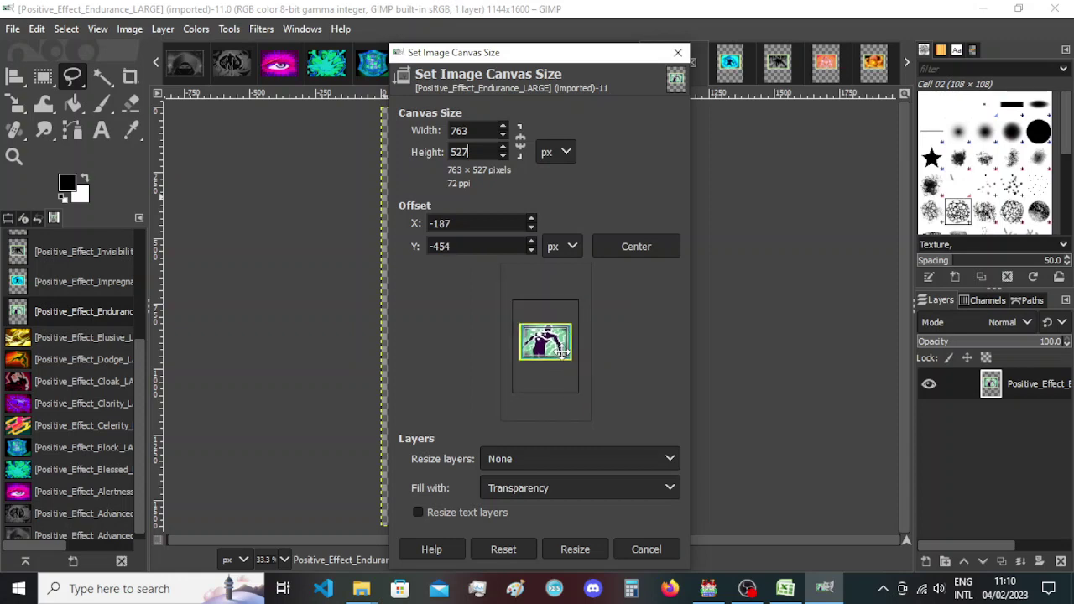
click(593, 545)
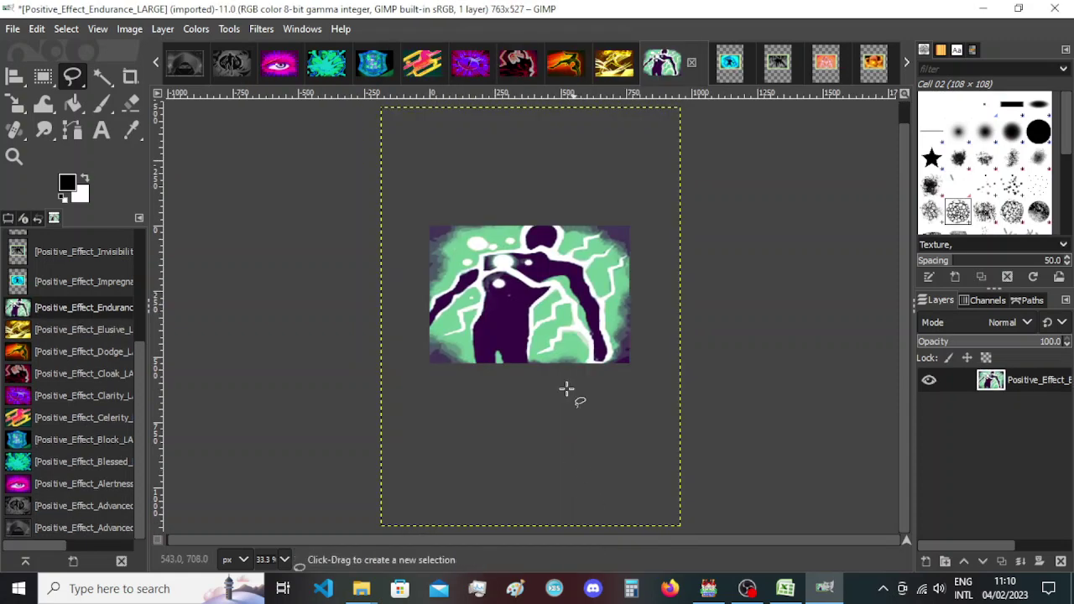
Look through the remaining uncropped images up to Stability and return to the Impregnable image.
click(729, 62)
click(764, 62)
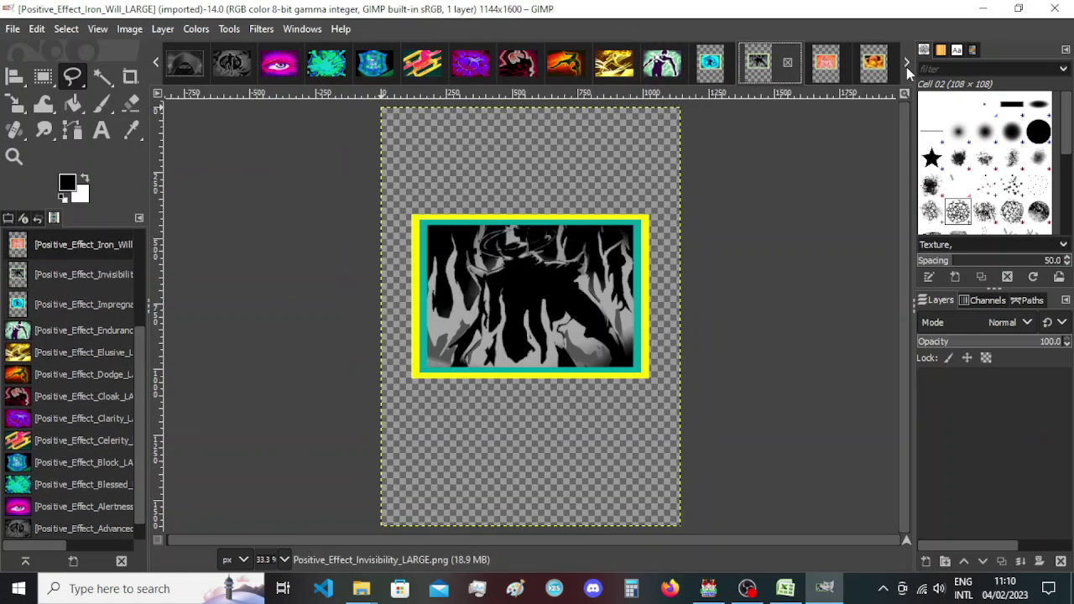
click(906, 67)
click(906, 67)
click(906, 67)
click(906, 67)
click(907, 67)
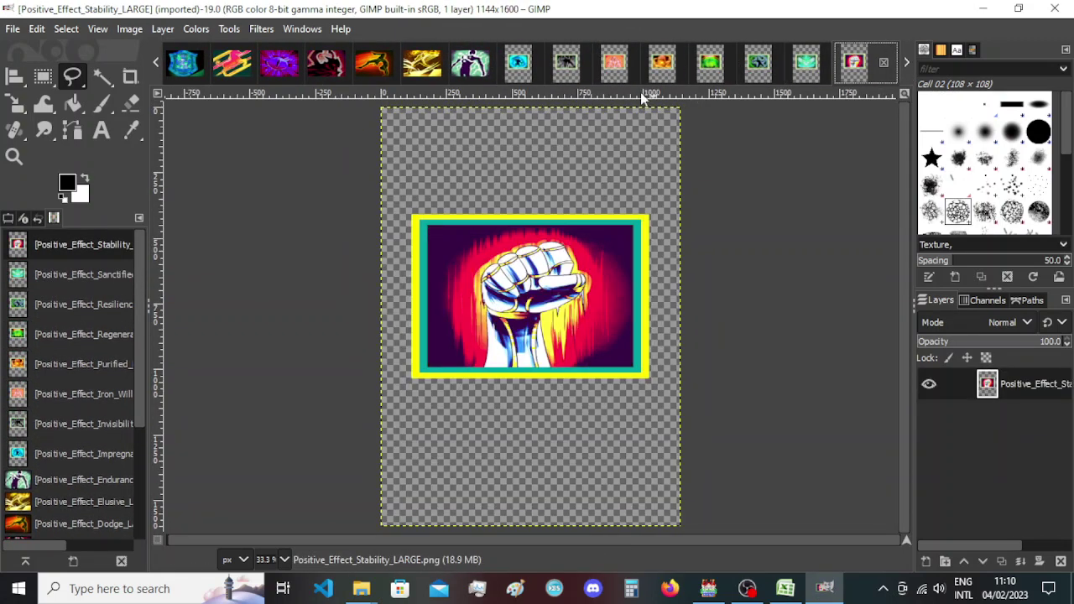
click(519, 67)
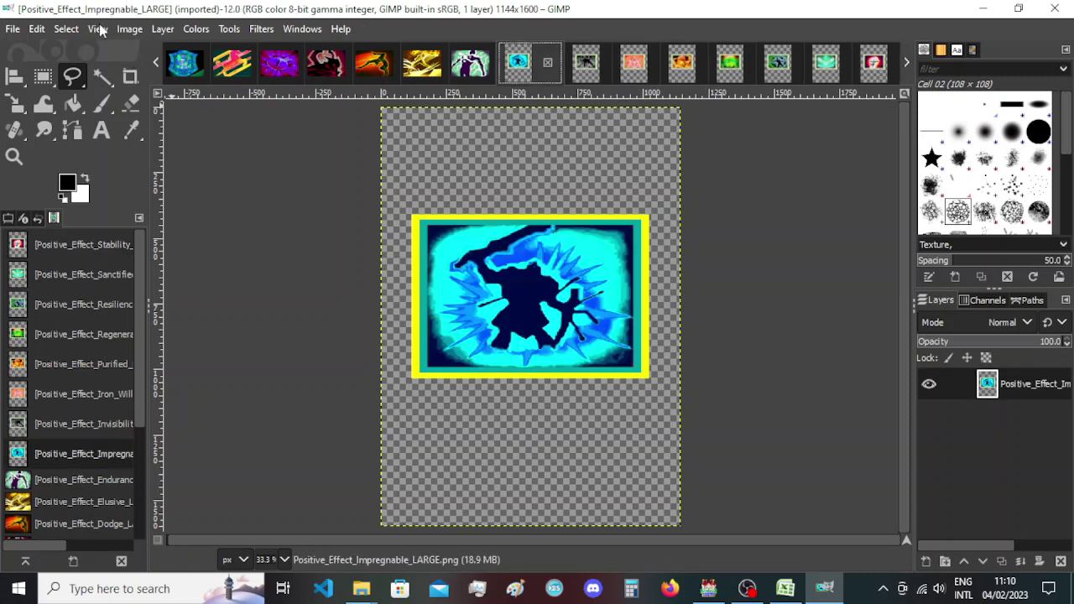
Resize the Impregnable image's canvas to 763 × 527 px with an X offset of -187 and a Y offset of -467.
click(129, 28)
click(160, 173)
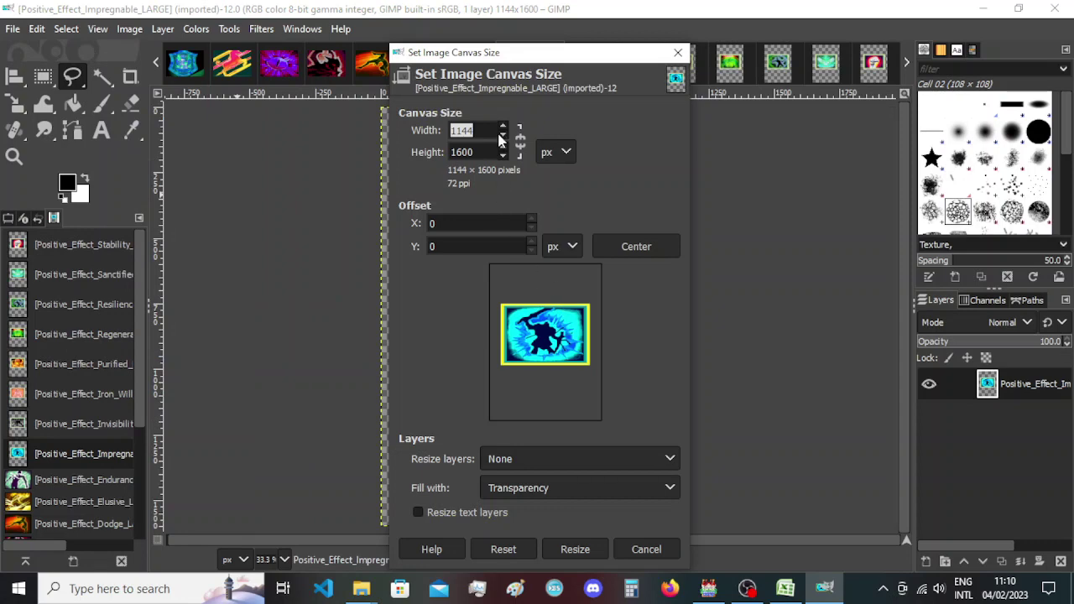
text(763)
key(Tab)
text(52)
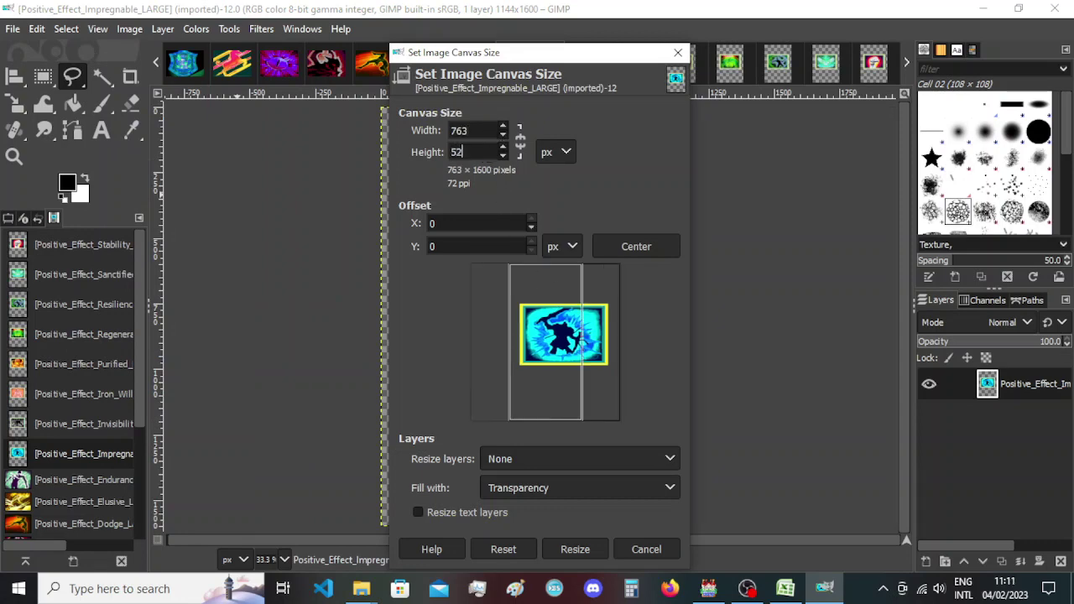
text(7)
drag(571, 412, 559, 379)
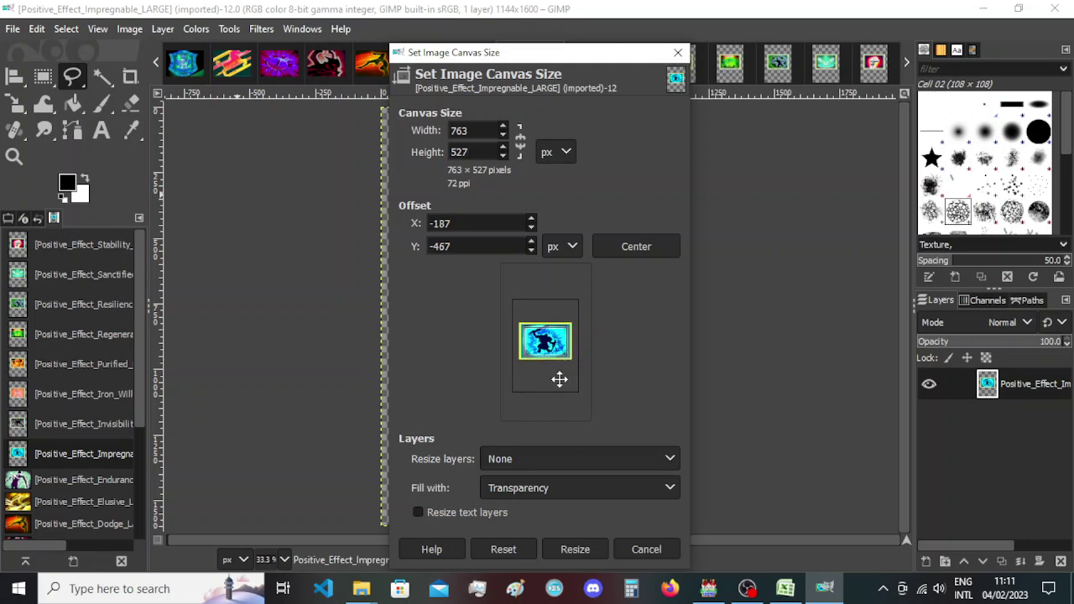
click(573, 548)
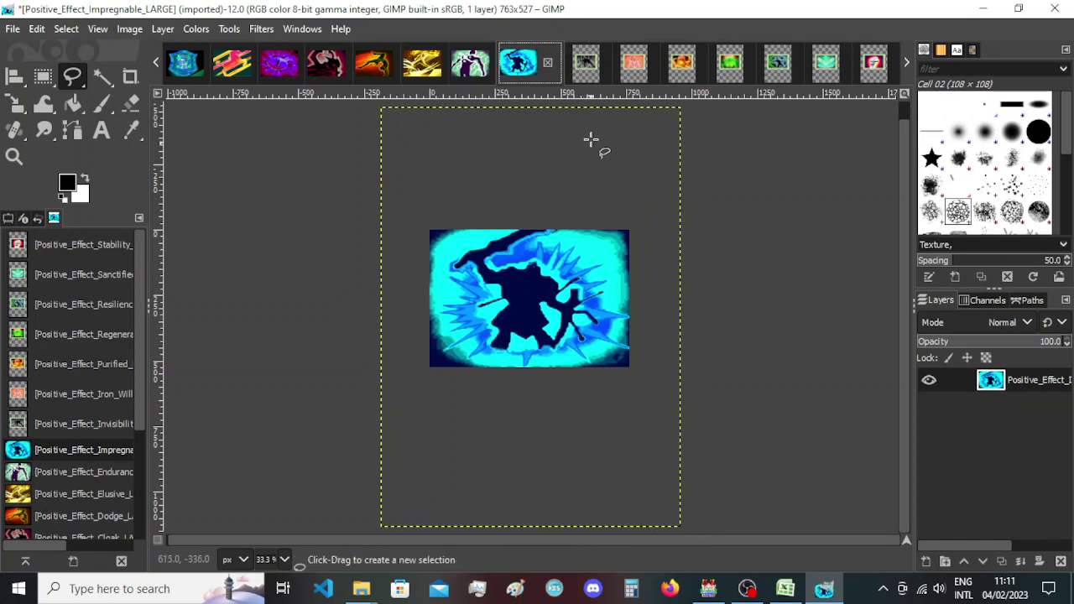
Resize the Invisibility image's canvas to 763 × 527 px with an X offset of -187 and a Y offset of -467.
click(586, 71)
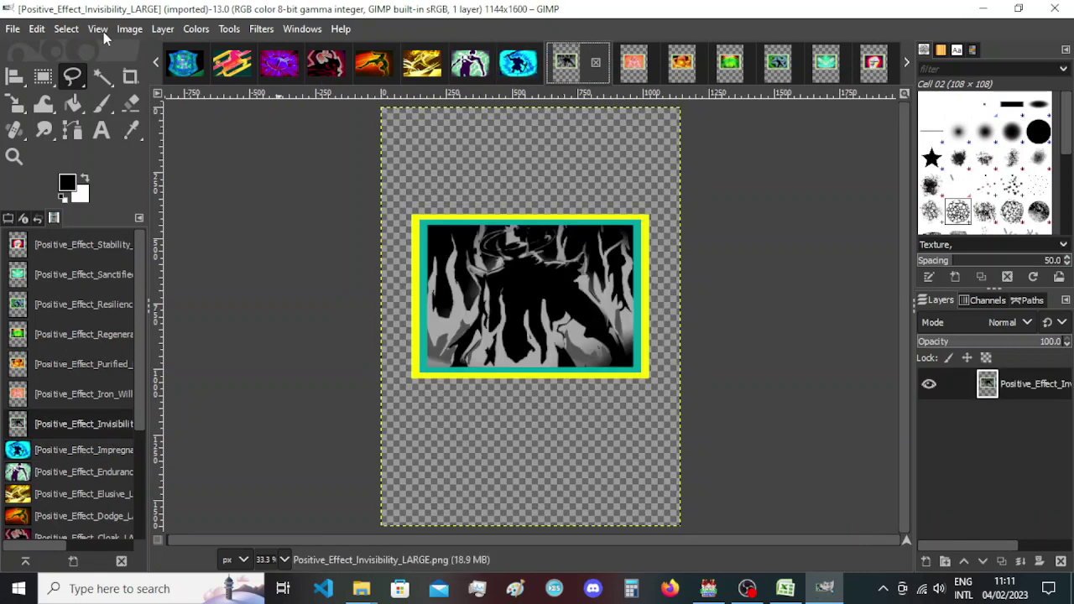
click(130, 30)
click(163, 175)
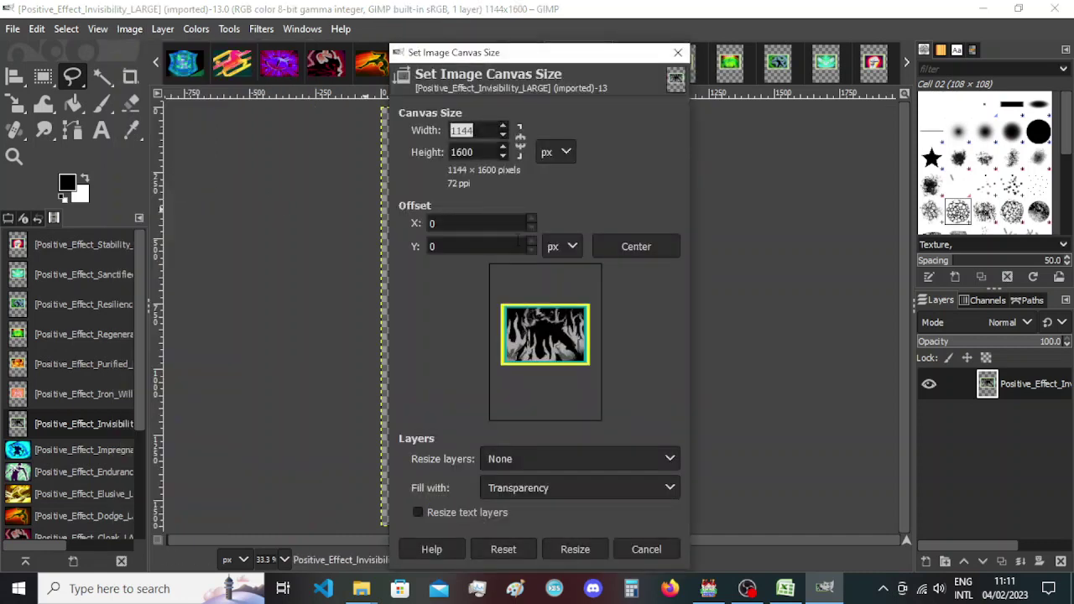
text(763)
key(Tab)
text(527)
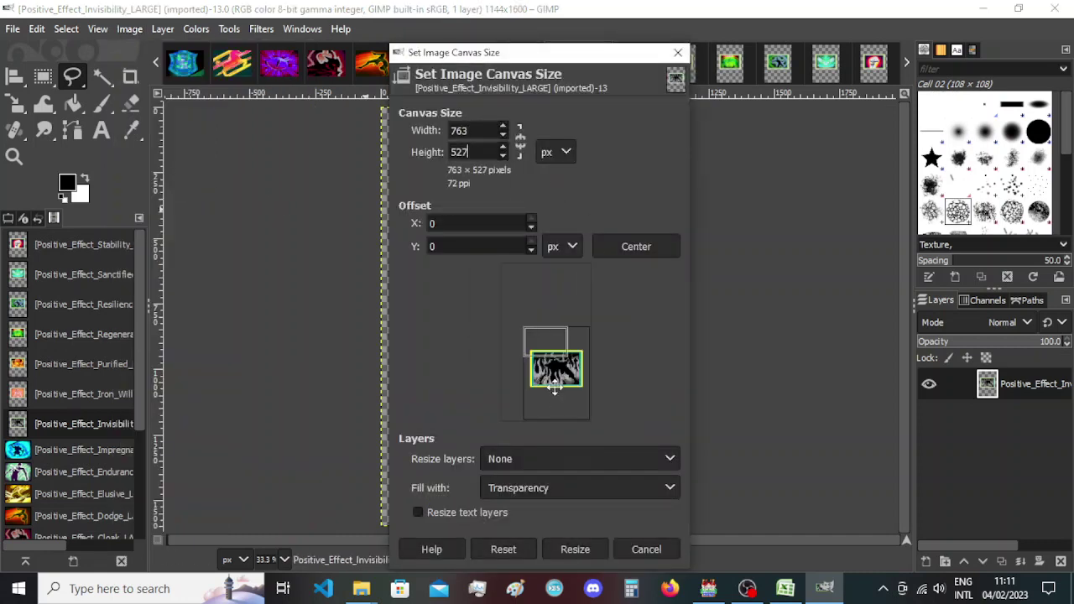
drag(554, 389, 544, 360)
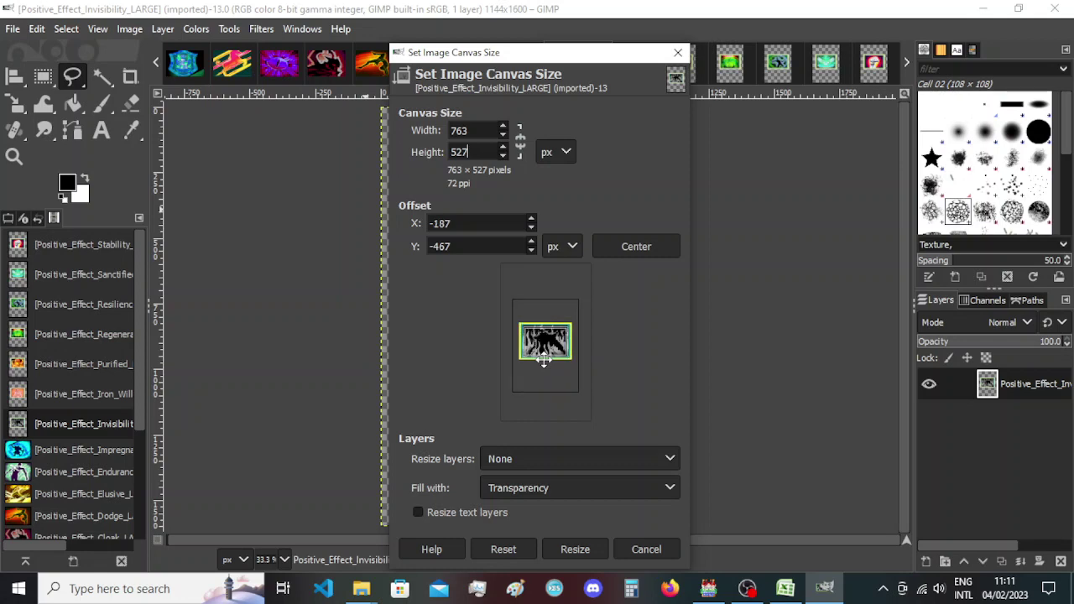
click(574, 549)
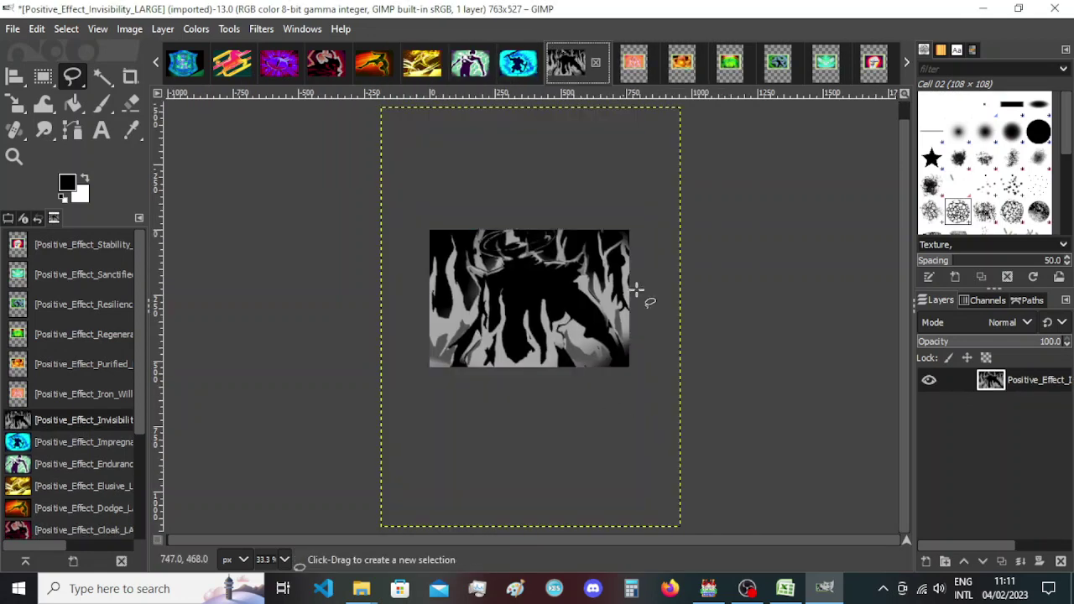
Resize the Iron Will image's canvas to 763 × 527 px with an X offset of -187 and a Y offset of -454.
click(634, 61)
click(128, 29)
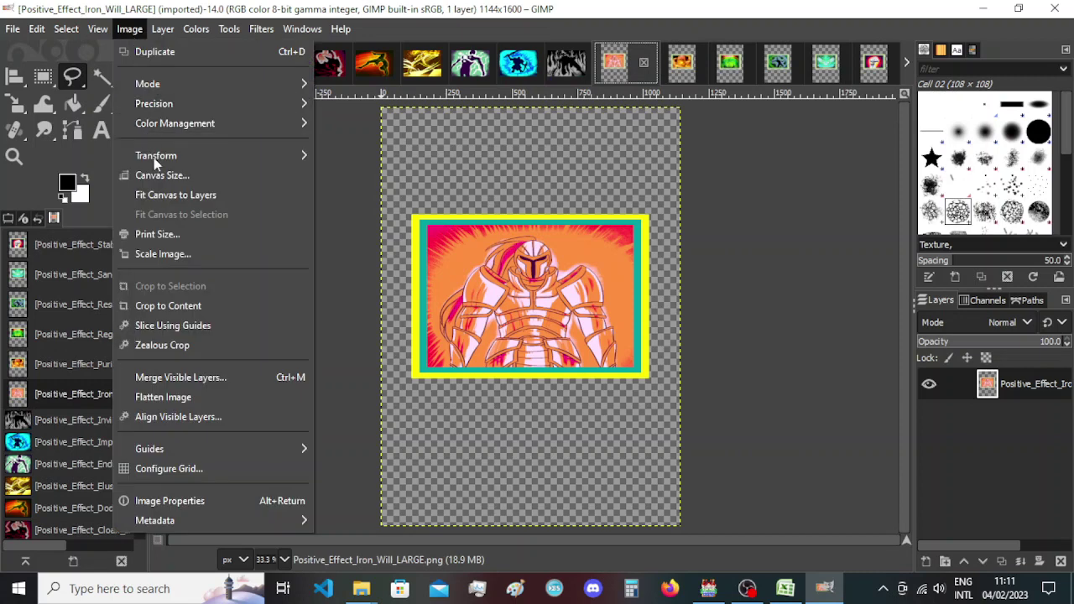
click(159, 175)
text(763)
key(Tab)
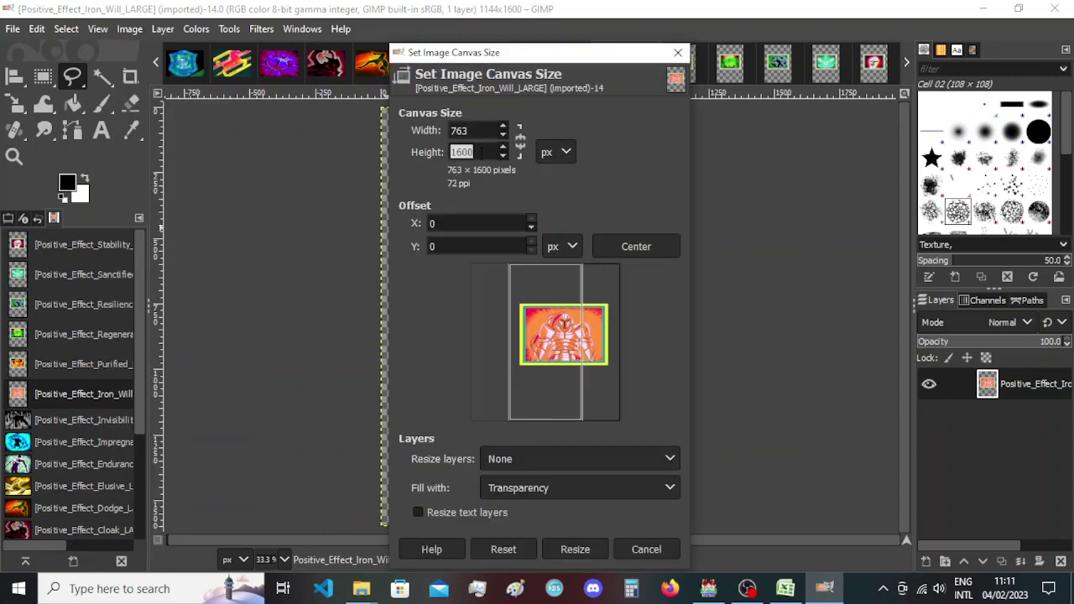
text(527)
key(Tab)
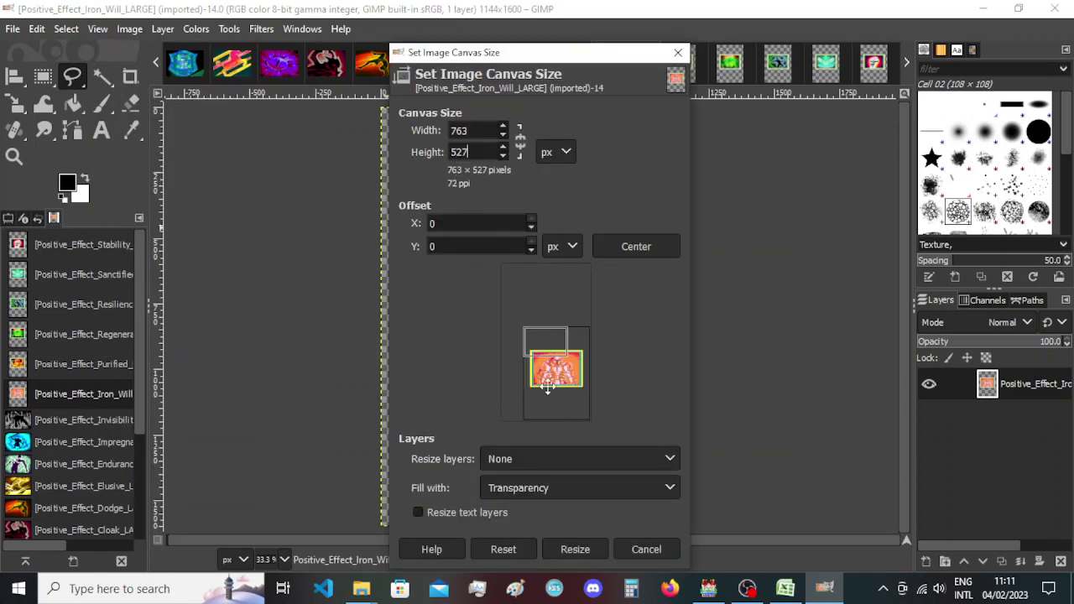
mouse_move(546, 386)
mouse_down()
mouse_move(537, 360)
mouse_move(549, 370)
mouse_up()
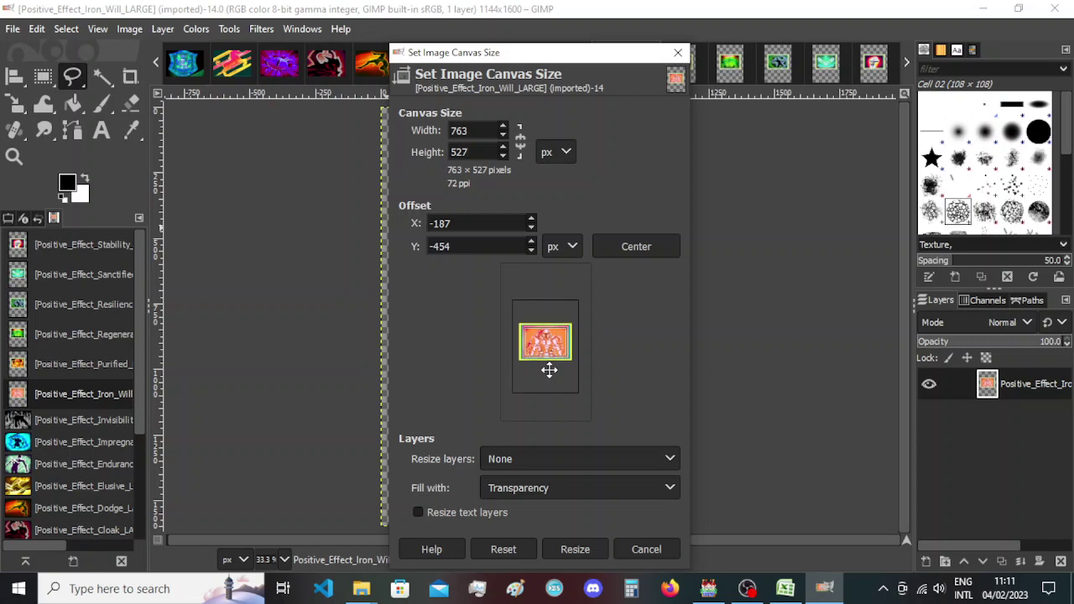
click(575, 549)
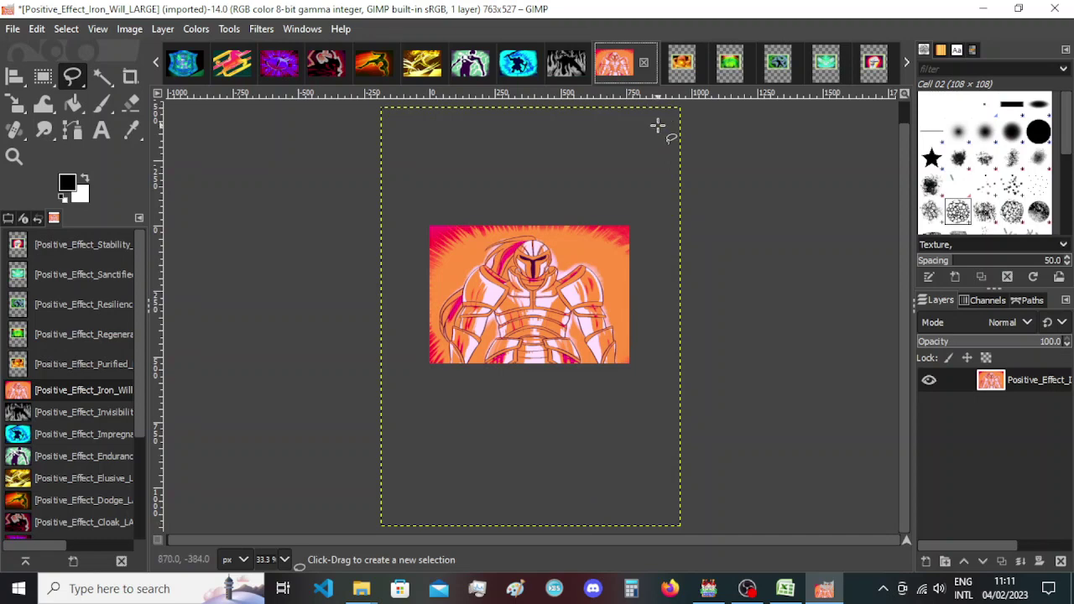
Resize the Purified image's canvas to 763 × 527 px with an X offset of -187 and a Y offset of -454.
click(662, 61)
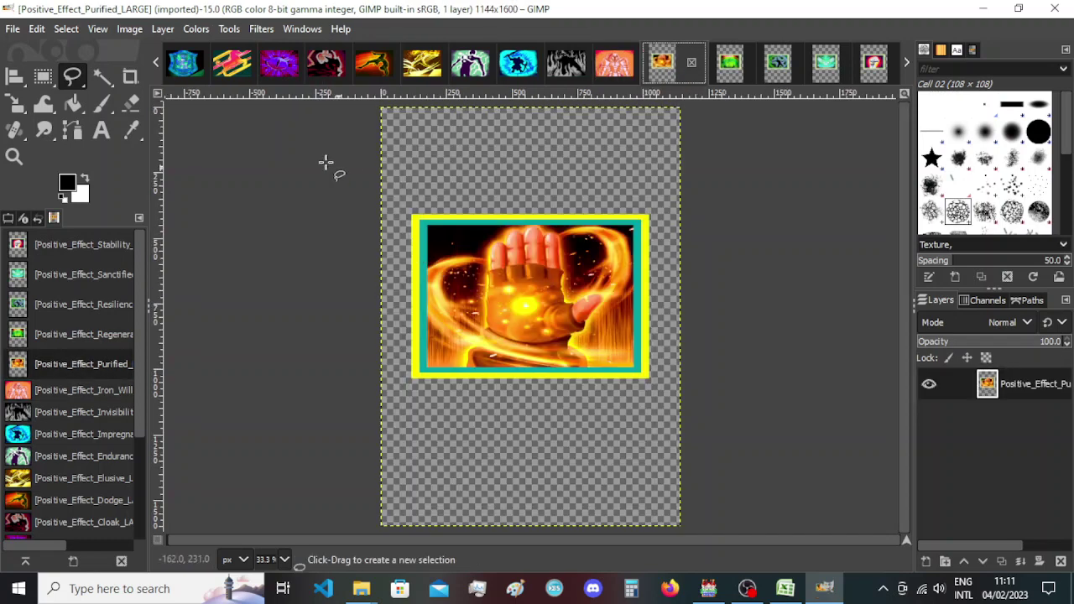
click(129, 28)
click(144, 176)
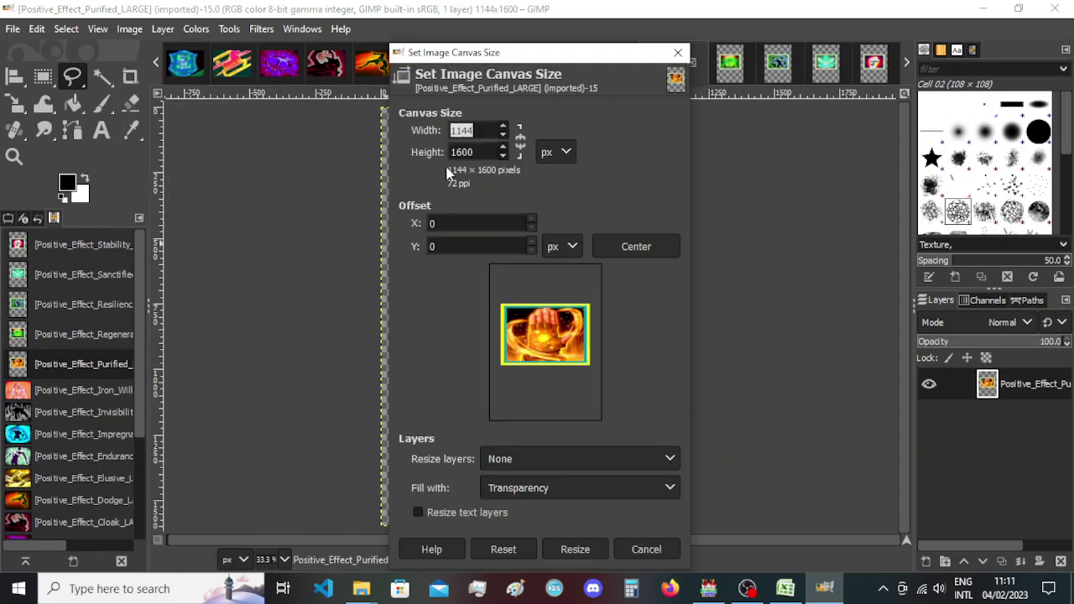
text(763)
key(Tab)
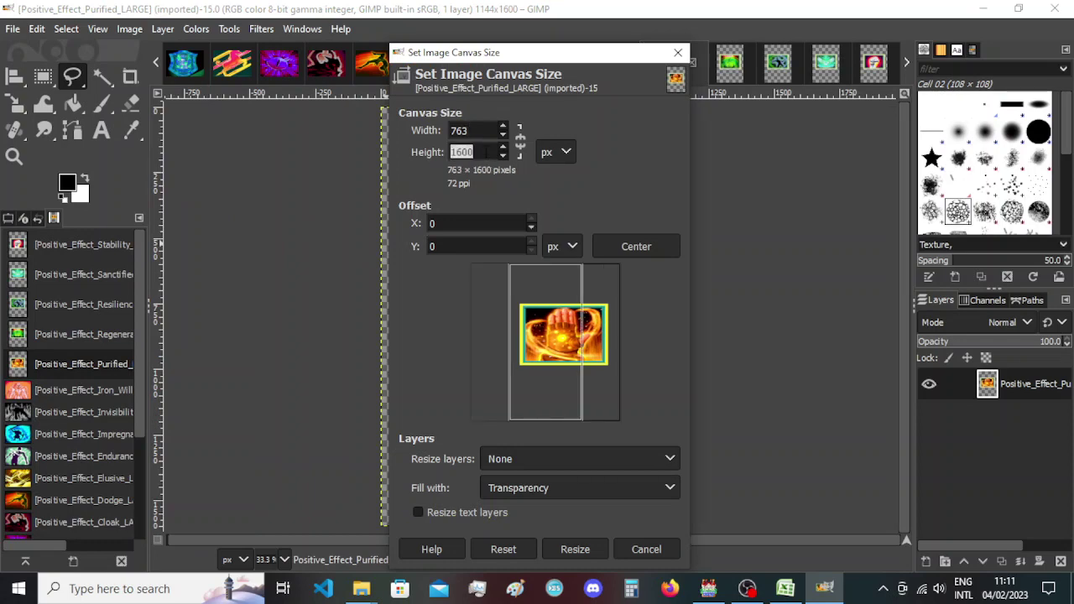
text(527)
key(Return)
drag(559, 396, 548, 370)
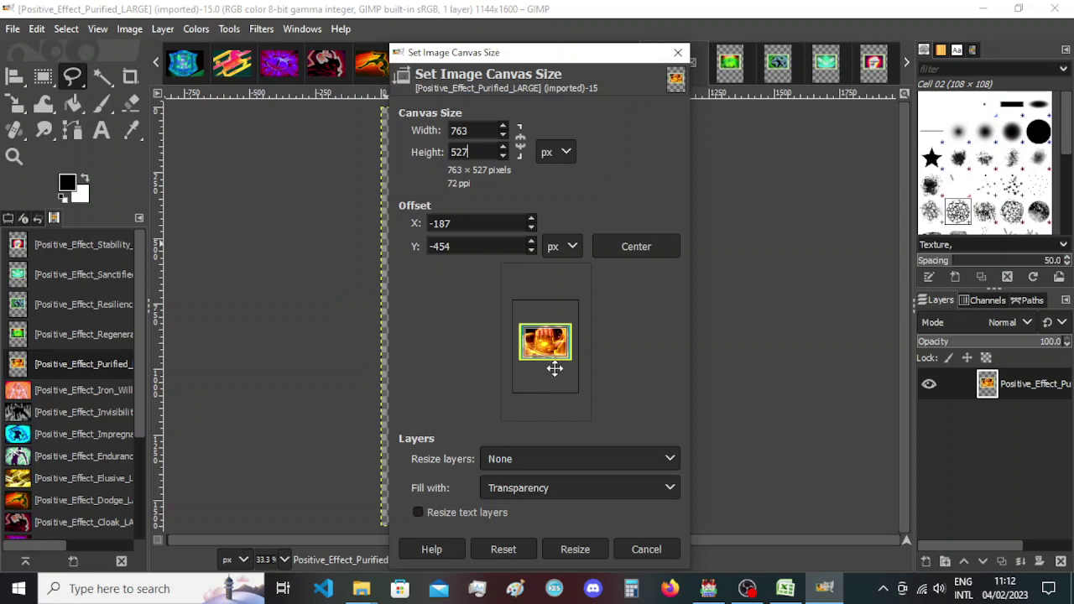
click(574, 550)
Resize the Regeneration image's canvas to 763 × 527 px with an X offset of -187 and a Y offset of -454.
click(745, 56)
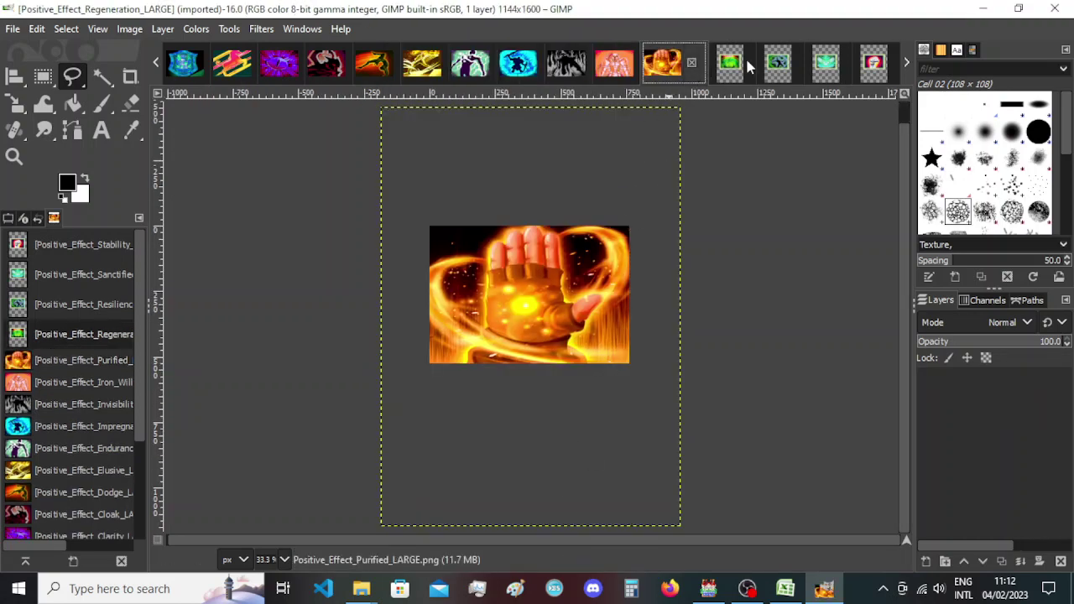
click(128, 29)
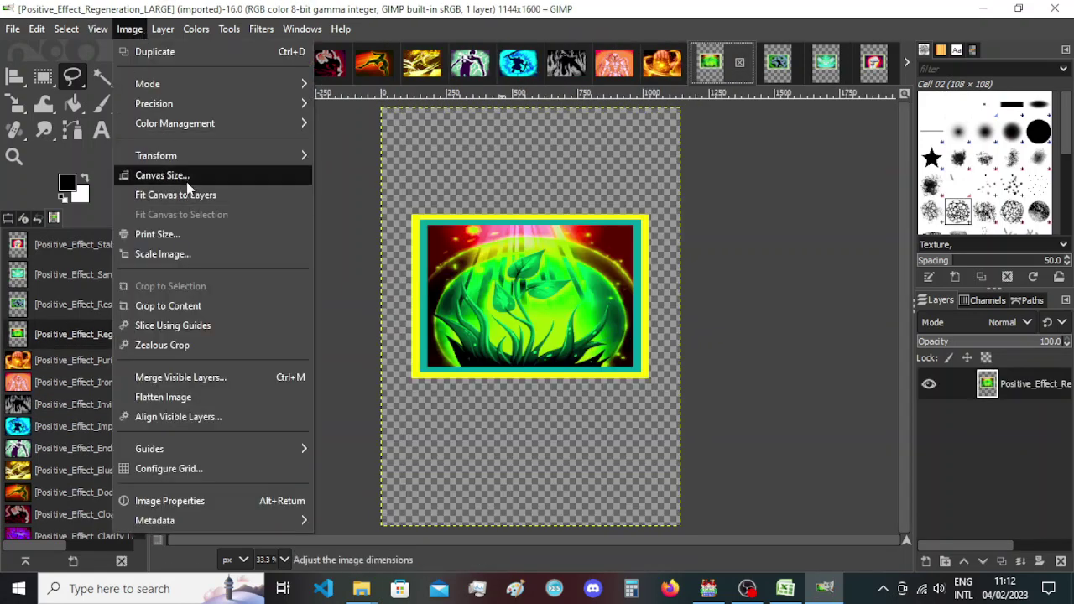
click(155, 175)
text(763)
key(Tab)
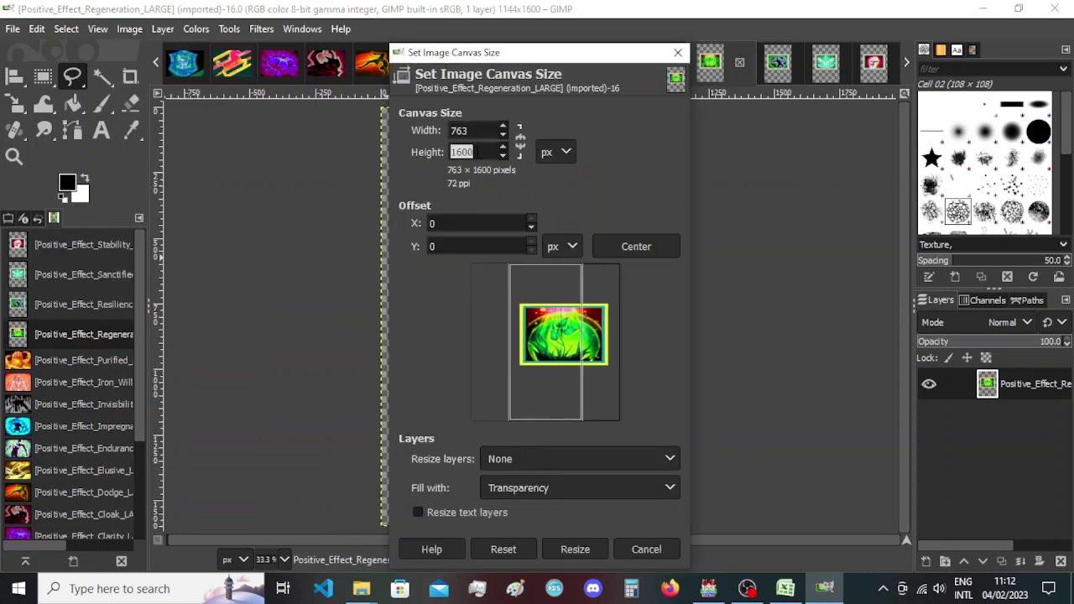
text(527)
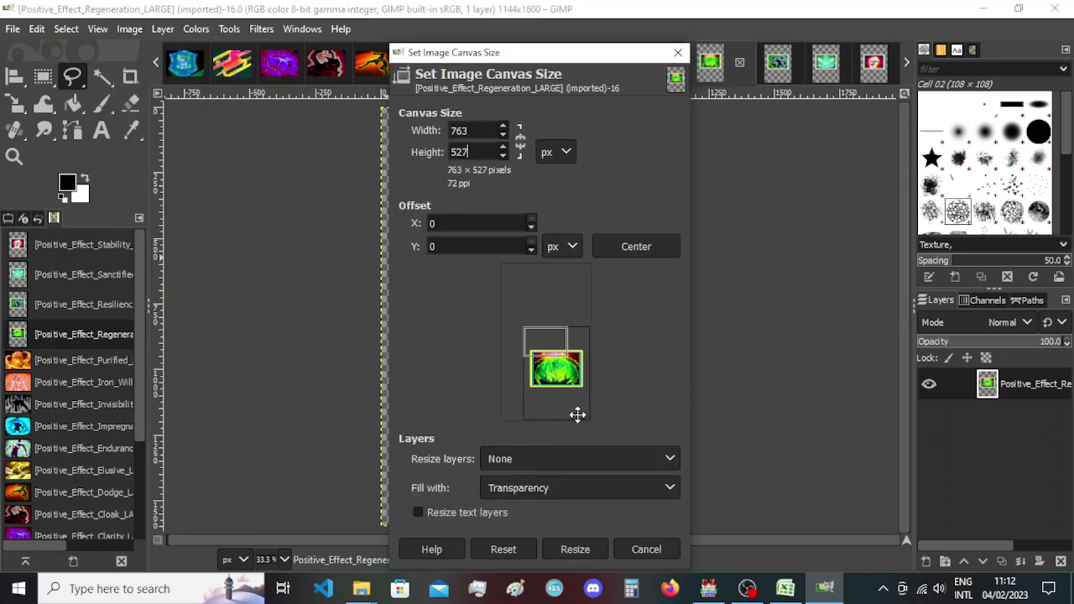
drag(575, 412, 554, 364)
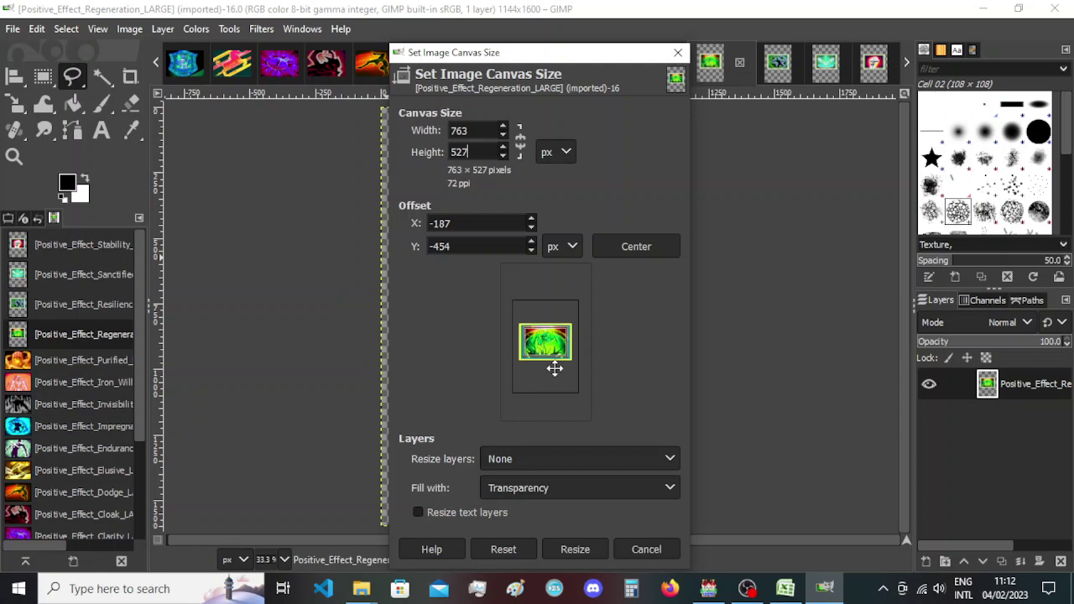
click(572, 550)
Resize the Resilience image's canvas to 763 × 527 px with an X offset of -187 and a Y offset of -467.
click(773, 67)
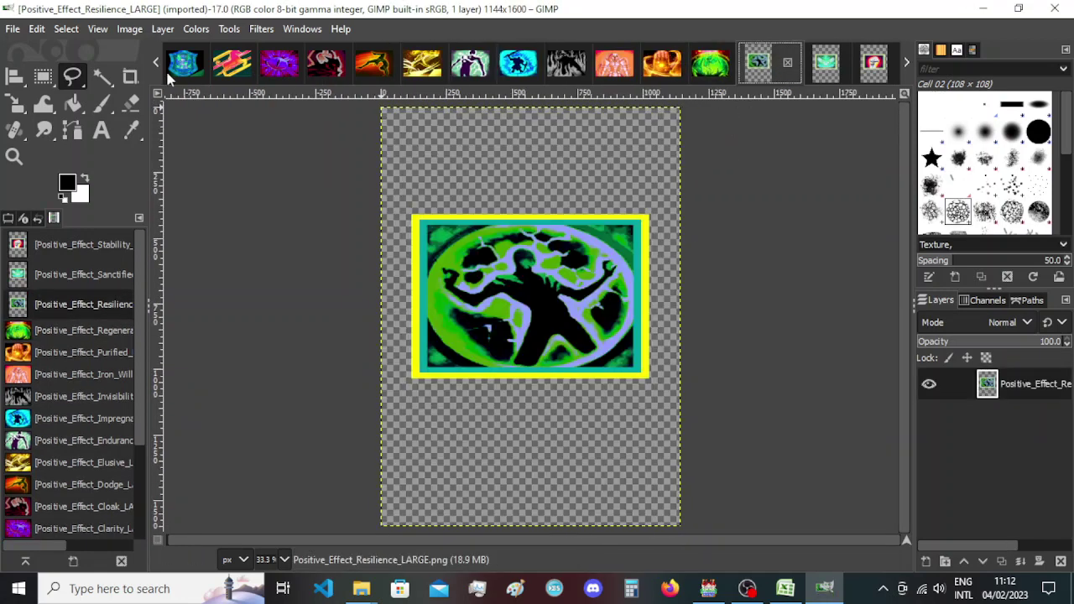
click(141, 30)
click(185, 170)
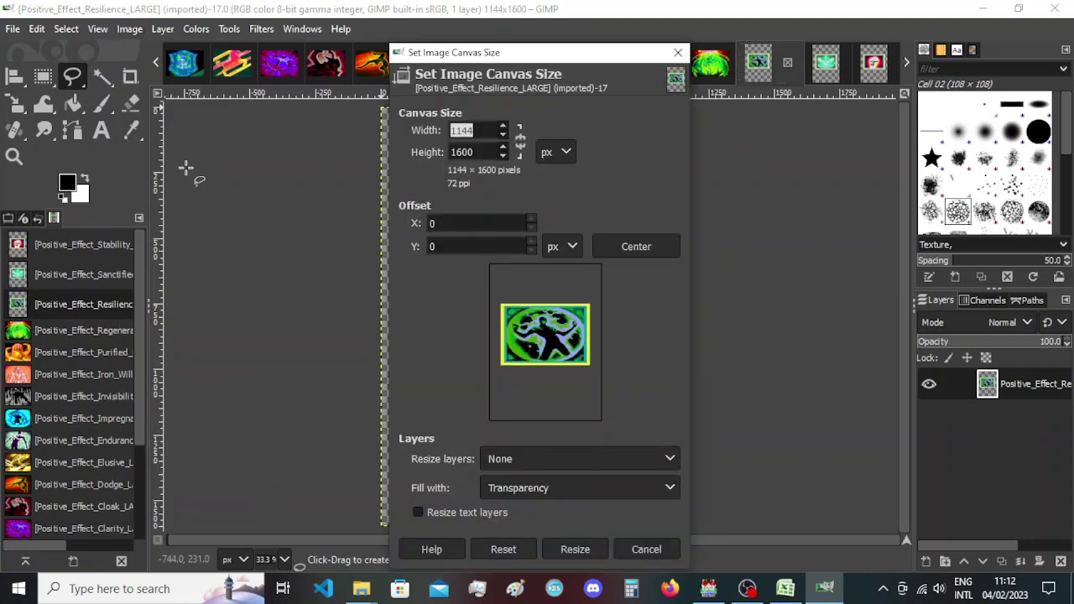
text(763)
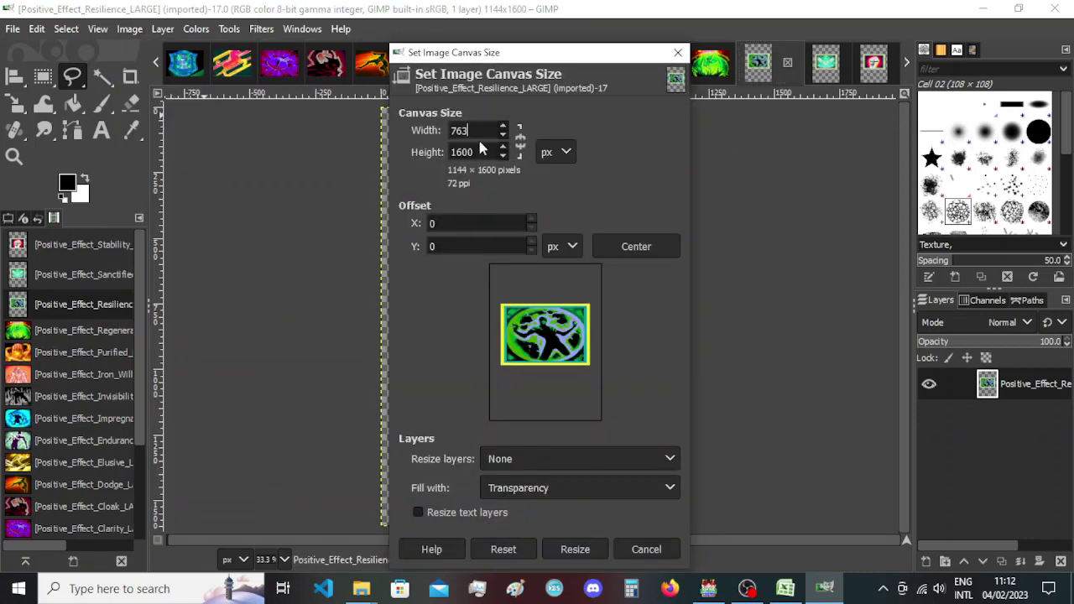
key(Tab)
text(527)
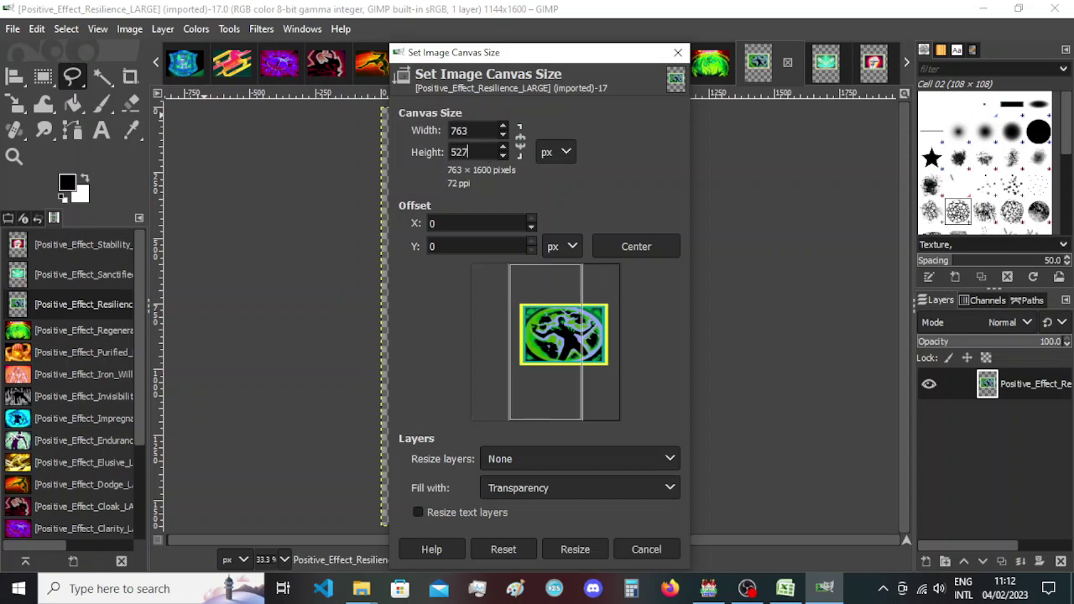
key(Tab)
drag(574, 363, 559, 344)
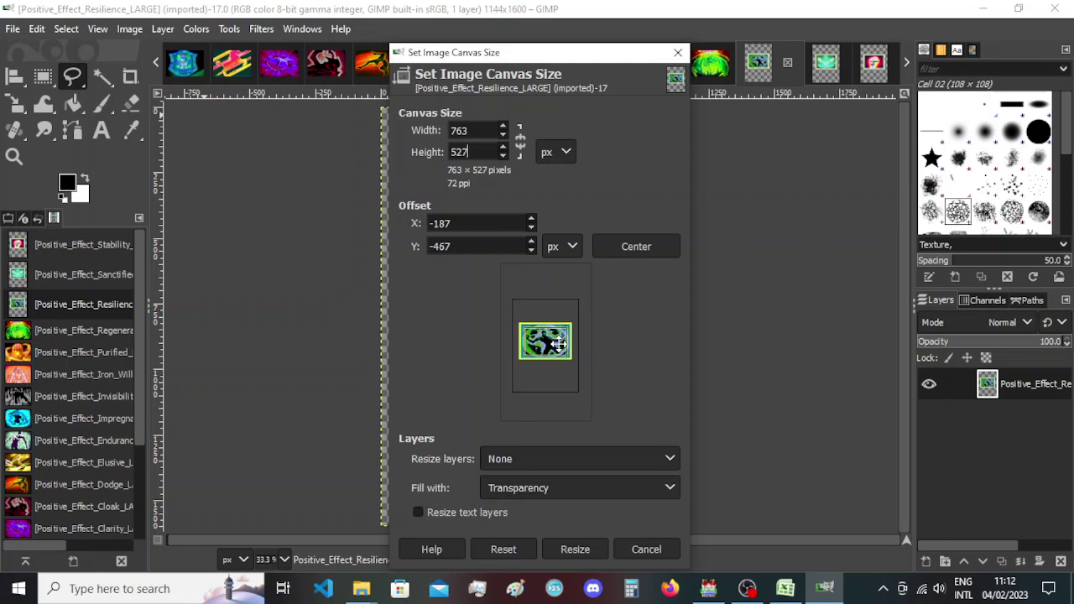
click(582, 546)
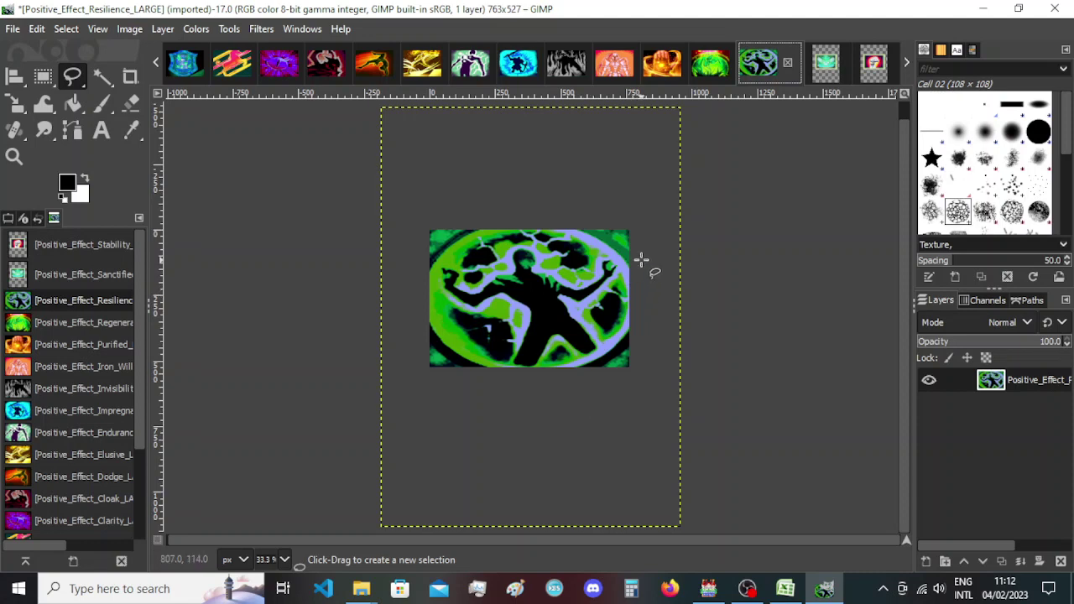
Resize the Sanctified image's canvas to 763 × 527 px with an X offset of -187 and a Y offset of -454.
click(821, 67)
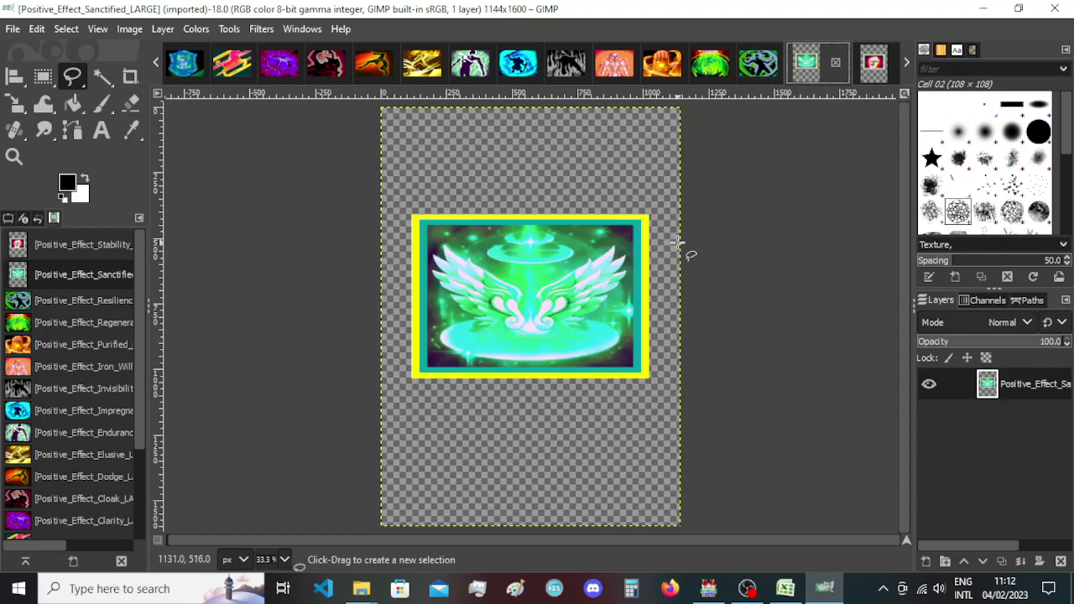
click(130, 28)
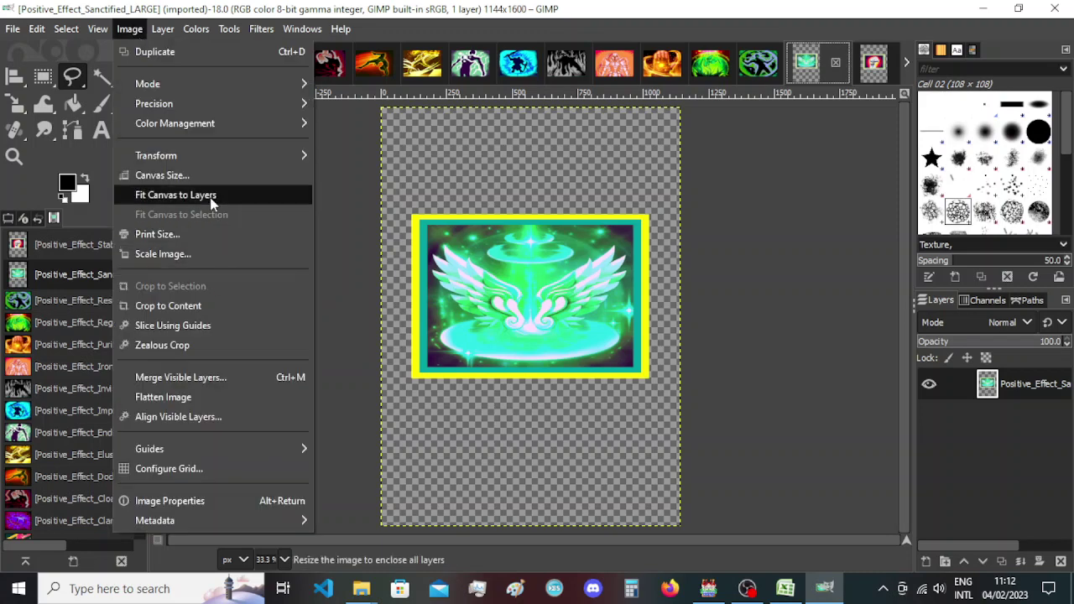
click(162, 175)
text(763)
key(Tab)
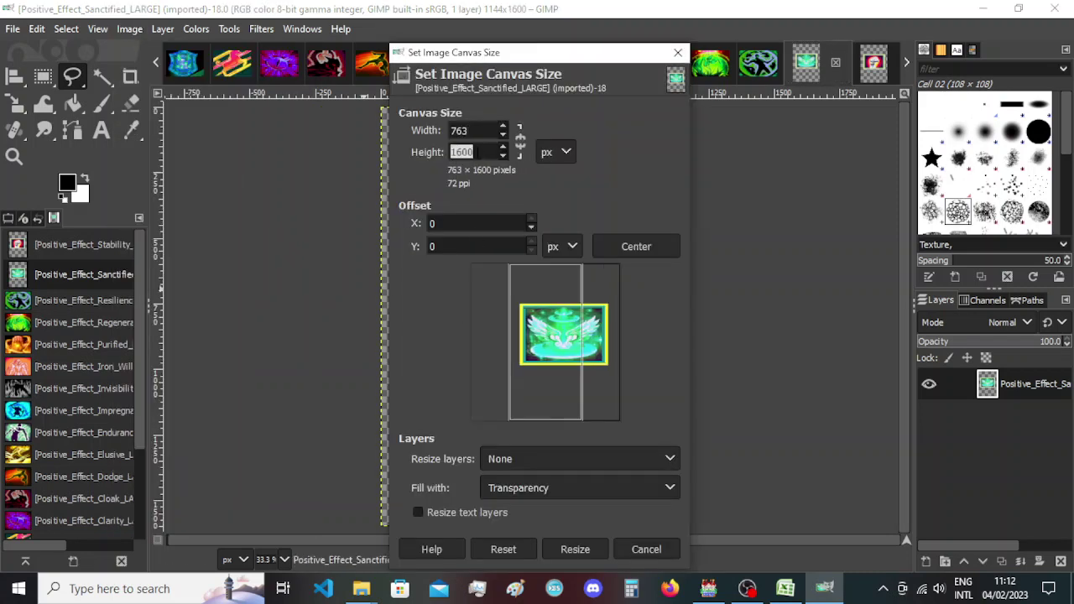
text(527)
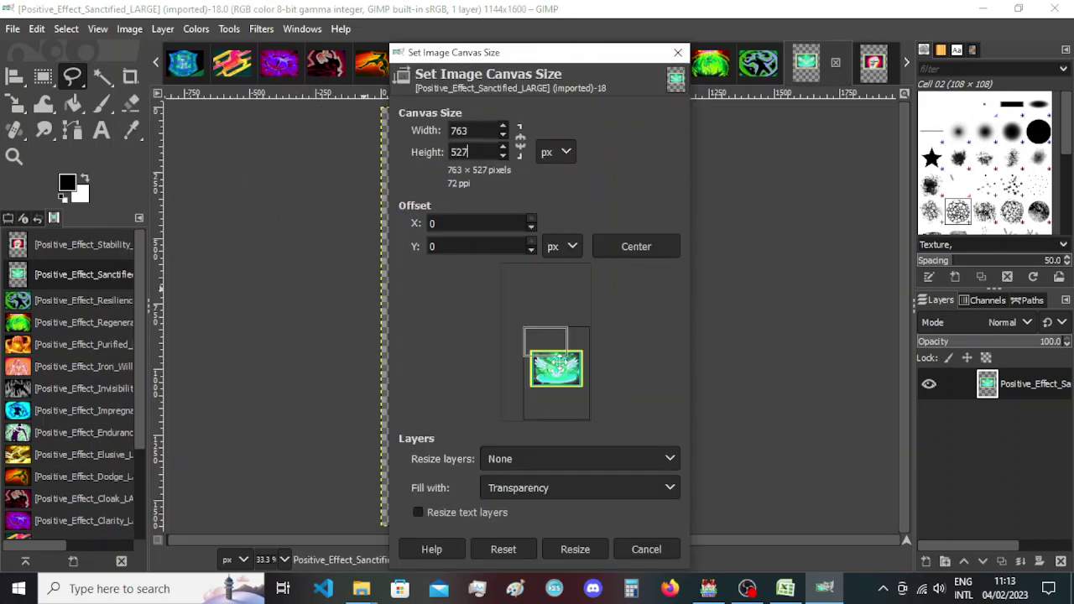
mouse_move(558, 360)
mouse_down()
mouse_move(552, 340)
mouse_move(555, 352)
mouse_up()
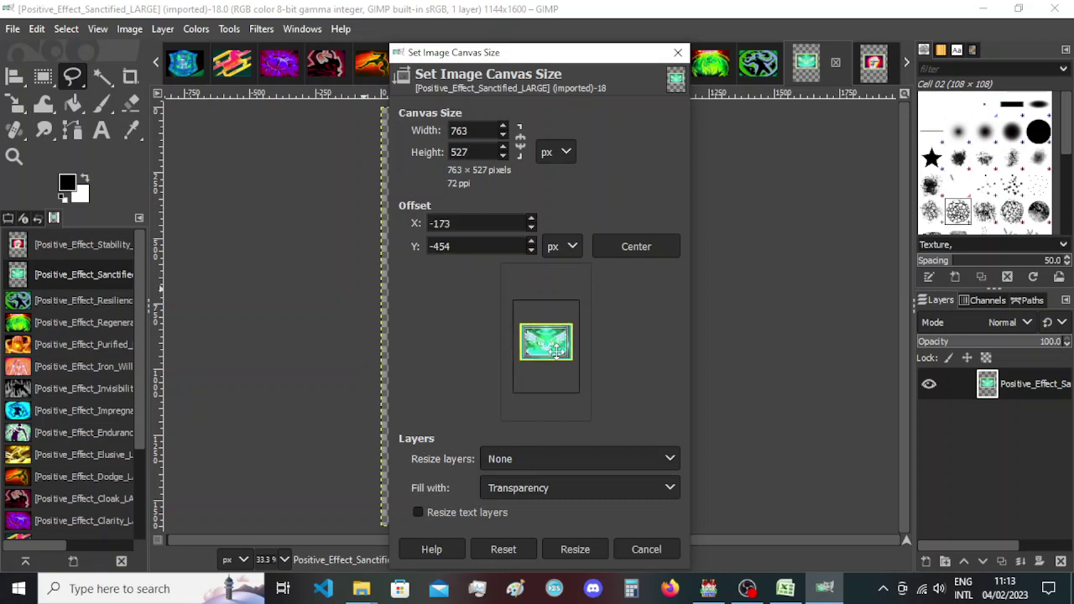
drag(555, 352, 553, 352)
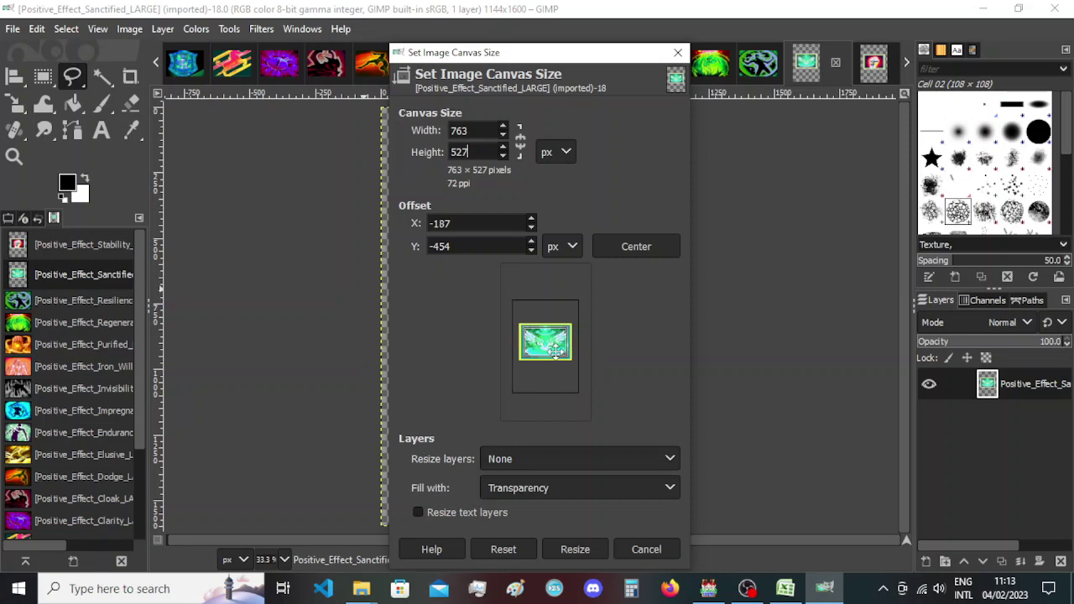
click(575, 549)
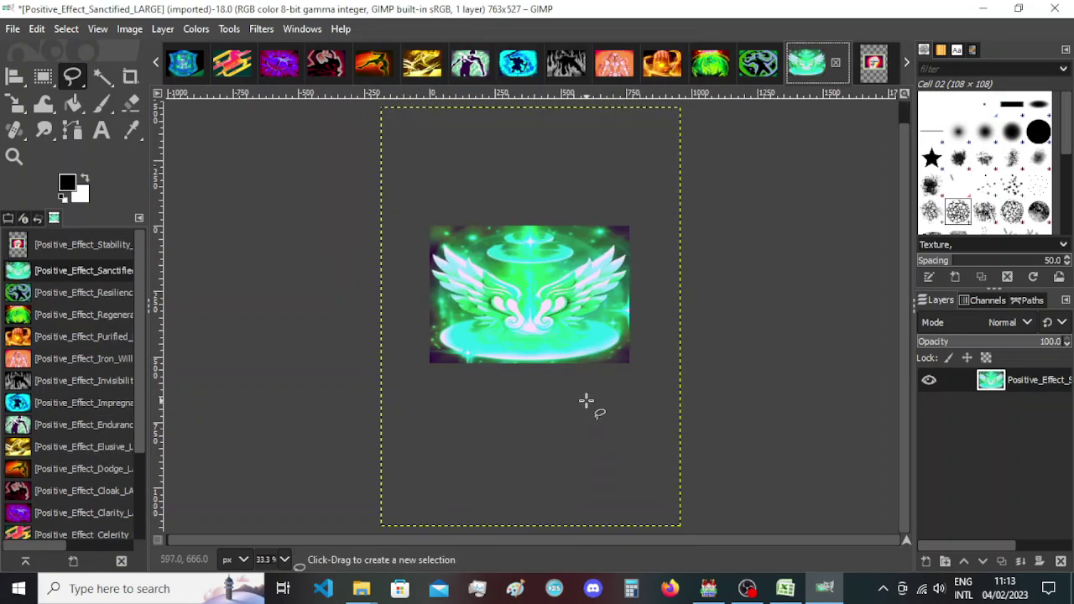
Switch to the large Stability positive effect image.
click(873, 67)
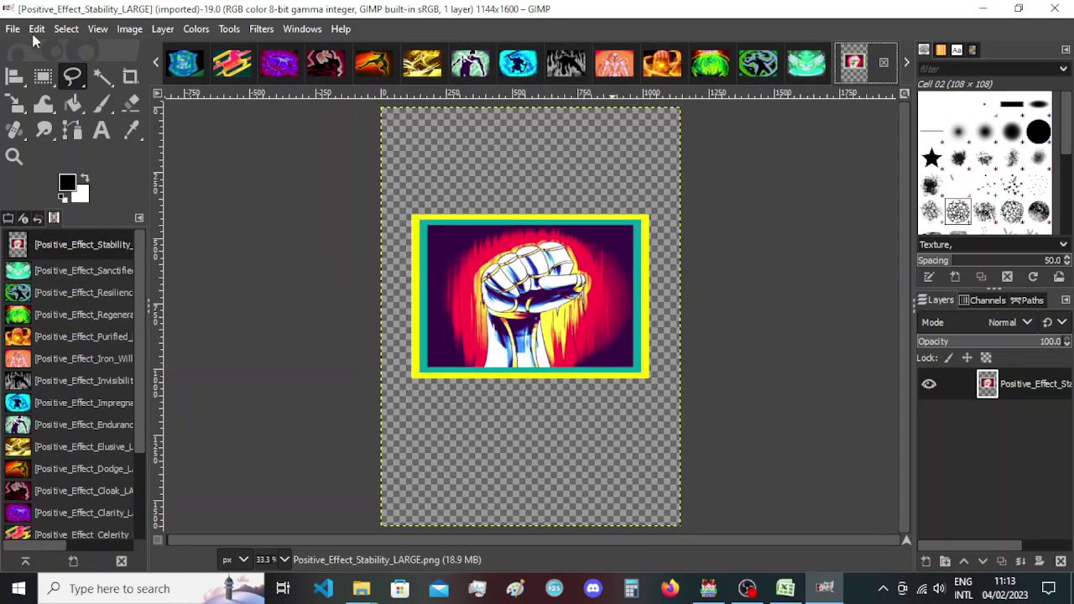
Resize the Stability image's canvas to 763 × 527 px, offset so that only the picture inside the coloured borders remains.
click(127, 31)
click(160, 176)
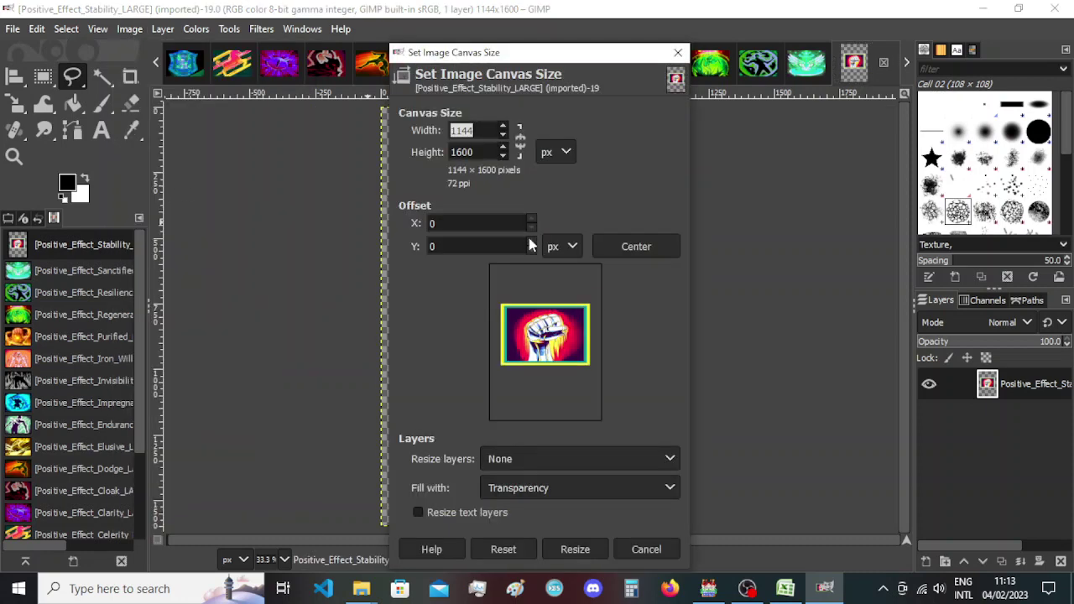
text(763)
key(Tab)
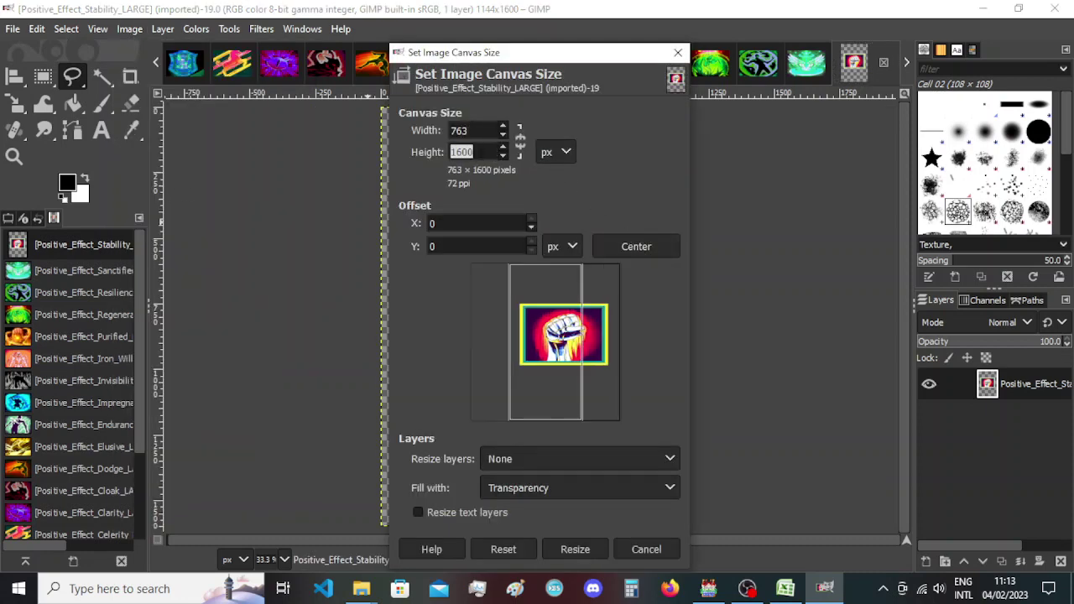
text(527)
drag(574, 397, 562, 367)
click(593, 550)
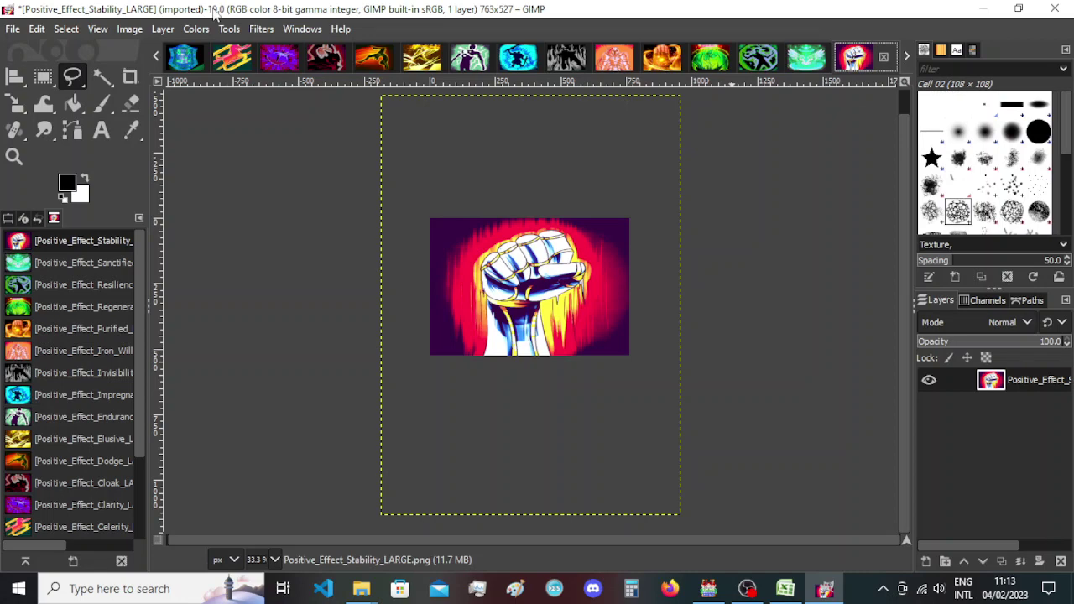
Export the cropped fist image as Positive_Effect_Stability_LARGE.png, replacing the existing file in the Positive Effects folder.
key(ctrl+shift+e)
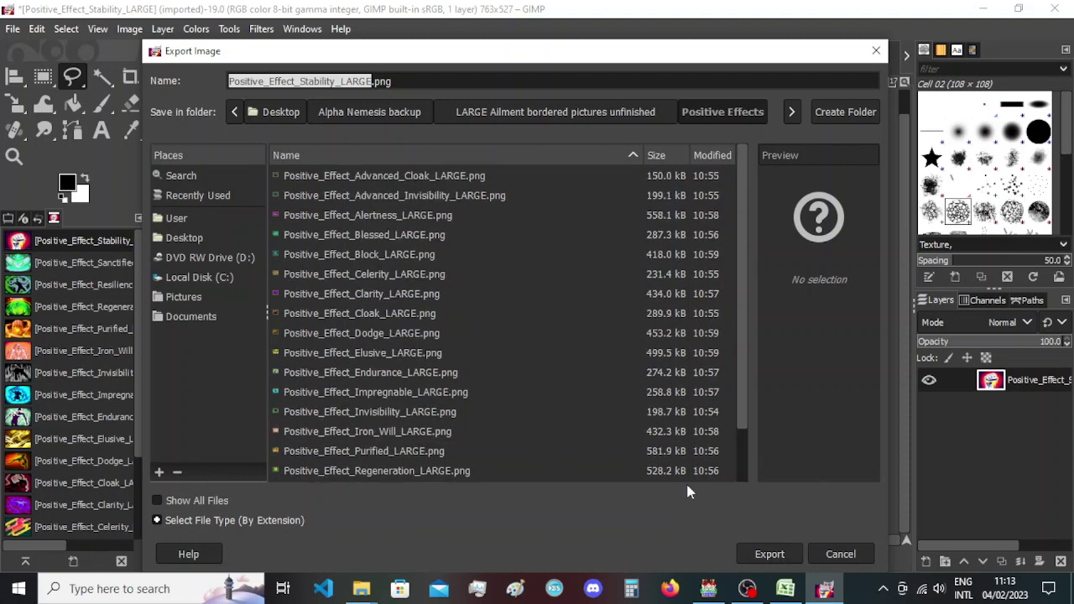
click(768, 554)
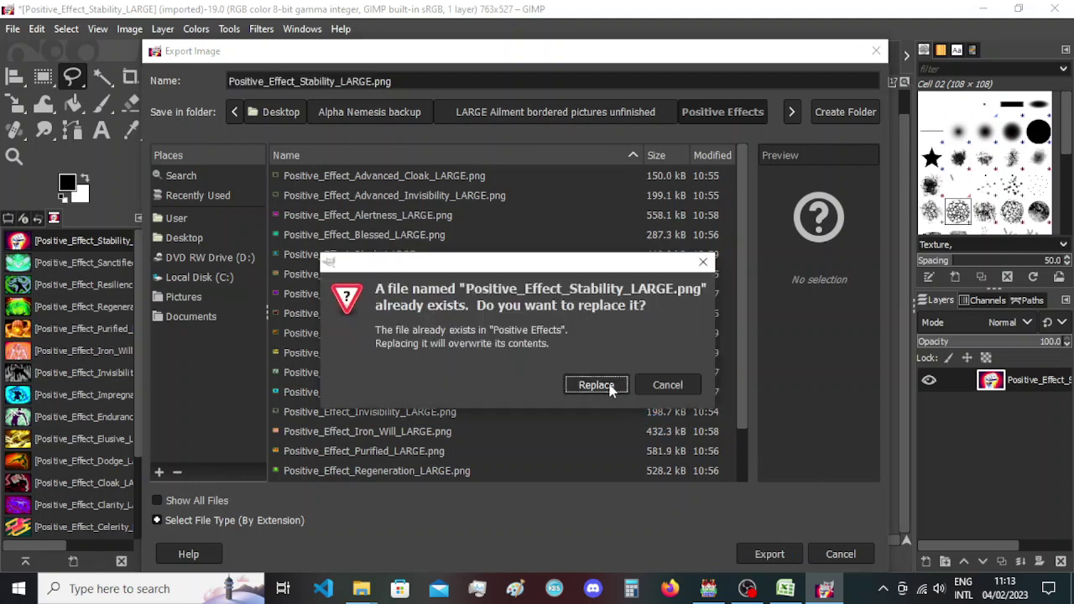
click(596, 385)
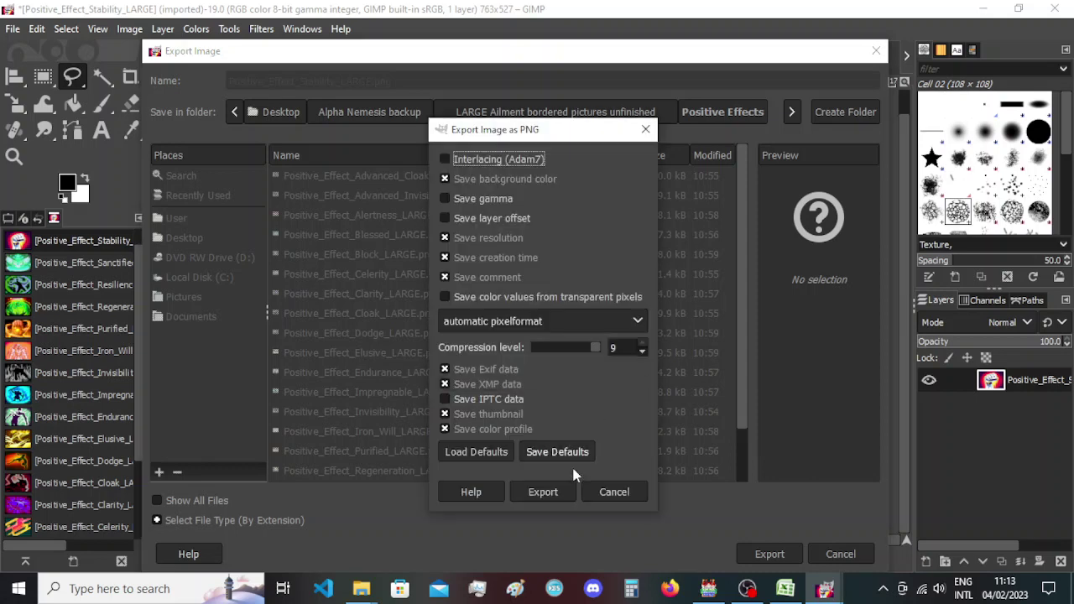
click(558, 491)
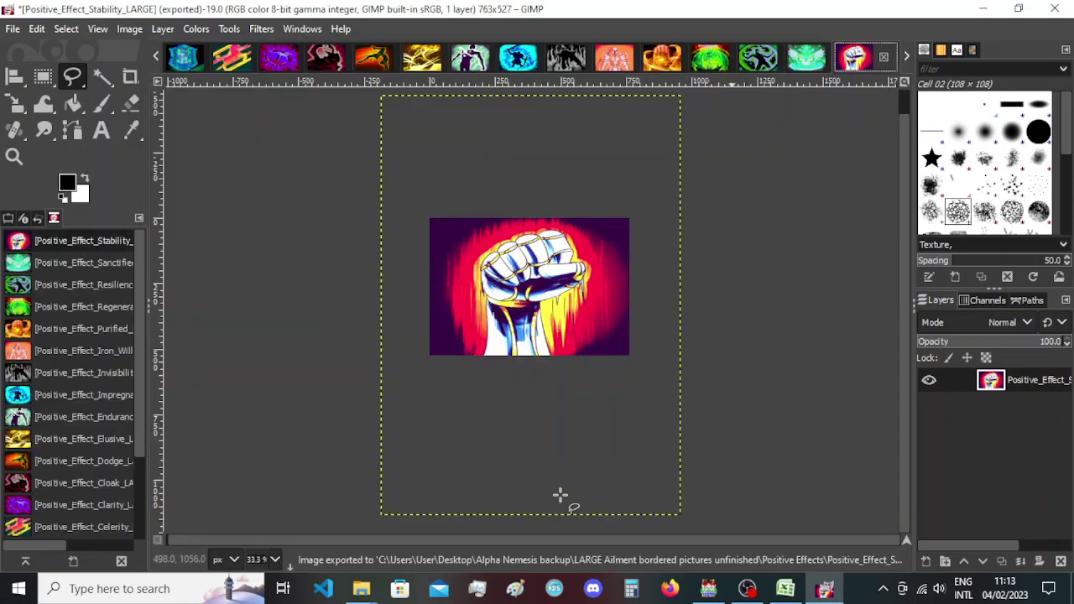
Export the Sanctified image as Positive_Effect_Sanctified_LARGE.png in the Positive Effects folder, overwriting the existing file.
click(806, 57)
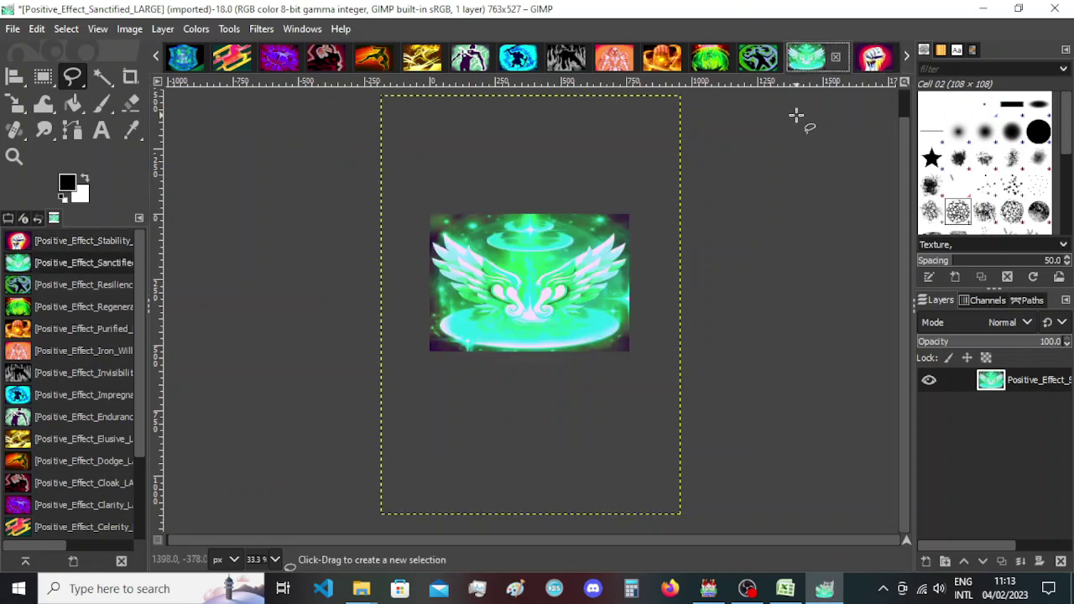
key(ctrl+shift+e)
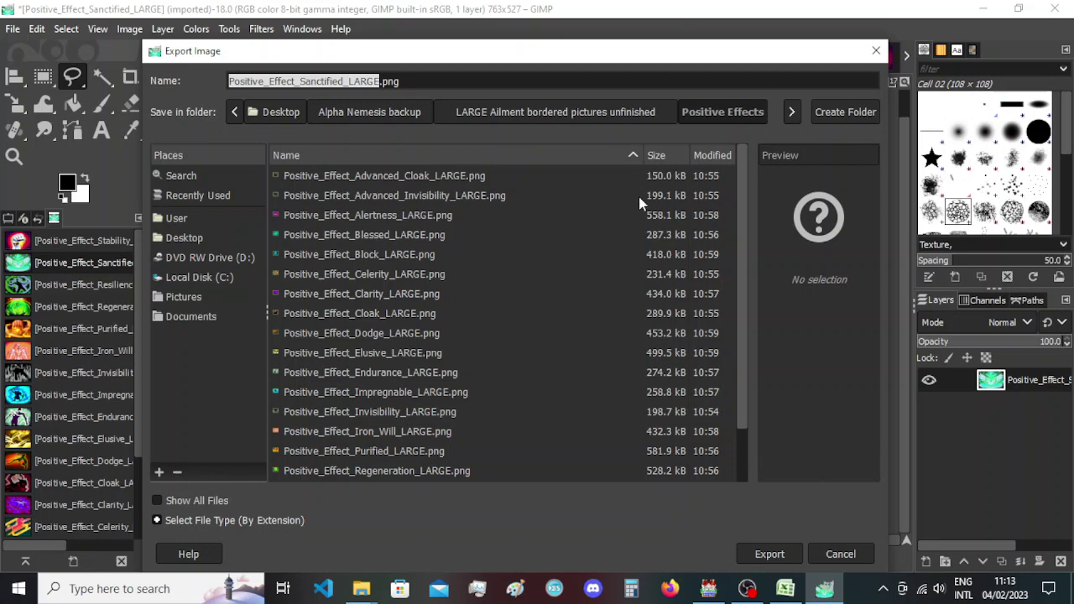
click(755, 556)
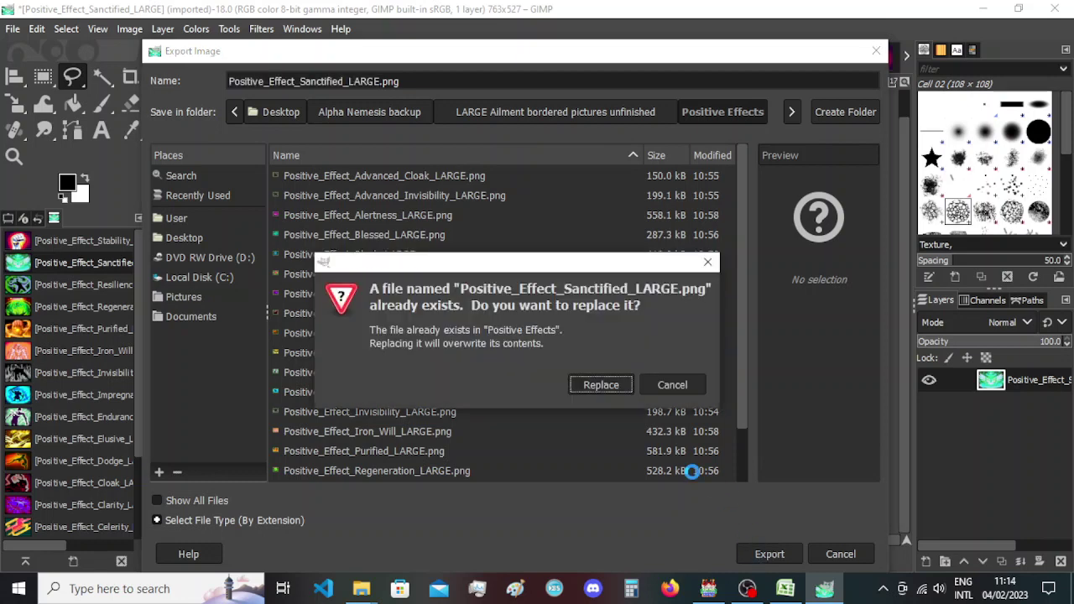
click(601, 386)
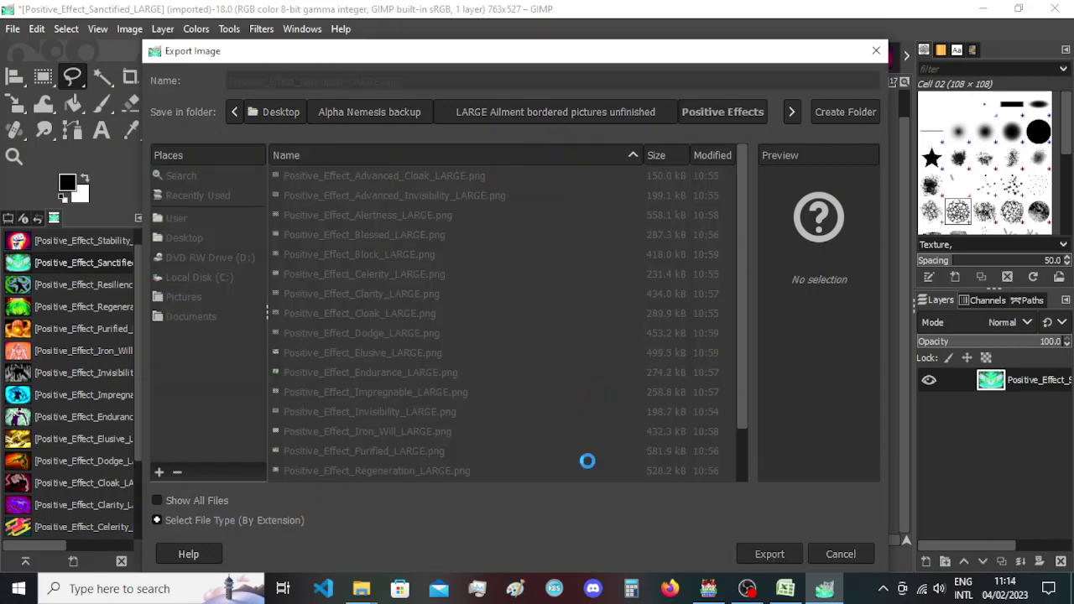
click(549, 490)
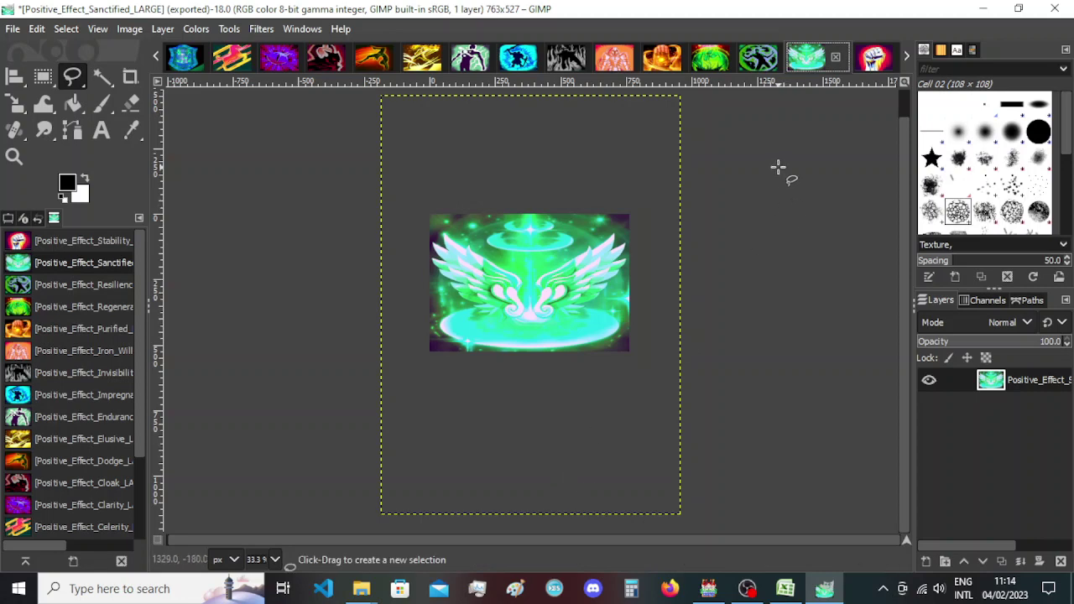
Export the Resilience image as Positive_Effect_Resilience_LARGE.png in the Positive Effects folder, overwriting the existing file.
click(756, 59)
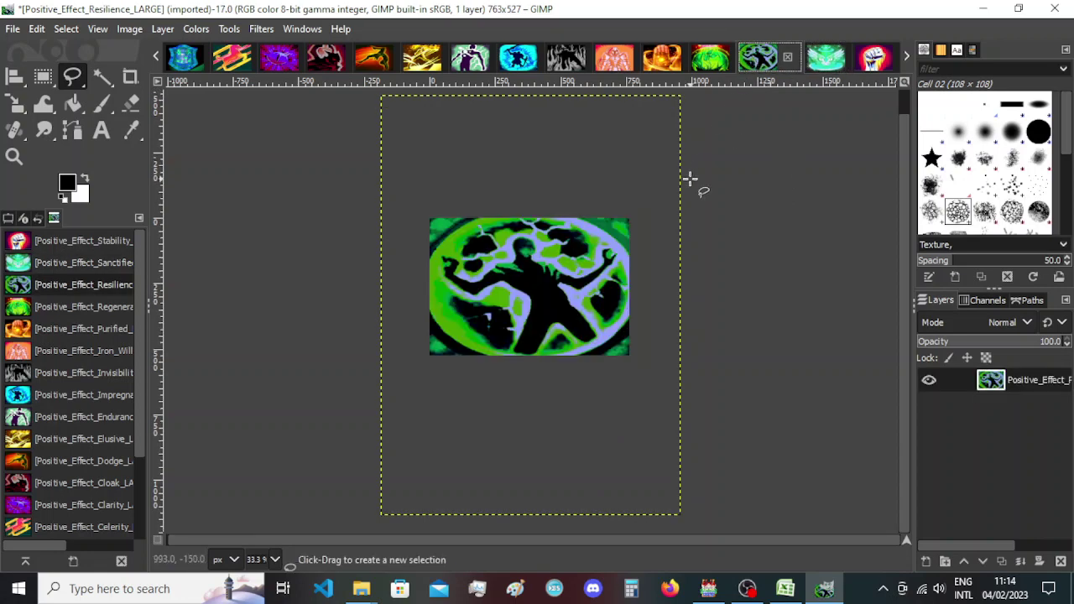
key(shift+ctrl+e)
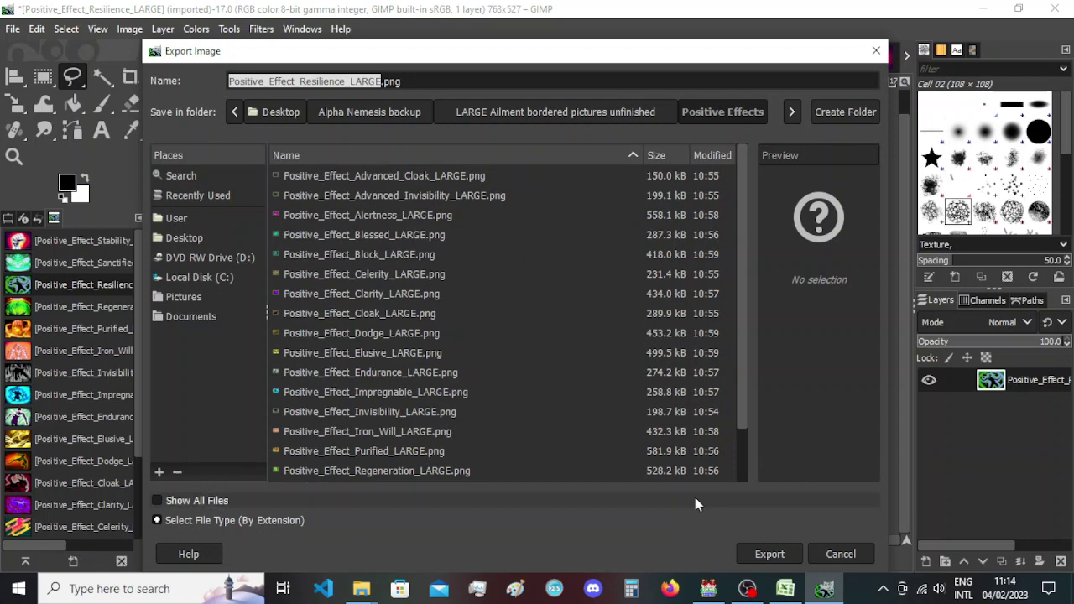
click(742, 557)
click(620, 382)
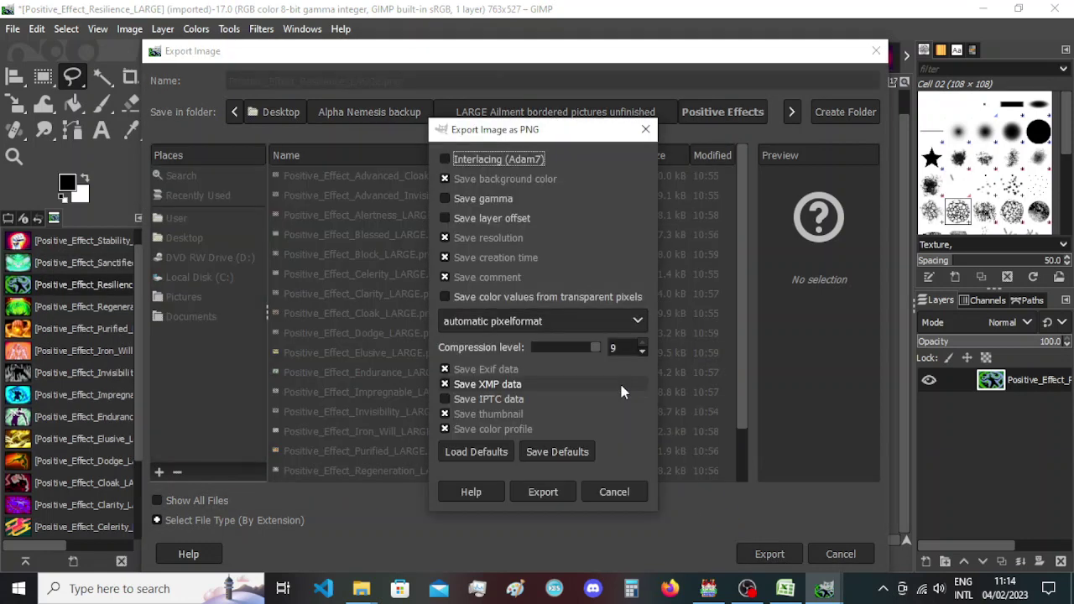
click(543, 492)
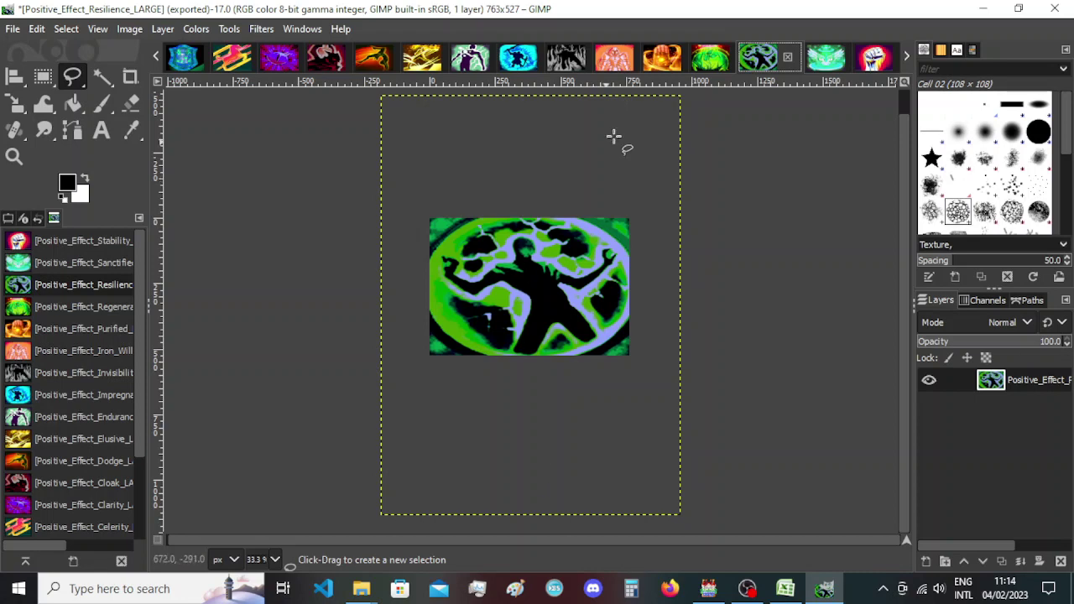
Export the Regeneration image as Positive_Effect_Regeneration_LARGE.png in the Positive Effects folder, overwriting the existing file.
click(711, 61)
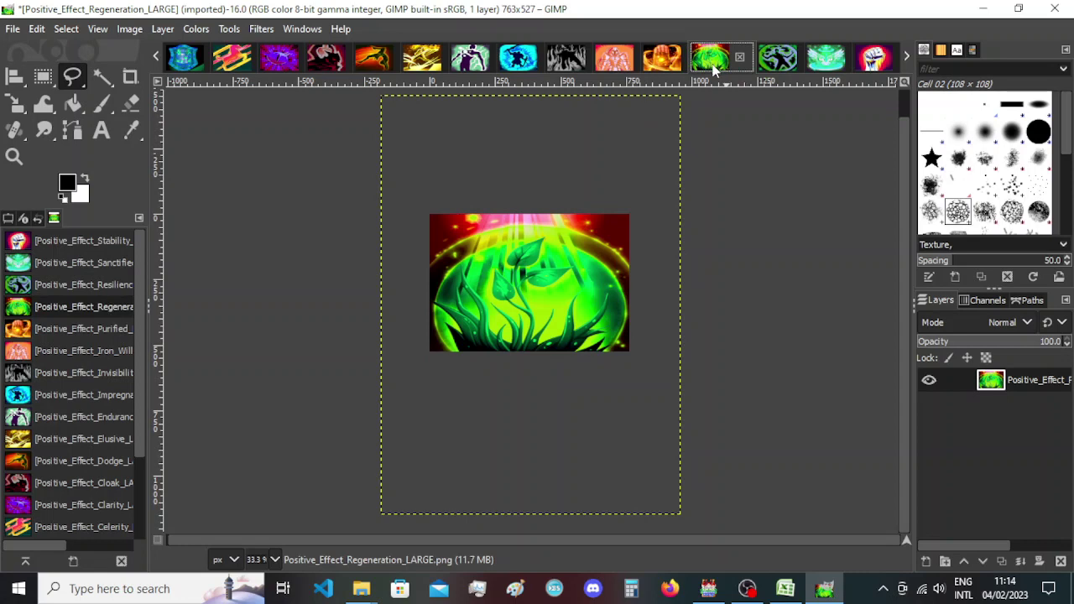
key(ctrl+shift+e)
click(759, 555)
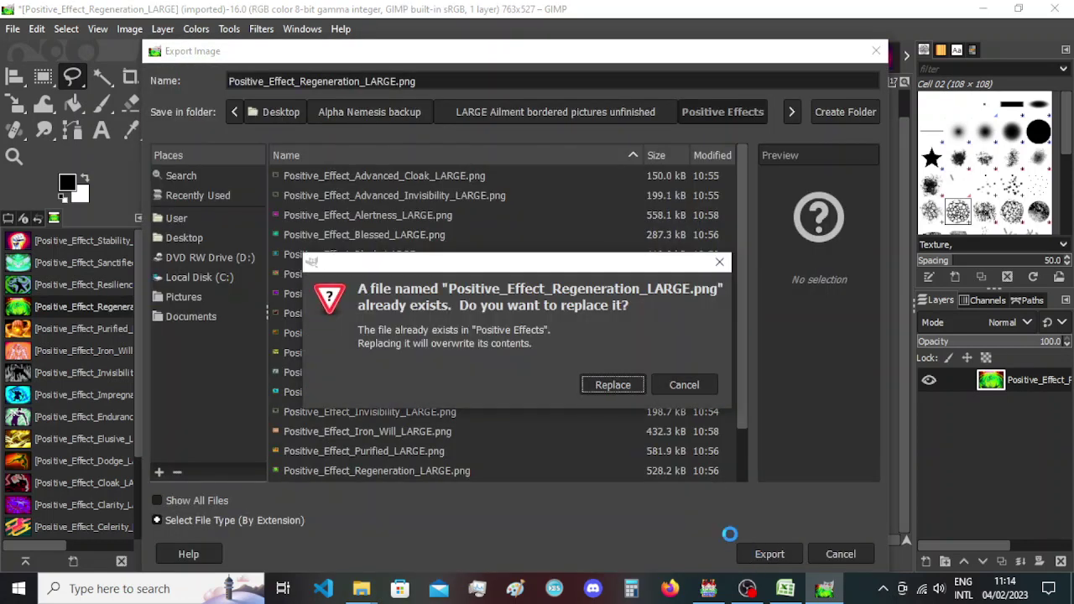
click(623, 386)
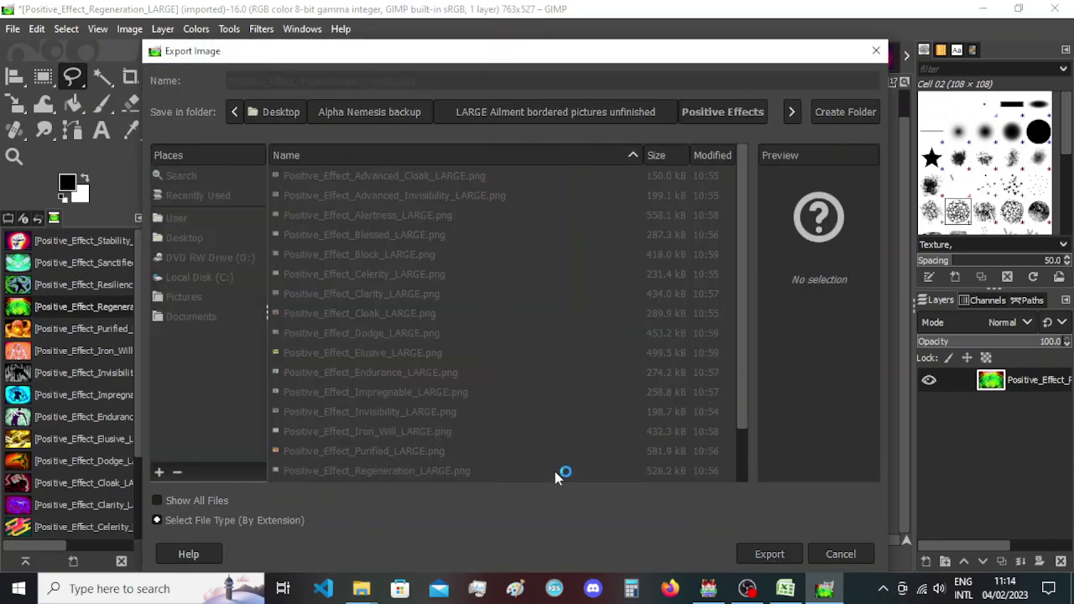
click(545, 495)
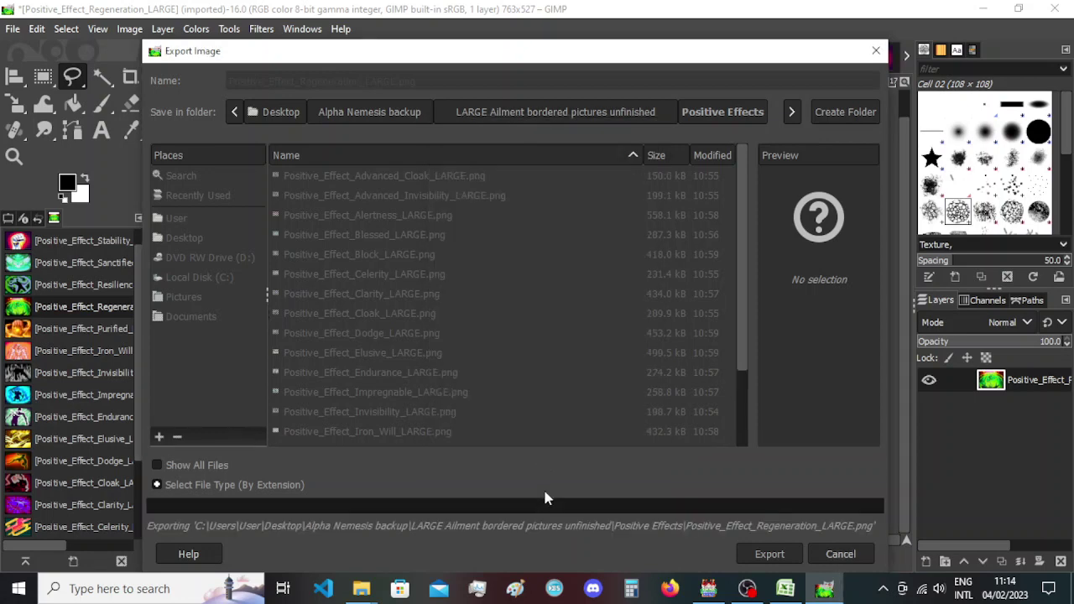
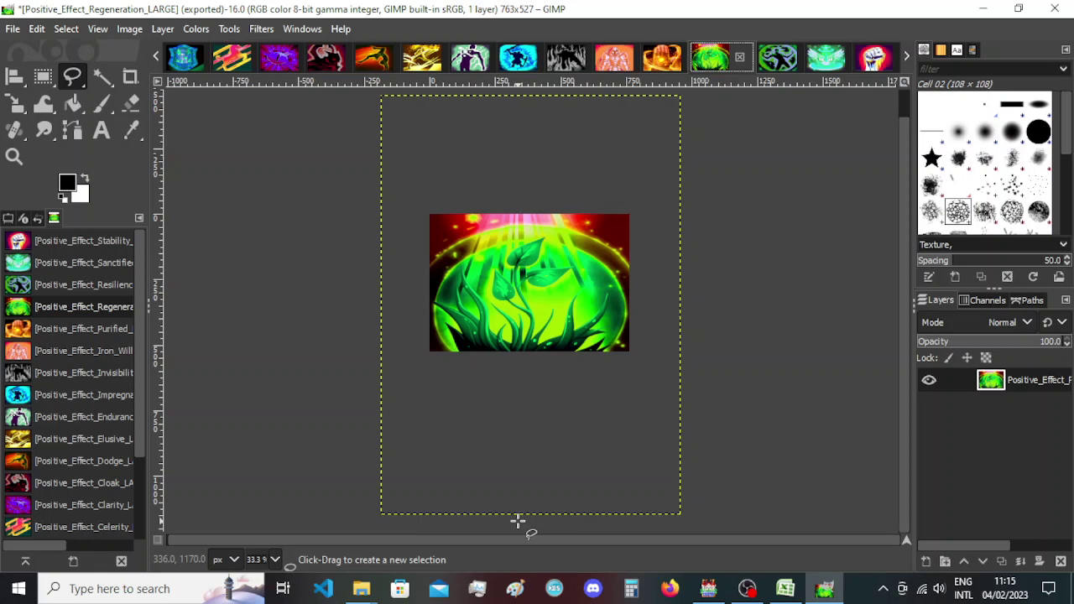
Export the Purified image as Positive_Effect_Purified_LARGE.png in the Positive Effects folder, overwriting the existing file.
click(661, 68)
key(ctrl+shift+e)
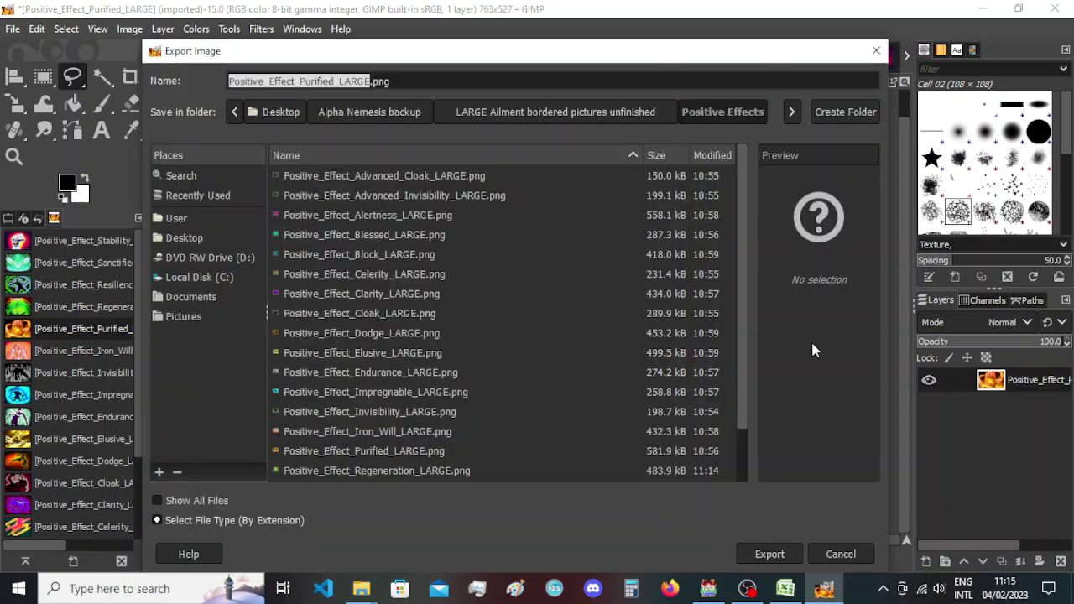
click(773, 557)
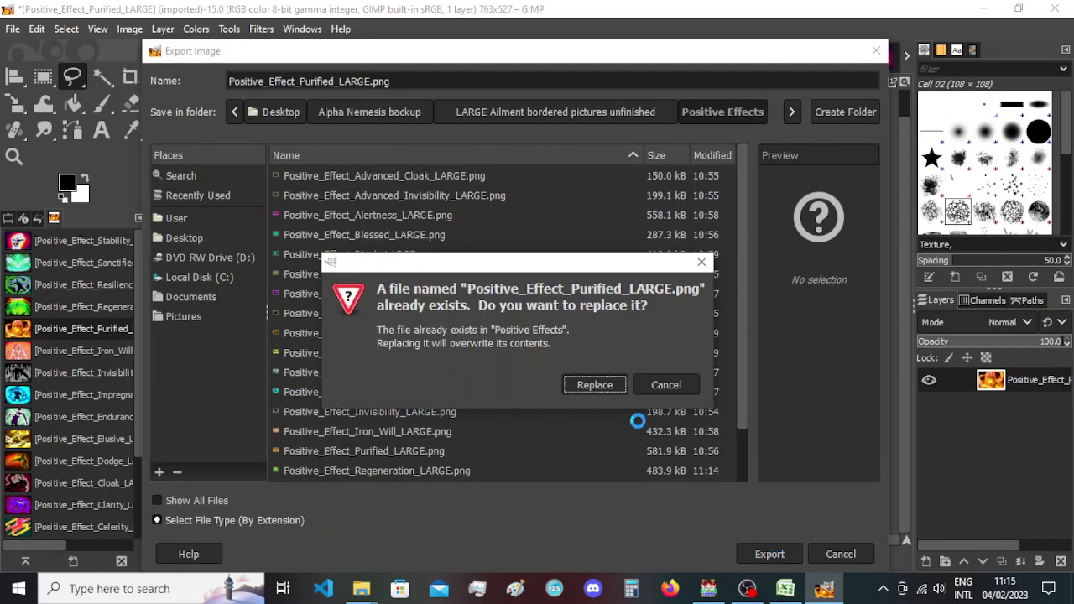
click(589, 386)
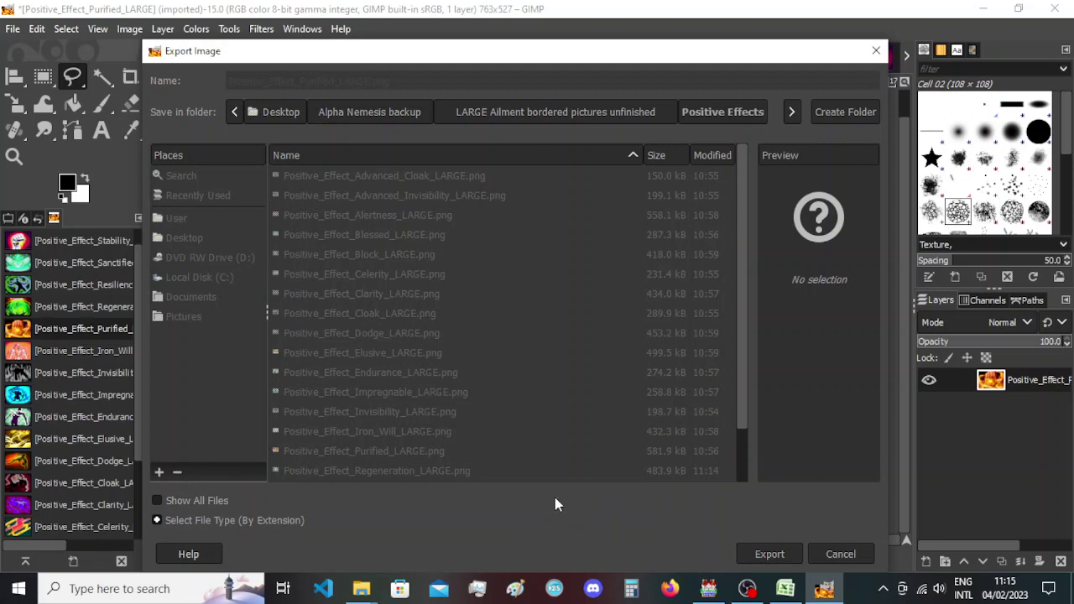
click(559, 492)
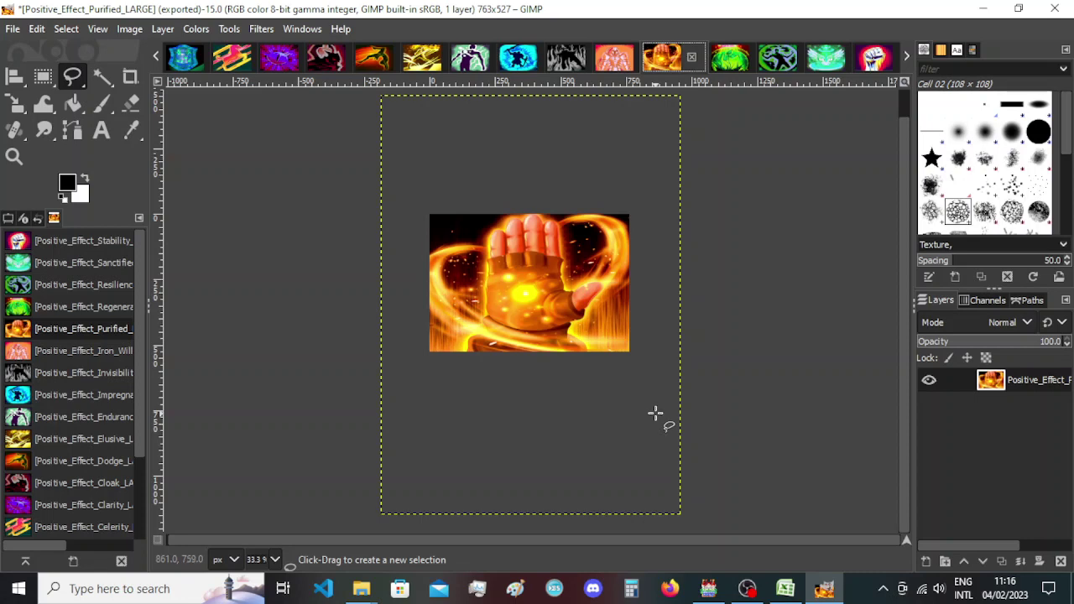
Export the Iron Will image as Positive_Effect_Iron_Will_LARGE.png in the Positive Effects folder, overwriting the existing file.
click(625, 59)
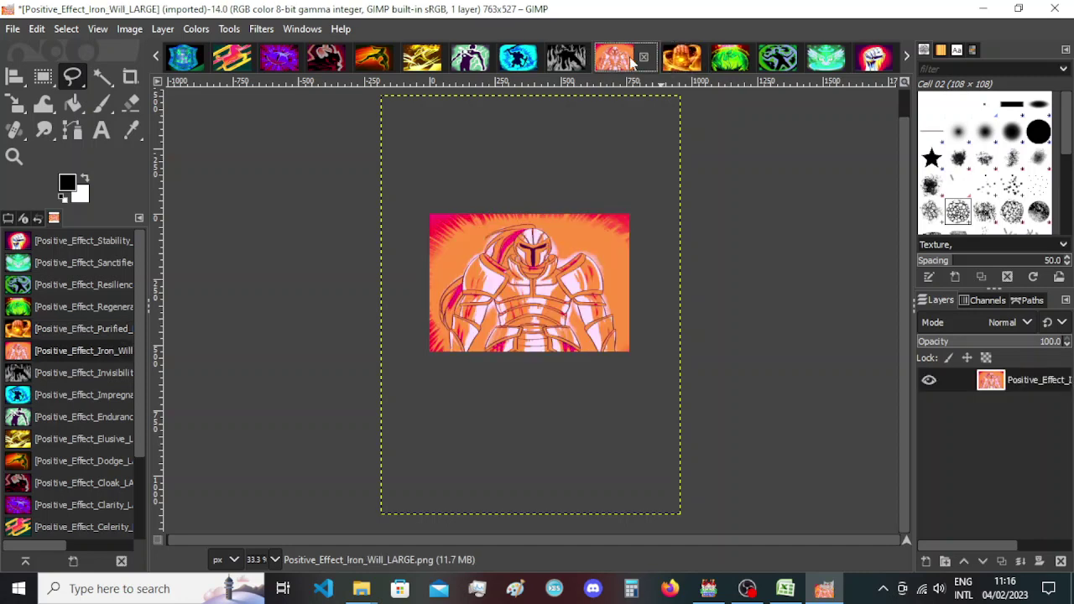
key(ctrl+shift+e)
click(770, 554)
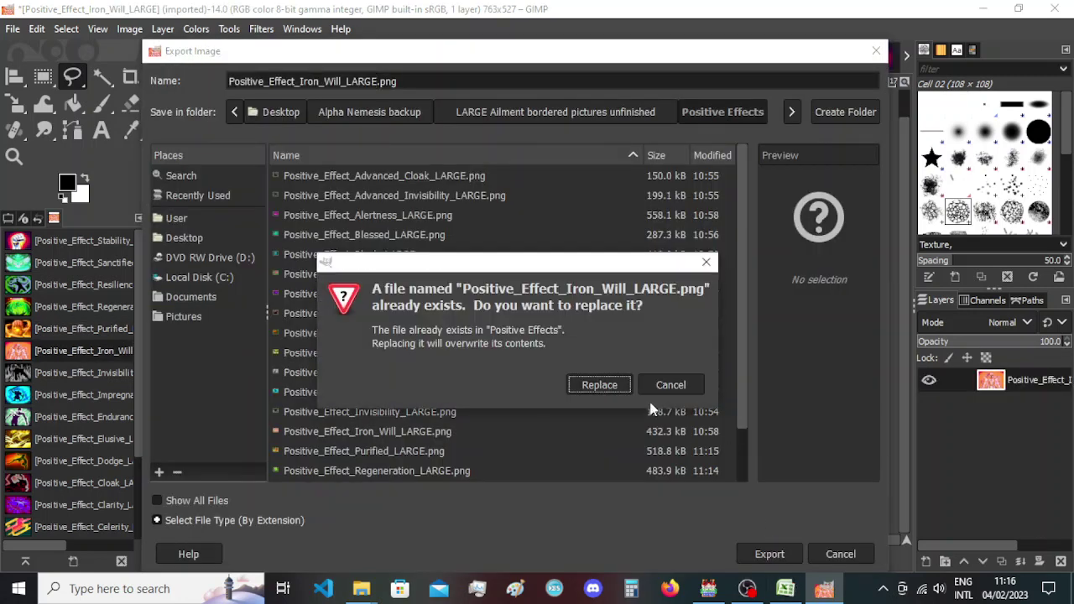
click(620, 383)
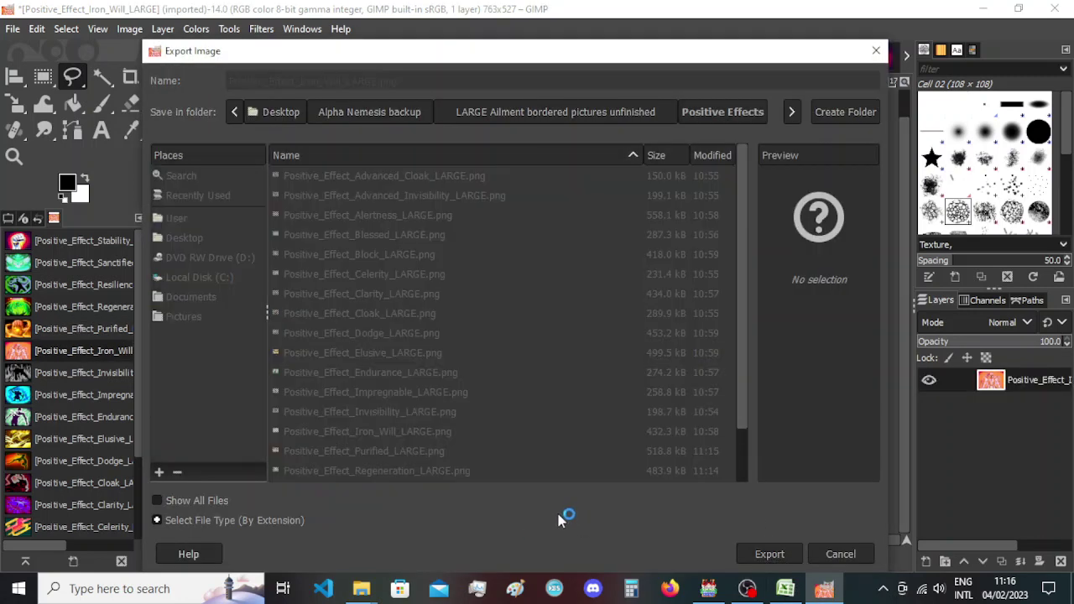
click(555, 494)
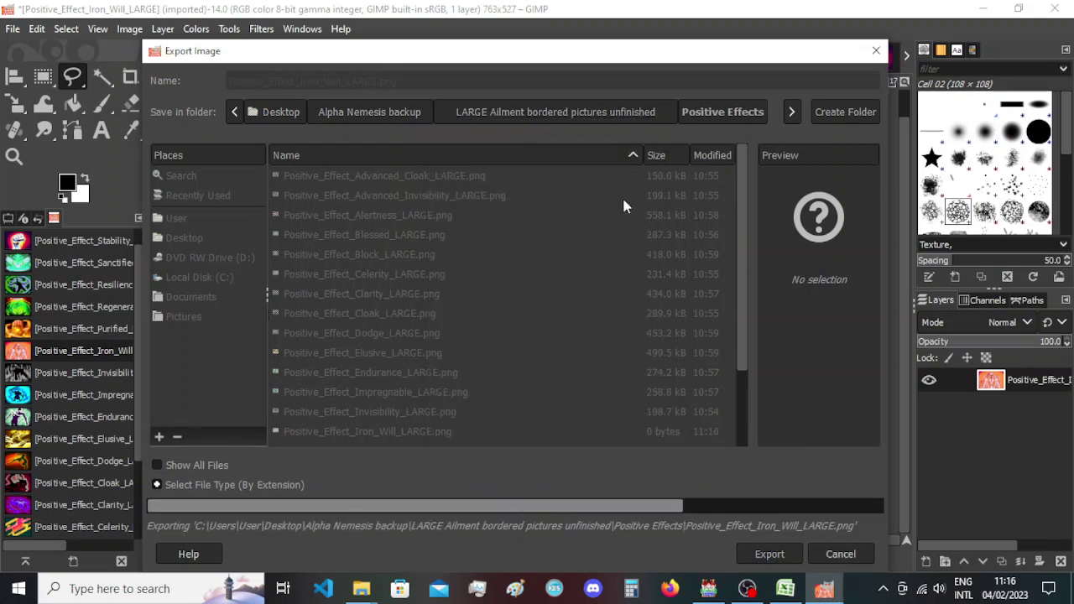
Export the Invisibility image as Positive_Effect_Invisibility_LARGE.png in the Positive Effects folder, overwriting the existing file.
key(ctrl+shift+Tab)
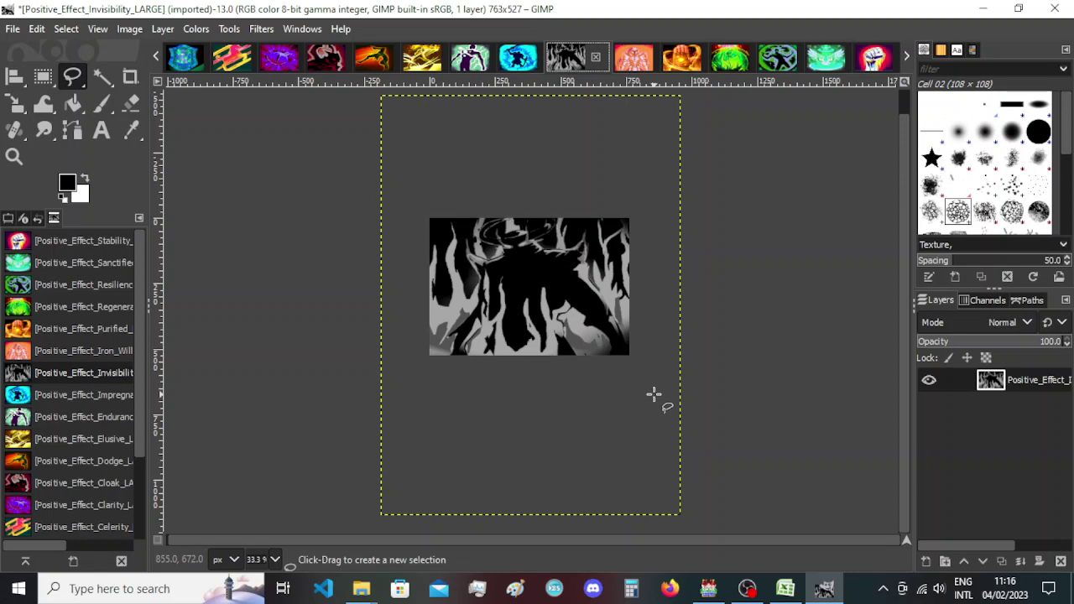
key(ctrl+shift+e)
click(766, 555)
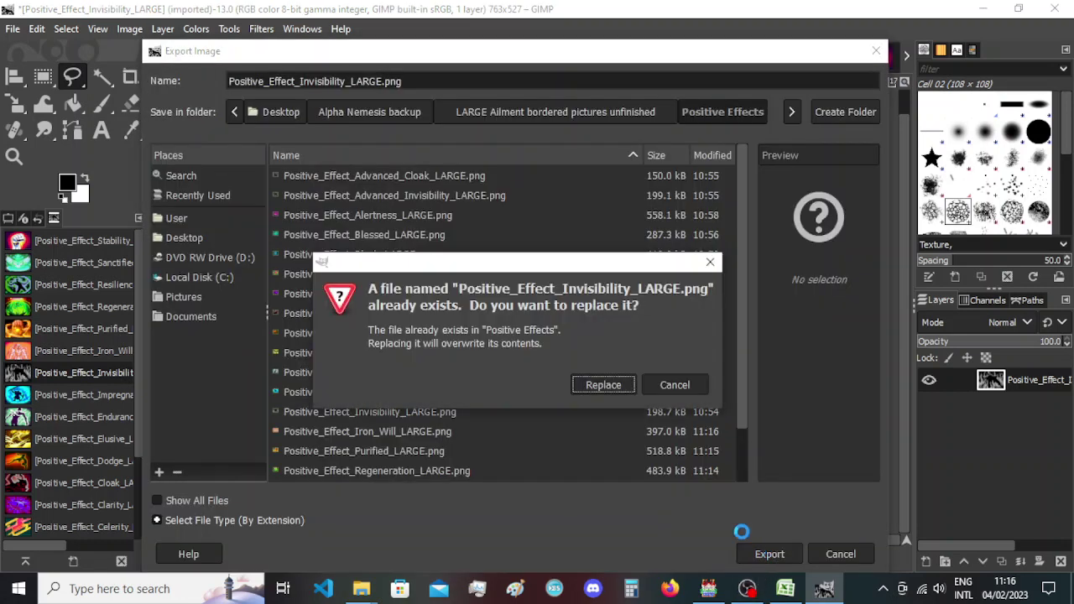
click(616, 386)
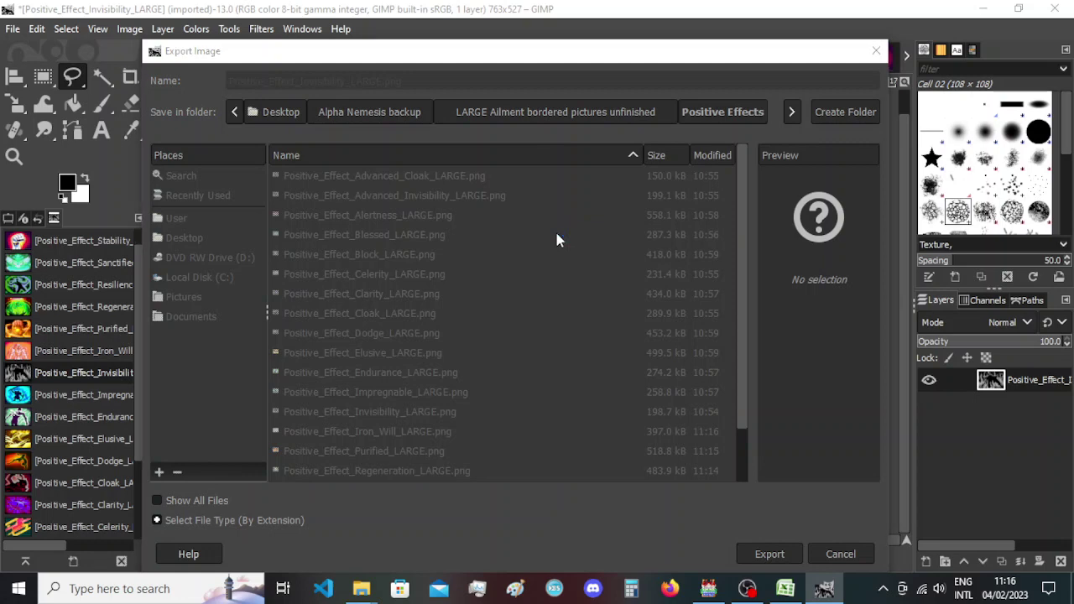
click(543, 493)
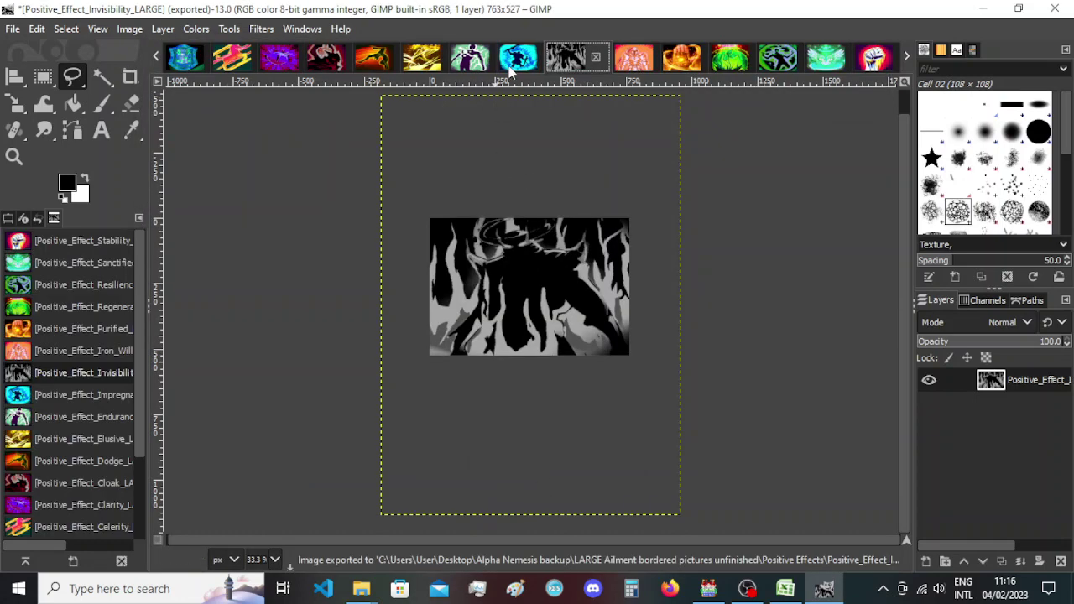
Export the Impregnable image as Positive_Effect_Impregnable_LARGE.png in the Positive Effects folder, overwriting the existing file.
click(516, 59)
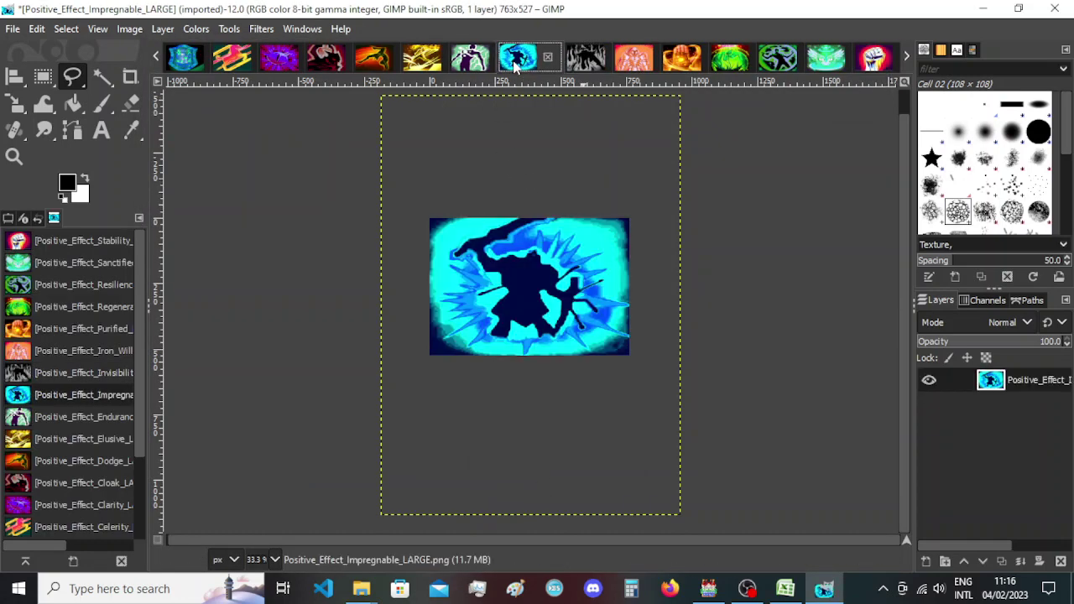
key(ctrl+shift+e)
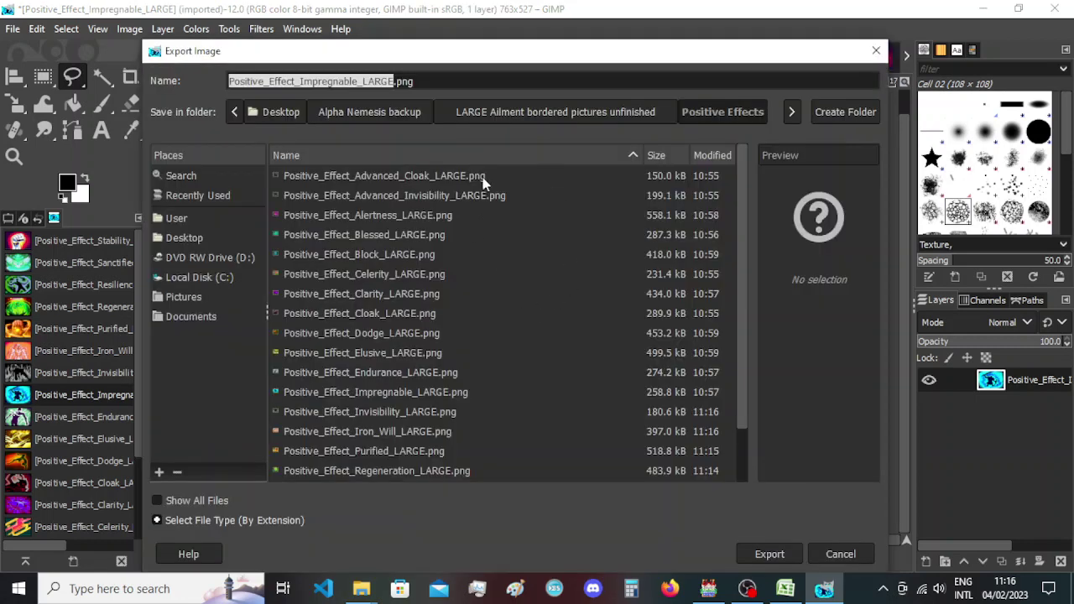
click(769, 554)
click(606, 385)
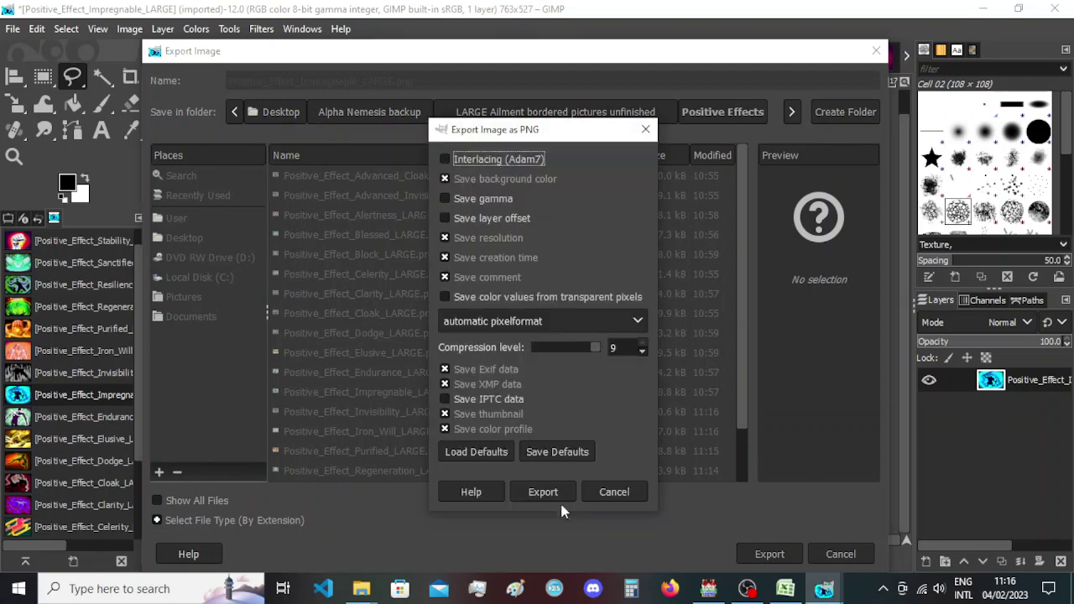
click(543, 493)
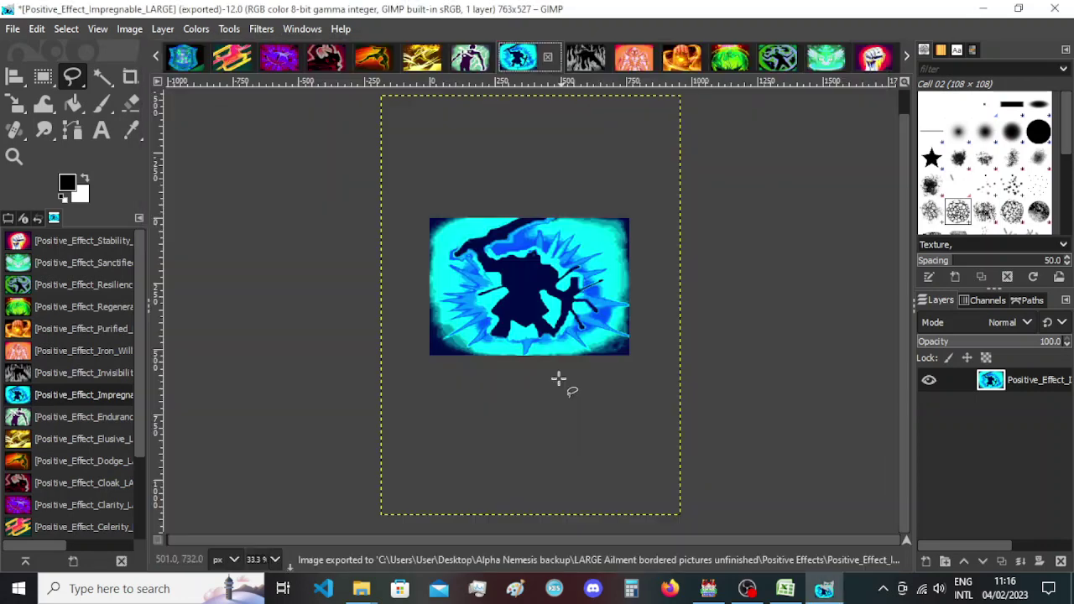
Export the Endurance image as Positive_Effect_Endurance_LARGE.png in the Positive Effects folder, overwriting the existing file.
click(470, 58)
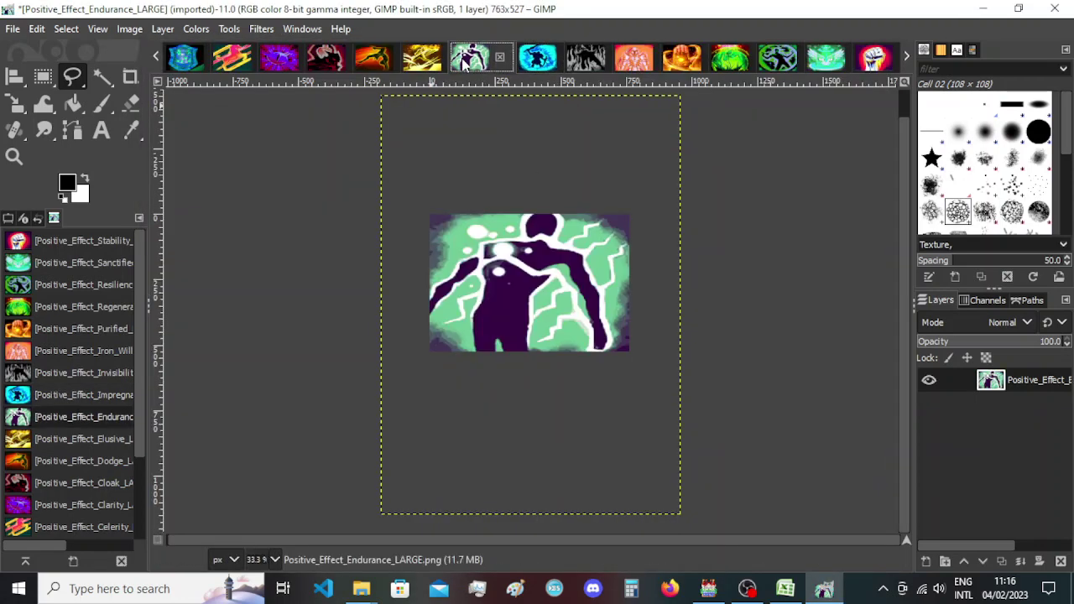
key(ctrl+shift+e)
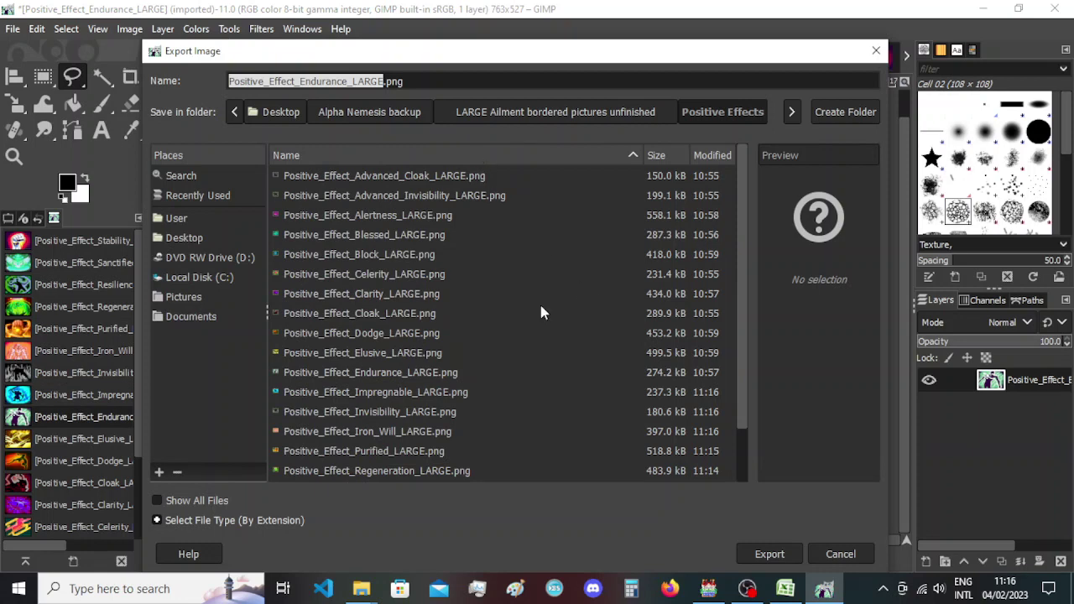
click(758, 554)
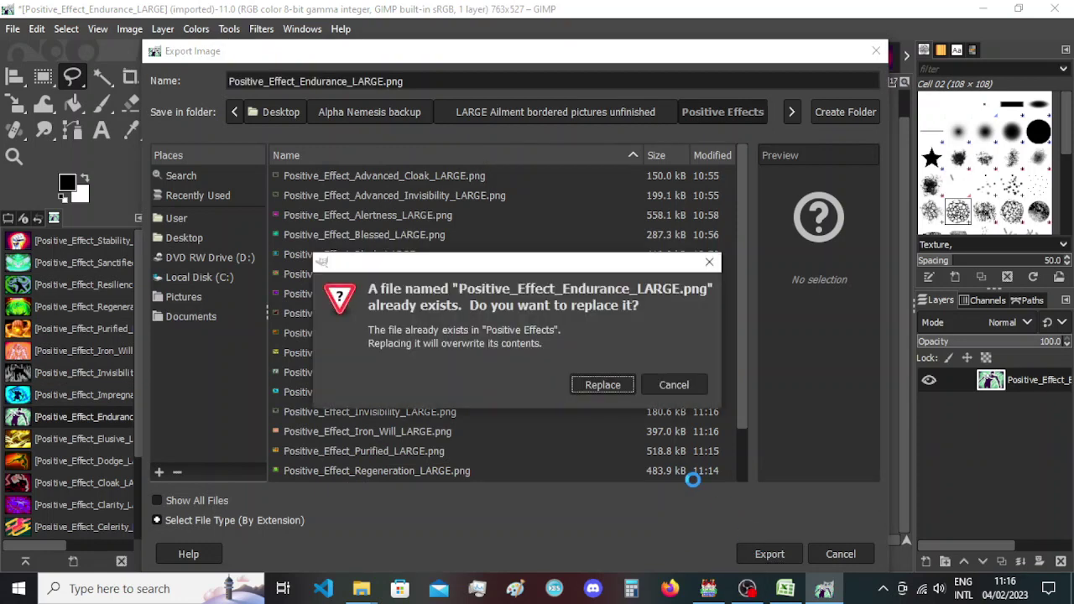
click(601, 385)
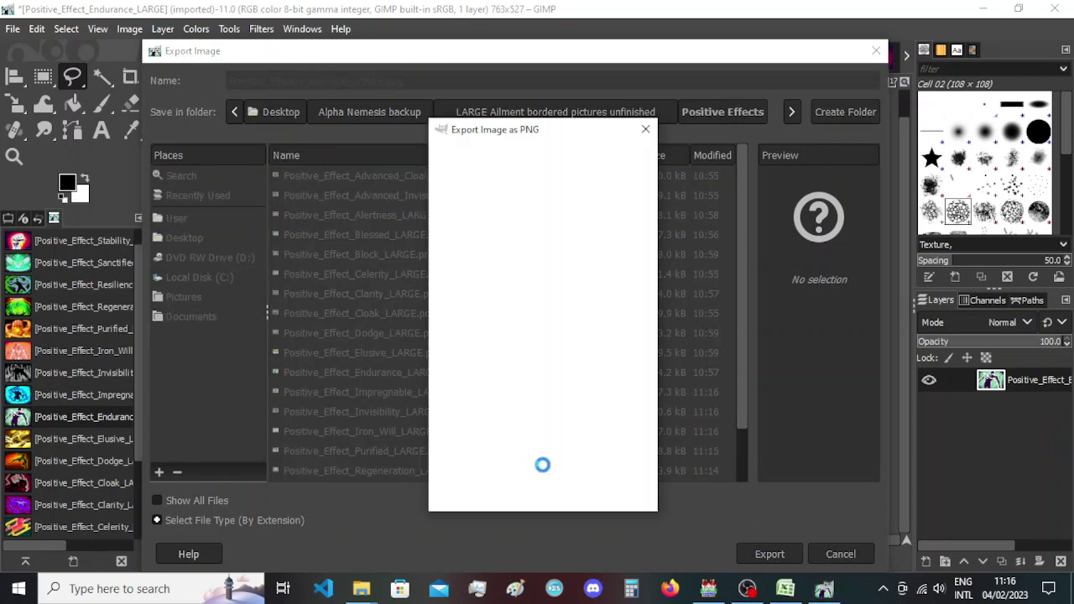
click(541, 491)
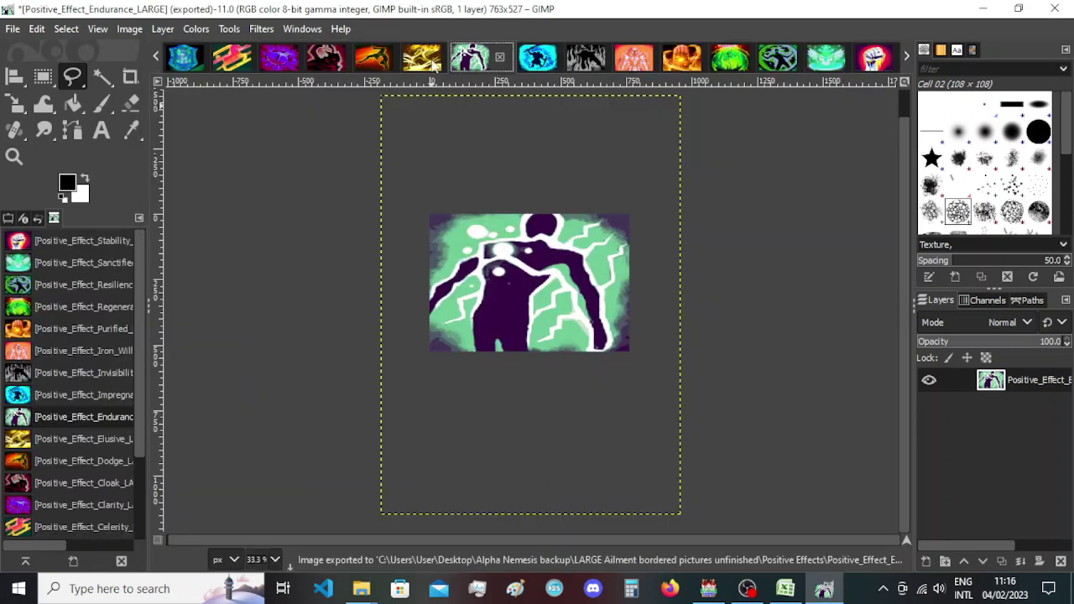
Export the Elusive image as Positive_Effect_Elusive_LARGE.png in the Positive Effects folder, overwriting the existing file.
click(424, 58)
key(ctrl+shift+e)
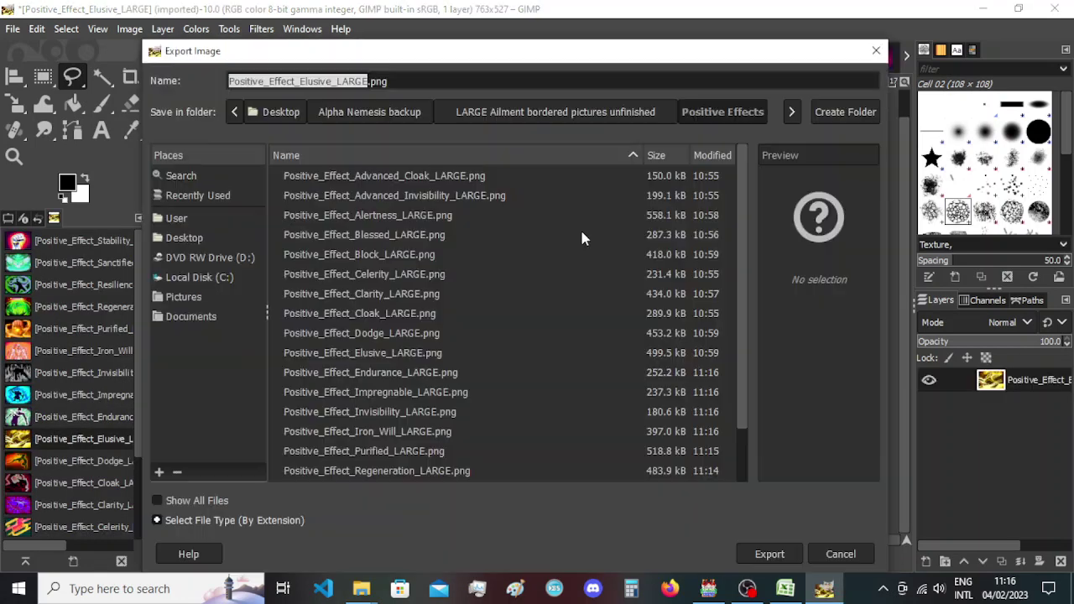
click(767, 554)
click(587, 386)
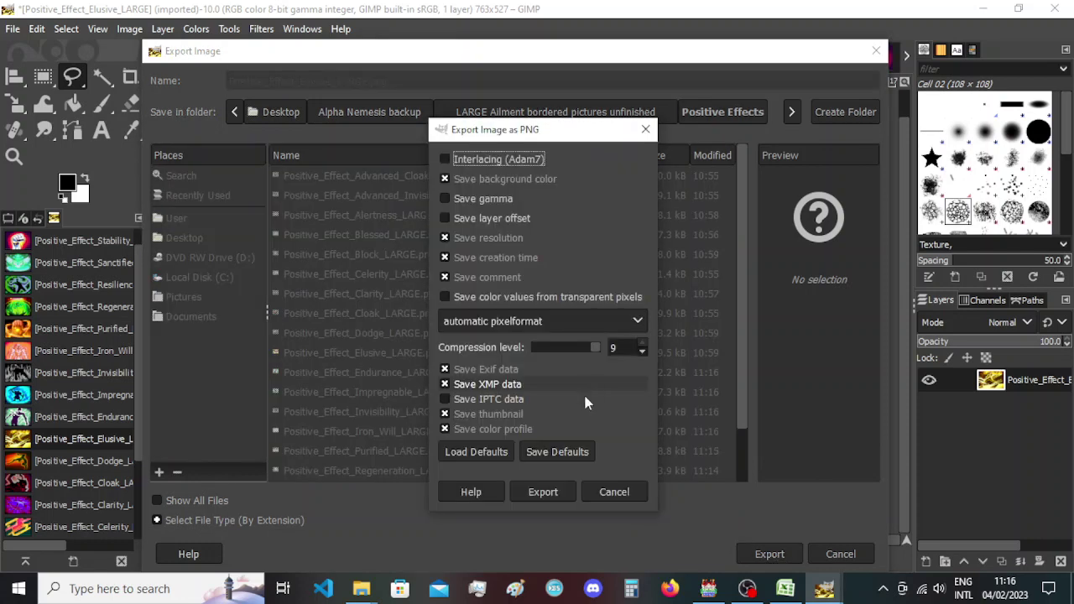
click(567, 496)
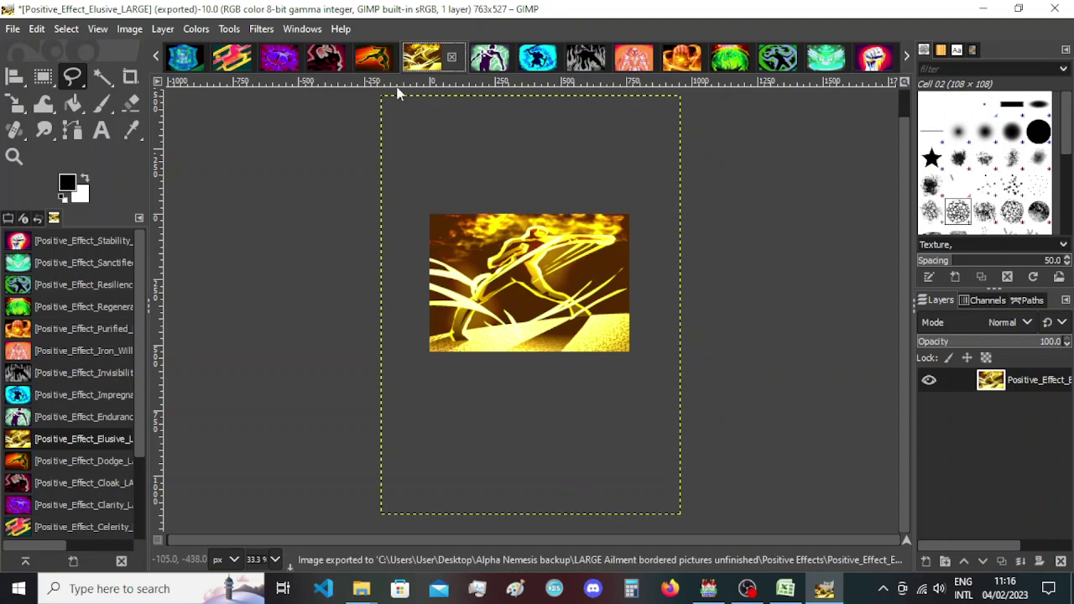
Export the Dodge image as Positive_Effect_Dodge_LARGE.png in the Positive Effects folder, overwriting the existing file.
click(372, 57)
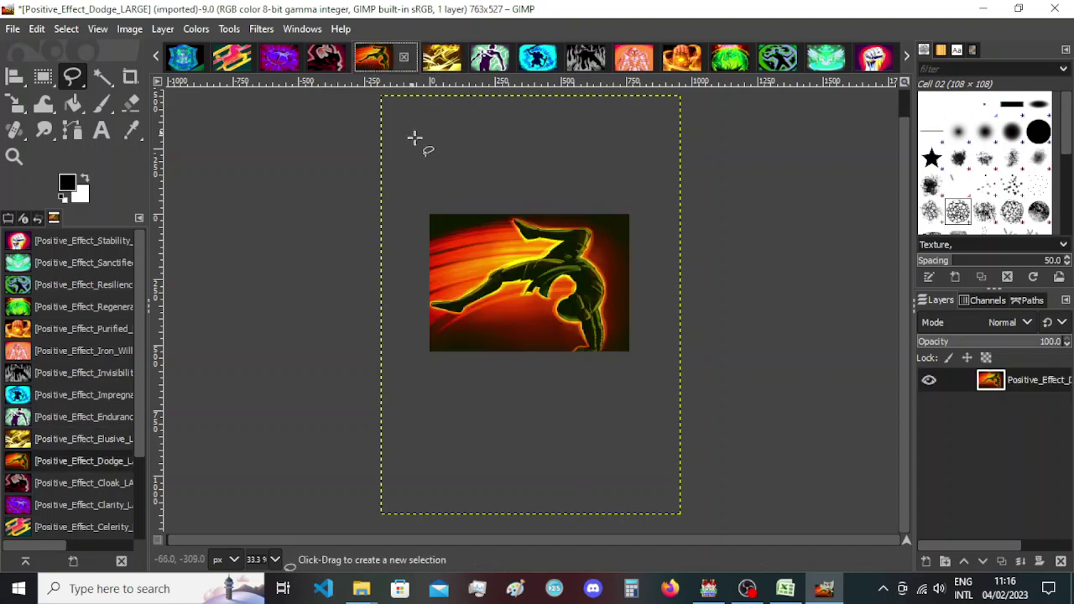
key(shift+ctrl+e)
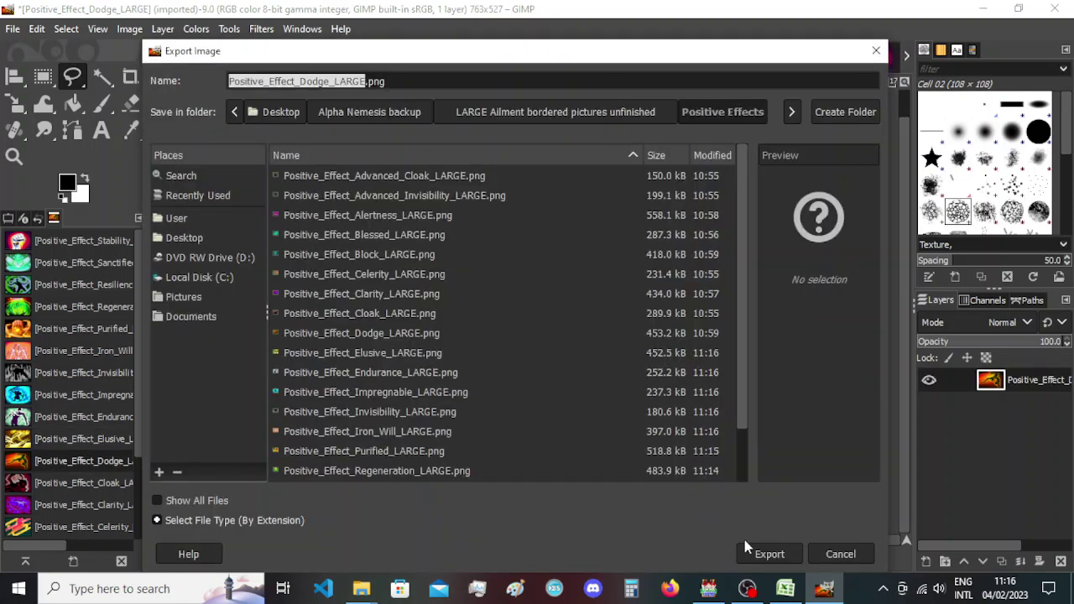
click(749, 550)
click(588, 386)
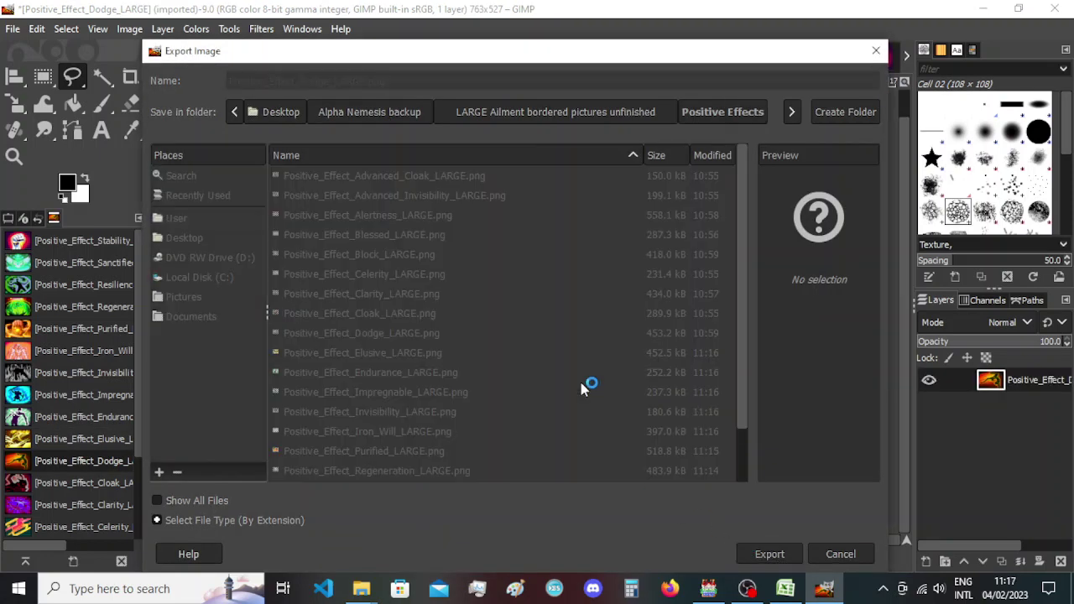
click(562, 497)
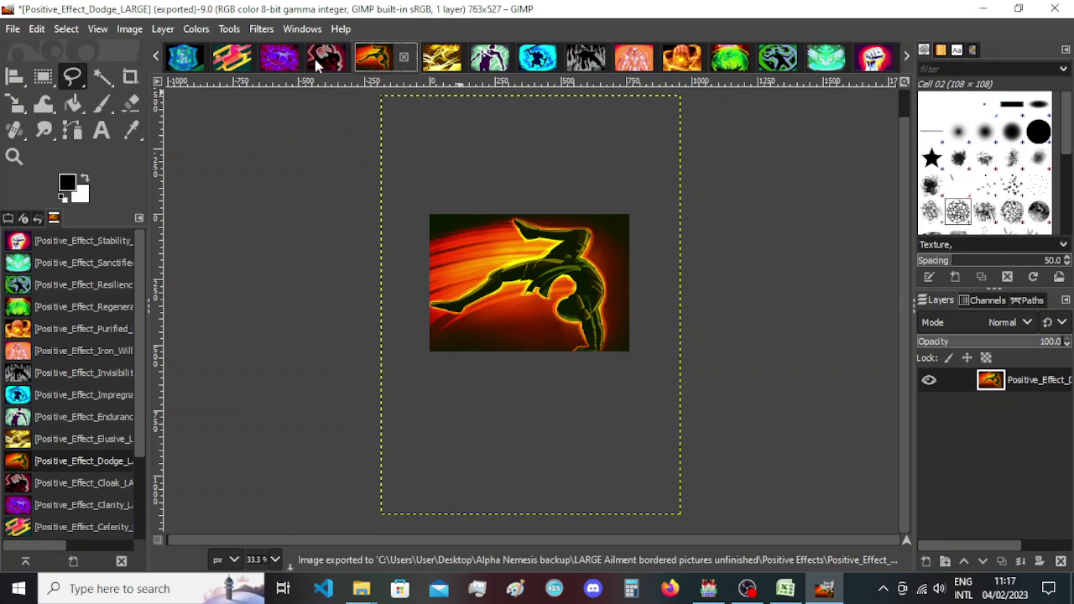
click(319, 60)
click(157, 59)
click(157, 58)
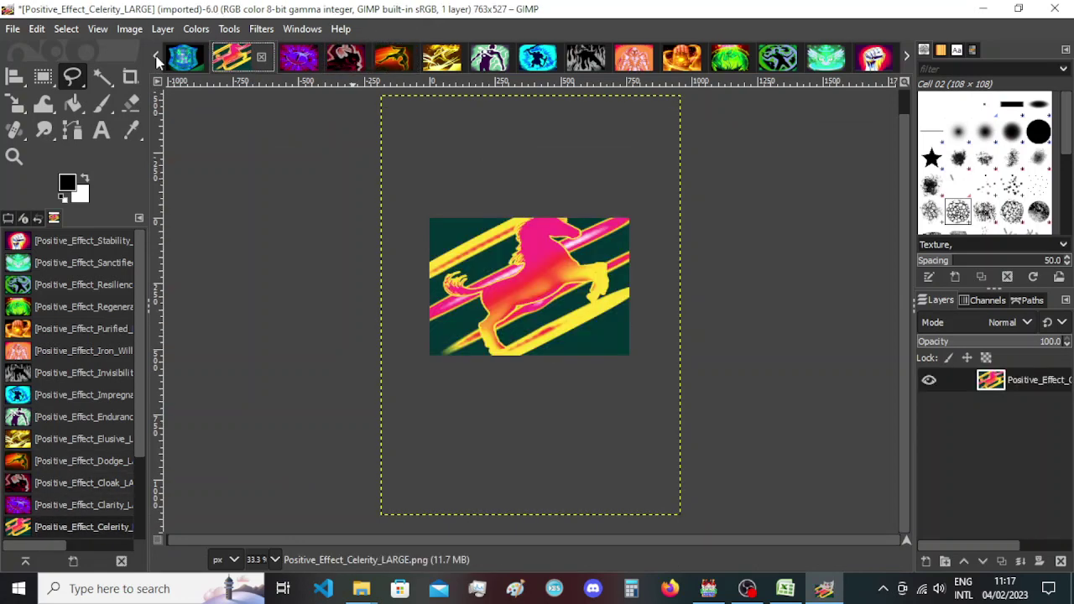
click(393, 64)
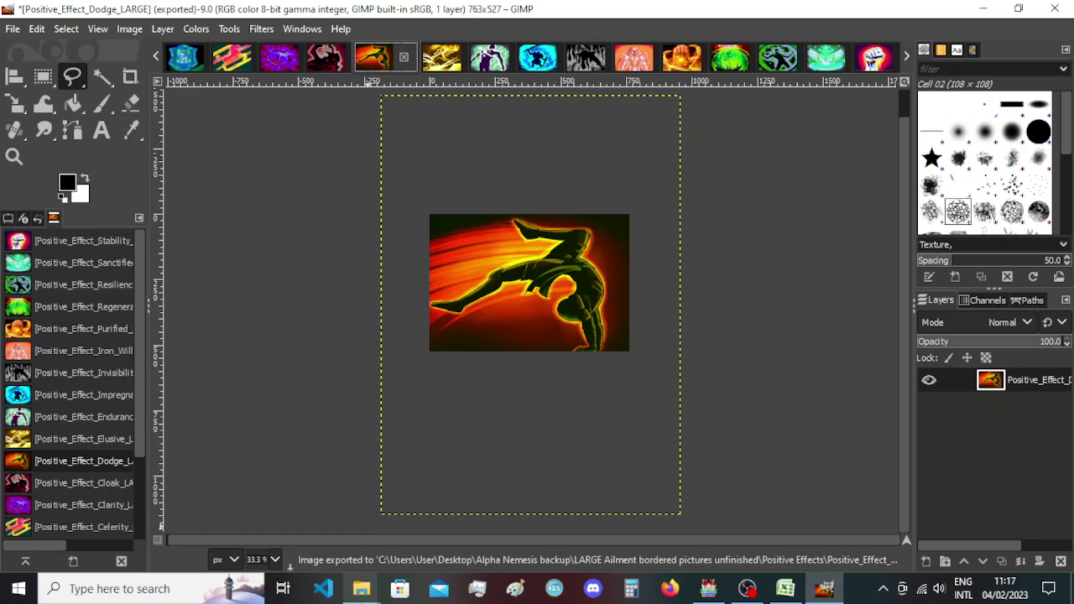
Switch to the Positive Effects folder in File Explorer and enlarge its thumbnails to check which images still have borders.
mouse_move(362, 588)
mouse_move(326, 548)
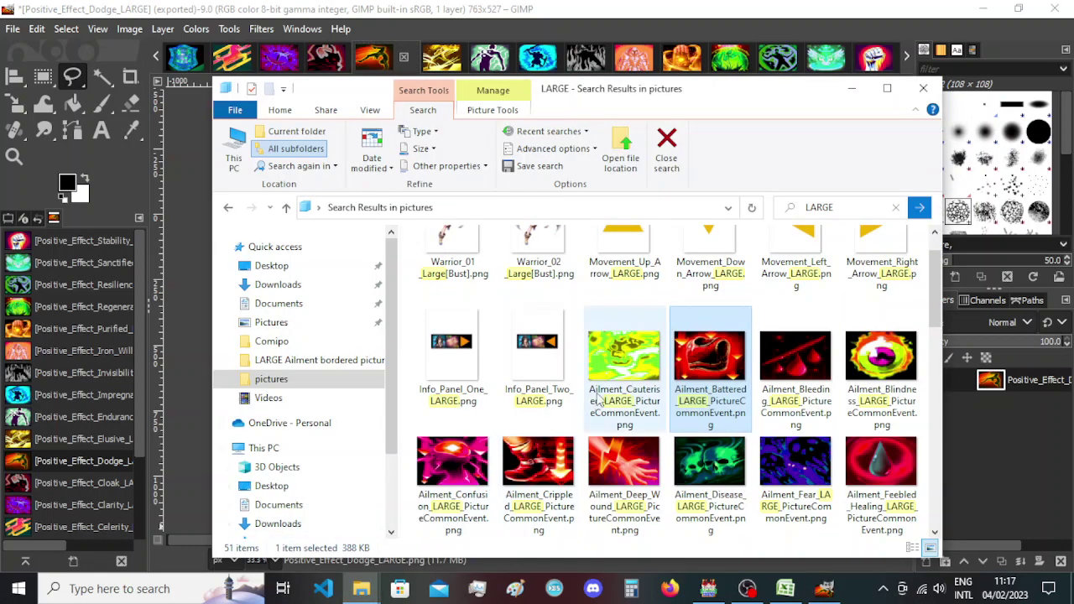
click(424, 533)
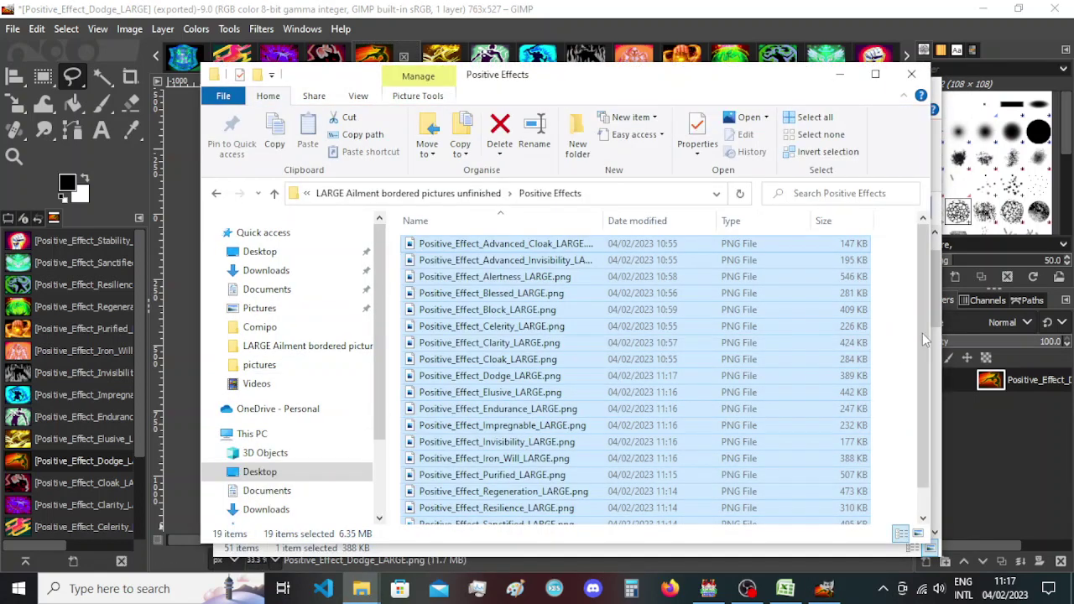
click(893, 341)
ctrl+scroll(893, 342, up, 4)
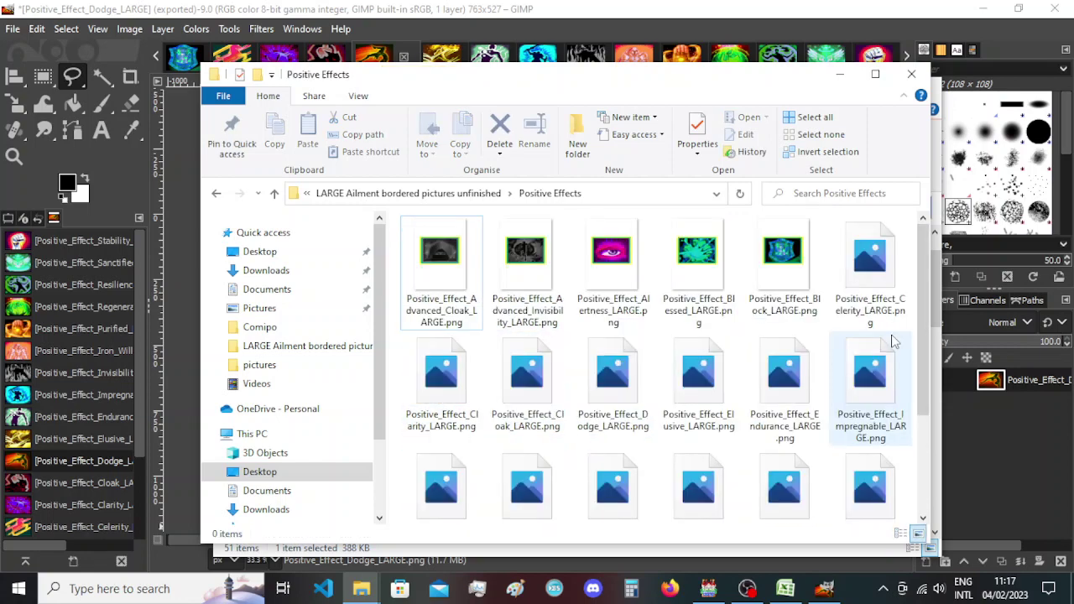
scroll(793, 341, down, 1)
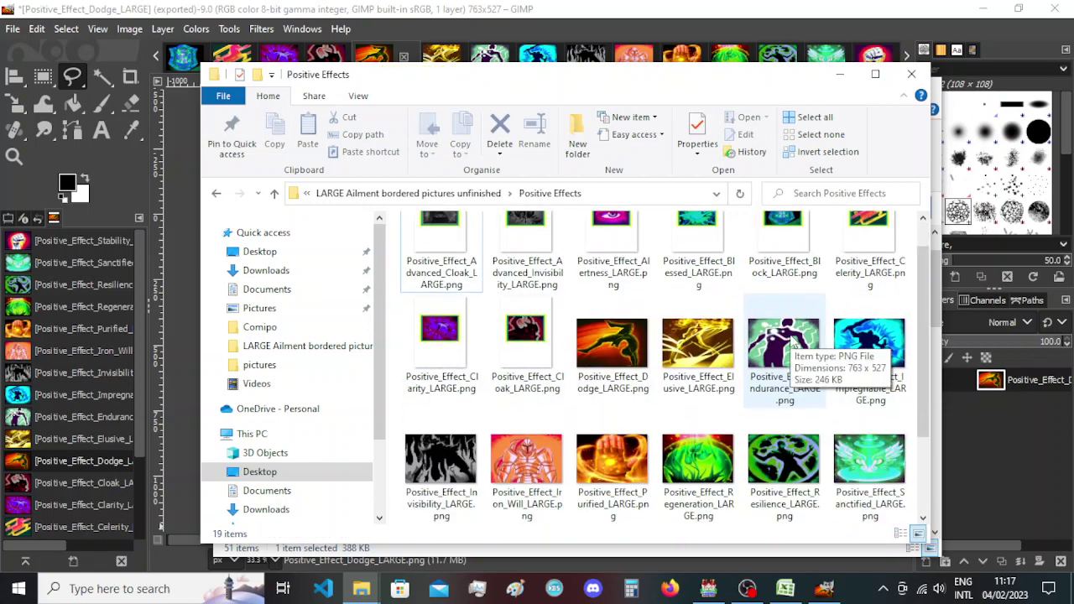
Switch back to GIMP and export the Cloak image as Positive_Effect_Cloak_LARGE.png in the Positive Effects folder, overwriting the existing file.
click(613, 8)
click(328, 59)
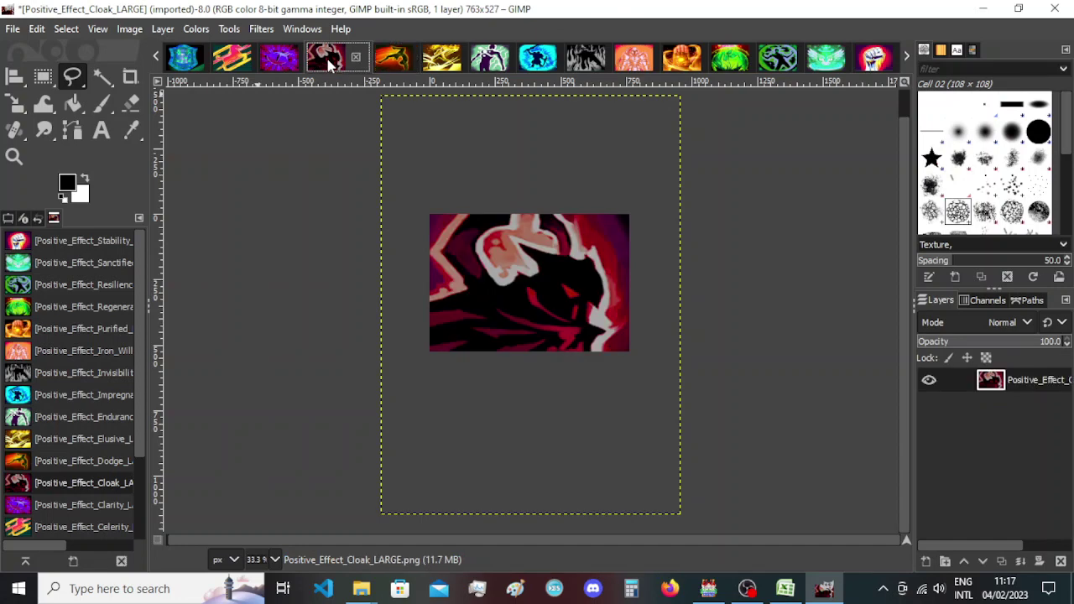
key(ctrl+shift+e)
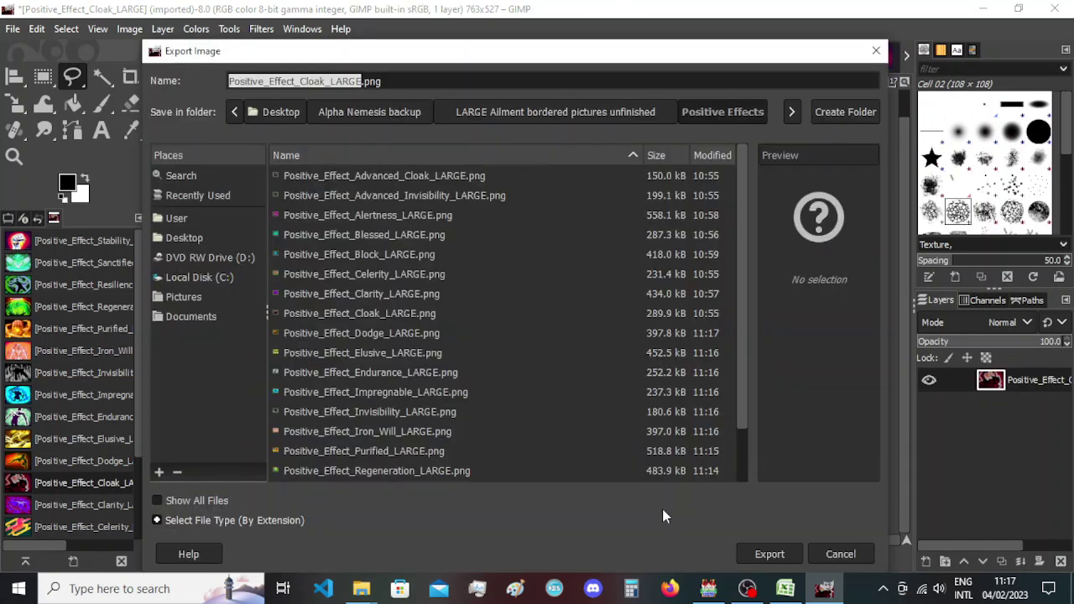
click(767, 554)
click(579, 388)
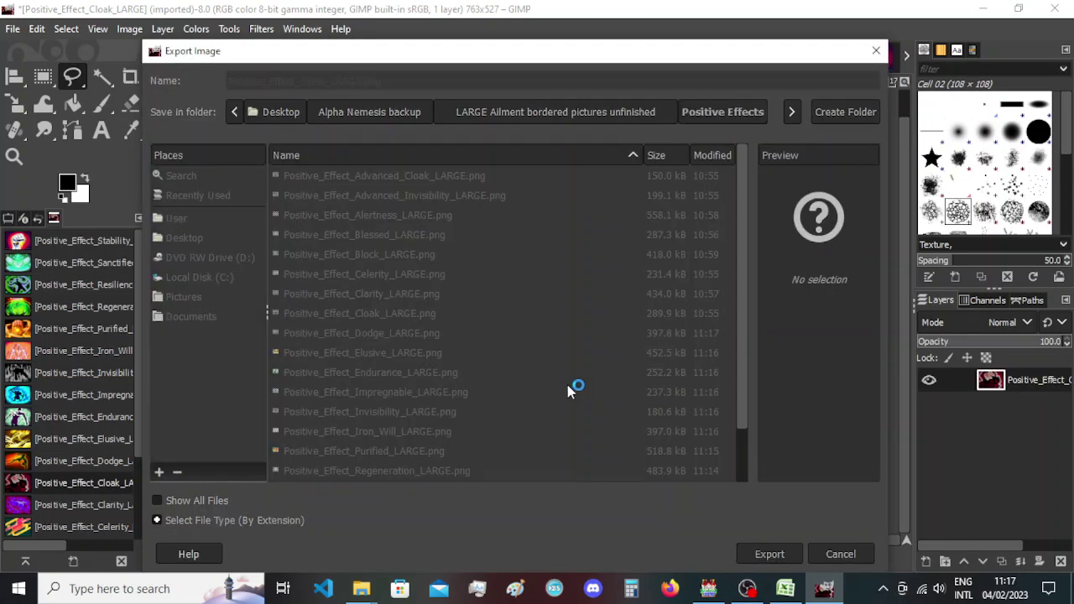
click(542, 492)
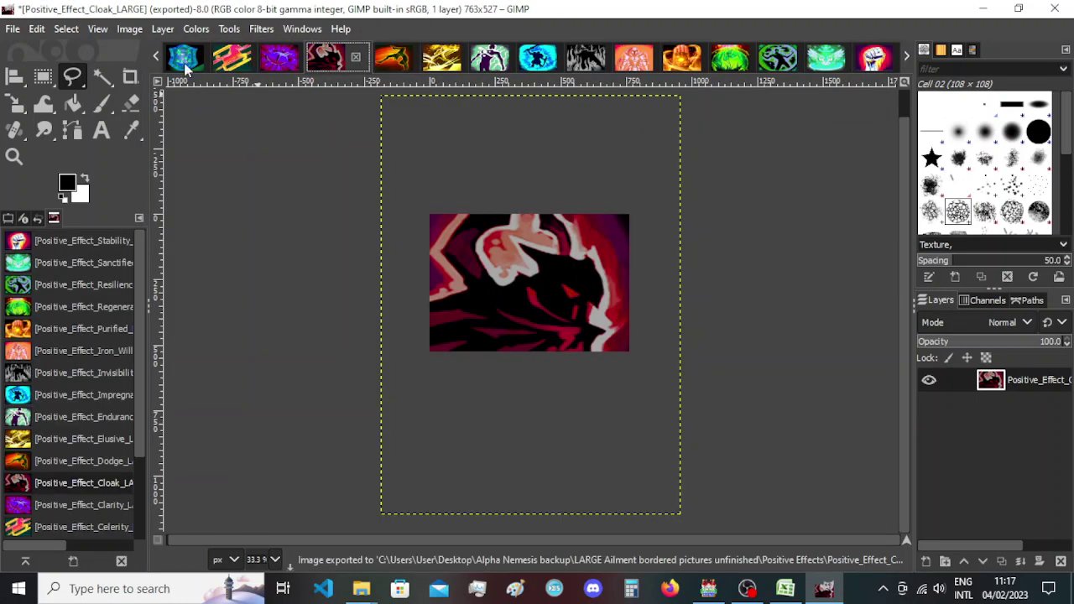
Export the Clarity image as Positive_Effect_Clarity_LARGE.png in the Positive Effects folder, overwriting the existing file.
click(155, 59)
click(155, 59)
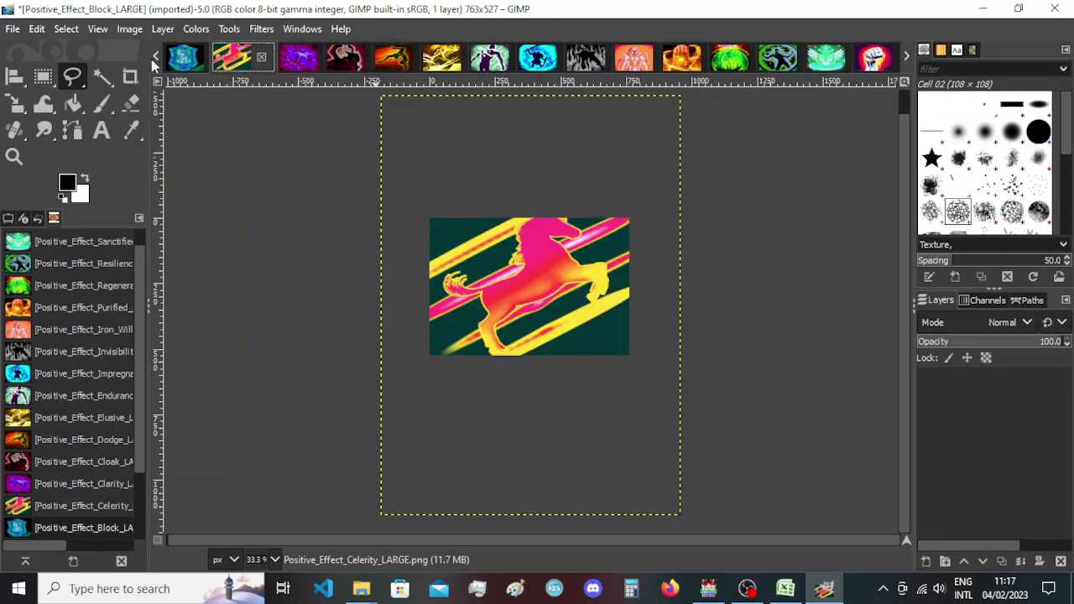
click(155, 59)
click(155, 59)
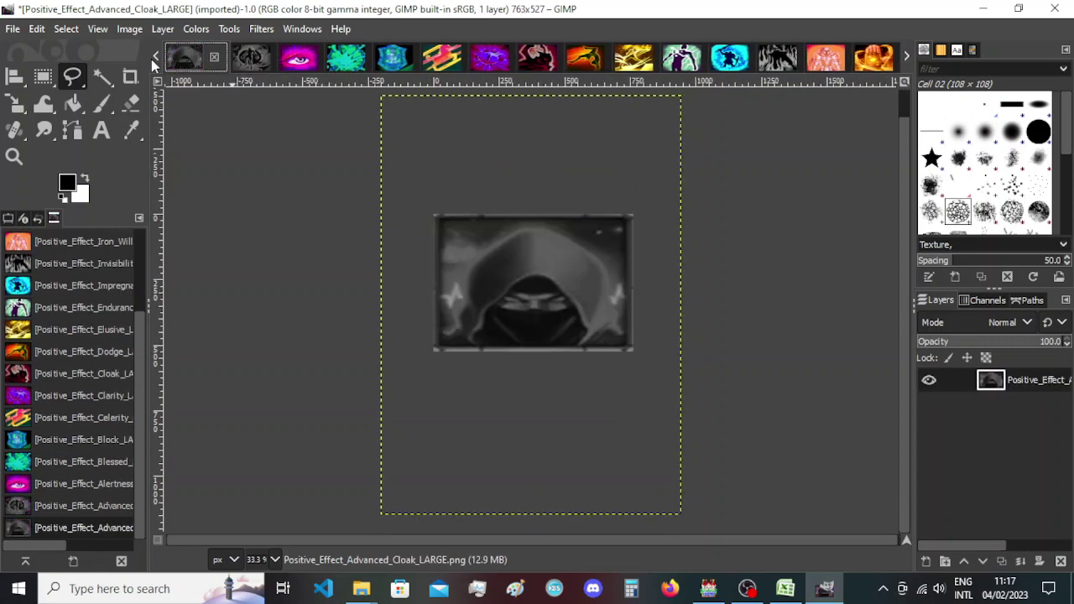
click(492, 57)
key(ctrl+shift+e)
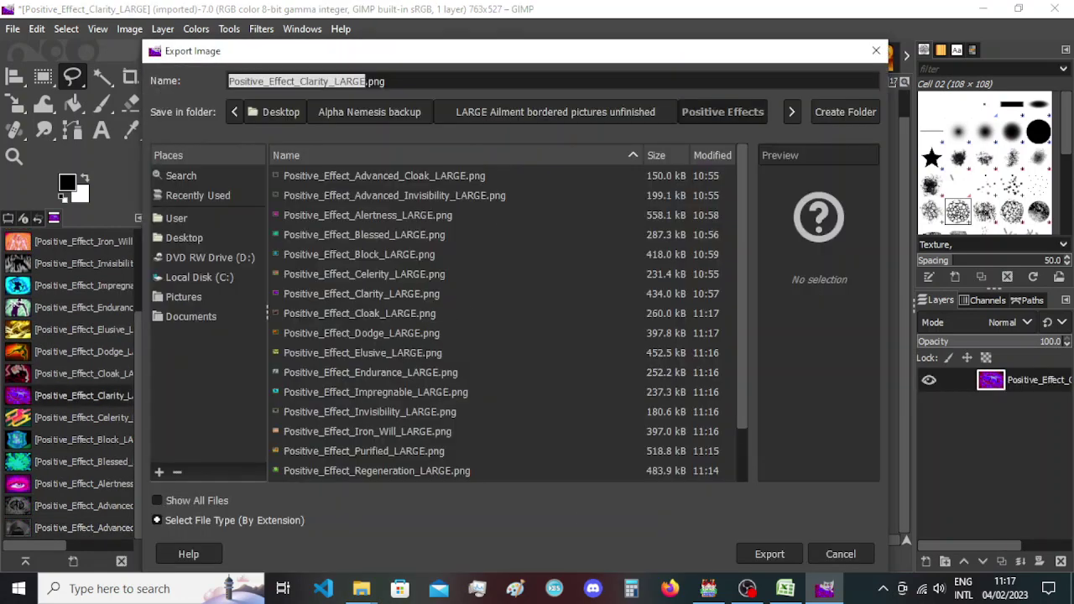
click(769, 554)
click(592, 385)
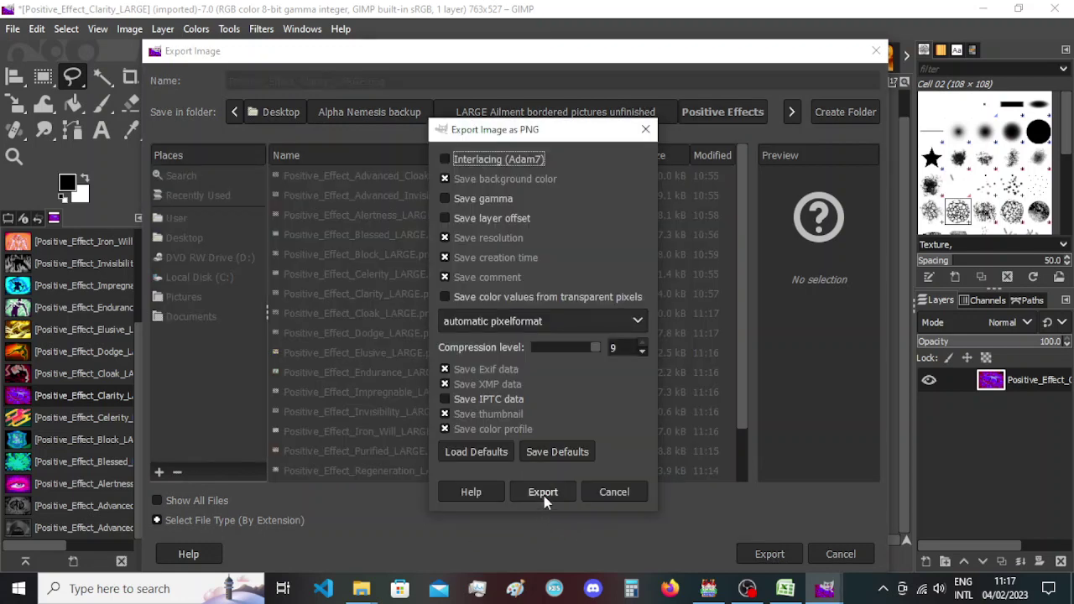
click(543, 494)
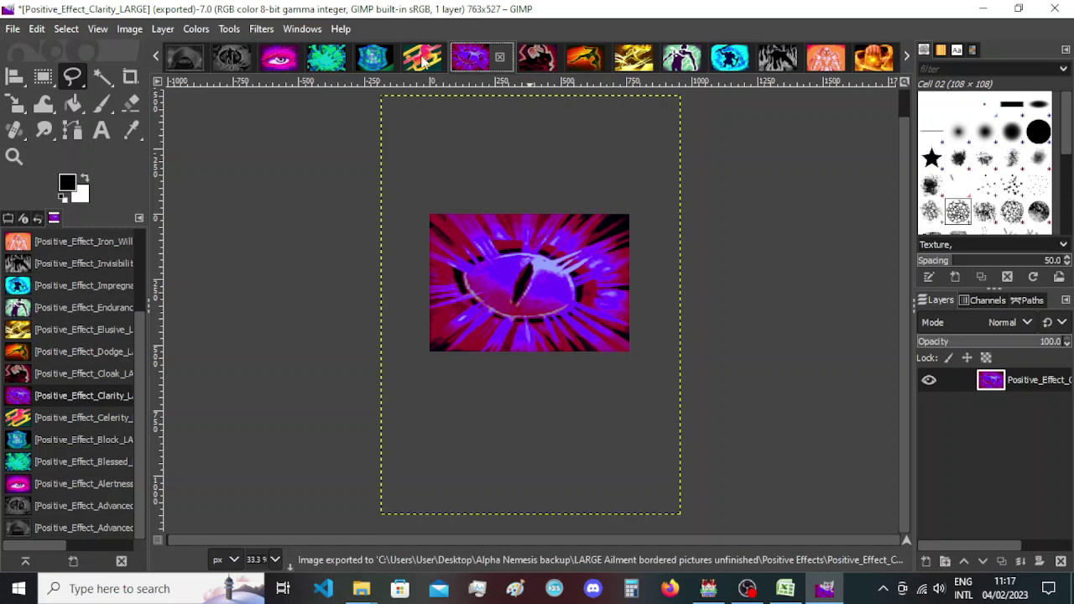
Export the Celerity image as Positive_Effect_Celerity_LARGE.png in the Positive Effects folder, overwriting the existing file.
click(423, 59)
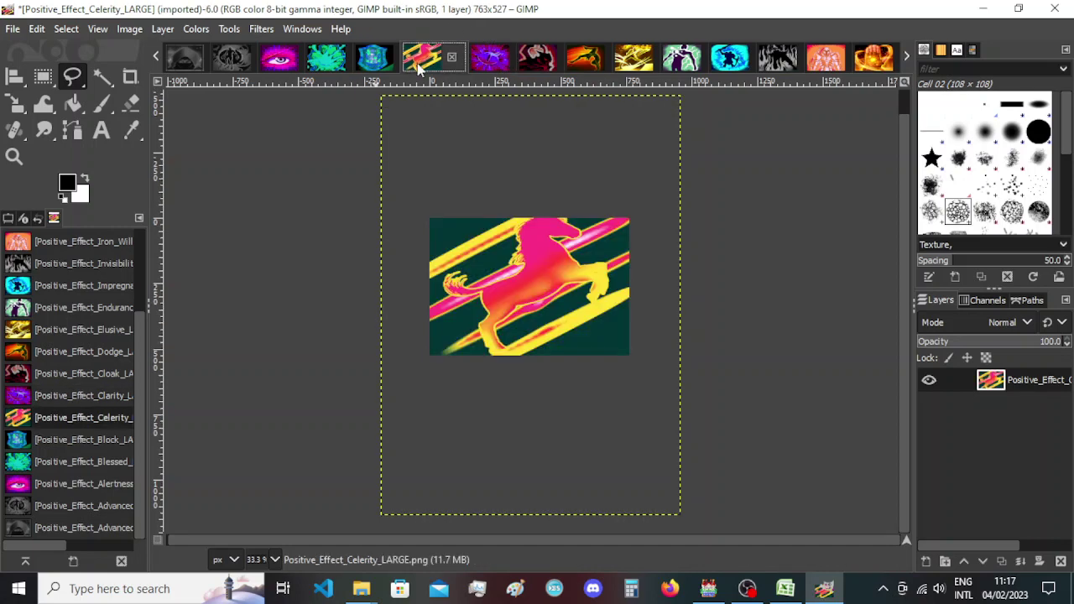
key(ctrl+shift+e)
click(767, 554)
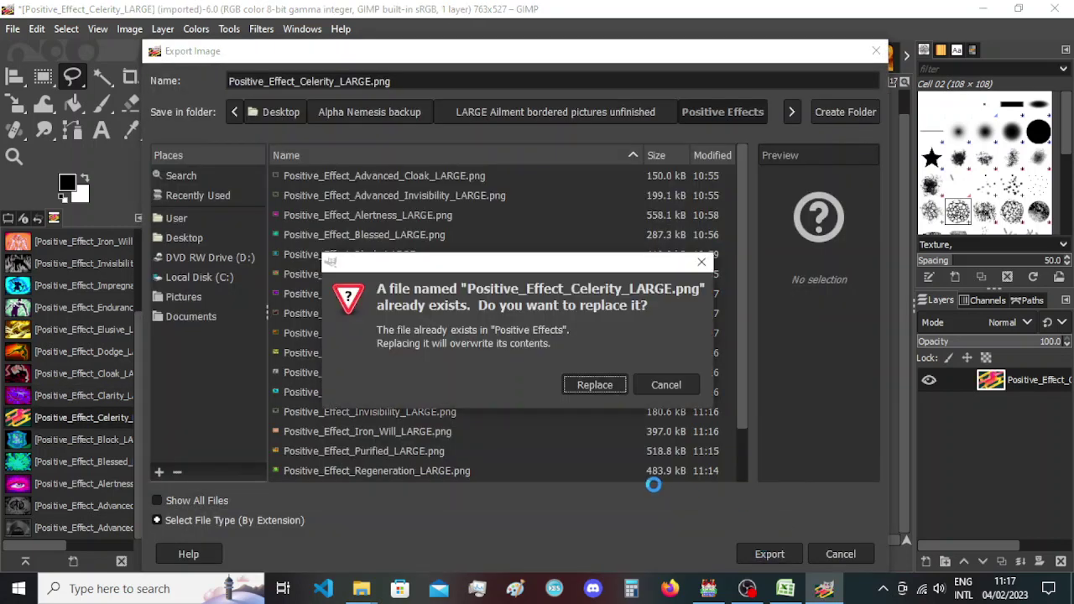
click(594, 385)
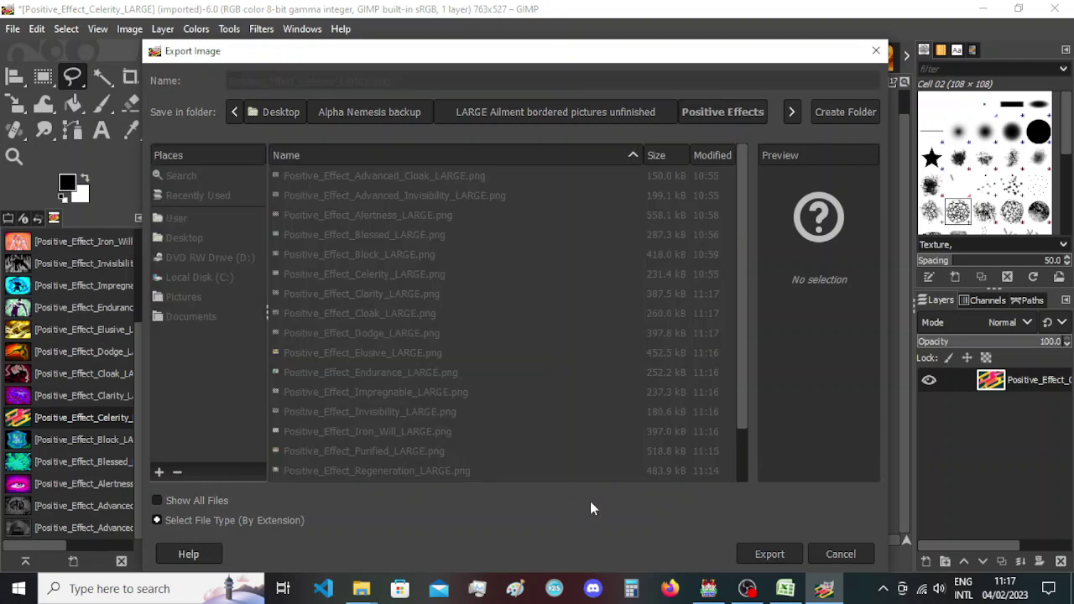
click(558, 495)
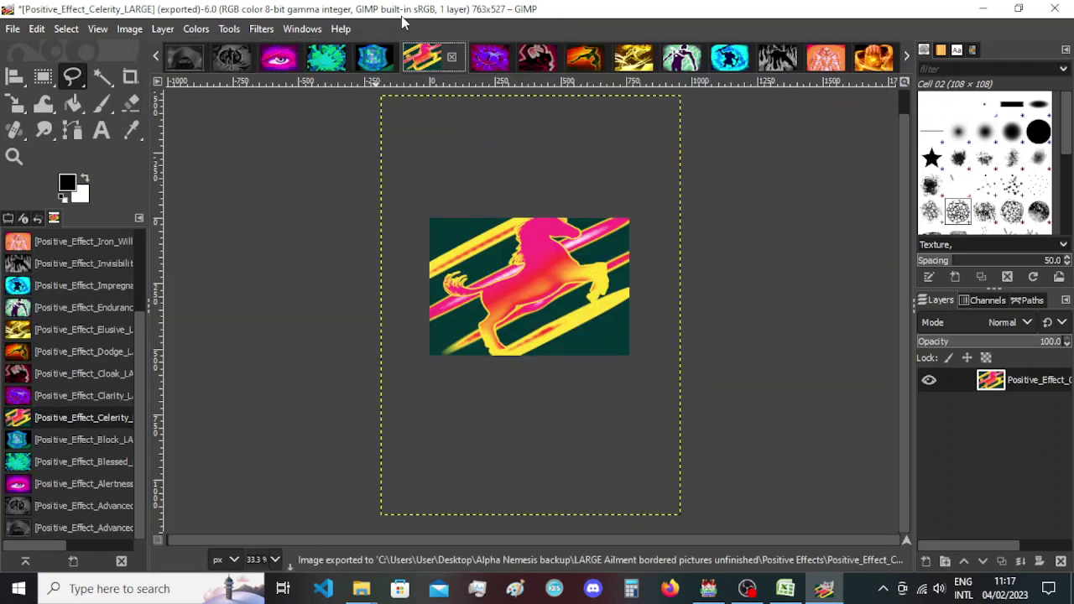
Export the Block image as Positive_Effect_Block_LARGE.png in the Positive Effects folder, overwriting the existing file.
click(373, 61)
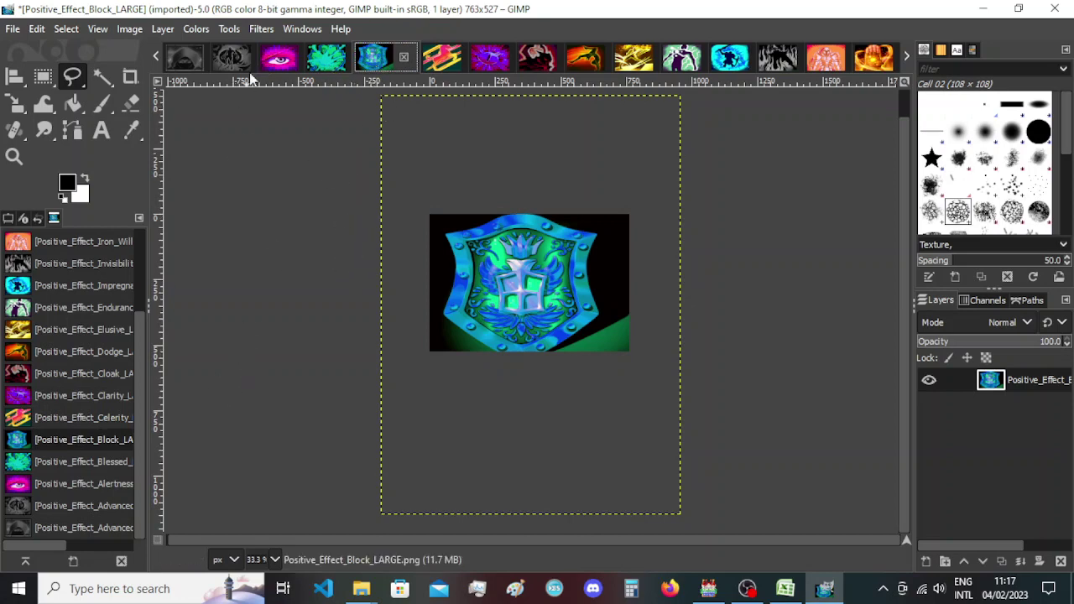
key(ctrl+shift+e)
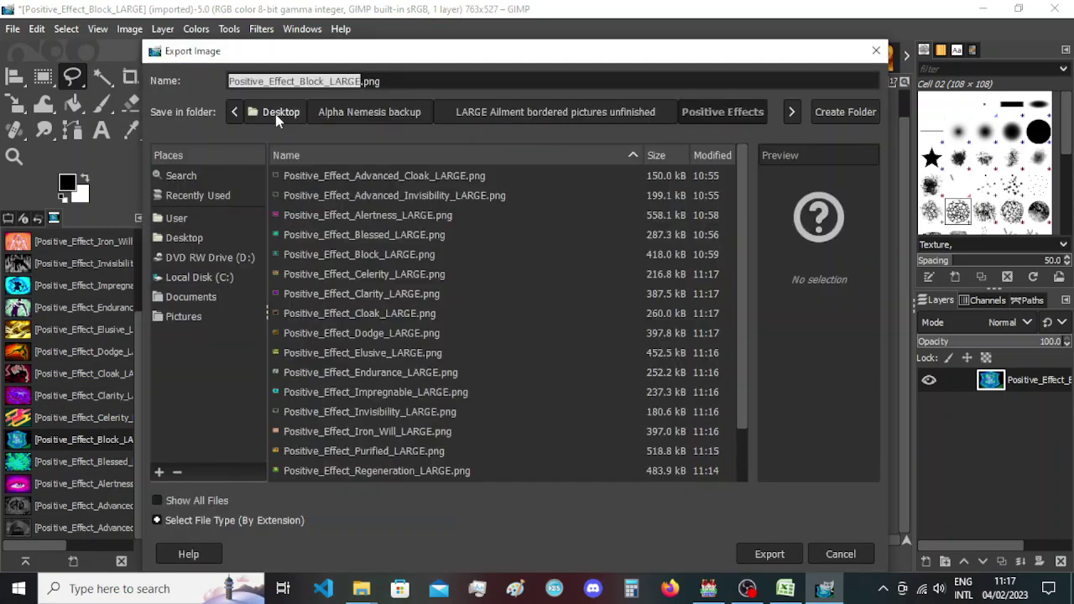
click(747, 560)
click(585, 386)
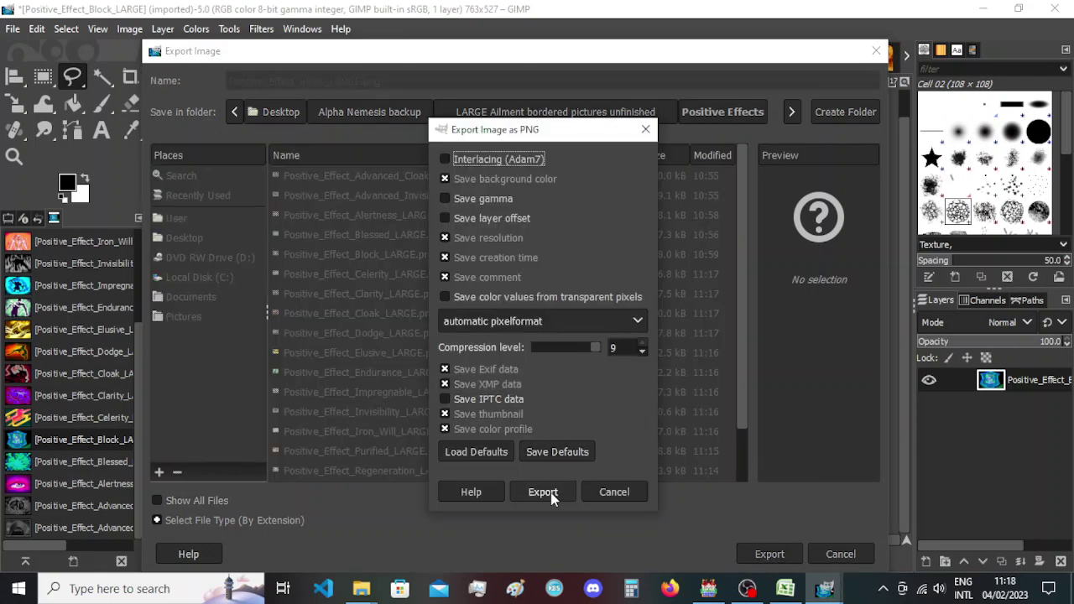
click(548, 494)
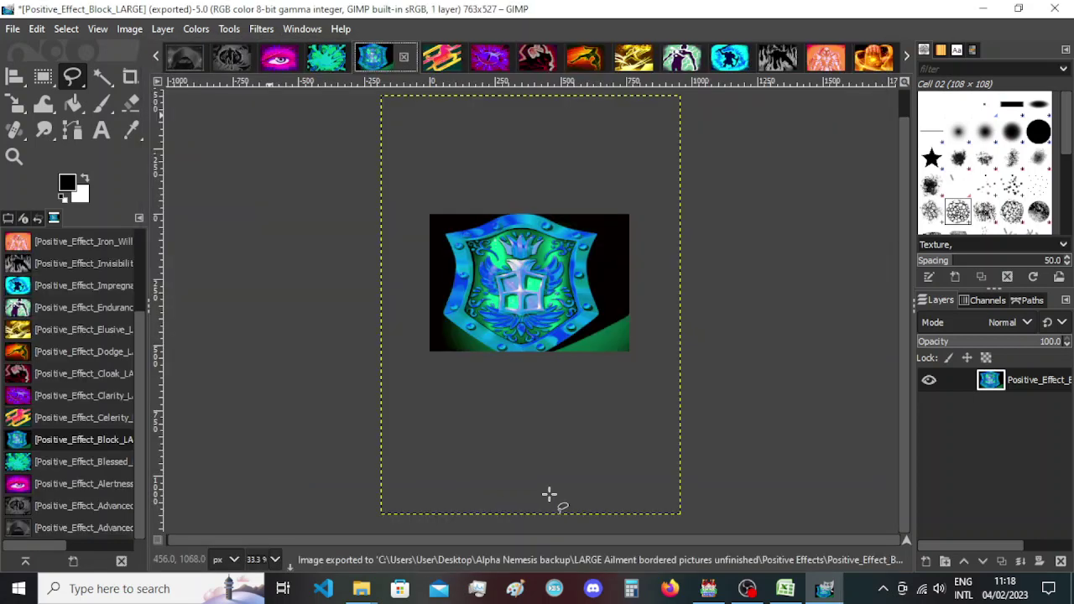
Export the Blessed image as Positive_Effect_Blessed_LARGE.png in the Positive Effects folder, overwriting the existing file.
click(328, 58)
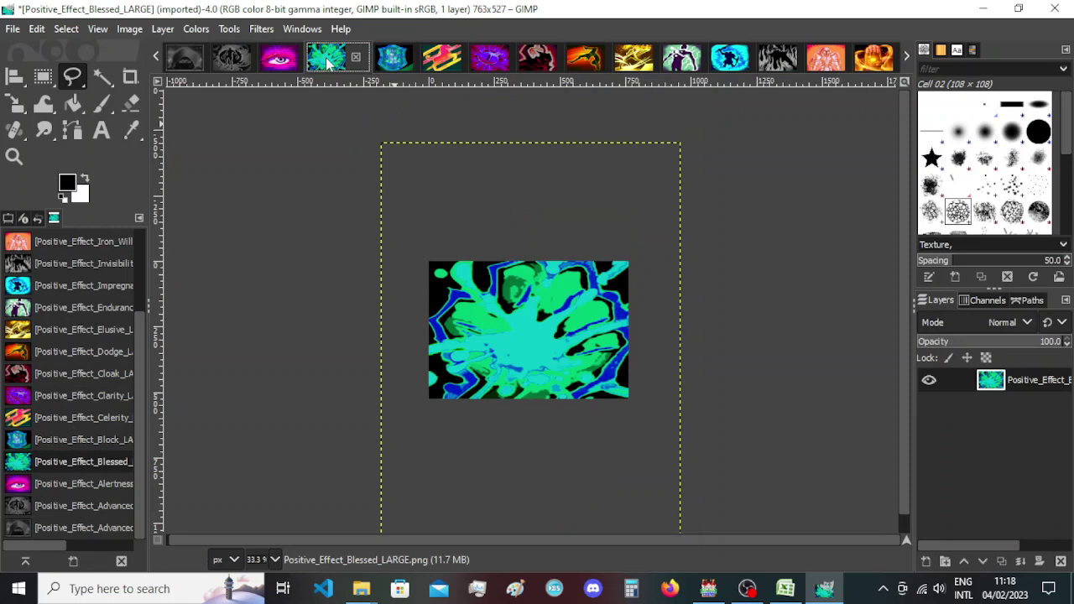
key(shift+ctrl+e)
click(763, 555)
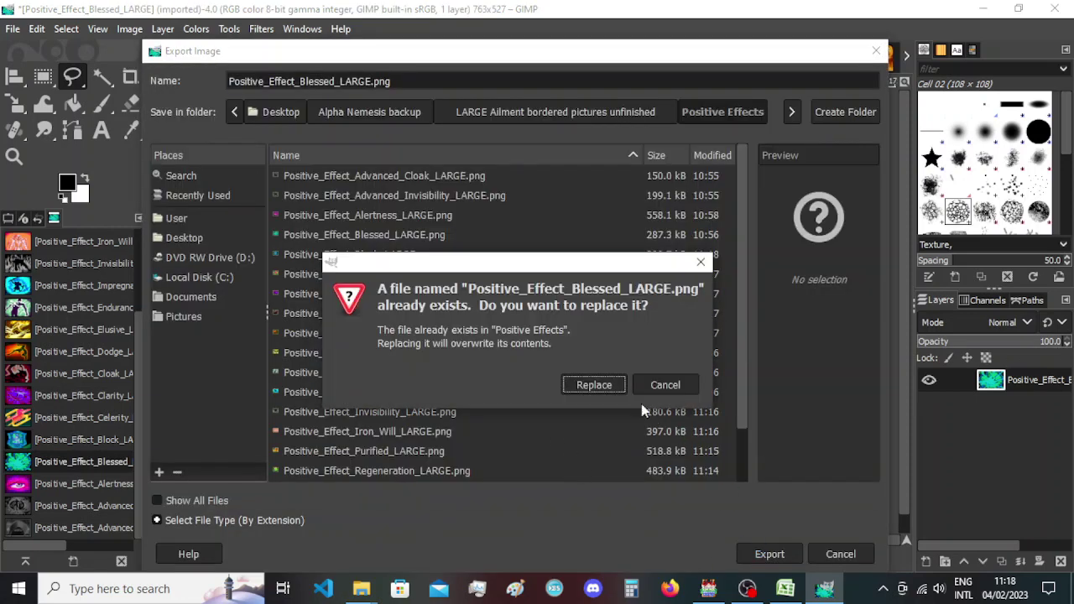
click(597, 386)
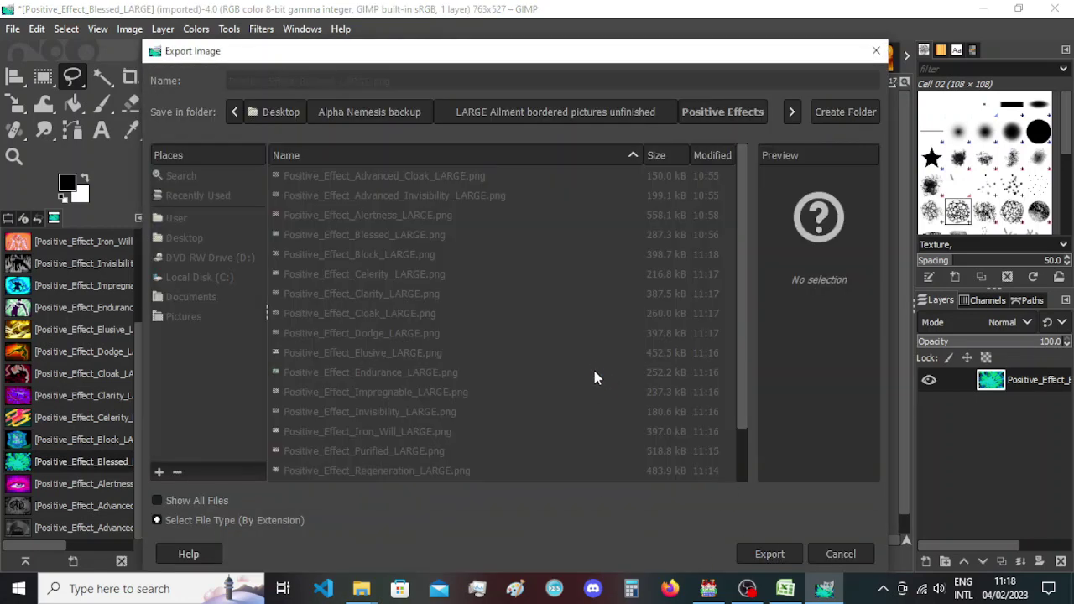
click(545, 492)
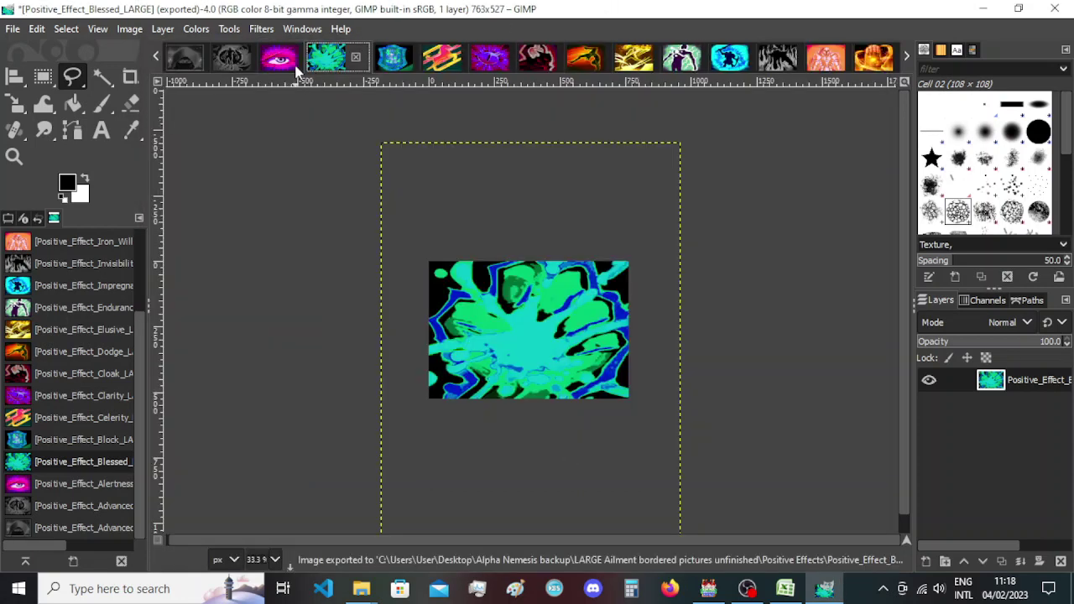
Export the Alertness image as Positive_Effect_Alertness_LARGE.png in the Positive Effects folder, overwriting the existing file.
click(280, 58)
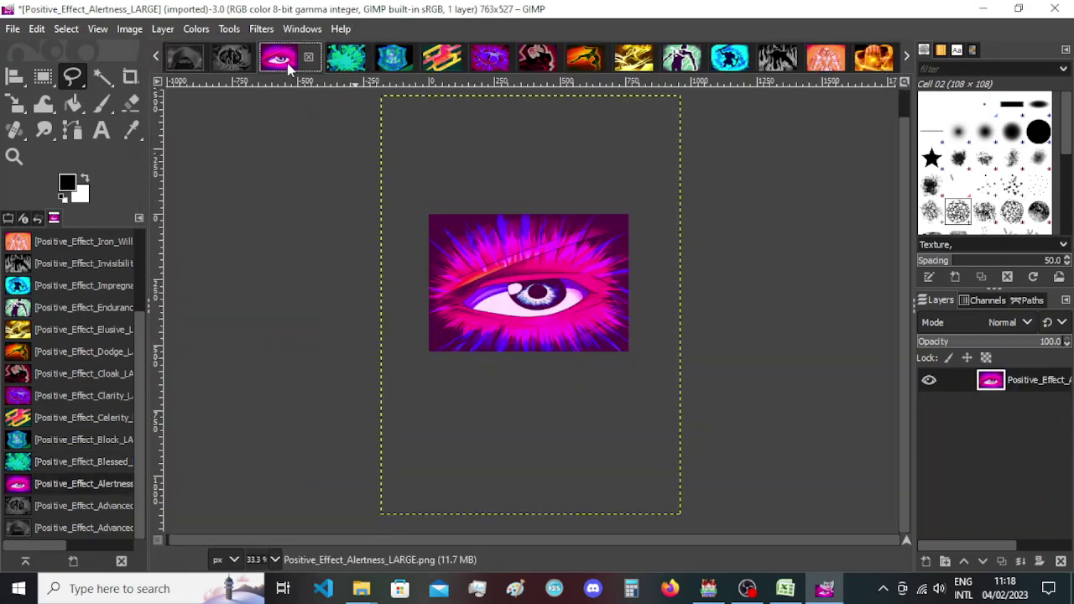
key(ctrl+shift+e)
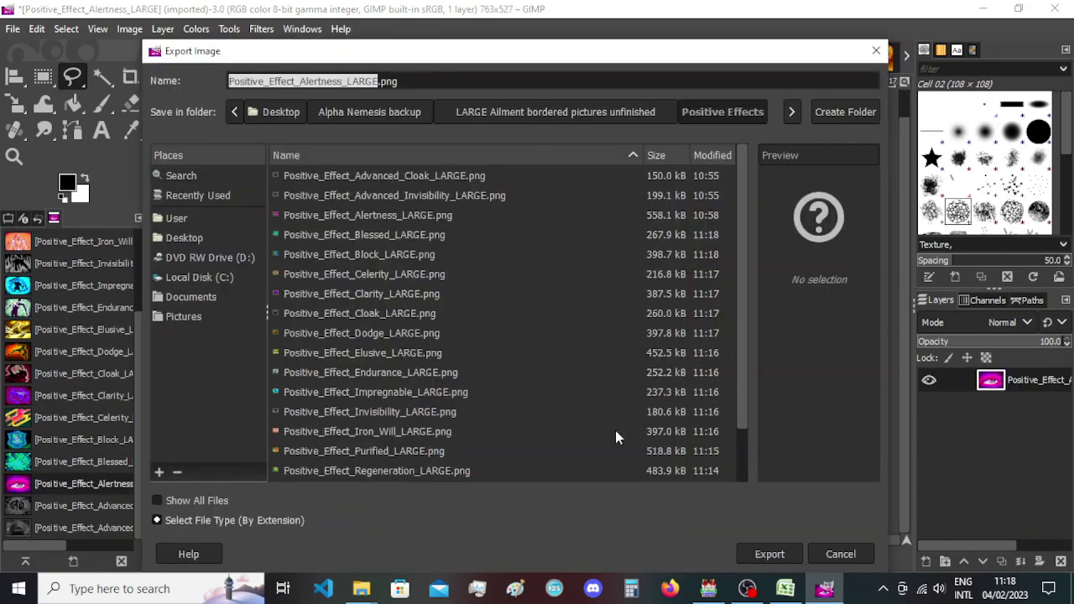
click(769, 555)
click(604, 384)
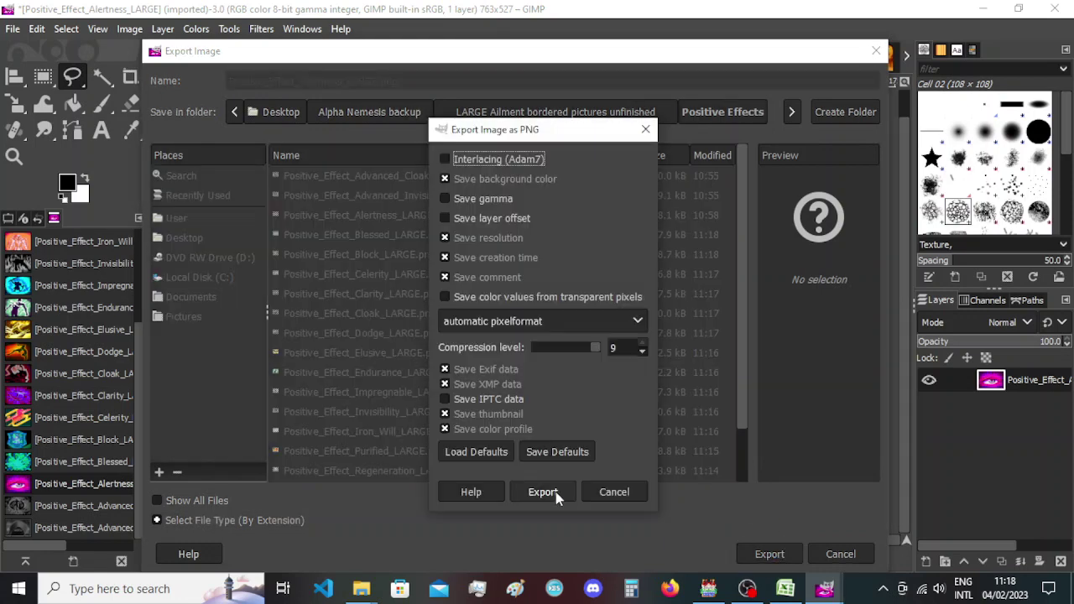
click(545, 493)
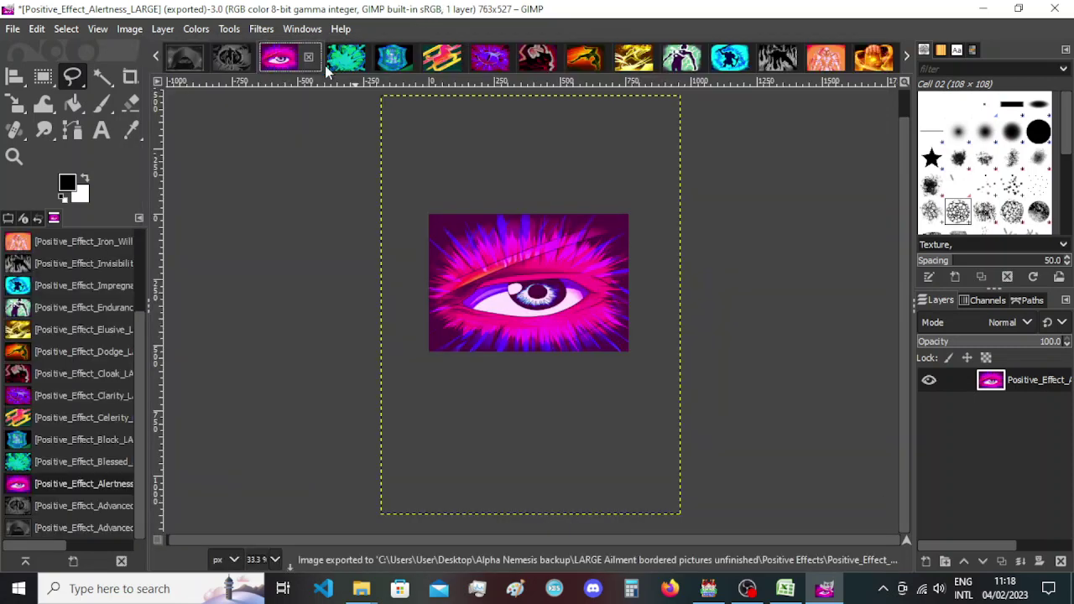
Export the Advanced Invisibility image as Positive_Effect_Advanced_Invisibility_LARGE.png in the Positive Effects folder, overwriting the existing file.
click(245, 61)
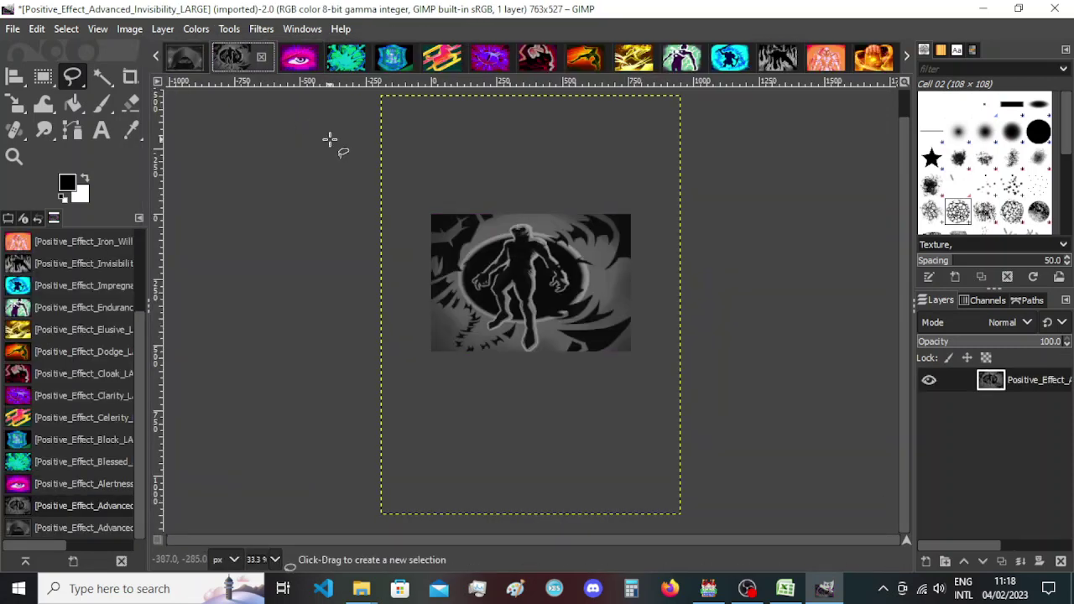
key(shift+ctrl+e)
click(770, 554)
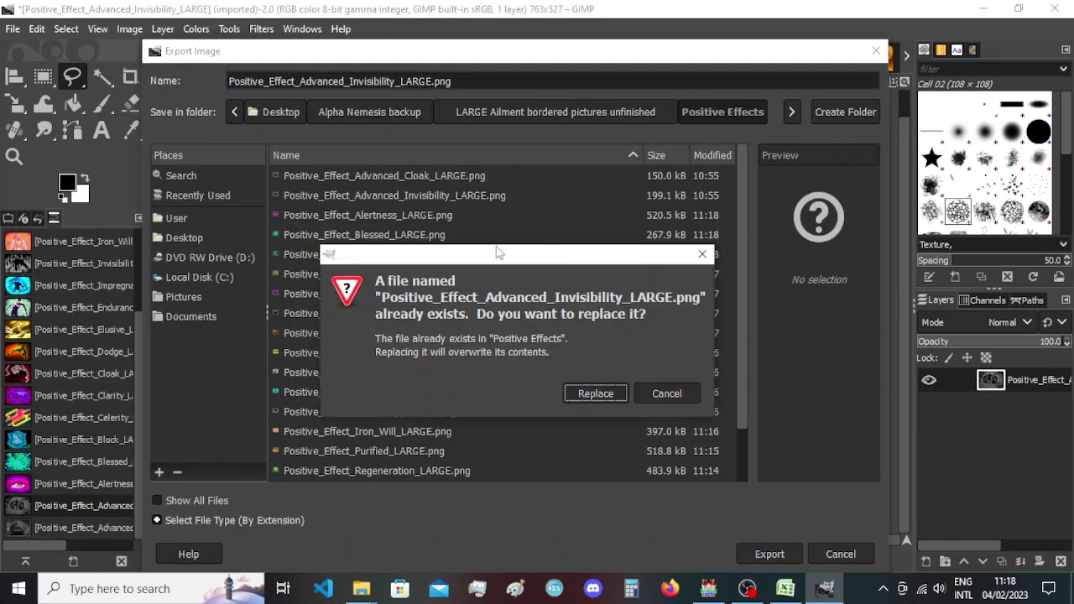
click(594, 391)
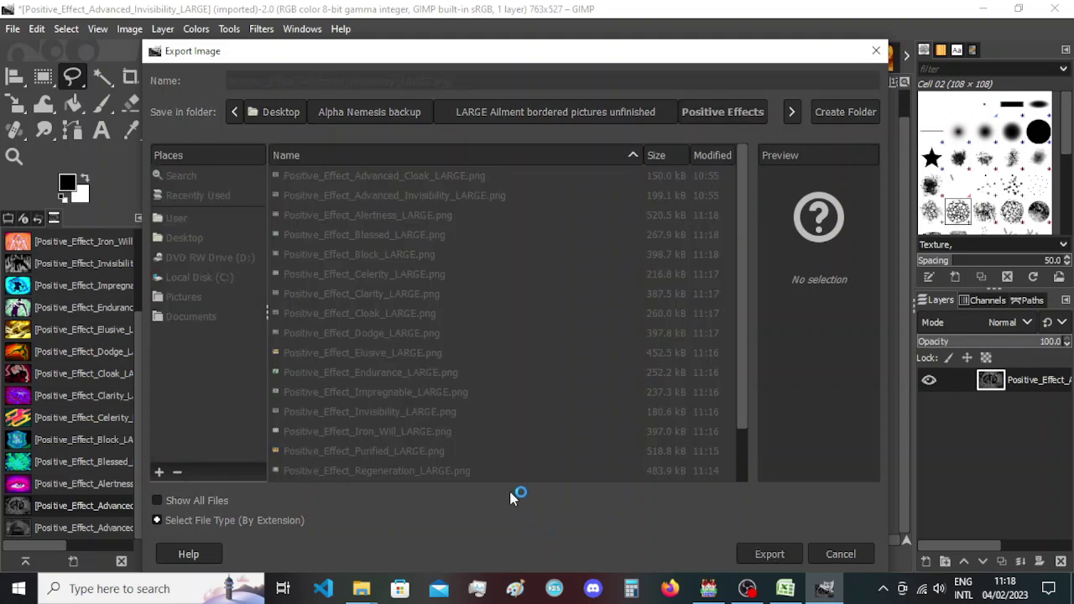
click(532, 493)
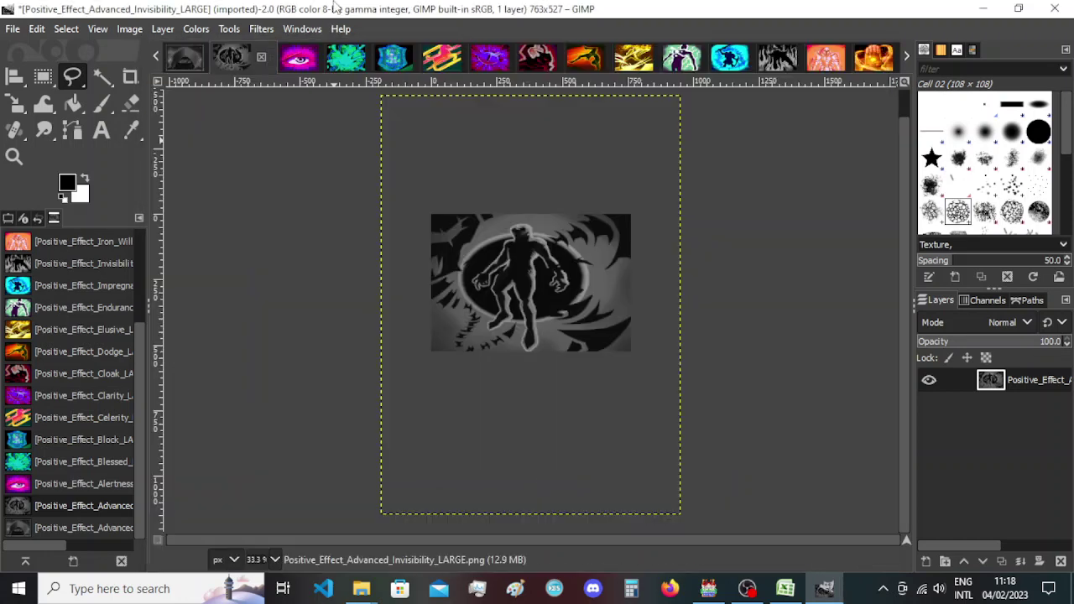
Export the Advanced Cloak image as Positive_Effect_Advanced_Cloak_LARGE.png in the Positive Effects folder, overwriting the existing file.
click(200, 62)
key(shift+e)
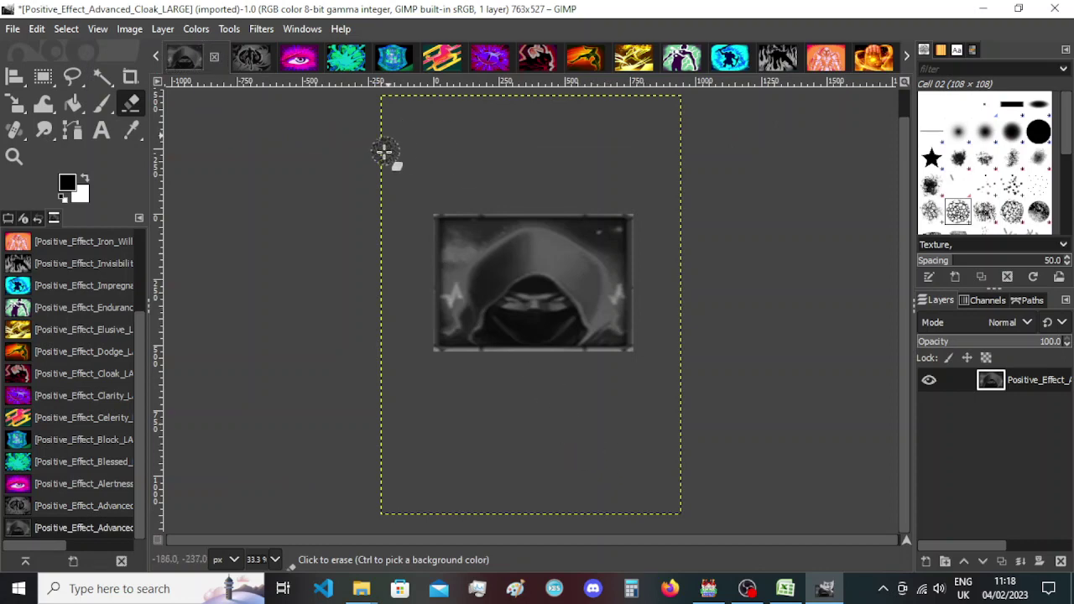
key(ctrl+shift+e)
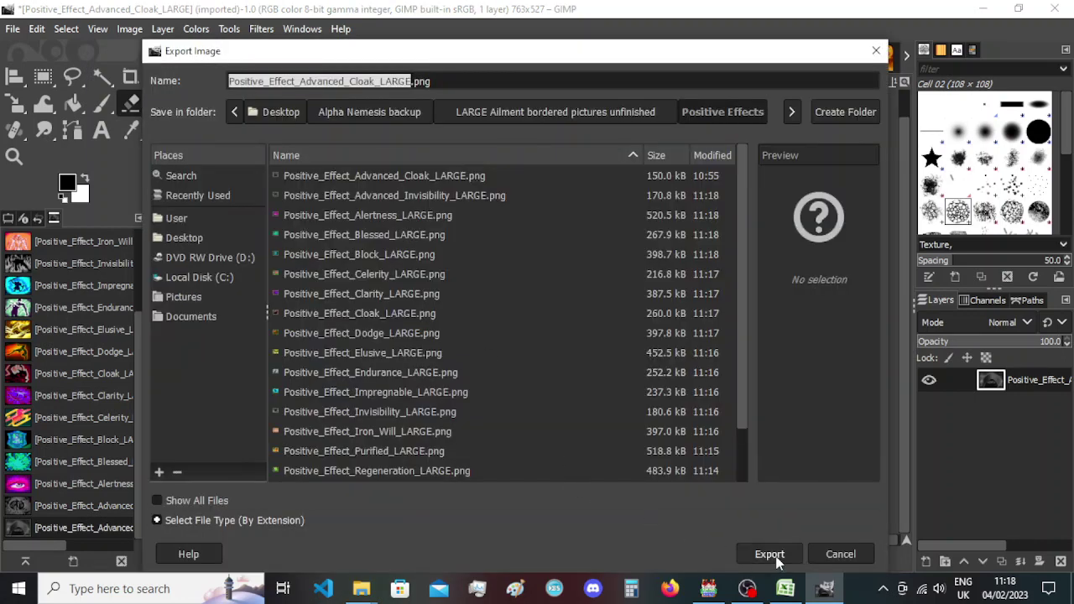
click(769, 554)
click(599, 384)
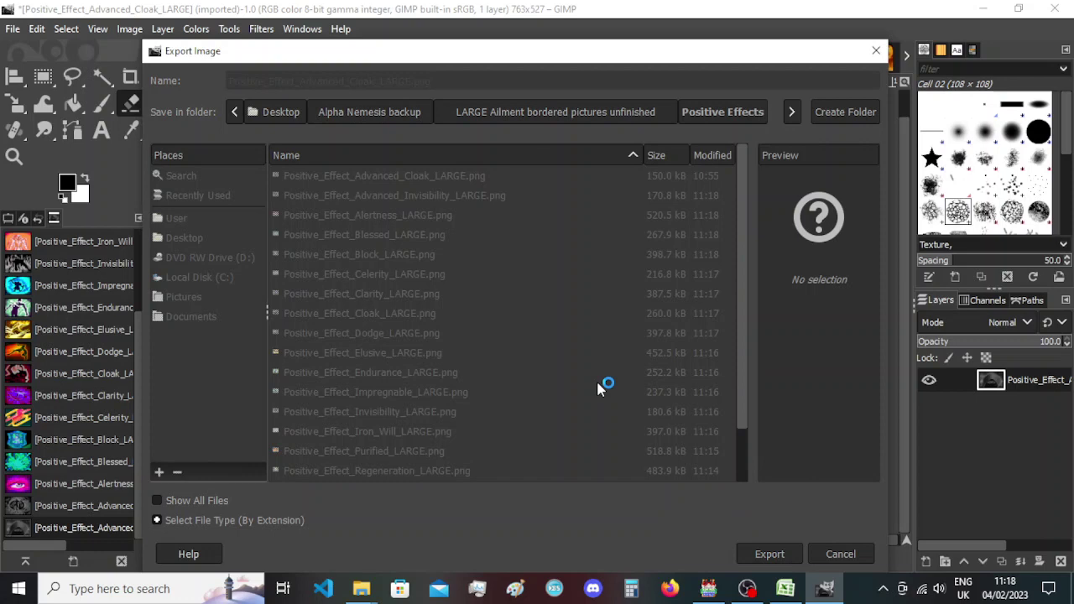
click(543, 492)
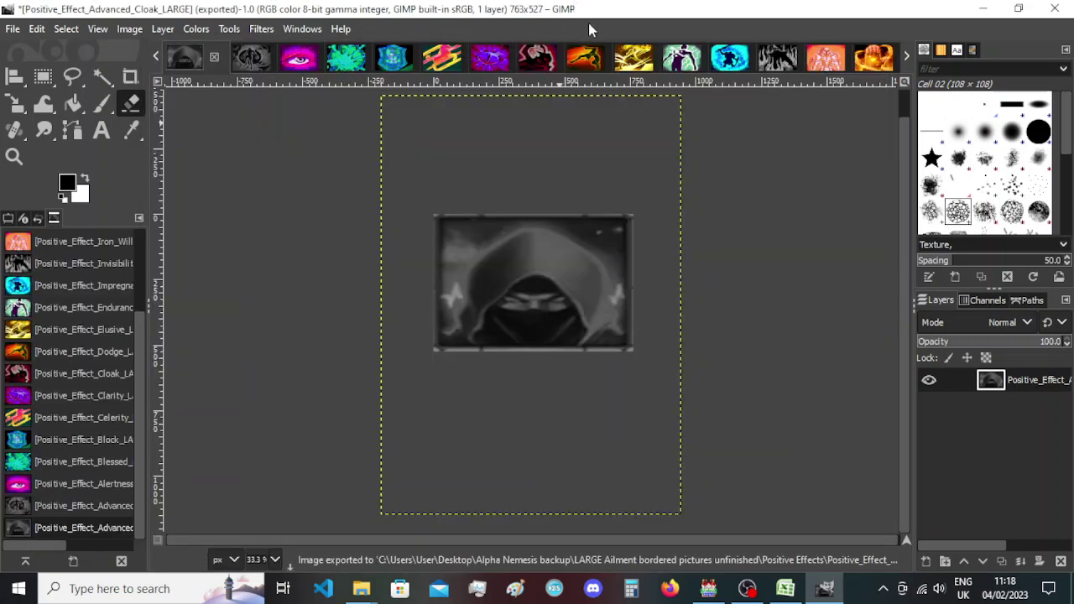
Switch to the RPG Maker database and review the Ailment and Positive Effects picture scripts in the P.B.S. CHOICE DISPLAY common event.
click(709, 589)
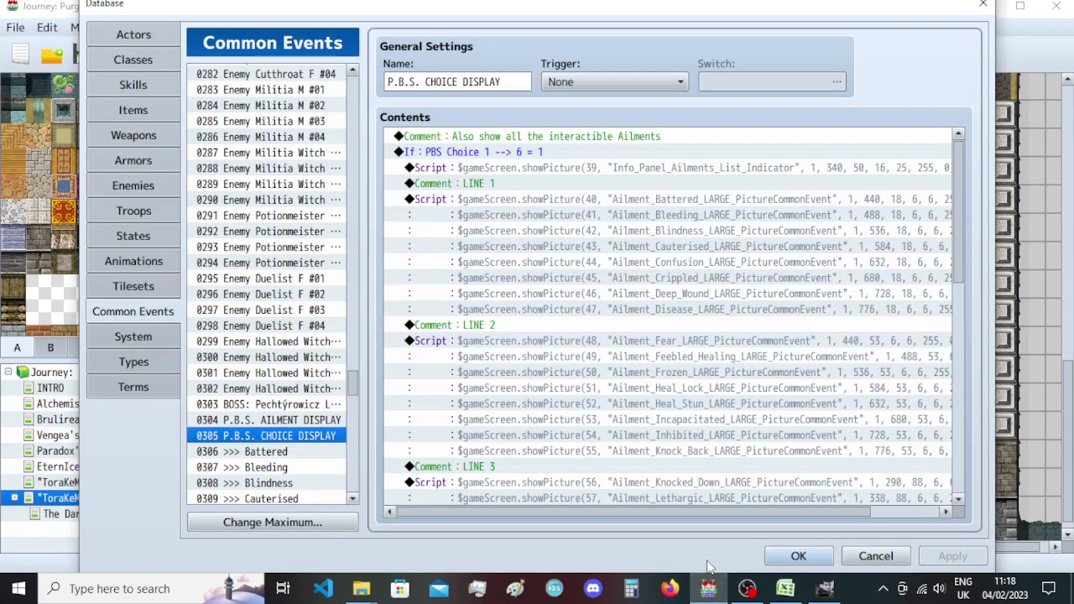
click(826, 588)
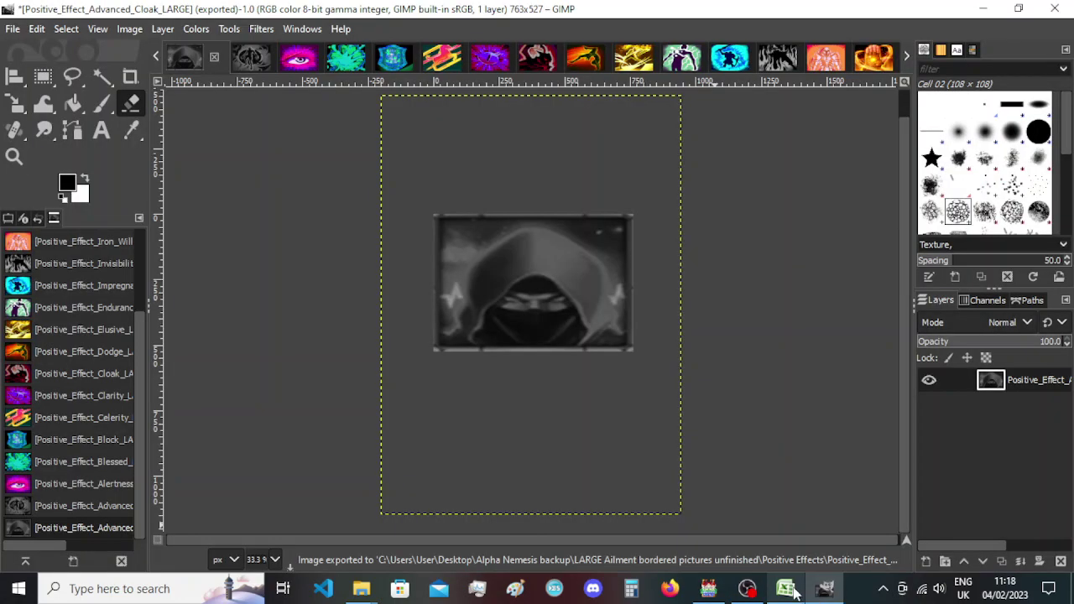
click(789, 589)
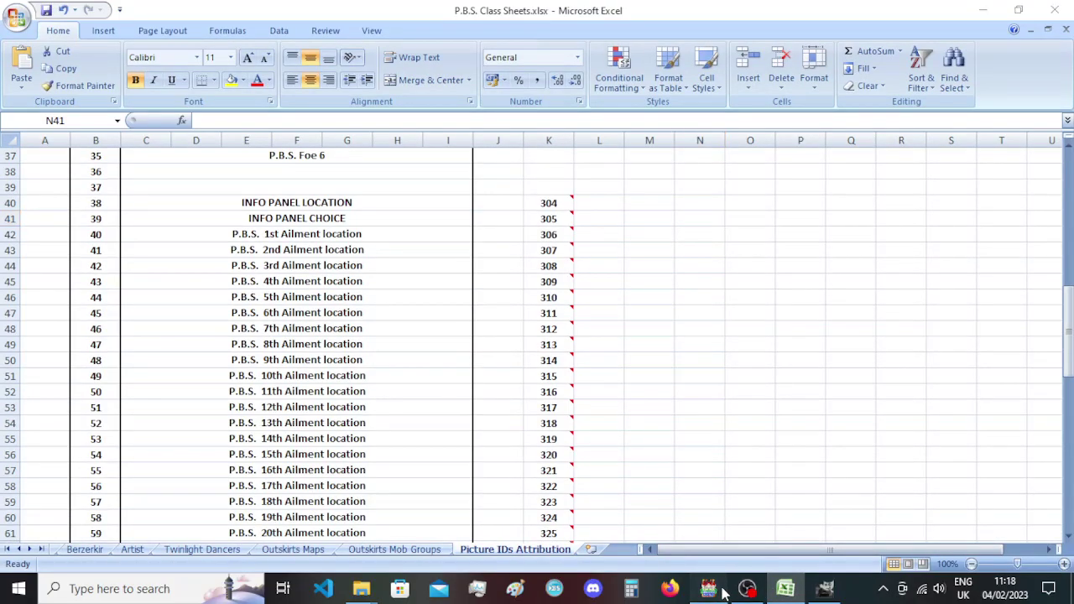
click(709, 588)
scroll(710, 405, down, 3)
scroll(710, 405, down, 3)
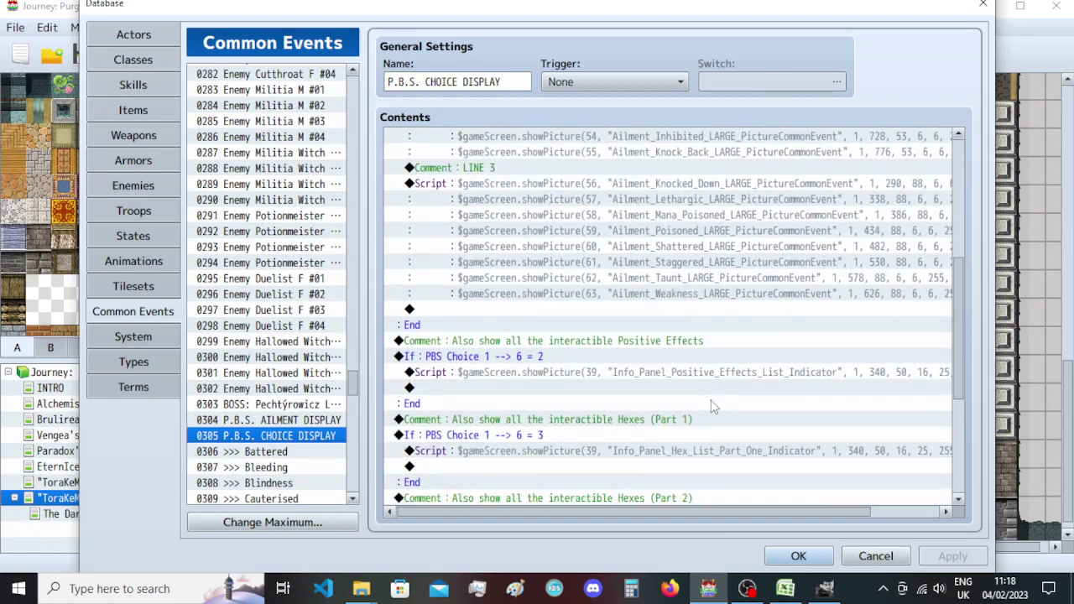
scroll(712, 407, down, 1)
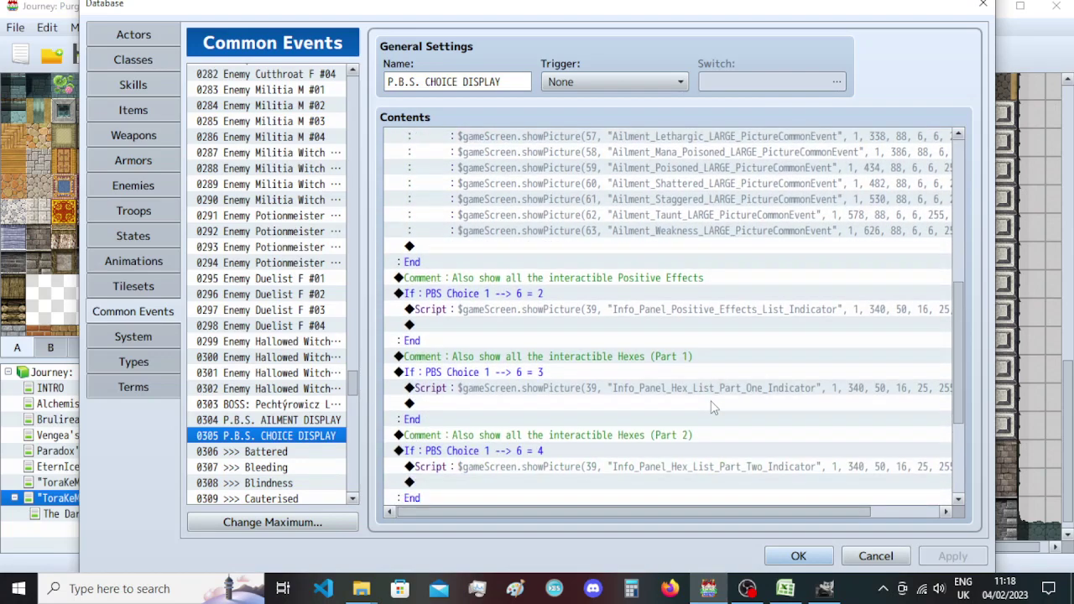
scroll(712, 428, up, 5)
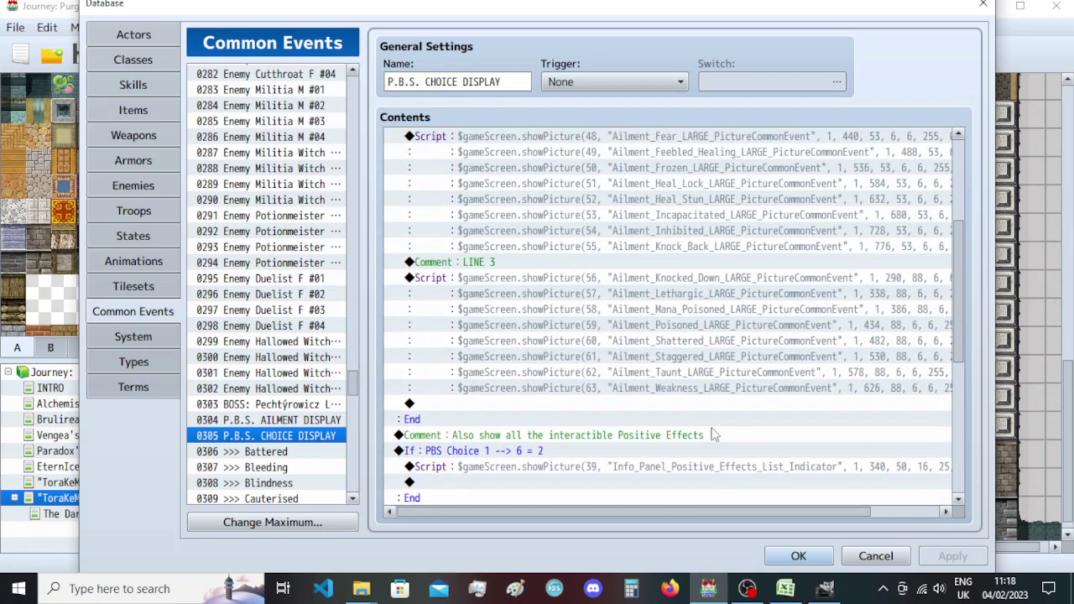
key(alt+Tab)
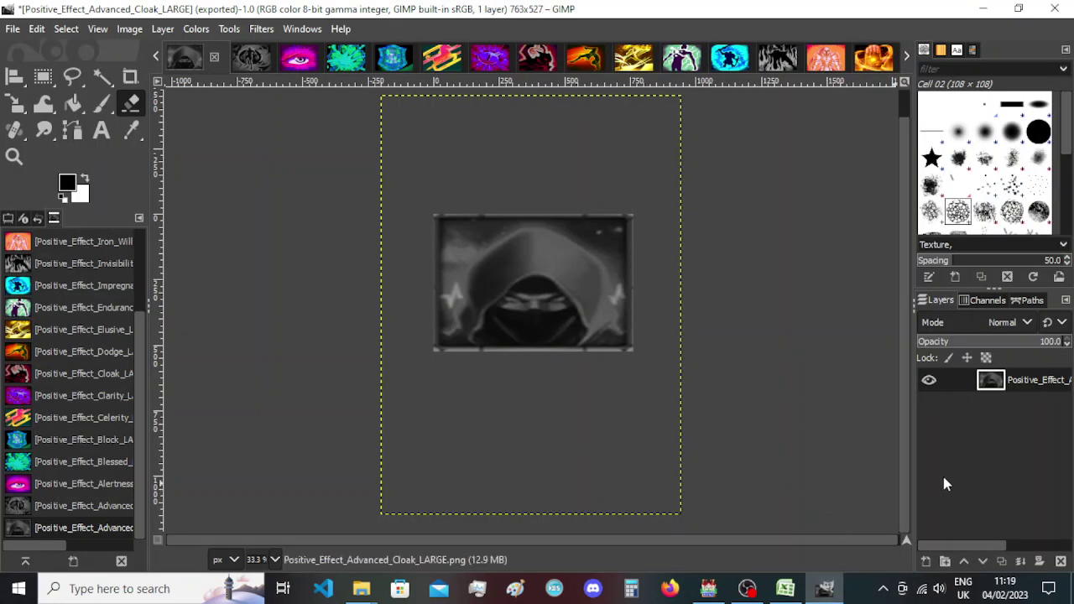
Switch to the Positive Effects folder in File Explorer and select all the Positive Effect images from Advanced Cloak through Stability.
mouse_move(361, 588)
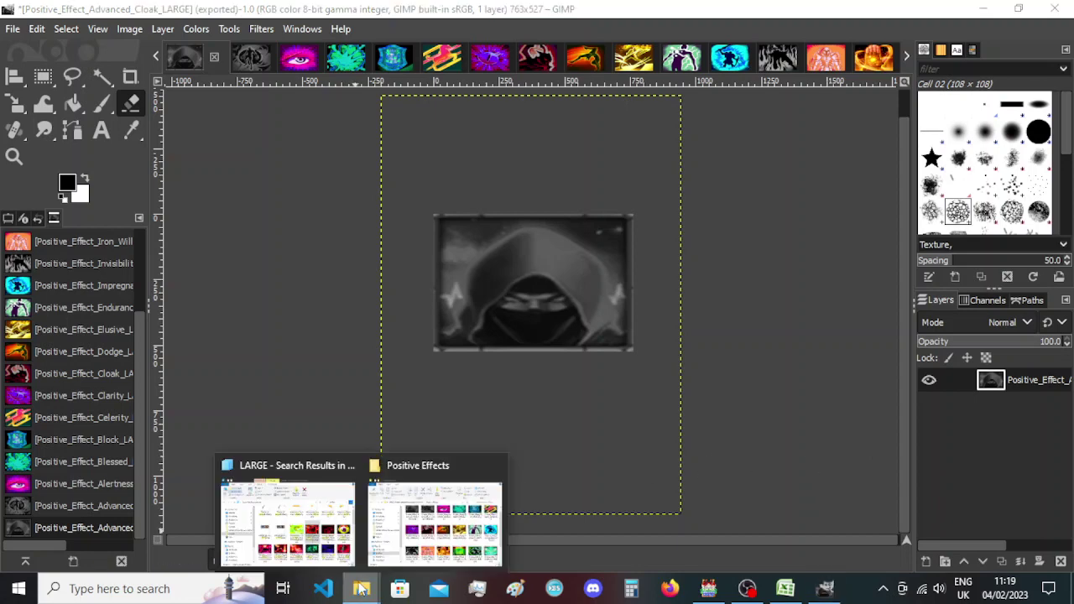
click(424, 527)
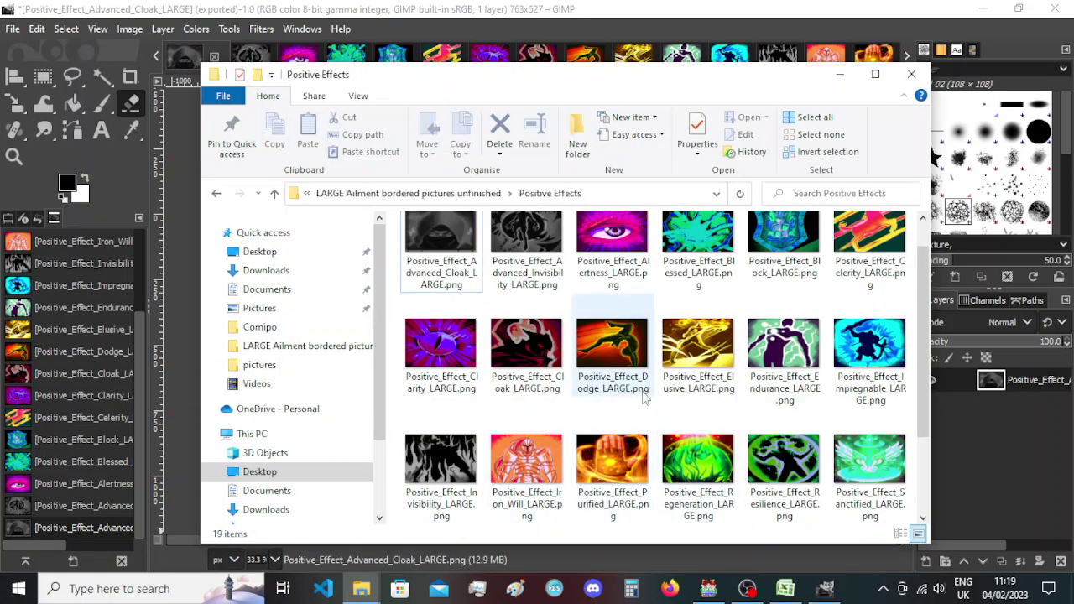
scroll(644, 400, up, 1)
click(441, 255)
key(shift+End)
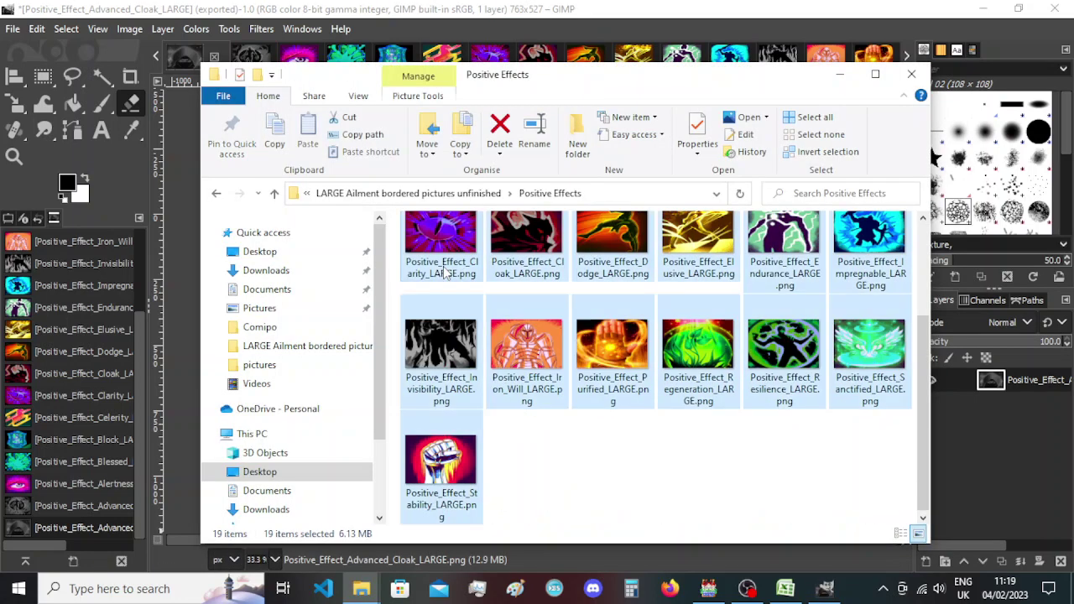
Delete the bordered Positive Effect images, Invisibility through Sanctified, from the LARGE search results of the pictures folder.
mouse_move(361, 588)
click(277, 545)
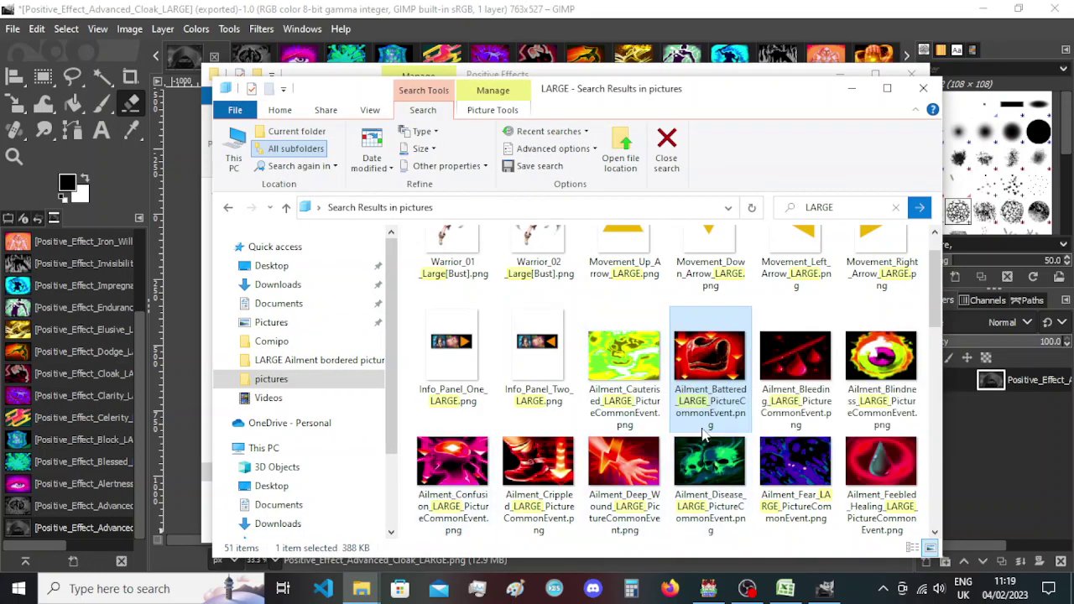
scroll(663, 411, down, 1)
scroll(663, 409, down, 3)
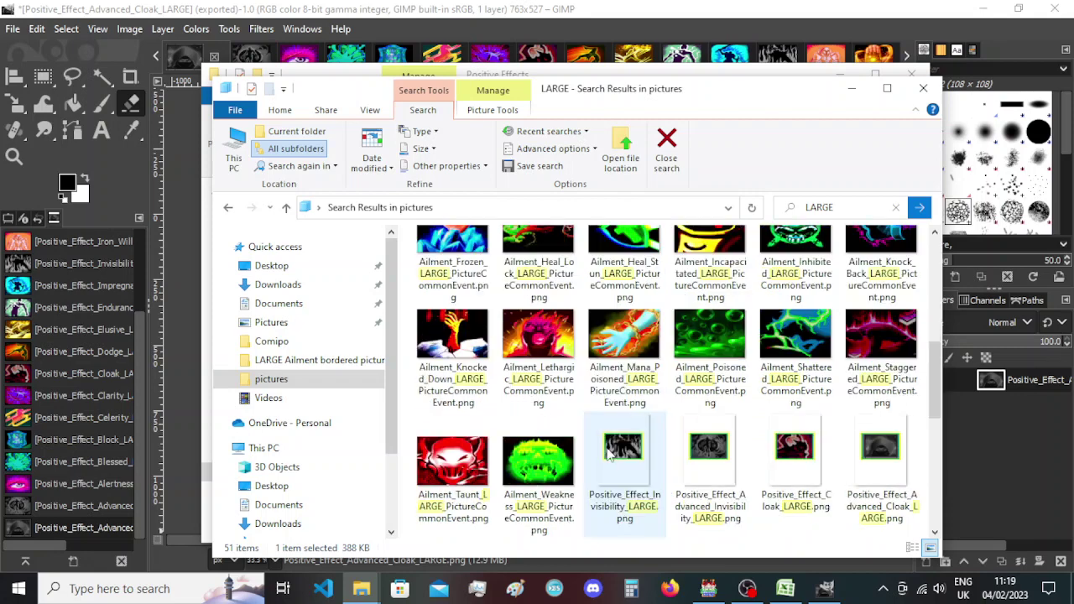
click(625, 444)
scroll(630, 451, down, 1)
scroll(630, 450, down, 2)
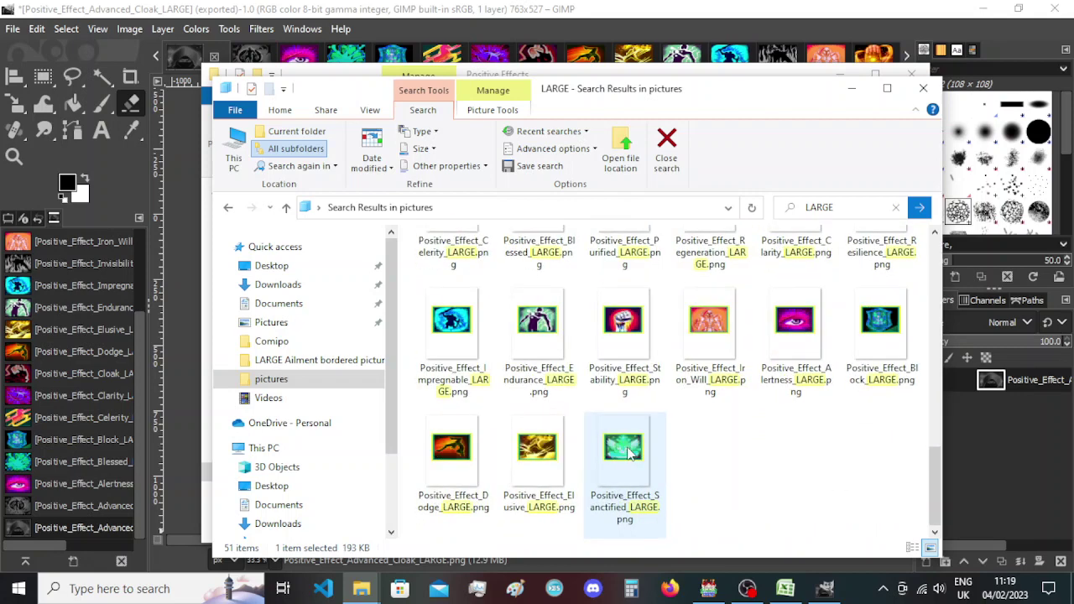
shift+click(630, 450)
scroll(630, 451, up, 1)
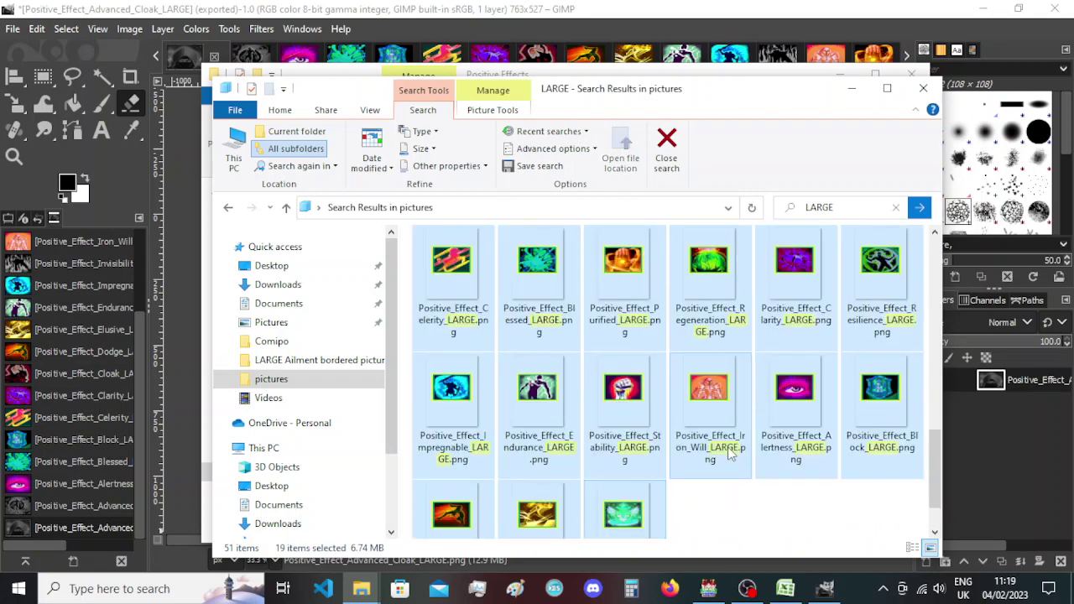
scroll(730, 453, up, 1)
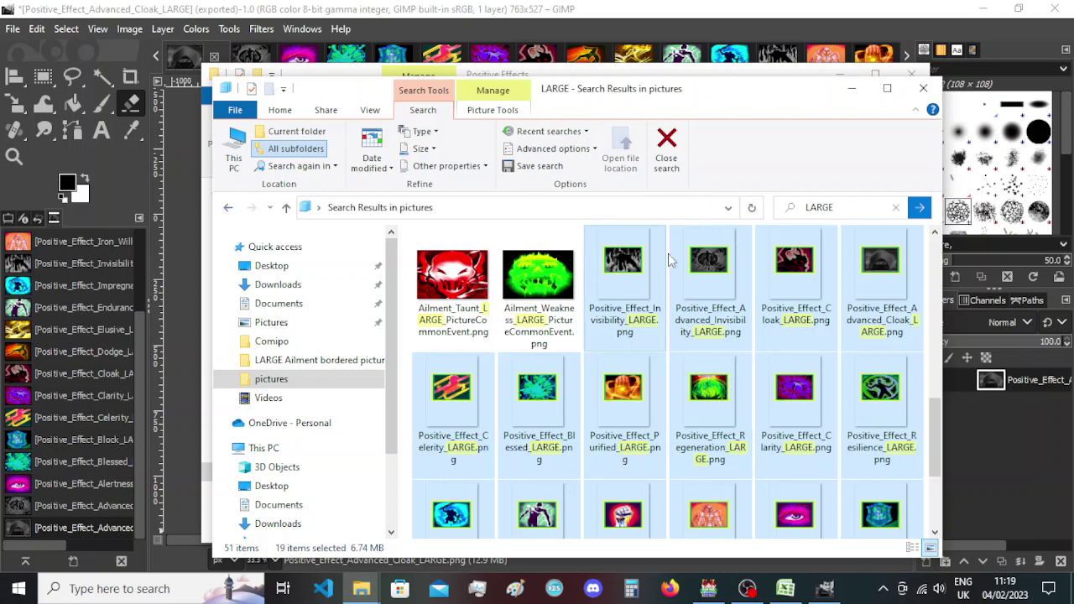
key(Delete)
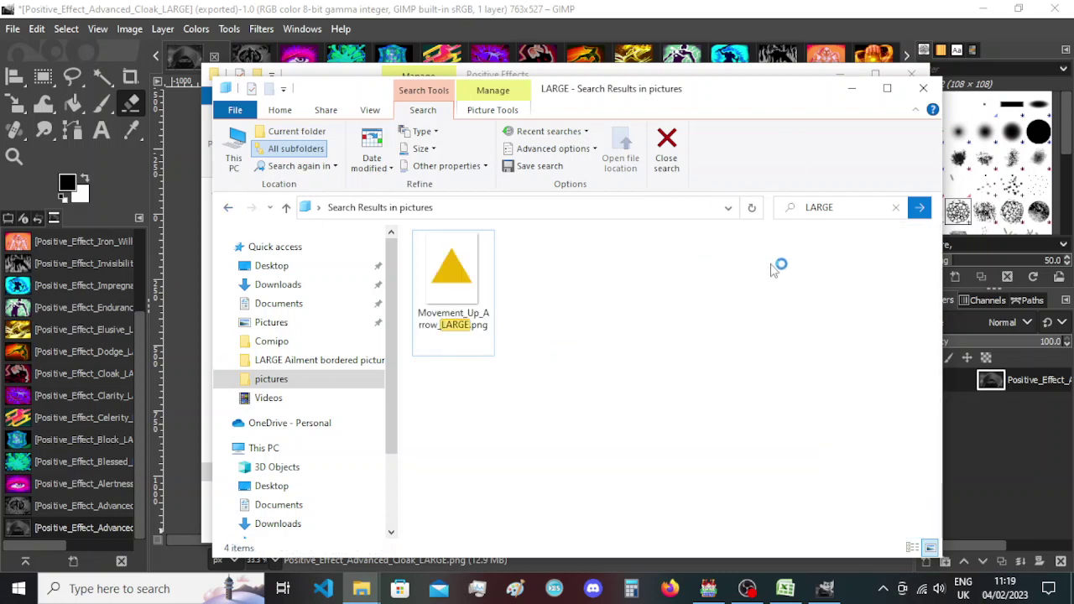
scroll(701, 485, down, 1)
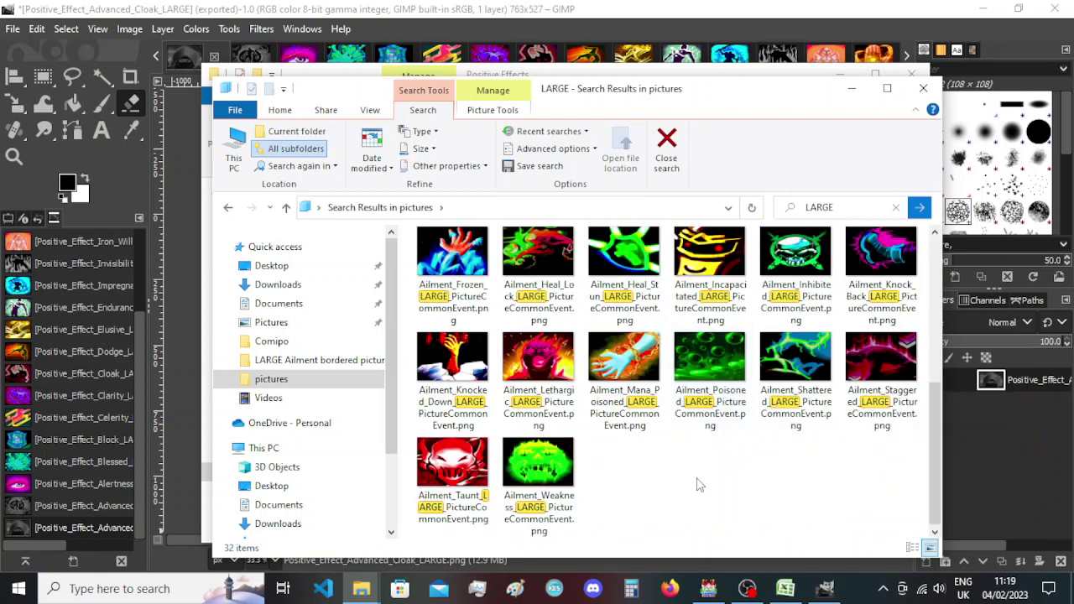
Paste the borderless Positive Effect images into the game's pictures folder and check them in the LARGE search results.
click(230, 210)
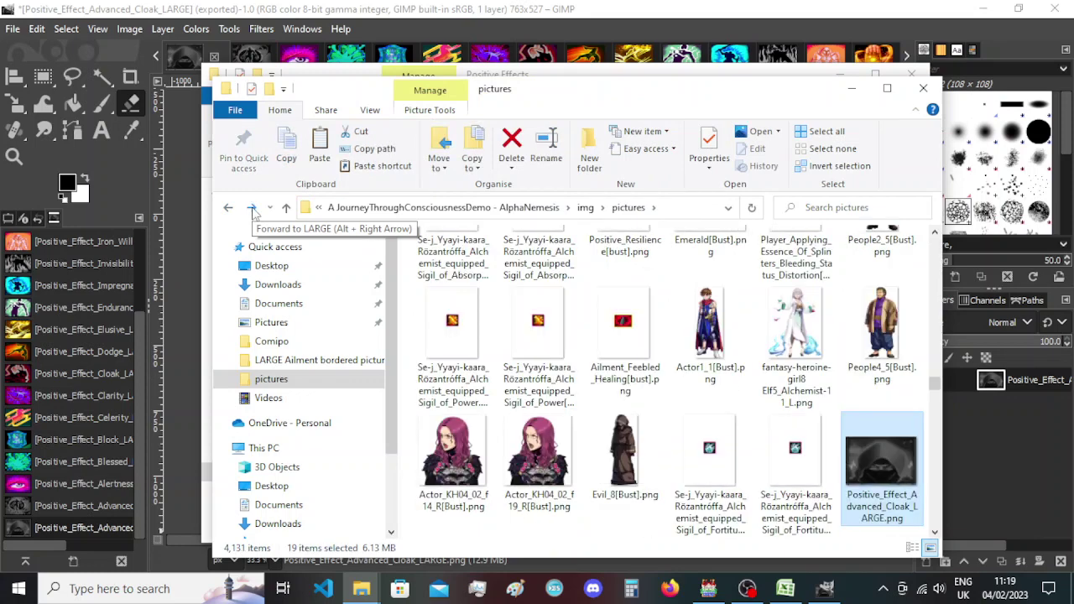
click(252, 210)
scroll(765, 335, down, 1)
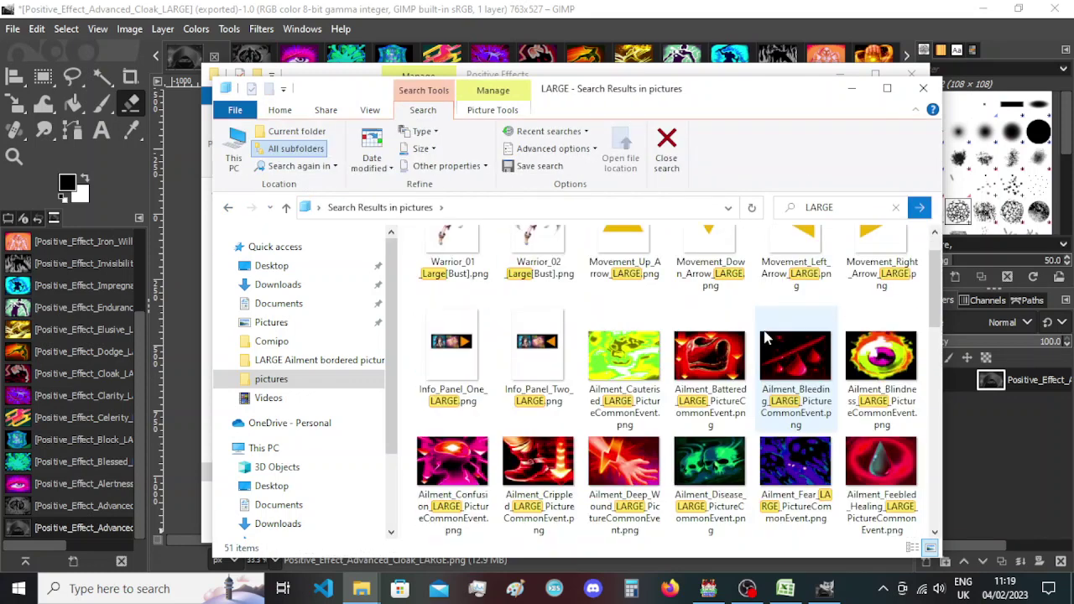
scroll(765, 336, down, 5)
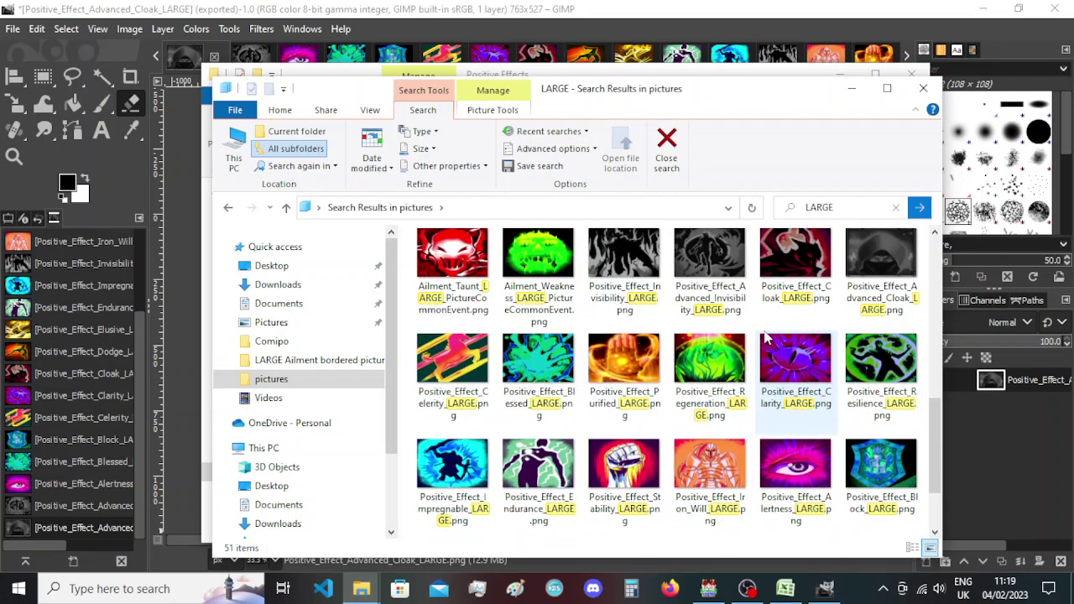
scroll(765, 336, up, 2)
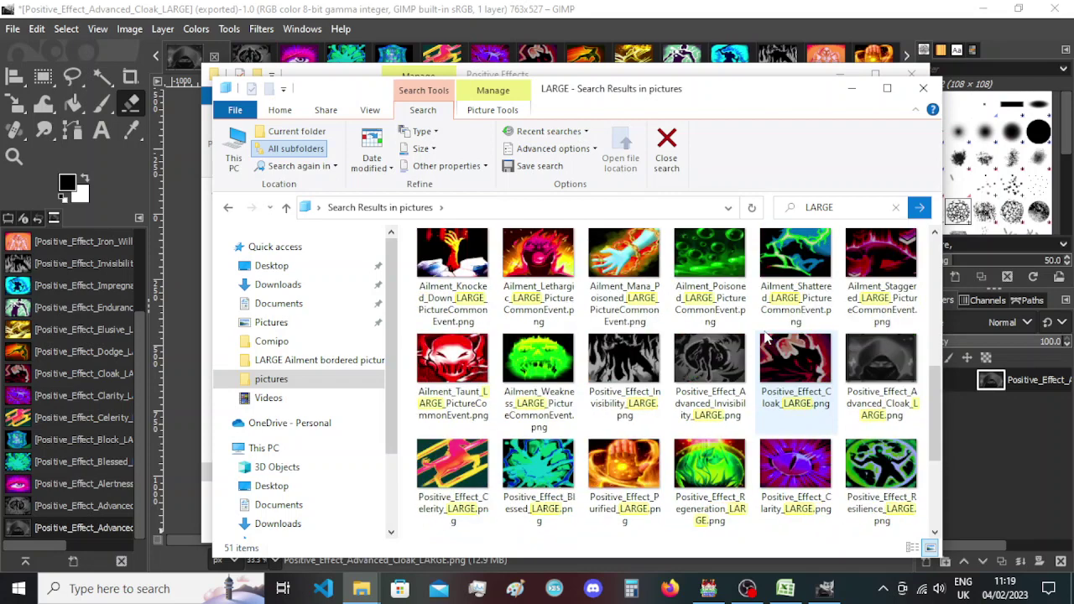
scroll(765, 336, down, 3)
scroll(765, 336, up, 2)
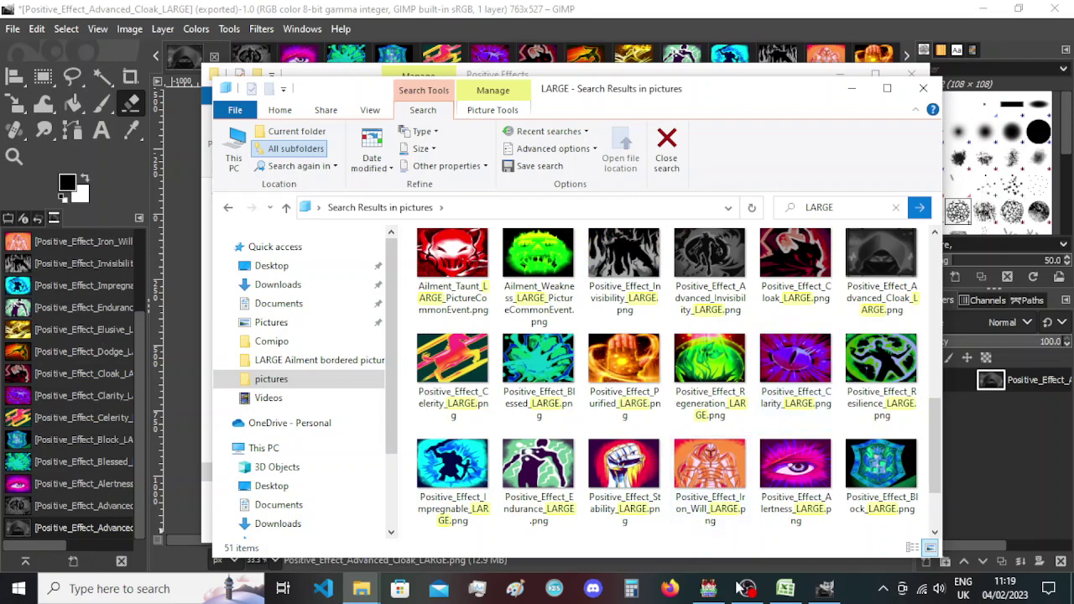
Switch to the RPG Maker database and check the LINE 1 Ailment picture script in P.B.S. CHOICE DISPLAY alongside the Positive Effects folder.
click(708, 588)
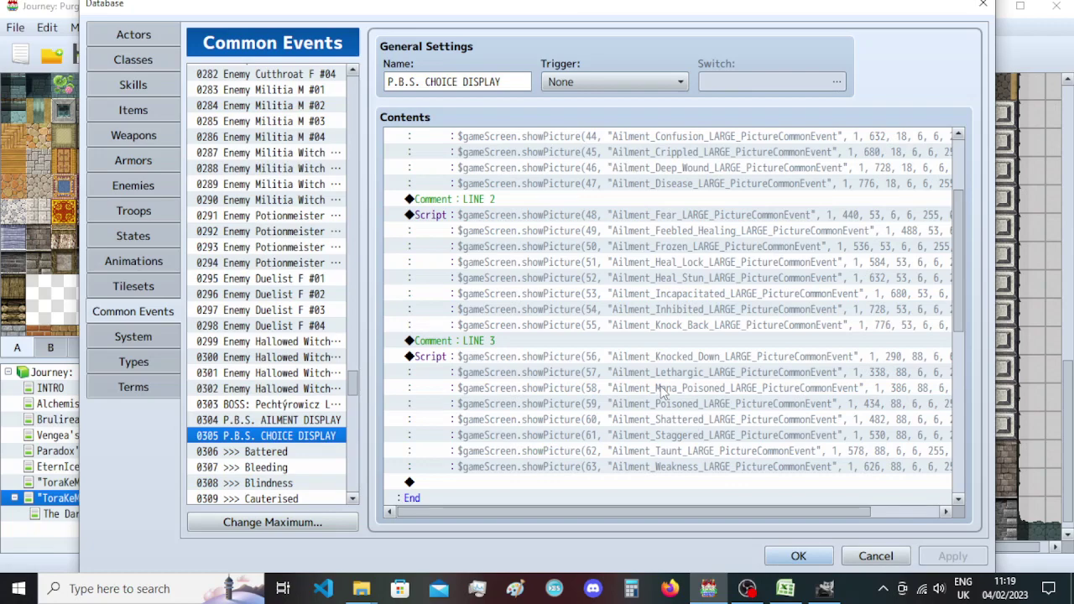
scroll(663, 391, up, 3)
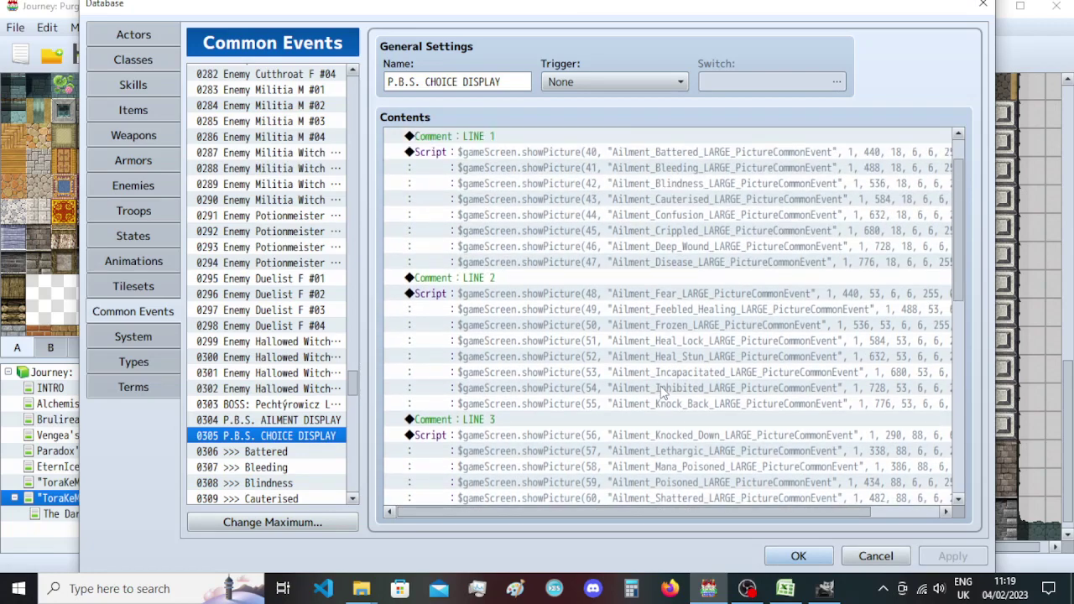
click(615, 154)
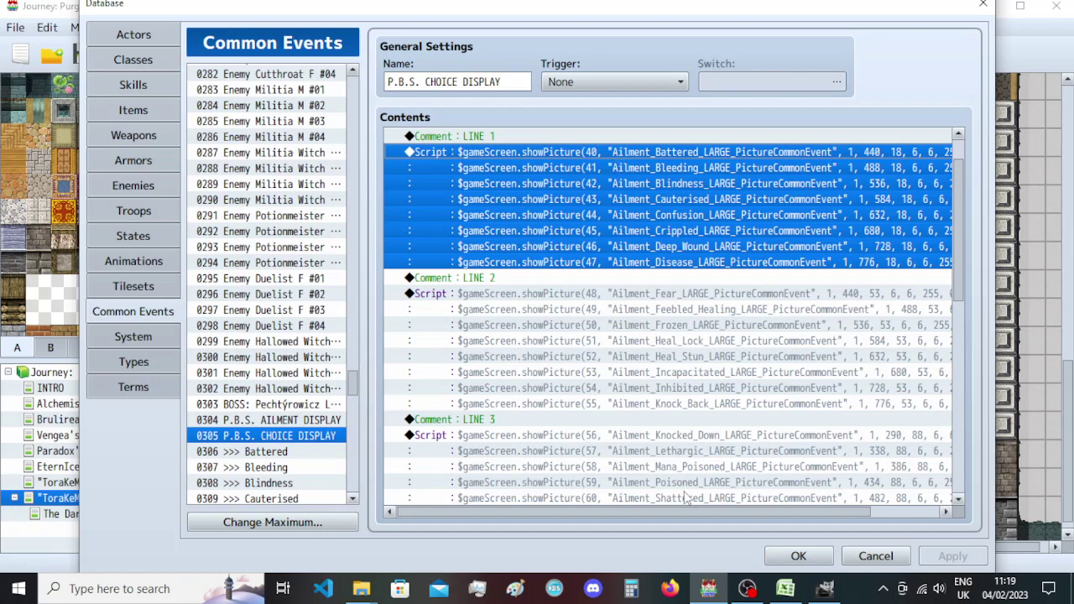
click(361, 589)
click(375, 554)
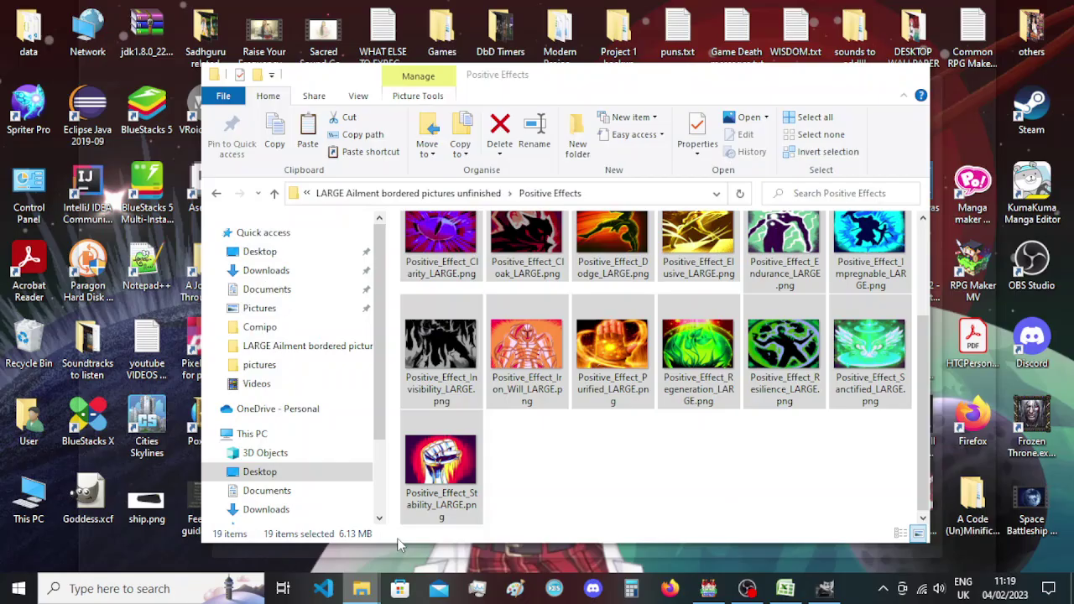
click(678, 6)
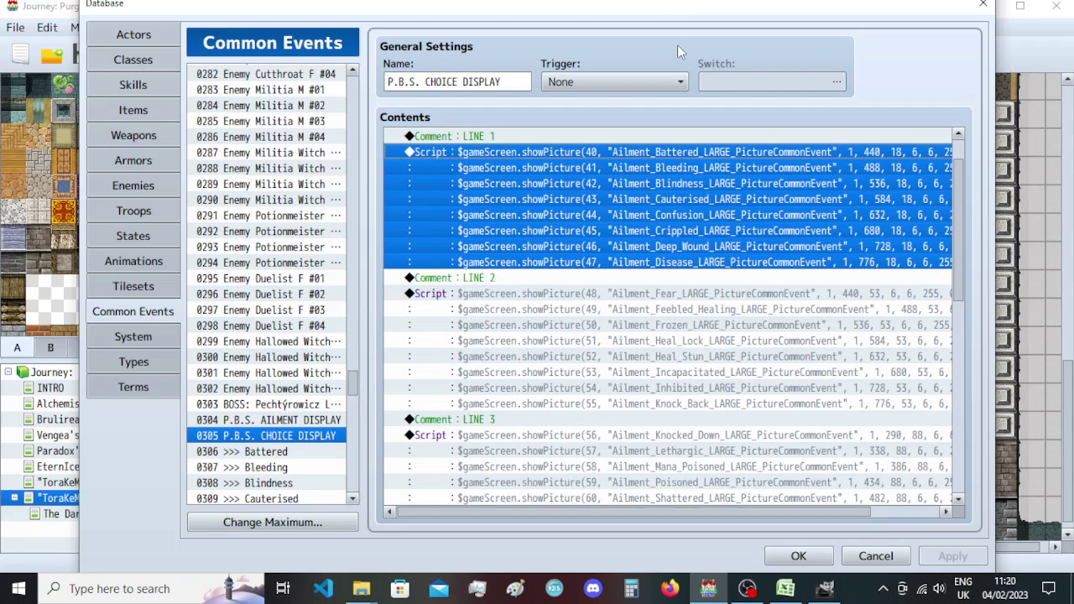
Copy the LINE 1 to LINE 3 comments and Ailment picture scripts into the Positive Effects branch (PBS Choice 1 --> 6 = 2).
scroll(569, 330, down, 3)
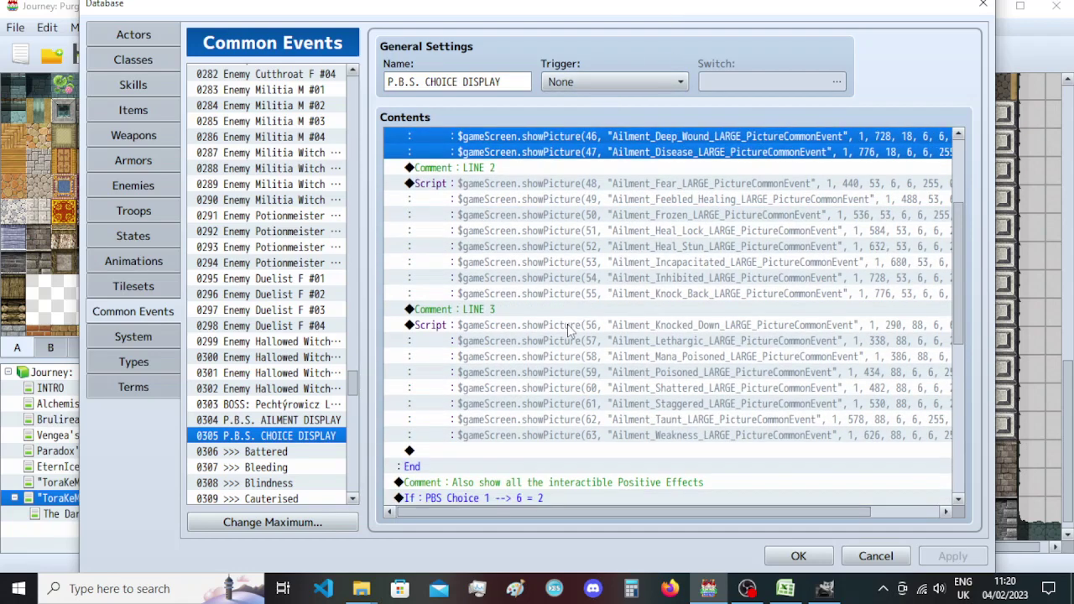
shift+click(569, 325)
scroll(569, 318, up, 4)
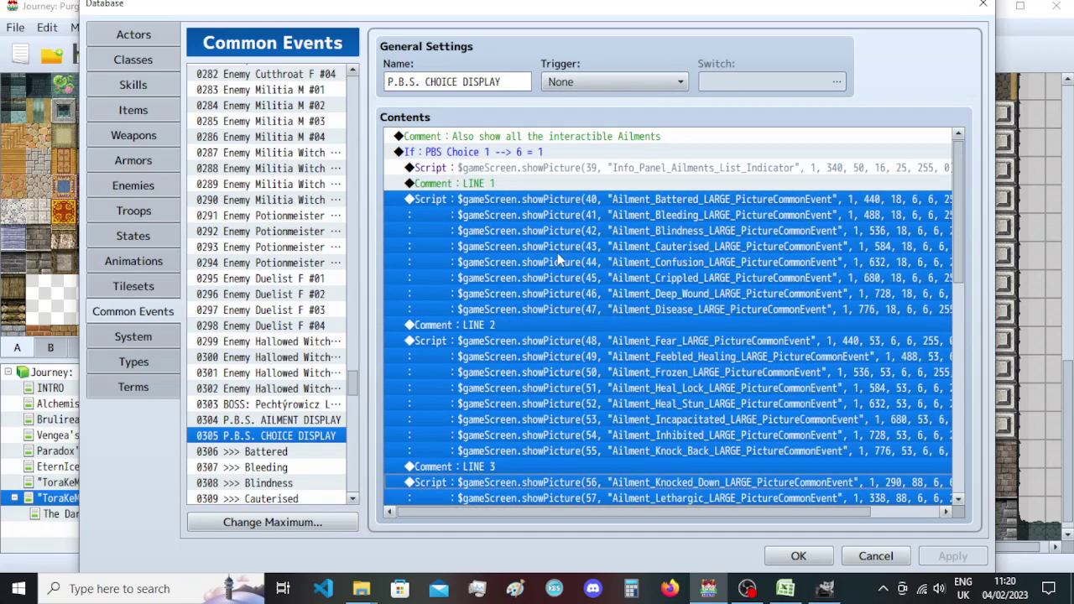
click(521, 184)
scroll(520, 186, down, 5)
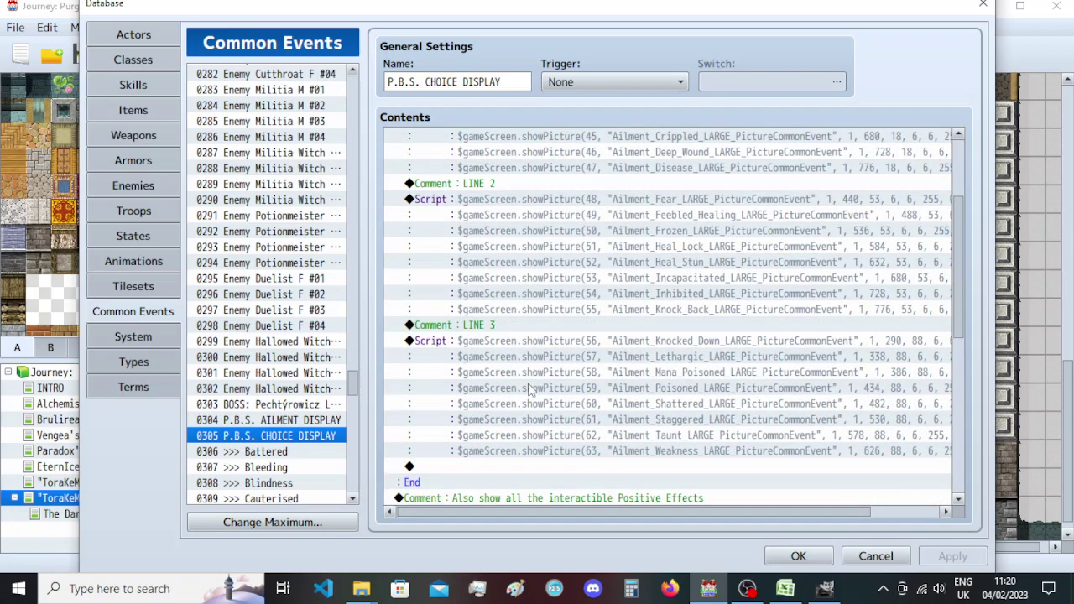
shift+click(526, 404)
scroll(527, 377, down, 4)
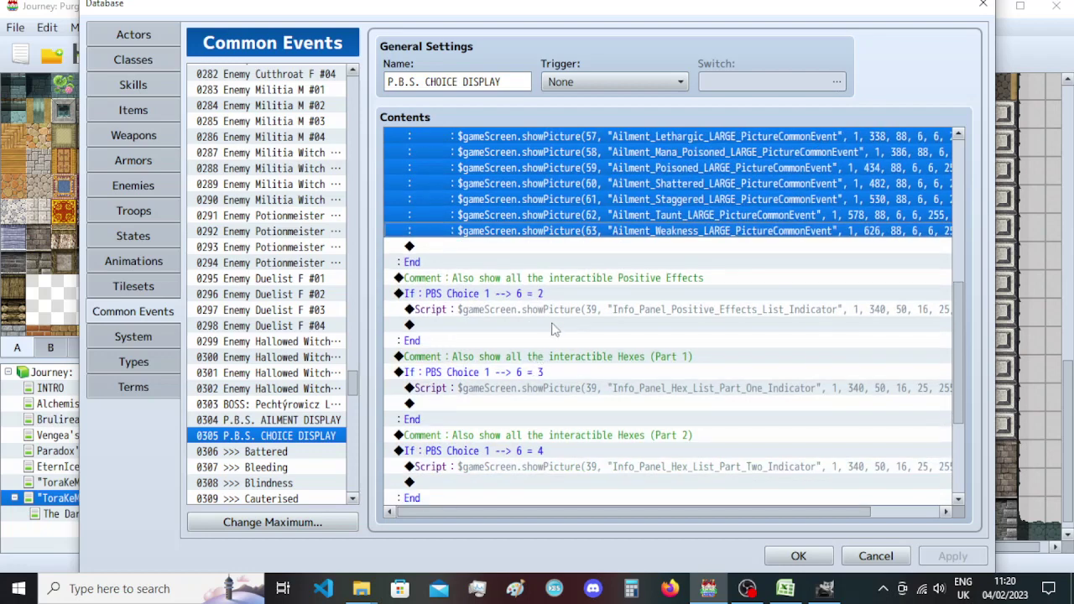
click(554, 324)
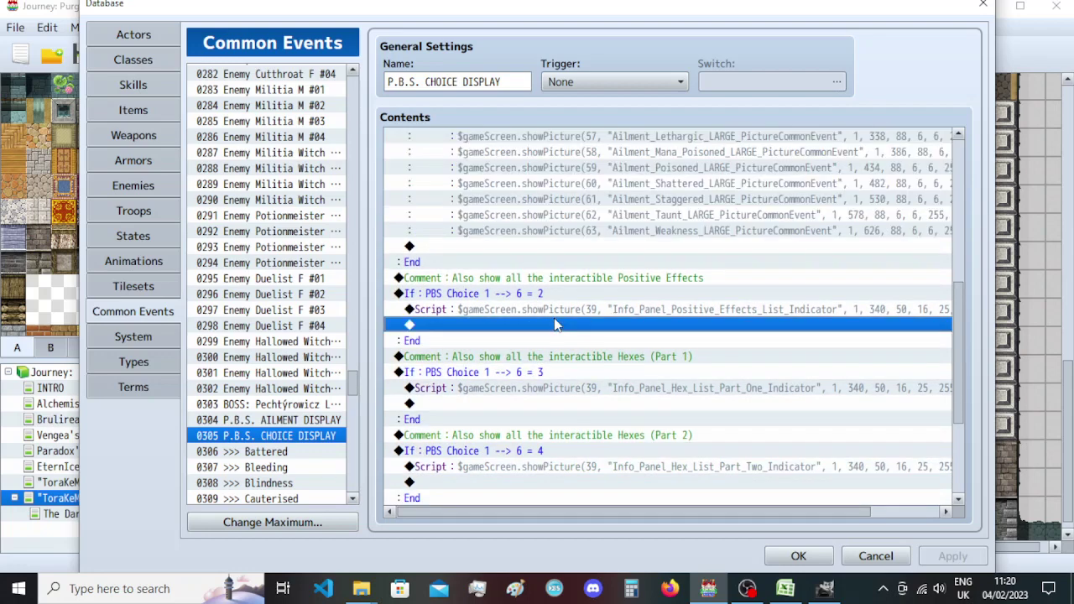
key(ctrl+v)
scroll(554, 324, up, 4)
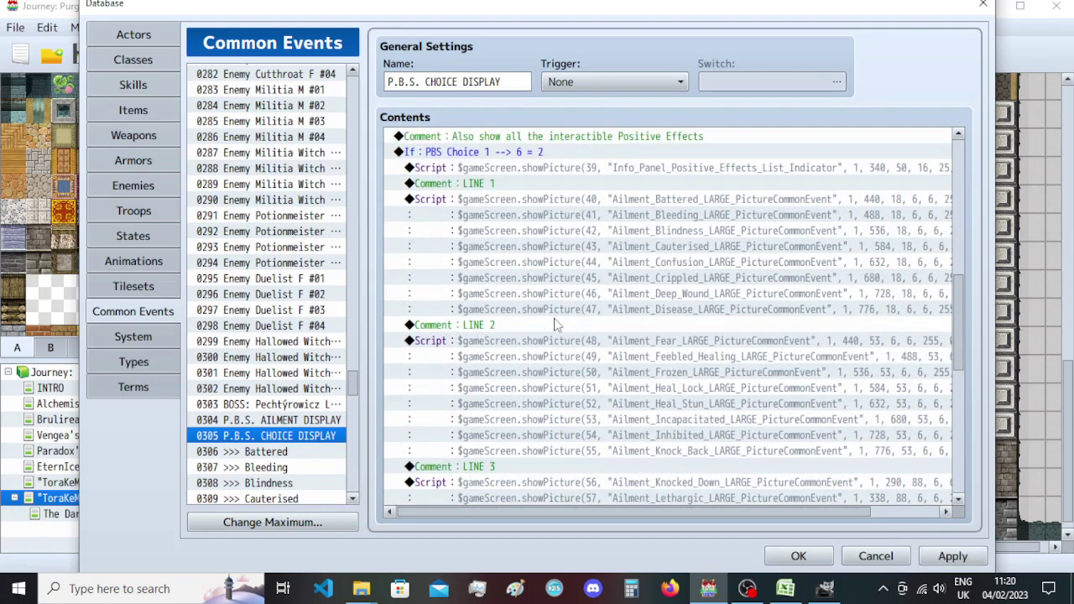
Compare the Positive Effects folder images with the enemyOnePositiveEffect list in Enemy 1.js in Visual Studio Code.
mouse_move(369, 592)
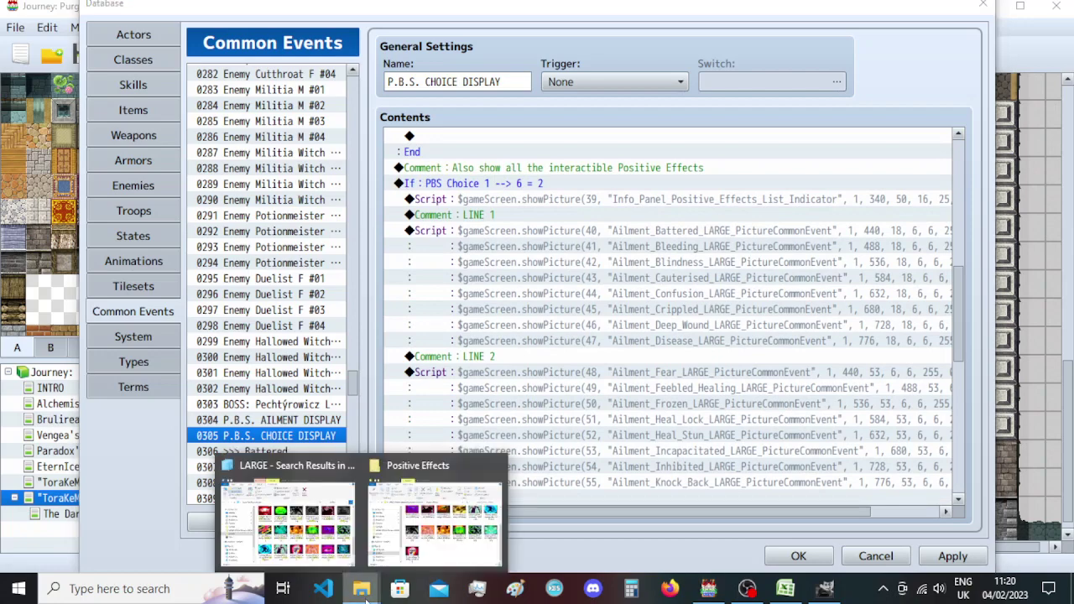
click(409, 533)
scroll(660, 408, up, 2)
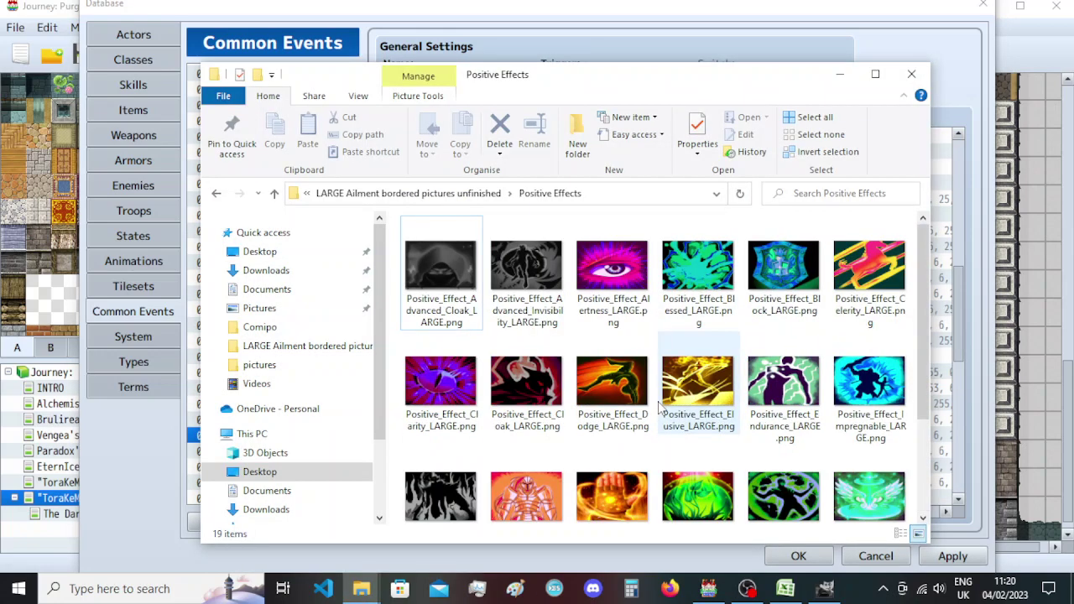
click(336, 591)
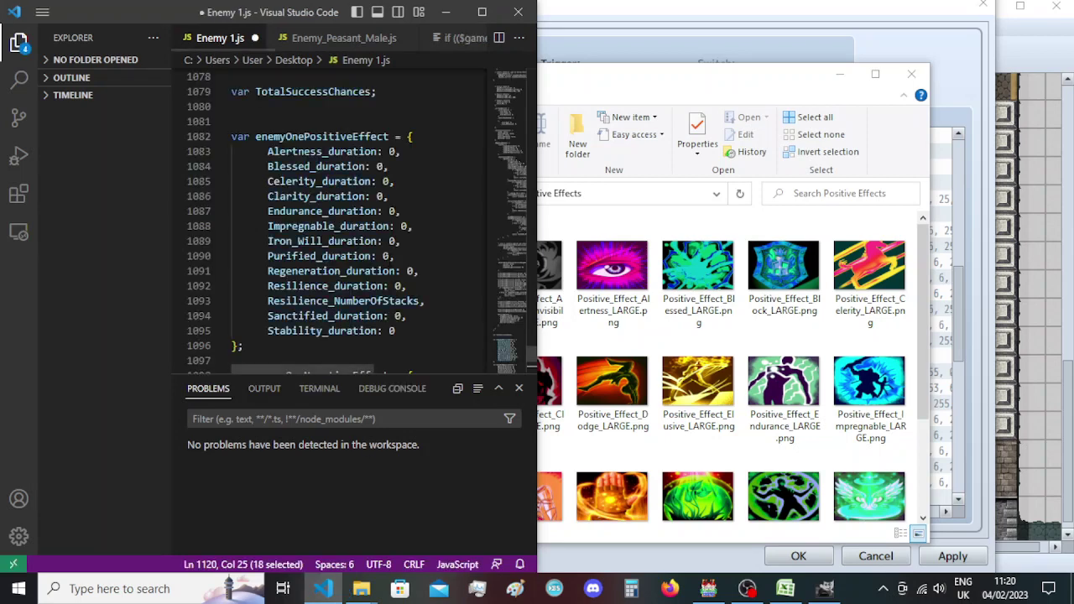
scroll(356, 221, down, 1)
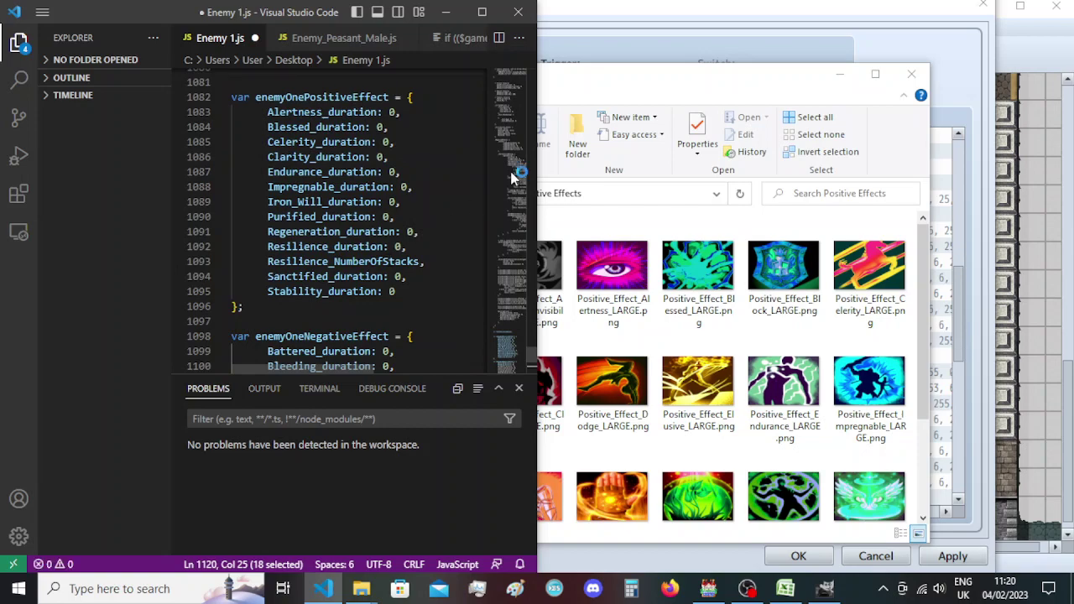
click(655, 90)
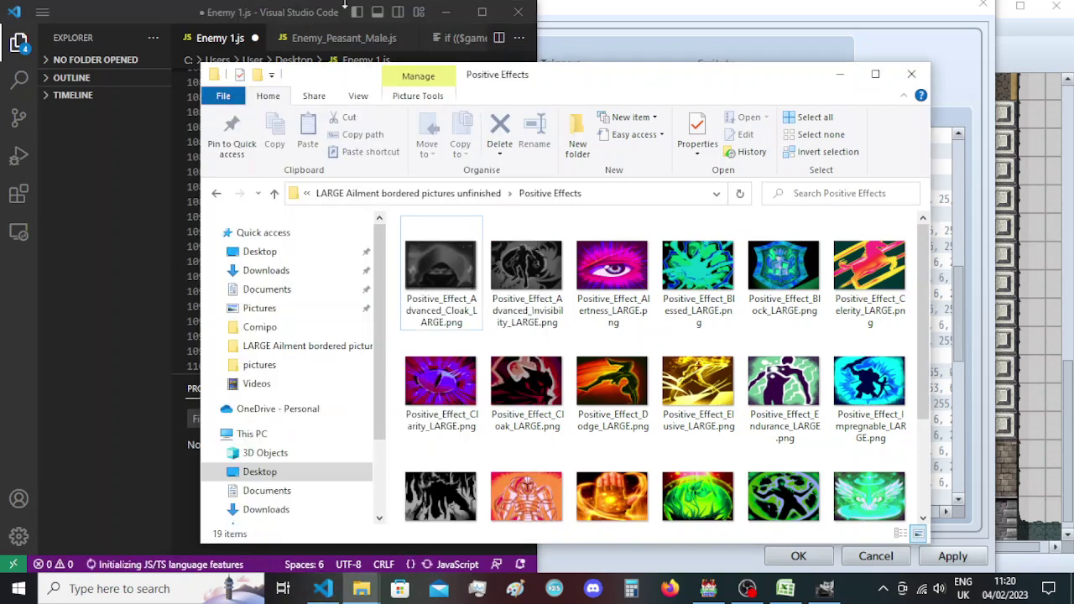
click(159, 12)
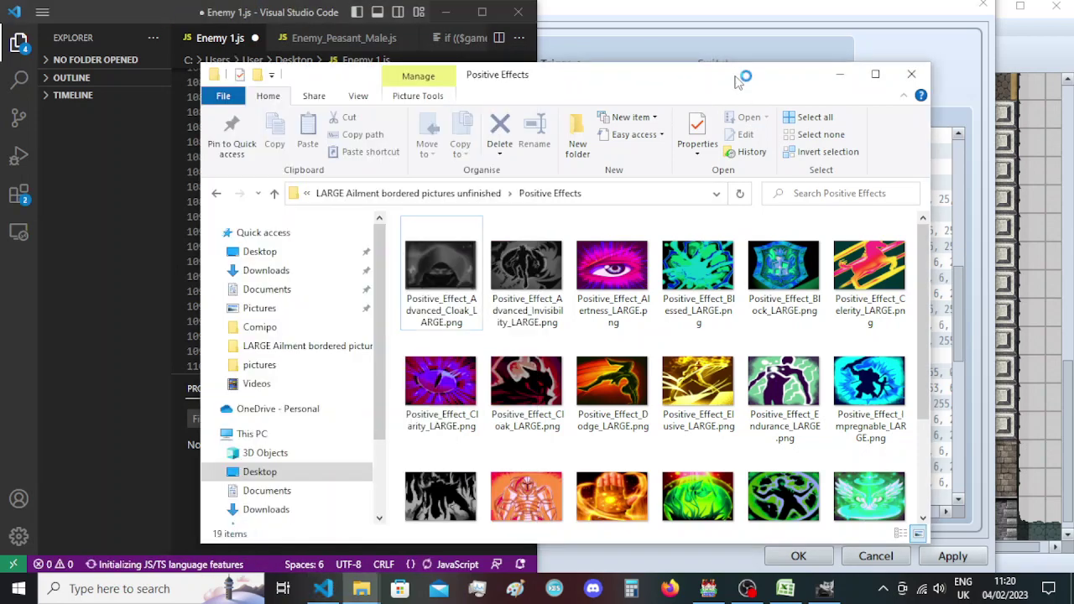
Copy the file name Positive_Effect_Alertness_LARGE from the Positive Effects folder.
click(740, 80)
click(612, 269)
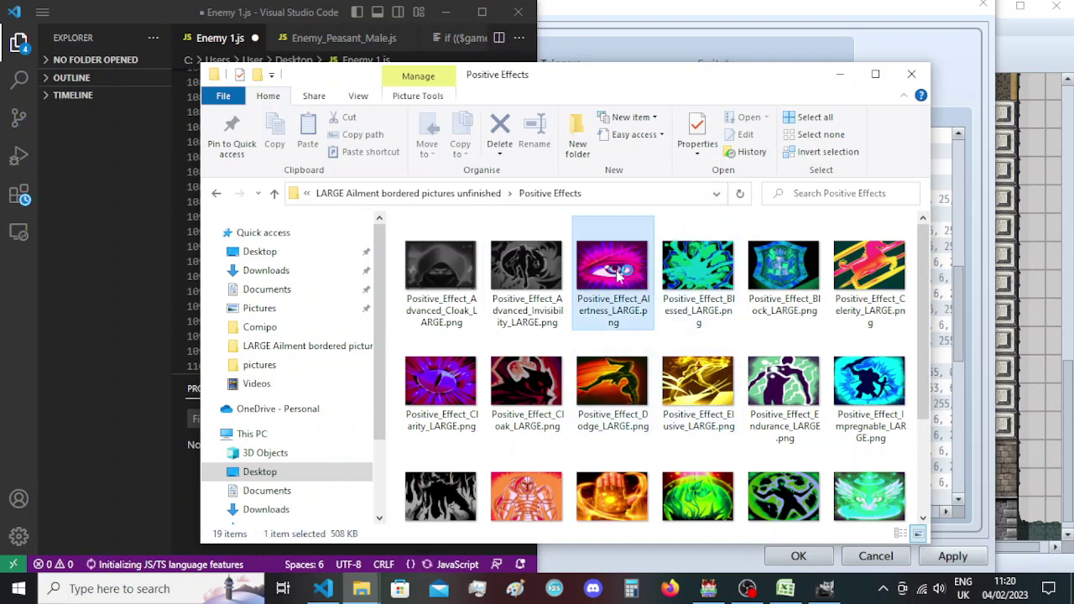
key(F2)
key(ctrl+c)
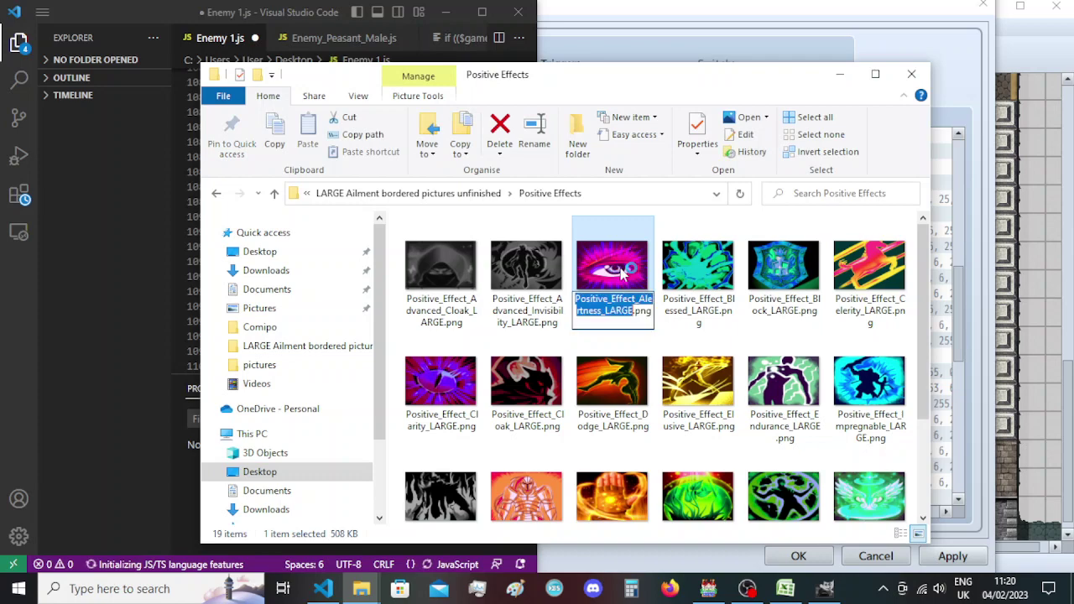
In the Positive Effects branch's LINE 1 script, replace picture 40's name with Positive_Effect_Alertness_LARGE_PictureCommonEvent.
click(712, 48)
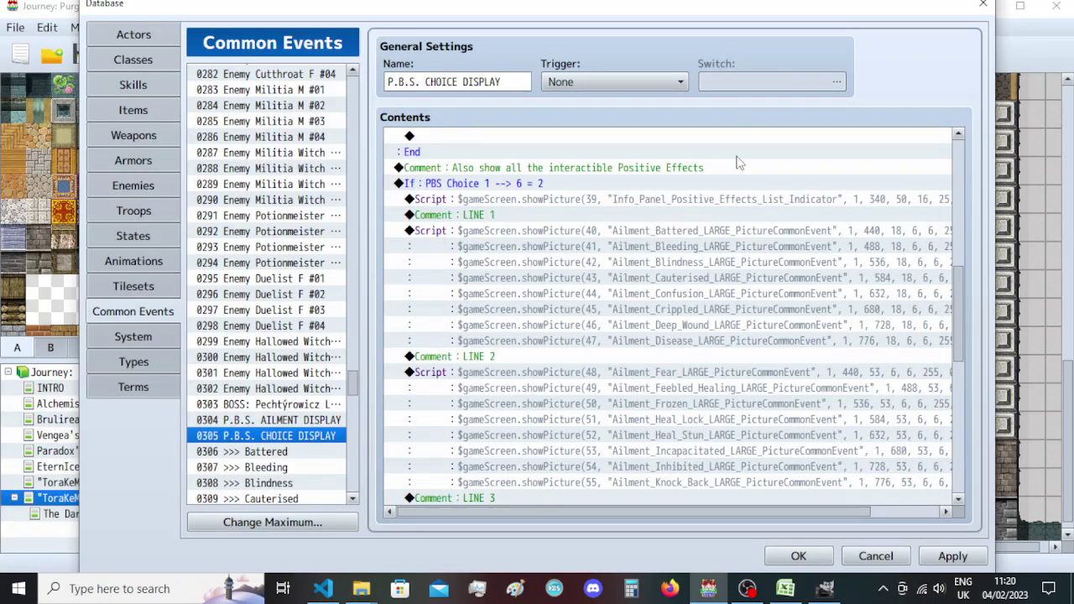
click(717, 232)
double_click(717, 232)
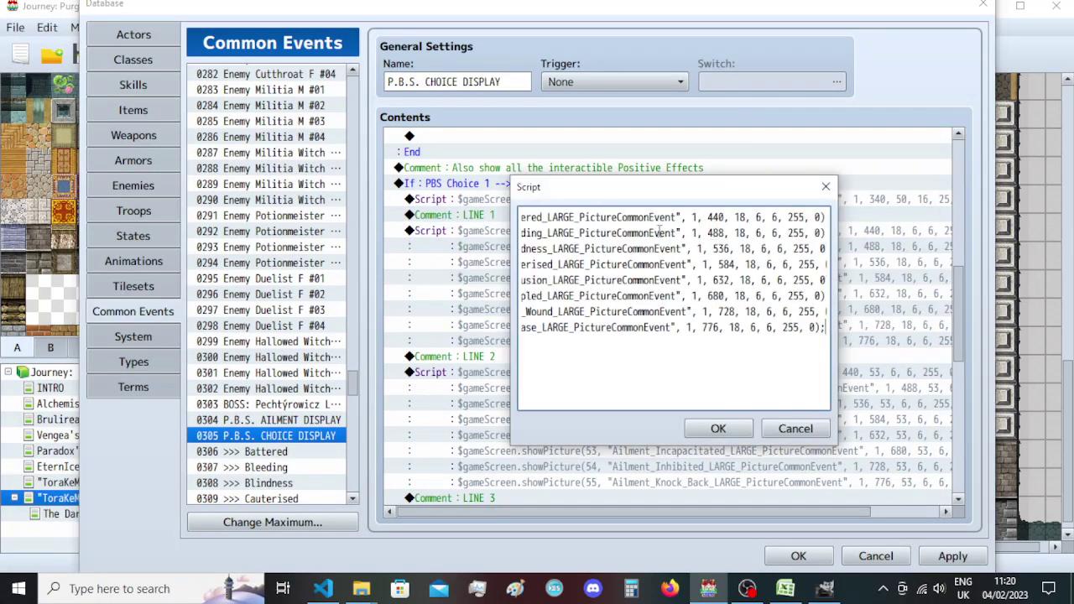
double_click(627, 217)
key(ctrl+v)
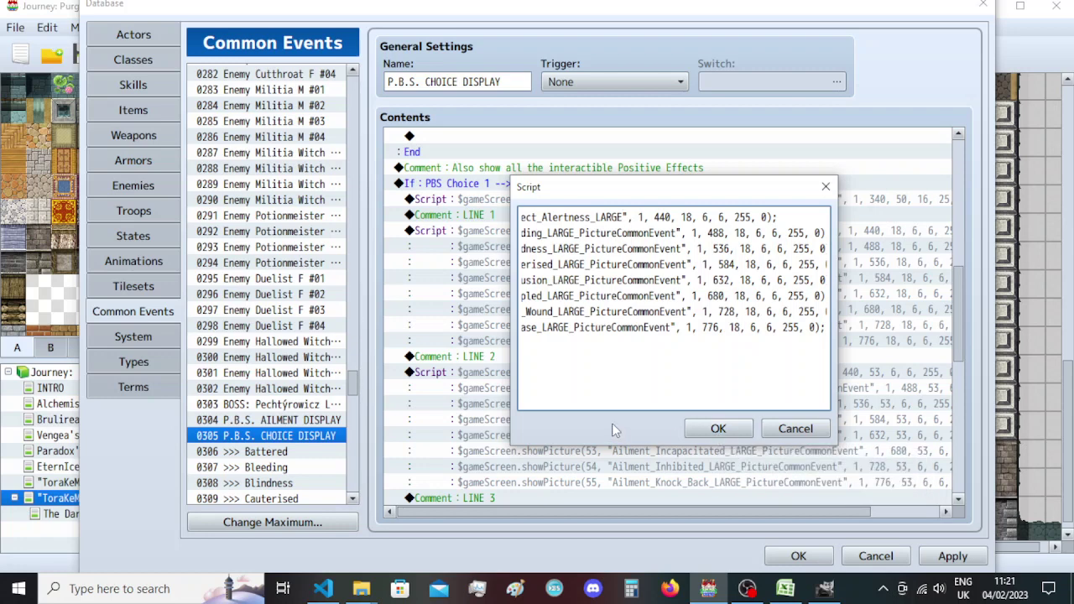
text(_Picture)
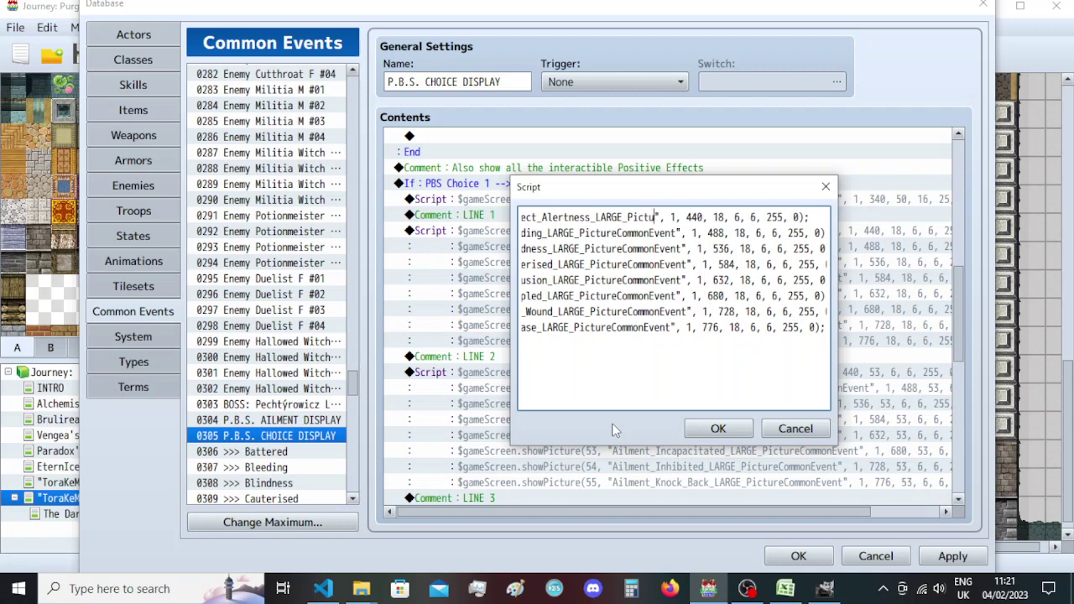
text(Common)
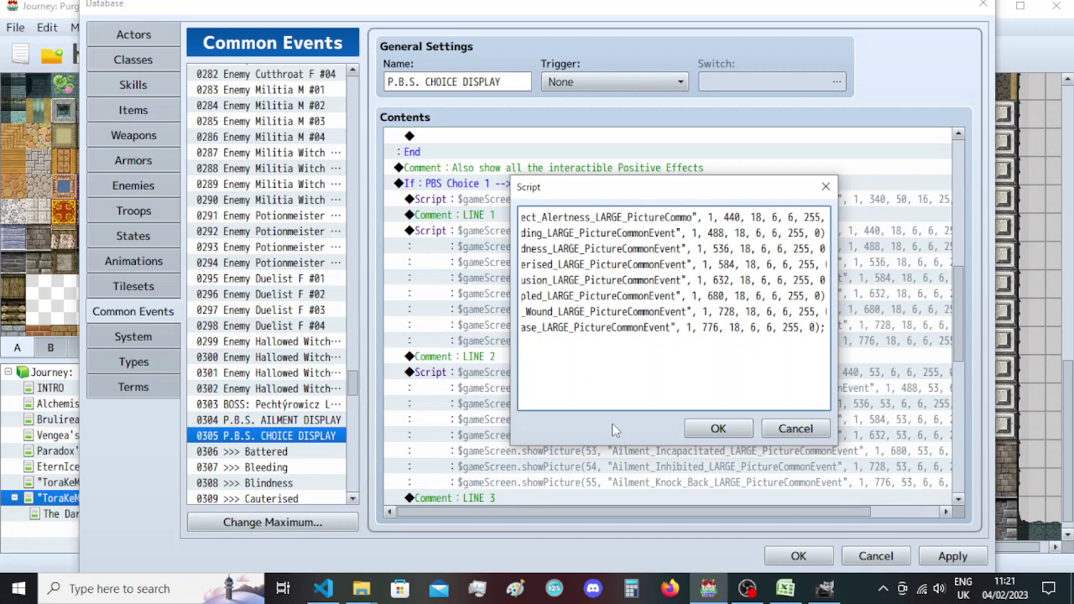
text(Event)
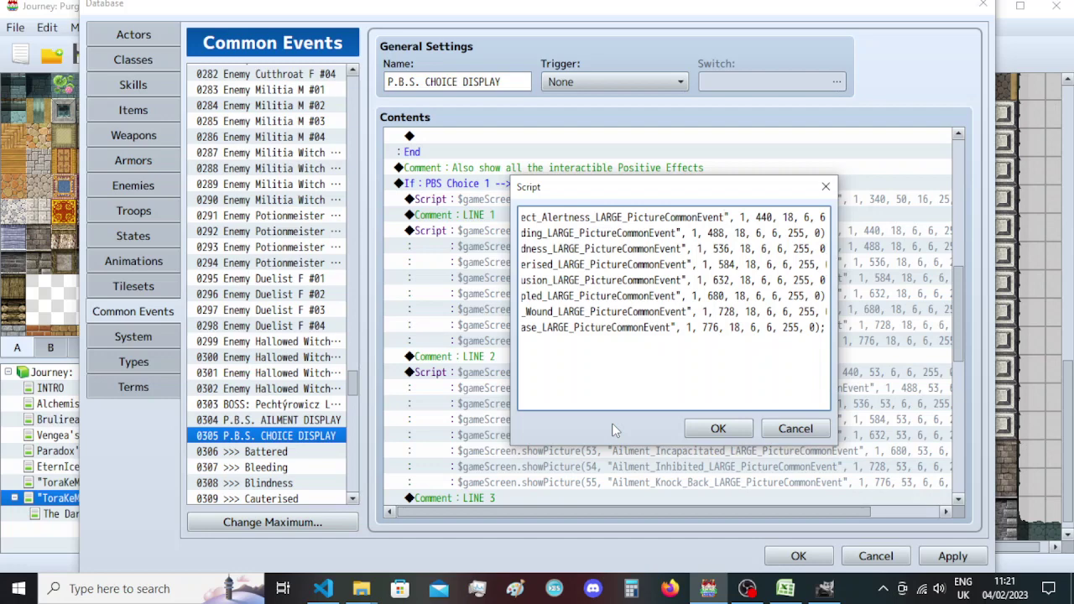
click(719, 429)
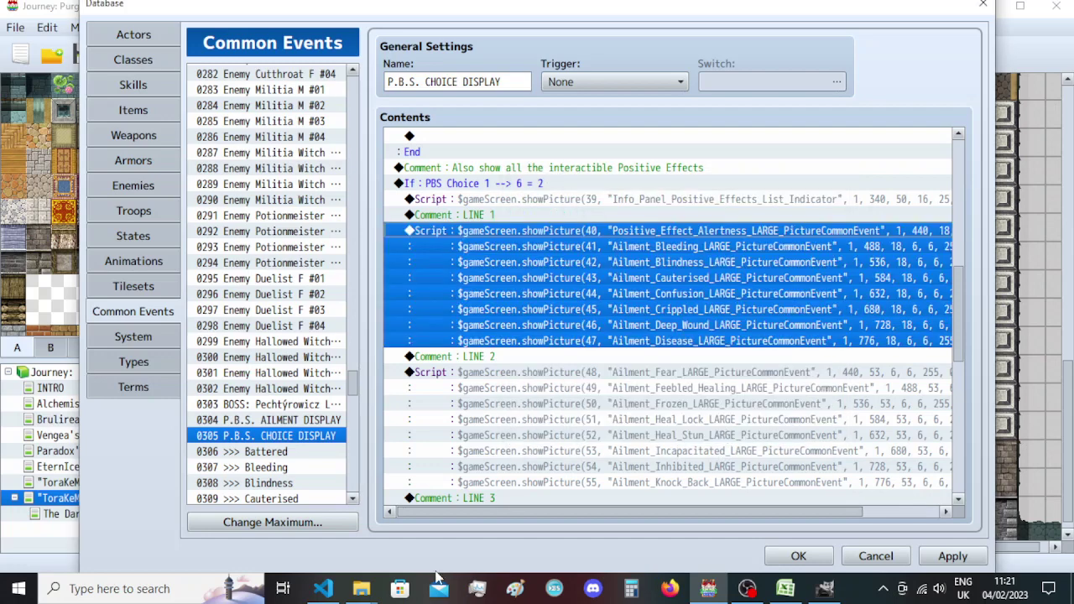
Switch to the LARGE search results in File Explorer and rename the Invisibility image as Positive_Effect_Invisibility_LARGE_PictureCommonEvent.
mouse_move(375, 588)
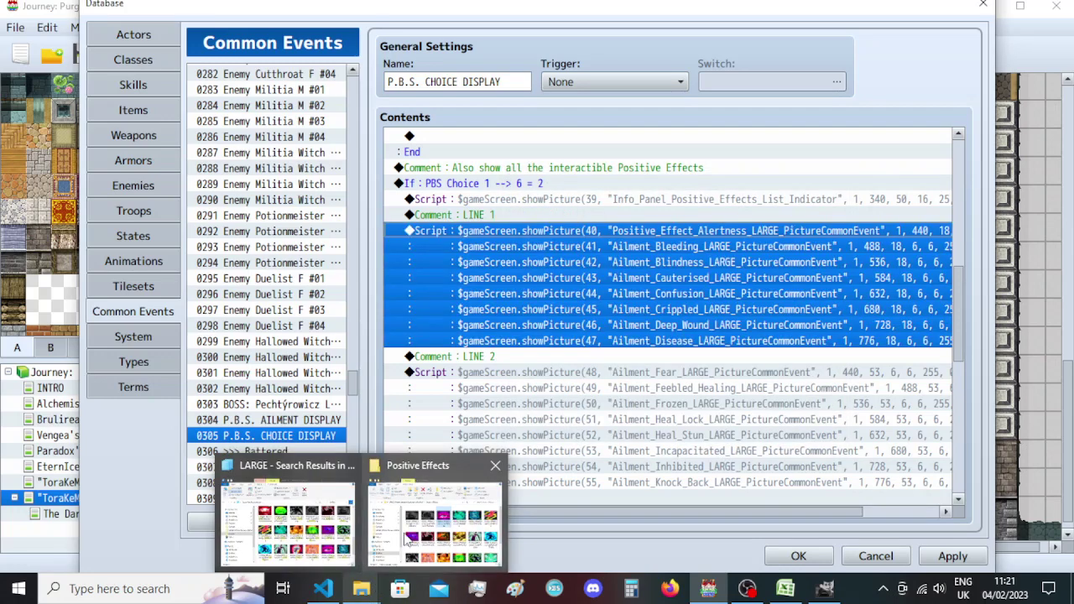
click(406, 541)
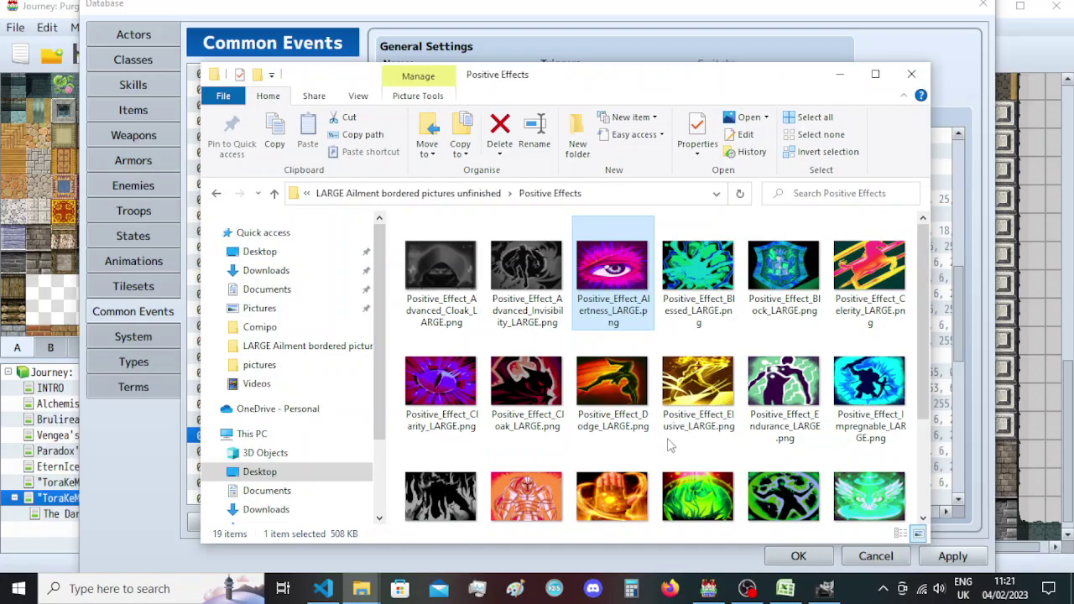
click(362, 588)
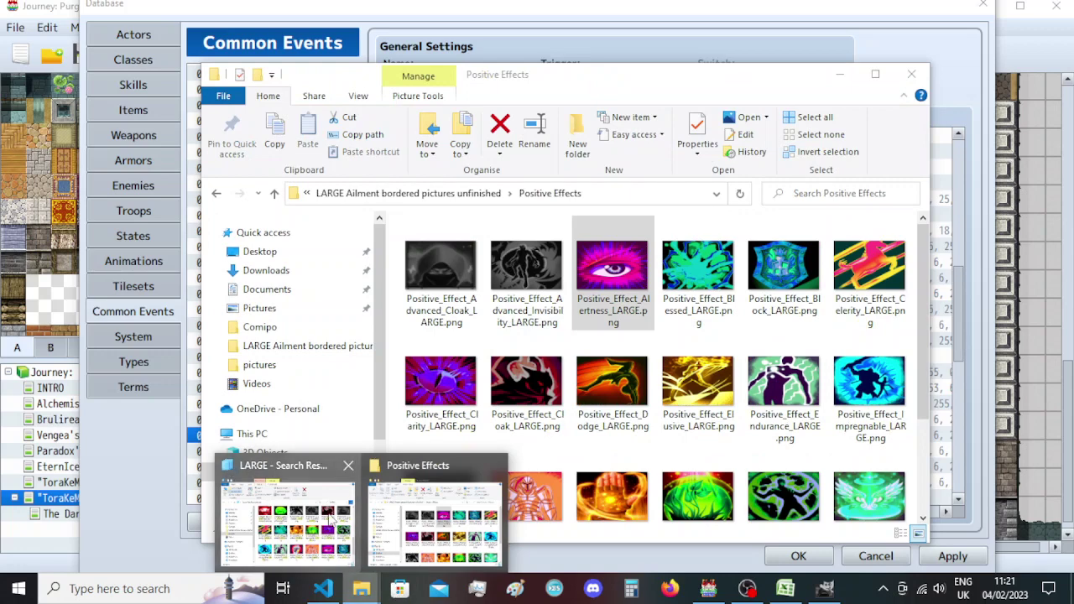
click(331, 521)
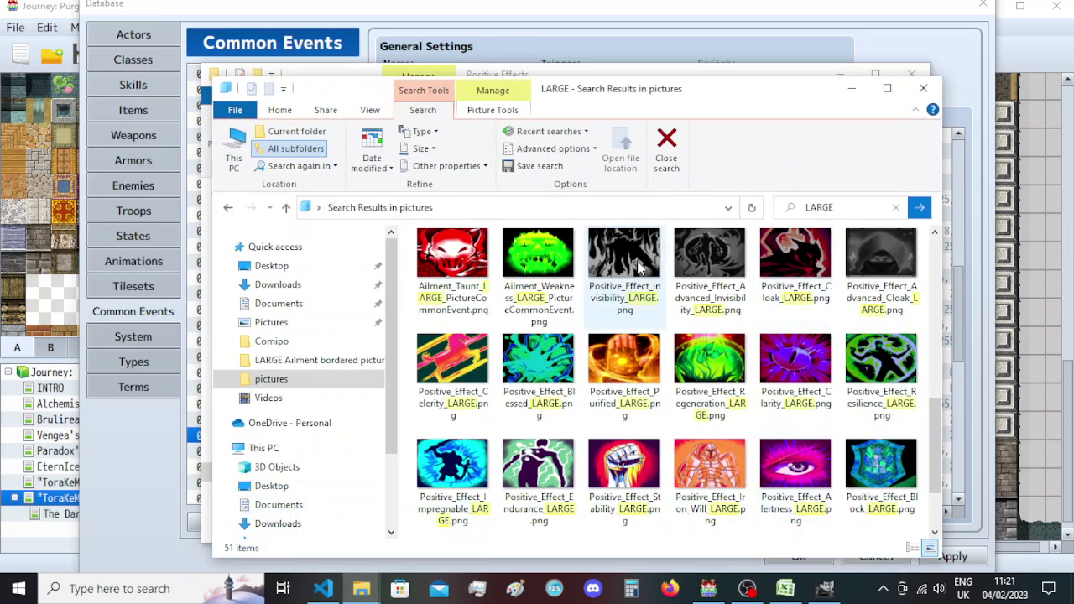
scroll(641, 266, up, 3)
scroll(789, 394, down, 2)
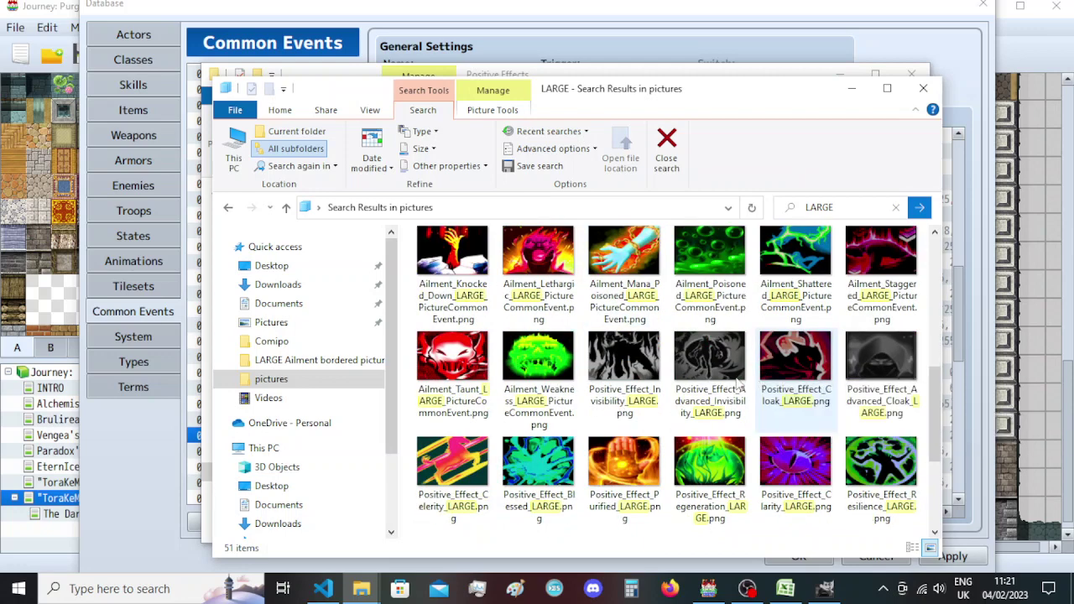
click(635, 382)
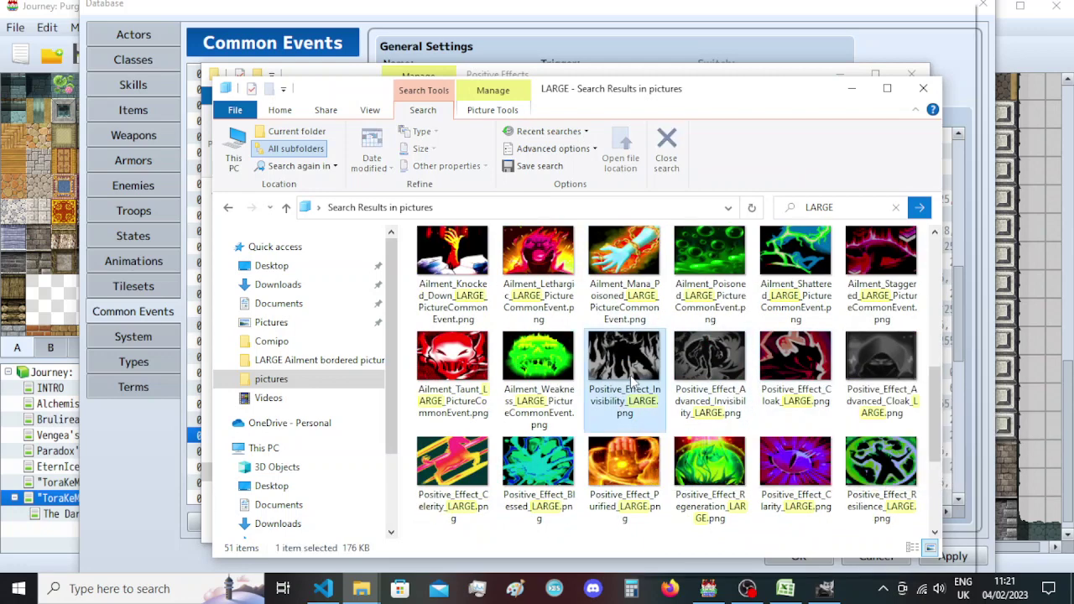
click(635, 383)
key(Escape)
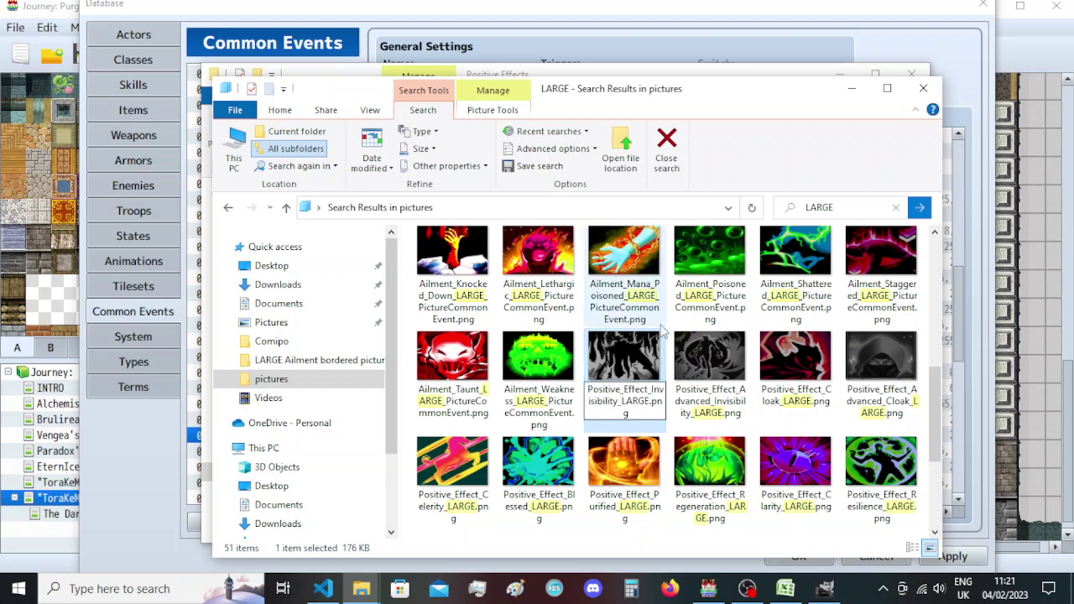
text(_Pic)
text(ture)
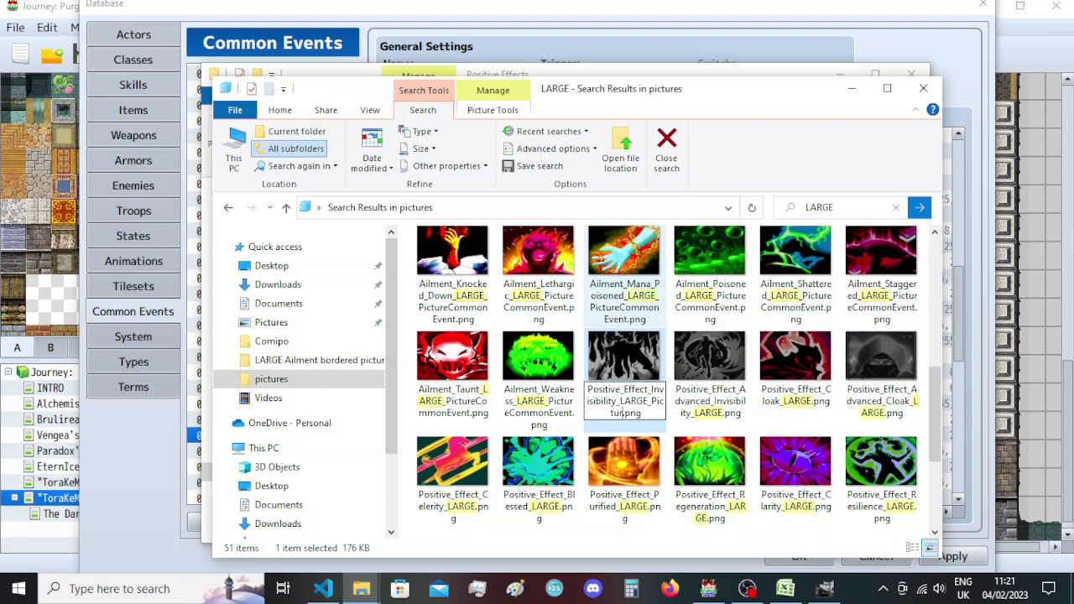
text(CommonEvent)
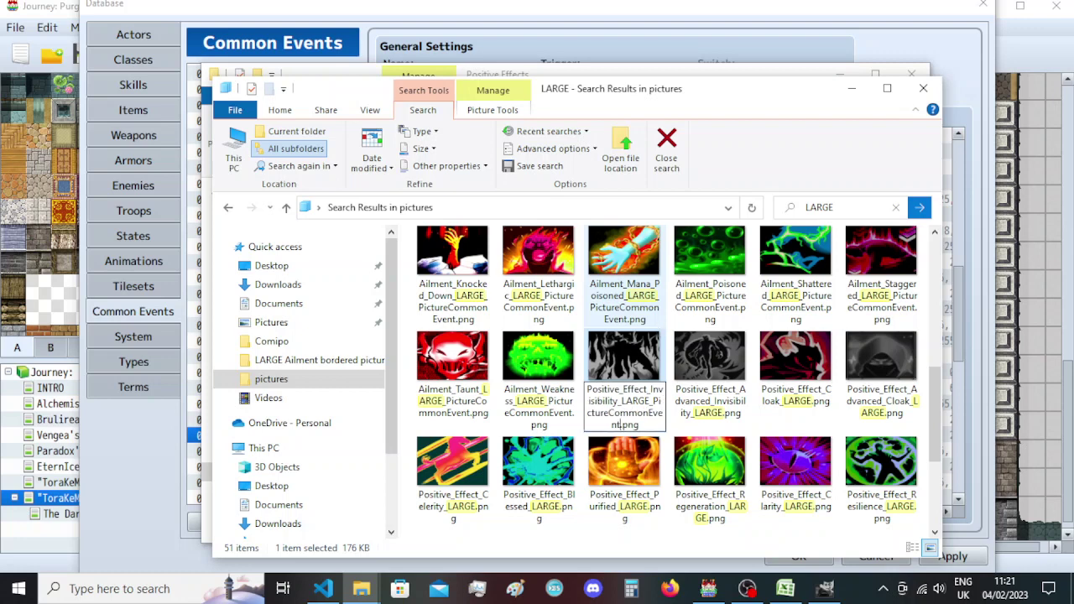
Append _PictureCommonEvent to the file names of the Positive_Effect_Advanced_Invisibility_LARGE and Positive_Effect_Cloak_LARGE images.
click(711, 369)
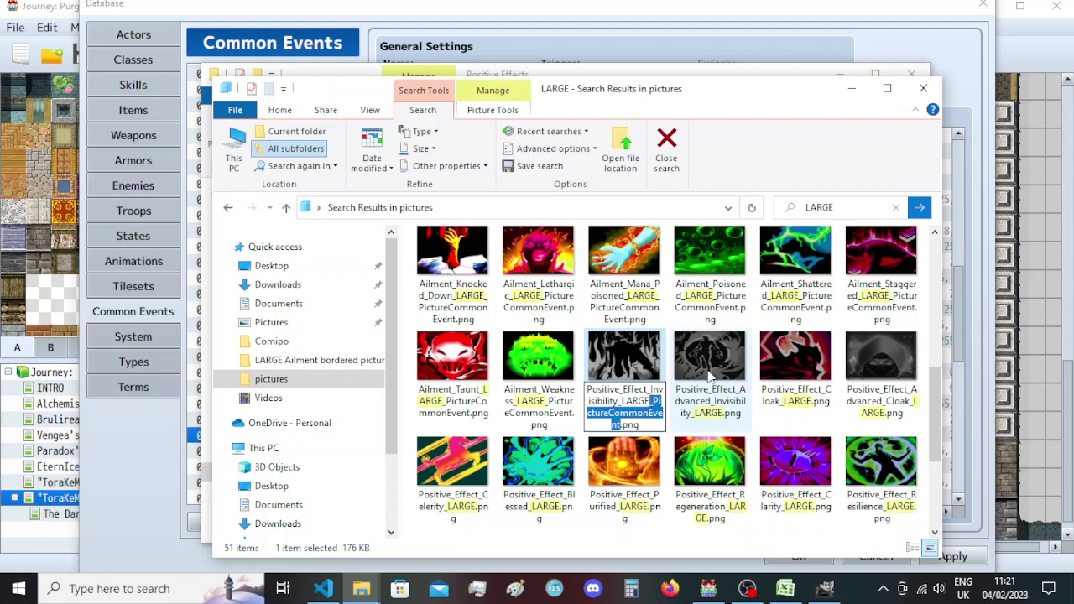
click(714, 425)
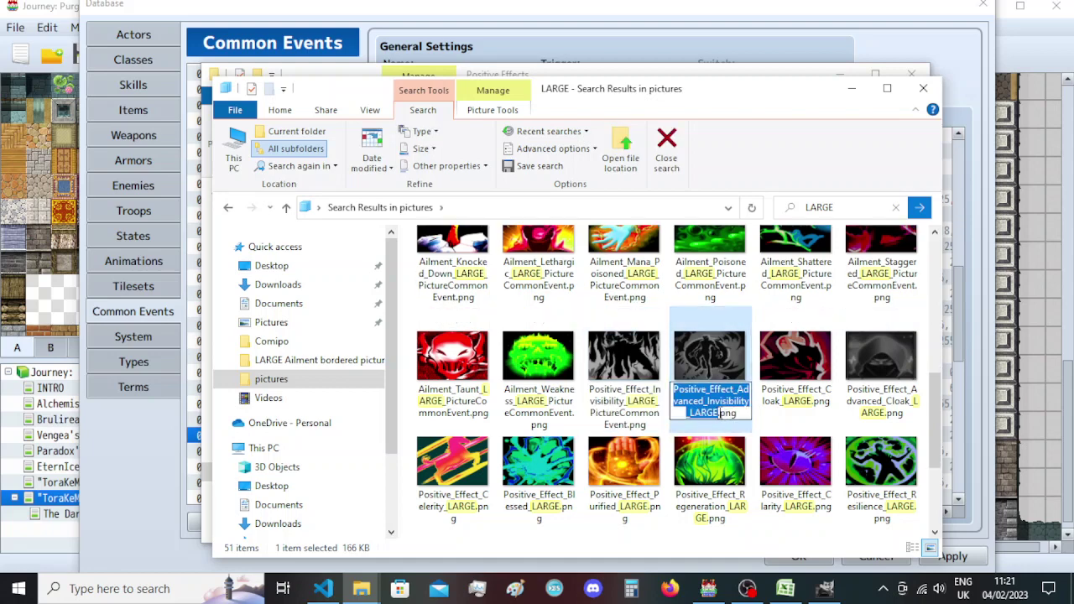
key(Right)
text(_PictureCommonEvent)
key(Tab)
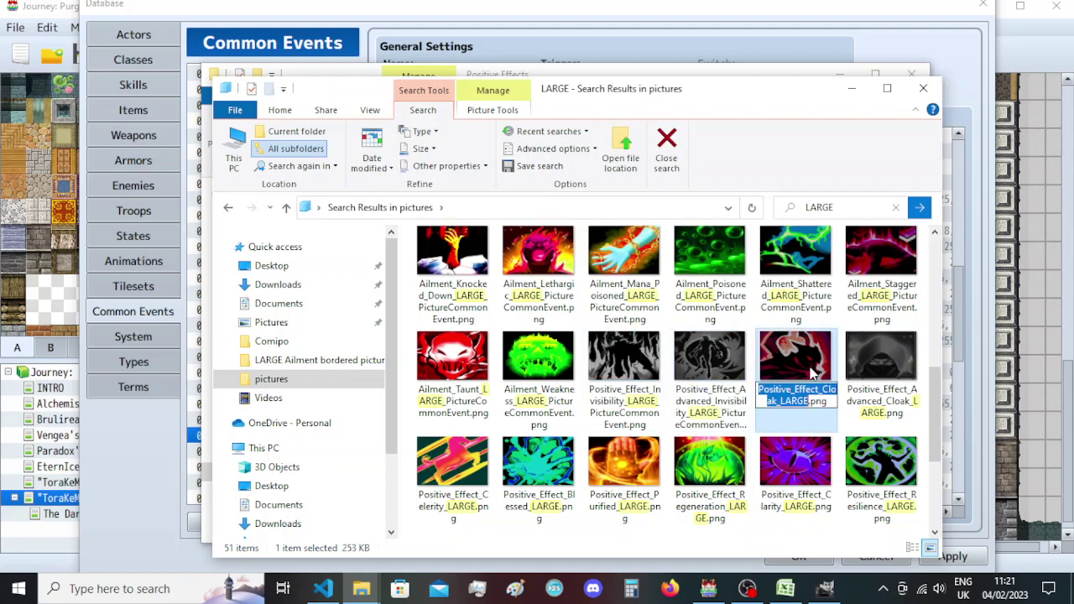
key(Right)
text(_PictureCommonEvent)
Rename the Advanced Cloak image as Positive_Effect_Advanced_Cloak_LARGE_PictureCommonEvent.
click(876, 370)
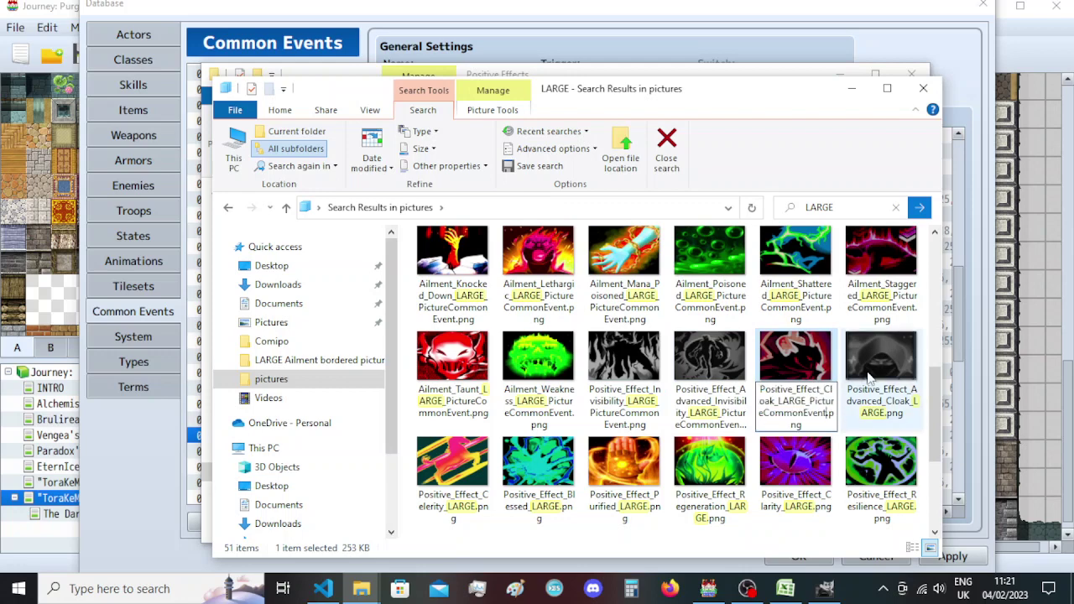
key(F2)
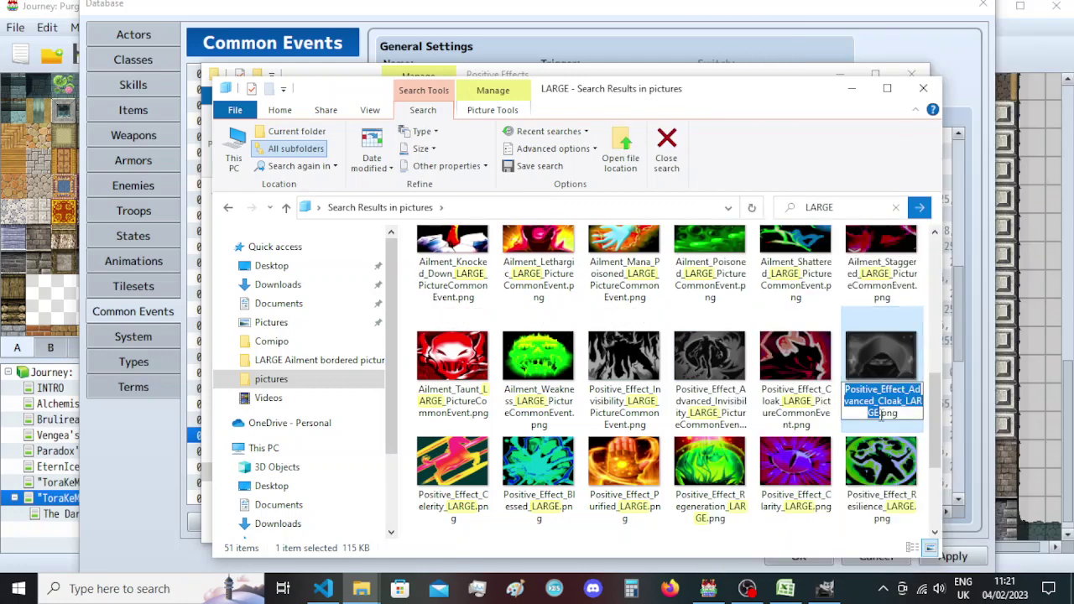
key(Right)
text(_PictureCommonEvent)
click(804, 369)
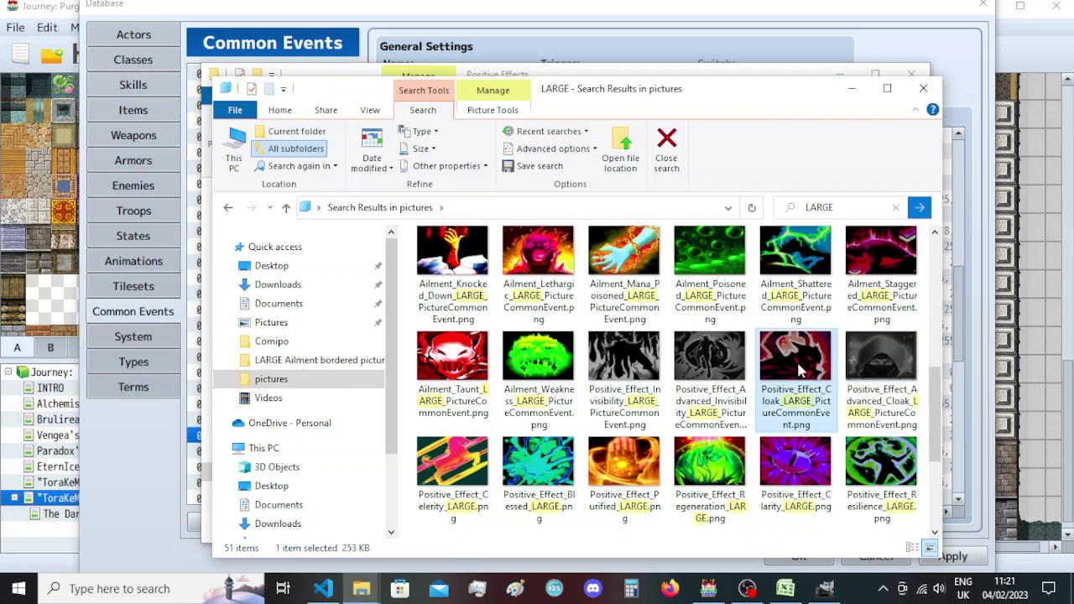
Append _PictureCommonEvent to the file names of the Positive_Effect_Celerity_LARGE and Positive_Effect_Blessed_LARGE images.
scroll(804, 369, down, 1)
click(457, 374)
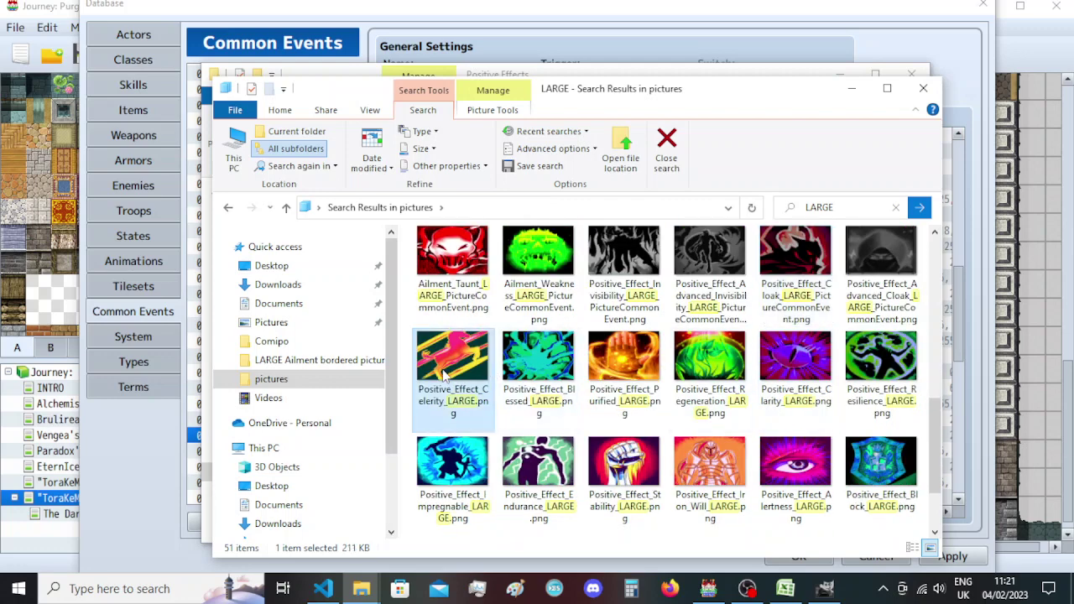
key(F2)
key(Right)
text(_PictureCommonEvent)
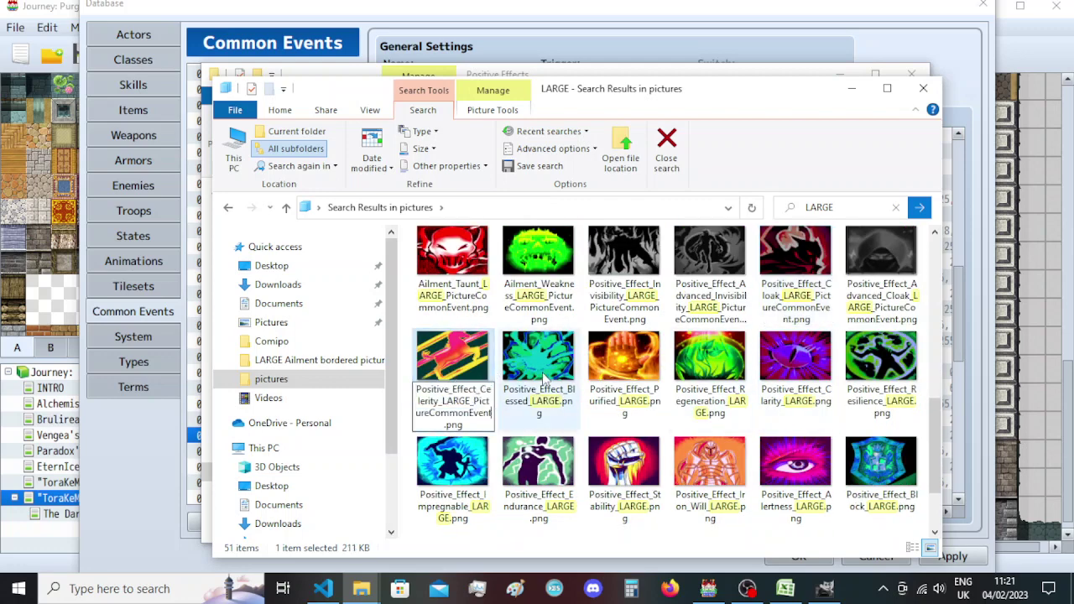
right_click(544, 378)
key(m)
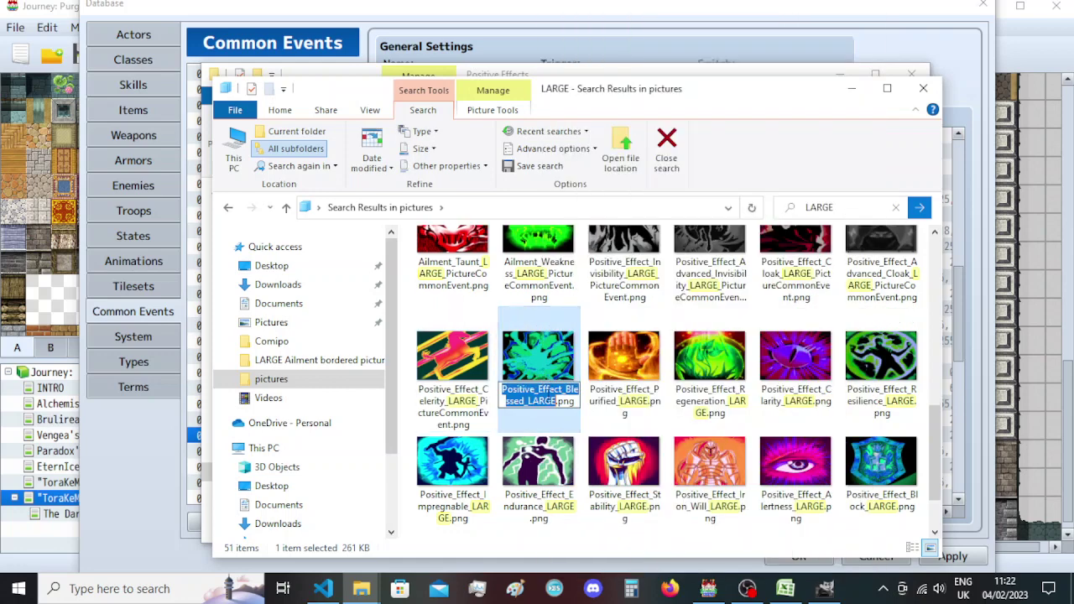
key(Right)
text(_PictureCommonEvent)
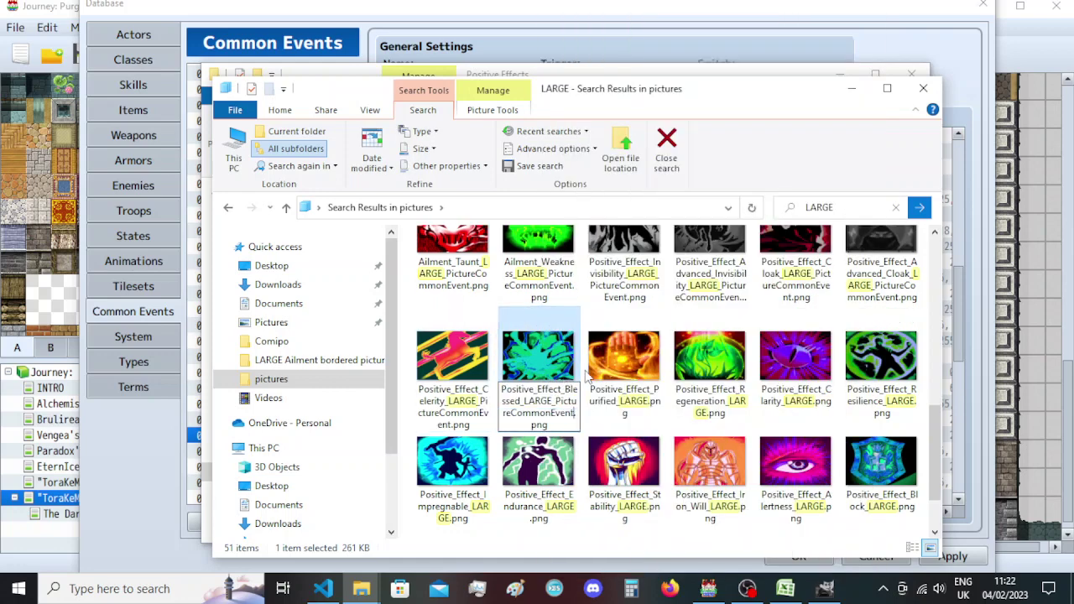
key(Return)
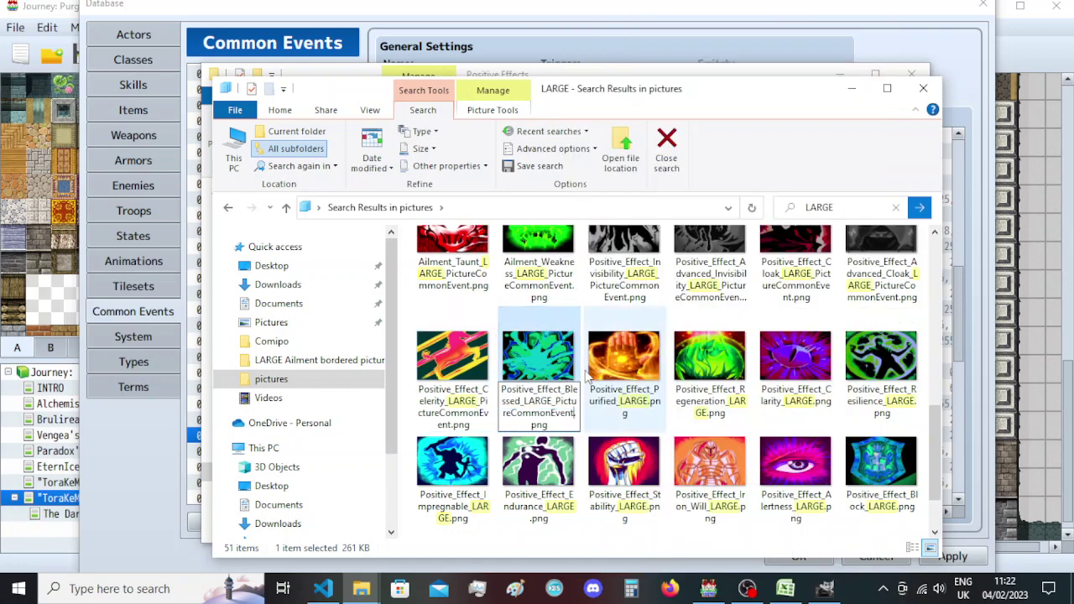
Append _PictureCommonEvent to the file names of the Positive_Effect_Purified_LARGE and Positive_Effect_Regeneration_LARGE images.
click(613, 381)
click(622, 402)
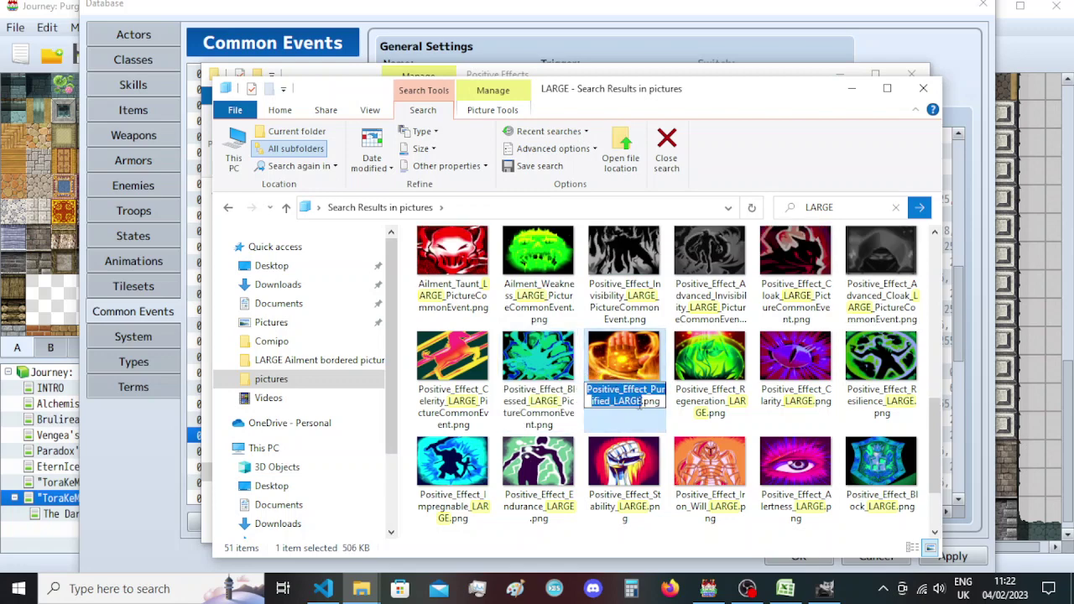
key(Right)
text(_PictureCommonEvent)
key(Return)
right_click(709, 369)
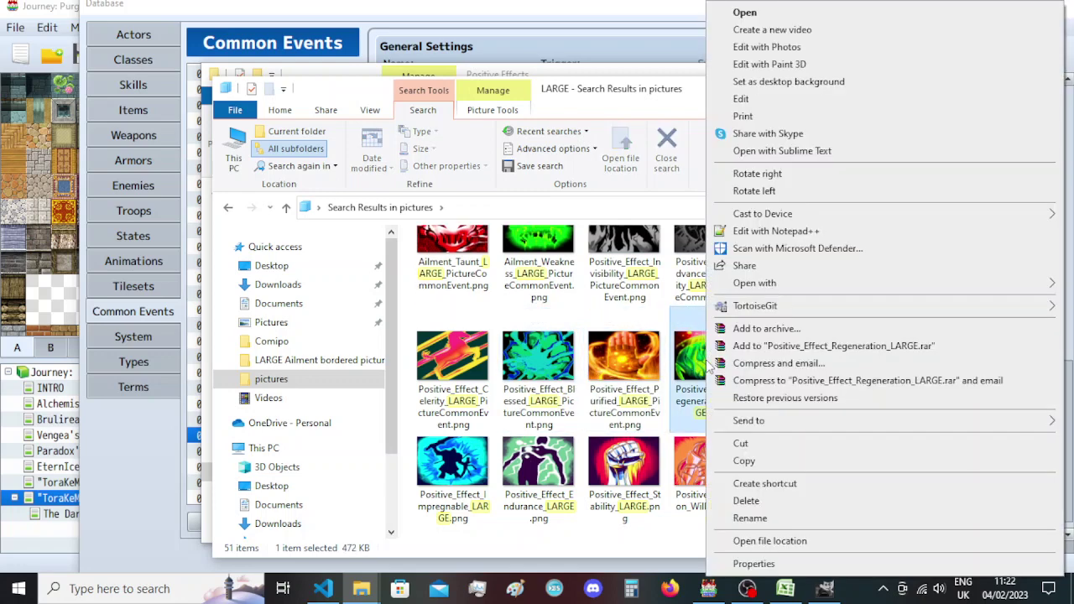
key(m)
key(Right)
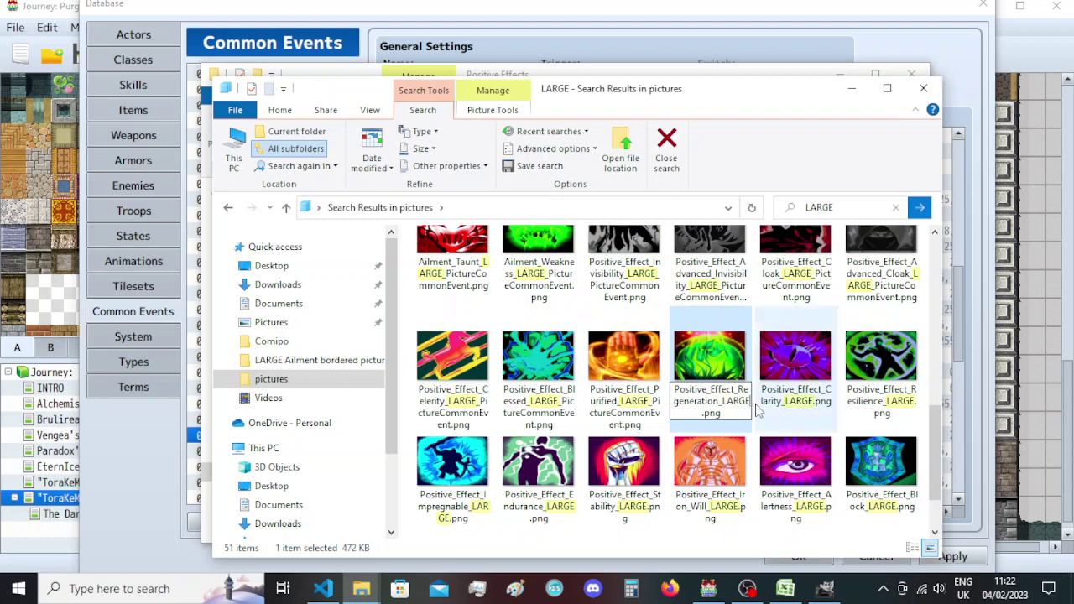
text(_PictureCommonEvent)
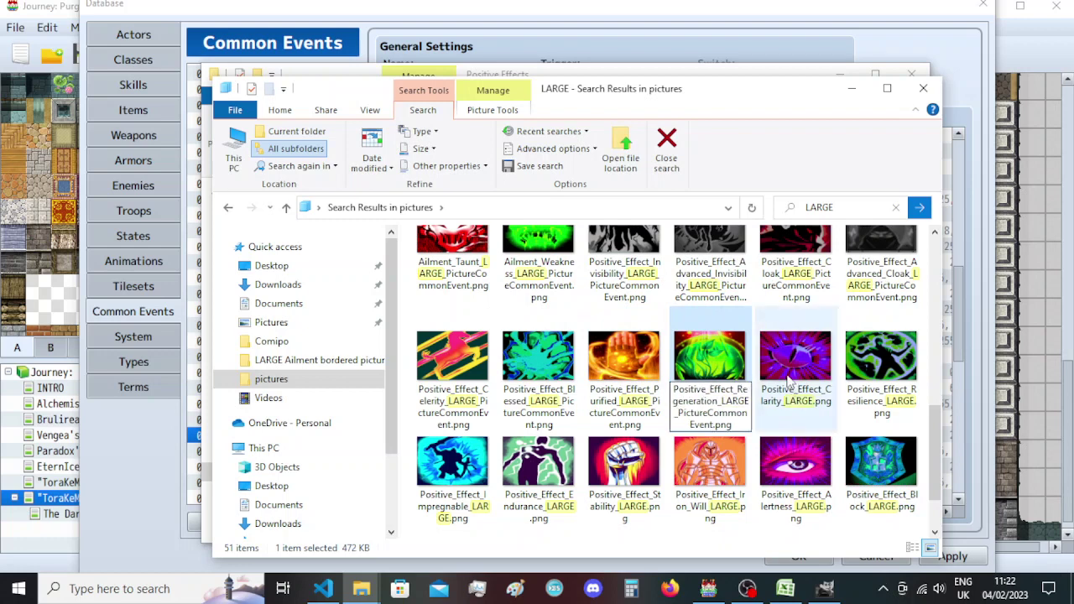
Rename the Clarity image as Positive_Effect_Clarity_LARGE_PictureCommonEvent and select the Resilience image.
click(790, 382)
click(826, 397)
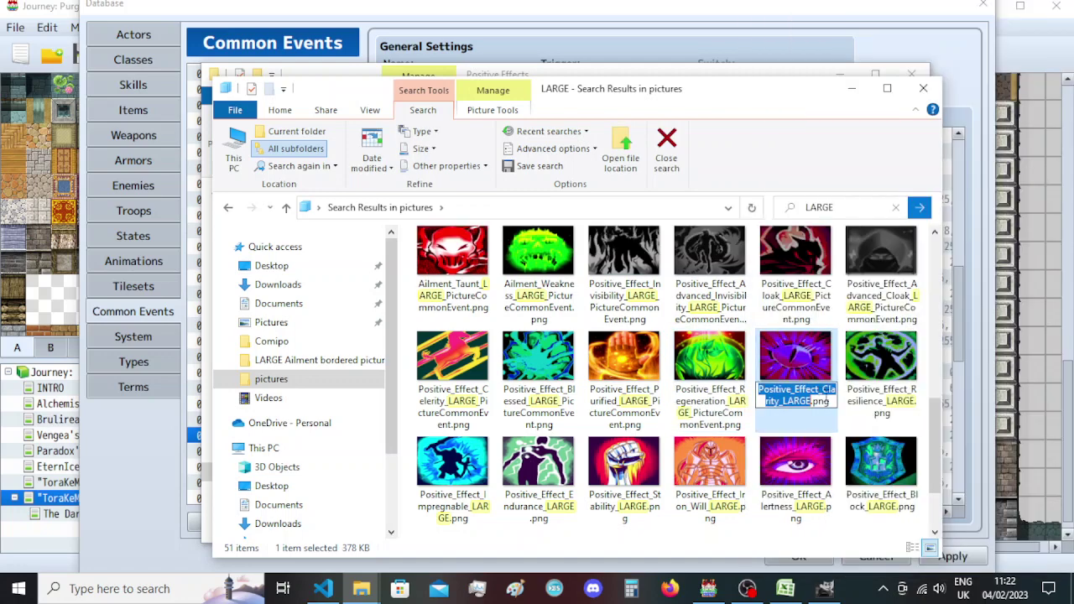
key(Right)
text(_PictureCommonEvent)
click(881, 370)
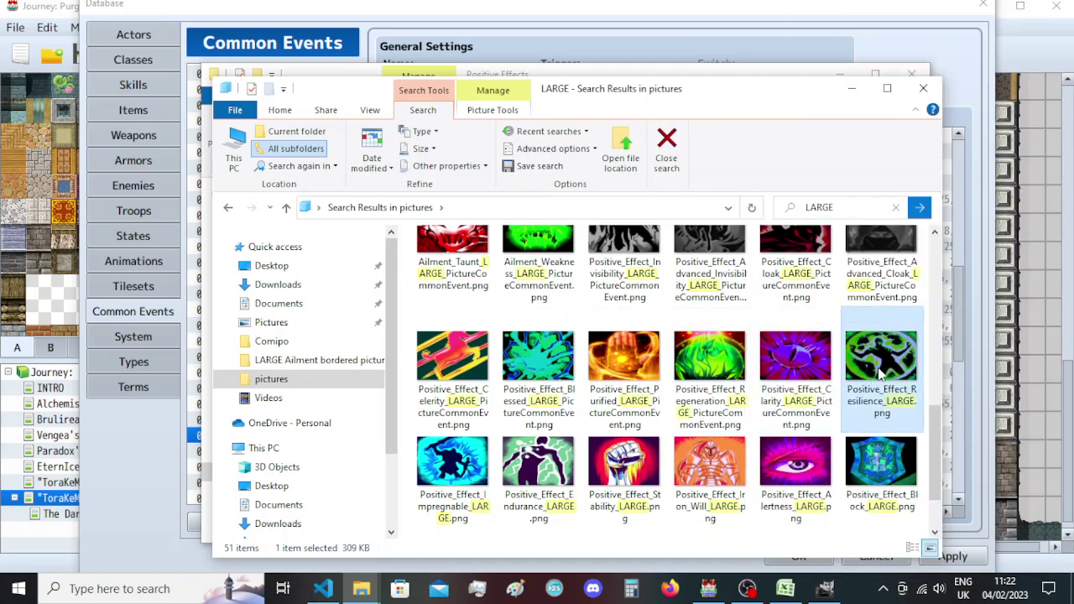
Append _PictureCommonEvent to the file names of the Positive_Effect_Resilience_LARGE and Positive_Effect_Impregnable_LARGE images.
key(F2)
key(Right)
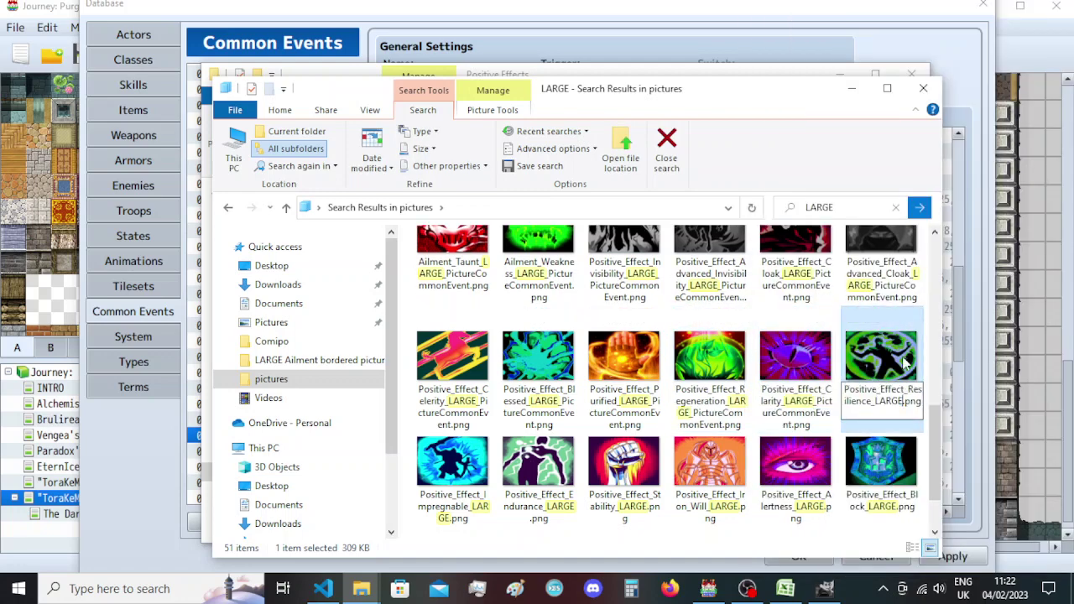
text(_PictureCommonEvent)
click(812, 360)
scroll(812, 361, down, 2)
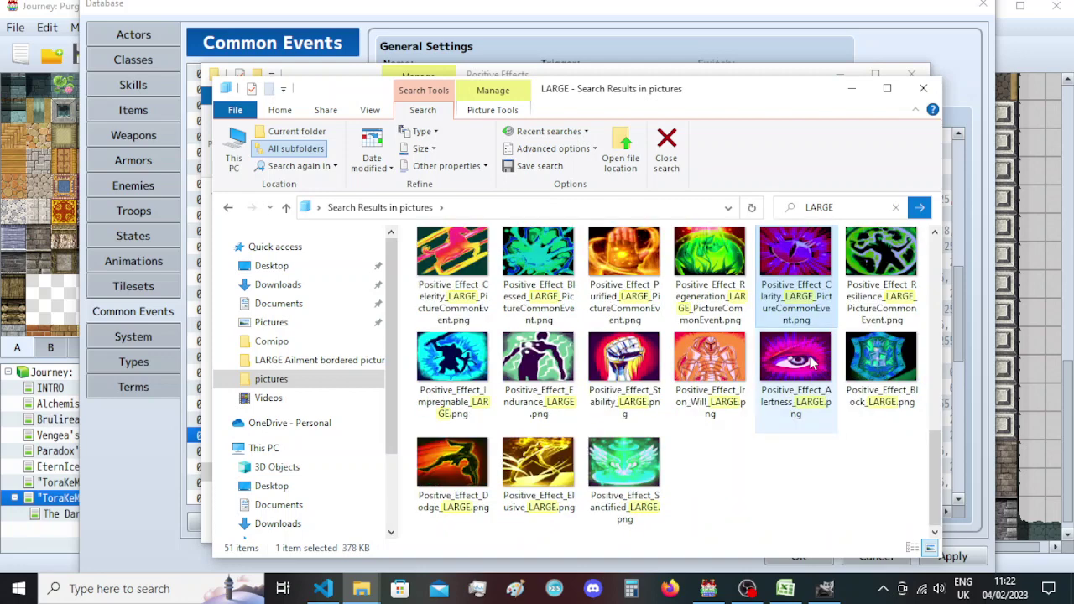
click(480, 361)
key(F2)
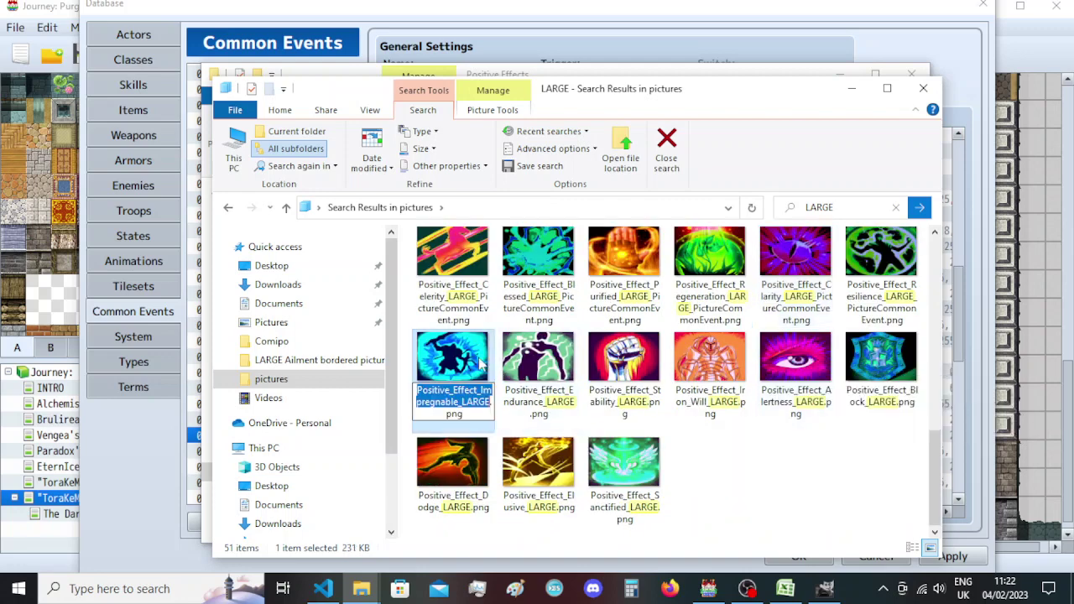
key(Right)
text(_PictureCommonEvent)
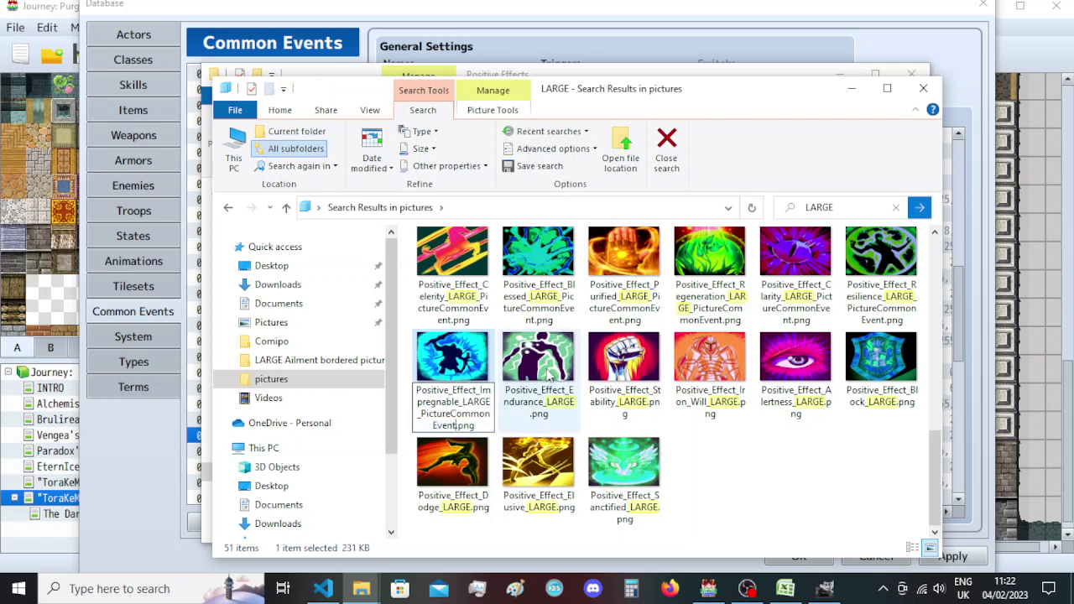
Append _PictureCommonEvent to the file names of the Positive_Effect_Endurance_LARGE and Positive_Effect_Stability_LARGE images.
click(547, 374)
key(F2)
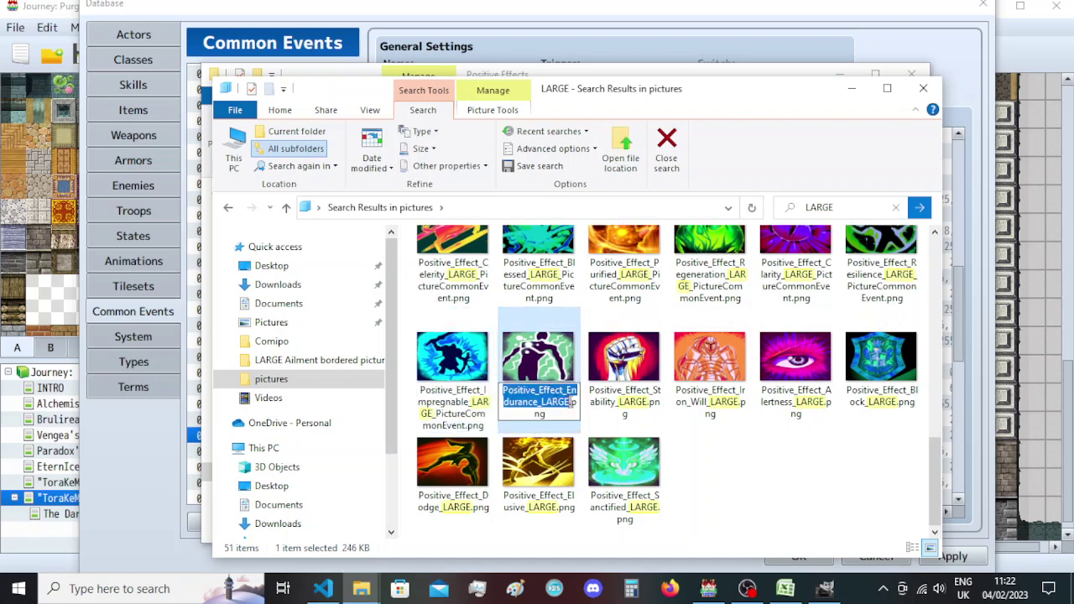
key(Right)
text(_PictureCommonEvent)
click(639, 368)
key(F2)
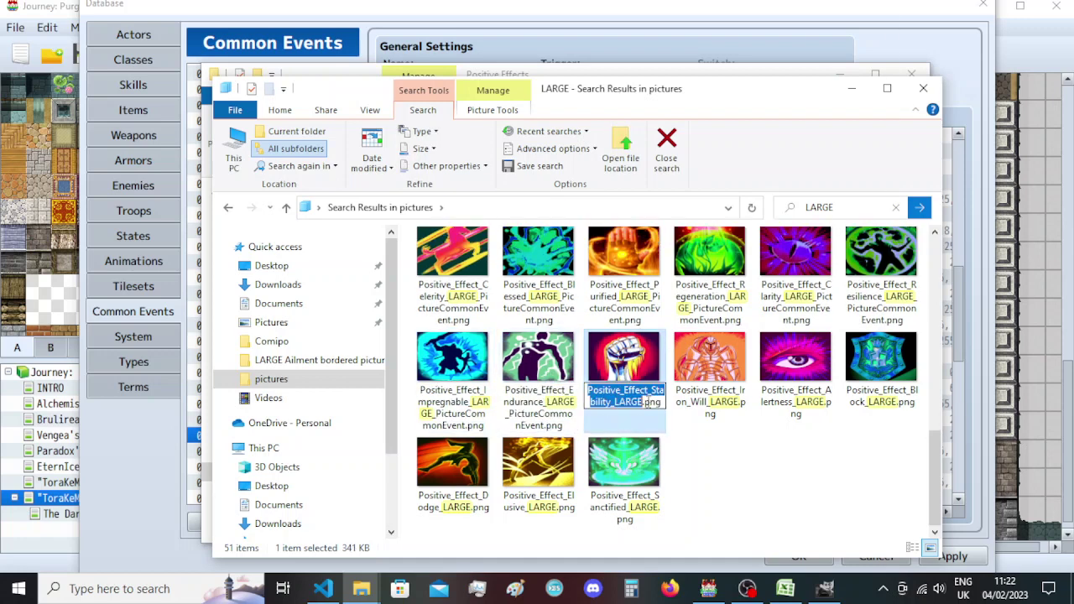
key(Right)
text(_PictureCommonEvent)
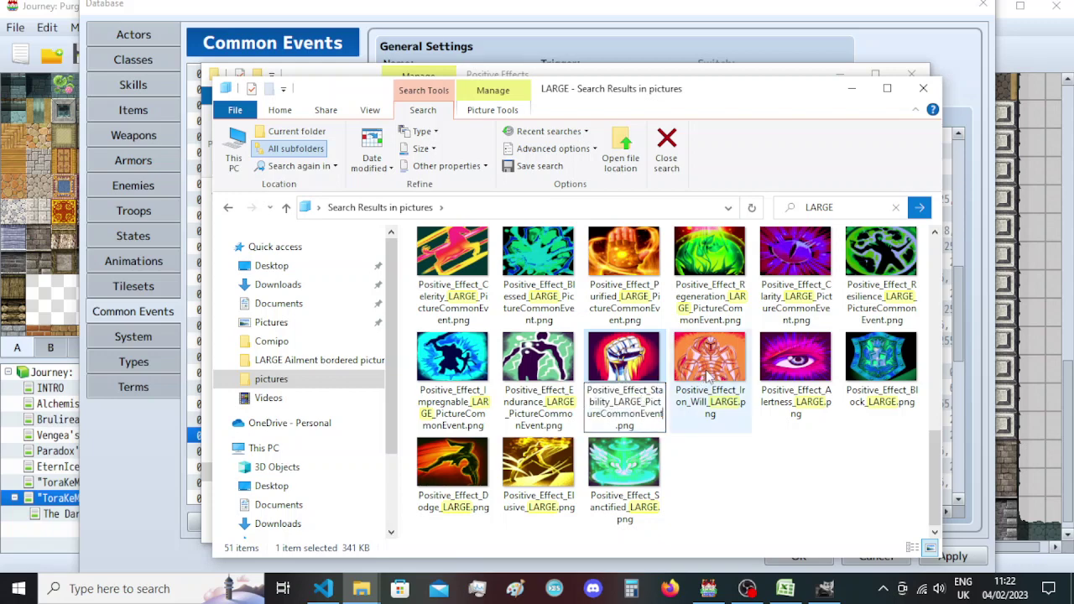
Append _PictureCommonEvent to the file names of the Positive_Effect_Iron_Will_LARGE and Positive_Effect_Alertness_LARGE images.
click(710, 370)
key(F2)
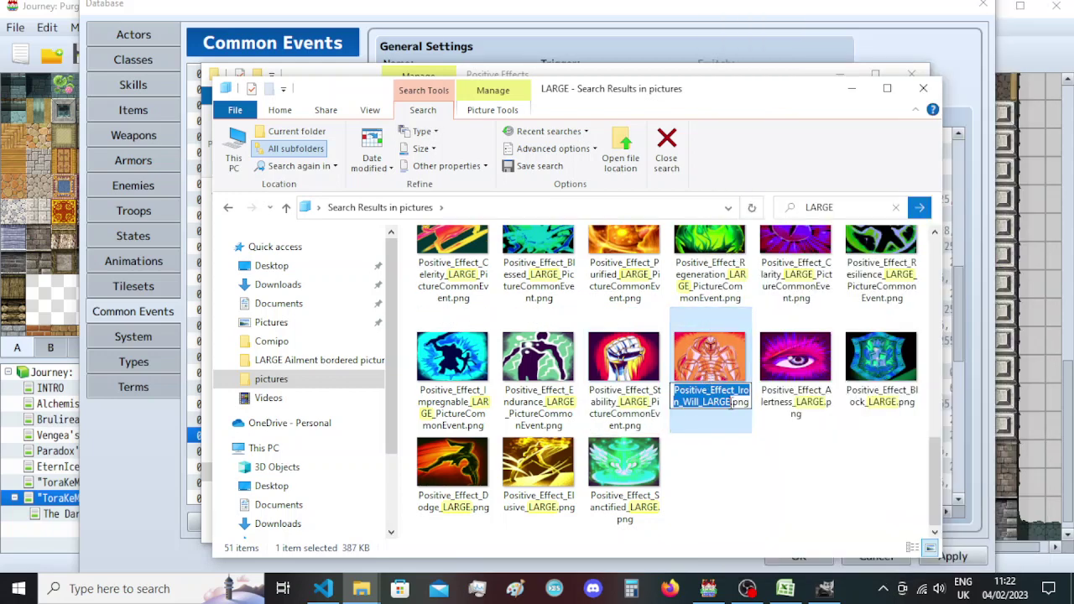
key(Right)
text(_PictureCommonEvent)
click(797, 382)
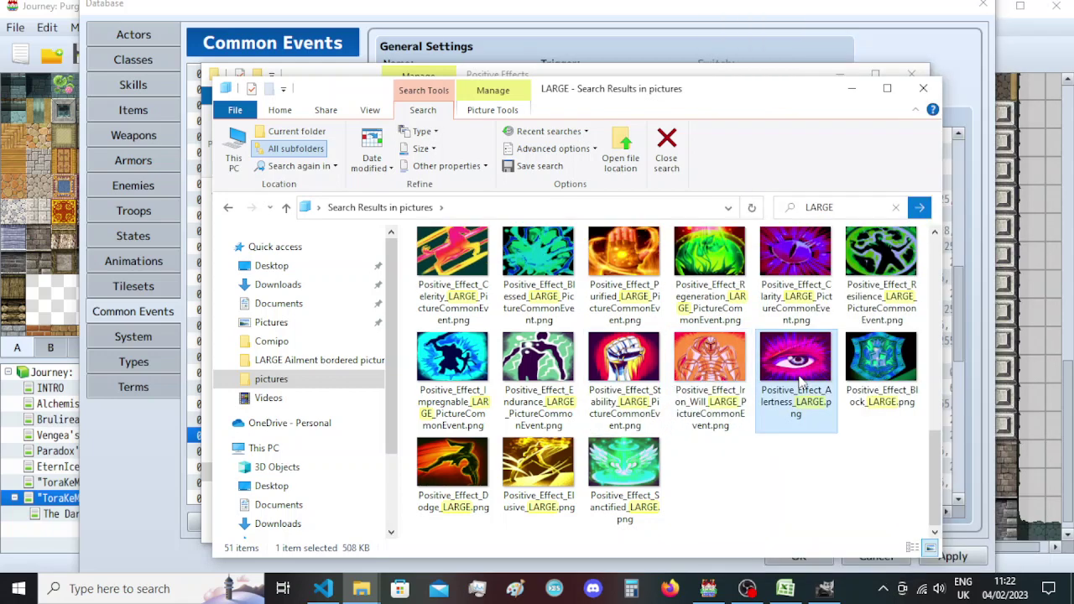
key(F2)
key(Right)
text(_PictureCommonEvent)
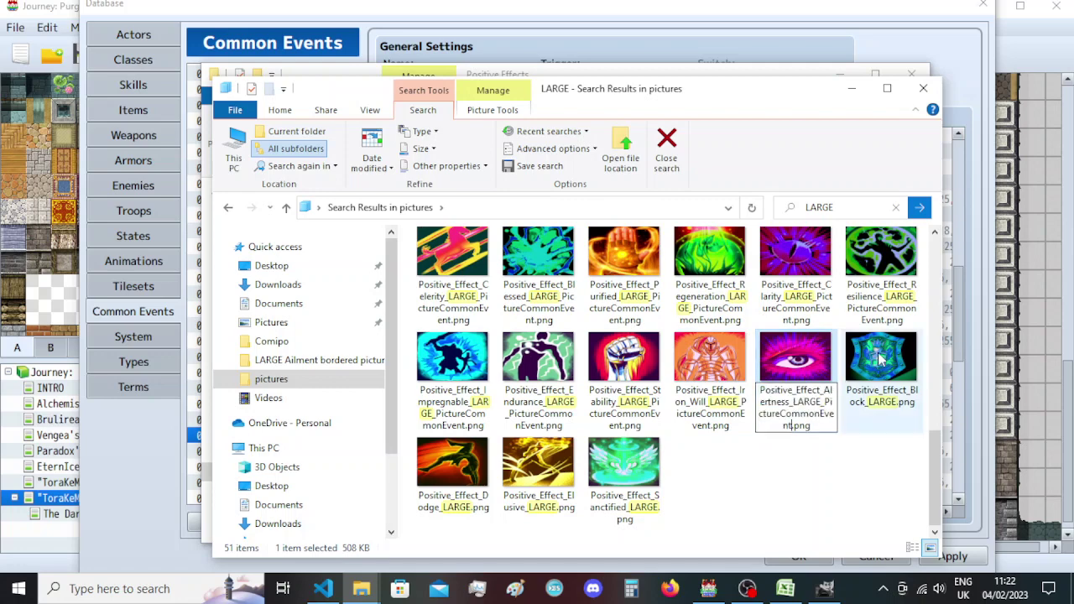
Append _PictureCommonEvent to the file names of the Positive_Effect_Block_LARGE and Positive_Effect_Dodge_LARGE images.
click(879, 359)
right_click(879, 360)
key(m)
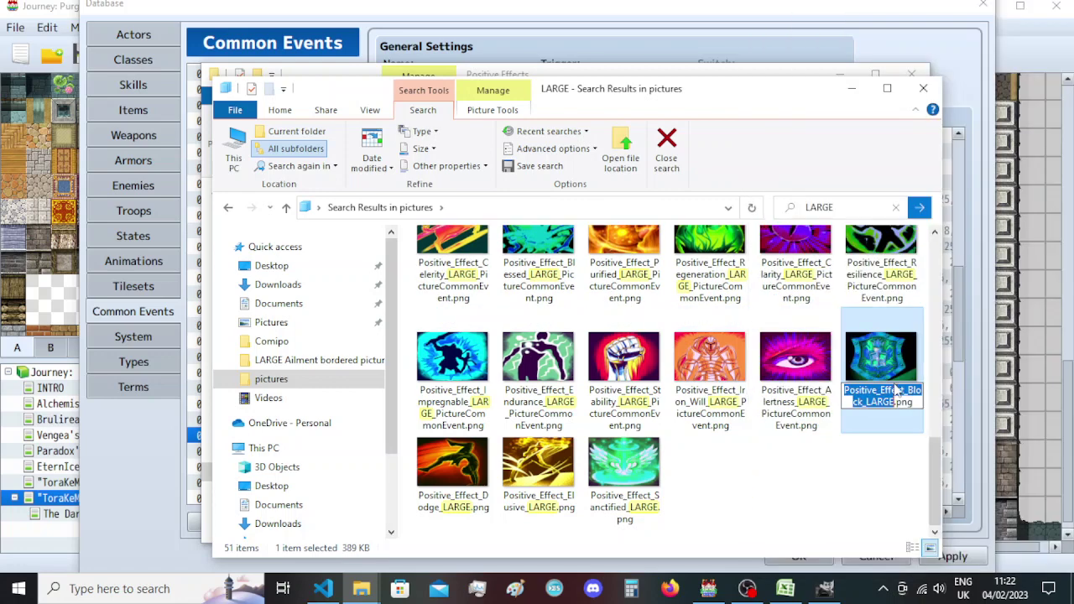
key(Right)
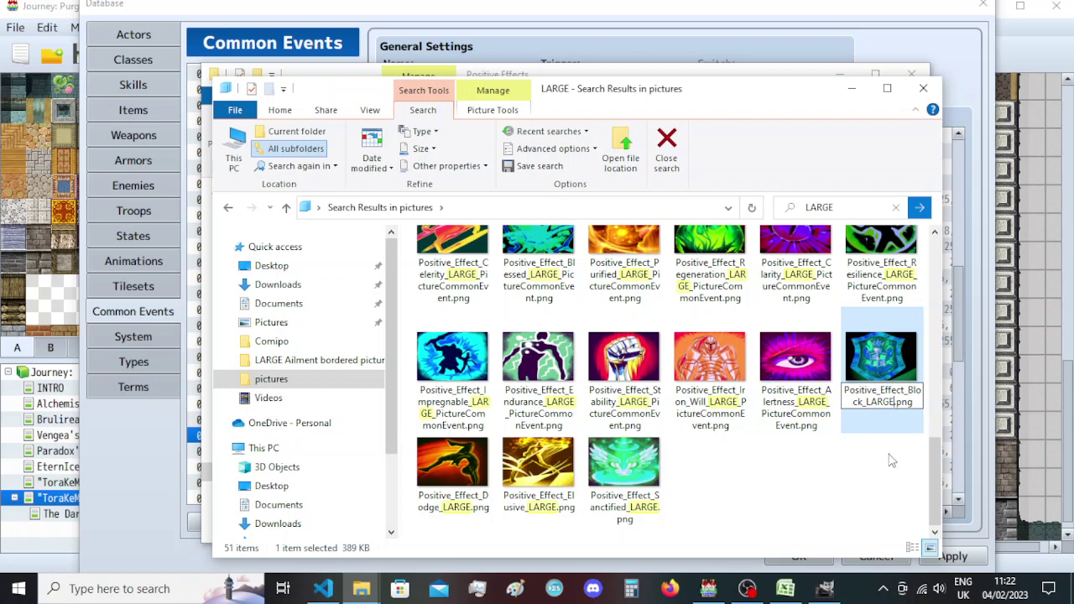
text(_PictureCommonEvent)
key(Return)
click(470, 491)
right_click(474, 495)
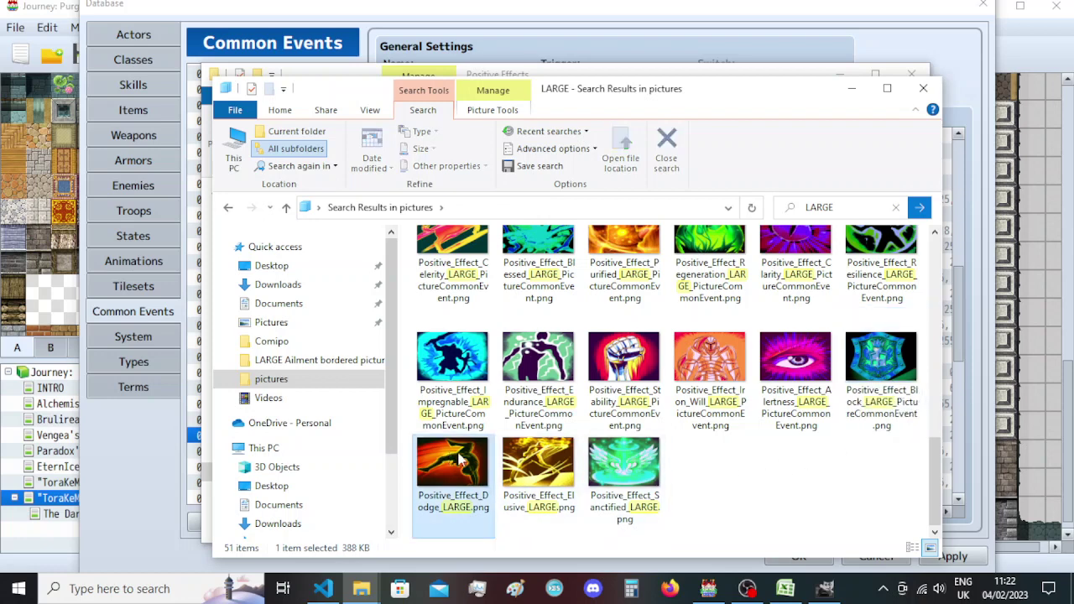
key(m)
key(Right)
text(_PictureCommonEvent)
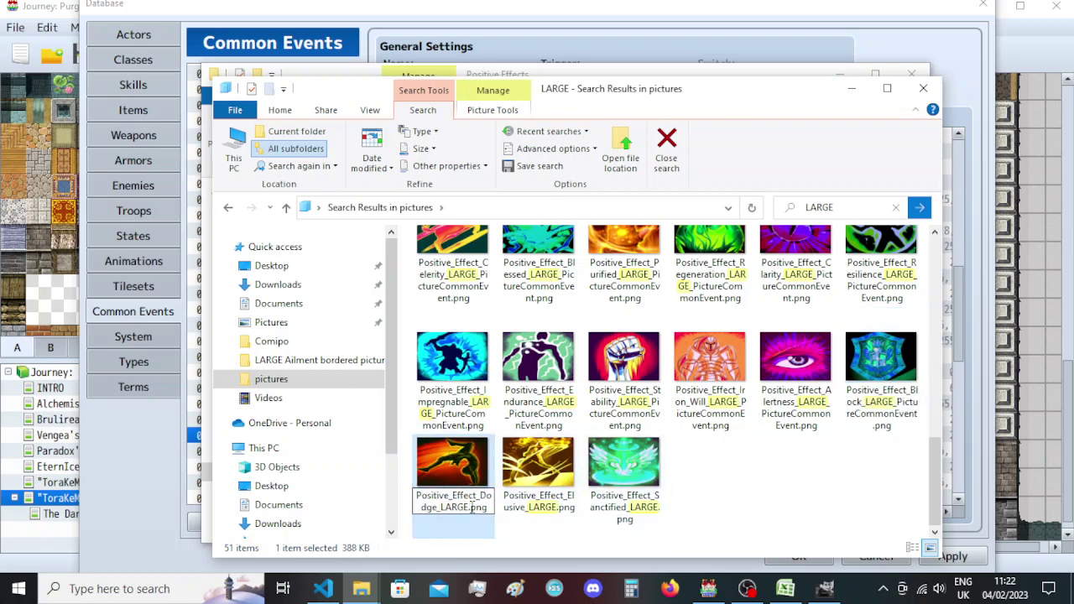
Append _PictureCommonEvent to the file names of the Positive_Effect_Elusive_LARGE and Positive_Effect_Sanctified_LARGE images.
click(541, 491)
right_click(544, 489)
key(m)
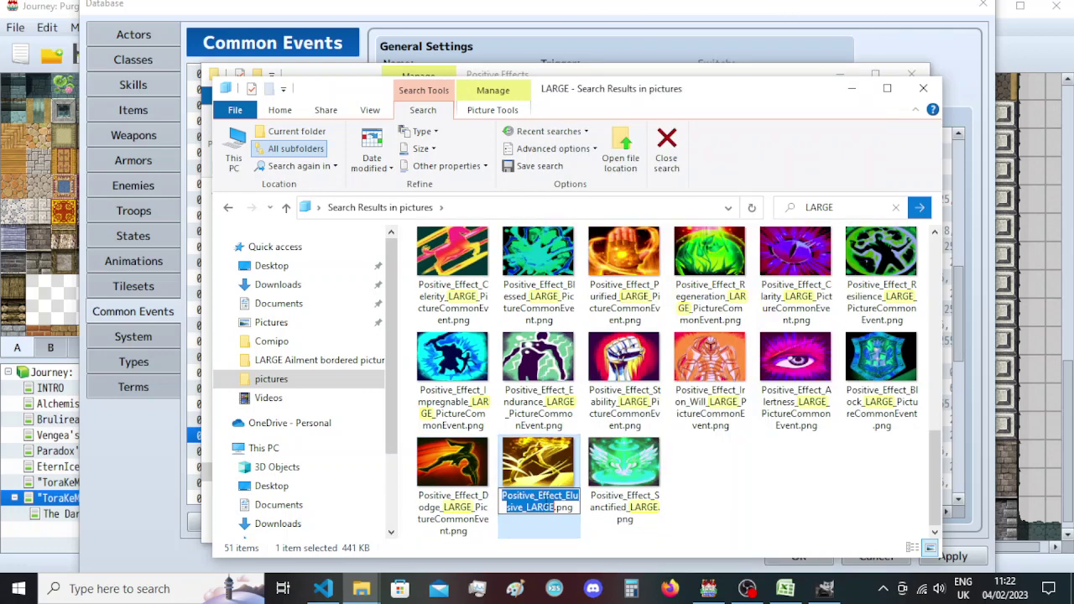
key(Right)
text(_PictureCommonEvent)
click(625, 502)
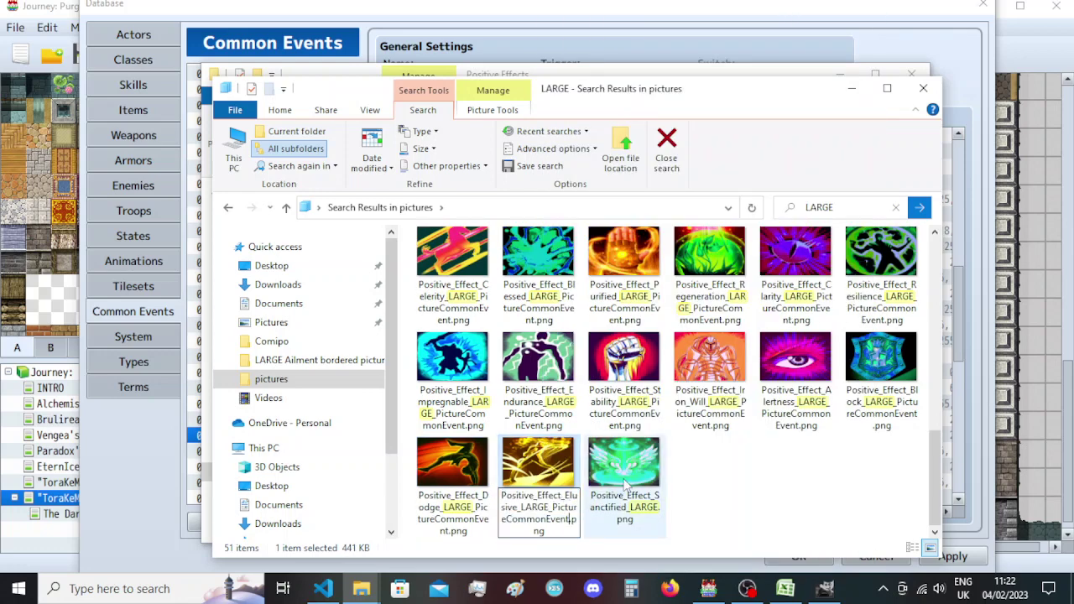
right_click(643, 507)
key(m)
key(Right)
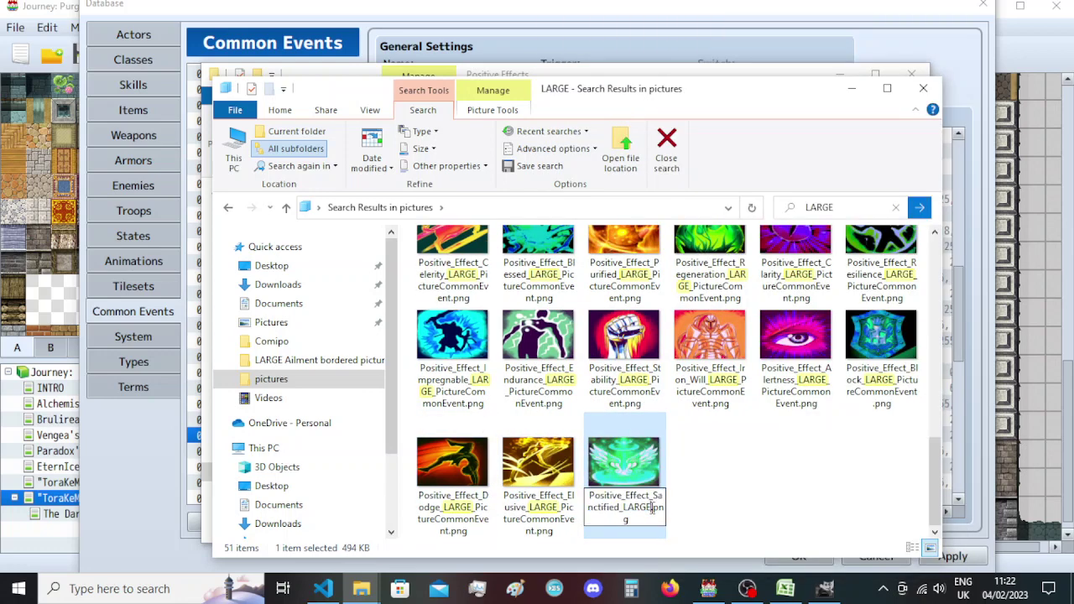
text(_PictureCommonEvent)
click(747, 474)
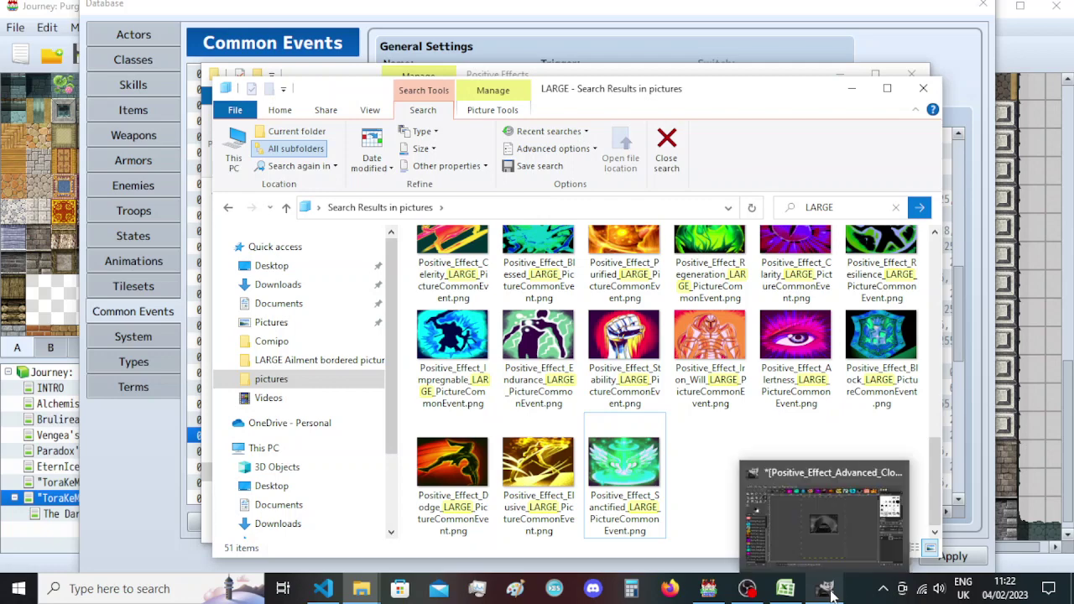
Switch to GIMP and quit it, discarding the unsaved changes of all open images.
click(829, 525)
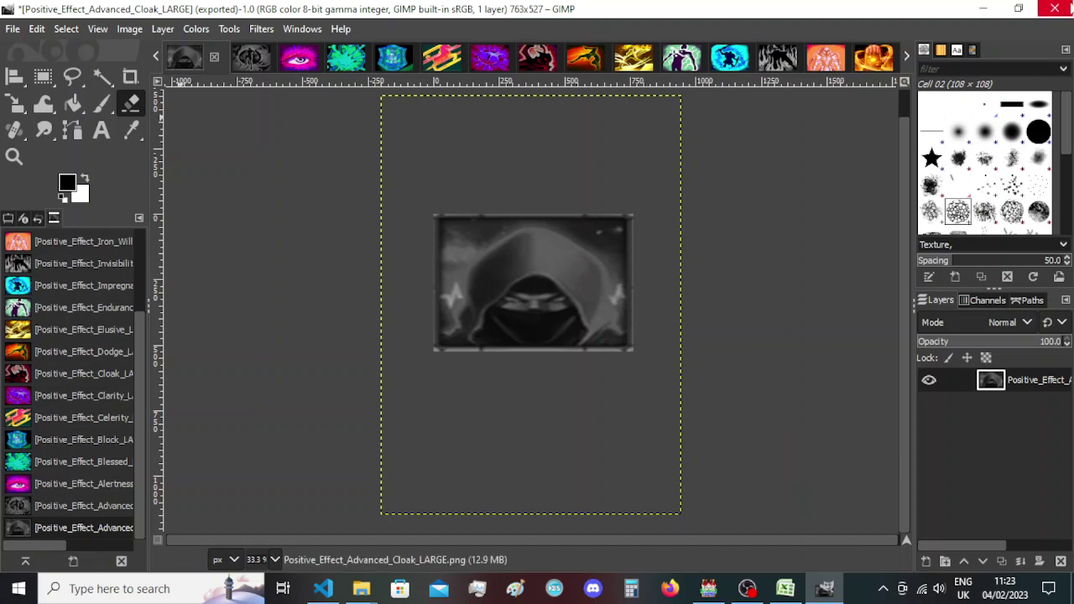
click(1055, 8)
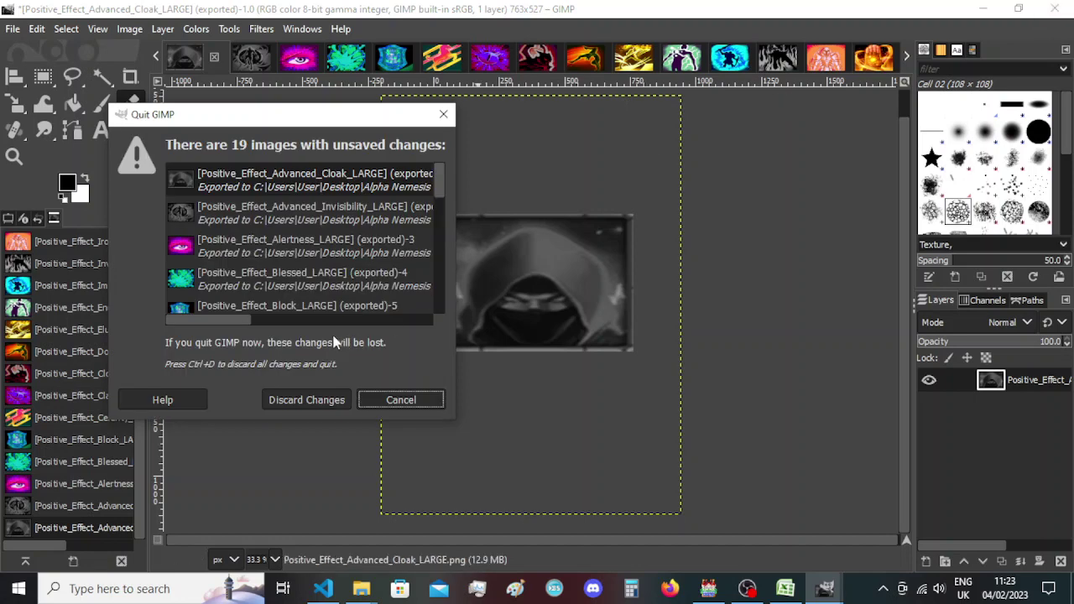
click(307, 401)
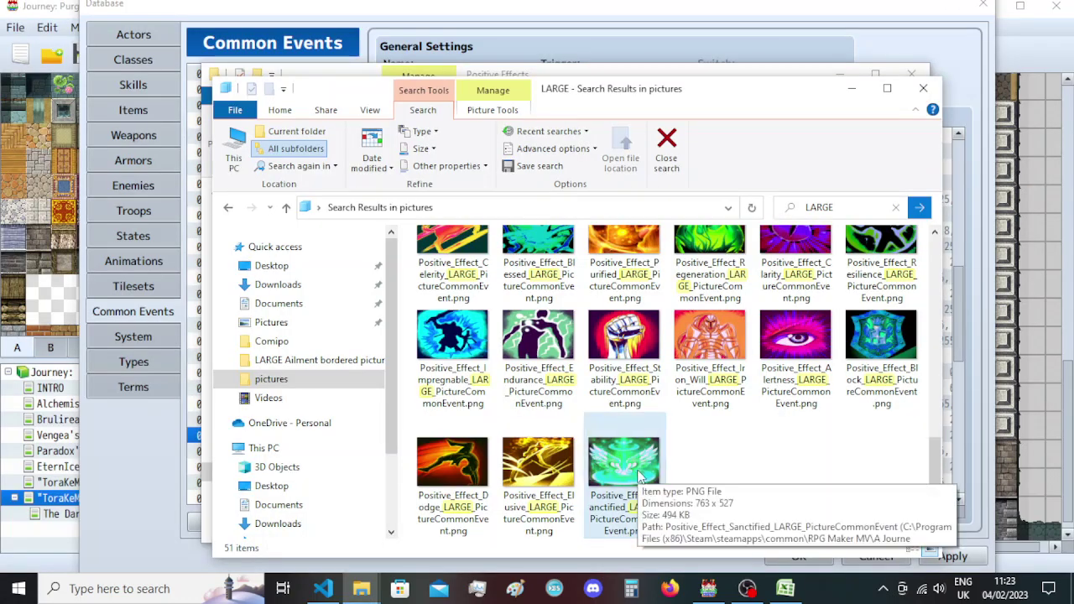
In RPG Maker MV, edit the Positive Effects LINE 1 script, replacing picture 41's name with Positive_Effect_Blessed_LARGE copied from the image file.
click(715, 589)
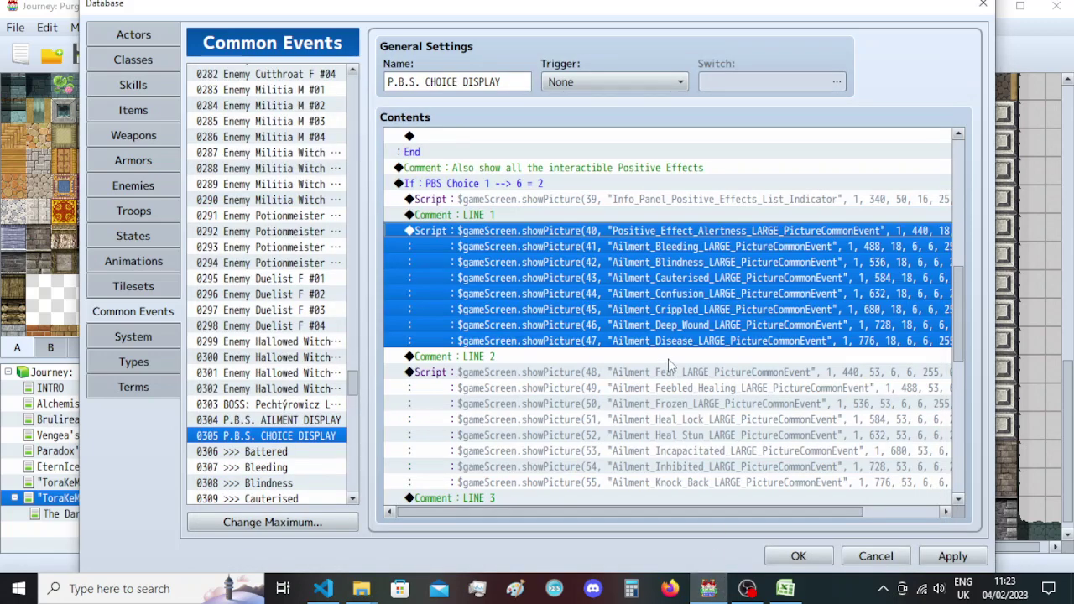
key(Return)
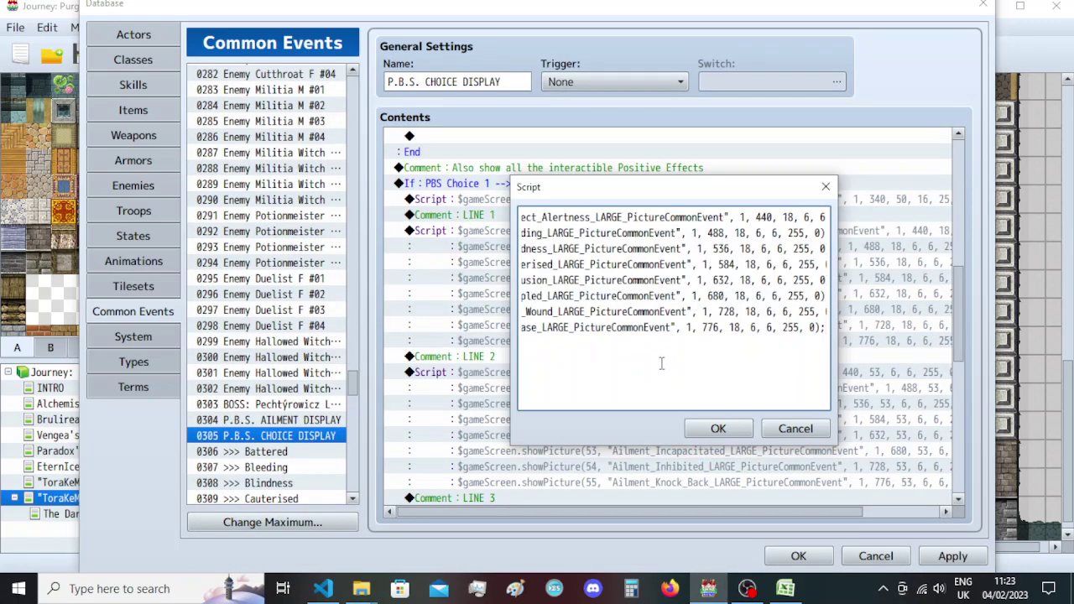
click(312, 596)
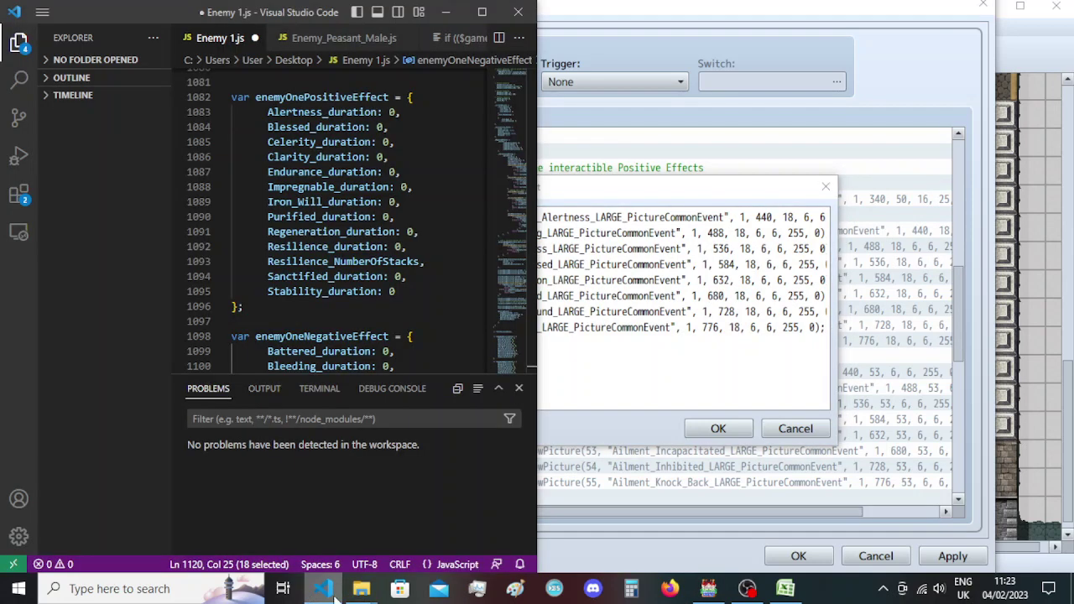
mouse_move(361, 589)
click(428, 537)
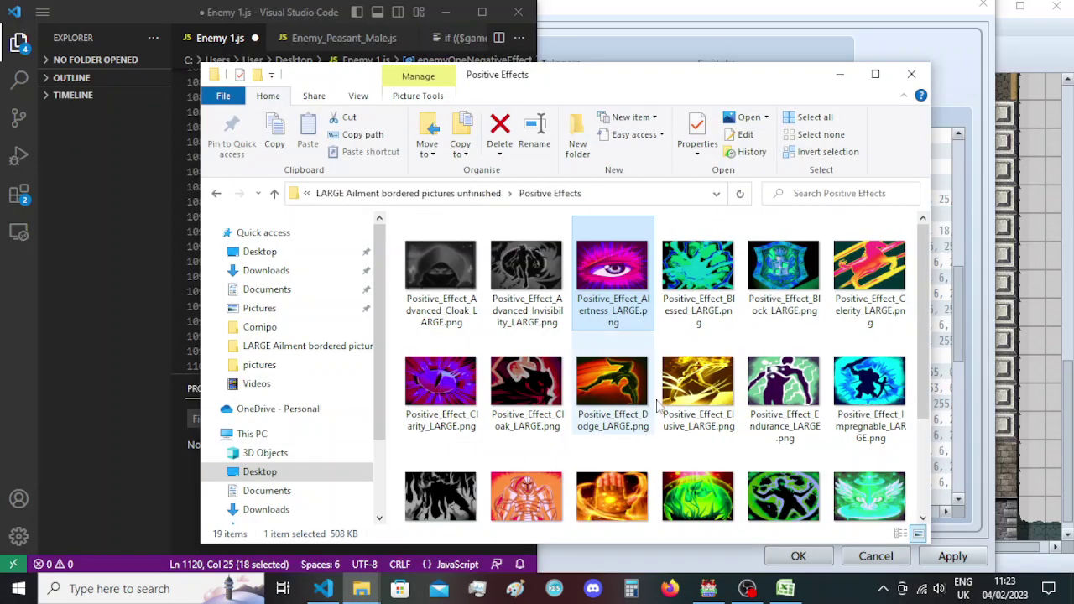
click(709, 290)
click(710, 289)
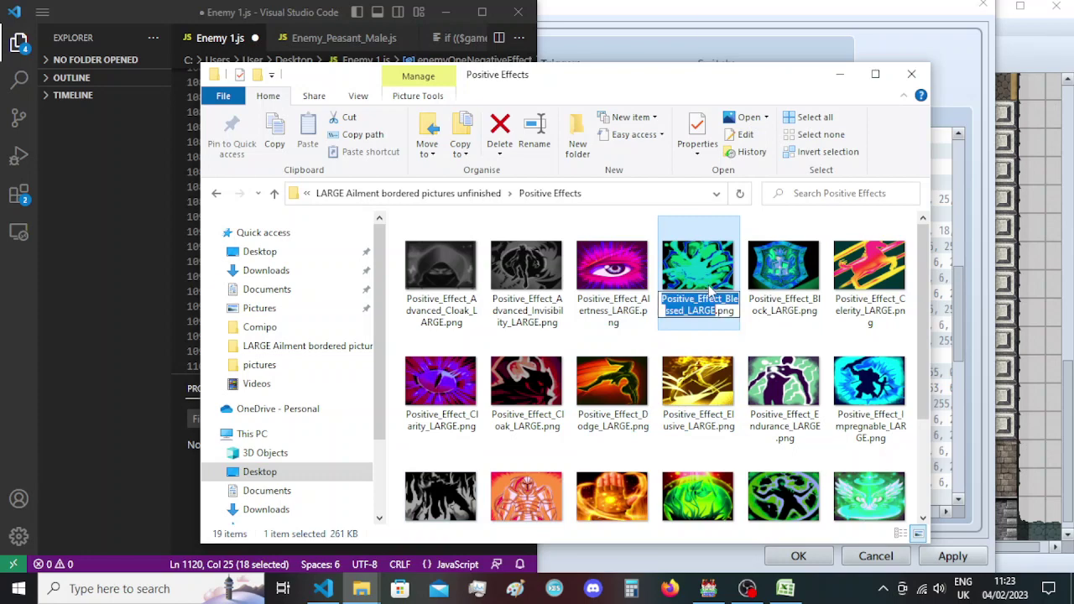
click(723, 7)
double_click(633, 233)
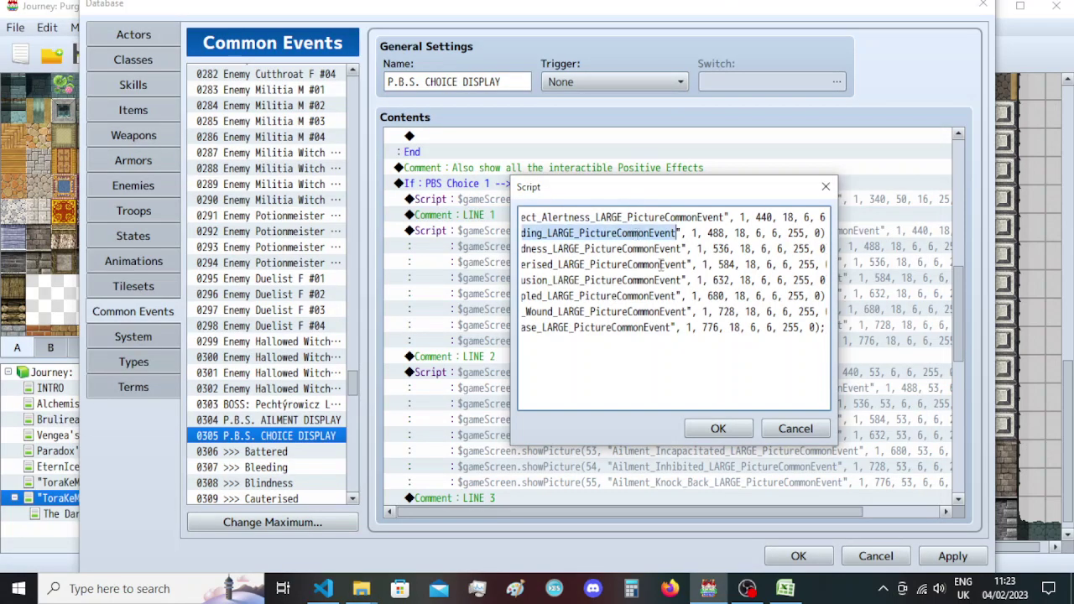
text(ect_Blessed_LARGE)
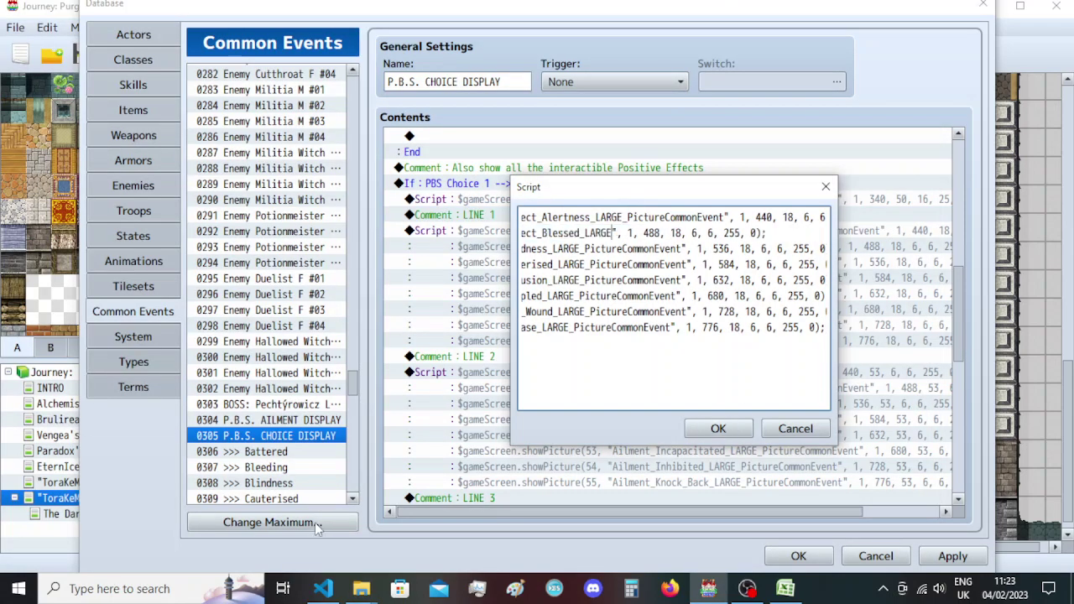
Close the Positive Effects folder window and bring up the LARGE search results in File Explorer.
mouse_move(361, 588)
click(428, 541)
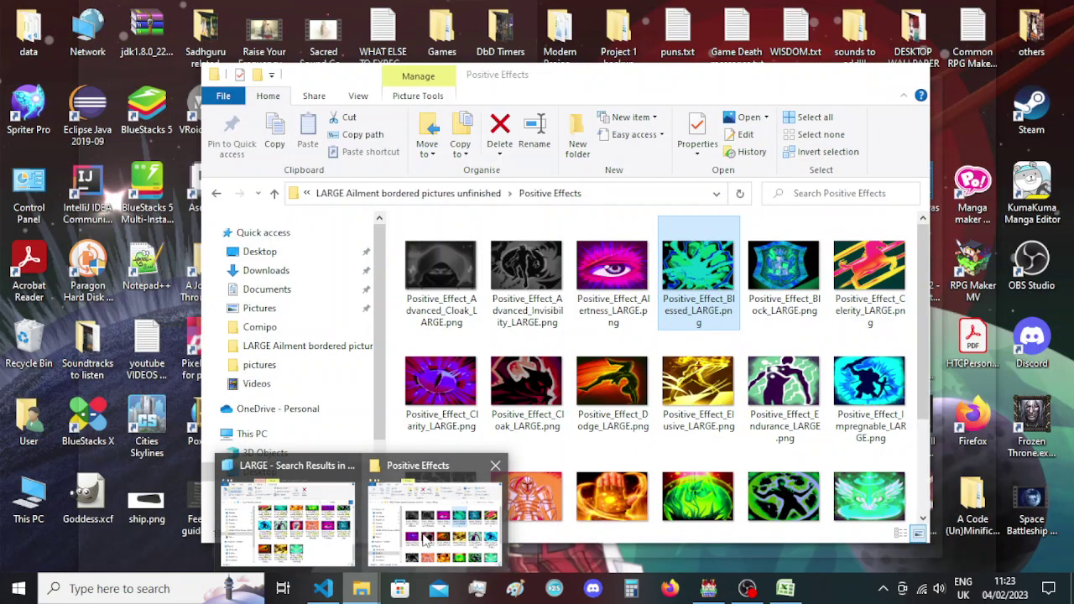
click(502, 473)
click(361, 520)
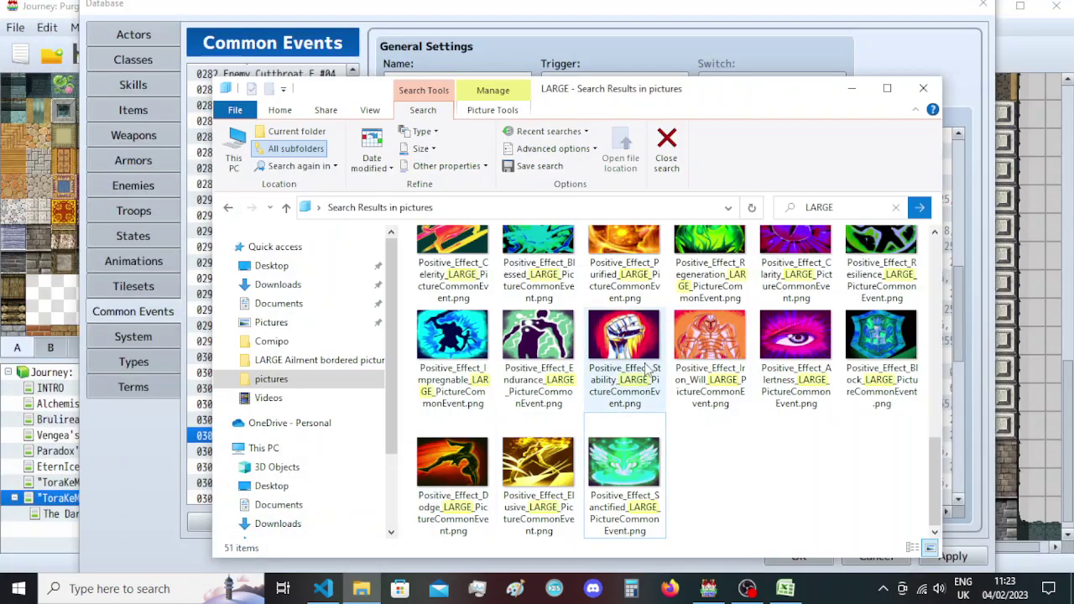
Check the renamed Blessed image's file name and complete picture 41's name in the script as Positive_Effect_Blessed_LARGE_PictureCommonEvent.
scroll(727, 379, up, 2)
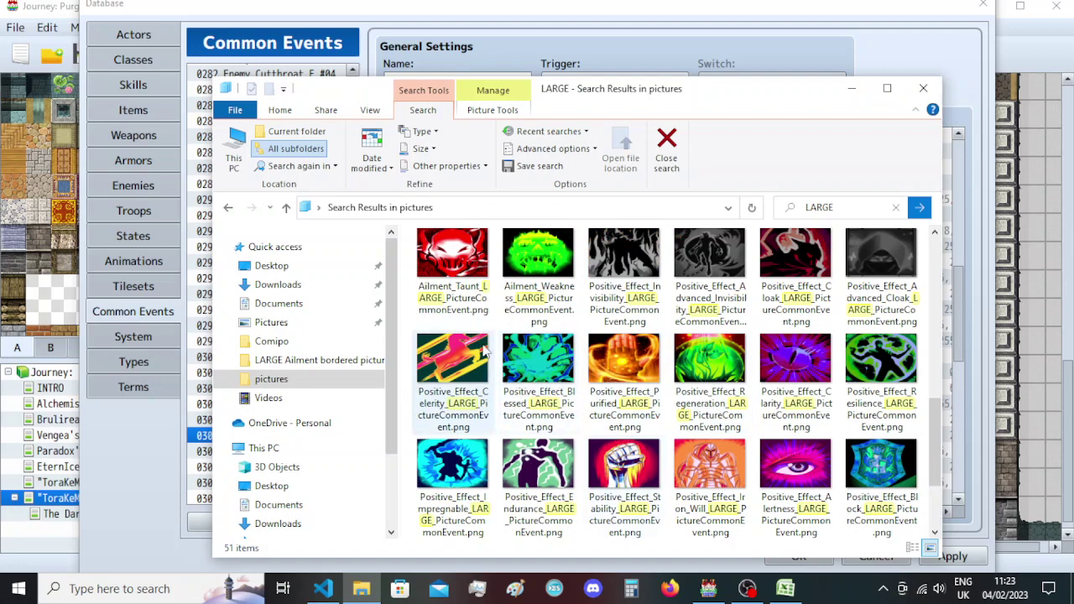
click(542, 353)
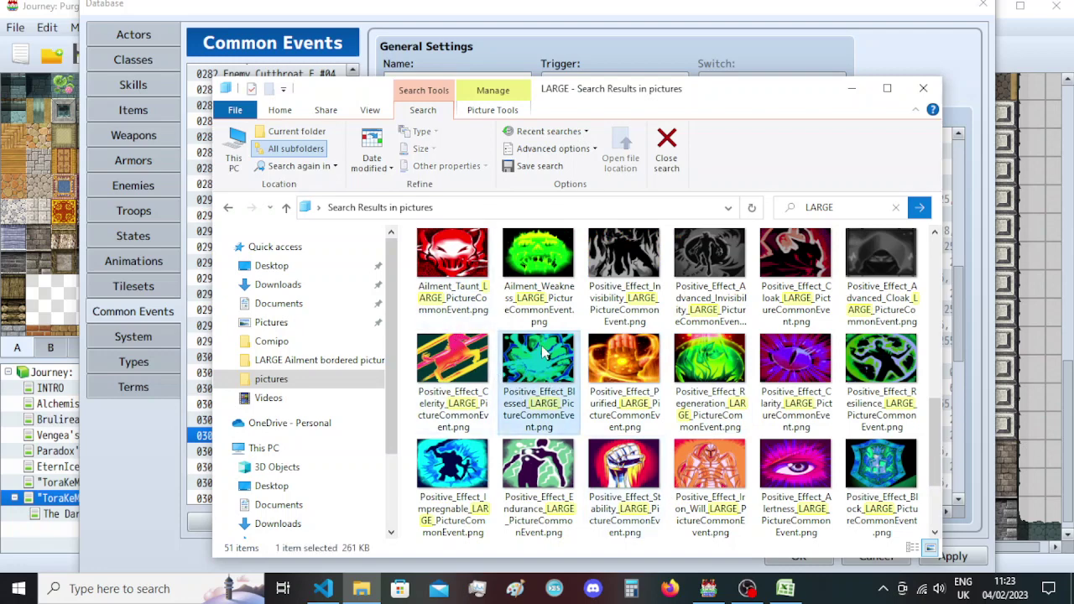
key(F2)
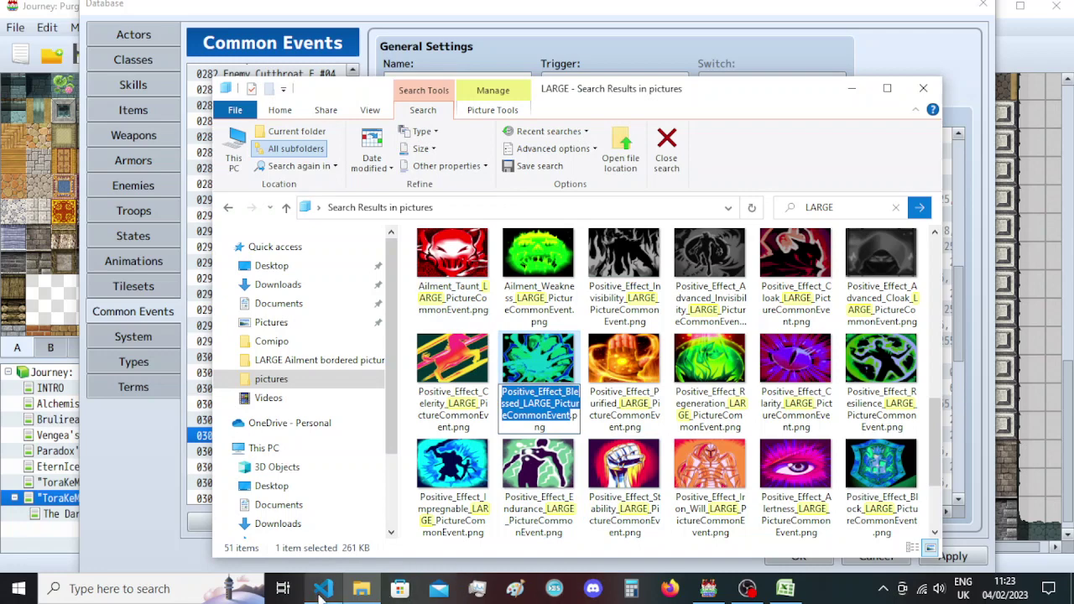
click(708, 588)
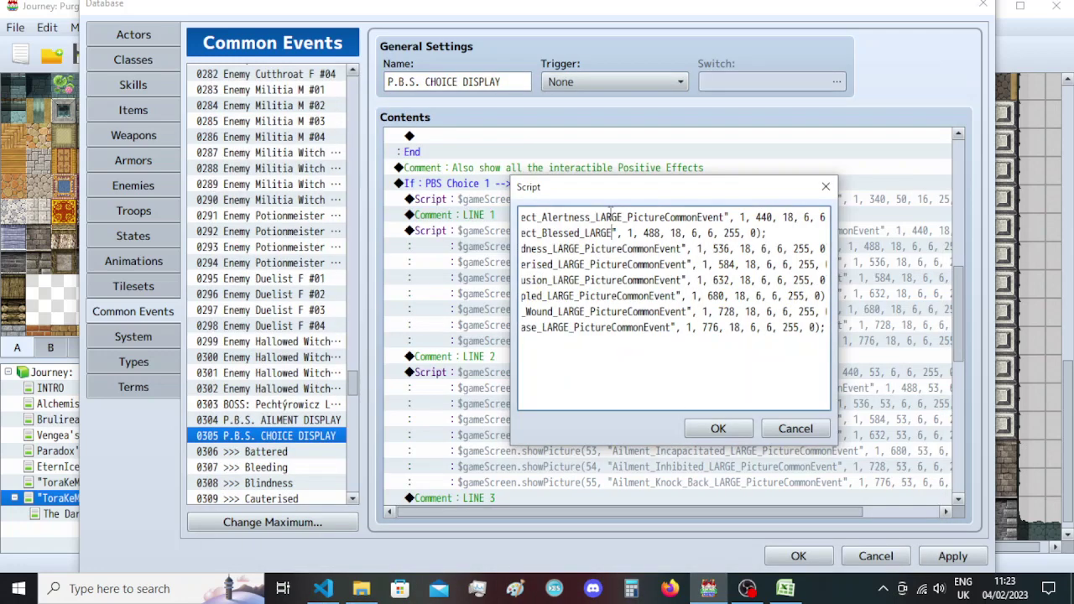
text(_PictureCommonEvent)
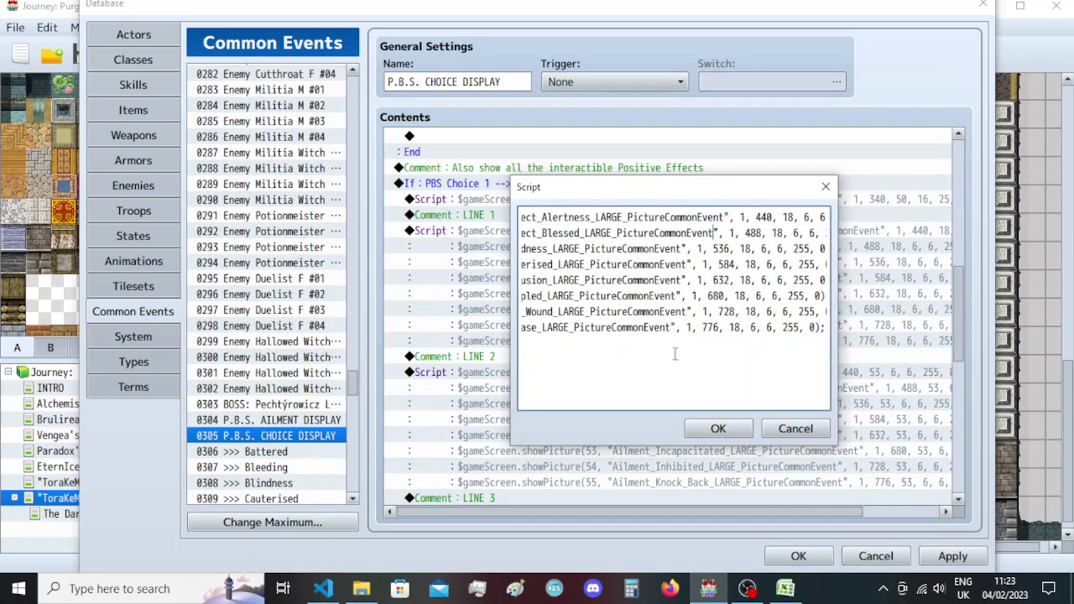
Replace picture 42's name in the LINE 1 script with Positive_Effect_Celerity_LARGE_PictureCommonEvent, copied from the image file after checking the effect order in Enemy 1.js.
click(719, 428)
double_click(660, 325)
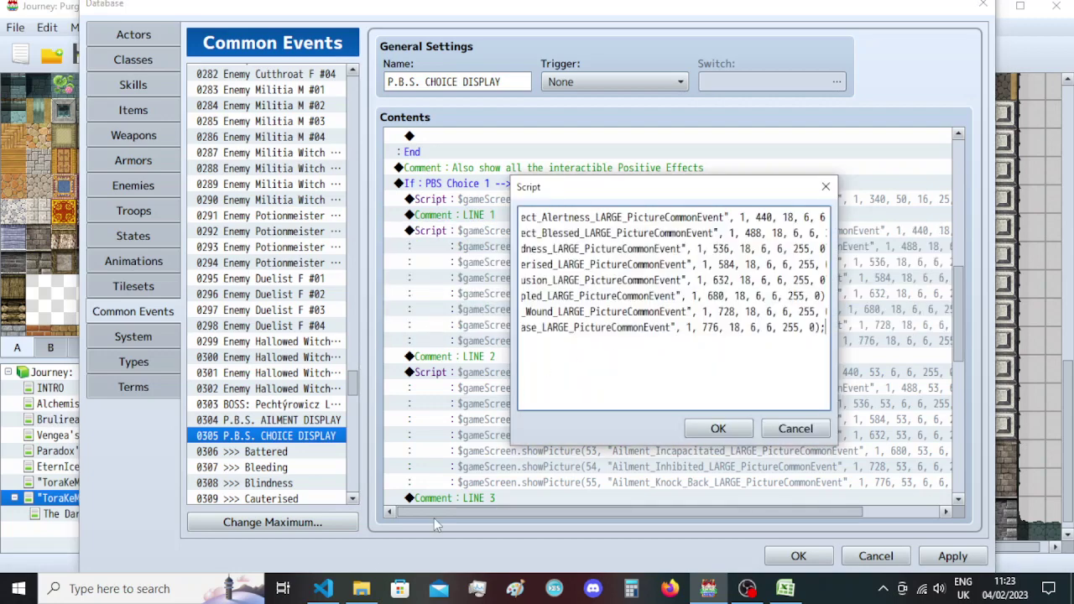
click(323, 588)
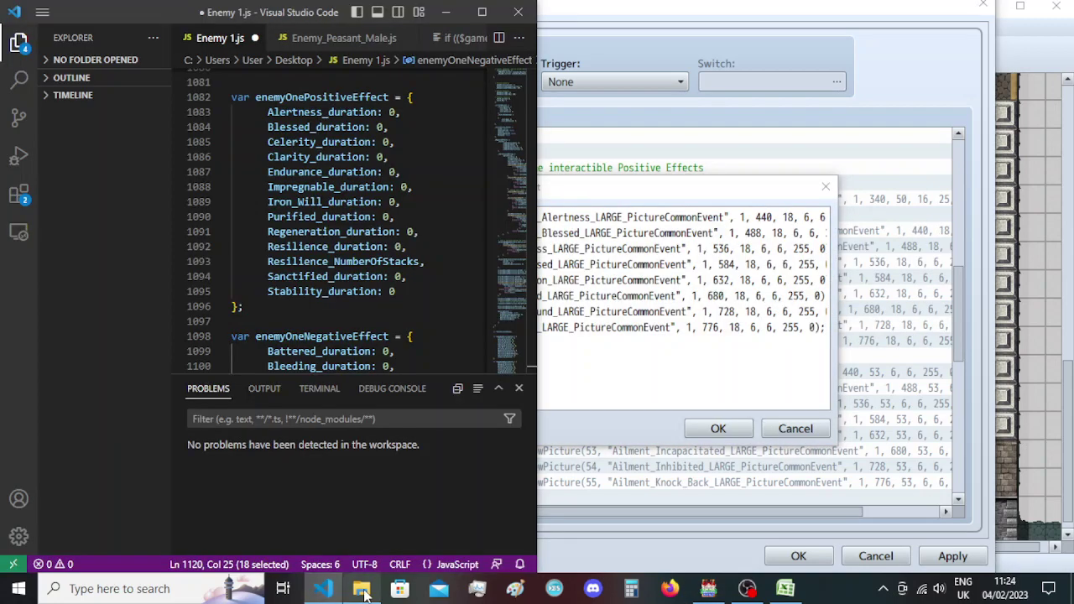
click(361, 589)
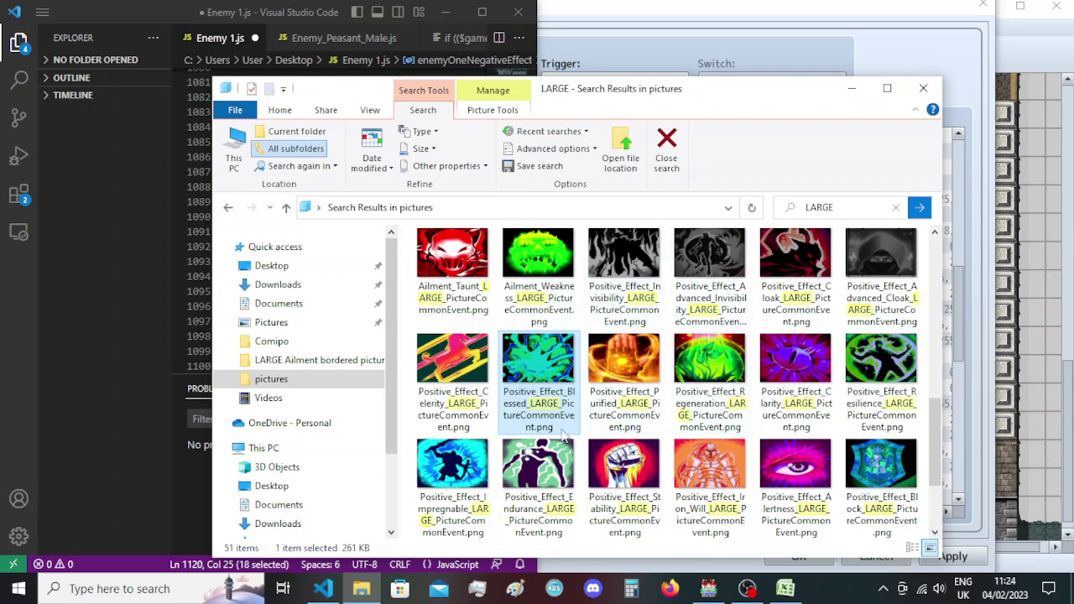
click(474, 357)
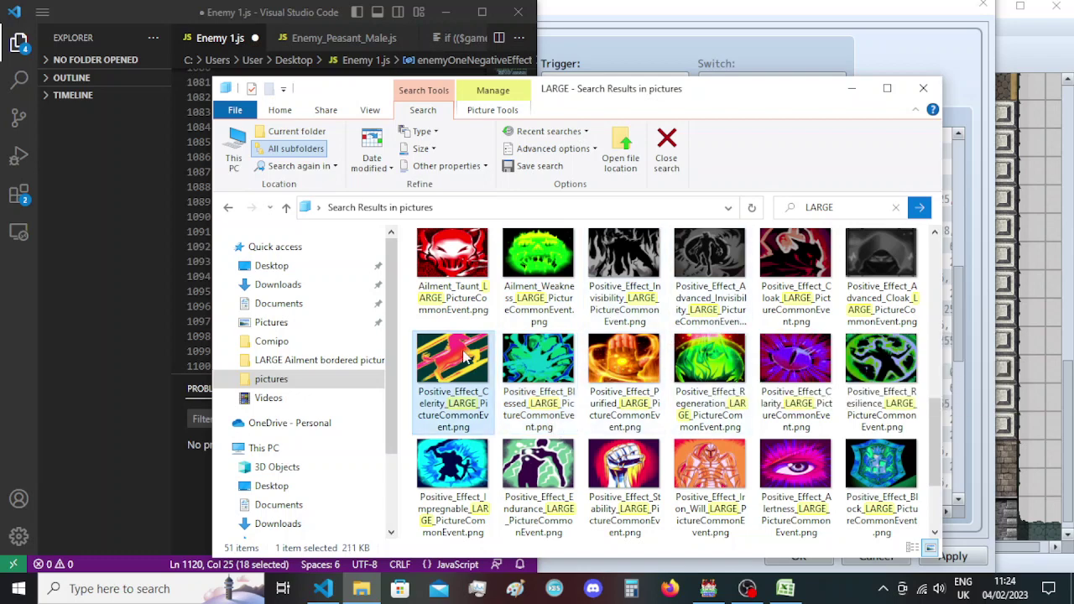
right_click(470, 353)
key(Escape)
click(650, 12)
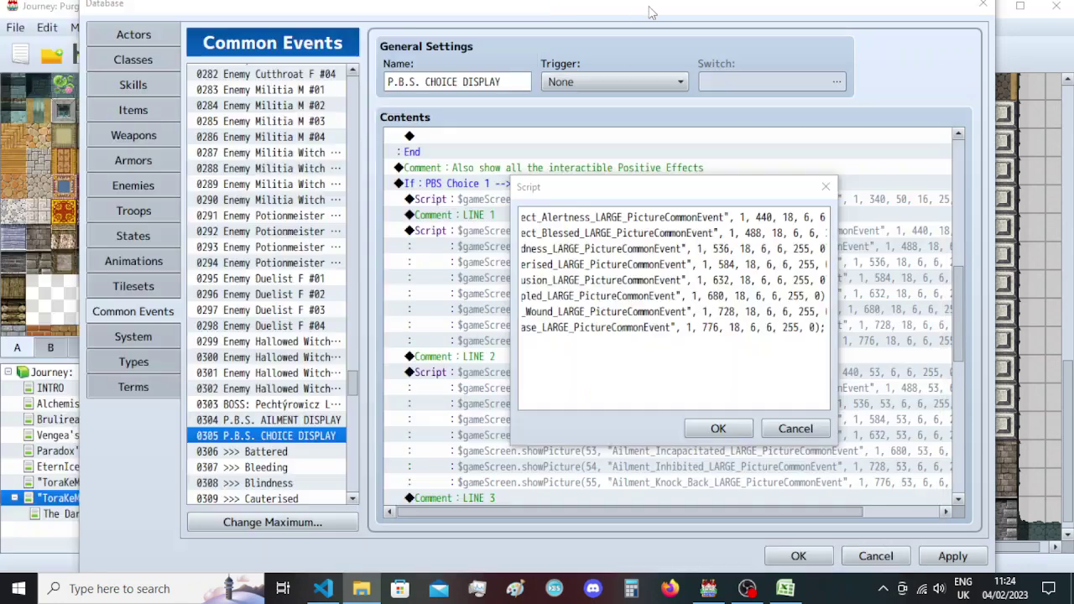
double_click(627, 248)
text(Effect_Celerity_LARGE_PictureCommonEvent)
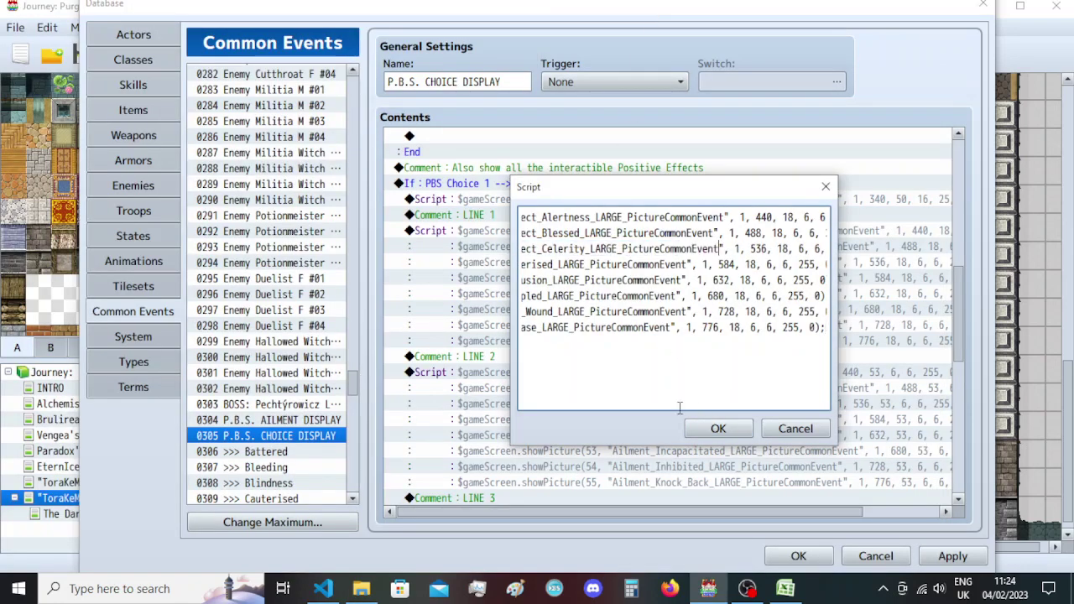
Look up the effect after Celerity in Enemy 1.js and replace picture 43's name with Positive_Effect_Clarity_LARGE_PictureCommonEvent copied from its image file.
click(361, 589)
click(325, 588)
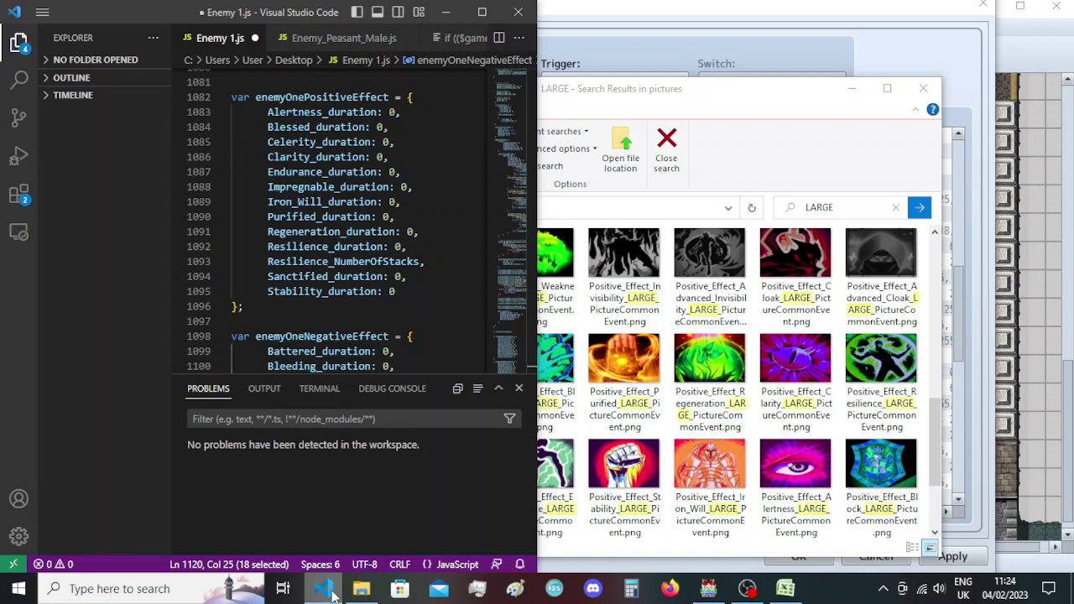
click(744, 181)
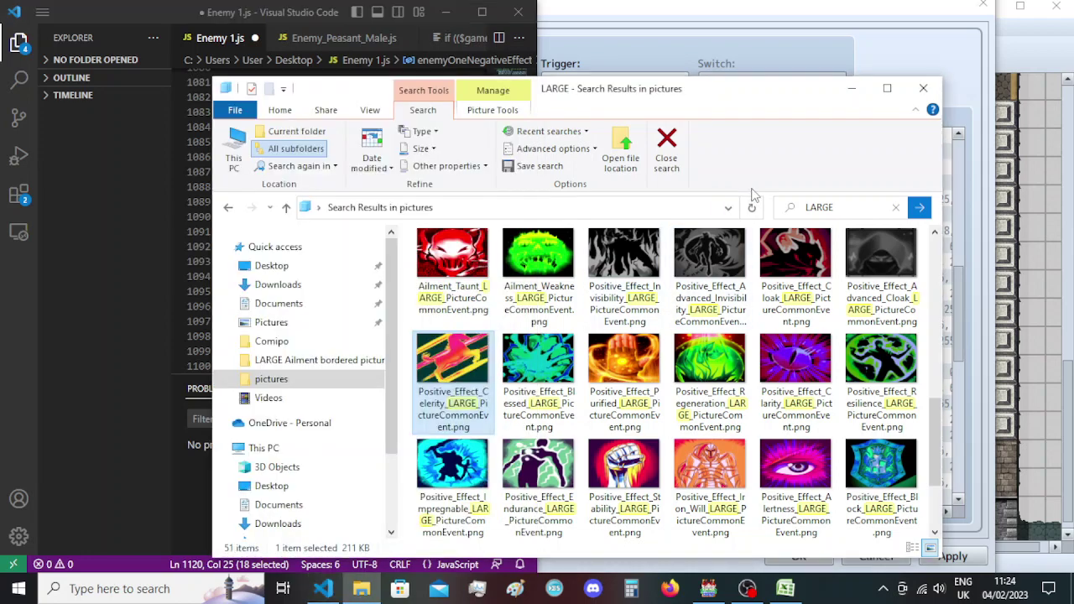
click(768, 340)
click(768, 339)
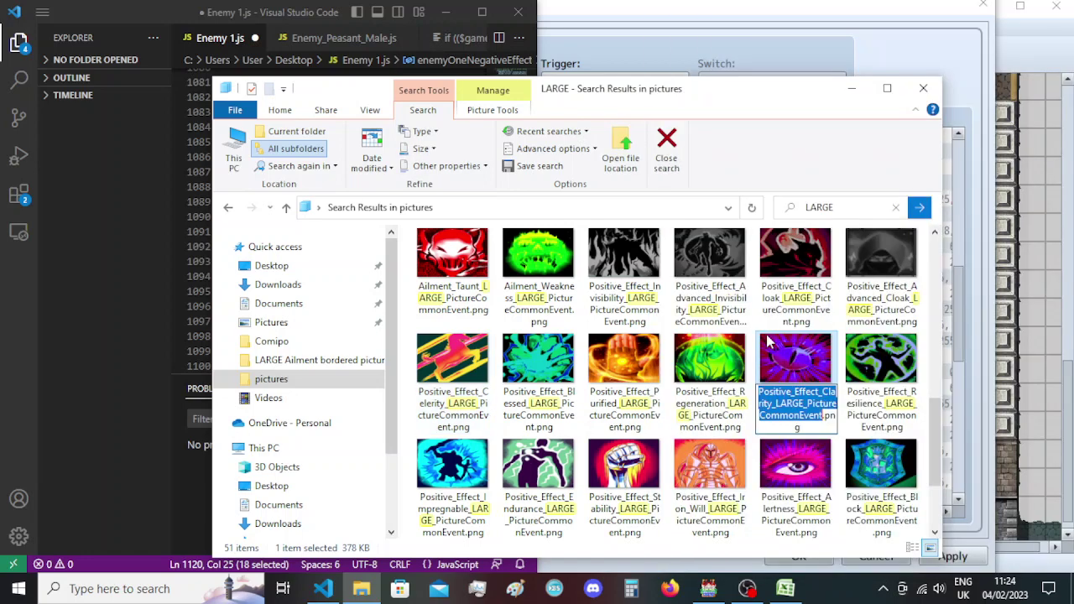
click(734, 8)
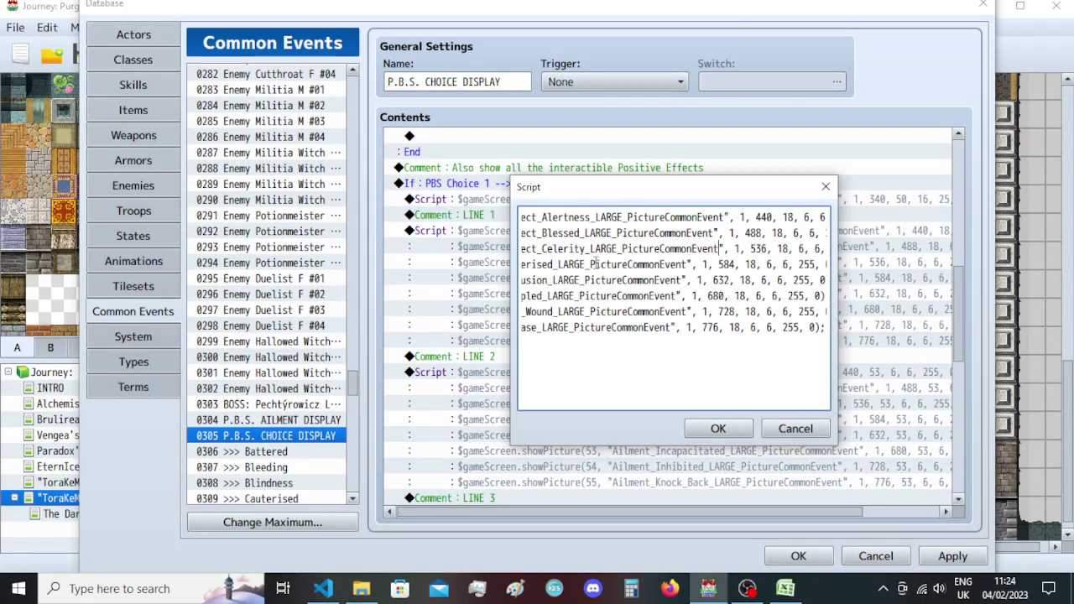
double_click(602, 265)
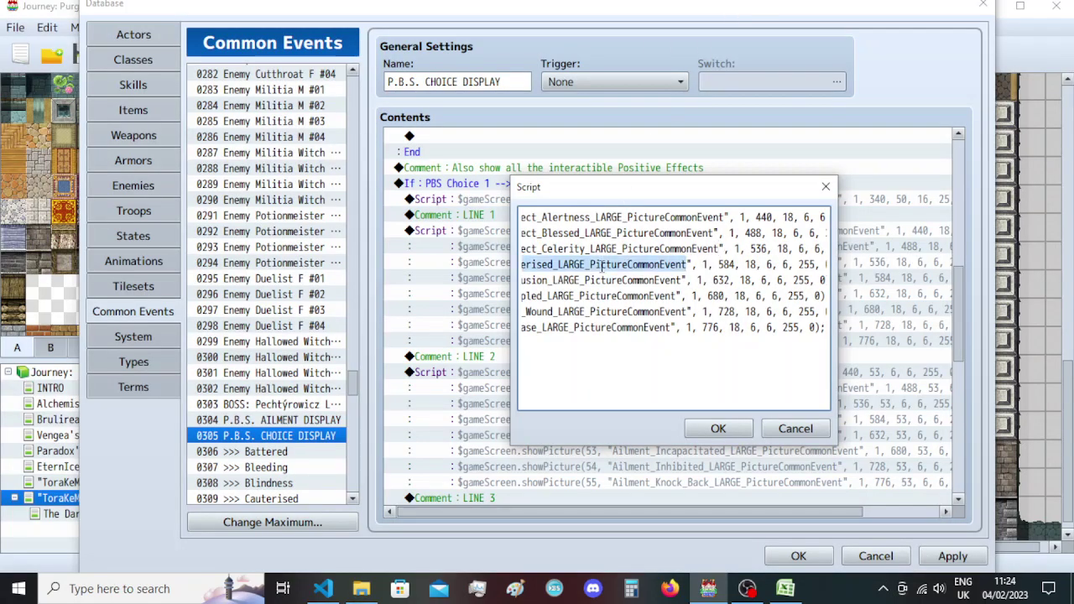
text(ect_Clarity_LARGE_PictureCommonEvent)
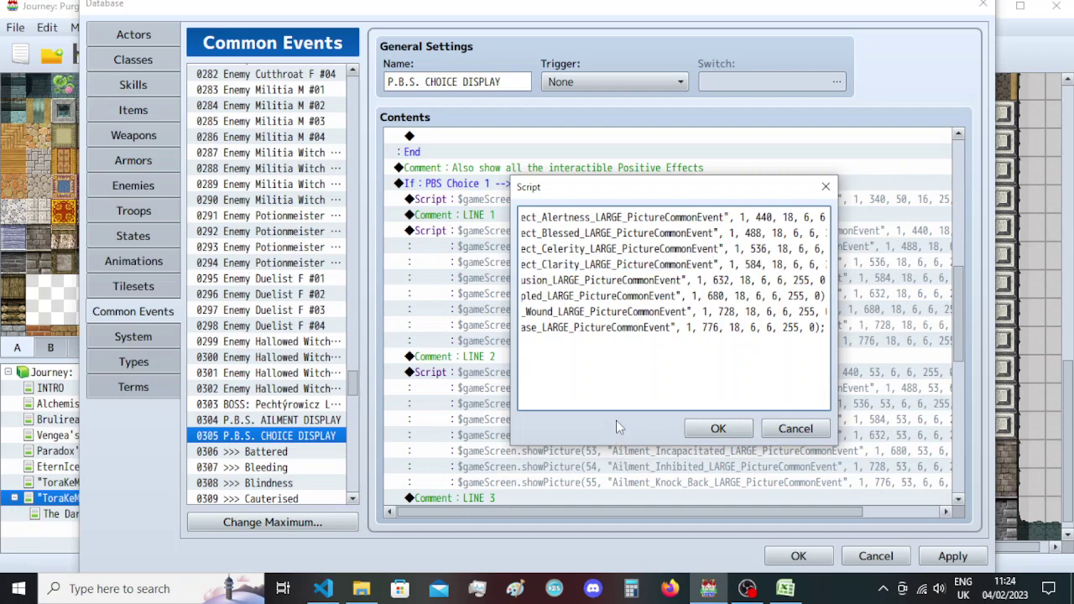
Check the next effect in Enemy 1.js and replace picture 44's name with Positive_Effect_Endurance_LARGE_PictureCommonEvent copied from its image file.
click(327, 590)
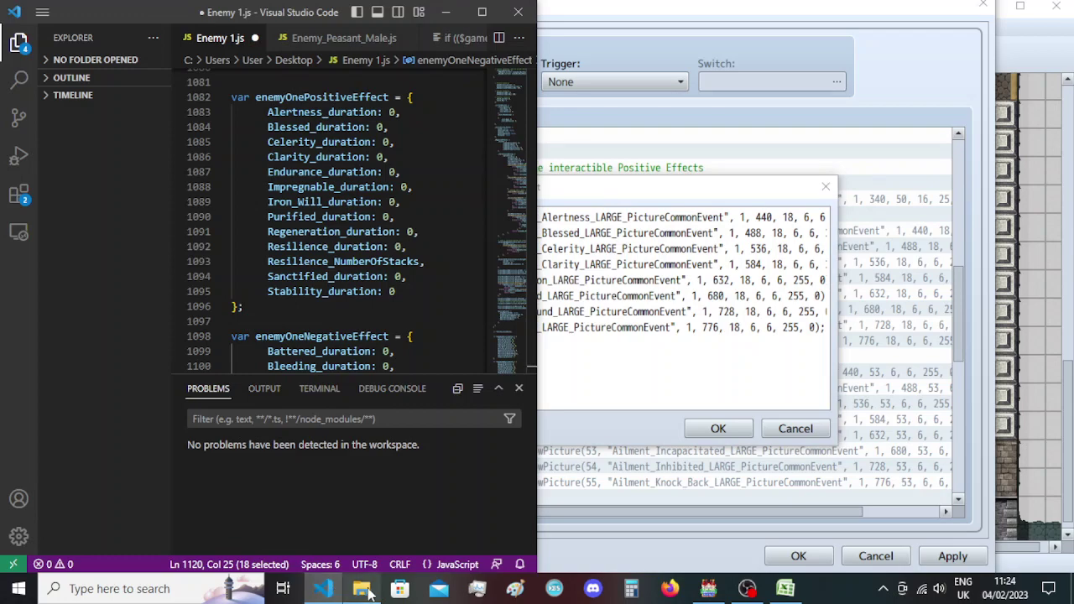
click(361, 590)
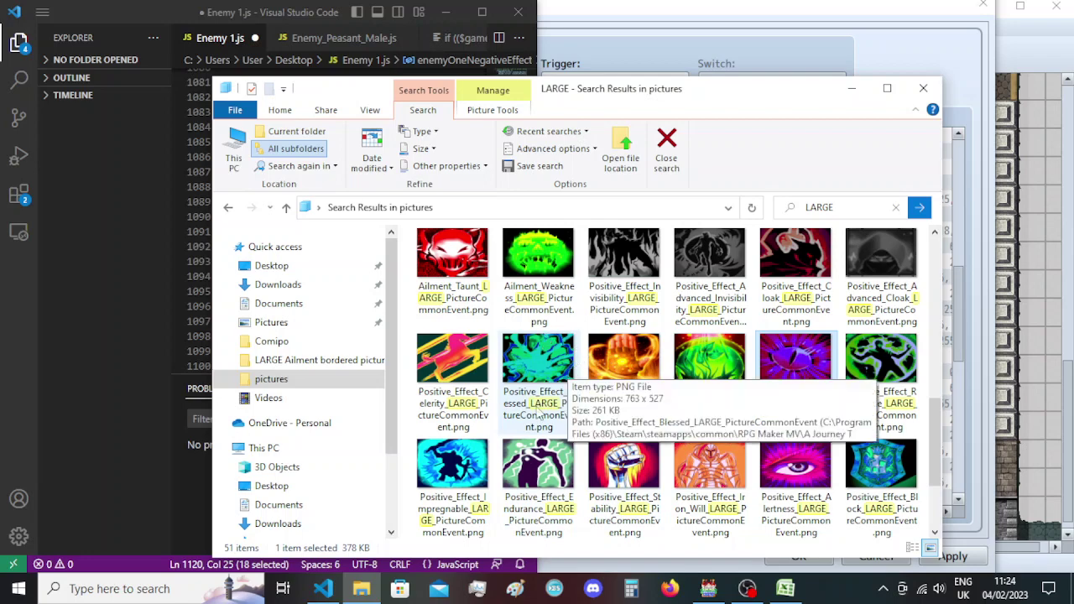
click(531, 525)
click(531, 528)
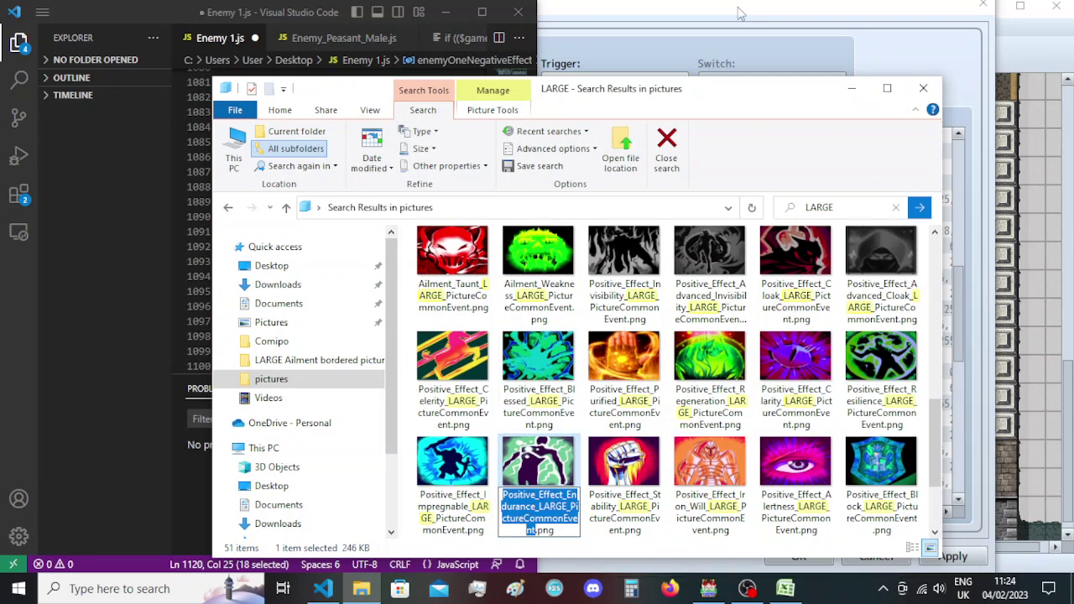
key(alt+Tab)
double_click(617, 280)
text(ect_Endurance_LARGE_PictureCommonEvent)
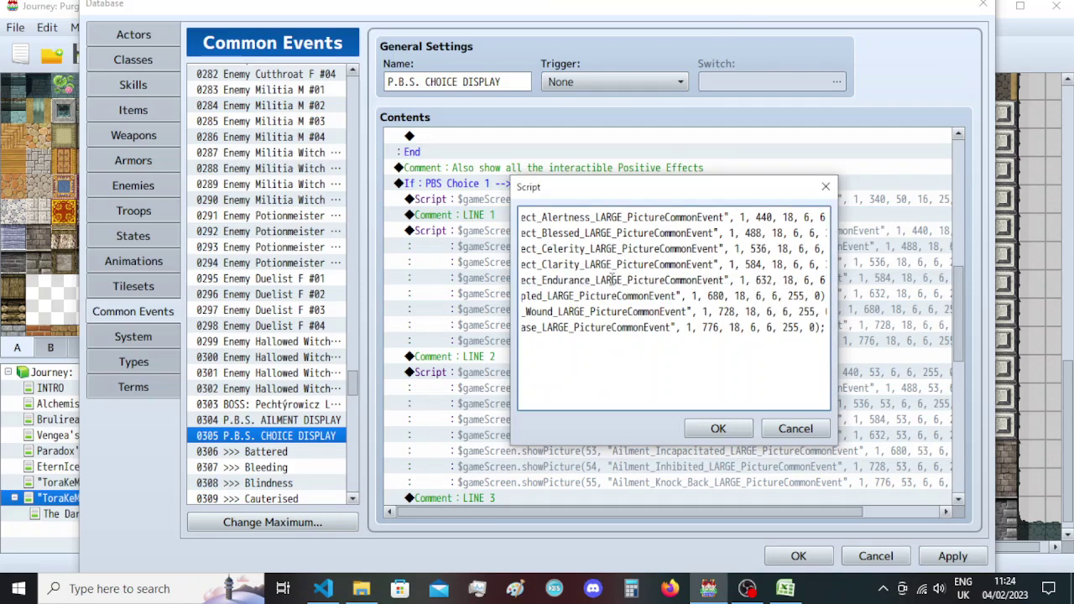
Copy the Impregnable image's file name and replace picture 45's name in the script with Positive_Effect_Impregnable_LARGE_PictureCommonEvent.
click(322, 589)
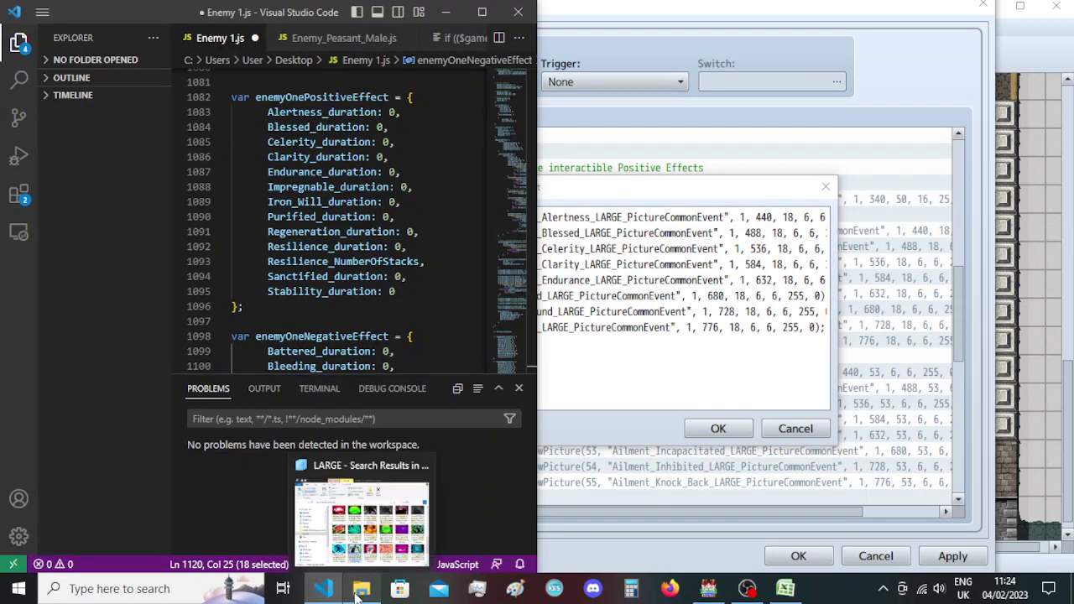
click(361, 588)
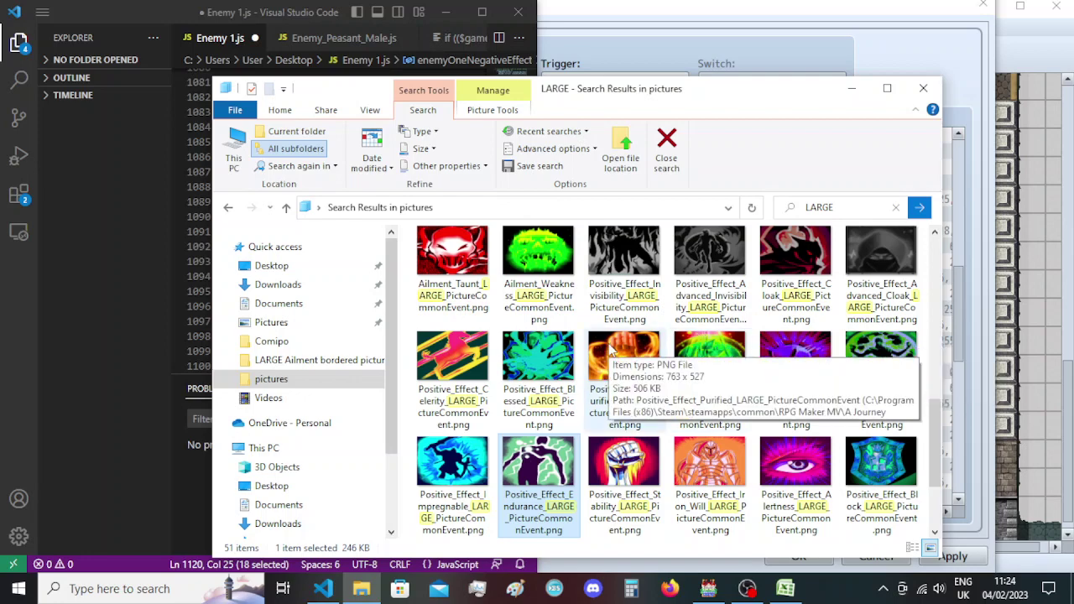
click(456, 478)
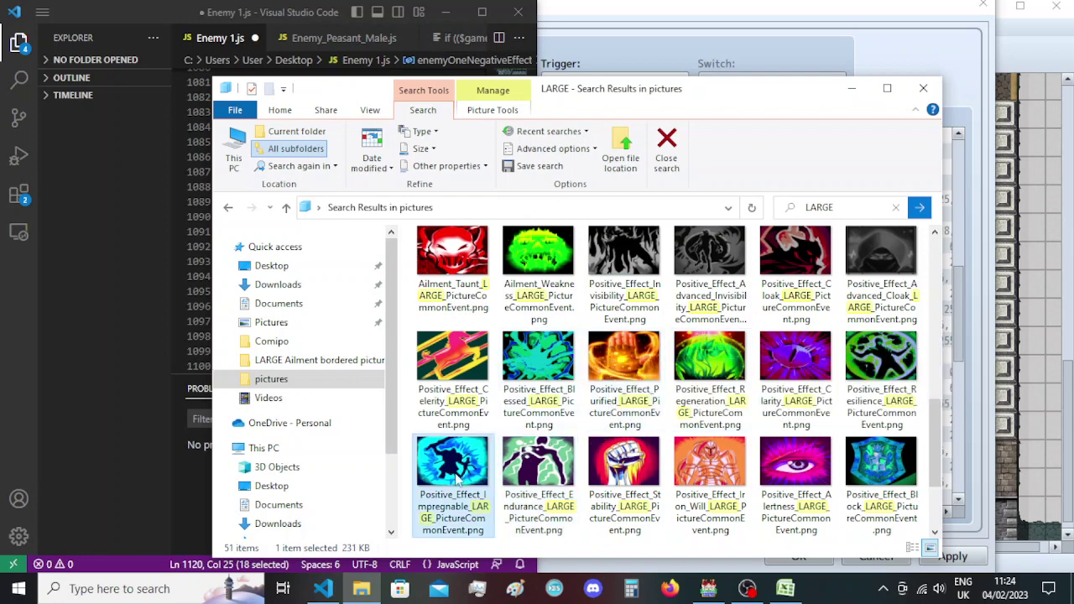
click(456, 478)
key(alt+Tab)
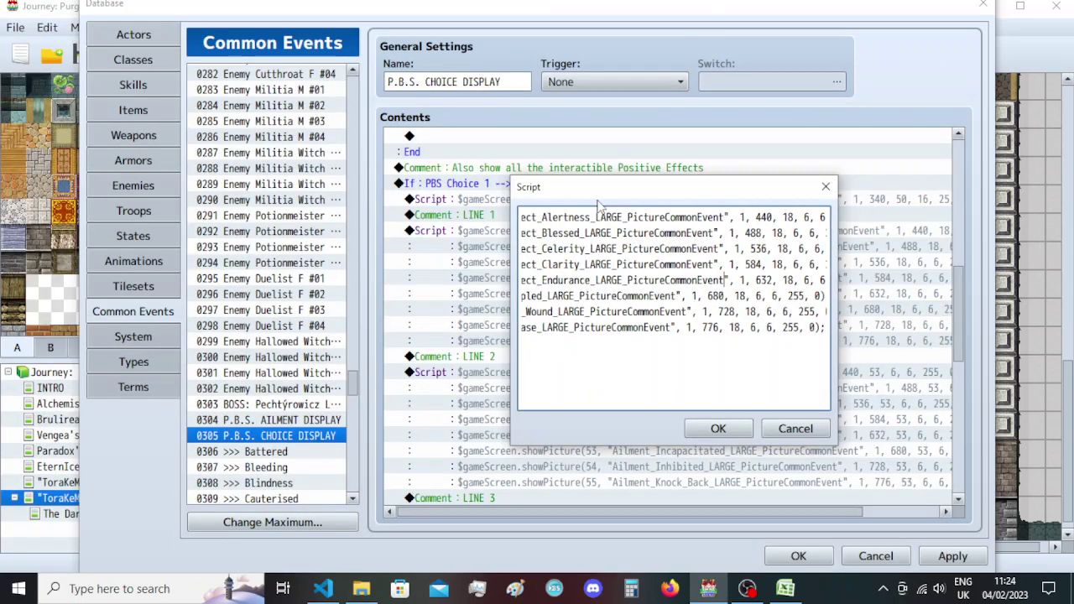
double_click(586, 295)
key(ctrl+v)
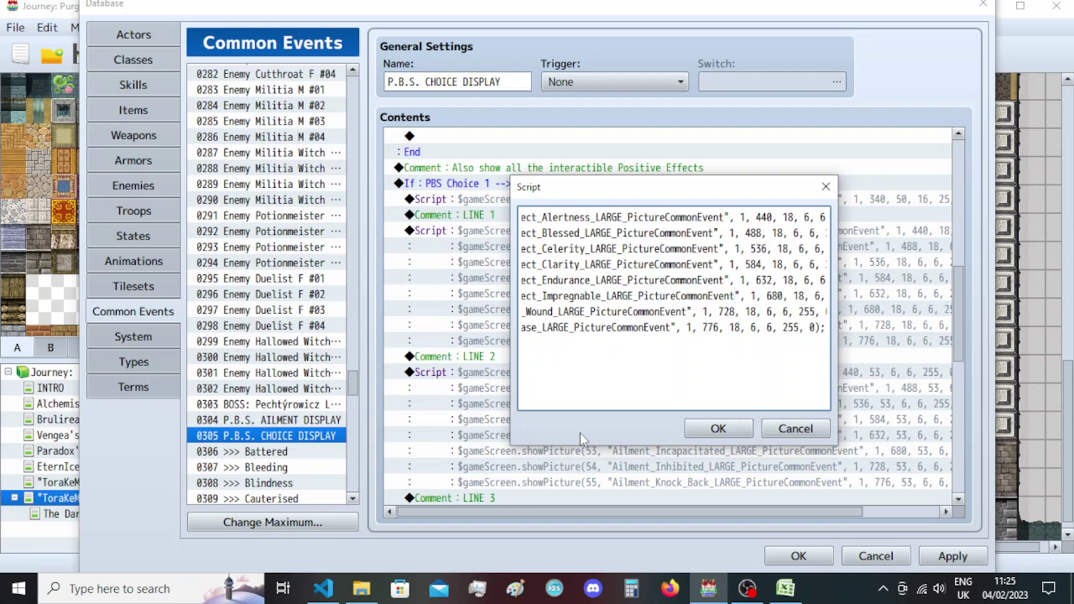
Copy the Iron Will image's file name and replace picture 46's name in the script with Positive_Effect_Iron_Will_LARGE_PictureCommonEvent.
click(361, 588)
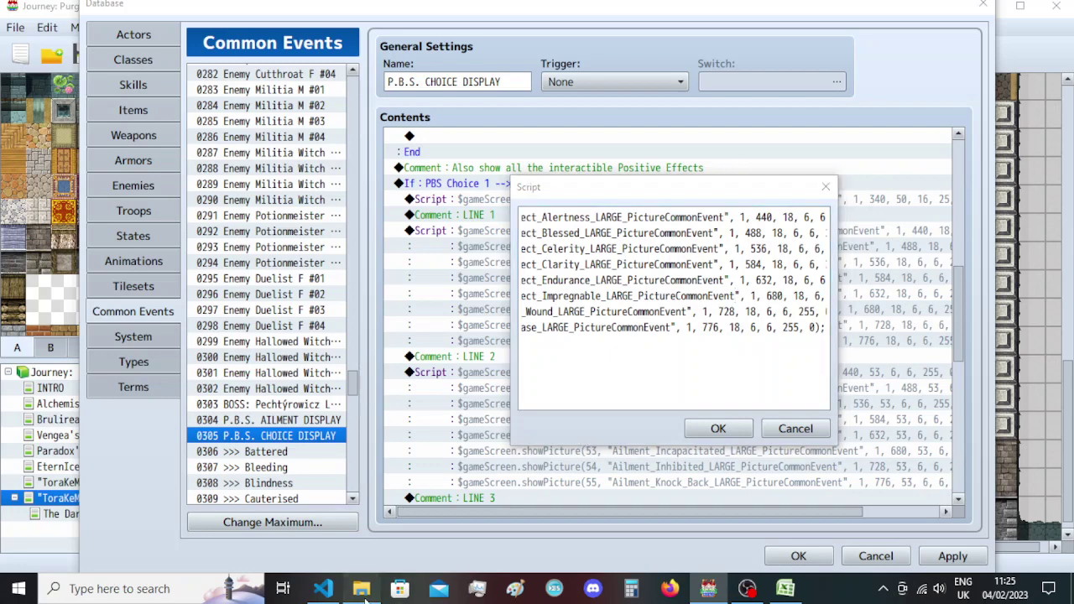
click(327, 590)
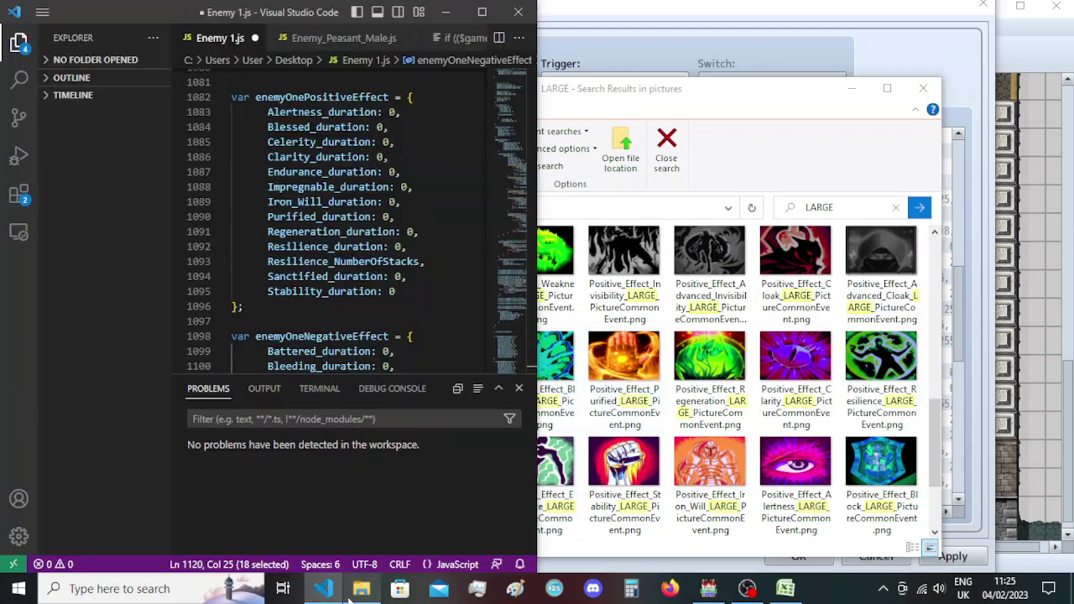
mouse_move(360, 590)
click(361, 520)
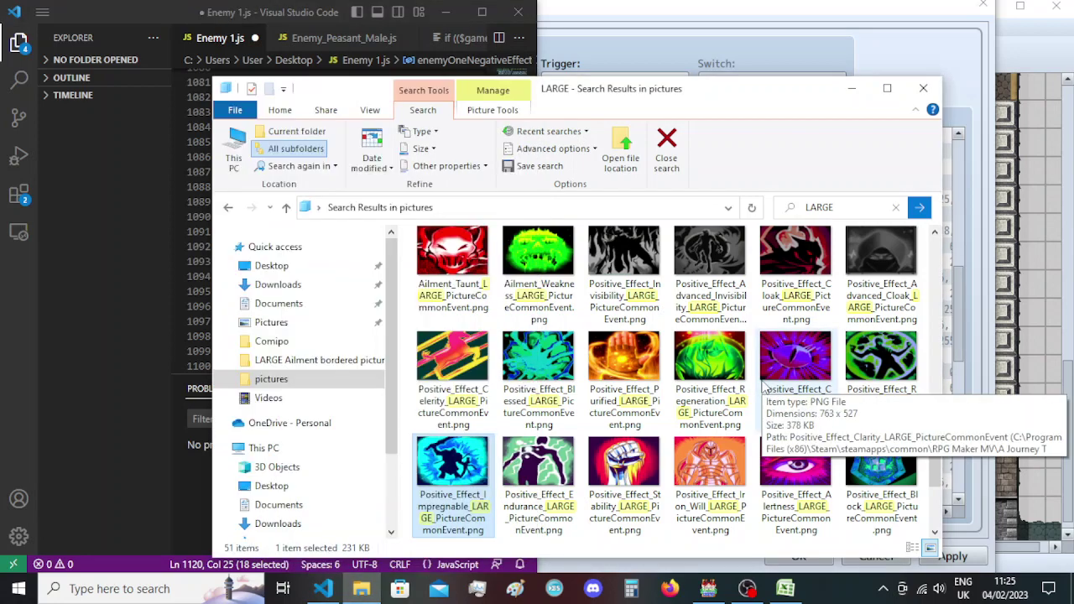
scroll(697, 360, down, 1)
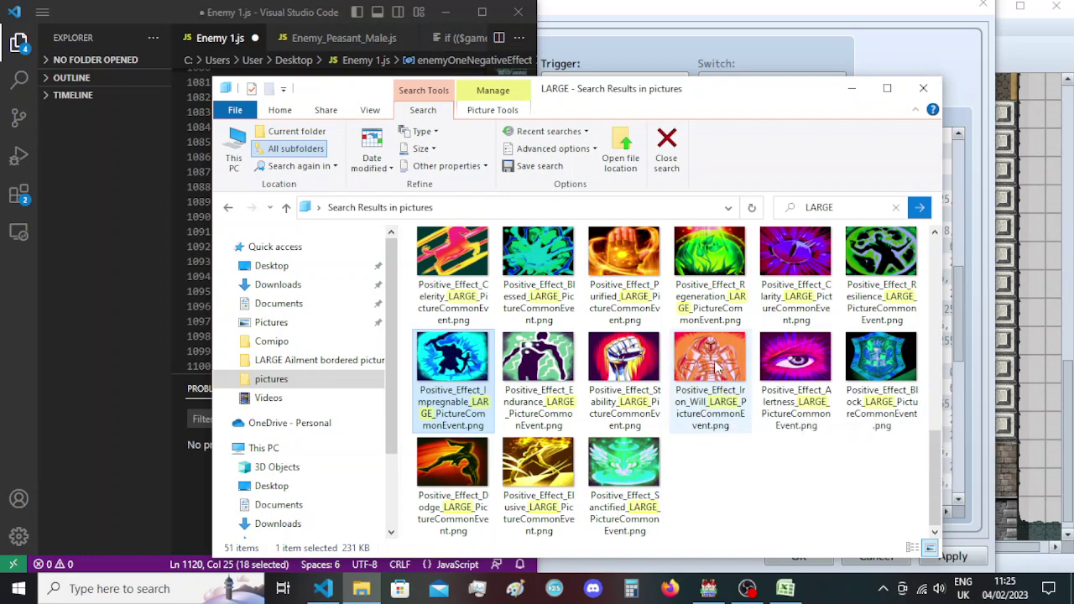
click(710, 361)
key(F2)
key(alt+Tab)
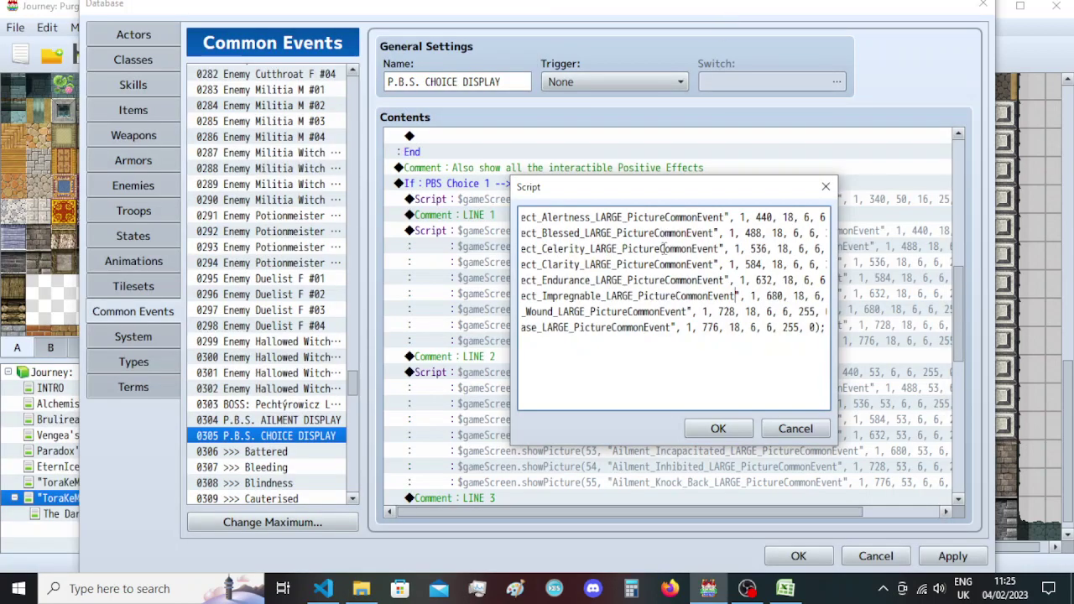
text(Ailment_Iron_Will_LARGE_PictureCommonEvent)
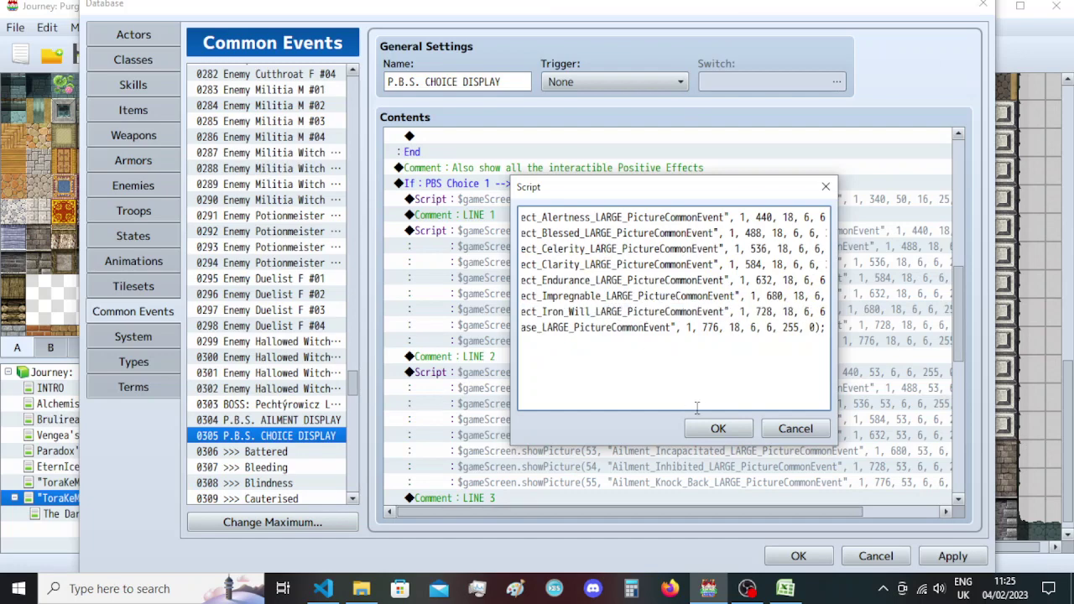
Replace picture 47's name with Positive_Effect_Purified_LARGE_PictureCommonEvent copied from its image file, and save the LINE 1 script.
click(324, 588)
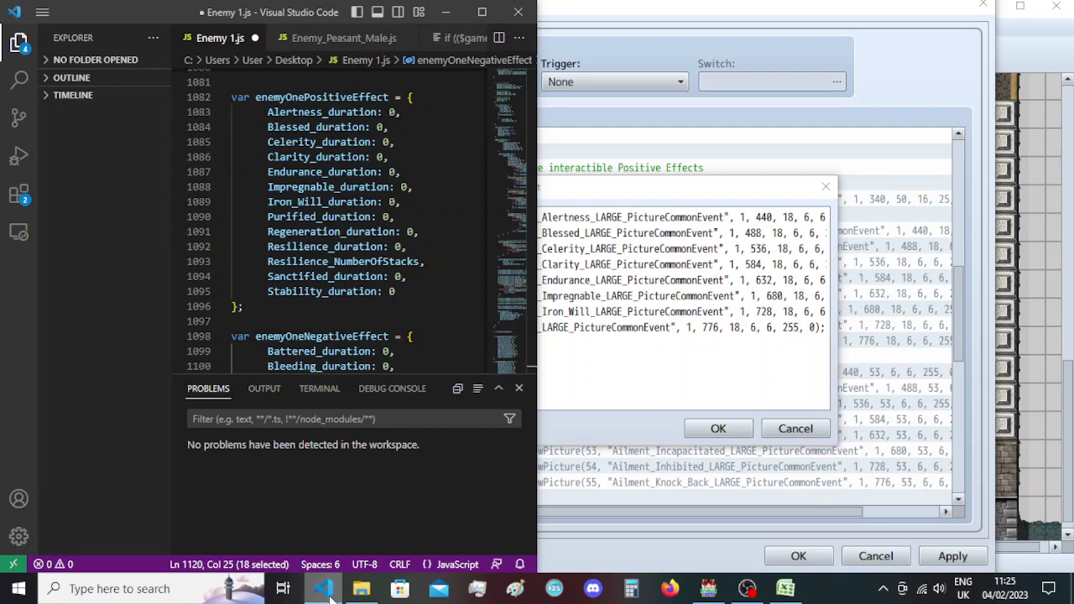
click(361, 588)
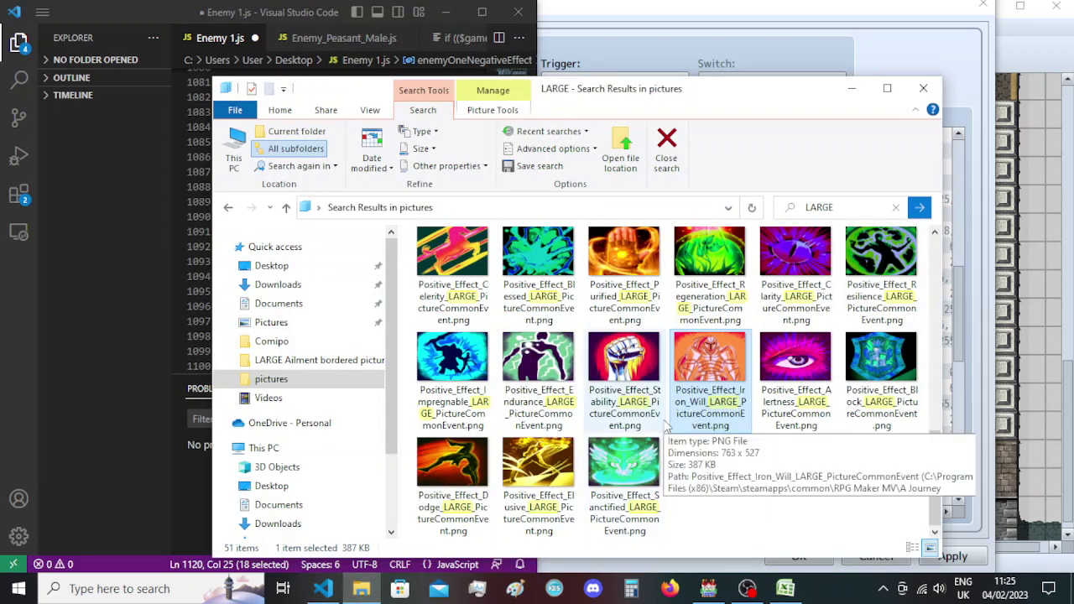
click(642, 265)
key(F2)
key(ctrl+c)
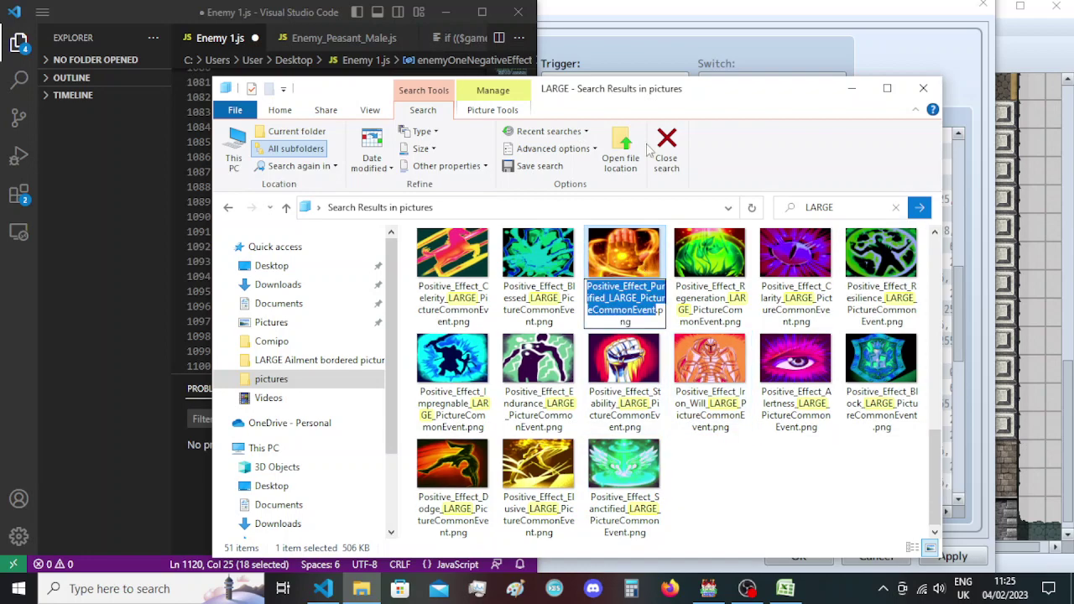
click(673, 7)
double_click(608, 332)
key(ctrl+v)
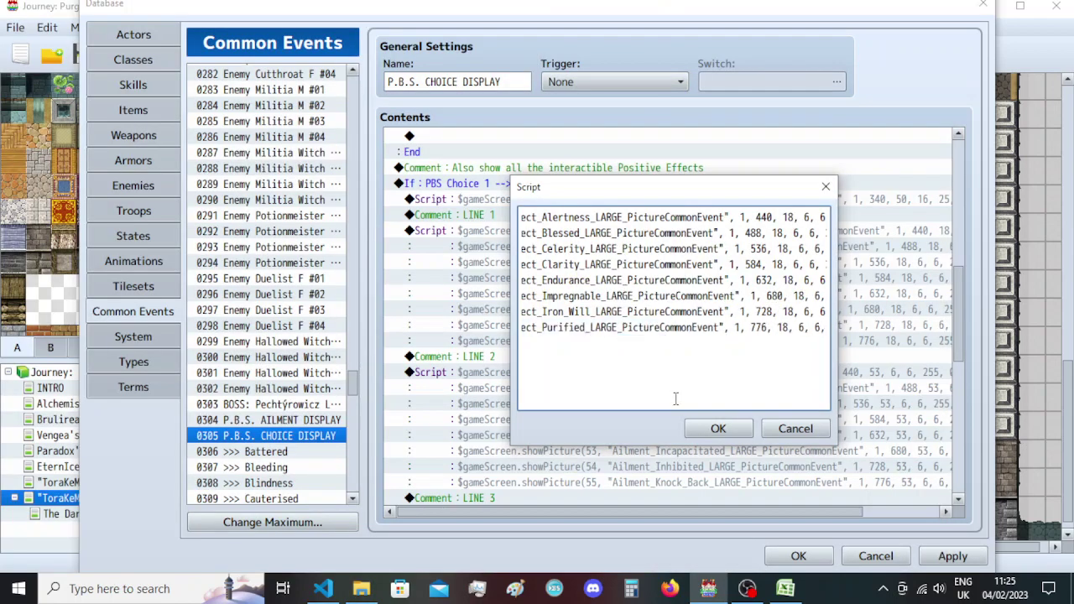
click(718, 429)
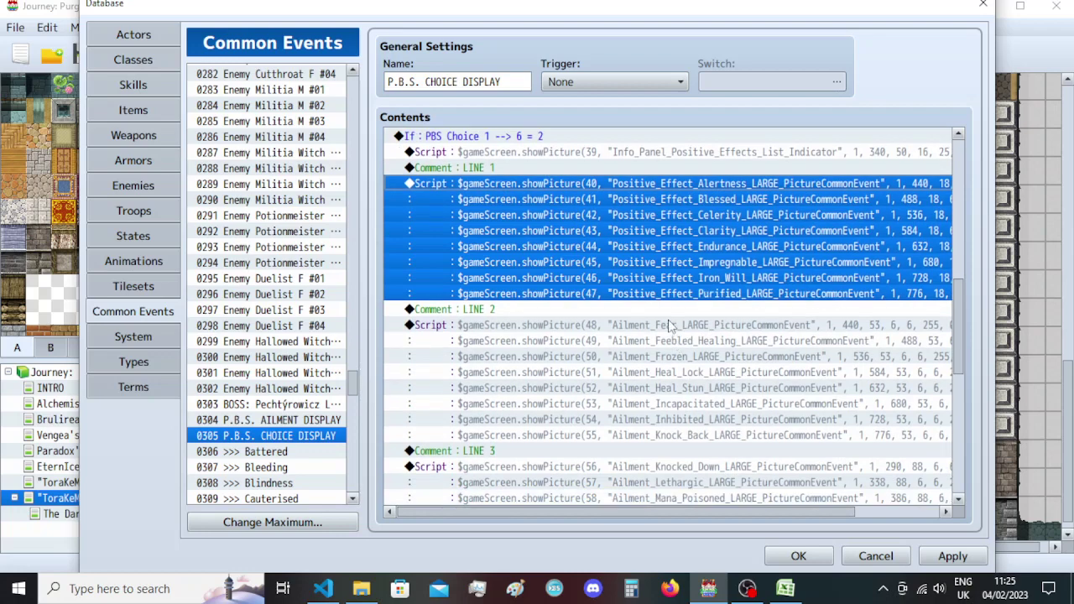
Open the LINE 2 script and replace picture 48's name with Positive_Effect_Regeneration_LARGE_PictureCommonEvent copied from its image file.
double_click(676, 343)
click(323, 589)
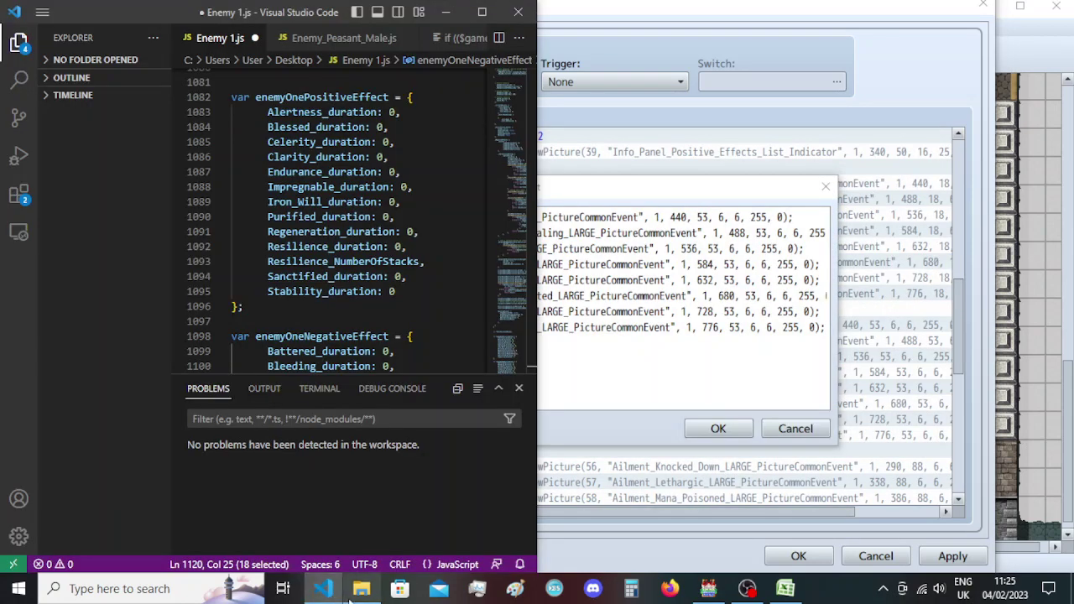
click(361, 589)
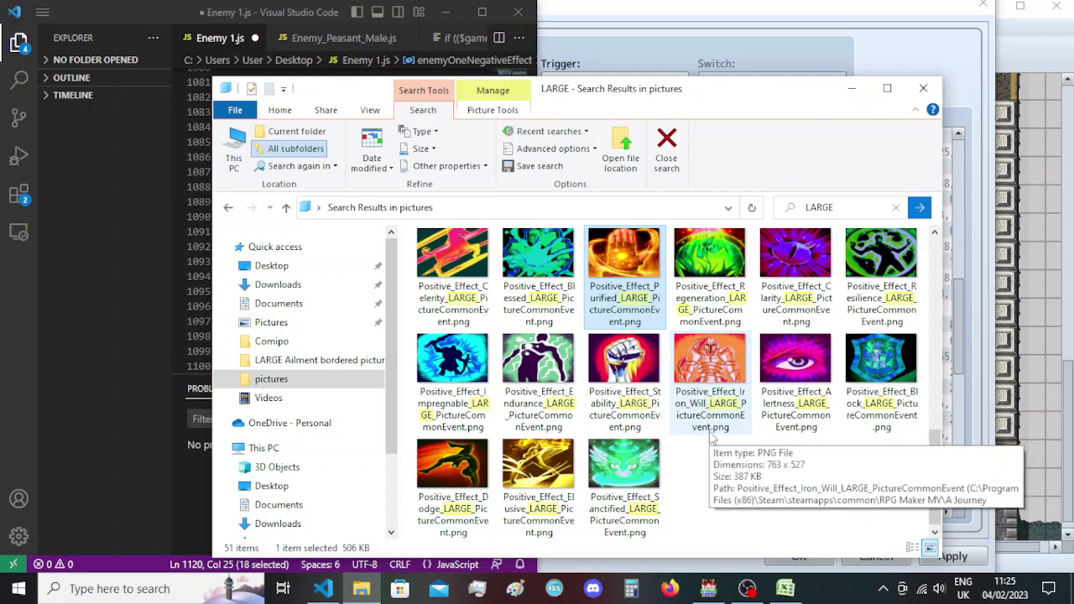
click(721, 244)
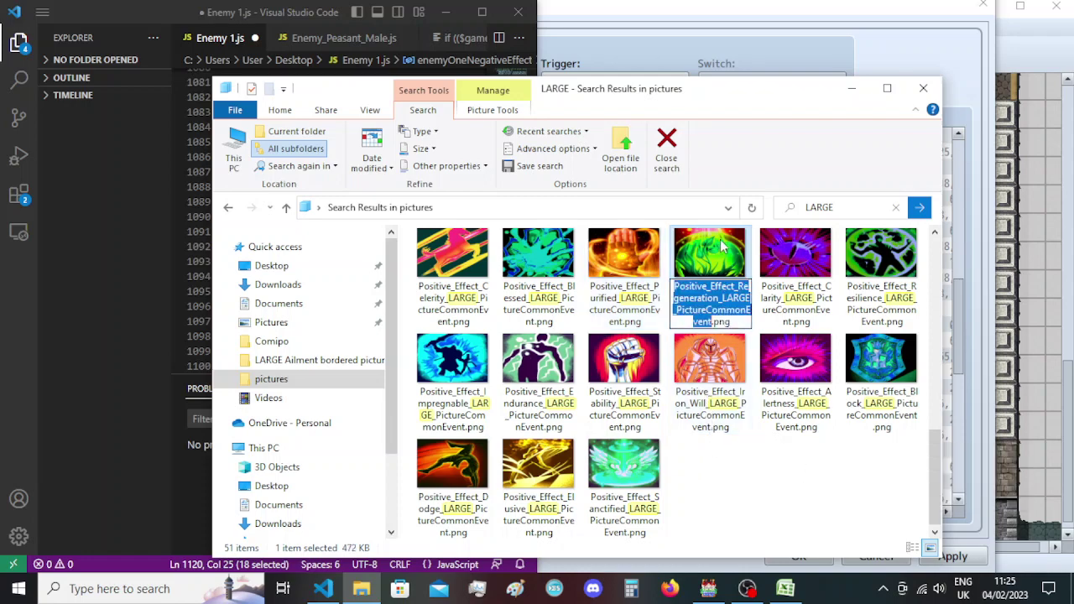
click(688, 72)
double_click(599, 216)
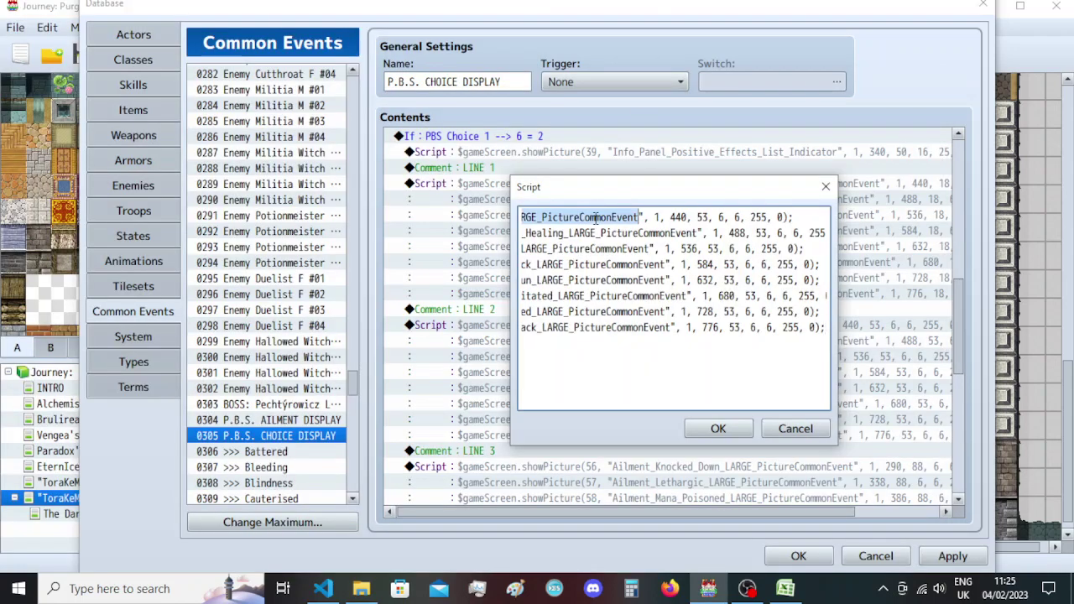
text(_Regeneration_LARGE_PictureCommonEvent)
click(720, 429)
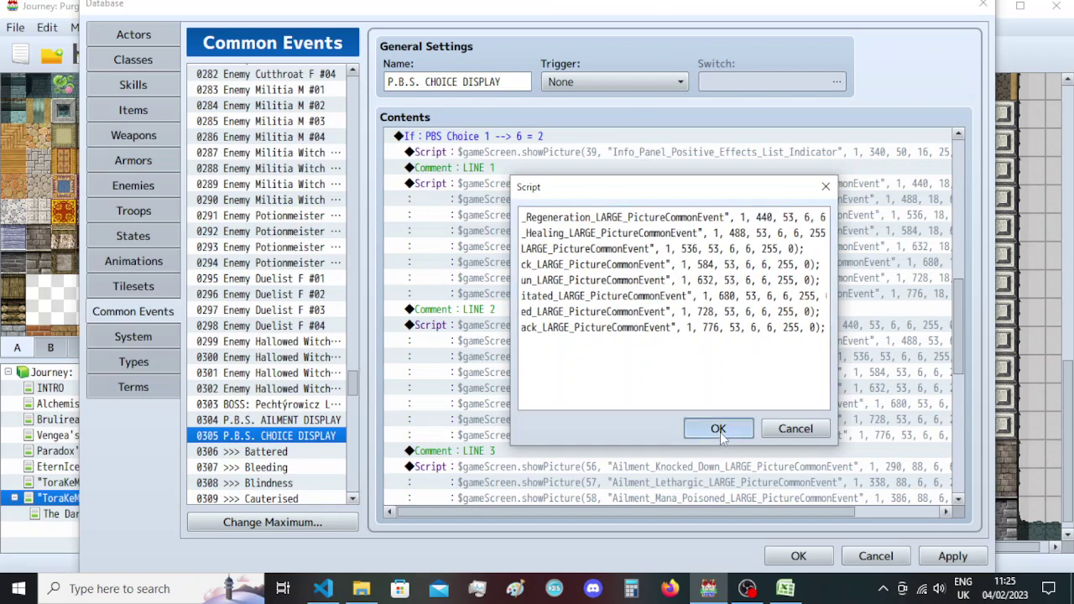
double_click(576, 405)
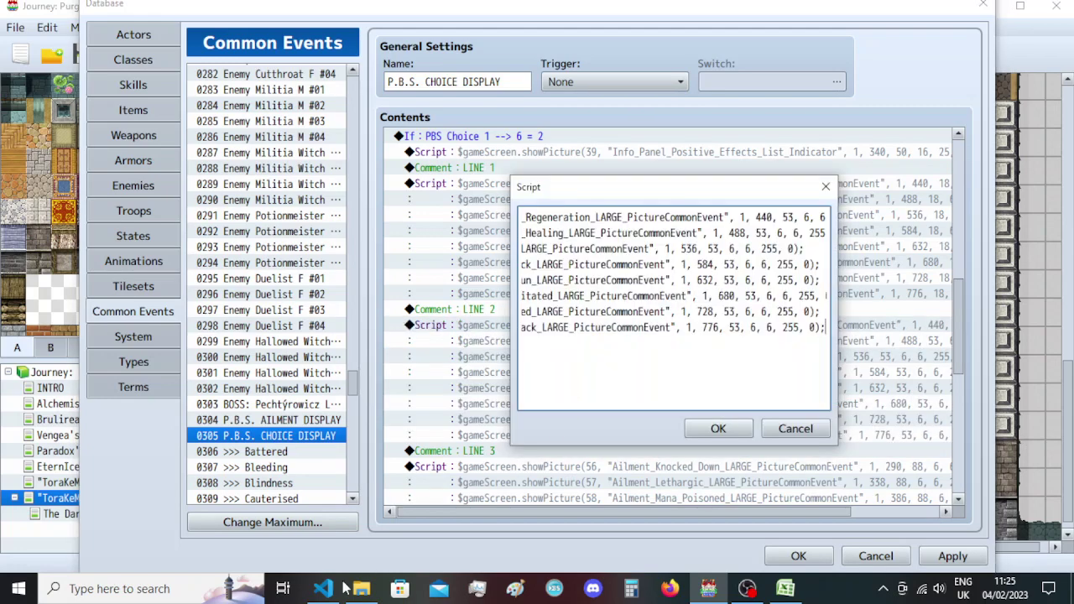
Check the next effect in Enemy 1.js and replace picture 49's name with Positive_Effect_Resilience_LARGE_PictureCommonEvent copied from its image file.
click(360, 588)
click(329, 590)
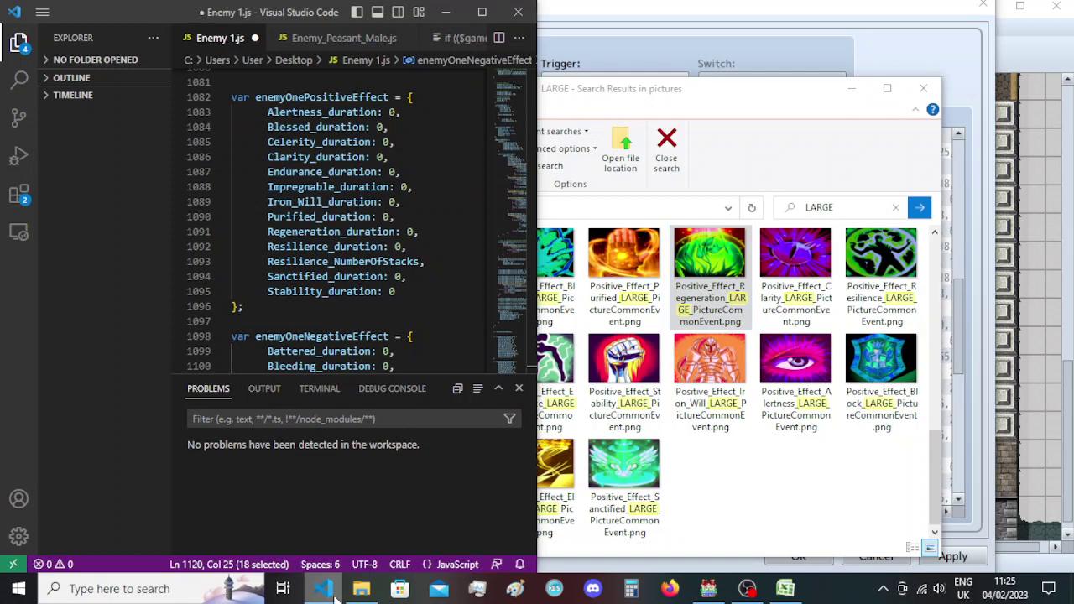
click(788, 136)
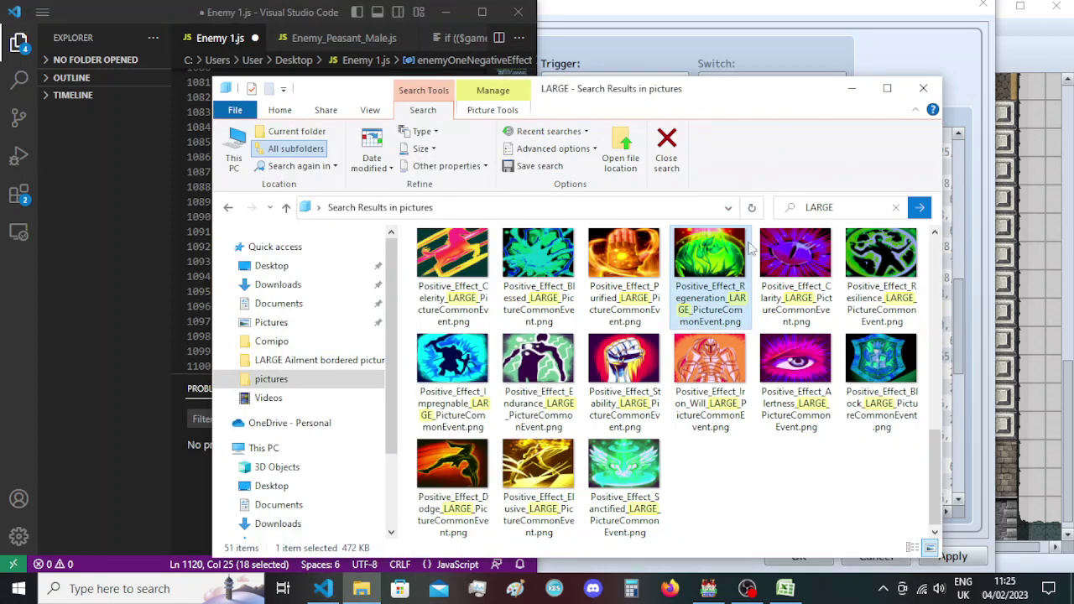
click(881, 252)
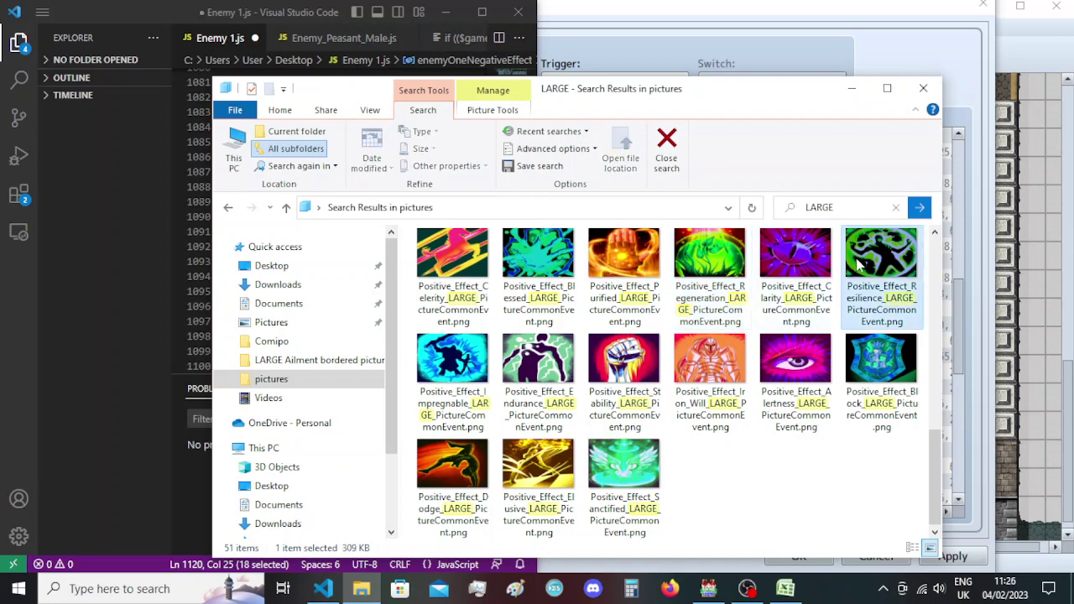
key(F2)
click(759, 28)
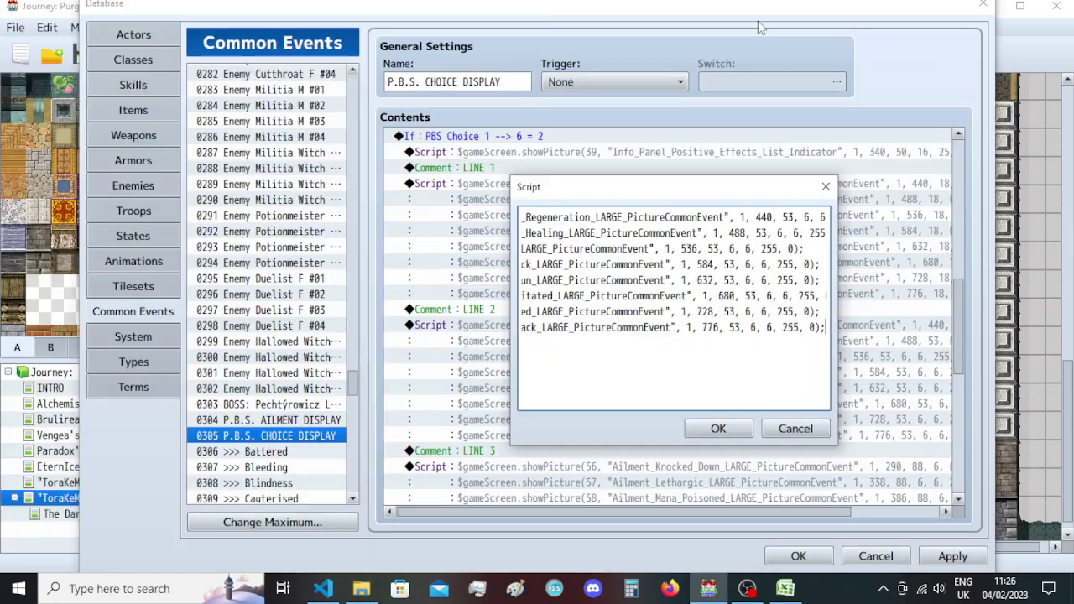
double_click(592, 232)
key(ctrl+v)
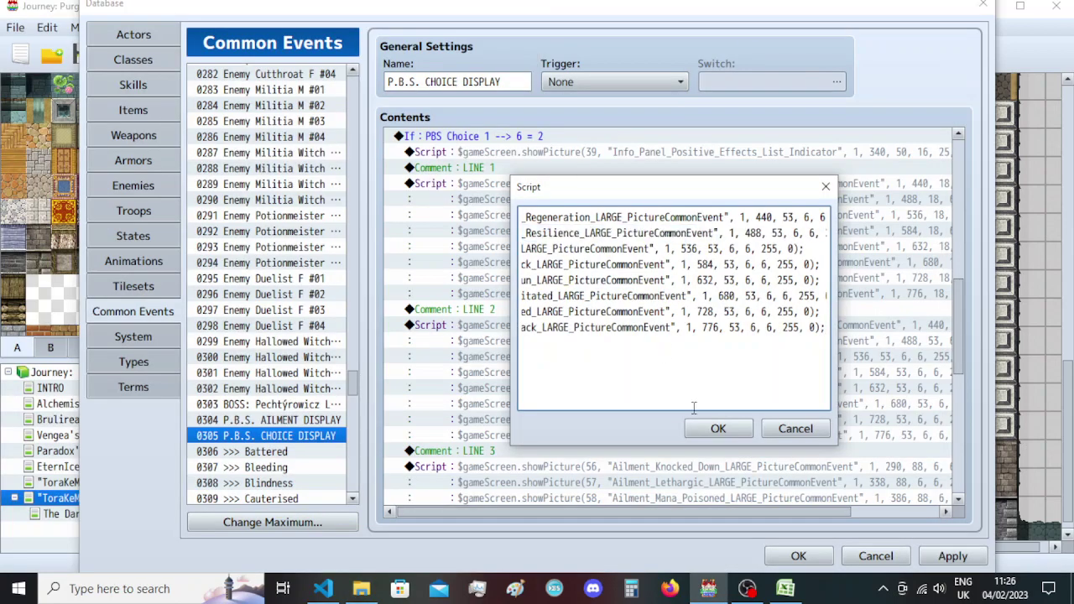
Look up the effect after Resilience in Enemy 1.js and replace picture 50's name with Positive_Effect_Sanctified_LARGE_PictureCommonEvent from its image file.
click(323, 588)
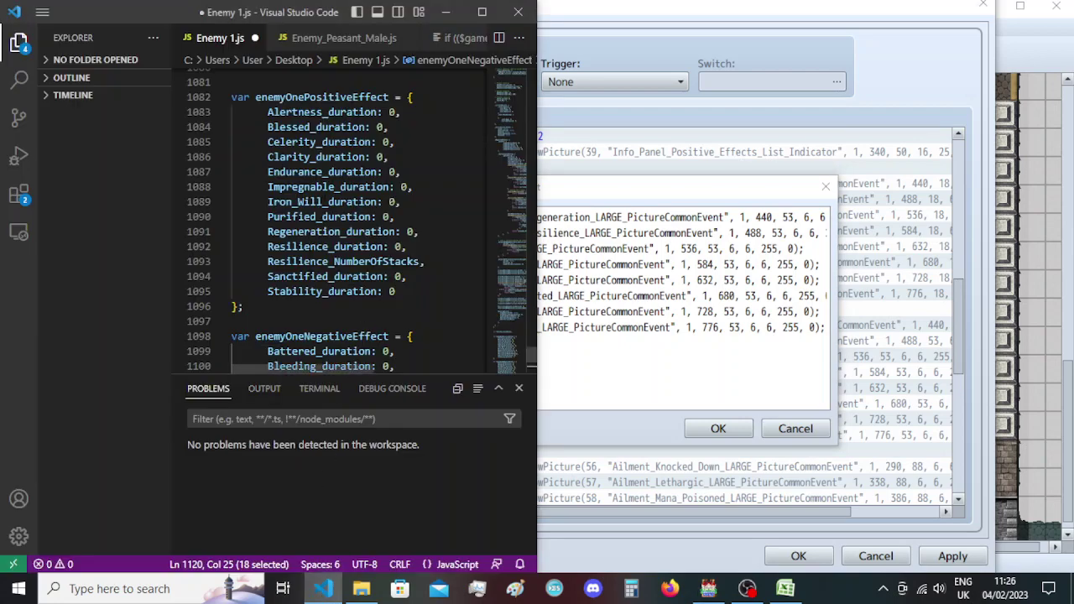
key(alt+Tab)
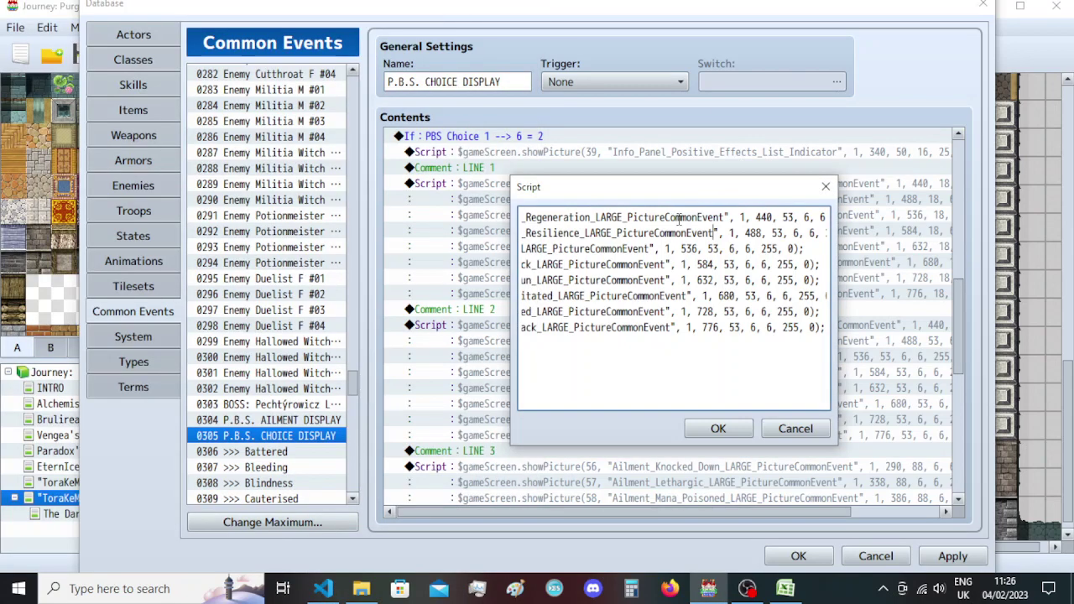
click(361, 588)
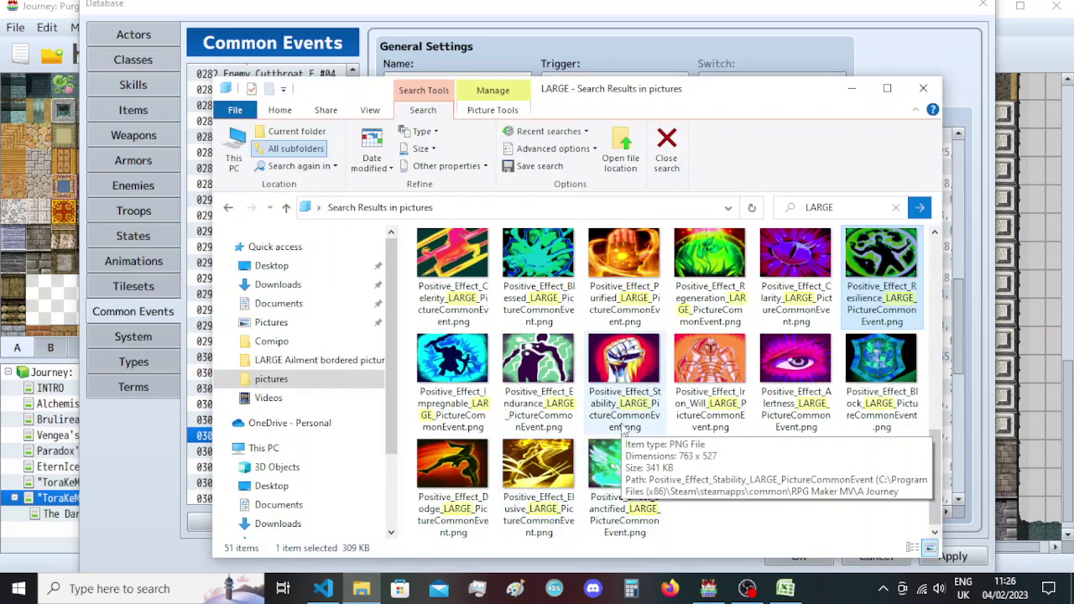
click(618, 461)
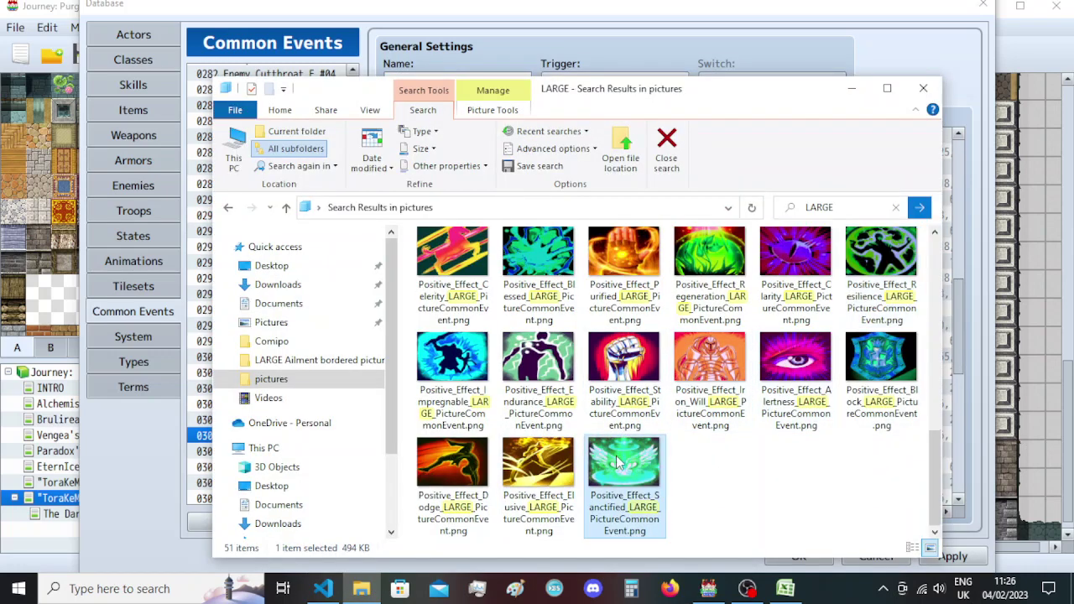
right_click(619, 461)
click(647, 513)
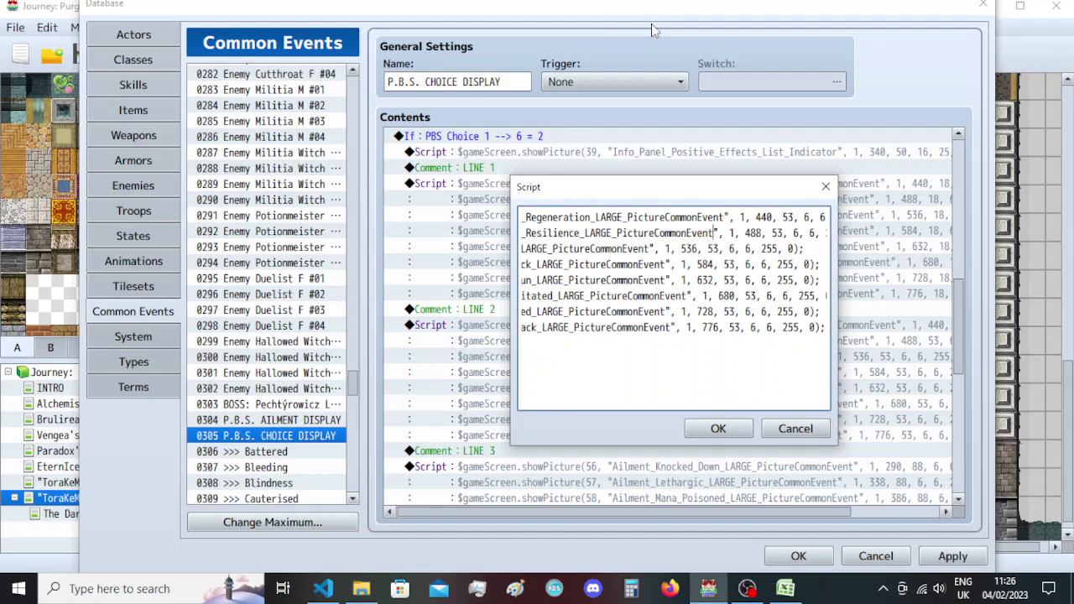
key(alt+Tab)
double_click(595, 249)
text(_Sanctified_LARGE_PictureCommonEvent)
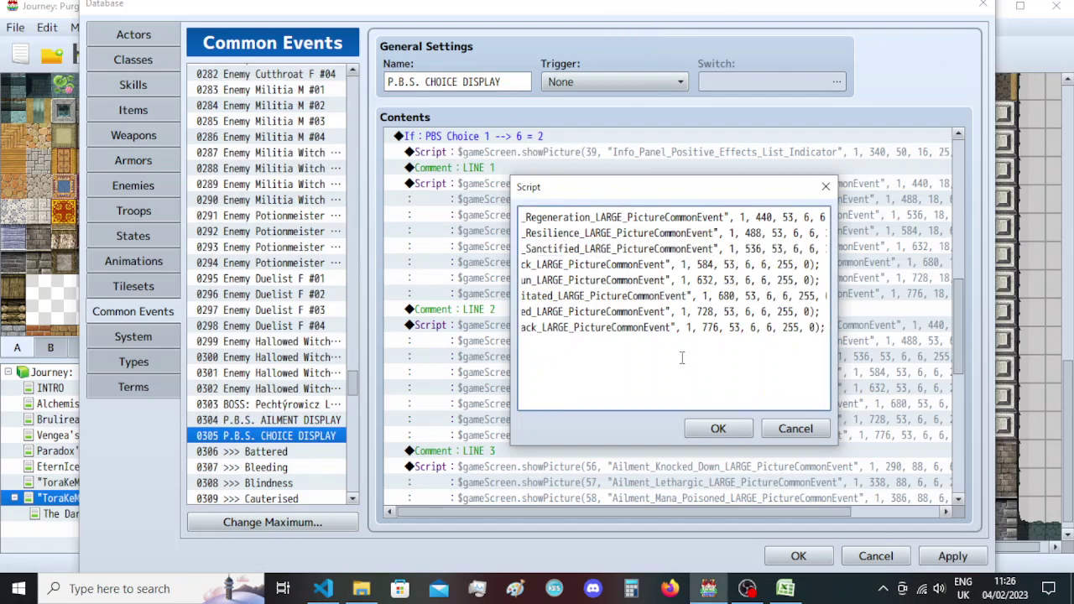
Check the last listed effect in Enemy 1.js and replace picture 51's name with Positive_Effect_Stability_LARGE_PictureCommonEvent copied from its image file.
click(322, 588)
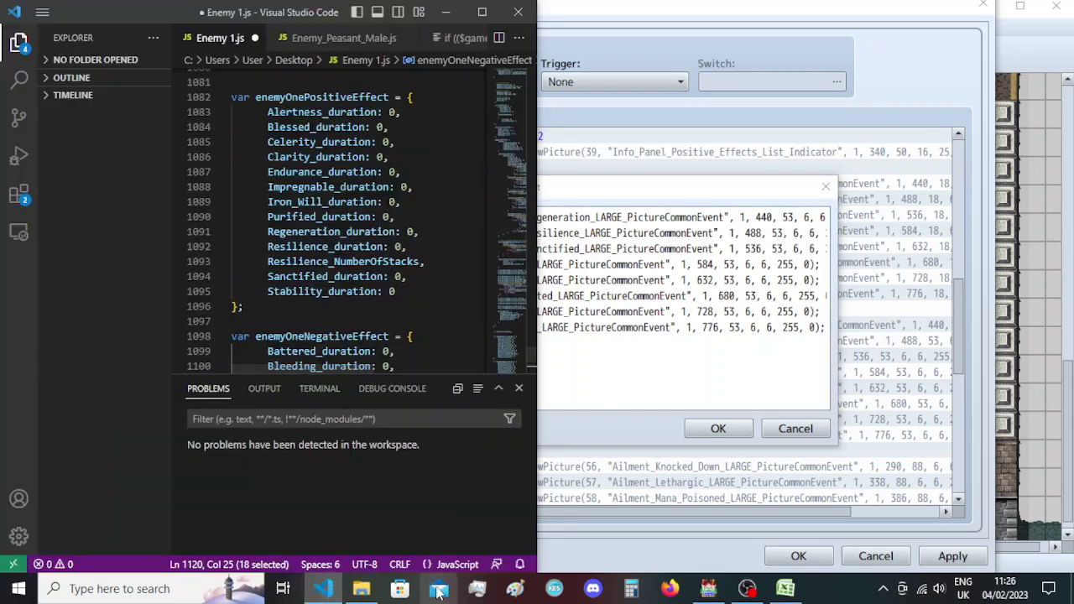
click(361, 589)
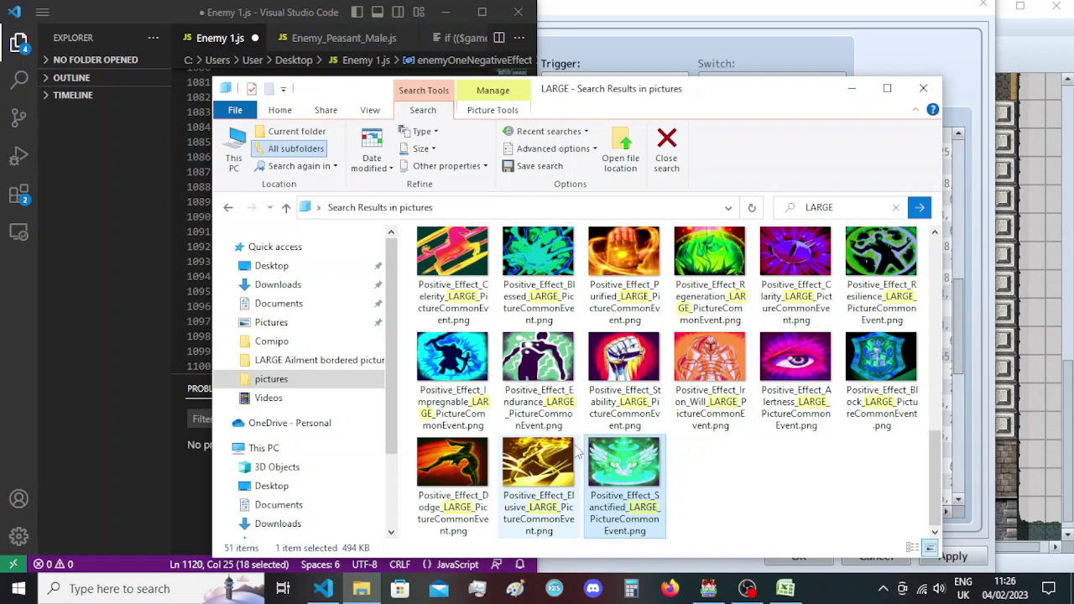
click(628, 365)
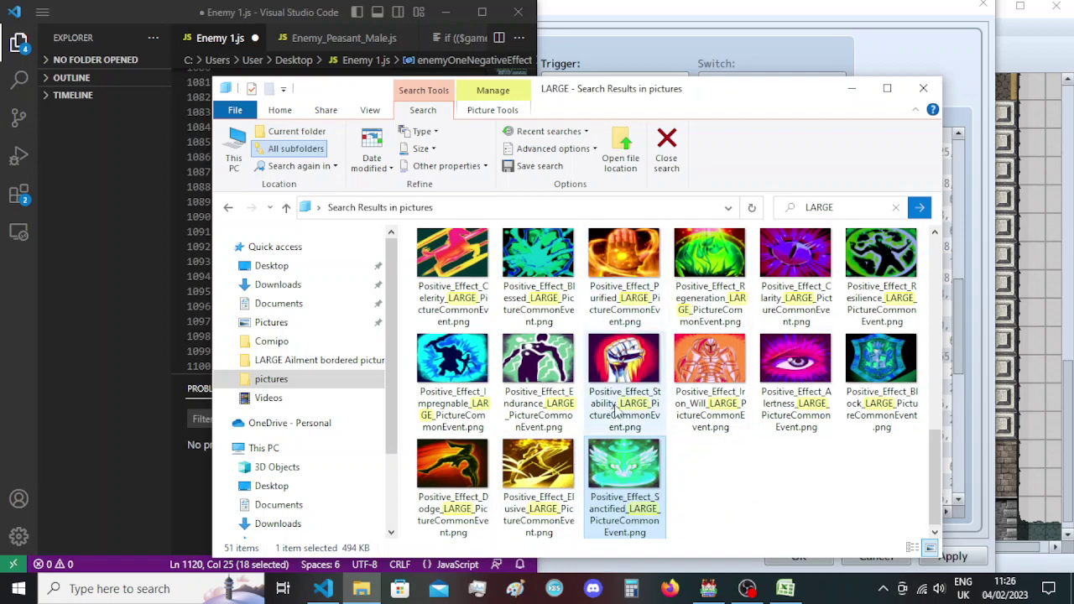
click(634, 375)
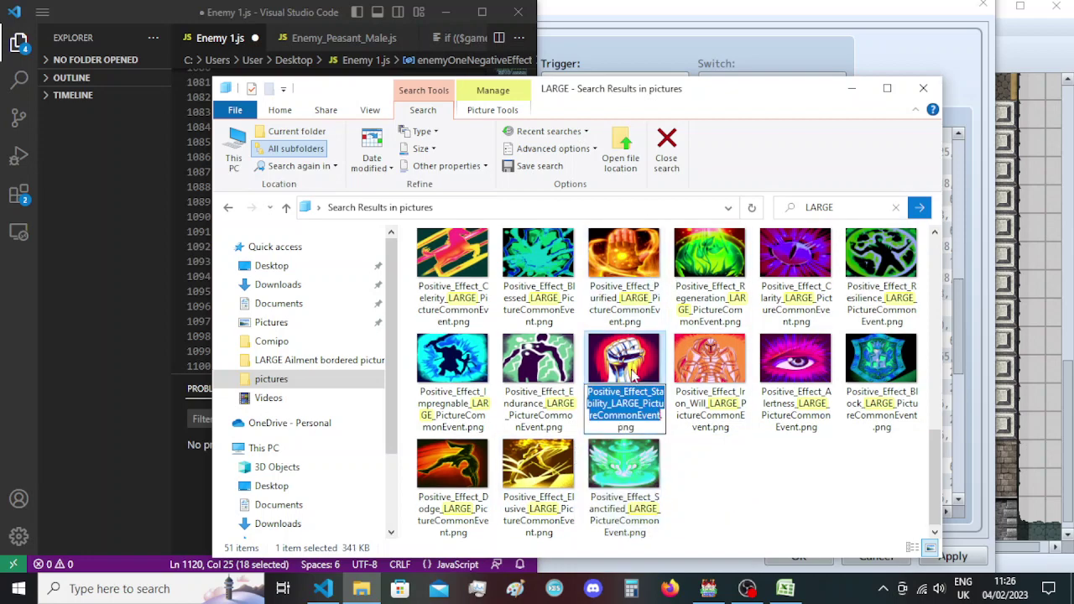
click(646, 37)
double_click(571, 264)
text(_Stability_LARGE_PictureCommonEvent)
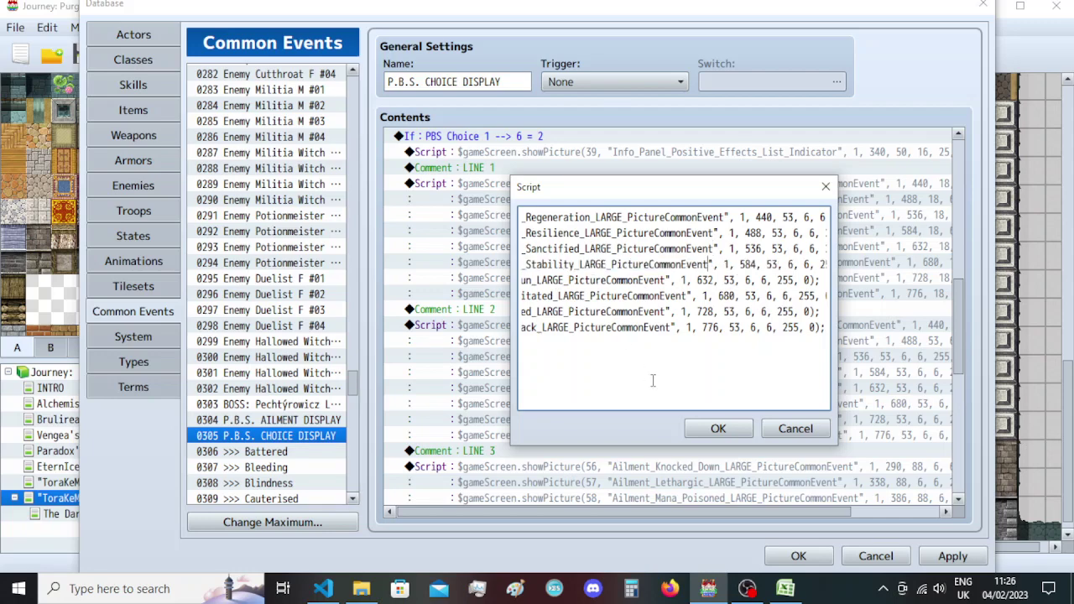
Compare the enemyOnePositiveEffect list in Enemy 1.js with the Positive_Effect image files and the script to find effects still missing.
click(361, 589)
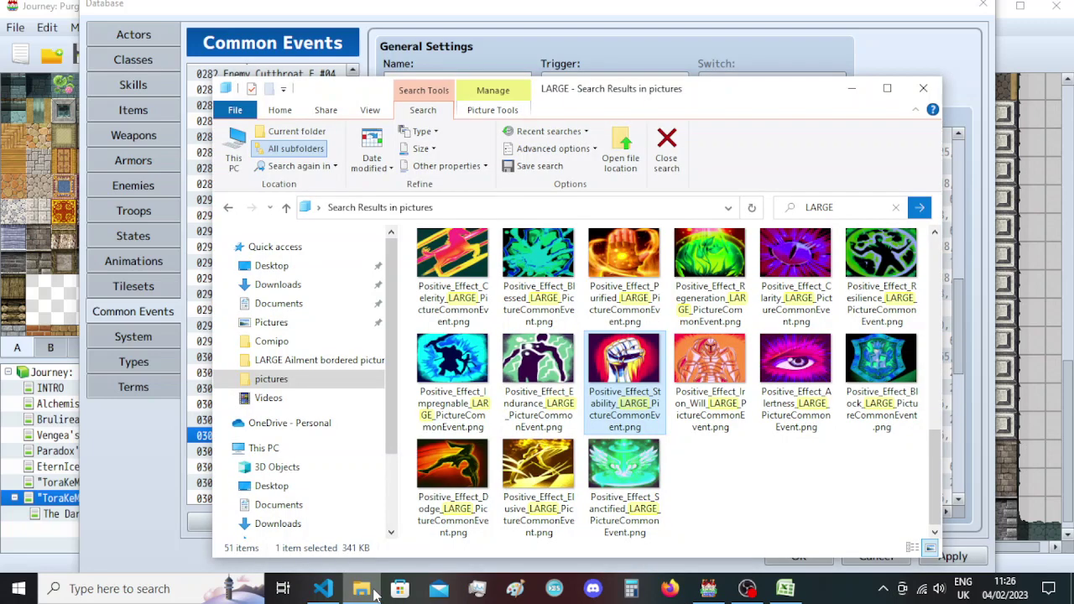
click(322, 589)
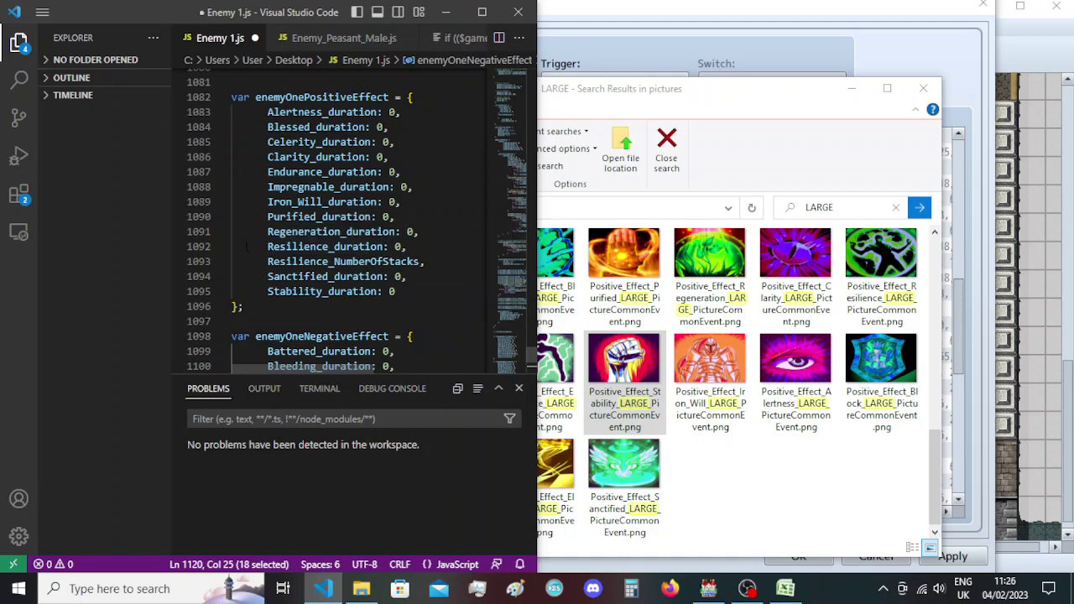
click(719, 97)
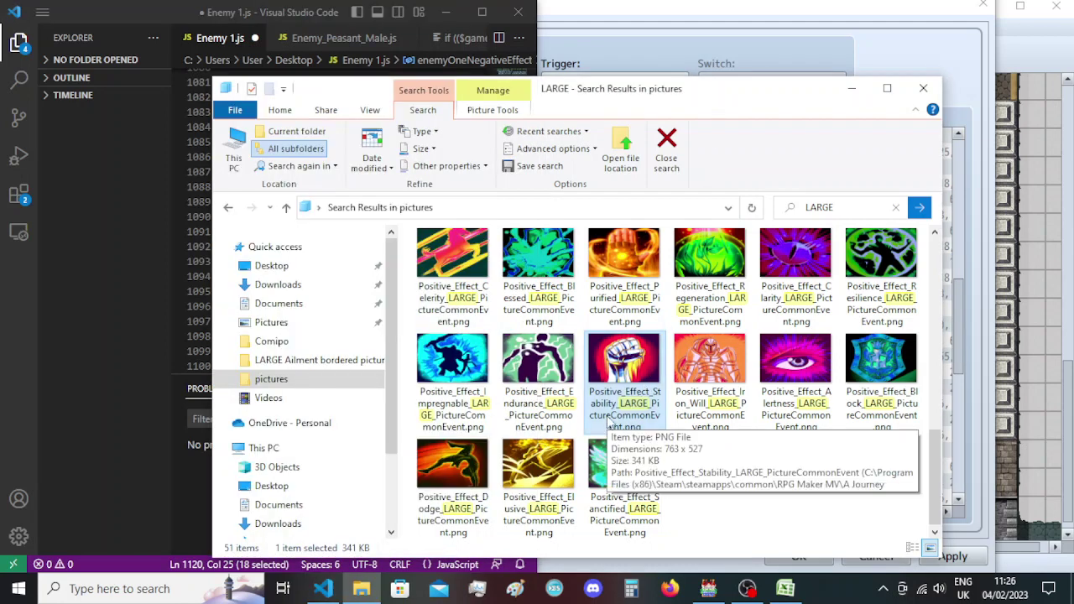
scroll(609, 422, up, 1)
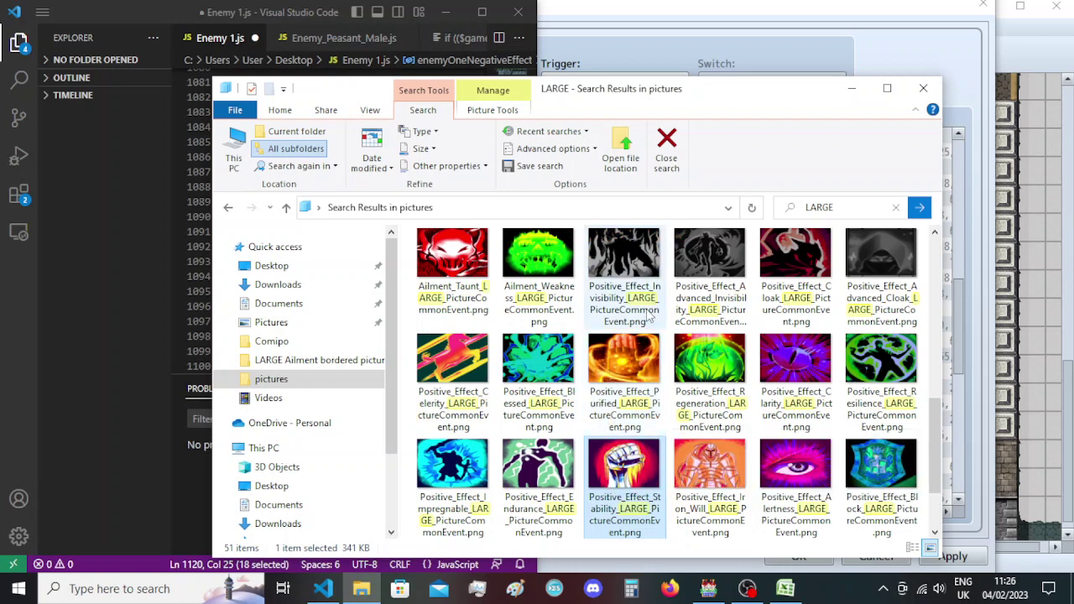
scroll(568, 362, down, 1)
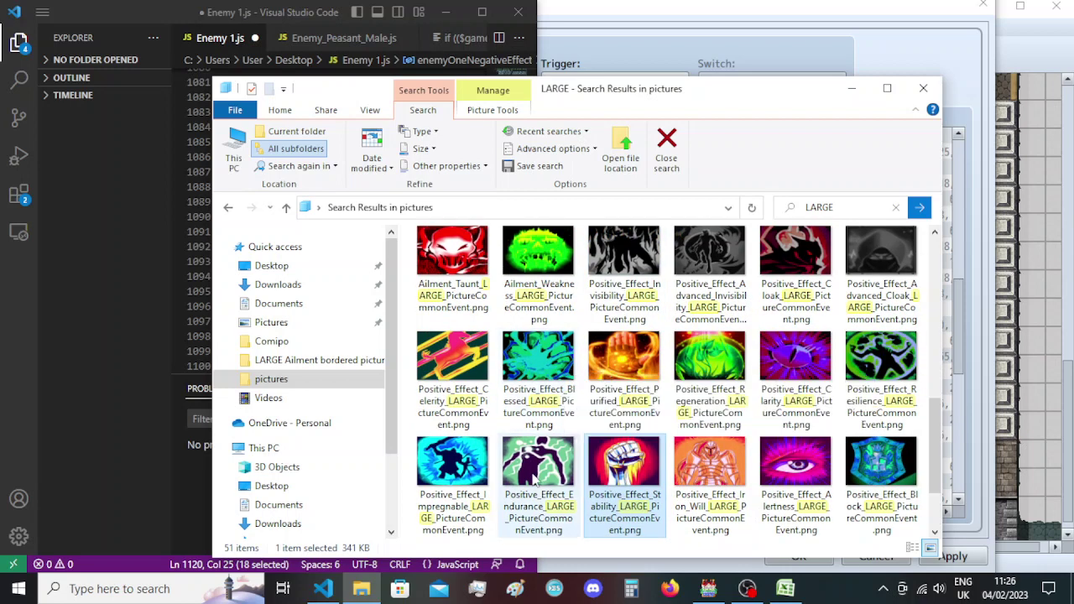
scroll(541, 470, down, 1)
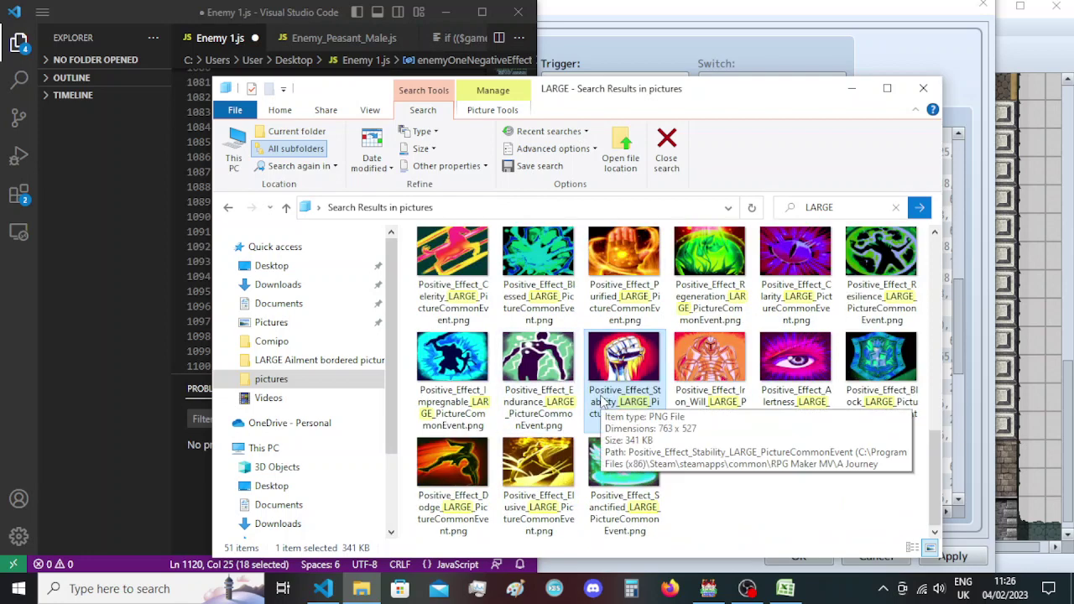
click(756, 31)
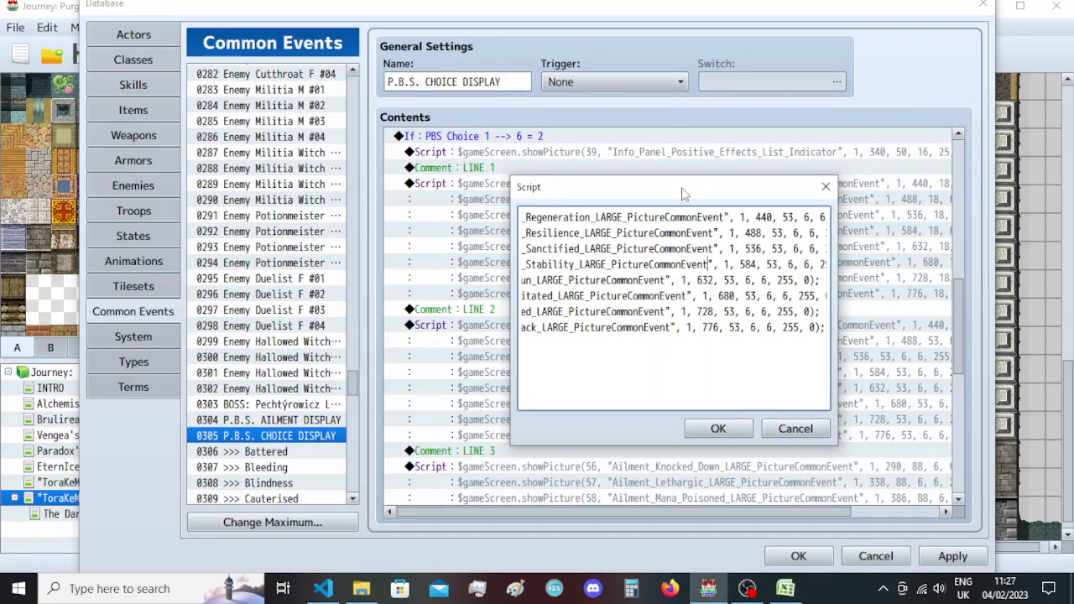
drag(685, 198, 695, 220)
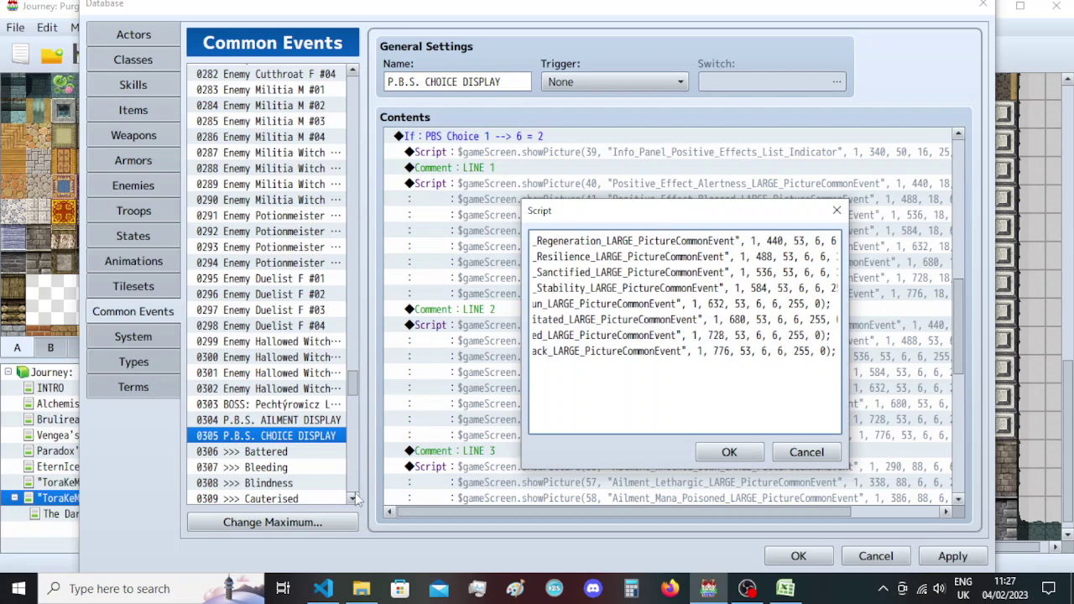
Copy the Invisibility image's file name and replace picture 52's name in the script with Positive_Effect_Invisibility_LARGE_PictureCommonEvent.
click(361, 588)
scroll(719, 362, up, 1)
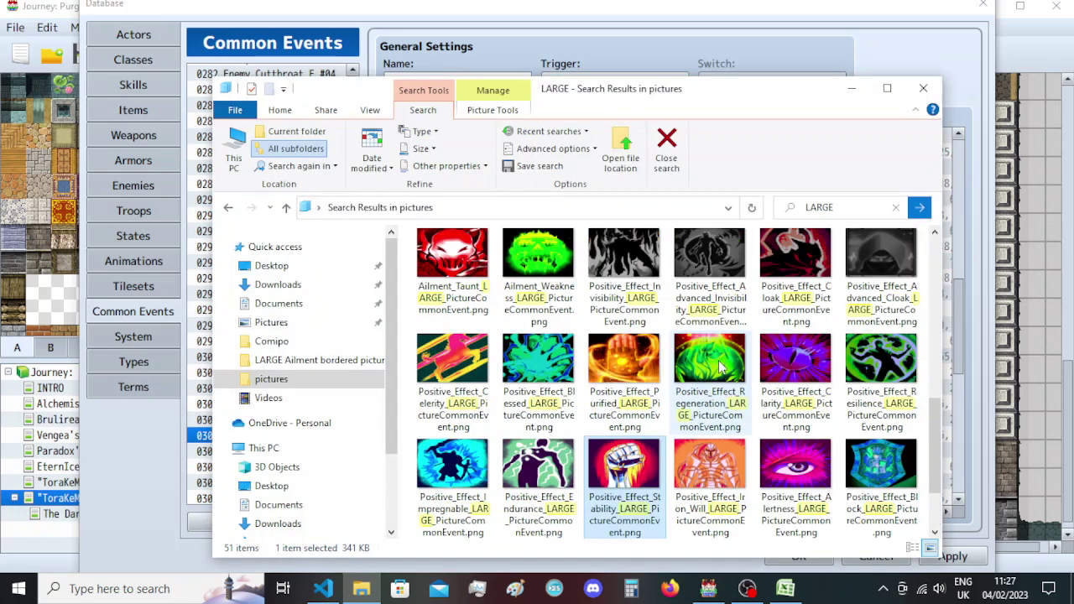
click(628, 258)
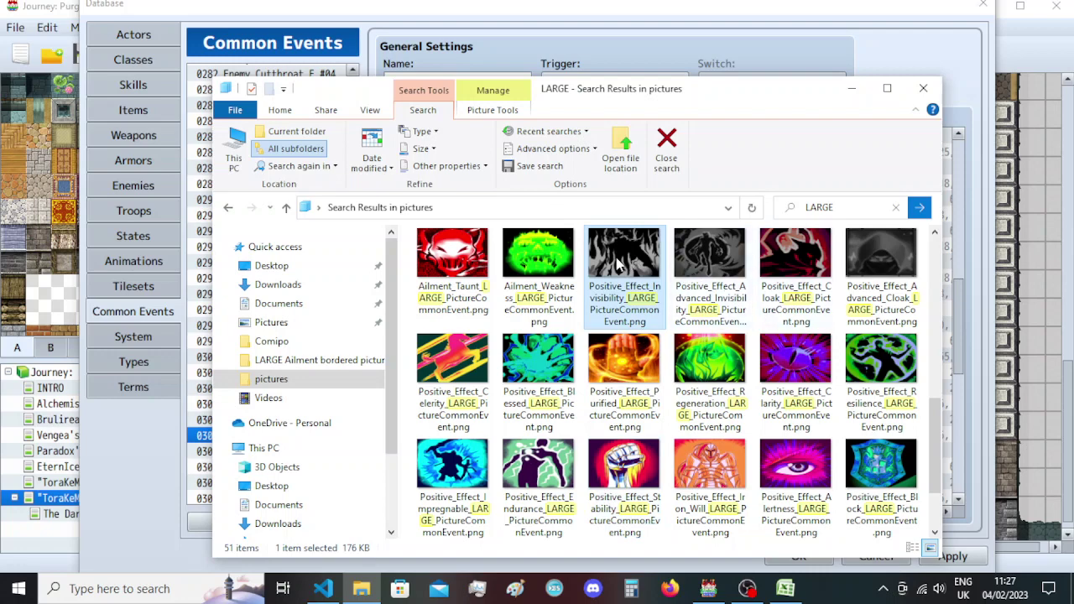
key(F2)
key(ctrl+c)
click(678, 15)
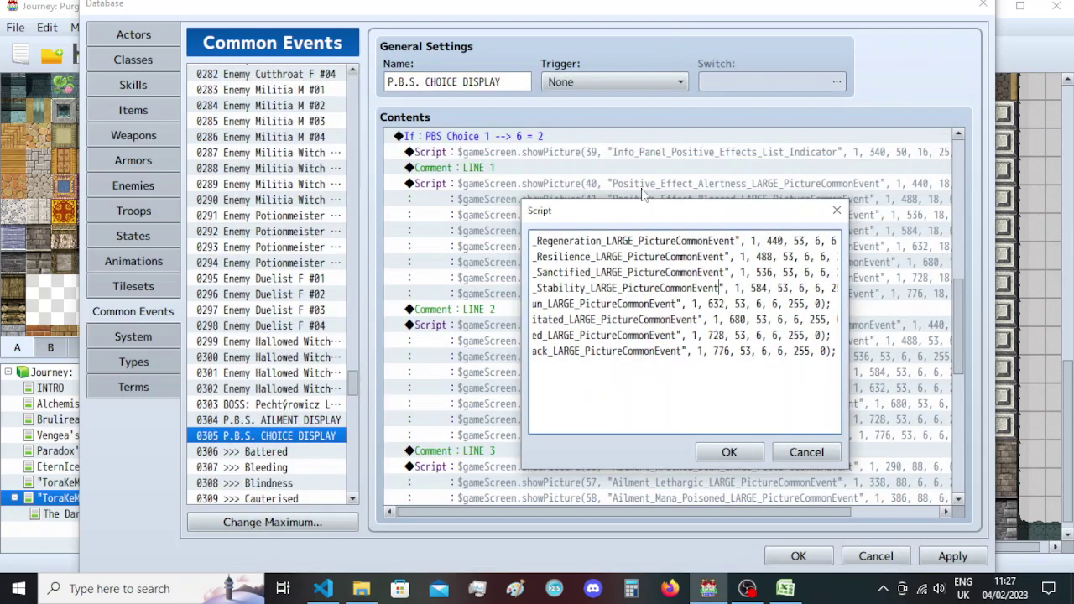
double_click(622, 304)
key(ctrl+v)
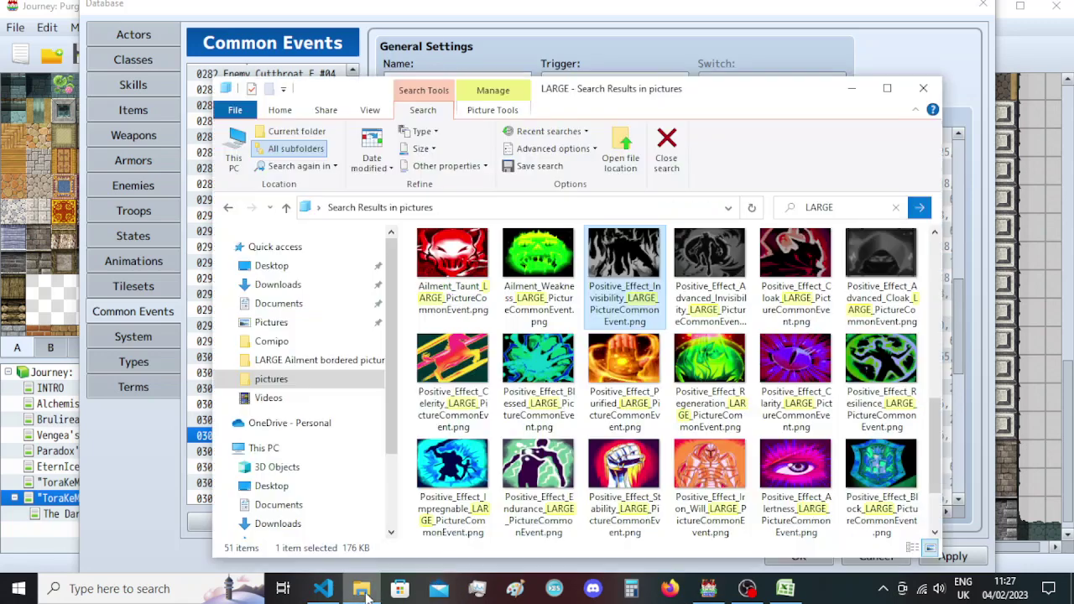
Copy the Advanced Invisibility image's file name and replace picture 53's name in the script with Positive_Effect_Advanced_Invisibility_LARGE_PictureCommonEvent.
click(360, 588)
key(F2)
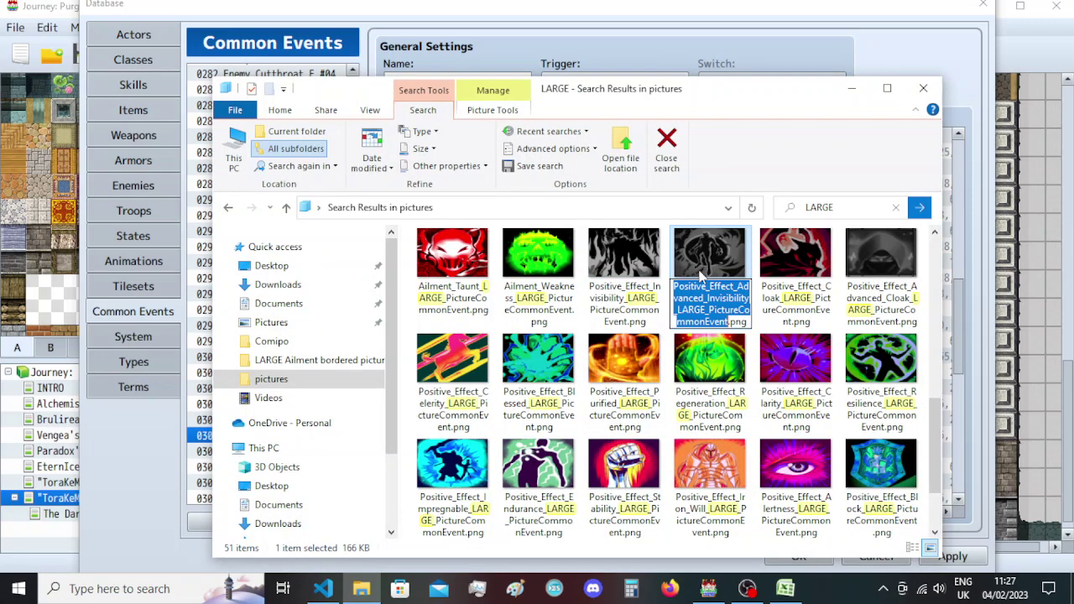
click(678, 15)
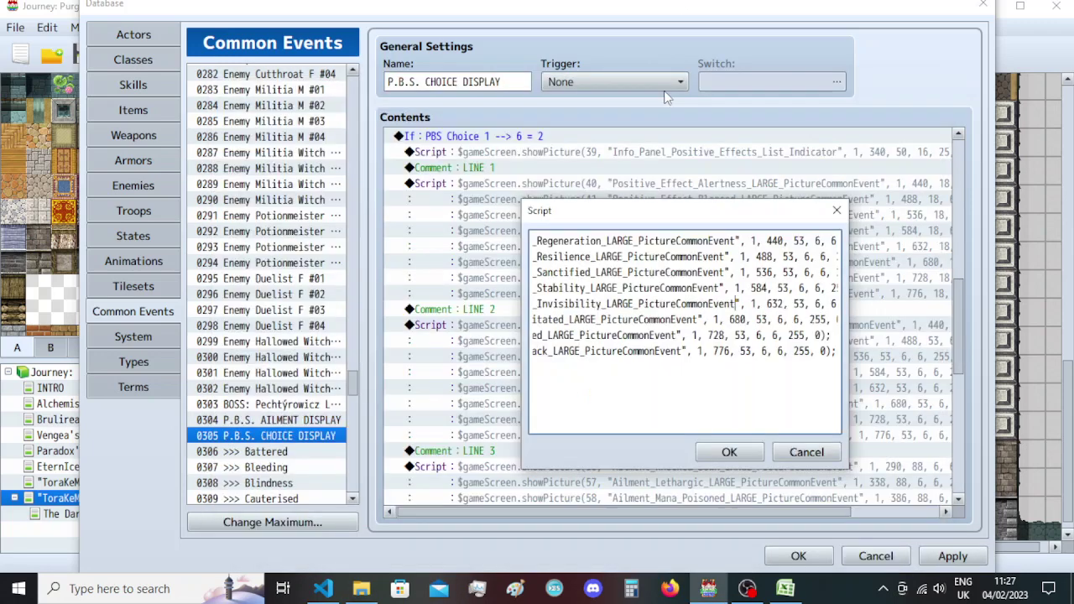
double_click(631, 320)
key(ctrl+v)
Replace picture 54's name in the LINE 2 script with Positive_Effect_Cloak_LARGE_PictureCommonEvent copied from its image file.
click(361, 588)
click(796, 252)
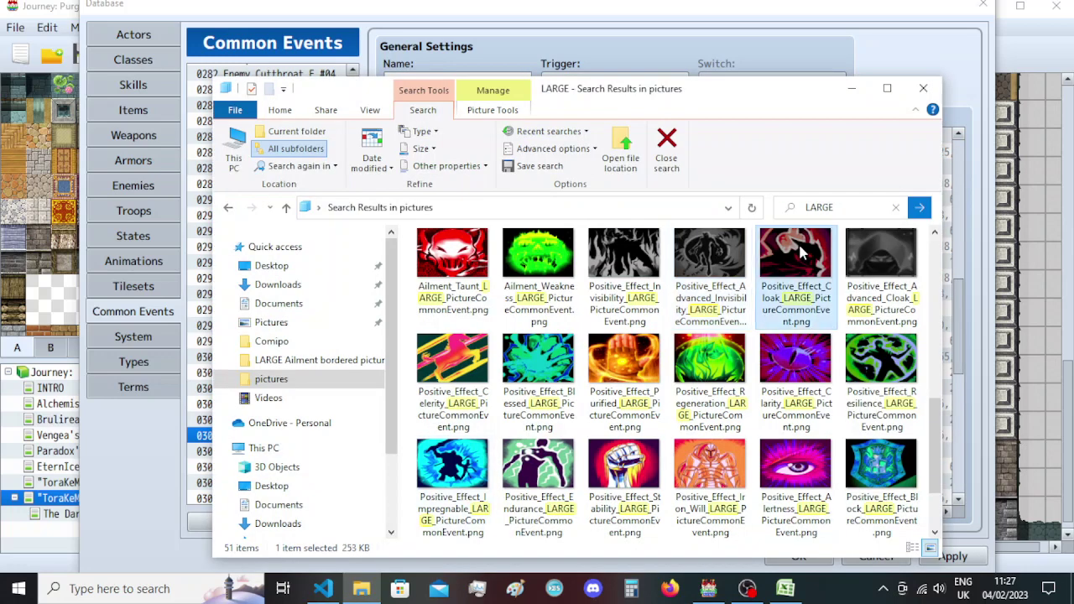
key(F2)
click(719, 8)
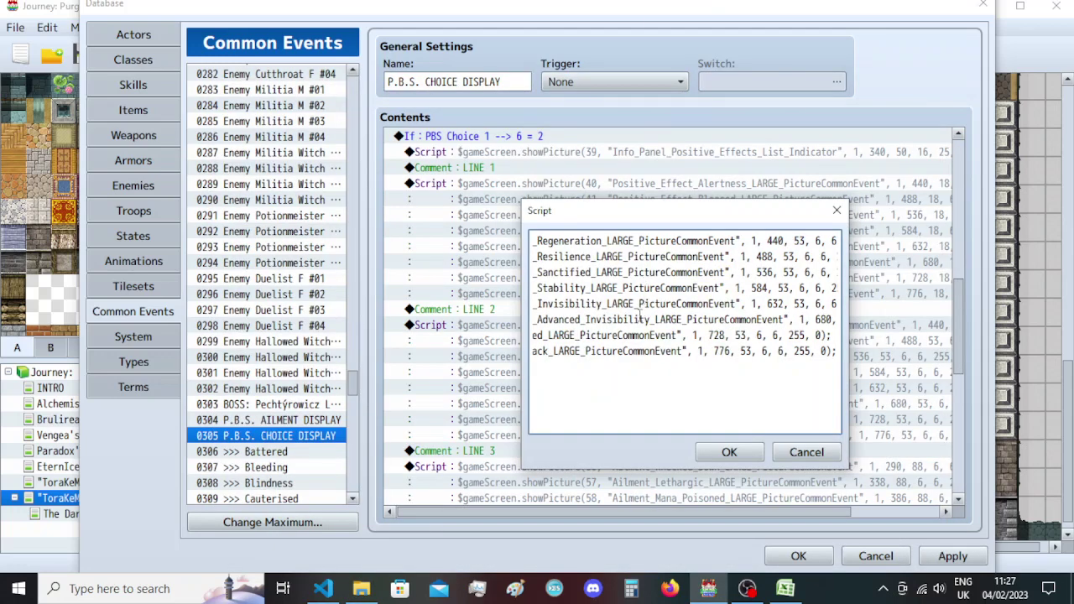
click(362, 589)
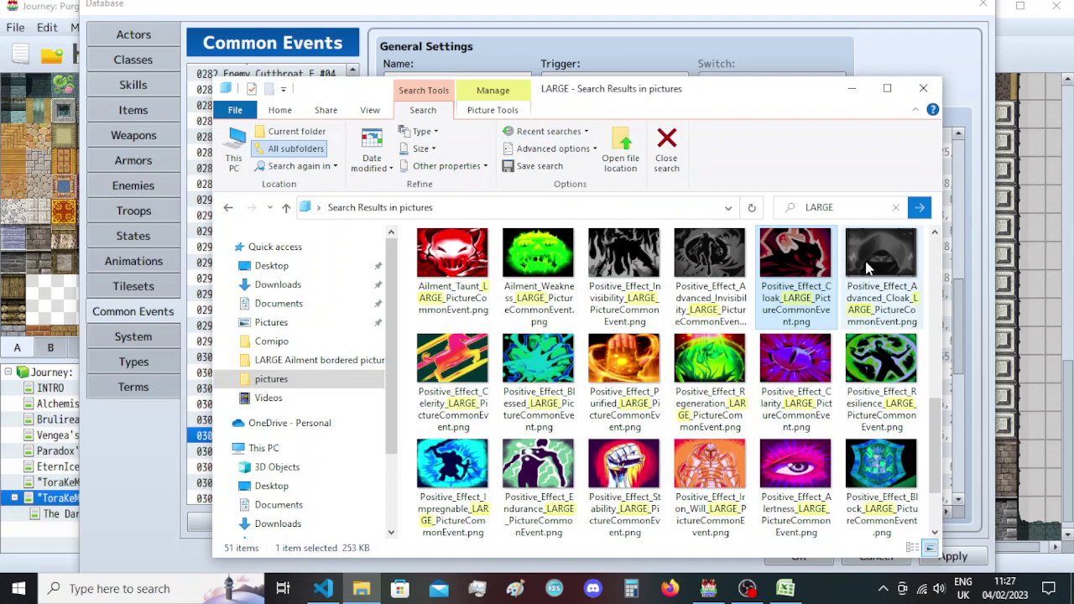
click(703, 70)
text(Cloak)
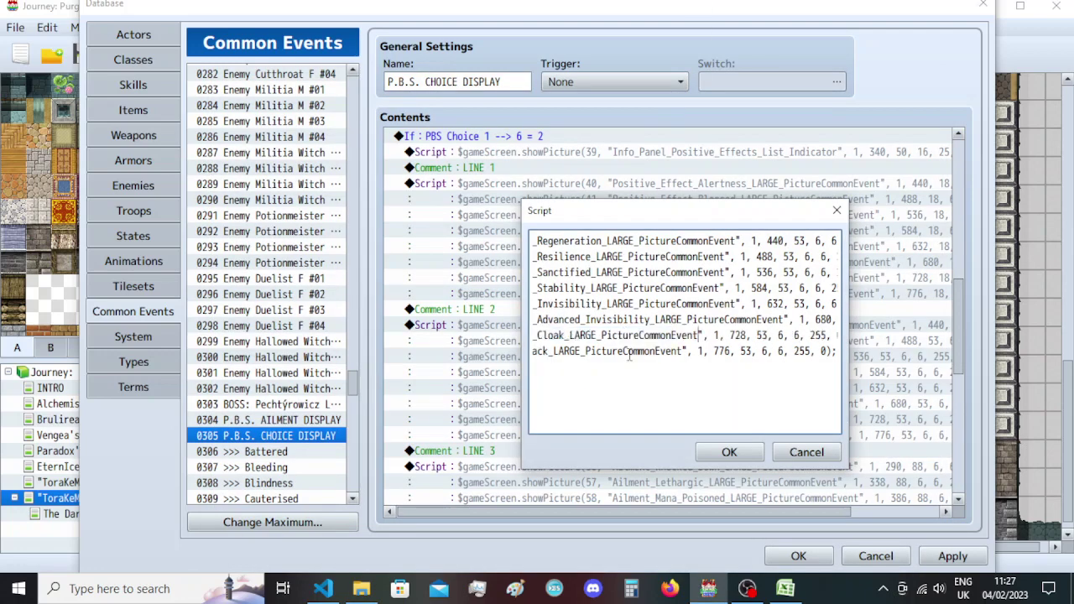
Replace picture 55's name with Positive_Effect_Advanced_Cloak_LARGE_PictureCommonEvent from its image file and save the LINE 2 script.
click(362, 588)
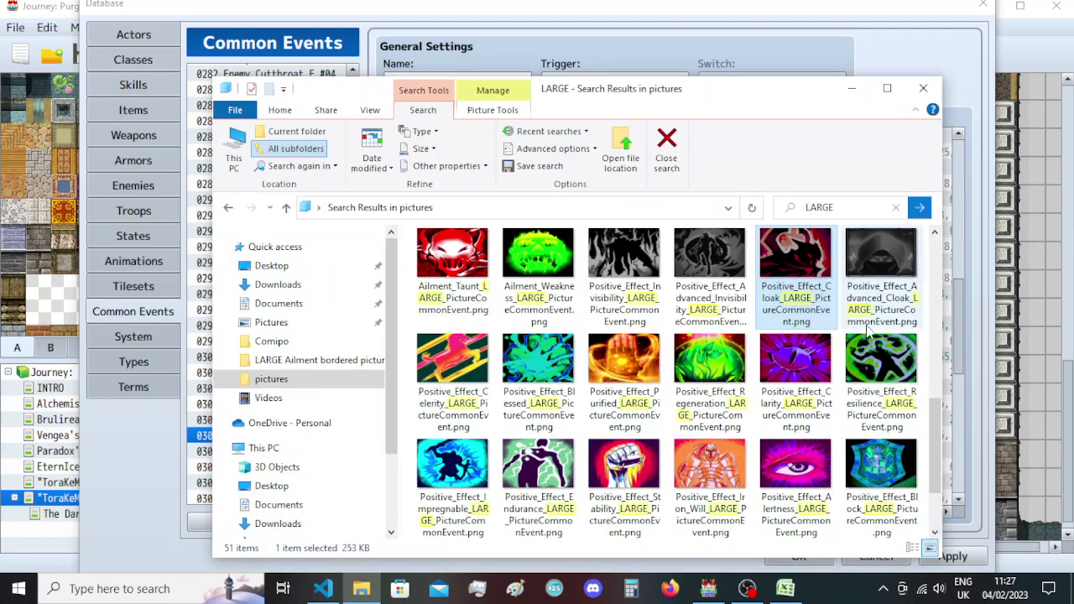
click(882, 268)
click(897, 289)
key(ctrl+c)
key(alt+Tab)
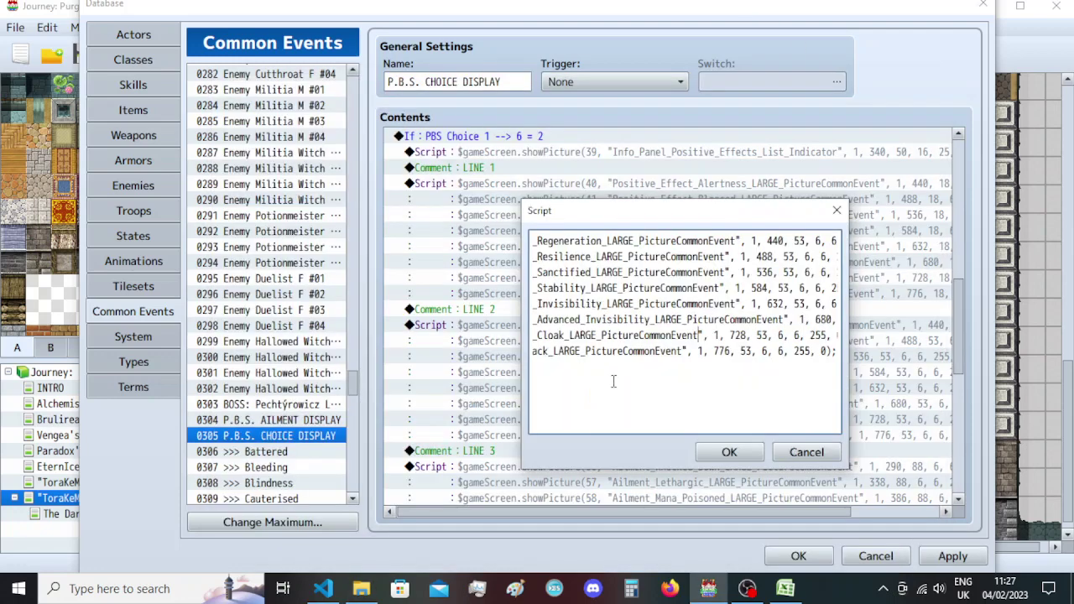
double_click(623, 353)
key(ctrl+v)
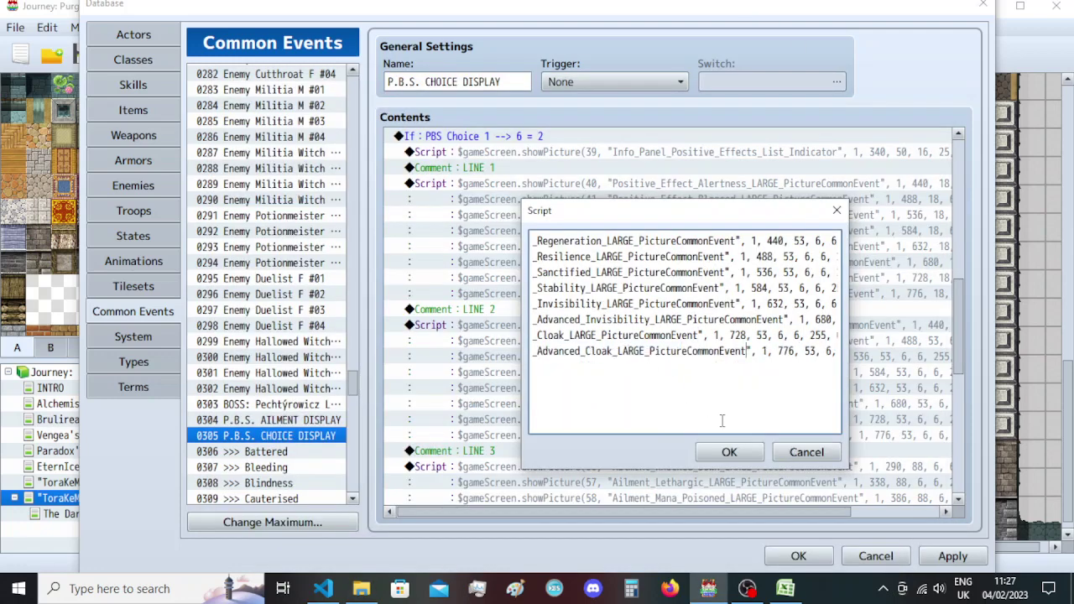
click(729, 453)
Copy the Block image's file name and replace picture 56's name in the LINE 3 script with Positive_Effect_Block_LARGE_PictureCommonEvent.
scroll(662, 330, down, 3)
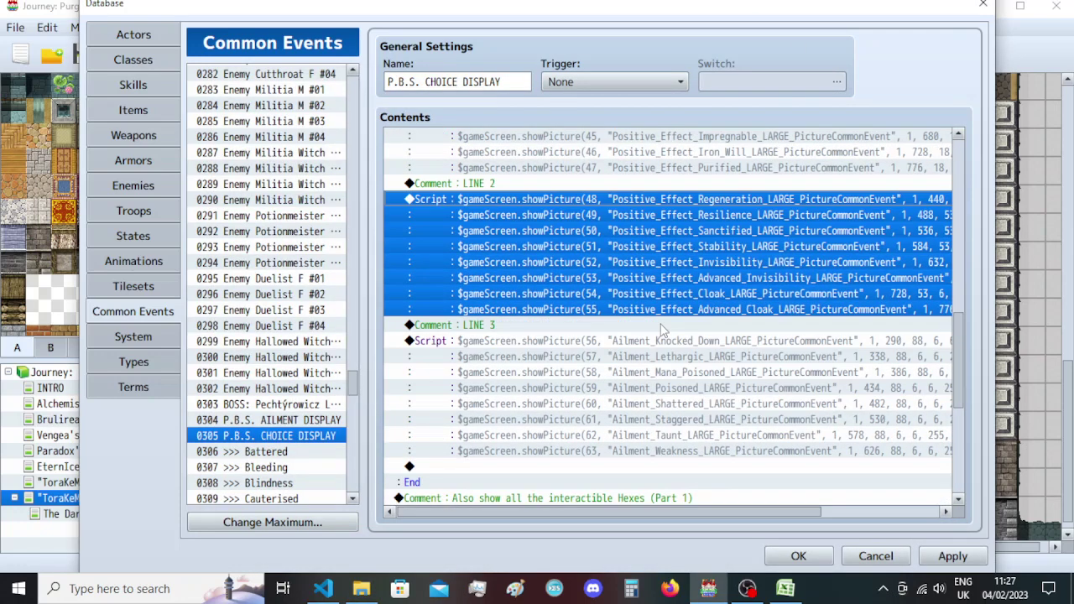
scroll(662, 330, down, 2)
click(360, 588)
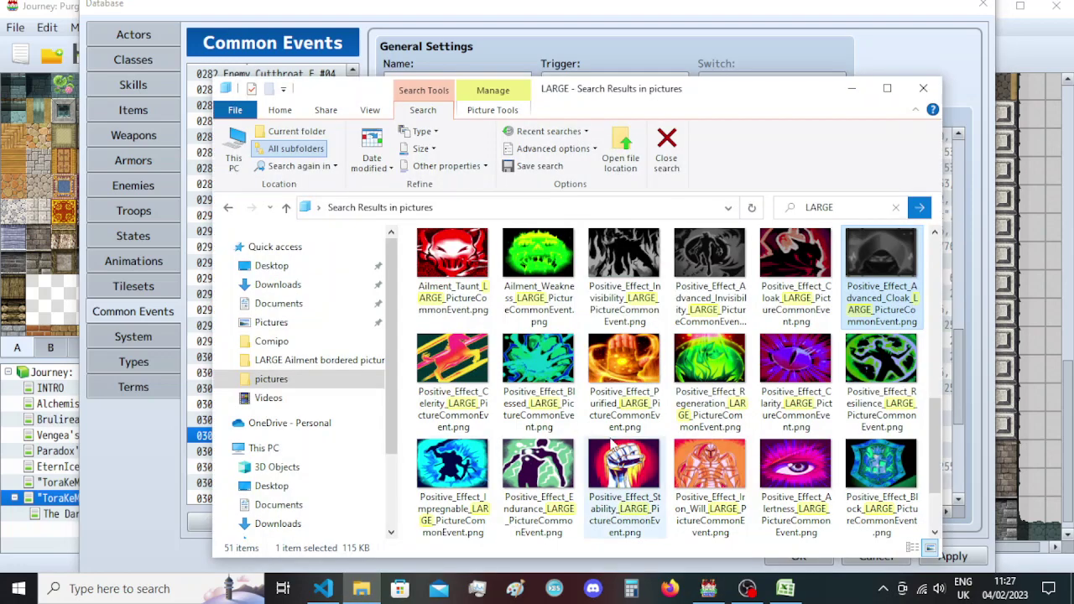
scroll(621, 440, down, 2)
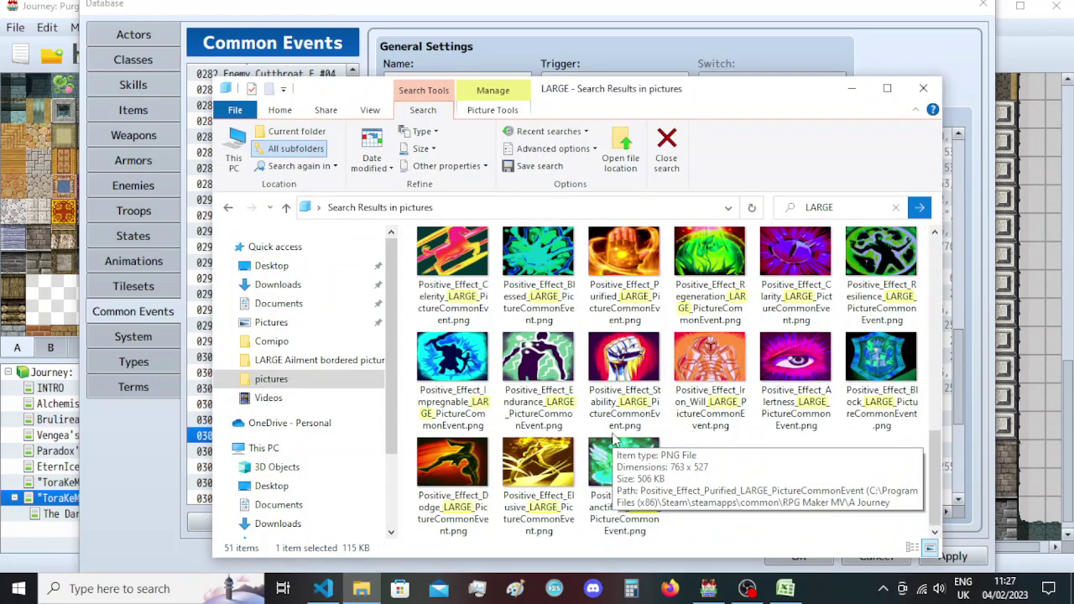
click(872, 382)
click(872, 382)
key(ctrl+c)
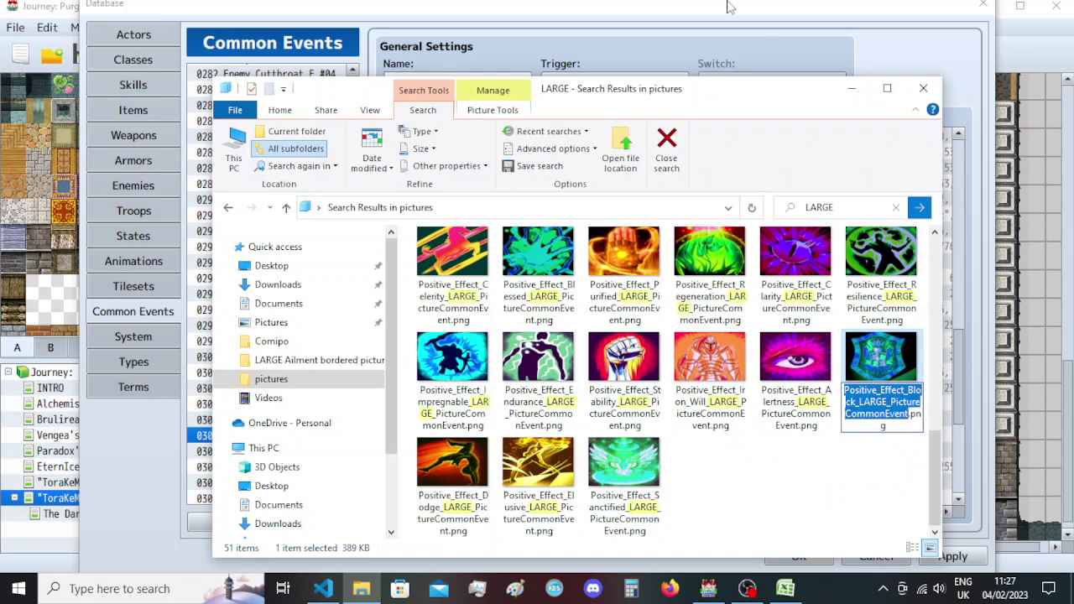
key(alt+Tab)
double_click(663, 278)
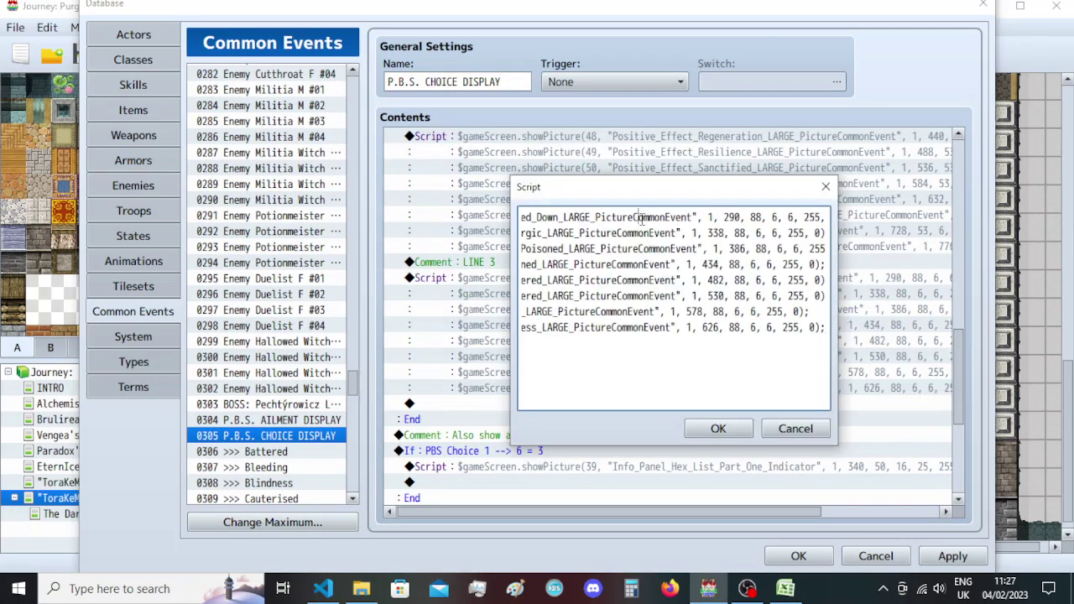
double_click(642, 217)
key(ctrl+v)
Replace picture 57's name with Positive_Effect_Dodge_LARGE_PictureCommonEvent from its image file and save the LINE 3 script.
click(361, 588)
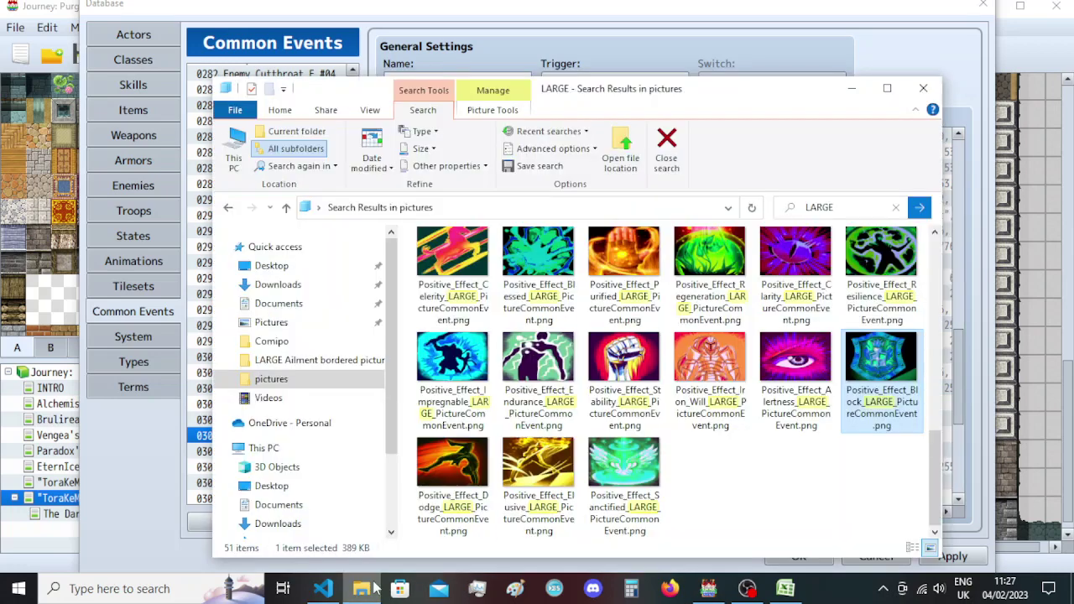
click(464, 460)
key(F2)
key(ctrl+c)
key(alt+Tab)
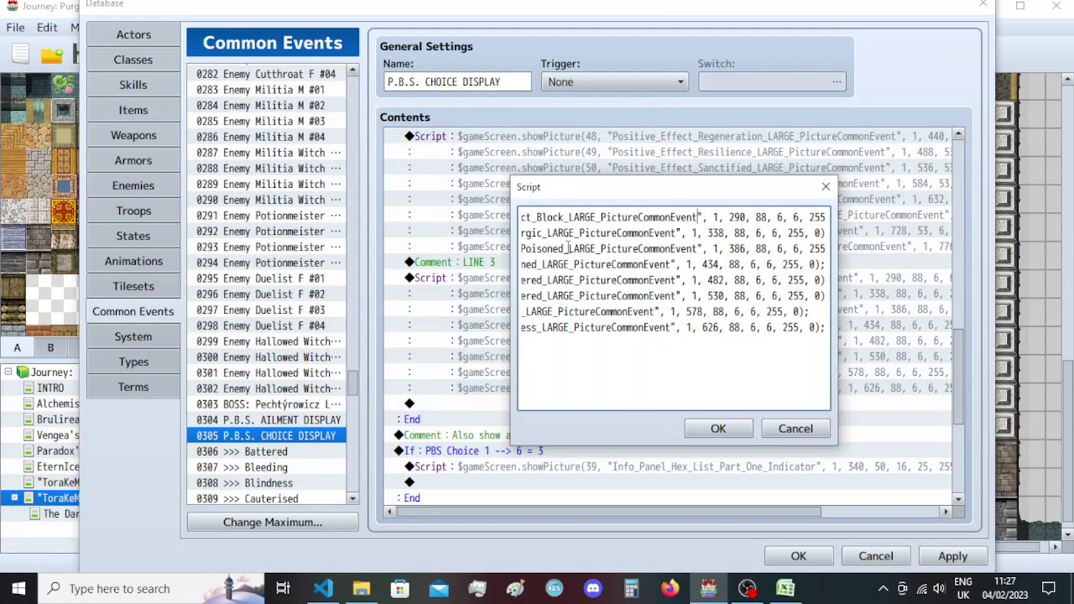
double_click(580, 235)
key(ctrl+v)
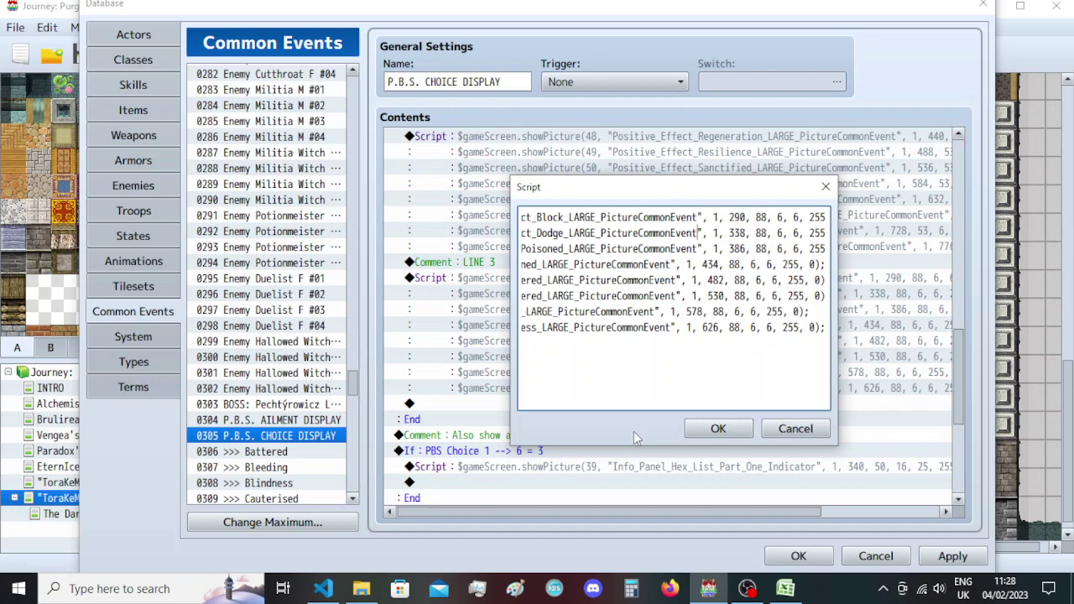
click(718, 429)
Reopen the LINE 3 script and replace picture 58's name with Positive_Effect_Elusive_LARGE_PictureCommonEvent from its image file.
click(361, 588)
click(542, 475)
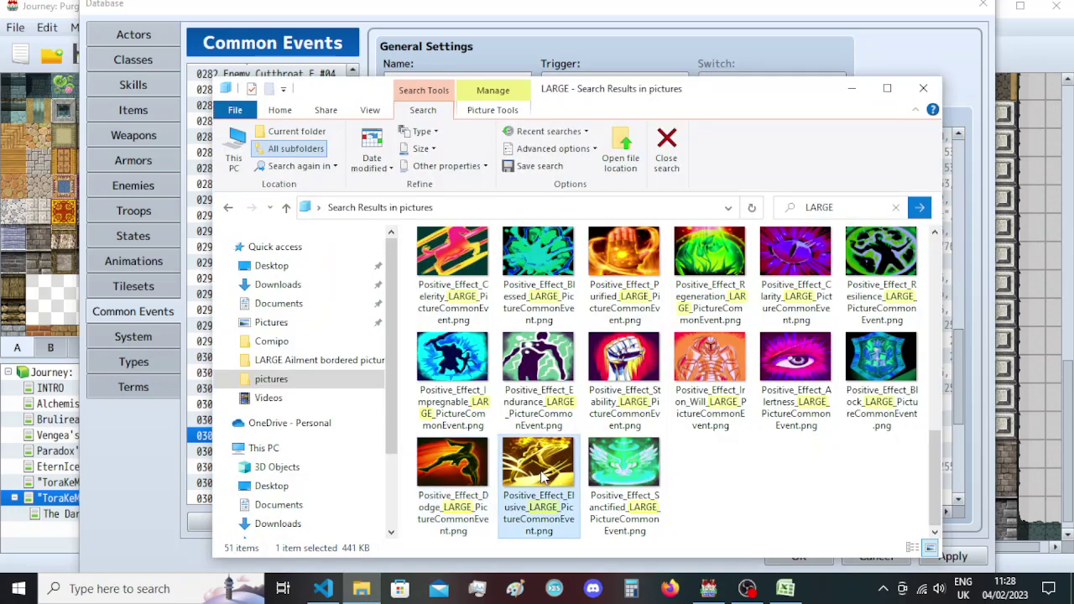
click(682, 65)
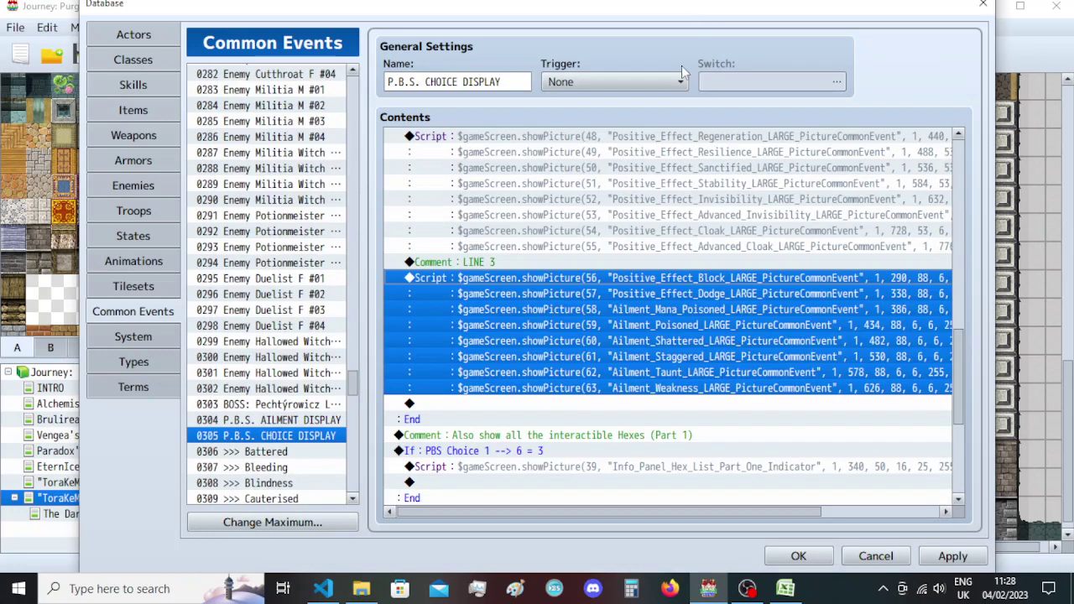
double_click(629, 282)
double_click(605, 250)
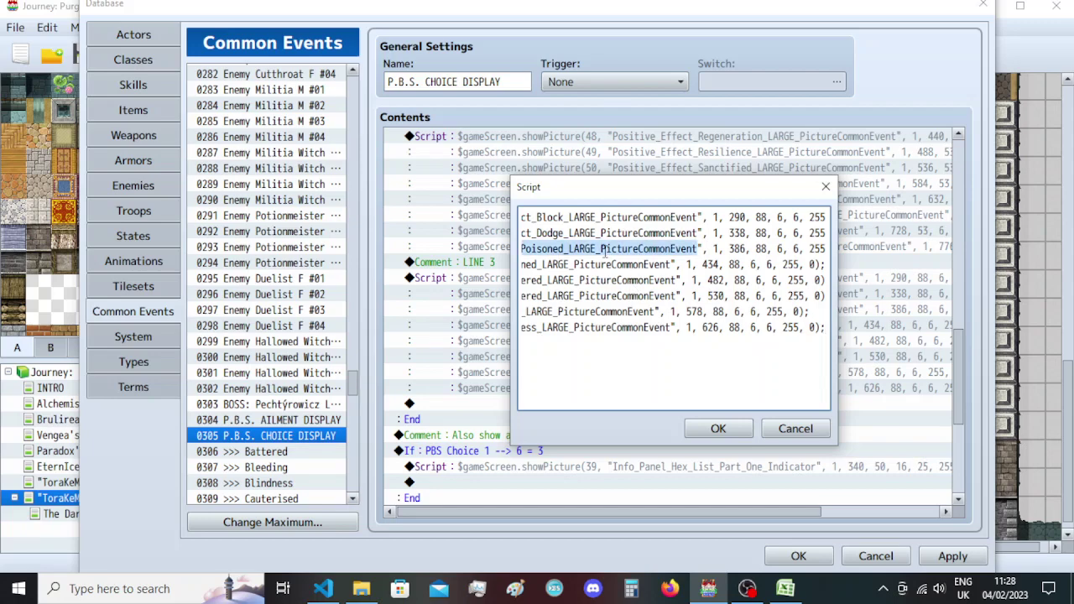
text(Positive_Effect_Elusive_LARGE_PictureCommonEvent)
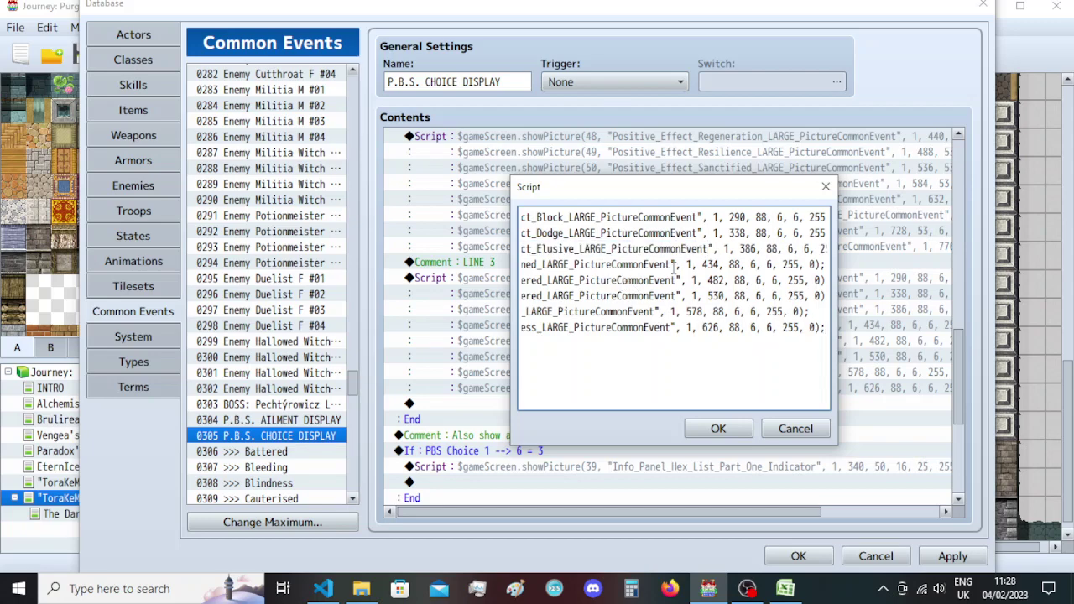
Delete the leftover Ailment lines for pictures 59 to 63 from the Positive Effects LINE 3 script and save it.
drag(674, 265, 806, 334)
click(522, 264)
click(704, 429)
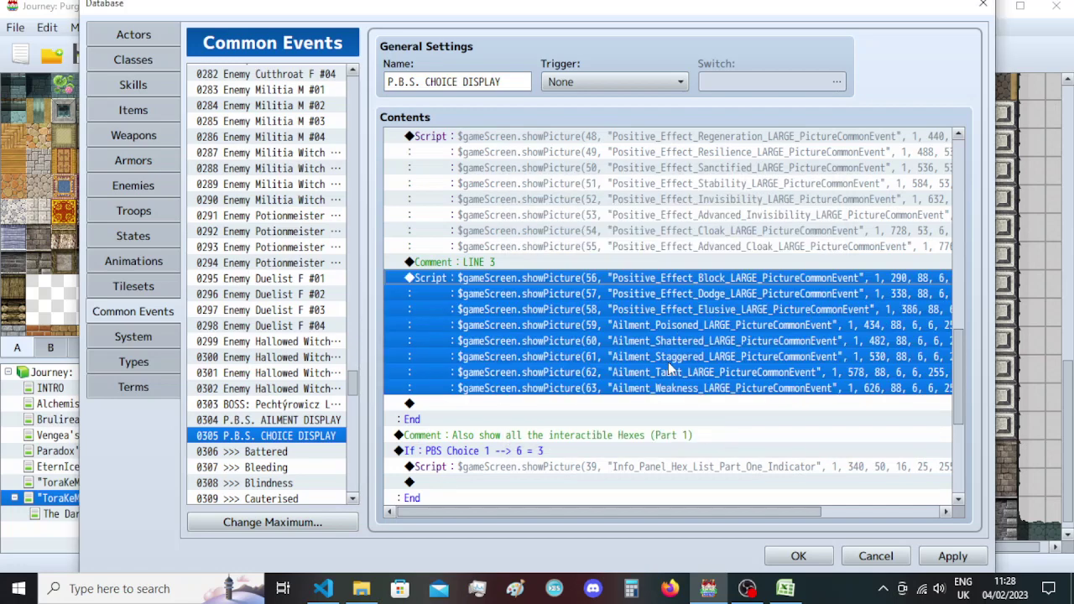
double_click(668, 361)
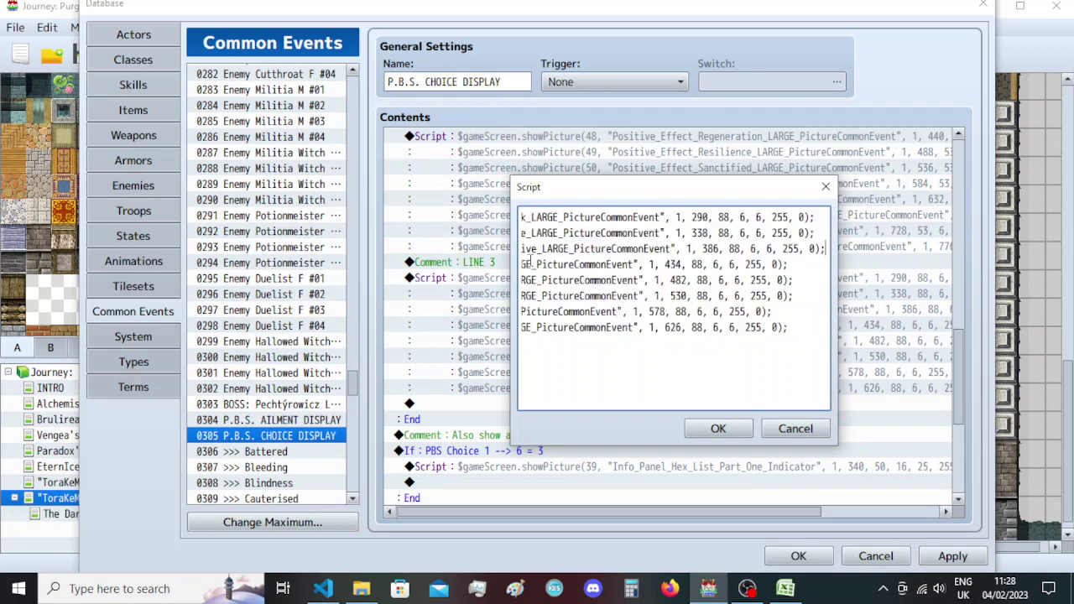
drag(789, 329, 450, 267)
key(BackSpace)
key(BackSpace)
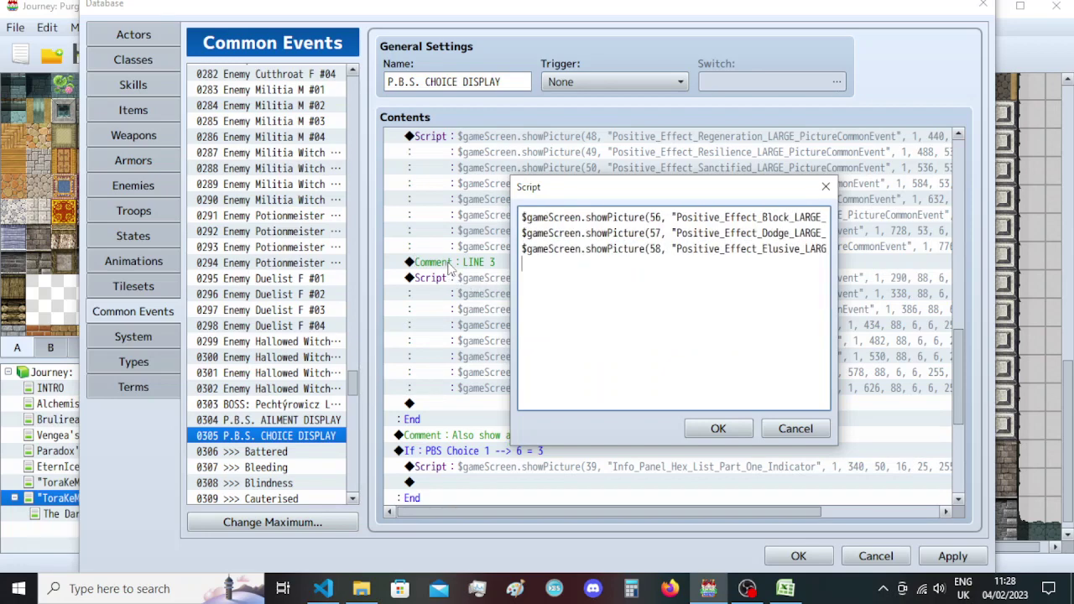
click(724, 429)
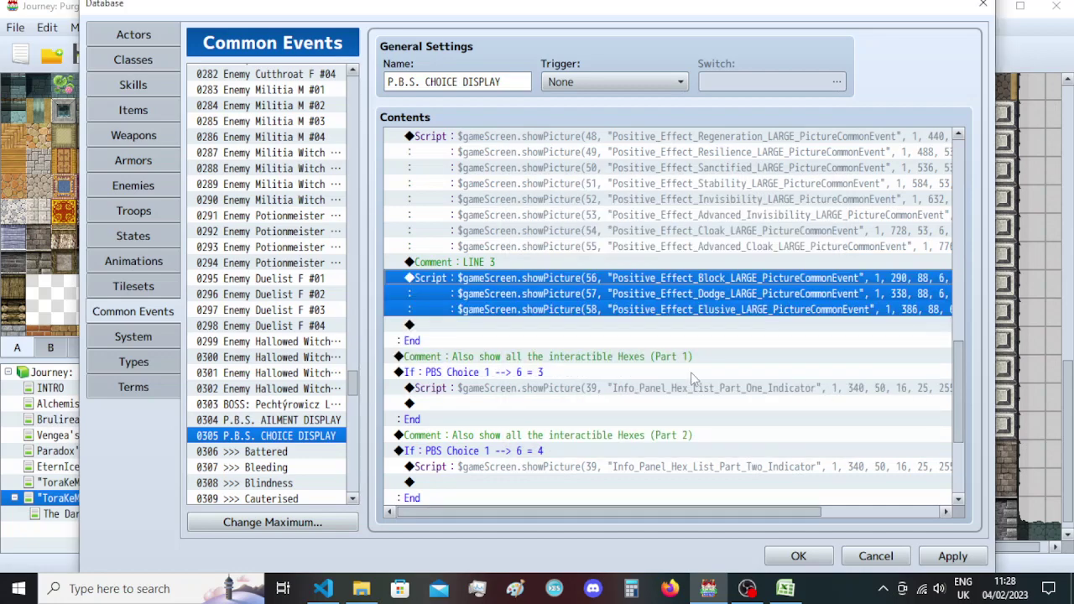
Insert a Control Variables command setting #0338 PBS Choice 1 --> 6 to 1 above the Ailments list indicator script in its branch.
scroll(663, 372, up, 3)
scroll(663, 373, up, 2)
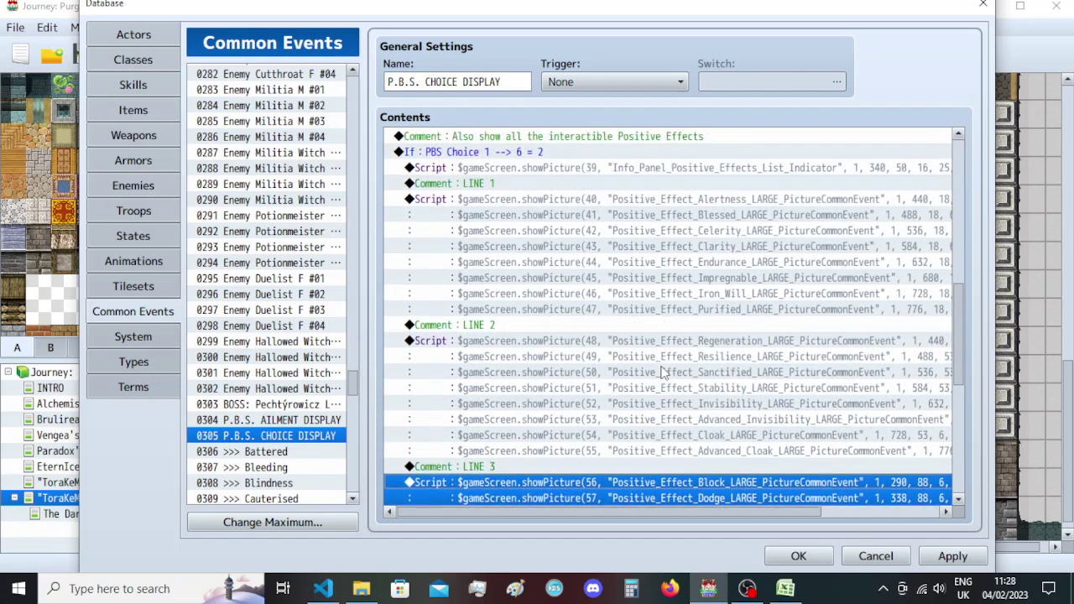
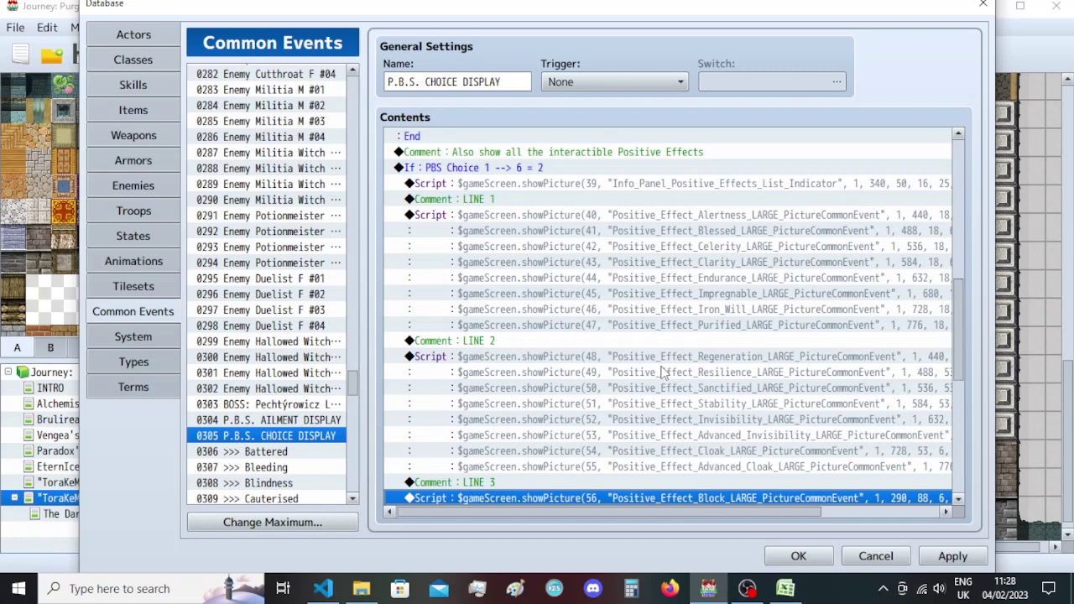
scroll(662, 372, up, 8)
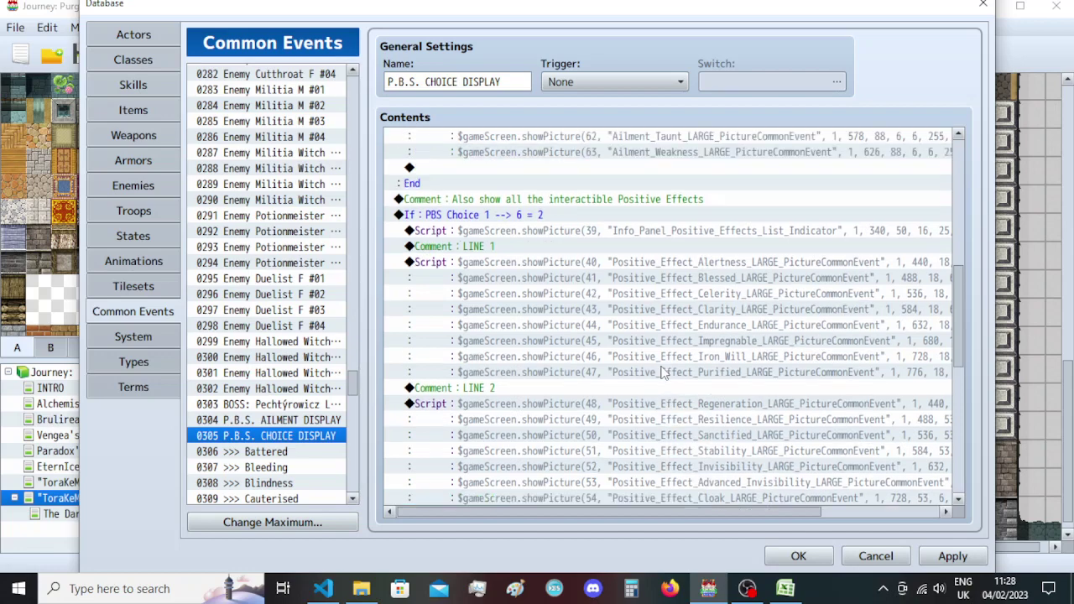
scroll(662, 372, up, 2)
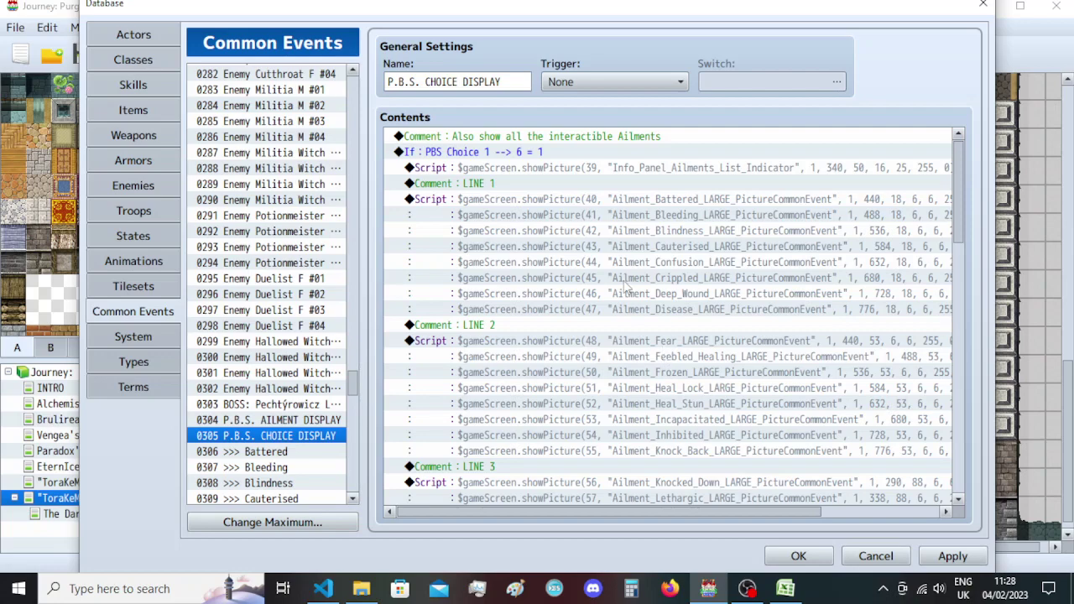
click(577, 173)
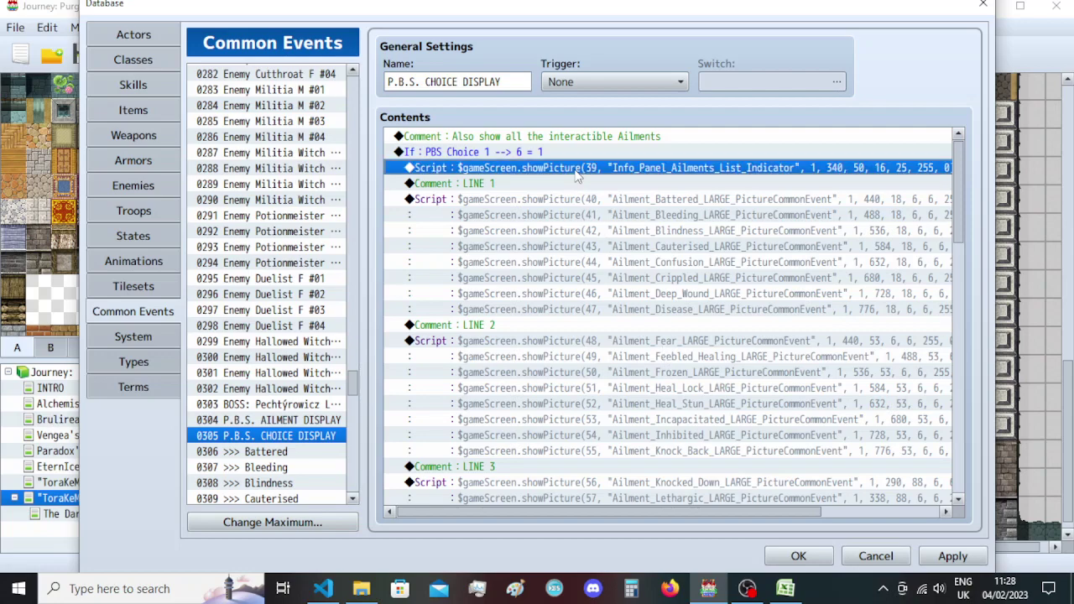
key(Insert)
click(623, 283)
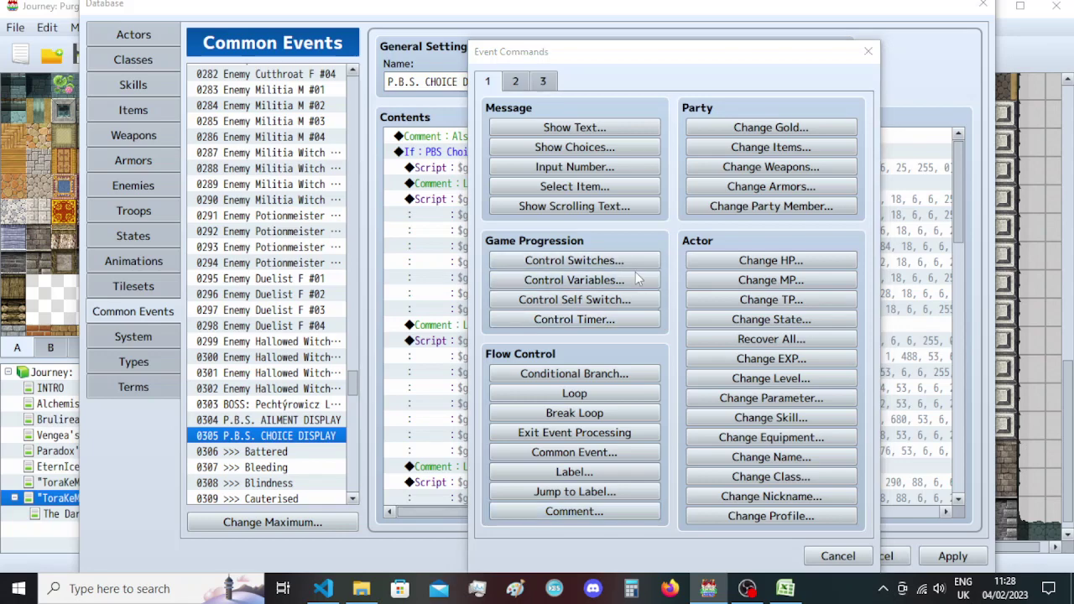
click(693, 188)
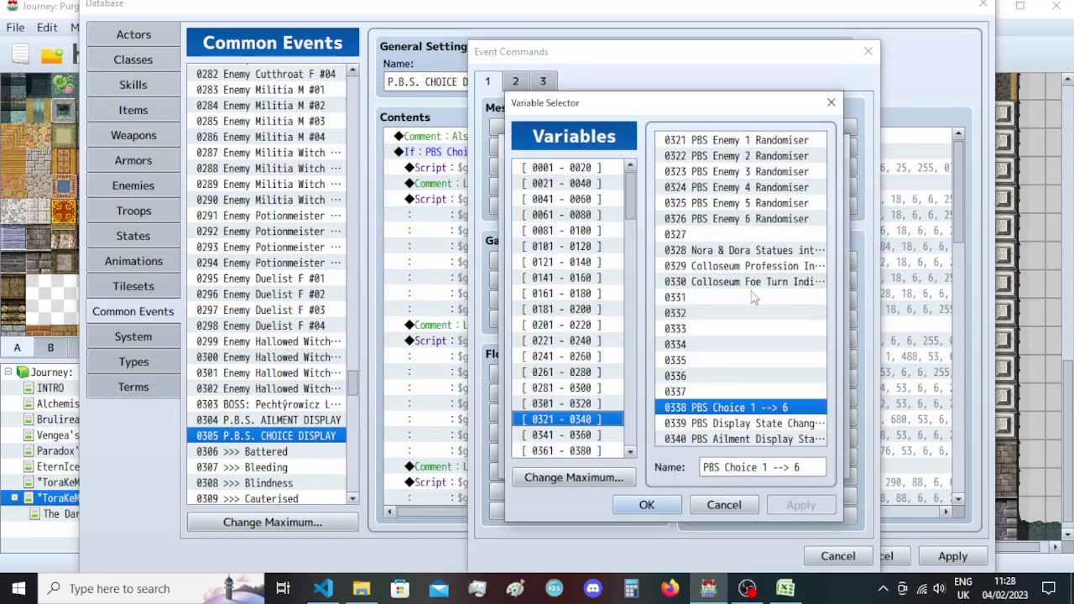
double_click(771, 407)
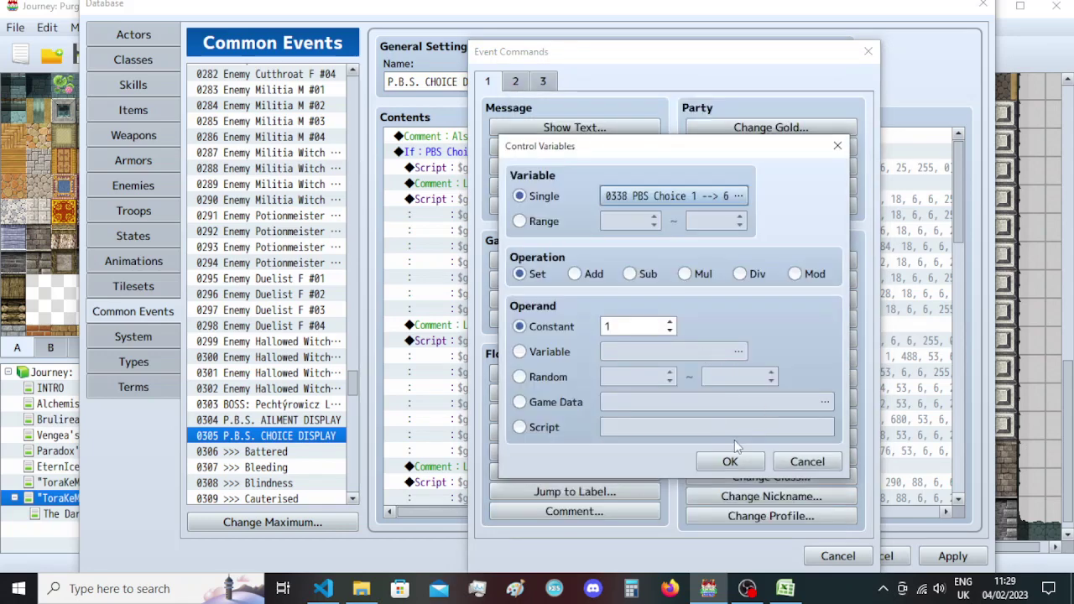
click(730, 460)
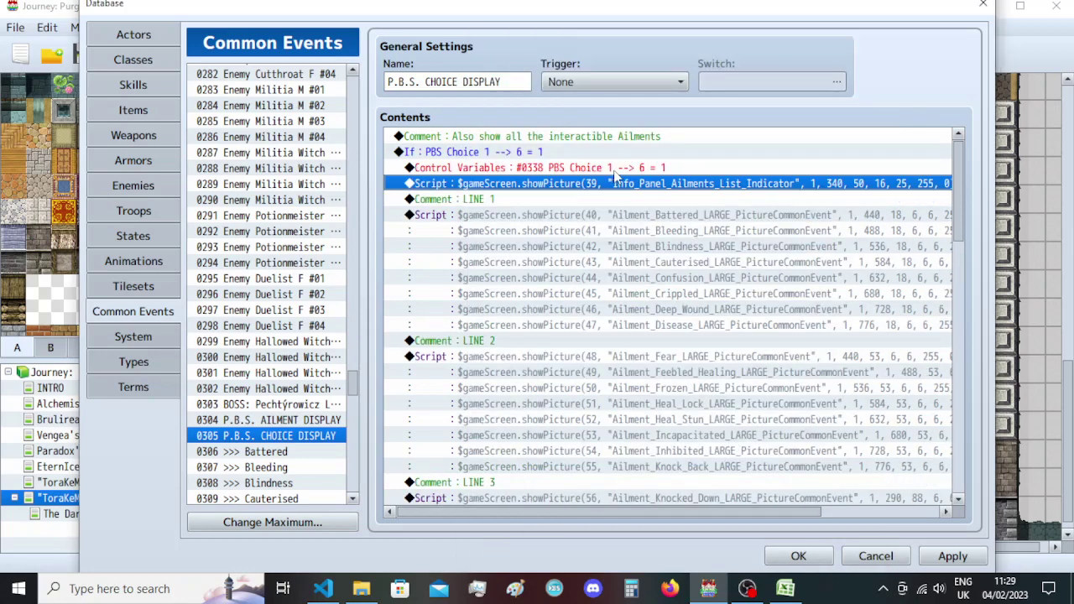
Copy the PBS Choice 1 --> 6 Control Variables command into the Positive Effects branch, above its list indicator script, with constant 2.
click(614, 172)
scroll(638, 322, down, 2)
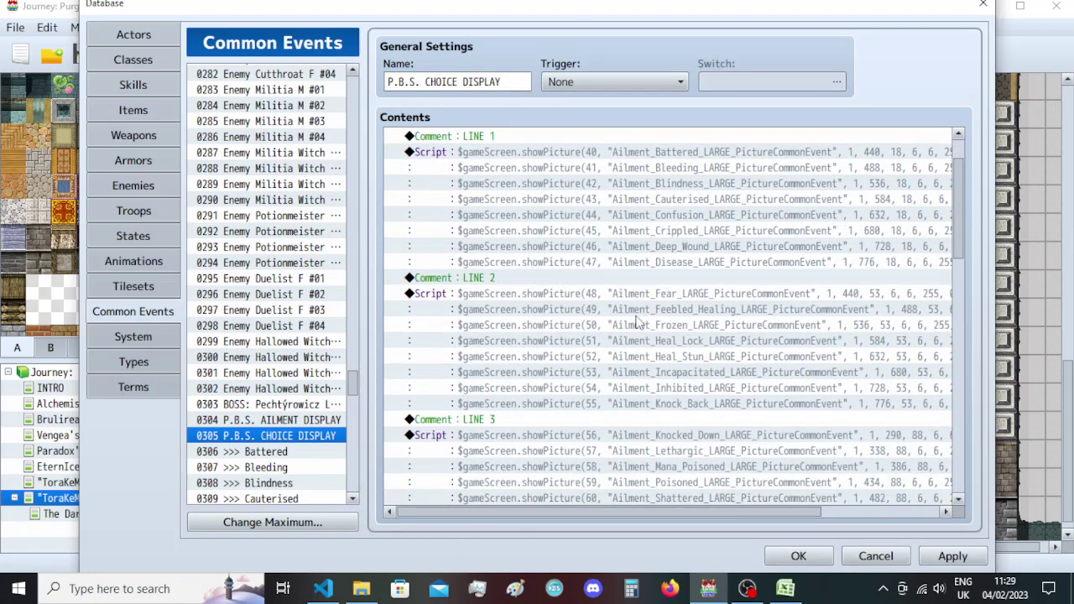
scroll(637, 322, down, 6)
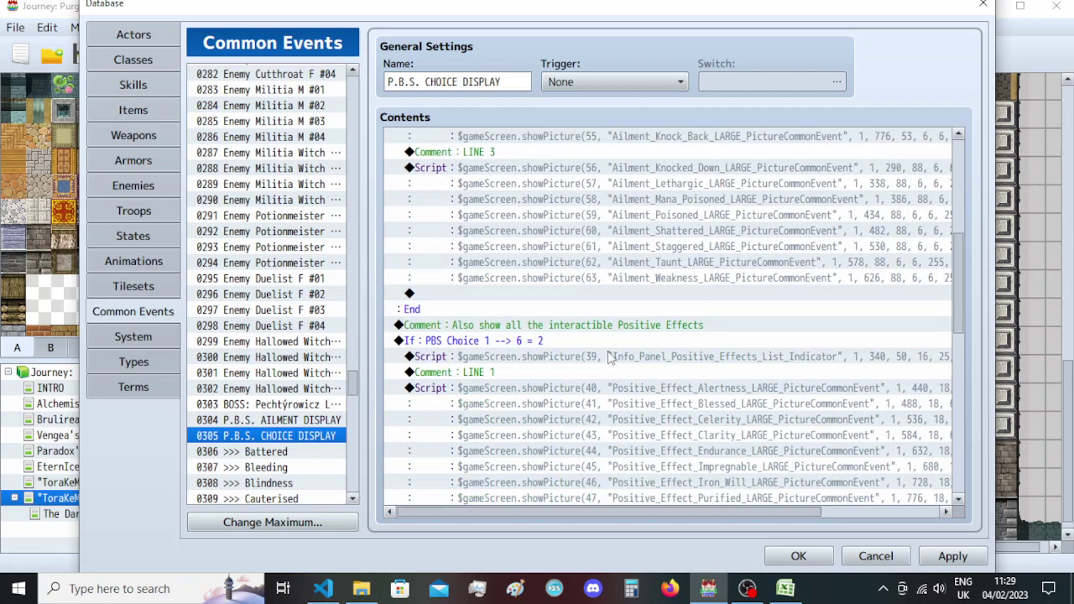
click(610, 357)
key(ctrl+v)
double_click(610, 357)
double_click(628, 330)
text(2)
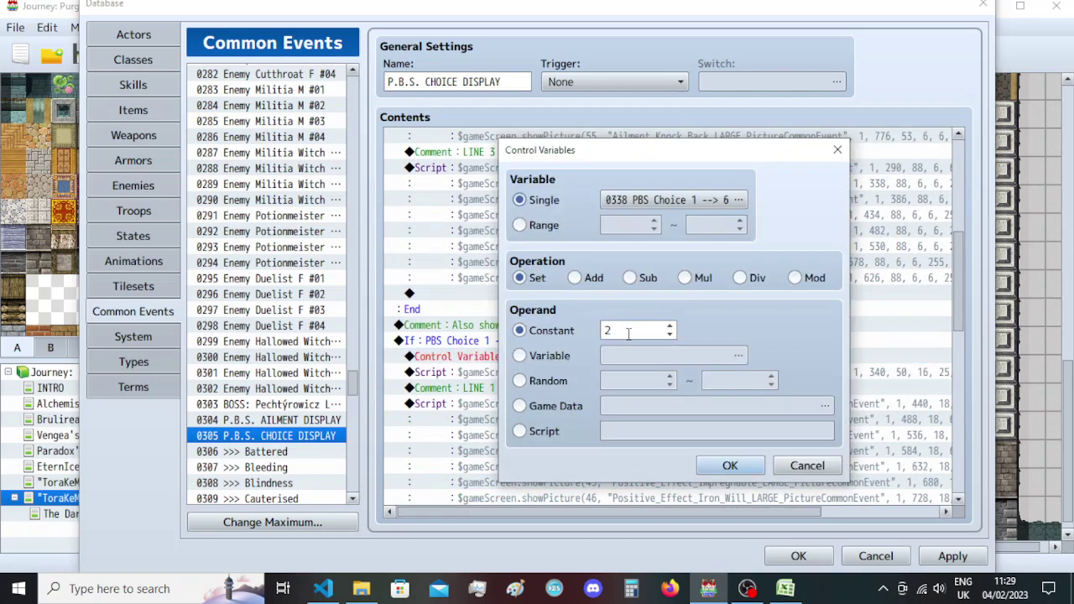
click(730, 466)
Insert the same Control Variables command above the indicator script in the Hexes (Part 1) branch, setting #0338 PBS Choice 1 --> 6 to 3.
scroll(693, 436, down, 2)
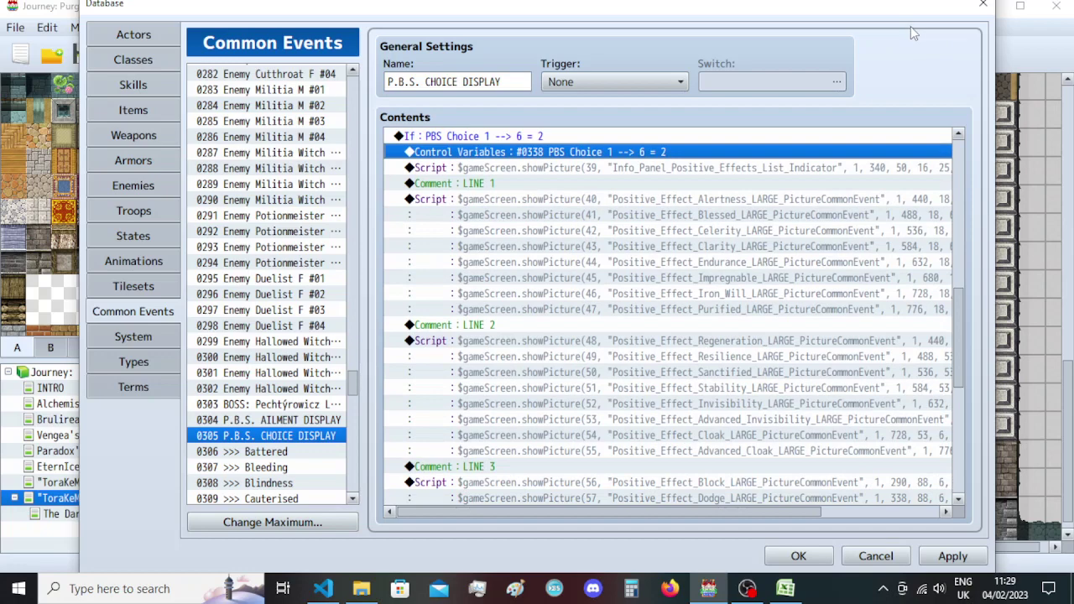
scroll(729, 339, down, 5)
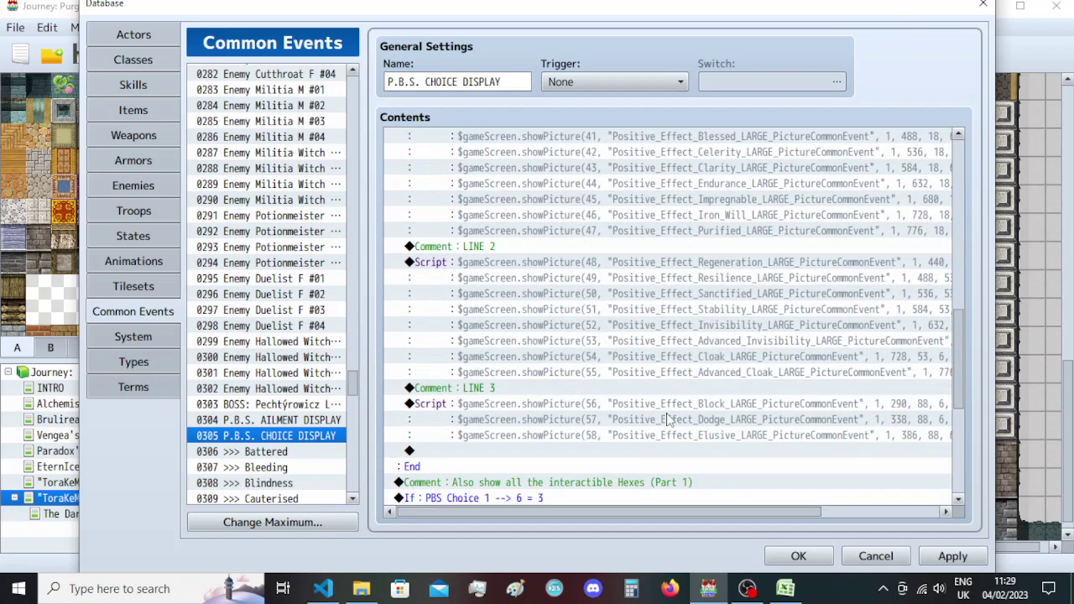
click(623, 355)
double_click(622, 342)
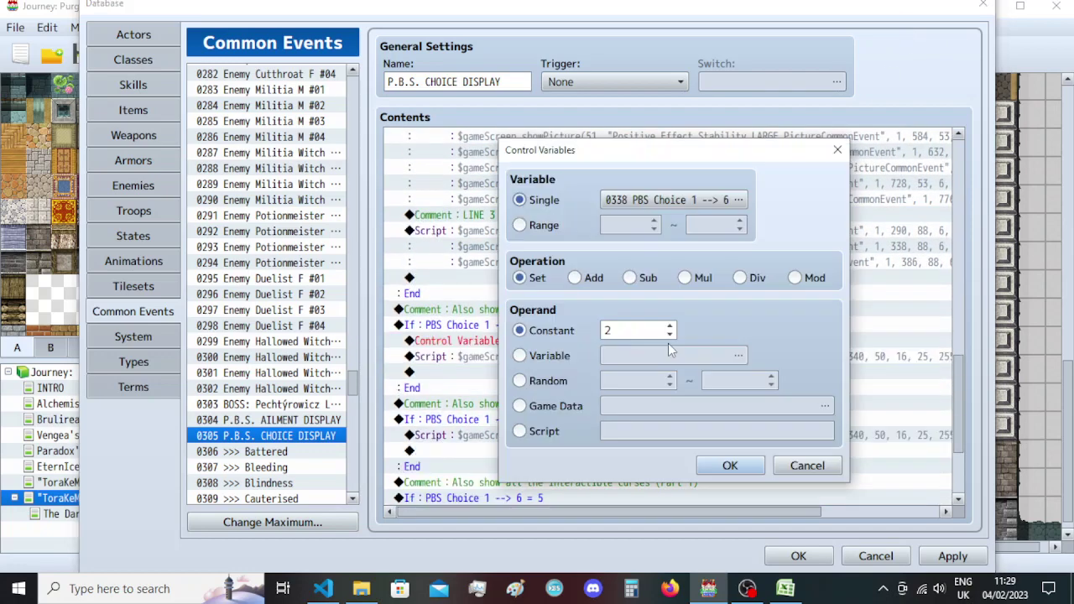
click(729, 466)
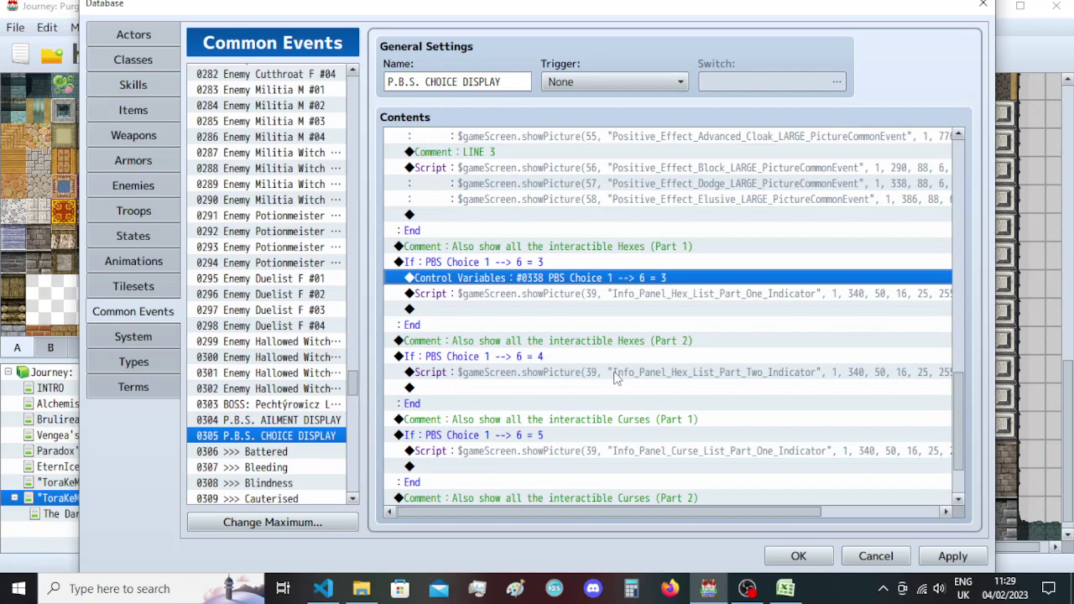
Change the Control Variables command in the Ailments branch to set PBS Choice 1 --> 6 to 2.
scroll(617, 378, up, 4)
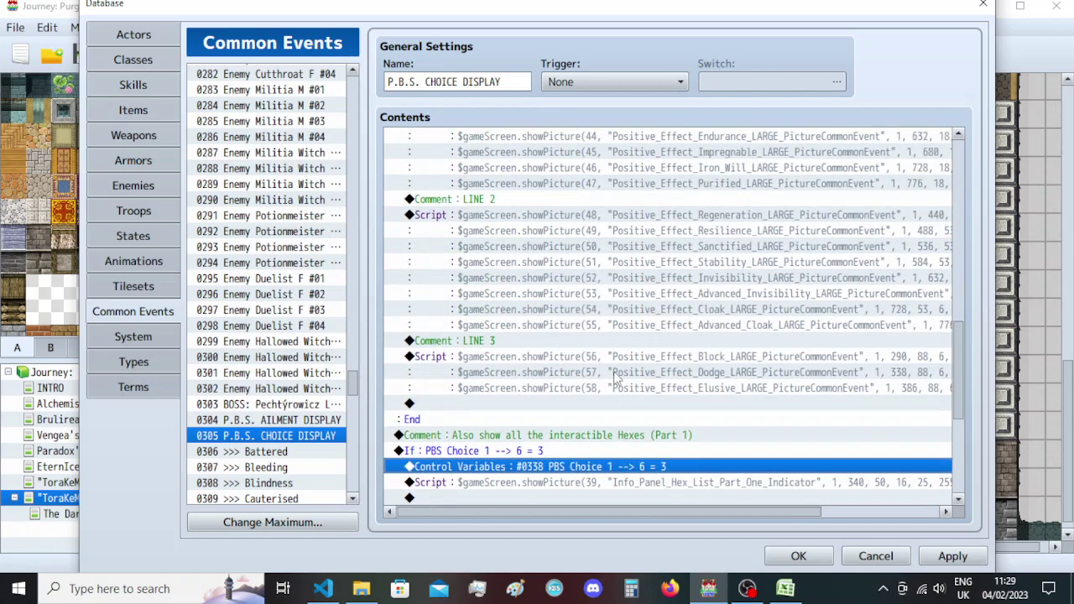
drag(959, 341, 959, 150)
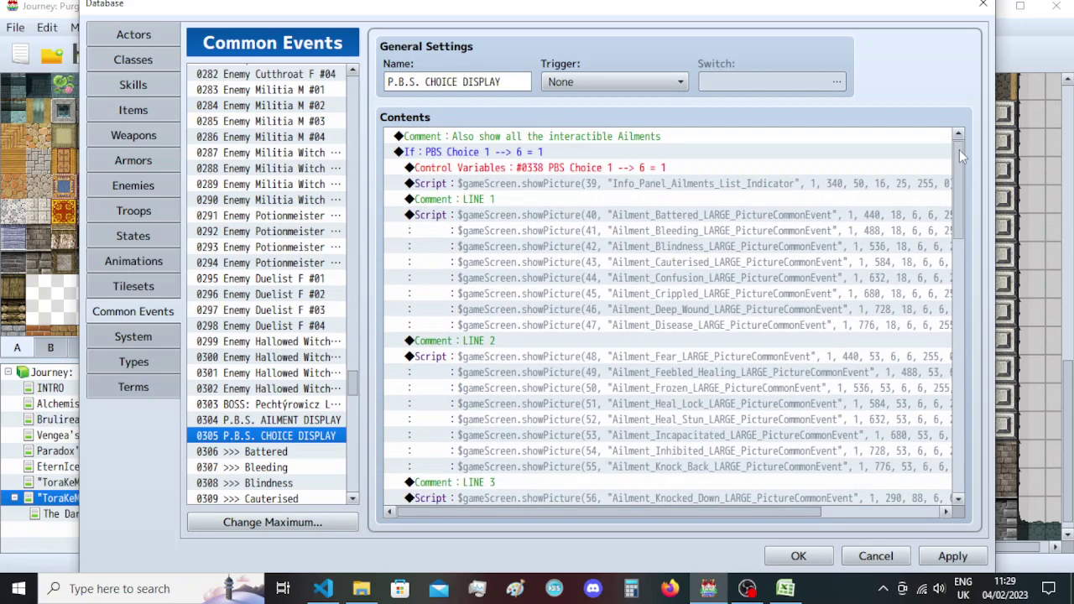
click(712, 167)
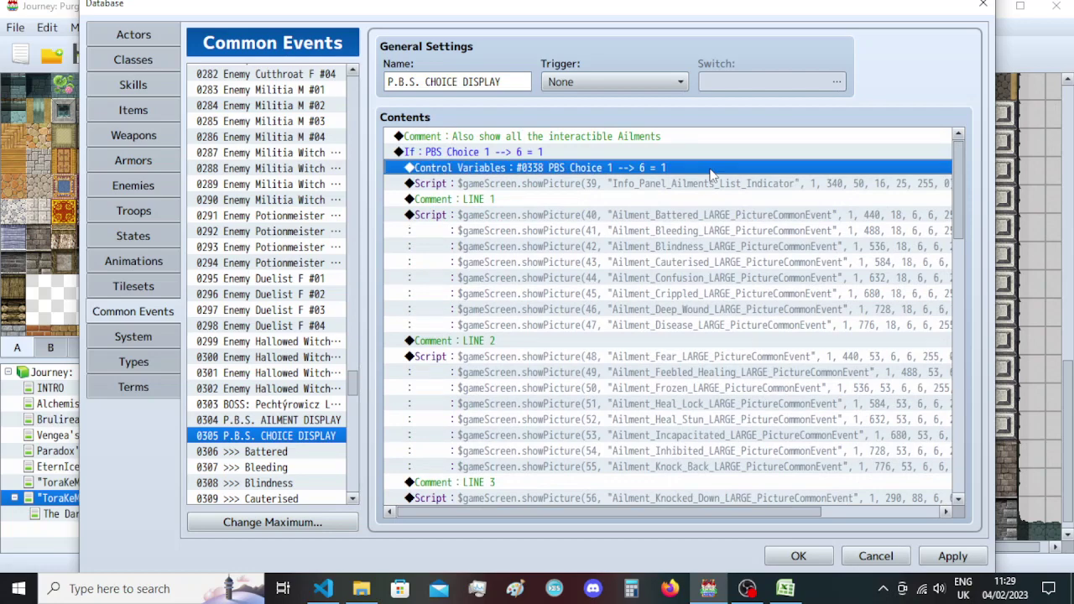
double_click(711, 174)
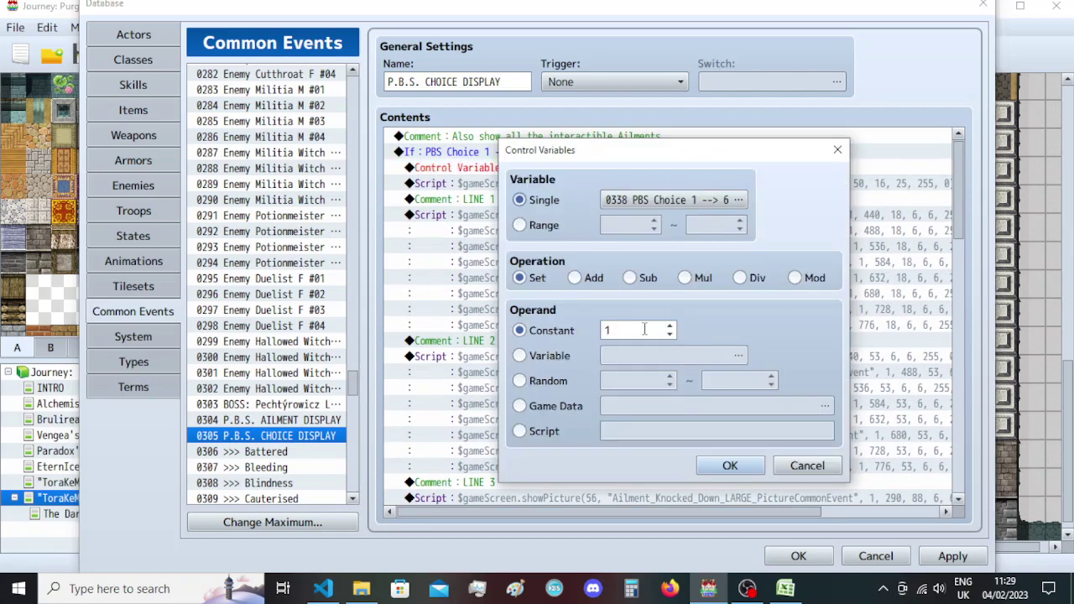
key(Return)
Change the Control Variables command in the Positive Effects branch to set PBS Choice 1 --> 6 to 3.
scroll(640, 335, down, 6)
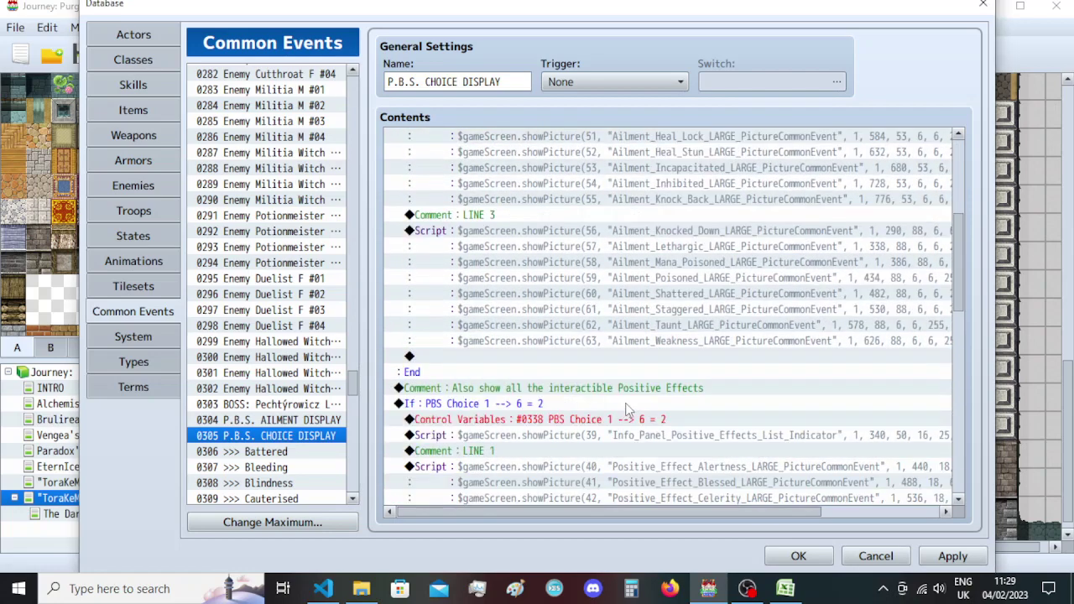
click(633, 410)
double_click(635, 419)
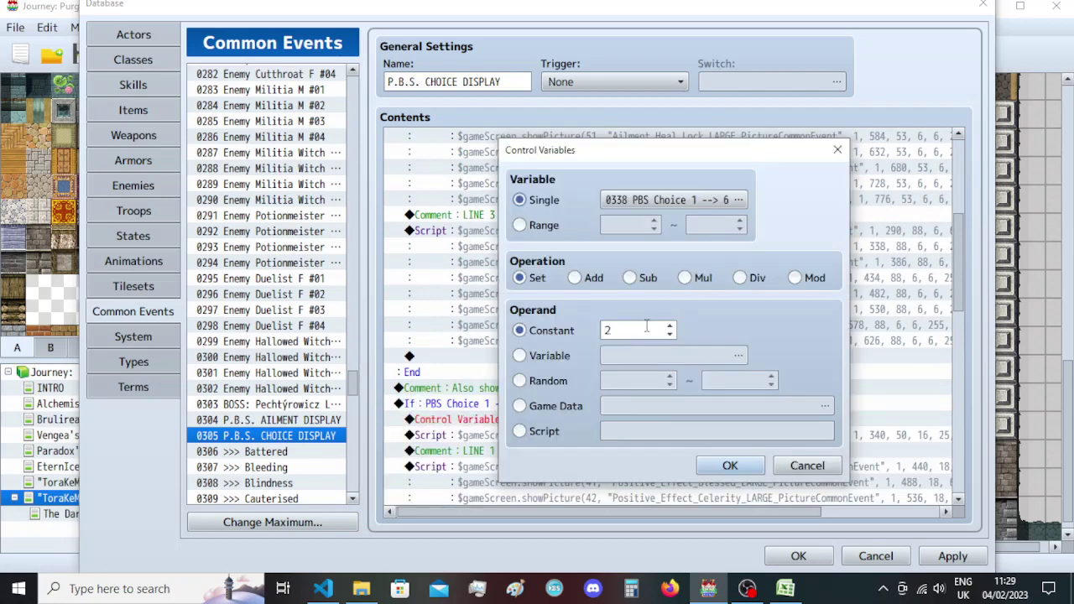
key(Return)
Change the Control Variables command in the Hexes (Part 1) branch to set PBS Choice 1 --> 6 to 4.
scroll(640, 405, down, 5)
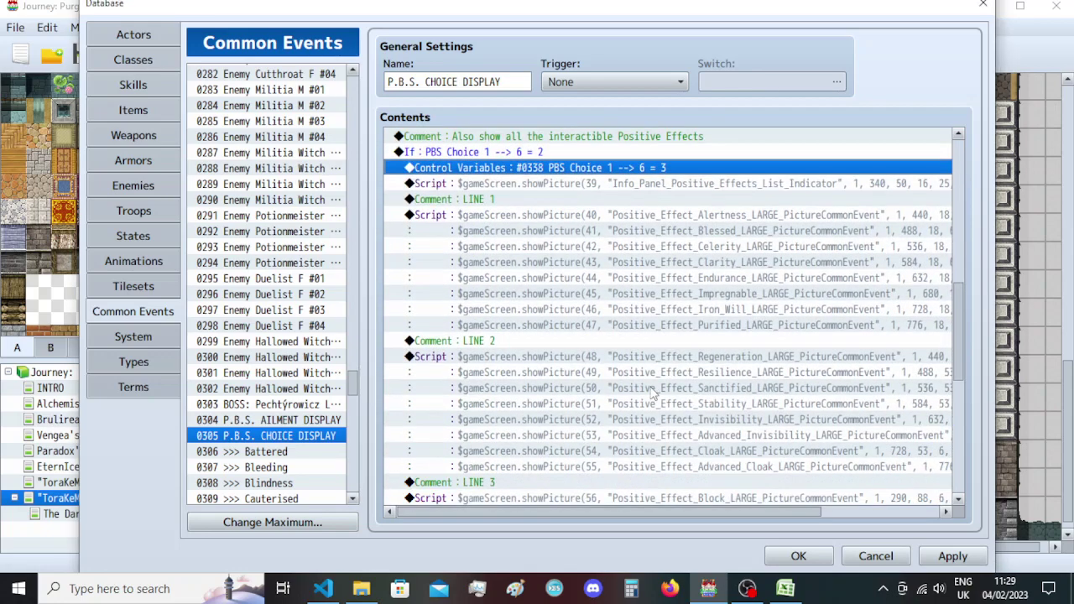
scroll(641, 406, down, 5)
double_click(642, 340)
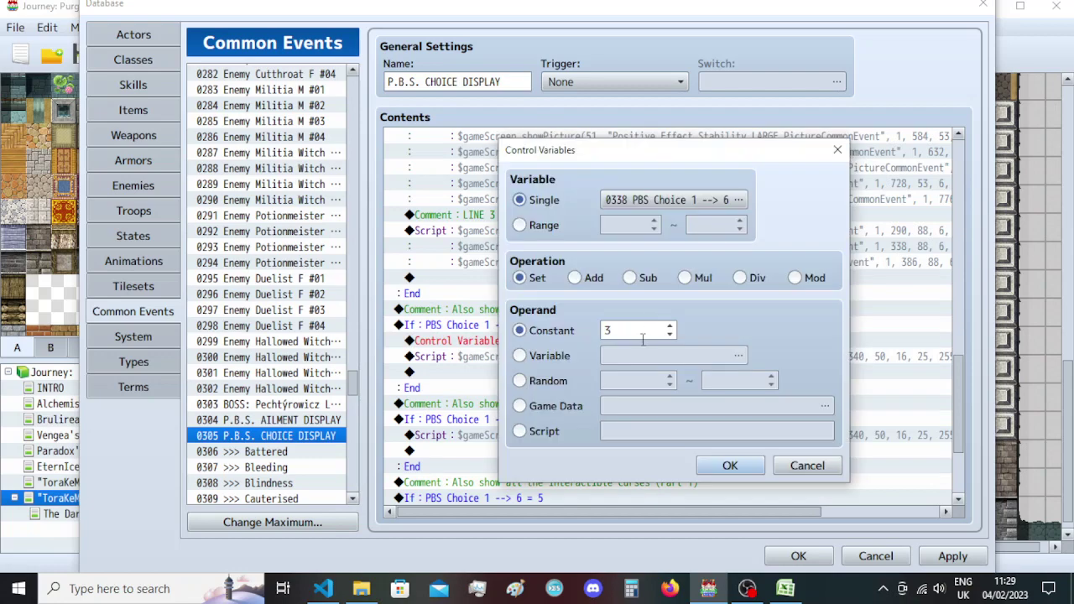
key(Return)
Copy the Control Variables command from Hexes (Part 1) into the Hexes (Part 2) branch above its indicator script, with constant 5.
key(ctrl+c)
scroll(642, 333, down, 2)
click(653, 348)
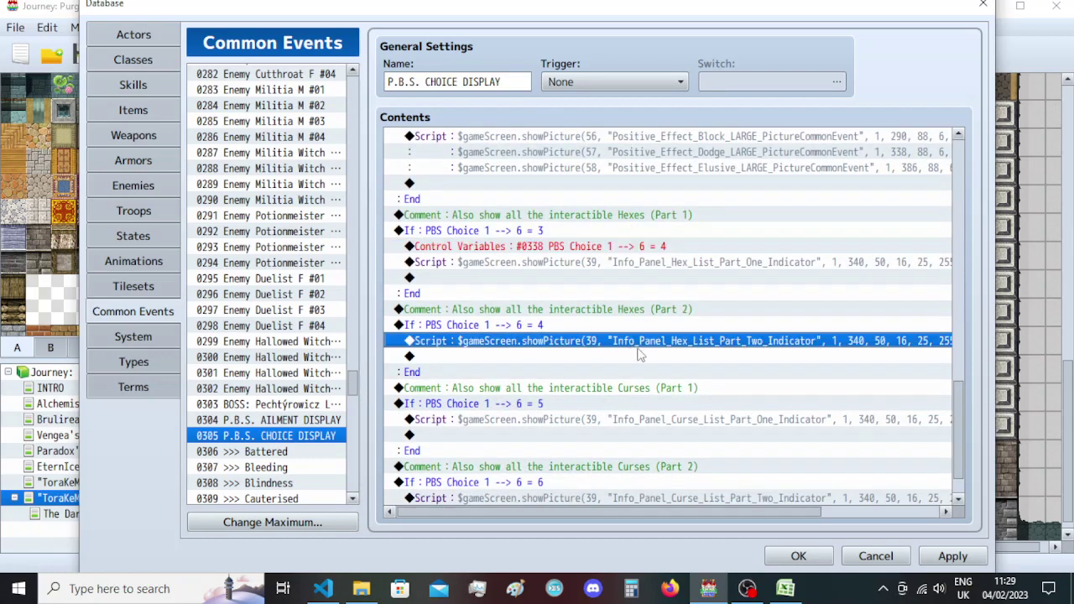
key(ctrl+v)
double_click(652, 344)
text(5)
key(Return)
Insert the copied Control Variables command above the indicator script in the Curses (Part 1) branch, setting PBS Choice 1 --> 6 to 6.
scroll(647, 352, down, 2)
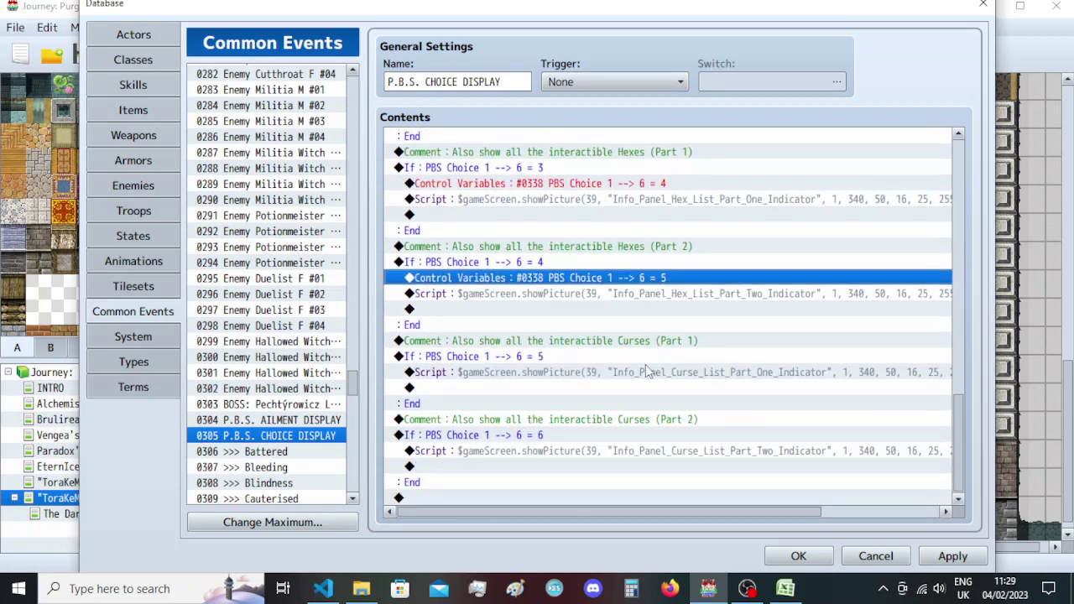
click(641, 361)
click(639, 372)
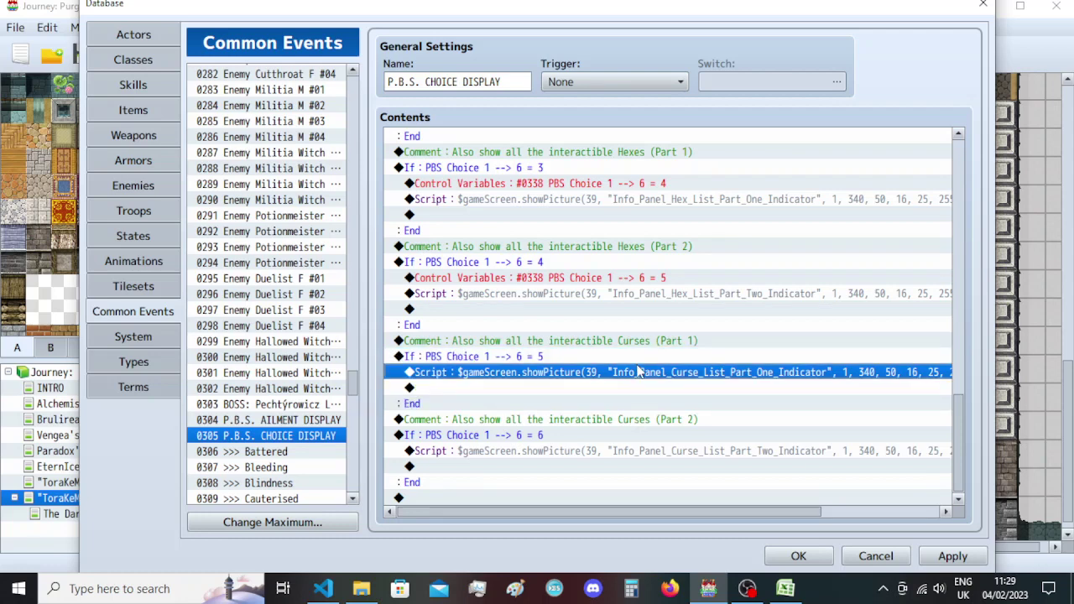
key(ctrl+v)
double_click(638, 372)
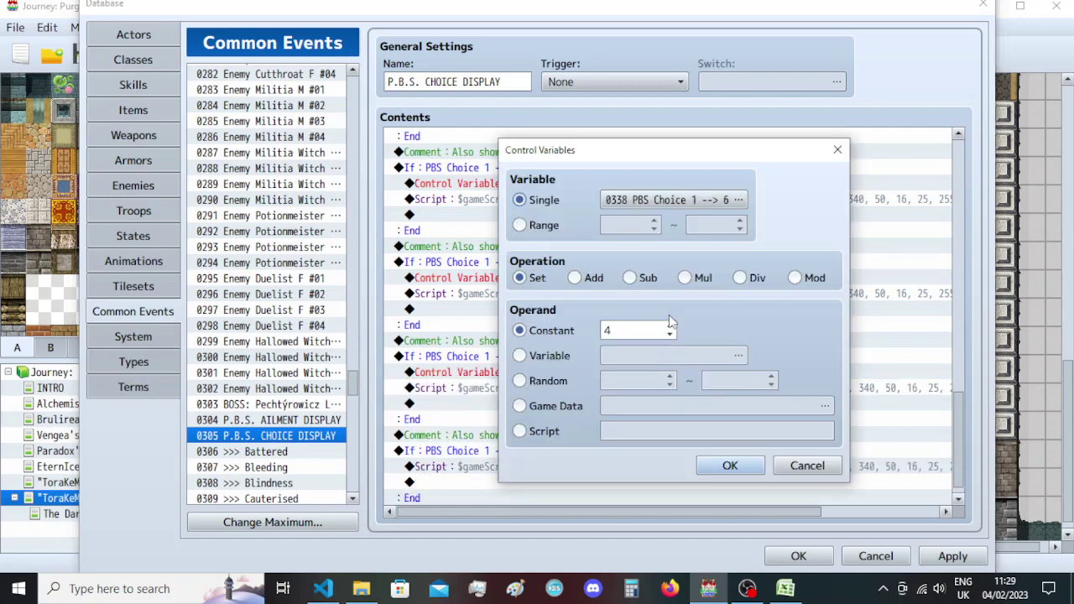
key(Escape)
double_click(651, 376)
key(Return)
Insert the Control Variables command above the indicator script in the Curses (Part 2) branch, setting PBS Choice 1 --> 6 to 7.
key(ctrl+v)
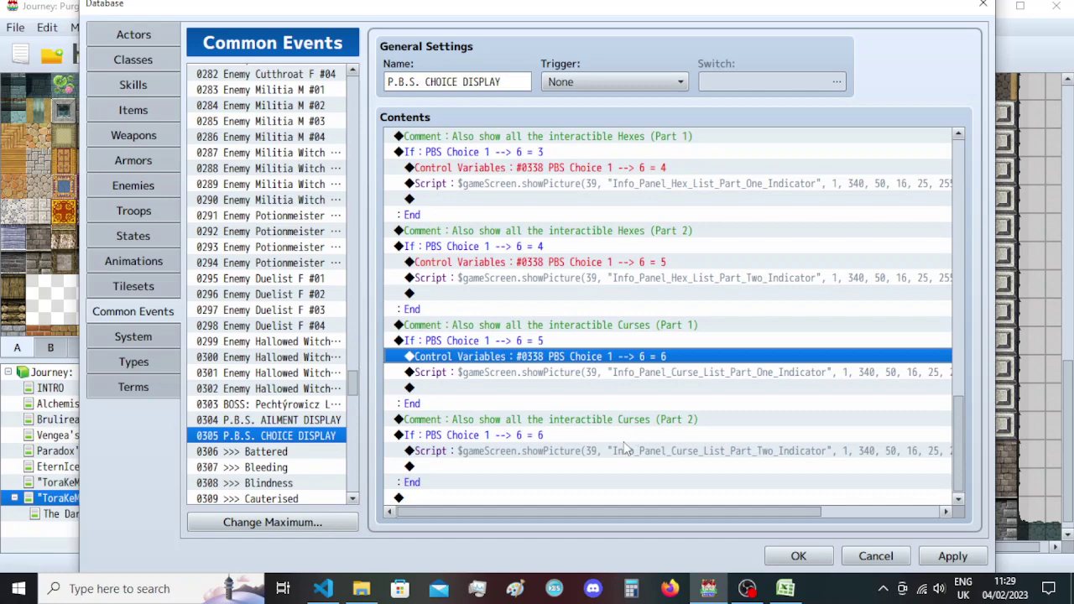
click(630, 451)
click(631, 436)
key(ctrl+x)
click(631, 454)
key(ctrl+v)
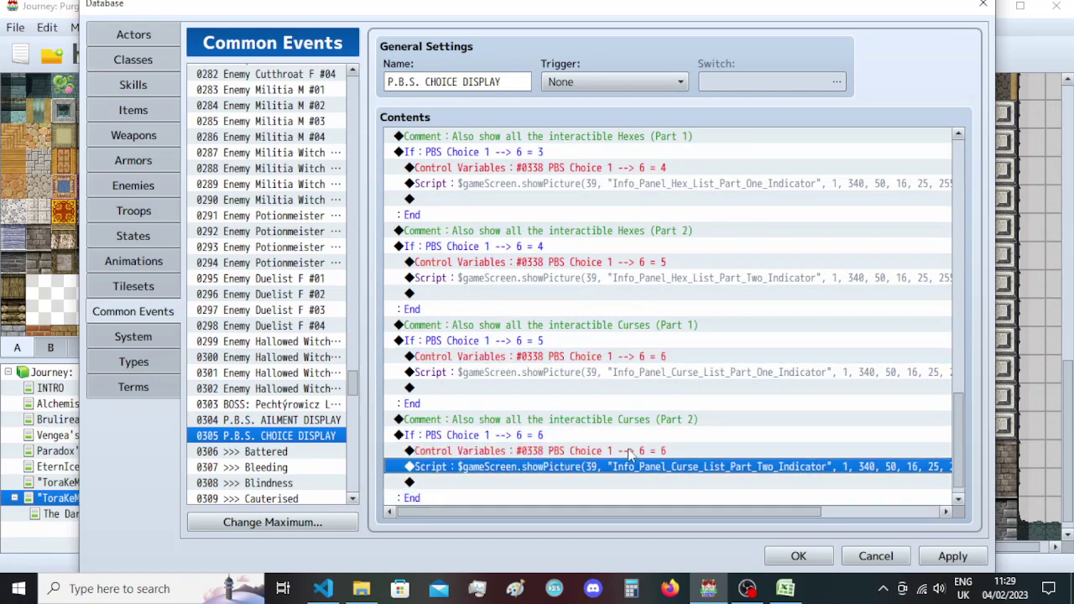
key(Return)
scroll(655, 332, up, 1)
key(Return)
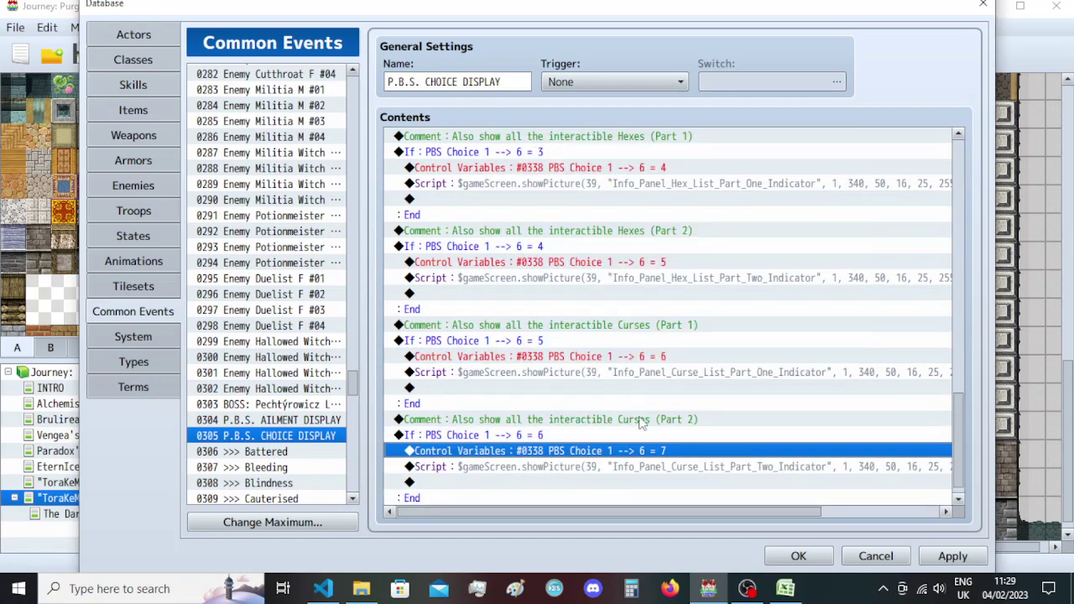
Set the constant of the Control Variables command in the Curses (Part 2) branch to 1 so the choice wraps around.
key(Return)
double_click(647, 333)
text(1)
click(708, 464)
Add an Exit Event Processing command at the end of the Ailments branch.
drag(958, 408, 967, 220)
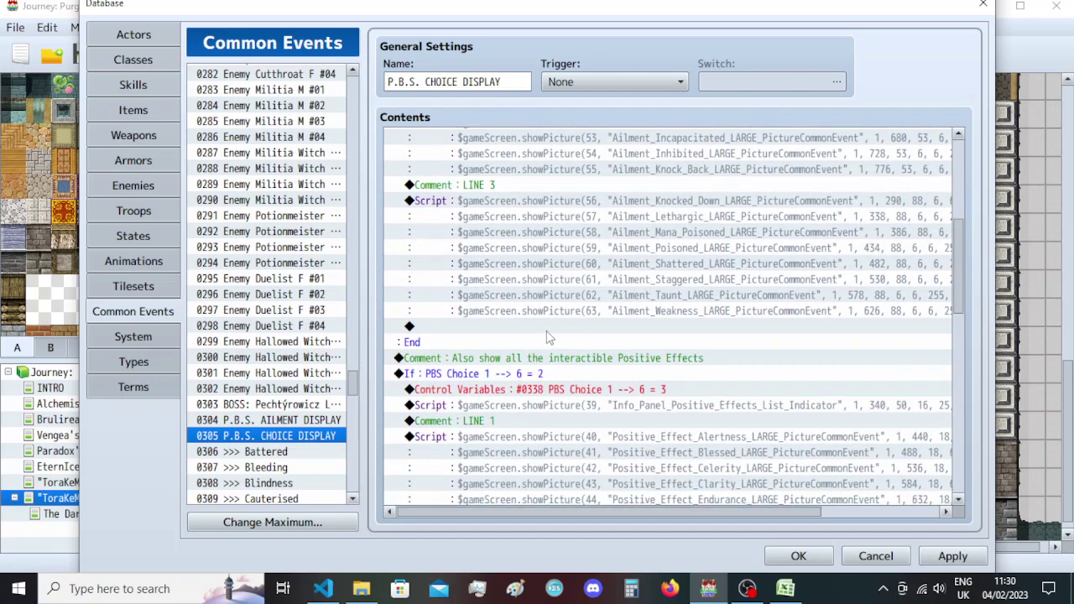
double_click(547, 328)
click(576, 432)
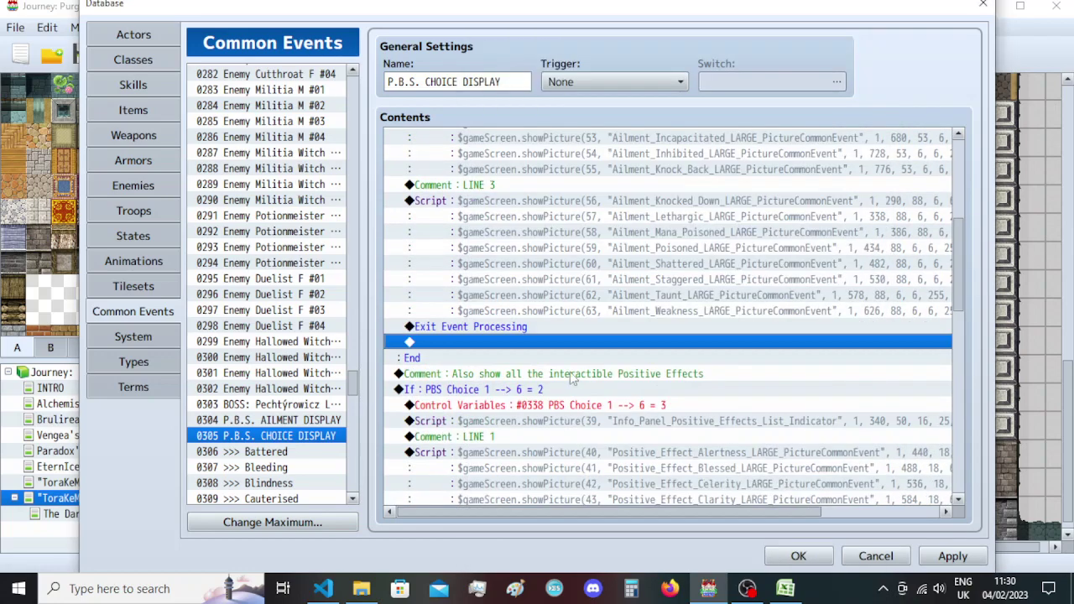
Copy the Exit Event Processing command to the end of the Positive Effects and Hexes (Part 1) branches.
click(564, 328)
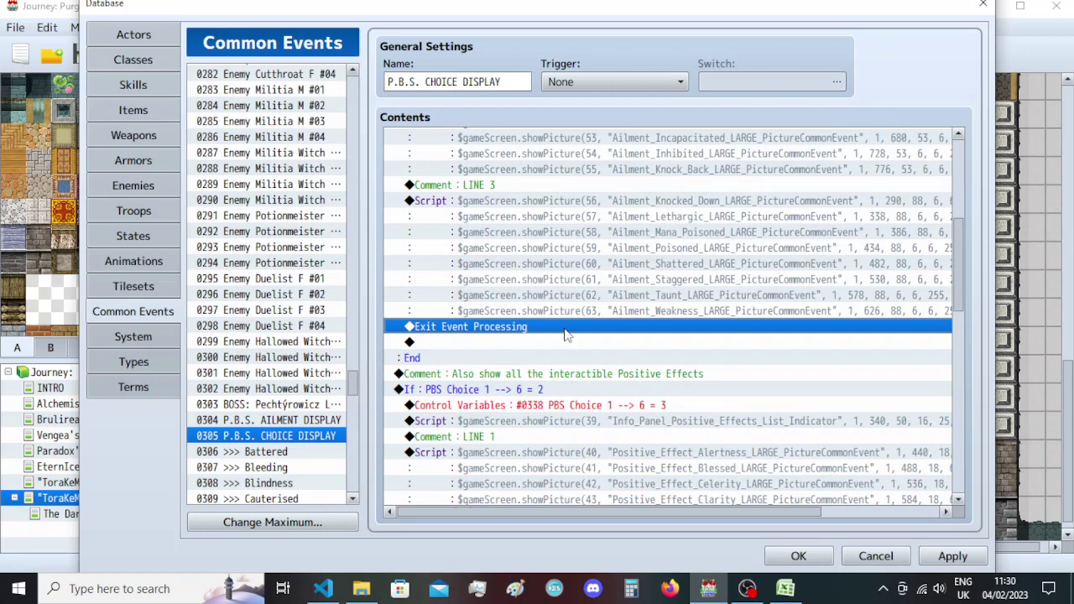
scroll(568, 364, down, 10)
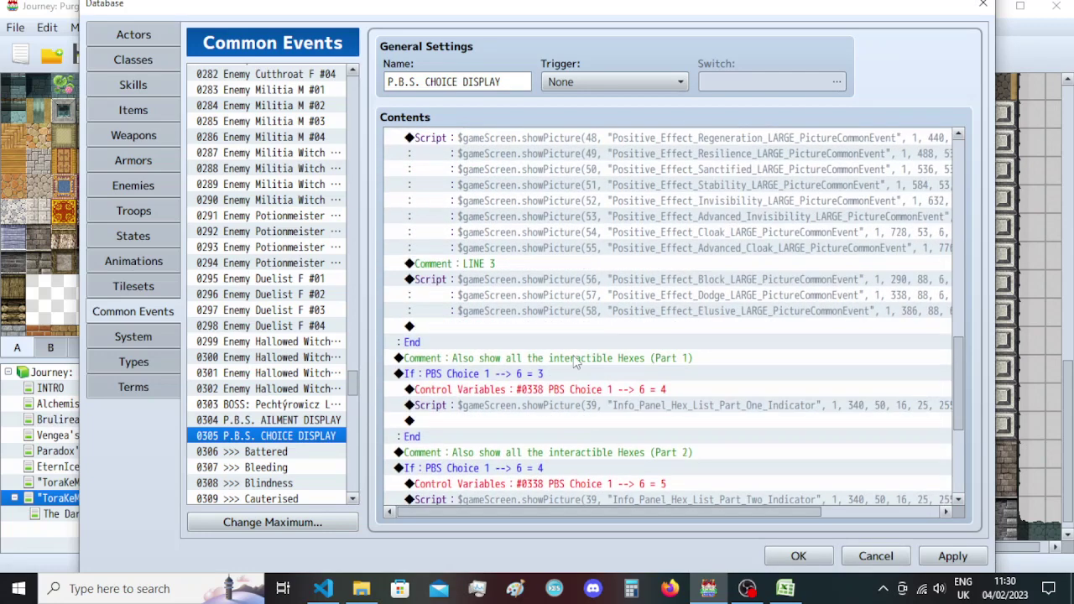
click(575, 328)
key(ctrl+v)
click(587, 358)
key(ctrl+v)
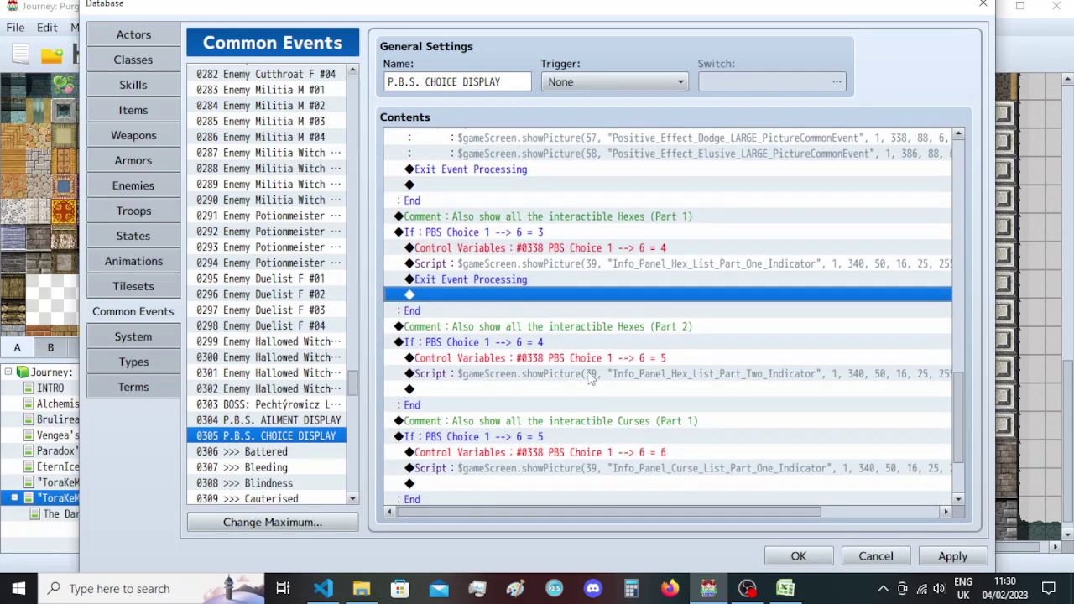
Paste the Exit Event Processing command at the end of the Hexes (Part 2), Curses (Part 1) and Curses (Part 2) branches.
click(590, 389)
key(ctrl+v)
scroll(592, 411, down, 2)
click(595, 427)
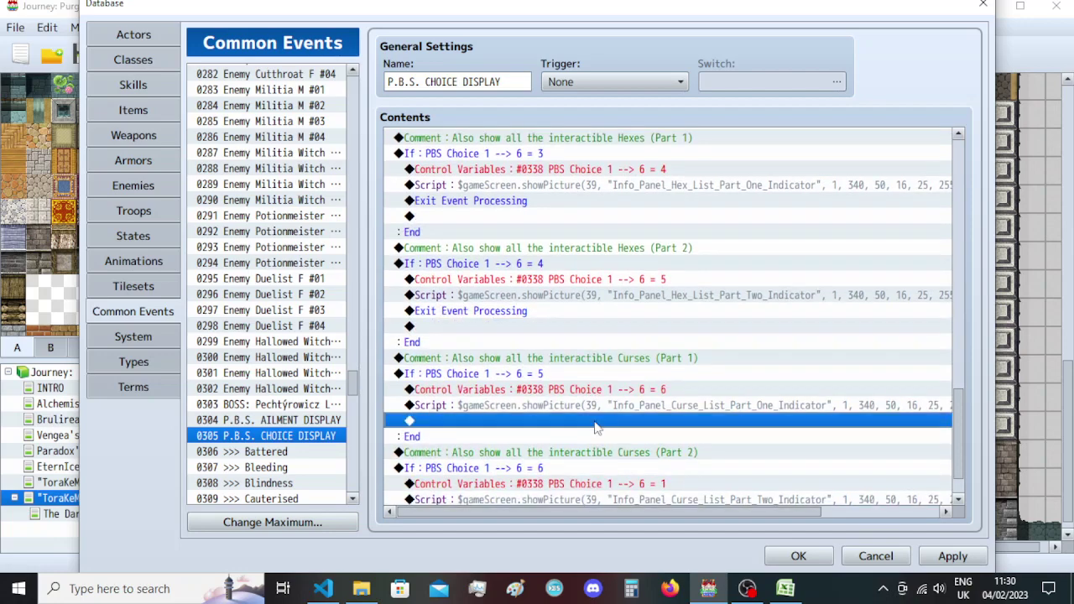
key(ctrl+v)
scroll(593, 427, down, 2)
click(589, 463)
key(ctrl+v)
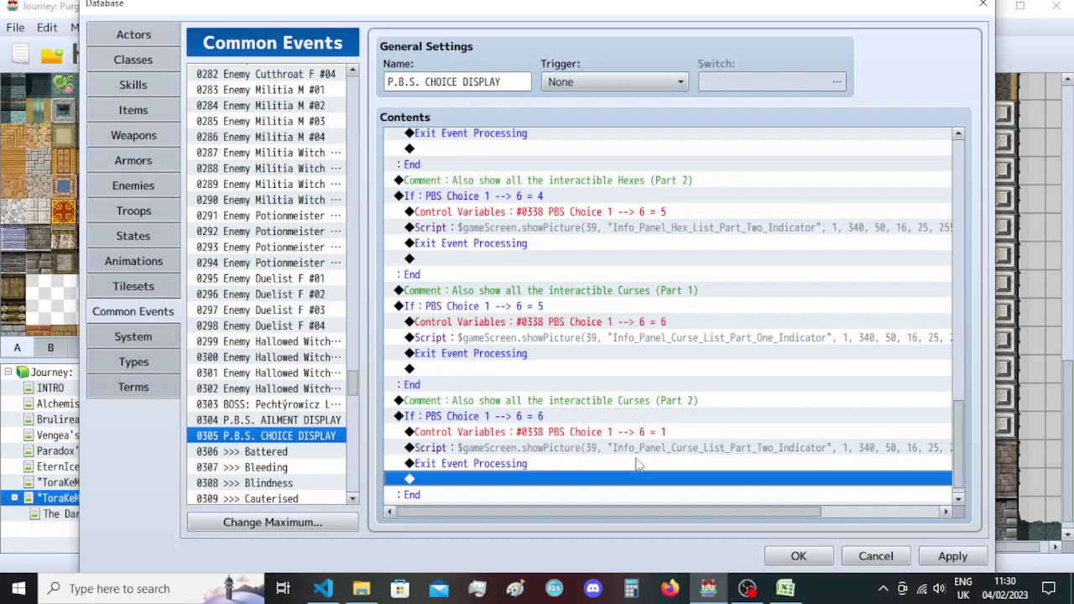
Review the Ailments and Positive Effects branches of the P.B.S. CHOICE DISPLAY event from their conditions to their exit commands.
drag(957, 430, 952, 337)
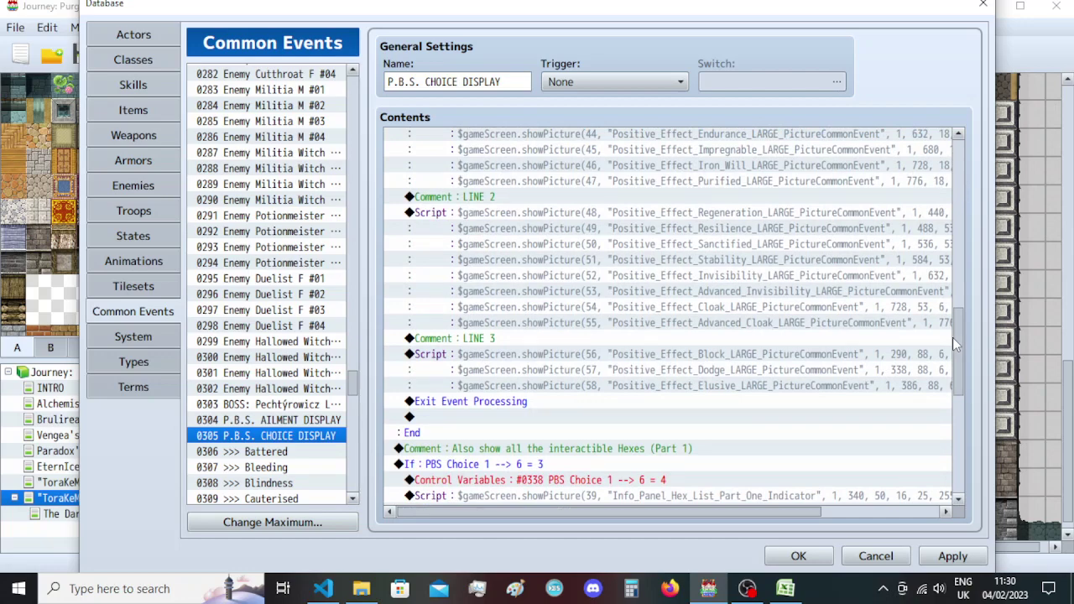
drag(957, 335, 971, 291)
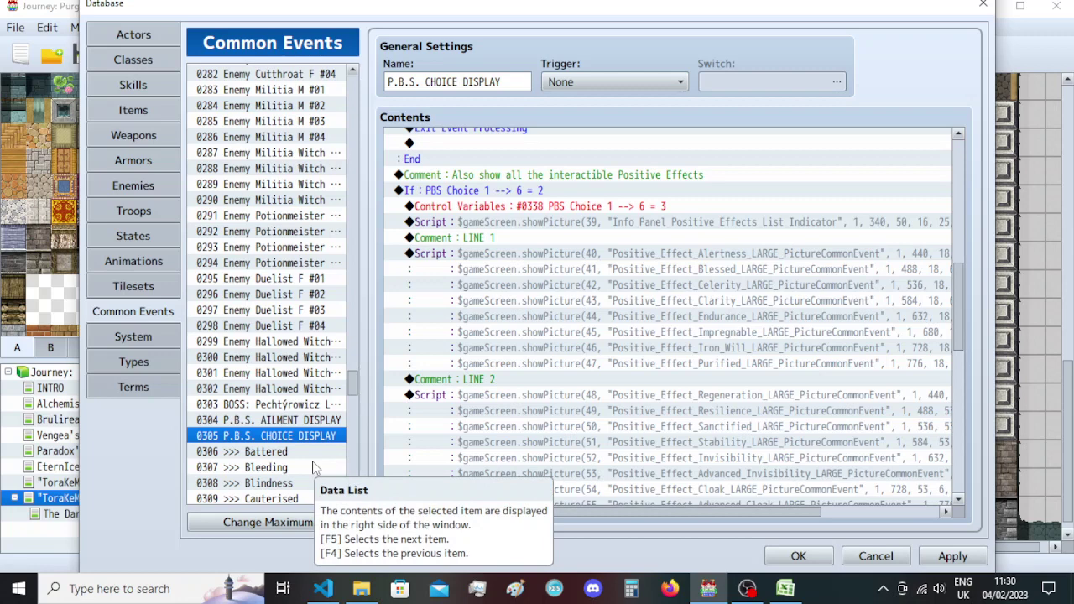
scroll(831, 364, up, 2)
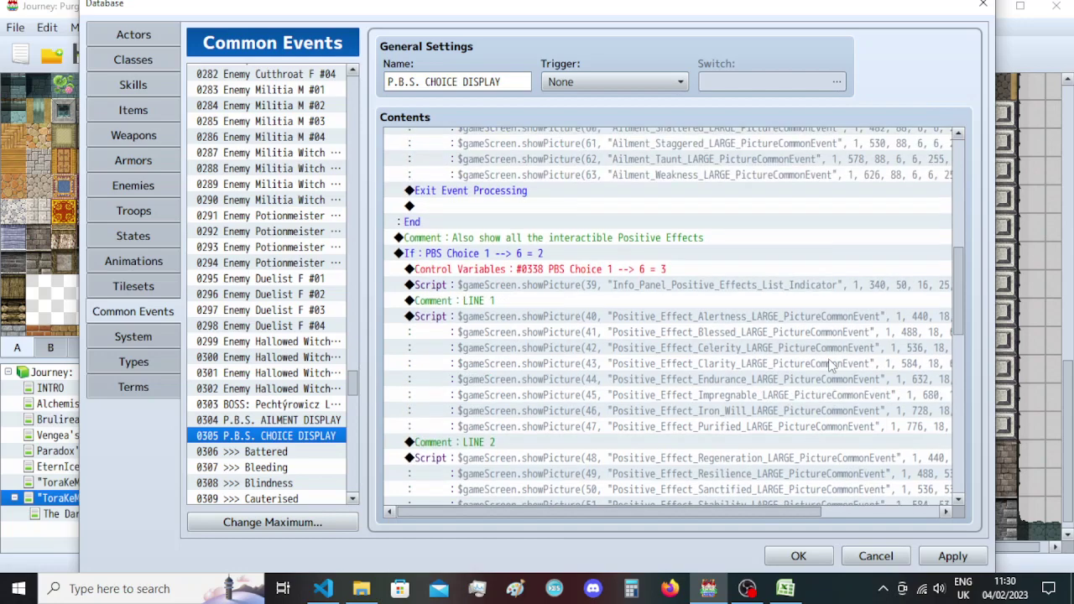
scroll(831, 363, up, 10)
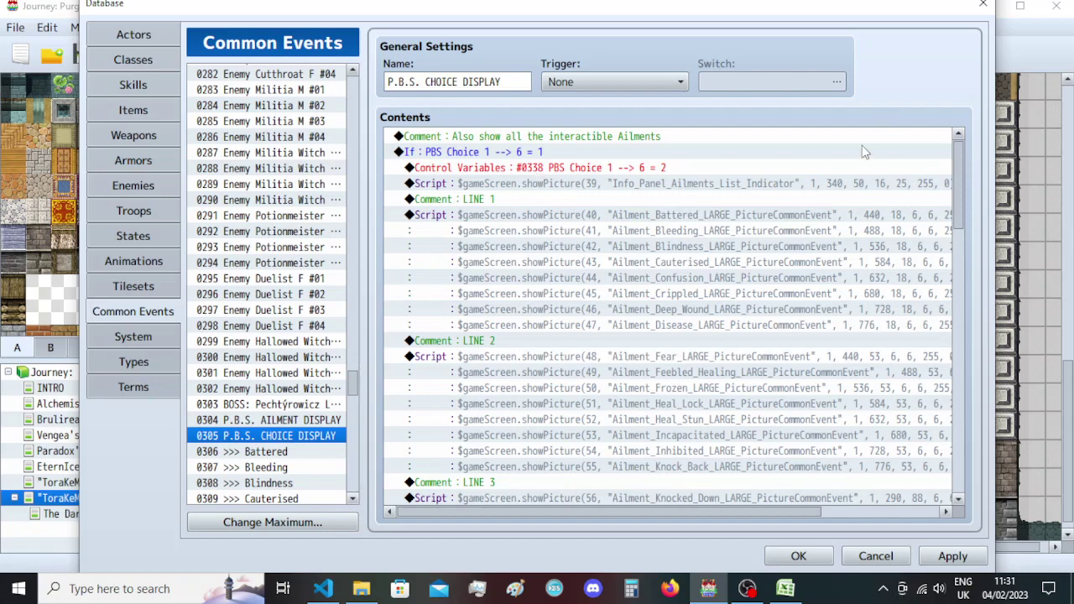
scroll(778, 296, down, 5)
scroll(778, 296, down, 5)
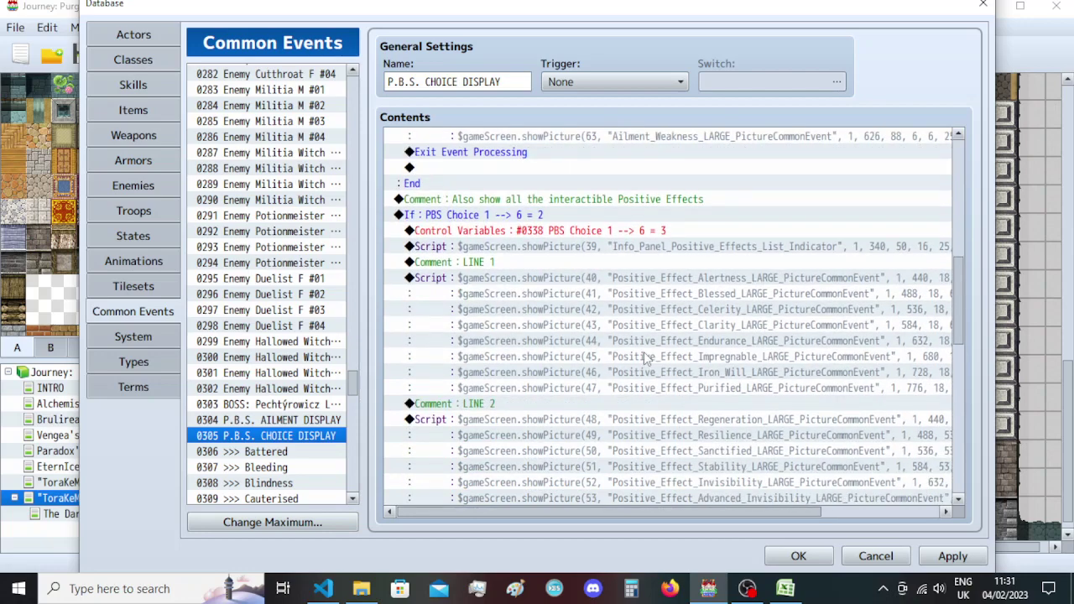
scroll(647, 359, up, 1)
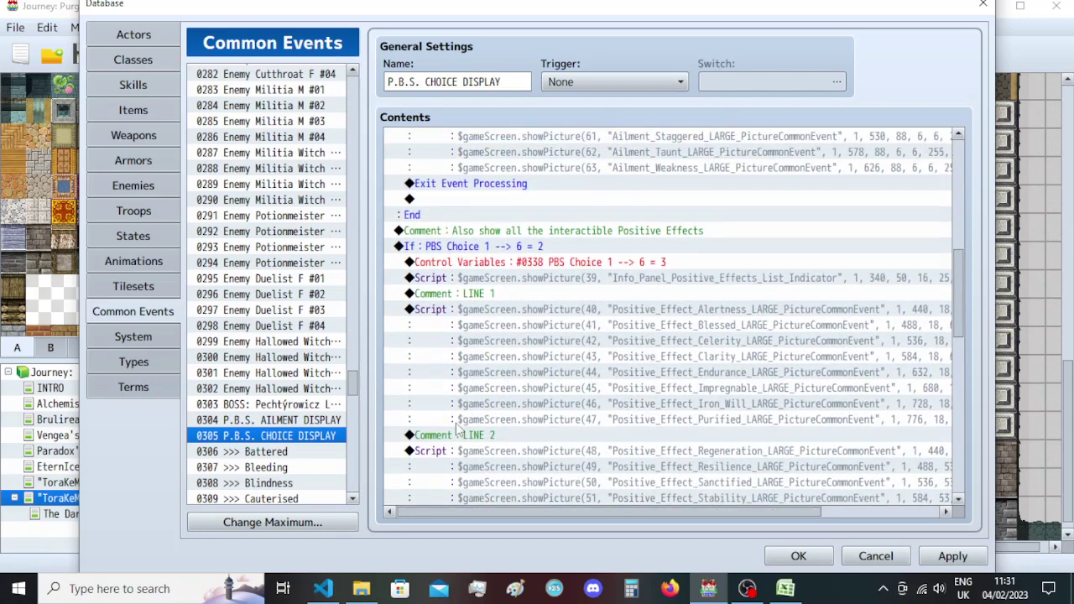
Insert a conditional branch for PBS Choice 1 --> 6 = 1 at the start of the Battered common event.
click(317, 457)
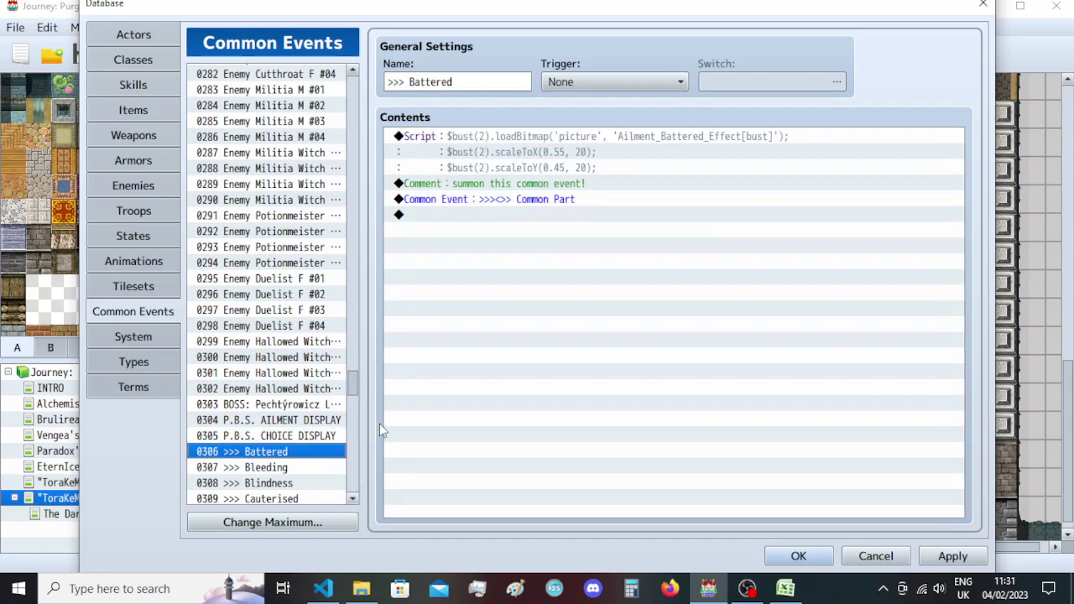
click(445, 136)
key(Insert)
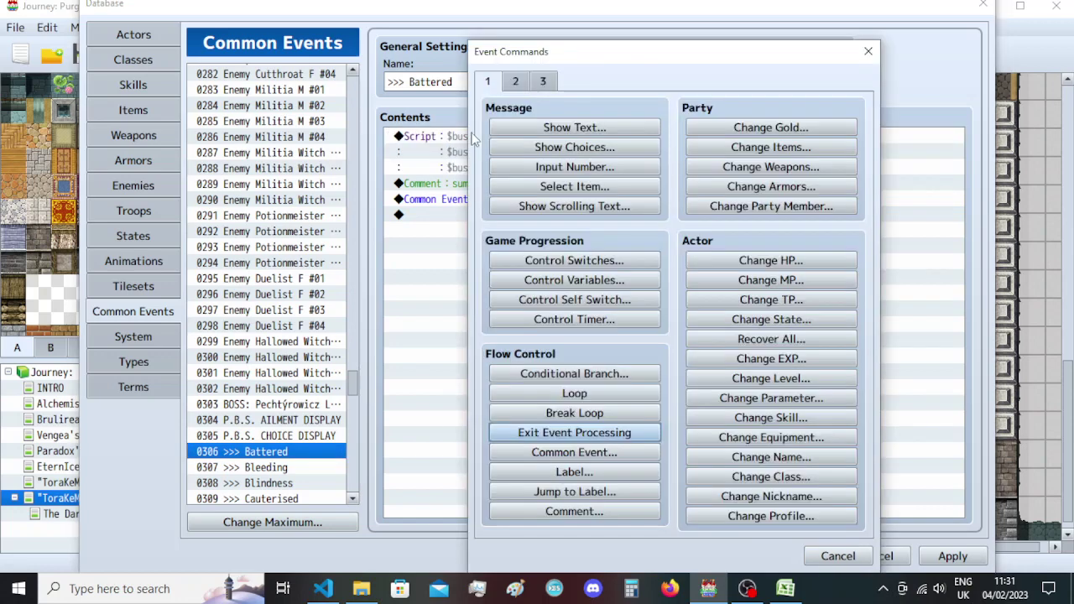
click(552, 375)
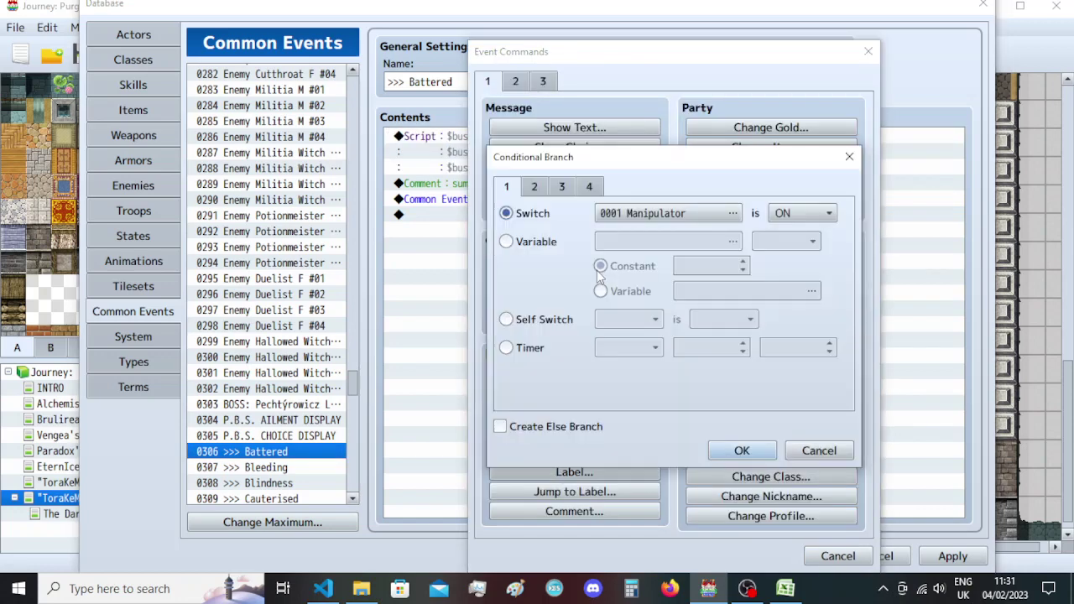
click(533, 241)
click(638, 241)
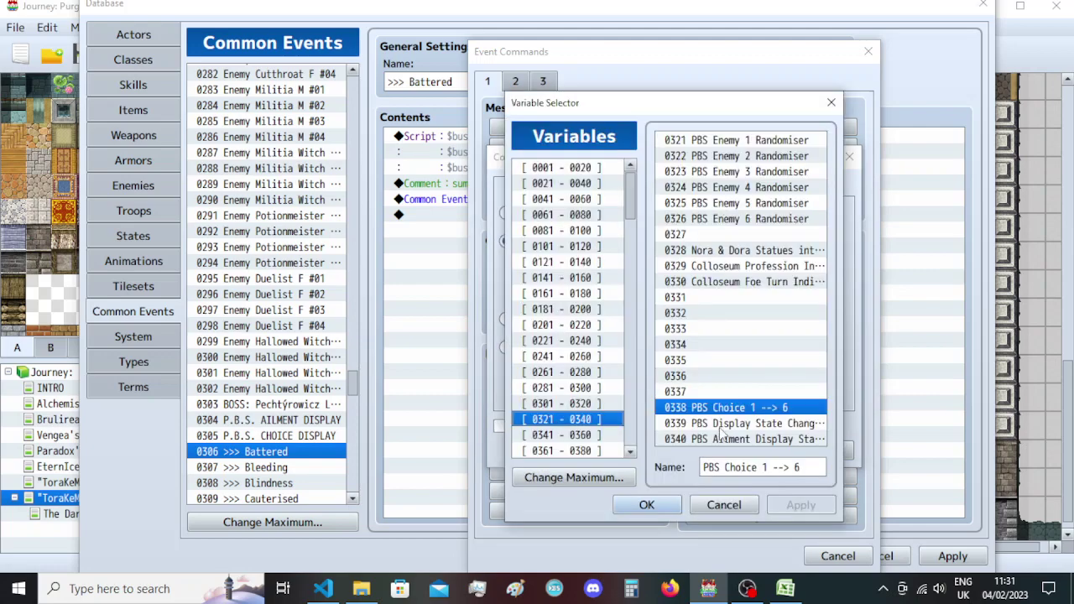
double_click(727, 411)
click(707, 266)
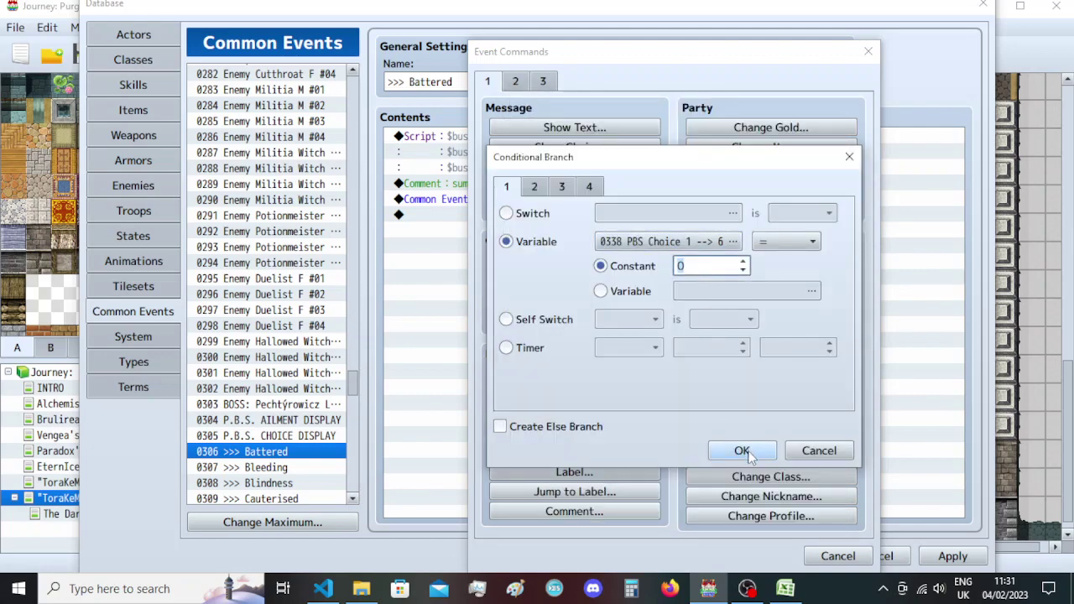
text(1)
click(742, 451)
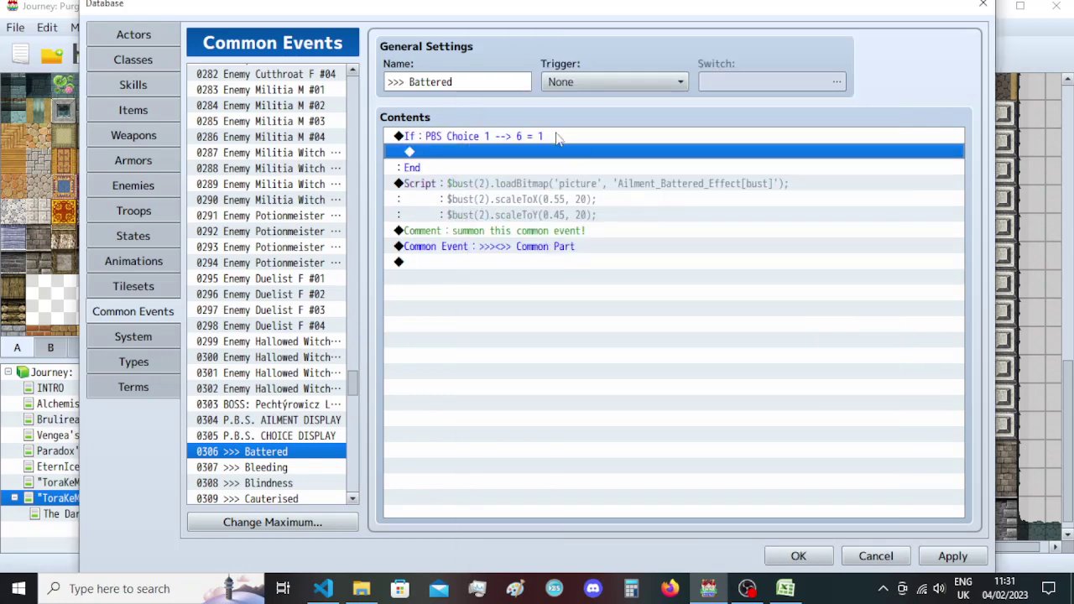
Duplicate the conditional branch below itself and set the copy's condition to PBS Choice 1 --> 6 = 2.
click(555, 136)
key(ctrl+c)
key(ctrl+v)
double_click(556, 183)
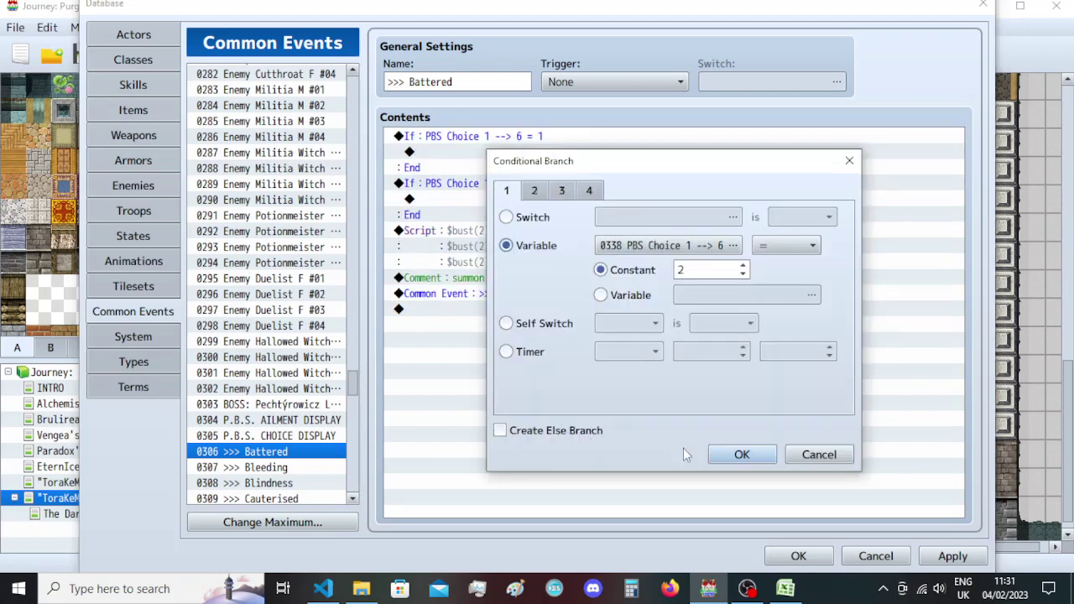
click(742, 454)
Add an Else branch to the PBS Choice = 1 condition and move the PBS Choice = 2 condition inside it.
double_click(556, 136)
click(569, 434)
click(732, 457)
click(535, 220)
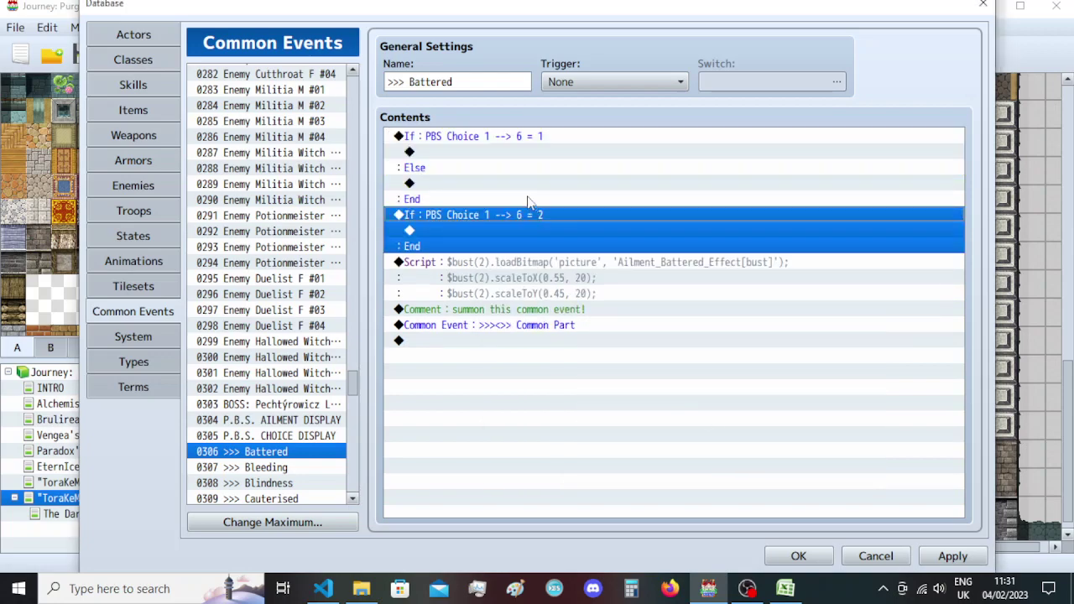
key(ctrl+x)
click(528, 185)
key(ctrl+v)
Add the comment "show Ailment picture" above the PBS Choice 1 --> 6 = 1 condition.
double_click(529, 229)
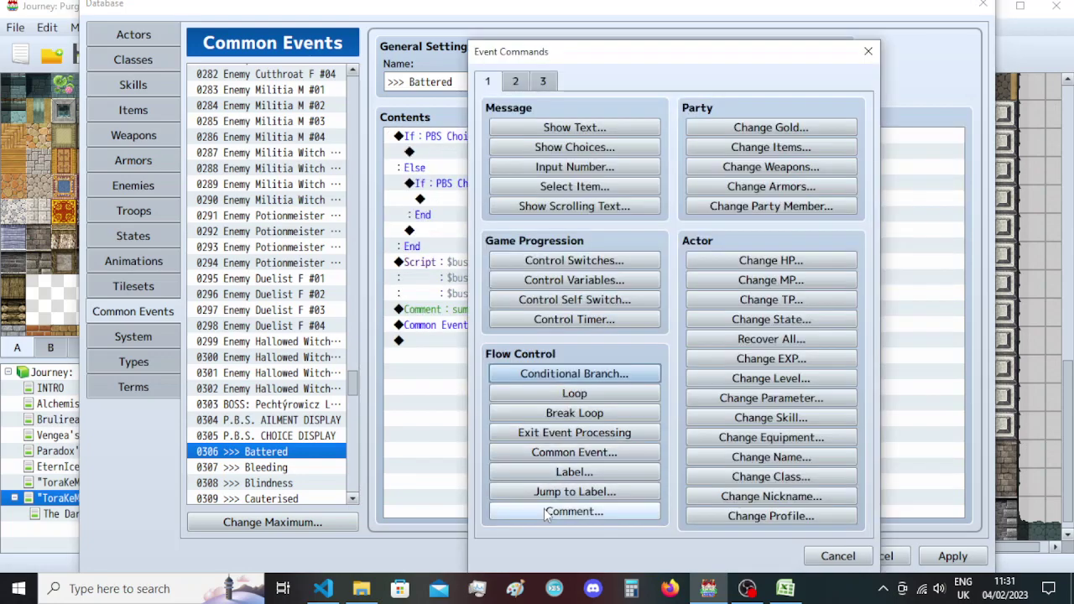
click(544, 510)
text(show pic)
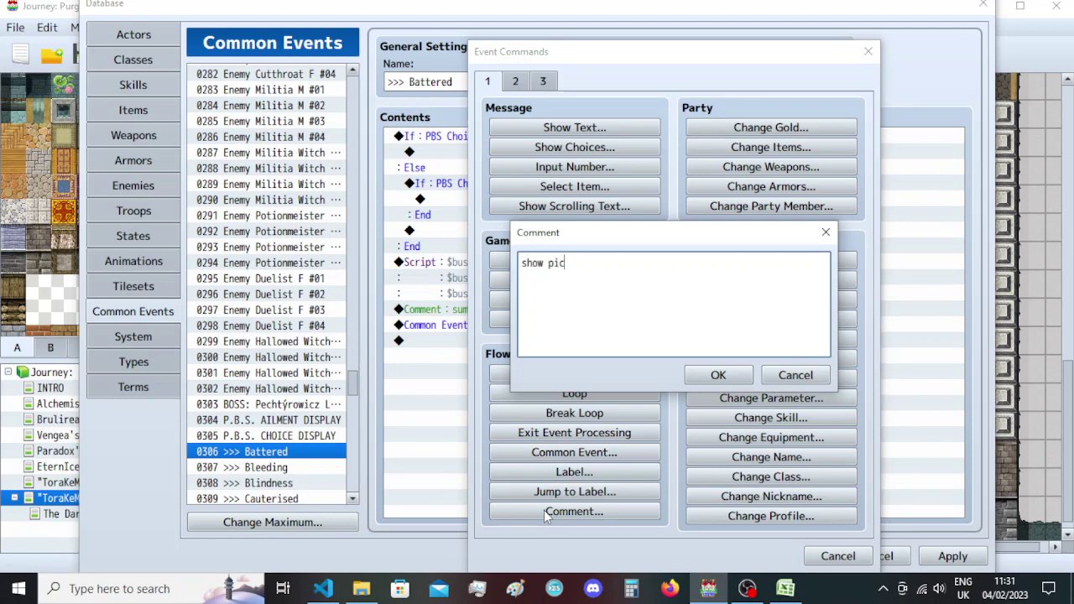
key(BackSpace)
key(BackSpace)
key(BackSpace)
text(Ailment picture)
click(718, 375)
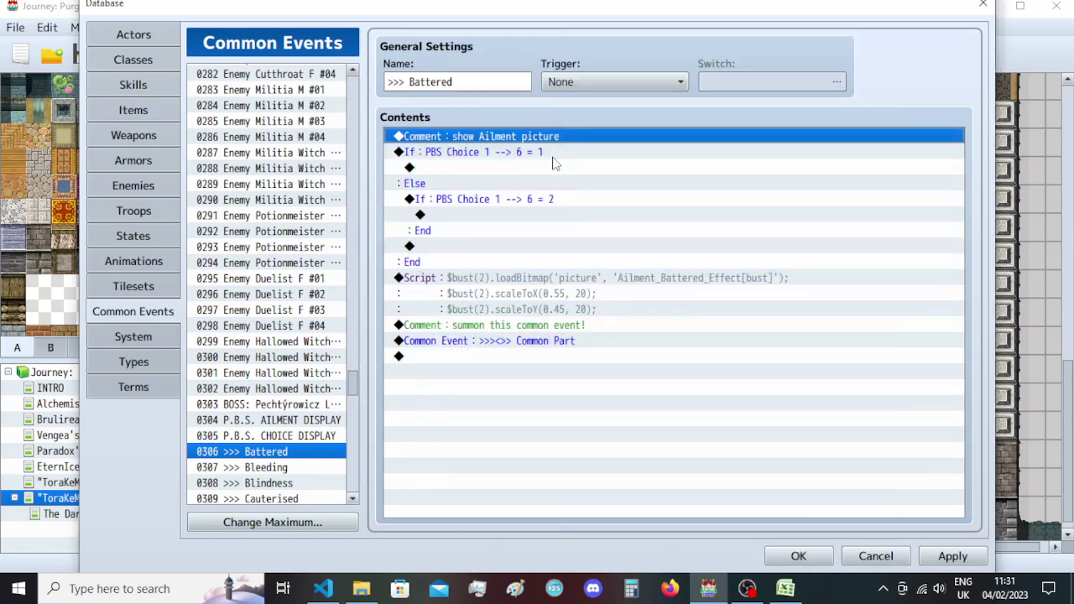
Copy the comment above the PBS Choice = 2 condition and change it to "show Positive Effect picture".
key(ctrl+c)
click(543, 199)
key(ctrl+v)
double_click(544, 199)
double_click(578, 266)
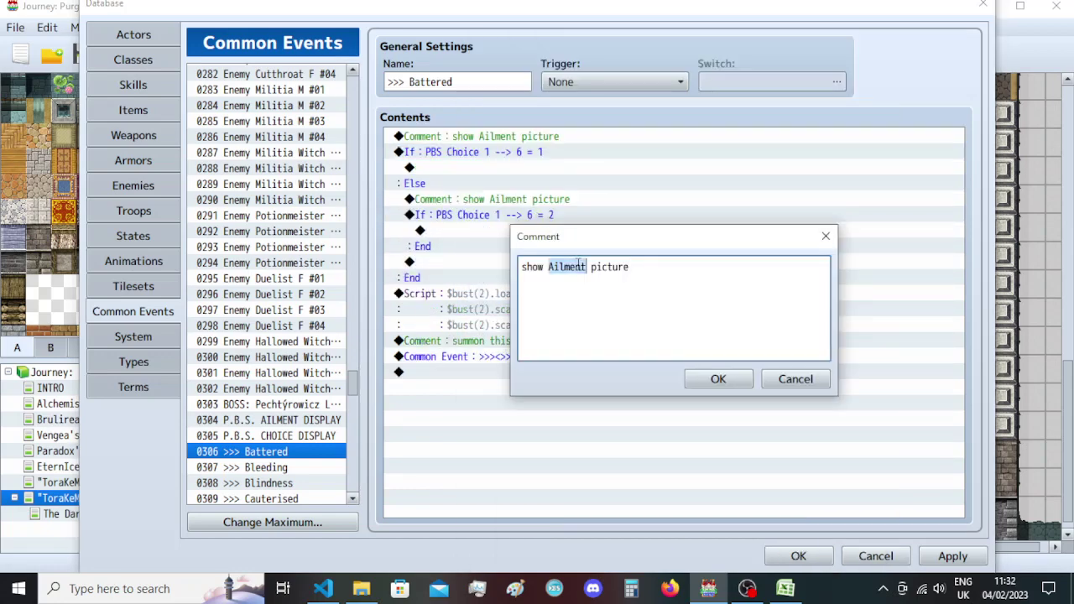
text(Positive )
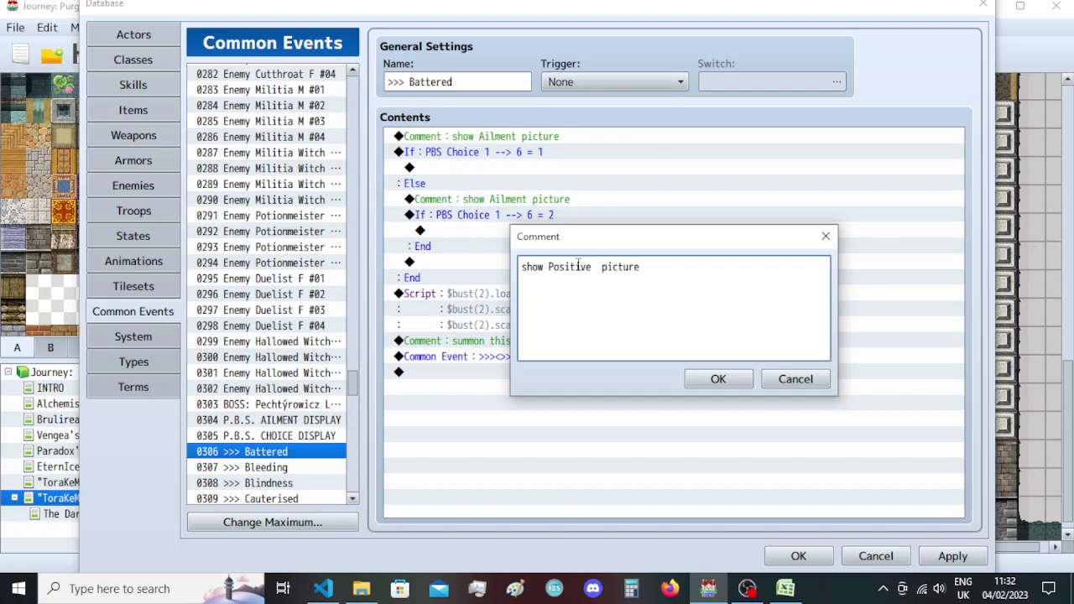
text(Effect)
click(733, 385)
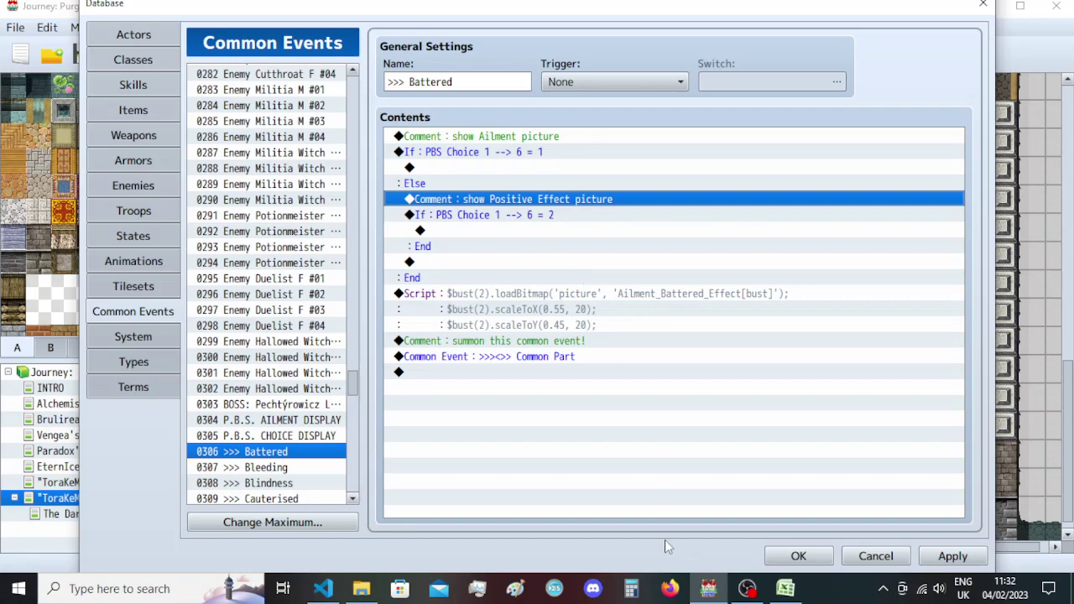
Check the positive effects list in Enemy 1.js in Visual Studio Code and rename the Battered common event ">>> Battered / Alertness".
click(321, 590)
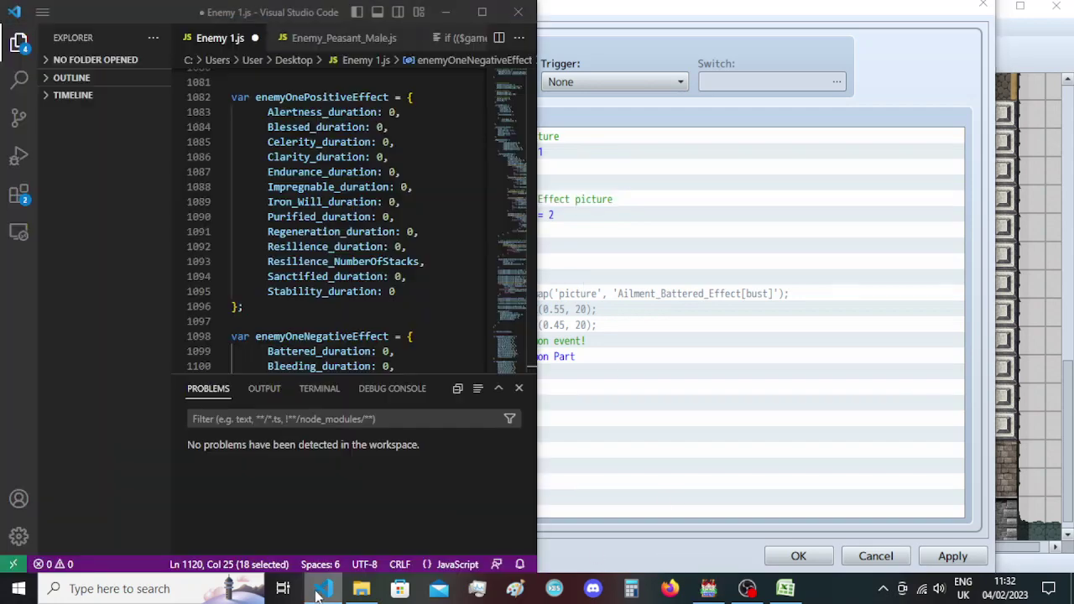
click(323, 590)
click(502, 83)
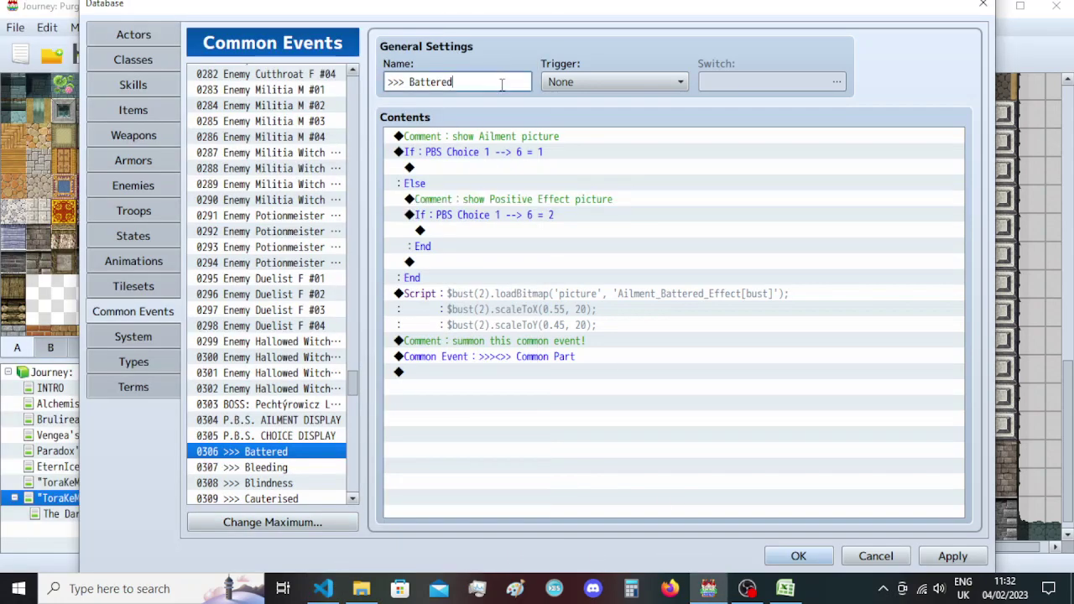
text(/ Alertness)
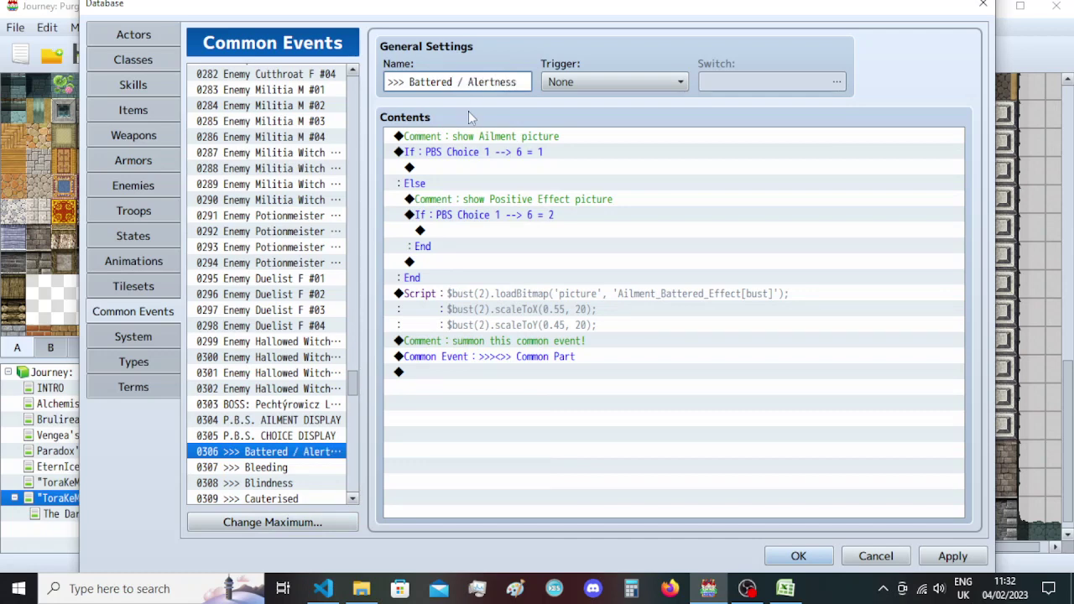
Look up the second positive effect in Enemy 1.js and rename the Bleeding common event ">>> Bleeding / Blessed".
click(302, 470)
click(361, 588)
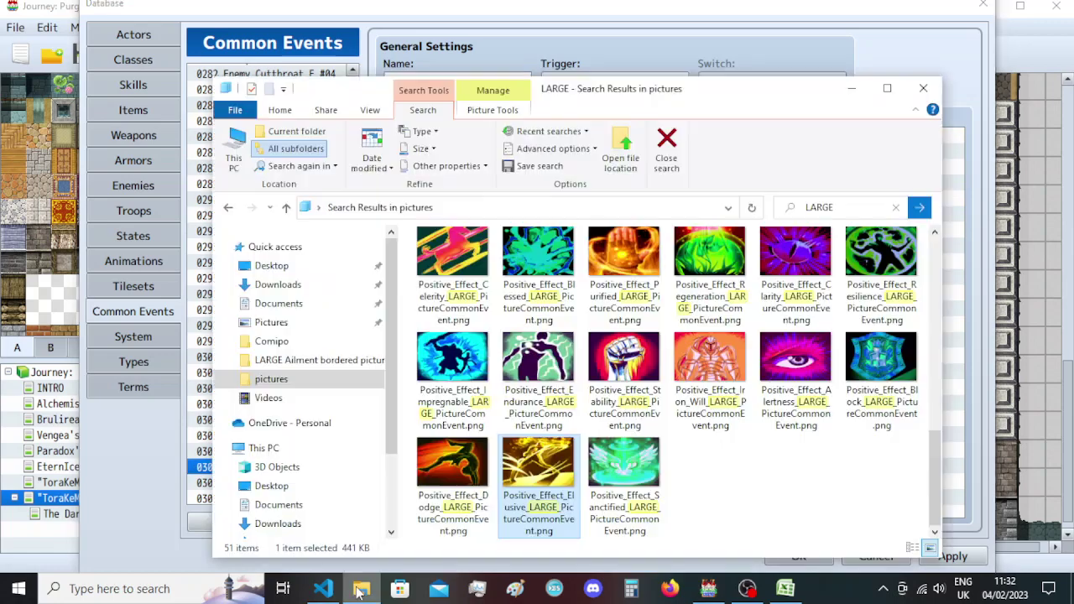
click(361, 588)
click(323, 588)
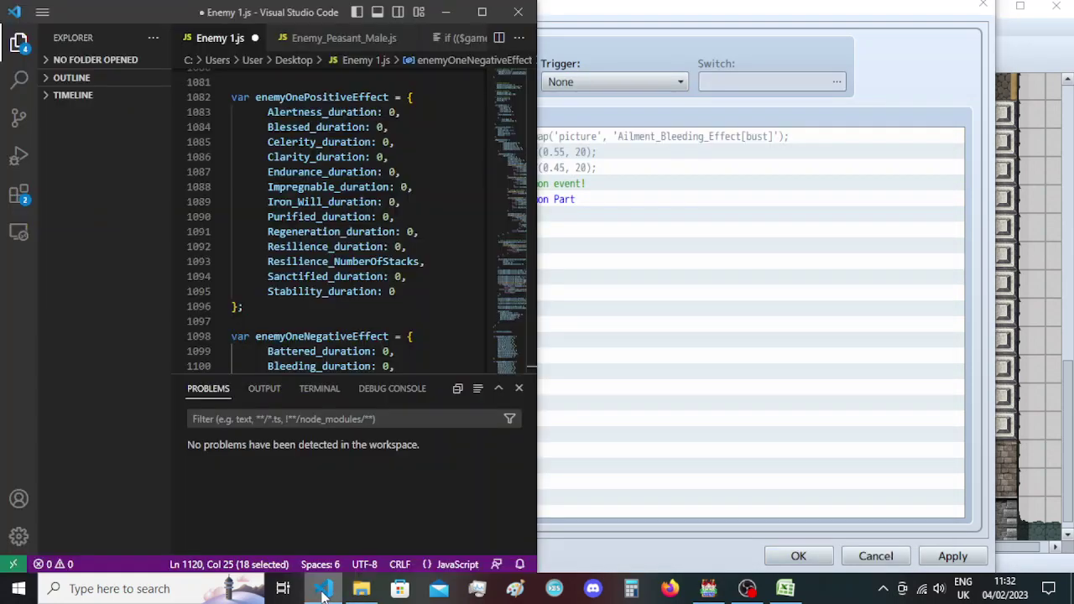
click(323, 588)
click(505, 81)
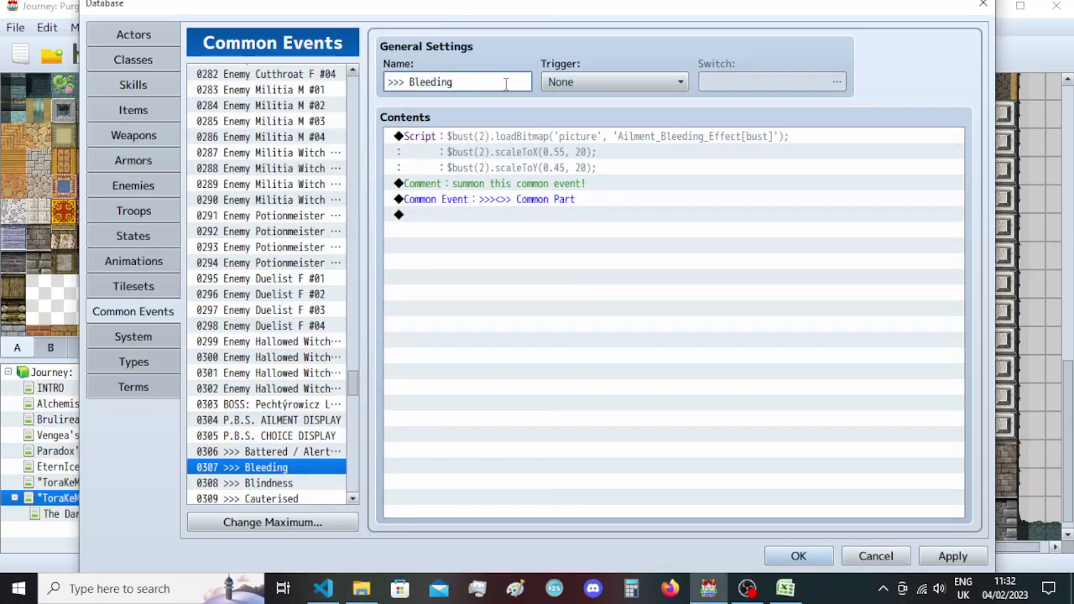
text(/ Blessed)
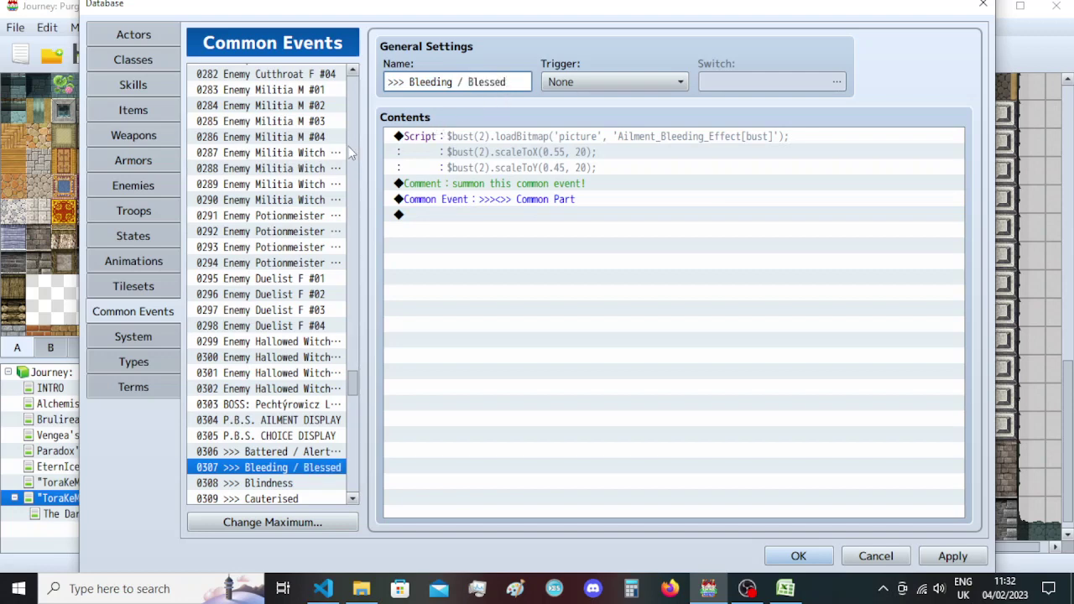
Look up the third positive effect in Enemy 1.js and rename the Blindness common event ">>> Blindness / Celerity".
scroll(344, 168, down, 4)
click(322, 588)
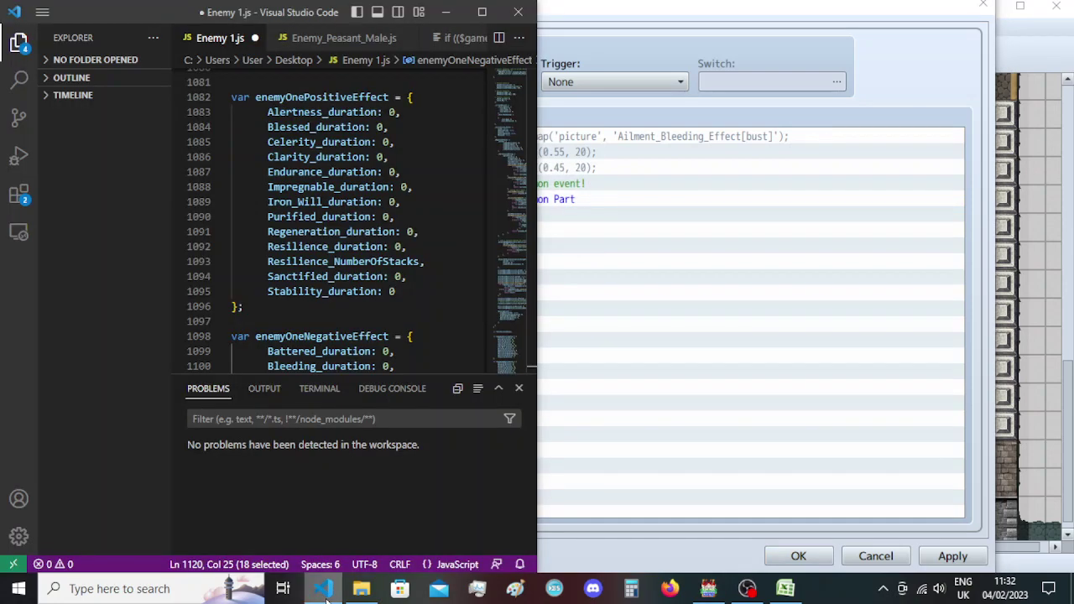
click(324, 589)
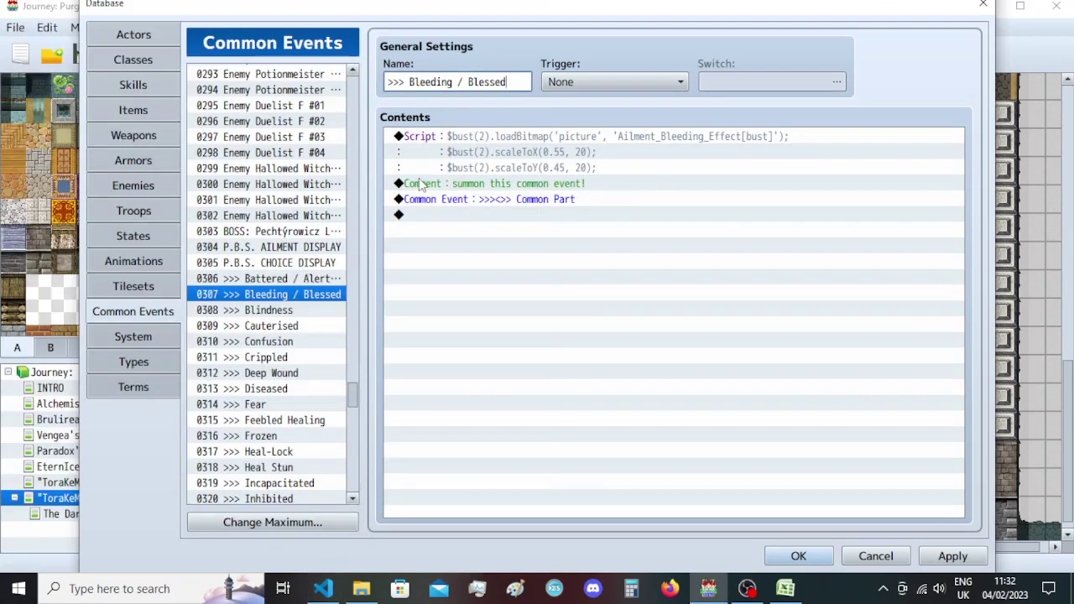
click(330, 310)
triple_click(486, 82)
double_click(487, 81)
click(490, 82)
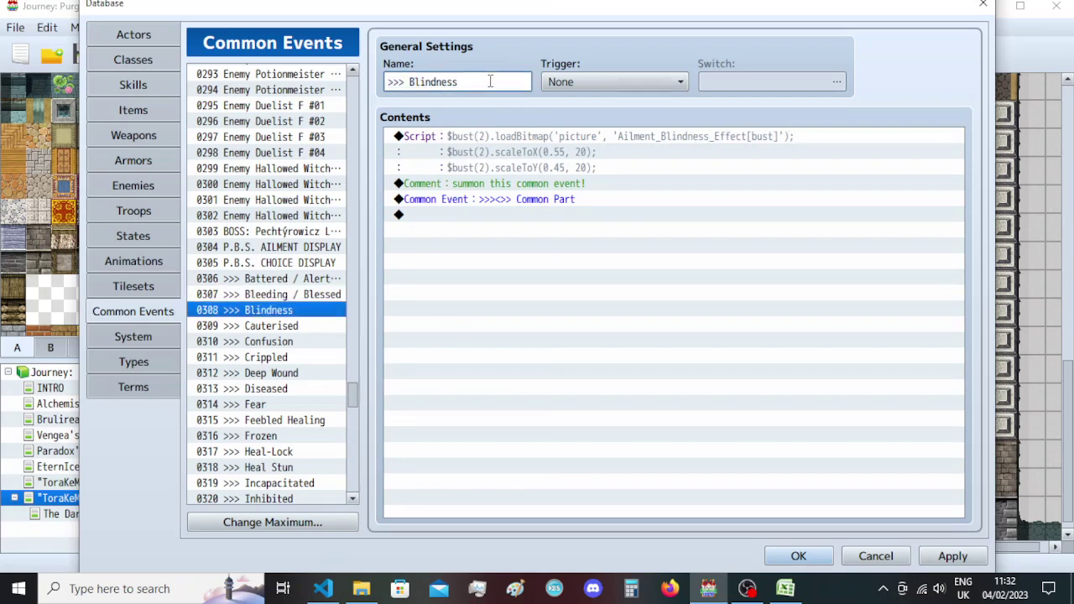
text(Celerity)
Look up the fourth positive effect in Enemy 1.js and rename the Cauterised common event ">>> Cauterised / Clarity".
click(316, 326)
click(323, 588)
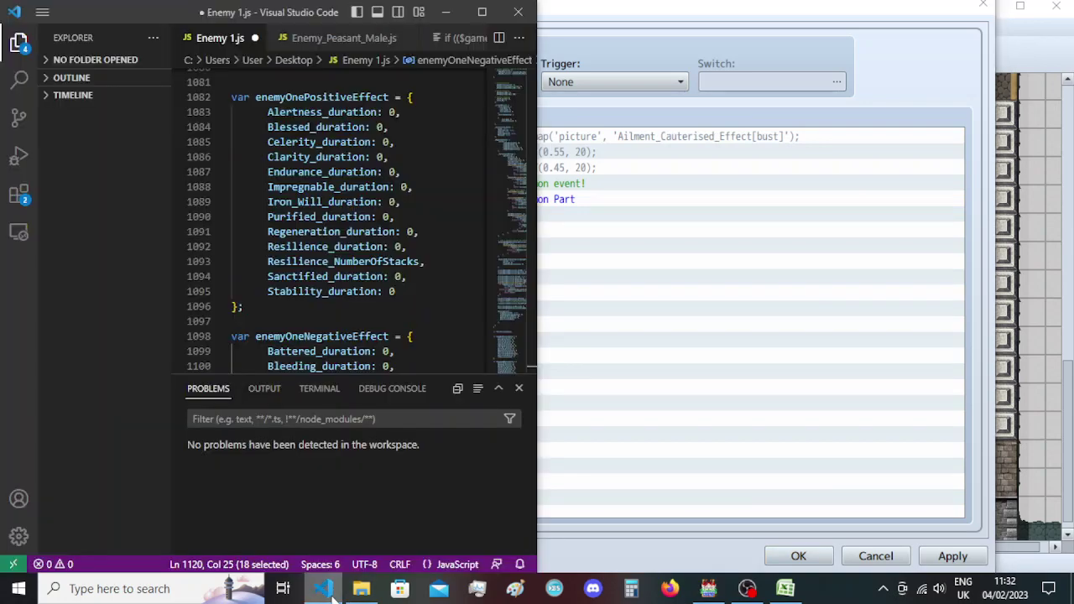
click(323, 588)
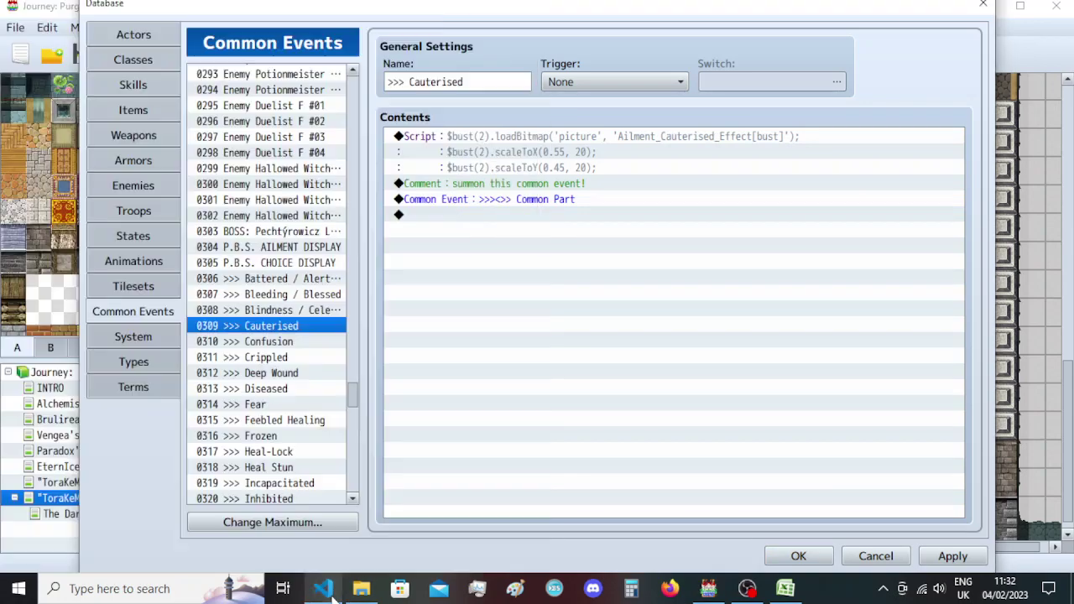
triple_click(509, 82)
click(510, 82)
text(/ C)
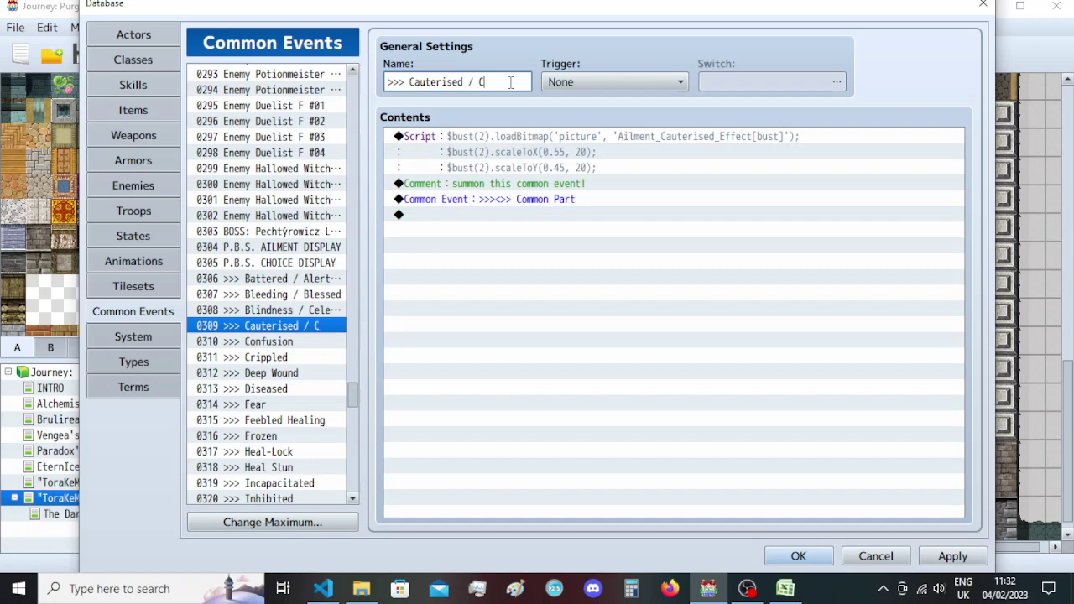
text(larity)
Look up the fifth positive effect in Enemy 1.js and rename the Confusion common event ">>> Confusion / Endurance".
click(325, 343)
click(323, 588)
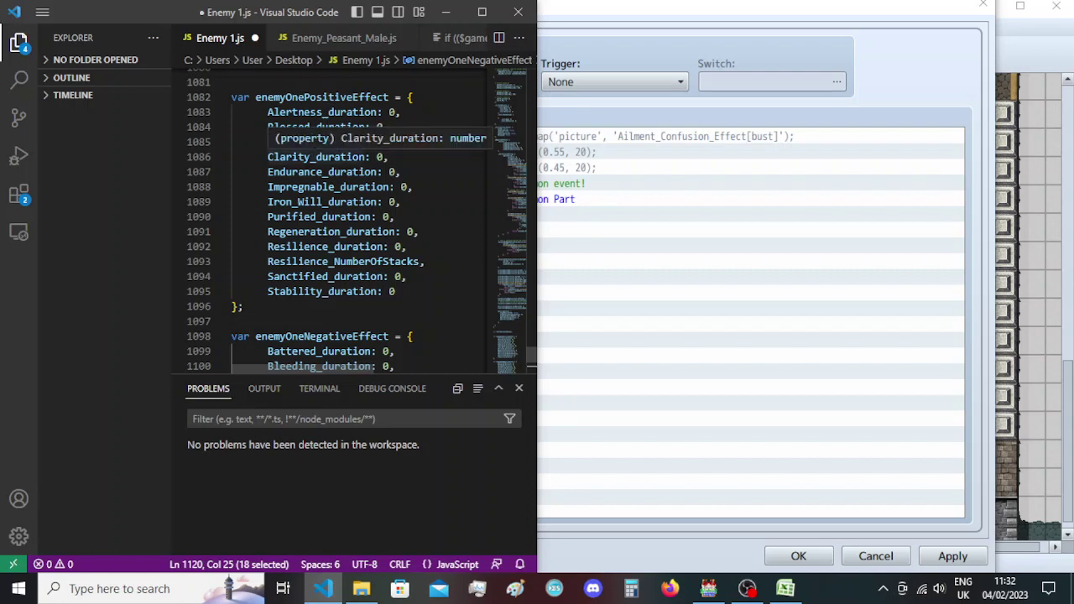
click(304, 172)
key(alt+Tab)
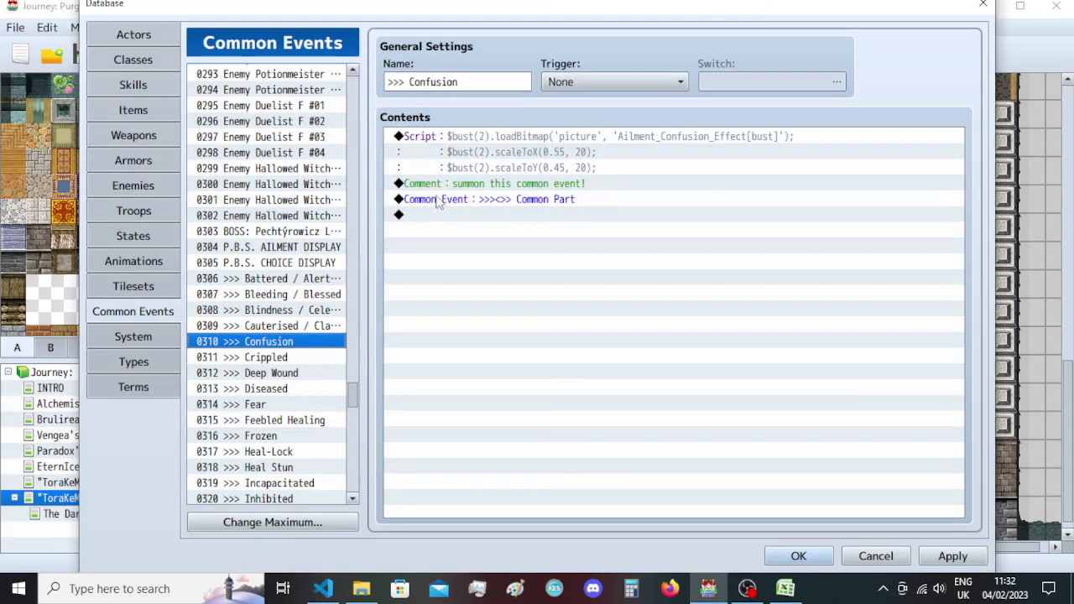
click(498, 80)
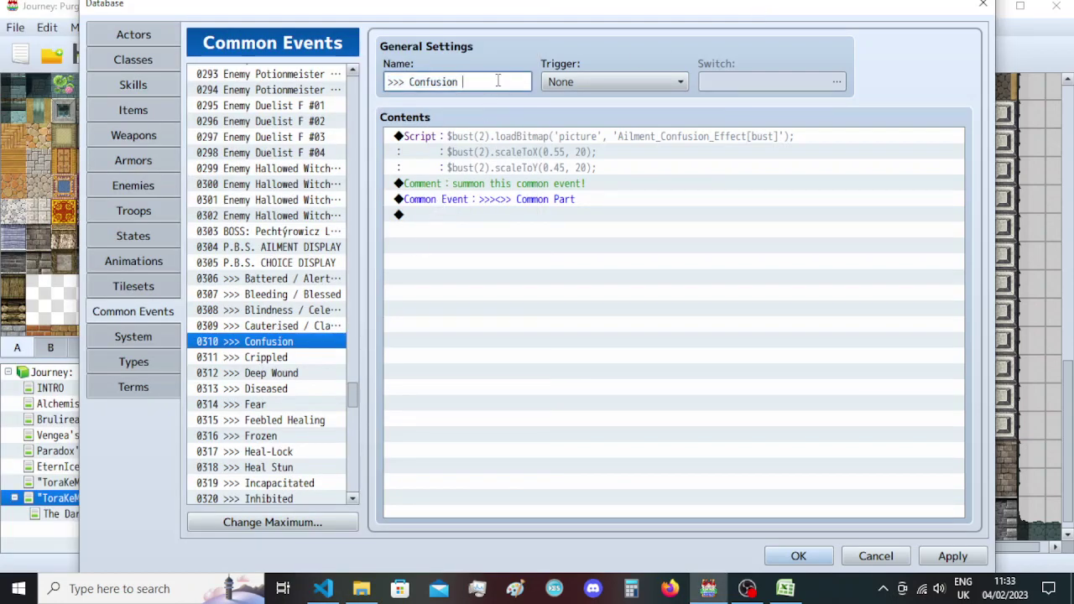
text(/ Endurance)
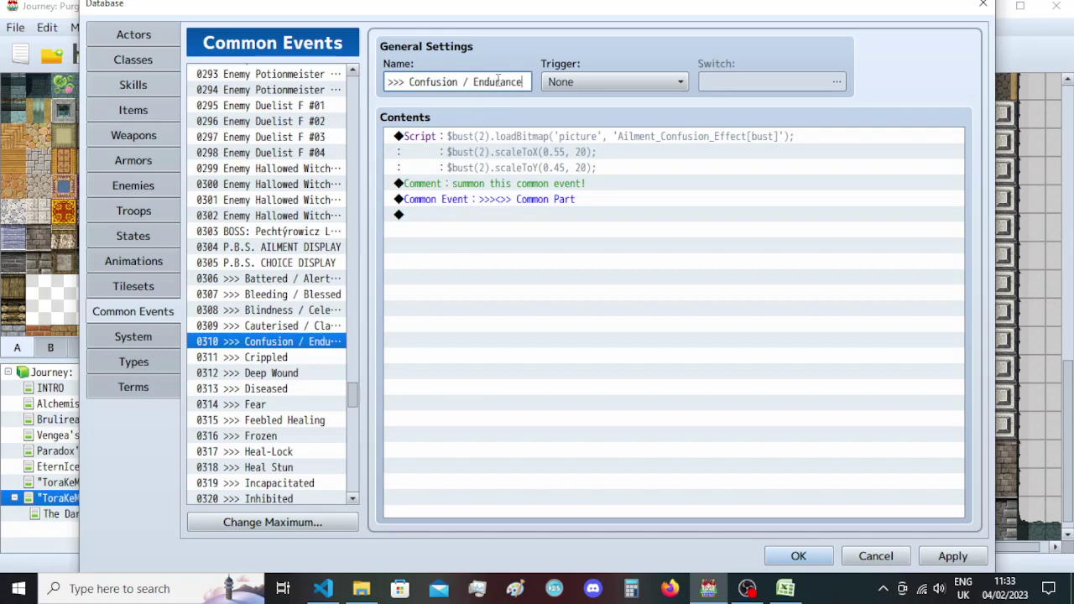
Look up the sixth positive effect in Enemy 1.js and rename the Crippled common event ">>> Crippled / Impregnable".
click(332, 589)
click(306, 357)
click(518, 81)
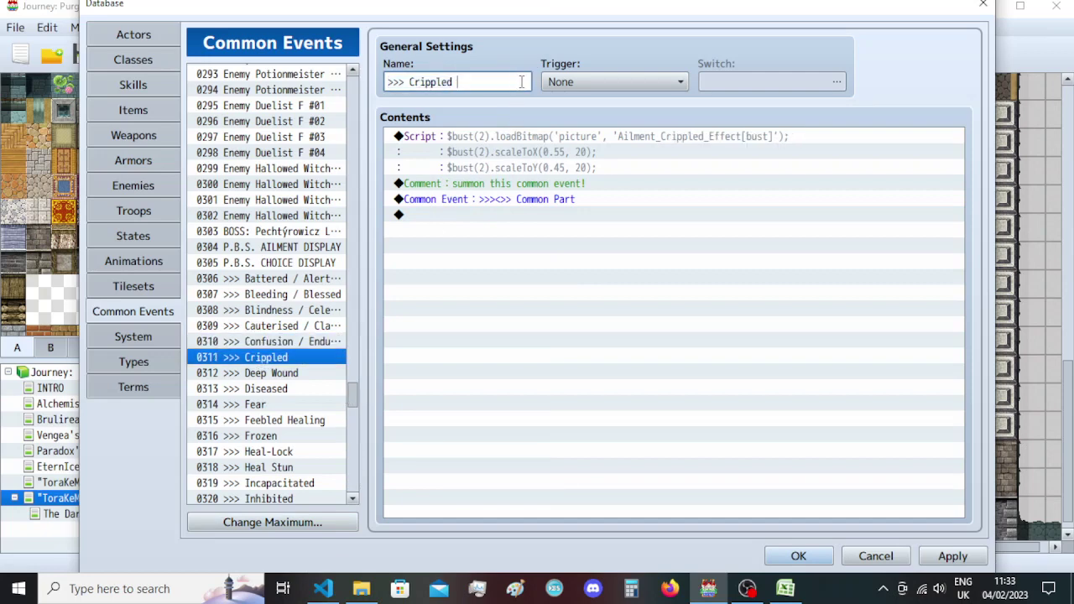
text(/ Impregnable)
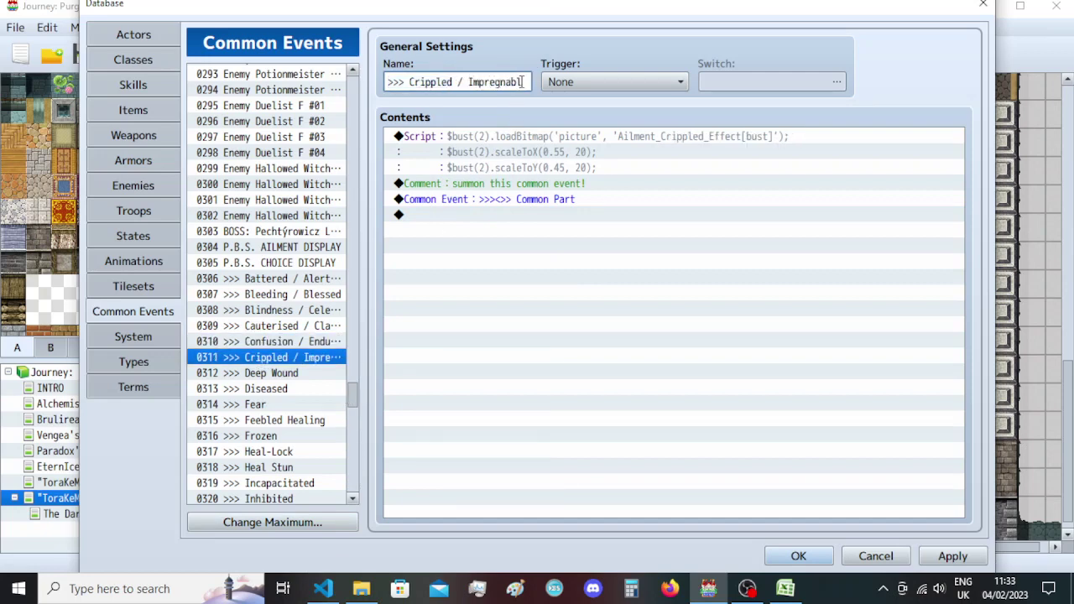
Look up the seventh positive effect in Enemy 1.js and rename the Deep Wound common event ">>> Deep Wound / Iron Will".
click(285, 374)
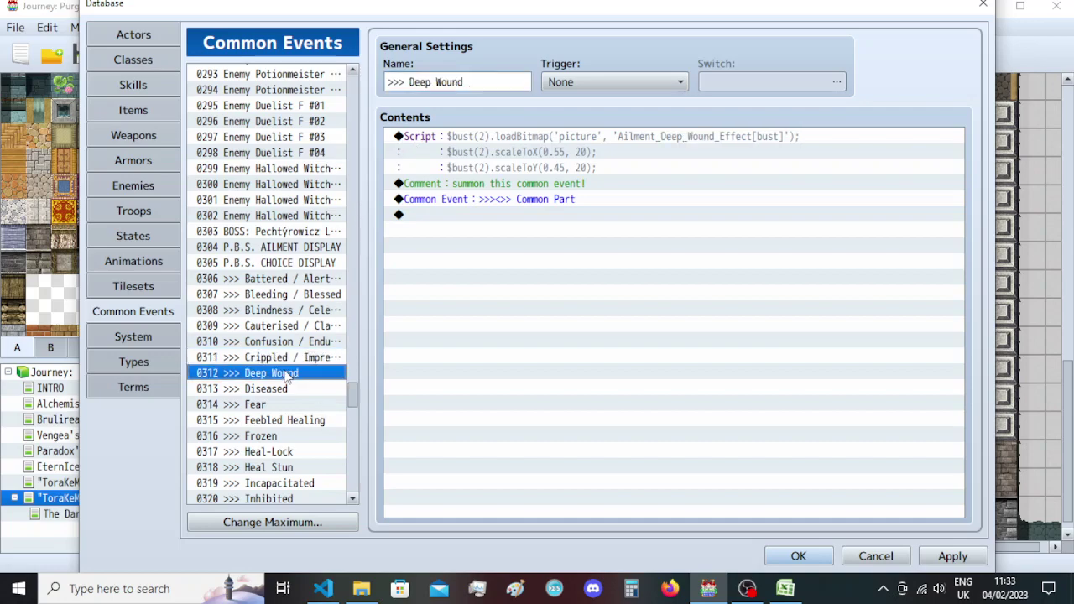
click(324, 589)
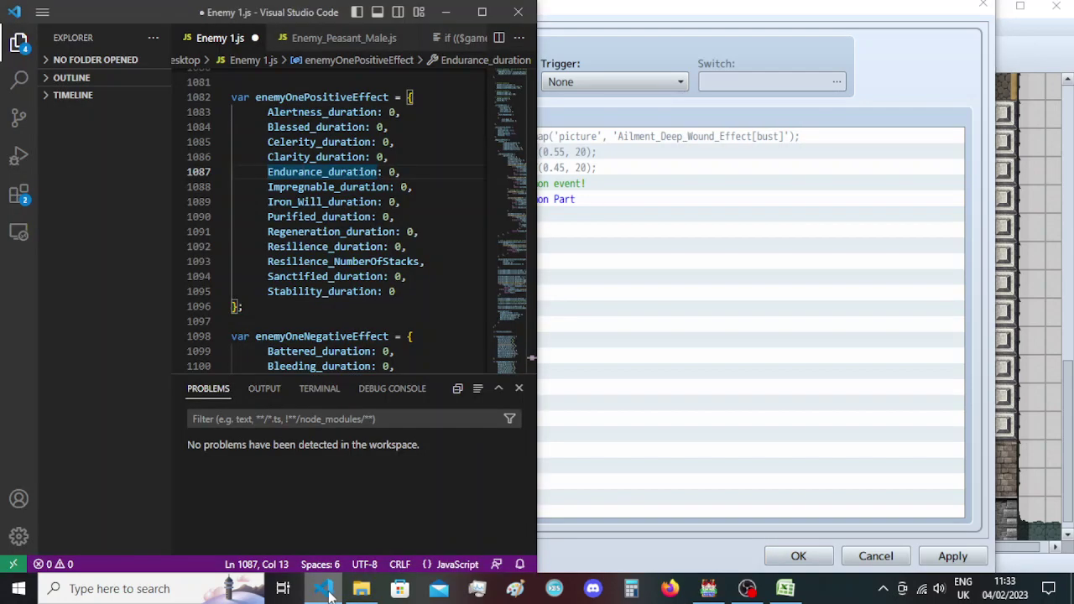
click(332, 595)
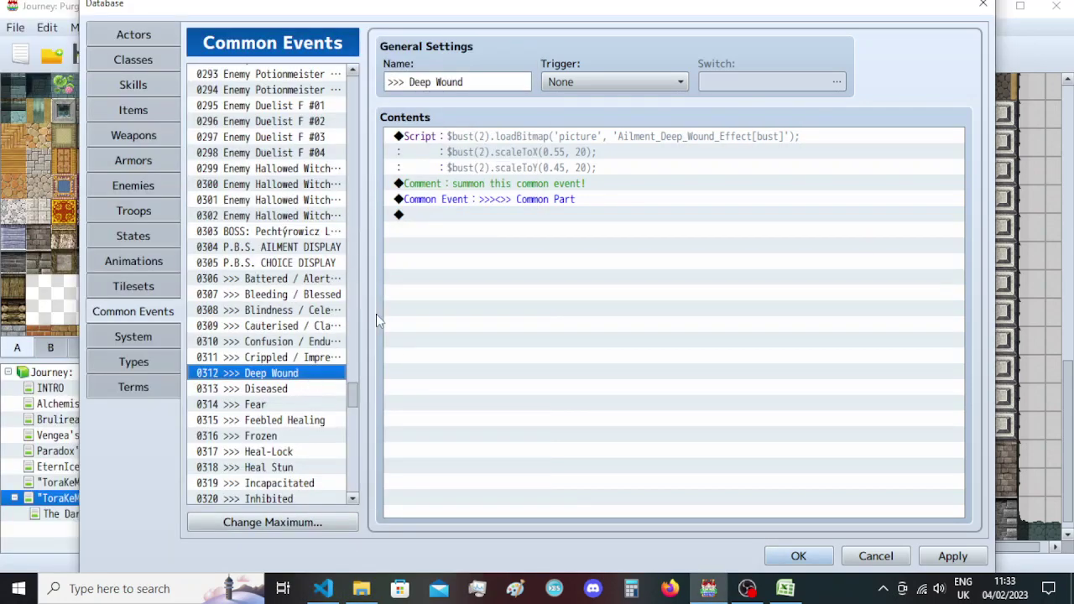
click(498, 82)
text(/ )
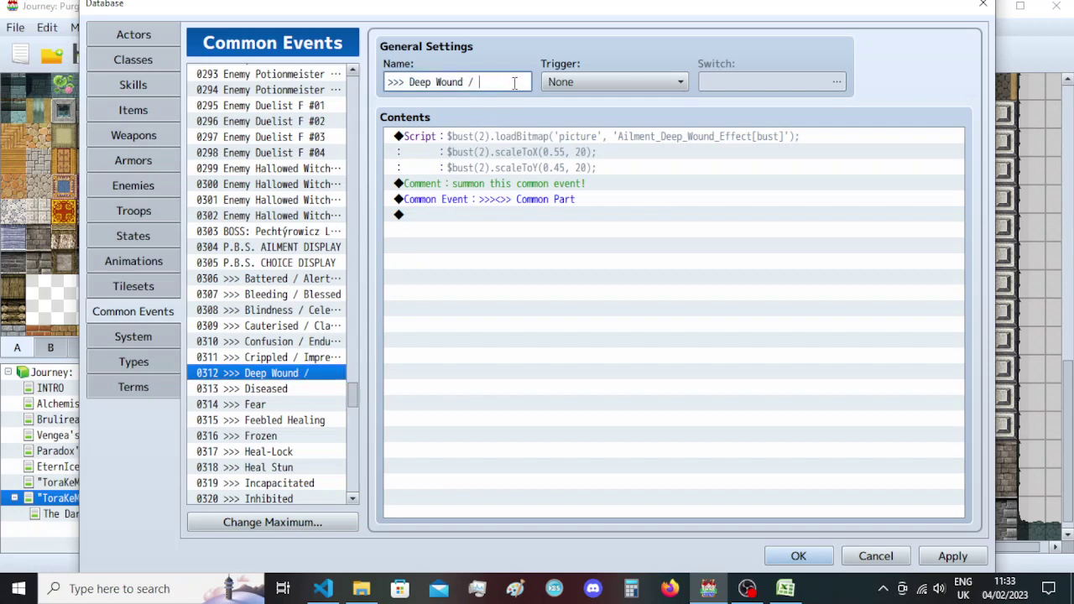
text(Iron Will)
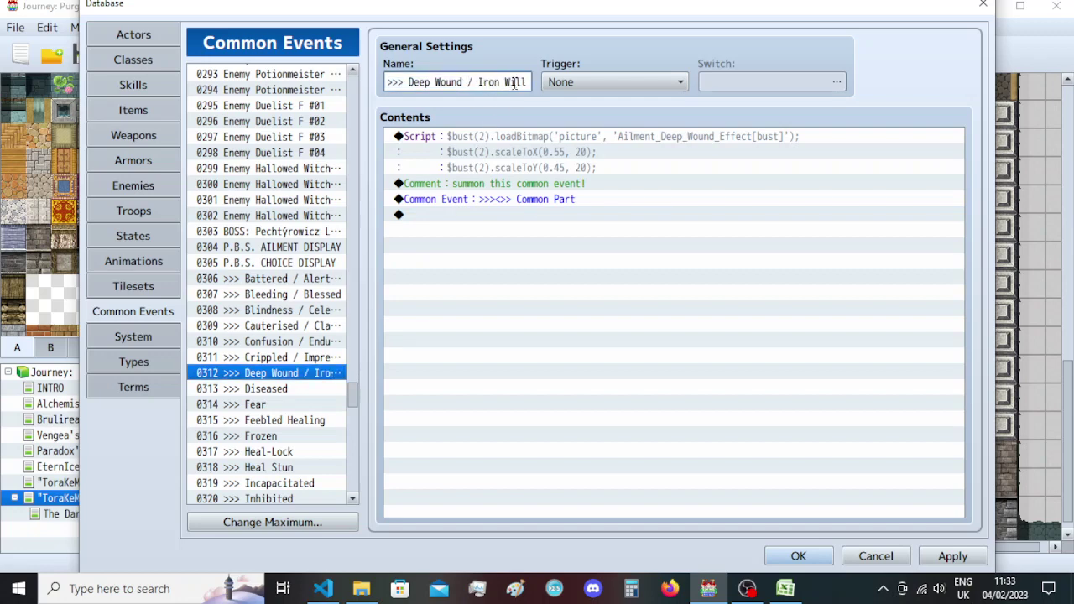
Mark the place at Iron_Will_duration in Enemy 1.js and rename the Diseased common event ">>> Diseased / Purified".
click(362, 590)
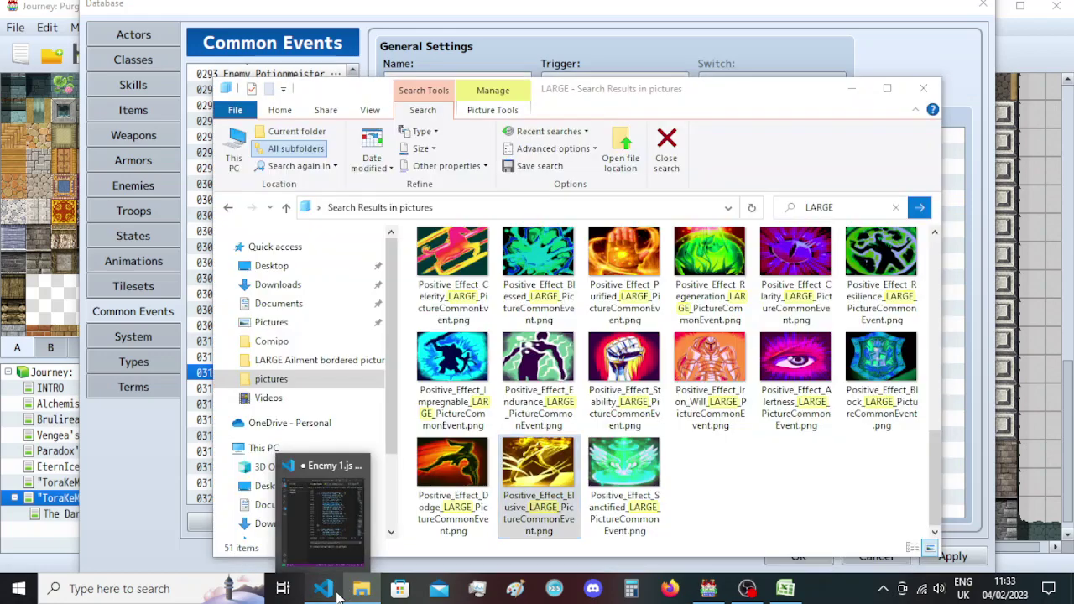
click(336, 592)
click(299, 203)
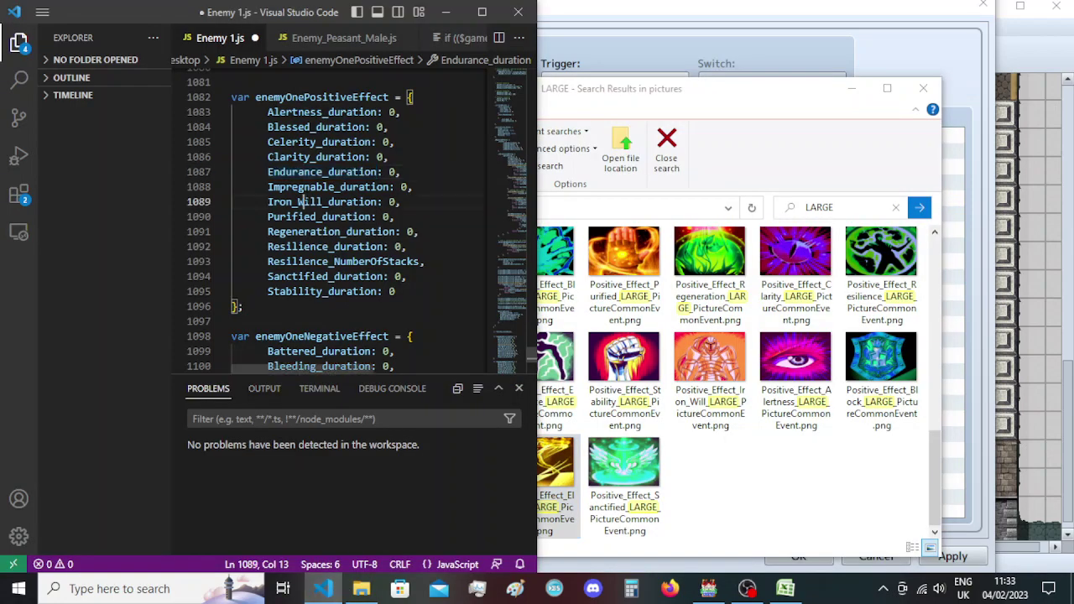
click(701, 31)
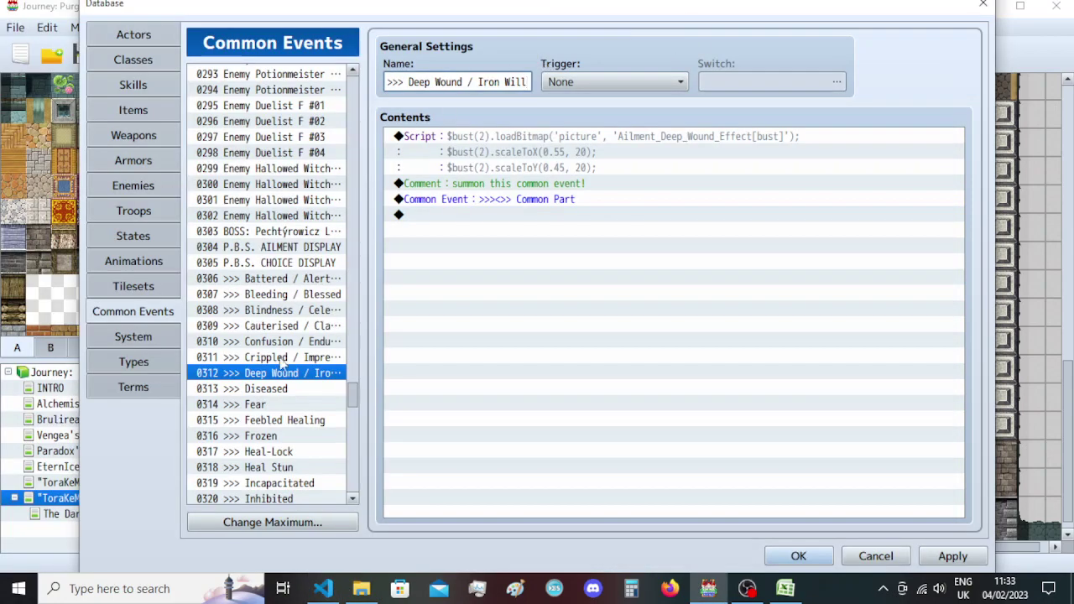
click(284, 389)
click(507, 81)
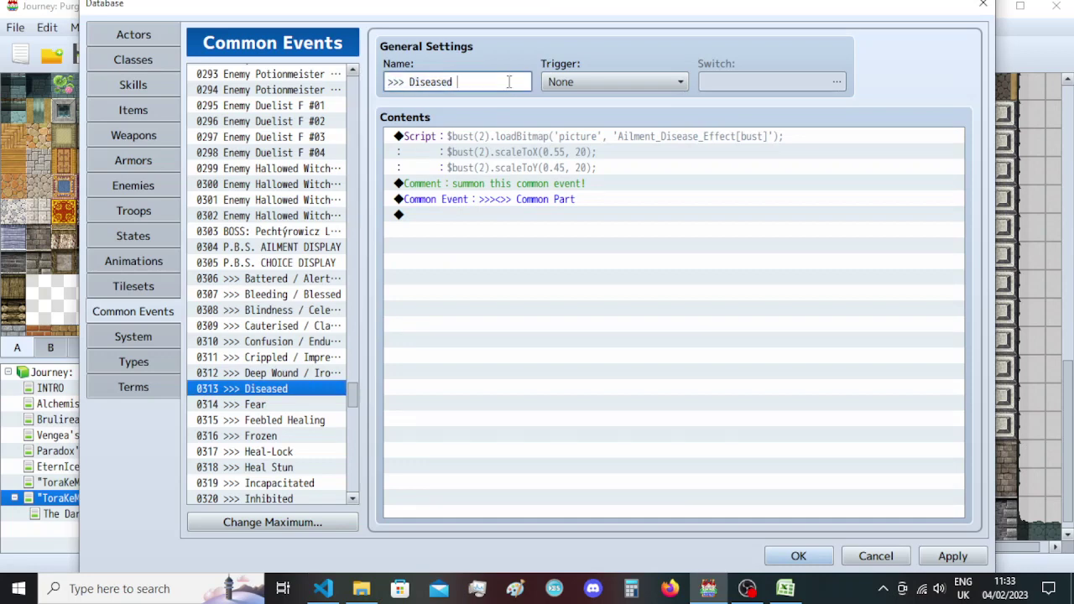
text(/ Purified)
Look up the ninth positive effect in Enemy 1.js and rename the Fear common event ">>> Fear / Regeneration".
click(327, 590)
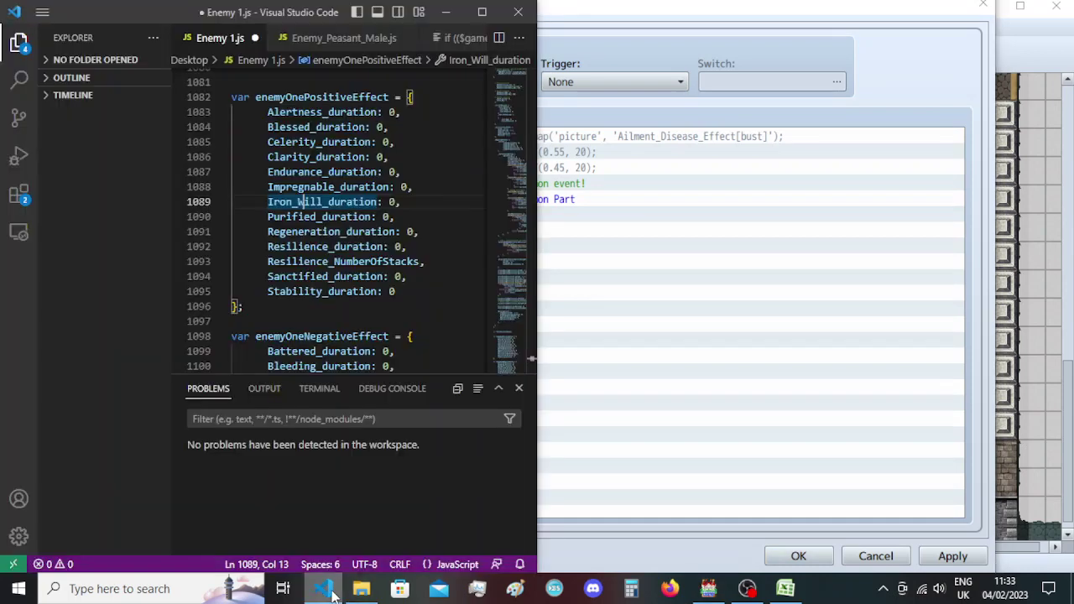
click(332, 591)
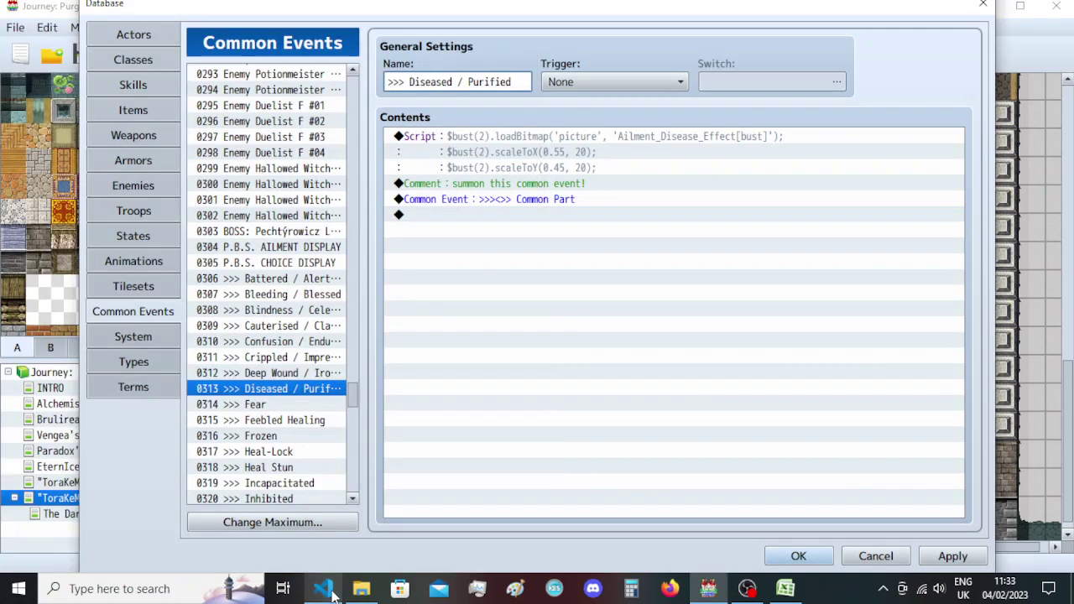
click(333, 591)
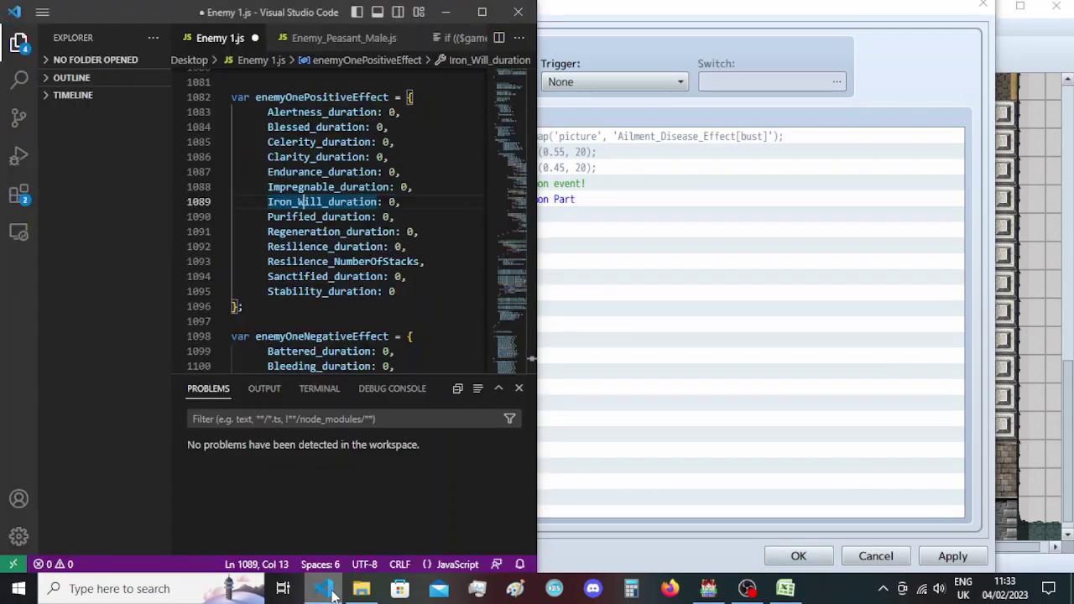
click(333, 592)
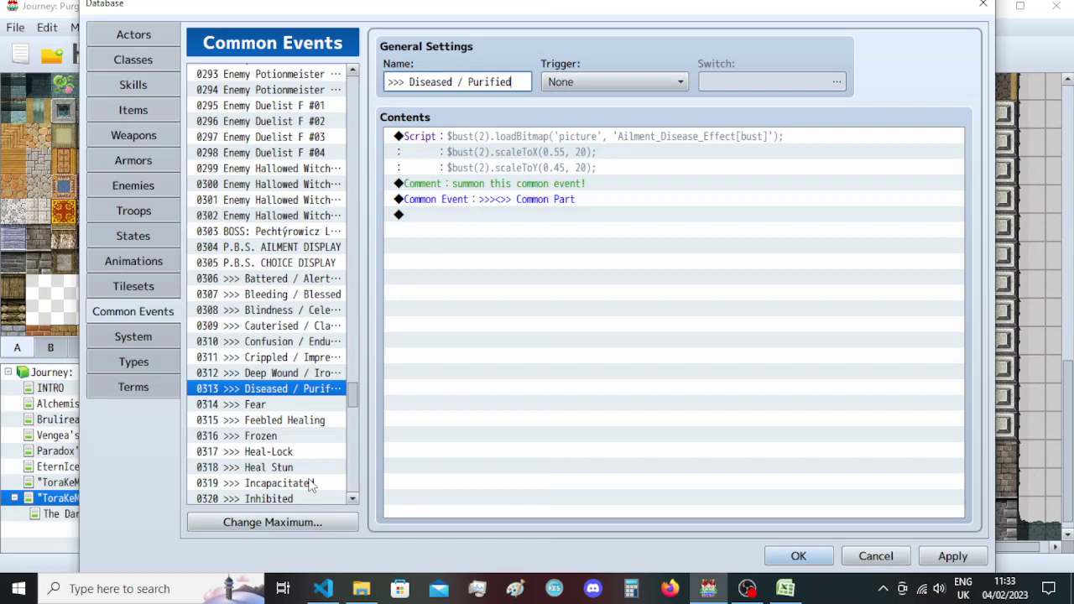
click(299, 407)
click(486, 85)
click(490, 85)
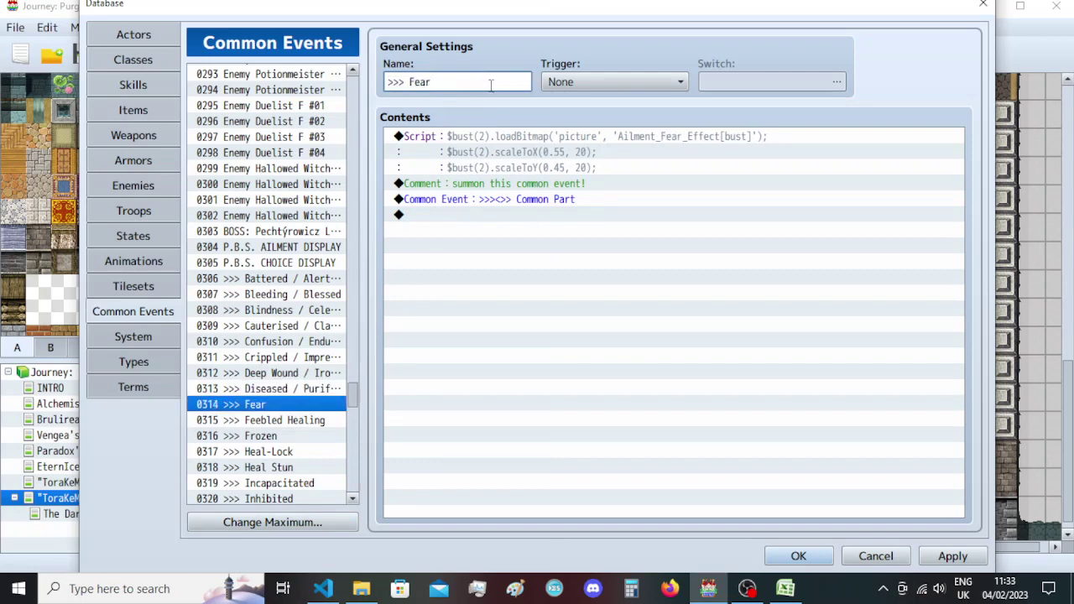
text(/ Regeneration)
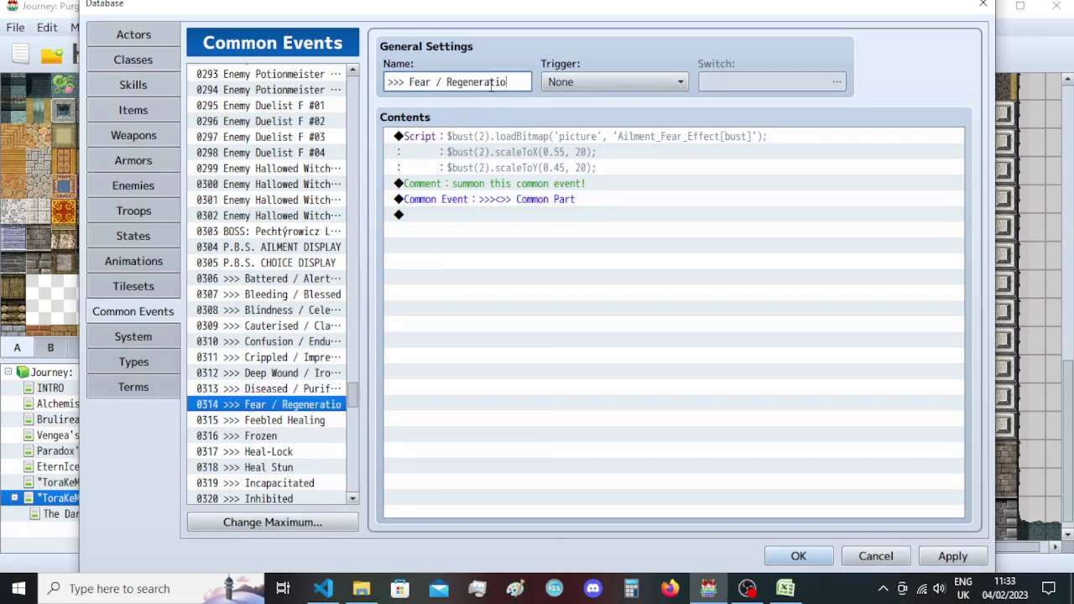
Look up the tenth positive effect in Enemy 1.js and rename the Feebled Healing common event ">>> Feebled Healing / Resilience".
click(334, 420)
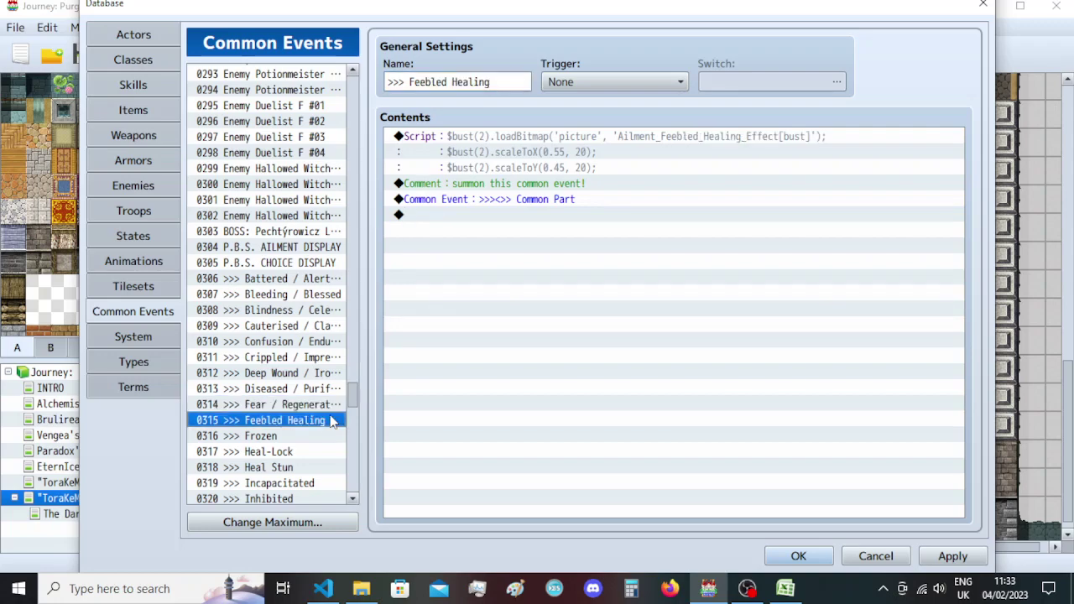
click(326, 591)
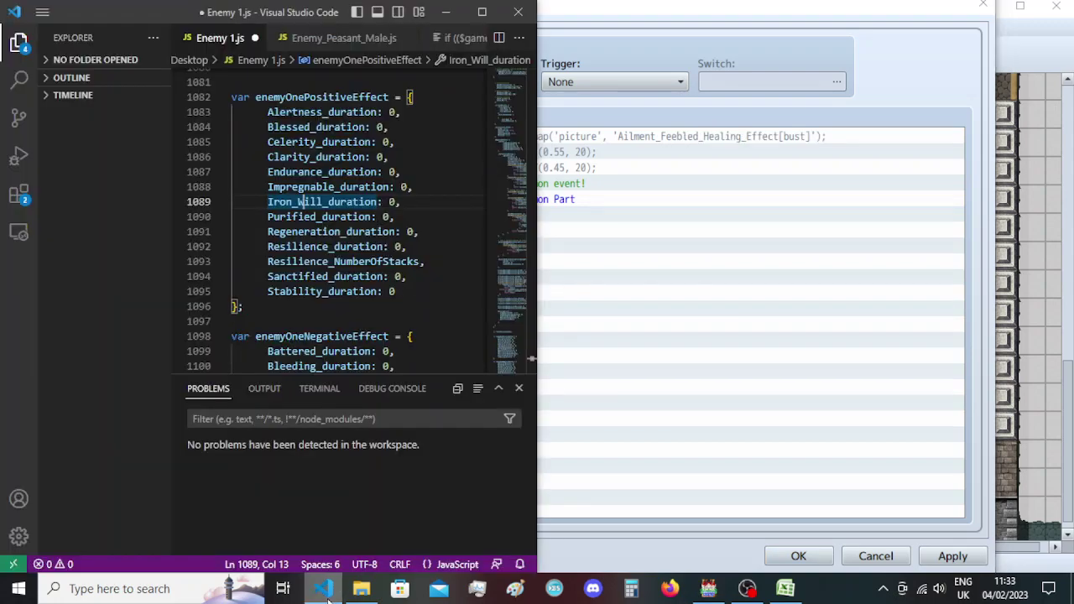
click(326, 592)
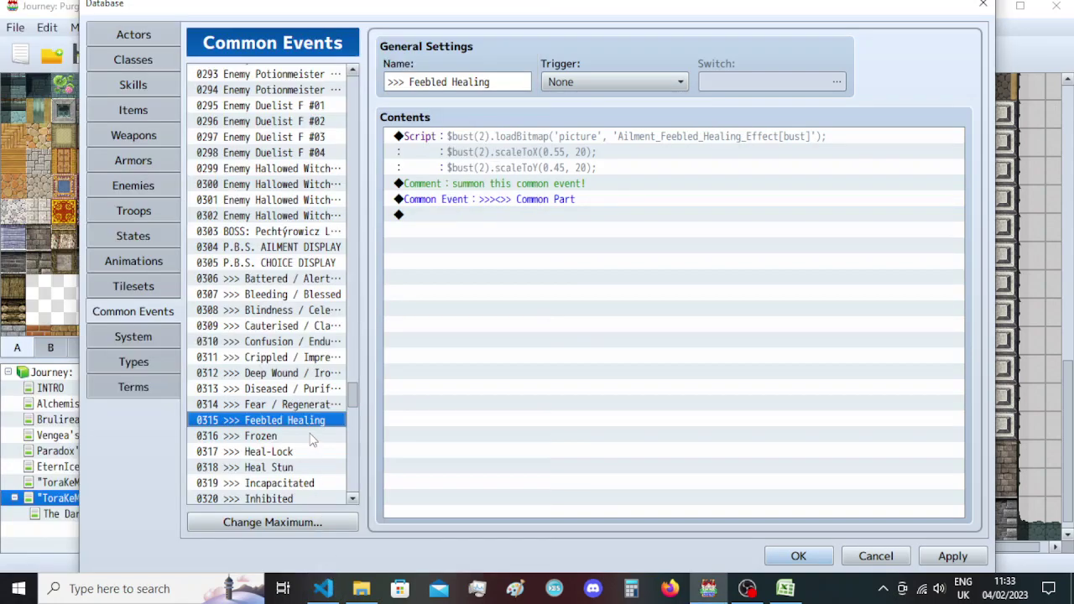
click(521, 81)
double_click(521, 81)
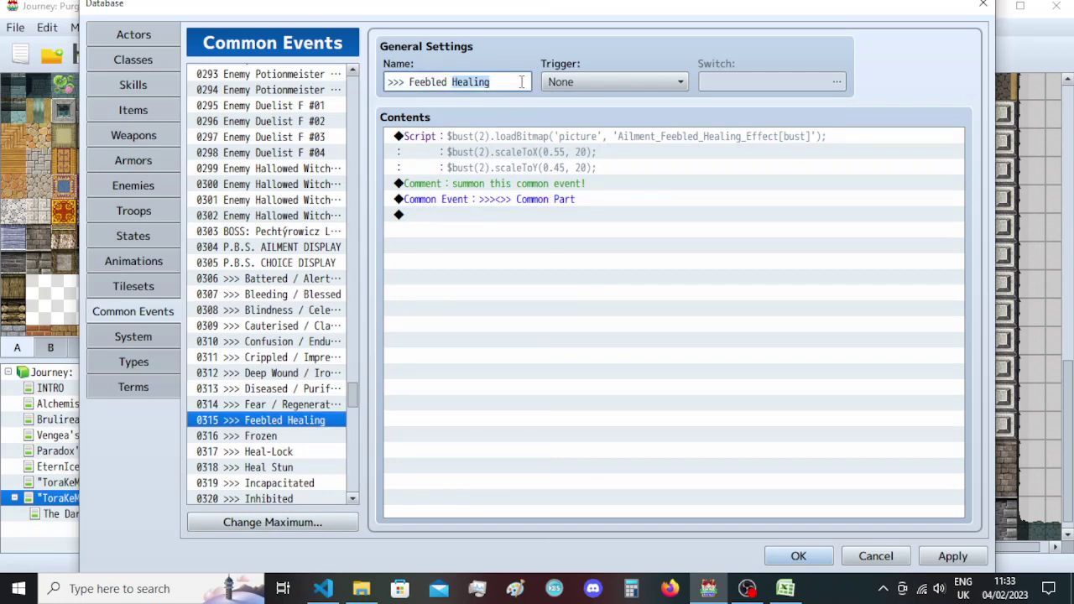
click(521, 82)
text(/ Resilience)
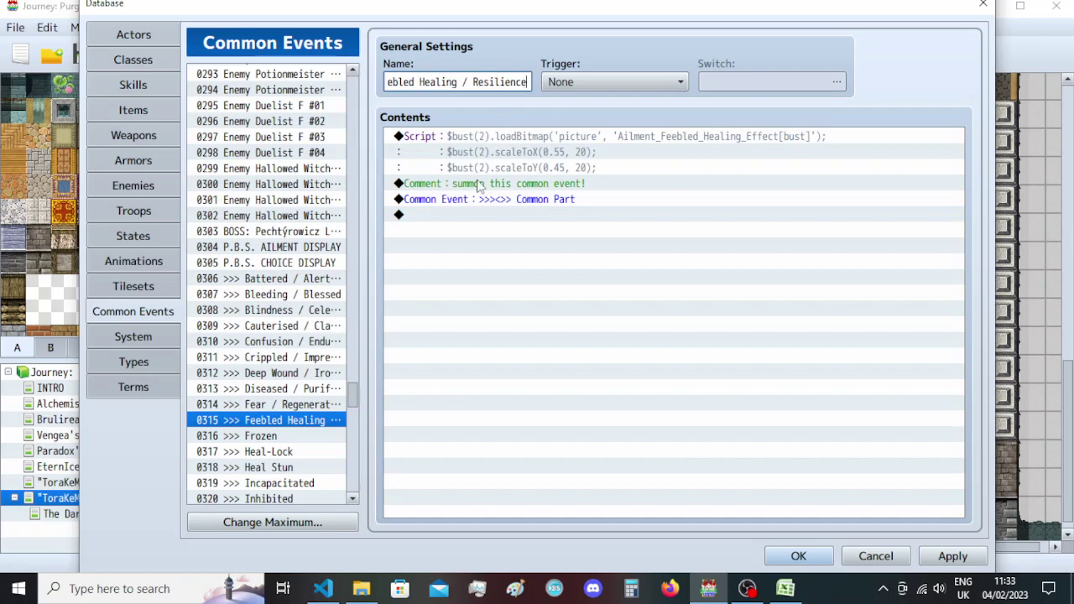
Look up the positive effect that follows Resilience in Enemy 1.js.
click(328, 591)
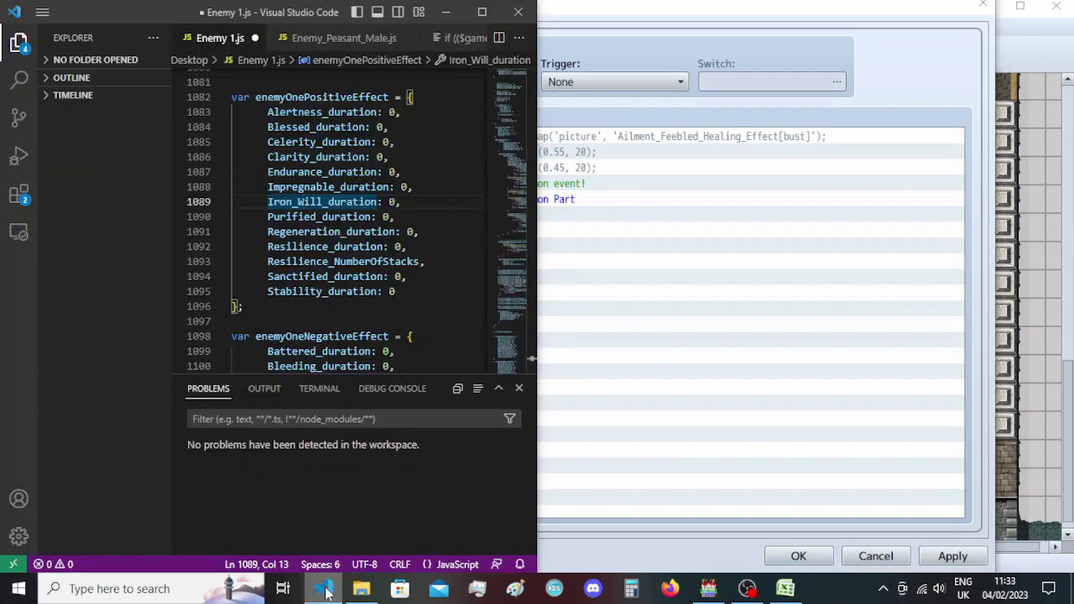
Return from the code editor to the database and rename common event 0316 to ">>> Frozen / Sanctified".
click(327, 590)
click(285, 436)
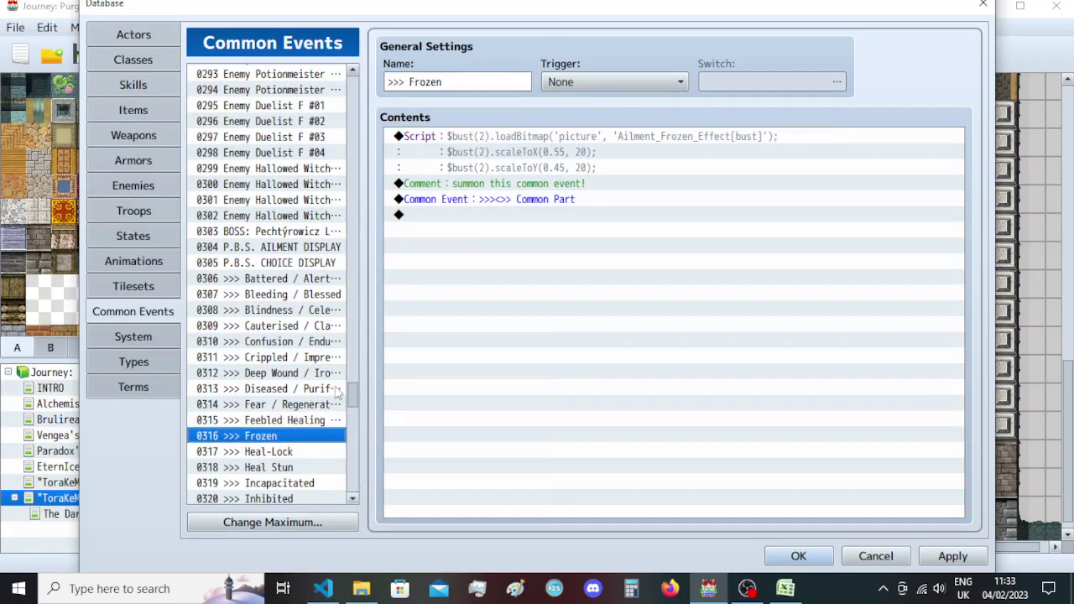
click(495, 79)
text(Sanctified)
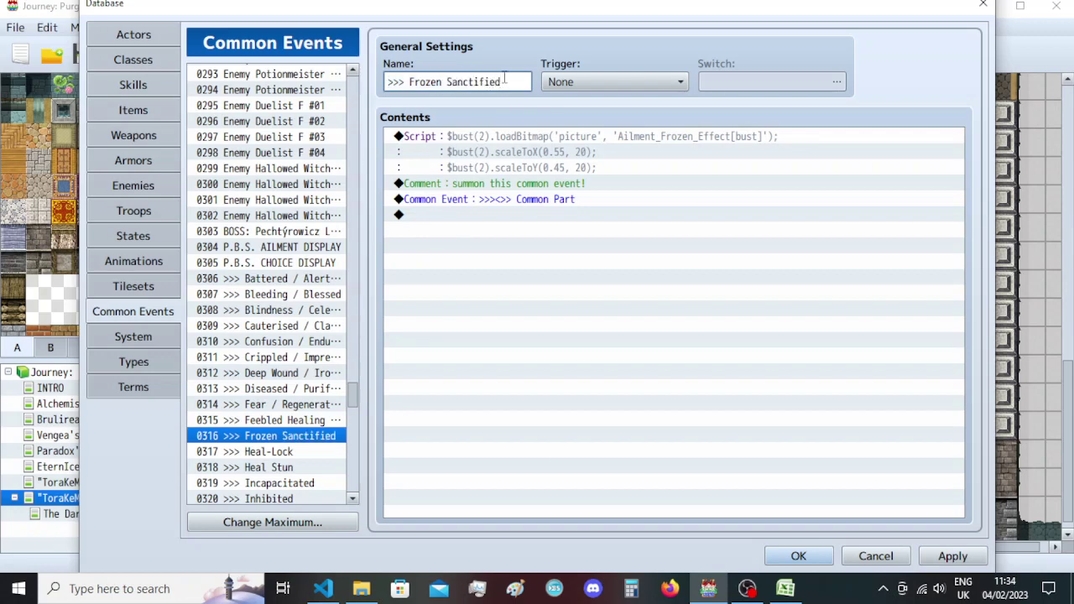
click(448, 81)
text(/)
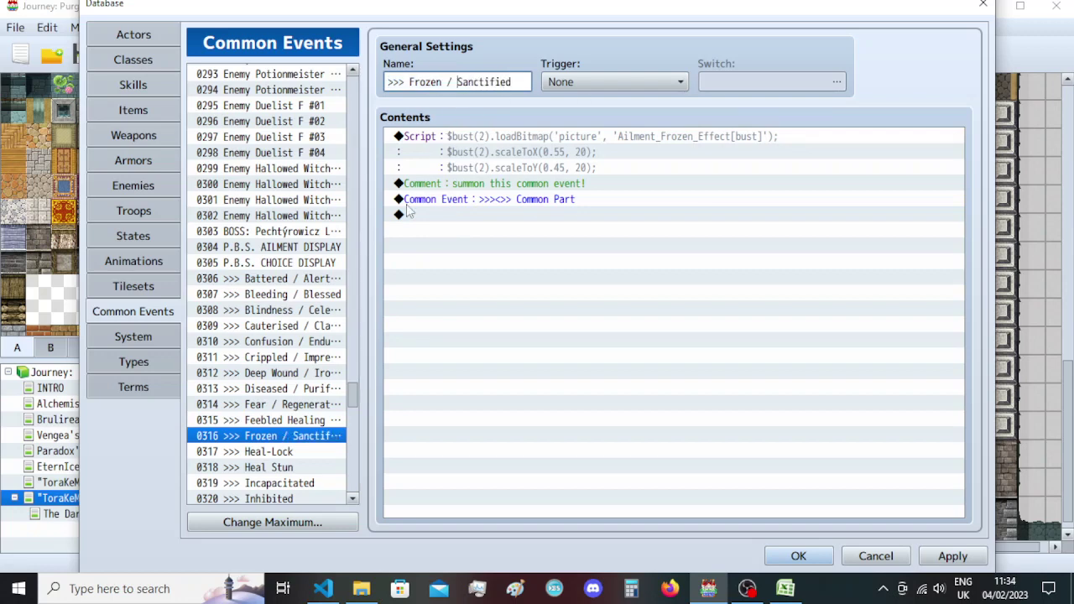
Rename common event 0317 to ">>> Heal-Lock / Stabbility".
click(311, 451)
click(492, 81)
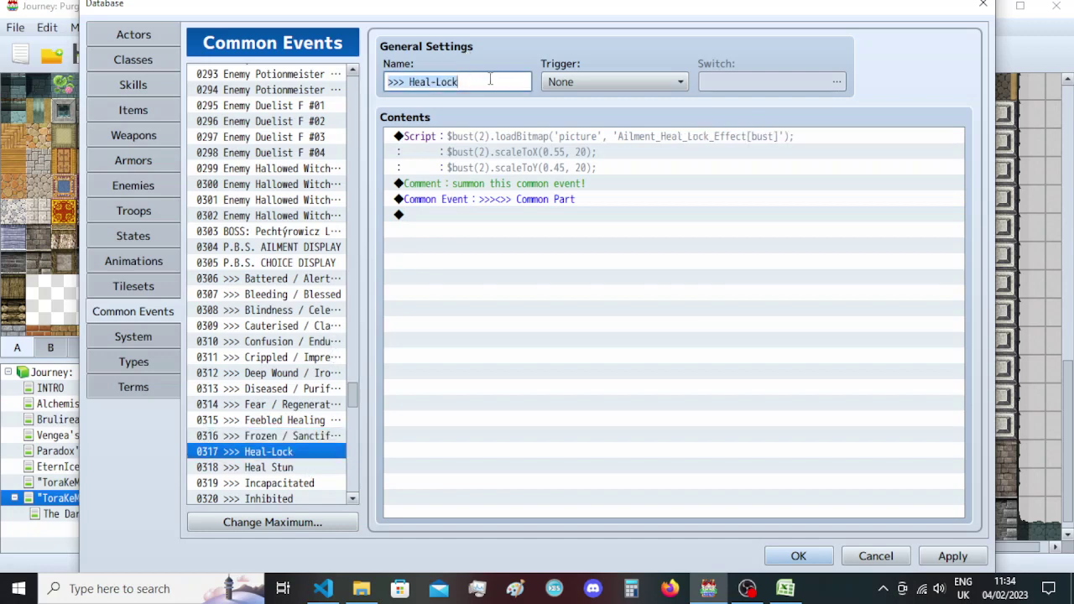
click(491, 81)
text(/ Stability)
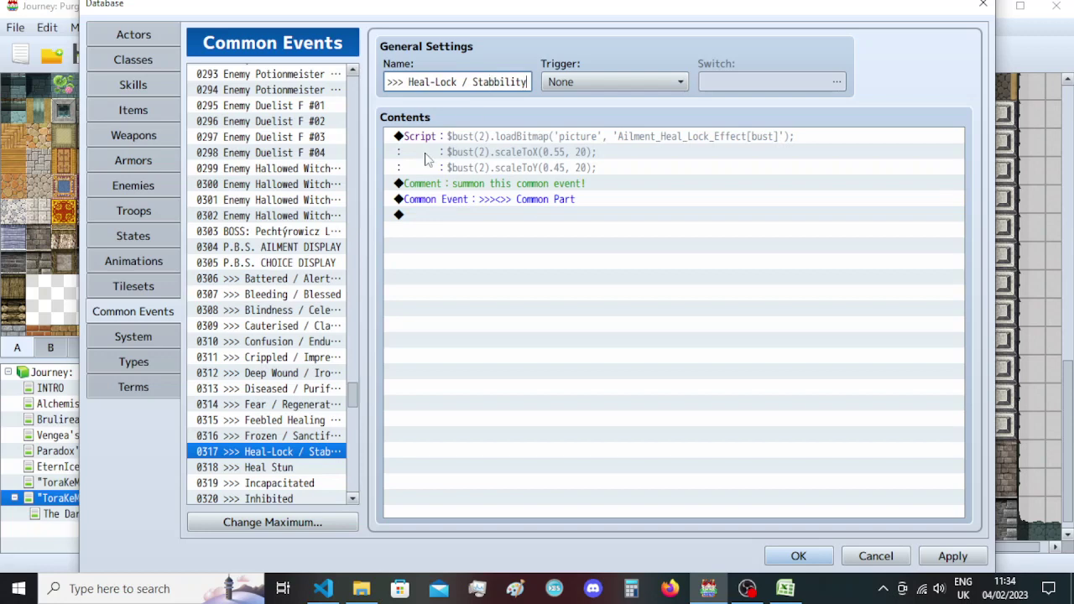
Rename common event 0318 to ">>> Heal Stun / Invisibility".
scroll(314, 348, down, 3)
click(312, 328)
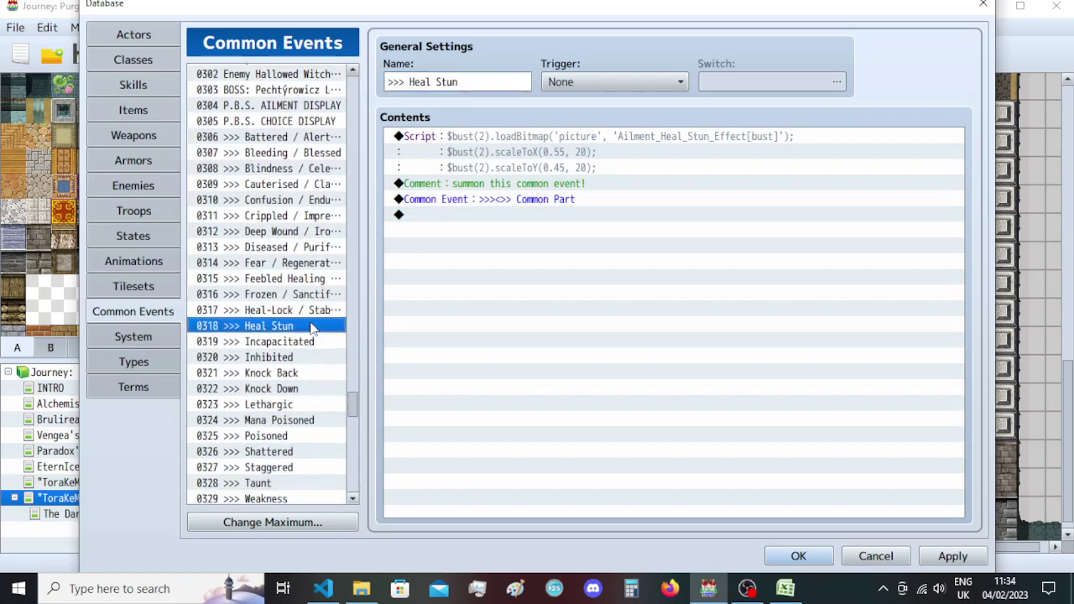
click(478, 83)
click(512, 83)
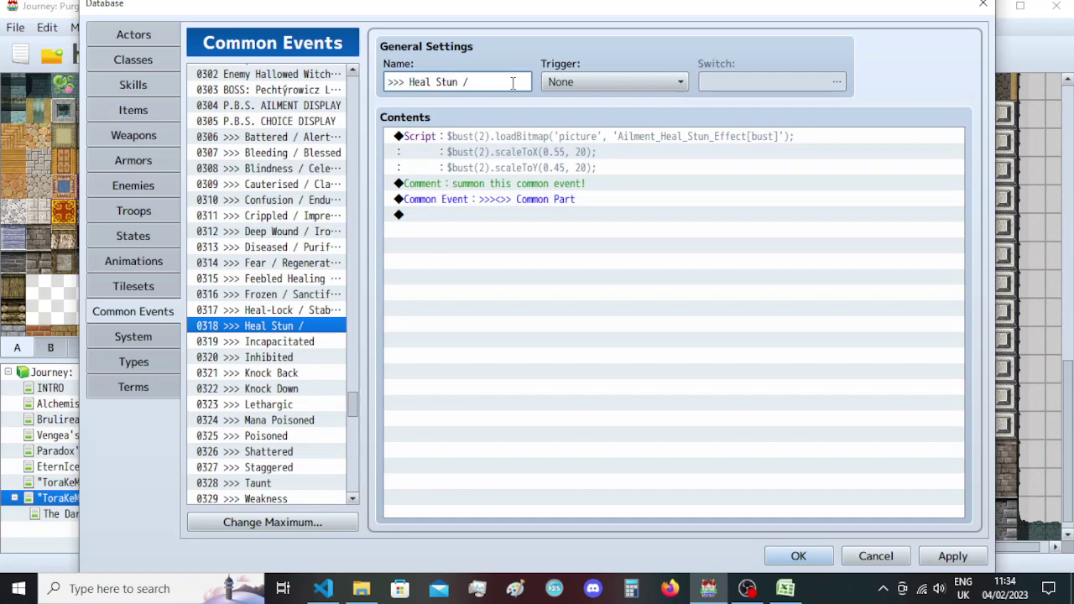
text(Invisibl)
text(ity)
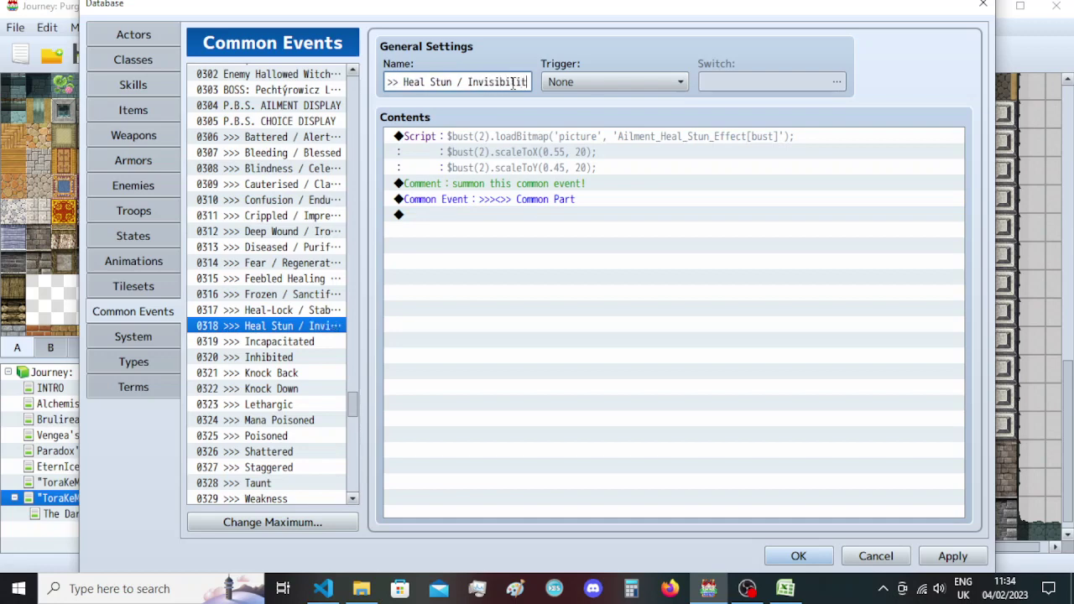
Extend the name of common event 0319 to ">>> Incapacitated / Adv. Invisi".
click(329, 346)
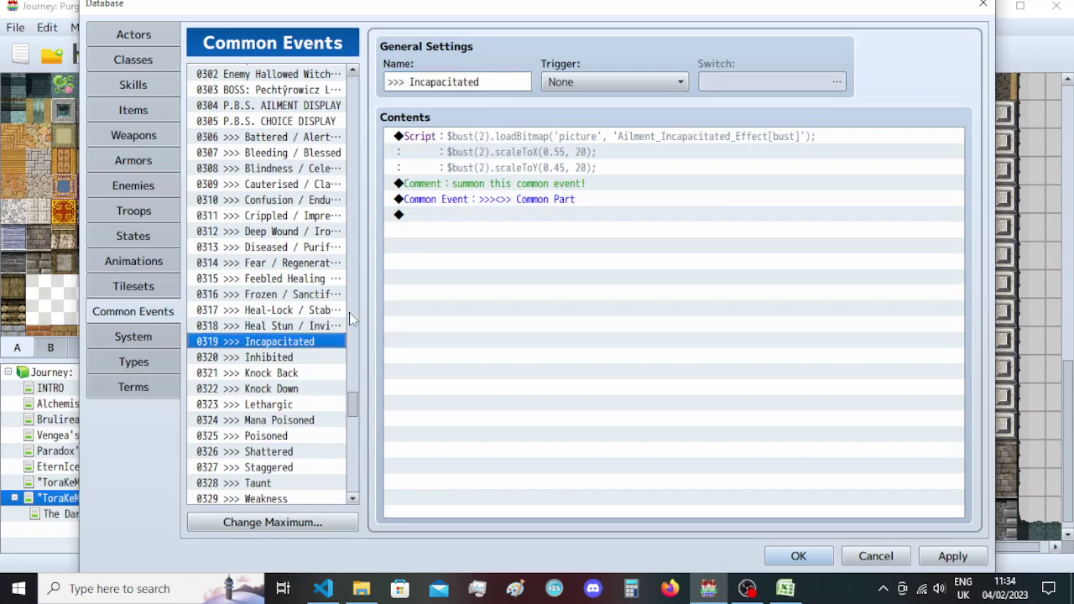
double_click(521, 81)
click(522, 82)
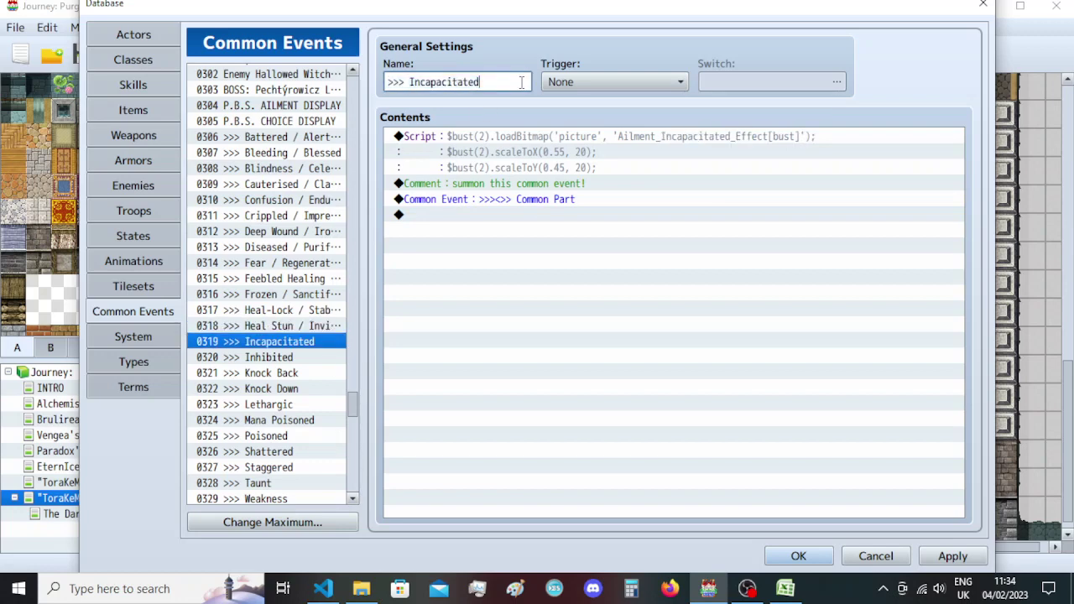
text(/ Advb)
text( In)
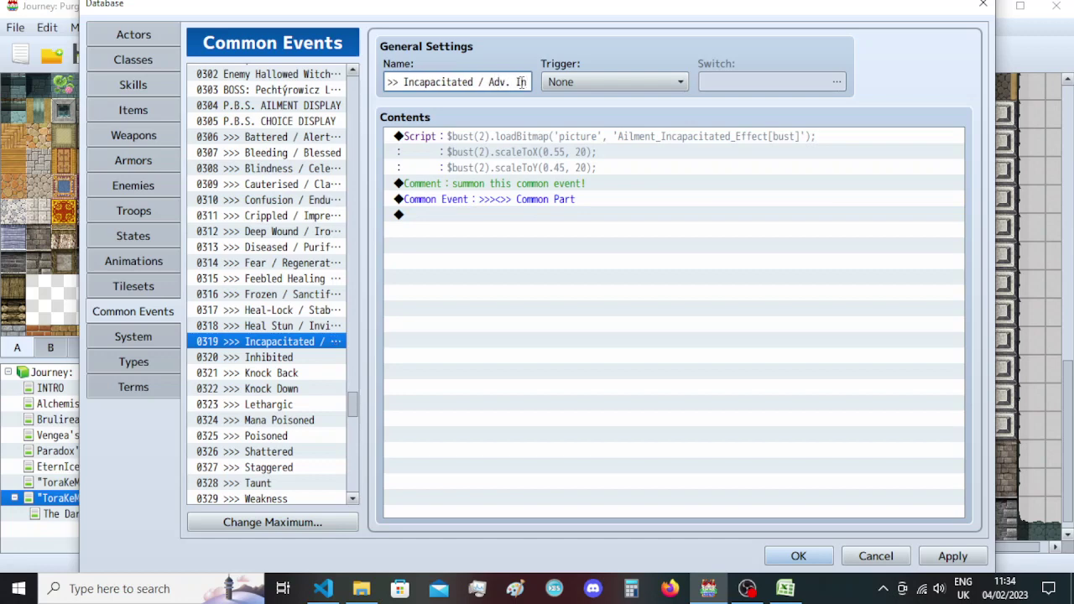
text(visi)
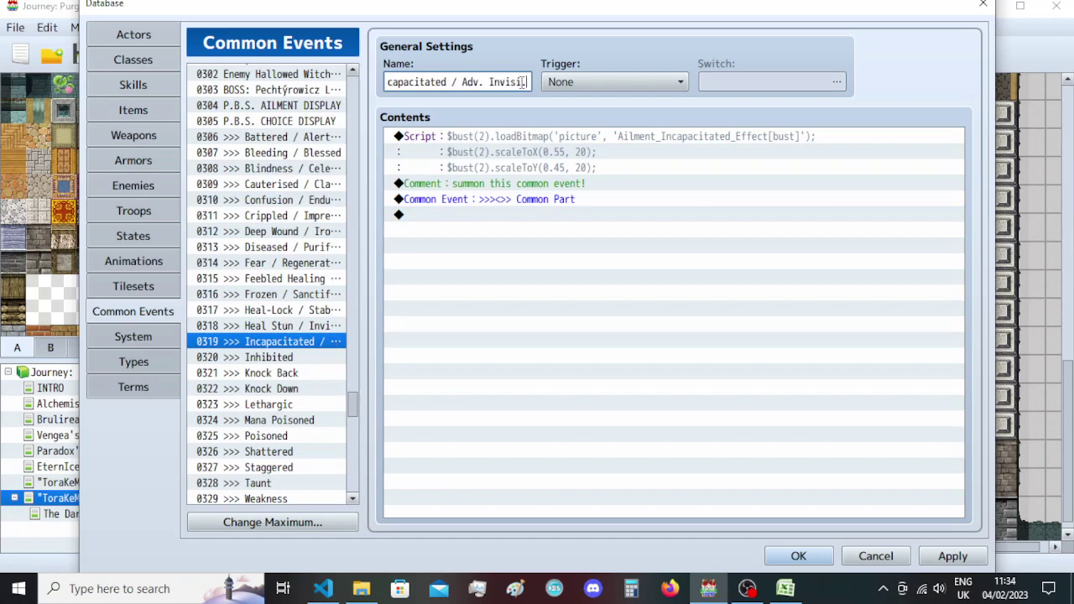
Rename common event 0320 to ">>> Inhibited / Cloak".
click(307, 356)
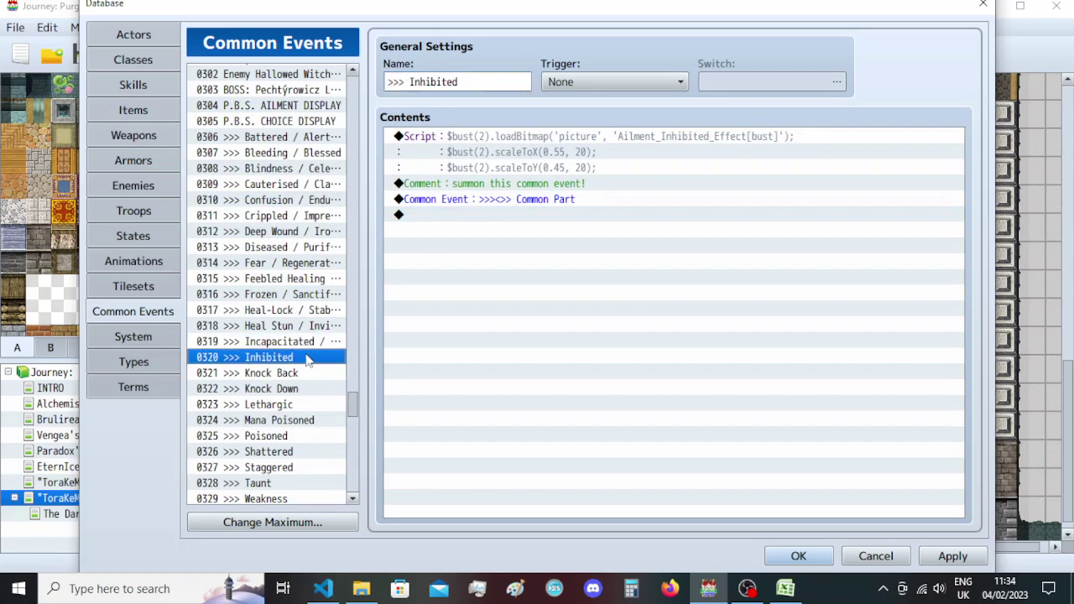
triple_click(508, 84)
click(511, 82)
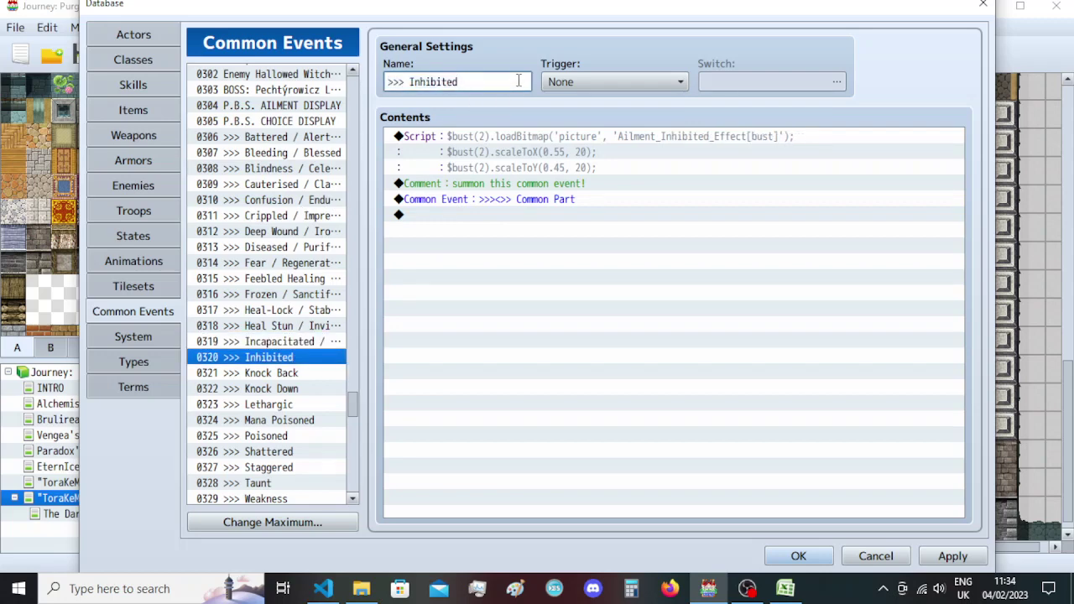
text(/ Cloak)
Rename common event 0321 to ">>> Knock Back / Adv. Cloak".
click(322, 373)
triple_click(501, 80)
click(511, 82)
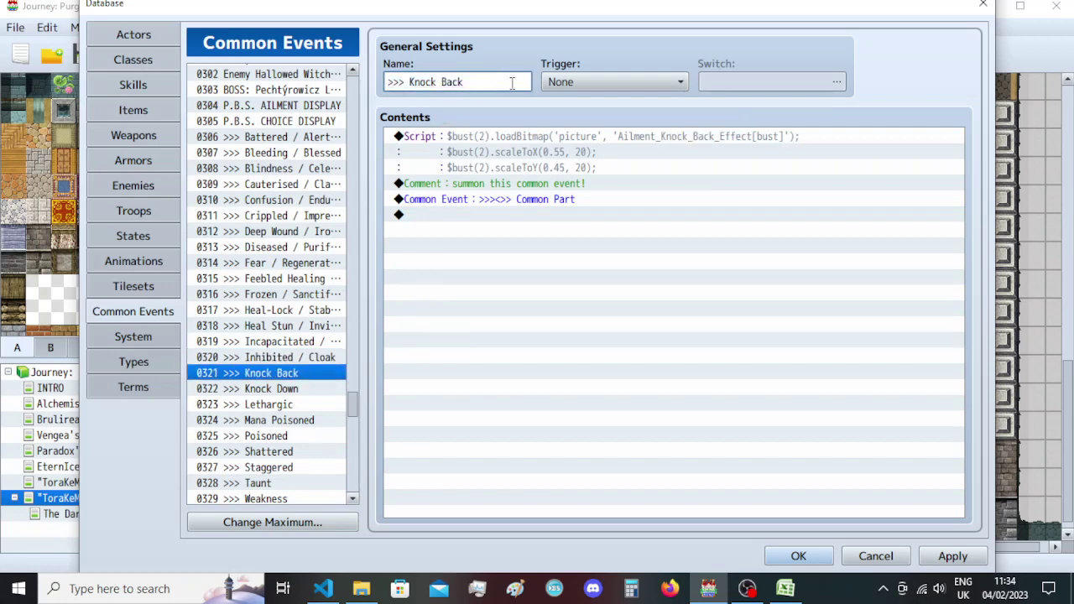
text(/ Adv. Cloak)
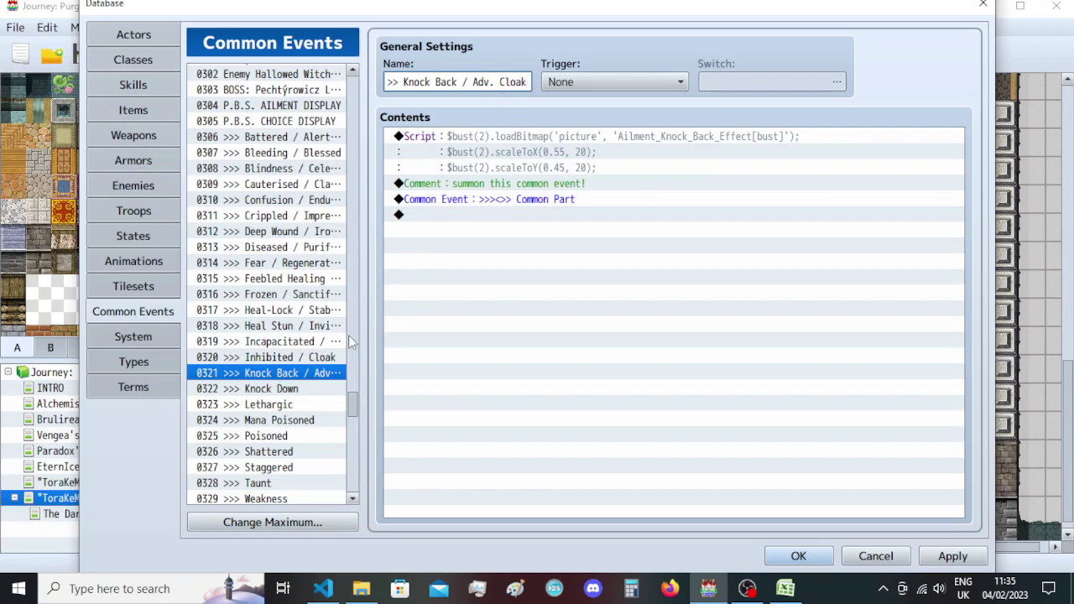
Rename common event 0322 to ">>> Knock Down / Block".
click(332, 389)
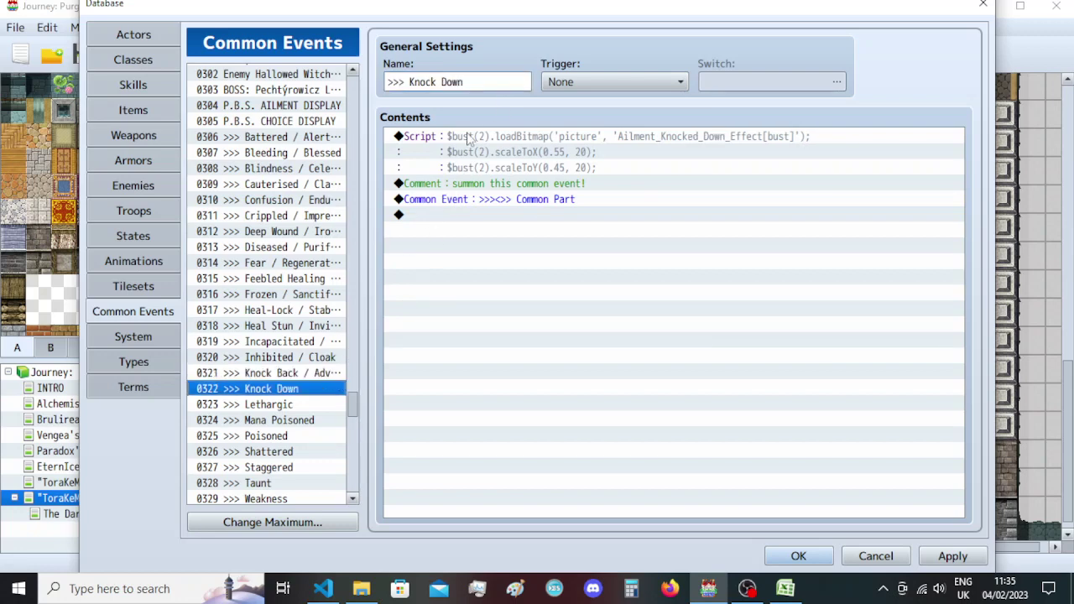
click(497, 82)
click(498, 82)
text(/ )
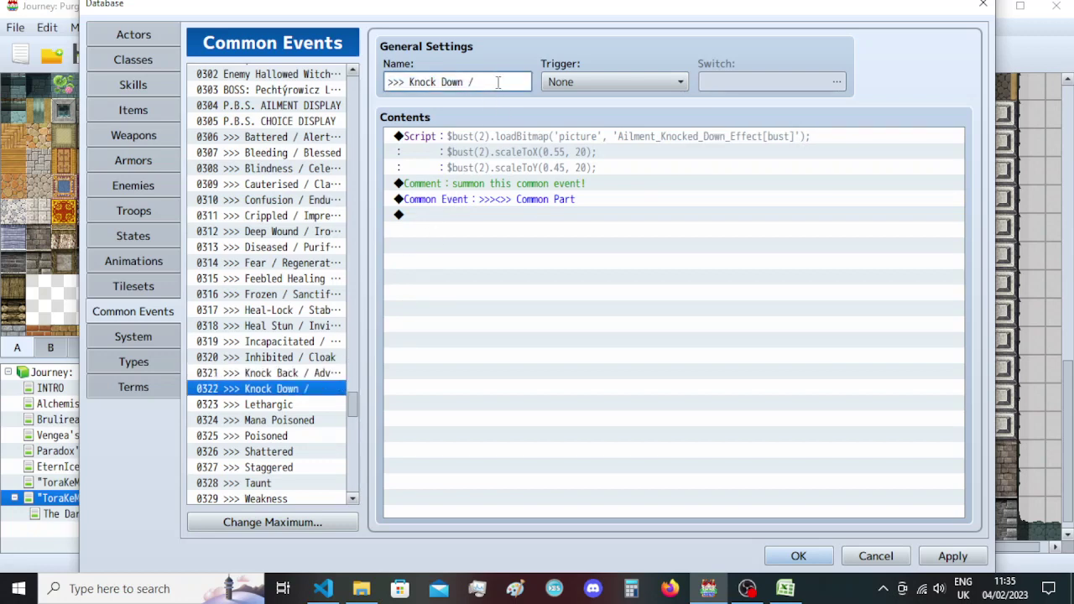
text(B)
key(BackSpace)
text(Block)
Rename common event 0323 to ">>> Lethargic / Dodge".
click(294, 405)
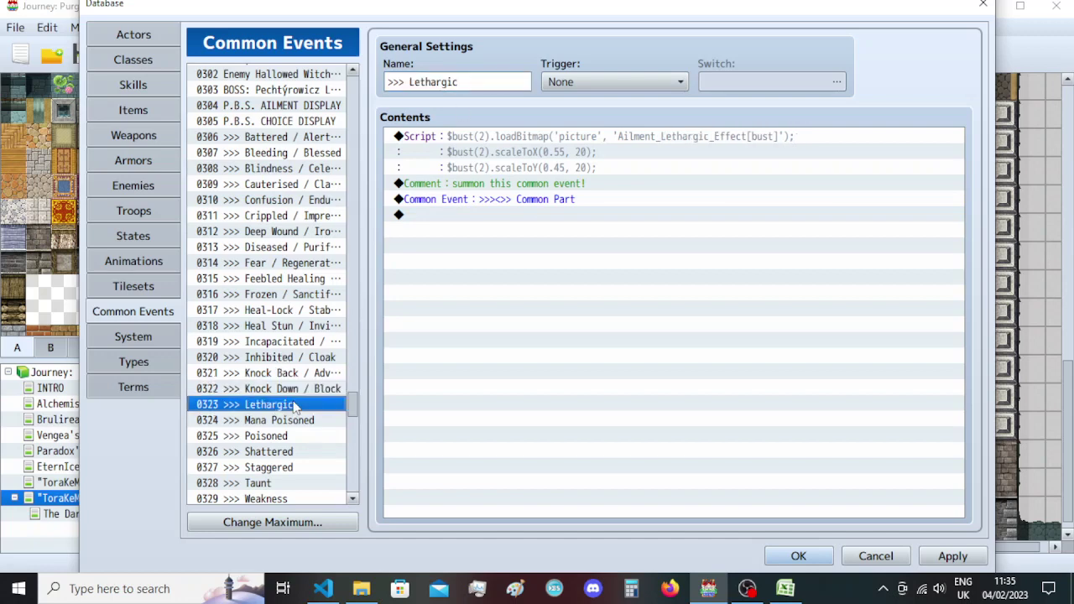
click(507, 82)
click(506, 82)
text(/)
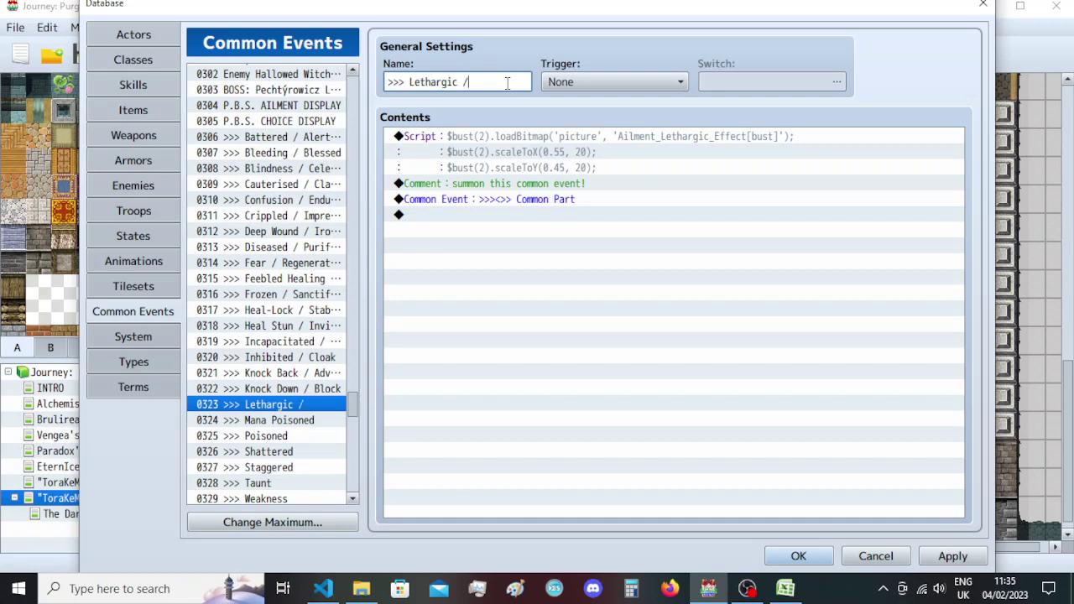
text( Dodge)
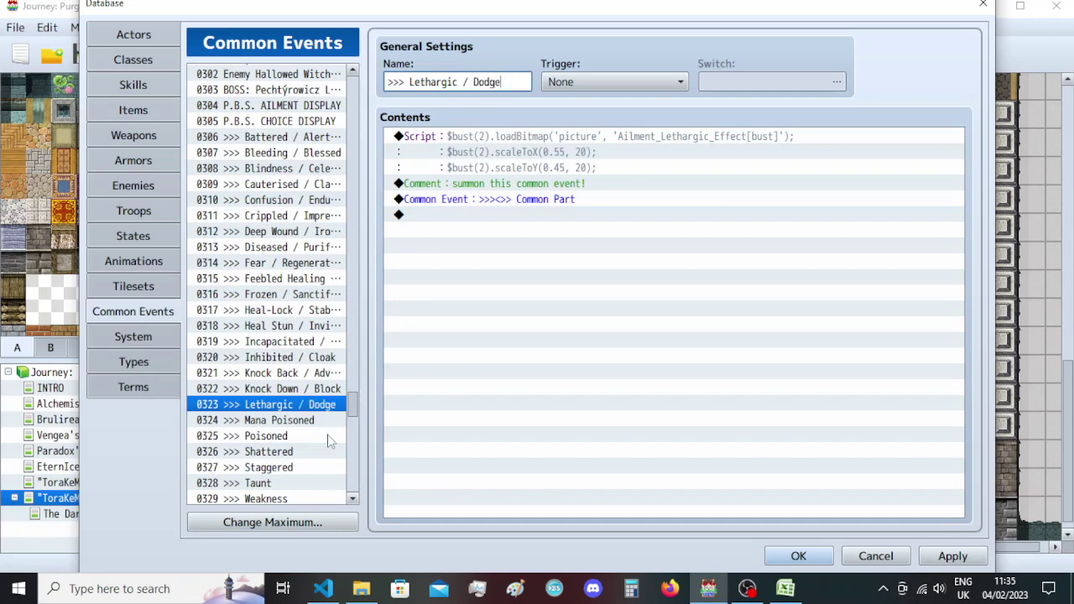
Rename common event 0324 to ">>> Mana Poisoned / Elusive".
click(332, 421)
click(518, 84)
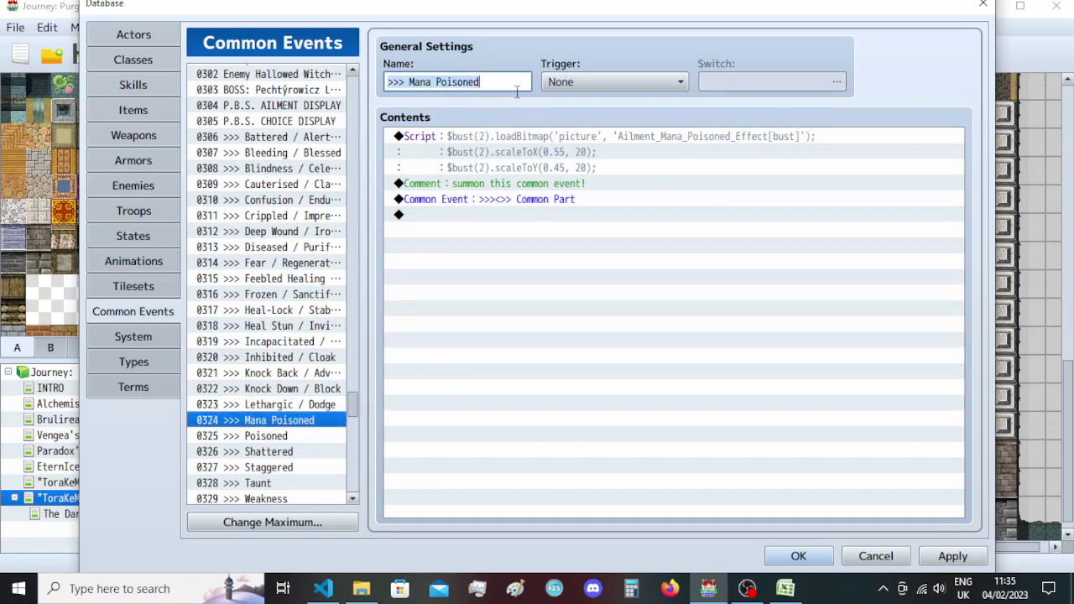
double_click(518, 81)
click(519, 82)
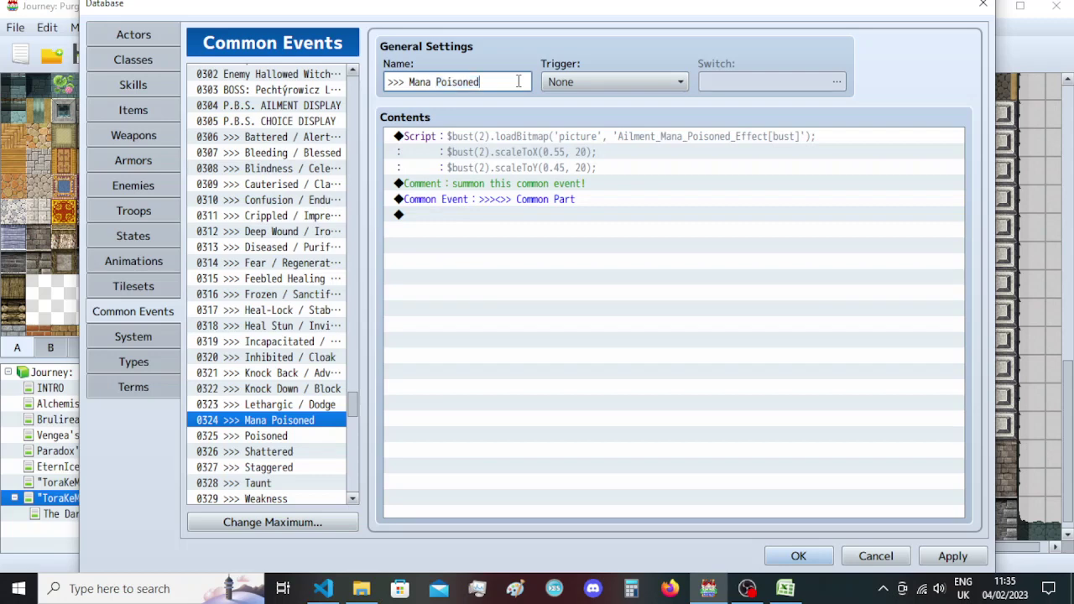
text(/ Elusive)
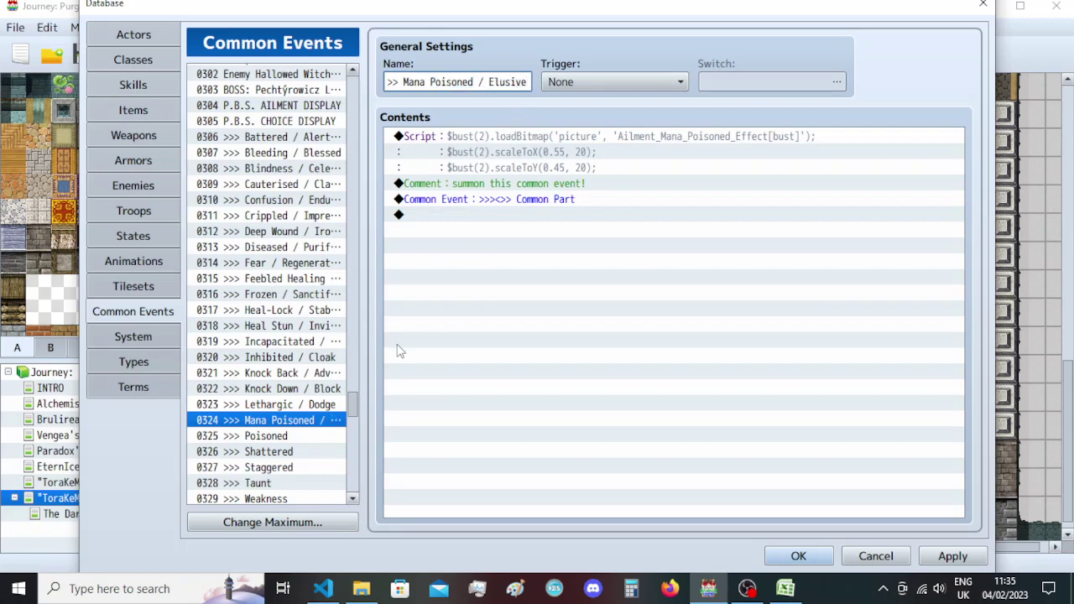
Copy the "show Ailment picture" comment and its conditional block from Battered / Alertness and paste them above the script in Bleeding / Blessed.
scroll(300, 396, up, 1)
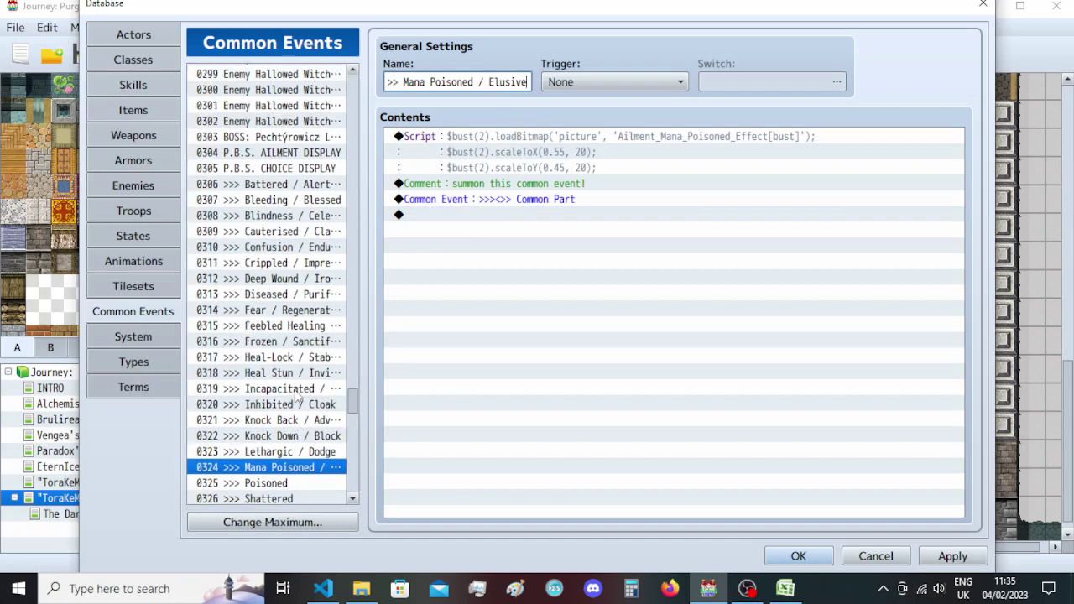
click(330, 184)
click(534, 139)
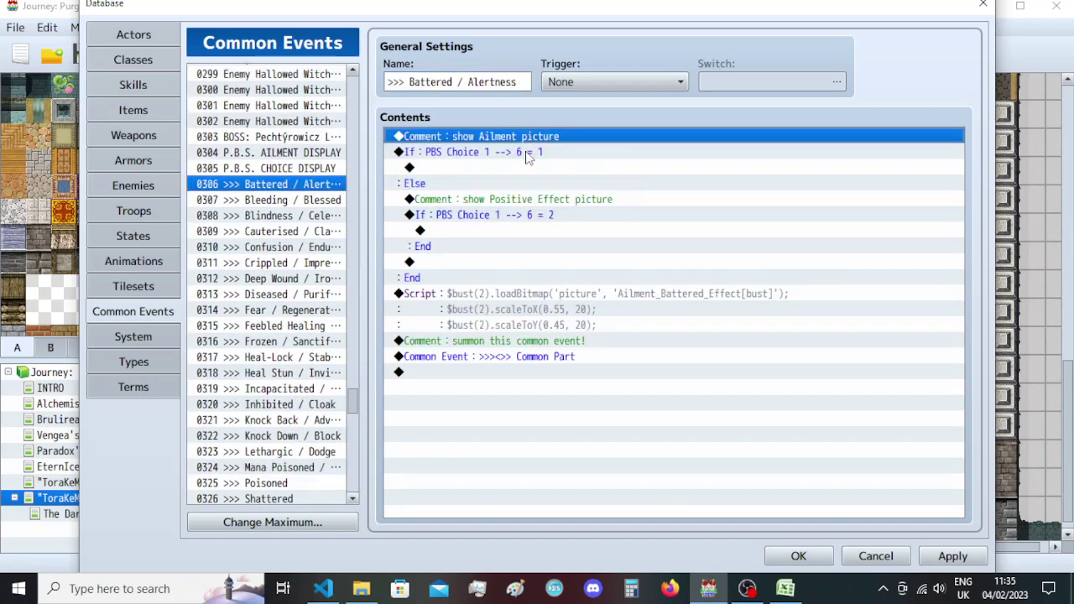
click(525, 152)
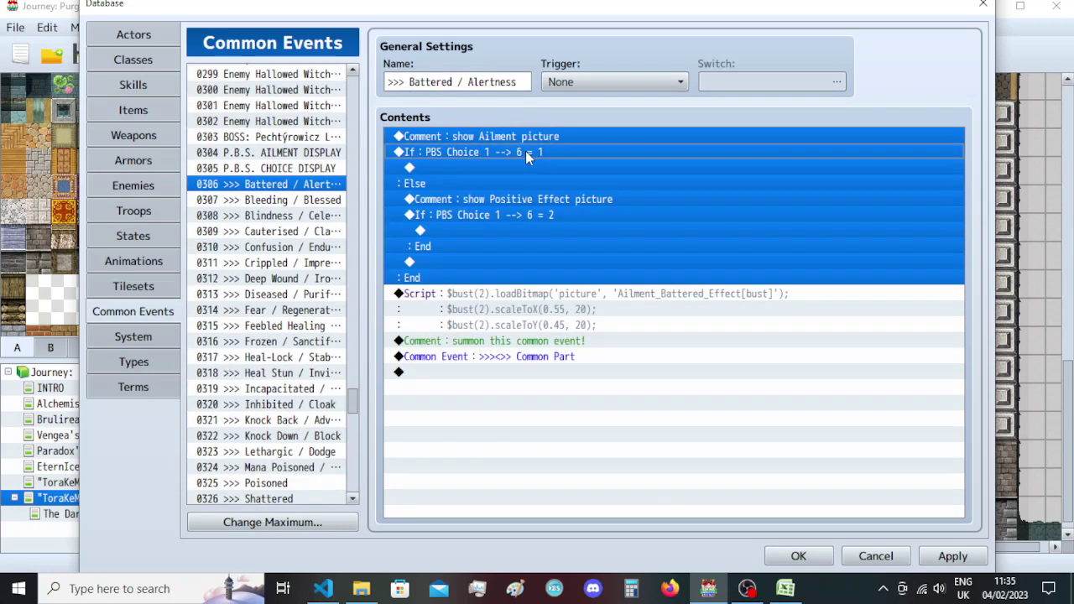
click(309, 201)
click(476, 138)
key(ctrl+v)
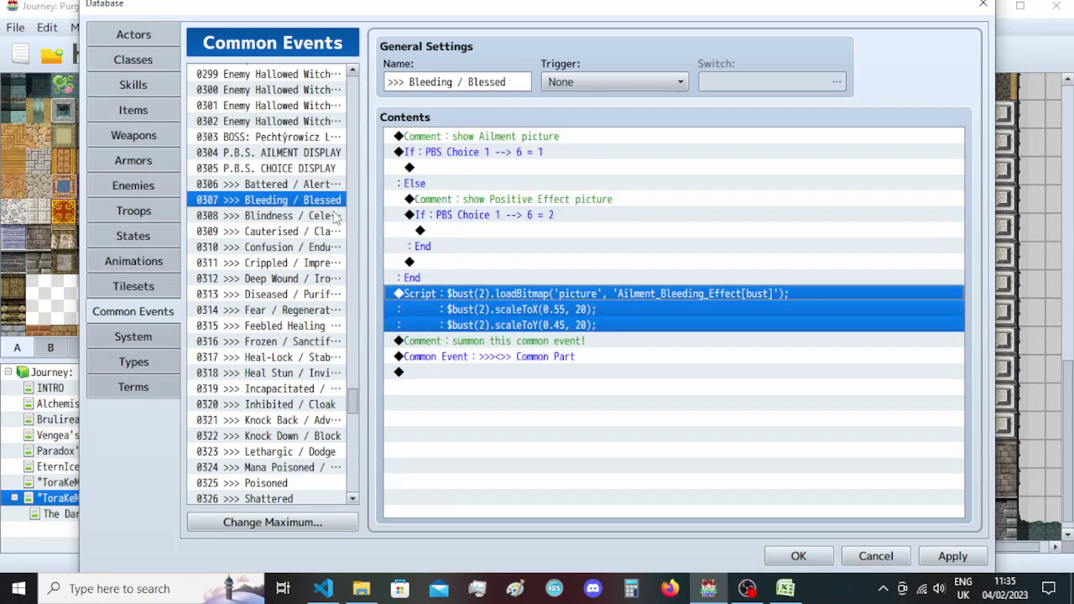
Paste the copied comment and conditional block above the script in common events 0308, 0309 and 0310.
click(336, 216)
click(489, 138)
key(ctrl+v)
click(328, 231)
click(457, 138)
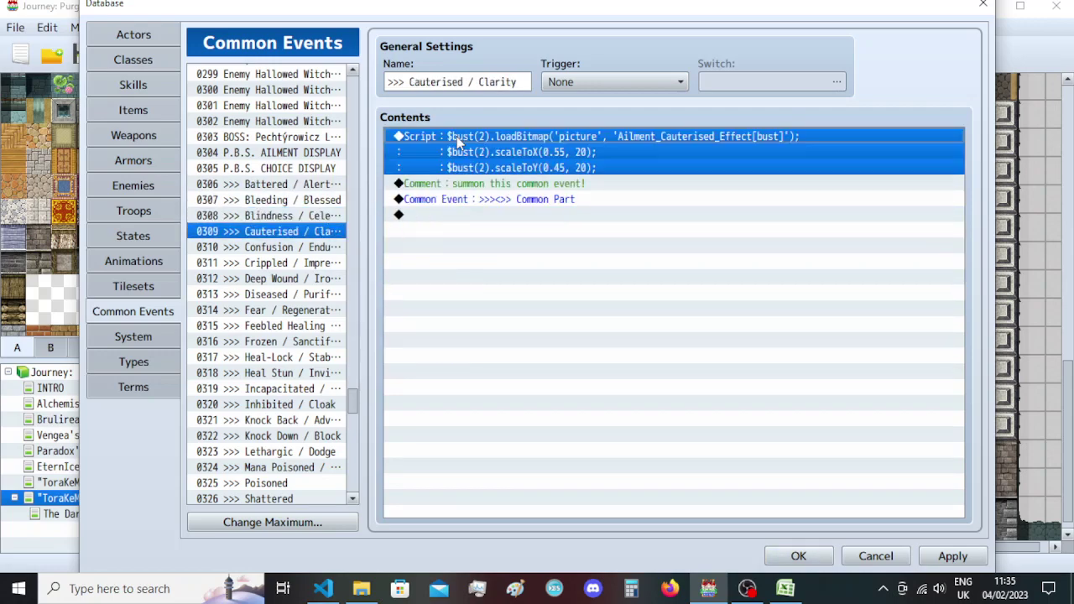
key(ctrl+v)
click(327, 248)
click(470, 139)
key(ctrl+v)
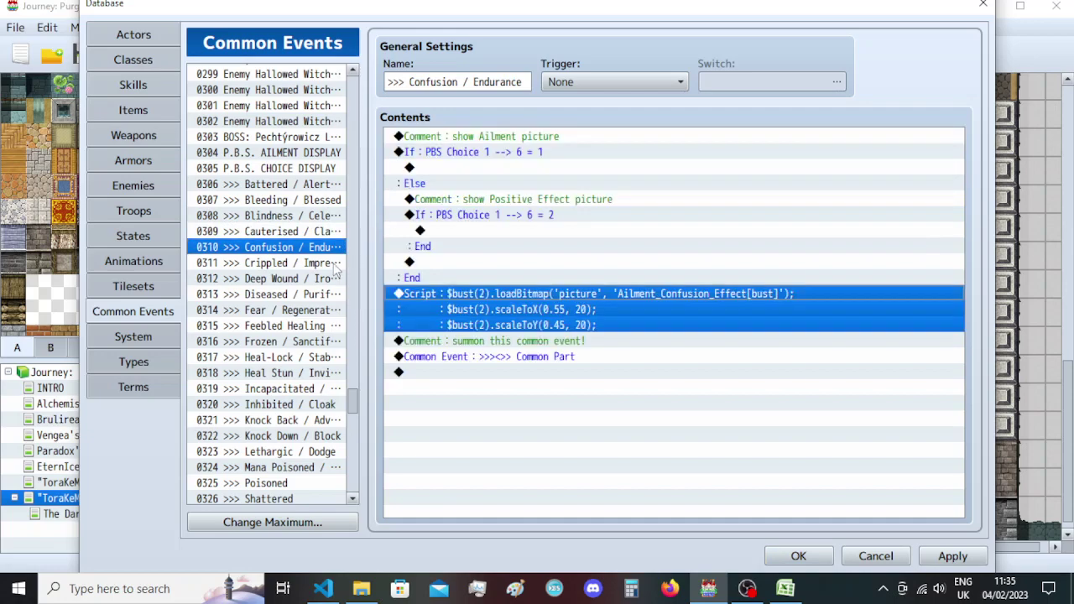
Paste the copied comment and conditional block above the script in common events 0311, 0312 and 0313.
click(340, 263)
click(485, 138)
key(ctrl+v)
click(331, 279)
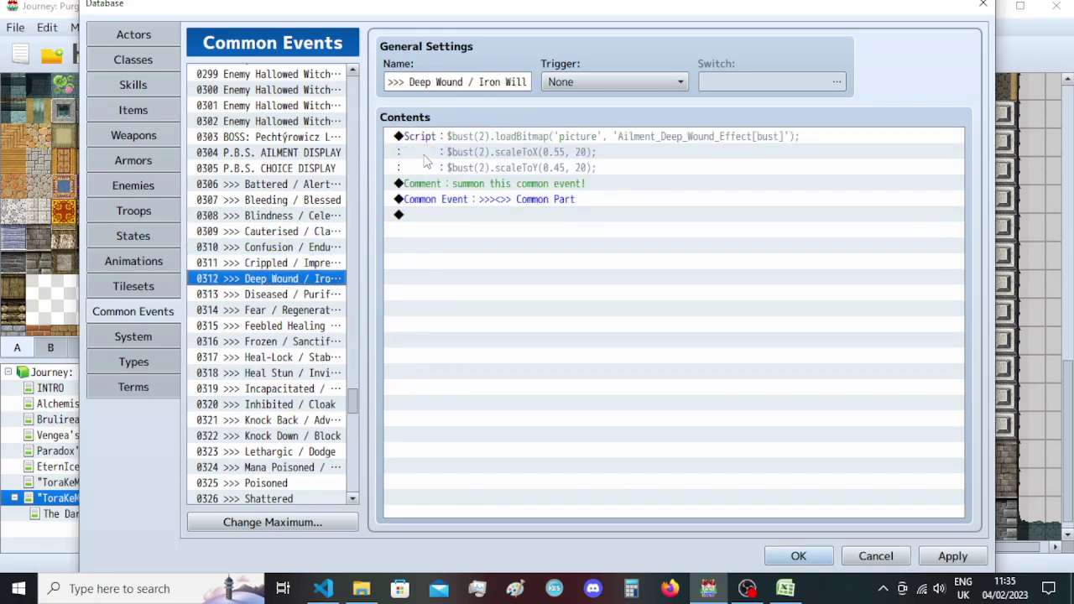
click(428, 160)
key(ctrl+v)
click(327, 295)
click(432, 141)
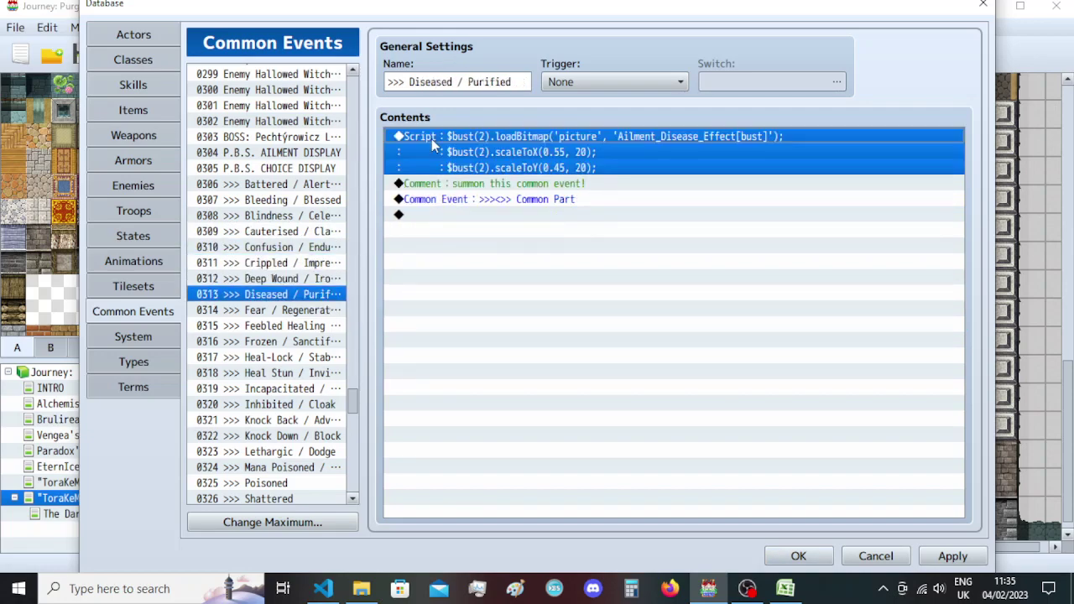
key(ctrl+v)
Paste the copied comment and conditional block above the script in common events 0314, 0315 and 0316.
click(326, 312)
click(466, 151)
key(ctrl+v)
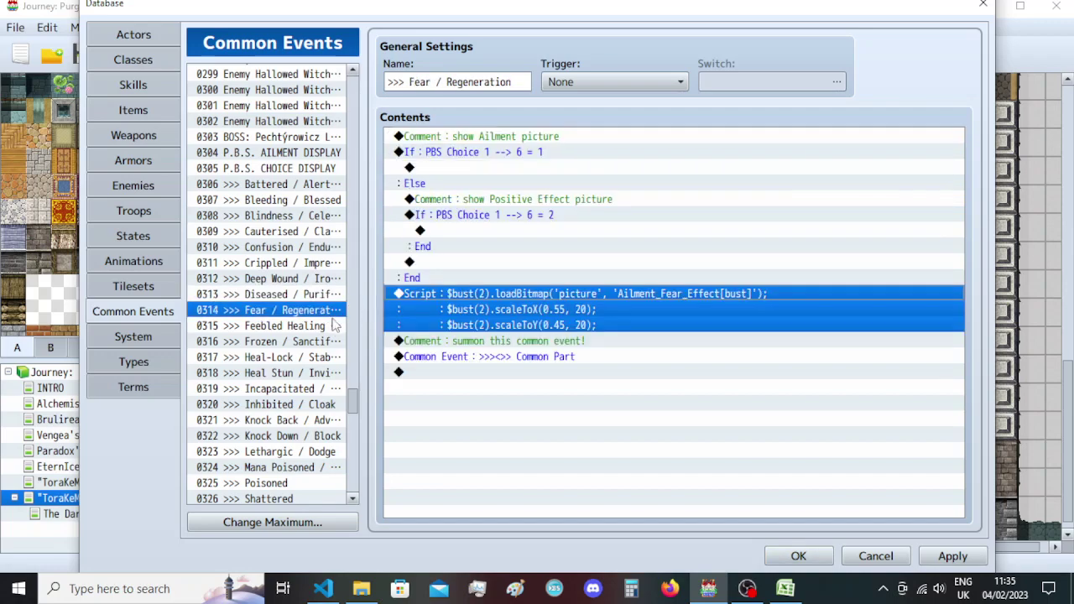
click(336, 326)
click(450, 139)
key(ctrl+v)
click(323, 341)
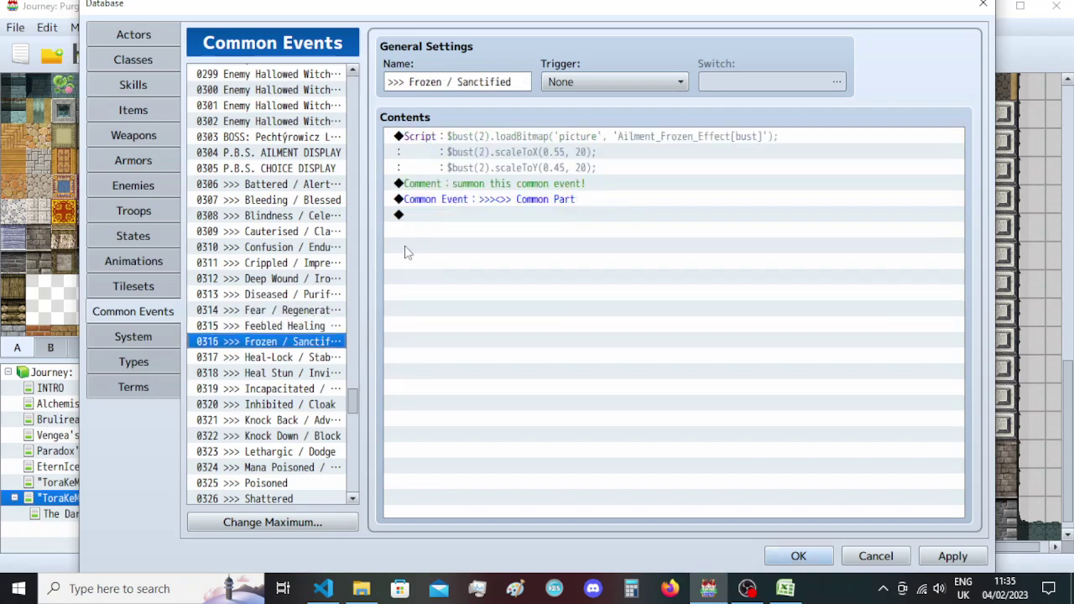
click(462, 143)
key(ctrl+v)
Paste the copied comment and conditional block above the script in common events 0317, 0318 and 0319.
click(293, 357)
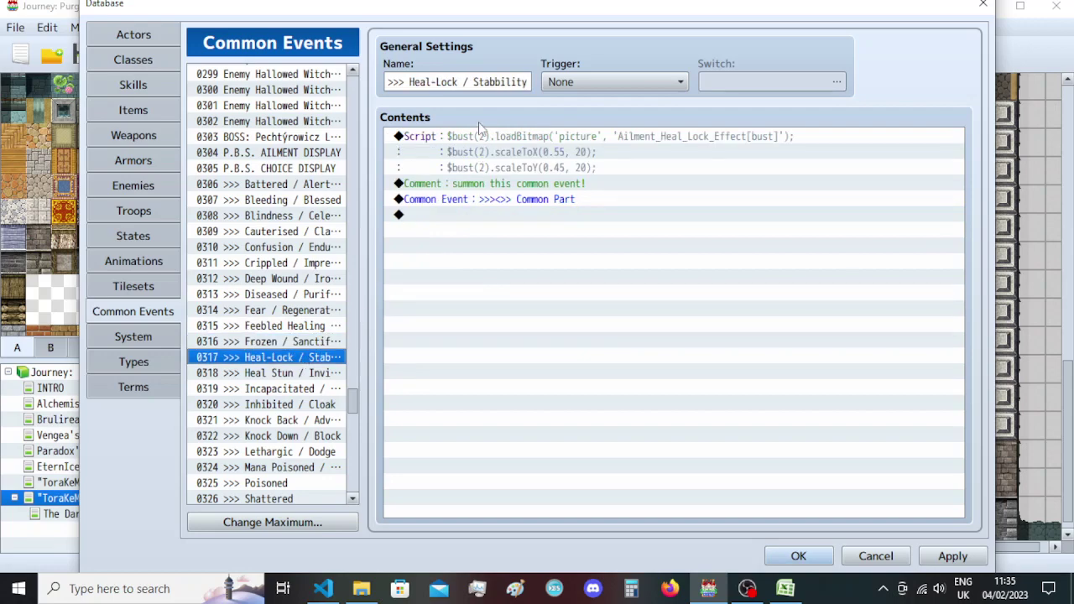
click(477, 139)
key(ctrl+v)
click(323, 373)
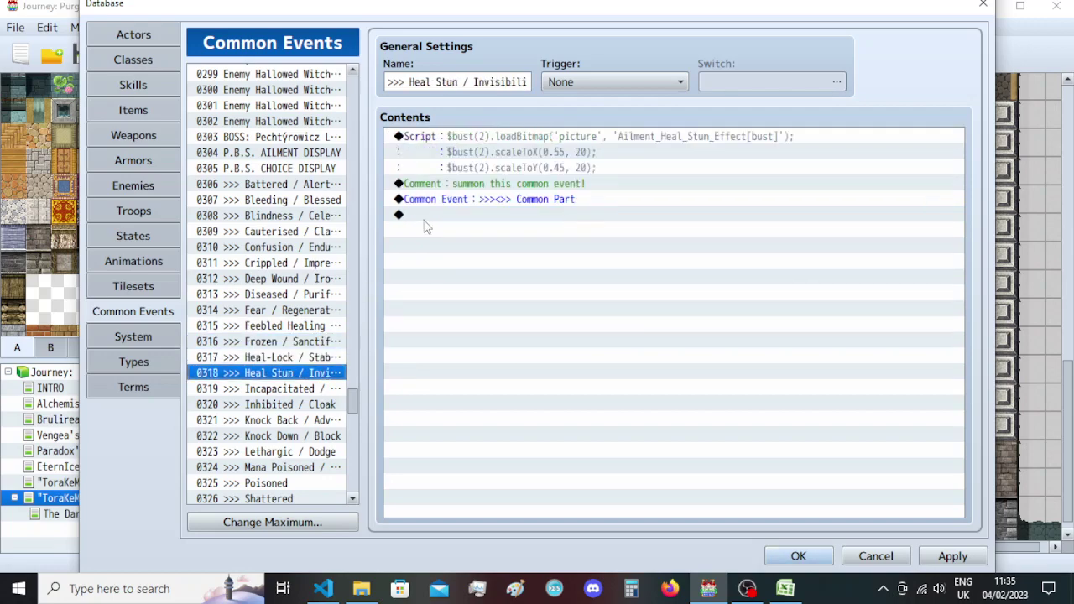
click(441, 140)
key(ctrl+v)
click(310, 389)
click(458, 139)
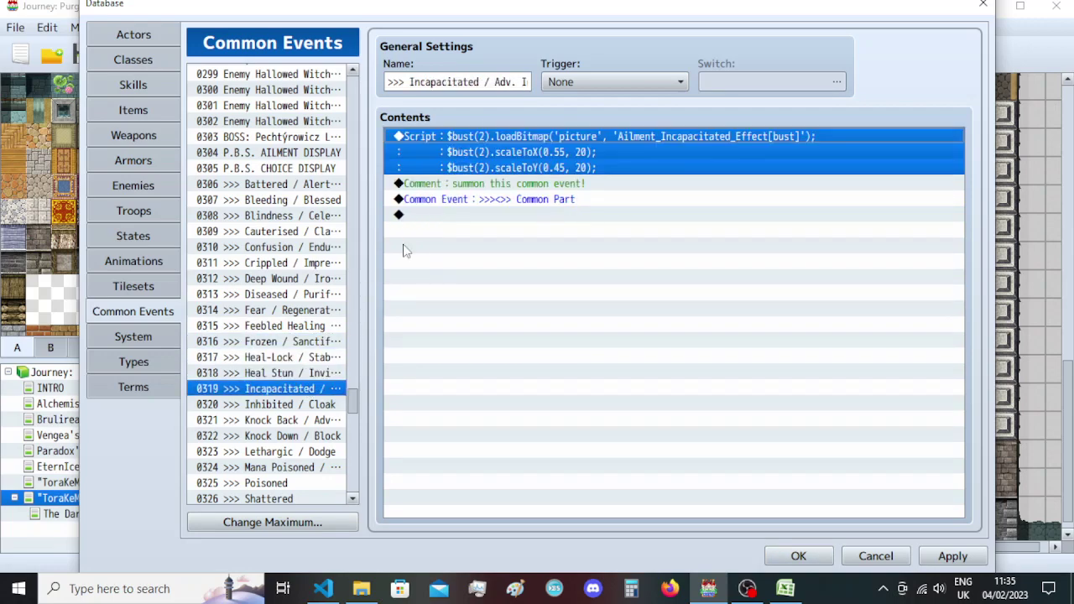
key(ctrl+v)
Paste the copied comment and conditional block above the script in common events 0320, 0321 and 0322.
click(334, 405)
click(449, 139)
key(ctrl+v)
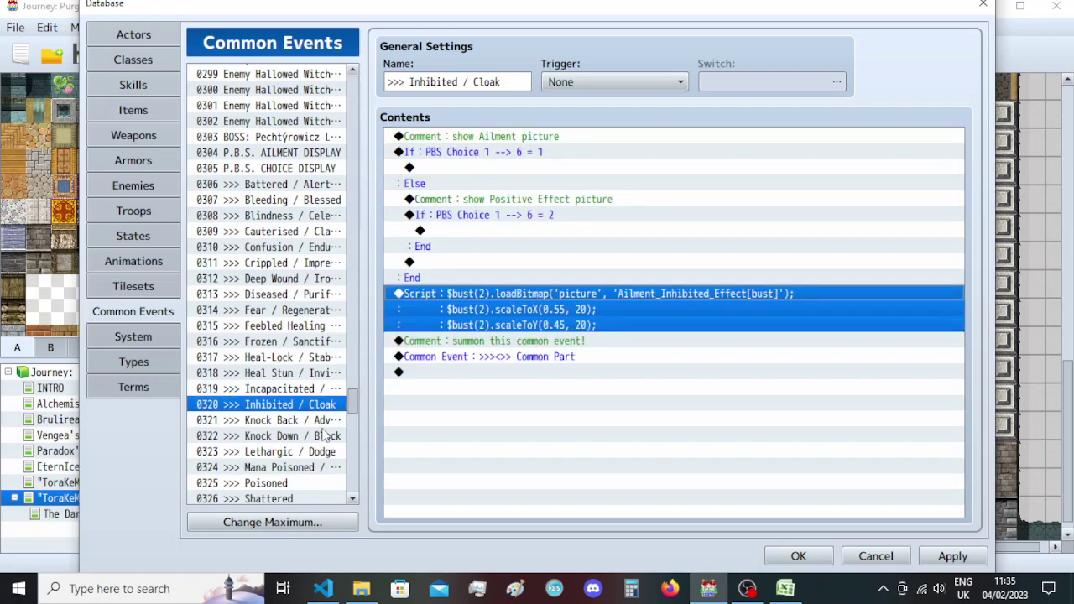
click(323, 421)
click(450, 139)
key(ctrl+v)
click(328, 436)
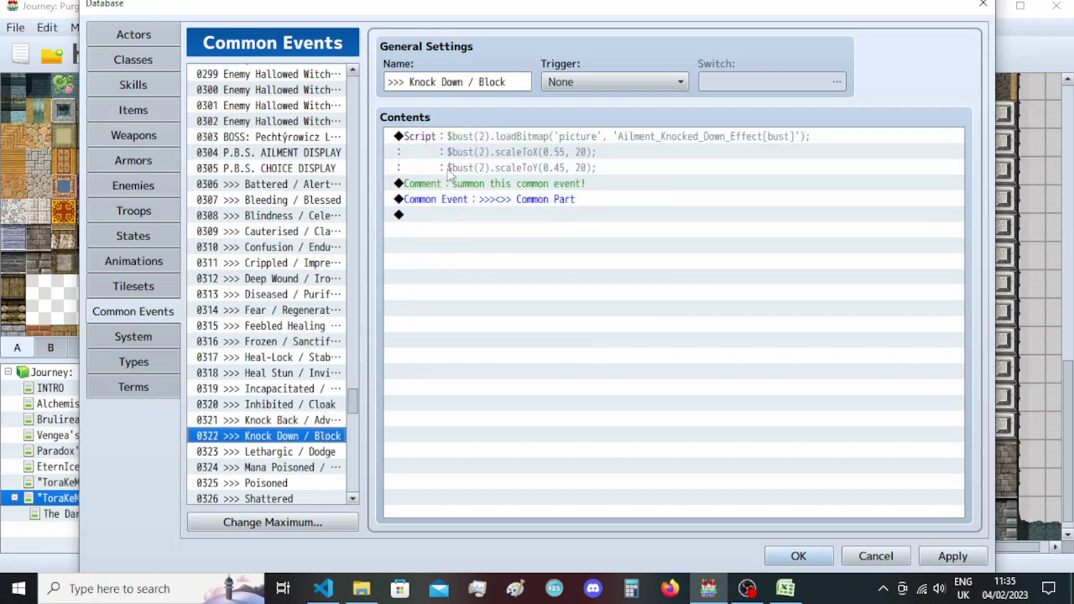
click(442, 155)
key(ctrl+v)
Paste the copied comment and conditional block above the script in common events 0323 and 0324.
click(318, 453)
click(436, 152)
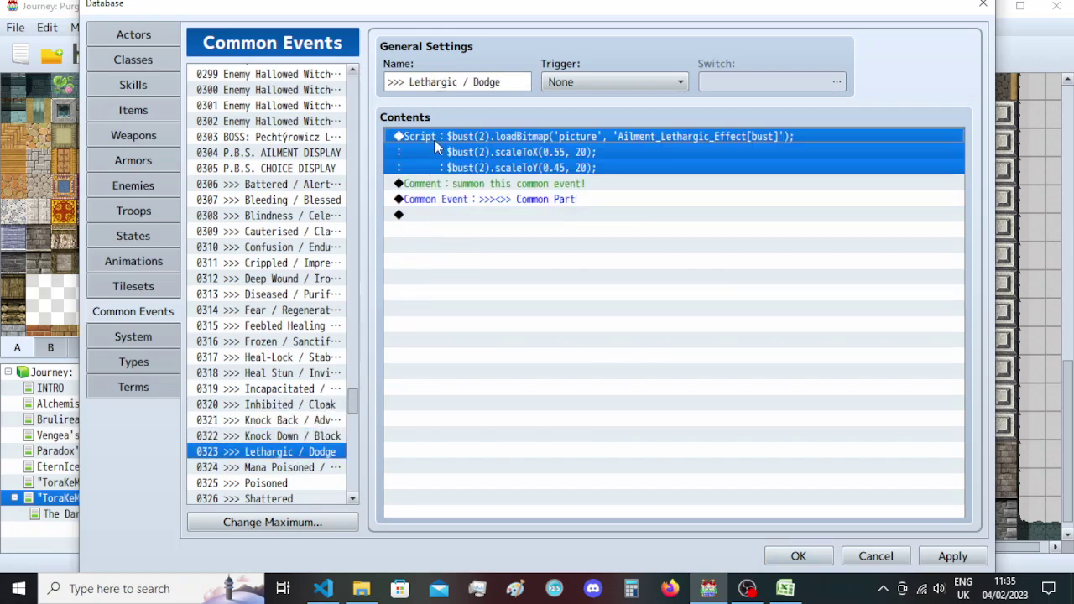
key(ctrl+v)
click(334, 467)
click(457, 159)
key(ctrl+v)
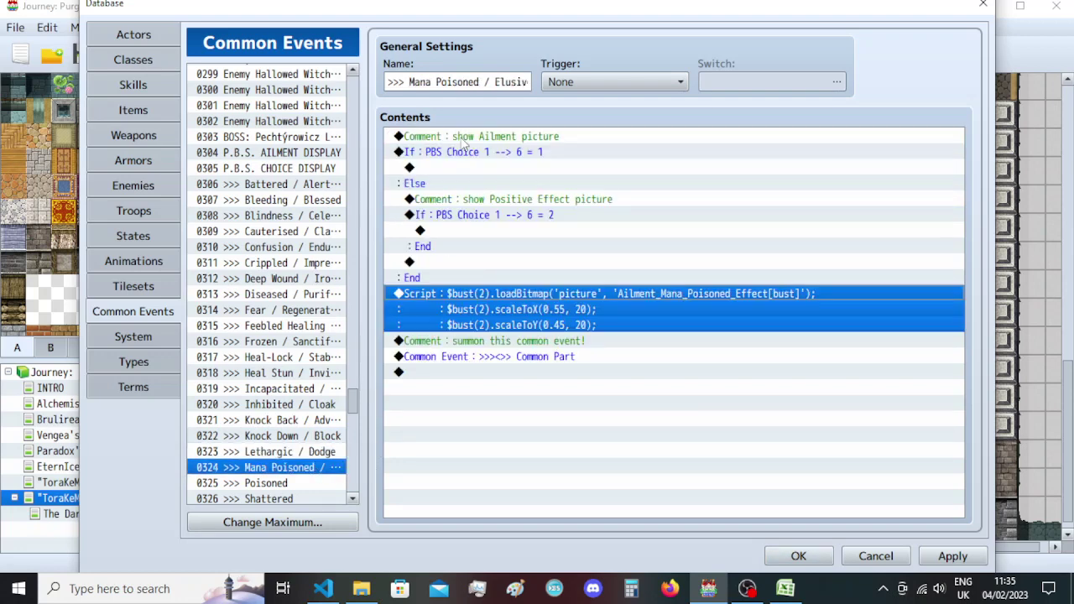
scroll(307, 415, down, 3)
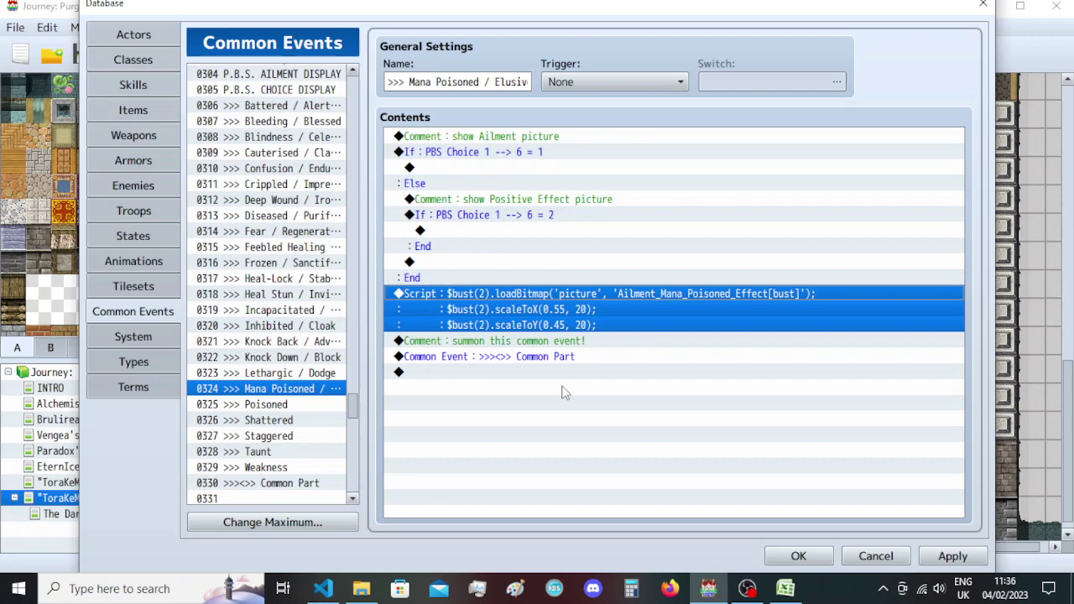
scroll(308, 453, down, 1)
click(304, 468)
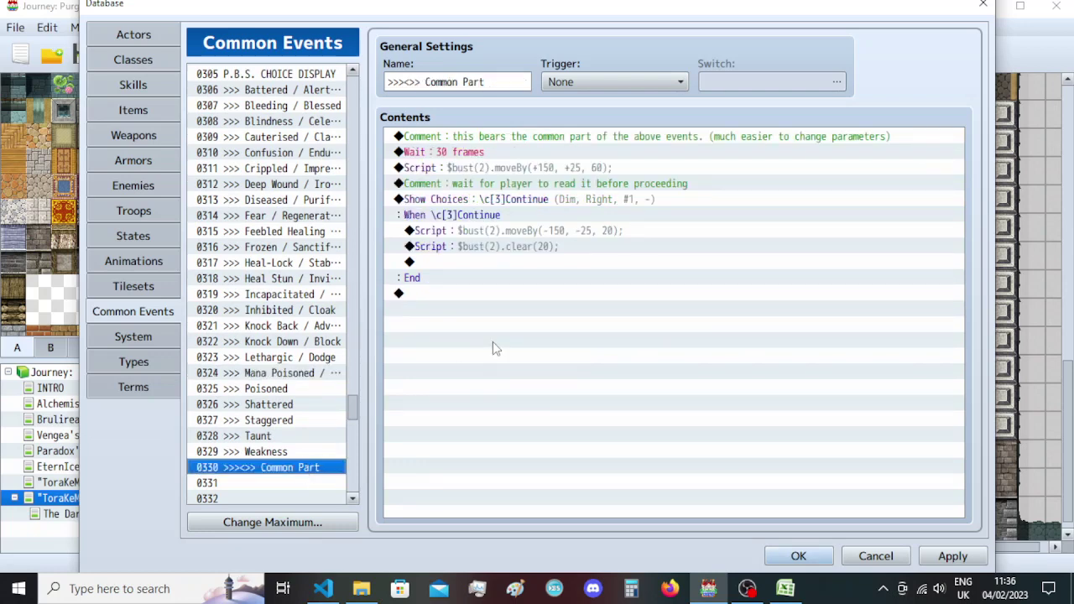
click(292, 451)
Cut the "show Positive Effect picture" comment and its nested conditional out of the Else branch in common event 0324.
click(303, 373)
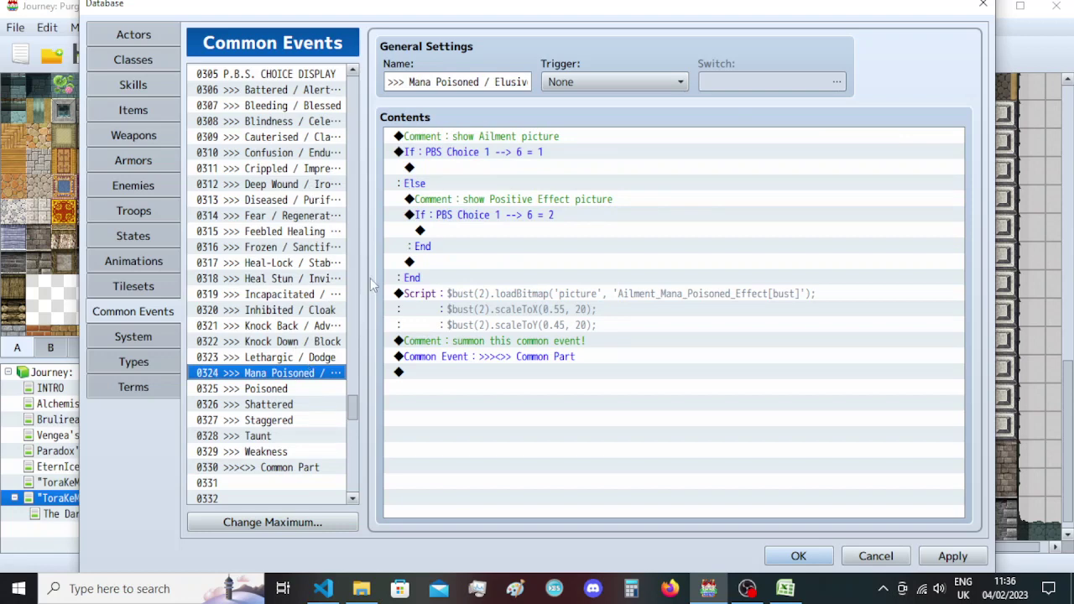
click(483, 202)
key(shift+Down)
key(shift+Down)
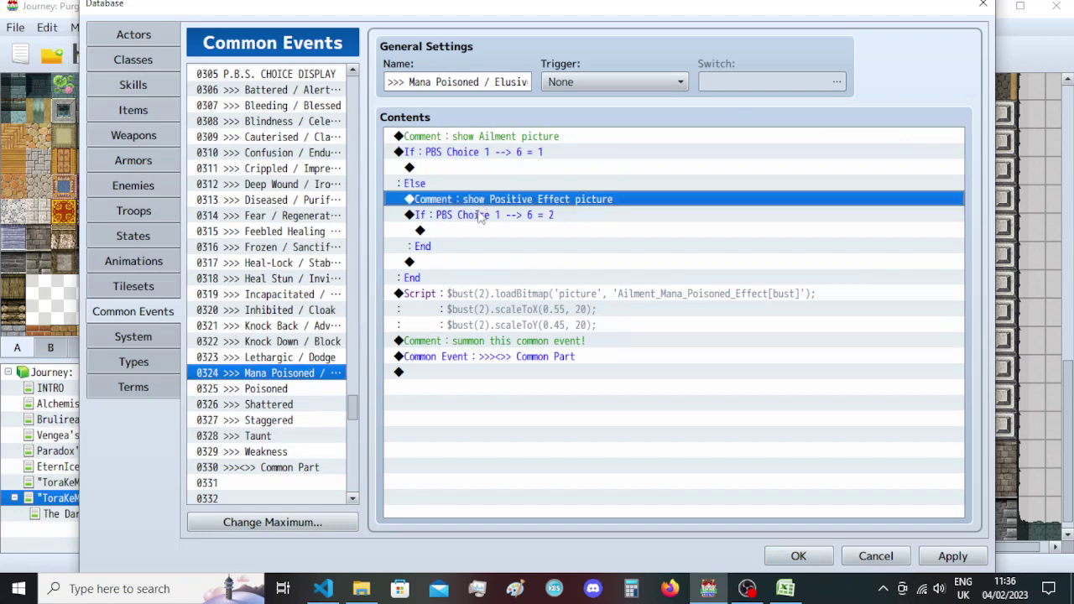
key(Delete)
Remove the Else branch from the "PBS Choice 1 --> 6 = 1" conditional in common event 0324.
click(455, 153)
double_click(455, 151)
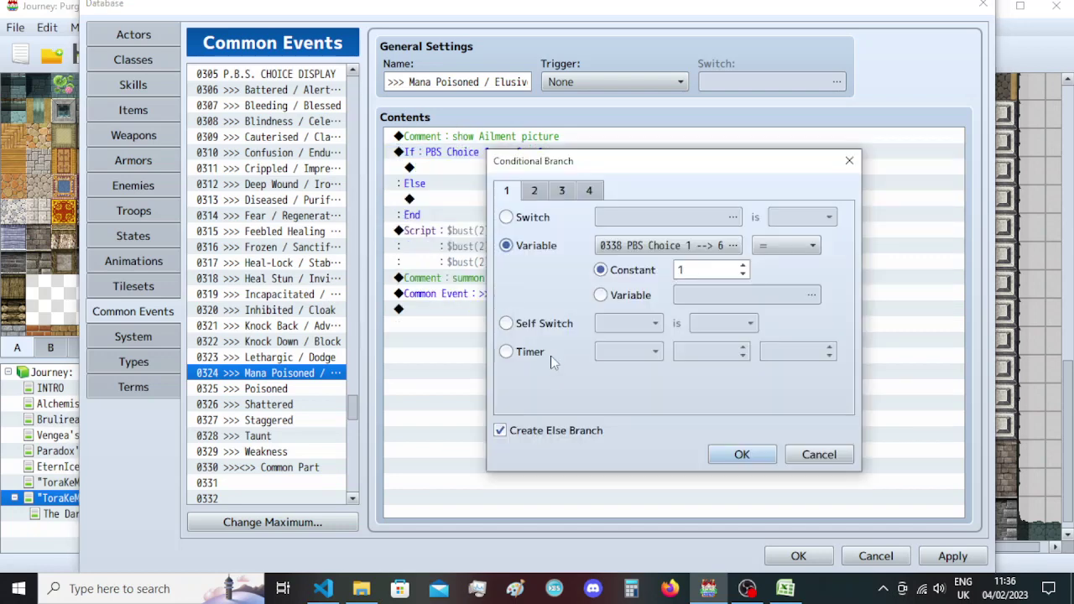
click(540, 430)
click(734, 455)
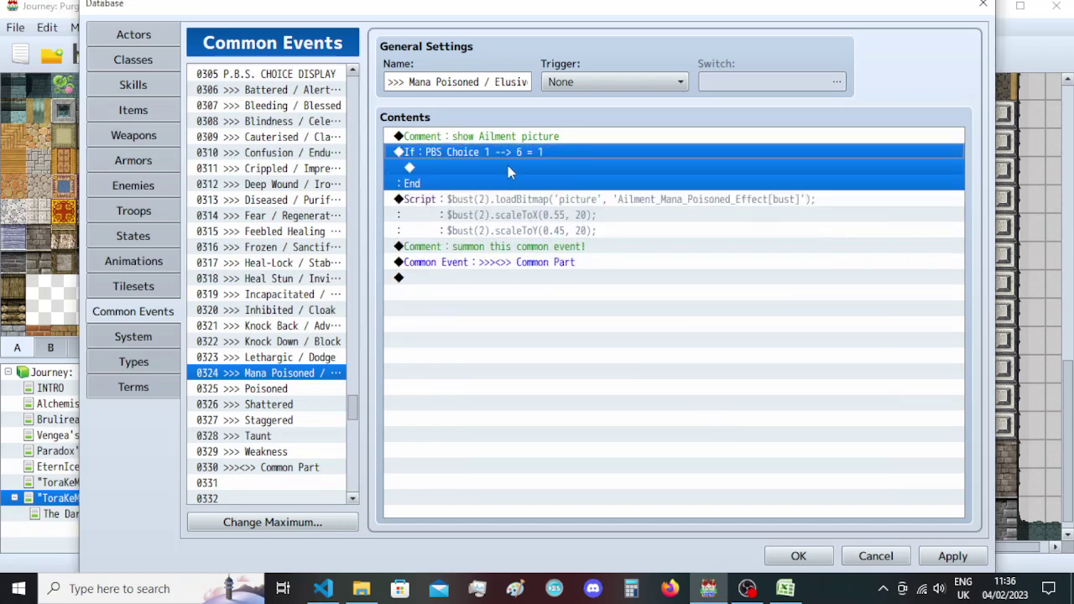
Paste the cut Positive Effect comment and conditional directly above the script in common event 0324.
click(430, 201)
key(ctrl+v)
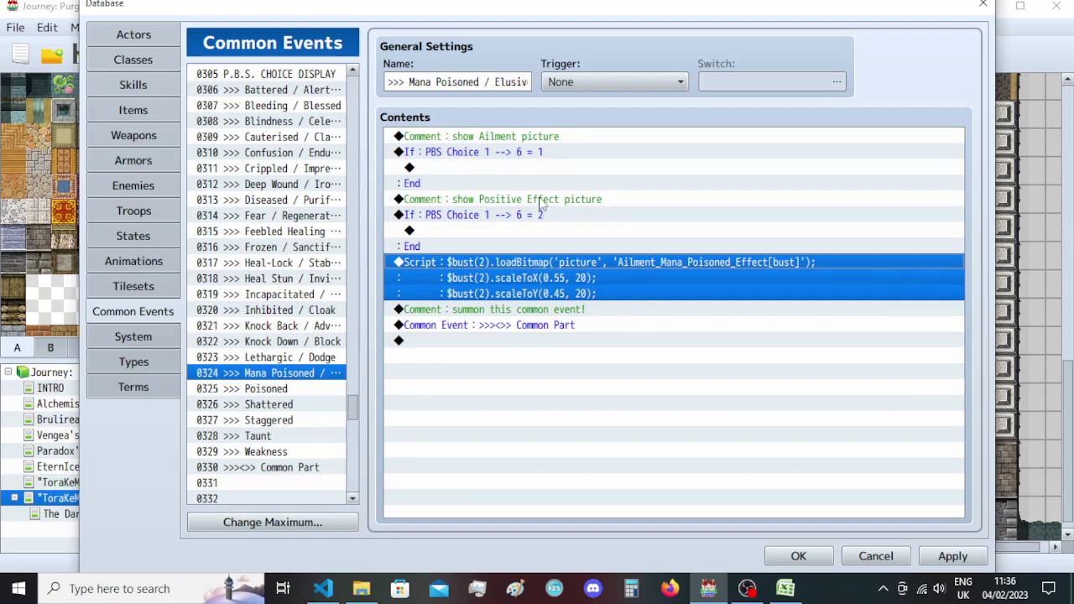
click(542, 202)
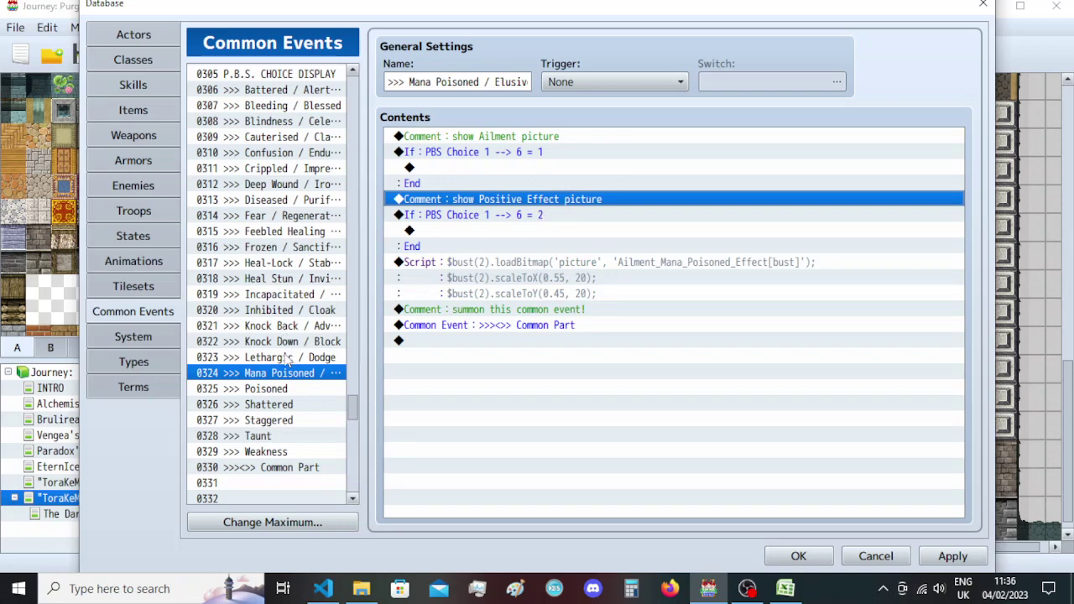
Copy the two separate comment and conditional blocks from common event 0324 and replace the nested block in 0323 with them.
click(493, 139)
shift+click(489, 211)
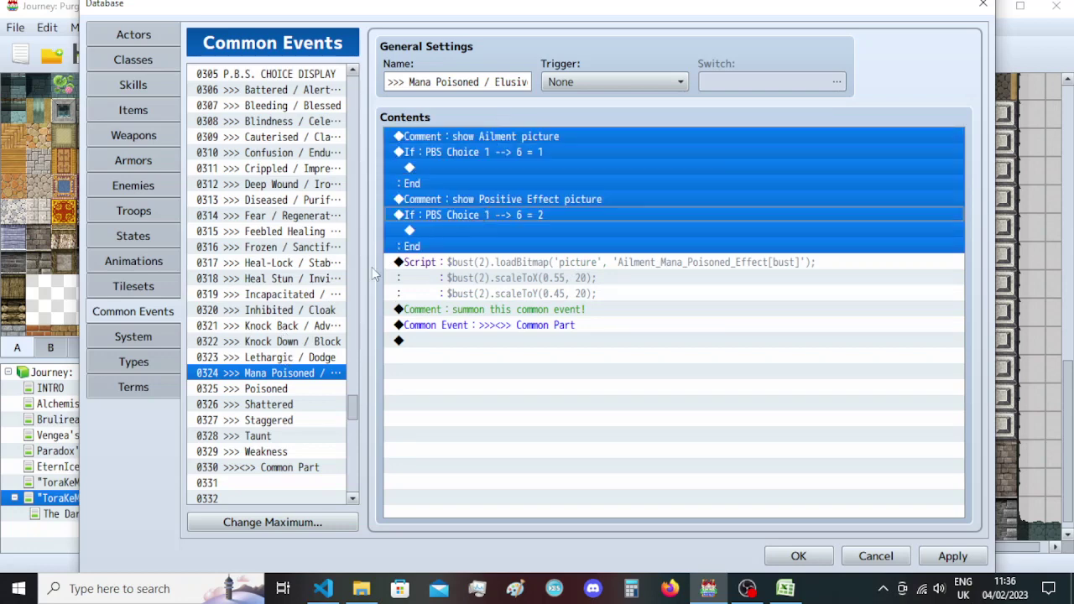
click(319, 372)
click(317, 357)
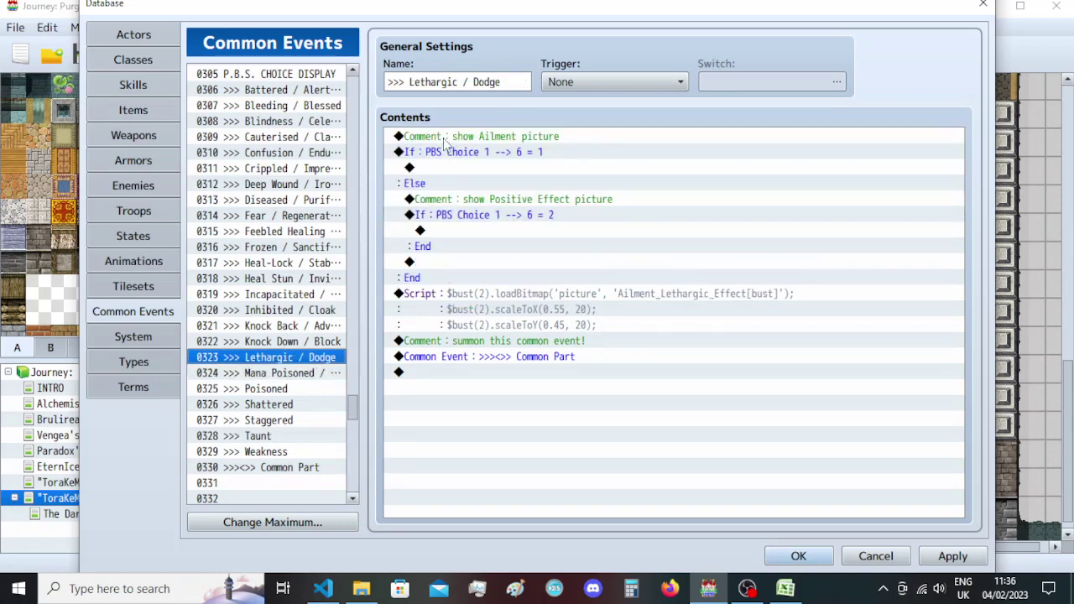
drag(445, 143, 450, 152)
key(Delete)
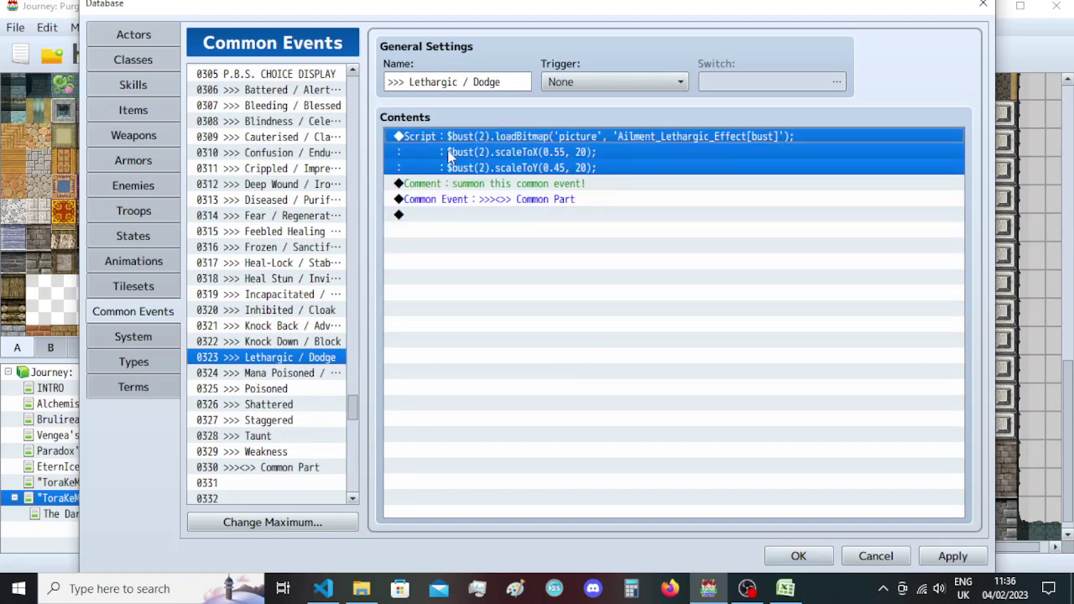
key(ctrl+z)
Replace the nested comment and conditional block in common events 0322 and 0321 with the two copied separate blocks.
click(323, 341)
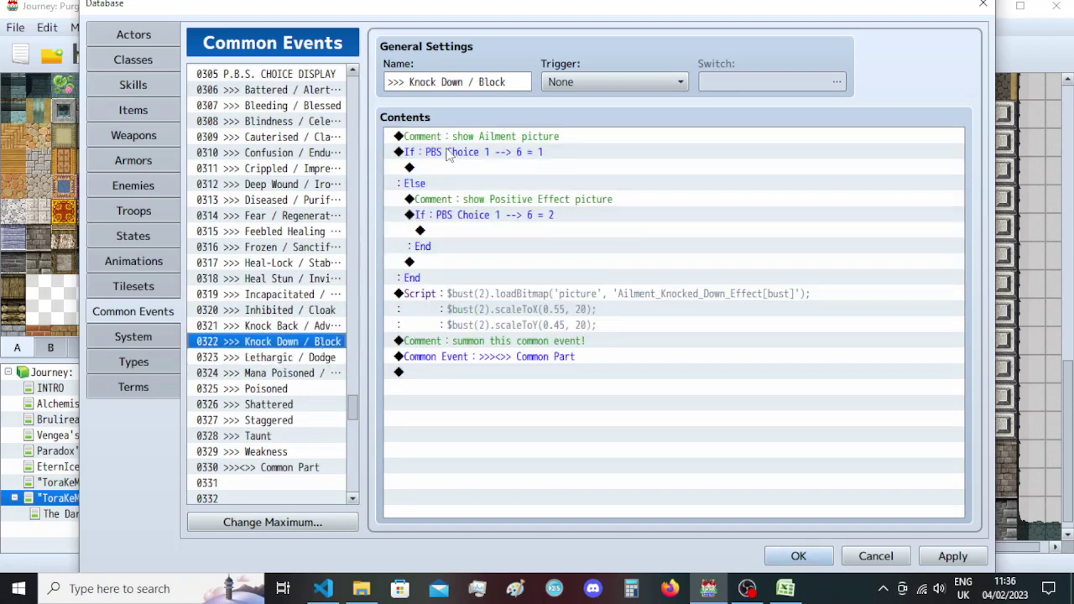
drag(460, 138, 461, 158)
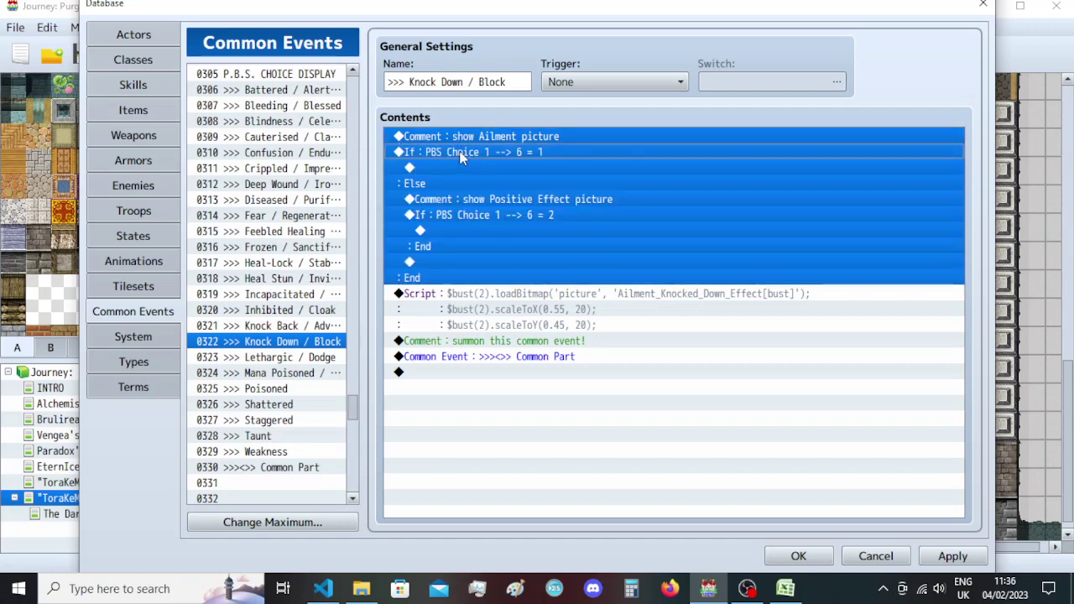
key(Delete)
key(ctrl+v)
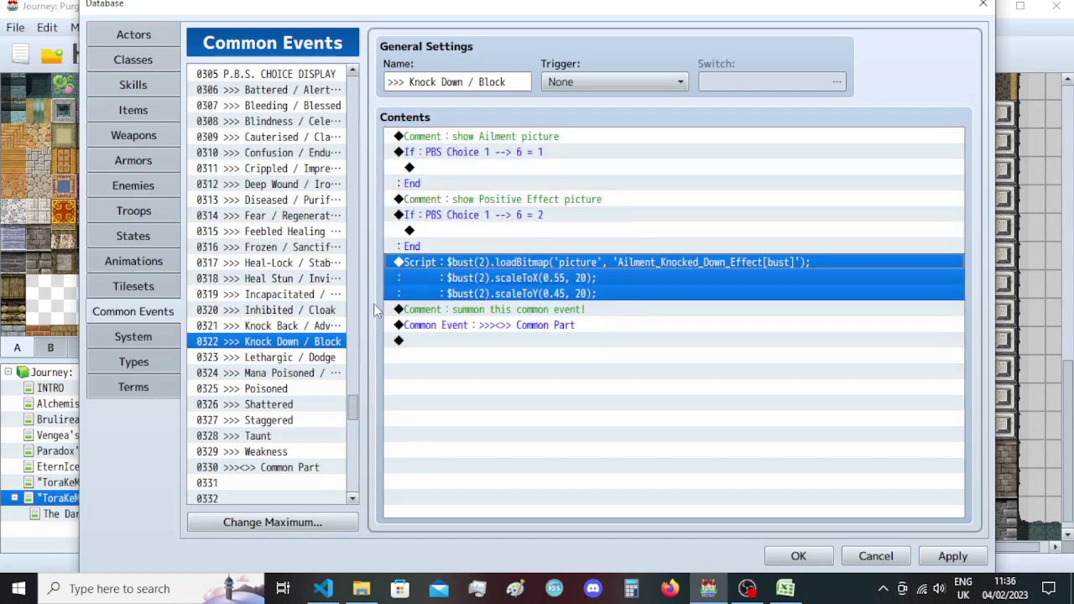
click(318, 326)
drag(473, 138, 470, 155)
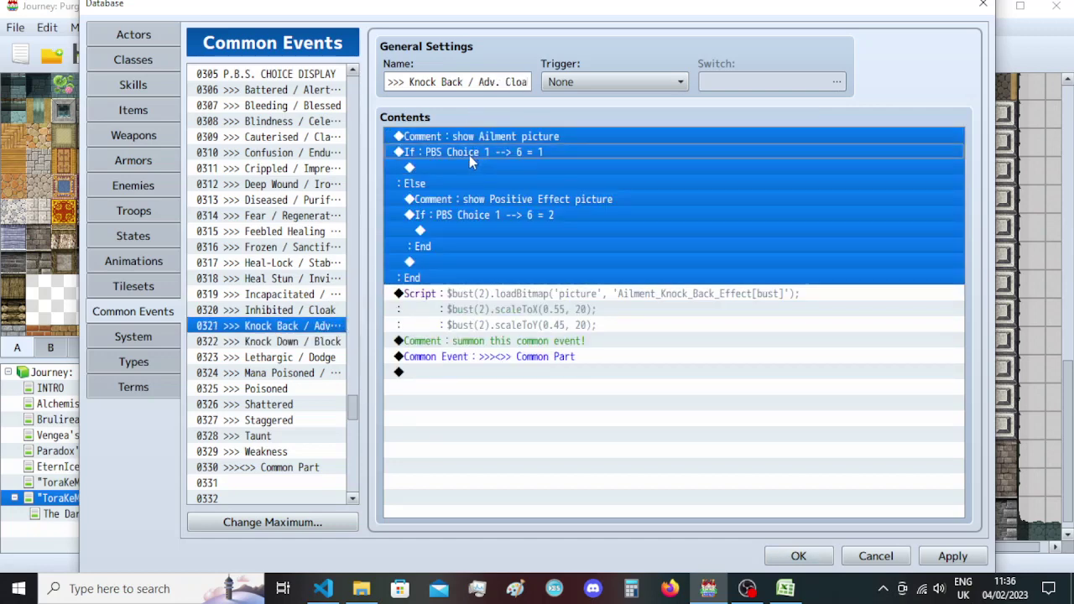
key(Delete)
key(ctrl+v)
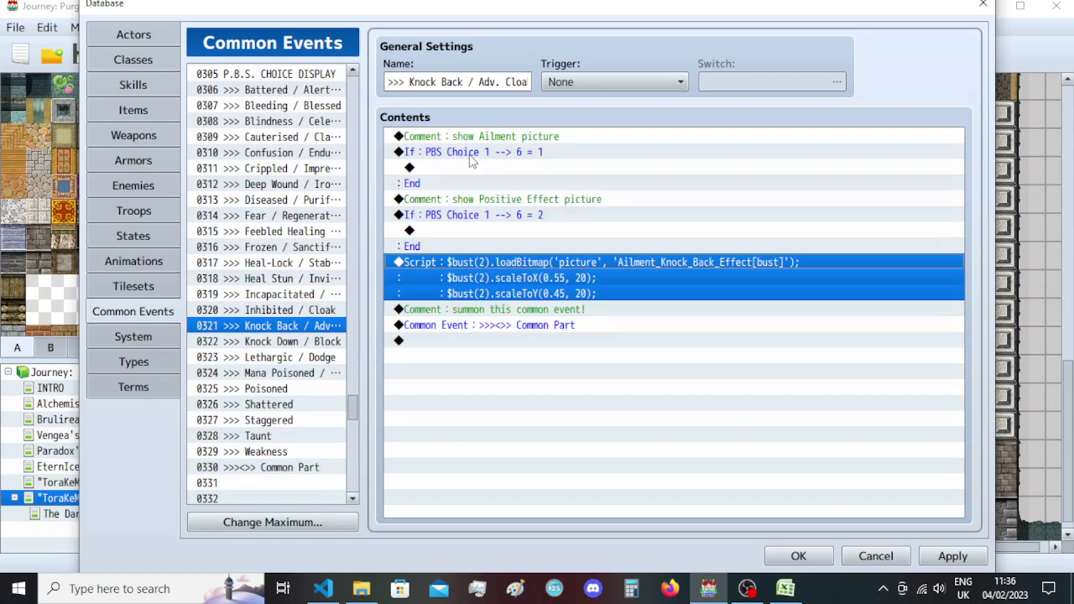
Replace the nested comment and conditional block in common events 0320 and 0319 with the two copied separate blocks.
click(314, 310)
click(500, 141)
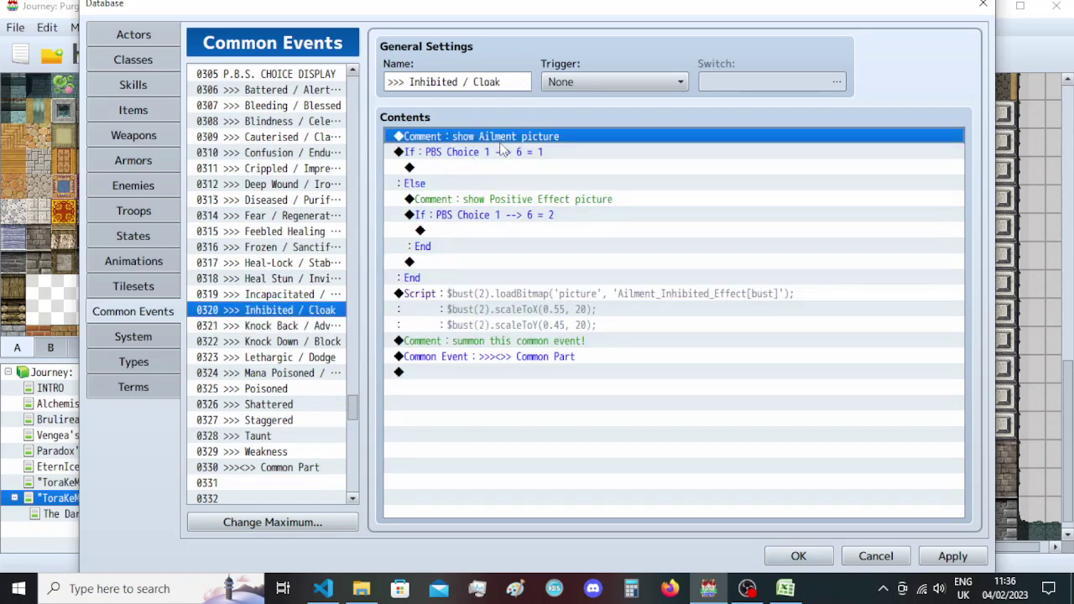
drag(500, 148, 498, 155)
key(Delete)
key(ctrl+v)
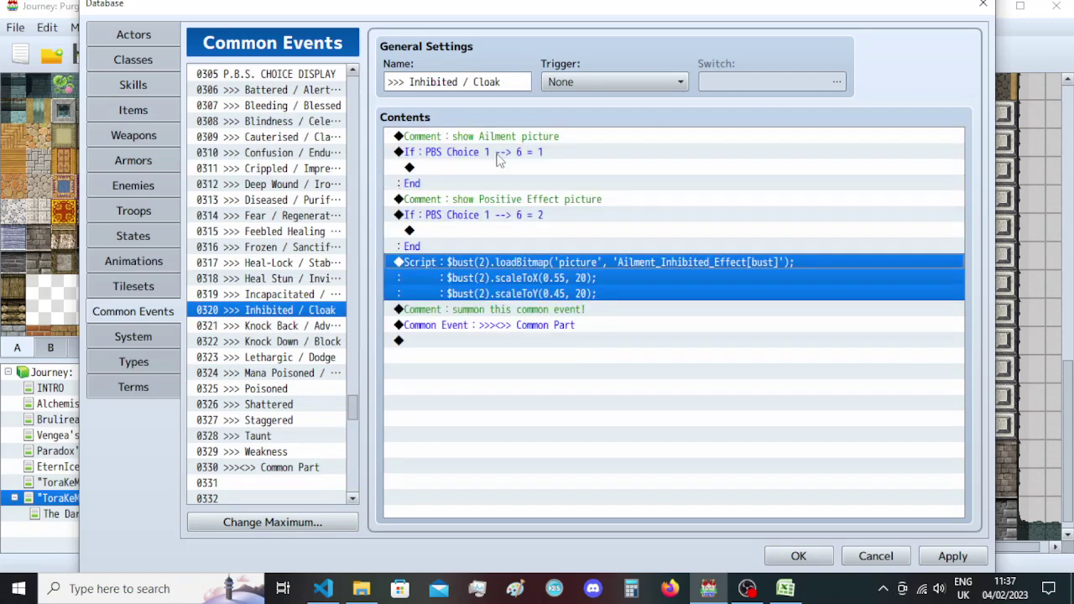
click(328, 296)
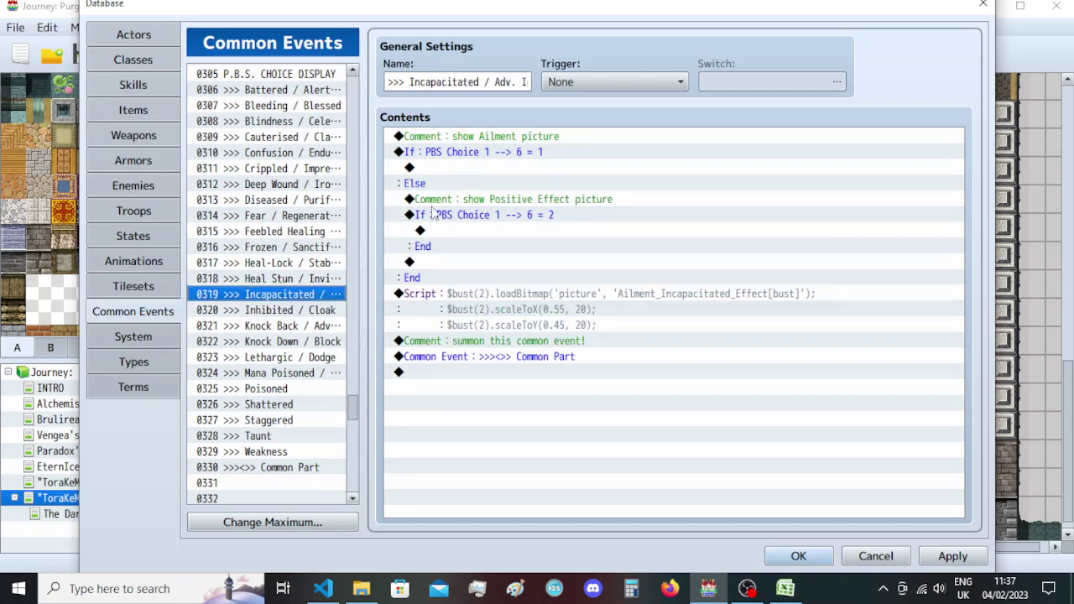
drag(488, 138, 485, 154)
key(Delete)
key(ctrl+v)
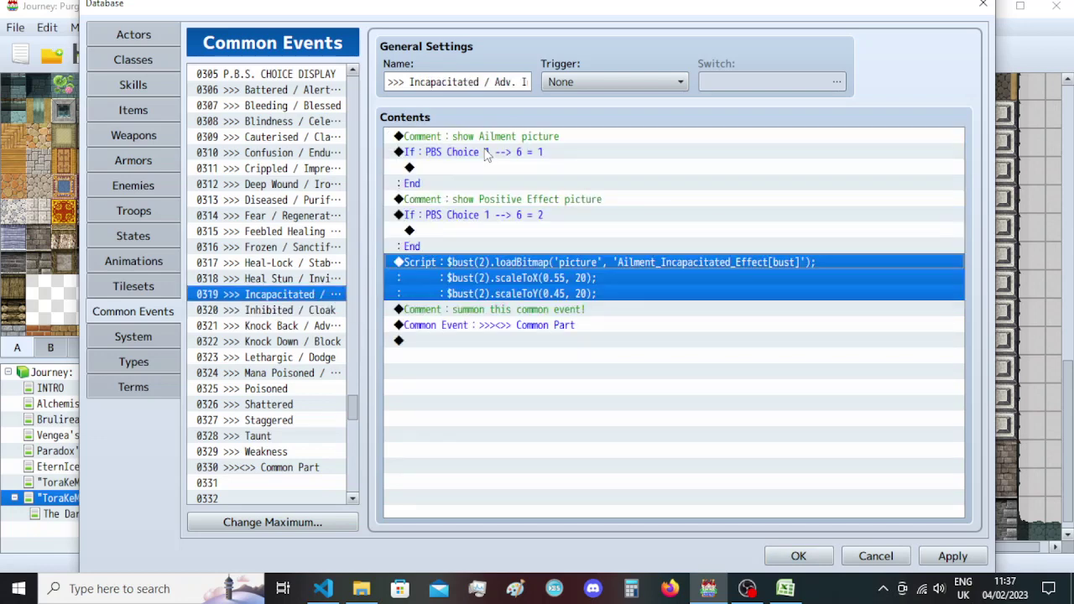
Replace the nested comment and conditional block in common events 0318 and 0317 with the two copied separate blocks.
click(341, 278)
drag(504, 138, 510, 154)
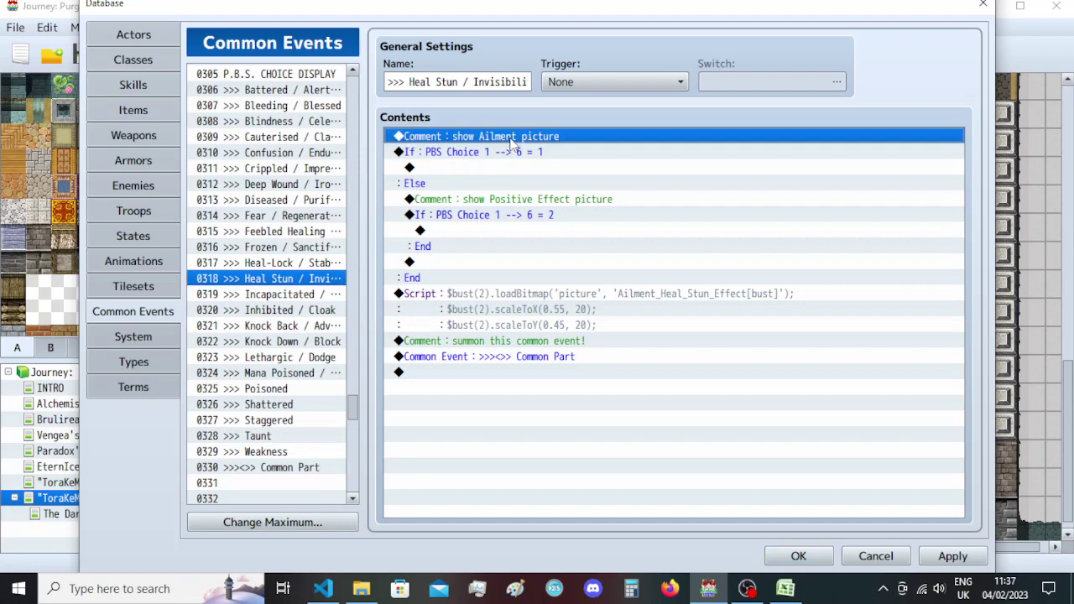
key(Delete)
key(ctrl+v)
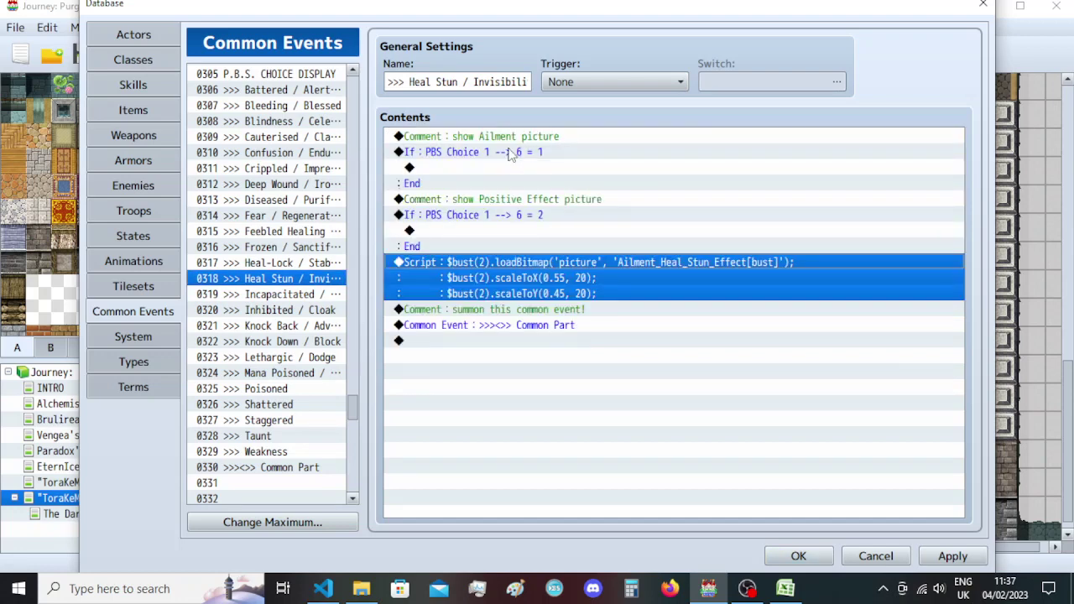
click(317, 261)
drag(462, 137, 458, 156)
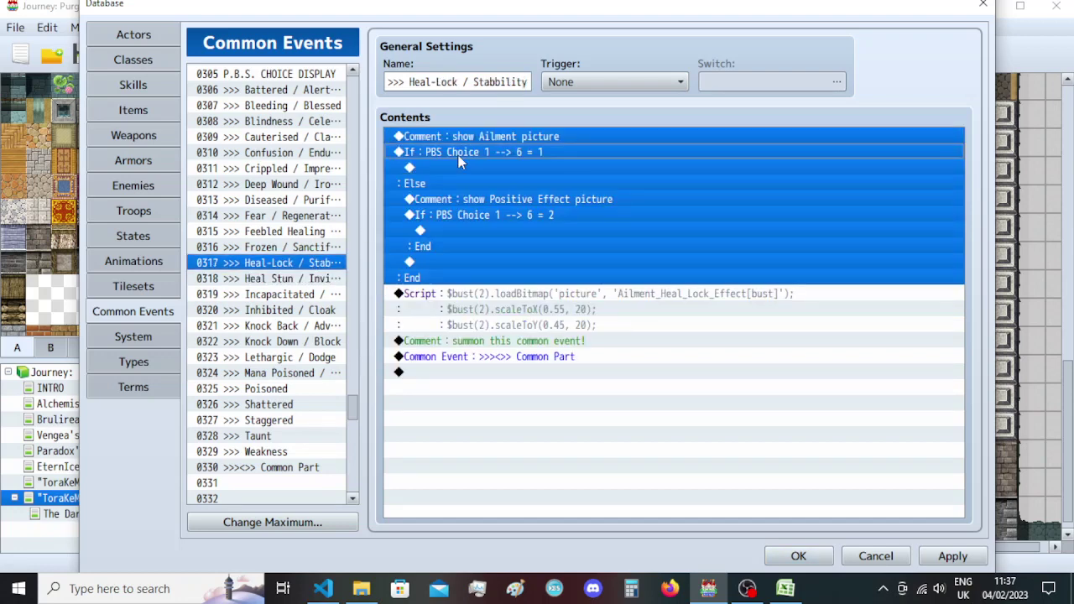
key(Delete)
key(ctrl+v)
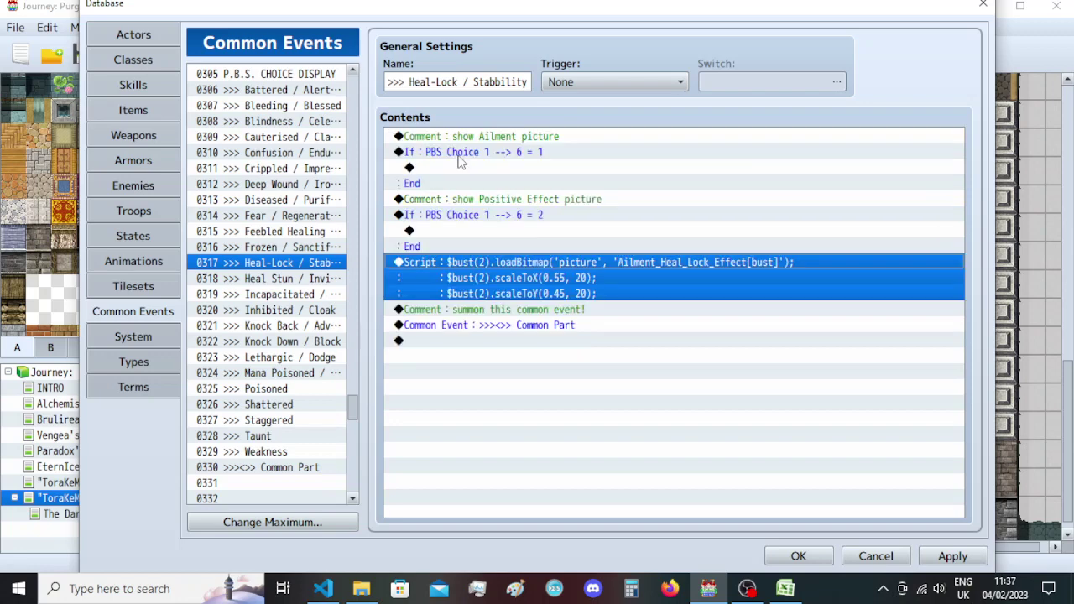
Replace the nested comment and conditional block in common event 0316, Frozen / Sanctified, with the two copied separate blocks.
click(332, 248)
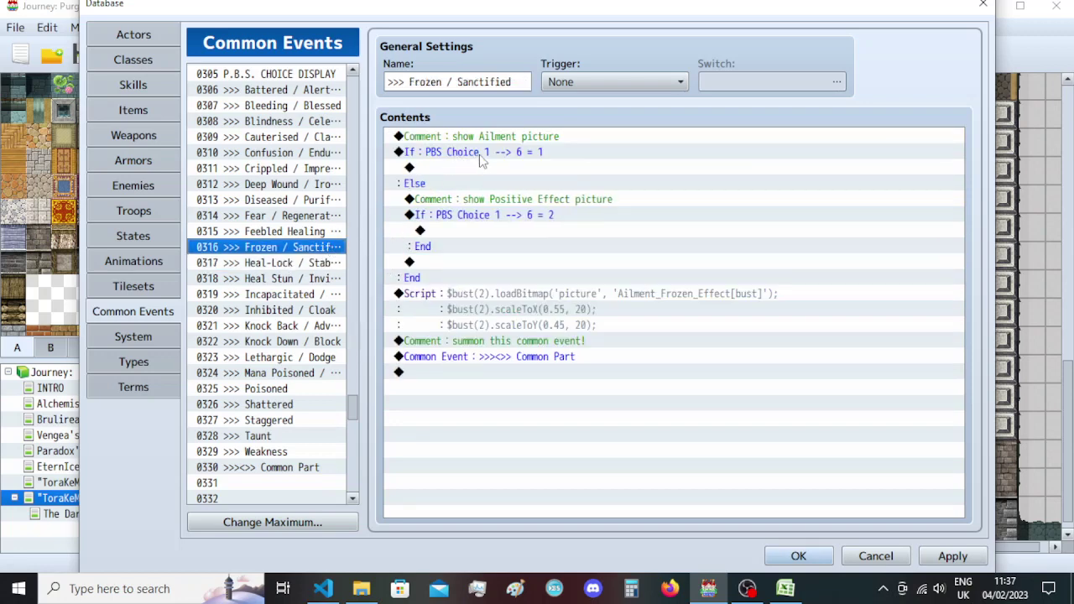
drag(493, 139, 491, 159)
key(Delete)
key(ctrl+v)
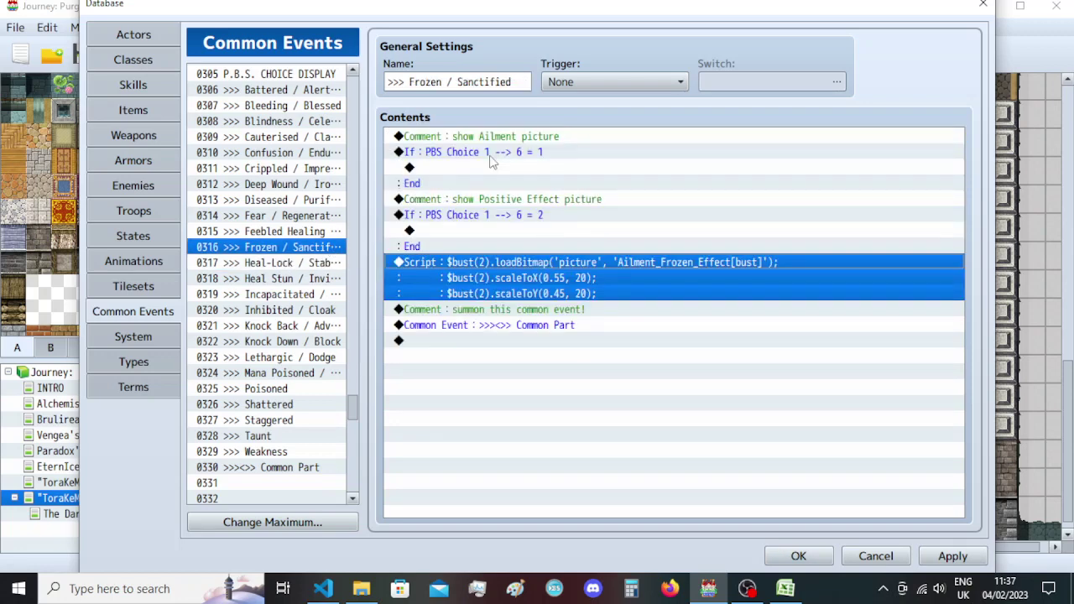
Replace the nested comment and conditional block in common events 0315 and 0314 with the two copied separate blocks.
scroll(304, 203, up, 3)
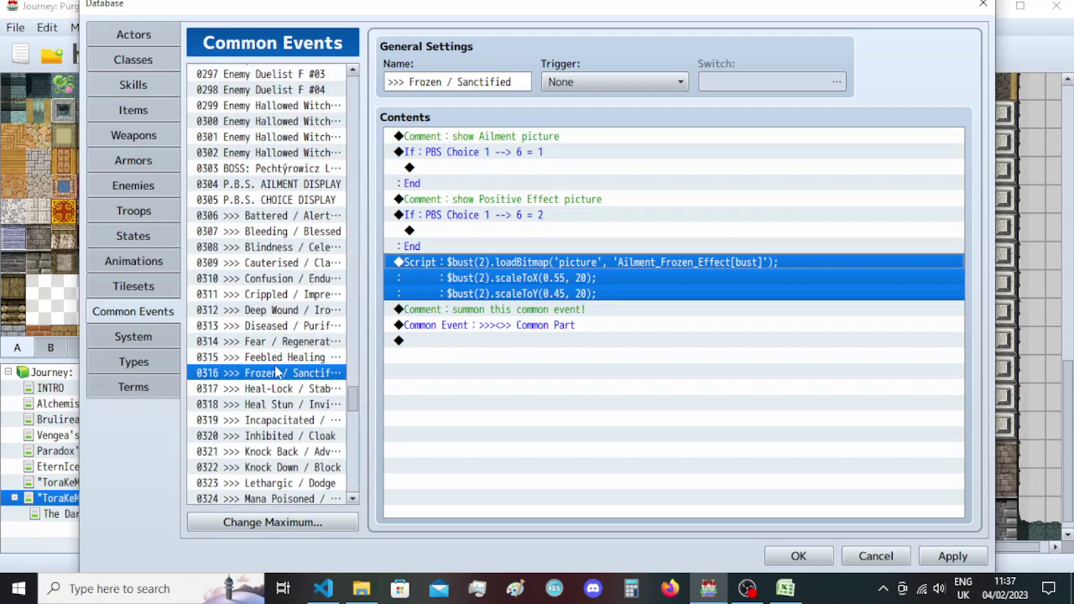
click(292, 359)
drag(557, 141, 550, 153)
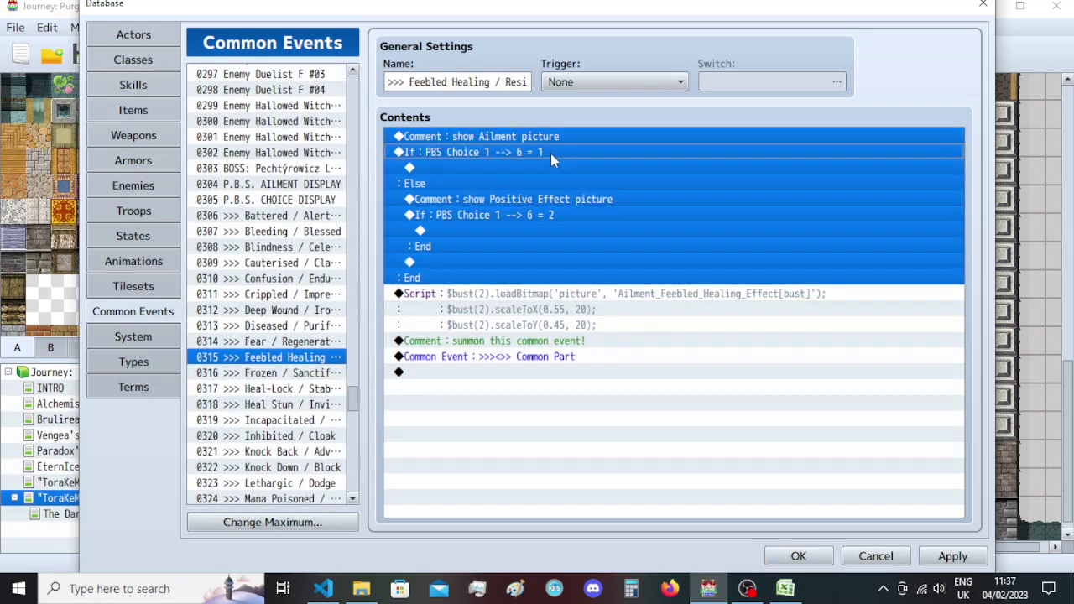
key(Delete)
key(ctrl+v)
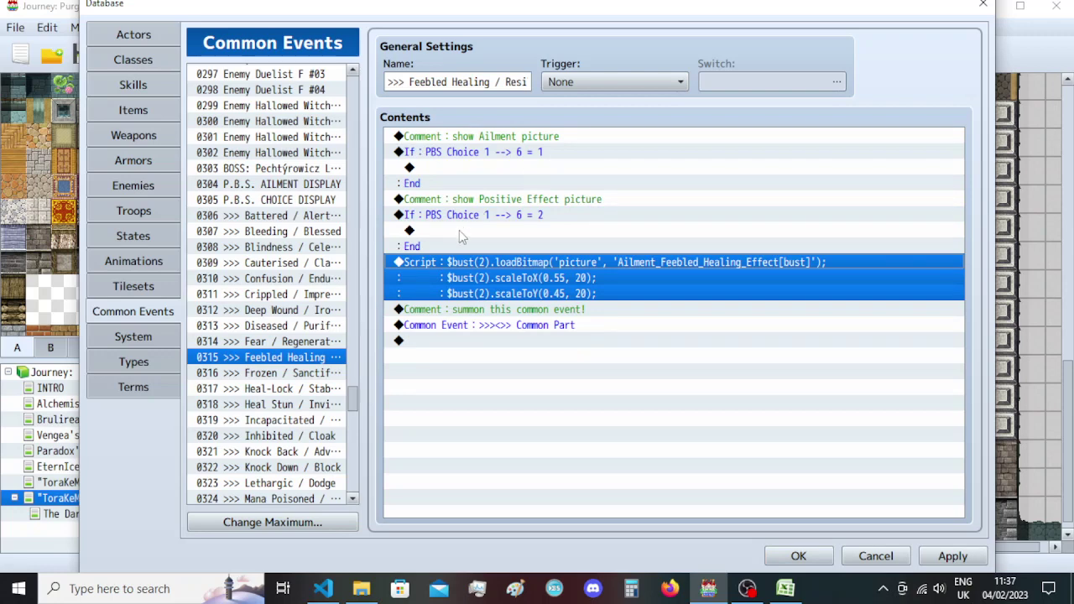
click(334, 340)
drag(483, 138, 476, 158)
key(Delete)
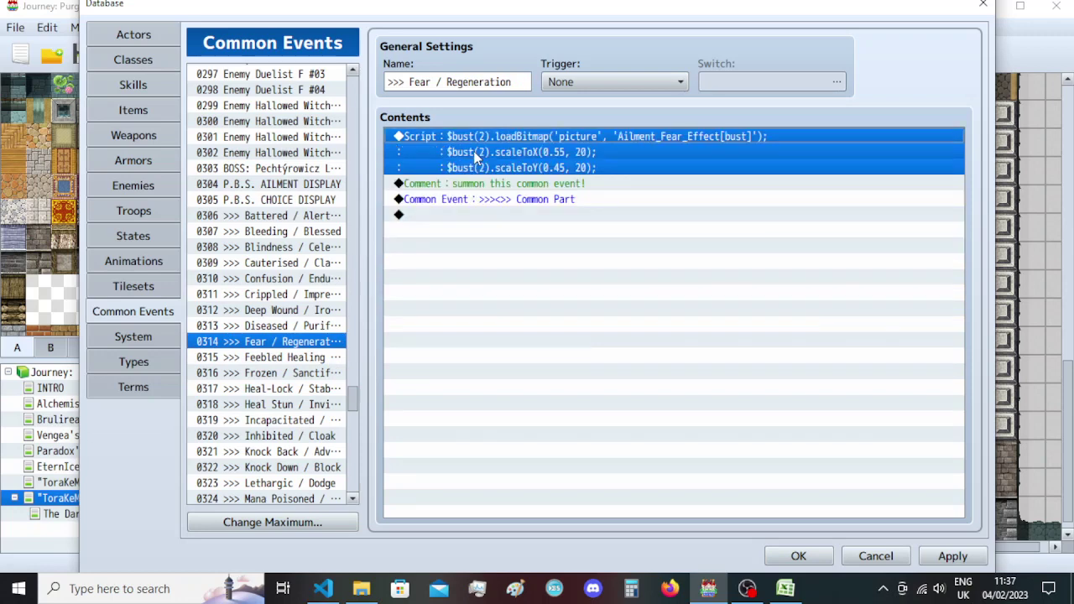
key(ctrl+v)
Replace the nested comment and conditional block in common events 0313 and 0312 with the two copied separate blocks.
click(292, 326)
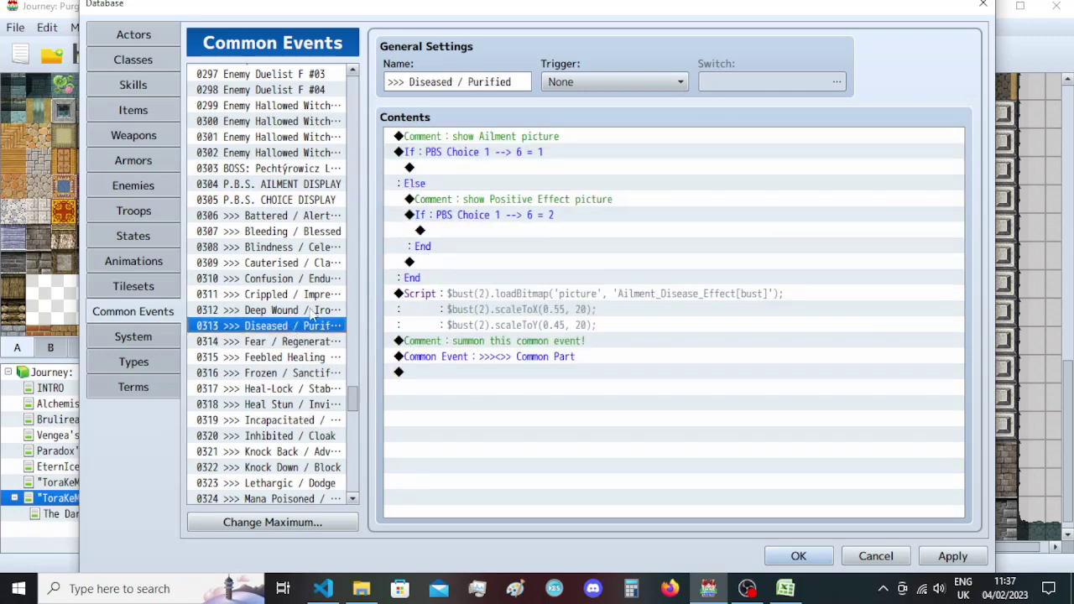
drag(503, 137, 498, 152)
key(Delete)
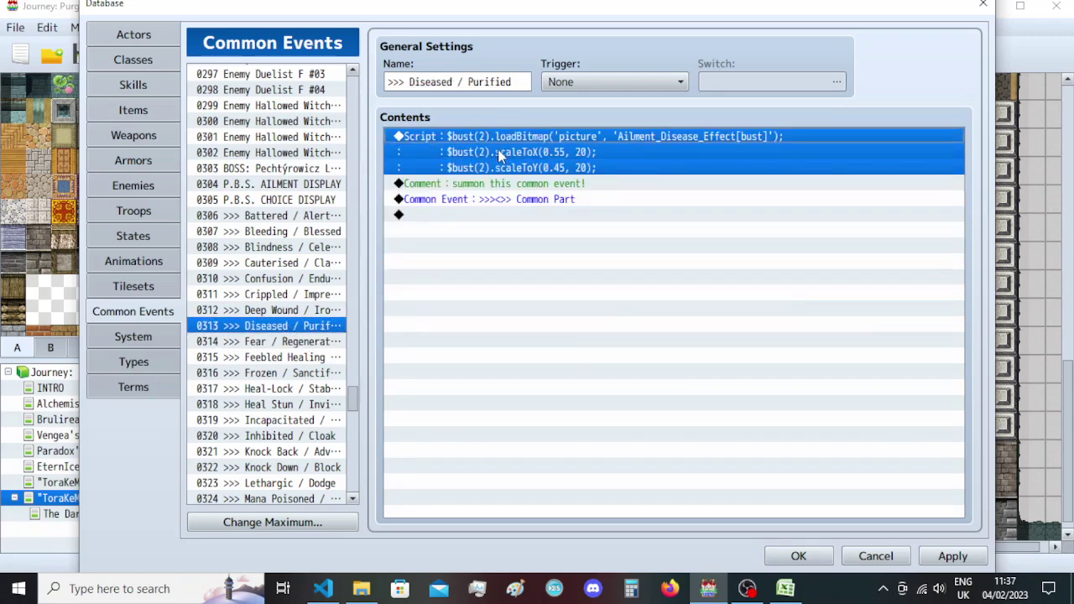
key(ctrl+v)
click(303, 310)
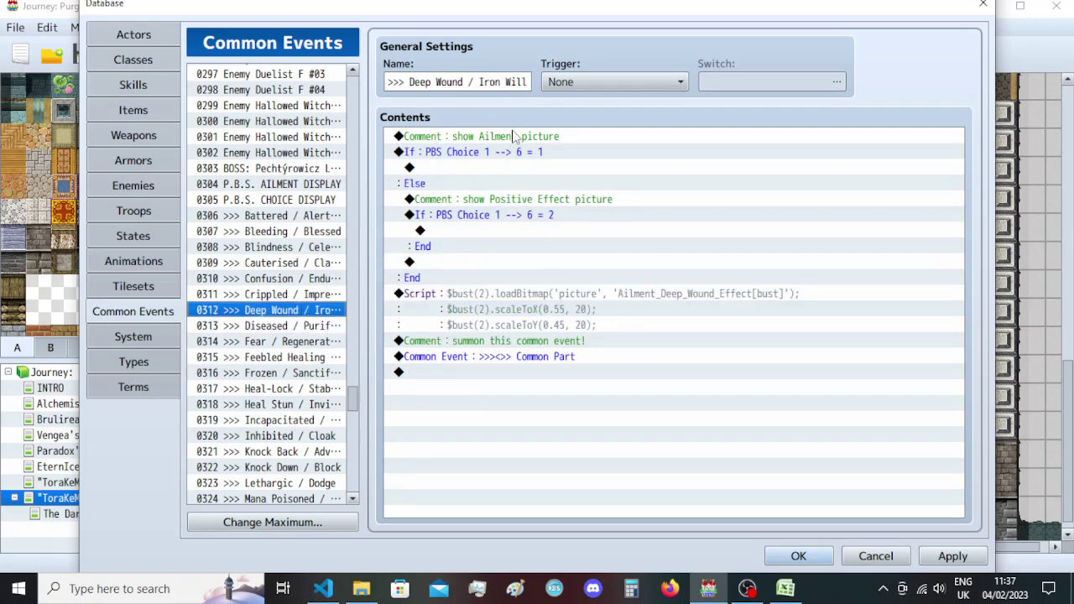
drag(511, 138, 508, 151)
key(Delete)
key(ctrl+v)
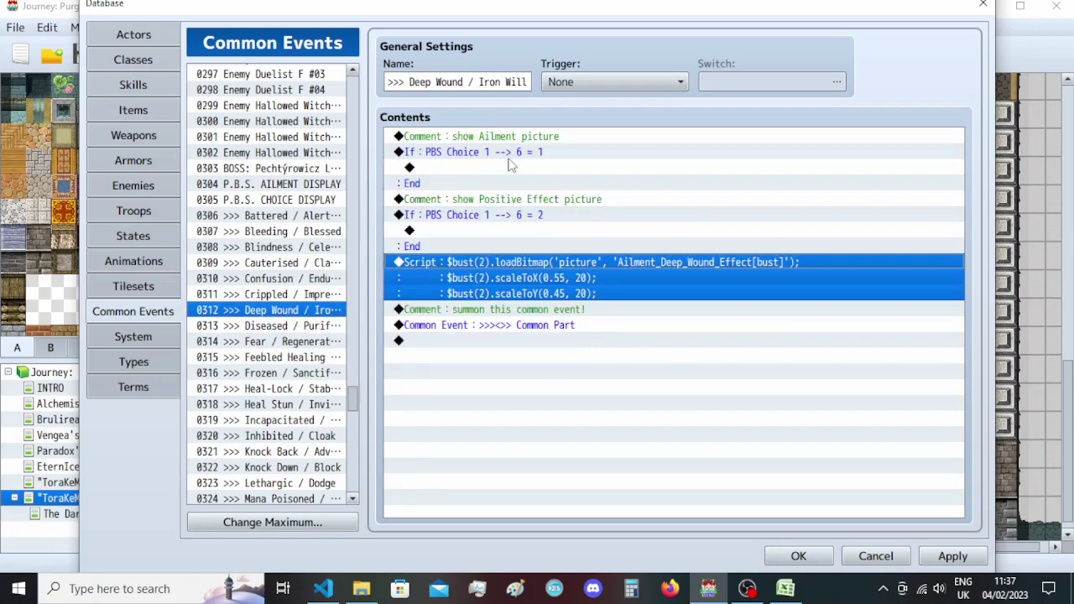
Replace the nested comment and conditional block in common events 0311 and 0310 with the two copied separate blocks.
click(323, 294)
drag(518, 145, 521, 149)
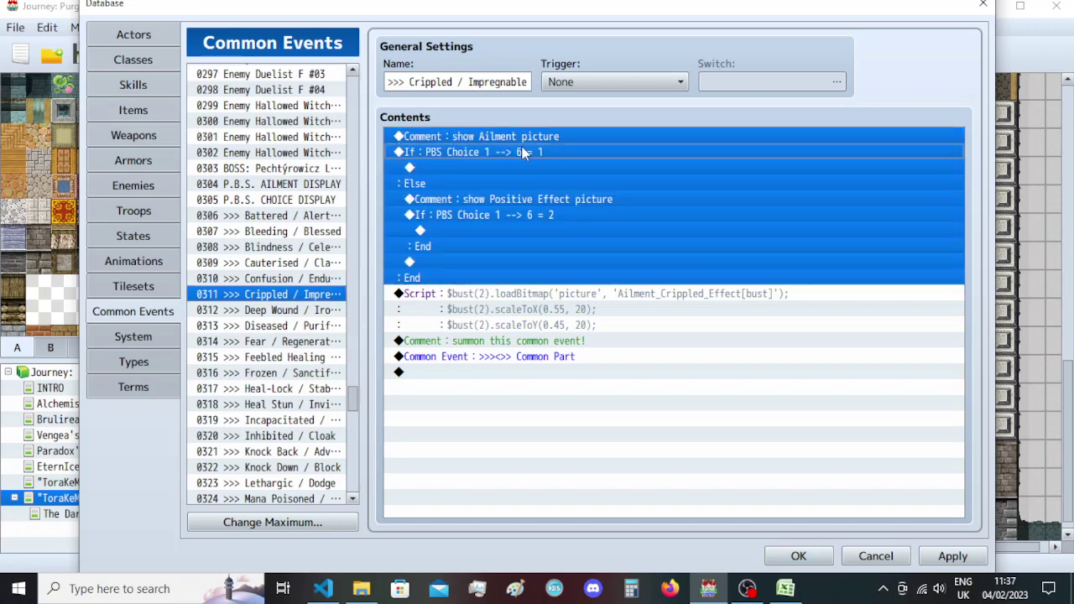
key(Delete)
key(ctrl+v)
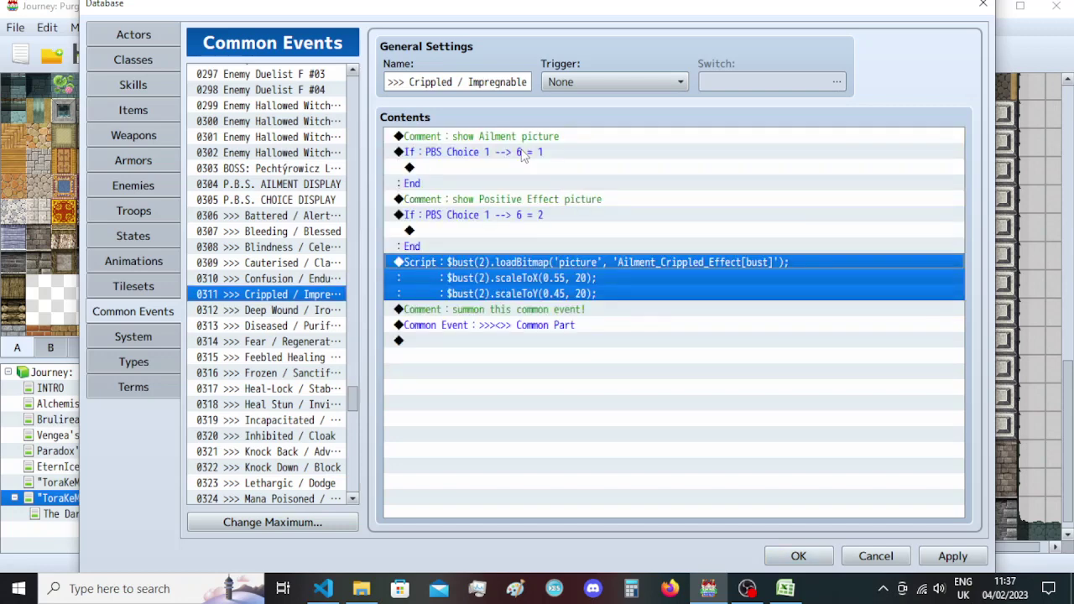
click(336, 278)
click(521, 155)
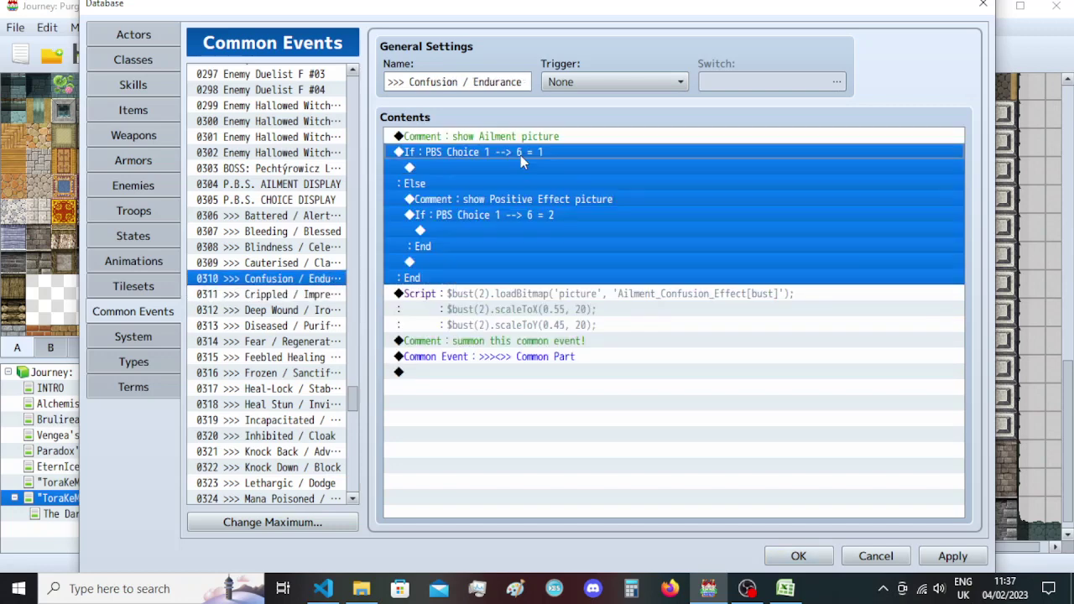
drag(594, 136, 579, 153)
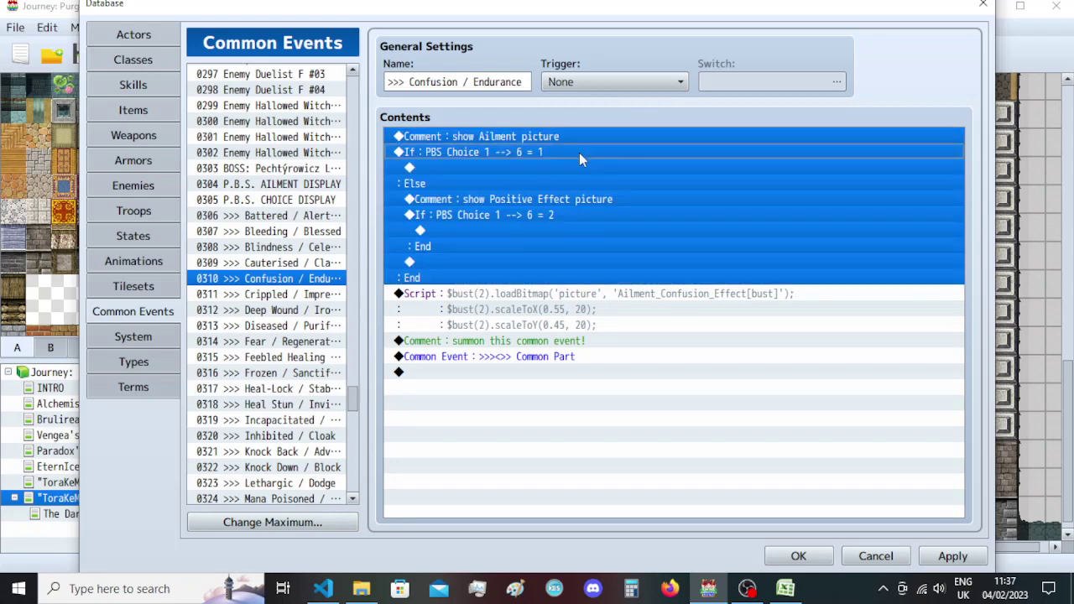
key(Delete)
key(ctrl+v)
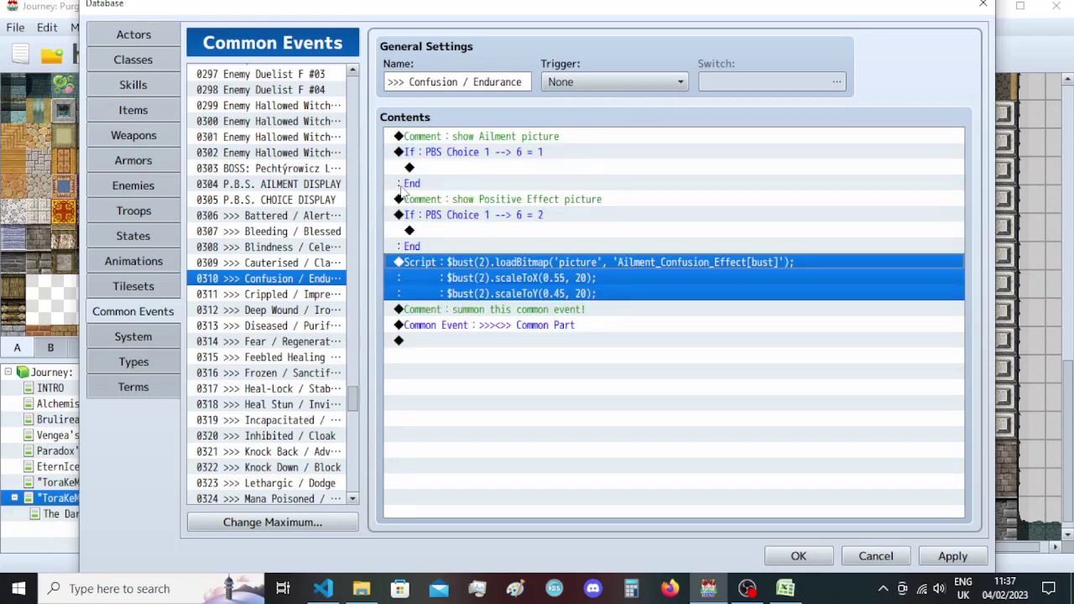
Replace the nested comment and conditional block in common events 0309 and 0308 with the two copied separate blocks.
click(293, 262)
drag(530, 137, 527, 152)
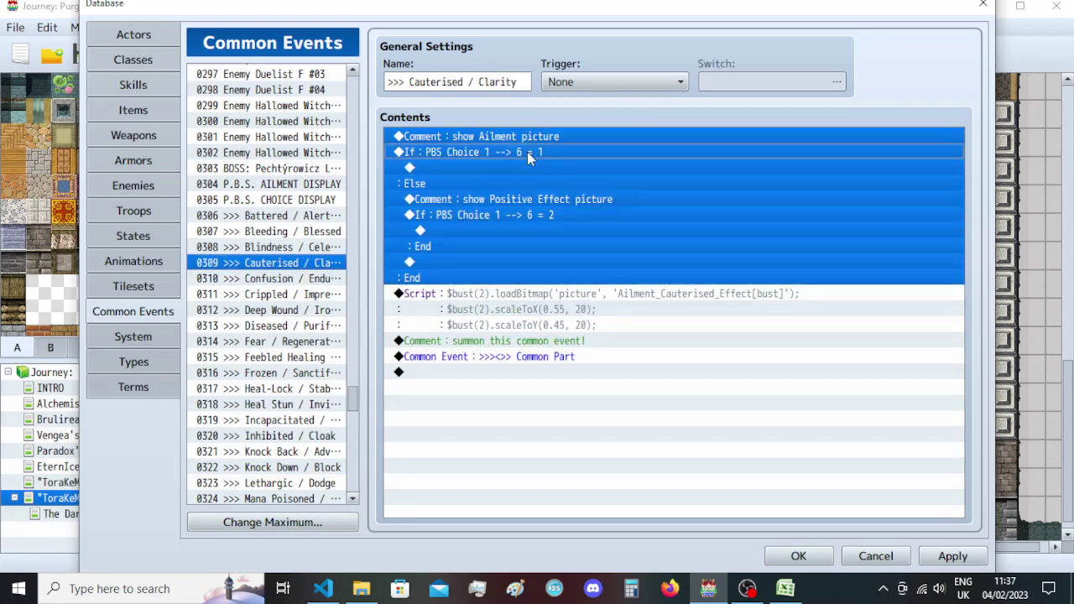
key(Delete)
key(ctrl+v)
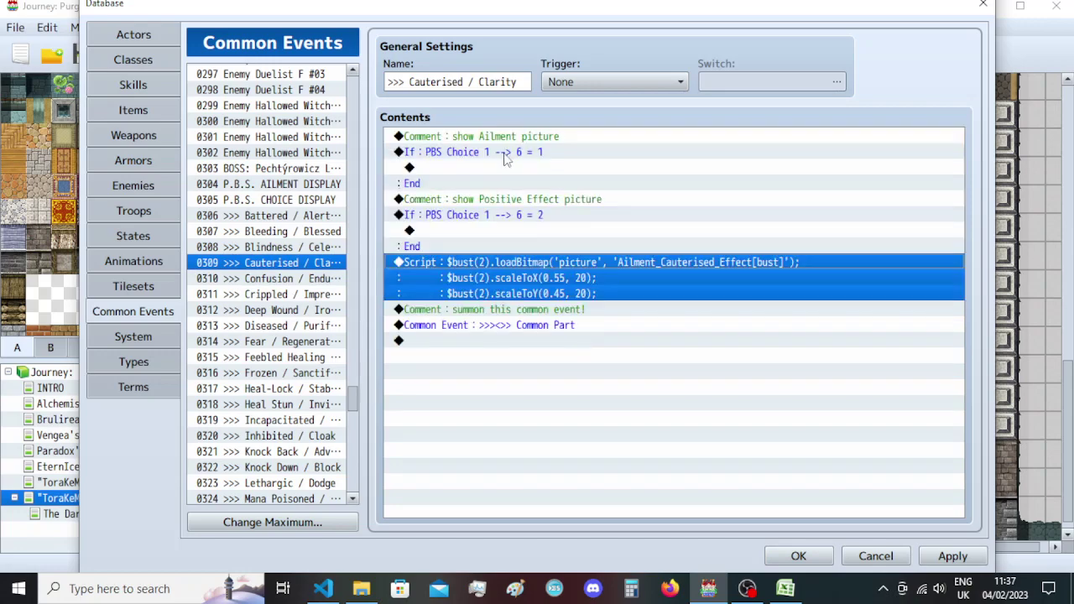
click(317, 247)
click(514, 138)
drag(514, 152, 511, 152)
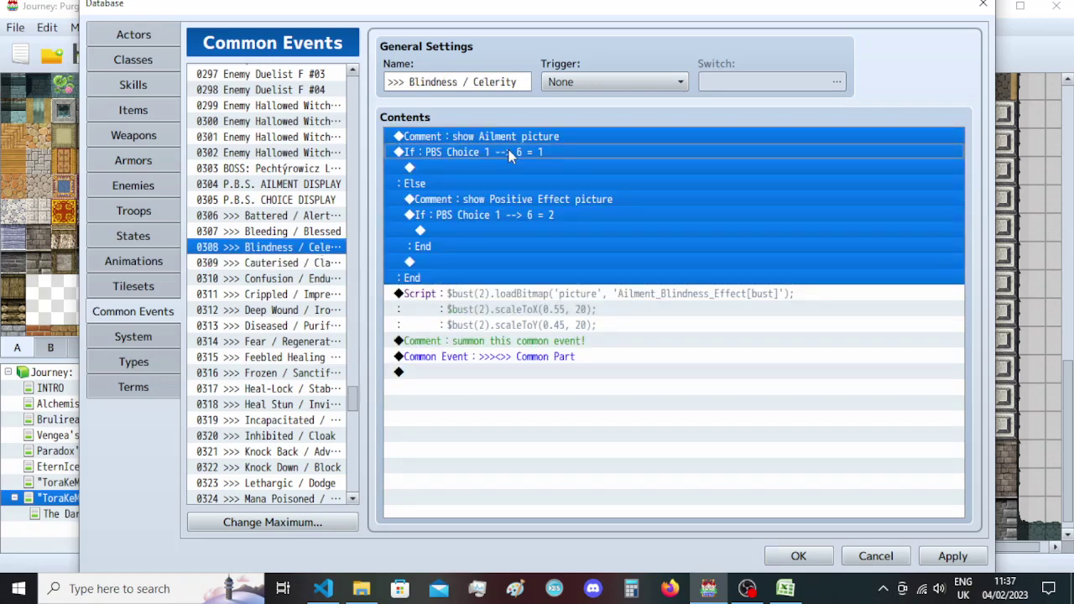
key(Delete)
key(ctrl+v)
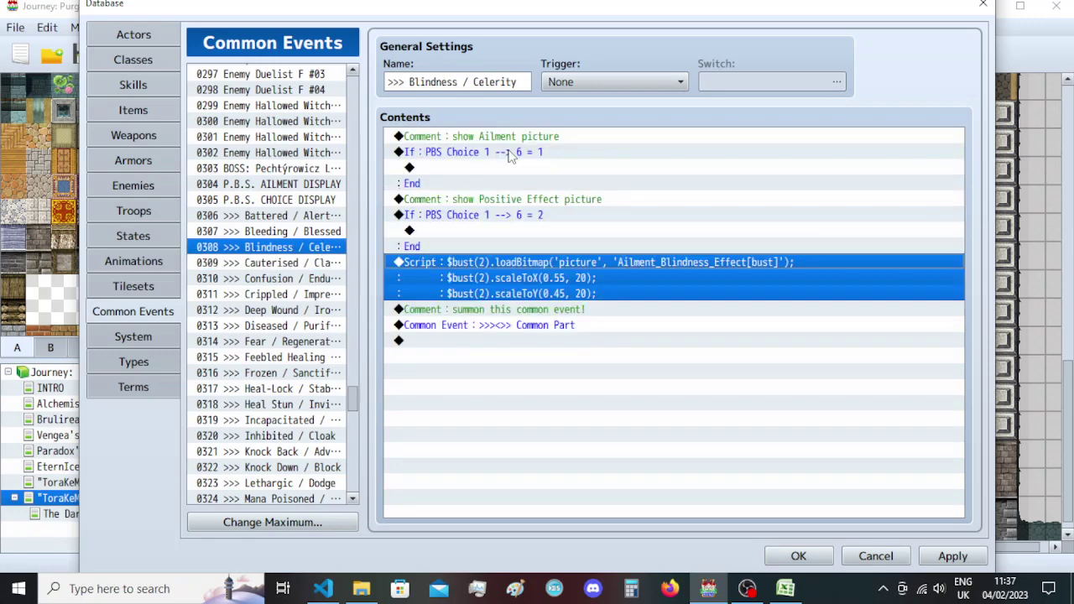
Replace the nested comment and conditional block in common events 0307 and 0306 with the two copied separate blocks.
click(339, 232)
drag(475, 138, 476, 152)
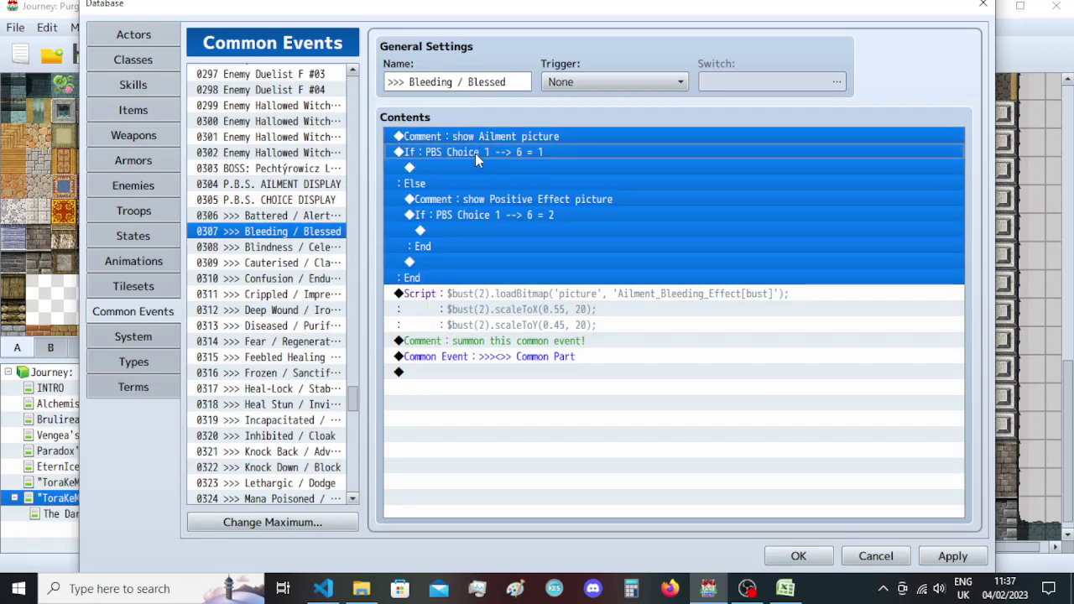
key(Delete)
text(Comment : show Ailment picture If : PBS Choice 1 --> 6 = 1  : End Comment : show Positive Effect picture If : PBS Choice 1 --> 6 = 2  : End)
click(318, 216)
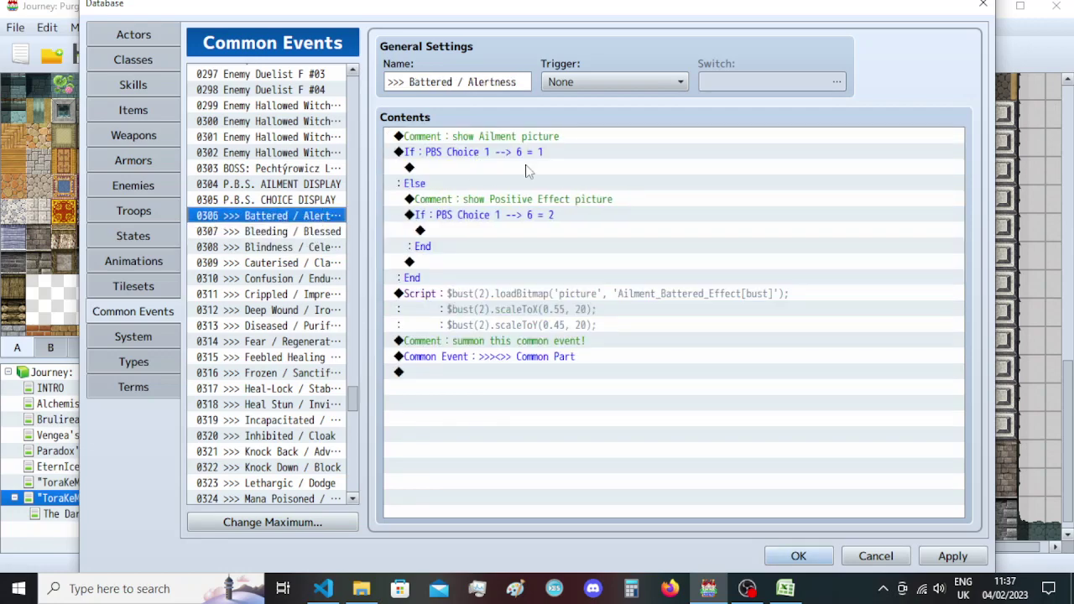
drag(574, 135, 564, 149)
key(Delete)
key(ctrl+v)
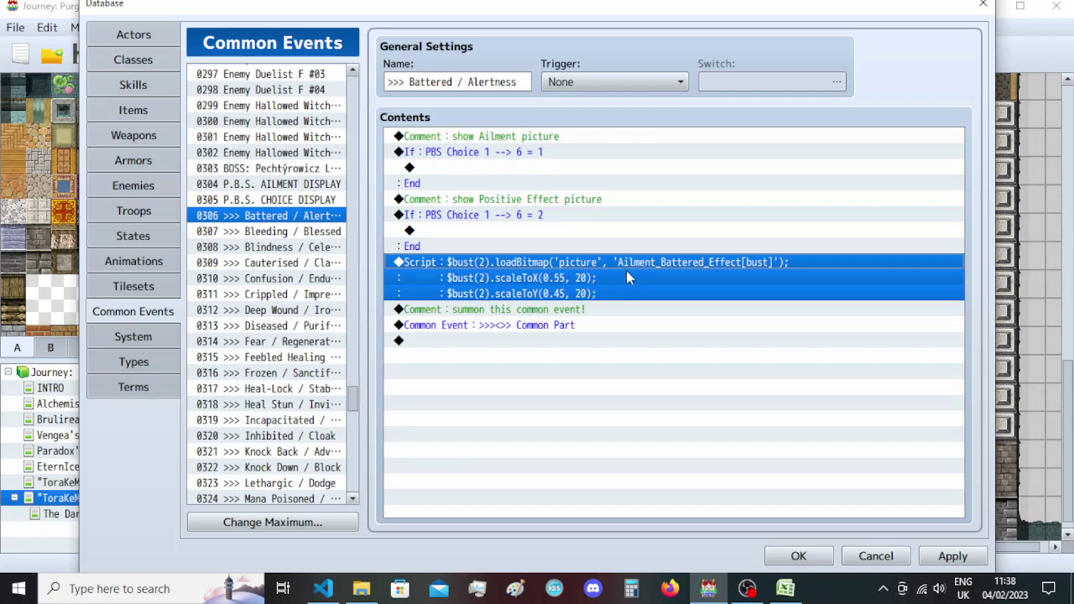
In Battered / Alertness, move the bust script into the PBS Choice 1 = 1 branch and paste a copy into the = 2 branch.
key(ctrl+x)
click(529, 167)
key(ctrl+v)
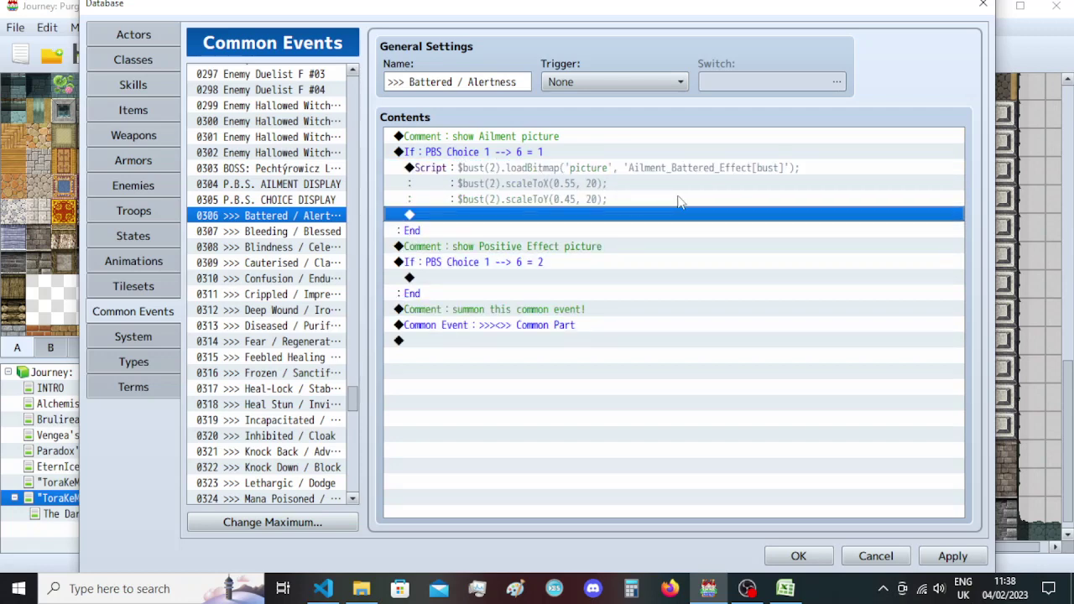
click(621, 166)
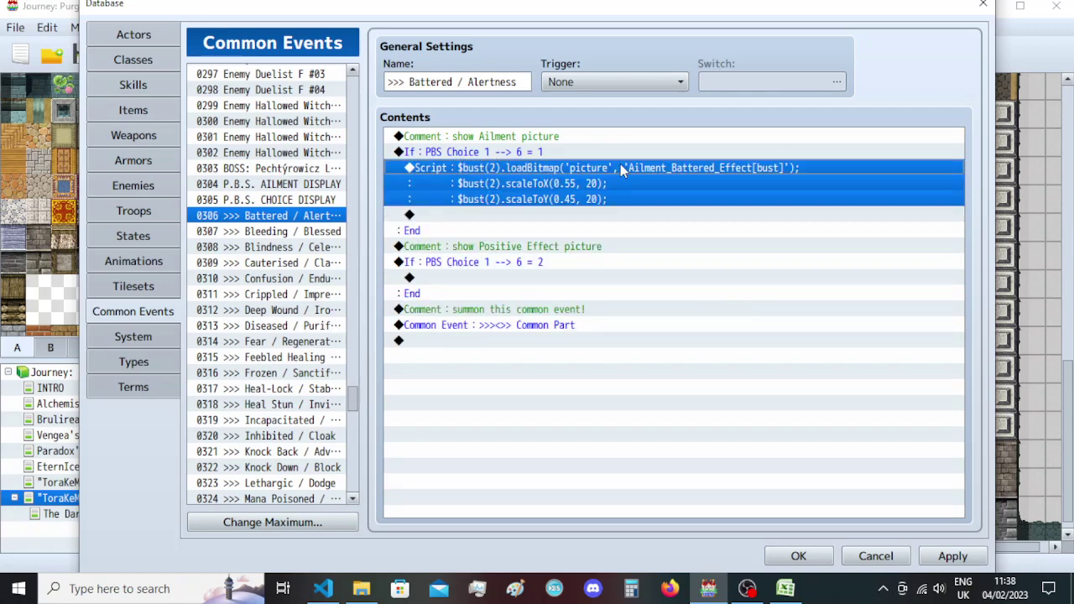
click(552, 278)
key(ctrl+v)
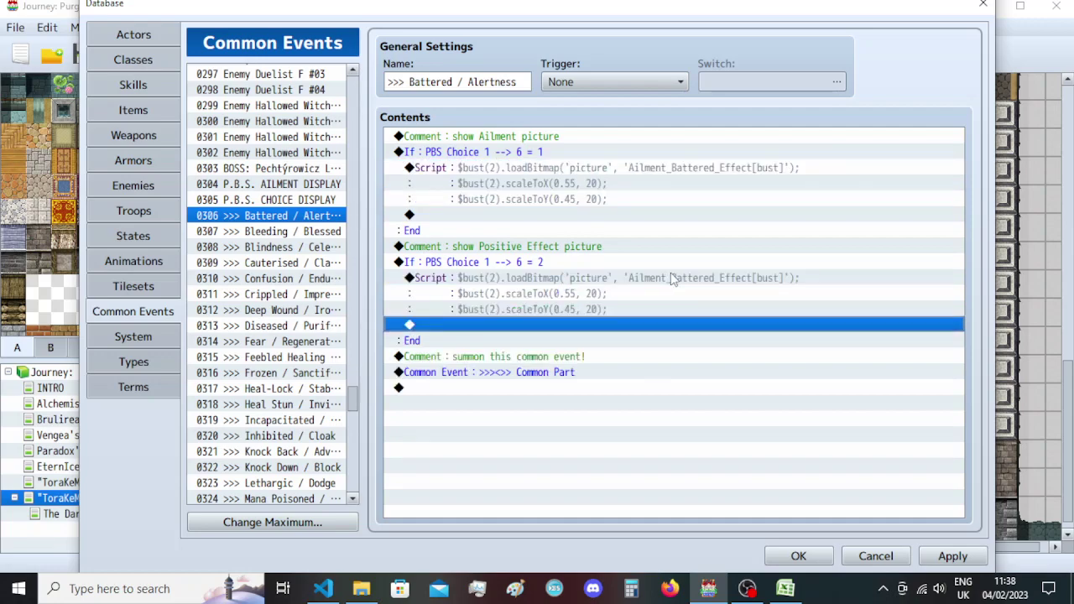
Check the file name of the large Alertness positive effect picture in File Explorer, then return to the Battered / Alertness event.
click(362, 589)
click(323, 589)
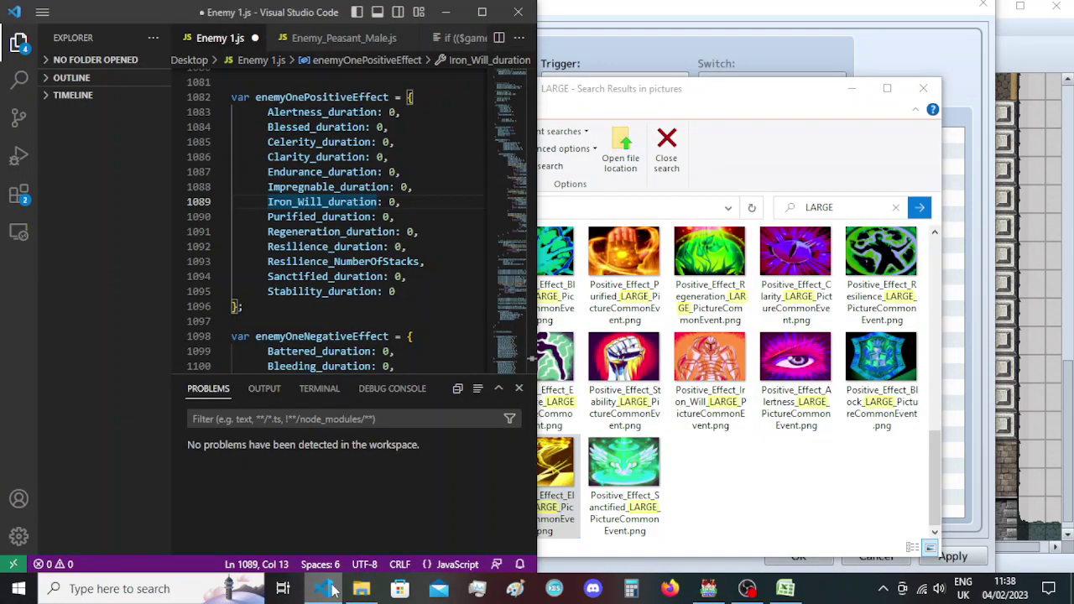
click(792, 42)
click(713, 280)
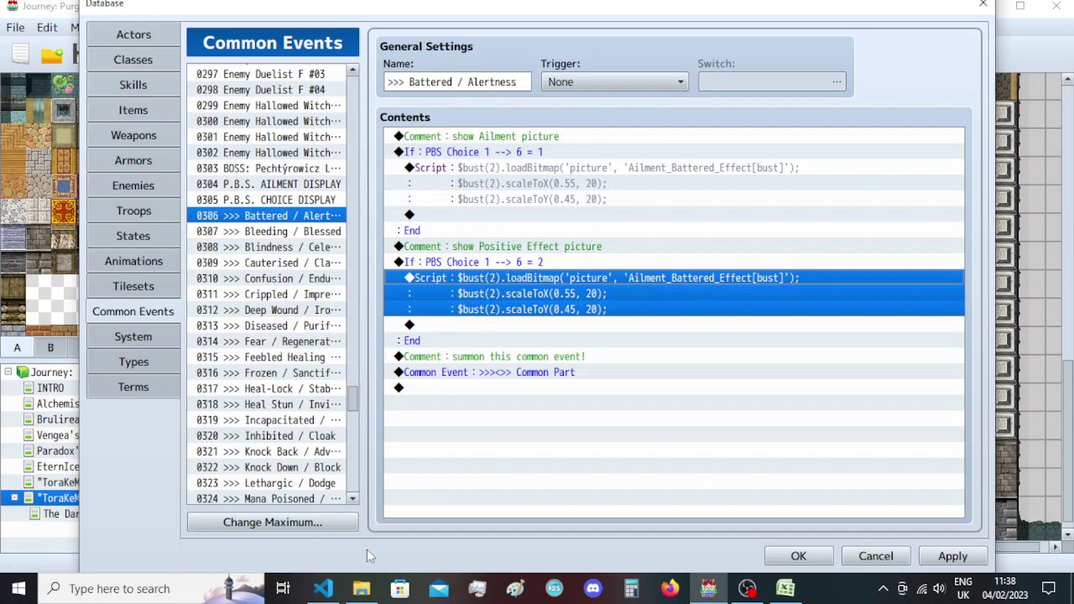
click(362, 588)
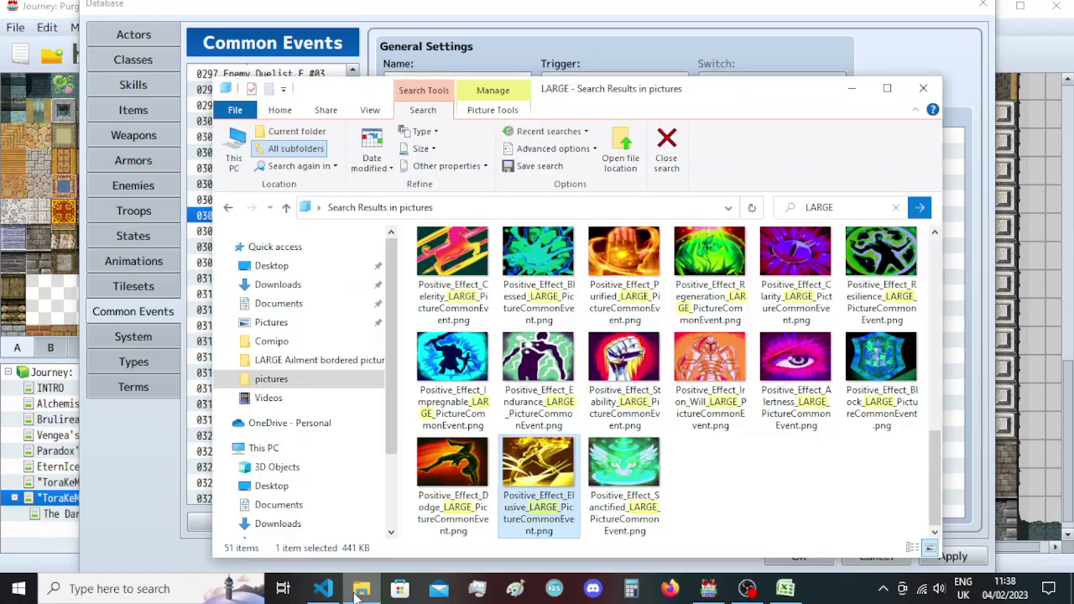
click(801, 359)
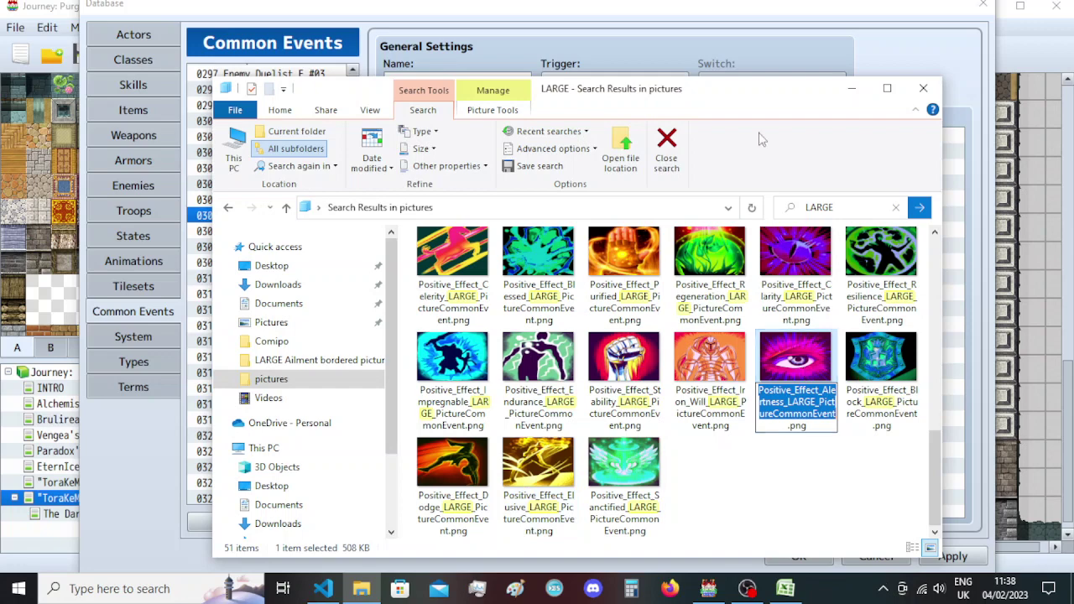
key(alt+Tab)
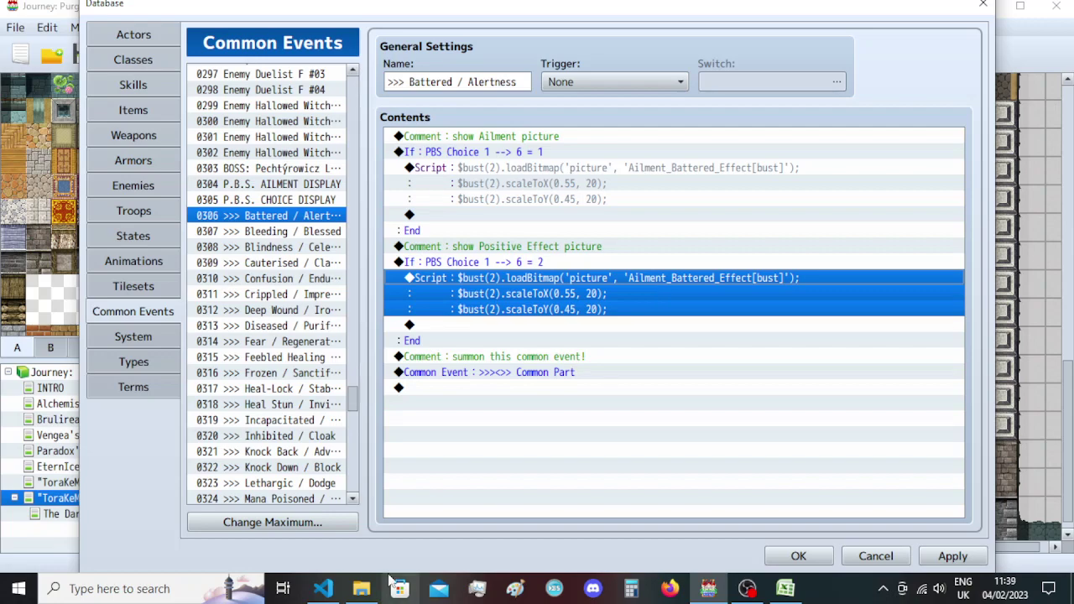
Search the pictures folder in File Explorer for positive, browse the bust pictures, and return to the Battered / Alertness event.
click(362, 589)
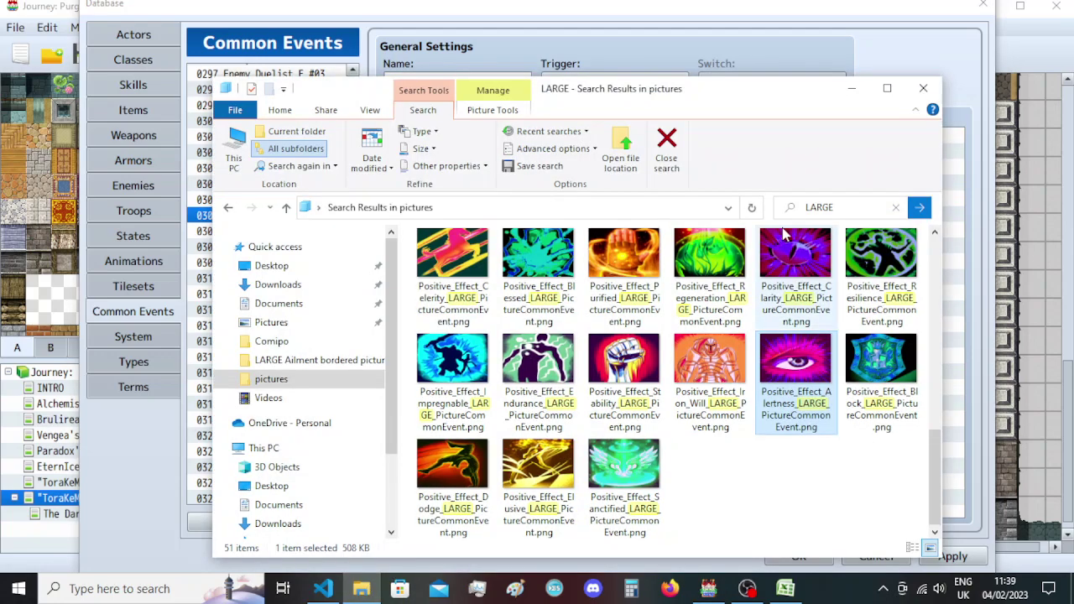
click(819, 210)
text(positive)
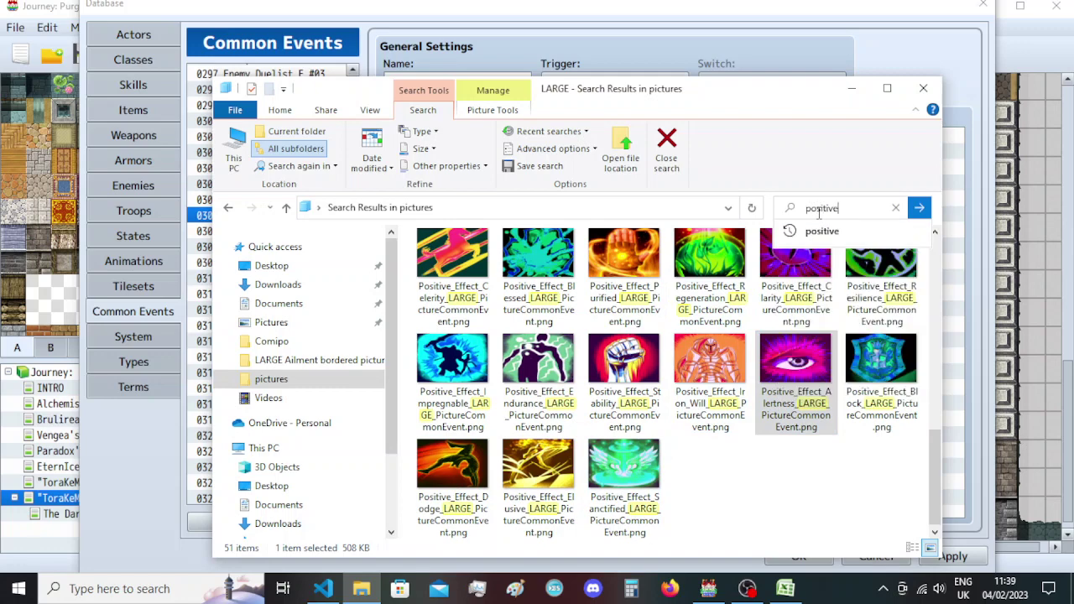
key(Return)
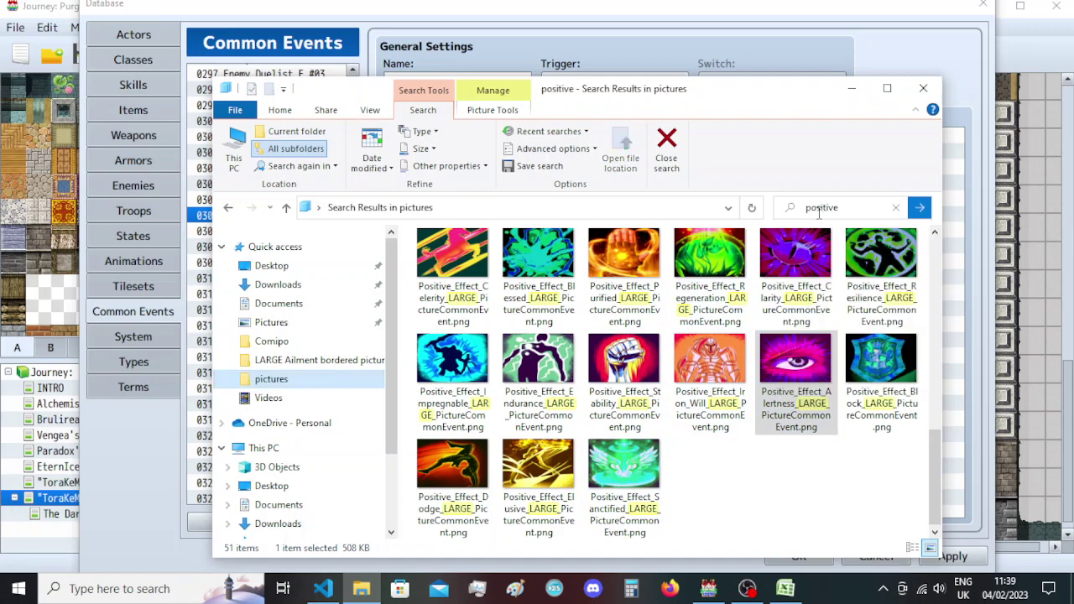
scroll(732, 401, up, 1)
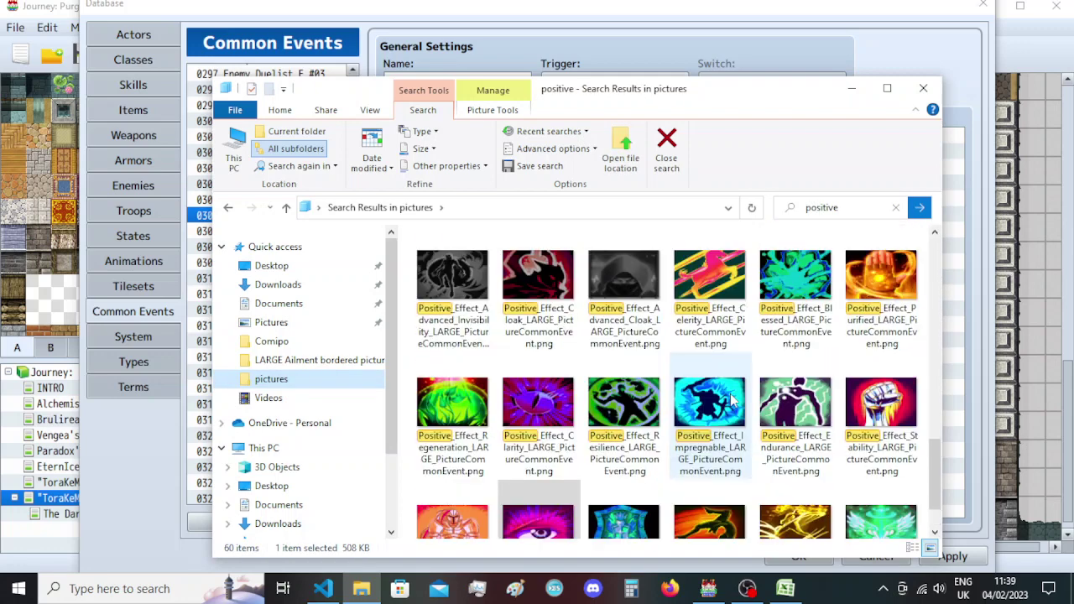
scroll(739, 407, up, 4)
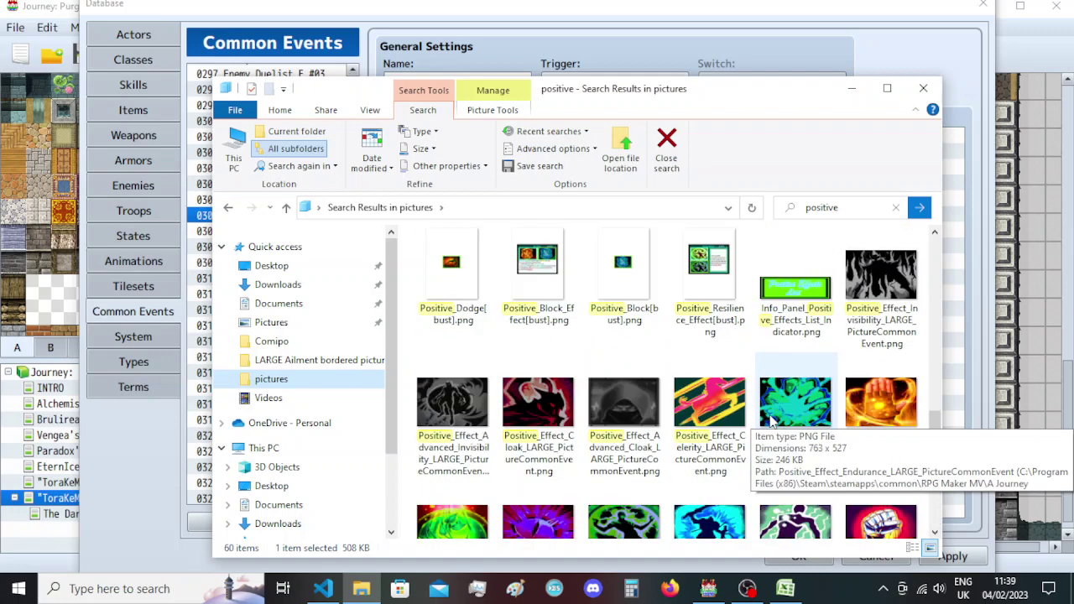
scroll(772, 421, up, 2)
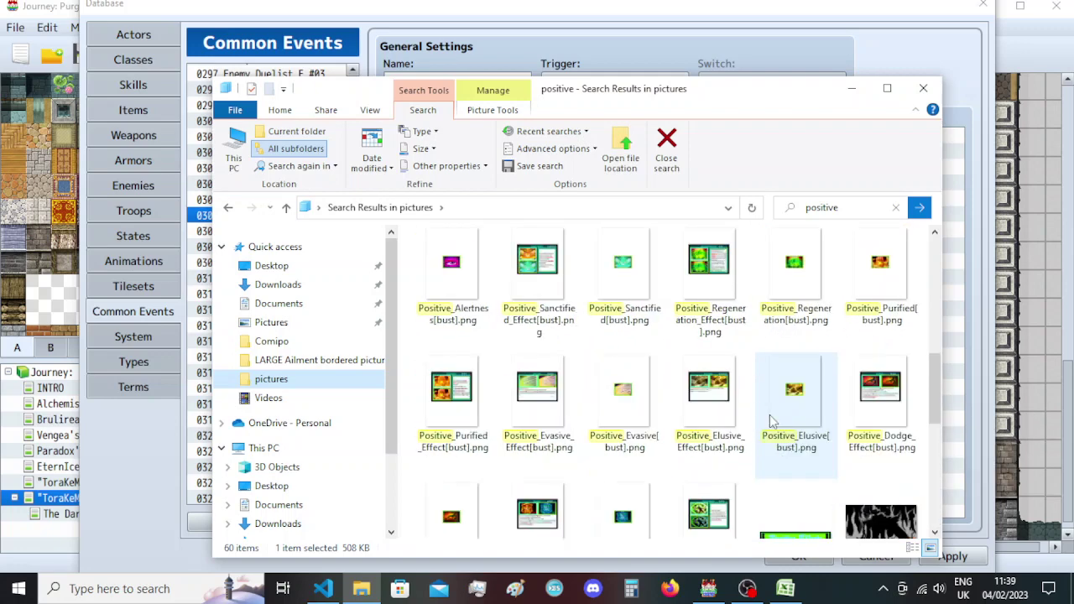
scroll(772, 422, up, 6)
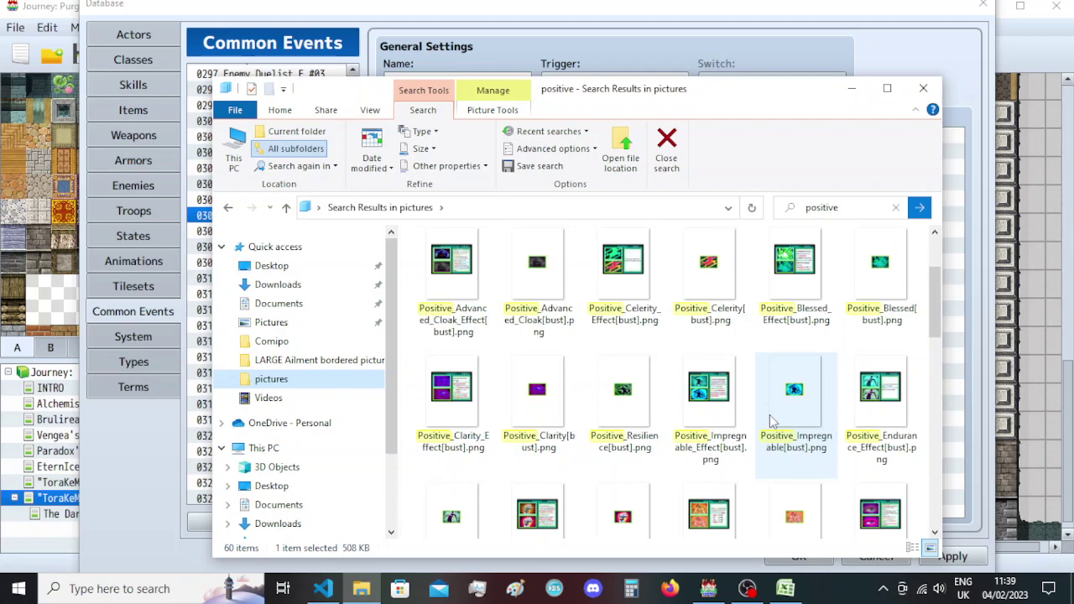
scroll(772, 421, up, 2)
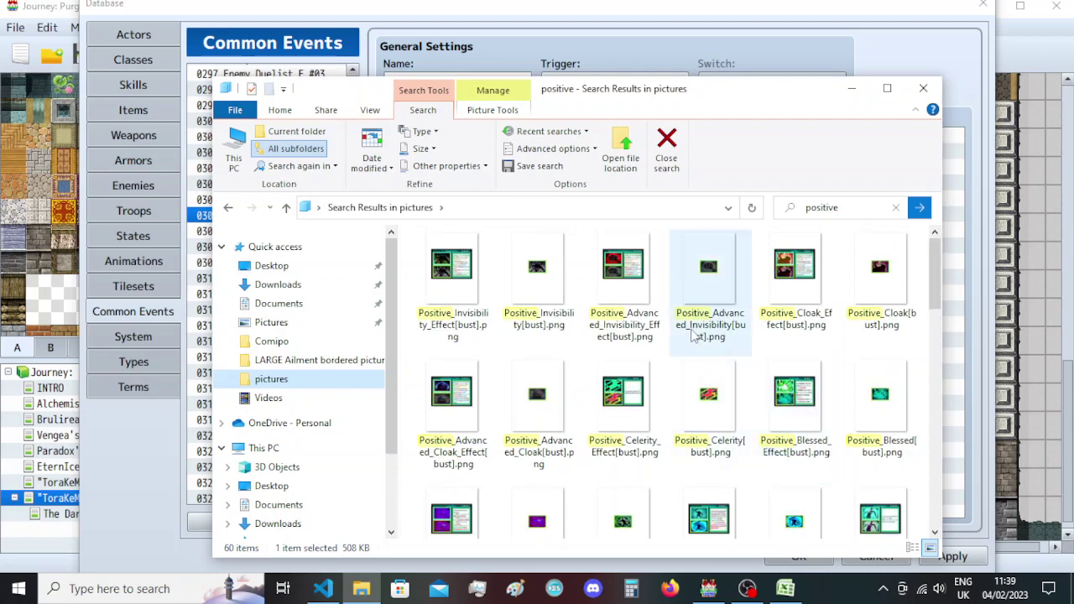
click(369, 581)
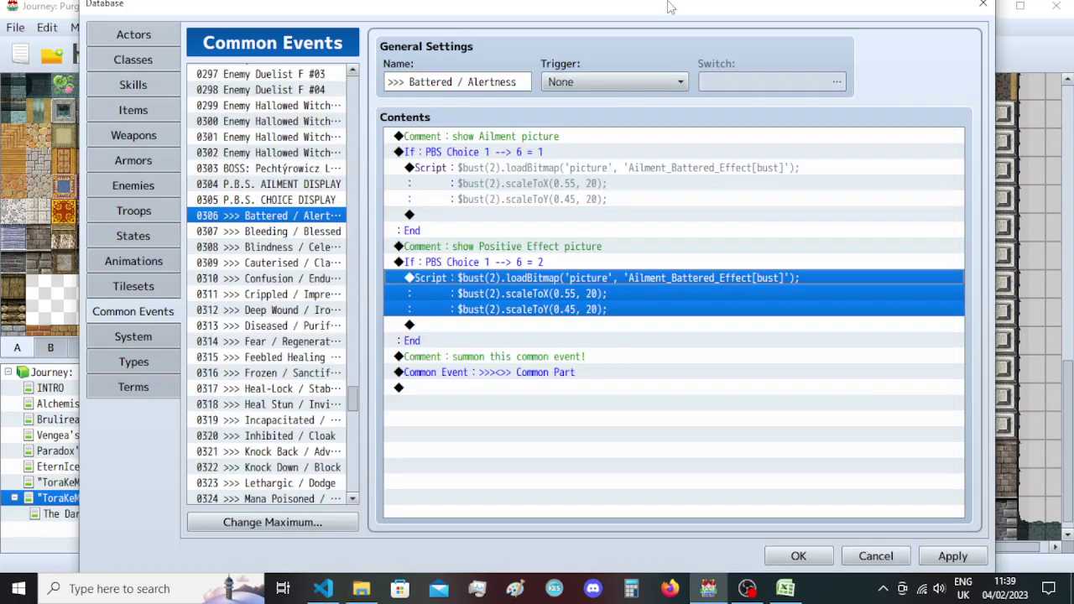
Check the positive effect list in Visual Studio Code and copy the file name Positive_Alertness_Effect[bust] from File Explorer.
click(323, 589)
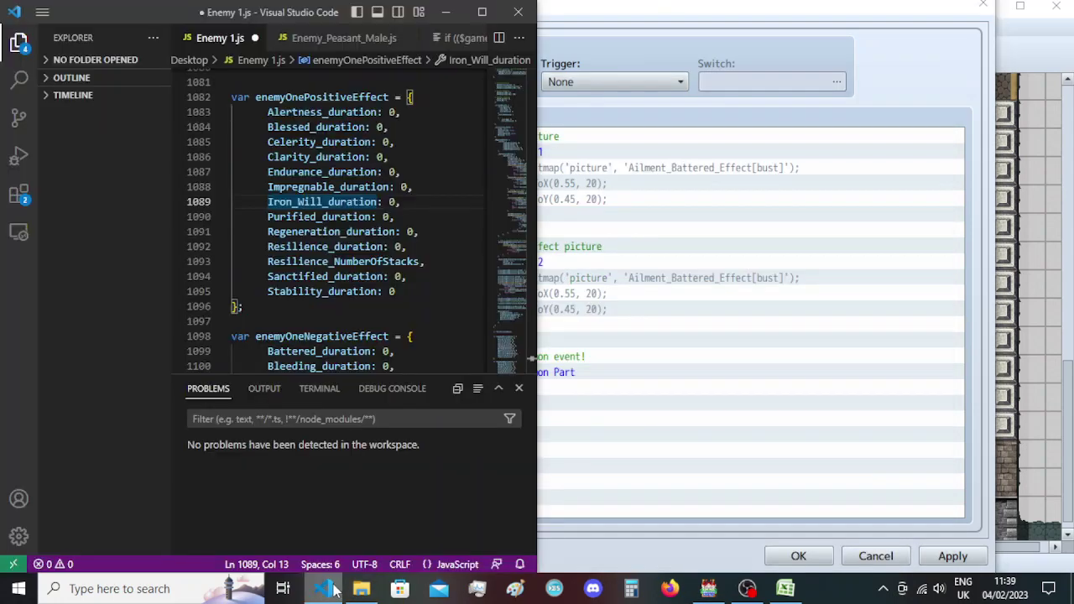
click(322, 588)
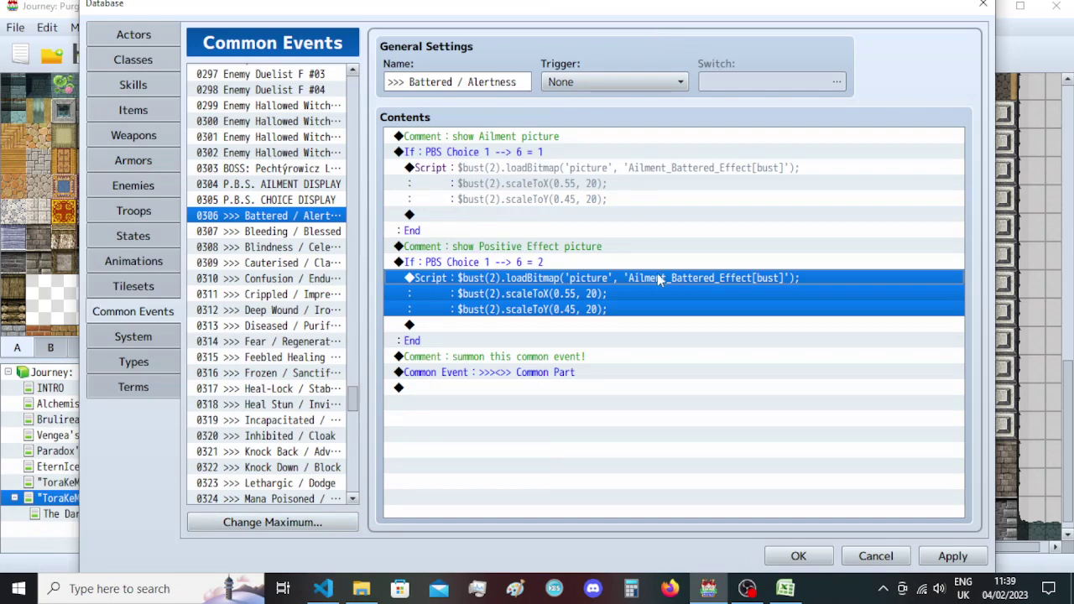
click(363, 587)
scroll(564, 367, down, 4)
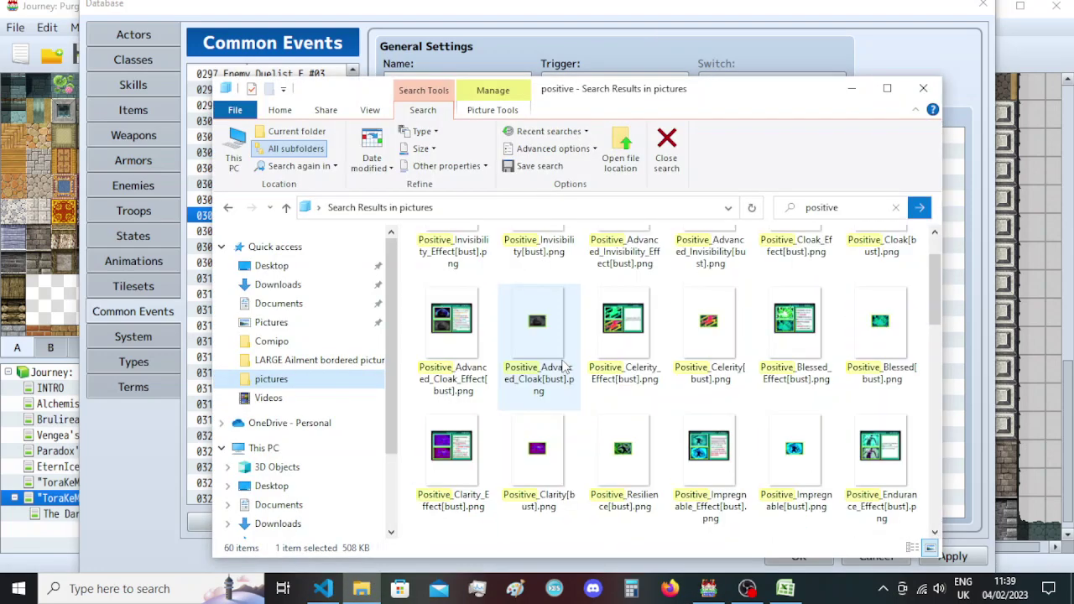
click(903, 325)
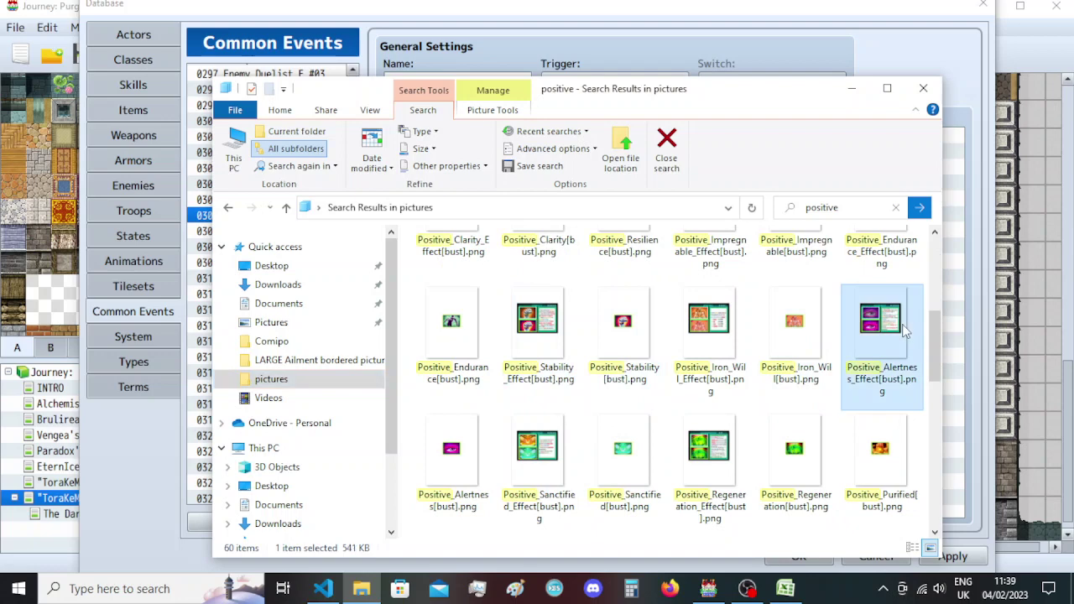
key(F2)
key(ctrl+c)
key(alt+Tab)
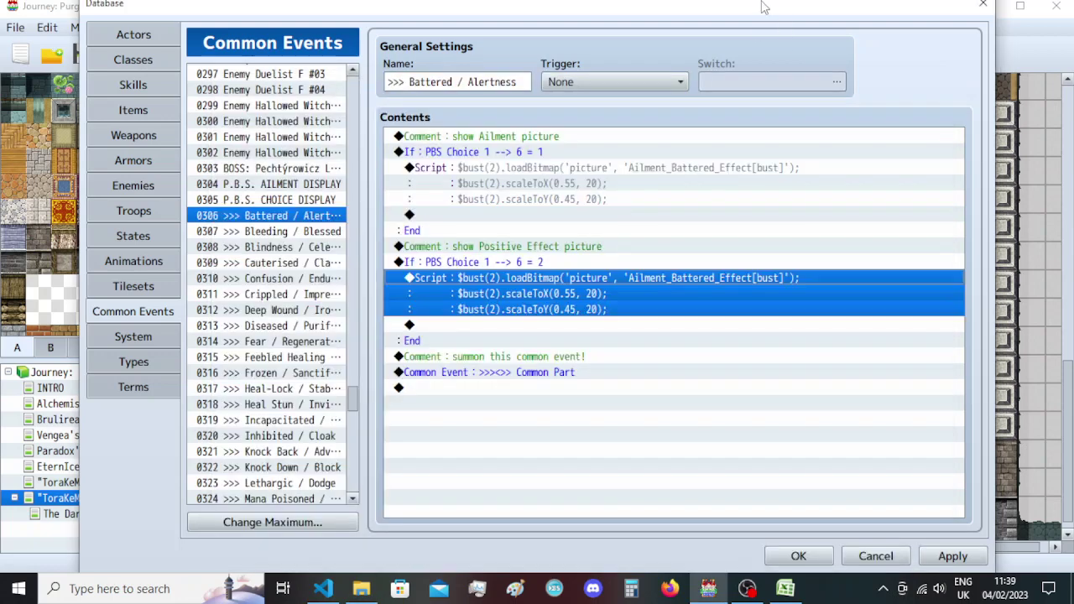
In Battered / Alertness, replace the picture name in the PBS Choice 1 = 2 script with Positive_Alertness_Effect[bust].
double_click(709, 290)
double_click(753, 217)
key(ctrl+v)
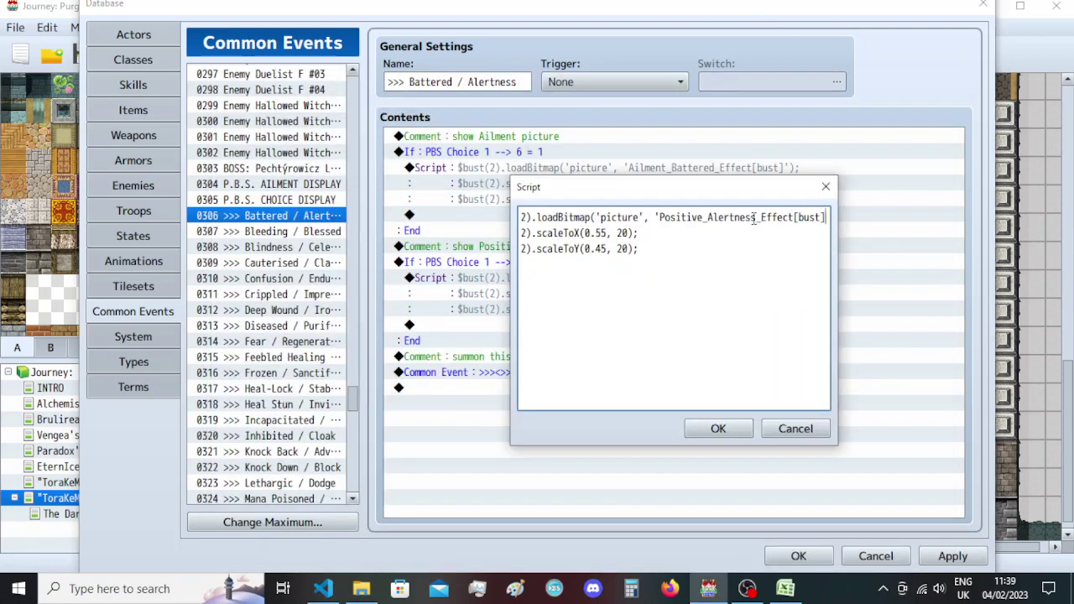
drag(795, 217, 825, 218)
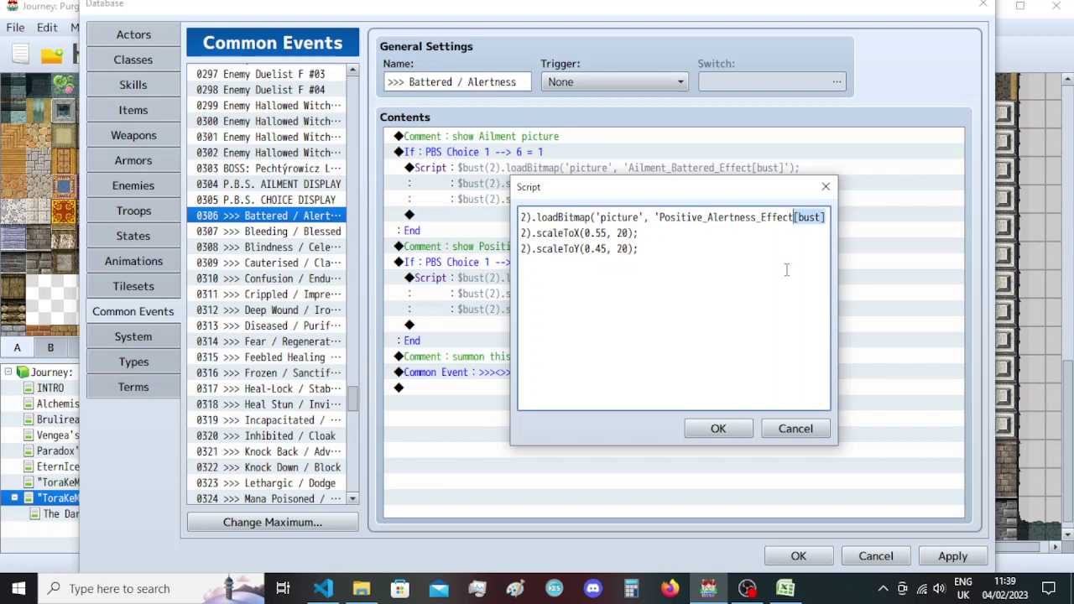
key(Left)
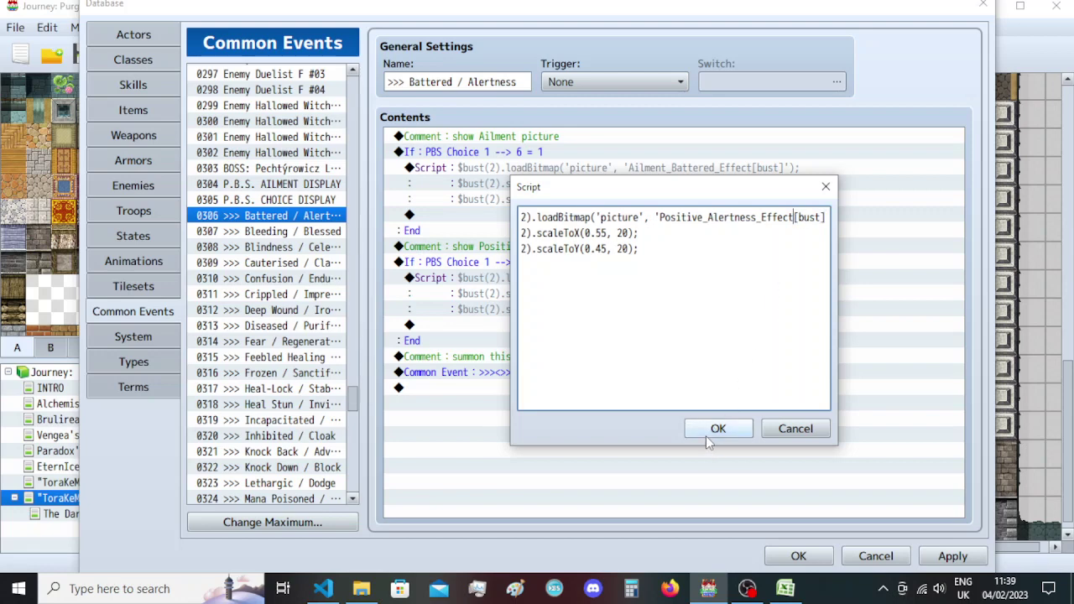
click(708, 434)
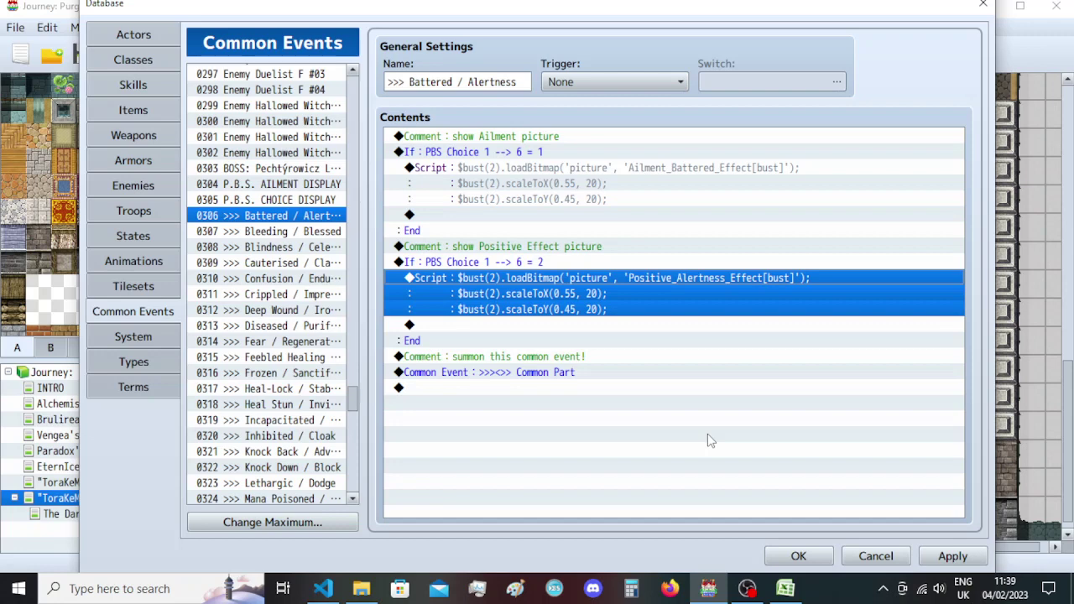
In Bleeding / Blessed, move the bust script into the PBS Choice 1 = 1 branch and paste a copy into the = 2 branch.
click(287, 232)
click(512, 263)
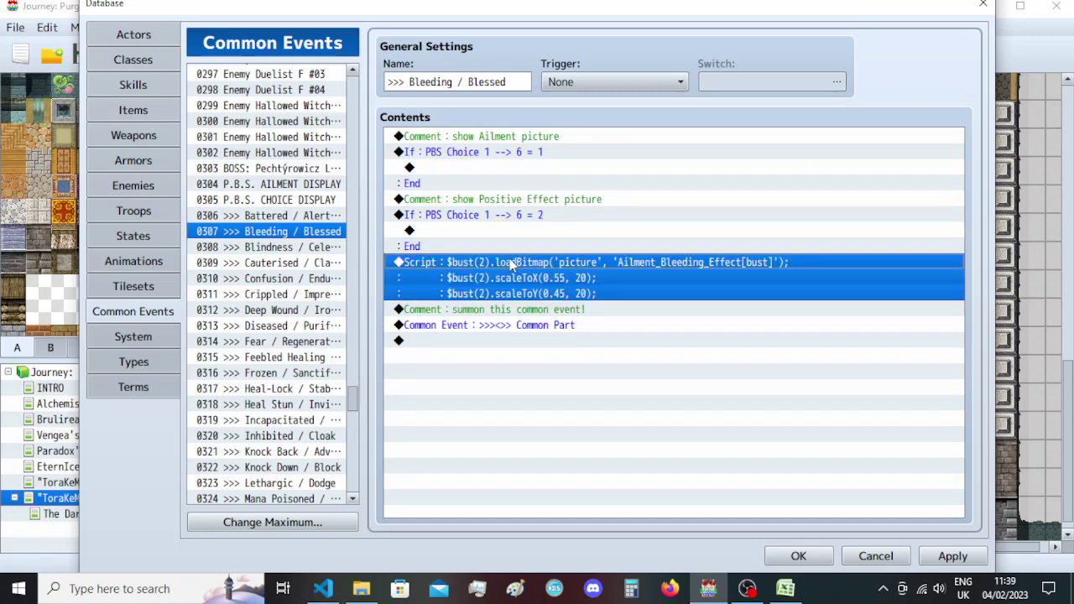
key(ctrl+x)
click(511, 168)
key(ctrl+v)
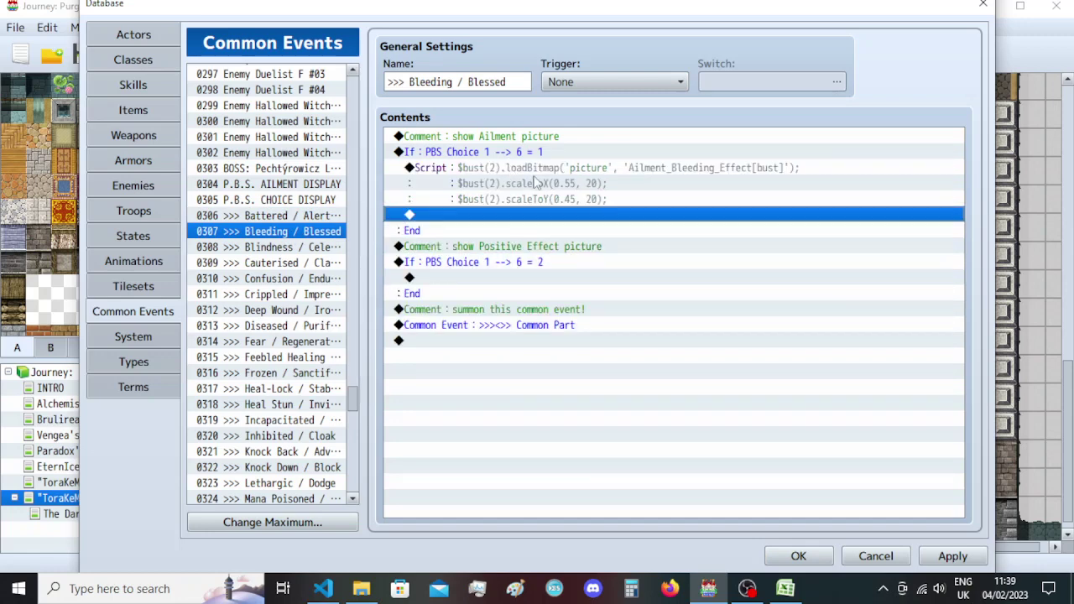
click(568, 281)
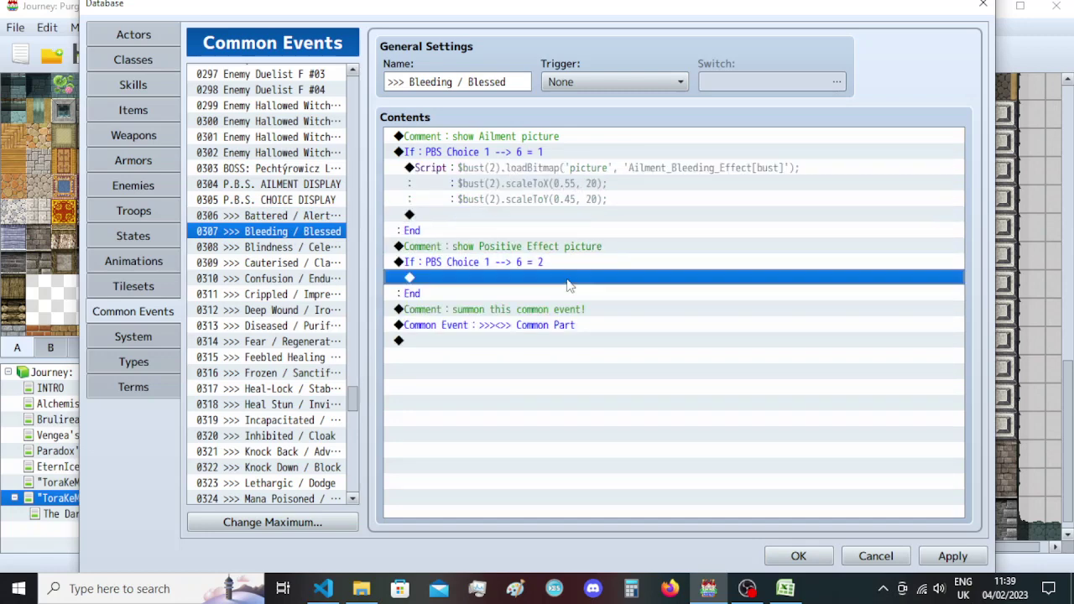
key(ctrl+v)
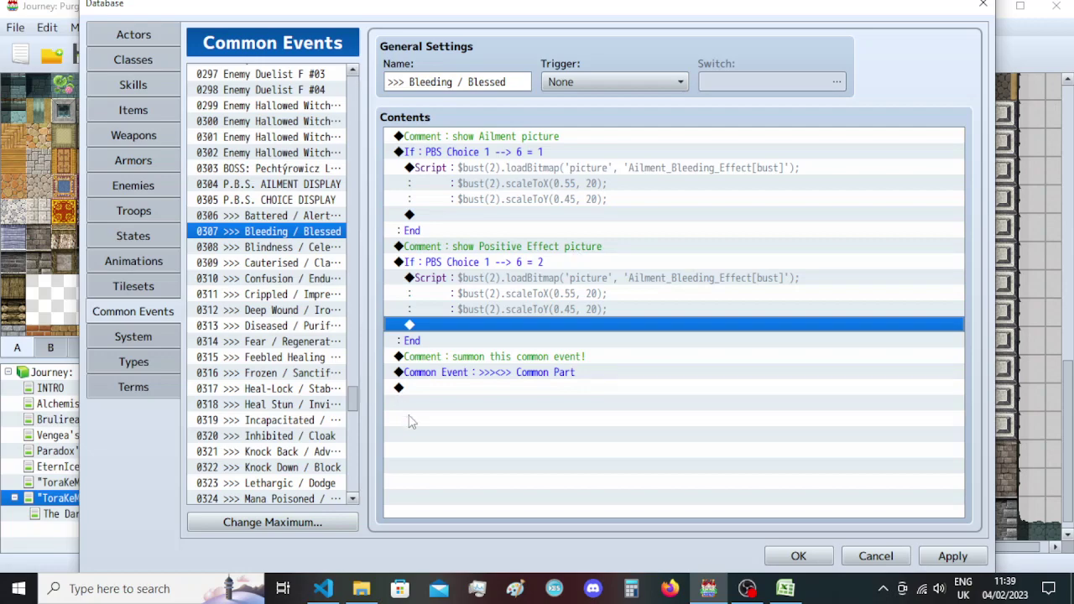
Find the Blessed entry in the Visual Studio Code effect list and copy the file name Positive_Blessed_Effect[bust] from File Explorer.
click(323, 588)
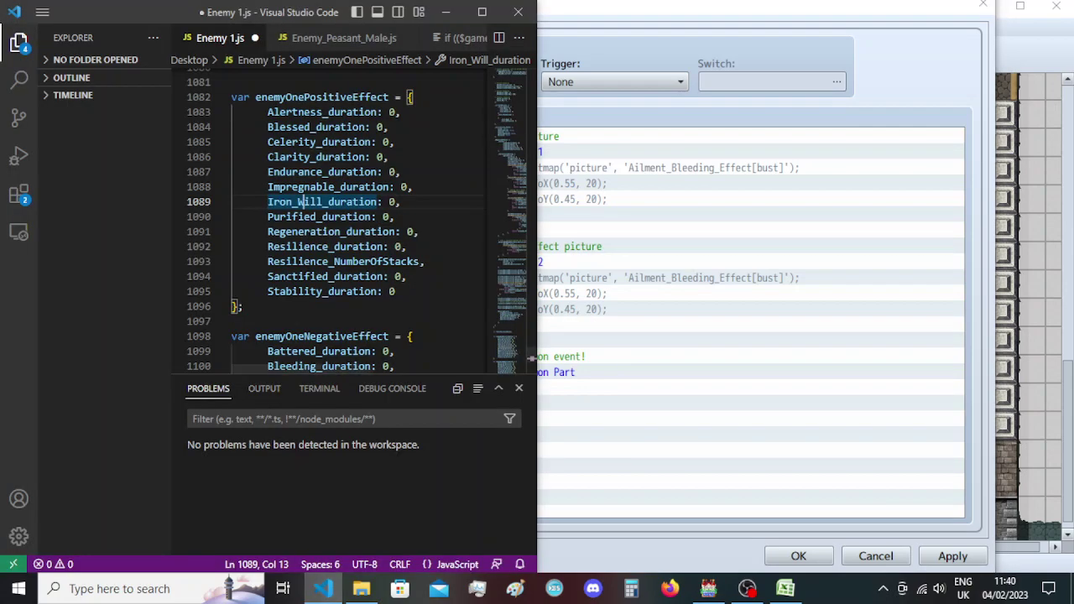
key(Up)
key(Up)
key(Up)
key(Up)
key(Up)
click(360, 589)
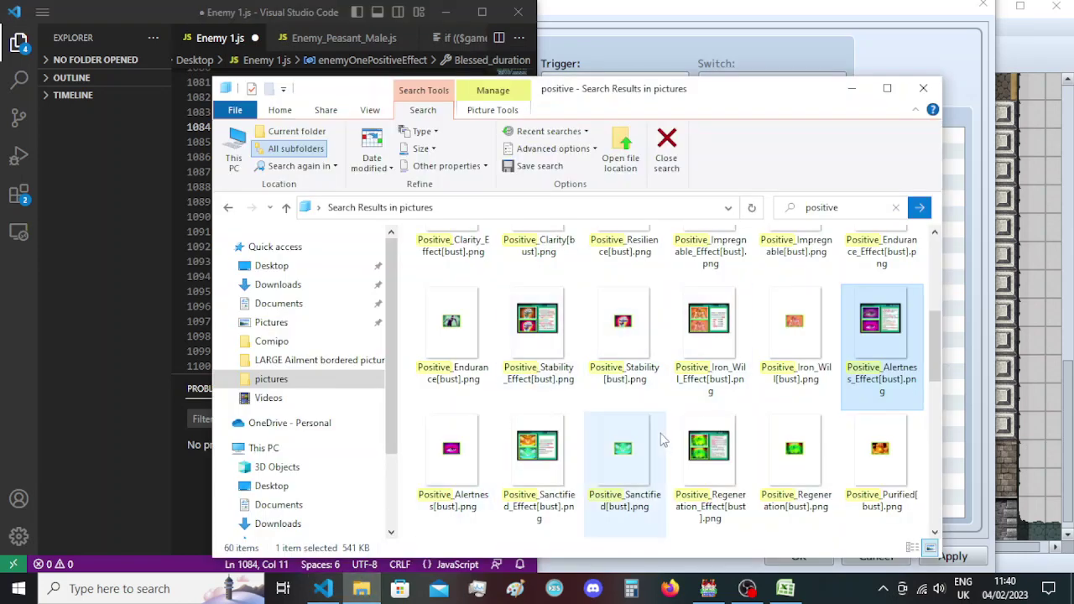
scroll(586, 417, up, 1)
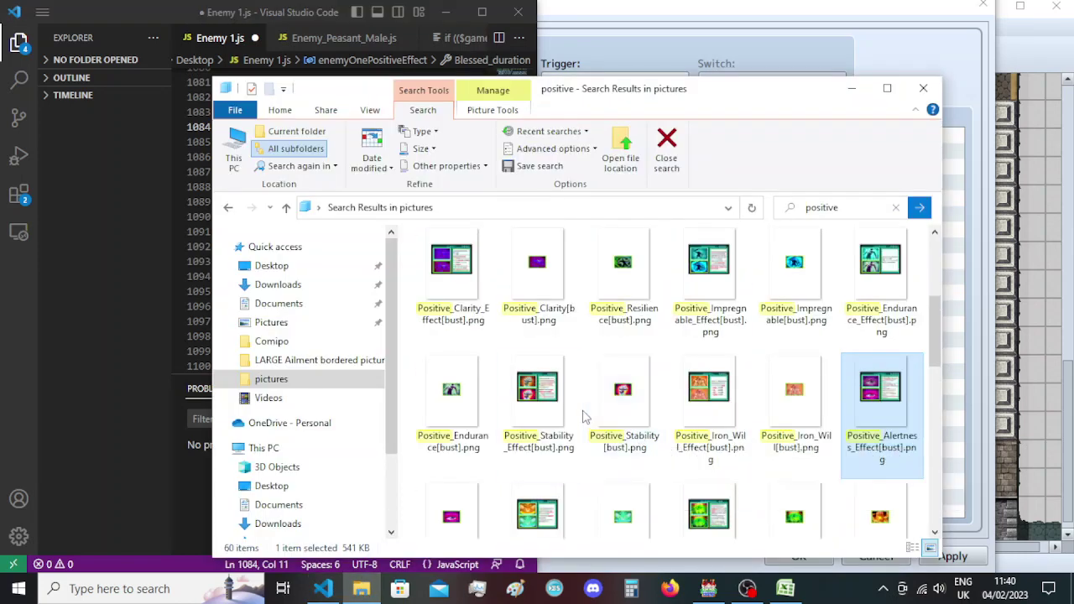
scroll(586, 417, up, 2)
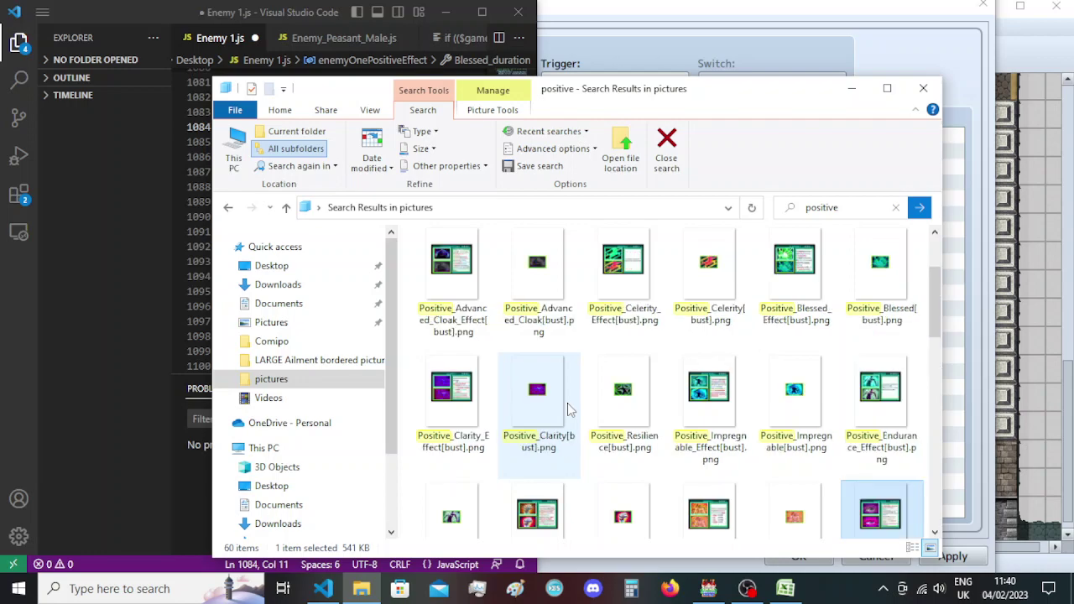
click(772, 277)
click(796, 314)
click(716, 35)
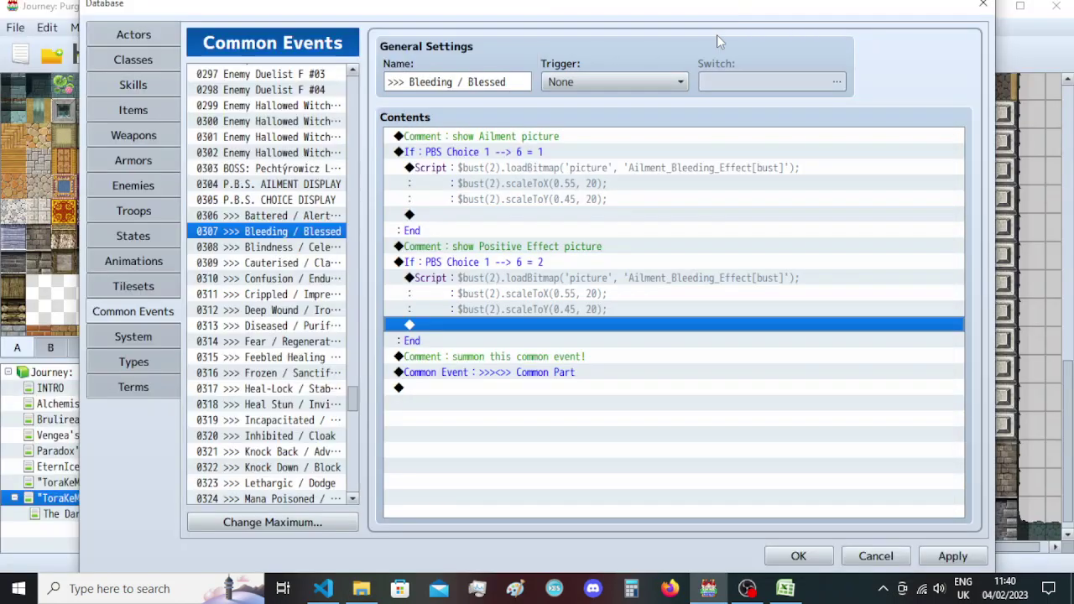
In Bleeding / Blessed, replace the picture name in the PBS Choice 1 = 2 script with Positive_Blessed_Effect[bust].
double_click(640, 279)
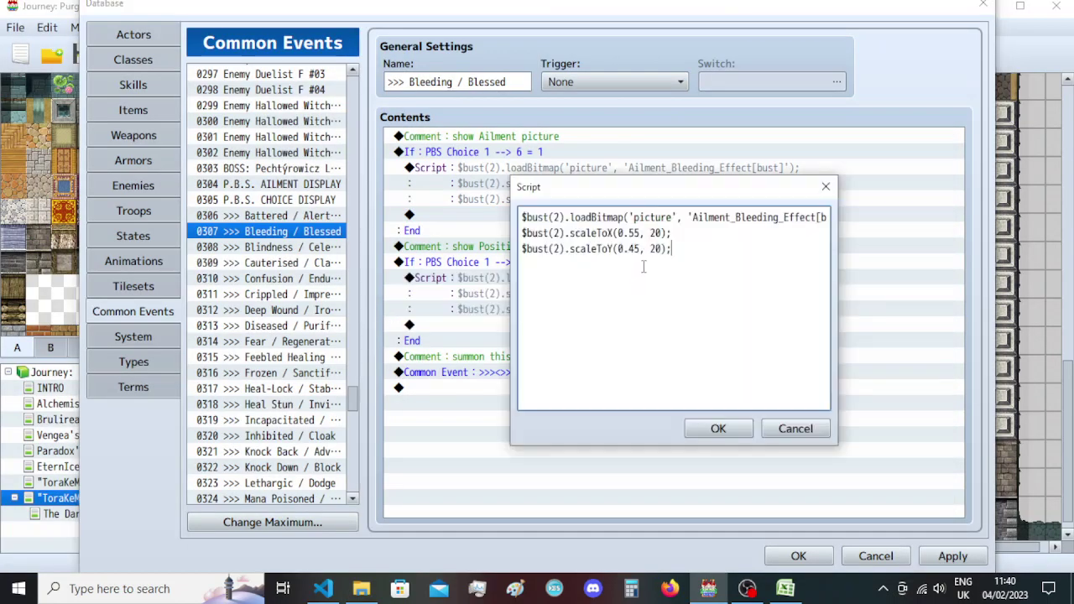
double_click(696, 218)
key(ctrl+v)
double_click(799, 218)
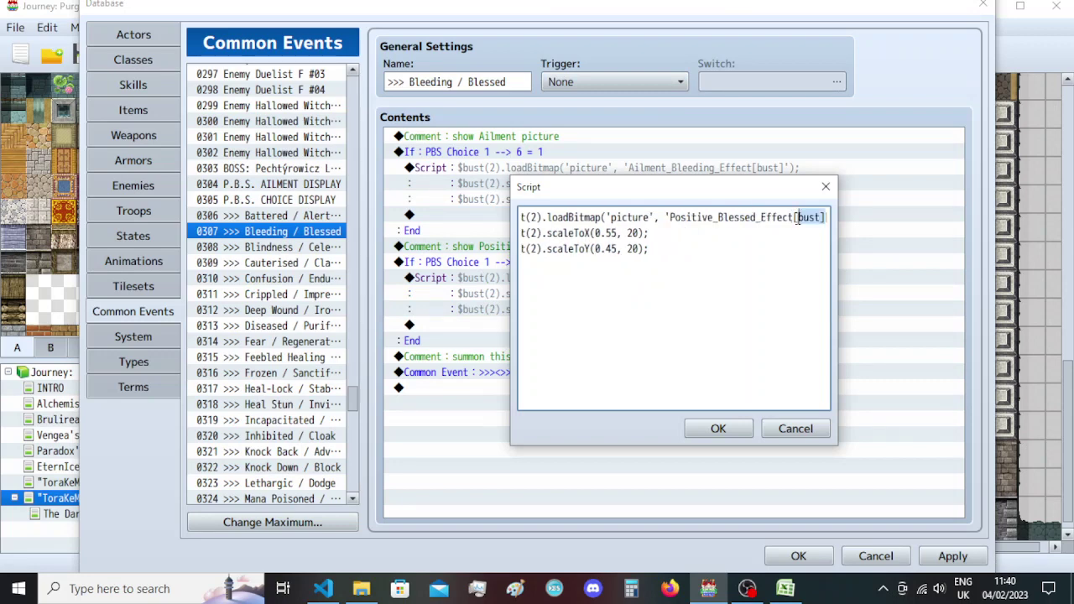
key(Left)
click(715, 429)
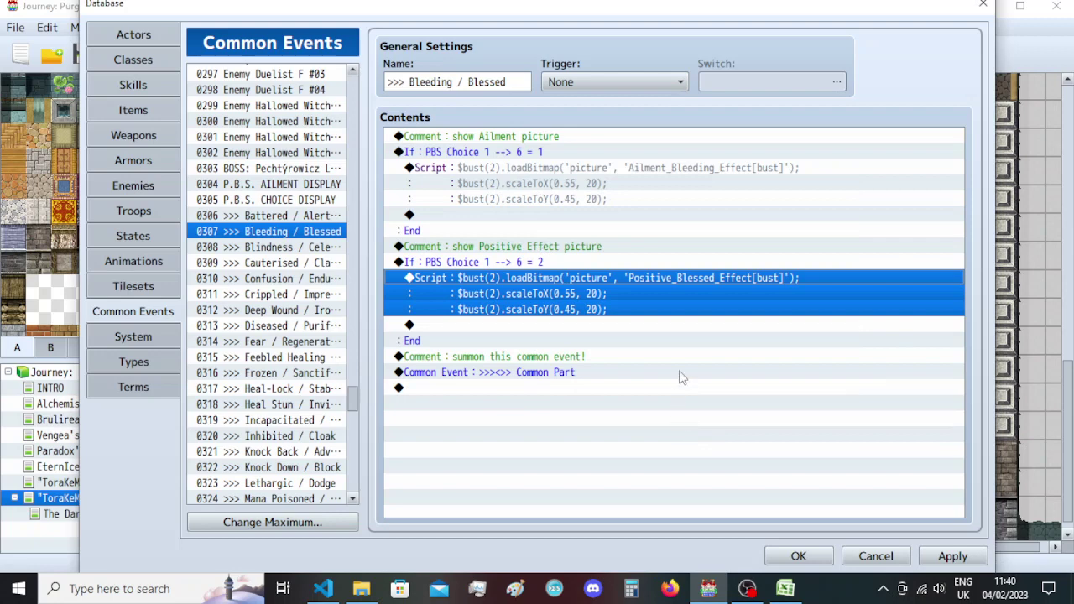
In Blindness / Celerity, move the bust script into the PBS Choice 1 = 1 branch and paste a copy into the = 2 branch.
click(285, 216)
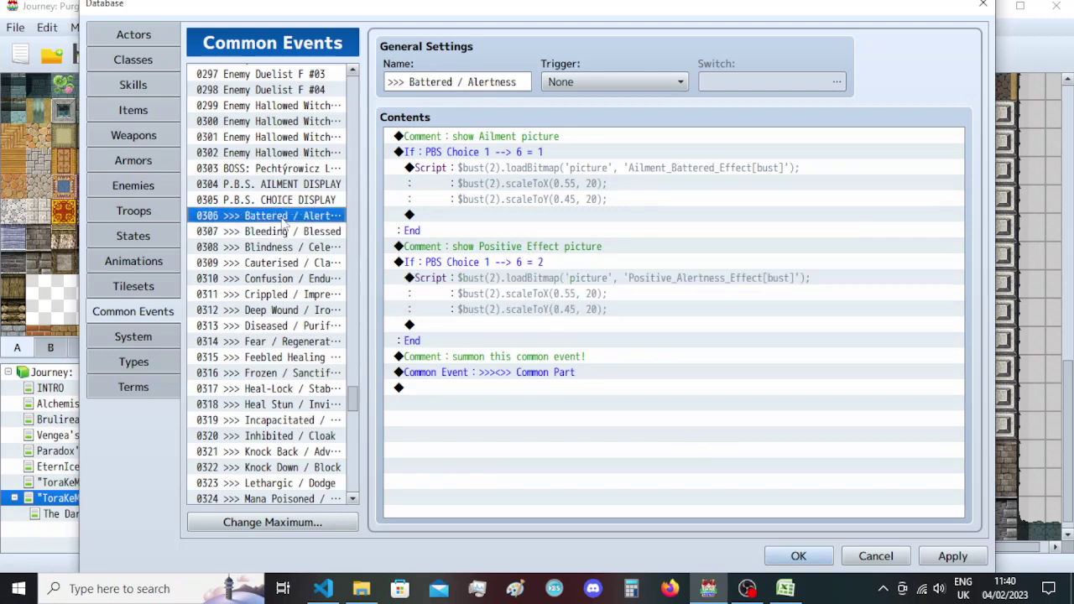
click(288, 232)
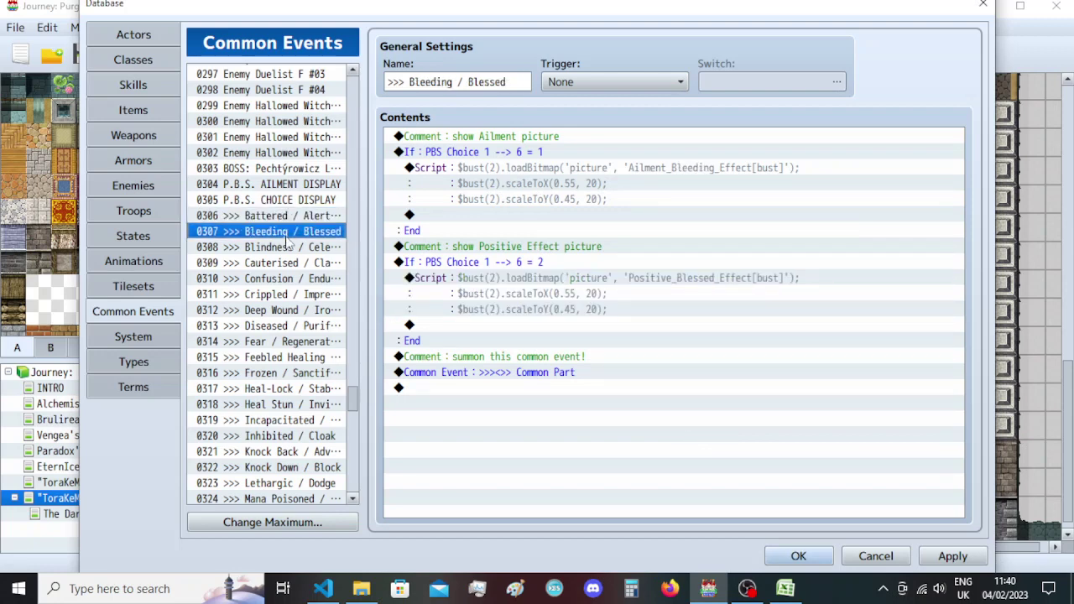
click(289, 248)
click(569, 256)
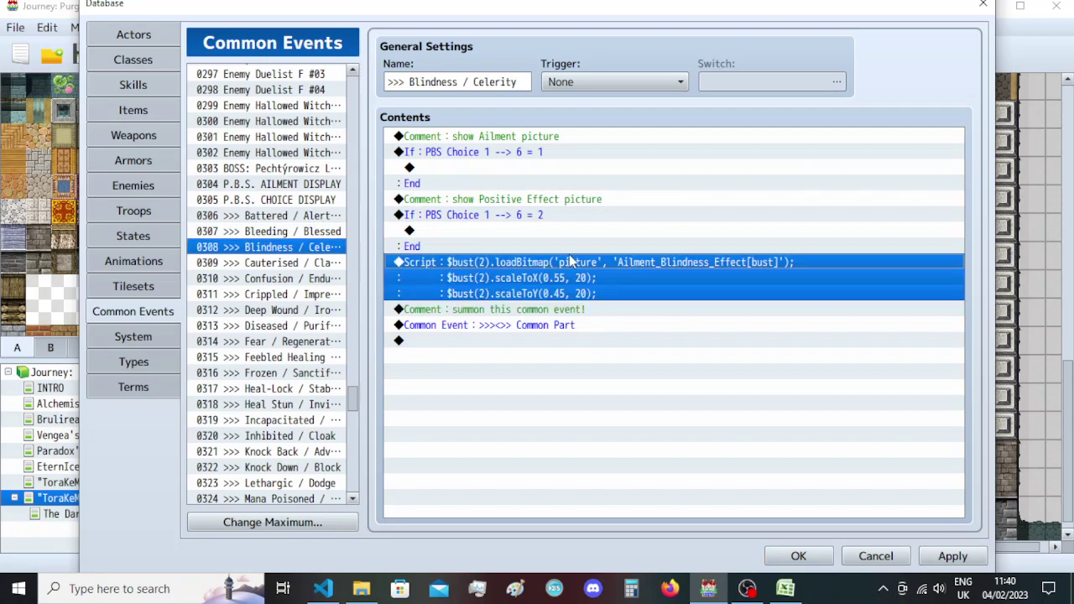
key(ctrl+x)
click(522, 171)
key(ctrl+v)
click(541, 277)
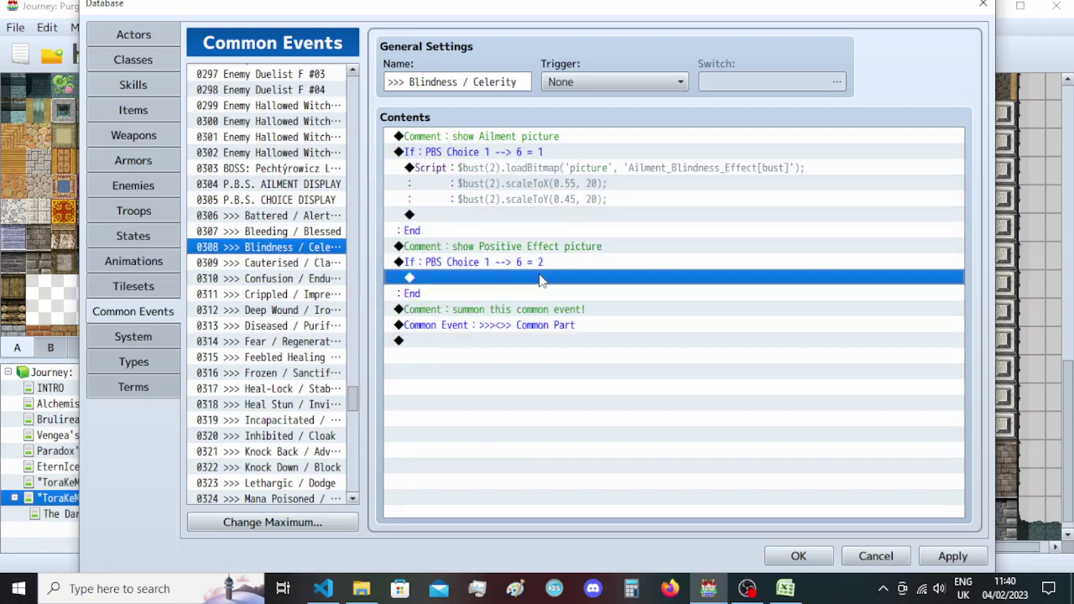
key(ctrl+v)
Find the Celerity entry in the Visual Studio Code effect list and copy the file name Positive_Celerity_Effect[bust] from File Explorer.
click(322, 588)
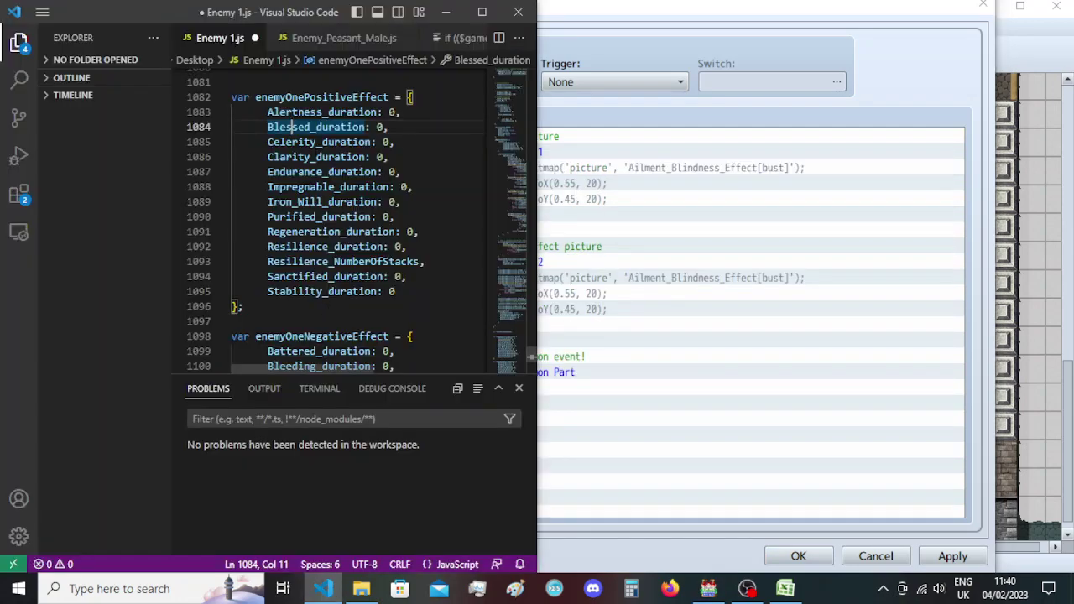
click(286, 142)
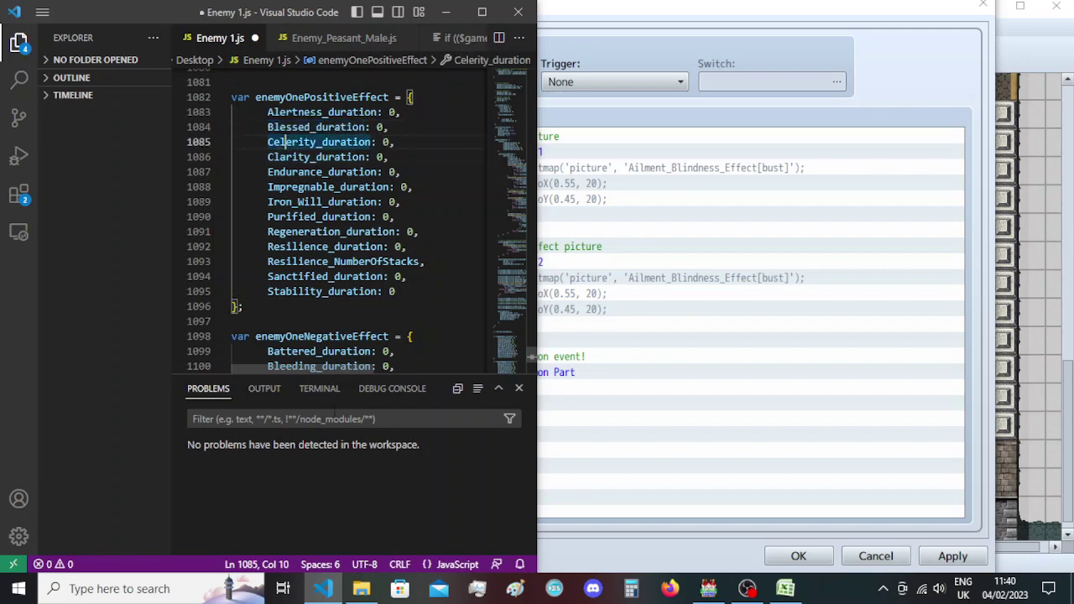
click(361, 588)
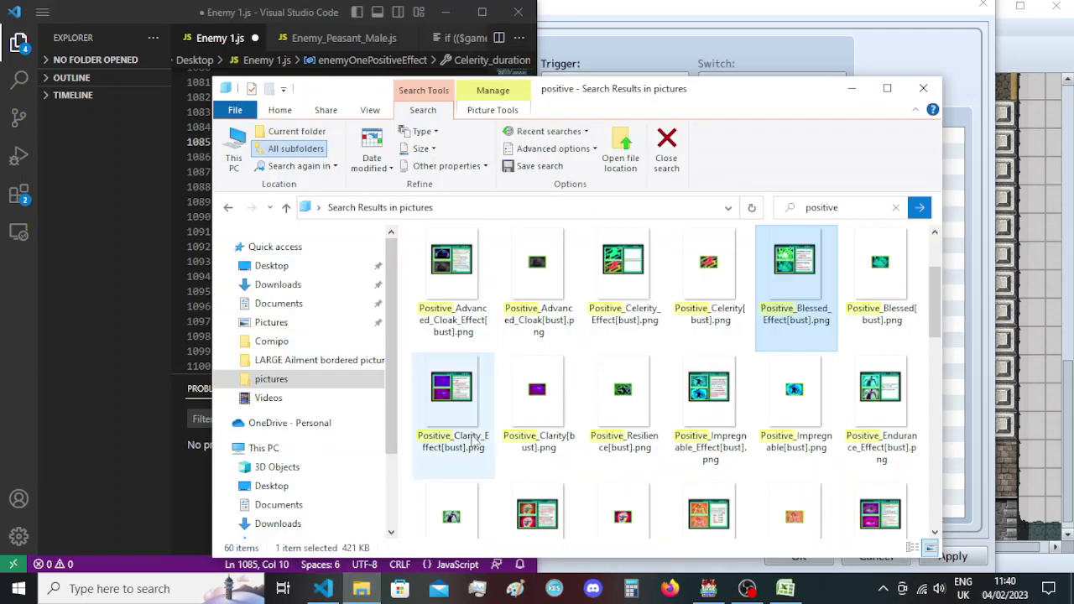
click(601, 280)
key(F2)
Back in the RPG Maker database, replace the picture name in the Blindness / Celerity PBS Choice 1 = 2 script with Positive_Celerity_Effect[bust].
key(alt+Tab)
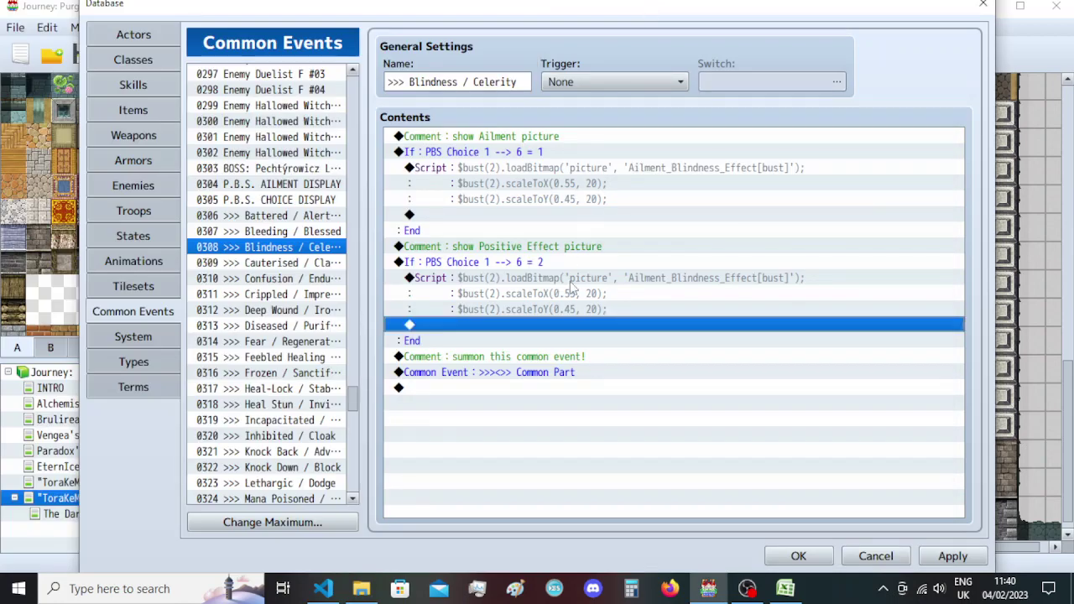
double_click(582, 282)
double_click(721, 216)
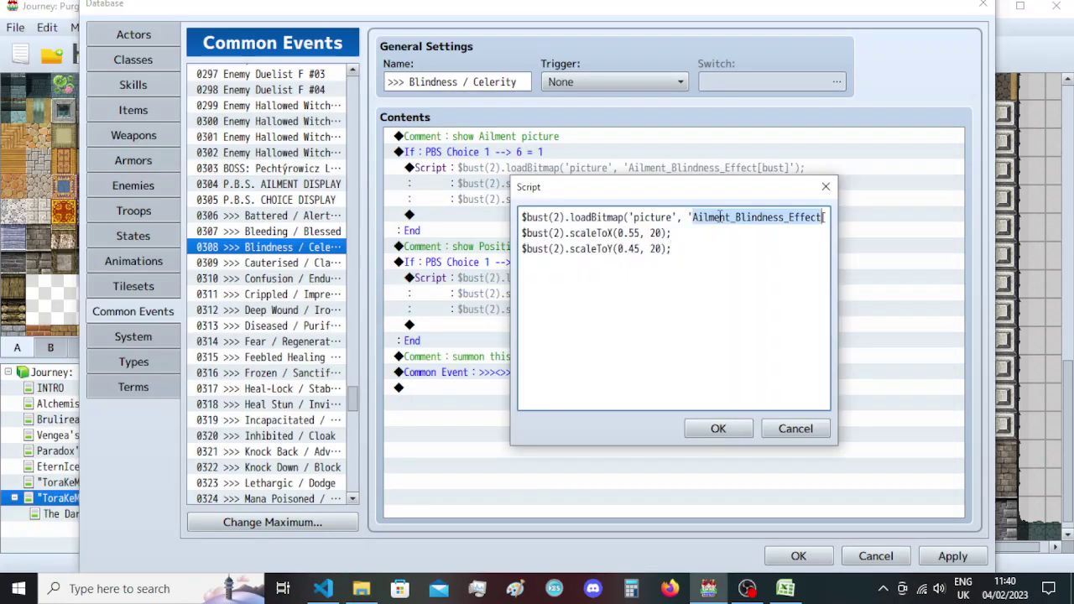
key(ctrl+v)
shift+click(794, 218)
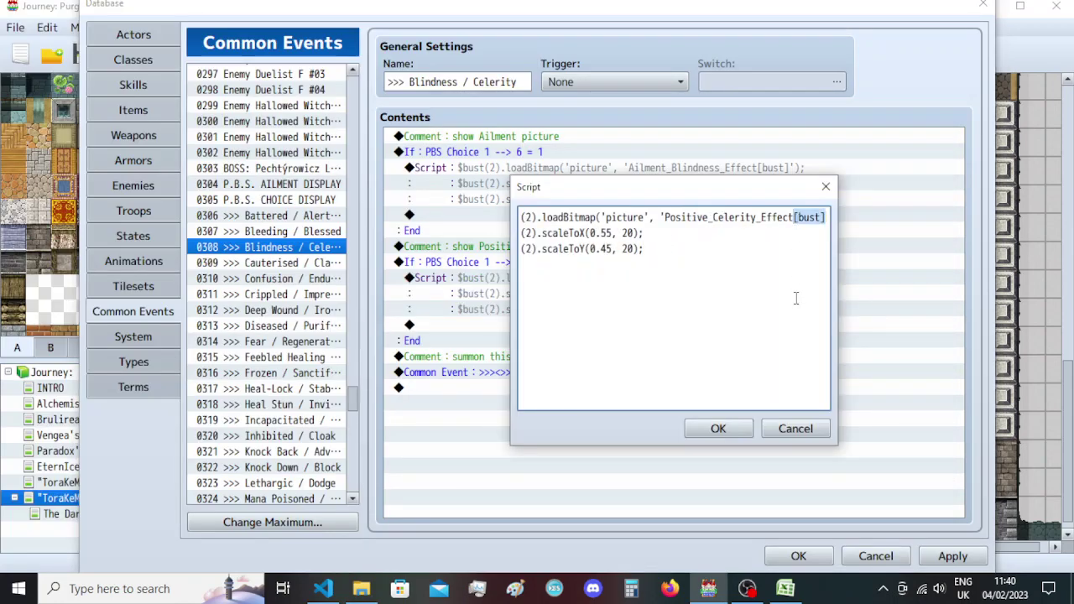
click(728, 424)
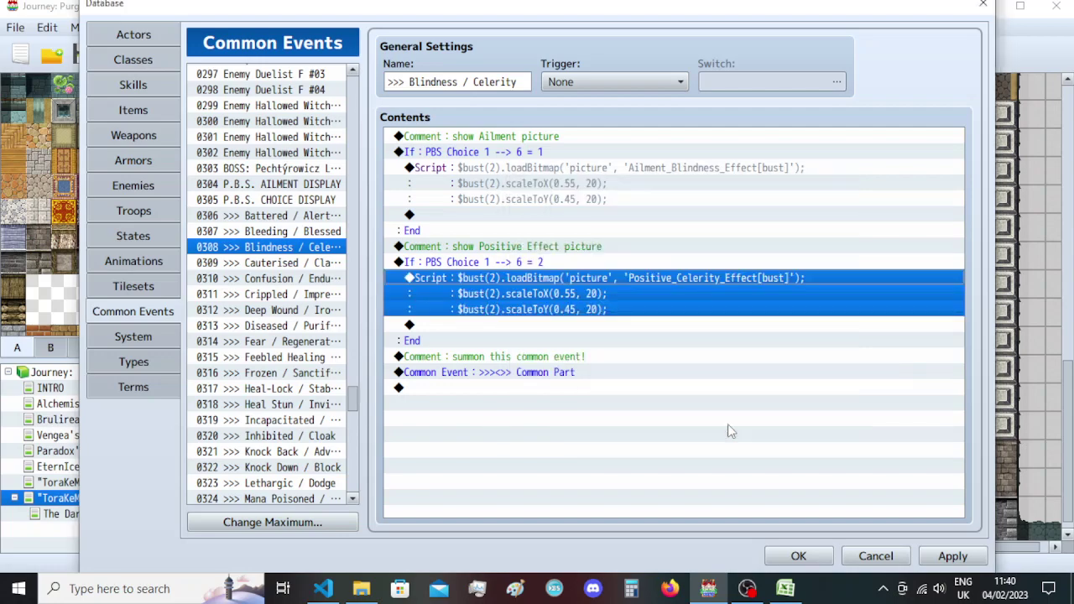
Open the Cauterised / Clarity common event and find the Clarity entry in the Visual Studio Code effect list.
click(332, 265)
click(322, 588)
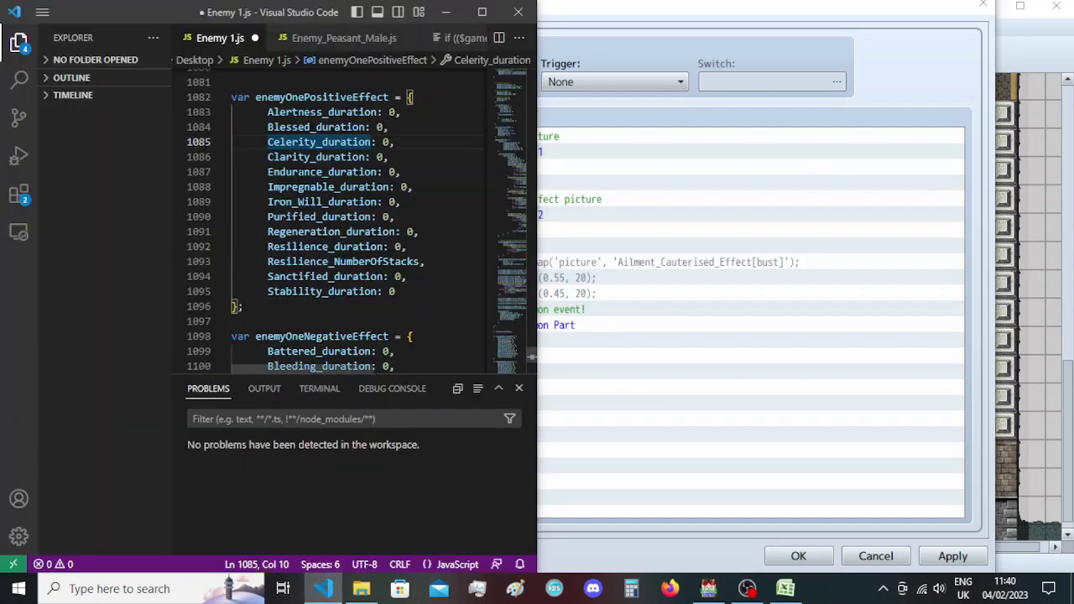
click(319, 157)
Copy the file name Positive_Clarity_Effect[bust] from the positive picture search results in File Explorer.
click(362, 589)
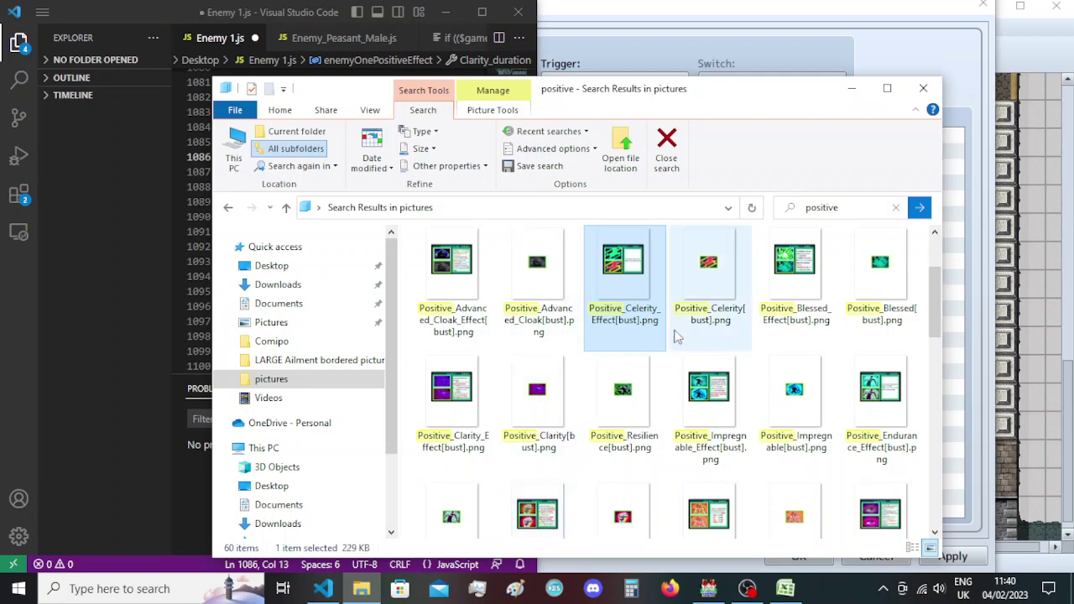
click(516, 401)
right_click(513, 401)
click(456, 400)
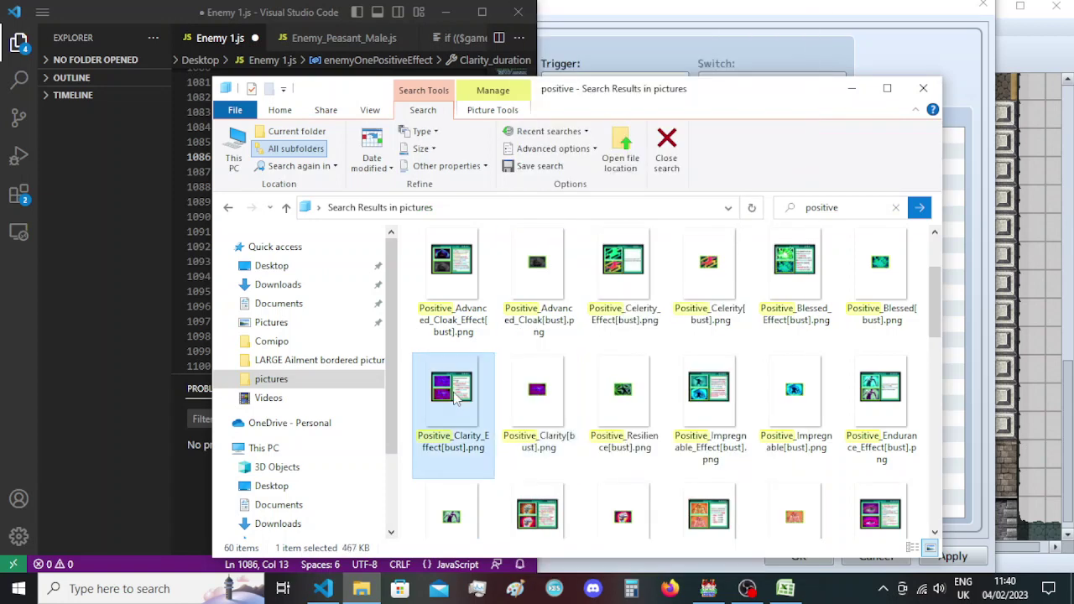
right_click(453, 400)
key(m)
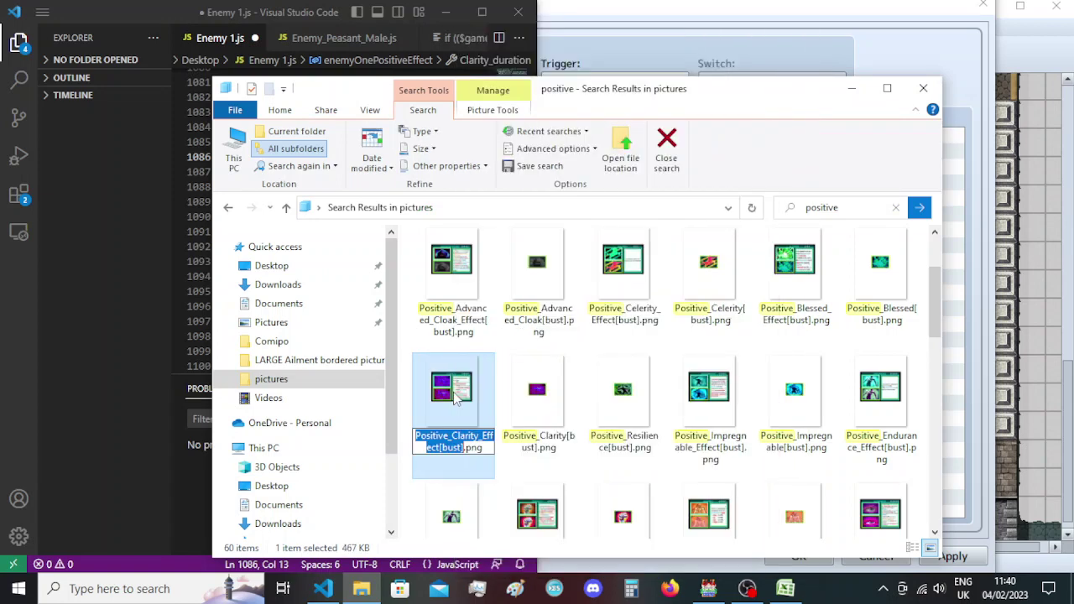
In Cauterised / Clarity, move the bust script into the PBS Choice 1 = 1 branch and paste a copy into the = 2 branch.
click(610, 7)
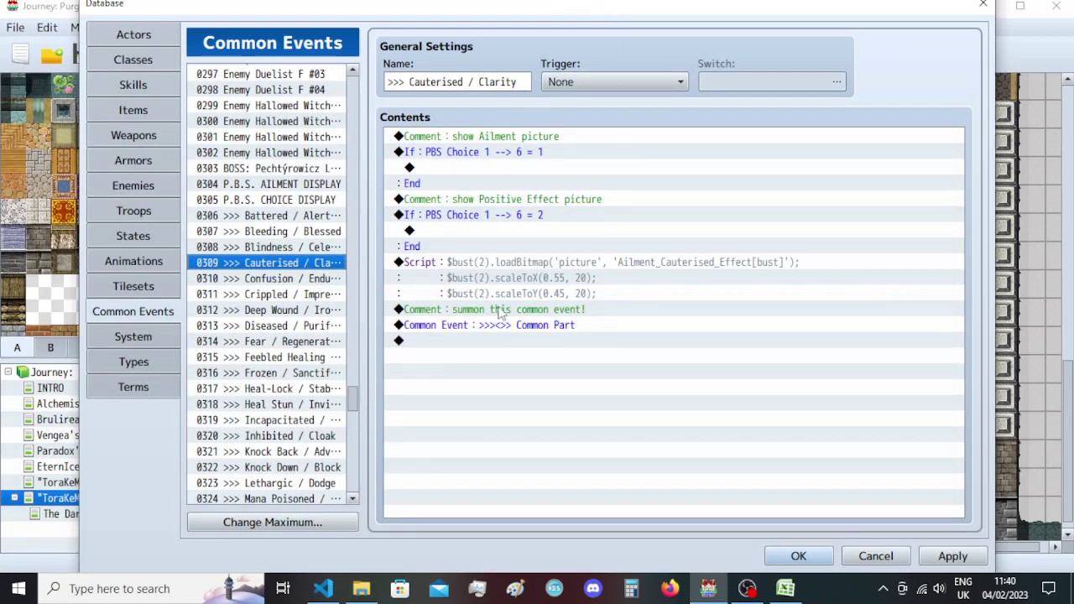
click(542, 267)
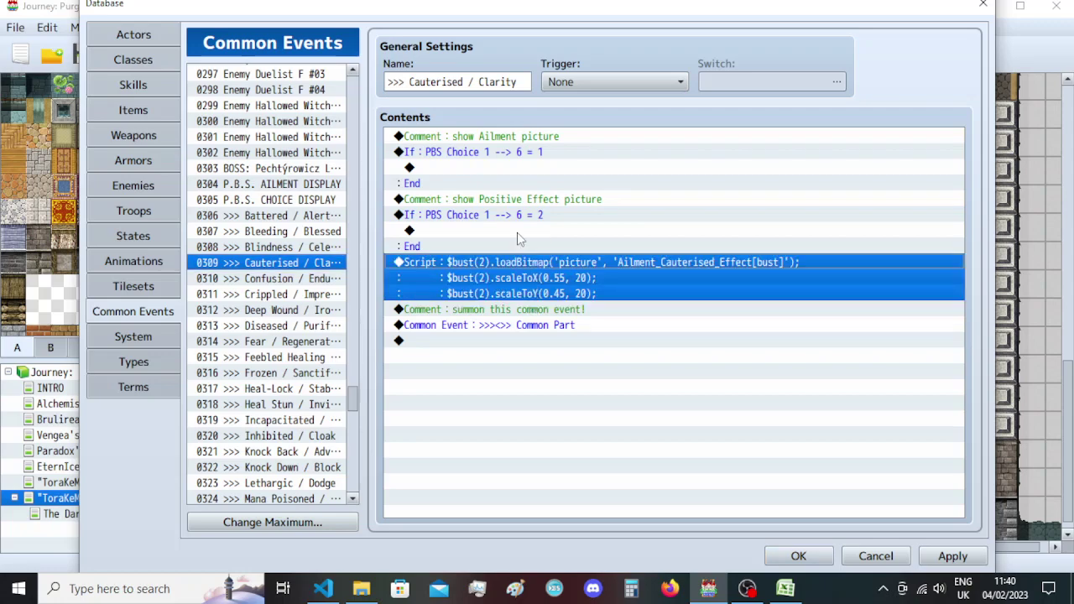
key(ctrl+x)
click(515, 168)
key(ctrl+v)
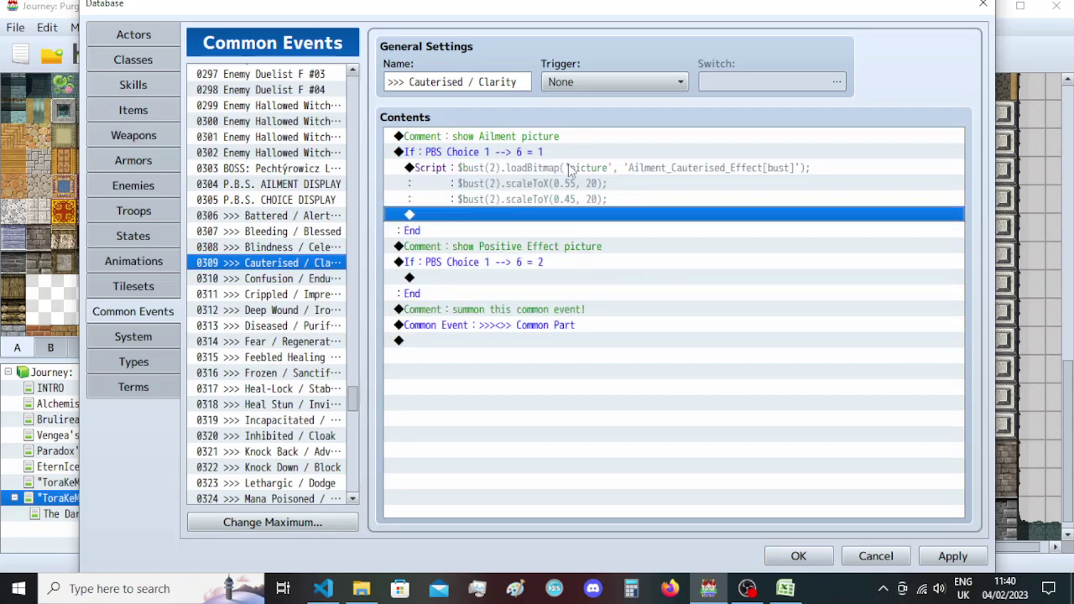
click(529, 279)
key(ctrl+v)
Copy Positive_Clarity_Effect[bust] from File Explorer and use it as the picture name in the Cauterised / Clarity PBS Choice 1 = 2 script.
click(361, 588)
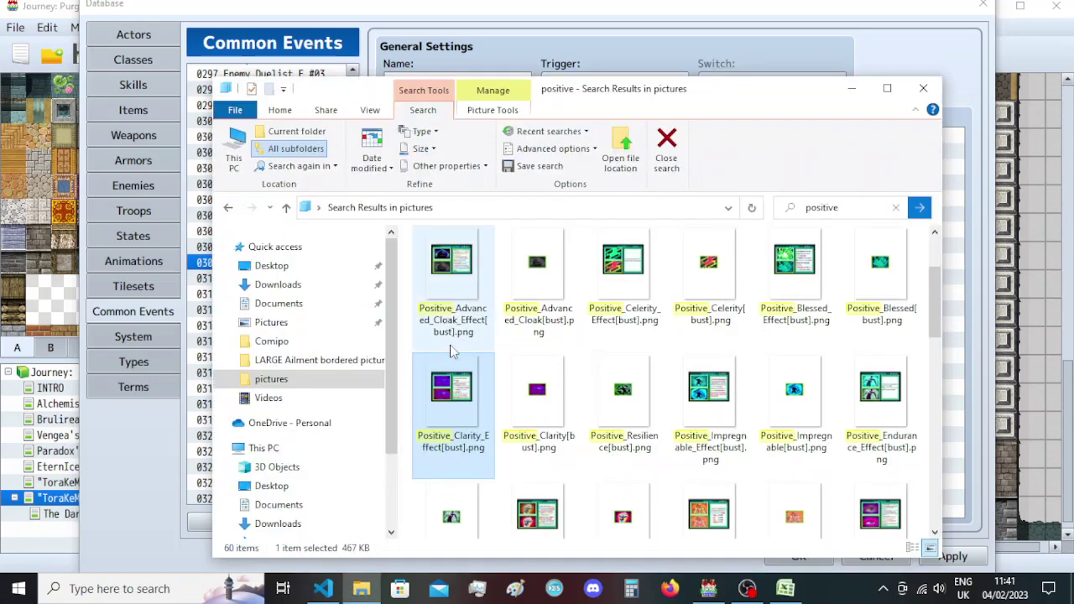
key(F2)
key(alt+Tab)
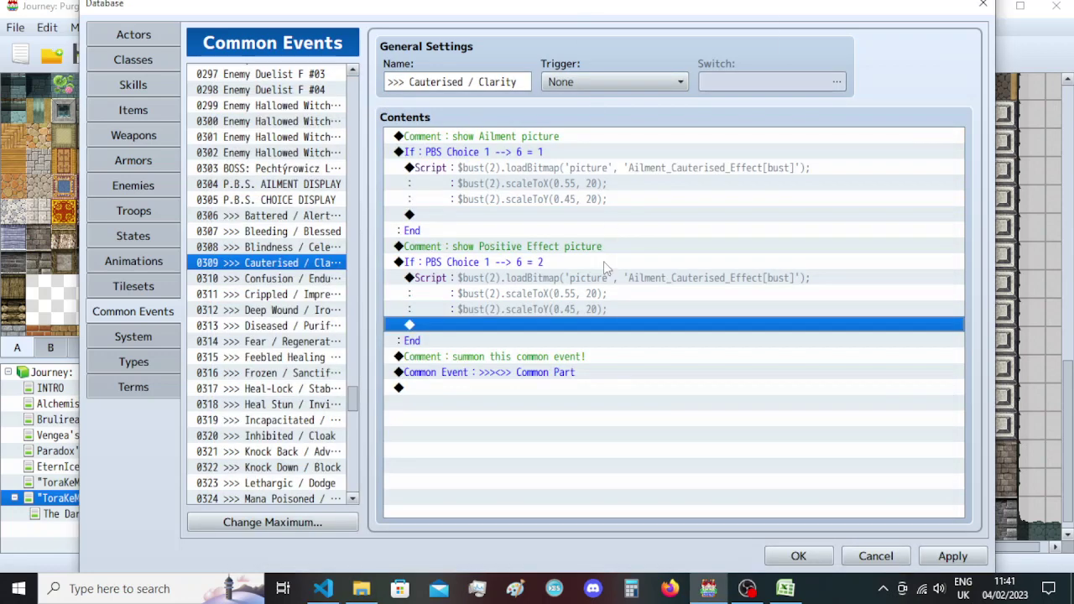
double_click(616, 280)
double_click(759, 217)
key(ctrl+v)
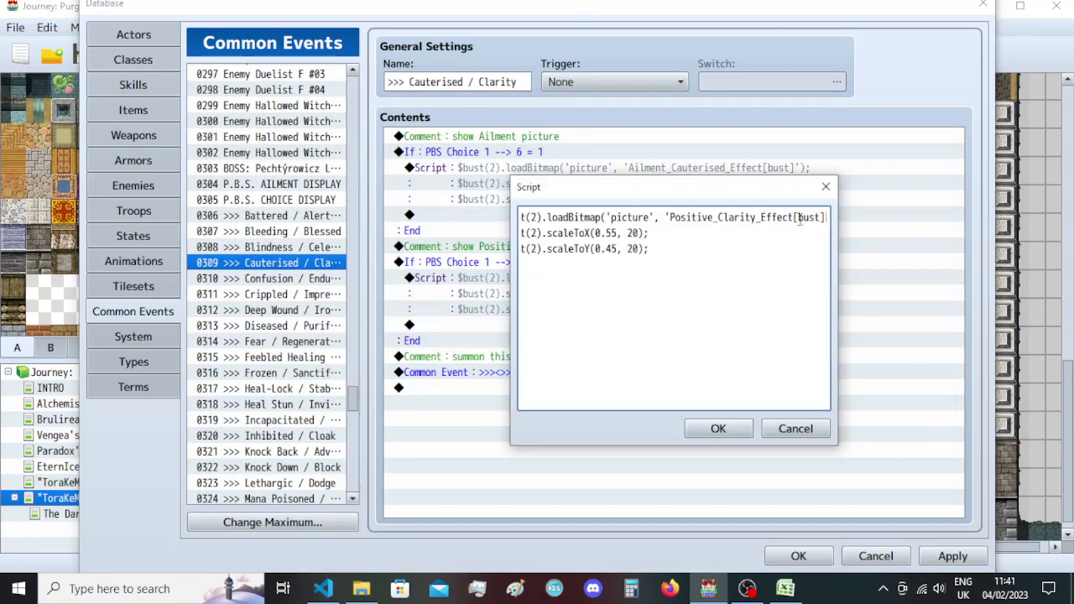
drag(825, 217, 794, 217)
click(718, 429)
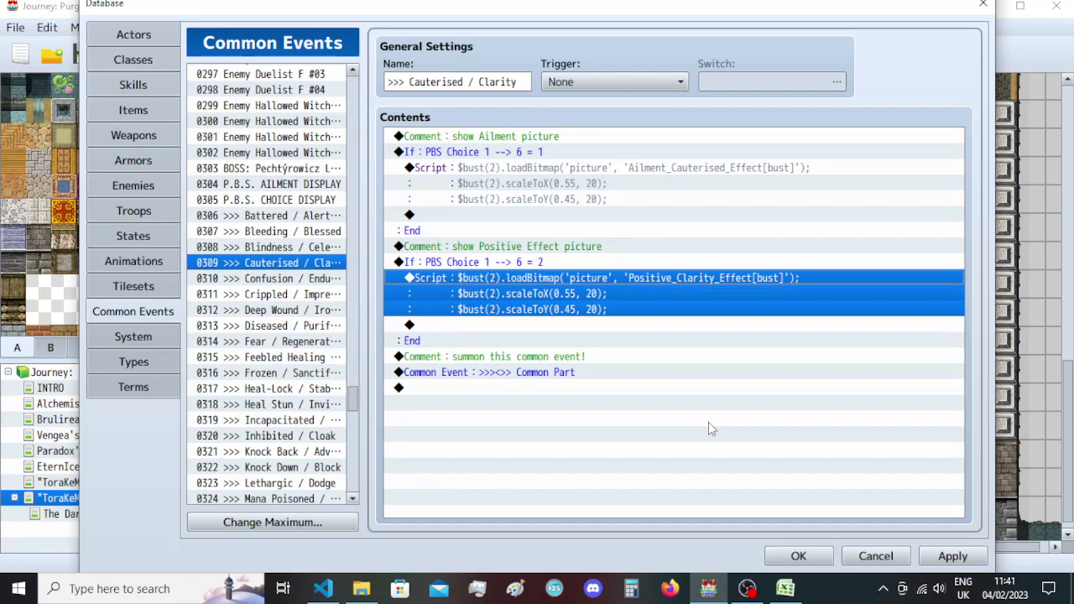
In Confusion / Endurance, move the bust script into the PBS Choice 1 = 1 branch and paste a copy into the = 2 branch.
click(306, 277)
click(560, 264)
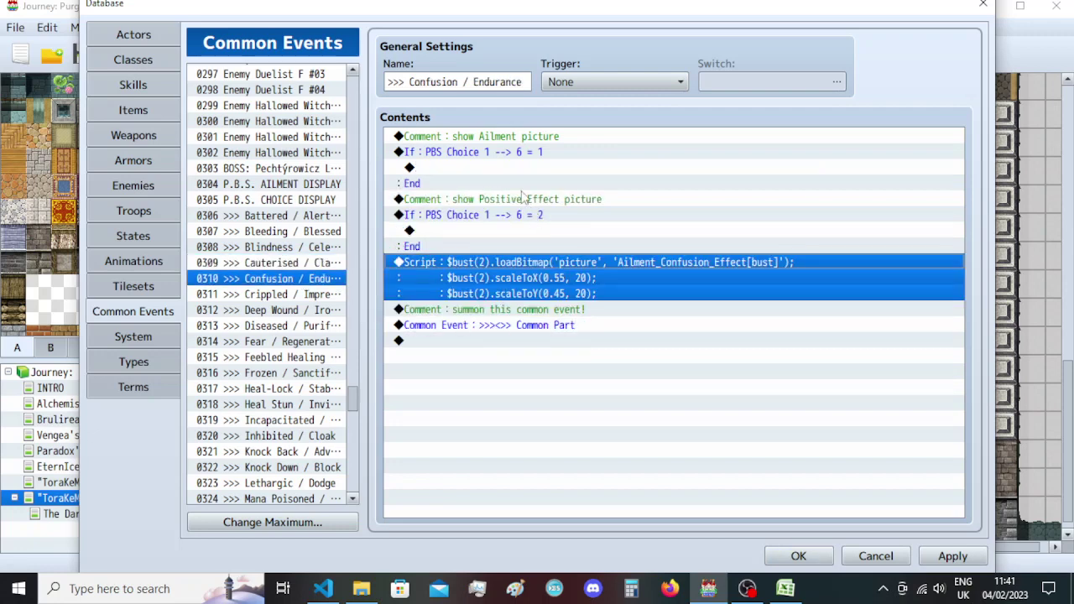
key(ctrl+x)
click(513, 169)
key(ctrl+v)
click(529, 278)
key(ctrl+v)
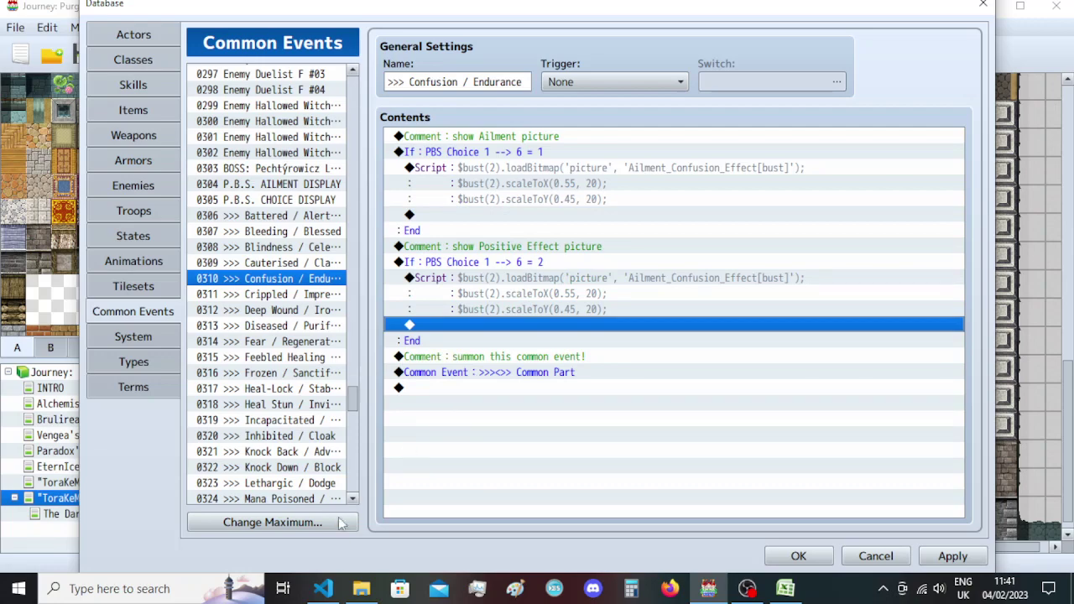
Find the Endurance entry in the Visual Studio Code effect list and copy the file name Positive_Endurance_Effect[bust] from File Explorer.
click(324, 588)
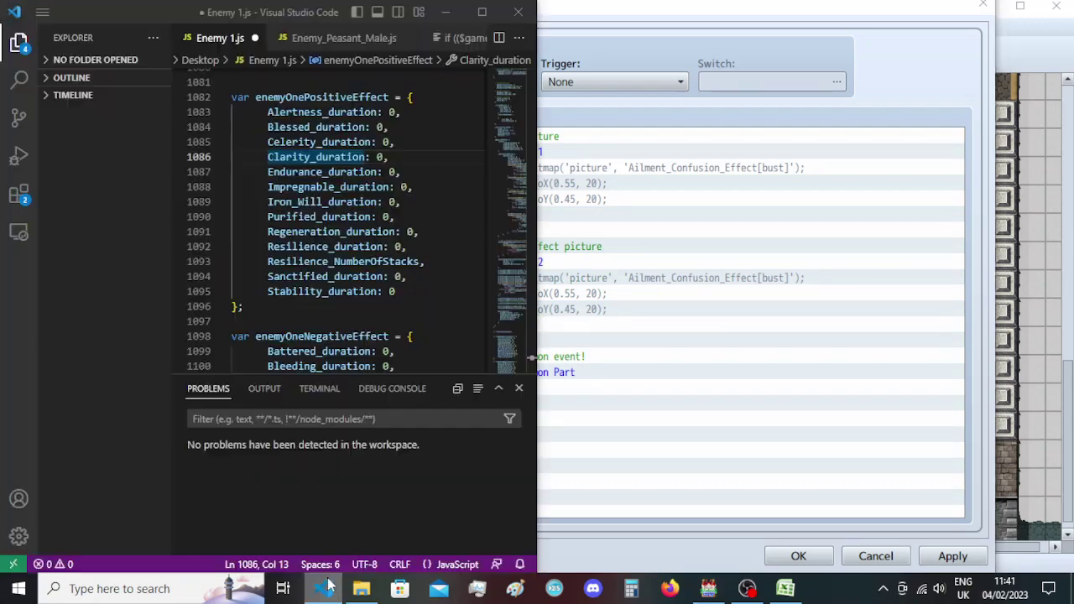
click(279, 172)
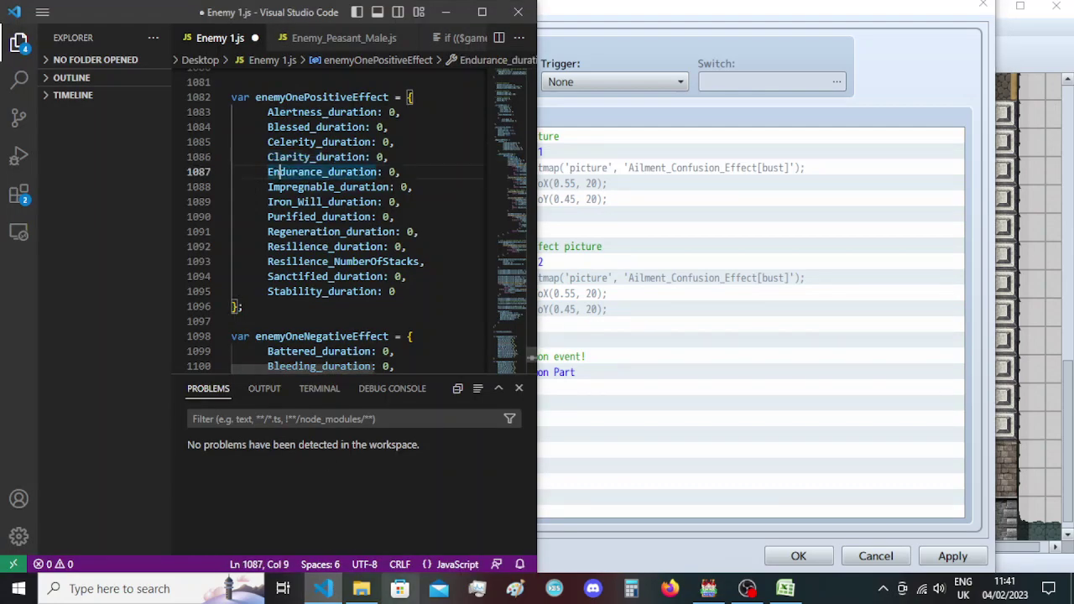
click(361, 588)
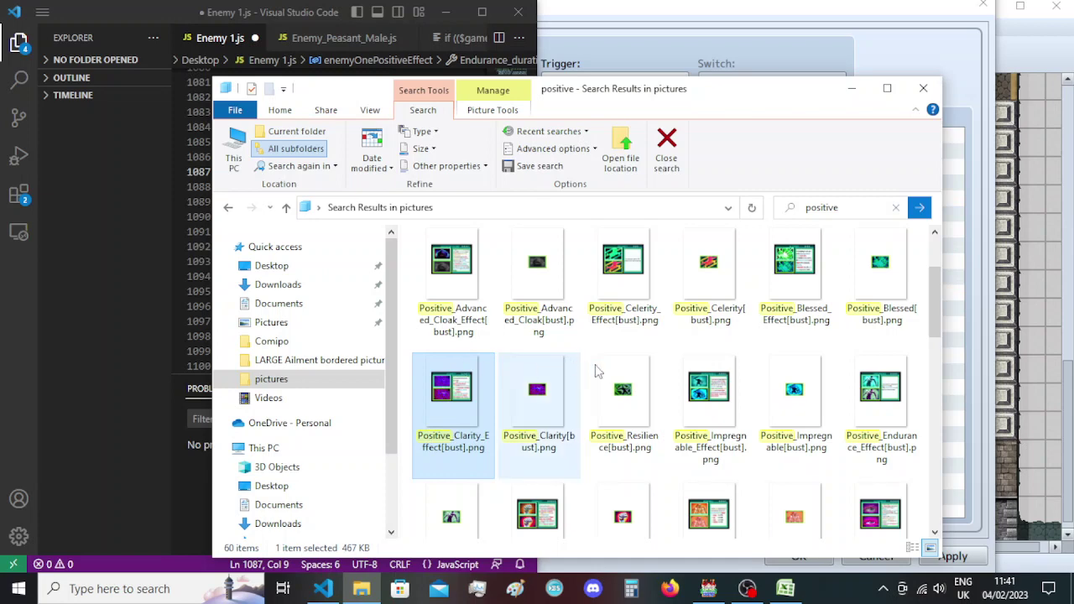
click(896, 416)
click(900, 422)
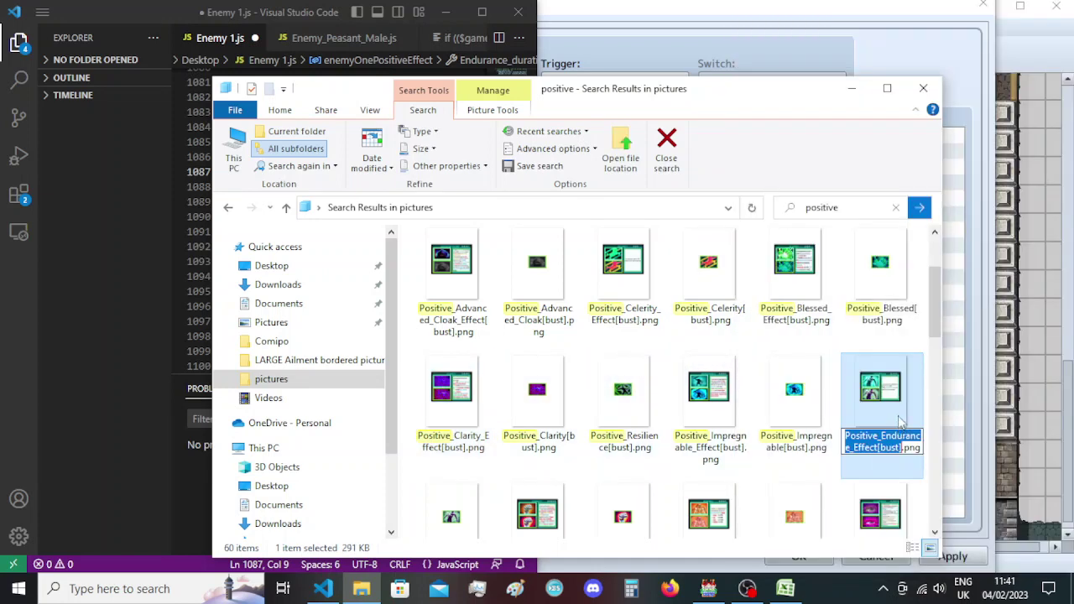
Back in the RPG Maker database, replace the picture name in the Confusion / Endurance PBS Choice 1 = 2 script with Positive_Endurance_Effect[bust].
click(707, 589)
double_click(656, 281)
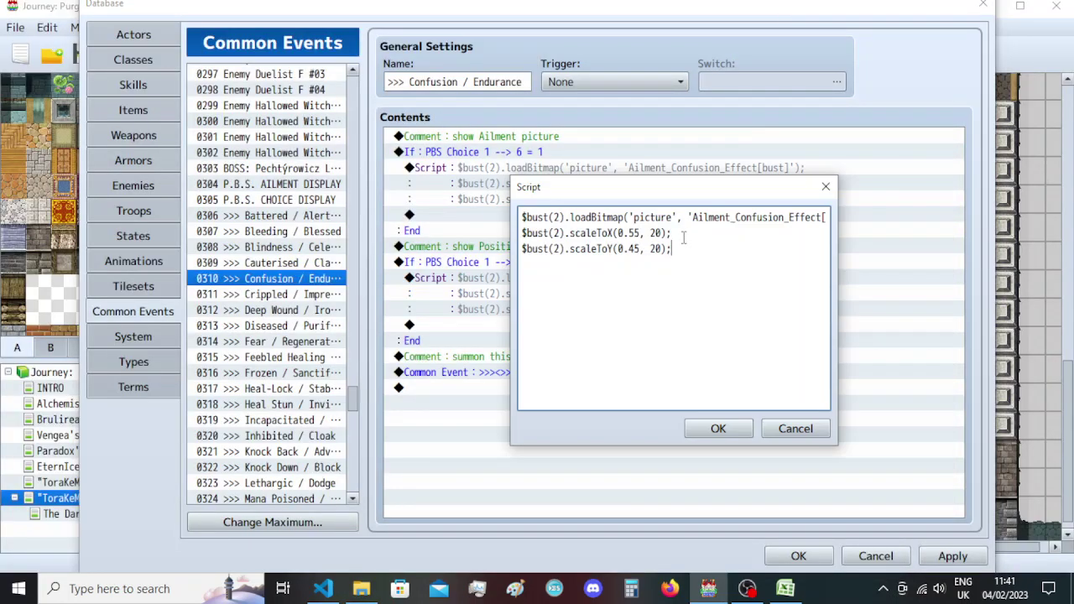
double_click(739, 218)
key(ctrl+v)
shift+click(795, 217)
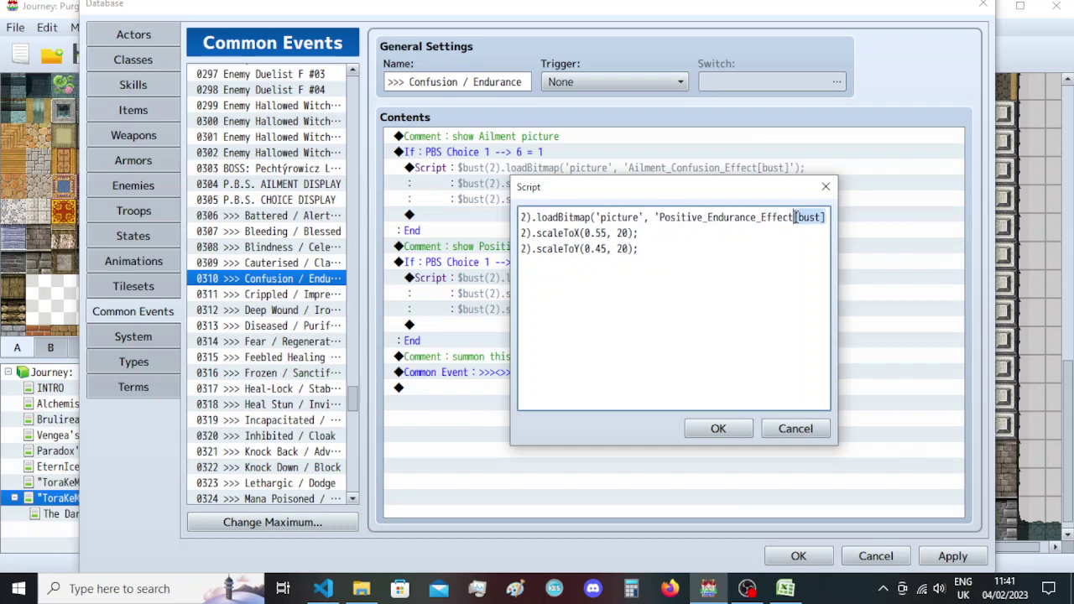
key(Delete)
click(704, 429)
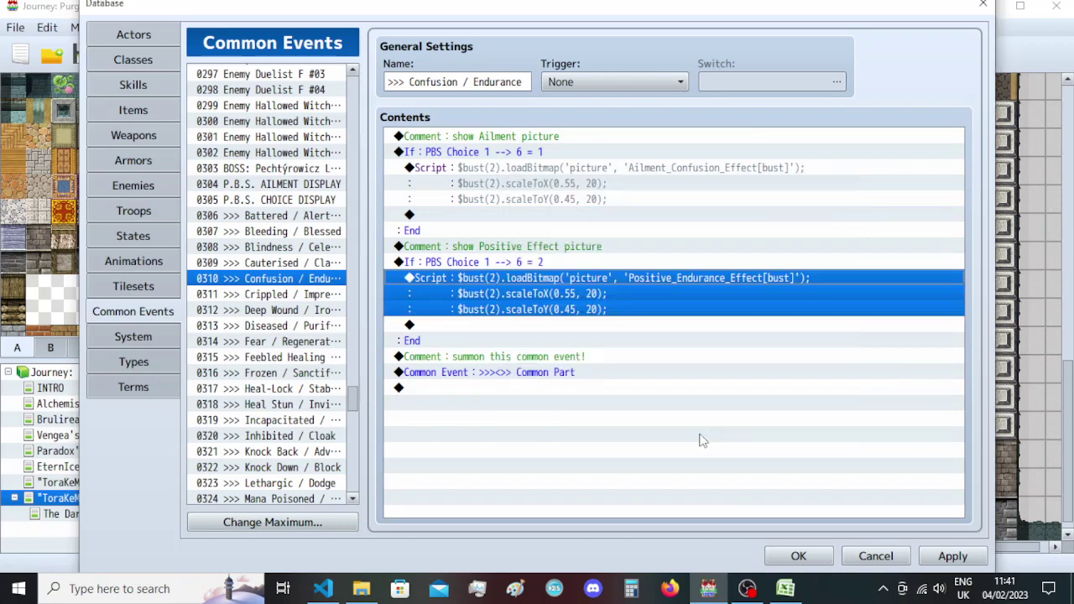
In Crippled / Impregnable, move the bust script into the PBS Choice 1 = 1 branch and paste a copy into the = 2 branch.
click(265, 295)
click(644, 262)
key(ctrl+x)
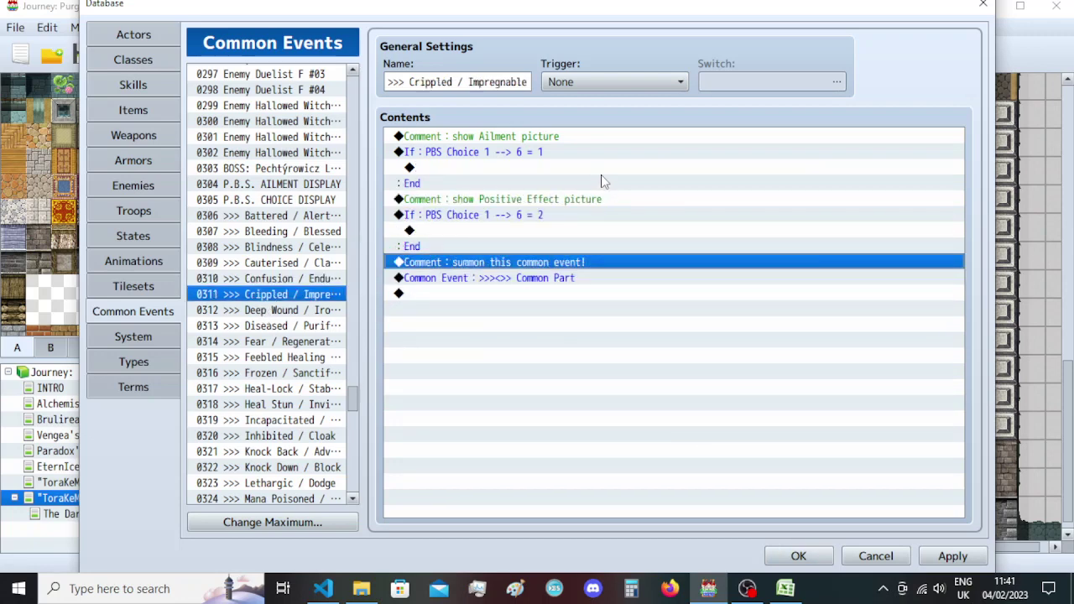
click(602, 168)
key(ctrl+v)
click(587, 279)
key(ctrl+v)
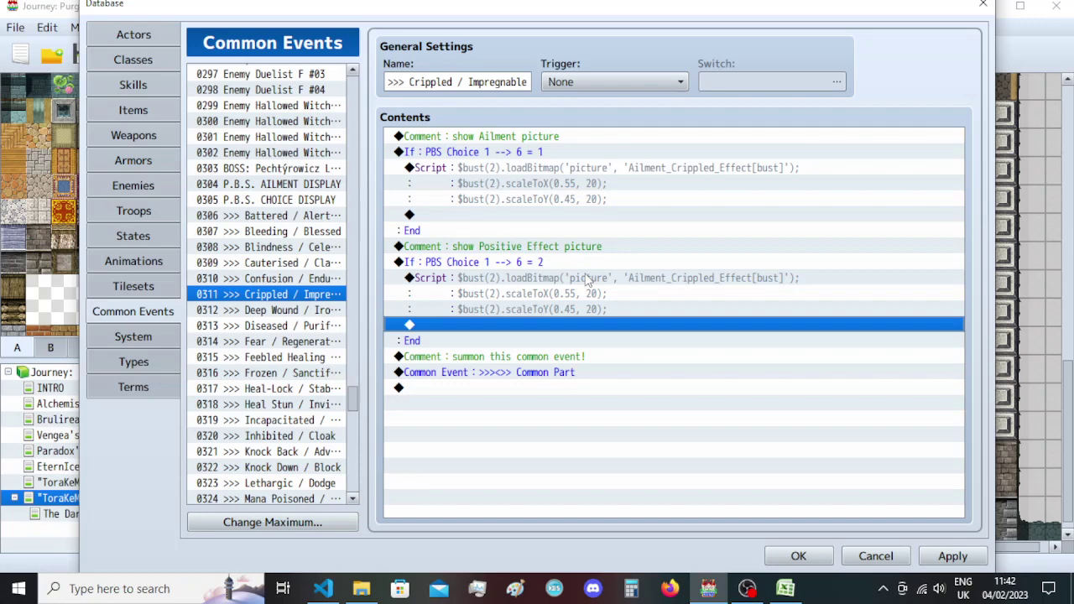
Find the Impregnable entry in the Visual Studio Code effect list and copy the file name Positive_Impregnable_Effect[bust] from File Explorer.
click(323, 588)
click(291, 187)
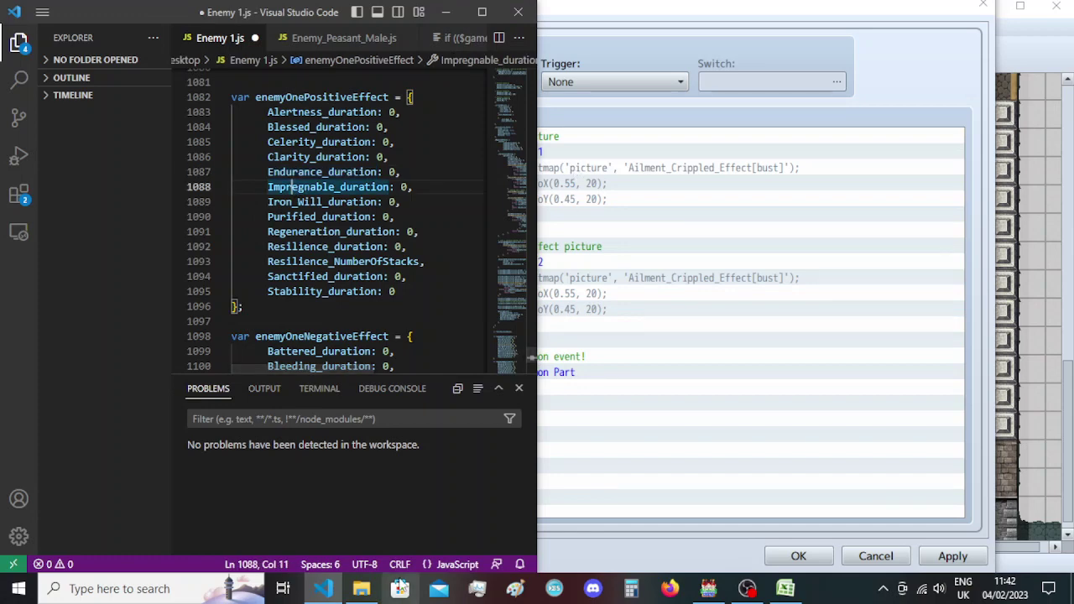
click(361, 588)
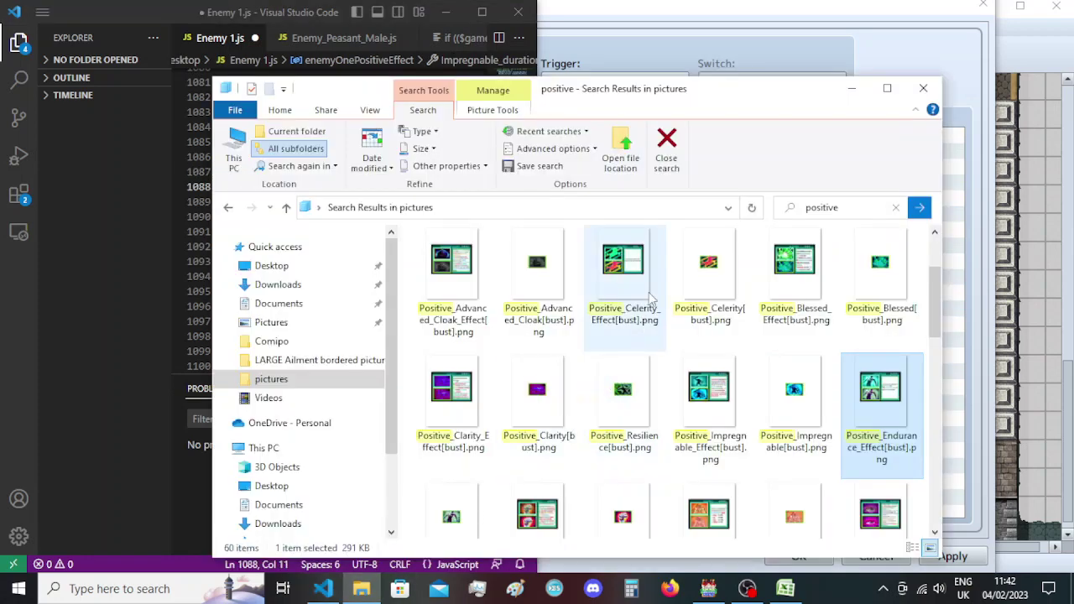
scroll(475, 375, down, 3)
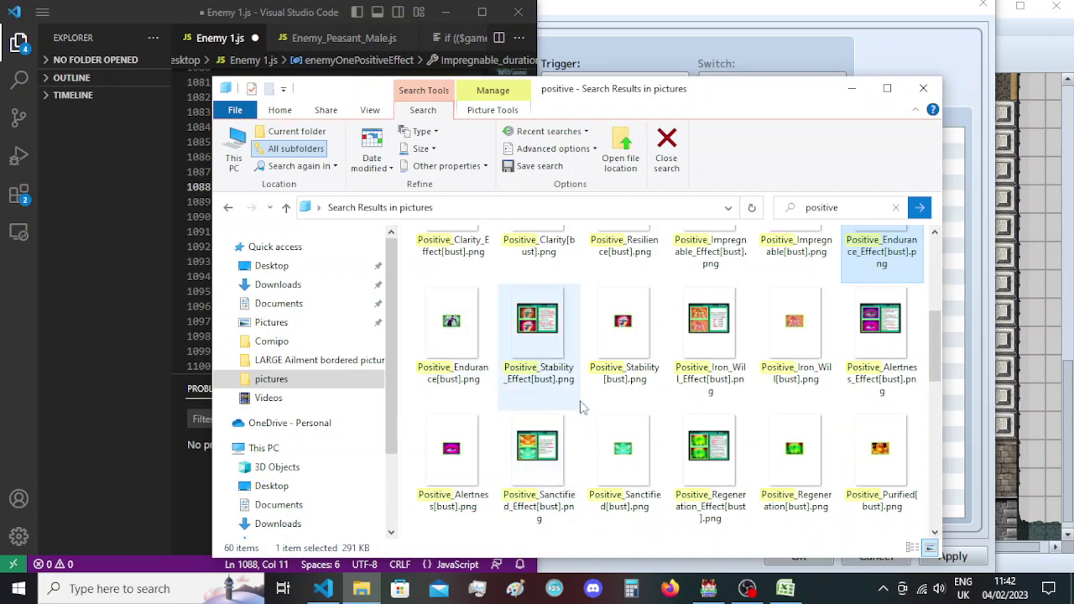
scroll(579, 401, down, 3)
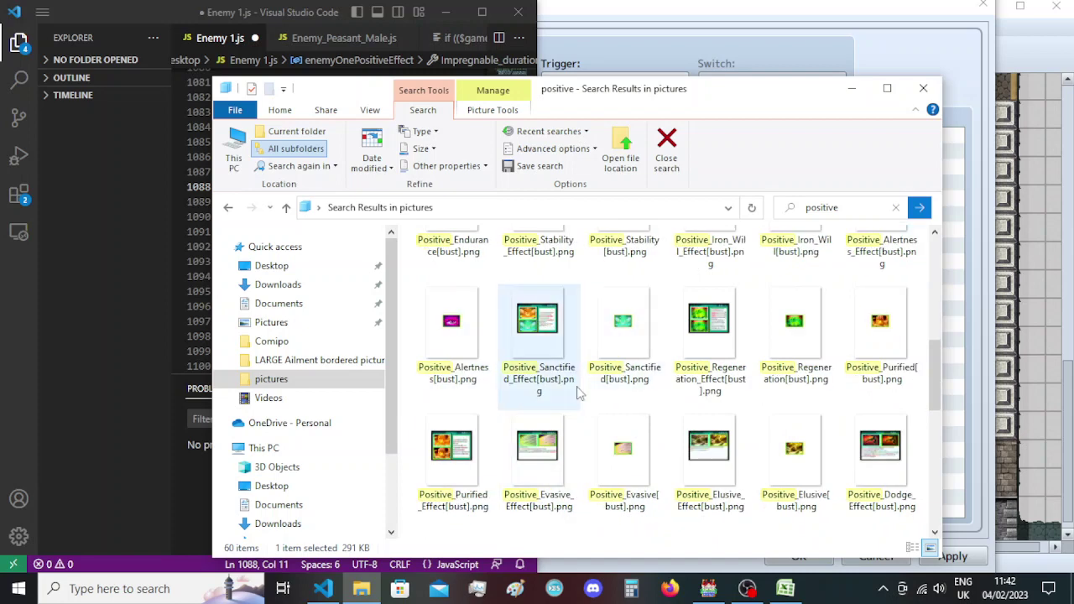
scroll(579, 388, down, 3)
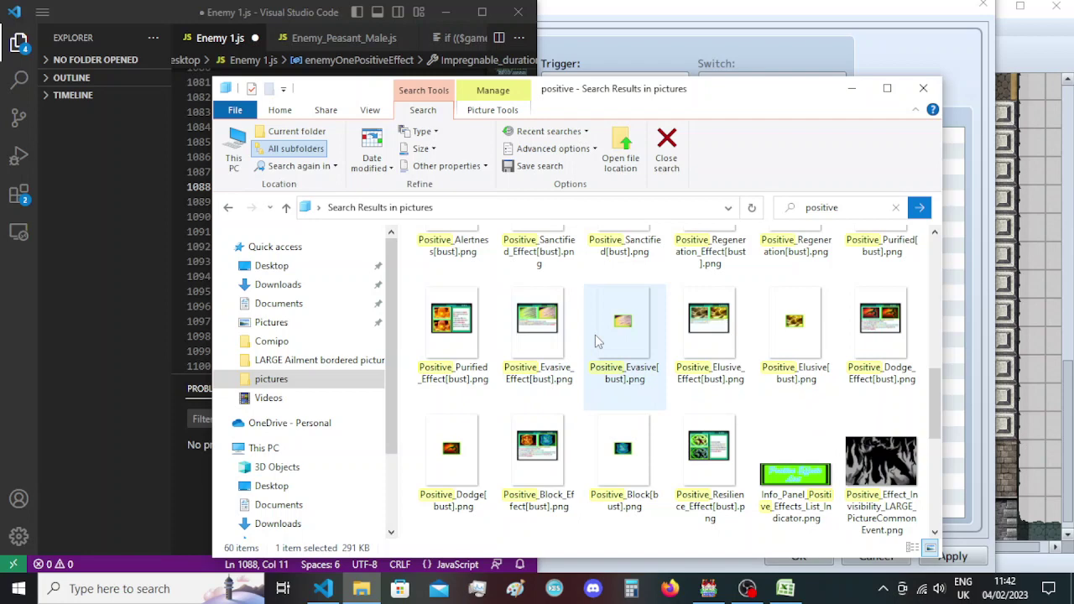
scroll(588, 334, up, 10)
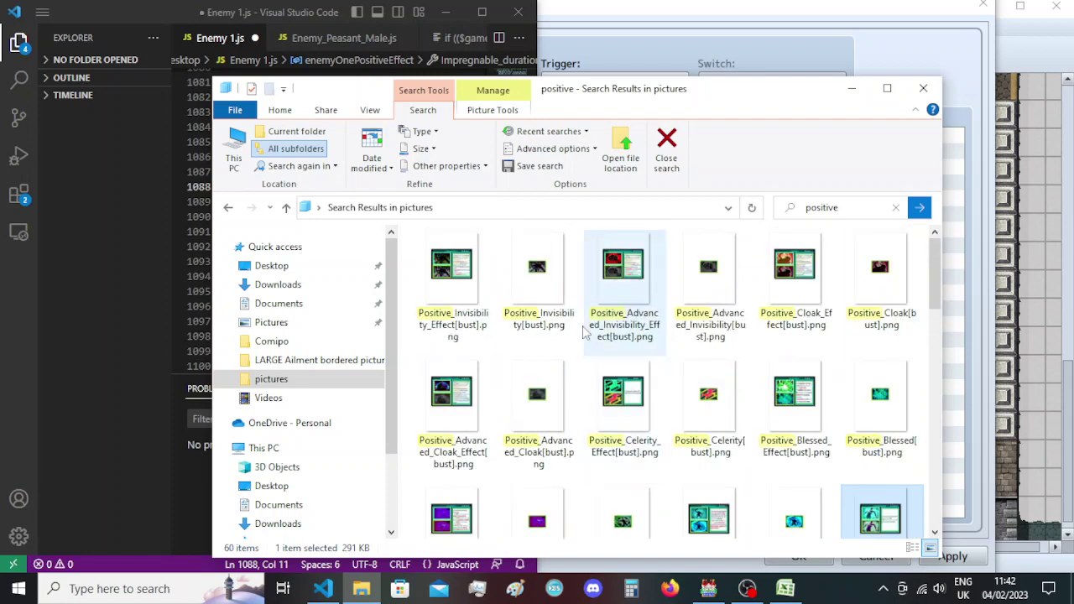
scroll(577, 321, down, 2)
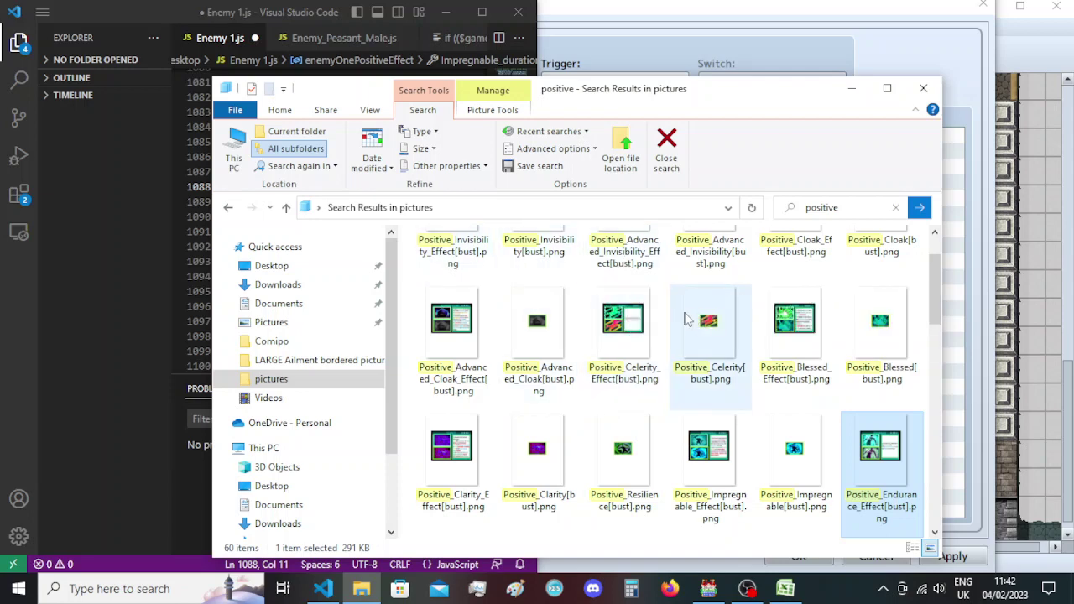
click(701, 445)
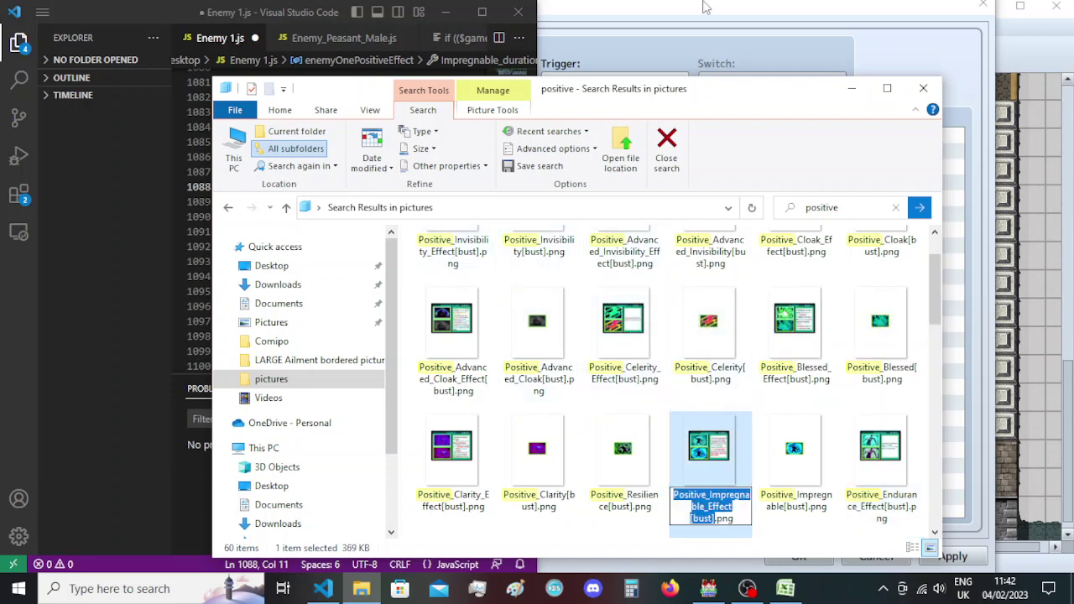
Back in the RPG Maker database, replace the picture name in the Crippled / Impregnable PBS Choice 1 = 2 script with Positive_Impregnable_Effect[bust].
key(alt+Tab)
click(690, 278)
double_click(690, 279)
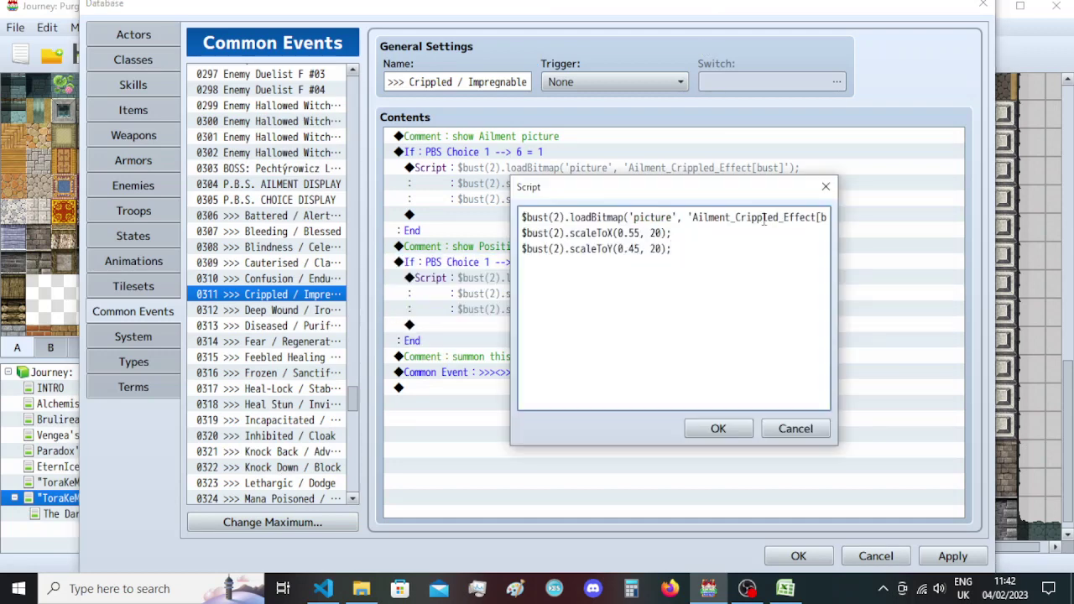
double_click(767, 219)
text(Positive_Impregnable_Effect)
drag(793, 218, 826, 219)
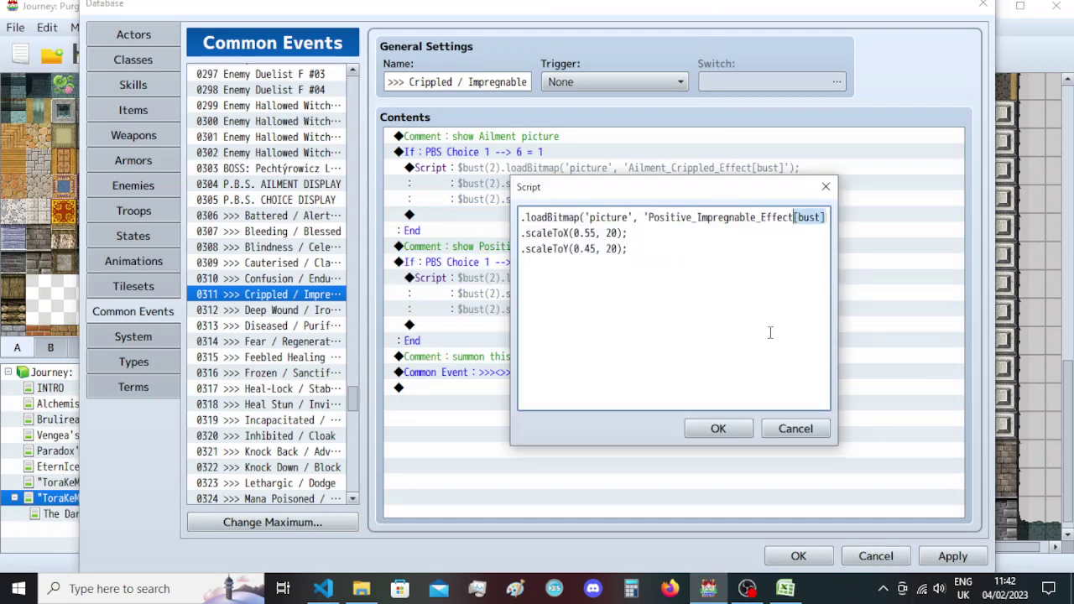
click(718, 429)
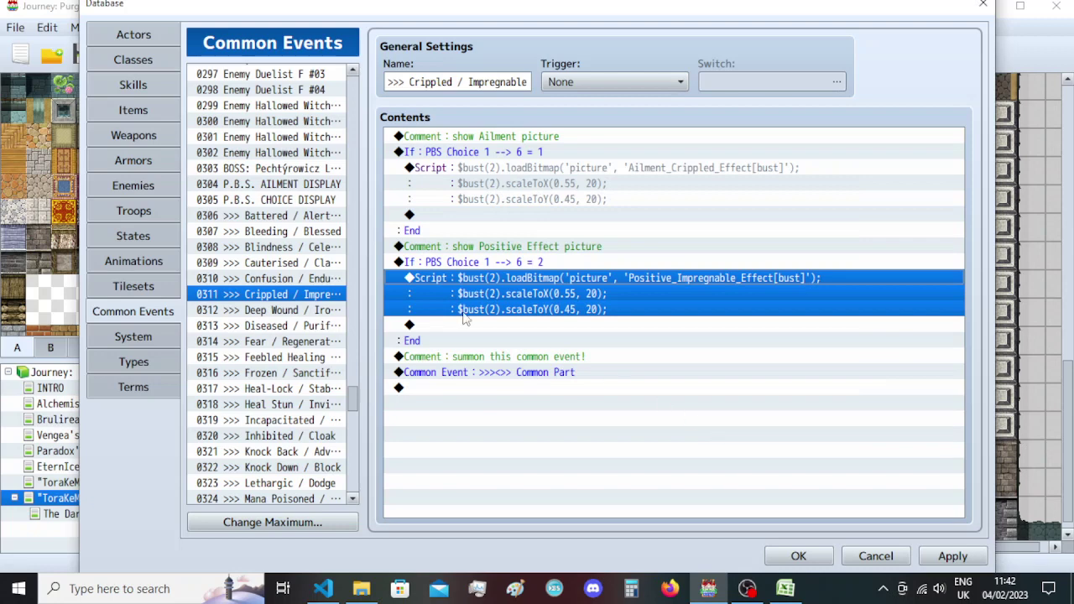
In Deep Wound / Iron Will, move the bust script into the PBS Choice 1 = 1 branch and paste a copy into the = 2 branch.
click(269, 310)
click(542, 263)
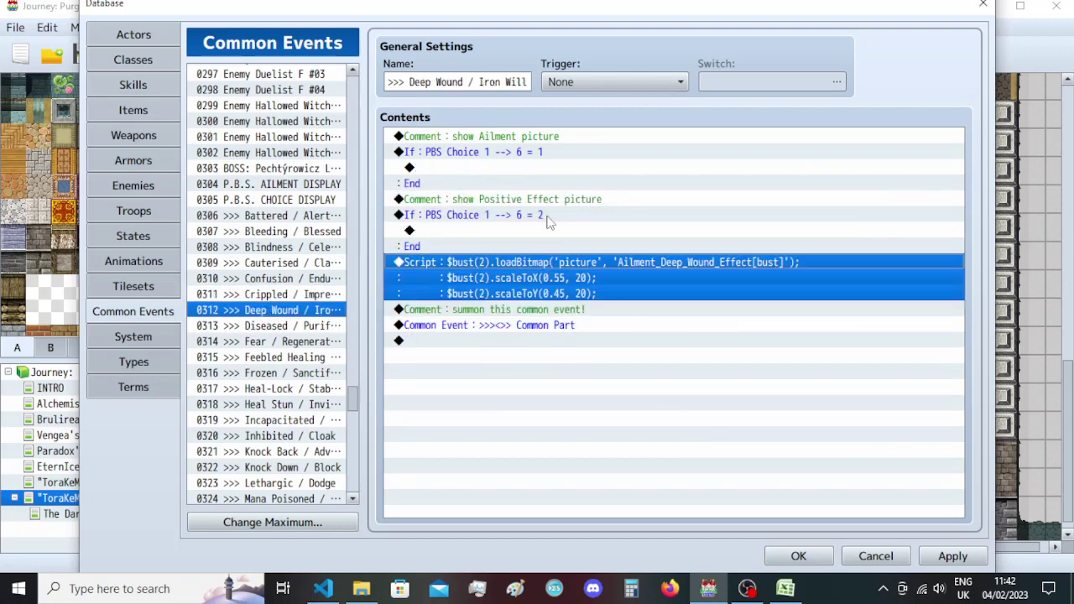
key(ctrl+x)
click(549, 167)
key(ctrl+v)
click(562, 278)
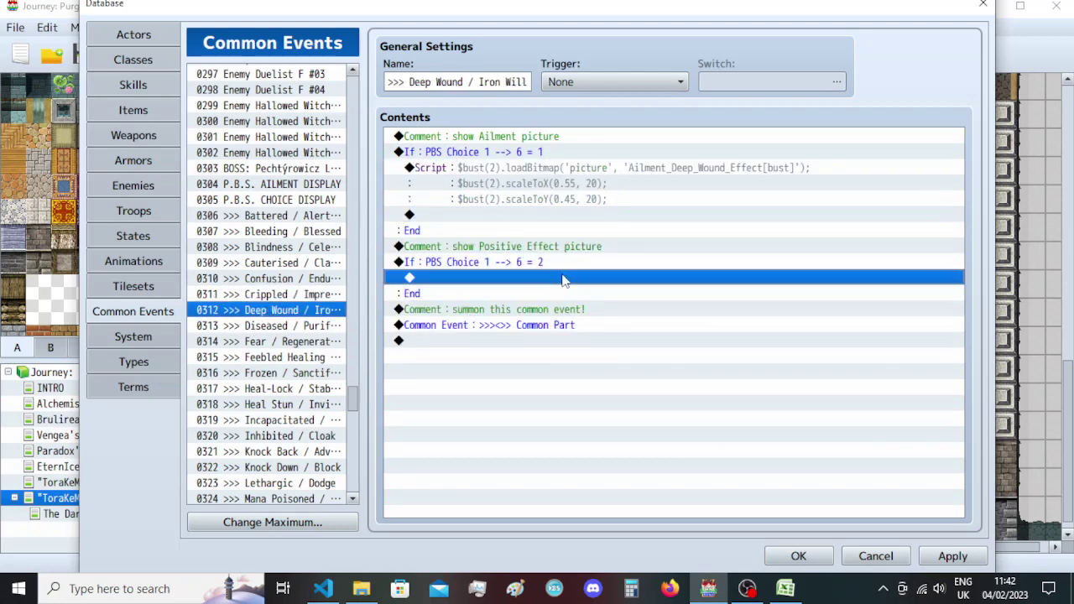
key(ctrl+v)
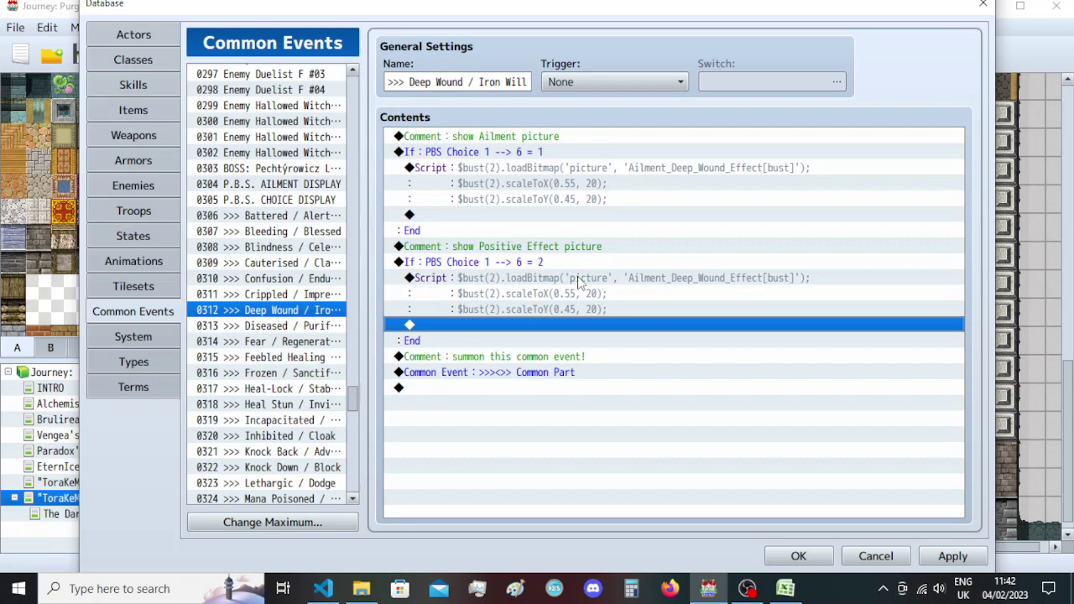
Find the Iron_Will entry in the Visual Studio Code effect list and copy the file name Positive_Iron_Will_Effect[bust] from File Explorer.
click(320, 588)
click(304, 201)
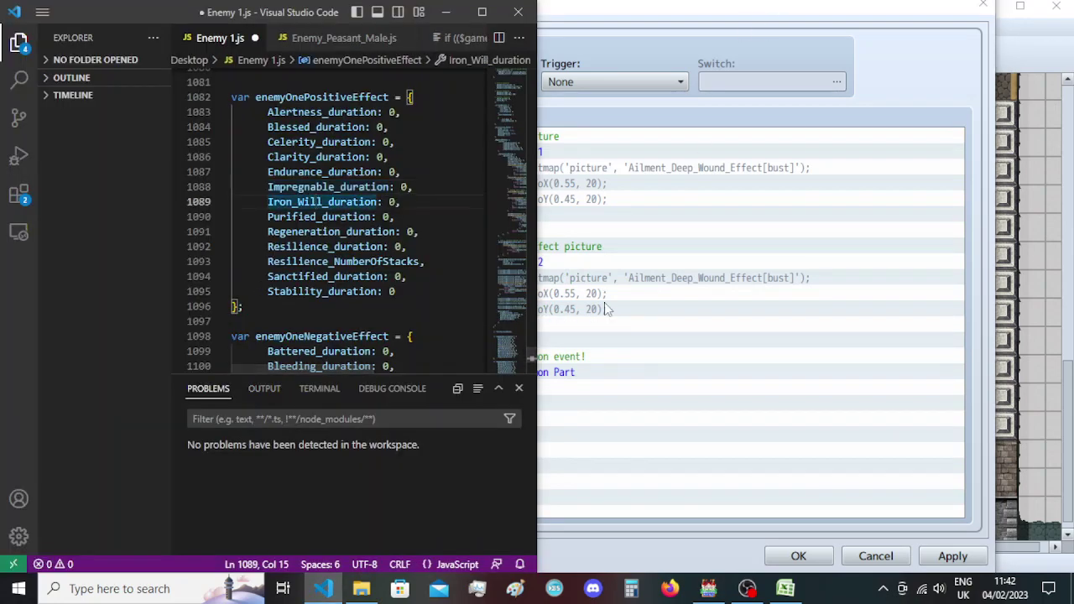
click(361, 589)
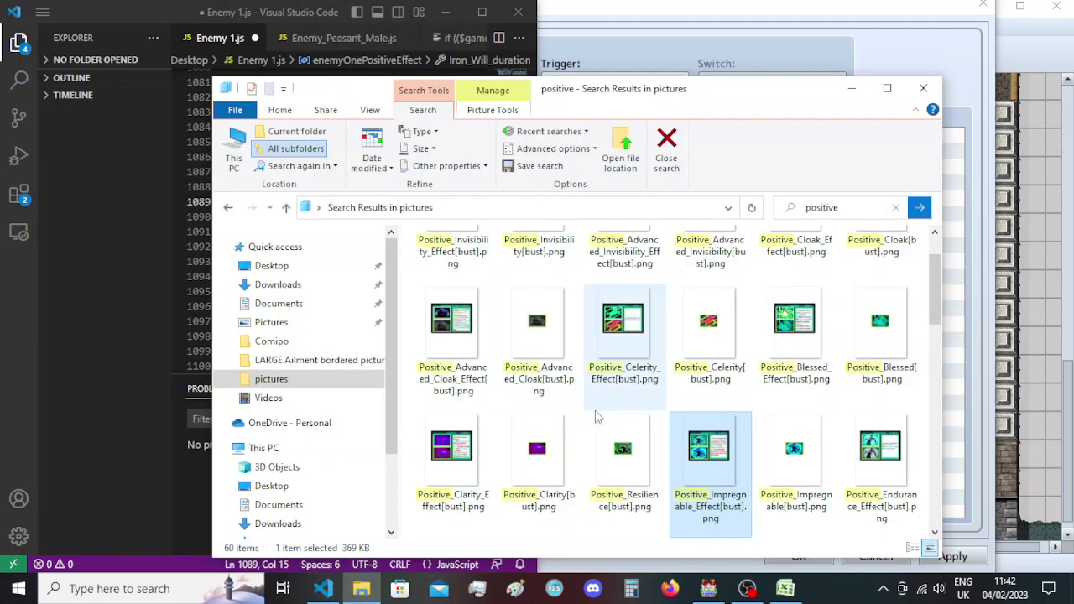
scroll(693, 453, down, 1)
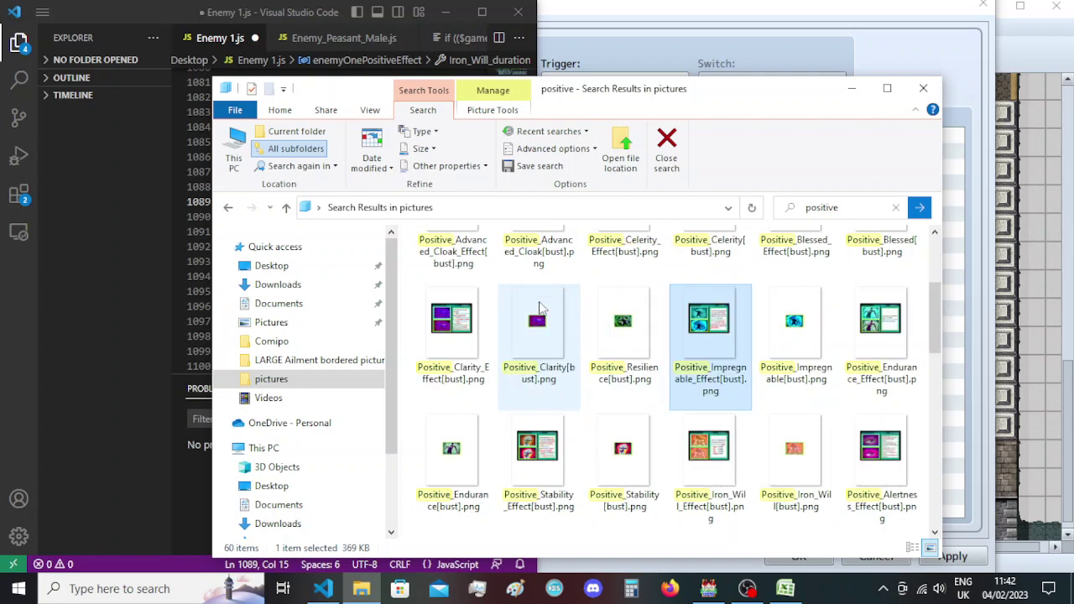
click(693, 453)
key(F2)
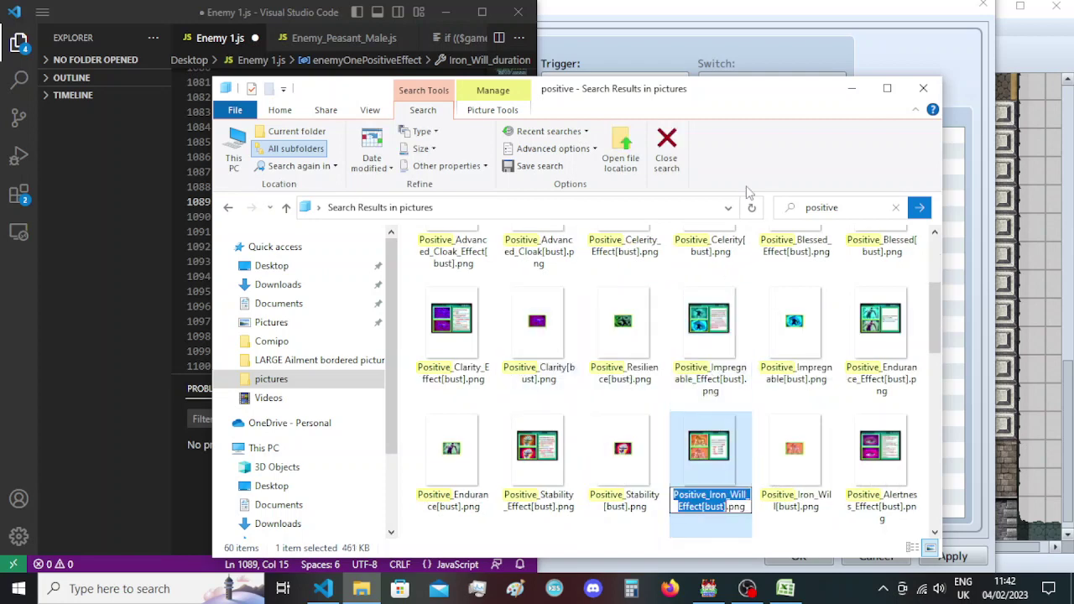
Back in the RPG Maker database, replace the picture name in the Deep Wound / Iron Will PBS Choice 1 = 2 script with Positive_Iron_Will_Effect[bust].
key(alt+Tab)
double_click(637, 278)
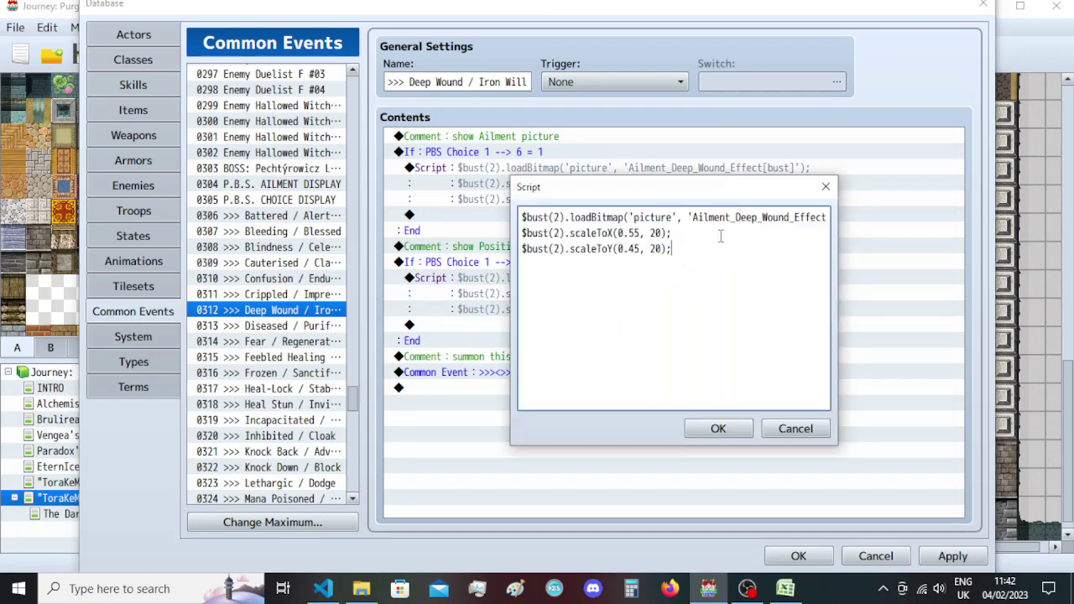
double_click(727, 218)
key(ctrl+v)
click(795, 218)
key(shift+End)
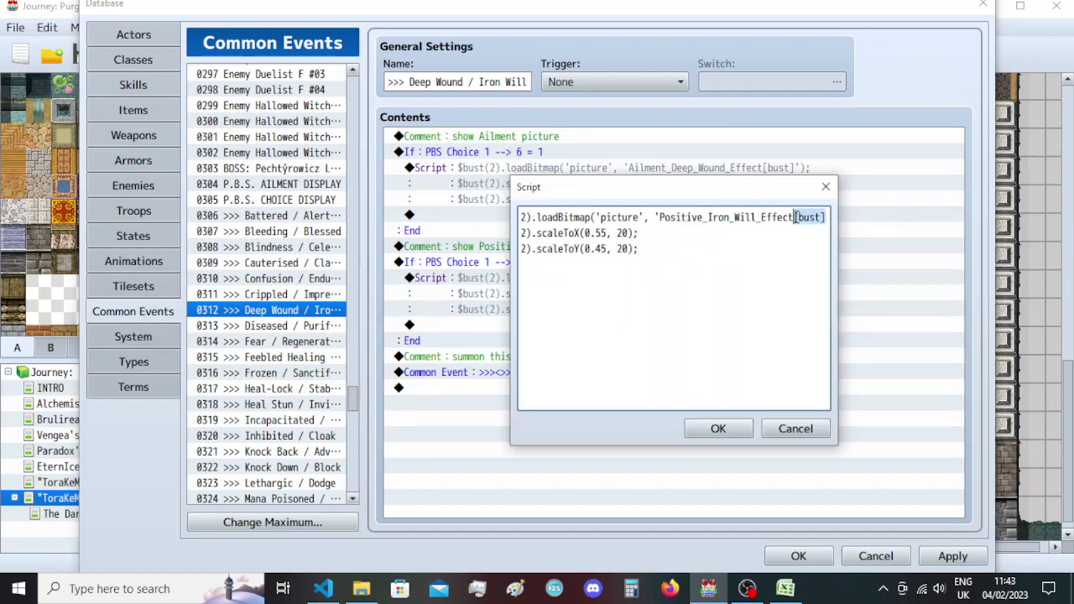
key(Down)
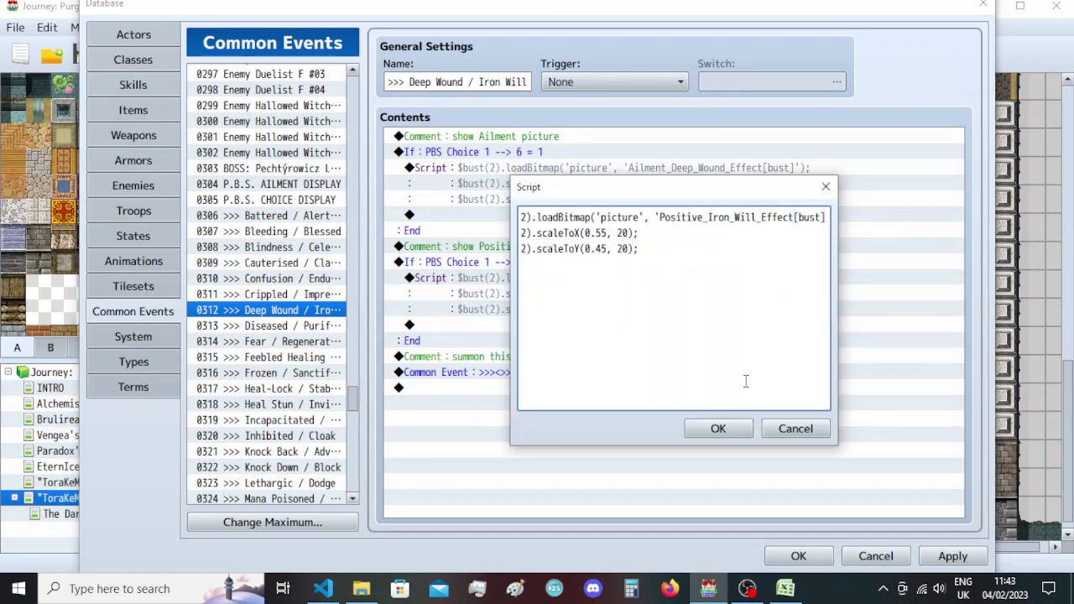
click(714, 429)
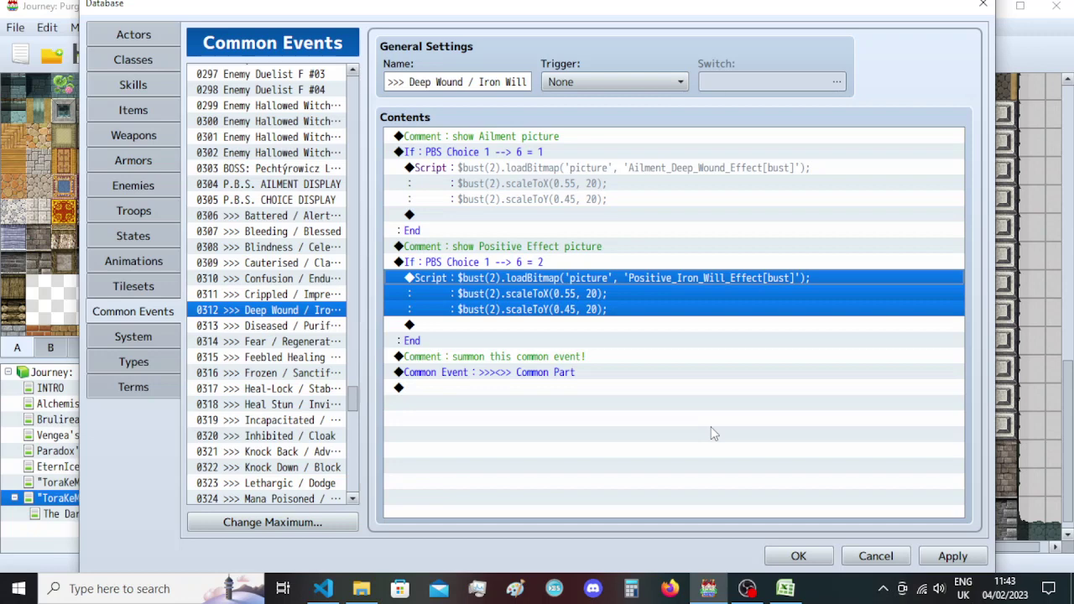
In Diseased / Purified, move the bust script into the PBS Choice 1 = 1 branch and paste a copy into the = 2 branch.
click(294, 327)
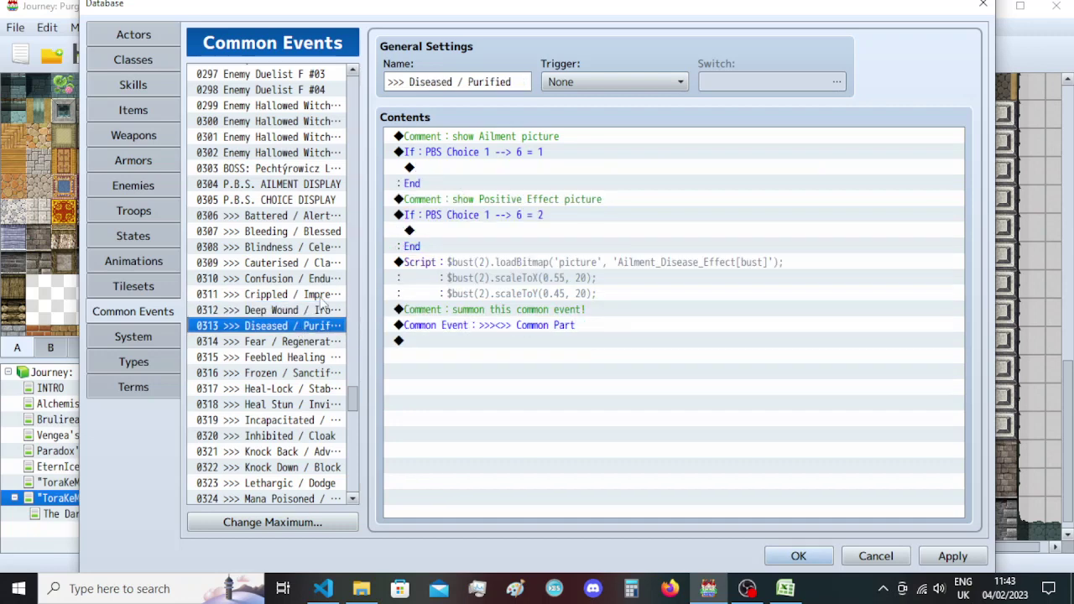
click(563, 262)
key(Delete)
click(530, 170)
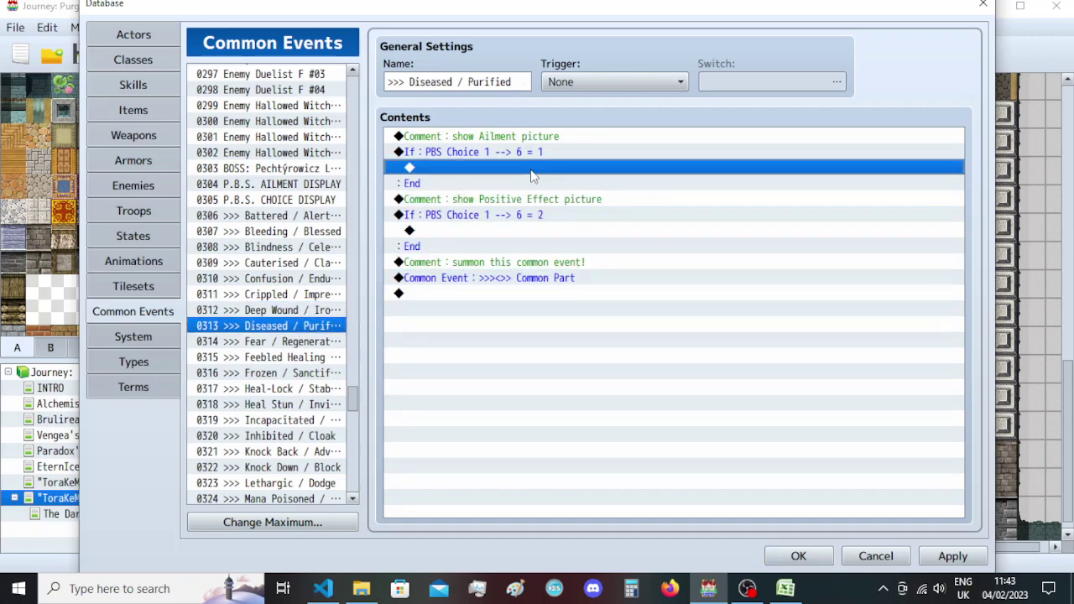
key(ctrl+v)
click(579, 277)
key(ctrl+v)
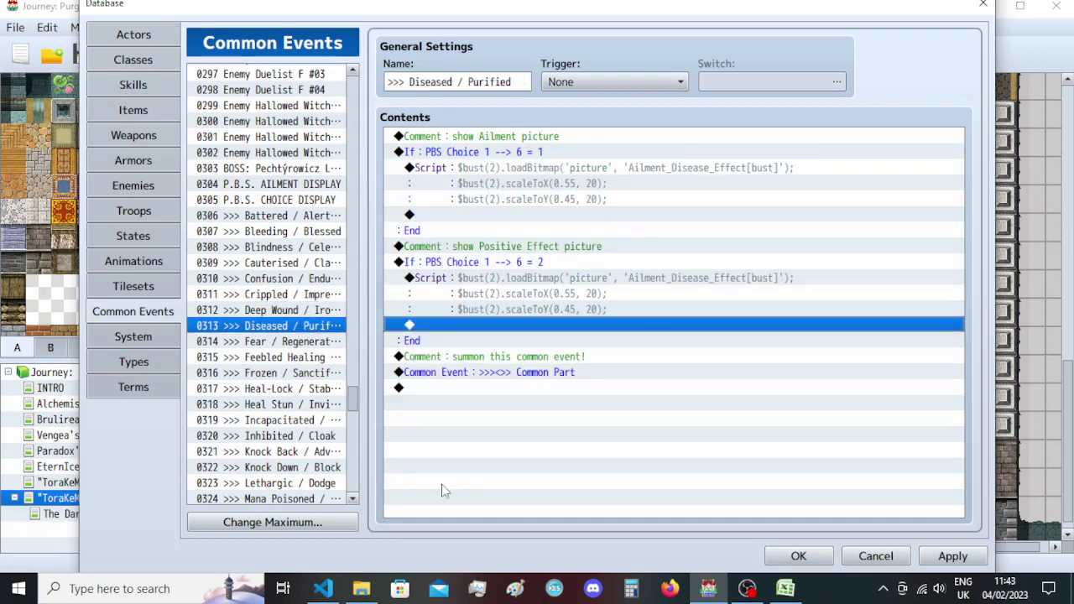
Switch to Visual Studio Code and place the cursor on Purified_duration in the enemyOnePositiveEffect list.
click(361, 589)
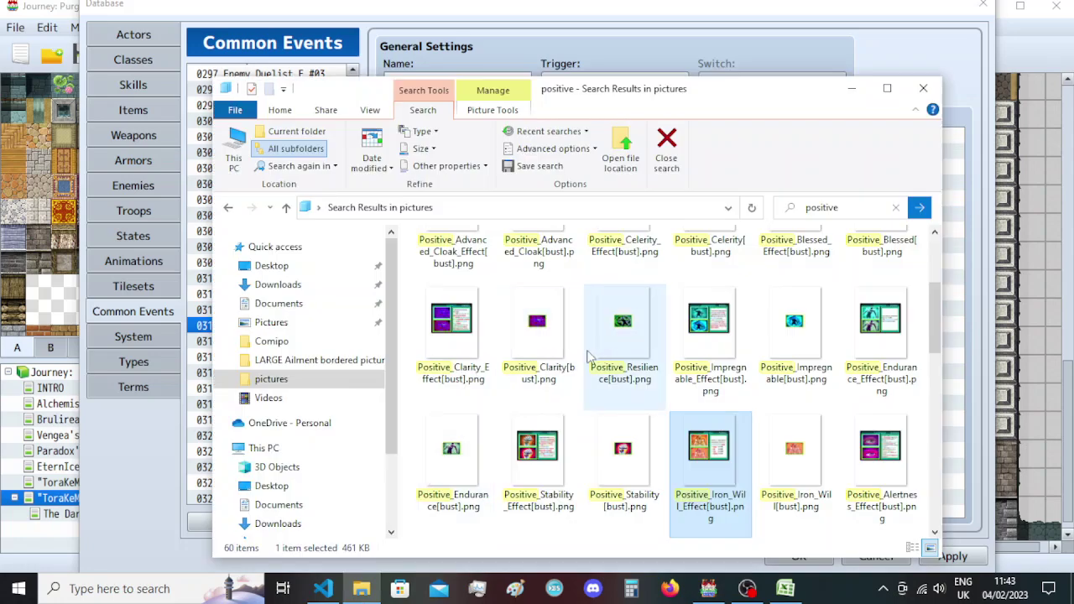
click(322, 589)
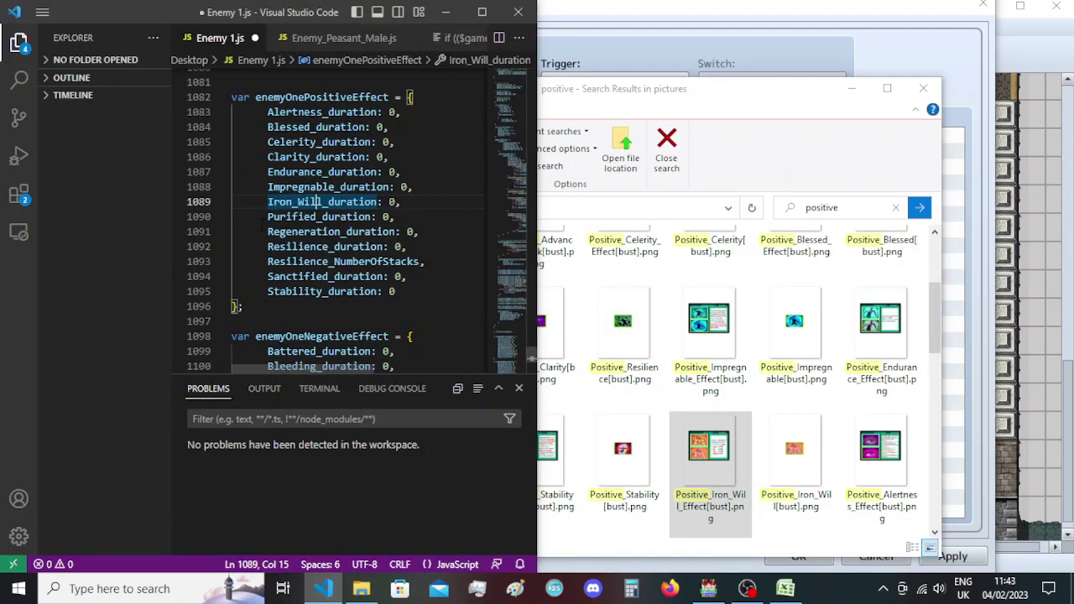
click(294, 216)
In File Explorer's search results for positive, find the Purified effect picture and copy its file name, Positive_Purified_Effect[bust].
click(718, 150)
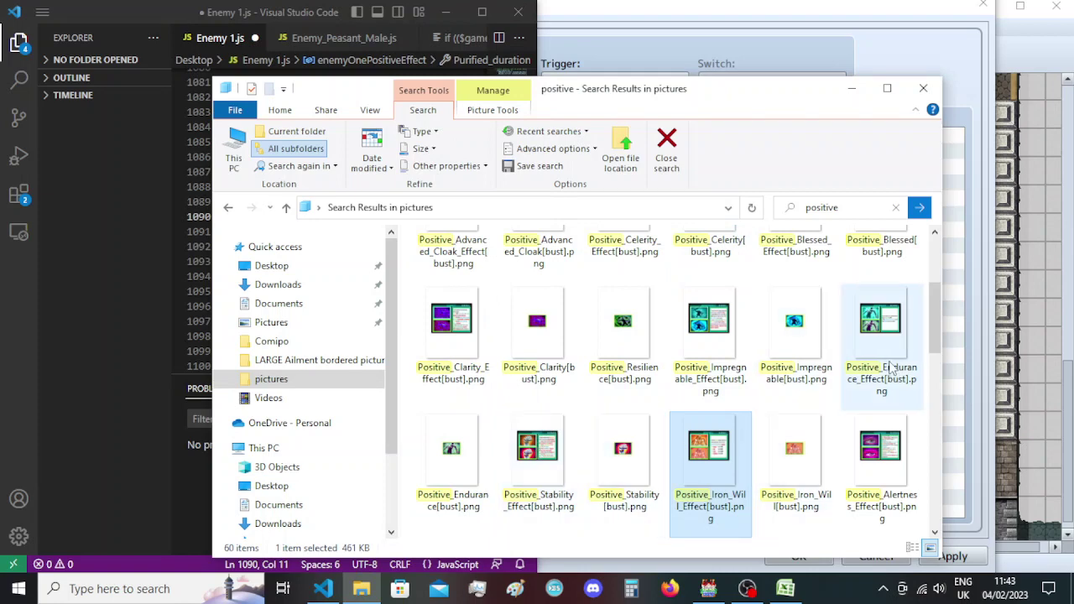
scroll(881, 370, down, 1)
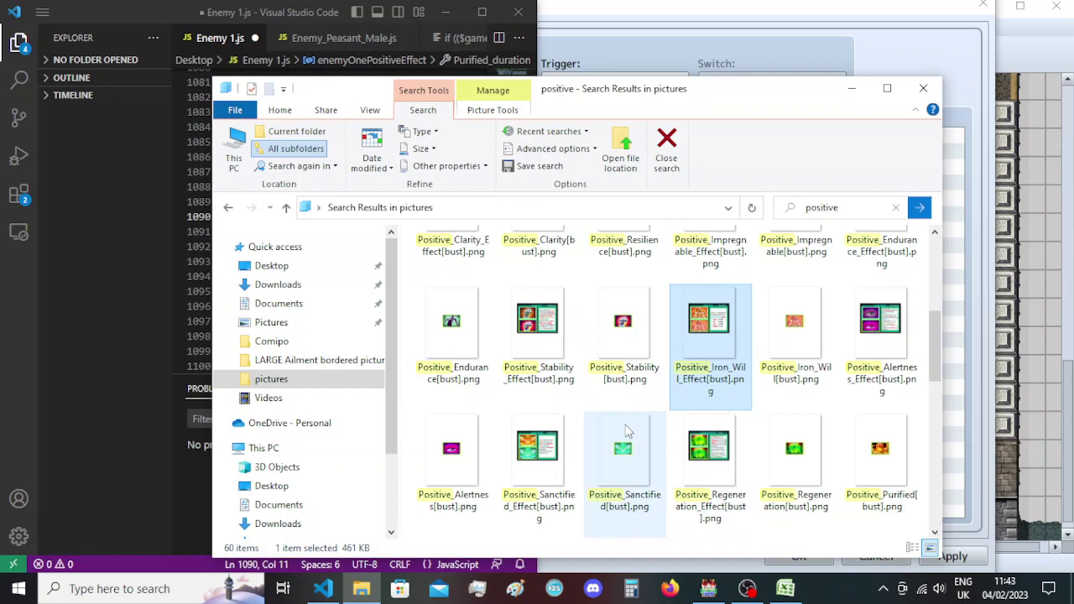
scroll(625, 430, up, 1)
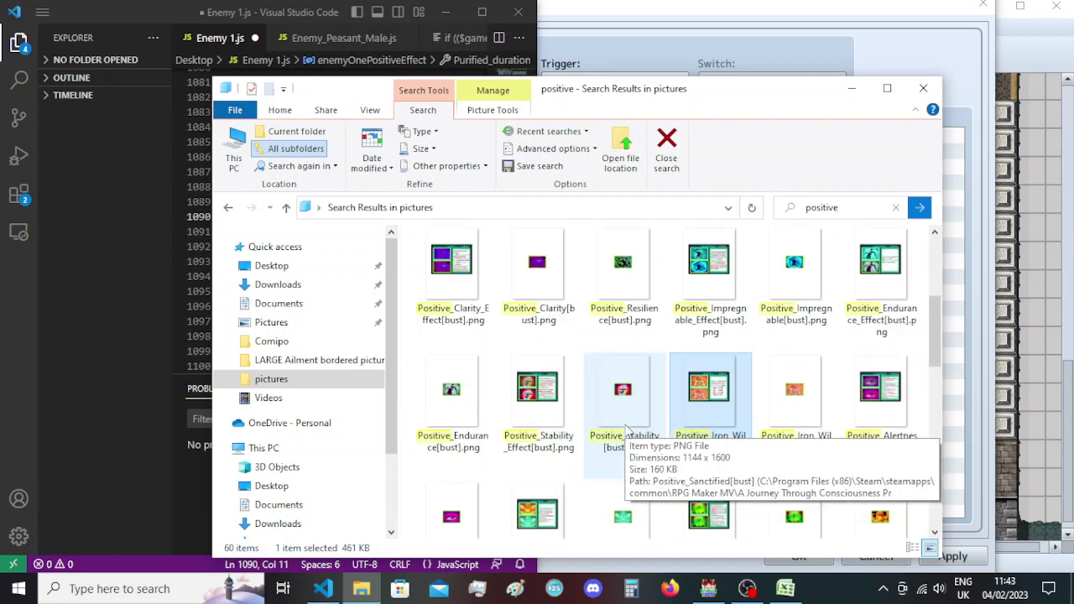
scroll(625, 430, up, 1)
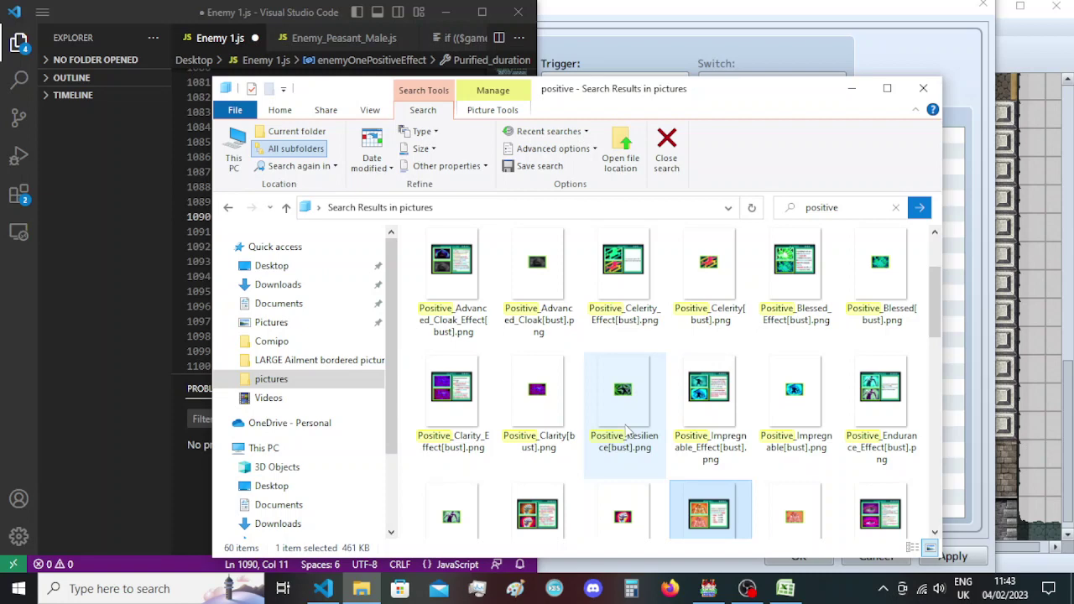
scroll(626, 429, up, 1)
scroll(625, 429, down, 1)
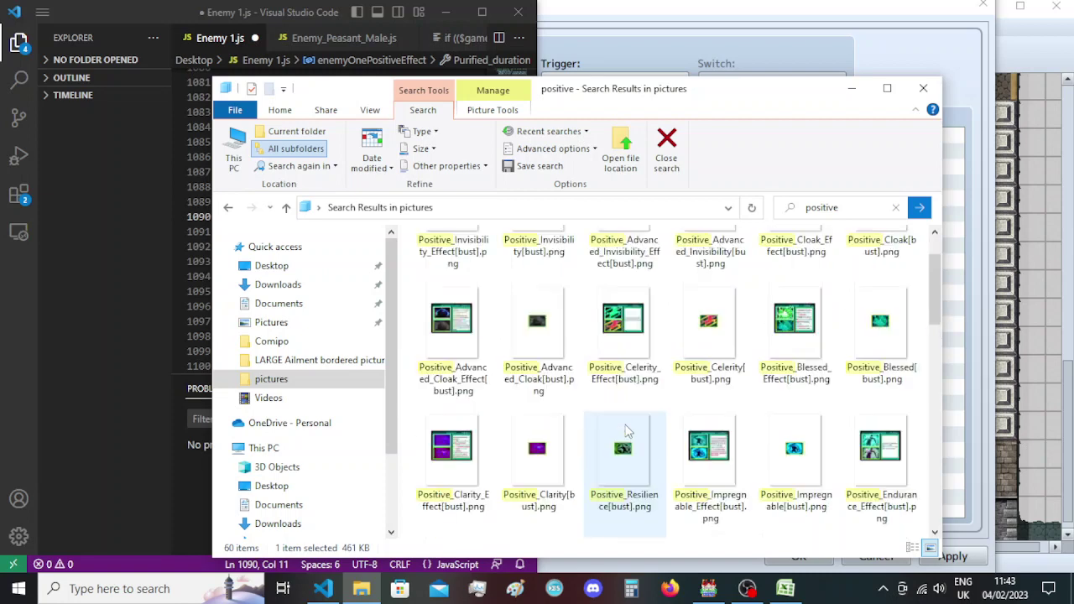
scroll(625, 430, down, 2)
scroll(626, 430, up, 1)
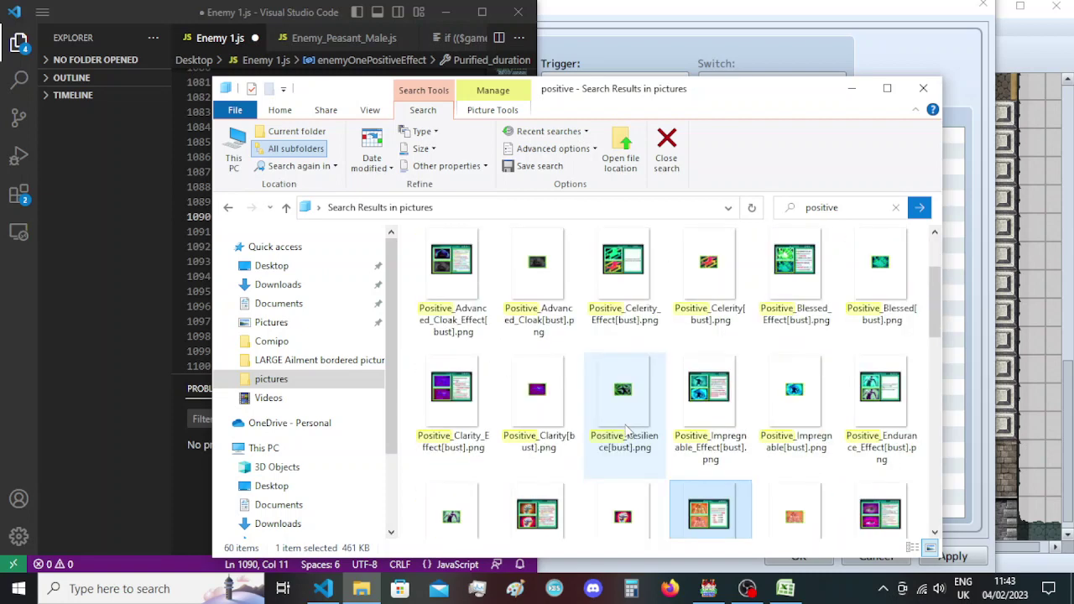
scroll(635, 356, down, 1)
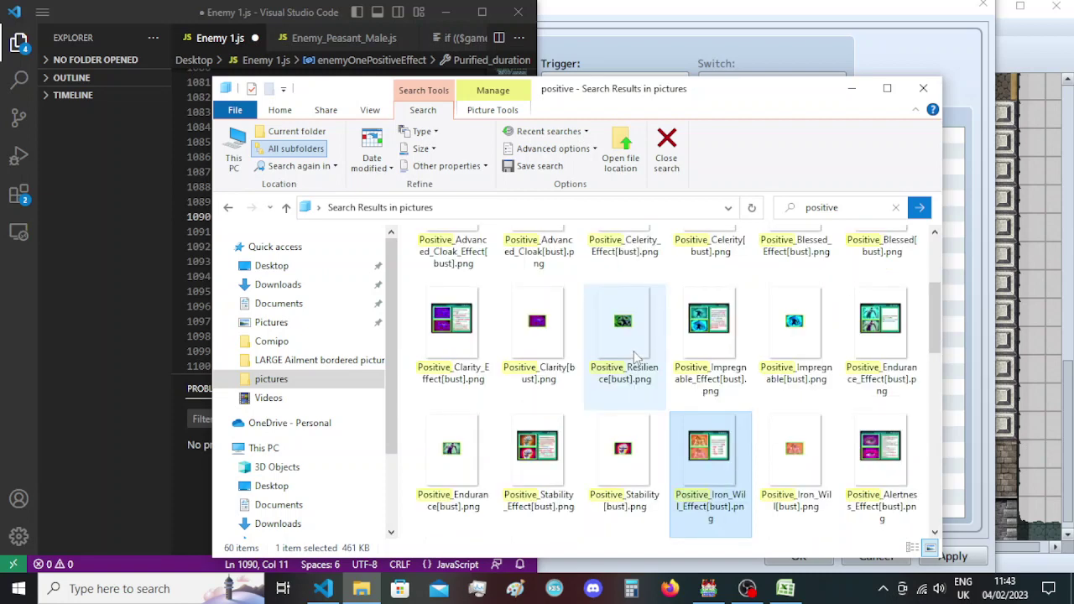
scroll(636, 357, down, 2)
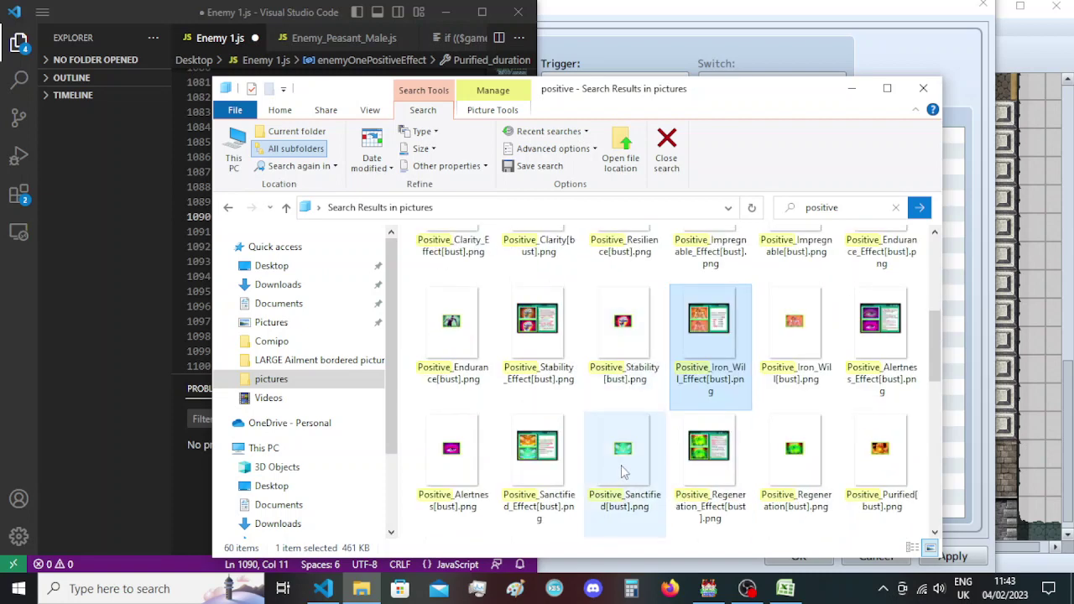
scroll(712, 453, down, 2)
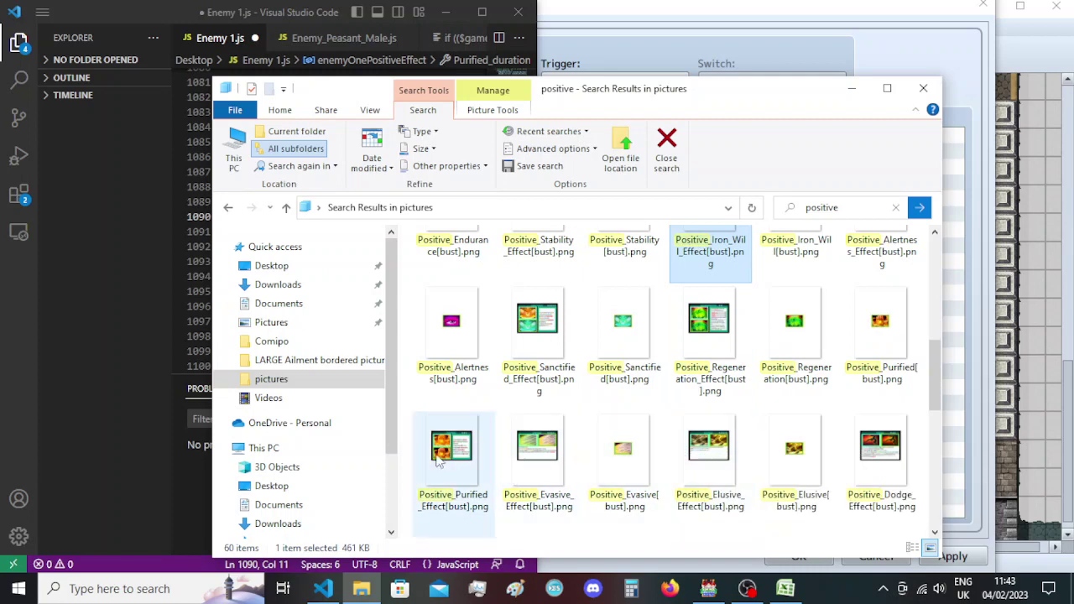
right_click(474, 449)
key(m)
key(ctrl+c)
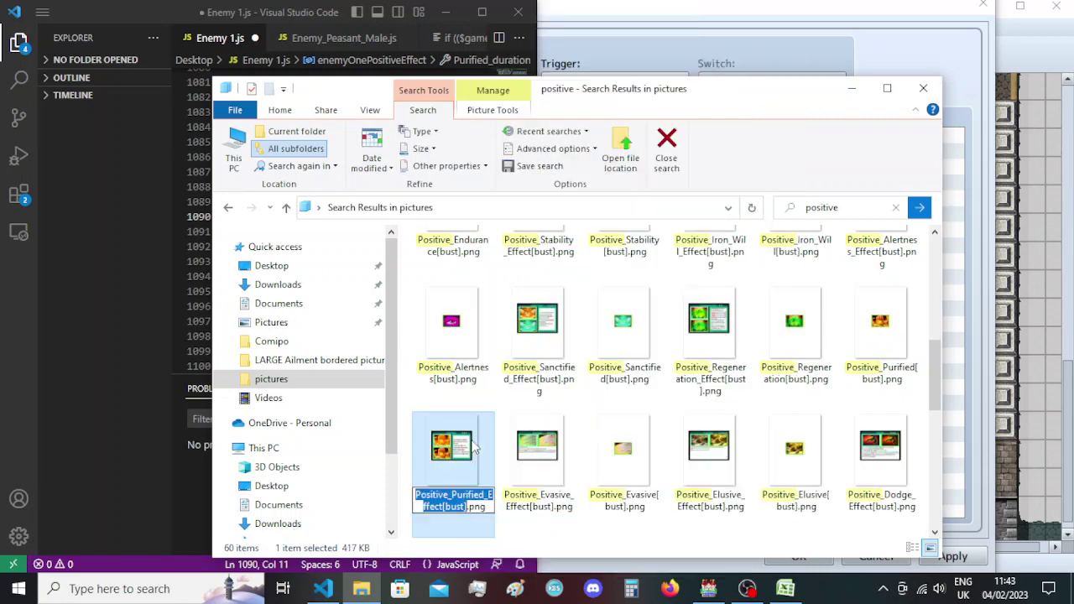
Back in the RPG Maker database, replace the picture name in the Diseased / Purified PBS Choice 1 = 2 script with Positive_Purified_Effect[bust].
click(653, 7)
double_click(659, 281)
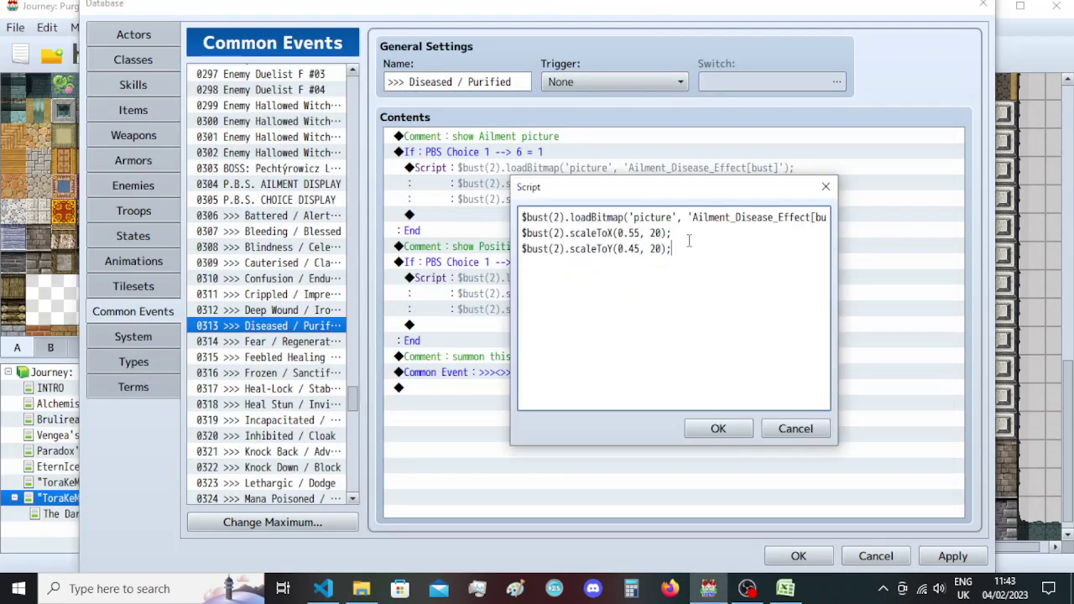
double_click(725, 220)
key(ctrl+v)
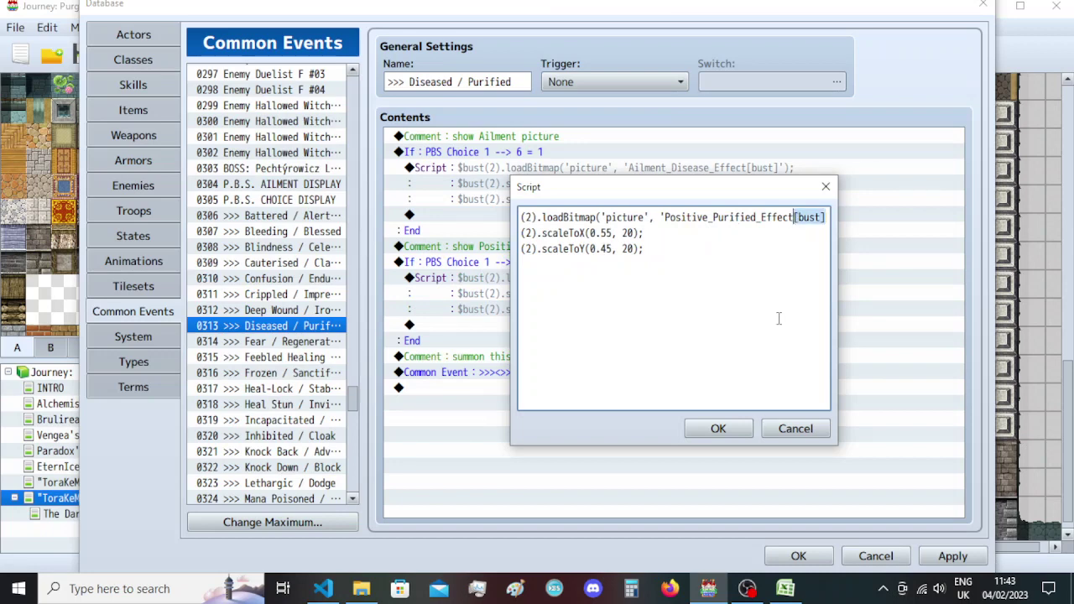
click(720, 429)
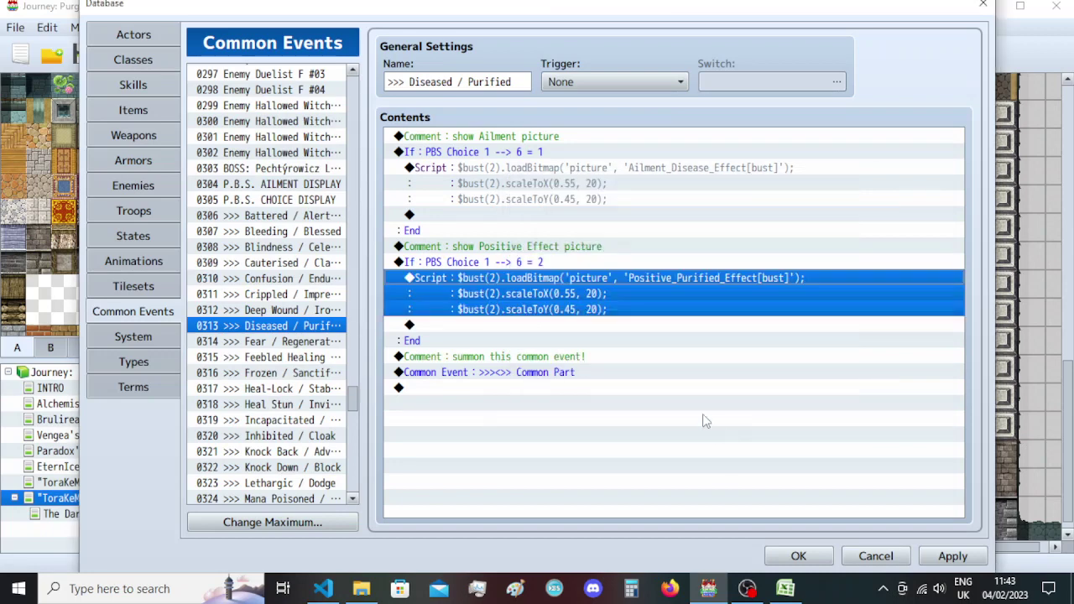
In Fear / Regeneration, move the bust script into the PBS Choice 1 = 1 branch and paste a copy into the = 2 branch.
click(294, 341)
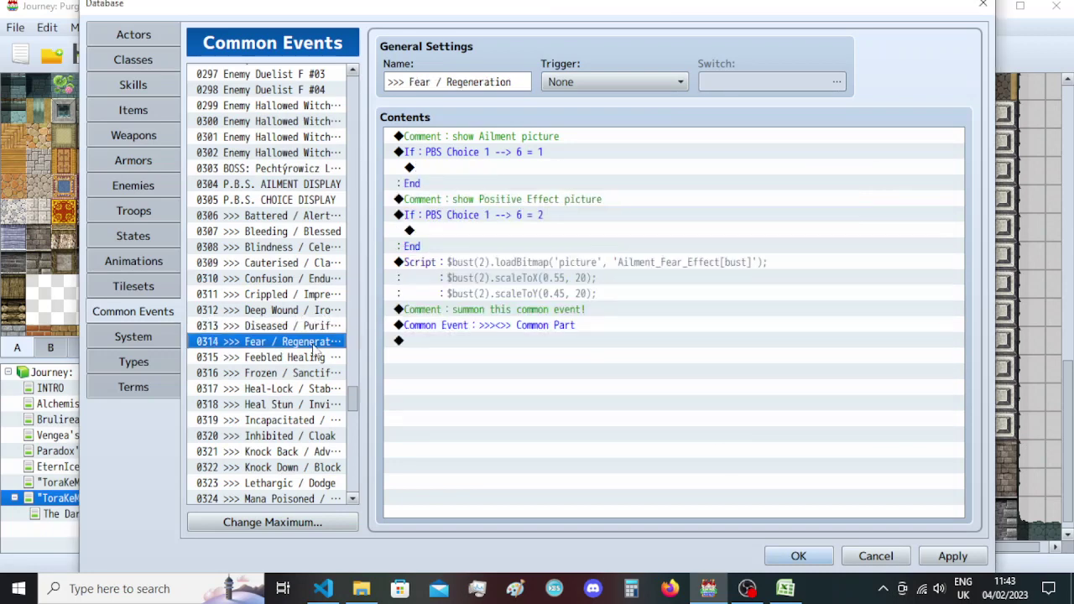
click(529, 267)
key(ctrl+x)
click(534, 168)
key(ctrl+v)
click(548, 281)
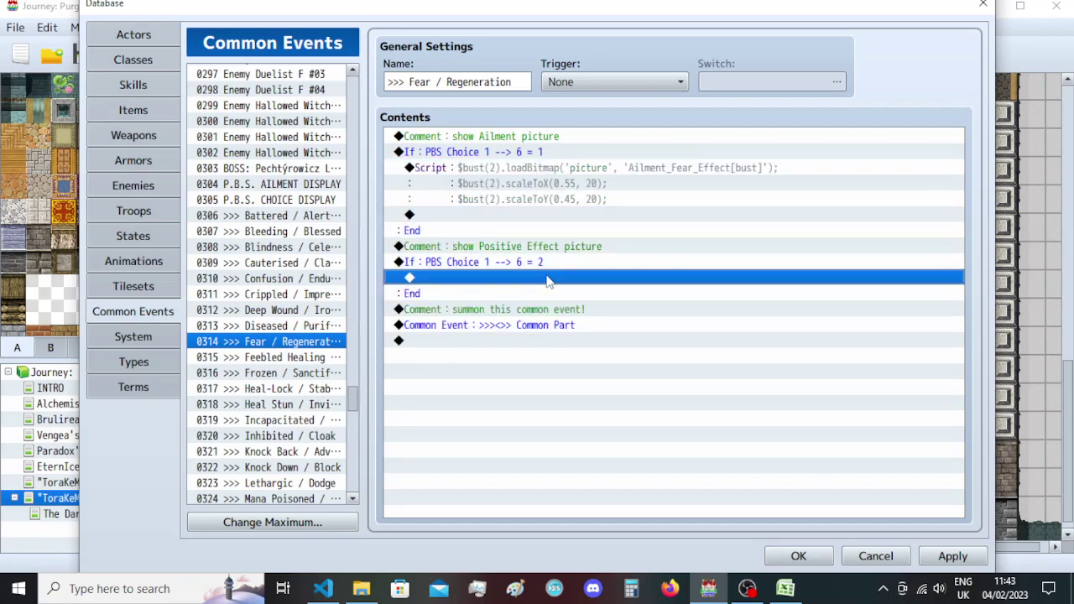
key(ctrl+v)
click(652, 277)
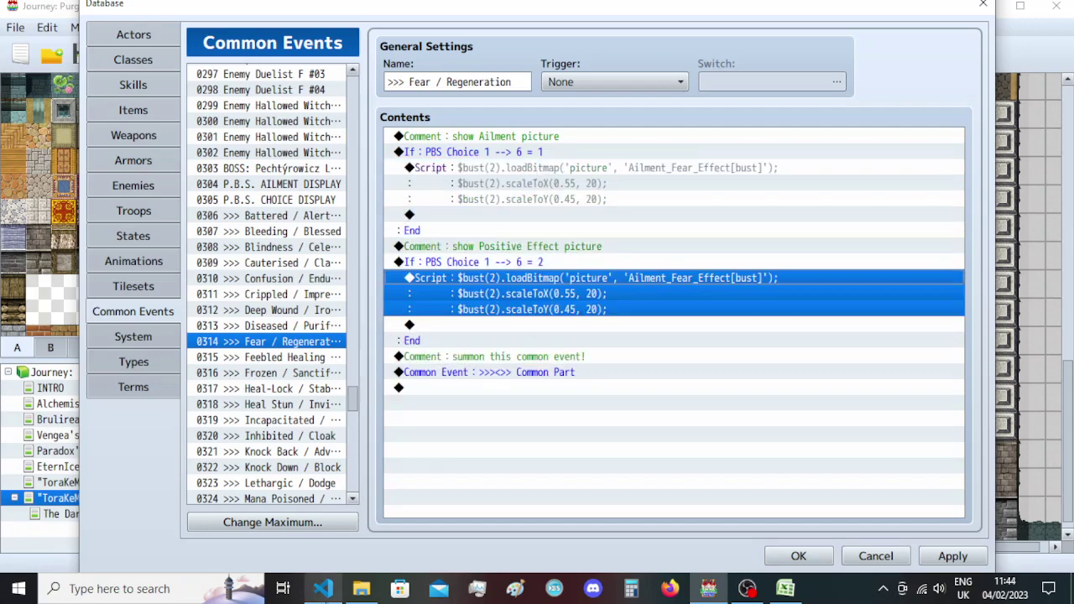
Find the Regeneration entry in the Visual Studio Code effect list and copy the file name Positive_Regeneration_Effect[bust] from File Explorer.
click(360, 588)
click(323, 588)
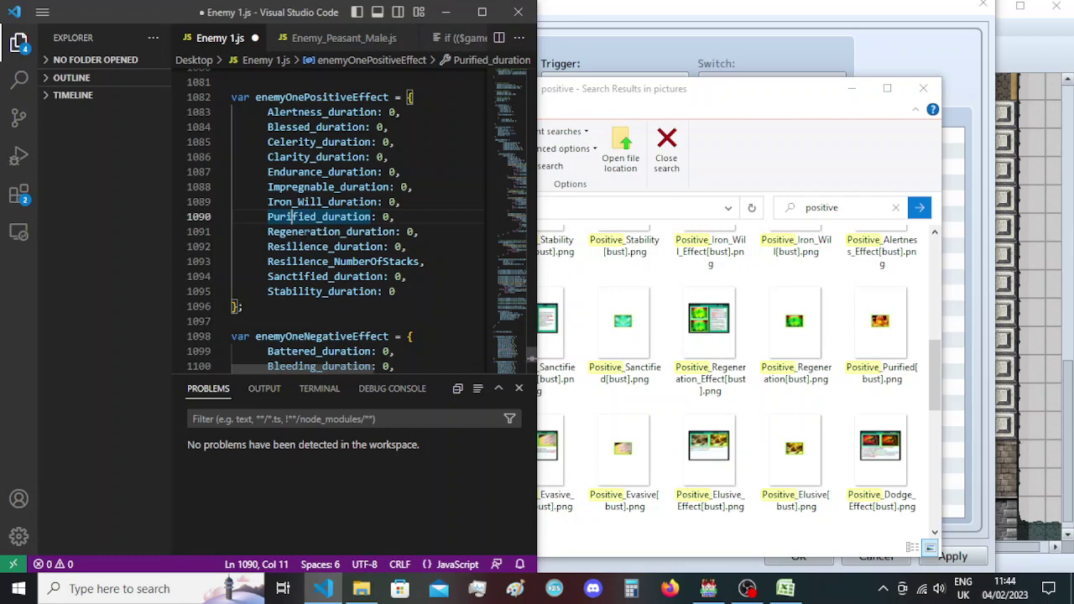
click(310, 231)
key(alt+Tab)
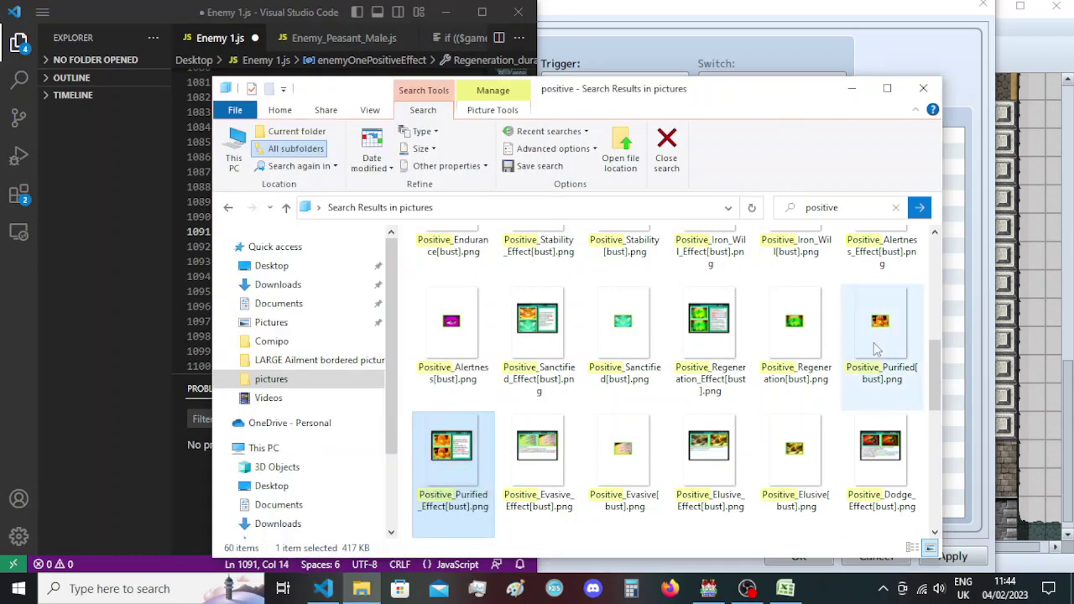
click(709, 336)
click(709, 373)
Back in the RPG Maker database, replace the picture name in the Fear / Regeneration PBS Choice 1 = 2 script with Positive_Regeneration_Effect[bust].
click(751, 21)
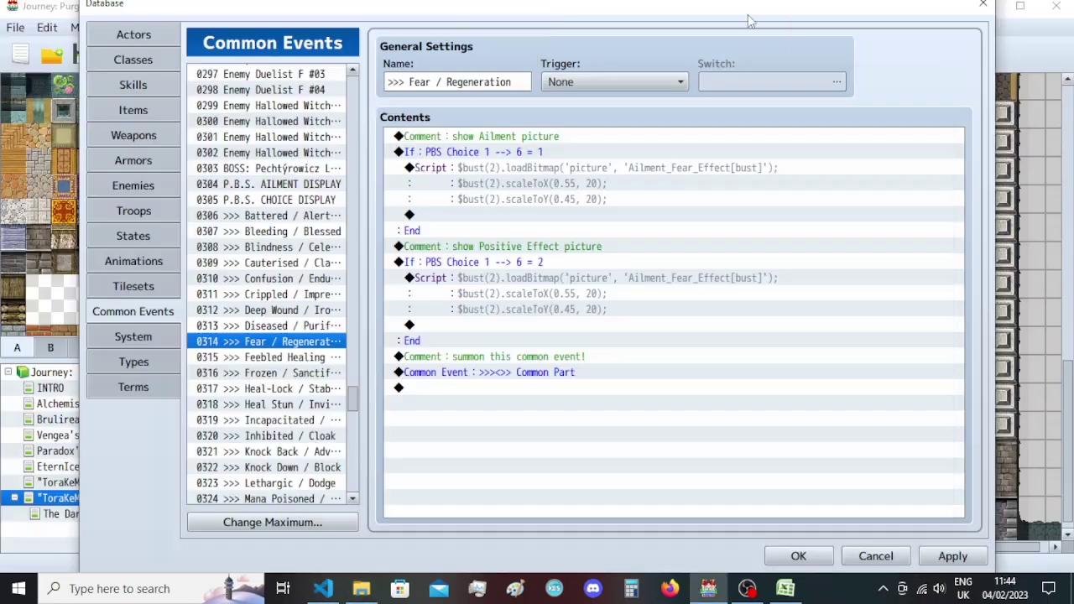
double_click(662, 286)
double_click(731, 218)
key(ctrl+v)
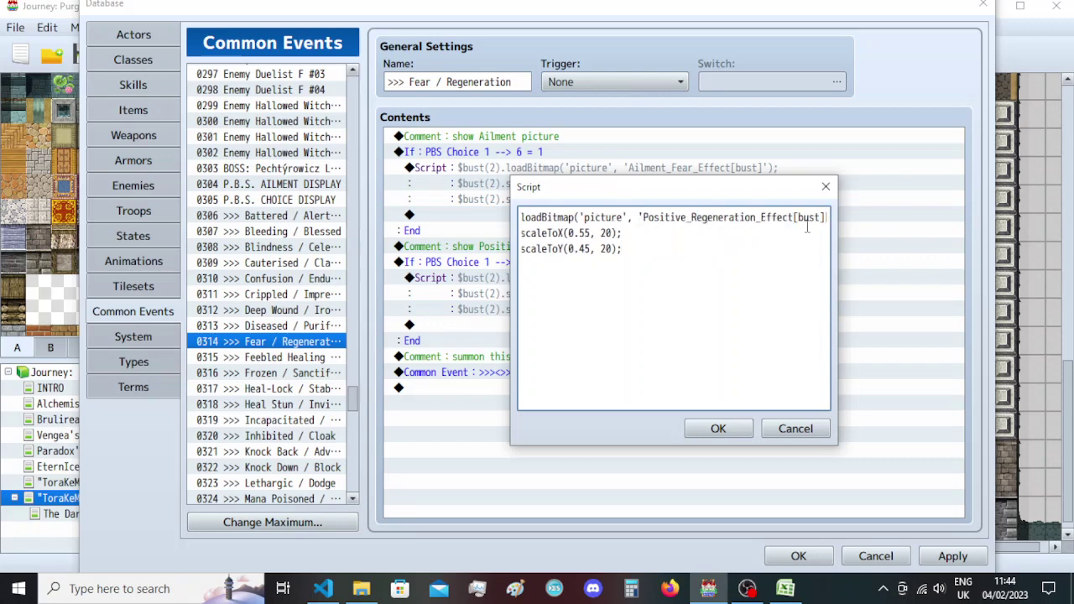
shift+click(794, 217)
key(BackSpace)
click(712, 429)
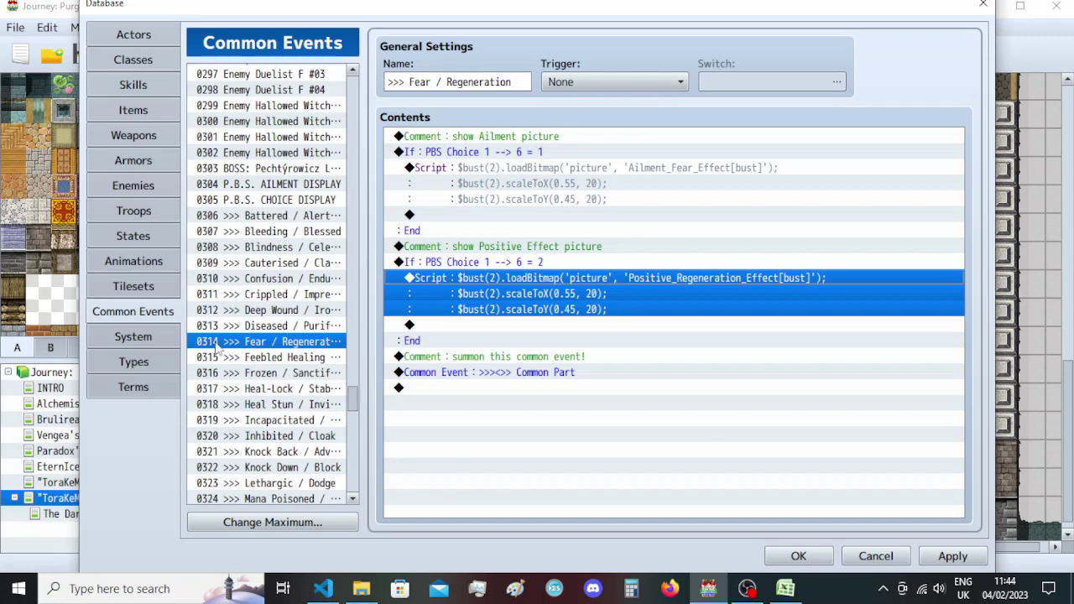
In the Feebled Healing event, move the bust script into the PBS Choice 1 = 1 branch and paste a copy into the = 2 branch.
click(268, 358)
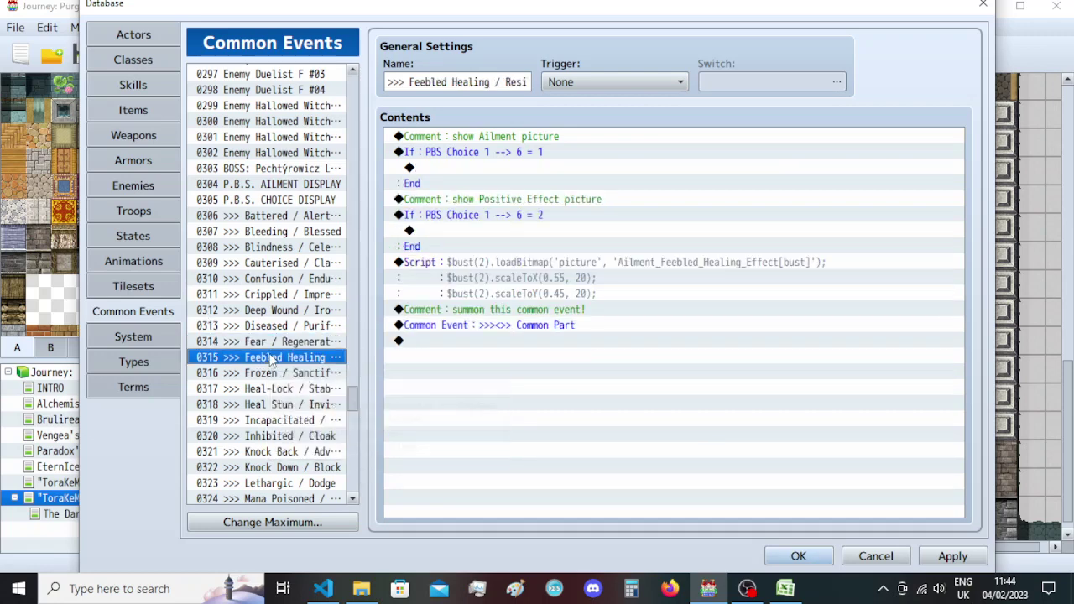
click(554, 257)
key(ctrl+x)
click(537, 168)
key(ctrl+v)
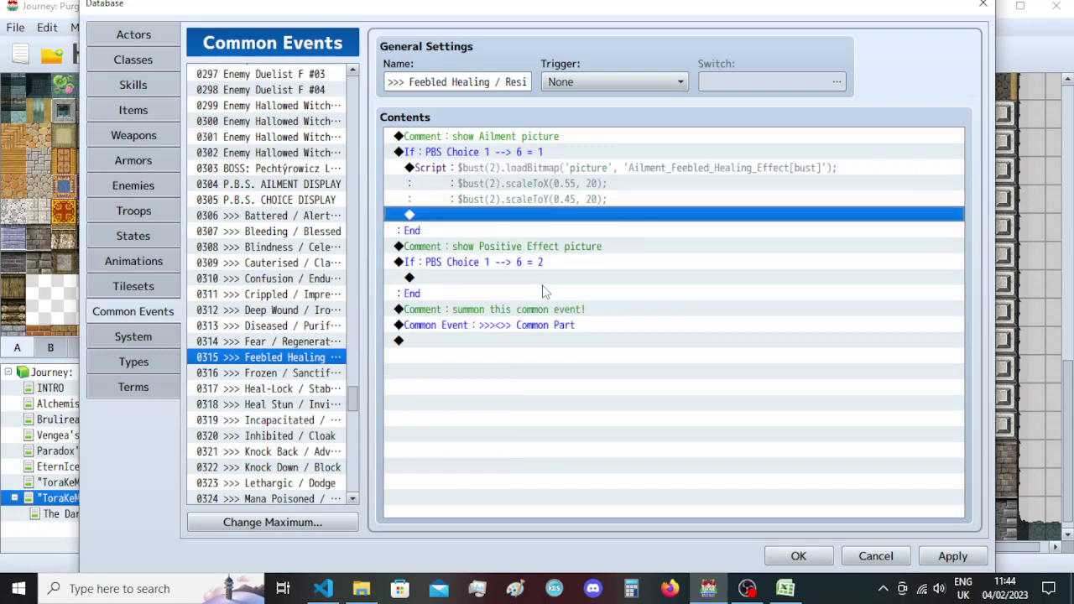
click(546, 289)
click(546, 278)
key(ctrl+v)
click(299, 344)
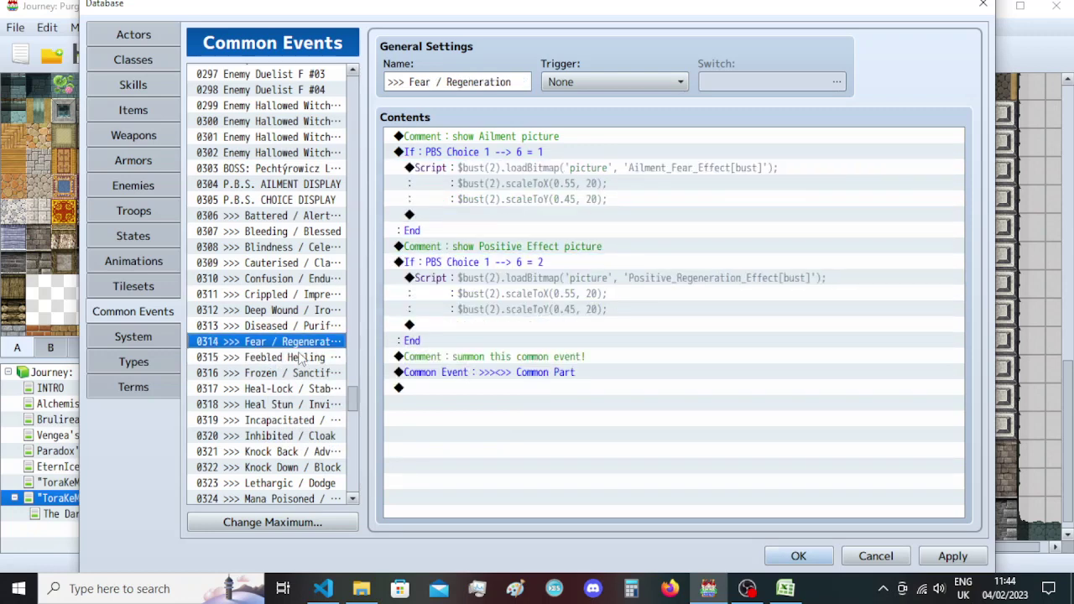
click(300, 359)
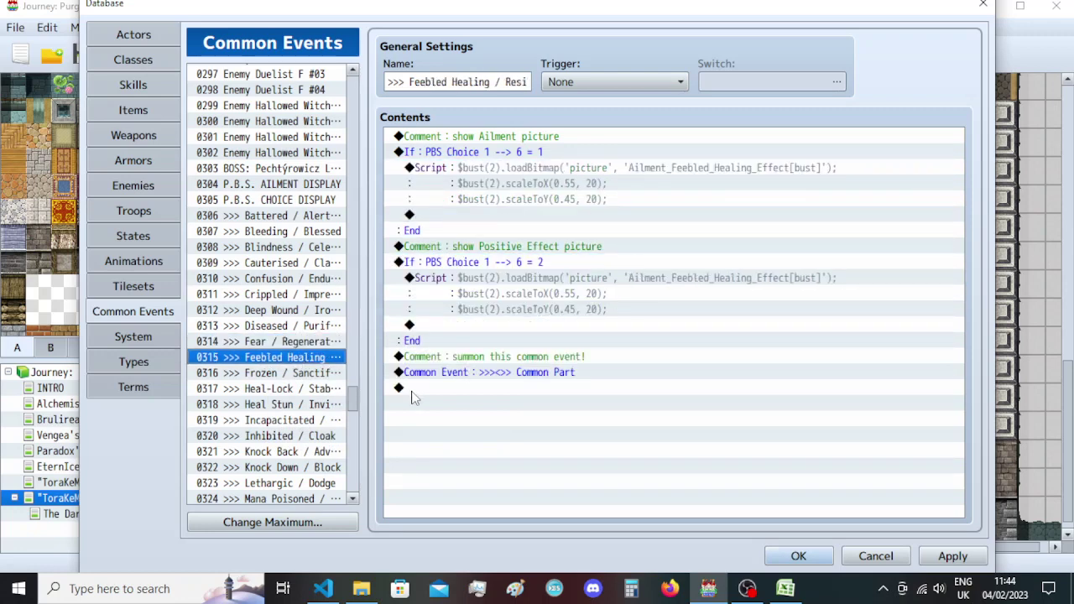
Check the effect list in Visual Studio Code and copy the file name Positive_Resilience_Effect[bust] from File Explorer.
click(373, 593)
click(323, 588)
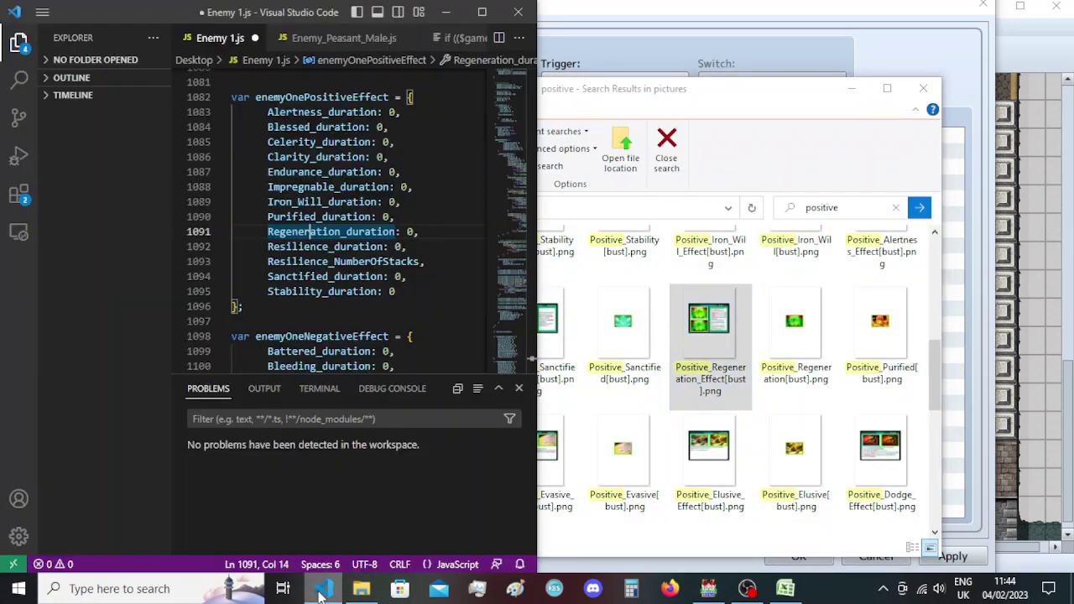
click(745, 104)
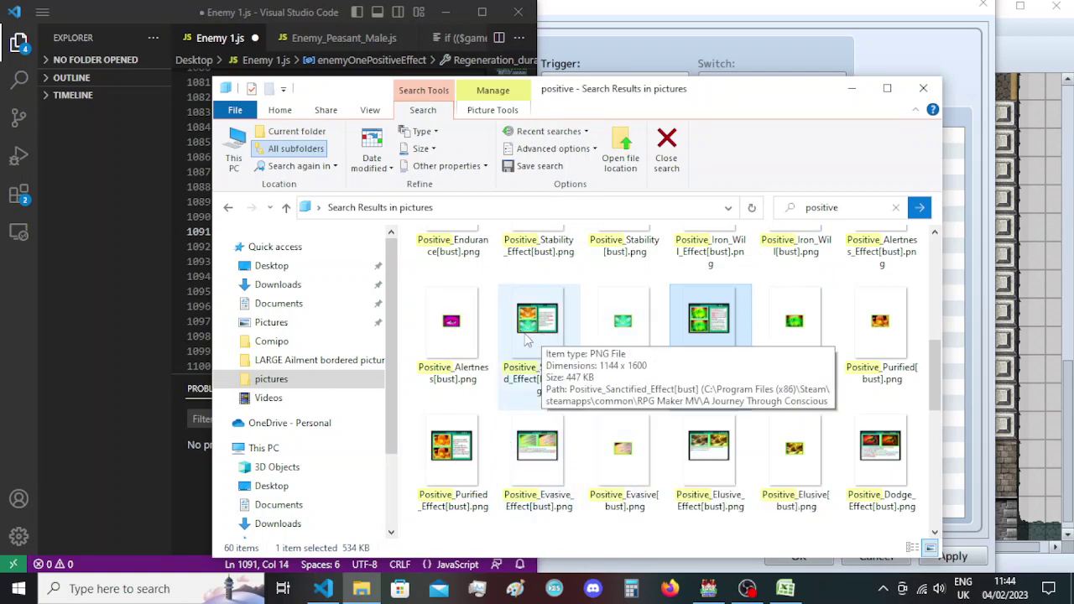
scroll(523, 339, down, 1)
click(713, 445)
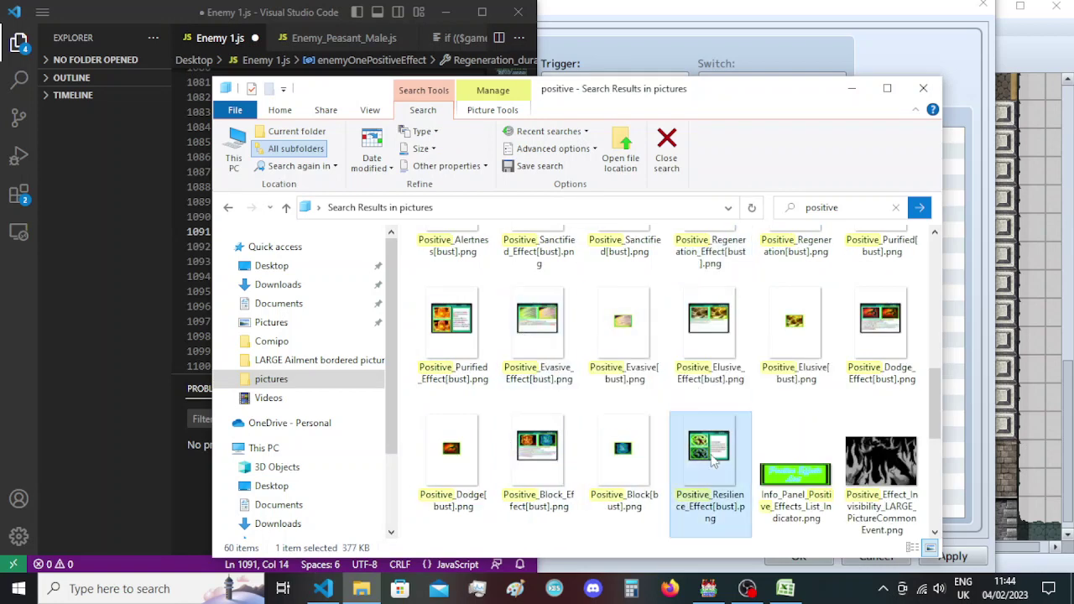
key(F2)
Back in the RPG Maker database, replace the picture name in the Feebled Healing PBS Choice 1 = 2 script with Positive_Resilience_Effect[bust].
click(716, 42)
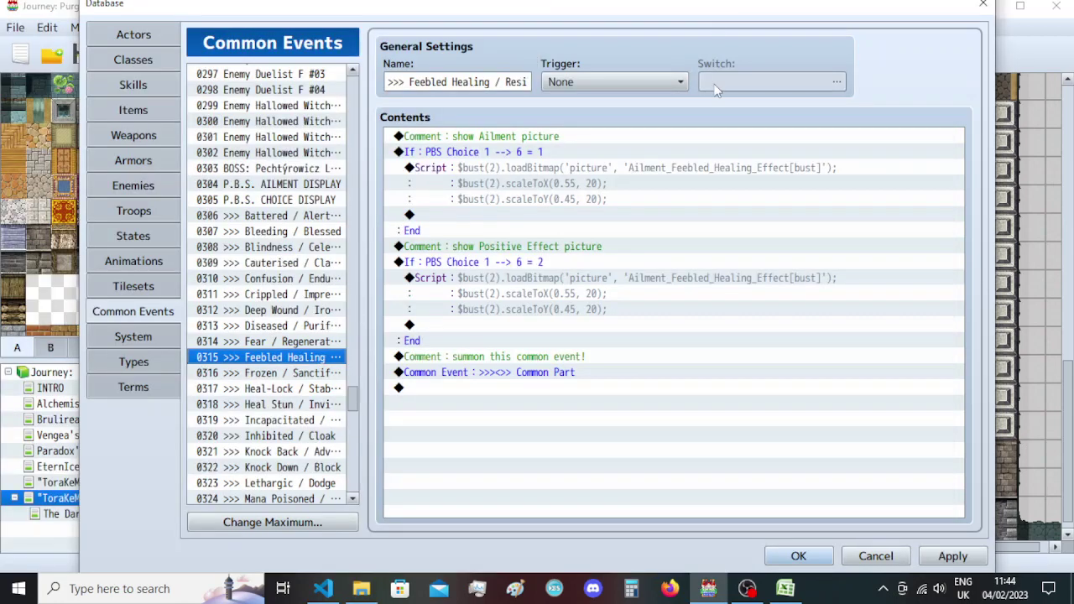
double_click(644, 276)
double_click(772, 217)
key(ctrl+v)
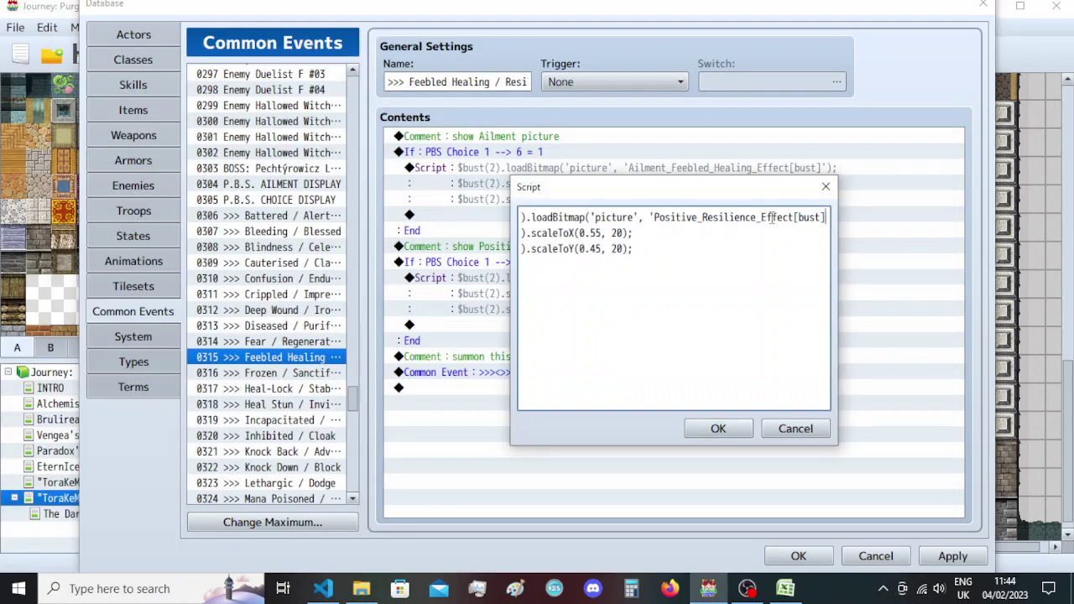
double_click(802, 218)
click(709, 430)
In Frozen / Sanctified, move the bust script into the PBS Choice 1 = 1 branch, paste a copy into the = 2 branch, and recheck Feebled Healing.
click(332, 373)
click(528, 262)
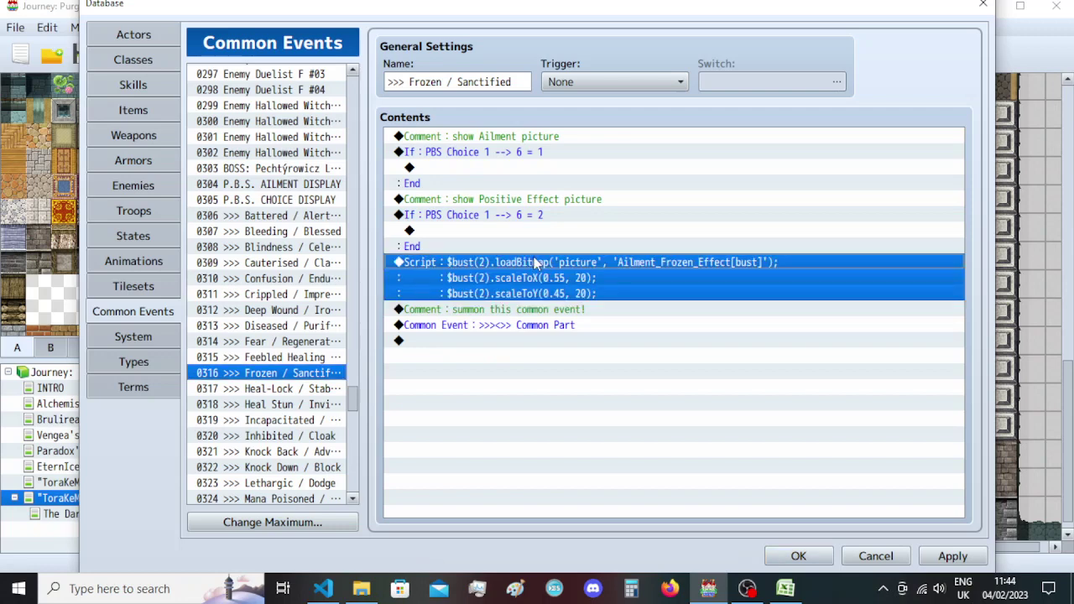
key(ctrl+x)
click(565, 168)
key(ctrl+v)
click(539, 277)
key(ctrl+v)
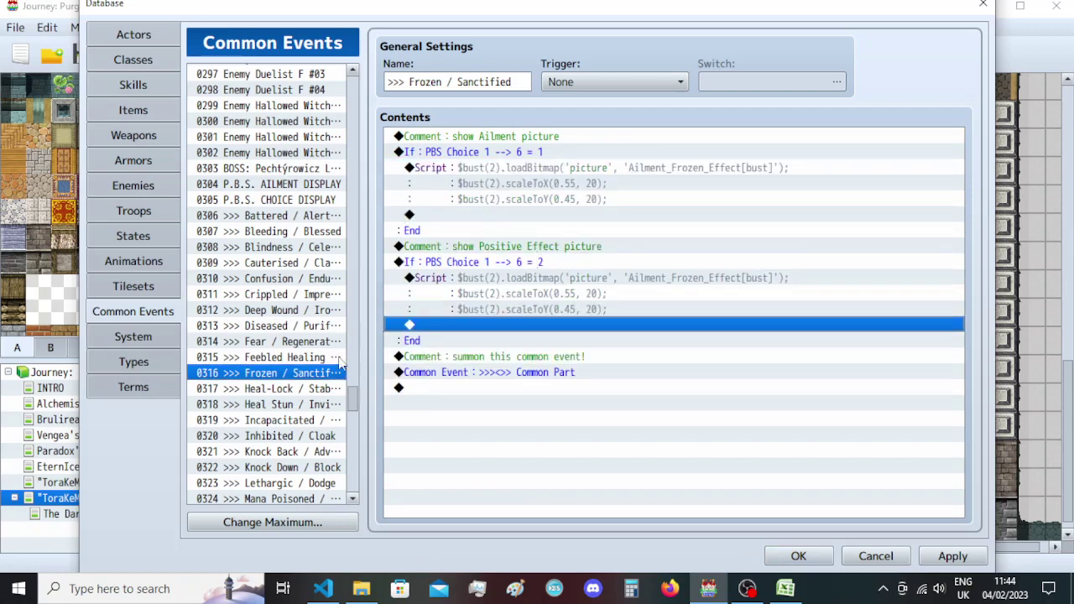
click(338, 359)
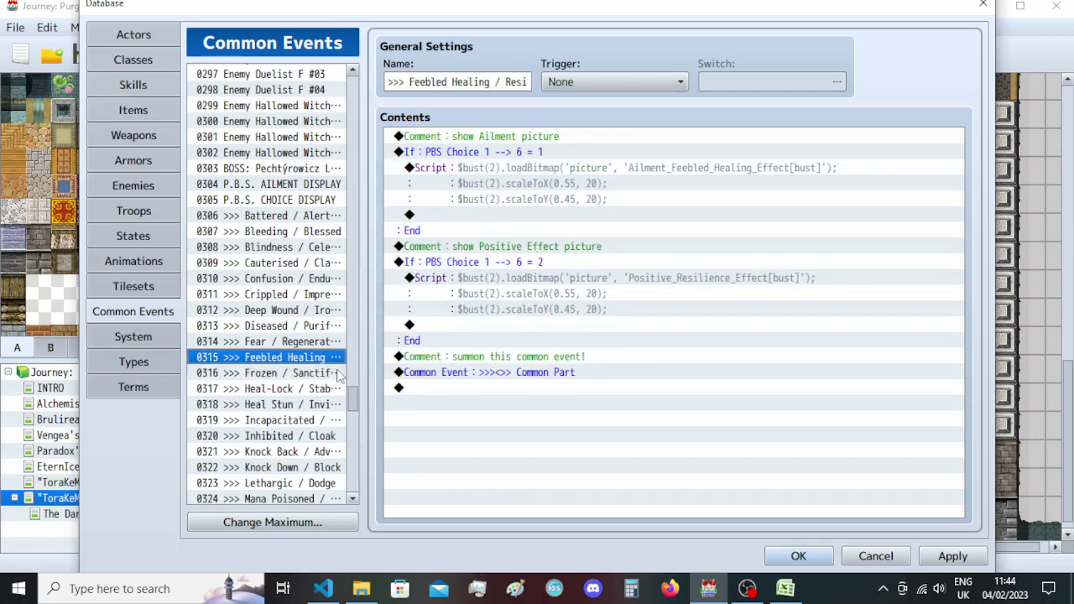
Check the Sanctified entry in Visual Studio Code's effect list and copy the file name Positive_Sanctified_Effect[bust] from File Explorer.
click(336, 373)
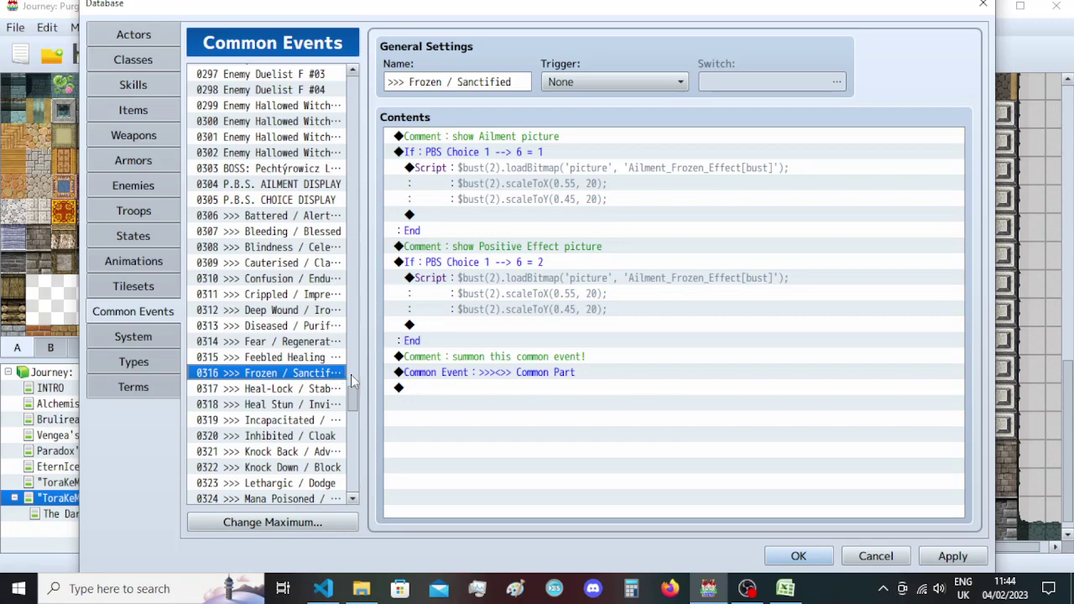
click(362, 589)
click(323, 589)
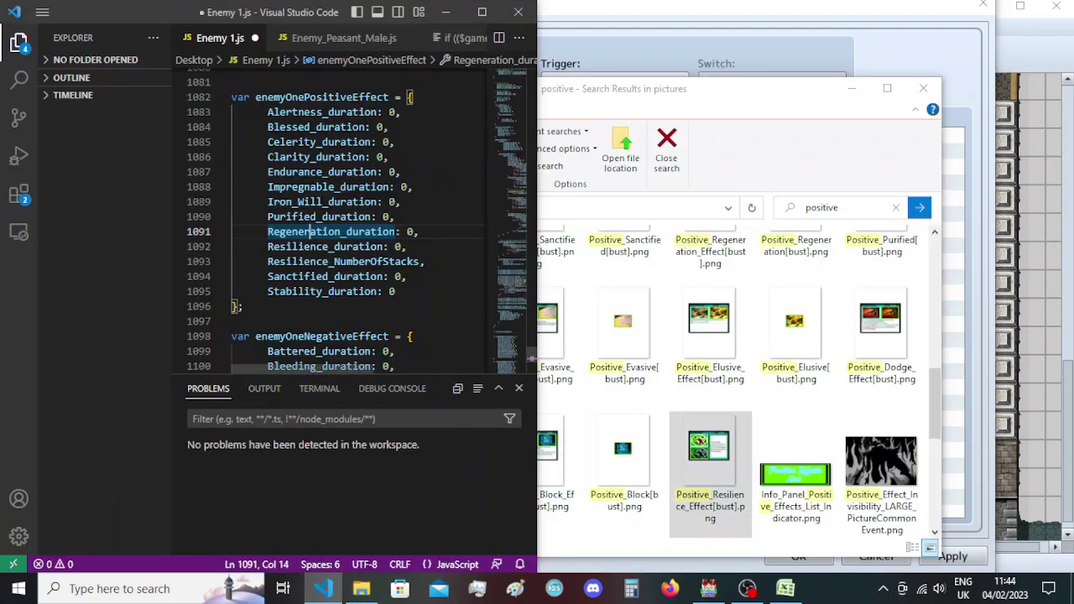
click(306, 276)
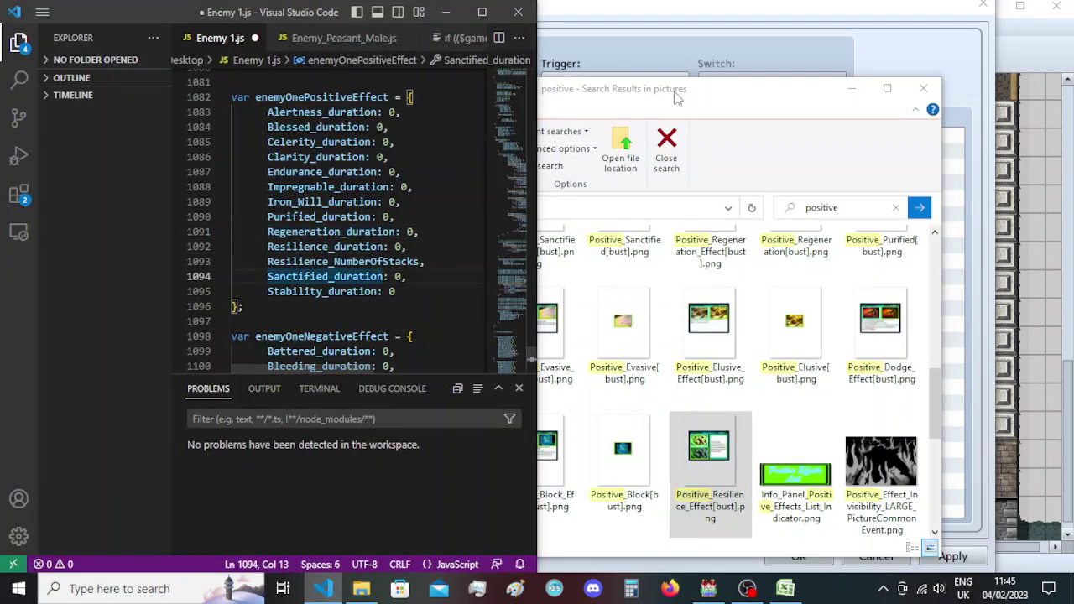
click(748, 99)
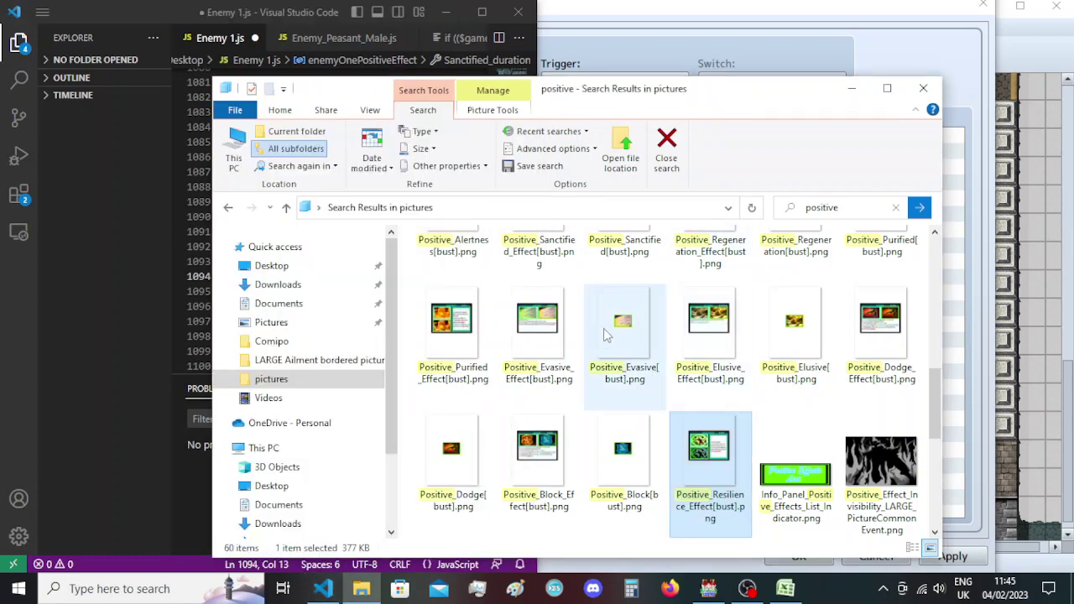
scroll(599, 386, up, 1)
click(558, 298)
click(542, 285)
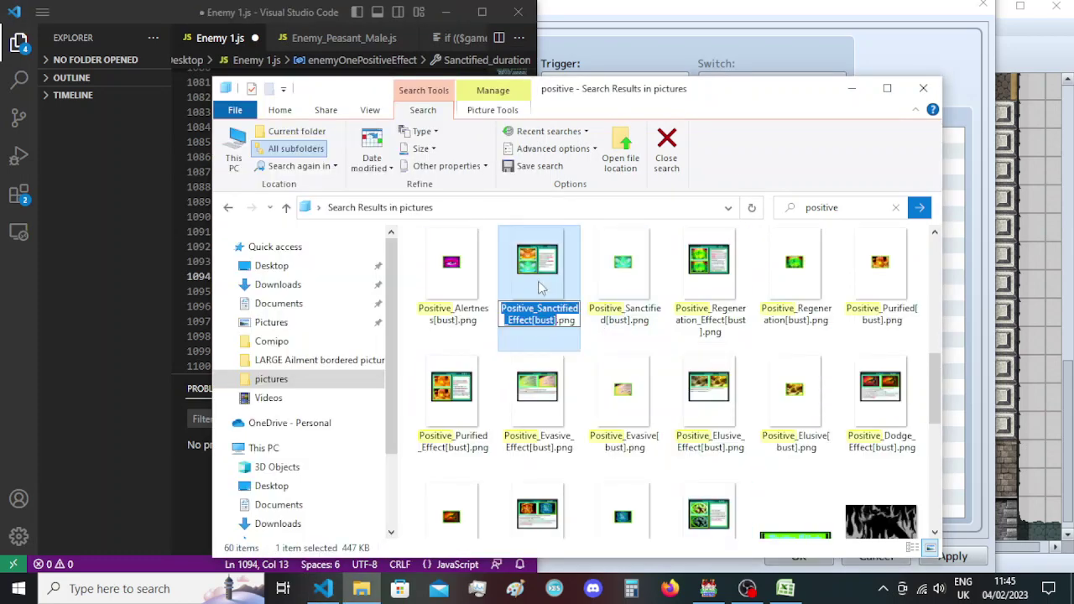
Back in the RPG Maker database, replace the picture name in the Frozen / Sanctified PBS Choice 1 = 2 script with Positive_Sanctified_Effect[bust].
key(alt+Tab)
double_click(606, 282)
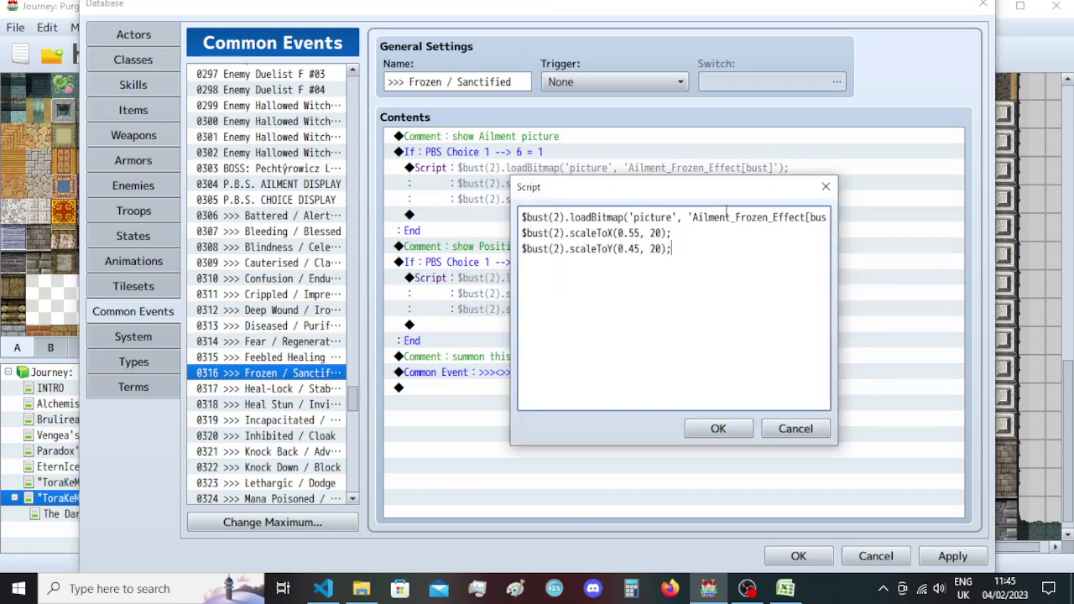
double_click(732, 217)
key(ctrl+v)
double_click(795, 218)
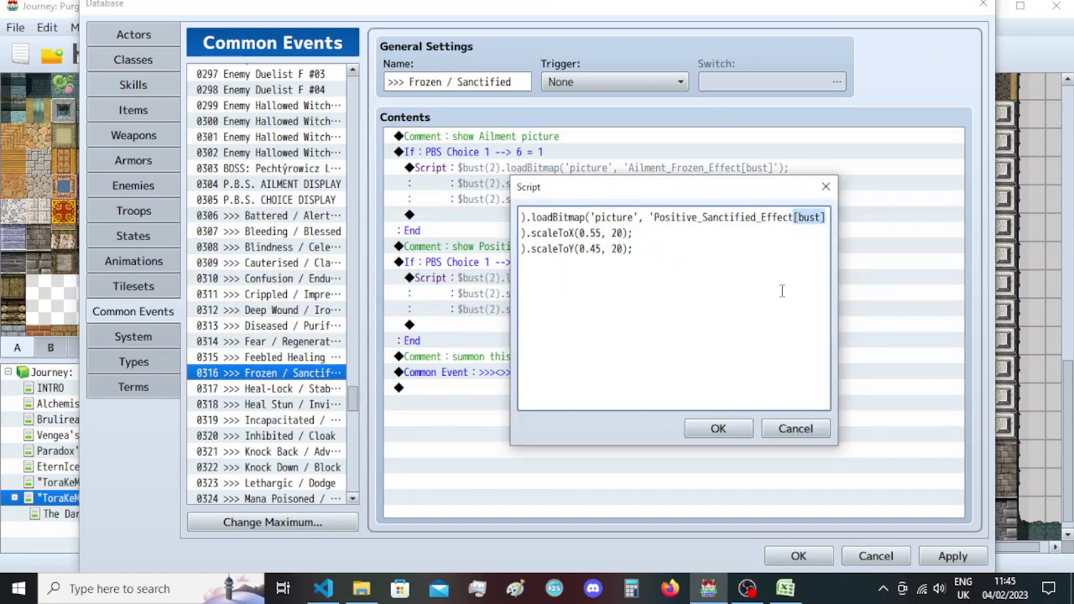
click(756, 379)
click(719, 430)
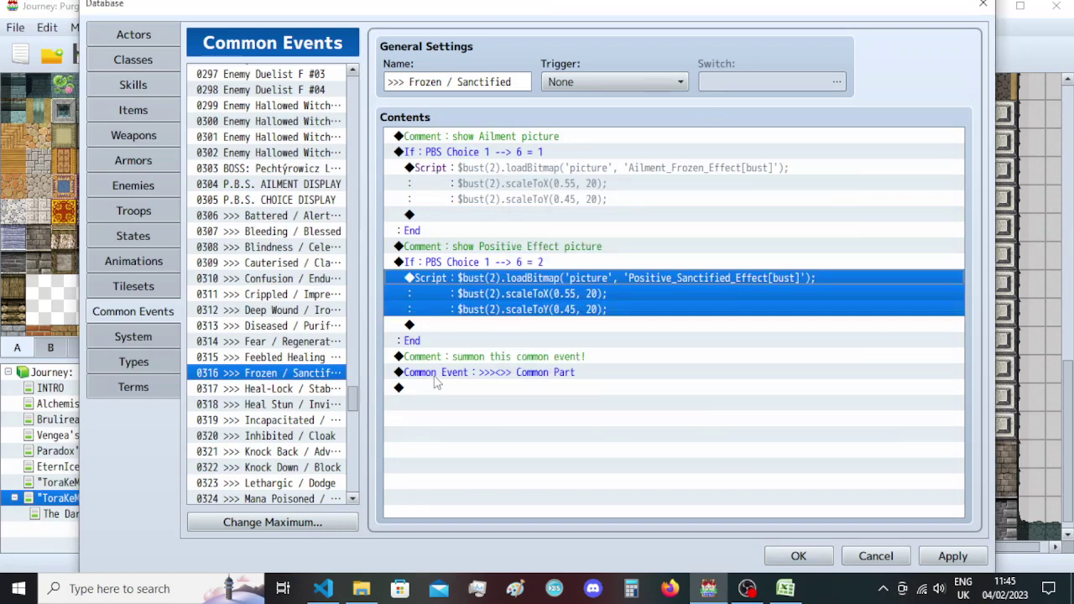
Correct the spelling in the name of common event 0317 so it reads >>> Heal-Lock / Stability.
click(330, 390)
click(332, 377)
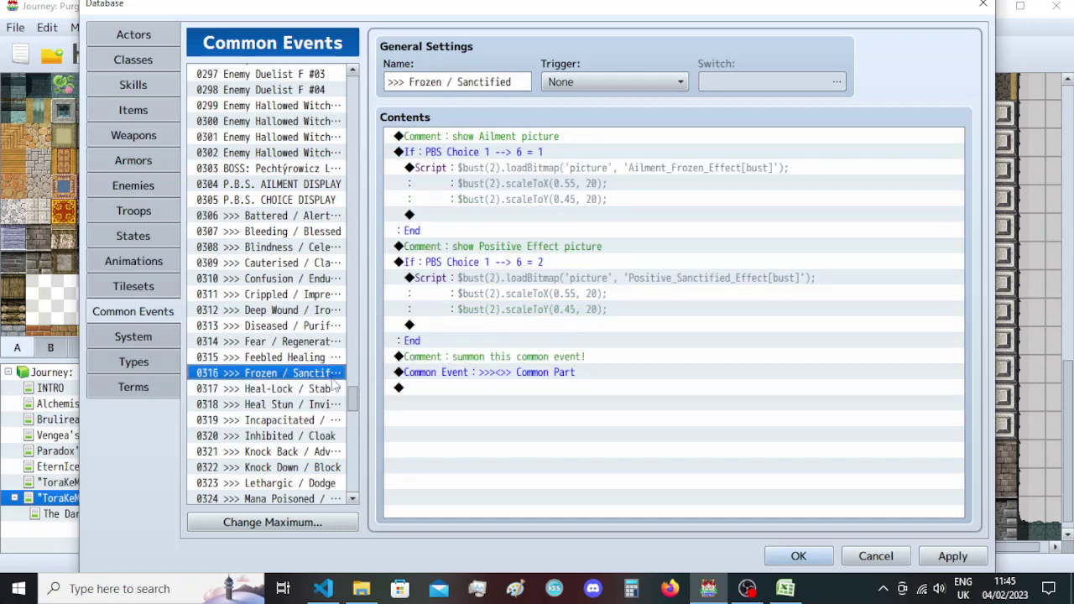
click(333, 390)
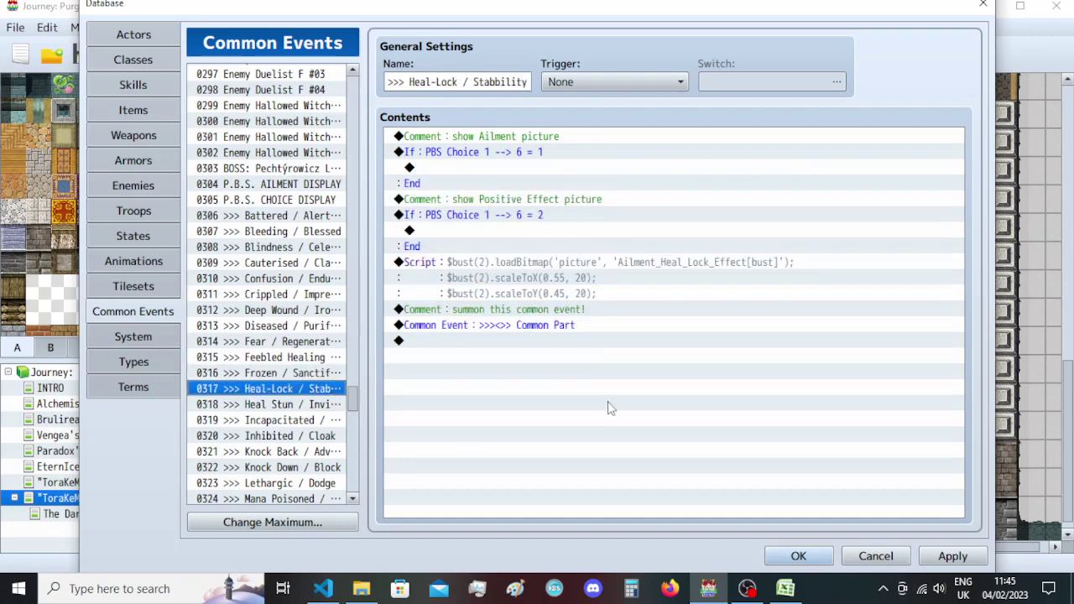
click(500, 82)
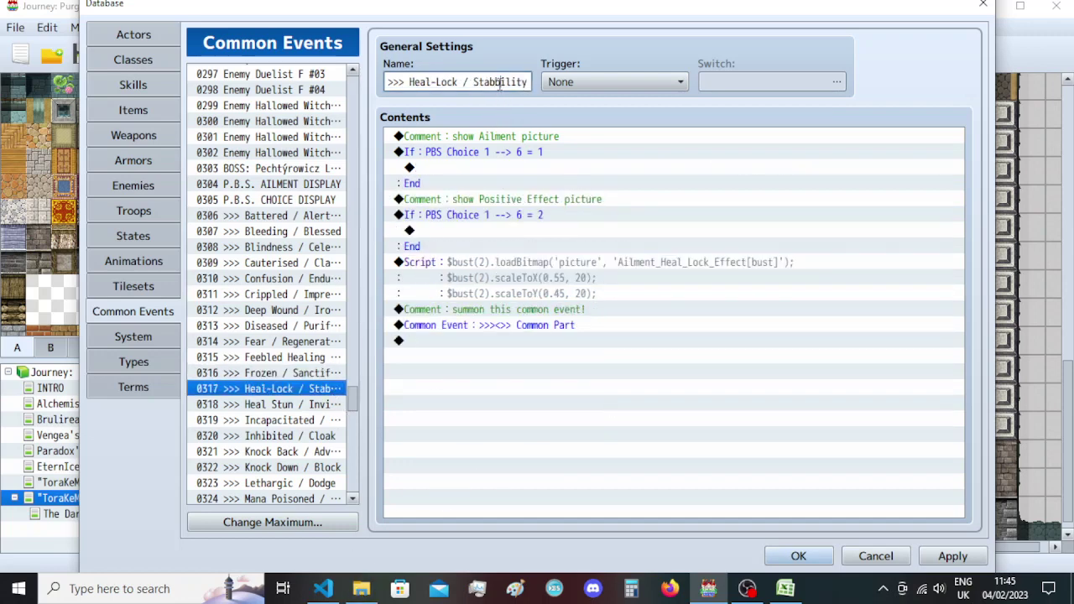
click(500, 82)
key(BackSpace)
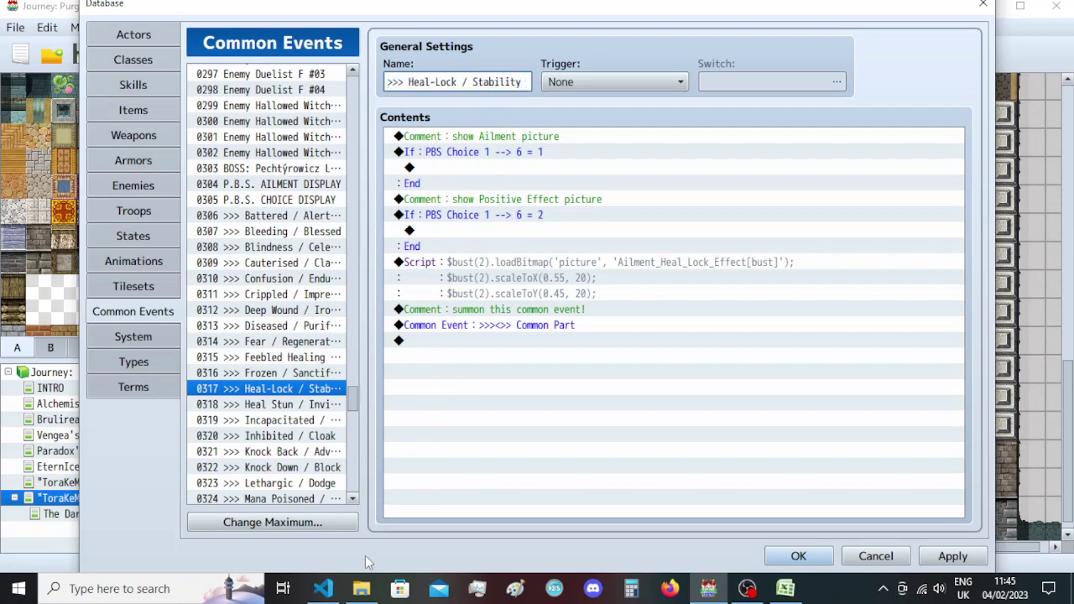
Check the Stability entry in Visual Studio Code and copy the file name Positive_Stability_Effect[bust] from File Explorer.
click(361, 589)
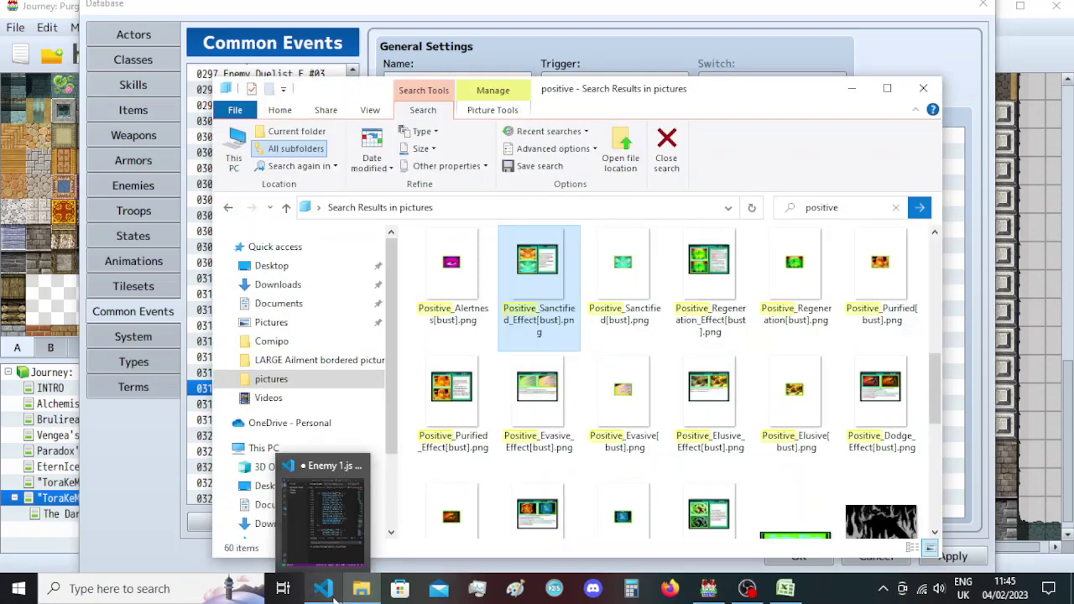
click(334, 594)
click(334, 291)
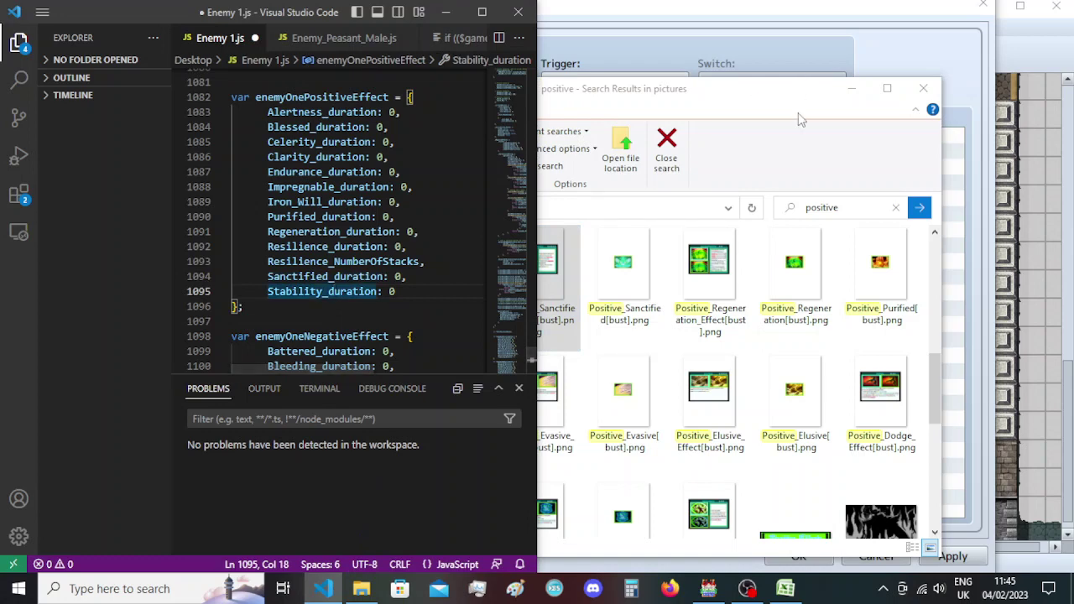
click(800, 118)
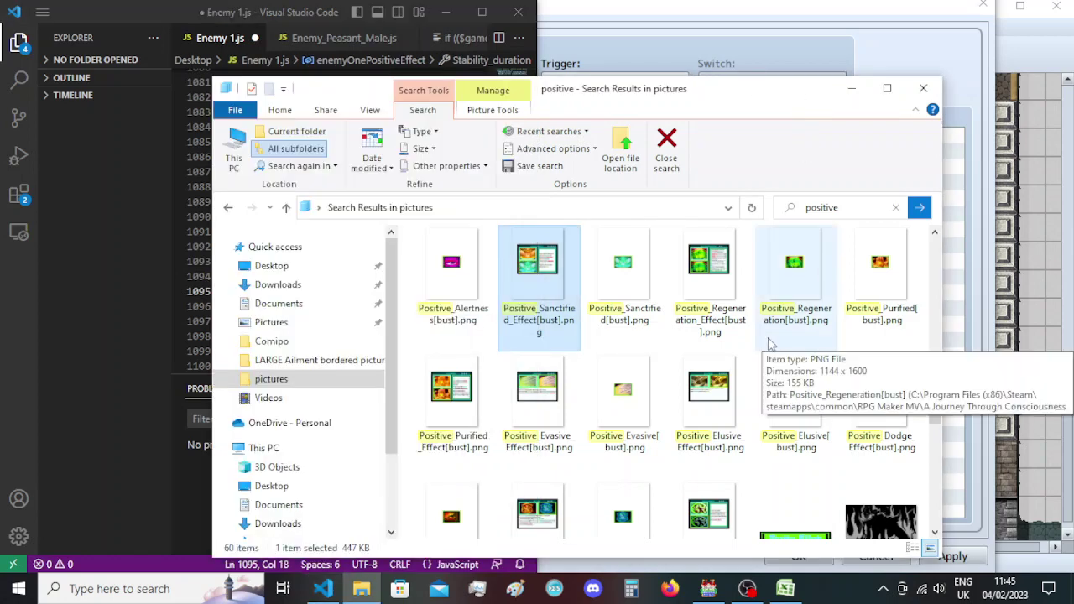
scroll(771, 344, down, 1)
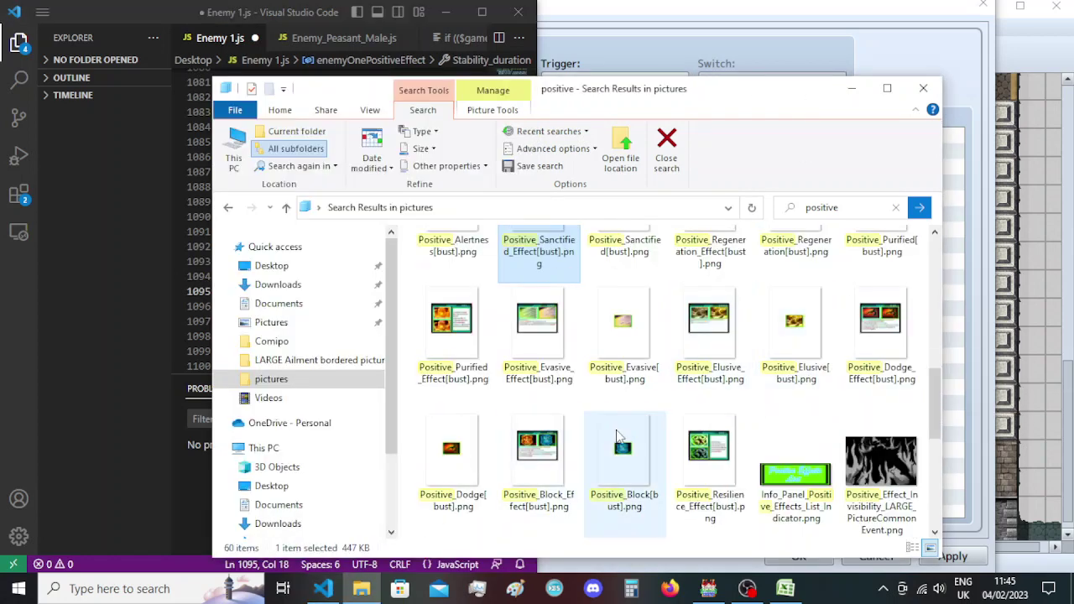
scroll(618, 436, up, 1)
scroll(619, 437, up, 2)
click(544, 289)
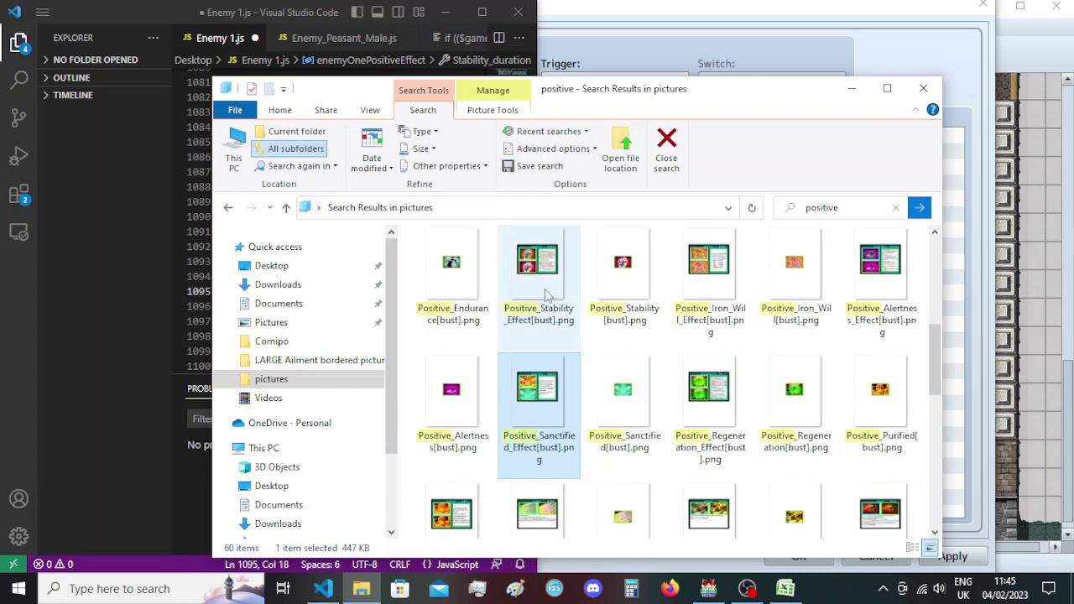
key(F2)
Back in the RPG Maker database, replace the picture name in the Heal-Lock / Stability bust script with Positive_Stability_Effect[bust].
key(alt+Tab)
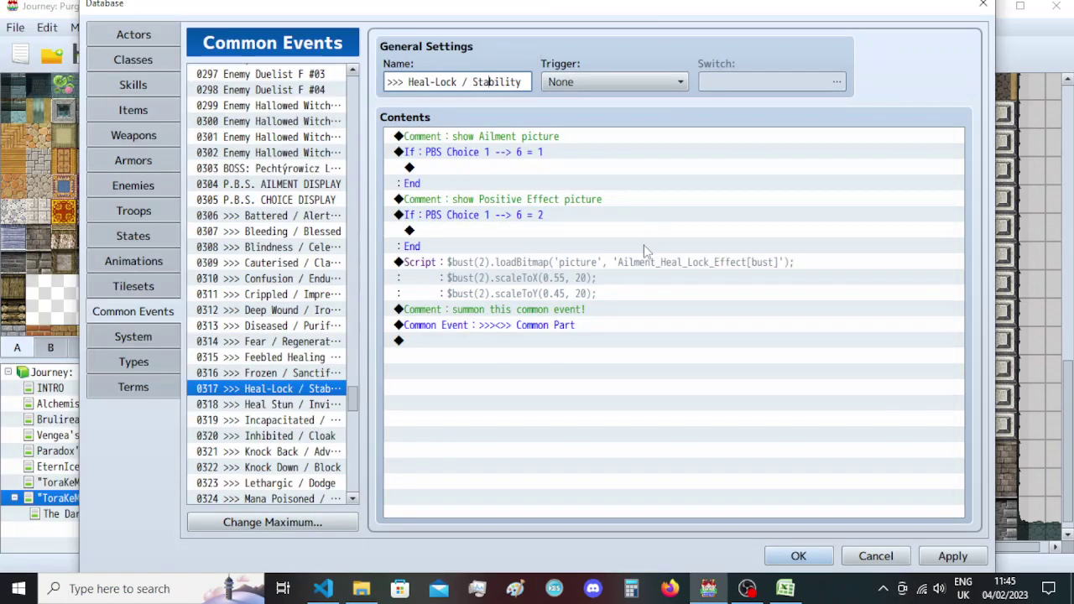
double_click(644, 259)
double_click(743, 223)
key(ctrl+v)
key(shift+Right)
key(shift+Right)
key(shift+Right)
key(shift+Right)
key(shift+Right)
key(shift+Right)
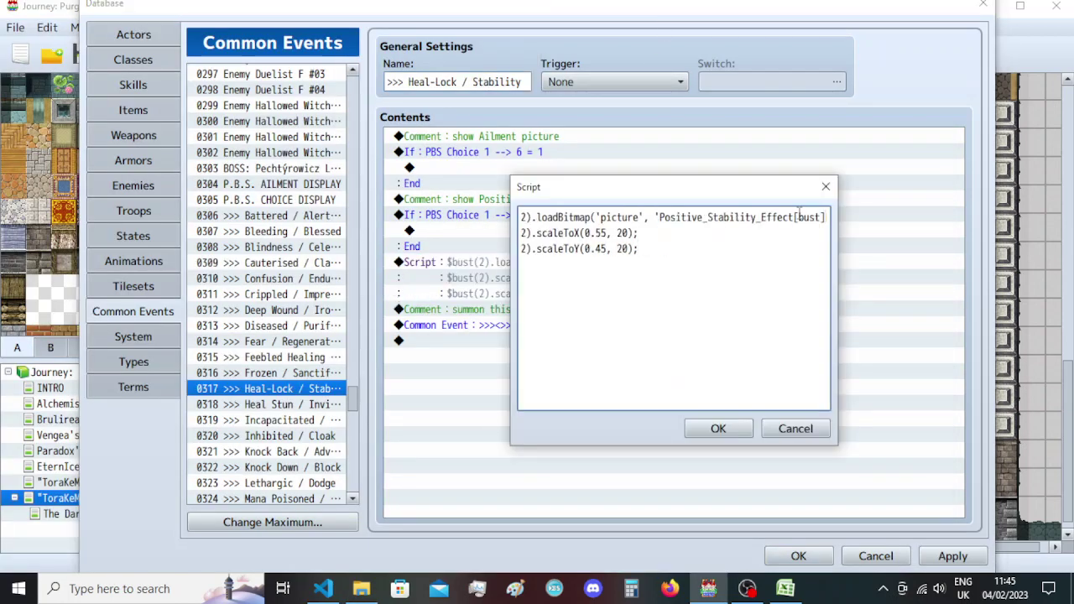
click(718, 429)
Compare with Frozen / Sanctified, then move the Heal-Lock bust script into the PBS Choice 1 = 2 branch and paste a copy into the = 1 branch.
click(323, 373)
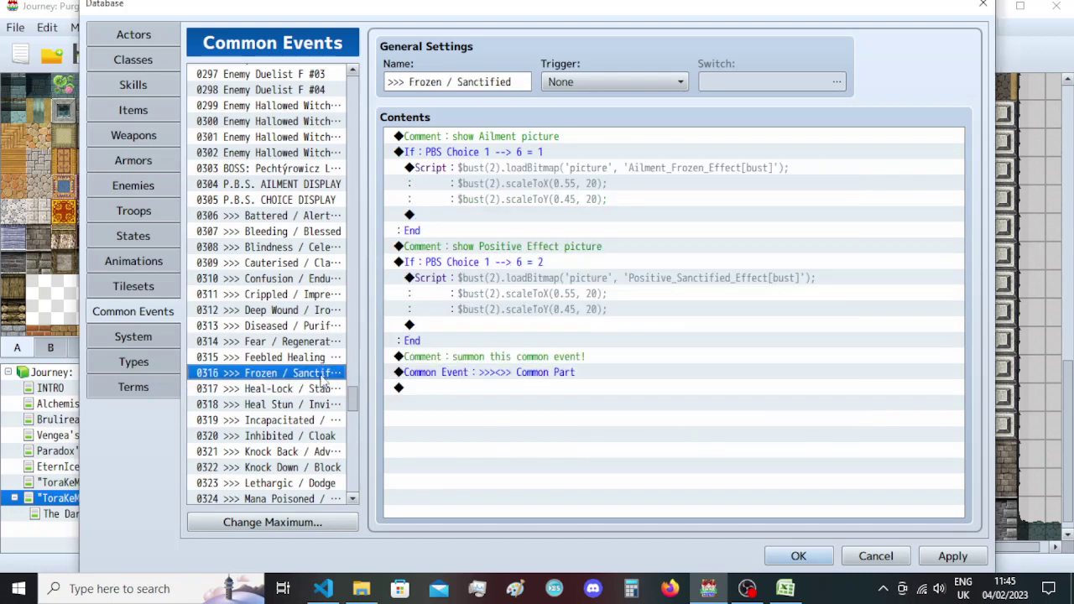
click(322, 389)
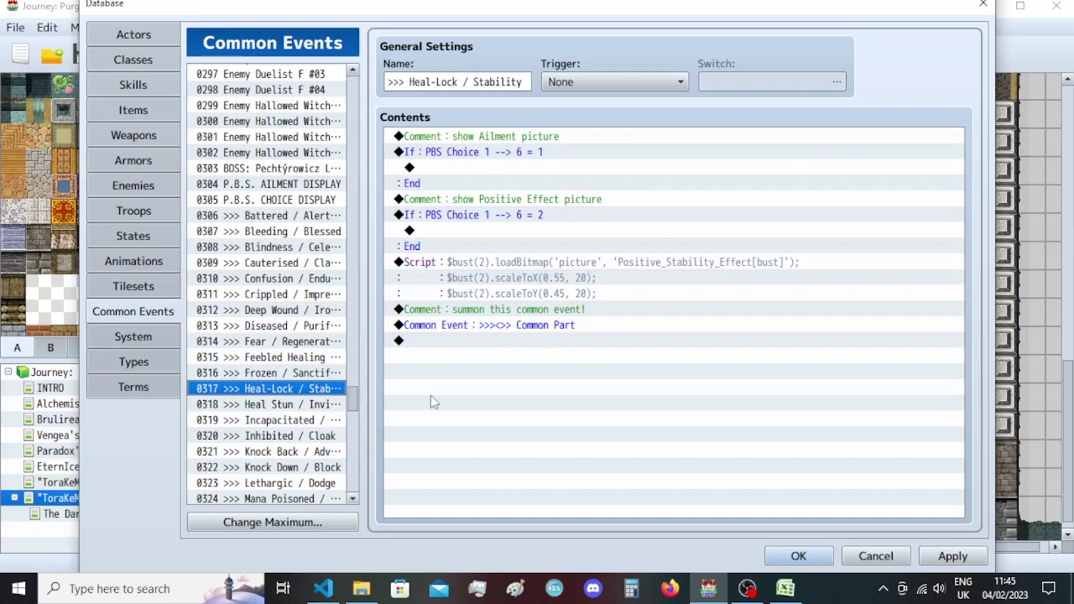
click(501, 264)
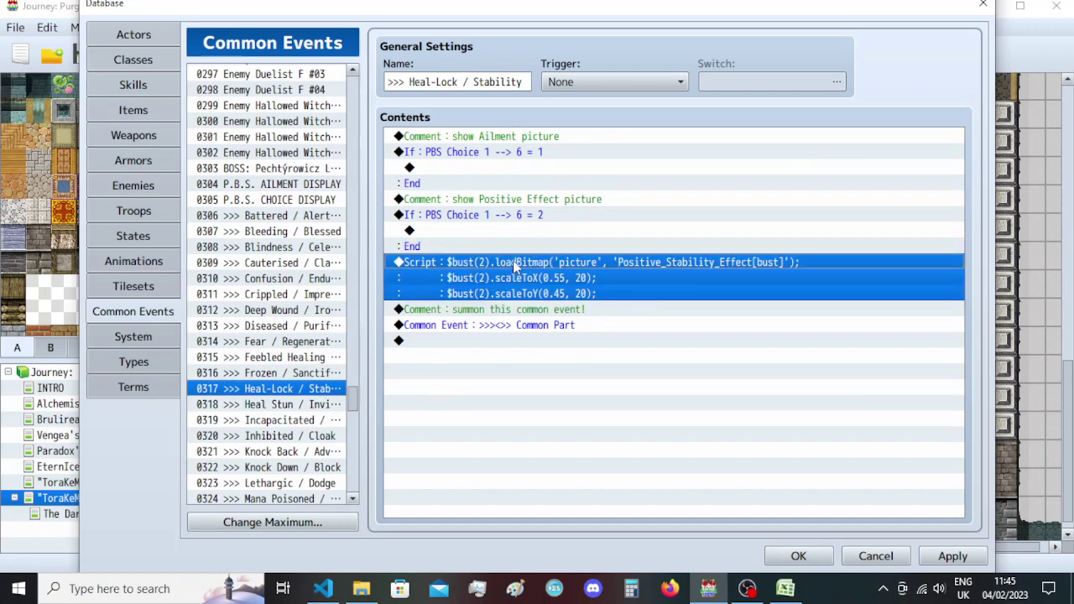
key(Delete)
click(519, 237)
key(ctrl+v)
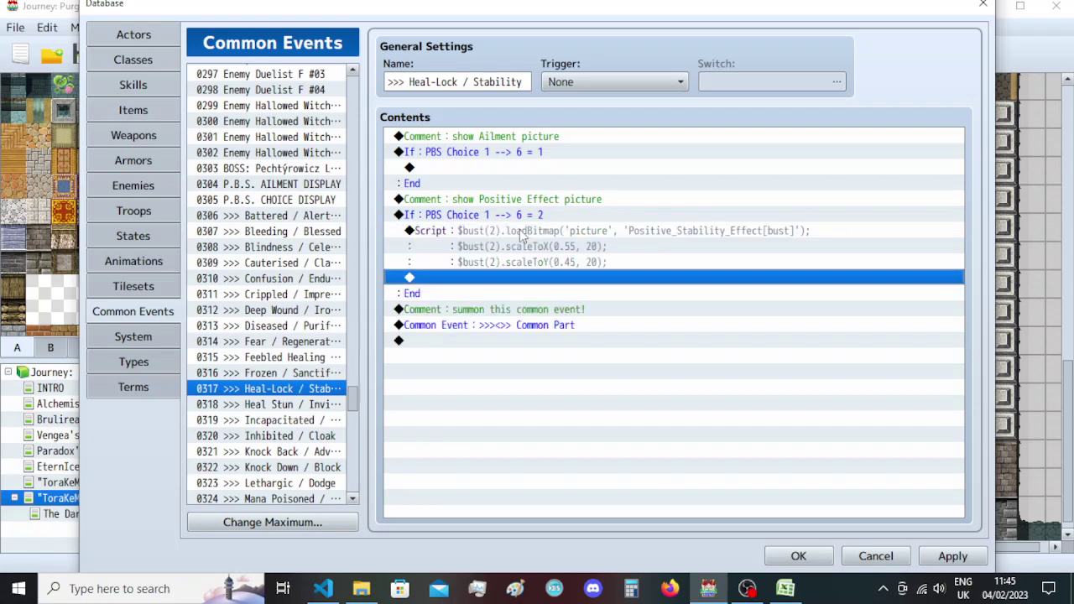
click(537, 168)
key(ctrl+v)
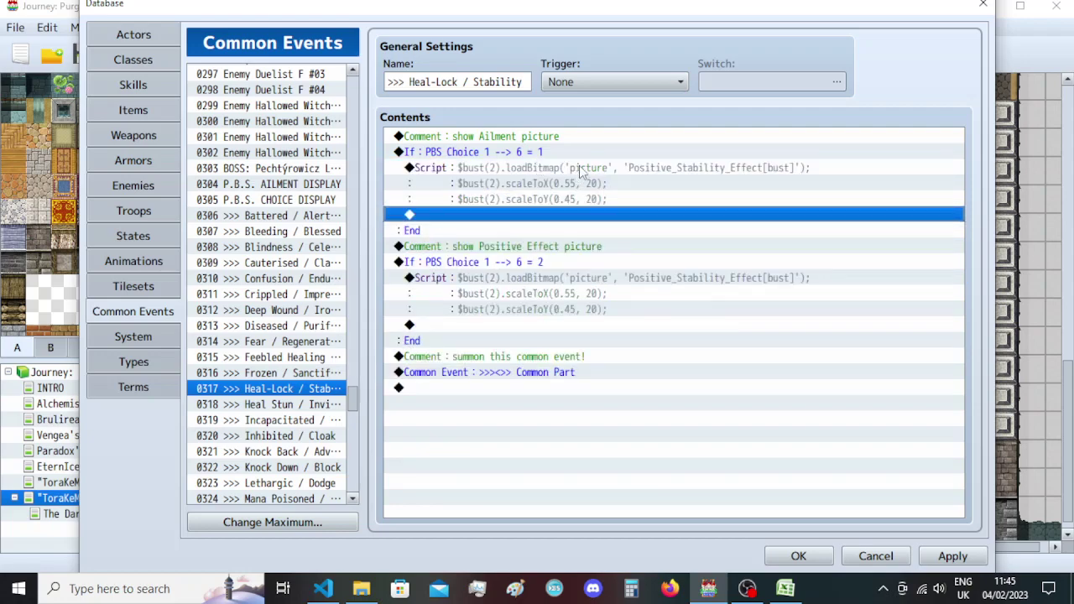
In File Explorer, search the pictures for "ailment" and copy the file name Ailment_Heal_Lock_Effect[bust].
click(361, 588)
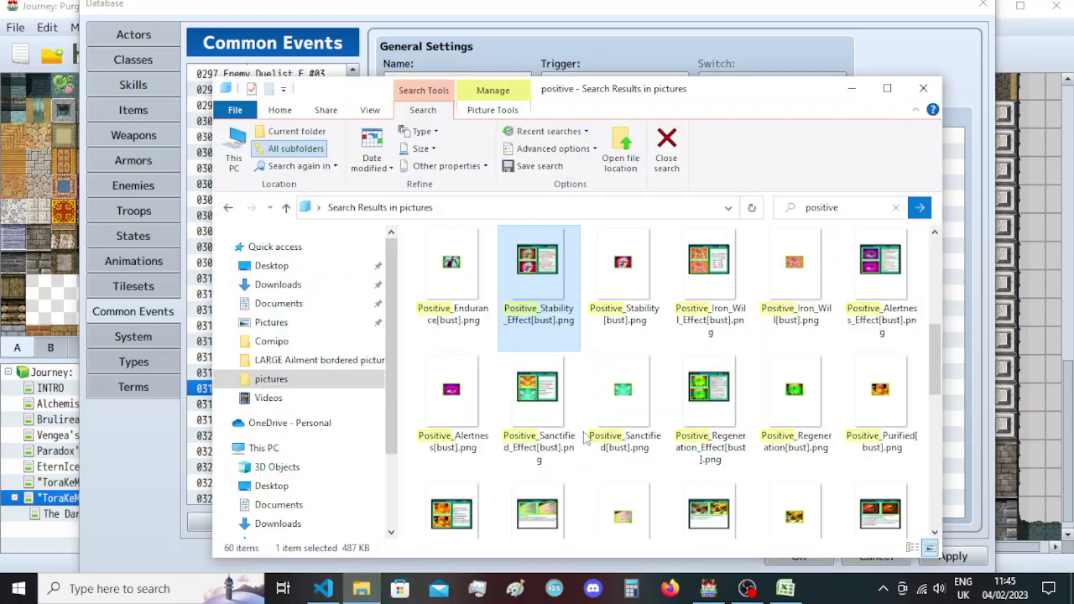
click(844, 209)
text(a)
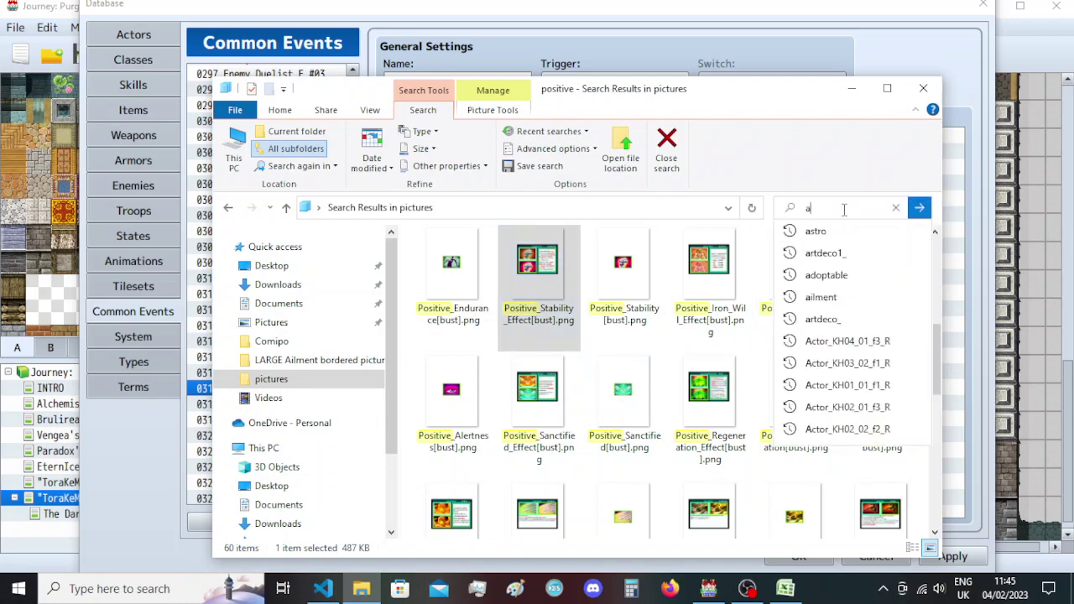
text(ilment)
key(Return)
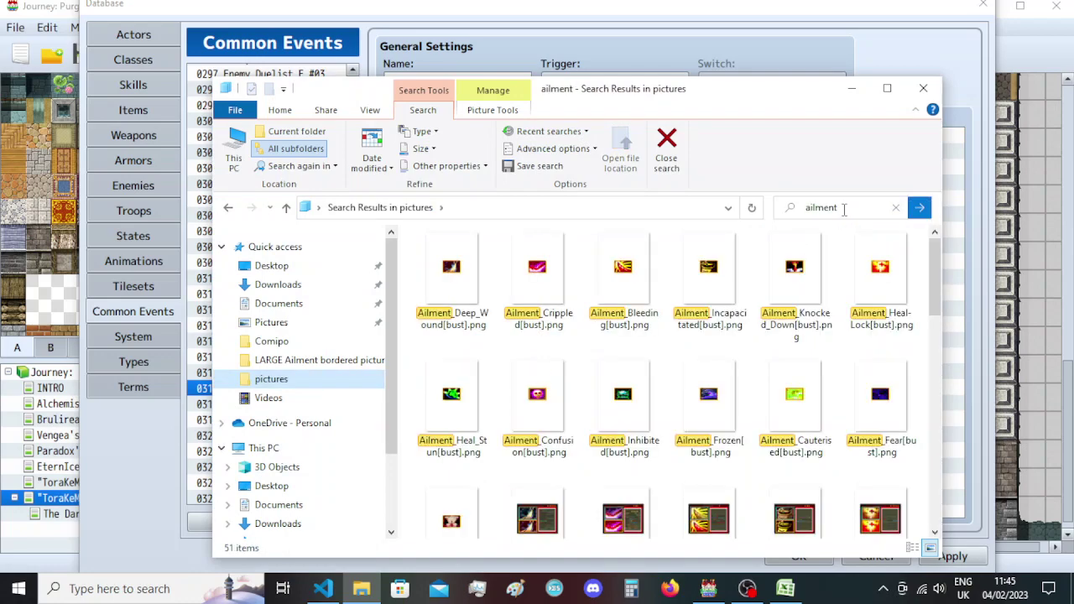
scroll(761, 356, down, 5)
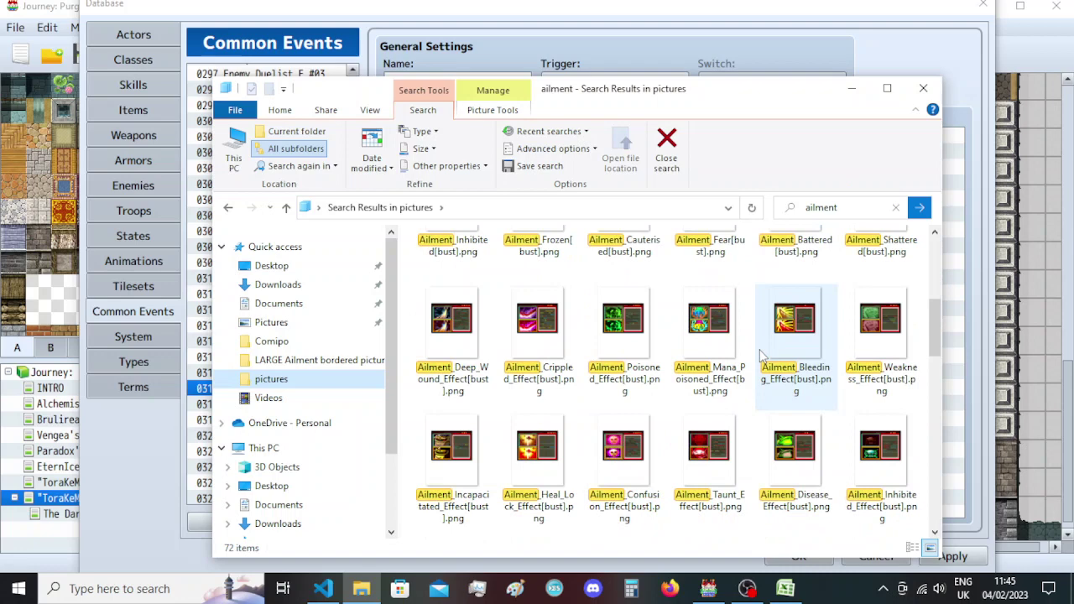
scroll(749, 382, down, 2)
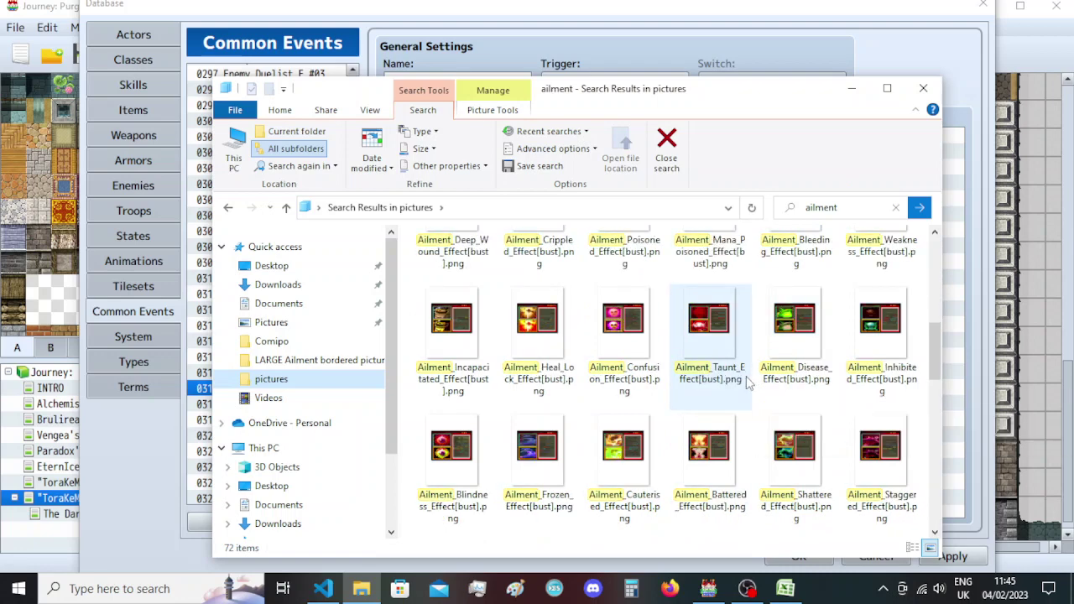
click(550, 348)
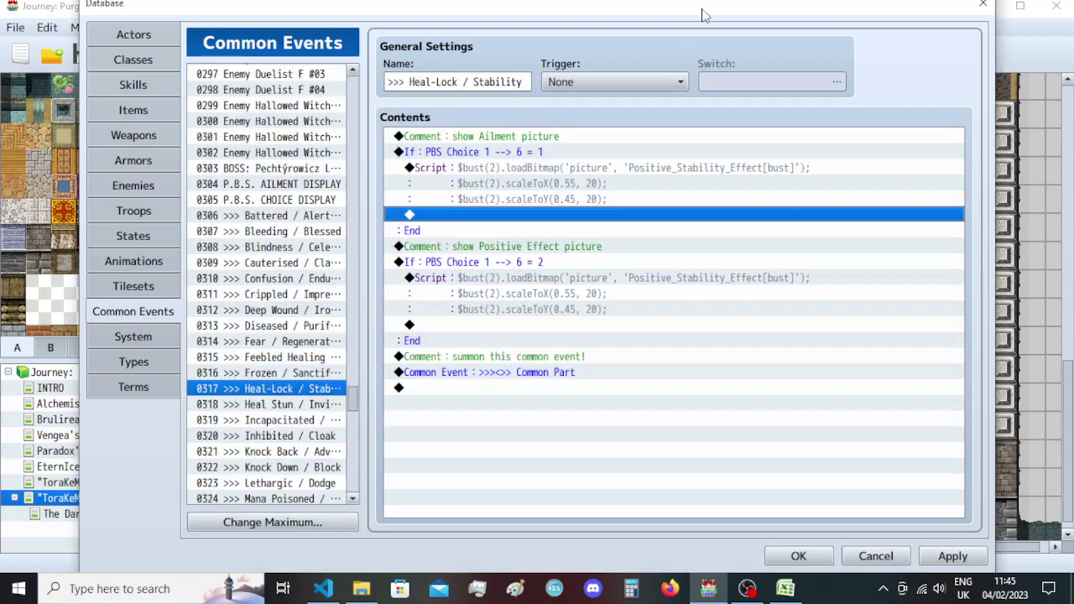
Back in the RPG Maker database, replace the picture name in the Heal-Lock PBS Choice 1 = 1 script with Ailment_Heal_Lock_Effect[bust].
key(alt+Tab)
double_click(672, 192)
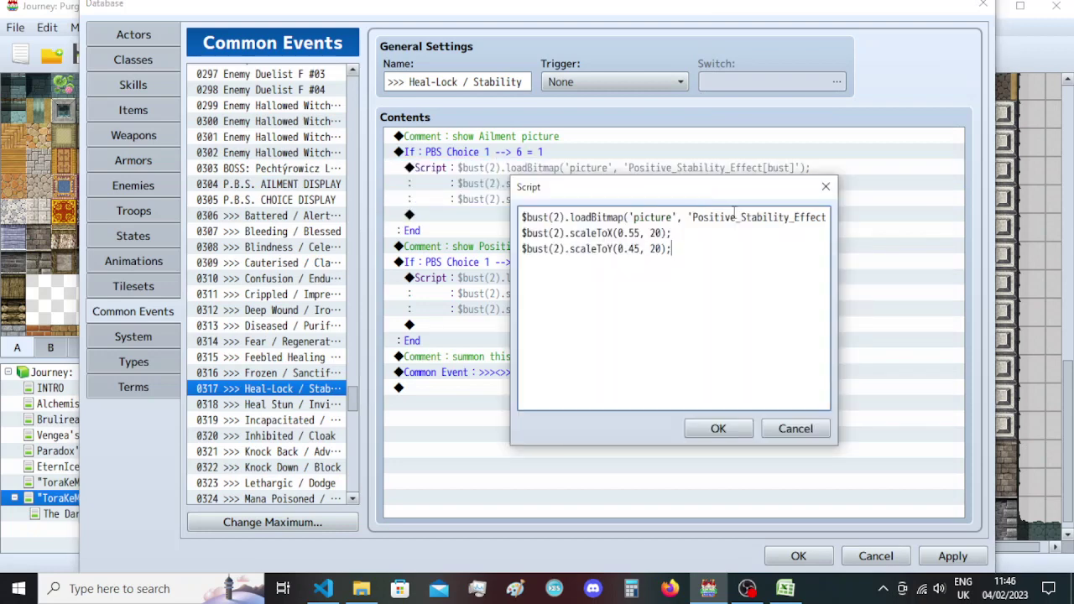
drag(693, 217, 790, 216)
text(Ailment_Heal_Lock)
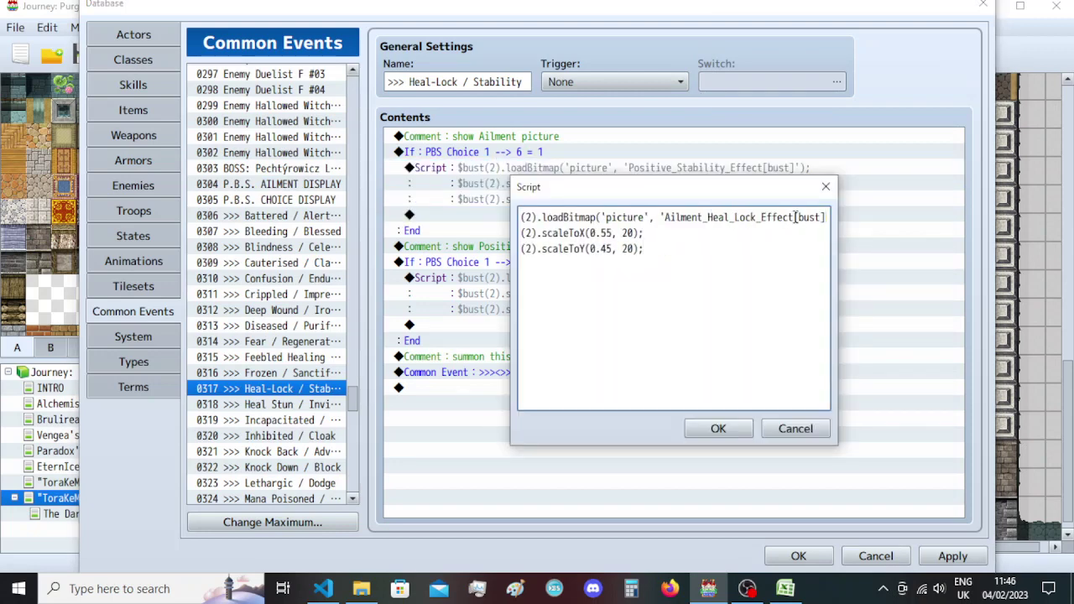
double_click(796, 217)
key(Left)
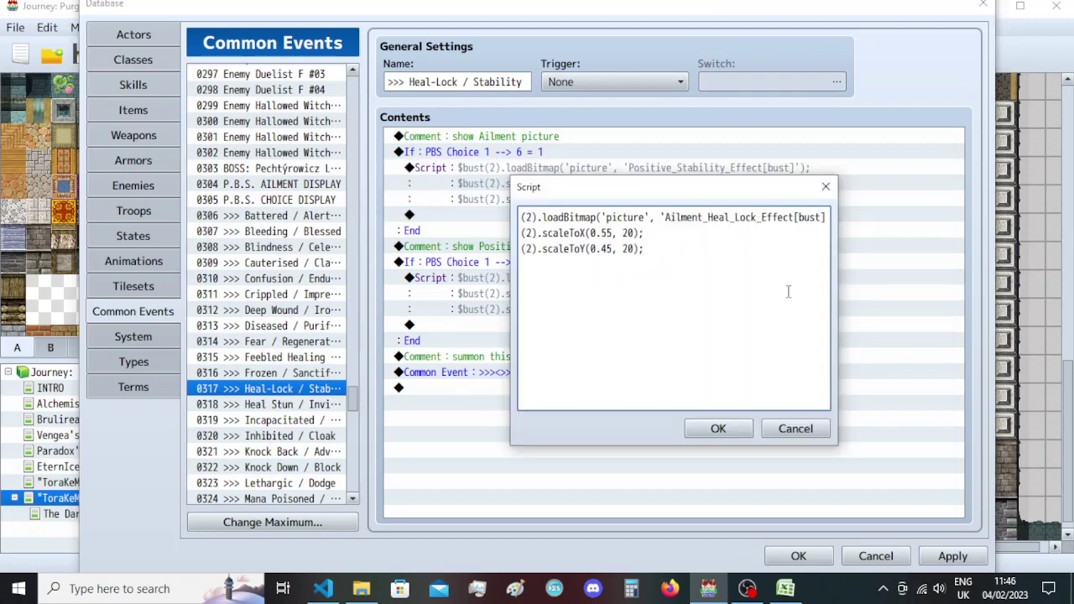
click(717, 430)
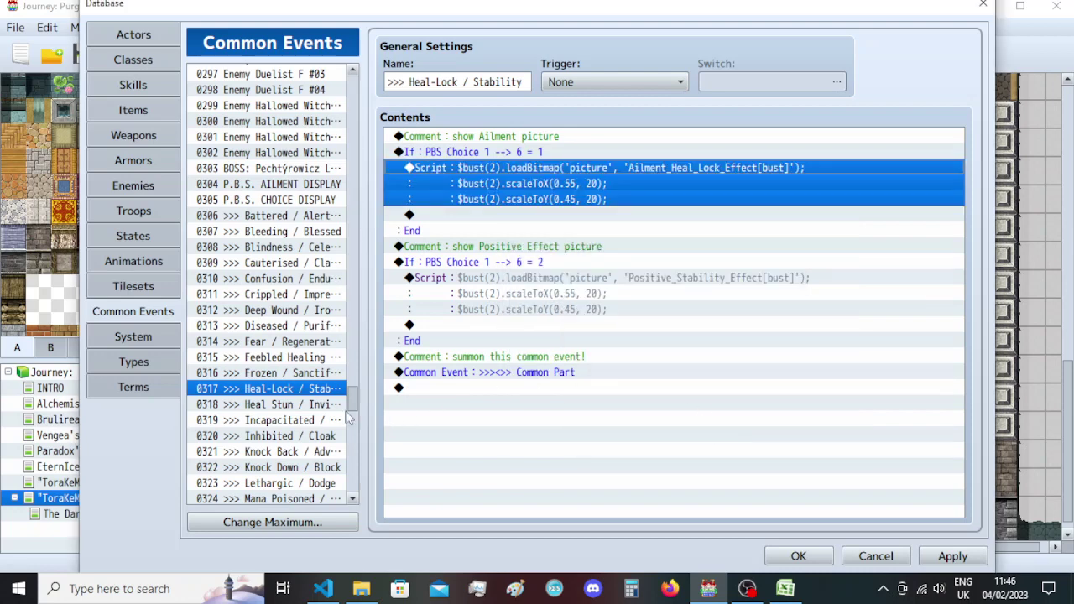
Open the Heal Stun / Invisibility common event, then in File Explorer search the pictures for "positive" and copy the file name Positive_Invisibility_Effect[bust].
click(299, 406)
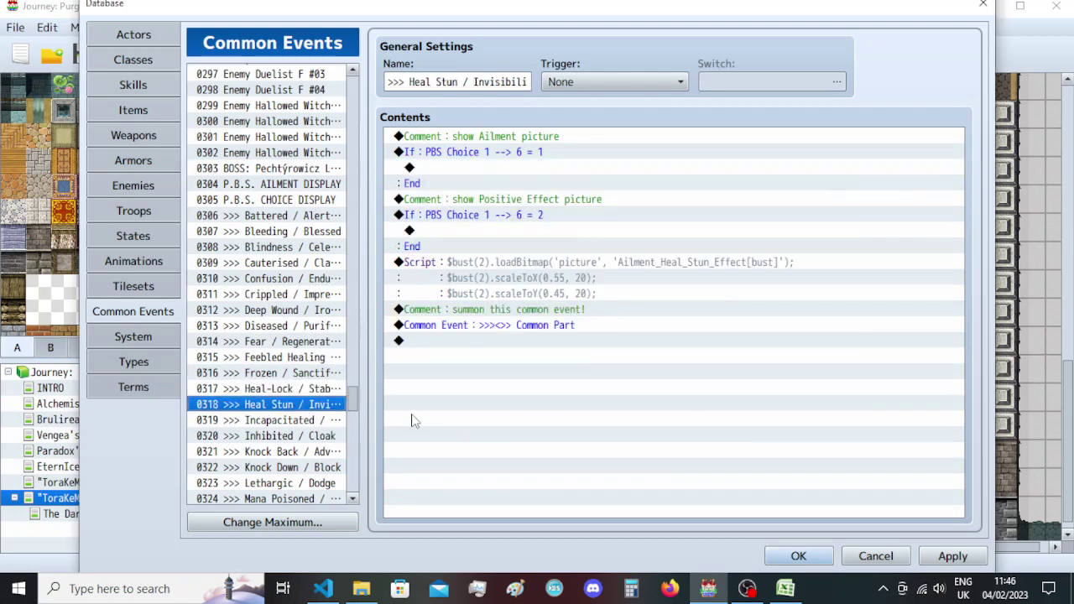
click(359, 590)
click(873, 208)
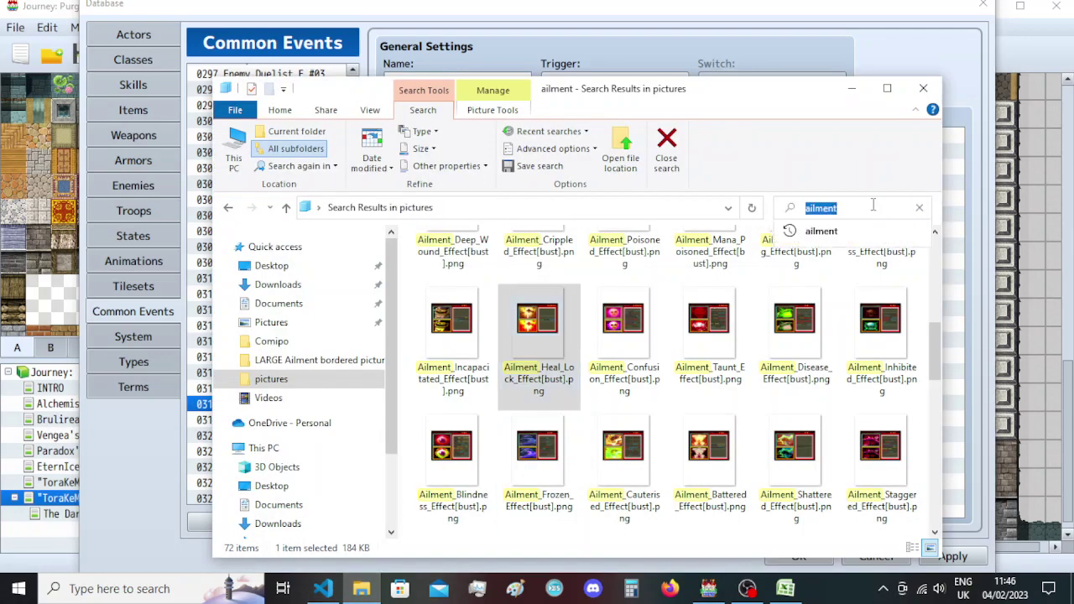
text(posi)
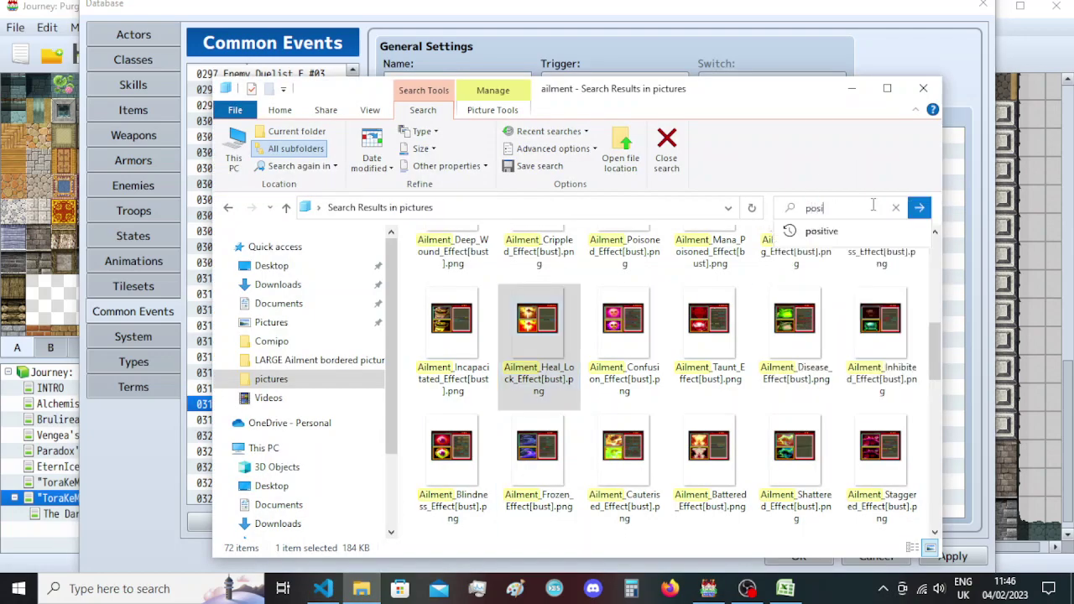
click(827, 231)
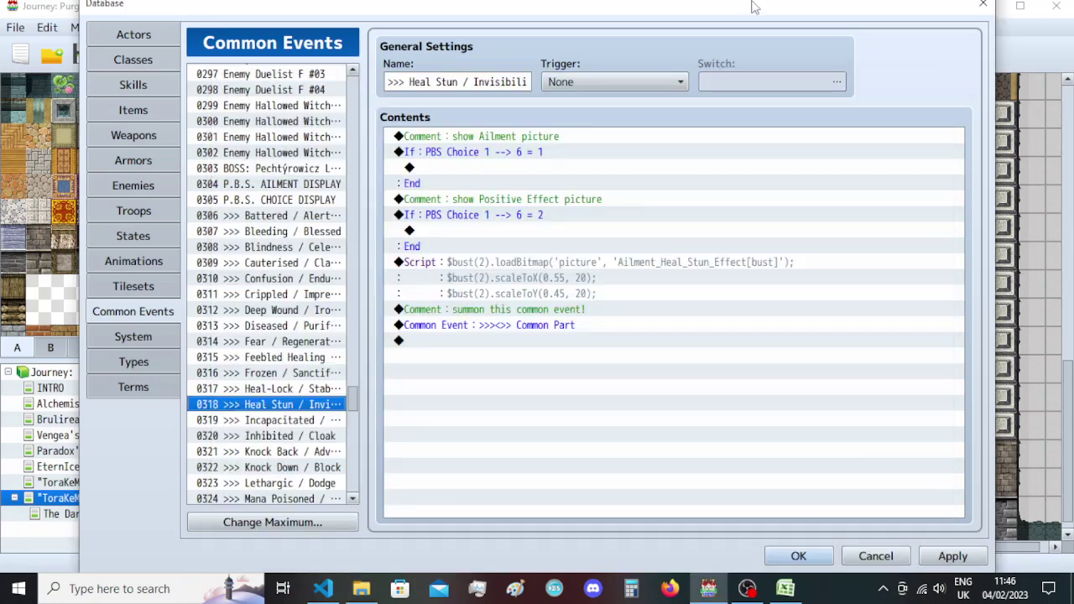
click(754, 24)
click(361, 588)
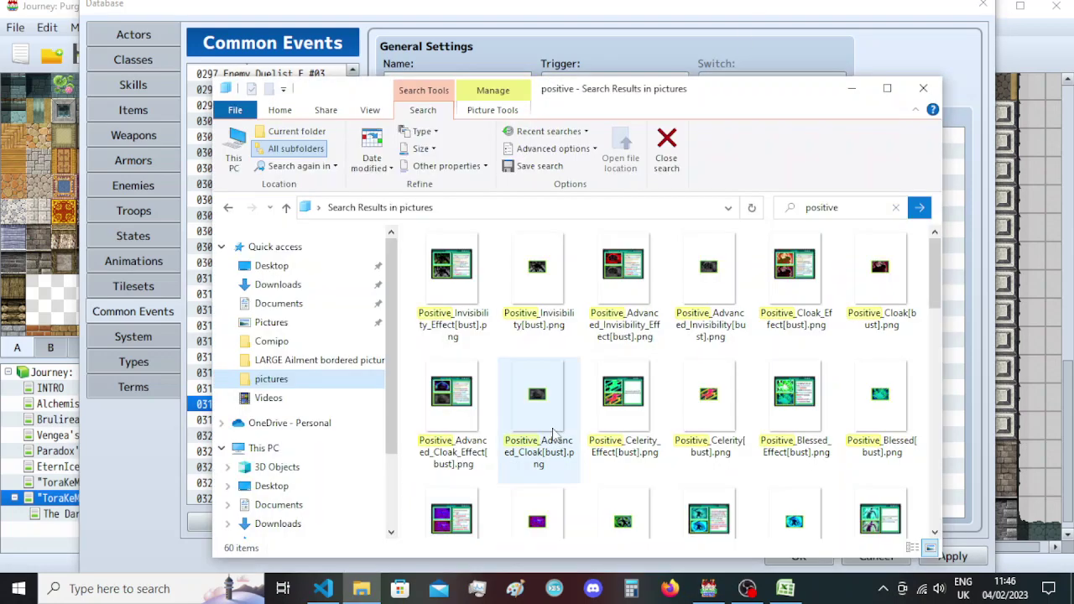
click(459, 285)
key(F2)
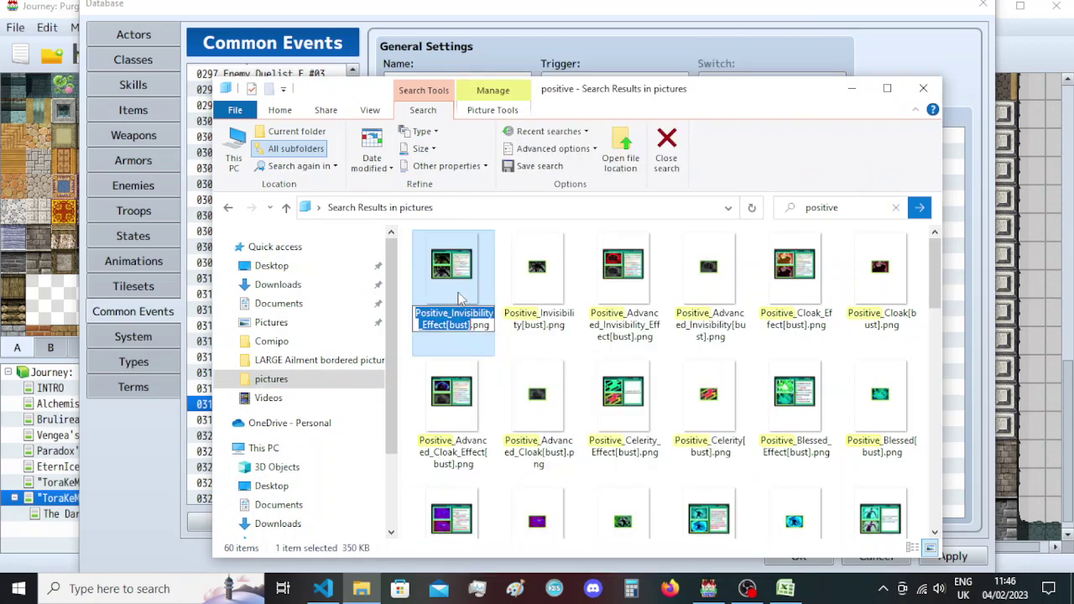
Back in the RPG Maker database, move the Heal Stun bust script into the PBS Choice 1 = 1 branch and paste a copy into the = 2 branch.
click(605, 7)
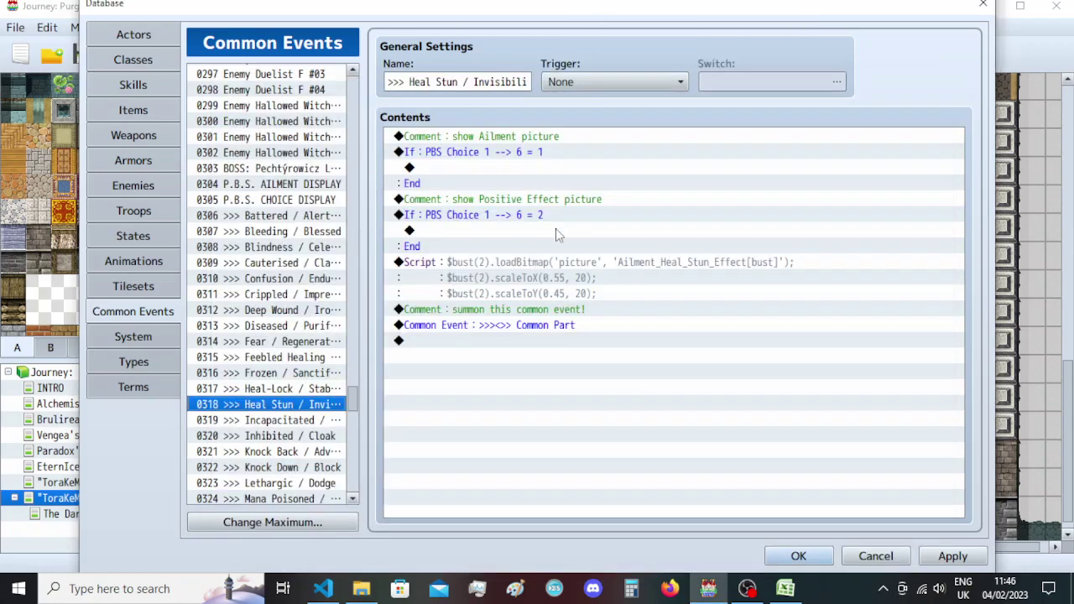
click(555, 253)
key(ctrl+x)
click(556, 169)
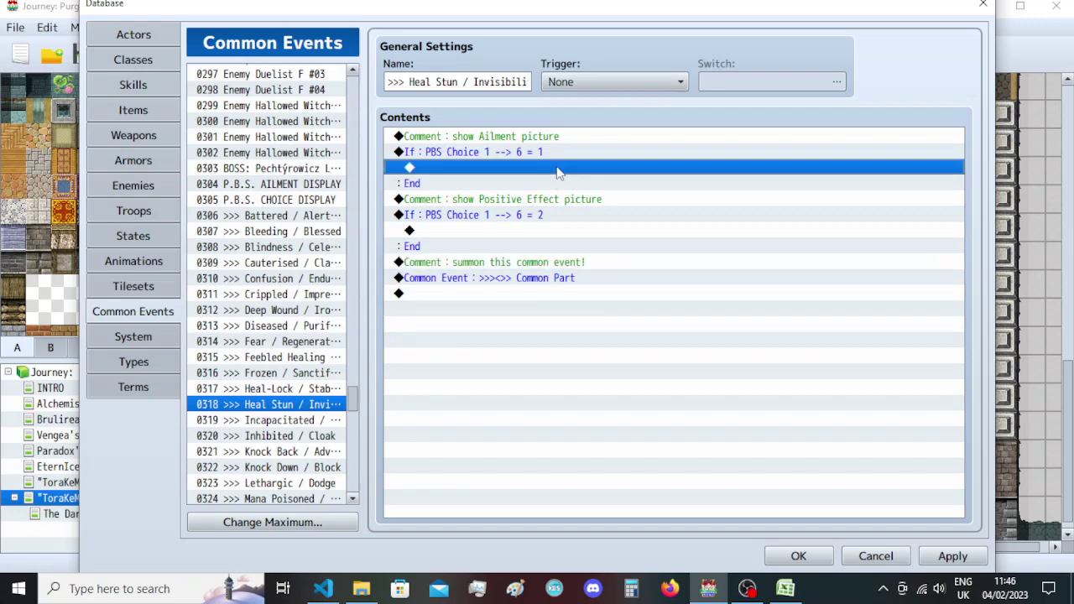
key(ctrl+v)
click(560, 279)
key(ctrl+v)
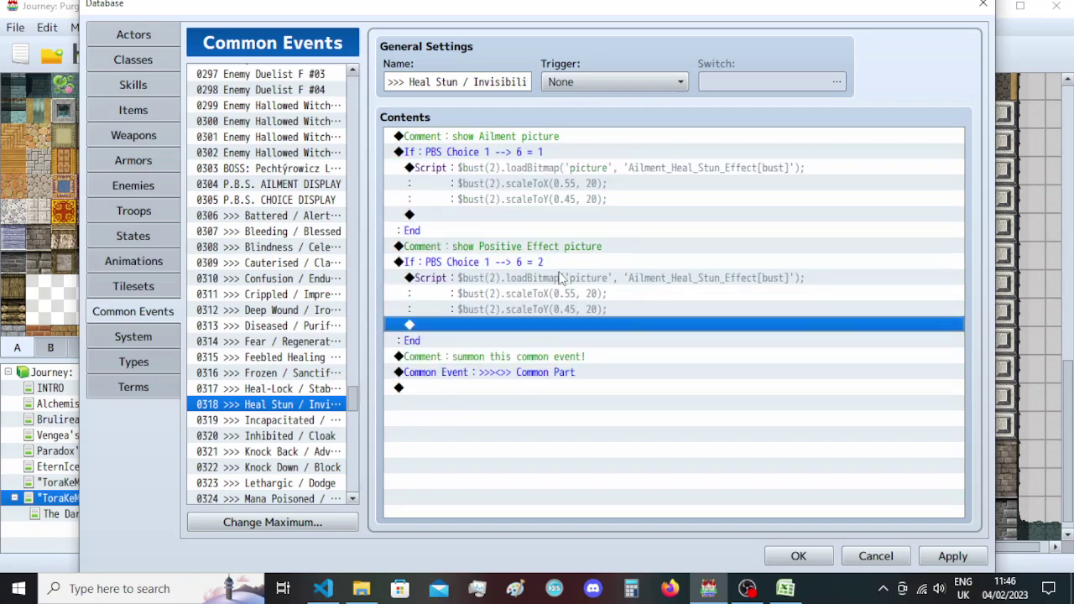
Copy Positive_Invisibility_Effect[bust] again from File Explorer and replace the picture name in the Heal Stun PBS Choice 1 = 2 script with it in RPG Maker.
click(361, 588)
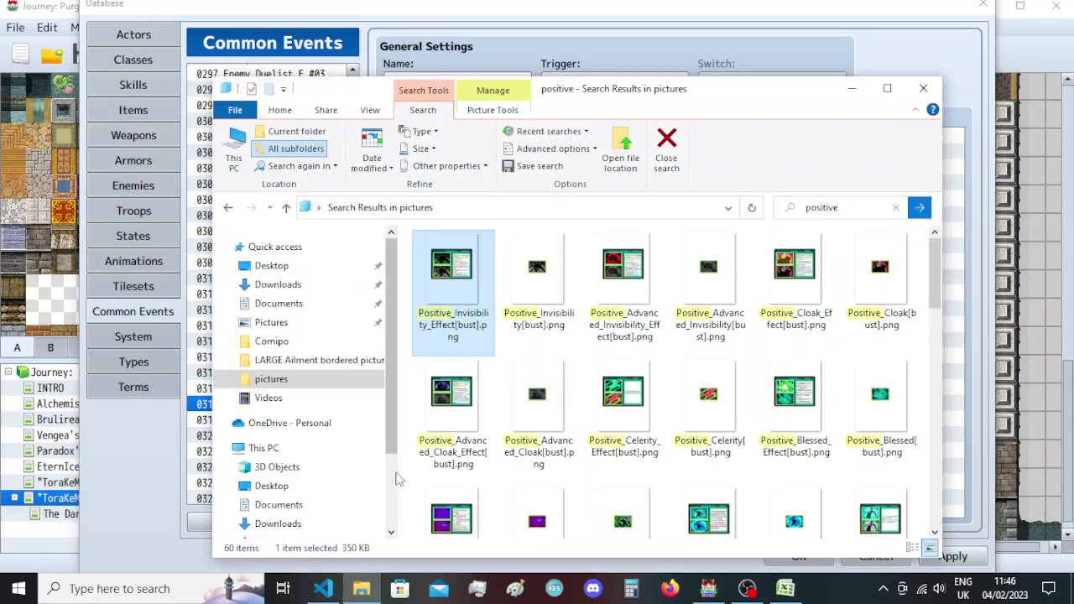
click(445, 322)
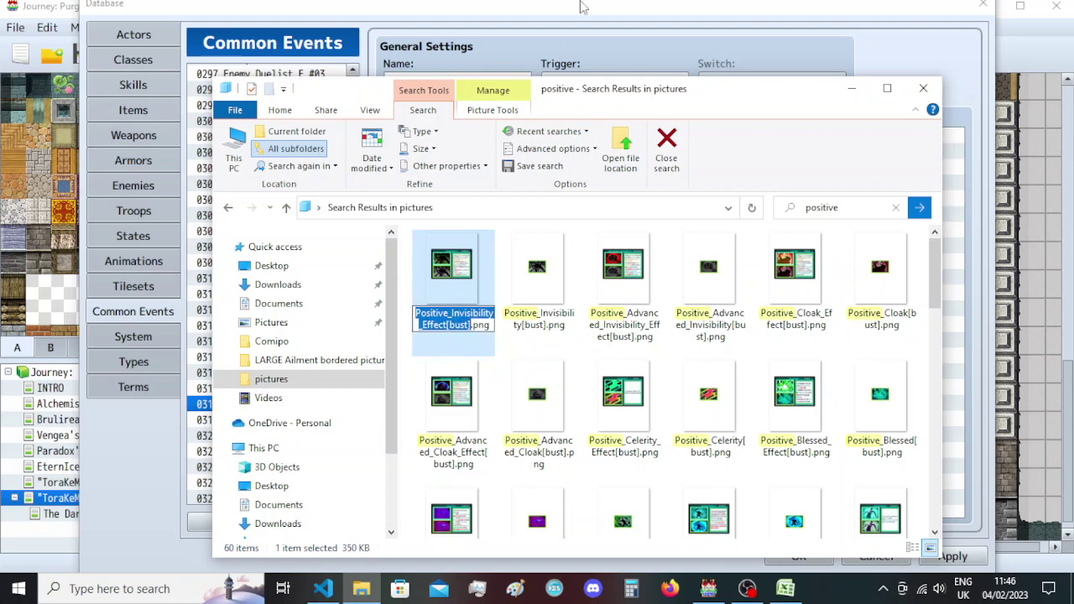
click(583, 6)
double_click(622, 278)
double_click(771, 217)
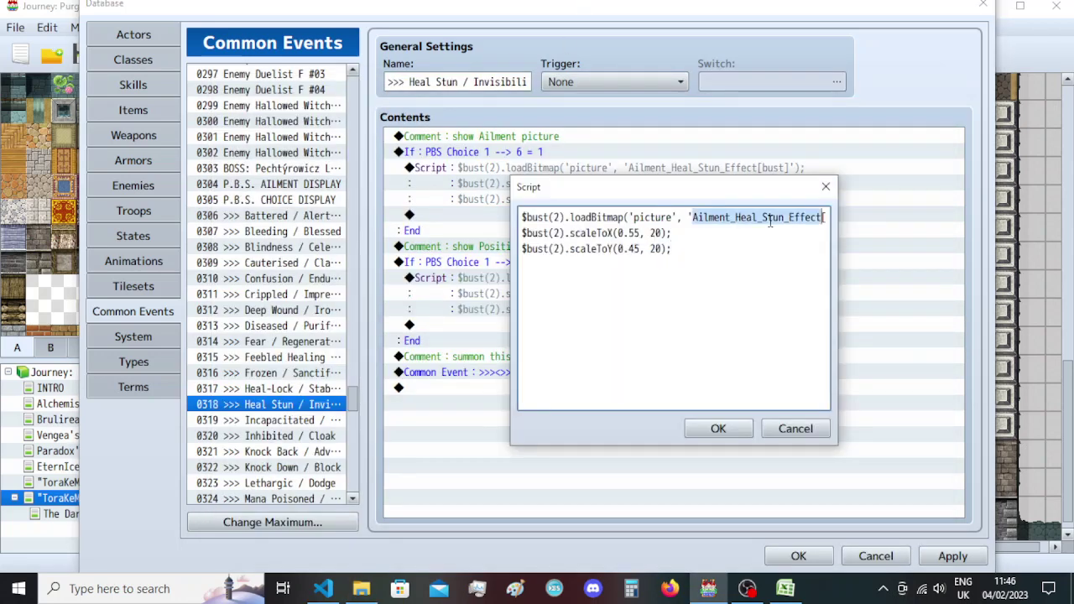
key(ctrl+v)
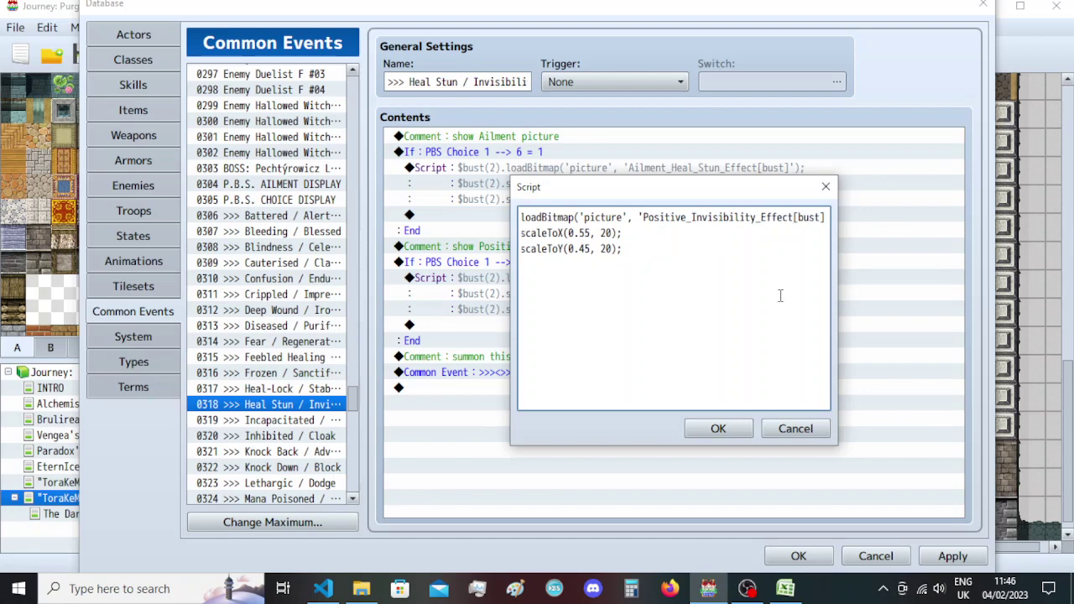
click(718, 429)
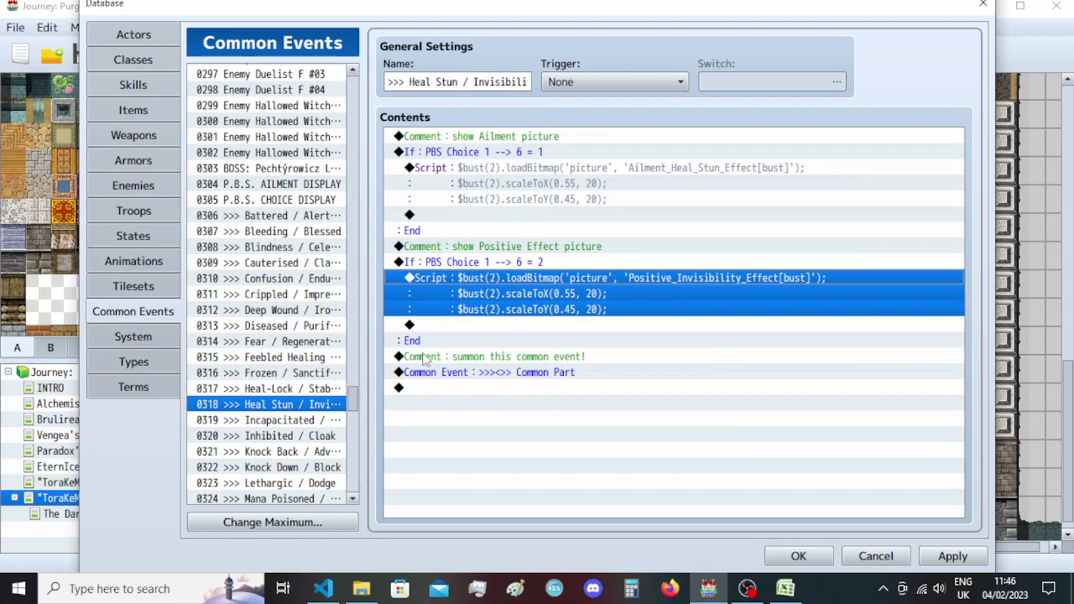
In the Incapacitated / Adv. Invisibility event, move the bust script into the PBS Choice 1 = 1 branch and paste a copy into the = 2 branch.
click(327, 419)
click(524, 252)
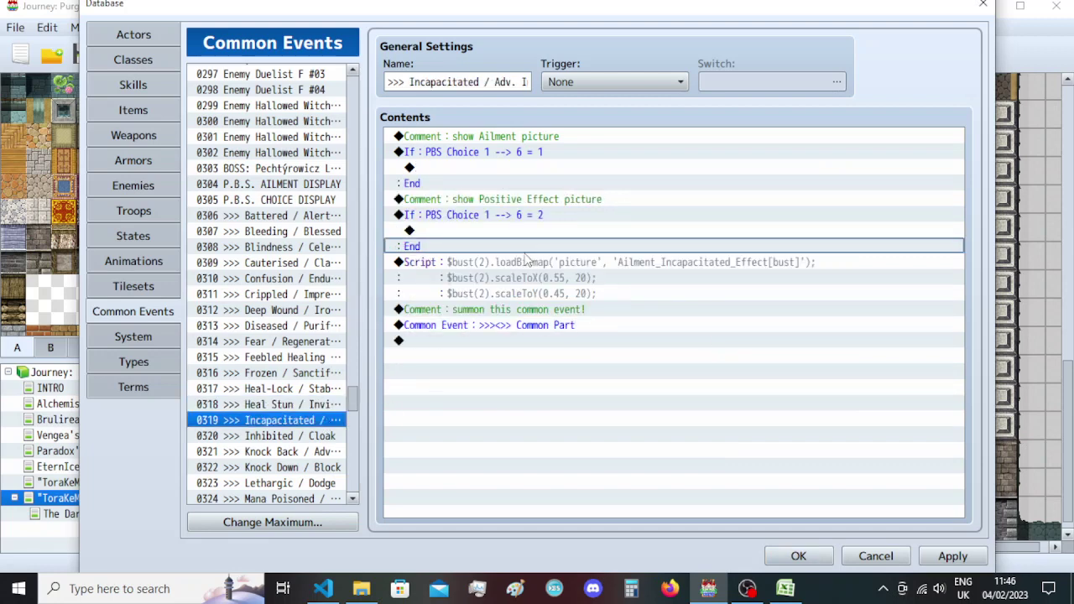
click(524, 260)
key(ctrl+x)
click(529, 167)
key(ctrl+v)
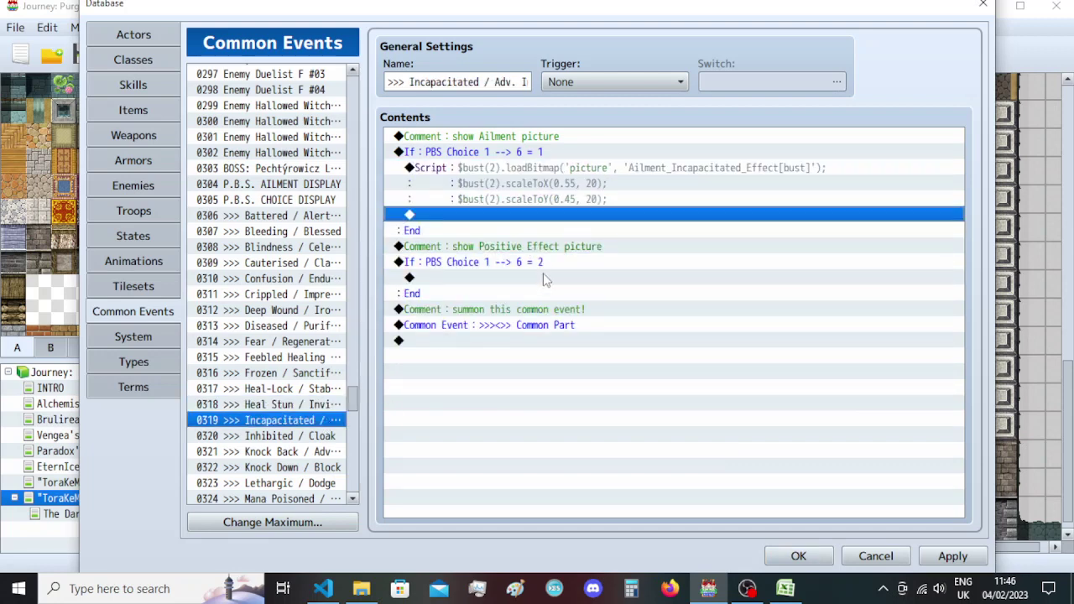
click(543, 277)
key(ctrl+v)
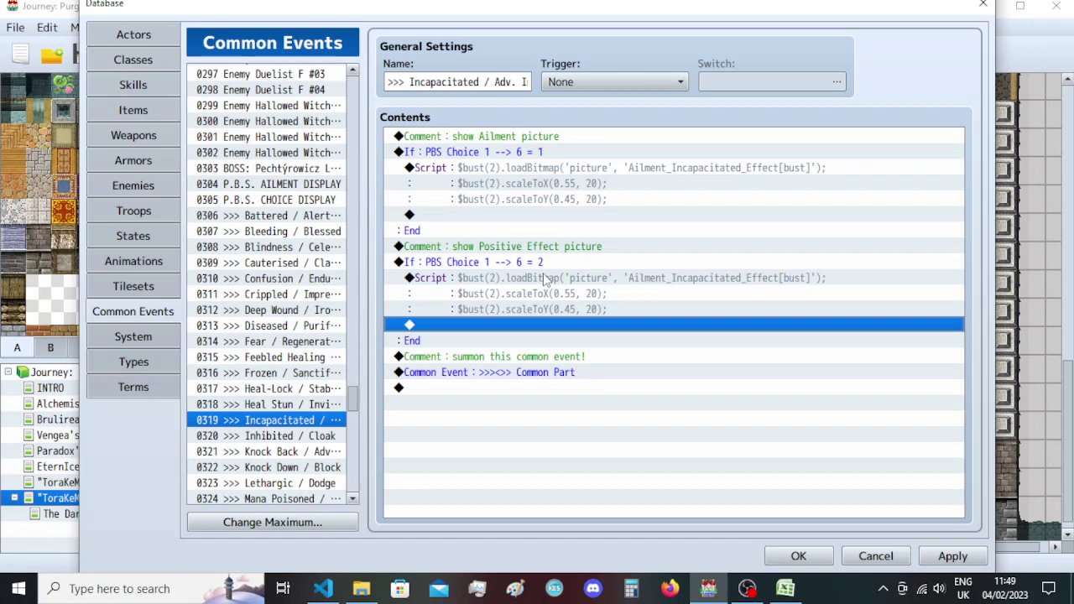
In File Explorer, copy the file name Positive_Advanced_Invisibility_Effect[bust] from the positive effect pictures.
click(558, 278)
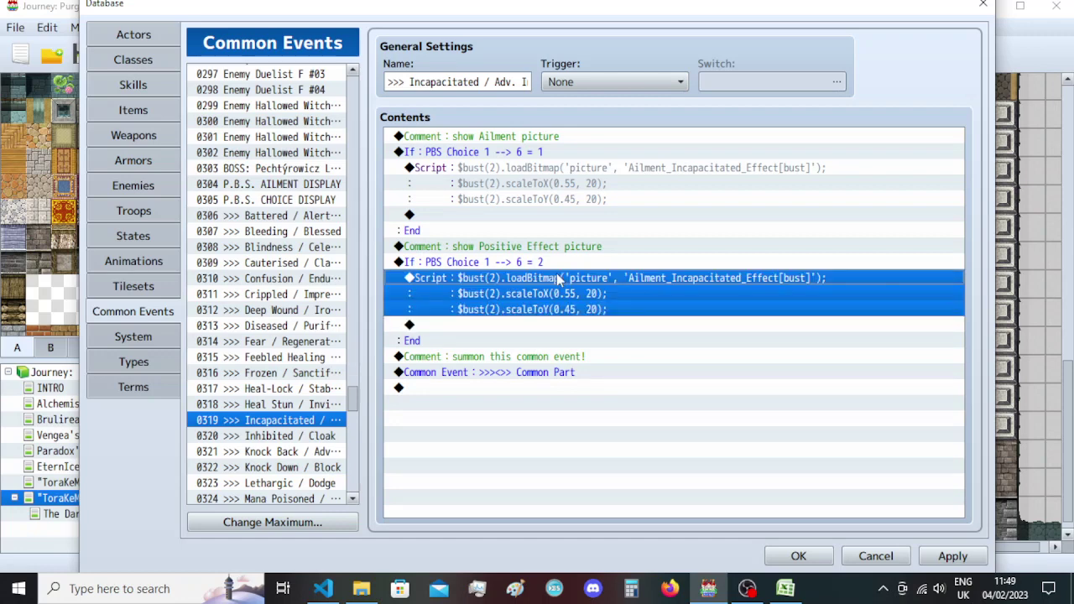
click(363, 589)
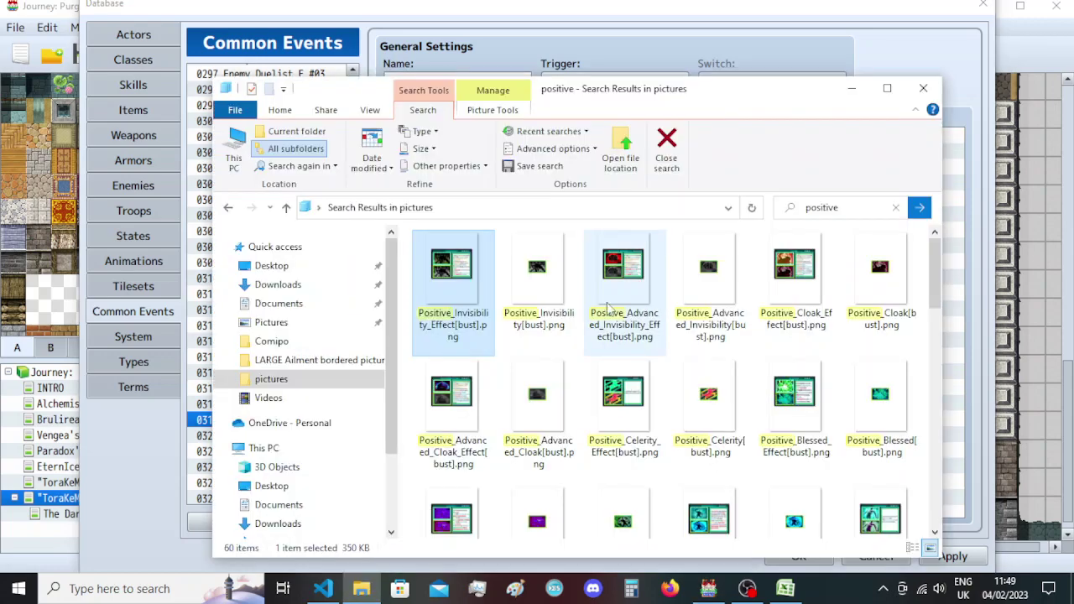
click(614, 267)
right_click(614, 267)
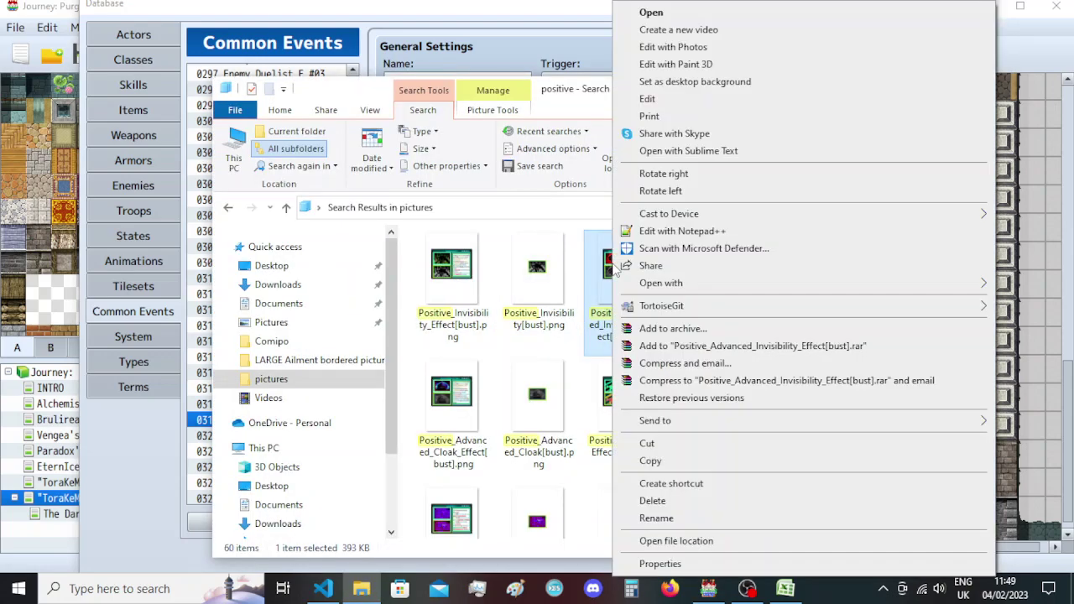
key(m)
key(Escape)
Back in the RPG Maker database, replace the picture name in the Incapacitated PBS Choice 1 = 2 script with Positive_Advanced_Invisibility_Effect[bust].
key(alt+Tab)
double_click(655, 286)
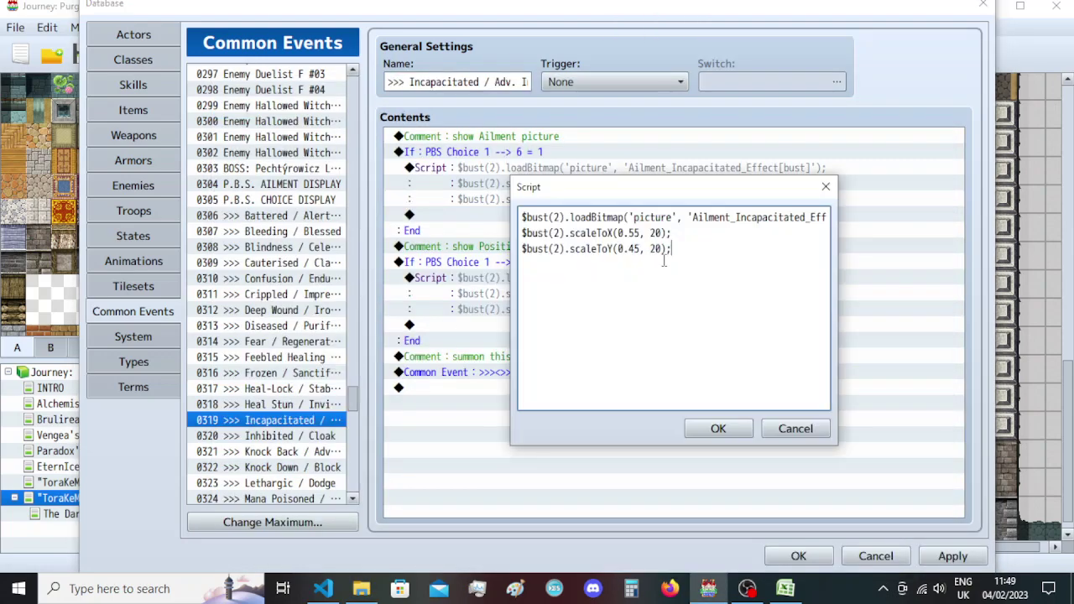
double_click(721, 218)
key(ctrl+v)
key(Right)
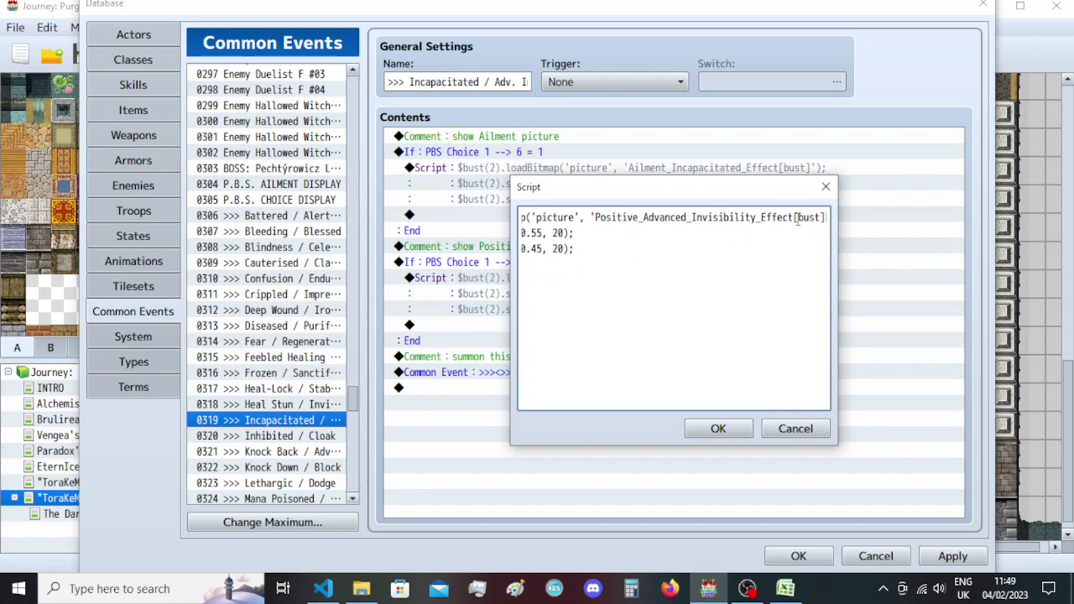
key(ctrl+shift+Right)
key(Left)
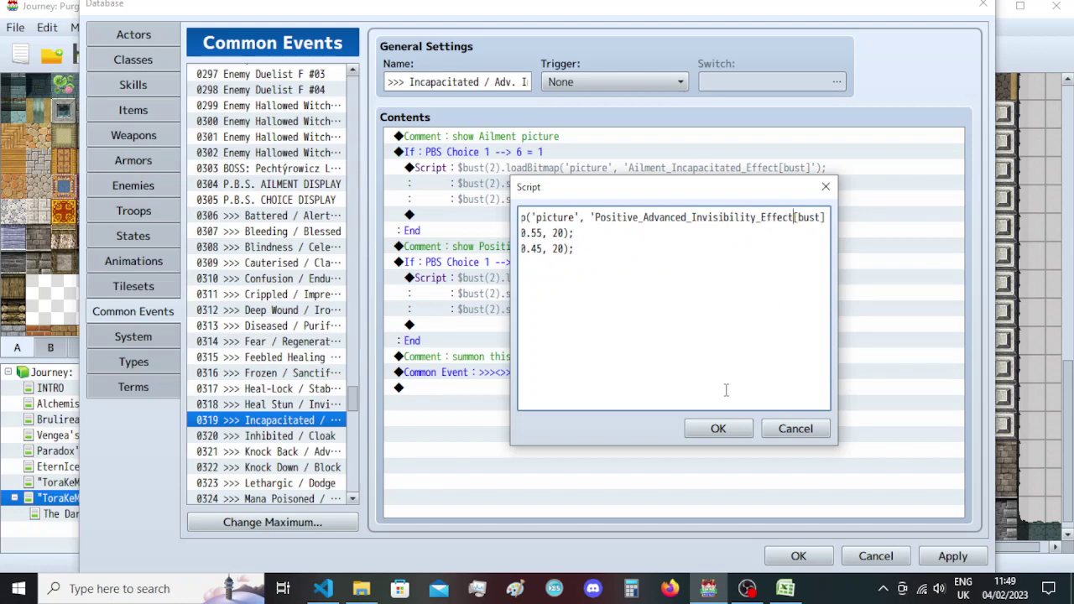
click(720, 432)
In the Inhibited / Cloak event, move the bust script into the PBS Choice 1 = 1 branch and paste a copy into the = 2 branch.
click(313, 433)
click(528, 264)
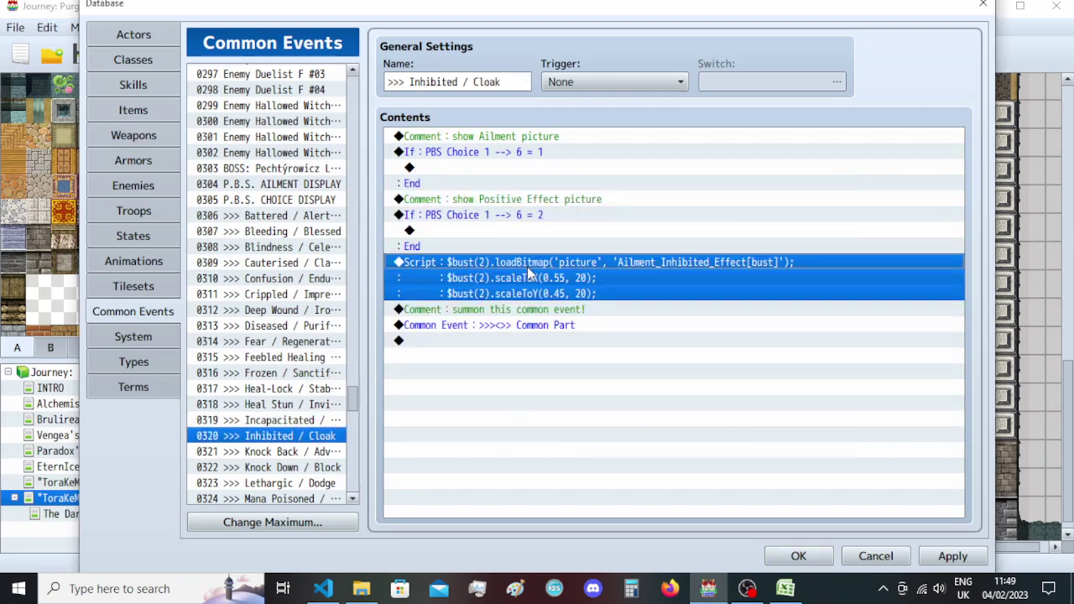
key(ctrl+x)
click(537, 153)
click(541, 167)
key(ctrl+v)
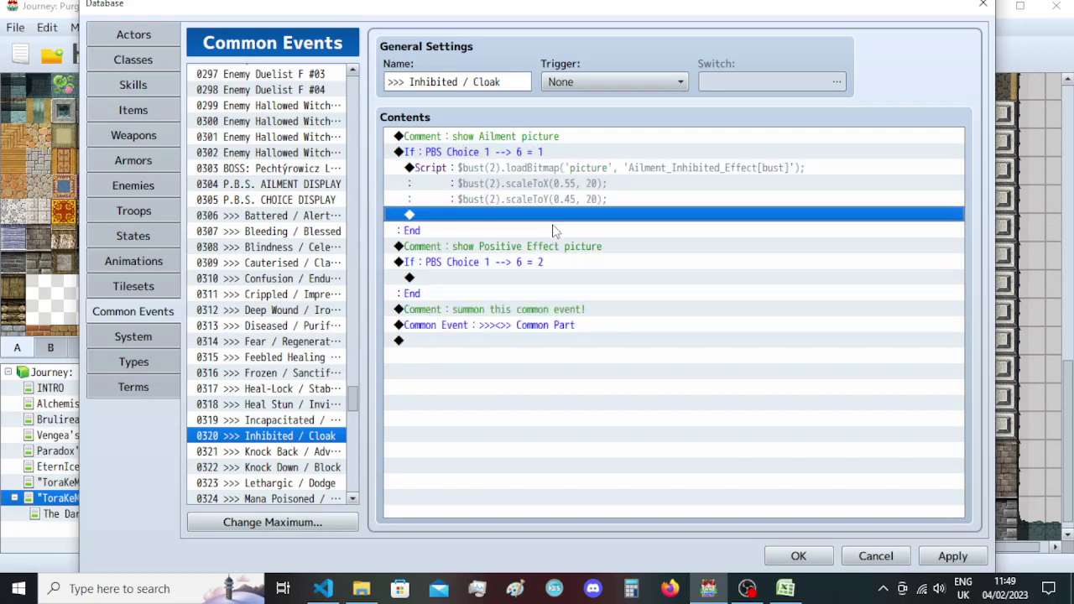
click(552, 277)
key(ctrl+v)
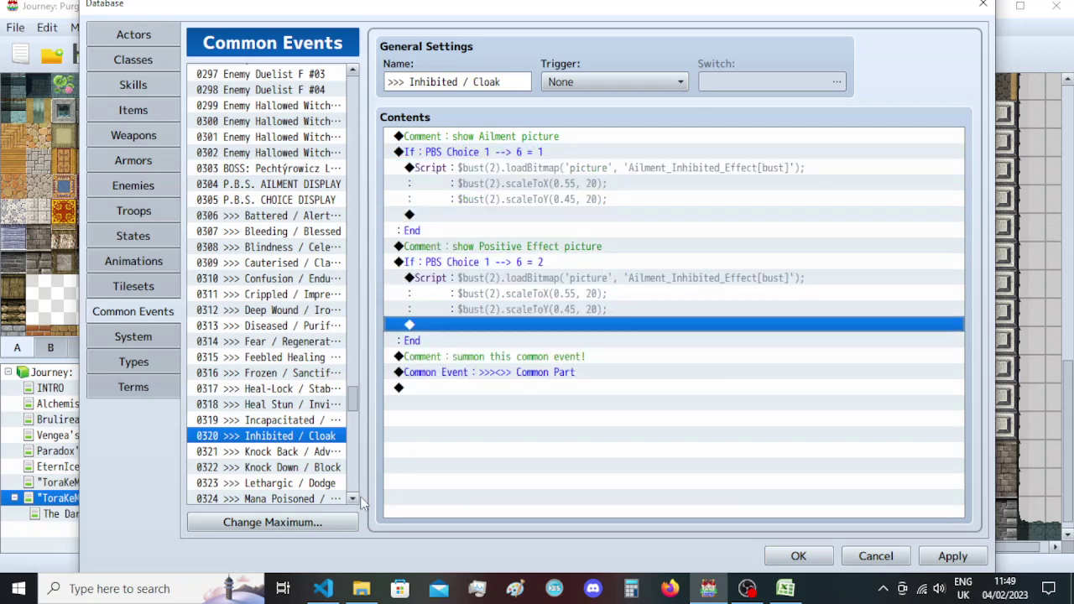
In File Explorer, copy the file name Positive_Cloak_Effect[bust] from the positive effect pictures.
click(360, 590)
click(806, 288)
right_click(805, 287)
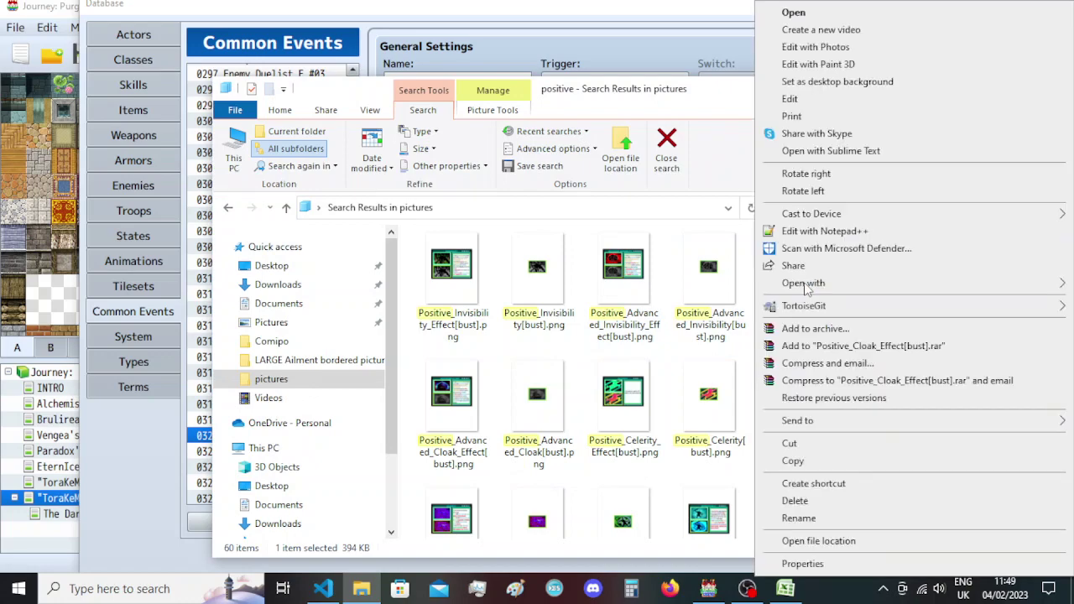
key(m)
Back in the RPG Maker database, replace the picture name in the Inhibited PBS Choice 1 = 2 script with Positive_Cloak_Effect[bust].
key(alt+Tab)
double_click(637, 280)
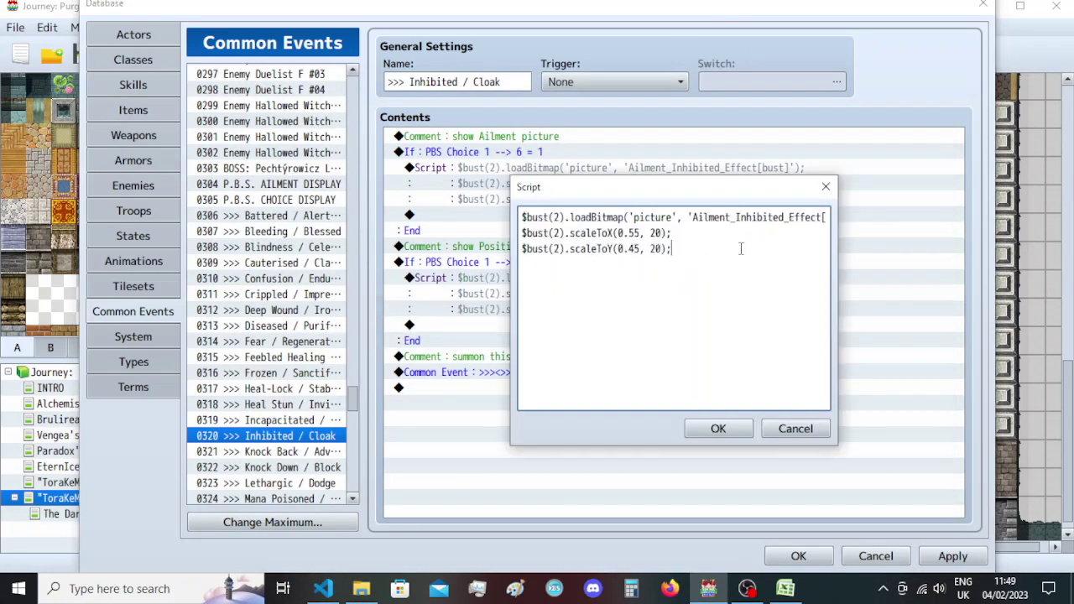
double_click(755, 216)
key(ctrl+v)
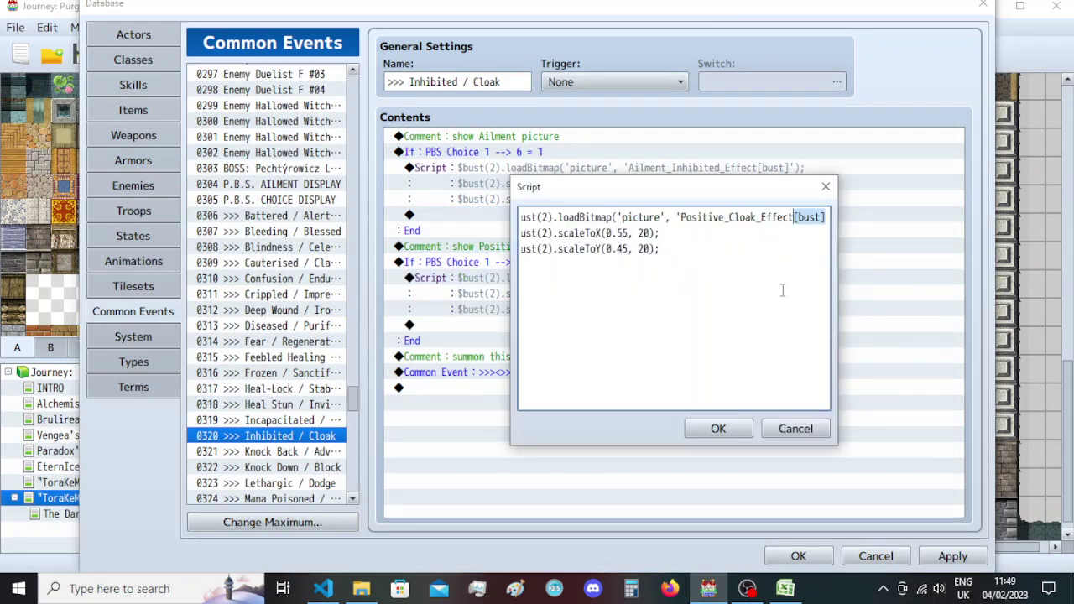
click(719, 429)
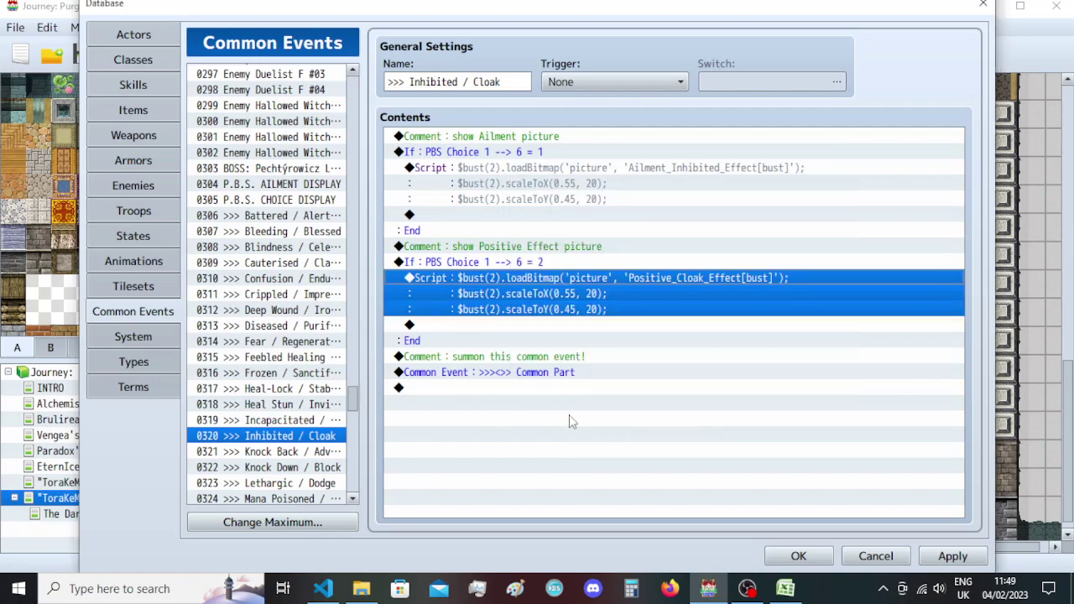
In the Knock Back / Adv. Cloak event, move the bust script into the PBS Choice 1 = 1 branch and paste a copy into the = 2 branch.
click(273, 453)
click(523, 265)
key(ctrl+x)
click(533, 168)
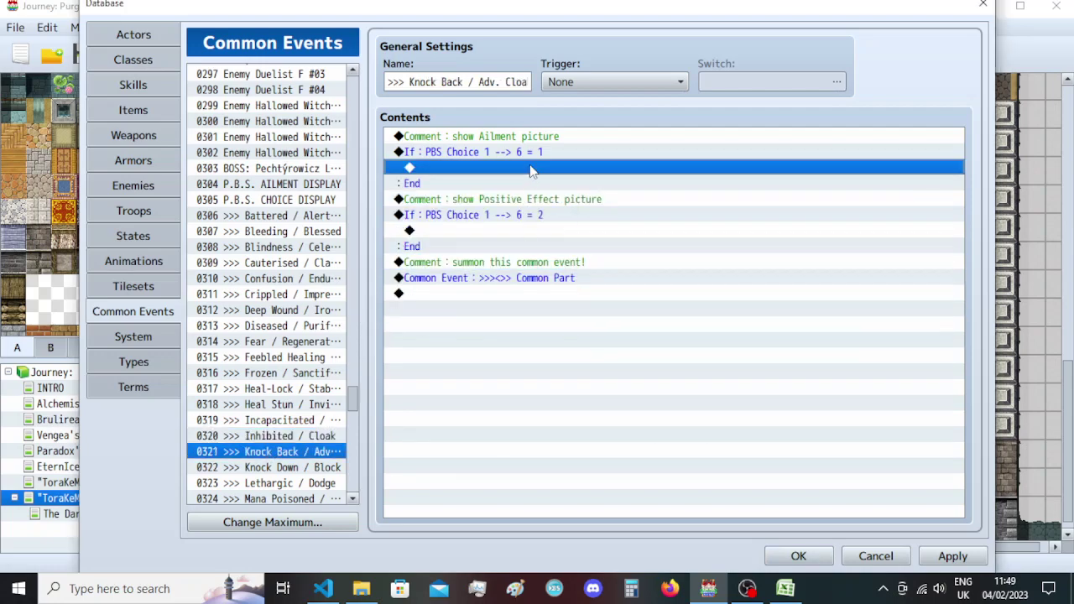
key(ctrl+v)
click(537, 277)
key(ctrl+v)
In File Explorer, copy the file name Positive_Advanced_Cloak_Effect[bust] from the positive effect pictures.
click(369, 588)
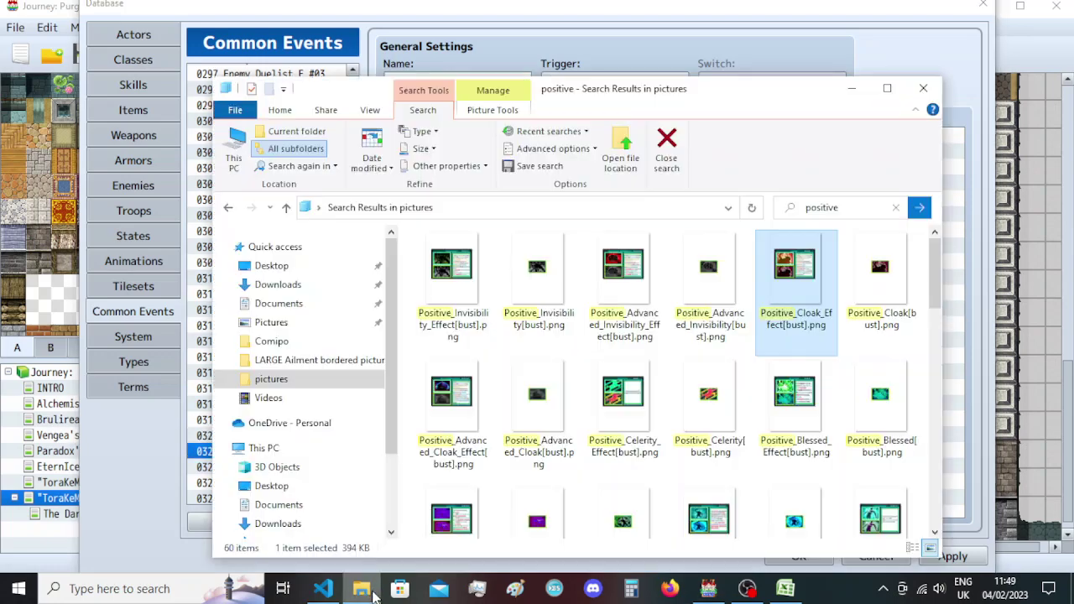
click(451, 394)
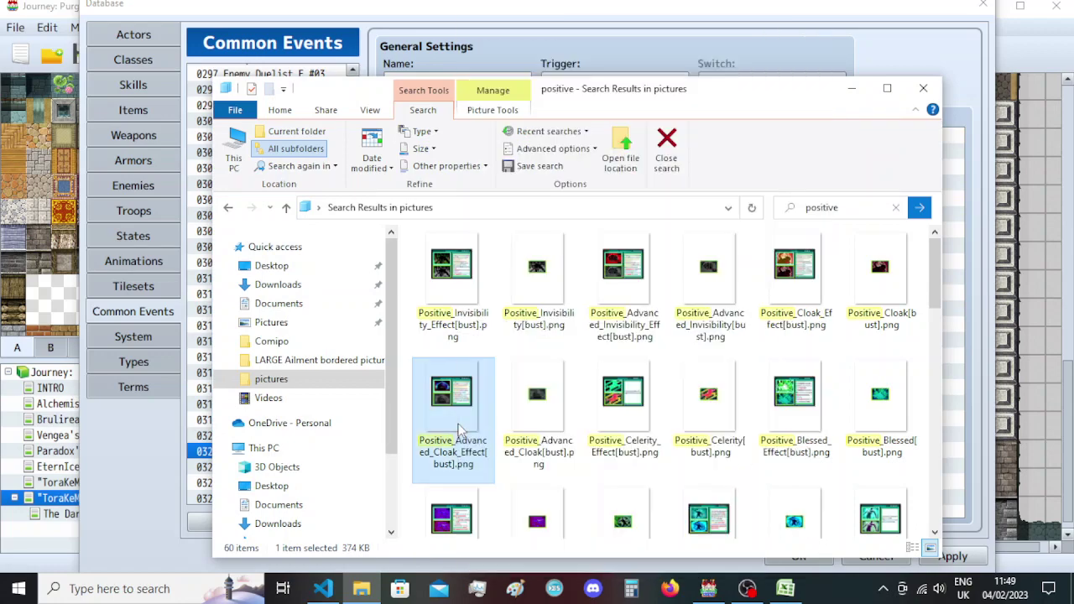
key(F2)
Back in the RPG Maker database, replace the picture name in the Knock Back PBS Choice 1 = 2 script with Positive_Advanced_Cloak_Effect[bust].
key(alt+Tab)
double_click(619, 270)
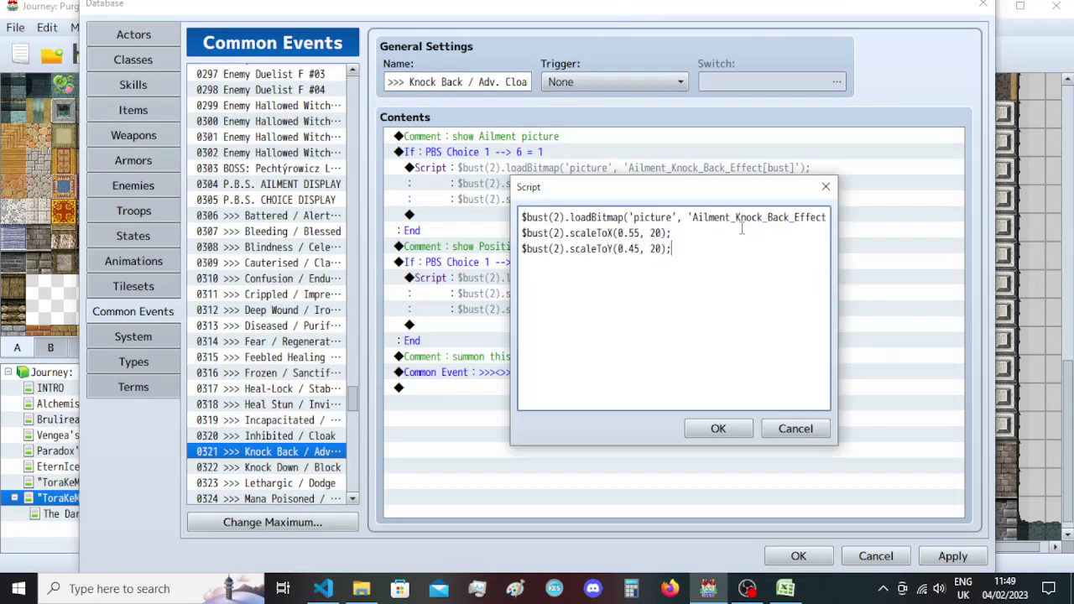
double_click(747, 218)
key(ctrl+v)
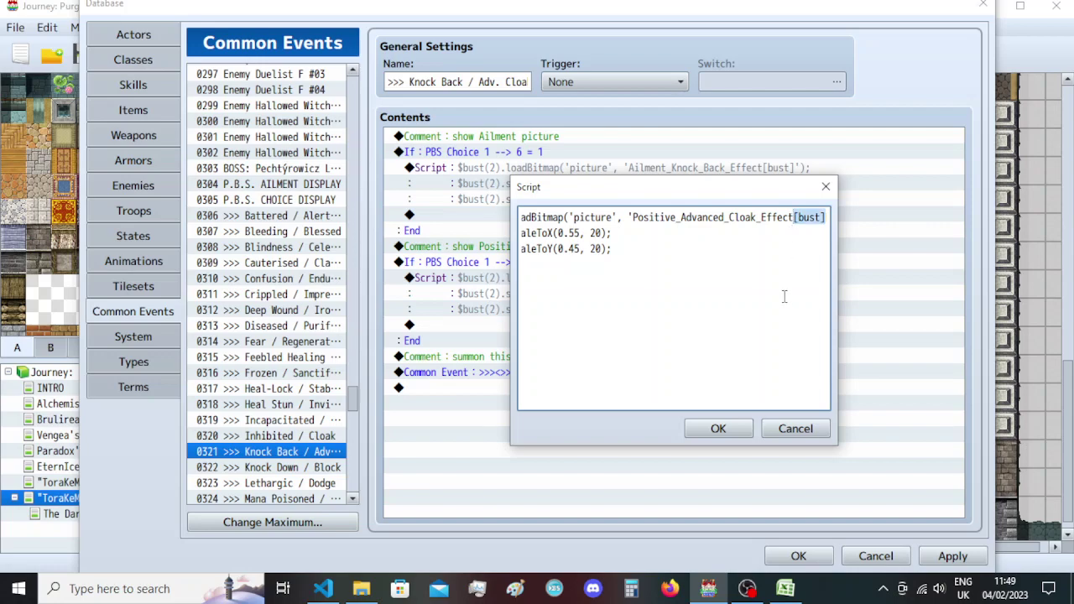
click(719, 429)
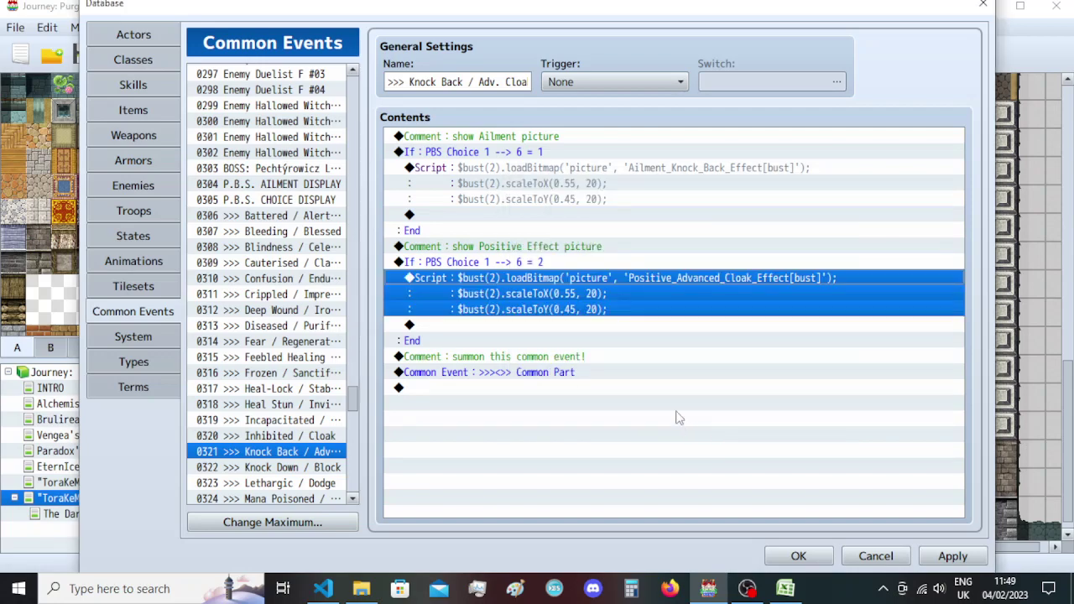
Open the Knock Down / Block common event.
click(360, 588)
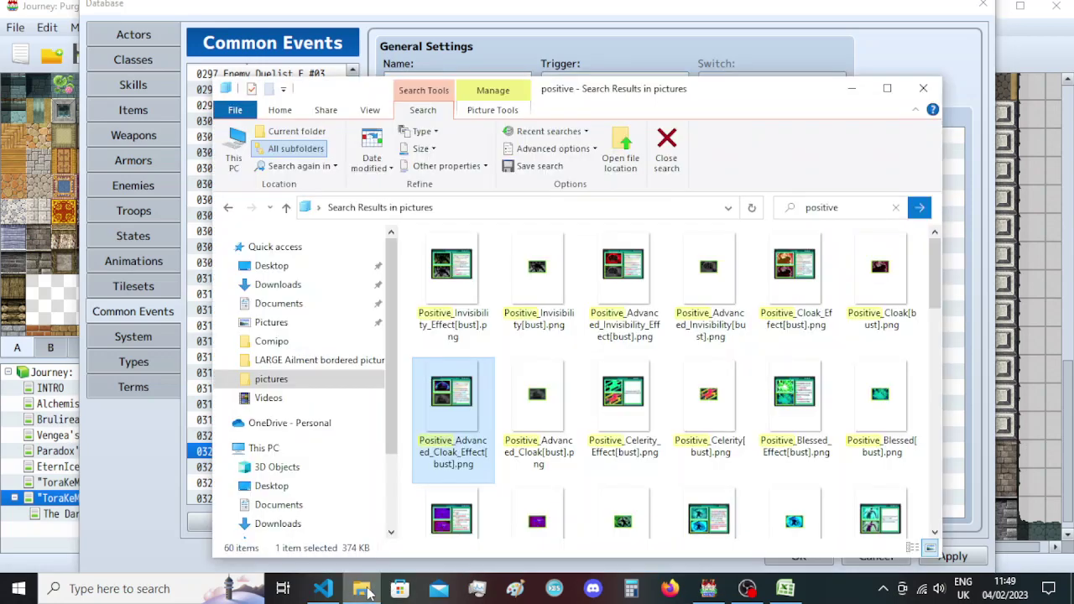
click(601, 6)
scroll(294, 344, down, 2)
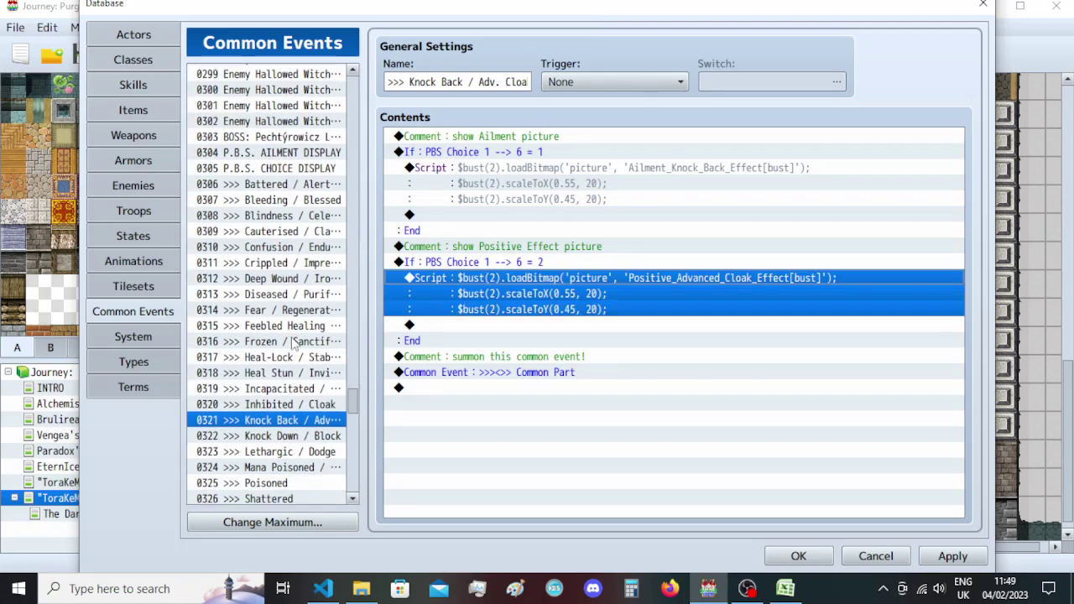
scroll(294, 344, down, 2)
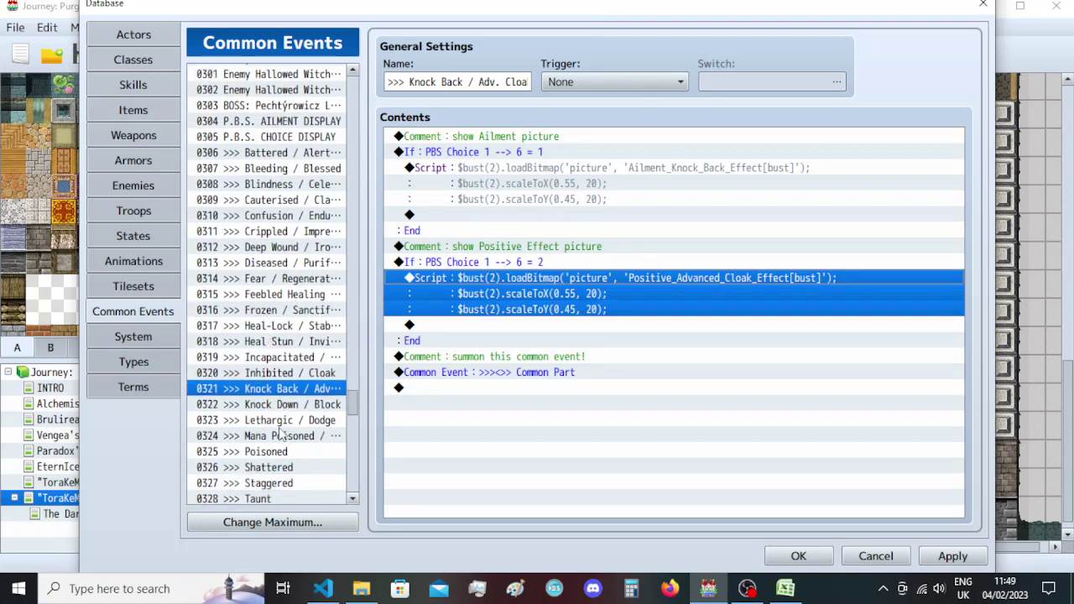
click(307, 404)
In File Explorer, select the file name Positive_Block_Effect[bust] among the positive effect pictures for copying.
click(362, 588)
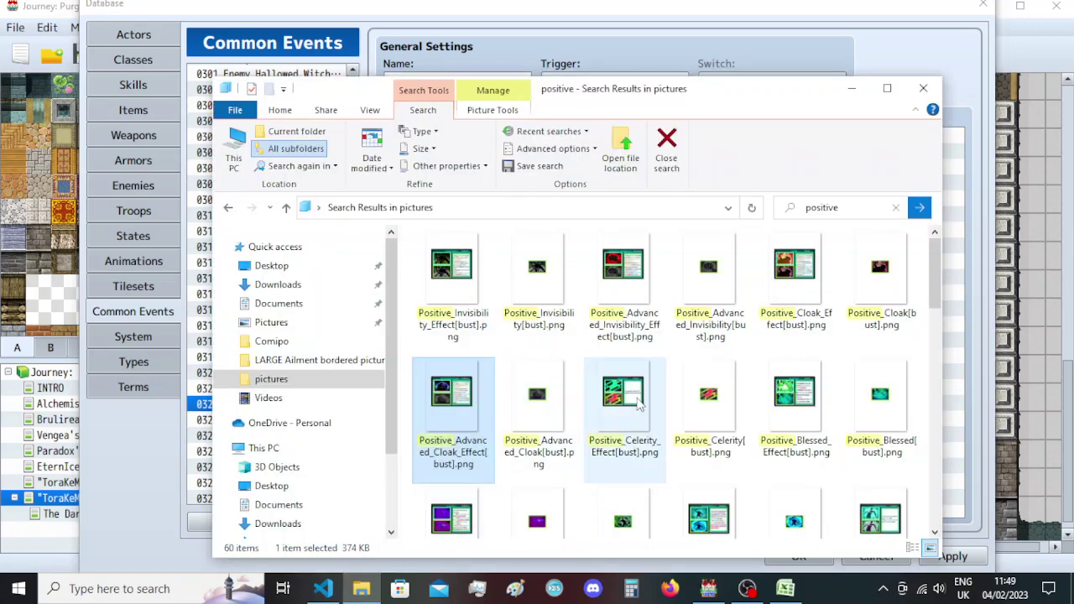
scroll(640, 405, down, 5)
scroll(640, 403, down, 3)
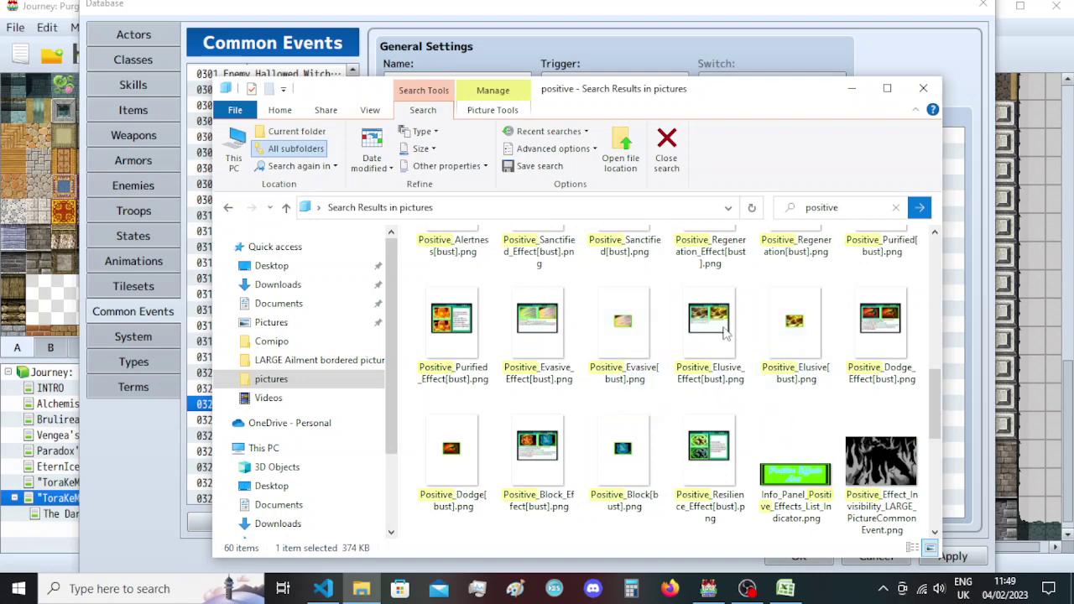
click(541, 451)
right_click(541, 451)
click(579, 537)
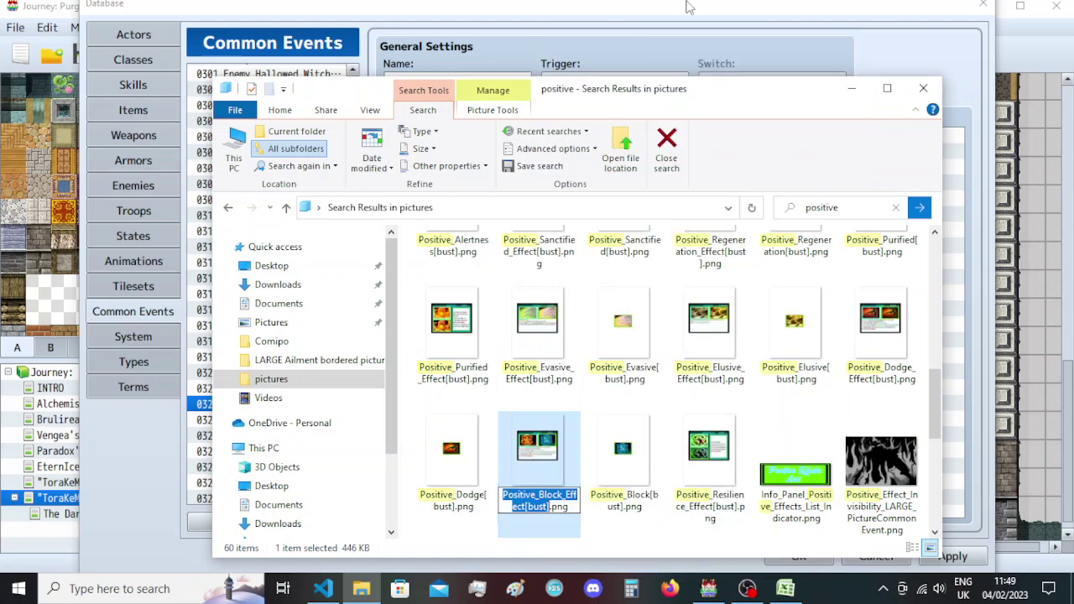
Back in the RPG Maker database, move the Knock Down bust script into the PBS Choice 1 = 1 branch and paste a copy into the = 2 branch.
key(alt+Tab)
click(600, 277)
key(ctrl+x)
click(603, 167)
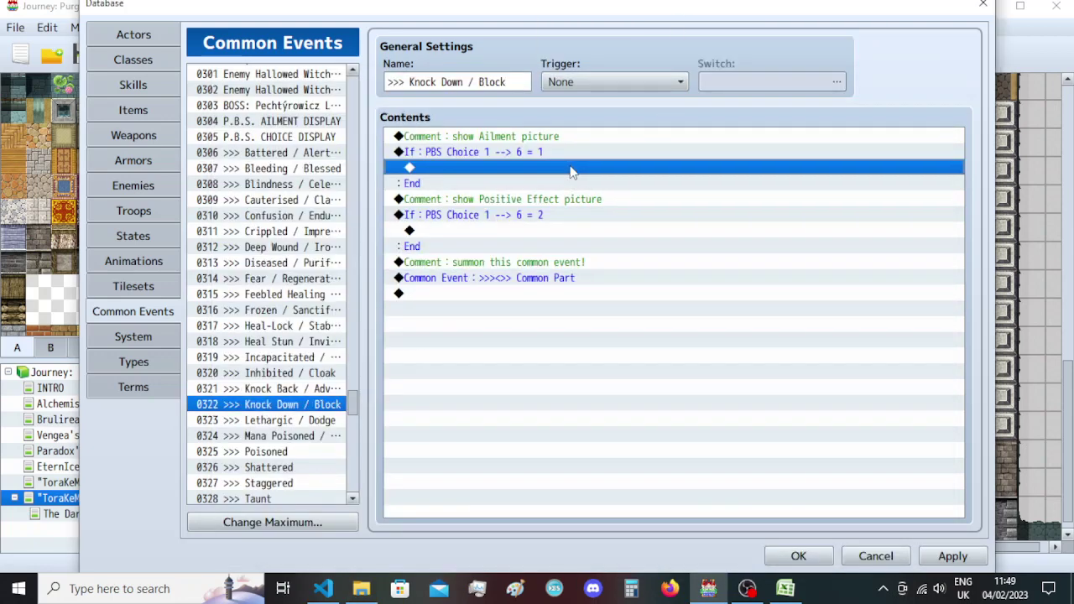
key(ctrl+v)
click(554, 265)
click(552, 273)
key(ctrl+v)
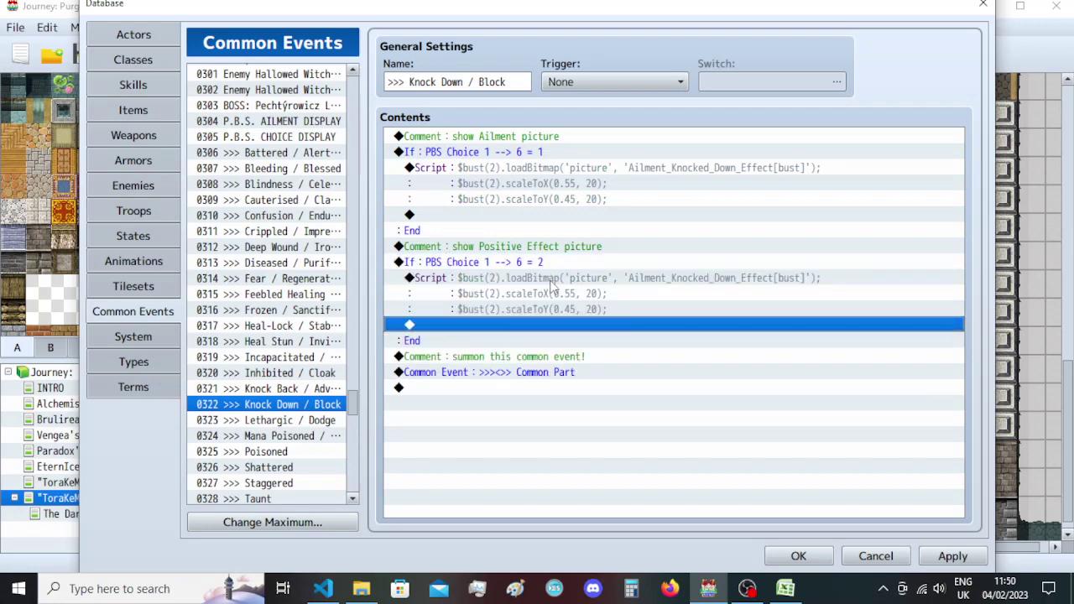
Copy the file name Positive_Block_Effect[bust] from File Explorer and put it in the Knock Down PBS Choice 1 = 2 script as the picture name.
key(alt+Tab)
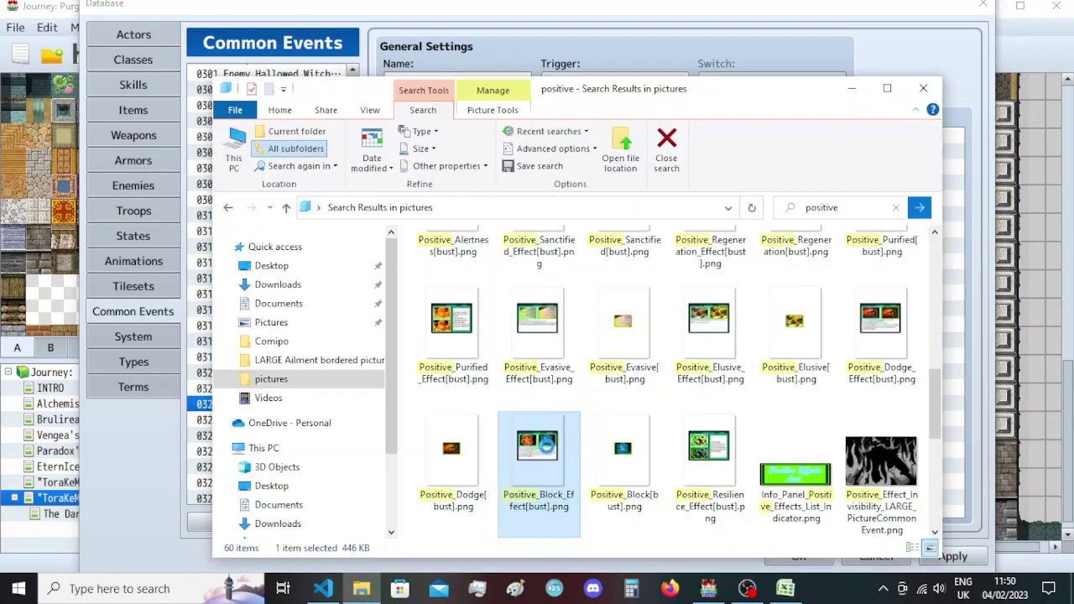
key(F2)
key(alt+Tab)
double_click(659, 285)
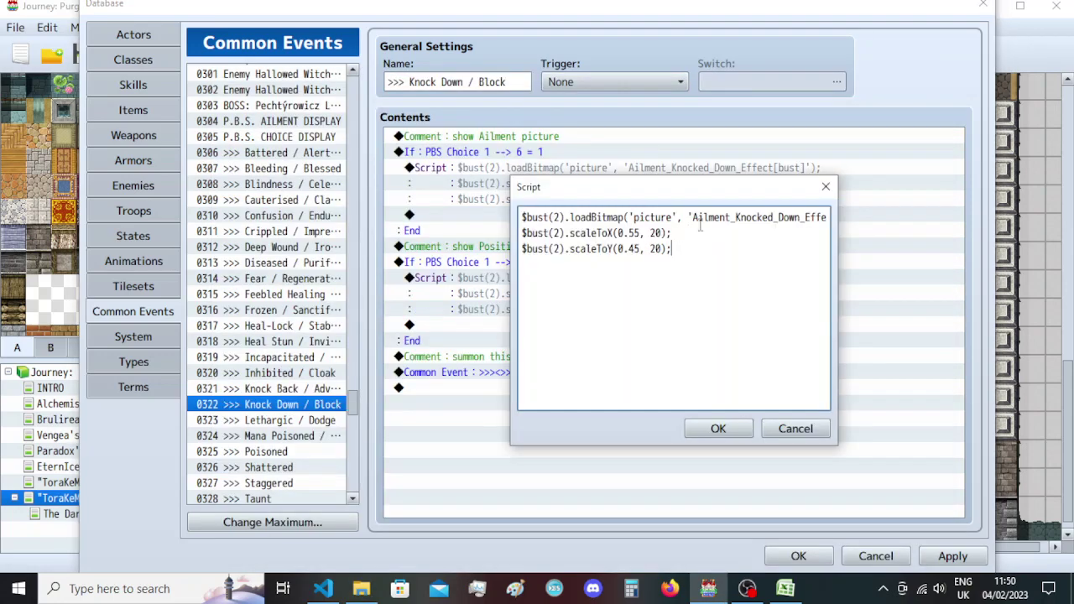
double_click(722, 217)
key(ctrl+v)
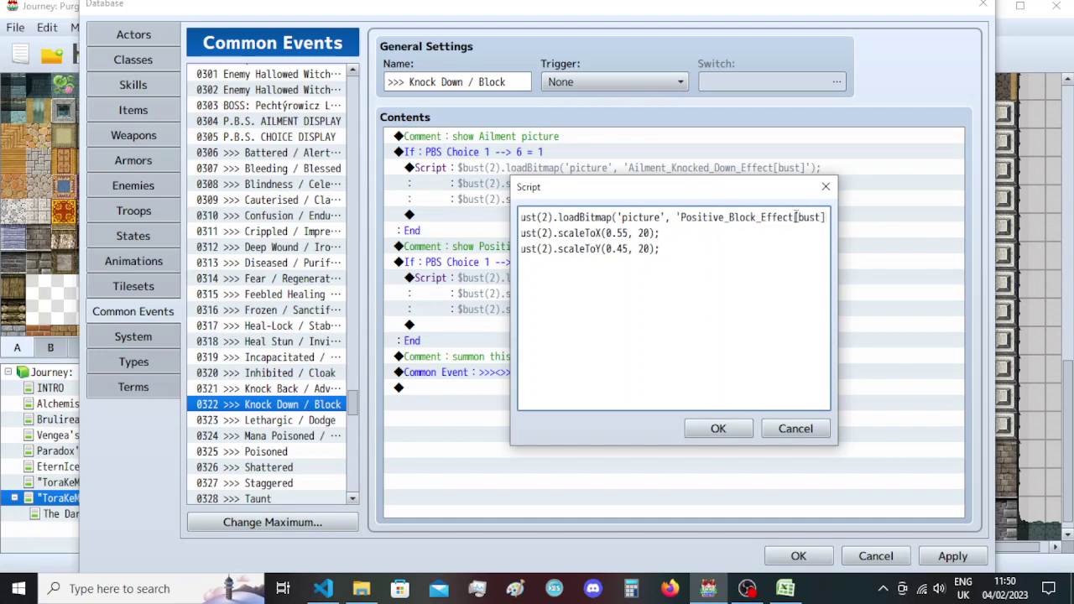
click(718, 430)
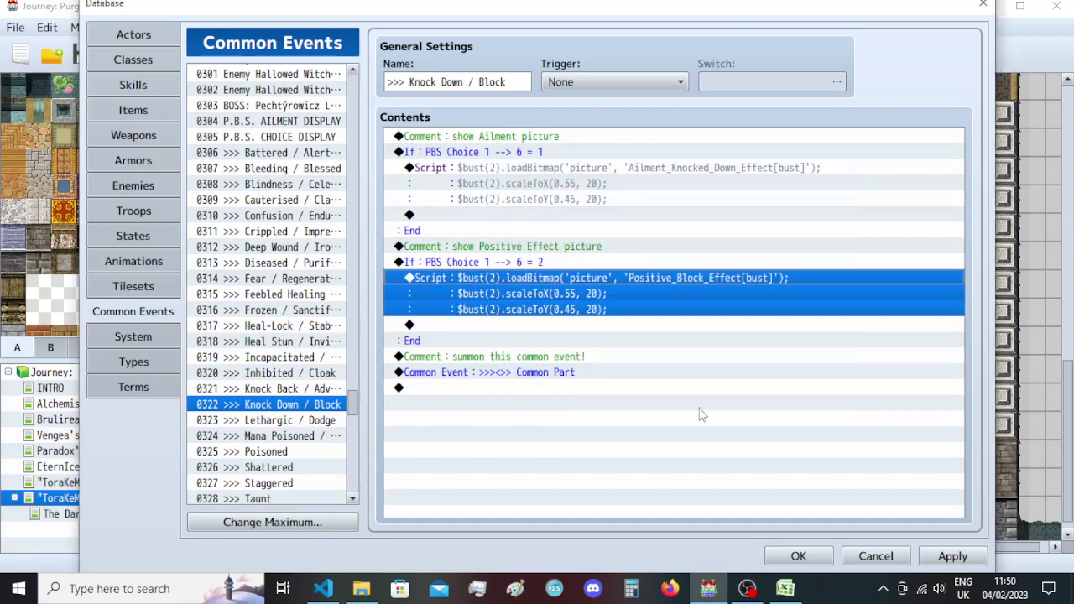
Open the Lethargic / Dodge common event and, in File Explorer, select the file name Positive_Dodge_Effect[bust] for copying.
click(333, 421)
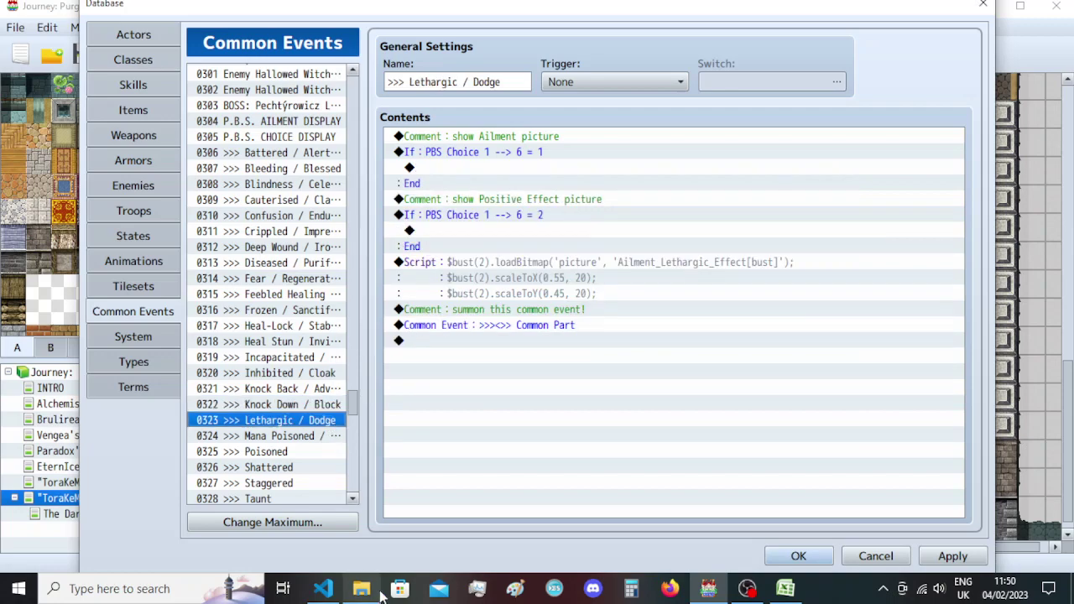
click(364, 590)
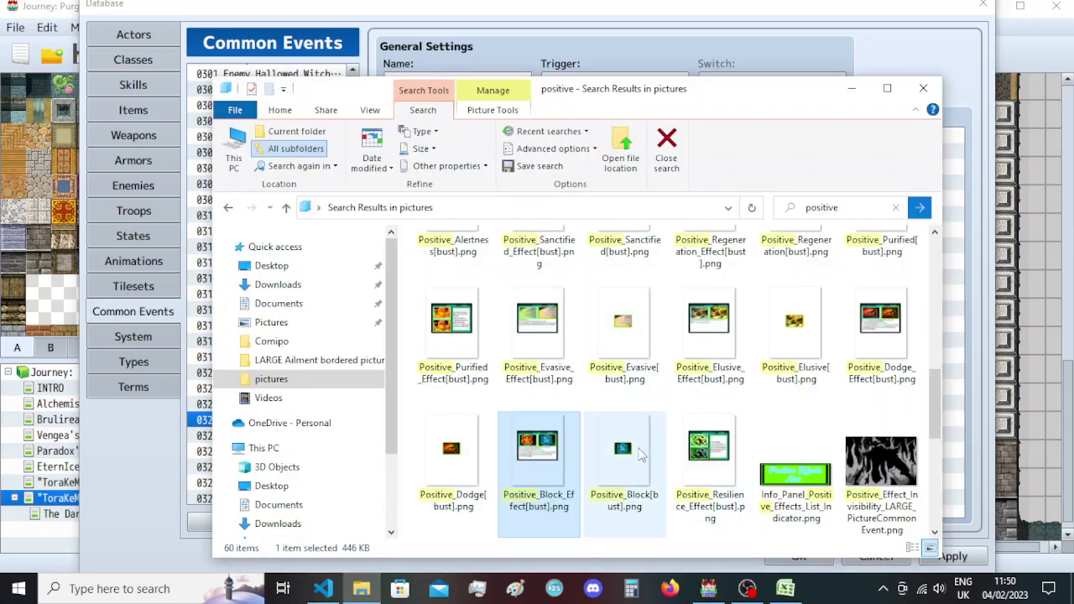
click(881, 336)
key(F2)
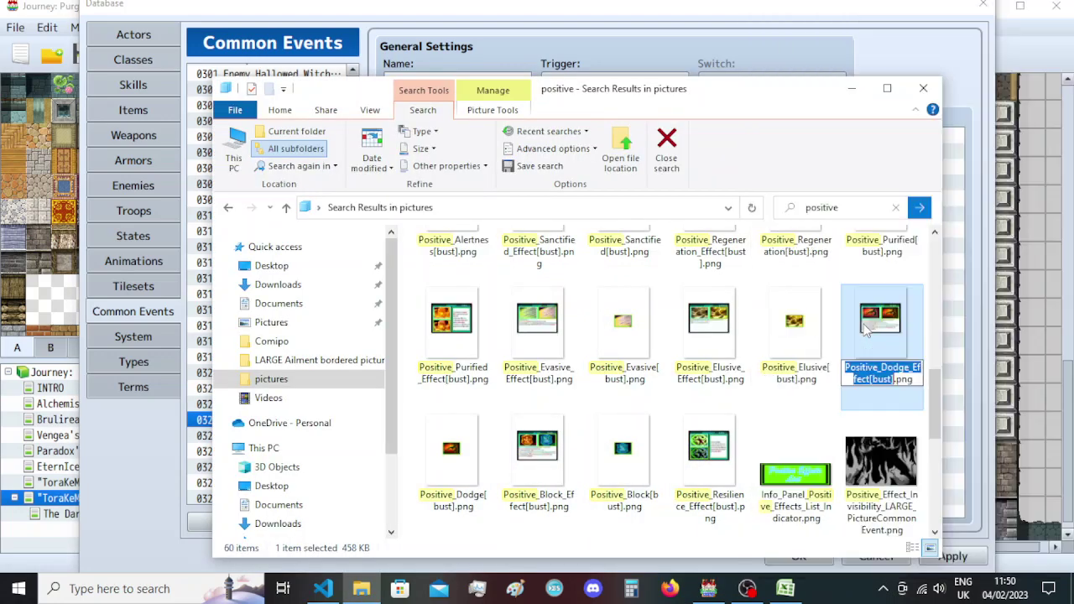
Back in the RPG Maker database, move the Lethargic bust script into the PBS Choice 1 = 1 branch and paste a copy into the = 2 branch.
click(747, 6)
click(581, 264)
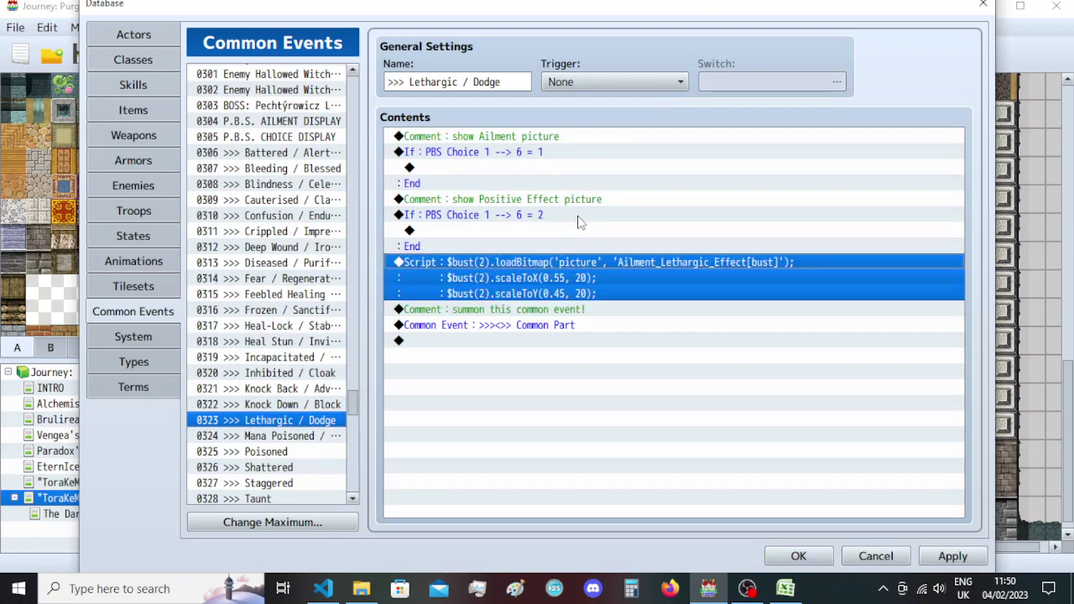
key(ctrl+x)
click(564, 168)
key(ctrl+v)
click(566, 278)
key(ctrl+v)
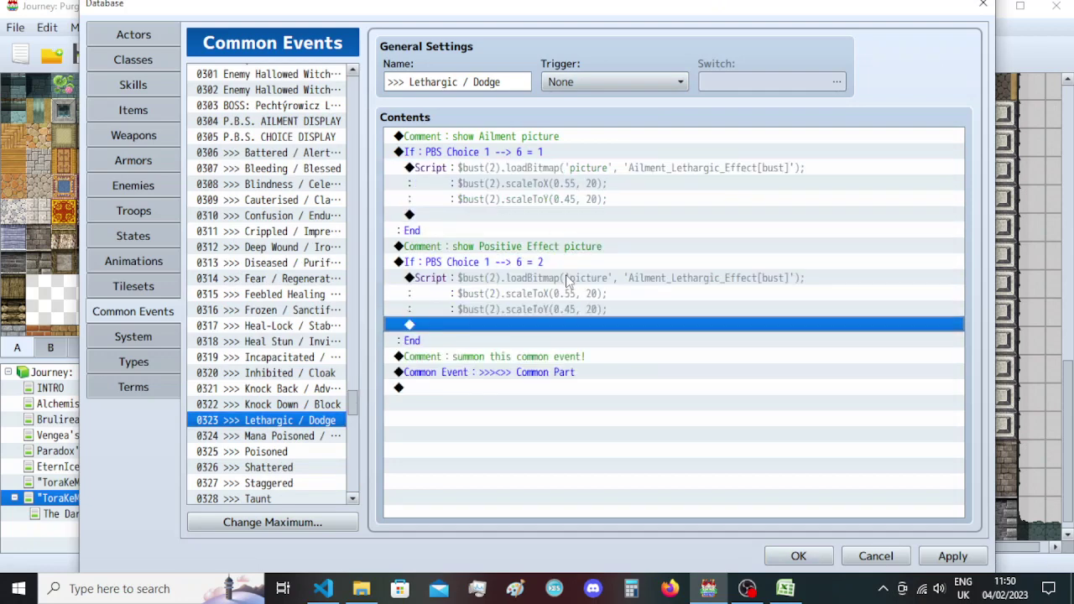
click(607, 279)
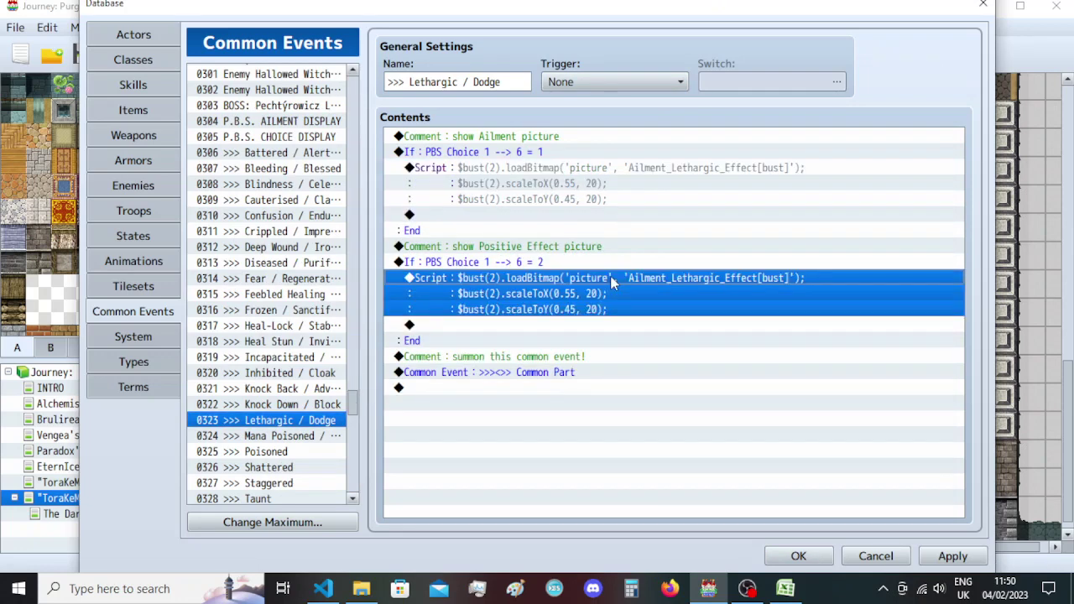
Copy the file name Positive_Dodge_Effect[bust] from File Explorer and put it in the Lethargic PBS Choice 1 = 2 script as the picture name.
click(361, 589)
click(869, 340)
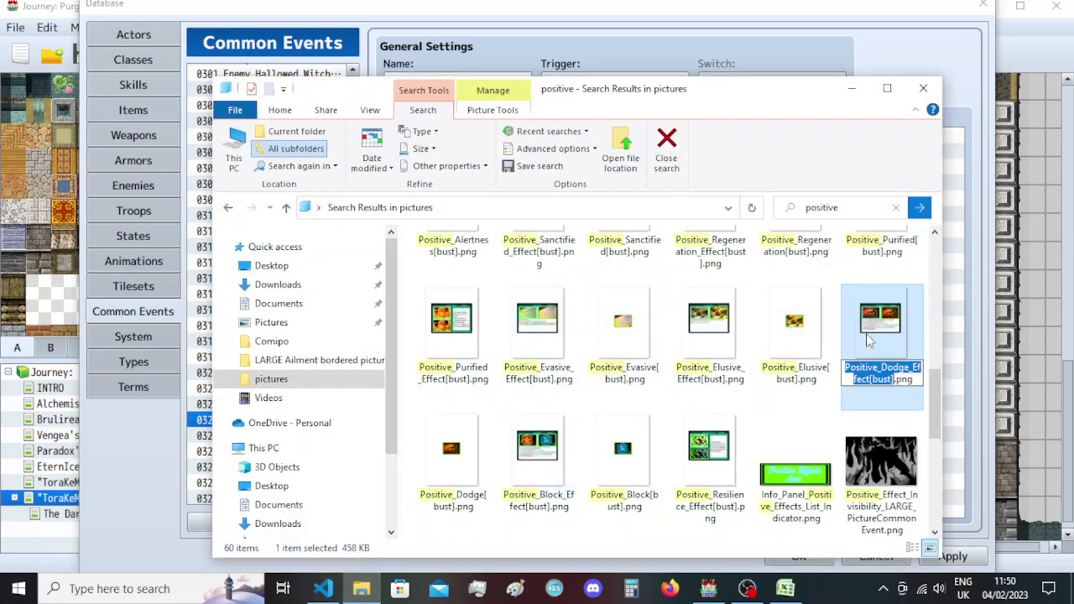
key(alt+Tab)
double_click(638, 280)
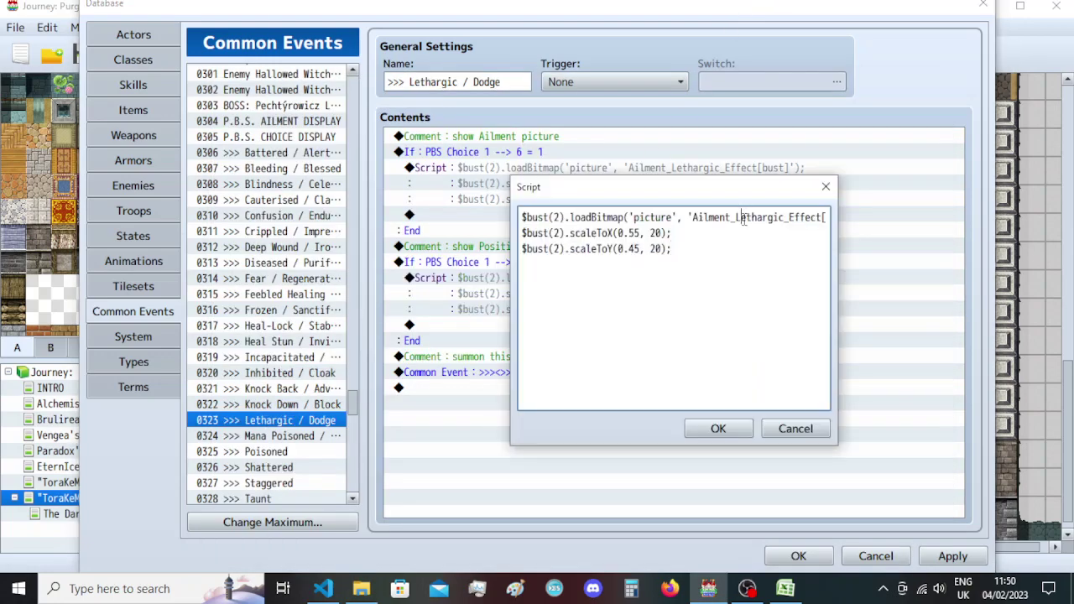
double_click(742, 218)
key(ctrl+v)
key(shift+Right)
key(shift+Right)
key(shift+Right)
key(shift+Right)
key(shift+Right)
key(shift+Right)
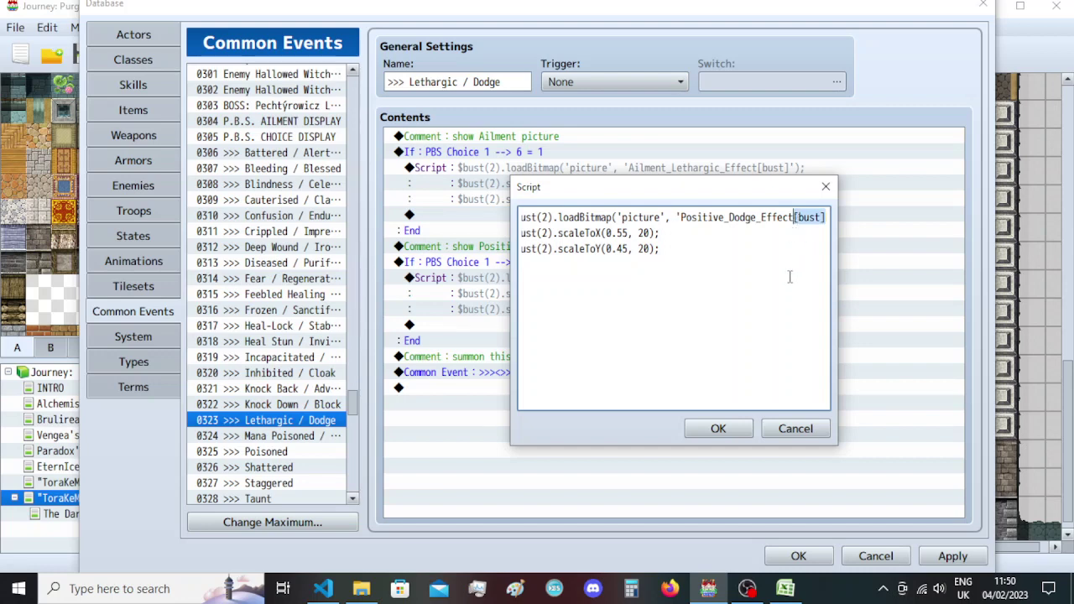
key(Delete)
click(719, 429)
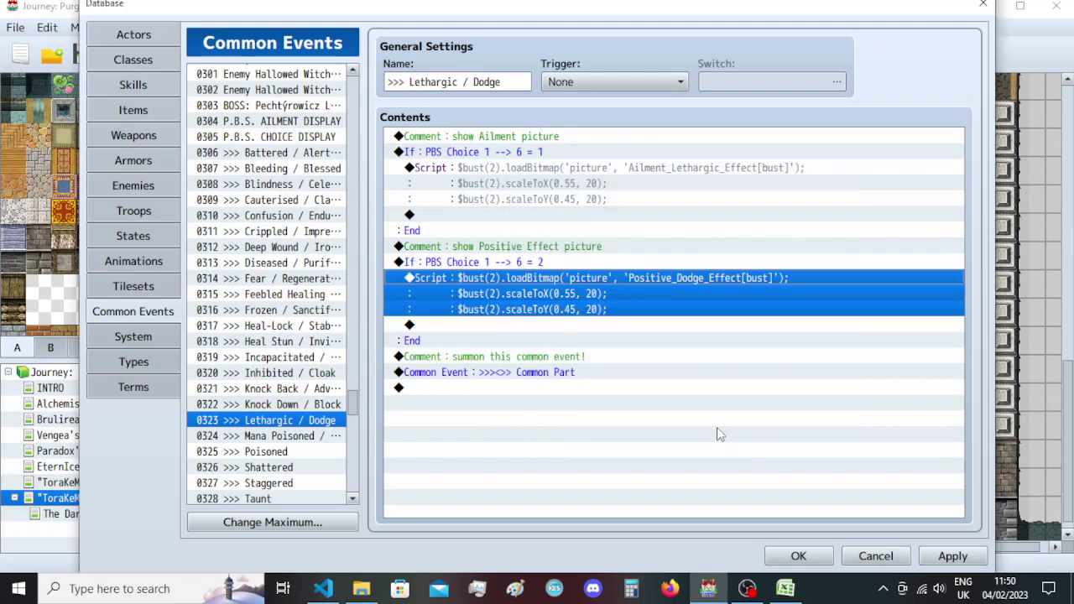
In the Mana Poisoned / Elusive event, move the bust script into the PBS Choice 1 = 1 branch and paste a copy into the = 2 branch.
click(312, 438)
click(603, 264)
key(Delete)
click(564, 168)
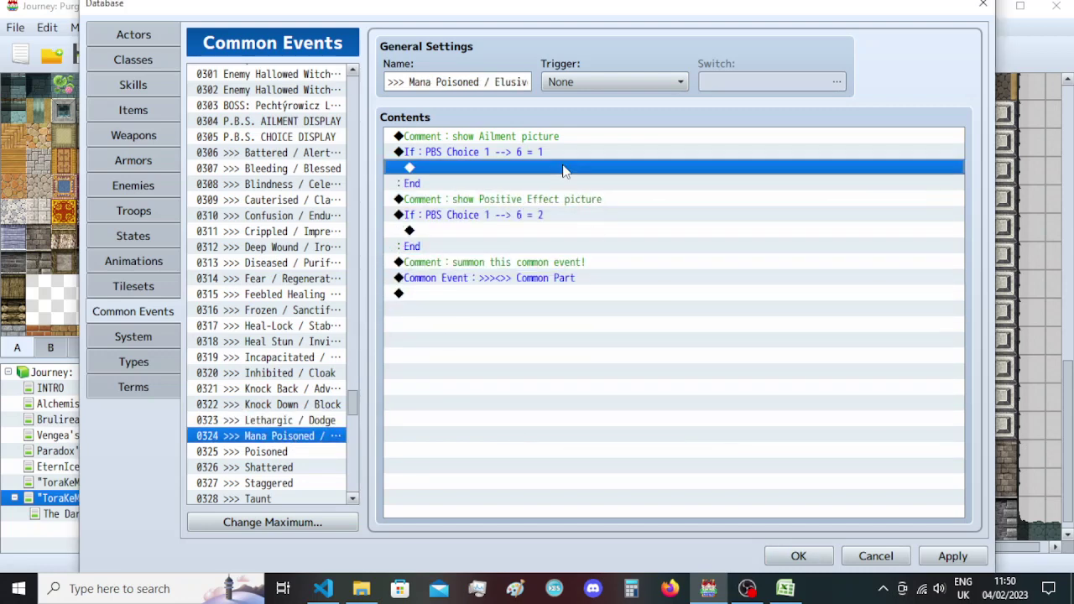
key(ctrl+v)
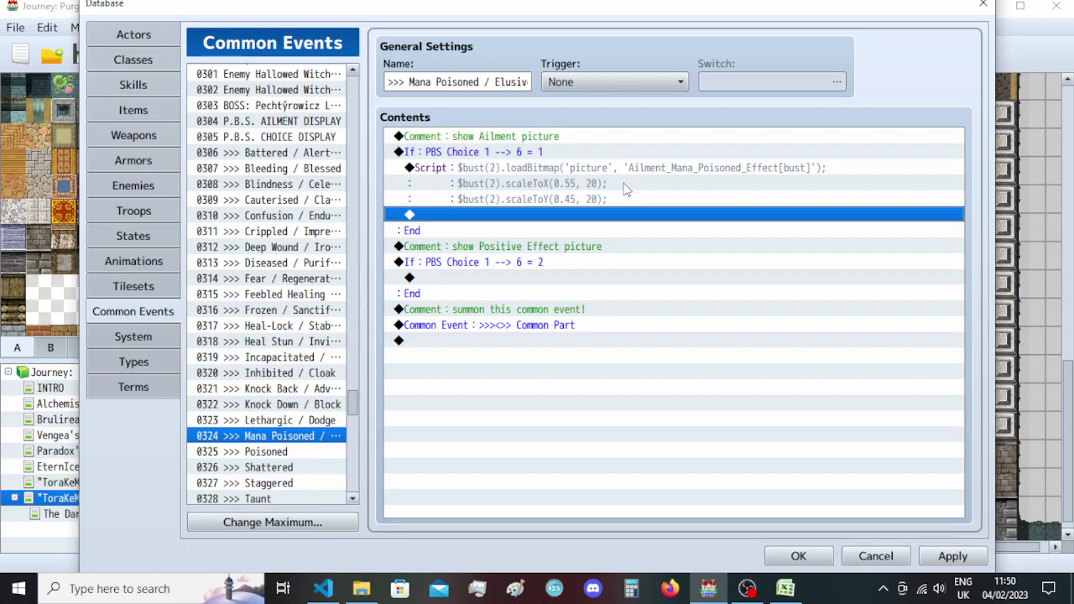
click(640, 167)
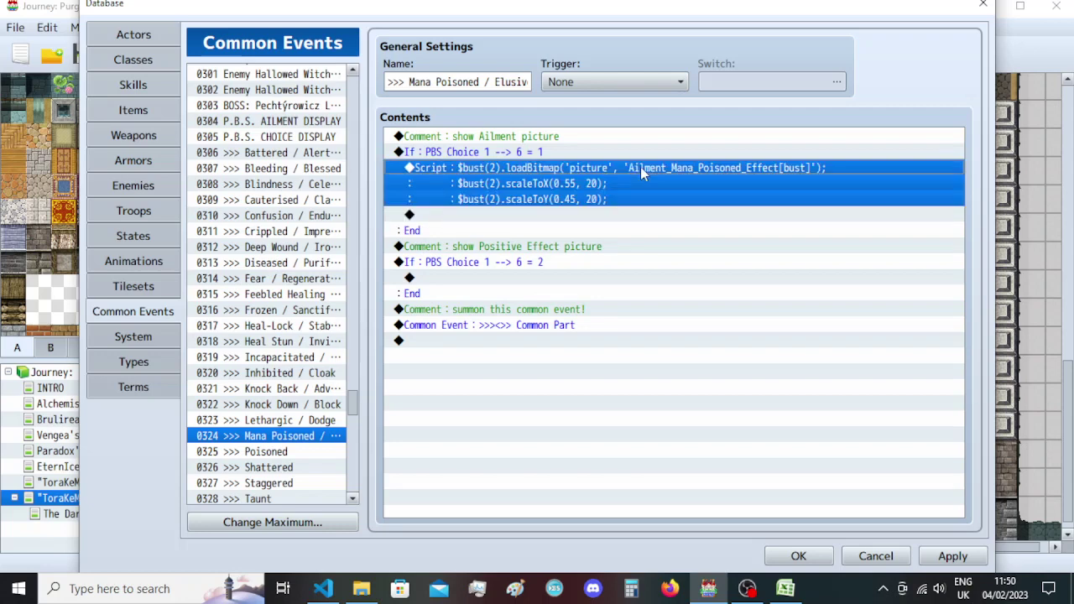
click(577, 277)
key(ctrl+v)
click(659, 281)
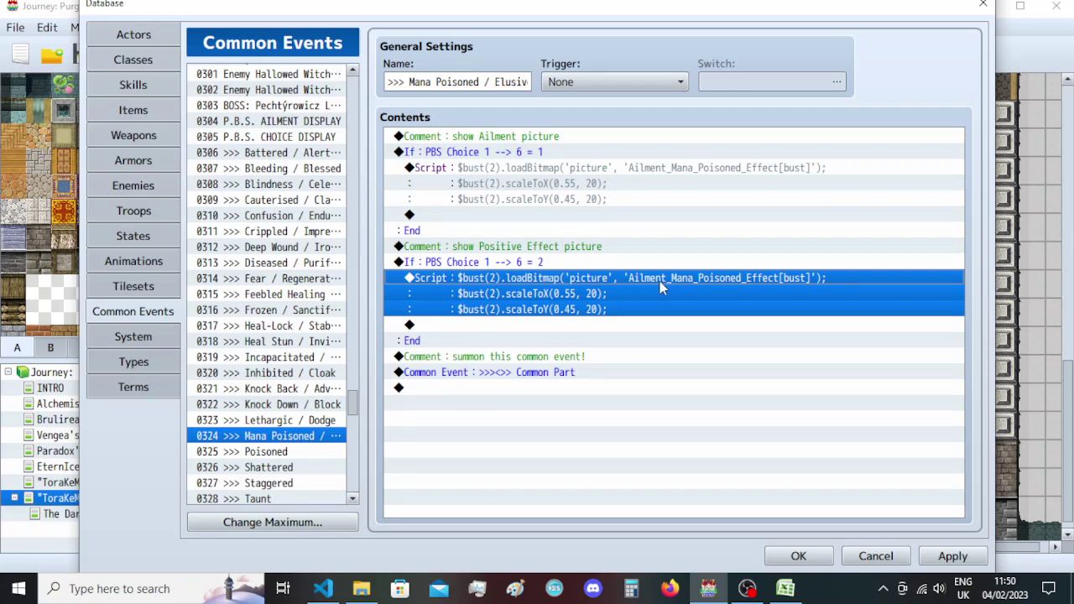
In File Explorer, copy the file name Positive_Elusive_Effect[bust] from the positive effect pictures.
click(370, 591)
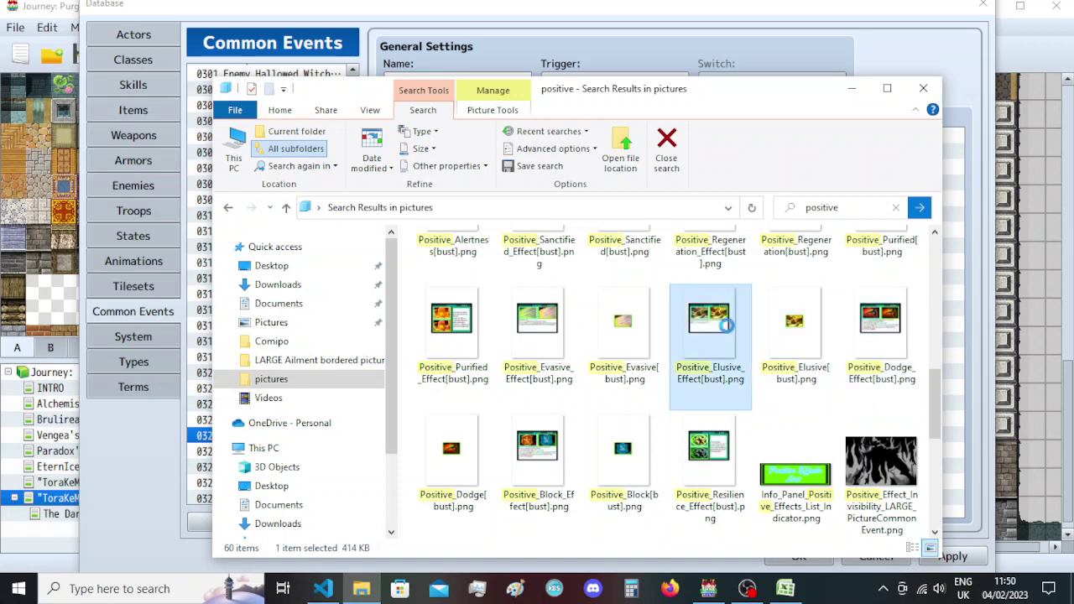
key(F2)
key(ctrl+c)
Back in the RPG Maker database, replace the picture name in the Mana Poisoned PBS Choice 1 = 2 script with Positive_Elusive_Effect[bust].
key(alt+Tab)
double_click(706, 273)
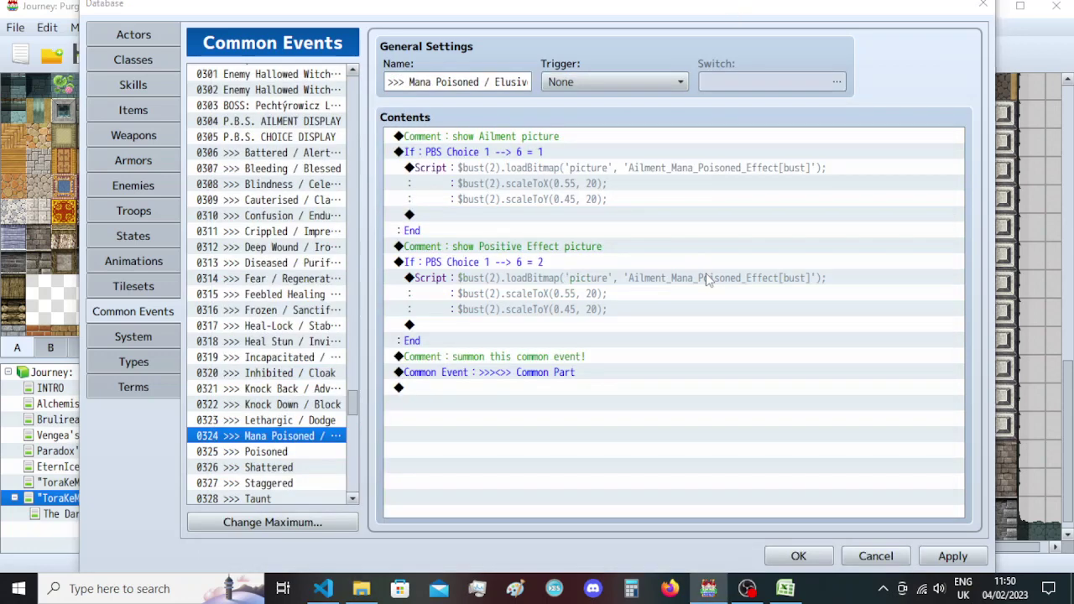
double_click(752, 222)
key(ctrl+v)
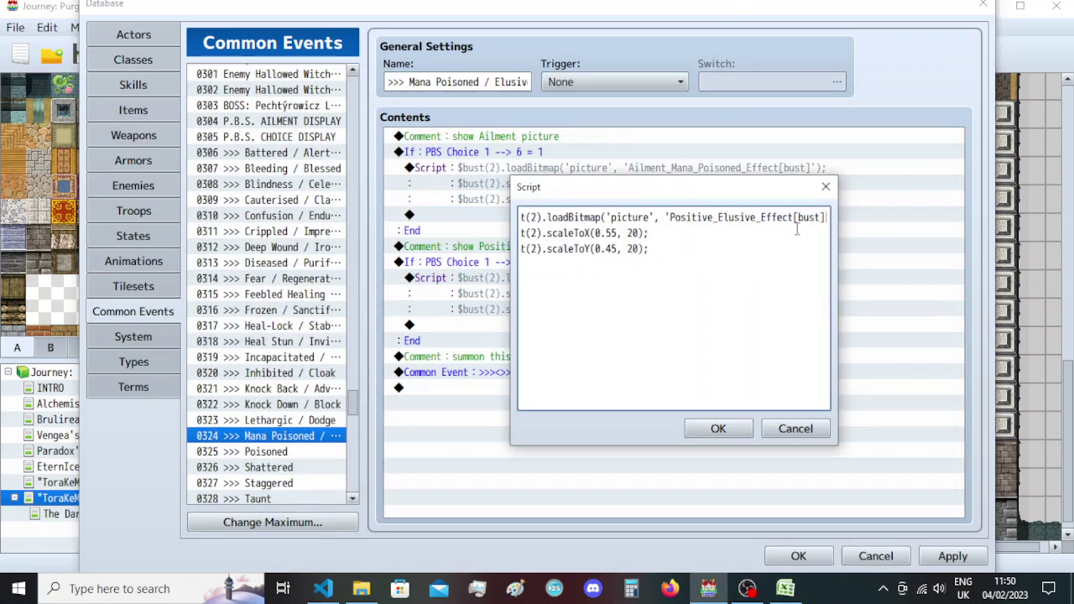
double_click(796, 219)
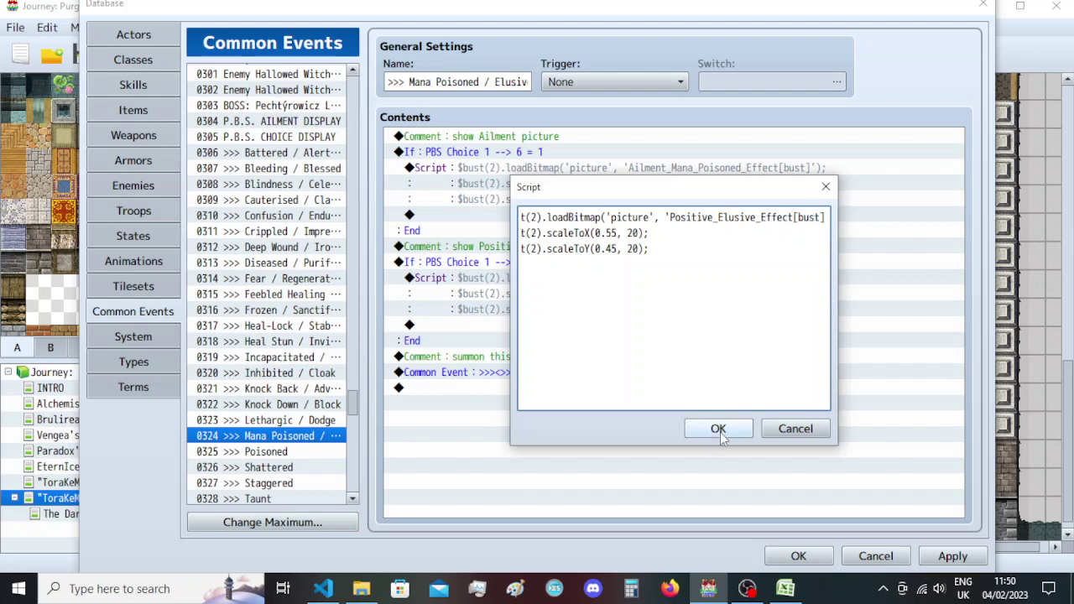
click(718, 428)
scroll(326, 282, down, 4)
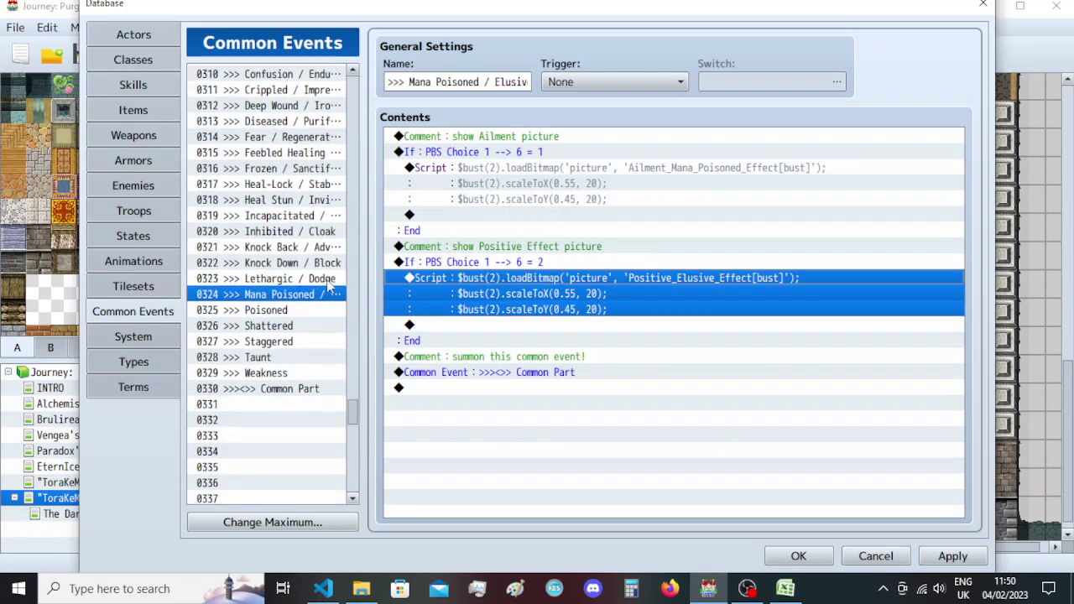
click(309, 294)
click(313, 281)
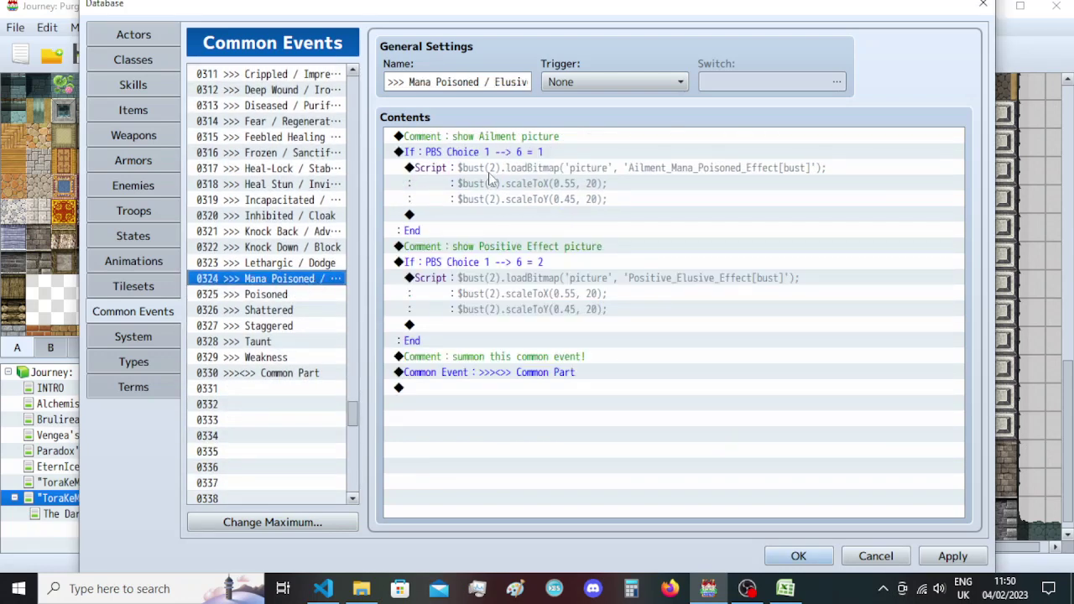
Copy the Ailment picture comment and PBS Choice 1 = 1 block from Mana Poisoned / Elusive to the start of the Poisoned event.
click(534, 138)
click(533, 152)
click(306, 295)
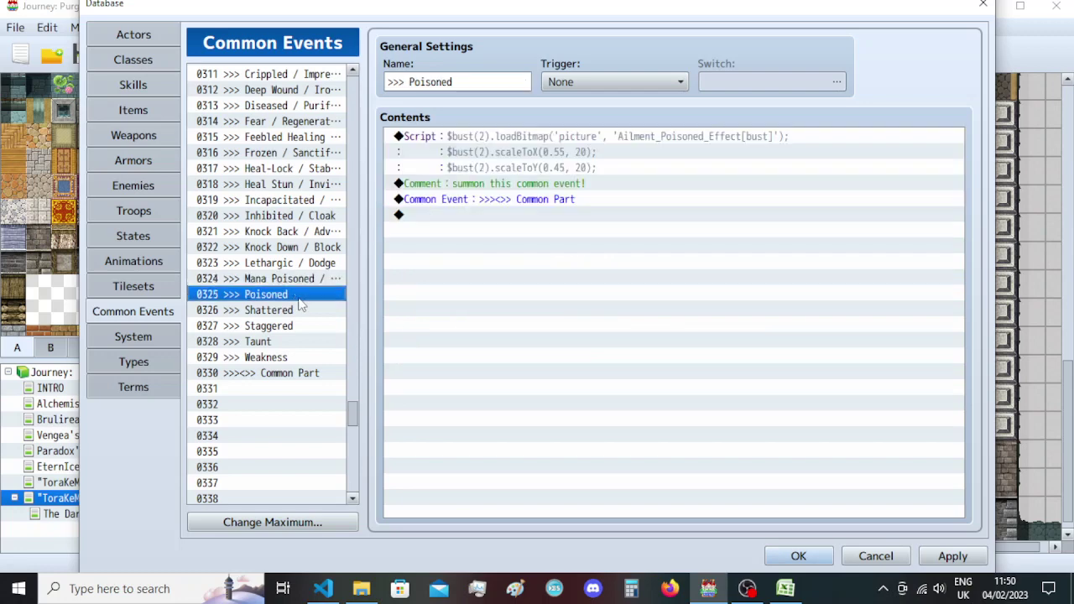
click(534, 138)
key(ctrl+v)
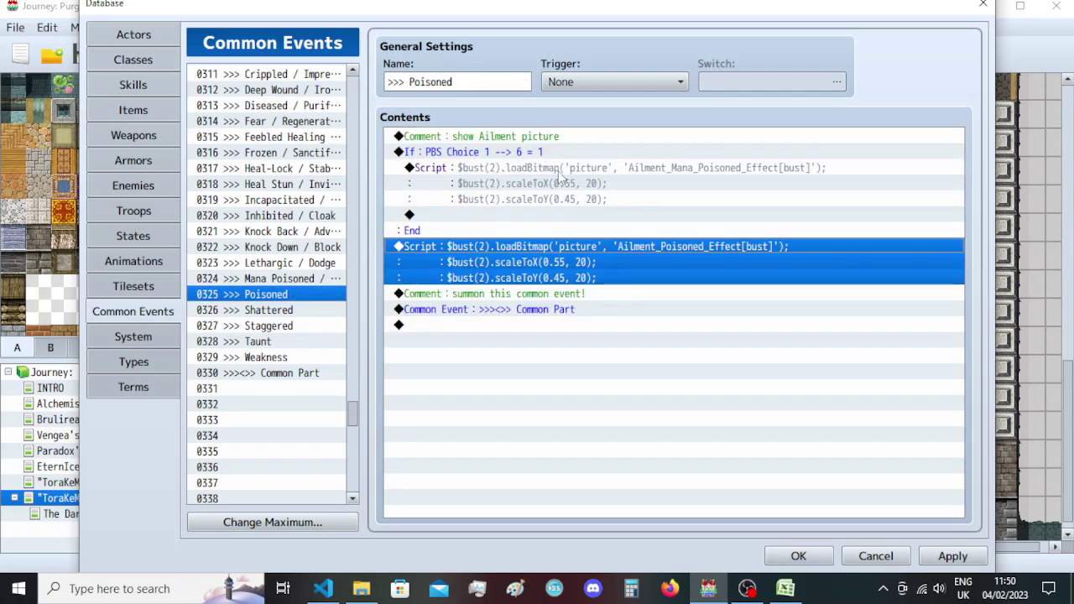
Paste the copied Ailment picture comment and conditional block above the scripts of the Shattered and Staggered events.
click(312, 311)
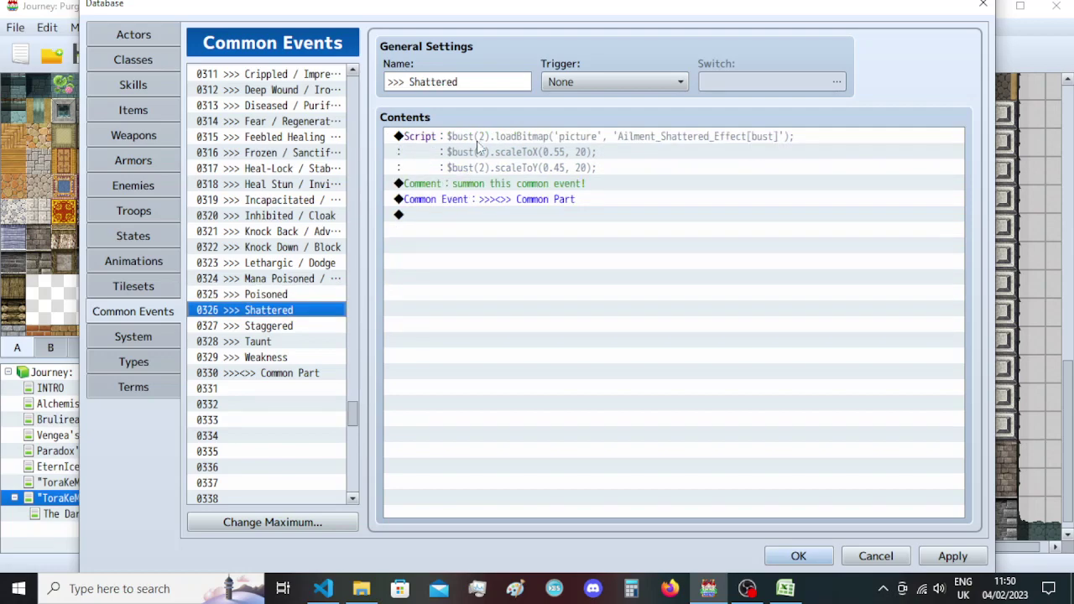
click(482, 141)
key(ctrl+v)
click(277, 328)
click(457, 143)
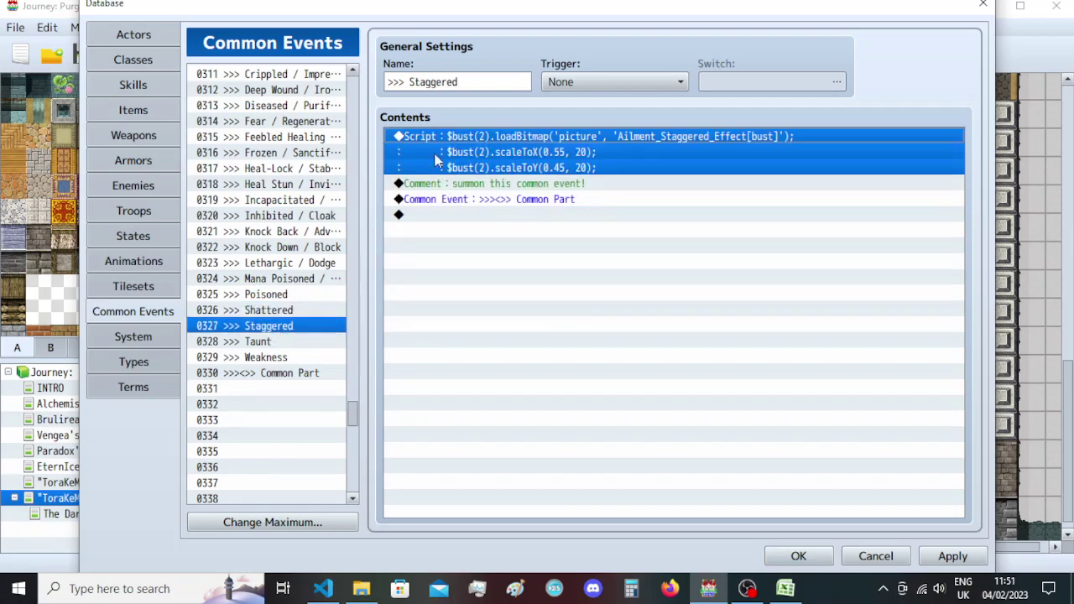
key(ctrl+v)
Paste the same Ailment comment and conditional block at the start of the Taunt and Weakness events.
click(294, 342)
click(463, 172)
key(ctrl+v)
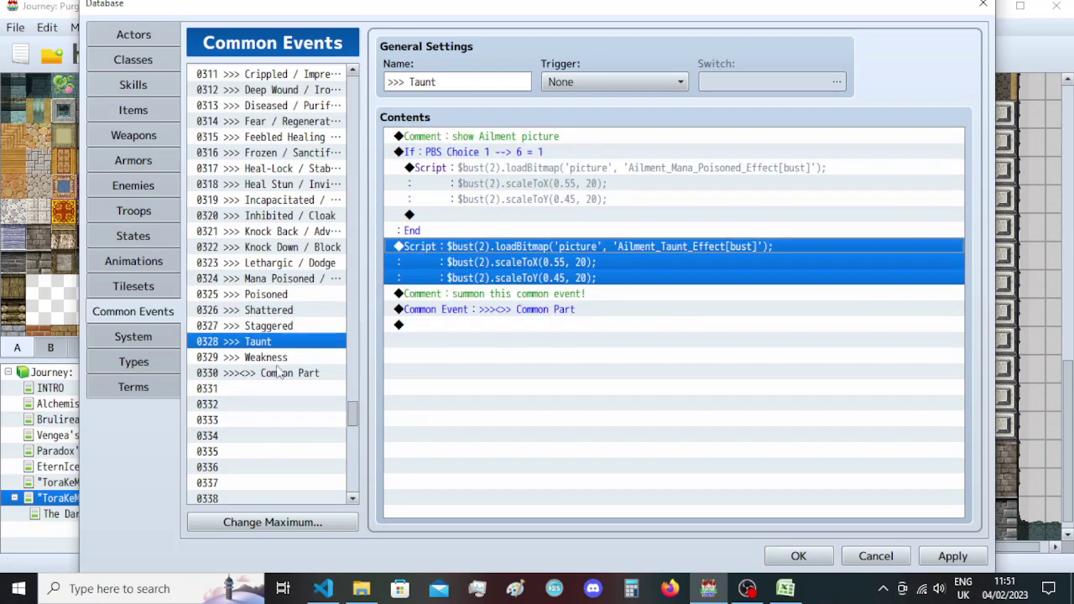
click(281, 358)
click(474, 138)
key(ctrl+v)
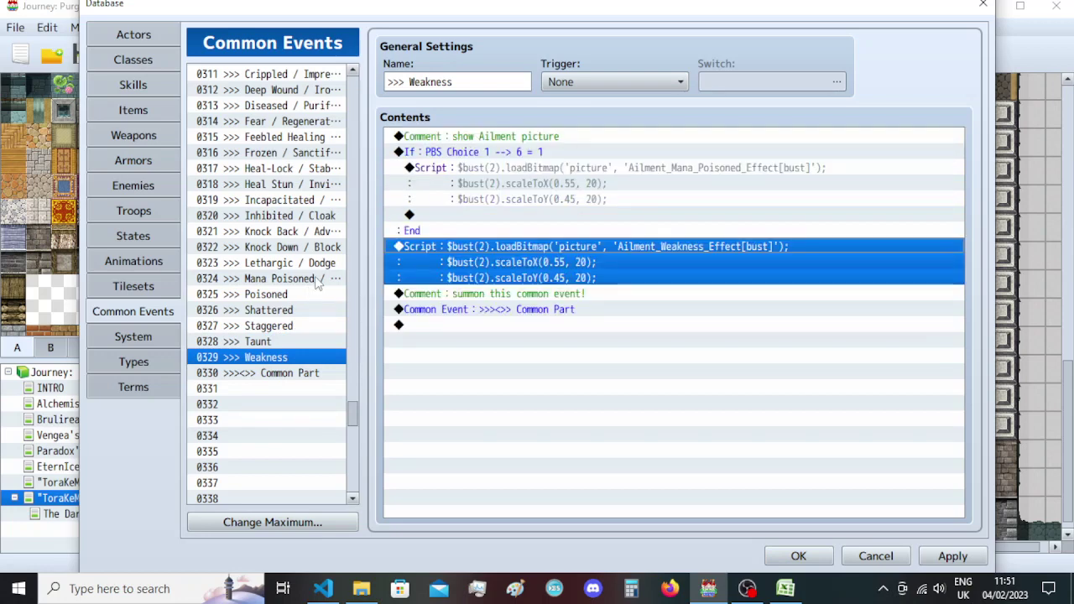
In the Poisoned event, move the Ailment_Poisoned_Effect[bust] script into the PBS Choice 1 = 1 branch, replacing the Mana Poisoned script.
click(314, 280)
click(311, 295)
click(556, 252)
key(Delete)
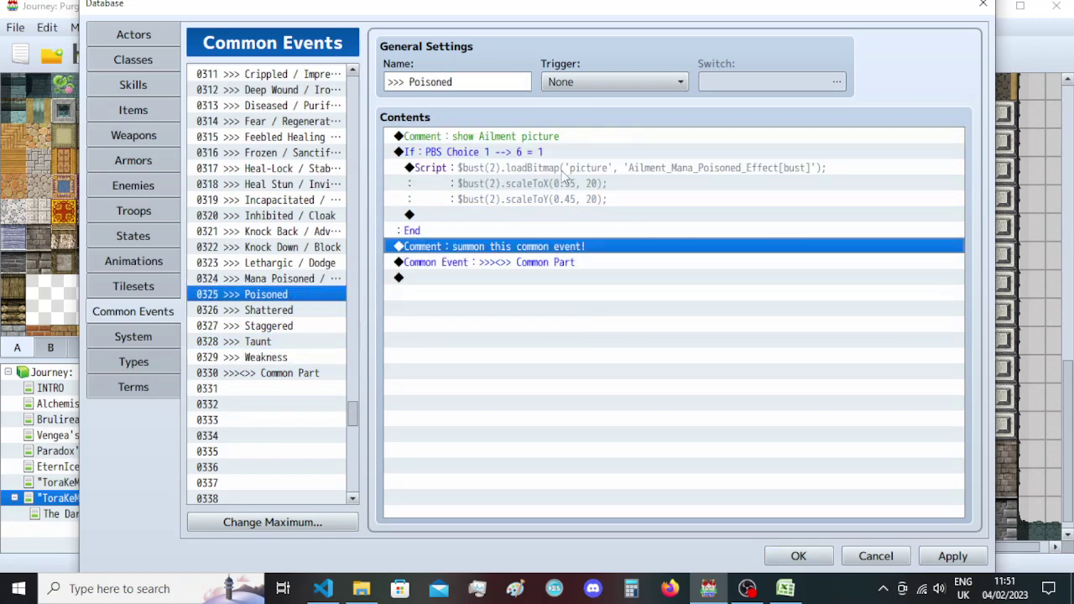
click(564, 179)
key(Delete)
key(ctrl+v)
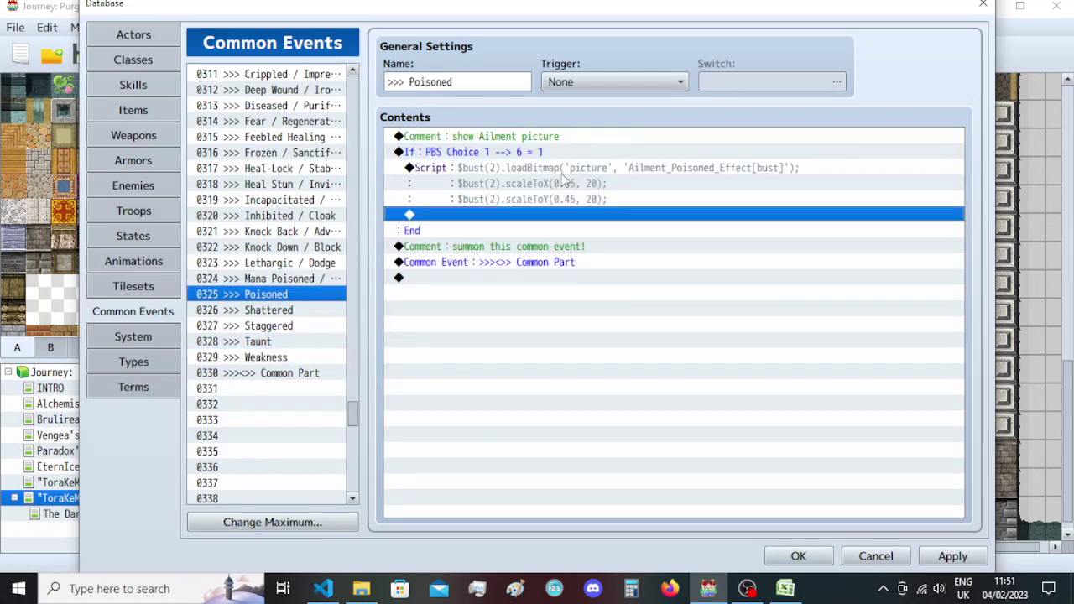
In the Shattered event, replace the Mana Poisoned script inside the conditional with the event's own Ailment_Shattered_Effect[bust] script.
click(277, 310)
click(470, 247)
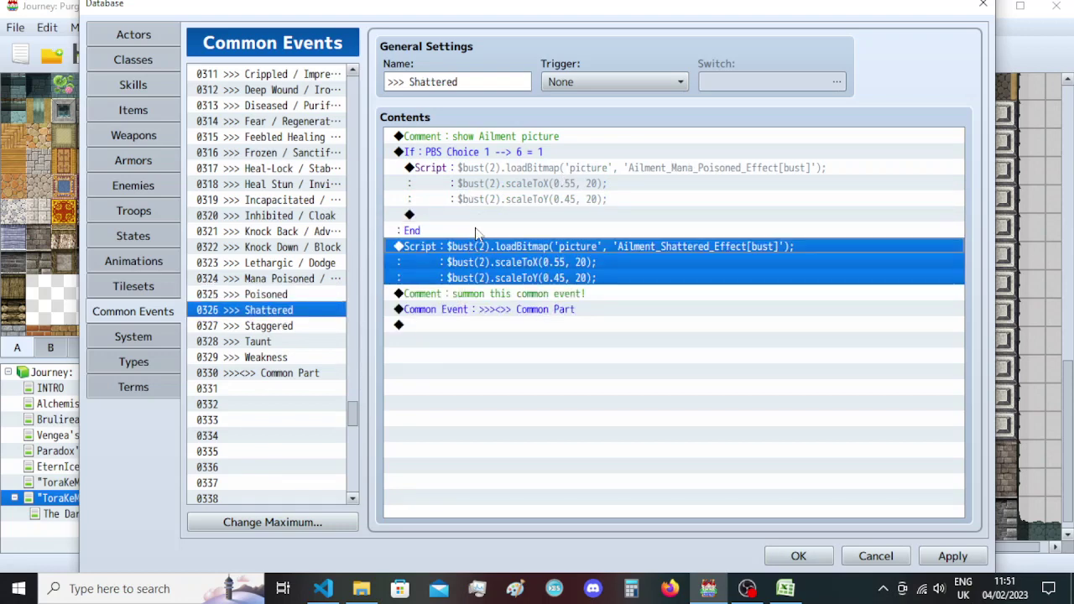
key(Delete)
click(518, 167)
key(Delete)
key(ctrl+v)
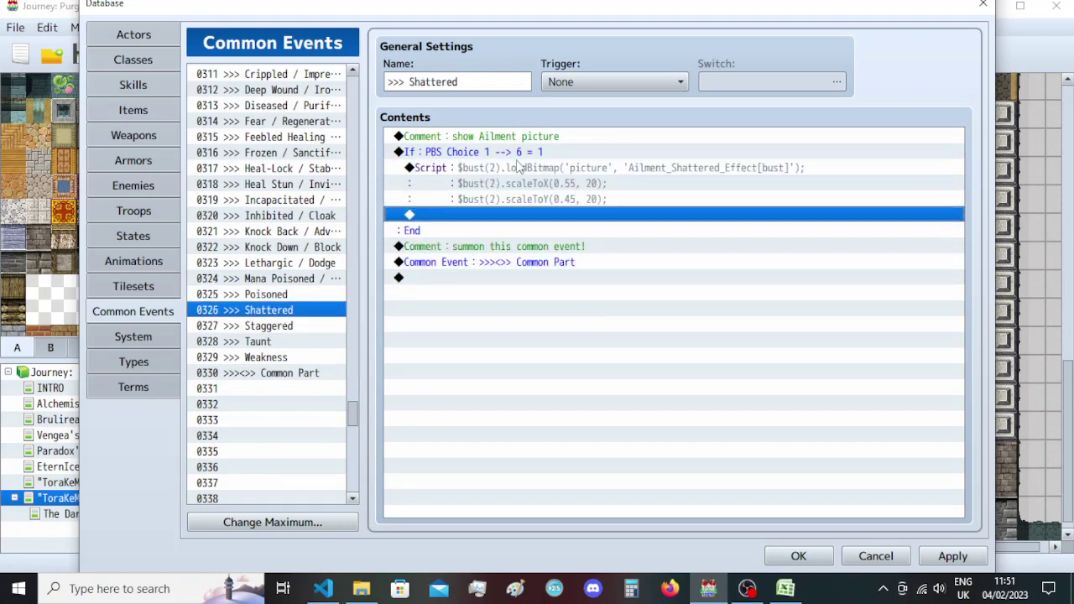
Move the Ailment_Staggered_Effect[bust] script into the Staggered event's conditional branch in place of the Mana Poisoned script.
click(277, 326)
click(468, 248)
key(Delete)
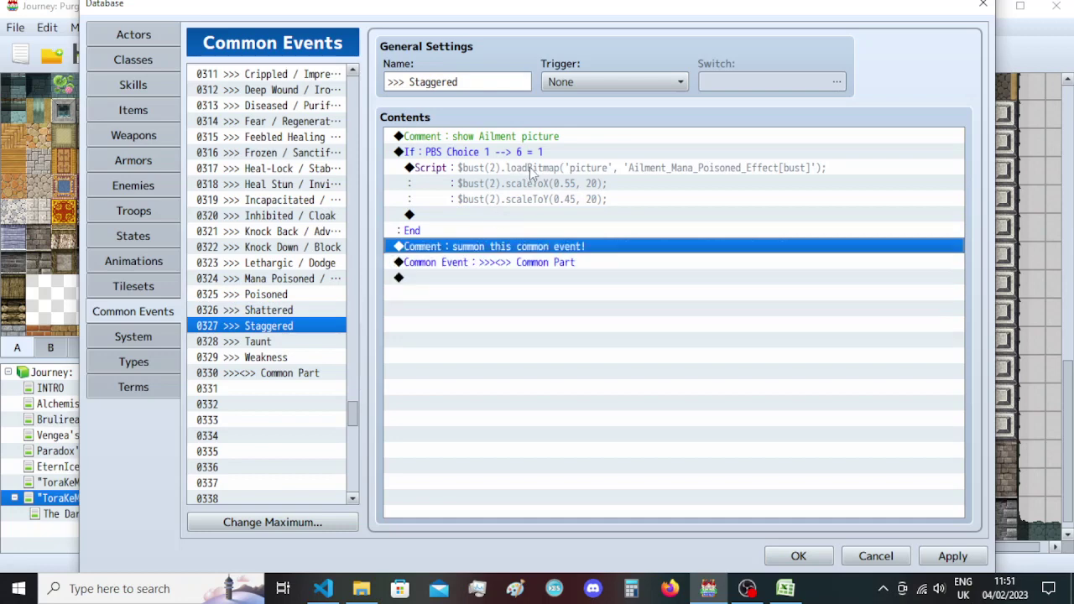
click(529, 169)
key(Delete)
key(ctrl+v)
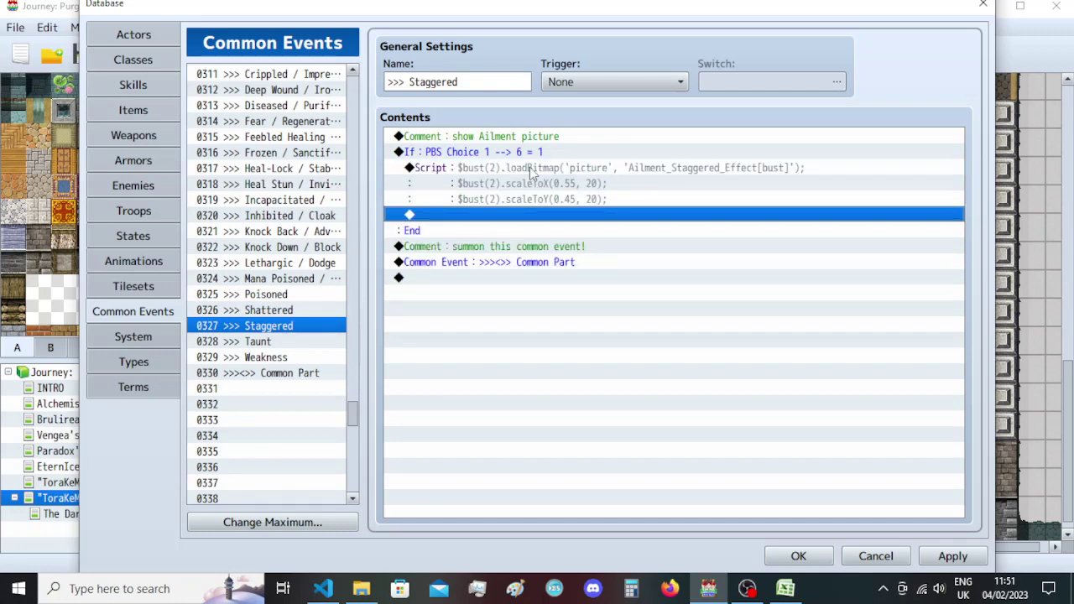
Move the Ailment_Taunt_Effect[bust] script into the Taunt event's conditional branch in place of the Mana Poisoned script.
click(327, 341)
click(478, 247)
key(Delete)
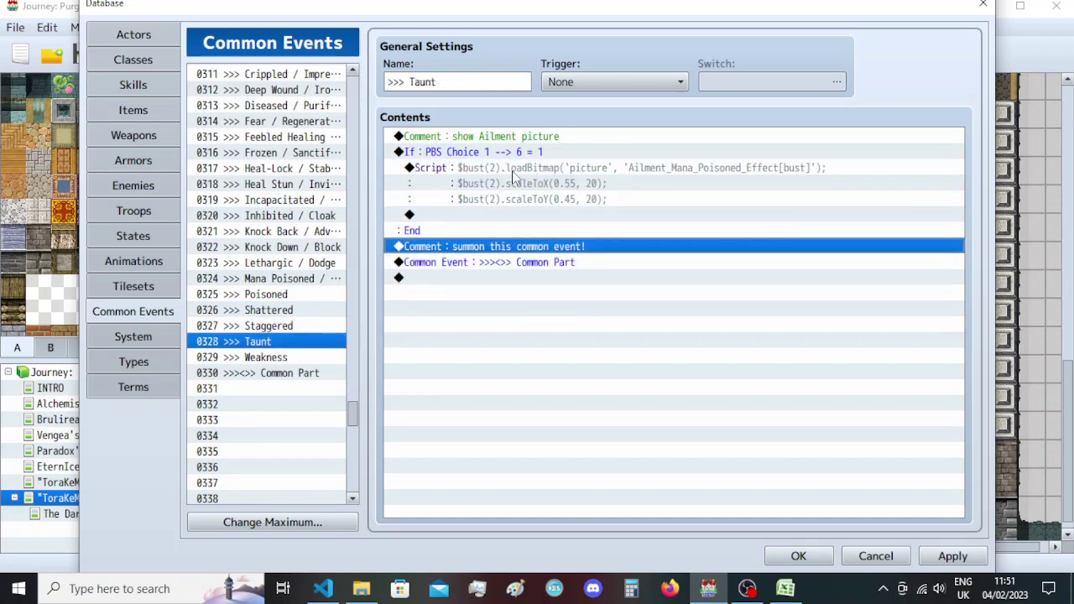
click(527, 183)
click(542, 169)
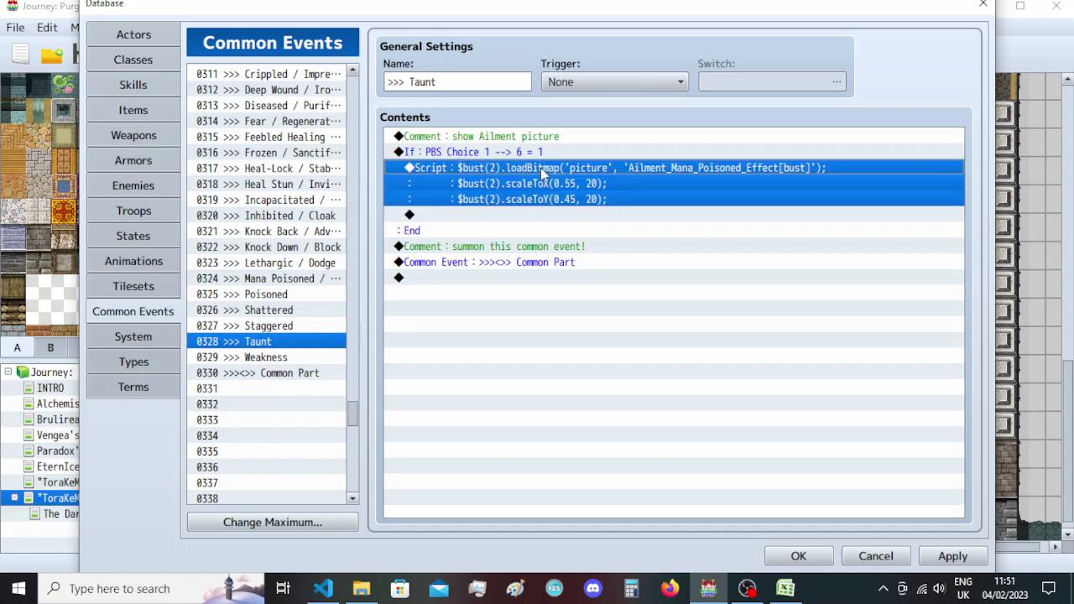
key(Delete)
key(ctrl+v)
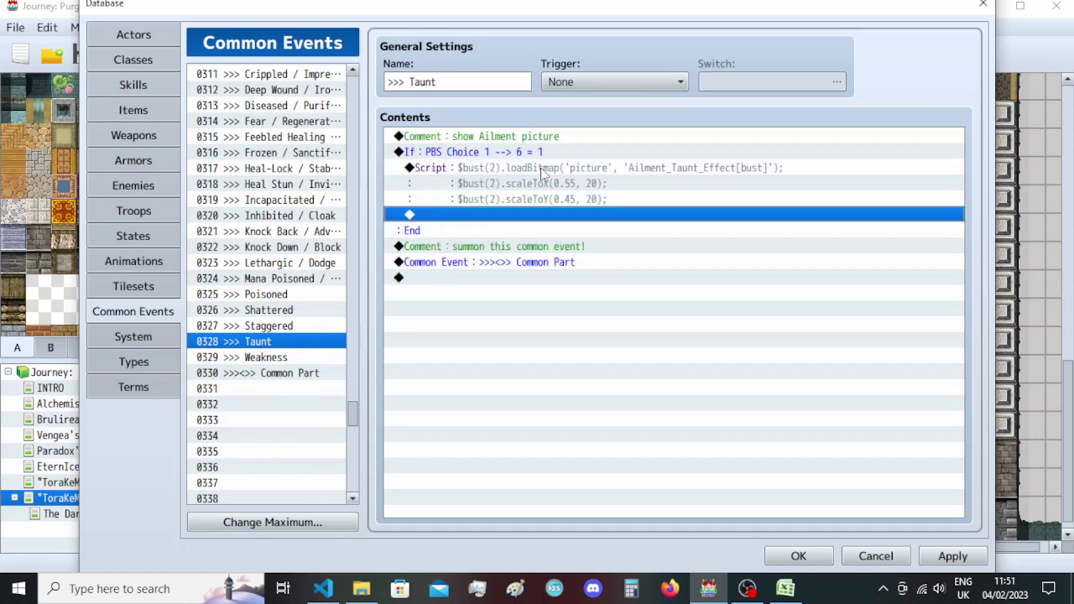
Move the Ailment_Weakness_Effect[bust] script into the Weakness conditional in place of the Mana Poisoned script, and apply the database changes.
click(297, 359)
click(531, 249)
key(Delete)
click(569, 170)
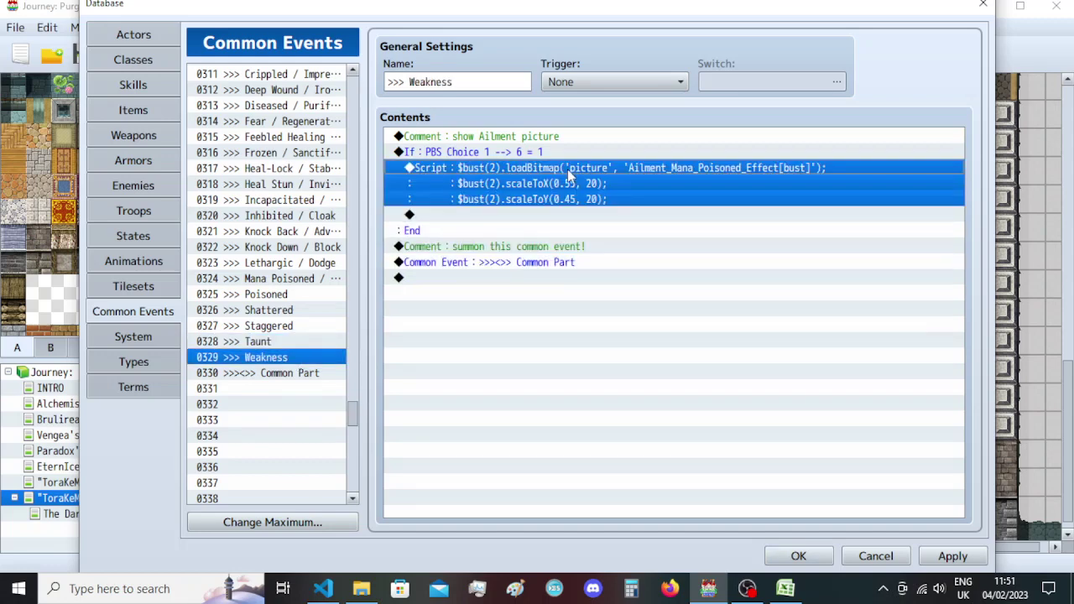
key(Delete)
key(ctrl+v)
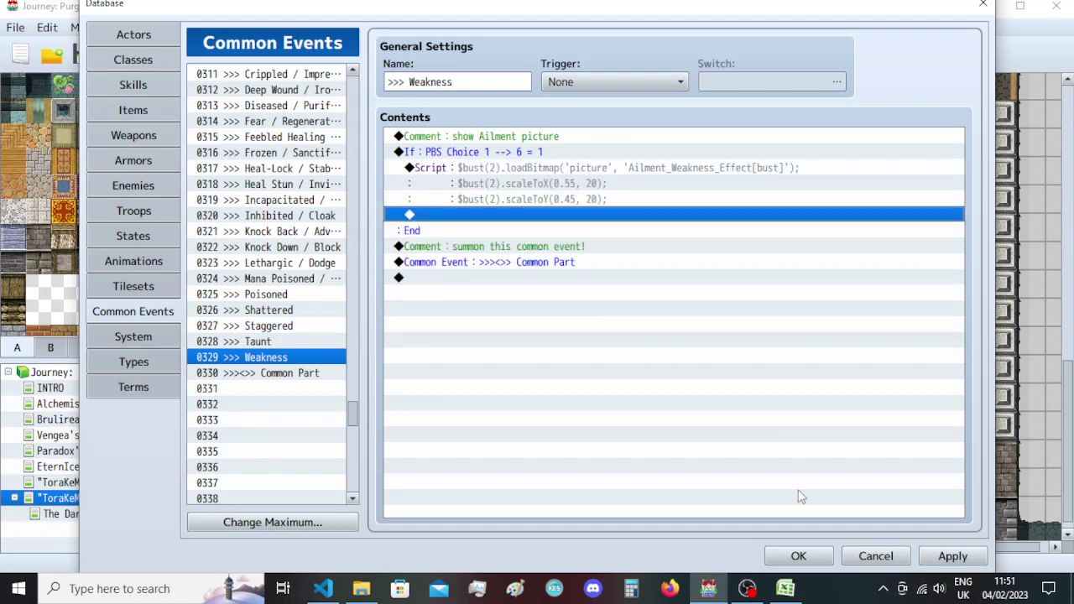
click(953, 558)
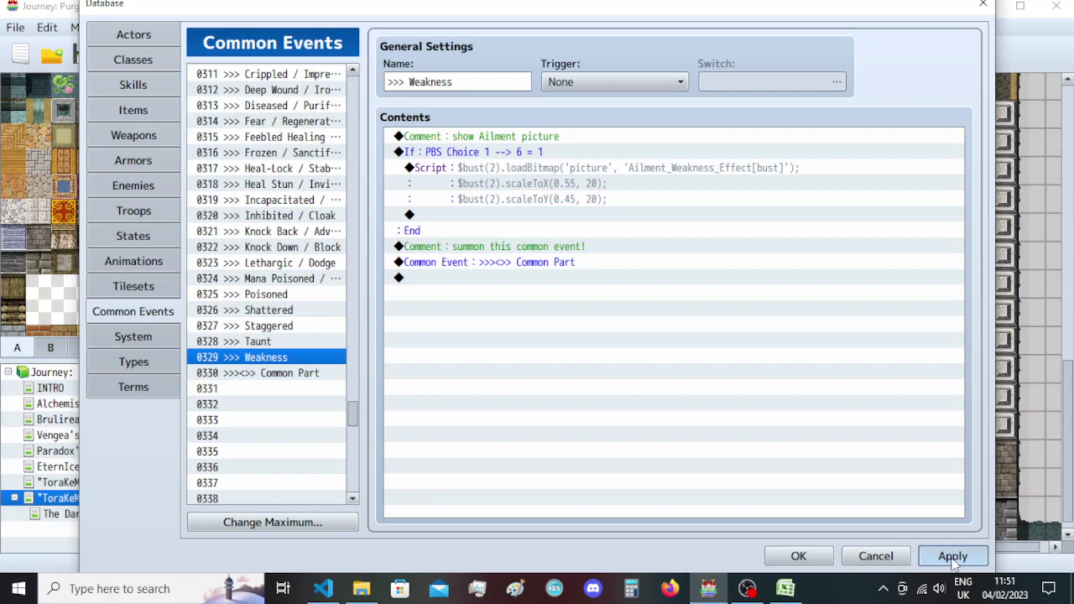
click(952, 557)
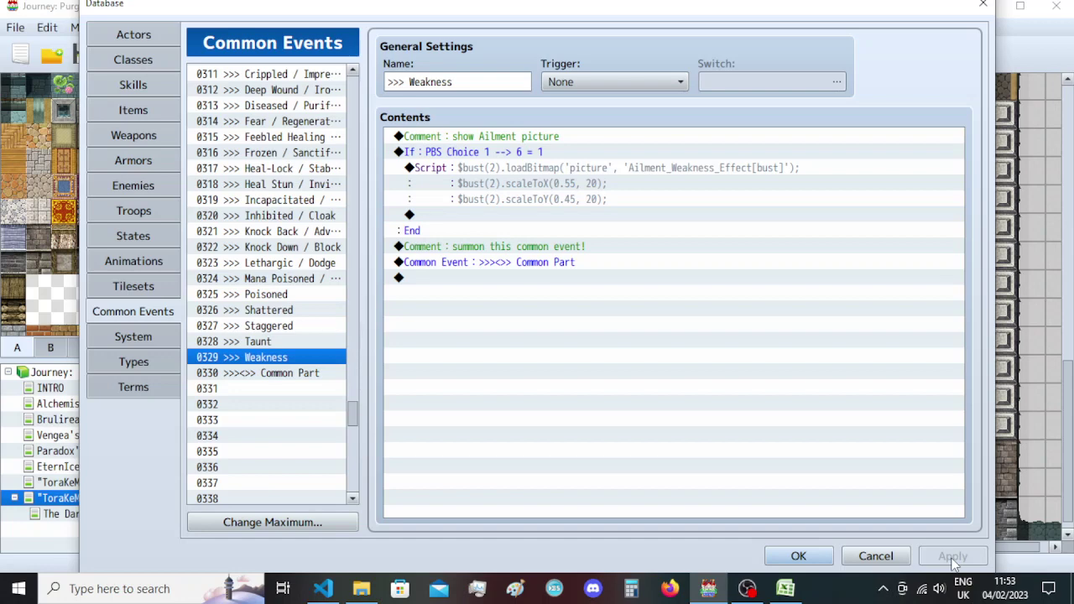
click(798, 556)
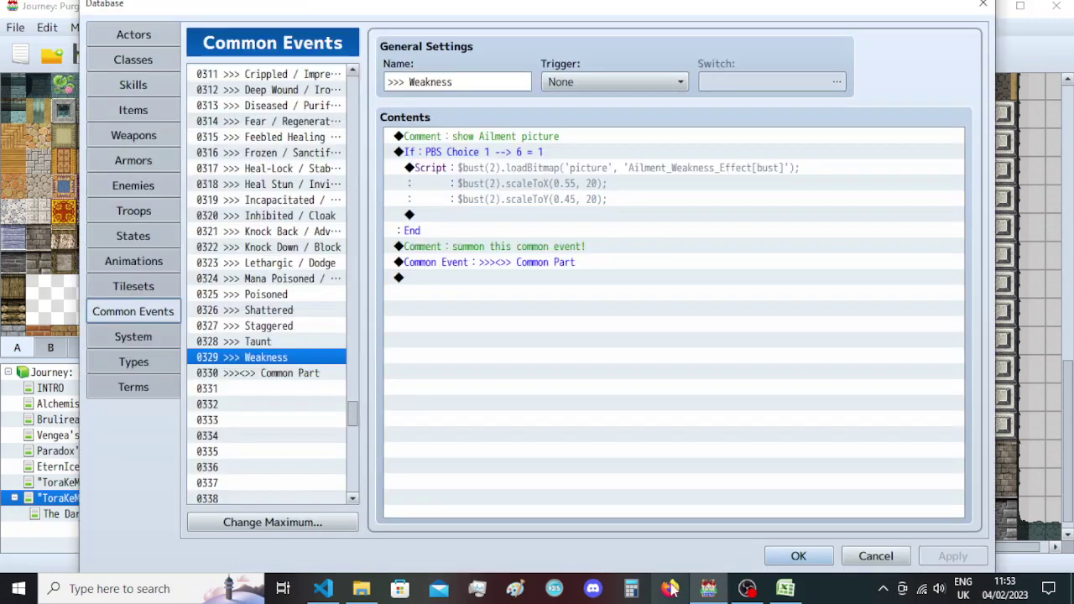
Open the P.B.S. AILMENT DISPLAY common event and examine its commands for showing and deleting the interface.
scroll(291, 298, up, 7)
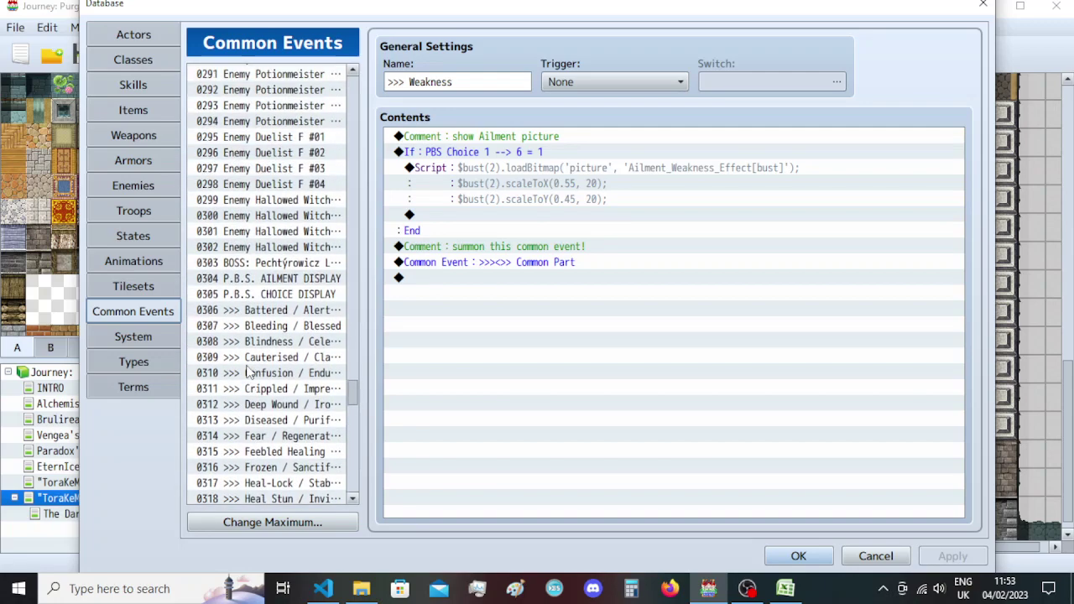
click(291, 296)
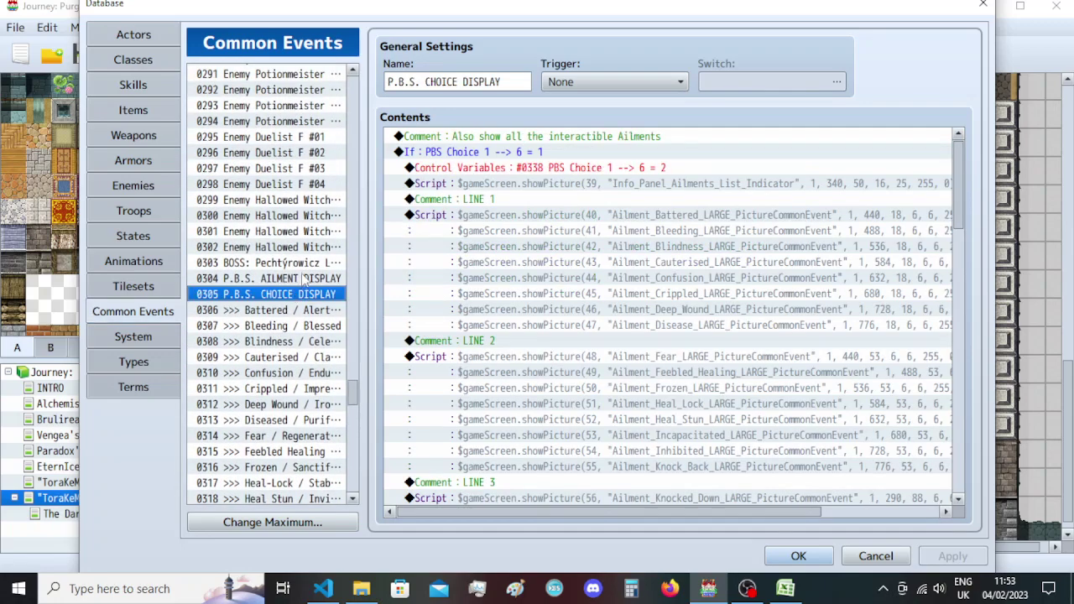
click(306, 279)
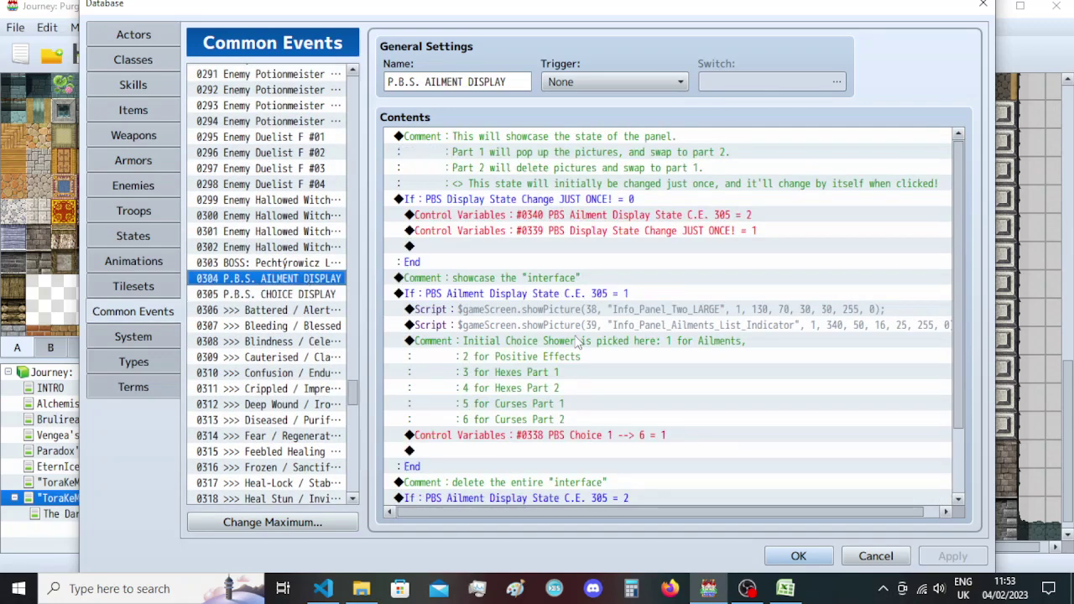
scroll(578, 341, down, 2)
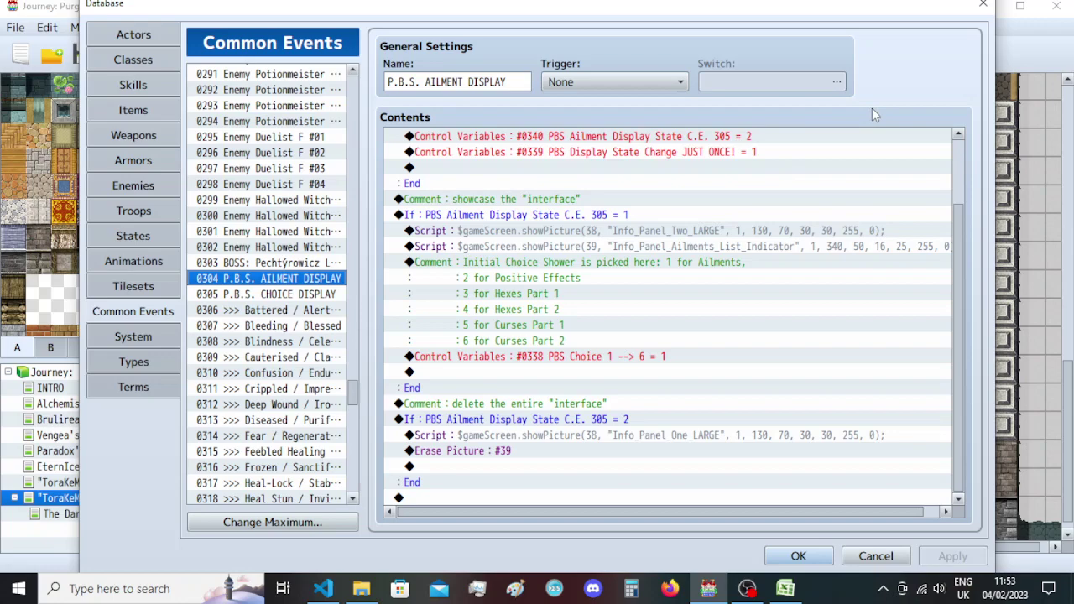
Switch to the P.B.S. Class Sheets workbook in Excel and check the picture IDs assigned to the info panel and ailment locations.
click(785, 588)
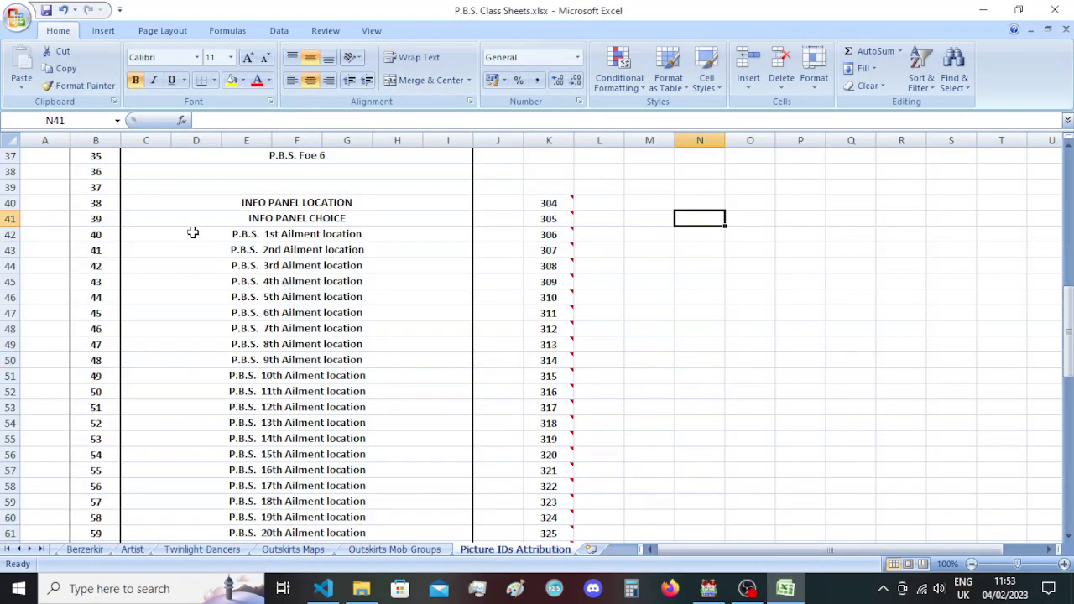
scroll(198, 222, down, 3)
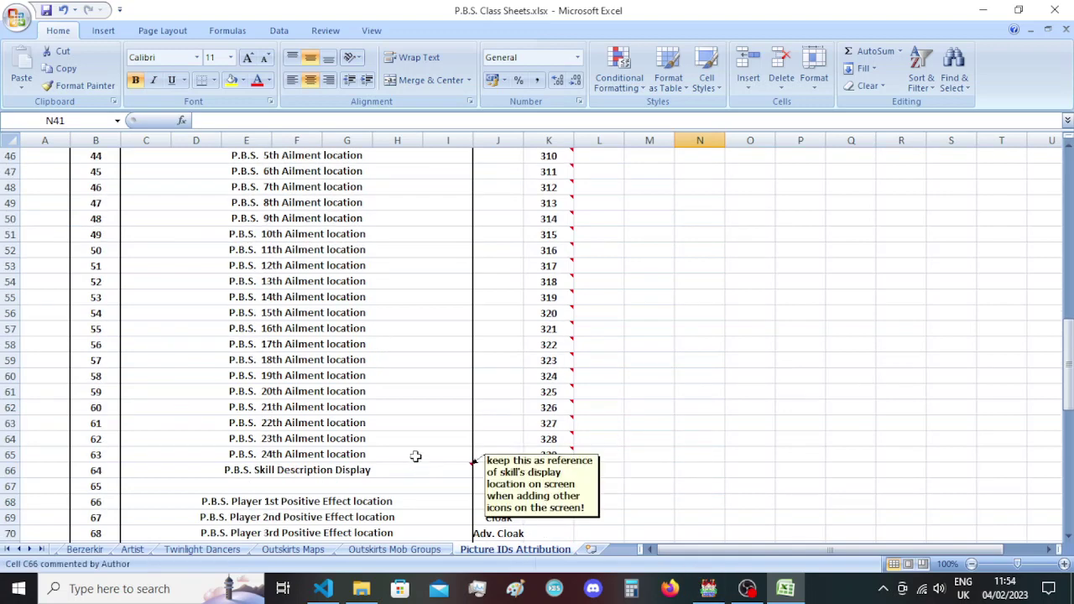
scroll(434, 385, up, 2)
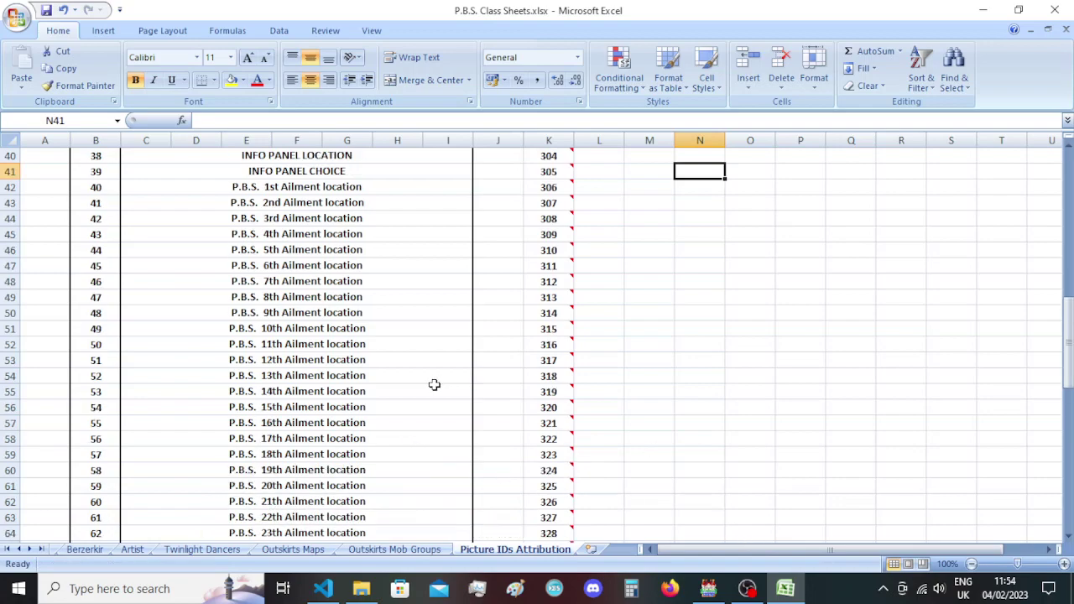
Back in RPG Maker, write a script before Erase Picture #39: for (i = 39; i <= 63; i++) { $gameScreen.erasePicture(i); }.
click(709, 588)
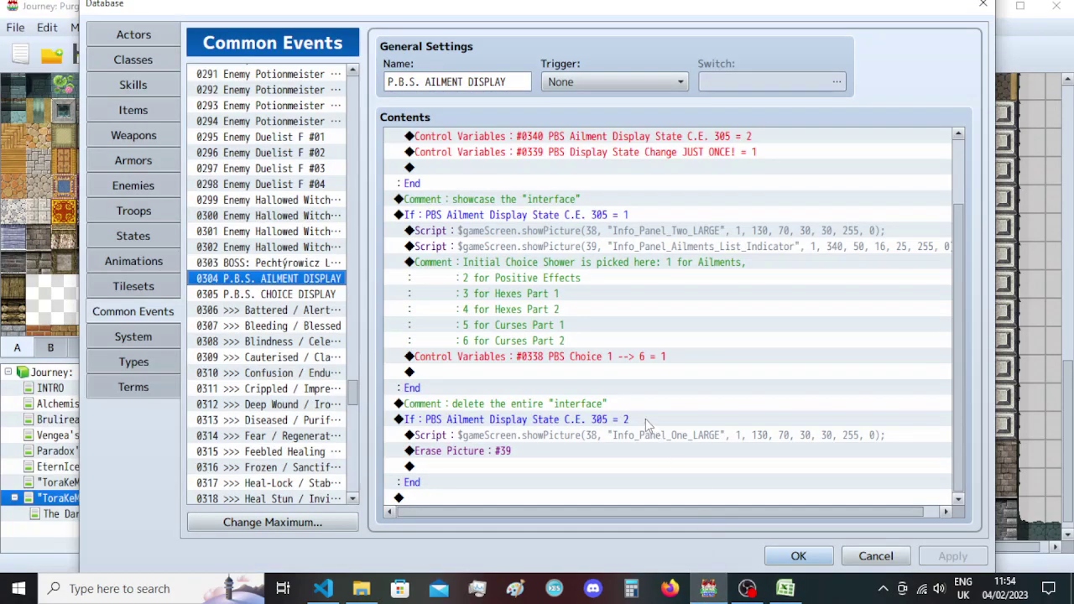
double_click(606, 460)
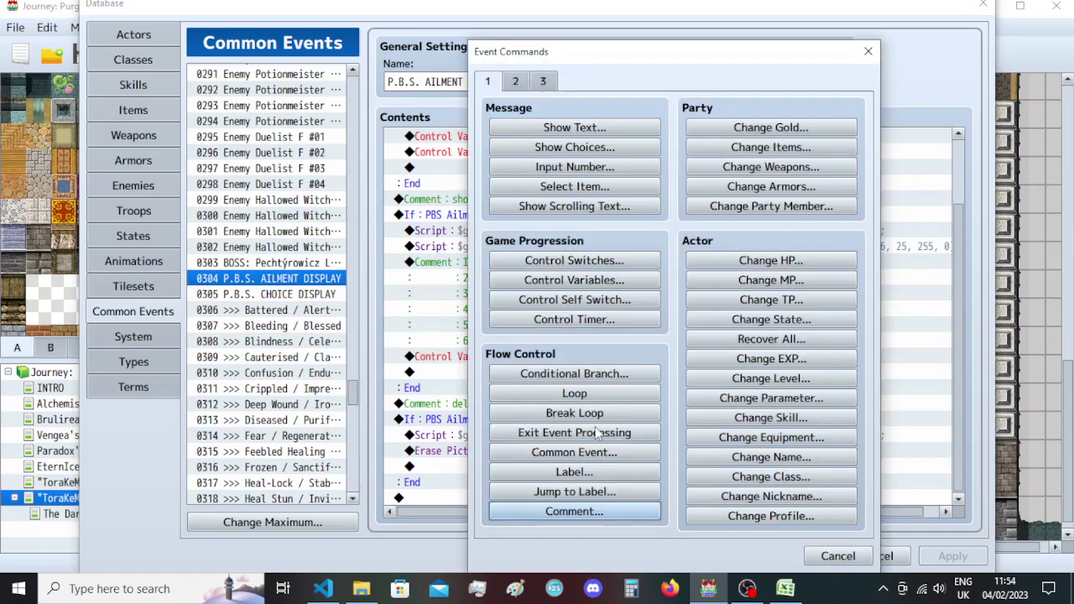
click(542, 80)
click(759, 493)
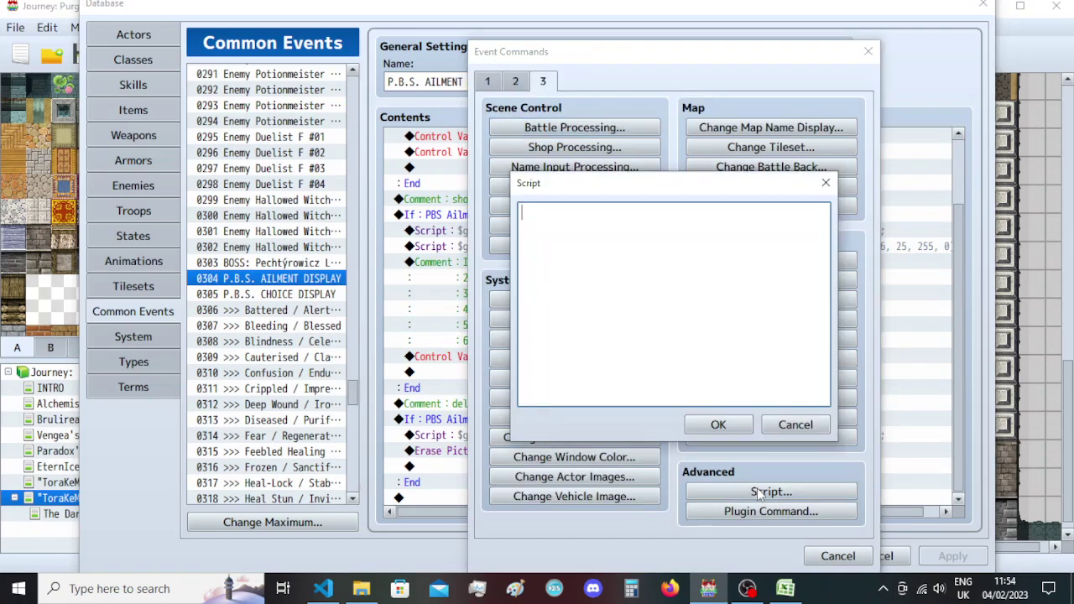
text(for (i = 39; i <= 63)
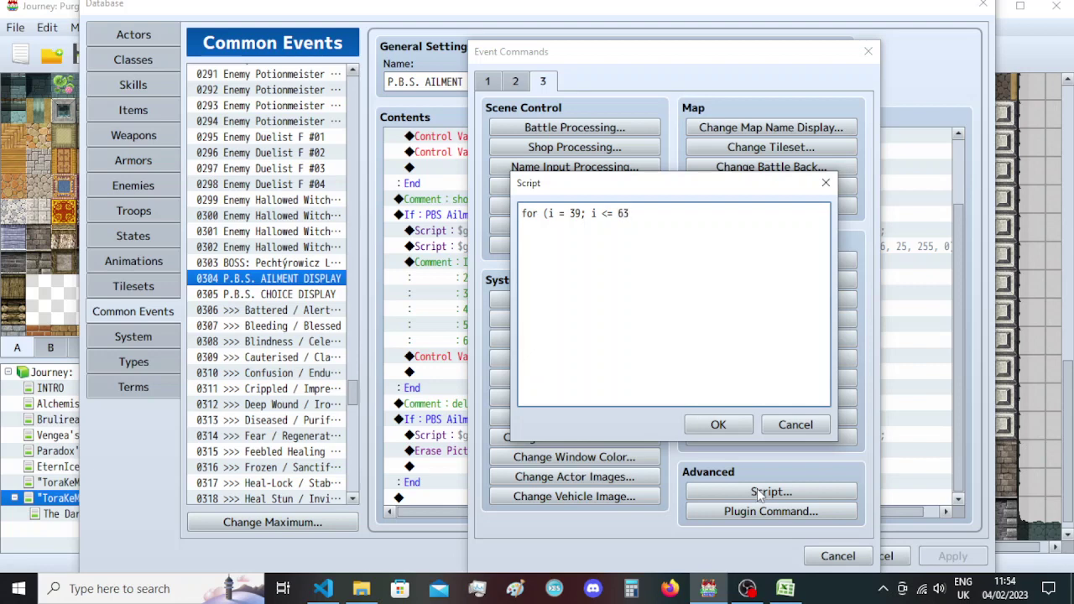
text(; i++)))
key(BackSpace)
text({)
key(Return)
text($gameScreen.e)
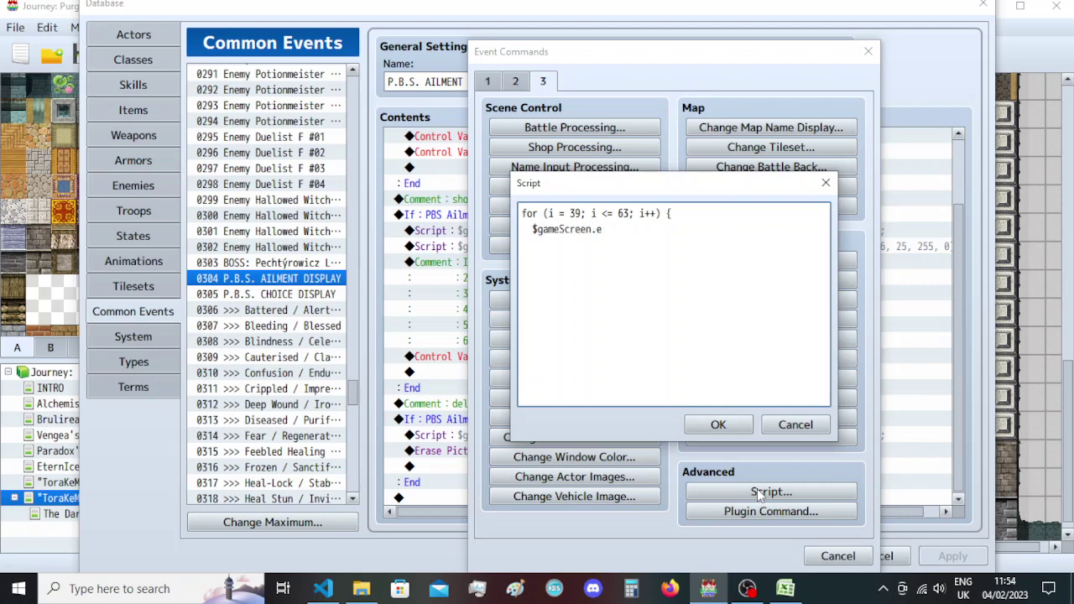
text(rasePicture(i); })
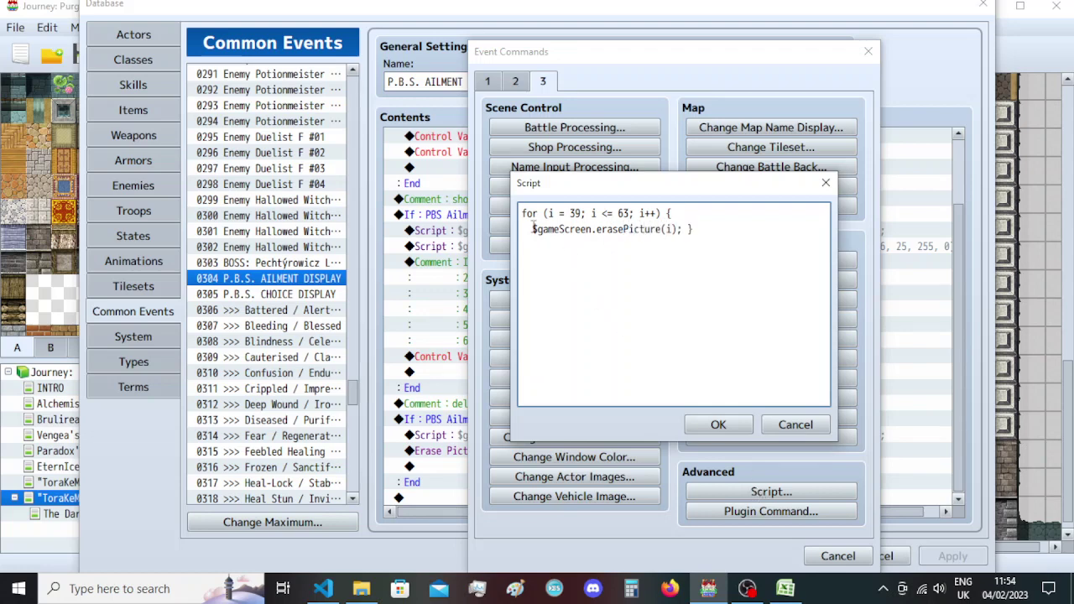
Join the picture-erasing loop onto a single line and add the script to the Display State = 2 branch.
click(533, 228)
key(BackSpace)
key(BackSpace)
key(BackSpace)
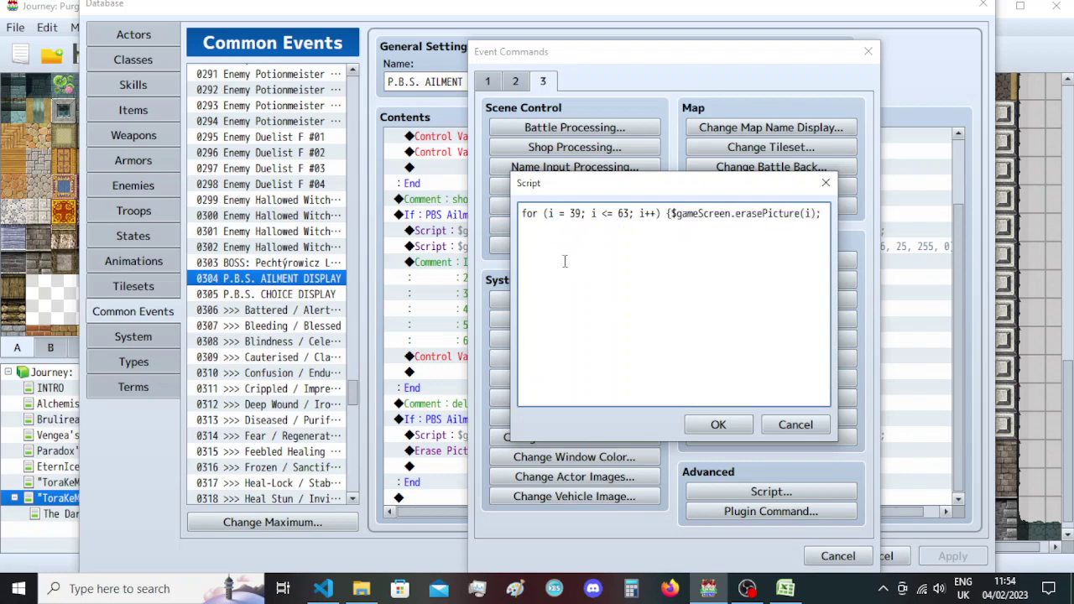
click(720, 424)
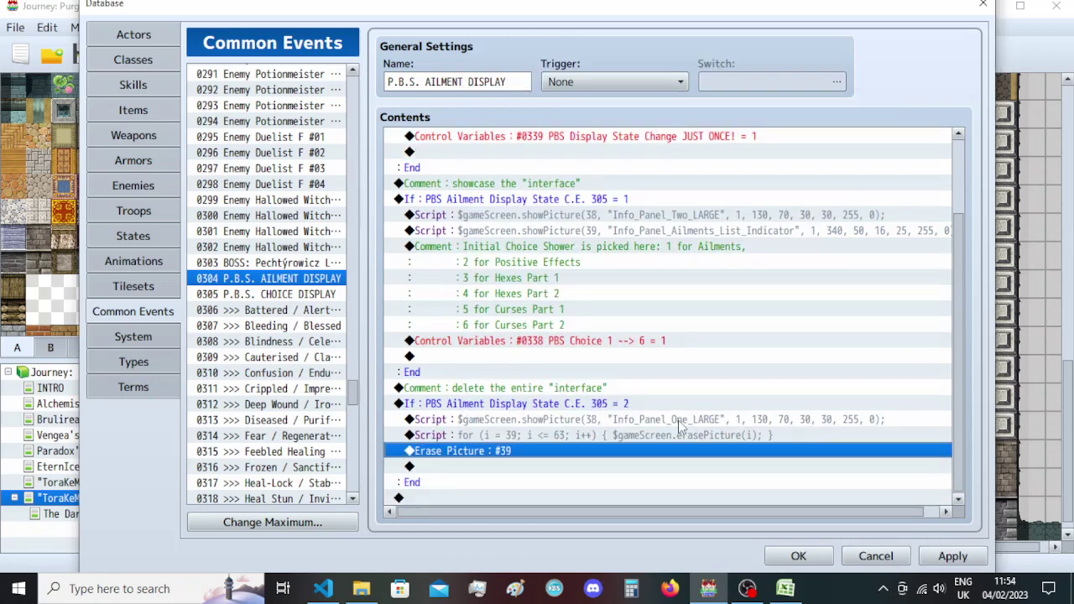
Delete the Erase Picture #39 command from the Display State = 2 branch.
click(673, 435)
click(592, 451)
key(Delete)
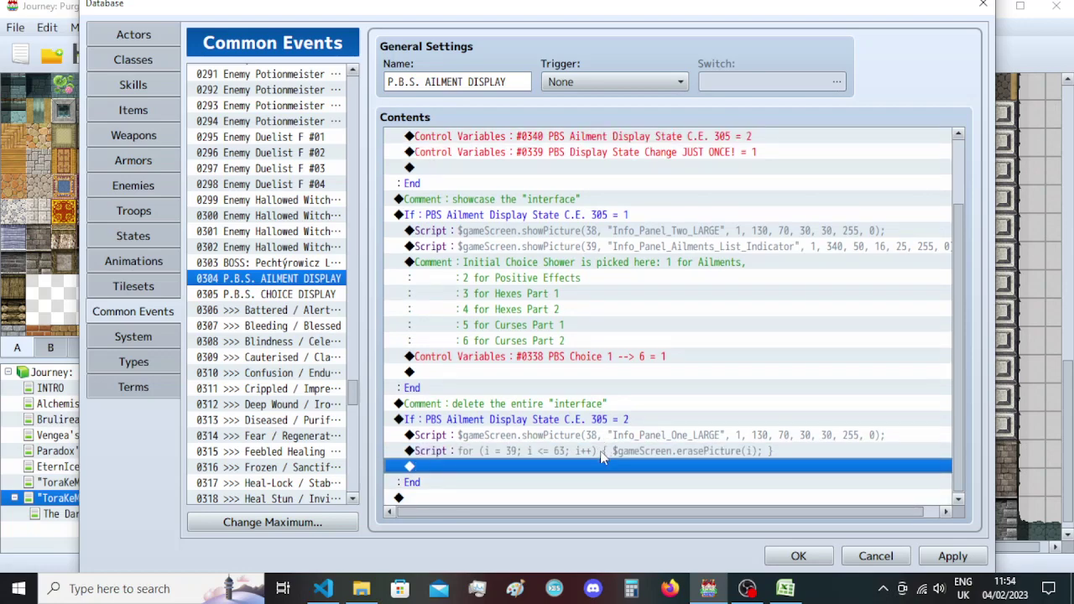
Insert a comment above the picture-erasing loop and enter the text: delete all @ interface-related pictures.
click(604, 451)
key(Insert)
click(488, 80)
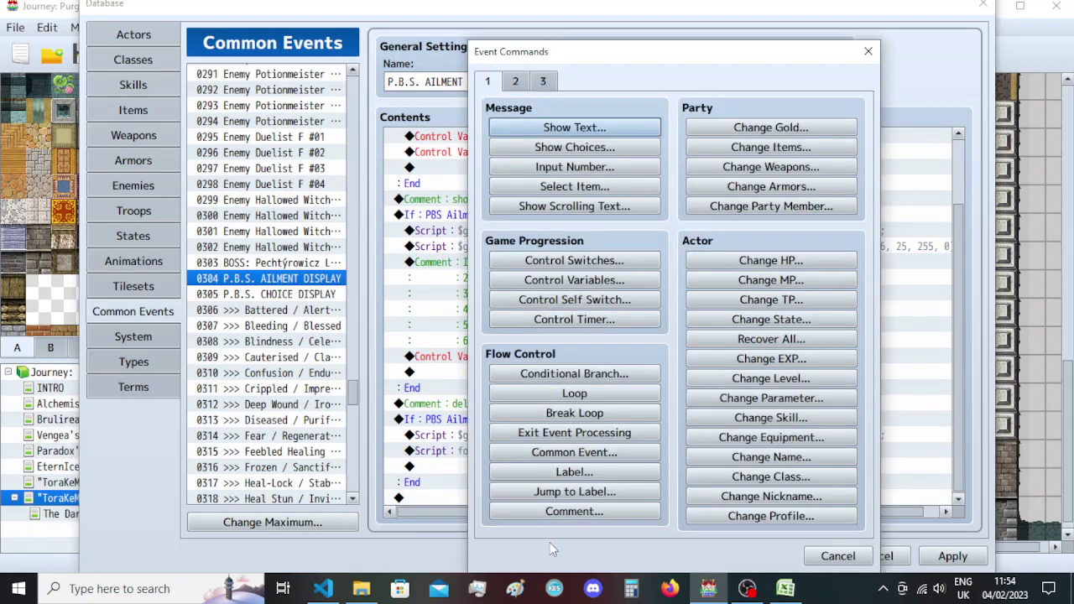
click(589, 513)
text(delete)
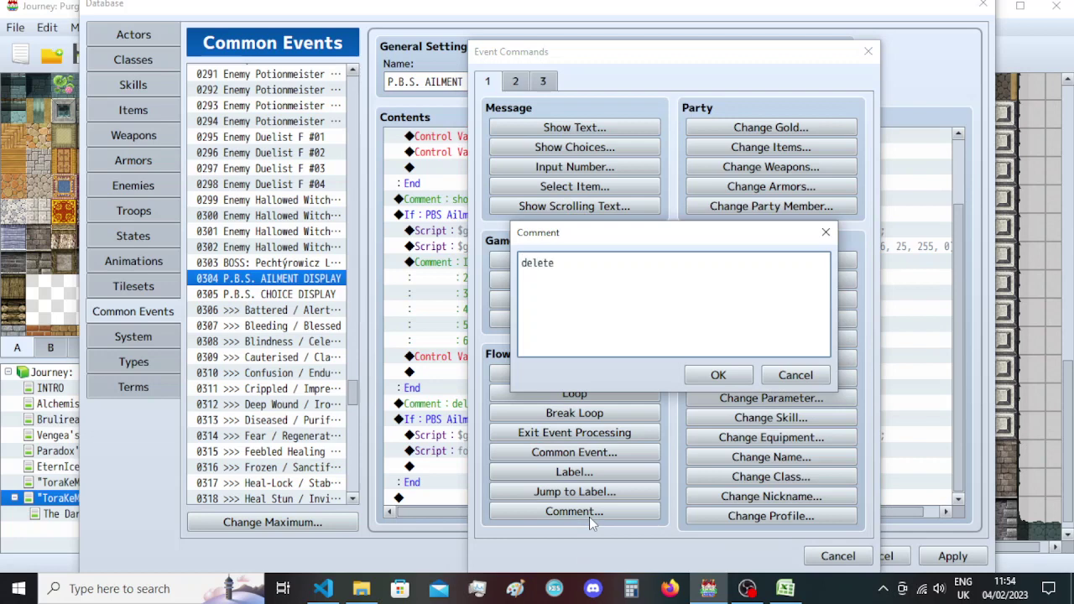
text( all @ interface)
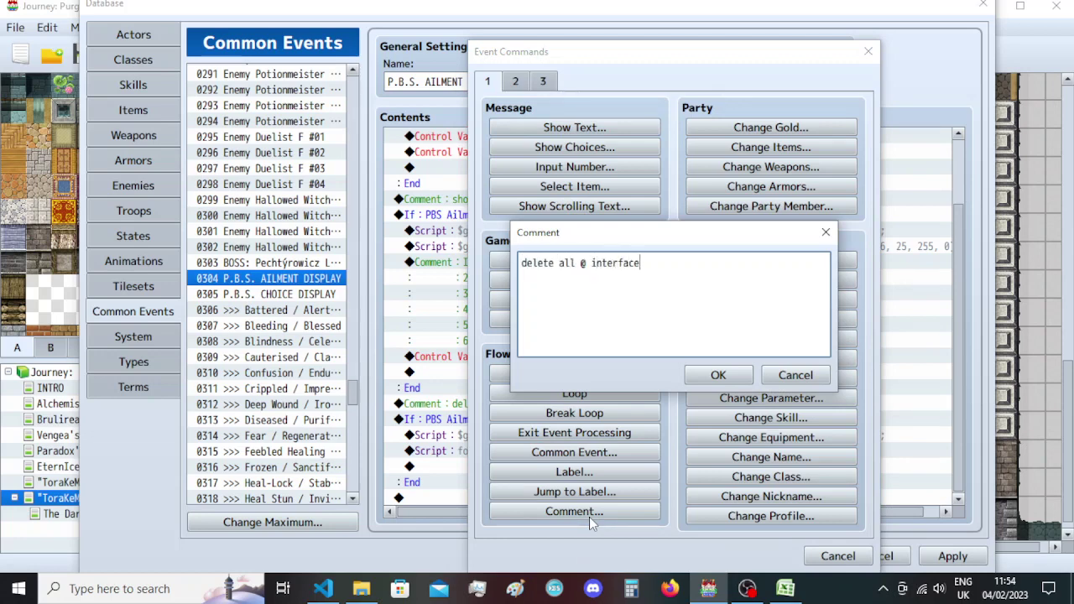
text(-related pictures)
Replace the stray @ in the comment with quotation marks around "interface", switching the keyboard language, and confirm the comment.
click(591, 263)
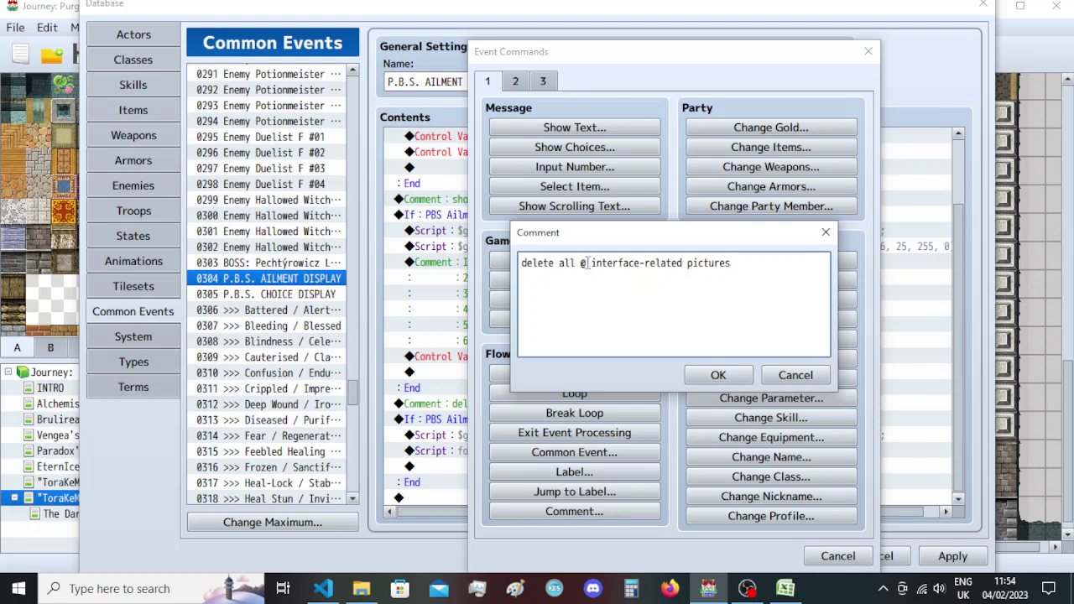
key(BackSpace)
key(BackSpace)
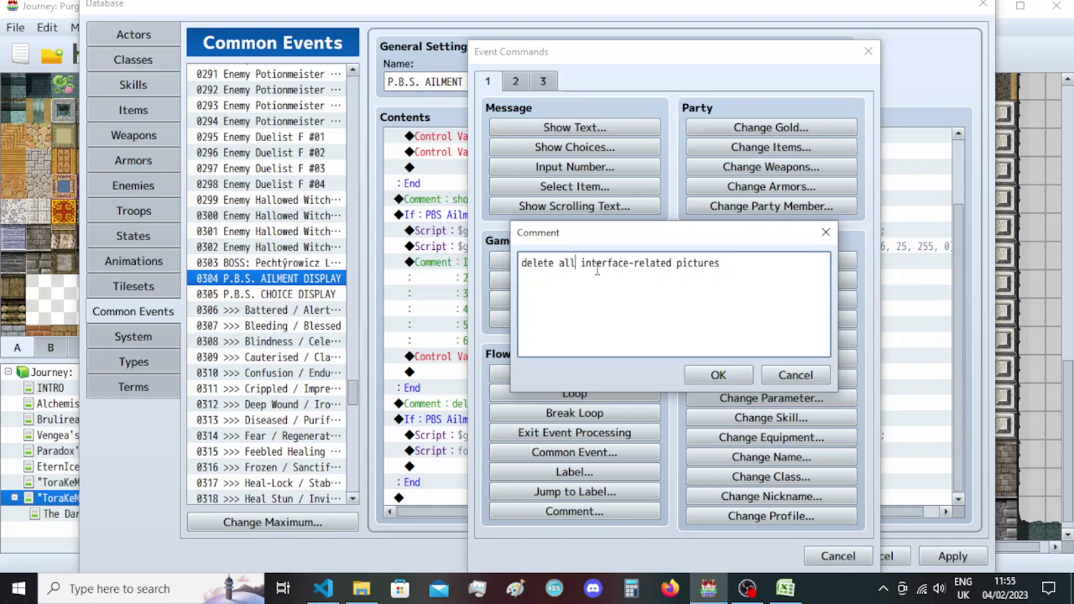
text(@)
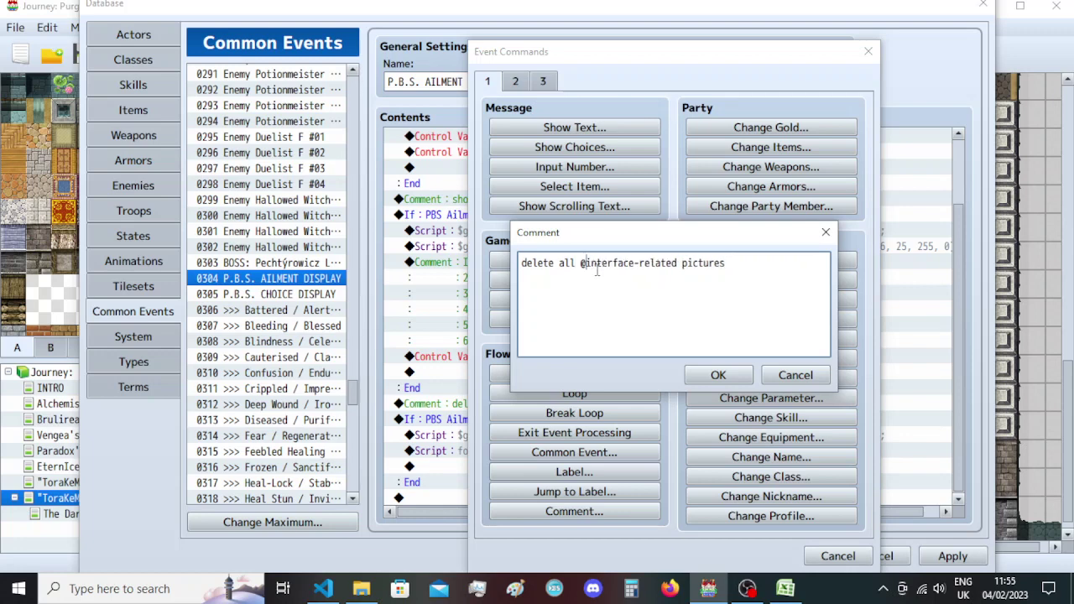
key(BackSpace)
key(BackSpace)
key(alt+shift)
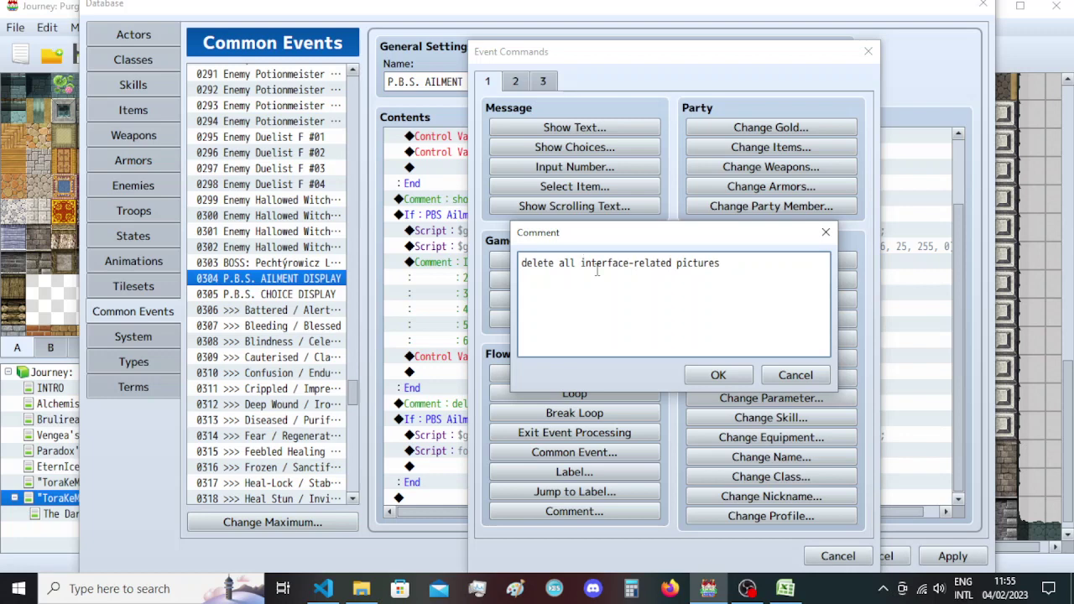
text(")
key(Right)
key(Right)
key(Right)
key(Right)
key(Right)
key(Right)
key(Right)
key(Right)
key(Right)
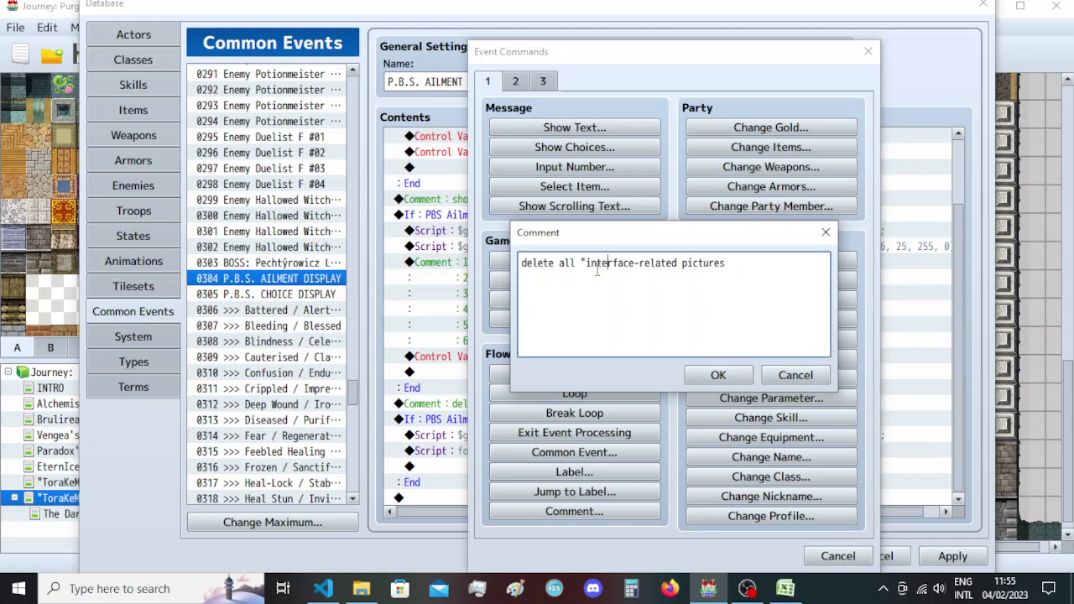
text(")
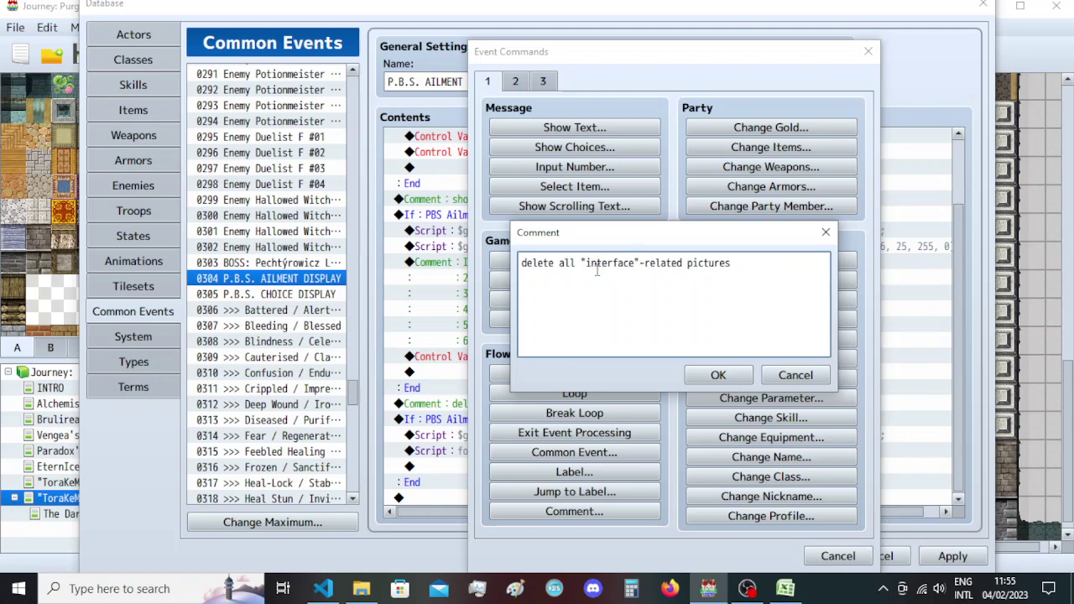
click(715, 372)
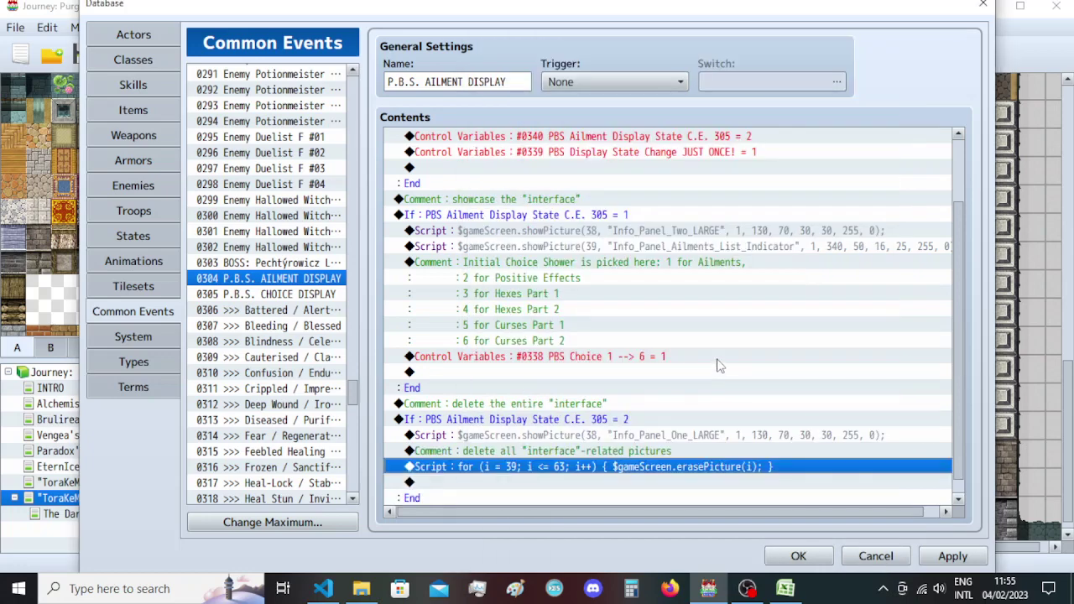
scroll(716, 373, down, 1)
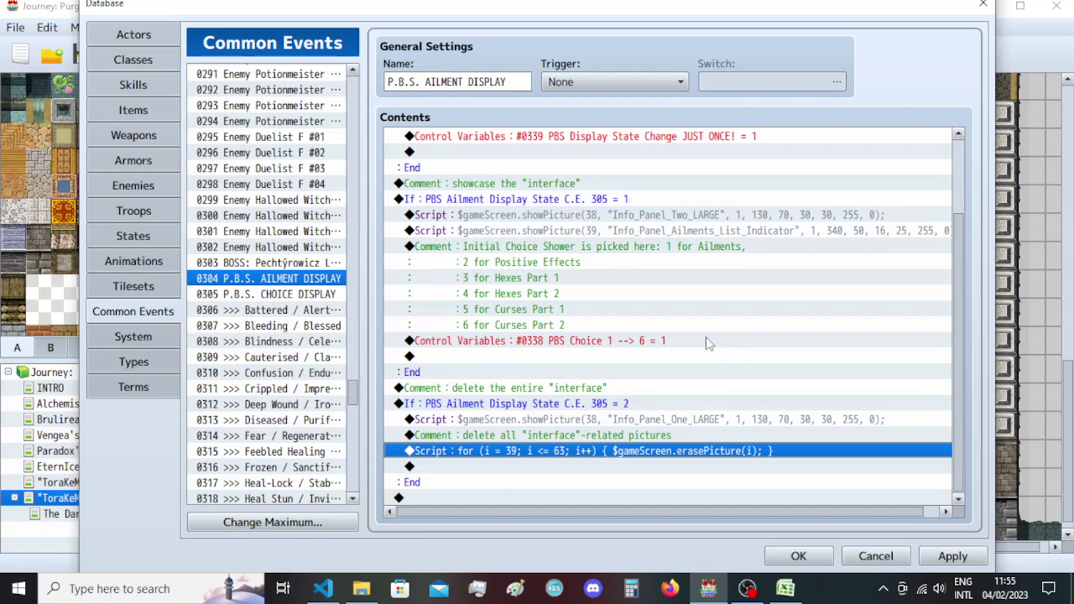
scroll(692, 348, up, 2)
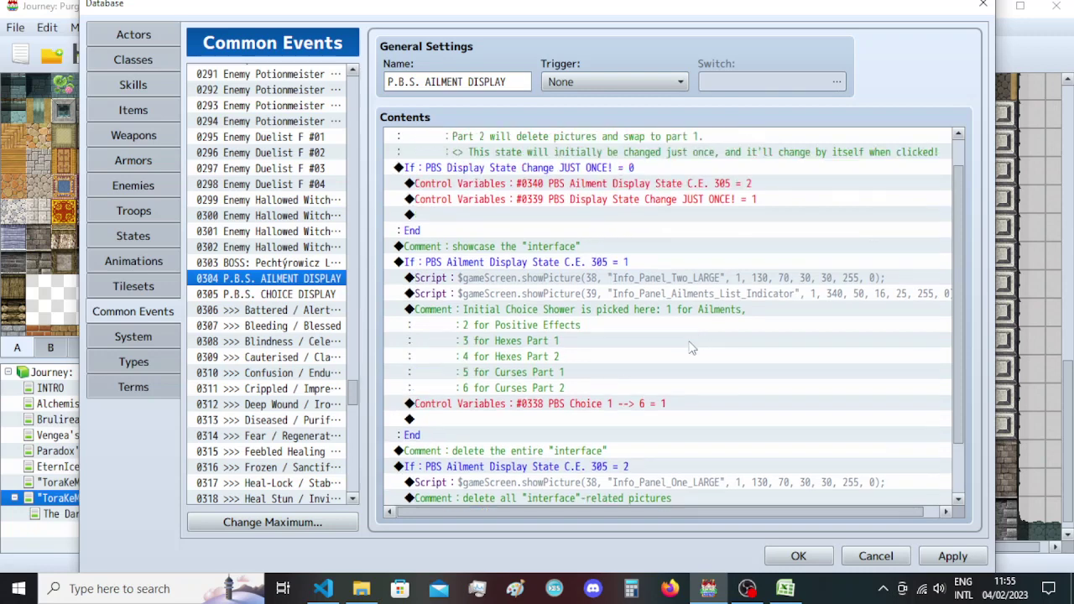
scroll(693, 353, up, 1)
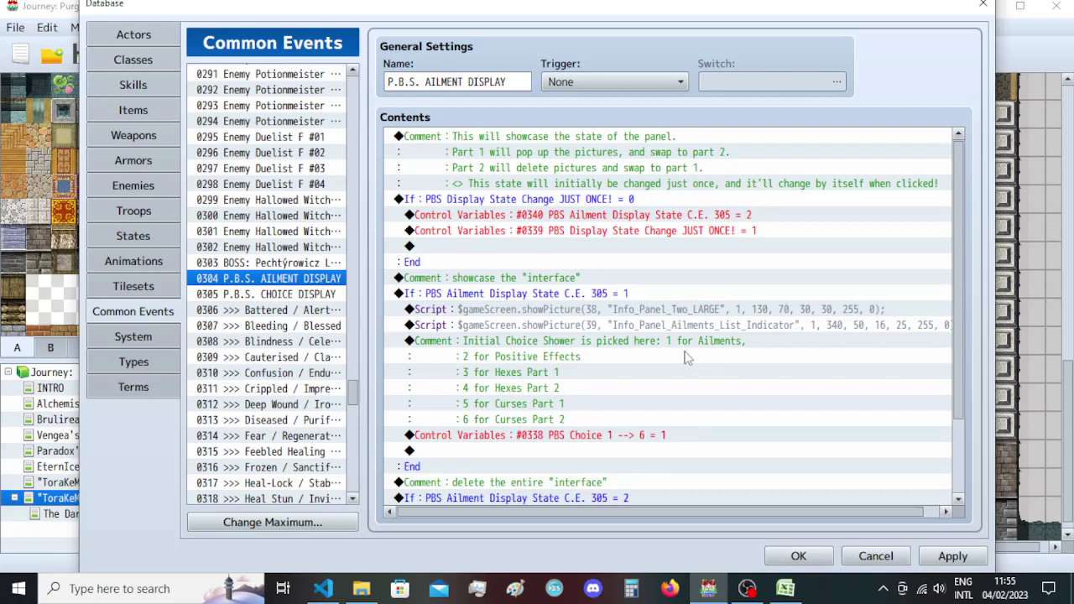
scroll(660, 356, down, 3)
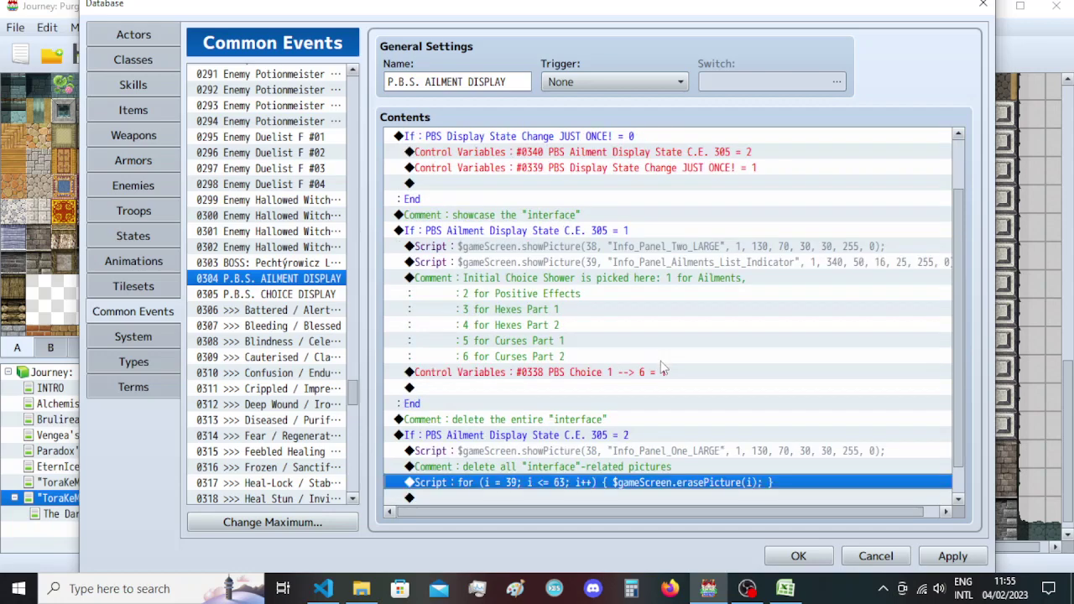
click(671, 341)
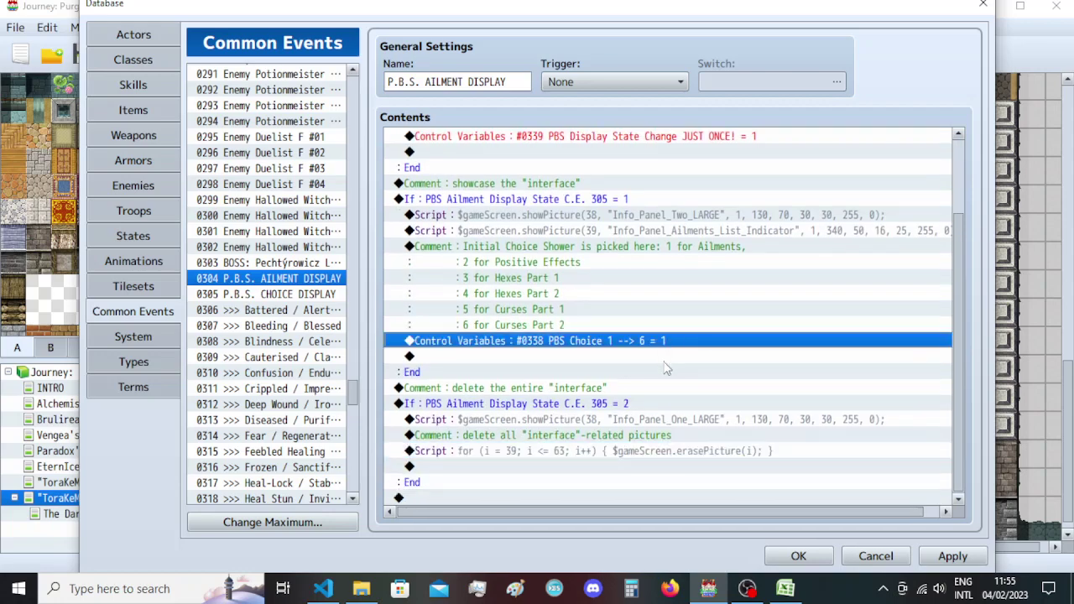
click(601, 467)
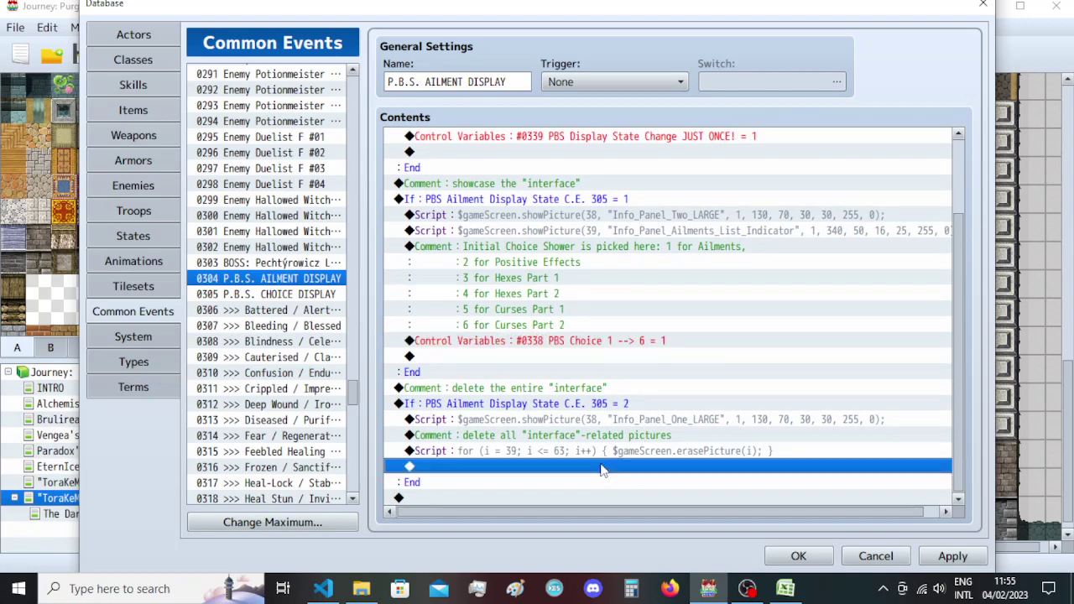
double_click(606, 467)
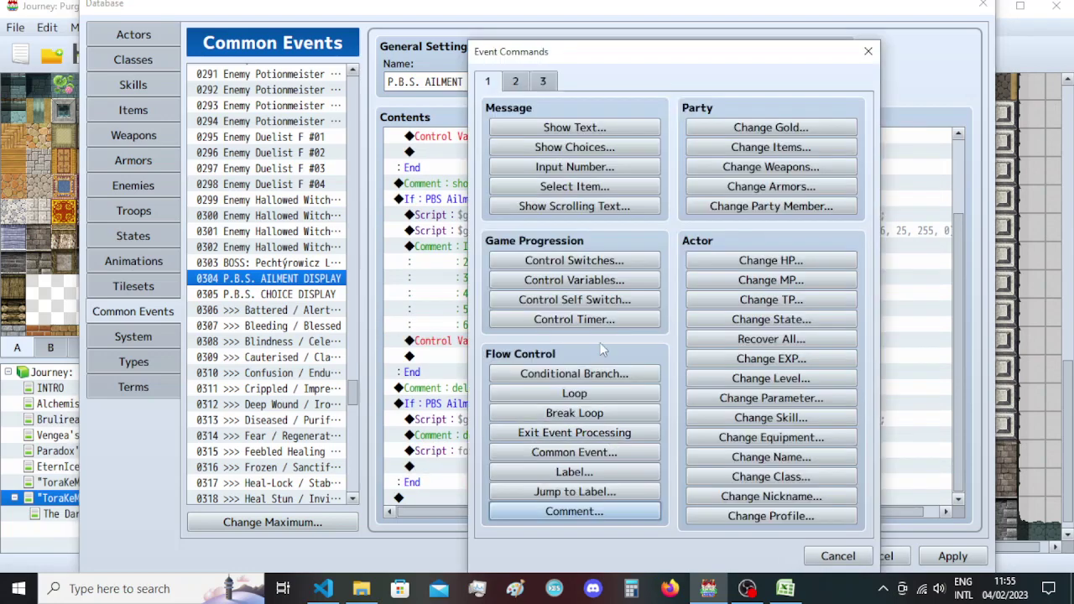
click(579, 280)
click(668, 202)
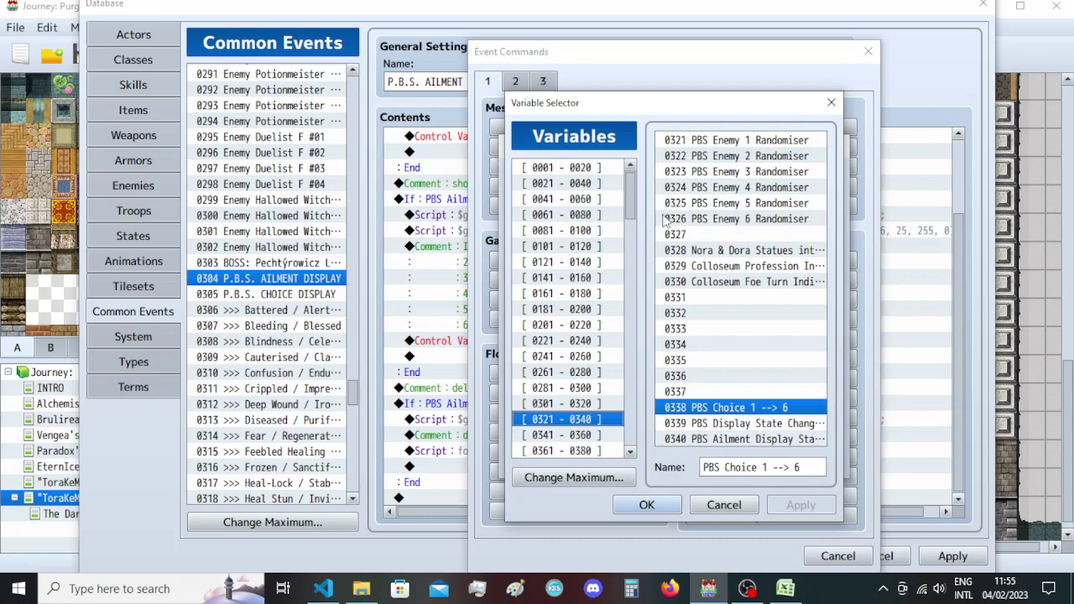
key(Escape)
key(Escape)
key(Escape)
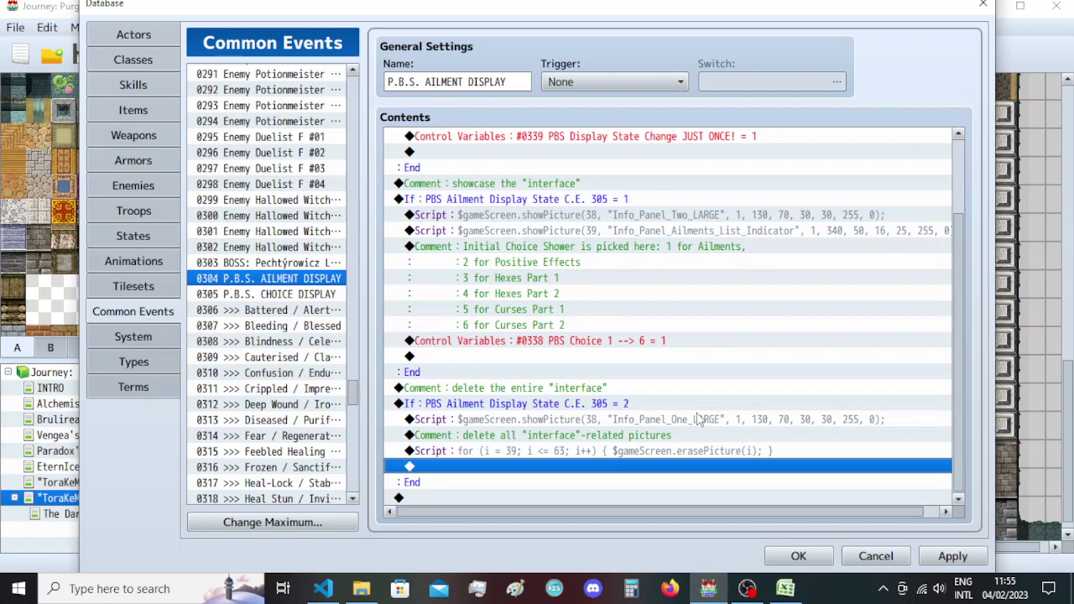
Copy the #0339 PBS Display State Change JUST ONCE! variable command to the end of the Display State = 1 branch and set it to 2.
scroll(696, 285, up, 2)
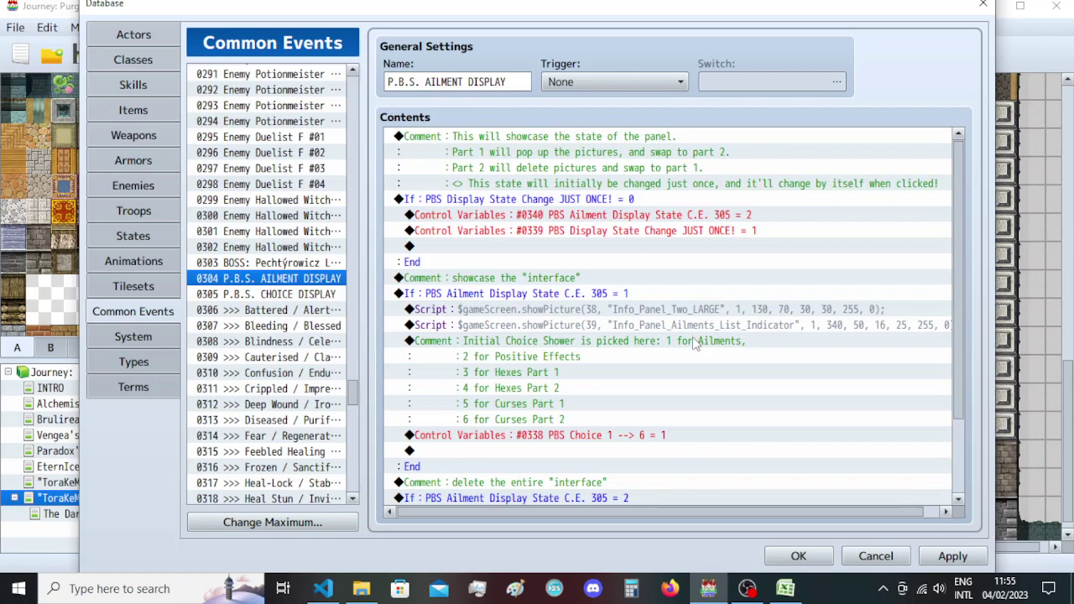
click(684, 234)
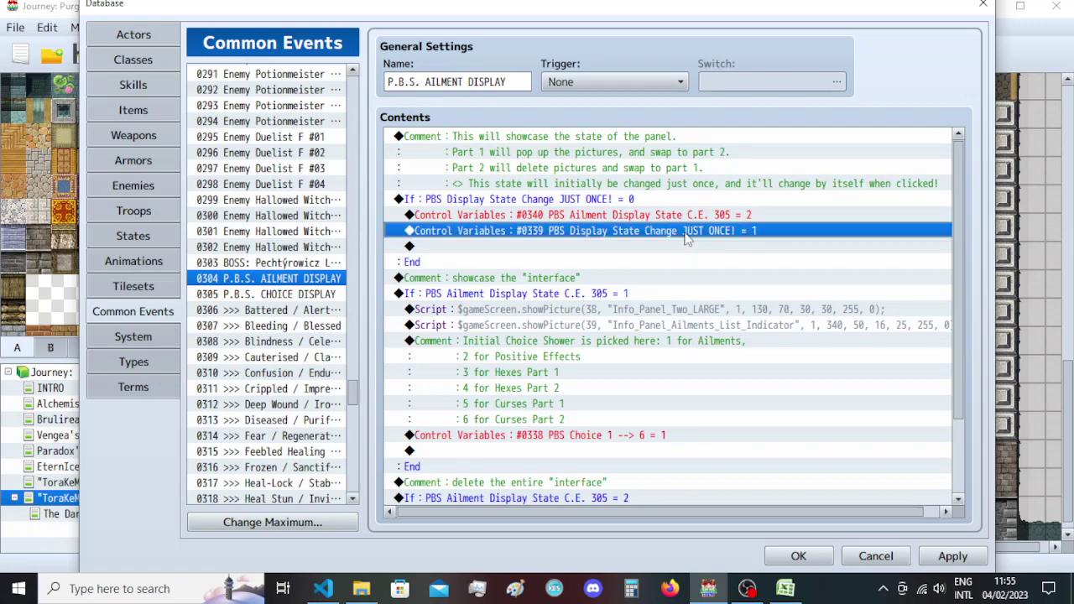
click(617, 452)
scroll(617, 453, down, 2)
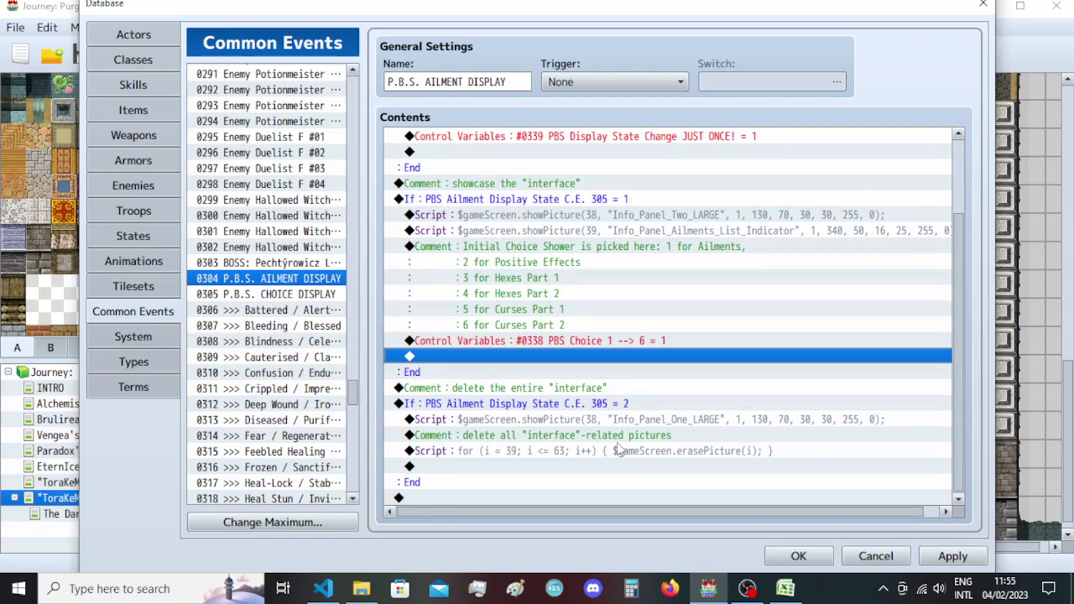
key(ctrl+v)
double_click(682, 359)
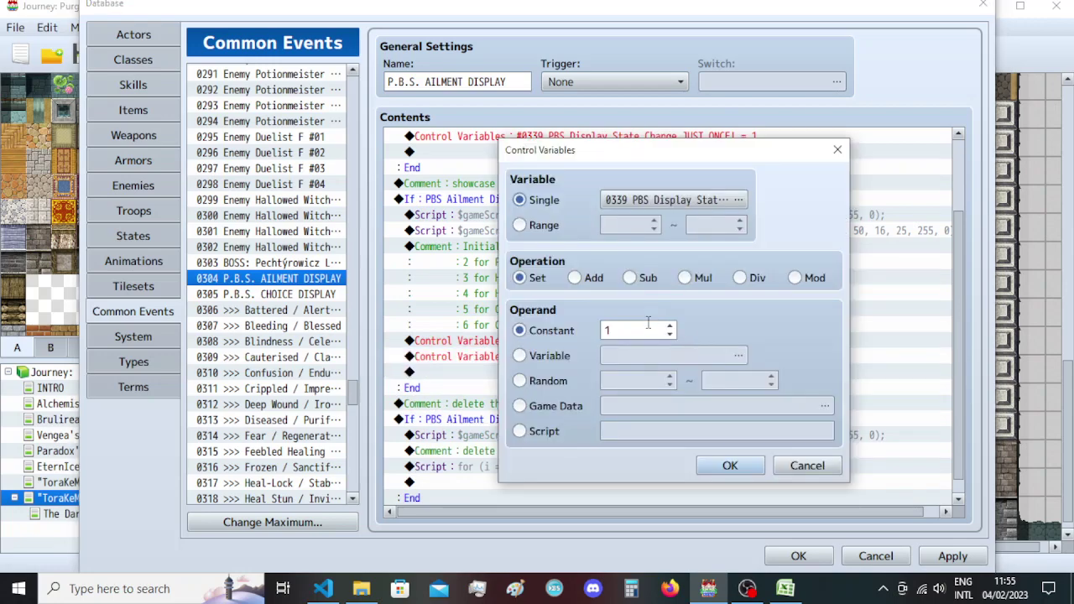
scroll(648, 327, up, 1)
click(721, 462)
scroll(692, 464, down, 1)
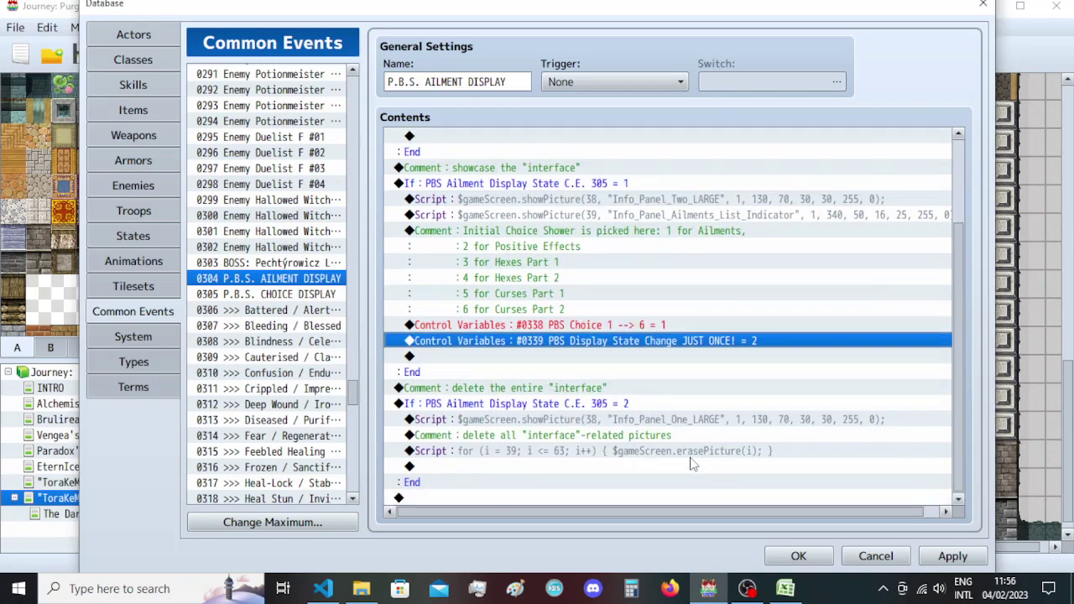
Paste the #0339 variable command after the picture-erasing loop in the Display State = 2 branch and set its constant to 1.
click(644, 465)
key(ctrl+v)
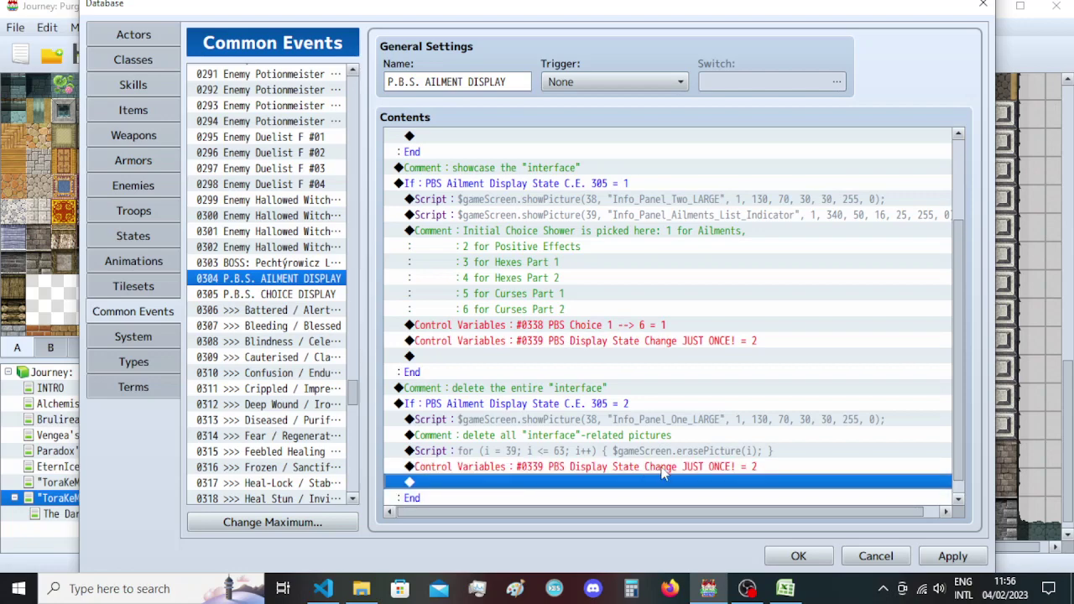
double_click(644, 466)
scroll(644, 331, down, 1)
click(730, 466)
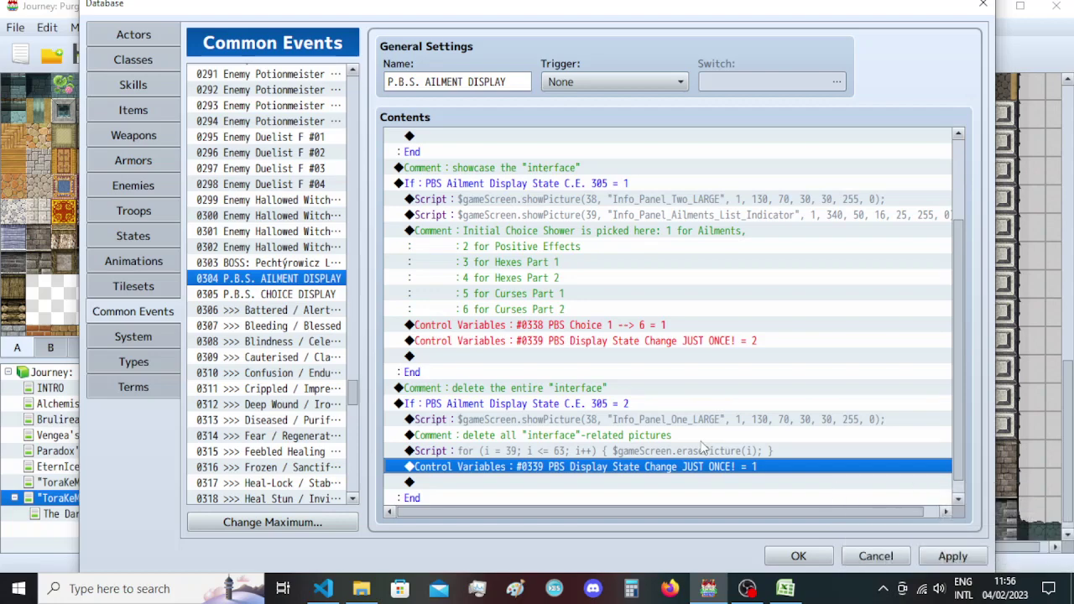
Add Exit Event Processing at the end of both the Display State = 1 and Display State = 2 branches and apply the database changes.
double_click(605, 356)
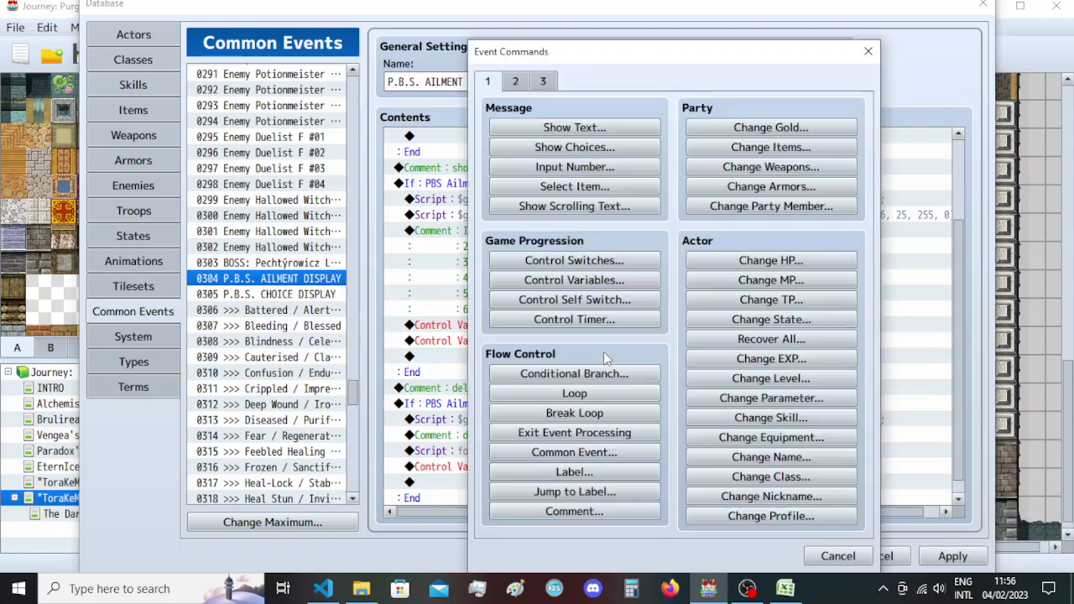
click(574, 433)
click(554, 360)
scroll(564, 411, down, 1)
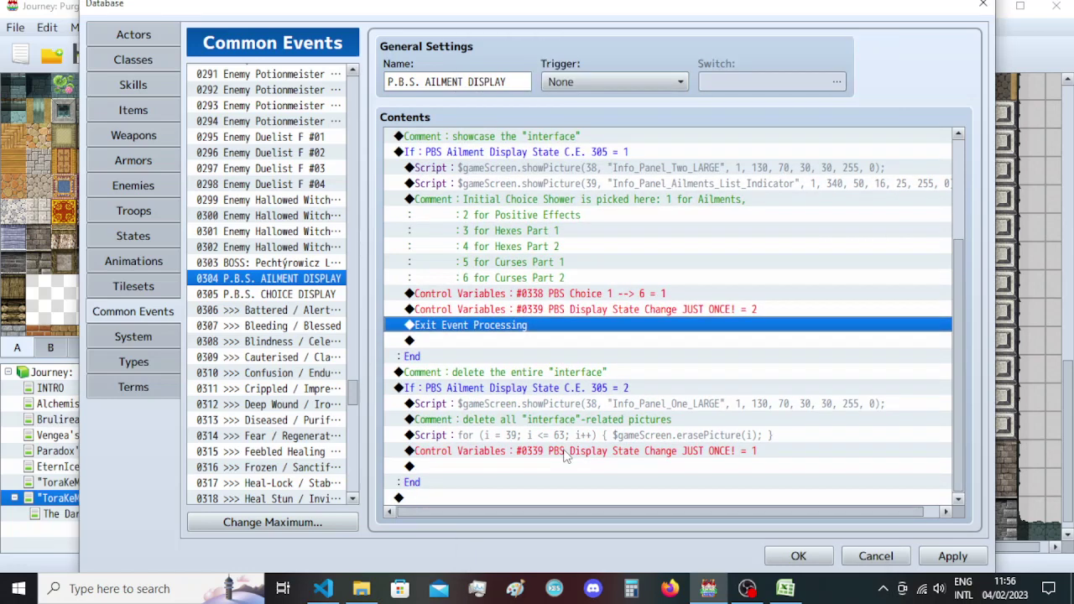
click(559, 466)
key(ctrl+v)
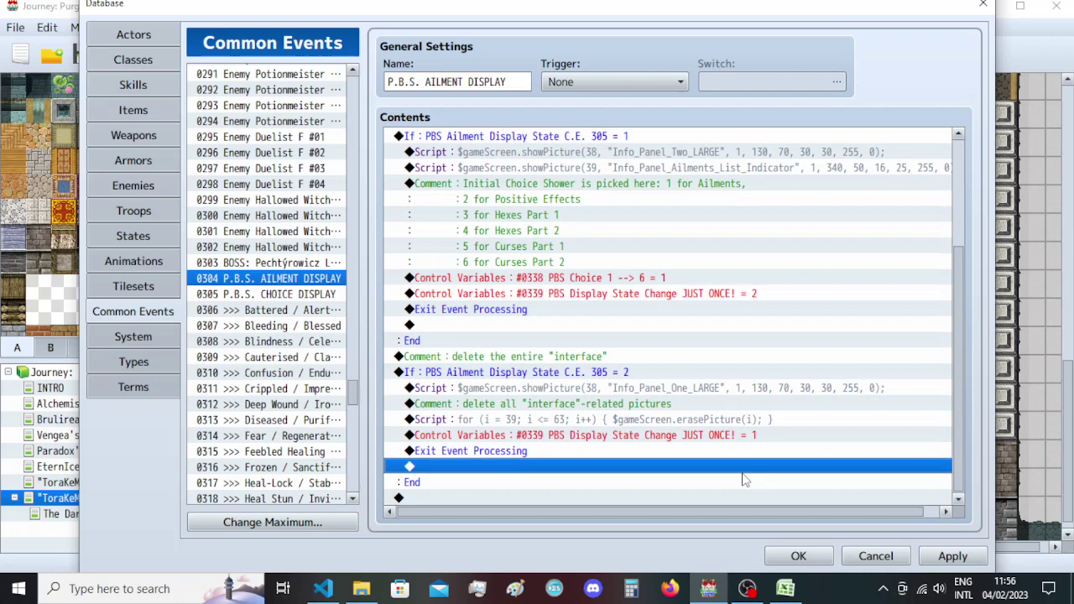
click(951, 556)
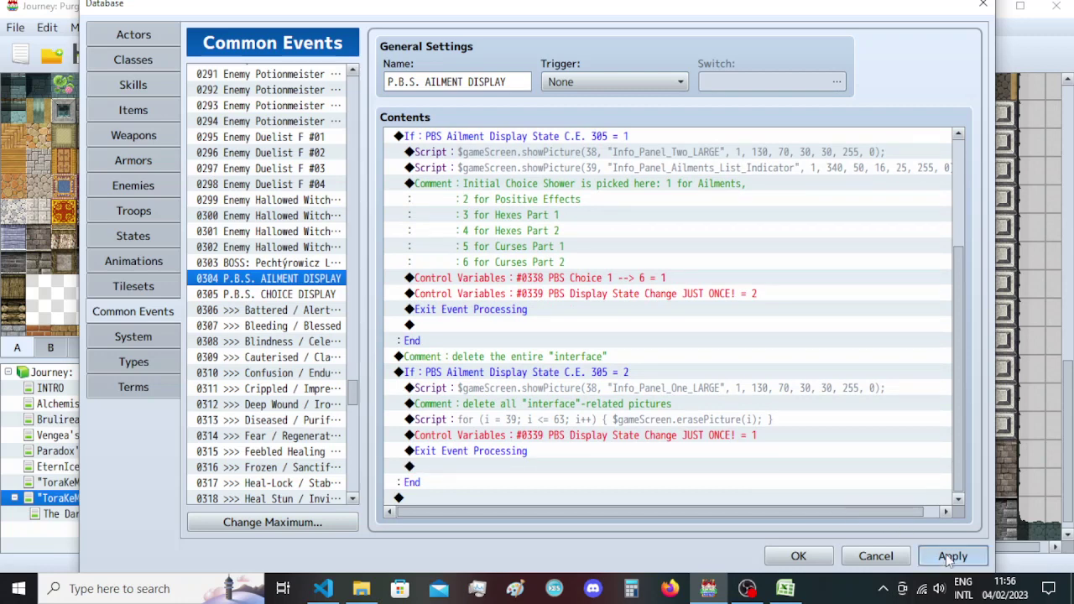